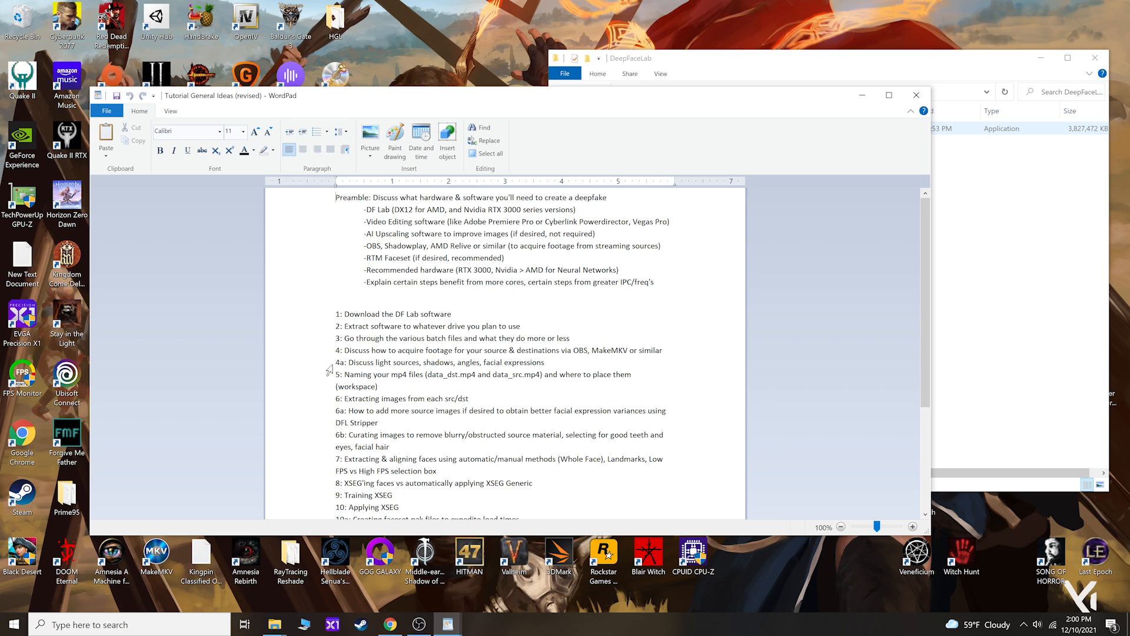
- Read through the deepfake tutorial outline and move its window aside to uncover the desktop shortcuts
scroll(328, 369, down, 5)
scroll(328, 369, up, 4)
scroll(327, 369, up, 2)
drag(345, 95, 591, 118)
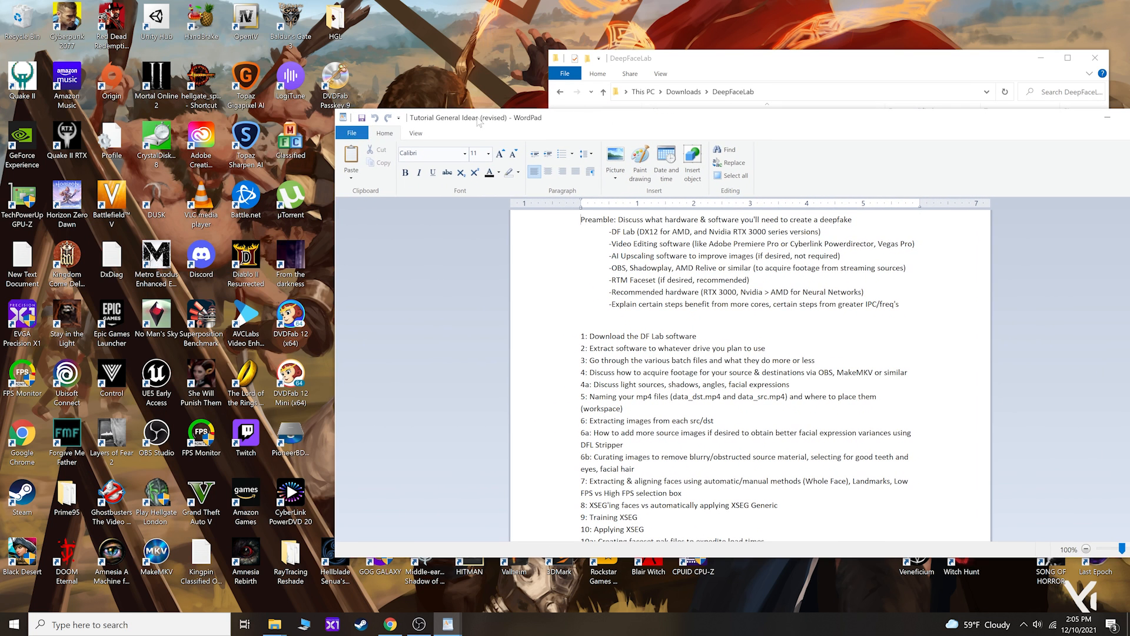
- Point out the Topaz Gigapixel AI and Topaz Sharpen AI shortcuts on the desktop, then return to the tutorial outline
click(255, 97)
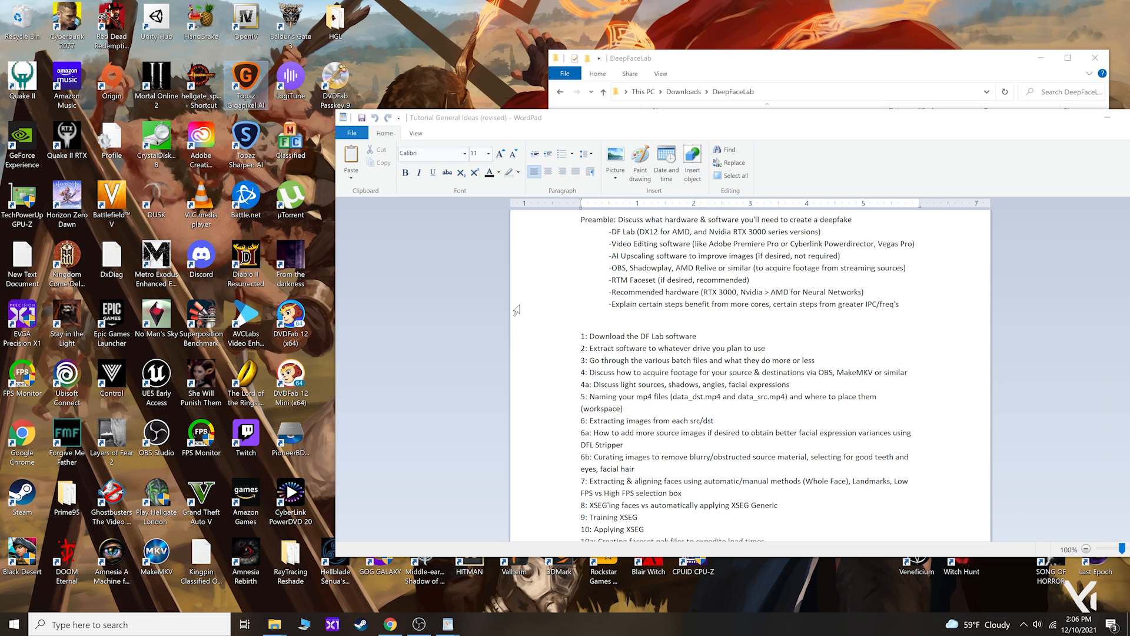
click(259, 164)
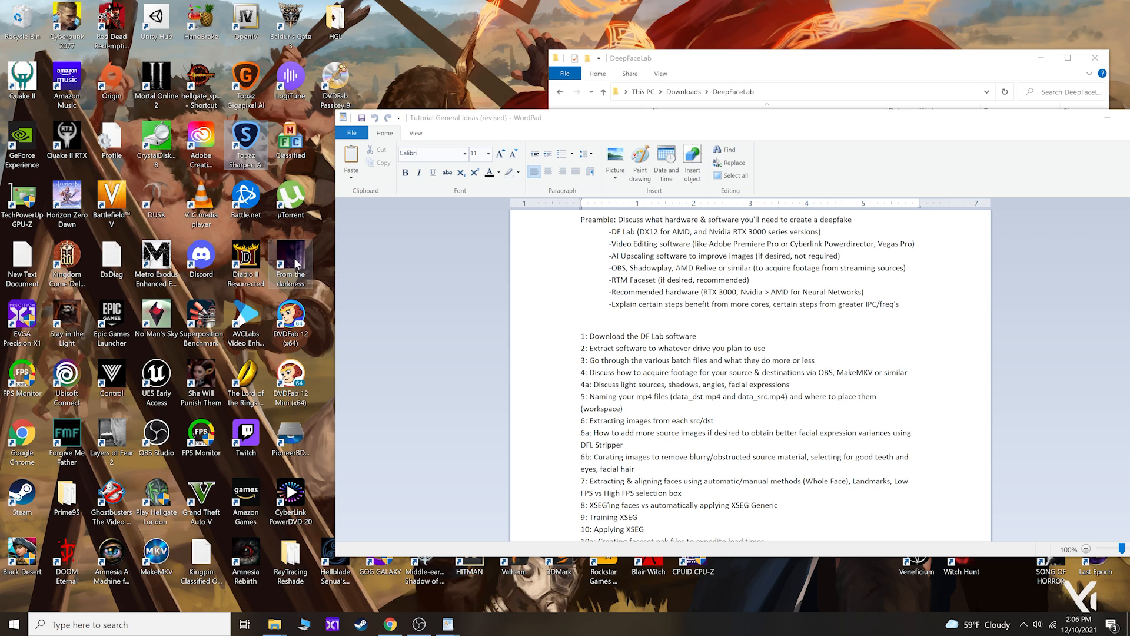
click(478, 311)
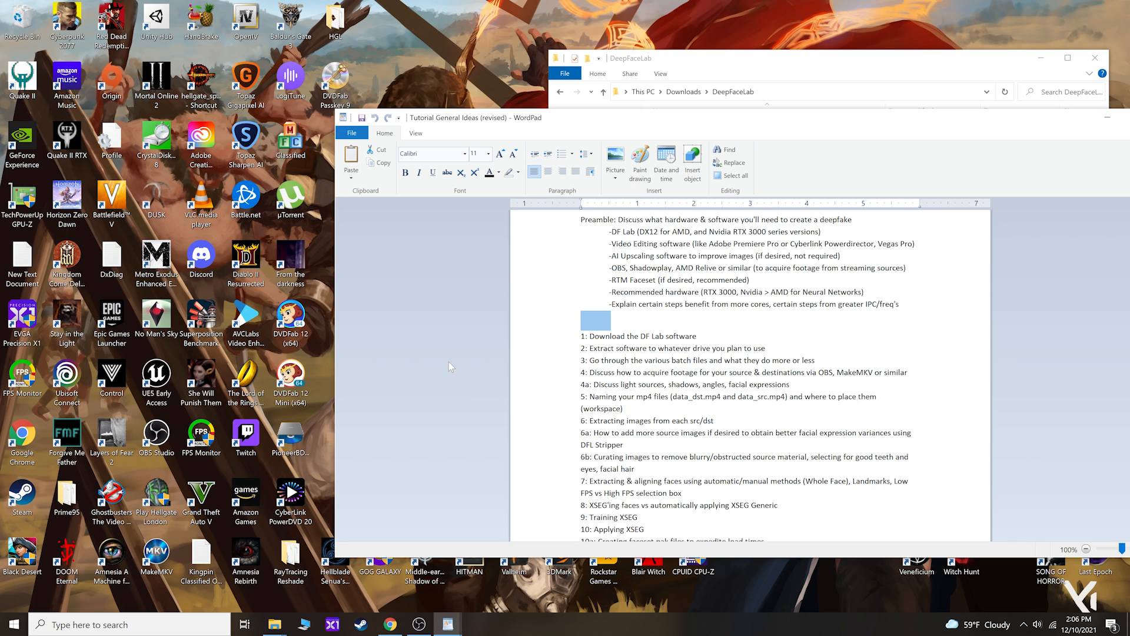
click(493, 348)
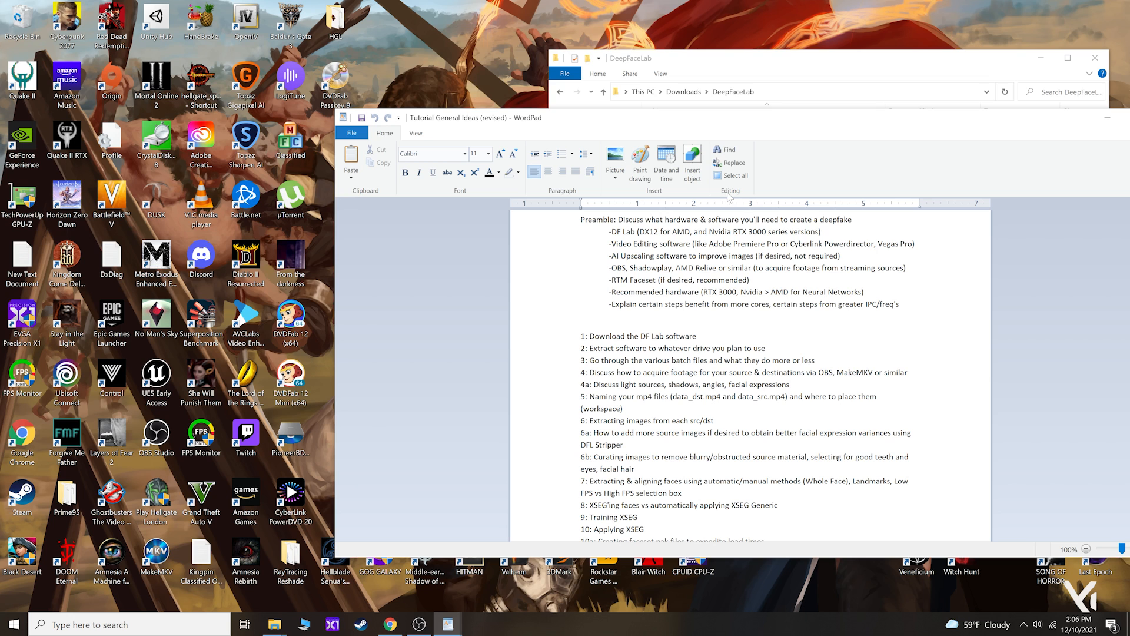
drag(756, 121, 659, 117)
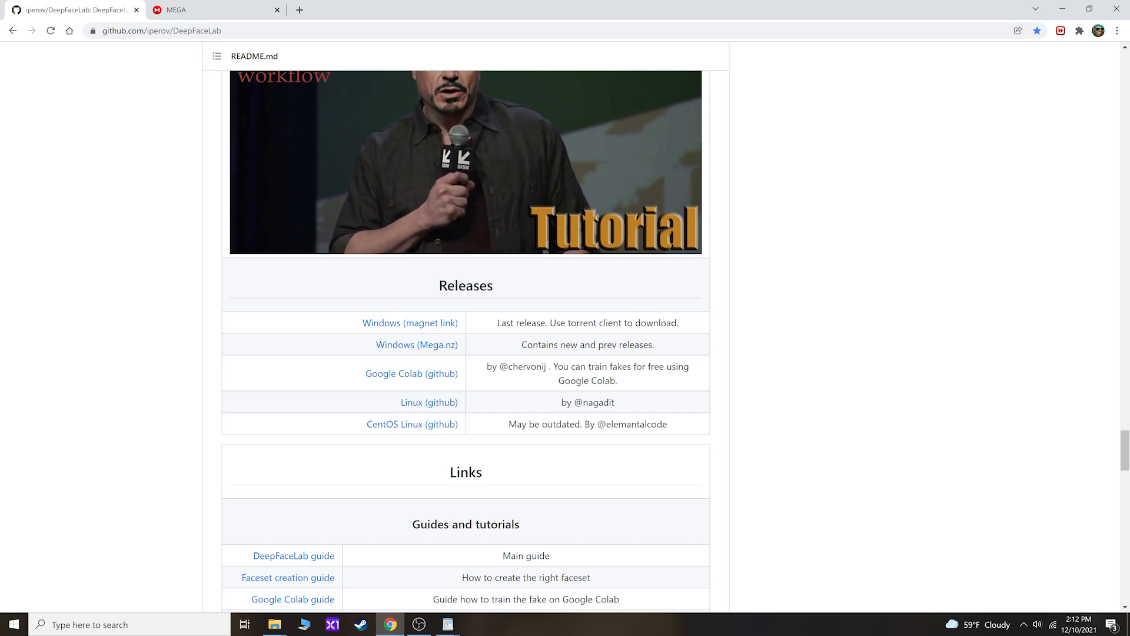
- Start downloading the latest Windows release of DeepFaceLab from its magnet link, allowing it to open in µTorrent
click(428, 325)
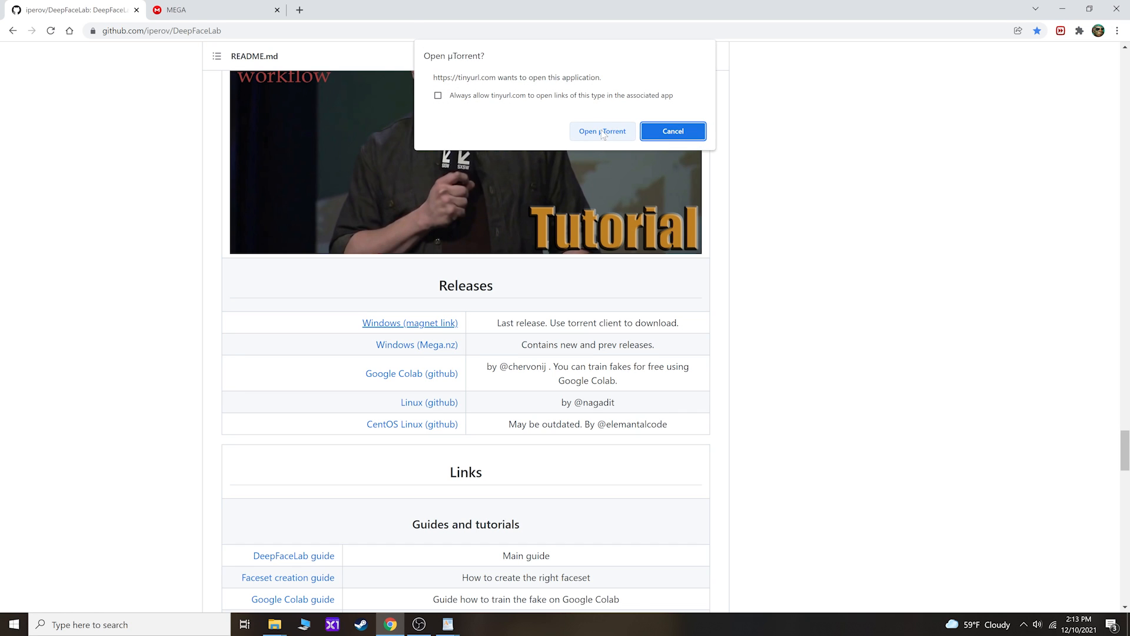
click(599, 134)
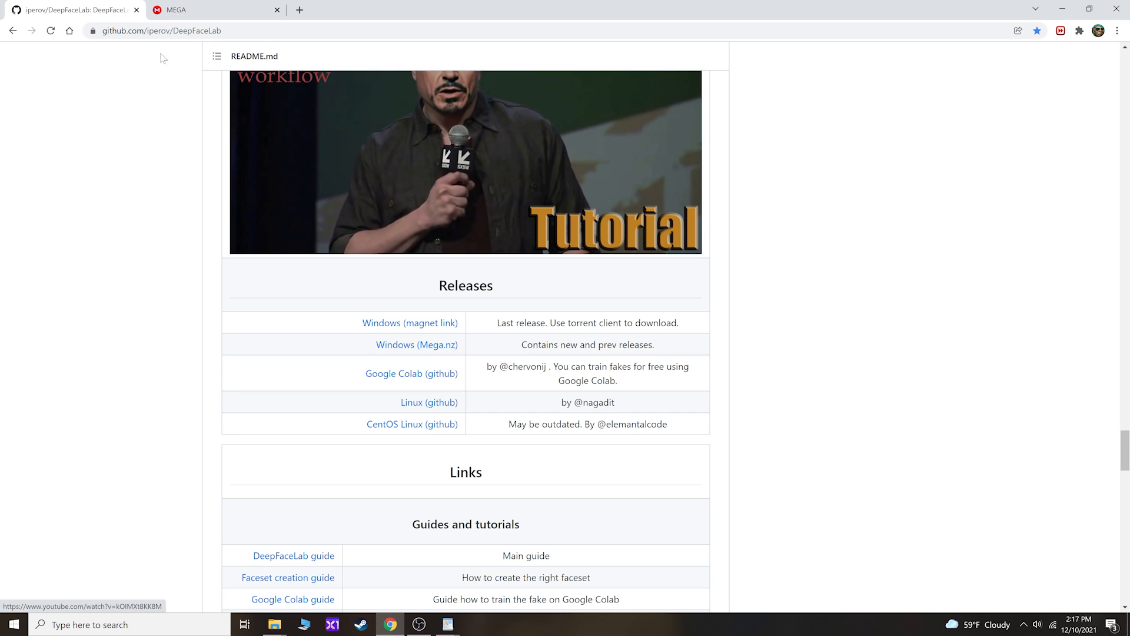
- Compare the magnet-link release on the GitHub page with the DirectX12 and NVIDIA builds in the MEGA folder
click(219, 11)
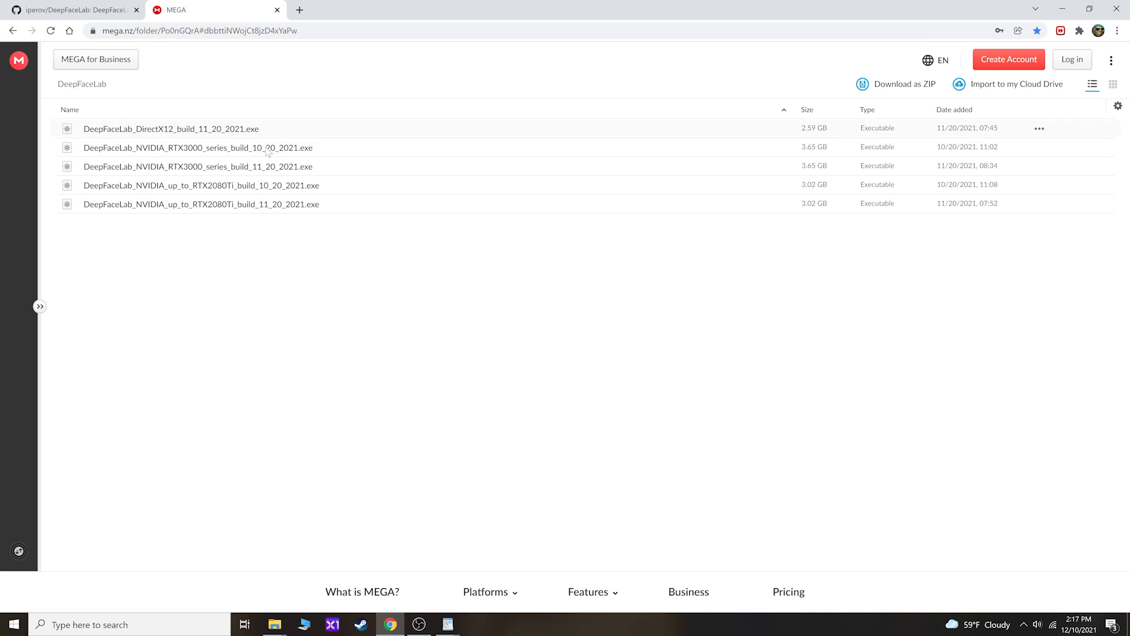
click(87, 10)
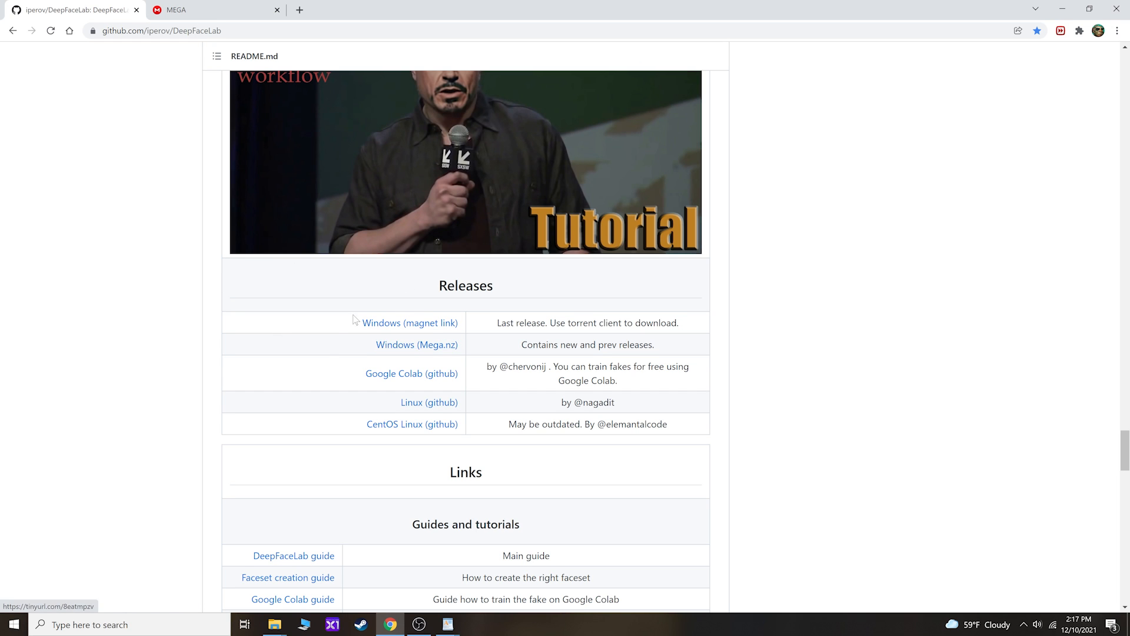
click(218, 10)
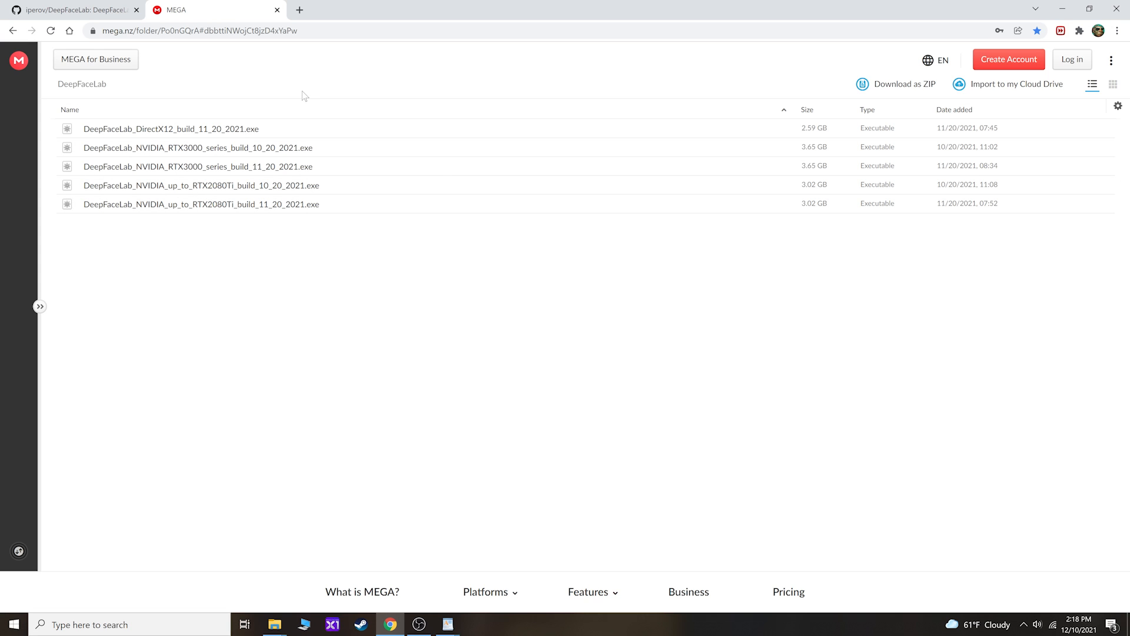
- Switch to File Explorer, bring the downloaded DeepFaceLab folder into view and refresh its contents
click(392, 626)
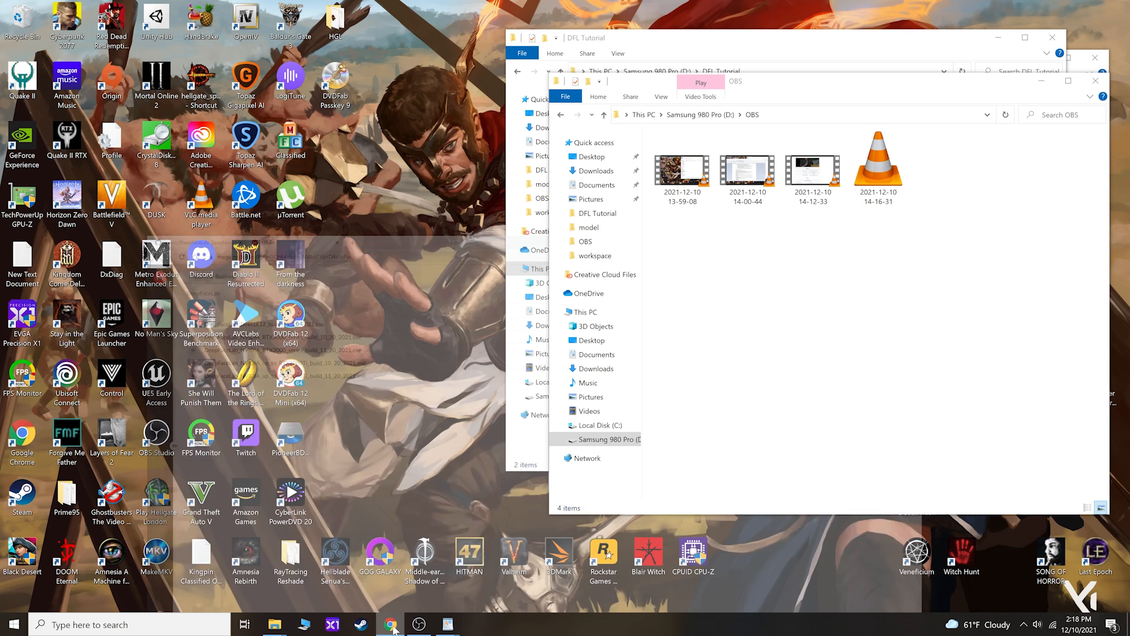
click(1041, 83)
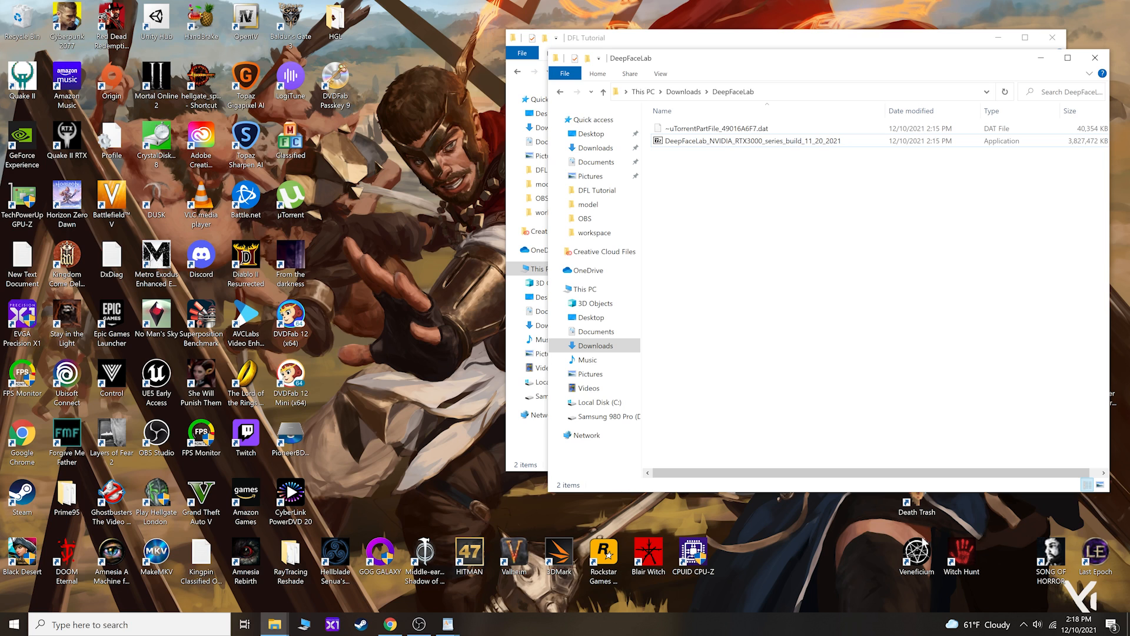
click(1024, 623)
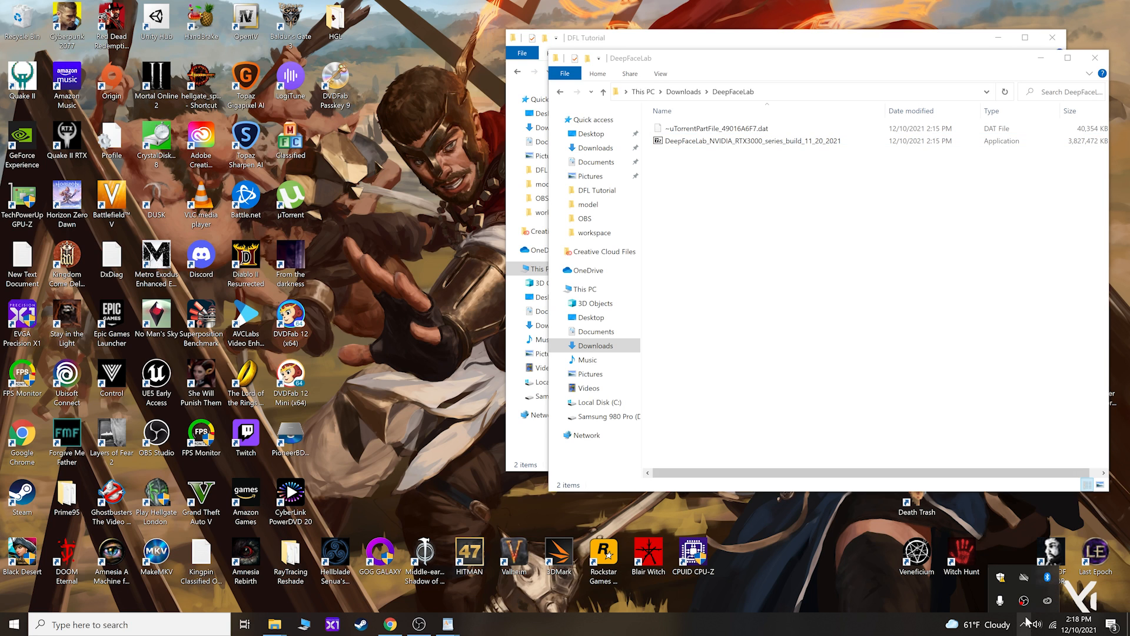
click(735, 241)
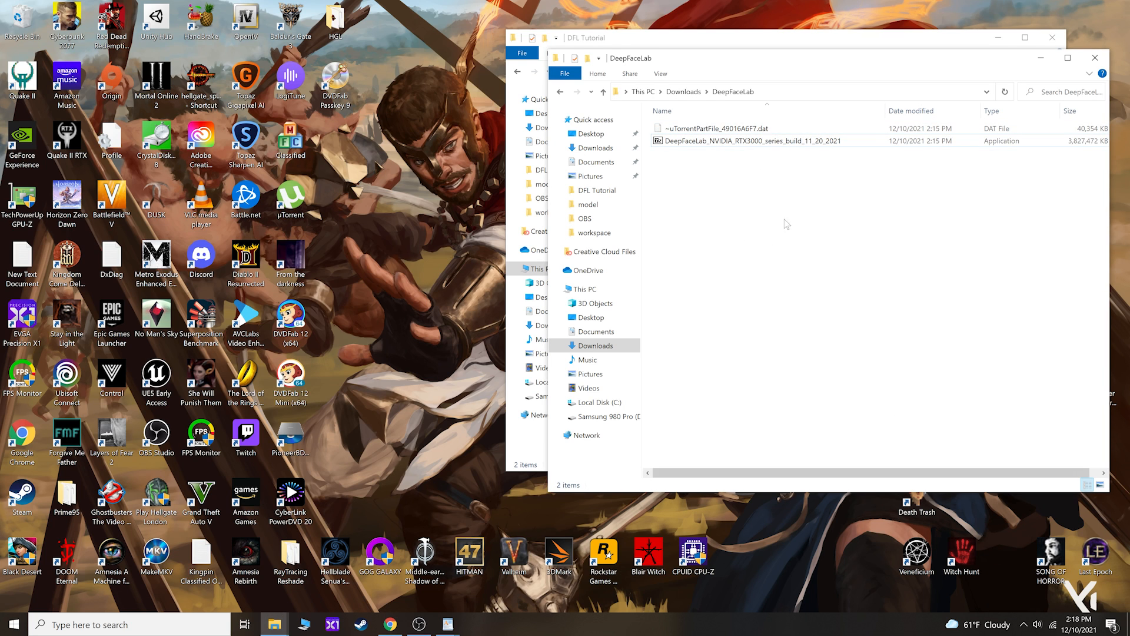
right_click(744, 219)
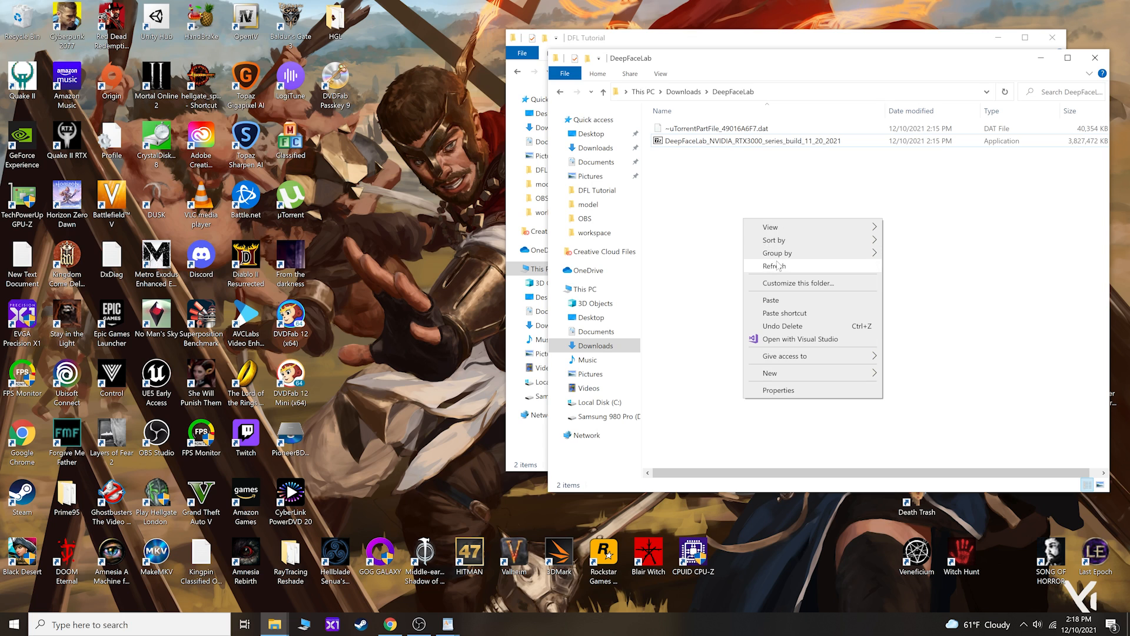
click(777, 265)
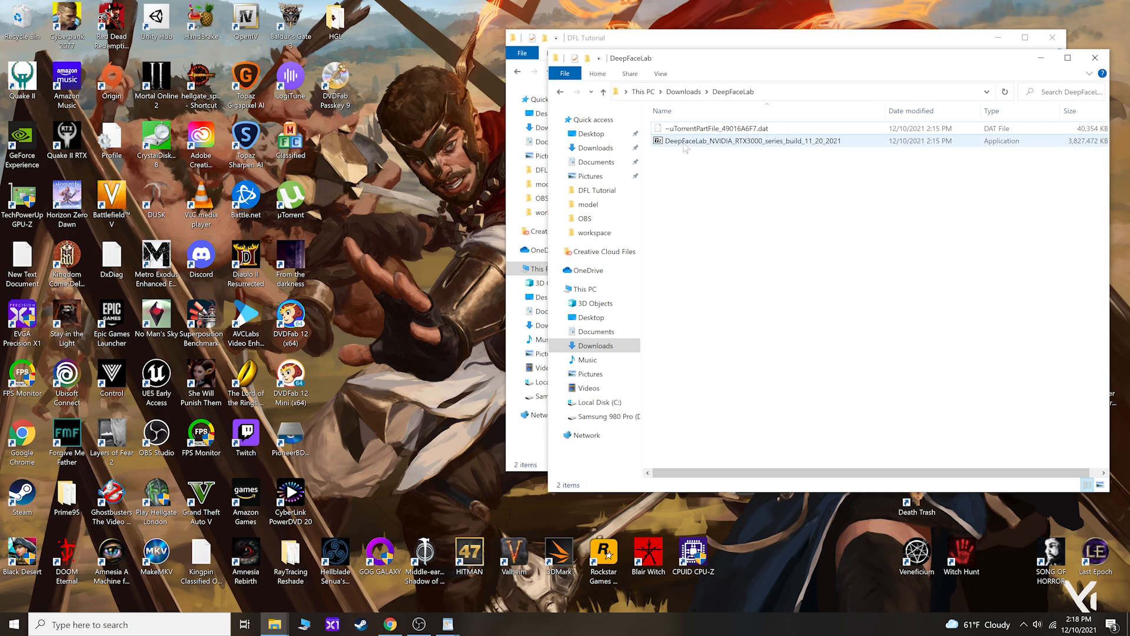
- Run the DeepFaceLab_NVIDIA_RTX3000_series_build_11_20_2021 self-extracting archive despite the SmartScreen block and extract it to drive D
mouse_move(701, 146)
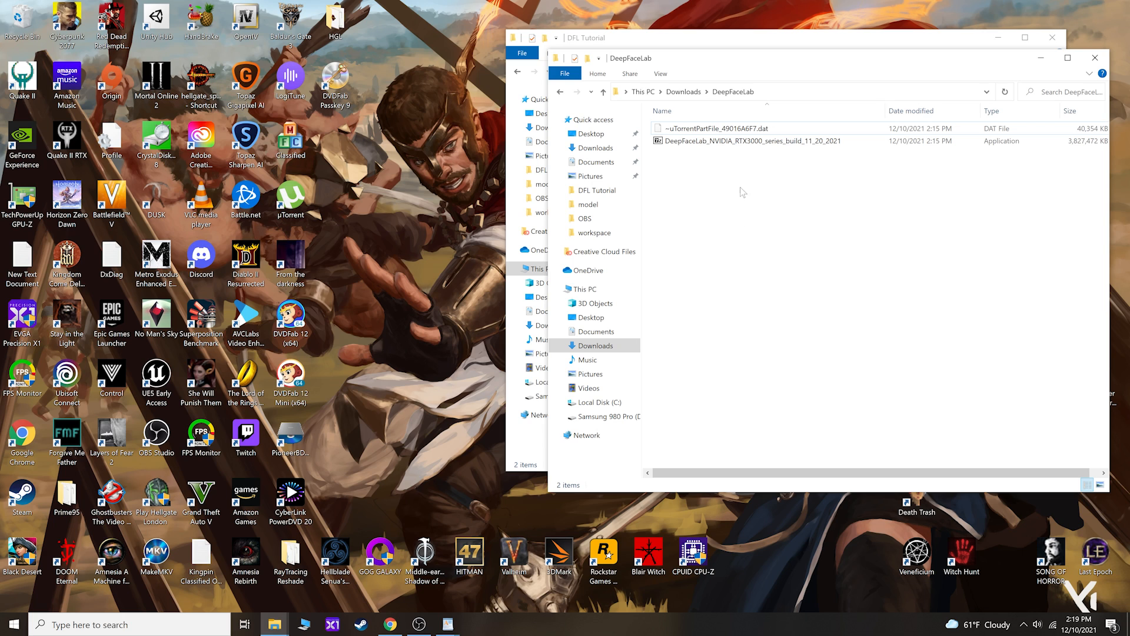
click(754, 144)
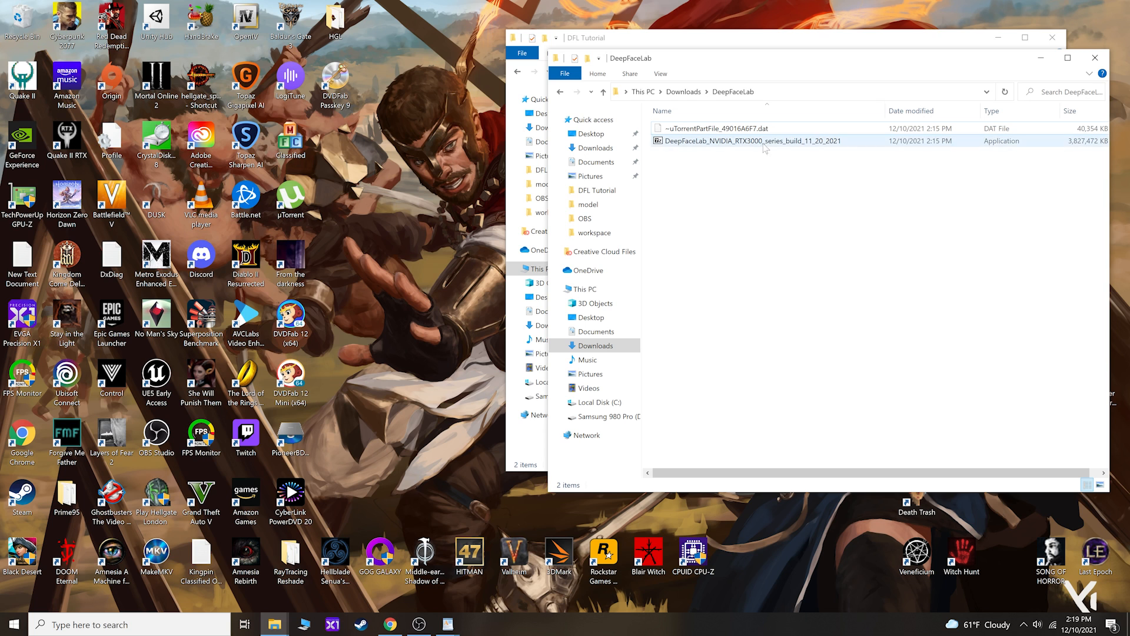
drag(871, 64, 789, 86)
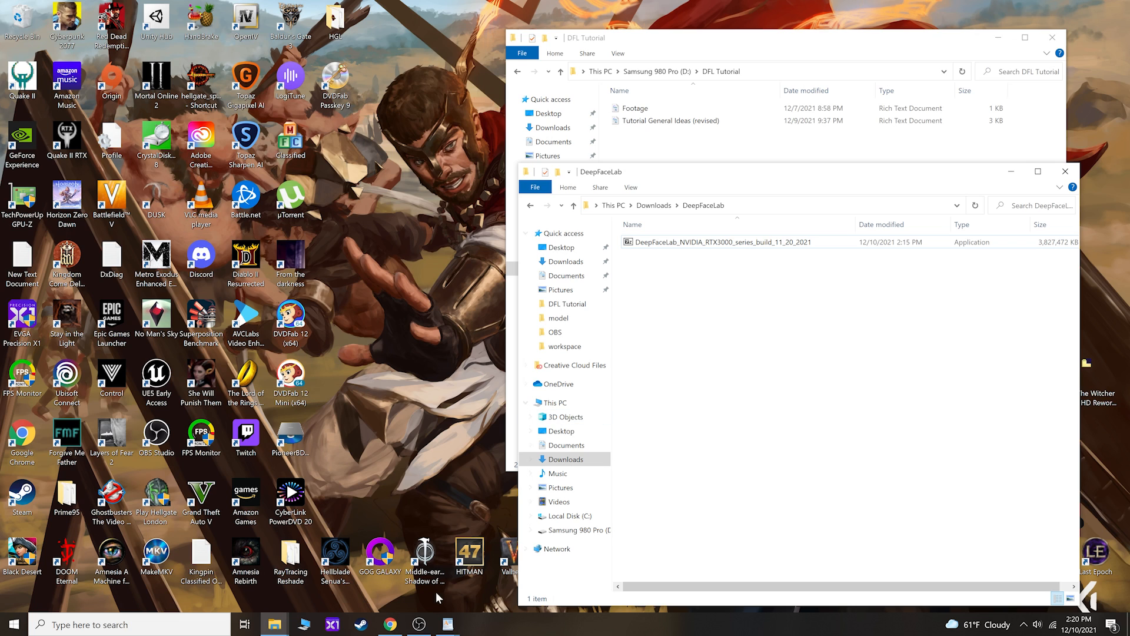
double_click(689, 243)
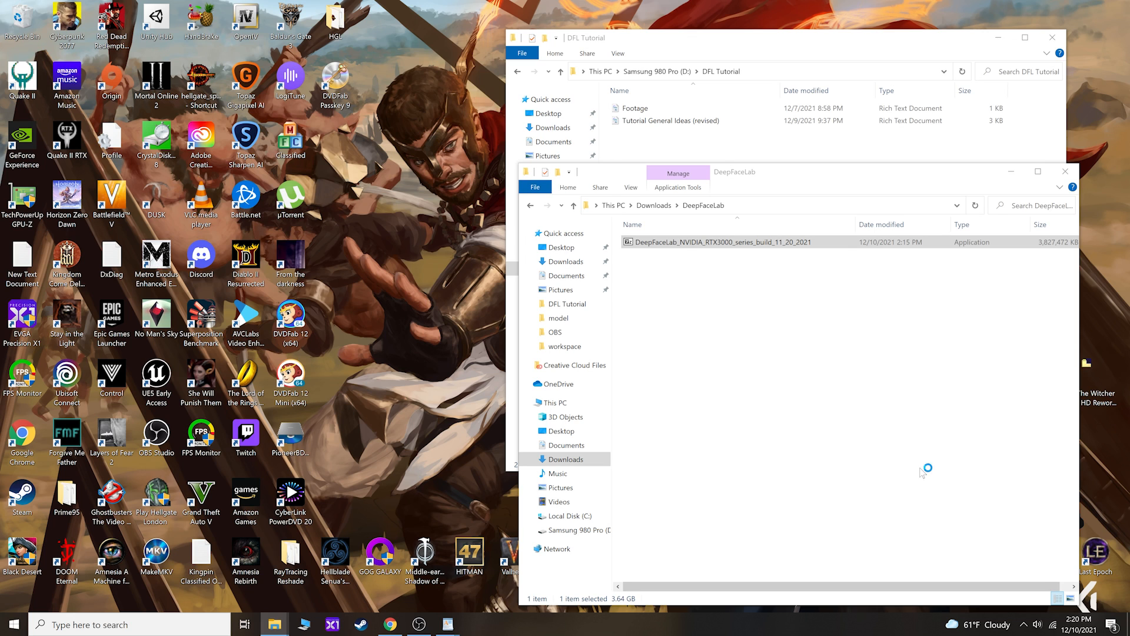
click(441, 227)
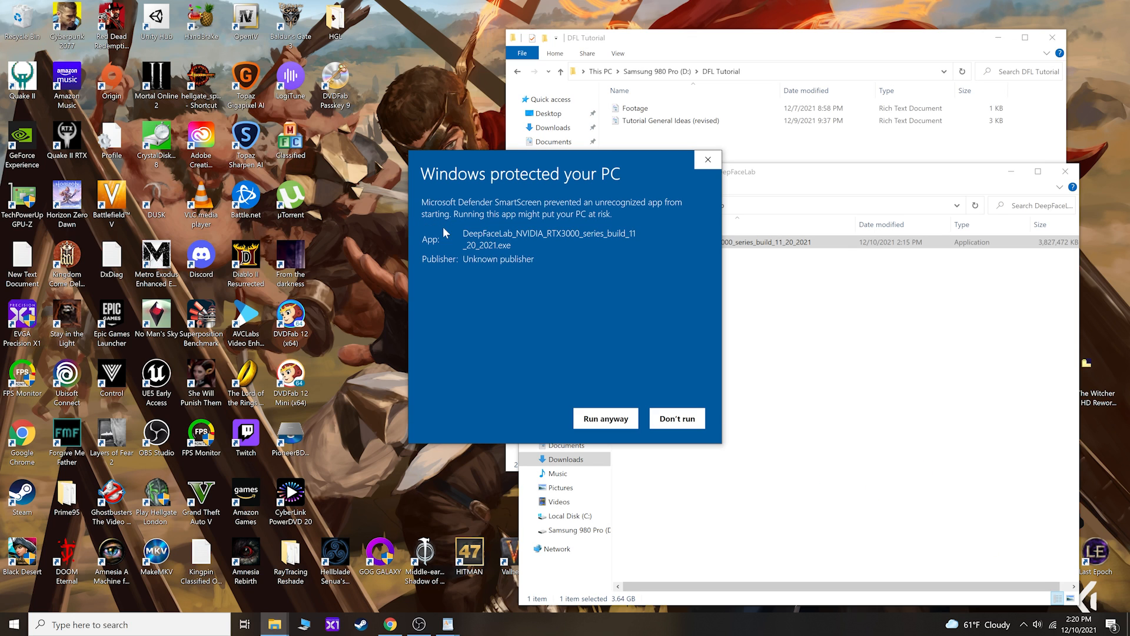
click(606, 417)
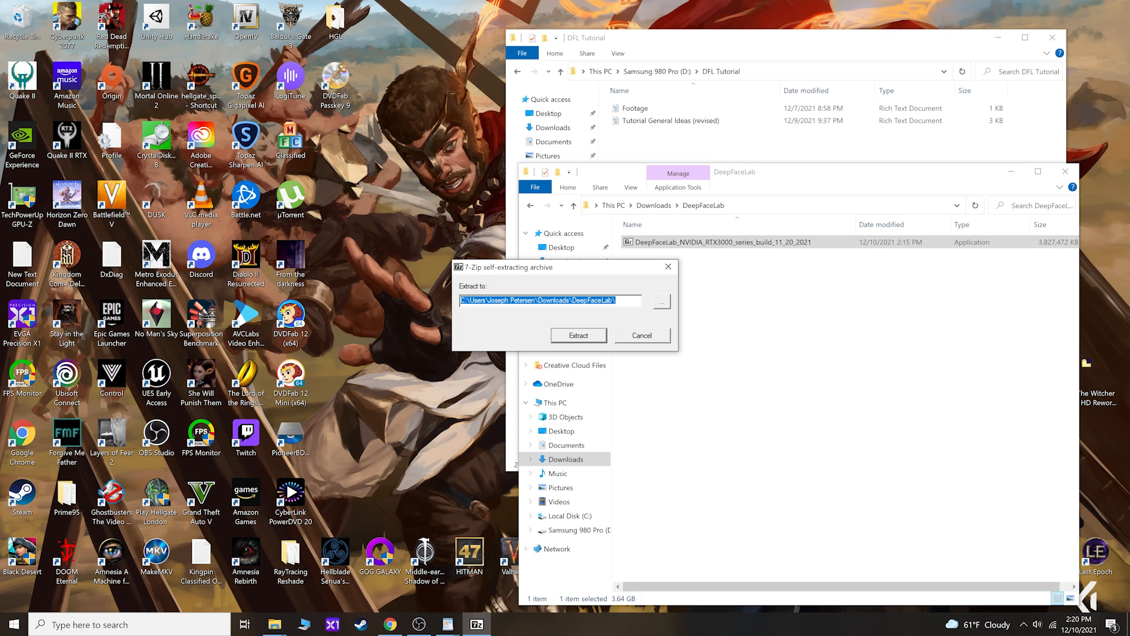
key(BackSpace)
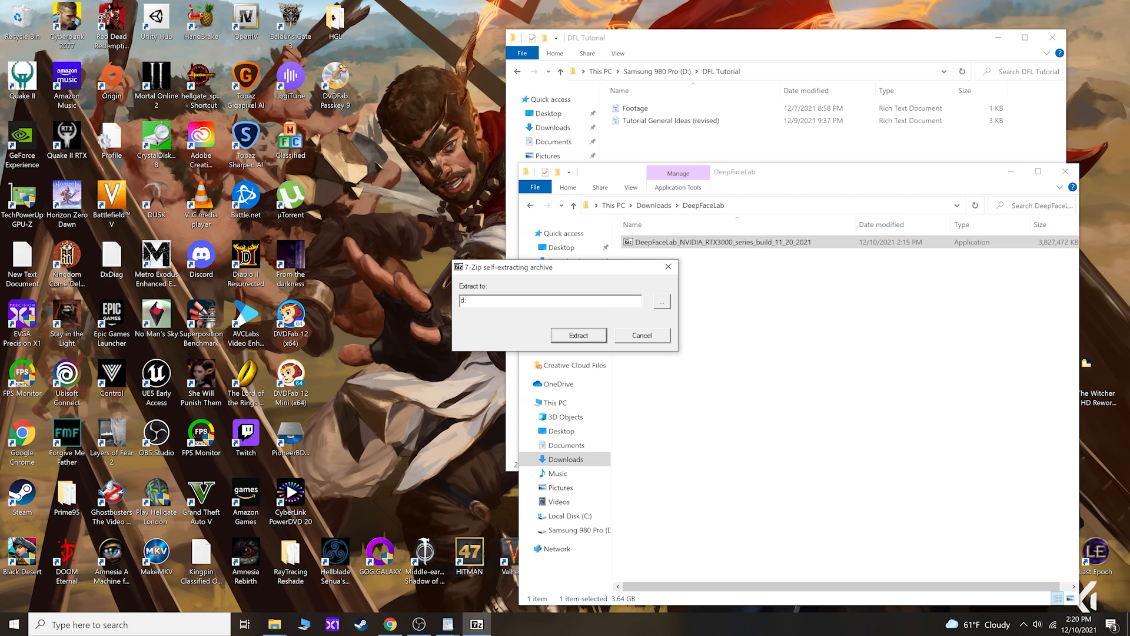
key(Return)
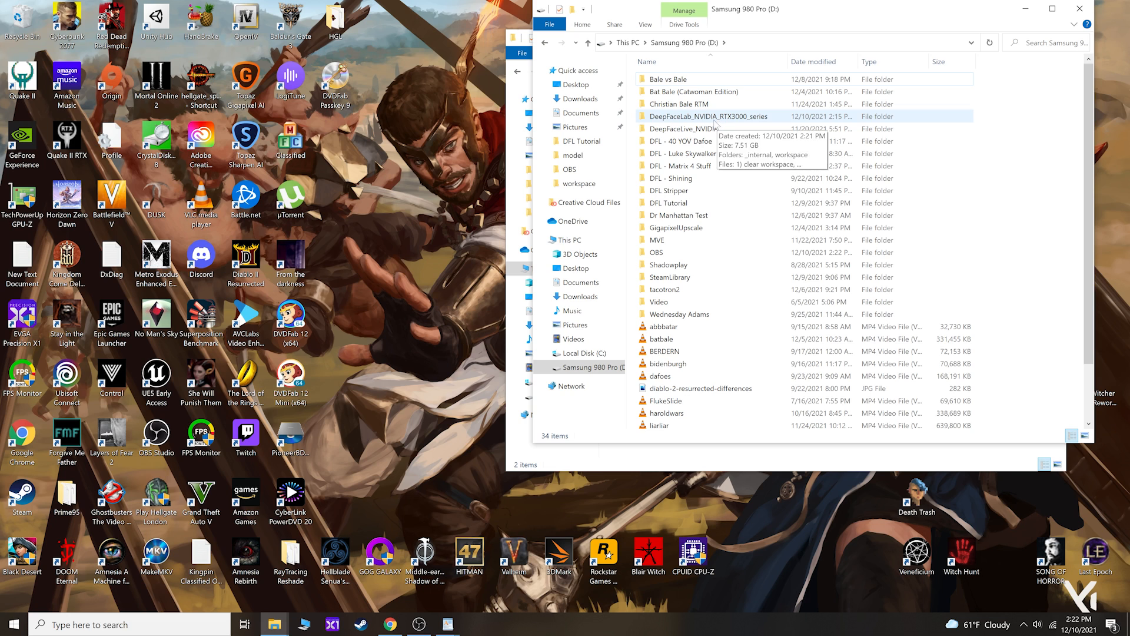
- Open the extracted DeepFaceLab_NVIDIA_RTX3000_series folder on drive D, checking its location on the drive and its batch files
mouse_move(673, 121)
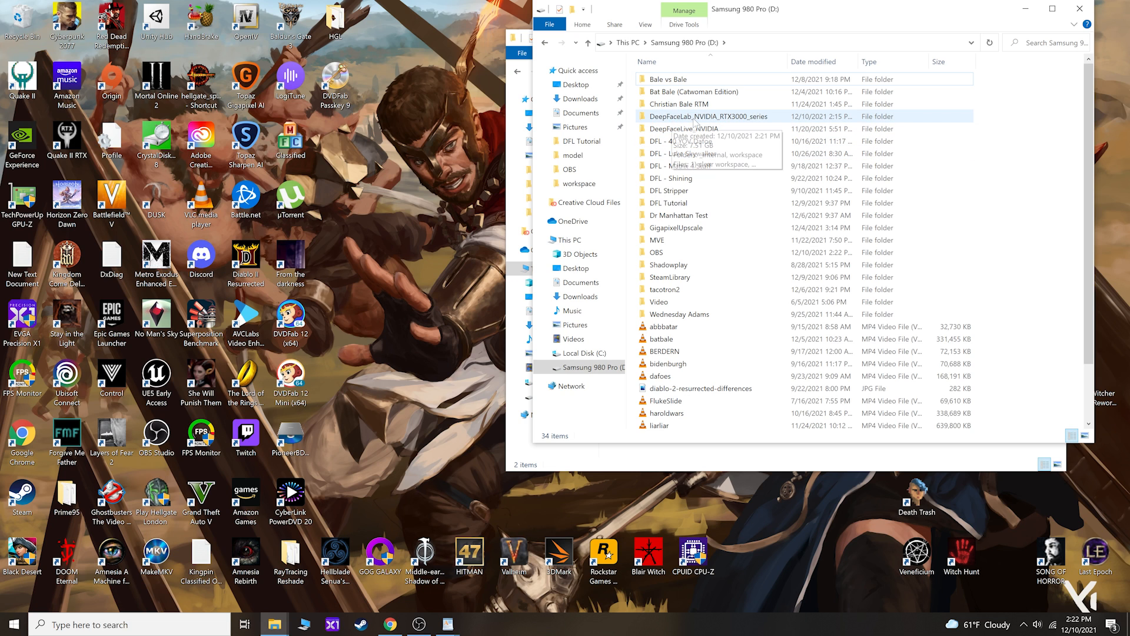
double_click(731, 117)
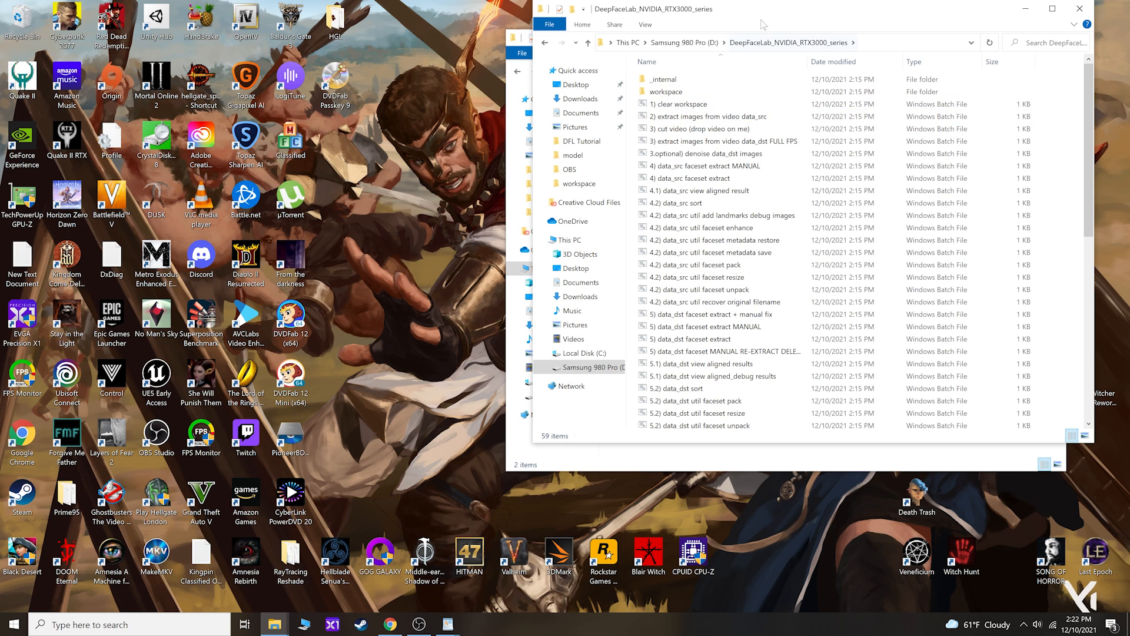
drag(762, 24, 730, 94)
click(512, 114)
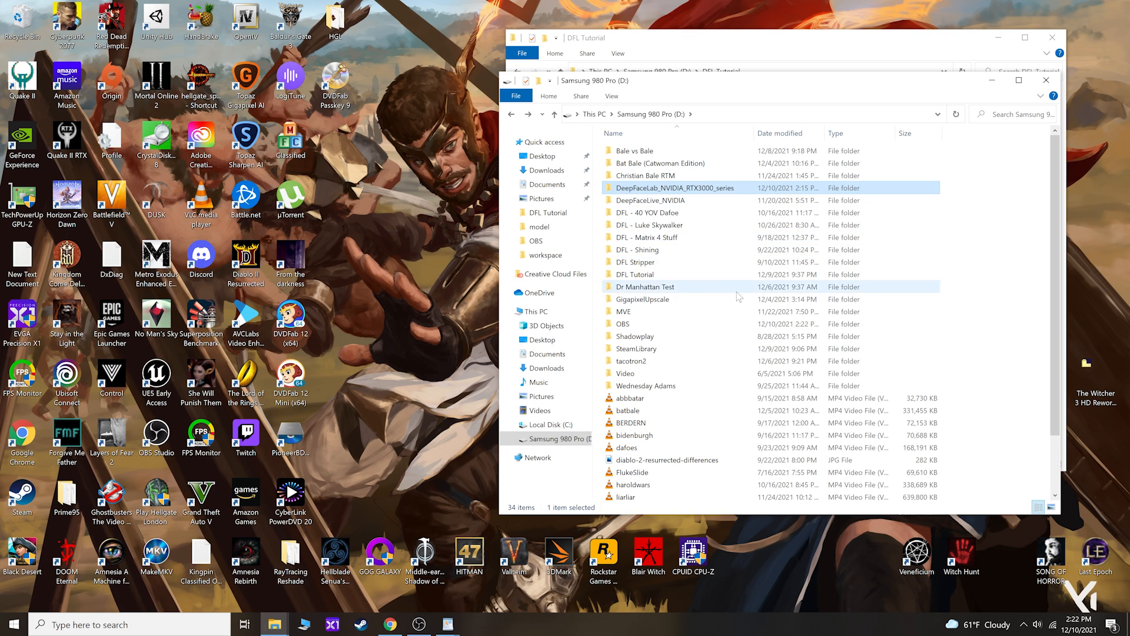
double_click(673, 189)
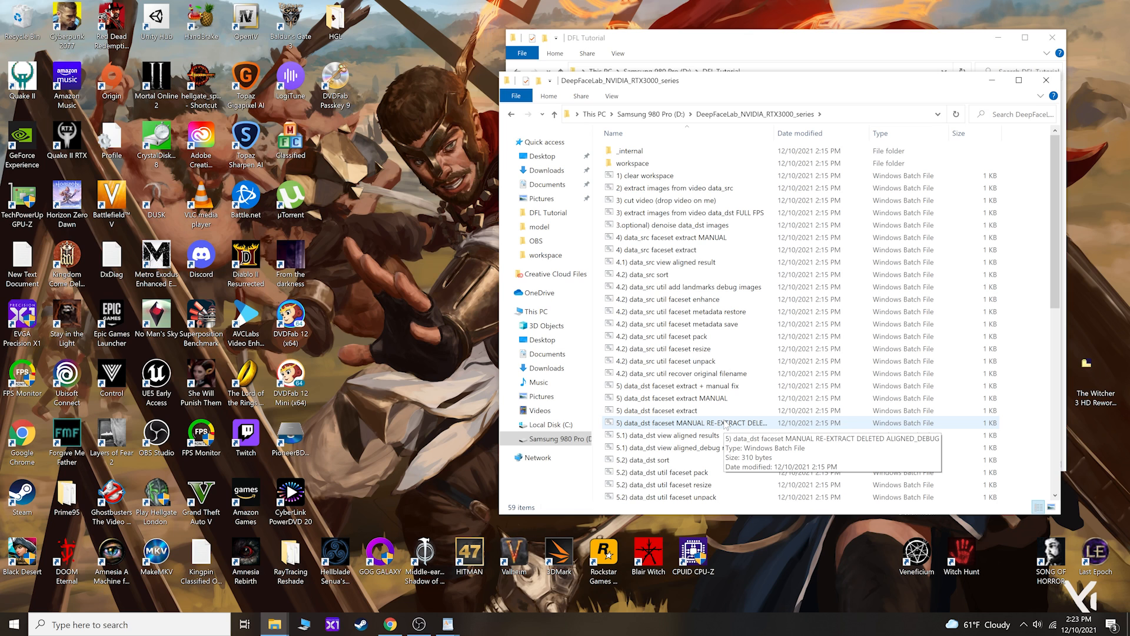
click(653, 114)
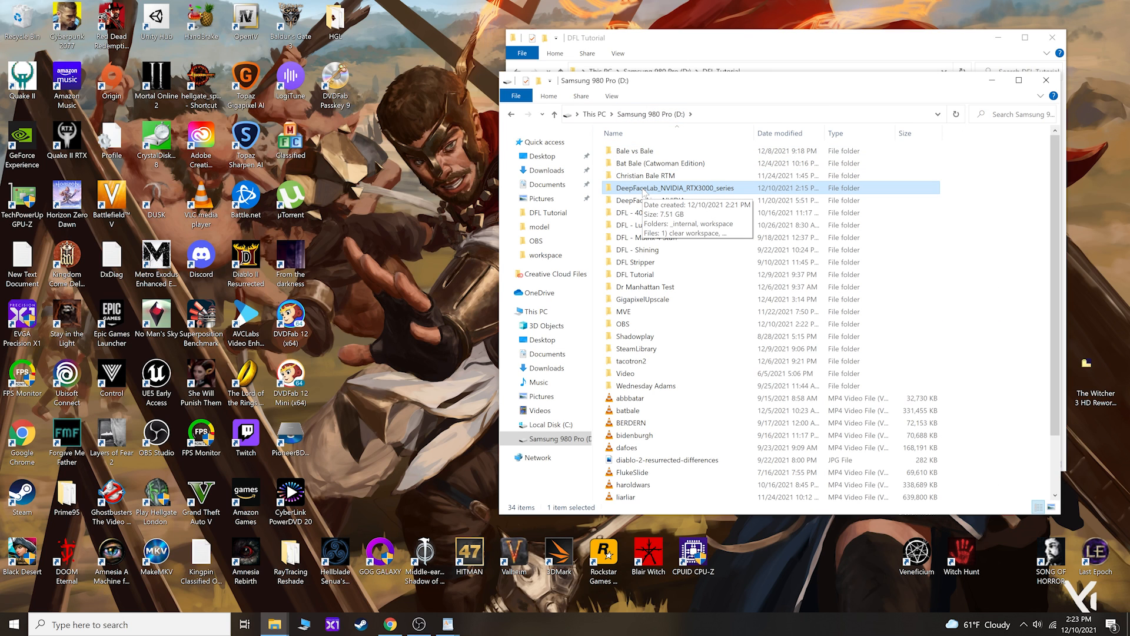
double_click(645, 190)
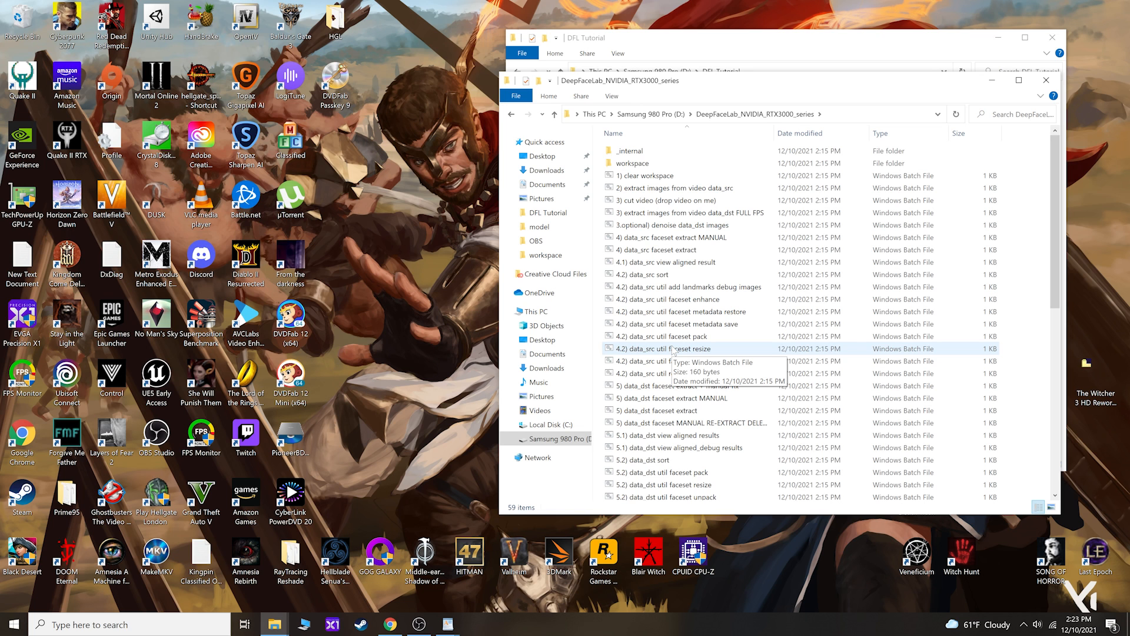
- Check the next topic in the Tutorial General Ideas (revised) outline in WordPad and minimize it
click(448, 623)
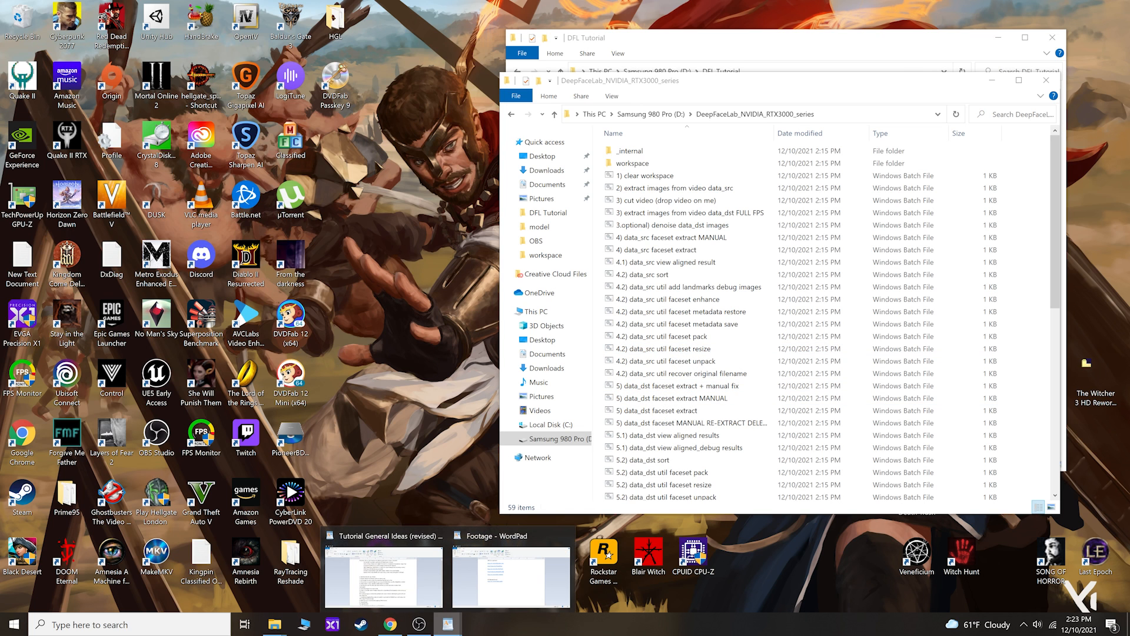
click(393, 596)
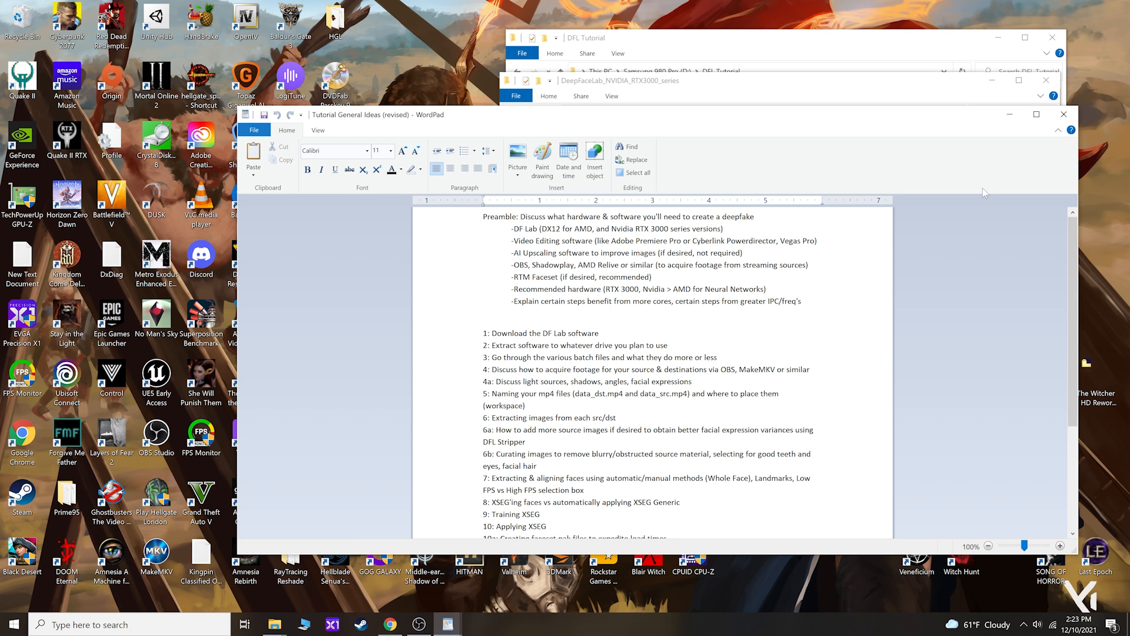
click(1010, 115)
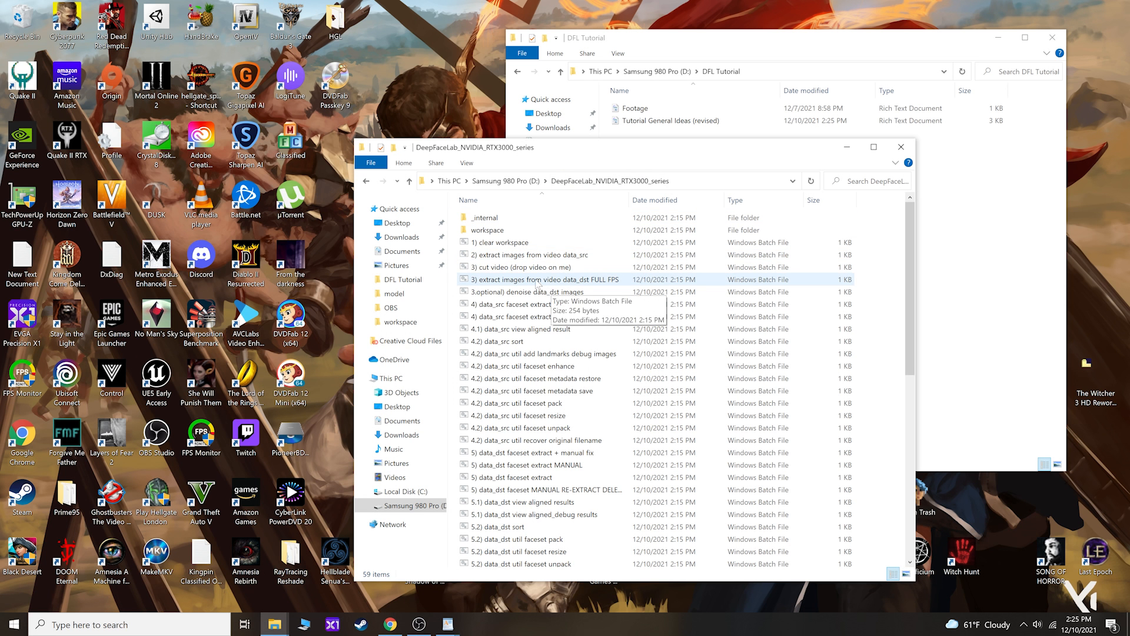
- Look through the contents of the _internal folder and return to the DeepFaceLab_NVIDIA_RTX3000_series folder
click(487, 219)
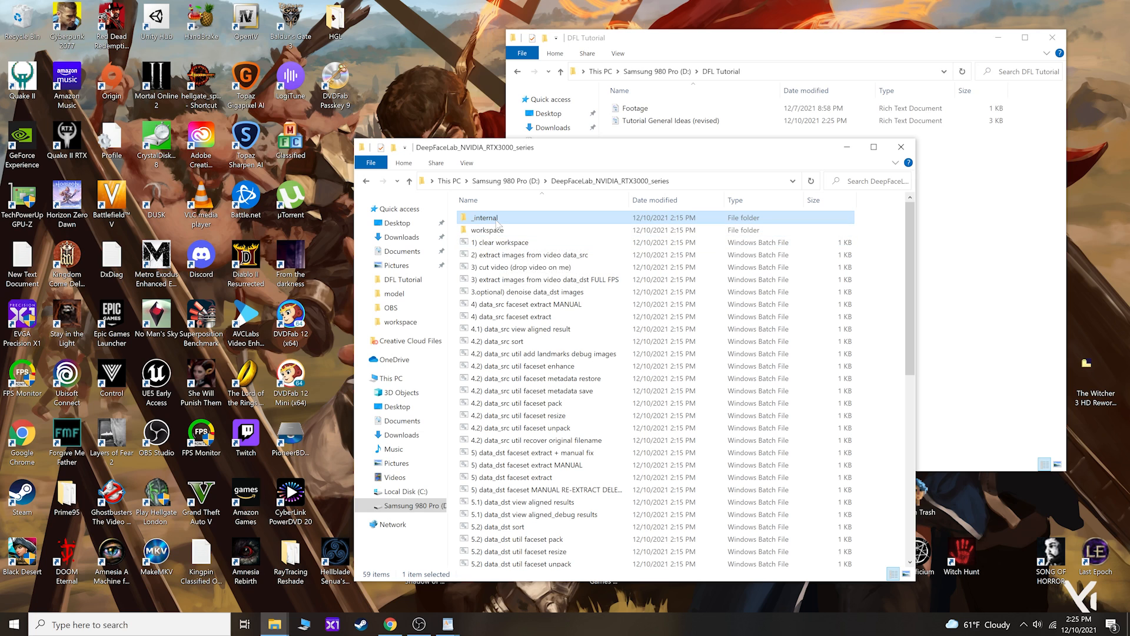
double_click(497, 222)
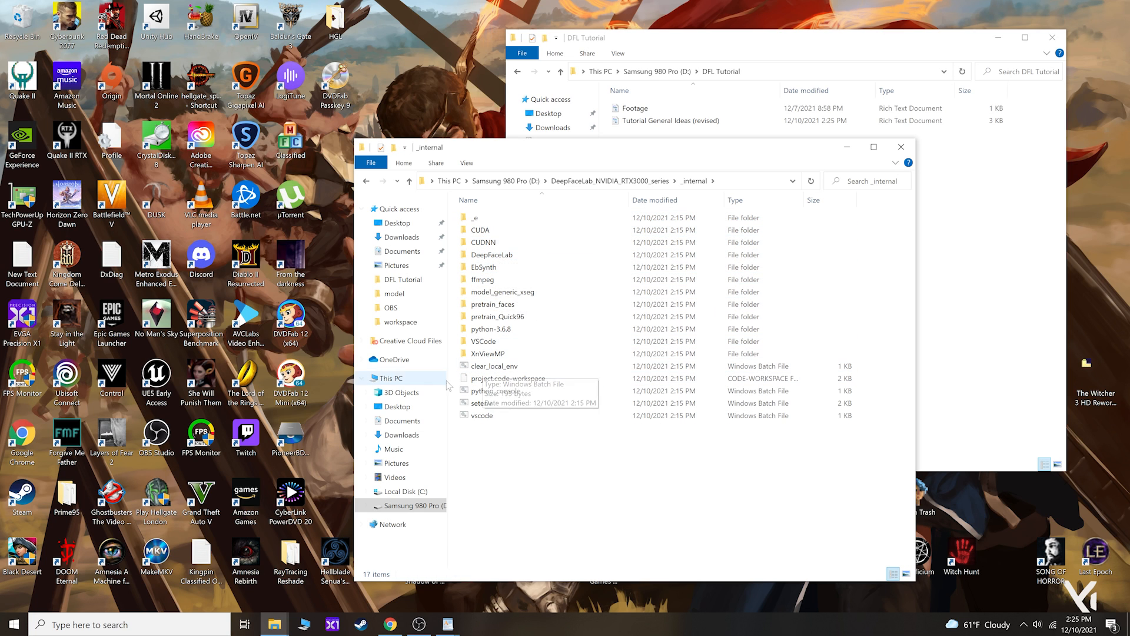
click(366, 181)
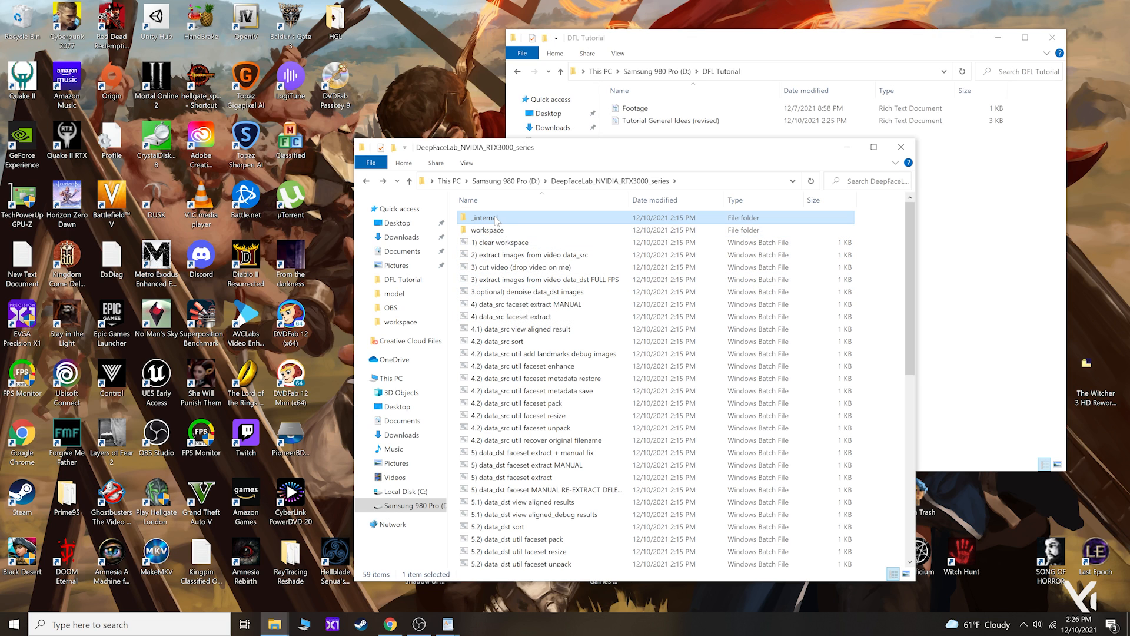
- Open the workspace folder and examine its sample data_dst and data_src videos and the data_src folder
mouse_move(496, 221)
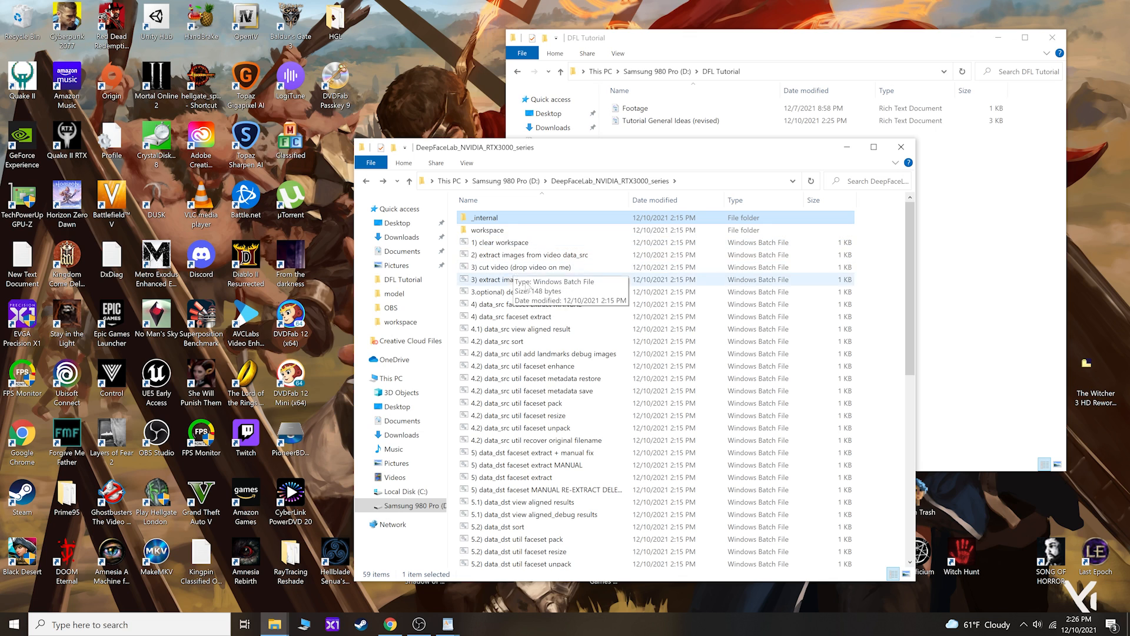
mouse_move(559, 297)
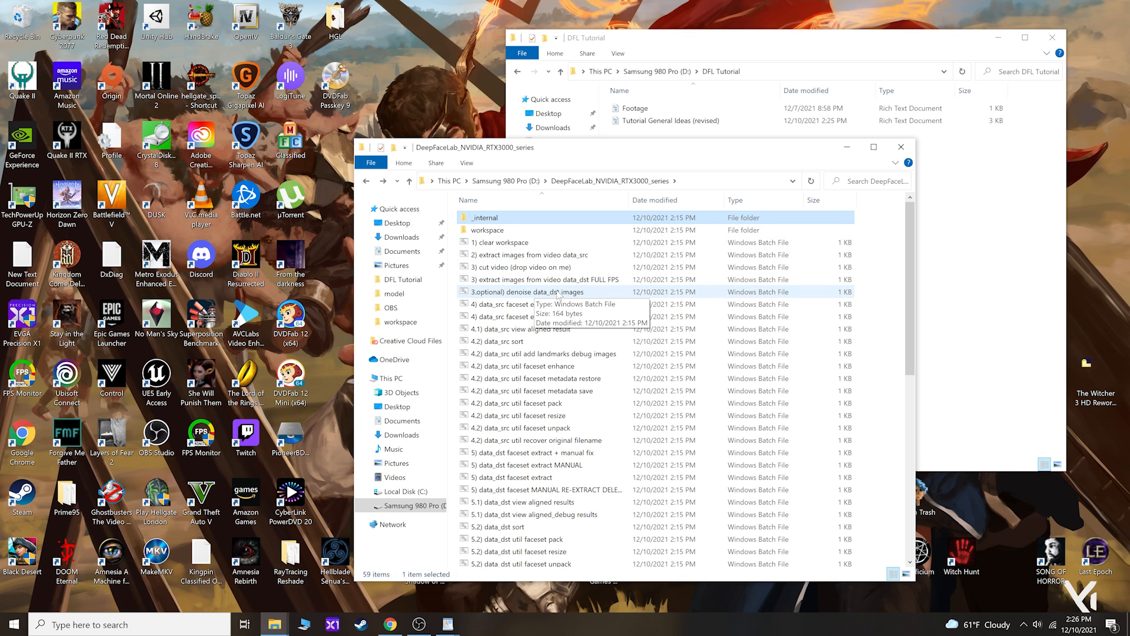
double_click(490, 231)
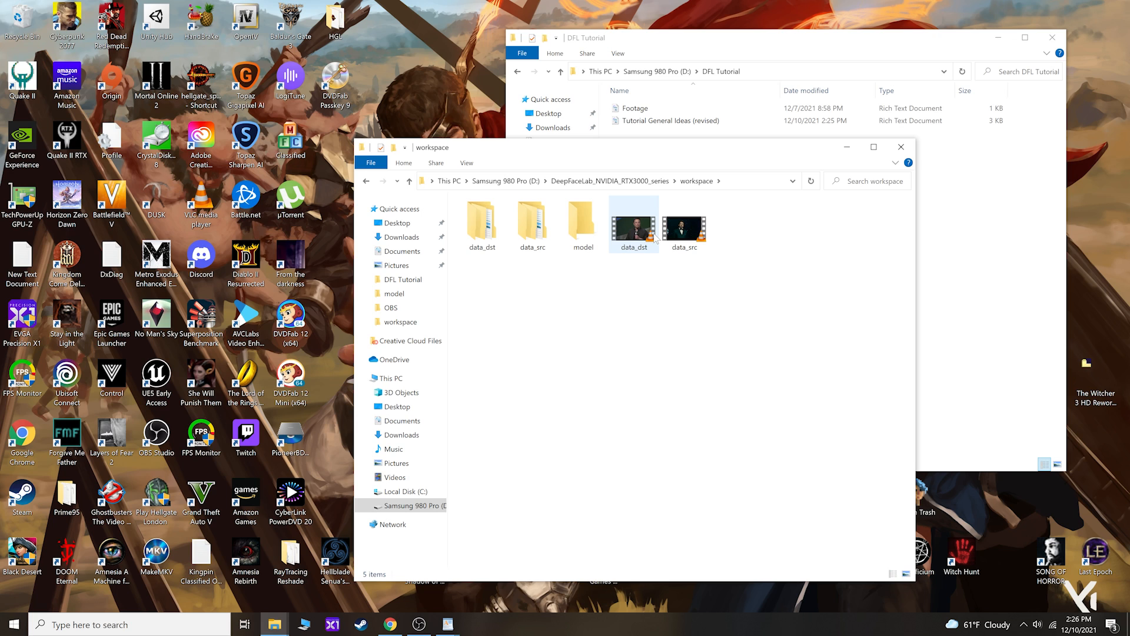
mouse_move(655, 239)
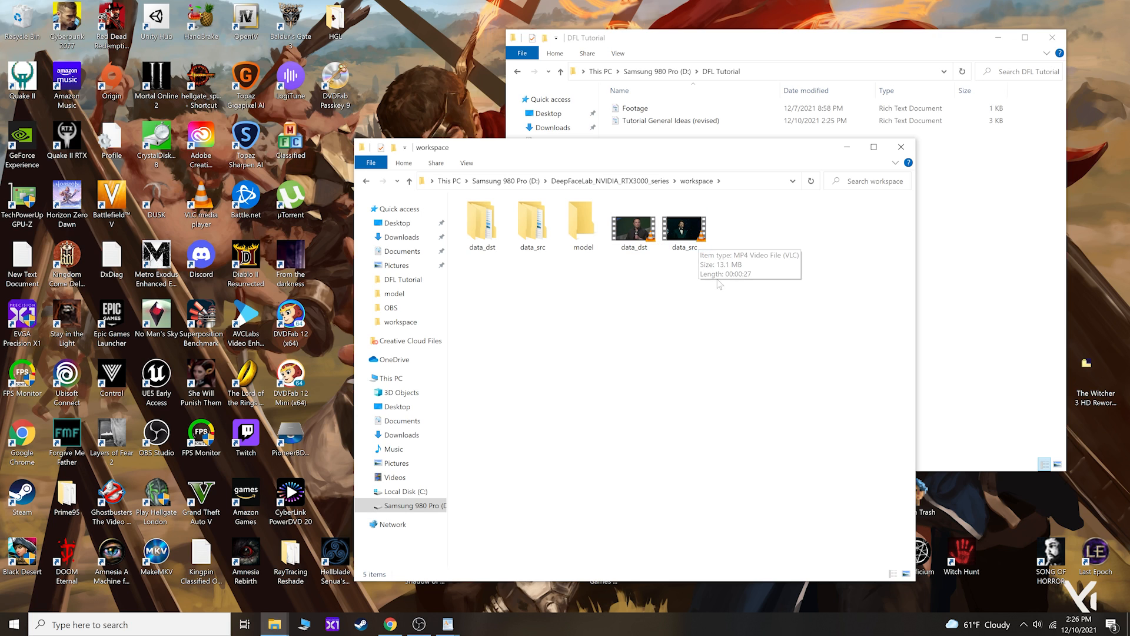
click(691, 233)
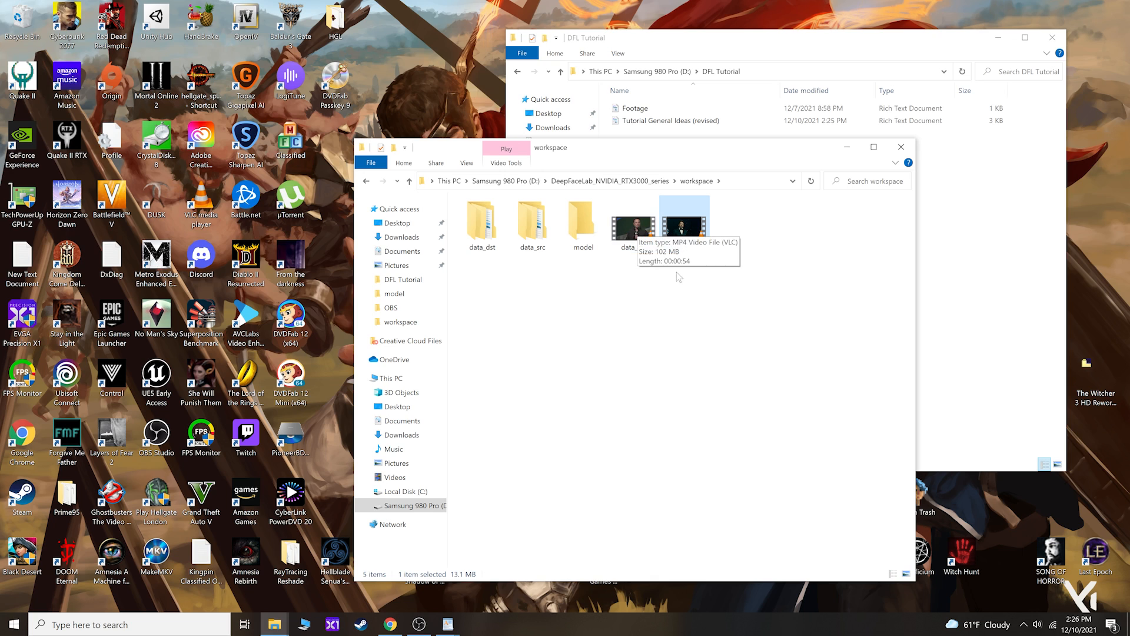
double_click(526, 235)
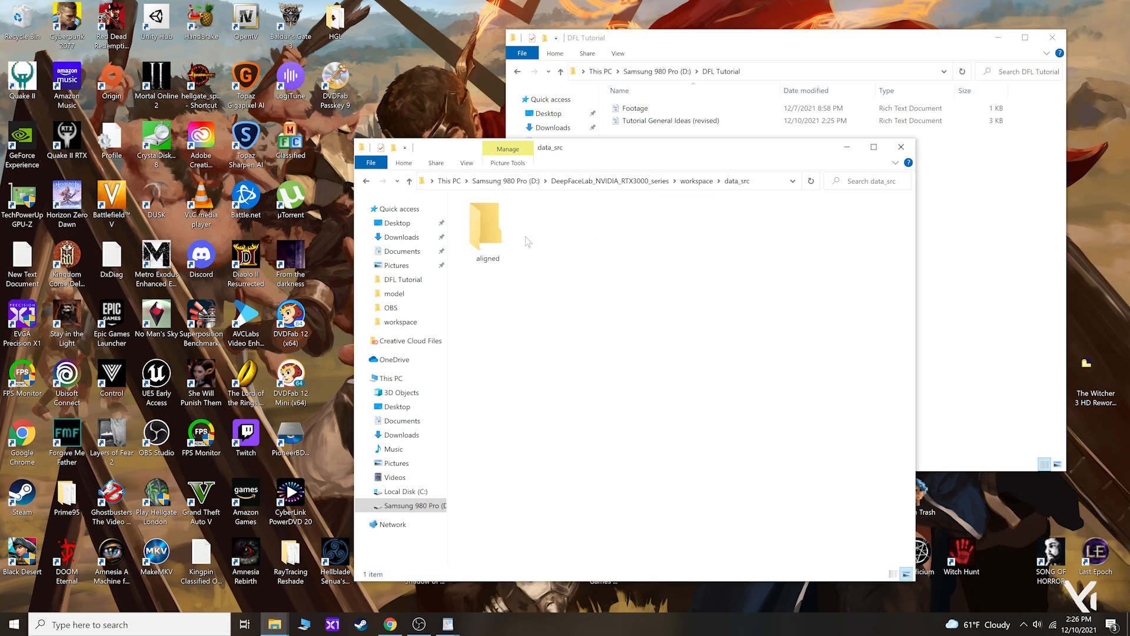
click(366, 181)
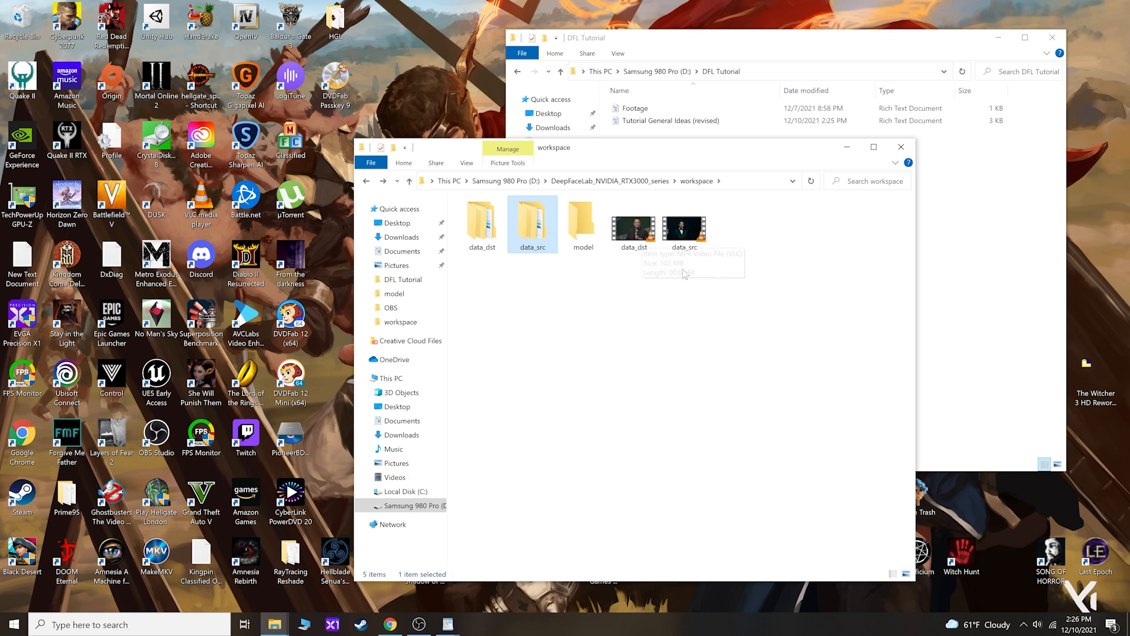
click(685, 237)
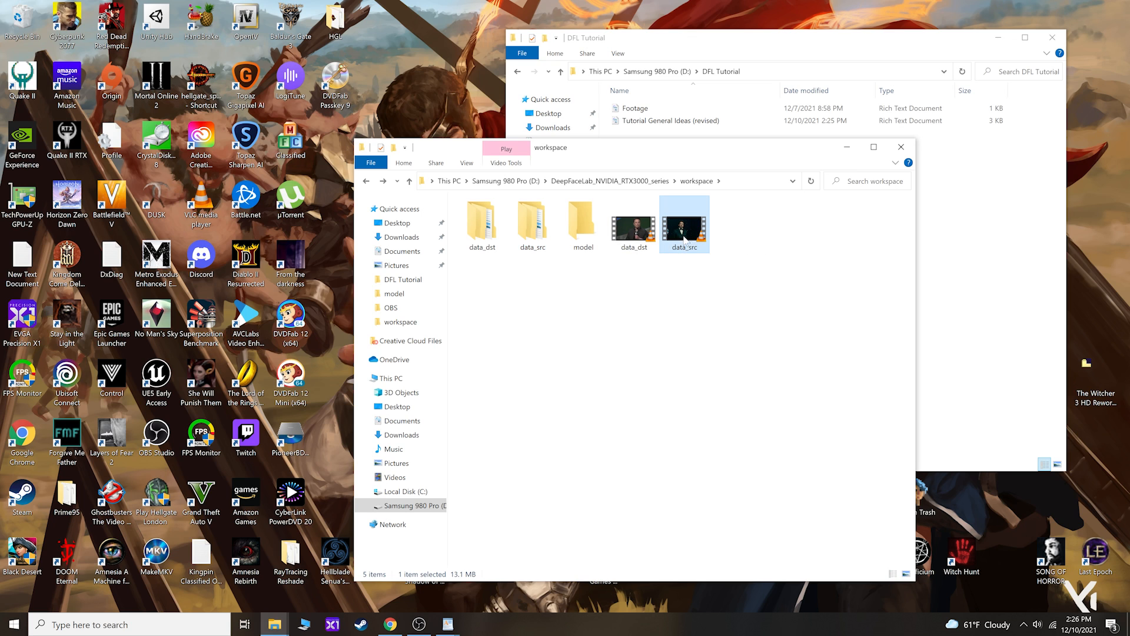
drag(701, 279, 643, 232)
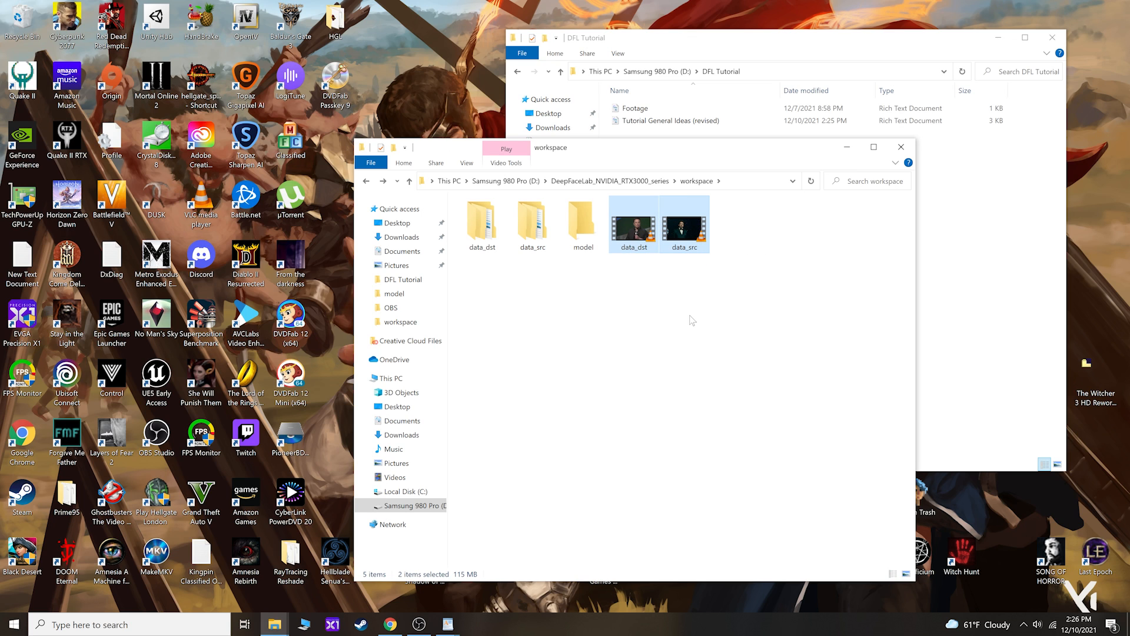
key(Delete)
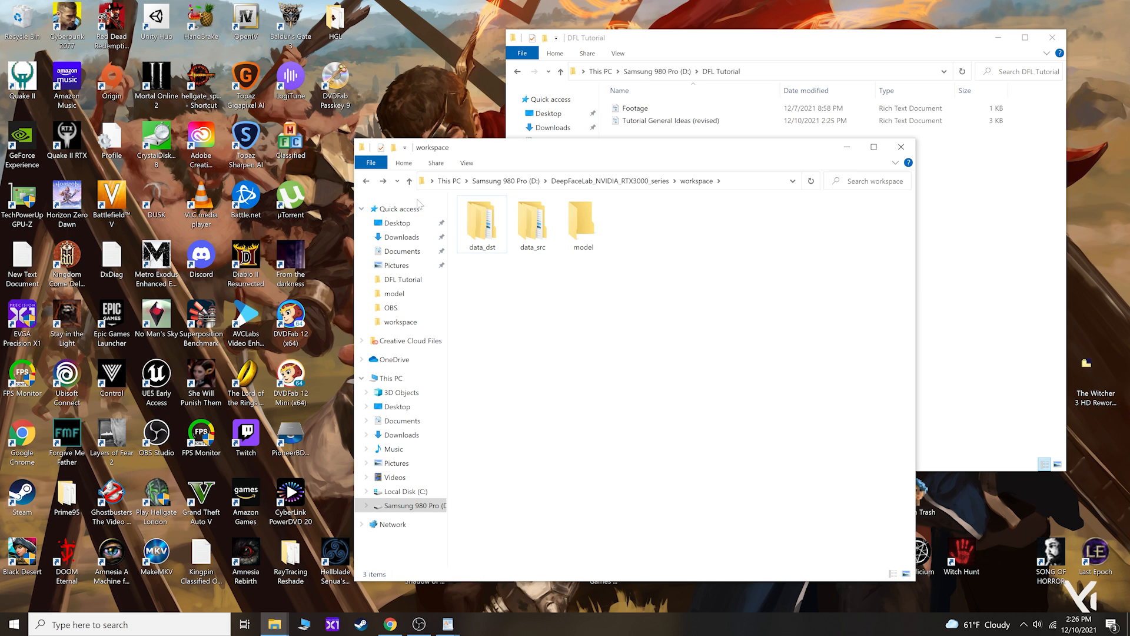
key(ctrl+z)
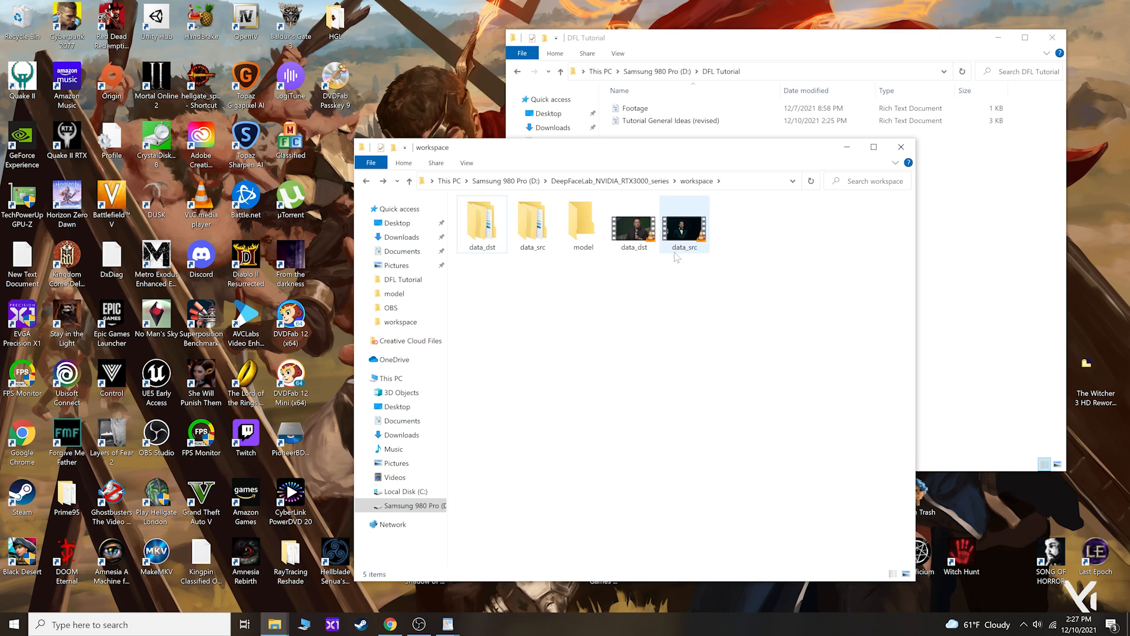
- Delete the sample data_dst and data_src videos from the workspace folder and return to the DeepFaceLab folder
drag(684, 262, 639, 225)
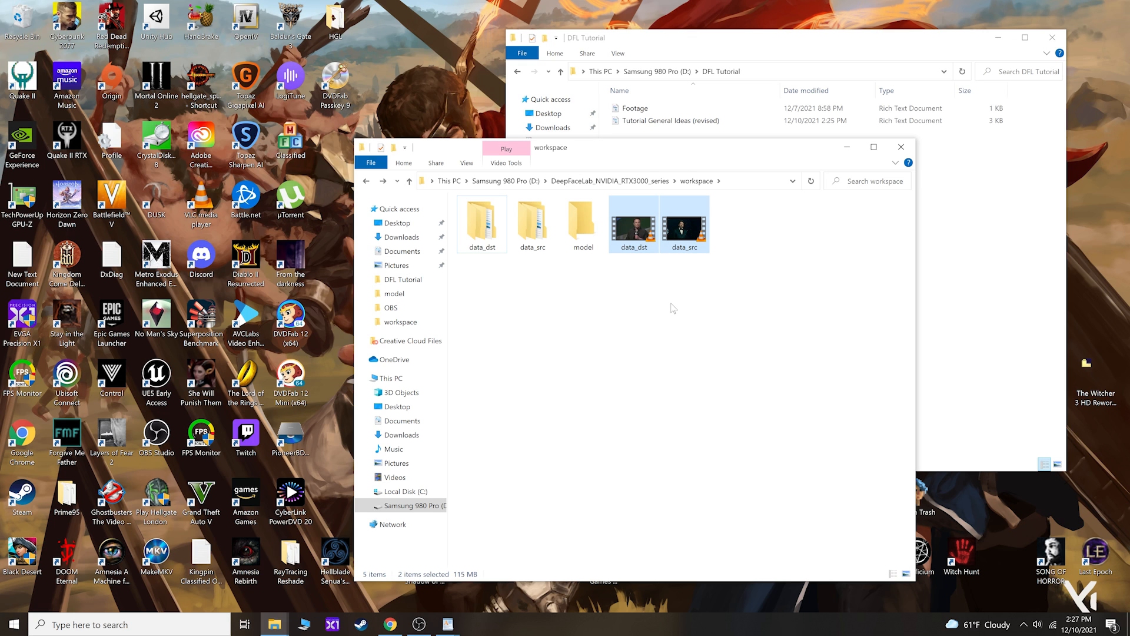
key(Delete)
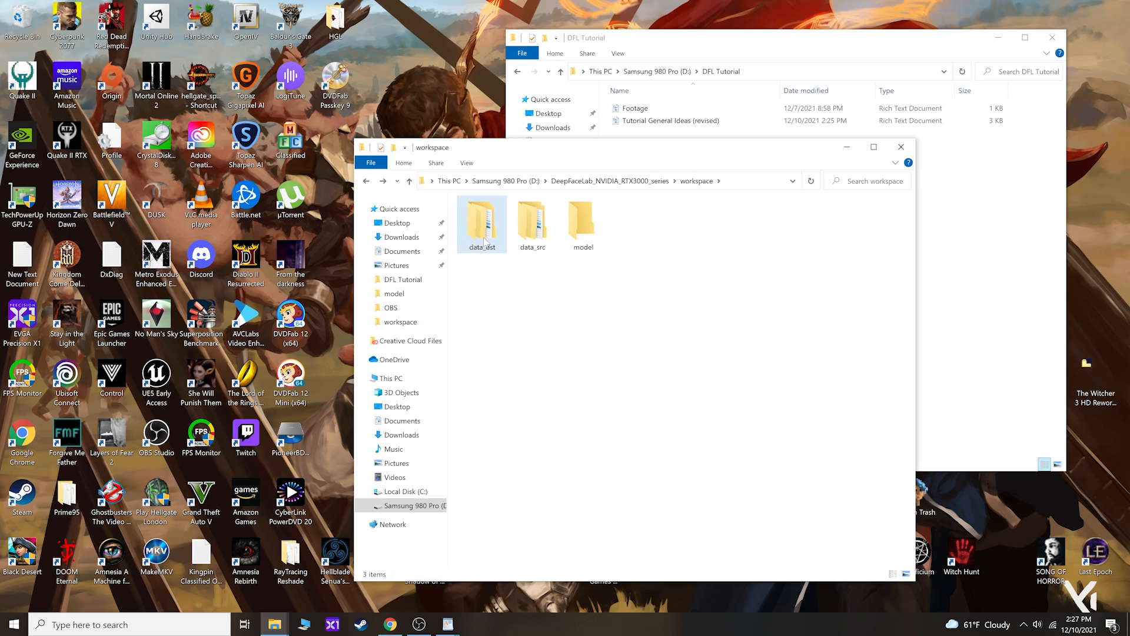
click(366, 181)
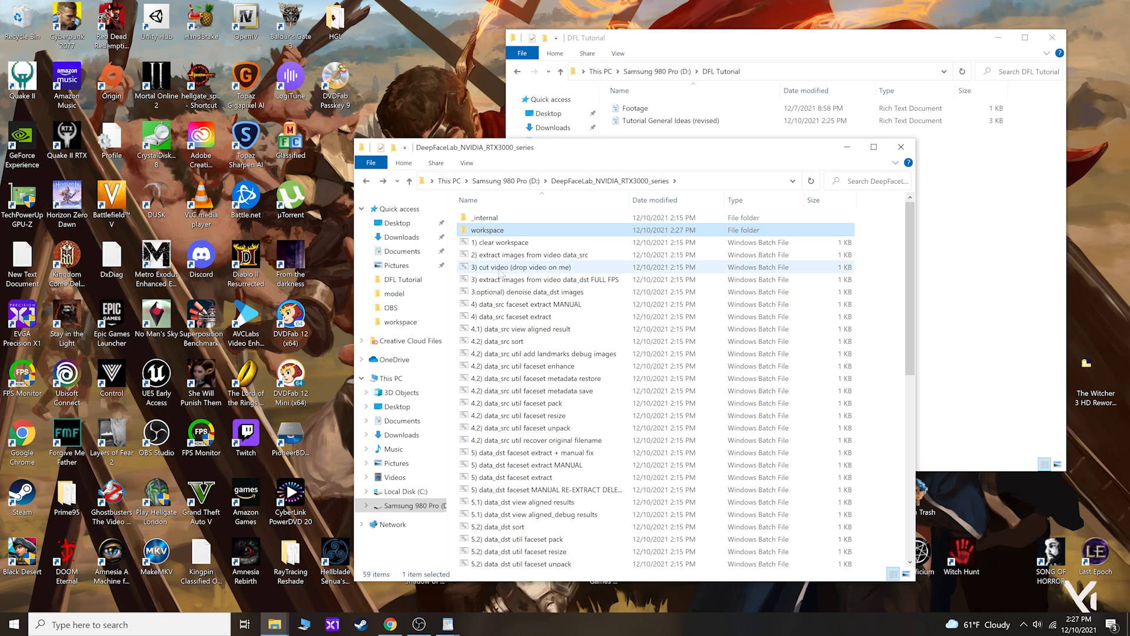
- Check the workspace folder and point out the "1) clear workspace" batch file that applies to it
click(517, 244)
double_click(512, 230)
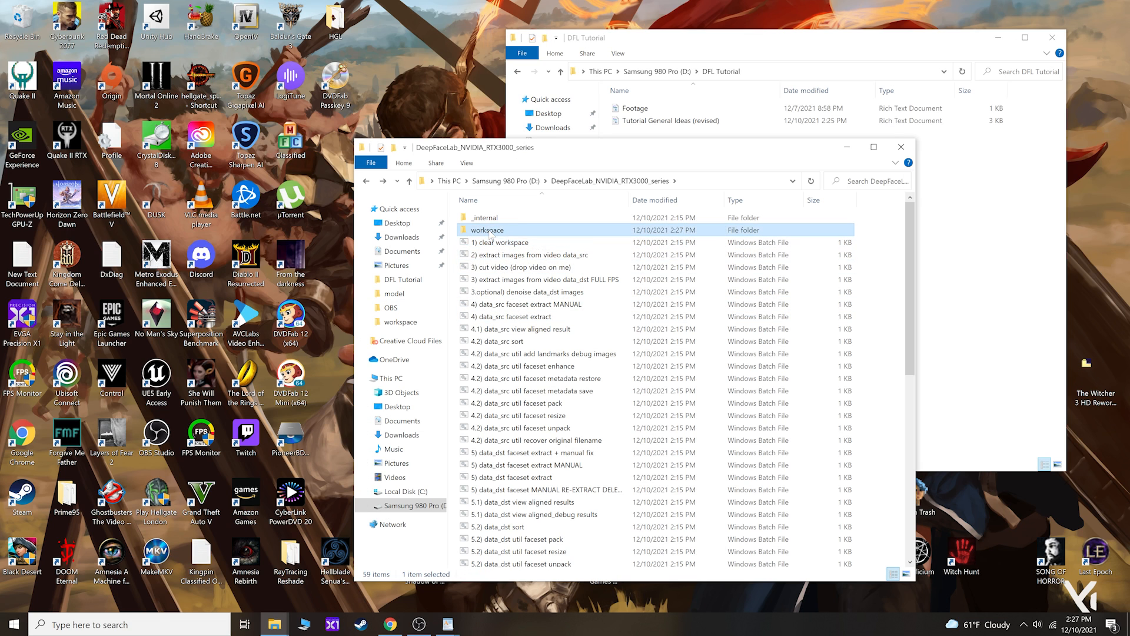
click(366, 182)
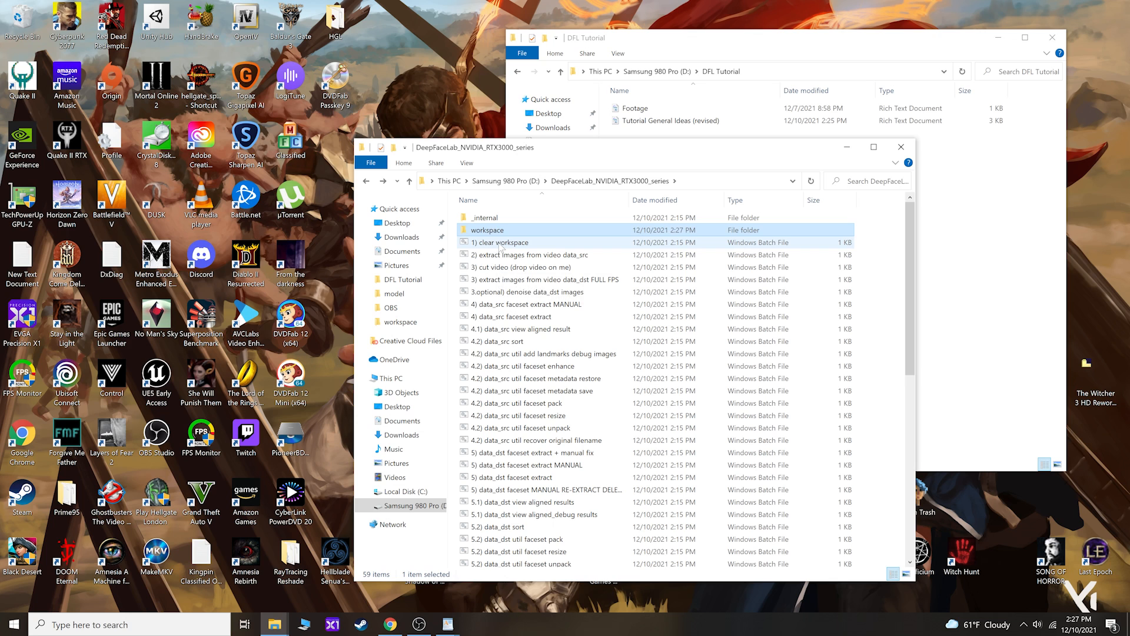
click(499, 244)
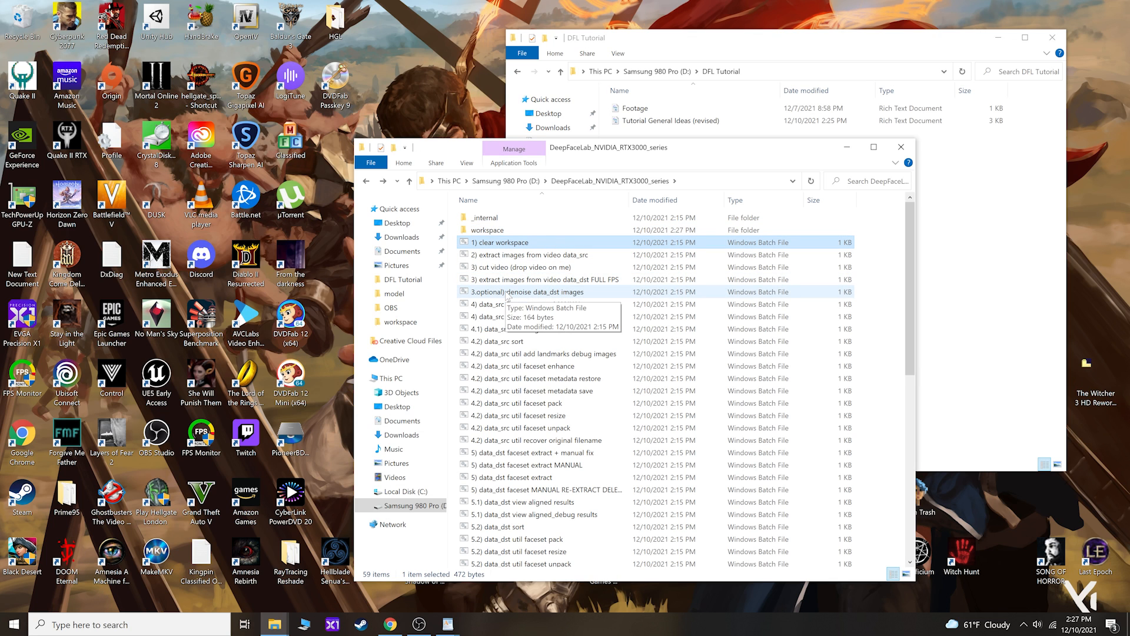
- Point out "2) extract images from video data_src" and check the data_src folder inside workspace
click(516, 256)
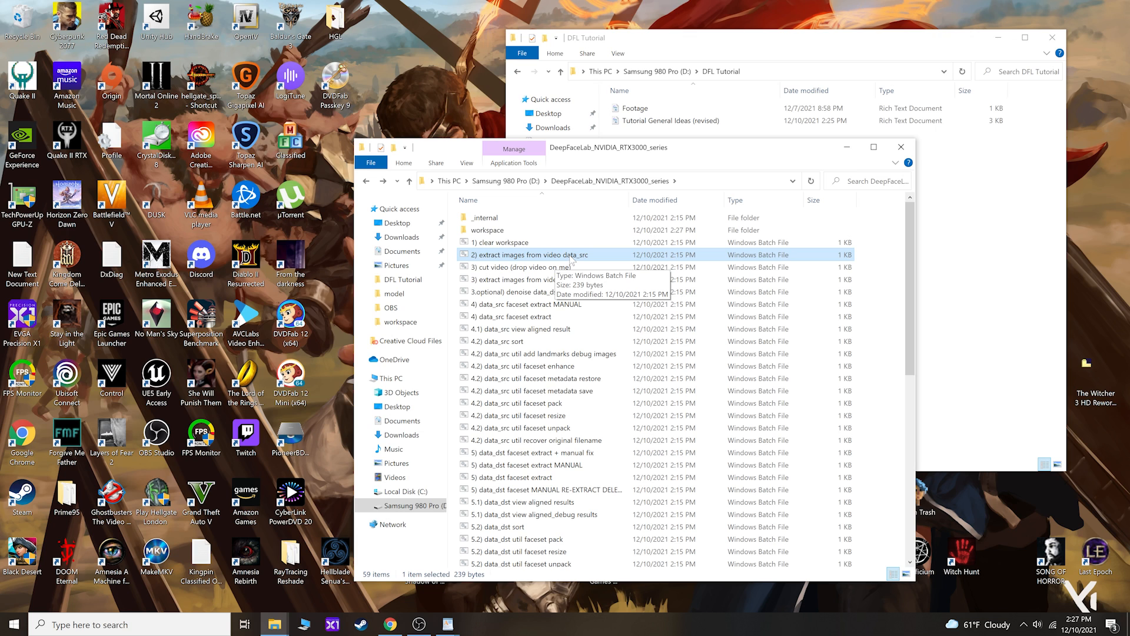
double_click(494, 230)
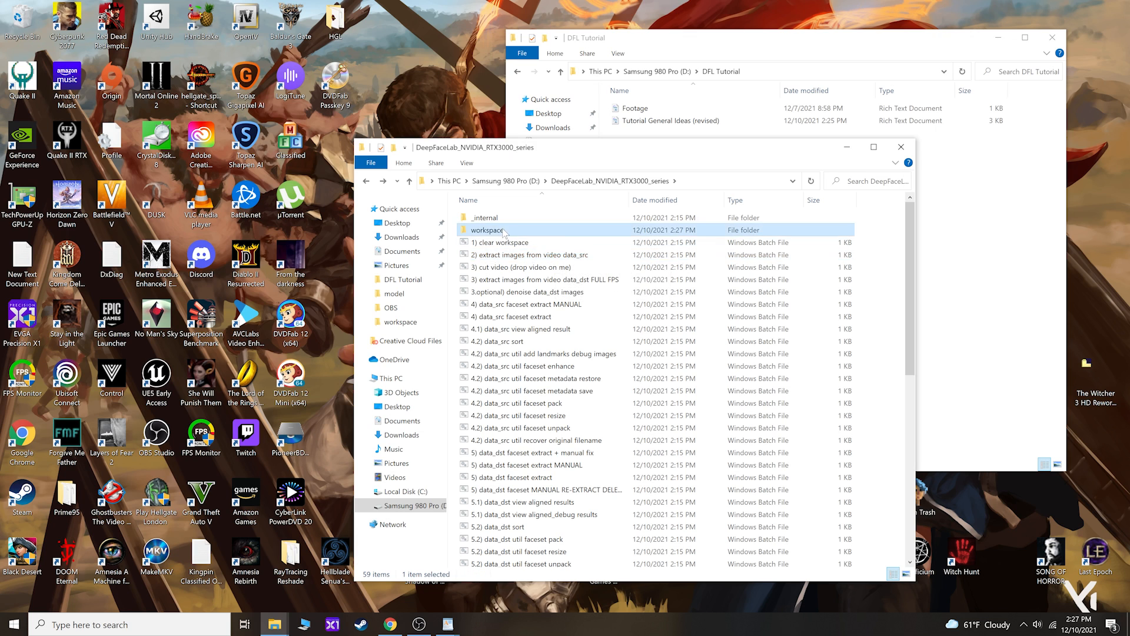
click(534, 230)
double_click(535, 231)
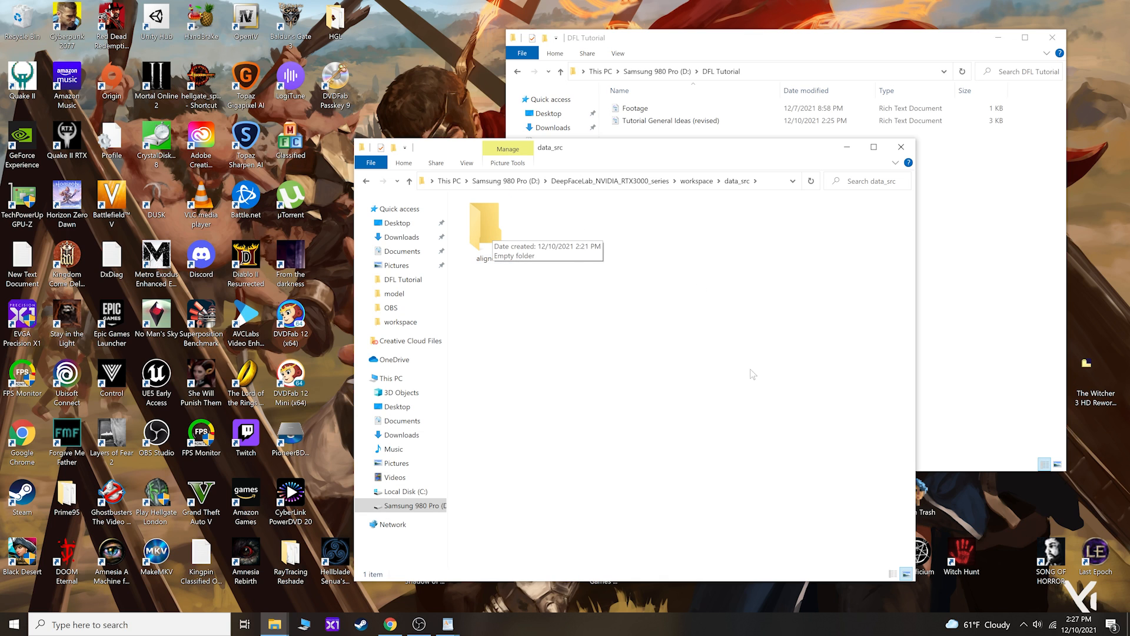
click(367, 182)
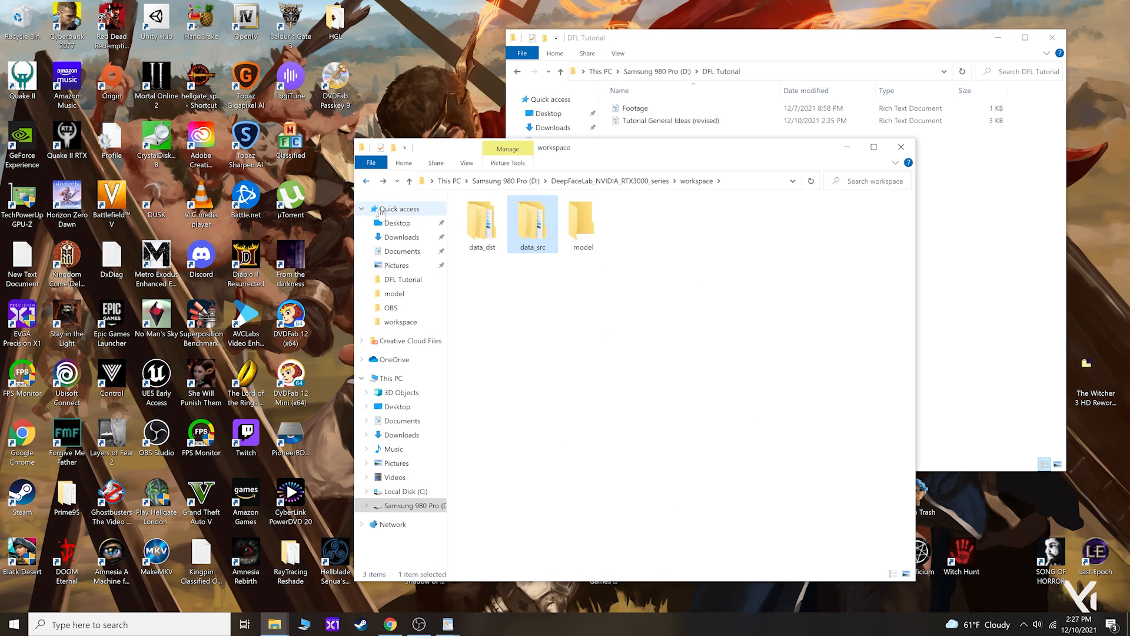
click(367, 181)
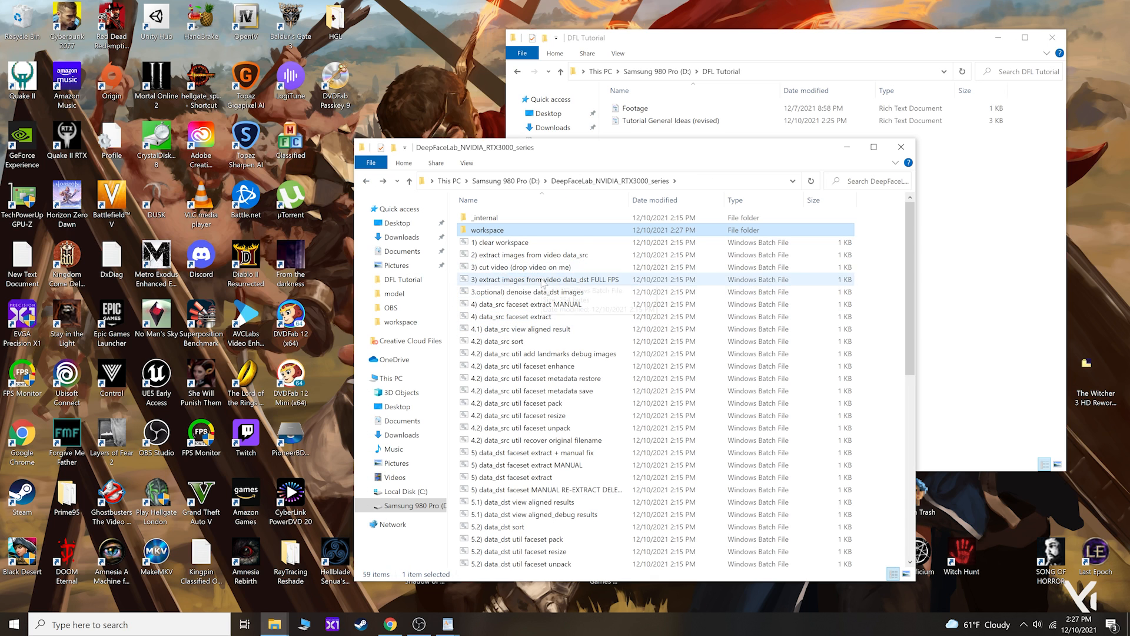
- Point out "3) cut video" and "3) extract images from video data_dst FULL FPS", and check the data_dst folder inside workspace
click(511, 268)
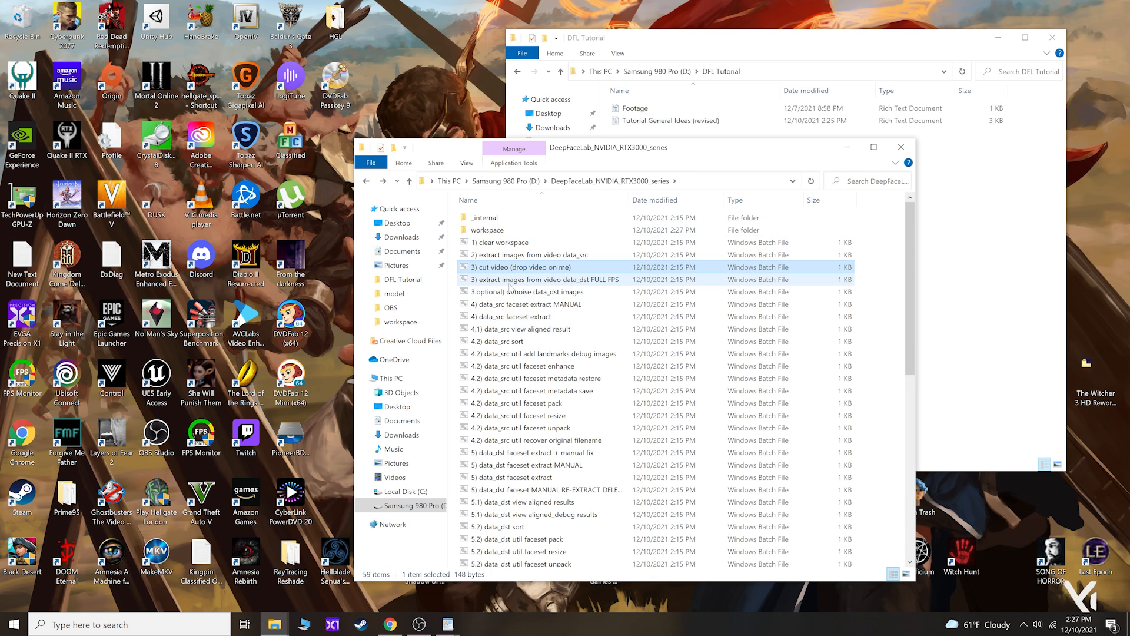
click(499, 284)
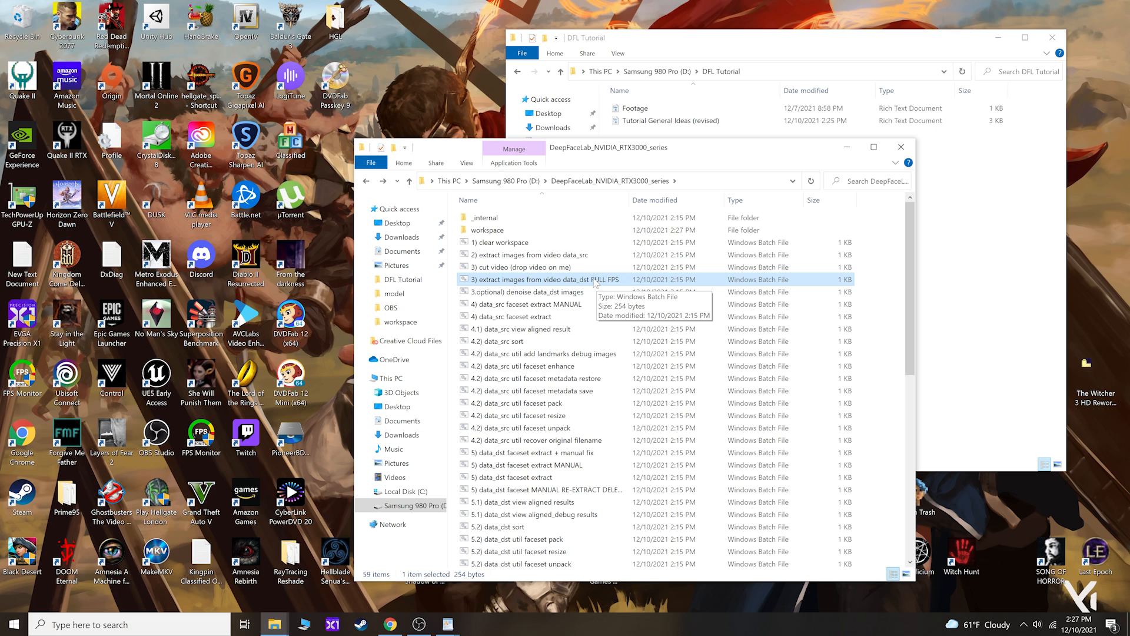
double_click(487, 230)
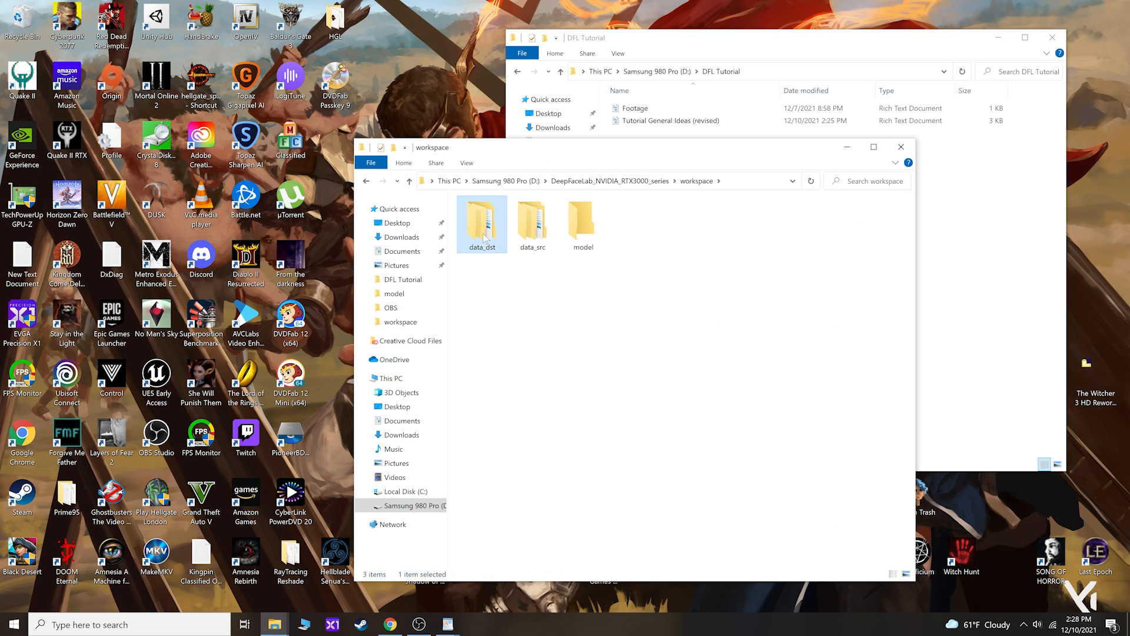
double_click(481, 227)
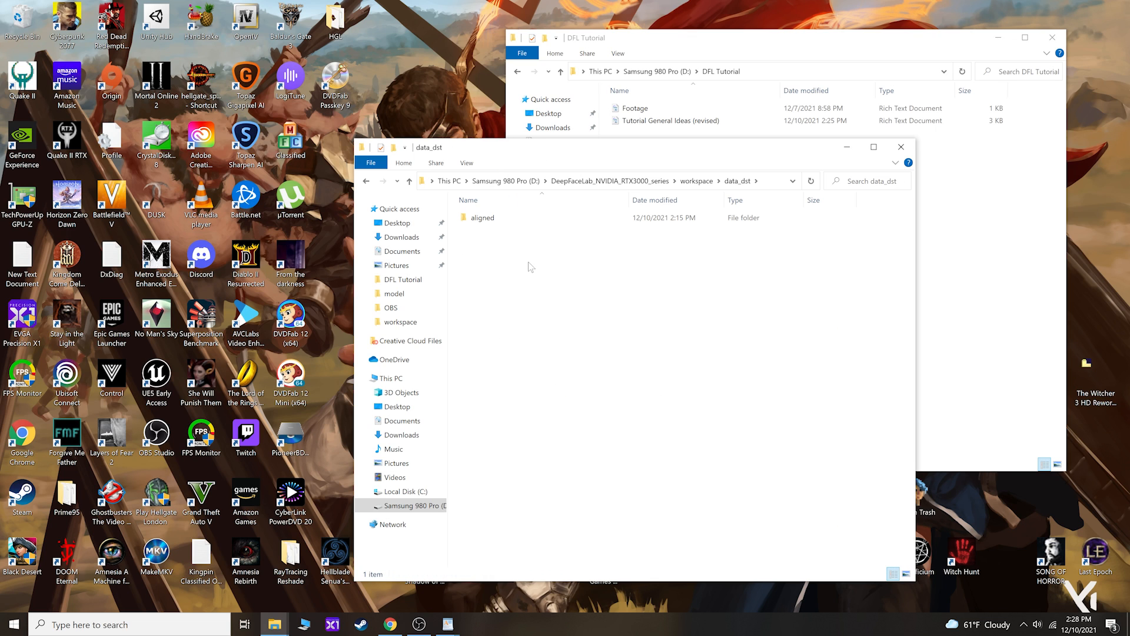
click(367, 182)
click(367, 182)
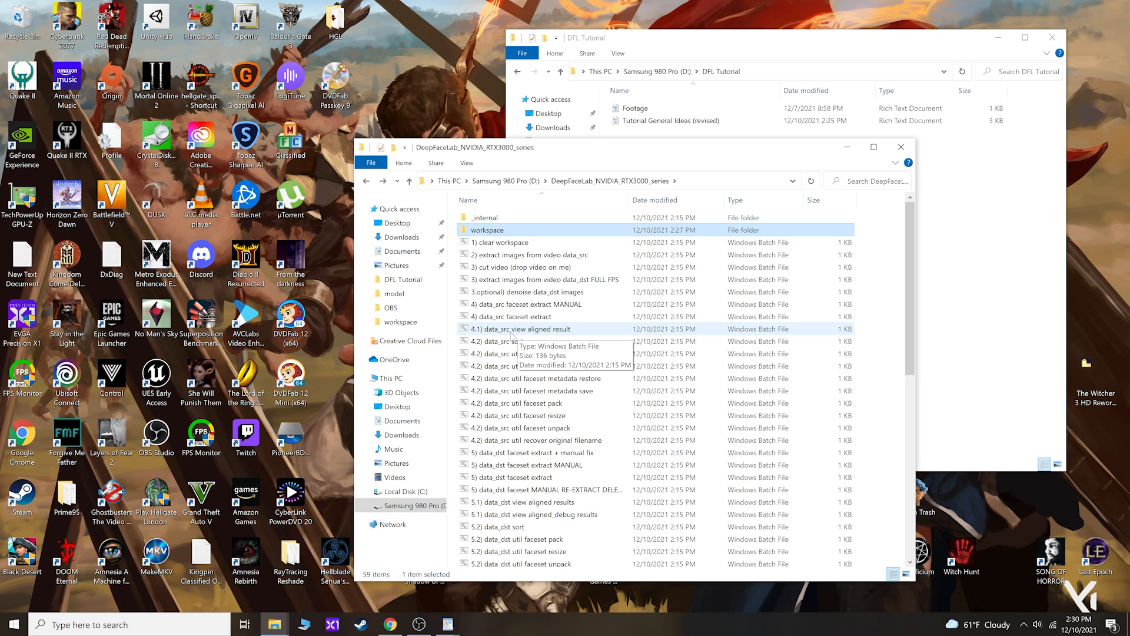
- Check the aligned folder inside workspace's data_src folder and return to the list of batch files
double_click(497, 231)
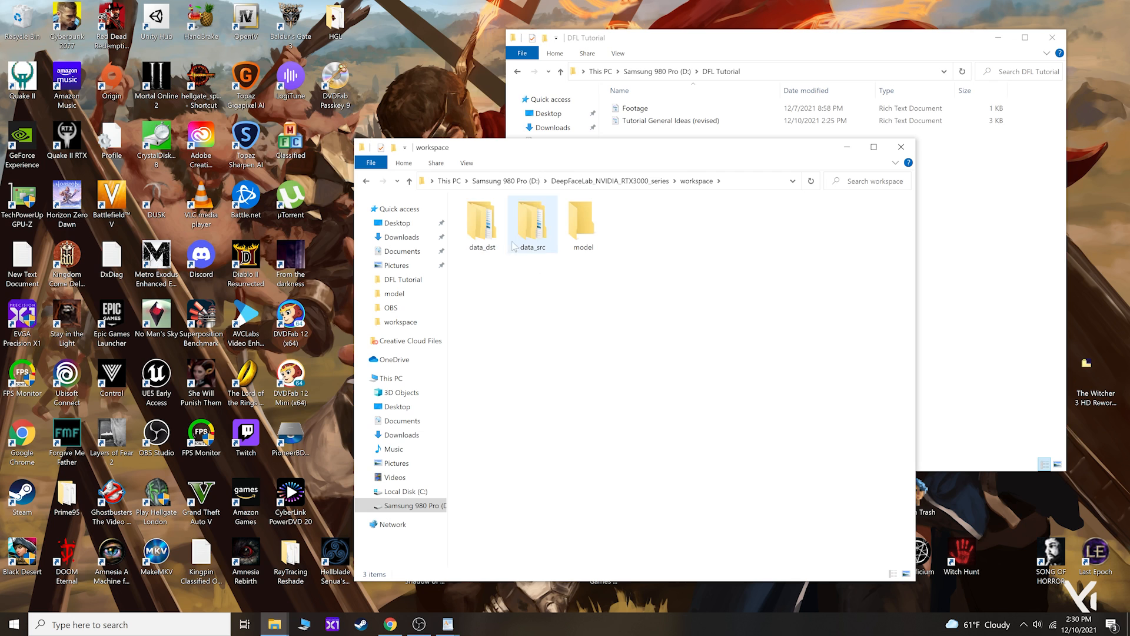
double_click(532, 226)
double_click(494, 242)
click(366, 181)
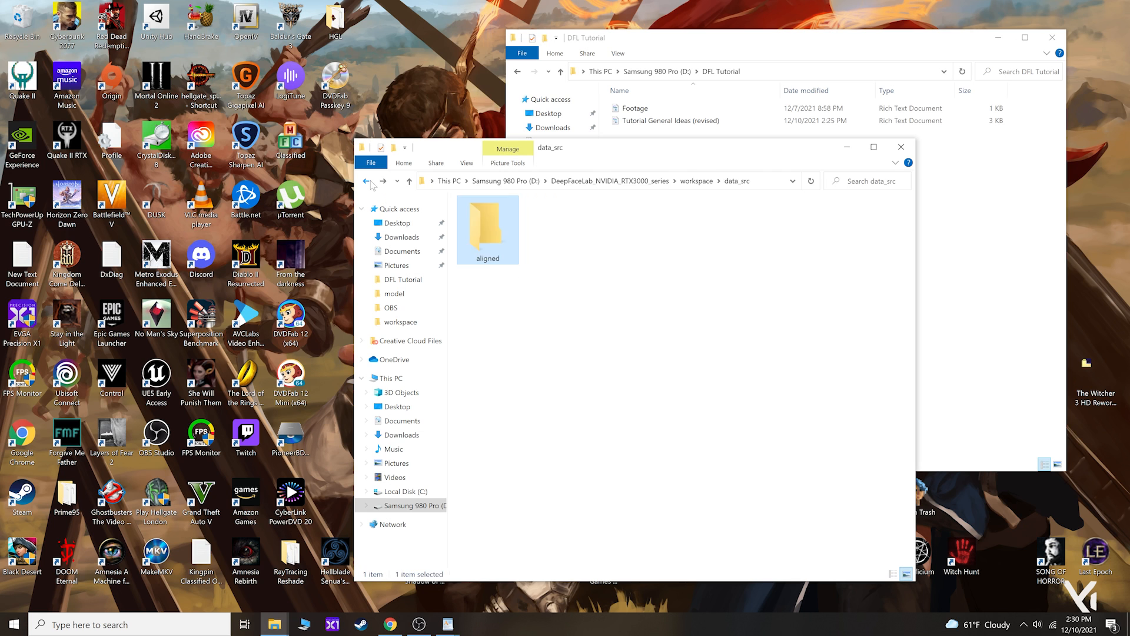
click(366, 181)
click(366, 181)
- Review the "4.1) data_src view aligned result" and "4.2) data_src sort" batch files and the data_src utilities below them
click(544, 330)
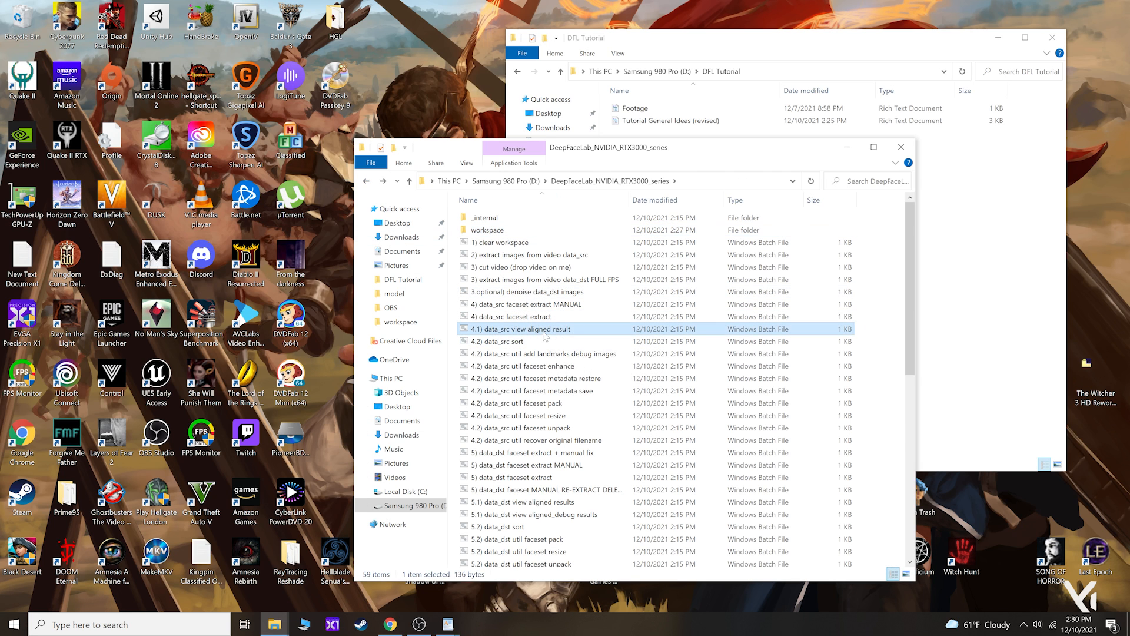
click(515, 344)
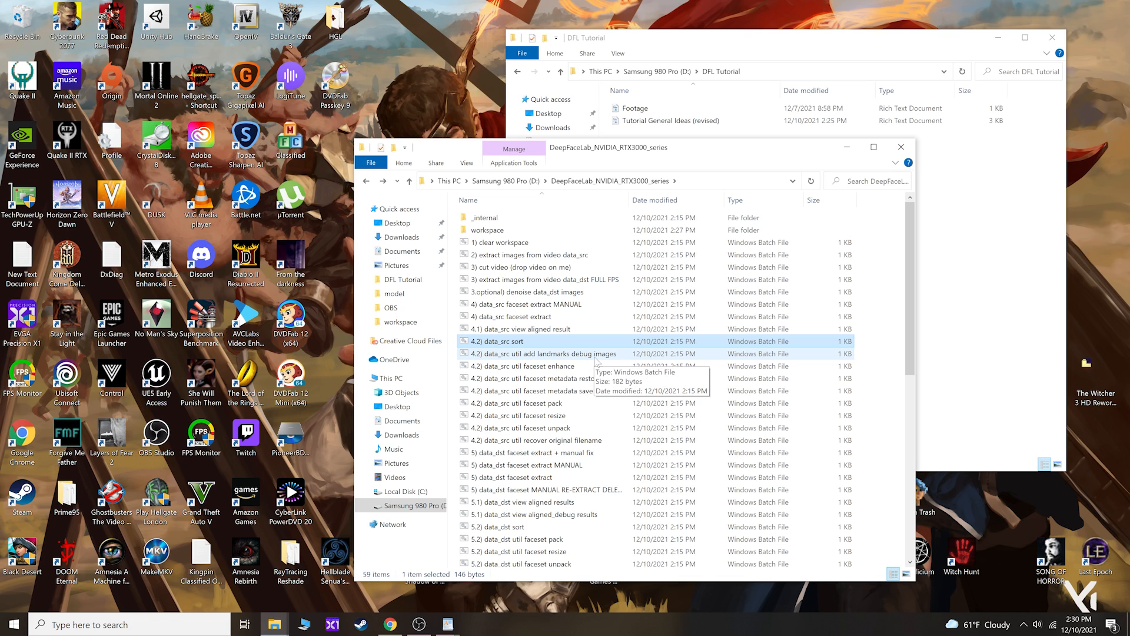
scroll(530, 353, down, 1)
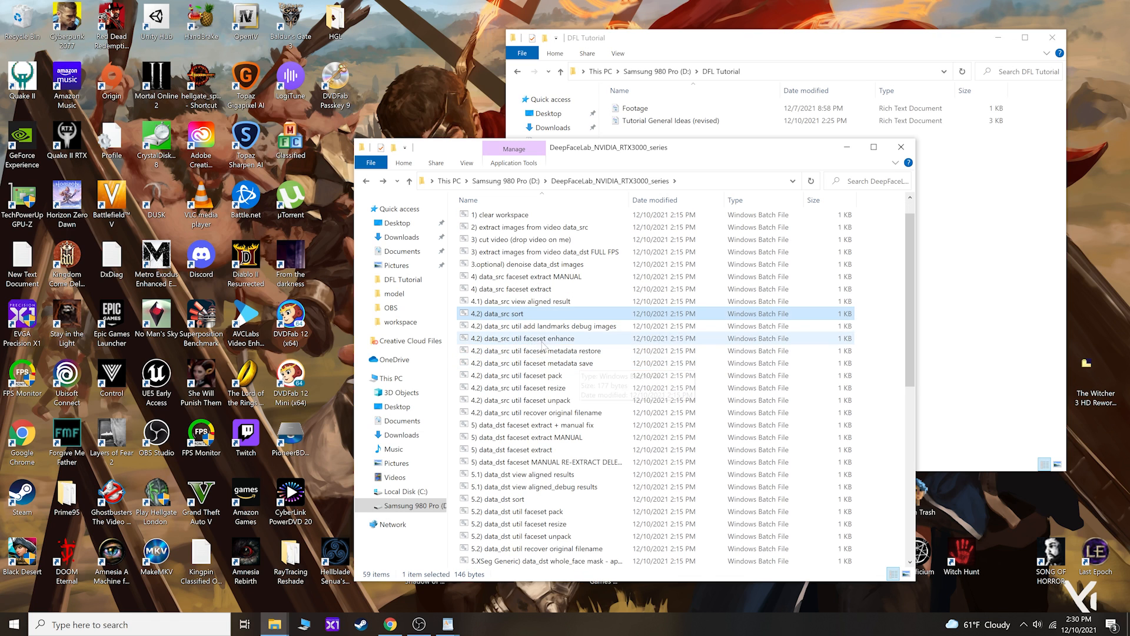
- Review the "4.2) data_src util" batch files for faceset enhance, metadata restore, pack and resize
click(511, 340)
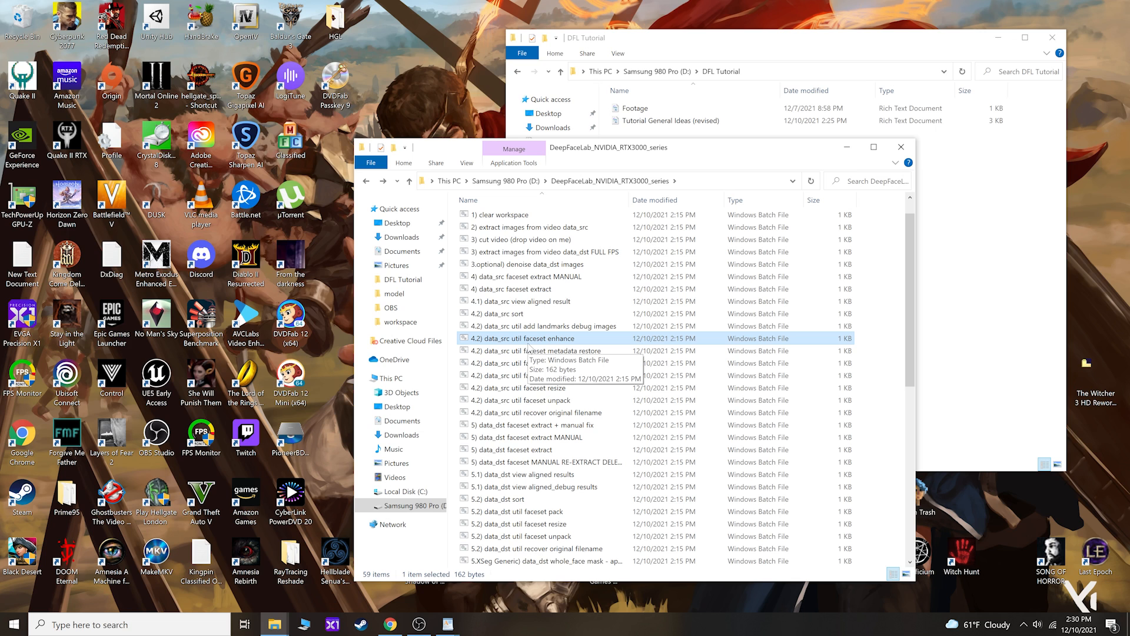
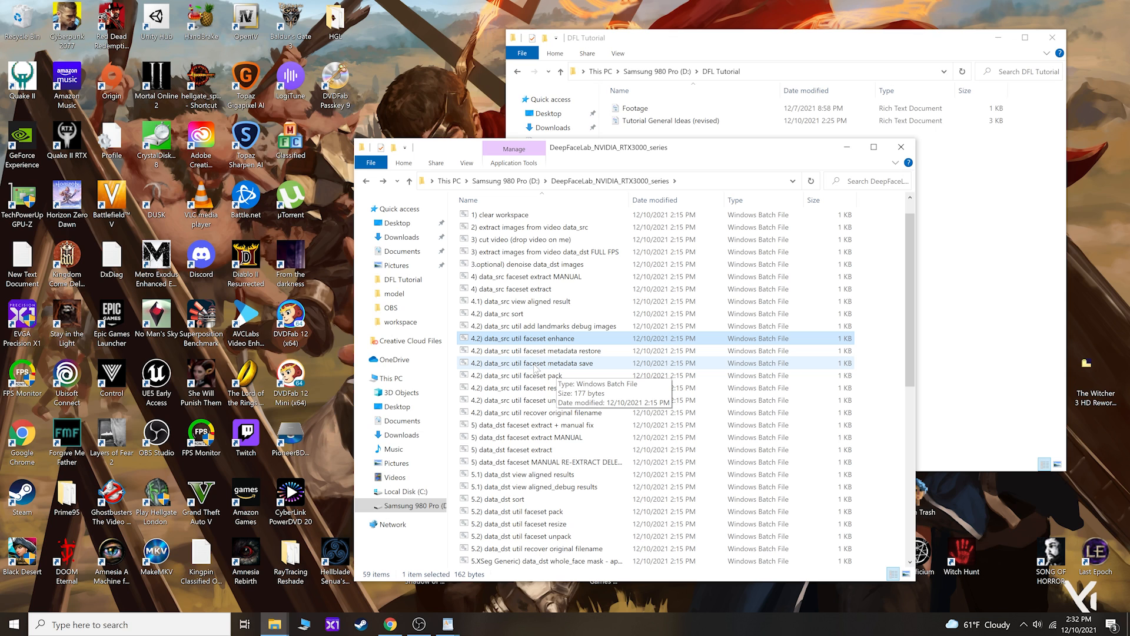
click(547, 352)
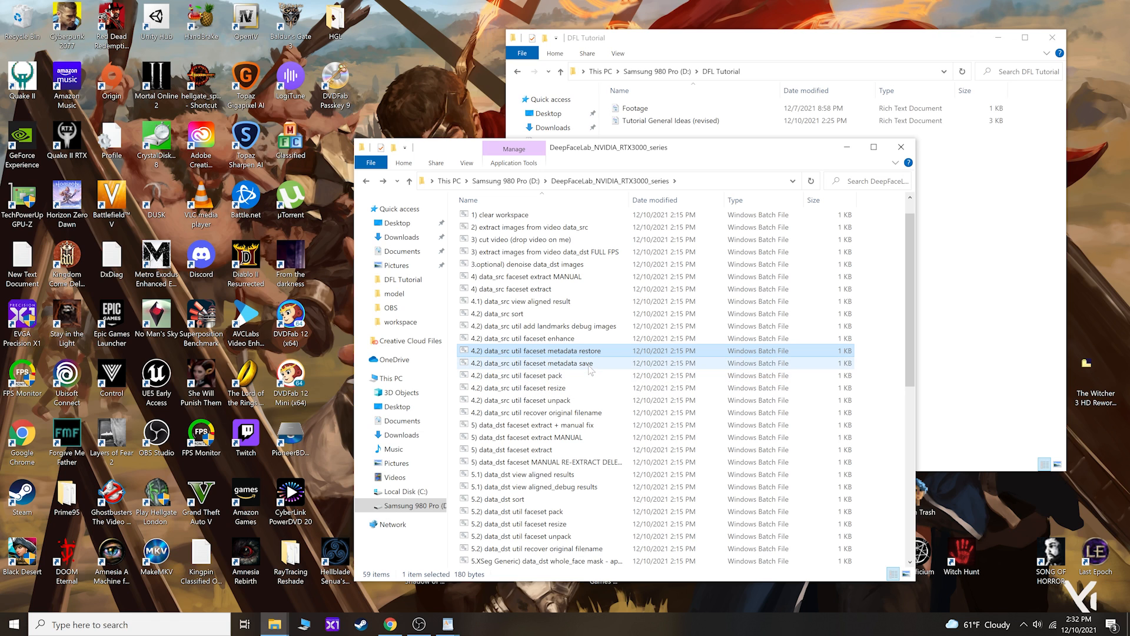
click(536, 377)
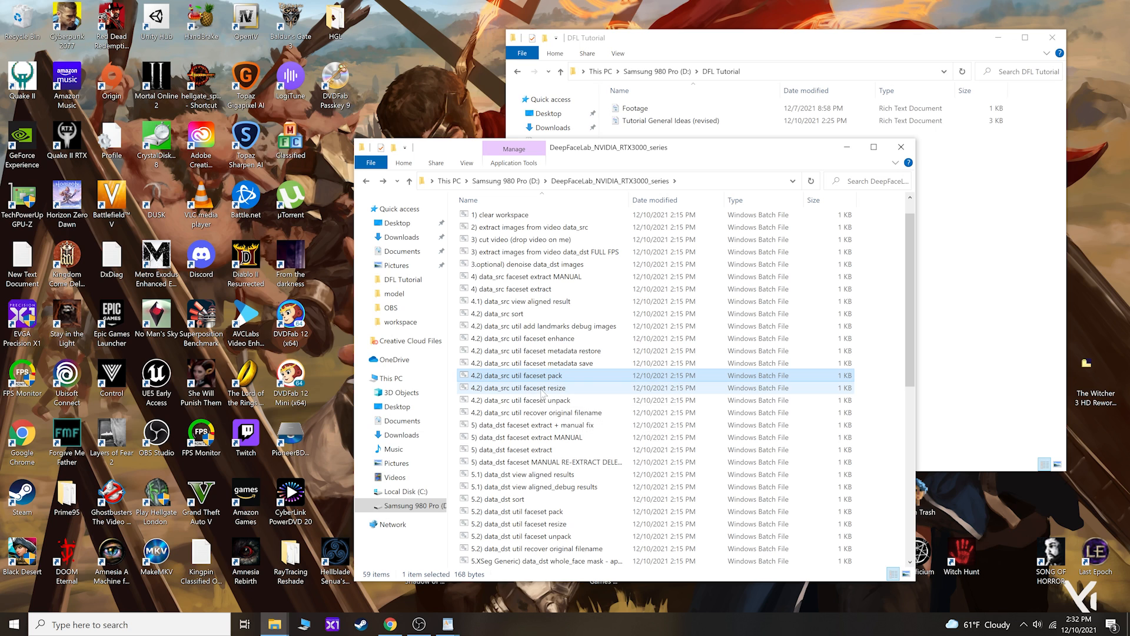
click(523, 390)
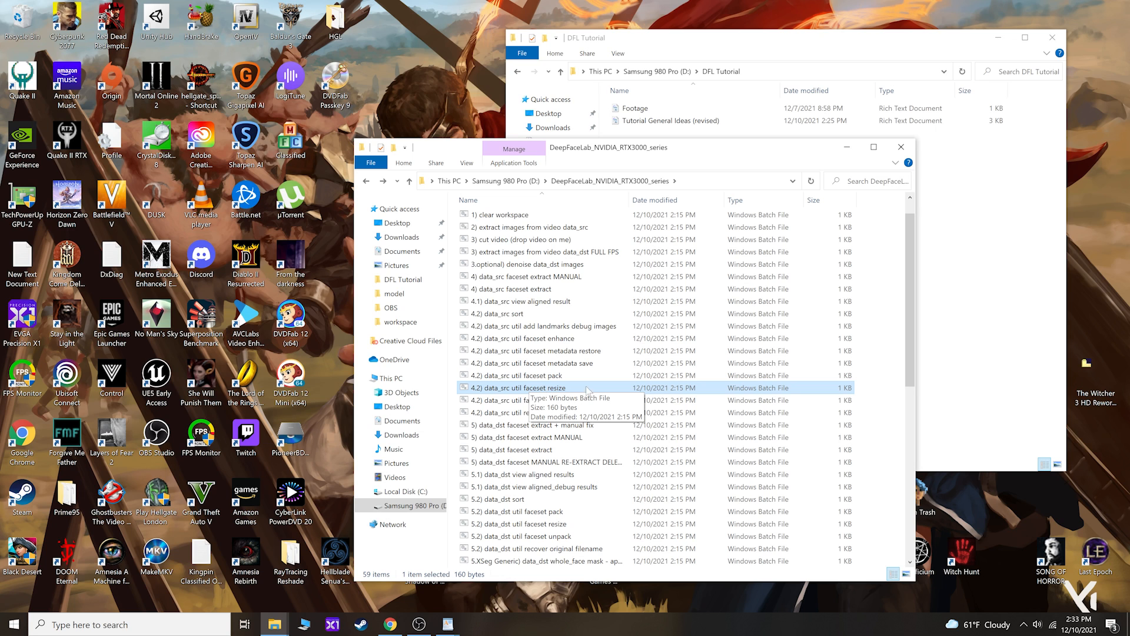
click(540, 378)
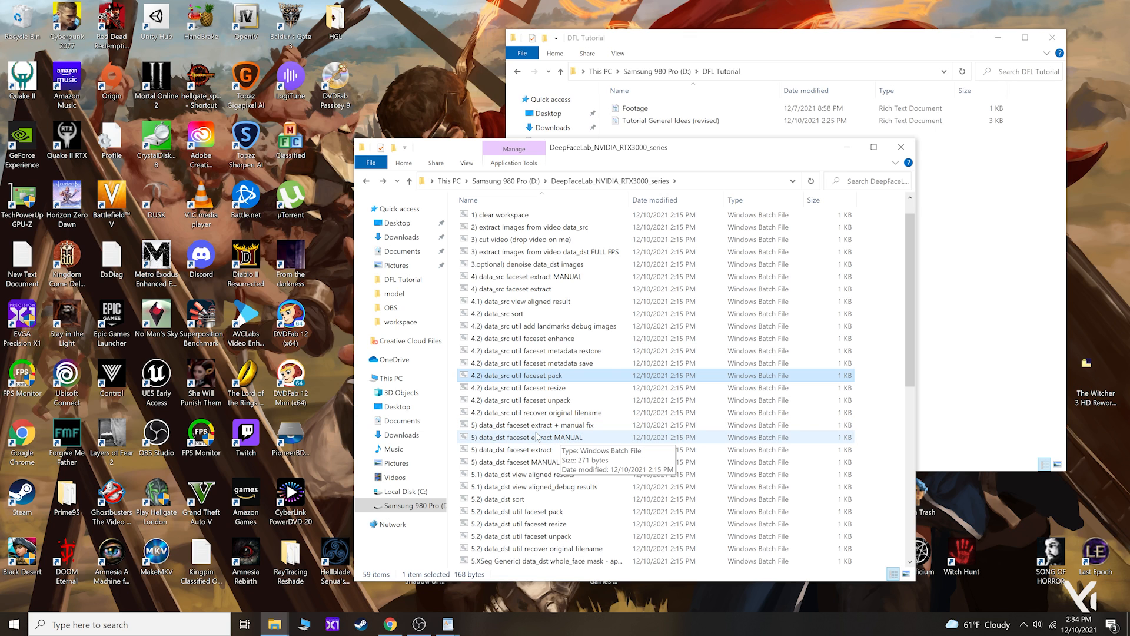
- Review the "5) data_dst faceset extract" batch files, including the MANUAL, "+ manual fix" and MANUAL RE-EXTRACT variants
click(512, 438)
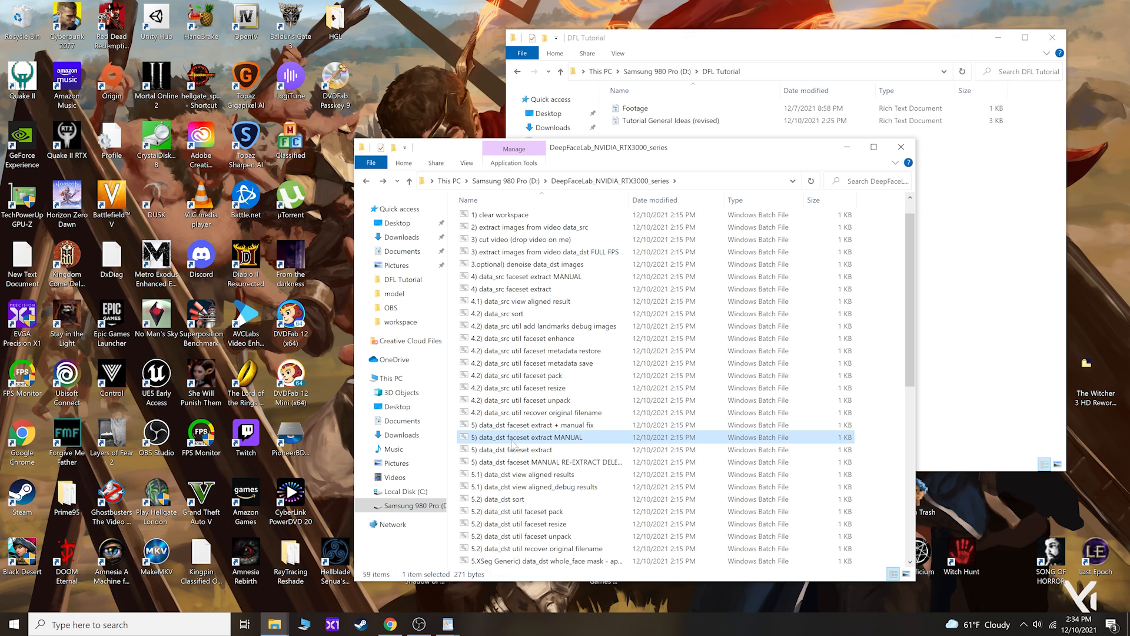
click(540, 452)
click(548, 438)
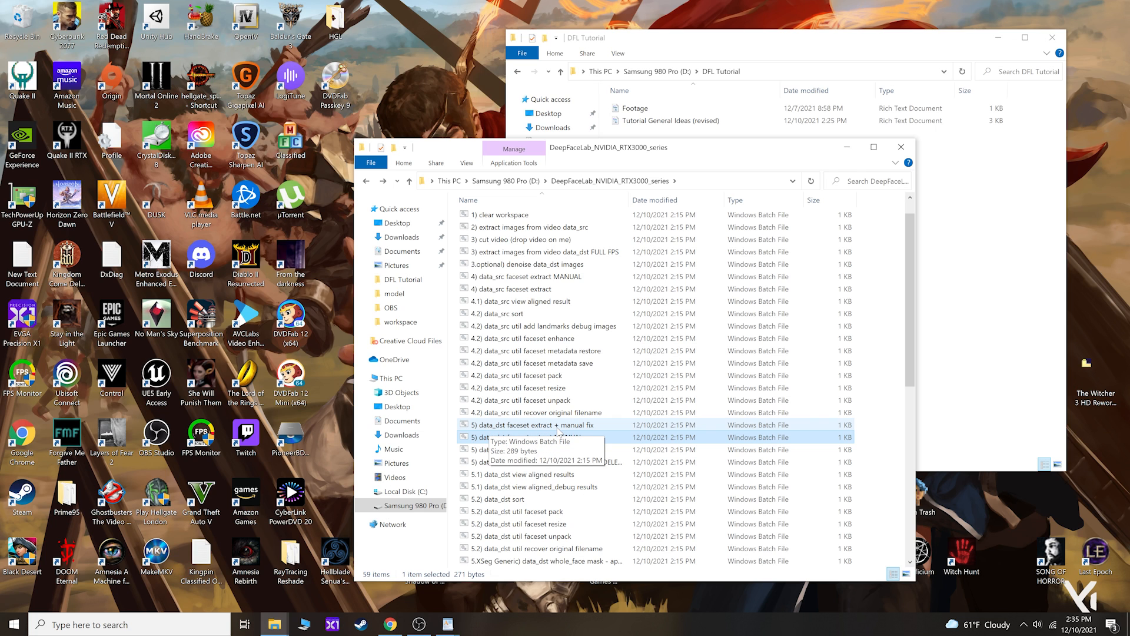
click(557, 429)
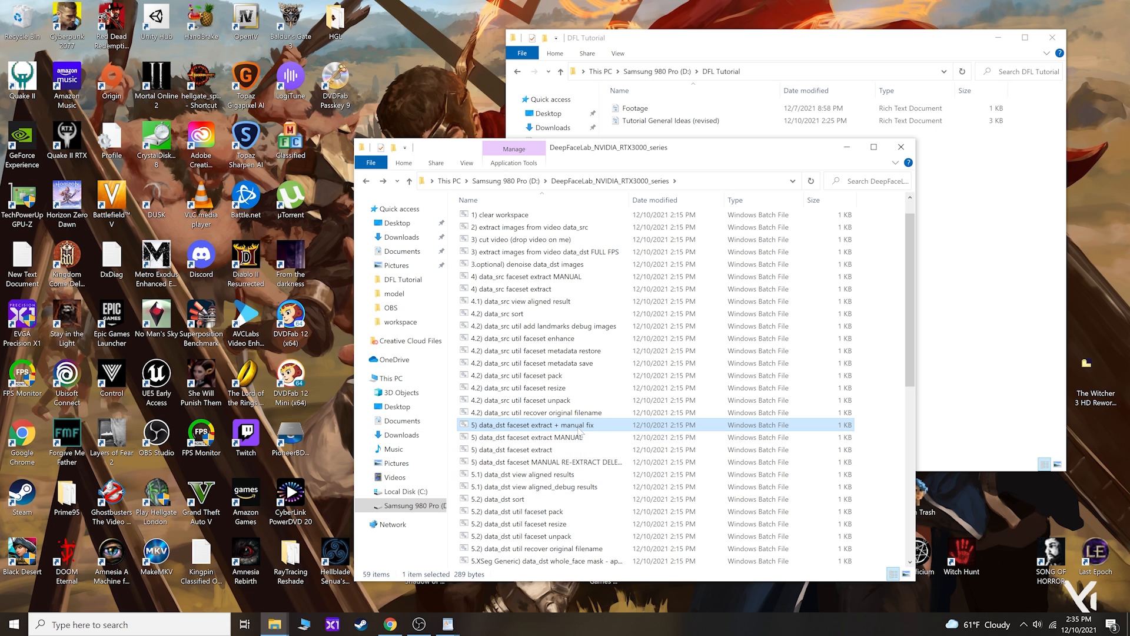
click(550, 462)
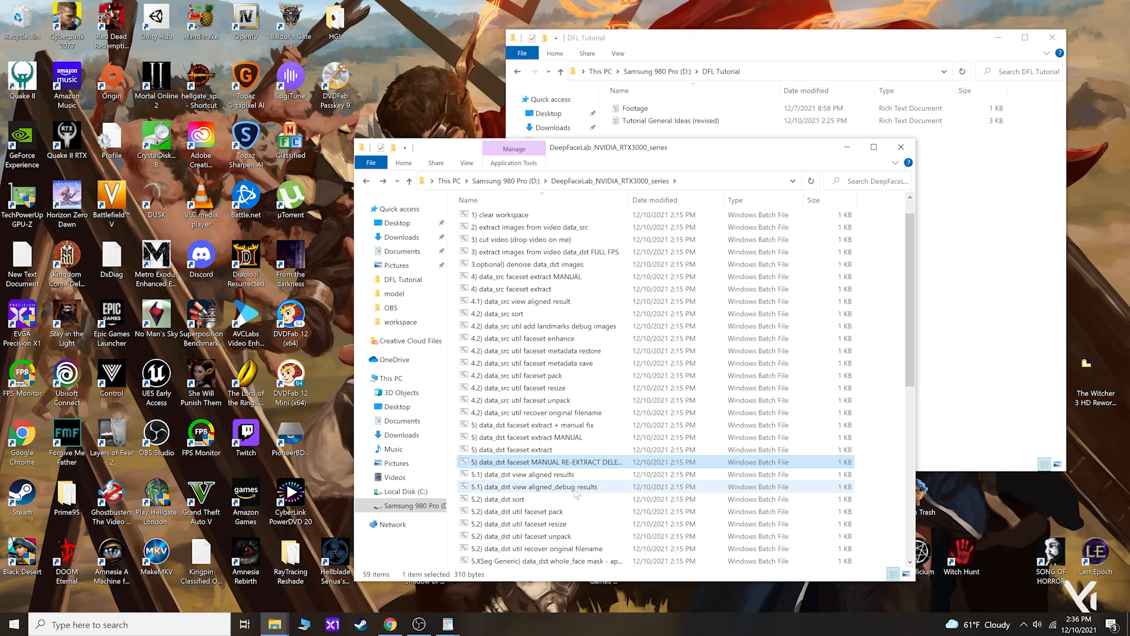
click(554, 426)
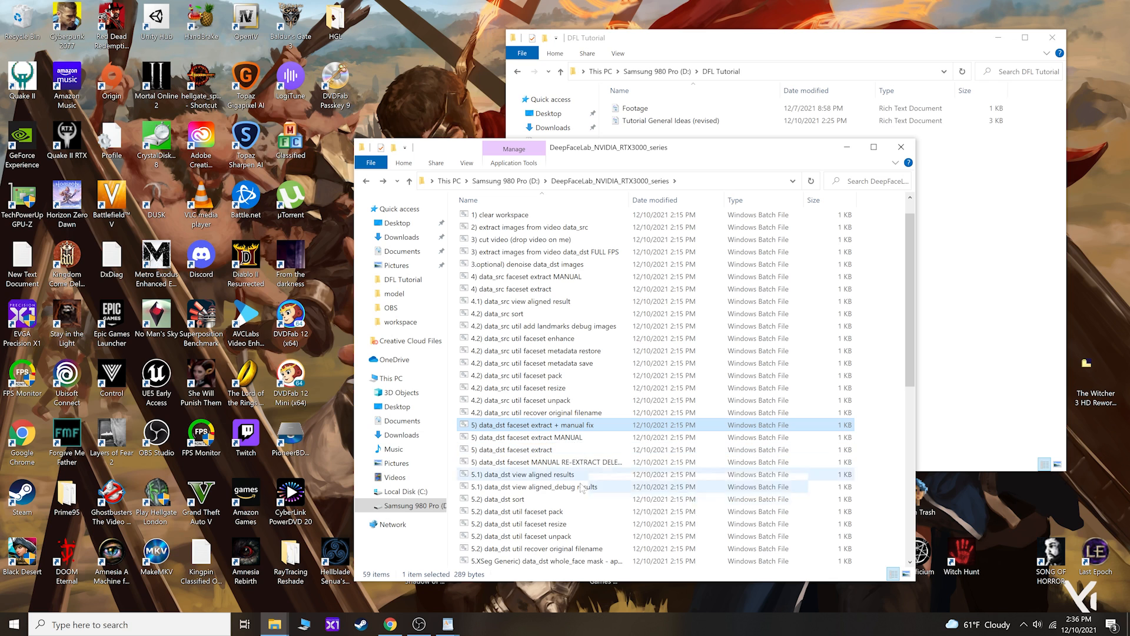
- Point out "5.1) data_dst view aligned results" and "5.2) data_dst util recover original filename" among the data_dst batch files
scroll(524, 441, down, 1)
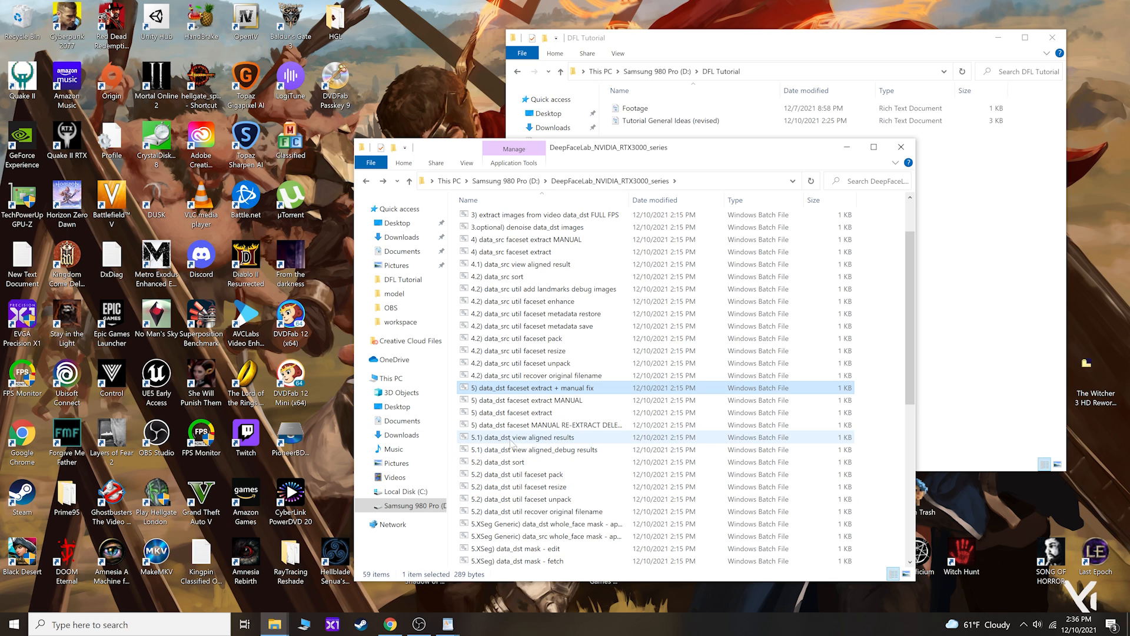
click(508, 441)
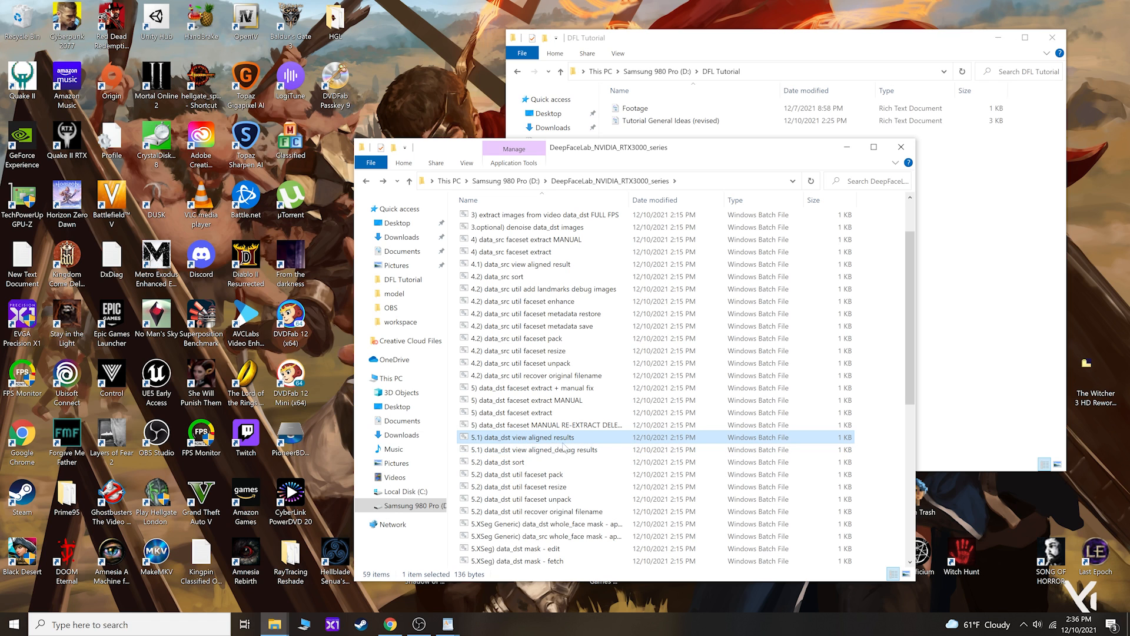
scroll(569, 489, down, 1)
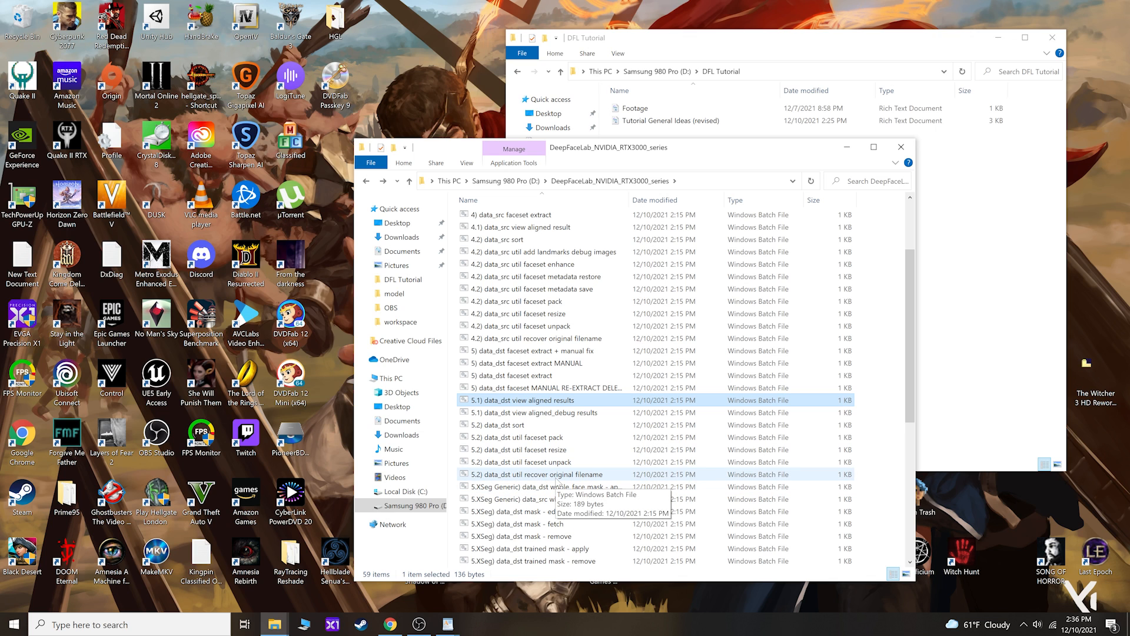
click(542, 478)
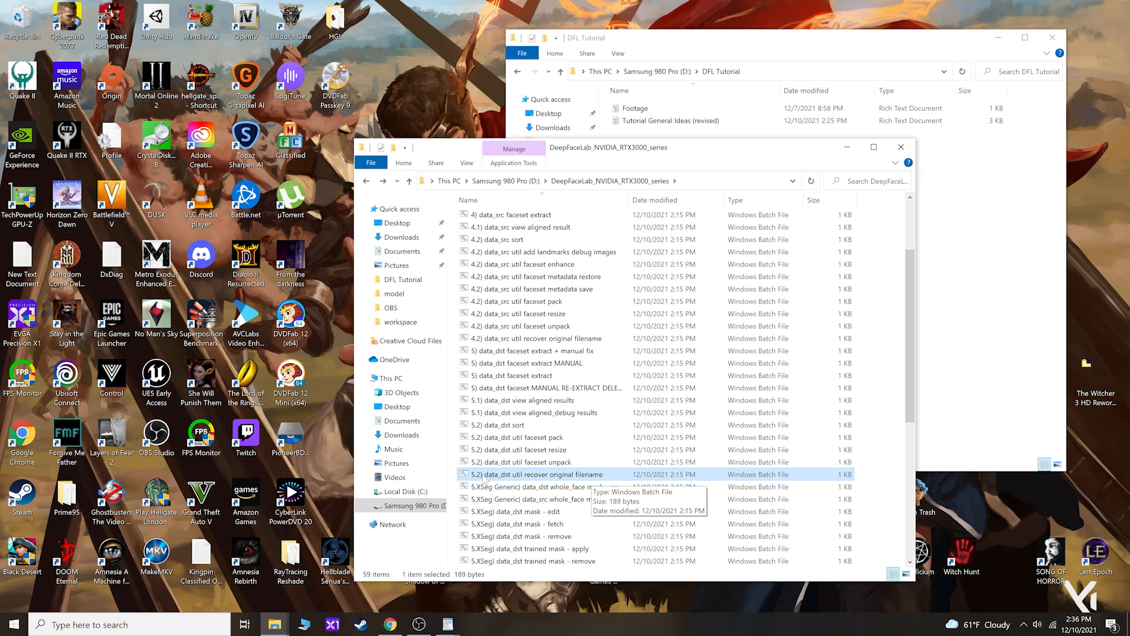
- Look over the remaining batch files and point out "5.XSeg Generic) data_dst whole_face mask"
scroll(559, 492, down, 1)
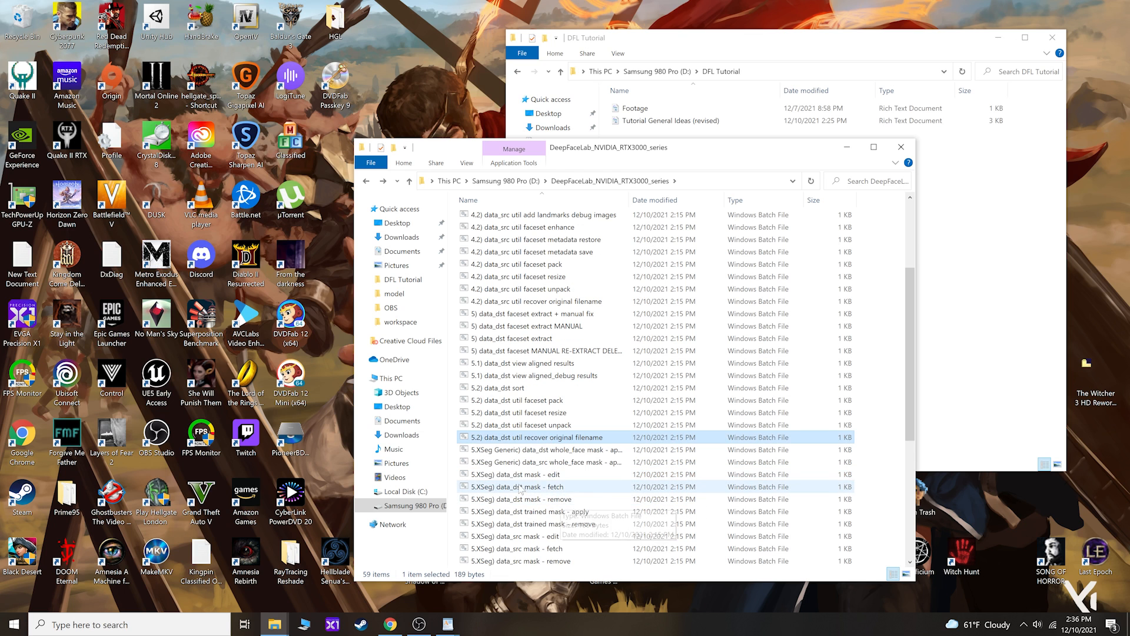
scroll(547, 488, down, 1)
scroll(512, 448, down, 1)
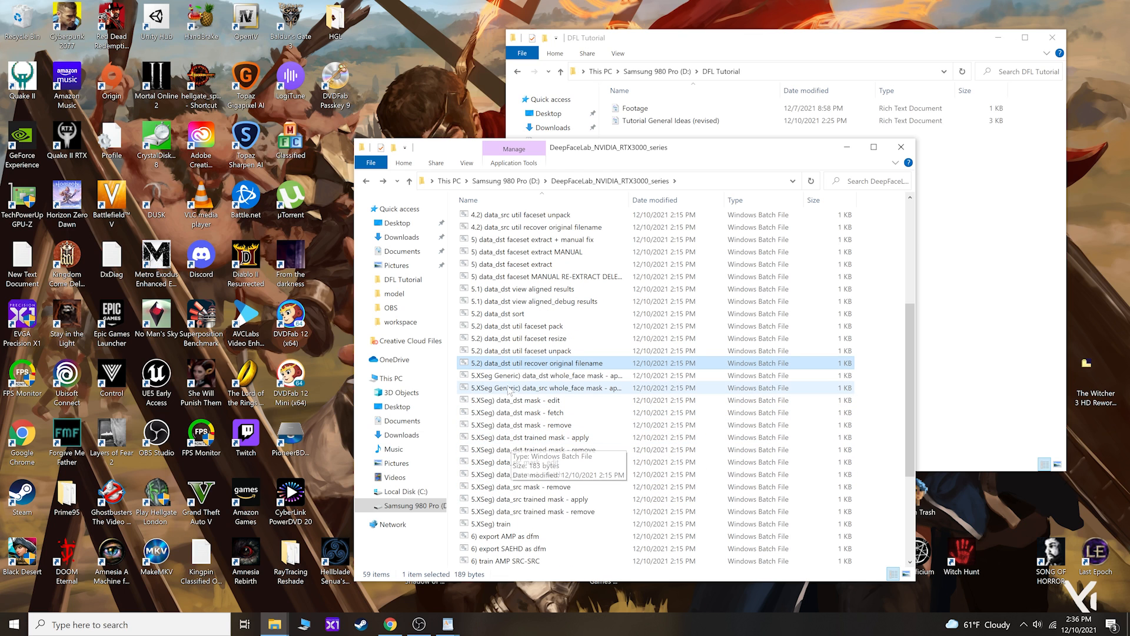
scroll(512, 385, down, 5)
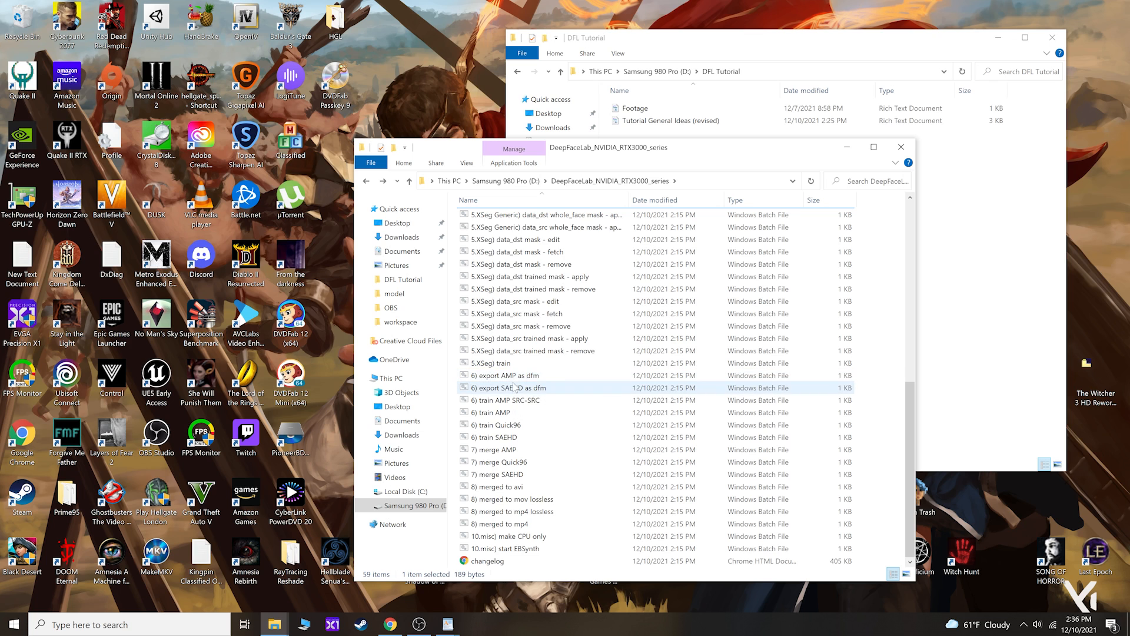
scroll(515, 387, up, 3)
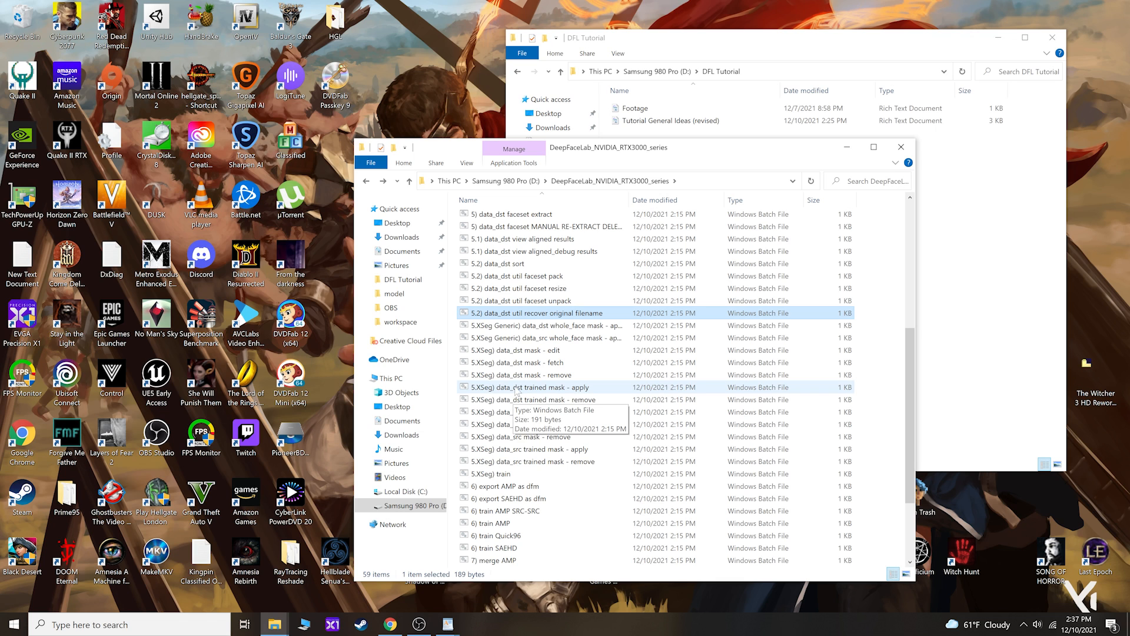
click(554, 331)
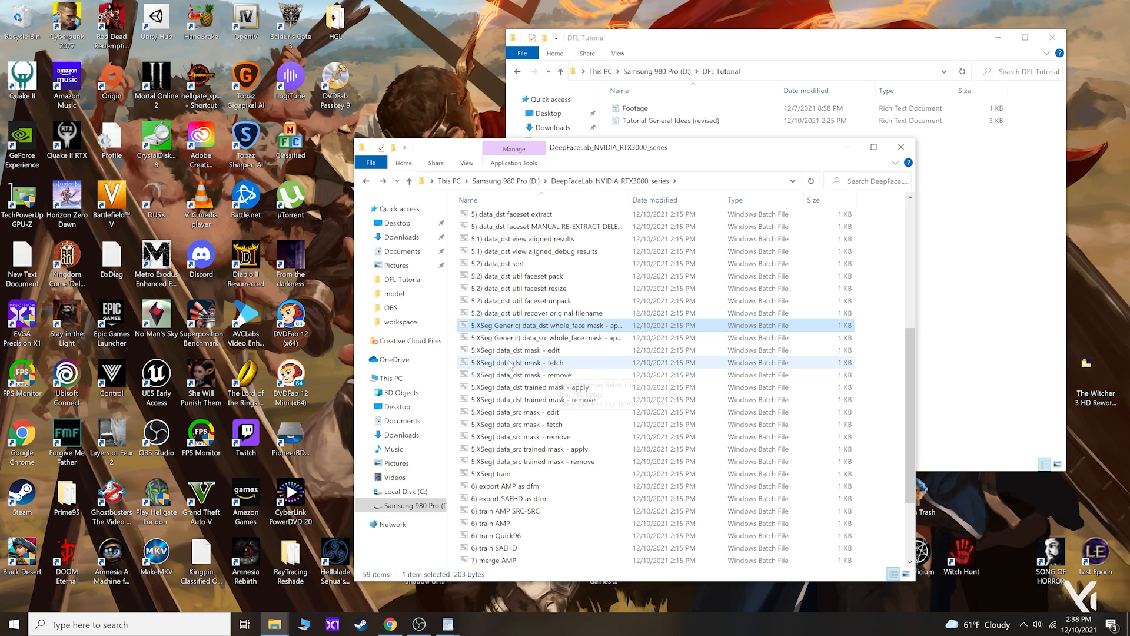
- Review the "5.XSeg) data_dst" mask edit, fetch, remove and trained mask batch files, and point out "5.XSeg) data_src mask - edit"
click(556, 353)
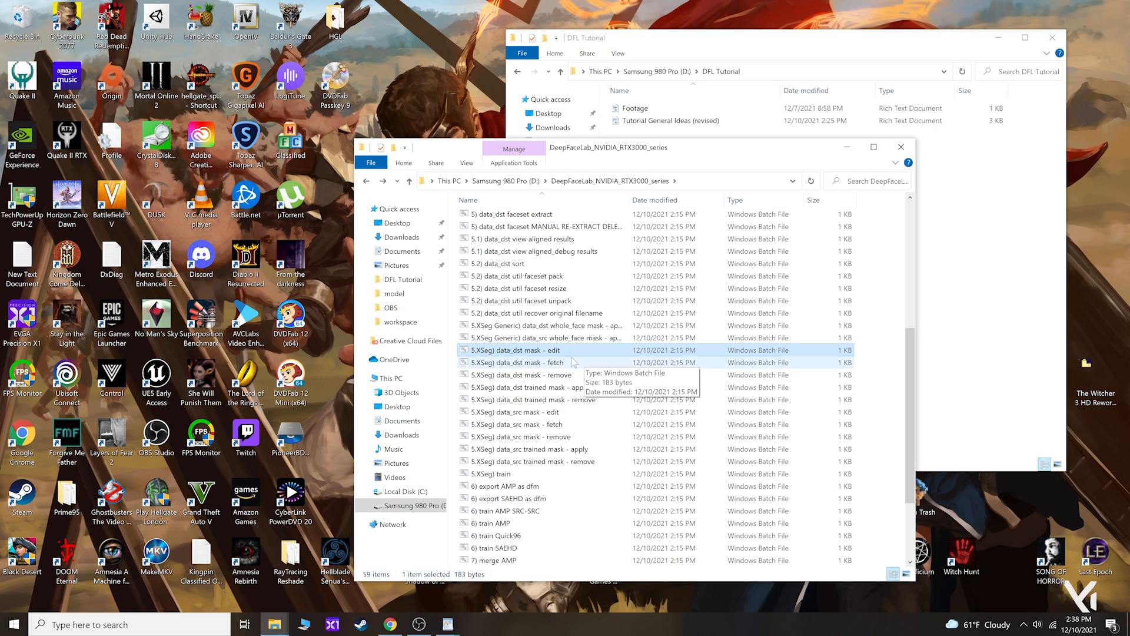
click(538, 365)
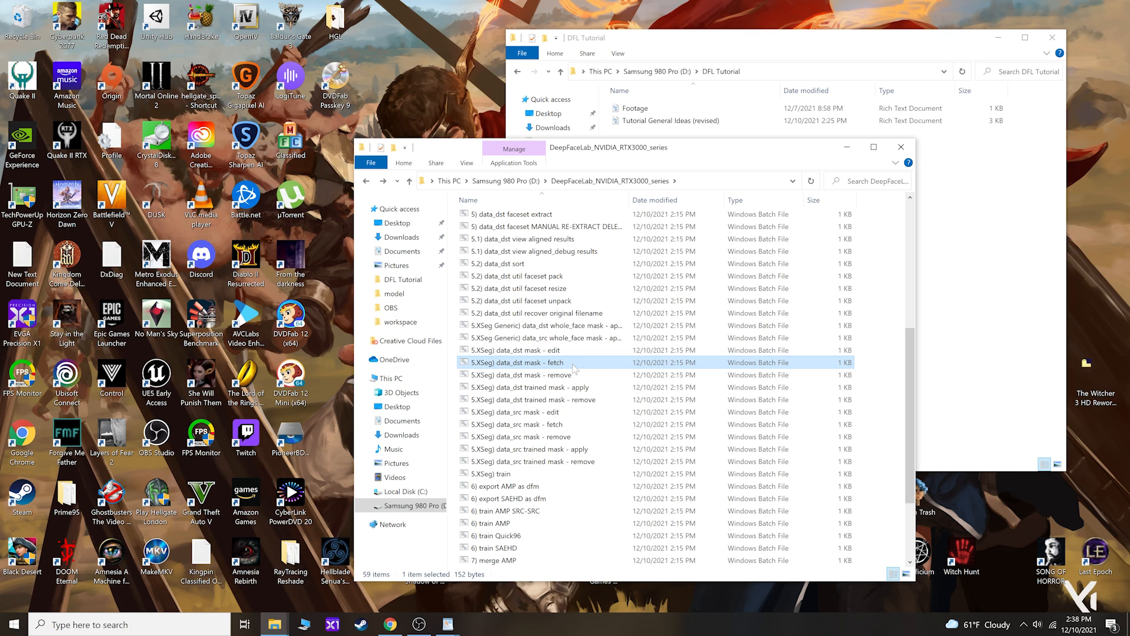
click(568, 374)
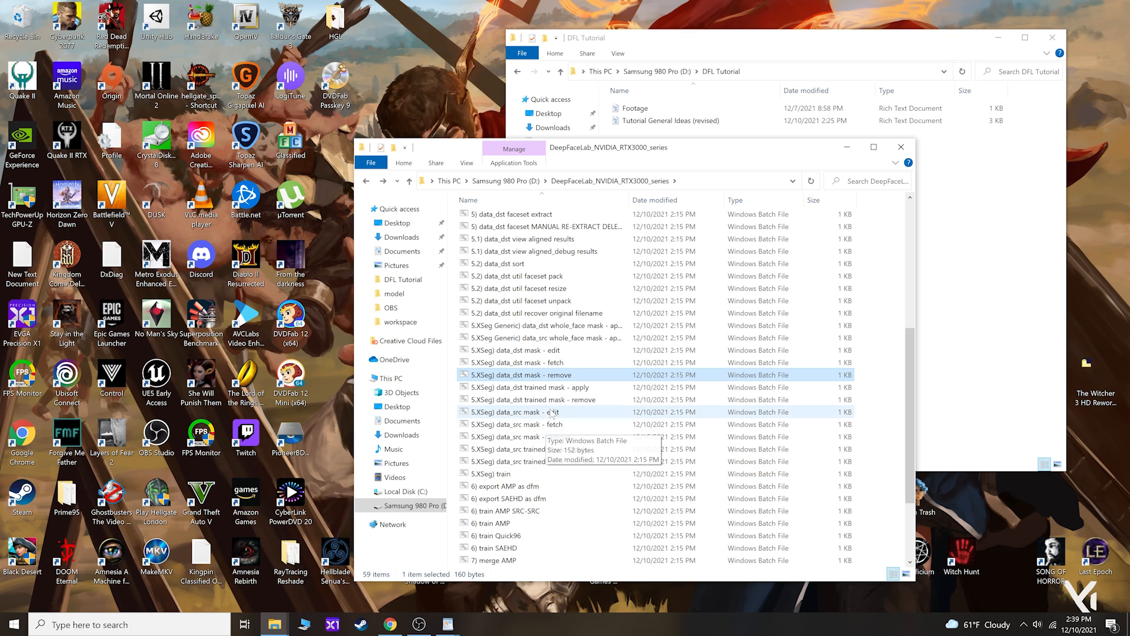
click(547, 387)
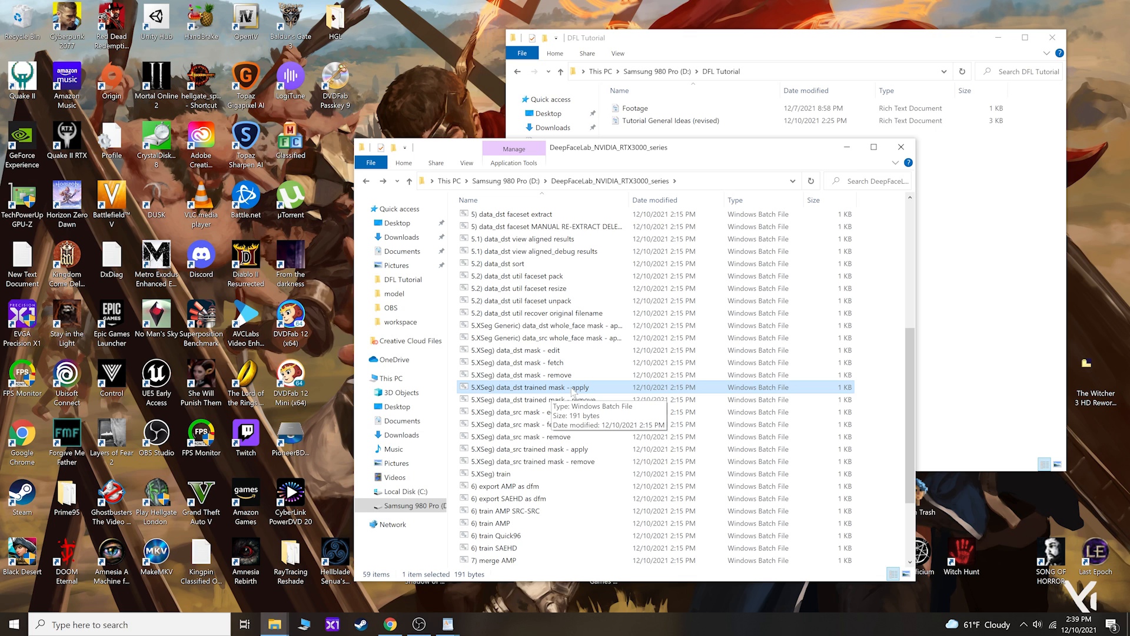
click(539, 405)
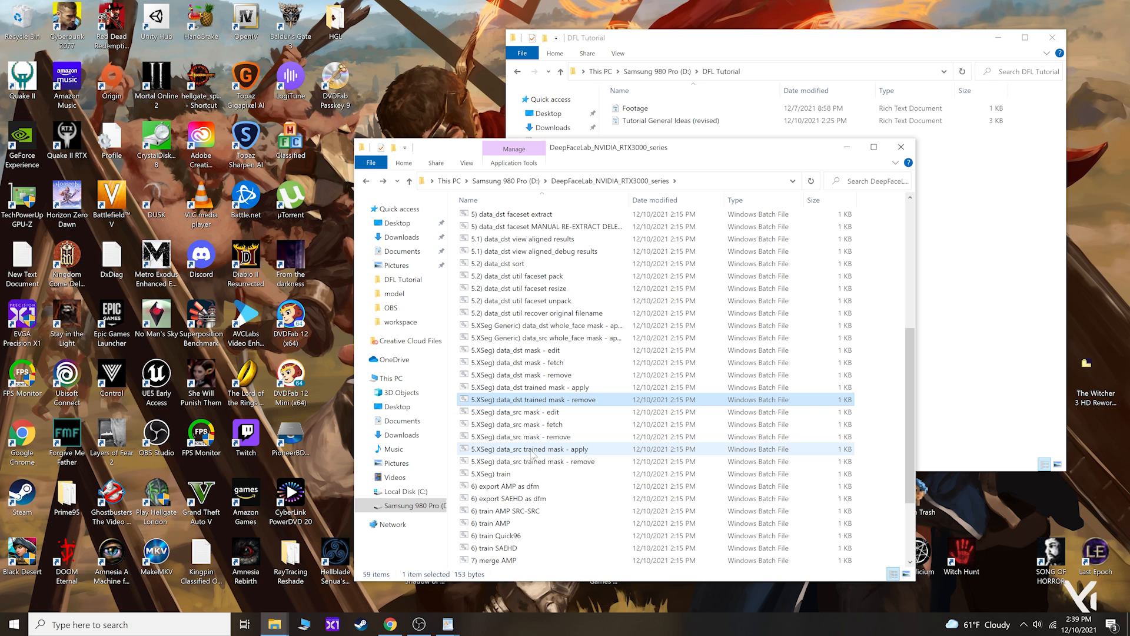
scroll(515, 424, down, 1)
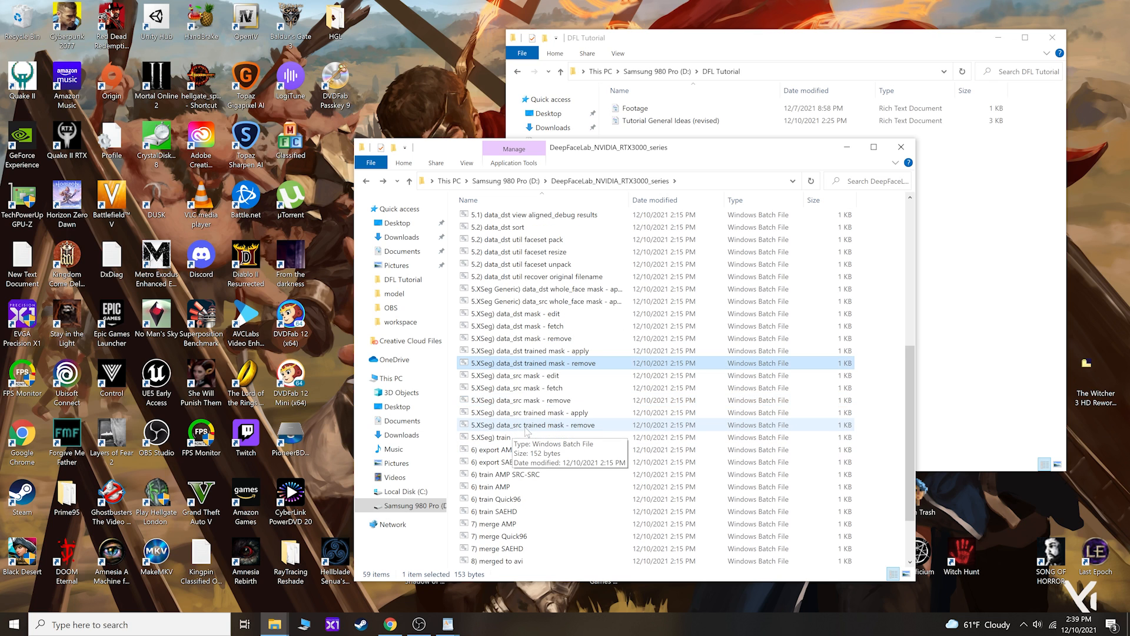
click(522, 378)
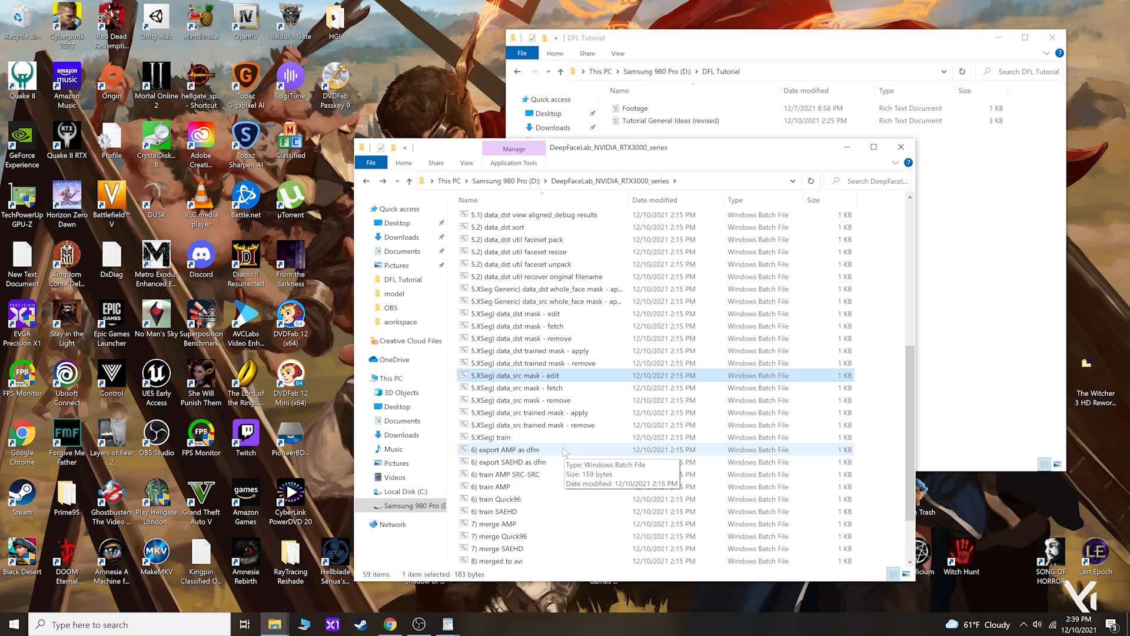
- Review the "6)" batch files for exporting AMP and SAEHD as dfm and for training Quick96 and SAEHD
scroll(560, 446, down, 1)
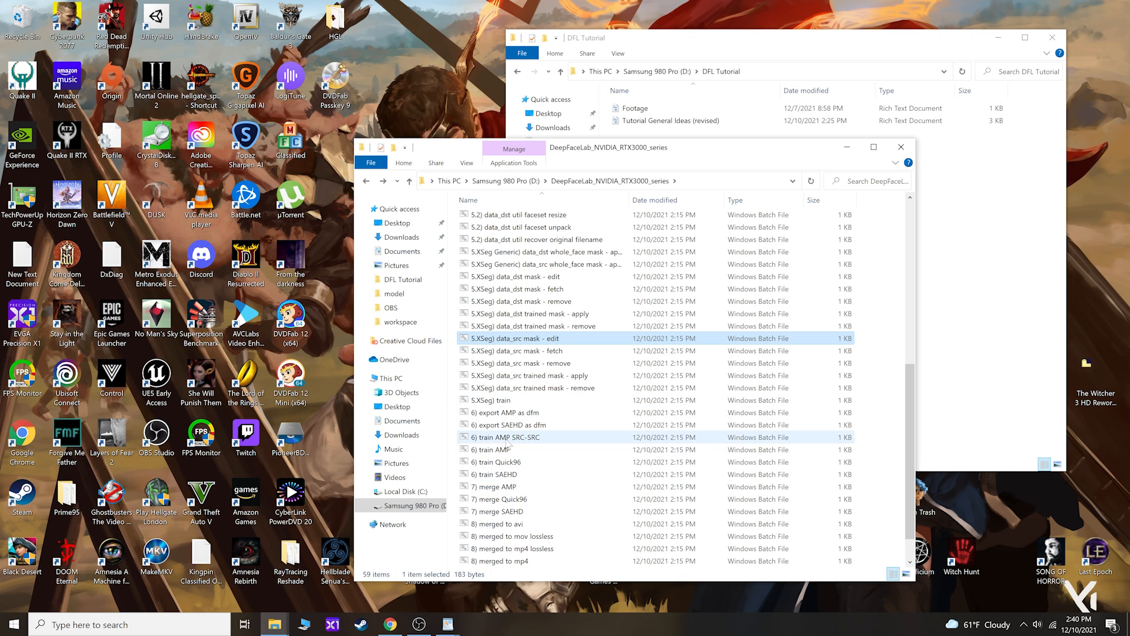
scroll(493, 419, down, 1)
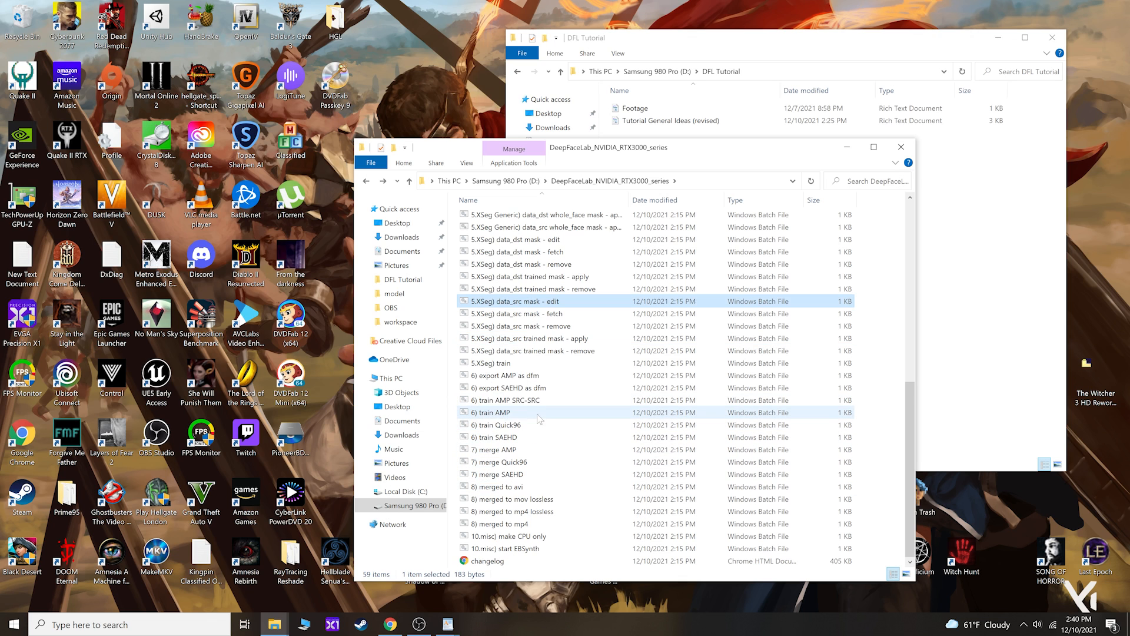
click(498, 376)
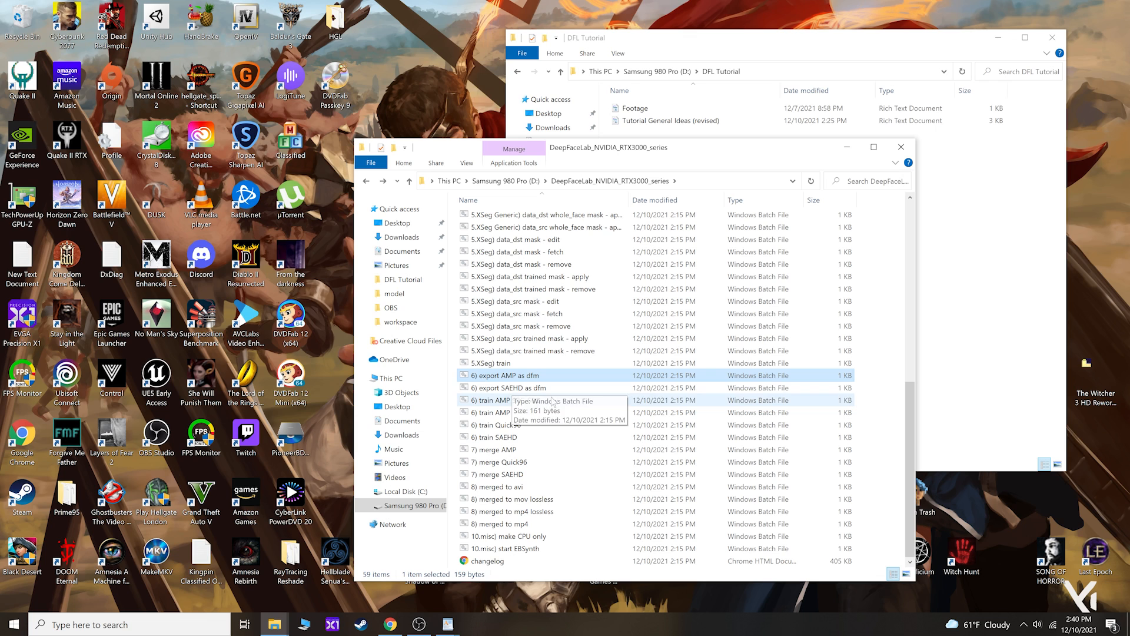
click(501, 388)
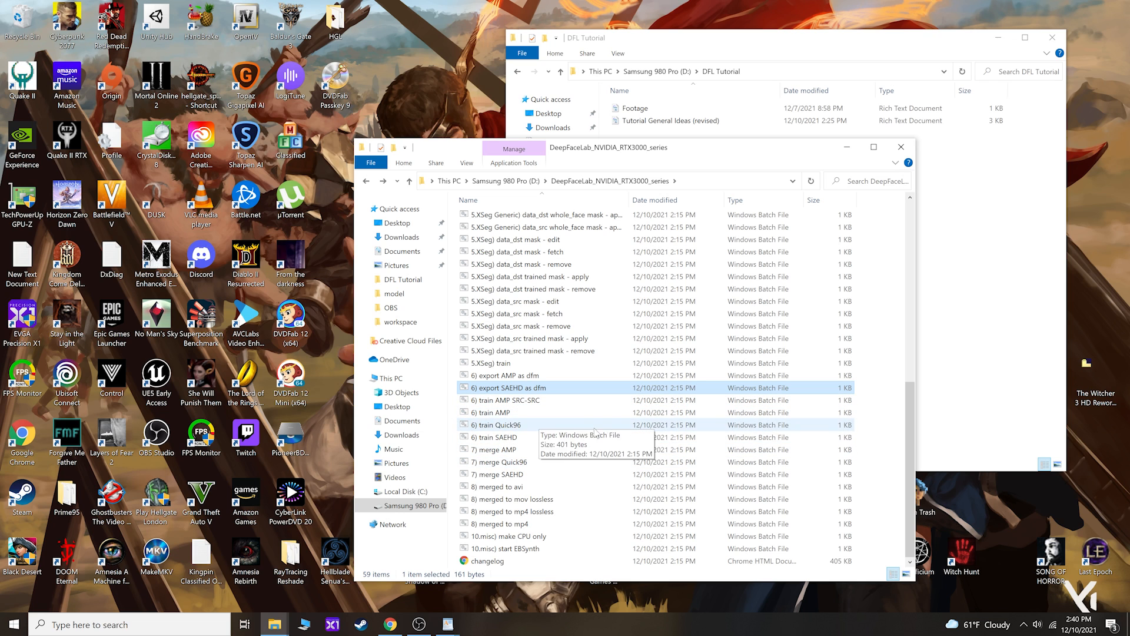
click(510, 425)
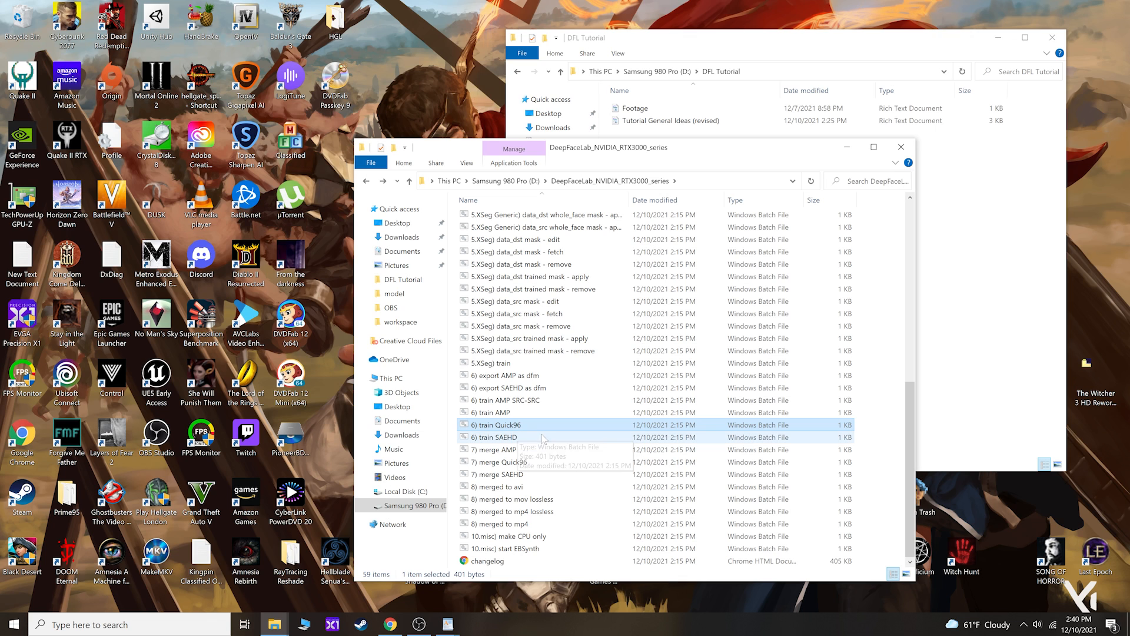
click(508, 438)
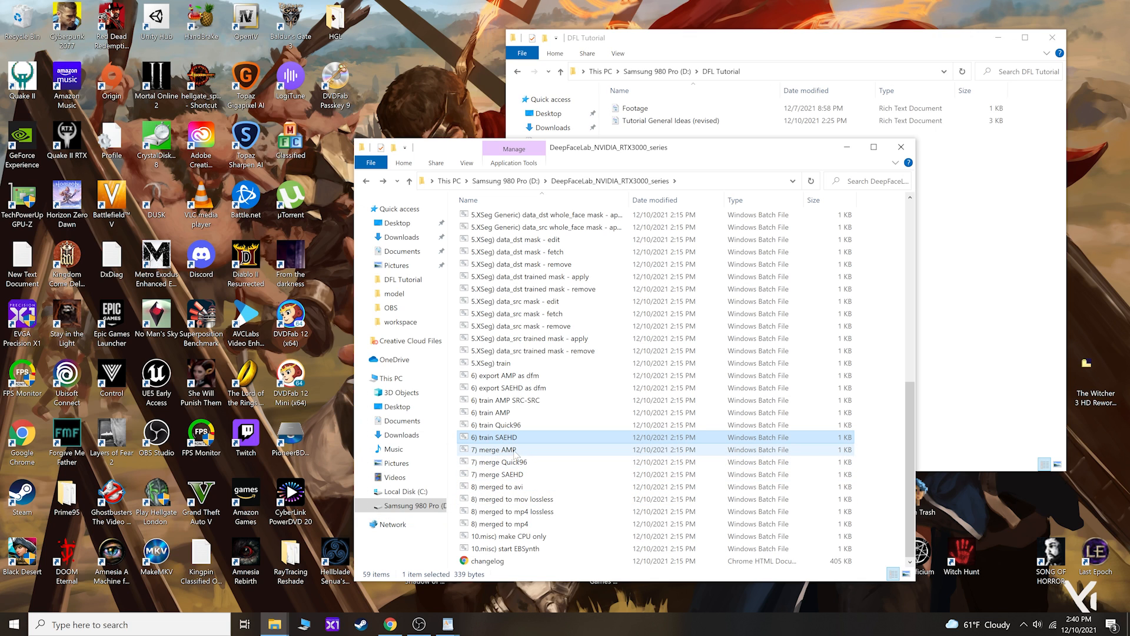
- Point out the "7) merge SAEHD" and "8) merged to mov lossless" batch files
click(486, 479)
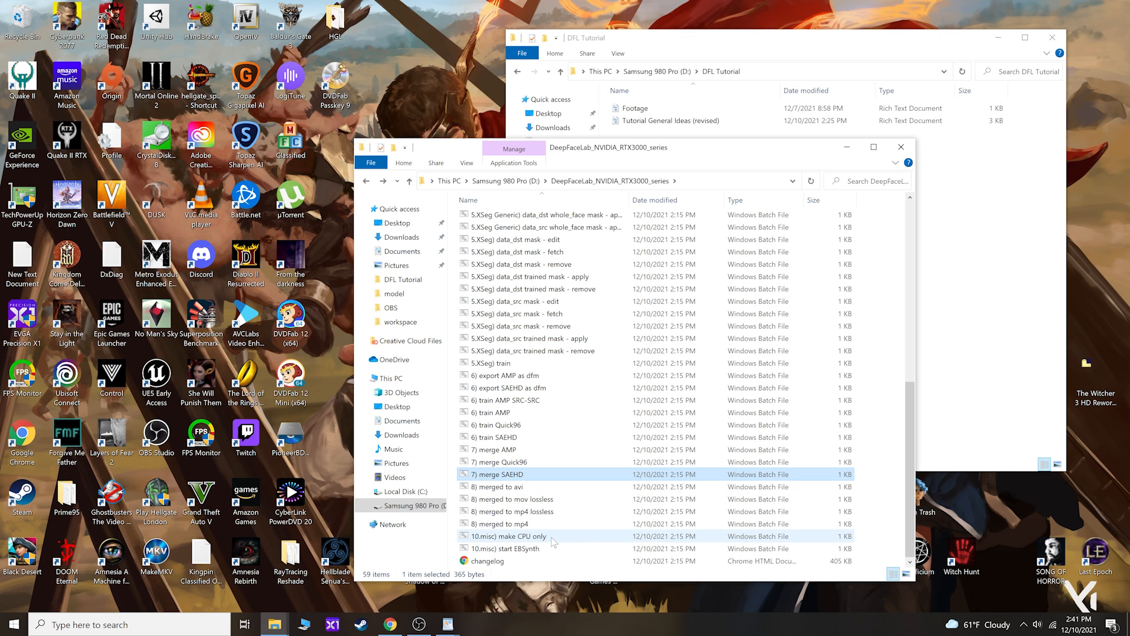
click(512, 490)
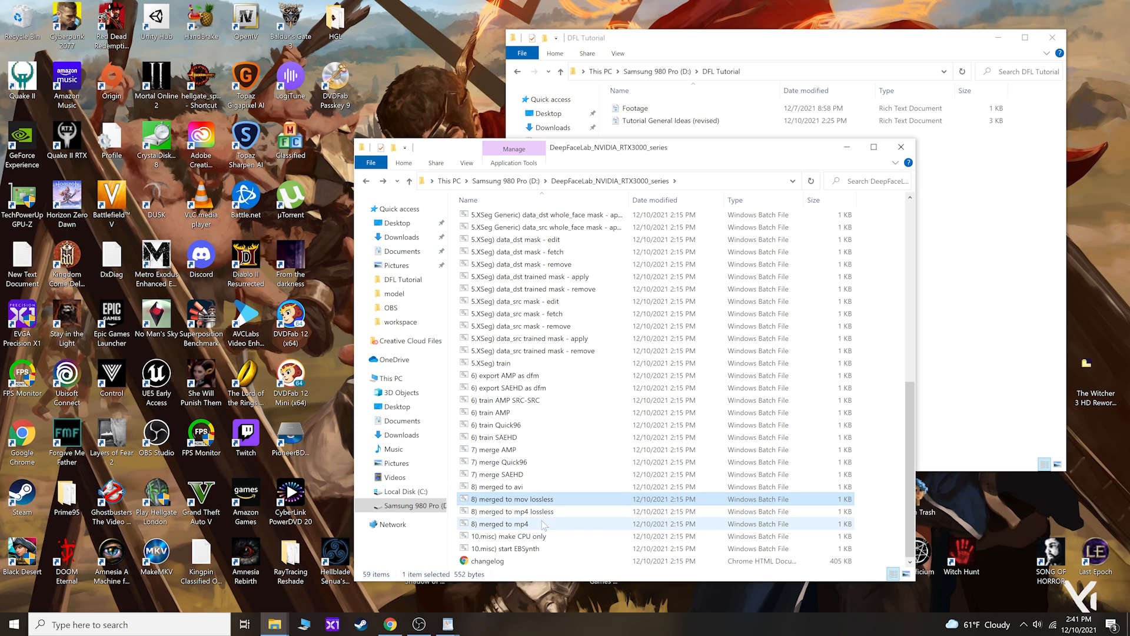
- Point out the "8) merged to mp4 lossless", "8) merged to mp4", "10.misc) make CPU only" and "10.misc) start EBSynth" batch files
click(540, 512)
click(540, 523)
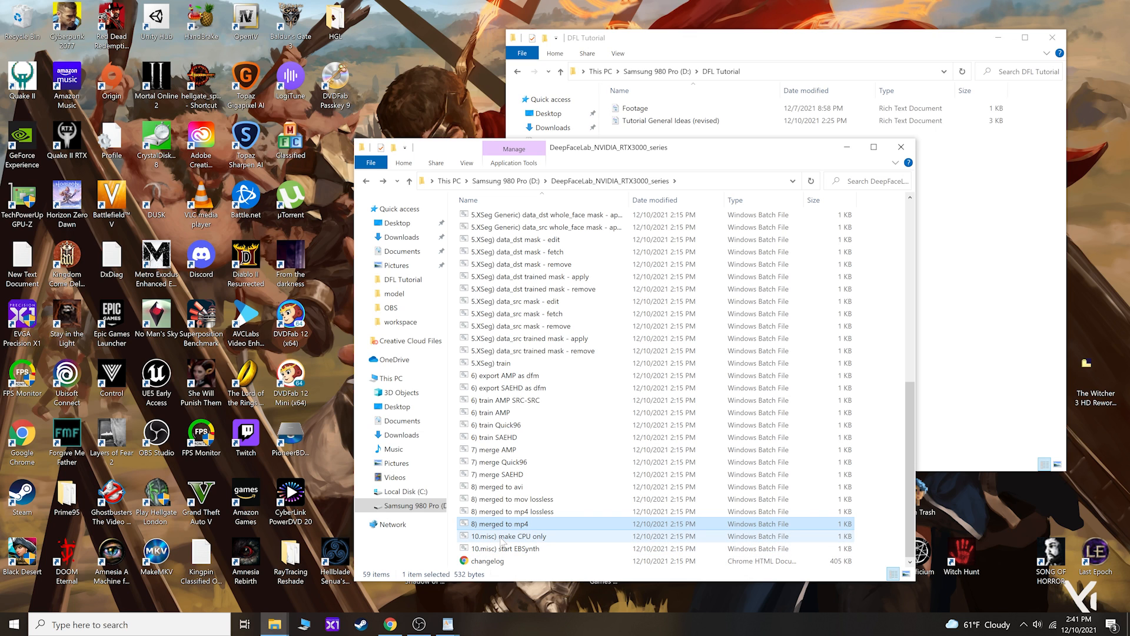
click(511, 538)
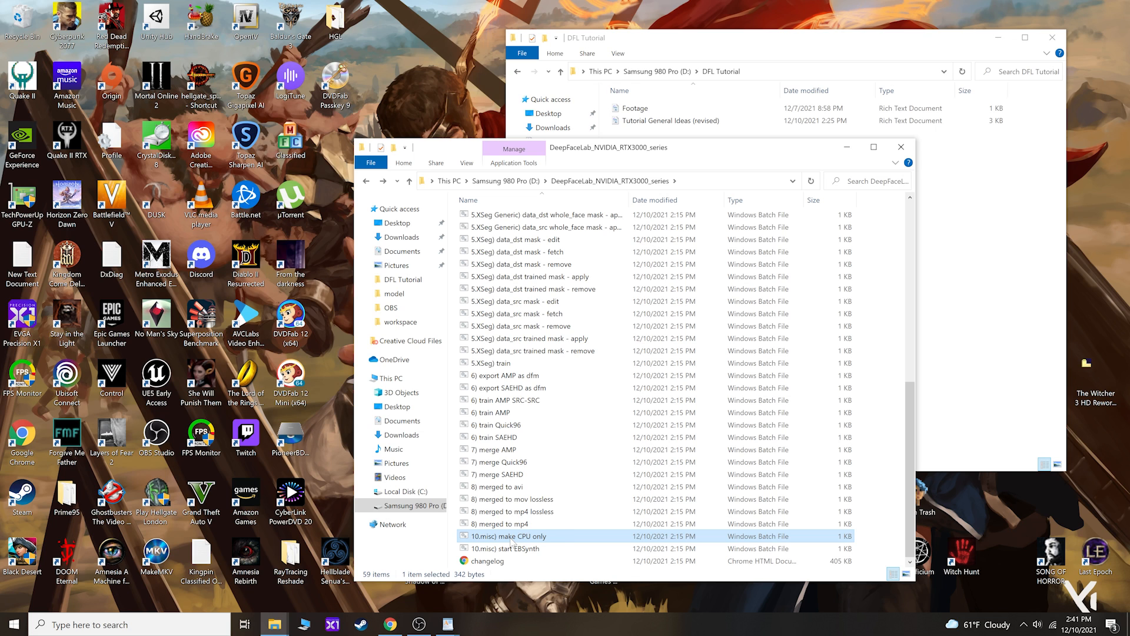
click(529, 549)
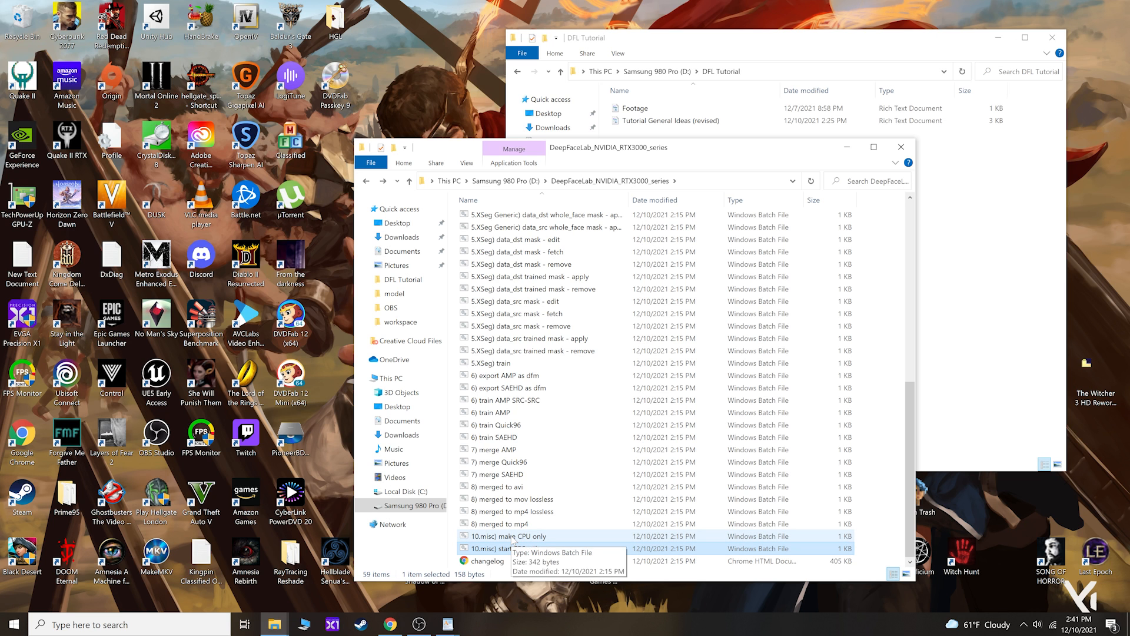
scroll(513, 542, up, 6)
scroll(517, 532, down, 3)
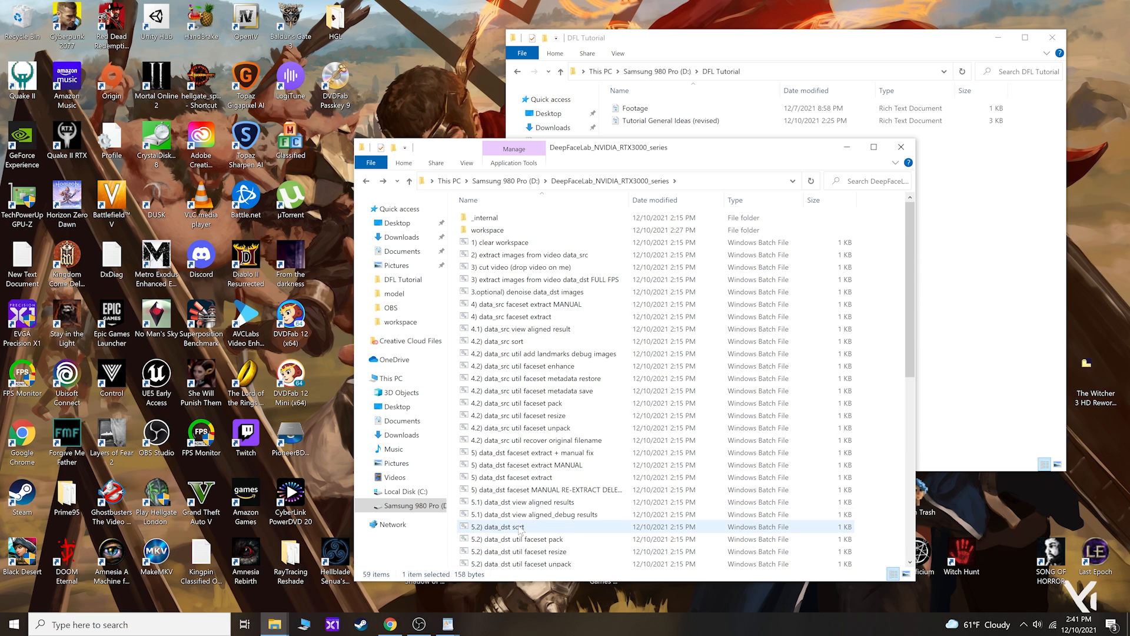
scroll(559, 484, down, 4)
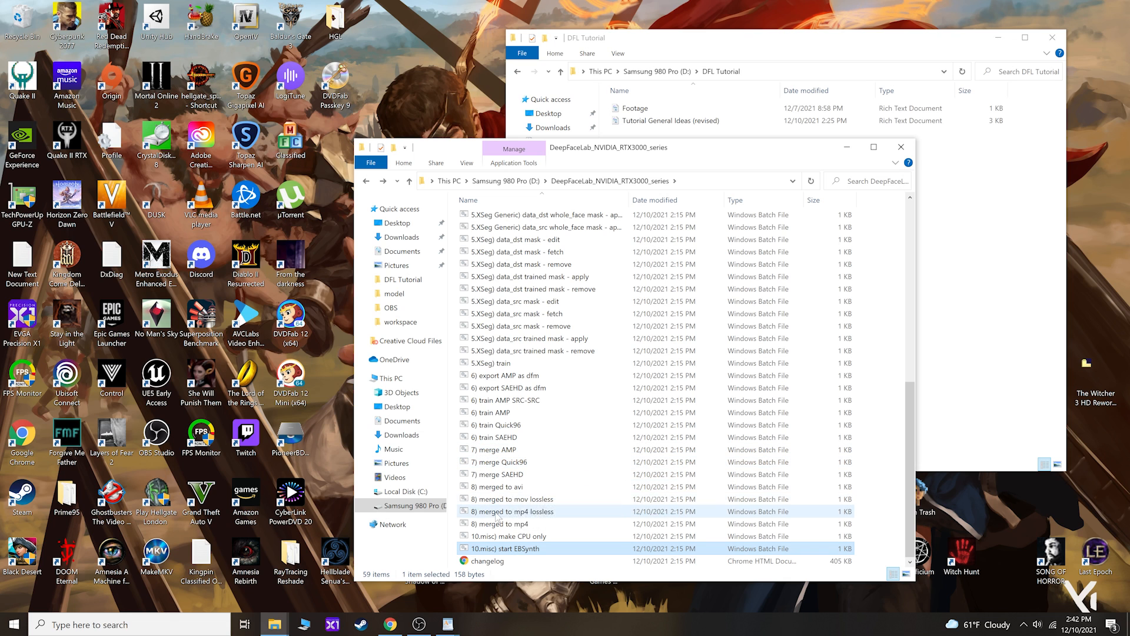
scroll(532, 465, up, 1)
scroll(577, 471, down, 1)
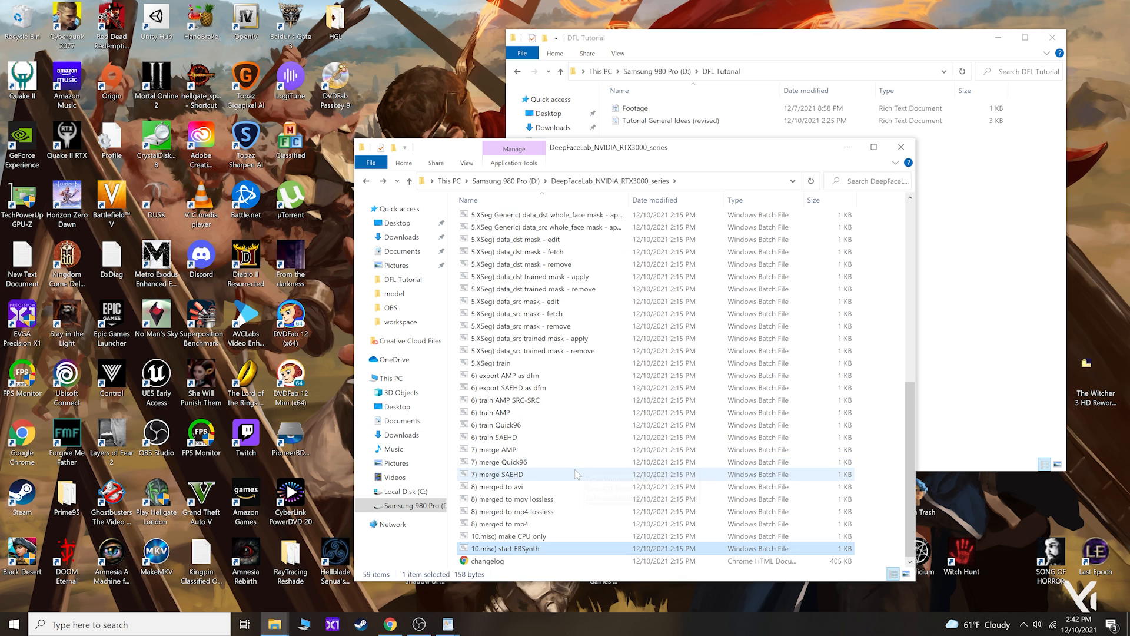
- Switch to WordPad and bring up the "Tutorial General Ideas (revised)" notes
click(447, 624)
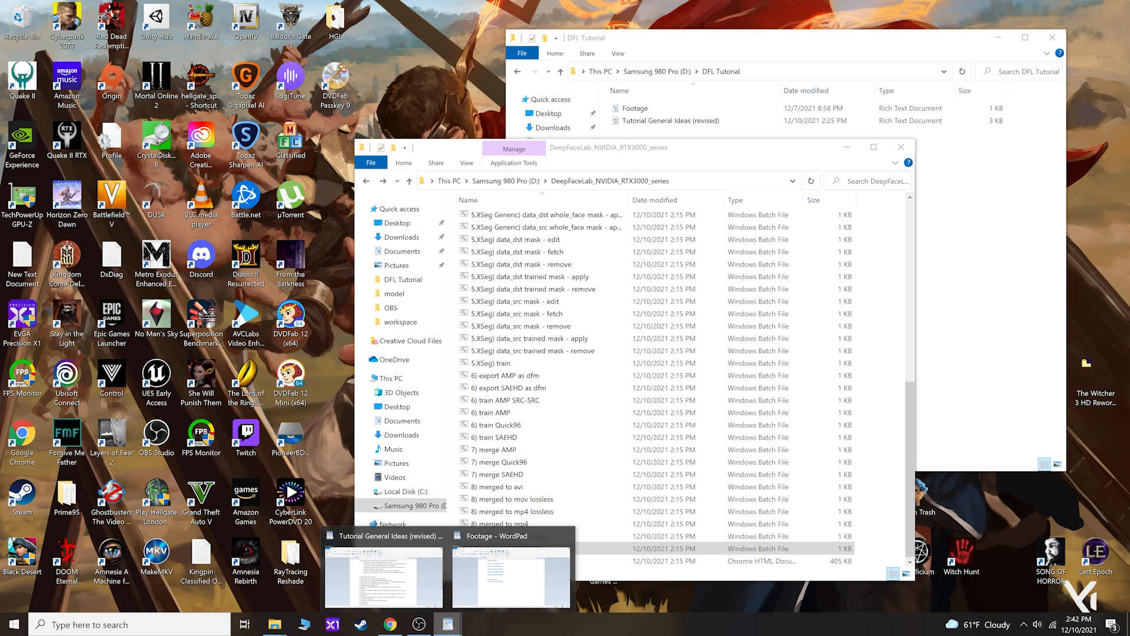
click(392, 592)
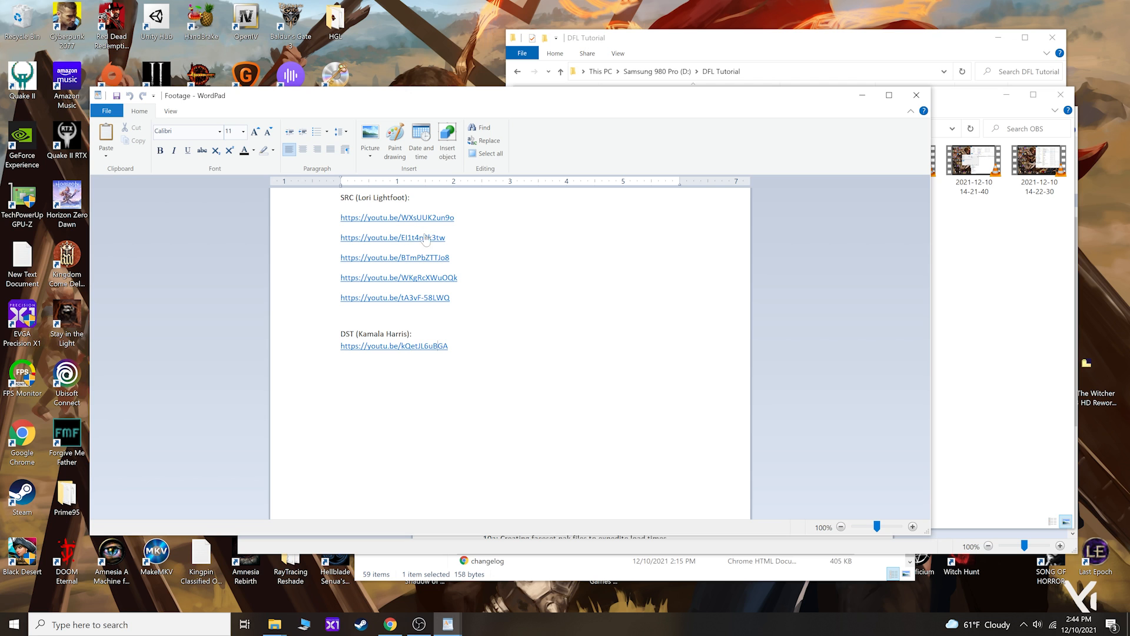
- Switch to Chrome and play the Mayor Lightfoot interview on YouTube in full screen with the sound muted
click(390, 625)
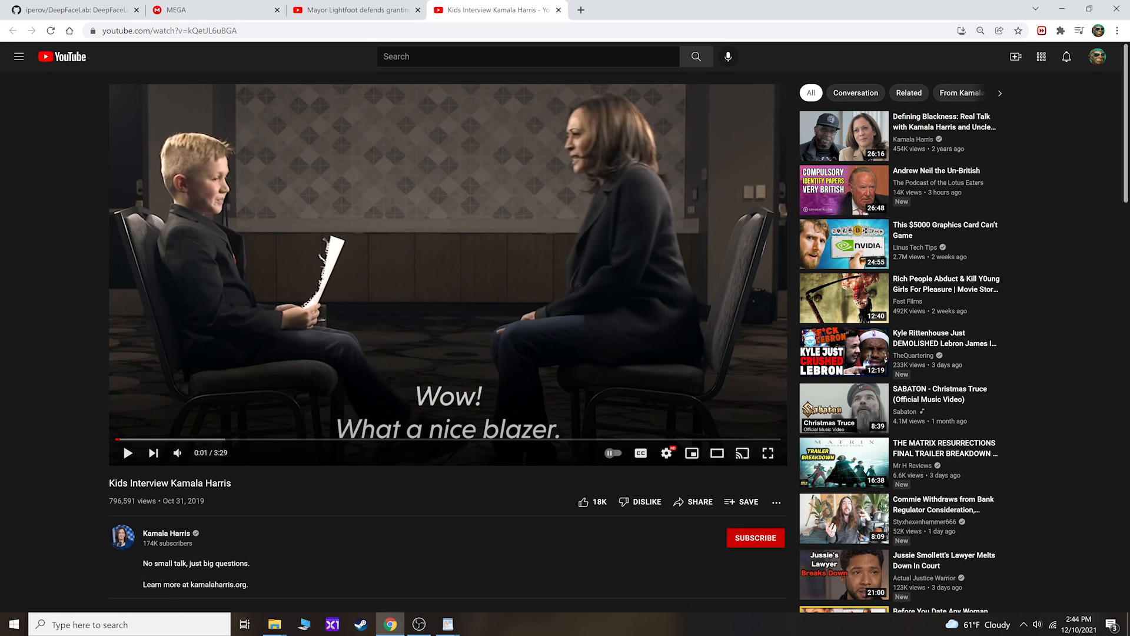
click(365, 13)
click(767, 456)
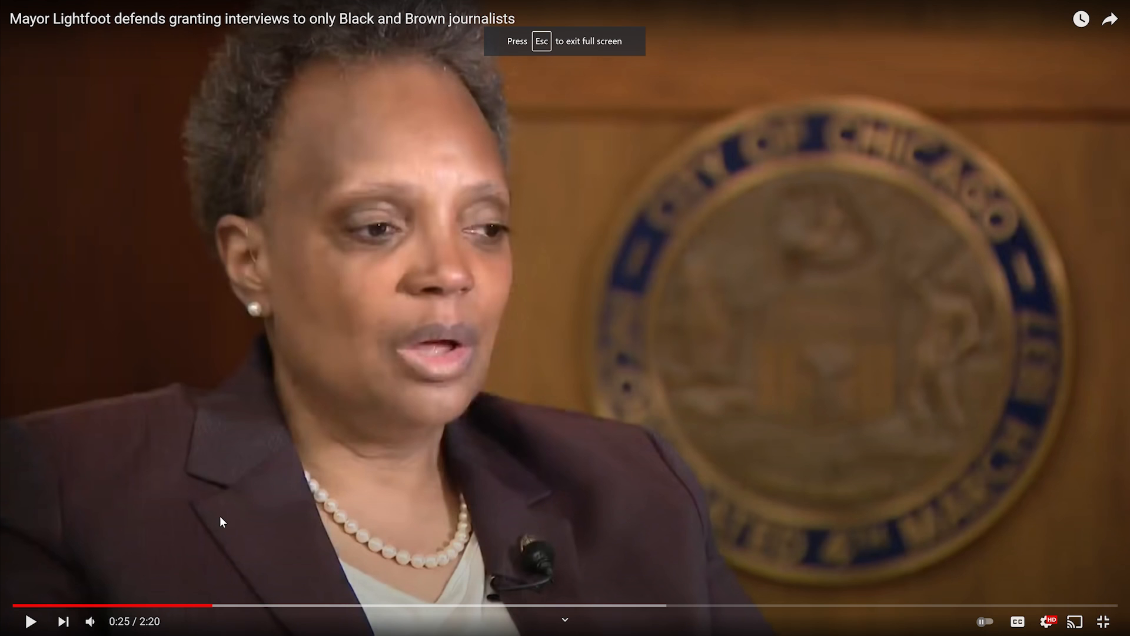
click(203, 532)
click(204, 532)
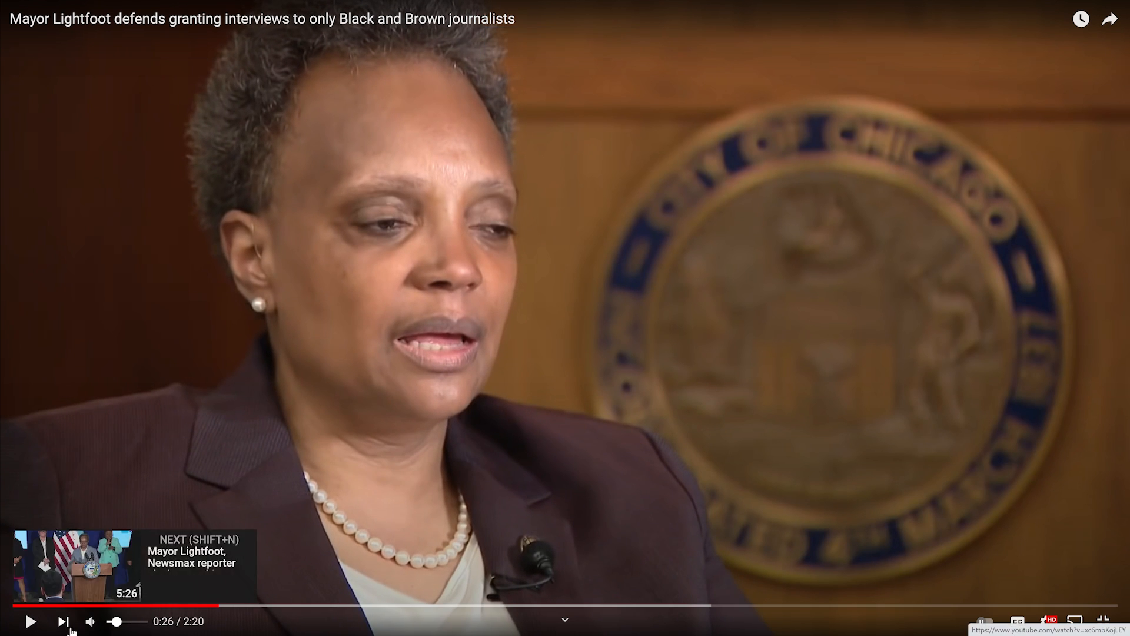
click(90, 621)
click(195, 497)
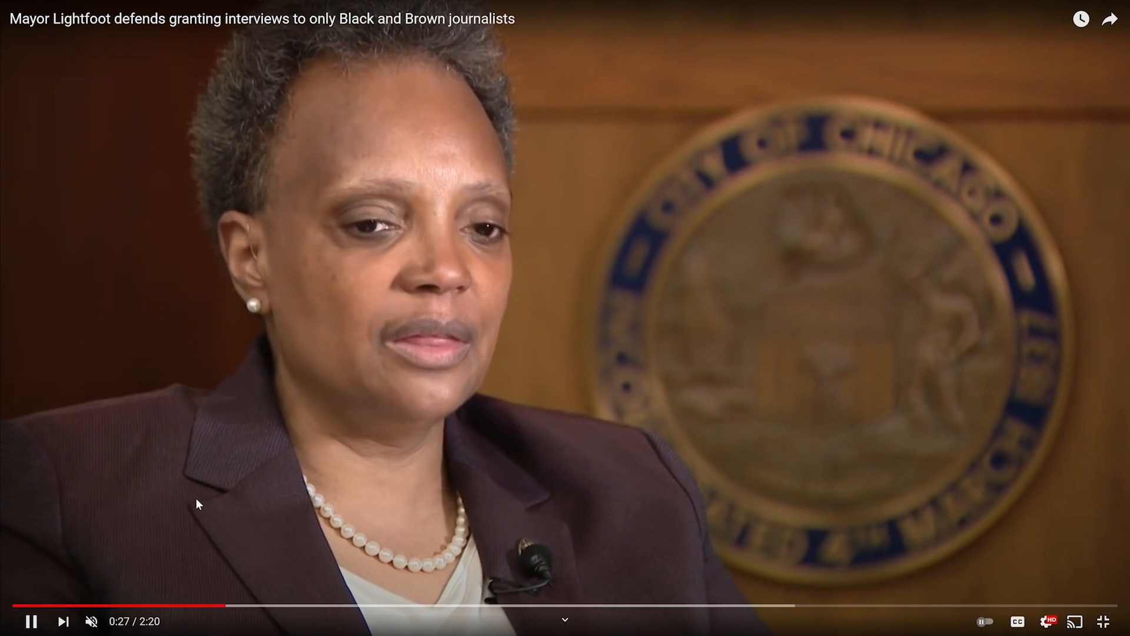
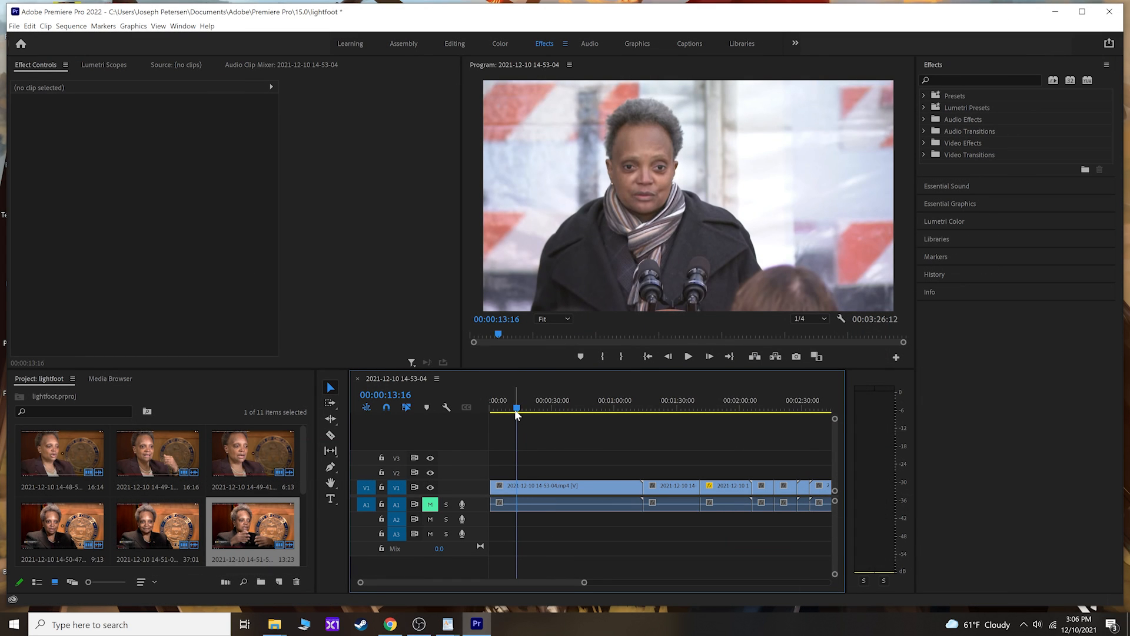
- In Premiere Pro, scrub through the source sequence from the outdoor speech across the interview clips to the end
drag(515, 410, 615, 441)
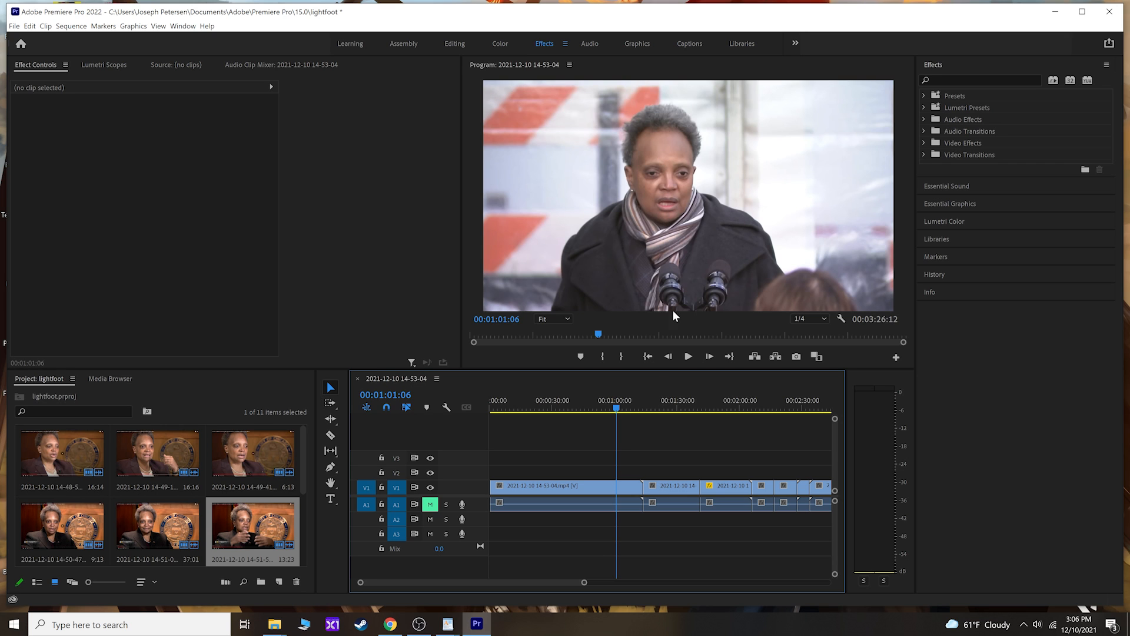
click(619, 406)
drag(620, 408, 729, 443)
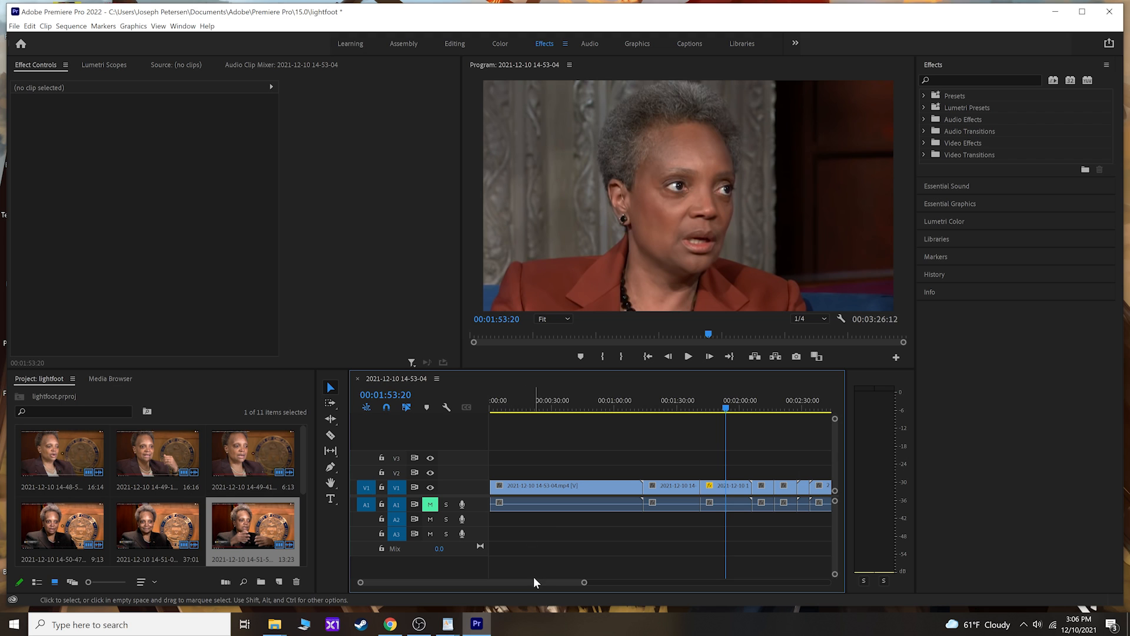
drag(533, 582, 556, 582)
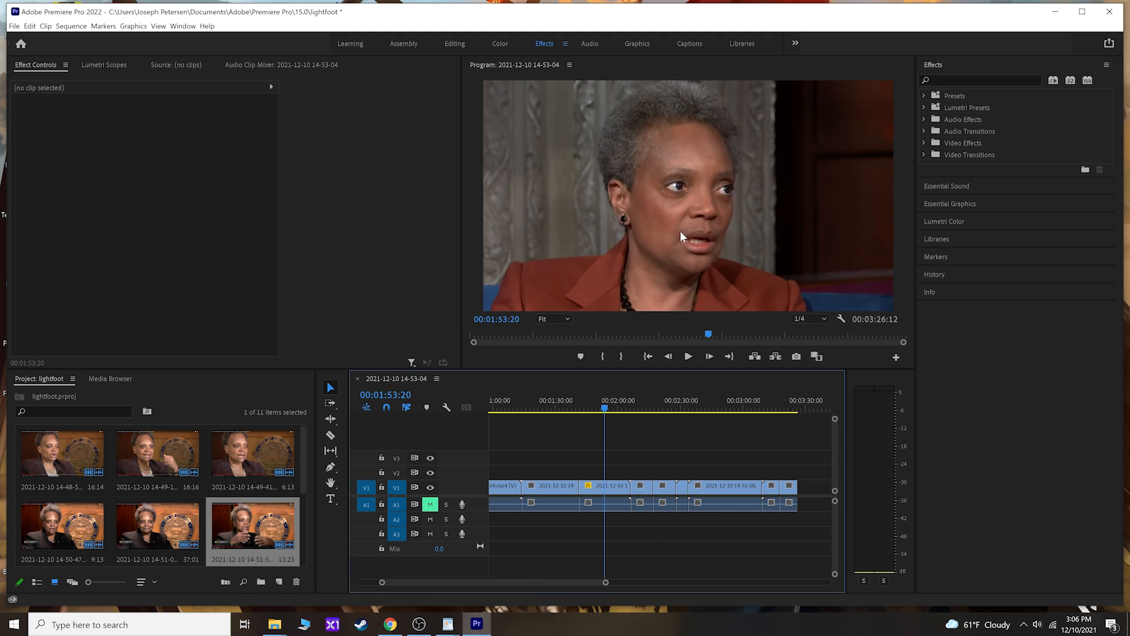
drag(604, 408, 621, 412)
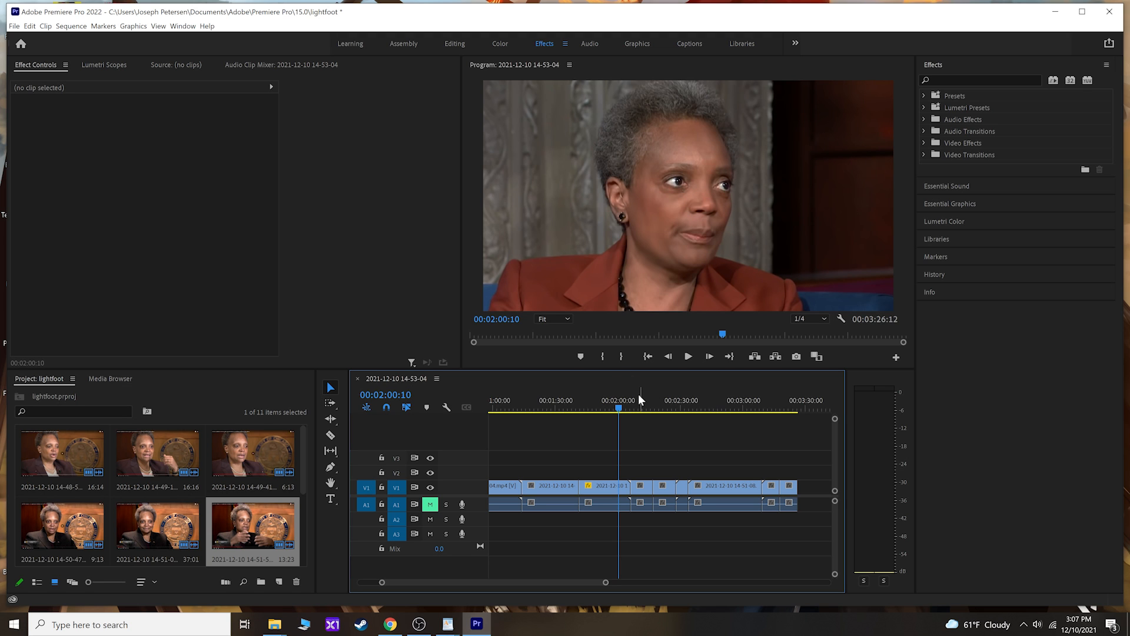
drag(619, 407, 653, 422)
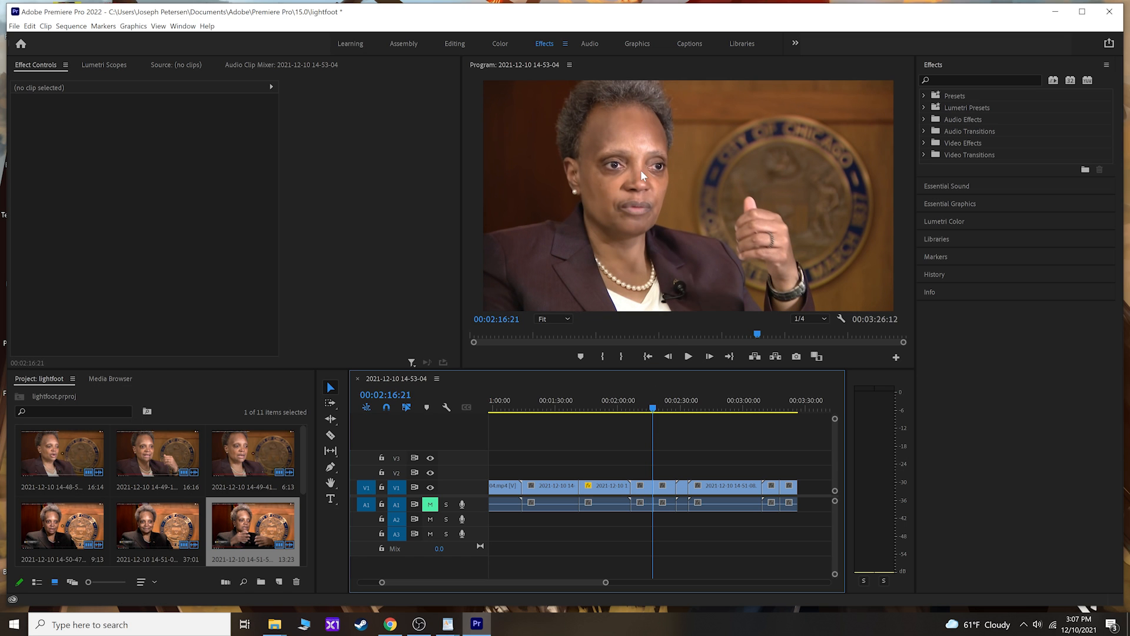
click(658, 410)
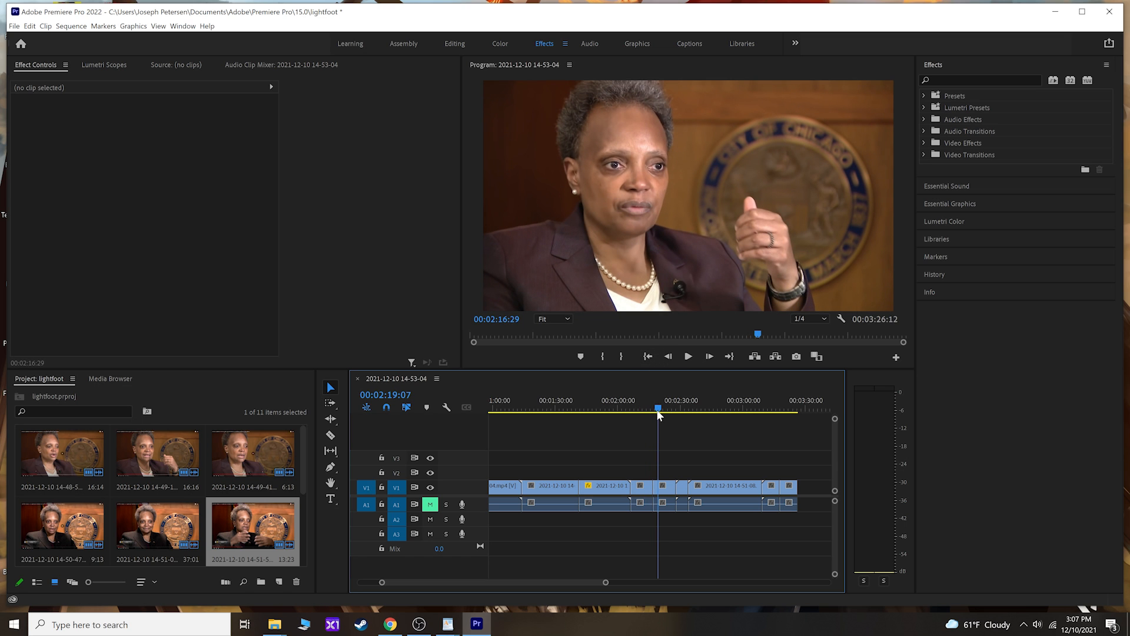
drag(658, 412, 798, 442)
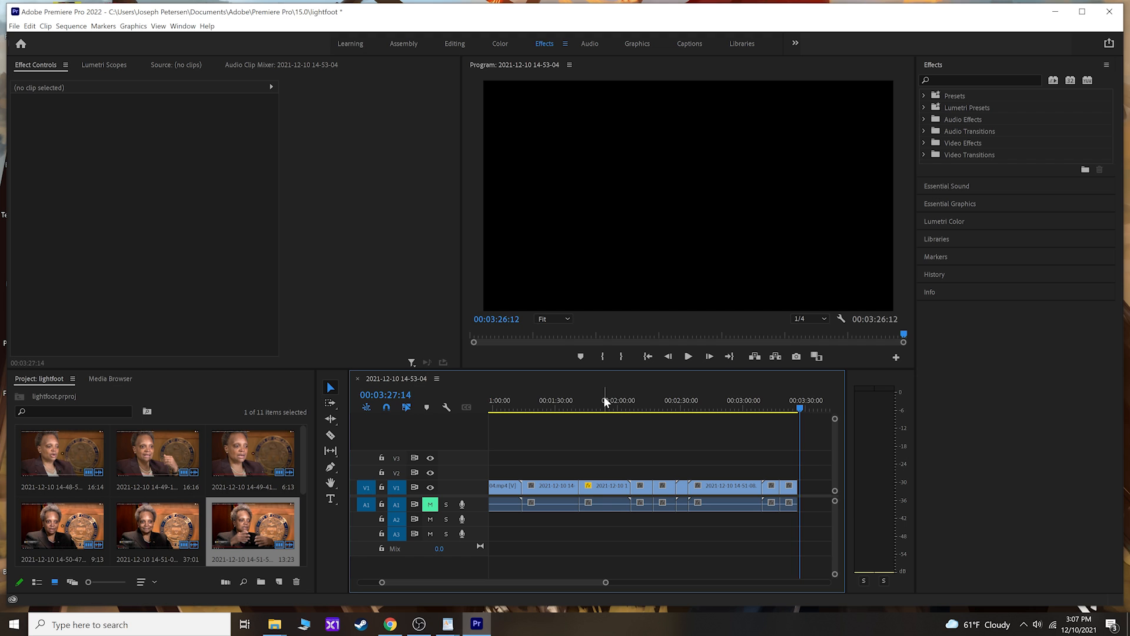
- Examine the captioned clip in front of the flags at about 1:34 in the sequence
drag(604, 405, 565, 403)
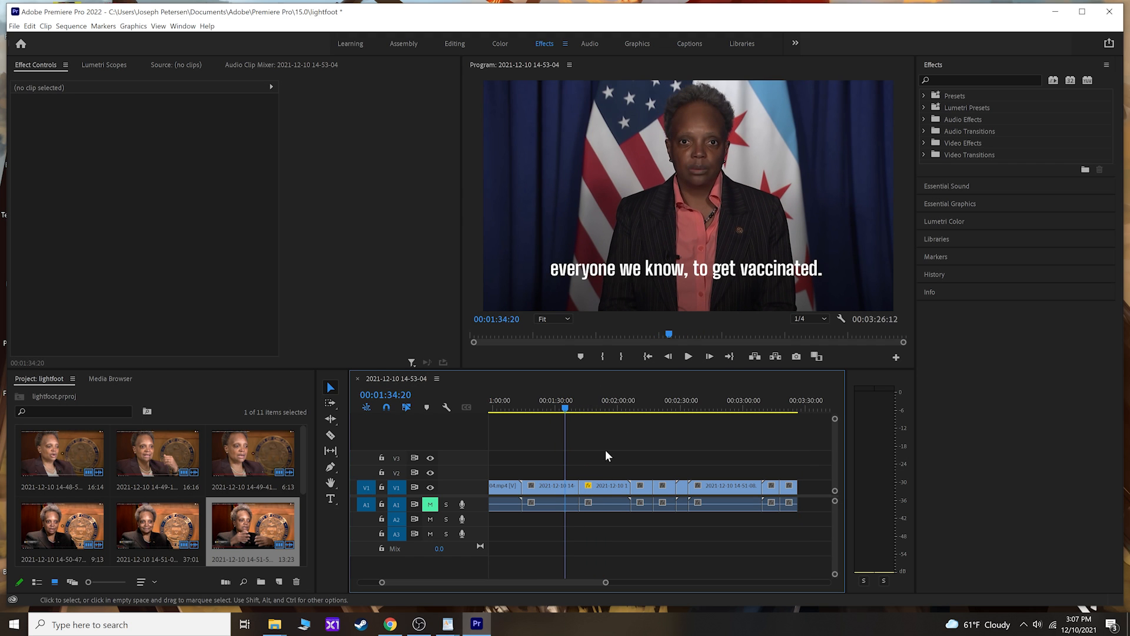
mouse_move(564, 403)
mouse_down()
mouse_move(625, 416)
mouse_move(565, 415)
mouse_up()
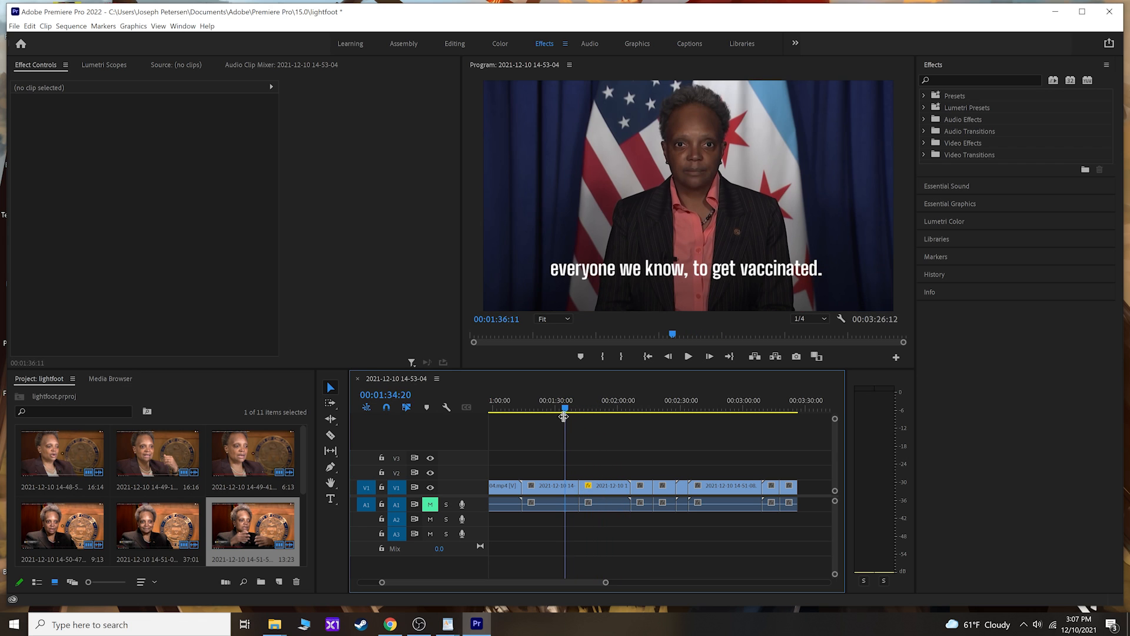
drag(531, 581, 510, 582)
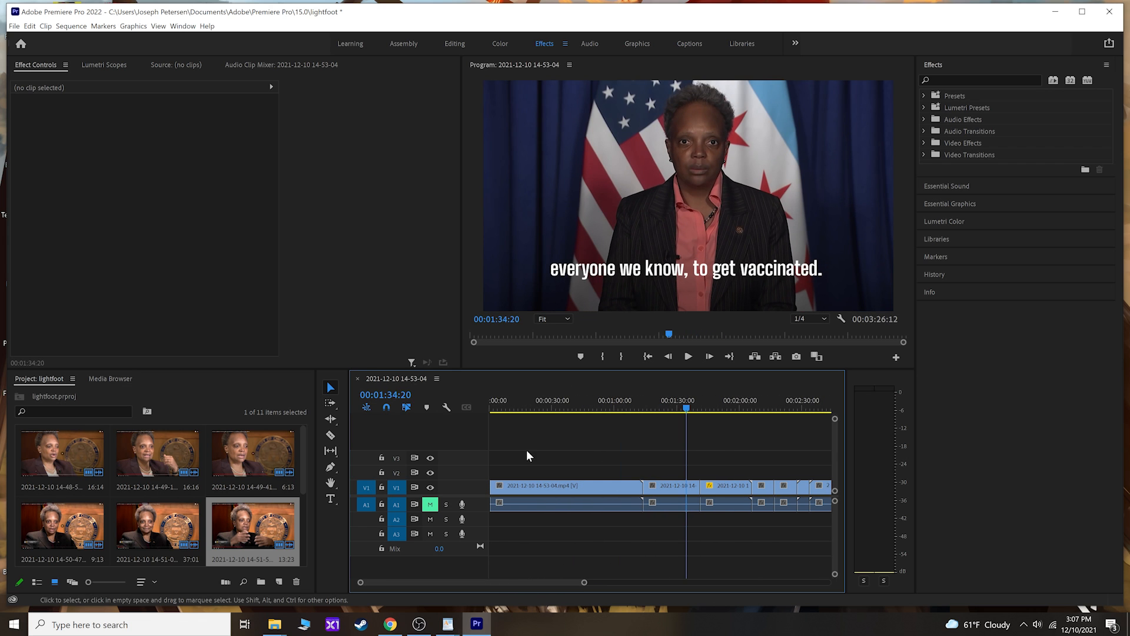
- Revisit the opening outdoor clip at about 0:15 and move the playhead to the end of the sequence
click(523, 401)
mouse_move(524, 401)
mouse_down()
mouse_move(496, 409)
mouse_move(521, 409)
mouse_up()
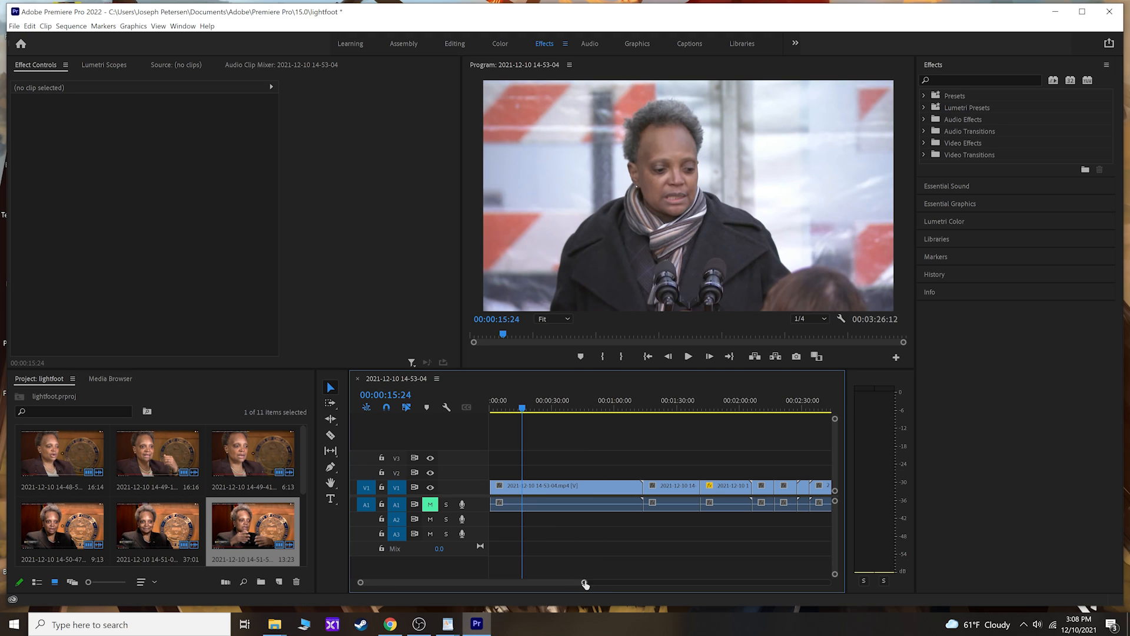
drag(585, 582, 647, 583)
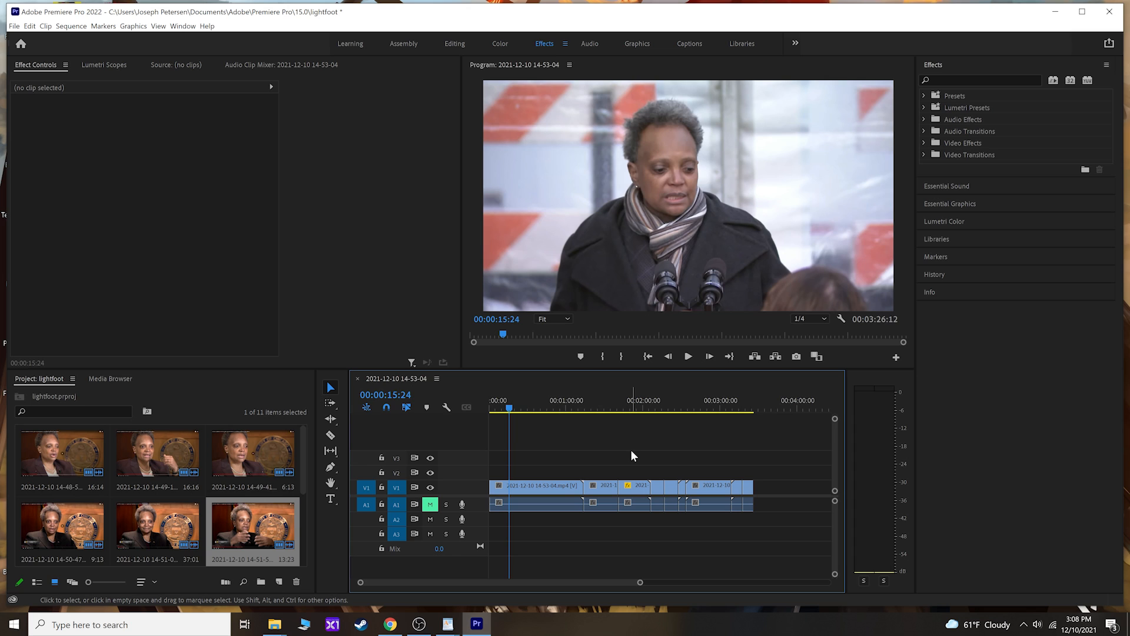
click(753, 406)
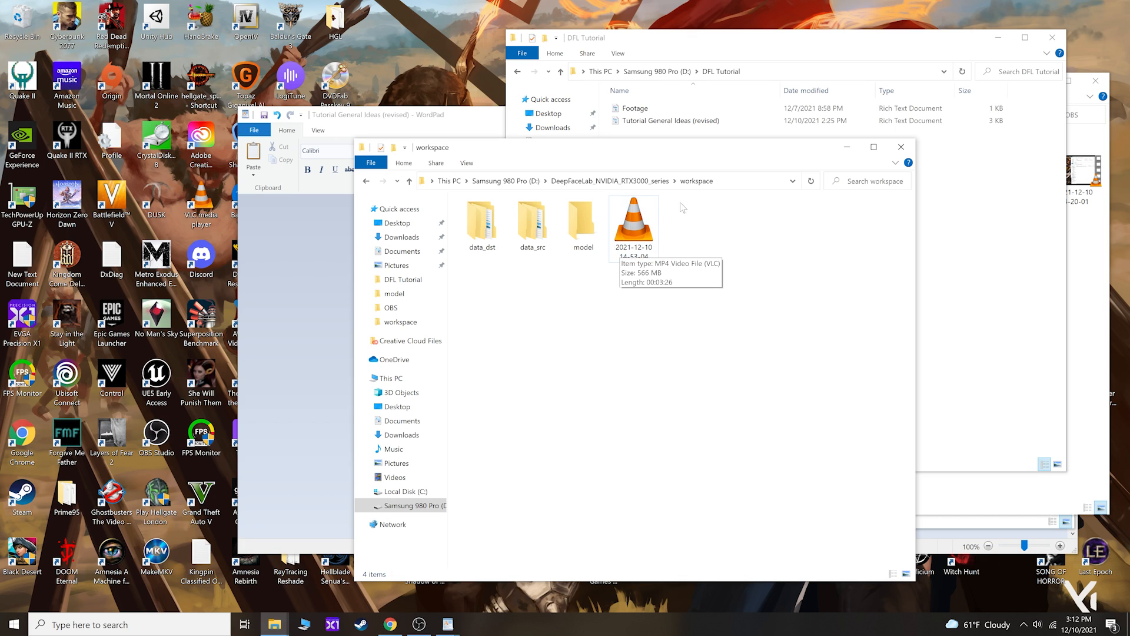
- In File Explorer, open DeepFaceLab's workspace folder and rename the exported source video as data_src
click(609, 180)
double_click(499, 230)
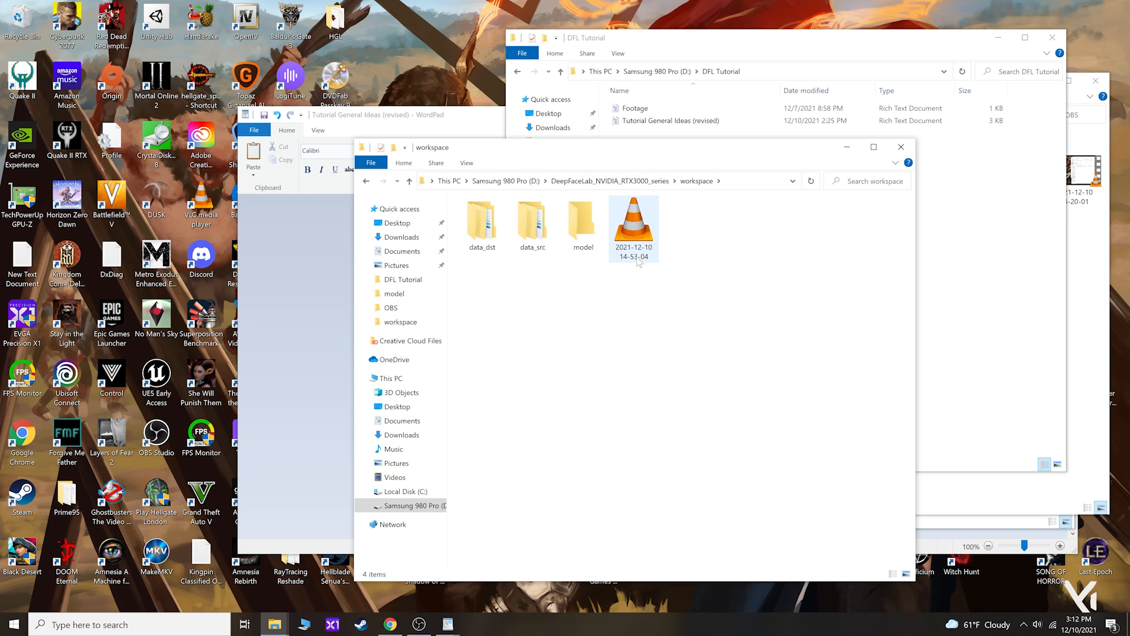
mouse_move(643, 252)
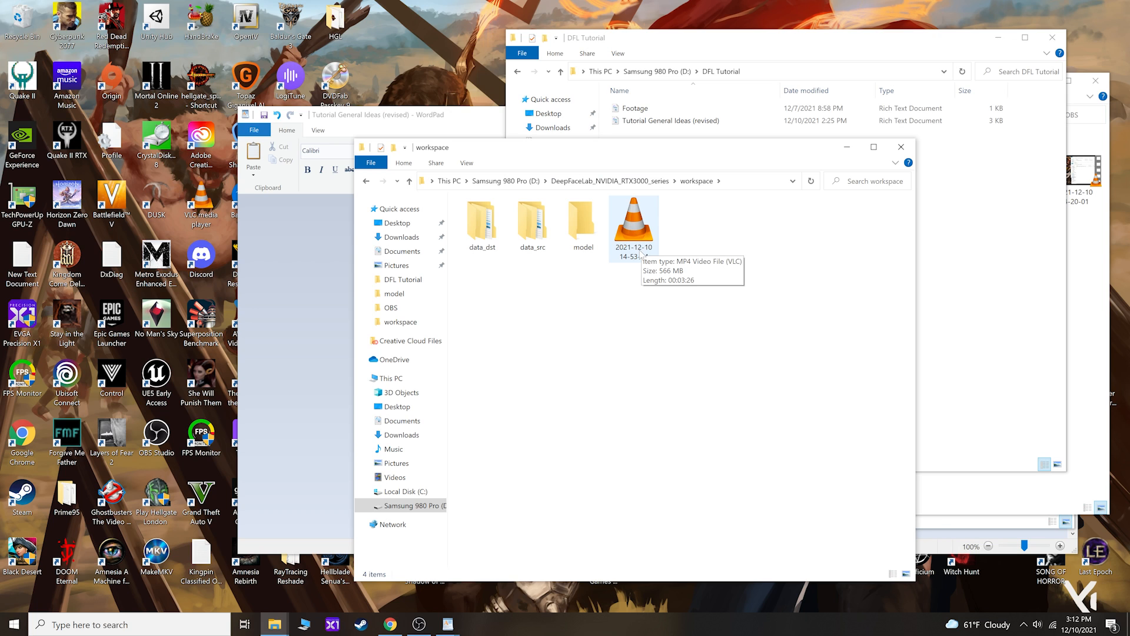
click(639, 256)
click(638, 256)
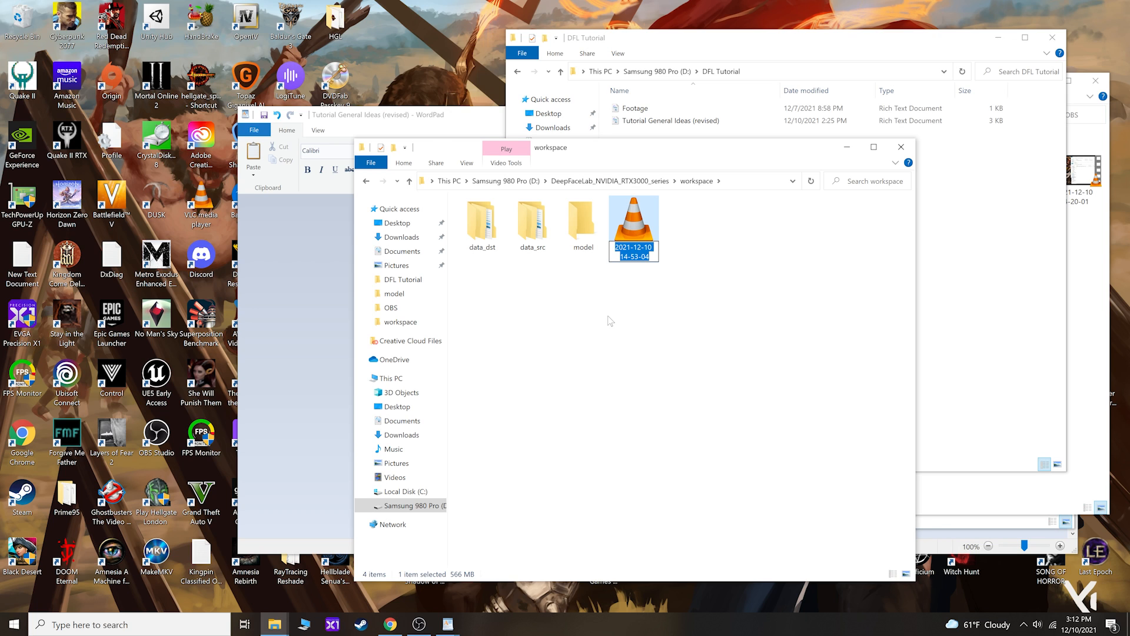
text(data_src)
key(Return)
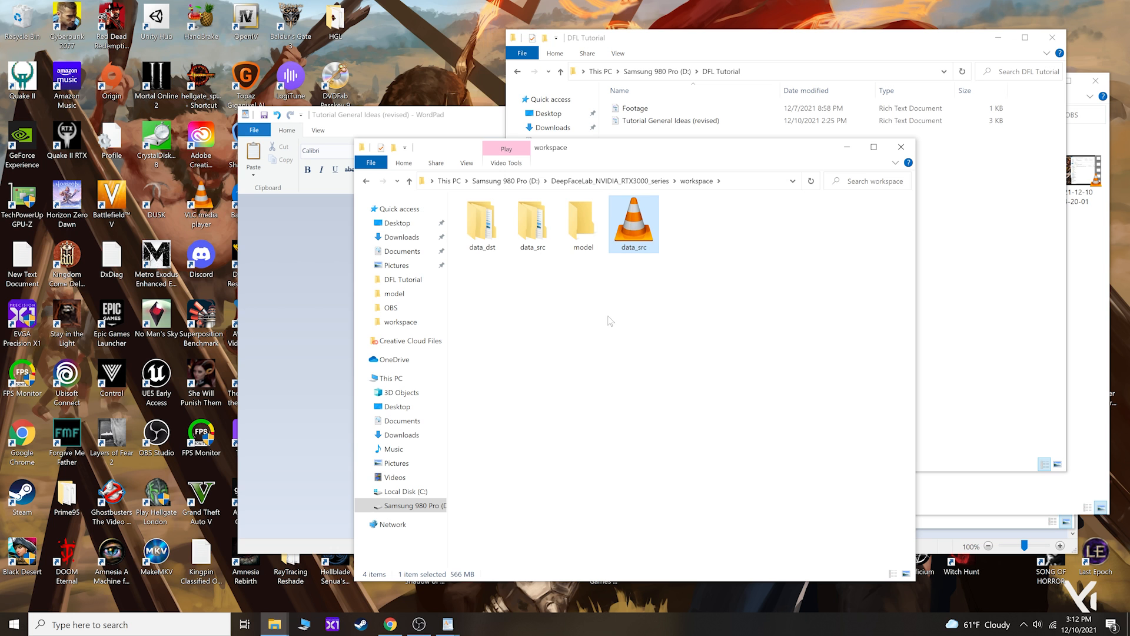
- Play the data_src video full screen in VLC, skip ahead to about 0:53, and close the player
double_click(637, 226)
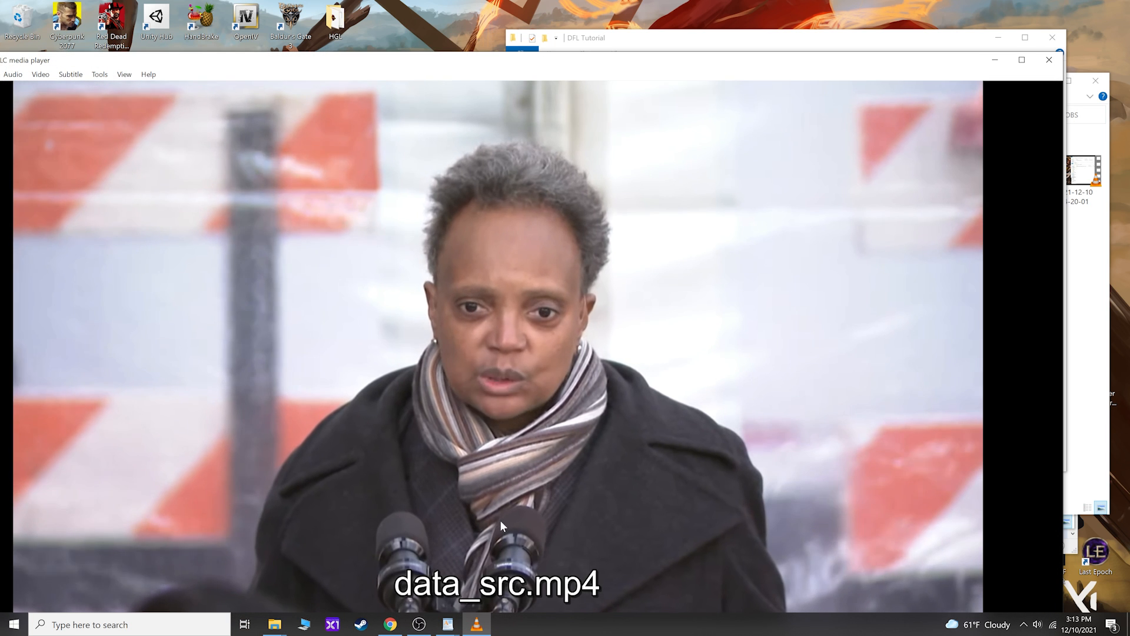
double_click(530, 501)
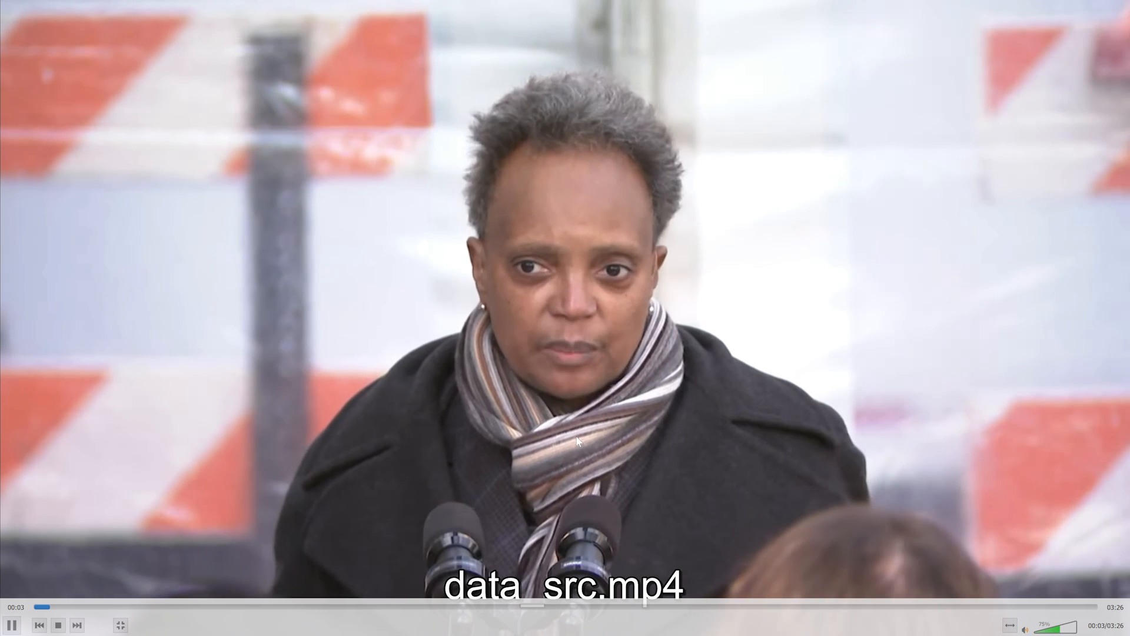
click(220, 606)
click(299, 606)
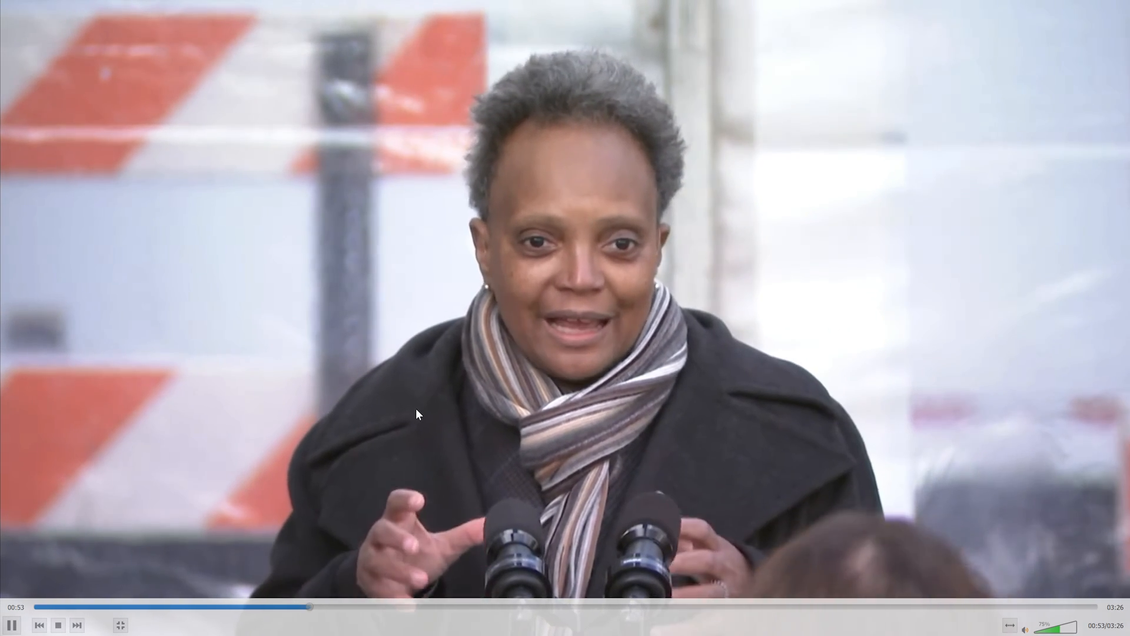
double_click(416, 409)
click(1050, 59)
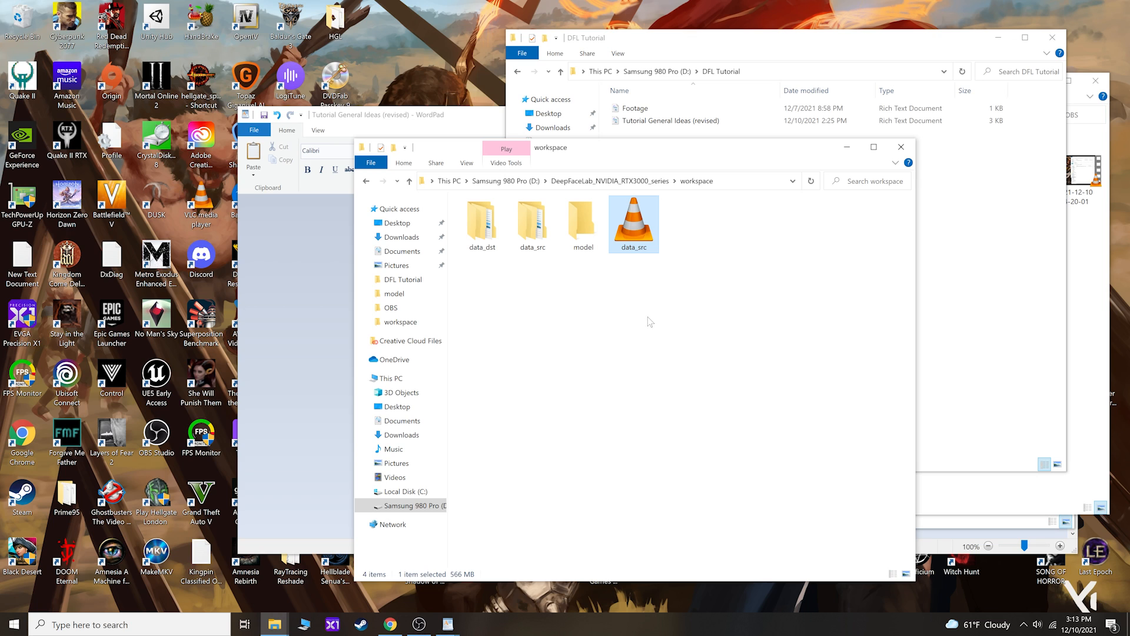
click(649, 336)
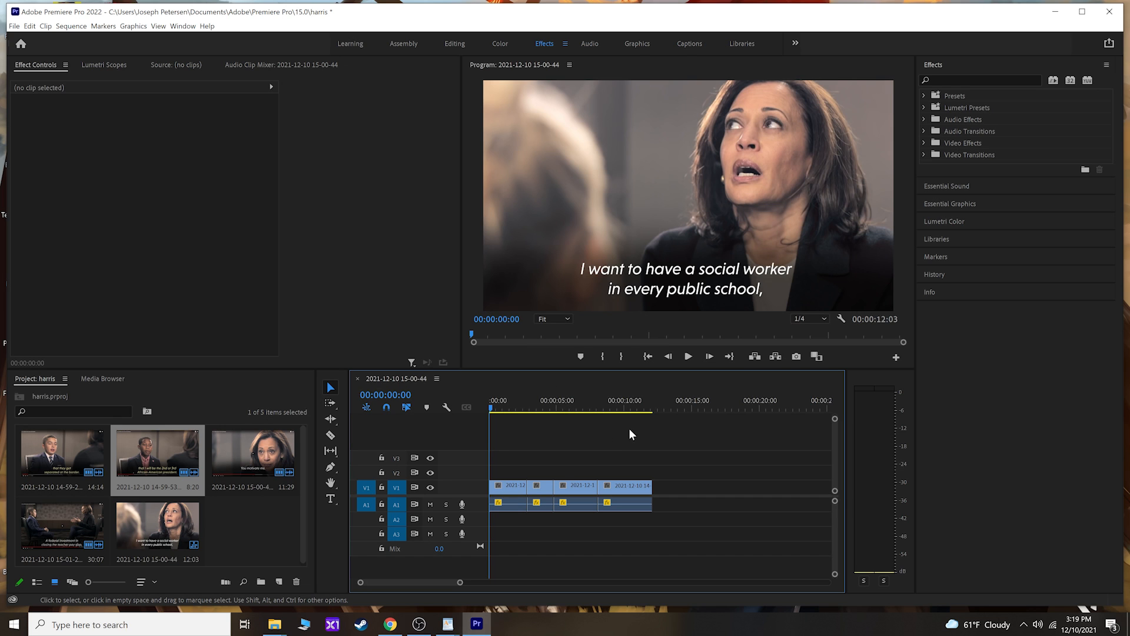
- In Premiere Pro, scrub through the assembled Harris destination sequence to review its clips
click(653, 407)
drag(523, 407, 659, 447)
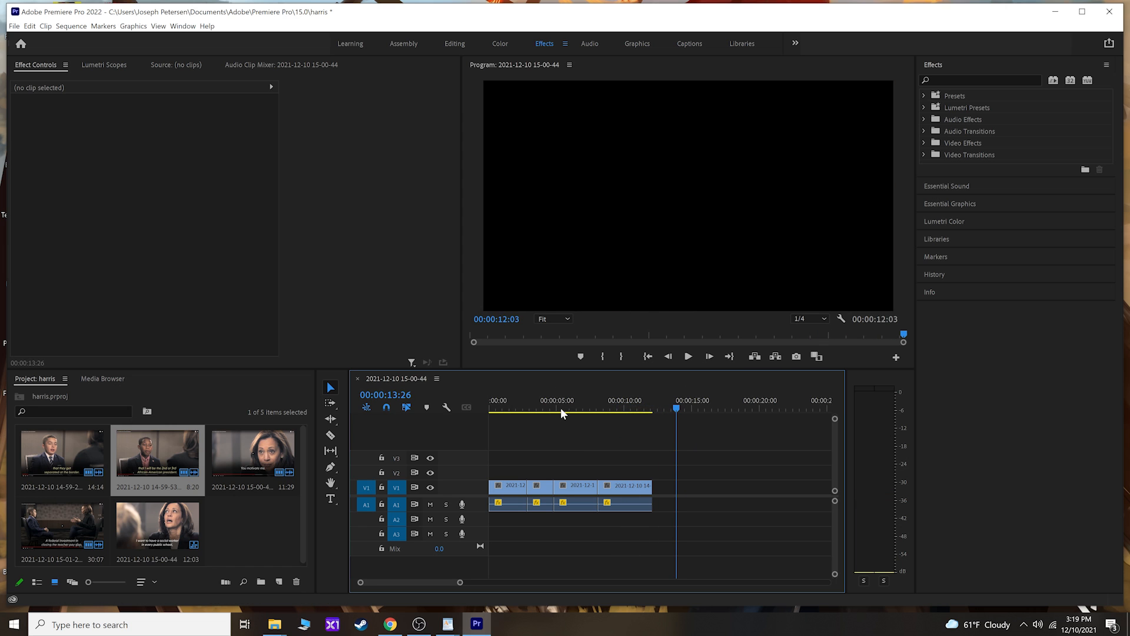
drag(598, 406, 543, 419)
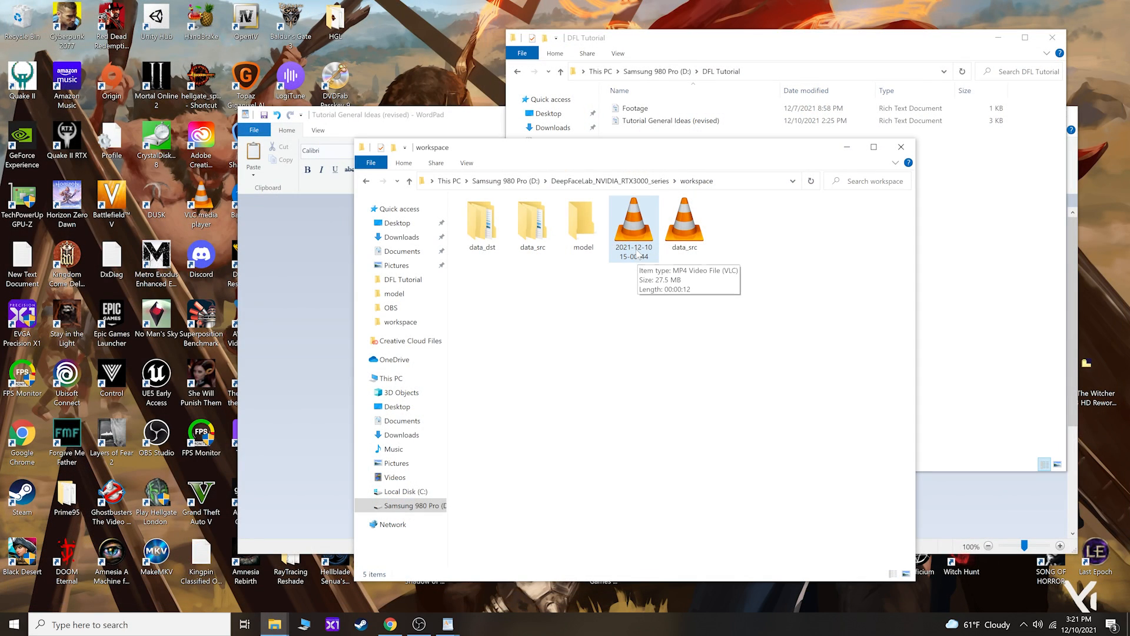
- In File Explorer, rename the exported destination video in DeepFaceLab's workspace folder as data_dst
click(637, 258)
key(F2)
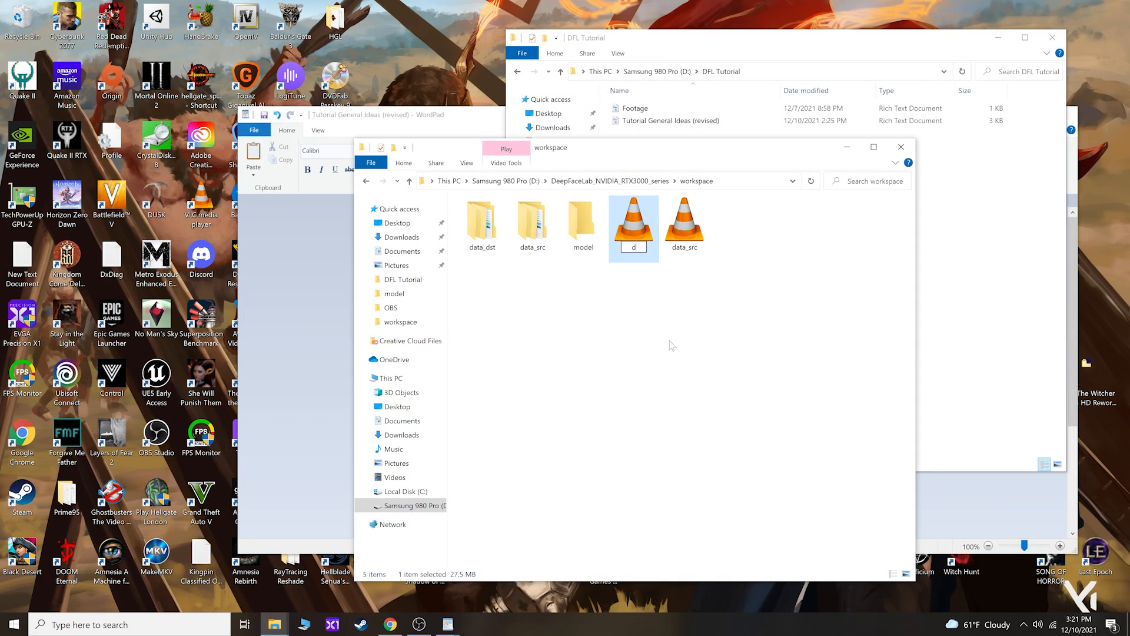
text(data_dst)
key(Return)
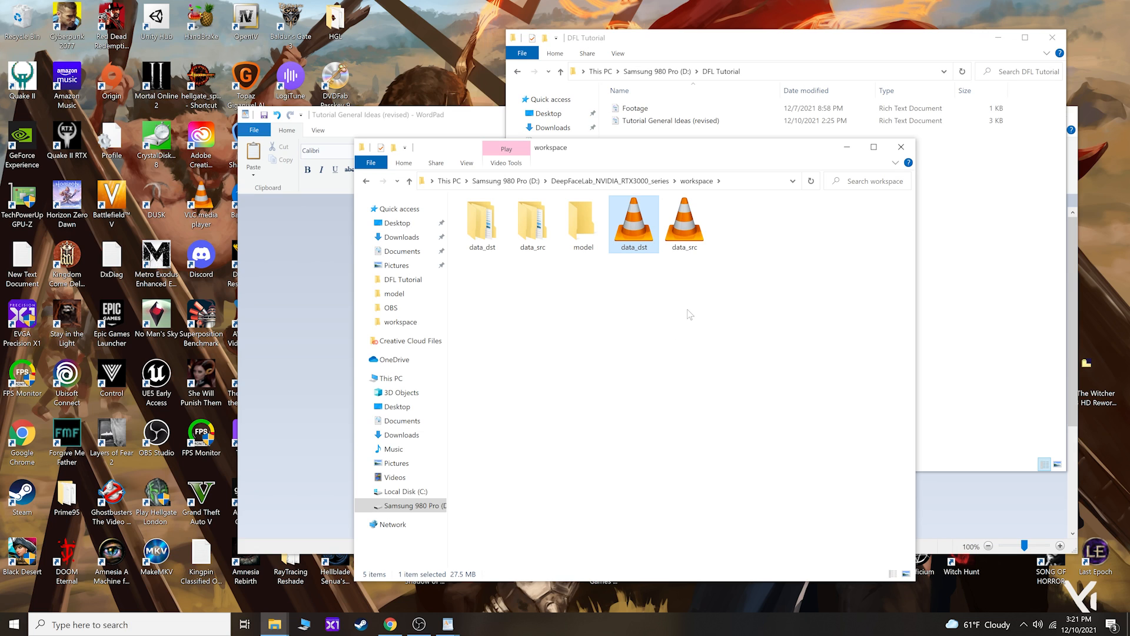
click(758, 340)
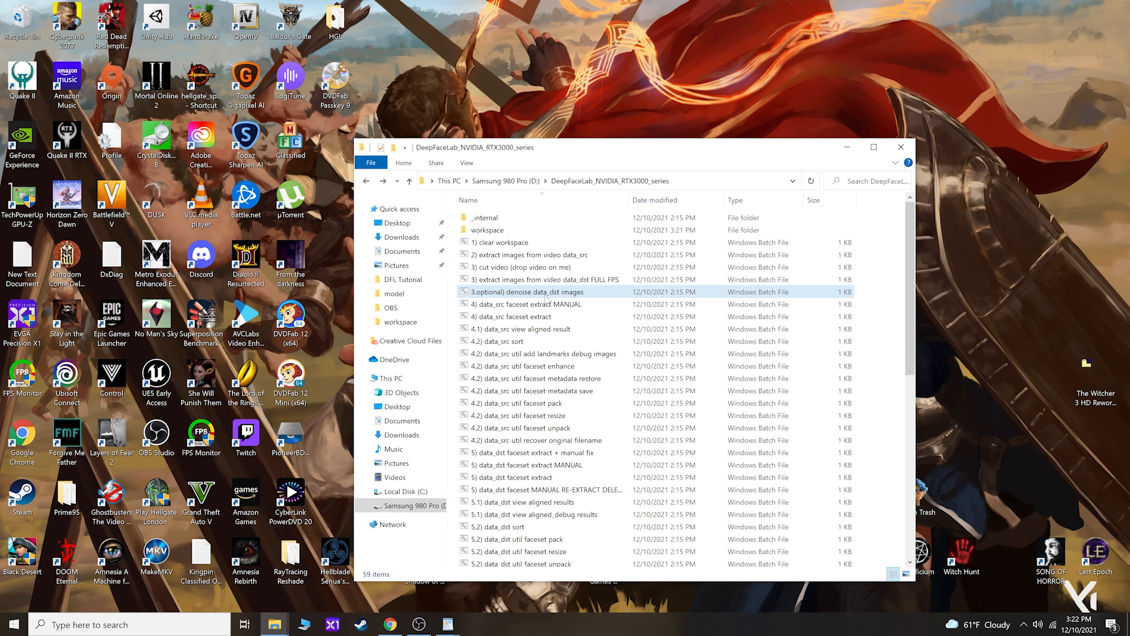
- Run the "2) extract images from video data_src" batch file with the default FPS and png output format, and close the finished console
click(520, 259)
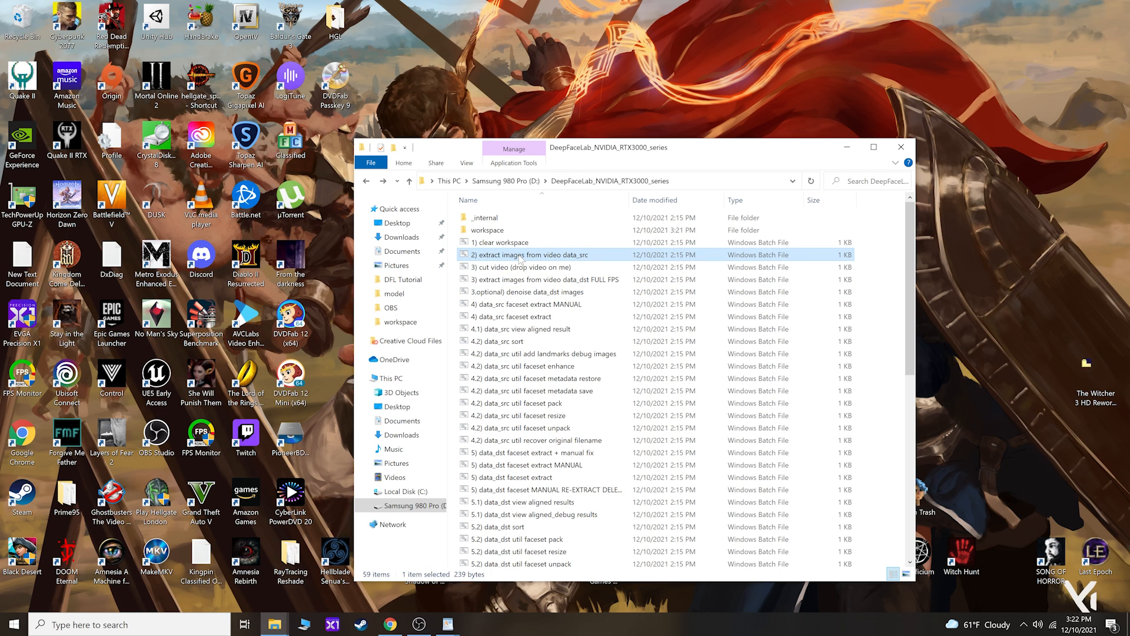
double_click(521, 257)
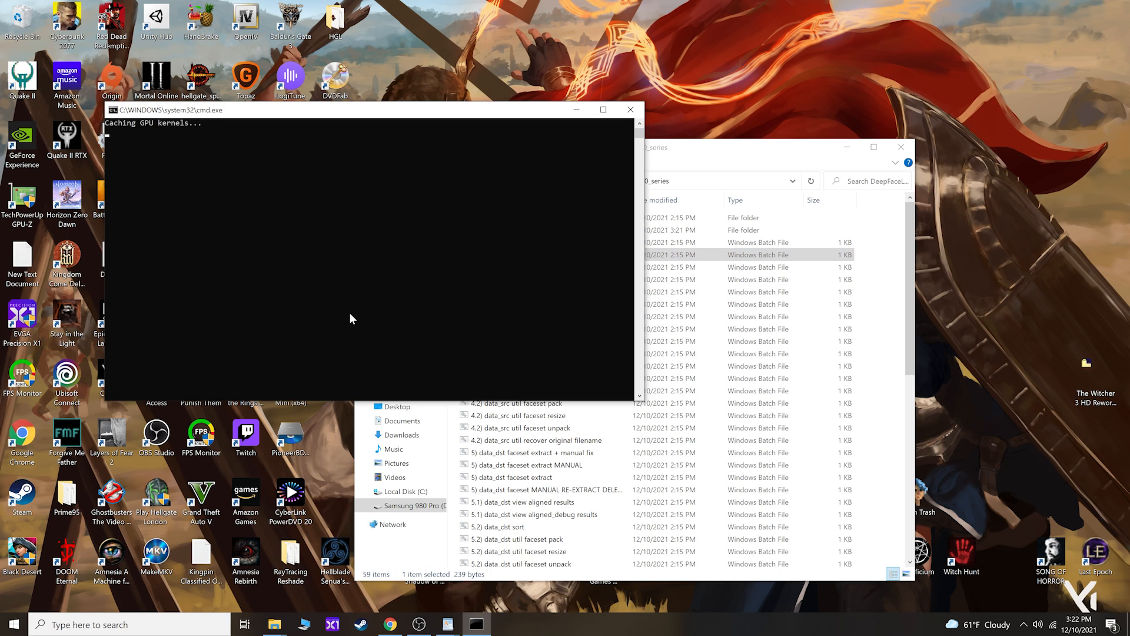
drag(281, 115, 455, 200)
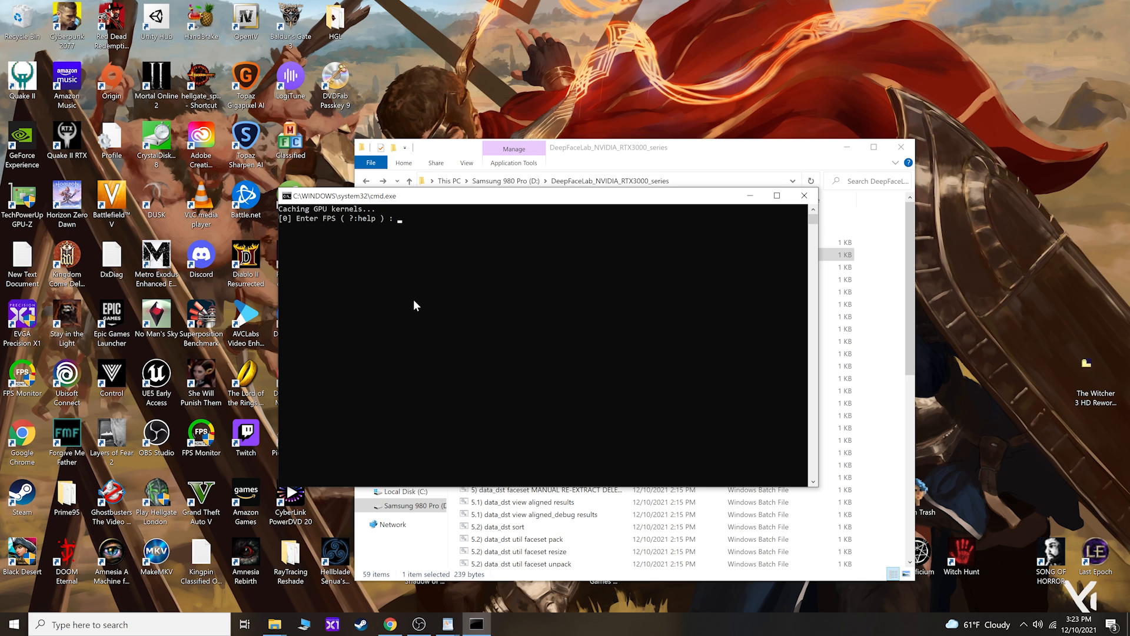
key(Return)
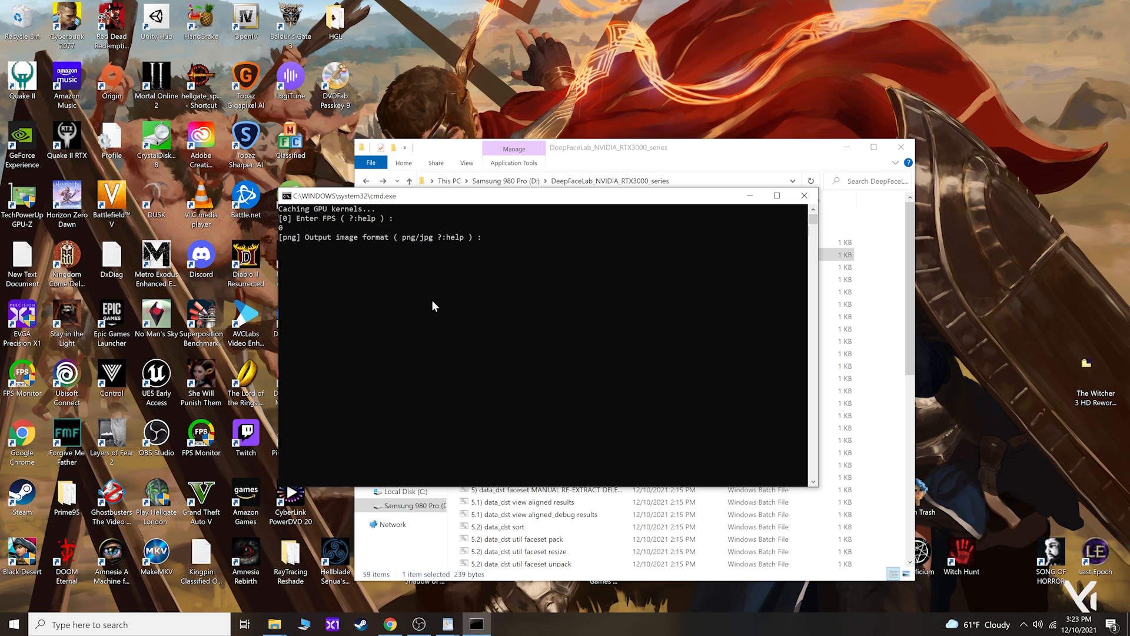
key(Return)
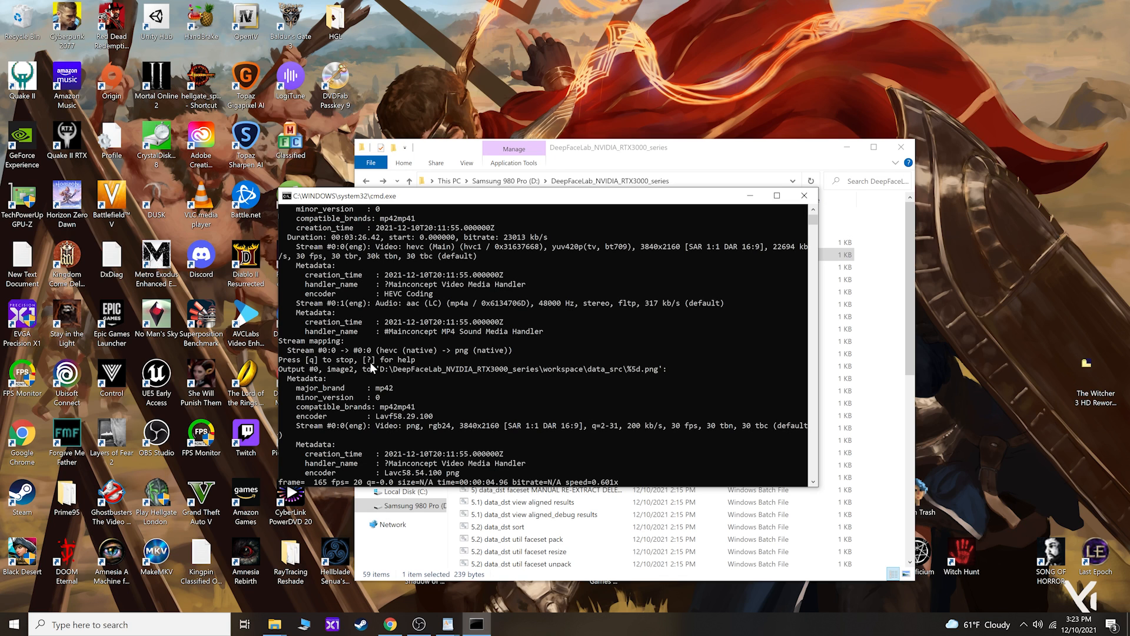
drag(444, 199, 398, 223)
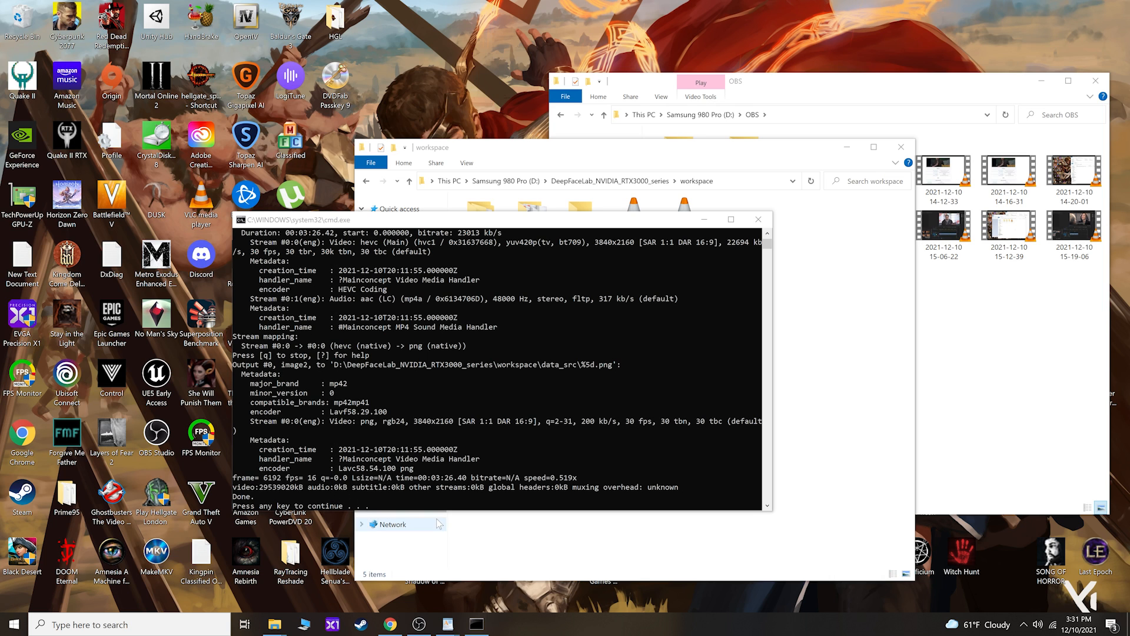
click(634, 537)
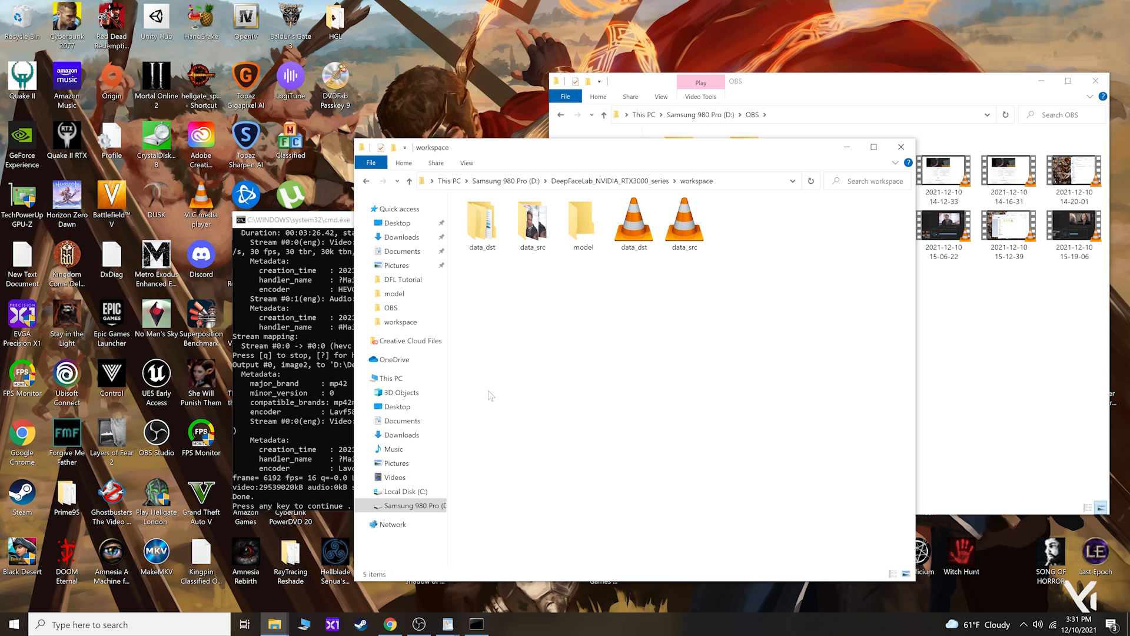
click(302, 280)
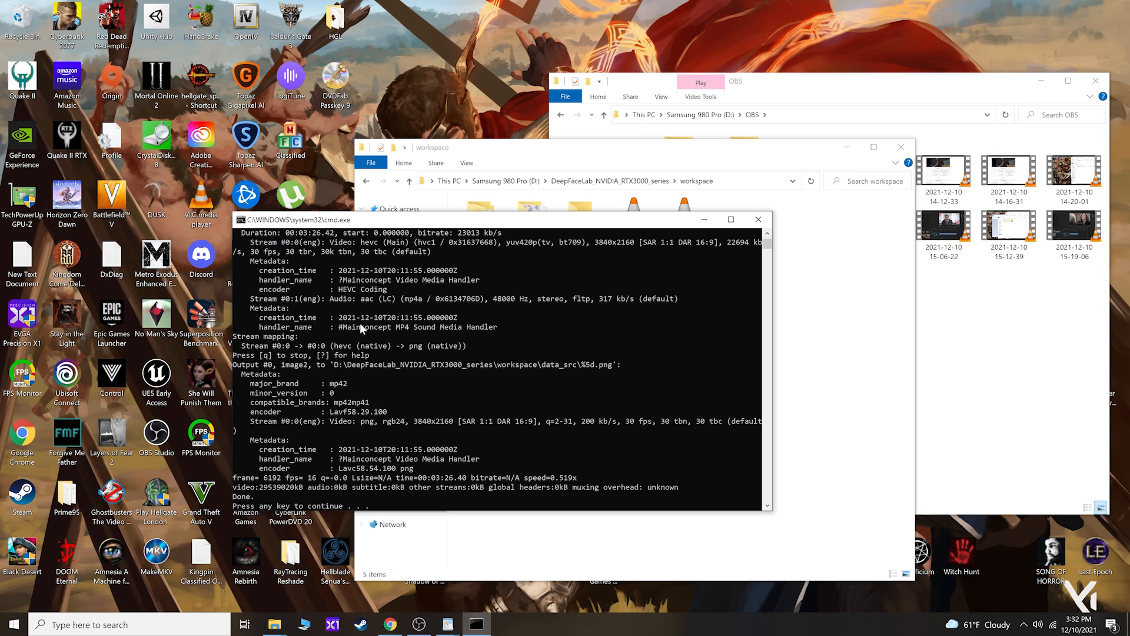
key(Return)
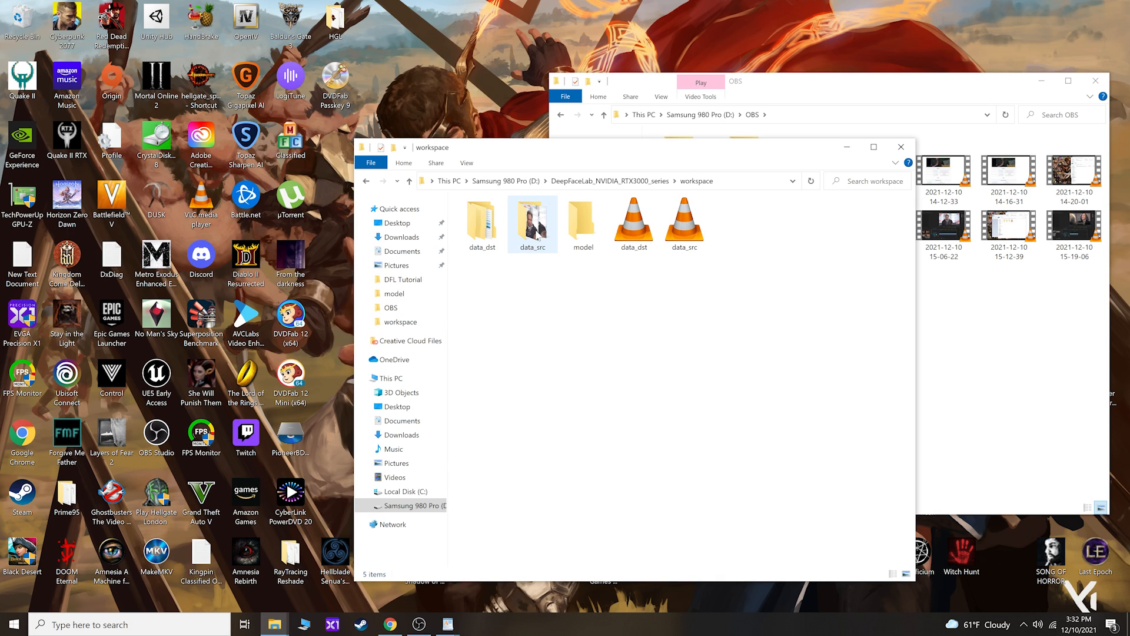
- Open the workspace's data_src folder and delete the black opening frames 00001 to 00025
double_click(534, 227)
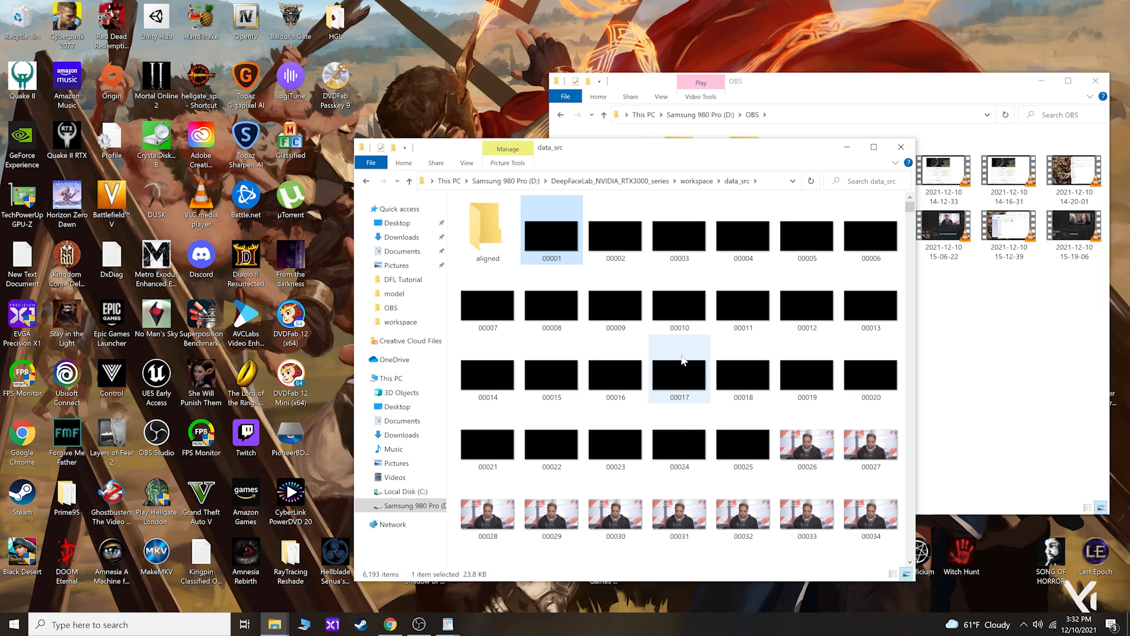
shift+click(736, 443)
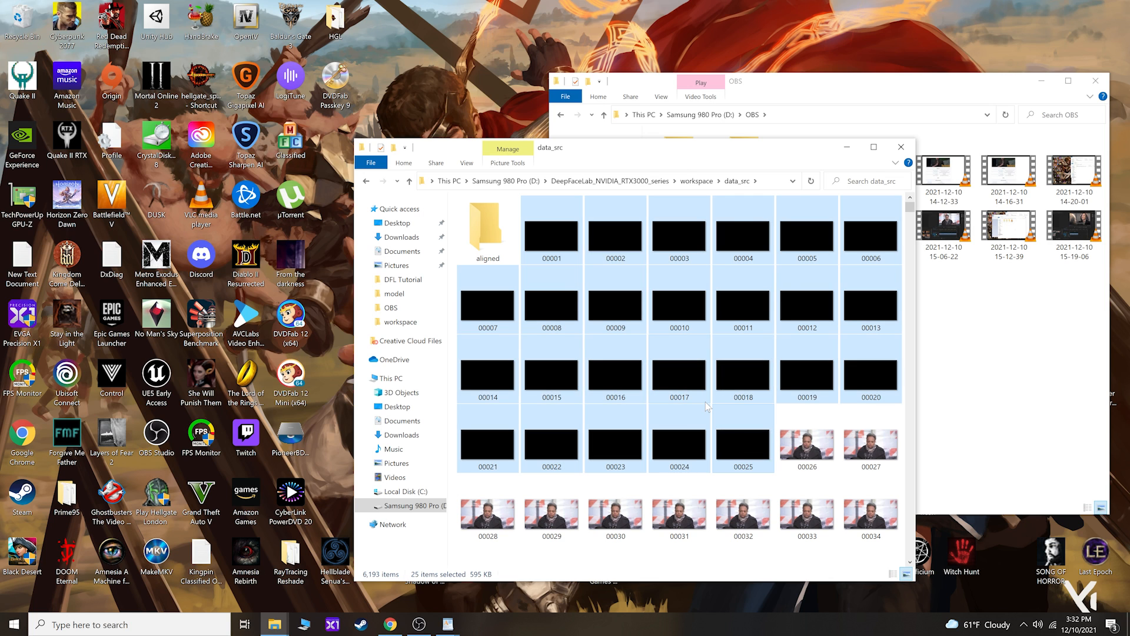
key(Delete)
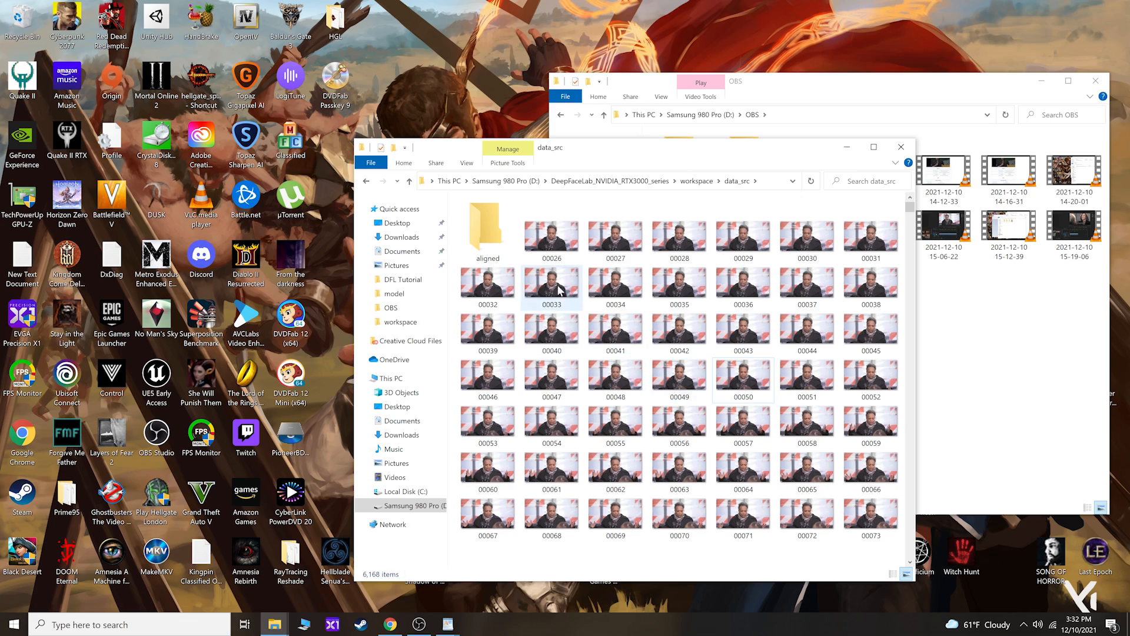
- Open the first remaining frame, 00026, in Photos, page forward through the extracted frames past 00183, and close the viewer
double_click(558, 244)
key(Right)
key(Right)
key(Right)
key(Right)
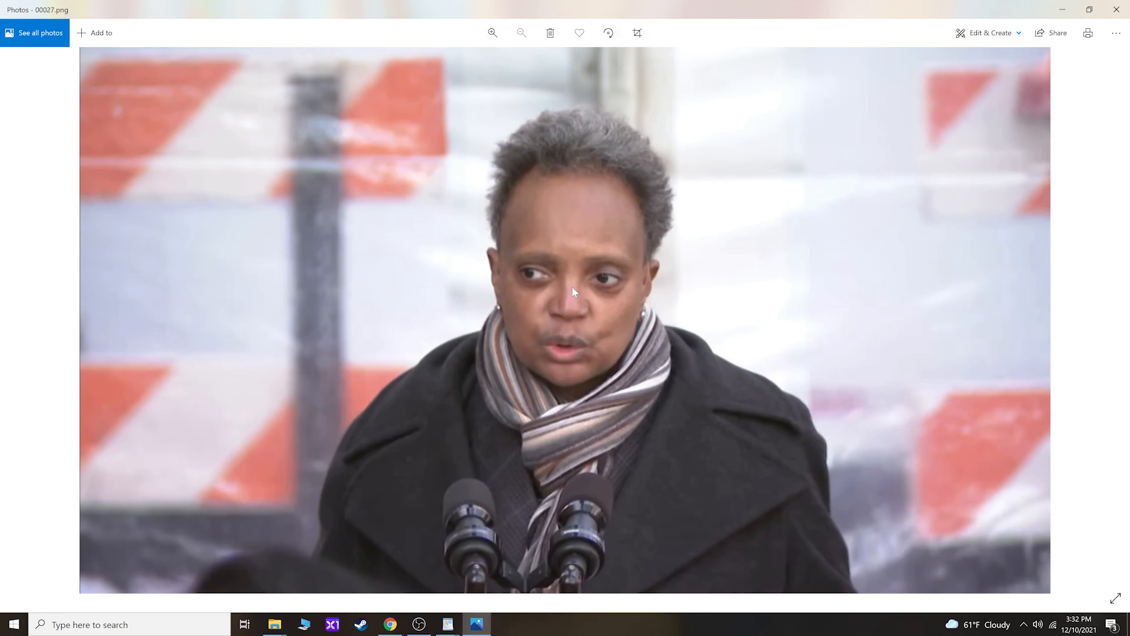
key(Right)
key(Right)
key(Right)
key(Right)
key(Right)
key(Right)
key(Right)
key(Right)
key(Right)
key(Right)
key(Right)
key(Right)
key(Right)
key(Right)
key(Right)
key(Right)
key(Right)
key(Right)
key(Right)
key(Right)
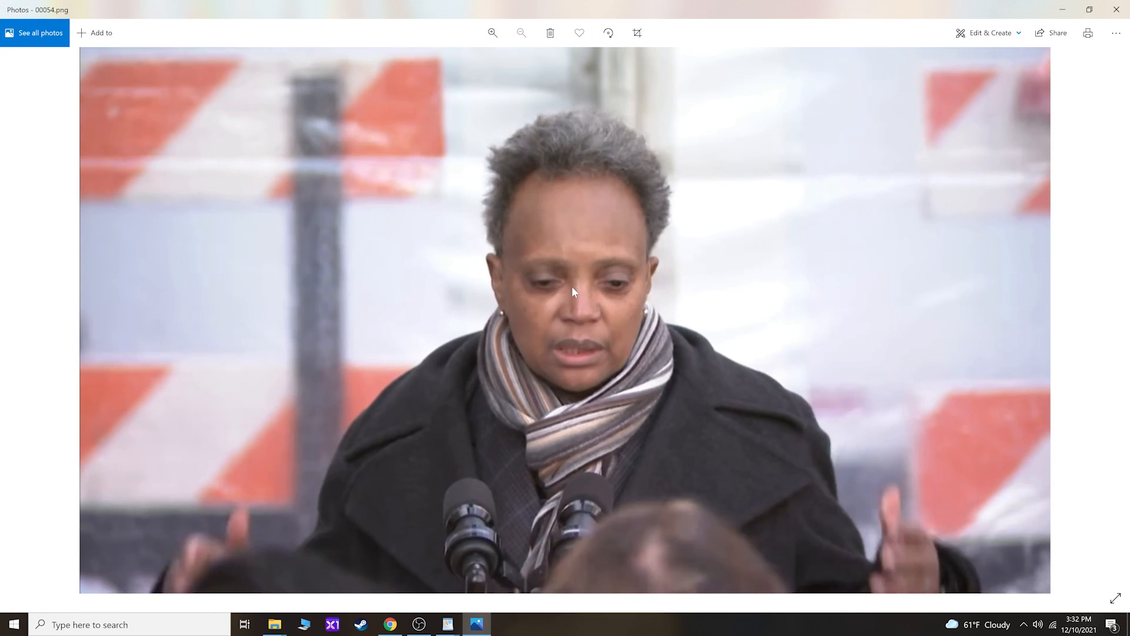
key(Right)
key(Right)
key(Right)
key(Right)
key(Right)
key(Right)
key(Right)
key(Right)
key(Right)
key(Right)
key(Right)
key(Right)
key(Right)
key(Right)
key(Right)
key(Right)
key(Right)
key(Right)
key(Right)
key(Right)
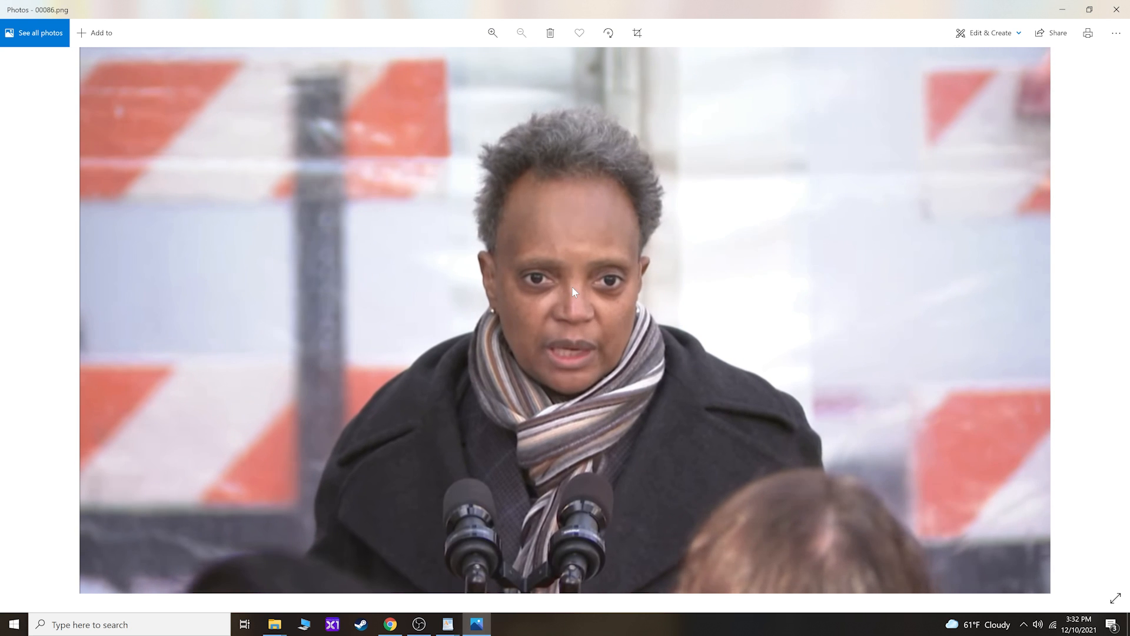
key(Right)
key(Right)
key(Right)
key(Right)
key(Right)
key(Right)
key(Right)
key(Right)
key(Right)
key(Right)
key(Right)
key(Right)
key(Right)
key(Right)
key(Right)
key(Right)
key(Right)
key(Right)
key(Right)
key(Right)
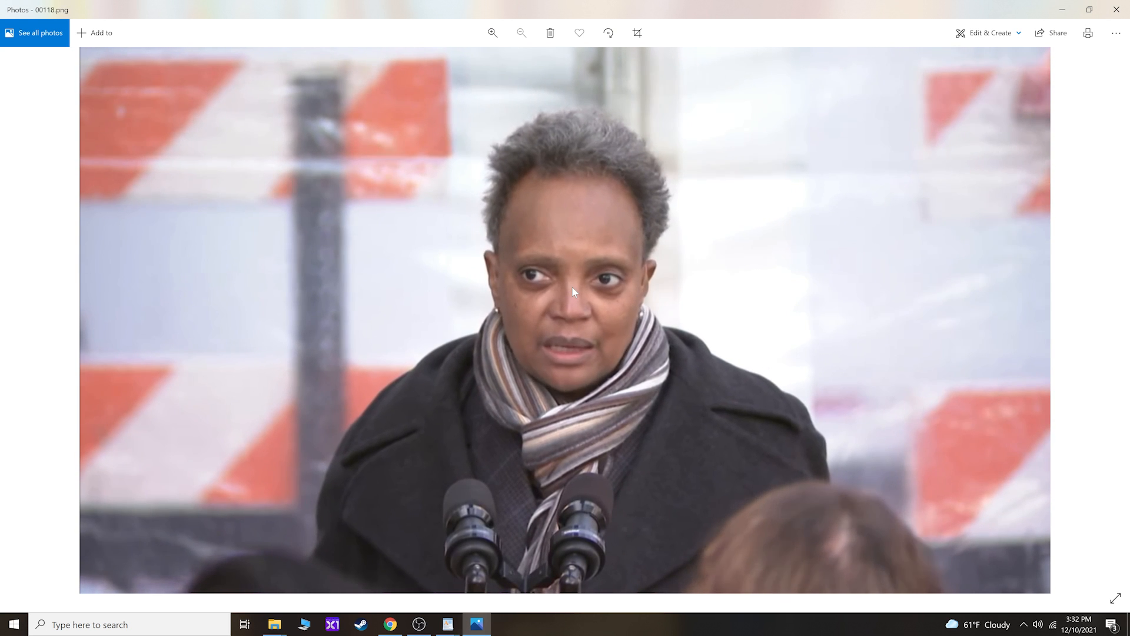
key(Right)
key(Right)
key(Right)
key(Right)
key(Right)
key(Right)
key(Right)
key(Right)
key(Right)
key(Right)
key(Right)
key(Right)
key(Right)
key(Right)
key(Right)
key(Right)
key(Right)
key(Right)
key(Right)
key(Right)
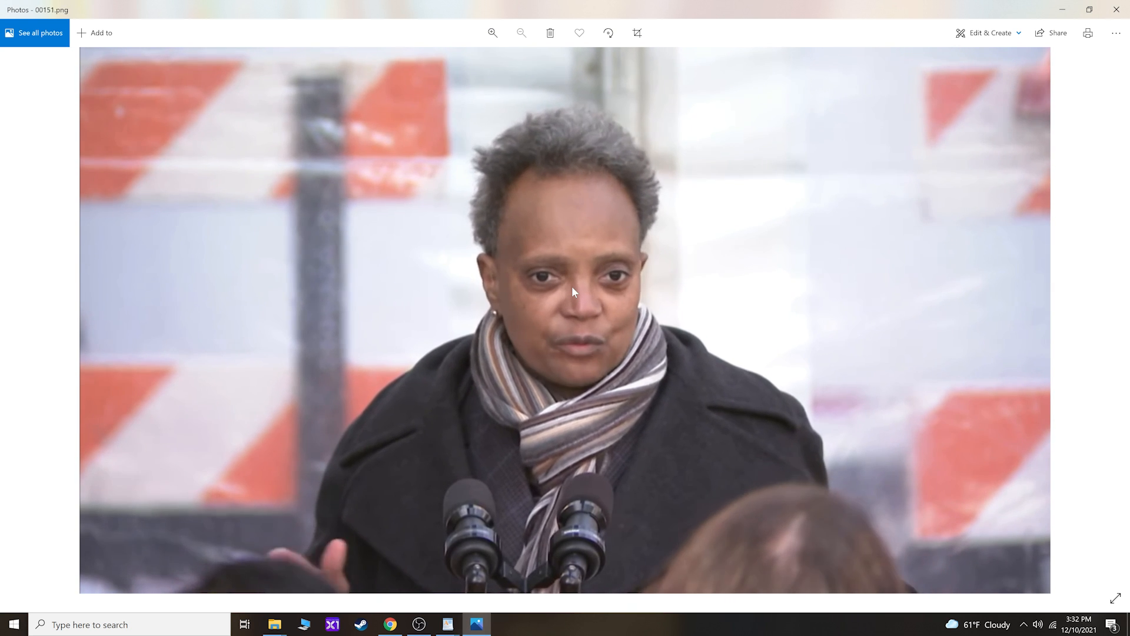
key(Right)
key(Right)
key(Right)
key(Right)
key(Right)
key(Right)
key(Right)
key(Right)
key(Right)
key(Right)
key(Right)
key(Right)
key(Right)
key(Right)
key(Right)
key(Right)
key(Right)
key(Right)
key(Right)
key(Right)
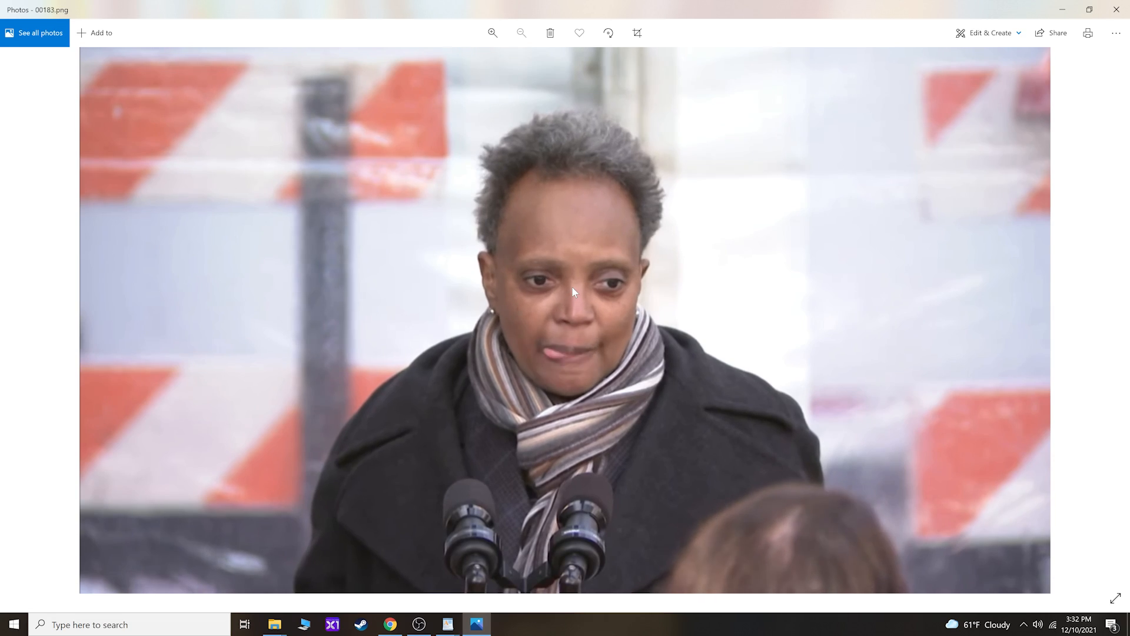
key(Right)
key(Right)
key(Right)
click(1116, 9)
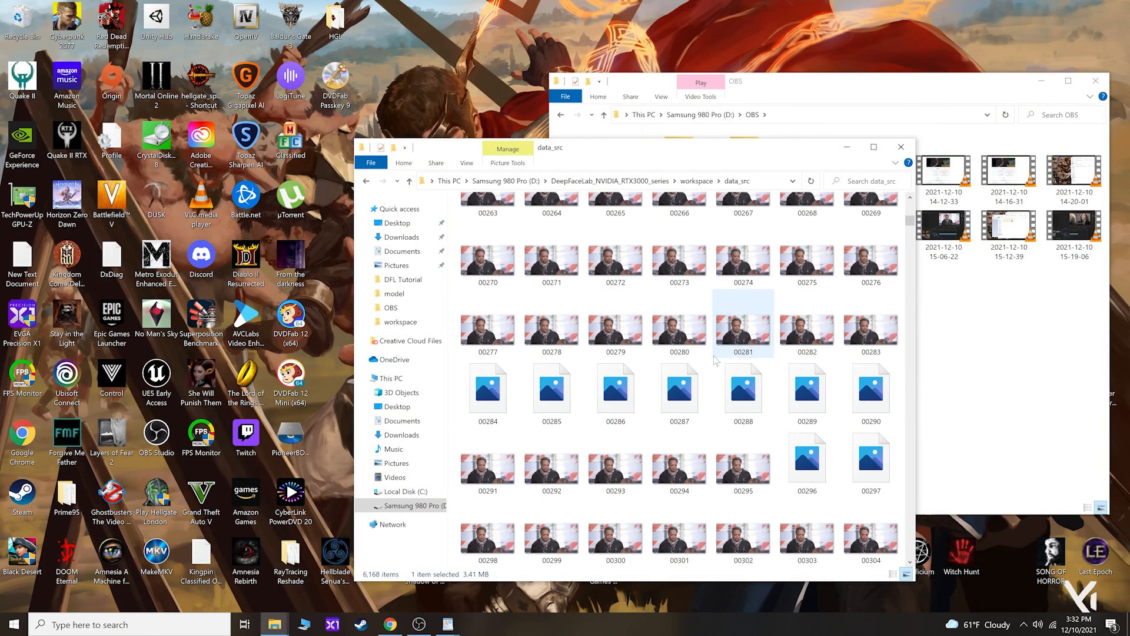
- Maximize the data_src folder window and examine the extracted source frame thumbnails through to the last frame, 06192
click(873, 148)
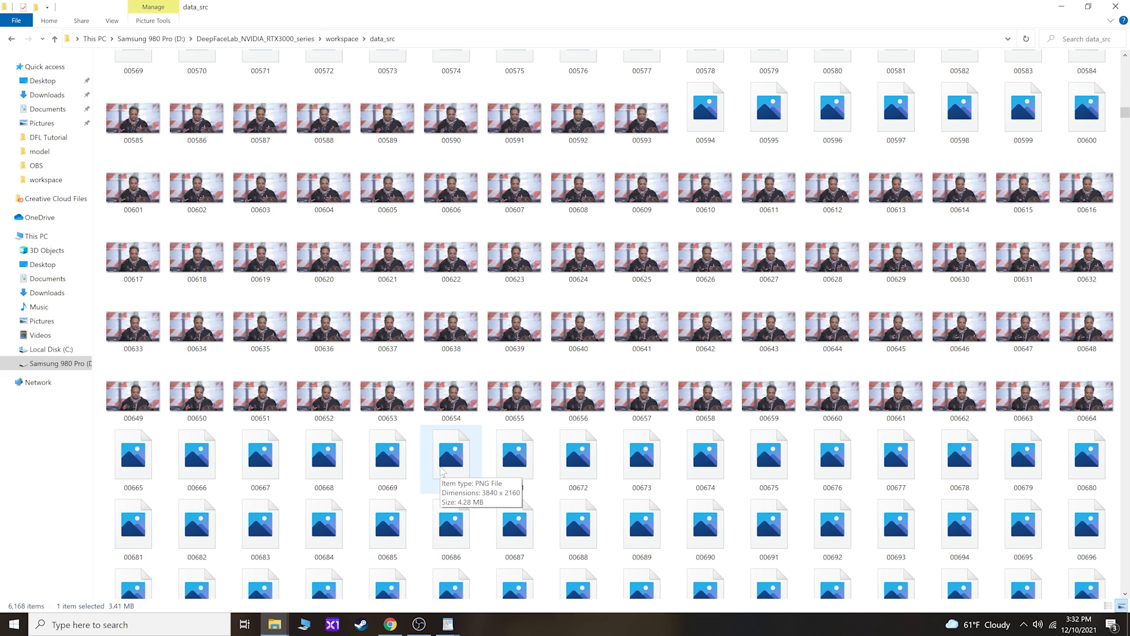
scroll(587, 358, down, 5)
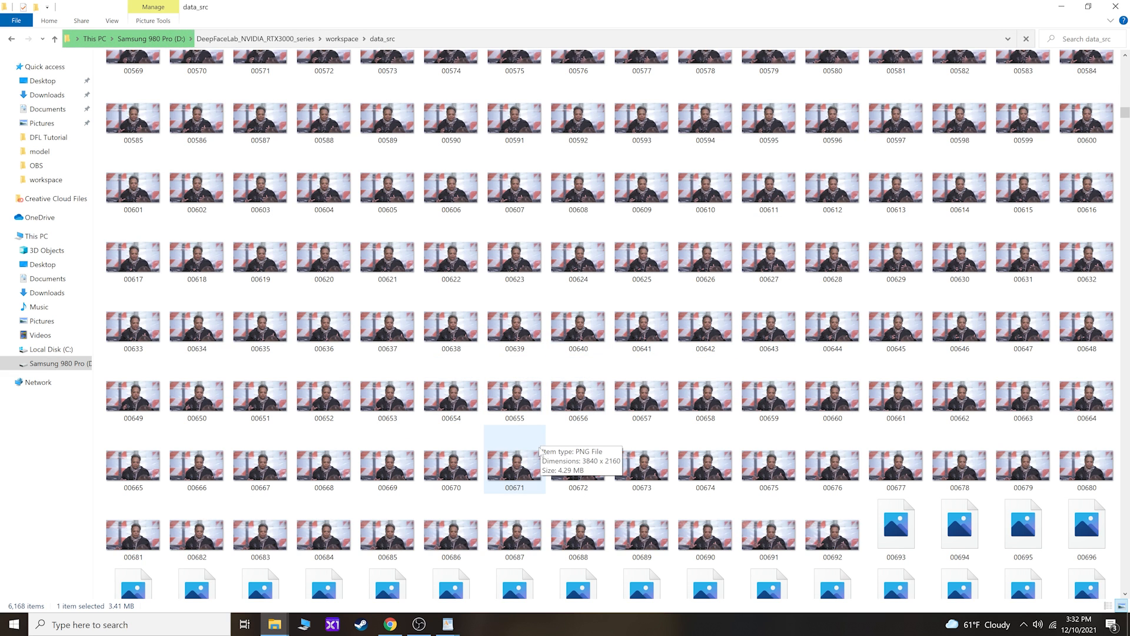
scroll(538, 448, down, 3)
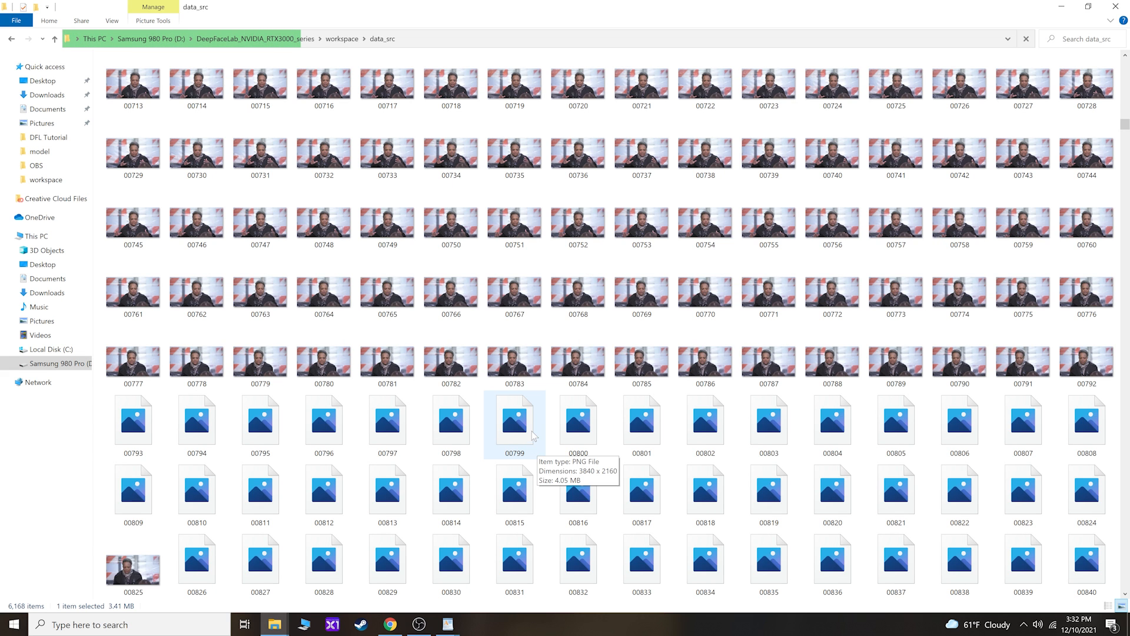
scroll(574, 459, down, 20)
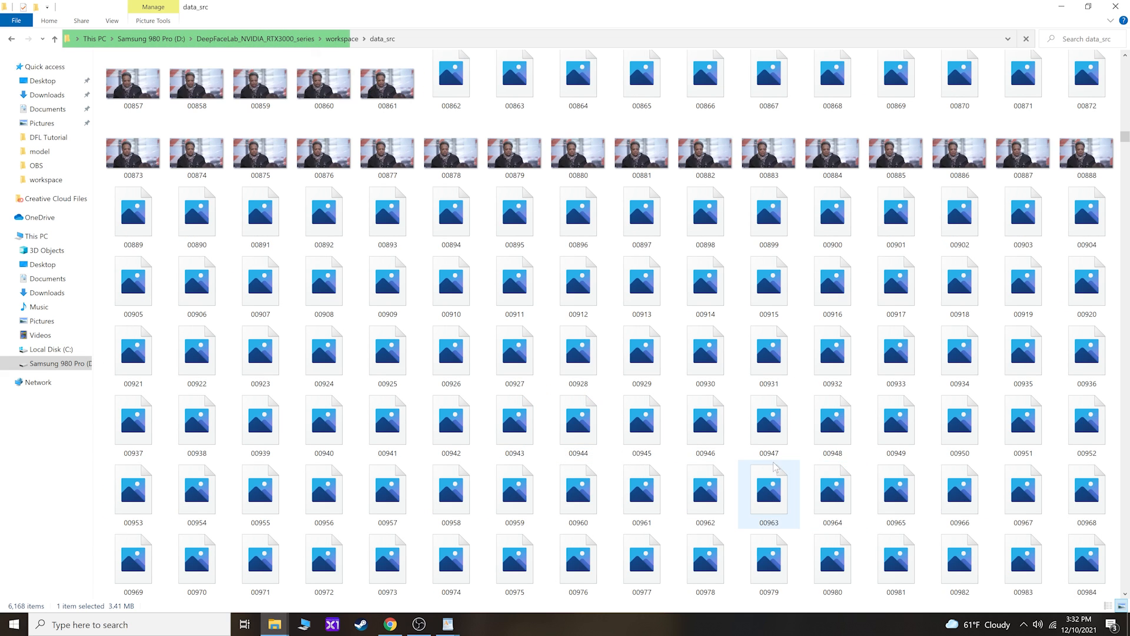
scroll(775, 467, down, 5)
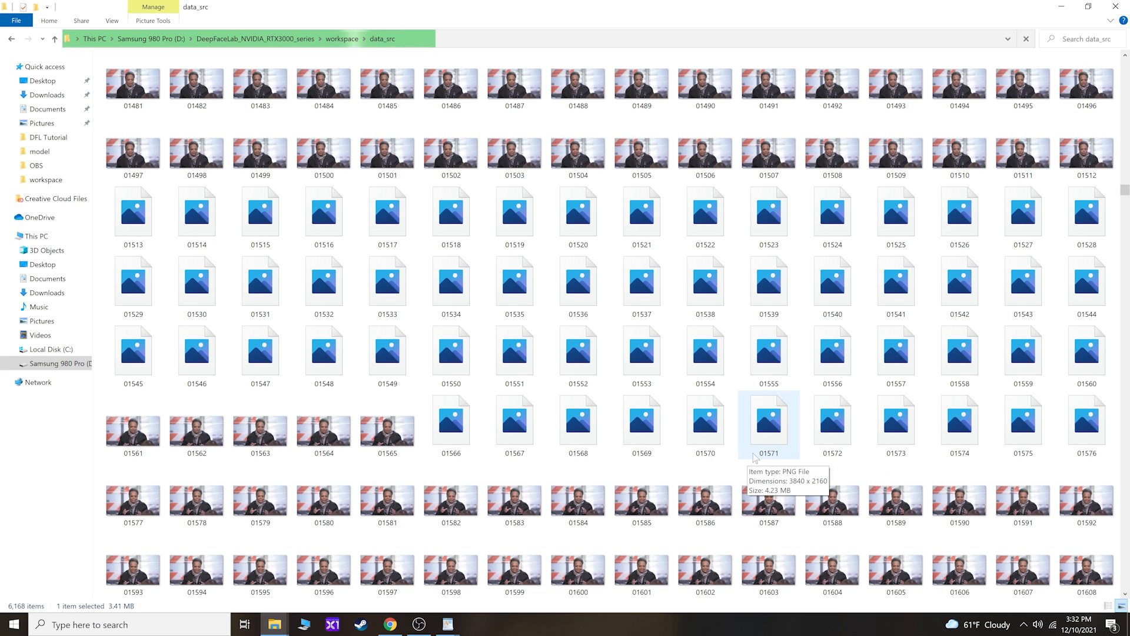
scroll(749, 459, down, 4)
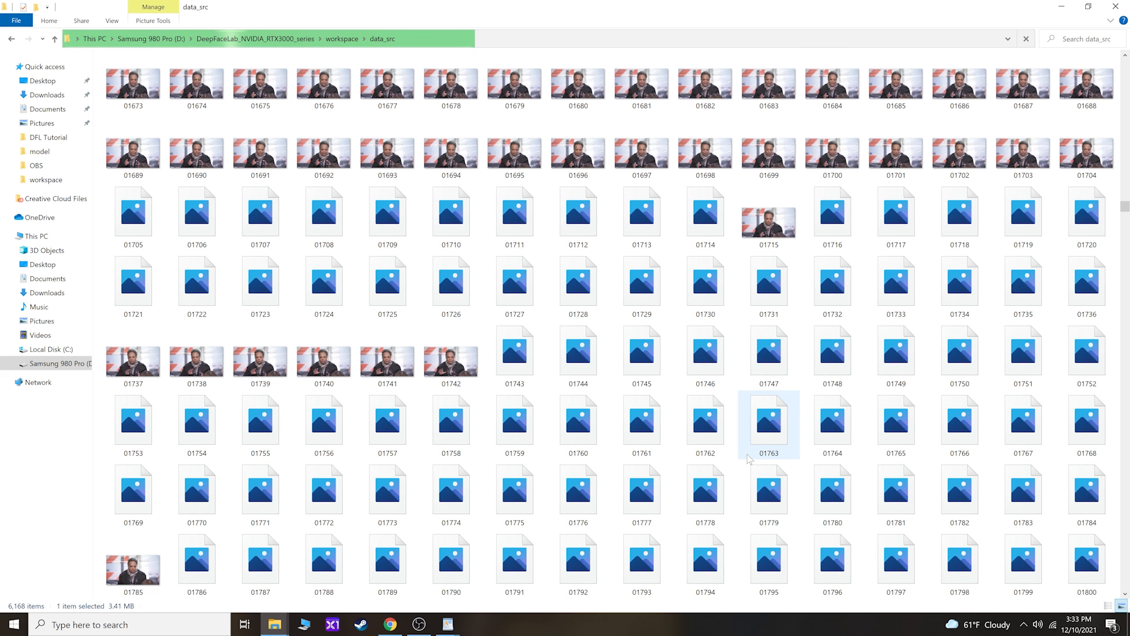
scroll(749, 459, down, 3)
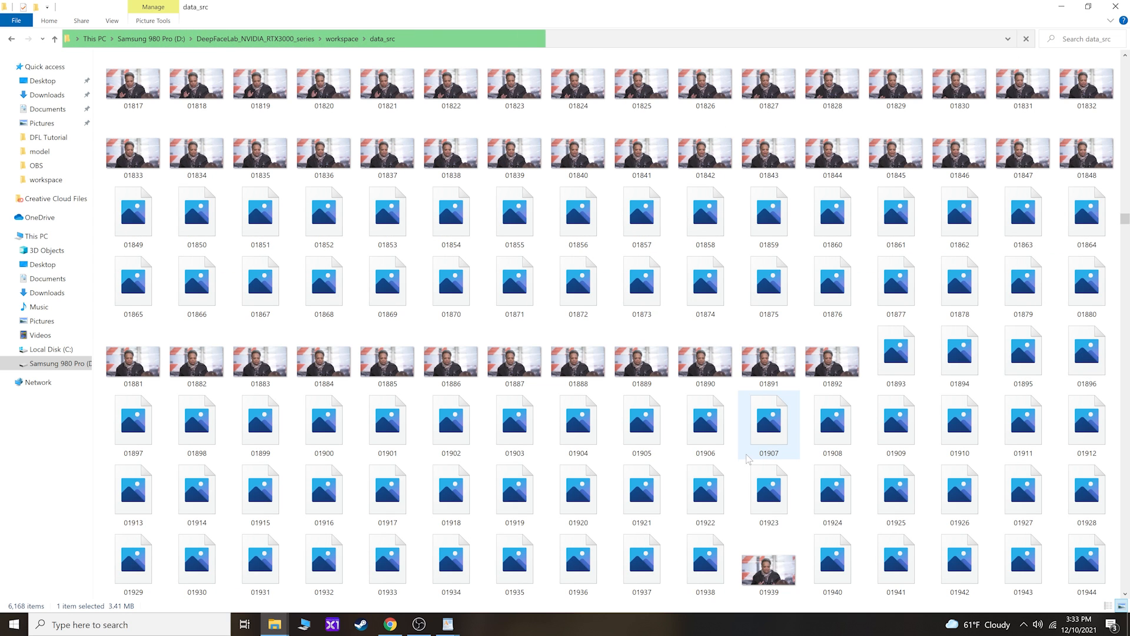
click(682, 446)
scroll(585, 510, down, 2)
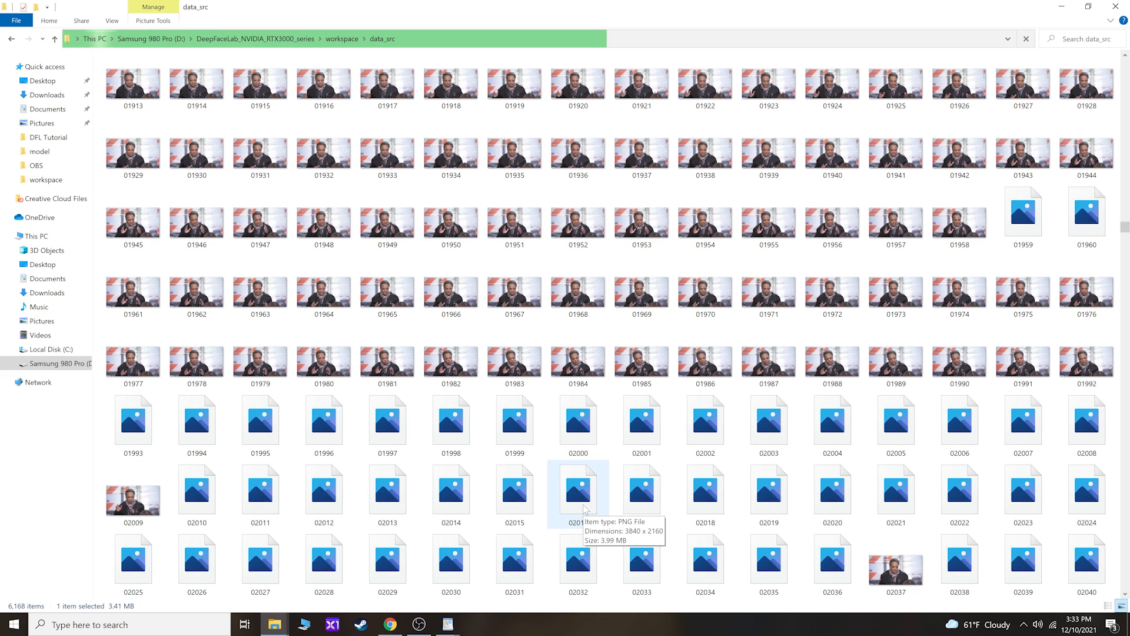
scroll(584, 507, down, 6)
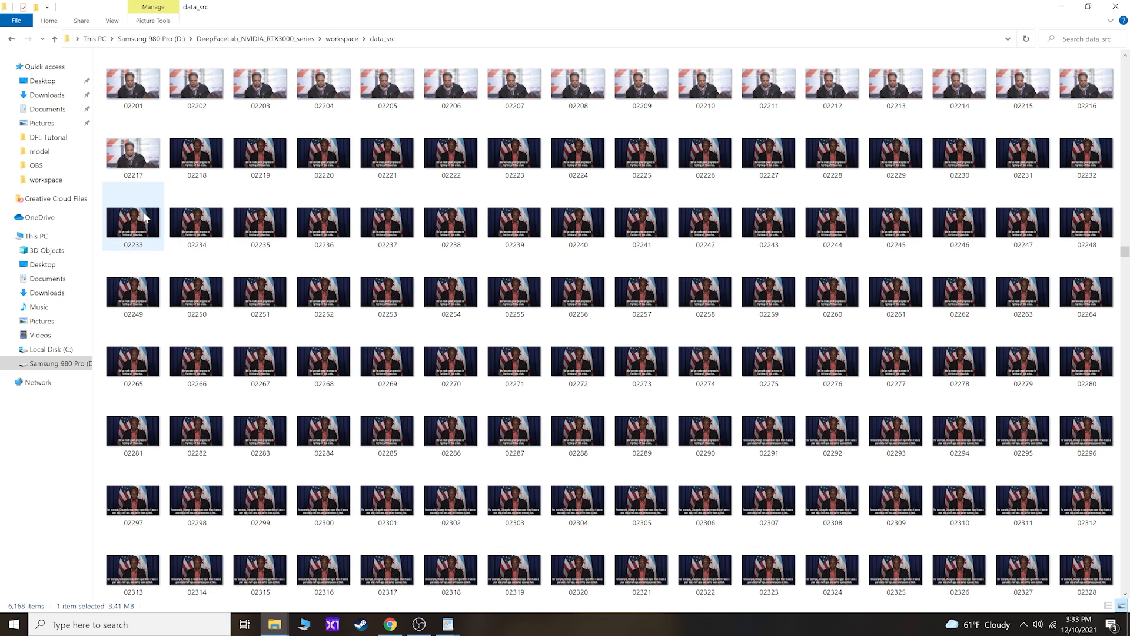
scroll(340, 349, down, 8)
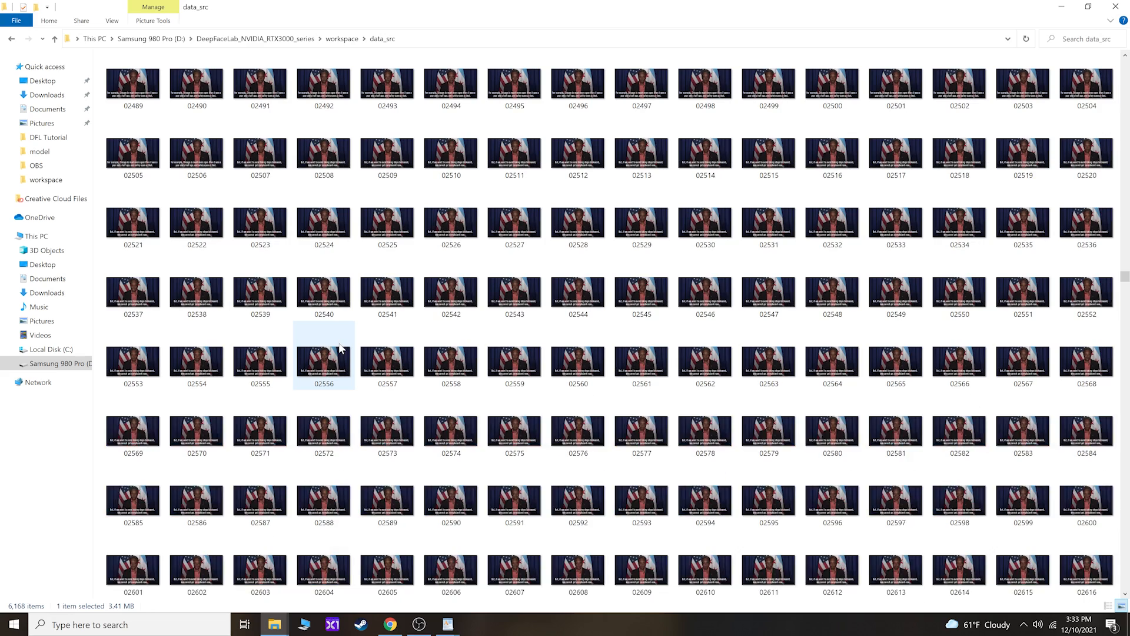
scroll(341, 348, down, 8)
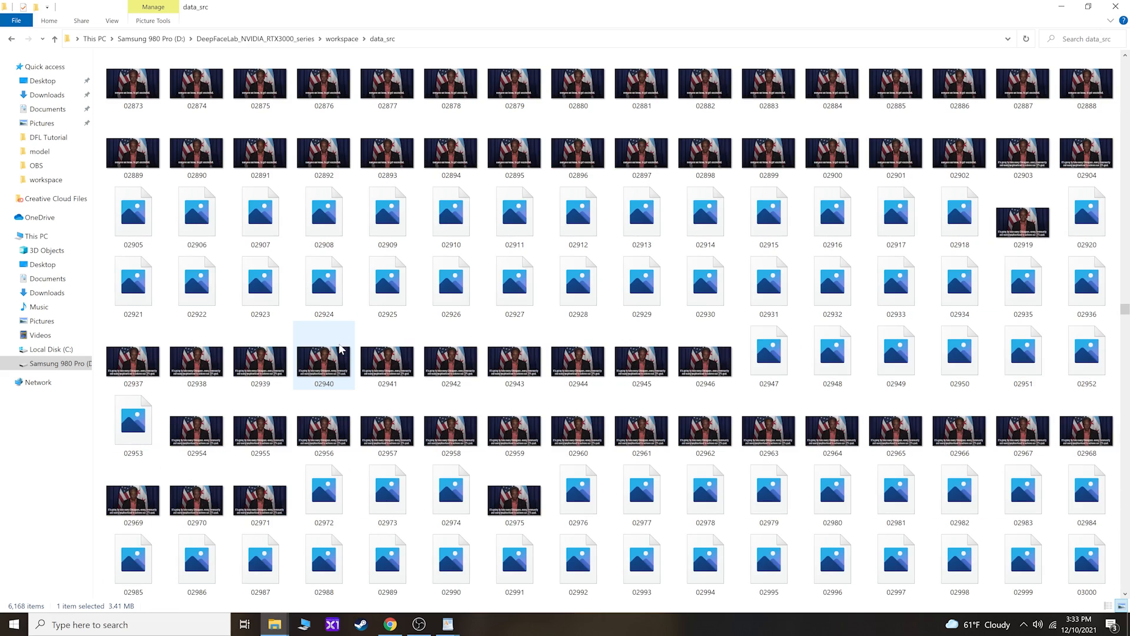
scroll(619, 402, down, 5)
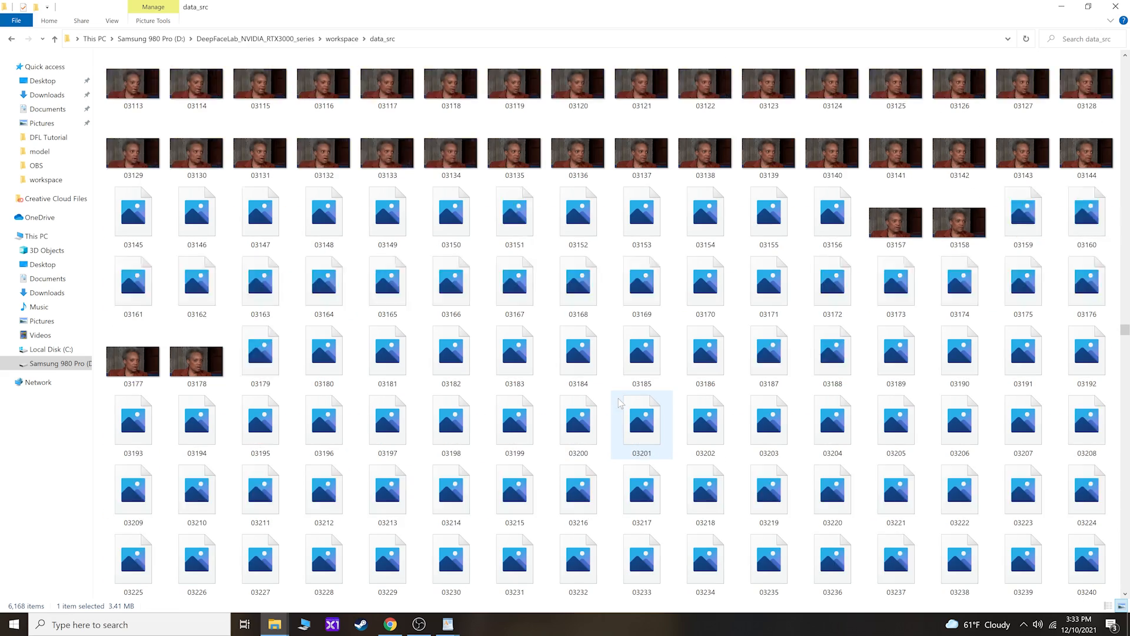
scroll(620, 401, down, 7)
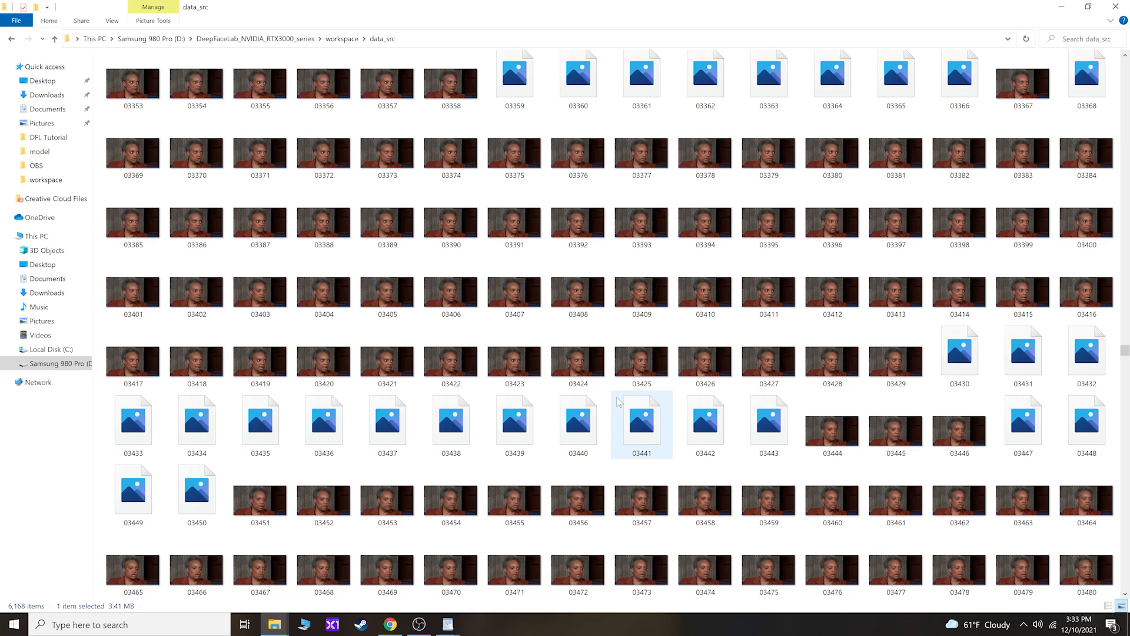
scroll(618, 400, down, 5)
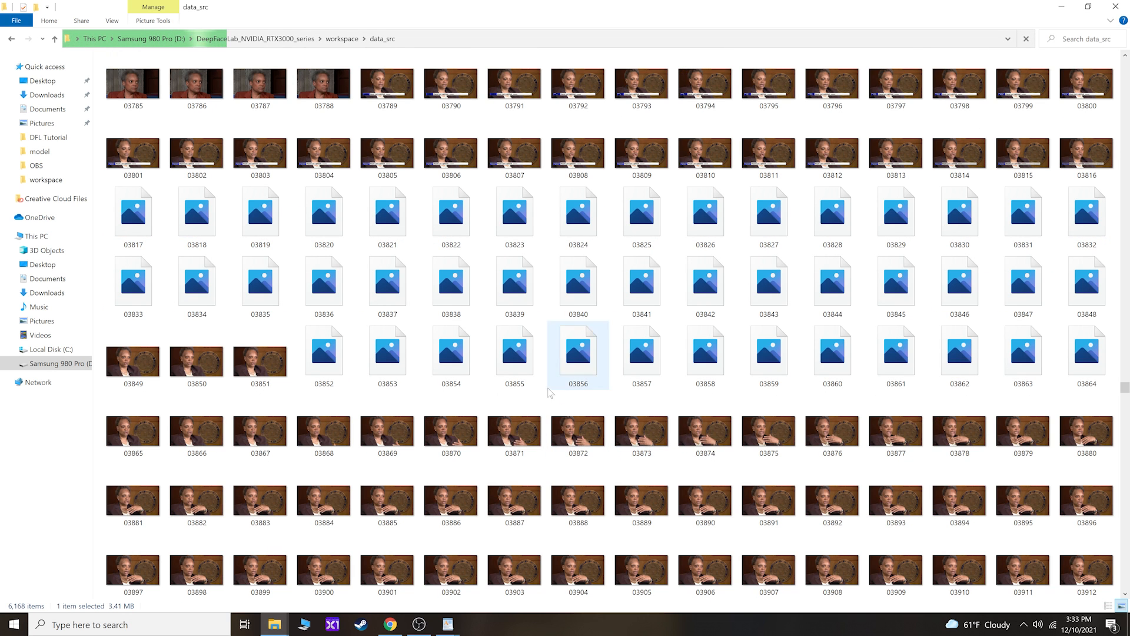
scroll(546, 392, down, 10)
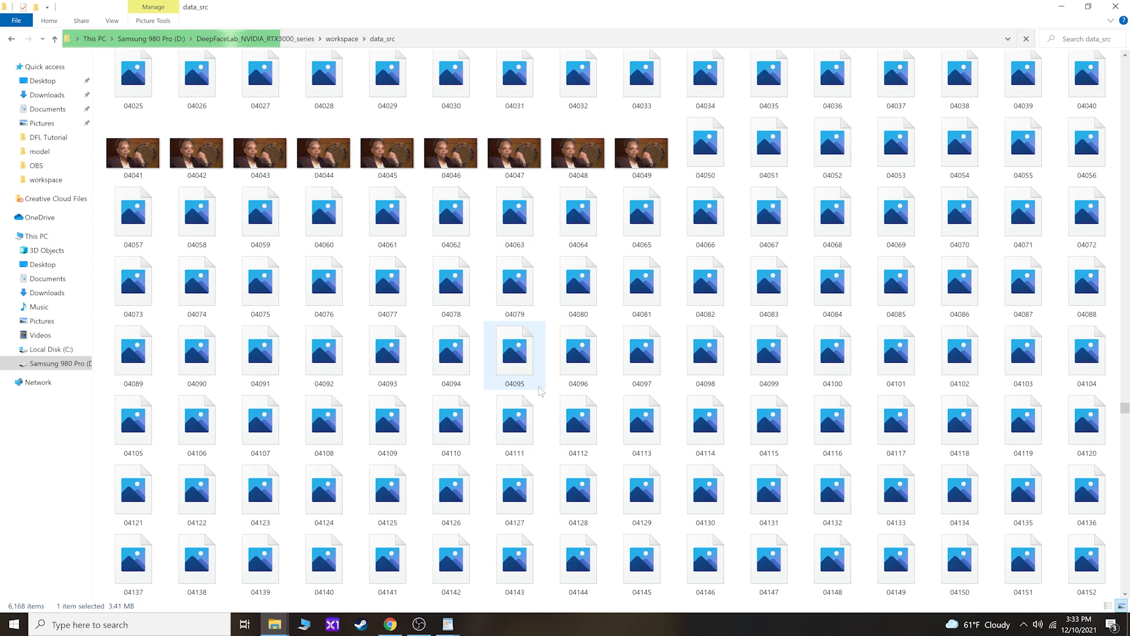
scroll(538, 392, up, 7)
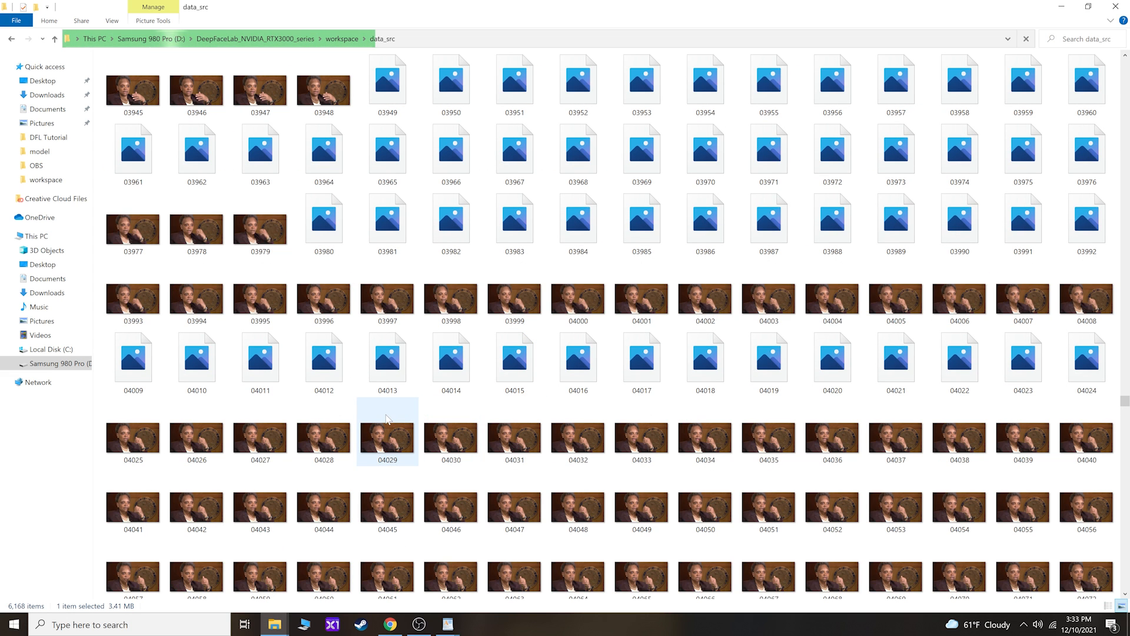
scroll(388, 418, up, 1)
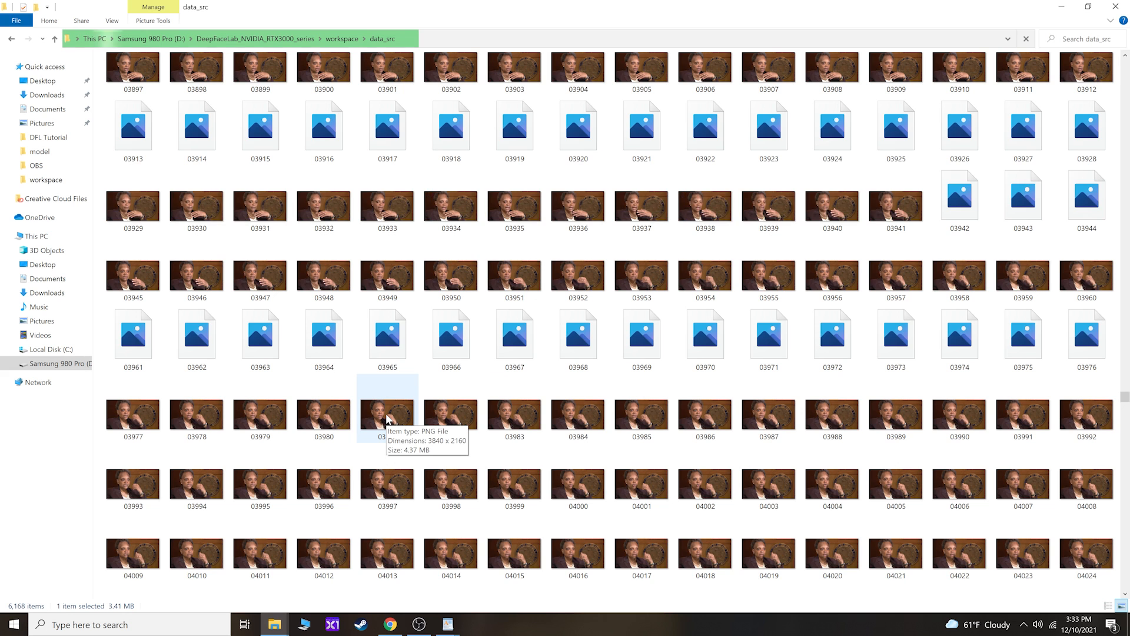
scroll(386, 418, up, 2)
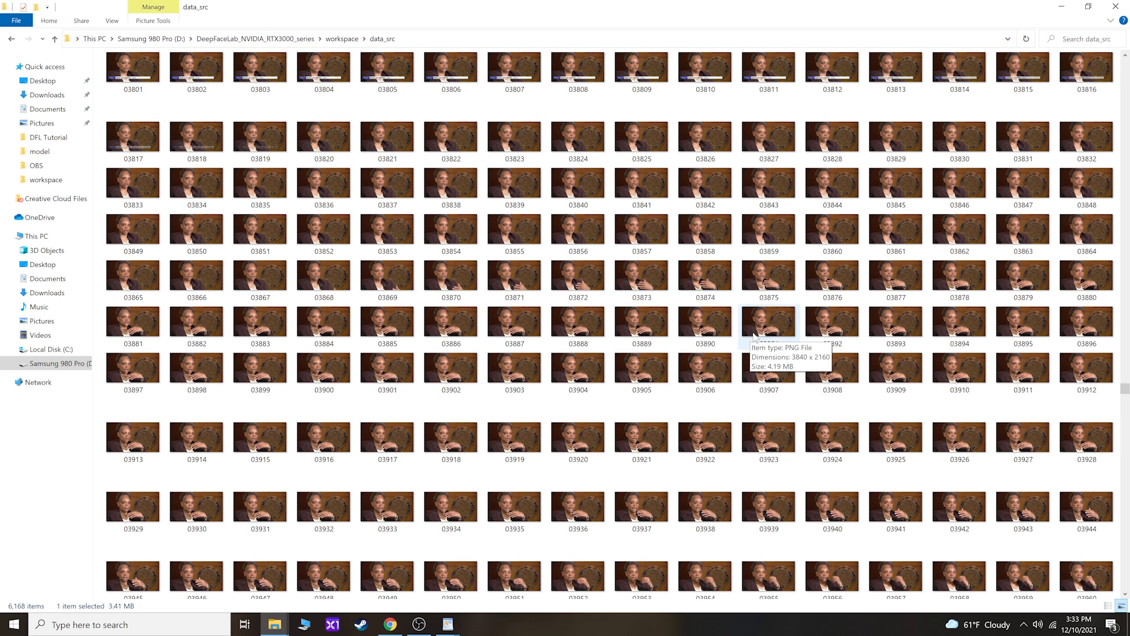
scroll(754, 336, down, 3)
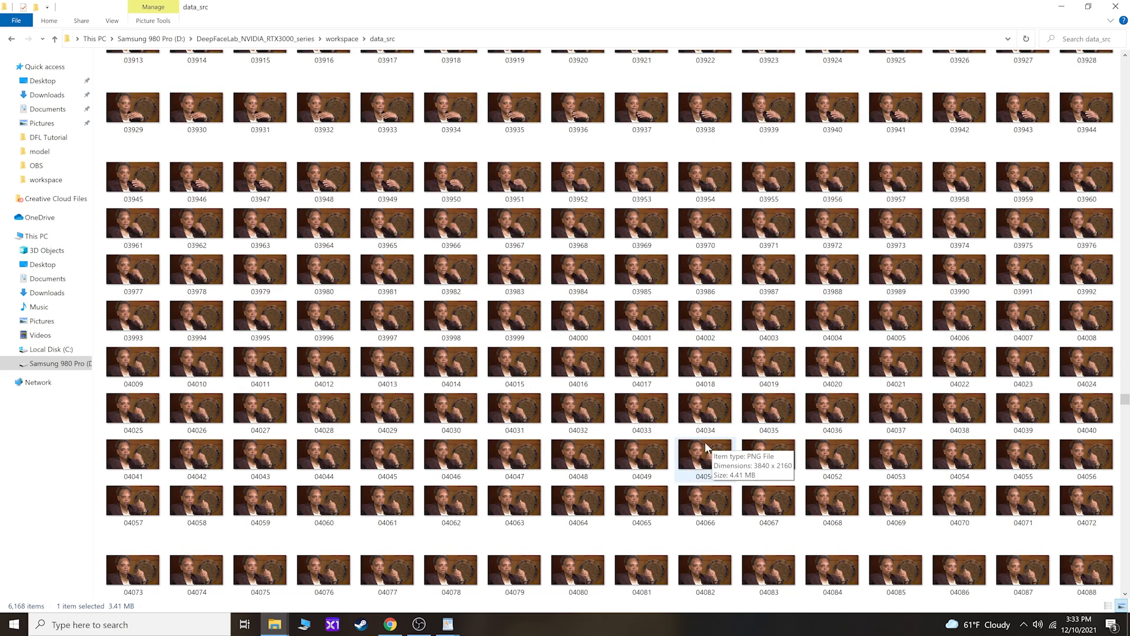
scroll(706, 449, down, 3)
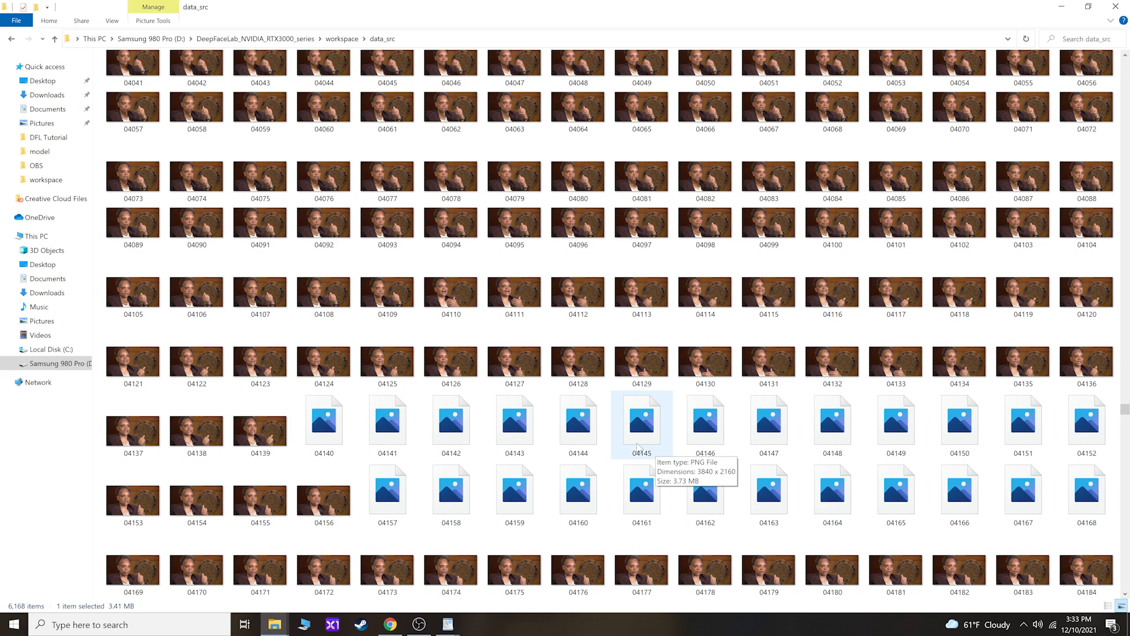
scroll(618, 447, down, 8)
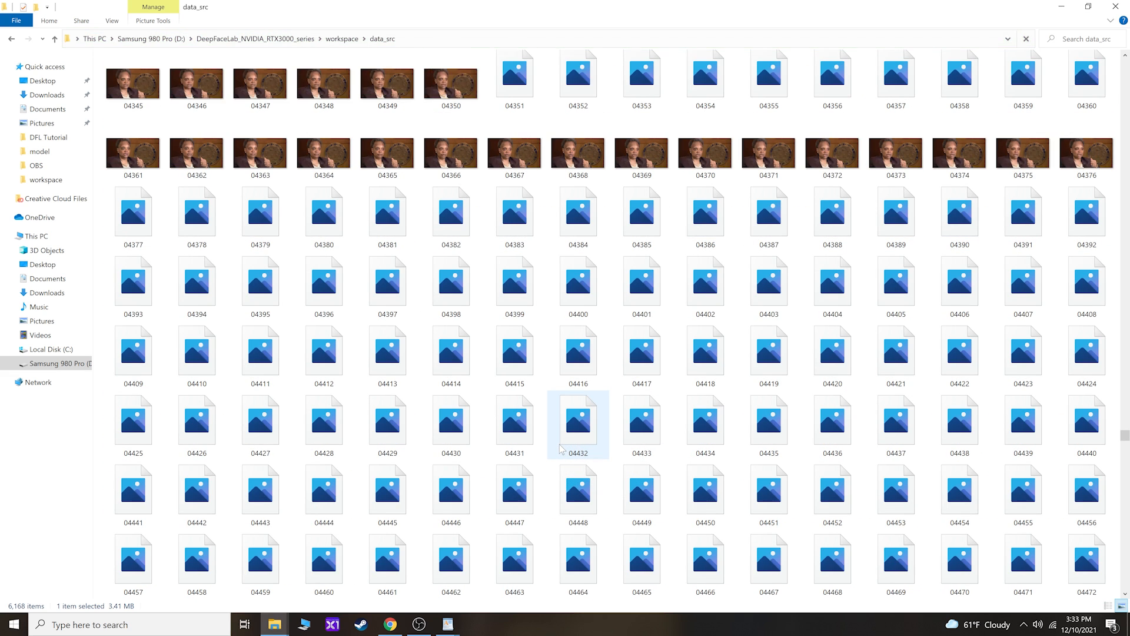
scroll(561, 450, down, 6)
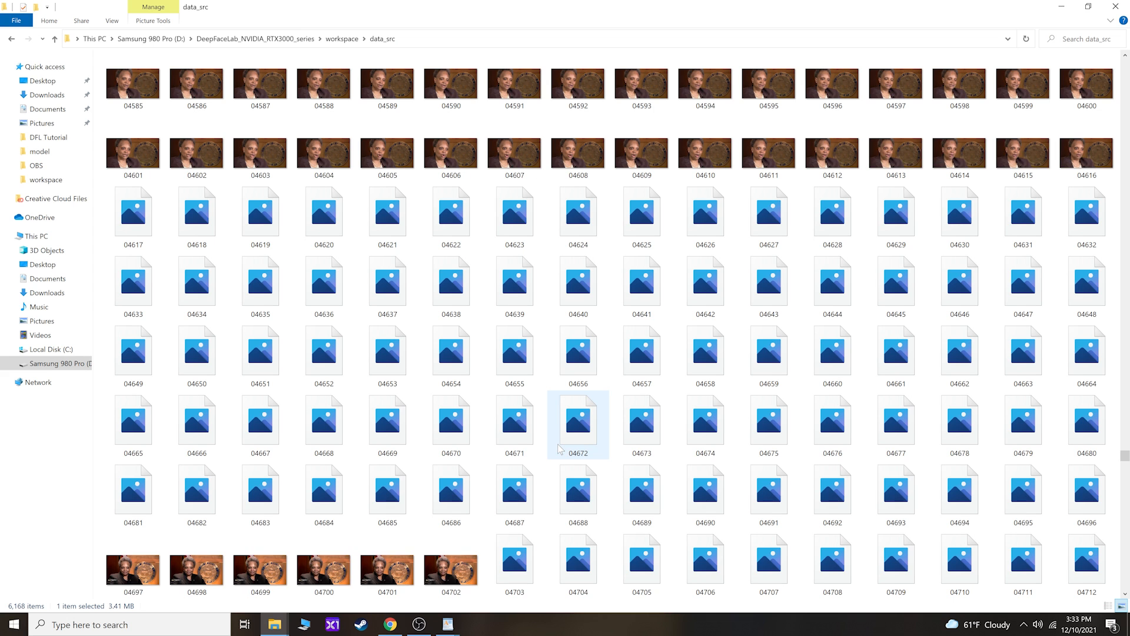
scroll(569, 453, down, 6)
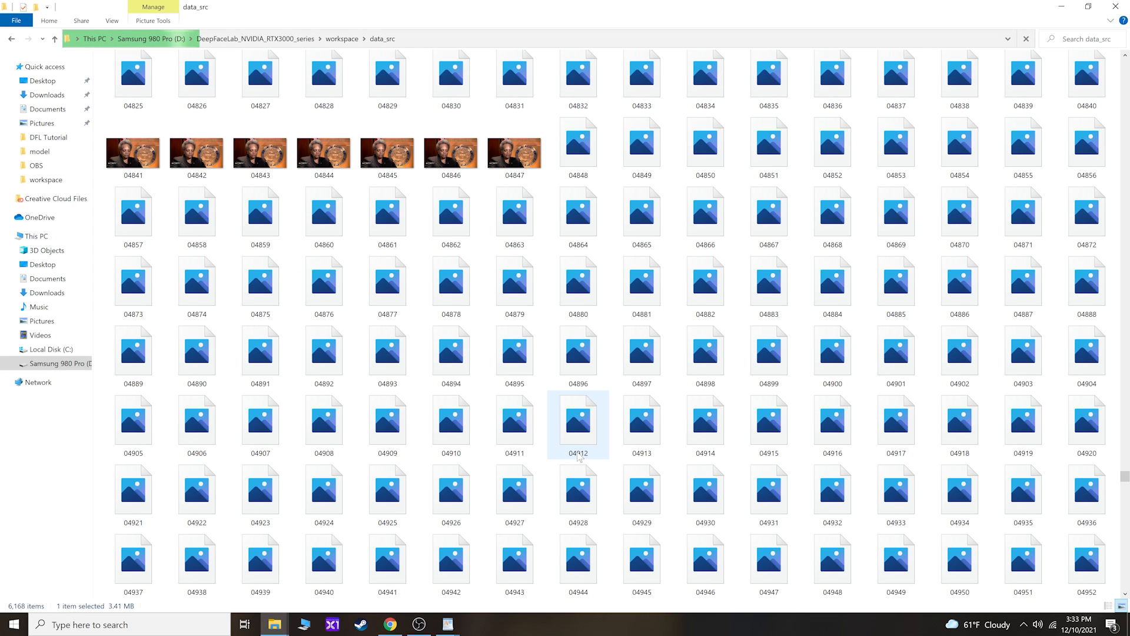
scroll(579, 456, down, 4)
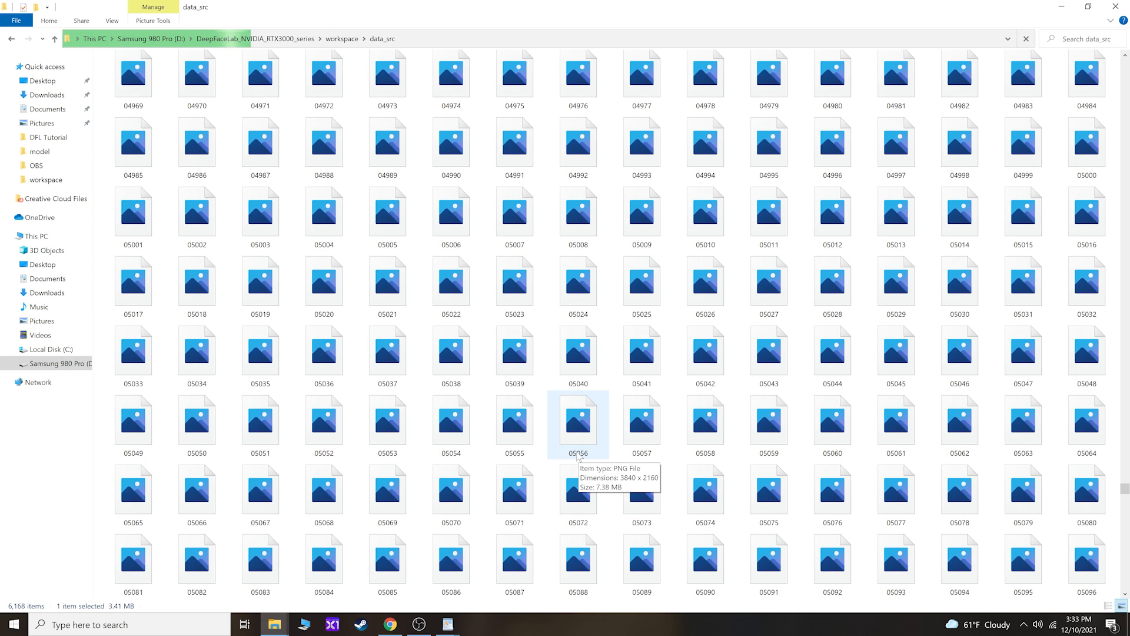
scroll(578, 456, down, 15)
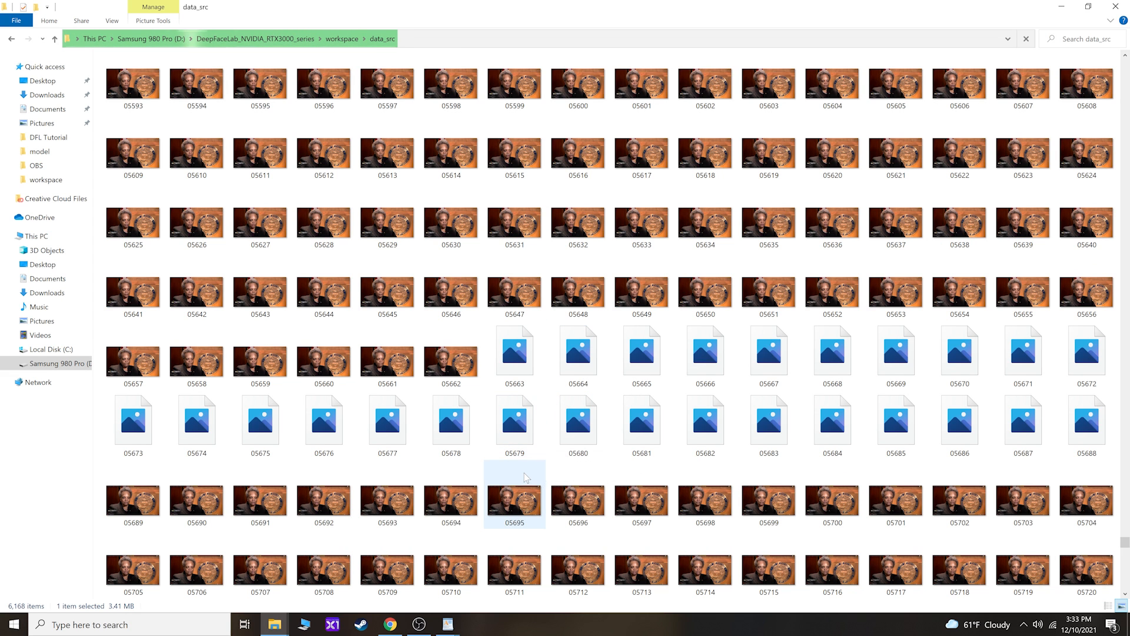
scroll(525, 477, down, 5)
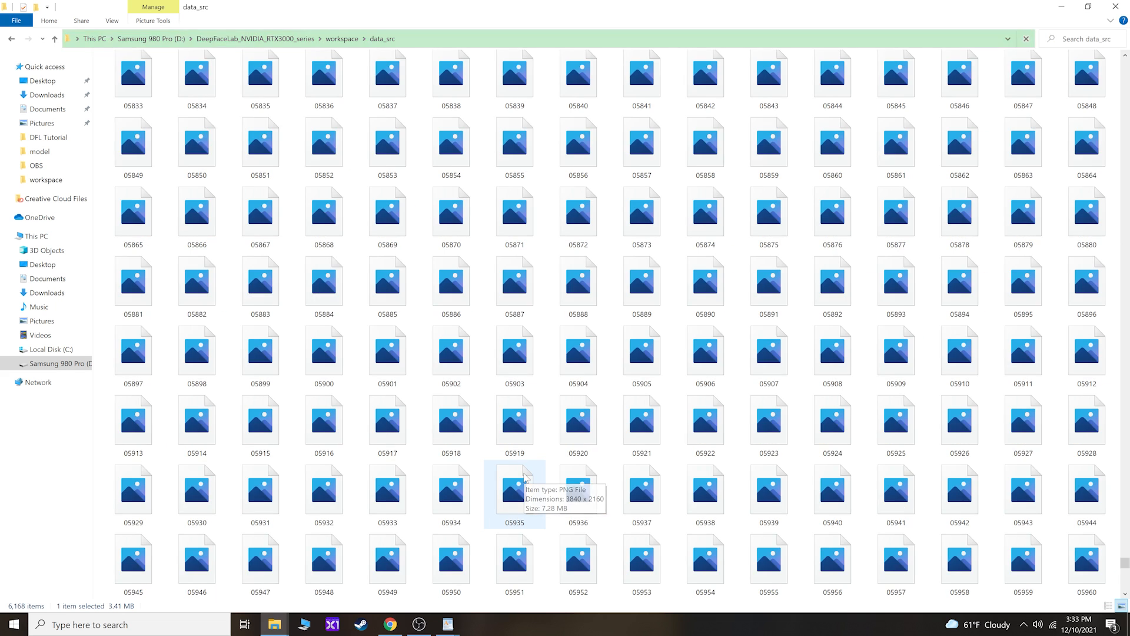
scroll(525, 476, down, 4)
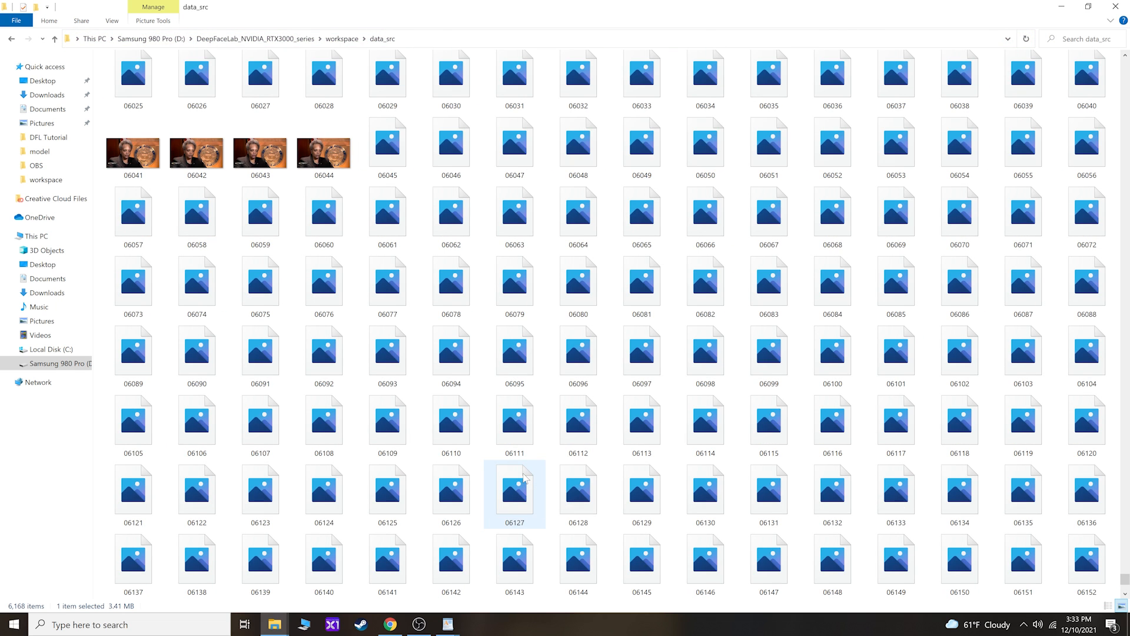
scroll(525, 479, down, 1)
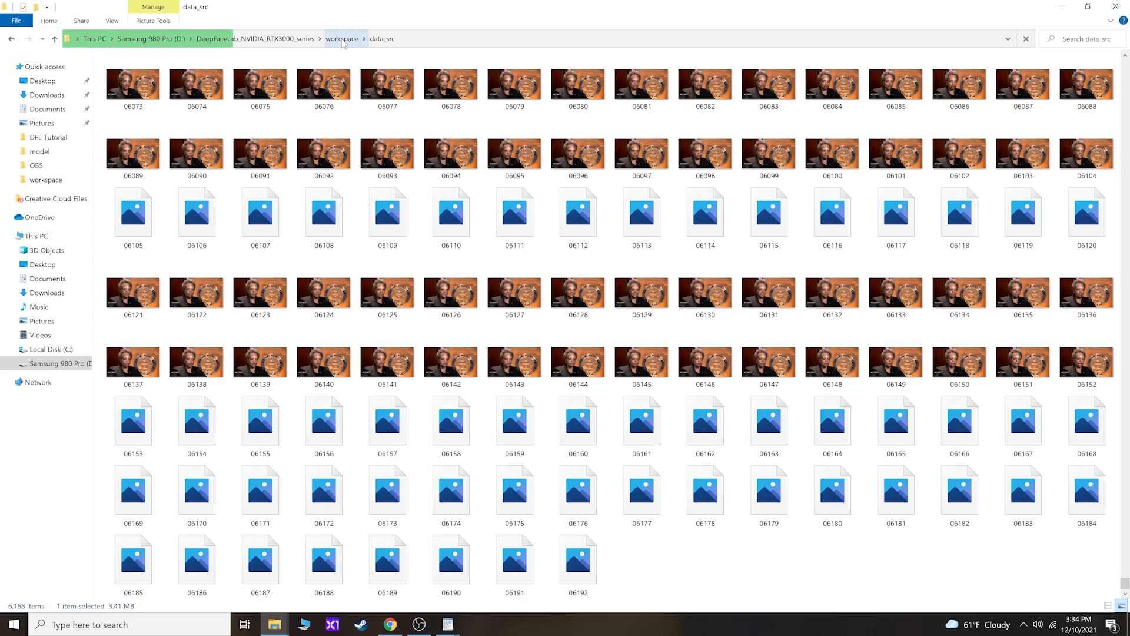
- Run the "3) extract images from video data_dst FULL FPS" batch file with the default png output format, and close the finished console
click(343, 39)
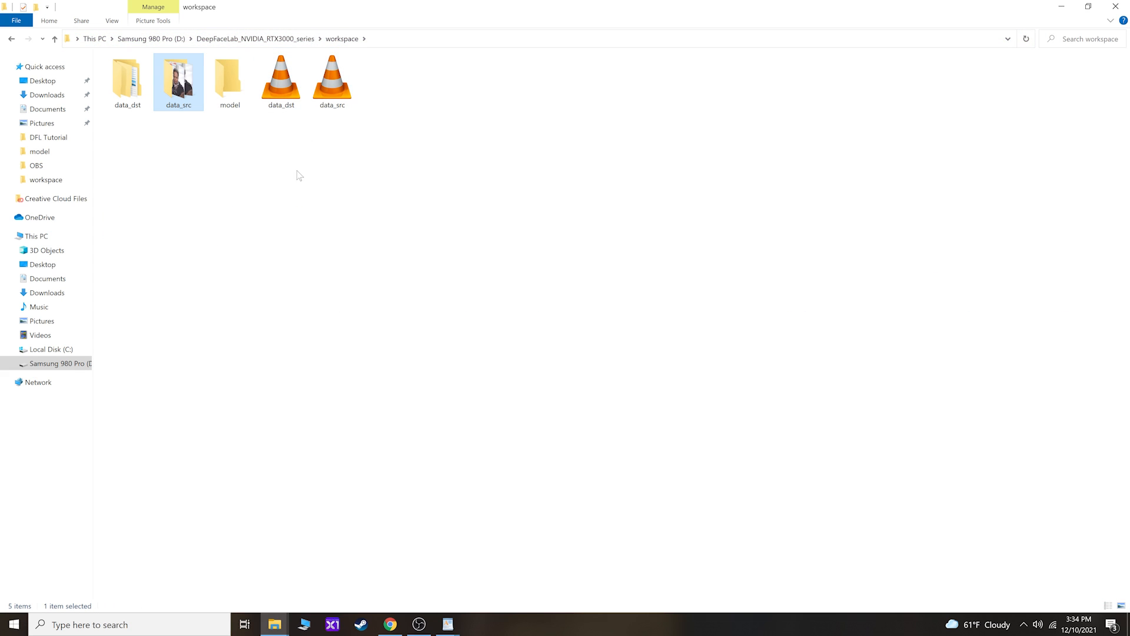
click(265, 38)
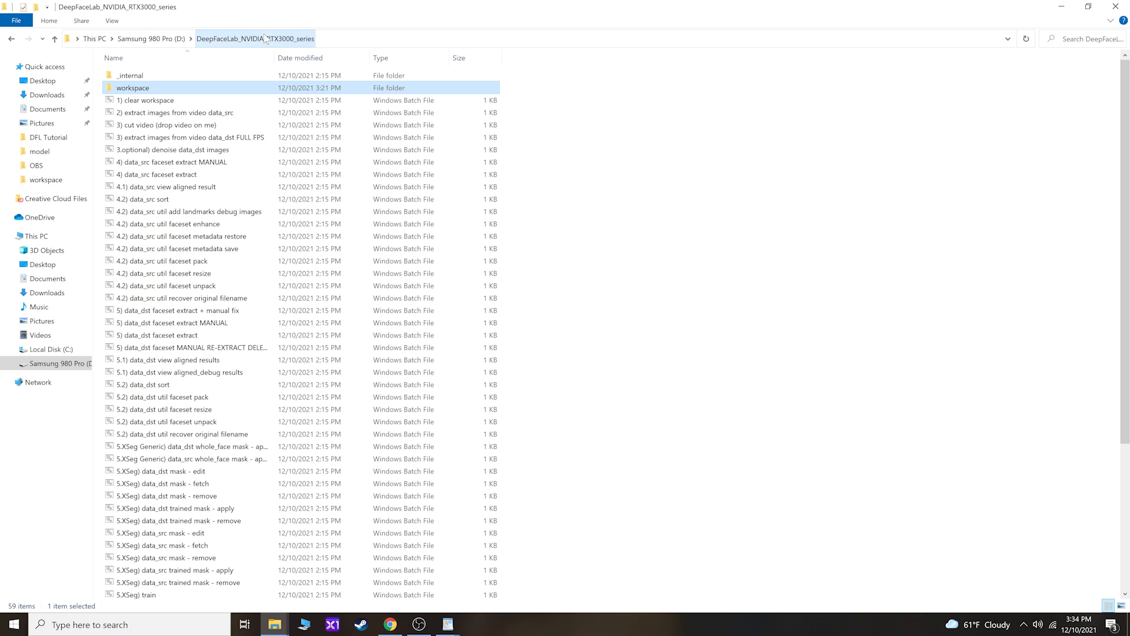
double_click(201, 139)
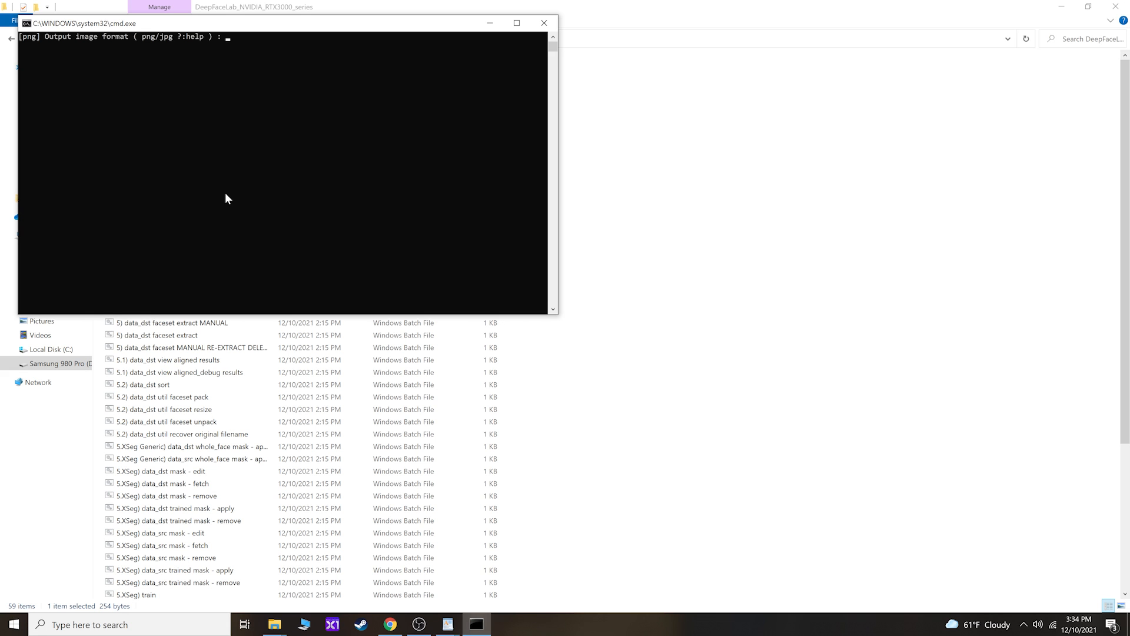
key(Return)
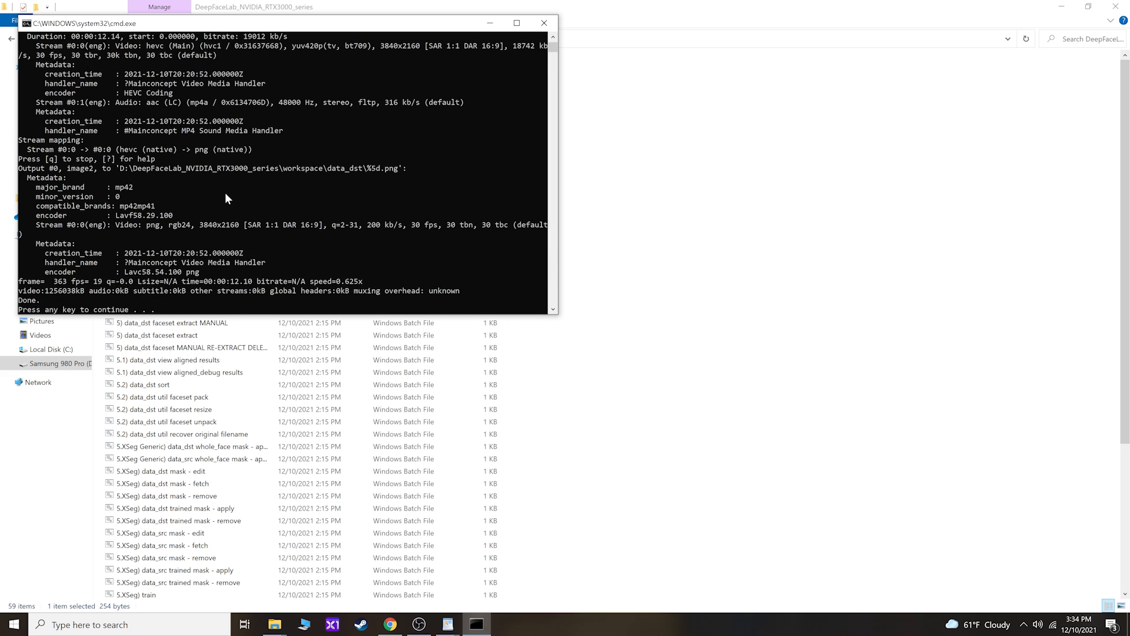
key(space)
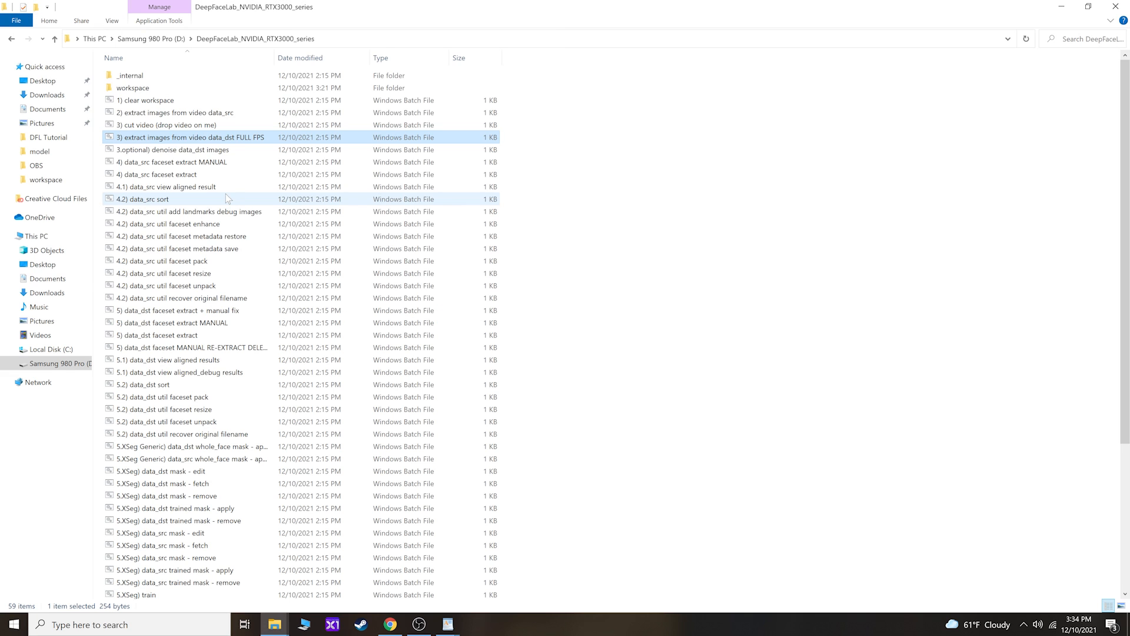
- Open frame 00001 from the workspace's data_dst folder in Photos and page forward through the extracted destination frames to 00209
double_click(133, 88)
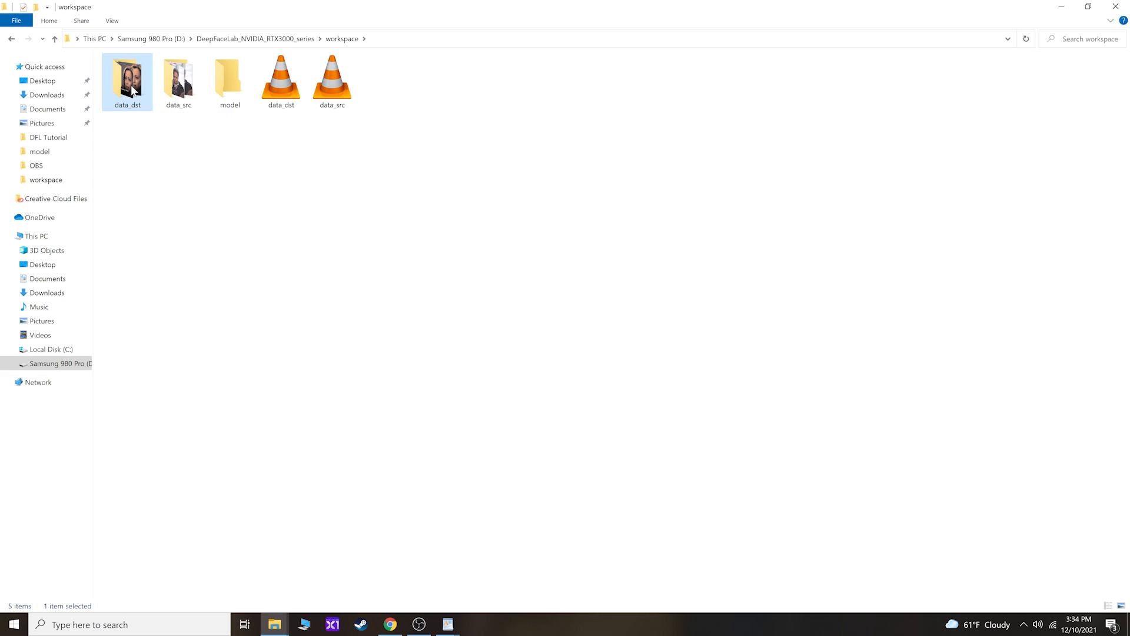
double_click(133, 90)
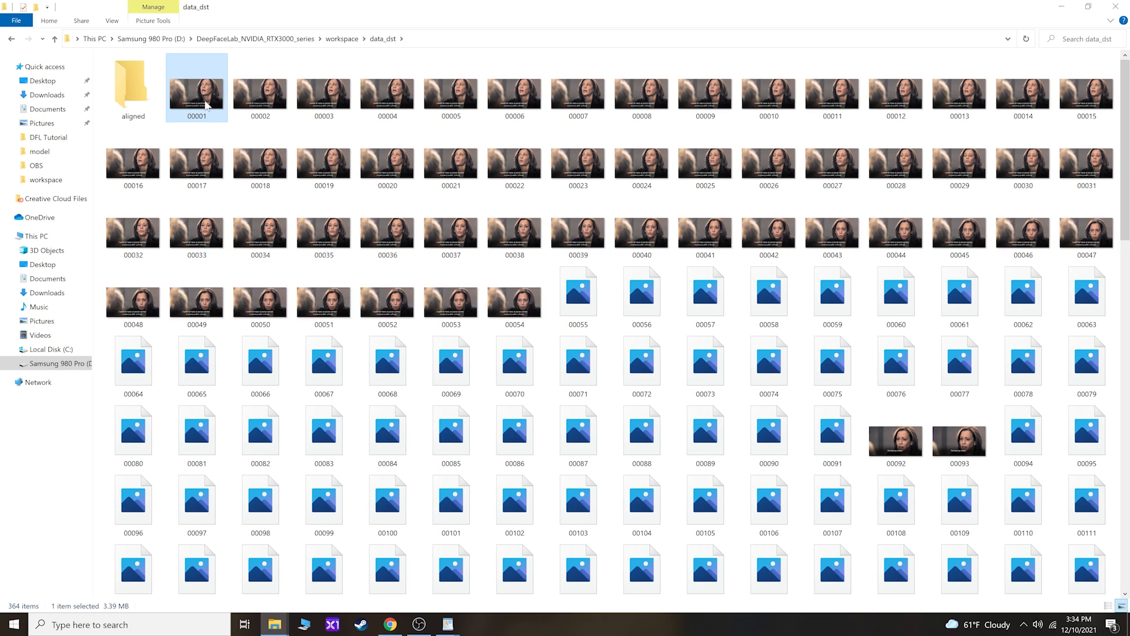
double_click(205, 104)
key(Right)
key(Right)
key(Right)
key(Right)
key(Right)
key(Right)
key(Right)
key(Right)
key(Right)
key(Right)
key(Right)
key(Right)
key(Right)
key(Right)
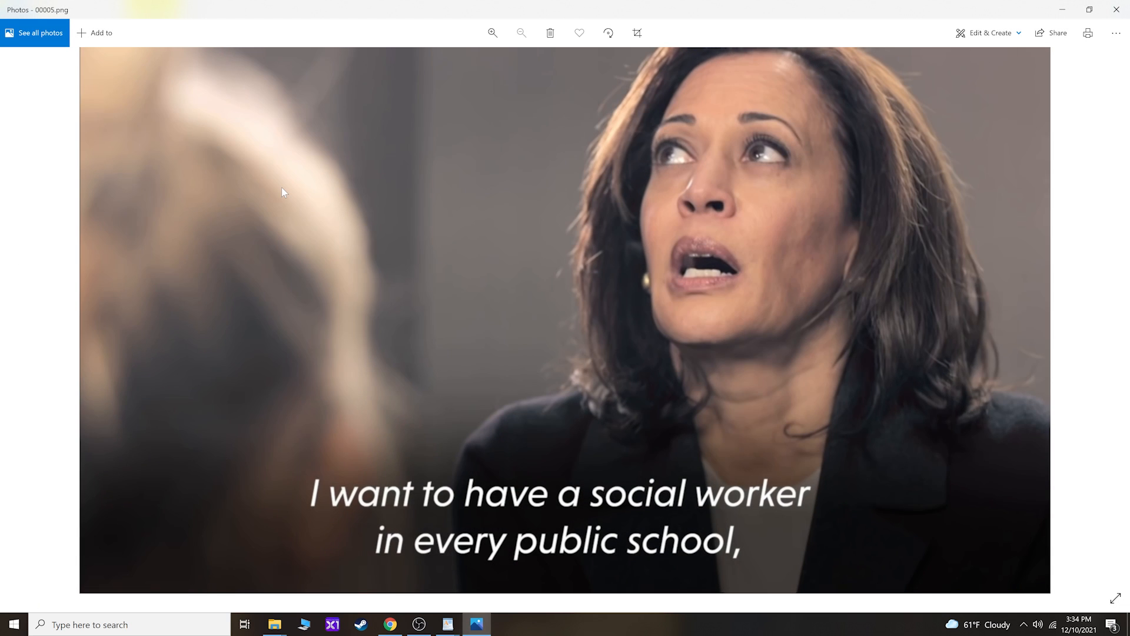
key(Right)
key(Right)
key(Right)
key(Right)
key(Right)
key(Right)
key(Right)
key(Right)
key(Right)
key(Right)
key(Right)
key(Right)
key(Right)
key(Right)
key(Right)
key(Right)
key(Right)
key(Right)
key(Right)
key(Right)
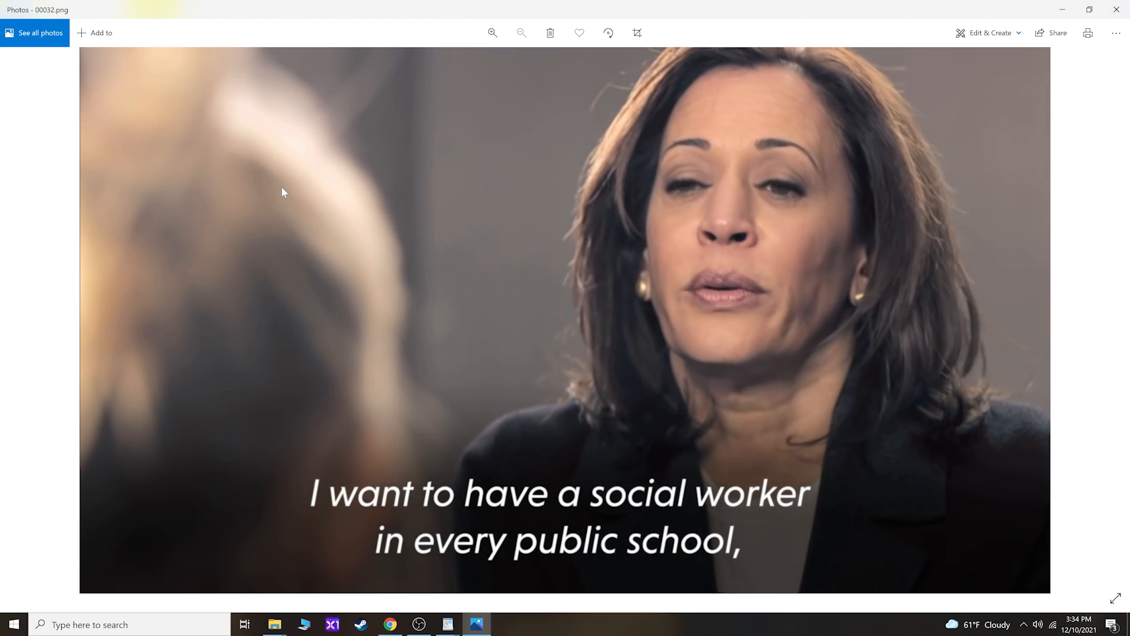
key(Right)
key(Right)
key(Right)
key(Right)
key(Right)
key(Right)
key(Right)
key(Right)
key(Right)
key(Right)
key(Right)
key(Right)
key(Right)
key(Right)
key(Right)
key(Right)
key(Right)
key(Right)
key(Right)
key(Right)
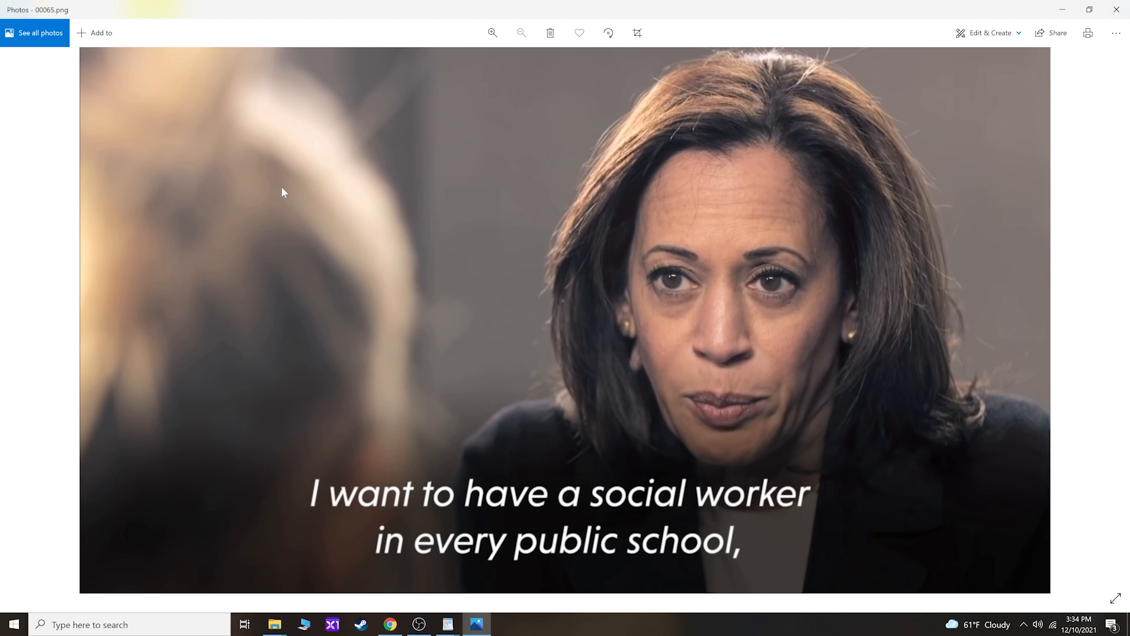
key(Right)
key(Right)
key(Right)
key(Right)
key(Right)
key(Right)
key(Right)
key(Right)
key(Right)
key(Right)
key(Right)
key(Right)
key(Right)
key(Right)
key(Right)
key(Right)
key(Right)
key(Right)
key(Right)
key(Right)
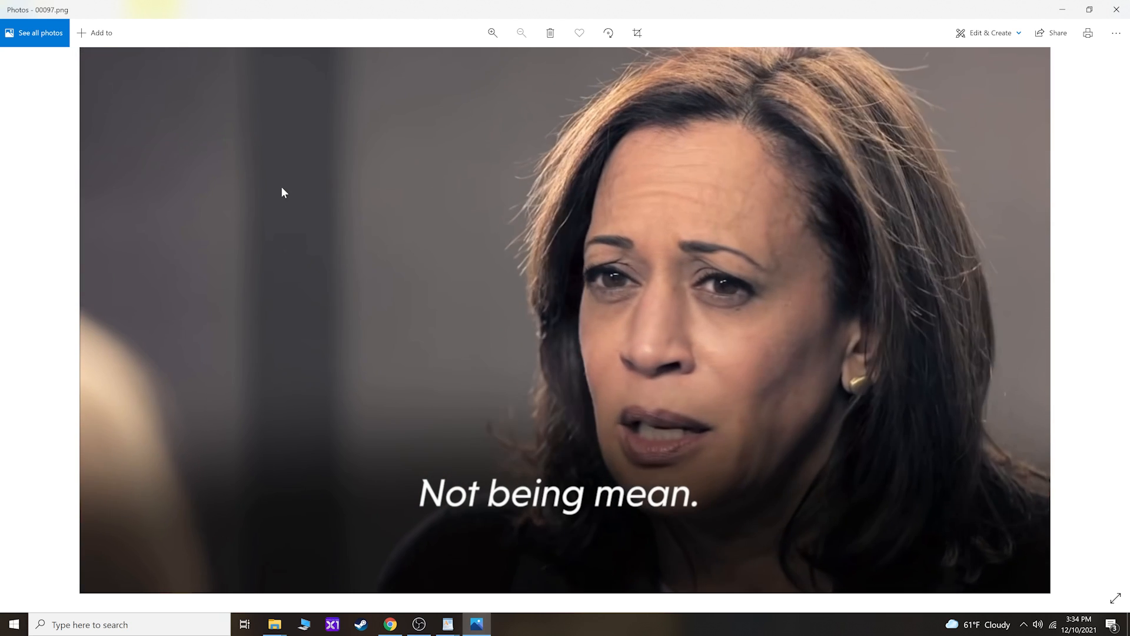
key(Right)
key(Right)
key(Right)
key(Right)
key(Right)
key(Right)
key(Right)
key(Right)
key(Right)
key(Right)
key(Right)
key(Right)
key(Right)
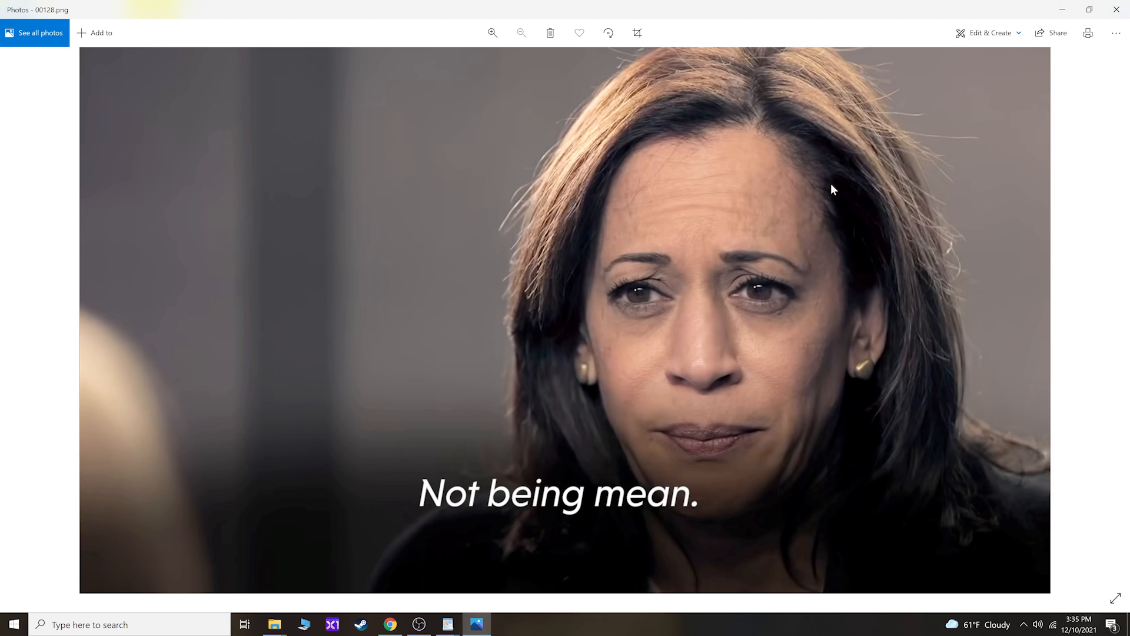
key(Right)
key(Right)
key(Right)
key(Right)
key(Right)
key(Right)
key(Right)
key(Right)
key(Right)
key(Right)
key(Right)
key(Right)
key(Right)
key(Right)
key(Right)
key(Right)
key(Right)
key(Right)
key(Right)
key(Right)
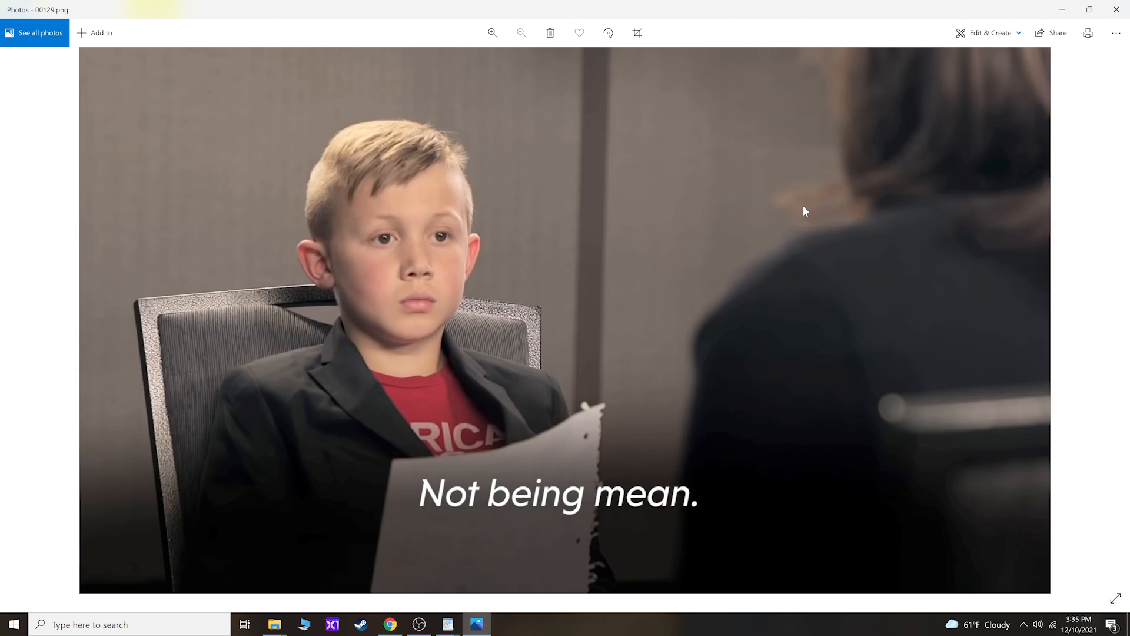
key(Right)
key(Right)
key(Right)
key(Right)
key(Right)
key(Right)
key(Right)
key(Right)
key(Right)
key(Right)
key(Right)
key(Right)
key(Right)
key(Right)
key(Right)
key(Right)
key(Right)
key(Right)
key(Right)
key(Right)
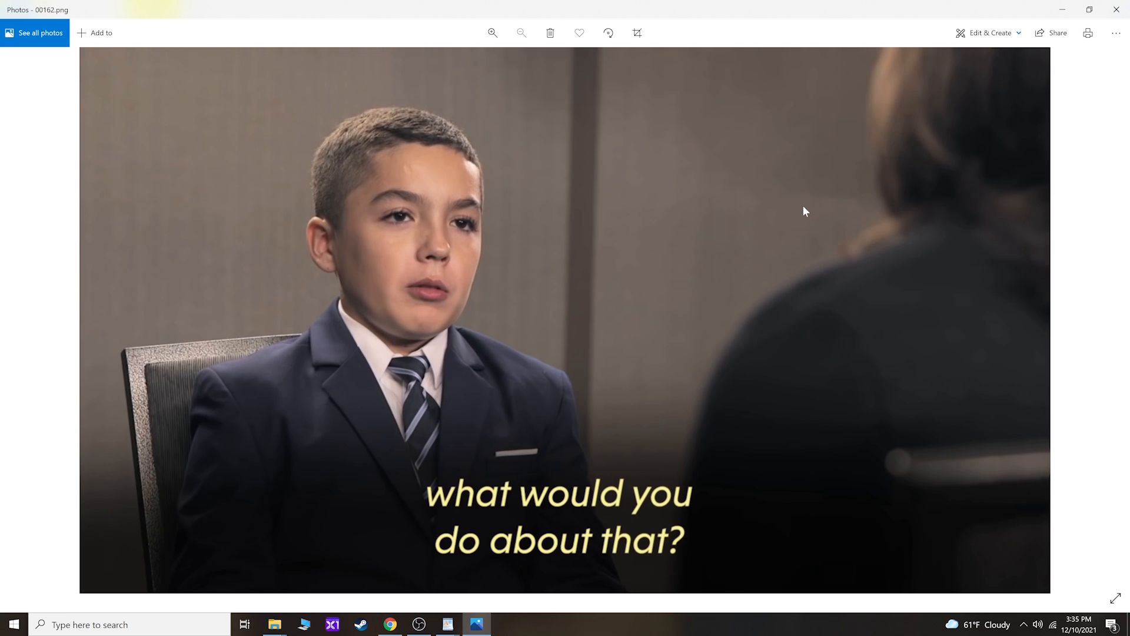
key(Right)
key(Right)
key(Right)
key(Right)
key(Right)
key(Right)
key(Right)
key(Right)
key(Right)
key(Right)
key(Right)
key(Right)
key(Right)
key(Right)
key(Right)
key(Right)
key(Right)
key(Right)
key(Right)
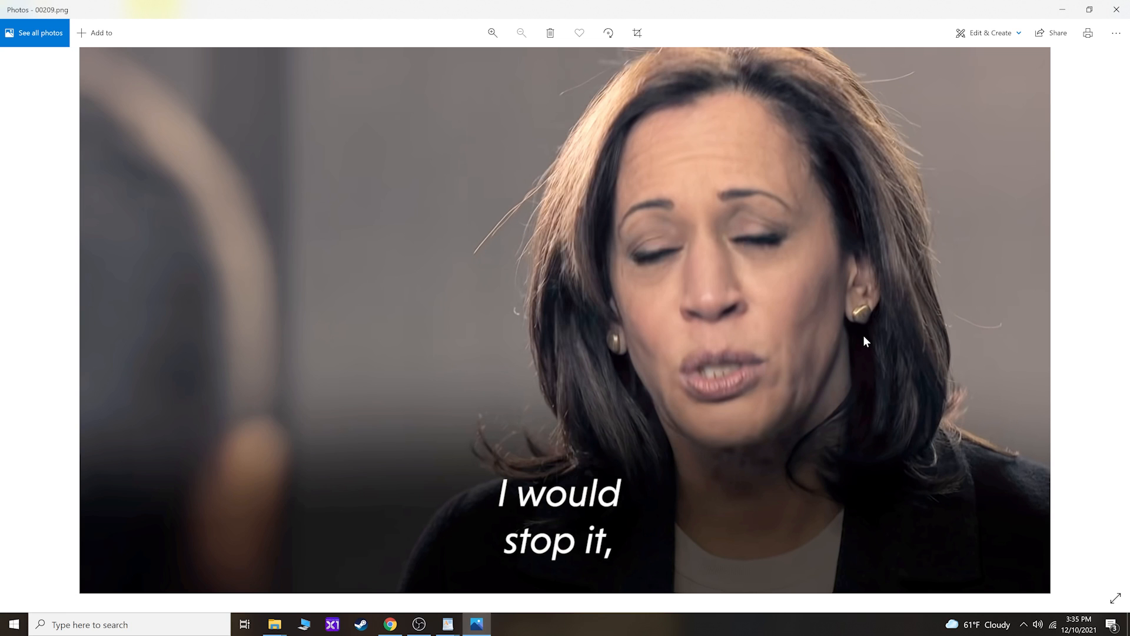
- Page forward through the remaining extracted destination frames to 00363 and close the Photos viewer
key(Right)
key(Right)
key(Right)
key(Right)
key(Right)
key(Right)
key(Right)
key(Right)
key(Right)
key(Right)
key(Right)
key(Right)
key(Right)
key(Right)
key(Right)
key(Right)
key(Right)
key(Right)
key(Right)
key(Right)
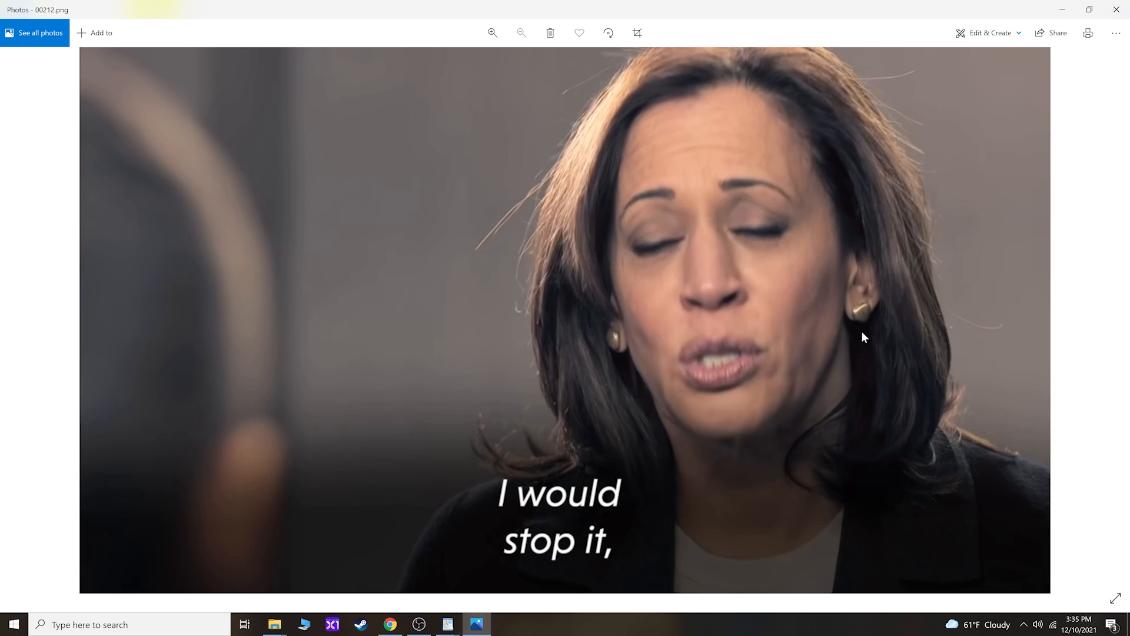
key(Right)
key(Right)
key(Right)
key(Right)
key(Right)
key(Right)
key(Right)
key(Right)
key(Right)
key(Right)
key(Right)
key(Right)
key(Right)
key(Right)
key(Right)
key(Right)
key(Right)
key(Right)
key(Right)
key(Right)
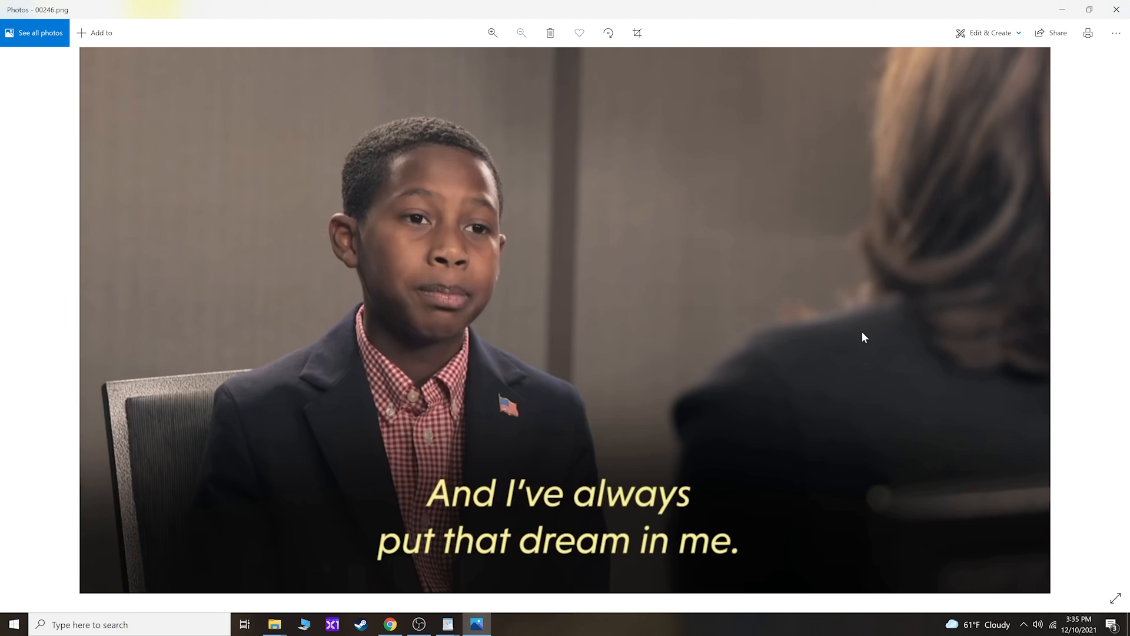
key(Right)
key(Right)
key(Right)
key(Right)
key(Right)
key(Right)
key(Right)
key(Right)
key(Right)
key(Right)
key(Right)
key(Right)
key(Right)
key(Right)
key(Right)
key(Right)
key(Right)
key(Right)
key(Right)
key(Right)
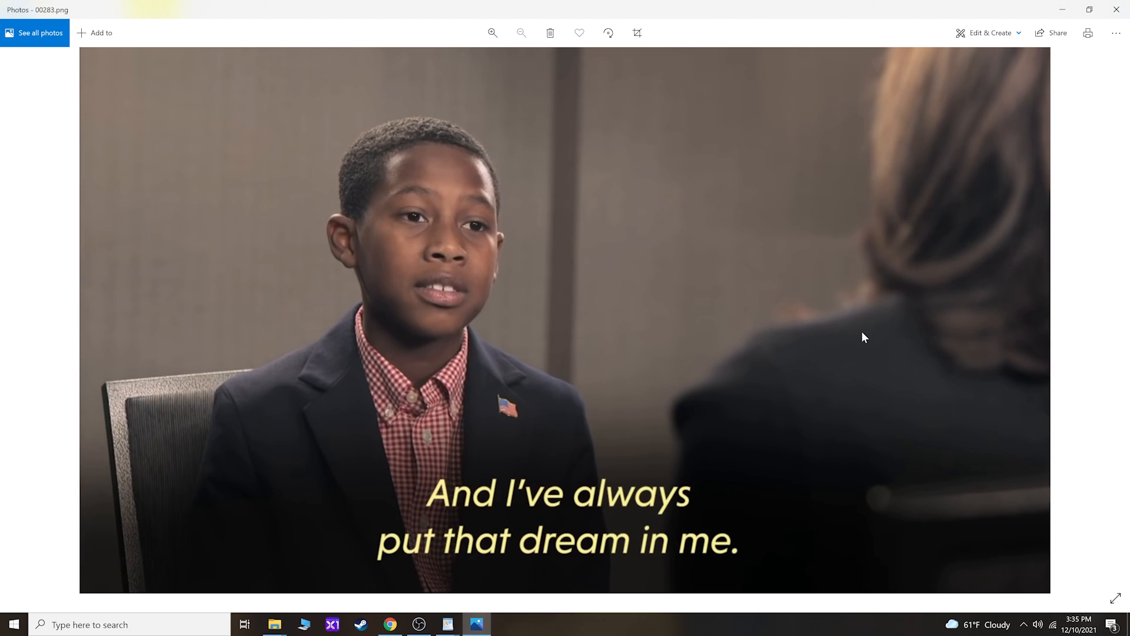
key(Right)
key(Right)
key(Right)
key(Right)
key(Right)
key(Right)
key(Right)
key(Right)
key(Right)
key(Right)
key(Right)
key(Right)
key(Right)
key(Right)
key(Right)
key(Right)
key(Right)
key(Right)
key(Right)
key(Right)
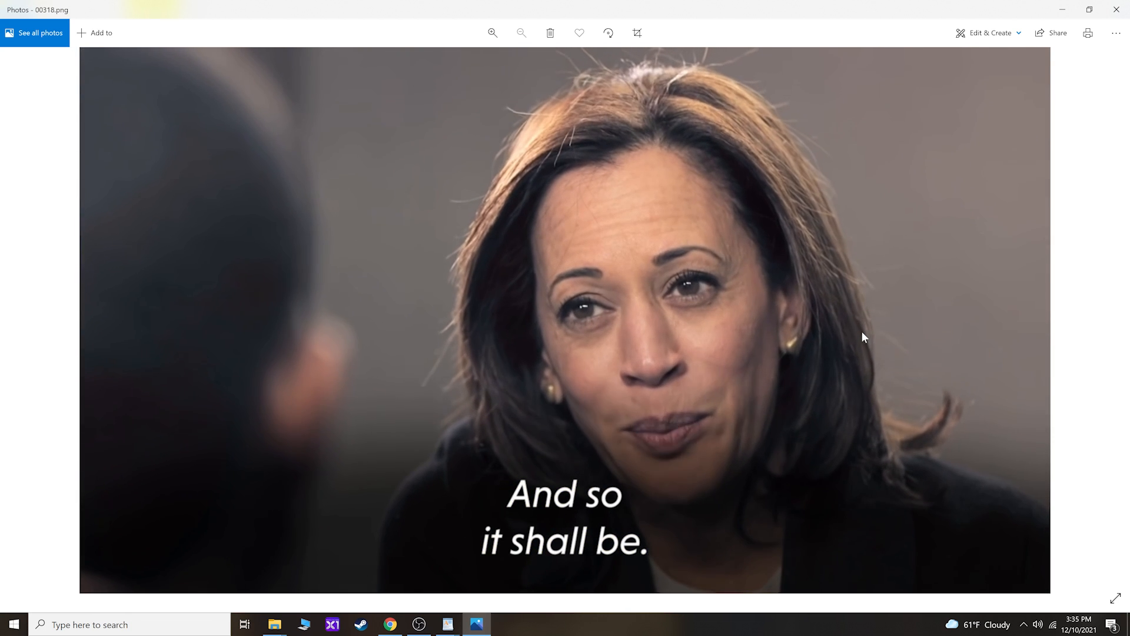
key(Right)
key(Right)
key(Right)
key(Right)
key(Right)
key(Right)
key(Right)
key(Right)
key(Right)
key(Right)
key(Right)
key(Right)
key(Right)
key(Right)
key(Right)
key(Right)
key(Right)
key(Right)
key(Right)
key(Right)
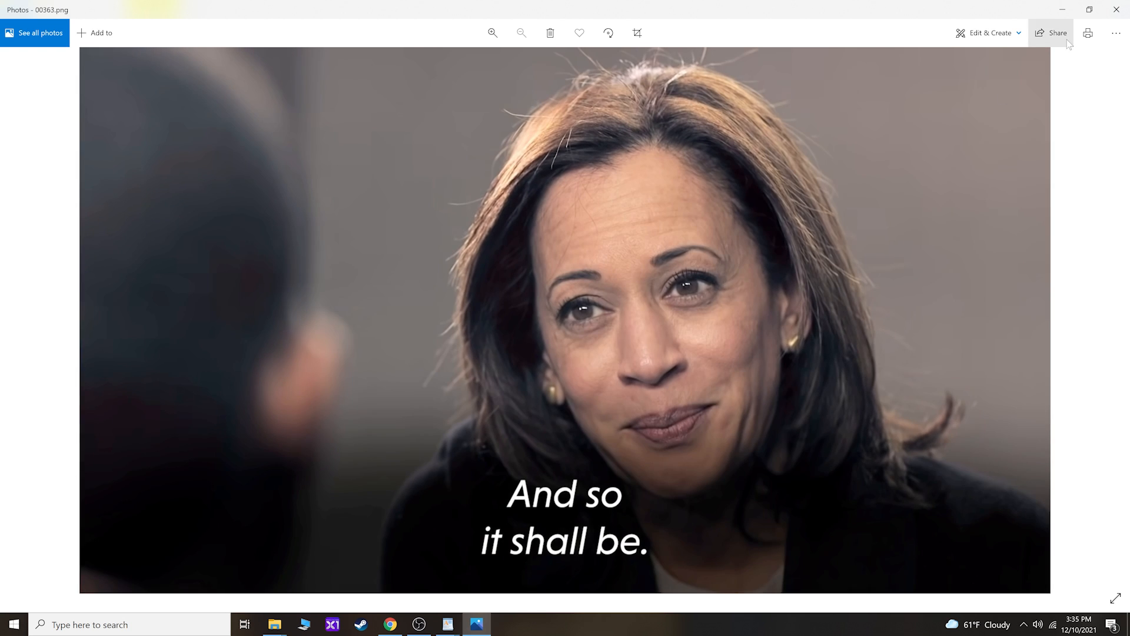
click(1116, 9)
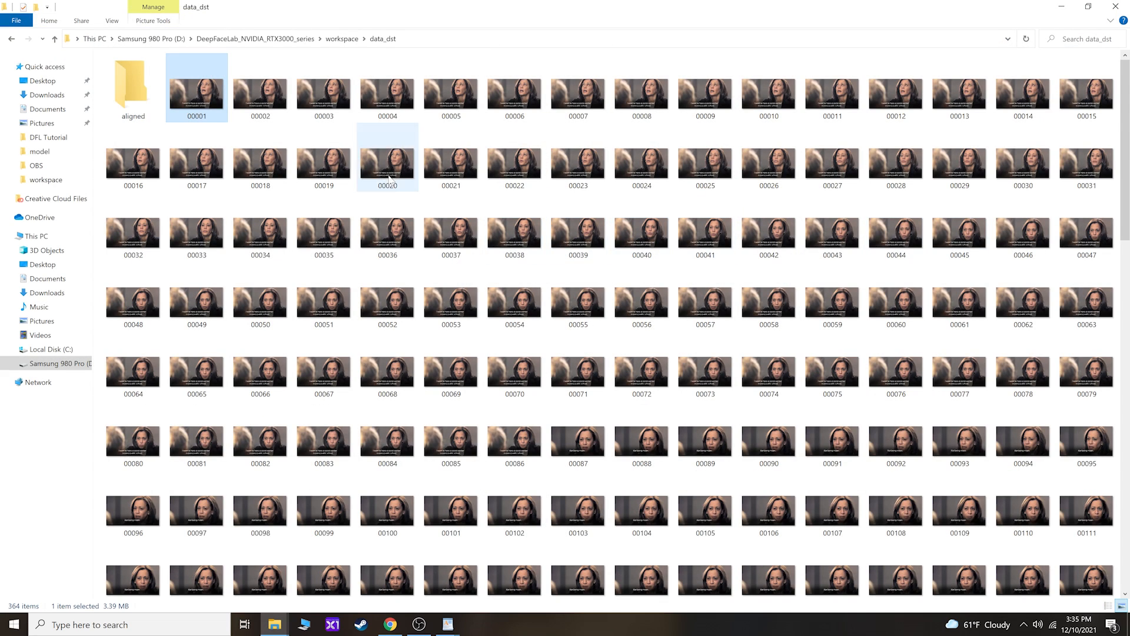
- Examine the data_dst frame thumbnails from 00001 to 00363, checking which shots contain the destination face
scroll(298, 247, down, 15)
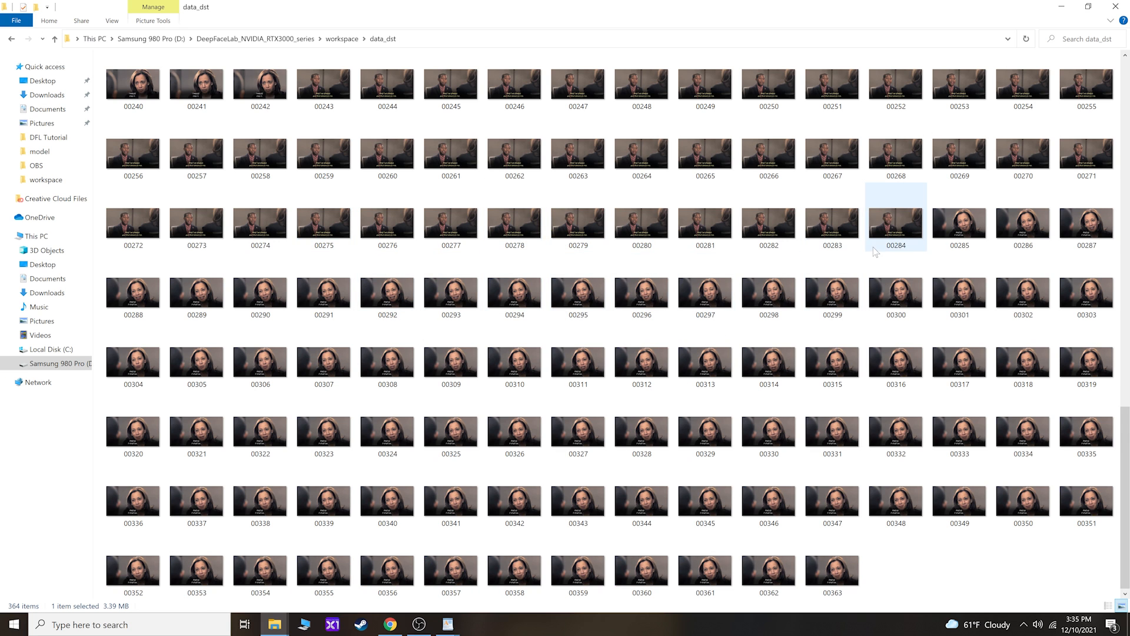
scroll(876, 253, up, 2)
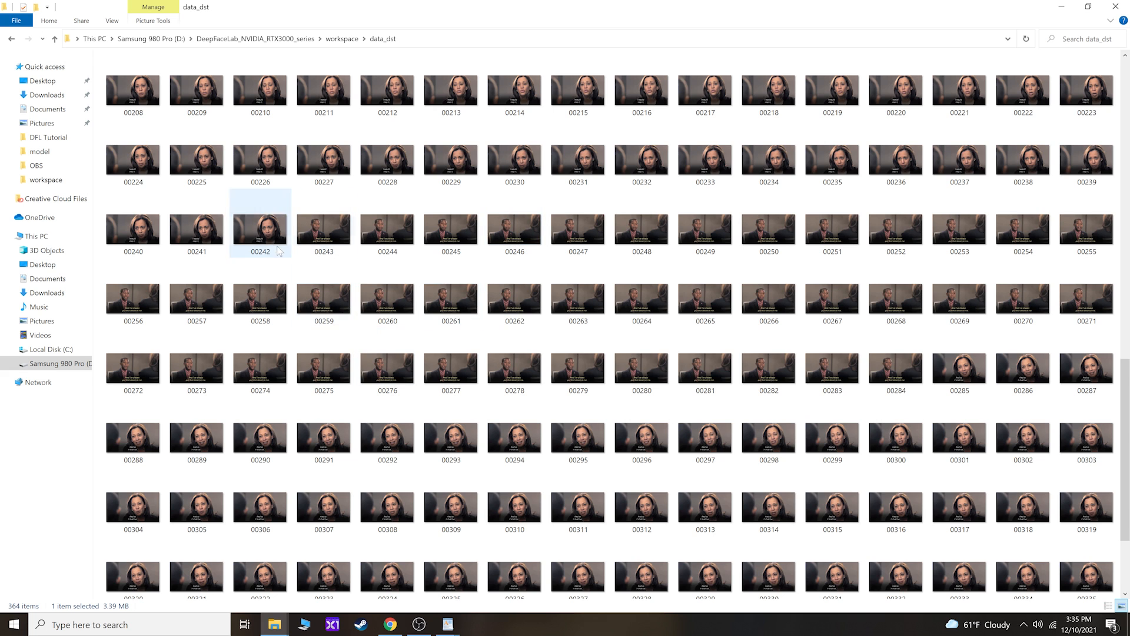
scroll(316, 320, up, 5)
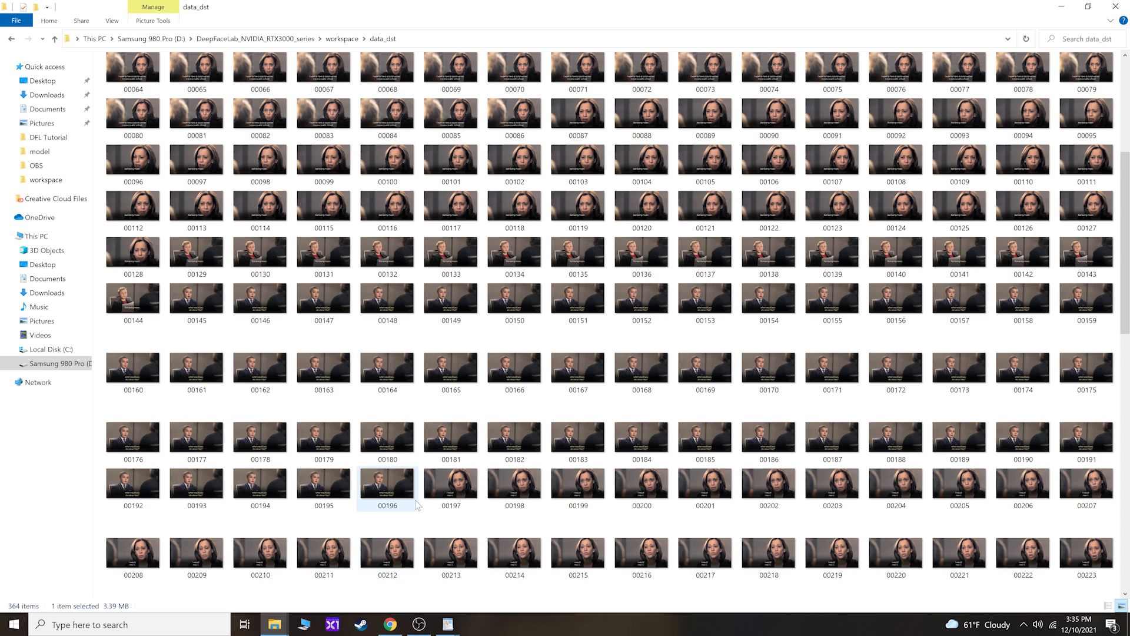
scroll(419, 503, up, 5)
scroll(419, 503, down, 5)
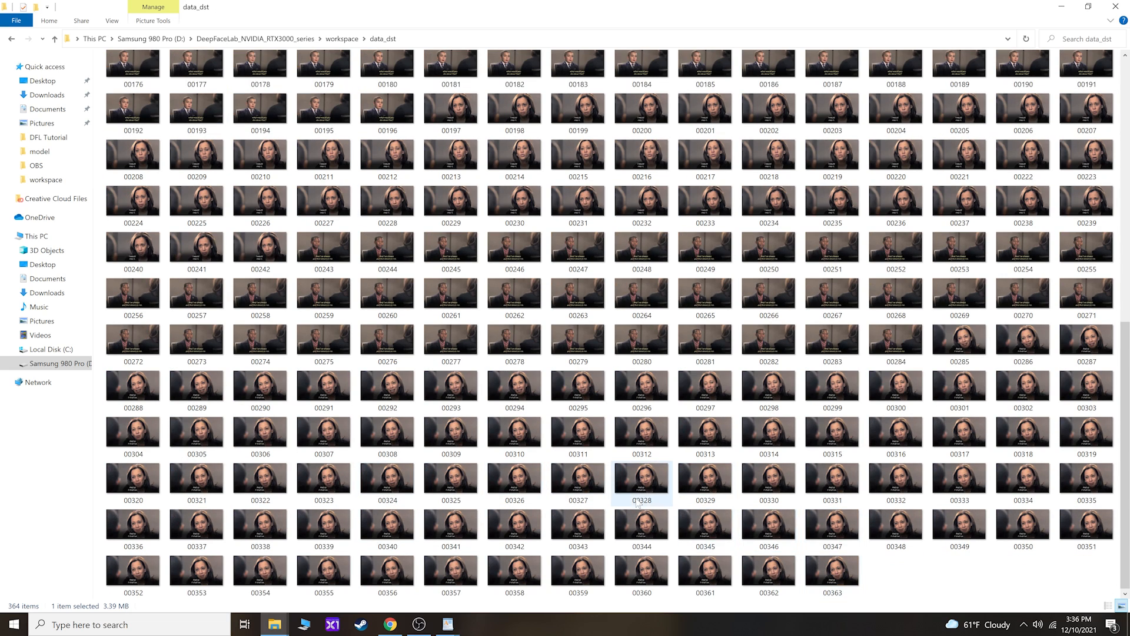
scroll(633, 490, up, 5)
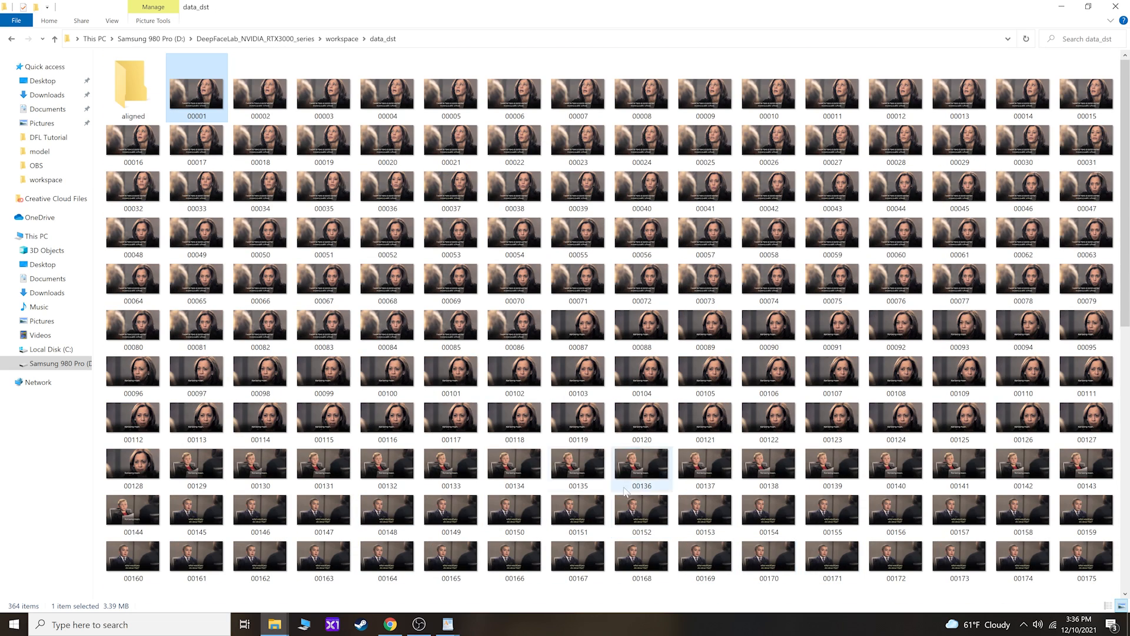
- Return to the DeepFaceLab_NVIDIA_RTX3000_series folder and run the "4) data_src faceset extract MANUAL" batch file
click(290, 40)
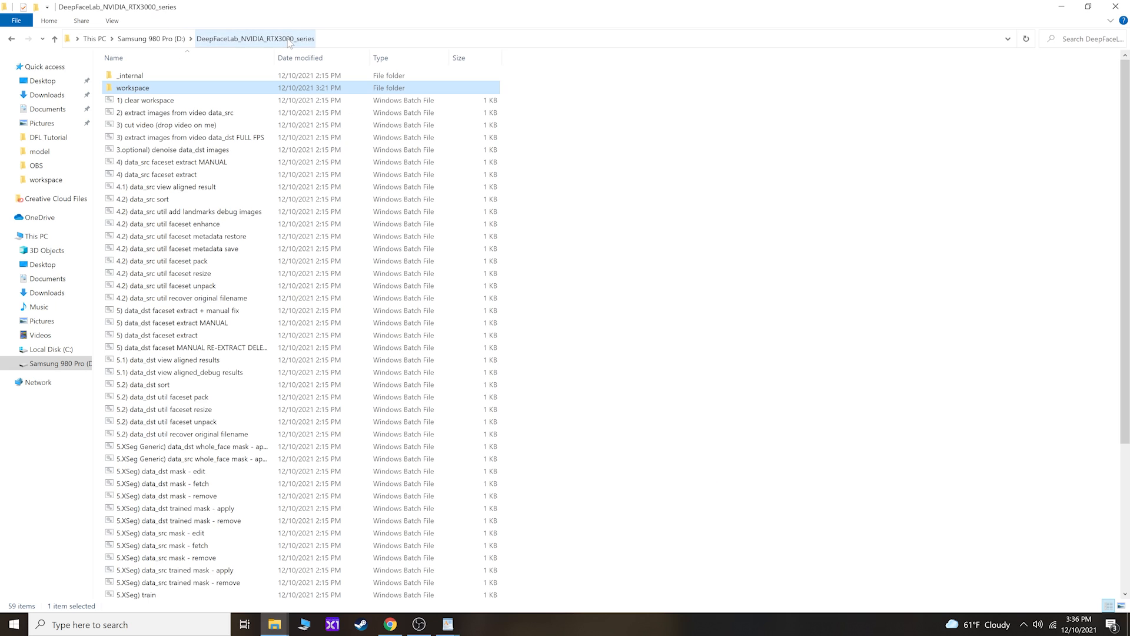
click(594, 310)
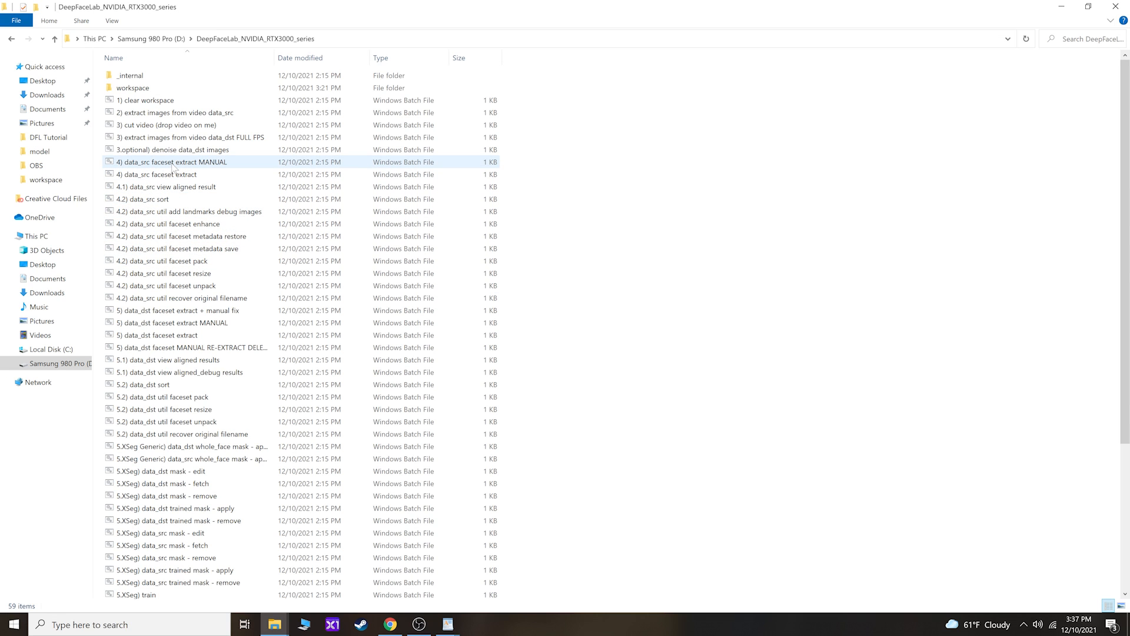
double_click(207, 164)
drag(266, 87, 514, 166)
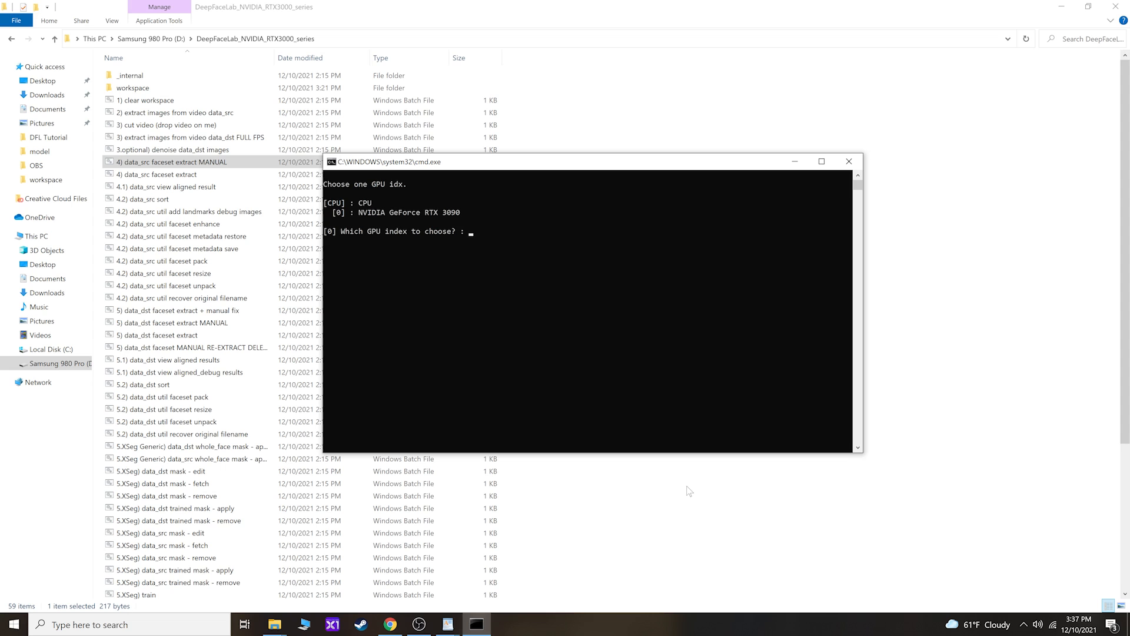
- Start the manual source extraction with GPU 0, face type wf, max faces 0, image size 512, JPEG quality 100 and debug images n
key(Return)
key(Return)
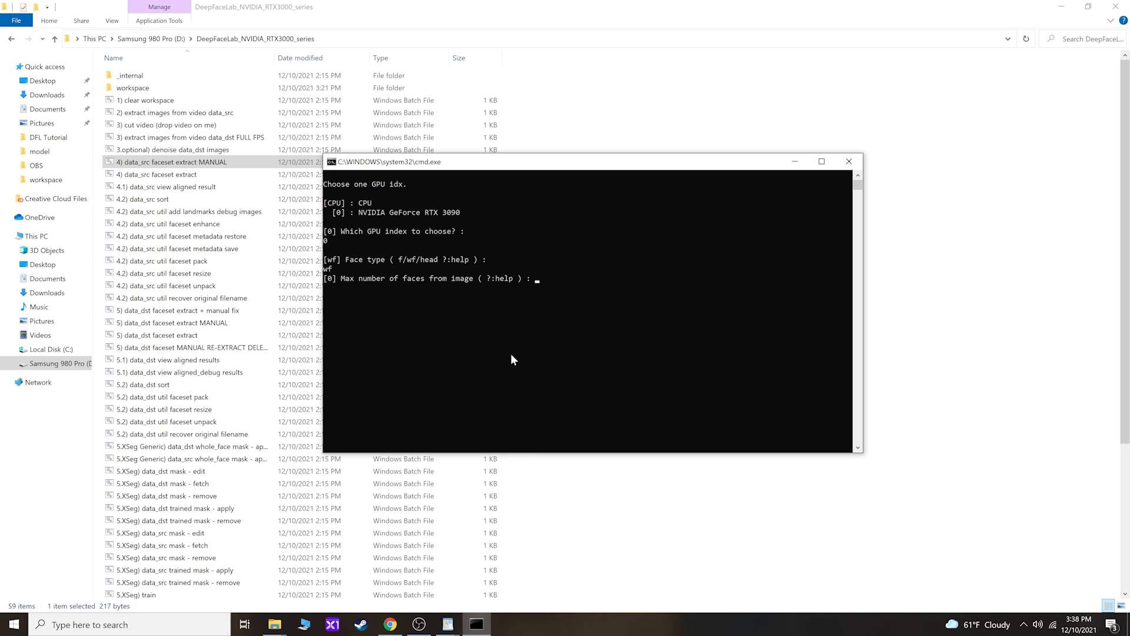
key(Return)
drag(535, 162, 611, 169)
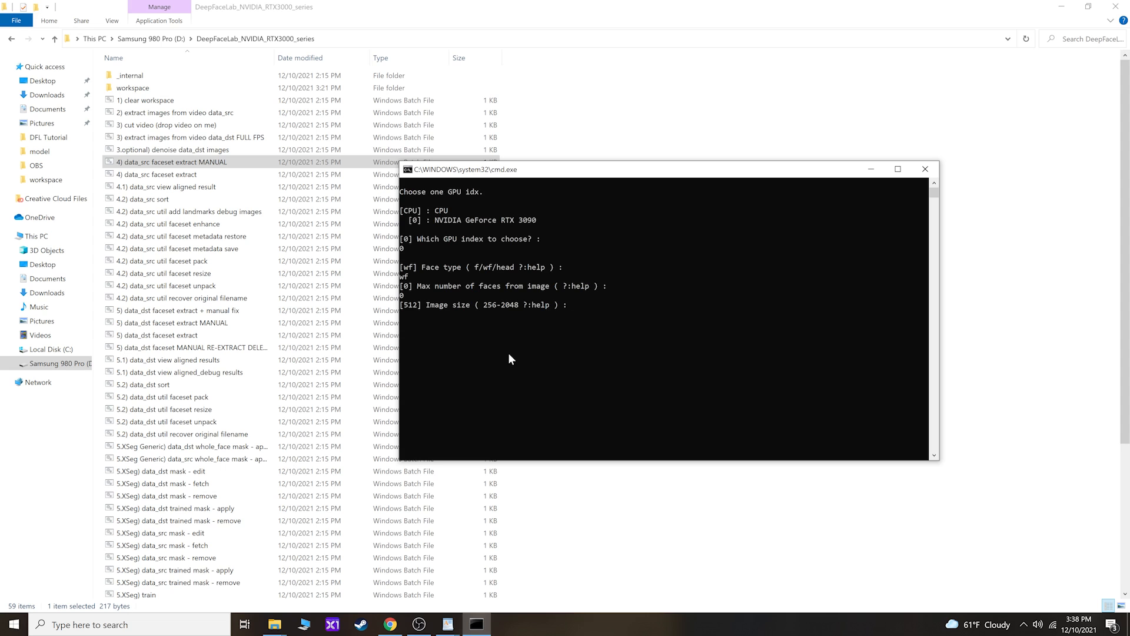
key(Return)
text(100 ?:help ) : 100)
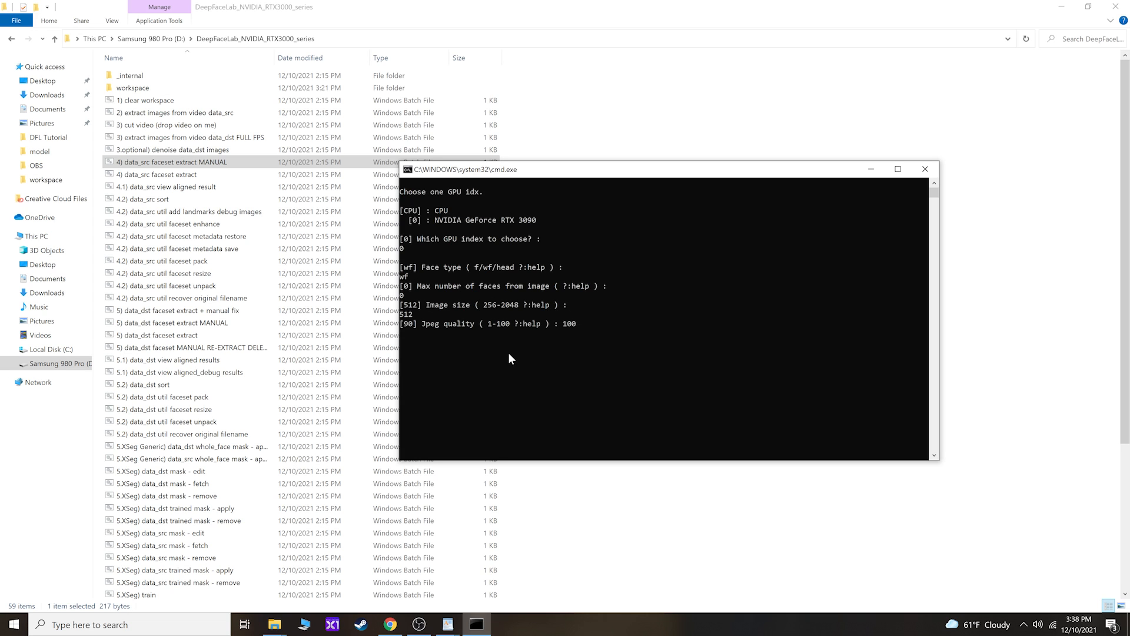
key(Return)
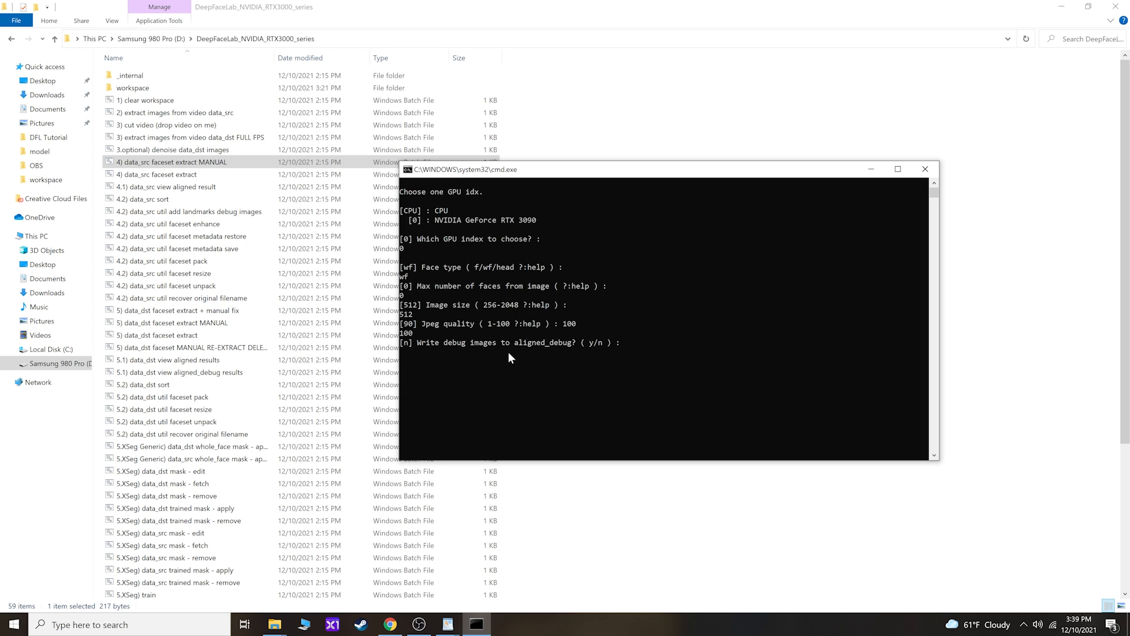
key(Return)
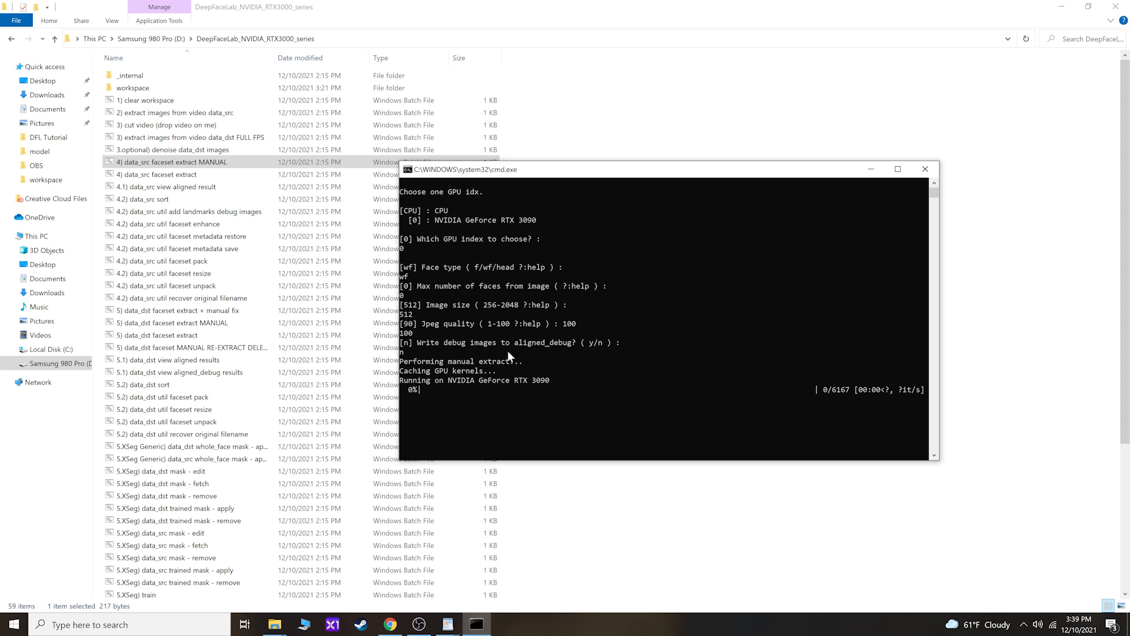
- Bring the extraction console back to the front and reposition the Manual pass window clear of the batch file names
click(575, 113)
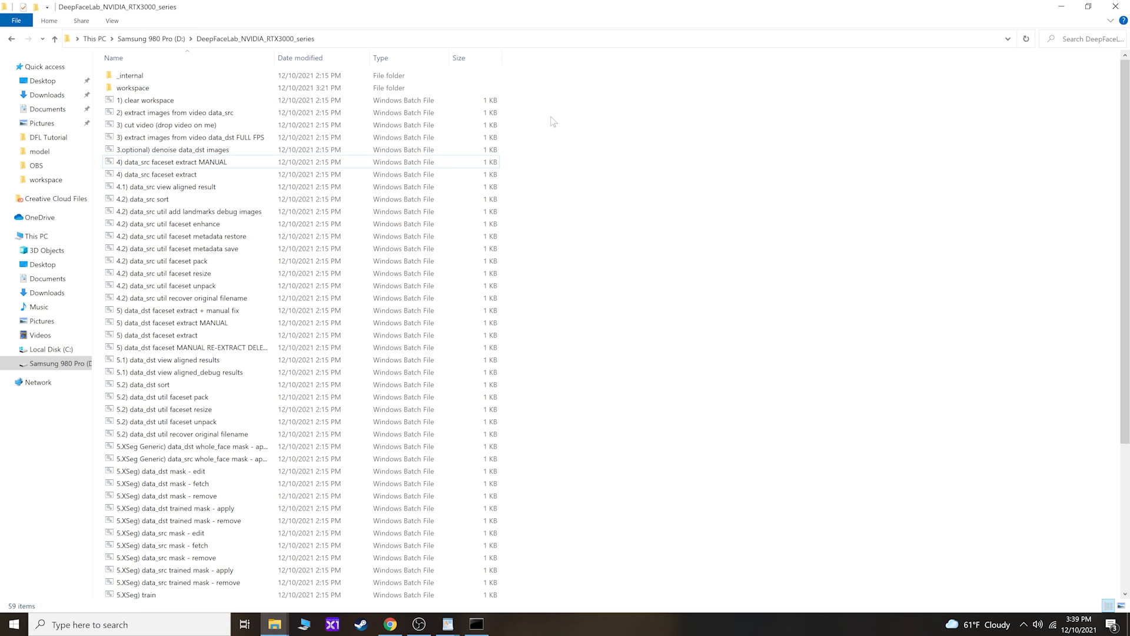
click(478, 623)
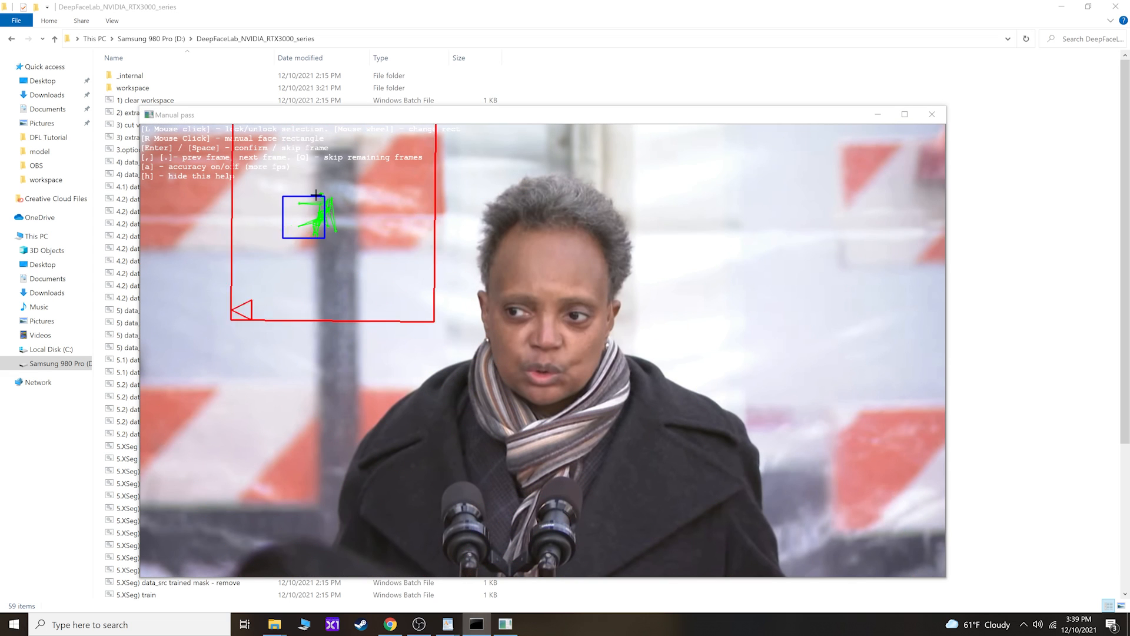
drag(342, 117, 465, 99)
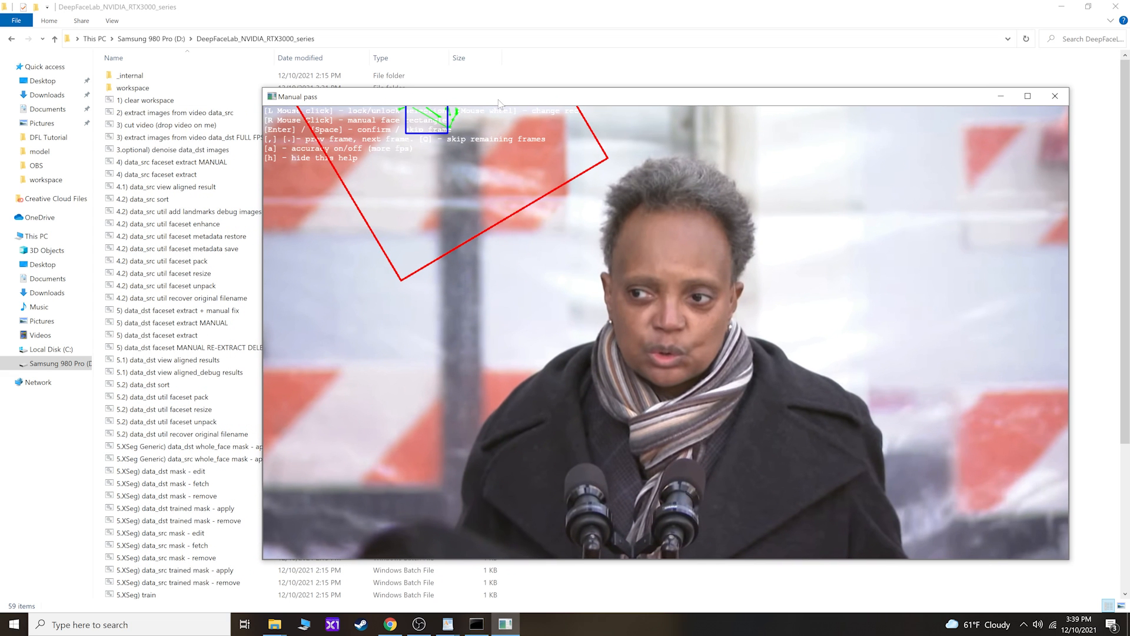
- Place the face detection rectangle over the speaker's face and enlarge it to cover the area from eyes to chin
scroll(425, 242, up, 3)
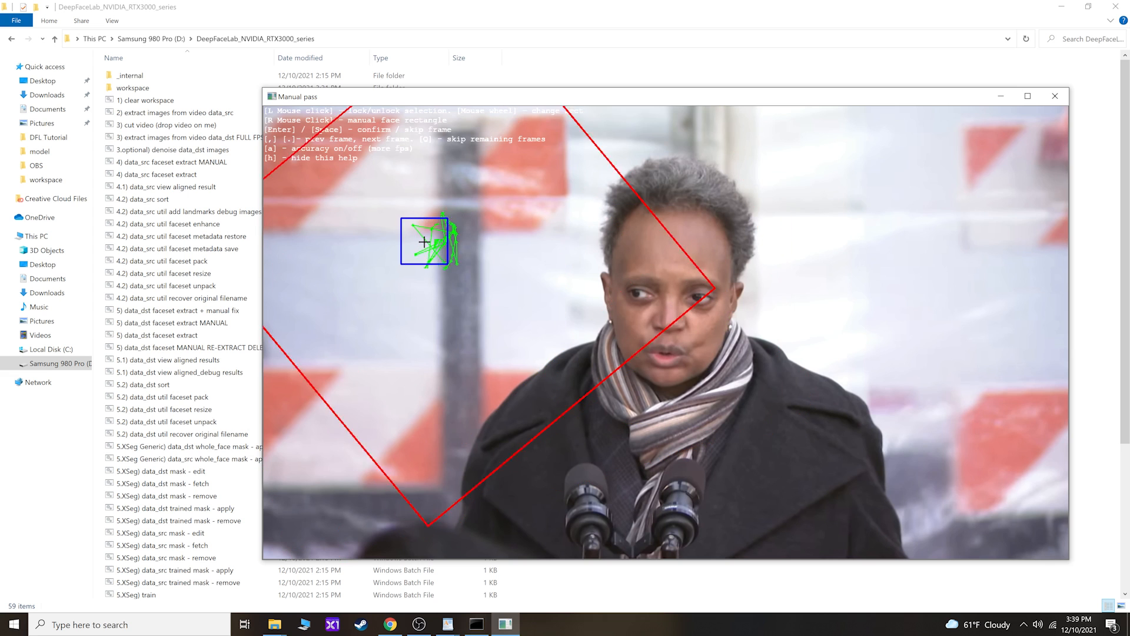
scroll(424, 242, down, 1)
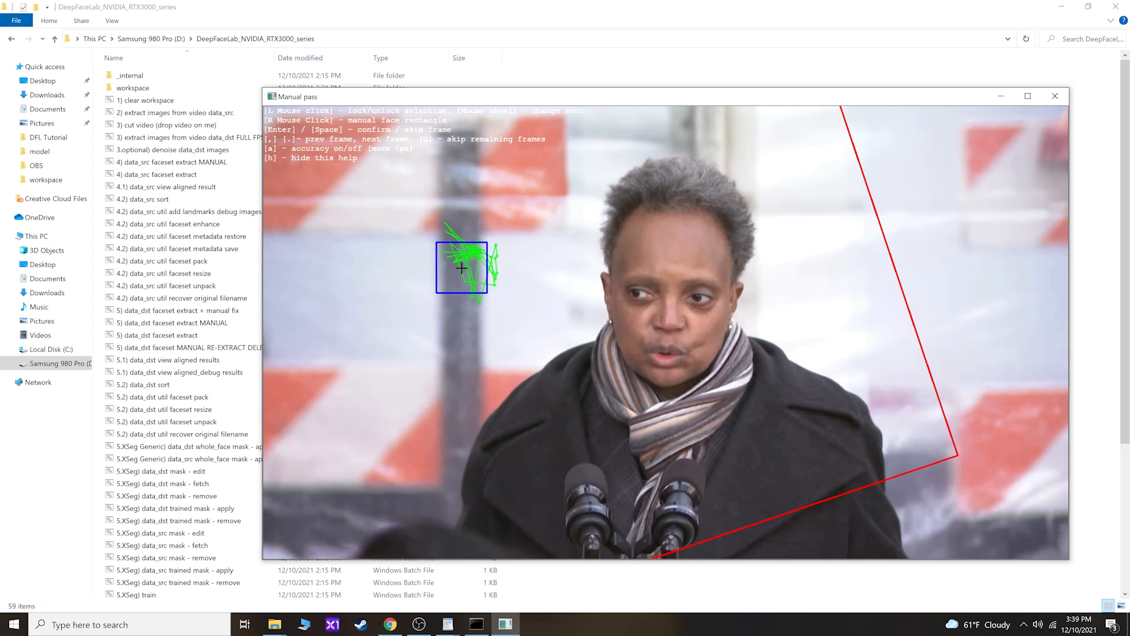
scroll(675, 314, up, 4)
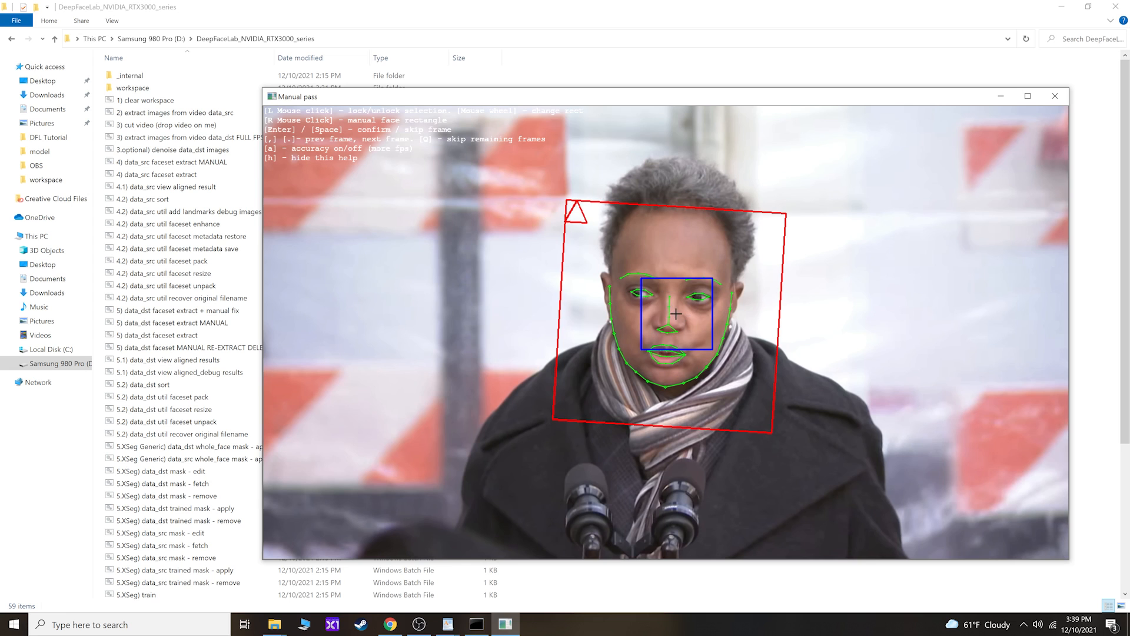
scroll(674, 314, up, 4)
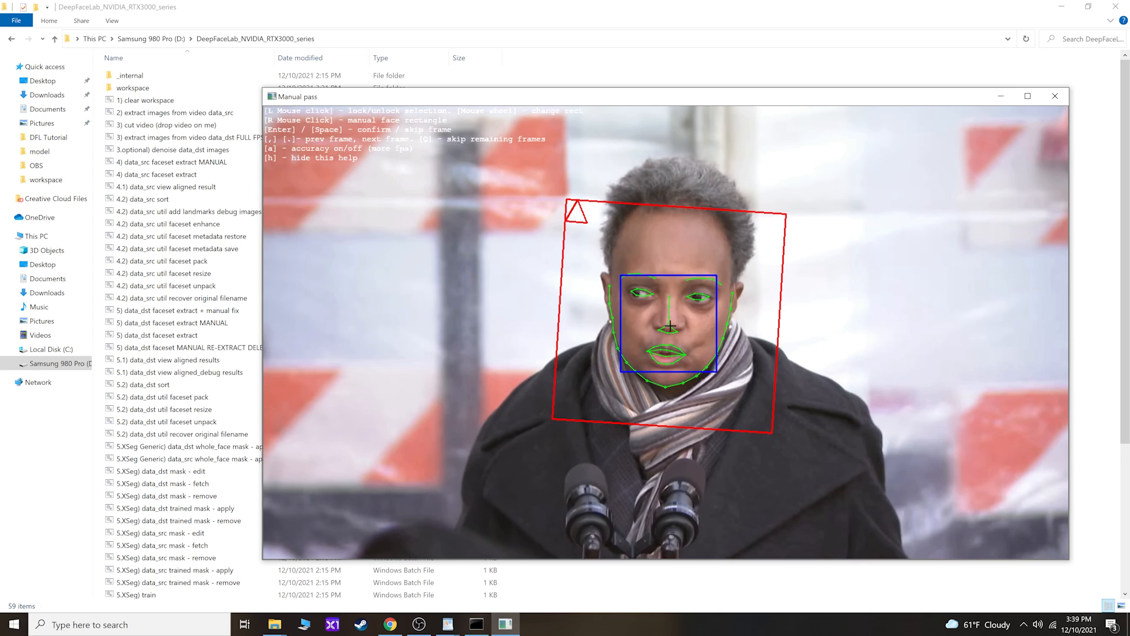
scroll(672, 327, up, 2)
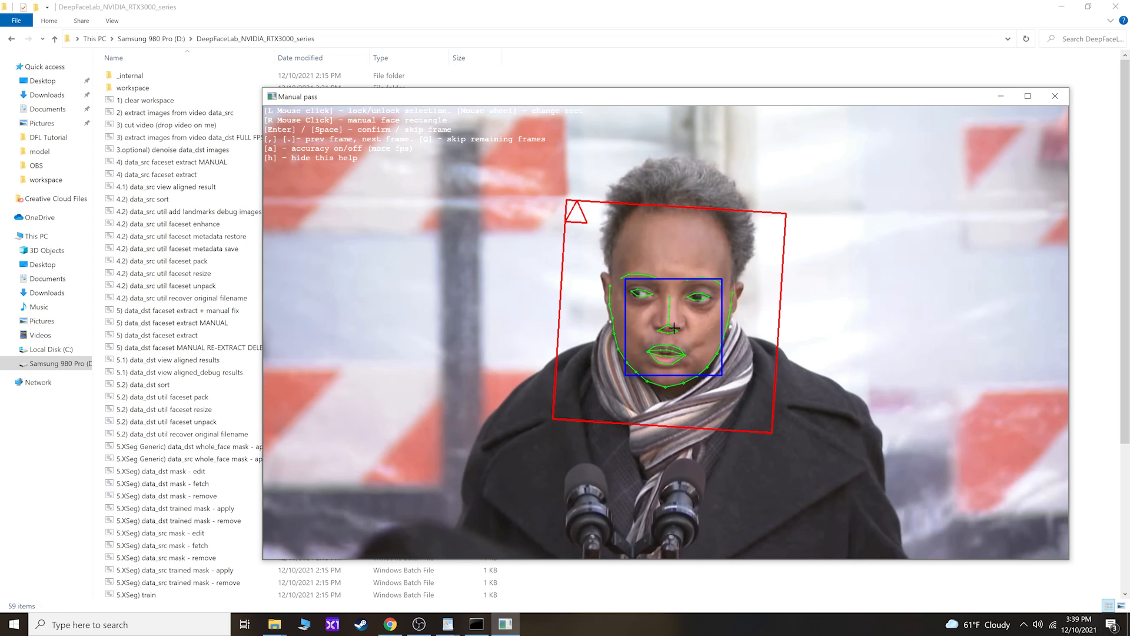
scroll(673, 328, up, 2)
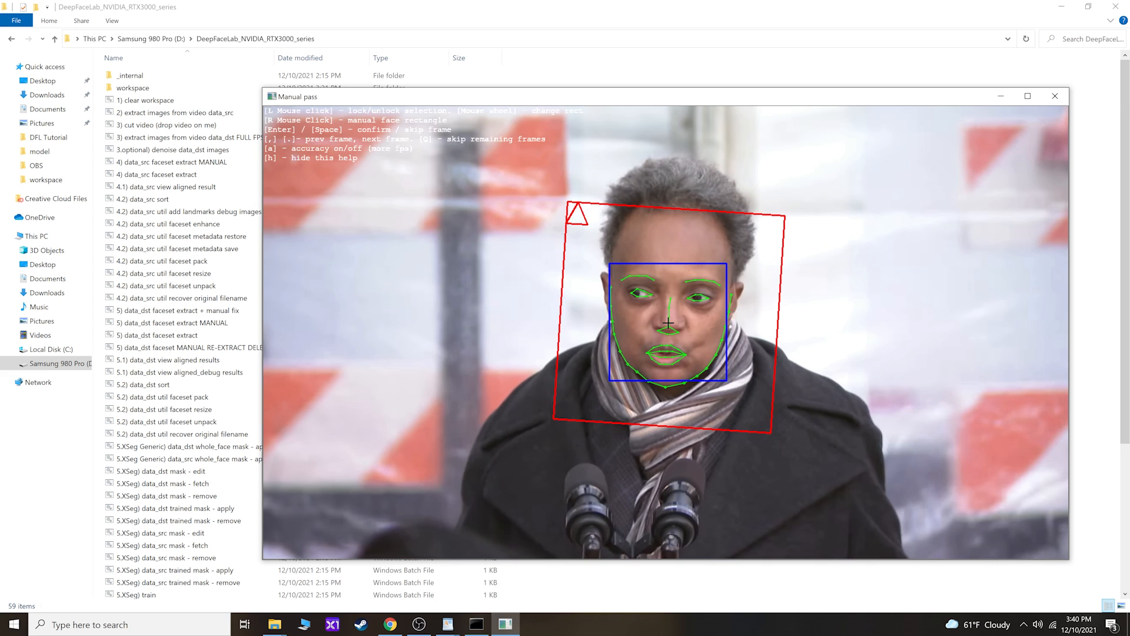
- Try larger and very small detection rectangle sizes on and beside the face, finishing with a small rectangle over the mouth
scroll(668, 319, up, 10)
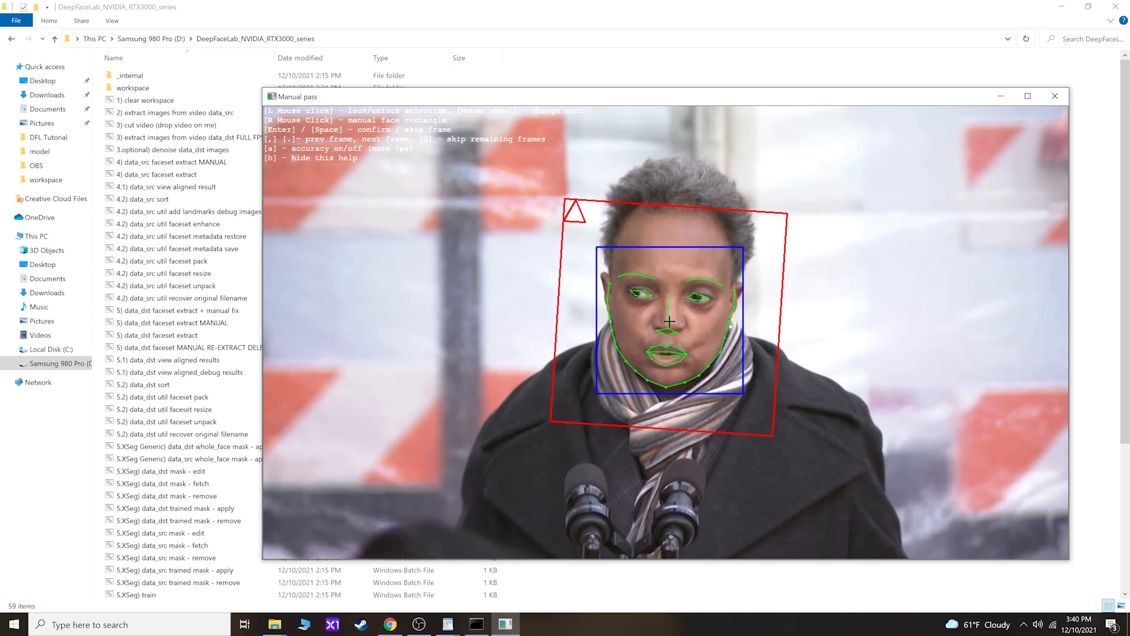
scroll(668, 322, down, 12)
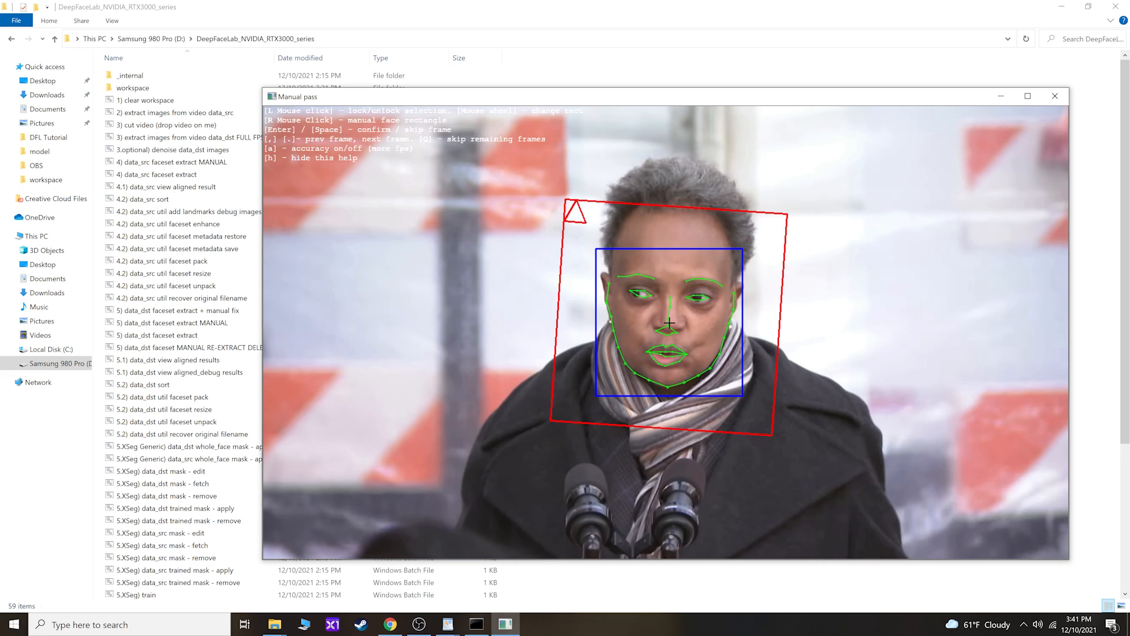
scroll(669, 323, down, 3)
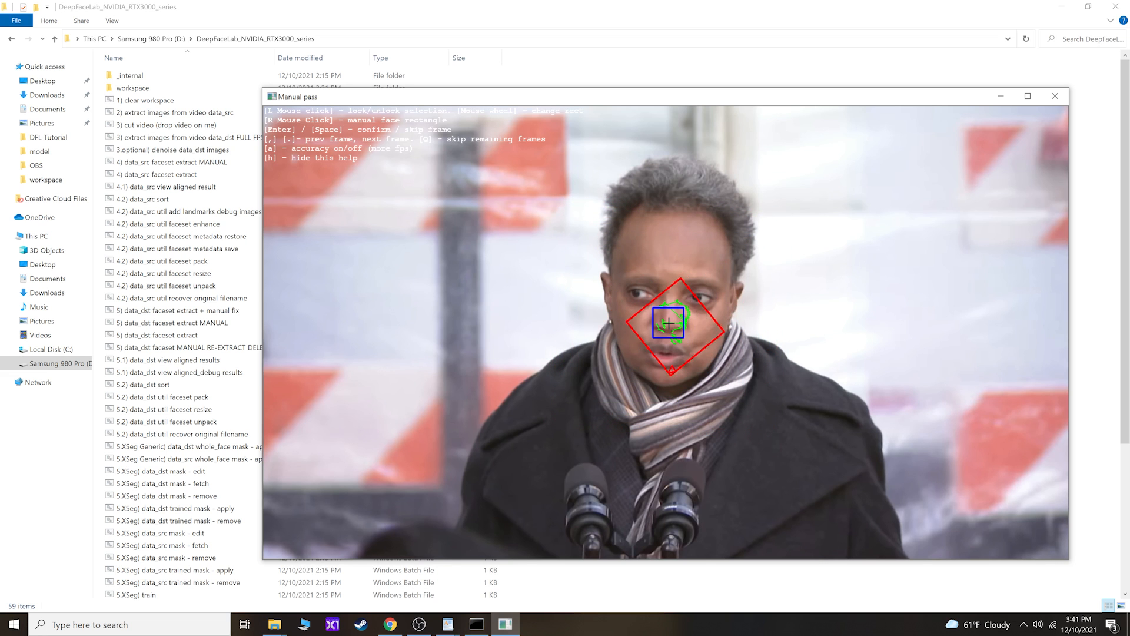
scroll(669, 322, down, 6)
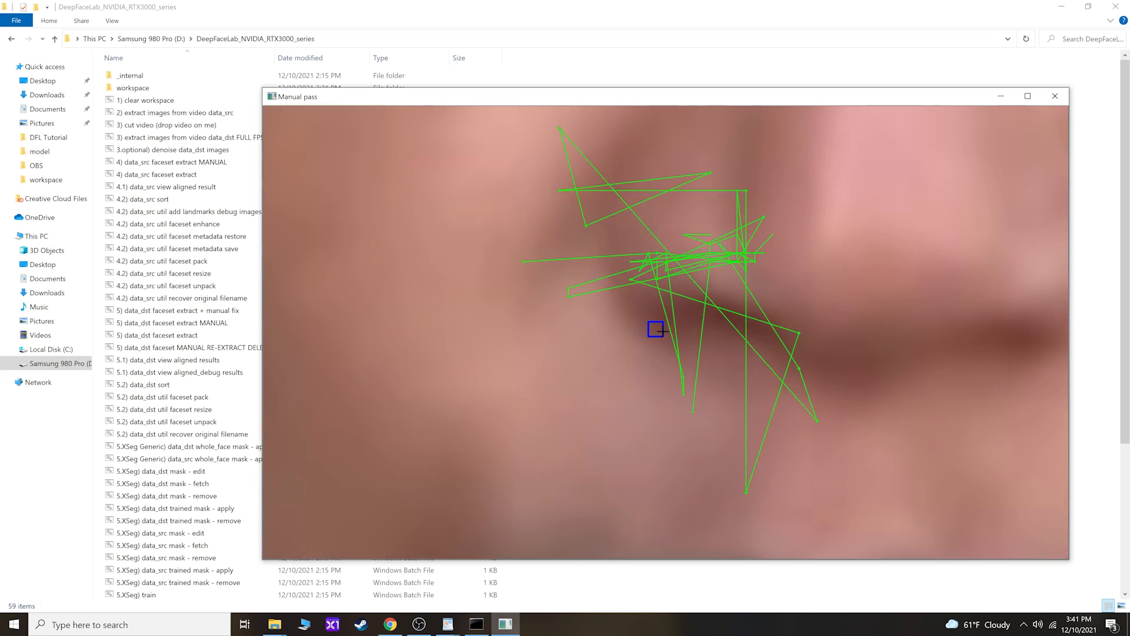
scroll(642, 340, up, 12)
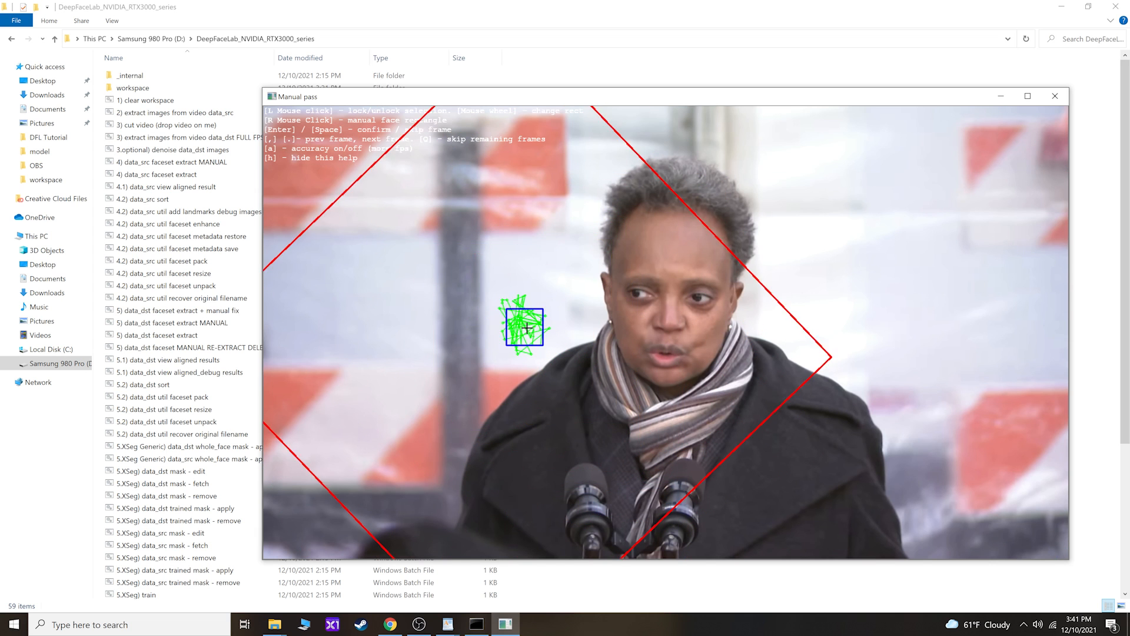
scroll(526, 328, down, 6)
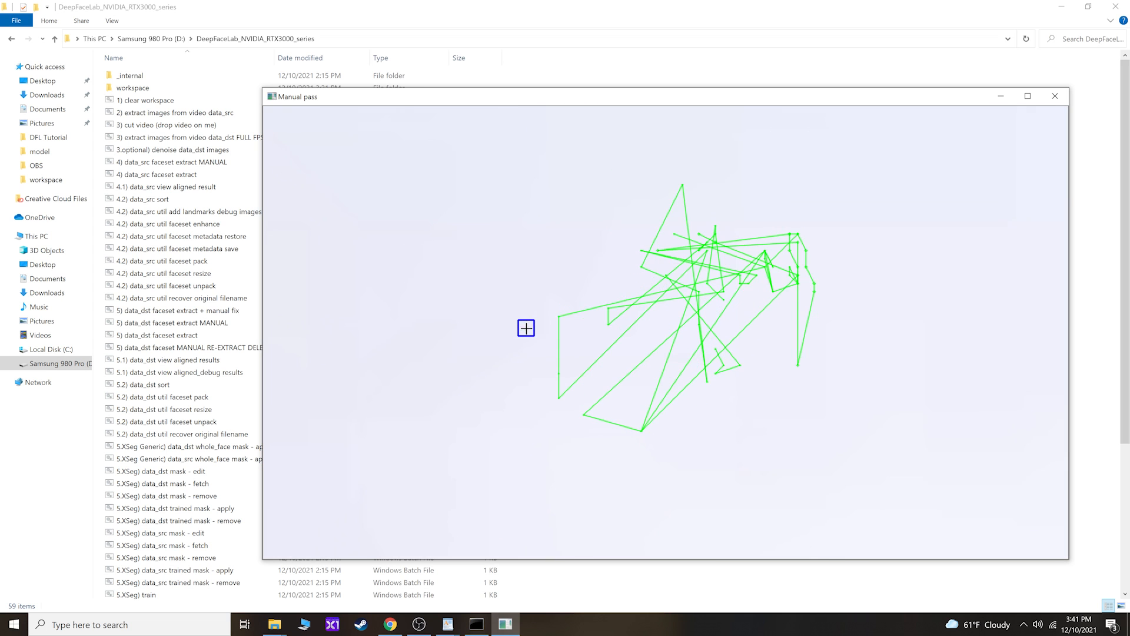
scroll(526, 327, up, 6)
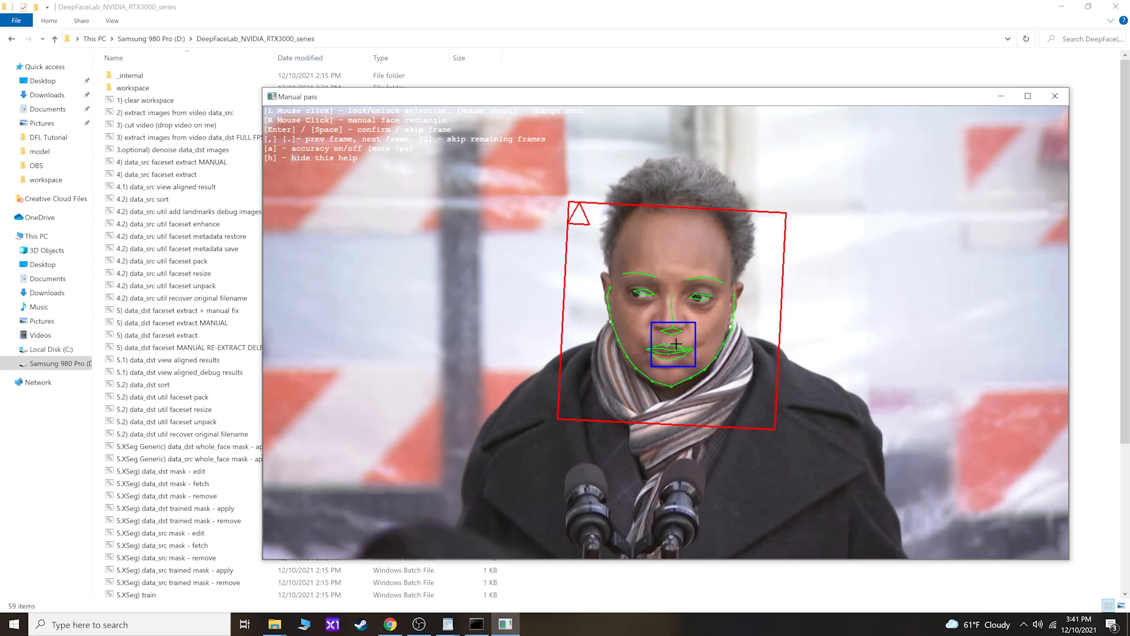
- Enlarge the detection rectangle from the mouth to cover the whole face and confirm the frame
scroll(676, 335, up, 5)
scroll(675, 332, up, 3)
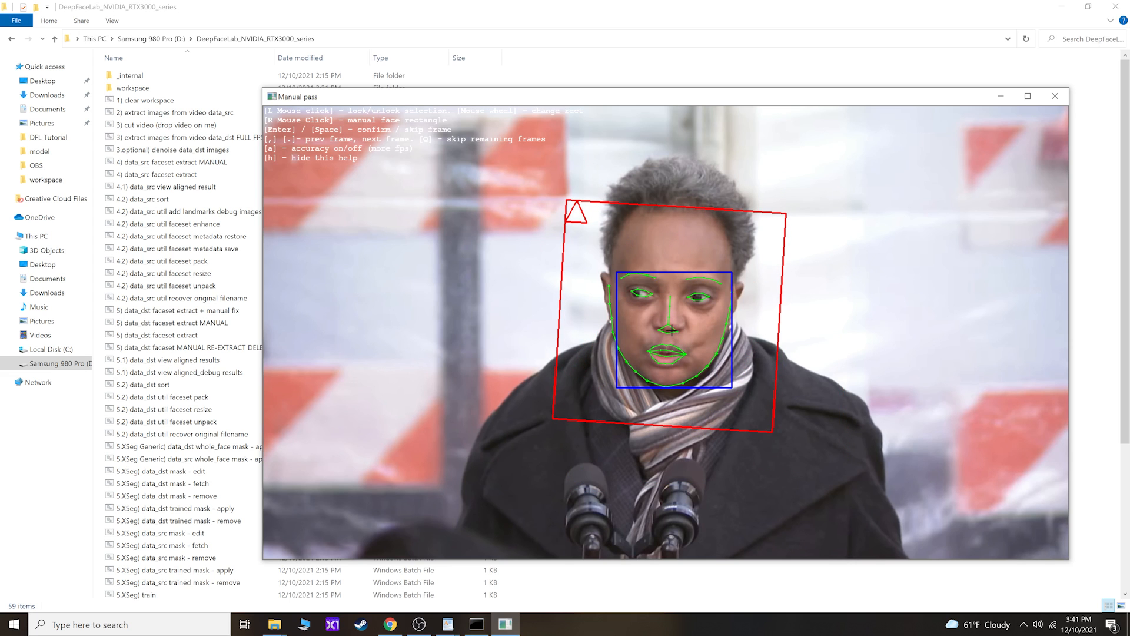
scroll(668, 326, up, 1)
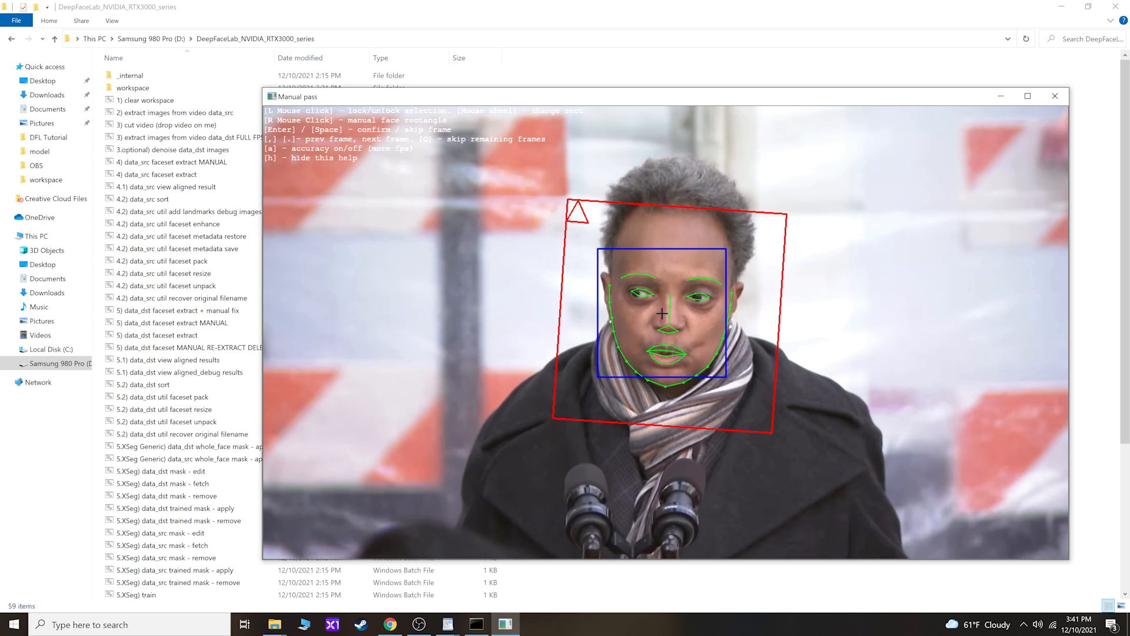
key(Return)
- Try a manual face rectangle around the speaker's head, shrink it slightly, and return to automatic landmark detection
drag(662, 313, 755, 313)
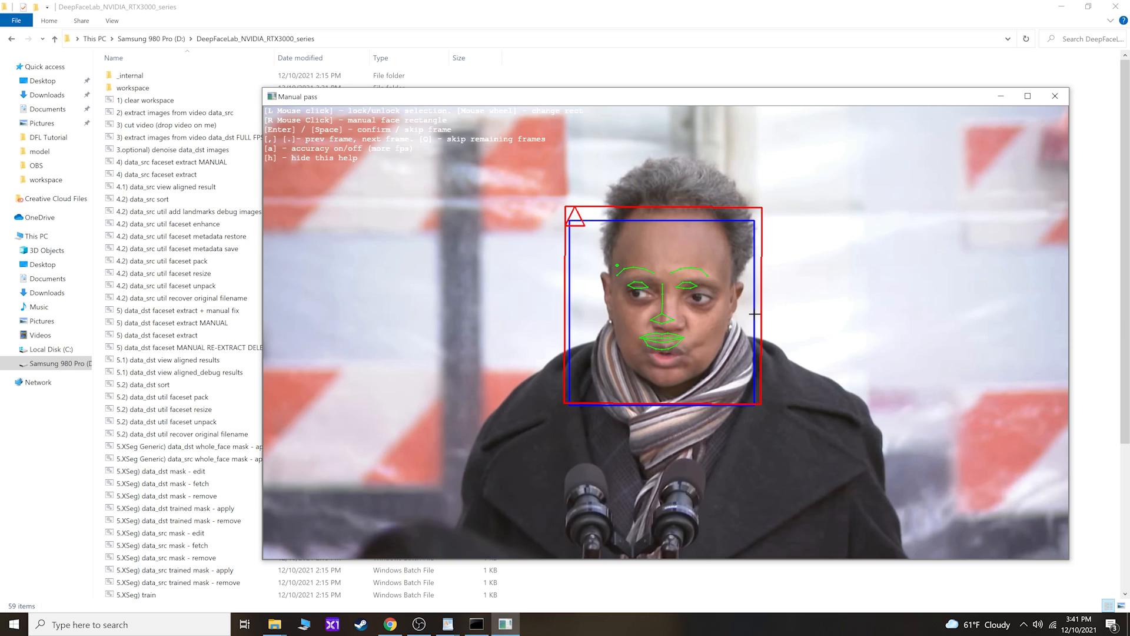
drag(755, 314, 749, 313)
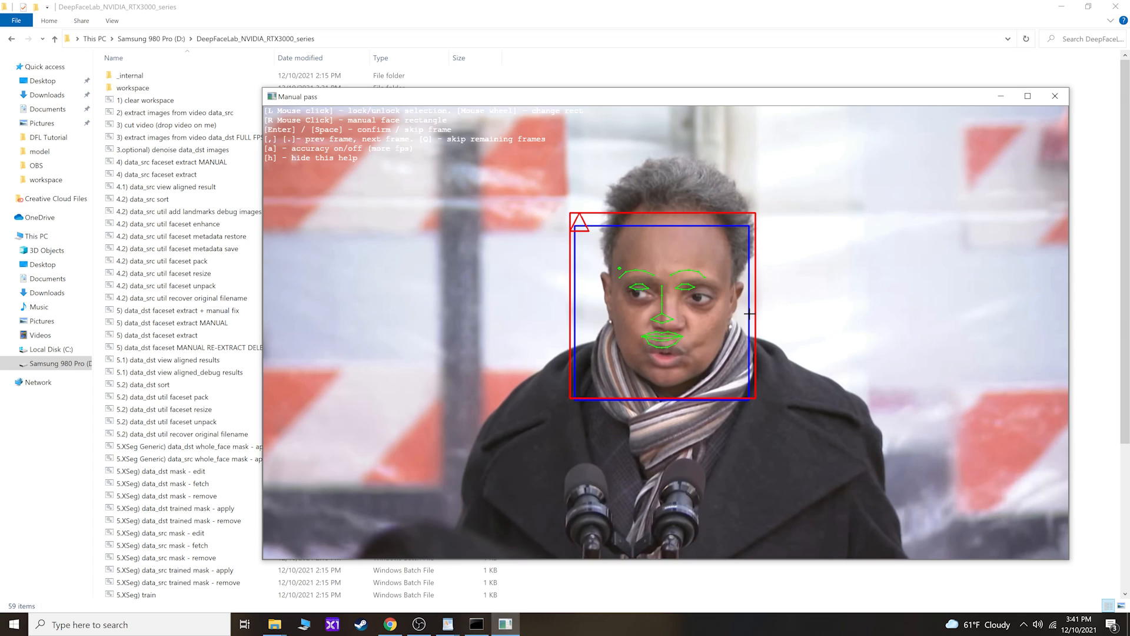
drag(749, 313, 746, 313)
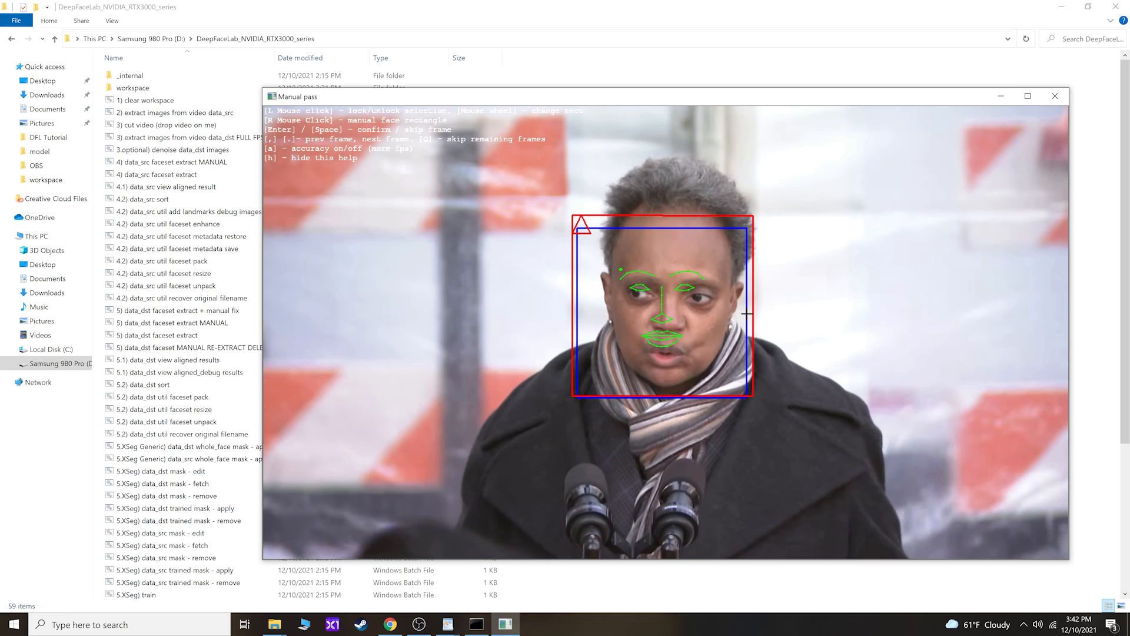
click(621, 272)
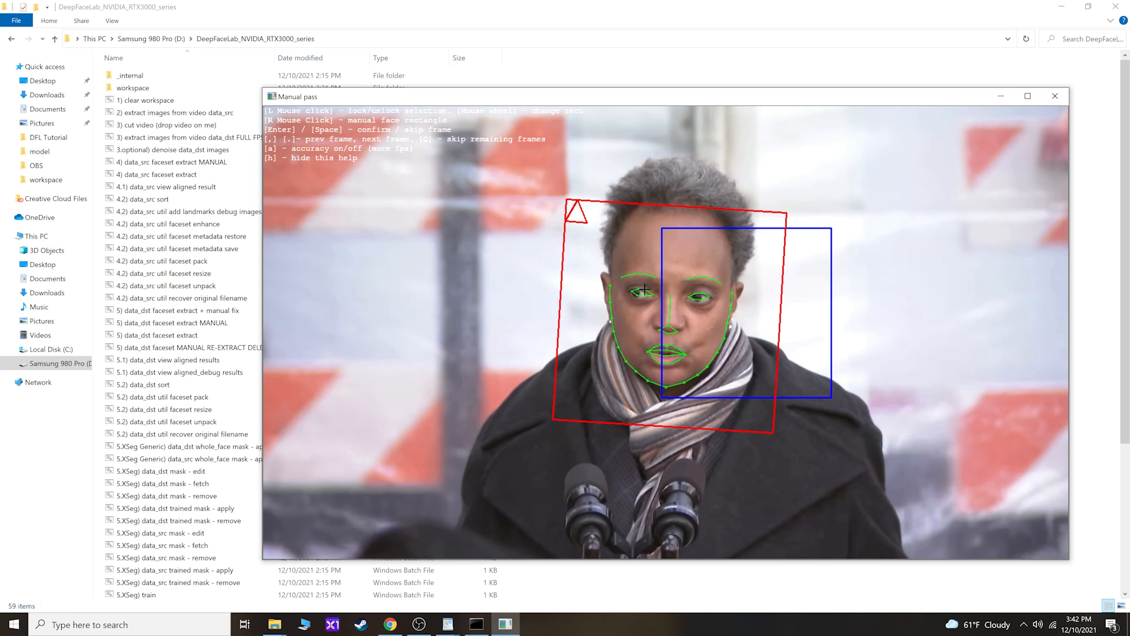
- Shrink the detection rectangle to a tiny spot on the nose, enlarge it again and lock a rectangle around the head
scroll(669, 306, down, 10)
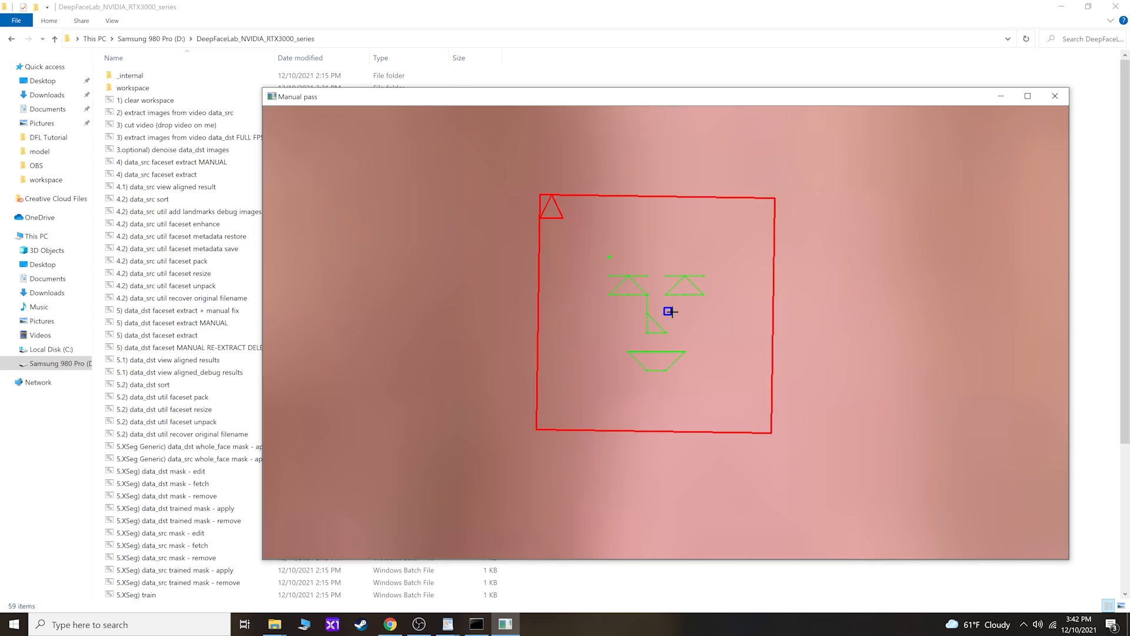
scroll(669, 311, up, 6)
click(671, 312)
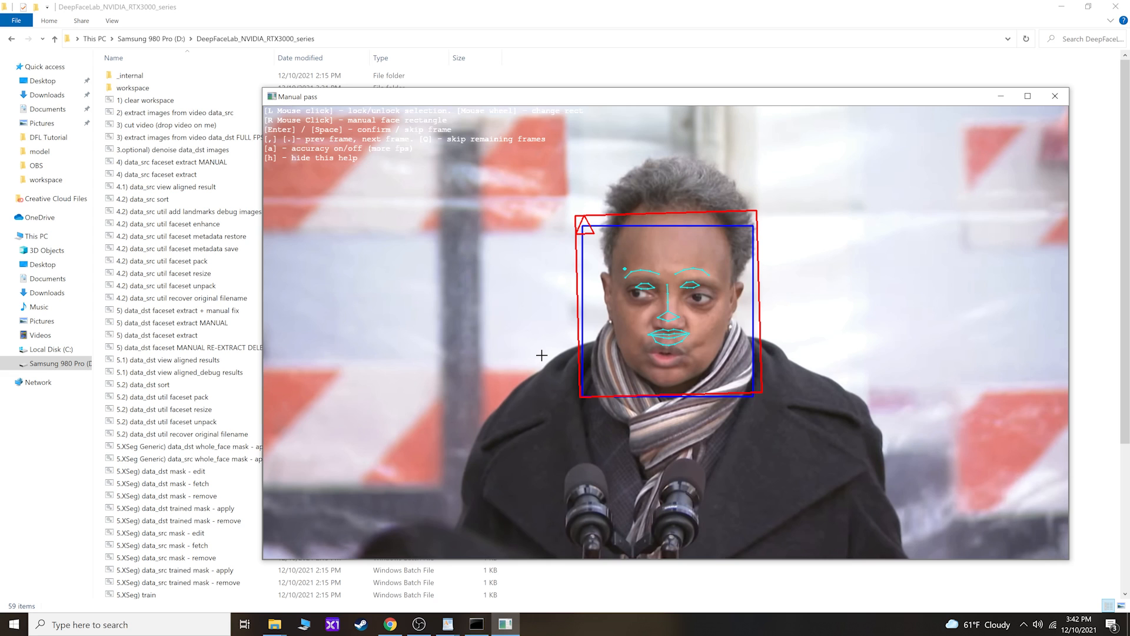
- Center the rectangle on the face, locking and unlocking the detected landmarks while confirming frames
key(Return)
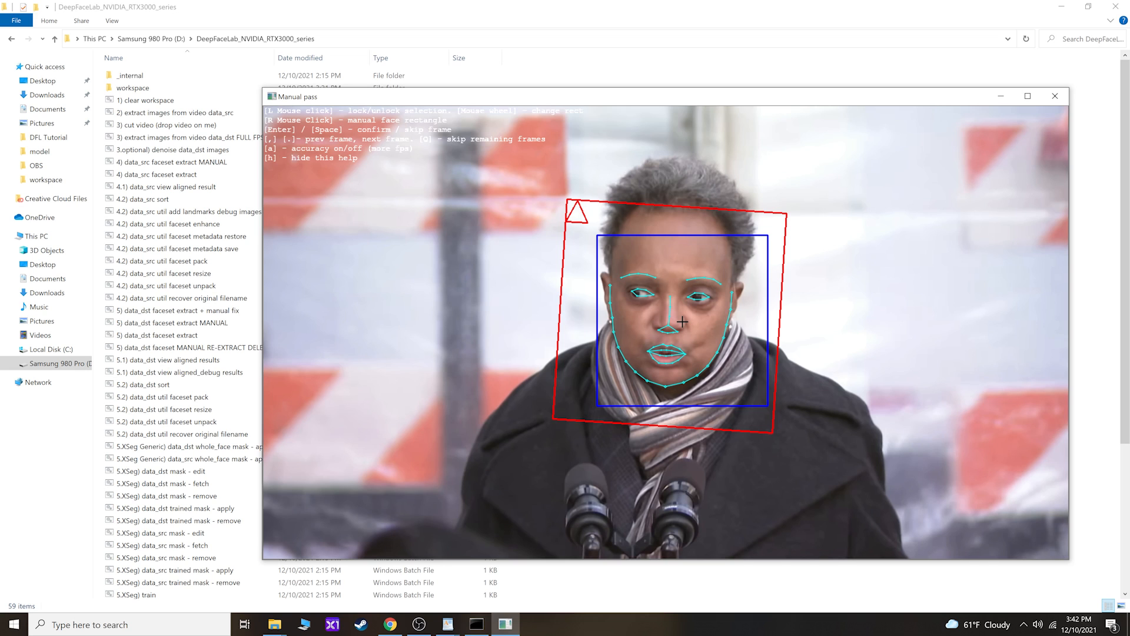
click(682, 322)
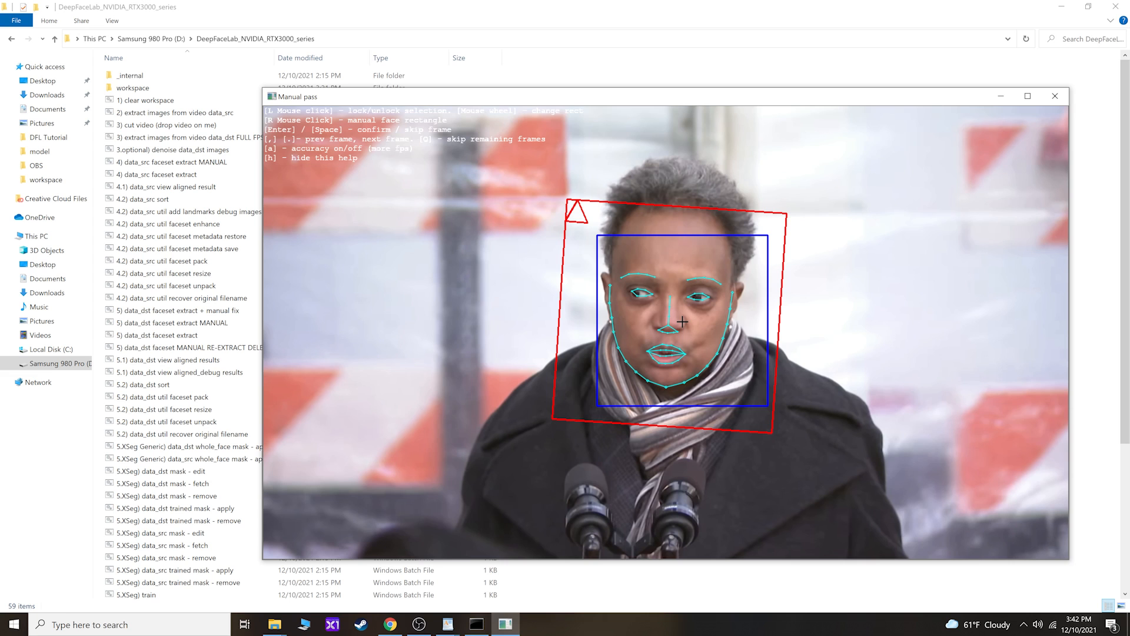
click(682, 321)
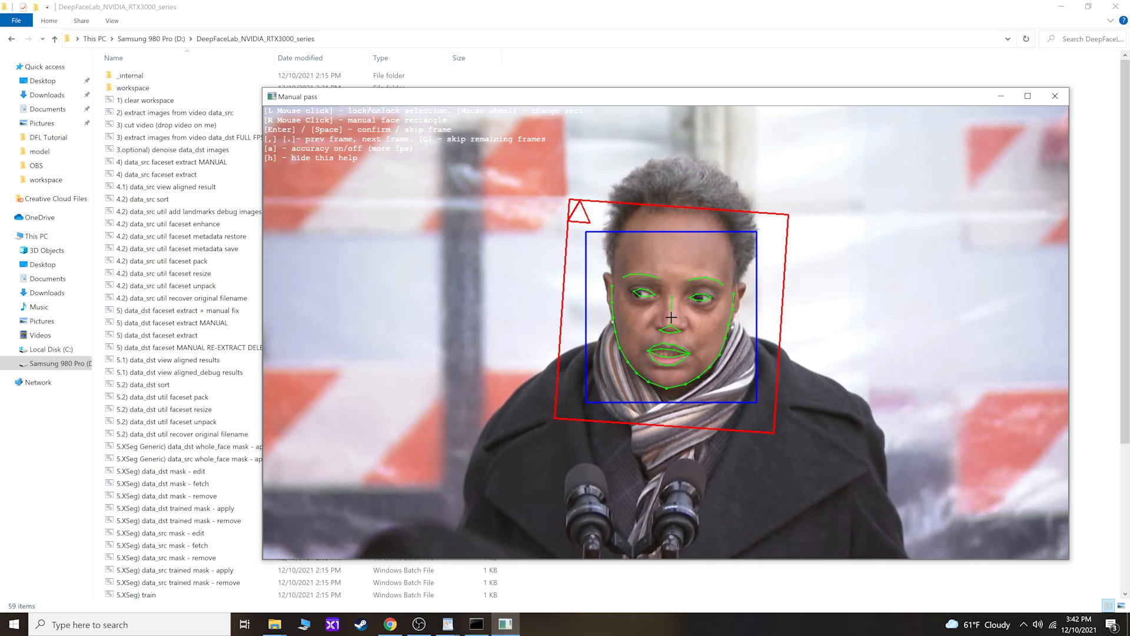
click(671, 317)
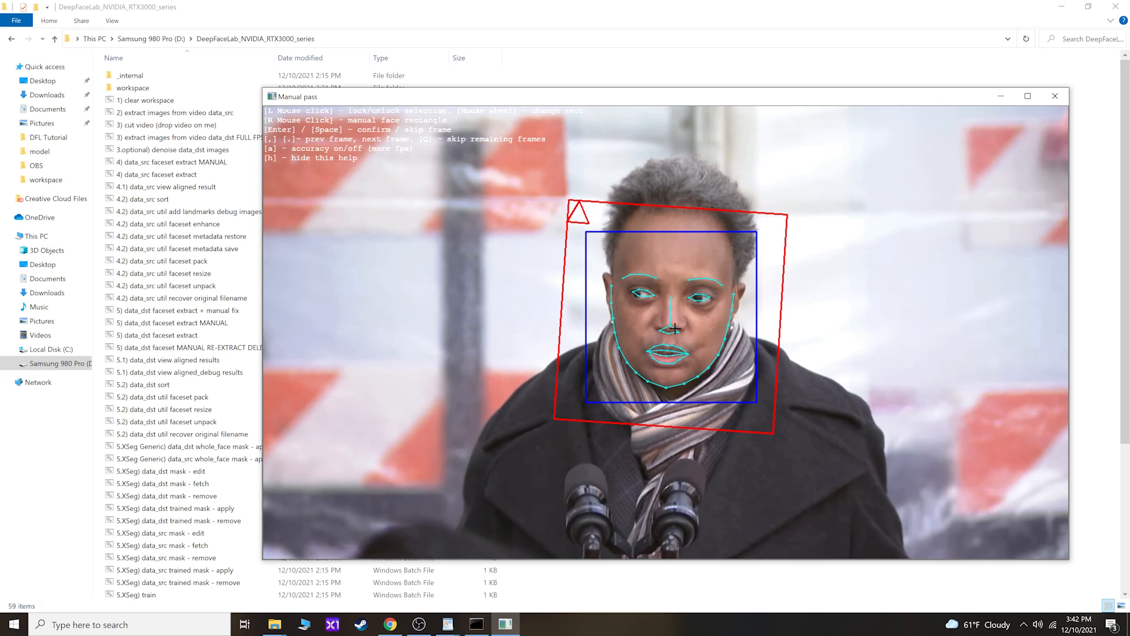
click(674, 328)
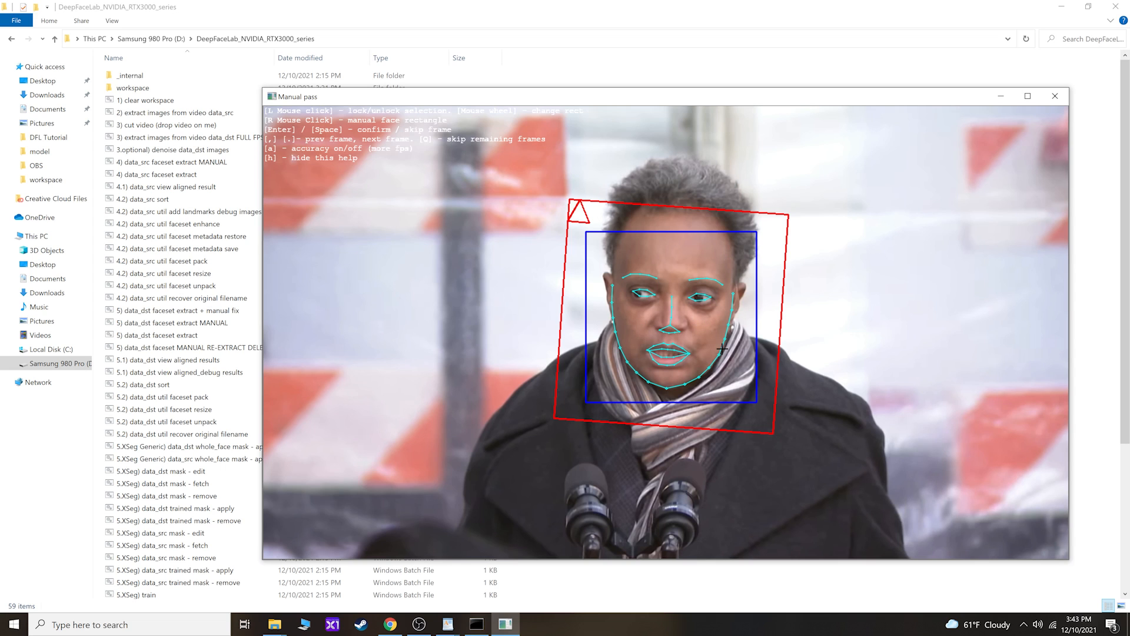
- Check the manual extraction progress in the console, return to the Manual pass window and skip all remaining frames
click(476, 624)
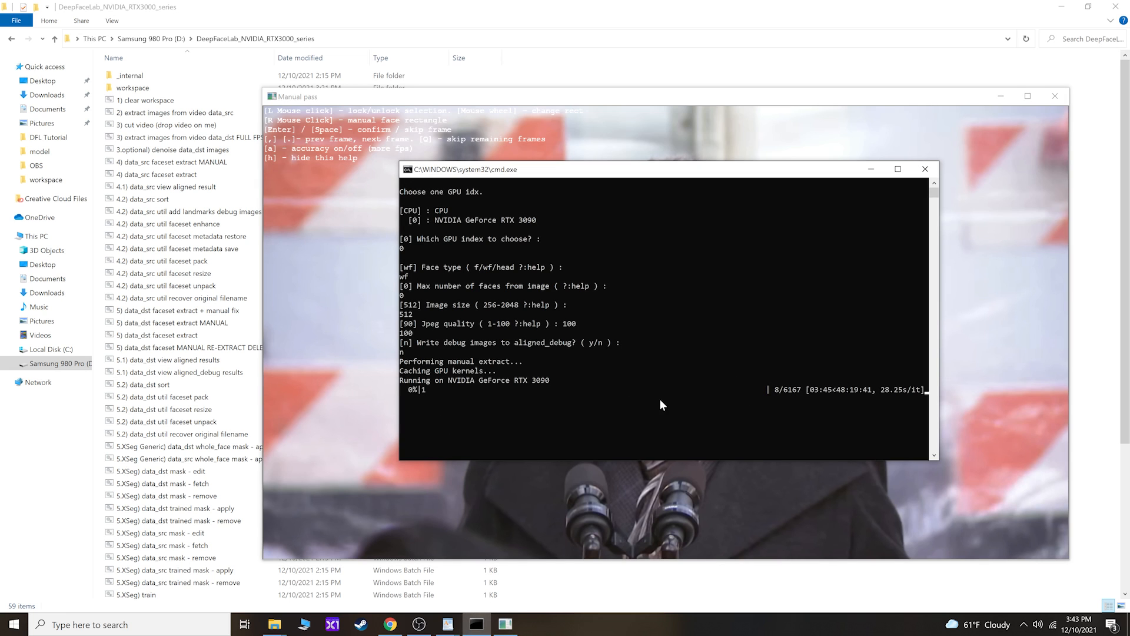
click(729, 99)
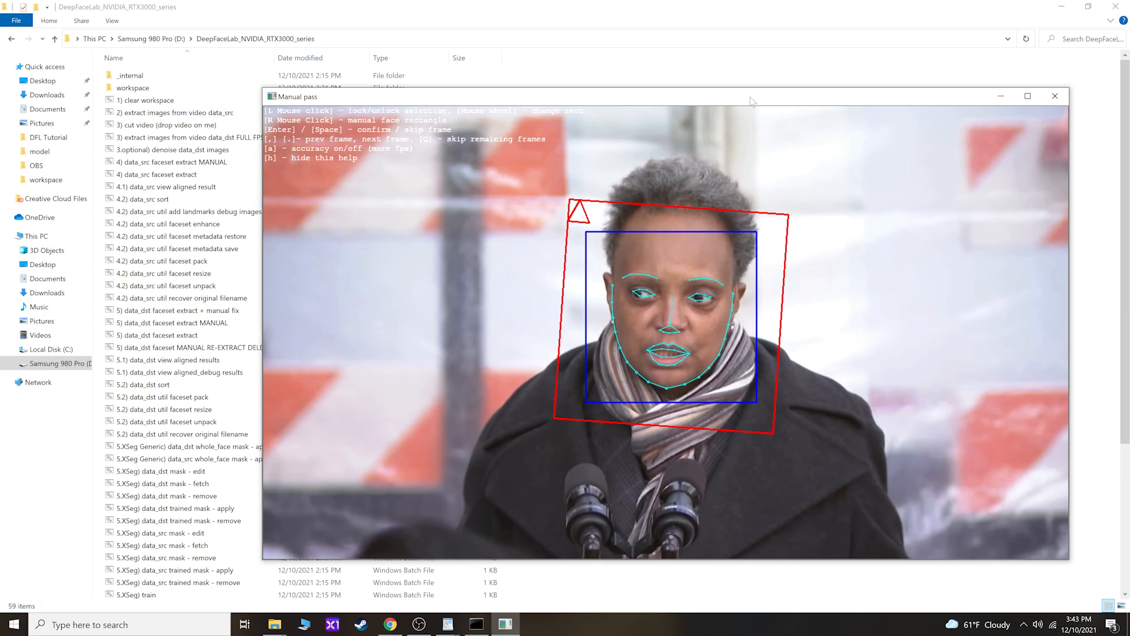
key(Return)
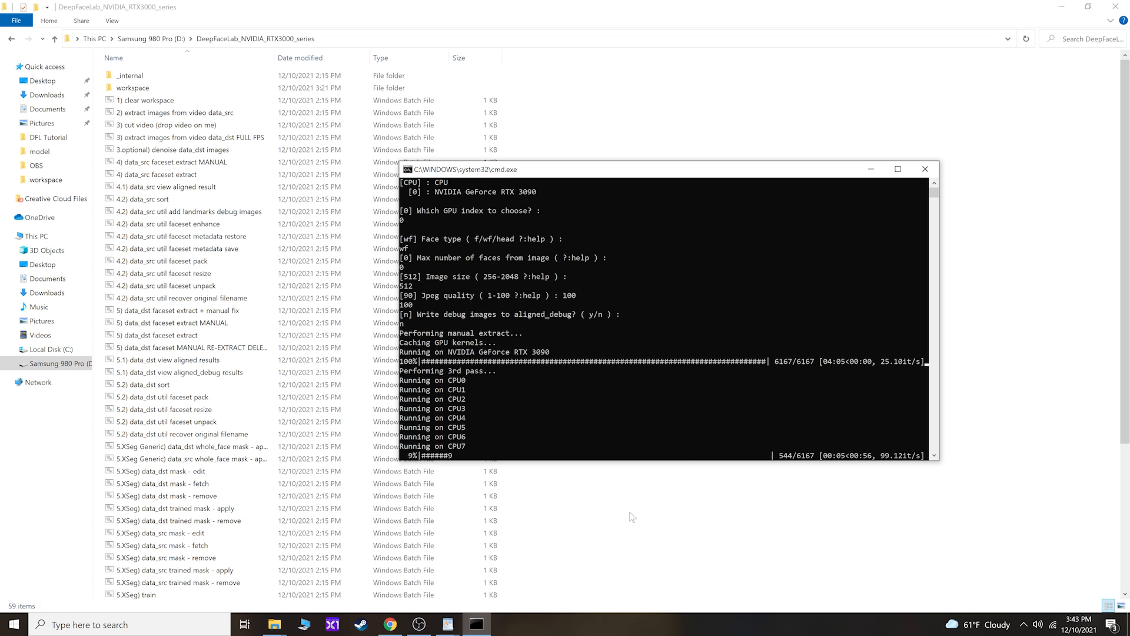
- Open the aligned folder inside the workspace's data_src folder
click(155, 88)
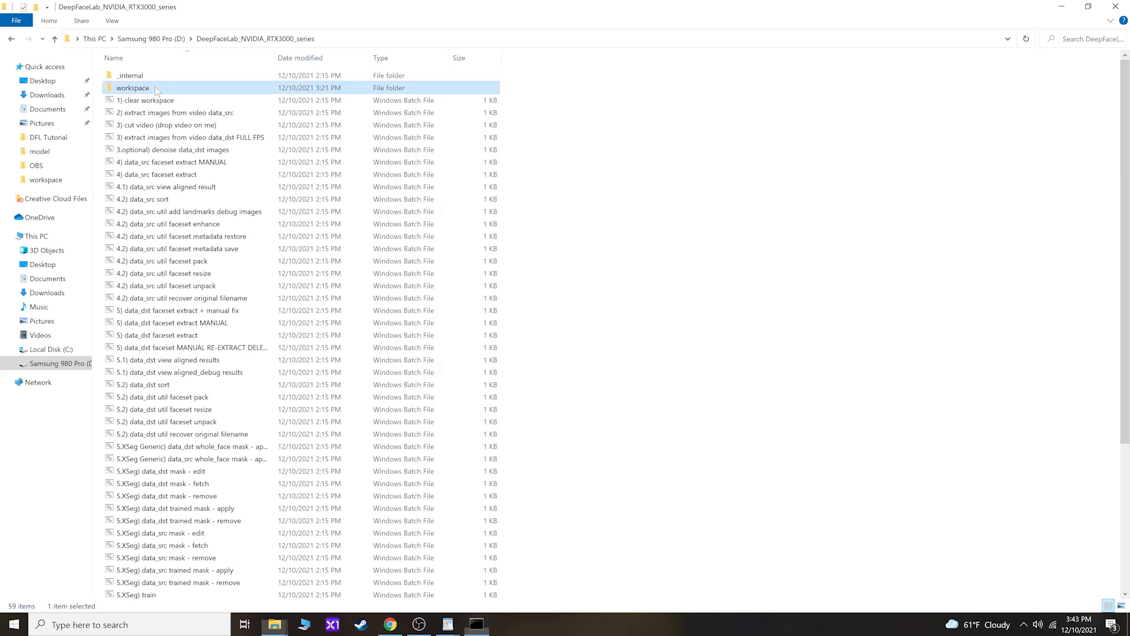
double_click(154, 88)
double_click(176, 87)
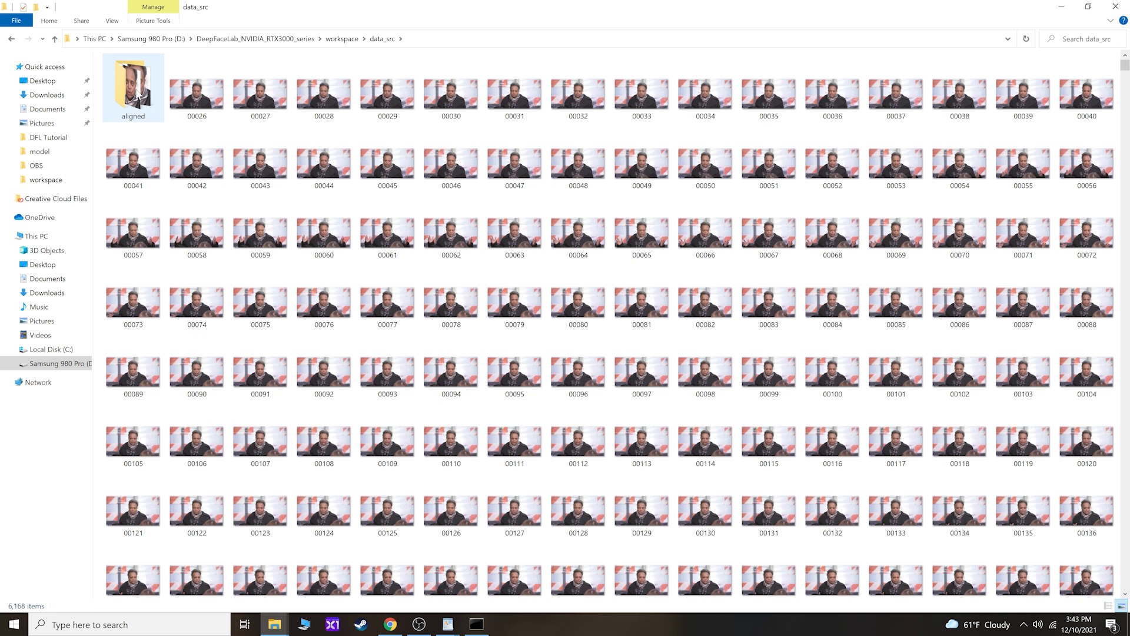
double_click(137, 97)
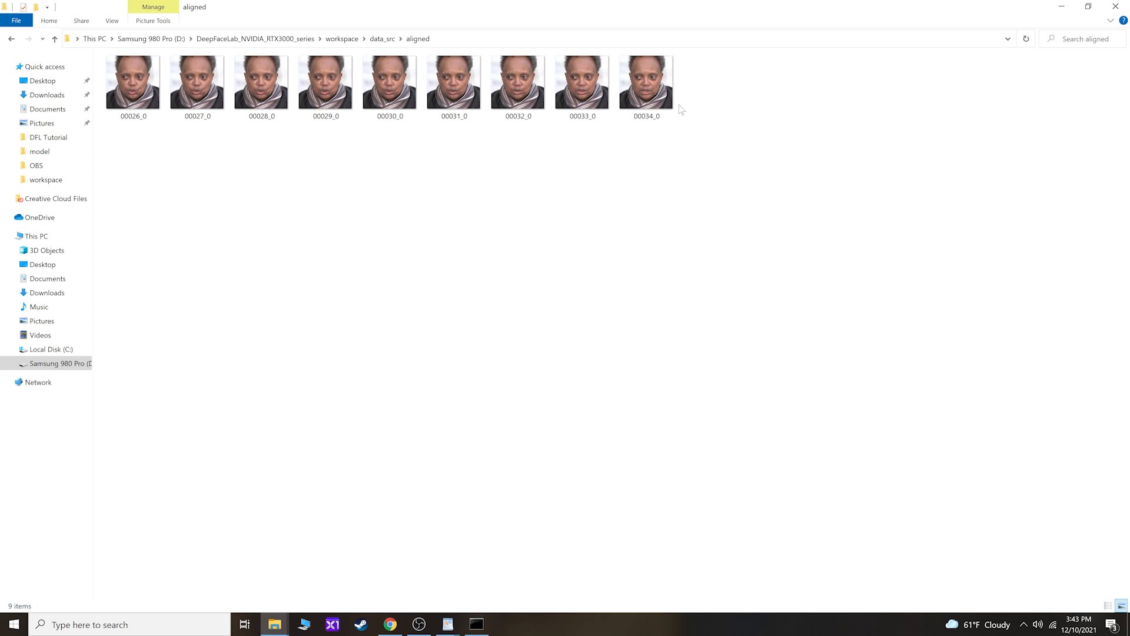
- Open 00026_0 with Photos as the permanent app for .jpg files, browse the aligned faces through 00034_0 and close the viewer
double_click(143, 83)
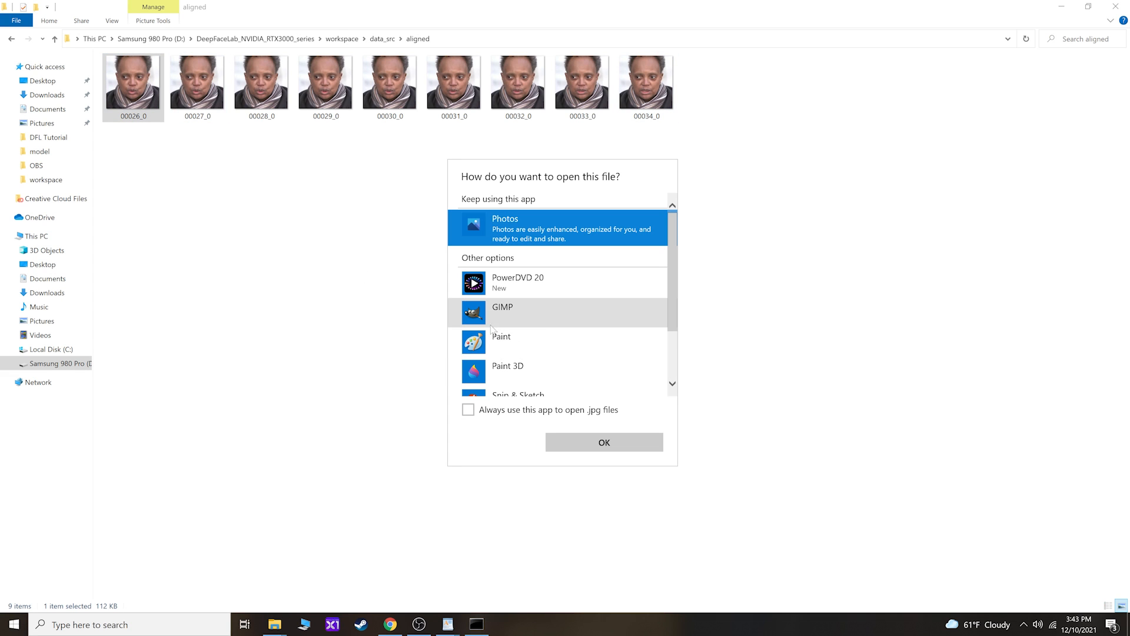
click(468, 409)
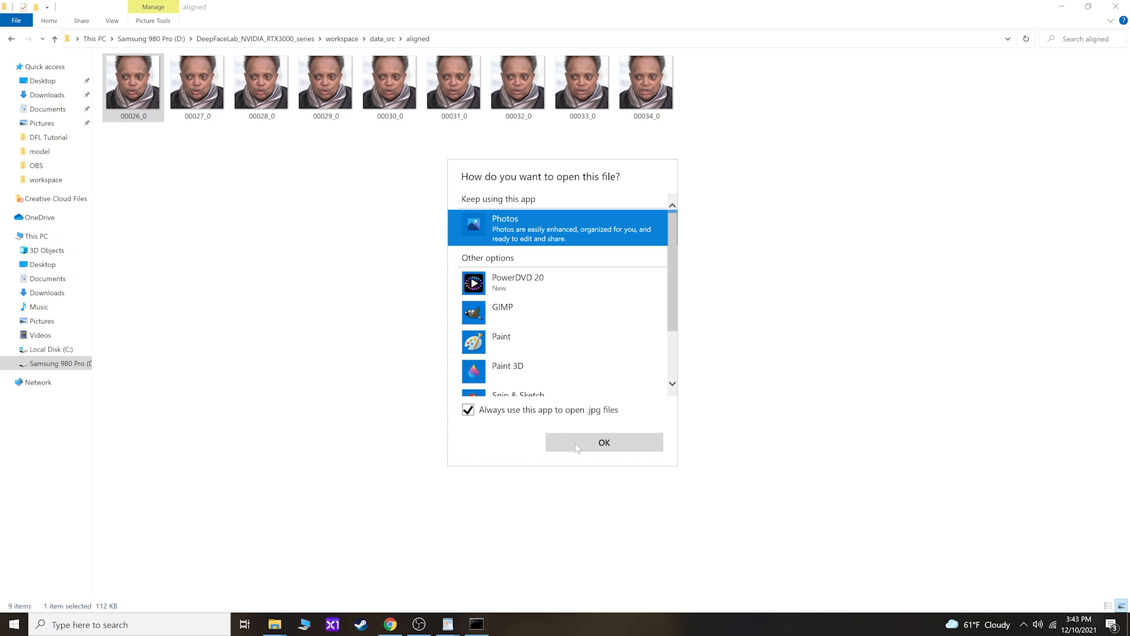
click(603, 442)
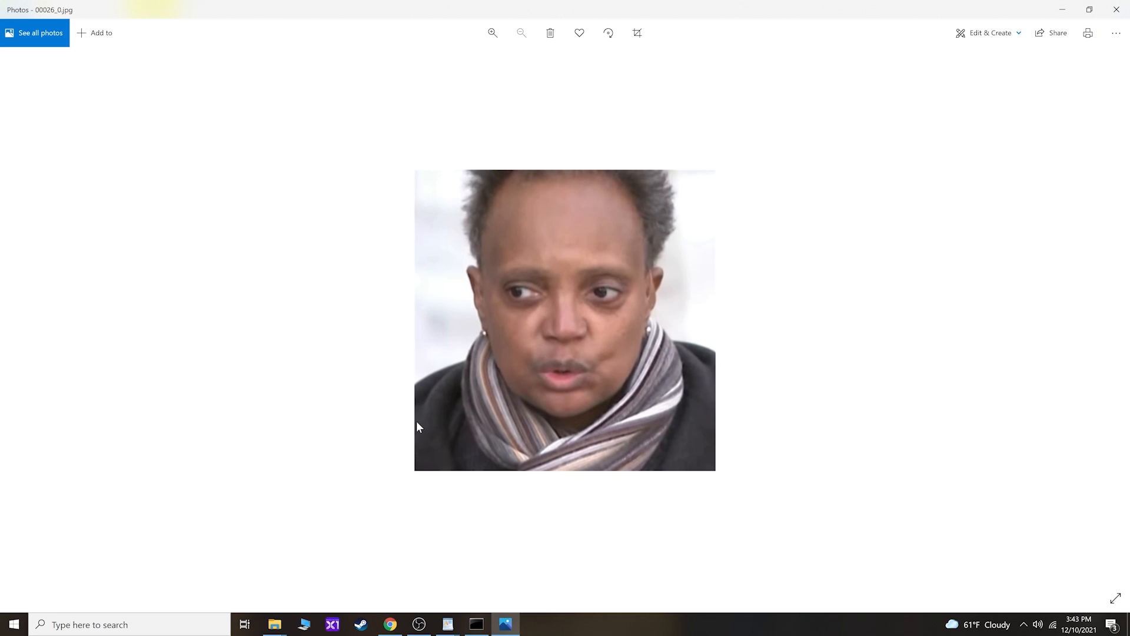
key(Right)
key(Right)
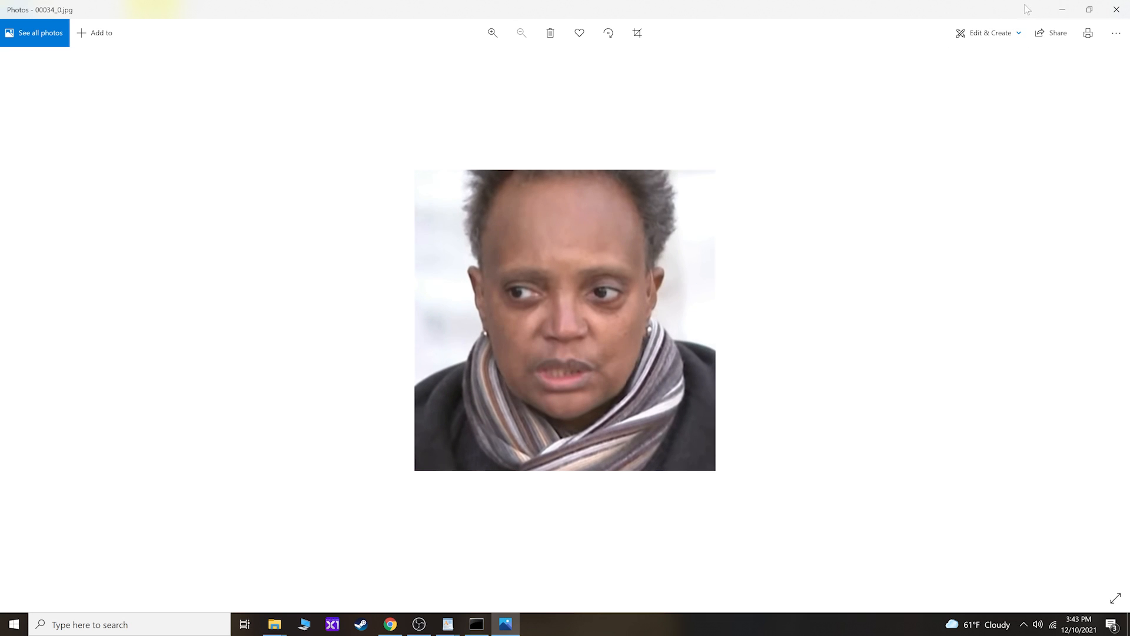
click(1116, 7)
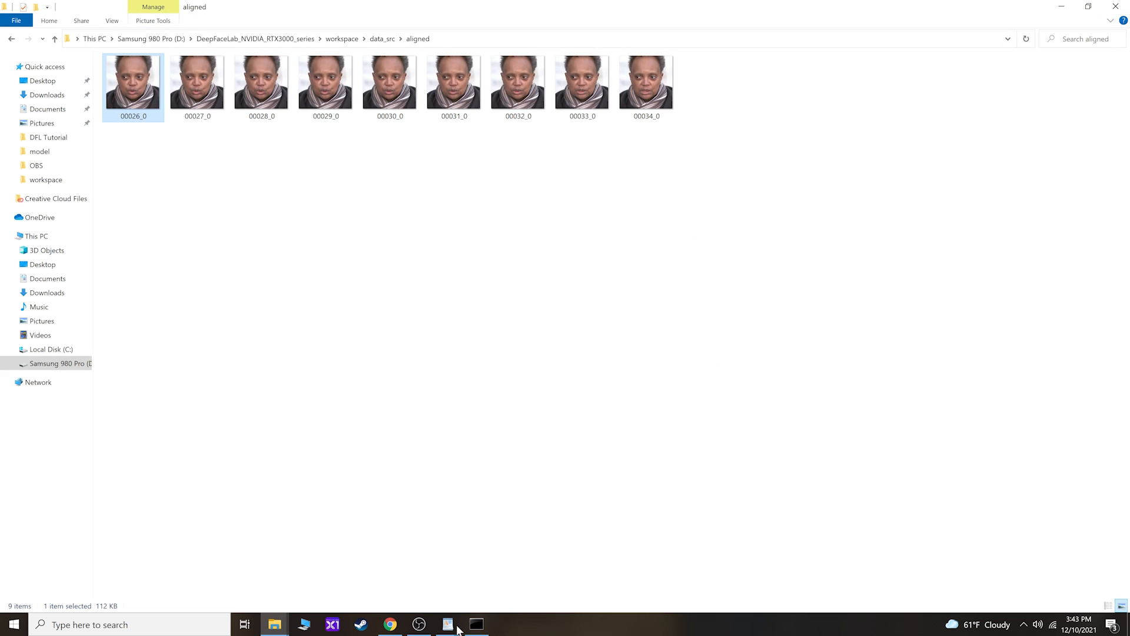
- Stop the running extraction by closing its console window and clear the file selection in the aligned folder
click(475, 628)
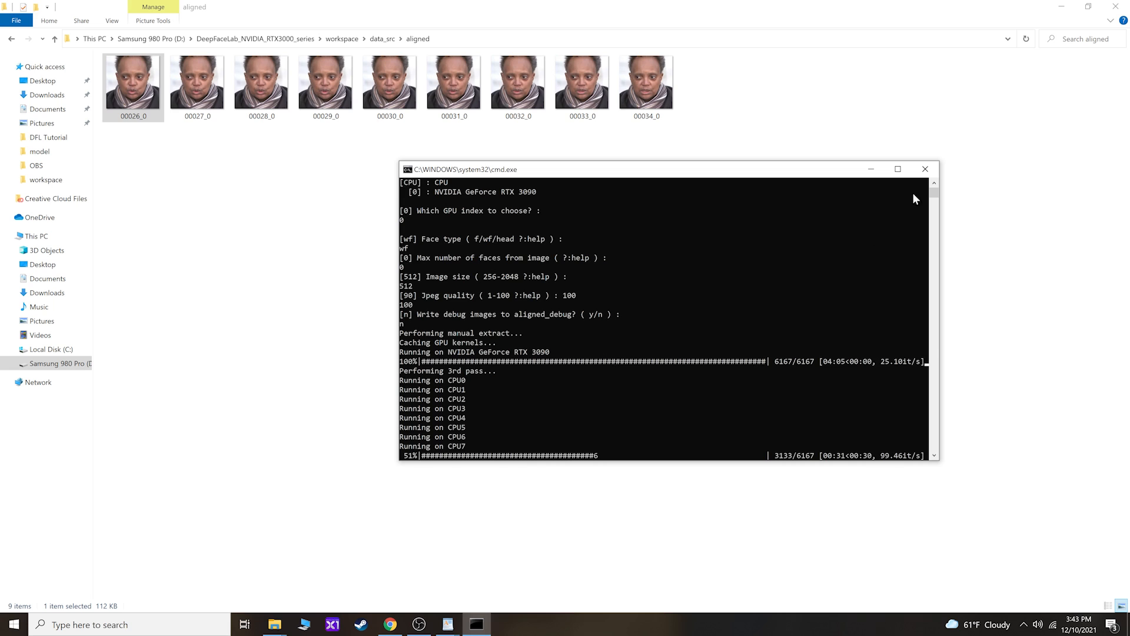
click(926, 170)
click(459, 303)
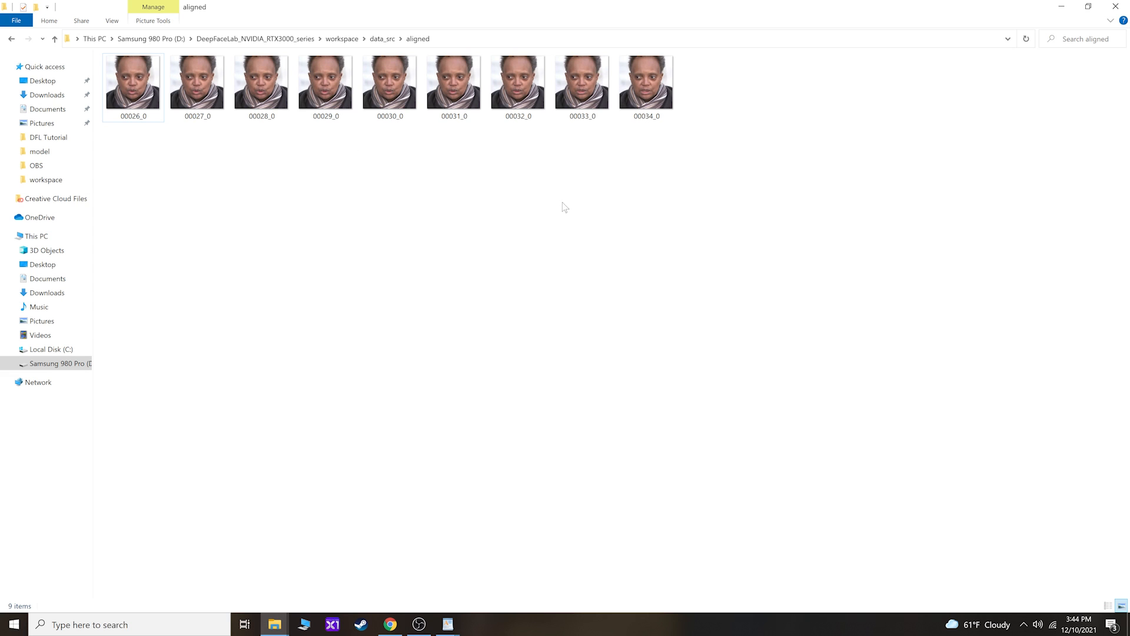
- Delete aligned face images 00026_0 through 00034_0 and go back to the DeepFaceLab_NVIDIA_RTX3000_series folder
drag(671, 122, 133, 79)
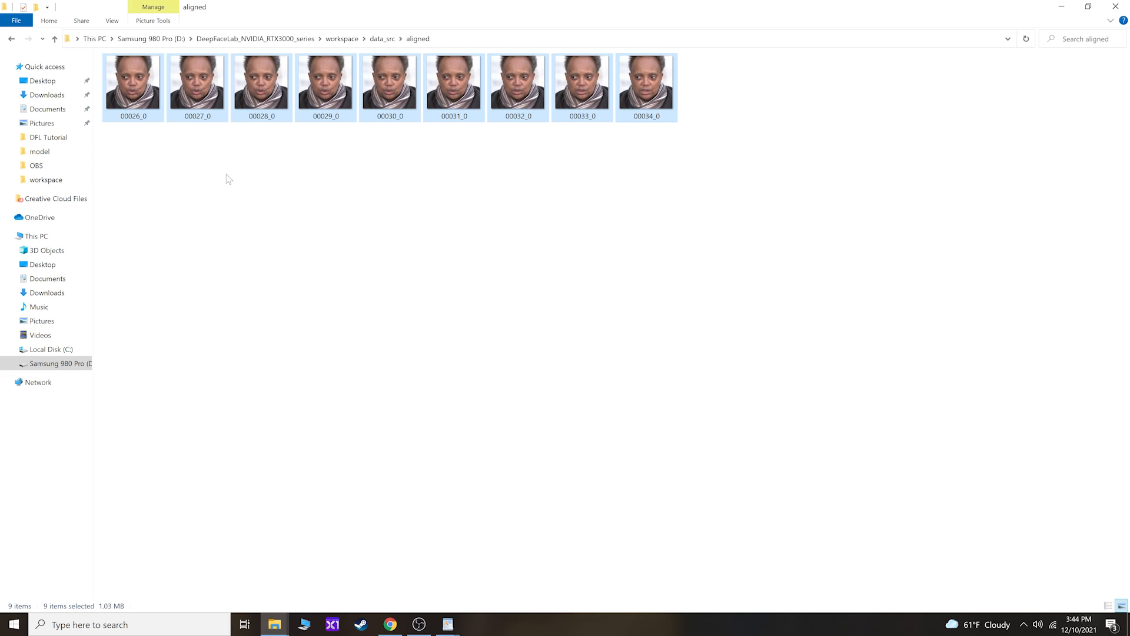
key(Delete)
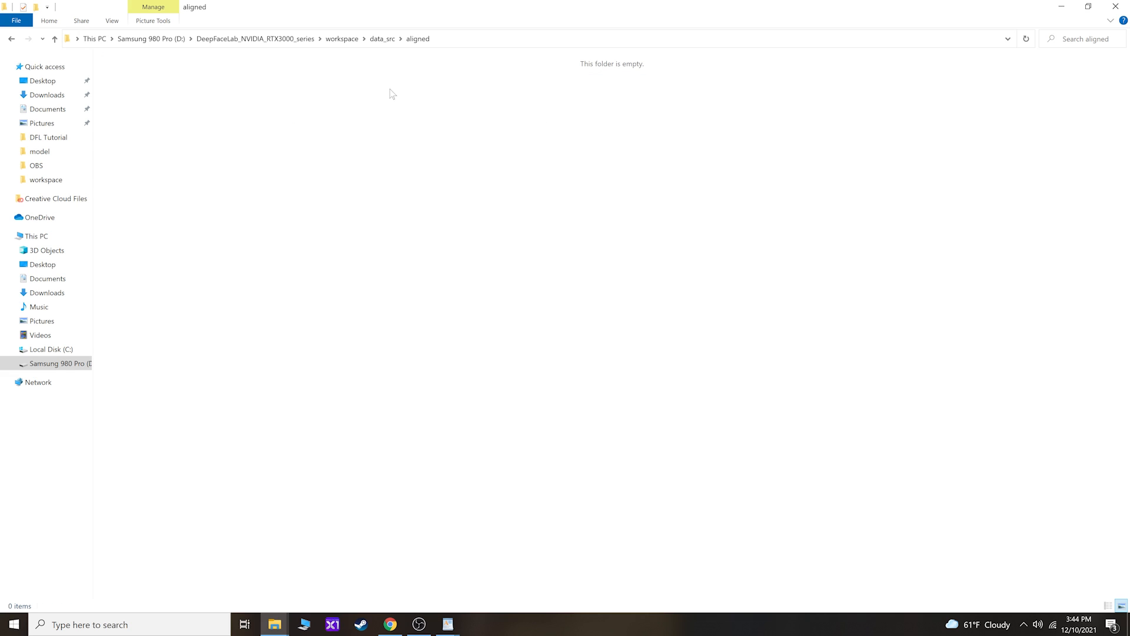
click(349, 39)
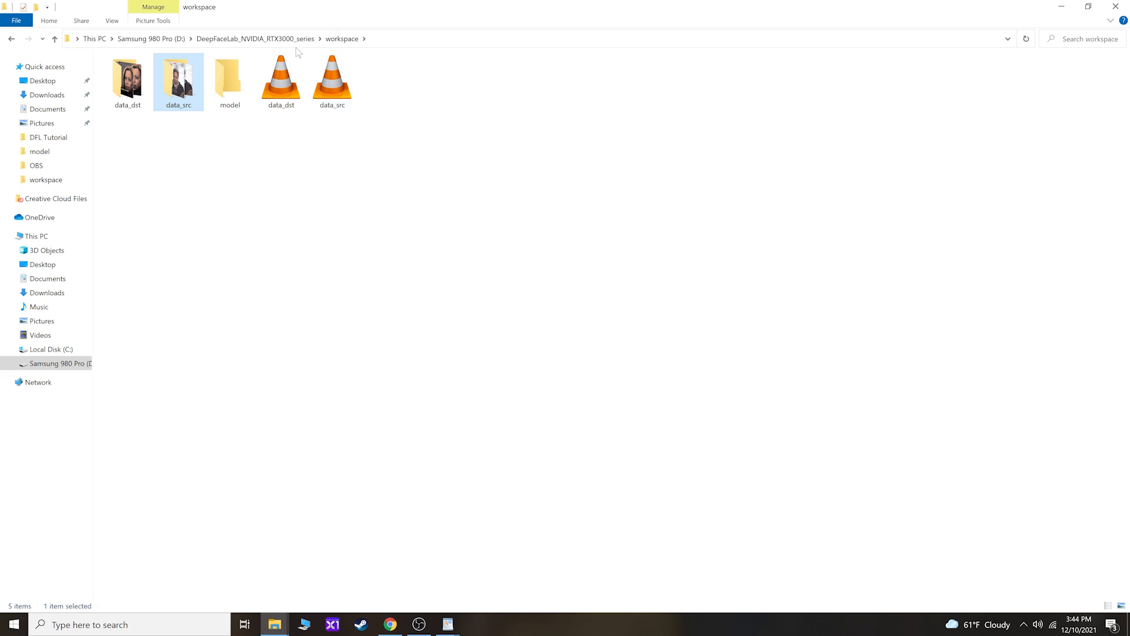
click(254, 39)
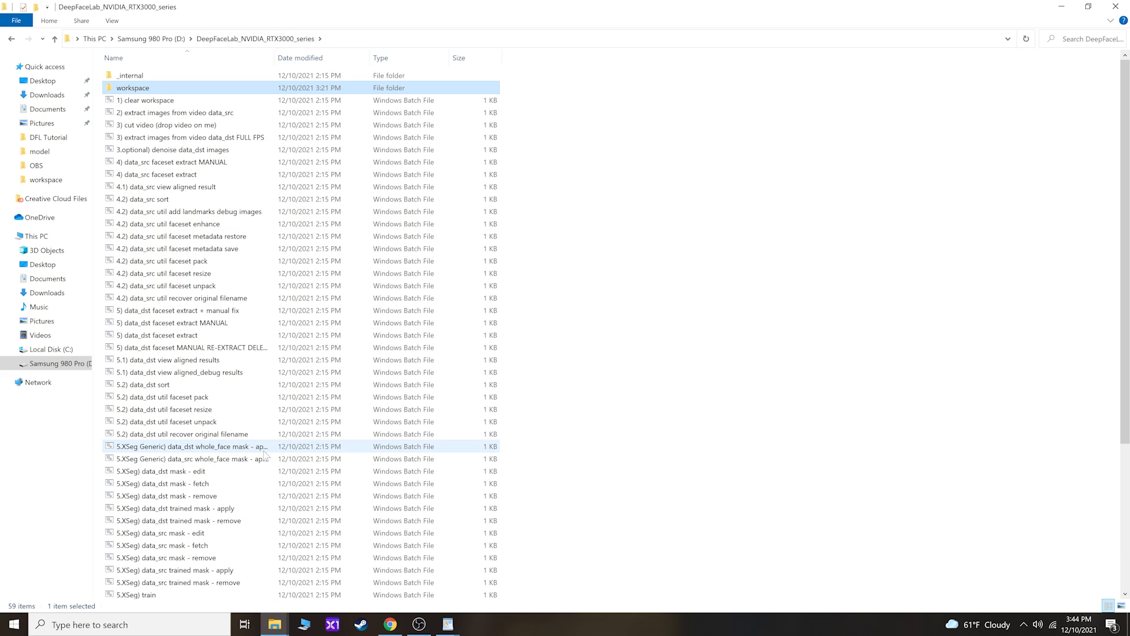
- Run 4) data_src faceset extract on GPU 0 with face type wf, max faces 0, image size 512, JPEG quality 100 and no debug images
click(177, 163)
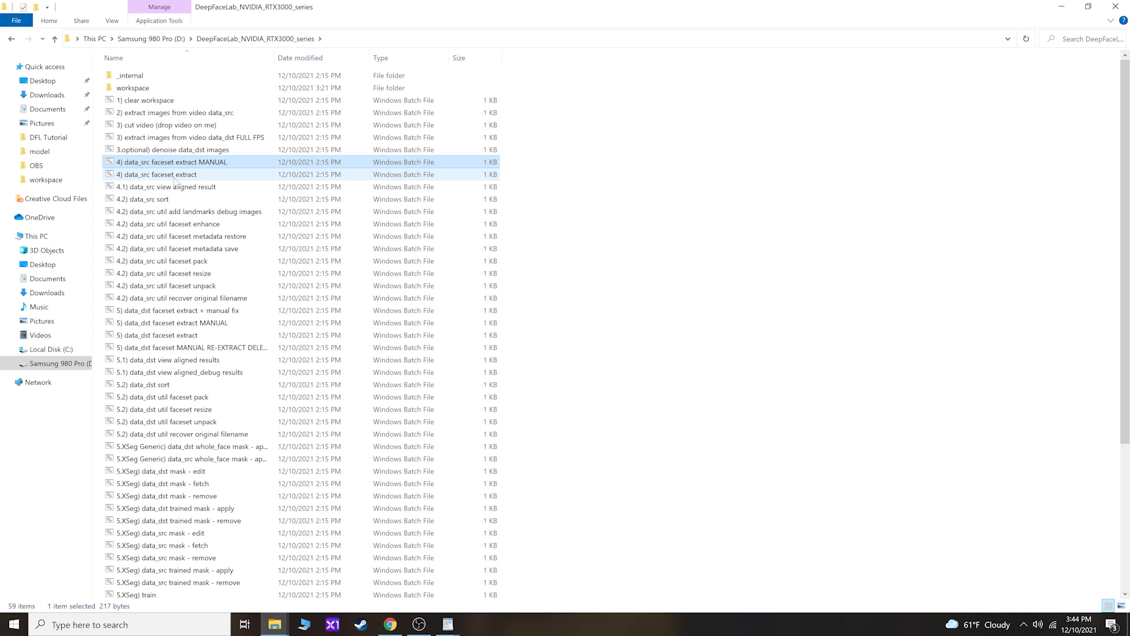
click(176, 176)
double_click(176, 178)
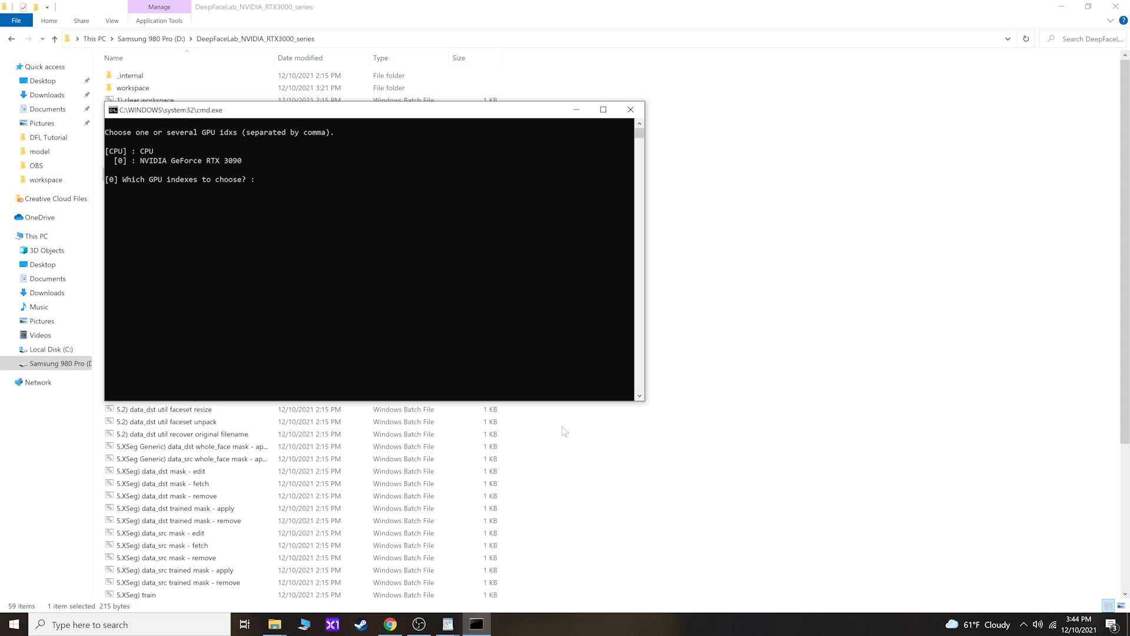
key(Return)
key(Return)
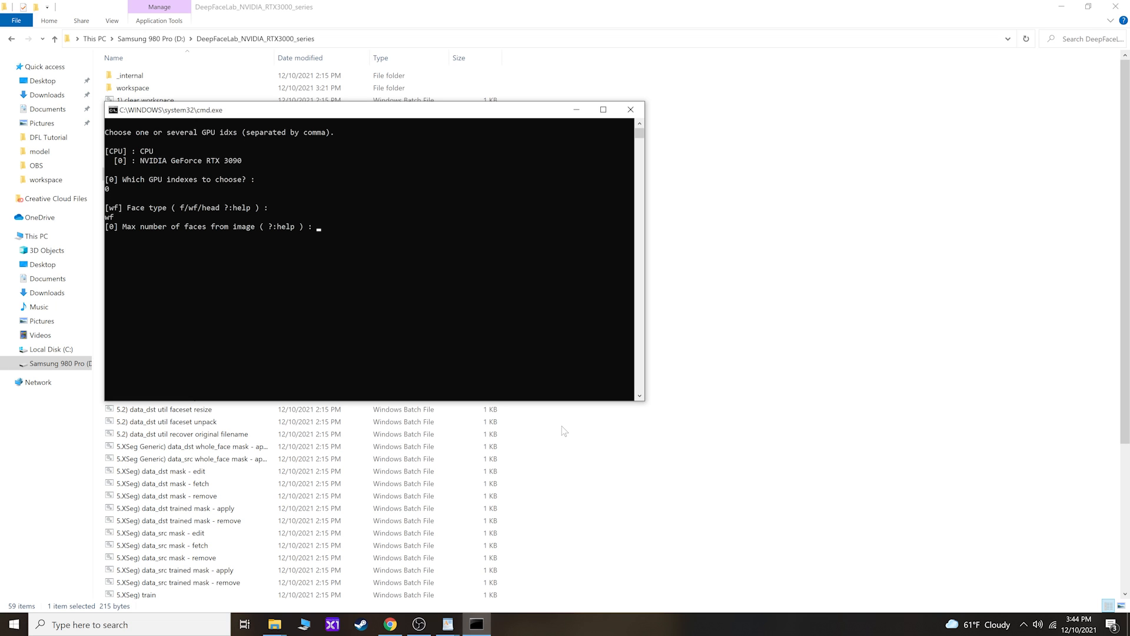
key(Return)
key(Return)
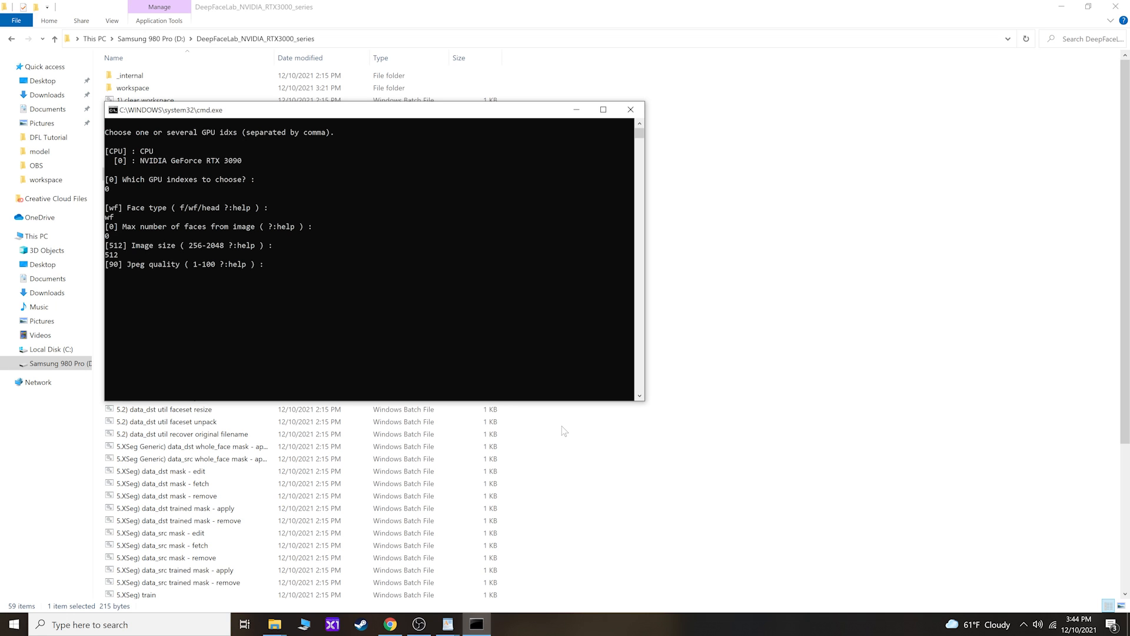
text(100)
key(Return)
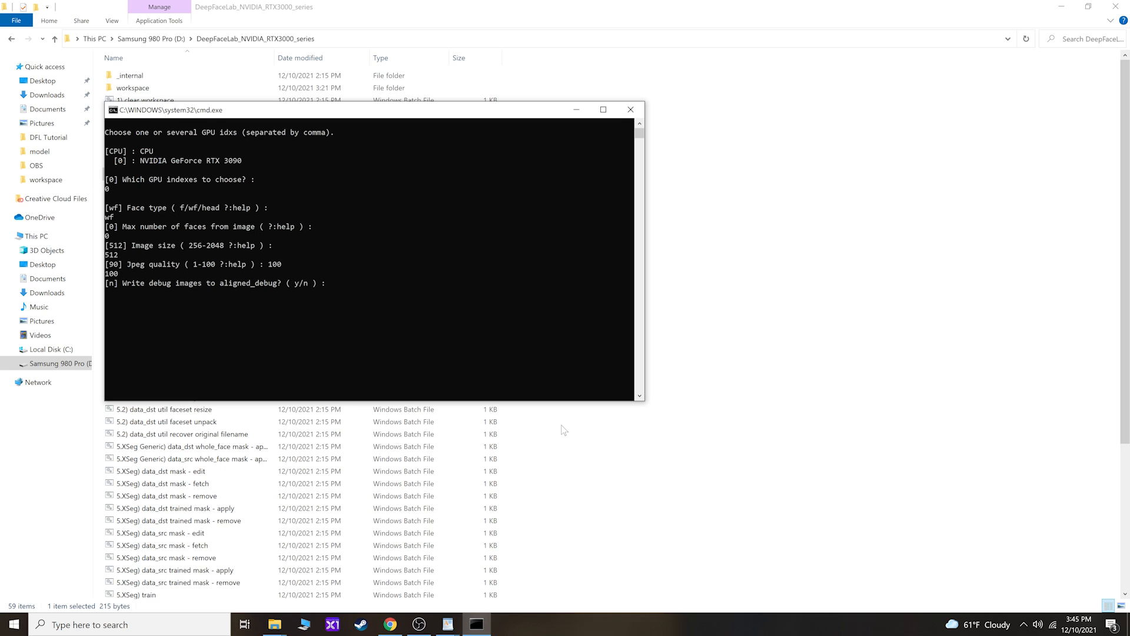
key(Return)
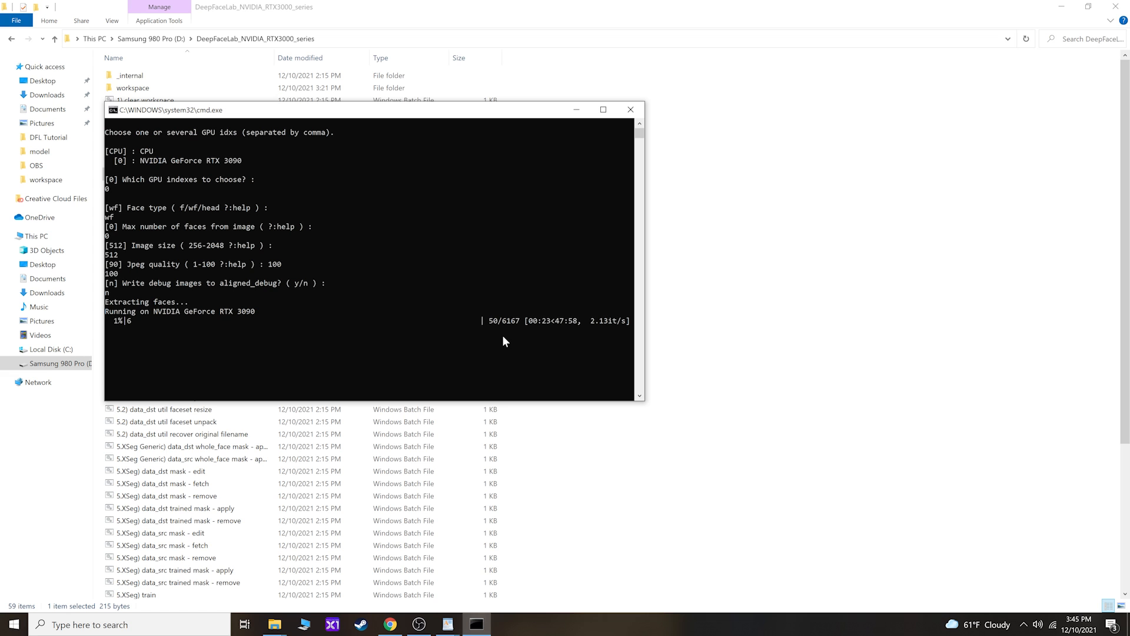
- Open the aligned folder inside the workspace's data_src folder, view the falsely detected image 00028_1 and close the viewer
click(686, 368)
double_click(136, 90)
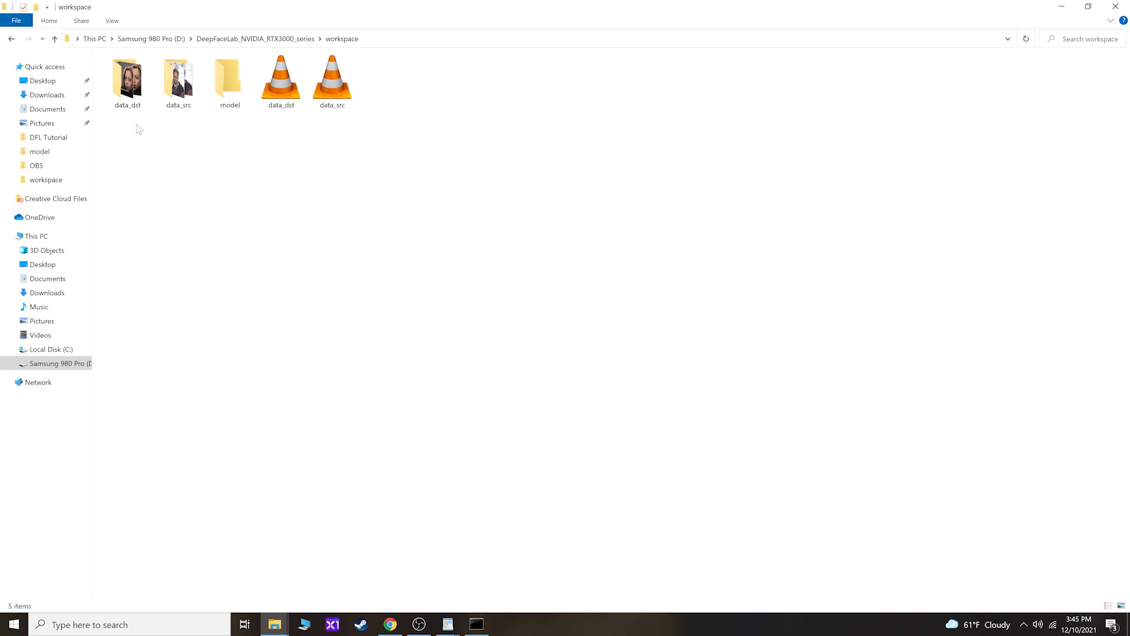
double_click(177, 93)
double_click(134, 85)
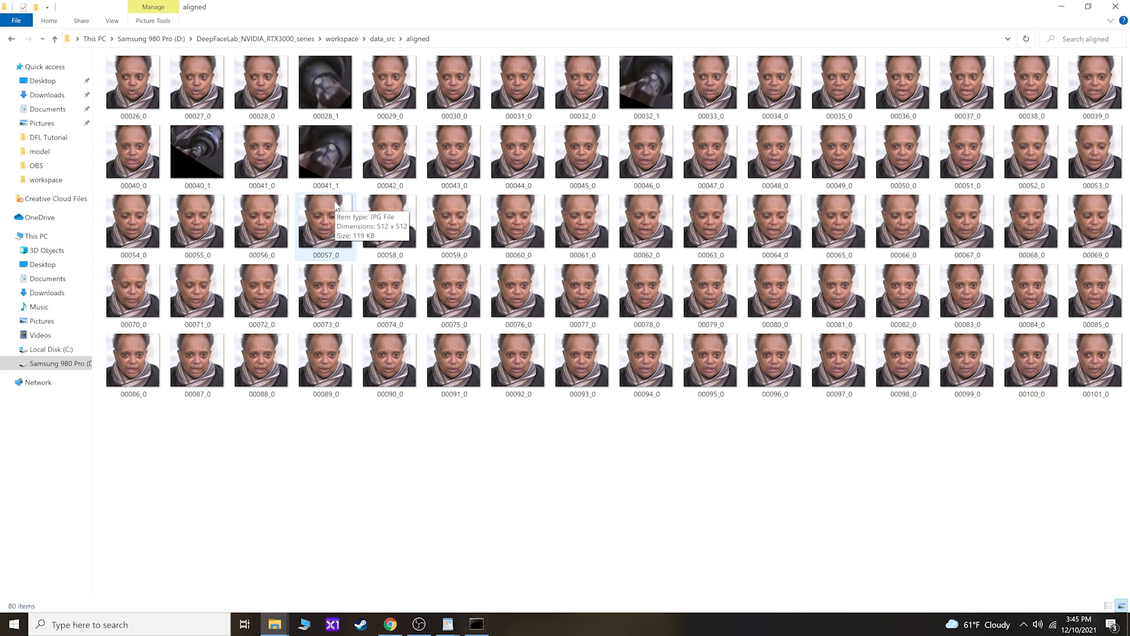
double_click(321, 84)
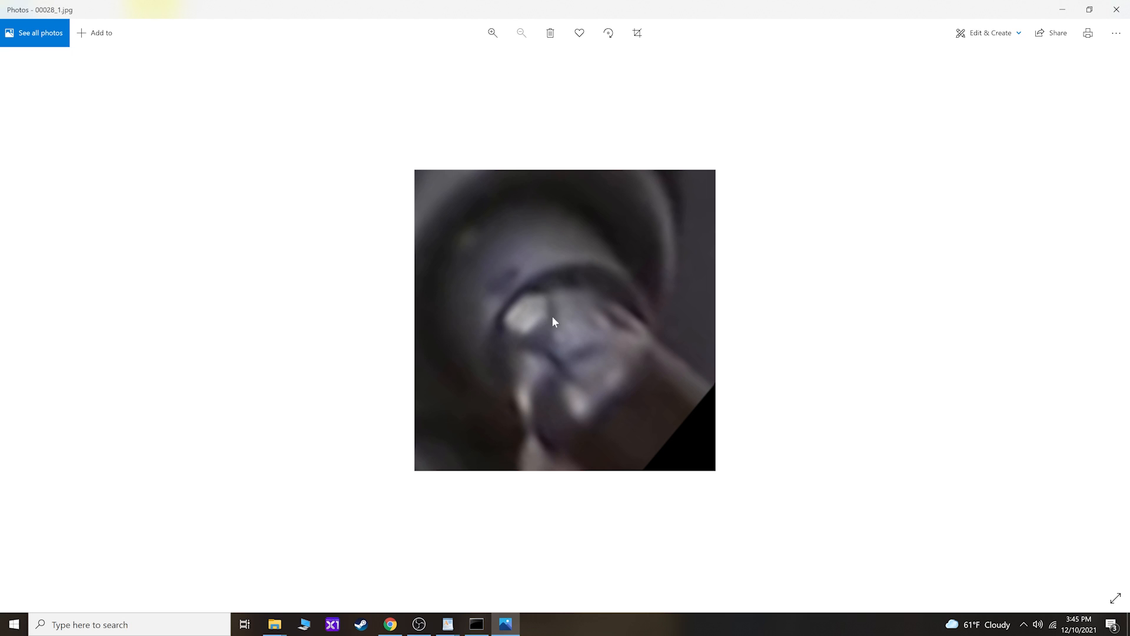
click(1115, 10)
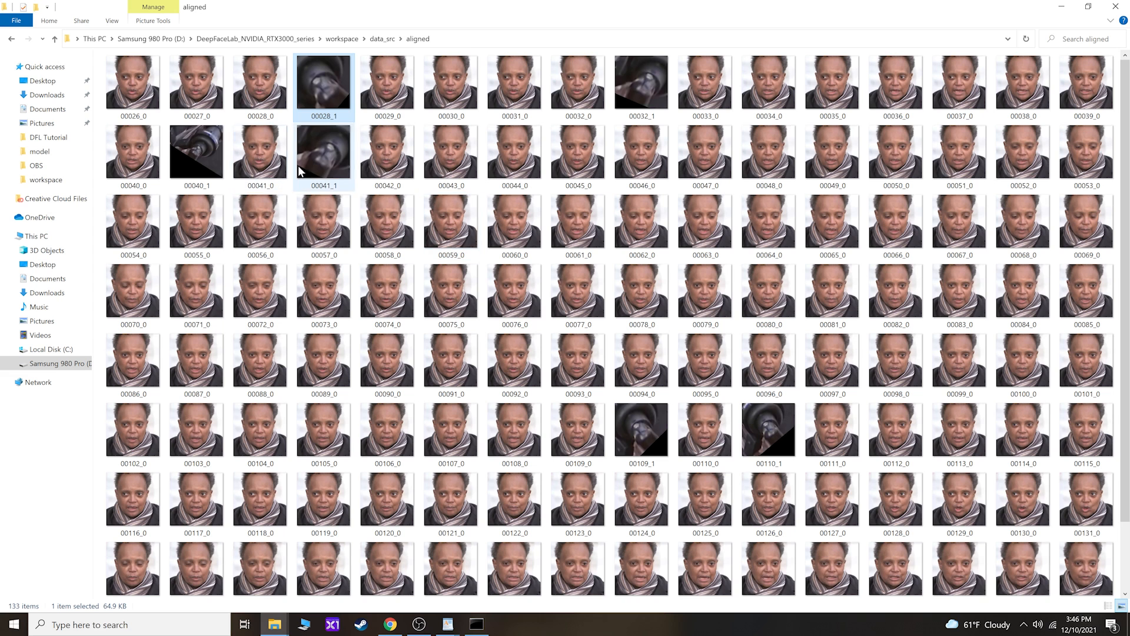
- Delete the false face images 00028_1, 00032_1, 00041_1 and 00040_1 from the aligned folder
key(Delete)
click(576, 91)
key(Delete)
click(194, 150)
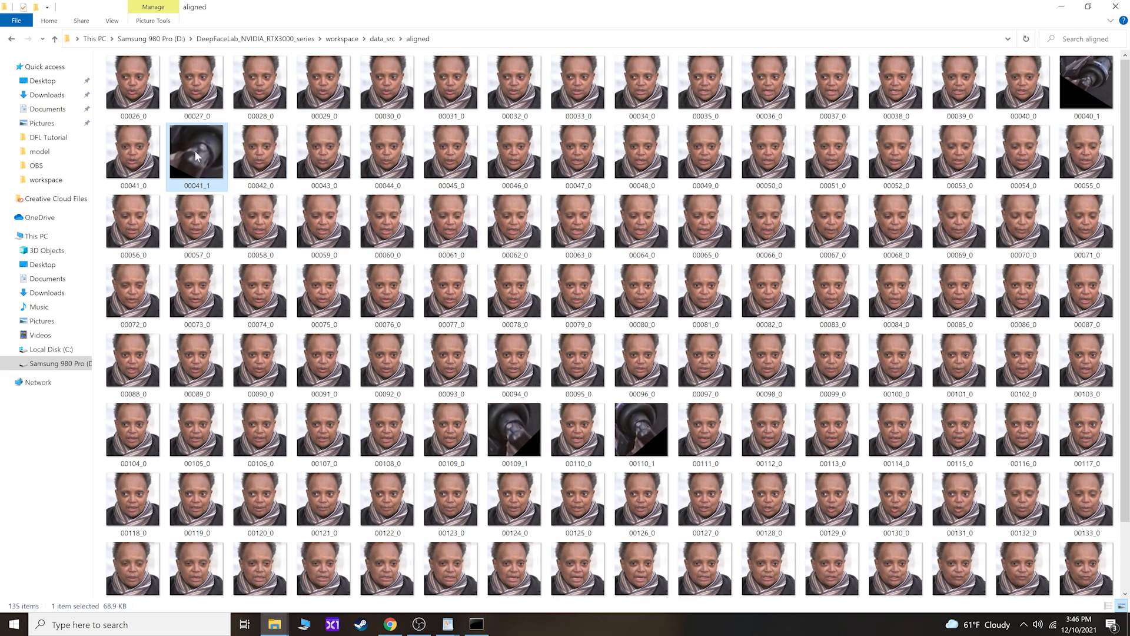
key(Delete)
click(1086, 82)
key(Delete)
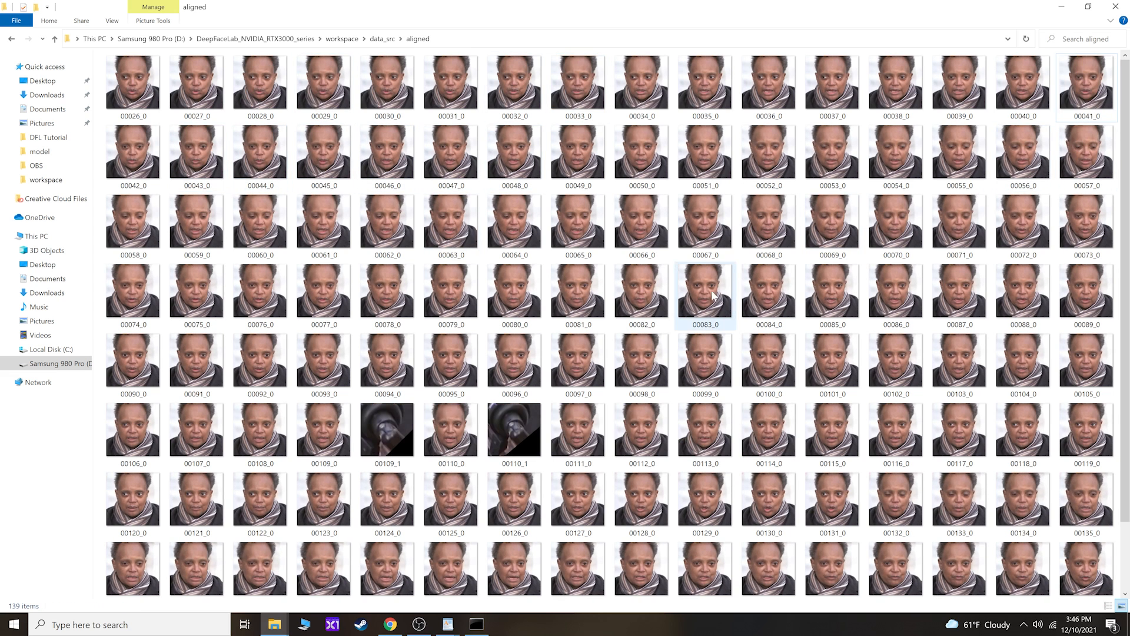
- Delete the false face images 00109_1, 00110_1 and 00171_1 from the aligned folder
click(391, 435)
key(Delete)
click(466, 440)
key(Delete)
scroll(512, 432, down, 1)
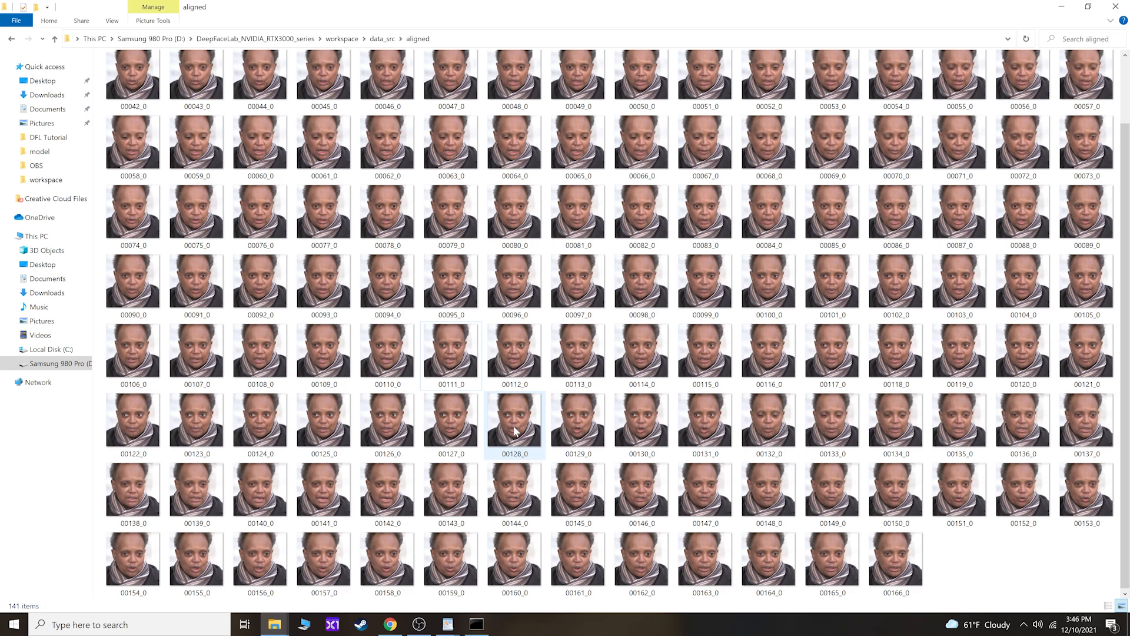
scroll(515, 432, down, 1)
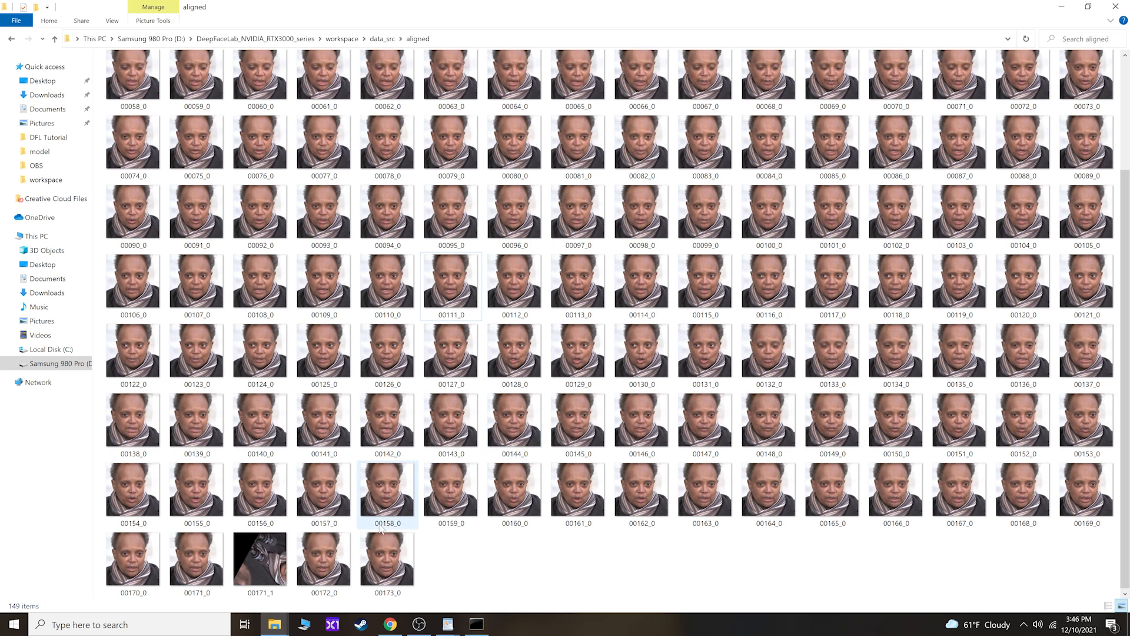
click(266, 554)
key(Delete)
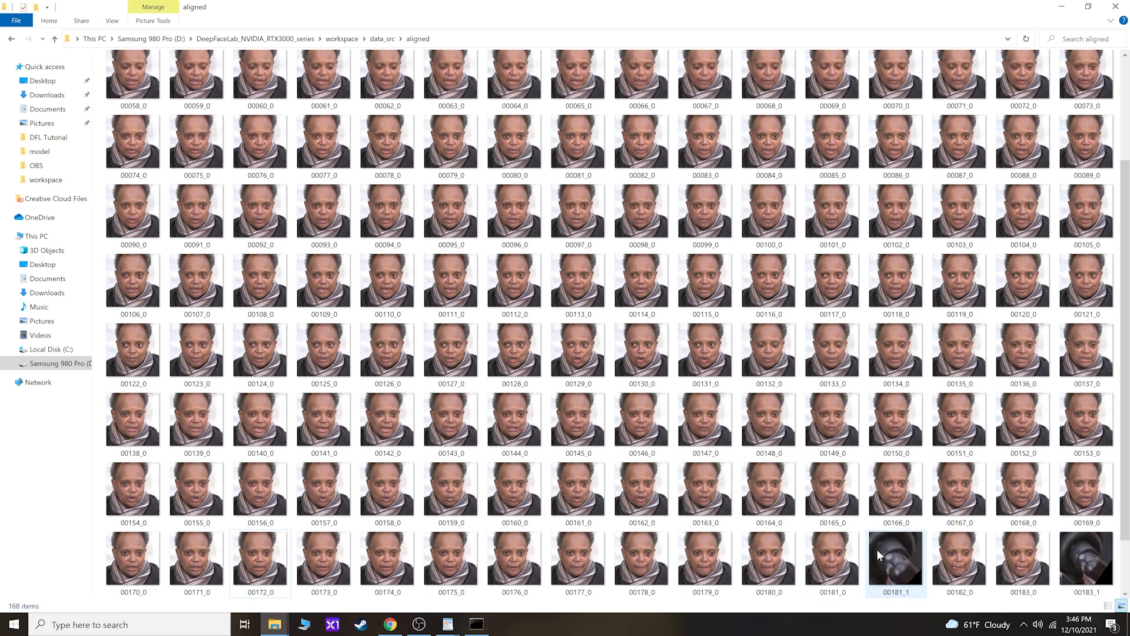
- Delete the false face images 00181_1, 00183_1 and 00184_1 from the aligned folder
click(877, 549)
key(Delete)
click(1026, 569)
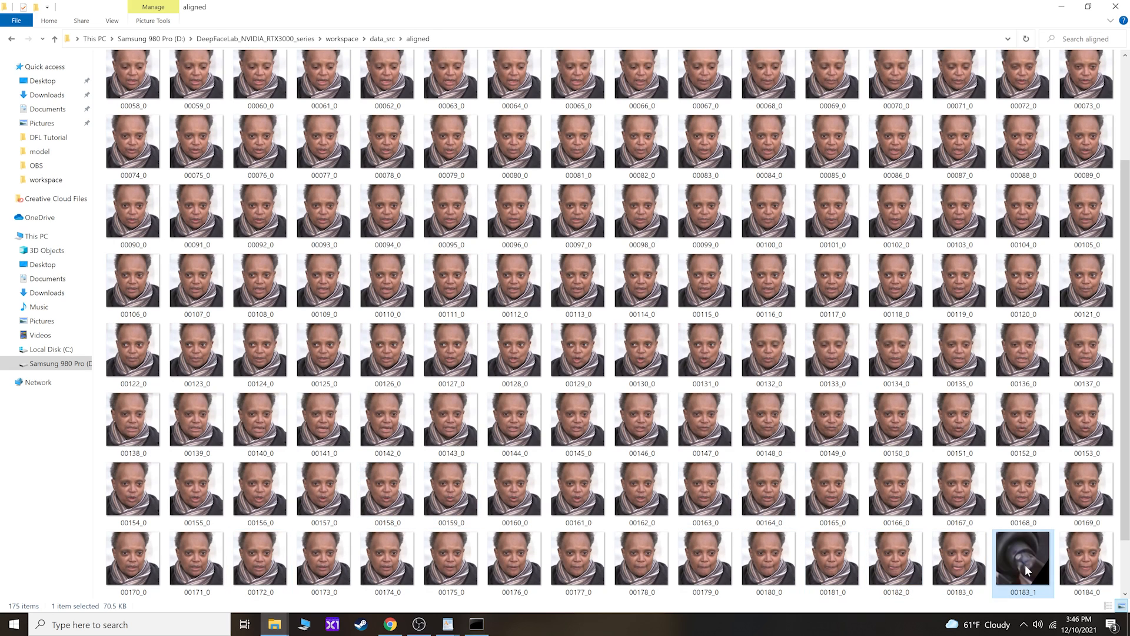
key(Delete)
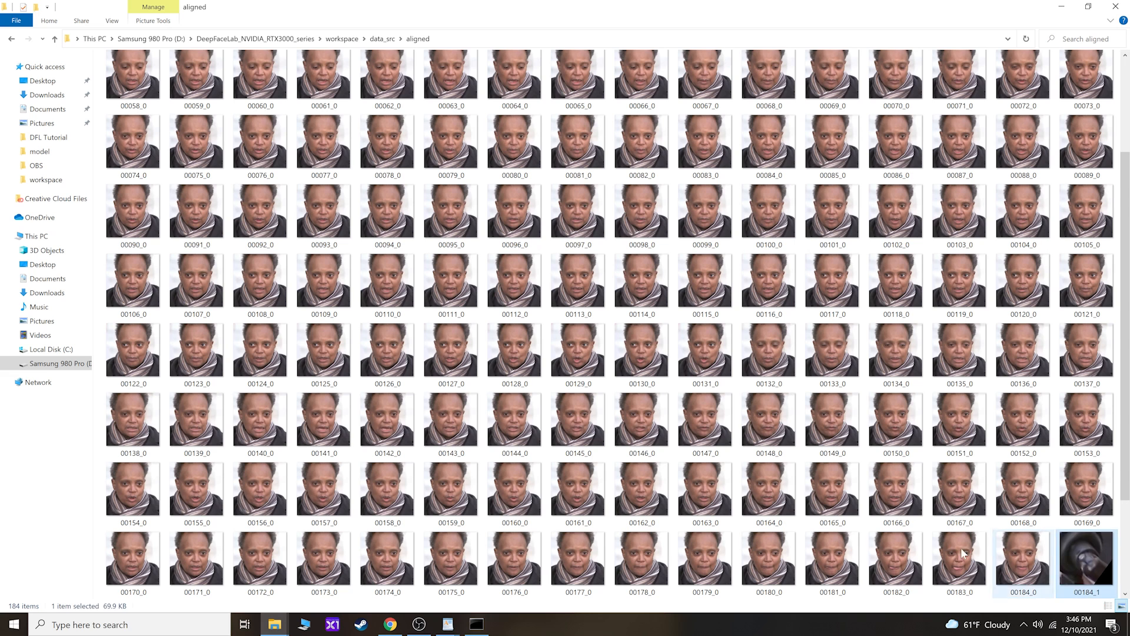
key(Delete)
- Search the aligned folder for _1, delete the results from 00232_1 through 00185_1 and return to the full folder
scroll(499, 515, down, 2)
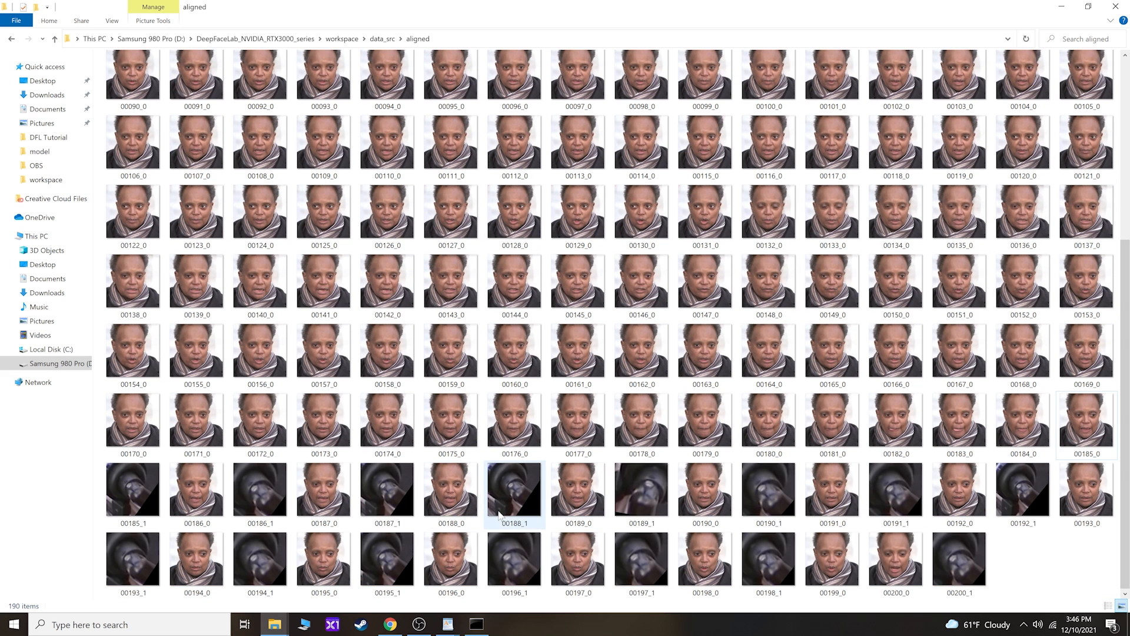
scroll(498, 532, down, 1)
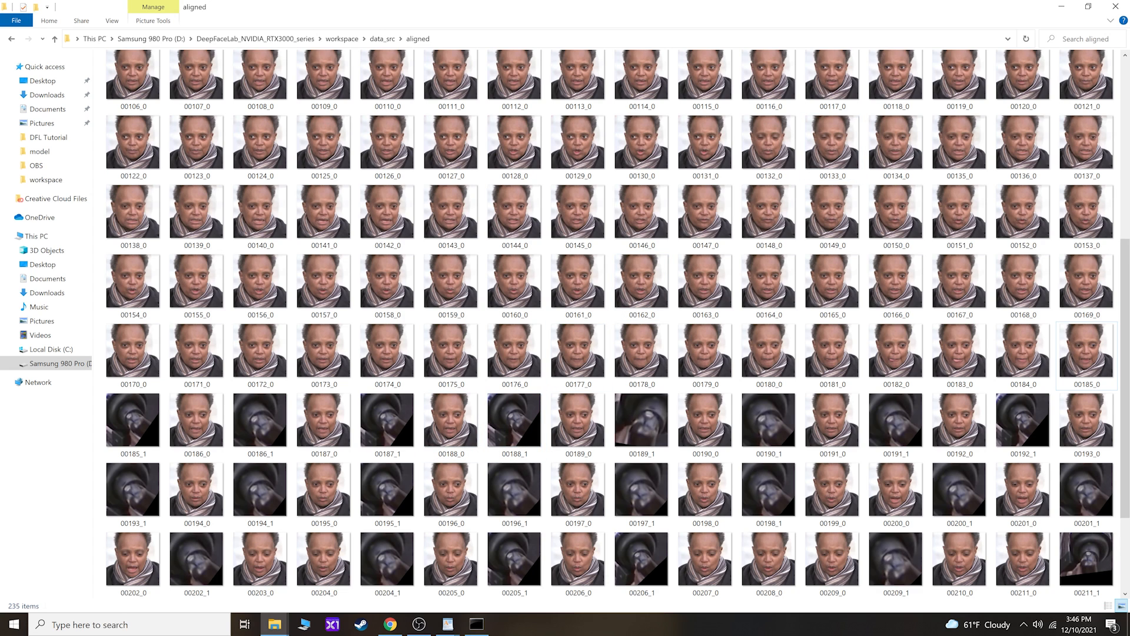
key(ctrl+f)
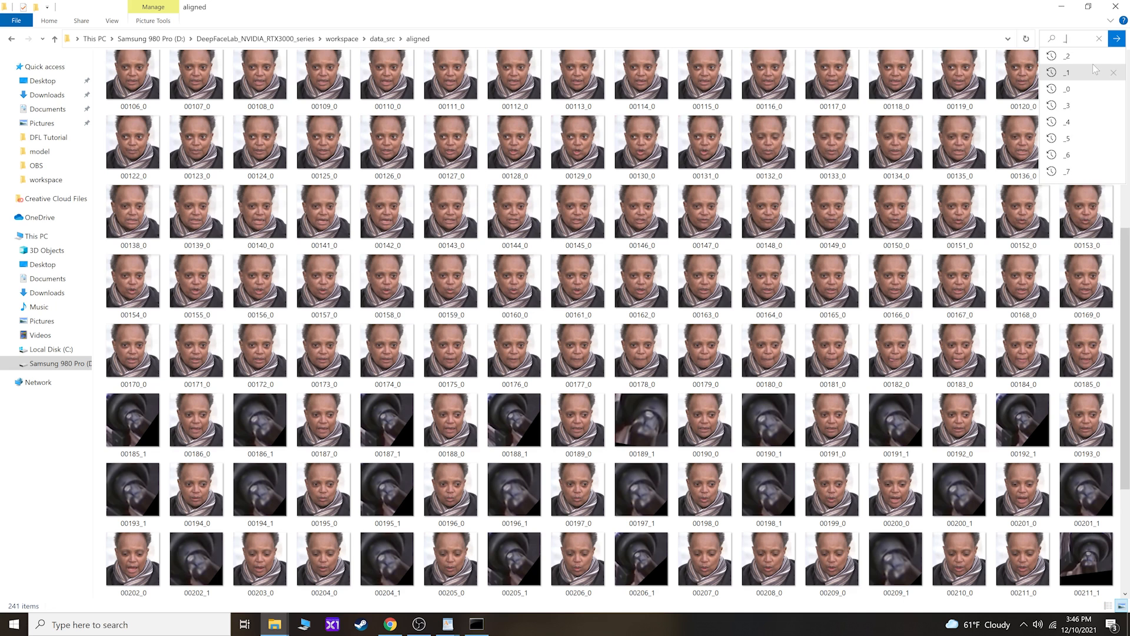
click(1067, 72)
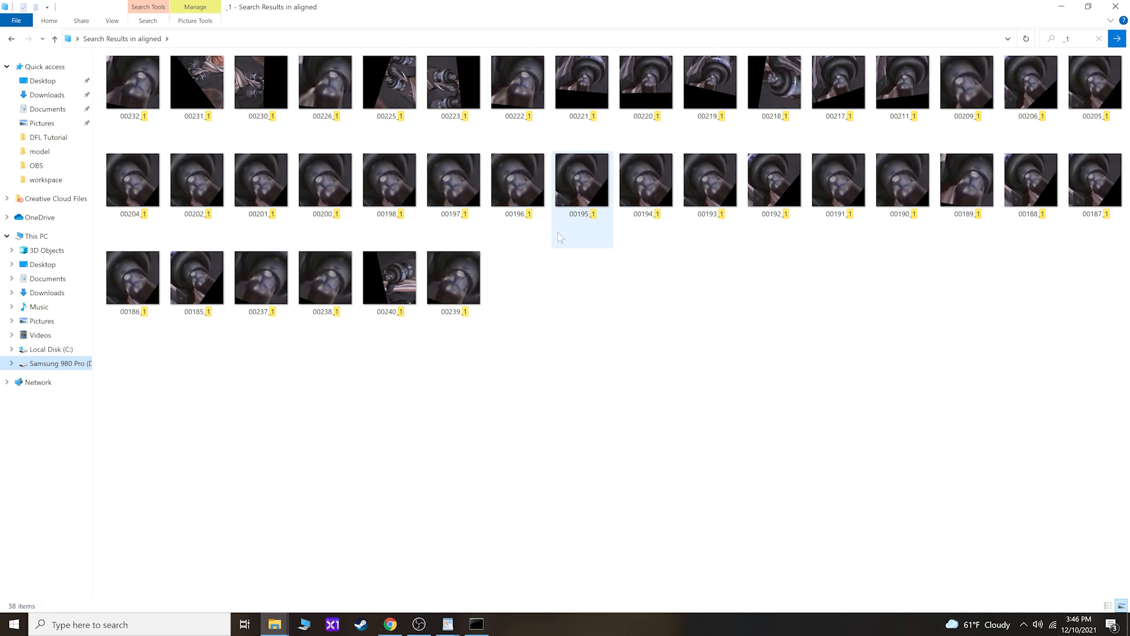
click(145, 101)
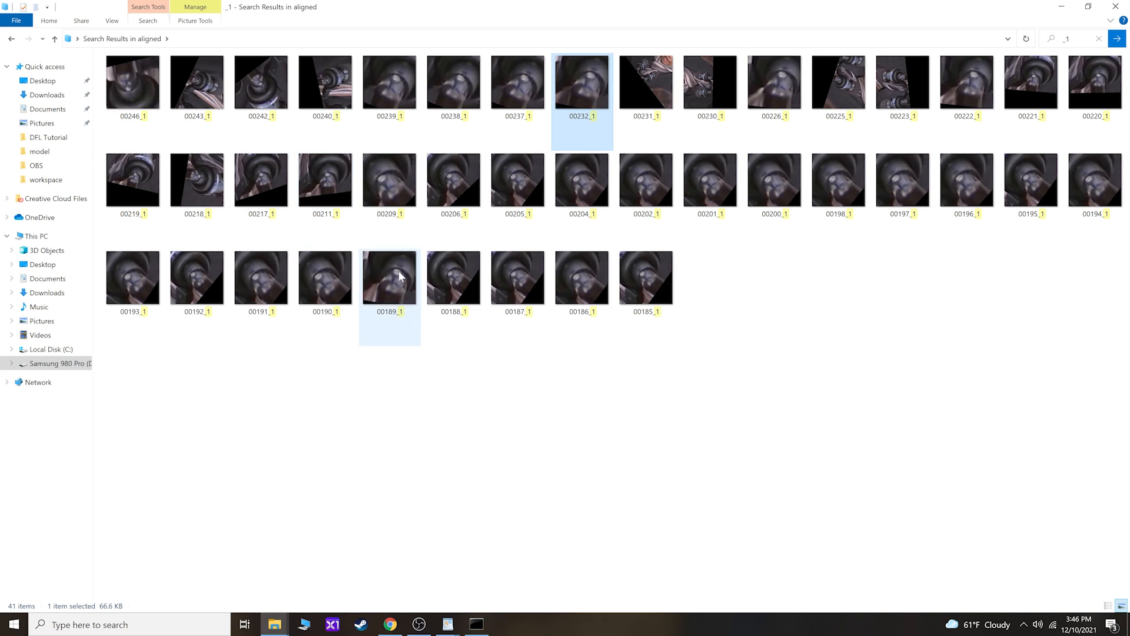
shift+click(620, 316)
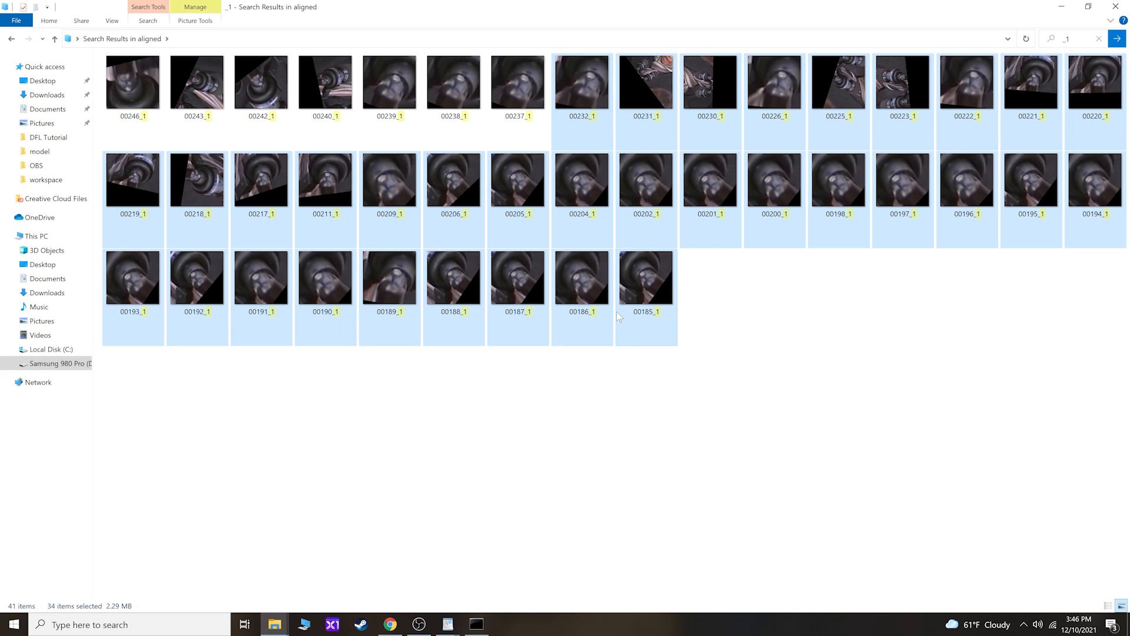
key(Delete)
click(11, 38)
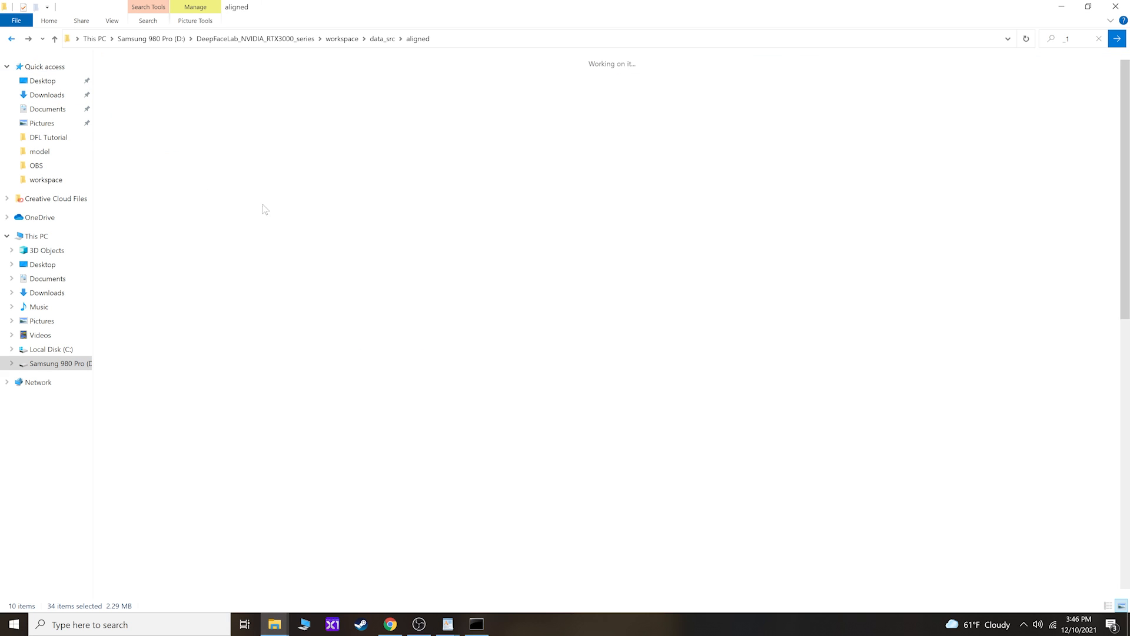
- Look over the newest aligned images for false detections and check the extraction's progress in the console window
scroll(373, 274, down, 8)
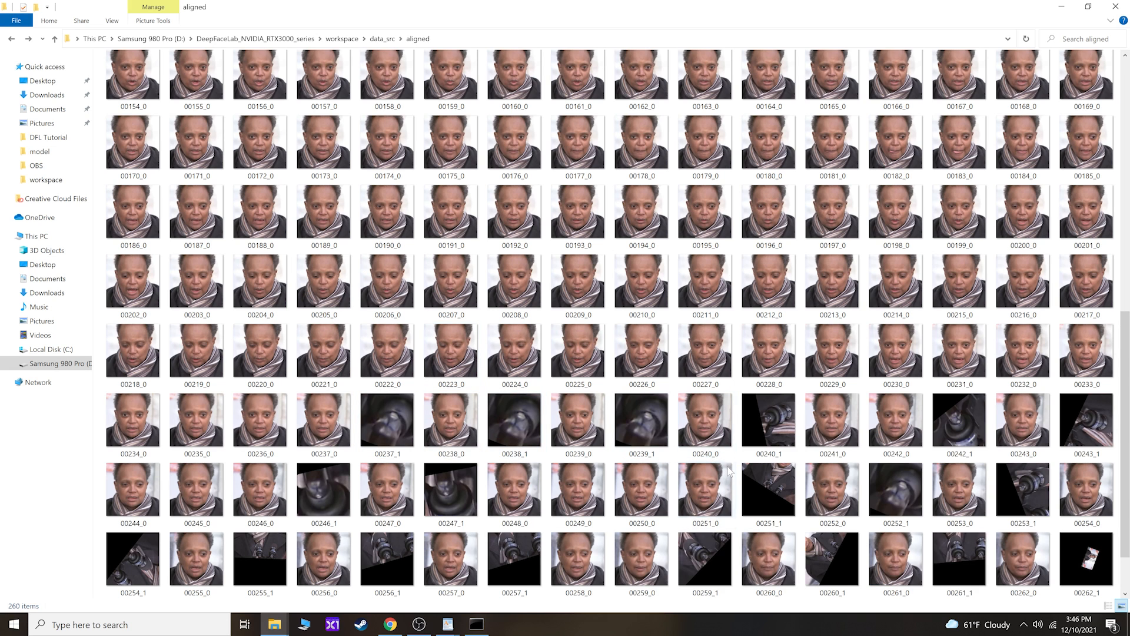
scroll(729, 471, down, 2)
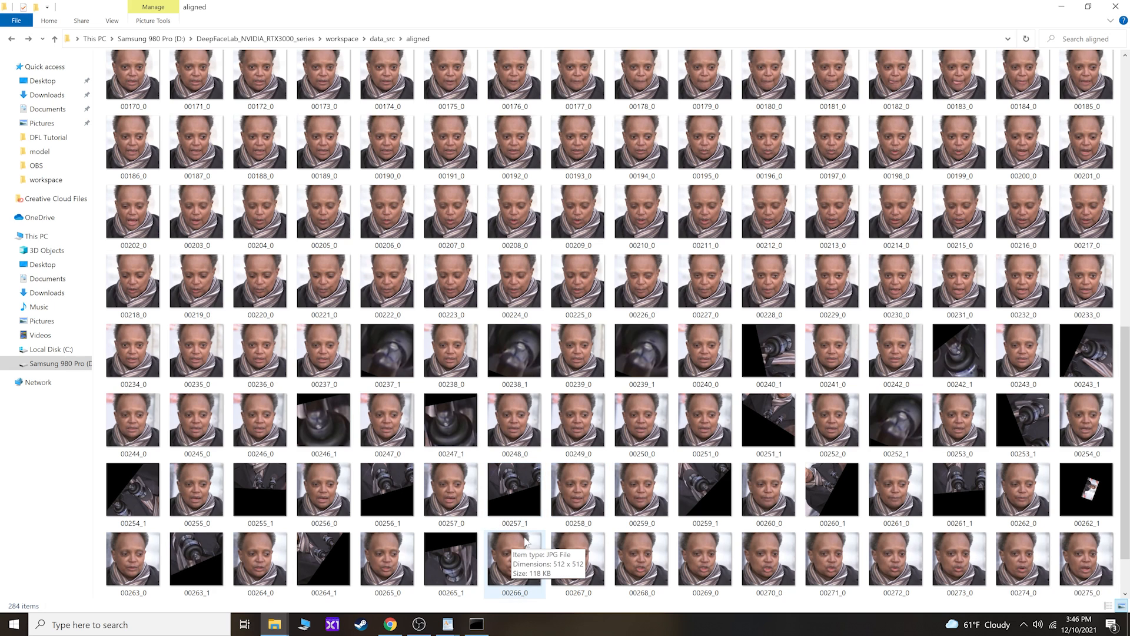
click(477, 624)
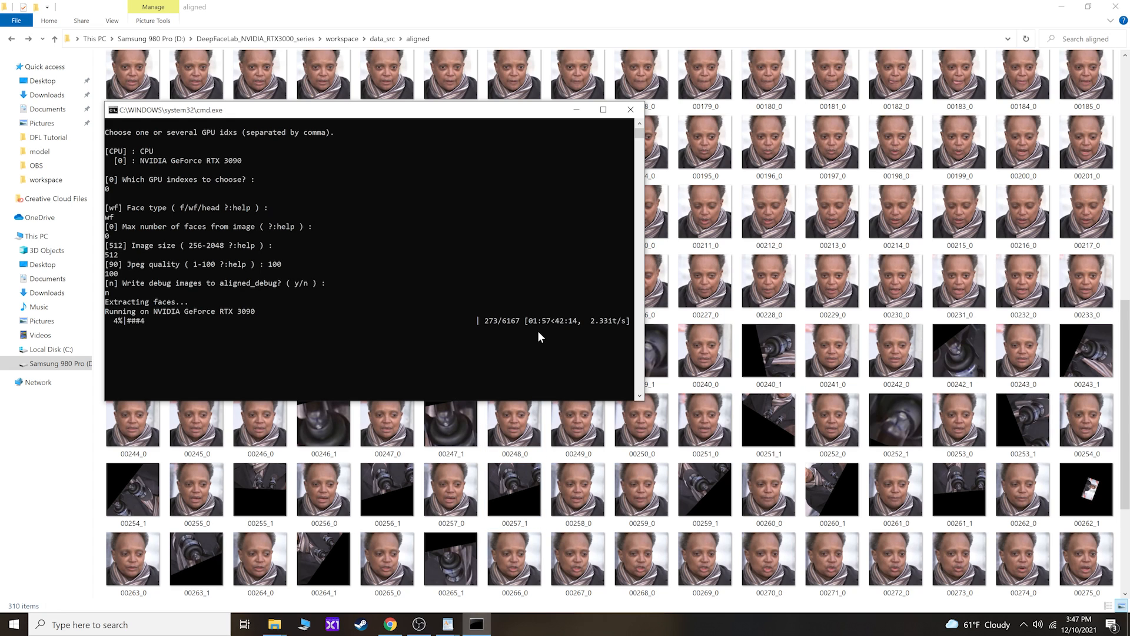
click(588, 23)
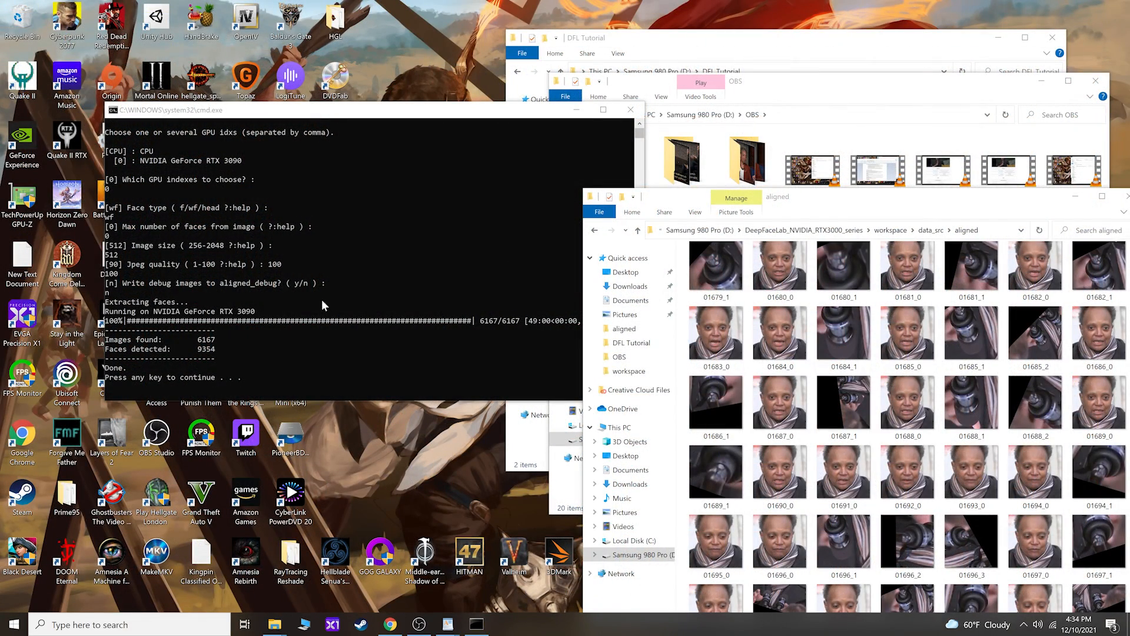
- Arrange the console and aligned folder windows for viewing and examine the false detections among the images from 01608 back to 01562
drag(442, 119, 411, 118)
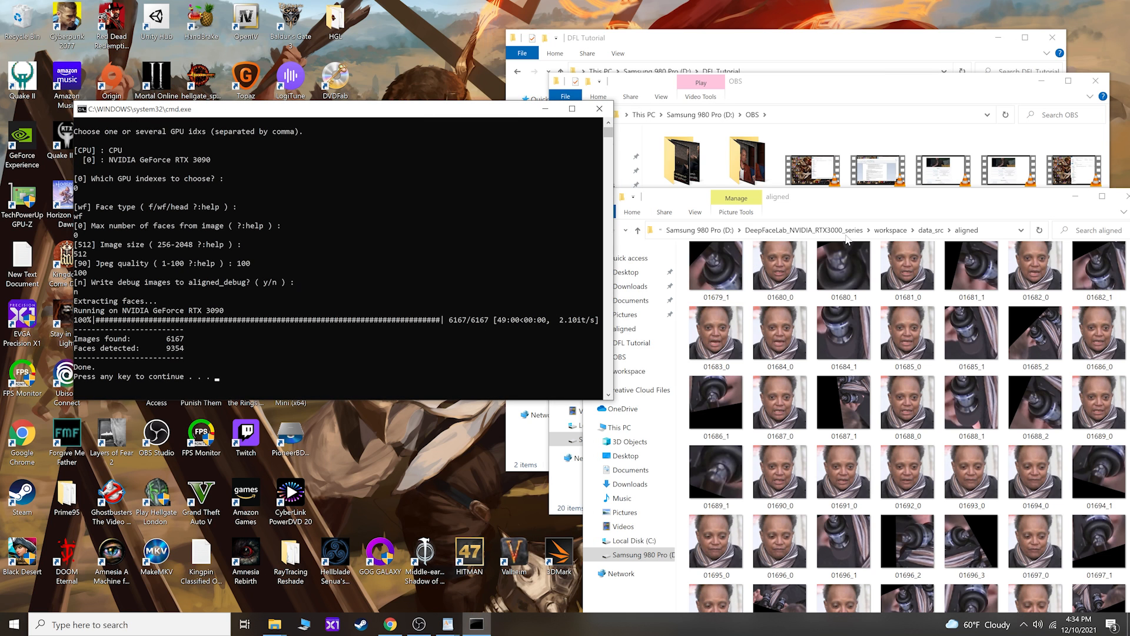
drag(858, 204, 702, 149)
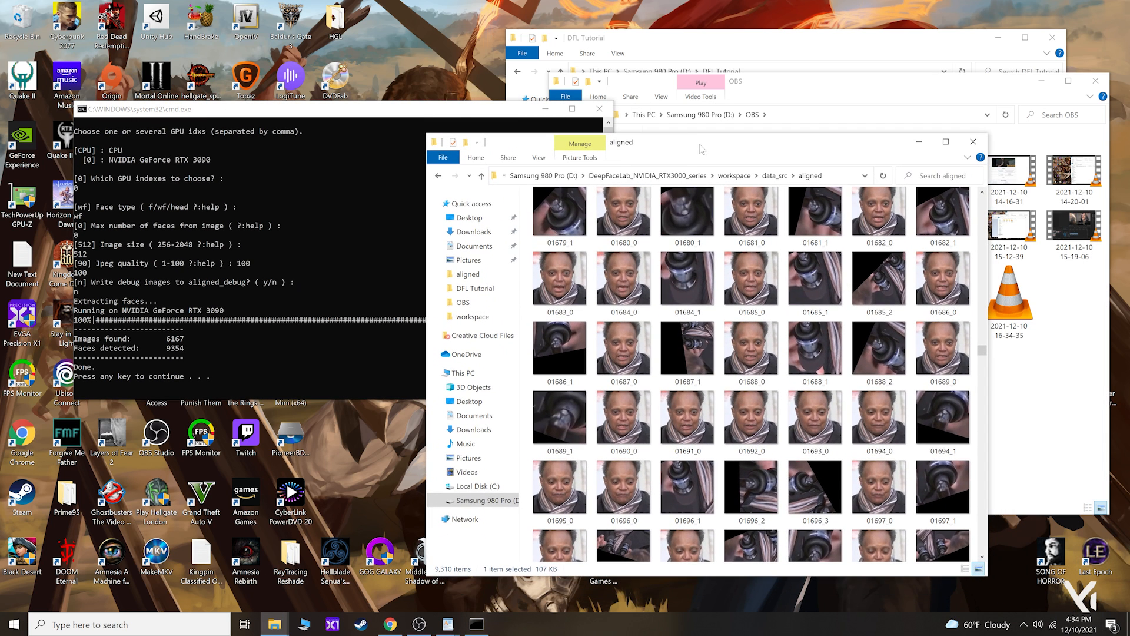
scroll(659, 323, up, 10)
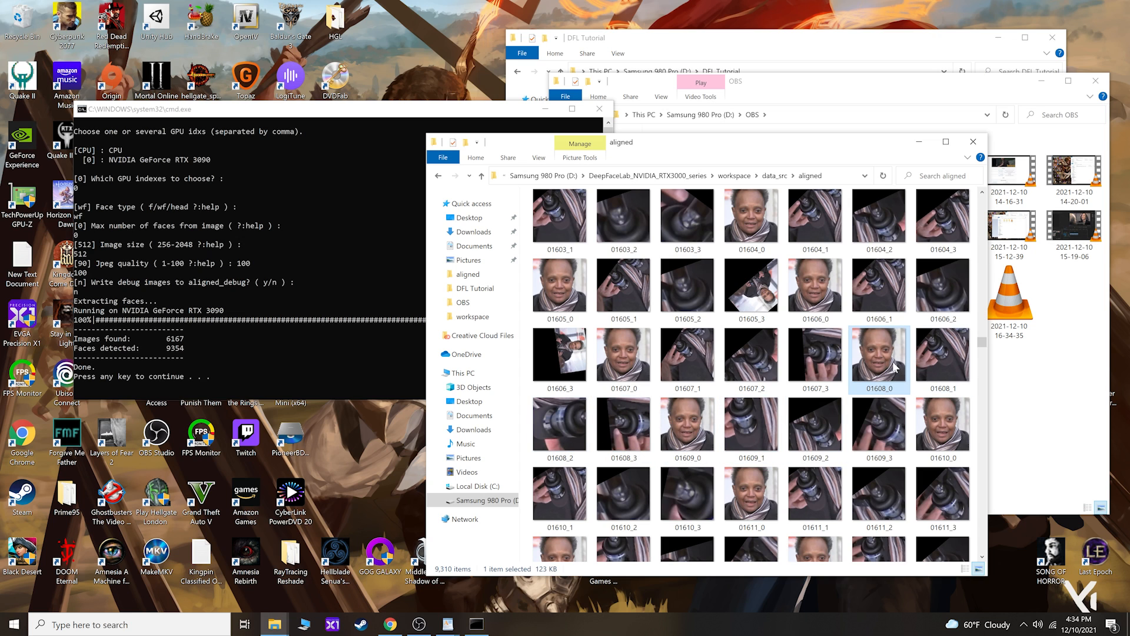
click(941, 355)
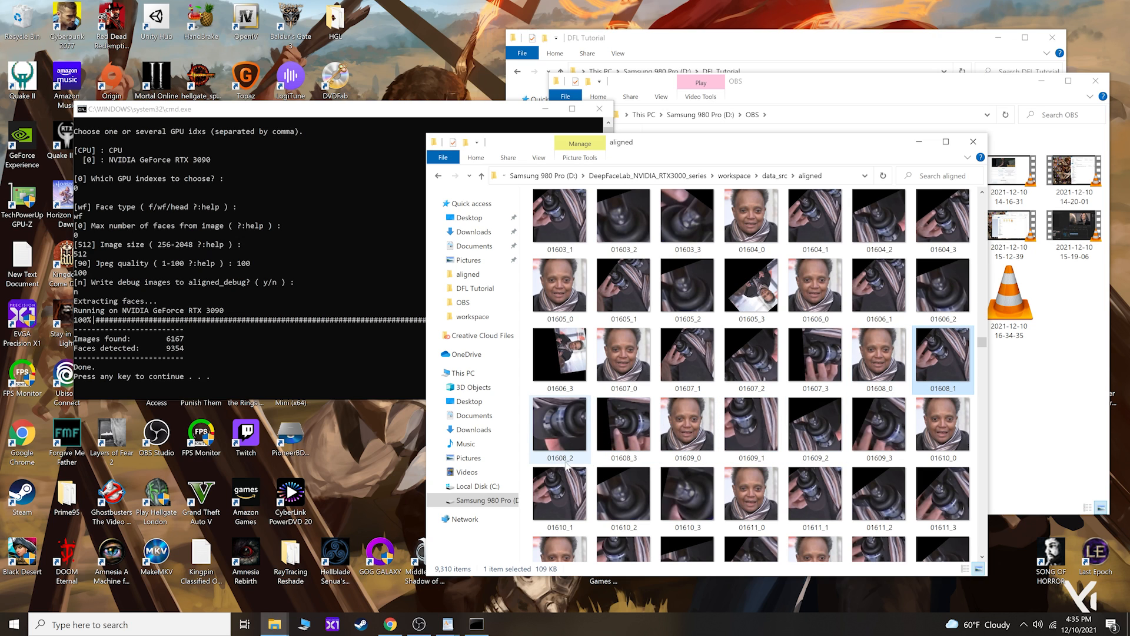
click(556, 436)
click(615, 429)
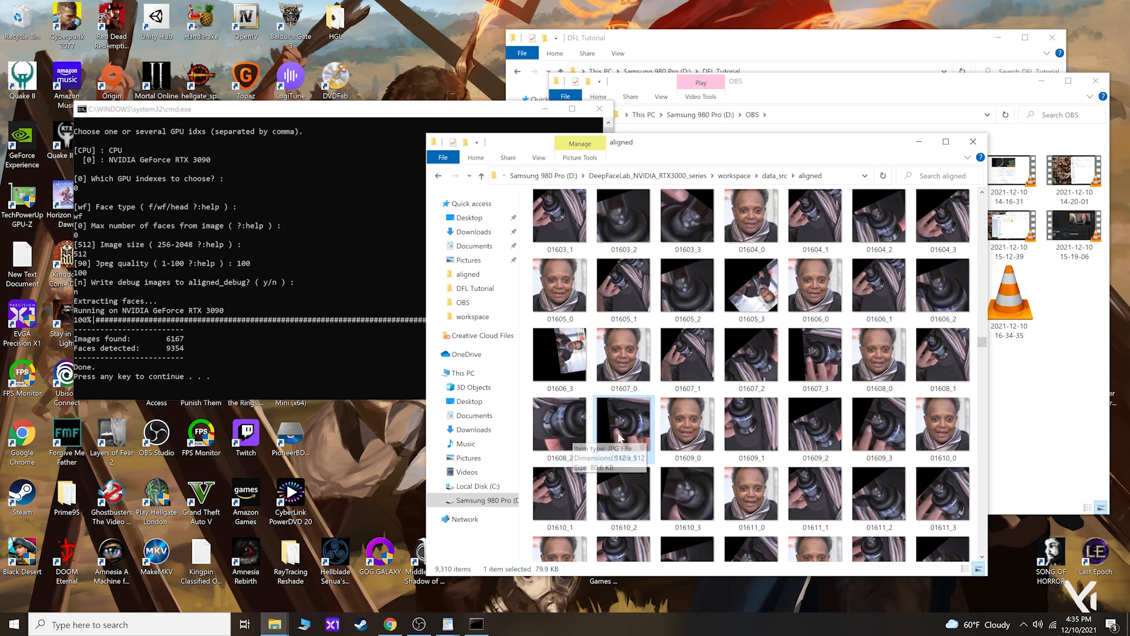
scroll(578, 428, up, 3)
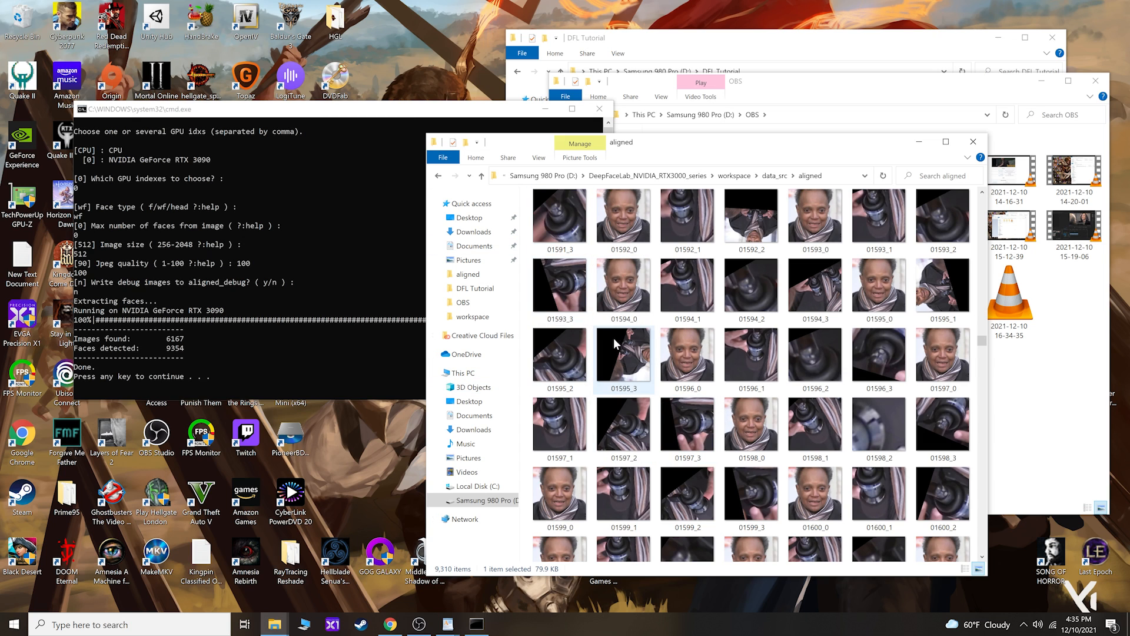
scroll(831, 366, up, 5)
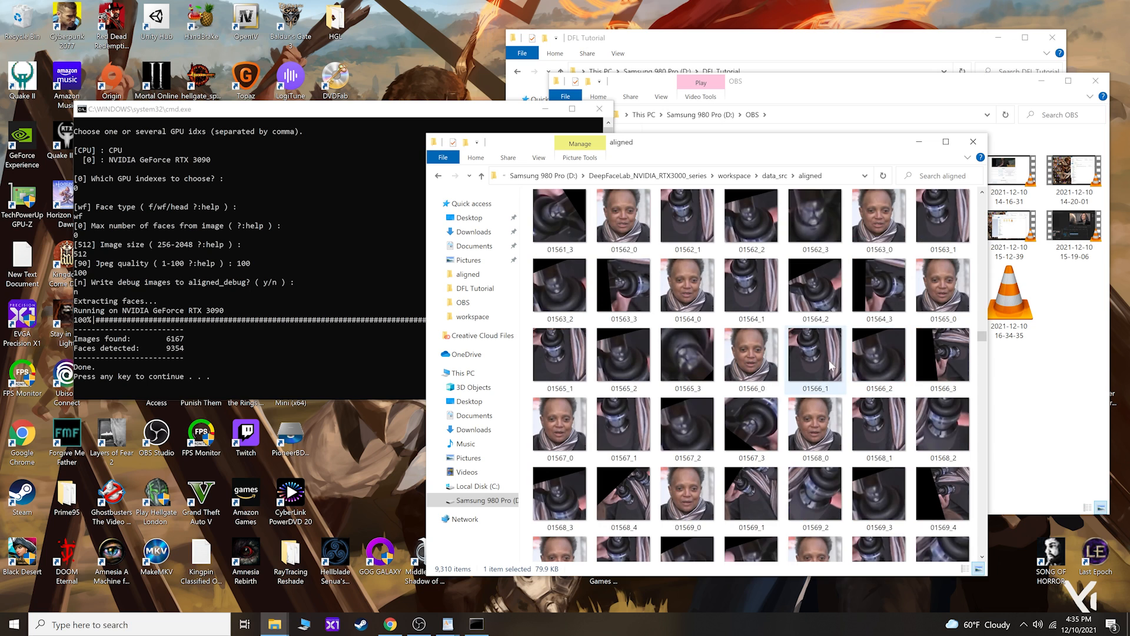
- Close the finished extraction console and maximize the aligned folder window
click(361, 114)
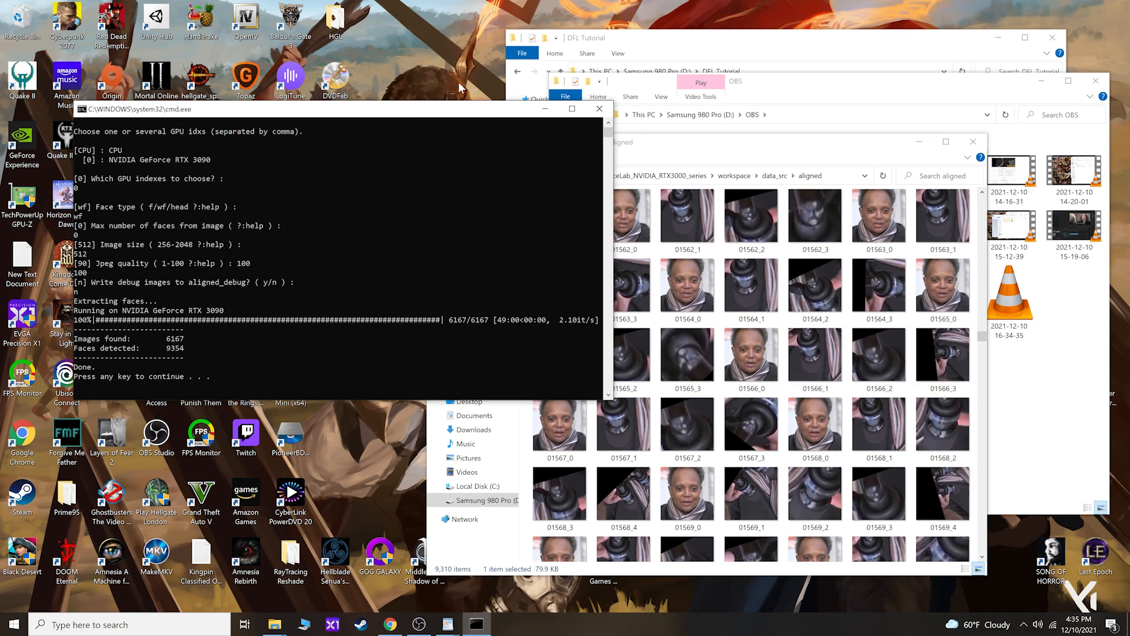
key(Return)
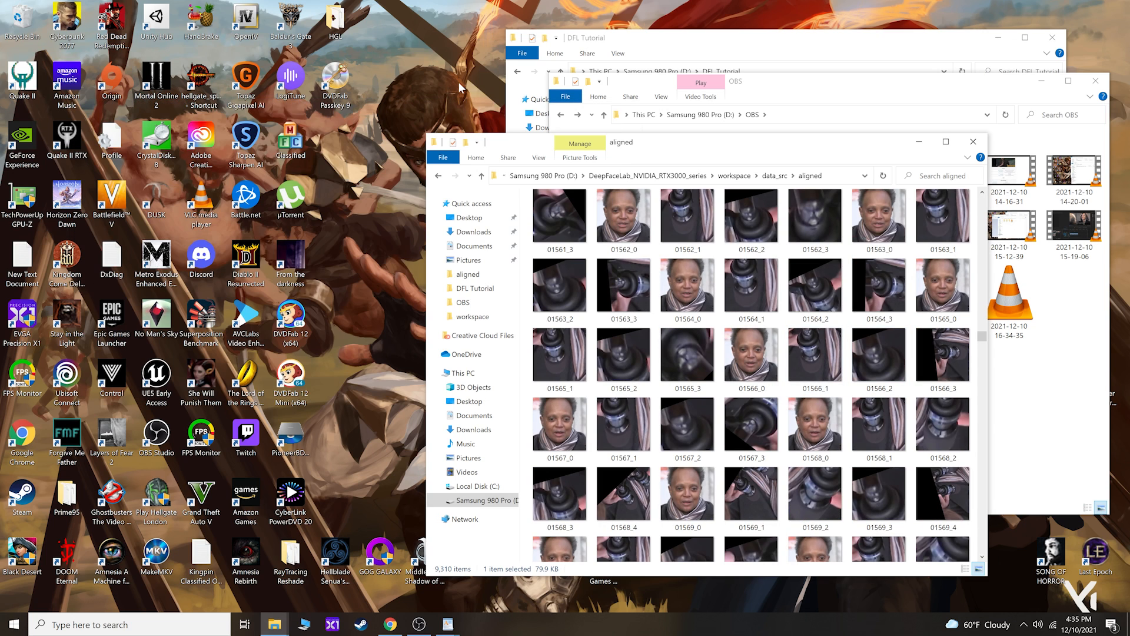
click(946, 142)
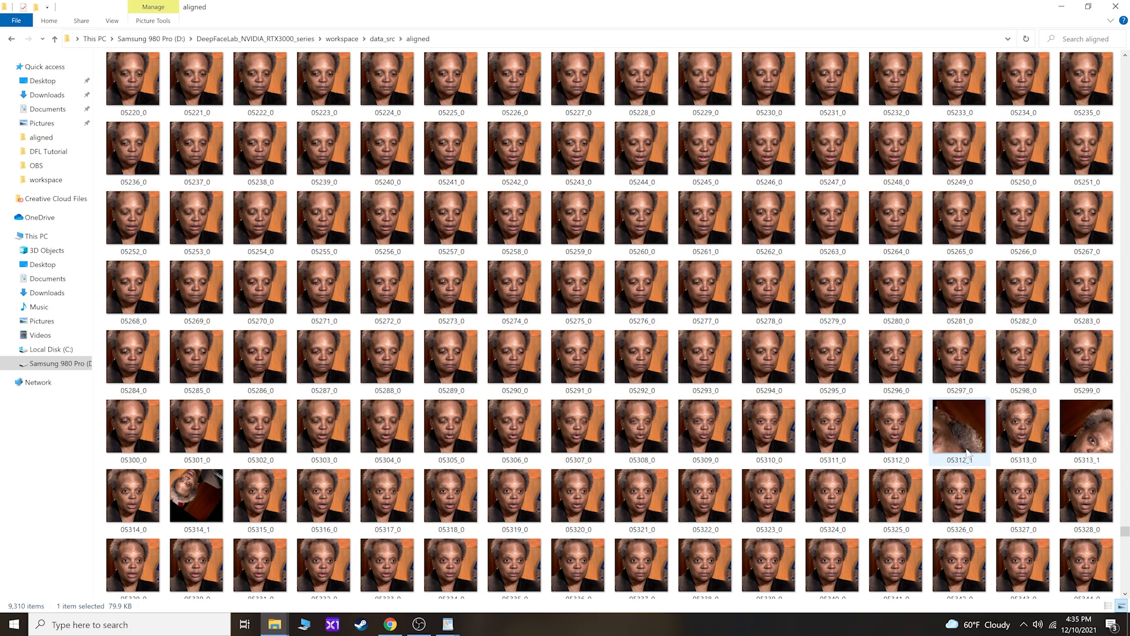
- Examine the extra detections 05312_1, 05313_1 and 05314_1 and those in the remaining images to the end of the aligned folder
click(1086, 434)
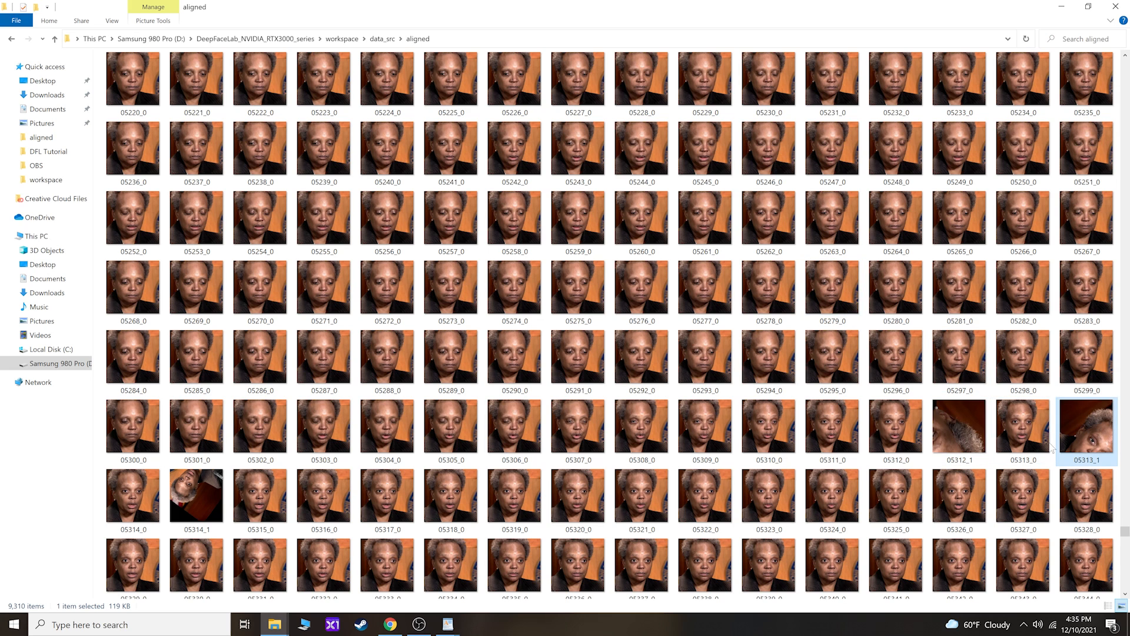
click(189, 502)
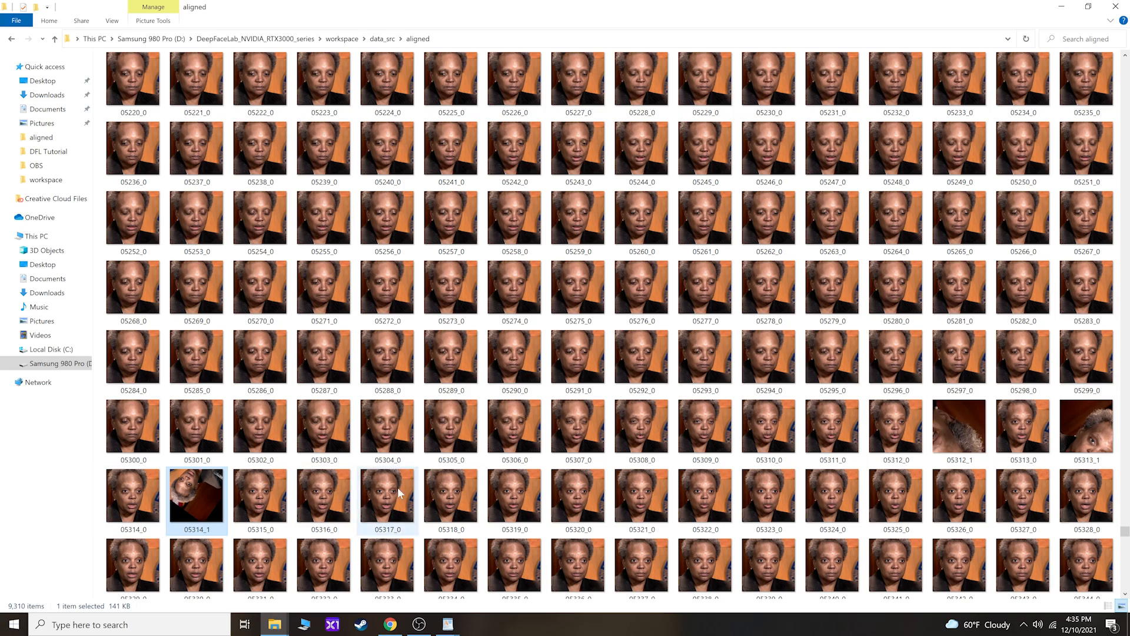
scroll(815, 446, down, 2)
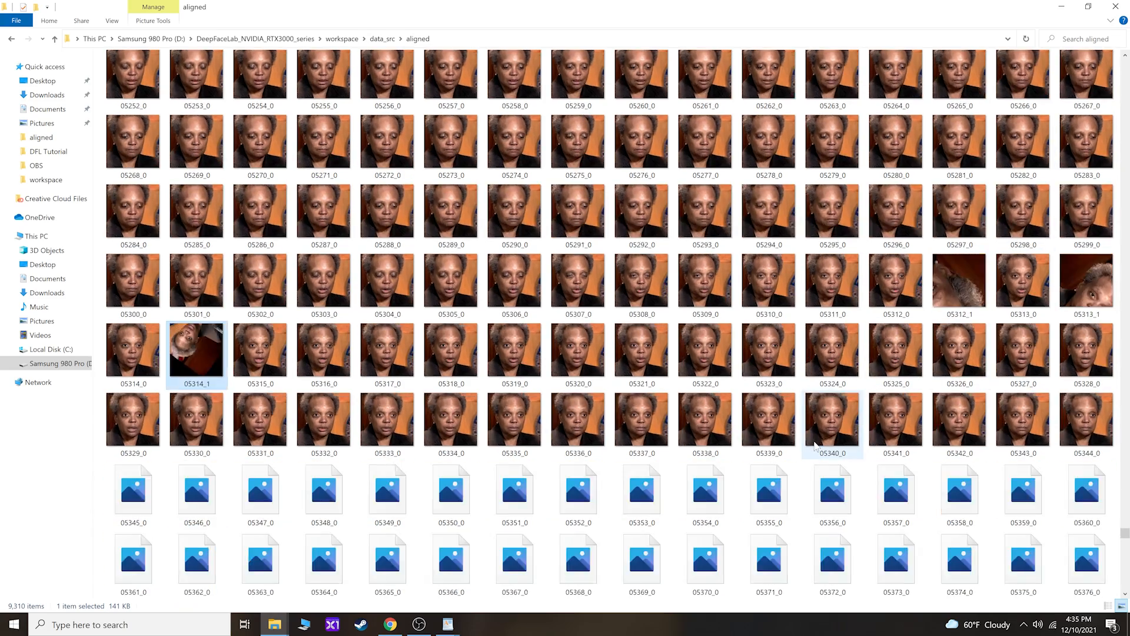
scroll(815, 446, down, 20)
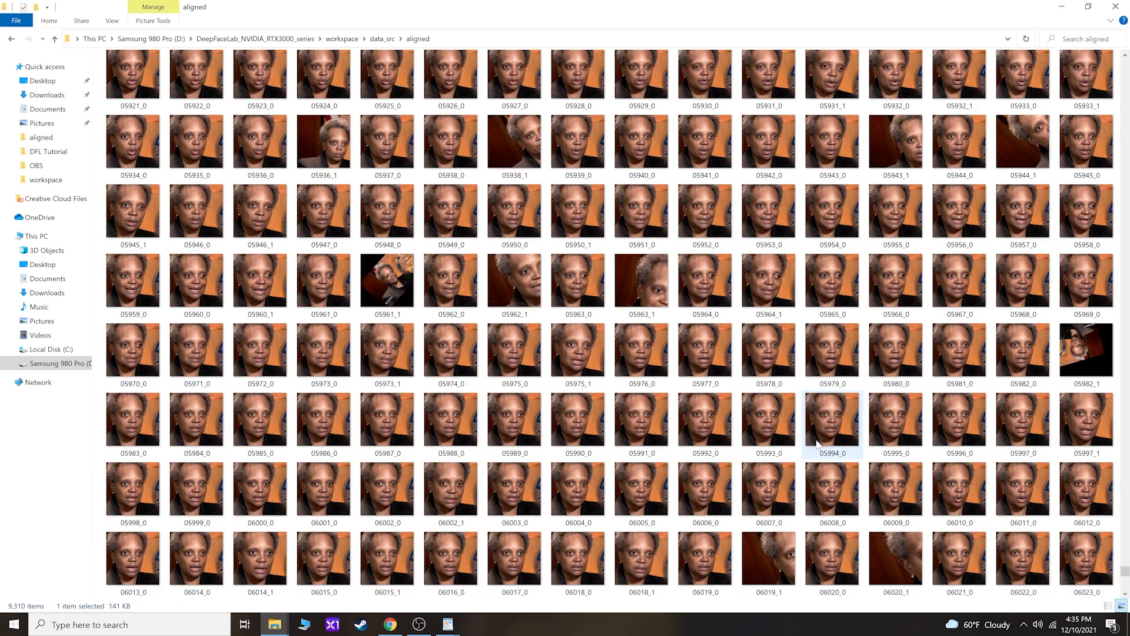
scroll(817, 445, down, 10)
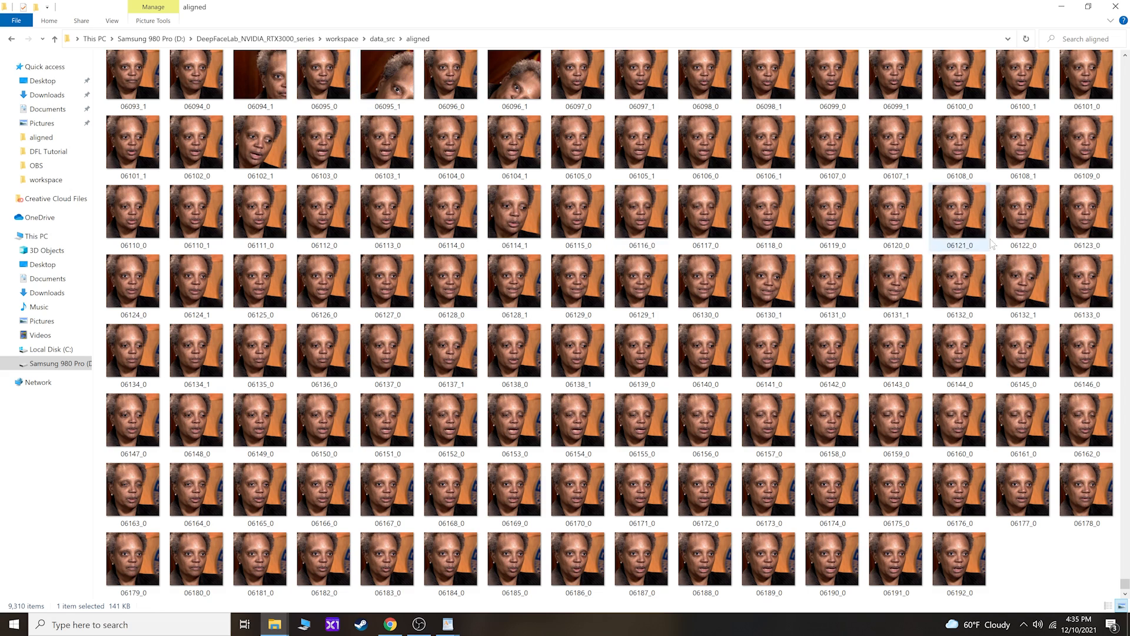
- Search the aligned folder for _1, check the results for false or duplicate faces and delete all of them
click(1083, 39)
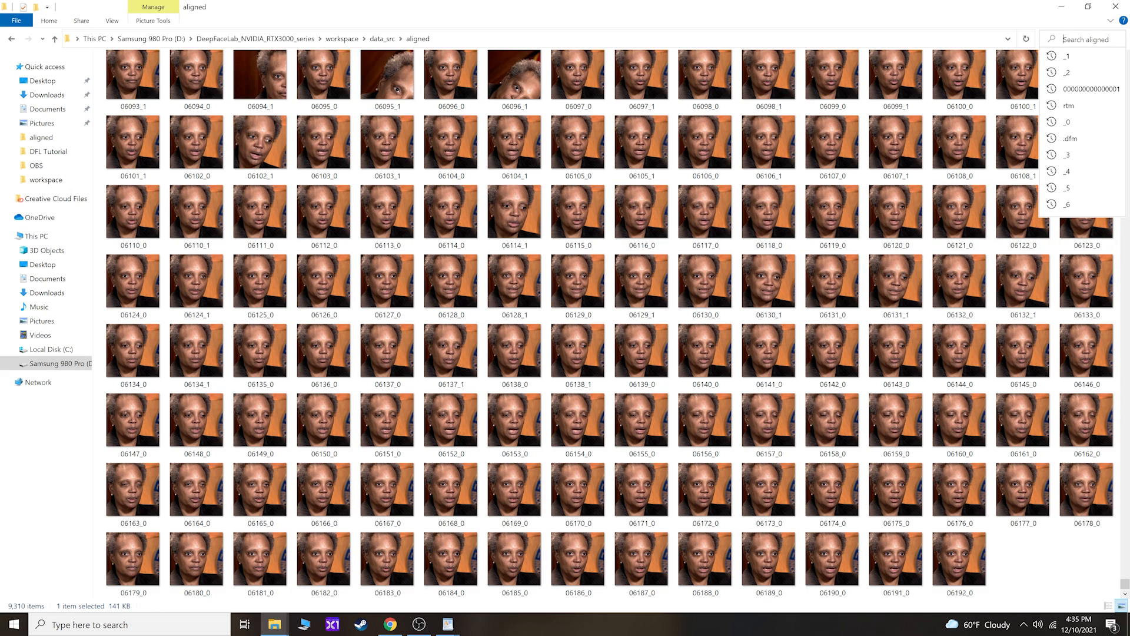
click(1067, 56)
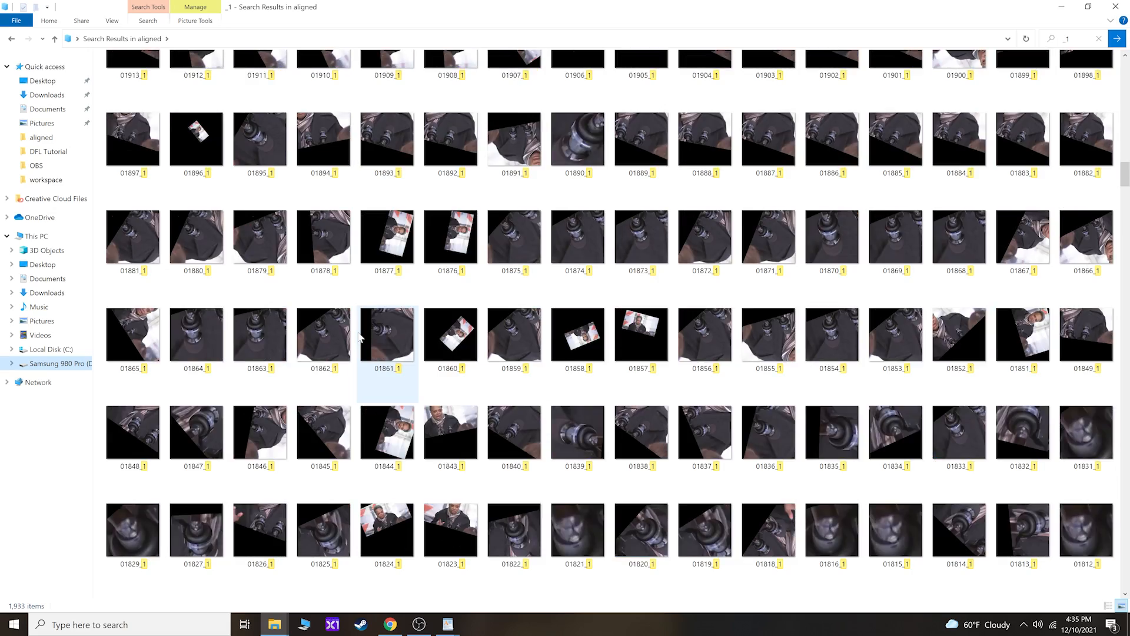
scroll(360, 337, down, 10)
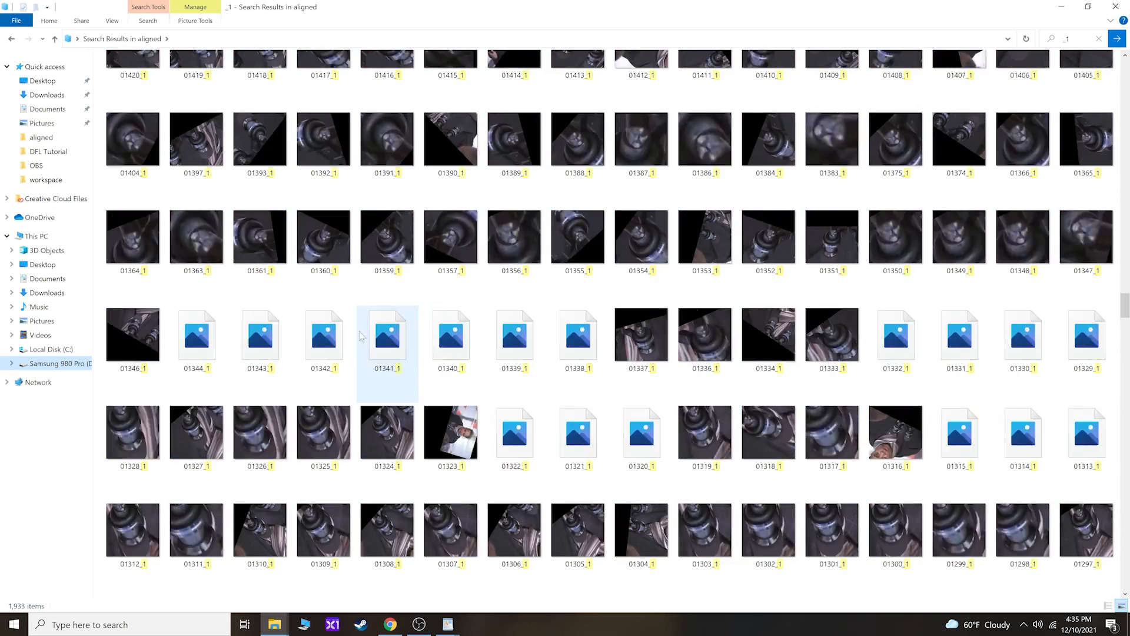
scroll(360, 336, down, 15)
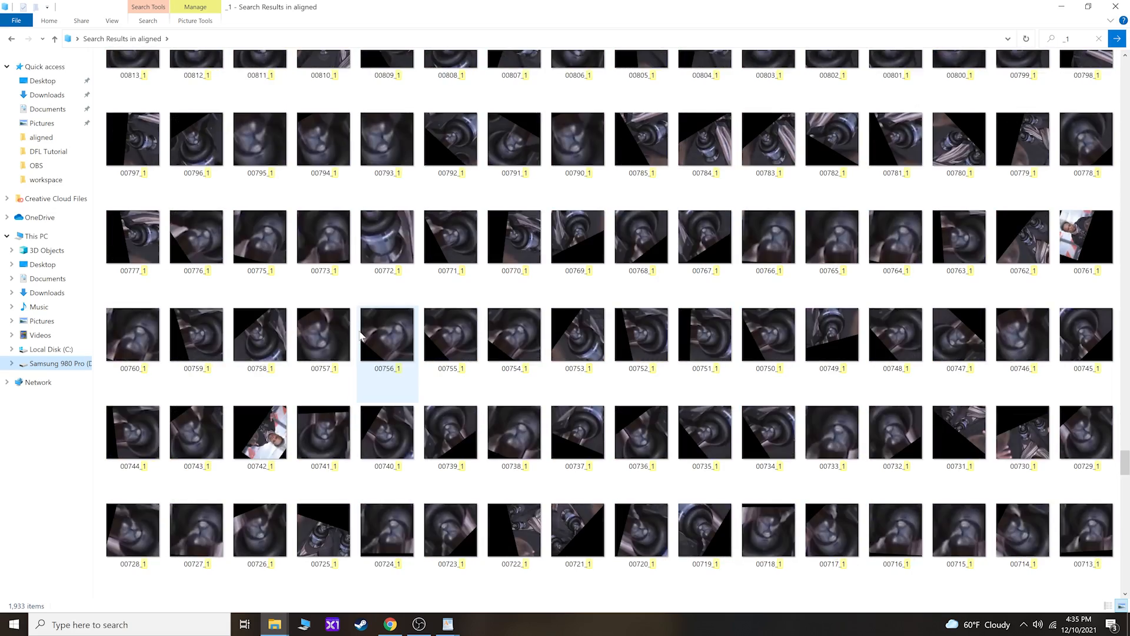
scroll(360, 337, down, 12)
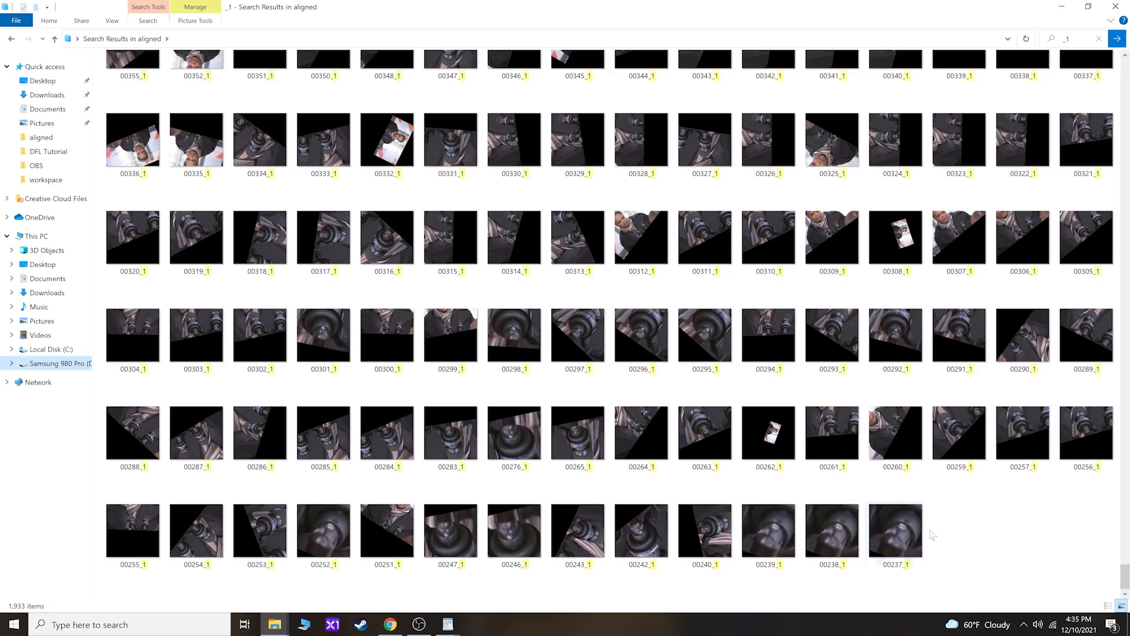
click(909, 538)
scroll(793, 496, up, 20)
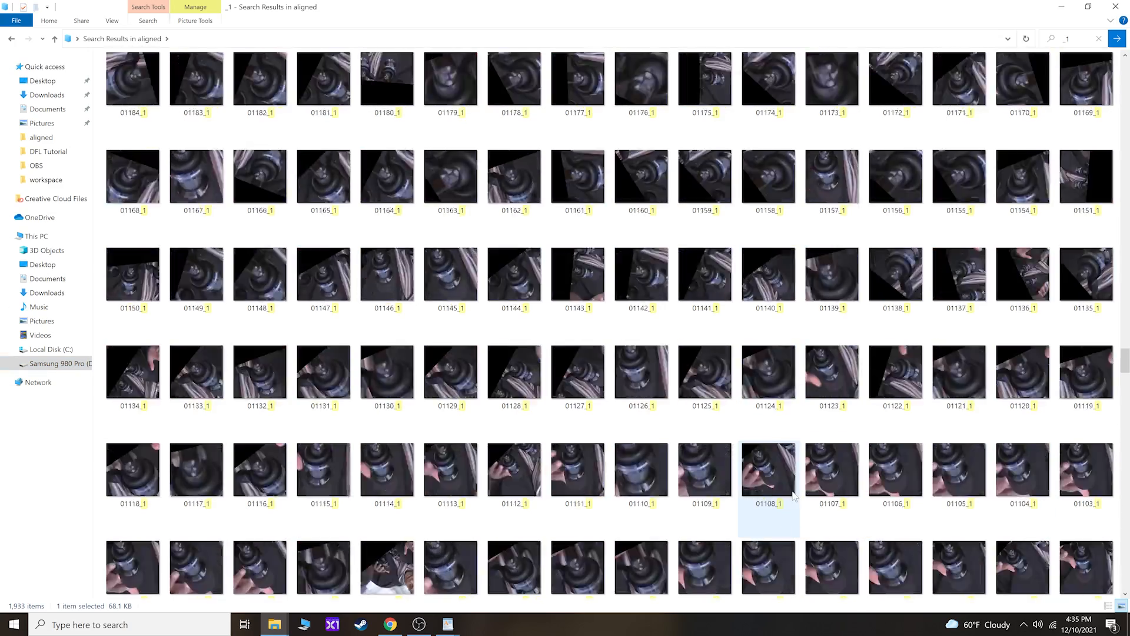
scroll(794, 496, up, 20)
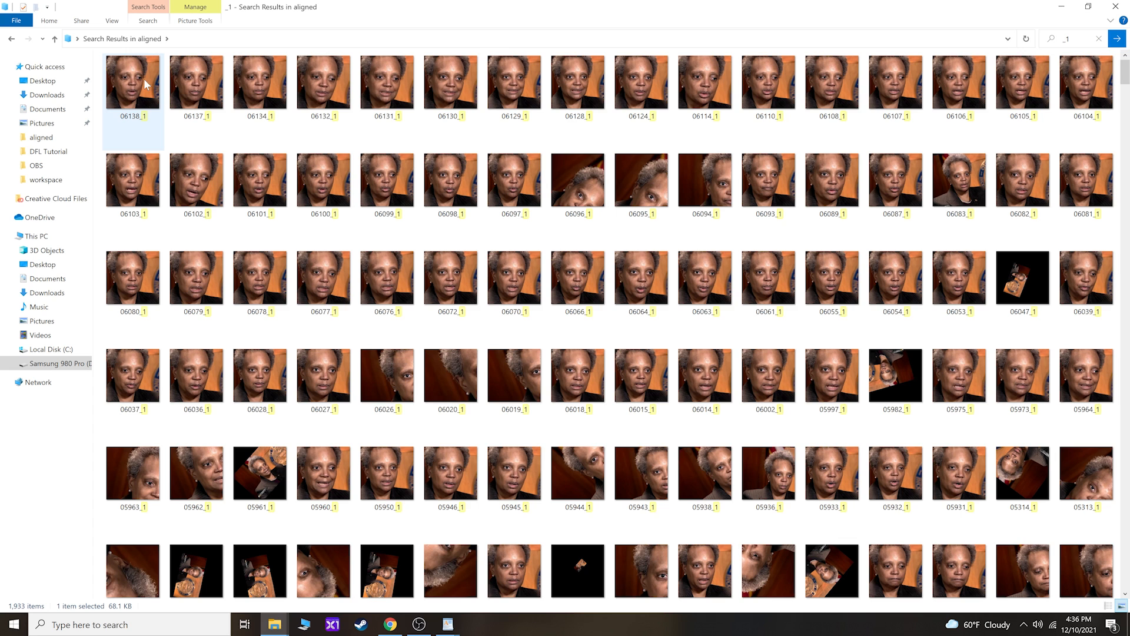
key(ctrl+a)
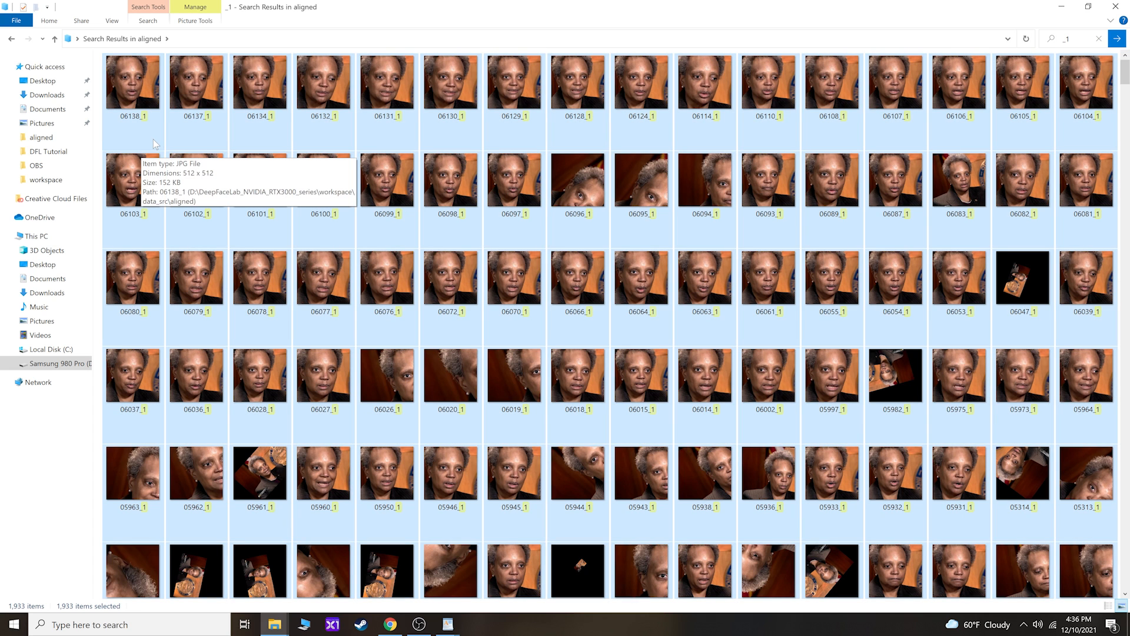
key(Delete)
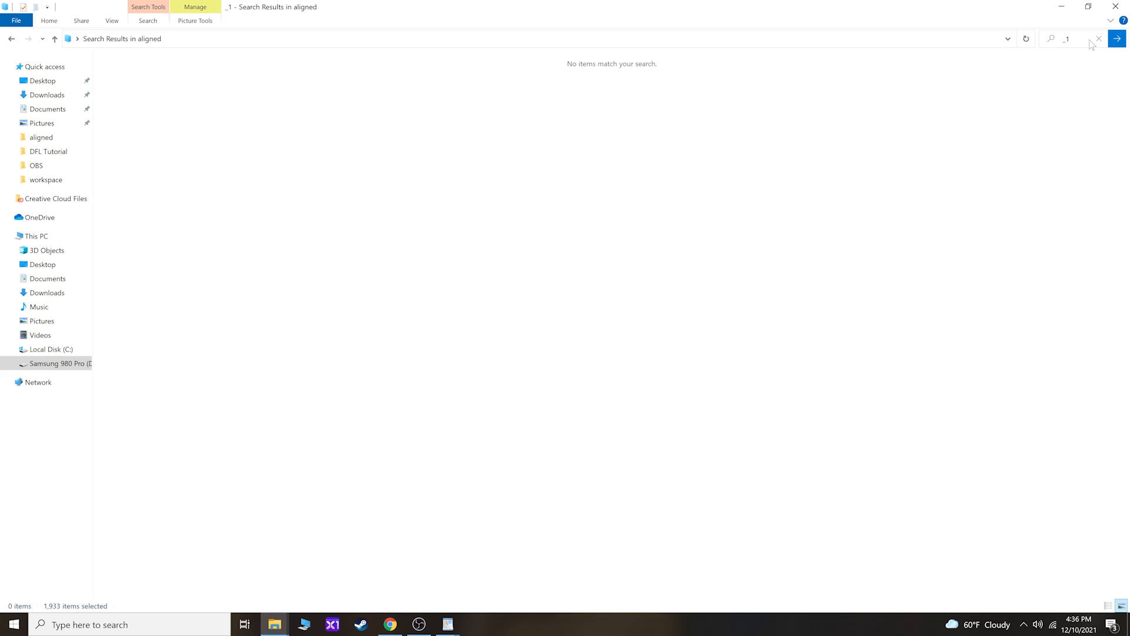
- Search the aligned folder for _2, check the results for false detections and delete all of them
click(1096, 40)
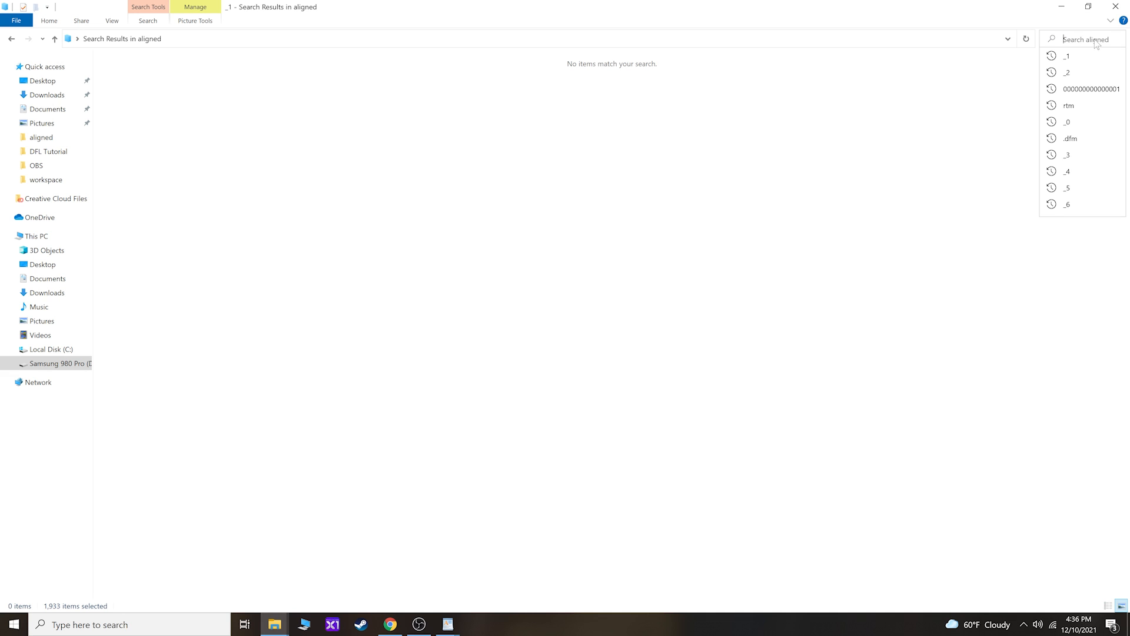
key(Return)
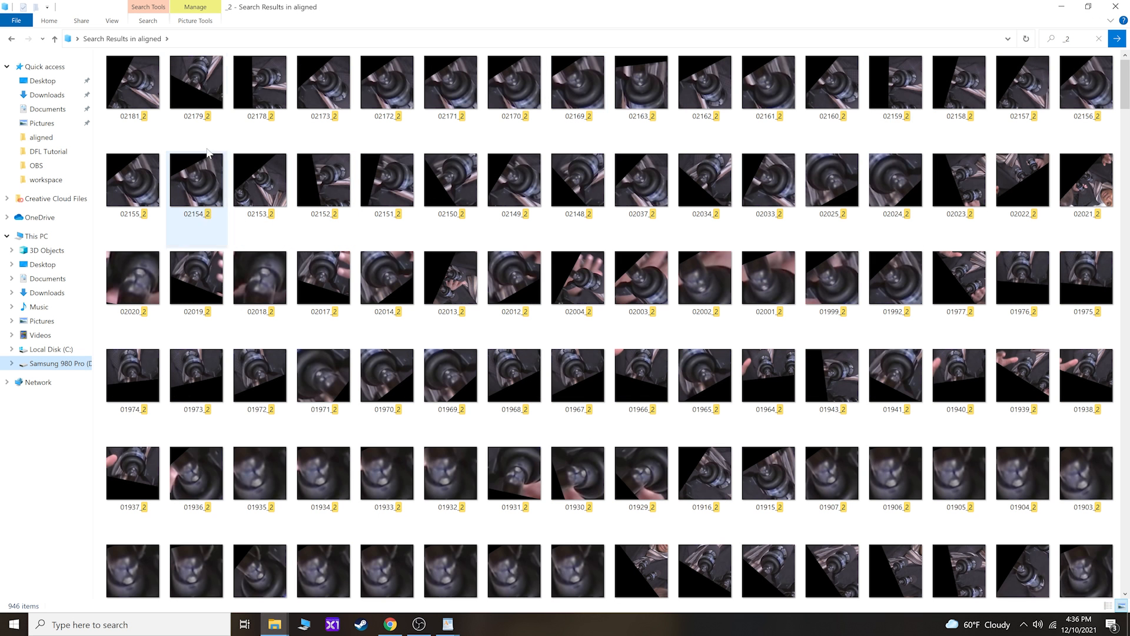
click(148, 83)
scroll(341, 294, down, 10)
scroll(389, 335, down, 20)
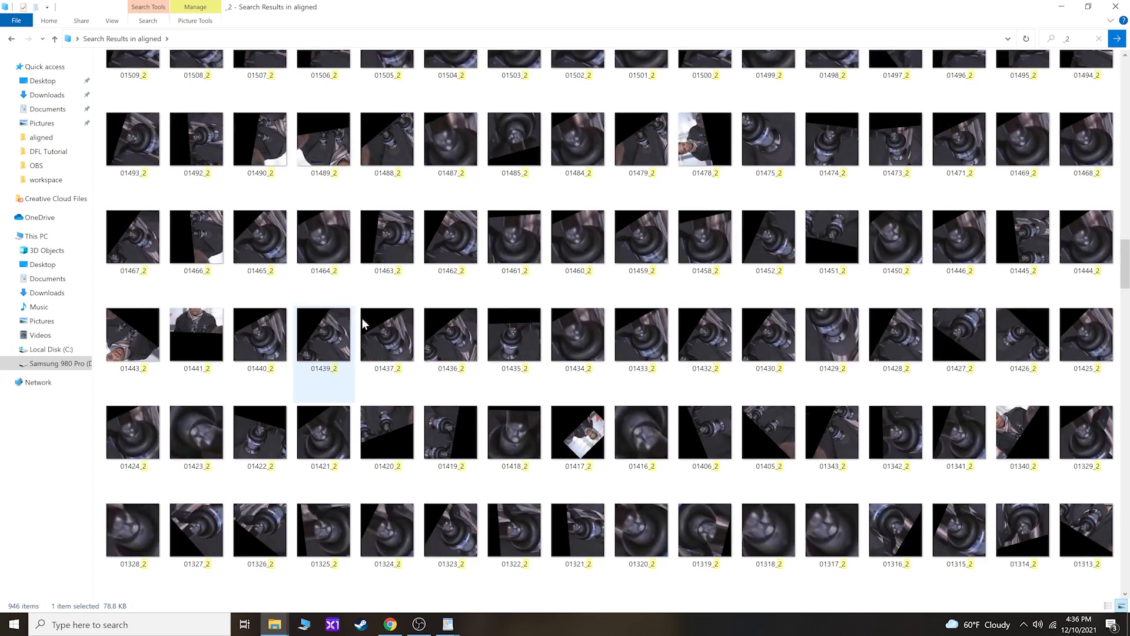
scroll(389, 338, down, 3)
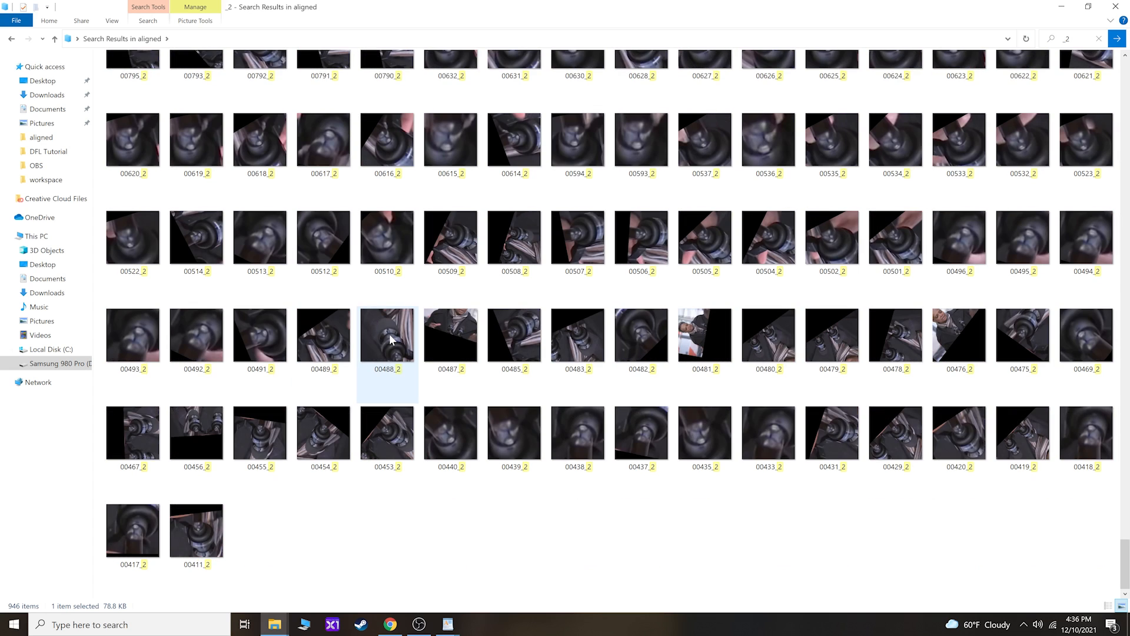
key(ctrl+a)
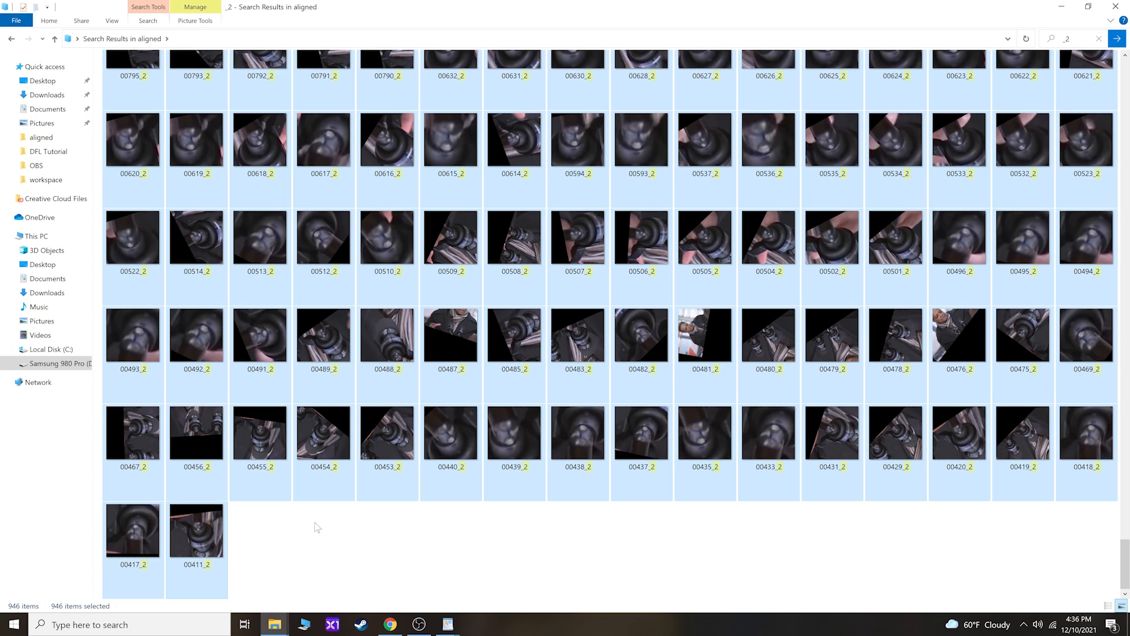
key(Delete)
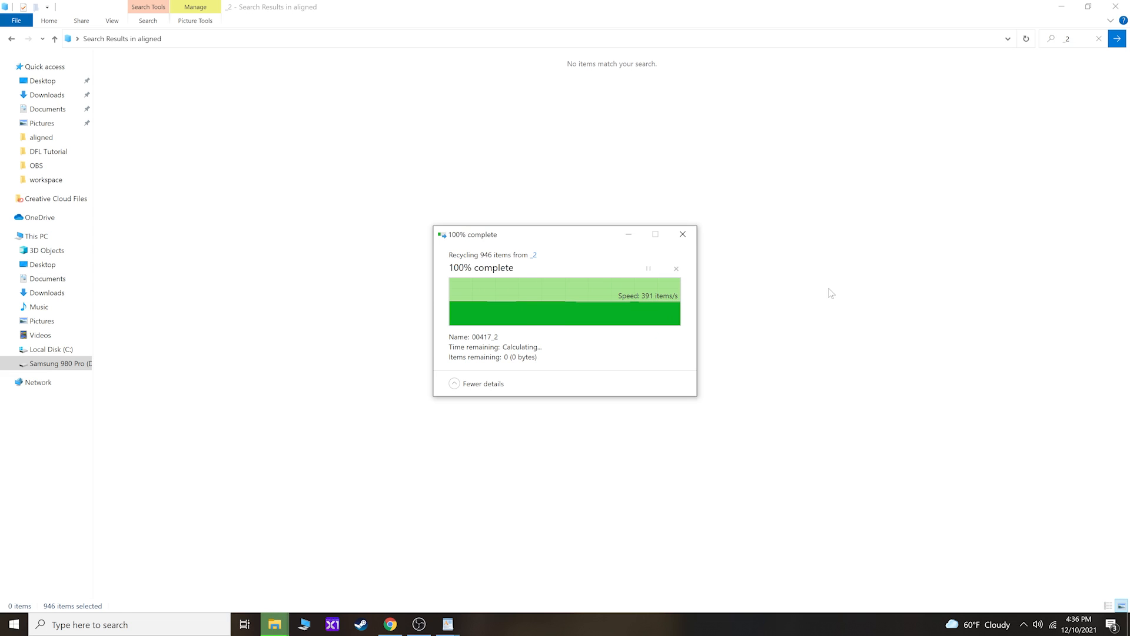
- Search the aligned folder for _3, select the results from 02019_3 through 00927_3 and delete them
text(_3)
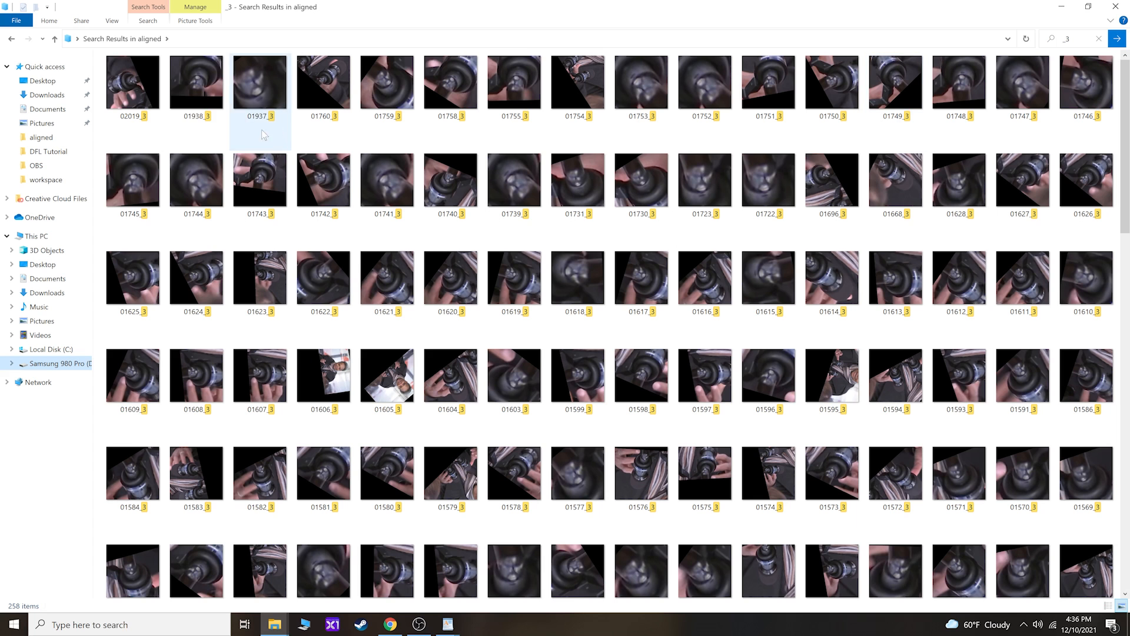
click(144, 83)
scroll(161, 178, down, 6)
scroll(277, 225, down, 10)
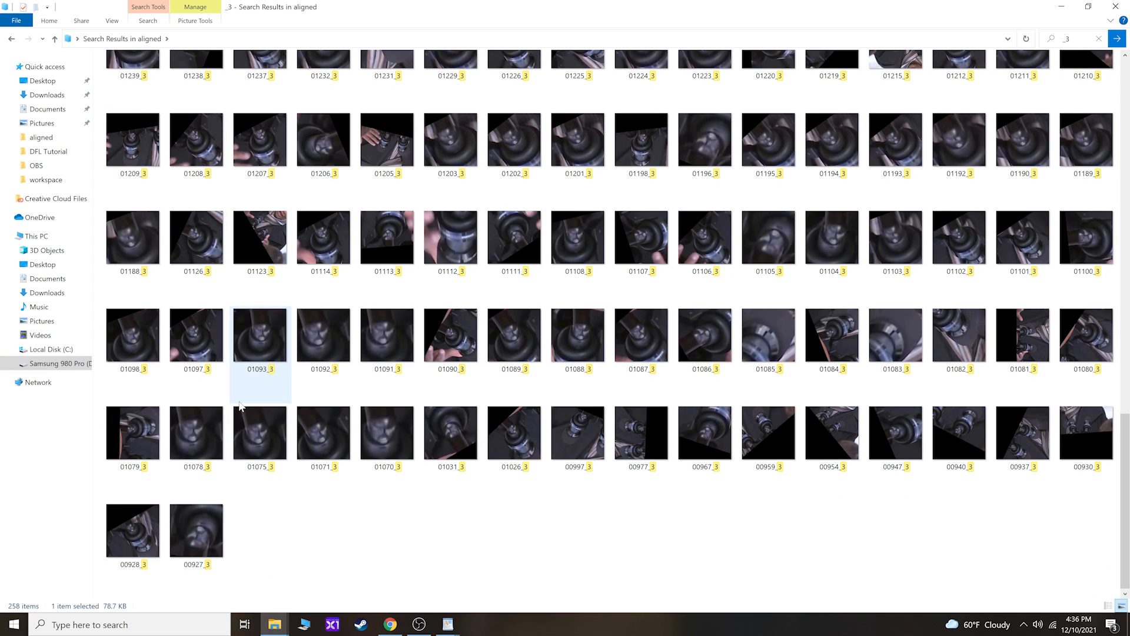
shift+click(195, 532)
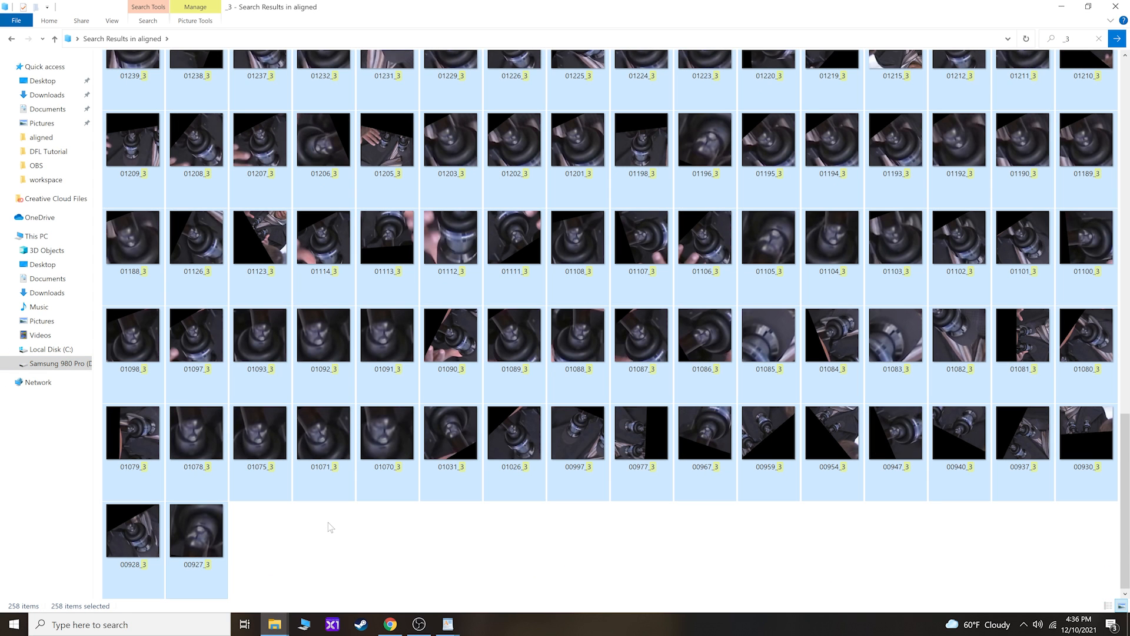
key(Delete)
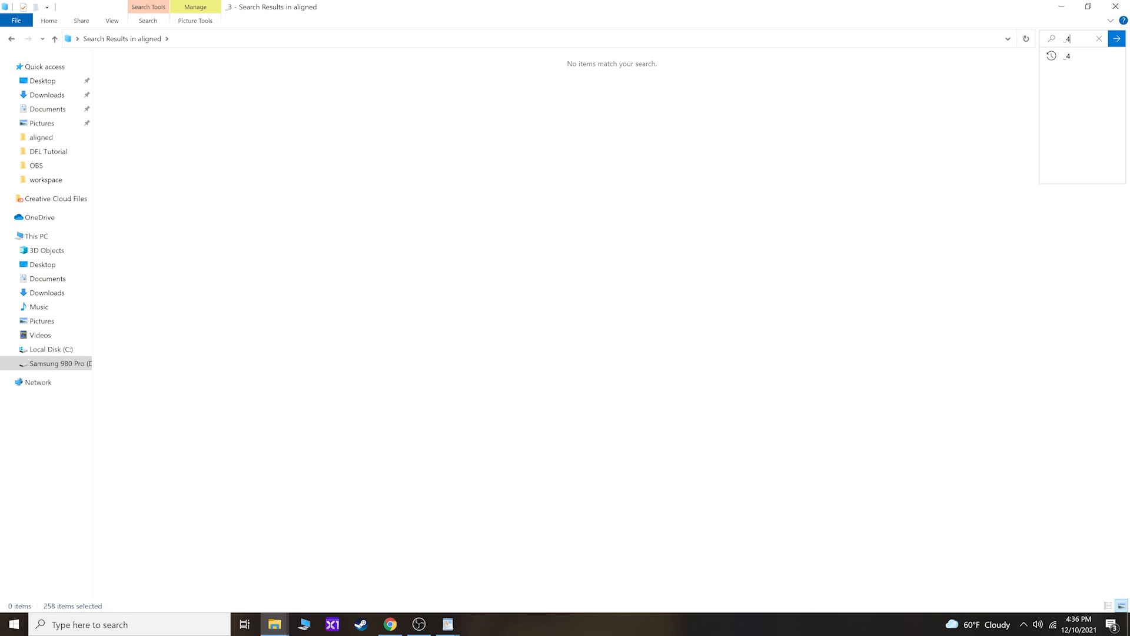
- Search the aligned folder for _4 and delete the results from 01572_4 through 01532_4
key(Return)
click(464, 90)
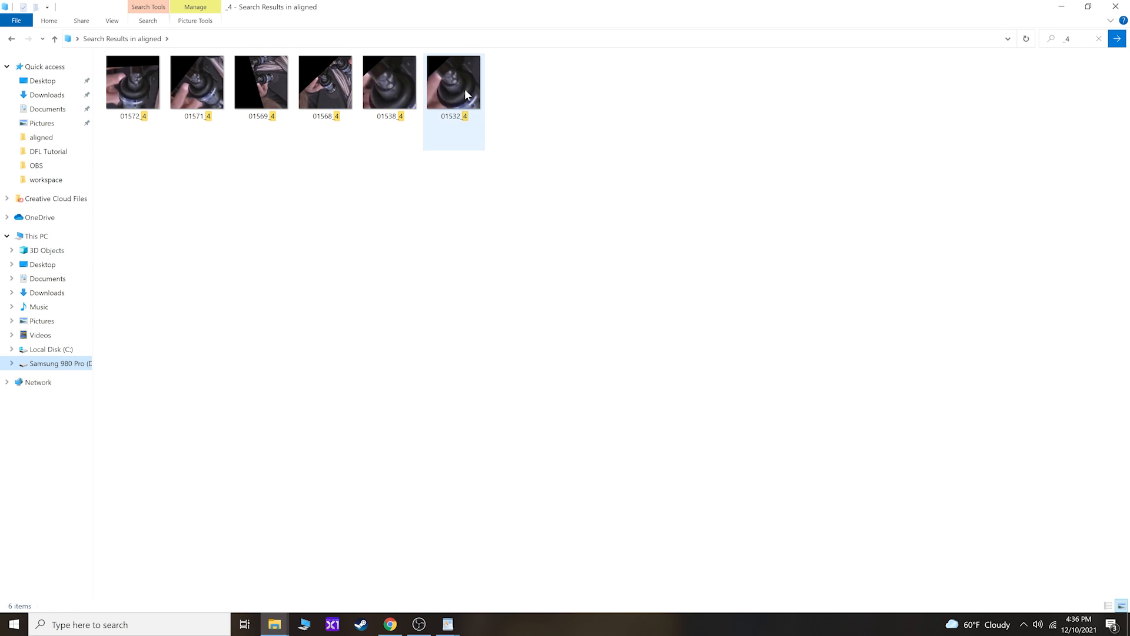
shift+click(146, 78)
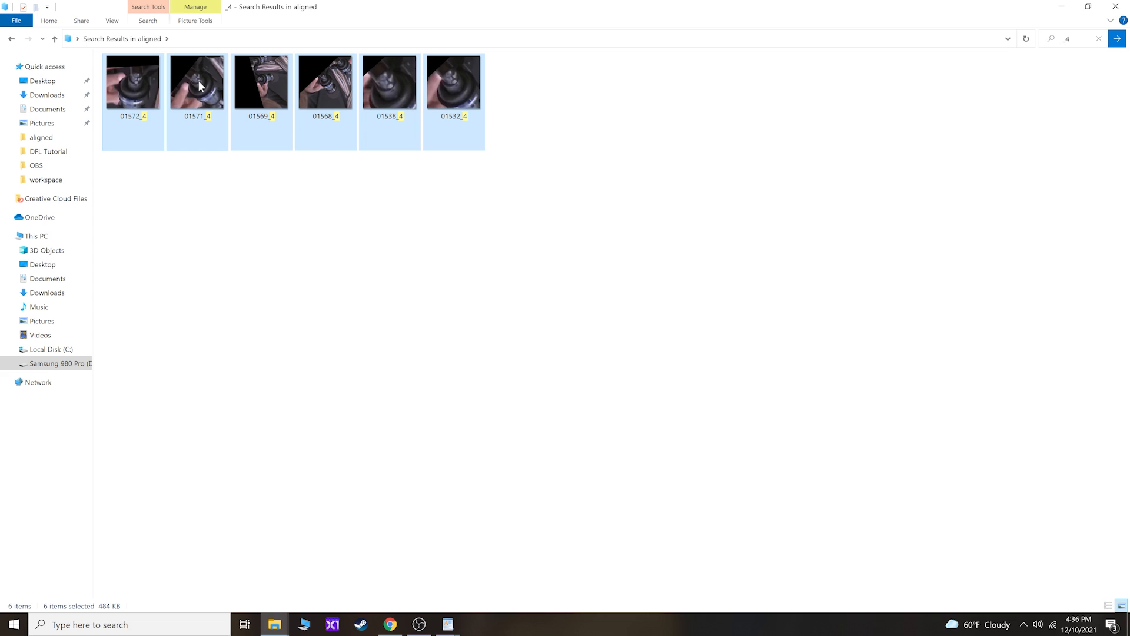
key(Delete)
- Search the aligned folder for _5 and return to the full folder
click(1077, 40)
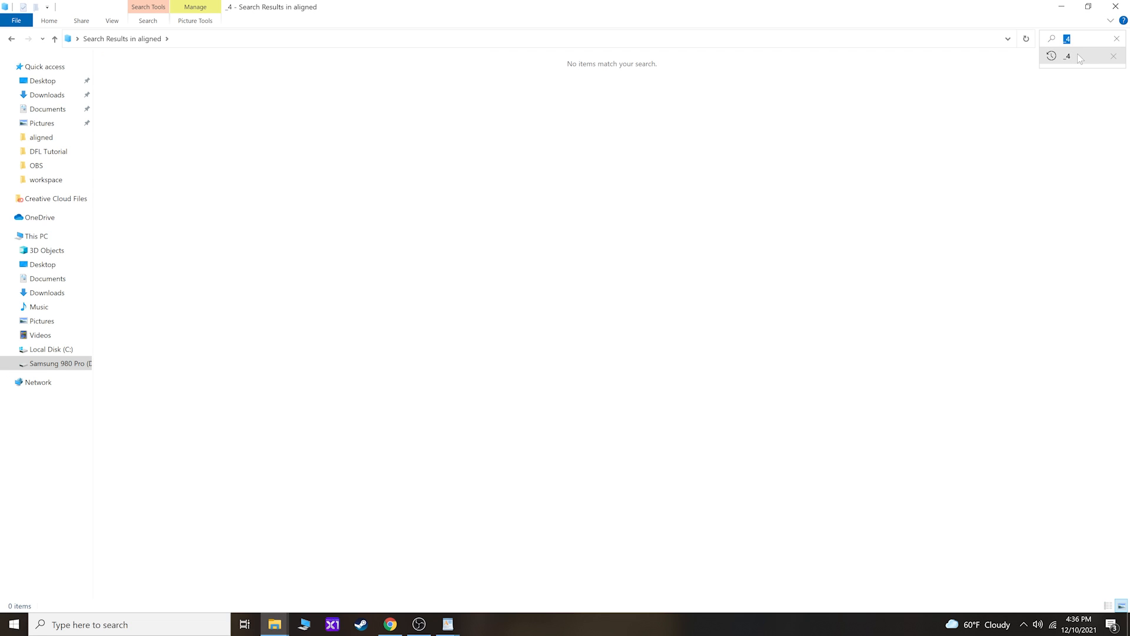
text(_5)
key(Return)
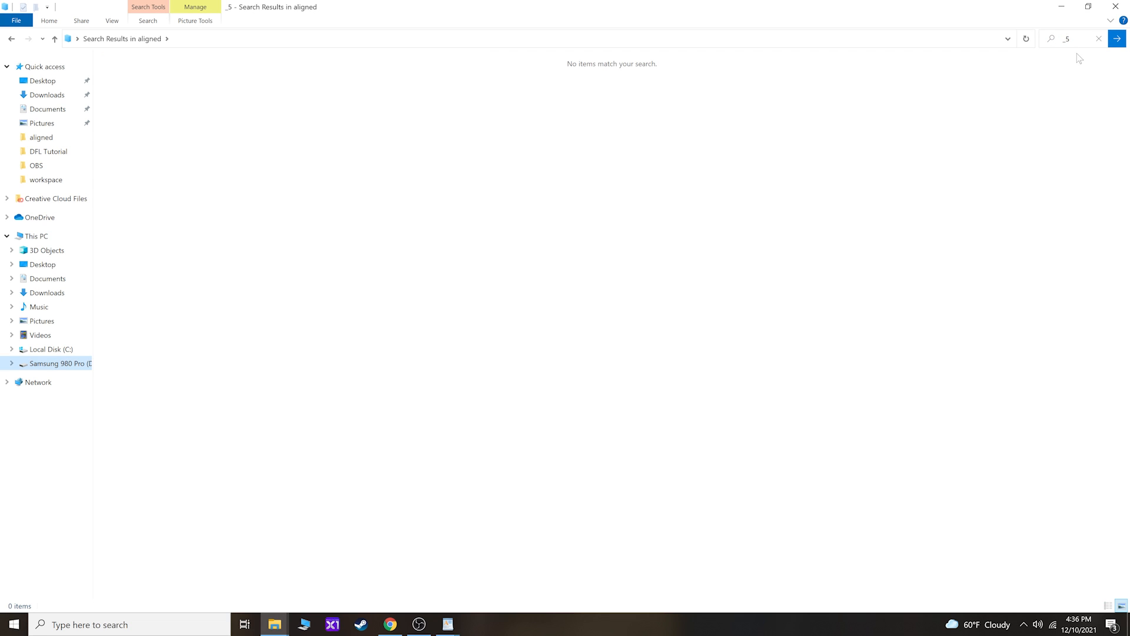
click(1098, 39)
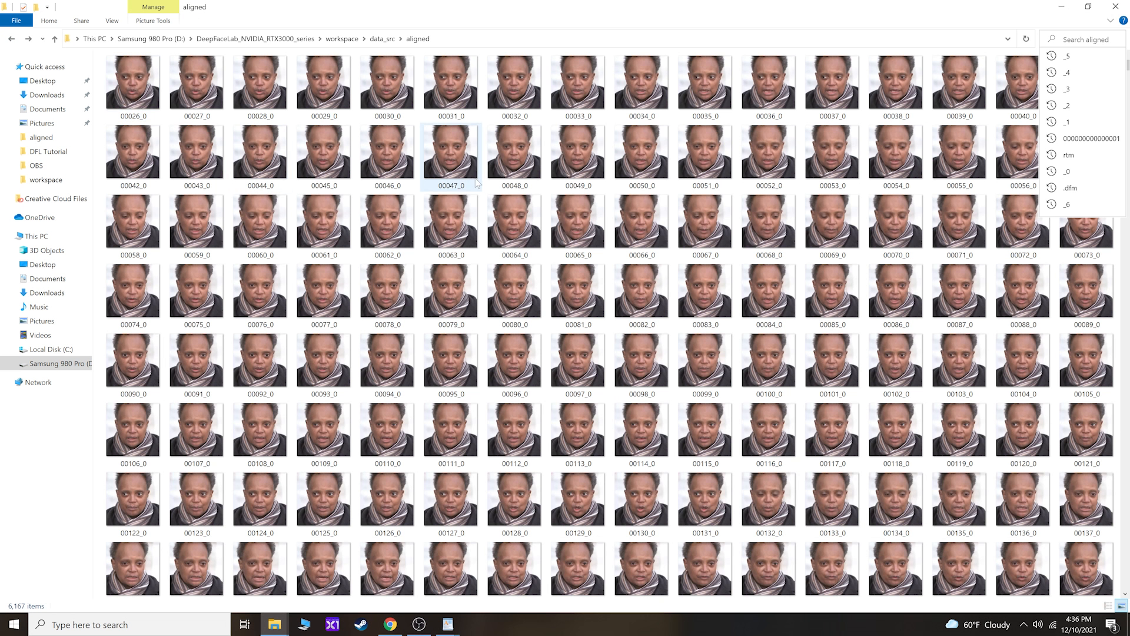
- Look through the remaining _0 face images in the aligned folder for any leftover false detections
click(578, 152)
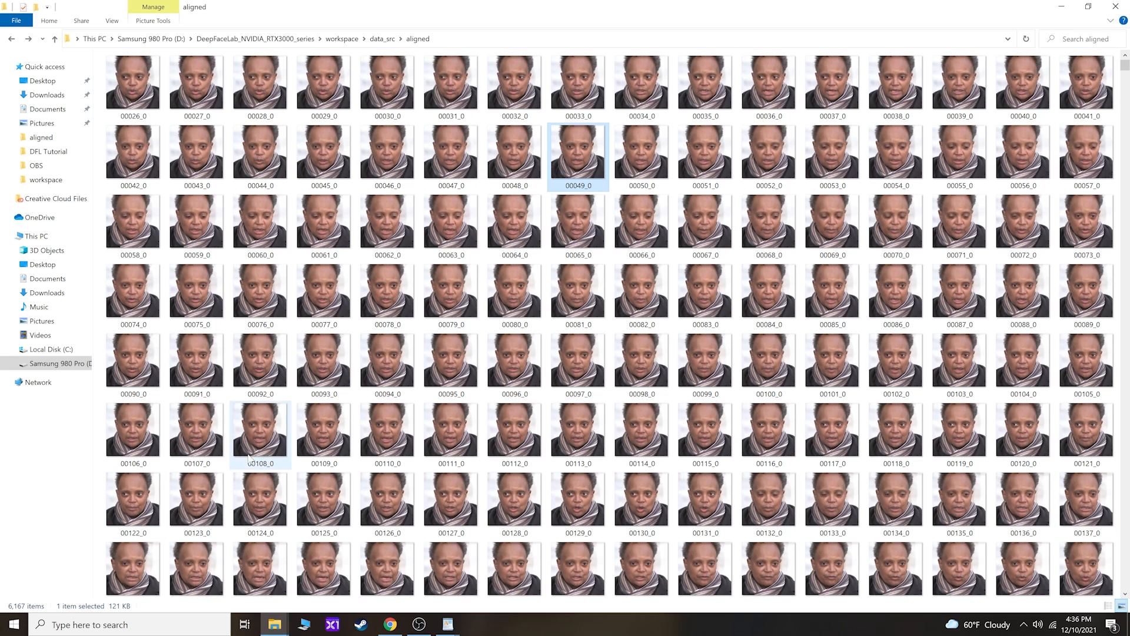
scroll(426, 412, down, 2)
scroll(426, 412, down, 9)
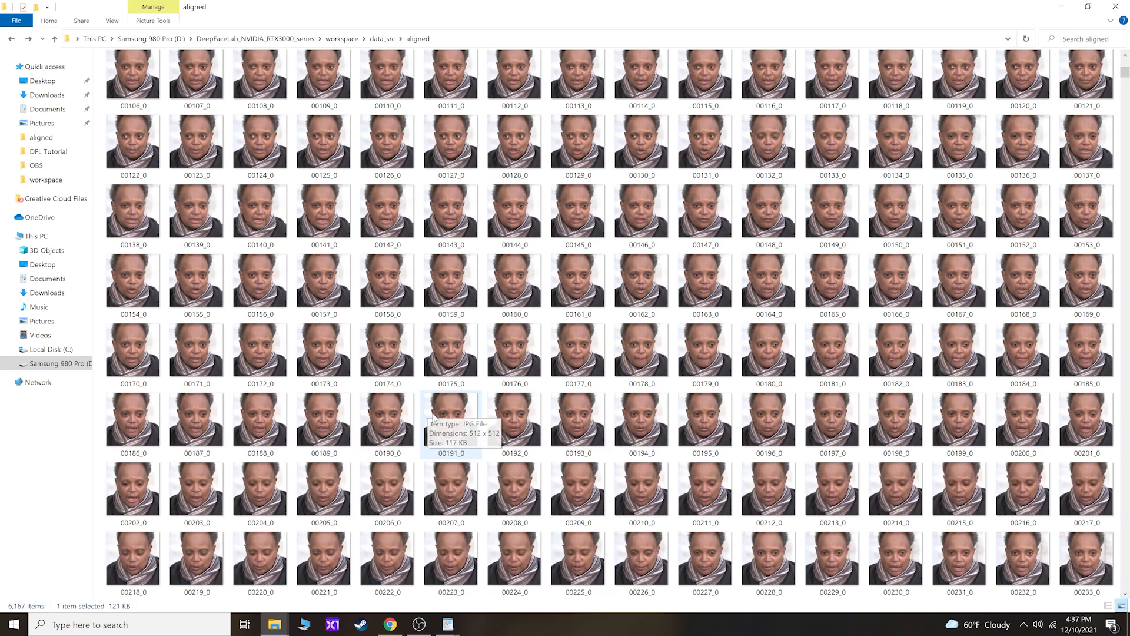
scroll(439, 418, down, 6)
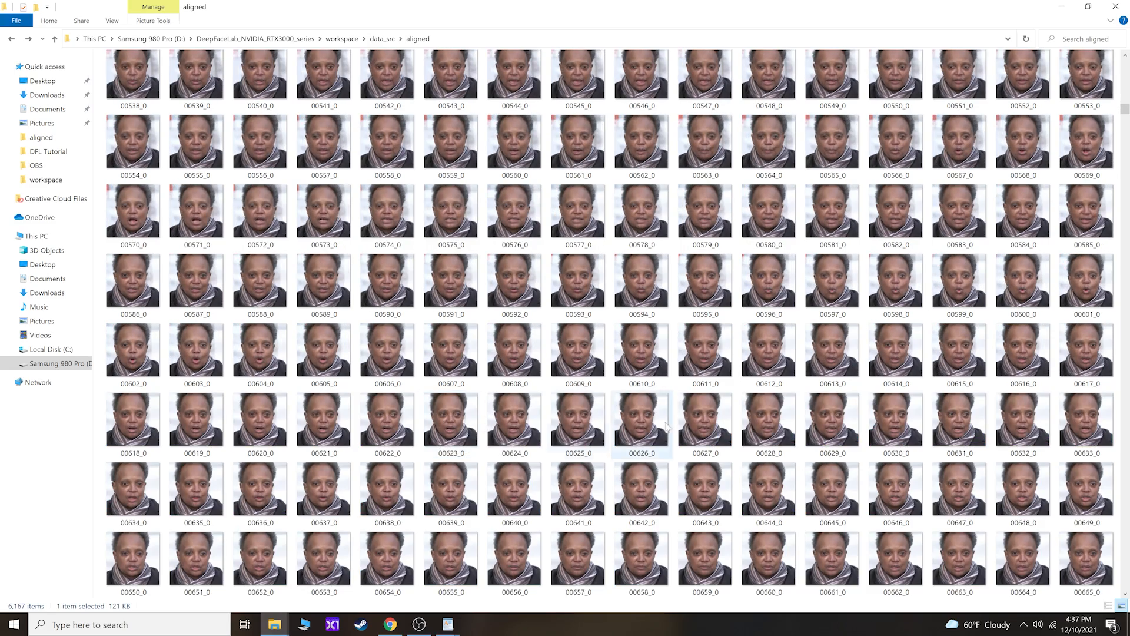
- Check the rest of the data_src aligned faces through 06192_0 for wrong detections, and return to the beginning of the folder
scroll(588, 350, down, 3)
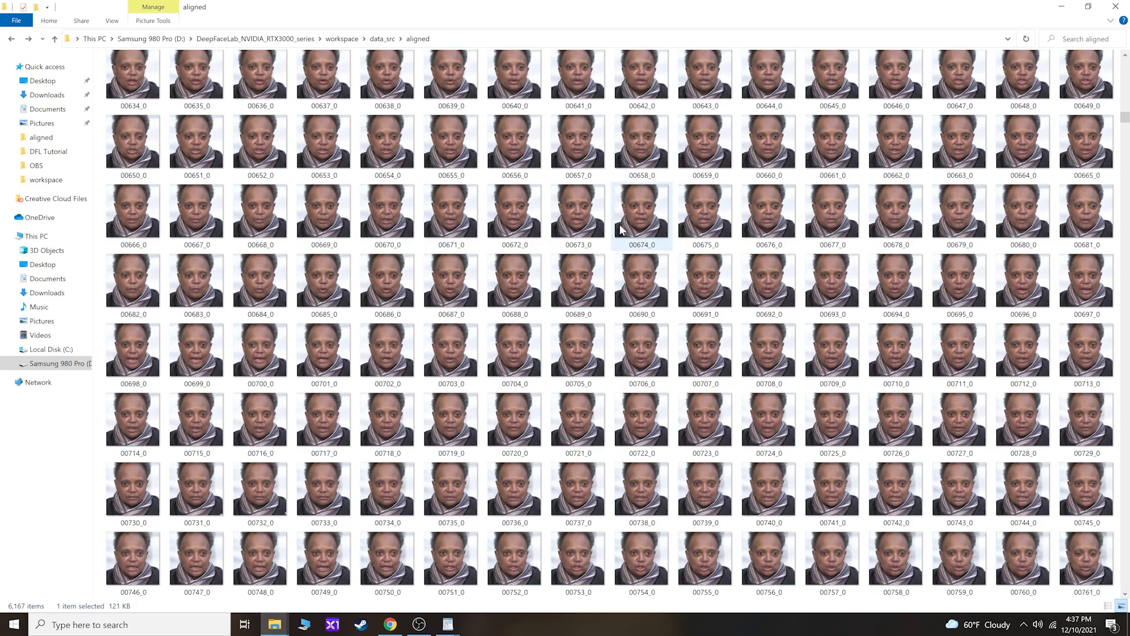
scroll(559, 448, down, 5)
scroll(549, 437, down, 20)
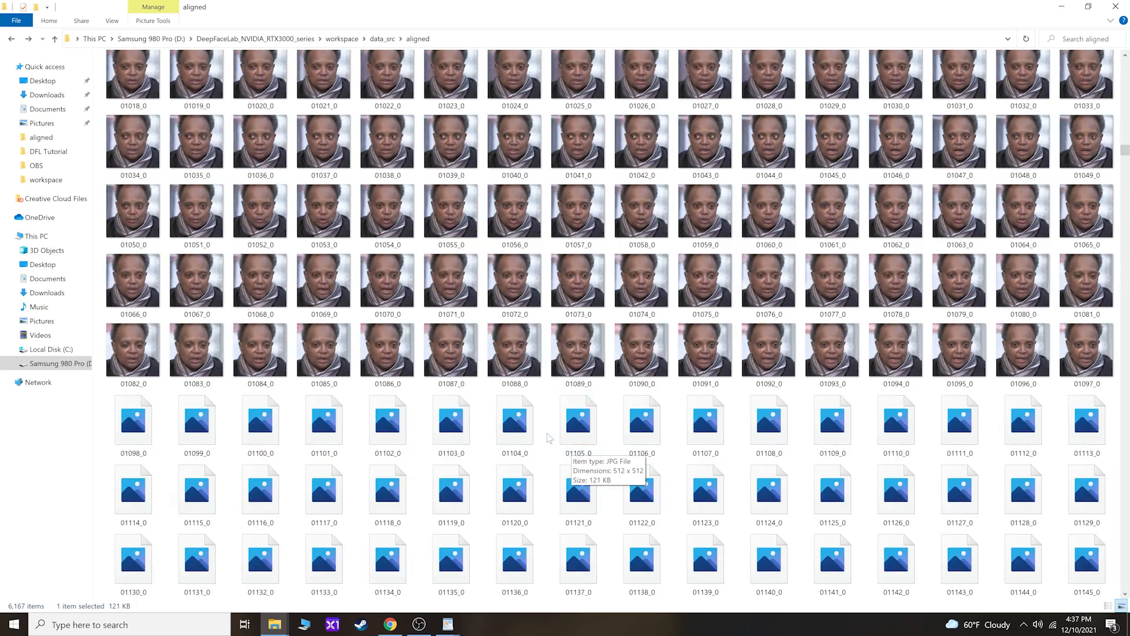
scroll(548, 437, down, 10)
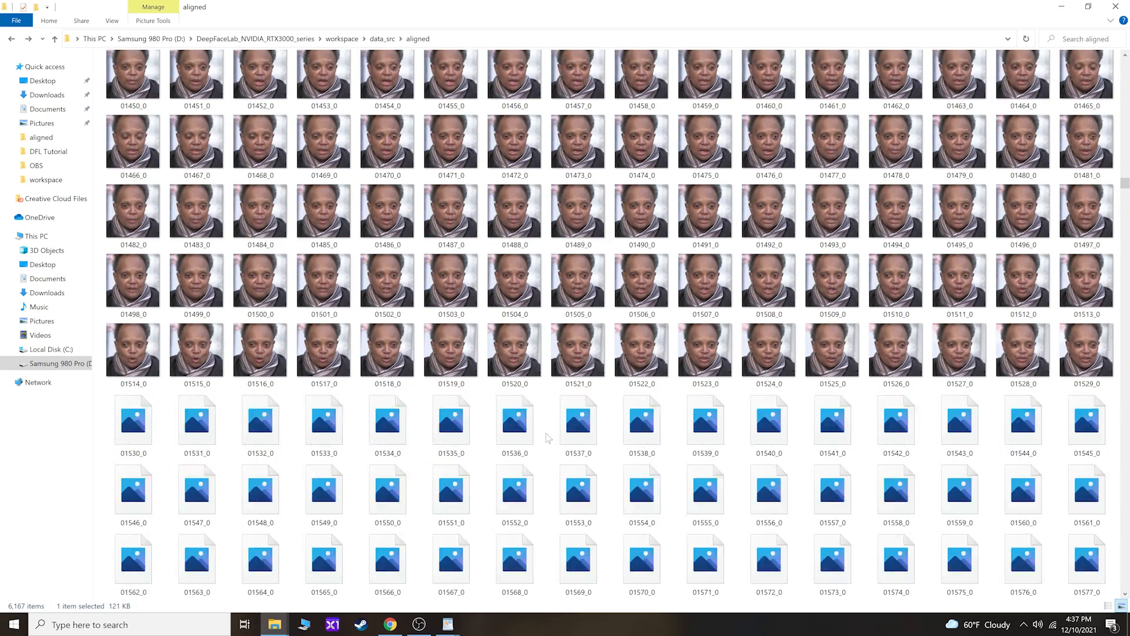
scroll(544, 438, down, 3)
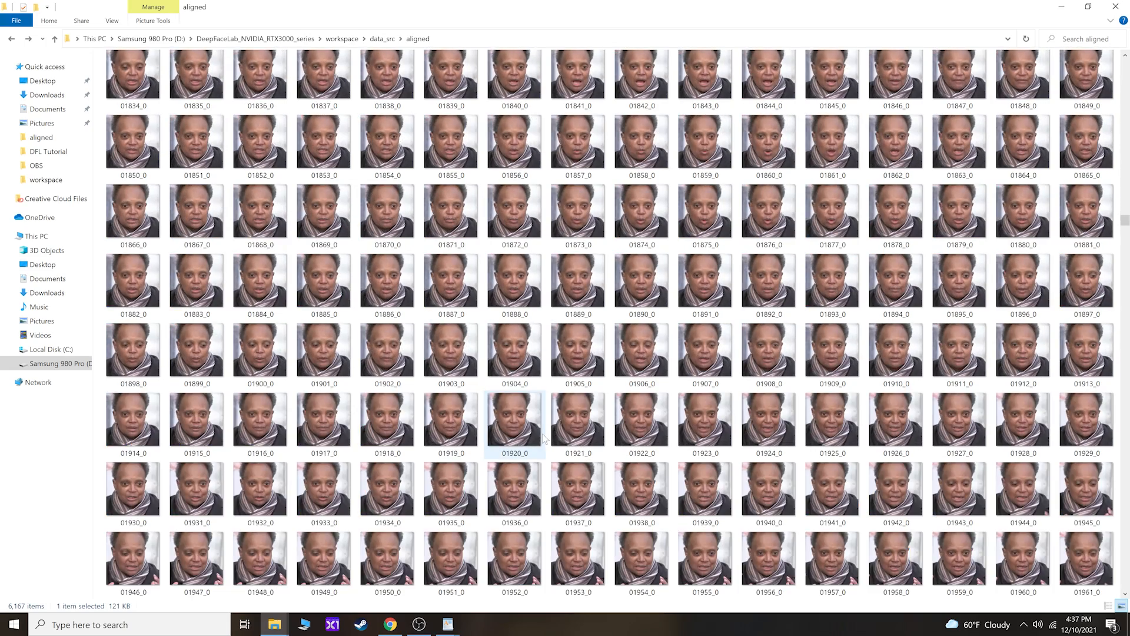
scroll(544, 438, down, 10)
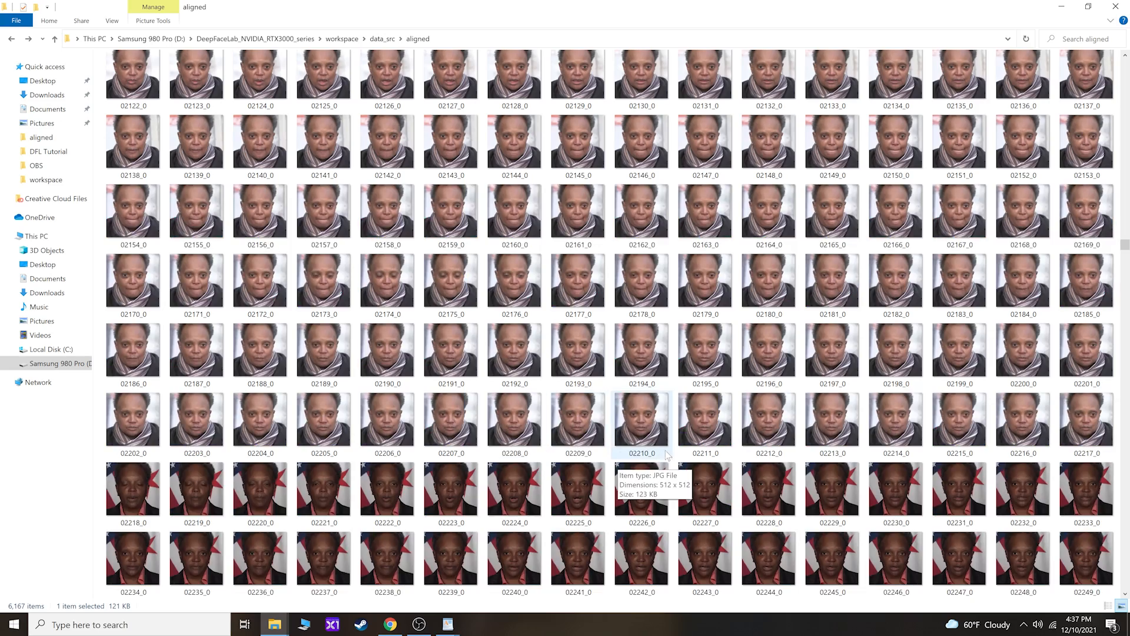
scroll(484, 436, down, 2)
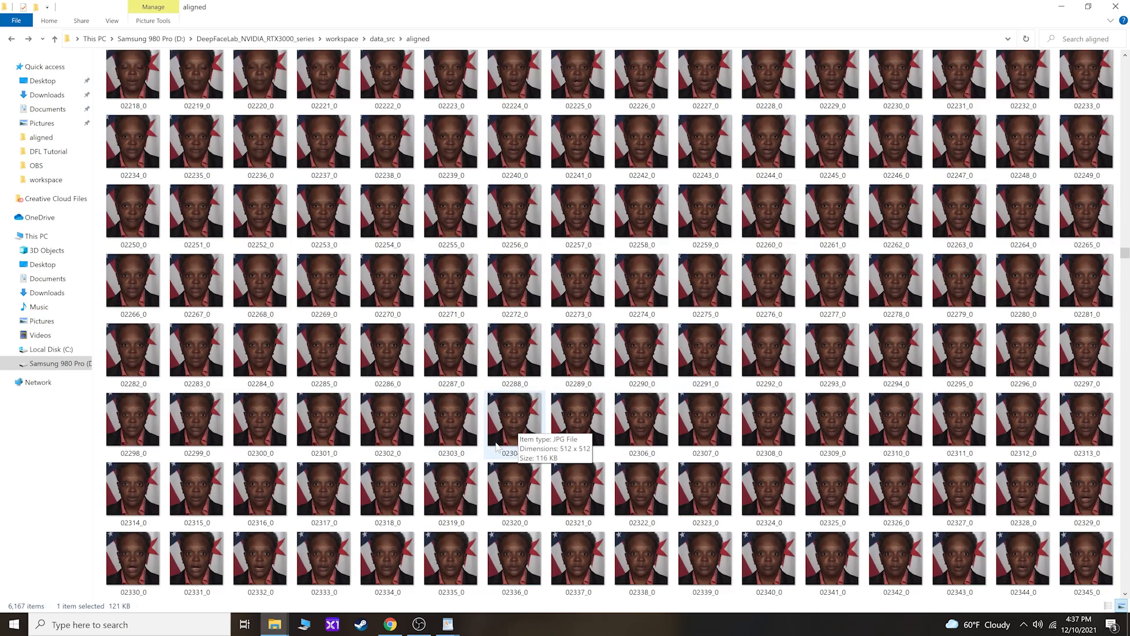
scroll(496, 444, down, 10)
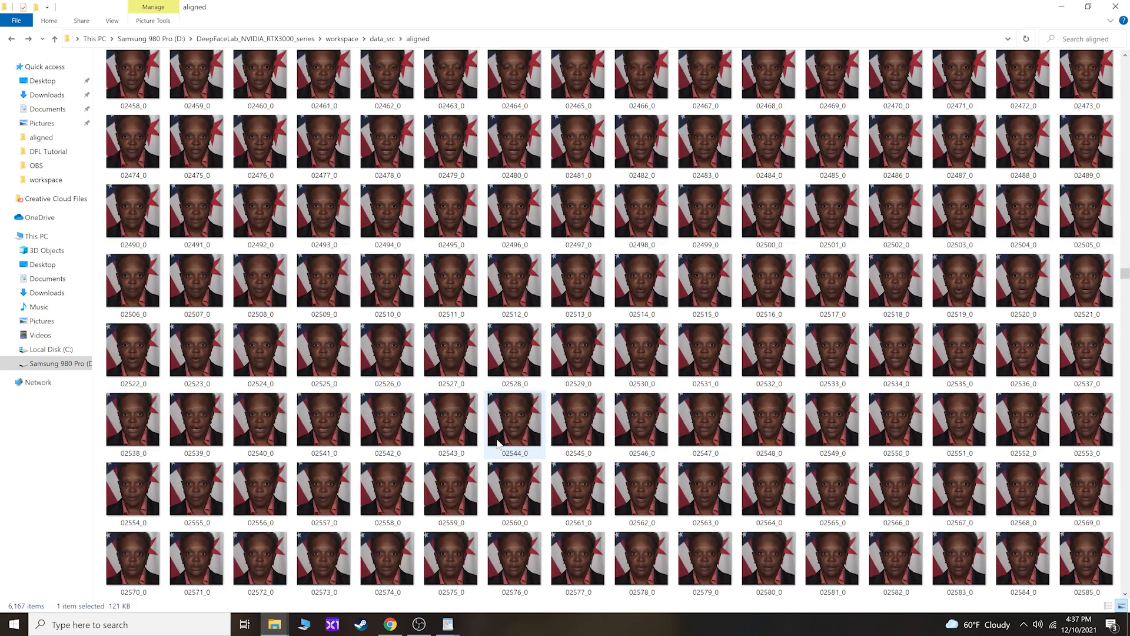
scroll(499, 444, down, 8)
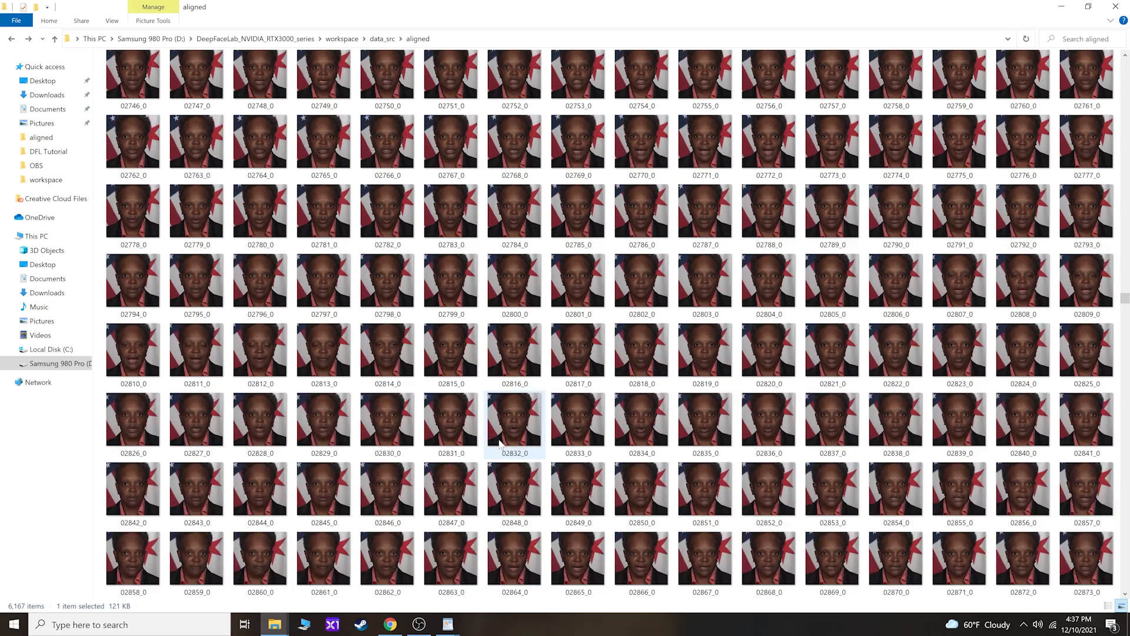
scroll(499, 444, down, 4)
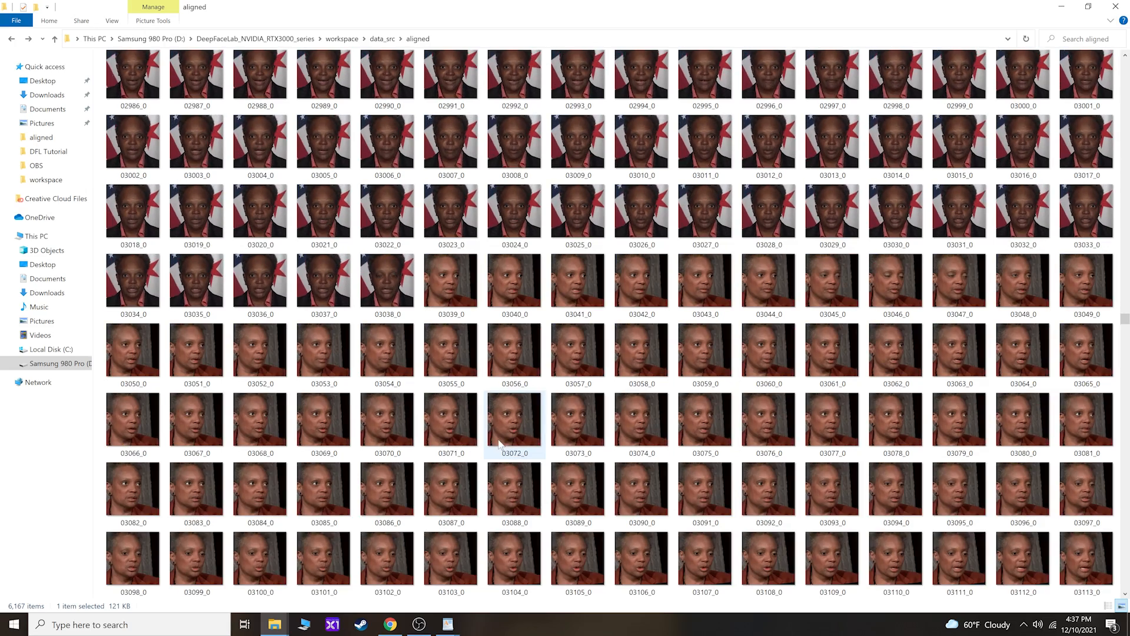
scroll(499, 444, down, 1)
scroll(496, 417, down, 7)
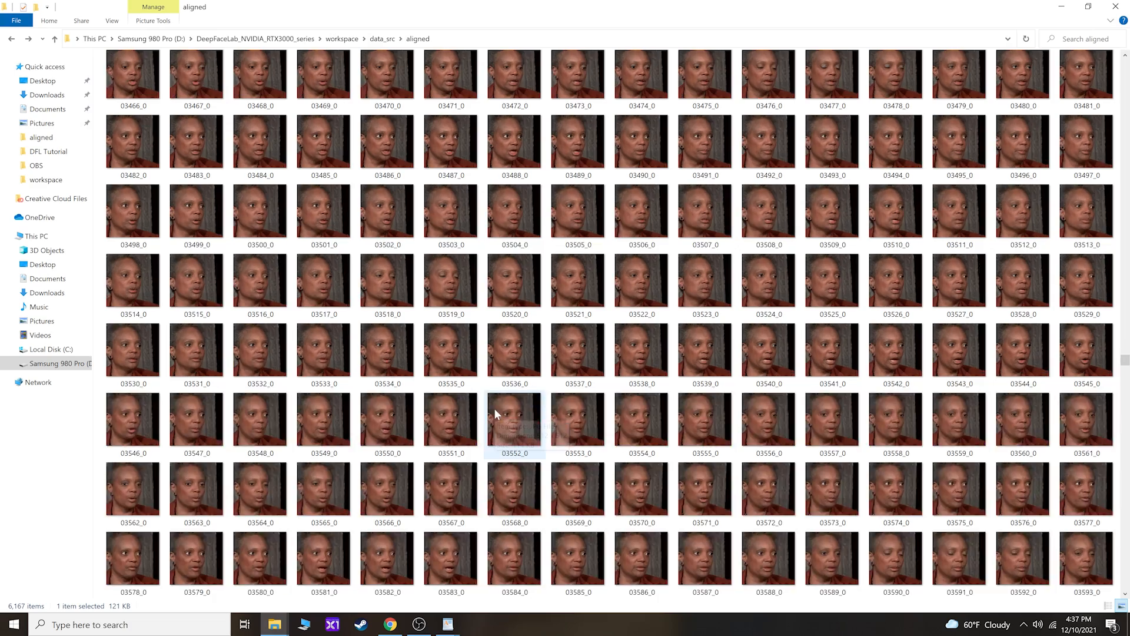
scroll(495, 414, down, 5)
scroll(495, 414, down, 8)
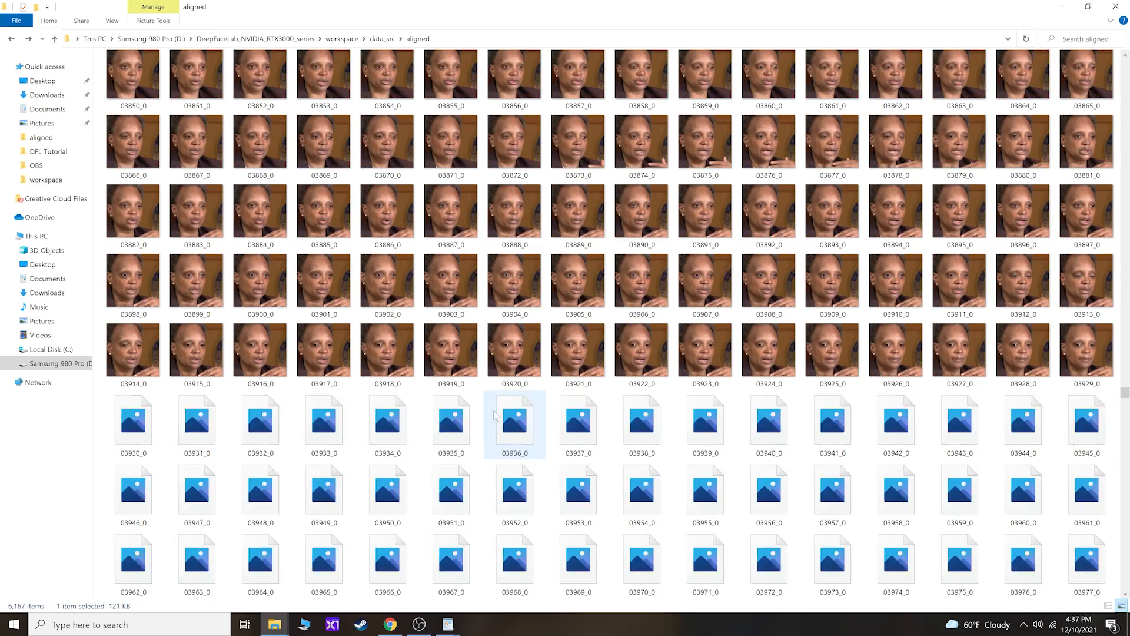
scroll(495, 412, down, 6)
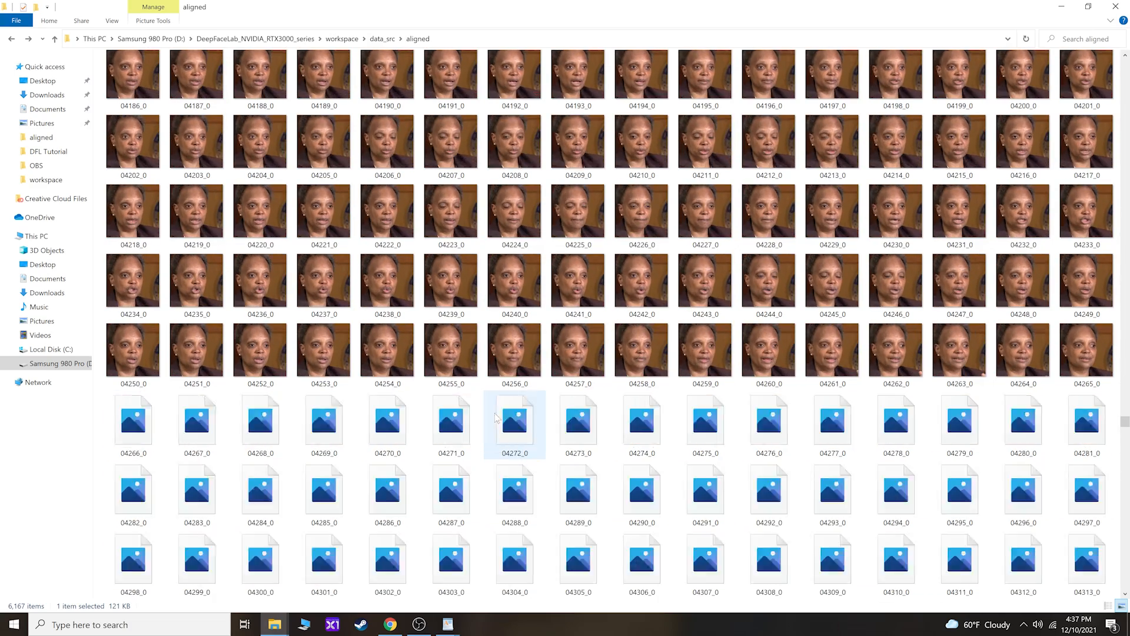
scroll(519, 458, down, 6)
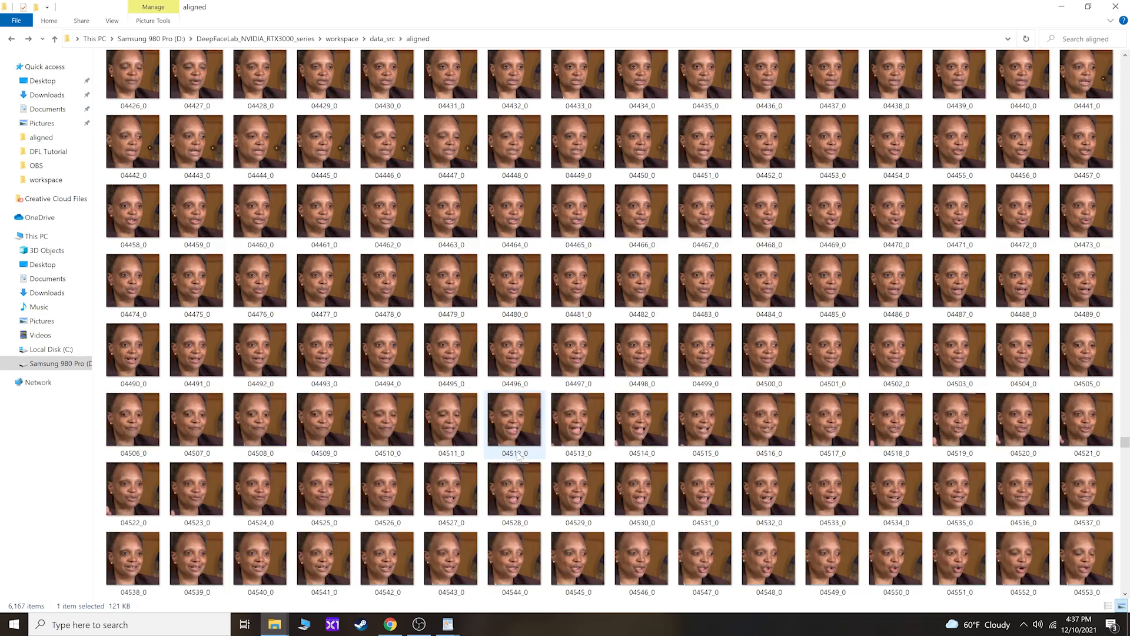
scroll(519, 456, down, 8)
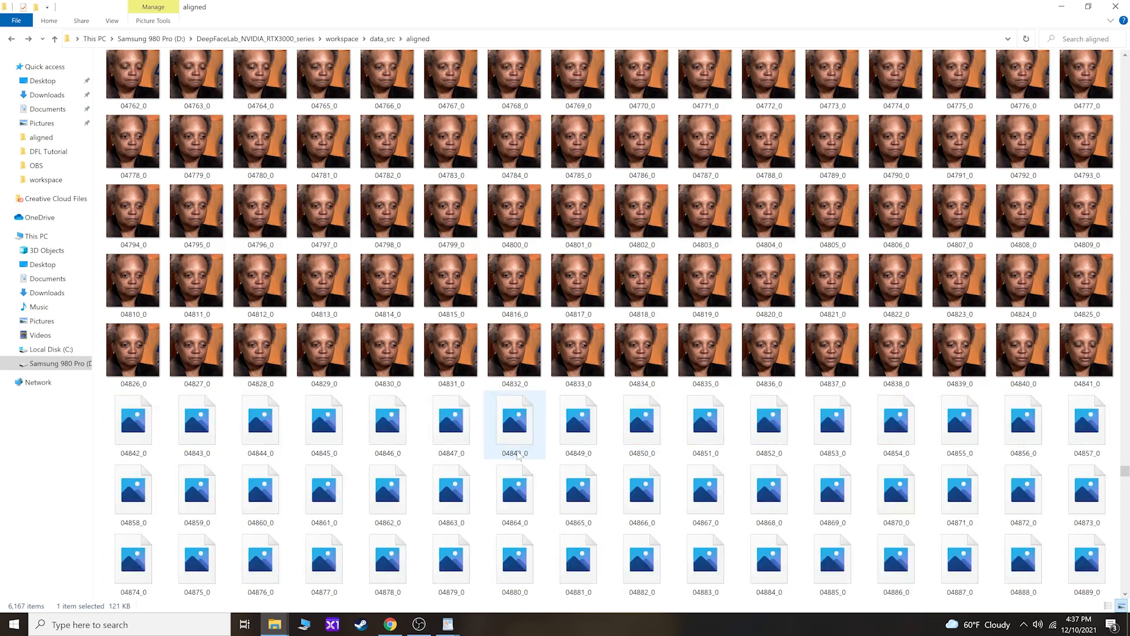
scroll(519, 456, down, 9)
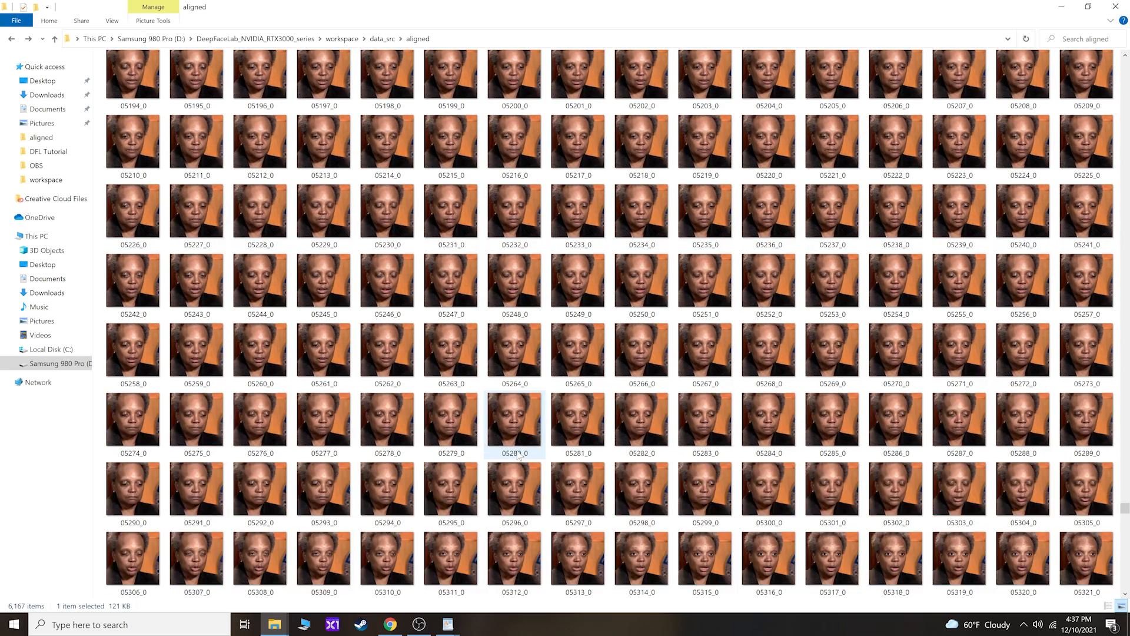
scroll(519, 454, down, 15)
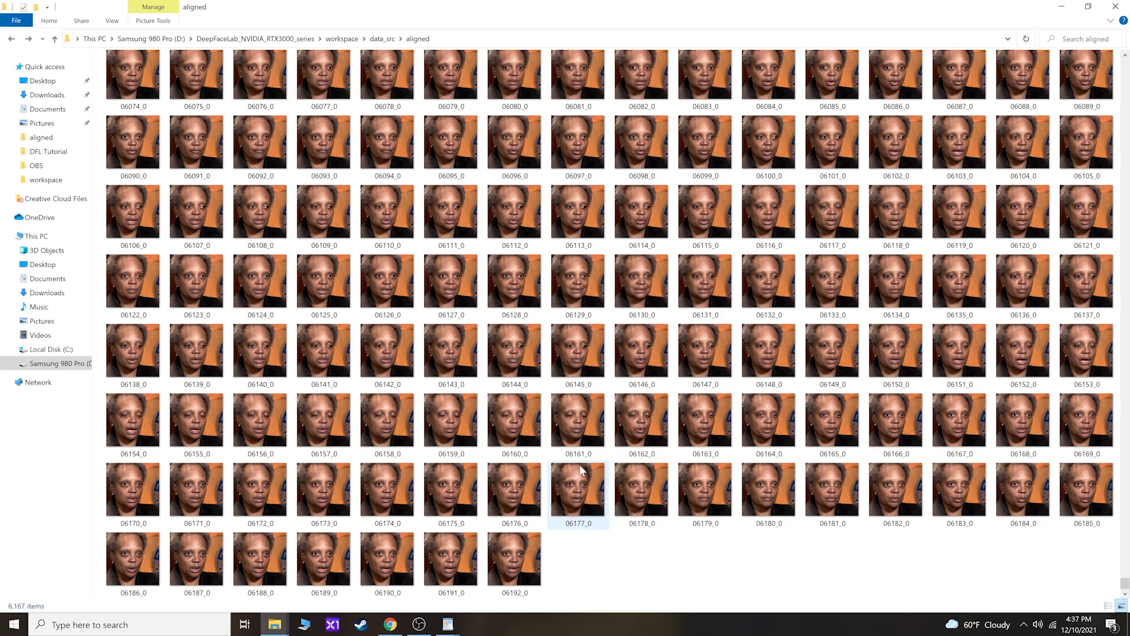
scroll(447, 468, up, 10)
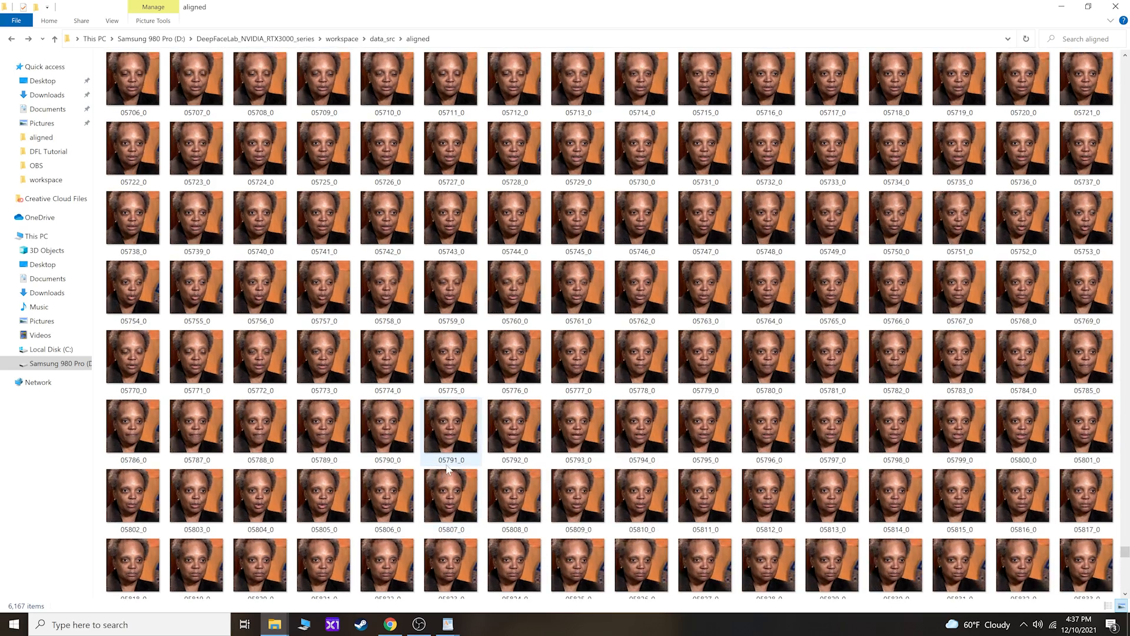
scroll(448, 468, up, 20)
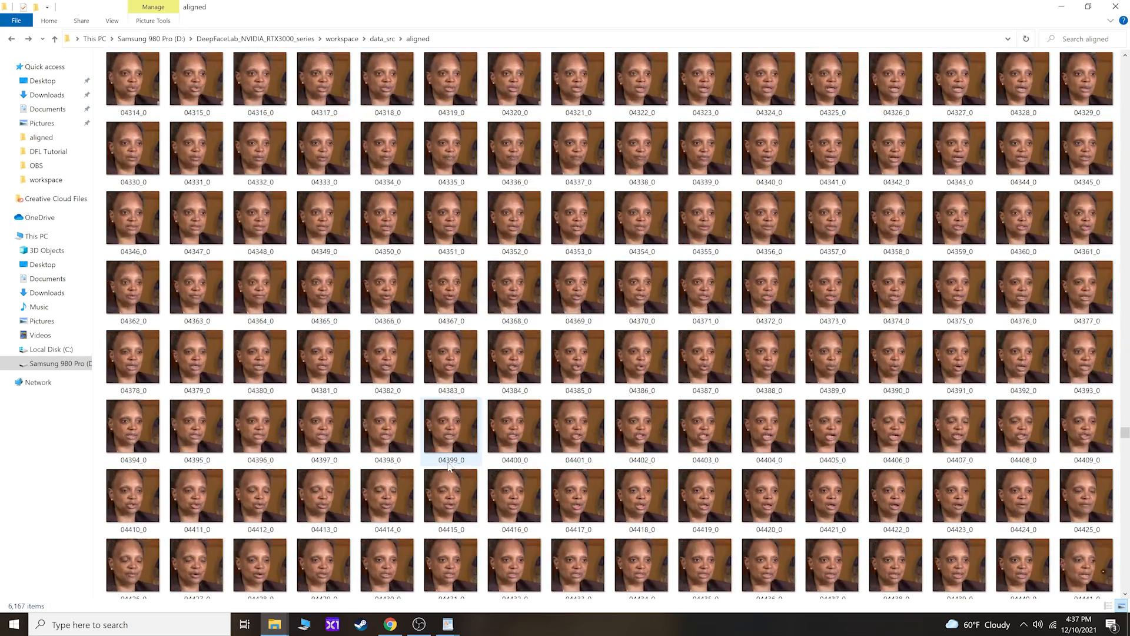
scroll(449, 466, up, 20)
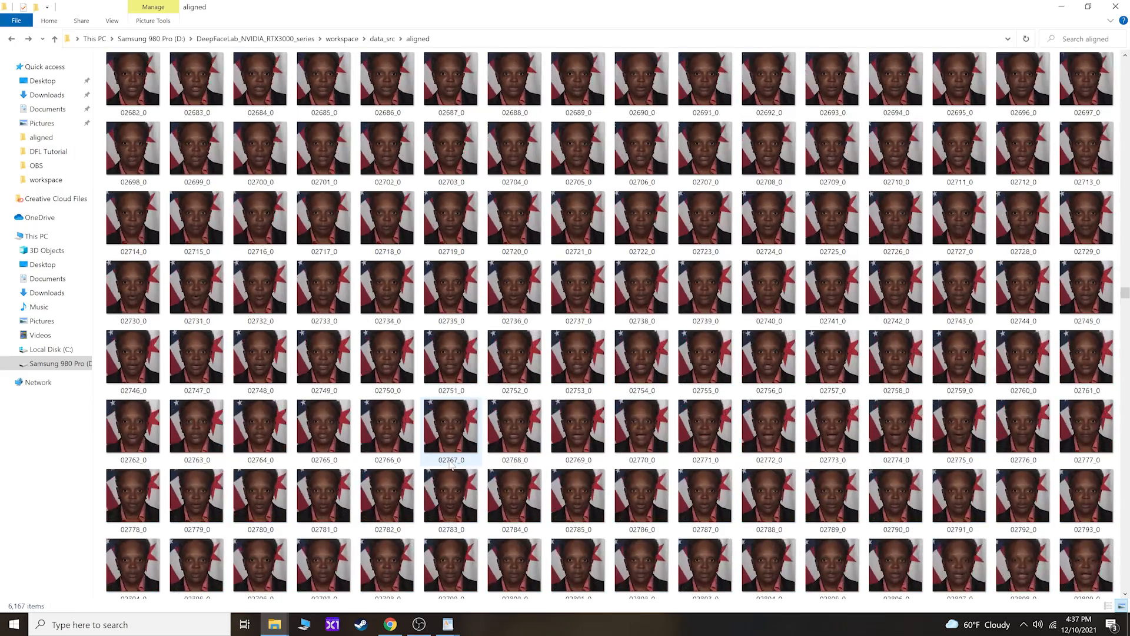
scroll(450, 465, up, 20)
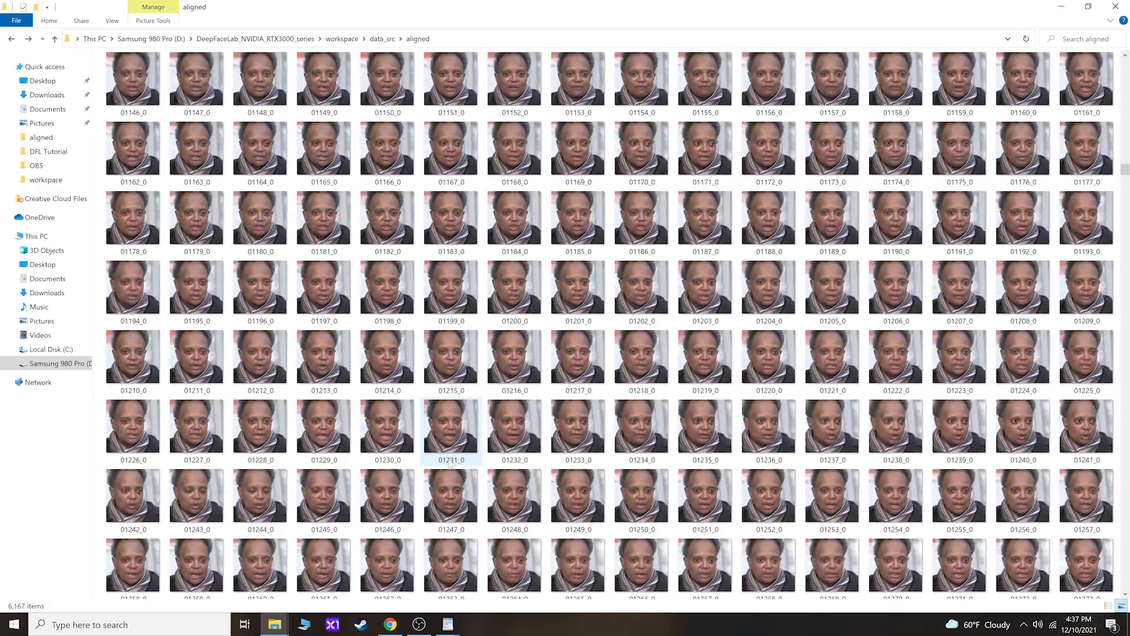
scroll(450, 465, up, 20)
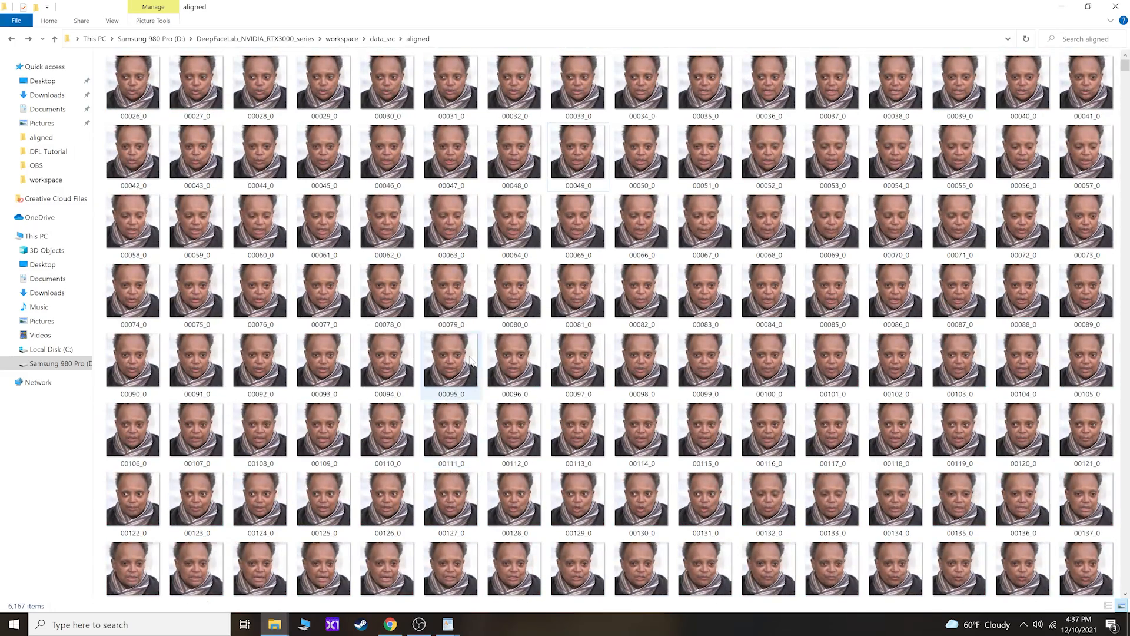
- Run 5) data_dst faceset extract from the main DeepFaceLab folder with GPU 0, face type wf, image size 512 and JPEG quality 100
click(337, 40)
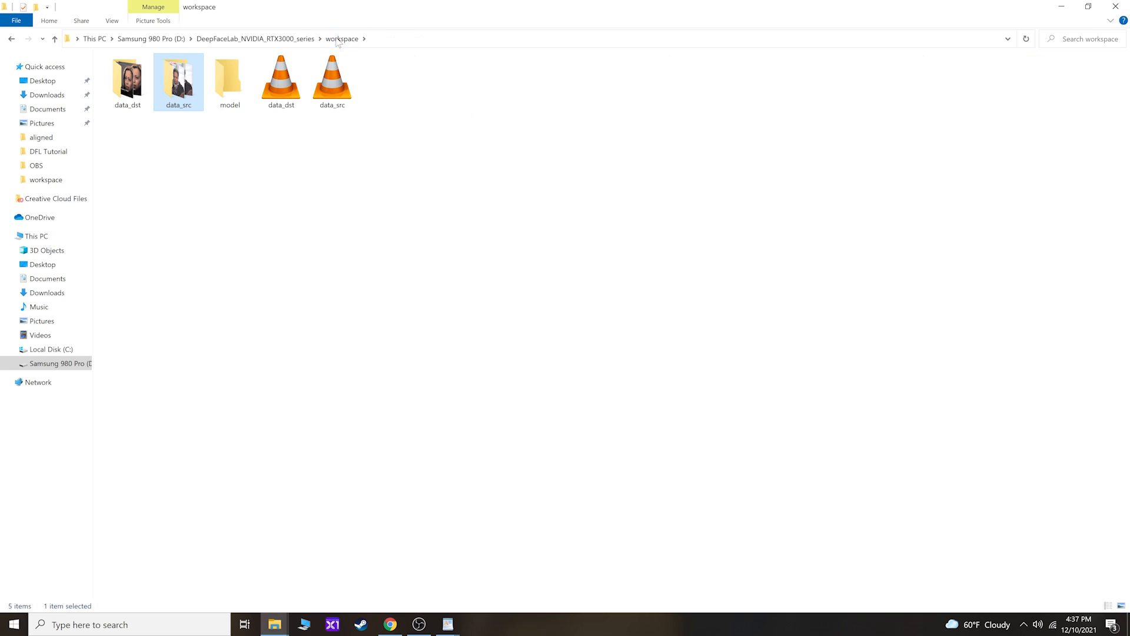
click(281, 40)
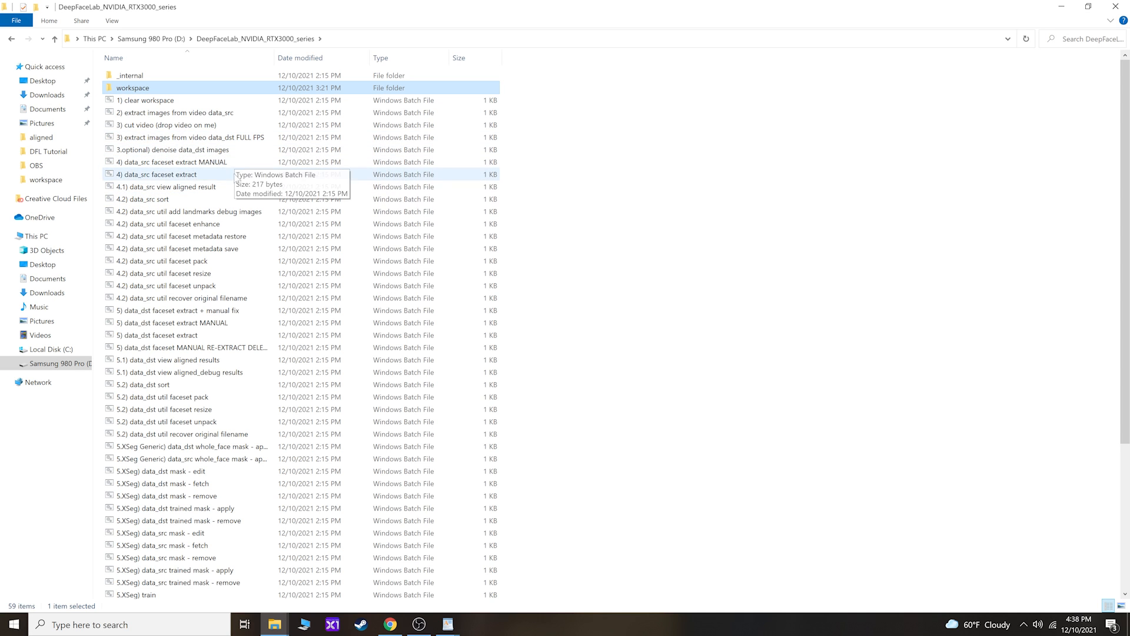
click(175, 337)
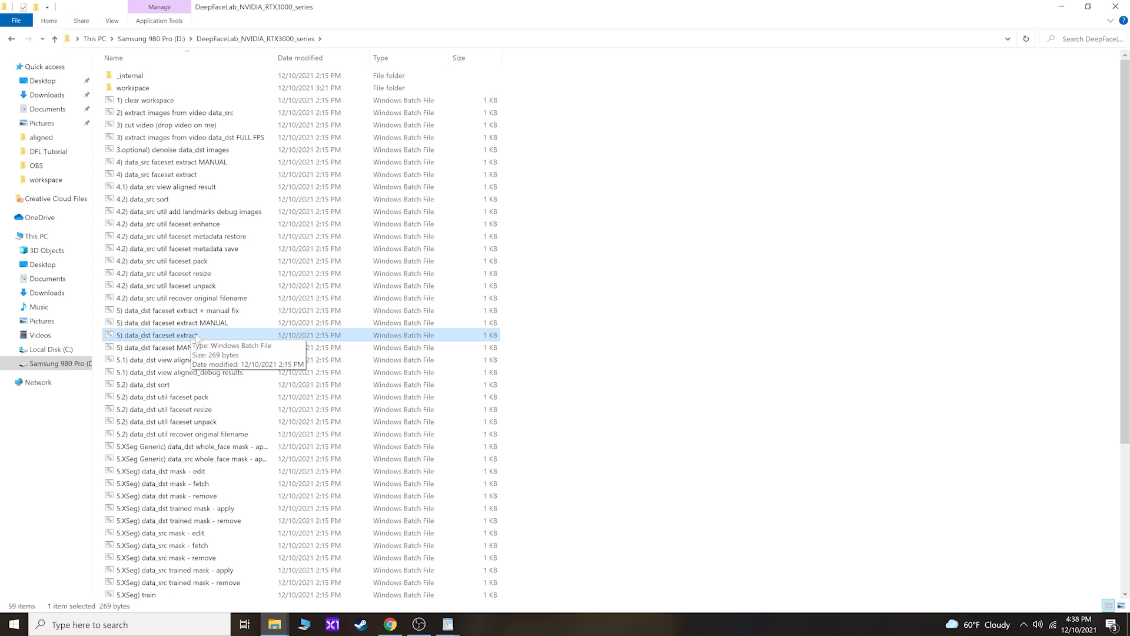
double_click(165, 336)
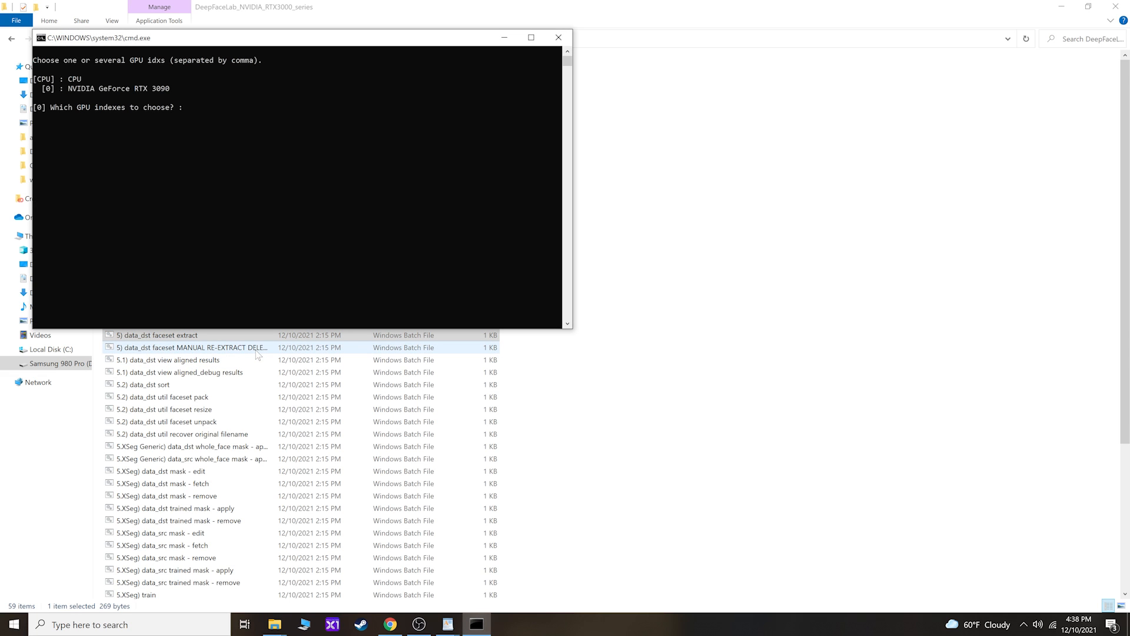
key(Return)
key(Return)
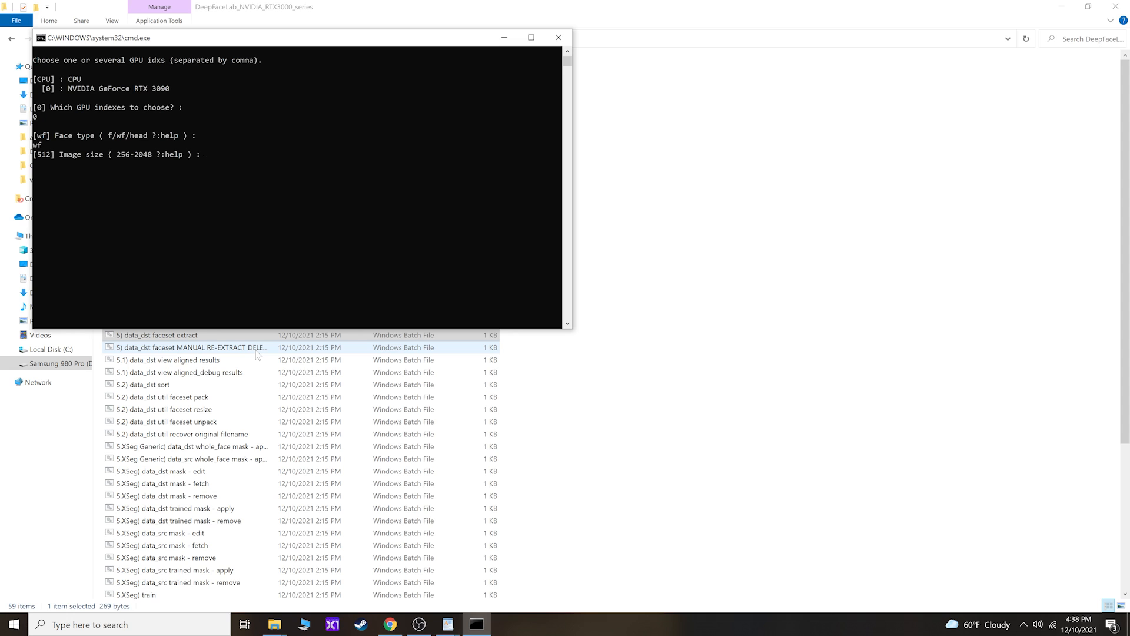
key(Return)
key(Return)
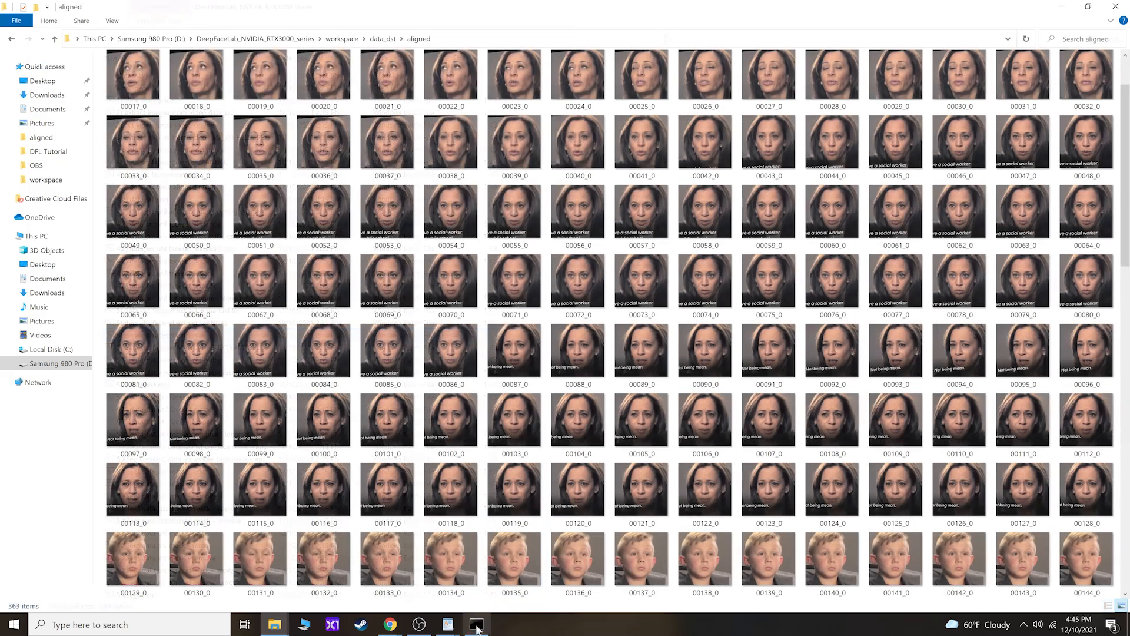
- Bring up the destination faceset extraction console and dismiss it
click(476, 625)
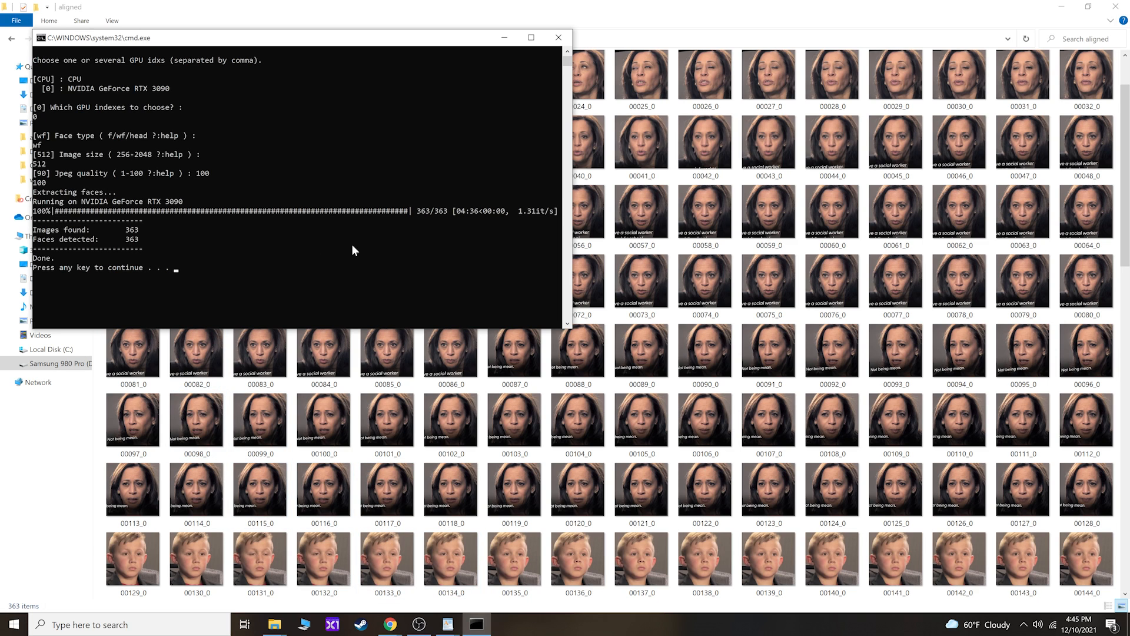
drag(298, 41, 365, 74)
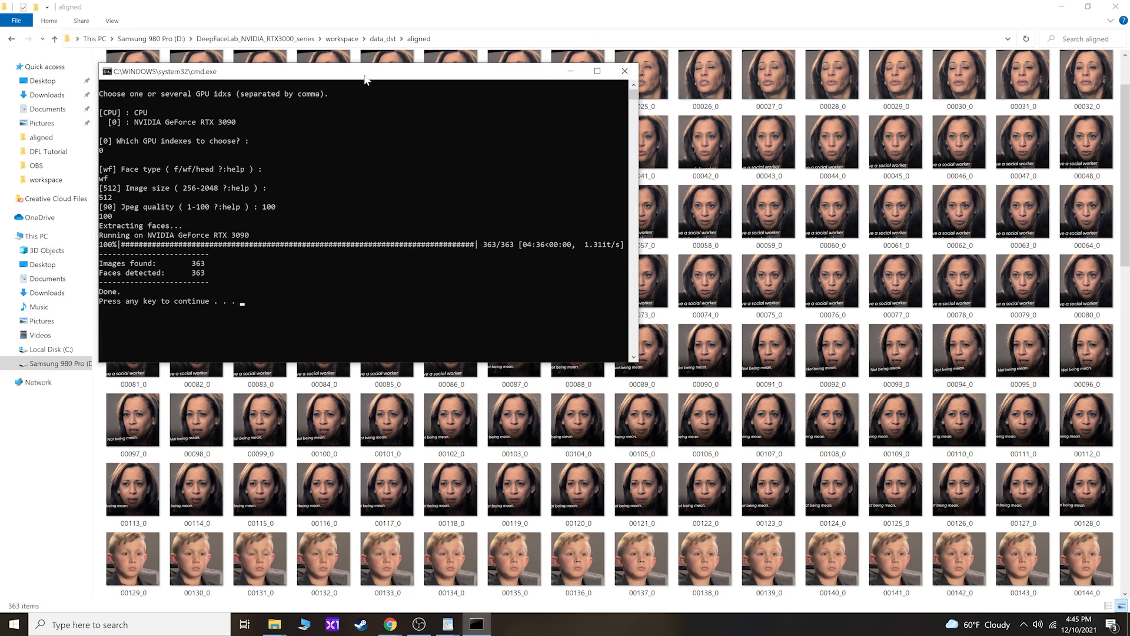
key(Return)
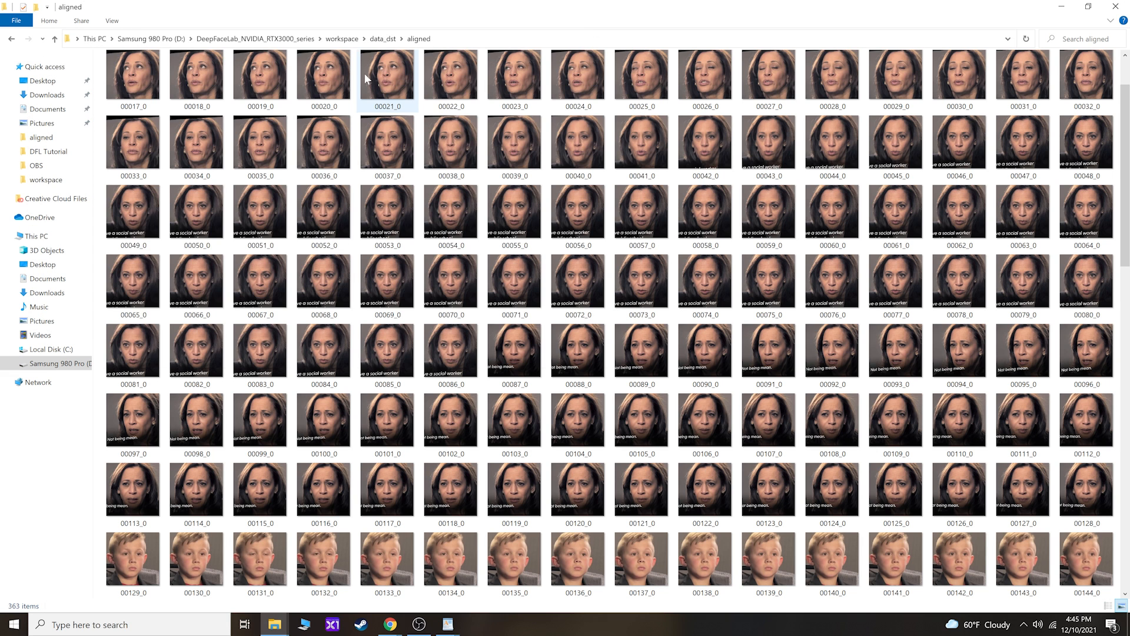
- Open the aligned folder in data_dst and delete the wrong faces from 00129_0 through 00196_0
click(383, 39)
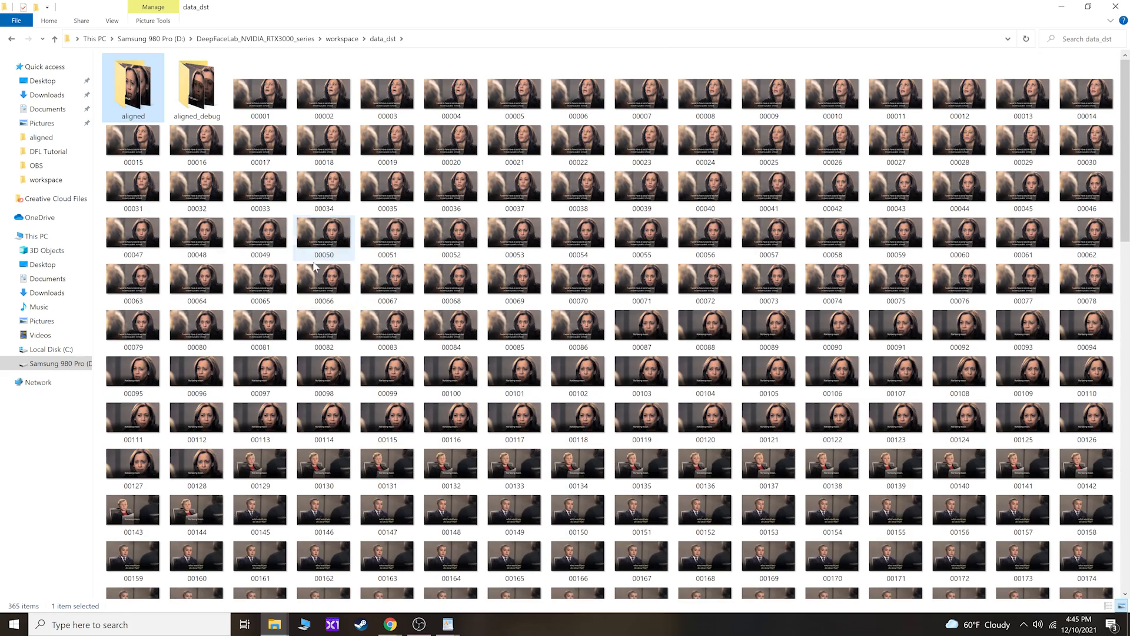
double_click(140, 97)
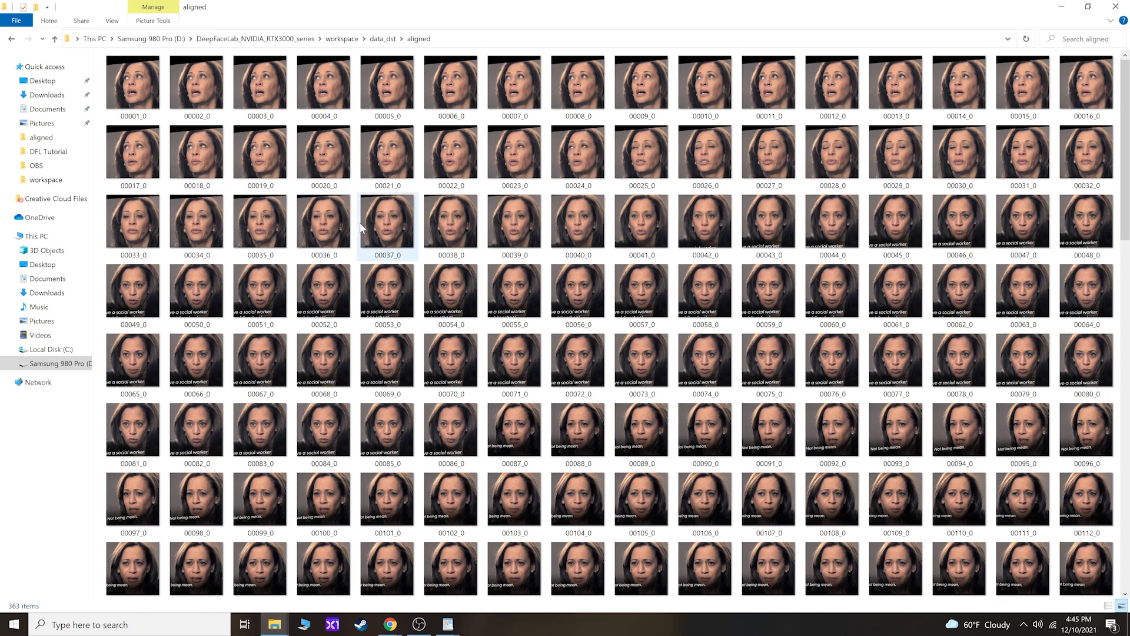
scroll(382, 242, down, 2)
scroll(381, 242, down, 3)
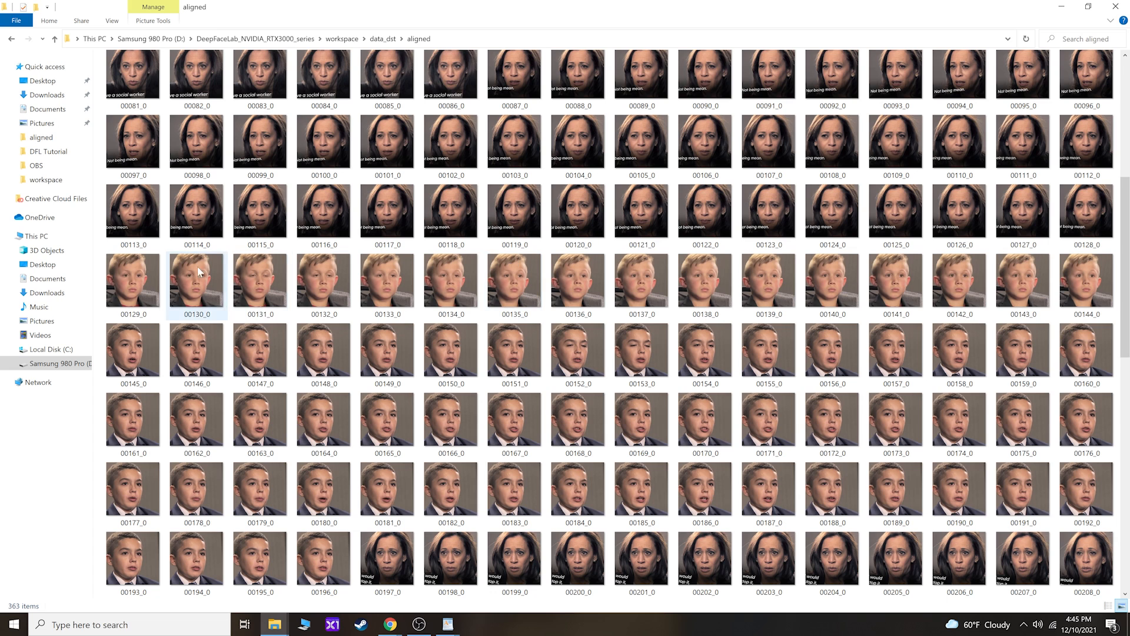
click(139, 274)
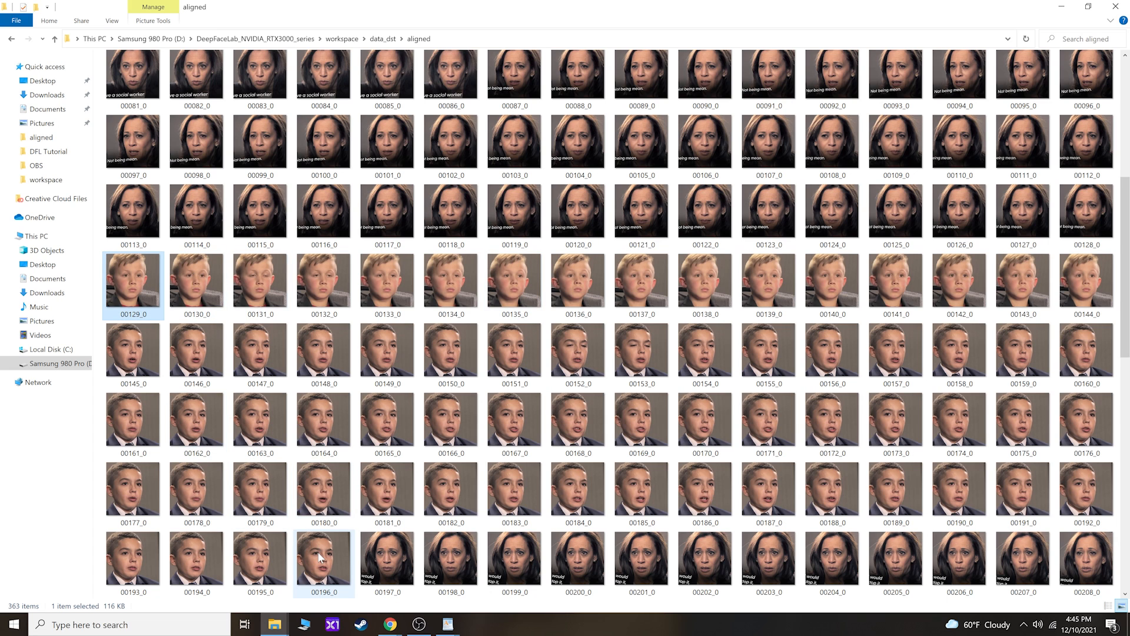
shift+click(321, 557)
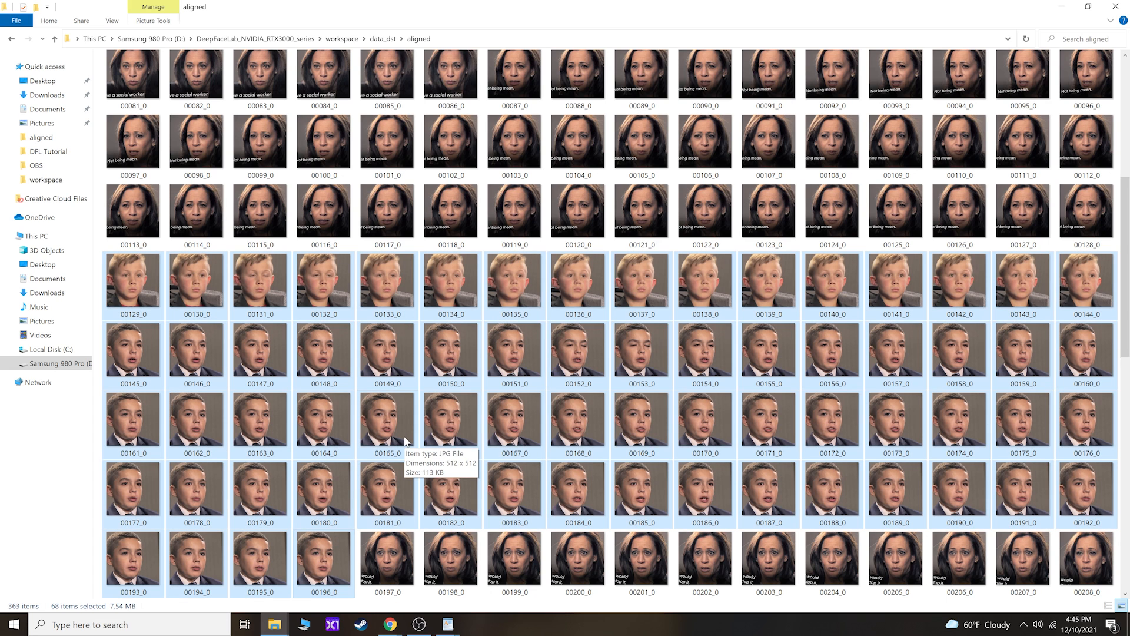
key(Delete)
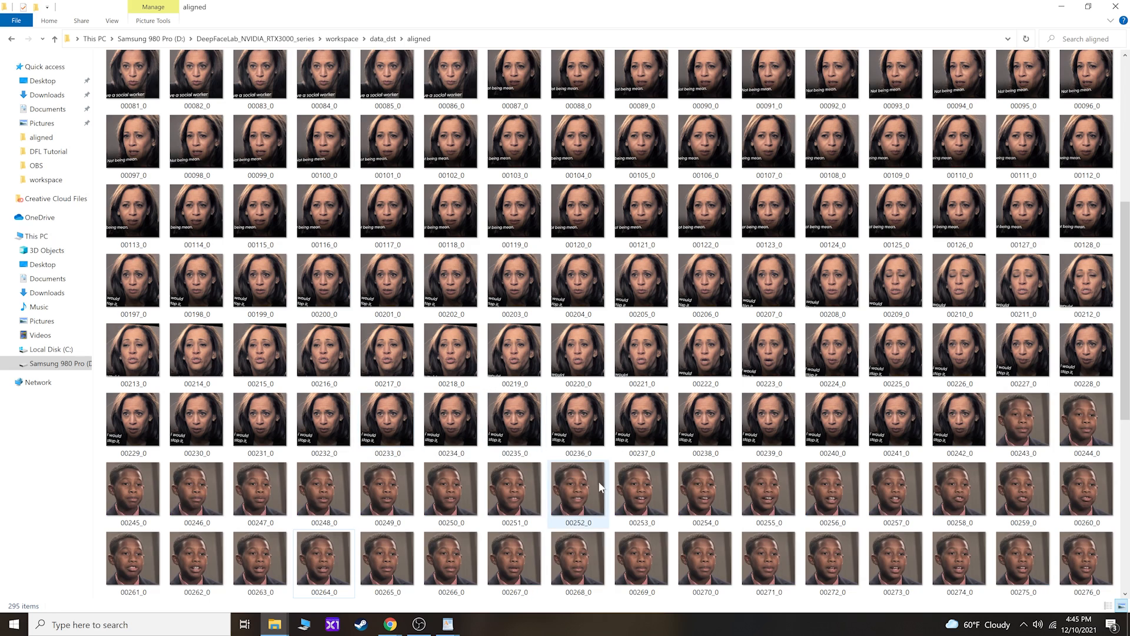
- Select the run of wrong faces starting at 00243_0 in the data_dst aligned folder
click(1010, 425)
scroll(447, 546, down, 3)
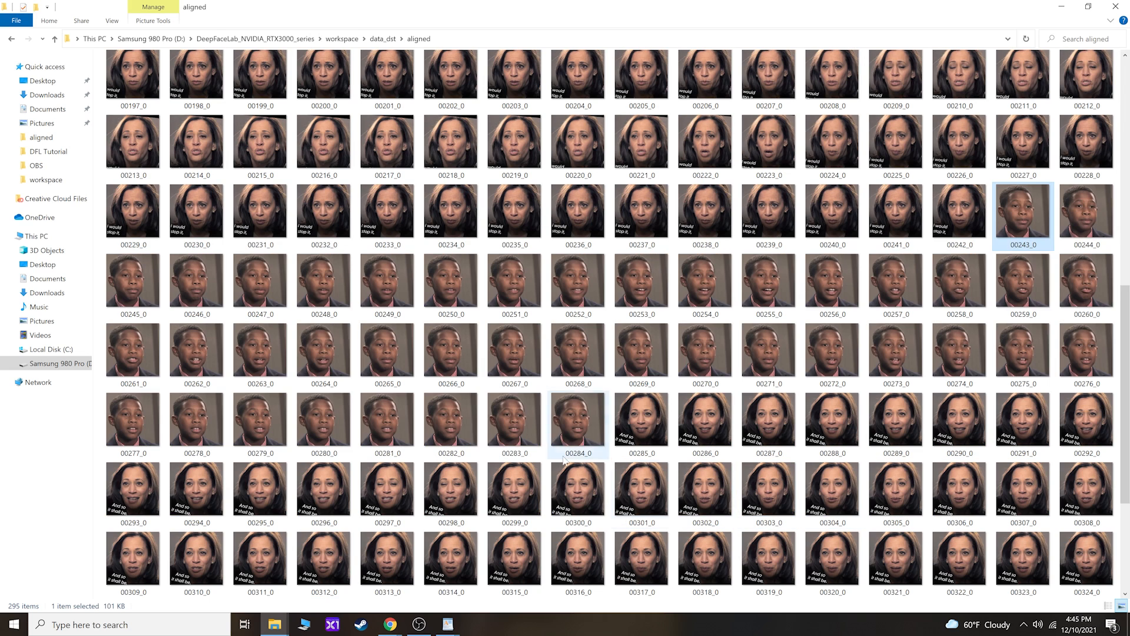
- Delete the unwanted boy's face images 00243_0 through 00284_0 from the data_dst aligned folder and check the remaining faces
shift+click(574, 434)
key(Delete)
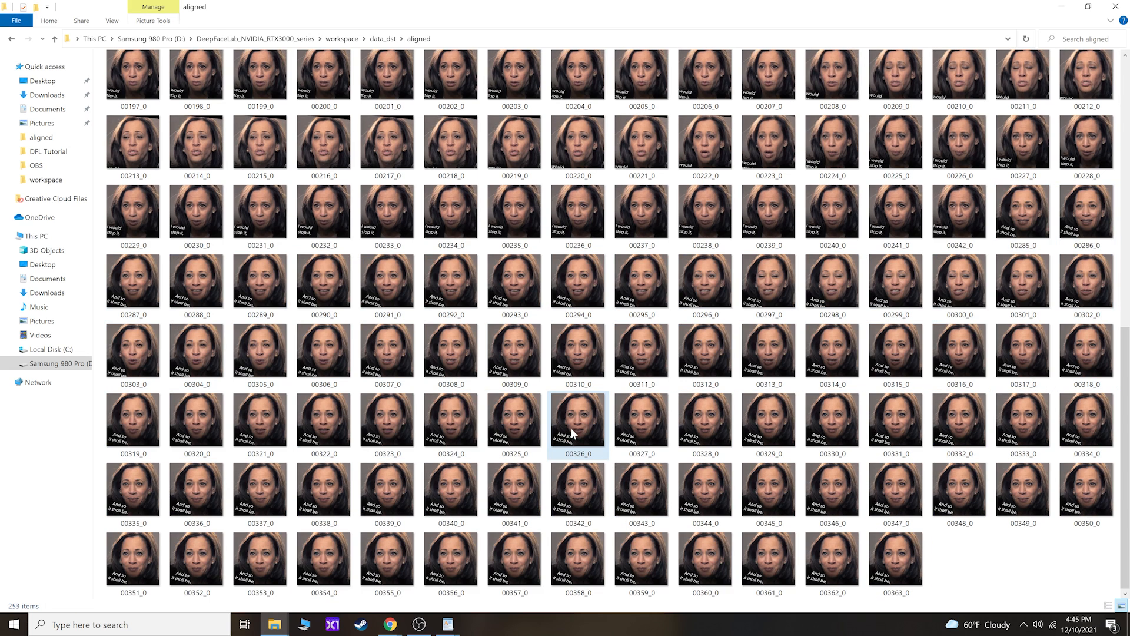
scroll(556, 436, up, 4)
scroll(555, 435, down, 5)
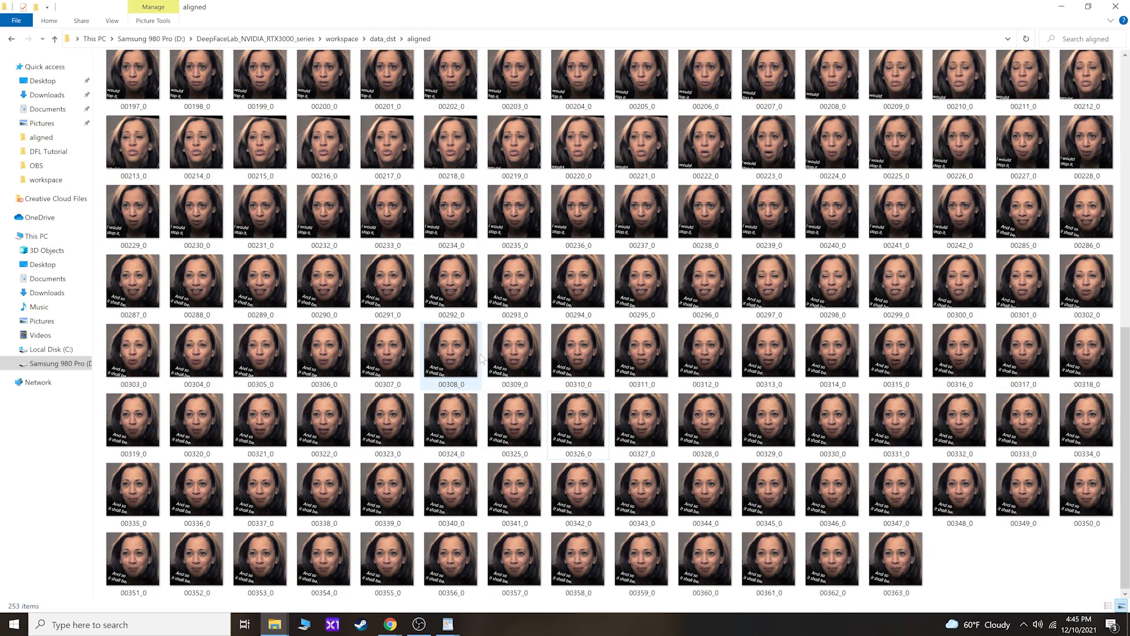
scroll(639, 427, up, 12)
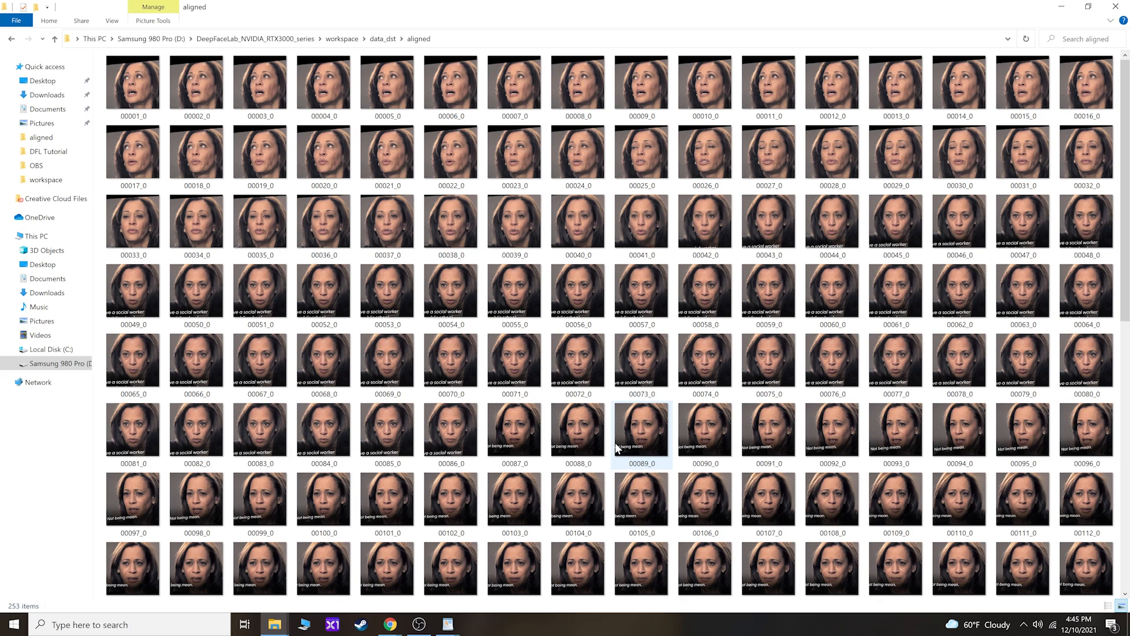
scroll(511, 403, down, 10)
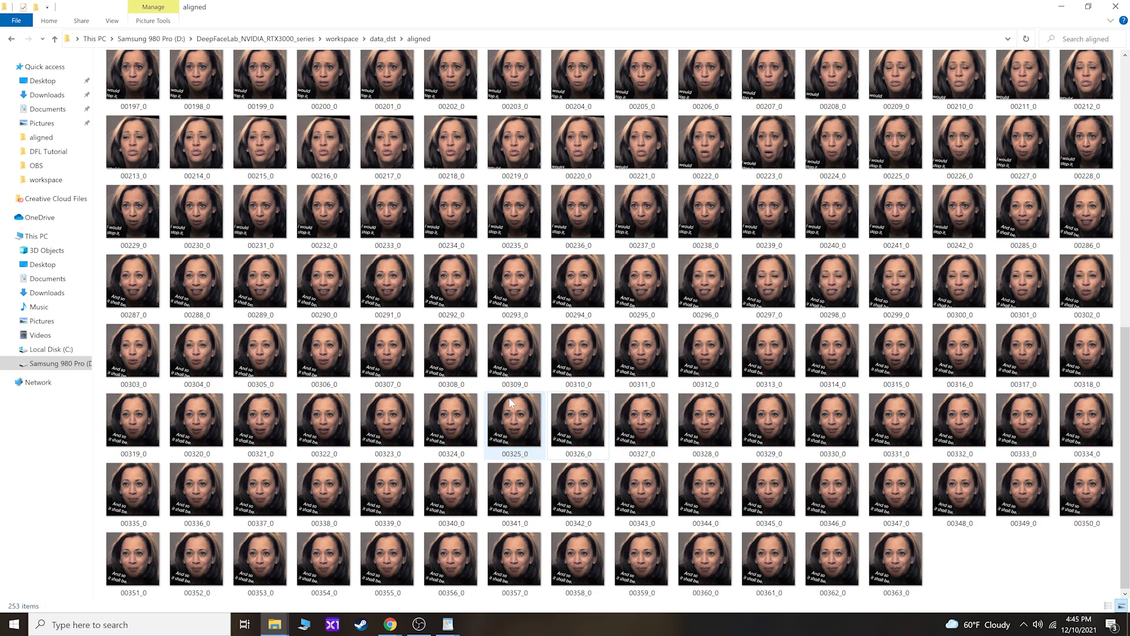
scroll(511, 403, up, 10)
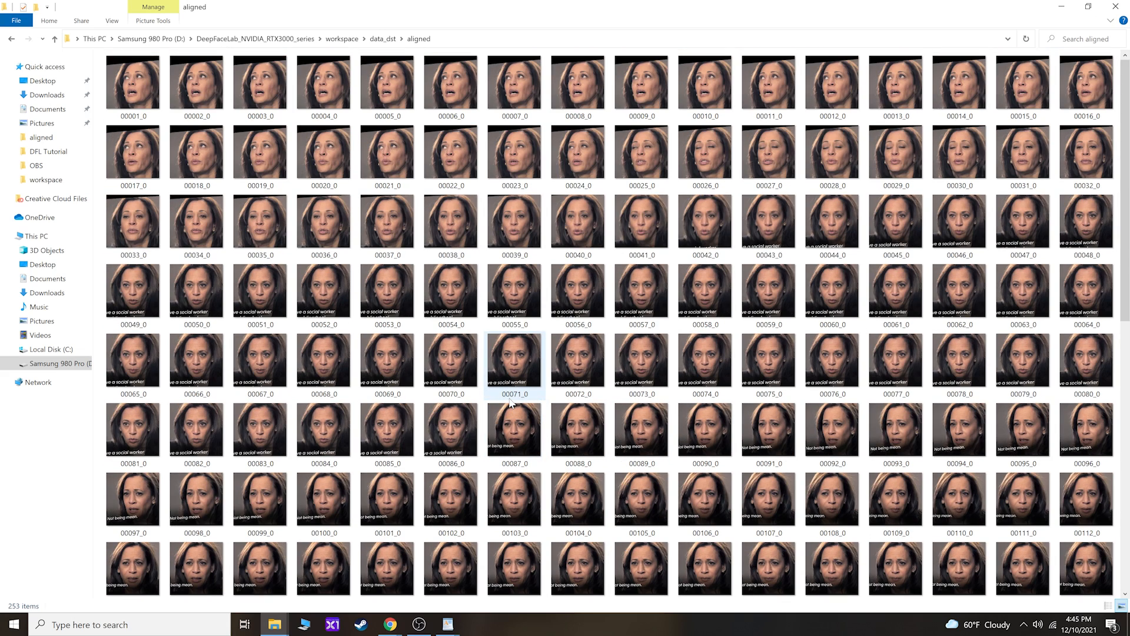
click(556, 40)
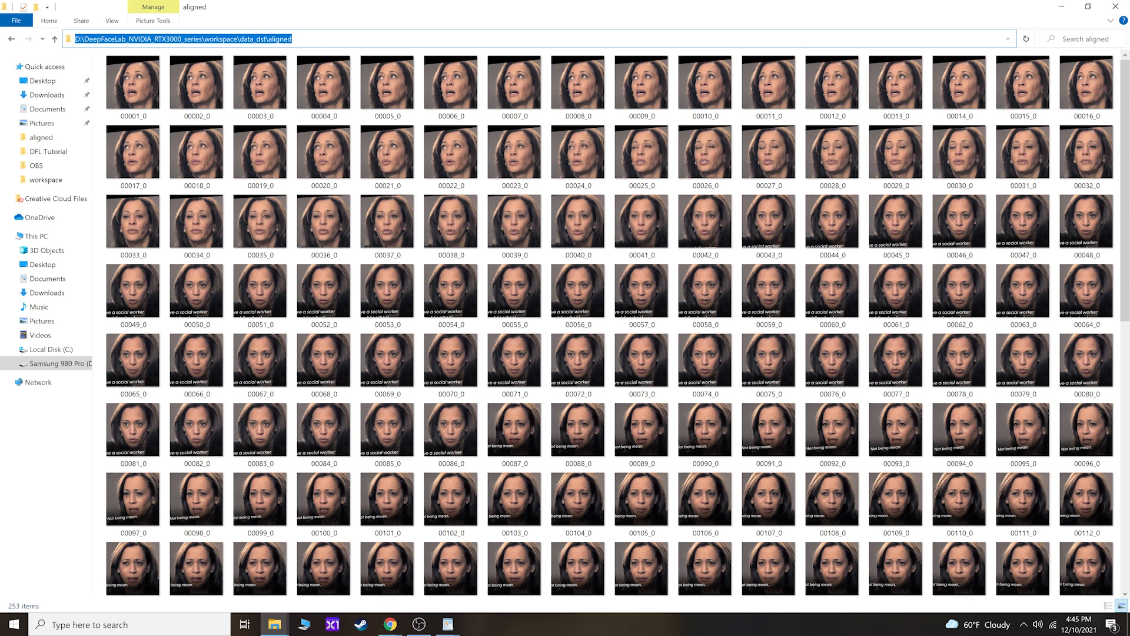
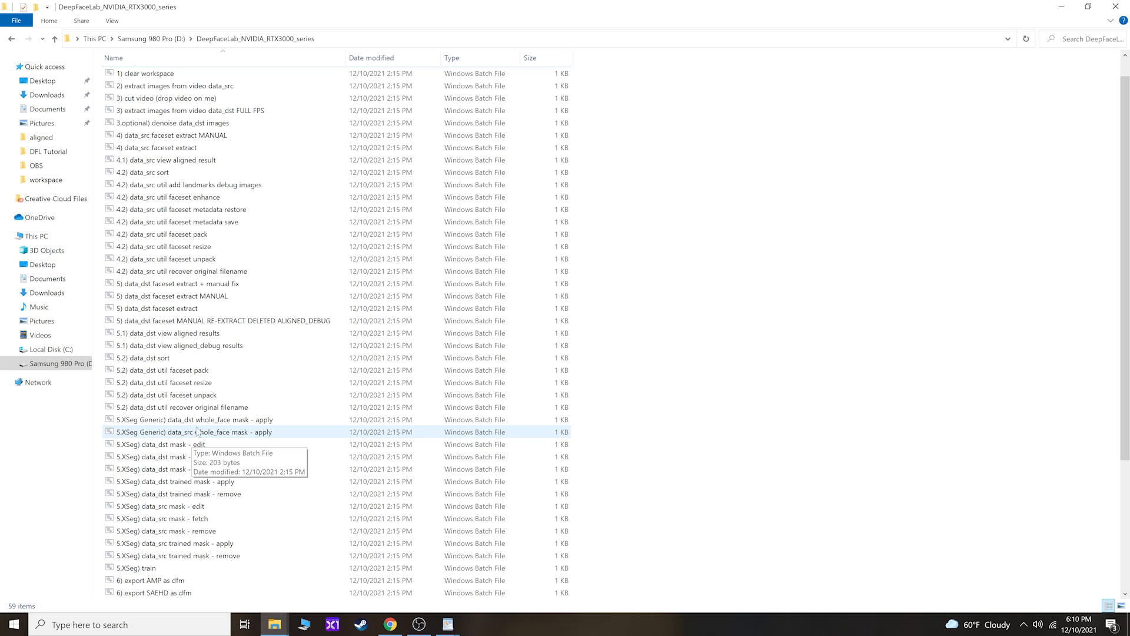
- Run the generic XSeg whole_face mask apply script on data_dst using GPU index 0
click(248, 422)
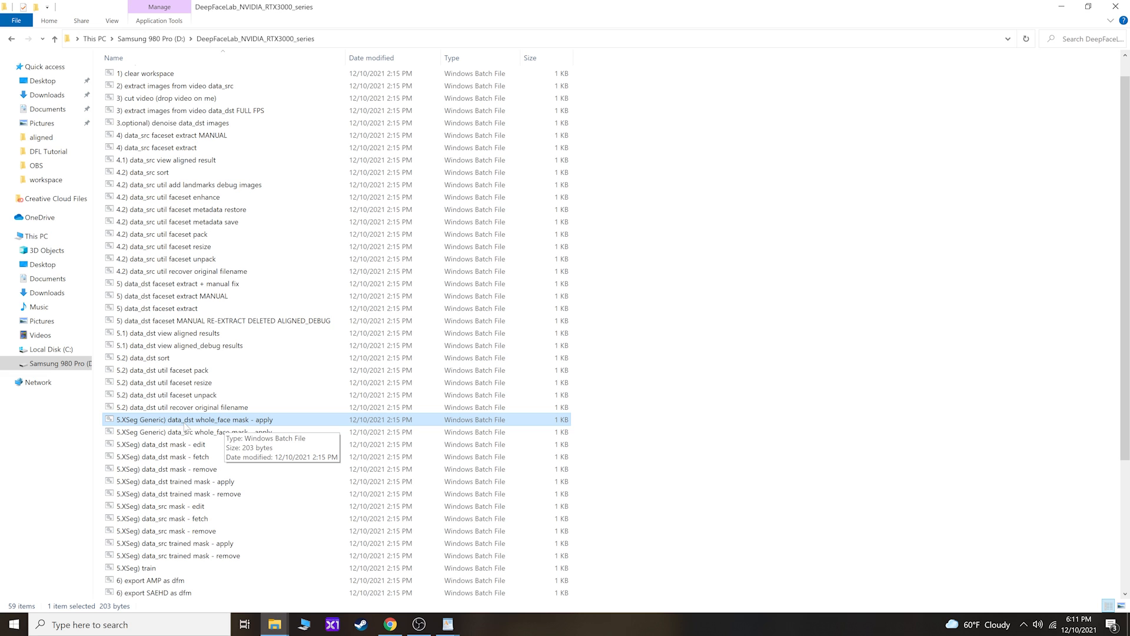
double_click(218, 422)
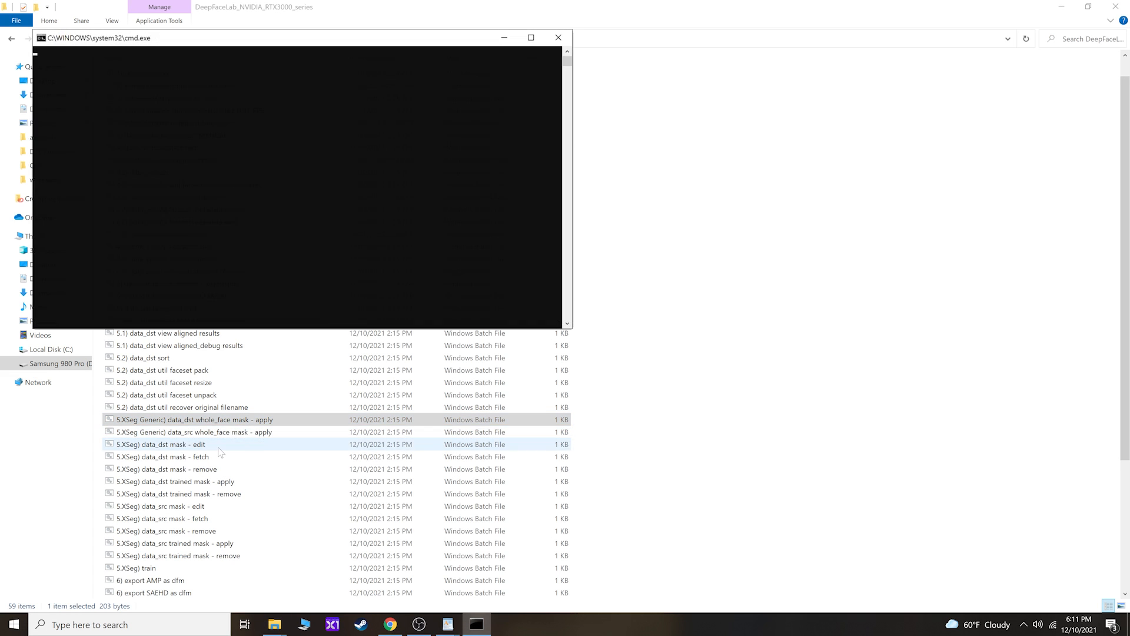
drag(278, 45, 390, 112)
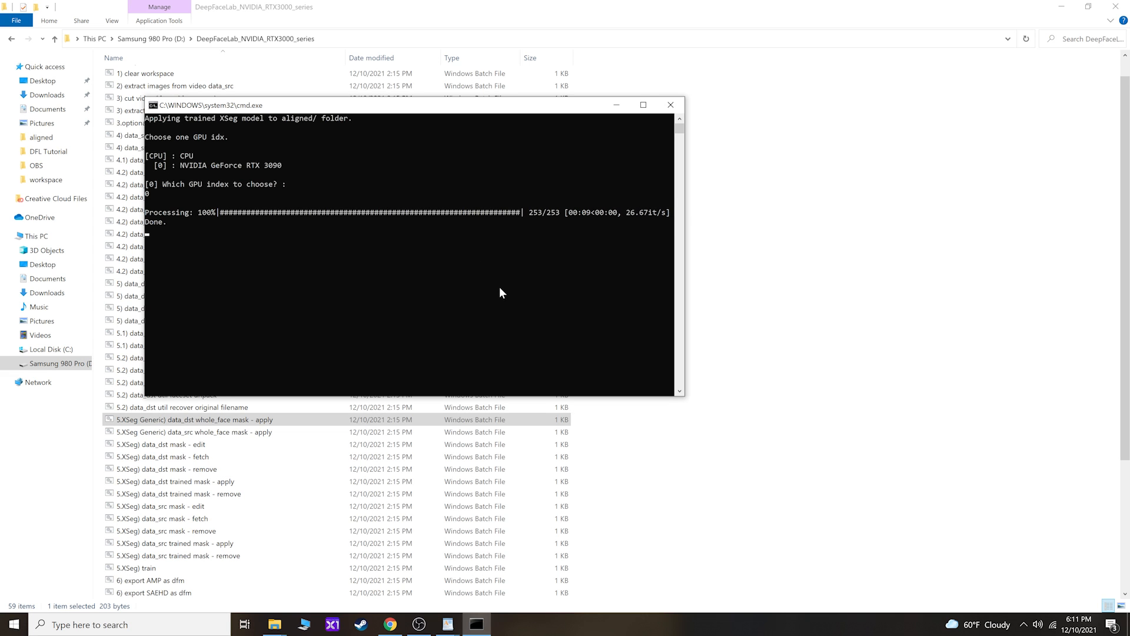
key(Return)
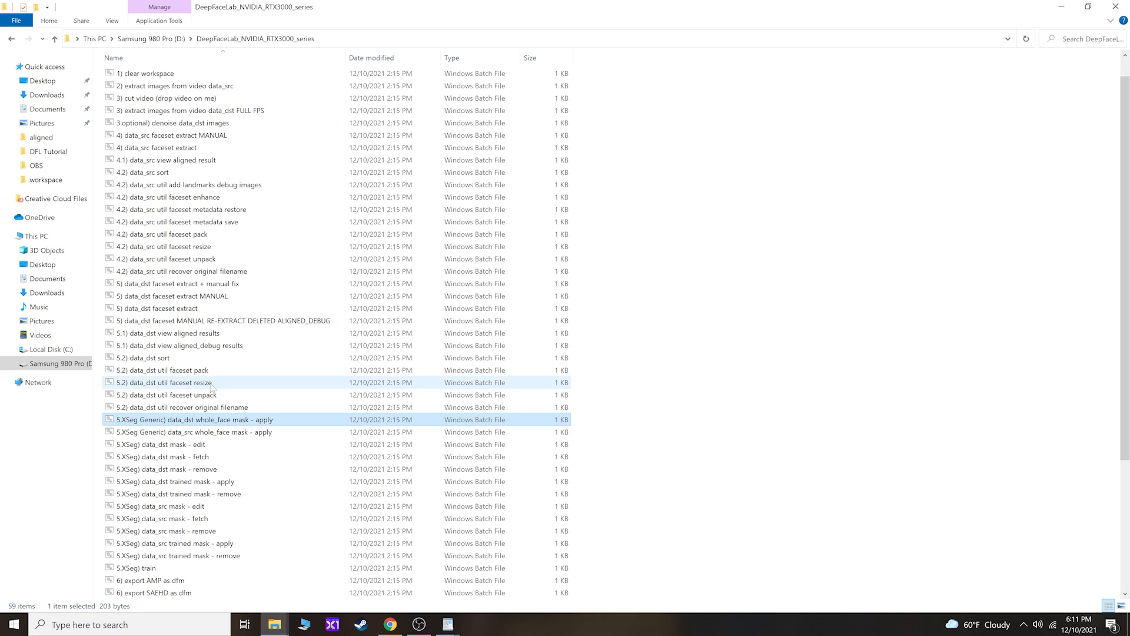
- Open the data_dst XSeg mask editor full screen and show the applied XSeg mask as an overlay on the face
double_click(194, 445)
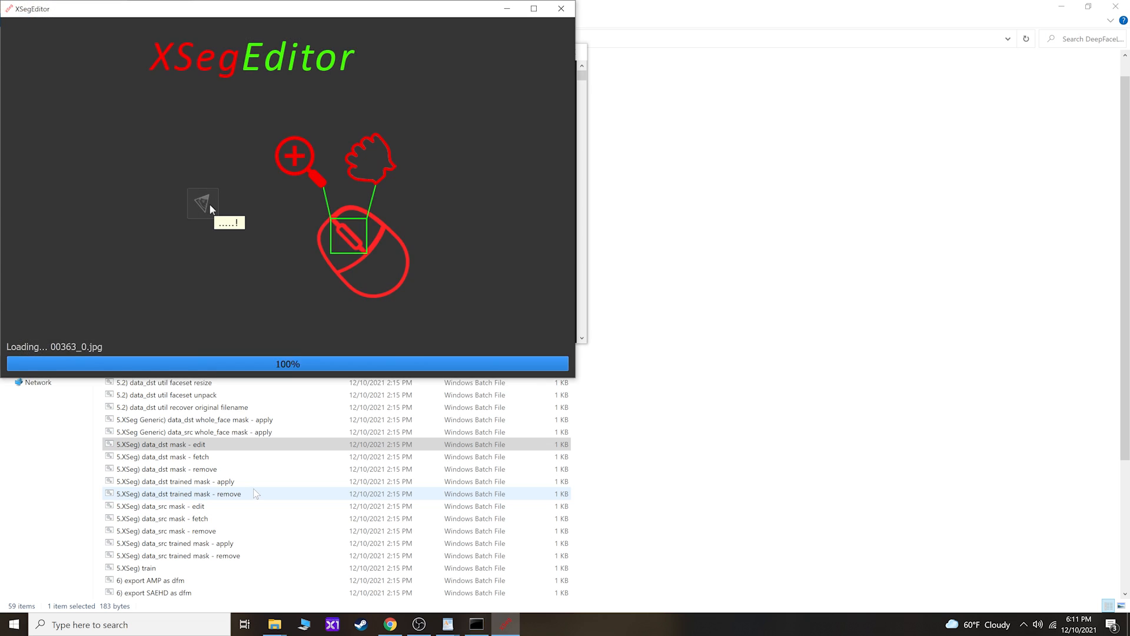
click(533, 9)
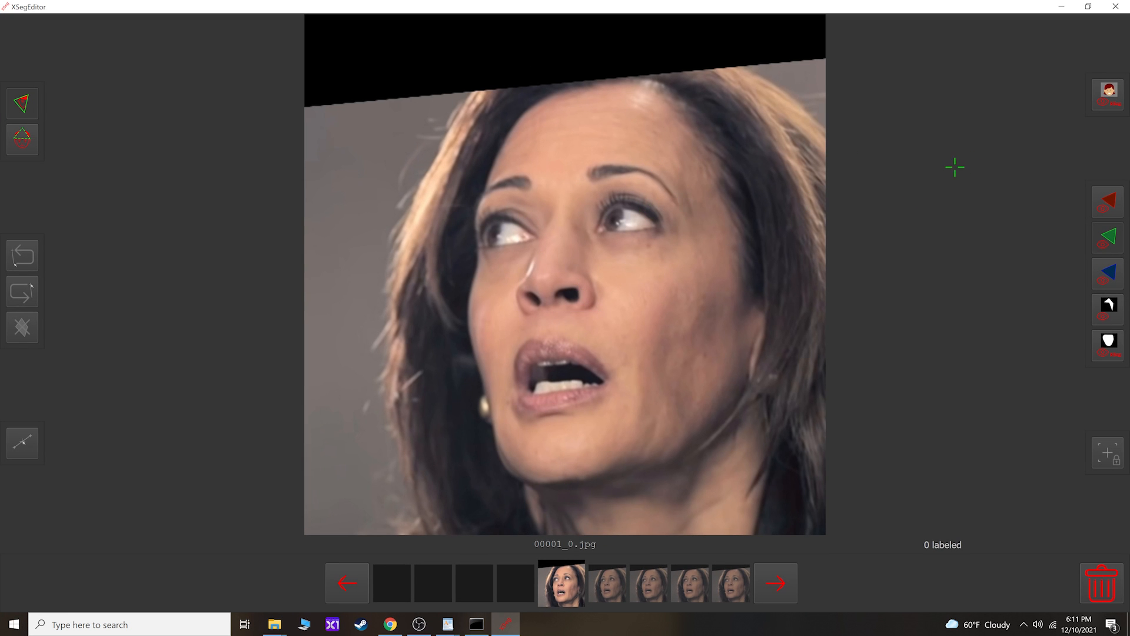
click(1113, 105)
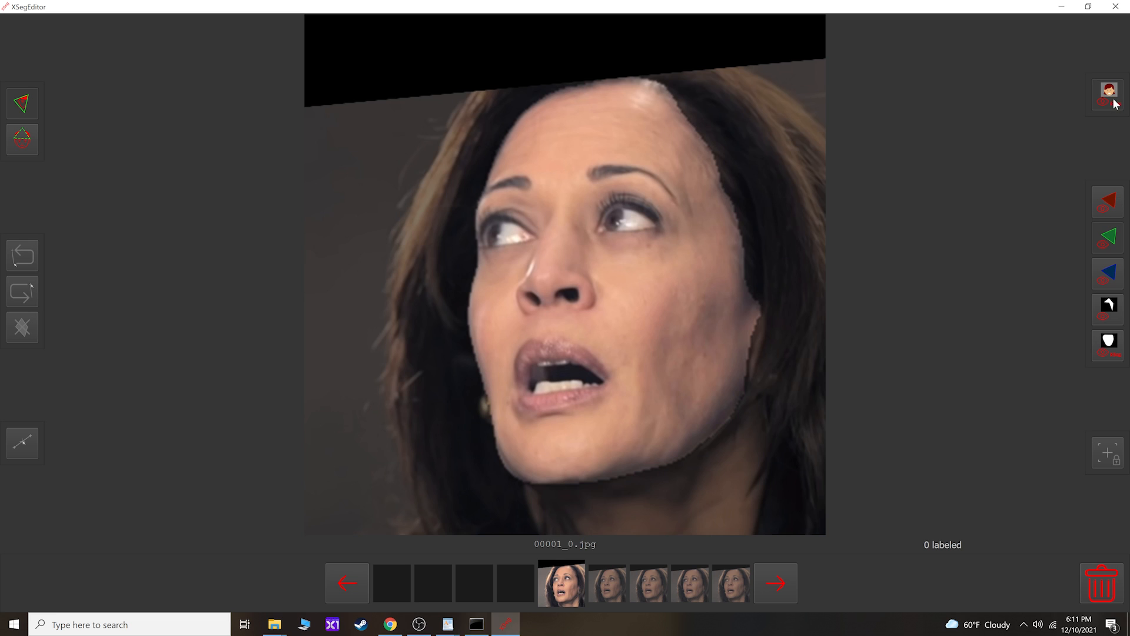
click(1113, 105)
click(1111, 103)
- Examine the XSeg mask edges around the face, hairline and jaw across the whole data_dst faceset, and close the mask editor
click(787, 587)
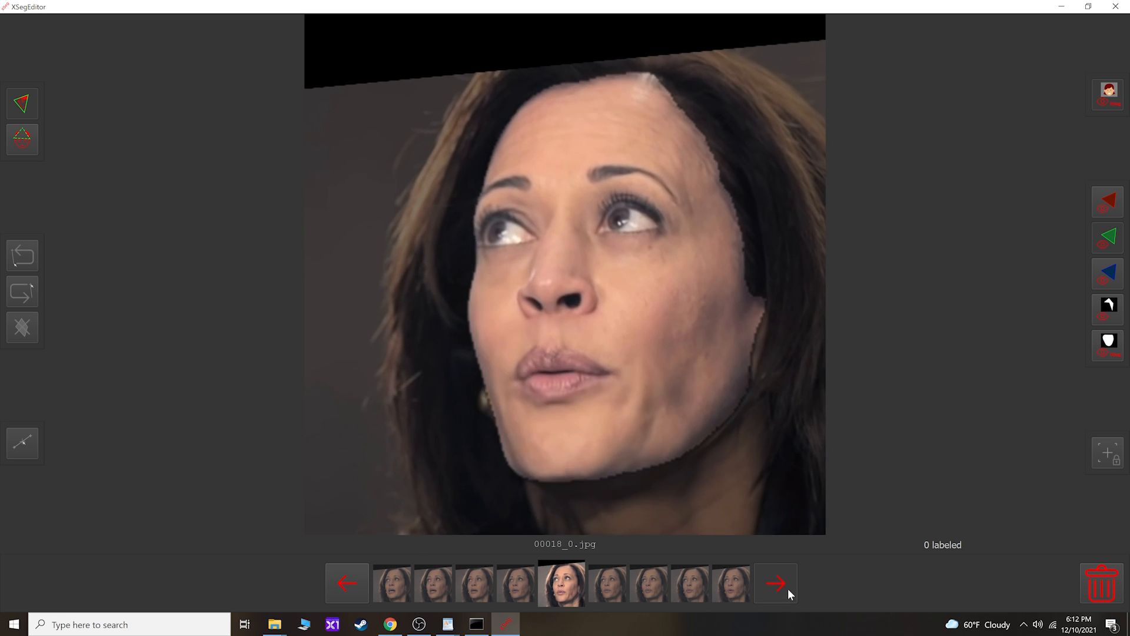
click(788, 588)
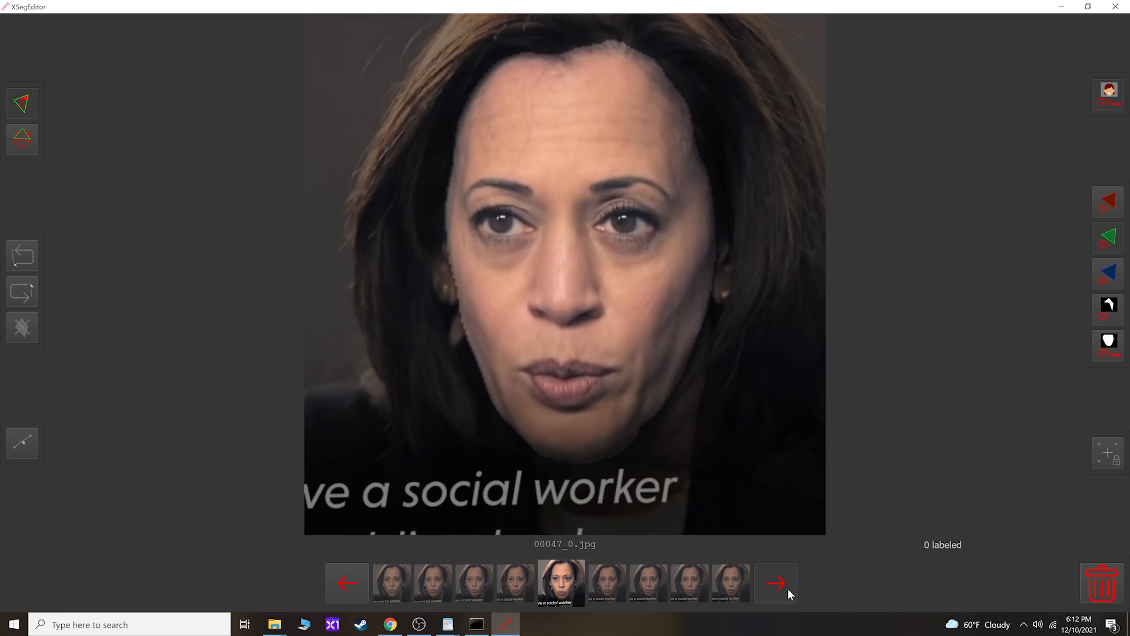
click(788, 588)
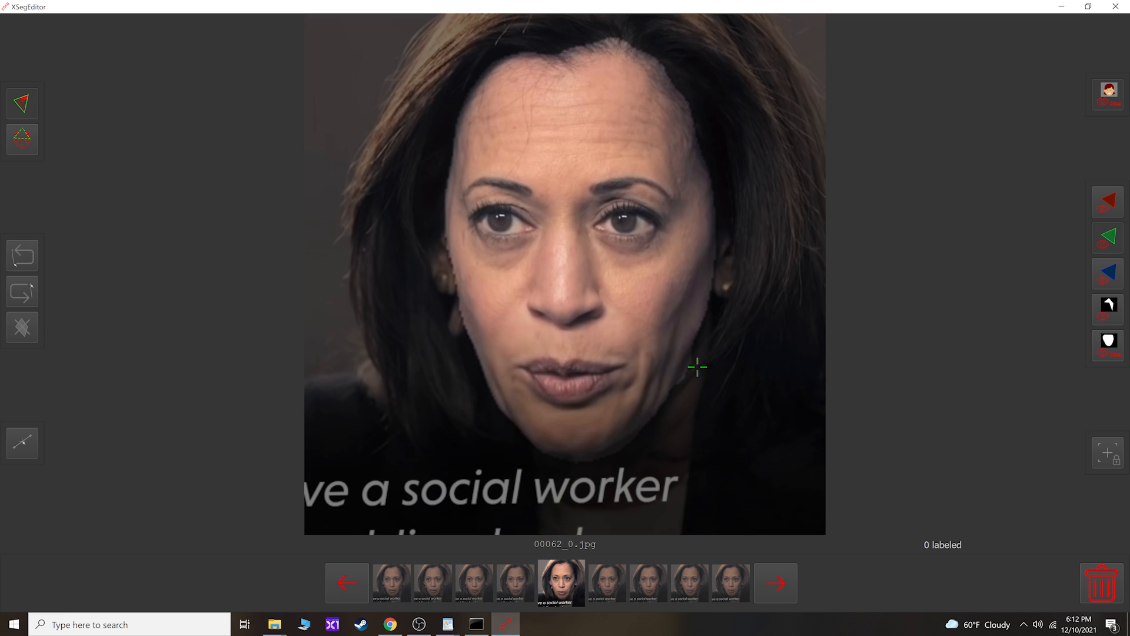
click(342, 585)
click(341, 585)
click(766, 580)
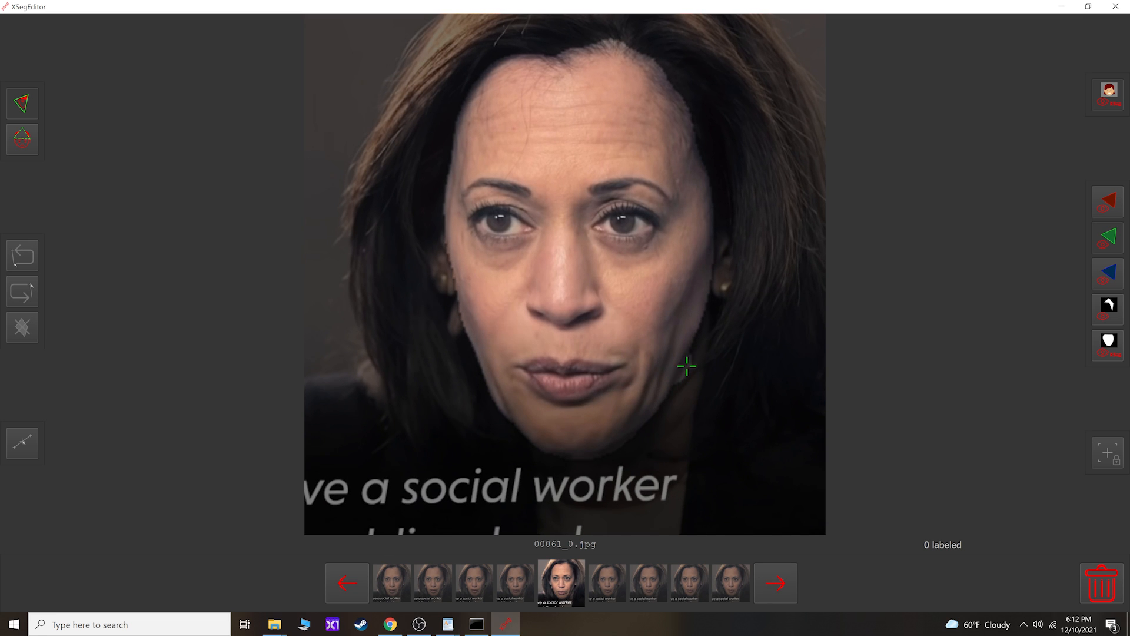
click(783, 598)
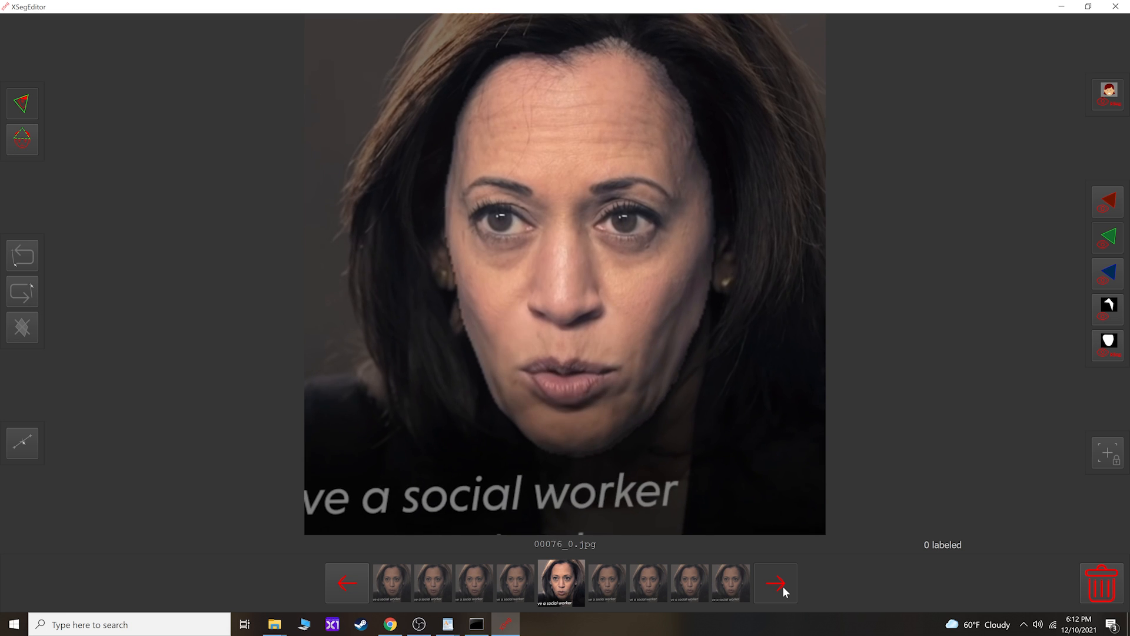
click(783, 591)
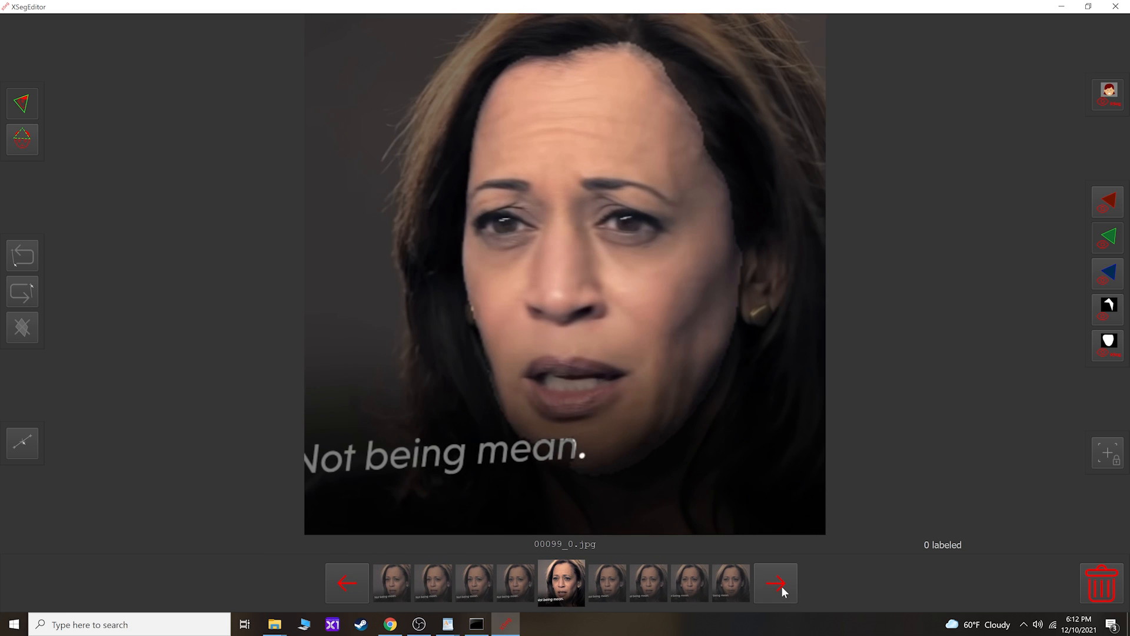
click(782, 591)
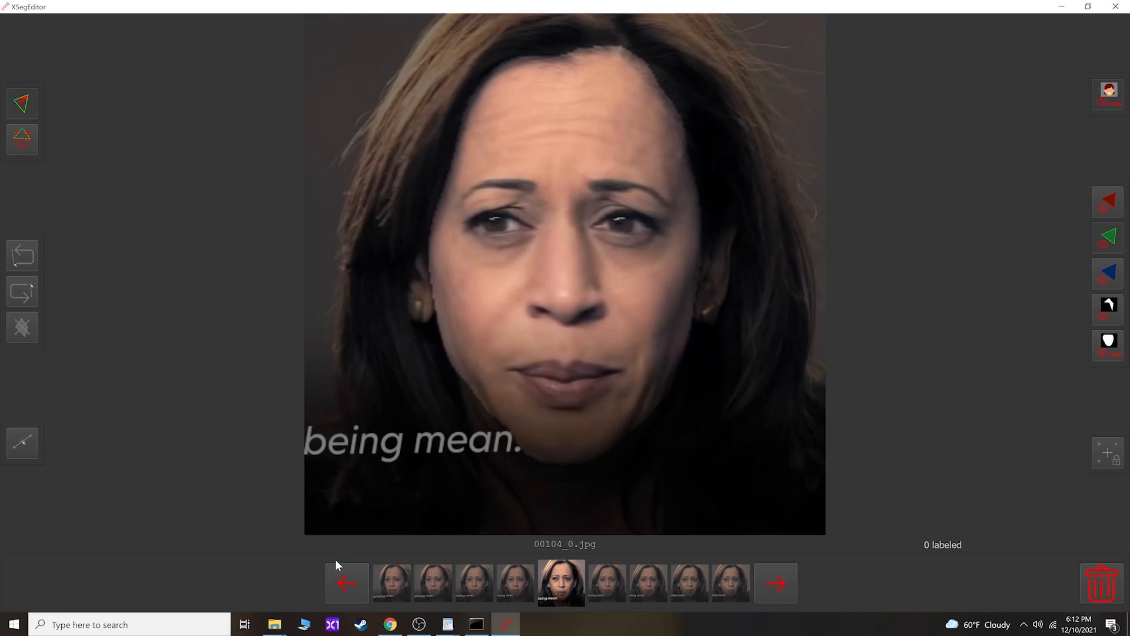
click(339, 586)
click(340, 585)
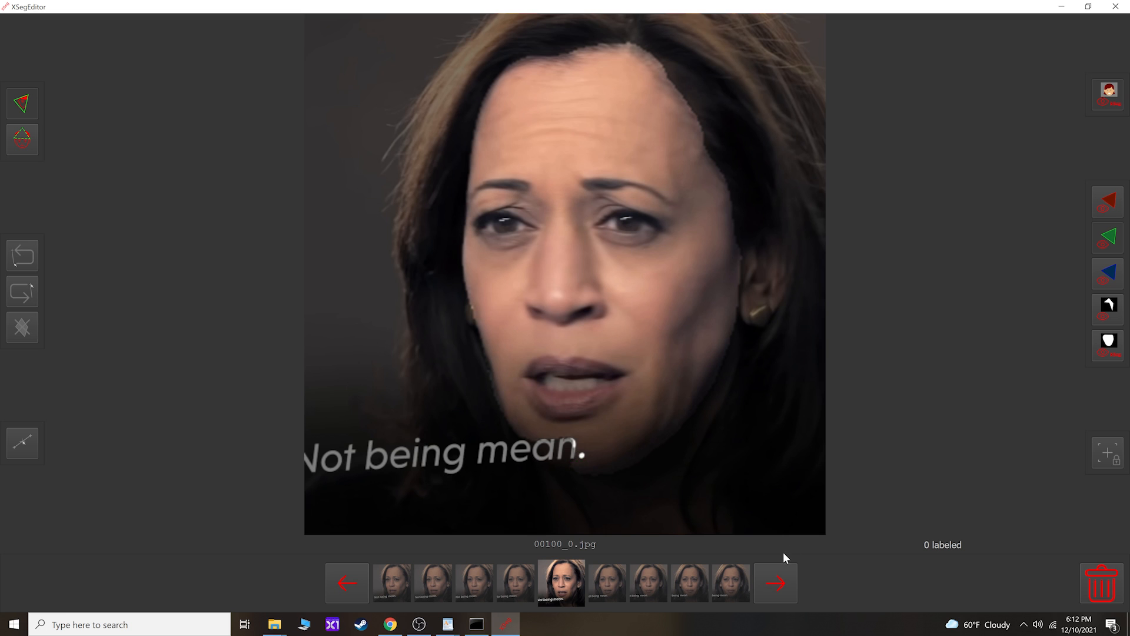
click(787, 583)
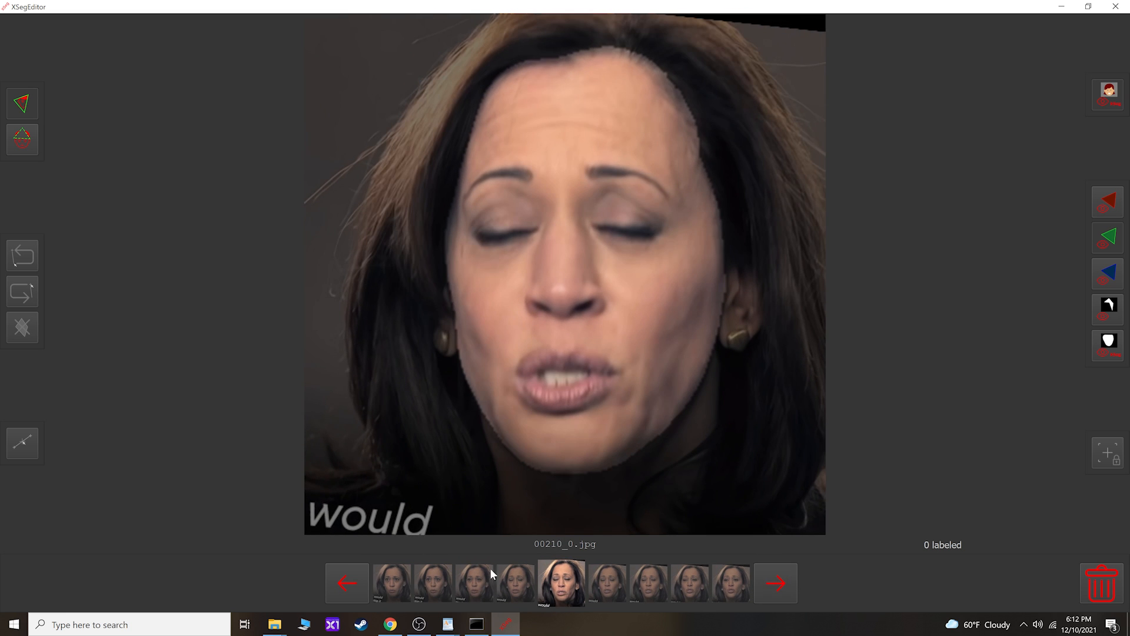
click(346, 583)
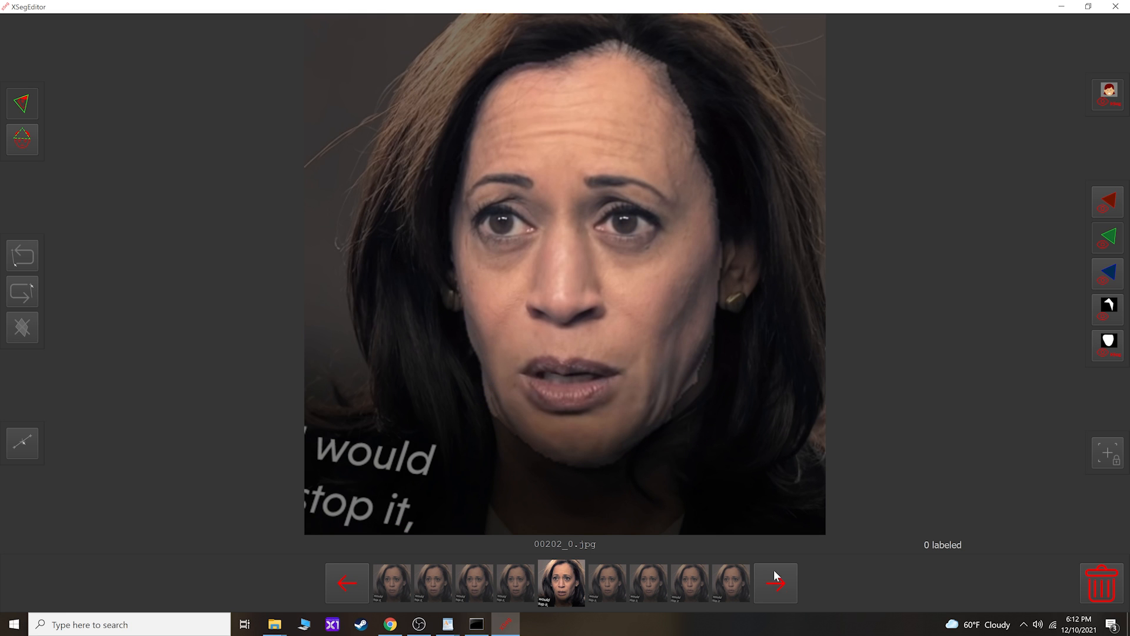
click(781, 587)
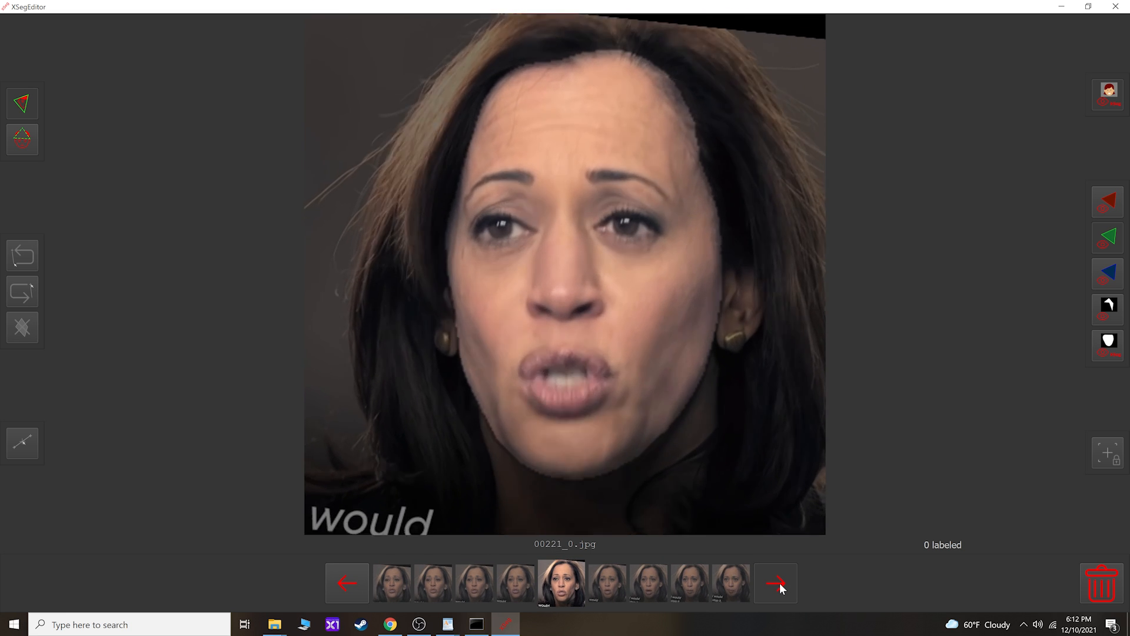
click(781, 587)
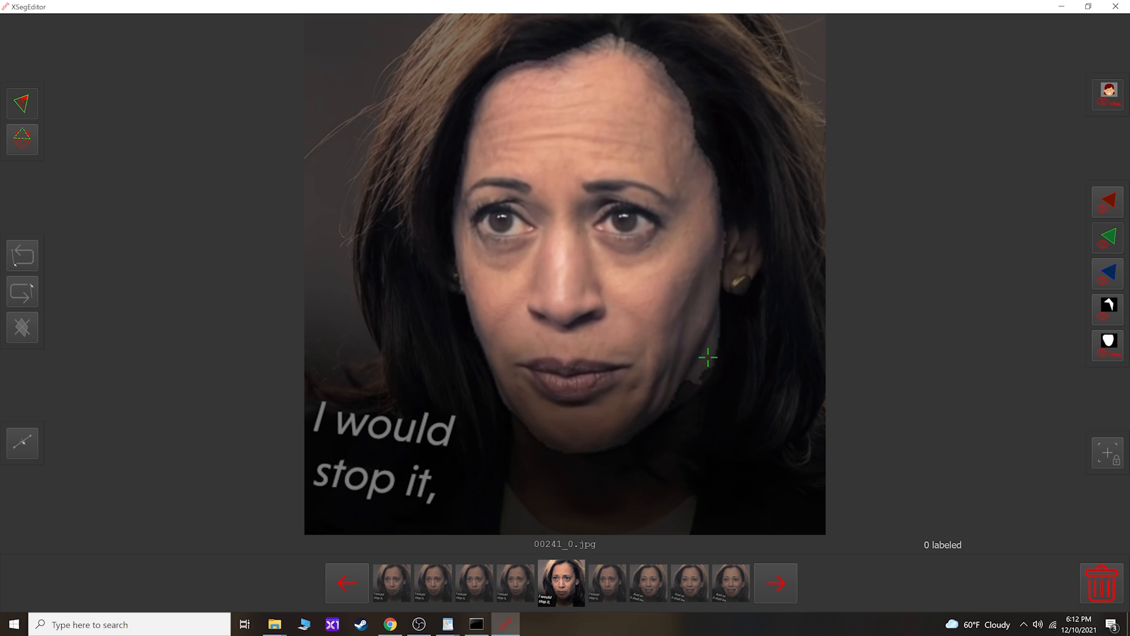
click(785, 590)
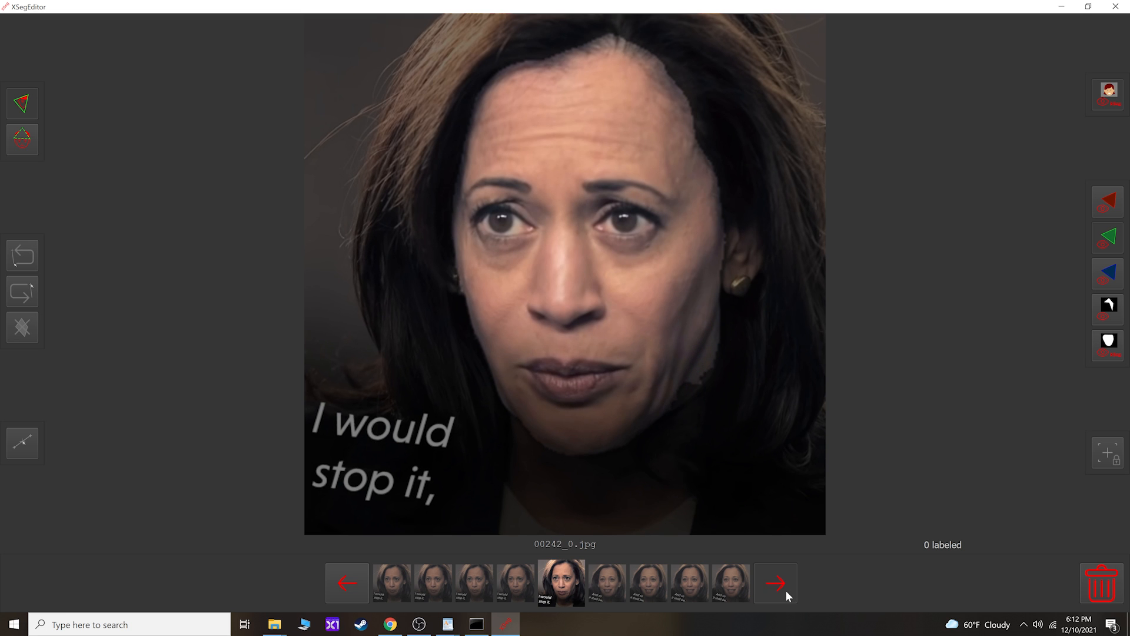
click(785, 590)
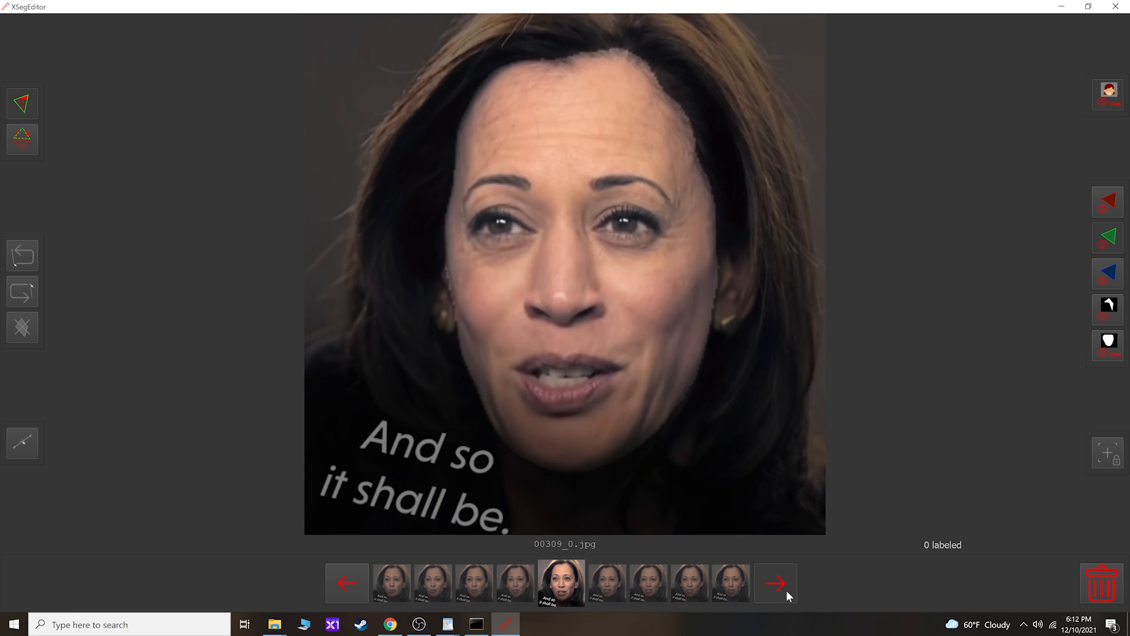
click(785, 590)
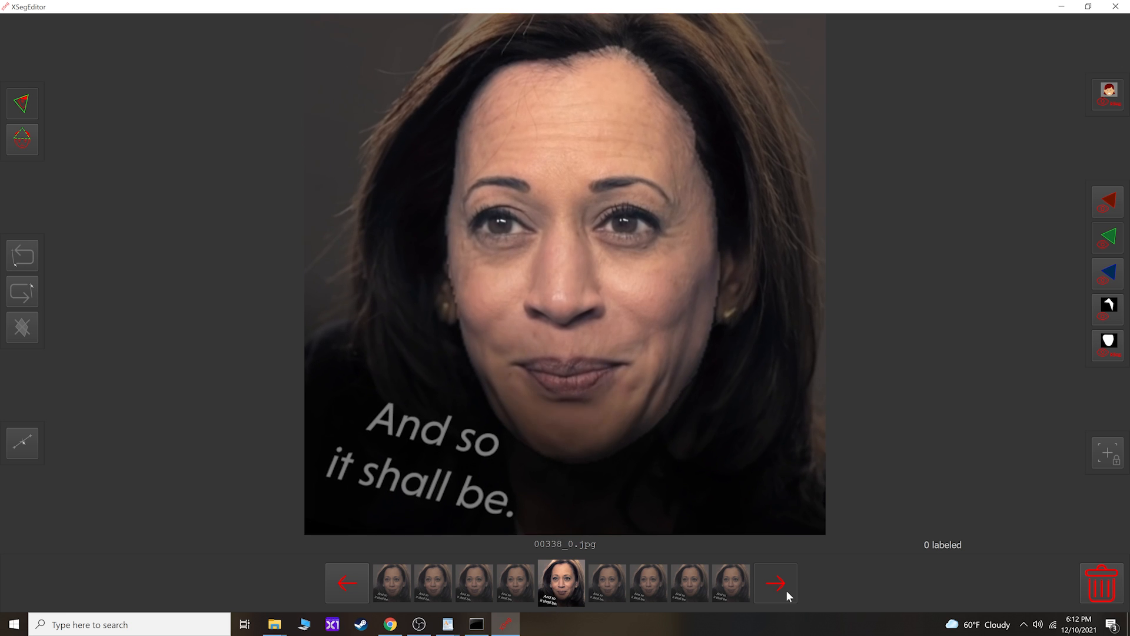
click(786, 590)
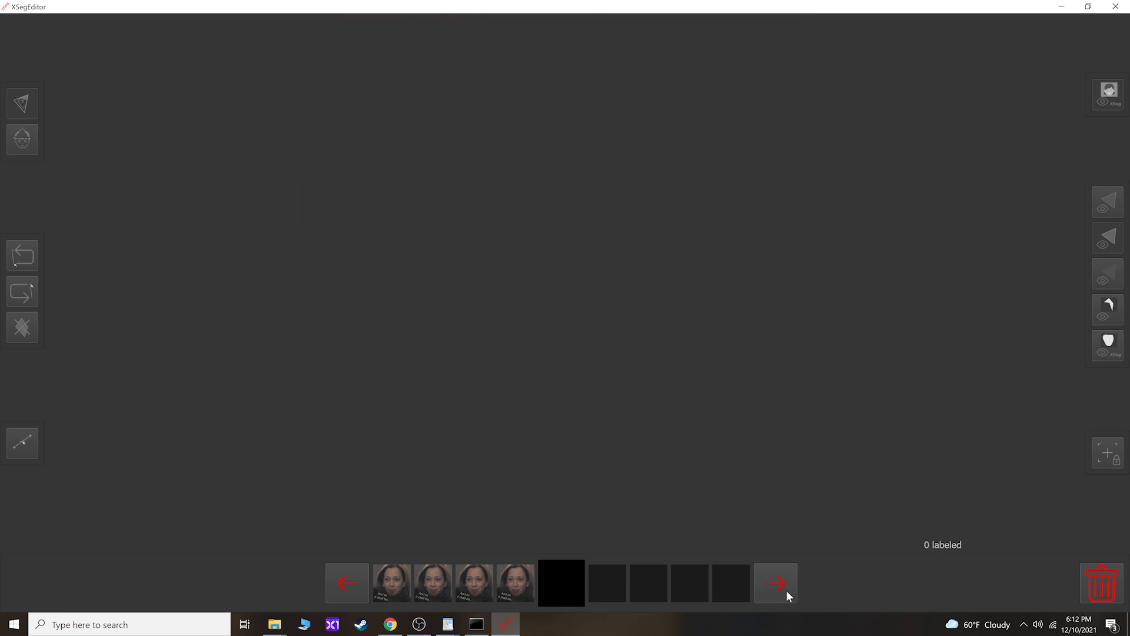
click(336, 583)
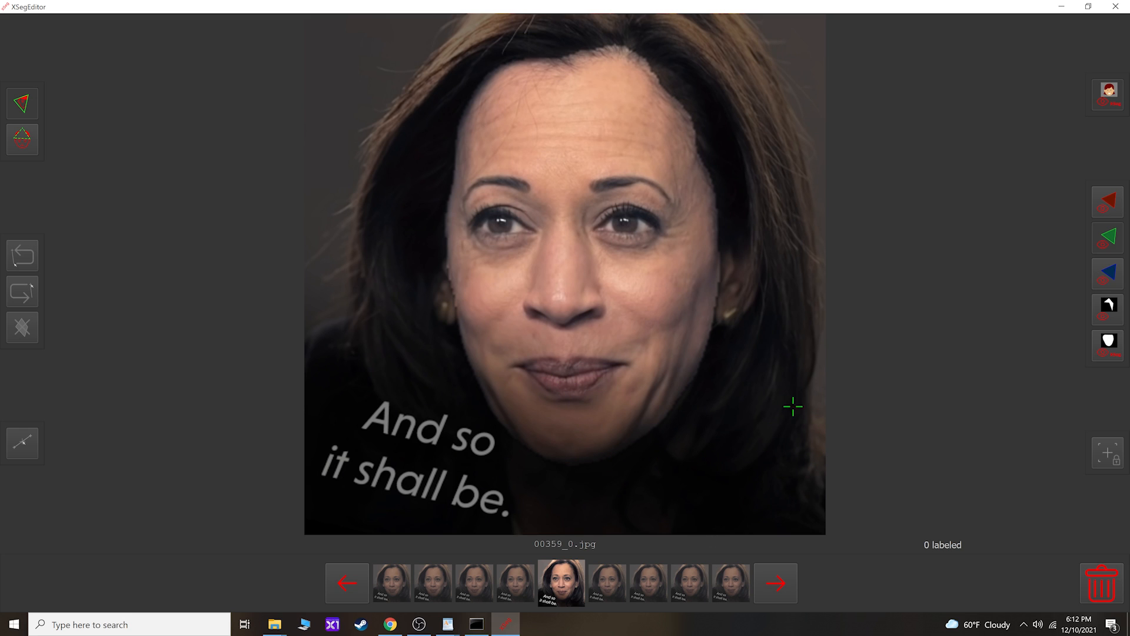
click(1115, 6)
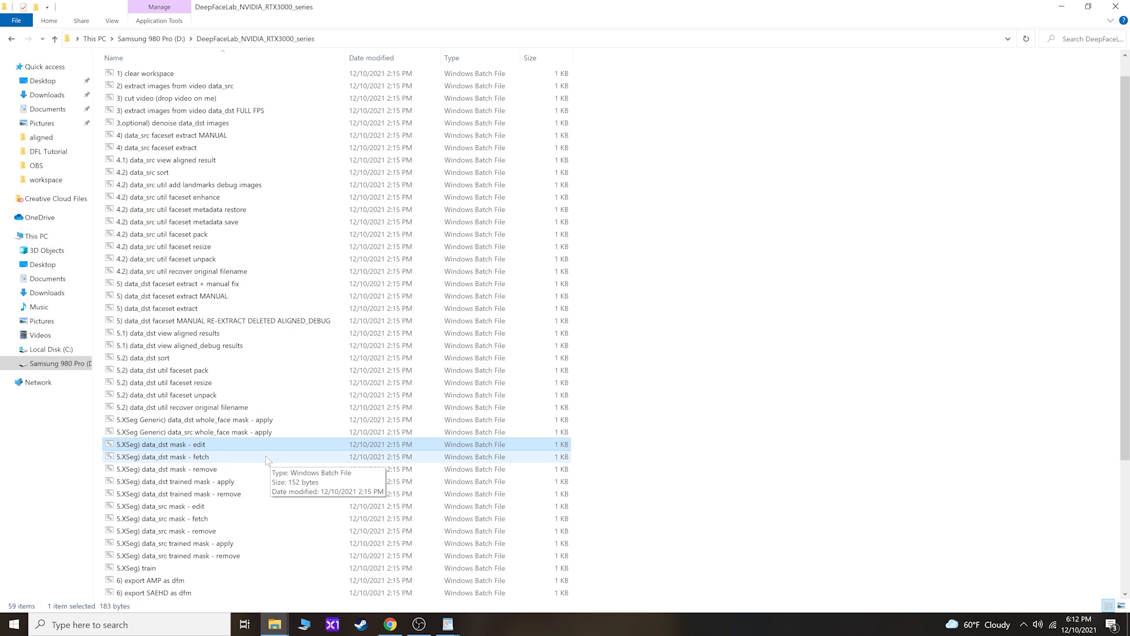
- Run the XSeg data_dst trained mask remove script and confirm removing the applied masks from the aligned frames
double_click(183, 495)
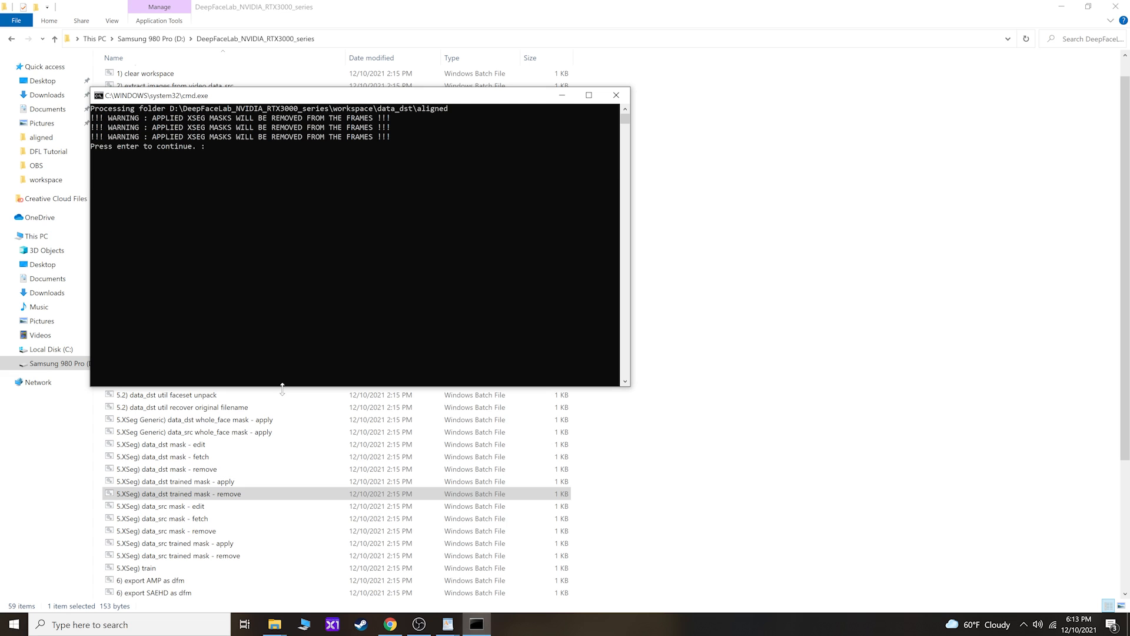
key(Return)
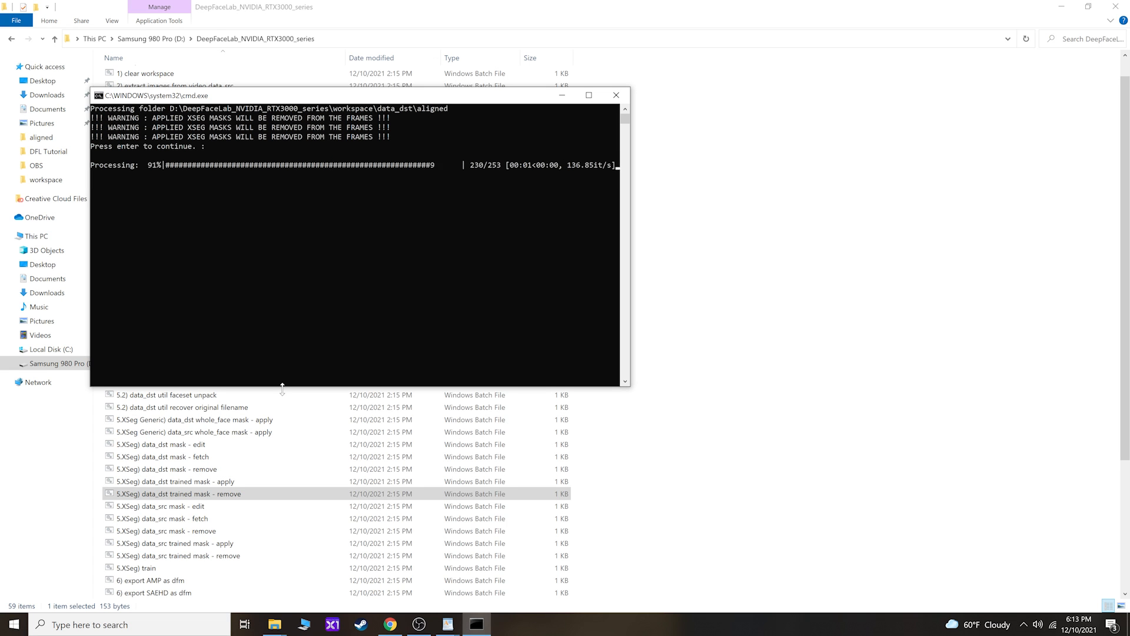
key(Return)
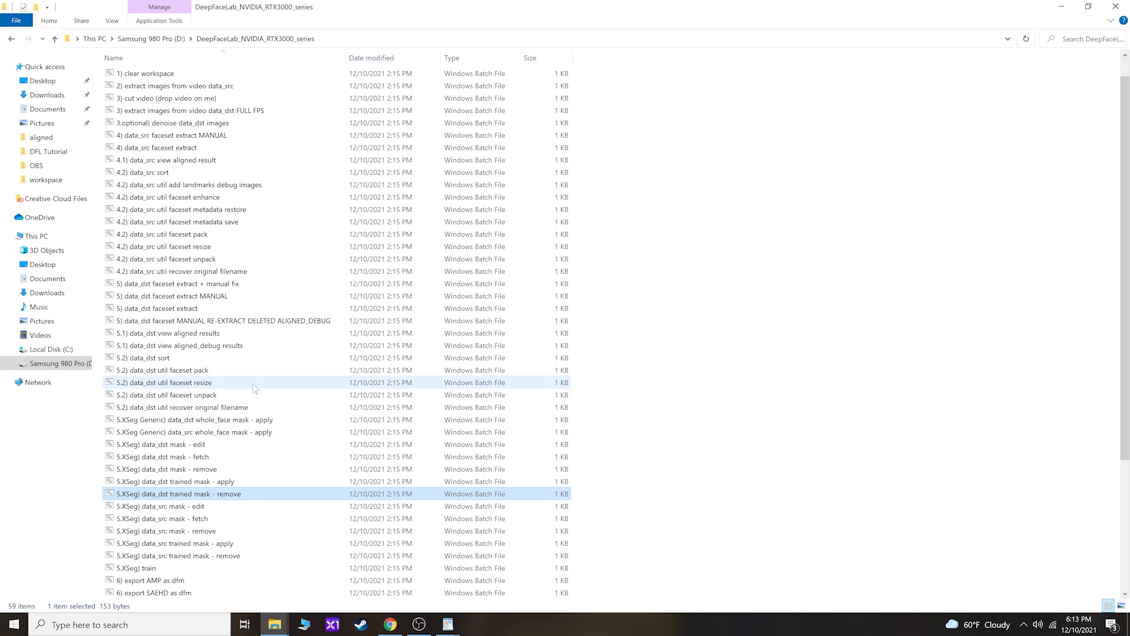
- Open the data_dst XSeg mask editor to check the frames after the mask removal, and close the editor
click(183, 448)
double_click(183, 446)
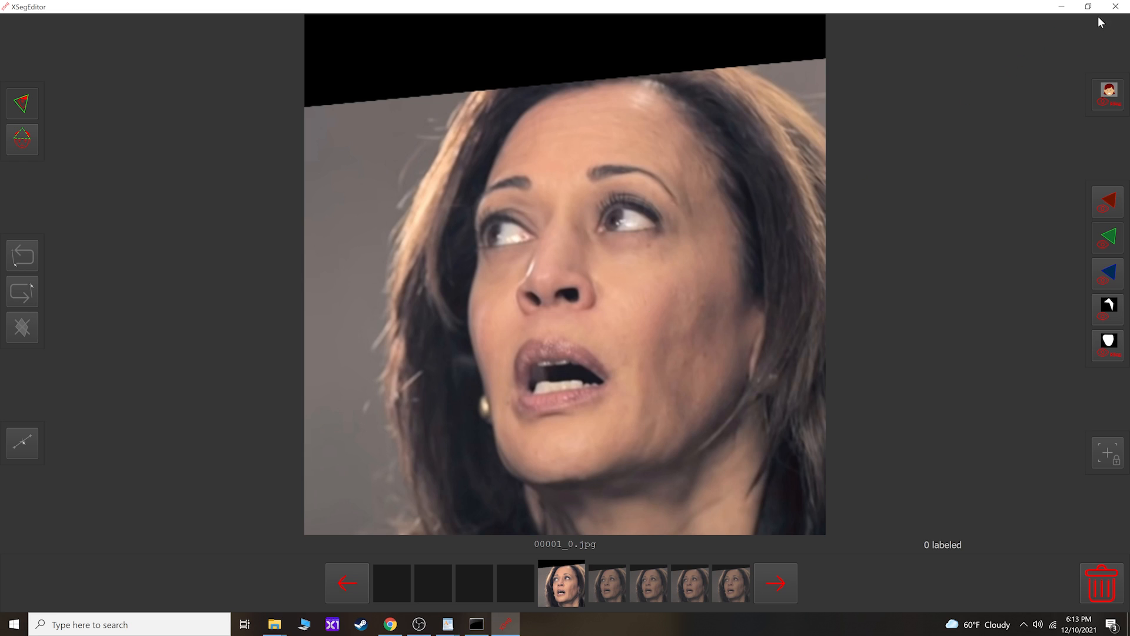
click(1115, 7)
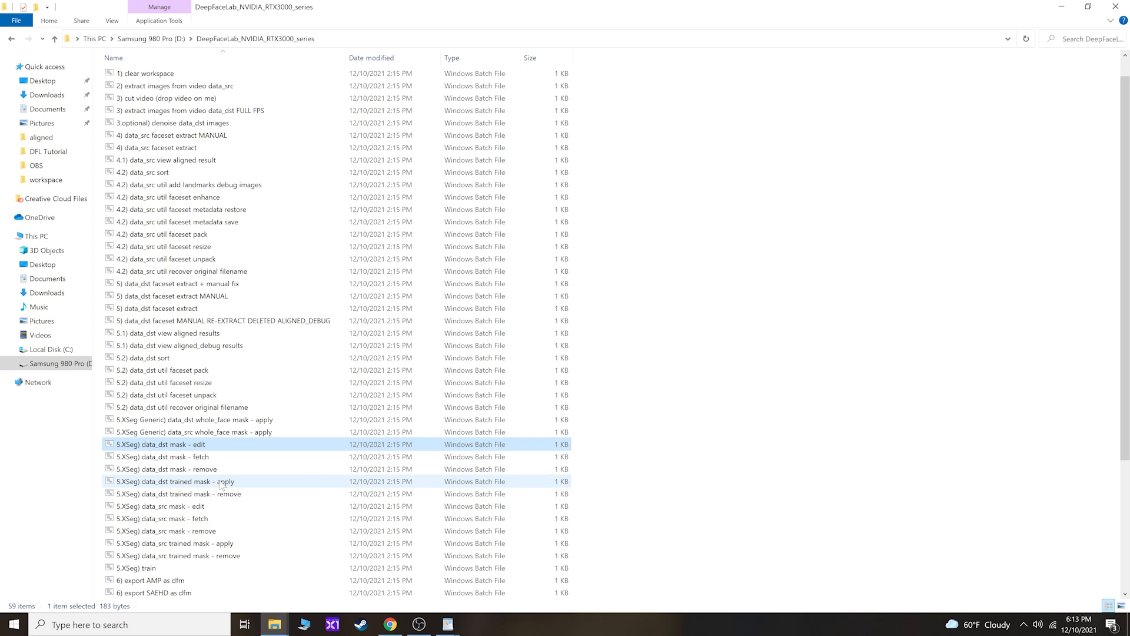
- Run the XSeg data_src mask edit script to open the source faceset in the mask editor
click(185, 510)
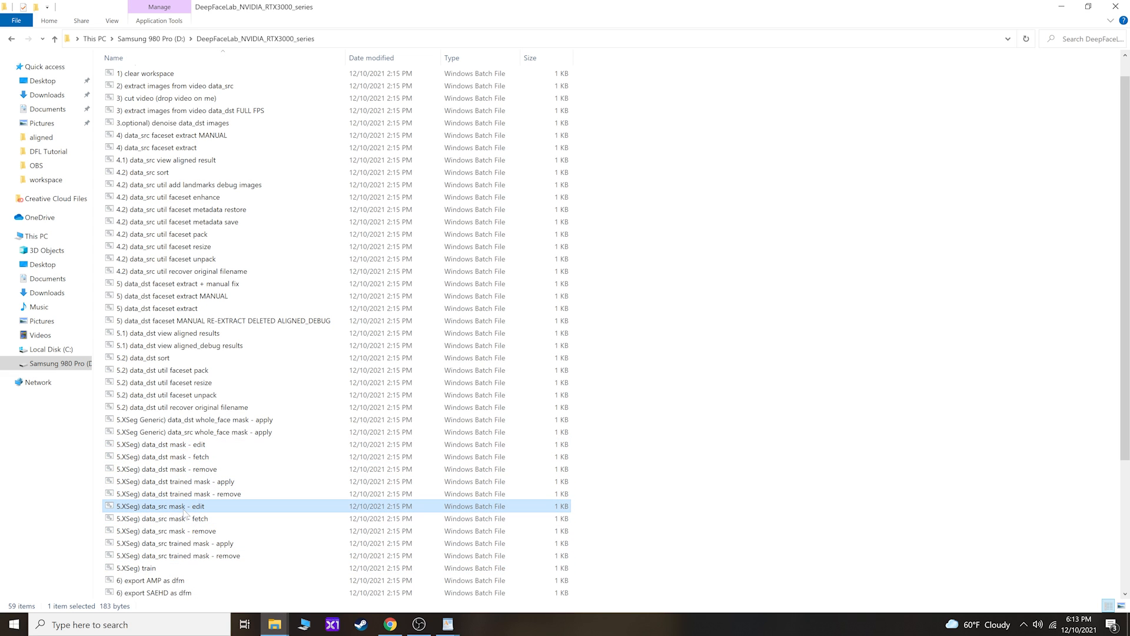
double_click(185, 510)
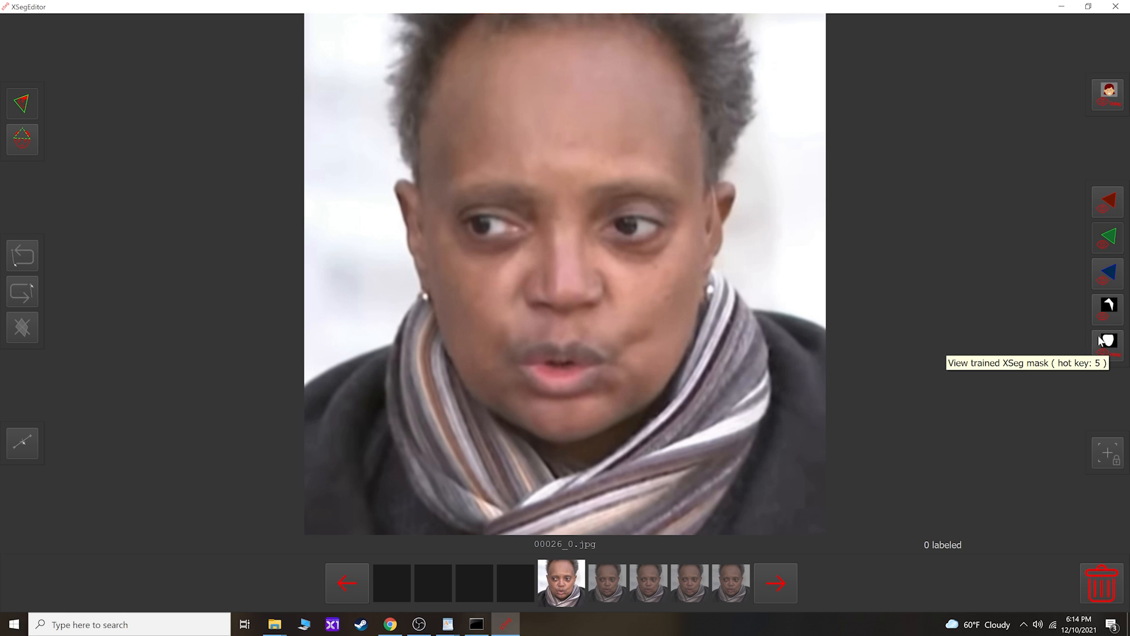
- Check the trained XSeg mask view and the neighbouring black-and-white mask view on data_src frames 00026_0 and 00027_0
click(1111, 351)
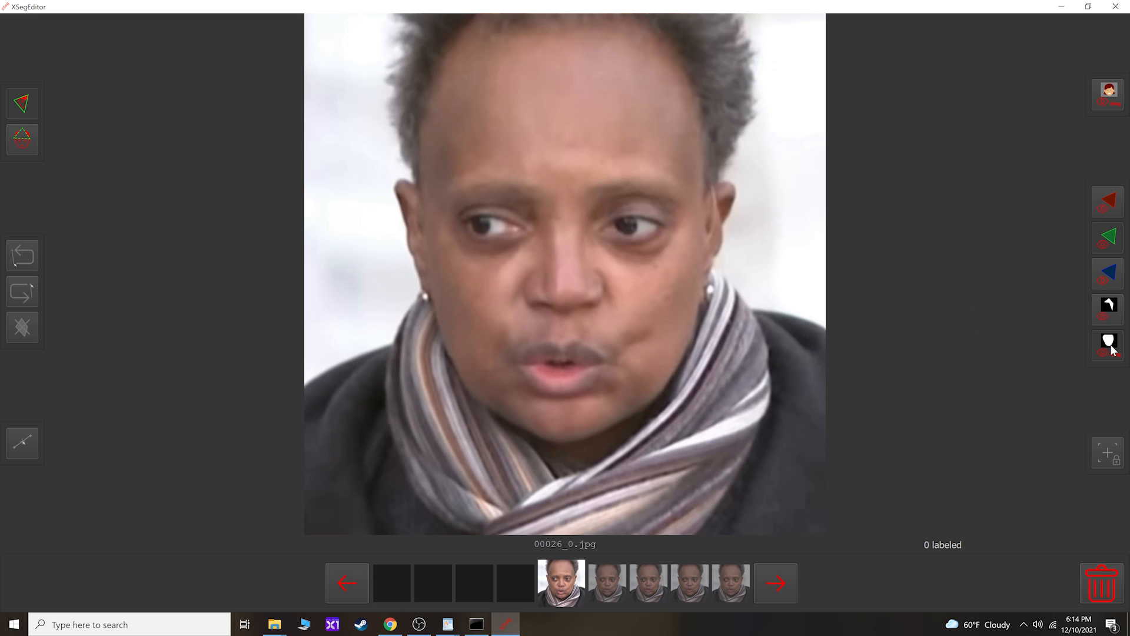
click(1113, 317)
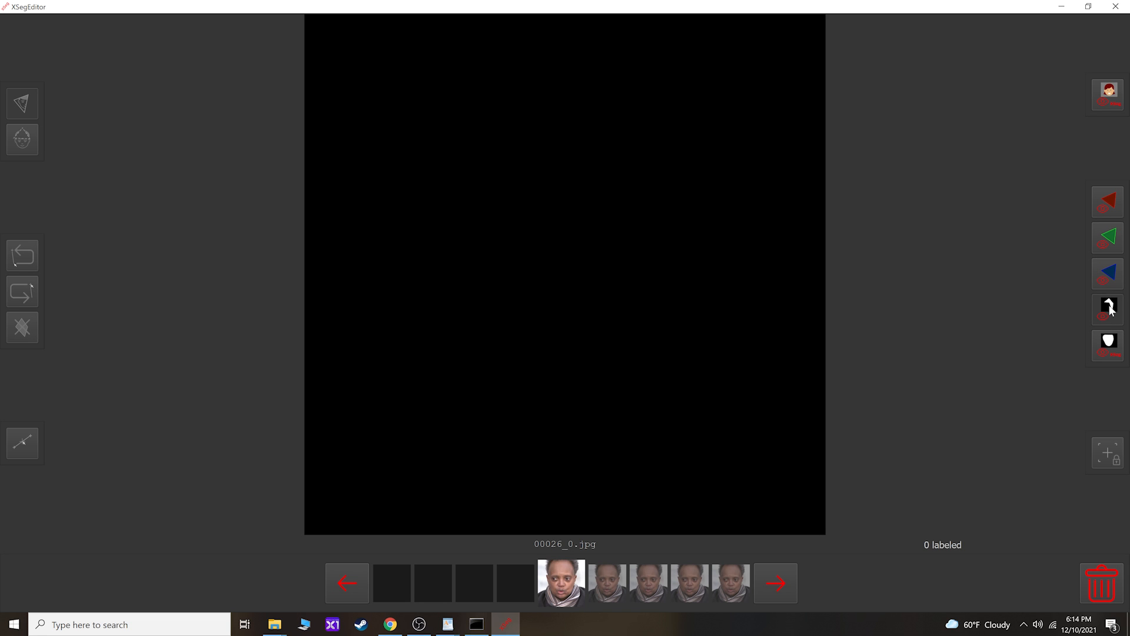
click(1113, 348)
click(1113, 316)
click(1113, 346)
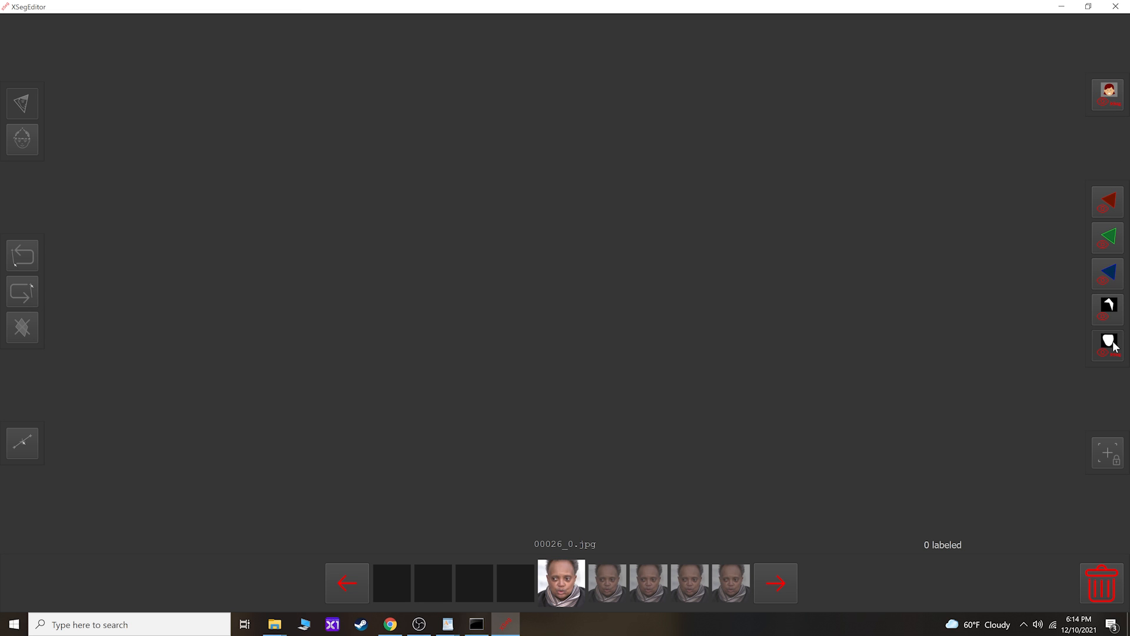
click(1114, 316)
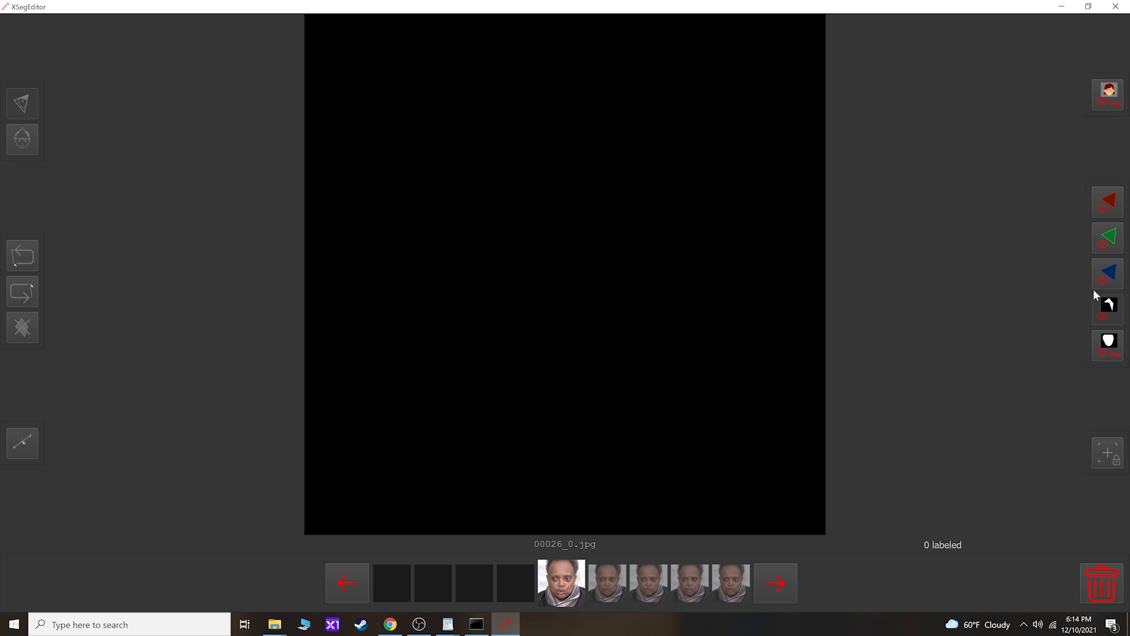
click(786, 584)
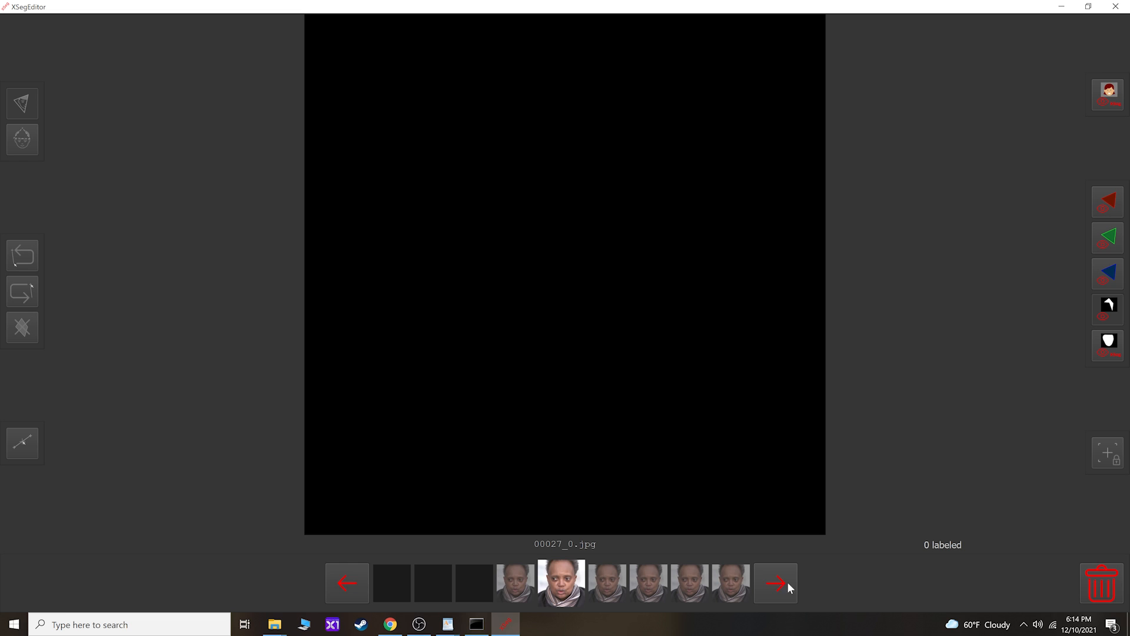
click(357, 594)
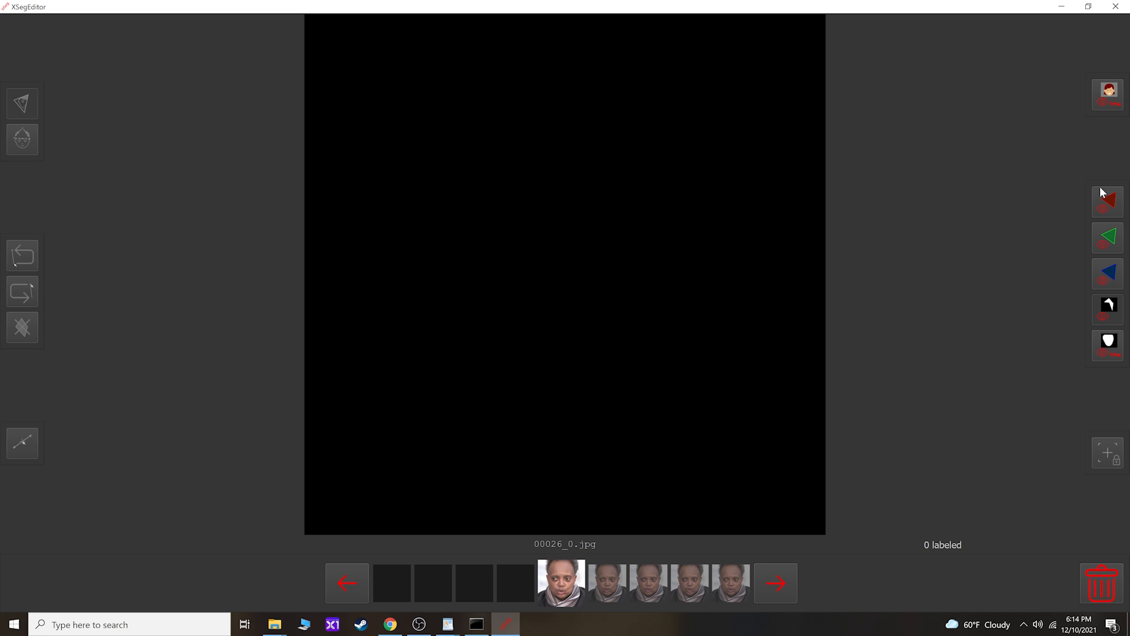
click(1112, 341)
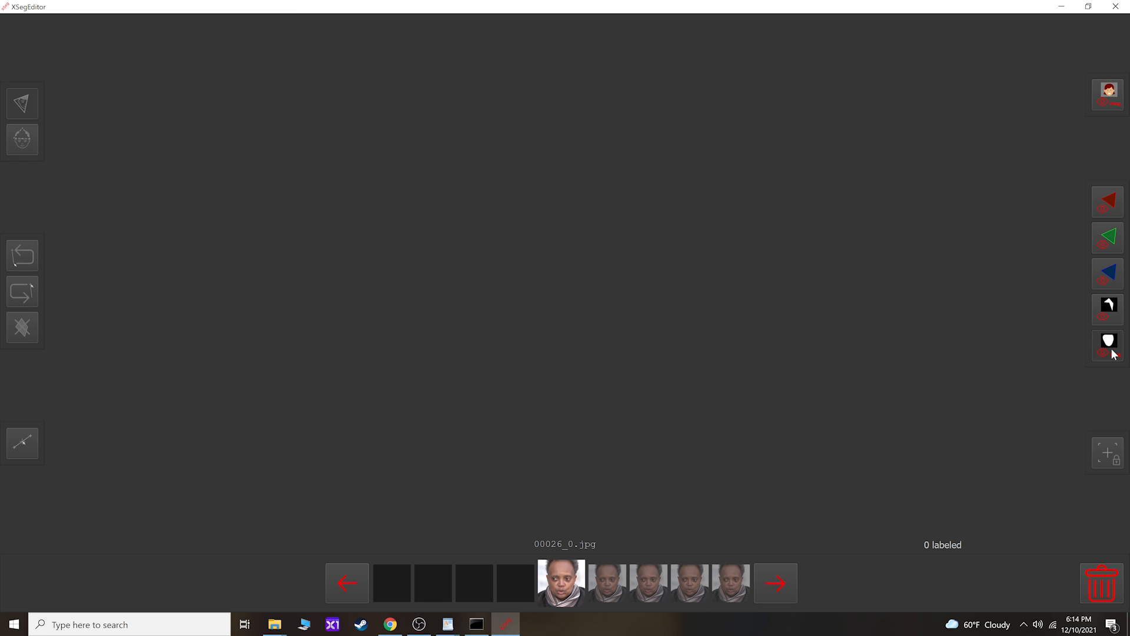
click(1113, 319)
- Set the polygon colour to green and draw a rough closed polygon around the image-left half of the face in frame 00026_0
click(1109, 272)
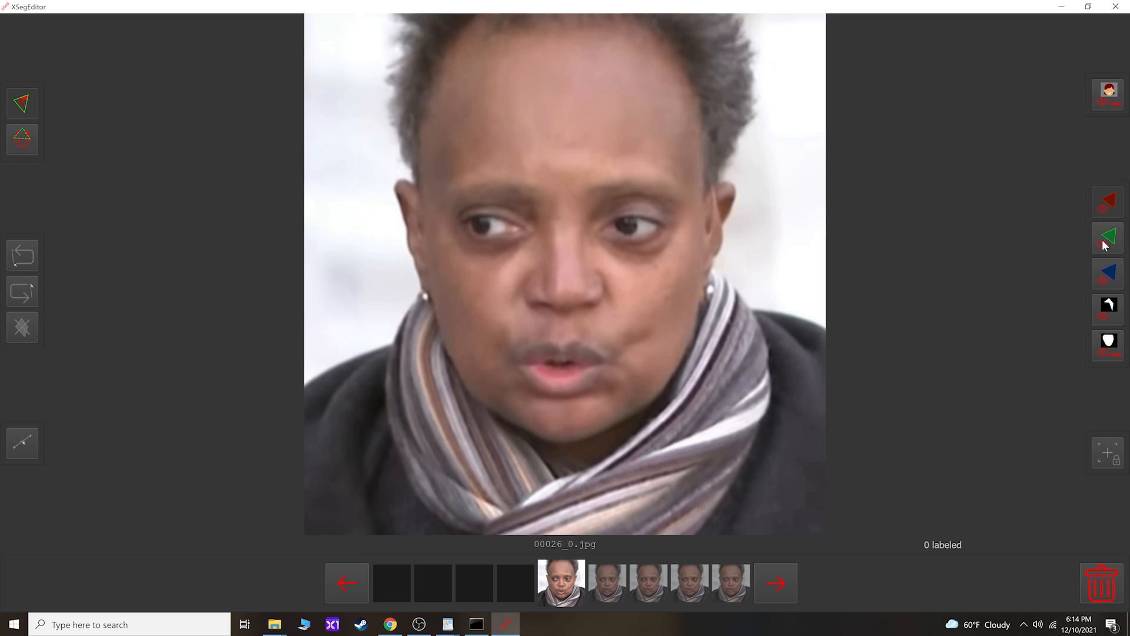
click(1107, 246)
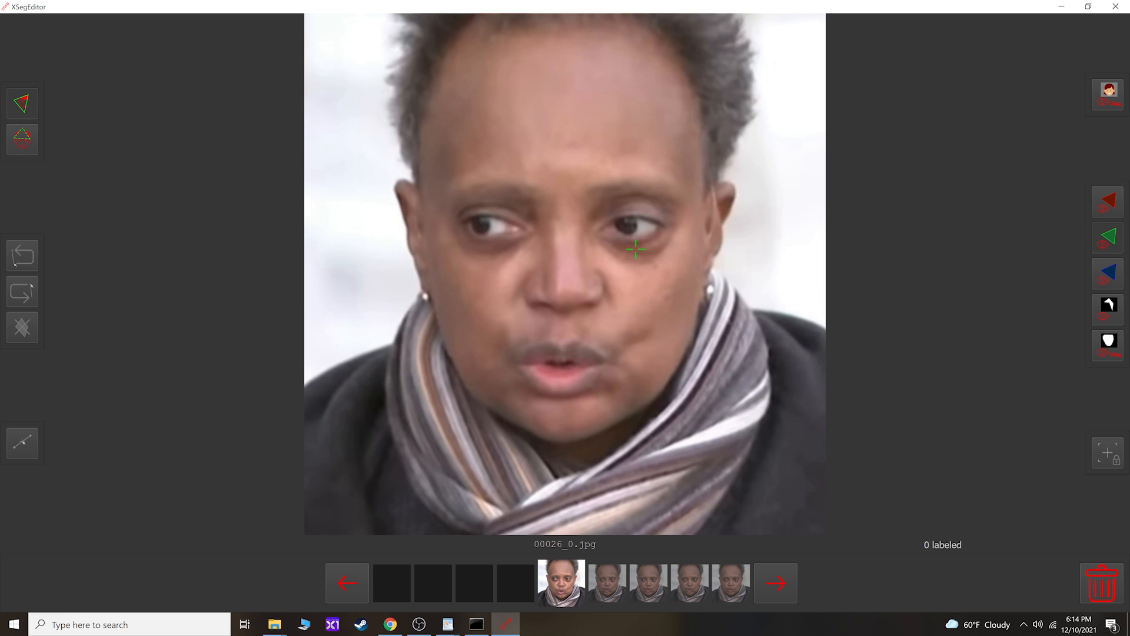
click(549, 34)
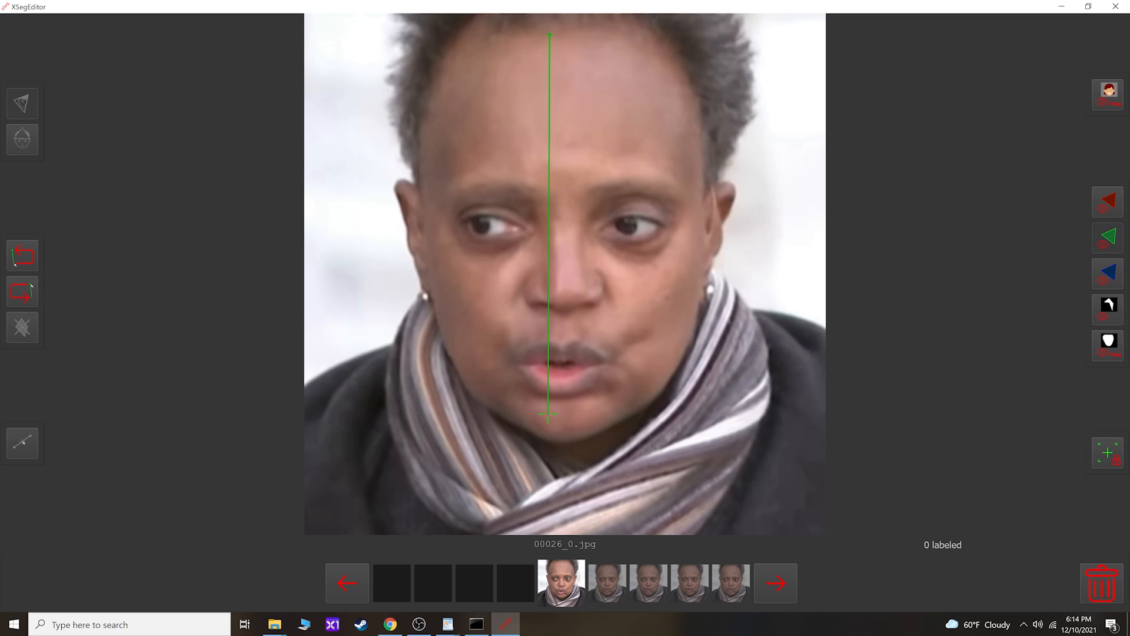
click(556, 434)
click(497, 405)
click(459, 342)
click(446, 266)
click(434, 203)
click(440, 135)
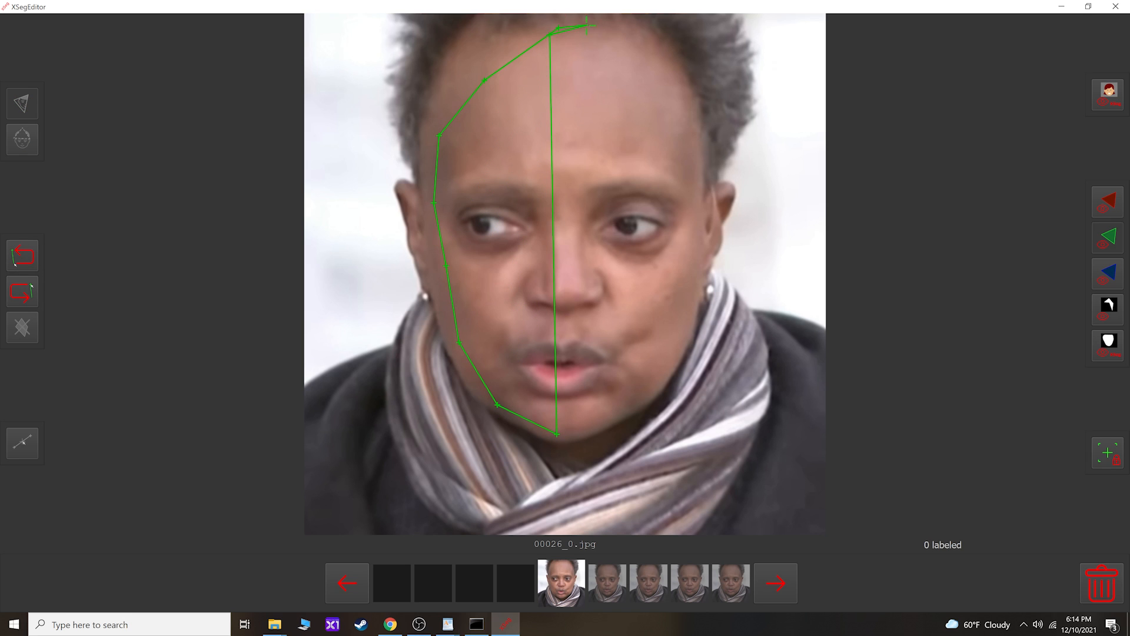
click(549, 34)
- Try the red, green and blue polygon colours on the half-face polygon, return to green and delete the polygon
click(1108, 203)
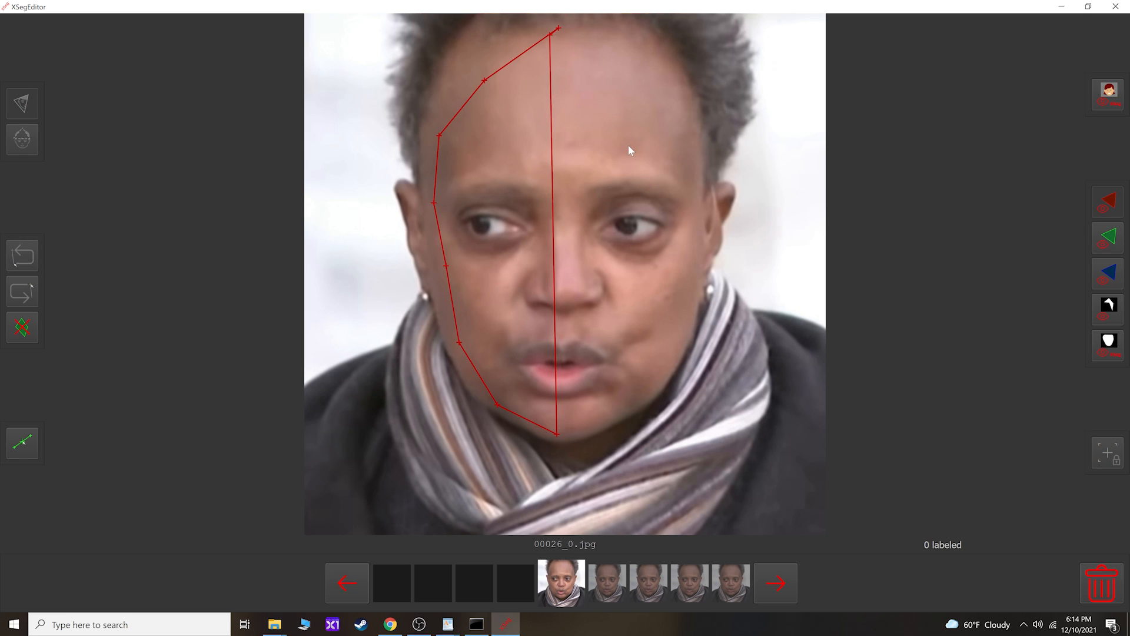
click(1105, 240)
click(831, 196)
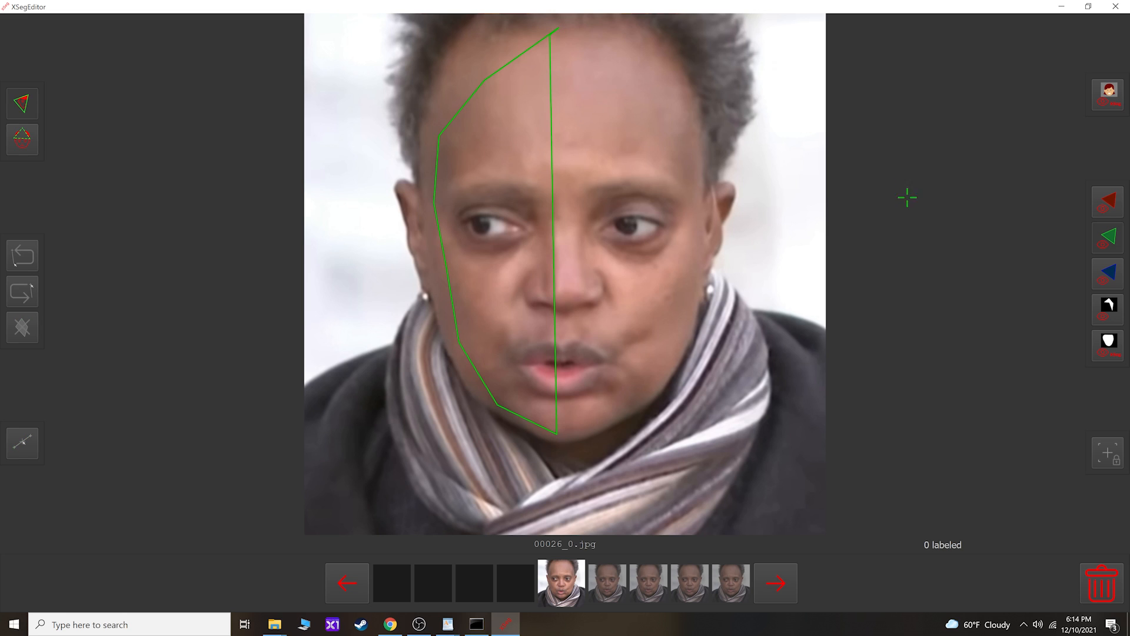
click(1107, 203)
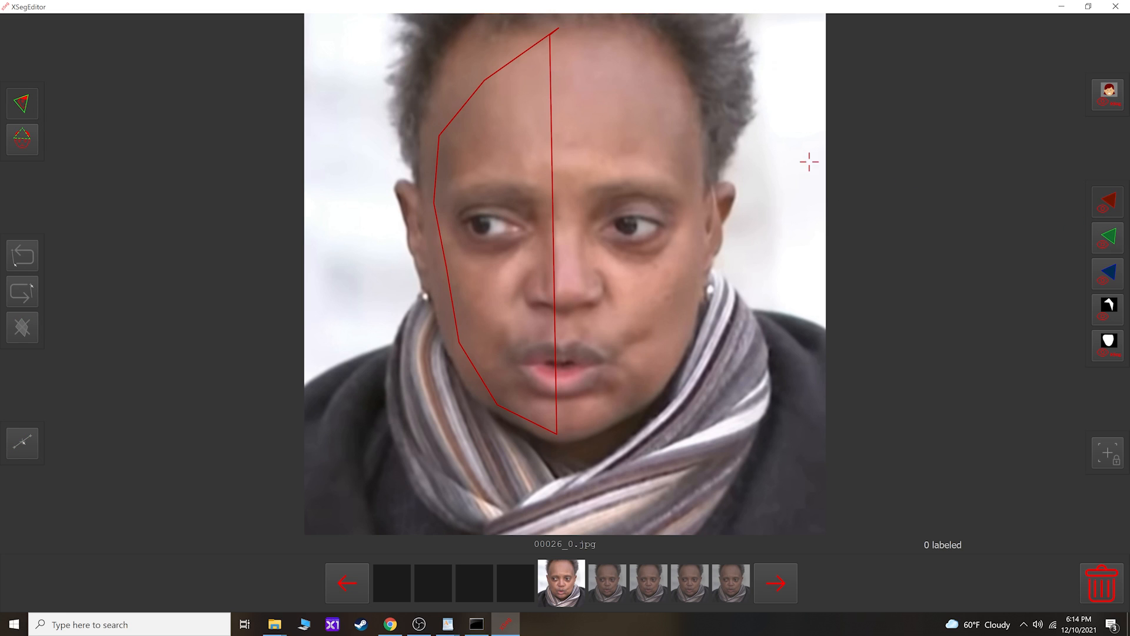
click(1108, 243)
click(1106, 276)
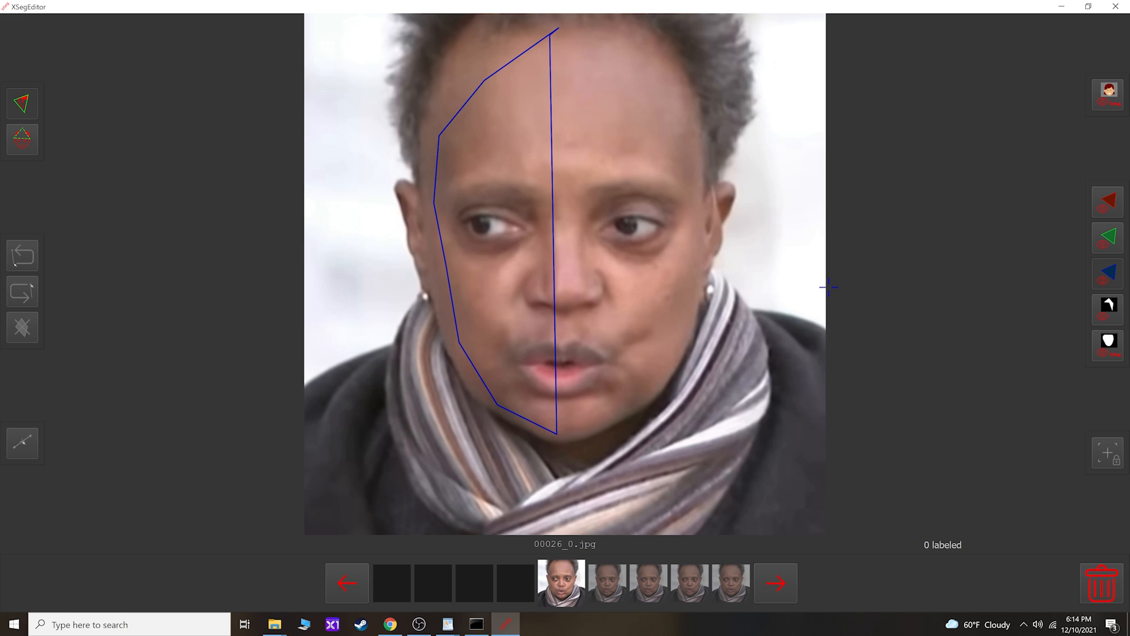
click(1108, 238)
click(552, 385)
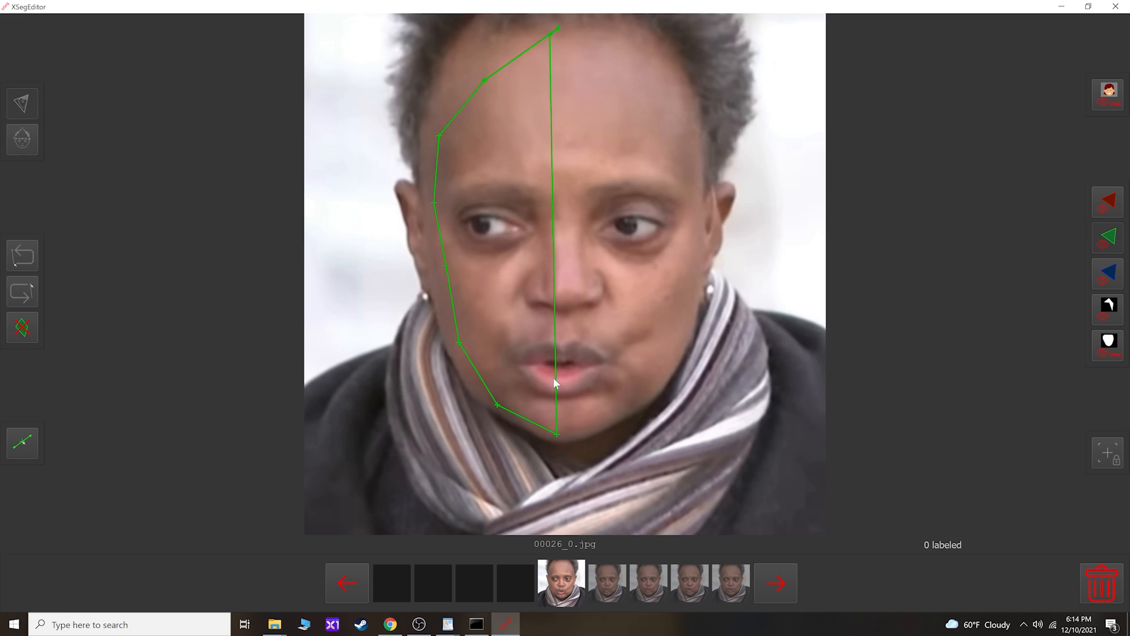
key(Delete)
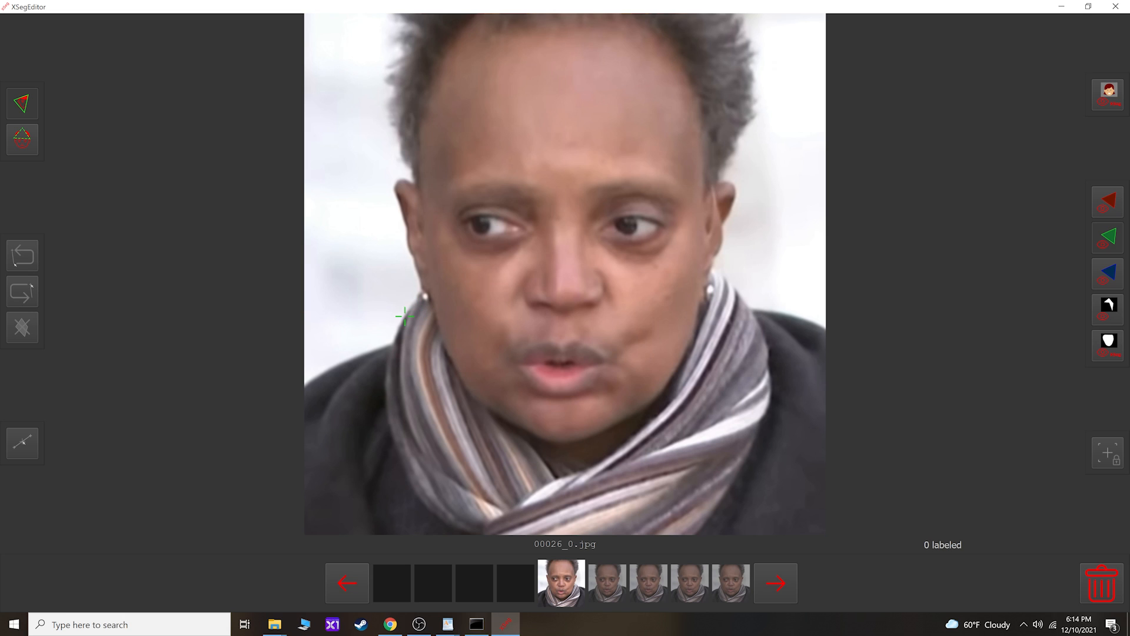
- Try placing closely spaced polygon points from the image-left hairline down past the temple in frame 00026_0
click(447, 50)
click(433, 74)
click(423, 98)
click(417, 127)
click(416, 144)
click(415, 168)
click(419, 186)
click(422, 203)
click(478, 232)
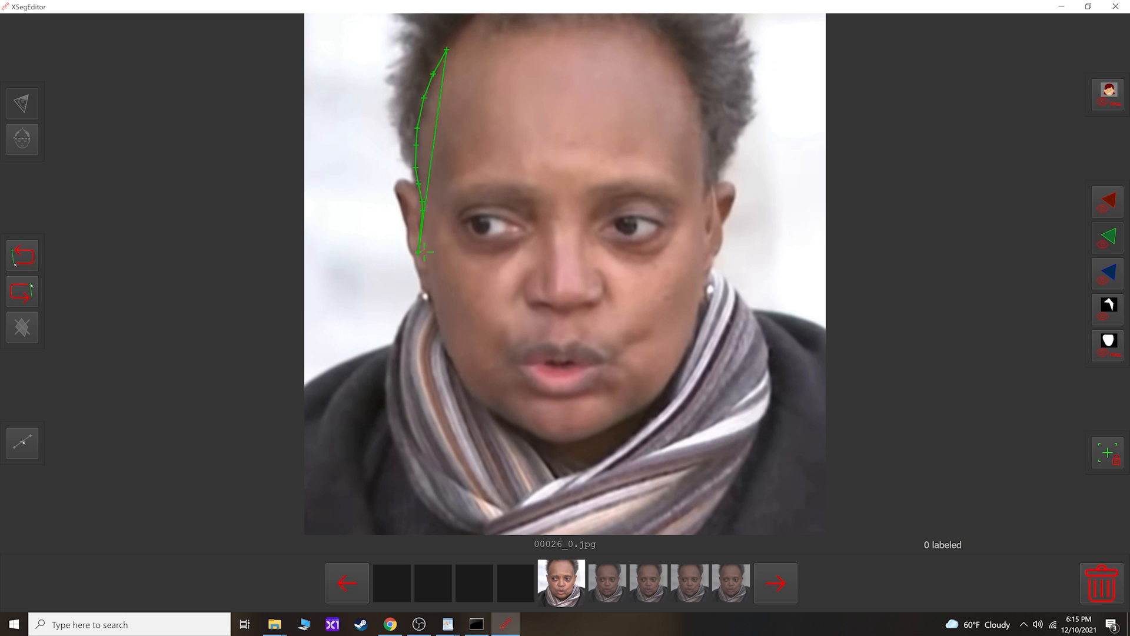
- Undo all polygon points placed along the hairline and temple
key(ctrl+z)
key(ctrl+z)
key(ctrl+z)
key(ctrl+z)
key(ctrl+z)
key(ctrl+z)
key(ctrl+z)
key(ctrl+z)
key(ctrl+z)
key(ctrl+z)
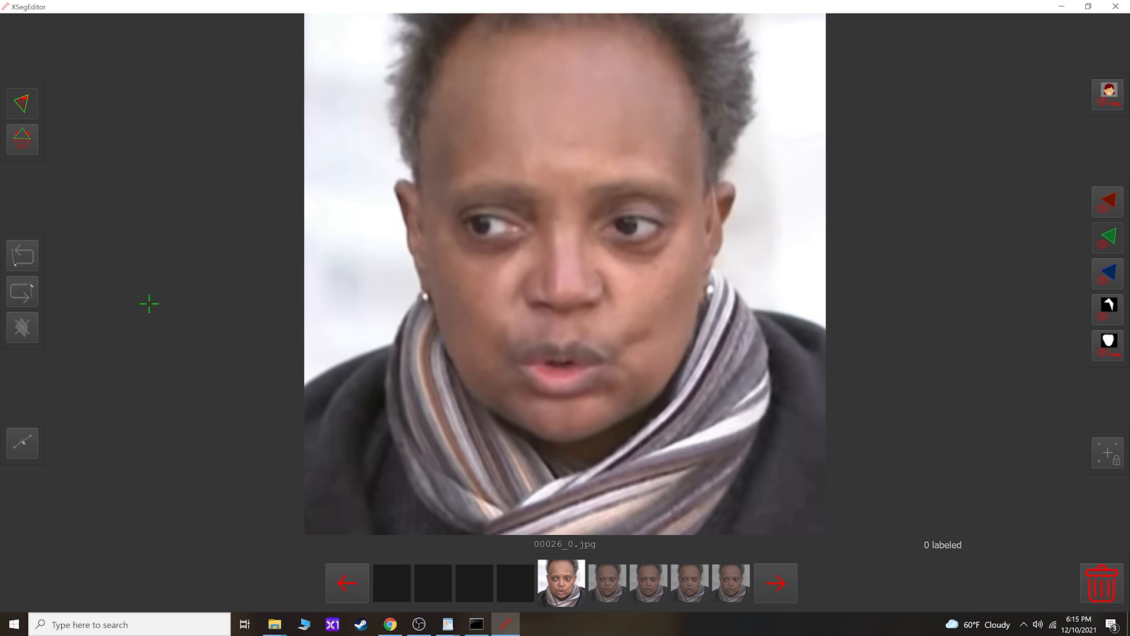
- Draw a small closed polygon on the image-left side of the forehead and delete it
click(462, 92)
click(451, 103)
click(438, 140)
click(476, 165)
click(487, 160)
click(500, 136)
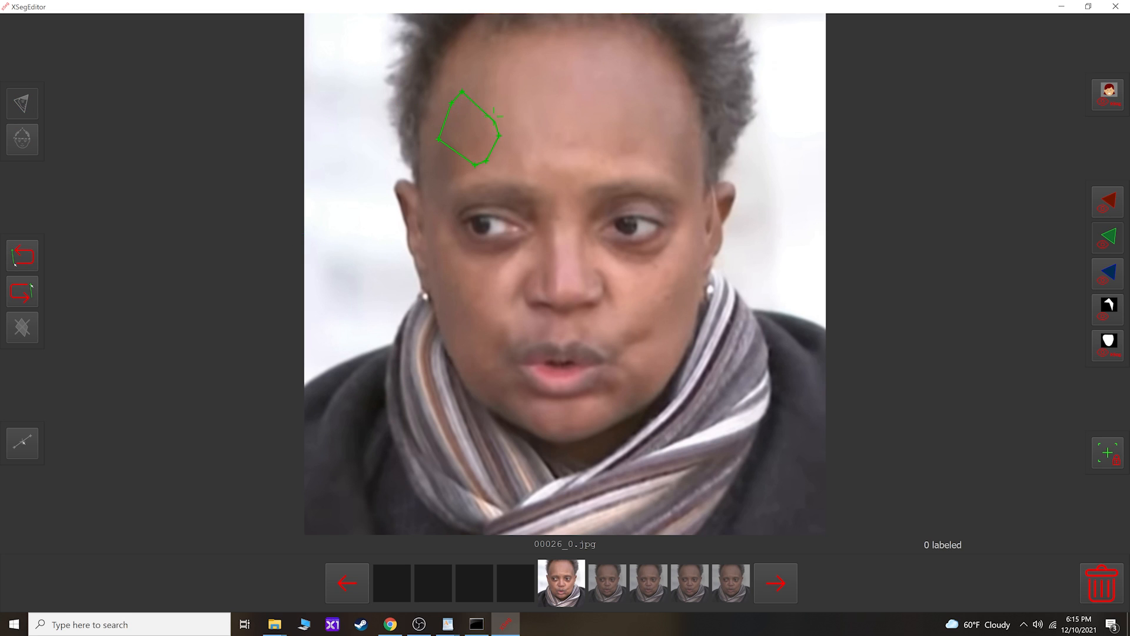
click(462, 91)
mouse_move(496, 134)
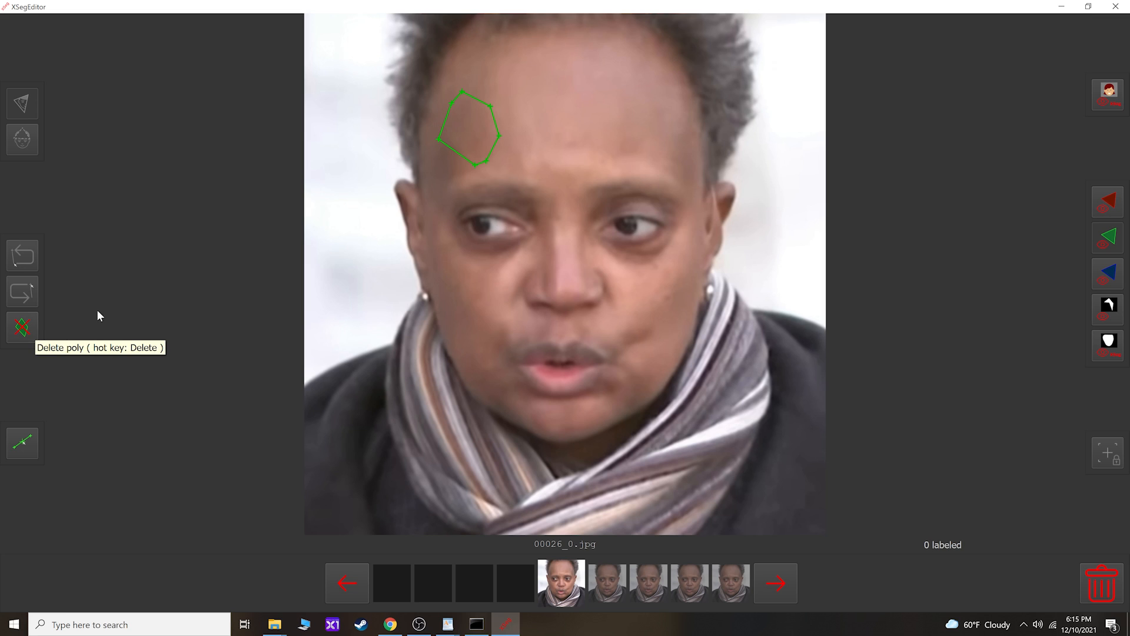
key(Delete)
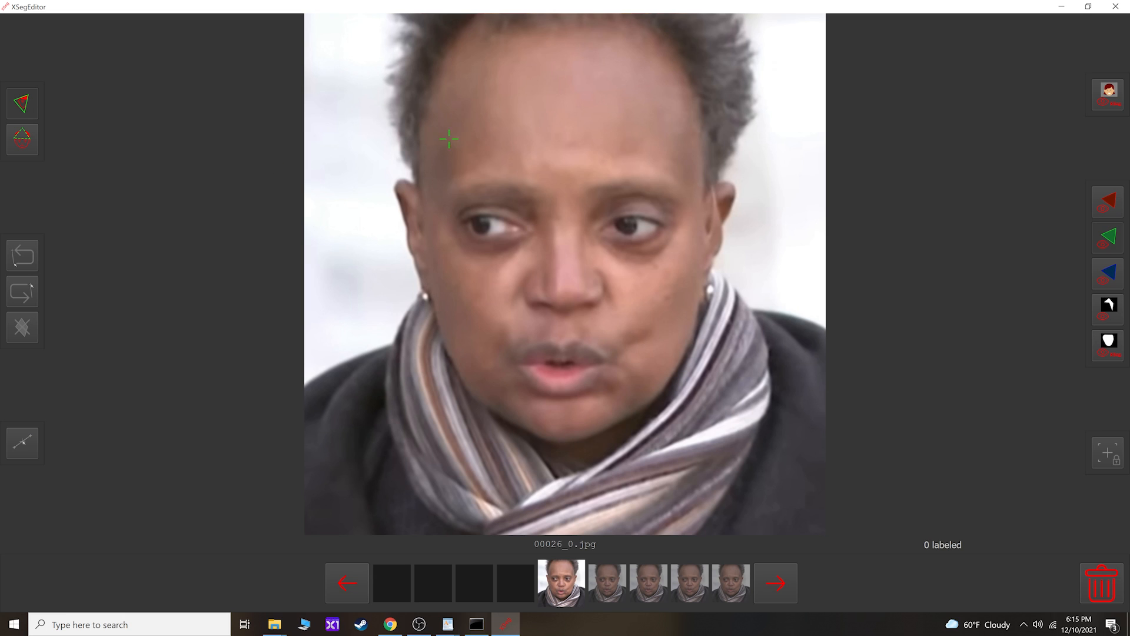
- Start a face polygon in frame 00026_0 at the image-left hairline and trace it down the temple and cheek to the jaw
click(456, 42)
click(418, 144)
click(421, 196)
click(431, 281)
click(439, 323)
click(451, 358)
click(467, 388)
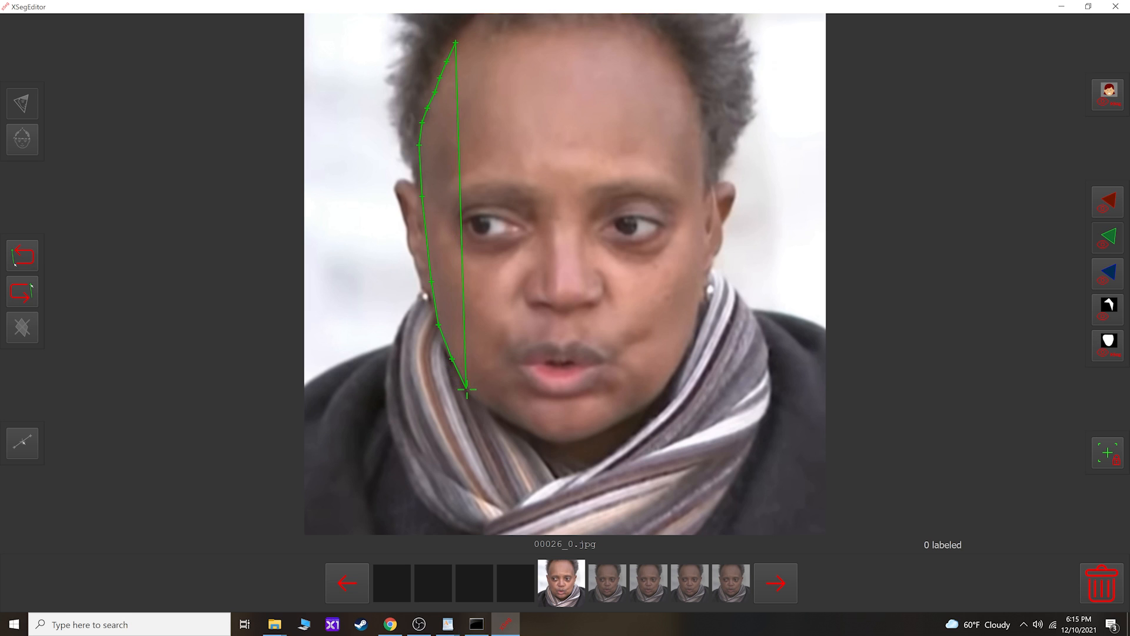
- Continue the face polygon along the jawline, under the chin and up to the image-right cheek above the scarf
click(478, 399)
click(521, 430)
click(554, 440)
click(567, 440)
click(587, 437)
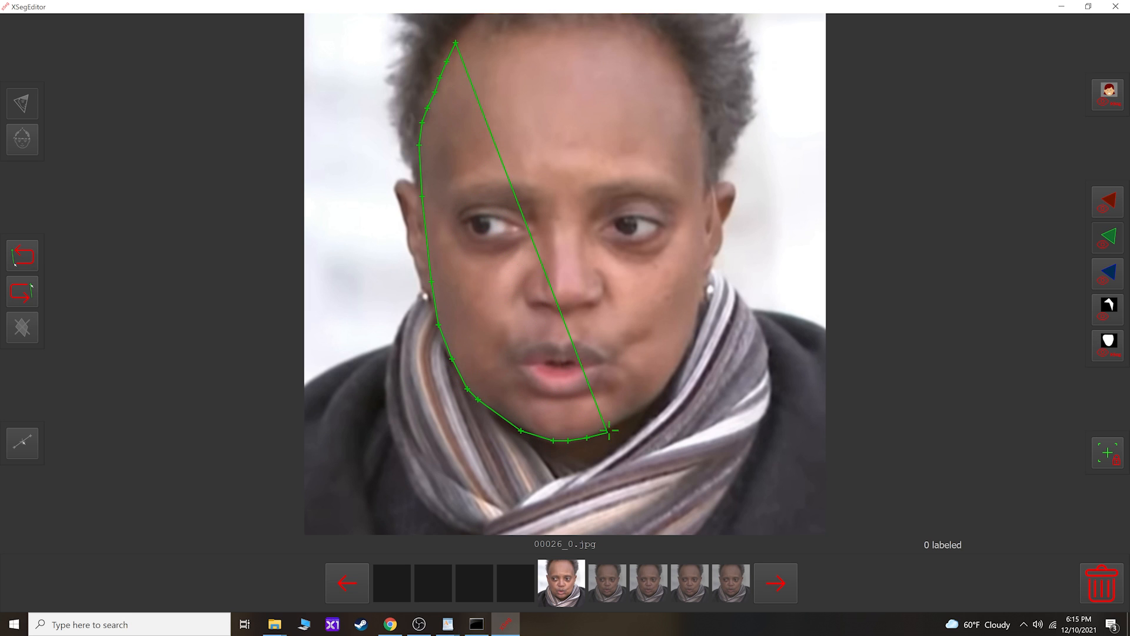
click(614, 427)
click(654, 399)
click(676, 369)
click(694, 334)
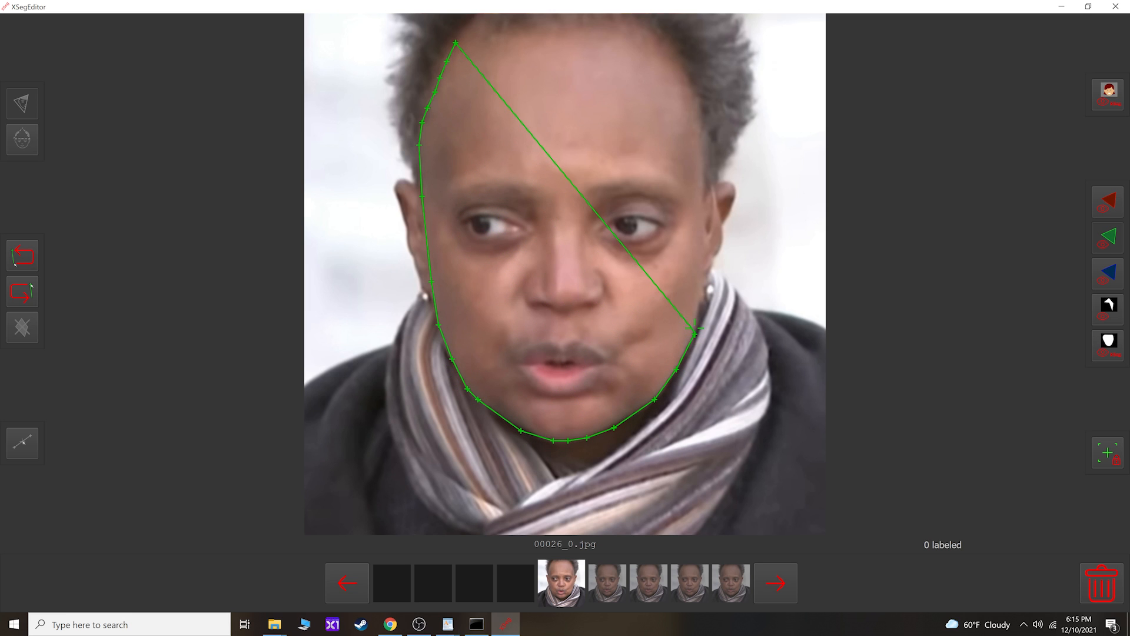
- Trace the polygon up the image-right side of the face and across the top hairline, and close it at its starting point
click(705, 235)
click(702, 196)
click(702, 150)
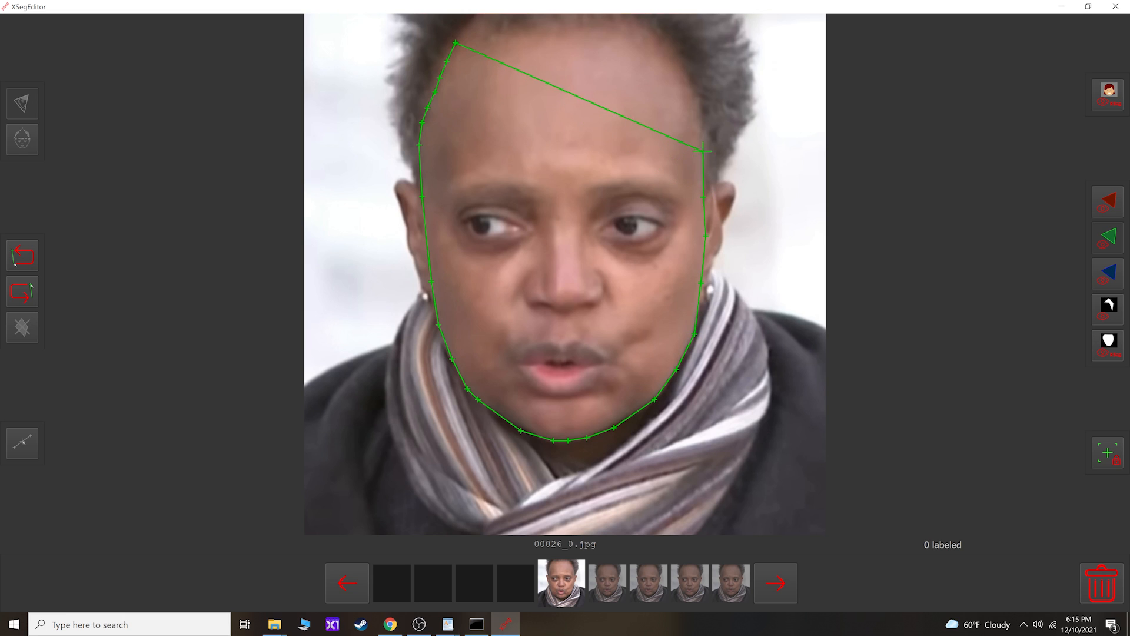
click(697, 103)
click(683, 68)
click(673, 50)
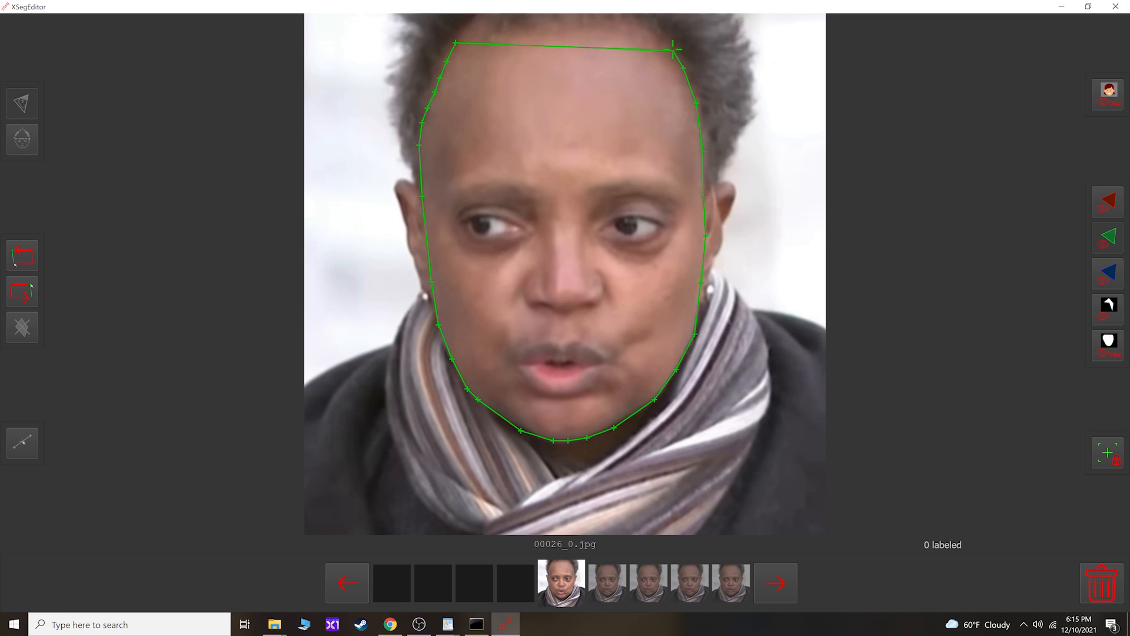
click(666, 40)
click(647, 31)
click(599, 29)
click(548, 29)
click(457, 42)
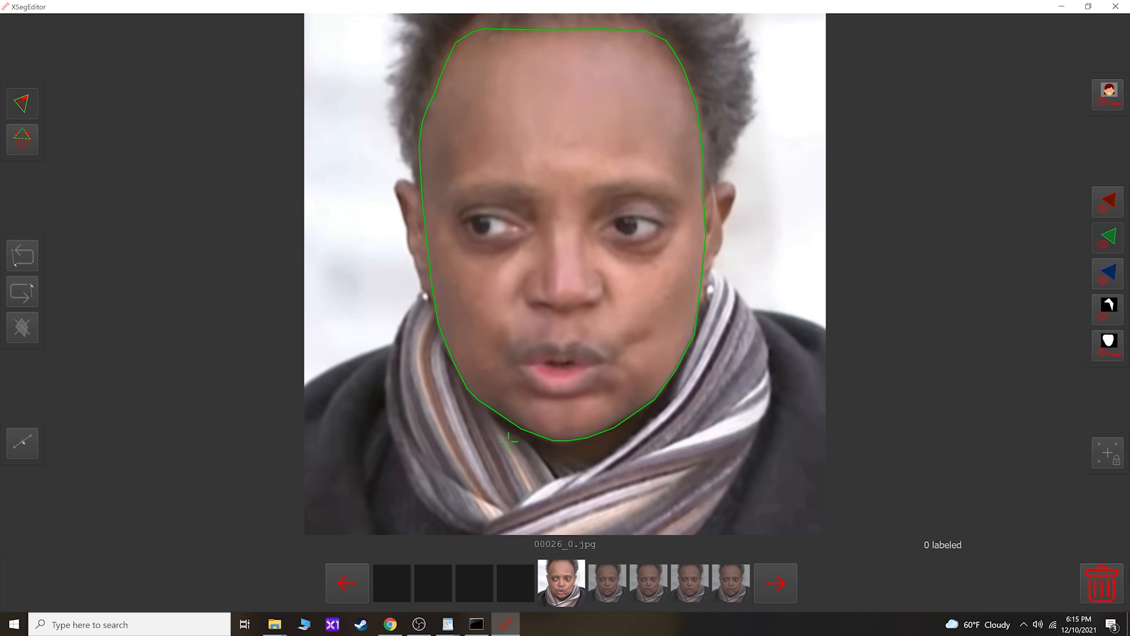
click(617, 435)
- Advance to frame 00171_0 and trace a new face polygon from the image-left hairline down past the ear to the lower cheek
click(771, 590)
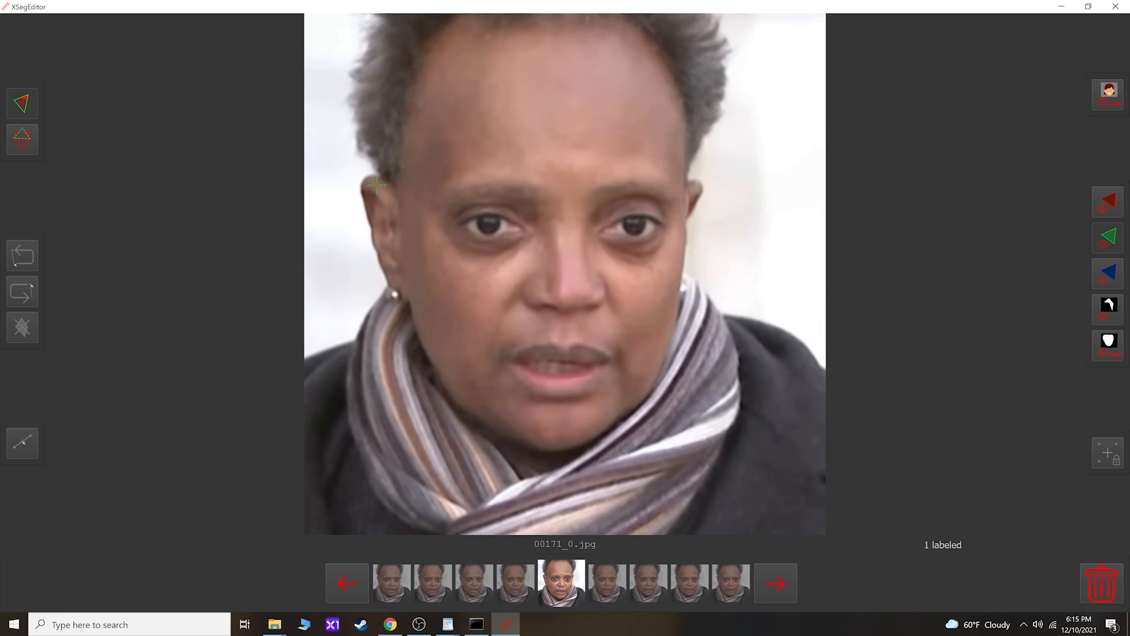
click(438, 42)
click(408, 124)
click(404, 151)
click(403, 180)
click(402, 193)
click(401, 253)
click(412, 318)
click(433, 366)
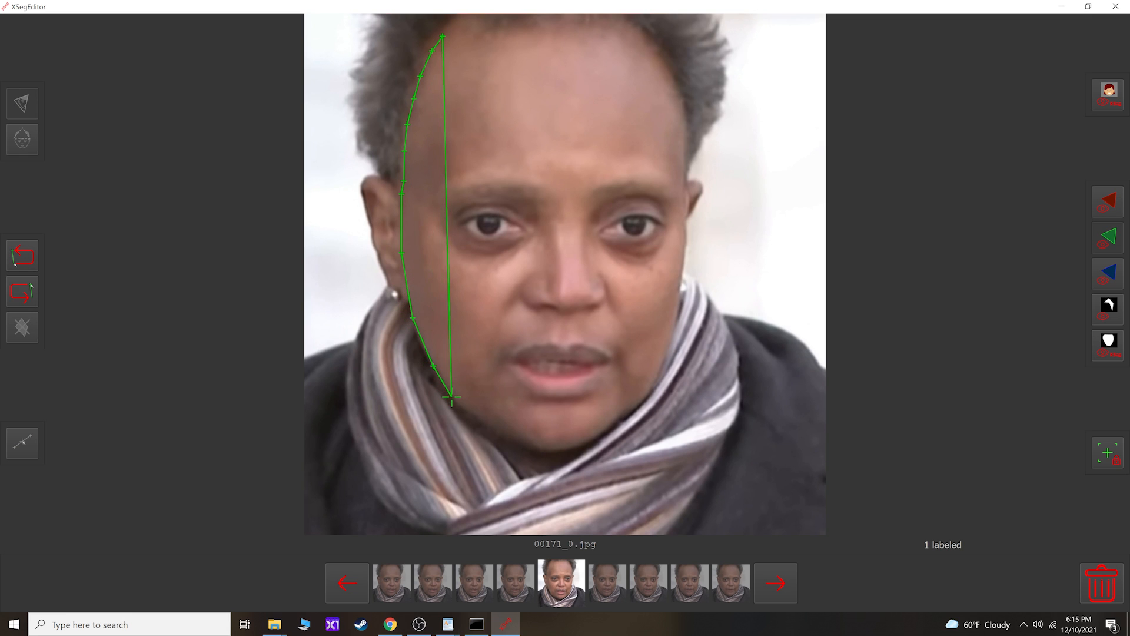
- Continue the face polygon in frame 00171_0 along the jaw above the scarf, under the chin and up to the image-right jaw
click(452, 396)
click(479, 416)
click(519, 440)
click(535, 446)
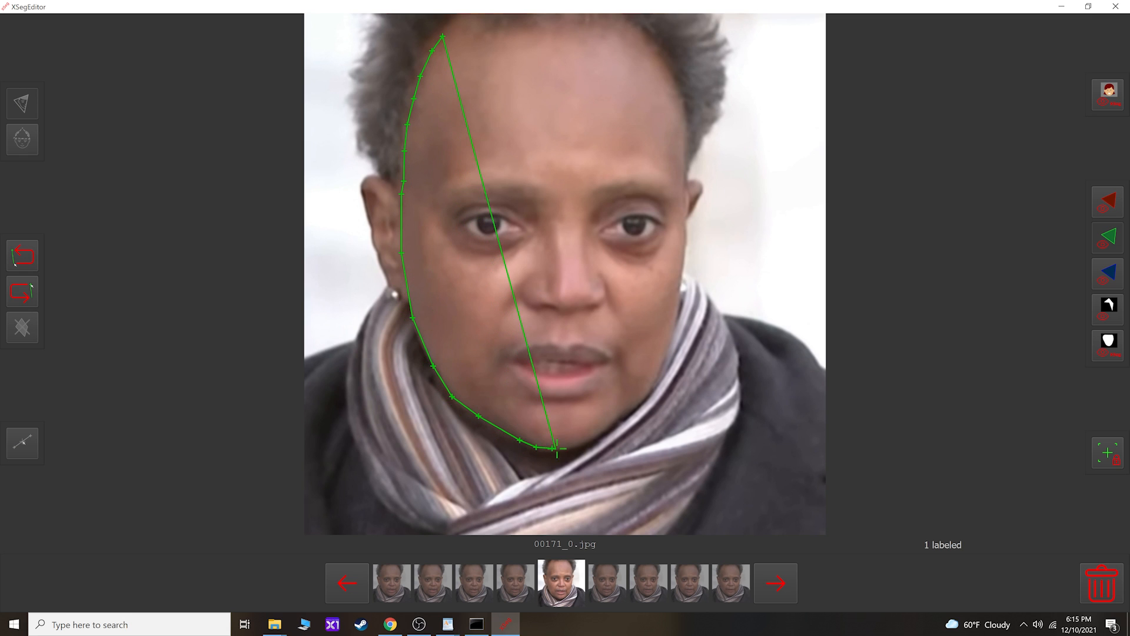
click(552, 448)
click(565, 448)
click(578, 446)
click(597, 437)
click(608, 428)
click(624, 414)
click(645, 395)
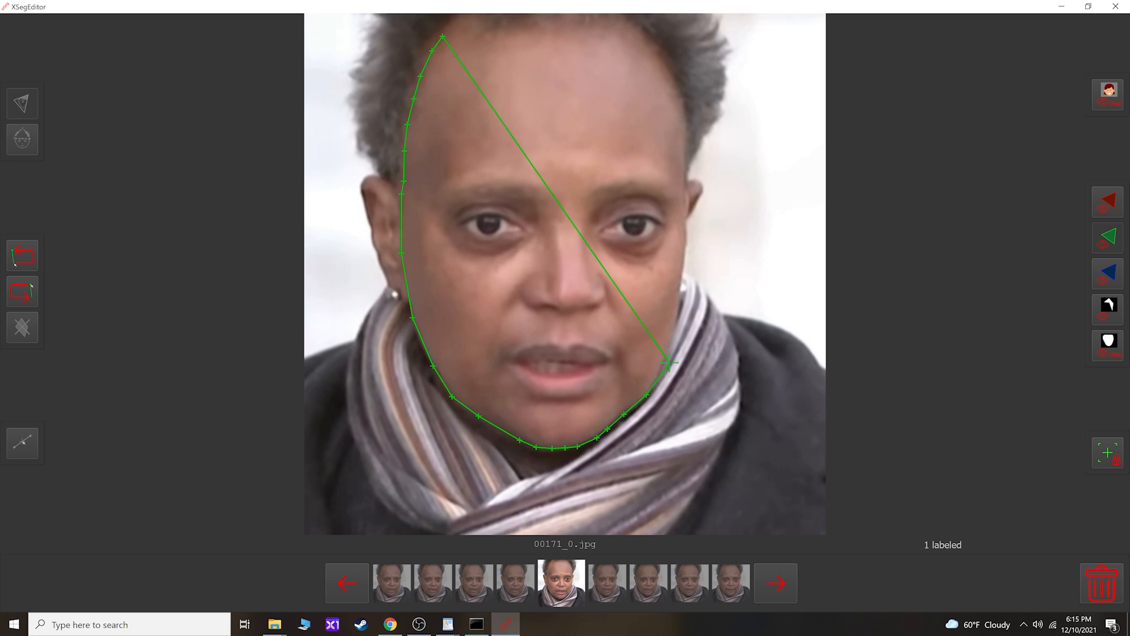
- Trace the polygon up the image-right cheek and temple and back across the top hairline, and close it at its starting point
click(665, 355)
click(679, 297)
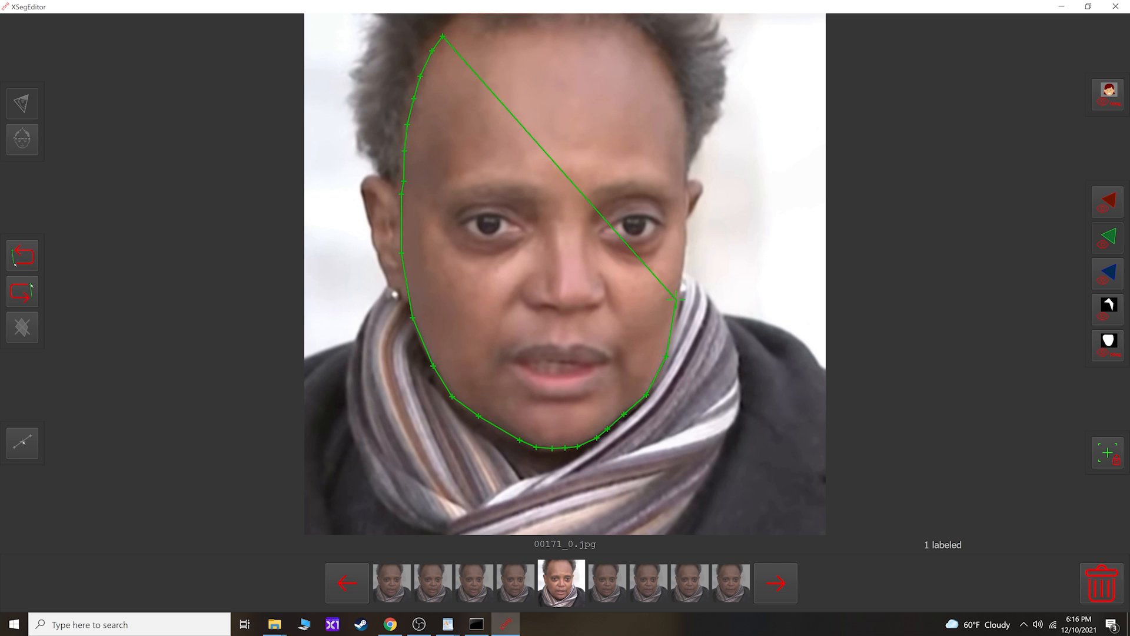
click(685, 240)
click(684, 213)
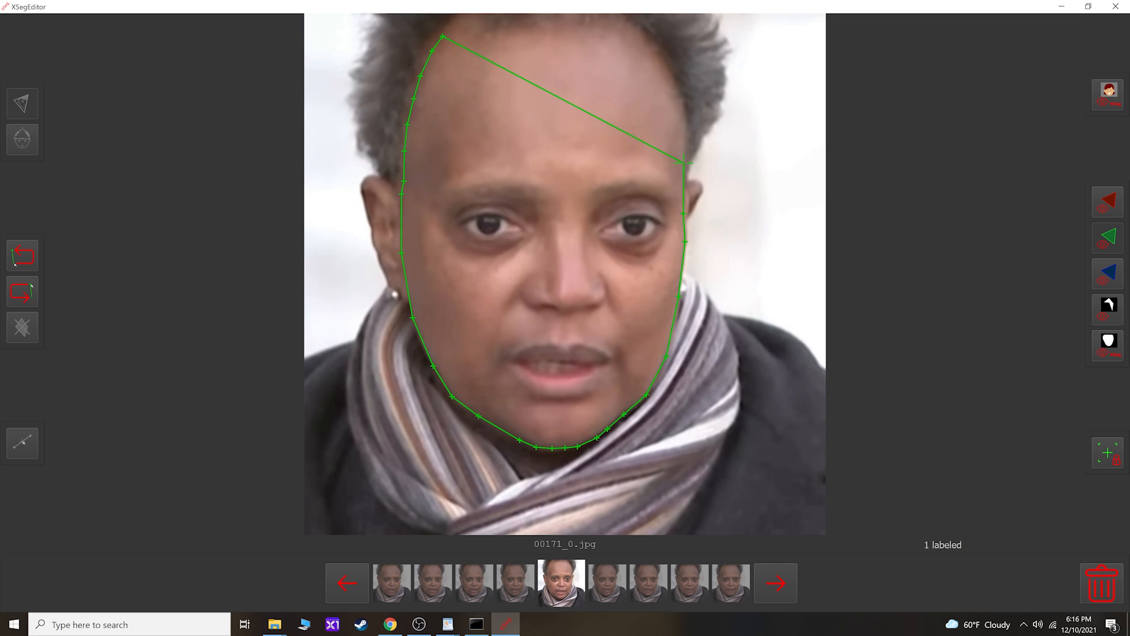
click(683, 162)
click(678, 92)
click(670, 69)
click(662, 60)
click(649, 44)
click(638, 34)
click(620, 25)
click(591, 27)
click(560, 33)
click(445, 30)
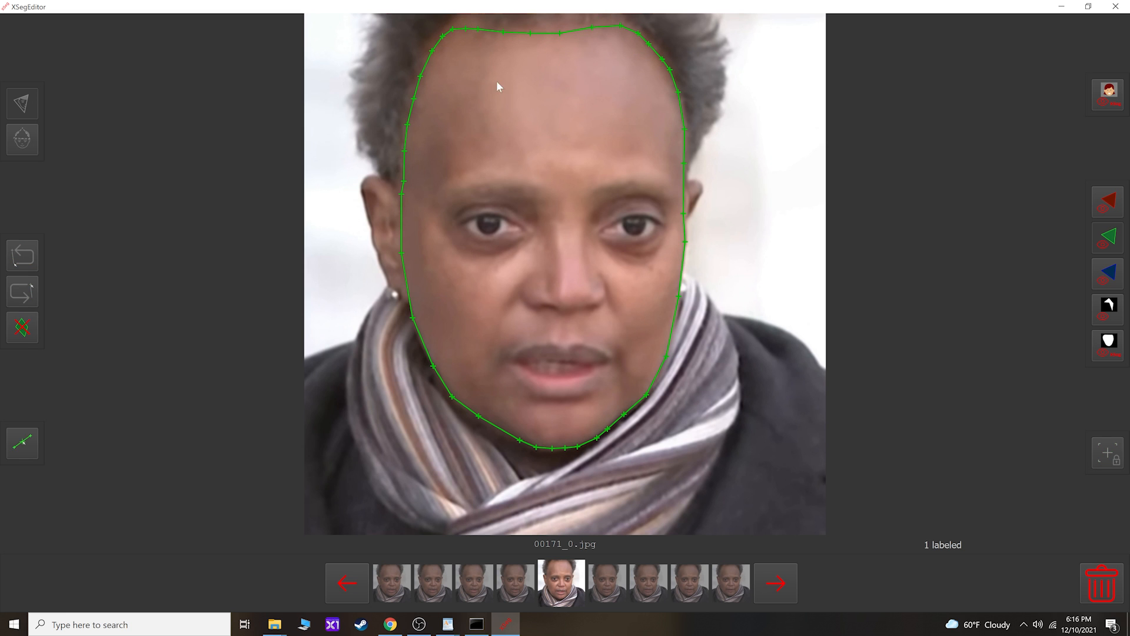
- Advance to frame 00406_0 and trace a new face polygon from the image-left hairline down the temple to the lower cheek
click(786, 589)
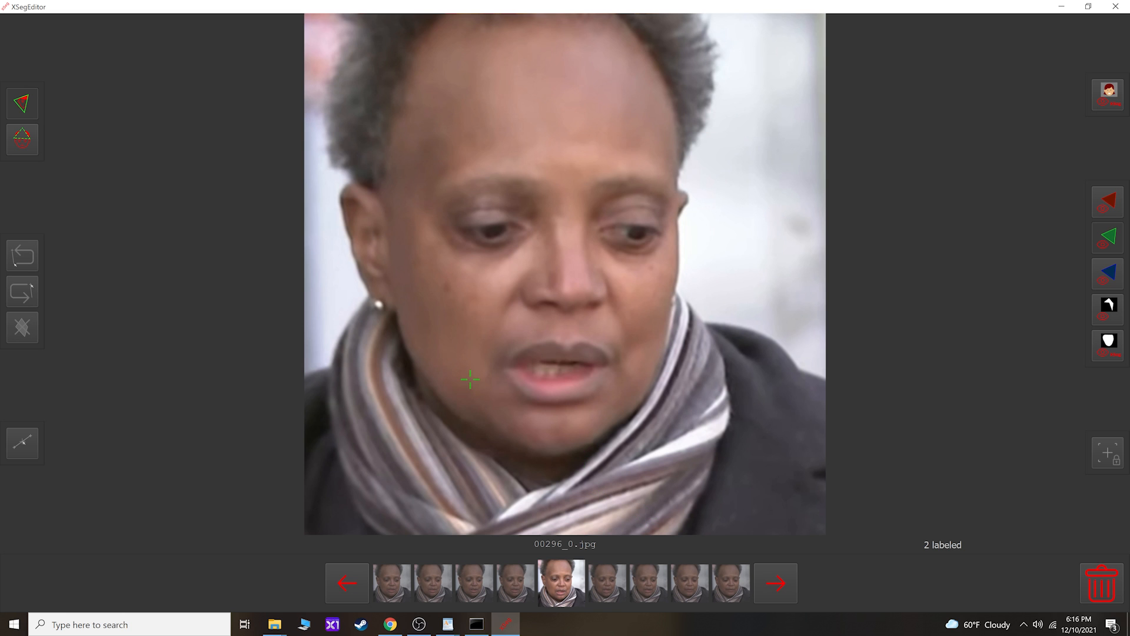
click(775, 583)
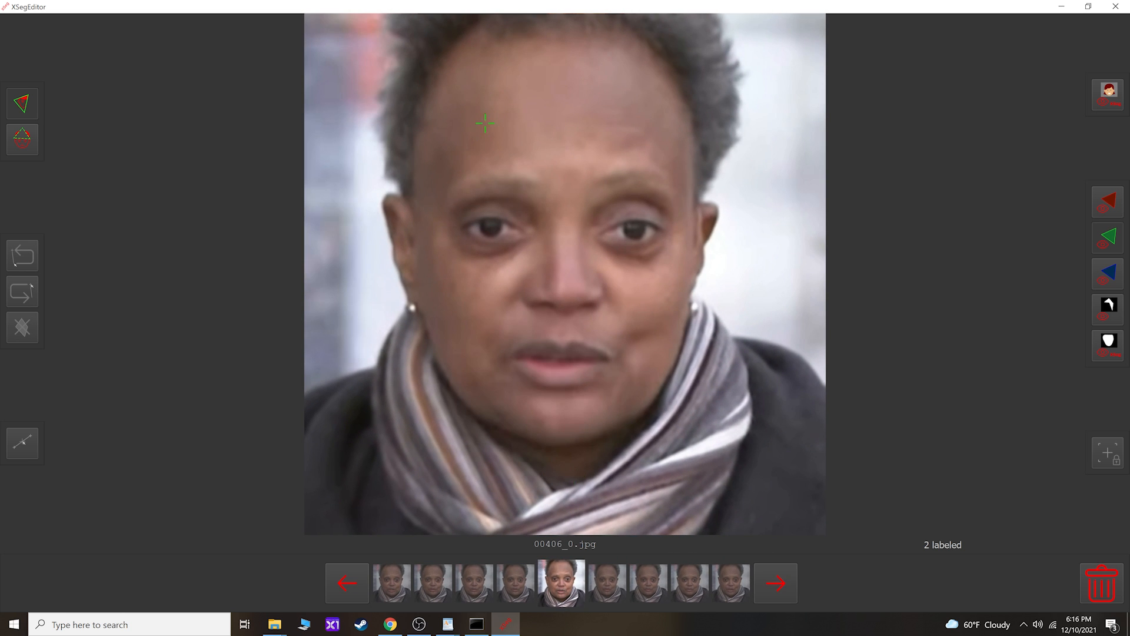
click(463, 45)
click(449, 59)
click(437, 85)
click(428, 108)
click(426, 121)
click(418, 143)
click(414, 194)
click(416, 246)
click(427, 317)
click(436, 351)
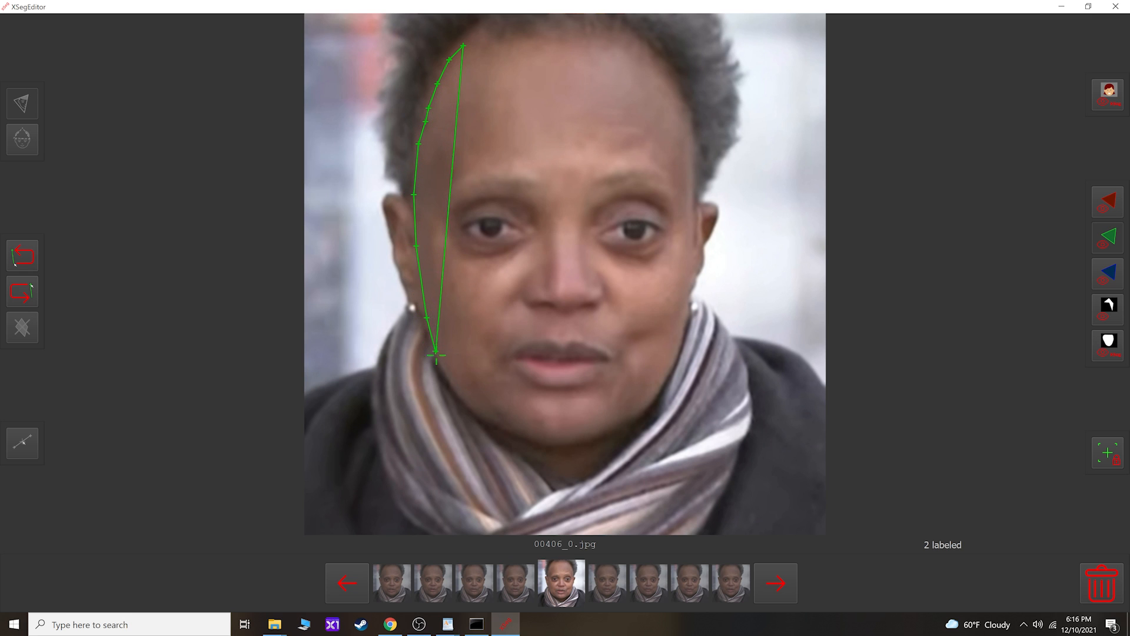
- Continue the polygon in frame 00406_0 around the jaw and under the chin to the image-right lower cheek
click(454, 390)
click(476, 417)
click(516, 436)
click(533, 443)
click(549, 445)
click(572, 444)
click(594, 439)
click(617, 429)
click(646, 407)
click(672, 374)
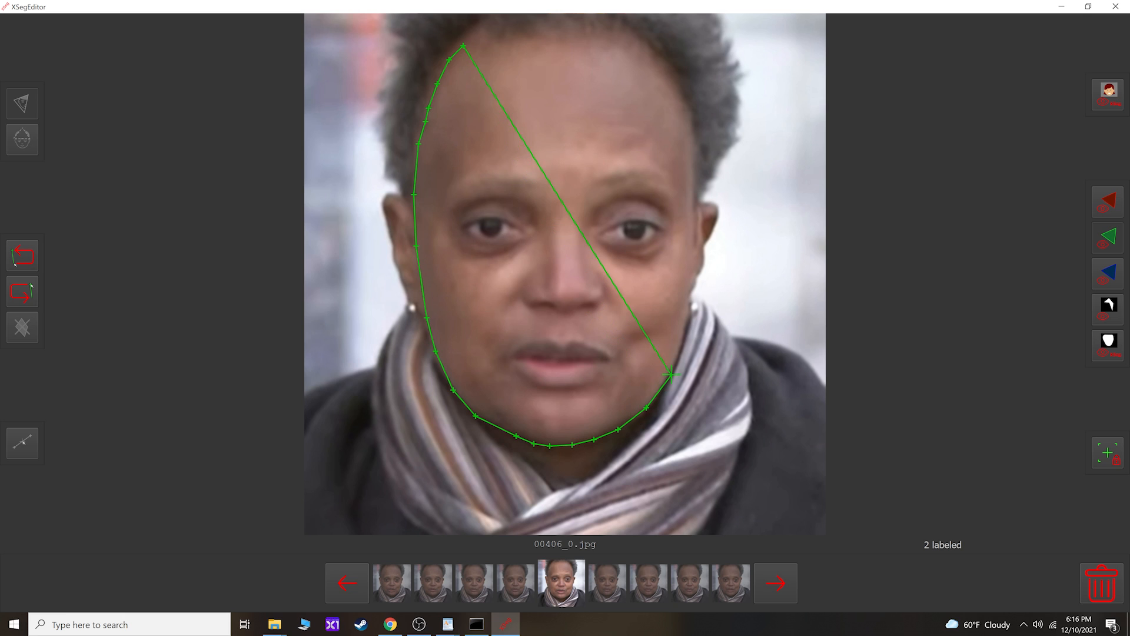
- Trace the polygon up the image-right side of the face in frame 00406_0, across the forehead hairline, and close it
click(683, 334)
click(690, 287)
click(693, 158)
click(692, 121)
click(671, 76)
click(659, 60)
click(634, 40)
click(606, 40)
click(559, 42)
click(475, 39)
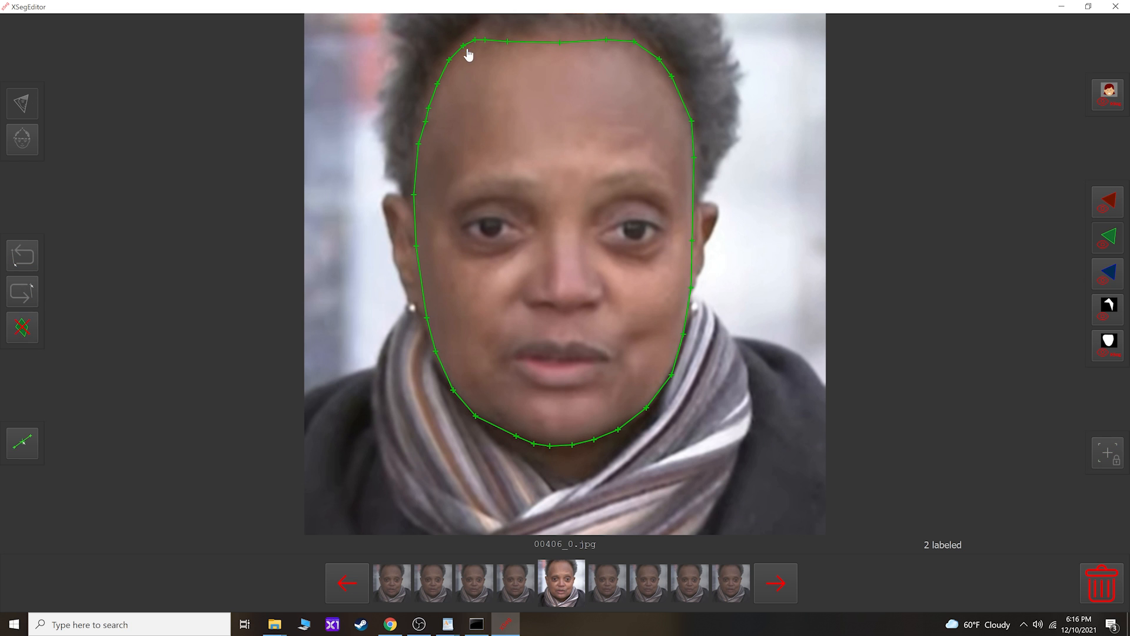
- Advance to frame 00691_0 and trace a new face polygon from the image-left hairline down past the ear to the lower cheek
click(776, 582)
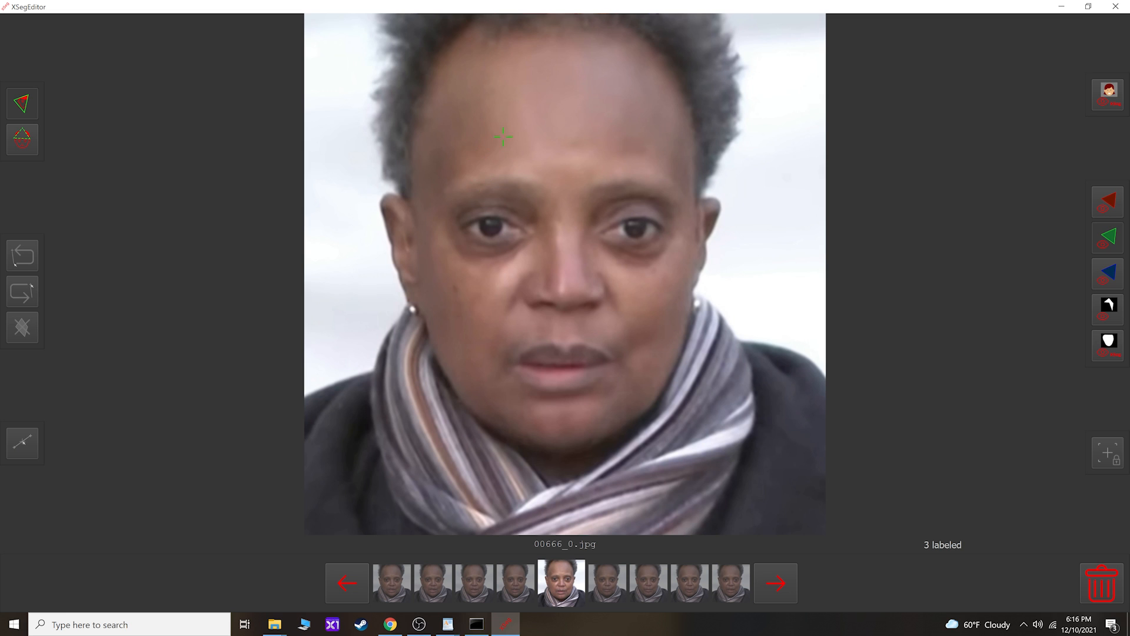
click(776, 580)
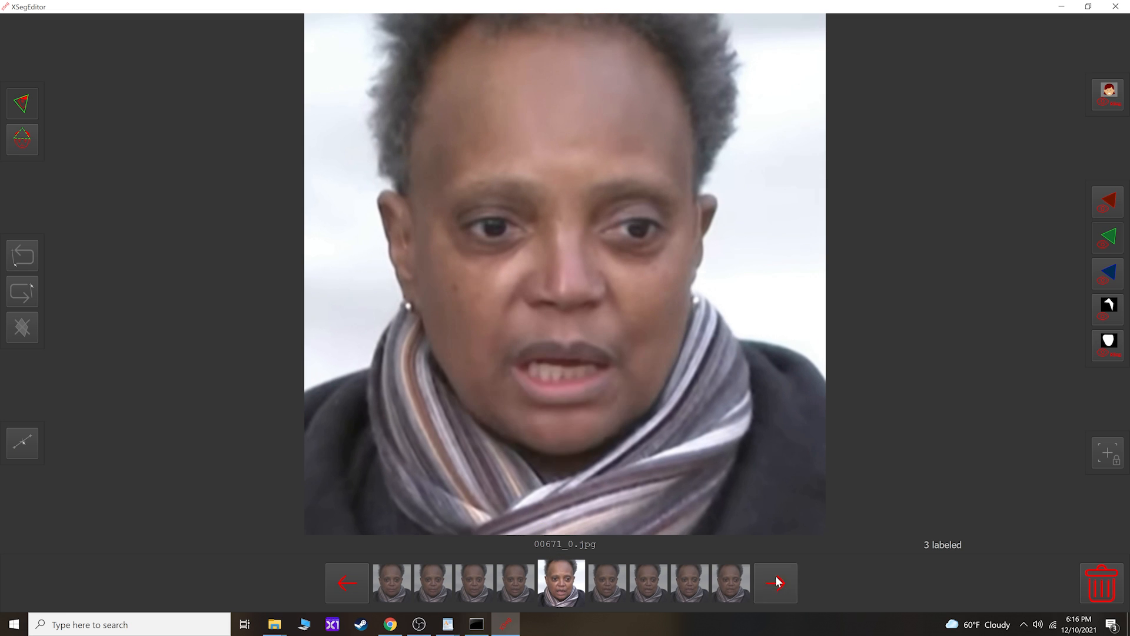
click(465, 37)
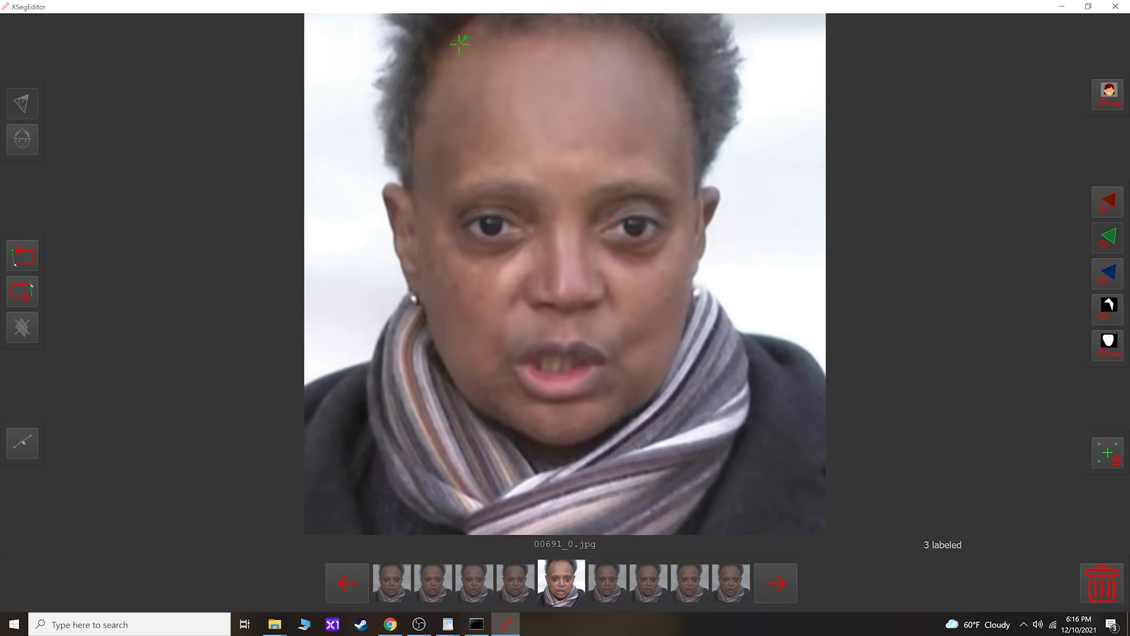
click(452, 56)
click(436, 85)
click(429, 106)
click(422, 134)
click(419, 157)
click(416, 177)
click(415, 204)
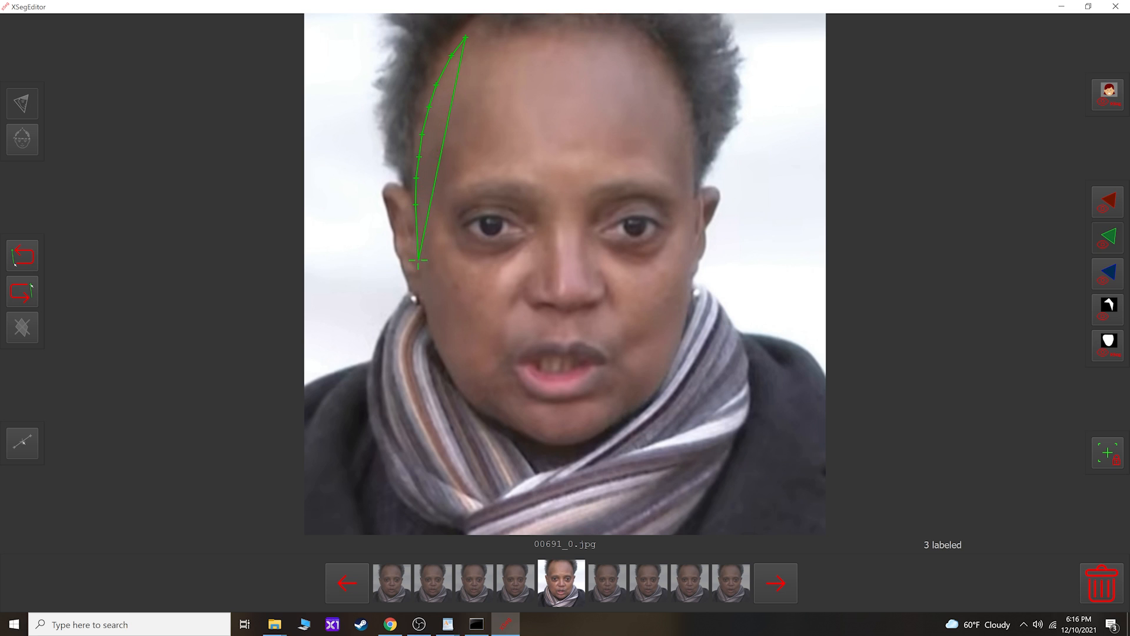
click(419, 263)
click(427, 317)
click(442, 362)
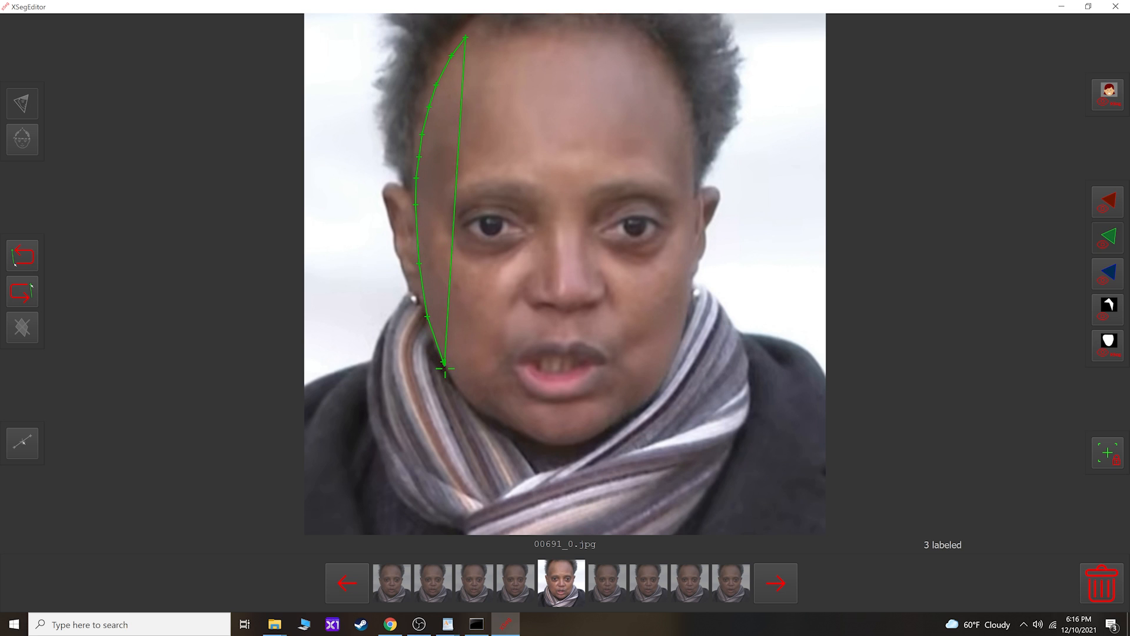
- Continue the polygon in frame 00691_0 along the jawline and under the chin to the image-right jaw above the scarf
click(459, 390)
click(472, 404)
click(481, 410)
click(491, 417)
click(516, 431)
click(541, 443)
click(554, 446)
click(570, 446)
click(583, 441)
click(597, 435)
click(618, 421)
click(633, 409)
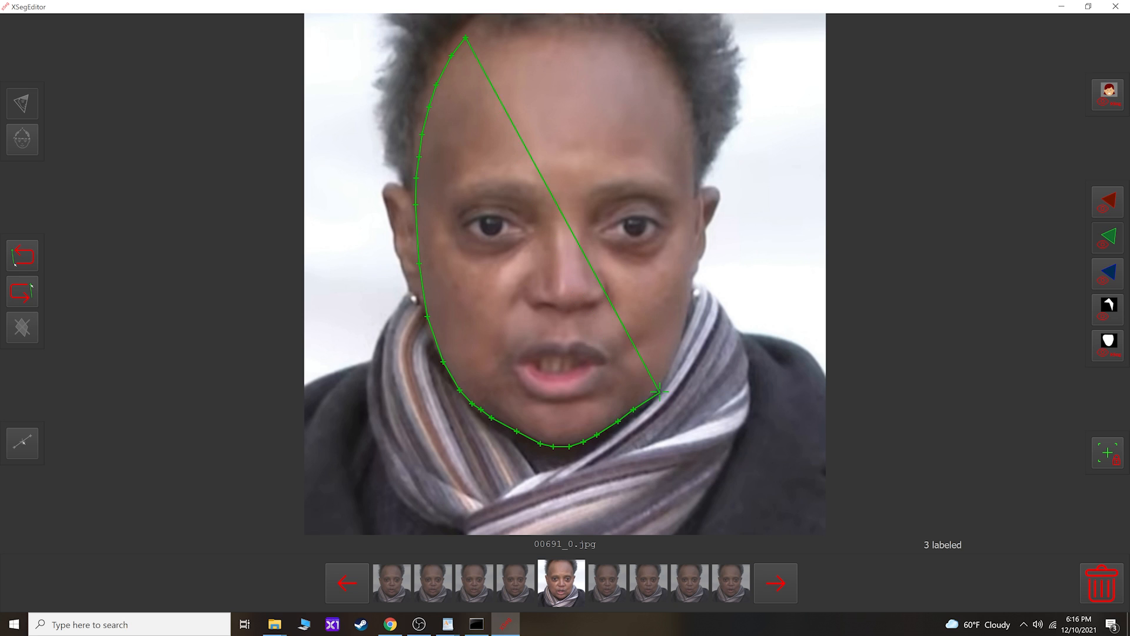
- Trace the polygon up the image-right cheek and temple in frame 00691_0, across the hairline, and close it at its starting point
click(660, 389)
click(679, 342)
click(687, 302)
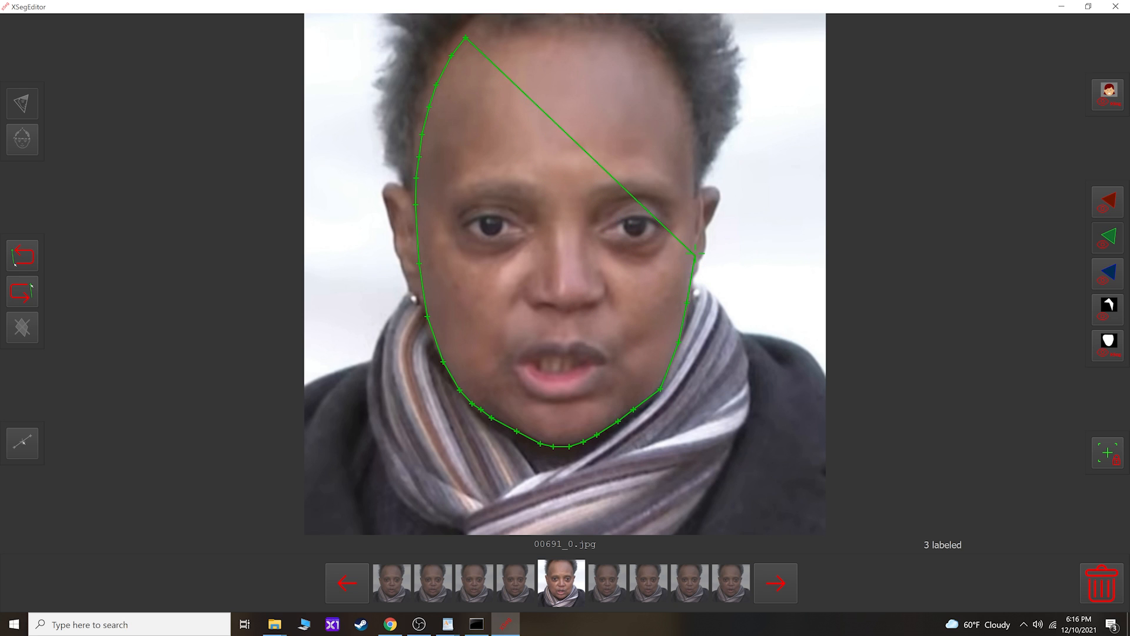
click(692, 243)
click(693, 201)
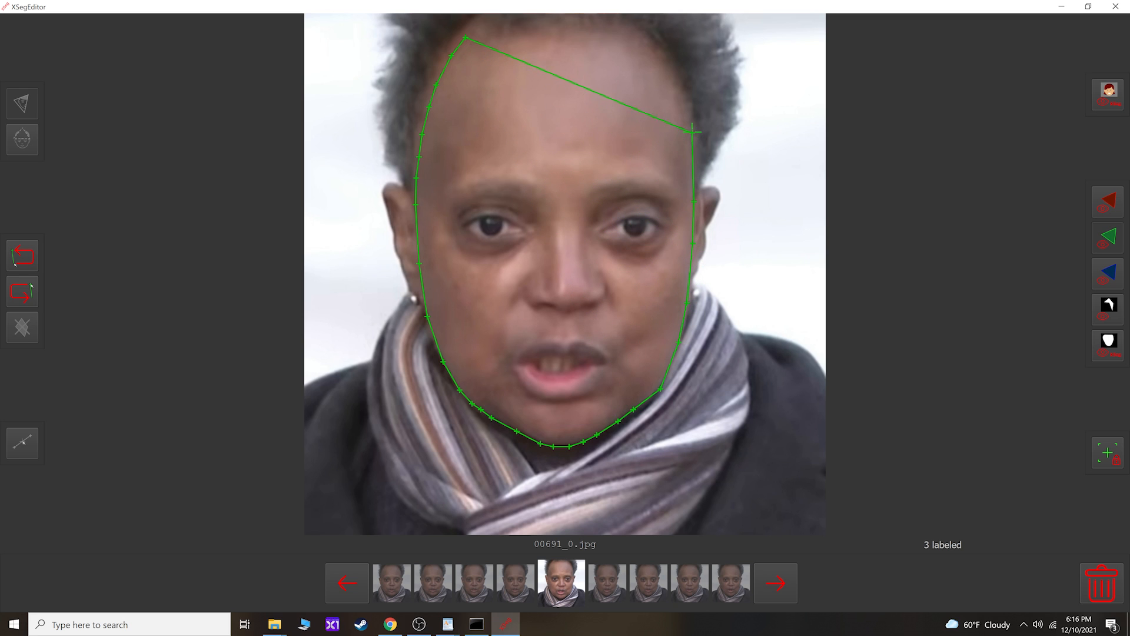
click(671, 74)
click(666, 65)
click(649, 42)
click(633, 37)
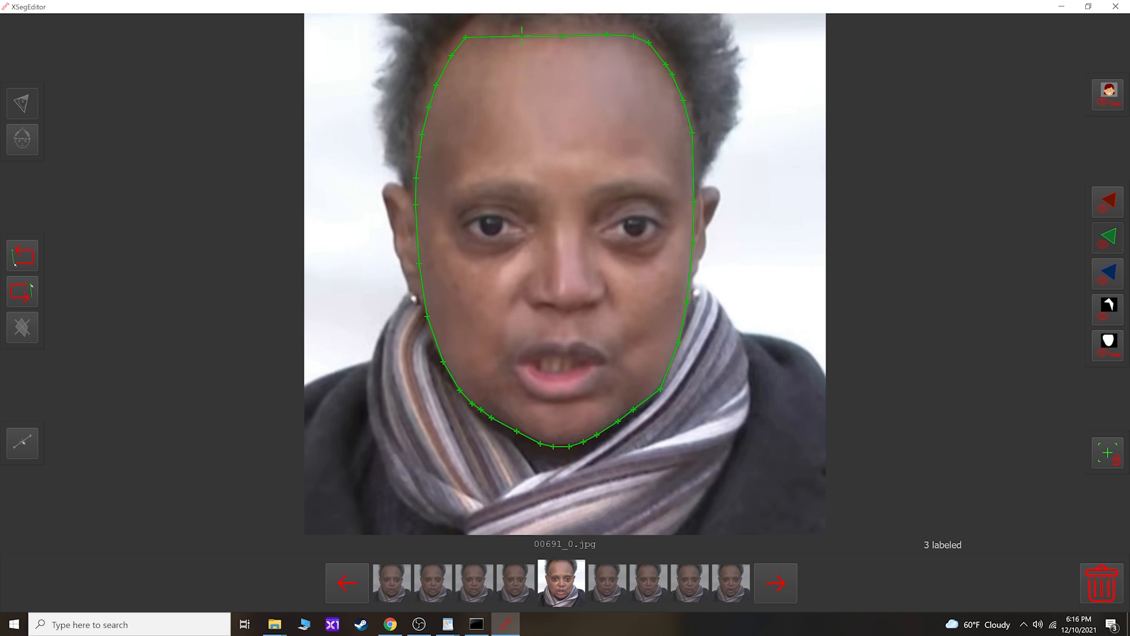
click(465, 37)
- Skip ahead through the source frames to frame 00841_0, where the face looks down
click(780, 584)
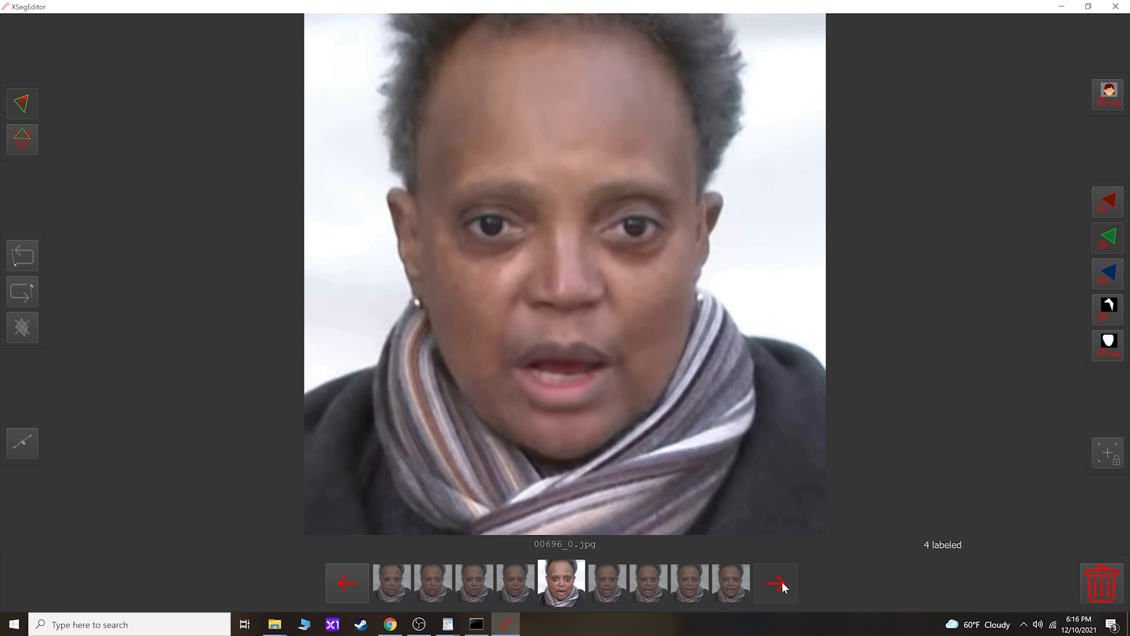
click(779, 584)
click(780, 583)
click(781, 585)
click(780, 583)
click(779, 584)
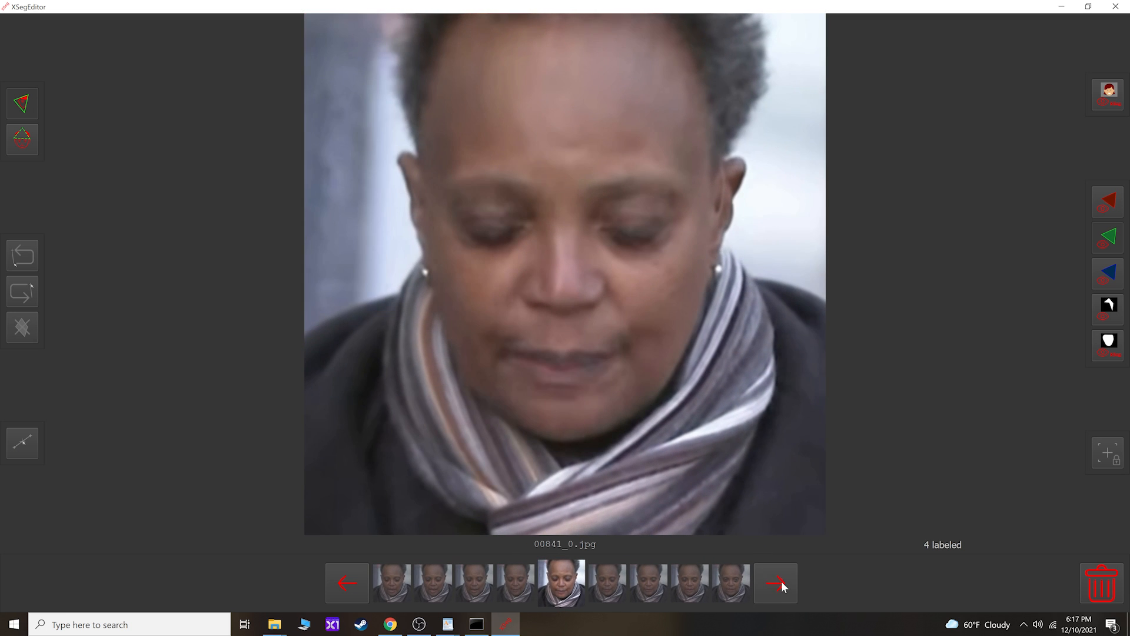
- Start a face polygon in frame 00841_0 at the image-left hairline and trace it down the temple and cheek to the jaw
click(442, 49)
click(436, 74)
click(426, 101)
click(420, 123)
click(419, 157)
click(426, 231)
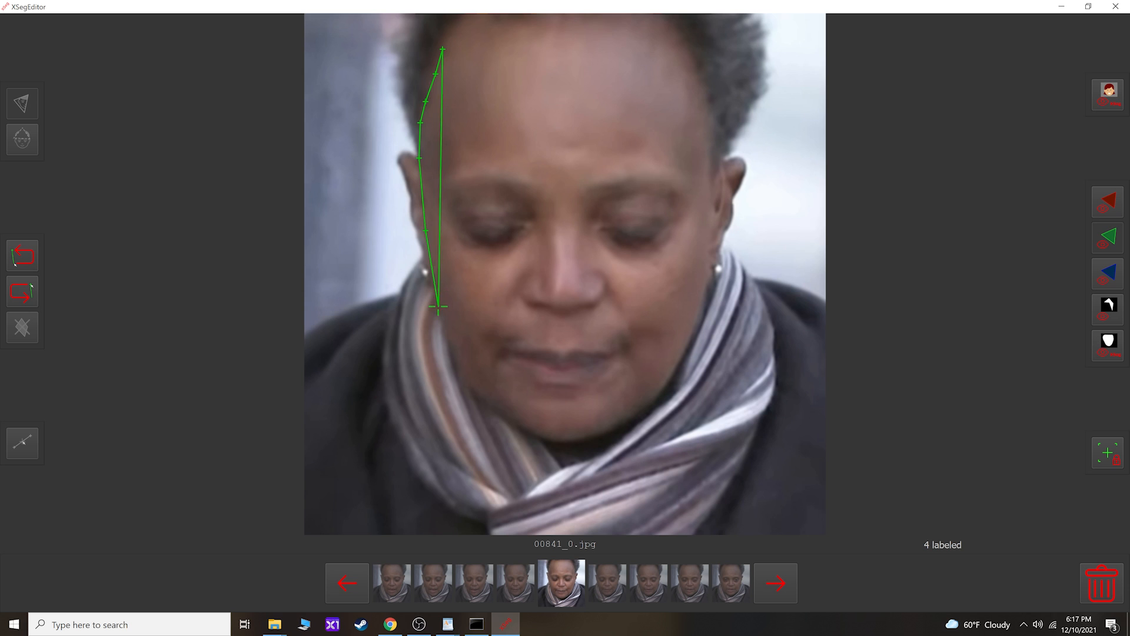
click(438, 309)
click(462, 375)
click(484, 399)
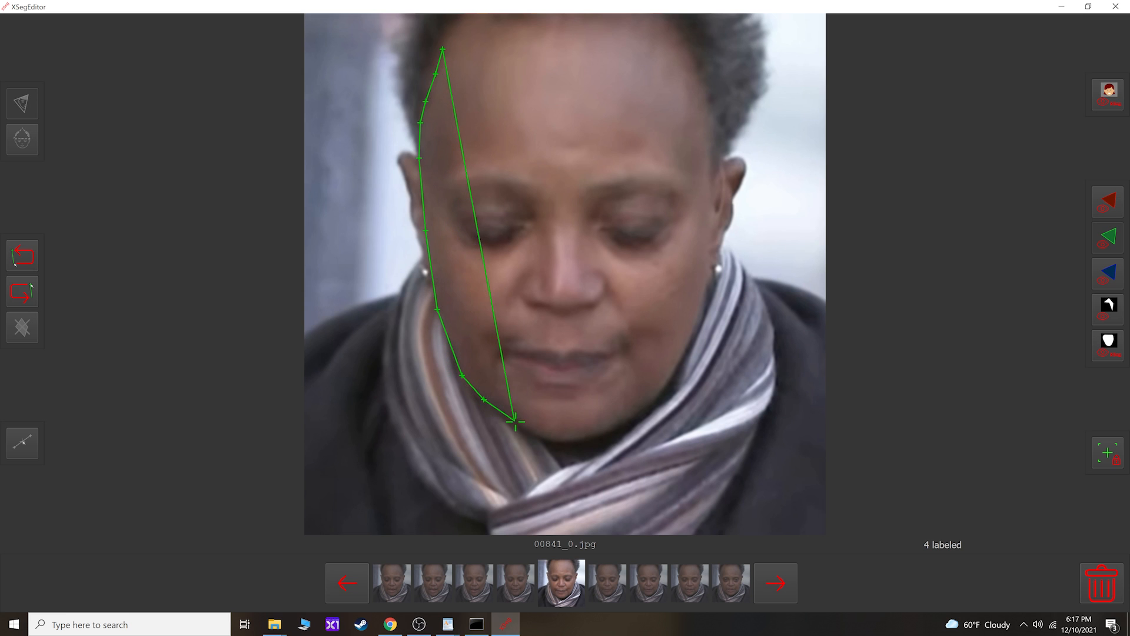
- Continue the polygon in frame 00841_0 under the chin to the image-right jaw above the scarf
click(523, 428)
click(534, 434)
click(546, 438)
click(557, 439)
click(574, 440)
click(587, 436)
click(602, 433)
click(623, 425)
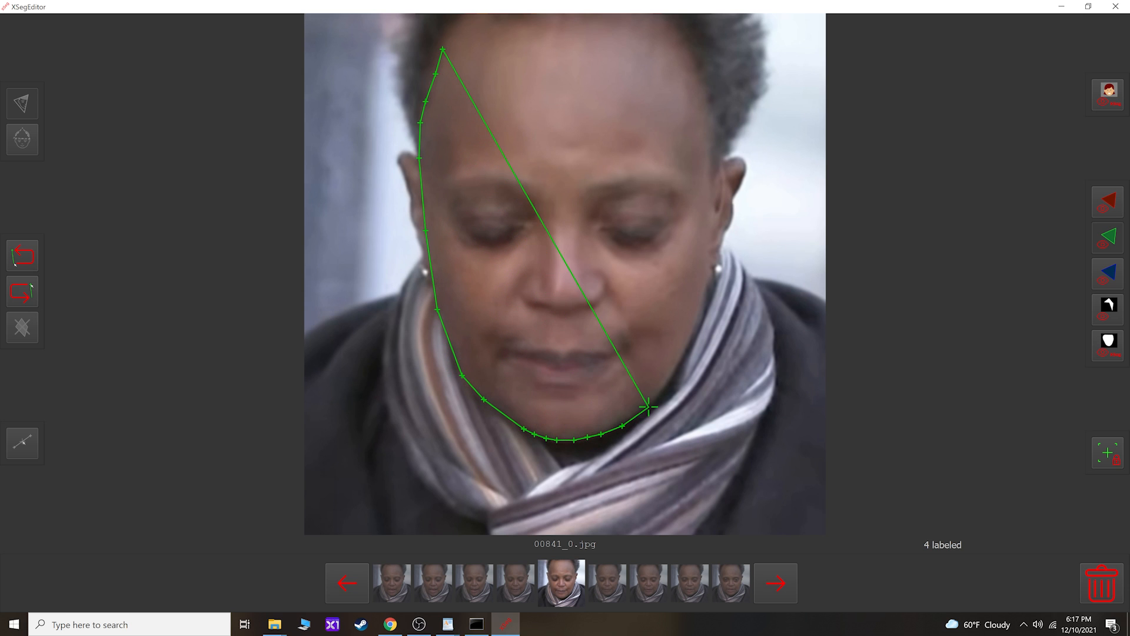
- Trace the polygon in frame 00841_0 up the image-right cheek, past the ear, to beside the eyebrow
click(660, 393)
click(684, 354)
click(704, 299)
click(709, 257)
click(711, 221)
click(710, 186)
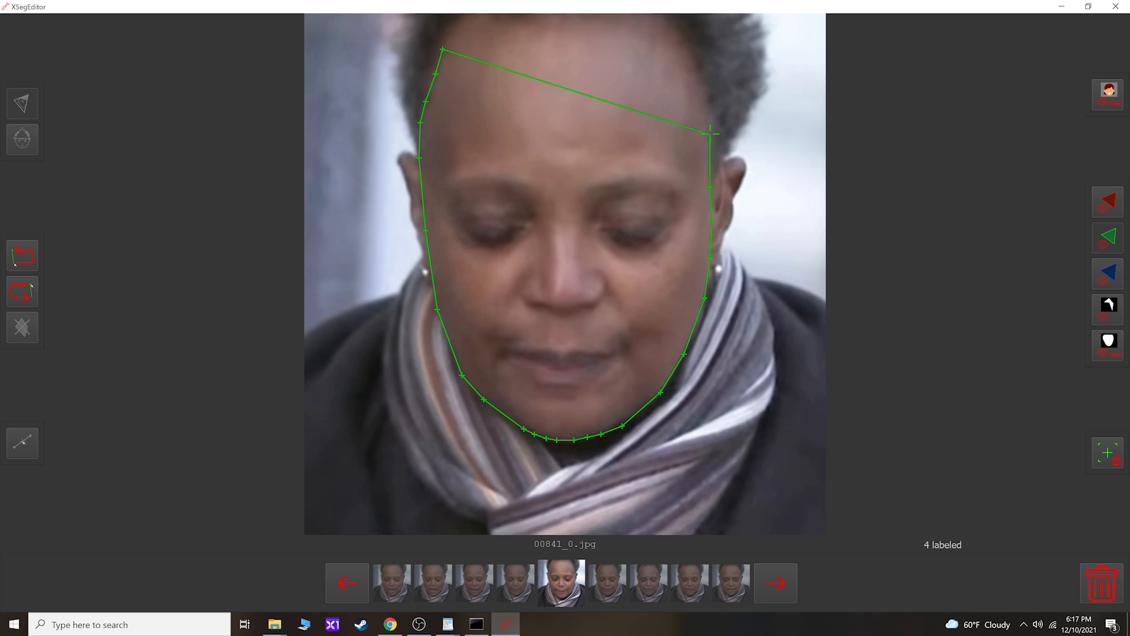
- Carry the polygon in frame 00841_0 around the image-right temple and across the top hairline, and close it at its starting point
click(711, 134)
click(710, 109)
click(705, 95)
click(699, 84)
click(693, 66)
click(689, 54)
click(677, 38)
click(668, 29)
click(650, 23)
click(594, 18)
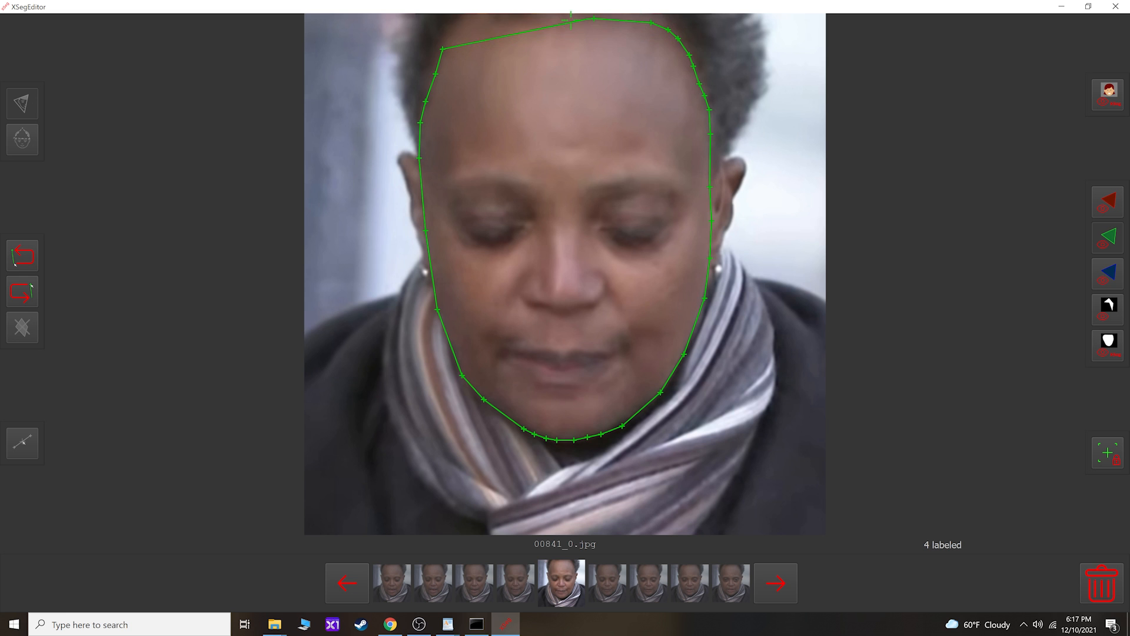
click(521, 24)
click(484, 27)
click(443, 49)
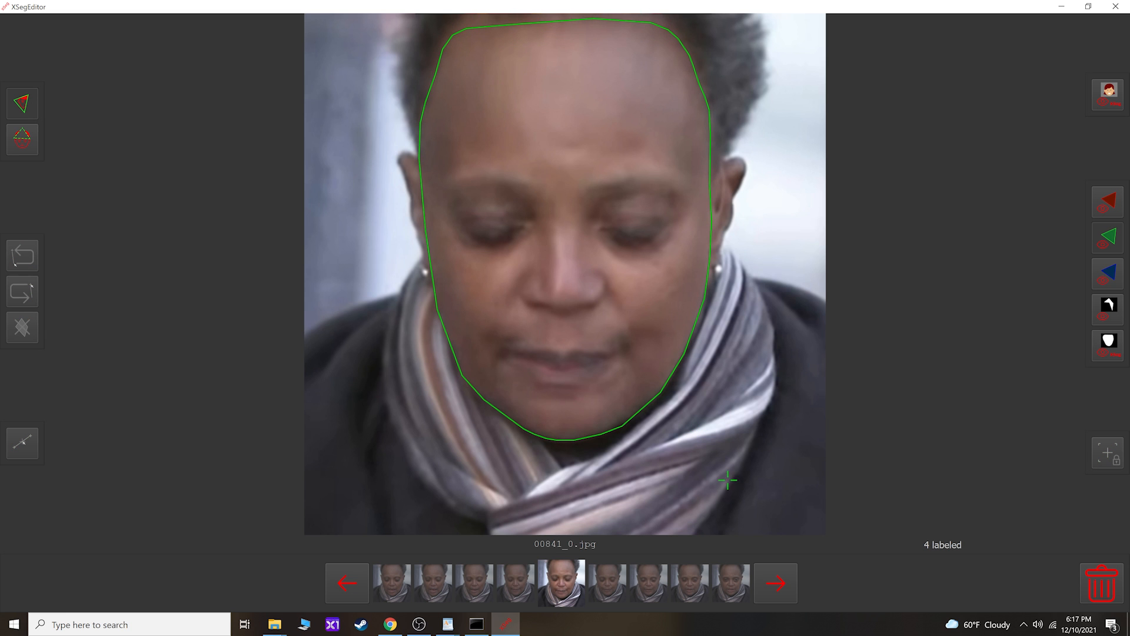
- Advance to frame 01156_0 and trace a new face polygon from the image-left hairline down to the lower cheek
shift+click(784, 580)
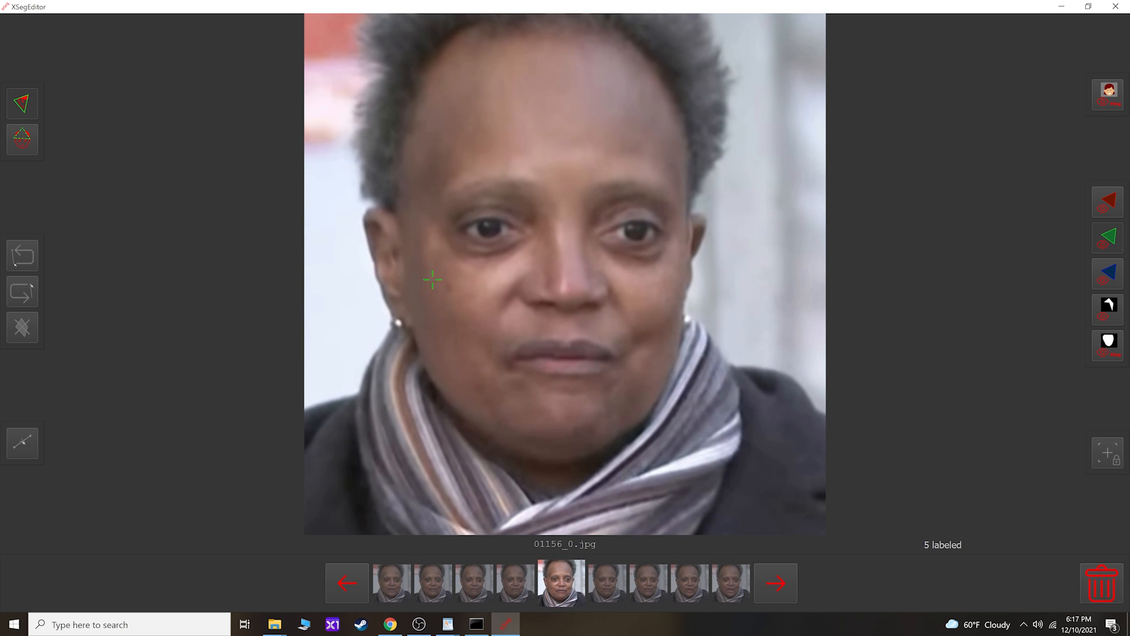
mouse_move(440, 56)
mouse_down()
mouse_move(401, 166)
mouse_move(405, 264)
mouse_up()
click(415, 336)
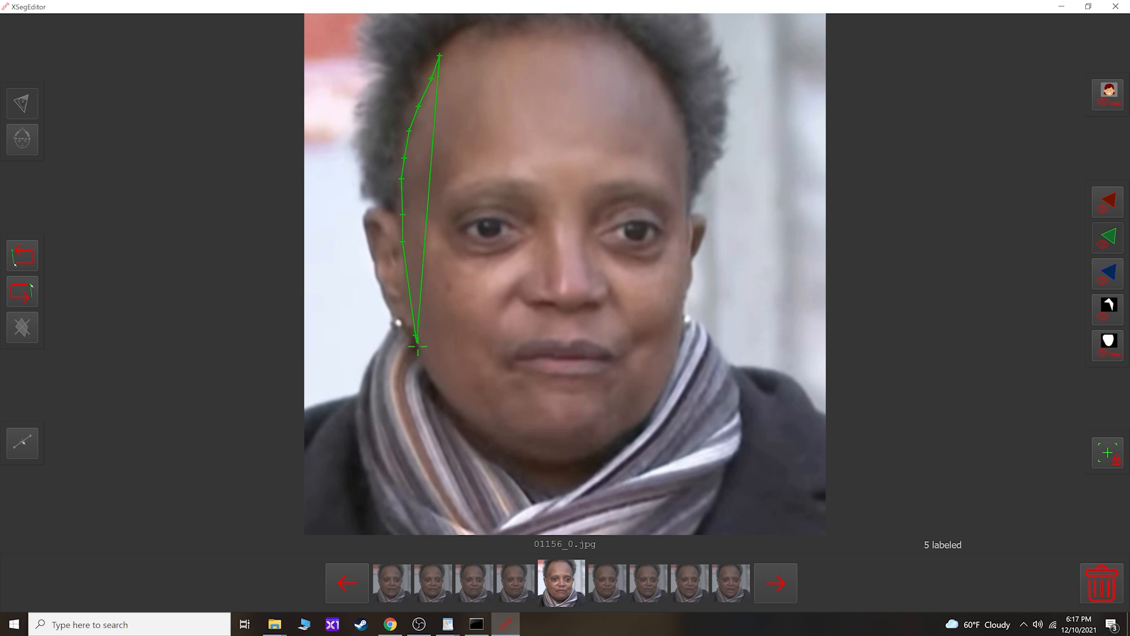
click(428, 374)
- Continue the polygon in frame 01156_0 along the jaw and under the chin to the image-right lower cheek
click(497, 442)
click(516, 452)
click(531, 455)
click(549, 458)
click(570, 457)
click(593, 452)
click(621, 433)
click(640, 420)
click(664, 388)
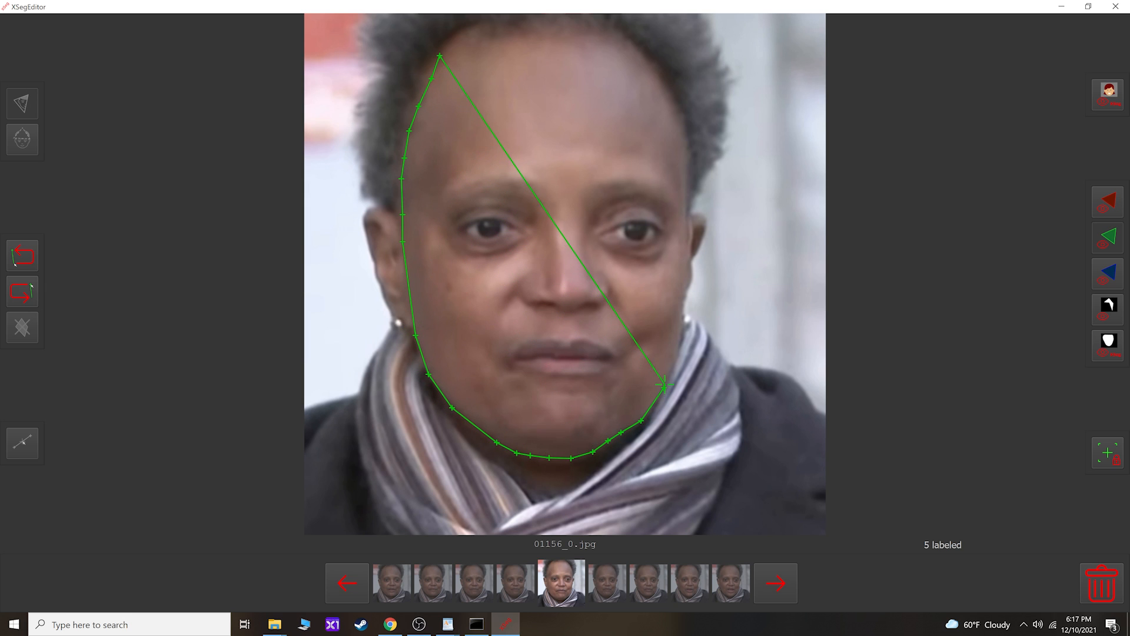
- Trace the polygon in frame 01156_0 up the image-right cheek, past the ear, to the temple
click(679, 348)
click(682, 288)
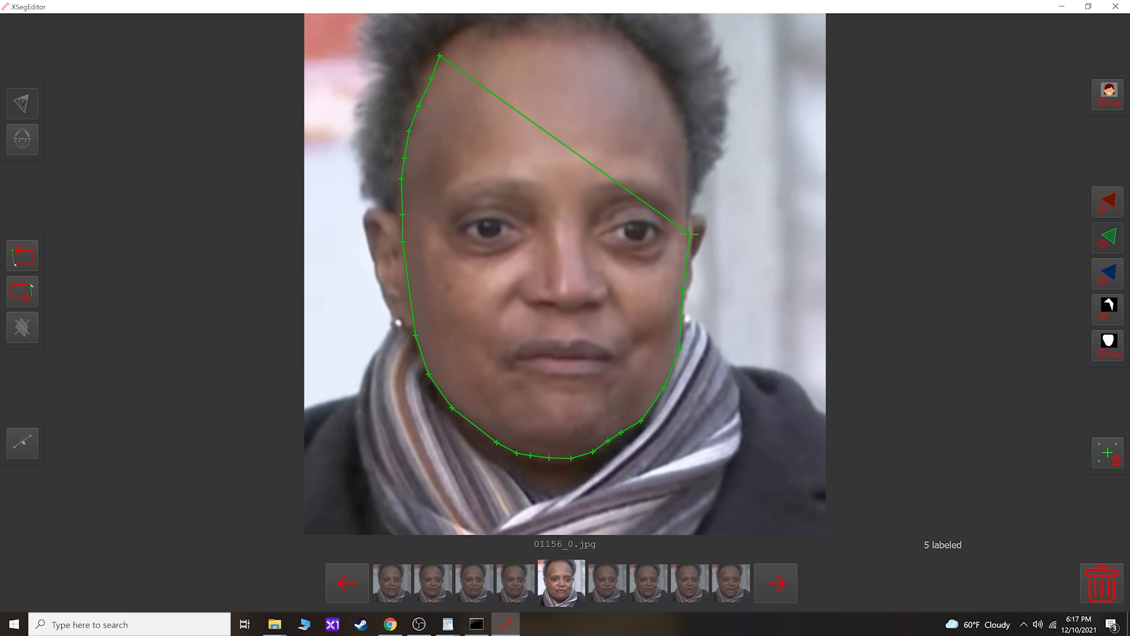
click(685, 234)
click(685, 190)
click(685, 144)
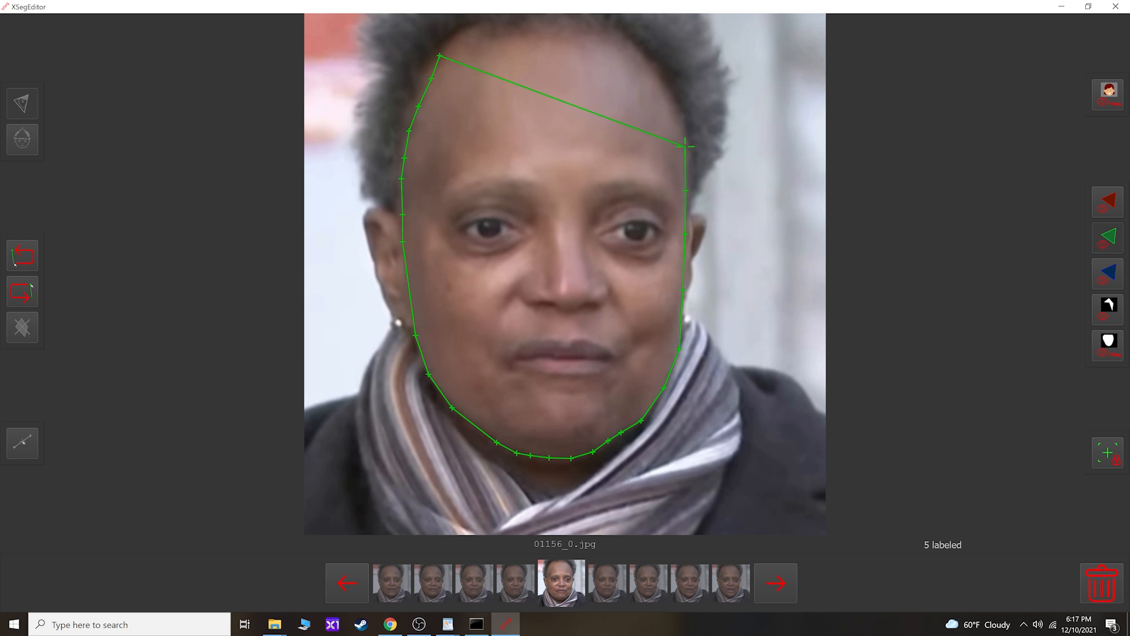
- Carry the polygon in frame 01156_0 around the image-right forehead and across the top hairline, and close it at its starting point
click(677, 114)
click(672, 96)
click(663, 80)
click(650, 67)
click(634, 50)
click(617, 40)
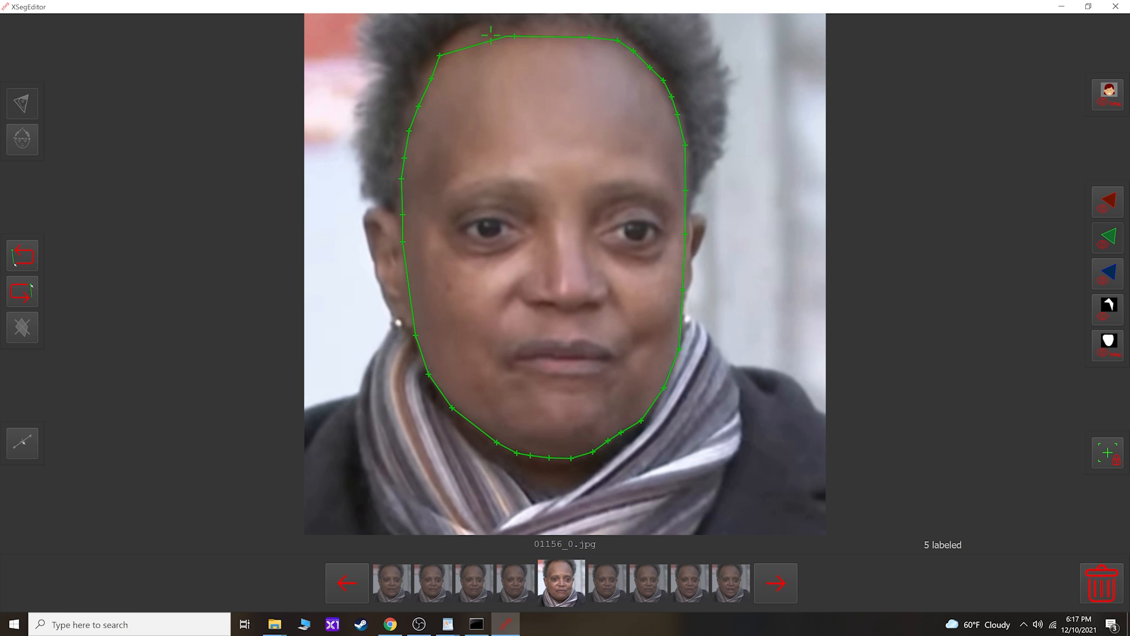
click(471, 37)
click(452, 42)
click(439, 55)
- Skip ahead through the frames after 01156_0 and stop at frame 01565_0
click(778, 583)
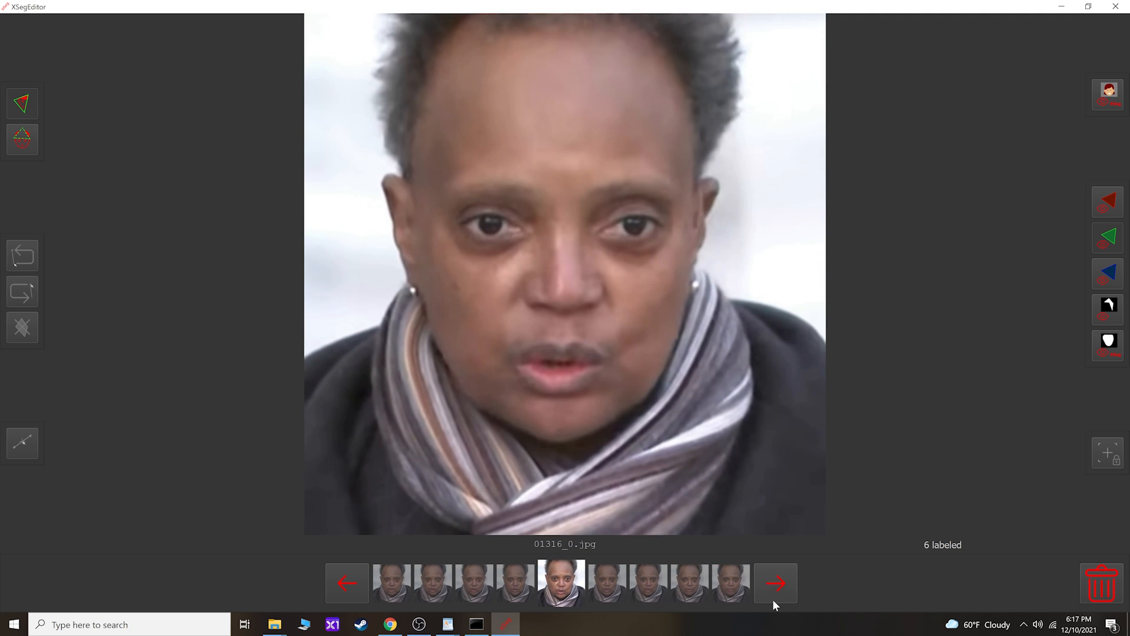
click(347, 590)
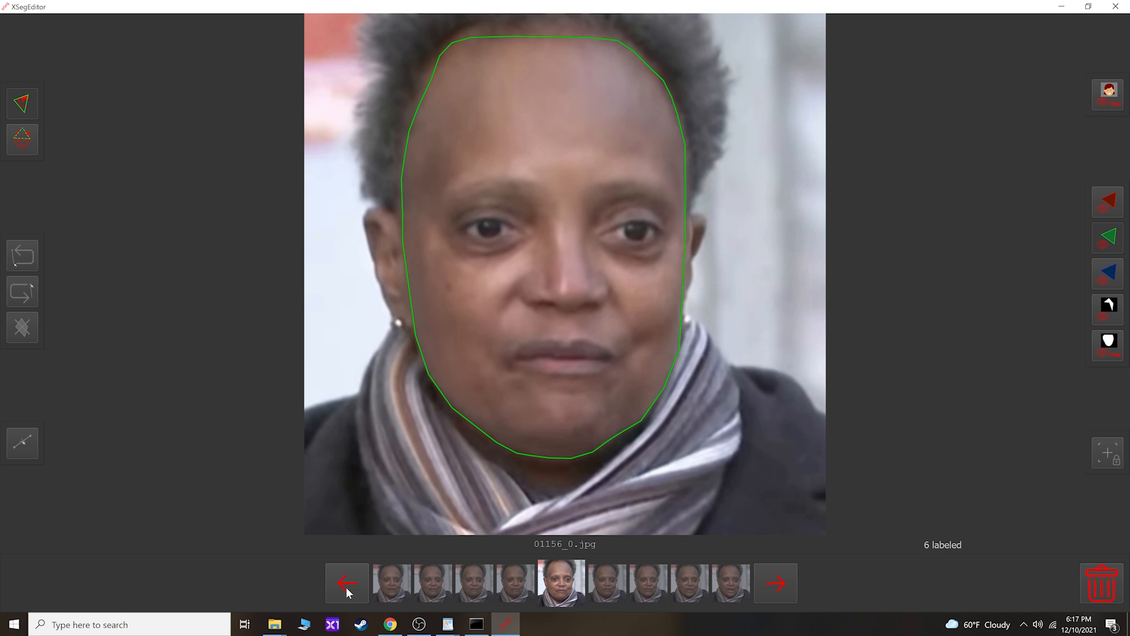
click(774, 586)
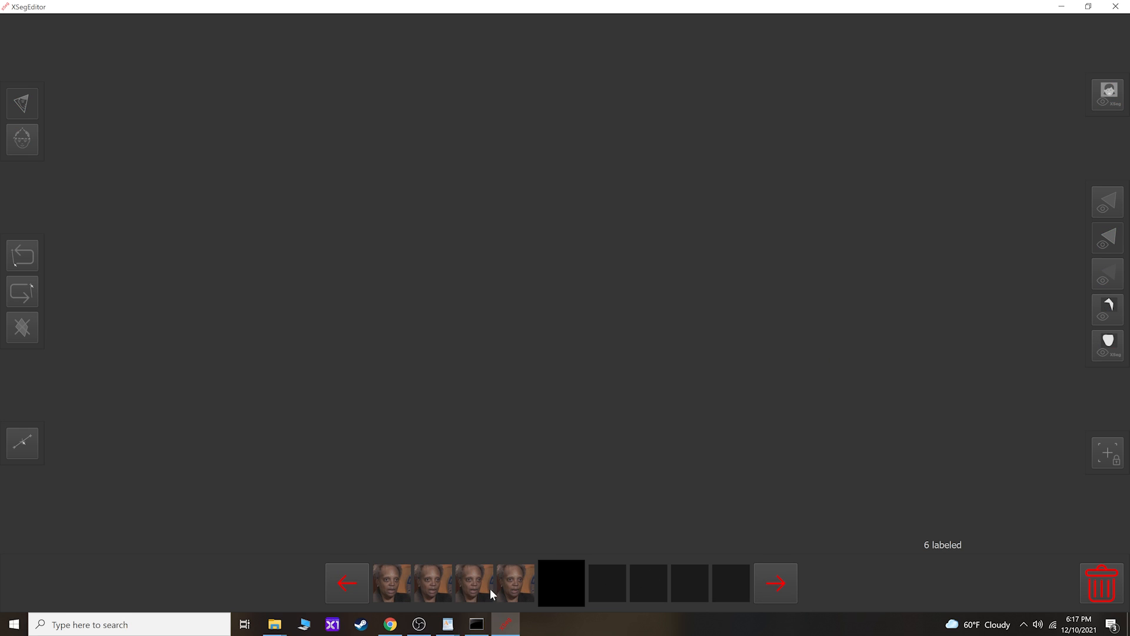
click(344, 583)
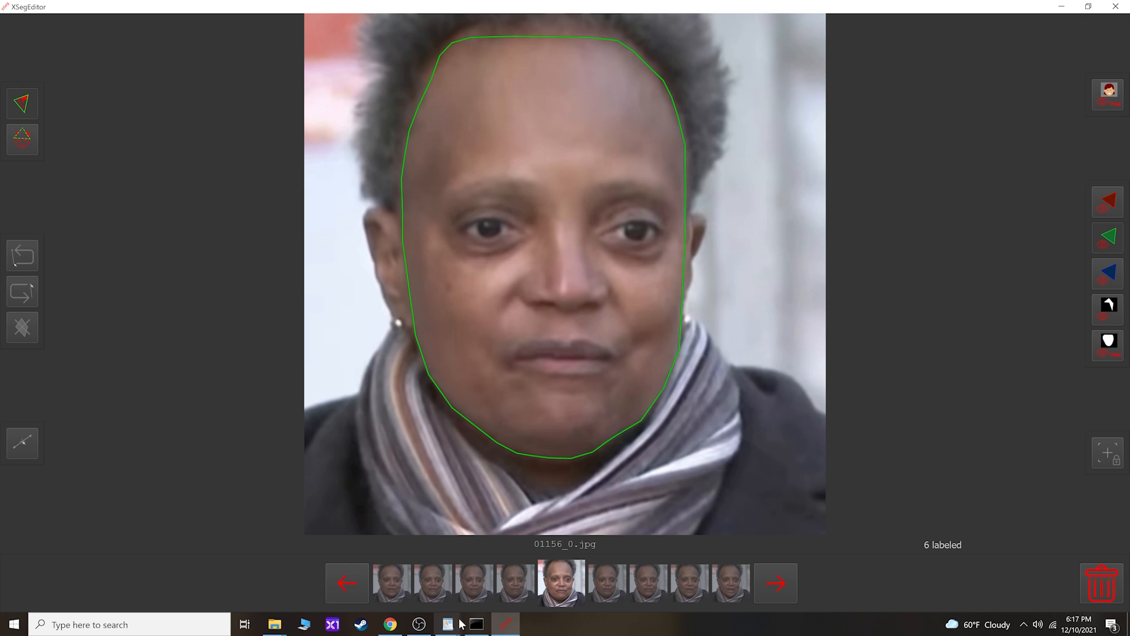
click(780, 584)
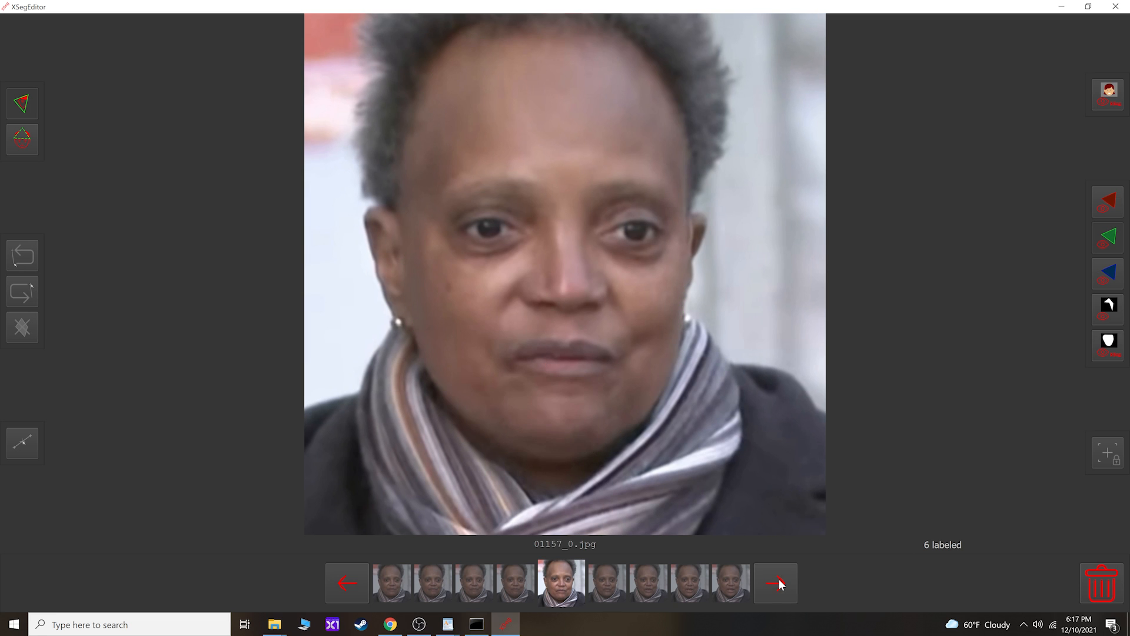
click(780, 583)
click(779, 584)
click(780, 584)
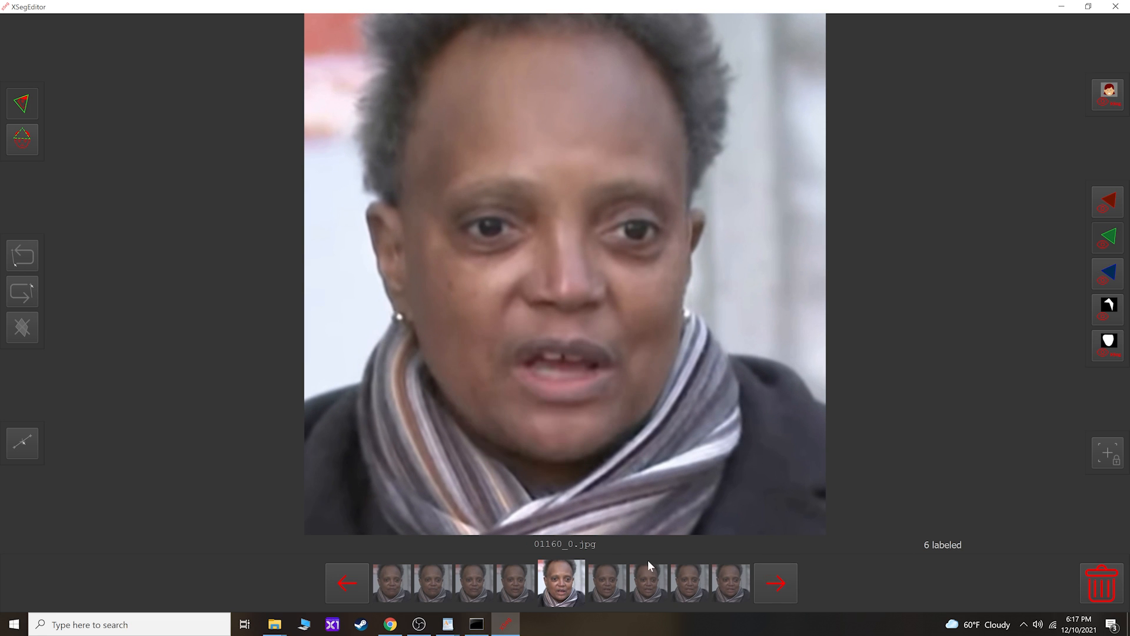
click(782, 583)
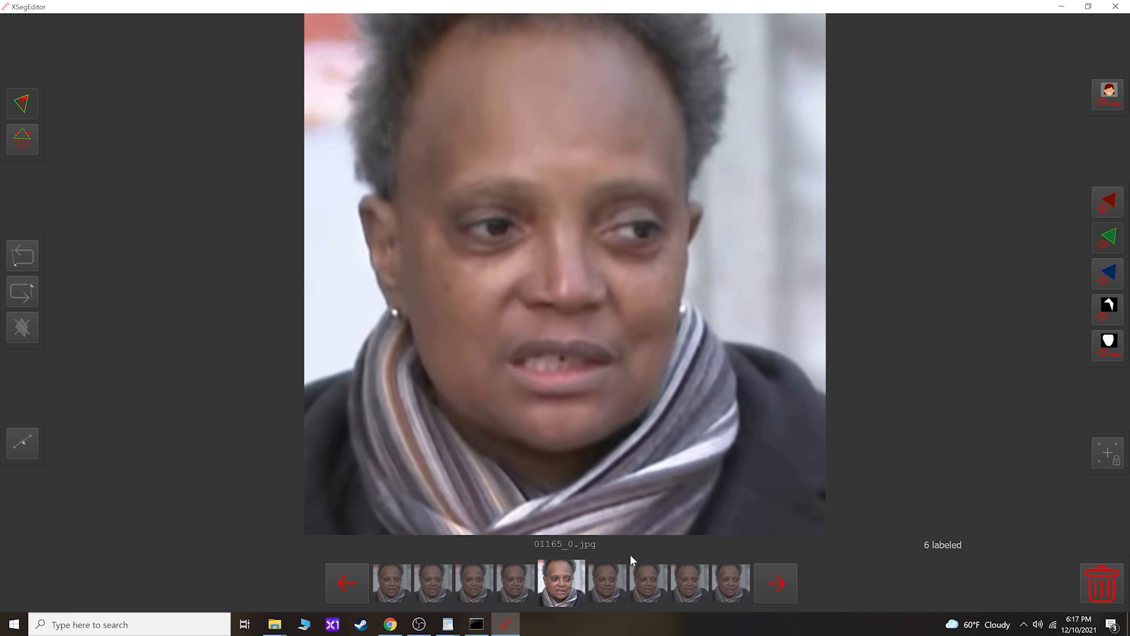
click(788, 585)
click(787, 585)
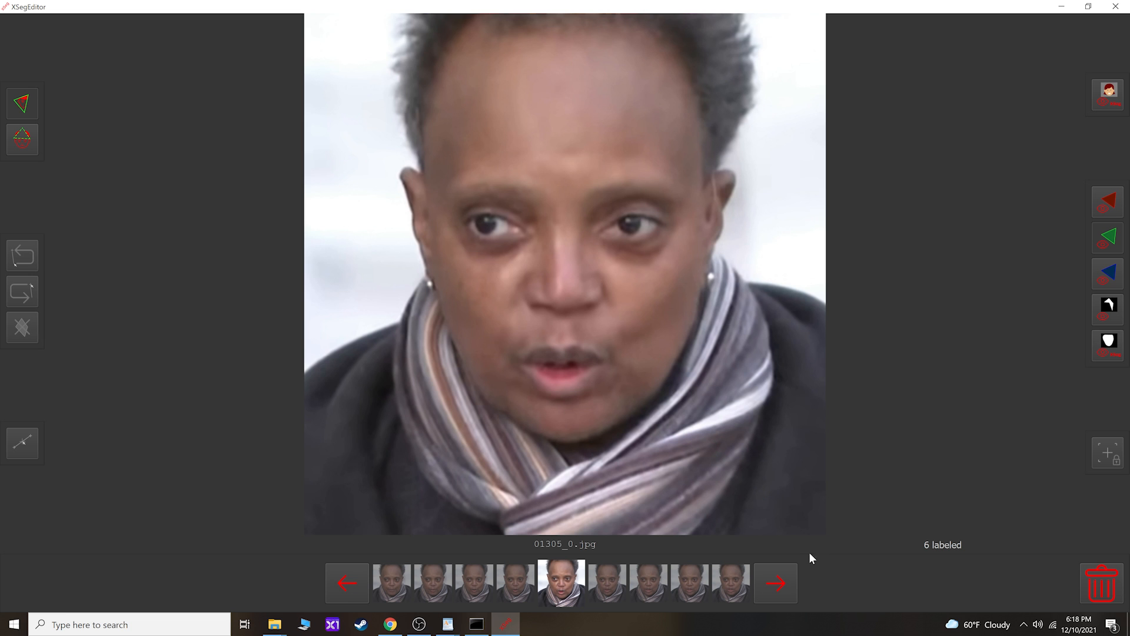
shift+click(784, 585)
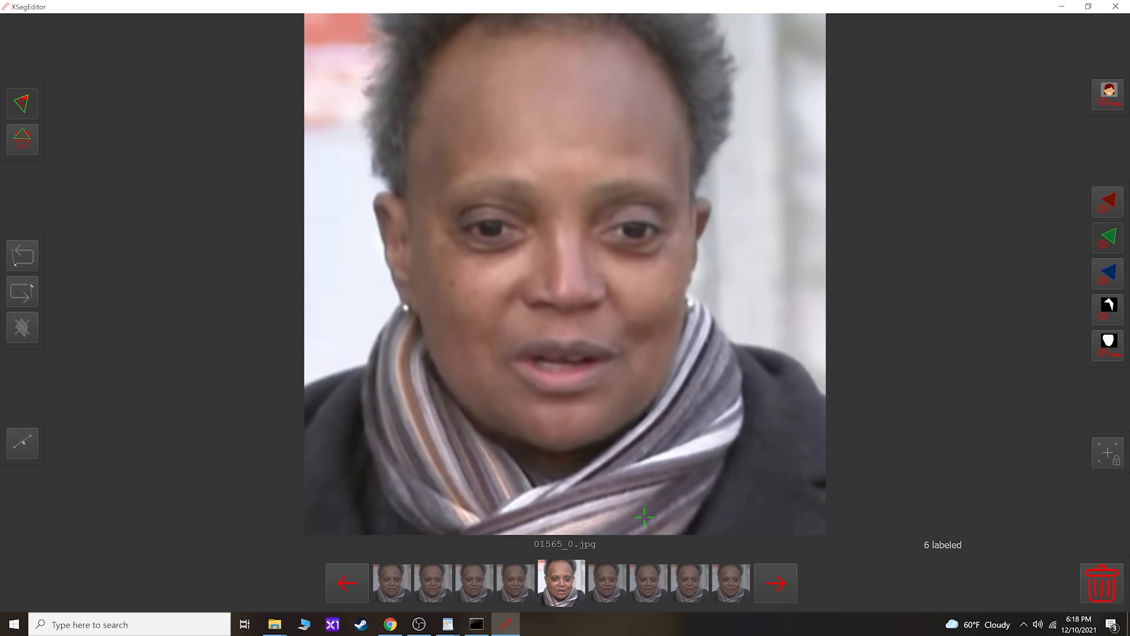
- Trace a new face polygon in frame 01565_0 from the image-left hairline down to the lower cheek
click(451, 46)
click(437, 67)
click(426, 93)
click(416, 120)
click(411, 142)
click(406, 182)
click(410, 237)
click(422, 318)
click(432, 360)
click(452, 392)
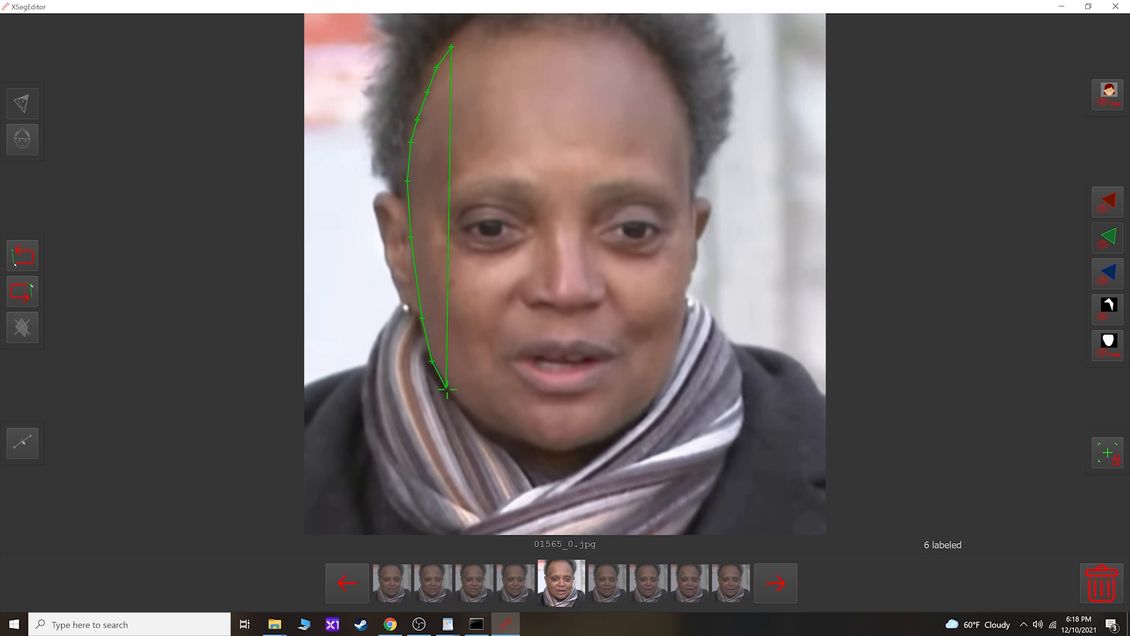
- Continue the polygon in frame 01565_0 along the jaw and under the chin to the image-right lower cheek
click(475, 414)
click(491, 425)
click(508, 434)
click(526, 441)
click(534, 446)
click(544, 447)
click(557, 450)
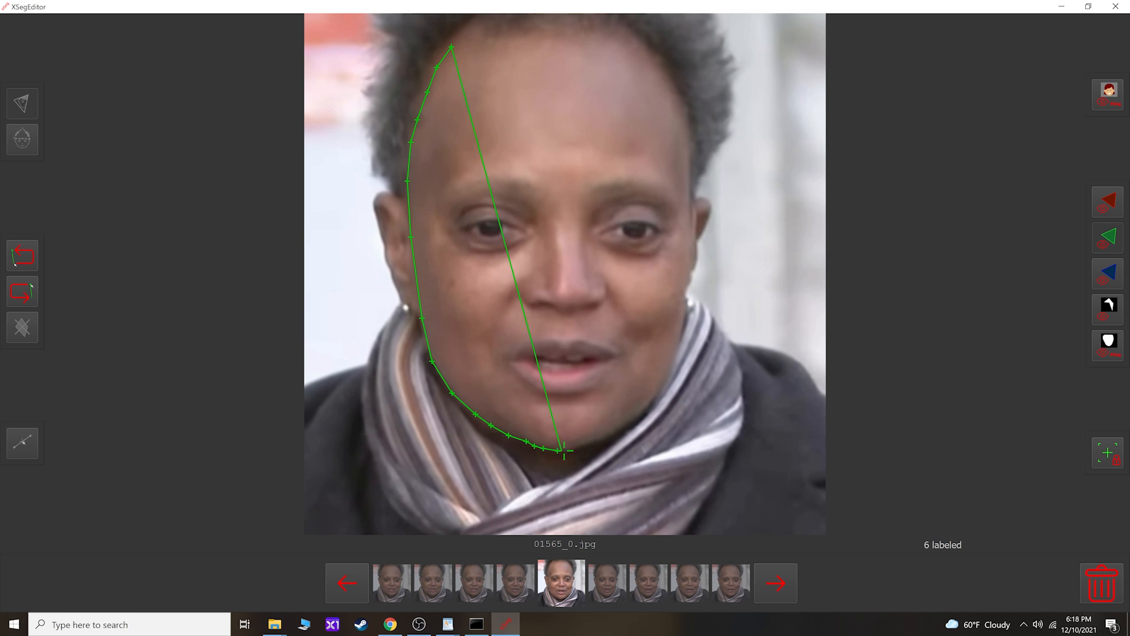
click(574, 449)
click(591, 443)
click(617, 431)
click(644, 408)
click(665, 380)
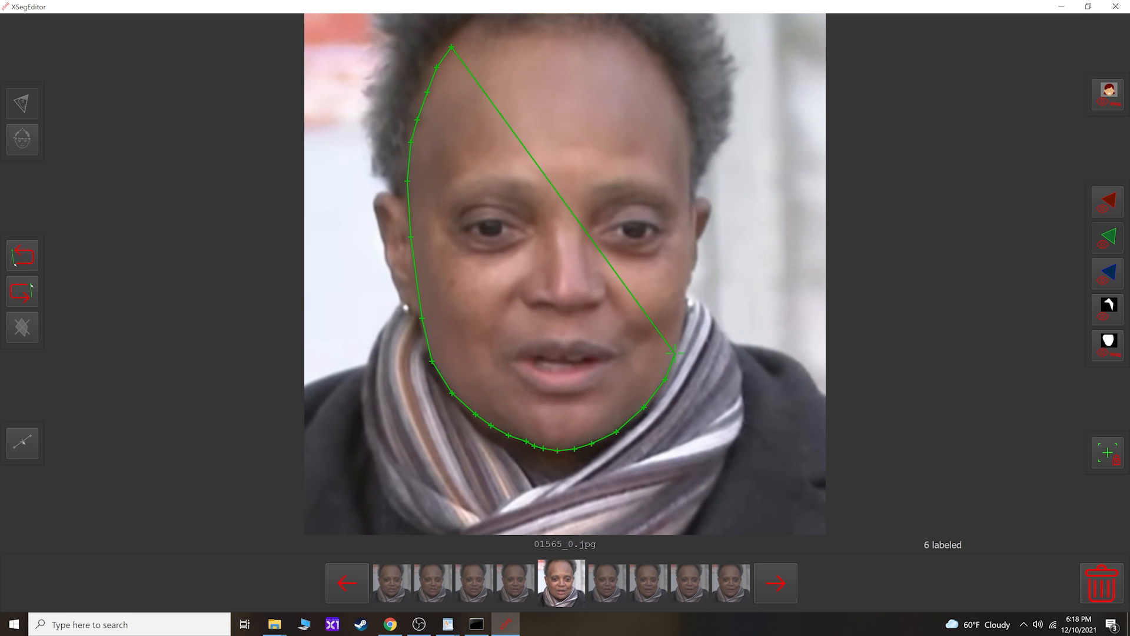
- Trace the polygon in frame 01565_0 up the image-right cheek, past the ear, to the temple
click(678, 342)
click(686, 276)
click(691, 245)
click(690, 222)
click(690, 196)
click(687, 147)
- Carry the polygon in frame 01565_0 around the image-right forehead and across the top hairline, and close it at its starting point
click(678, 101)
click(669, 81)
click(659, 69)
click(637, 43)
click(622, 35)
click(578, 36)
click(524, 38)
click(495, 38)
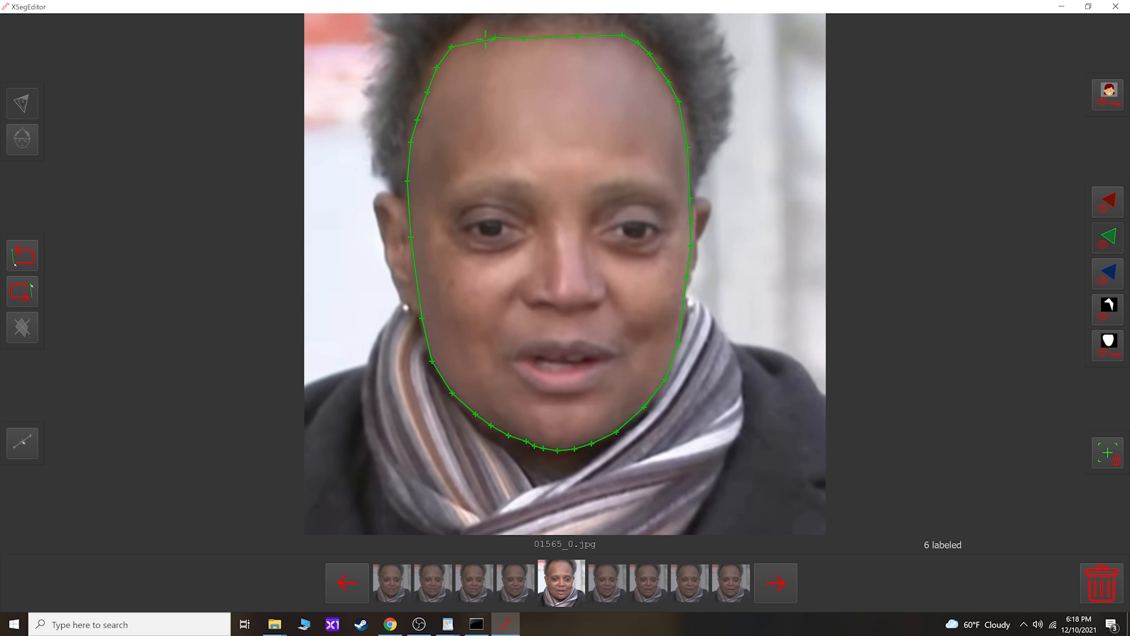
click(451, 46)
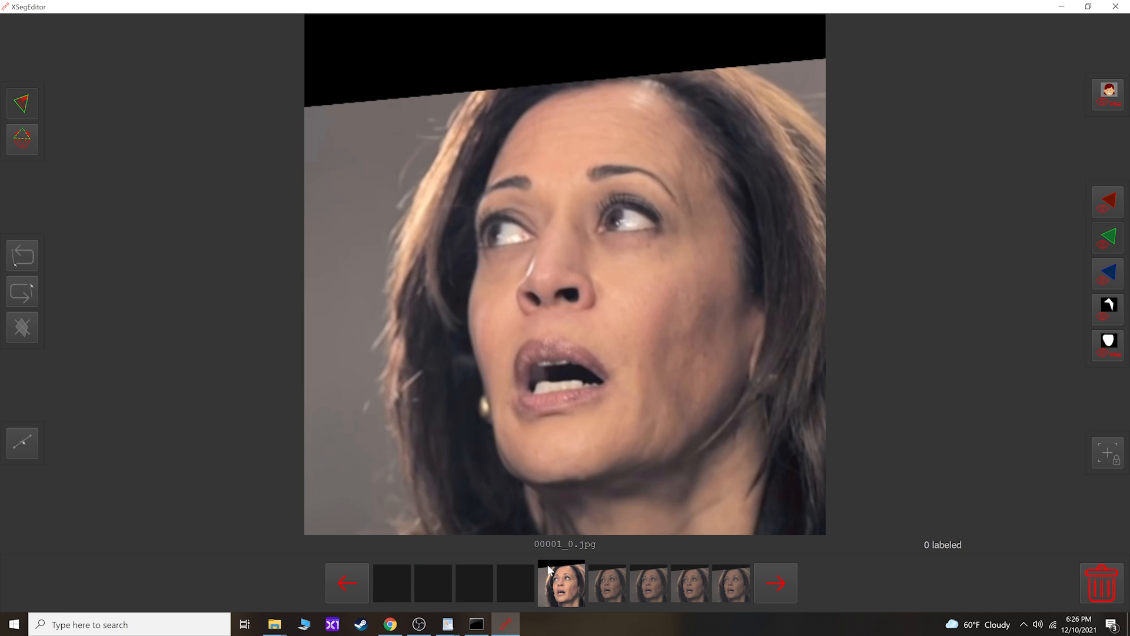
- Trace a new face polygon in frame 00001_0 from the image-left hairline down past the eye to the cheek
click(522, 117)
click(496, 155)
click(479, 201)
click(475, 213)
click(475, 223)
click(474, 237)
click(478, 254)
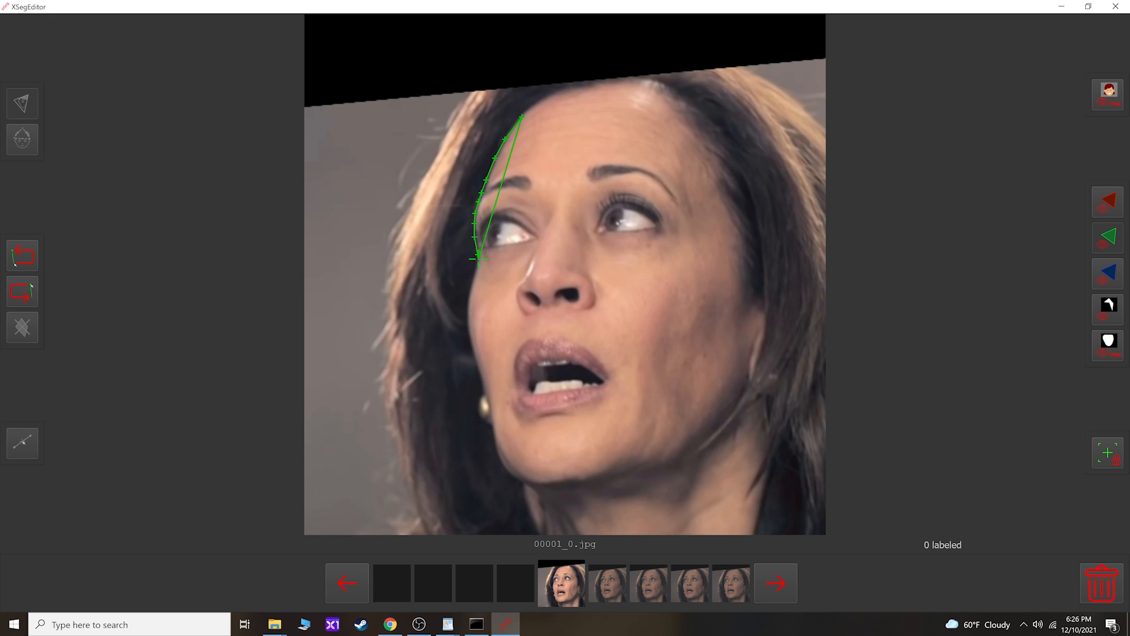
click(467, 300)
click(468, 328)
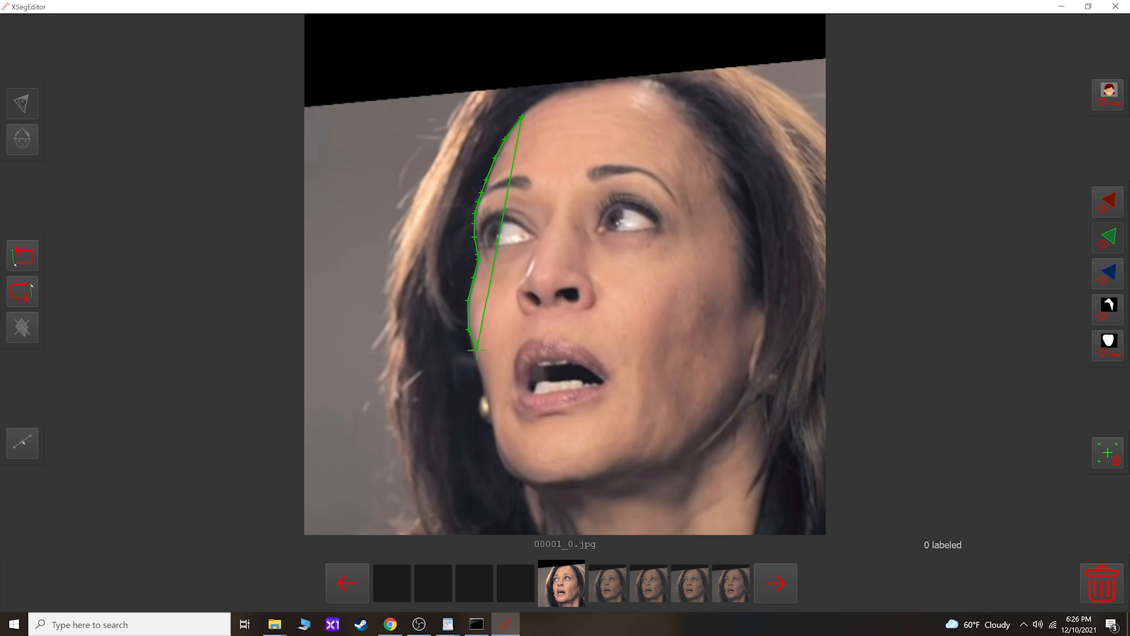
- Continue the polygon in frame 00001_0 down the image-left cheek and around to the chin
click(474, 357)
click(483, 382)
click(488, 399)
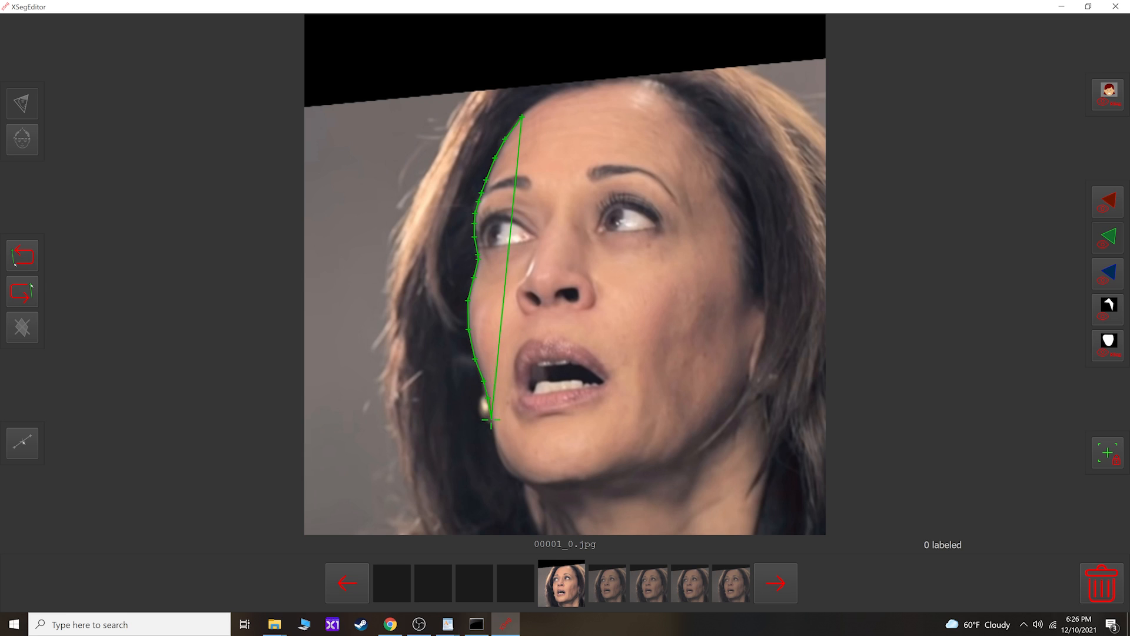
click(493, 425)
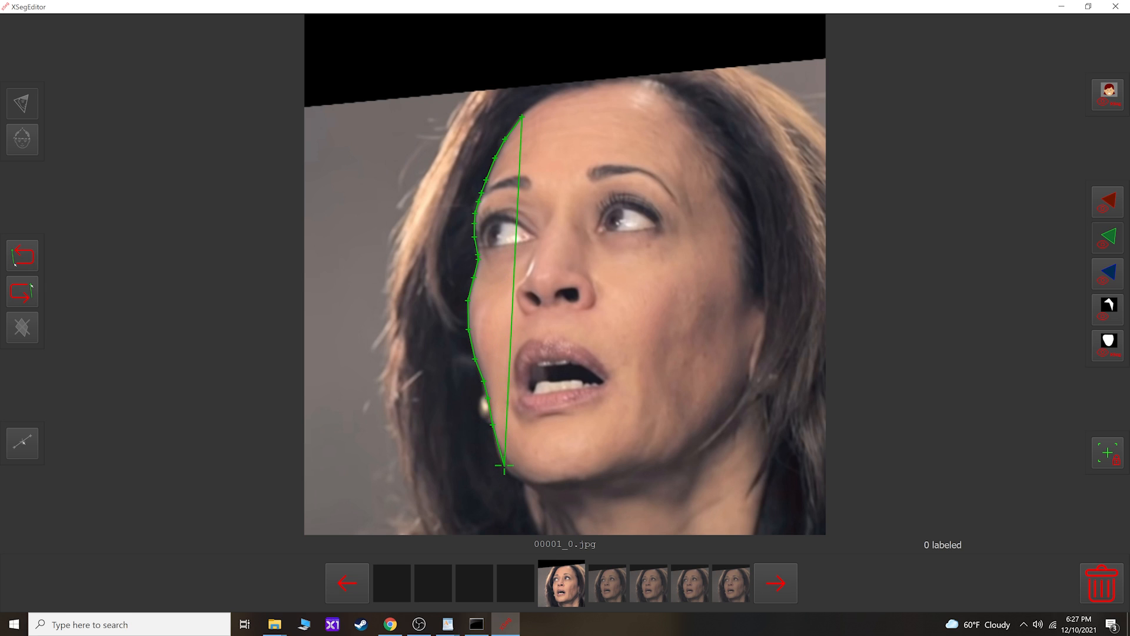
click(499, 457)
click(508, 471)
click(520, 480)
click(535, 483)
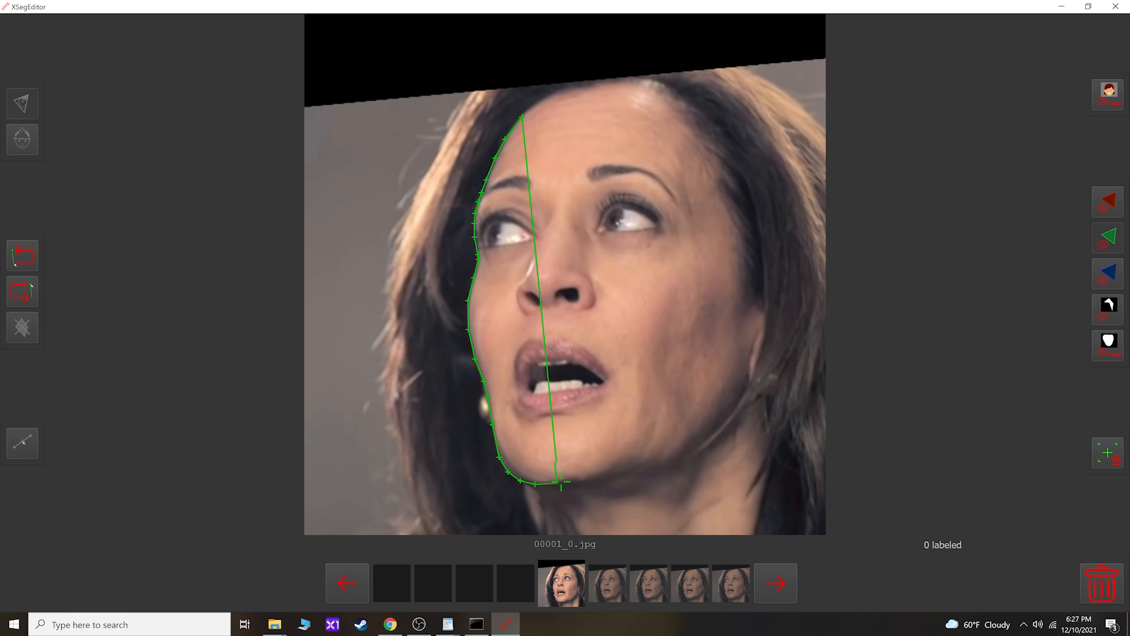
- Extend the polygon in frame 00001_0 under the chin and up the image-right jawline to the ear
click(584, 482)
click(631, 474)
click(658, 465)
click(684, 452)
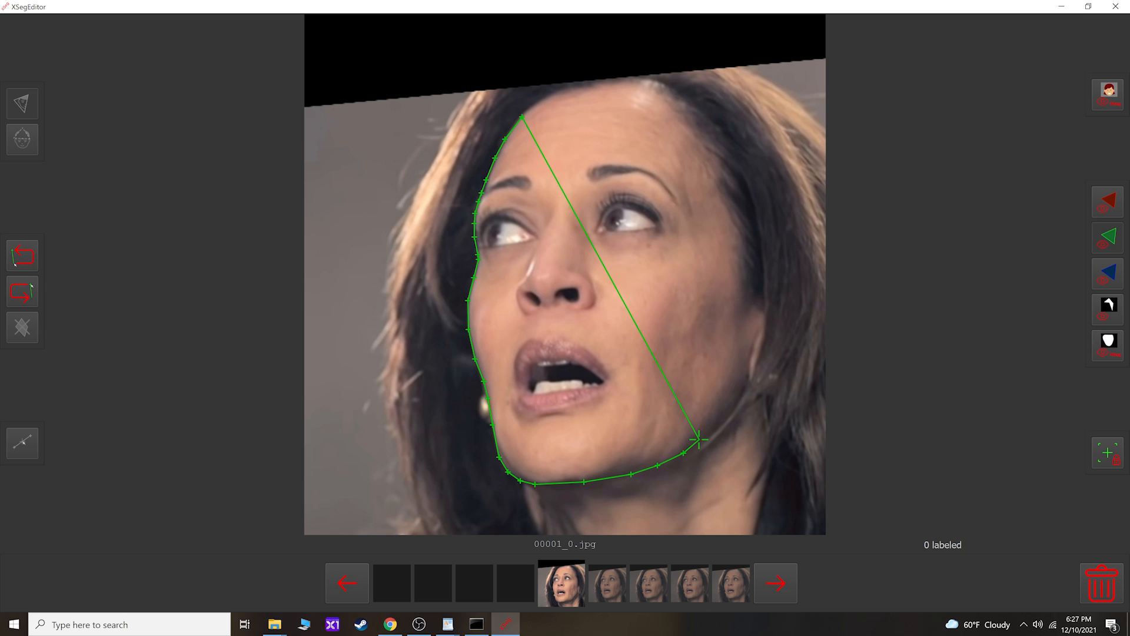
click(713, 431)
click(732, 411)
click(744, 391)
click(747, 368)
click(750, 350)
click(753, 329)
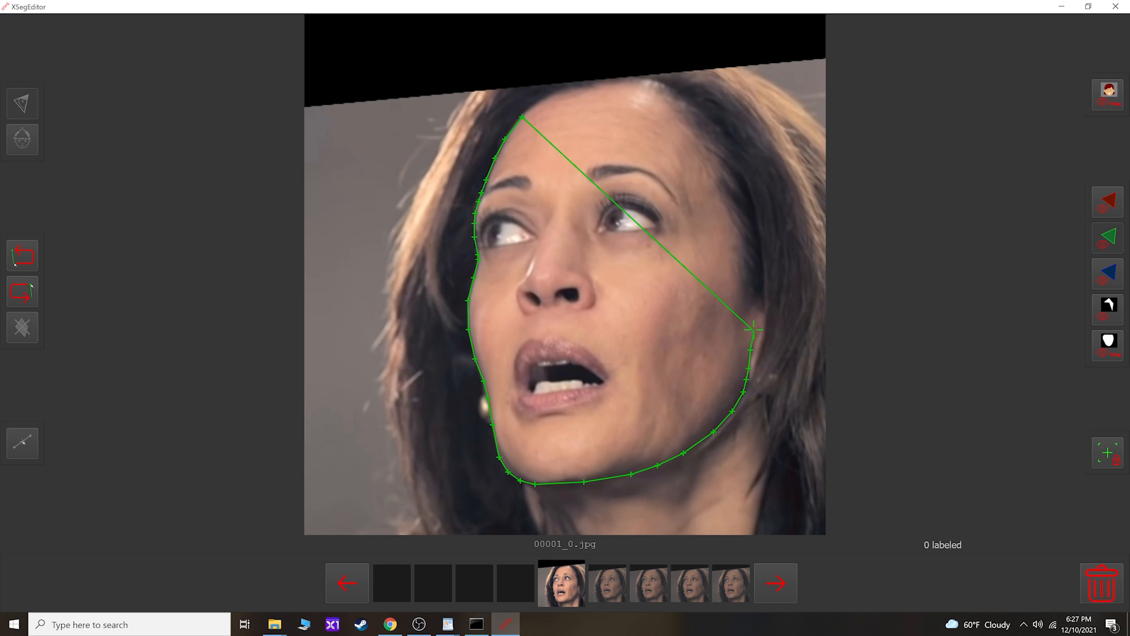
- Trace the polygon in frame 00001_0 from the image-right ear up along the hair edge to eye level
click(751, 320)
click(745, 311)
click(742, 298)
click(740, 275)
click(737, 236)
click(734, 222)
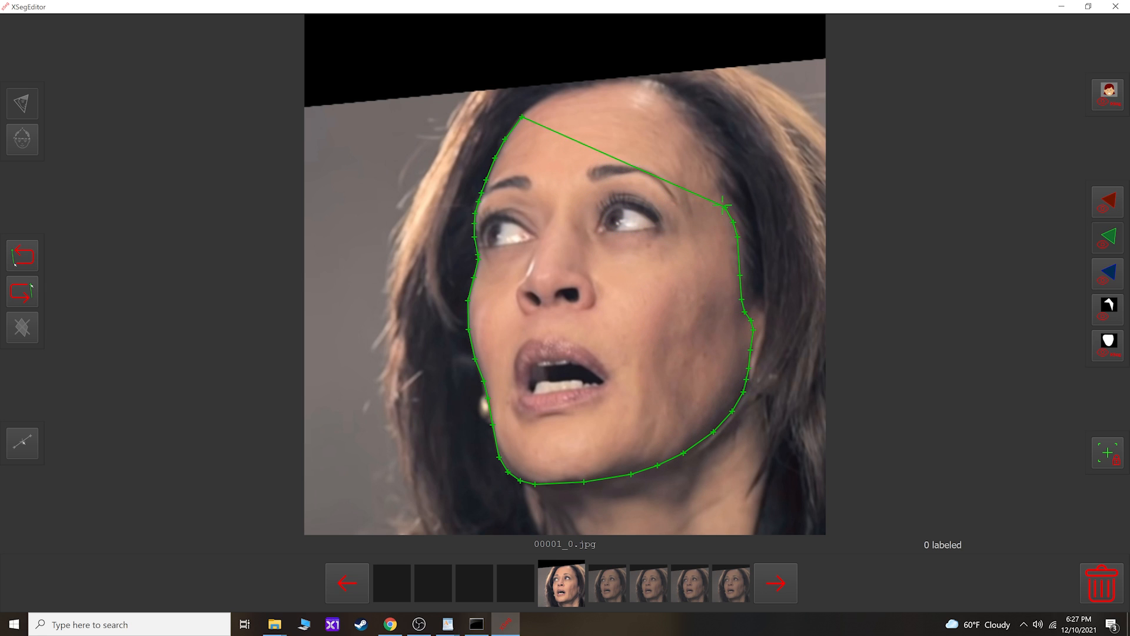
- Carry the polygon in frame 00001_0 around the image-right temple and across the top hairline, and close it at its starting point
click(725, 208)
click(719, 197)
click(715, 184)
click(711, 169)
click(708, 154)
click(701, 141)
click(687, 125)
click(681, 115)
click(663, 92)
click(633, 85)
click(618, 86)
click(530, 109)
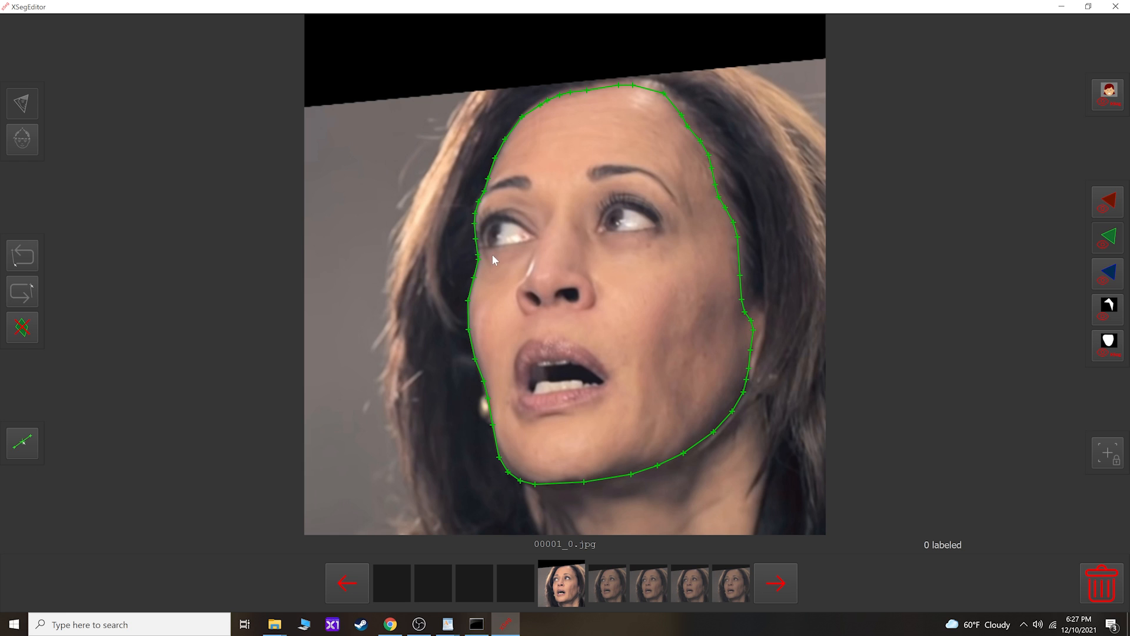
- Move to frame 00041_0 and start a face polygon from the image-left hairline down to eyebrow level
shift+click(781, 583)
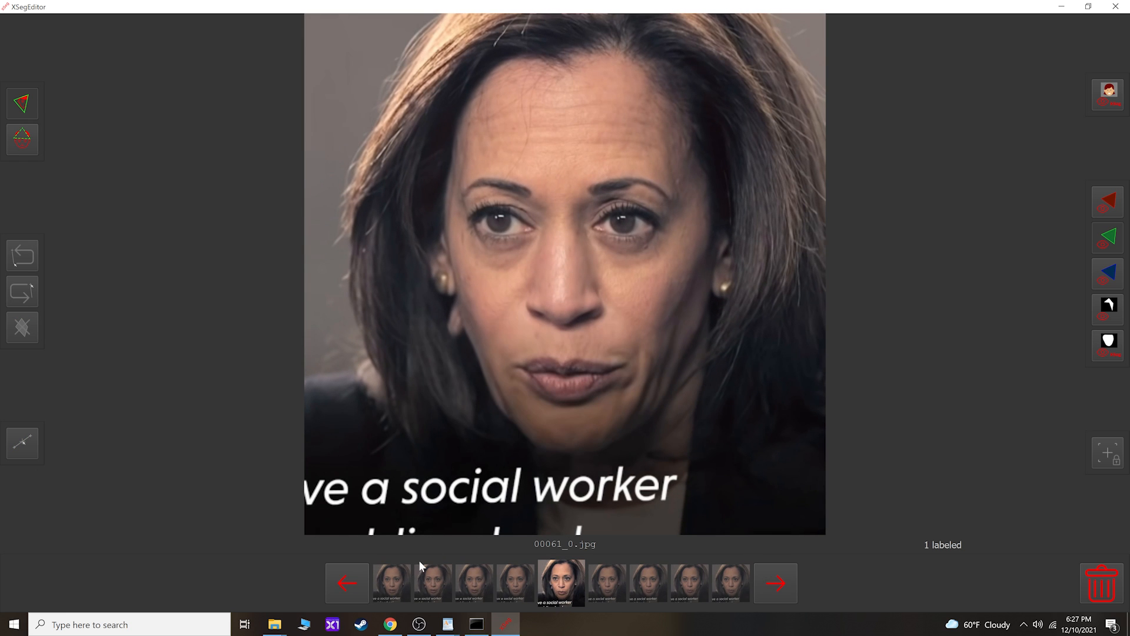
shift+click(366, 582)
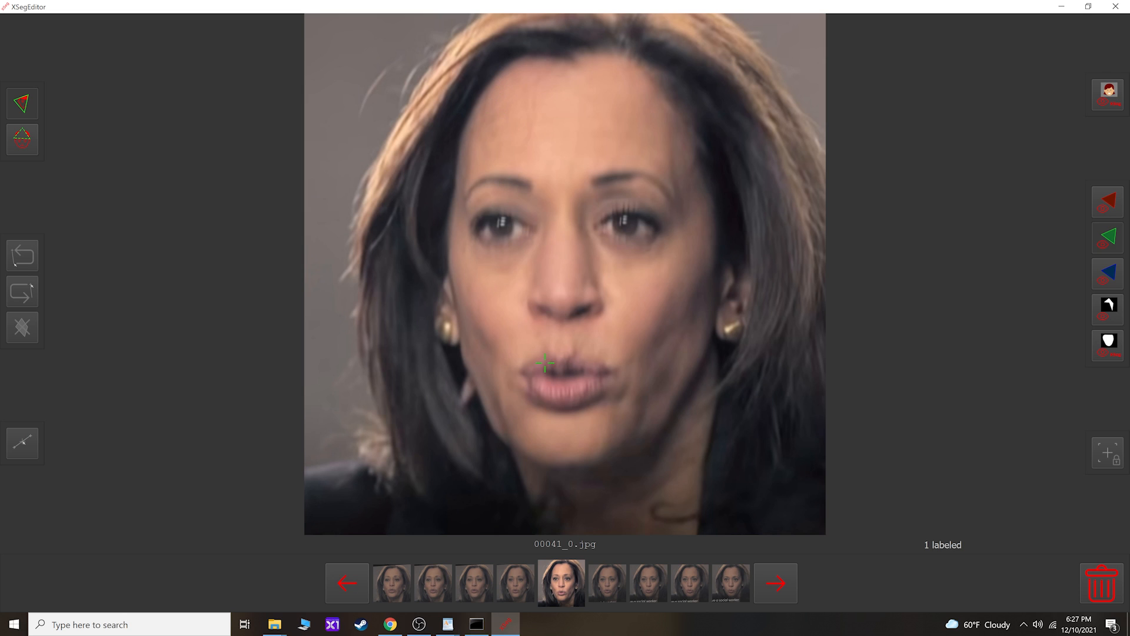
click(503, 69)
click(469, 114)
click(461, 135)
click(455, 175)
click(454, 189)
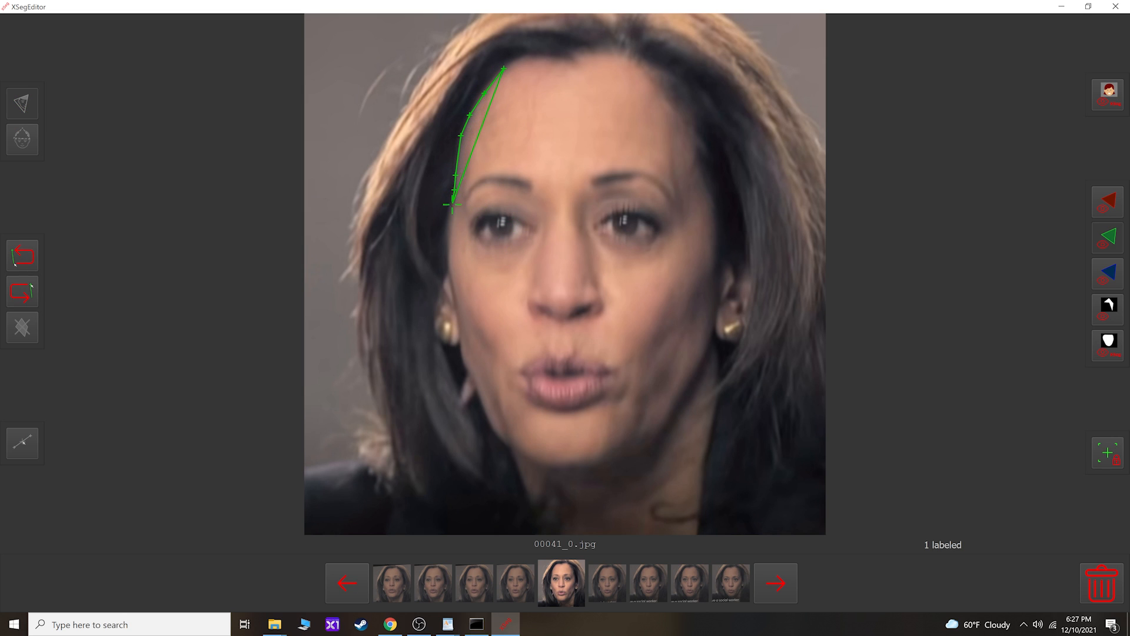
- Continue the polygon in frame 00041_0 down the image-left cheek, inside the ear, to the jaw
click(452, 207)
click(449, 230)
click(451, 280)
click(456, 314)
click(461, 338)
click(464, 356)
click(474, 381)
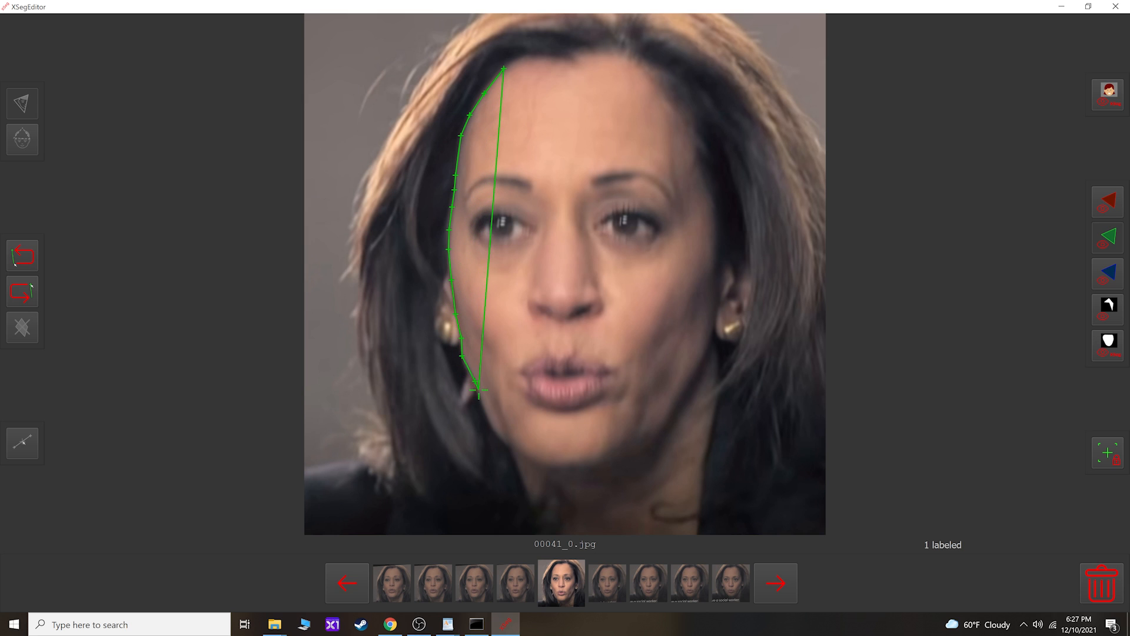
click(484, 409)
click(496, 429)
click(503, 440)
click(512, 449)
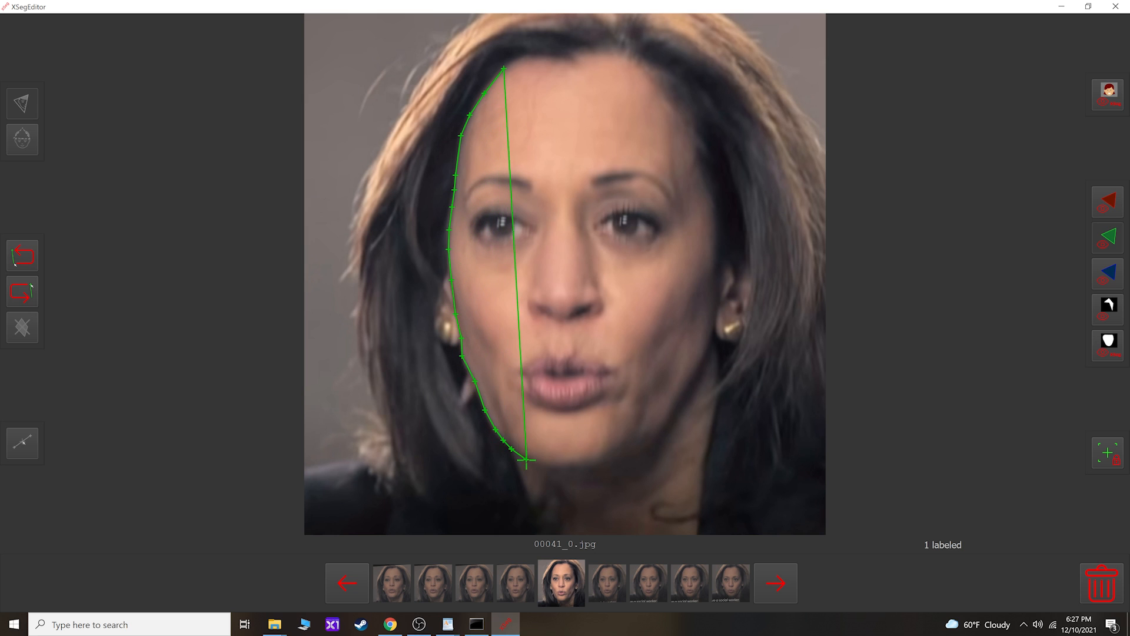
- Trace the polygon in frame 00041_0 under the chin and along to the image-right jaw
click(525, 459)
click(553, 467)
click(567, 468)
click(587, 467)
click(606, 464)
click(621, 458)
click(646, 446)
click(657, 436)
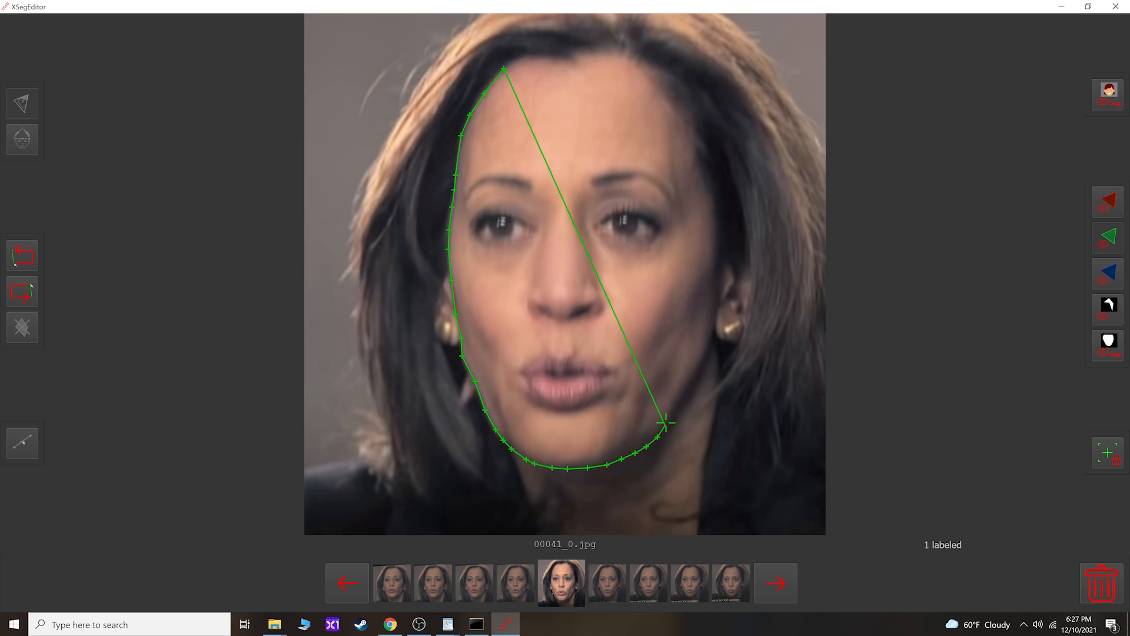
- Trace the polygon in frame 00041_0 up the image-right jaw and cheek, inside the ear, to the temple
click(686, 388)
click(708, 349)
click(711, 327)
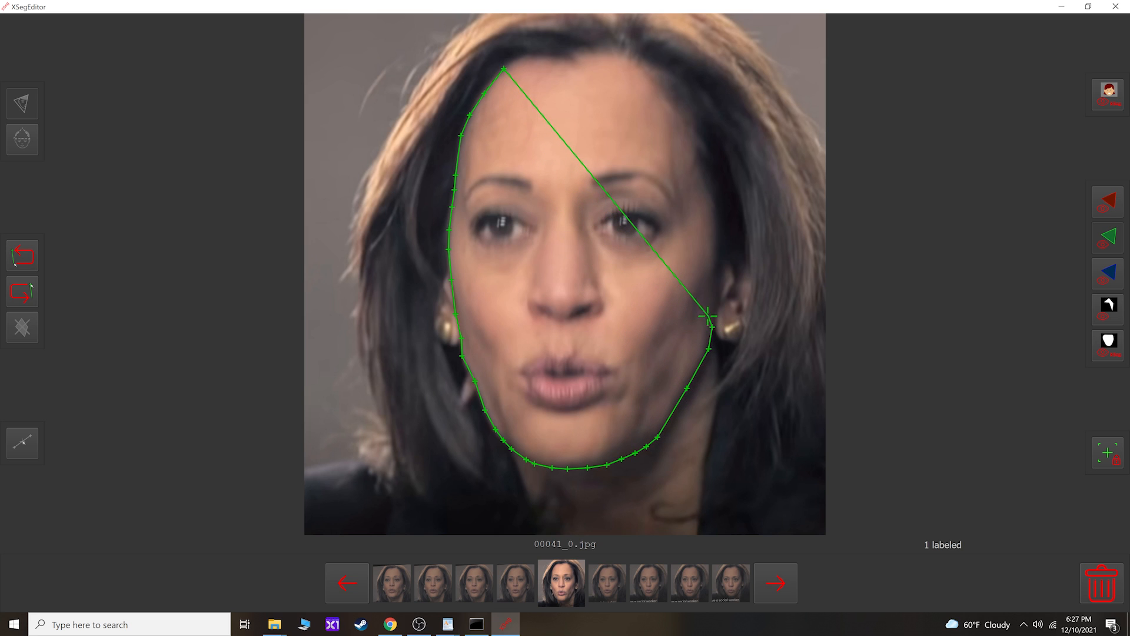
click(715, 279)
click(716, 209)
click(711, 189)
click(705, 177)
click(697, 151)
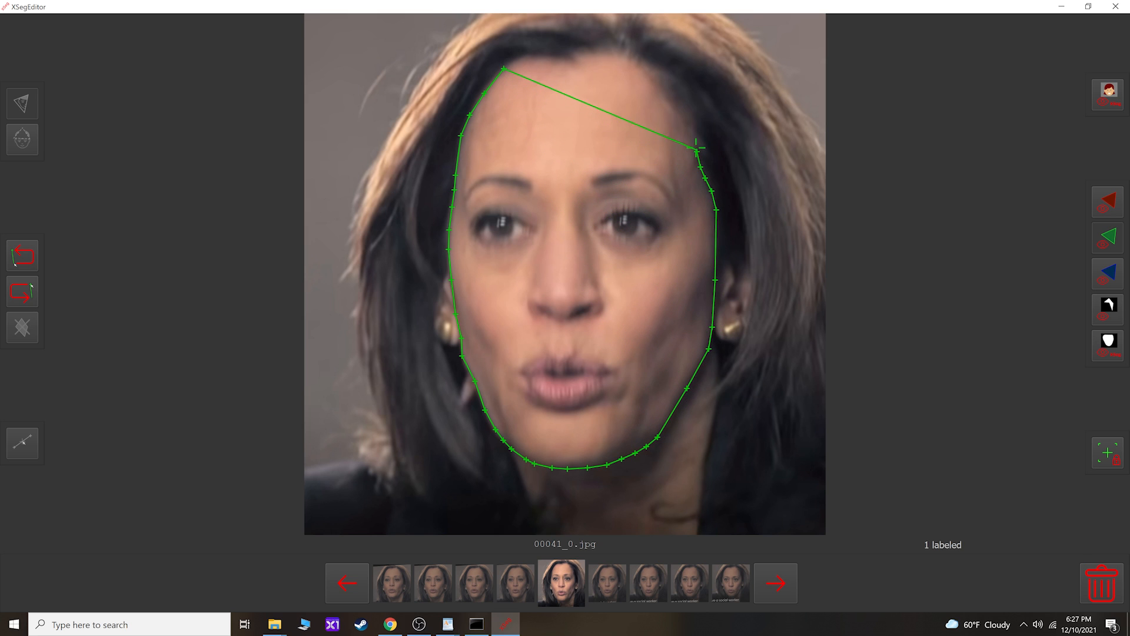
- Trace the polygon in frame 00041_0 up the image-right hairline and across the forehead, and close it at its starting point
click(693, 124)
click(678, 91)
click(663, 78)
click(644, 71)
click(624, 61)
click(609, 57)
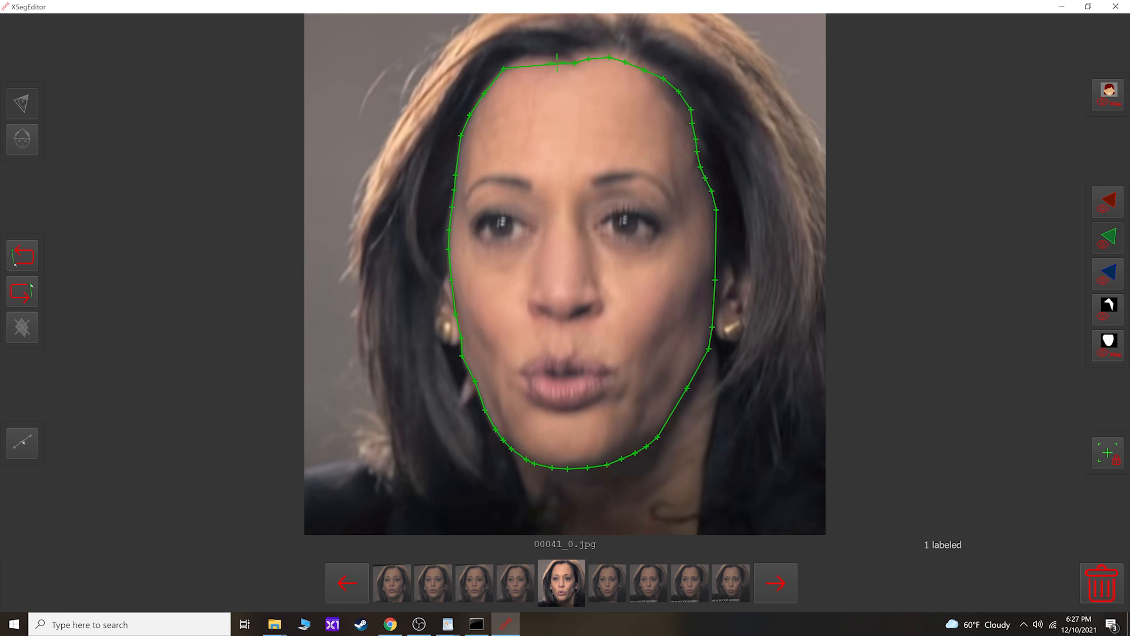
click(504, 70)
- Browse the frames between 00041_0 and 00111_0 for a differing face with a subtitle over the chin, settling on 00087_0
click(776, 582)
click(777, 583)
click(778, 584)
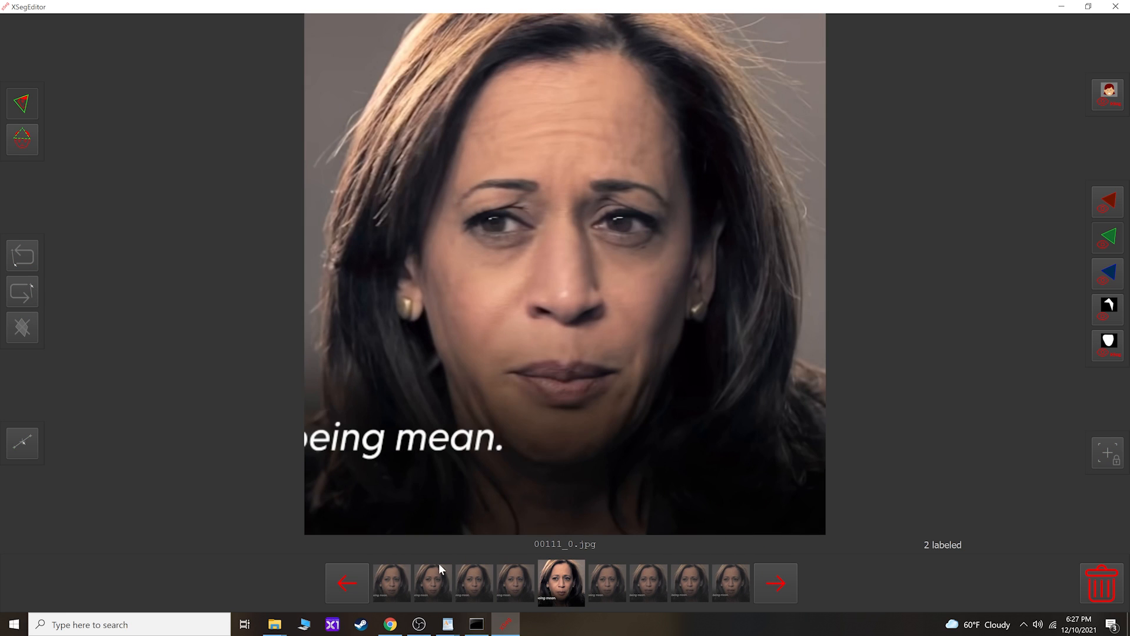
click(355, 579)
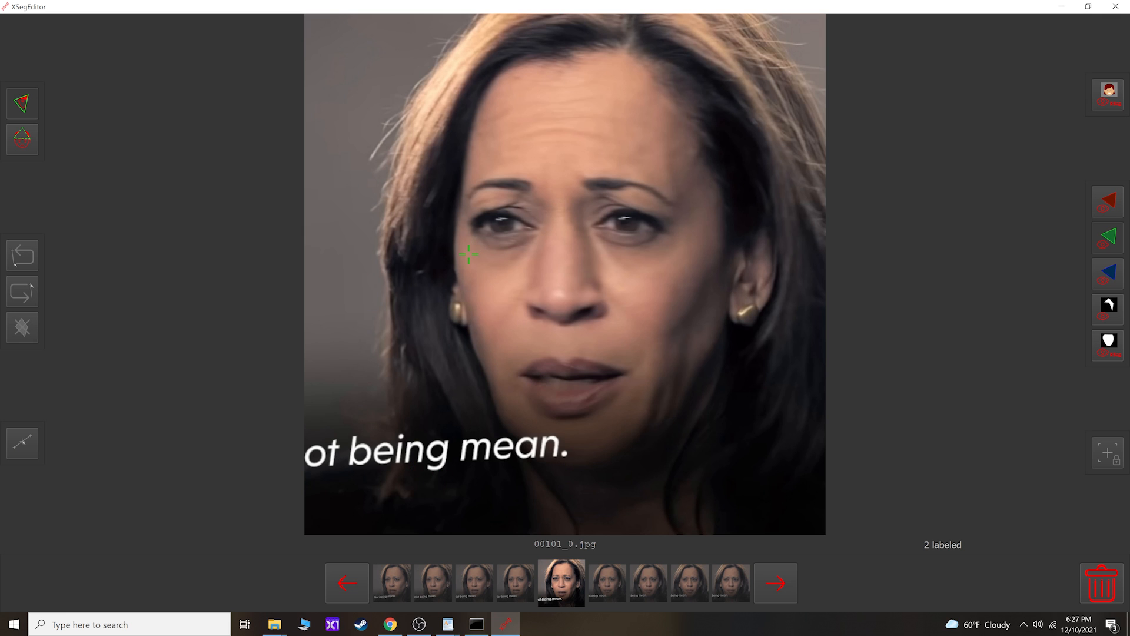
click(341, 588)
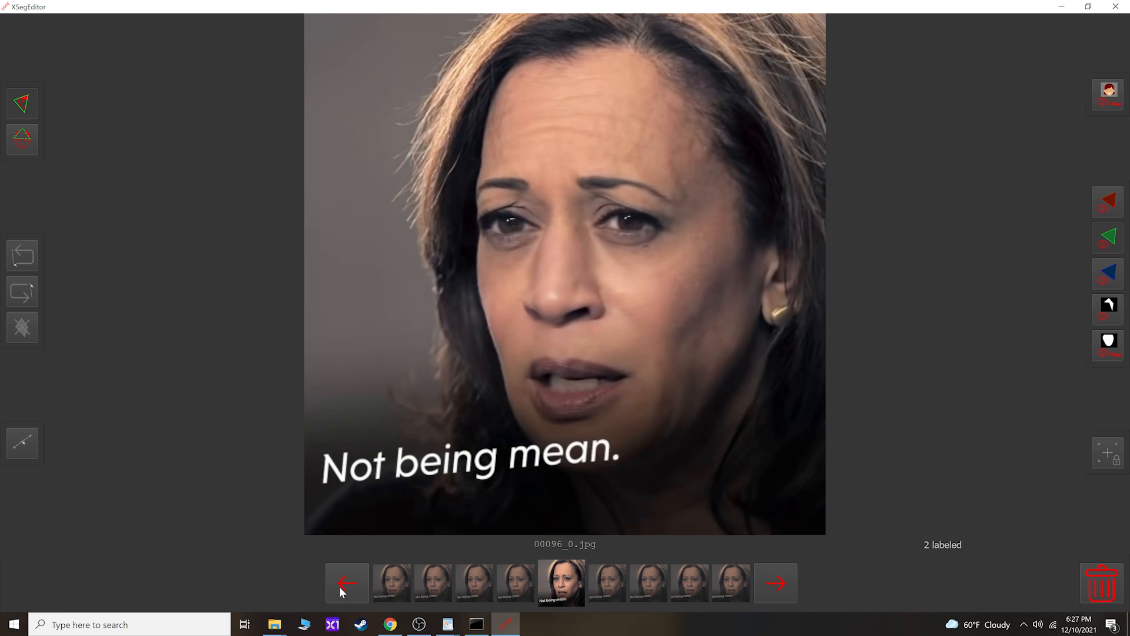
click(351, 582)
click(351, 583)
click(352, 583)
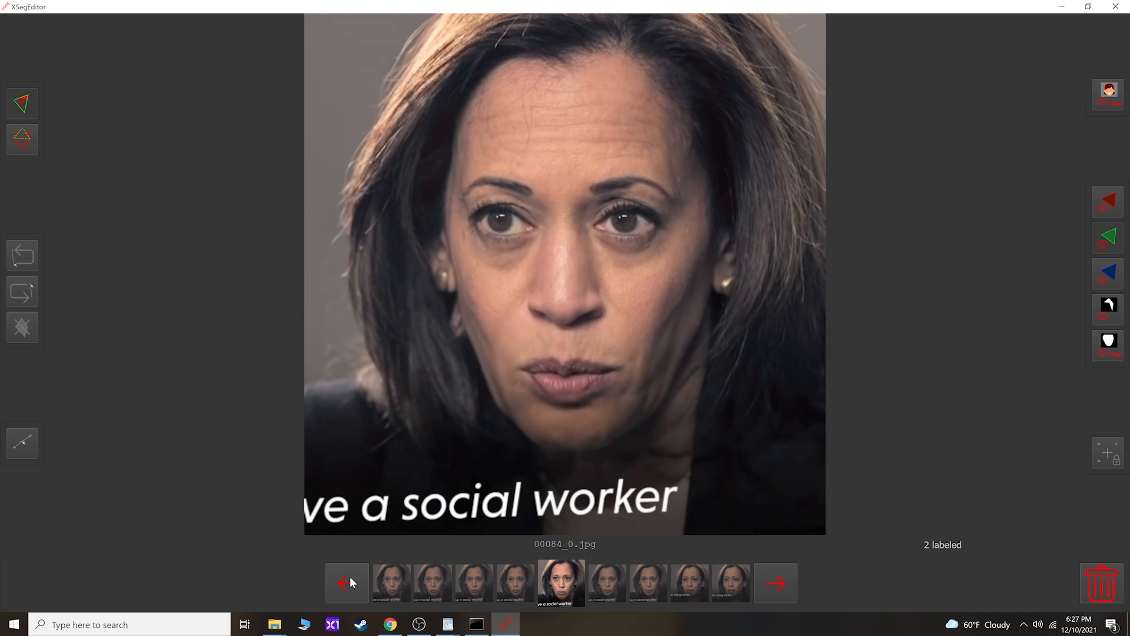
click(780, 578)
click(790, 579)
click(790, 579)
click(790, 579)
click(336, 589)
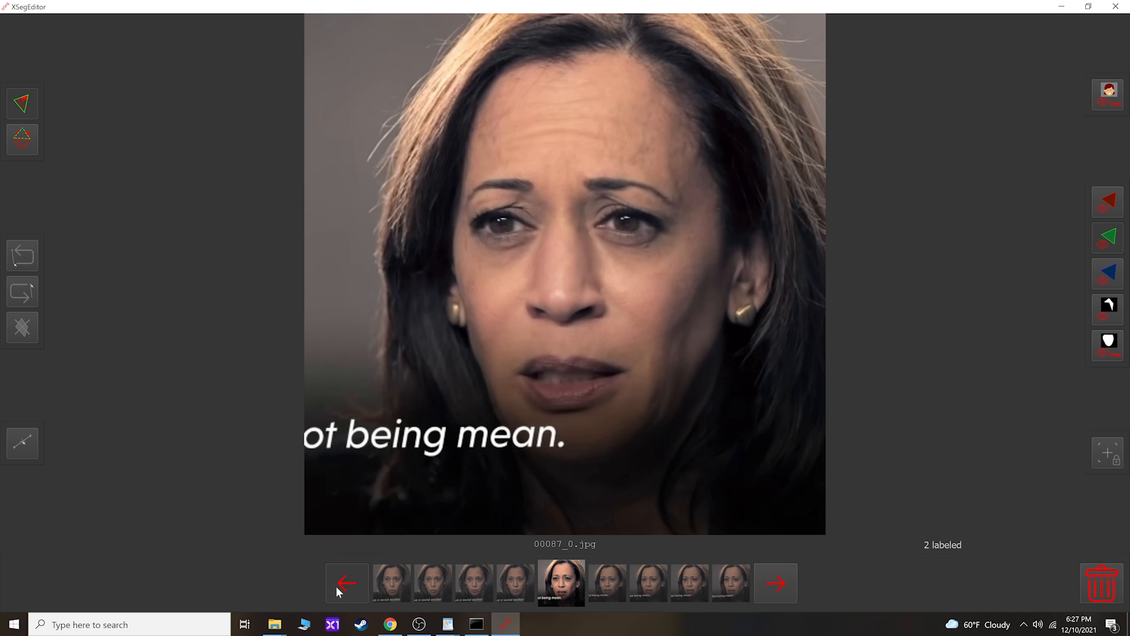
click(337, 589)
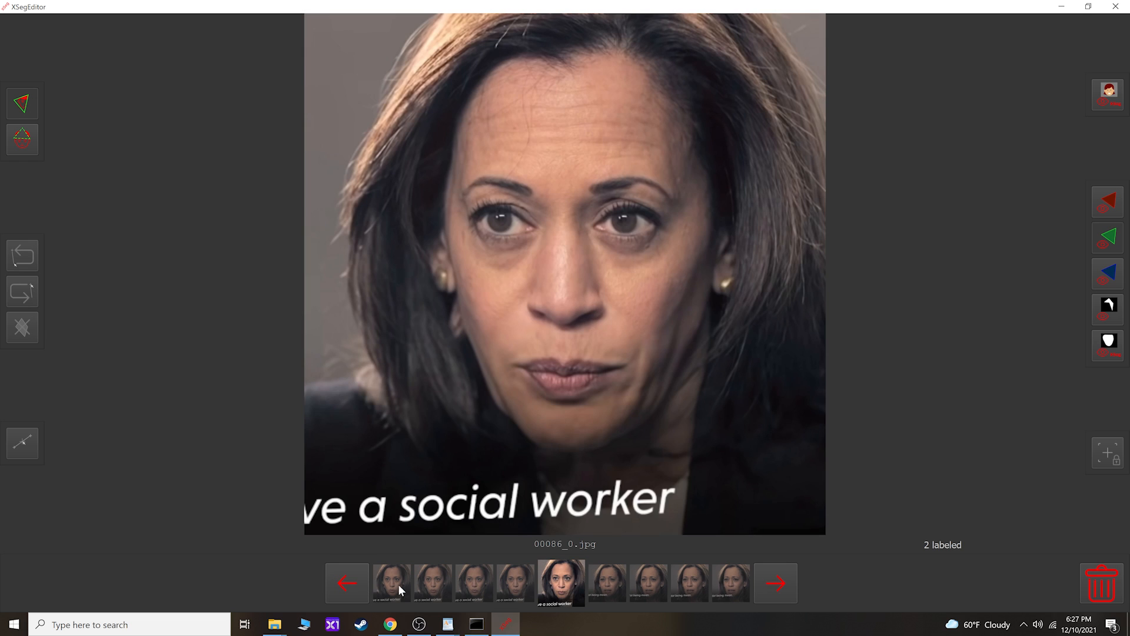
click(783, 589)
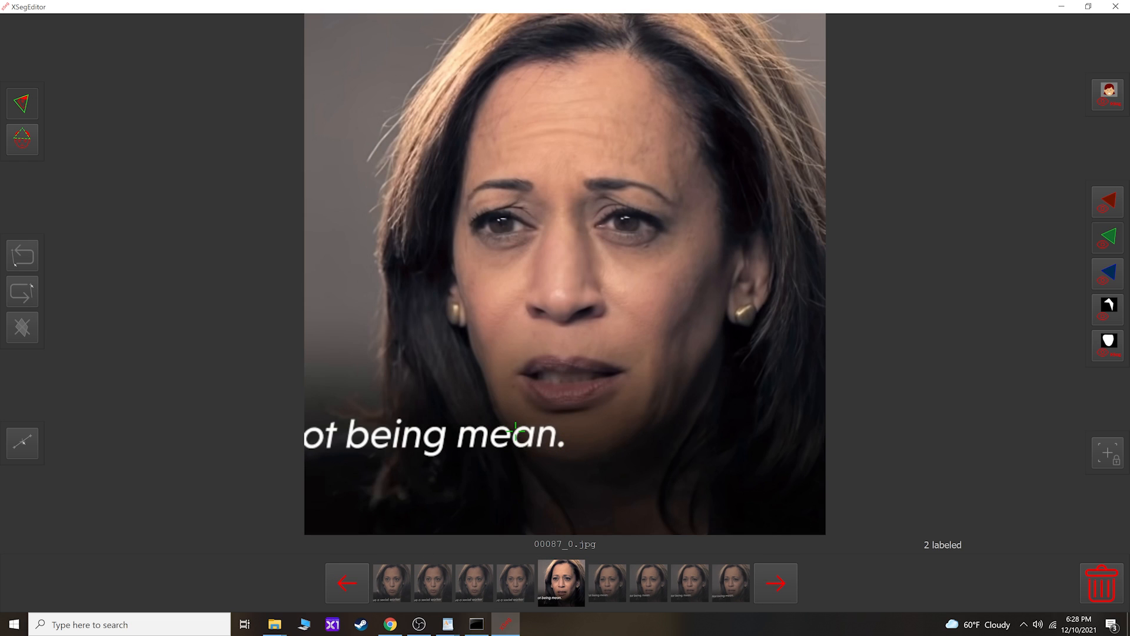
- Start a face polygon in frame 00087_0 from the image-left hairline down to eye level
click(503, 78)
click(462, 186)
click(456, 213)
click(451, 239)
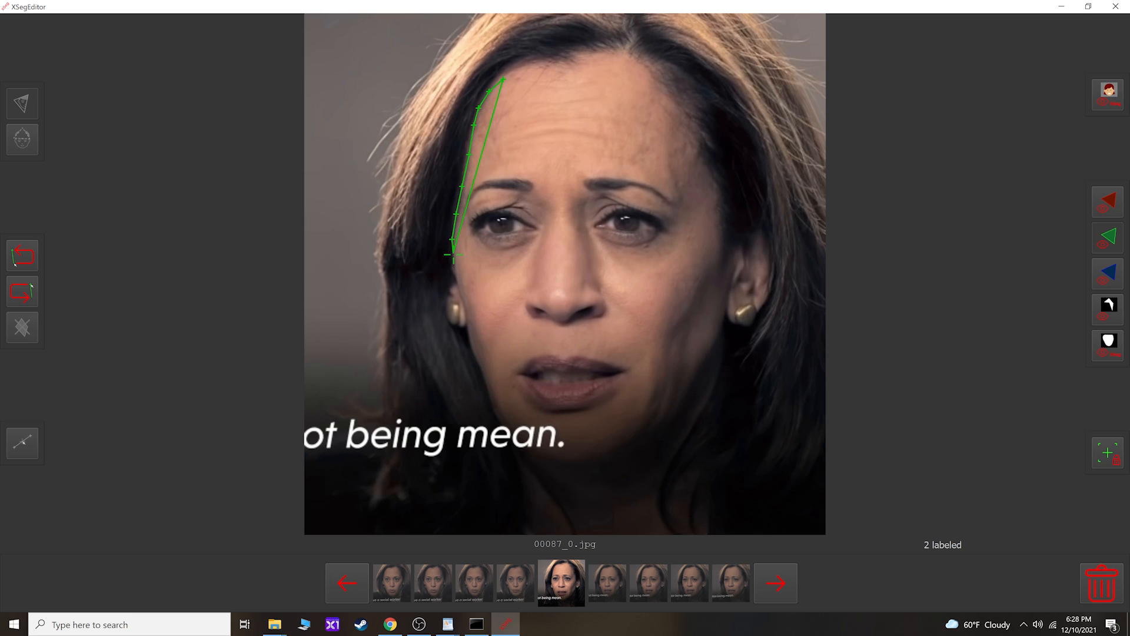
- Trace the polygon in frame 00087_0 down the image-left cheek, inside the ear, to the upper edge of the subtitle
click(455, 271)
click(465, 303)
click(467, 311)
click(470, 342)
click(476, 359)
click(480, 367)
click(488, 391)
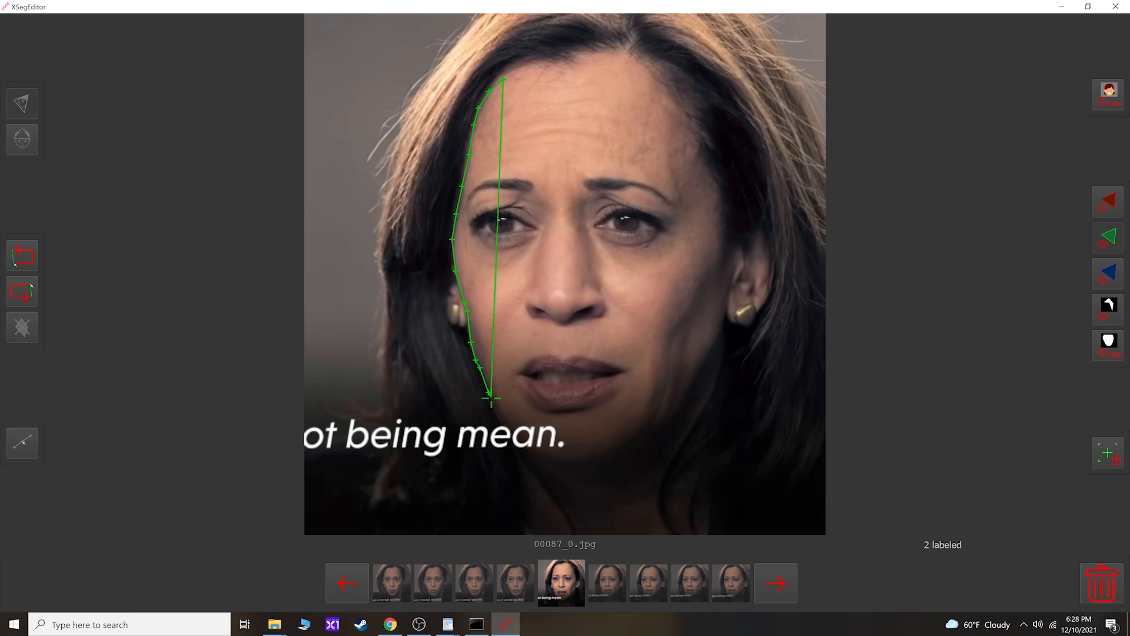
click(494, 409)
click(500, 422)
- Run the polygon in frame 00087_0 along the upper edge of the subtitle, keeping the word "mean" outside the face area
click(510, 422)
click(518, 422)
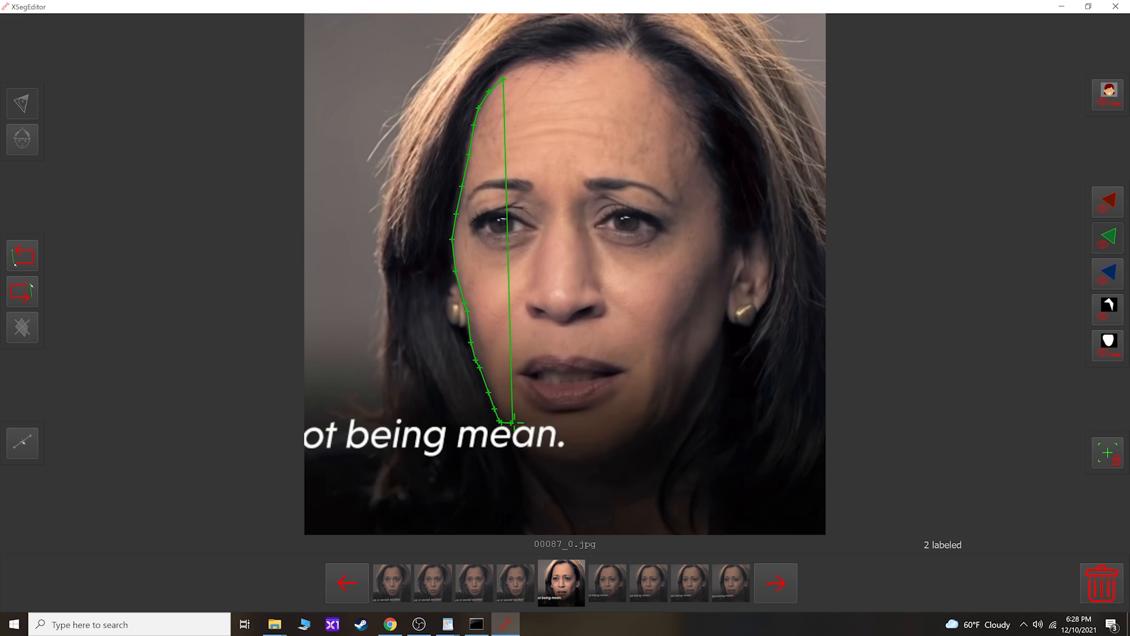
click(529, 423)
click(542, 425)
click(554, 425)
- Trace the polygon in frame 00087_0 closely around the subtitle's full stop and back under it to the chin edge
click(559, 428)
click(562, 433)
click(565, 441)
click(565, 446)
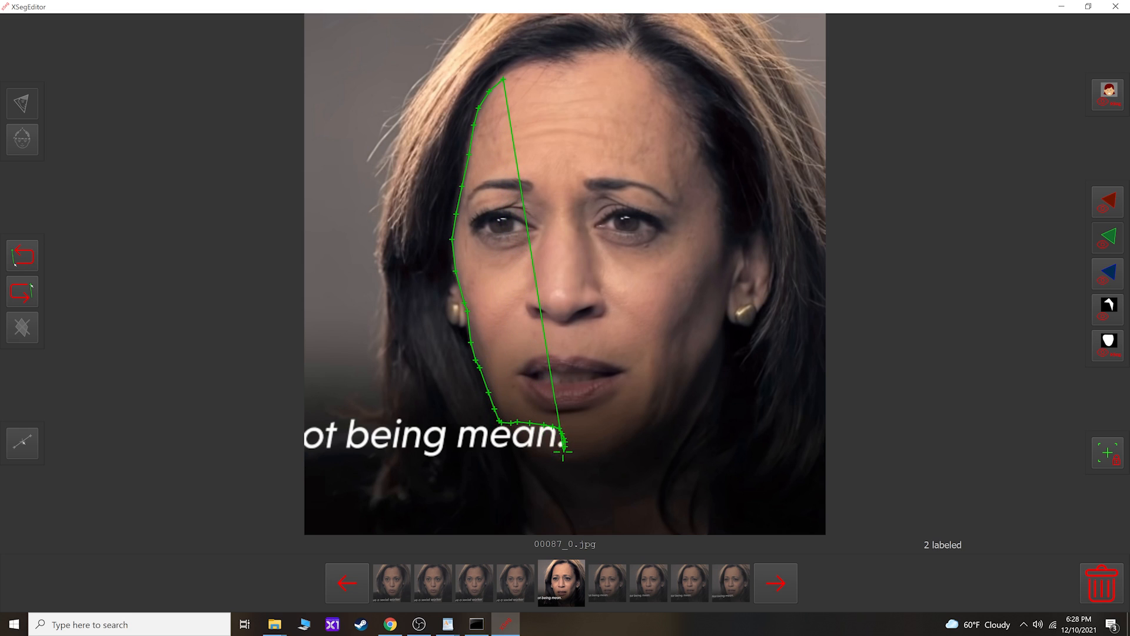
click(562, 453)
click(558, 456)
click(556, 459)
click(554, 462)
- Trace the polygon in frame 00087_0 under the chin and up the image-right jaw
click(576, 464)
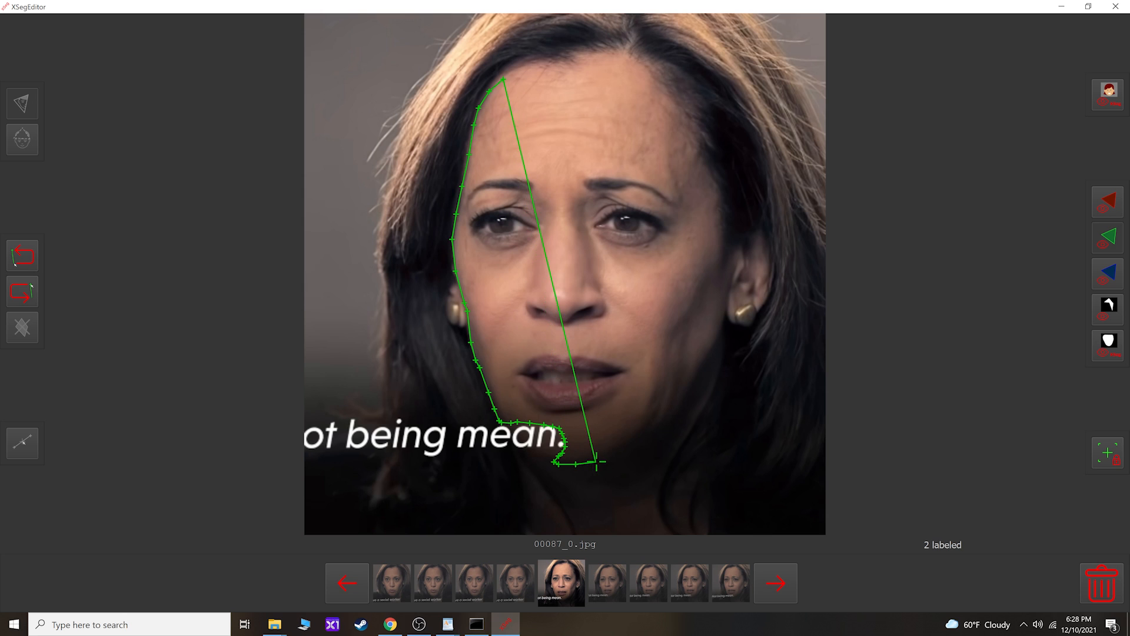
click(601, 462)
click(621, 455)
click(640, 442)
click(675, 415)
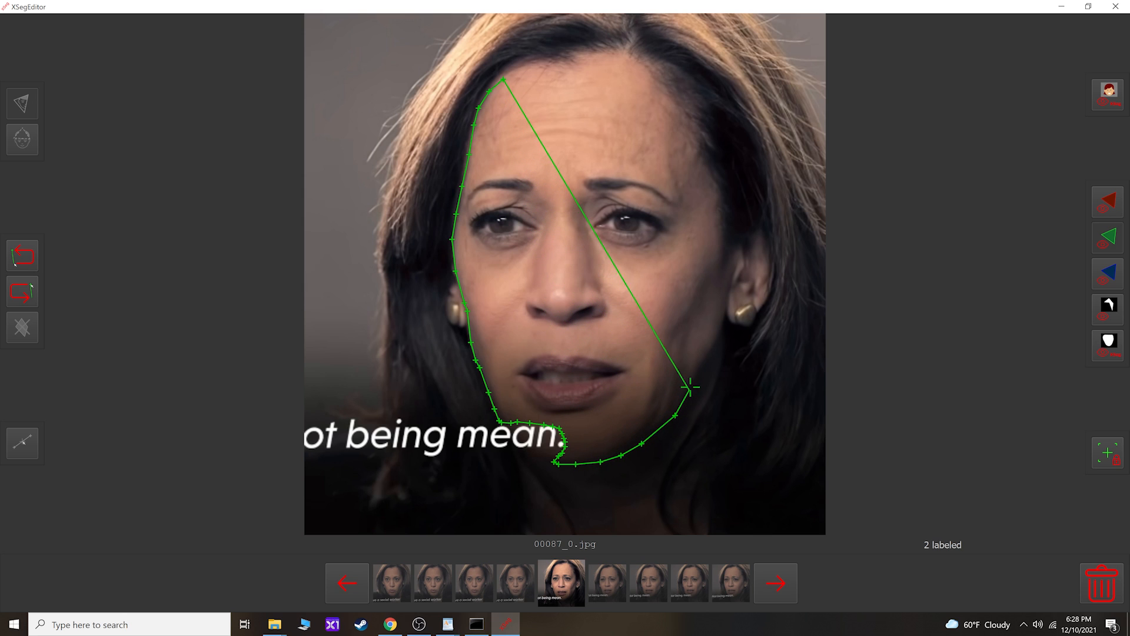
click(691, 384)
- Trace the polygon in frame 00087_0 up the image-right cheek, inside the ear, and along the temple to the hairline
click(707, 353)
click(724, 318)
click(724, 302)
click(723, 281)
click(719, 268)
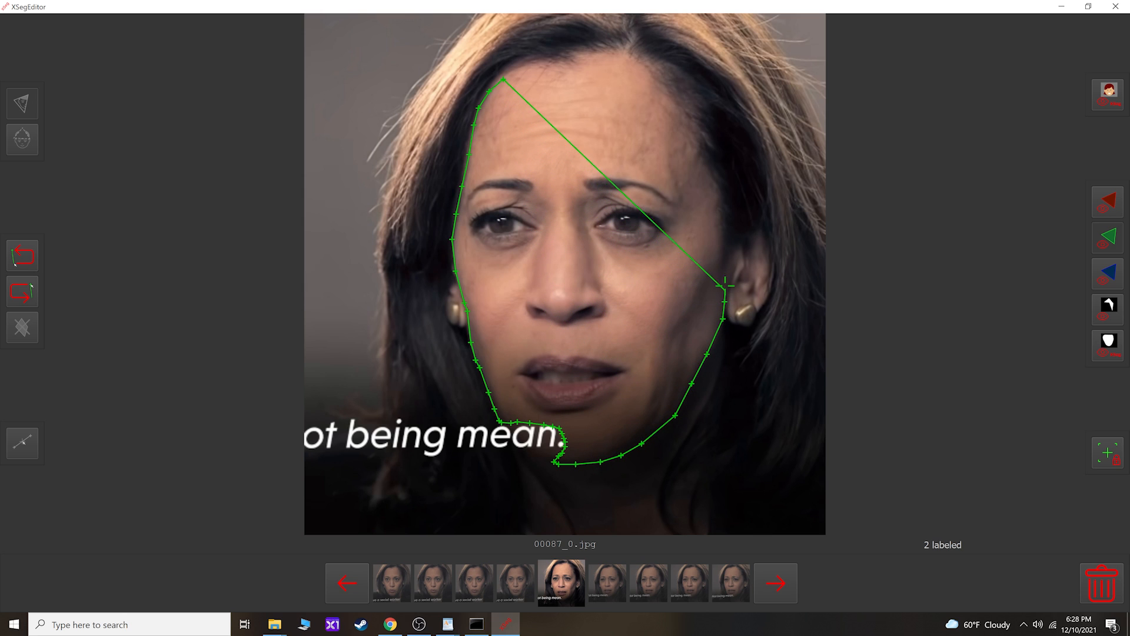
click(720, 243)
click(718, 219)
click(717, 197)
click(715, 188)
click(705, 170)
click(694, 149)
click(678, 116)
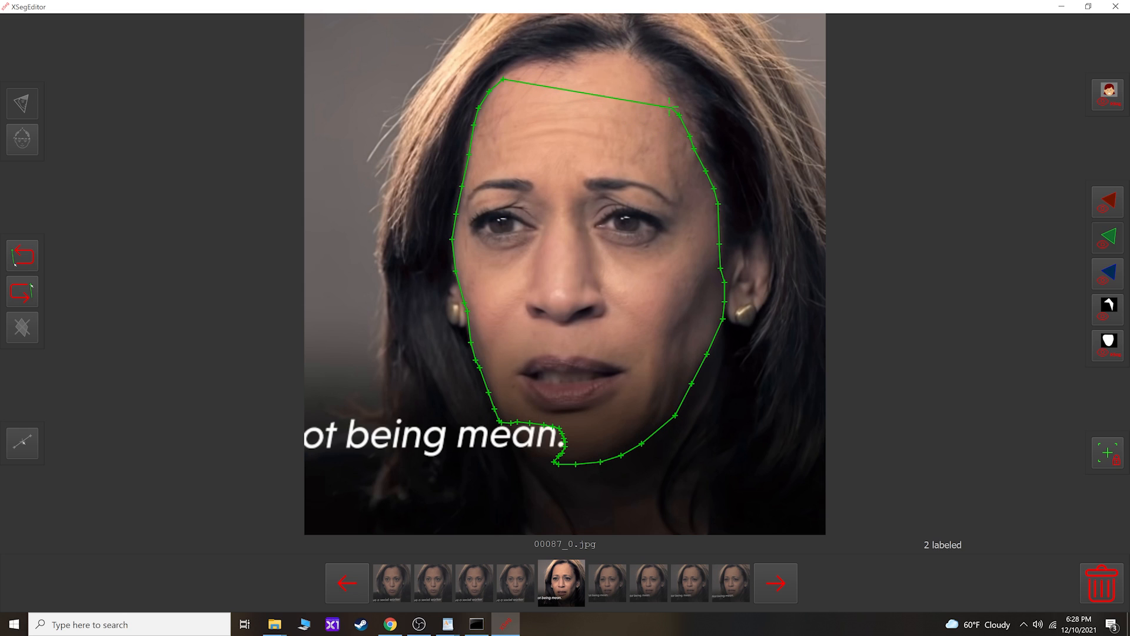
- Trace the polygon in frame 00087_0 across the forehead hairline and close it at its starting point
click(664, 105)
click(651, 92)
click(632, 70)
click(604, 60)
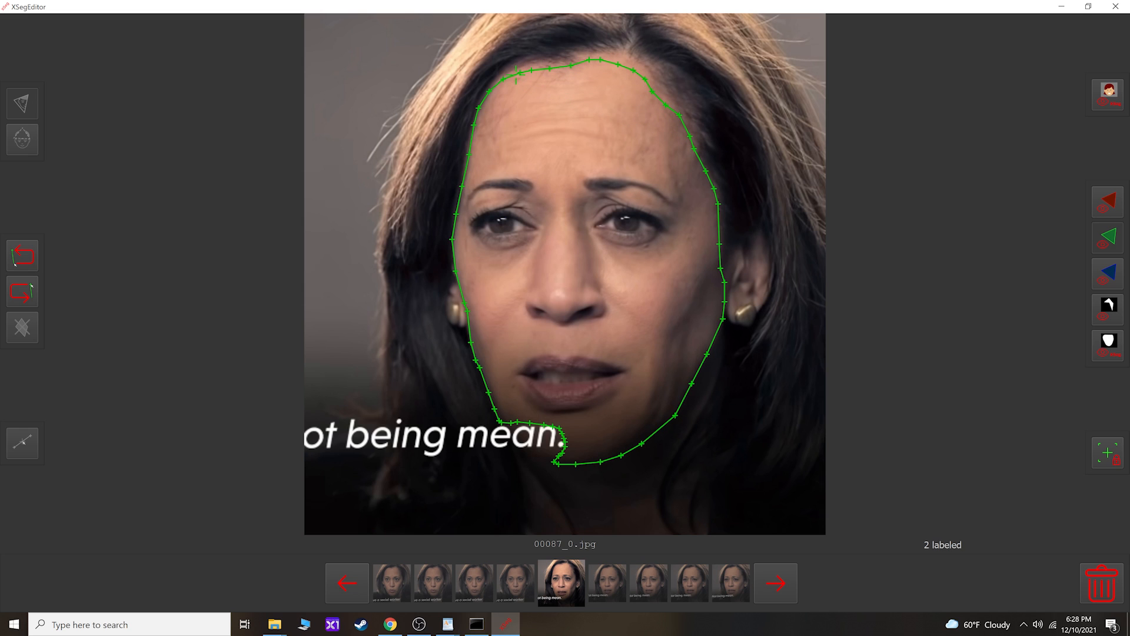
click(504, 77)
- Try a separate polygon around the subtitle-covered part of the chin in frame 00087_0, and delete it
click(537, 457)
click(532, 453)
click(511, 445)
click(505, 438)
click(505, 420)
click(517, 420)
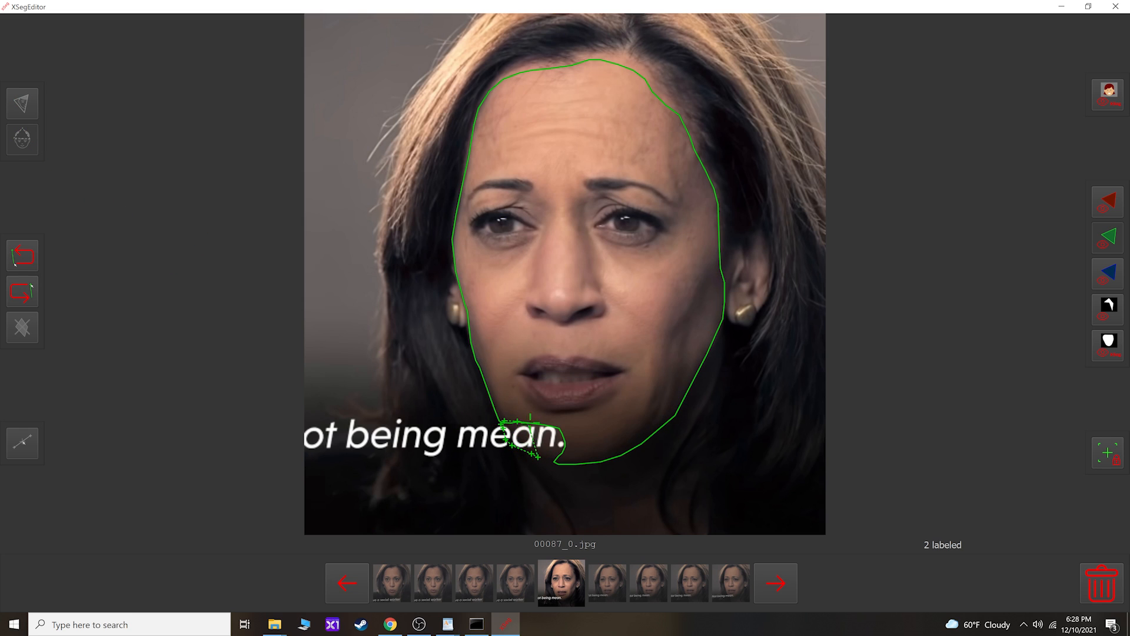
click(562, 440)
click(538, 457)
click(548, 463)
key(Delete)
- Try a tight polygon around the image-right eye in frame 00087_0, and delete it
click(618, 199)
click(596, 235)
click(622, 249)
click(647, 250)
click(661, 248)
click(670, 243)
click(672, 232)
click(670, 221)
click(618, 199)
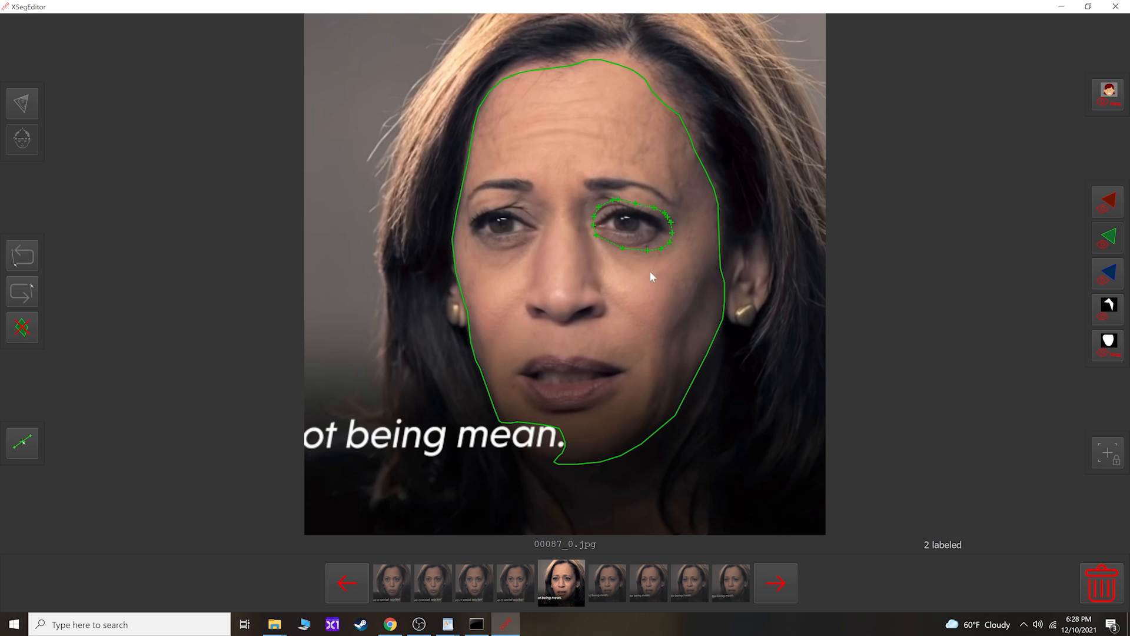
click(623, 299)
right_click(642, 256)
key(Delete)
- Try a wider polygon around the image-right eye in frame 00087_0, extending past the lids and outer corner, and delete it
click(602, 190)
click(592, 199)
click(581, 209)
click(580, 219)
click(588, 233)
click(618, 251)
click(646, 256)
click(673, 249)
click(680, 240)
click(685, 225)
click(684, 213)
click(677, 203)
click(665, 194)
click(652, 189)
click(635, 185)
click(603, 190)
key(Delete)
key(w)
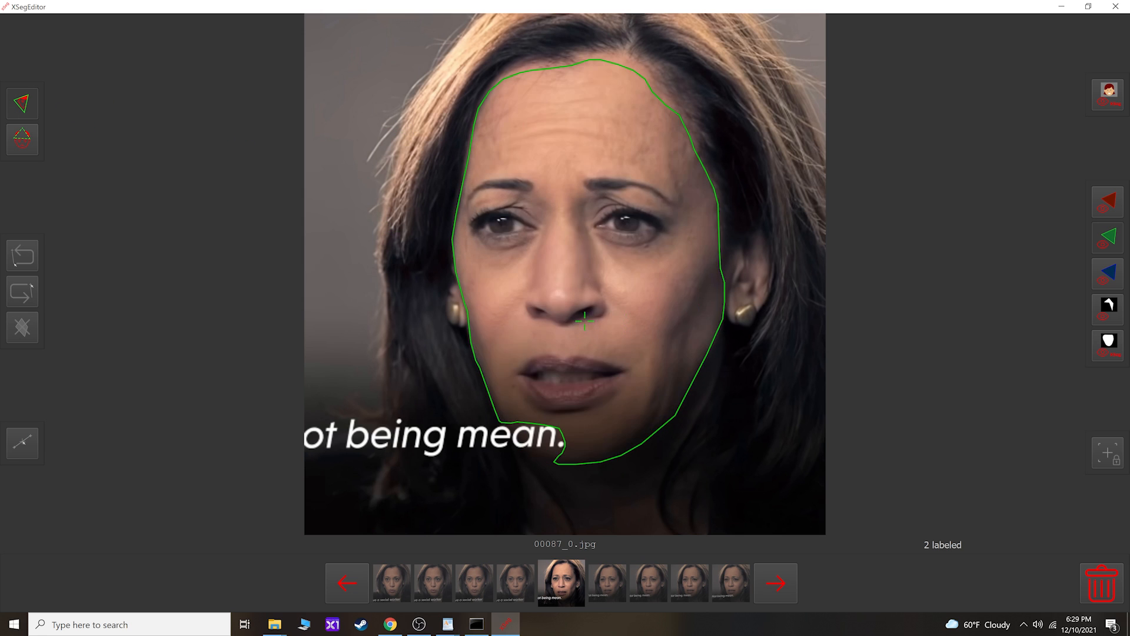
- Outline the image-left eye in frame 00087_0 with a trial polygon
click(522, 203)
click(507, 200)
click(473, 207)
click(478, 250)
click(517, 245)
click(540, 229)
click(522, 202)
- Outline the image-right eye in frame 00087_0 with a matching trial polygon
click(616, 199)
click(594, 206)
click(599, 235)
click(629, 248)
click(663, 246)
click(668, 218)
click(637, 198)
click(616, 199)
- Delete the trial polygons around both eyes in frame 00087_0
click(513, 235)
key(Delete)
click(631, 252)
key(Delete)
- Move to frame 00092_0 and start a face polygon from the image-left hairline down to eye level
click(608, 350)
drag(564, 439, 565, 432)
click(780, 585)
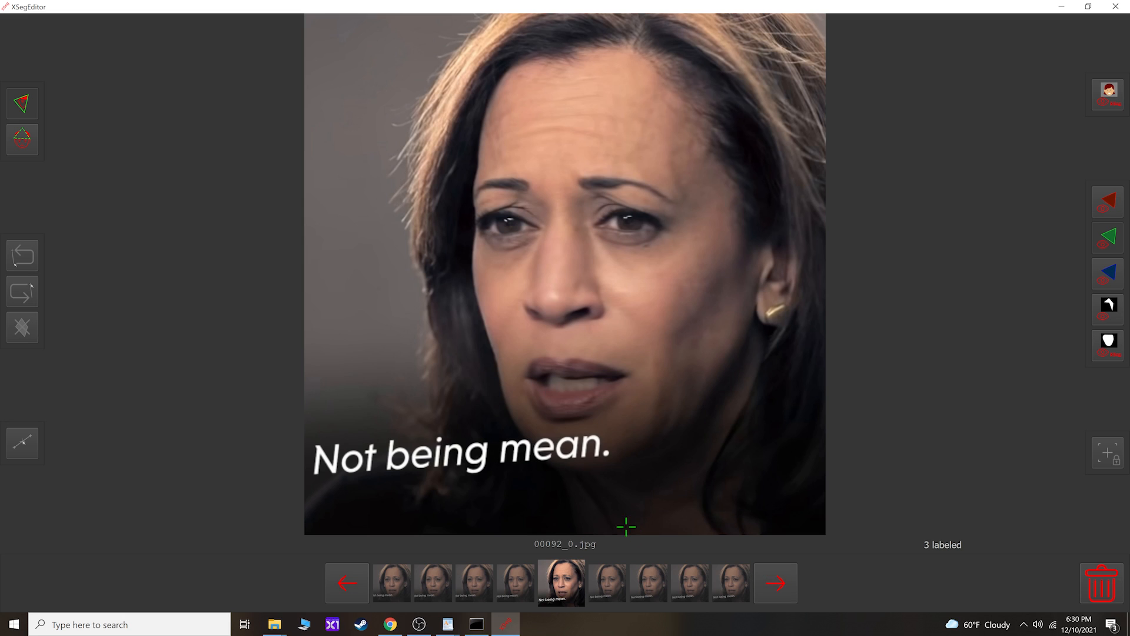
click(508, 72)
click(490, 96)
click(480, 131)
click(477, 154)
click(477, 163)
click(475, 174)
click(474, 184)
click(473, 193)
click(473, 204)
click(474, 229)
click(474, 236)
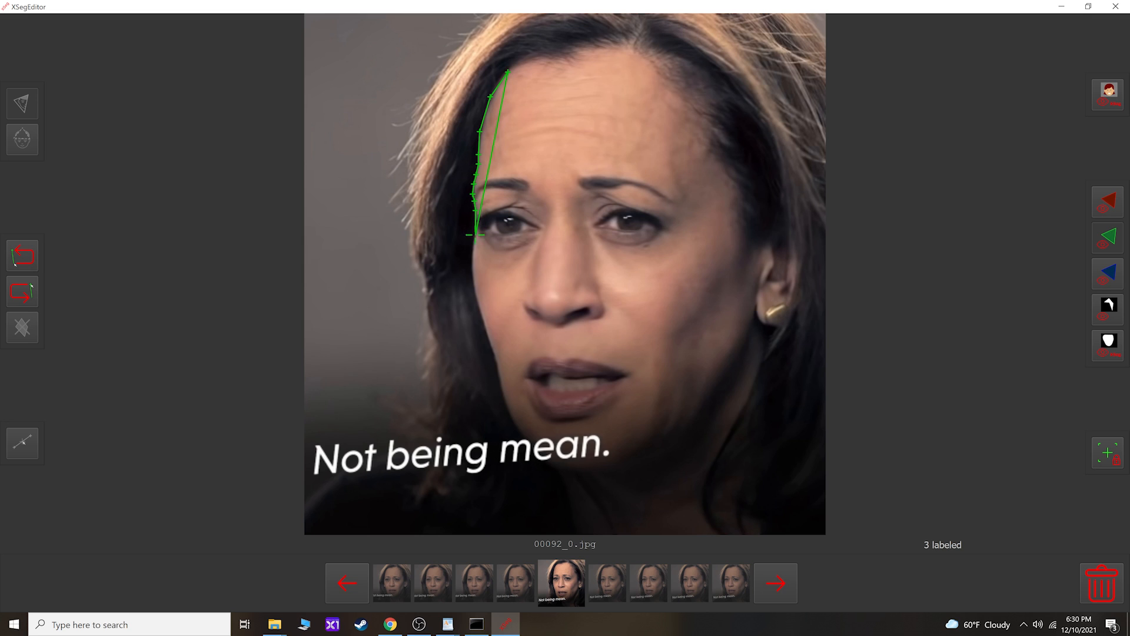
- Trace the polygon in frame 00092_0 down the image-left cheek to beside the mouth
click(472, 263)
click(474, 294)
click(489, 341)
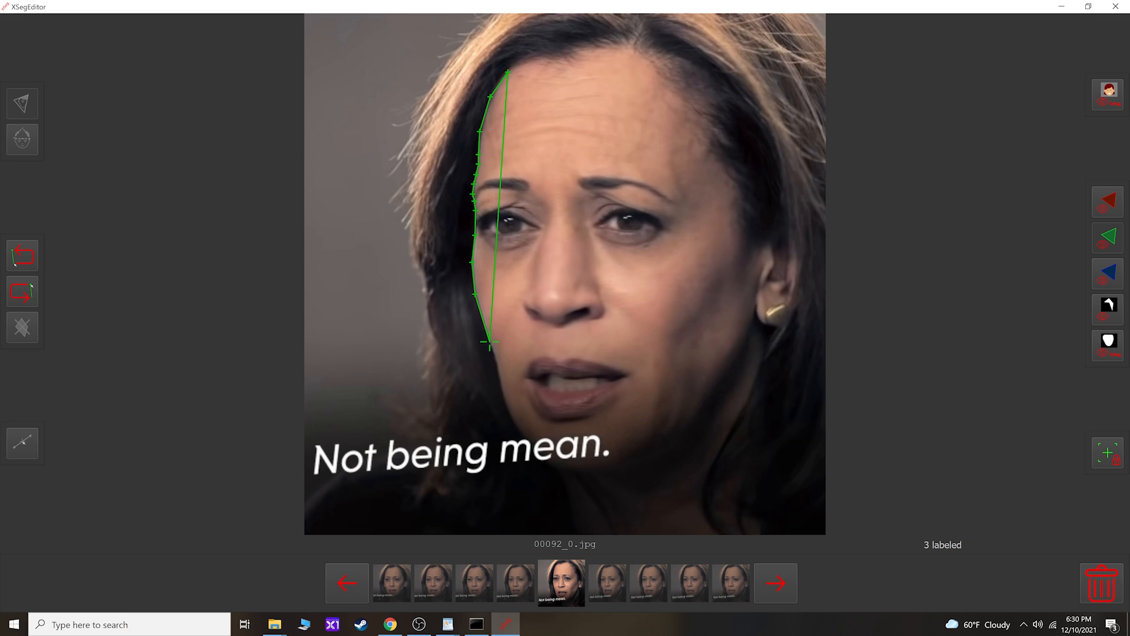
click(494, 355)
click(498, 371)
click(505, 400)
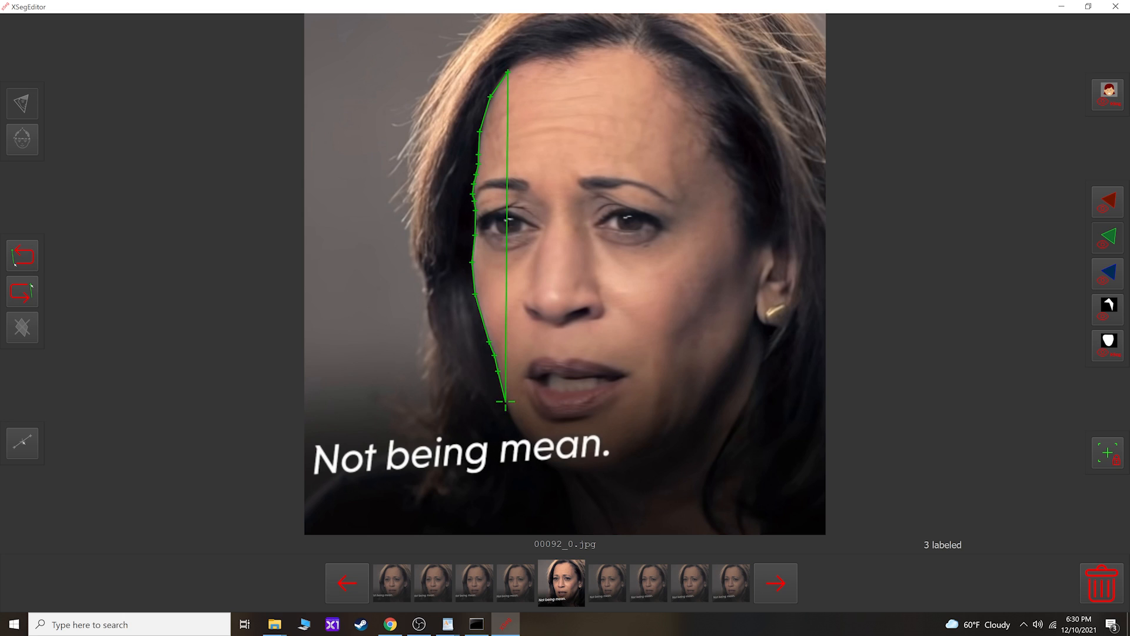
- Continue the face polygon in frame 00092_0 along the subtitle's upper edge and around its end to the chin, leaving the text out
click(524, 436)
click(563, 434)
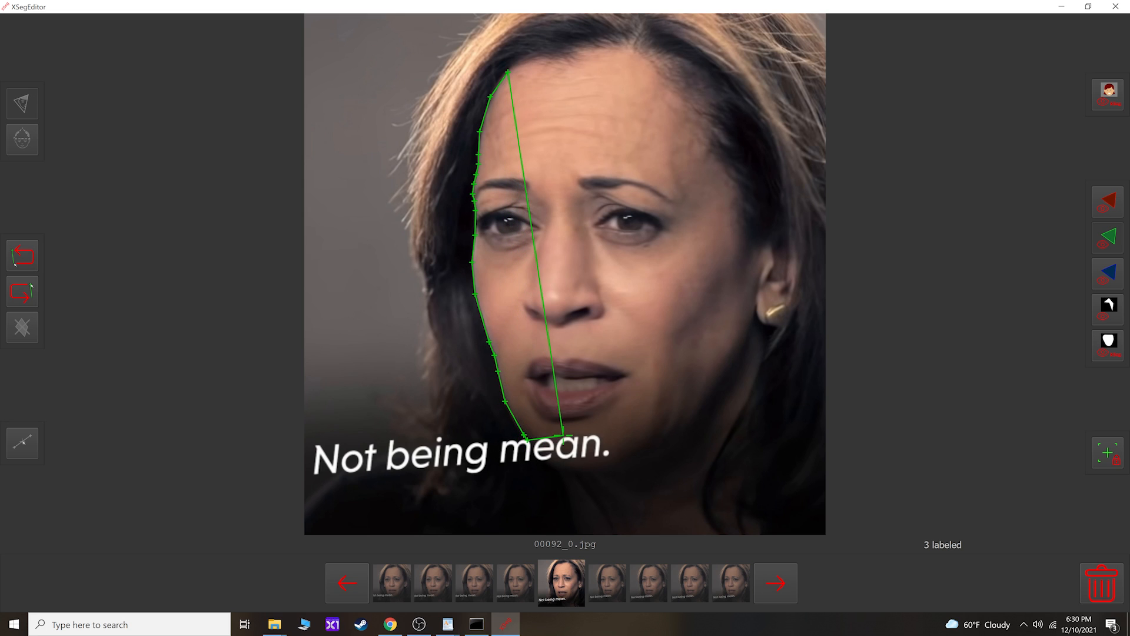
click(587, 433)
click(597, 433)
click(601, 436)
click(606, 441)
click(610, 448)
click(612, 456)
click(612, 462)
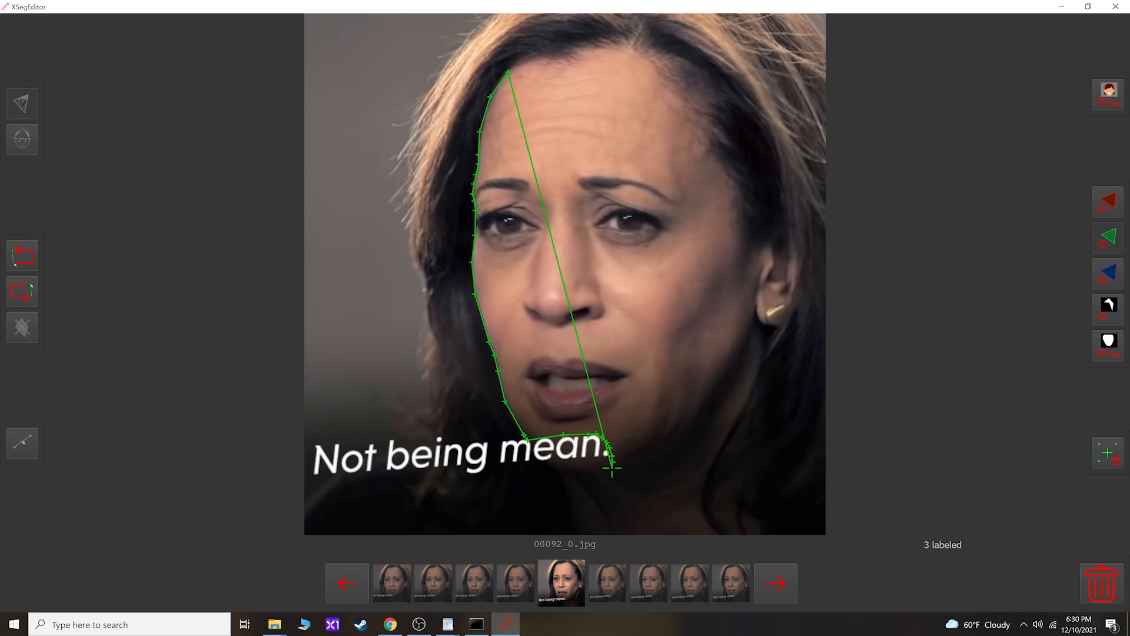
click(613, 467)
- Trace the polygon in frame 00092_0 from the chin along the image-right jaw up to the ear
click(658, 447)
click(679, 437)
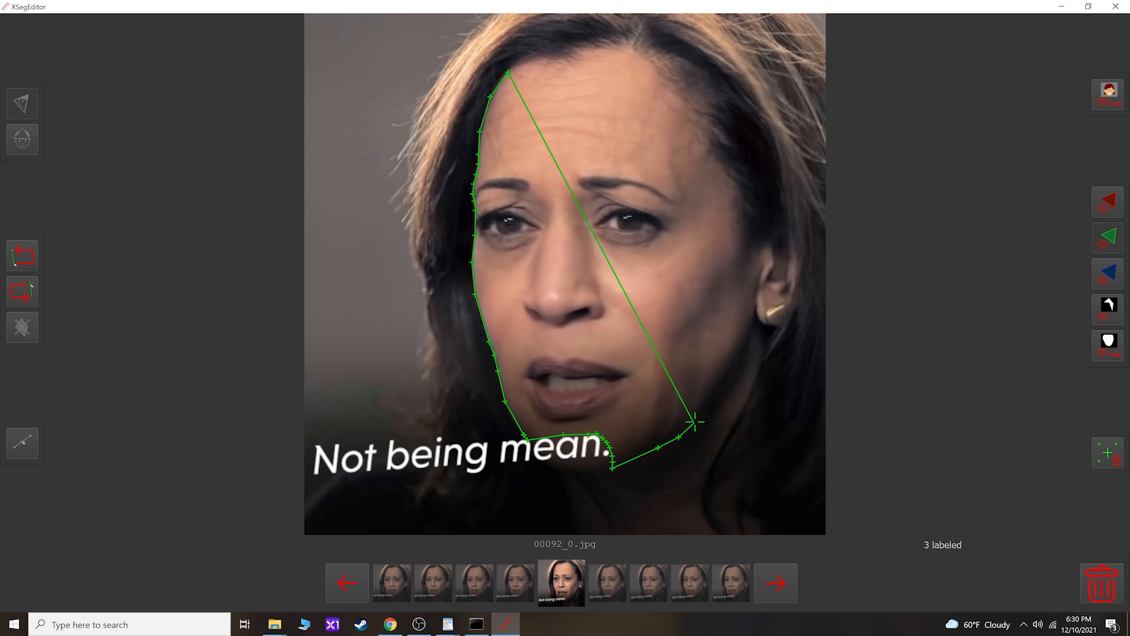
click(699, 416)
click(734, 365)
click(748, 337)
click(751, 313)
click(750, 294)
click(746, 277)
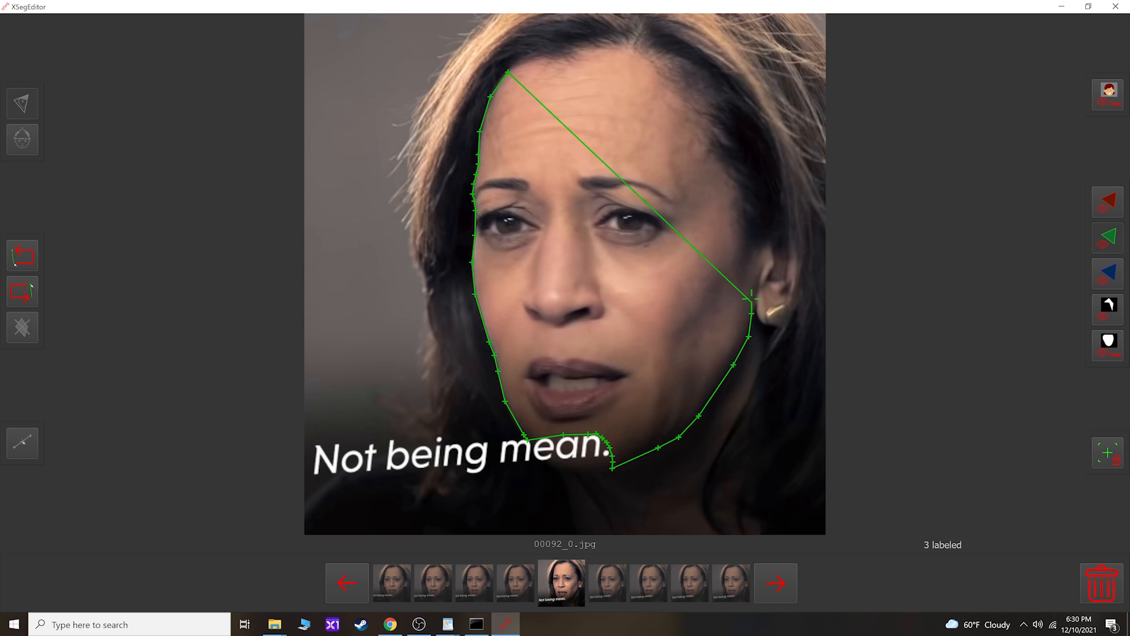
- Trace the image-right temple and forehead hairline in frame 00092_0 and close the face polygon at its first point
click(739, 264)
click(738, 236)
click(736, 203)
click(734, 190)
click(717, 164)
click(705, 147)
click(689, 123)
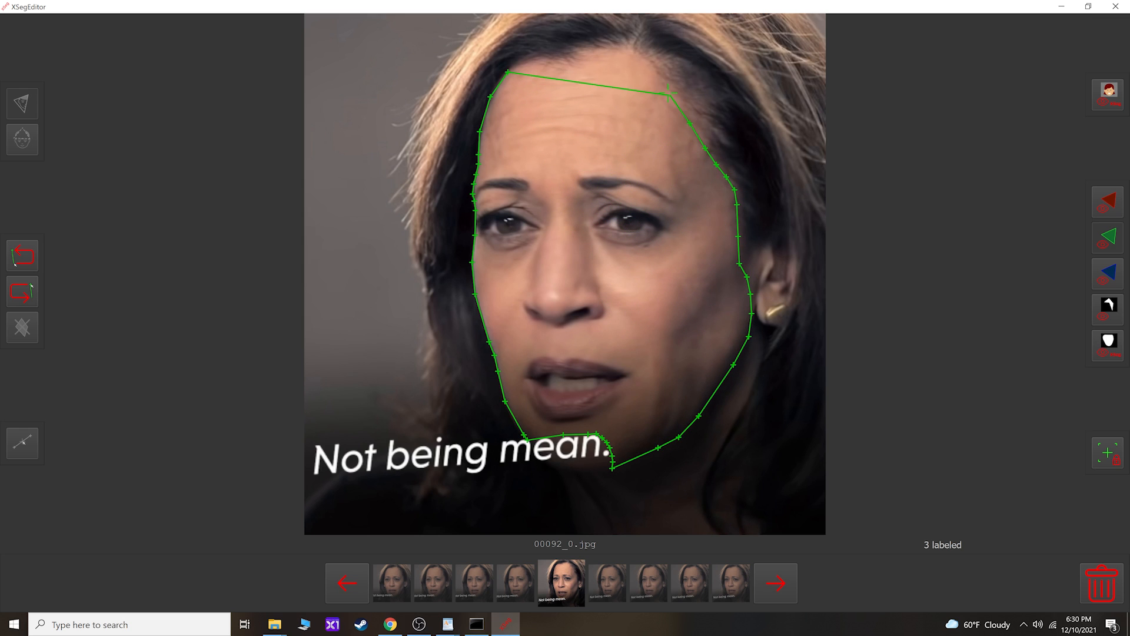
click(666, 90)
click(646, 68)
click(612, 54)
click(594, 54)
click(507, 71)
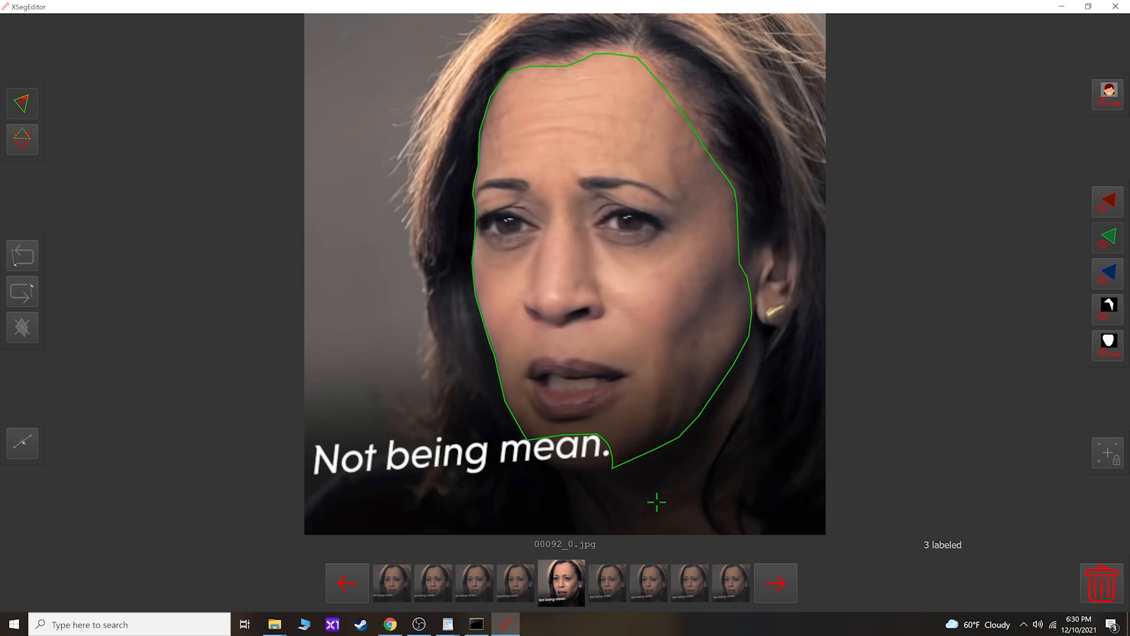
click(610, 471)
drag(601, 470, 656, 457)
click(607, 487)
- Move to frame 00102_0 and start a face polygon from the image-left hairline down to the top of the ear
click(775, 584)
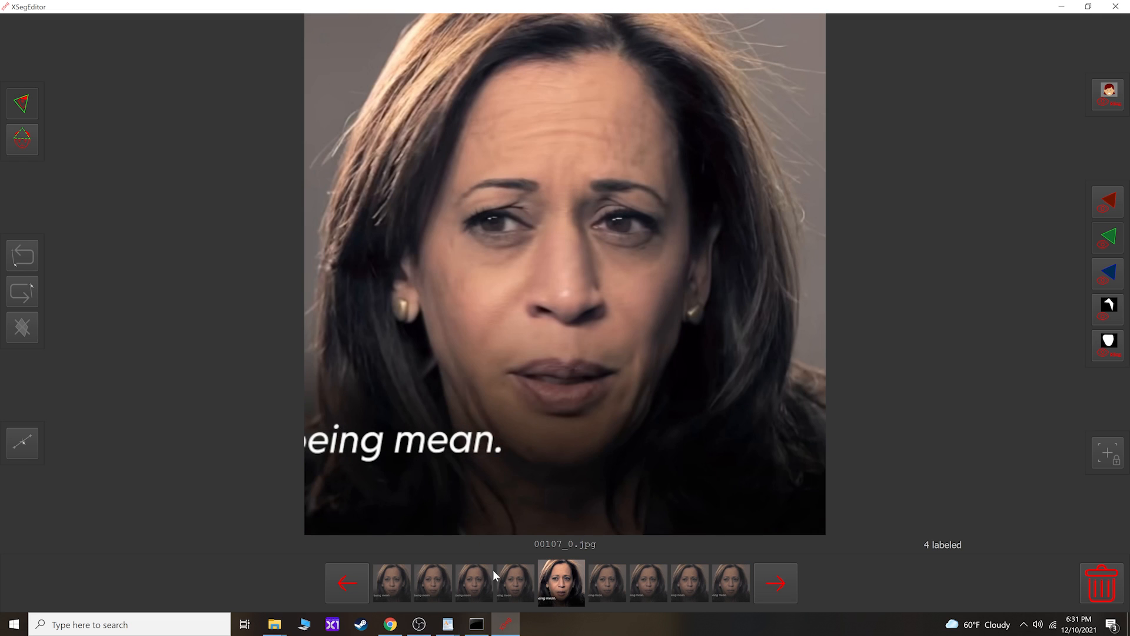
click(358, 592)
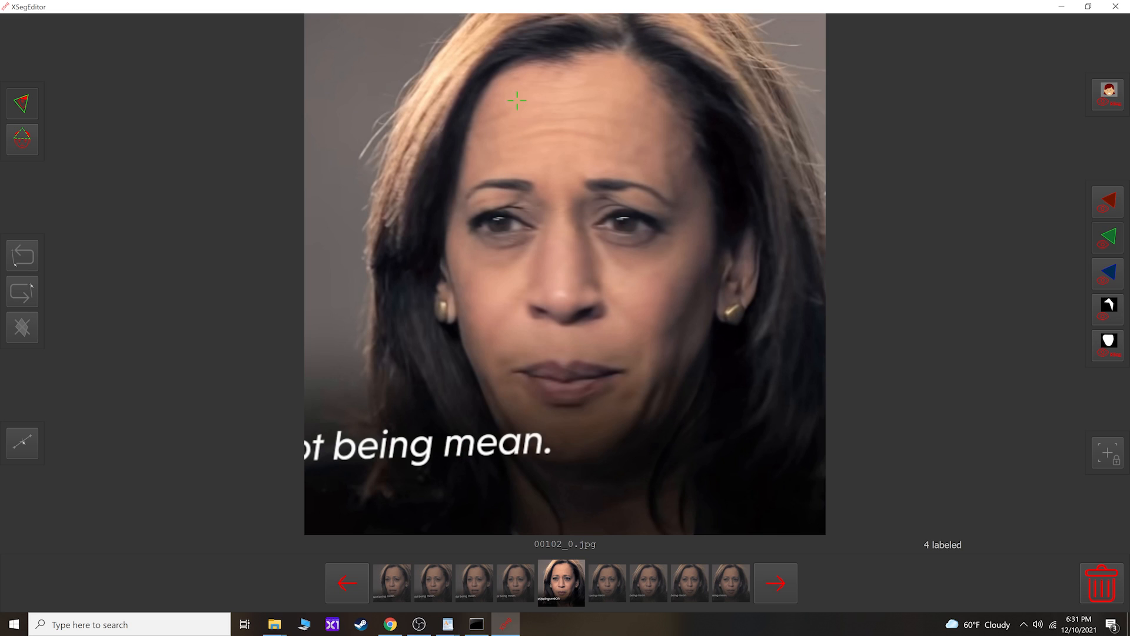
click(502, 77)
click(491, 88)
click(478, 103)
click(472, 125)
click(464, 156)
click(459, 173)
click(456, 193)
click(451, 210)
click(448, 231)
click(447, 244)
click(446, 261)
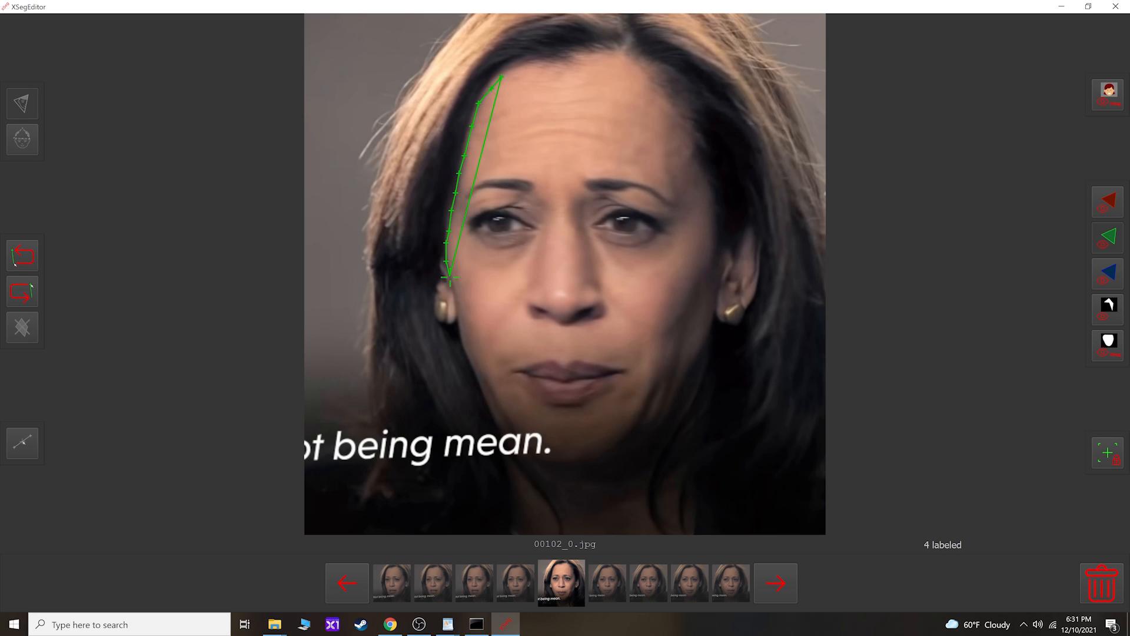
- Trace the polygon in frame 00102_0 down the image-left cheek to the subtitle's upper edge
click(452, 286)
click(458, 313)
click(462, 335)
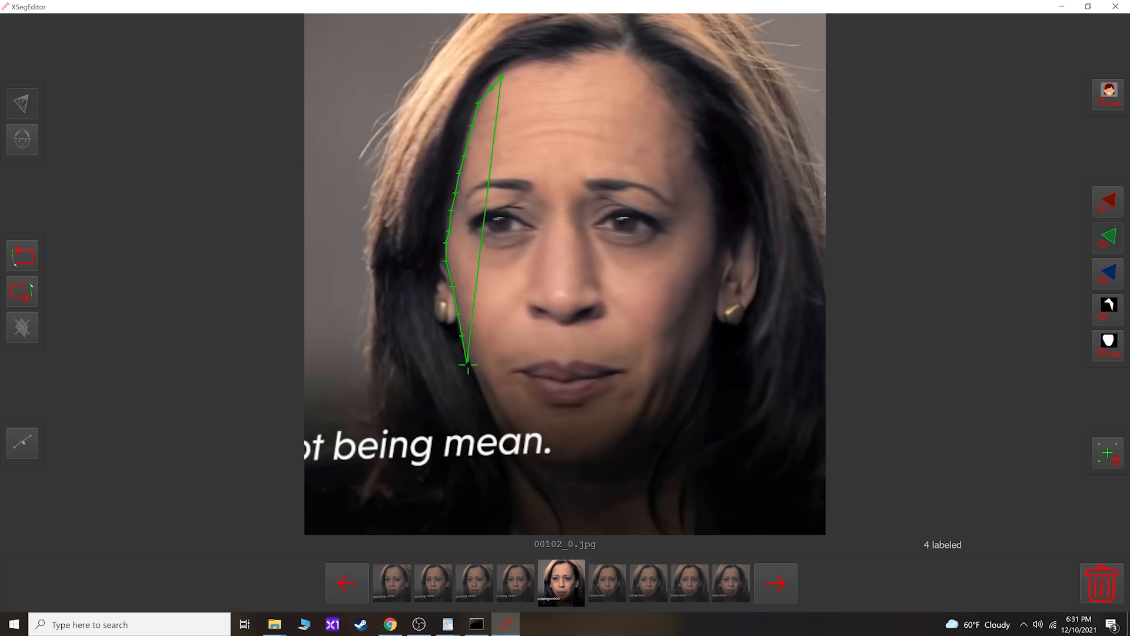
click(474, 372)
click(492, 417)
click(497, 424)
click(500, 427)
click(506, 430)
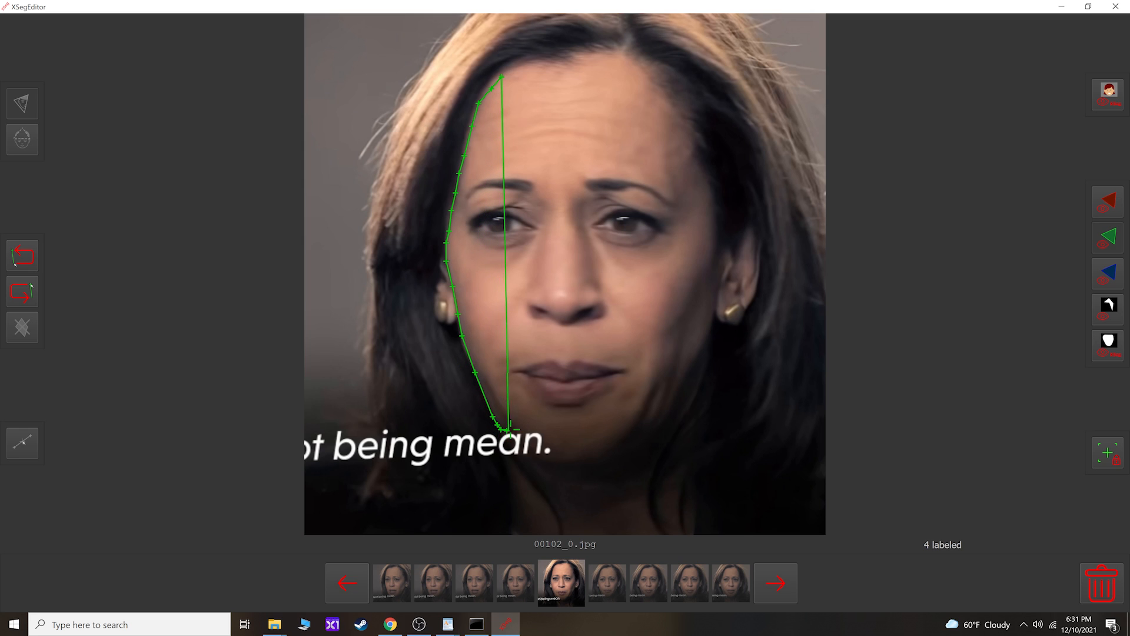
- Route the polygon in frame 00102_0 over the subtitle and around its final period to the chin, excluding the text
click(516, 429)
click(523, 427)
click(530, 428)
click(536, 431)
click(548, 436)
click(556, 446)
click(554, 457)
click(548, 466)
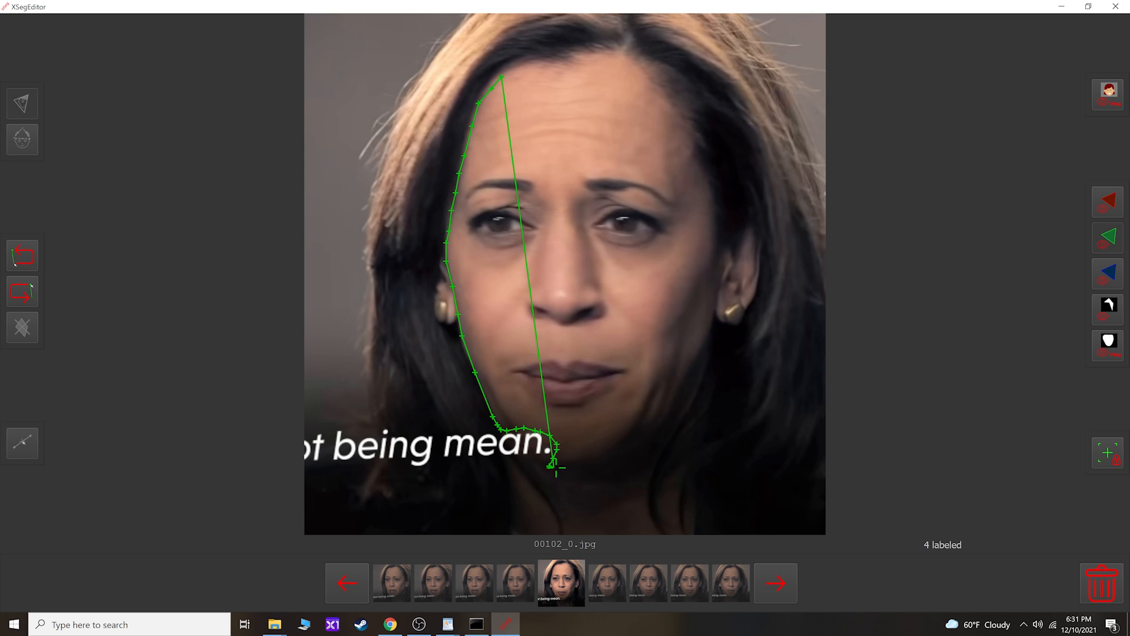
- Trace the polygon in frame 00102_0 along the chin and image-right jaw up to beside the earring
click(566, 466)
click(601, 464)
click(625, 457)
click(641, 449)
click(655, 440)
click(669, 426)
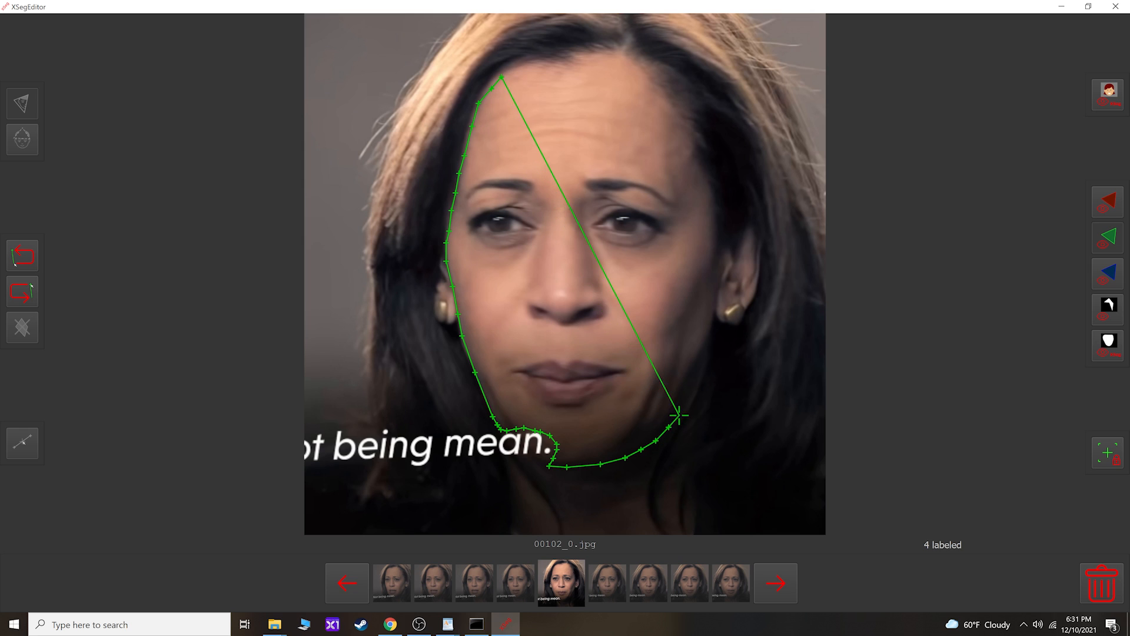
click(692, 393)
click(707, 351)
click(712, 305)
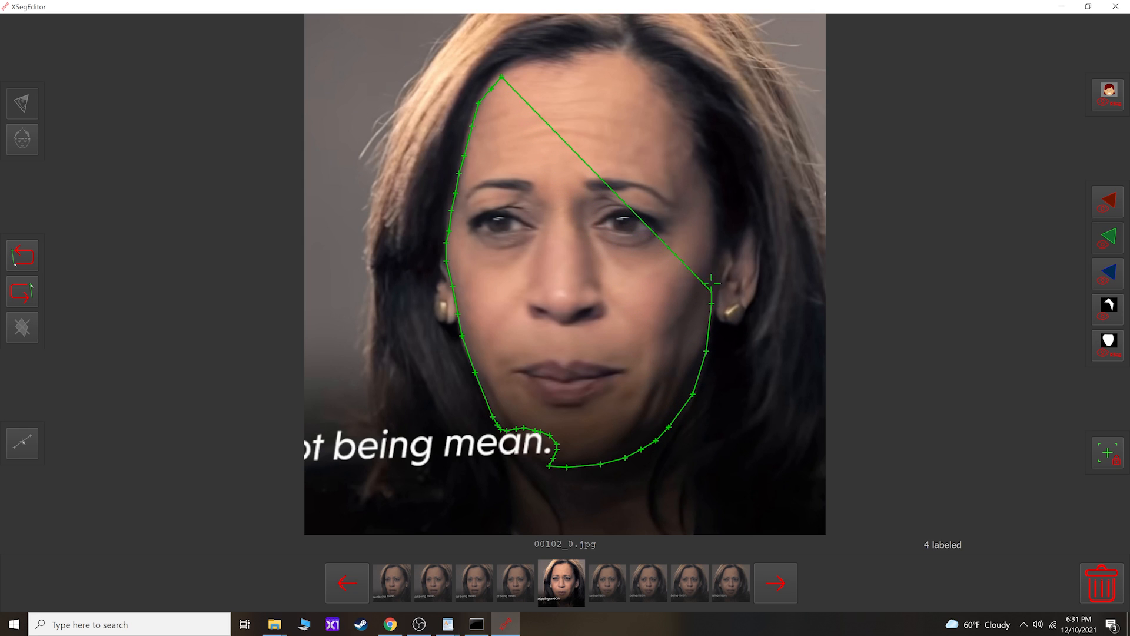
- Extend the polygon in frame 00102_0 up the image-right side of the face to the upper temple
click(711, 259)
click(712, 217)
click(710, 193)
click(702, 176)
click(694, 159)
click(690, 142)
click(680, 122)
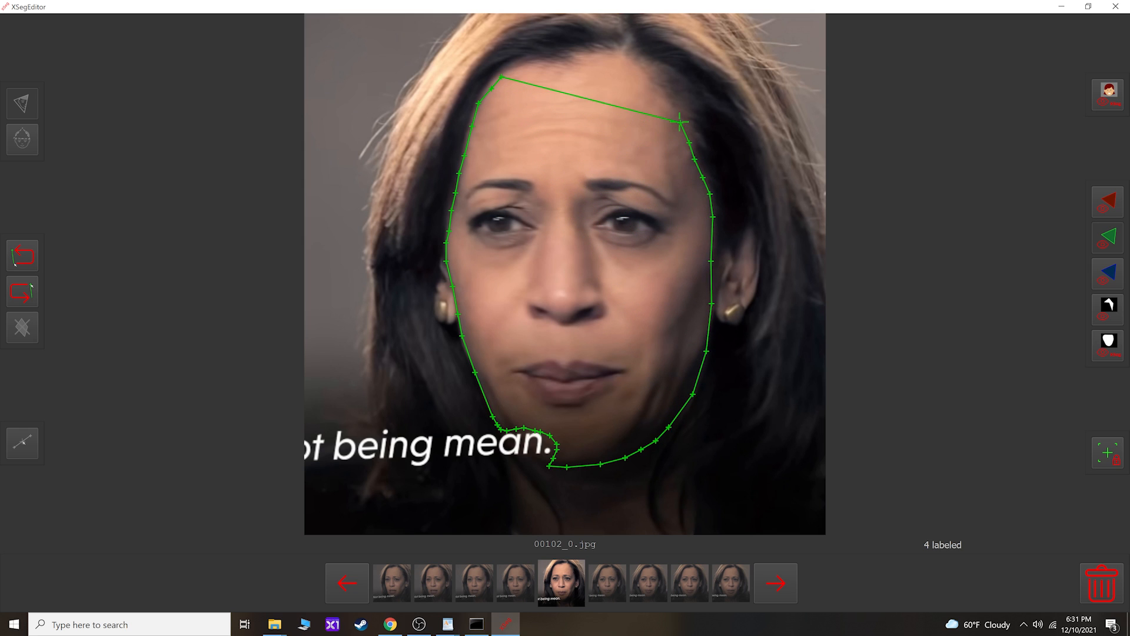
- Follow the forehead hairline in frame 00102_0 back to the first point and close the face polygon
click(672, 111)
click(655, 93)
click(646, 80)
click(638, 72)
click(628, 63)
click(606, 57)
click(587, 57)
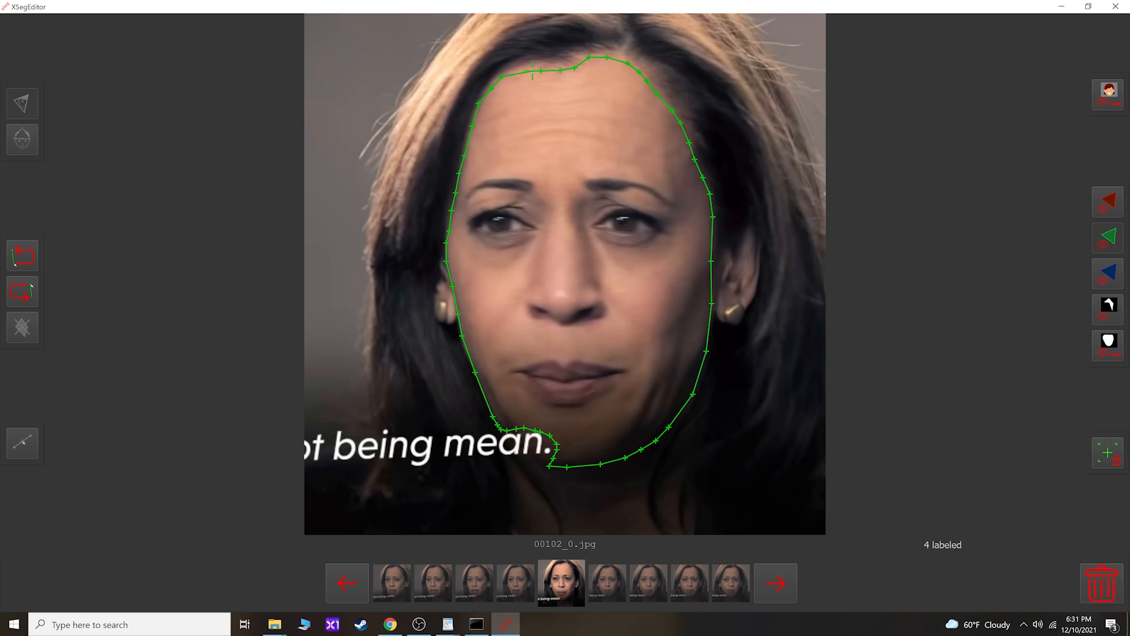
click(532, 71)
click(502, 77)
- Move to frame 00107_0 and start a face polygon from the image-left hairline down to eyebrow level
click(776, 583)
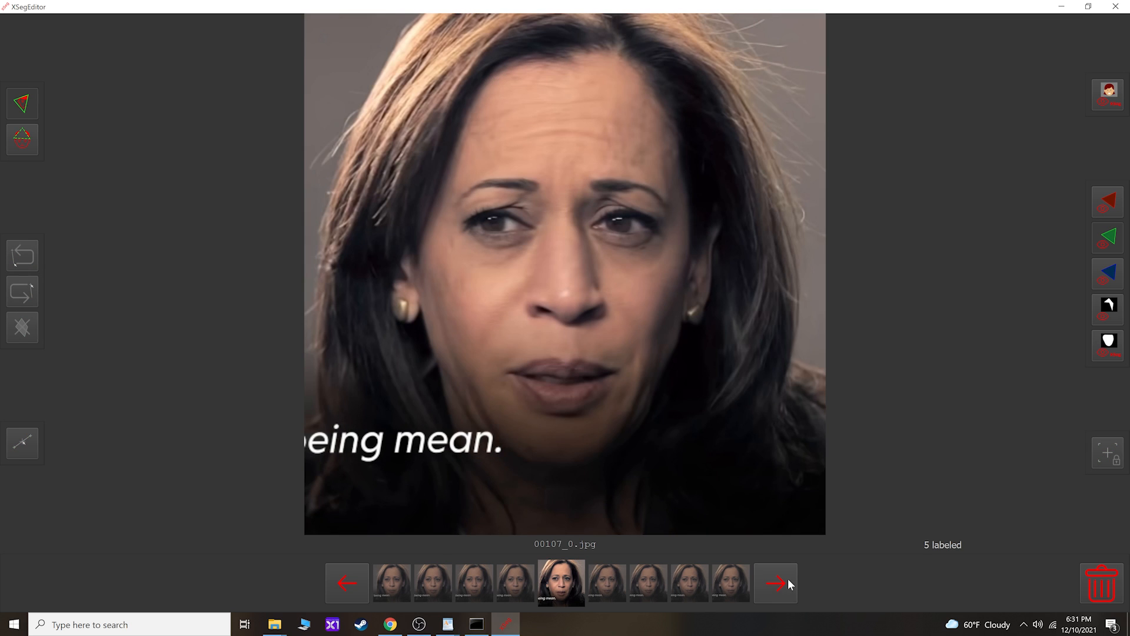
click(789, 583)
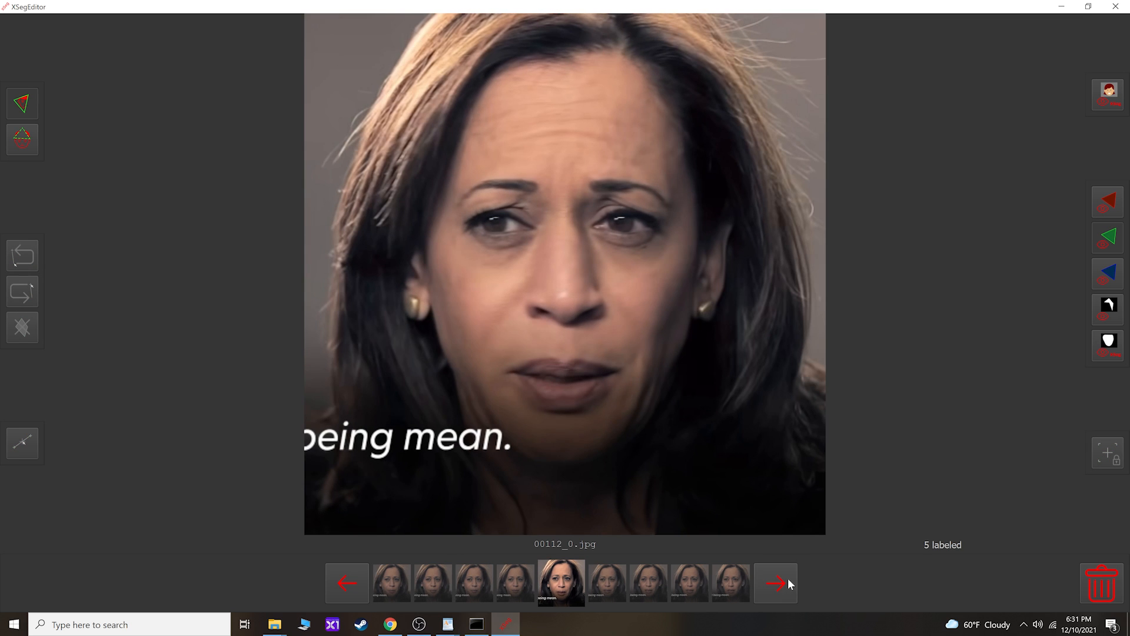
click(355, 573)
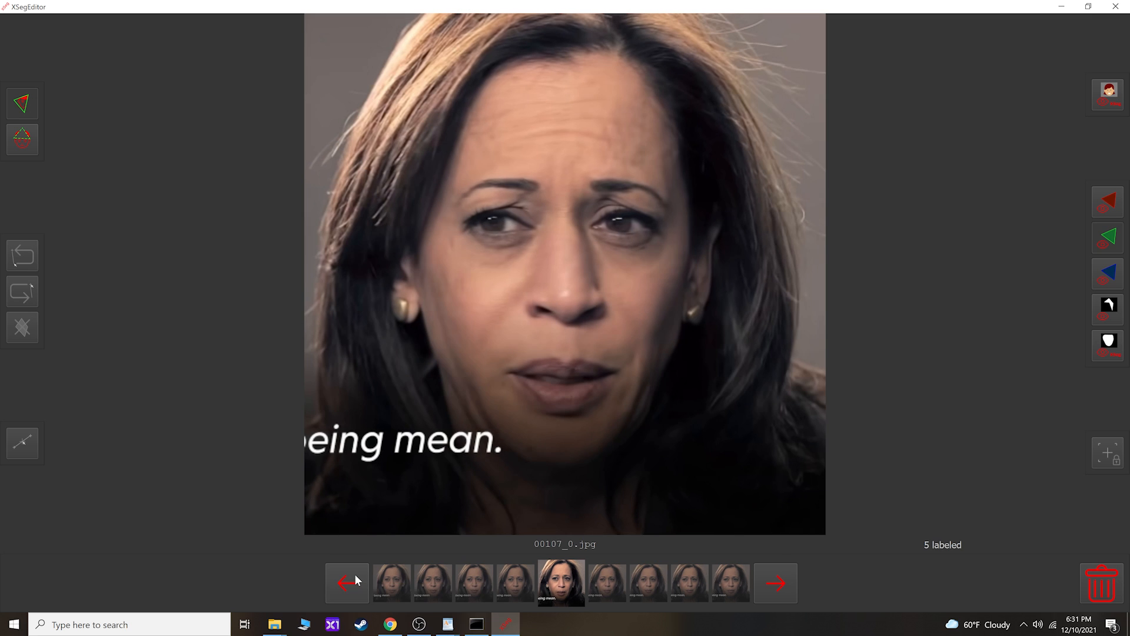
click(488, 75)
click(472, 97)
click(461, 118)
click(453, 144)
click(441, 174)
click(435, 200)
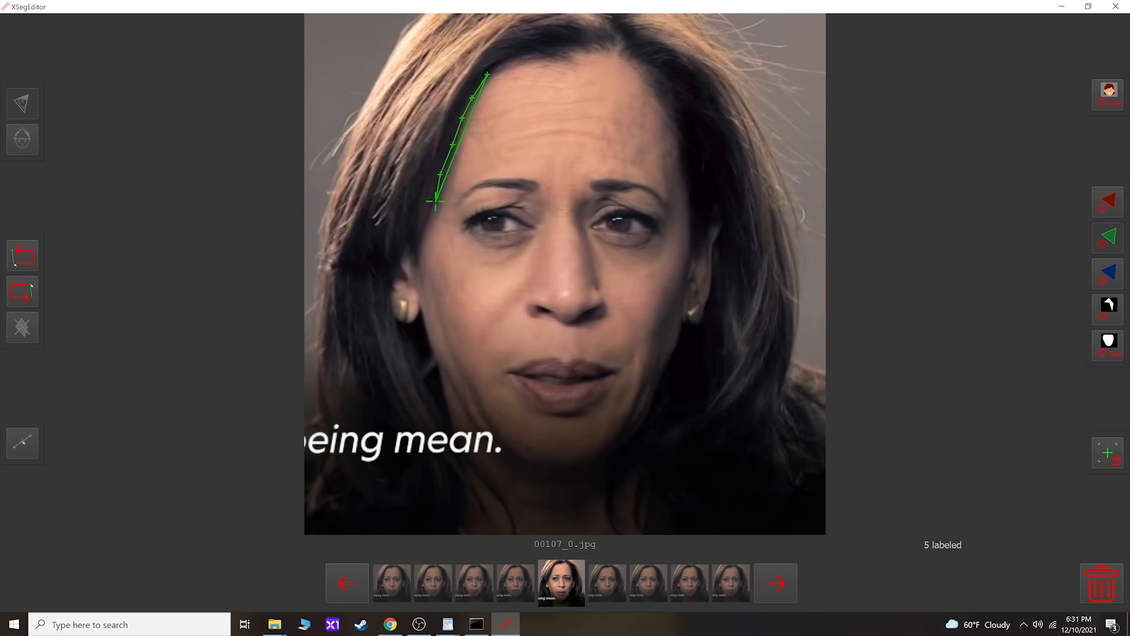
- Trace the polygon in frame 00107_0 past the image-left ear and down the cheek to the subtitle
click(425, 236)
click(420, 250)
click(417, 266)
click(418, 288)
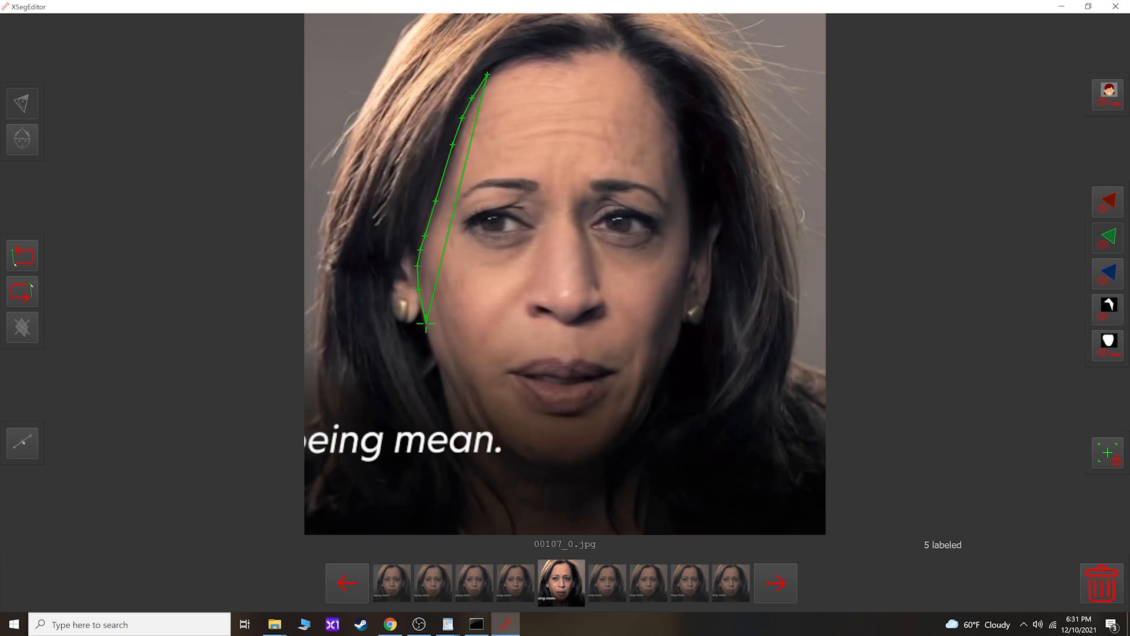
click(425, 328)
click(437, 361)
click(462, 405)
click(470, 418)
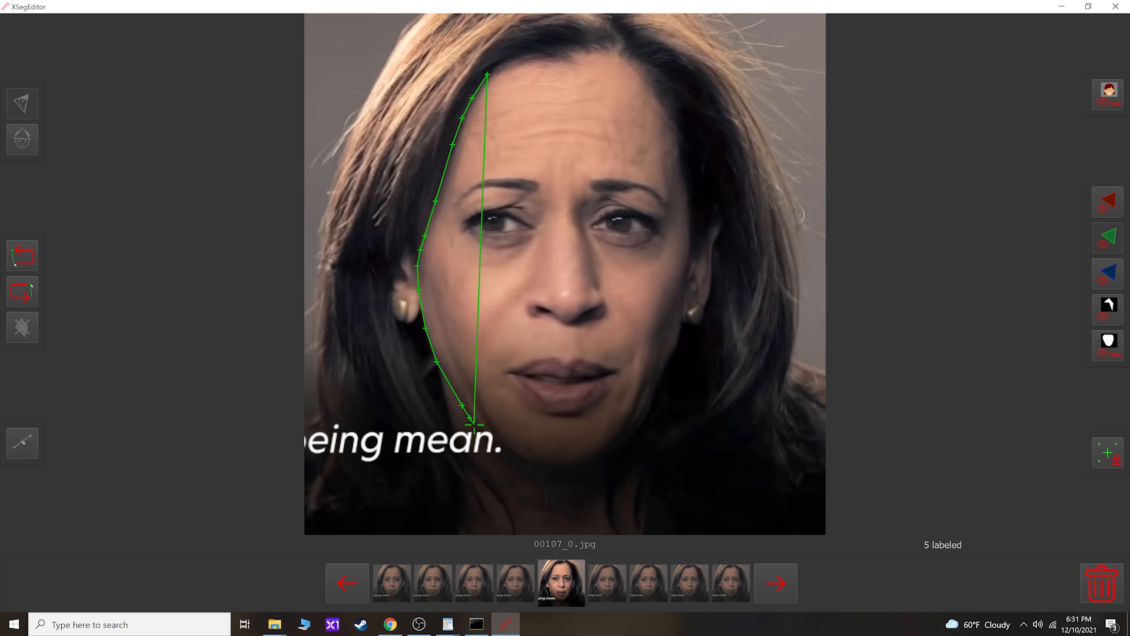
- Route the polygon in frame 00107_0 around the end of the subtitle to the chin, excluding the text
click(475, 425)
click(482, 427)
click(489, 430)
click(497, 434)
click(499, 439)
click(502, 446)
click(507, 451)
click(534, 465)
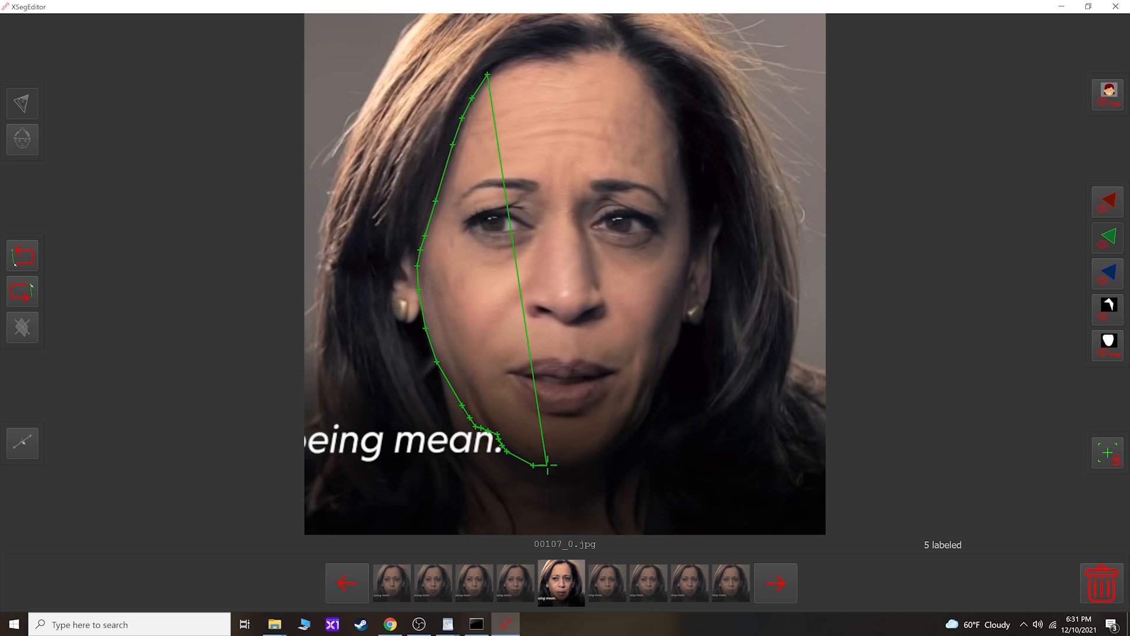
- Trace the polygon in frame 00107_0 along the chin and image-right jaw up to the lower cheek
click(563, 464)
click(585, 459)
click(603, 453)
click(623, 440)
click(638, 426)
click(649, 399)
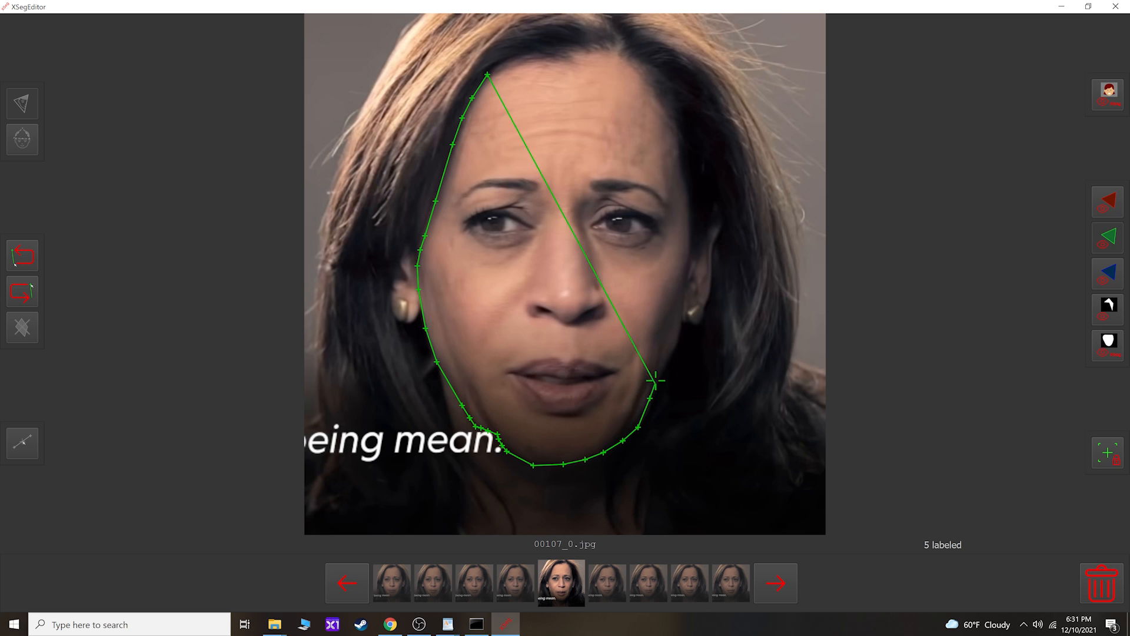
click(658, 374)
click(674, 350)
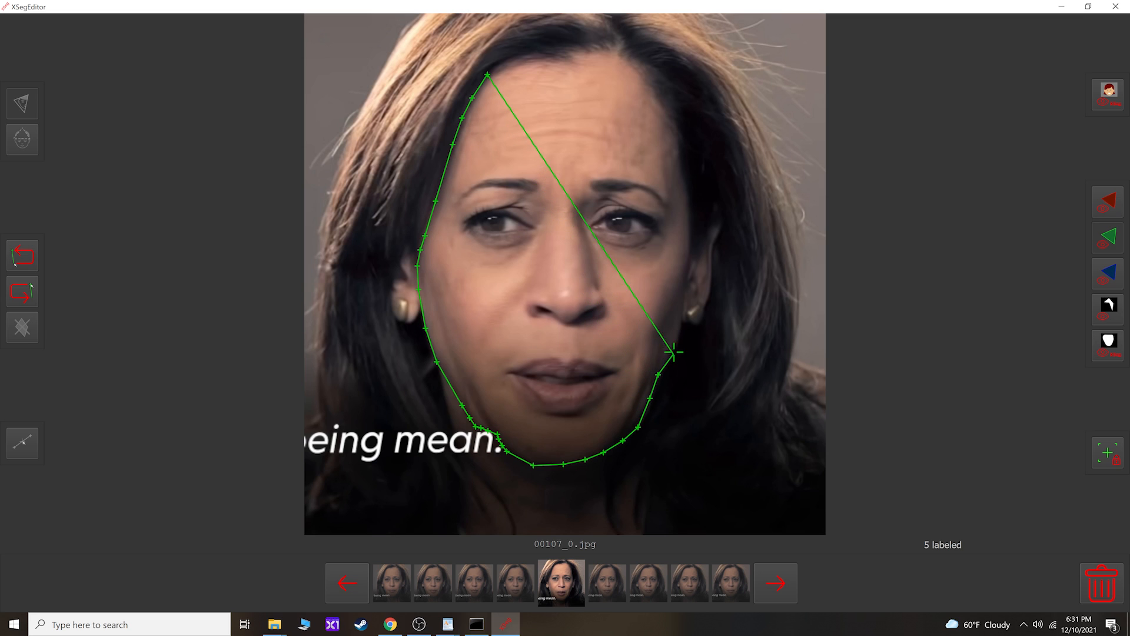
- Trace the image-right temple and forehead hairline in frame 00107_0 and close the face polygon at its first point
click(687, 269)
click(689, 239)
click(687, 200)
click(683, 177)
click(678, 166)
click(677, 145)
click(676, 139)
click(671, 119)
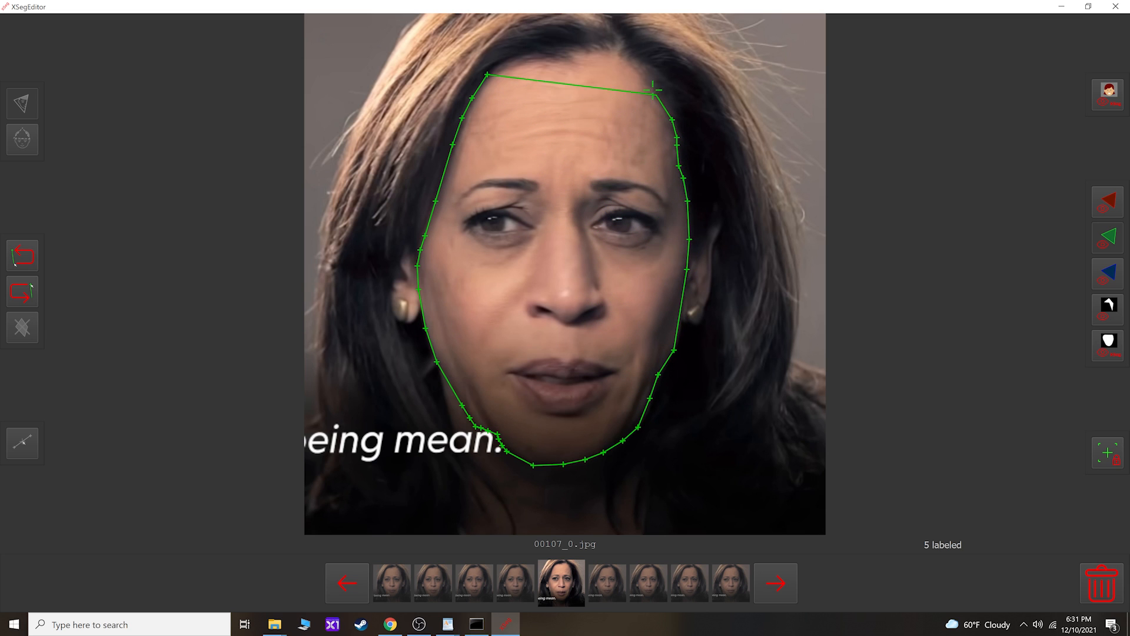
click(653, 92)
click(640, 68)
click(619, 55)
click(489, 75)
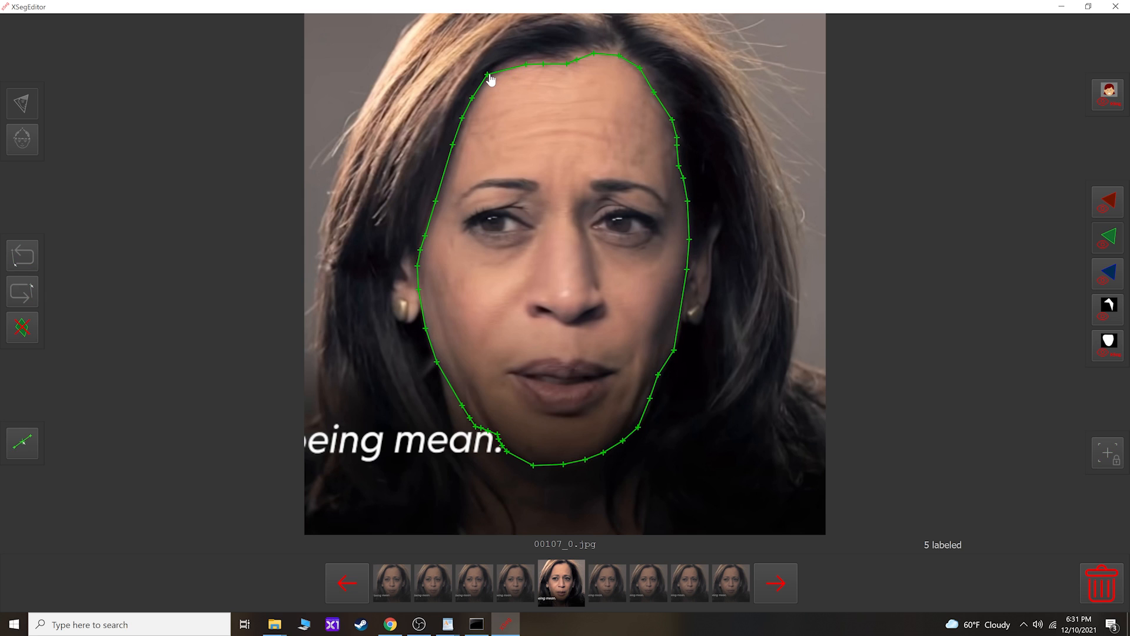
- Move to frame 00117_0 and start a face polygon from the image-left hairline down to just below eye level
click(783, 593)
click(785, 595)
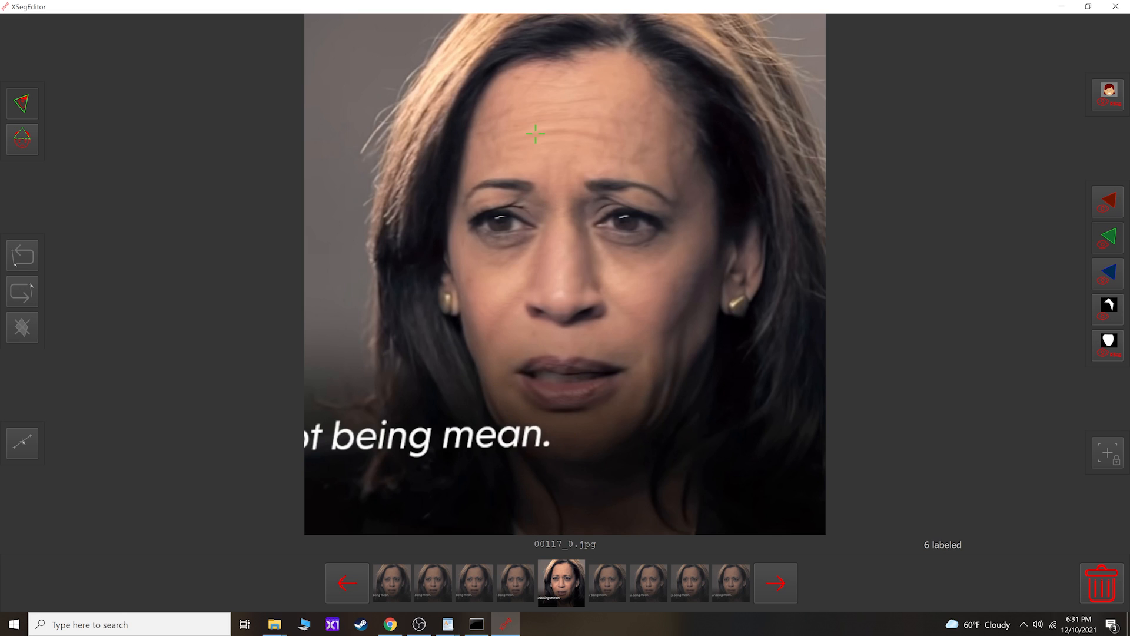
click(509, 73)
click(496, 78)
click(482, 90)
click(474, 116)
click(468, 137)
click(464, 157)
click(457, 190)
click(450, 224)
click(447, 244)
- Trace the polygon in frame 00117_0 down the image-left cheek and onto the subtitle's upper edge
click(451, 264)
click(456, 282)
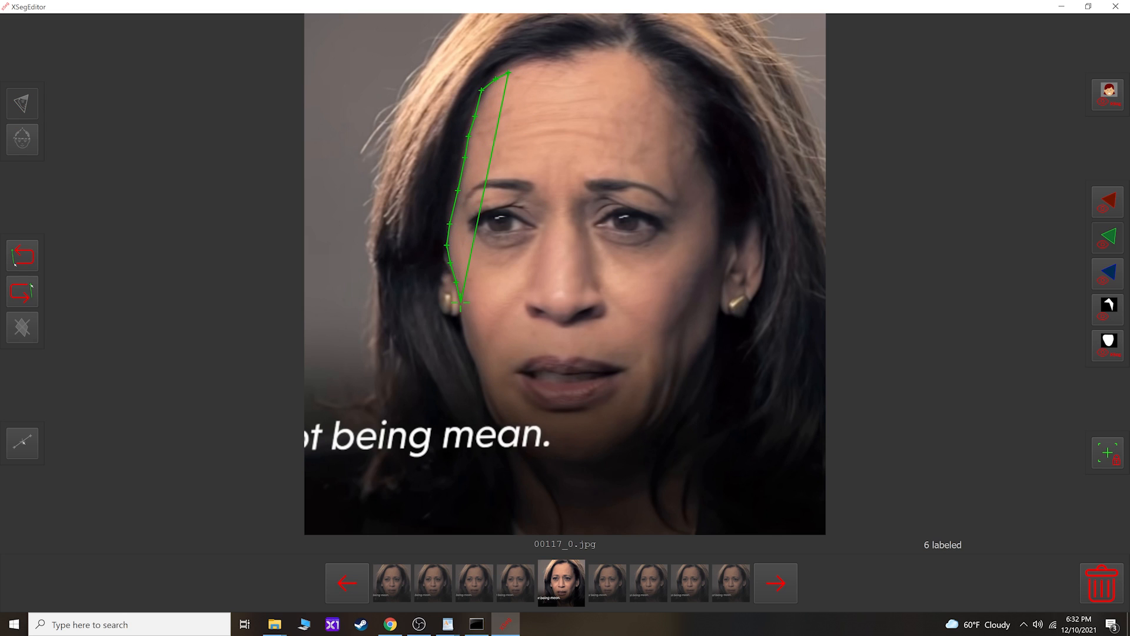
click(461, 305)
click(462, 329)
click(469, 347)
click(479, 368)
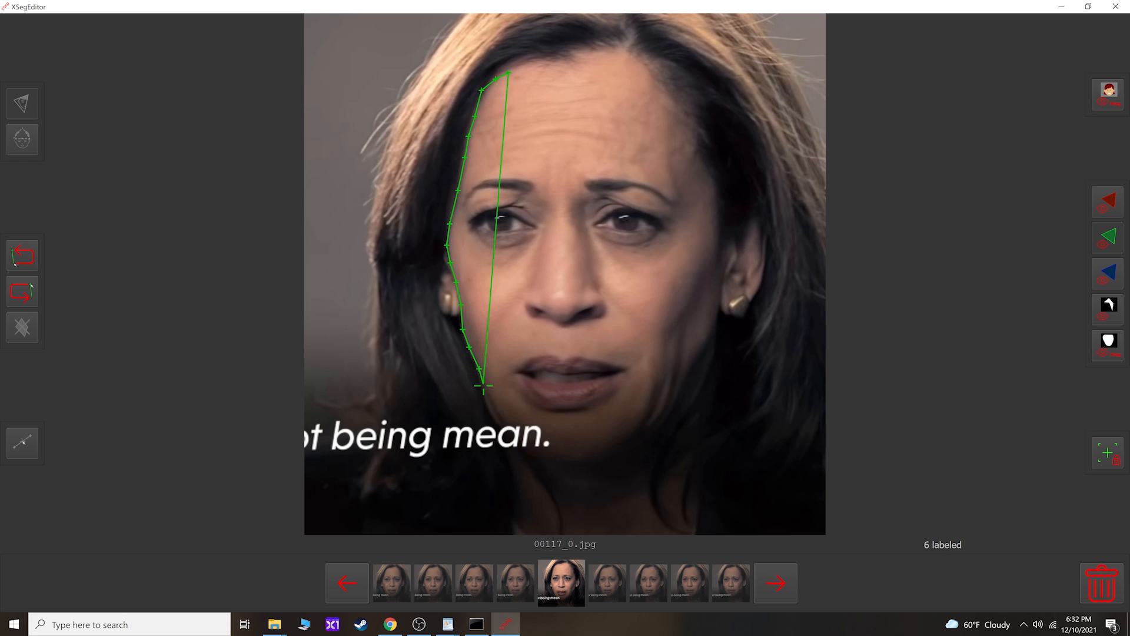
click(485, 402)
click(497, 421)
click(513, 421)
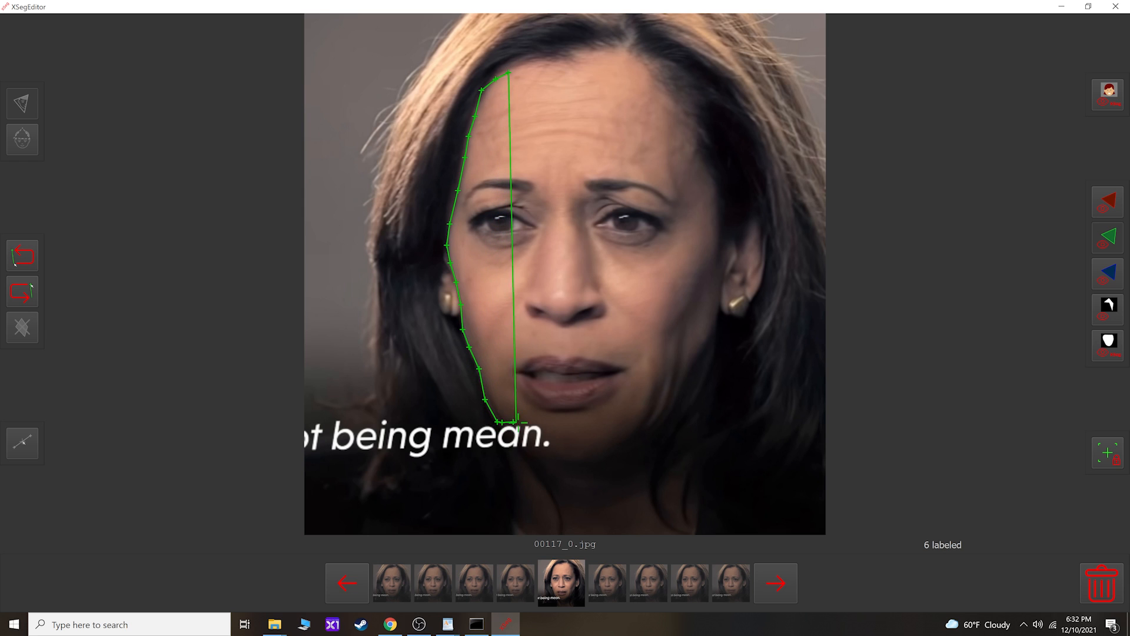
- Route the polygon in frame 00117_0 around the end of the subtitle to the chin, excluding the text
click(528, 422)
click(540, 423)
click(544, 428)
click(548, 433)
click(550, 440)
click(549, 449)
click(545, 456)
click(565, 461)
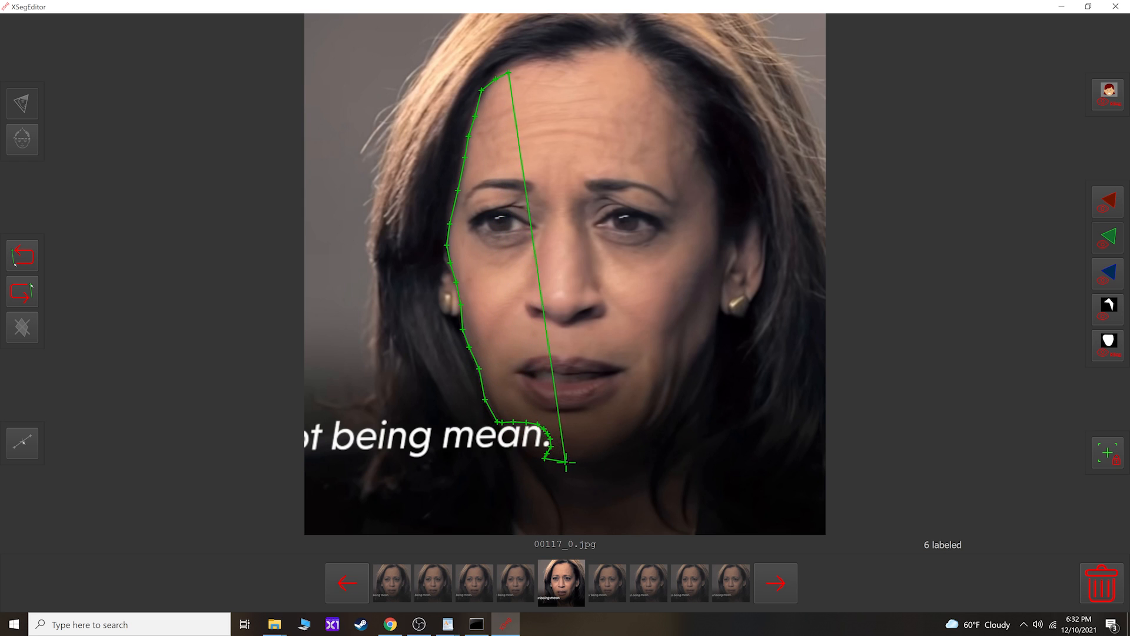
- Trace the polygon in frame 00117_0 from the chin up the image-right jaw and cheek to the temple
click(584, 460)
click(602, 455)
click(627, 445)
click(658, 422)
click(675, 401)
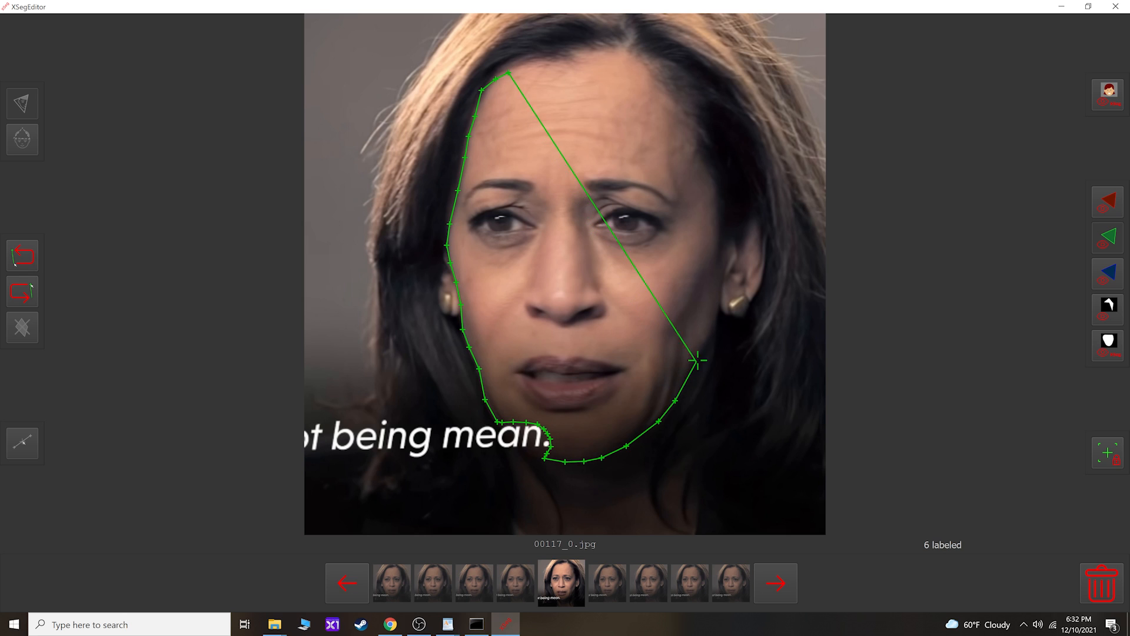
click(705, 348)
click(713, 327)
click(719, 278)
click(716, 255)
click(716, 219)
click(715, 194)
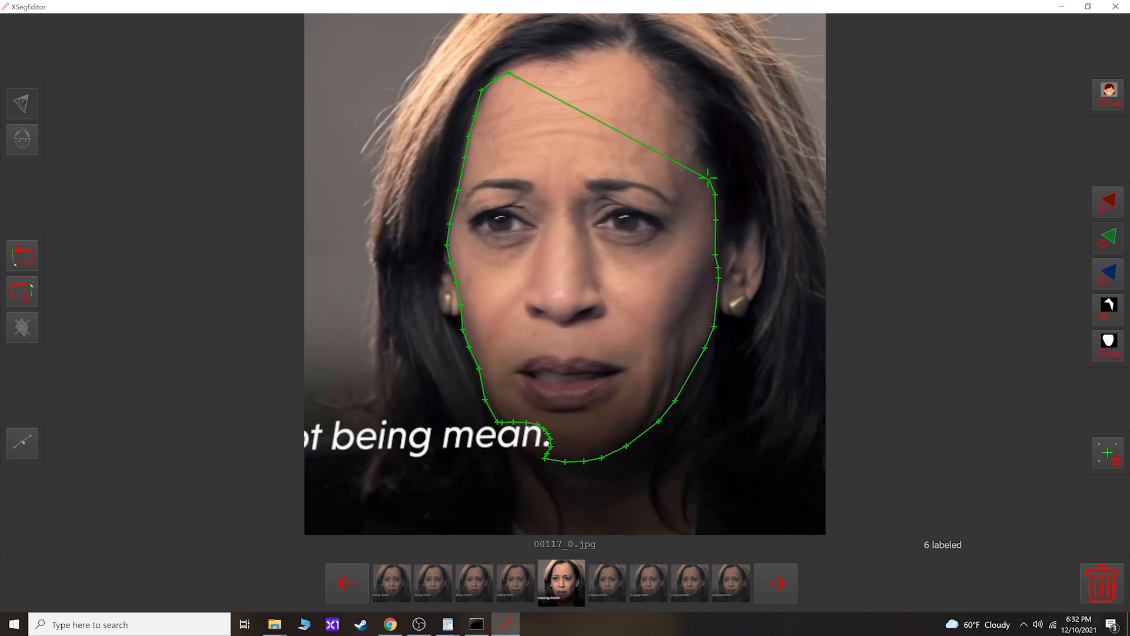
- Trace the image-right temple and forehead hairline in frame 00117_0 and close the face polygon at its first point
click(707, 178)
click(694, 161)
click(689, 142)
click(684, 121)
click(674, 106)
click(658, 88)
click(646, 74)
click(630, 62)
click(615, 57)
click(582, 57)
click(572, 63)
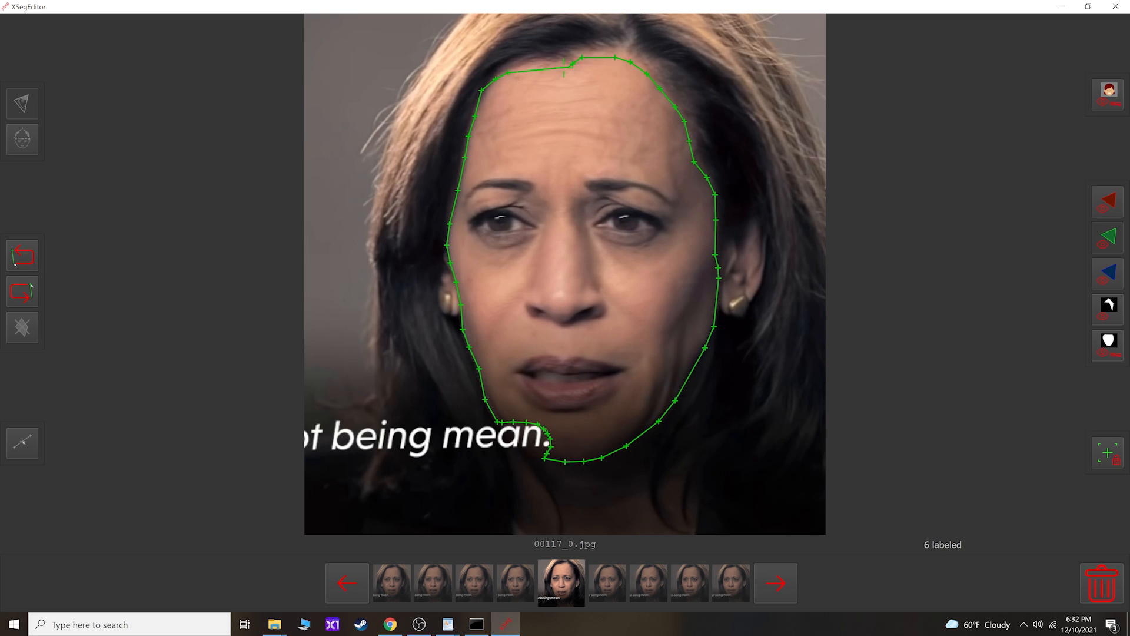
click(514, 73)
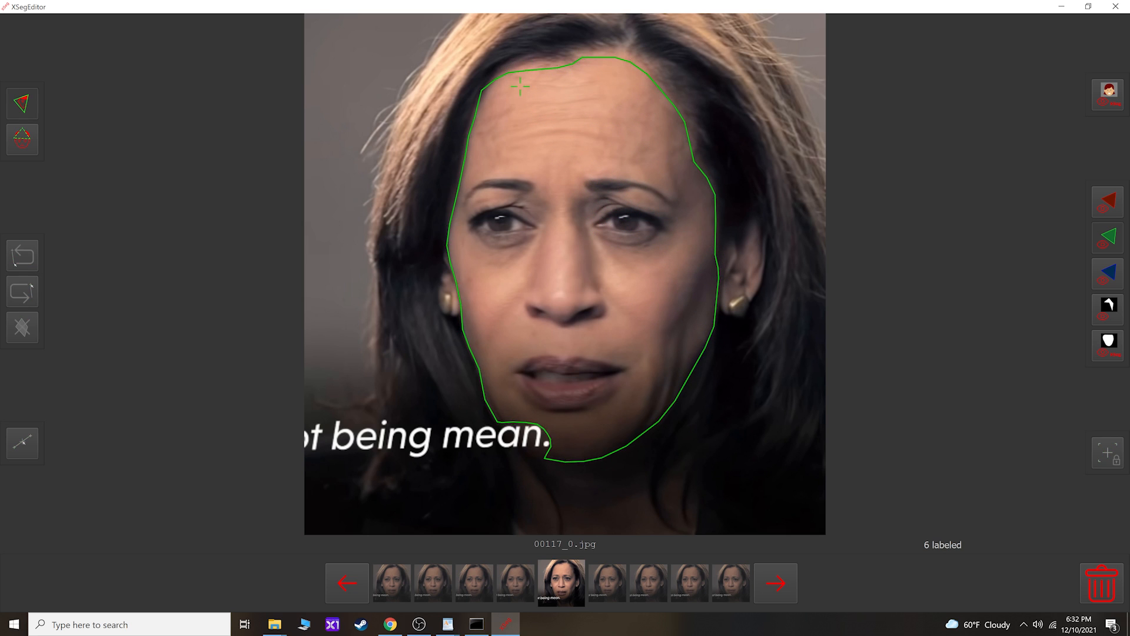
click(480, 94)
- Move to frame 00127_0 and start a face polygon down the image-left hairline to eye level
click(776, 584)
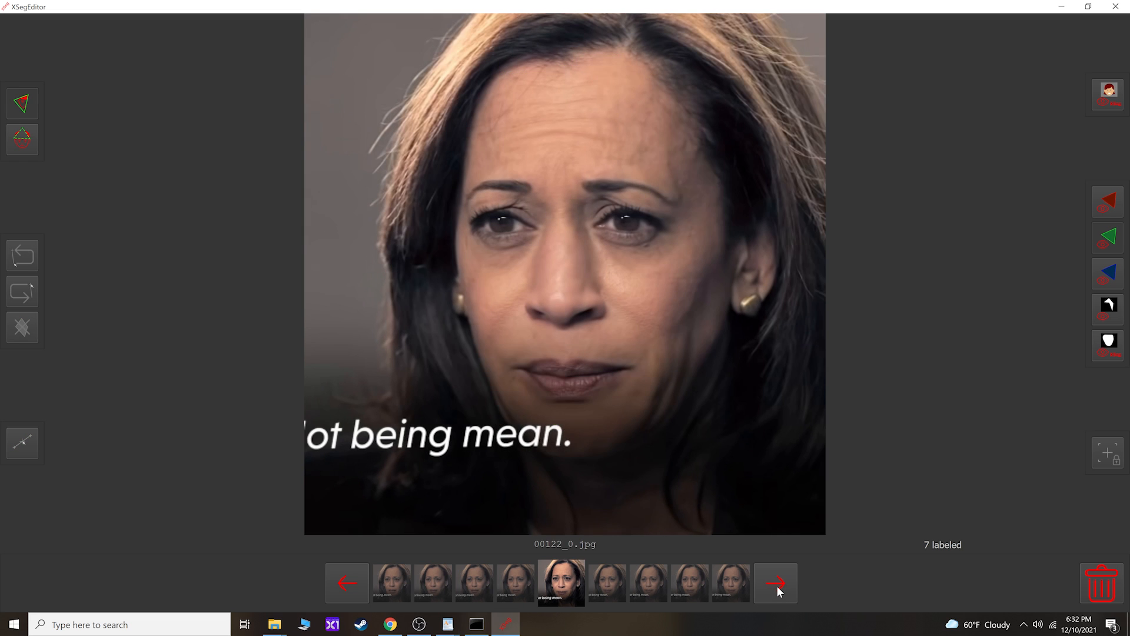
click(777, 585)
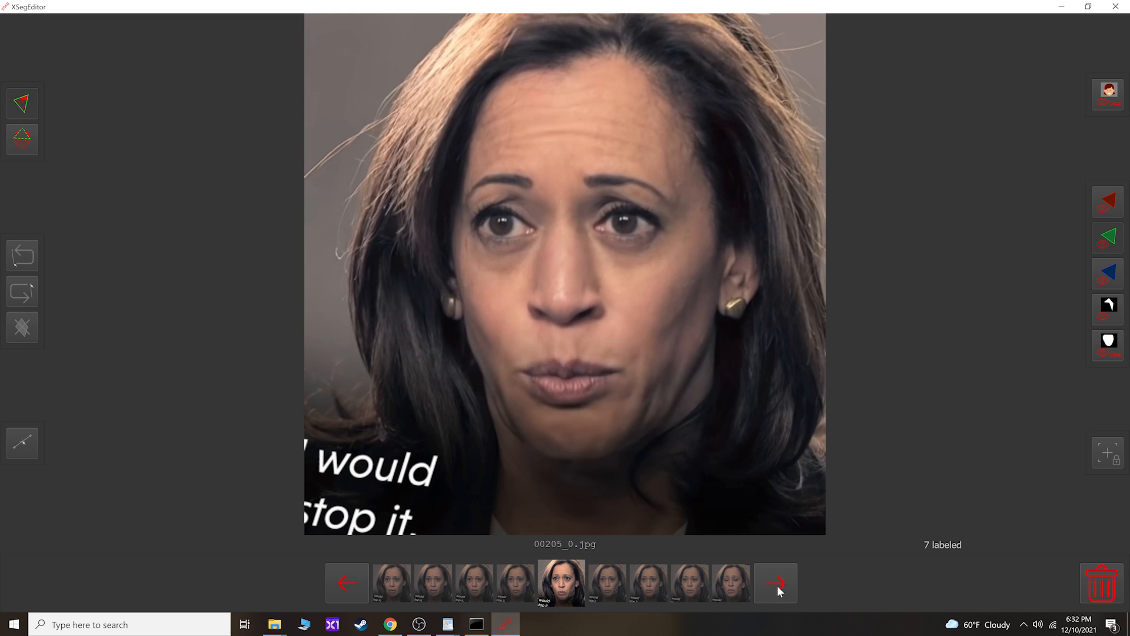
click(360, 594)
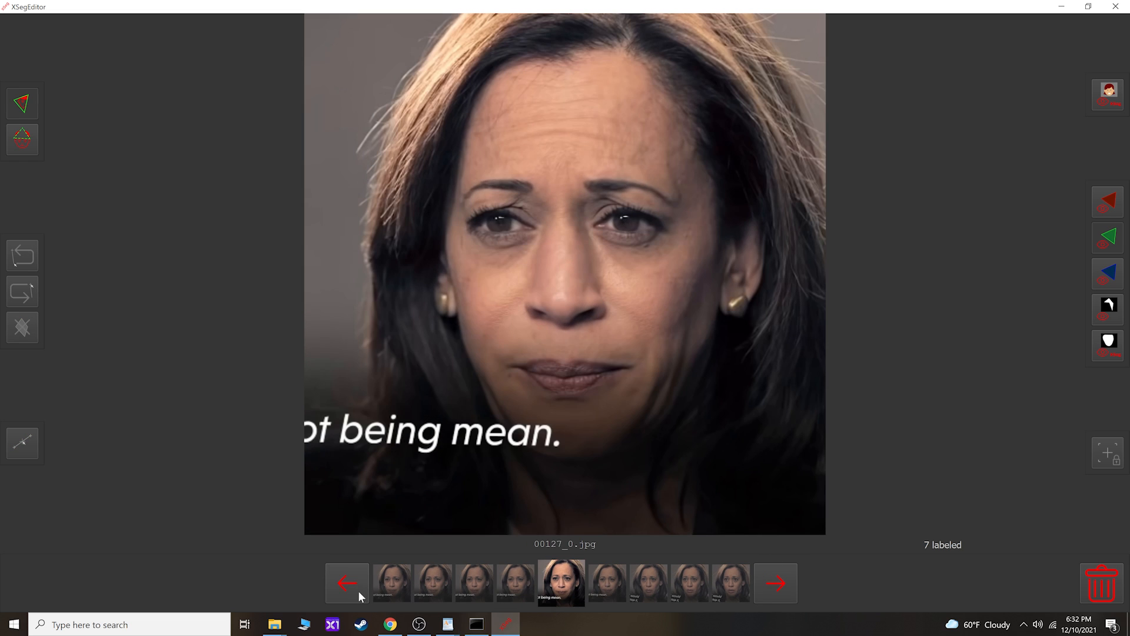
click(502, 74)
click(484, 84)
click(475, 102)
click(468, 136)
click(461, 167)
click(454, 190)
click(450, 210)
click(448, 223)
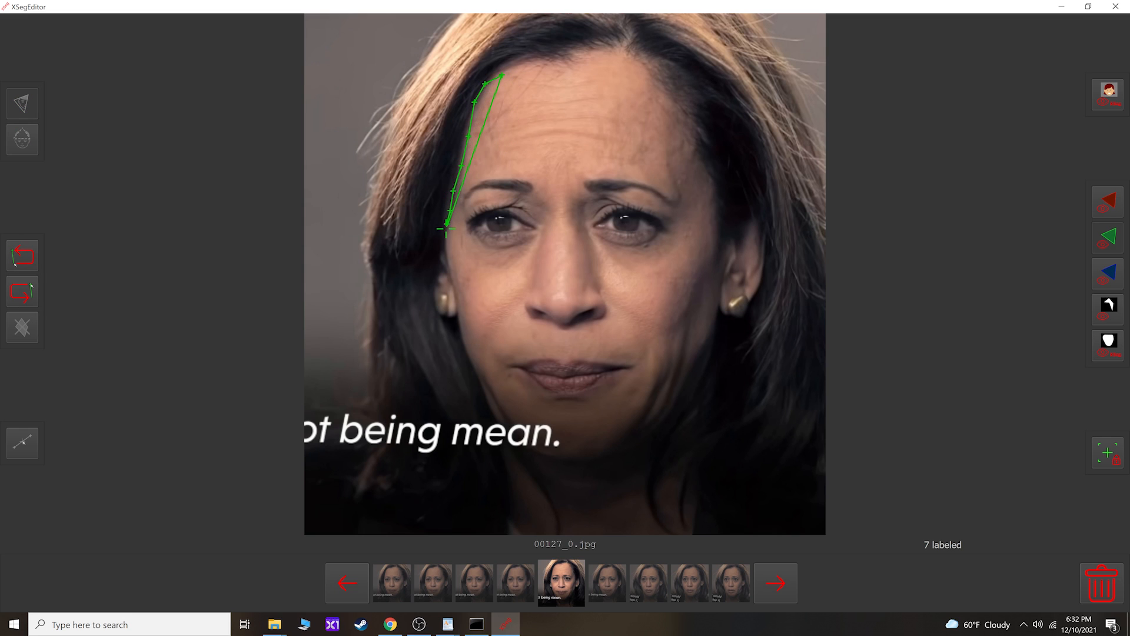
- Trace the polygon in frame 00127_0 down the image-left cheek to the subtitle's upper edge
click(447, 257)
click(454, 288)
click(457, 302)
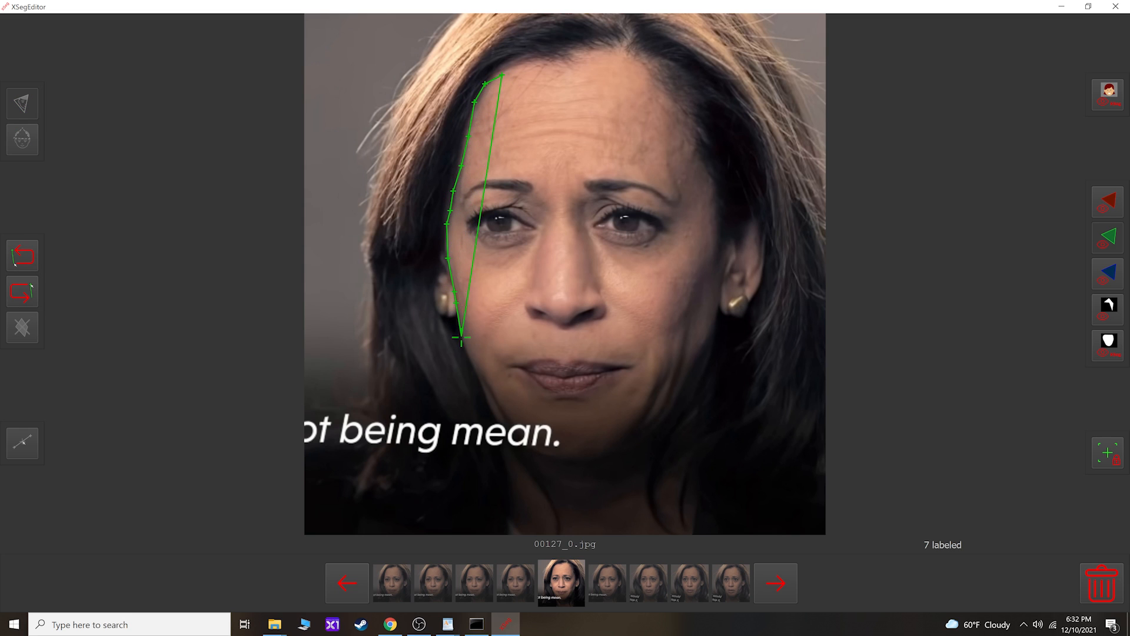
click(462, 337)
click(472, 365)
click(491, 406)
click(496, 416)
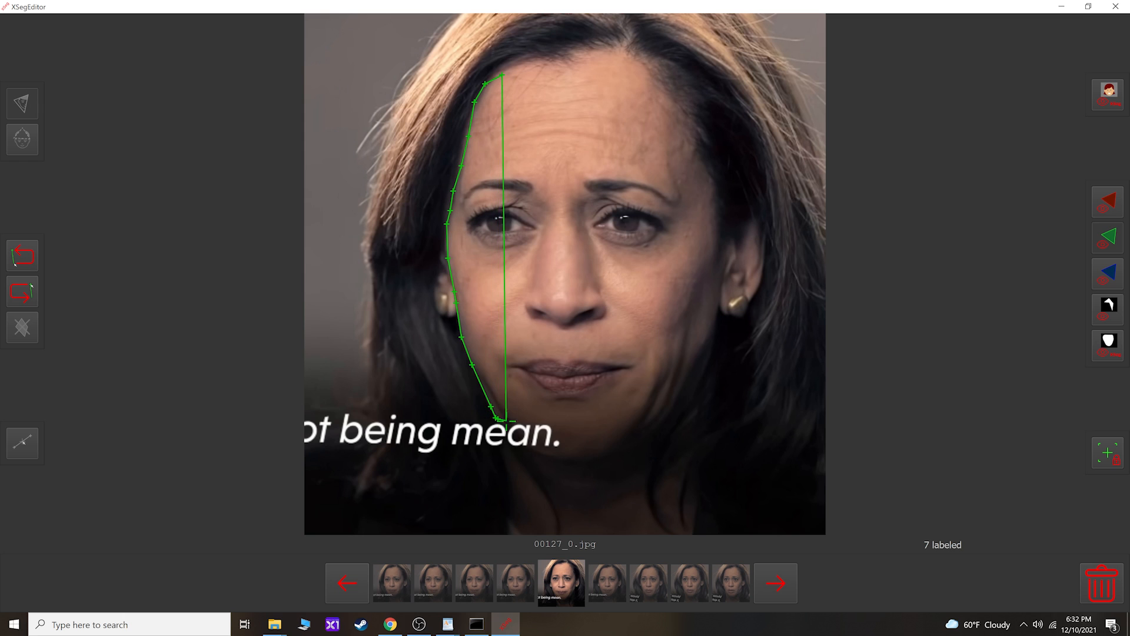
- Route the polygon in frame 00127_0 along the subtitle's upper edge and around its end to exclude the text
click(512, 422)
click(525, 422)
click(540, 423)
click(549, 426)
click(556, 435)
click(563, 446)
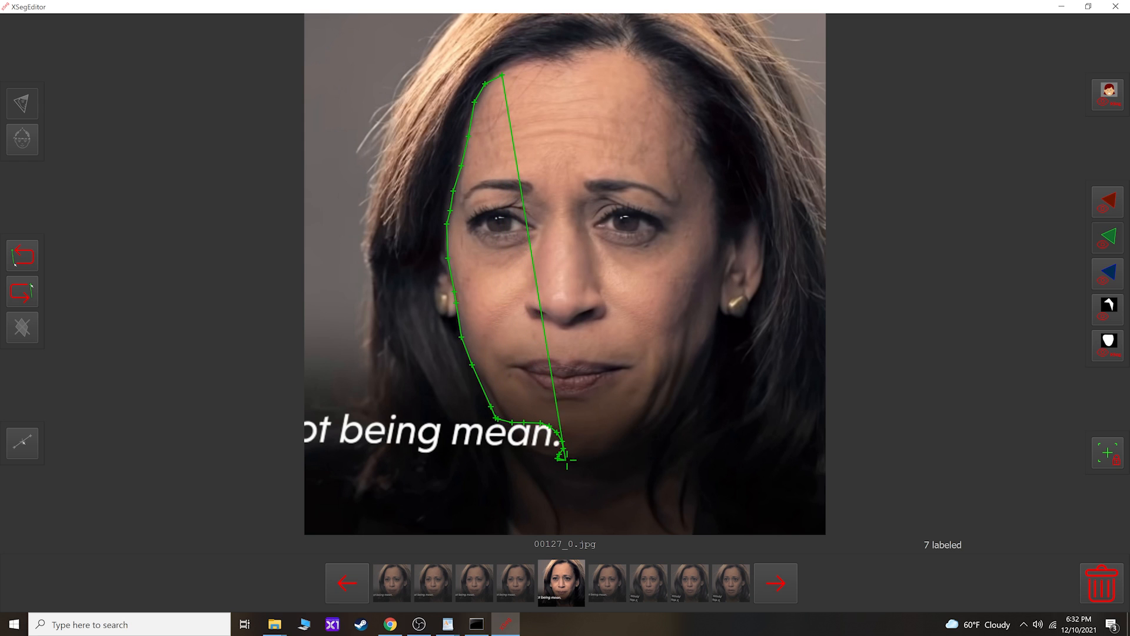
- Trace the polygon in frame 00127_0 along the chin and up the image-right jaw and cheek to eye level
click(572, 460)
click(595, 460)
click(621, 451)
click(657, 427)
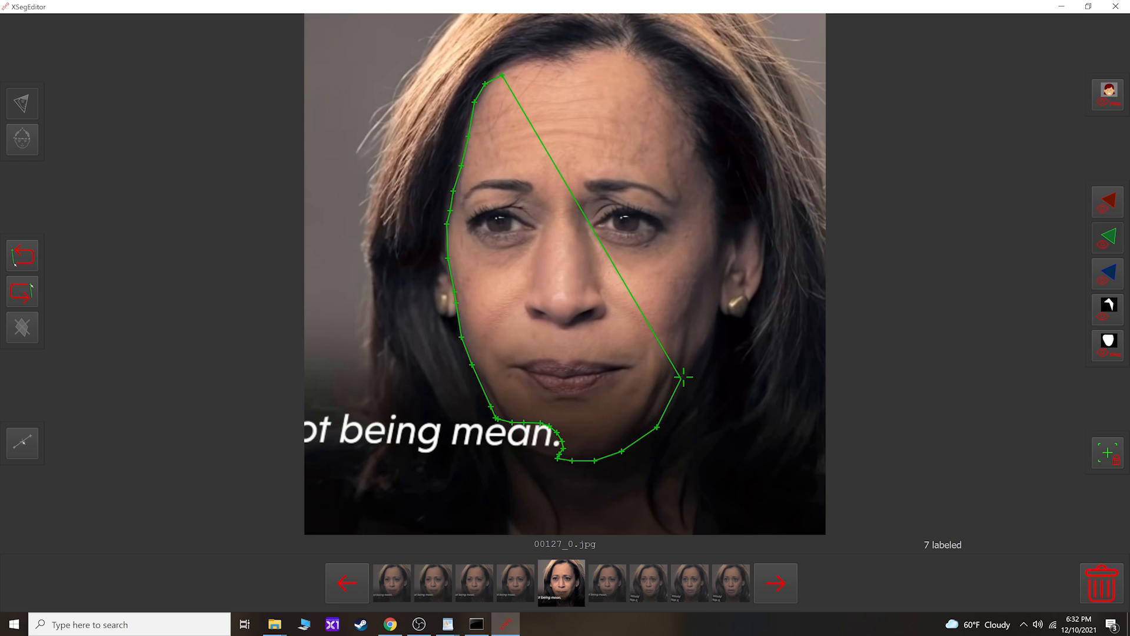
click(698, 366)
click(709, 337)
click(718, 302)
click(719, 281)
click(719, 264)
click(714, 257)
click(711, 217)
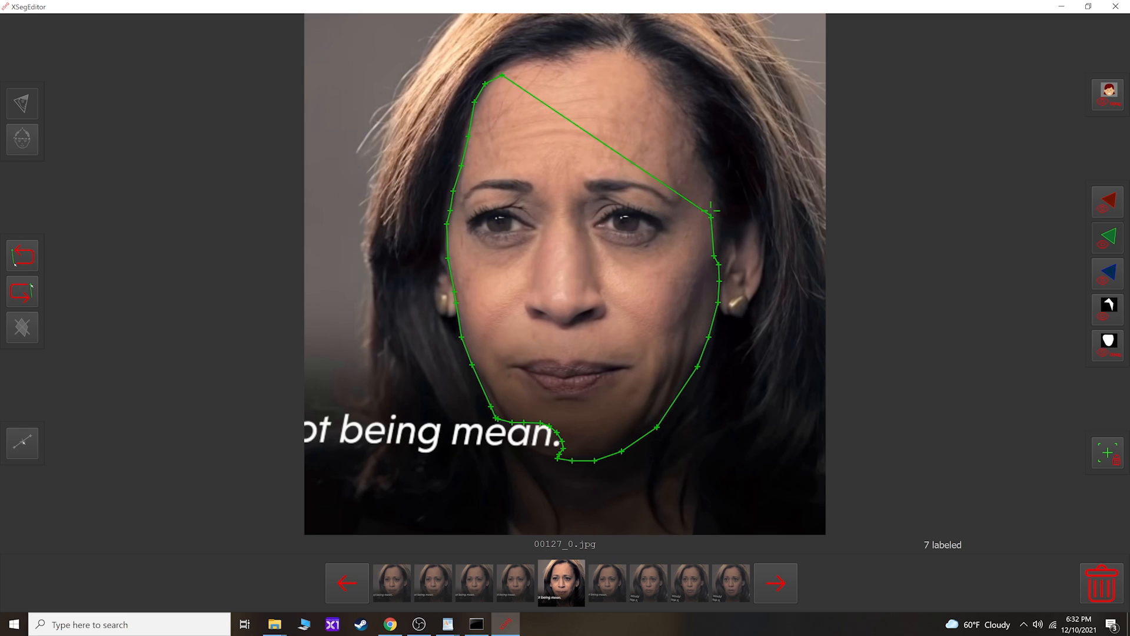
- Trace the image-right temple and forehead hairline in frame 00127_0 and close the face polygon at its first point
click(709, 193)
click(708, 173)
click(697, 157)
click(688, 140)
click(677, 119)
click(665, 103)
click(647, 78)
click(623, 57)
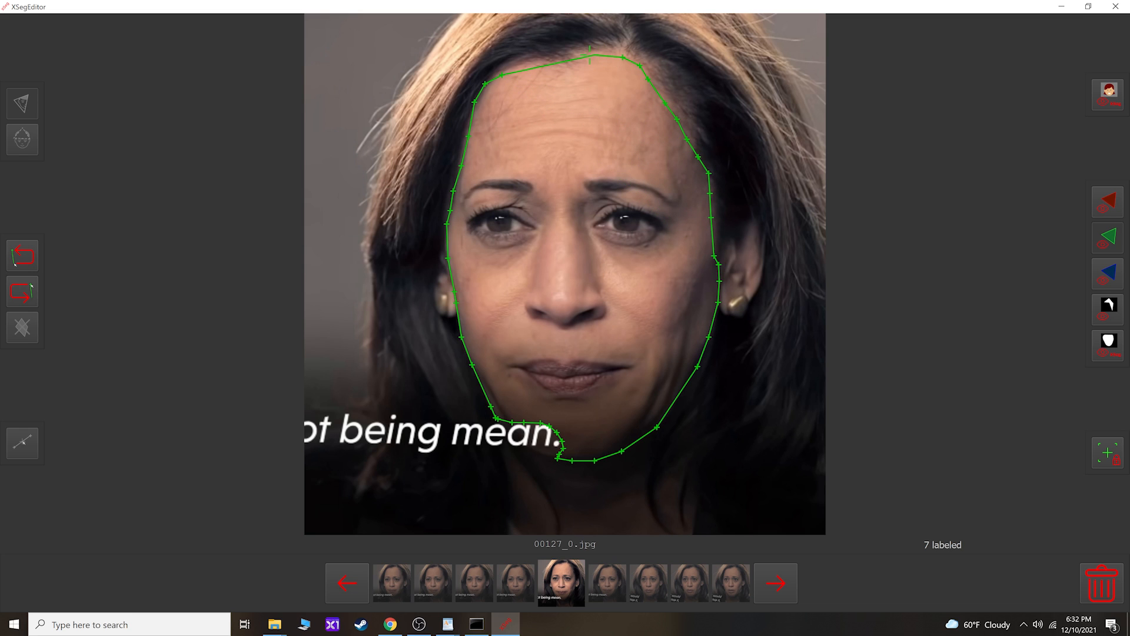
click(576, 64)
click(525, 67)
click(501, 75)
- Move to frame 00197_0 as the next frame to label
click(771, 584)
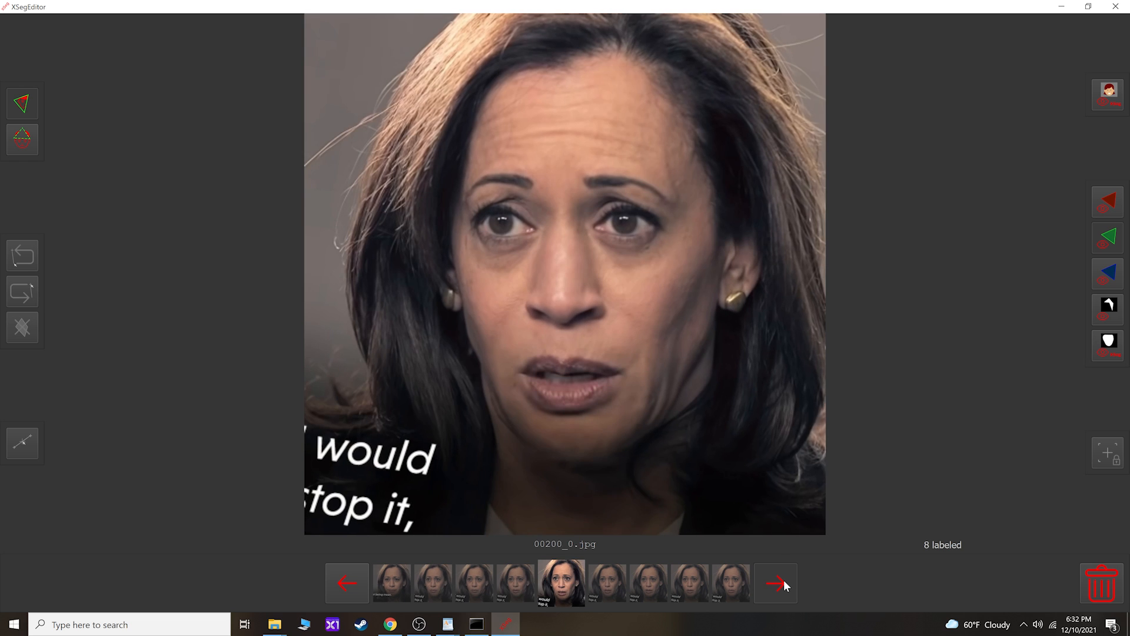
click(784, 585)
click(346, 583)
click(346, 583)
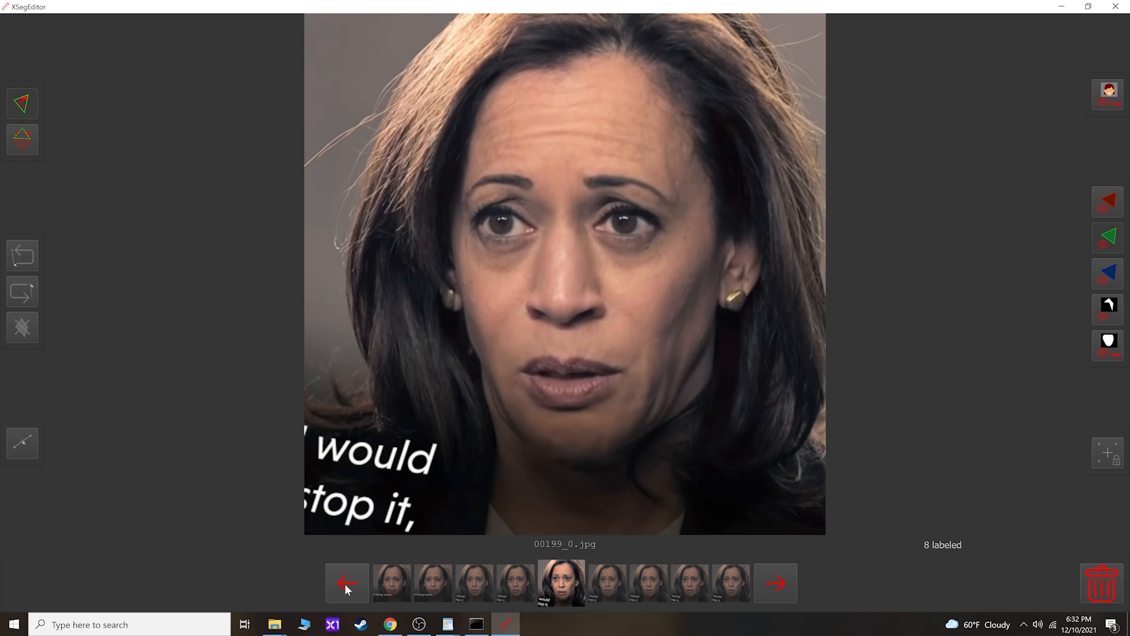
click(346, 582)
click(345, 582)
- Start a face polygon in frame 00197_0 down the image-left hairline to the upper cheek beside the earring
click(499, 87)
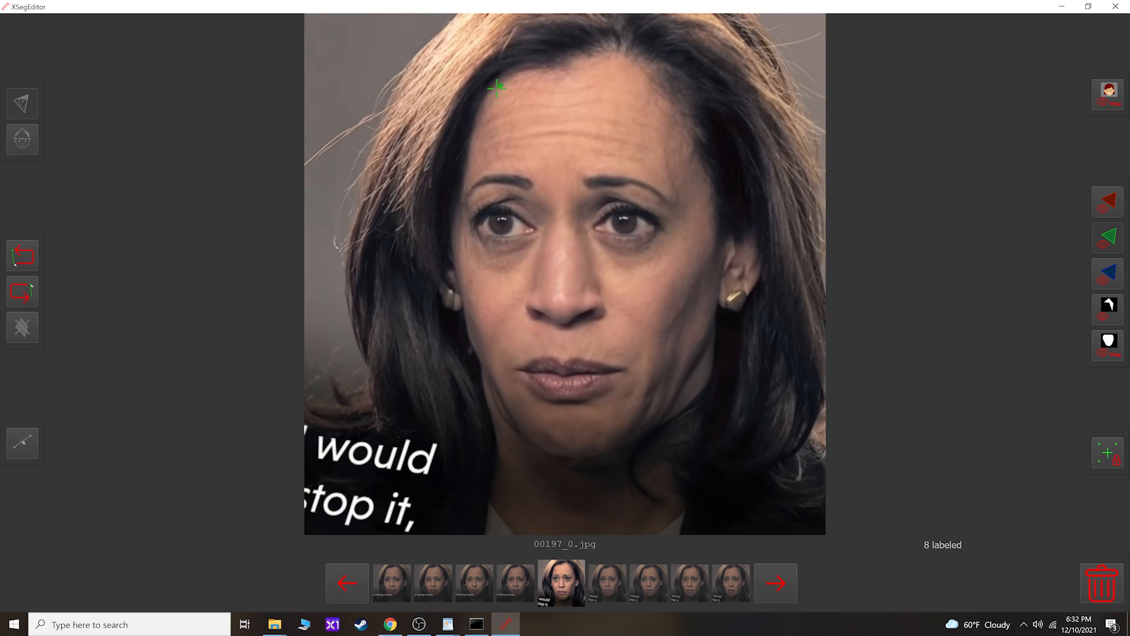
click(492, 95)
click(475, 118)
click(470, 135)
click(467, 156)
click(463, 173)
click(458, 191)
click(454, 212)
click(452, 227)
click(450, 240)
click(456, 270)
click(464, 302)
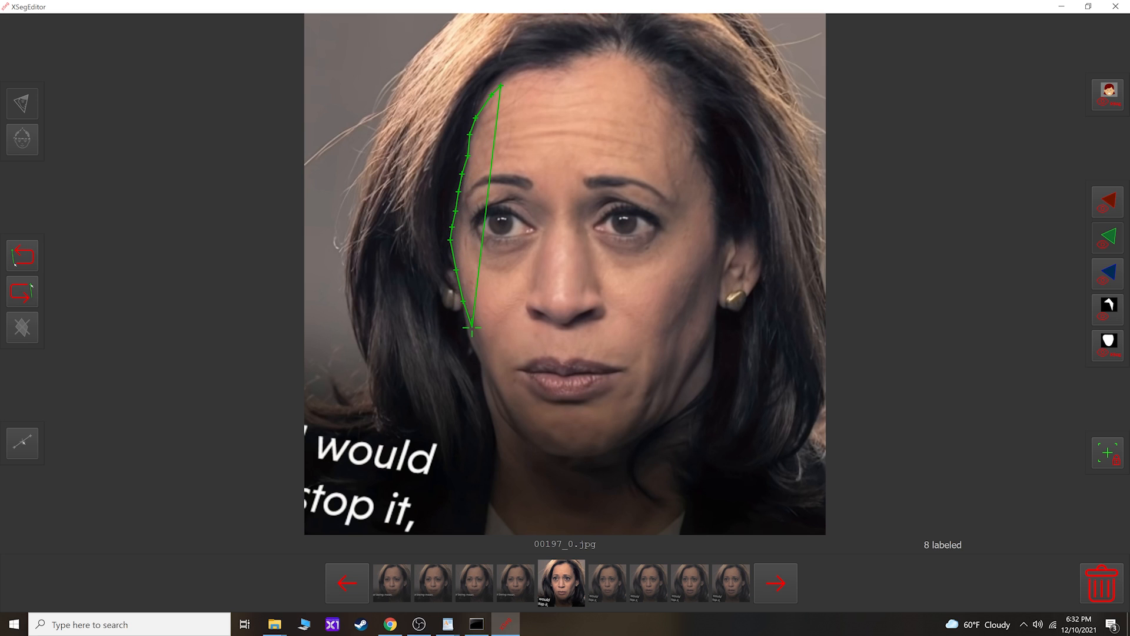
- Trace the polygon in frame 00197_0 down the image-left lower cheek and jaw
click(470, 339)
click(479, 361)
click(489, 376)
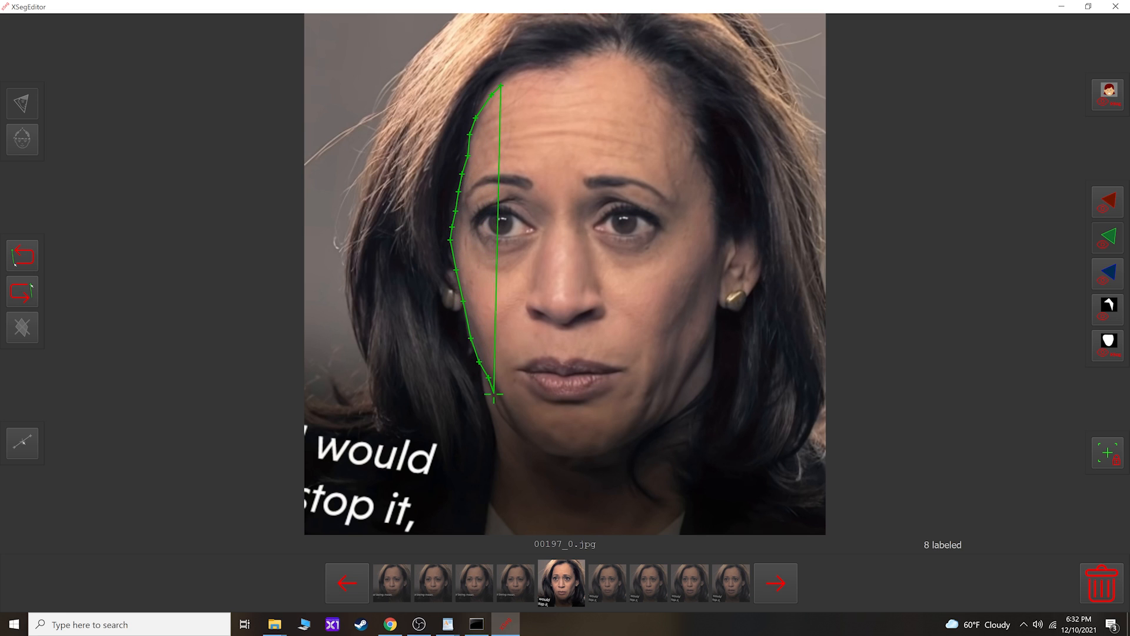
click(496, 405)
click(499, 412)
click(511, 430)
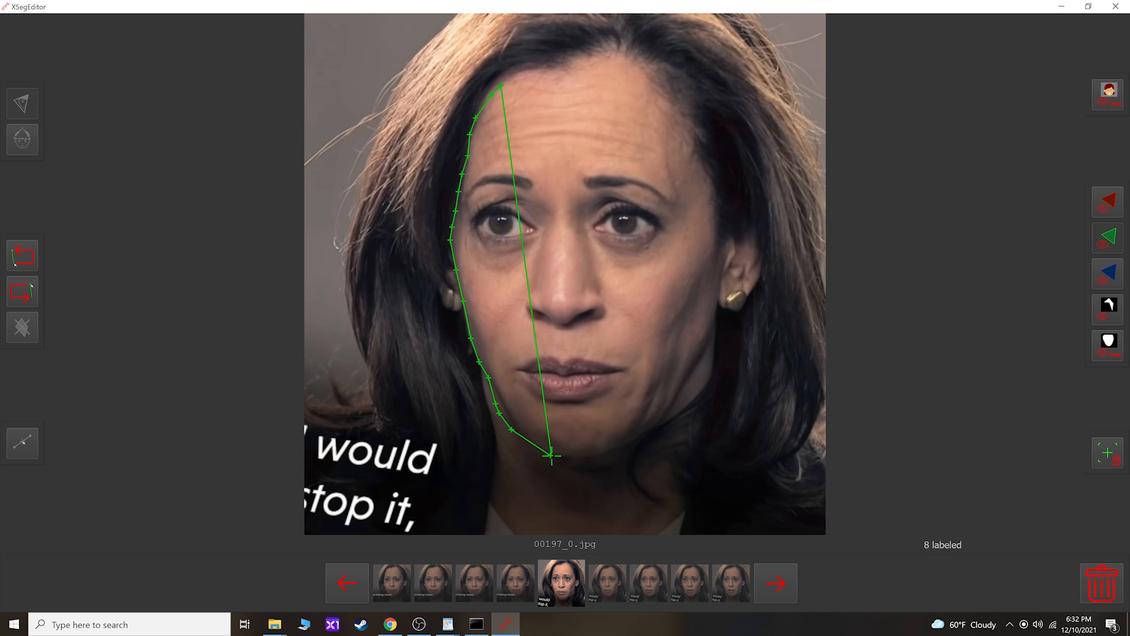
- Trace the polygon in frame 00197_0 under the chin to the image-right jaw, following the hair's edge
click(550, 455)
click(570, 458)
click(598, 453)
click(621, 447)
click(653, 430)
click(666, 405)
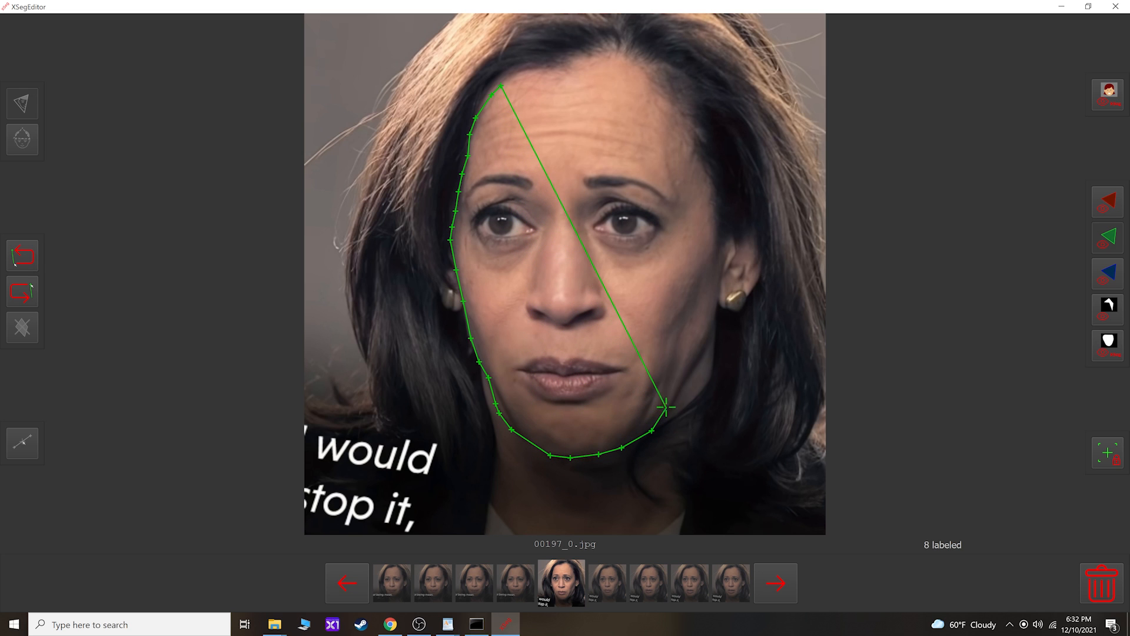
- Trace the polygon in frame 00197_0 up the image-right cheek, past the ear, to the temple
click(688, 374)
click(702, 349)
click(709, 322)
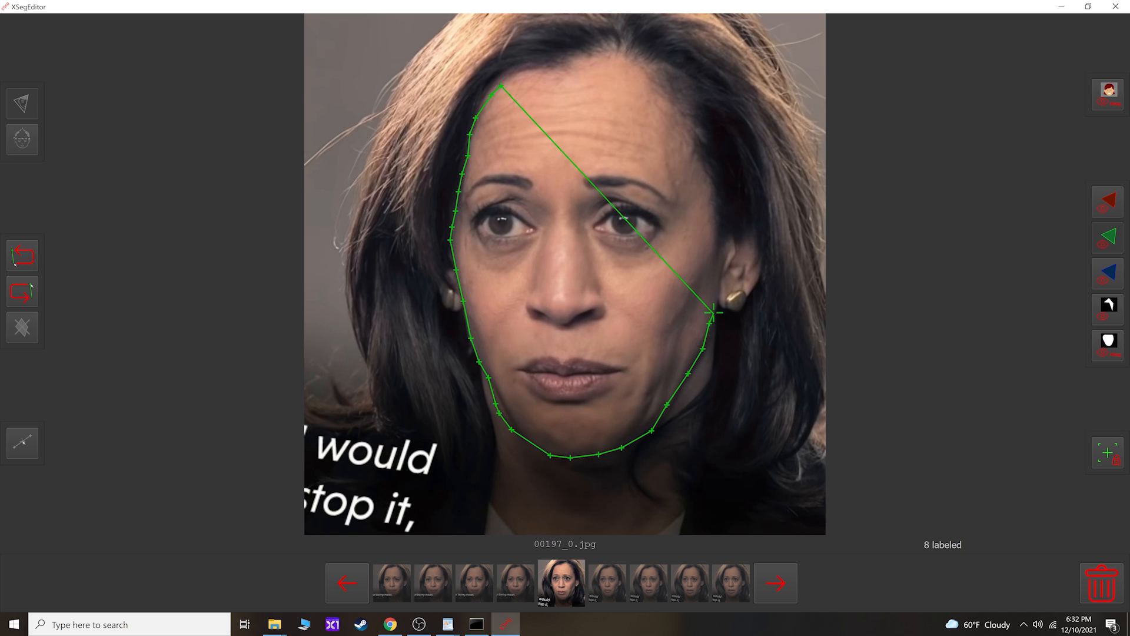
click(713, 314)
click(716, 293)
click(718, 274)
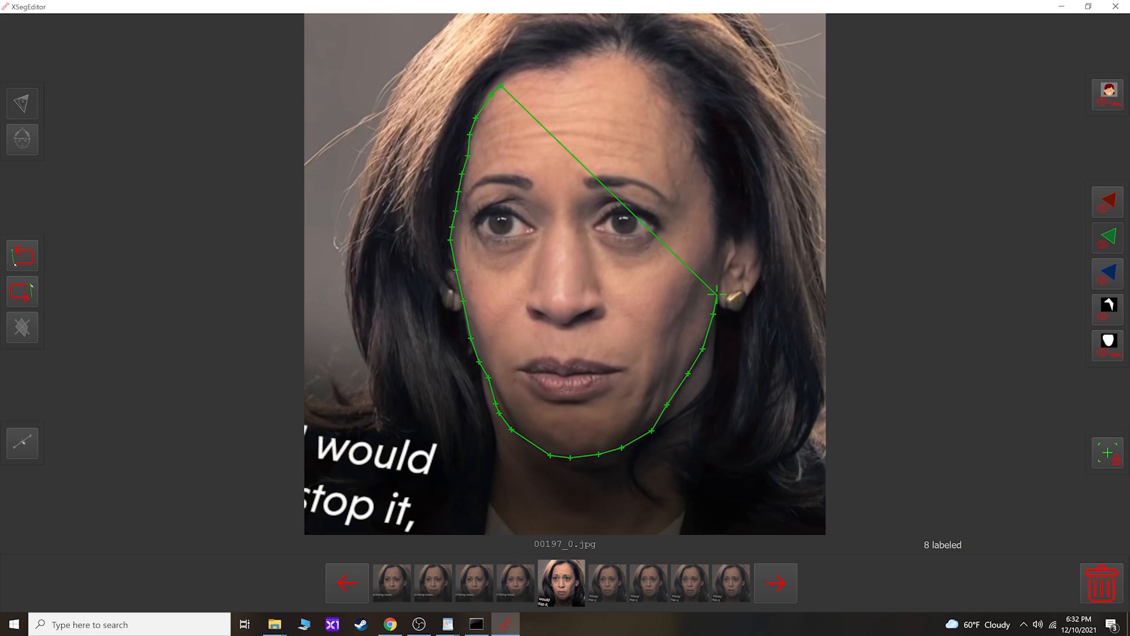
click(720, 261)
click(713, 246)
click(711, 223)
click(710, 204)
click(709, 174)
click(695, 160)
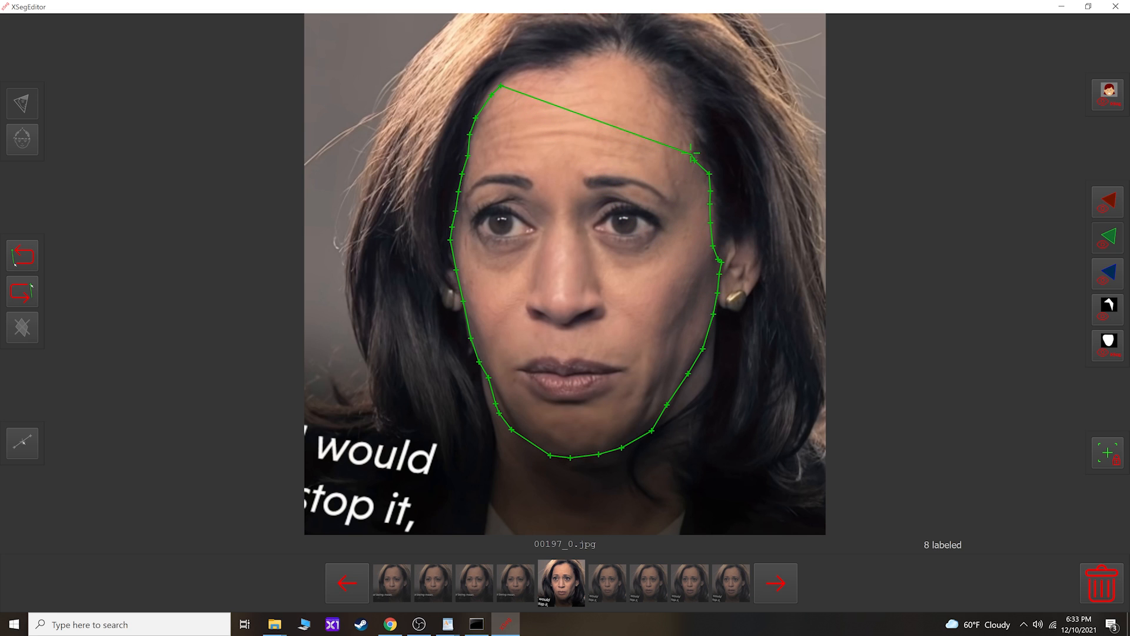
- Trace the forehead hairline in frame 00197_0 and close the face polygon at its first point
click(690, 148)
click(684, 118)
click(672, 100)
click(661, 84)
click(650, 72)
click(631, 60)
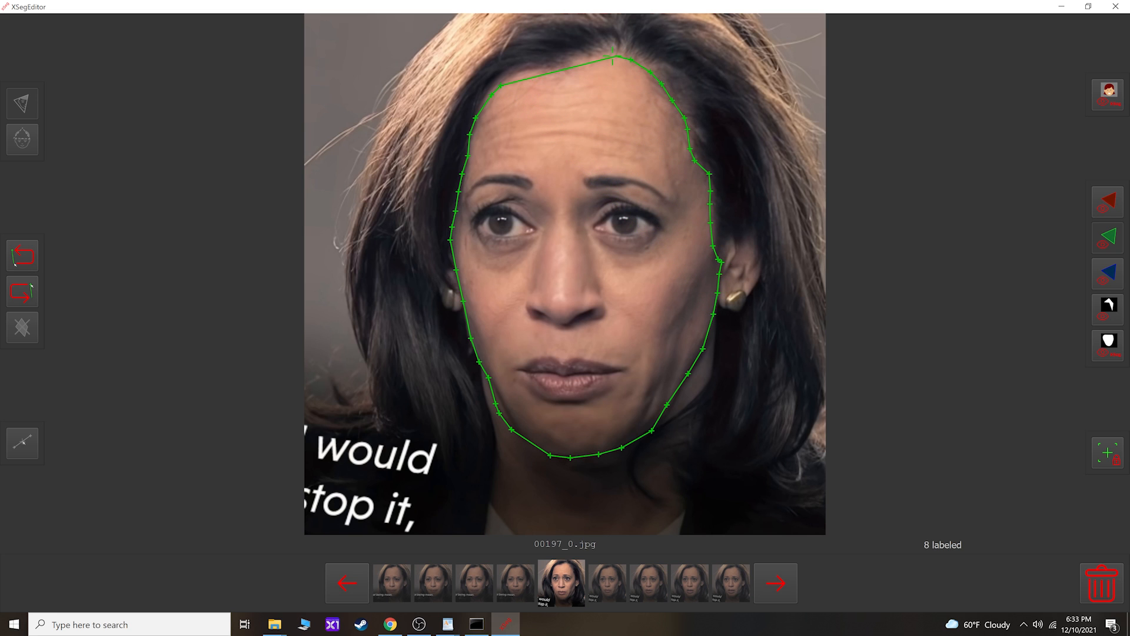
click(561, 74)
click(537, 74)
click(526, 75)
click(500, 86)
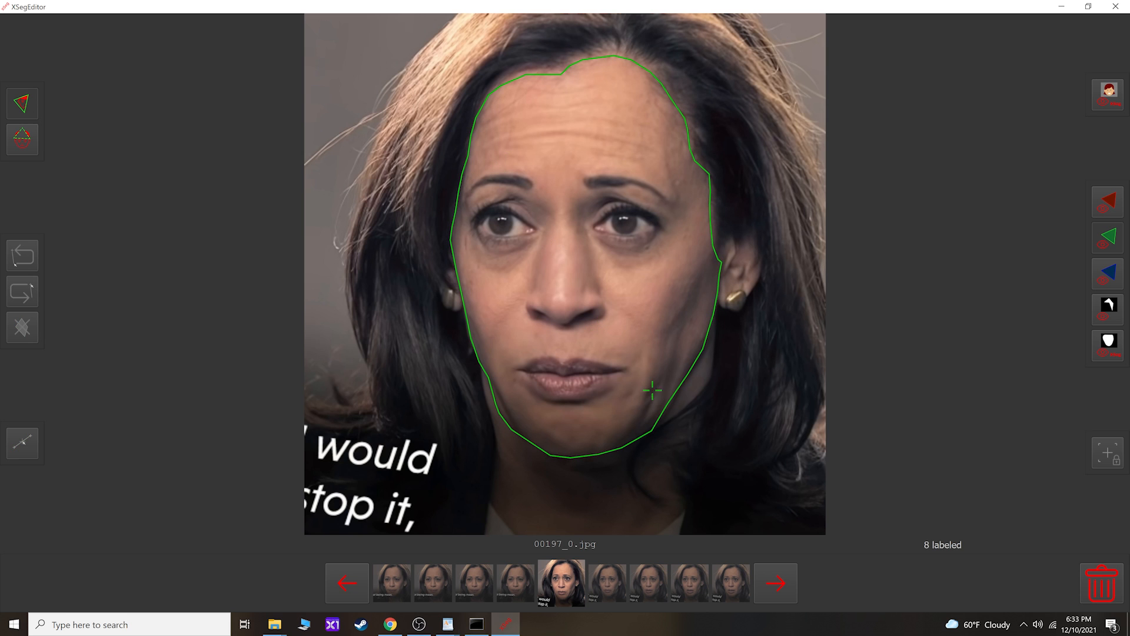
- Advance to frame 00222_0, where the mouth is wide open
click(785, 588)
click(785, 588)
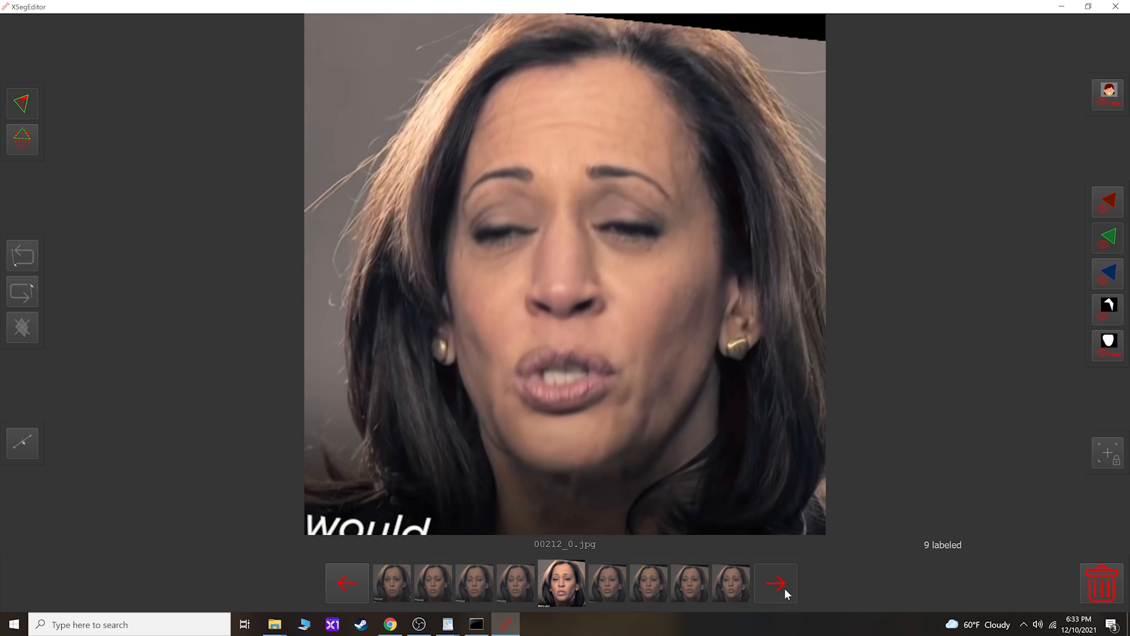
click(785, 588)
click(786, 588)
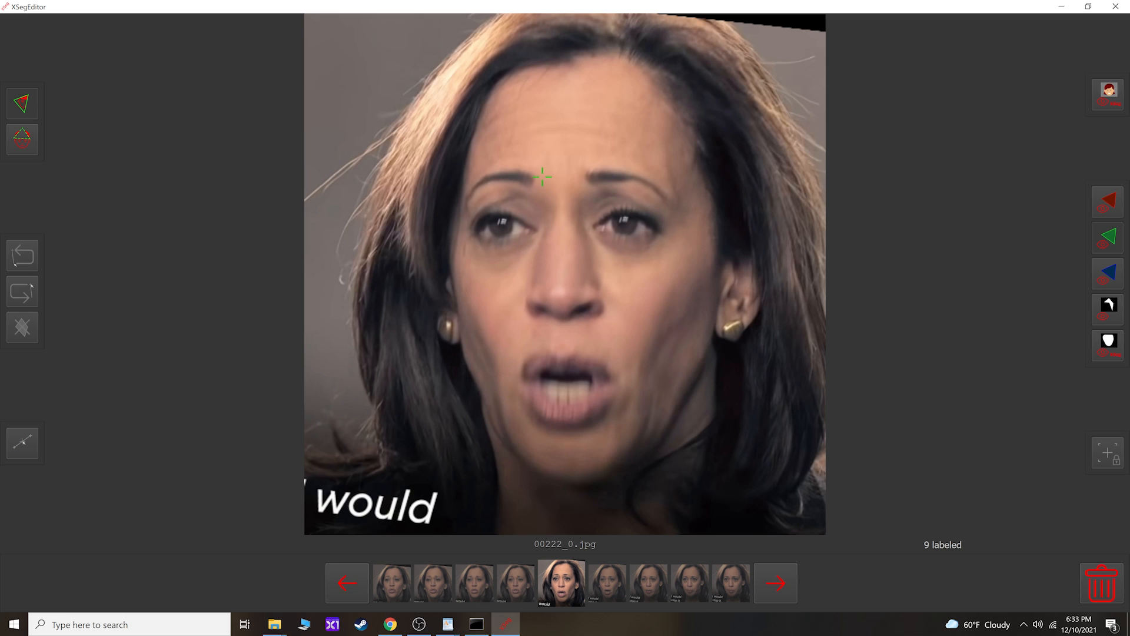
- Start a face polygon in frame 00222_0 down the image-left hairline to just below eye level
click(514, 76)
click(501, 86)
click(488, 99)
click(482, 115)
click(475, 140)
click(466, 171)
click(461, 191)
click(456, 207)
click(451, 222)
click(449, 239)
click(451, 272)
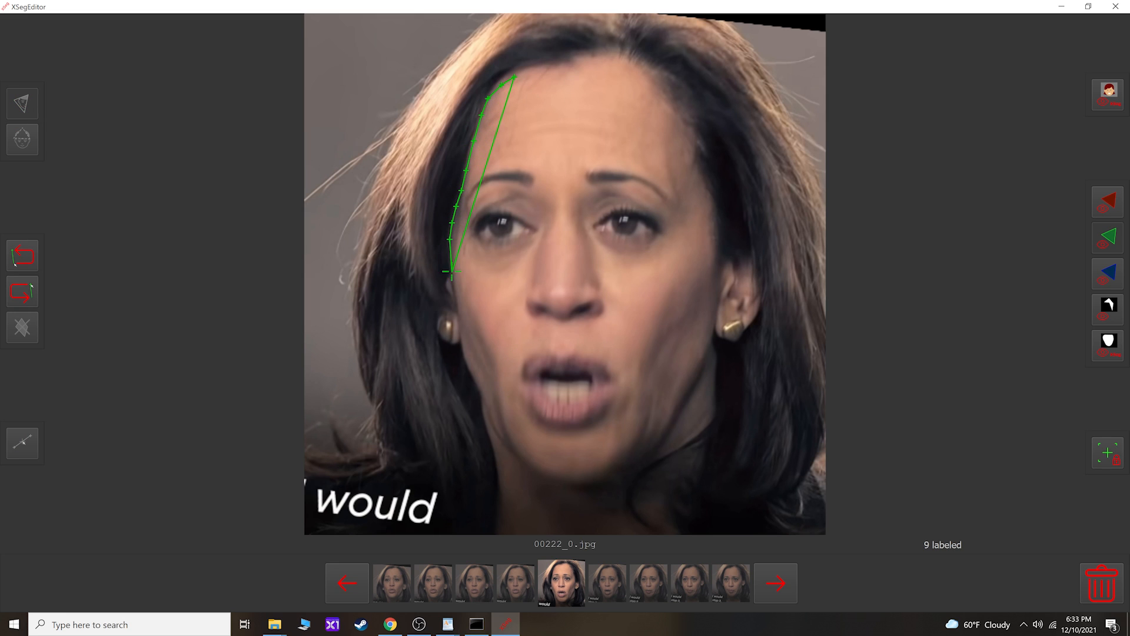
- Trace the polygon in frame 00222_0 down the image-left cheek and jaw to the chin
click(455, 299)
click(462, 344)
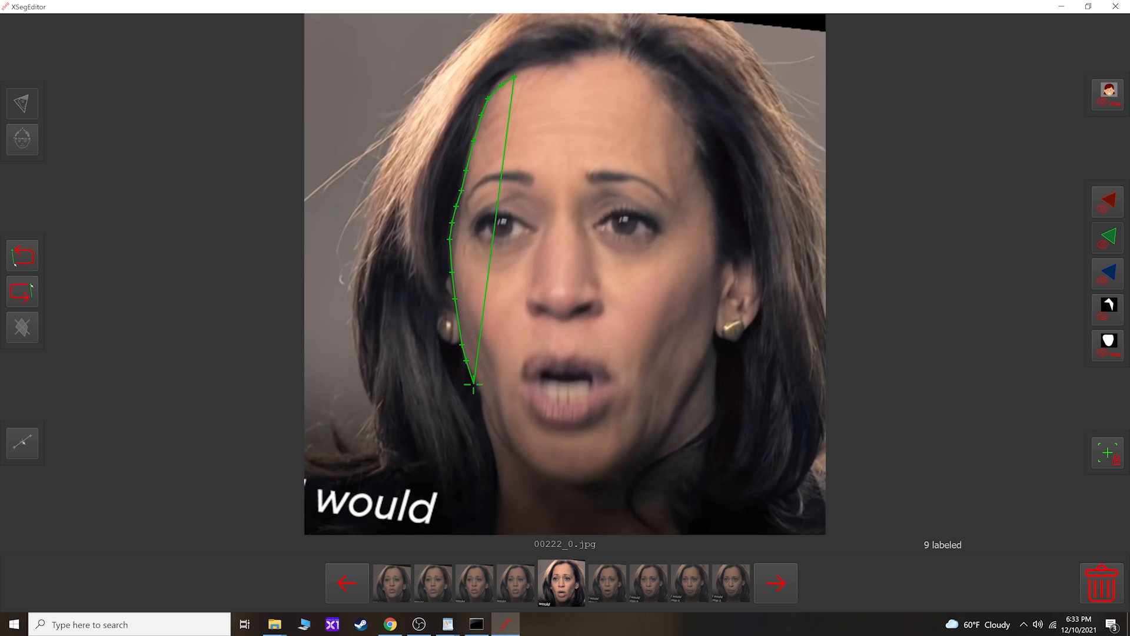
click(466, 359)
click(485, 401)
click(494, 424)
click(511, 451)
click(520, 464)
click(541, 478)
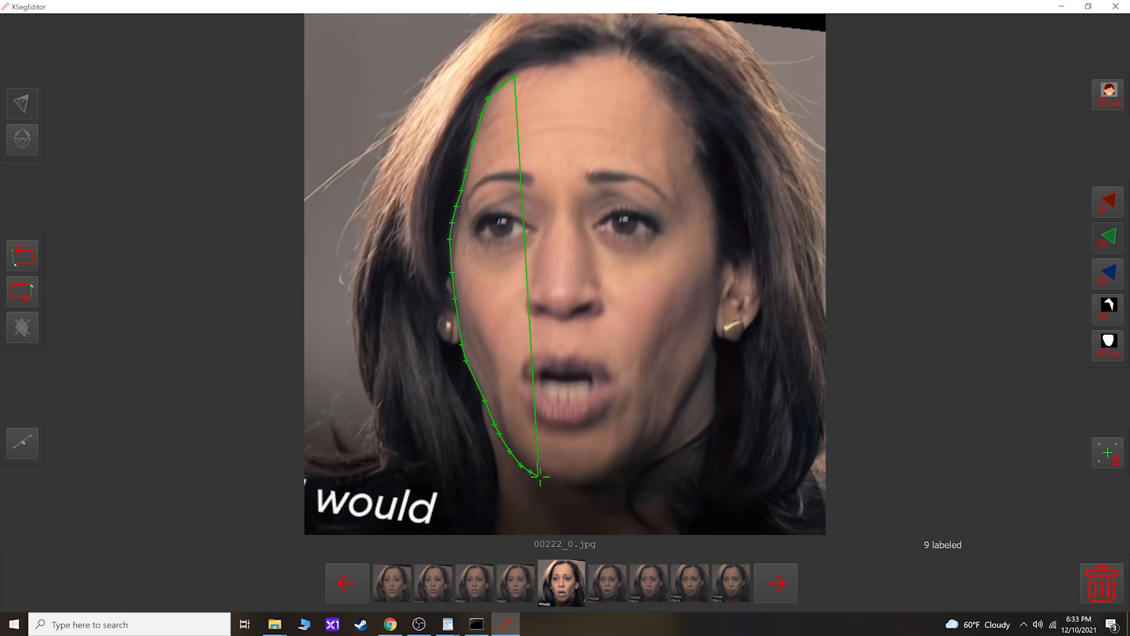
- Trace the polygon in frame 00222_0 under the chin to the image-right jaw
click(556, 483)
click(576, 485)
click(599, 482)
click(619, 475)
click(637, 466)
click(652, 453)
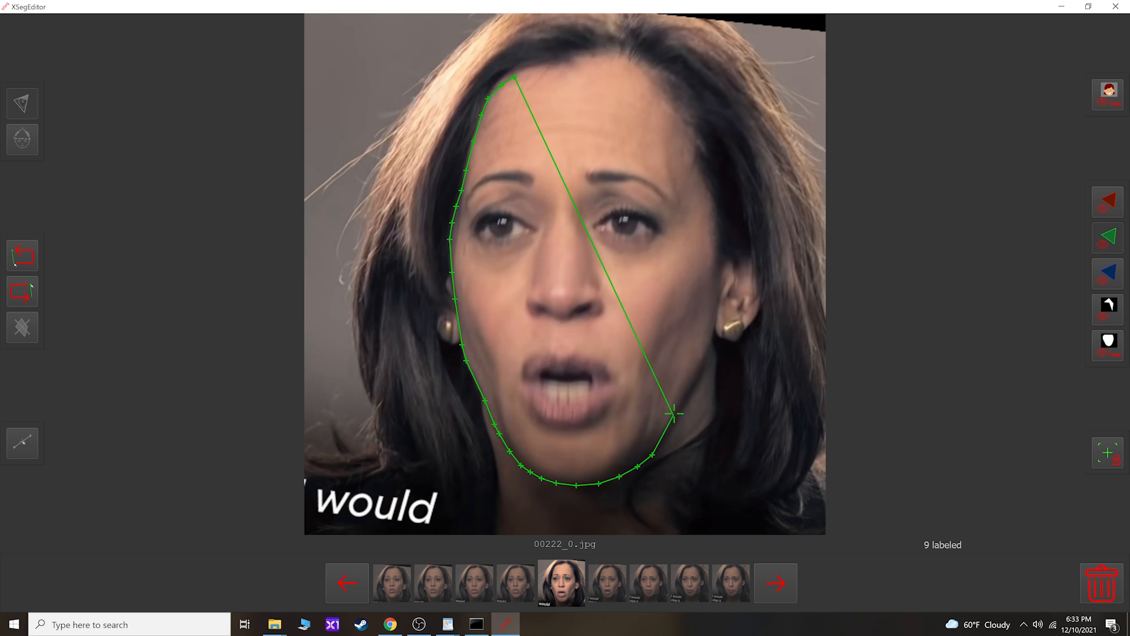
- Trace the polygon in frame 00222_0 up the image-right jaw and cheek to the top of the ear
click(679, 407)
click(705, 361)
click(713, 327)
click(718, 280)
click(718, 270)
click(714, 258)
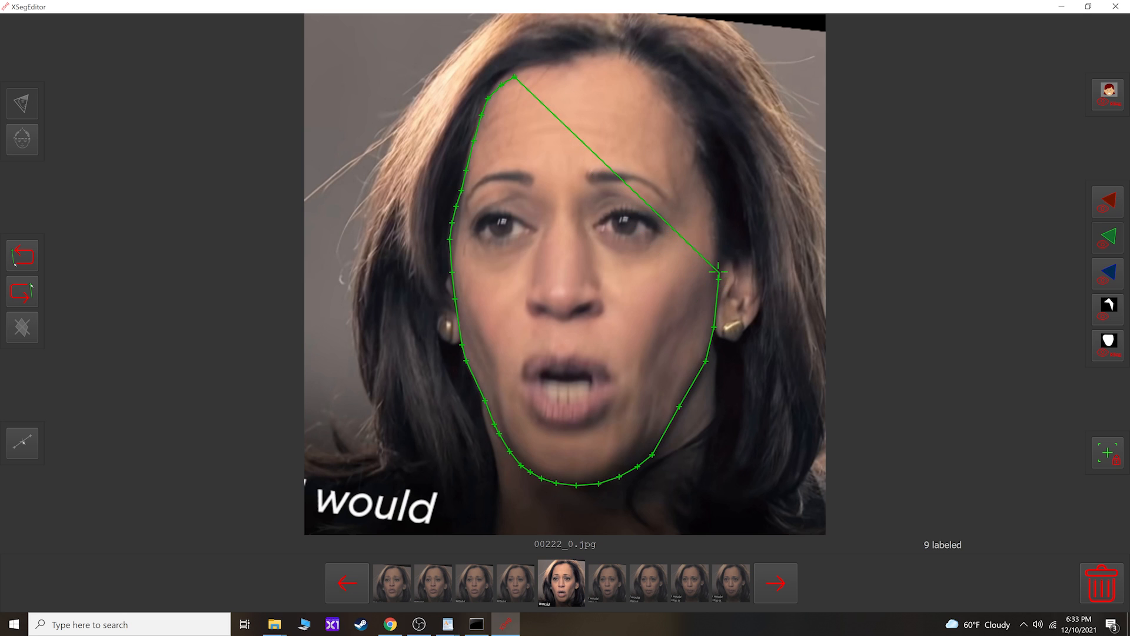
- Trace the polygon in frame 00222_0 up the image-right temple and close it along the forehead hairline
click(714, 232)
click(710, 214)
click(706, 195)
click(701, 177)
click(693, 159)
click(688, 141)
click(672, 117)
click(655, 90)
click(641, 71)
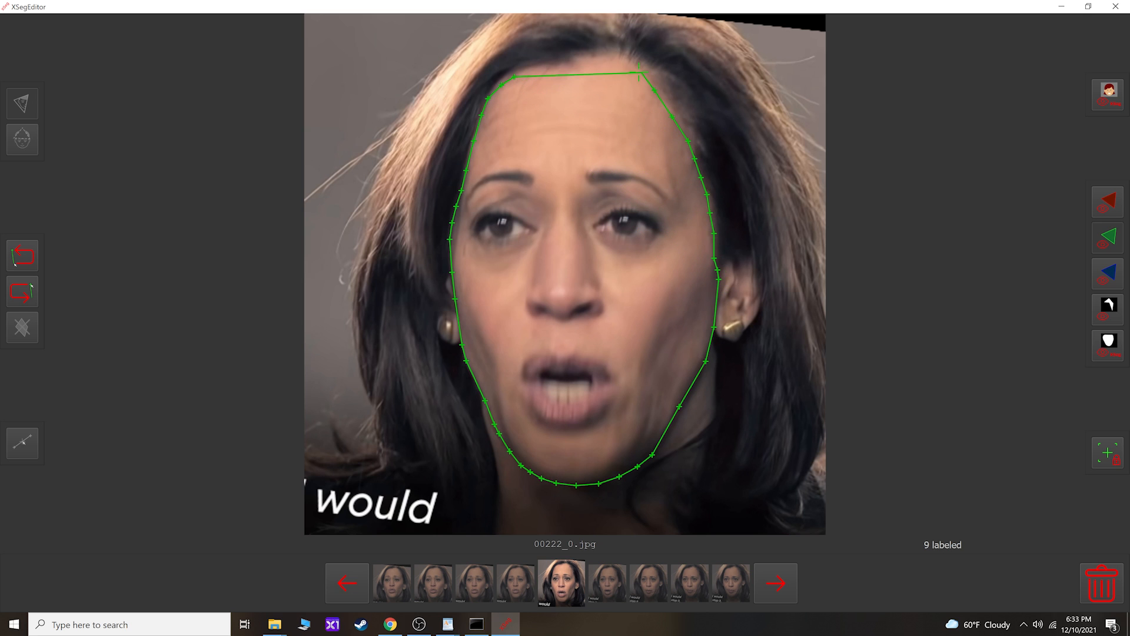
click(619, 66)
click(590, 60)
click(514, 76)
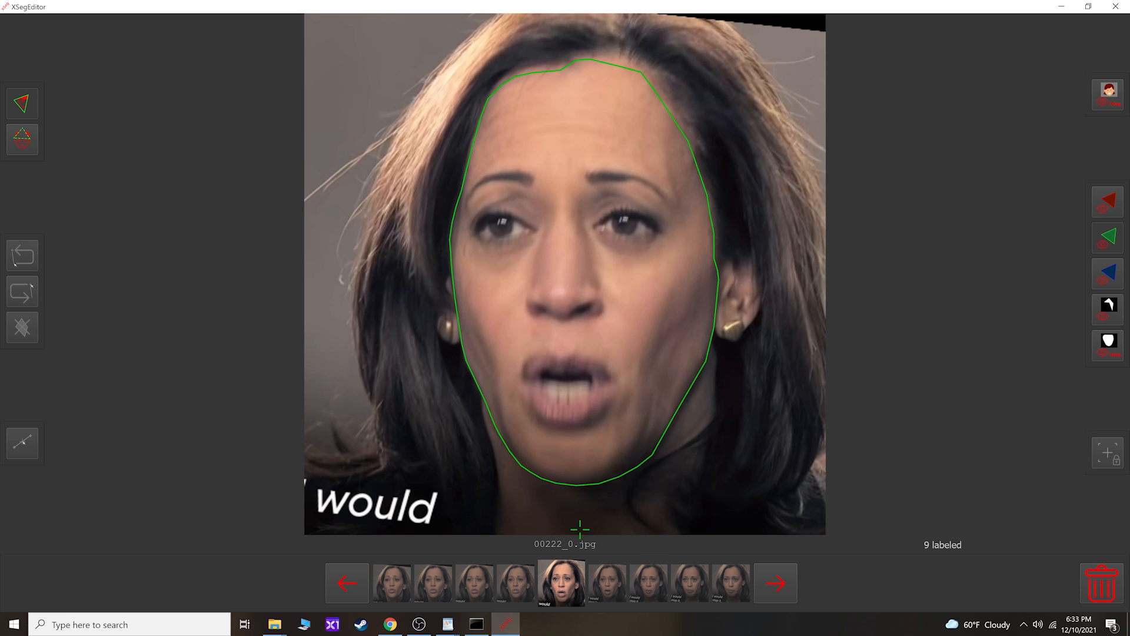
- Go to frame 00359_0 near the end of the set and start a face polygon down the image-left hairline
click(788, 588)
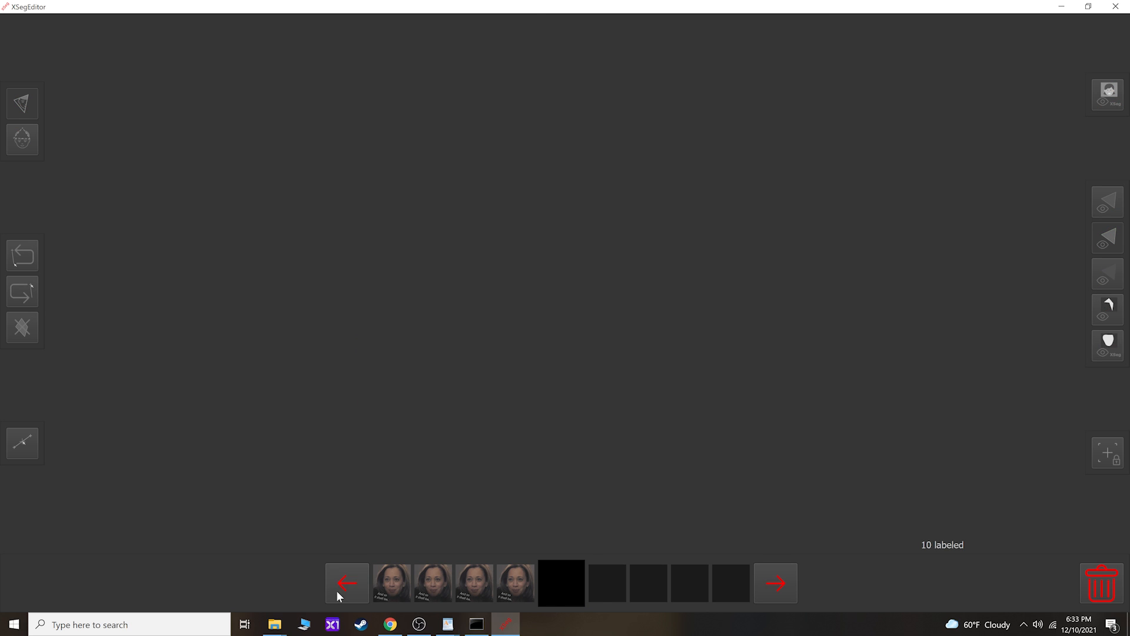
click(344, 593)
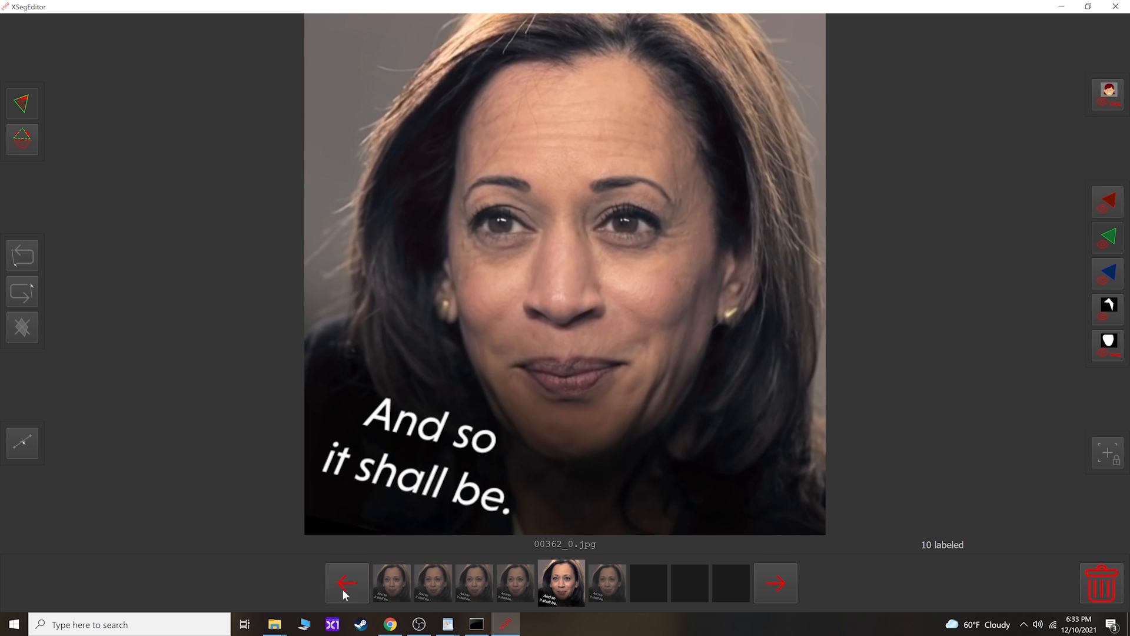
click(490, 83)
click(474, 98)
click(468, 111)
click(459, 128)
click(455, 151)
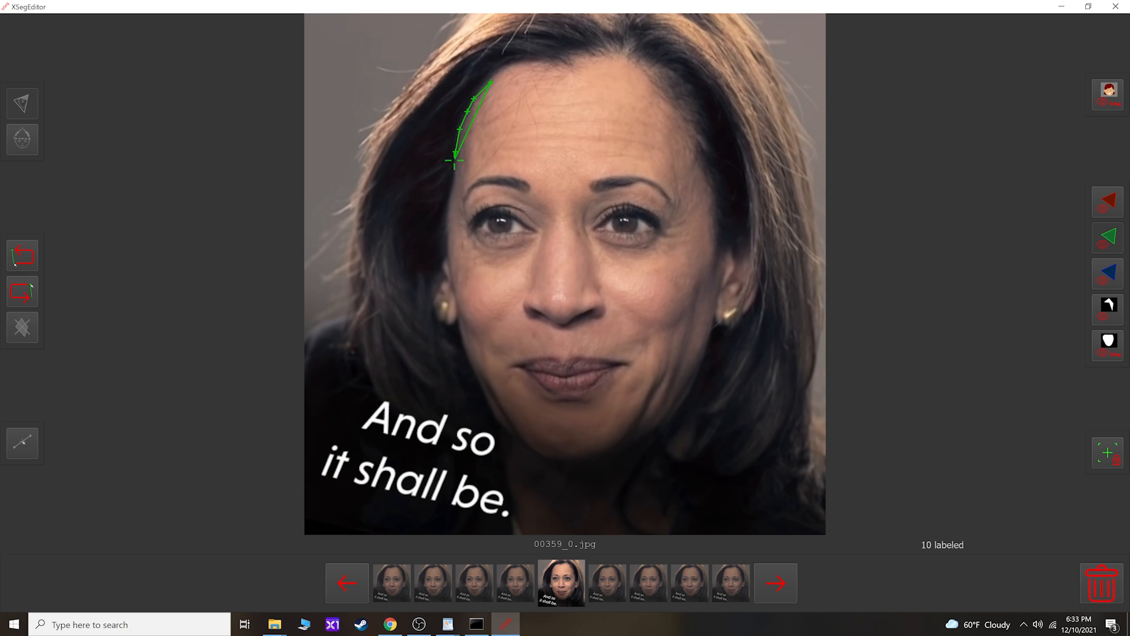
- Trace the polygon in frame 00359_0 down the image-left cheek and jaw, keeping the subtitle outside
click(453, 178)
click(449, 206)
click(447, 250)
click(456, 307)
click(462, 336)
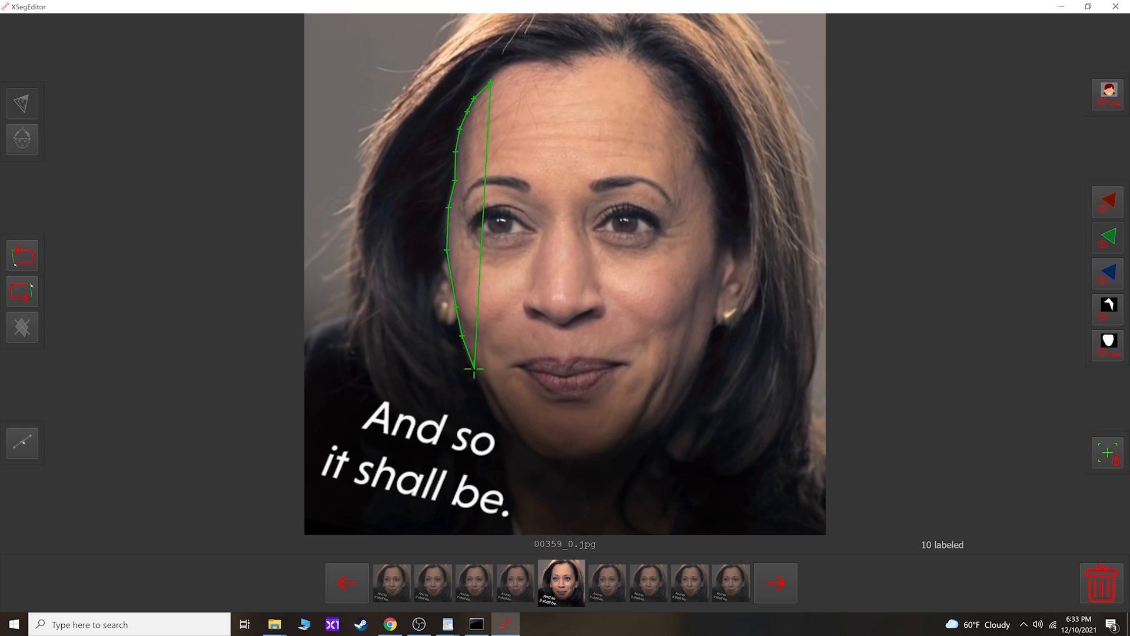
click(474, 373)
click(487, 399)
click(496, 421)
click(508, 434)
click(517, 440)
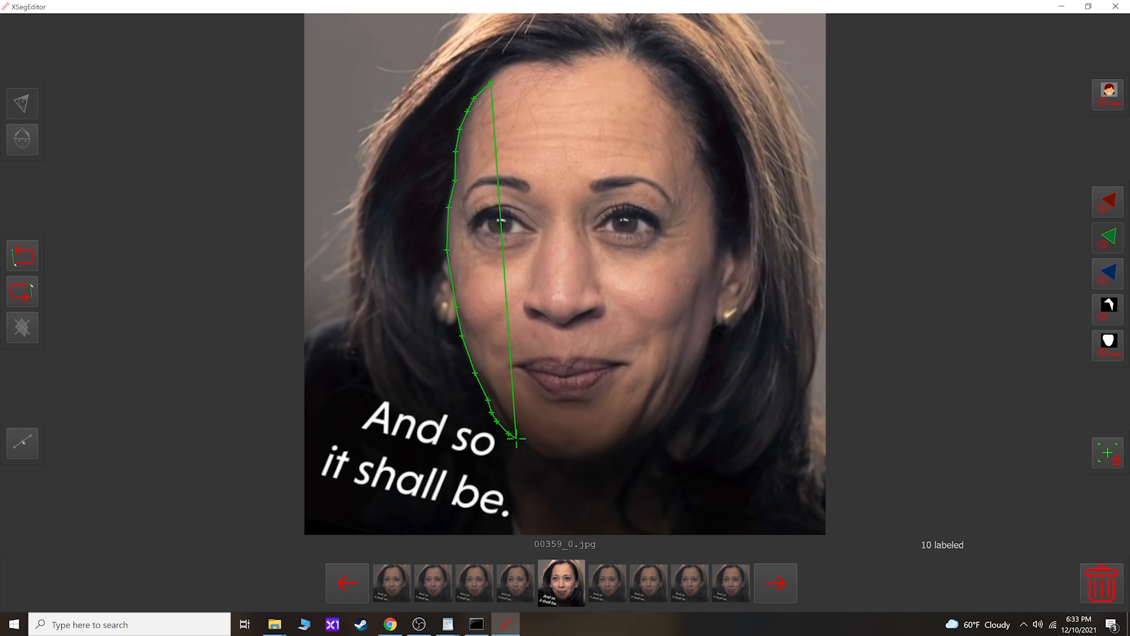
- Trace the polygon in frame 00359_0 under the chin toward the image-right jaw
click(527, 449)
click(540, 457)
click(556, 459)
click(570, 459)
click(588, 458)
click(605, 452)
click(631, 444)
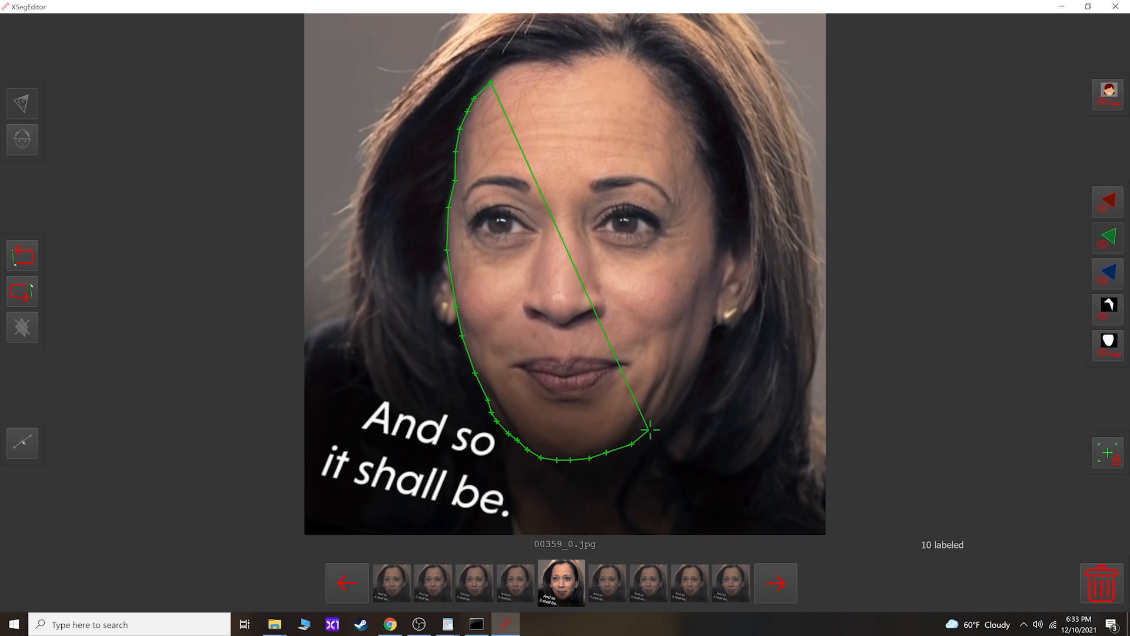
- Trace the polygon in frame 00359_0 up the image-right jaw and cheek, inside the ear, to eye level
click(659, 427)
click(686, 401)
click(706, 349)
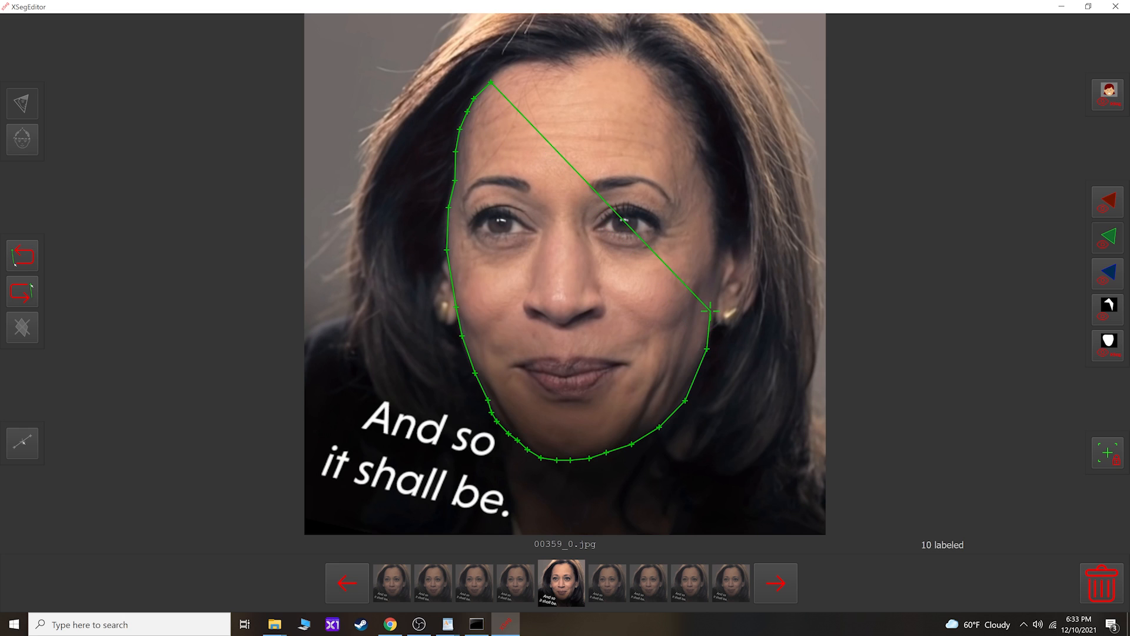
click(717, 293)
click(716, 281)
click(713, 232)
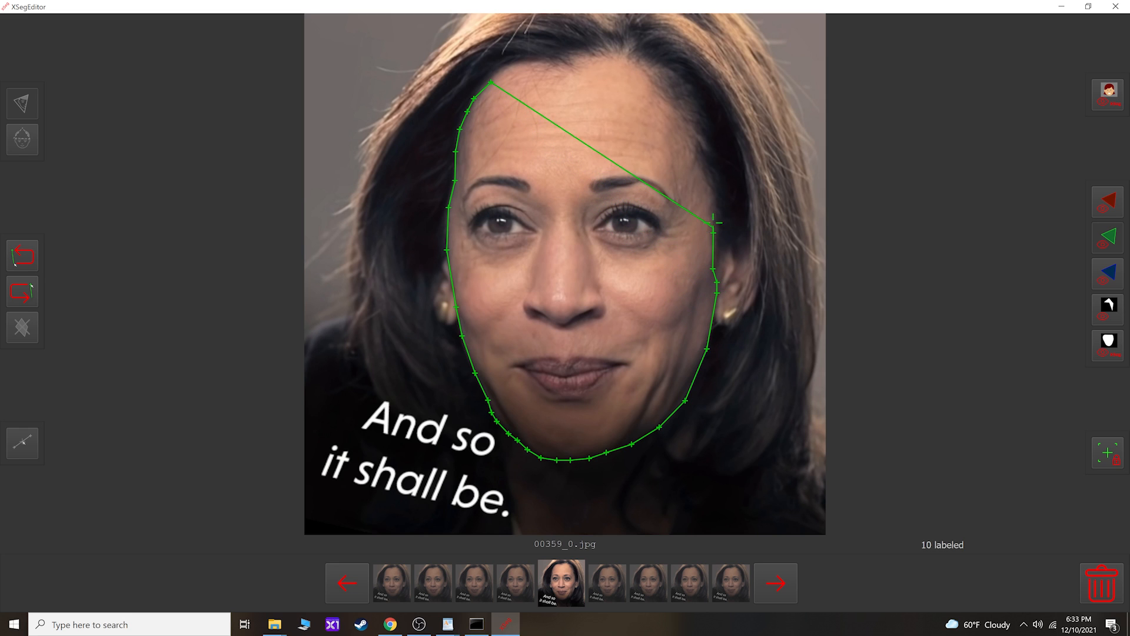
- Trace the polygon in frame 00359_0 up the image-right temple to the top of the forehead
click(711, 212)
click(708, 194)
click(704, 175)
click(698, 161)
click(686, 134)
click(680, 120)
click(664, 103)
click(651, 88)
click(624, 64)
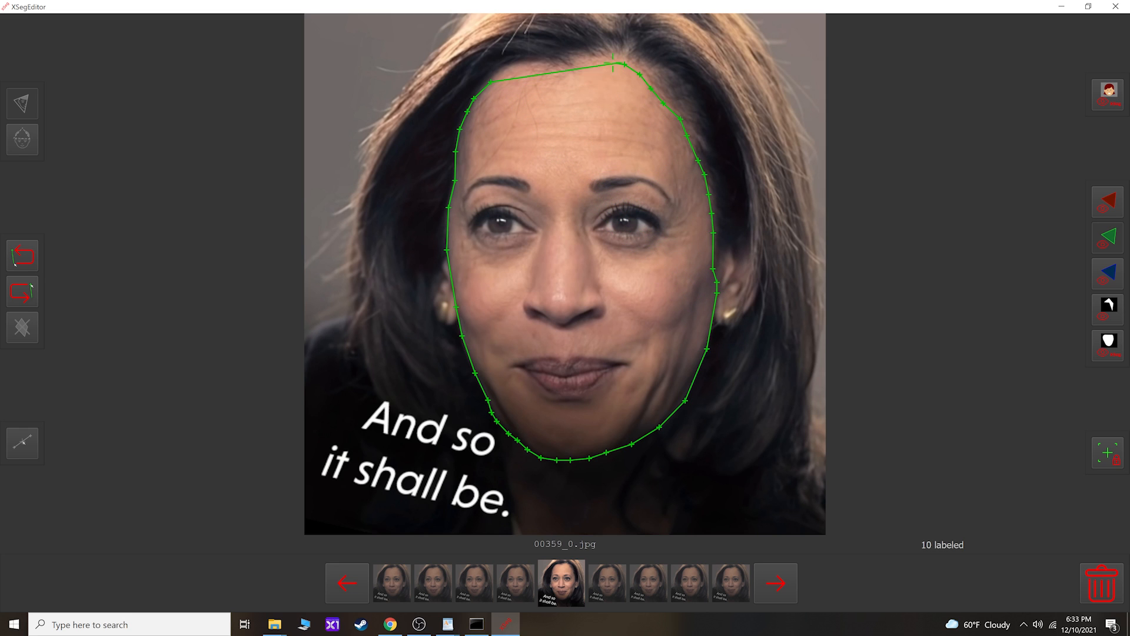
- Close the polygon in frame 00359_0 along the forehead hairline and exit the mask editor
click(601, 61)
click(564, 72)
click(530, 72)
click(513, 74)
click(501, 76)
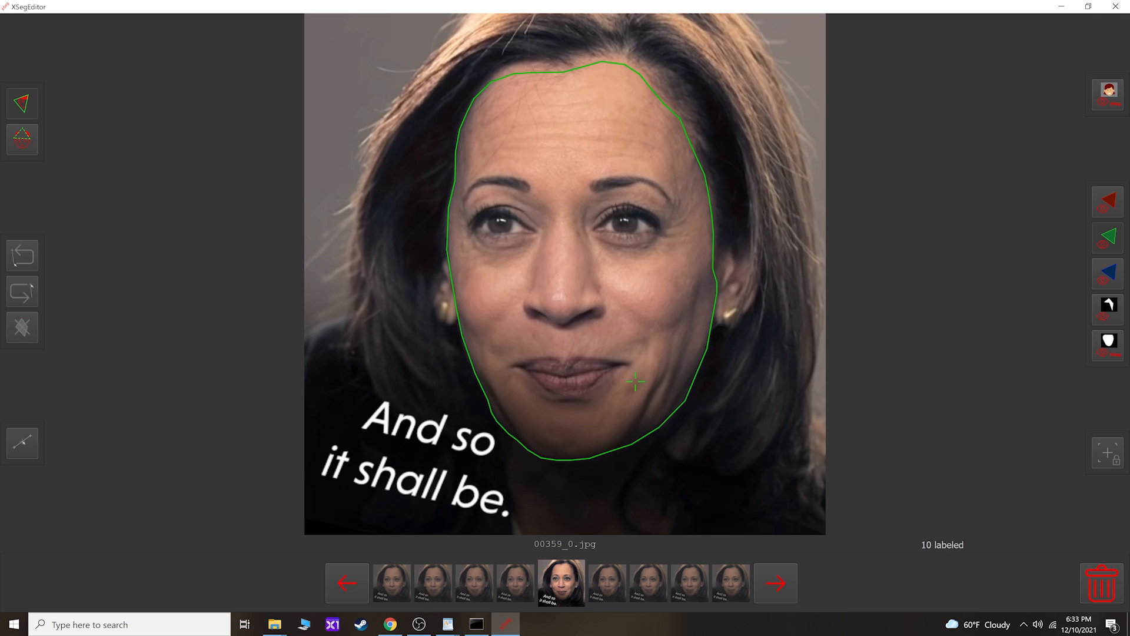
click(777, 583)
click(1115, 6)
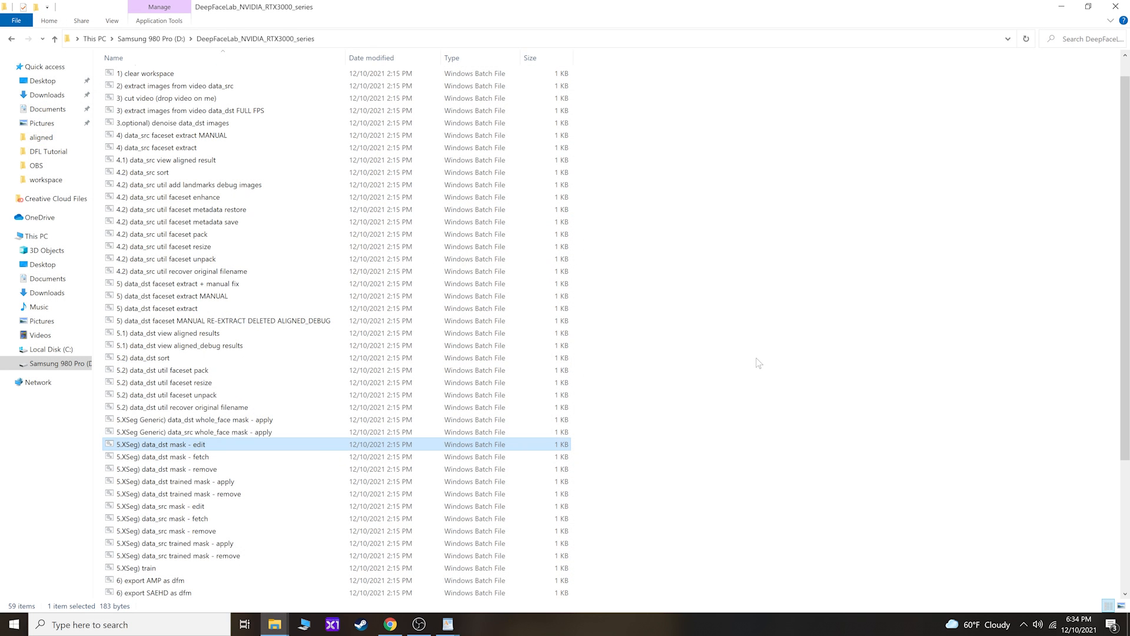
- Run 5.XSeg) train on GPU 0 with face type wf, batch size 8 and pretraining mode off
scroll(233, 534, down, 1)
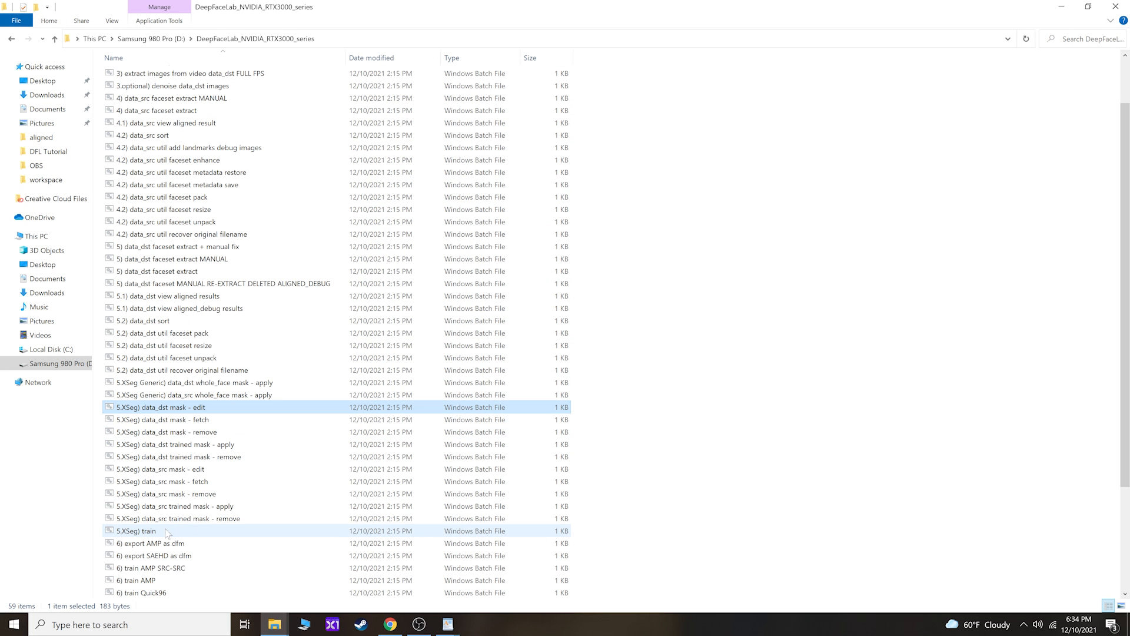
double_click(150, 531)
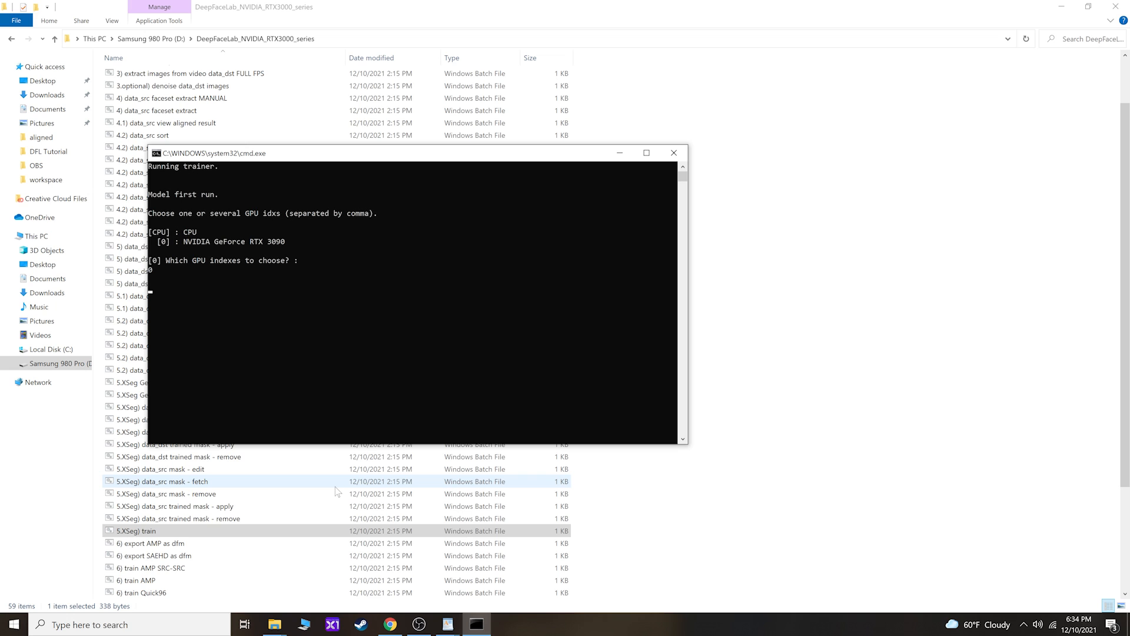
key(Return)
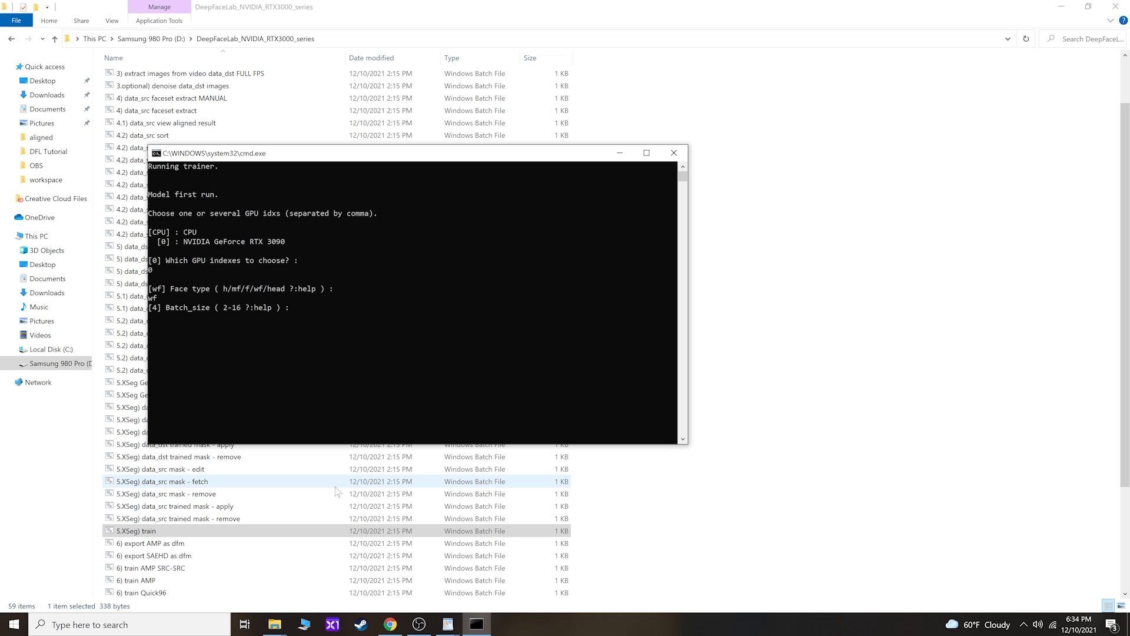
key(Return)
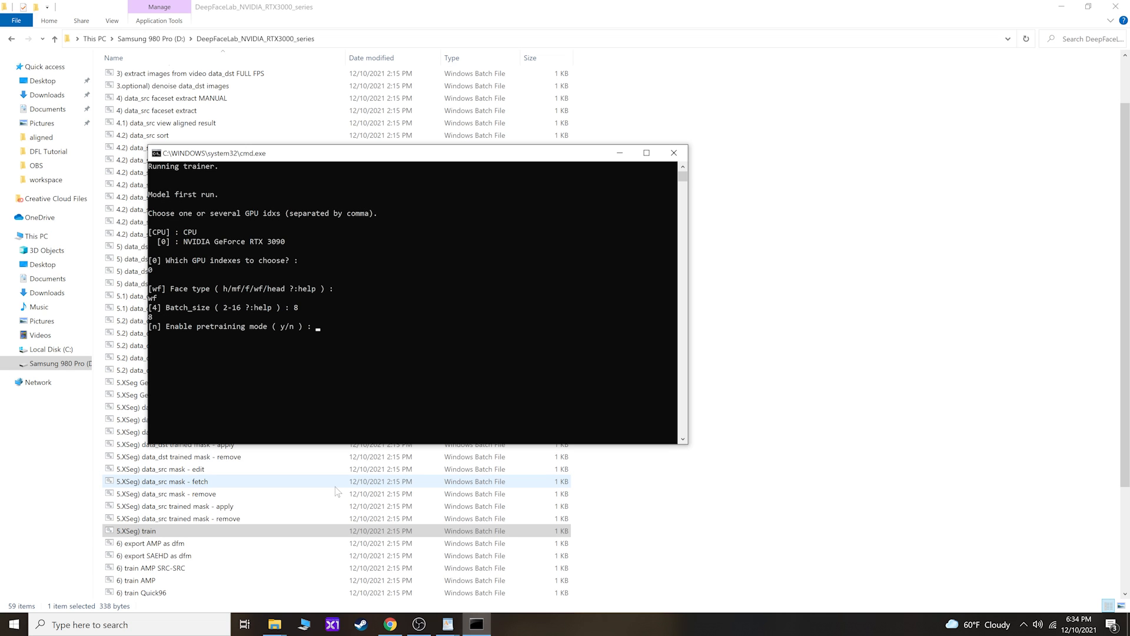
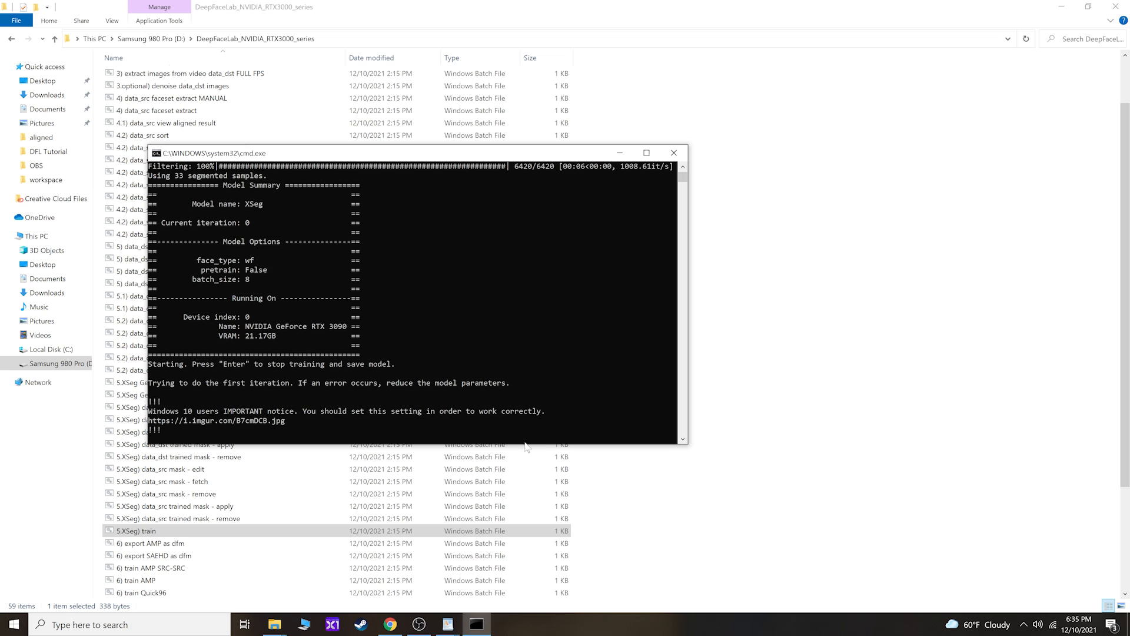
- Make the trainer console taller and reposition the training preview so the console's iteration lines stay readable
drag(526, 444, 527, 551)
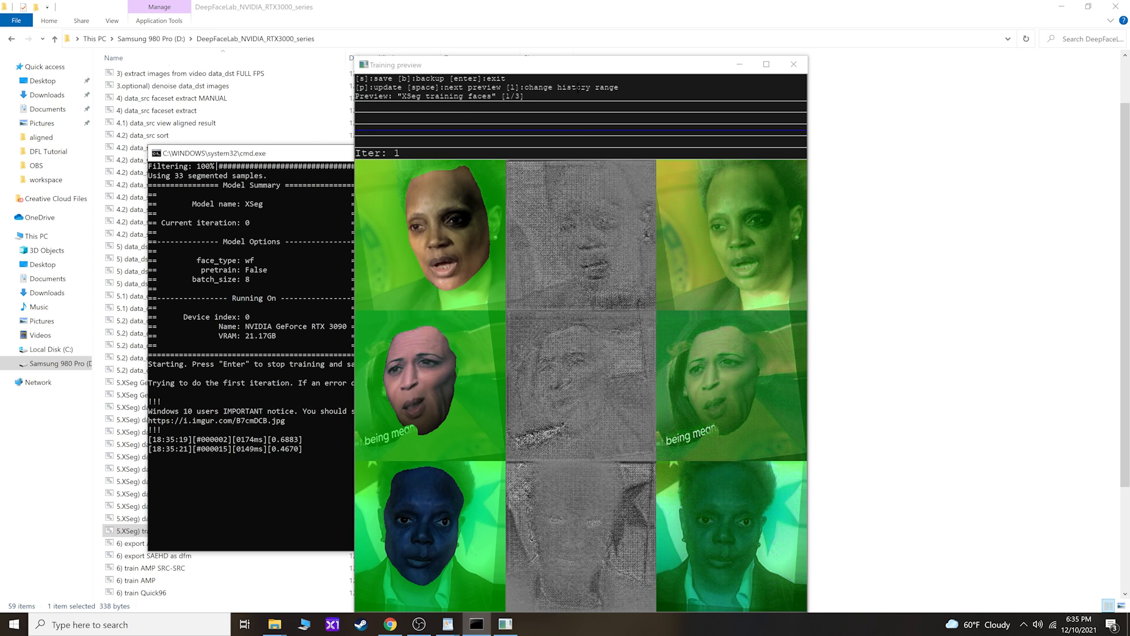
drag(591, 65, 645, 35)
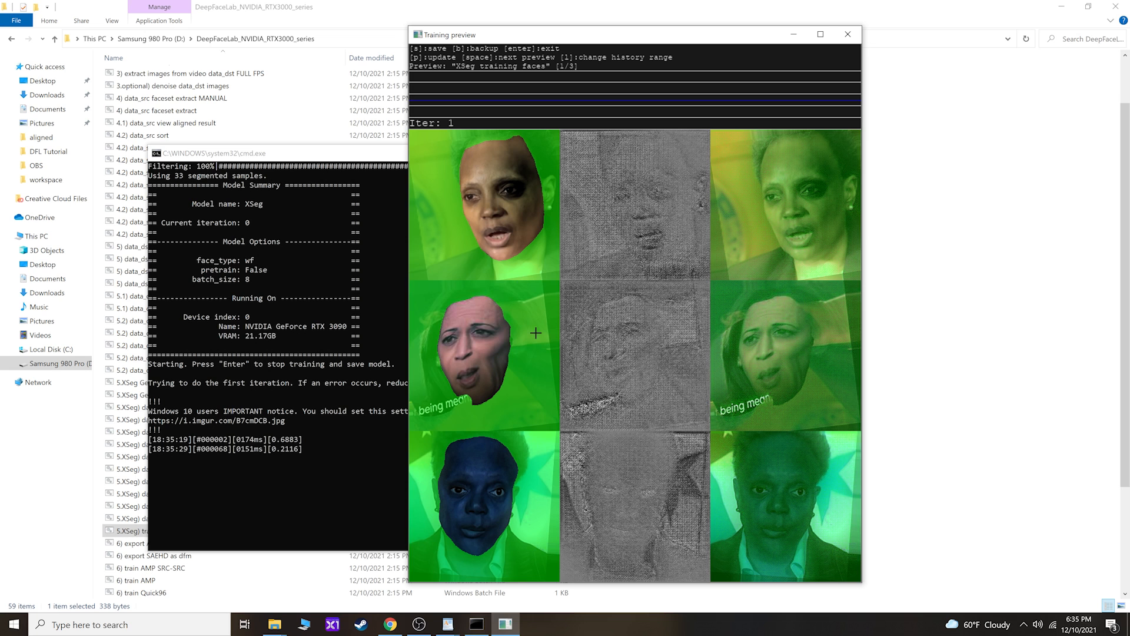
- Cycle the training preview through the source, destination and training faces, ending on XSeg src faces
key(space)
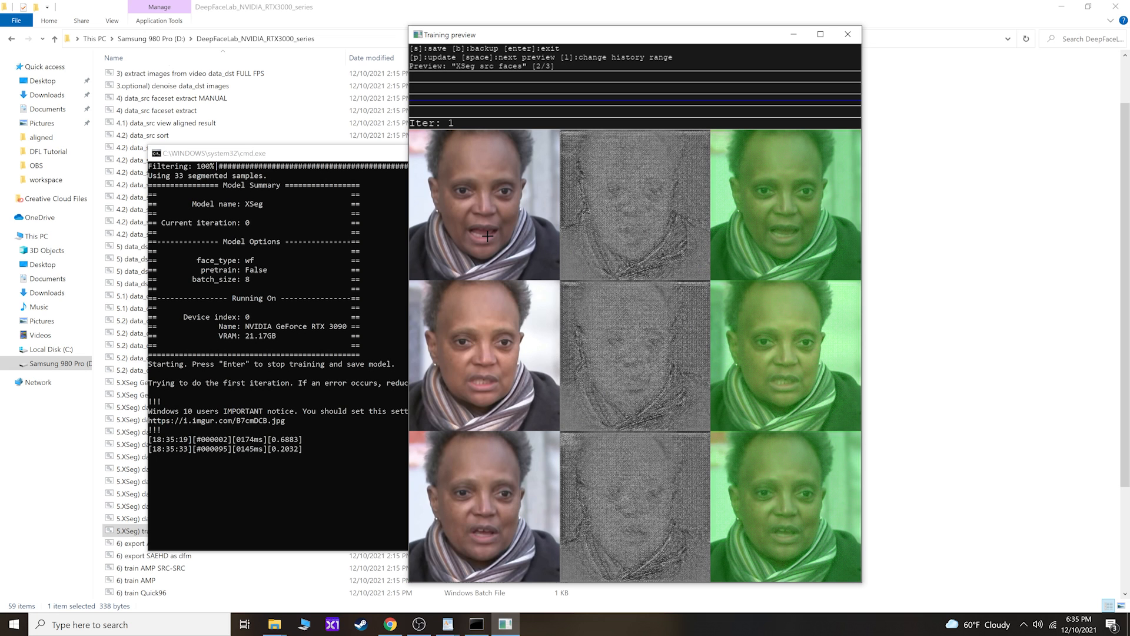
key(space)
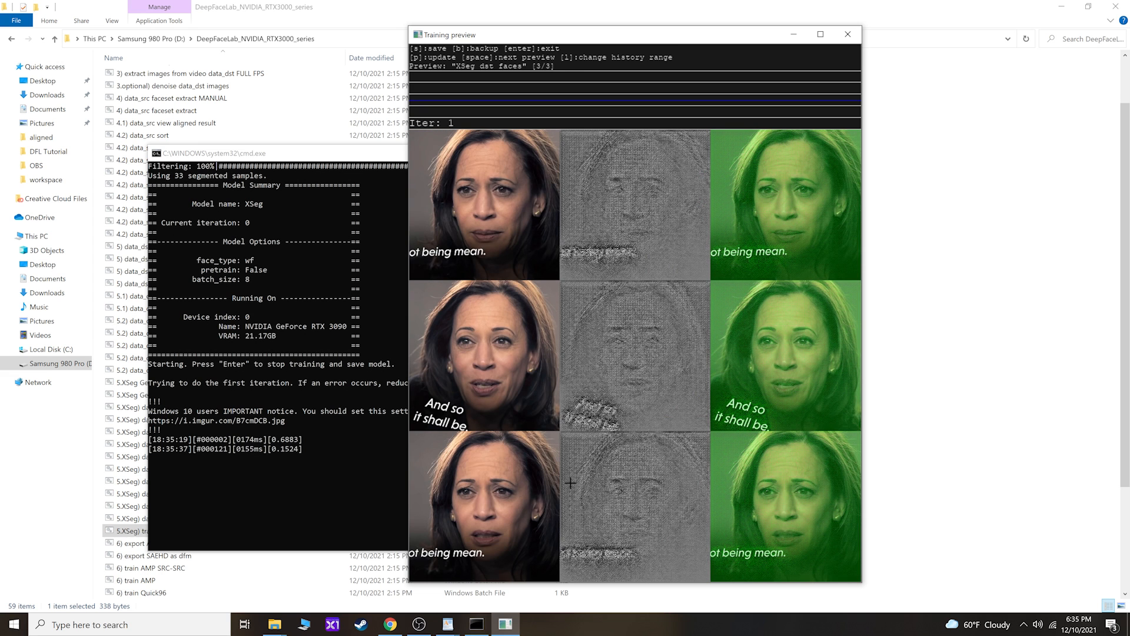
key(space)
key(space)
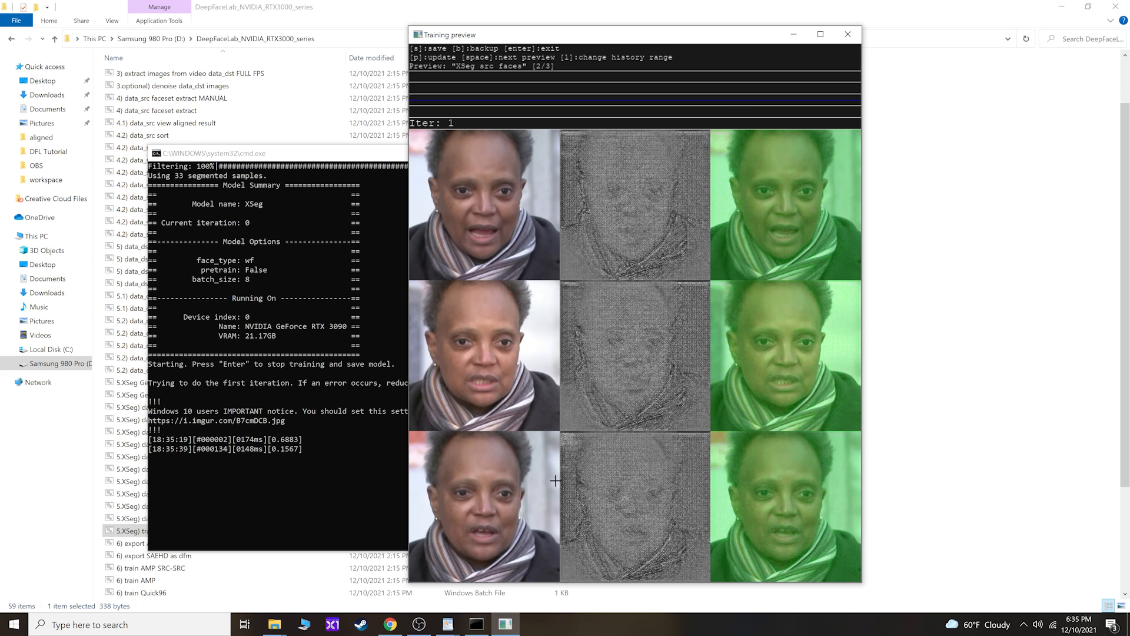
- Refresh the XSeg src faces preview several times to examine the predicted masks on different source frames
key(p)
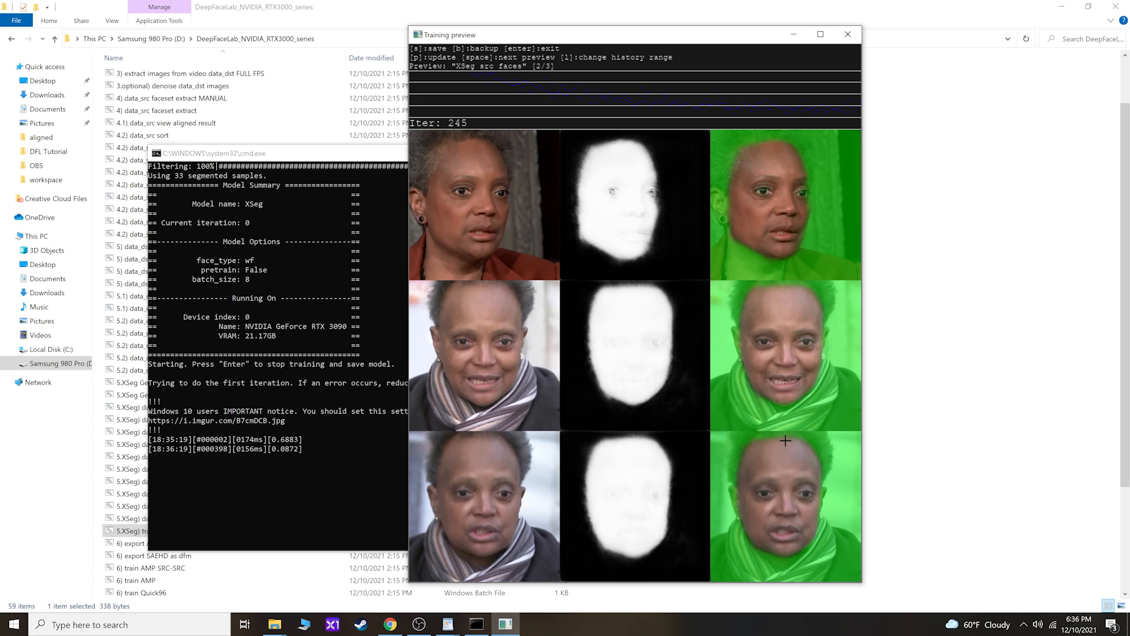
key(p)
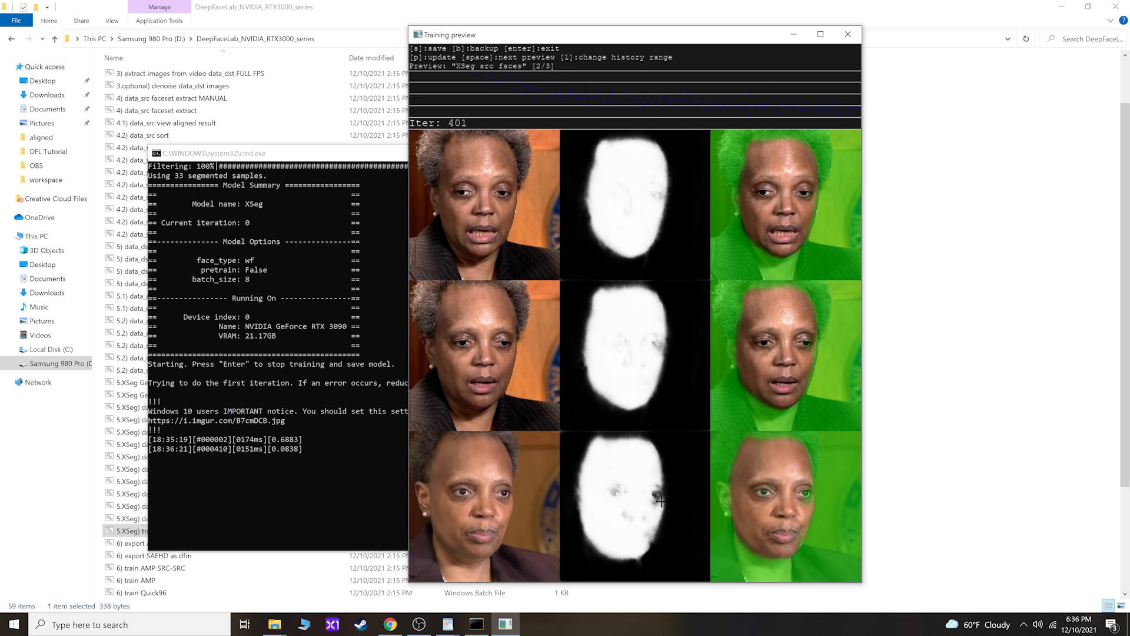
key(p)
key(p)
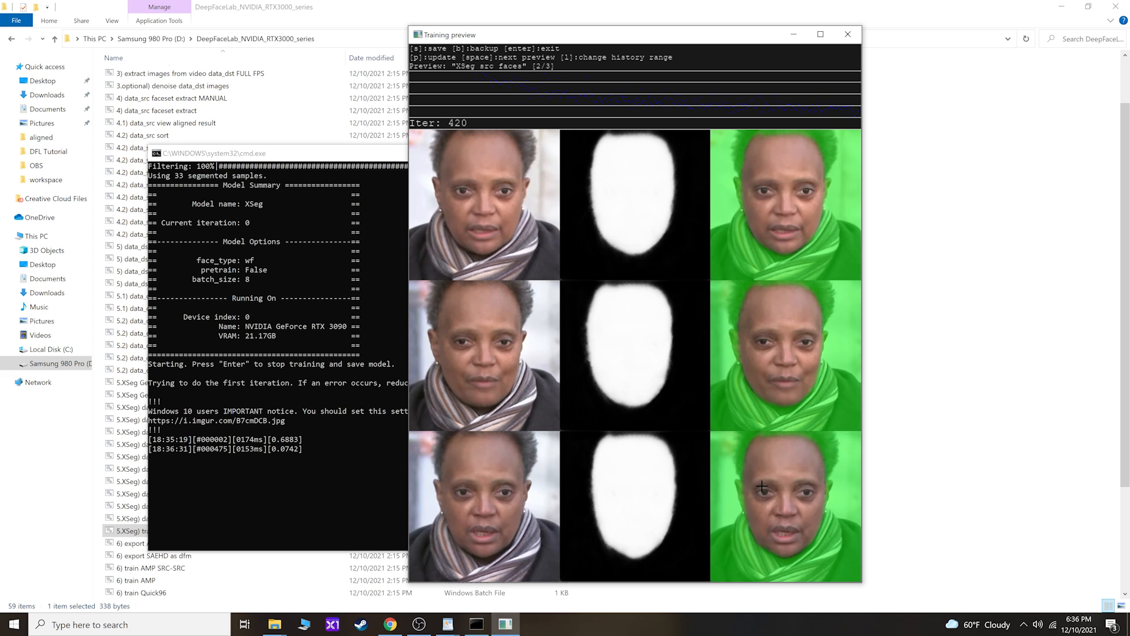
- Examine the predicted masks in repeatedly refreshed XSeg dst faces previews, then switch to the XSeg training faces preview
key(space)
key(p)
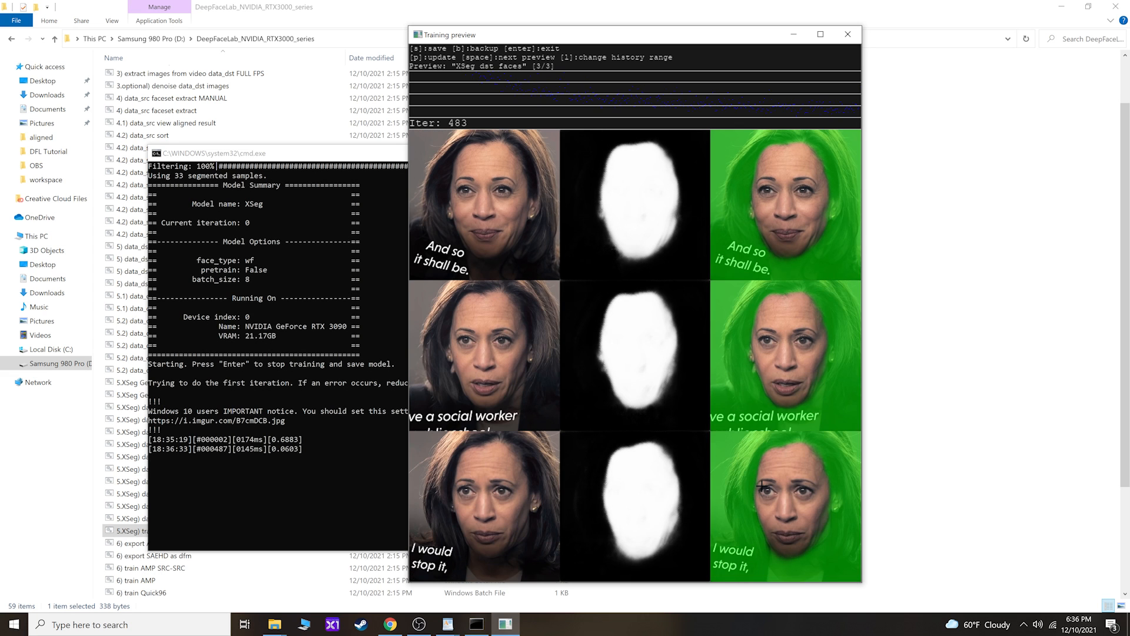
key(p)
key(p)
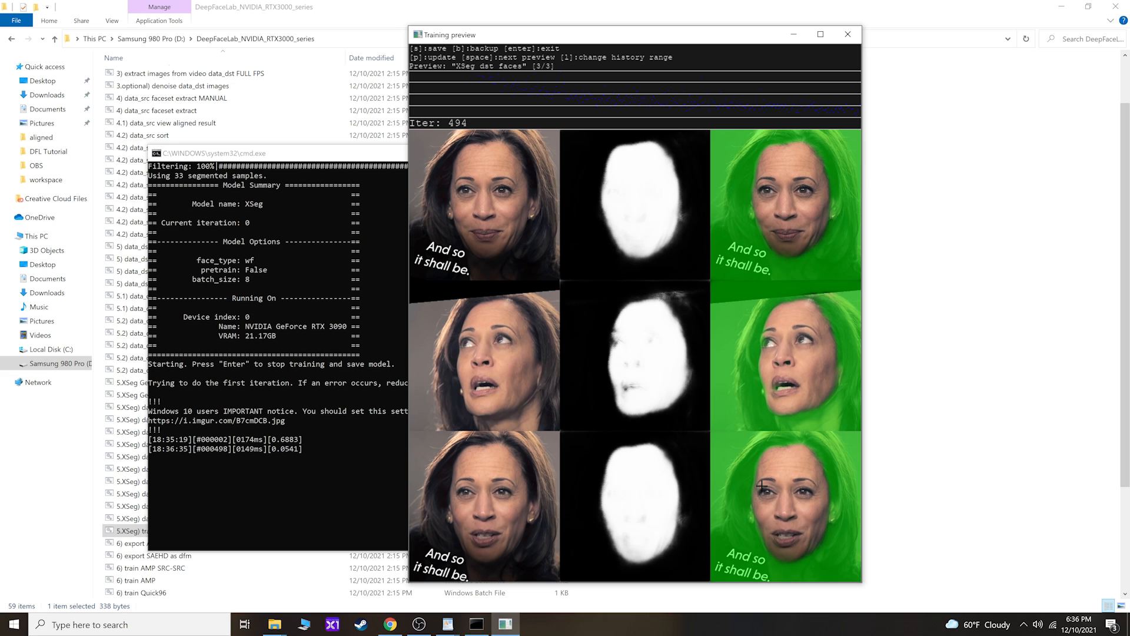
key(p)
key(p)
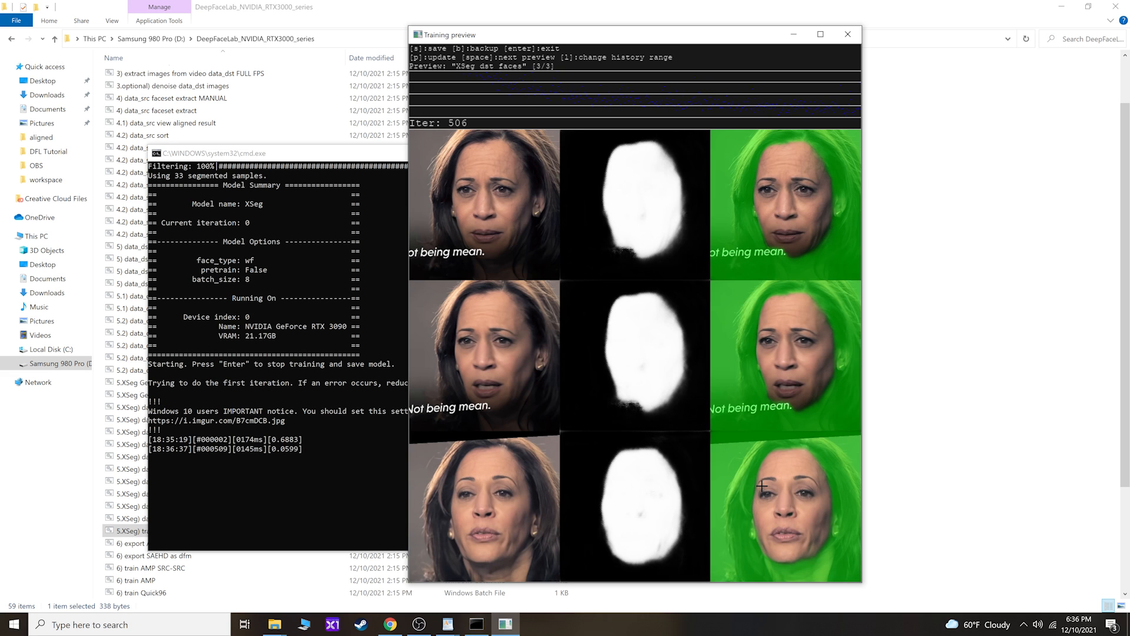
key(p)
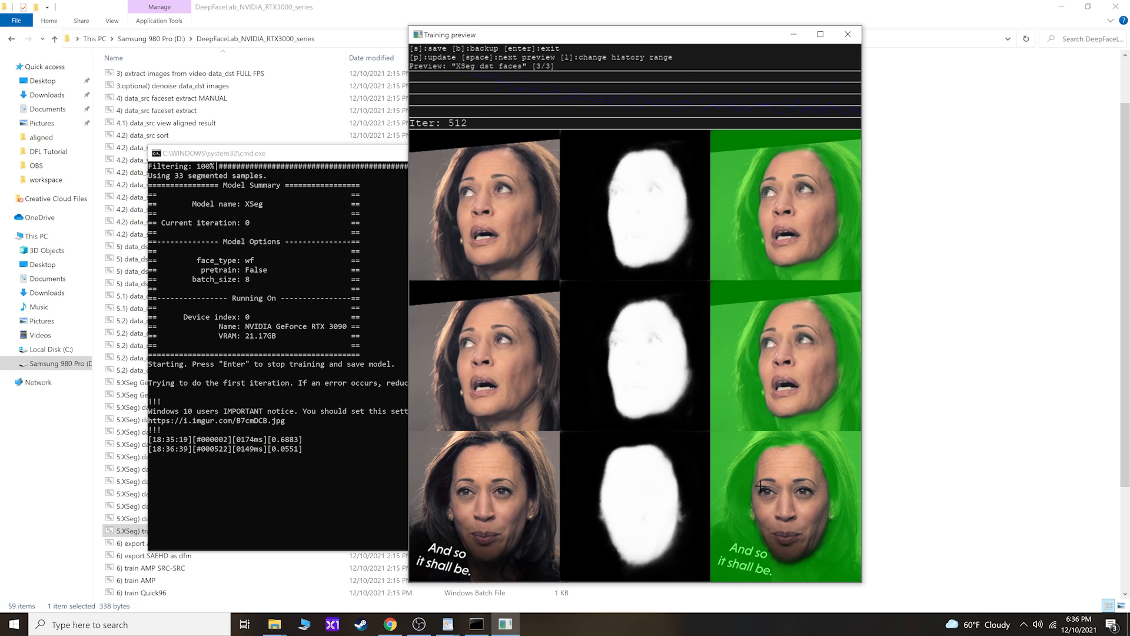
key(p)
key(p)
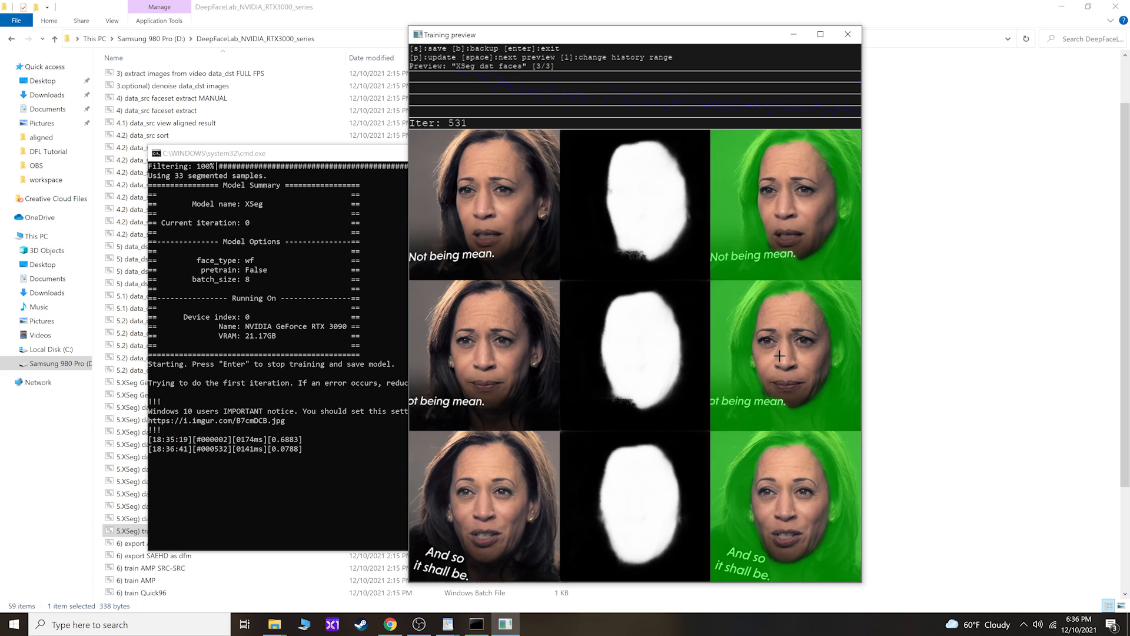
key(p)
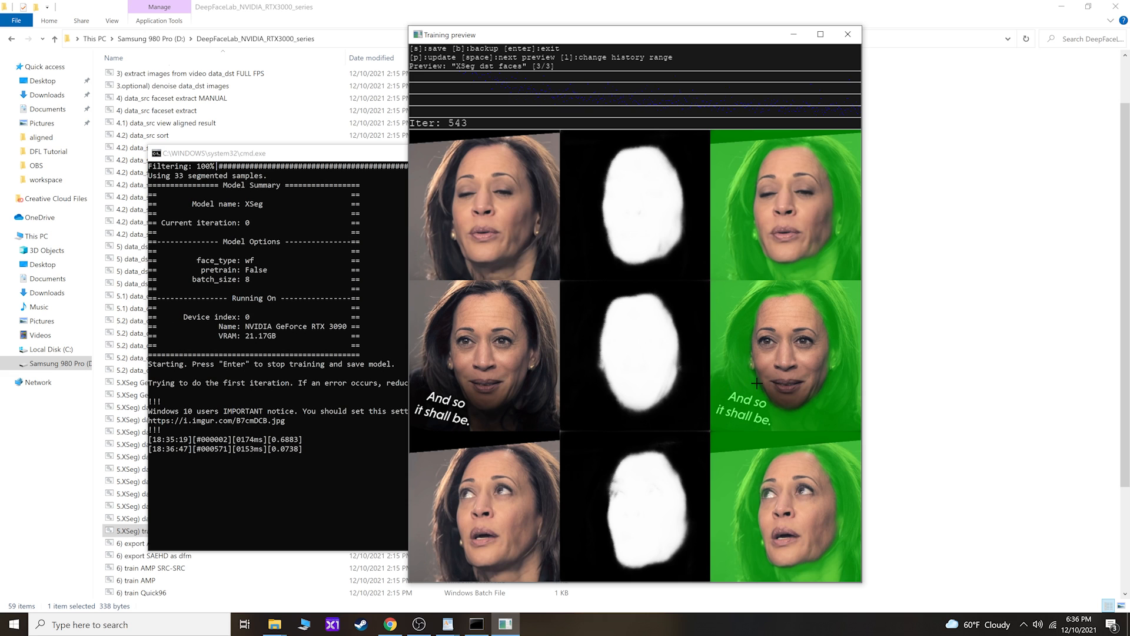
key(p)
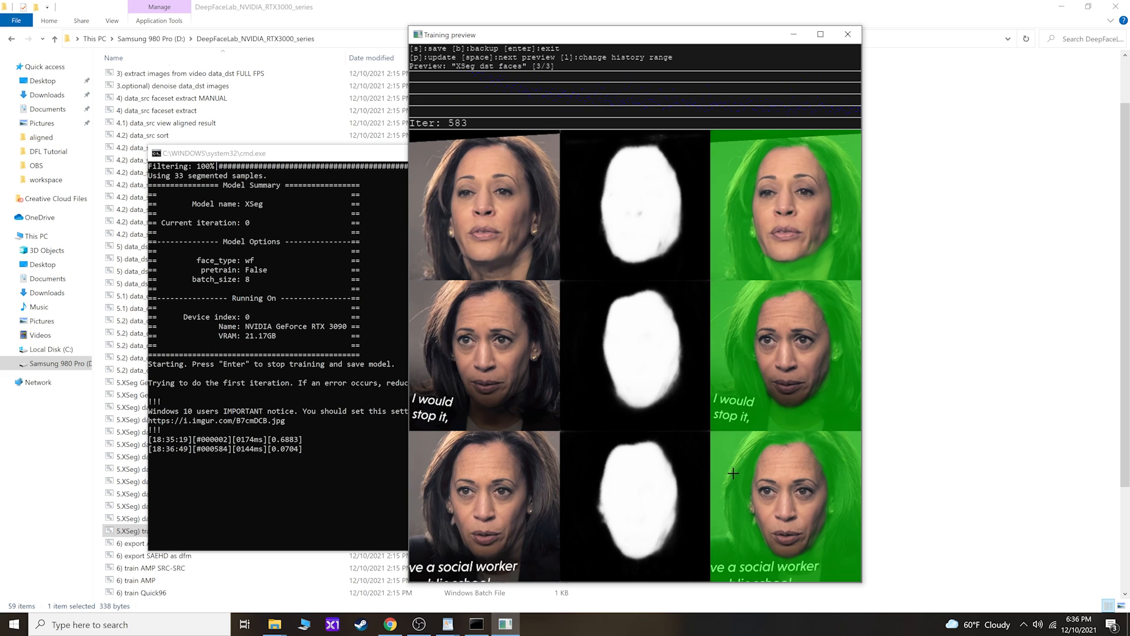
key(space)
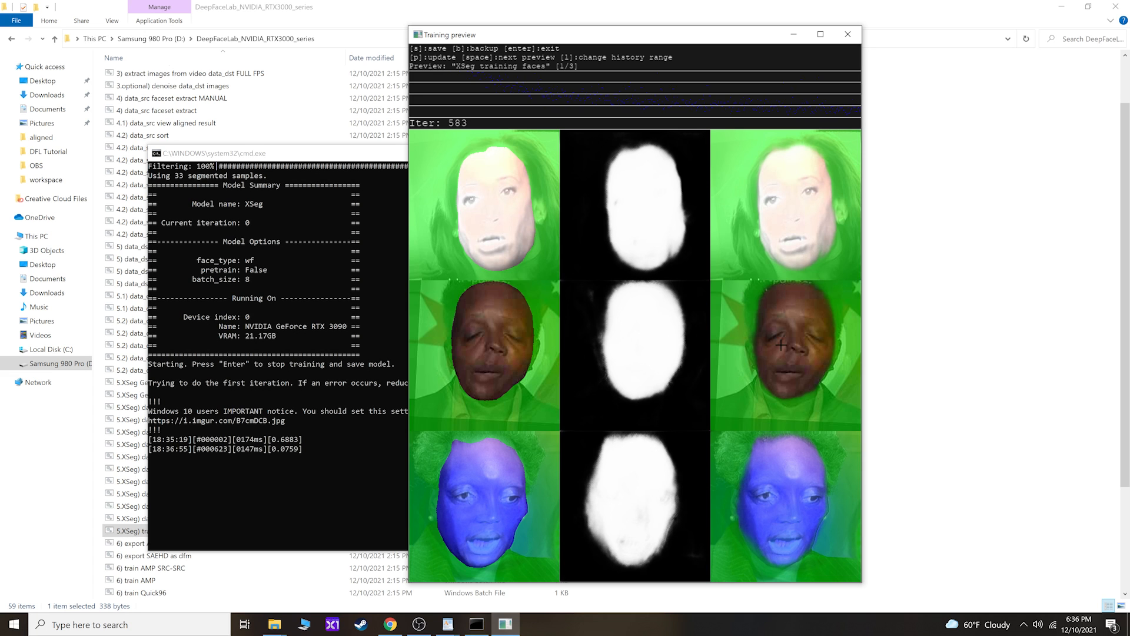
- Refresh the XSeg training faces, then switch to the XSeg src faces preview and refresh it repeatedly to examine early predicted masks
key(p)
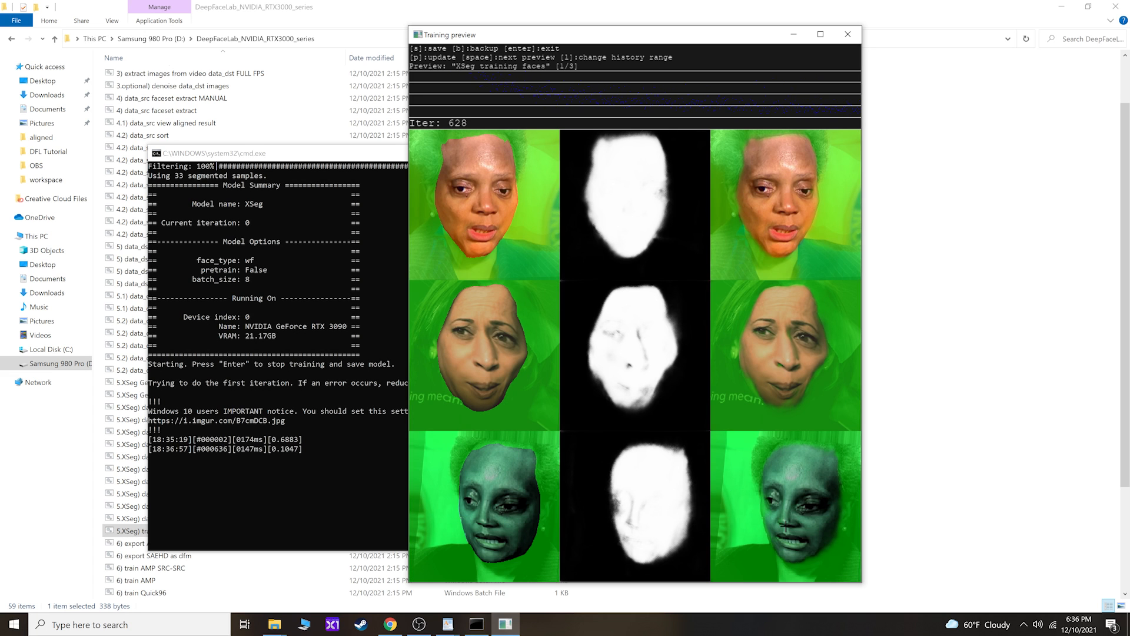
key(p)
key(space)
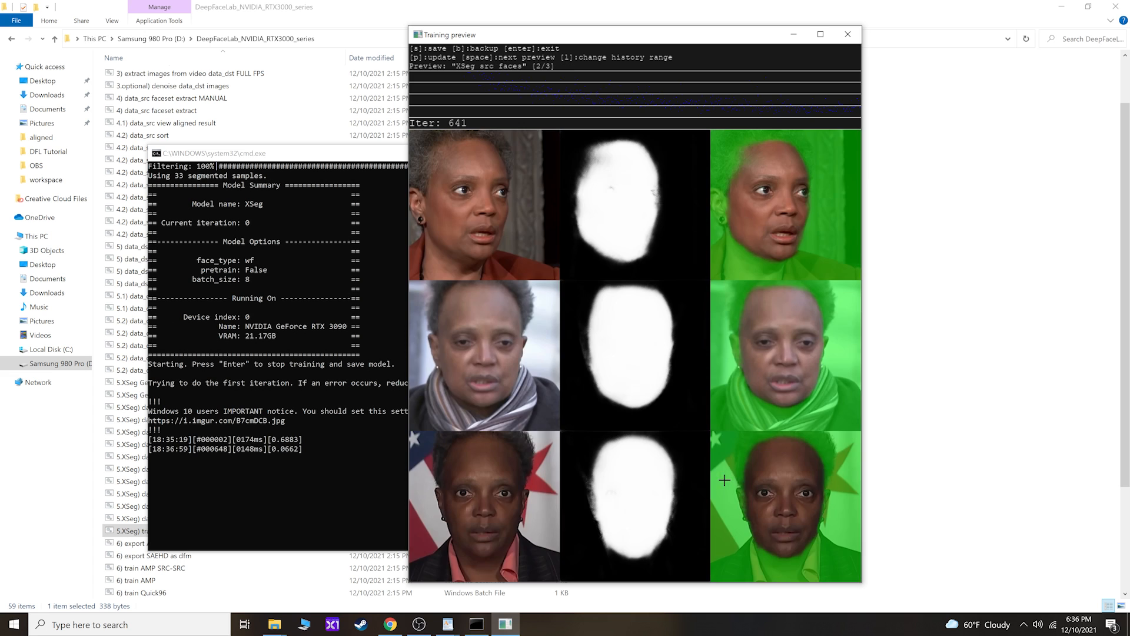
key(p)
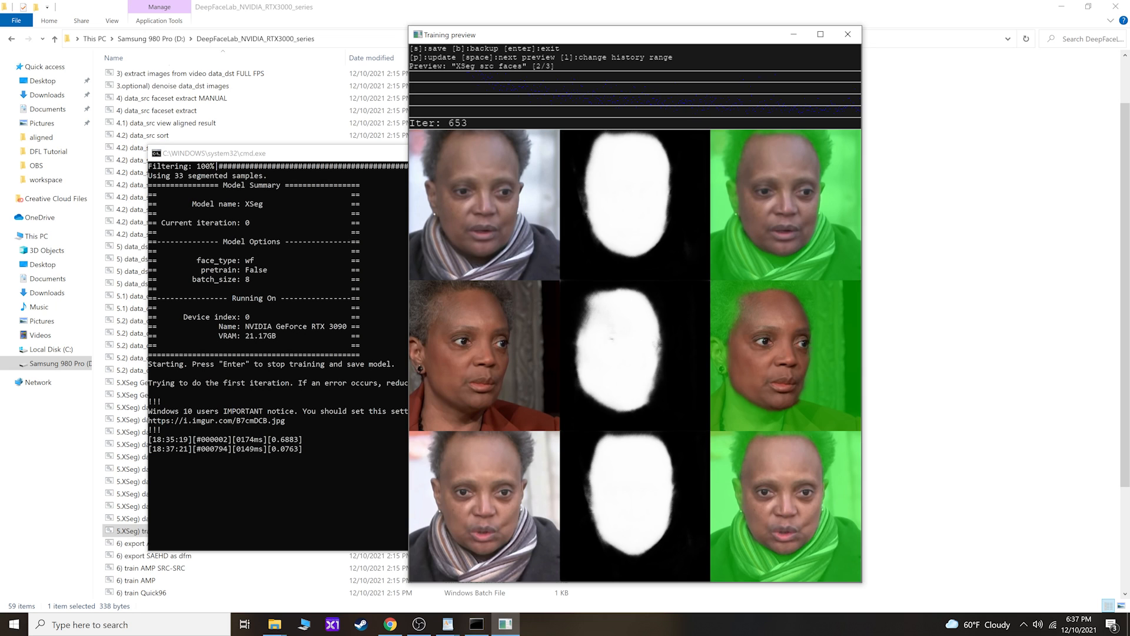
key(p)
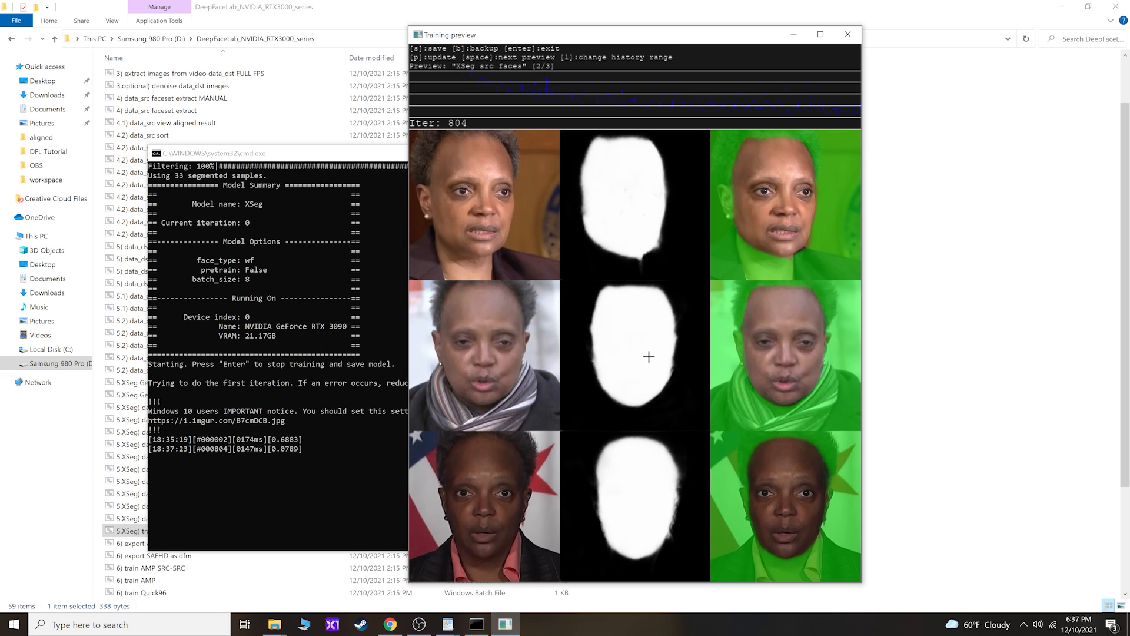
key(p)
key(p)
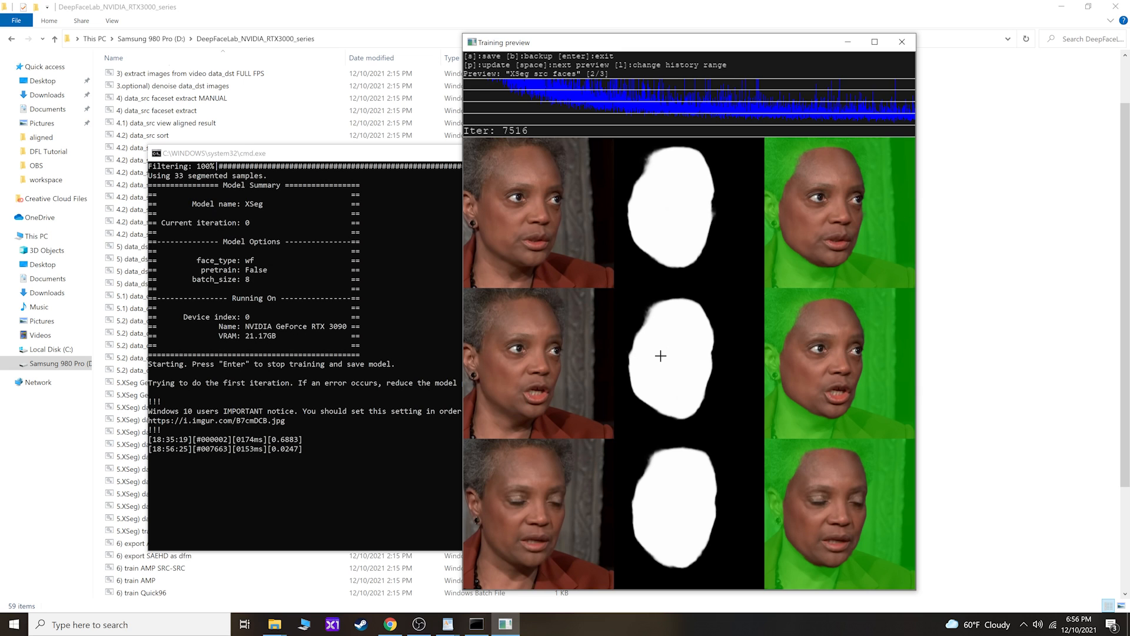
- After extended training, examine the predicted masks on varied source frames in repeatedly refreshed XSeg src faces previews
key(p)
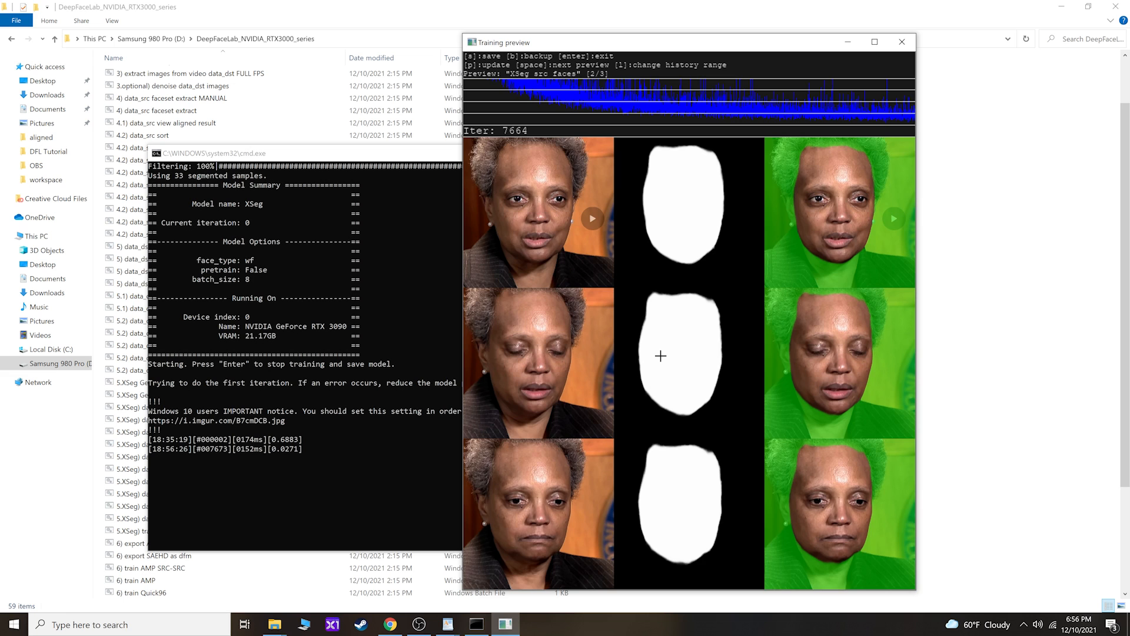
key(p)
key(p)
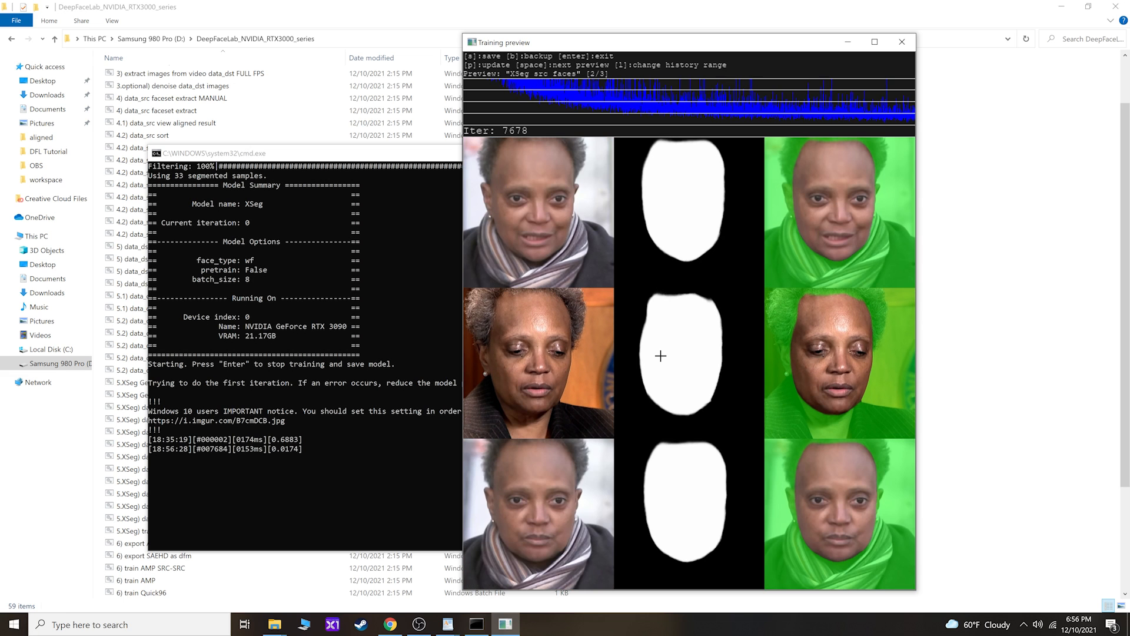
key(p)
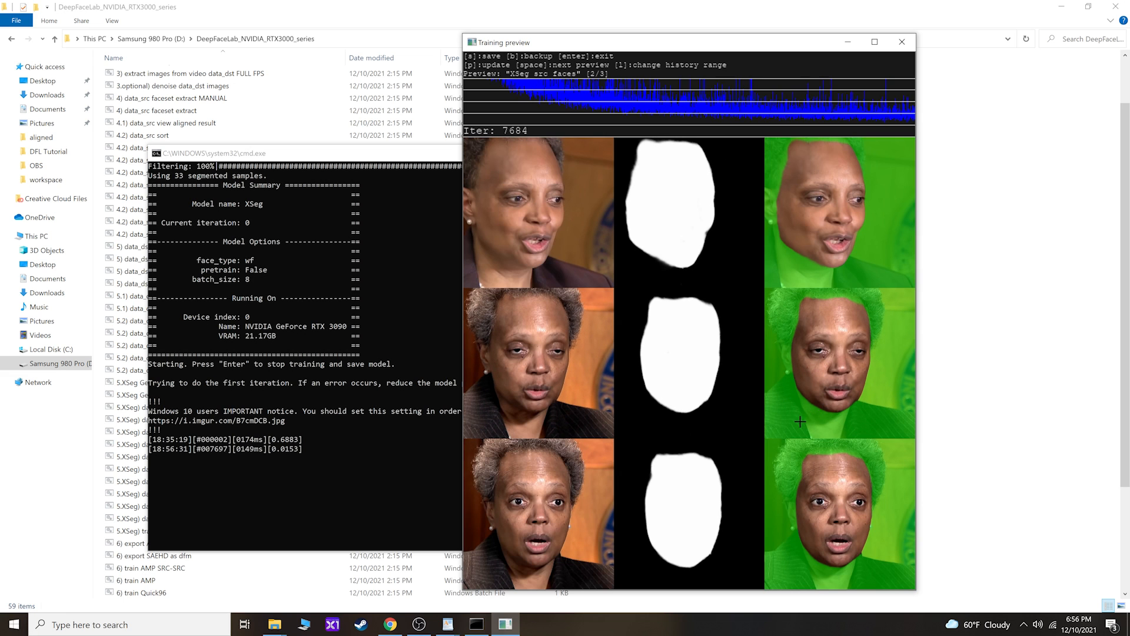
key(p)
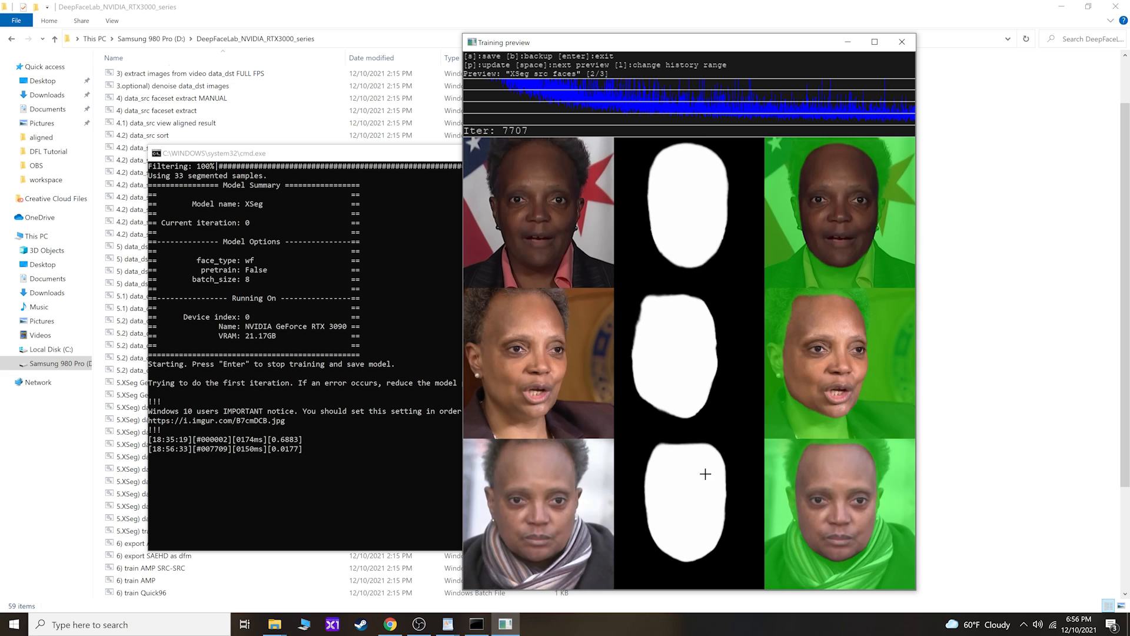
key(p)
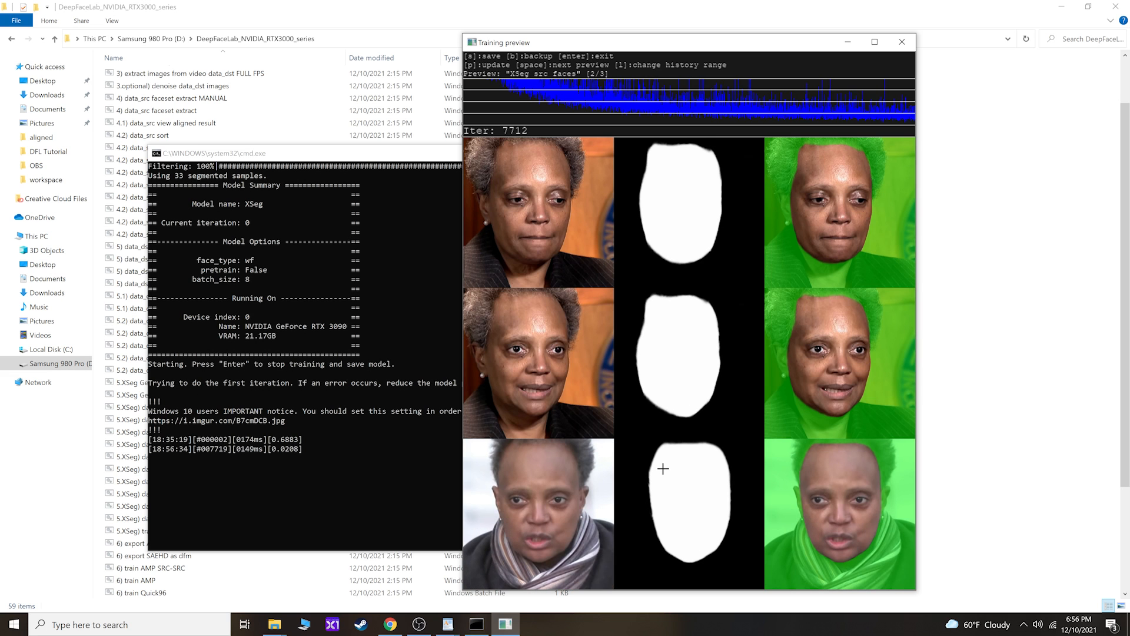
key(p)
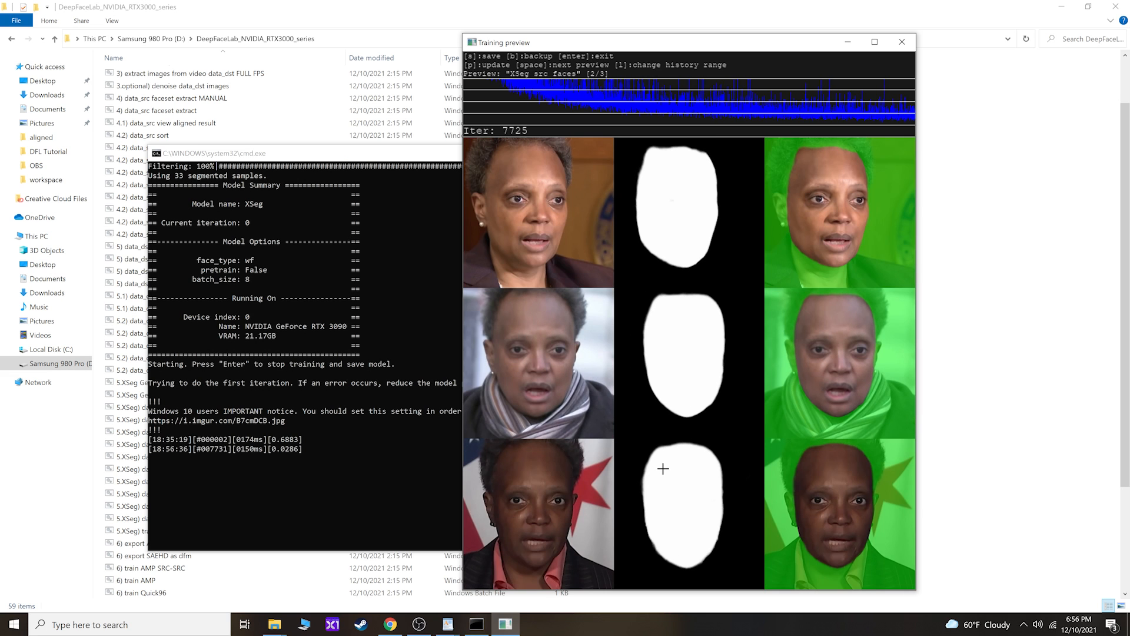
key(p)
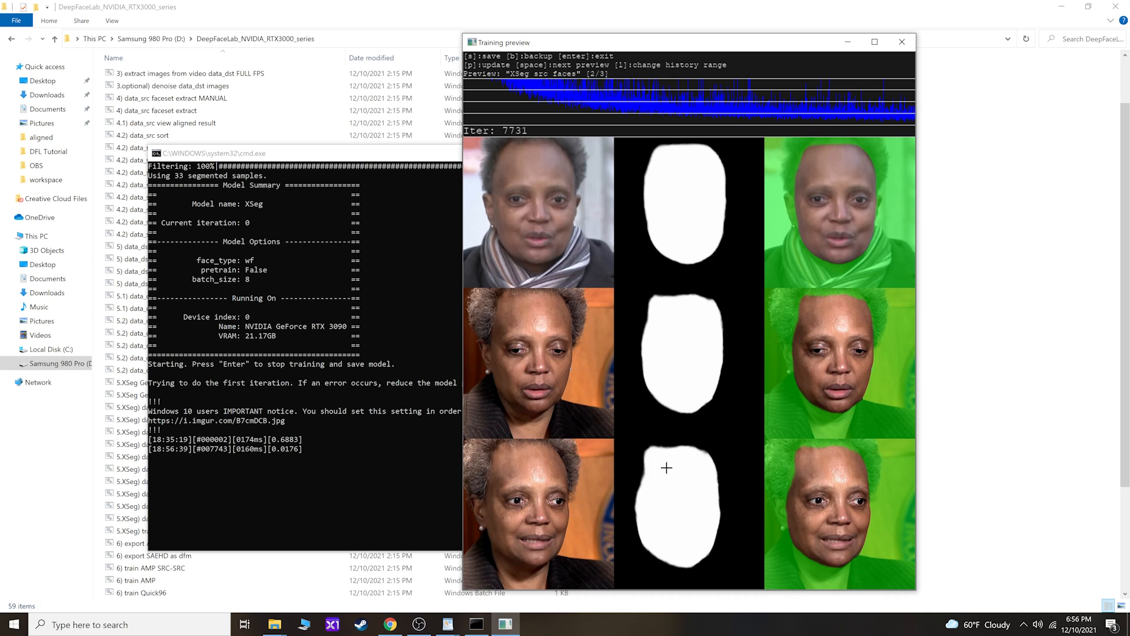
key(p)
- Cycle the training preview through the dst, training and src faces to compare masks, ending on XSeg dst faces
key(space)
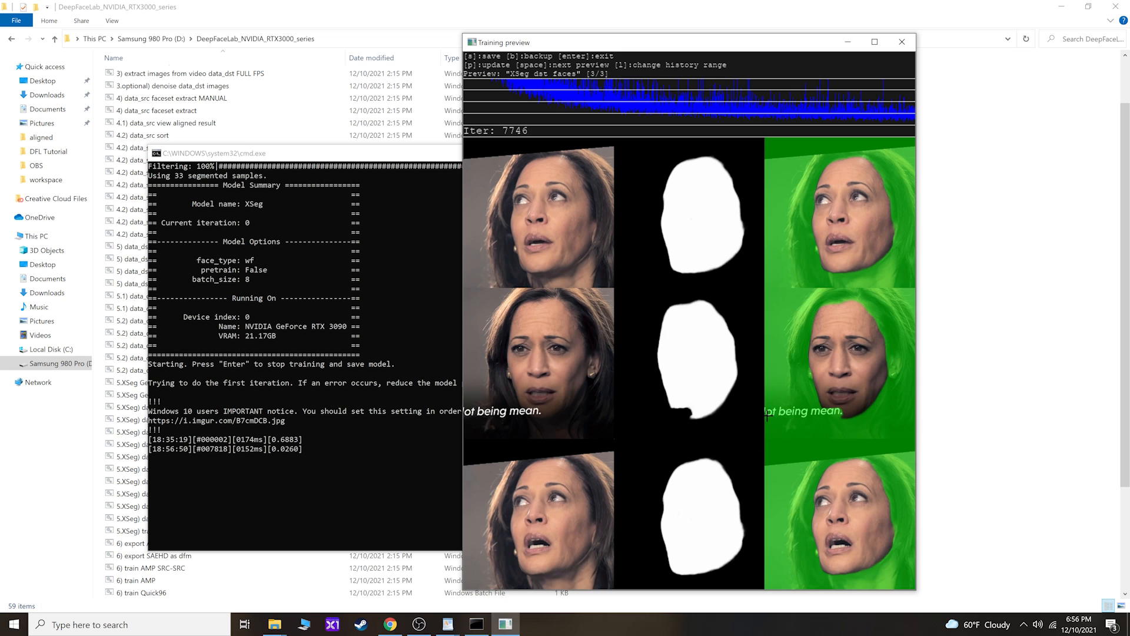
key(p)
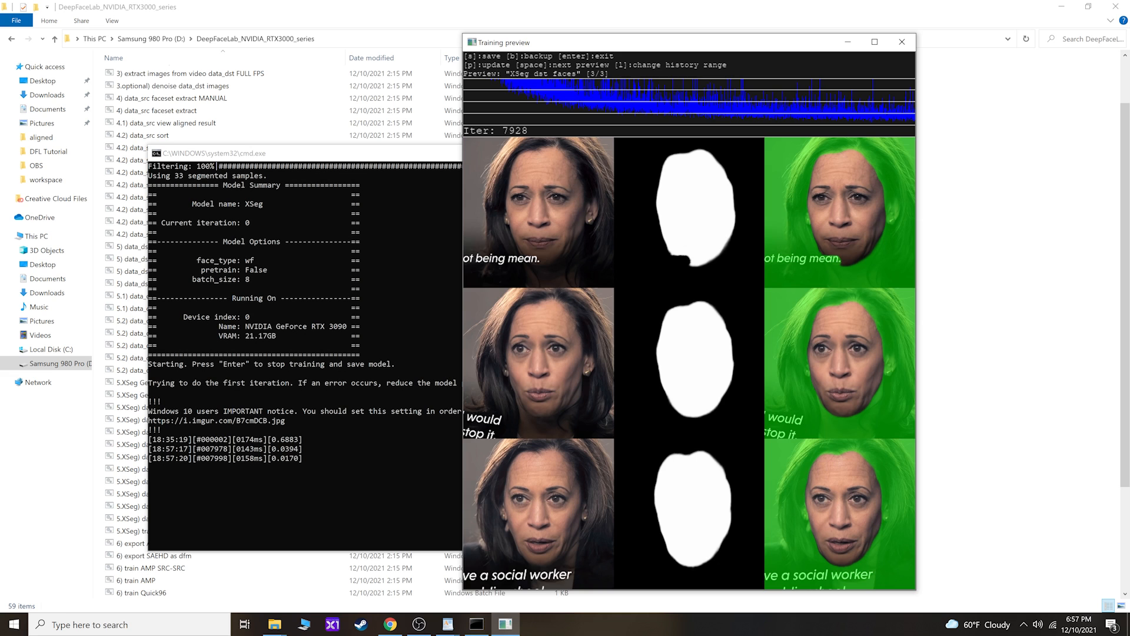
key(space)
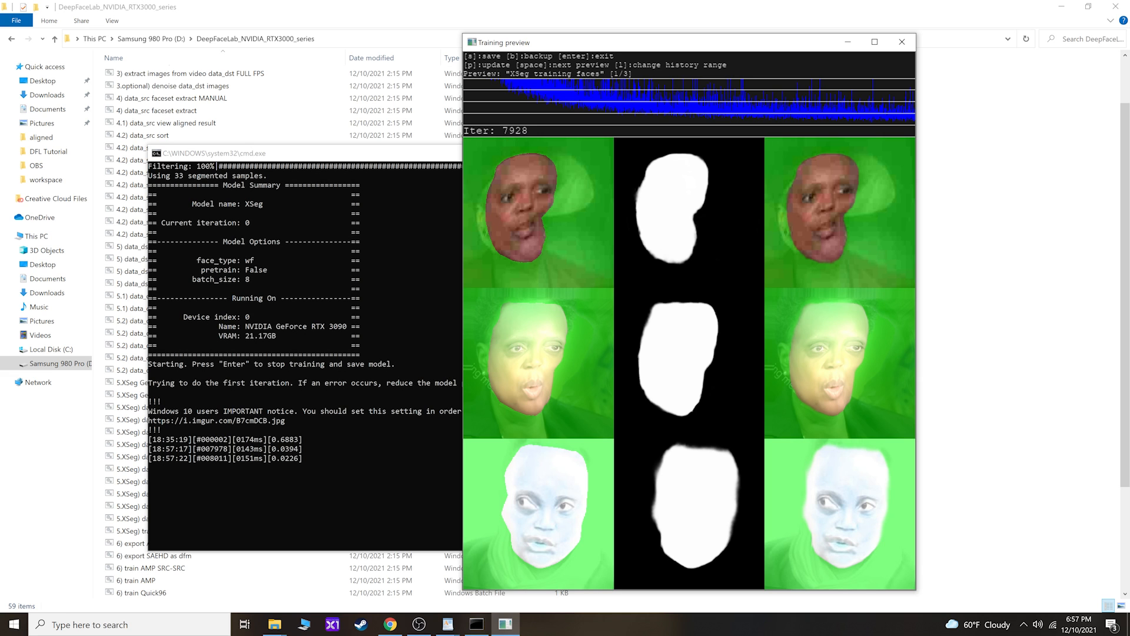
key(space)
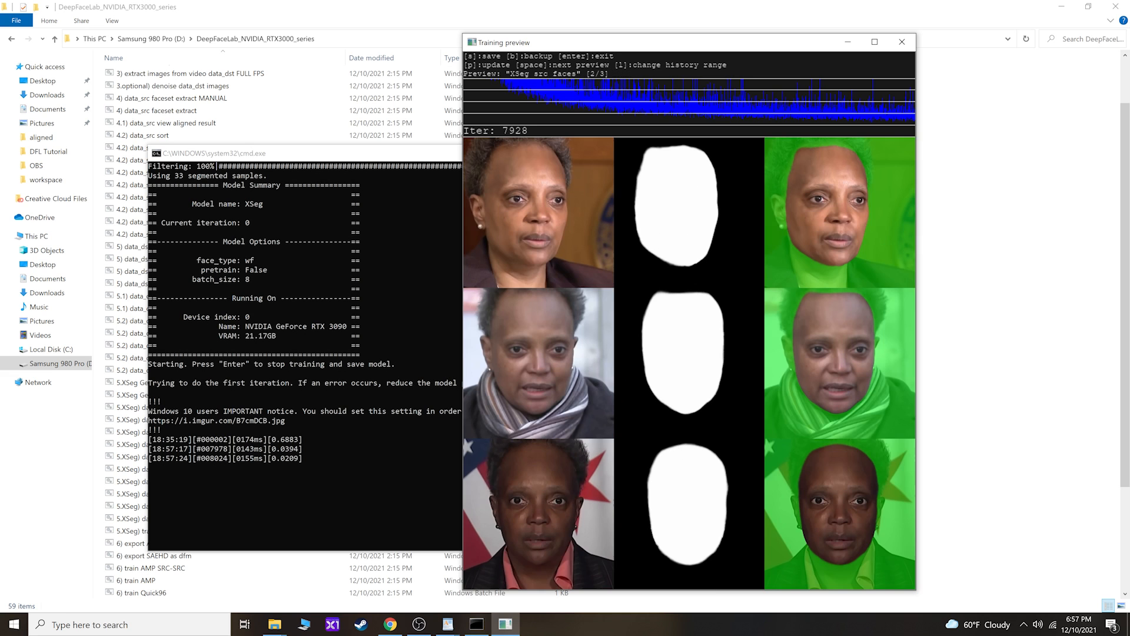
key(space)
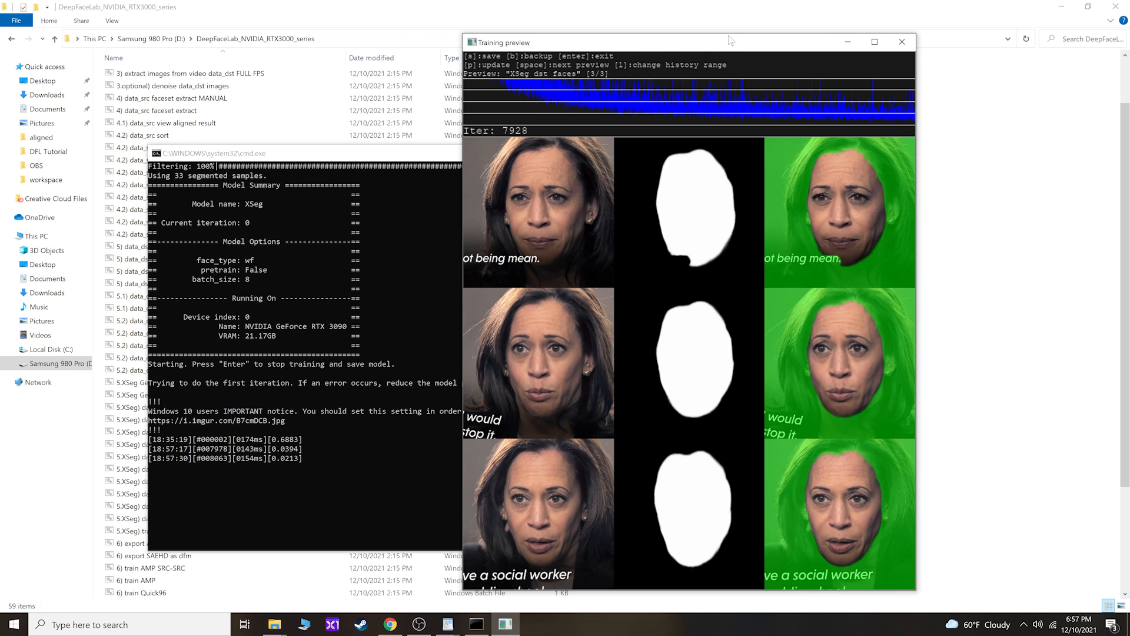
- Shift the training preview slightly toward the console and cycle the loss graph's history range, refreshing the preview
drag(729, 42, 701, 36)
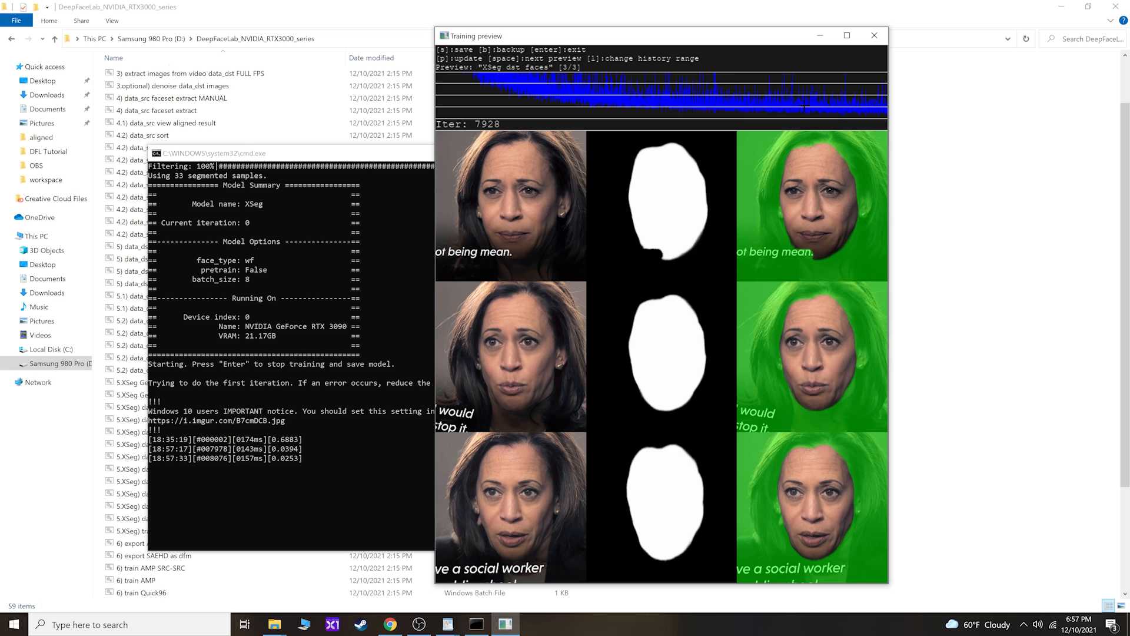
key(l)
key(l)
key(p)
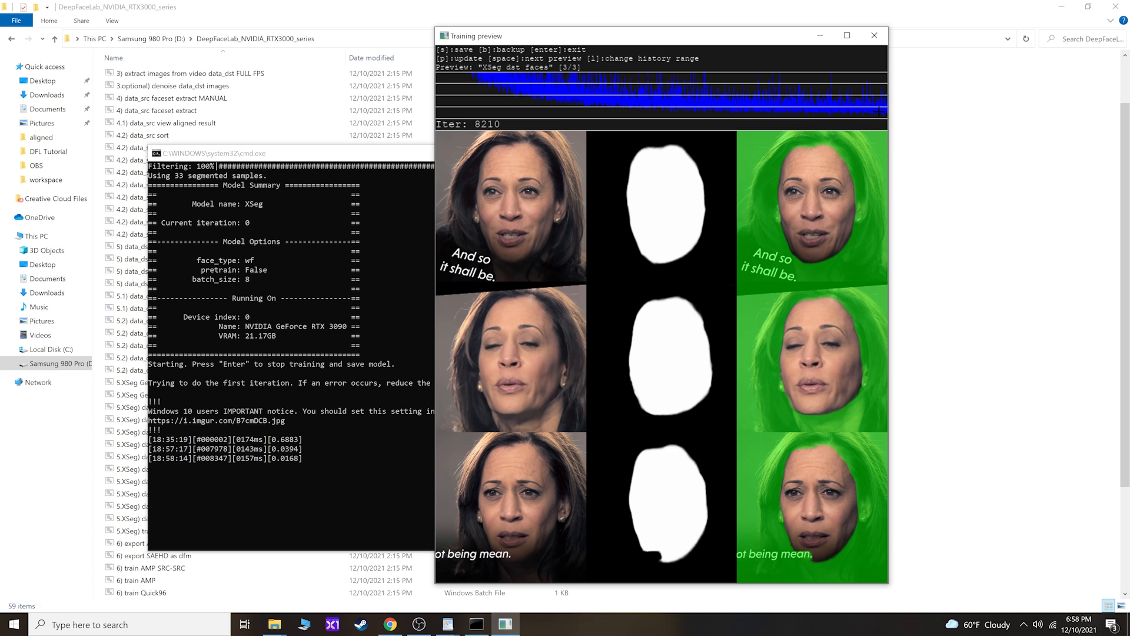
- Refresh the XSeg dst faces preview many times to inspect mask edges on different destination frames, including those with caption text
key(p)
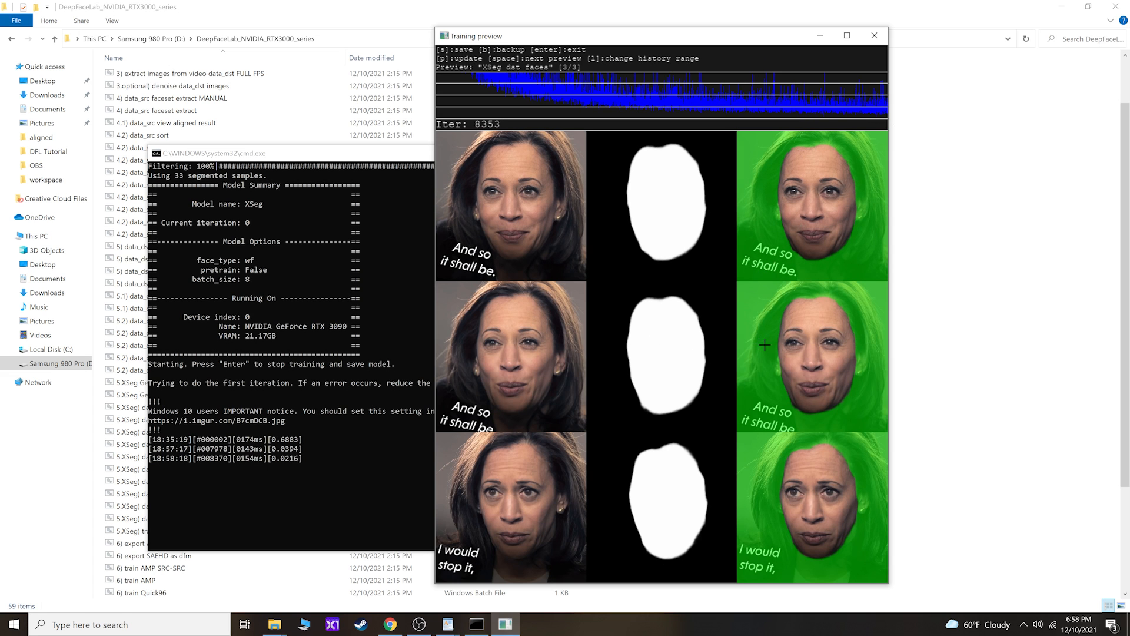
key(p)
key(p)
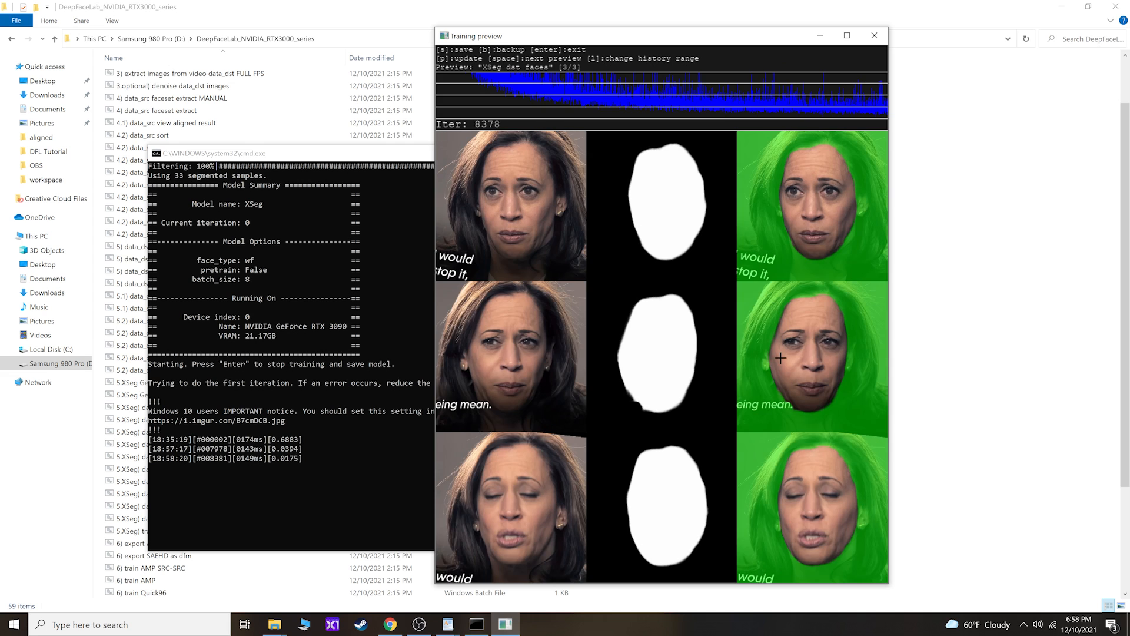
key(p)
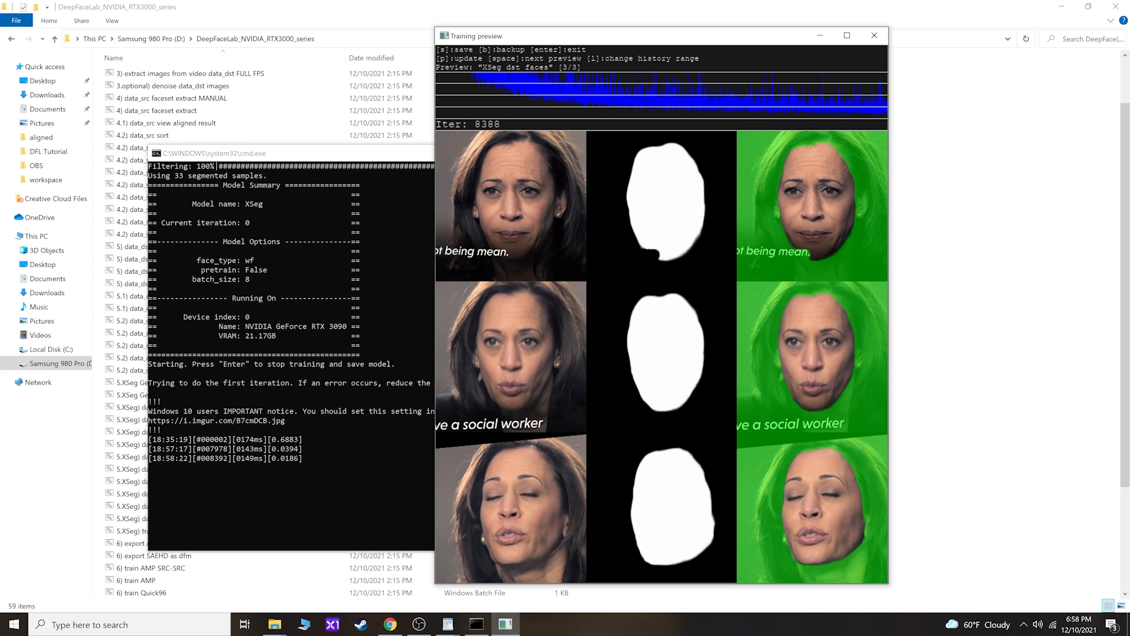
key(p)
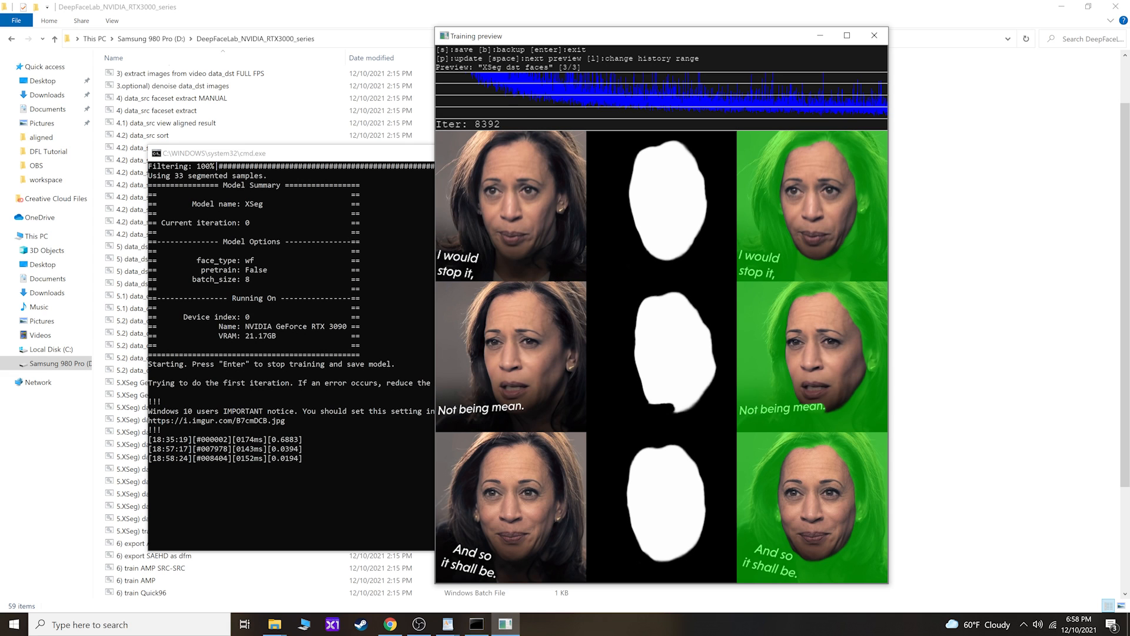
key(p)
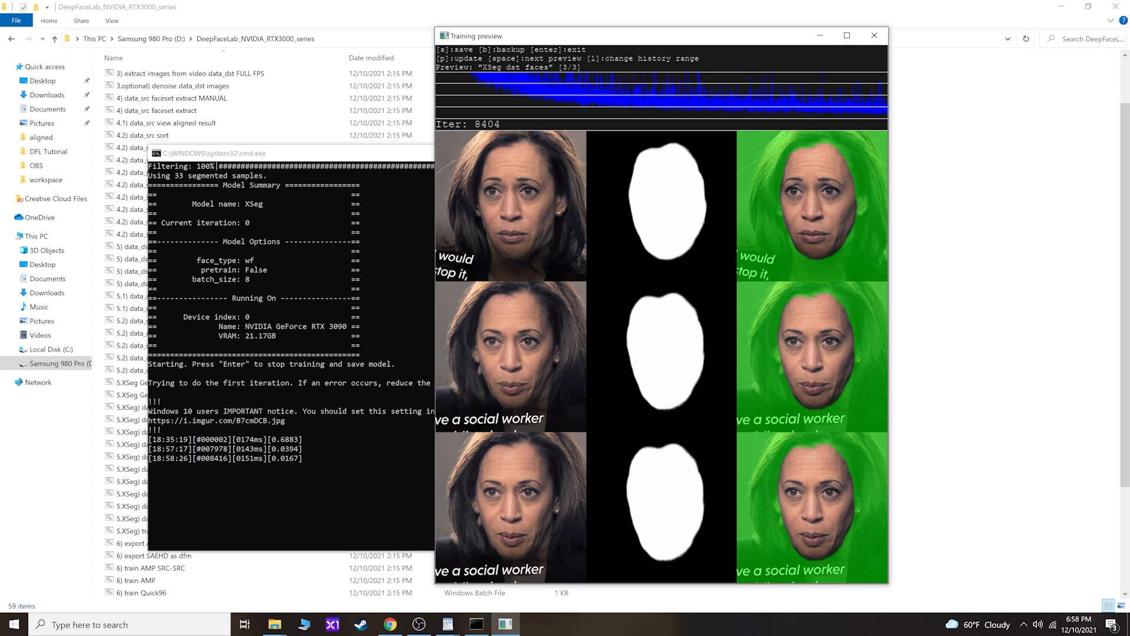
key(p)
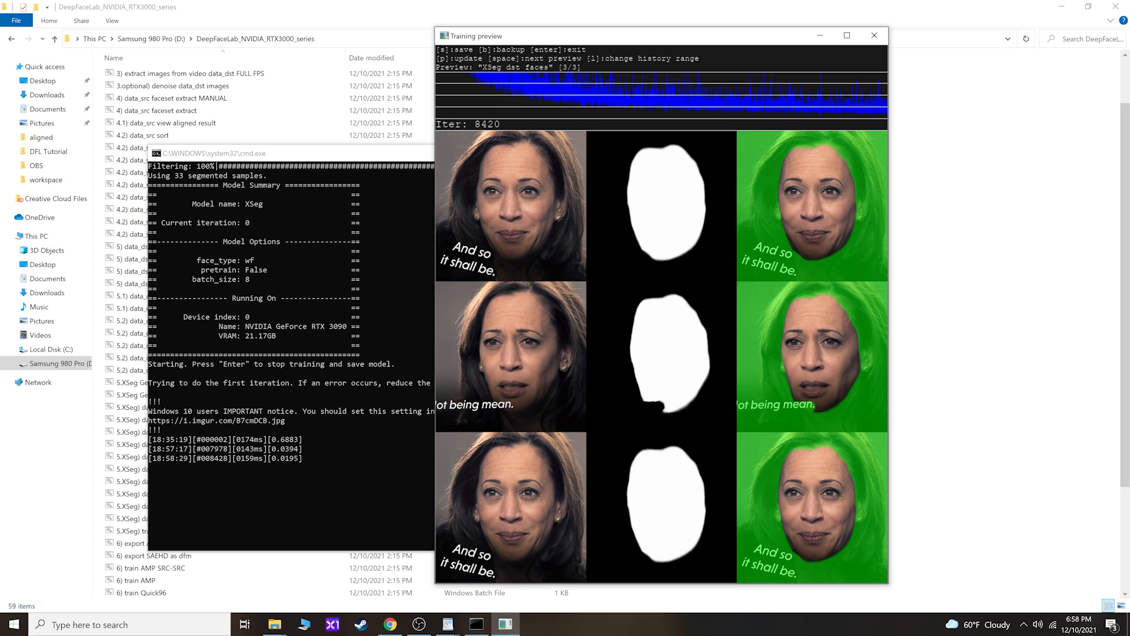
key(p)
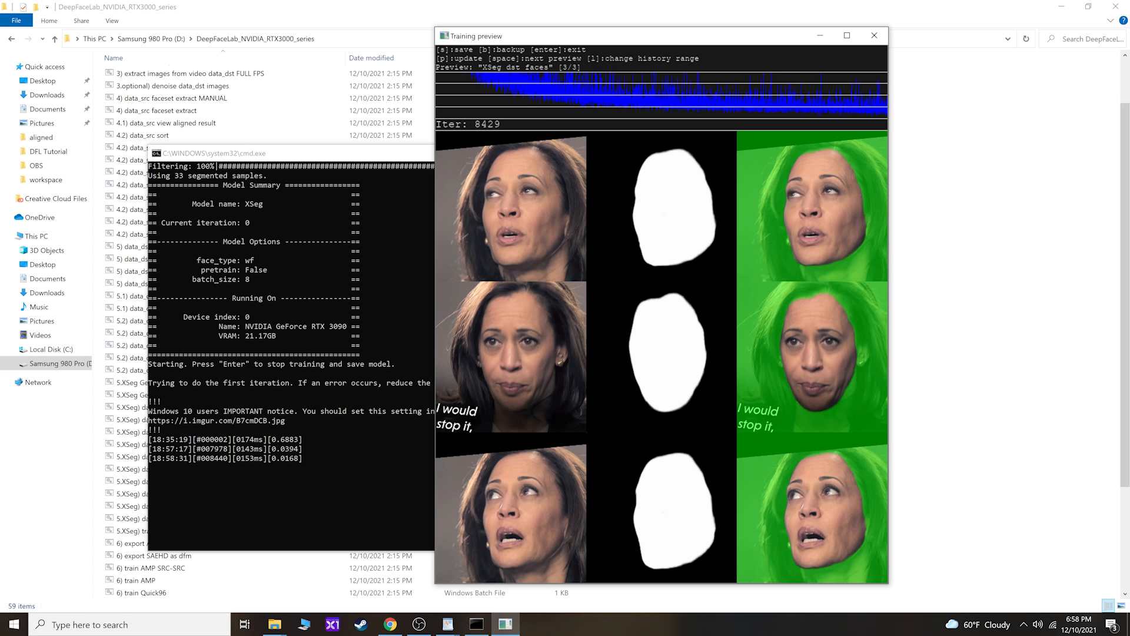
key(p)
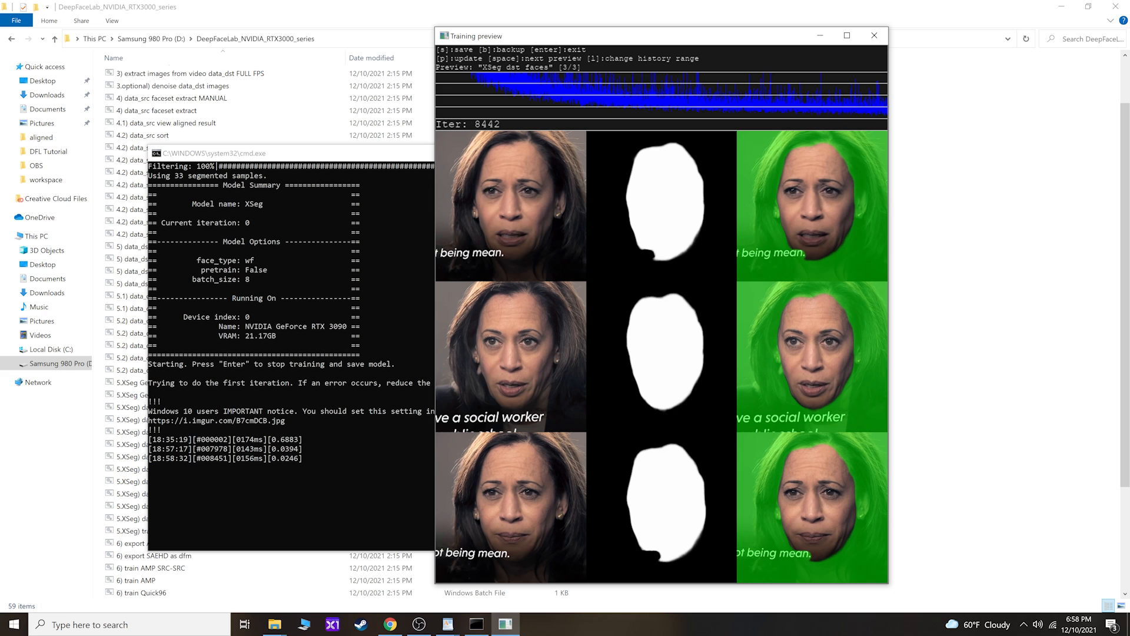
key(p)
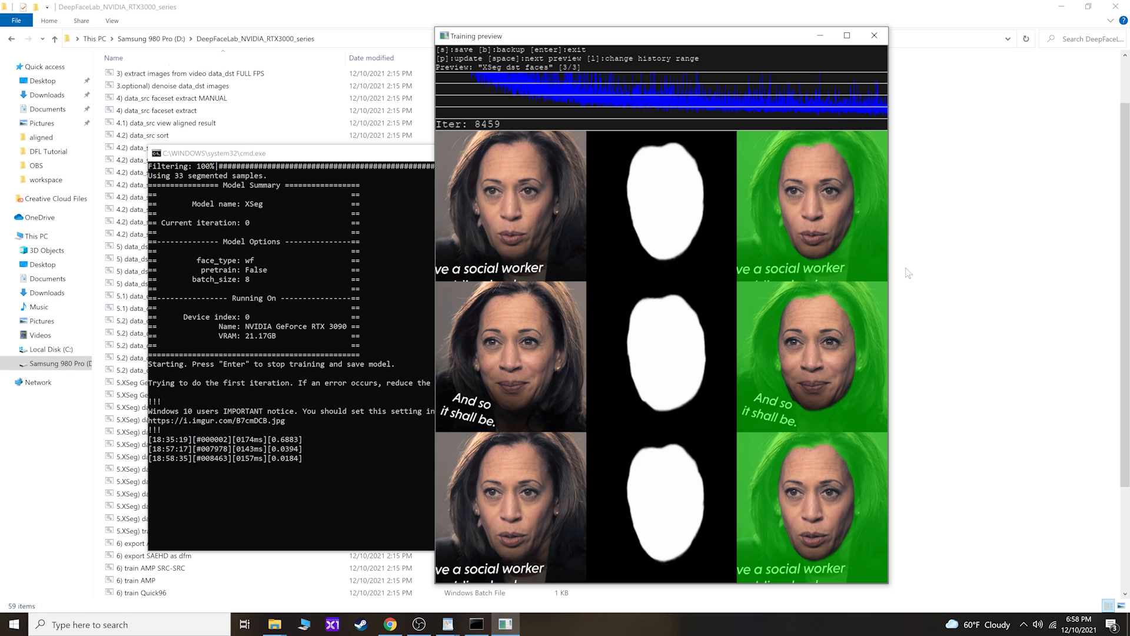
key(p)
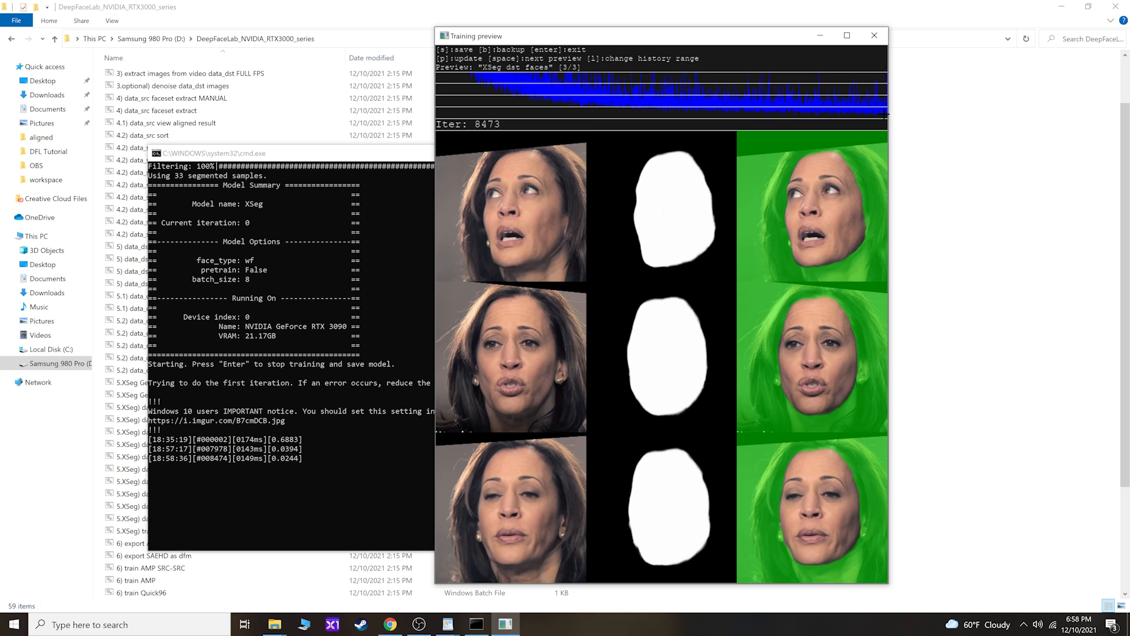
key(p)
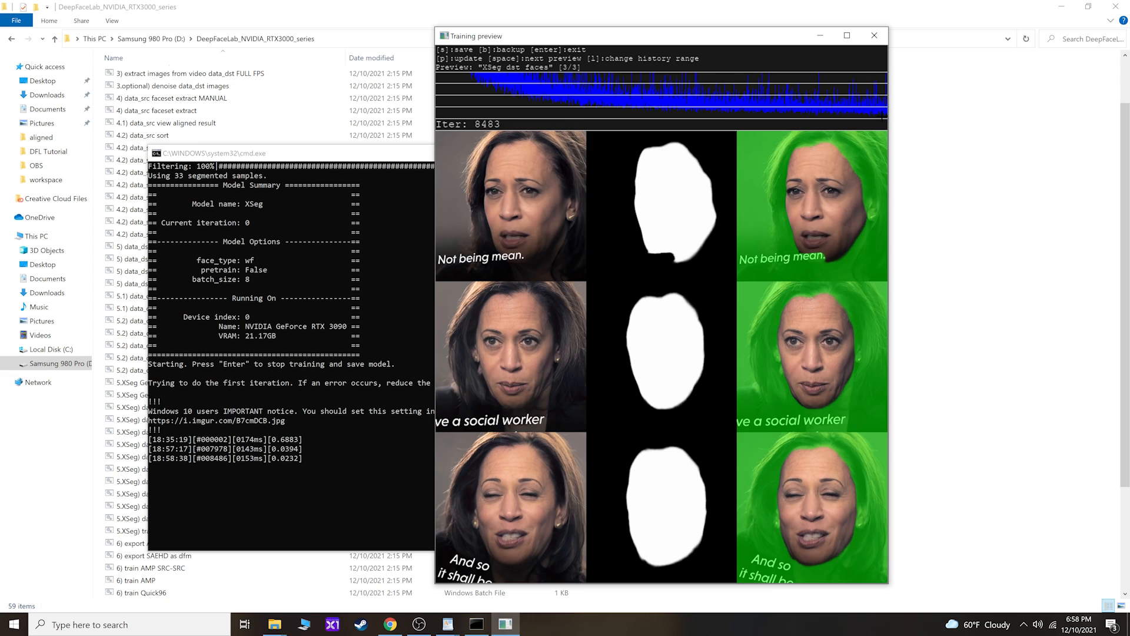
key(p)
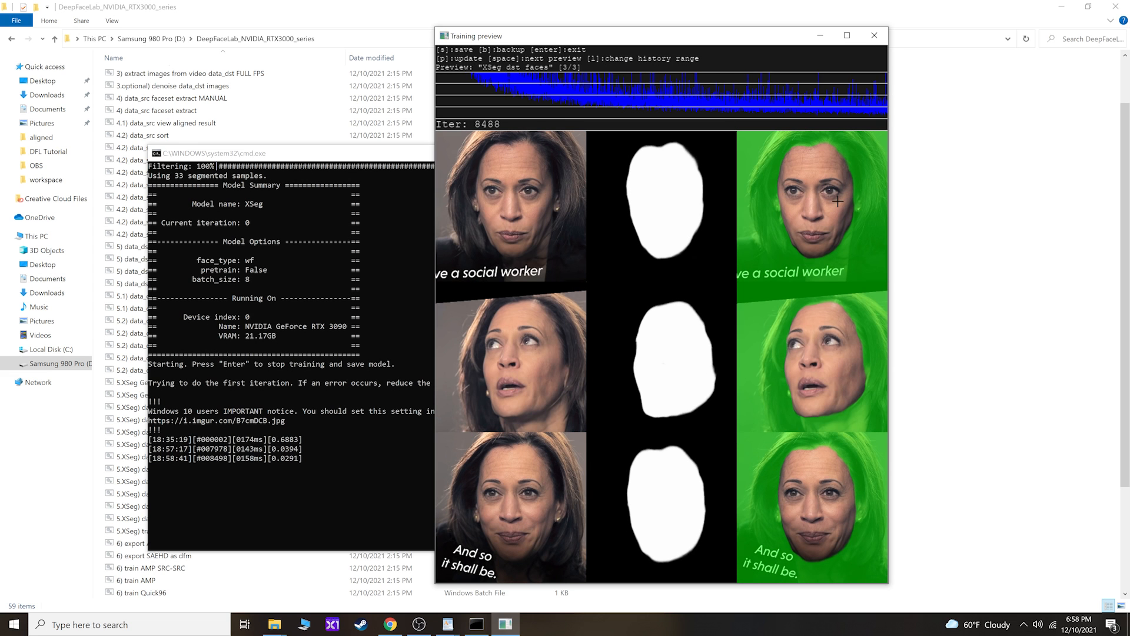
key(p)
- Switch past the training faces to a refreshed XSeg src faces preview, and move the preview window to uncover more of the console
key(space)
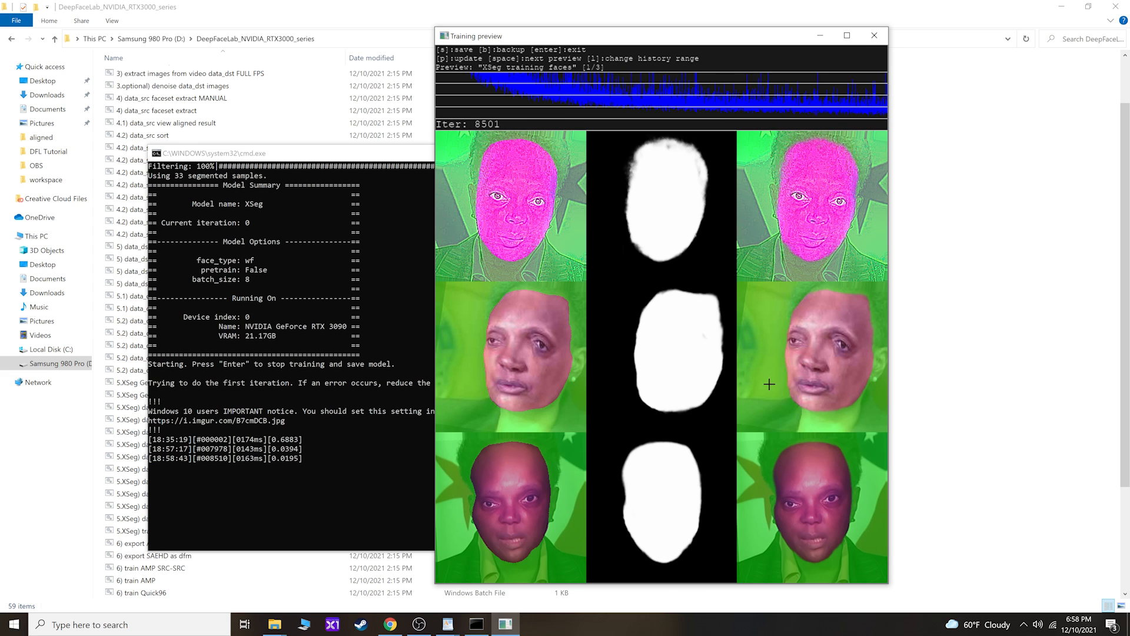
key(space)
key(p)
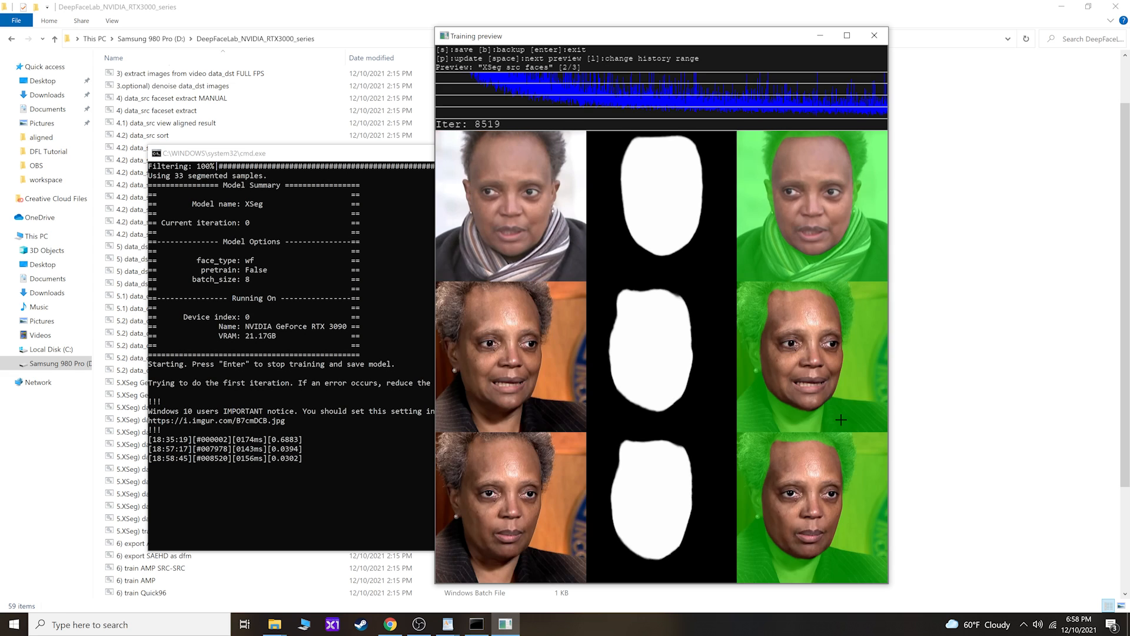
key(p)
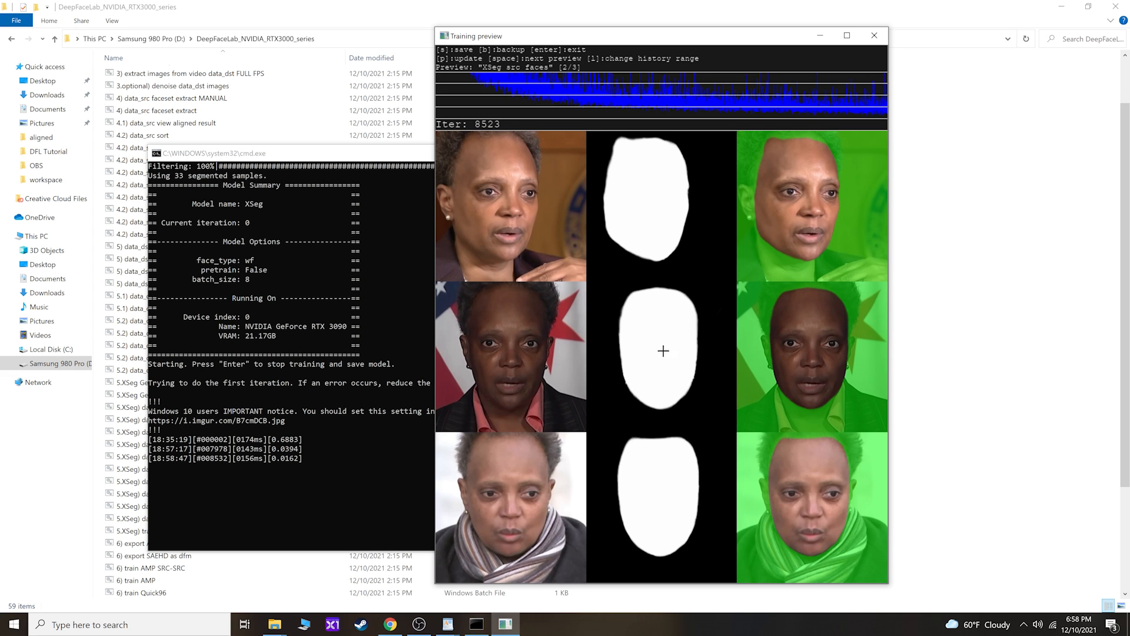
drag(596, 39, 666, 50)
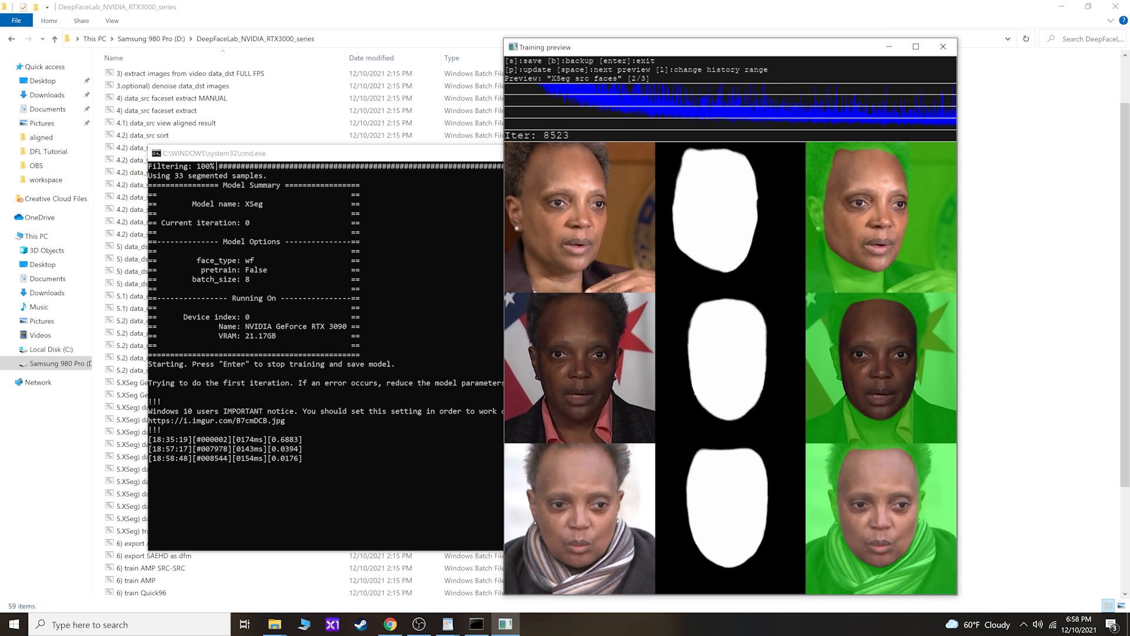
- Stop the XSeg training so the model is saved, and close the finished training console
key(Return)
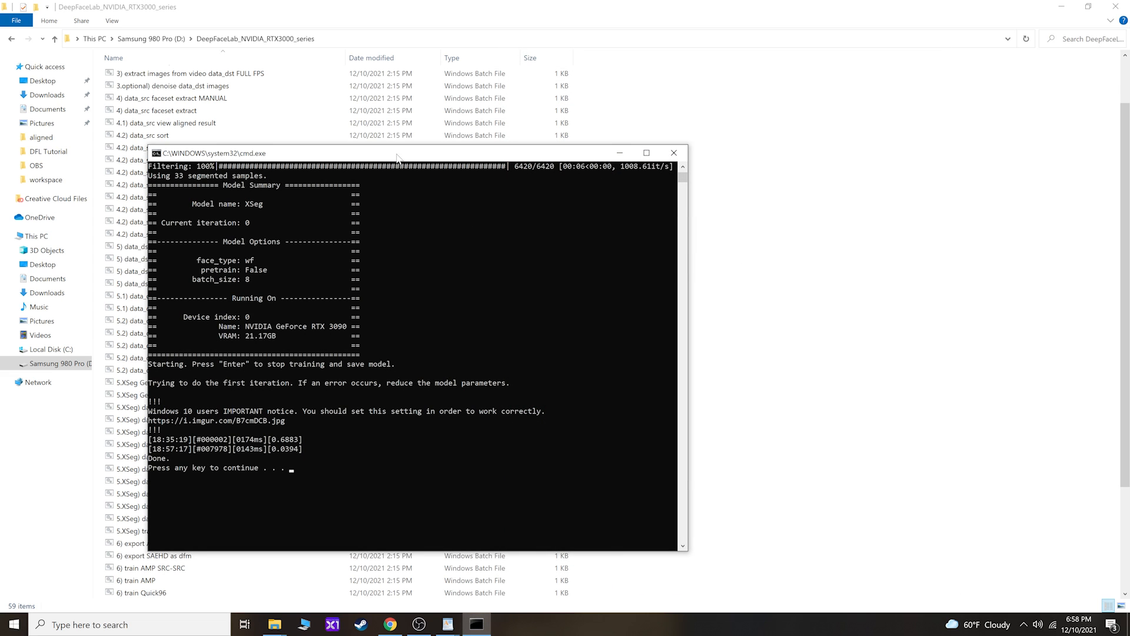
drag(447, 153, 532, 165)
key(Return)
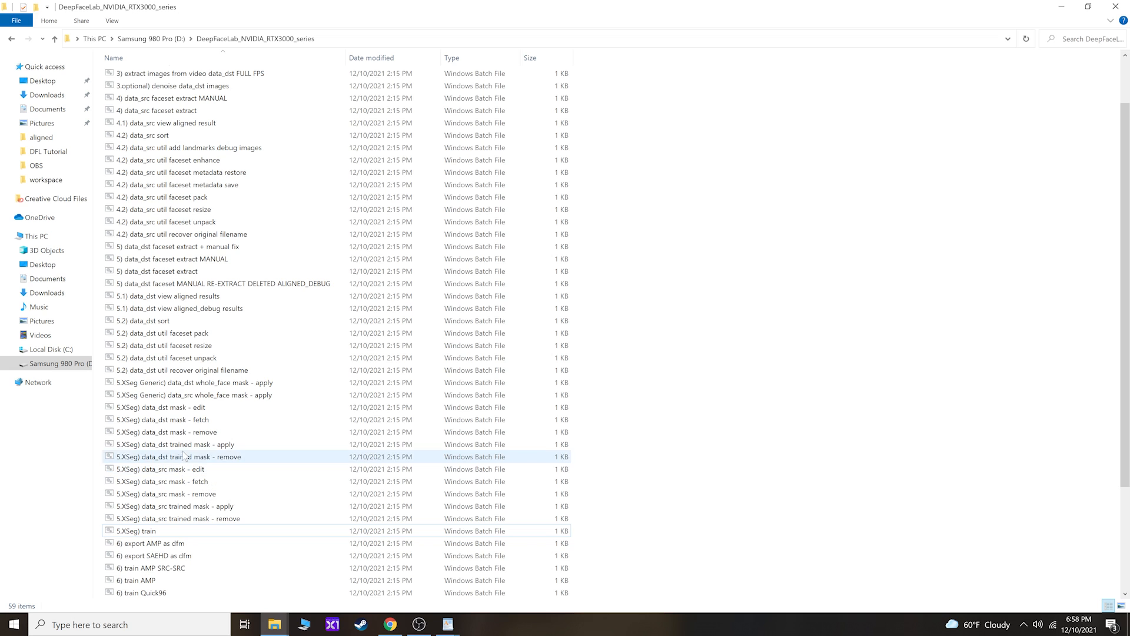
- Apply the trained XSeg mask to the data_dst faceset using GPU index 0, and close the finished console
click(171, 447)
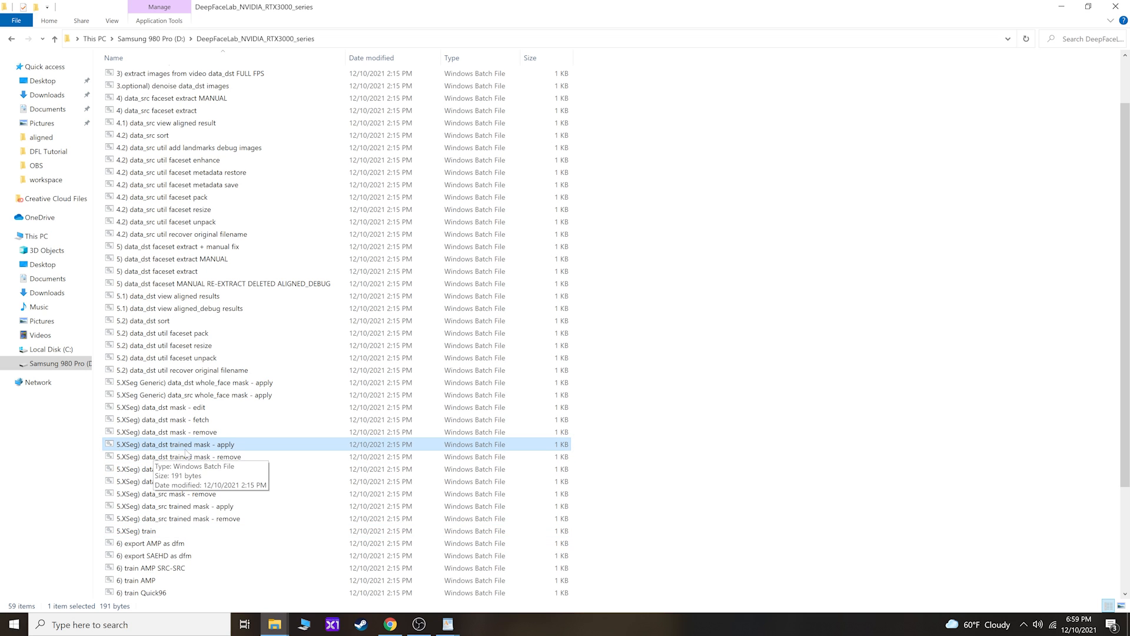
click(271, 507)
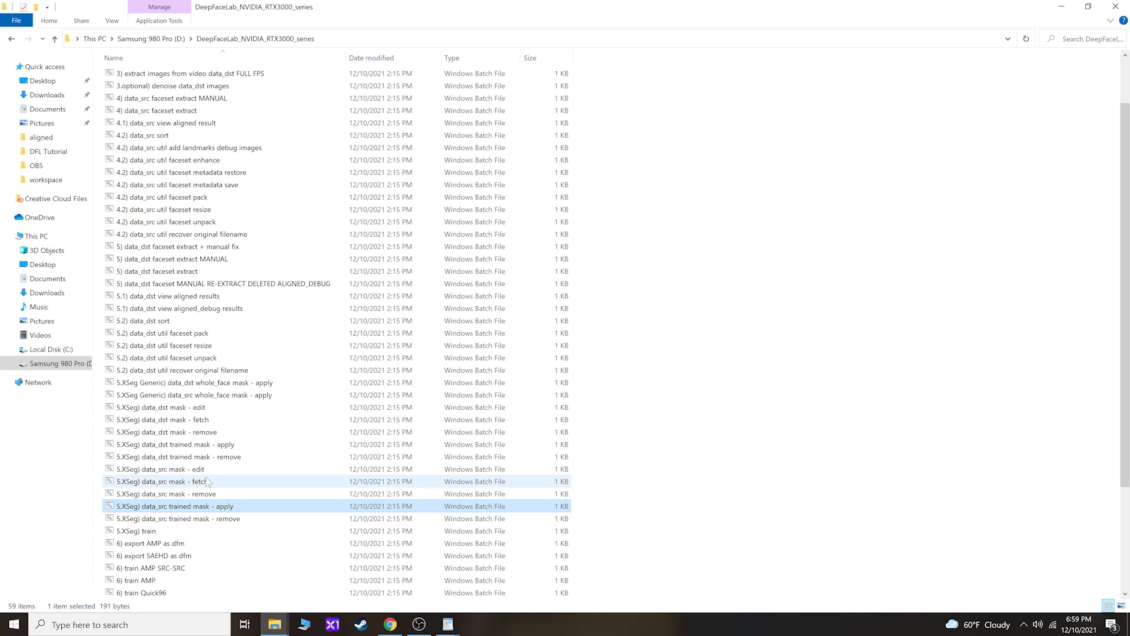
double_click(227, 446)
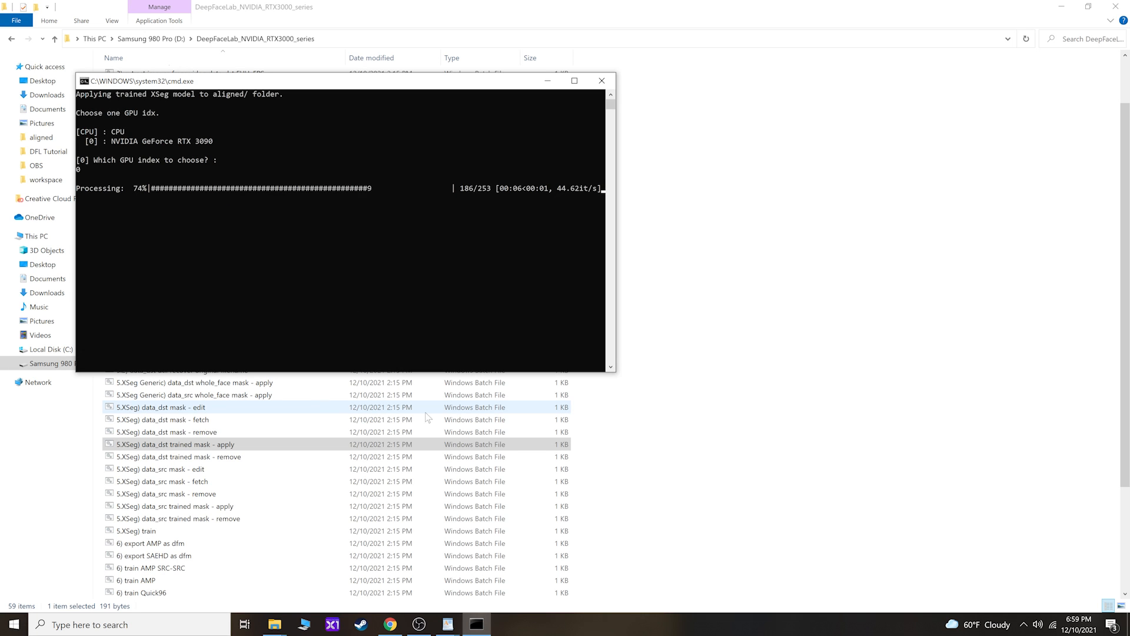
drag(459, 85, 515, 112)
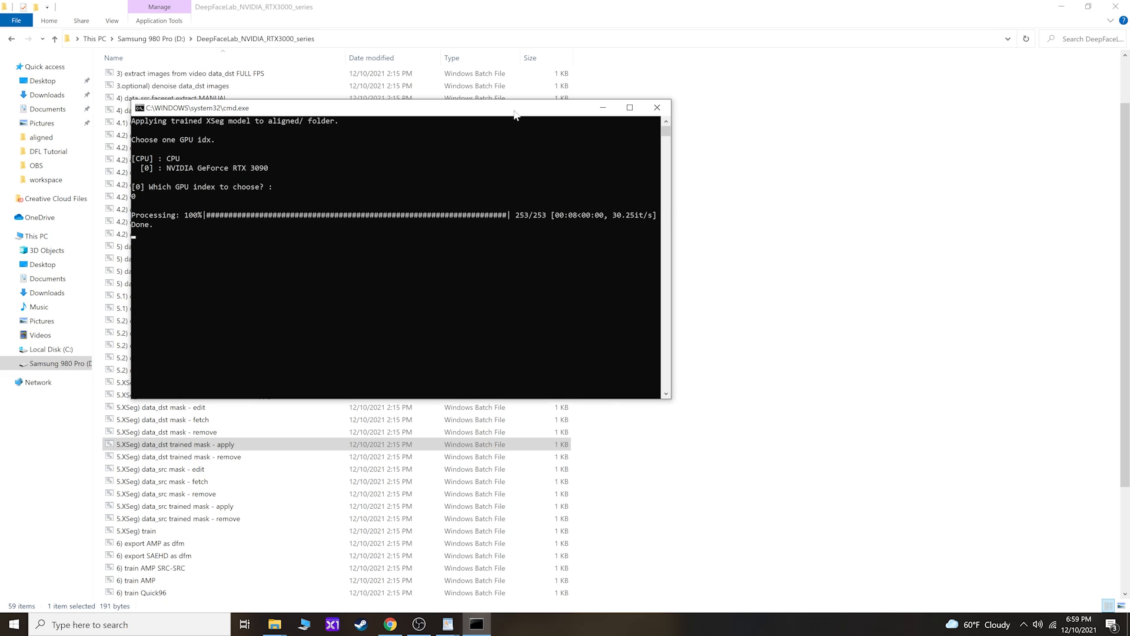
key(Return)
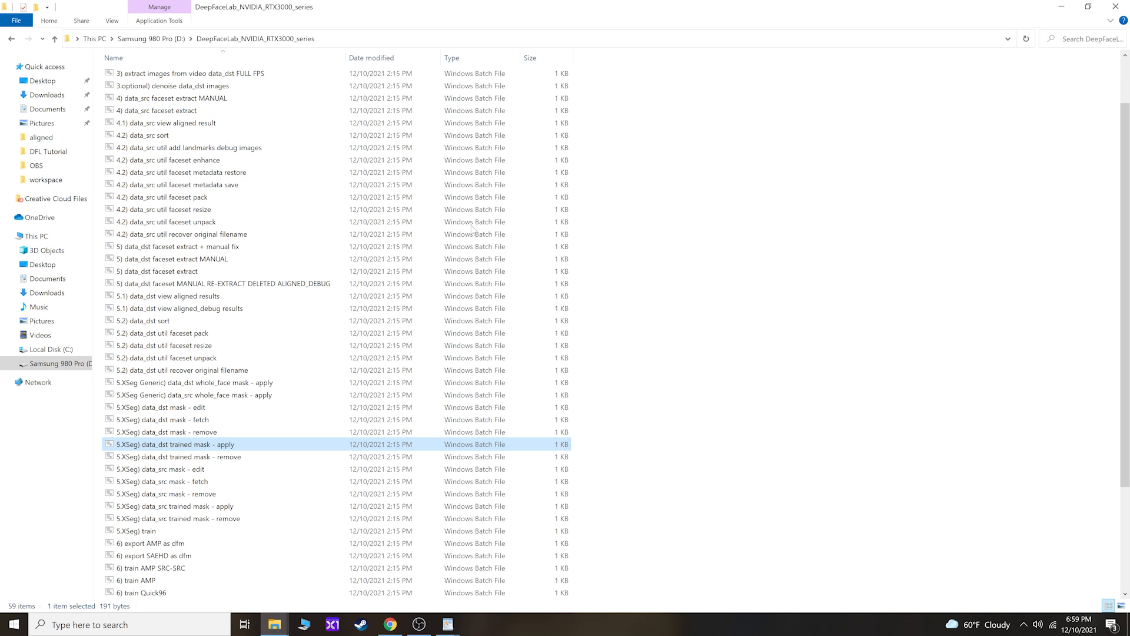
- Apply the trained XSeg mask to the data_src faceset using GPU index 0, and close the finished console
double_click(207, 508)
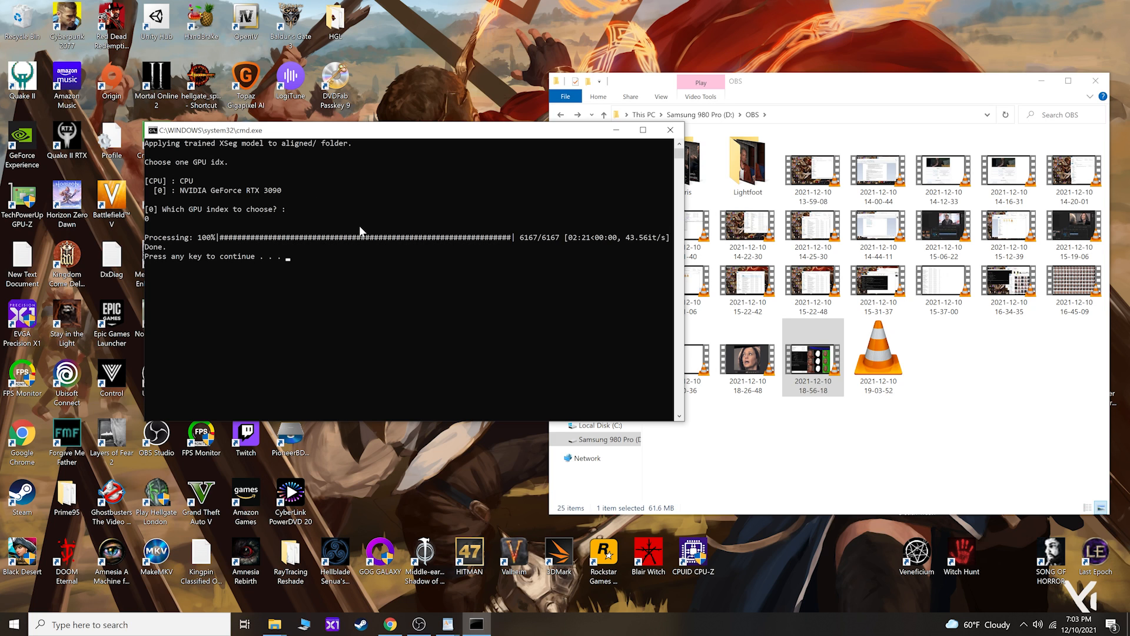
key(Return)
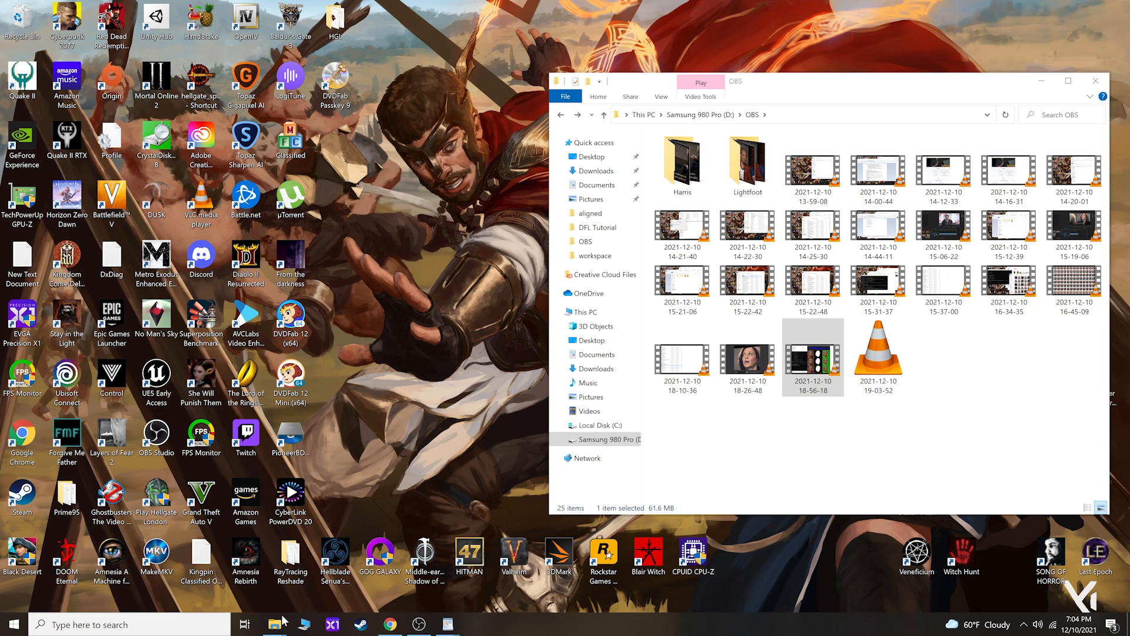
- Return to the DeepFaceLab_NVIDIA_RTX3000_series folder, open the data_dst mask editor and display the trained XSeg mask as an overlay on the faces
mouse_move(277, 623)
click(181, 589)
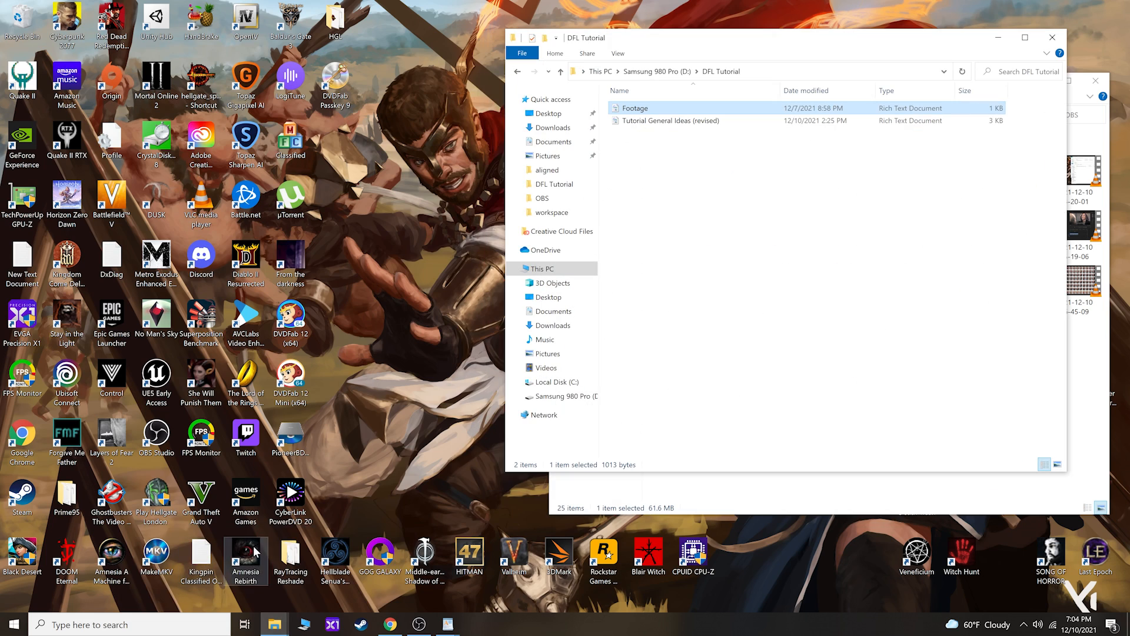
mouse_move(277, 623)
click(334, 599)
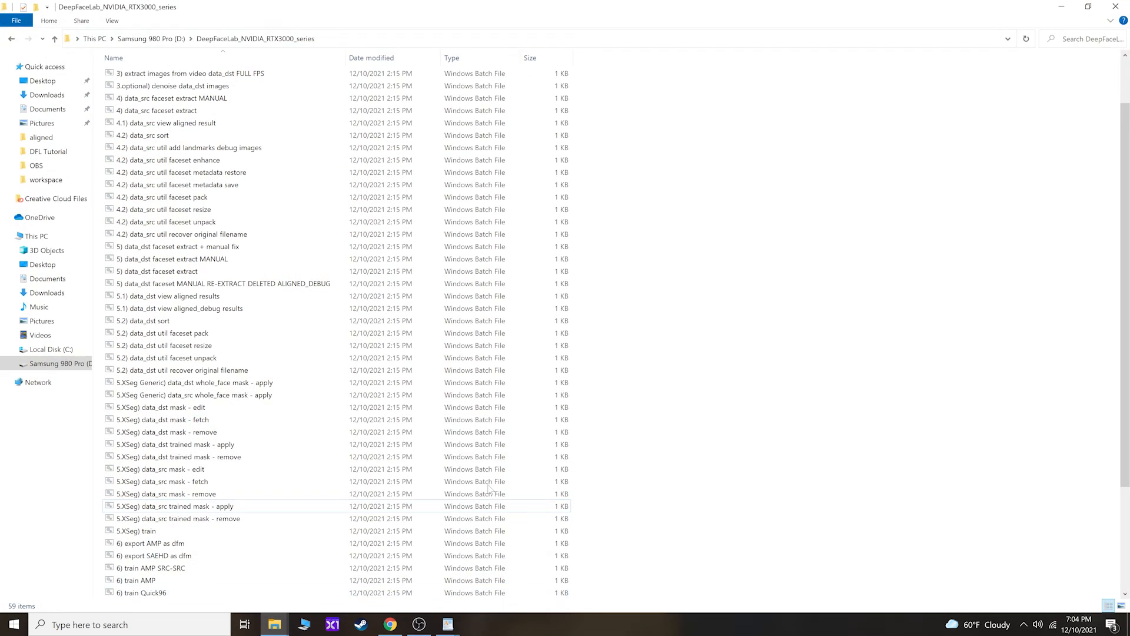
double_click(191, 407)
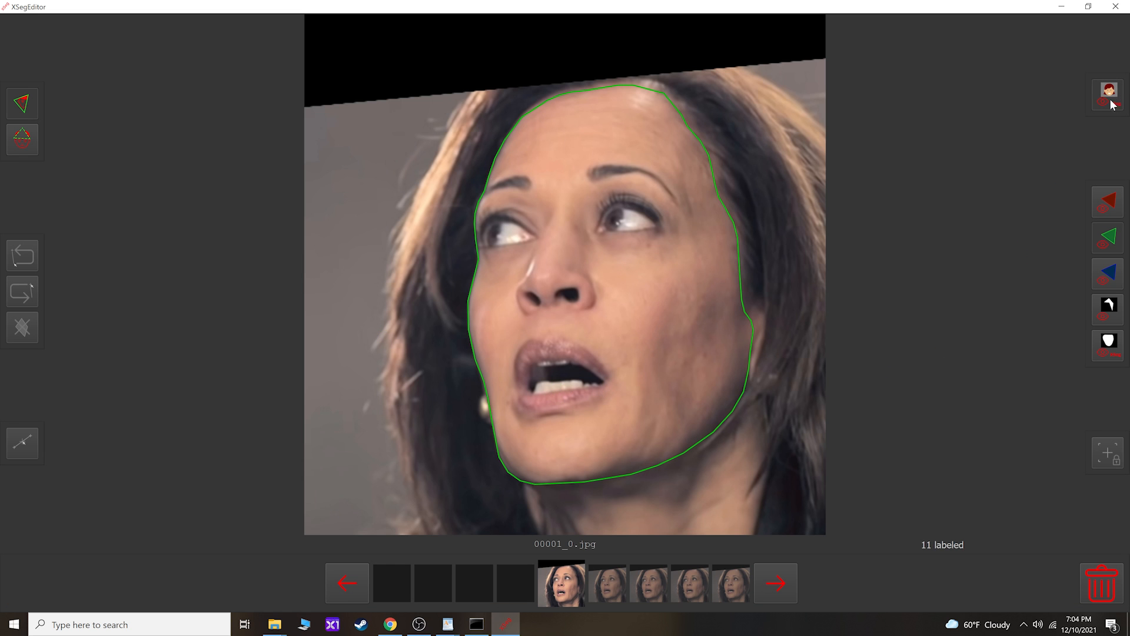
click(1112, 105)
- Check the applied mask overlay on the first destination faces, from 00001_0.jpg forward to 00108_0.jpg
click(787, 584)
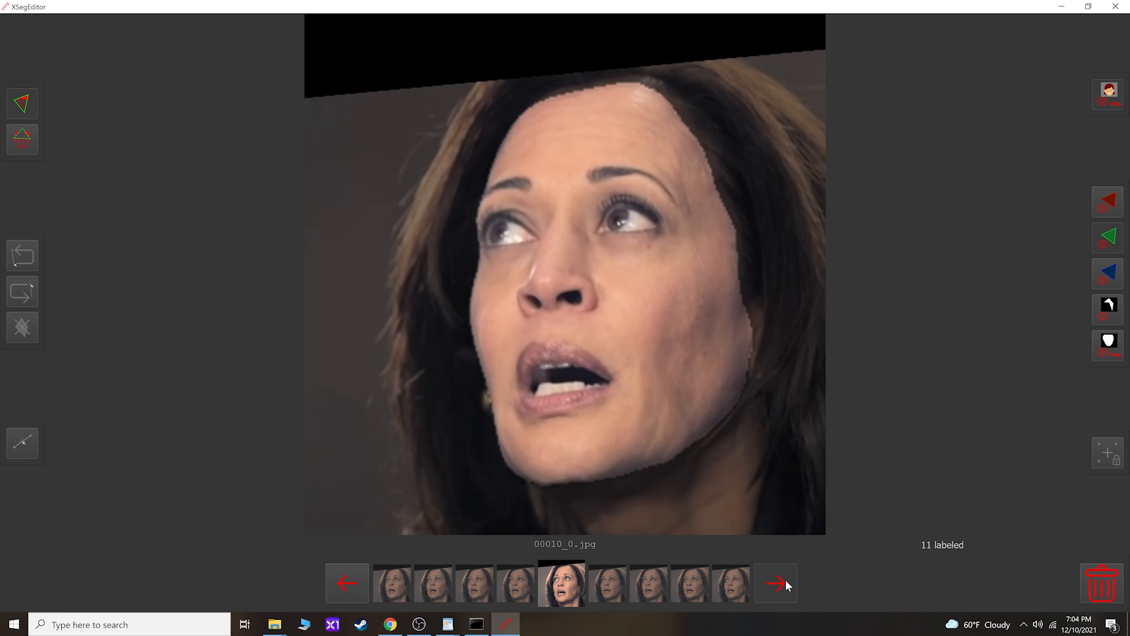
click(786, 584)
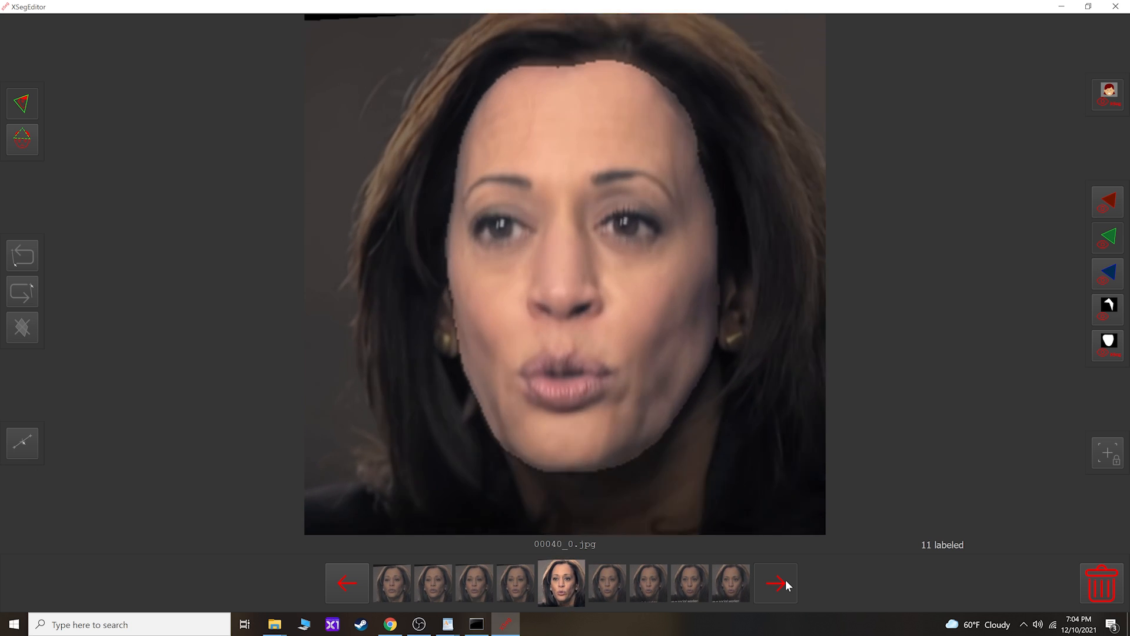
click(777, 583)
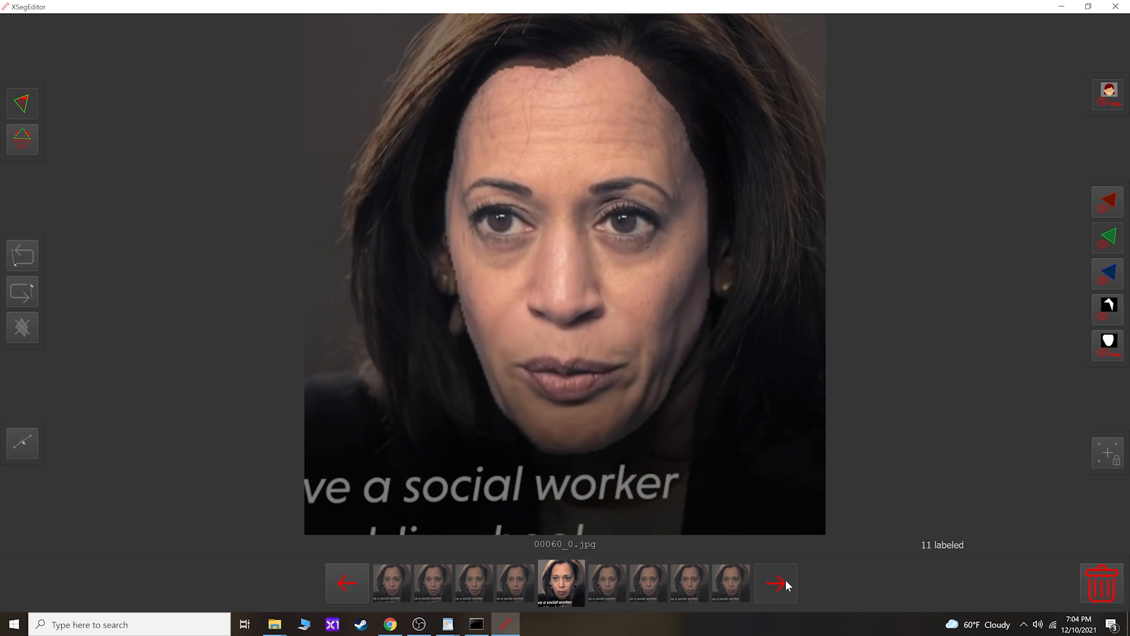
click(787, 585)
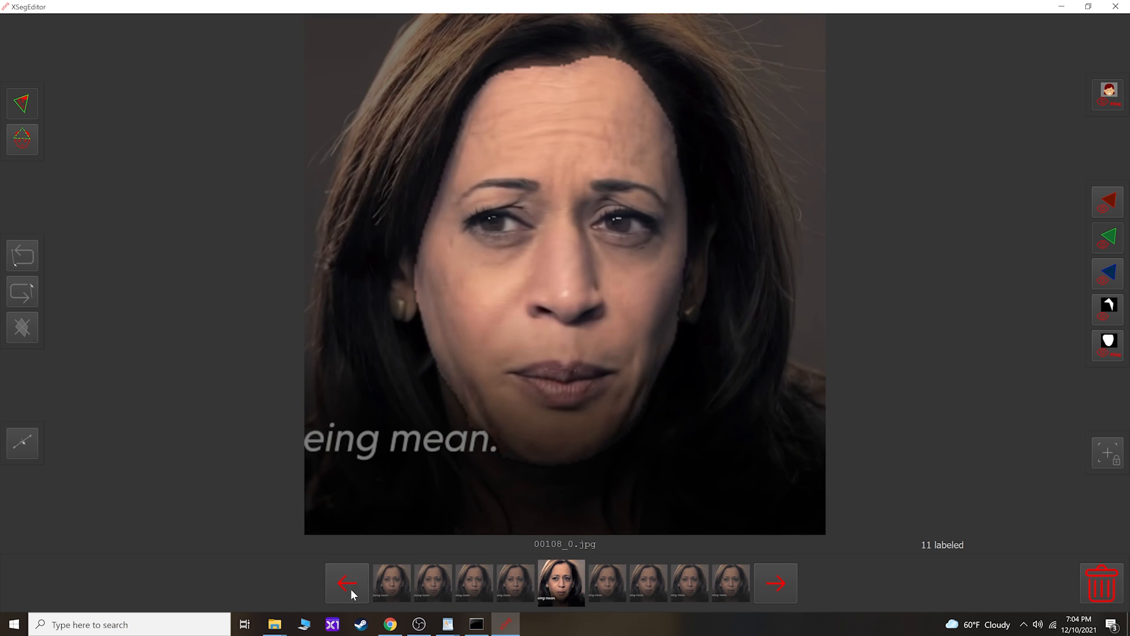
- Step back through the captioned destination faces to 00086_0.jpg, examining how the mask handles the text over the chin
click(351, 588)
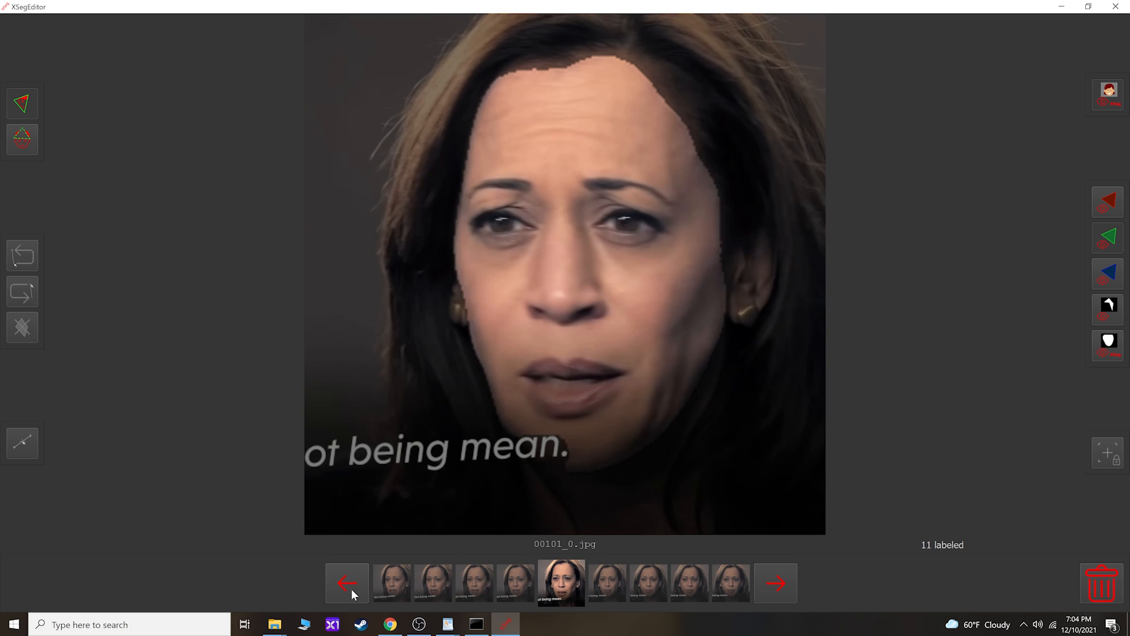
click(351, 589)
click(351, 589)
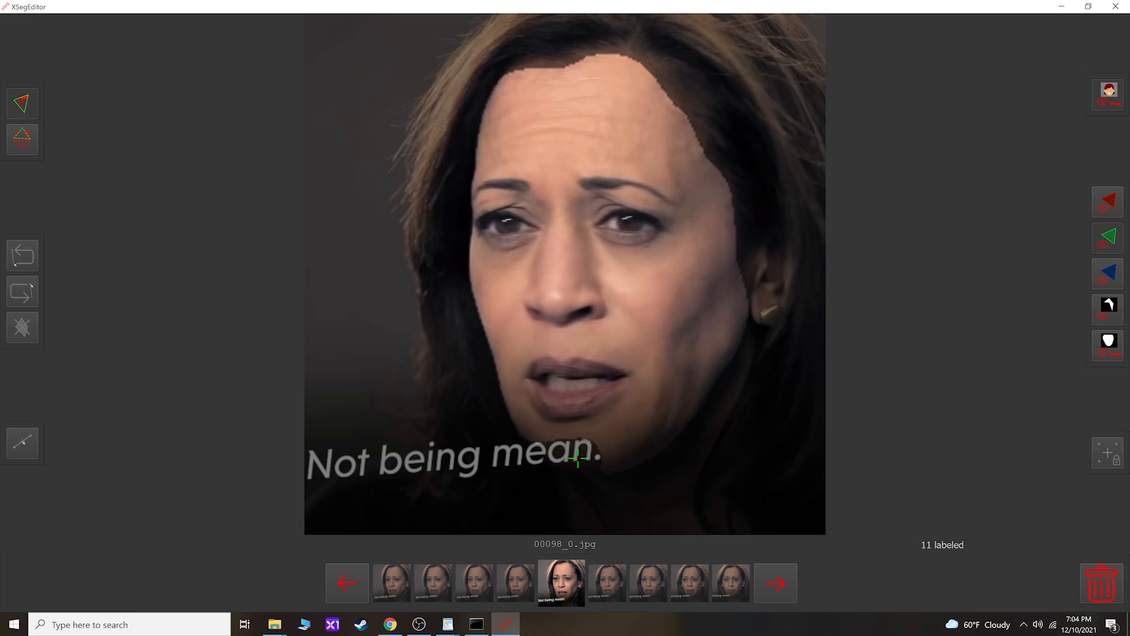
click(355, 587)
click(355, 587)
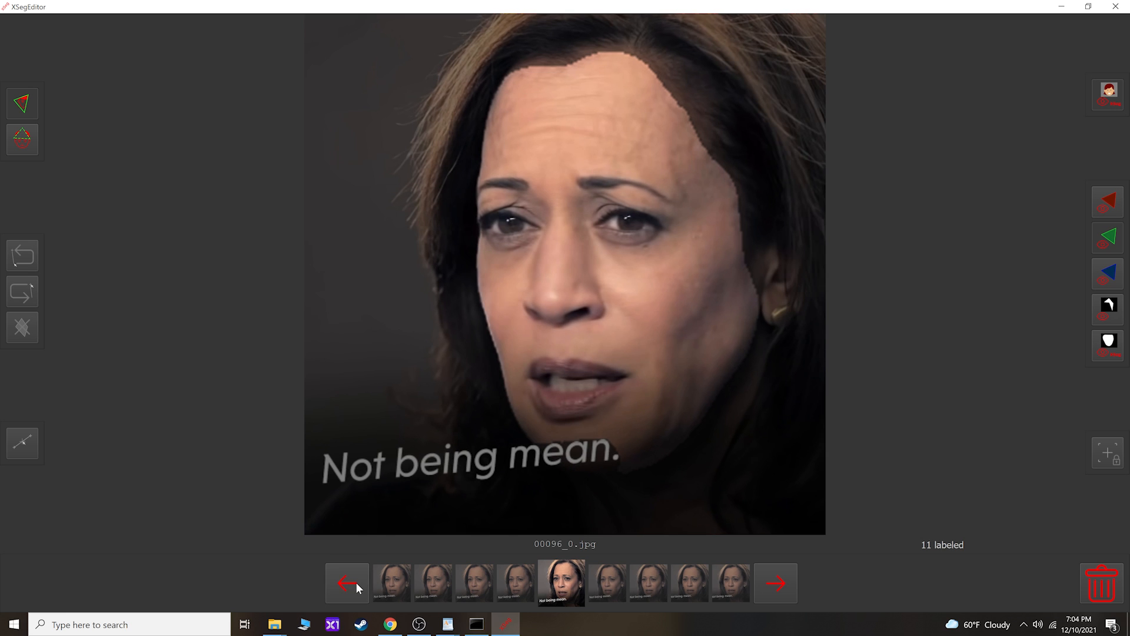
click(356, 586)
click(356, 587)
click(357, 587)
click(357, 587)
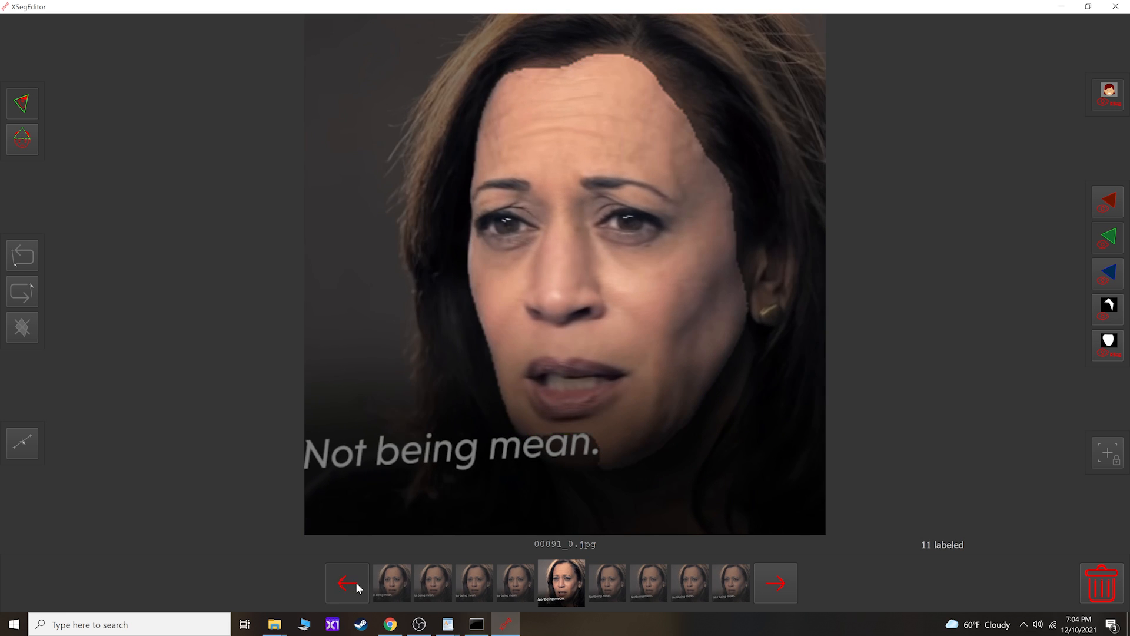
click(357, 587)
click(356, 587)
click(356, 587)
click(356, 586)
click(357, 587)
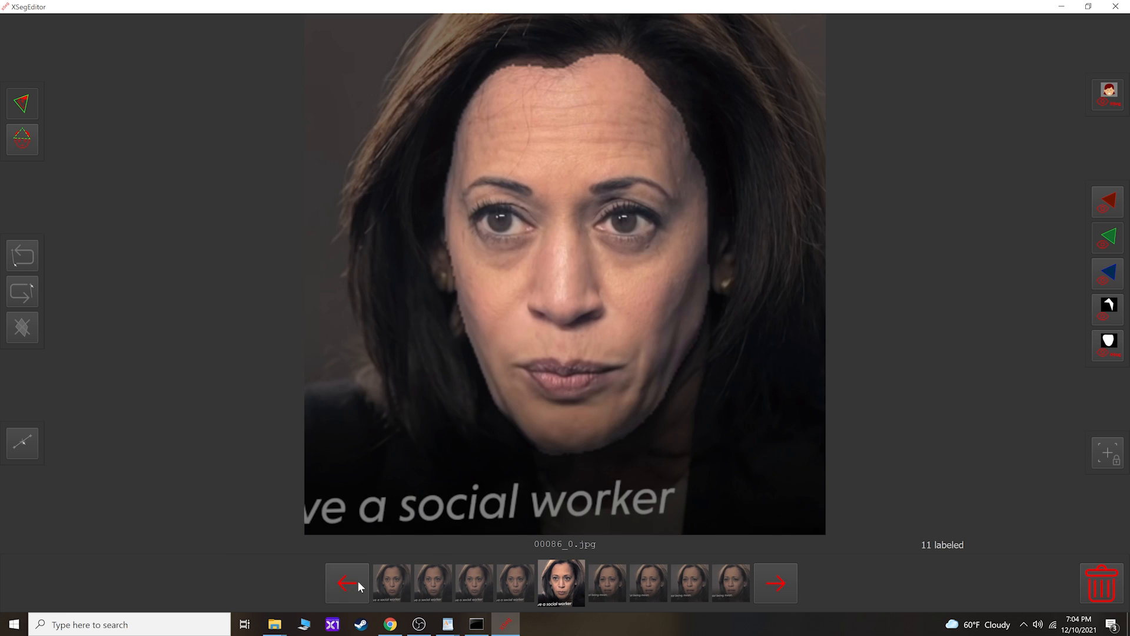
- Step forward through the captioned destination faces to the labeled 00127_0.jpg, examining the mask edge around the chin text
click(786, 579)
click(786, 580)
click(786, 580)
click(786, 580)
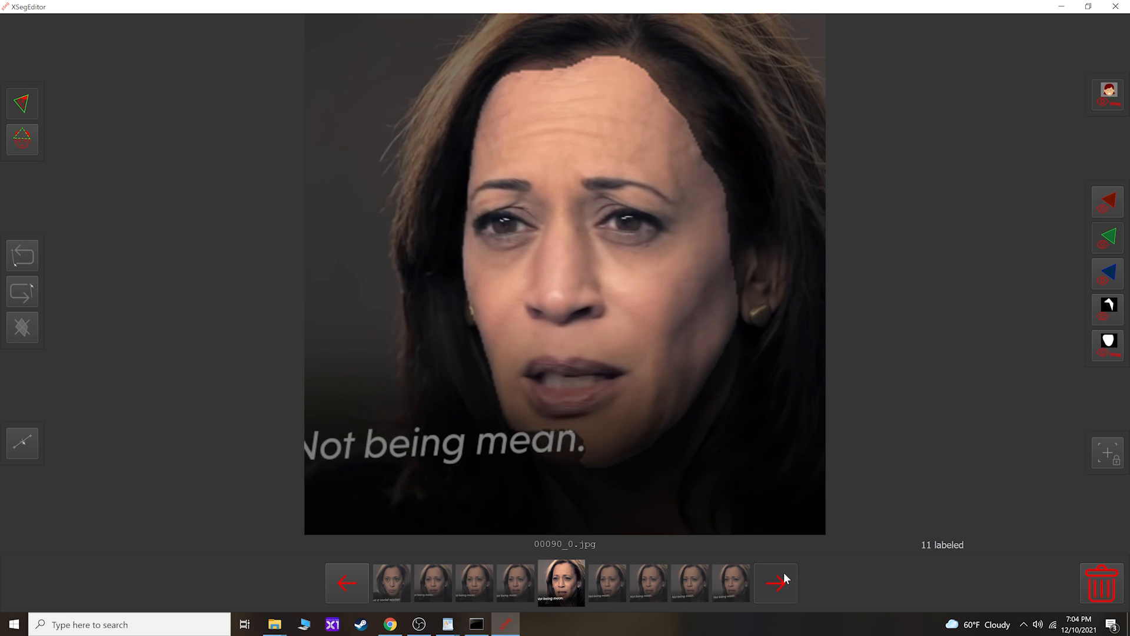
click(786, 580)
click(786, 580)
click(786, 580)
click(786, 579)
click(786, 580)
click(786, 580)
click(786, 579)
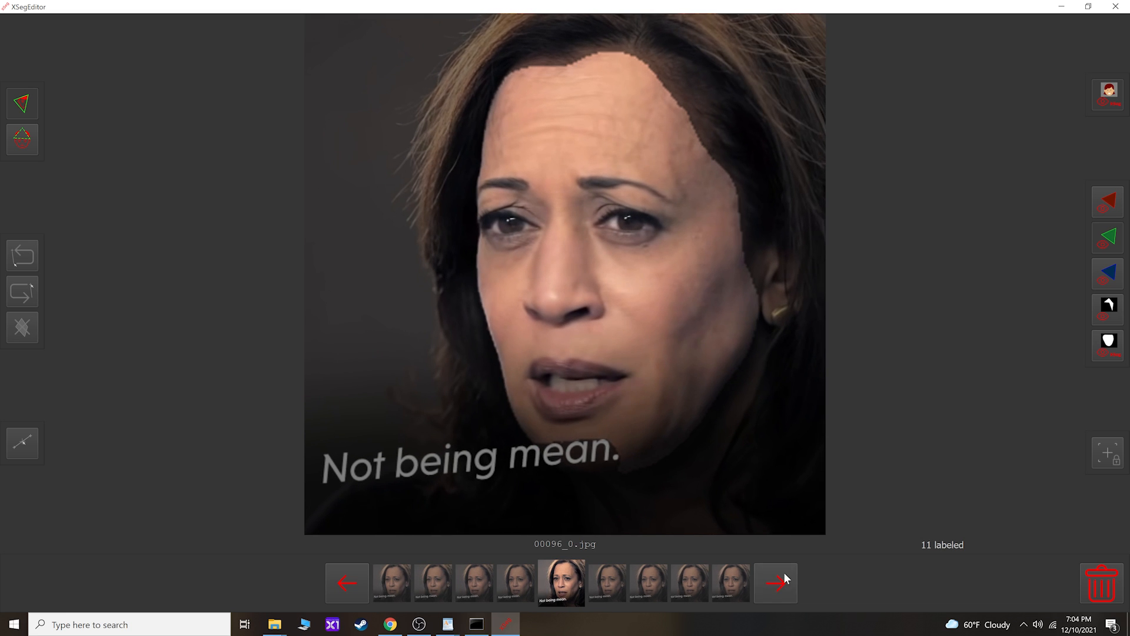
click(786, 580)
click(786, 579)
click(786, 580)
click(786, 580)
click(786, 579)
click(787, 579)
click(786, 579)
click(787, 579)
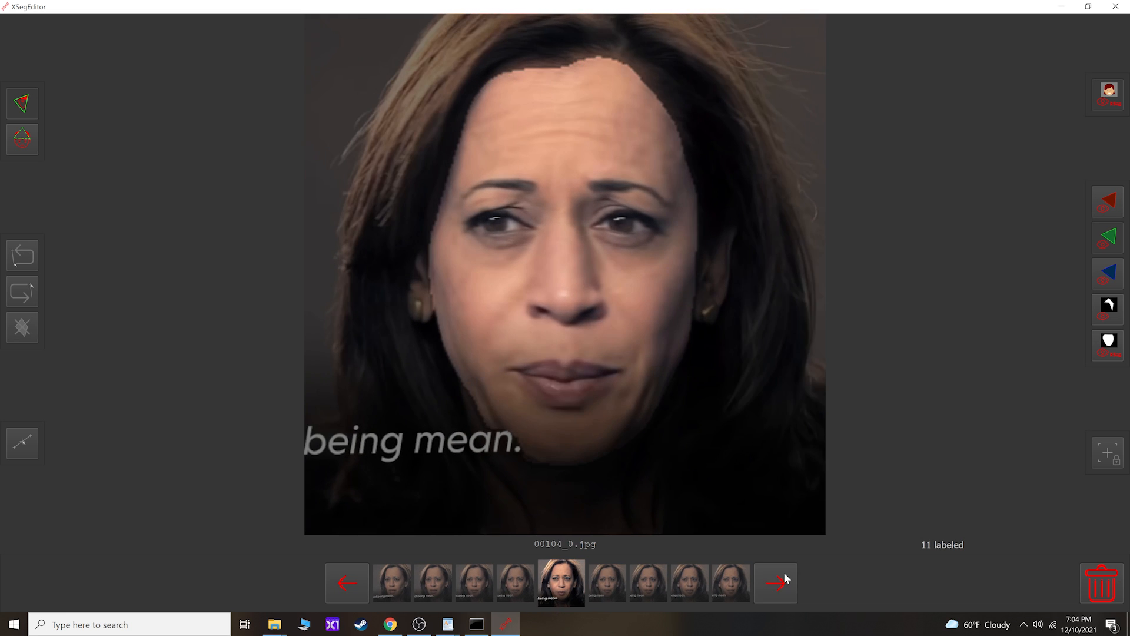
click(786, 580)
click(786, 580)
click(787, 580)
click(787, 580)
click(786, 579)
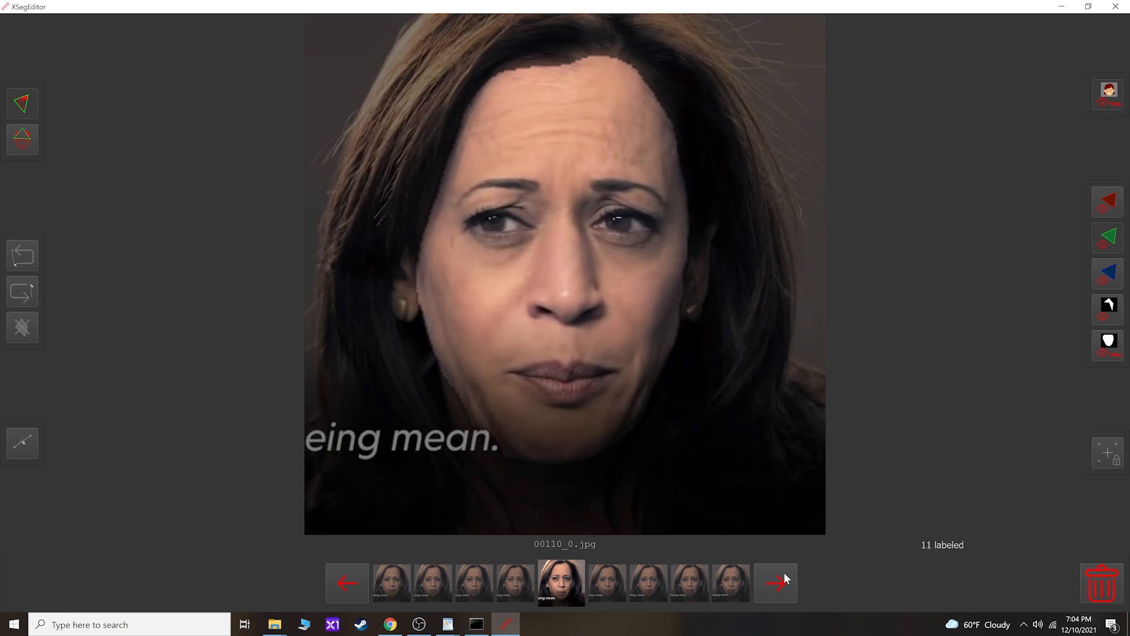
click(787, 579)
click(786, 580)
click(786, 579)
click(786, 579)
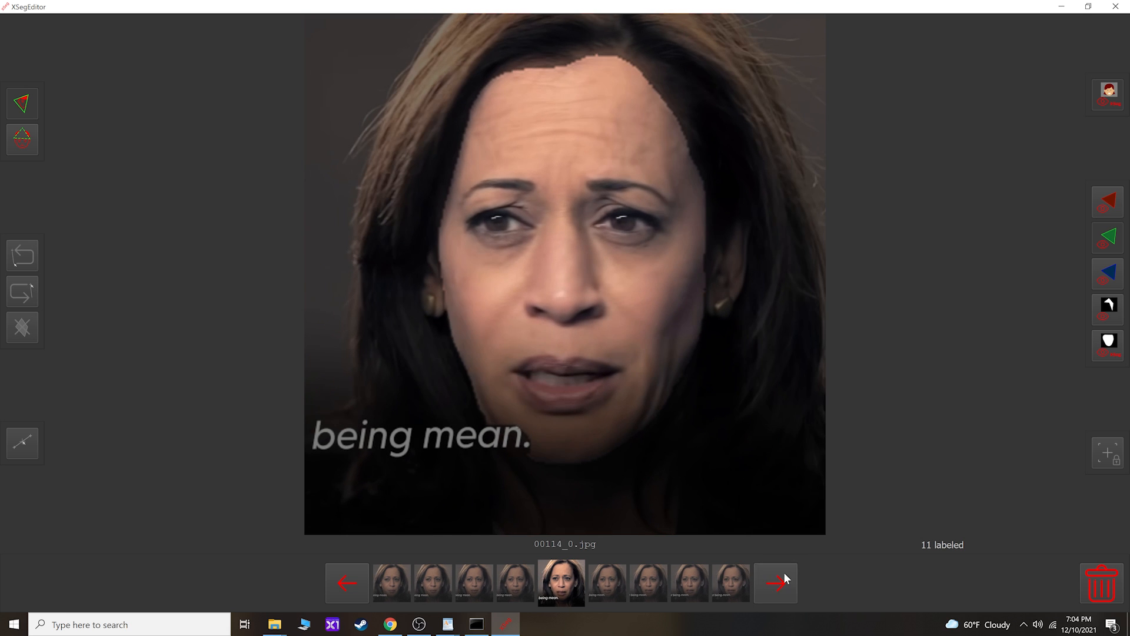
click(786, 580)
click(786, 579)
click(786, 579)
click(786, 580)
click(786, 579)
click(786, 580)
click(786, 579)
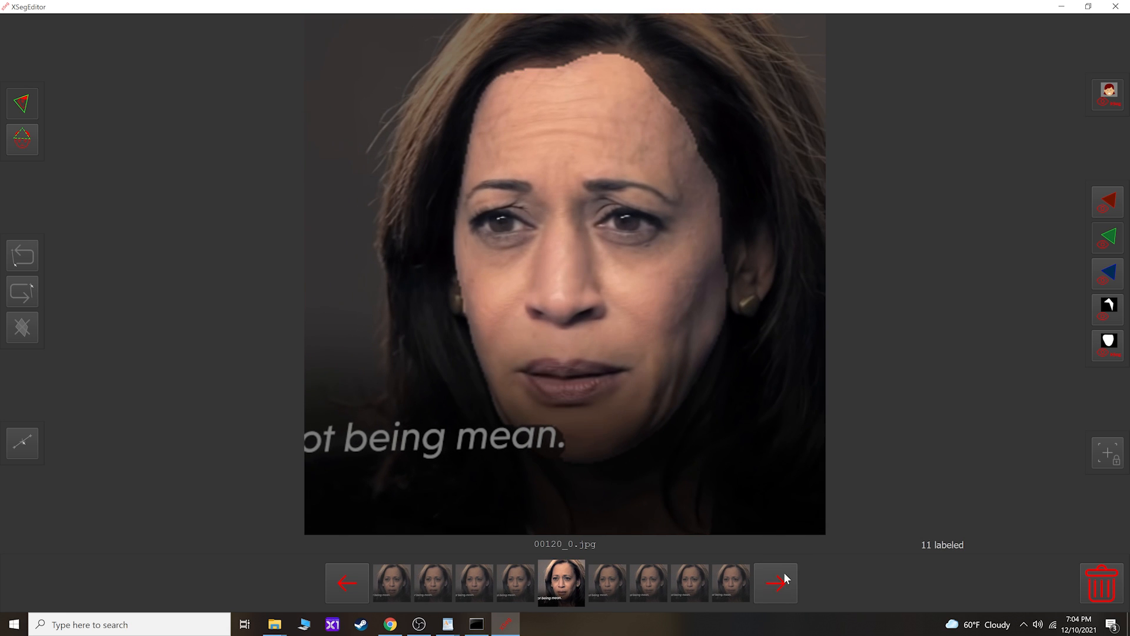
click(787, 580)
click(787, 580)
click(787, 580)
click(787, 580)
click(786, 580)
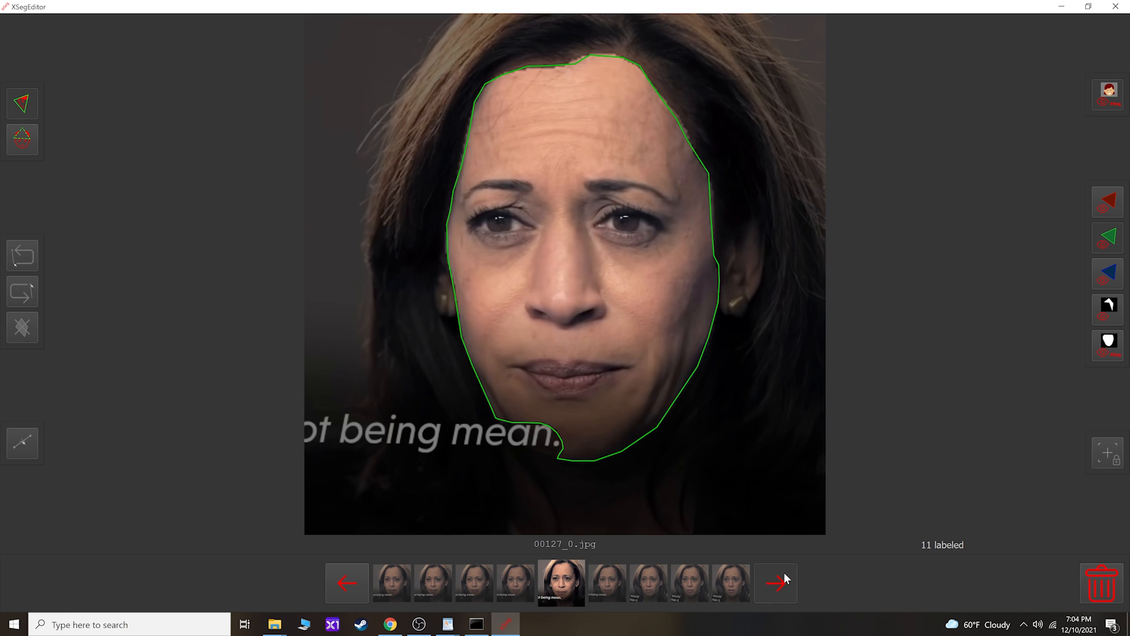
- Skim the remaining destination faces to the end of the faceset and return to around 00360_0.jpg, checking each mask outline
click(786, 580)
click(787, 579)
click(786, 580)
click(786, 580)
click(786, 579)
click(786, 579)
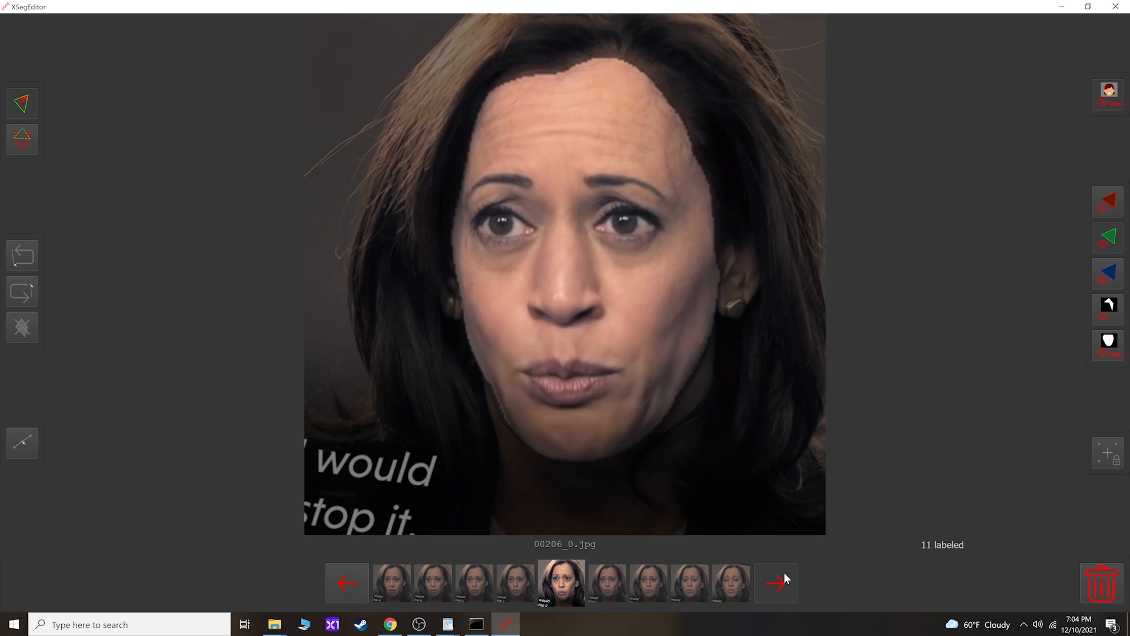
click(787, 580)
click(786, 580)
click(786, 579)
click(787, 580)
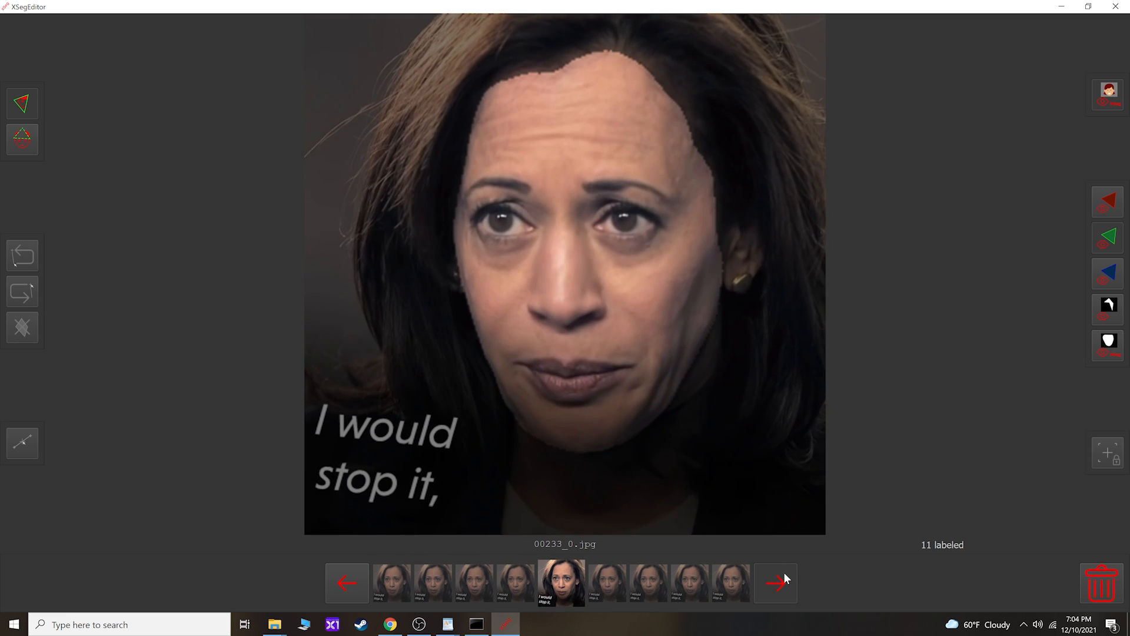
click(786, 579)
click(786, 580)
click(786, 579)
click(786, 580)
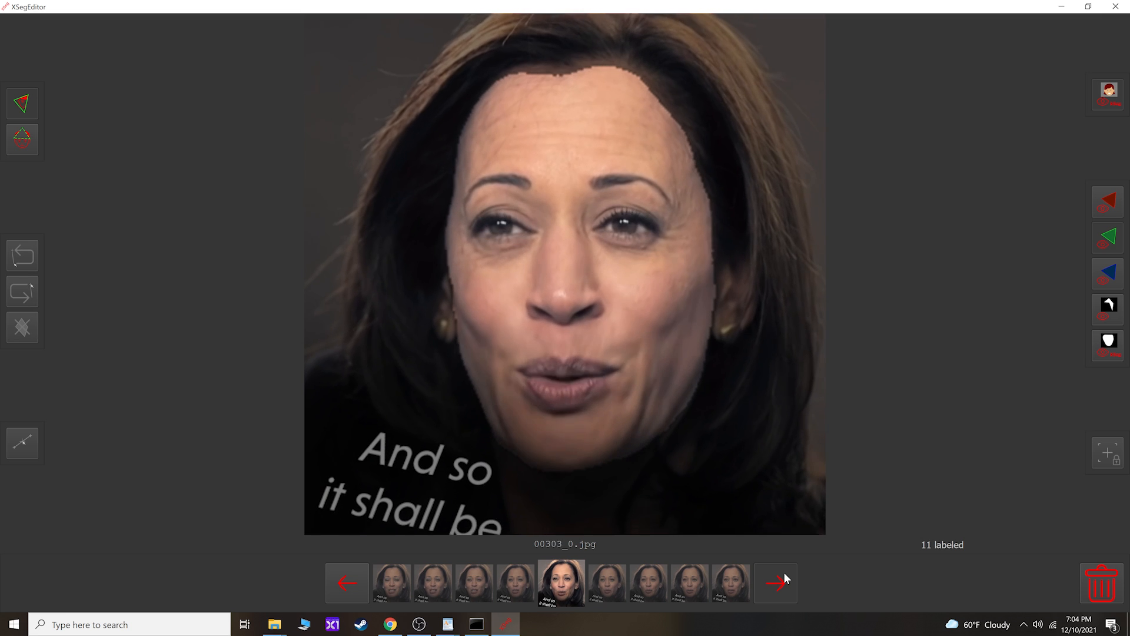
click(787, 580)
click(786, 580)
click(786, 579)
click(786, 579)
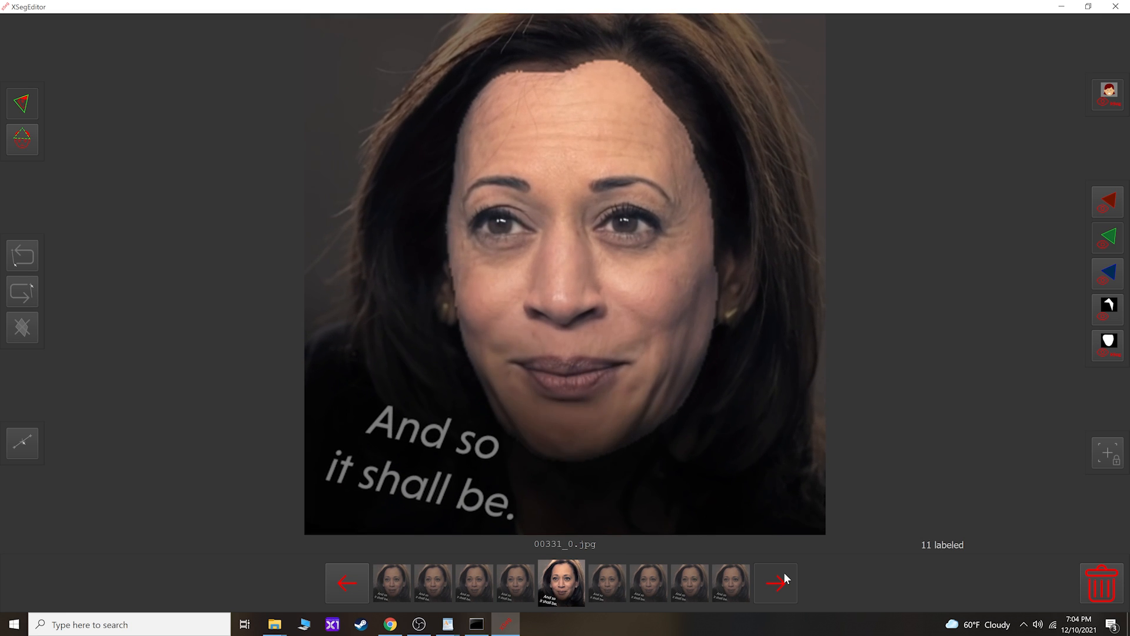
click(786, 580)
click(787, 579)
click(787, 579)
click(786, 579)
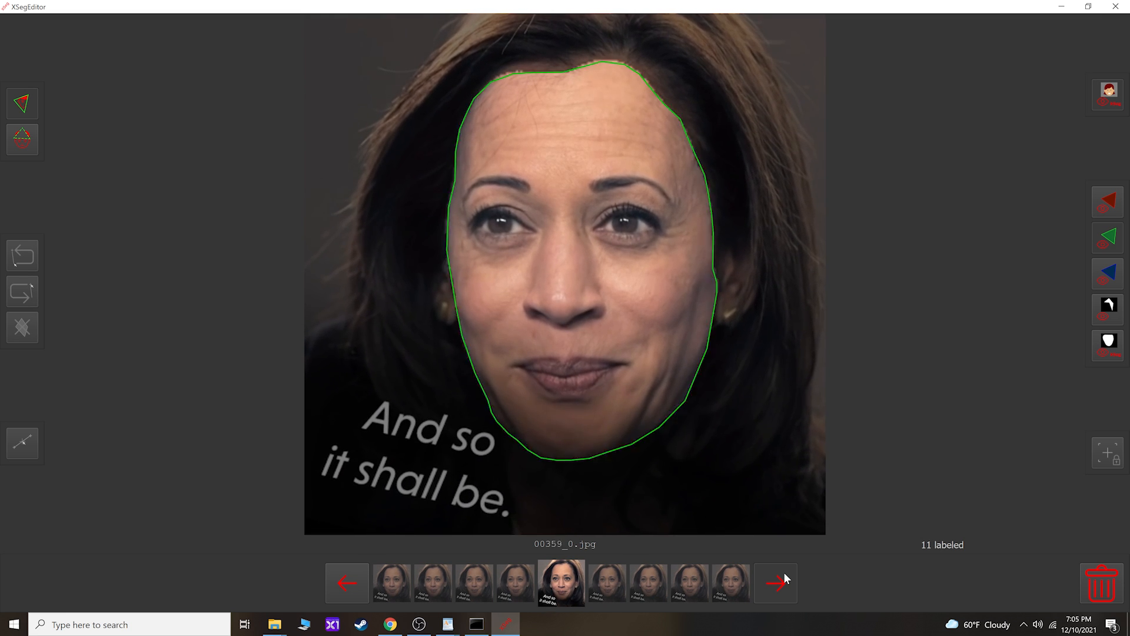
click(786, 579)
click(350, 582)
click(350, 583)
click(350, 582)
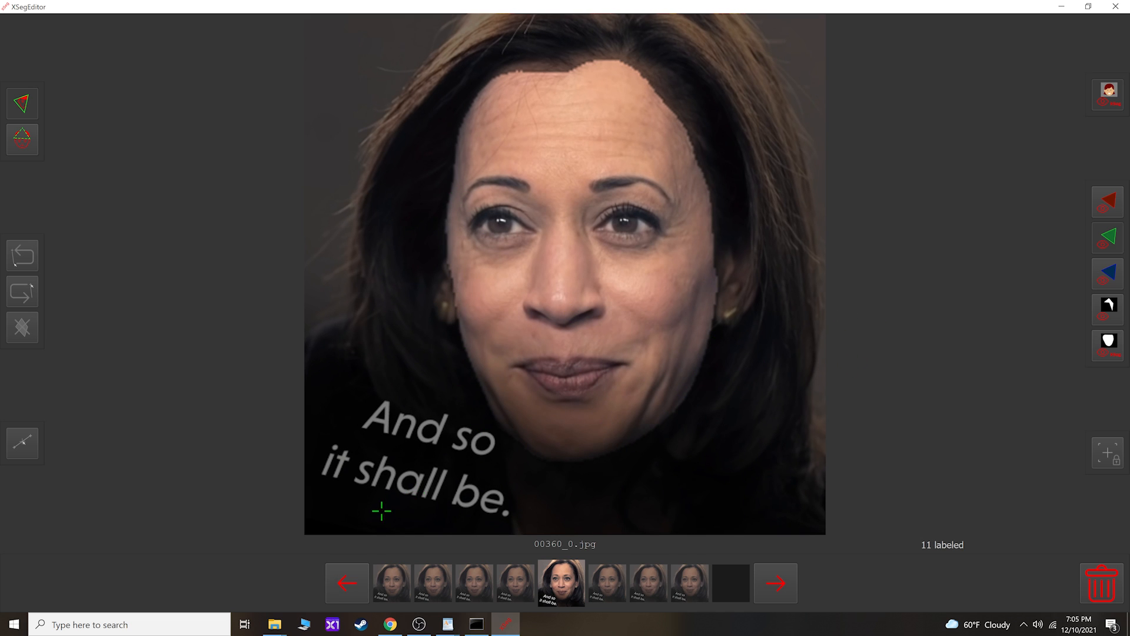
click(365, 579)
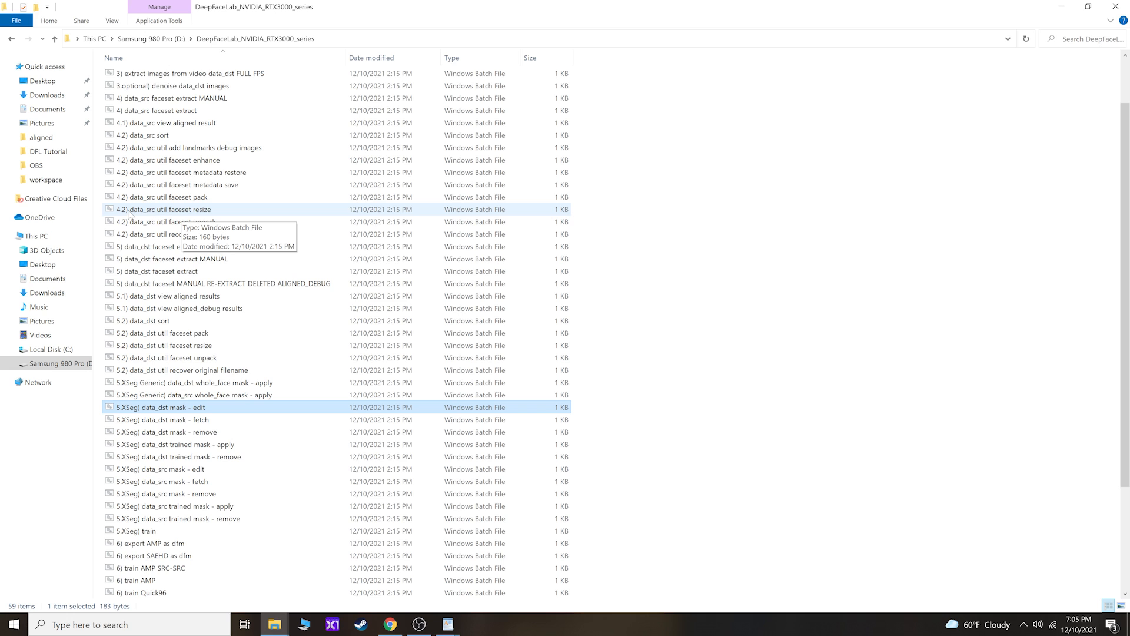
- Pack the source faceset with the data_src util faceset pack script, accepting deletion of the original files
click(210, 210)
click(206, 224)
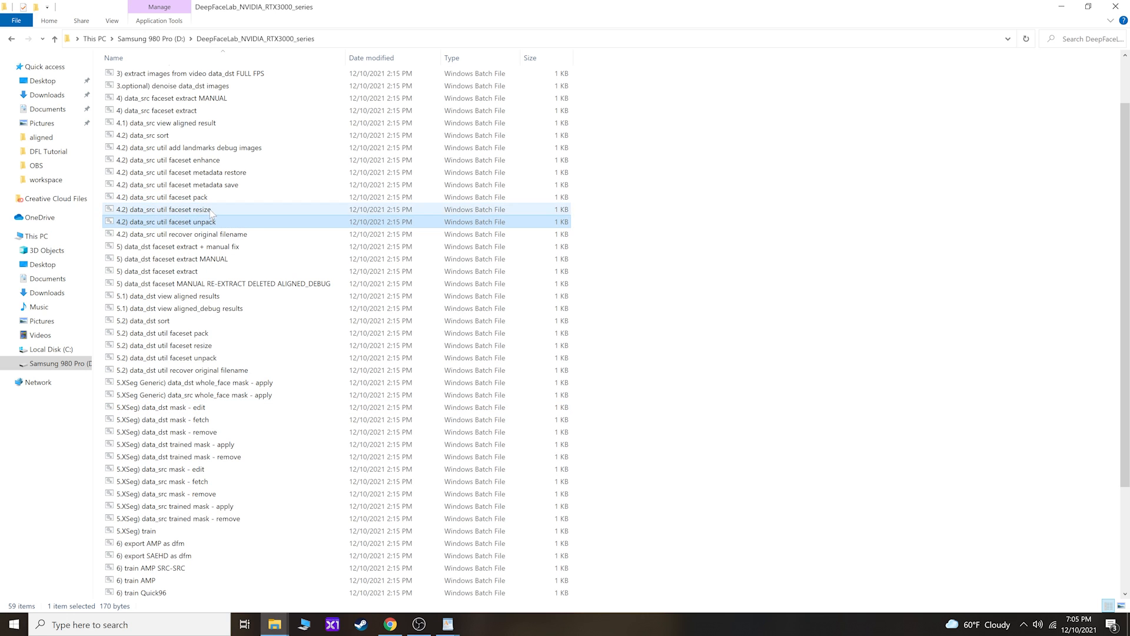
click(213, 211)
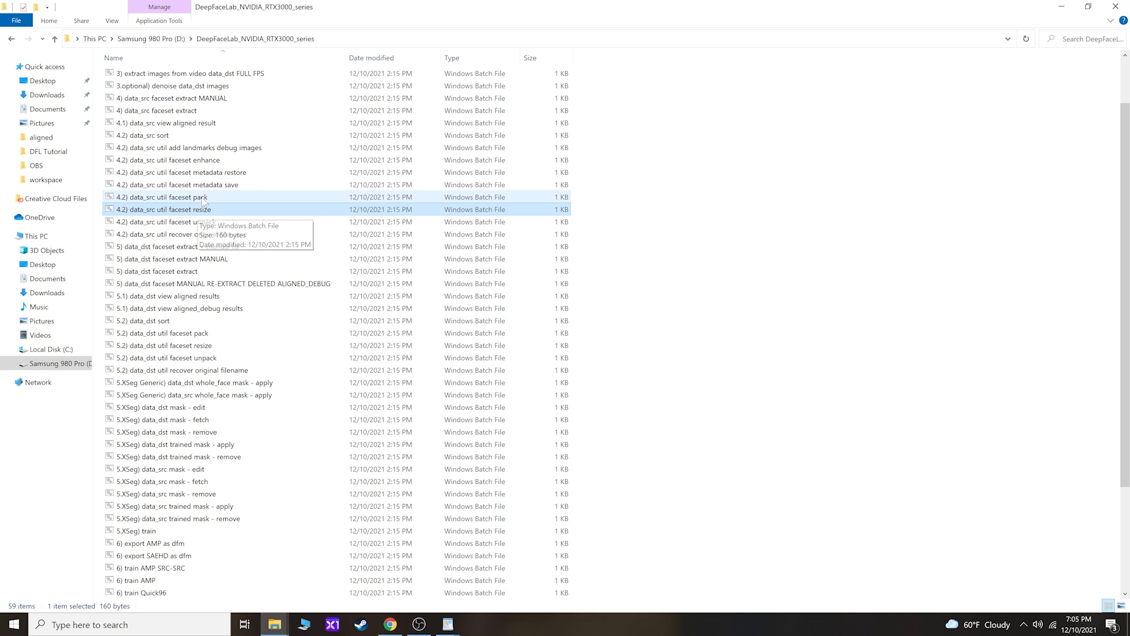
click(202, 200)
double_click(203, 201)
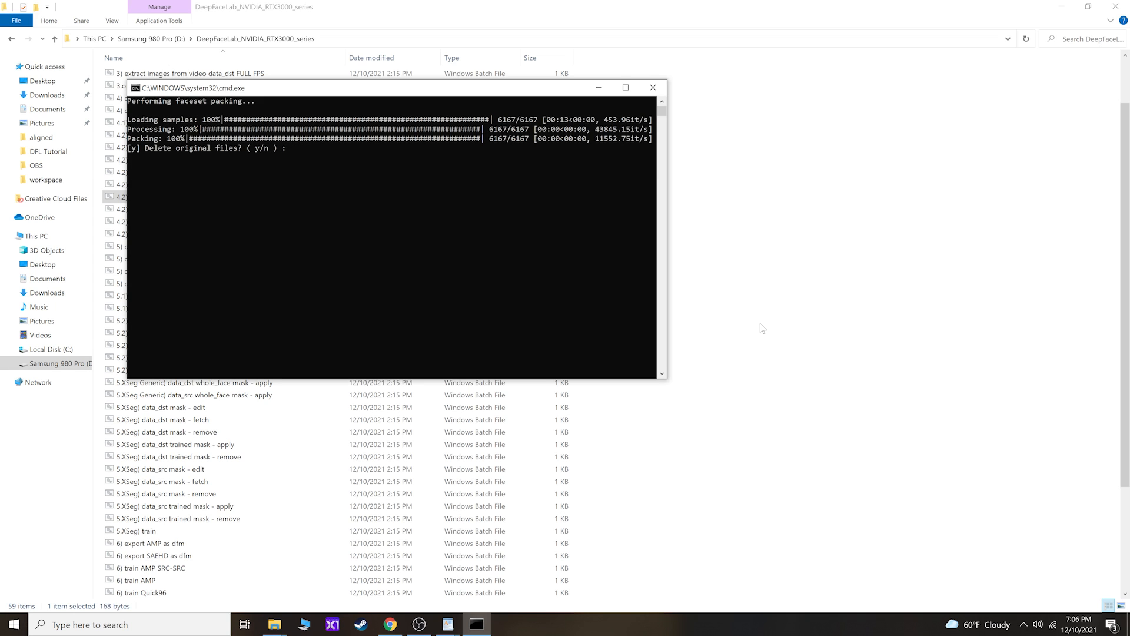
key(Return)
key(Return)
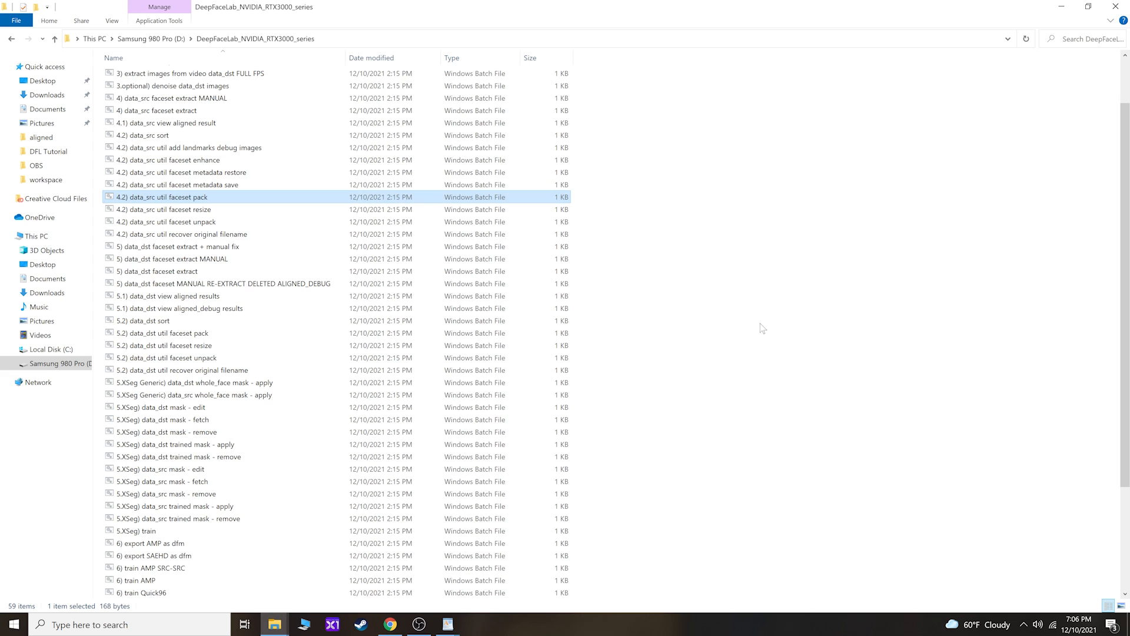
- Inspect the properties of the packed faceset.pak file in the workspace's data_src aligned folder
scroll(336, 306, up, 2)
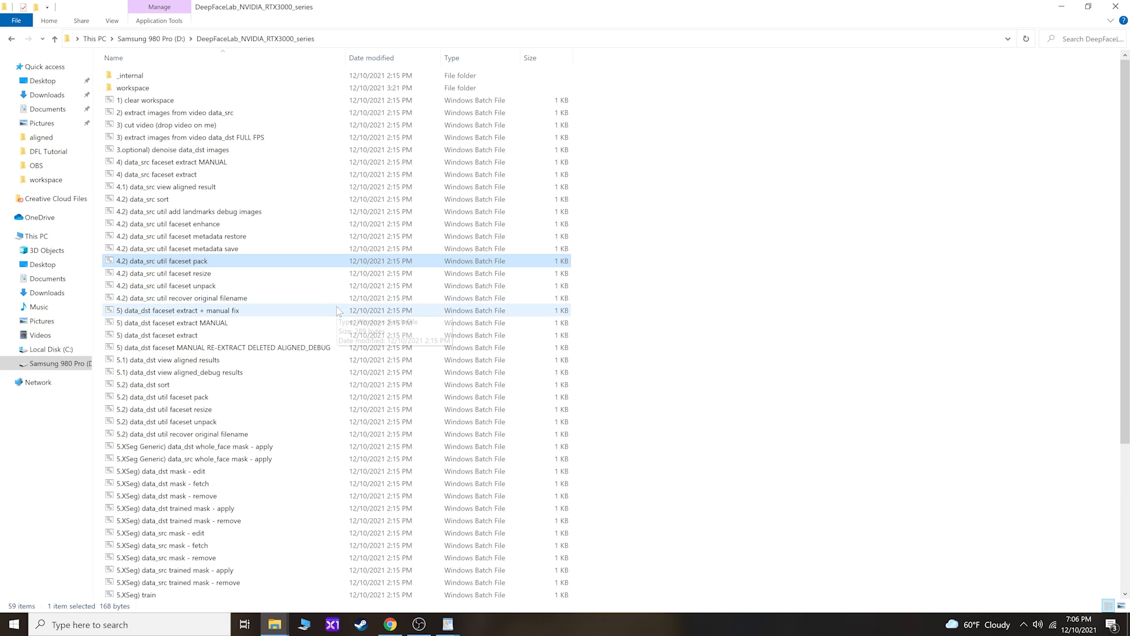
double_click(162, 92)
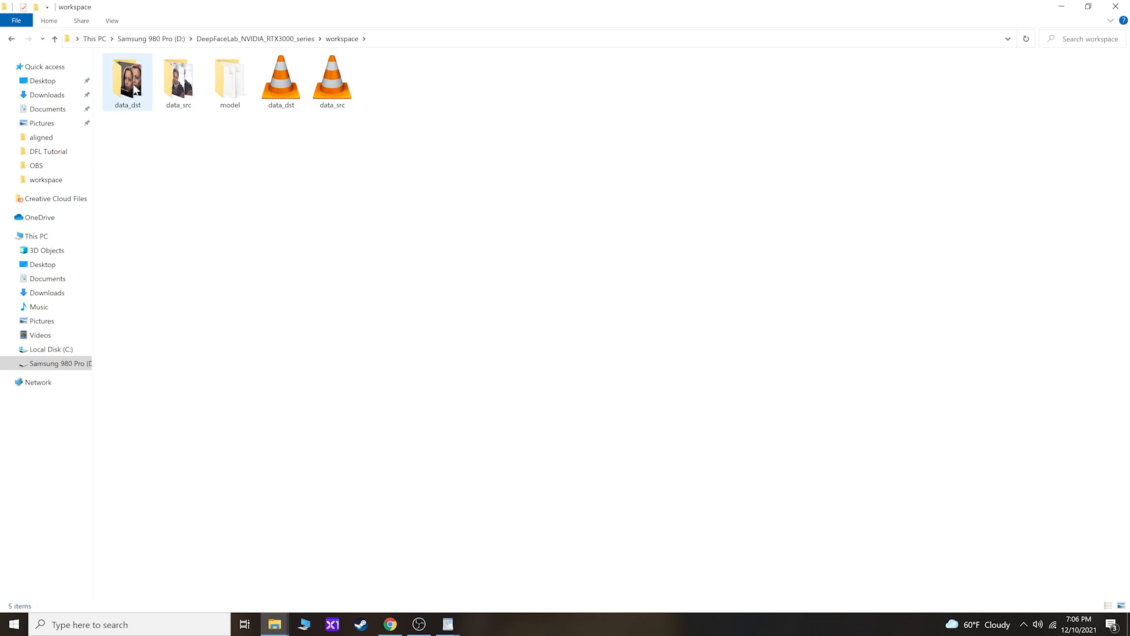
double_click(174, 88)
double_click(141, 99)
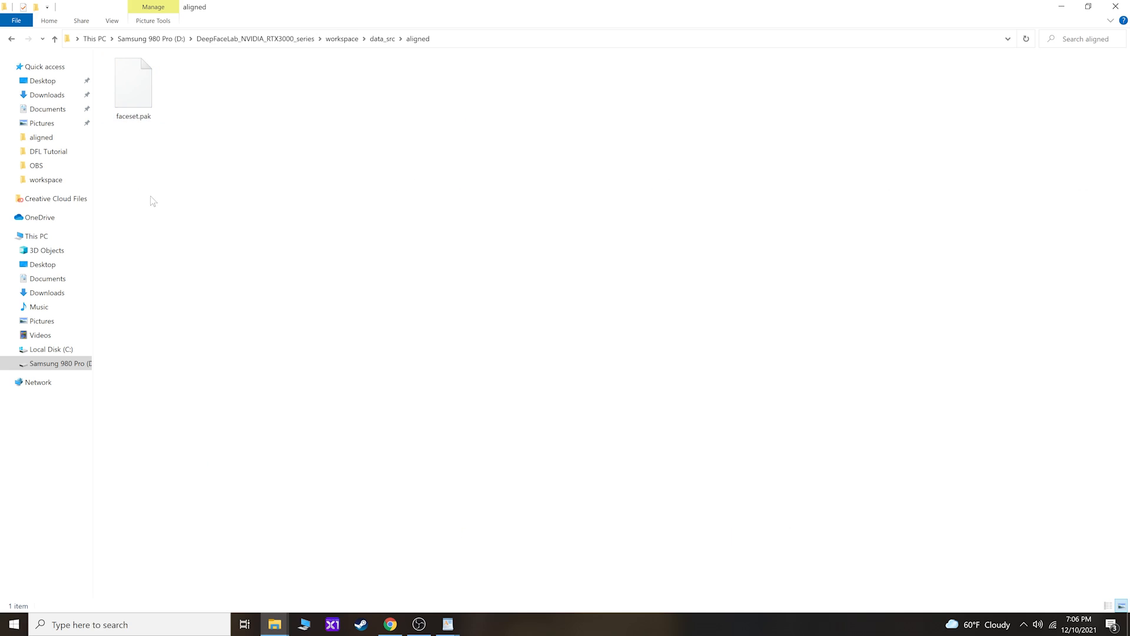
click(133, 101)
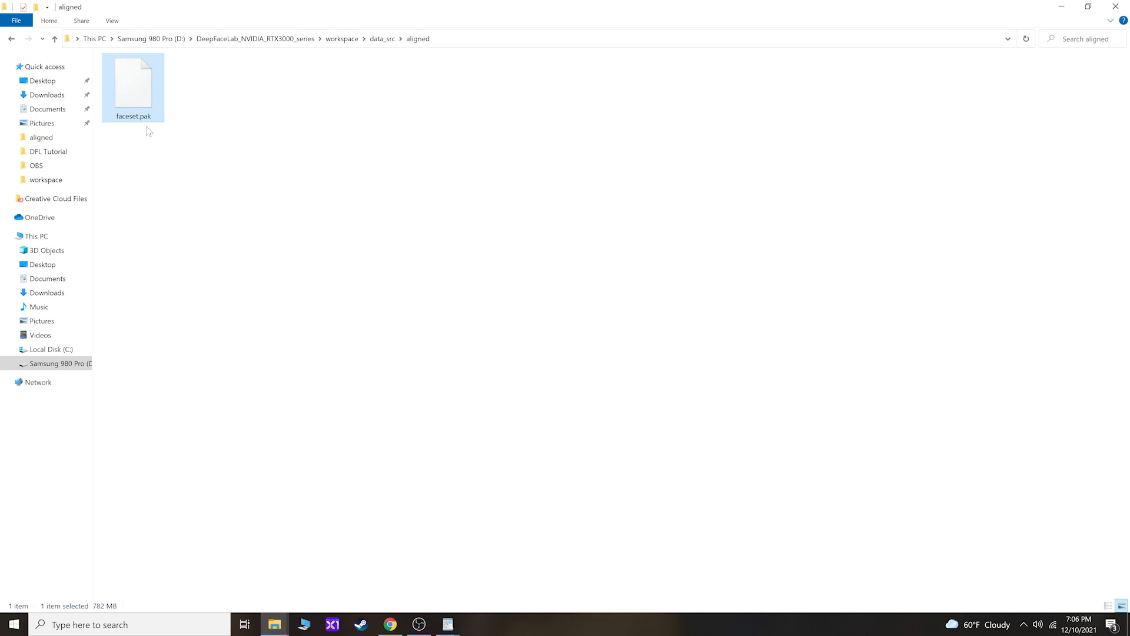
right_click(129, 93)
click(158, 257)
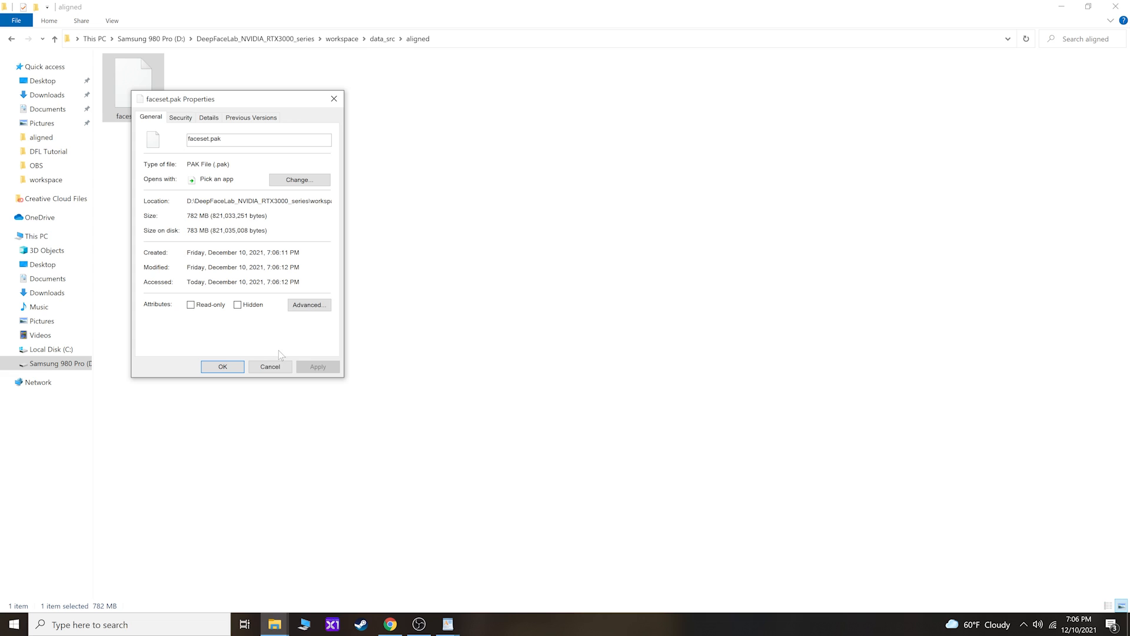
click(269, 365)
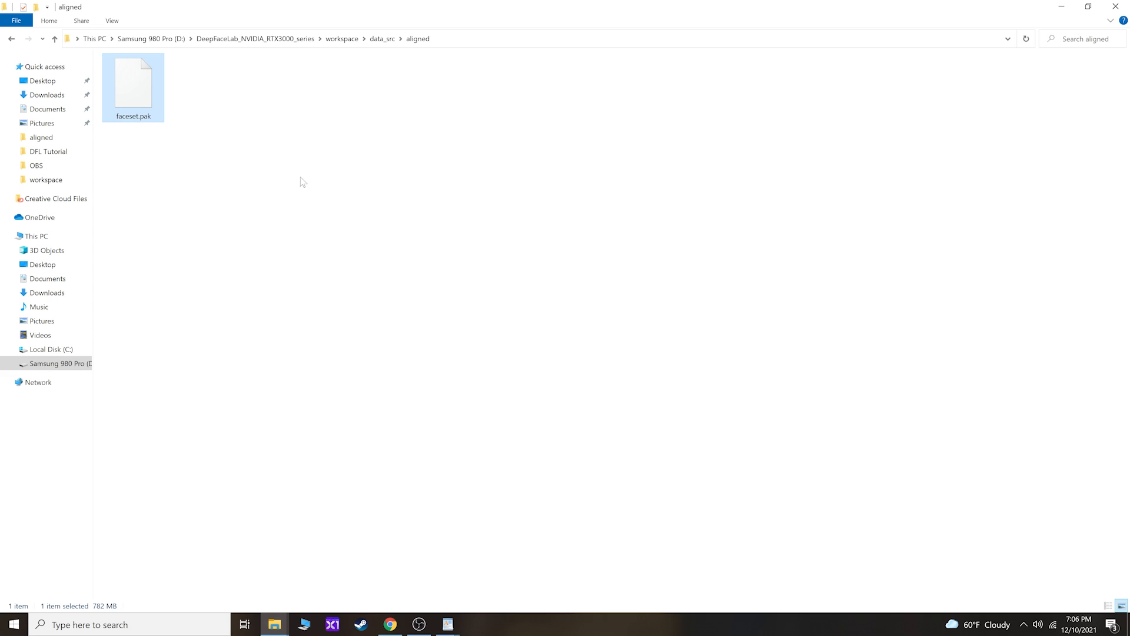
- Delete all extracted source frames from 00026 to 06192 in the data_src folder, keeping the aligned folder
click(11, 40)
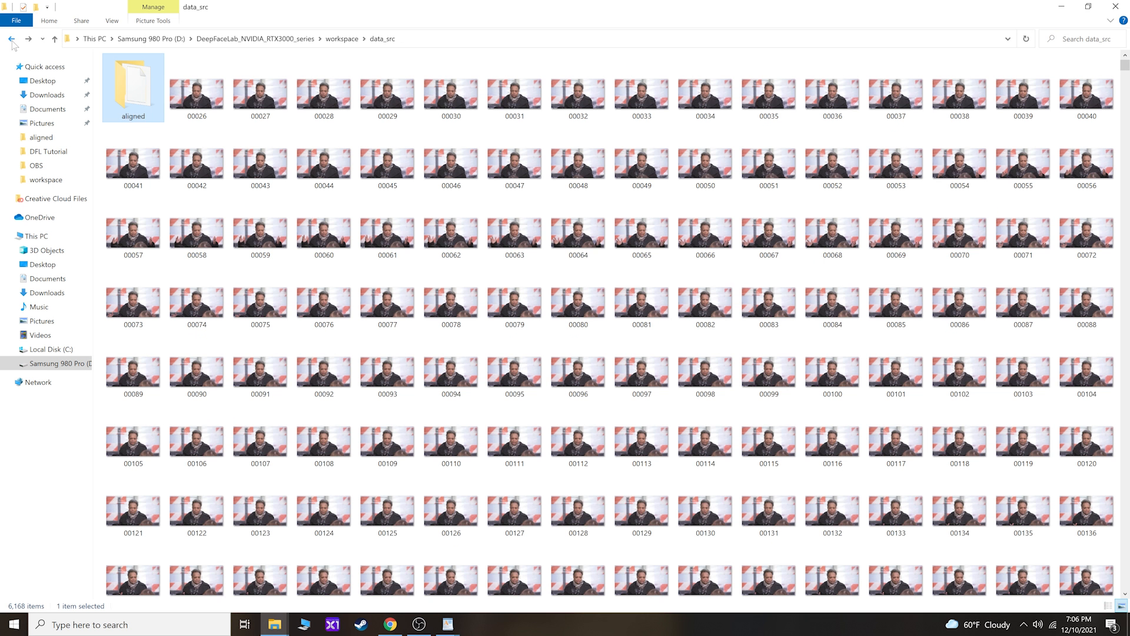
click(213, 113)
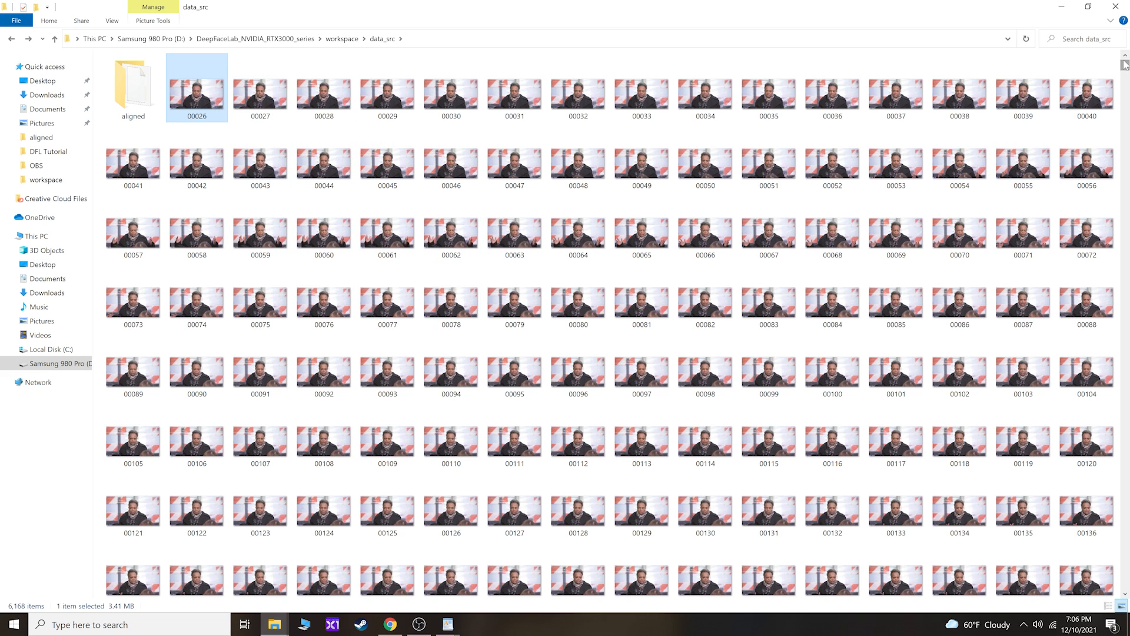
drag(1125, 65, 1121, 577)
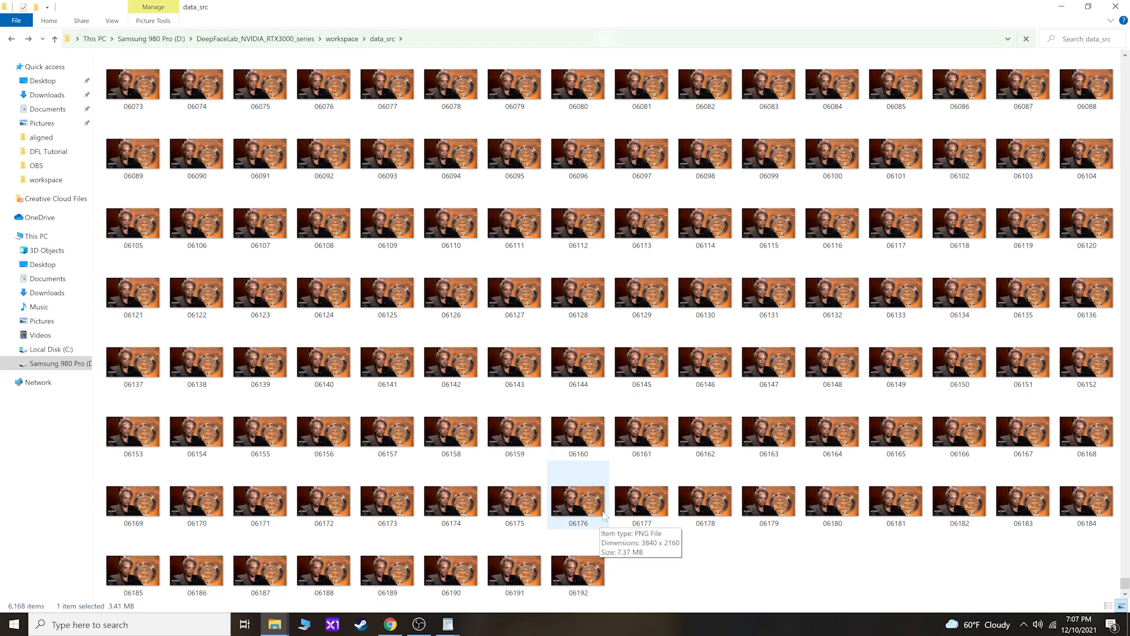
shift+click(594, 577)
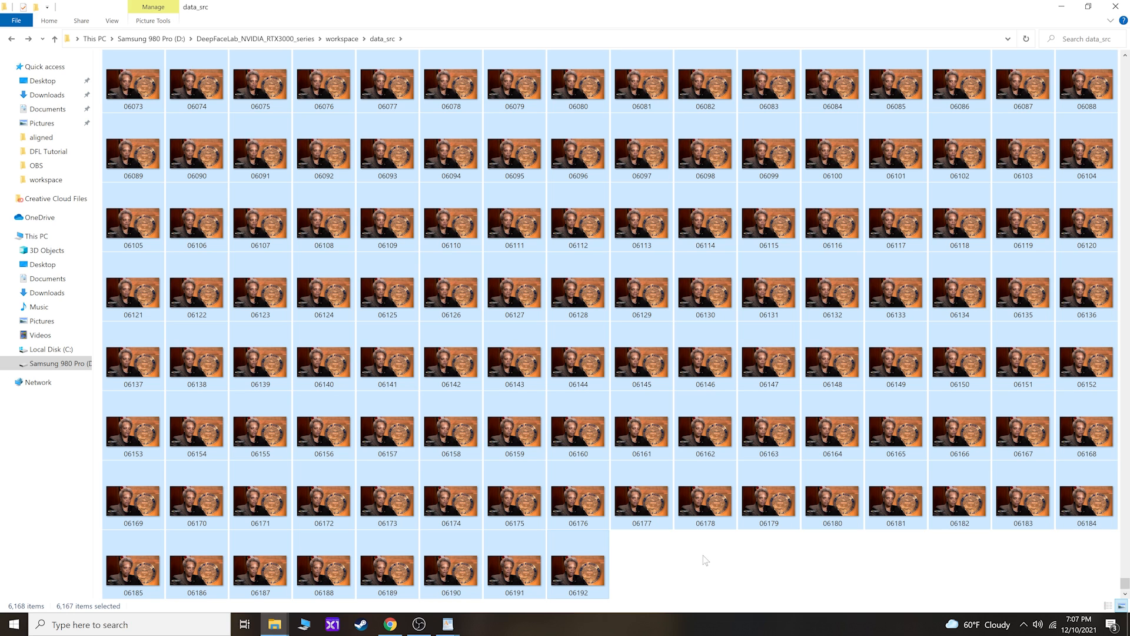
key(Delete)
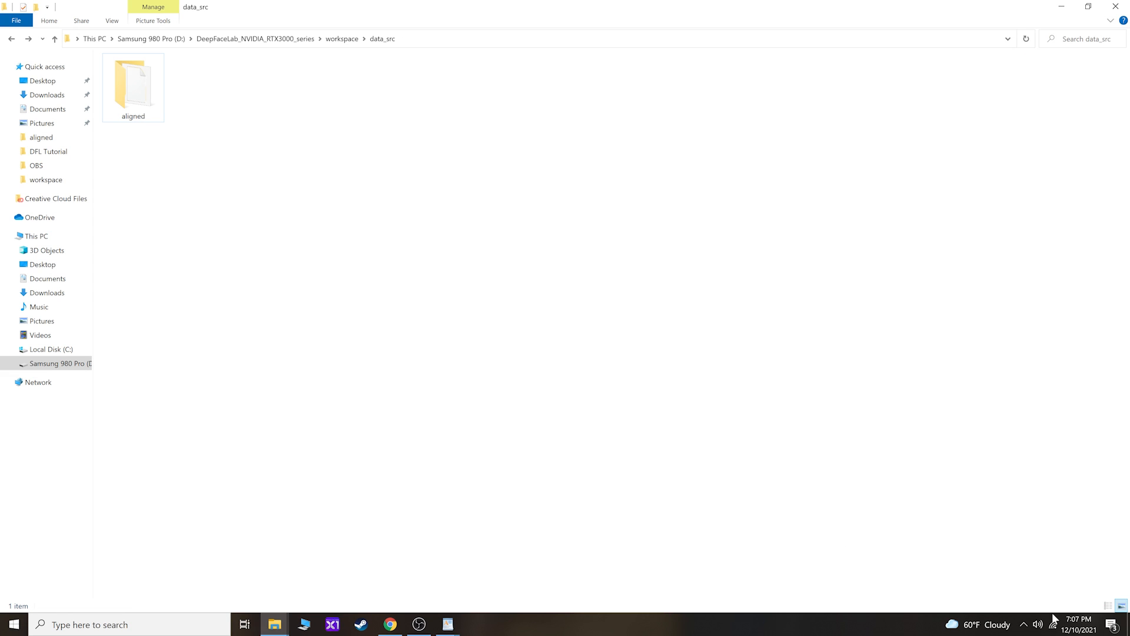
- Permanently empty the Recycle Bin and check the free space on the Samsung 980 Pro (D:) drive
click(1129, 625)
right_click(32, 3)
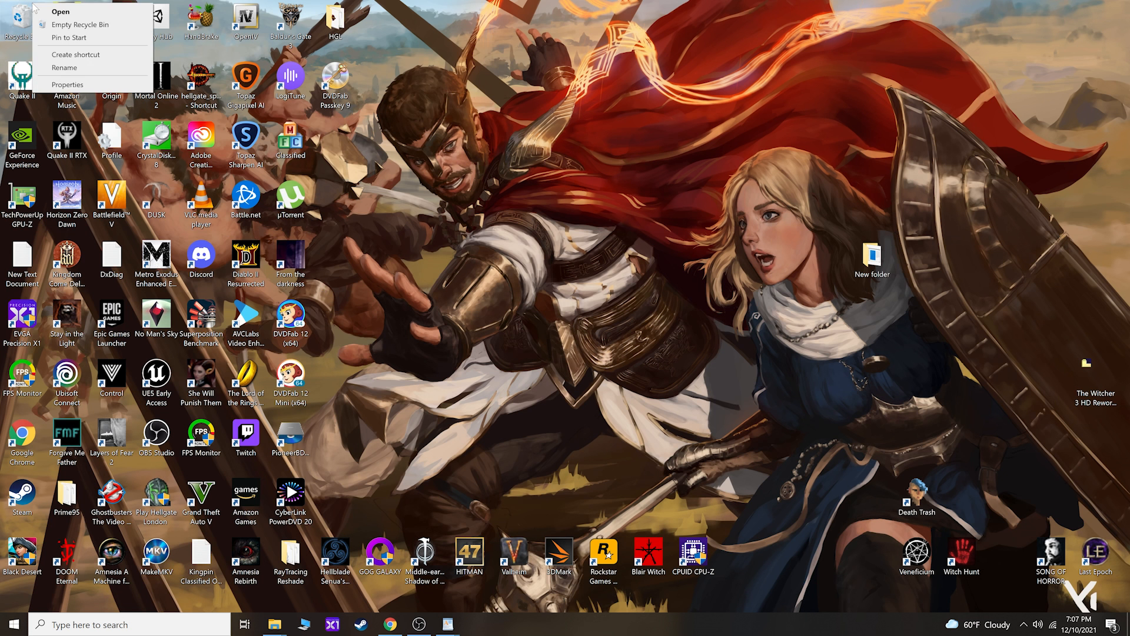
click(75, 25)
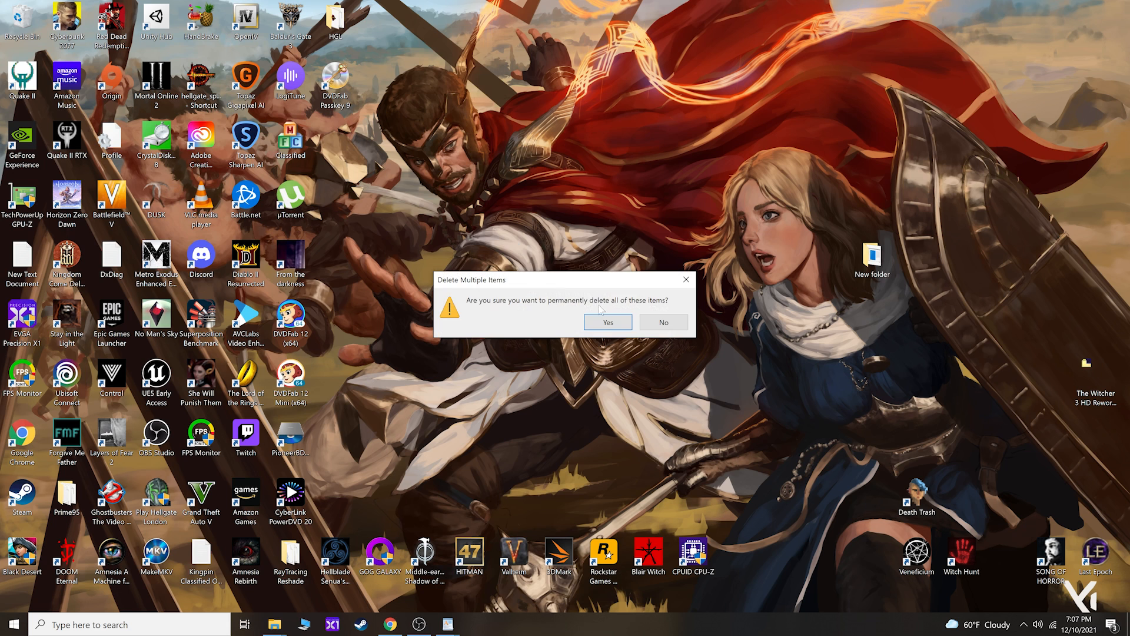
click(608, 320)
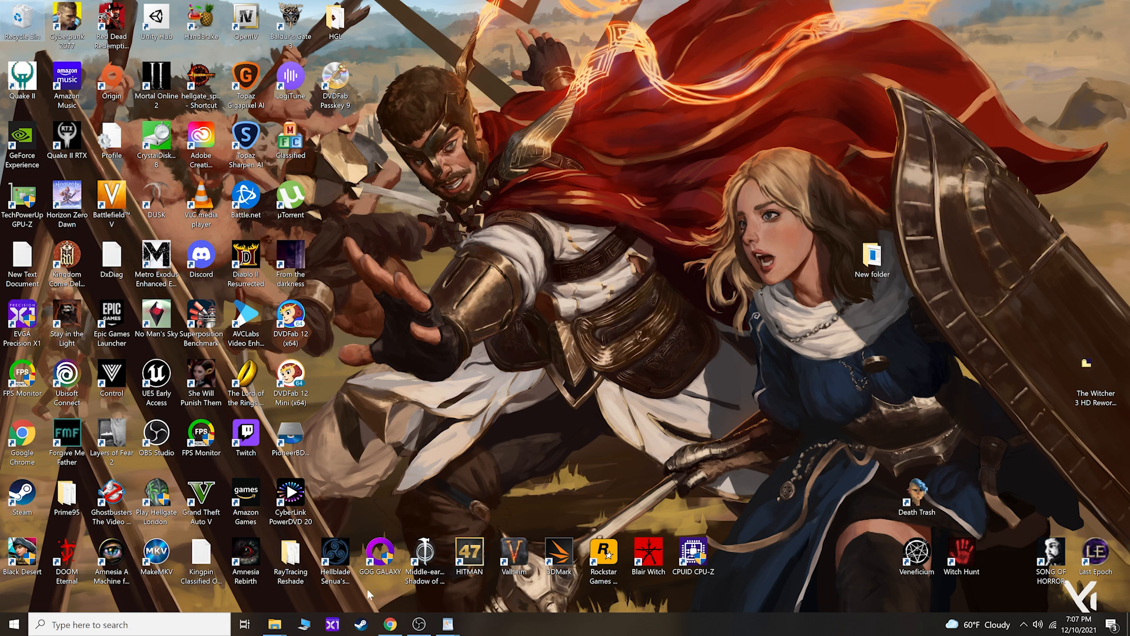
click(274, 624)
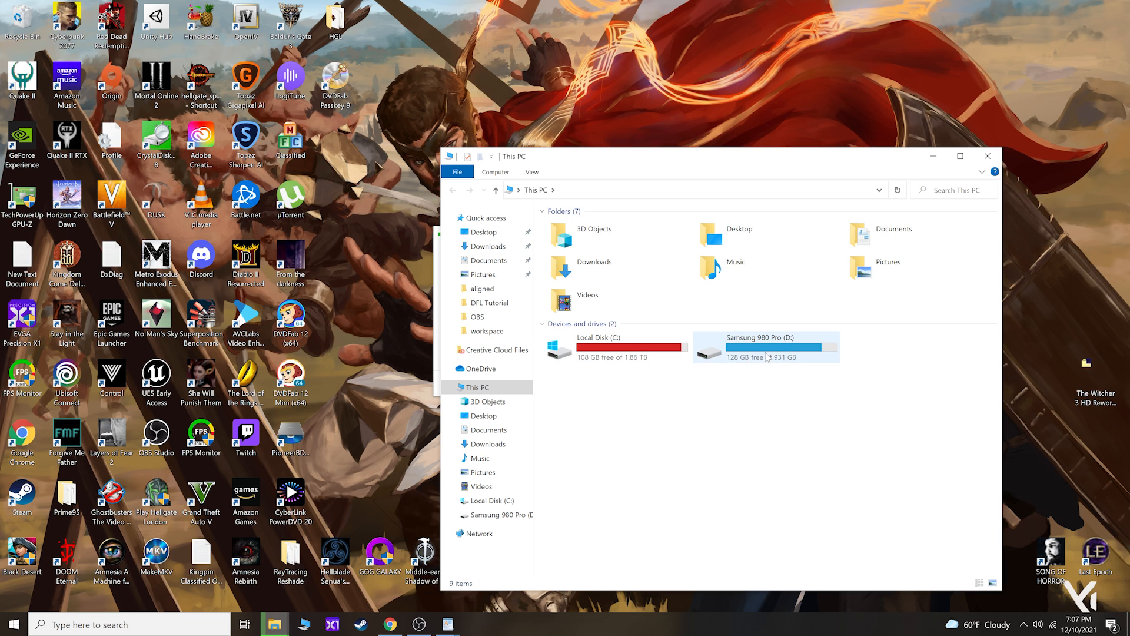
click(988, 158)
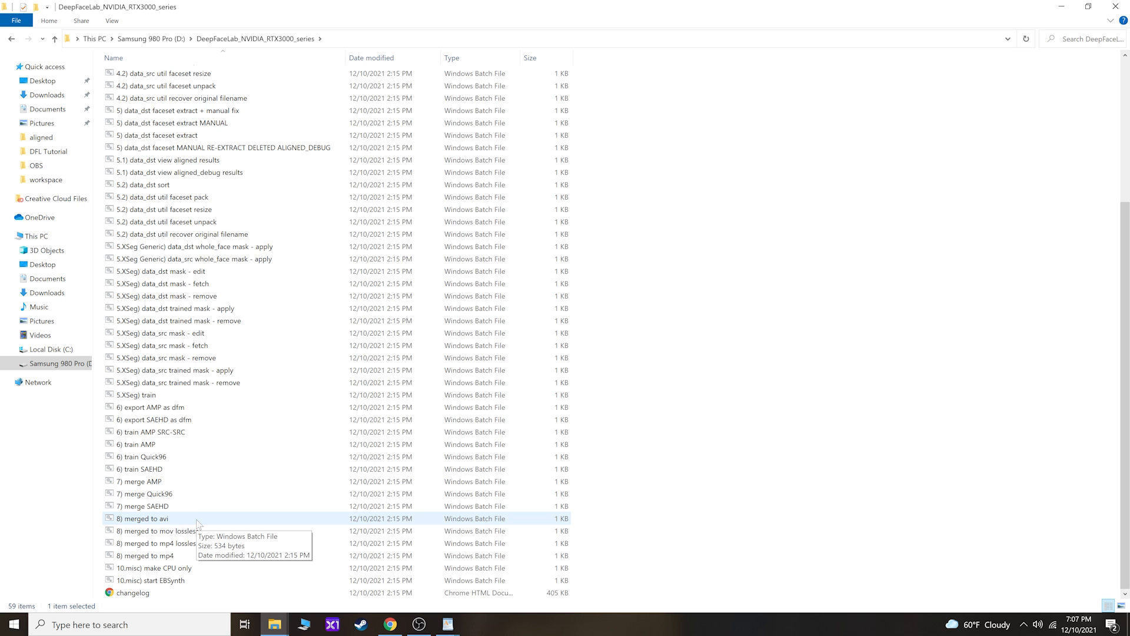
- Run the 6) train SAEHD script and name the new model Lori512
click(154, 471)
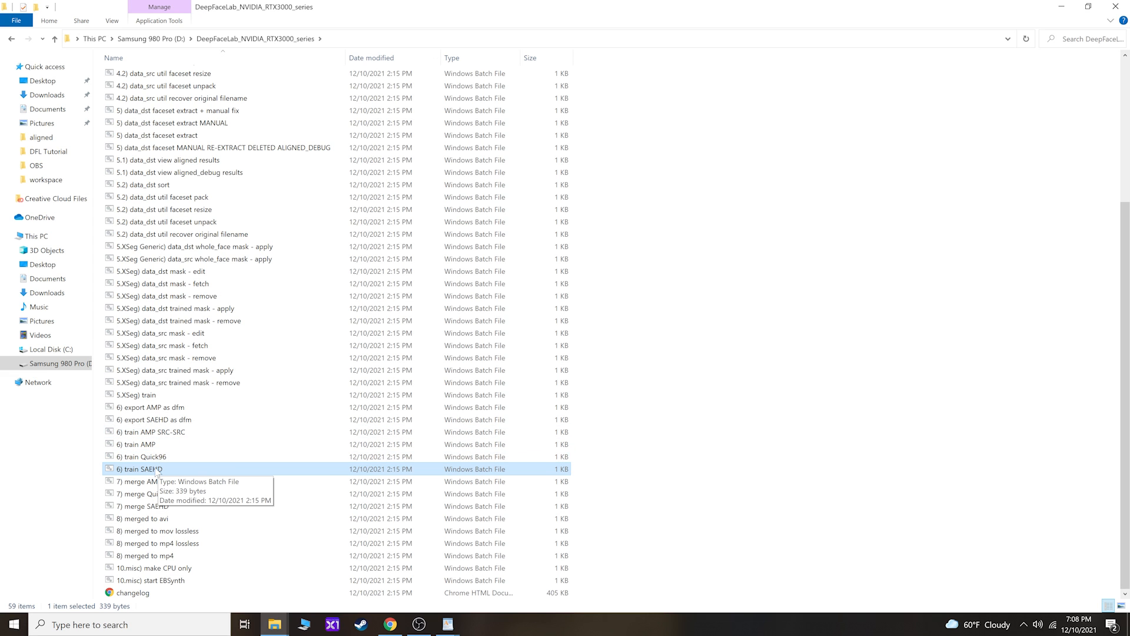
double_click(155, 469)
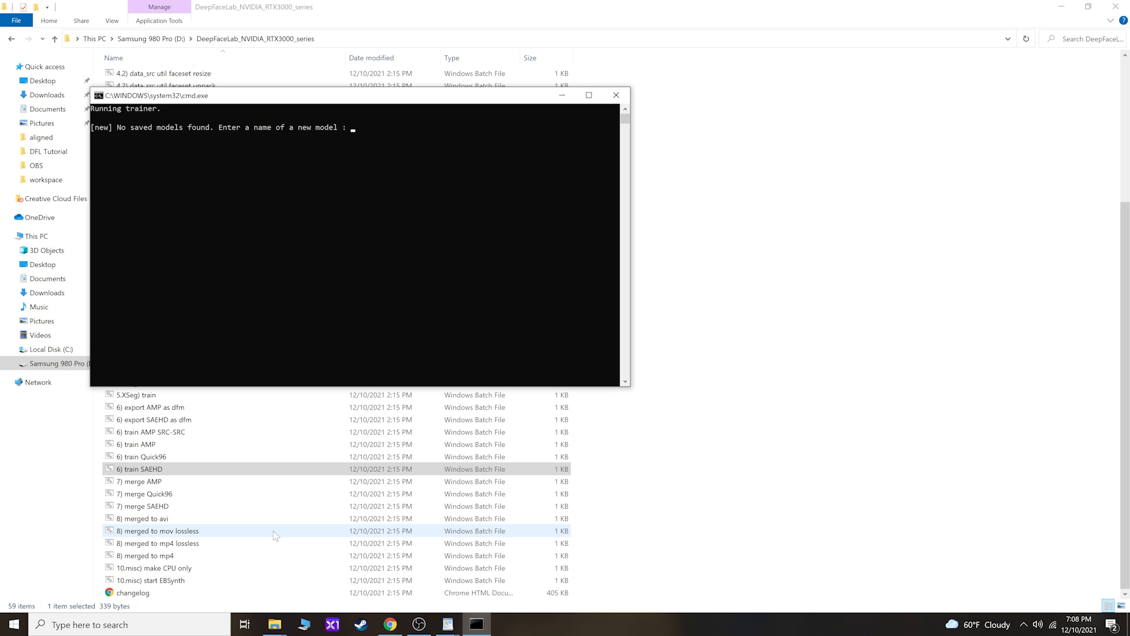
text(Lori512)
key(Return)
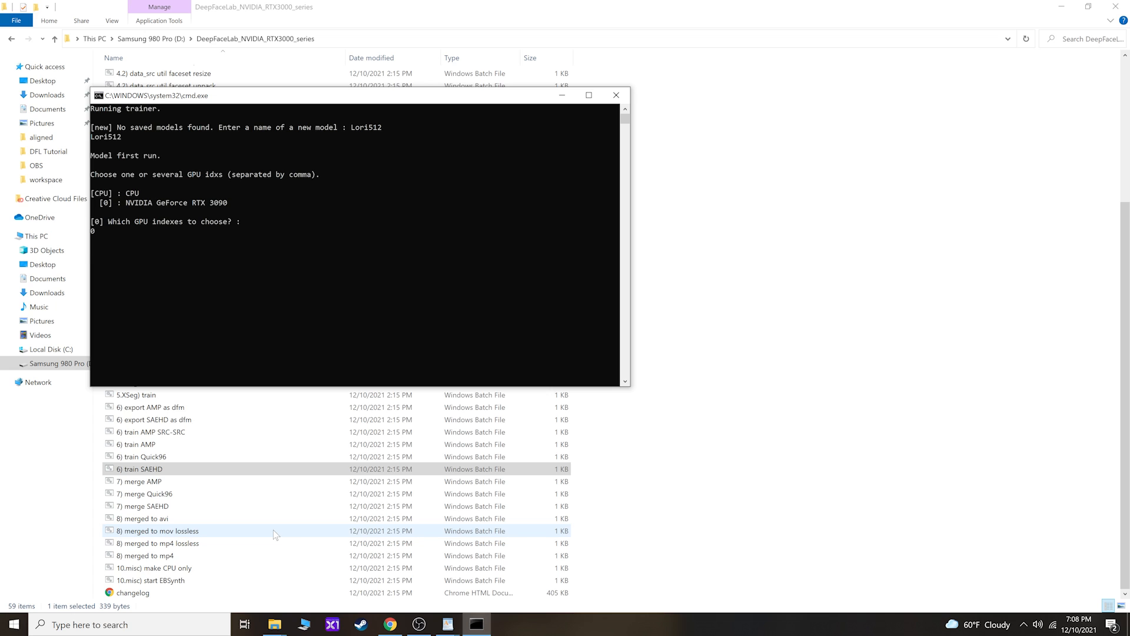
- Accept the trainer defaults: GPU index 0, autobackup 0, preview history n and target iteration 0
key(Return)
key(Return)
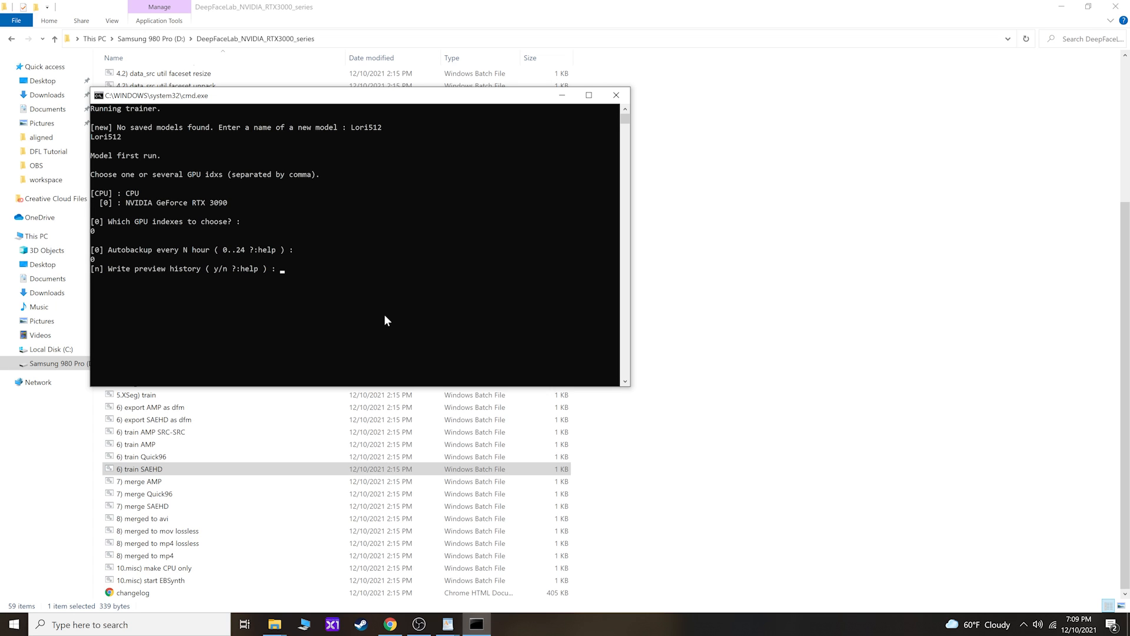
key(Return)
key(Return)
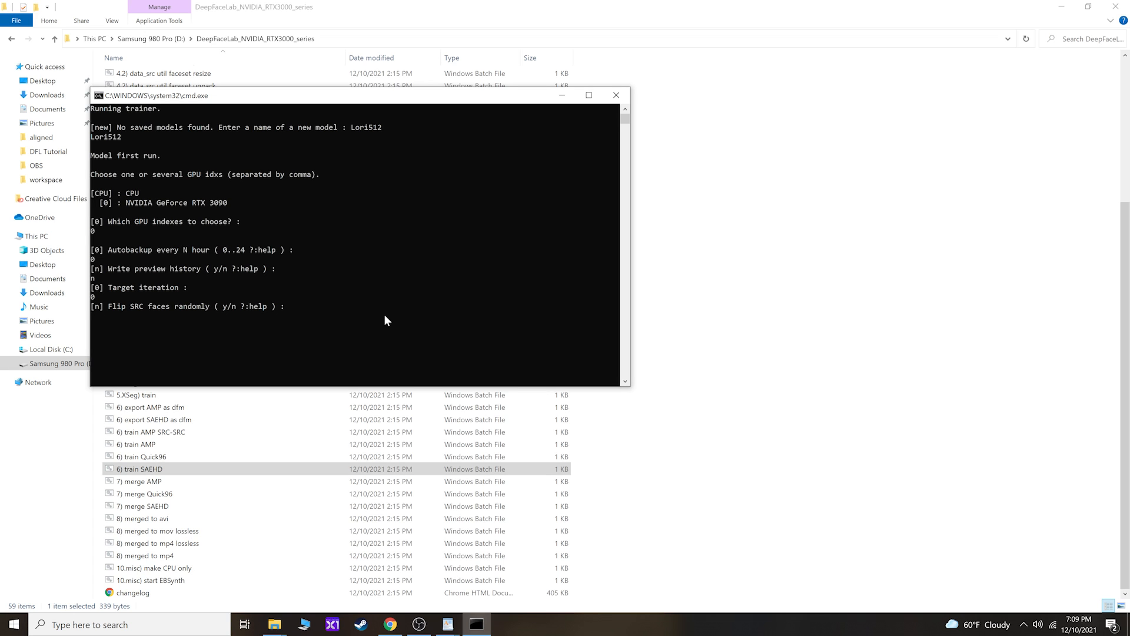
- Display the help for flipping SRC faces randomly and enable the option with y
text(?)
key(Return)
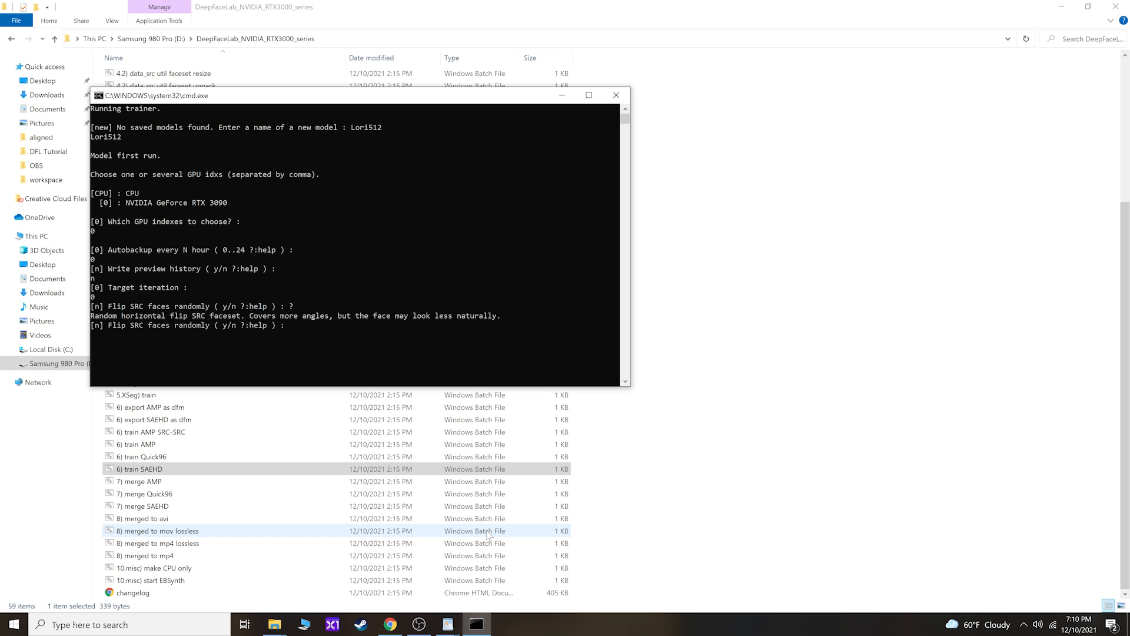
text(y)
key(Return)
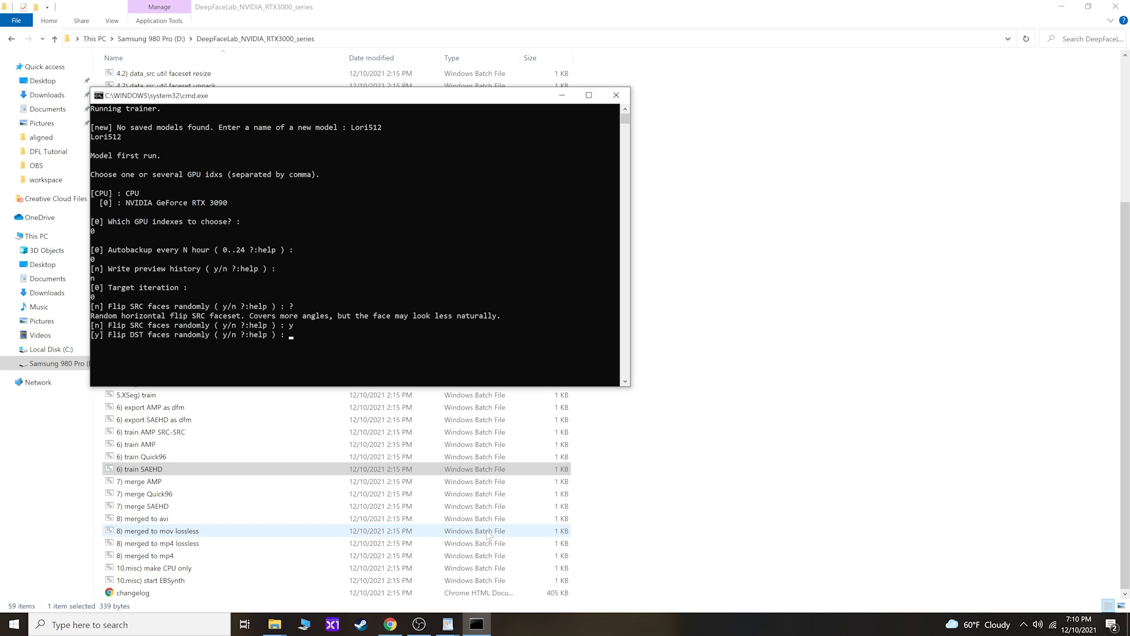
- Consult the help for flipping DST faces randomly, disable the option with n, and set the batch size to 4
text(?)
key(Return)
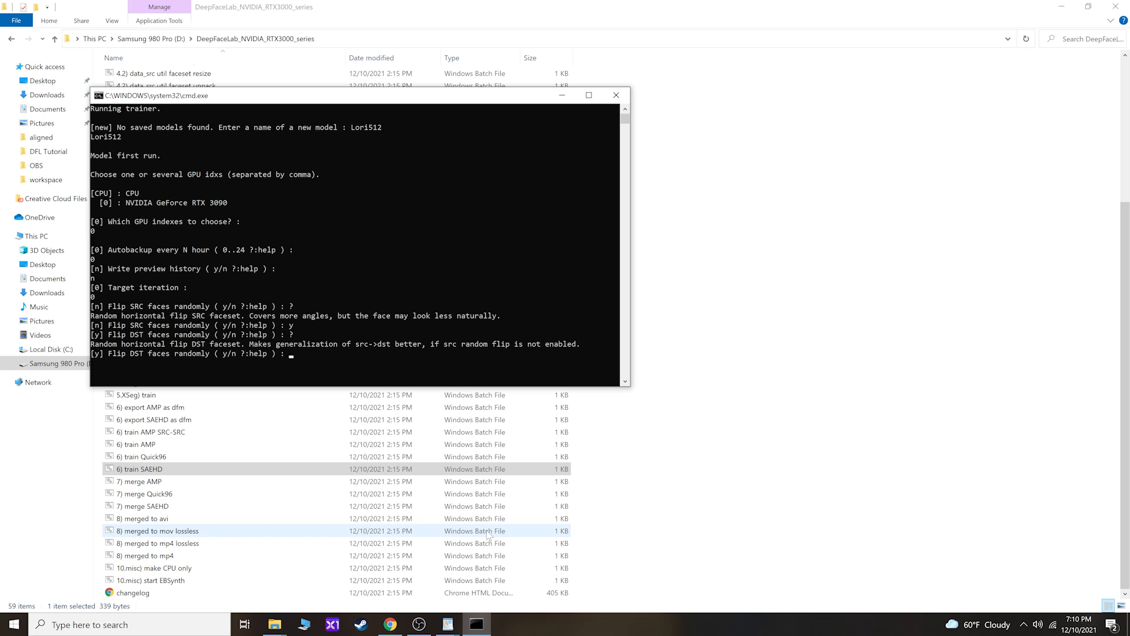
text(n)
key(Return)
key(Return)
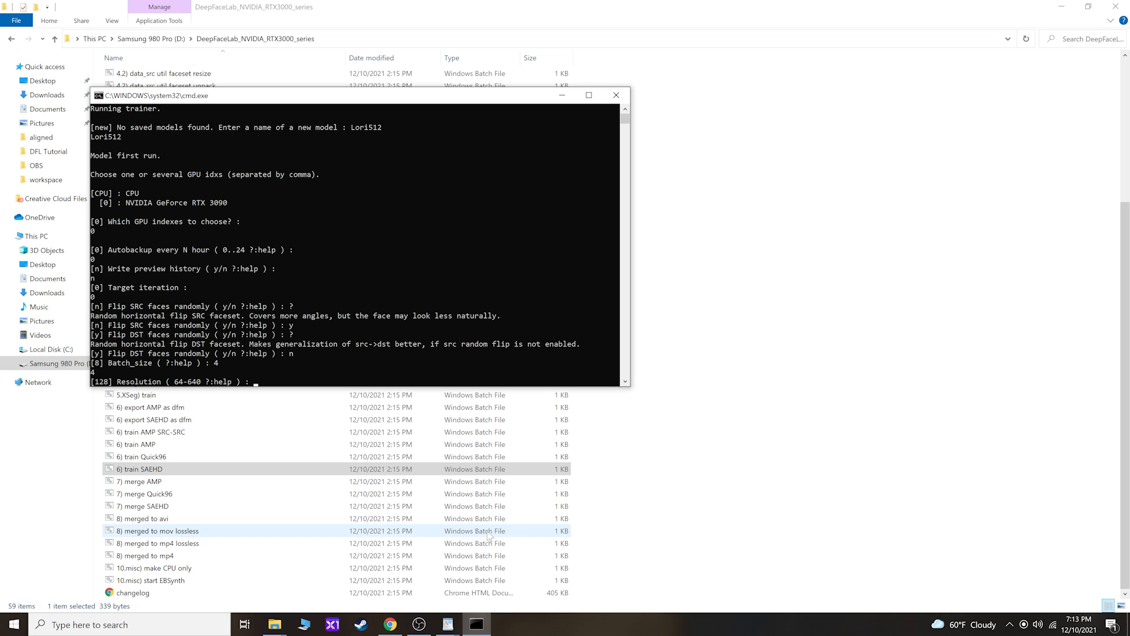
- Consult the help for the model resolution and set the resolution to 512
text(512)
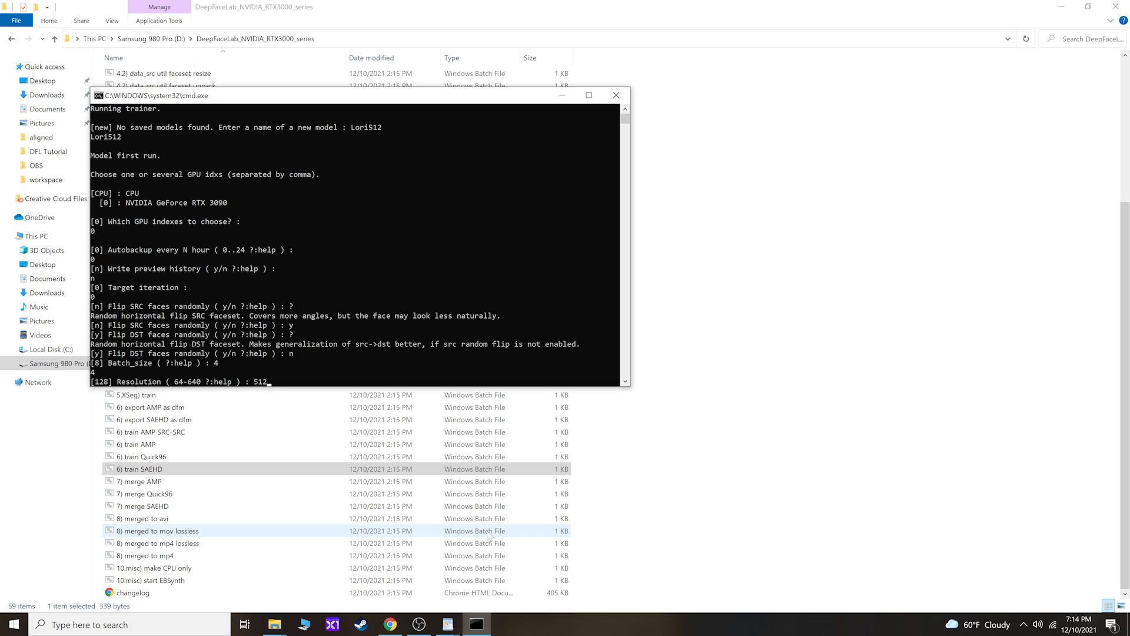
key(BackSpace)
key(BackSpace)
key(BackSpace)
text(?)
key(Return)
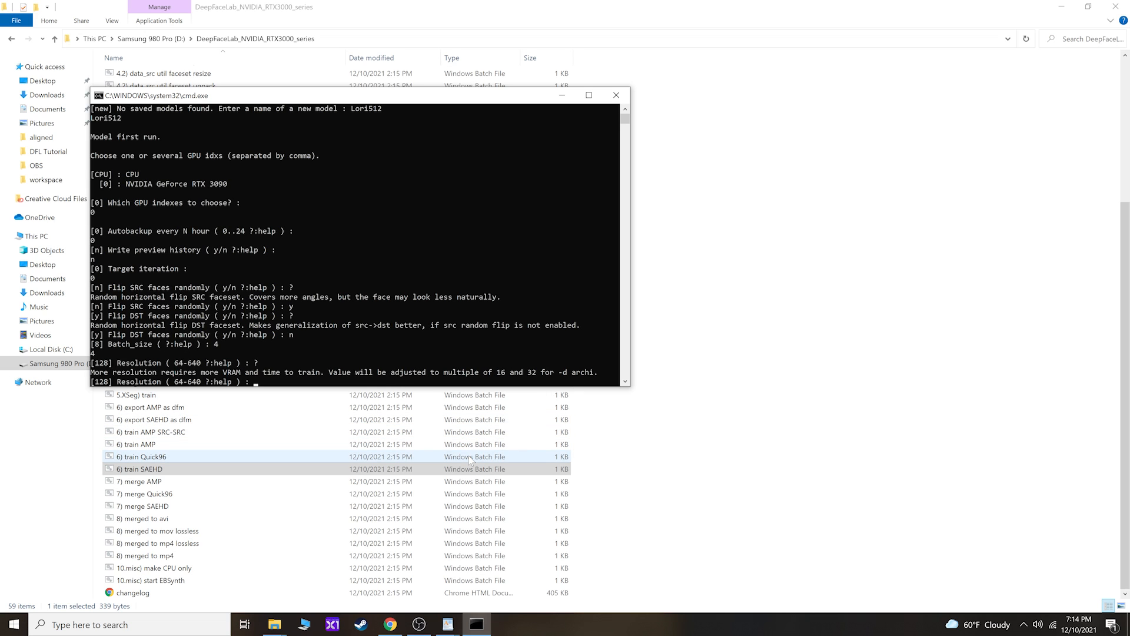
text(512)
key(Return)
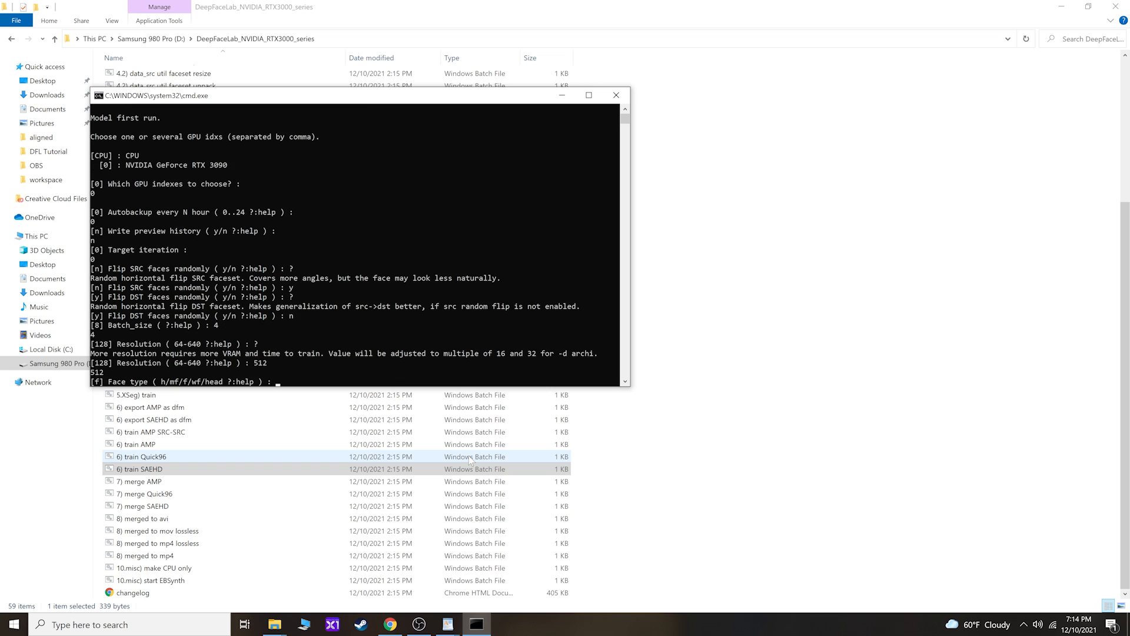
- Consult the help for the face type option and set the face type to wf (whole face)
text(wf)
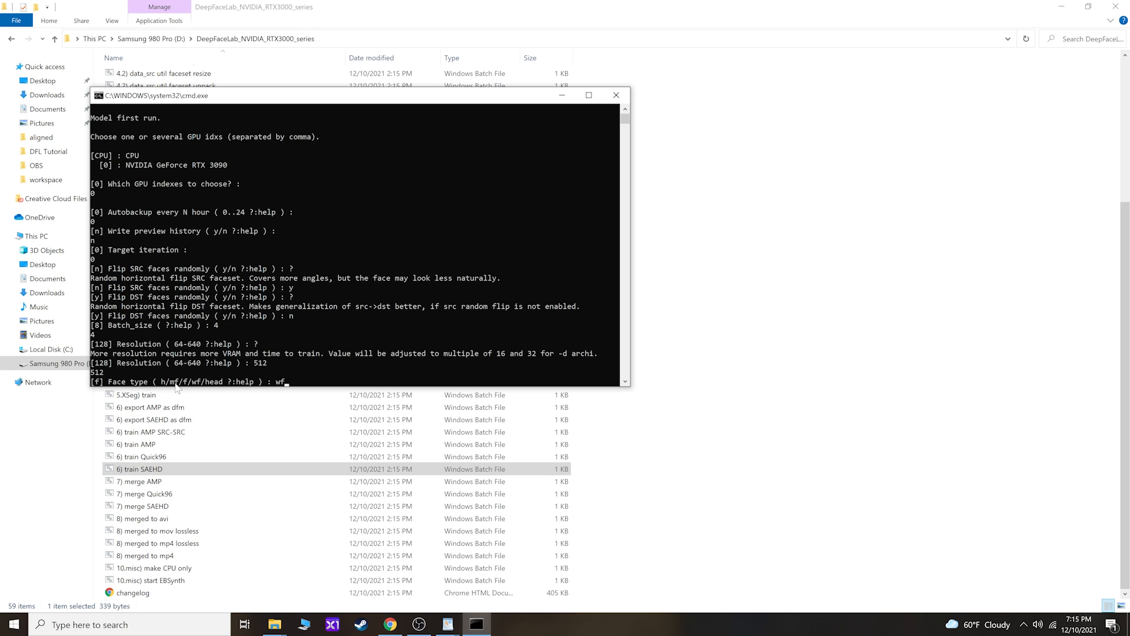
key(BackSpace)
key(BackSpace)
text(?)
key(Return)
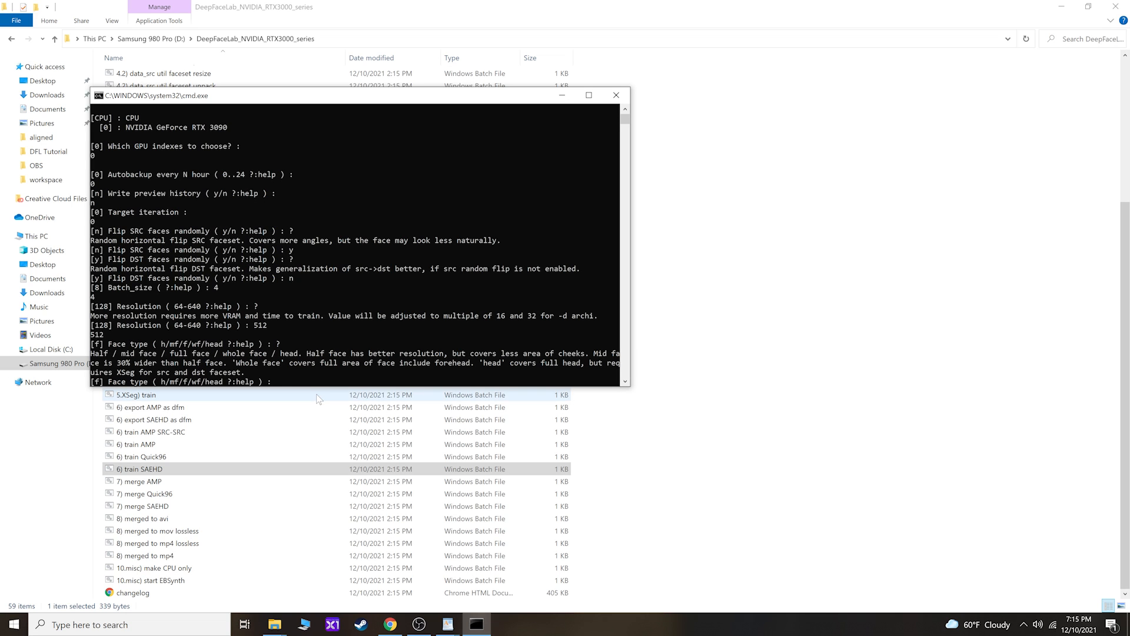
text(wf)
key(Return)
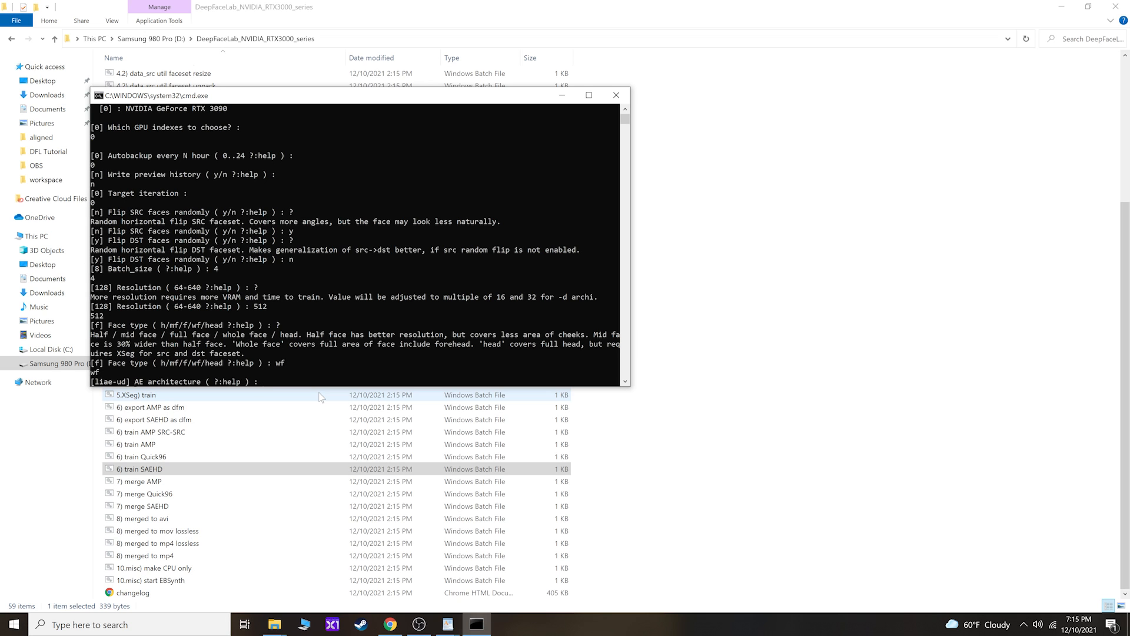
- Consult the help for the AE architecture and set the architecture to liae-udt
text(?)
key(Return)
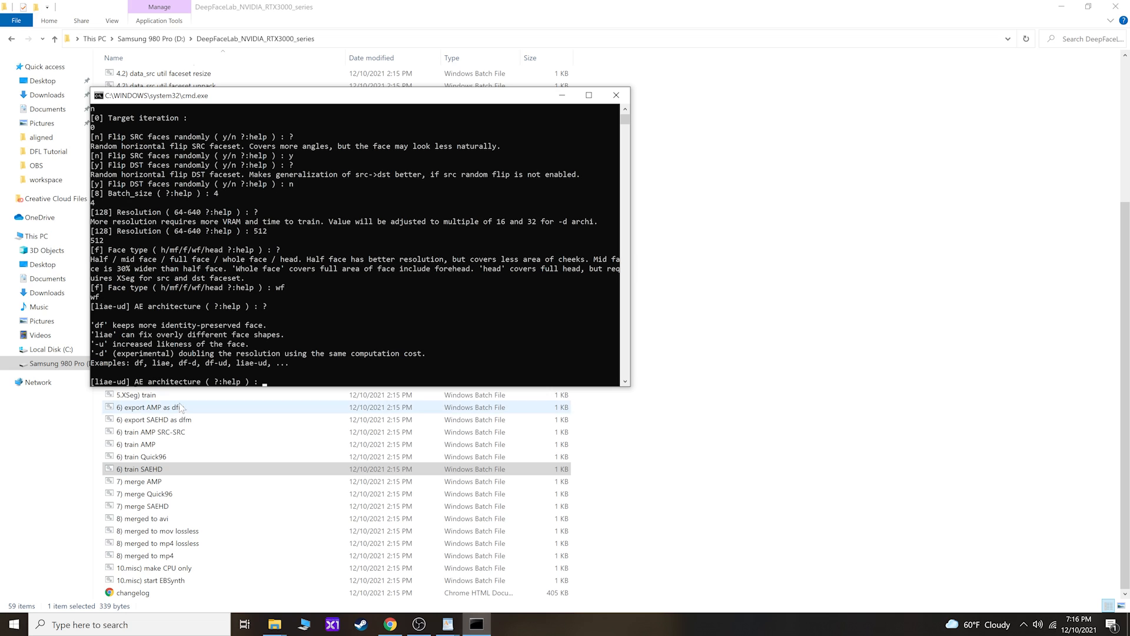
text(liae)
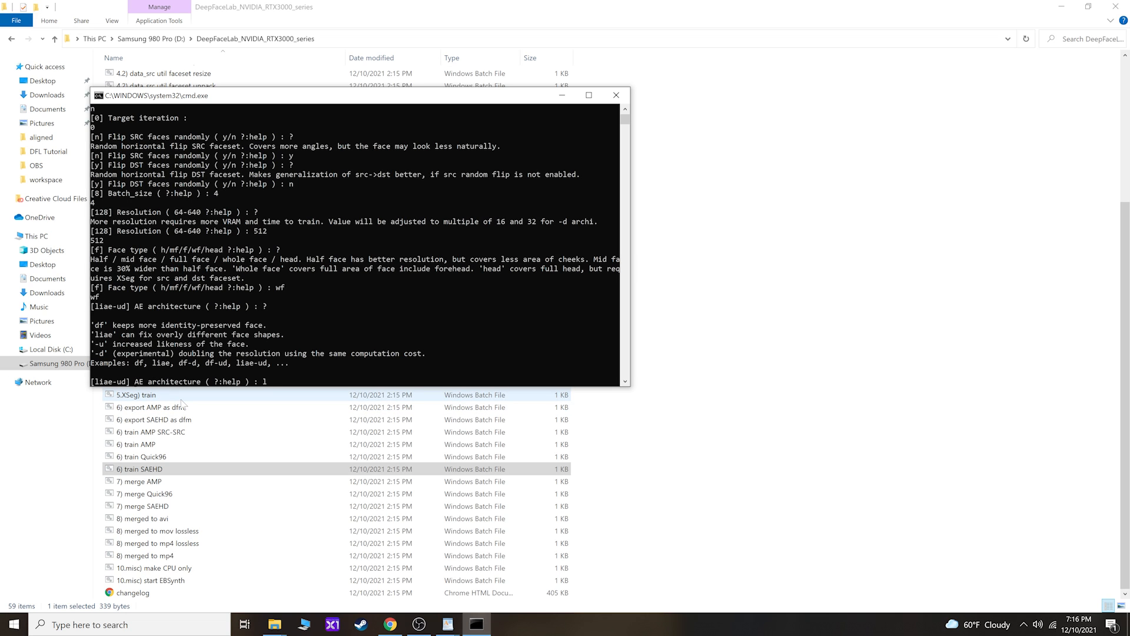
text(-udt)
key(Return)
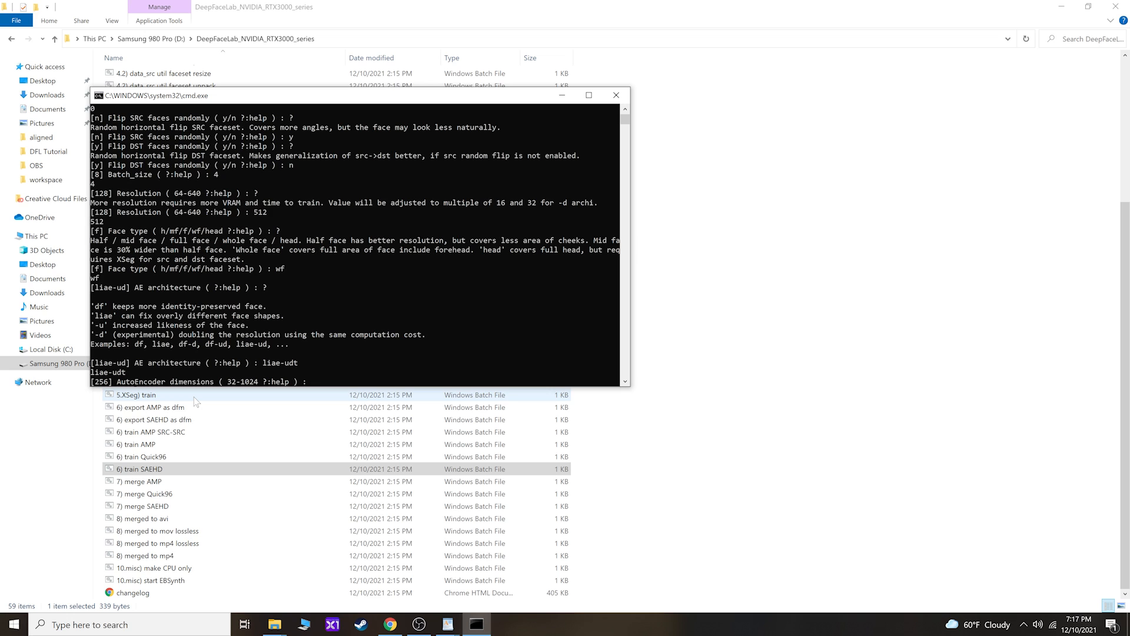
- Consult the help for the AutoEncoder dimensions and set them to 300
key(Return)
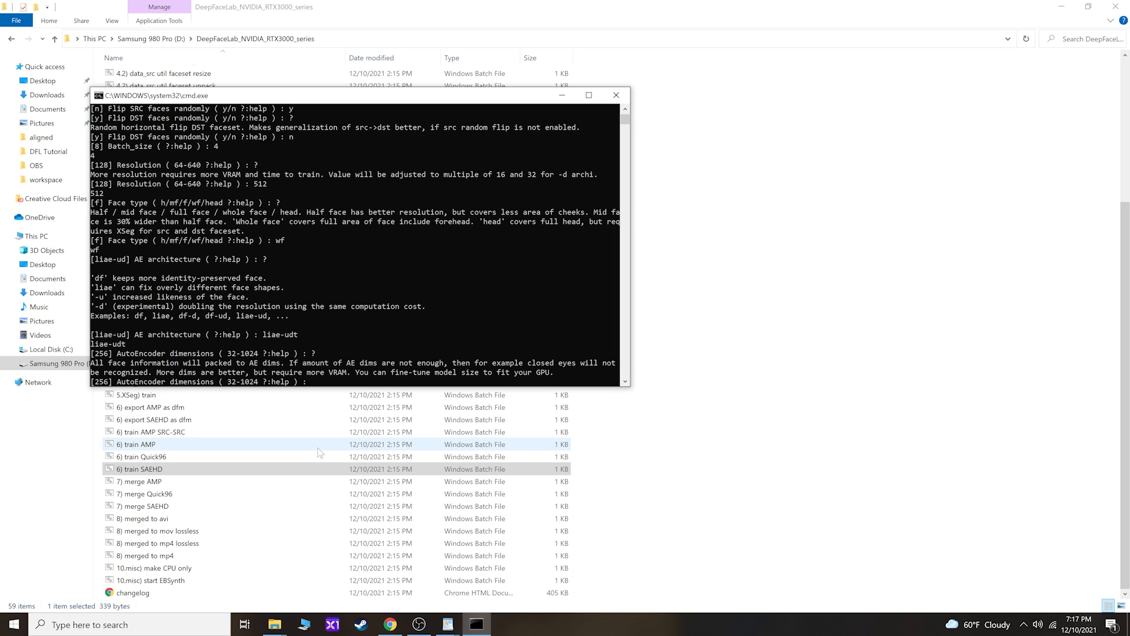
text(300)
key(Return)
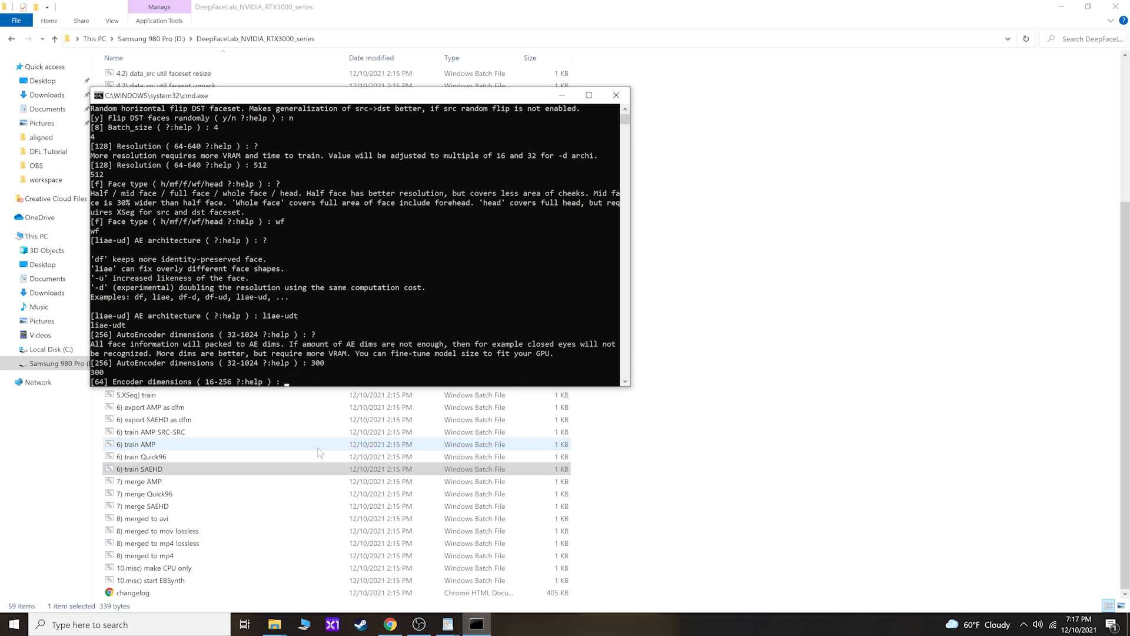
- Consult the help for the encoder dimensions and the decoder dimensions, setting each of them to 80
text(?)
key(Return)
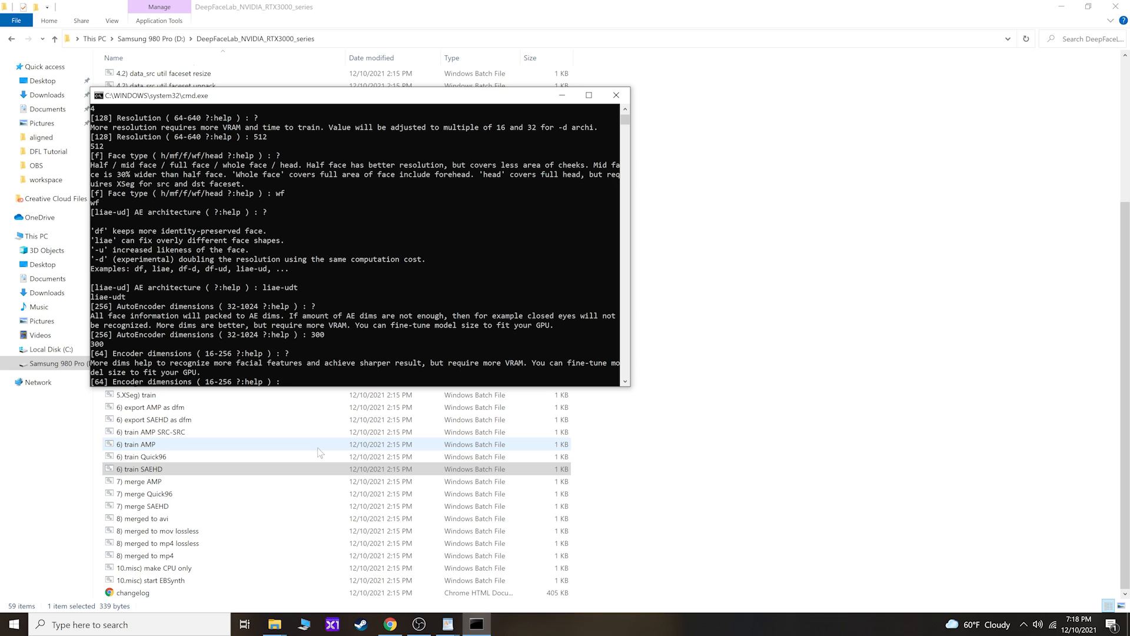
text(80)
key(Return)
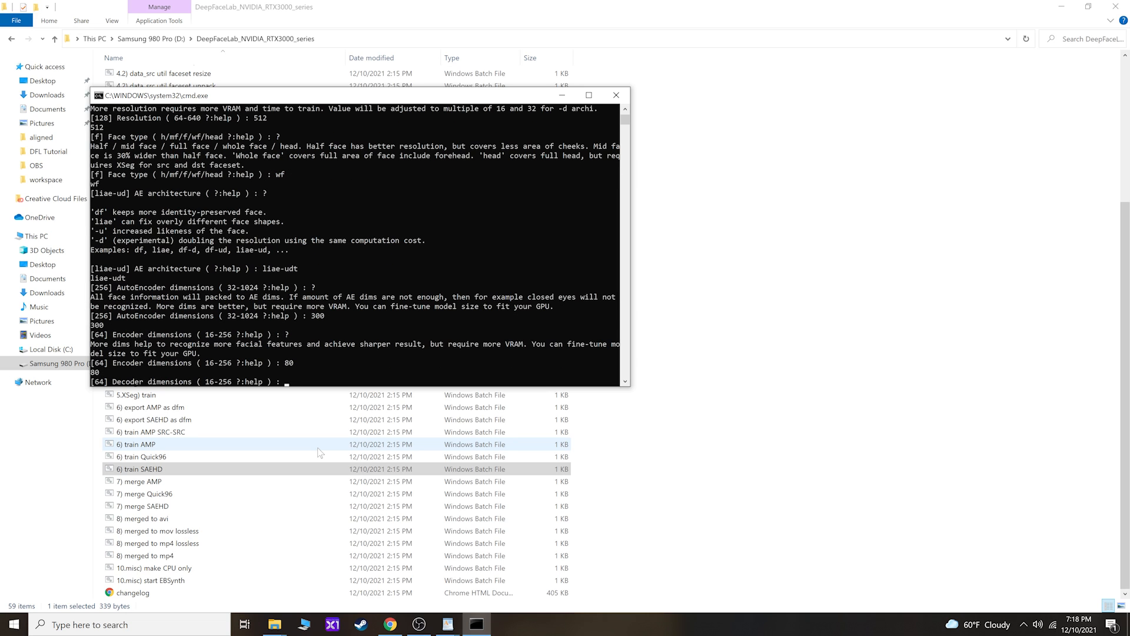
text(?)
key(Return)
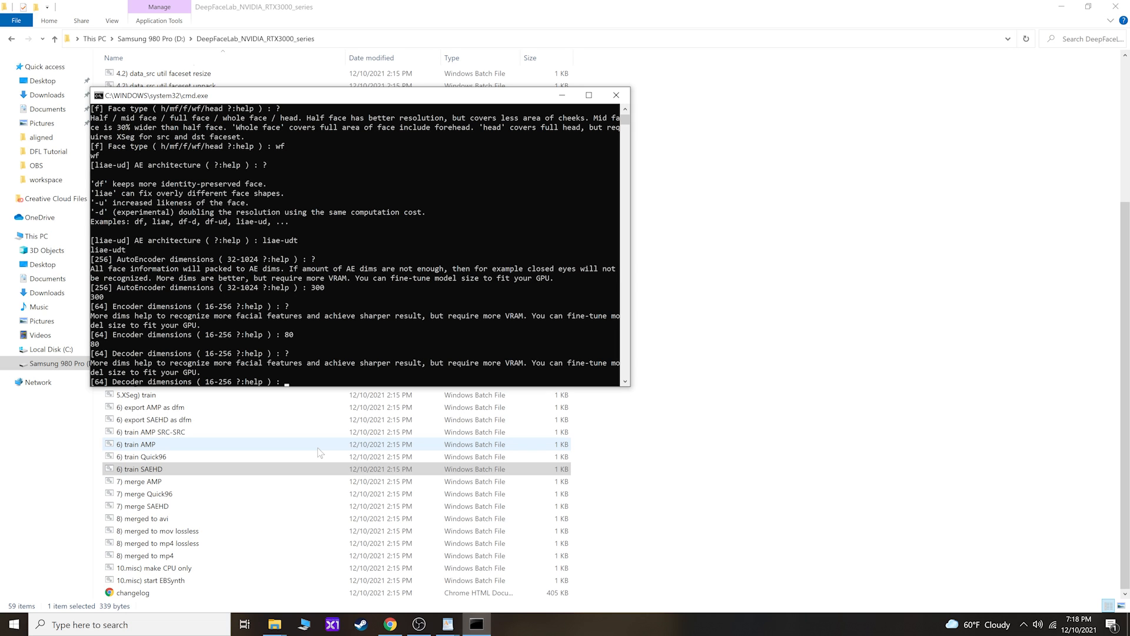
text(80)
key(Return)
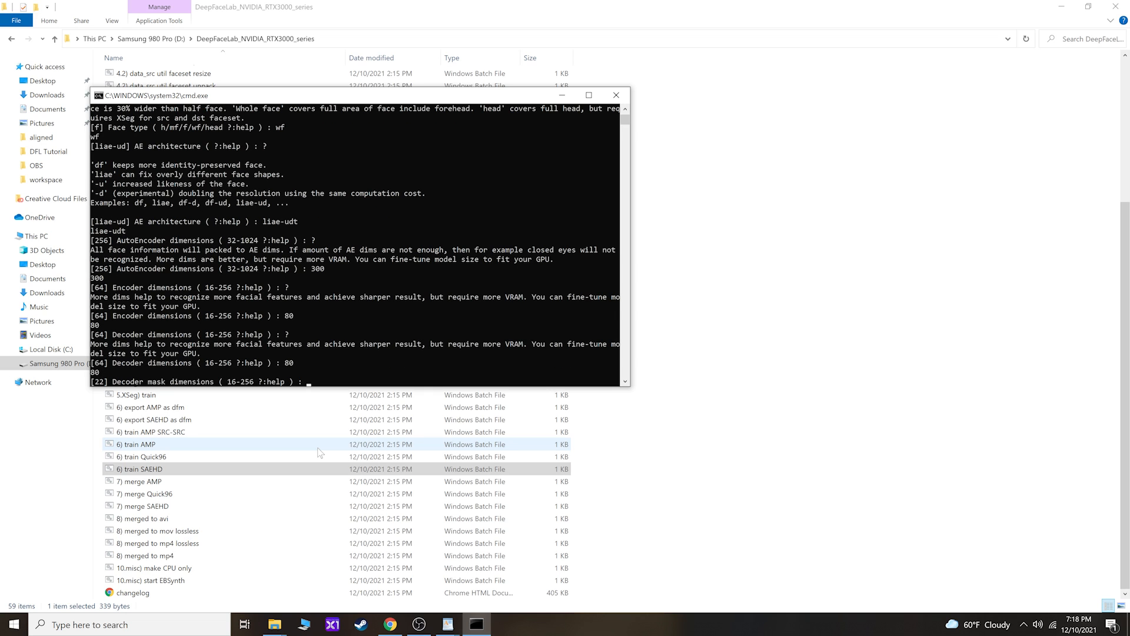
- Consult the help for the decoder mask dimensions and divide 512 by 3 in Calculator
text(?)
key(Return)
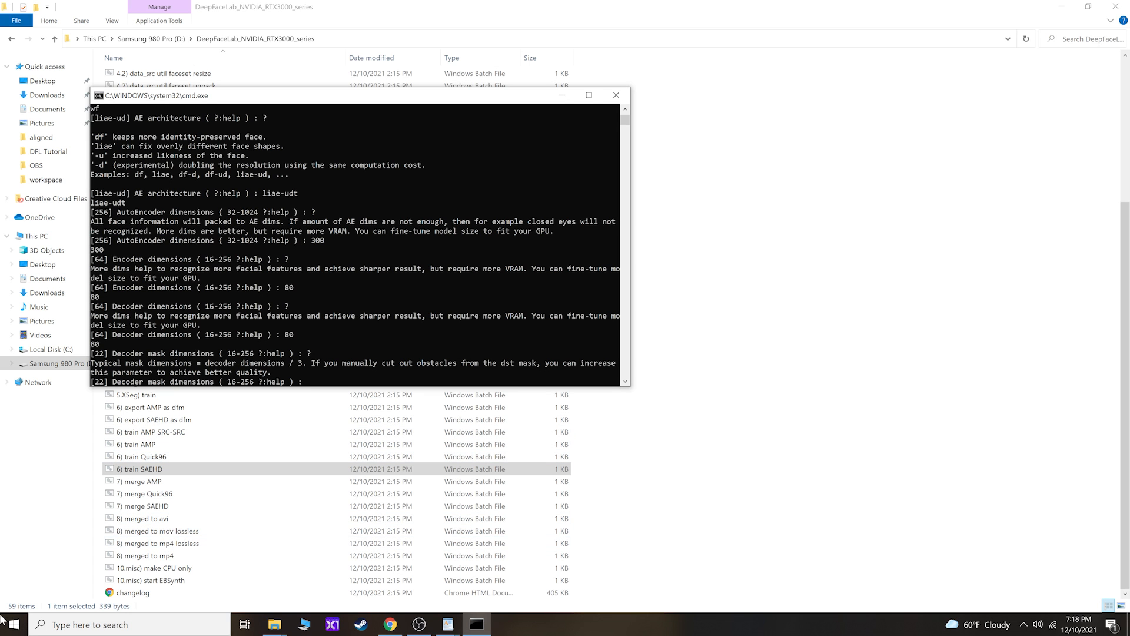
click(3, 634)
text(cal)
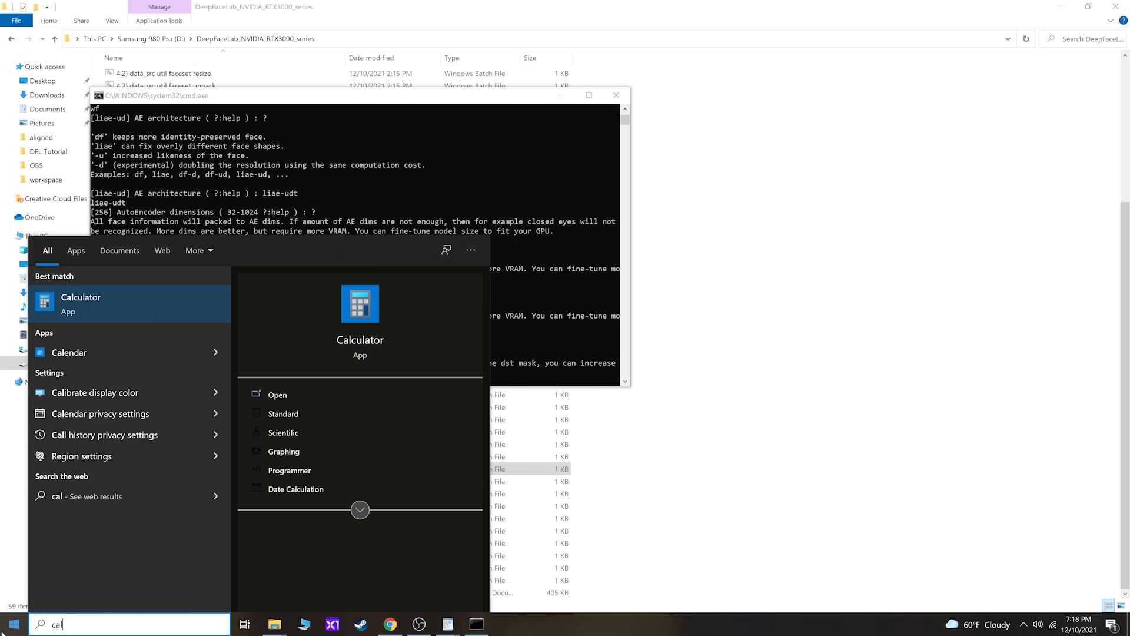
key(Return)
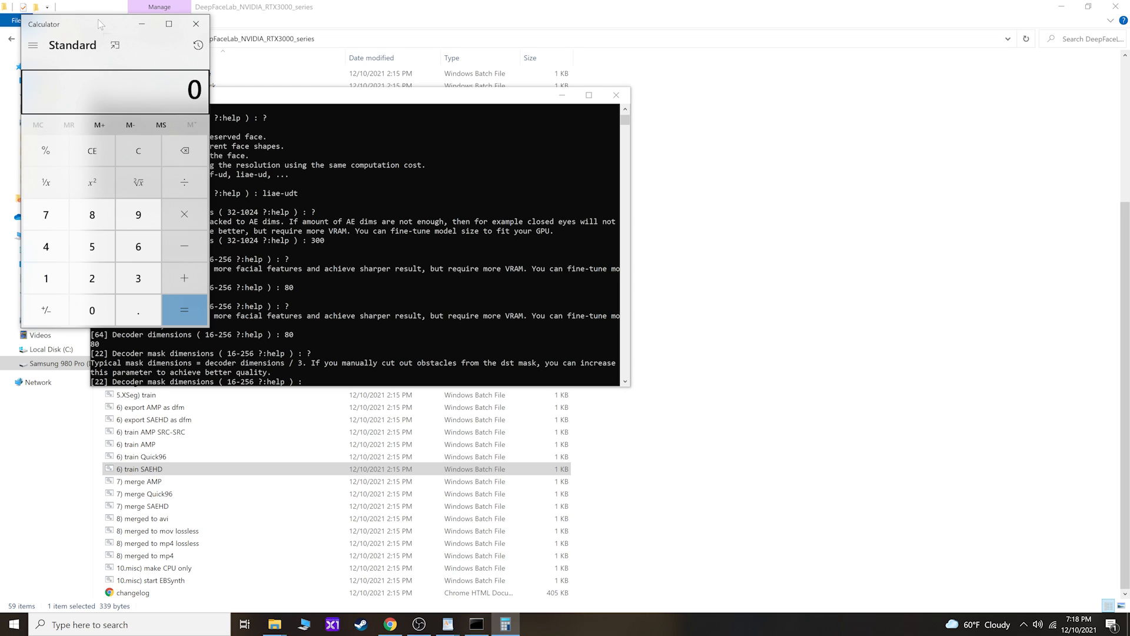
text(512/3)
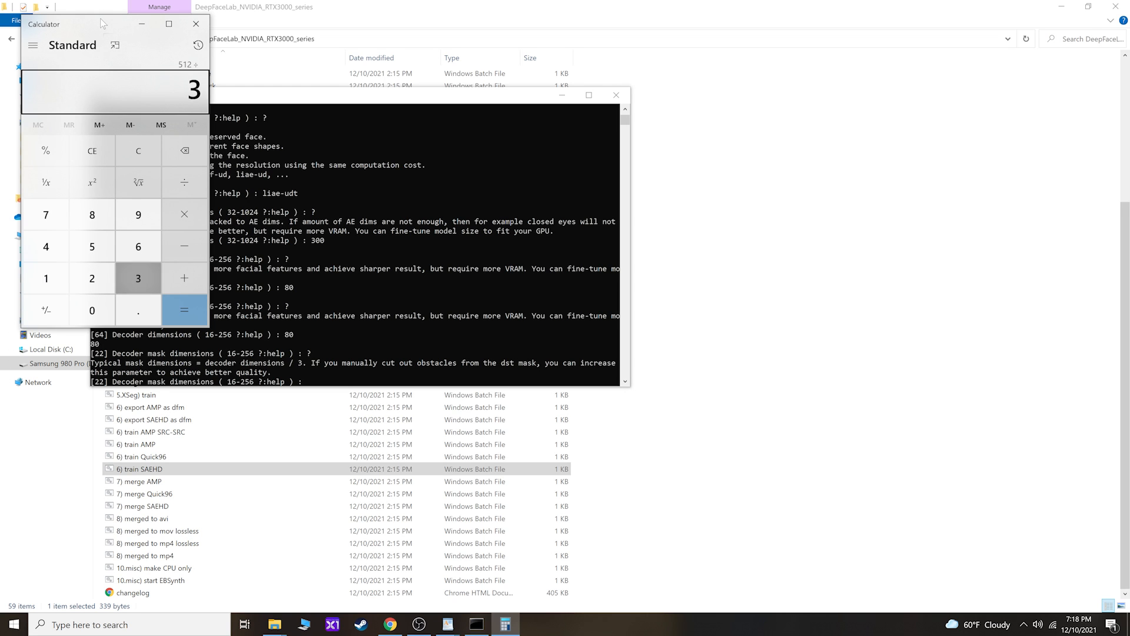
key(Return)
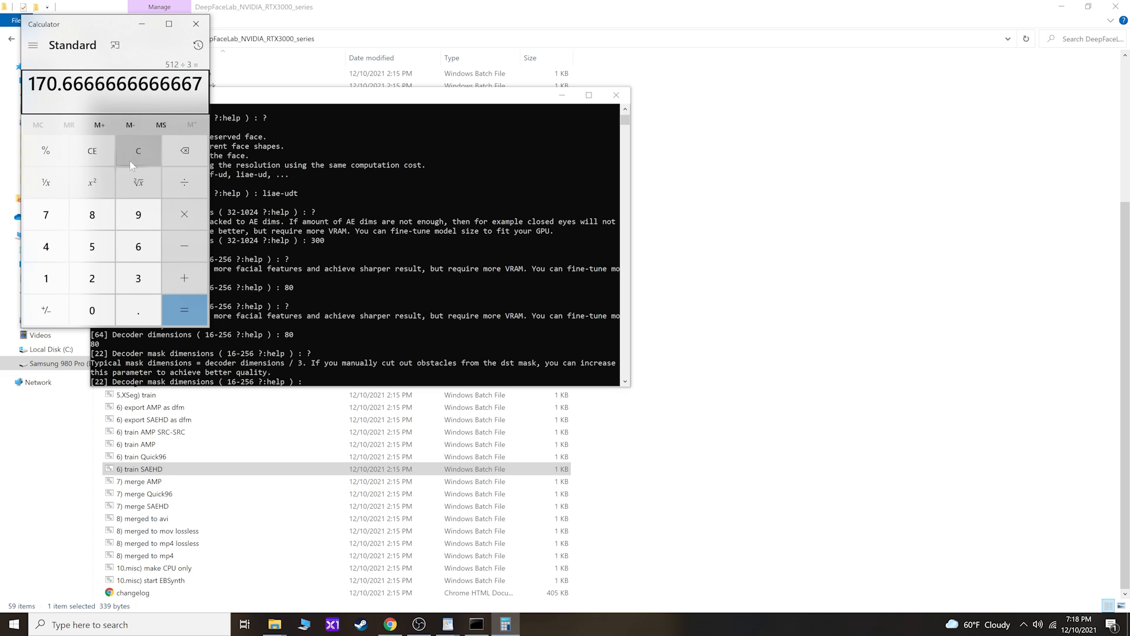
click(196, 24)
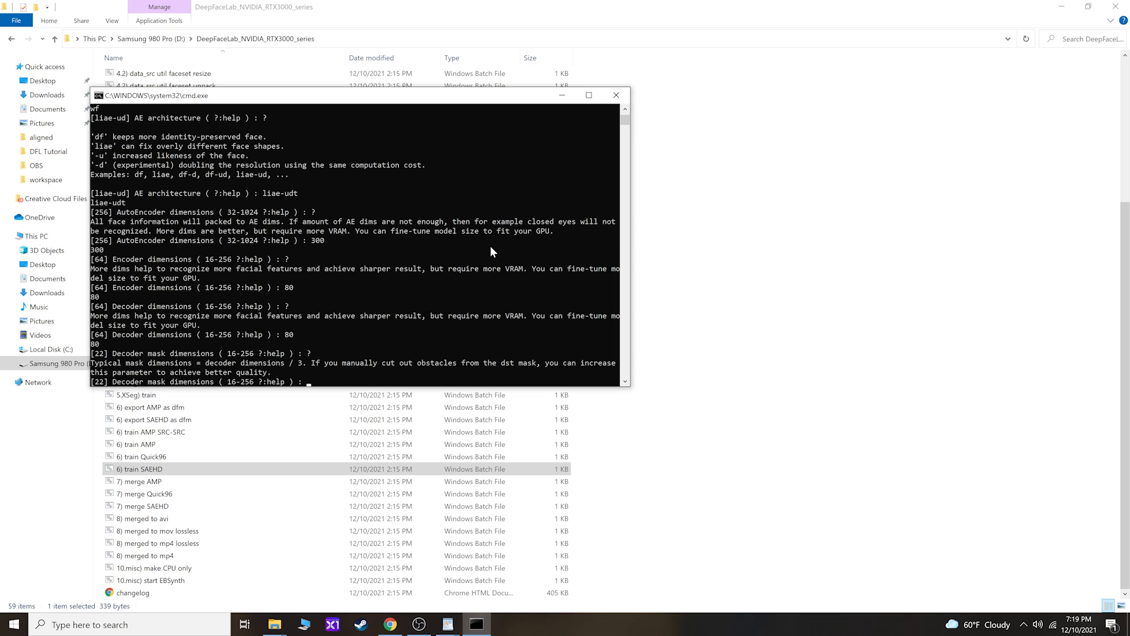
- Set the decoder mask dimensions to 30 and display the help for masked training
text(30)
key(Return)
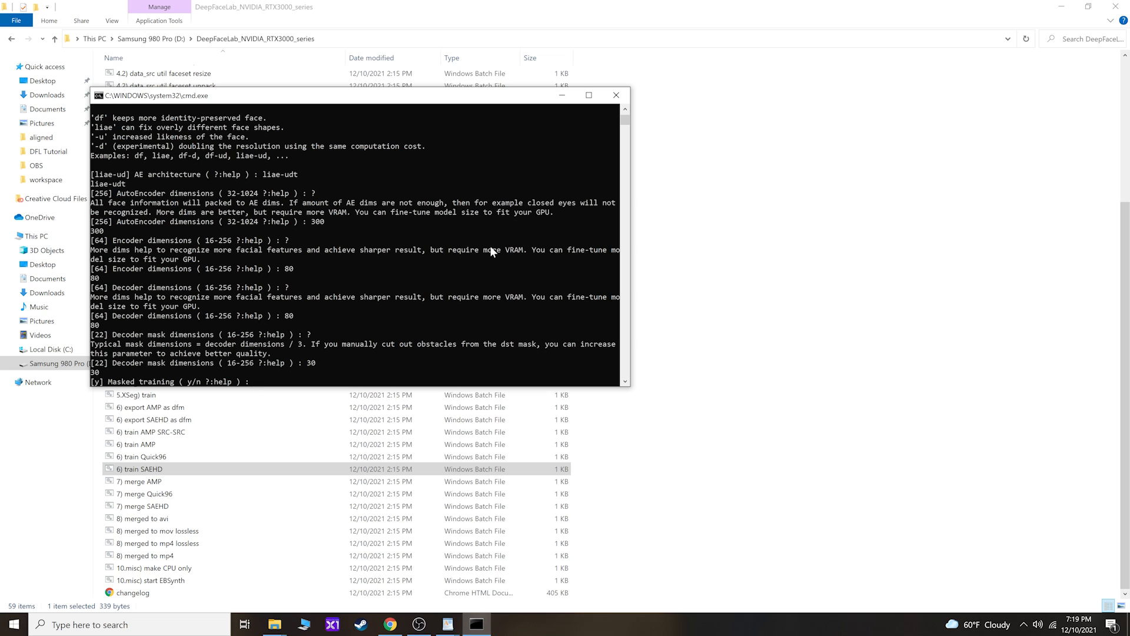
text(?)
key(Return)
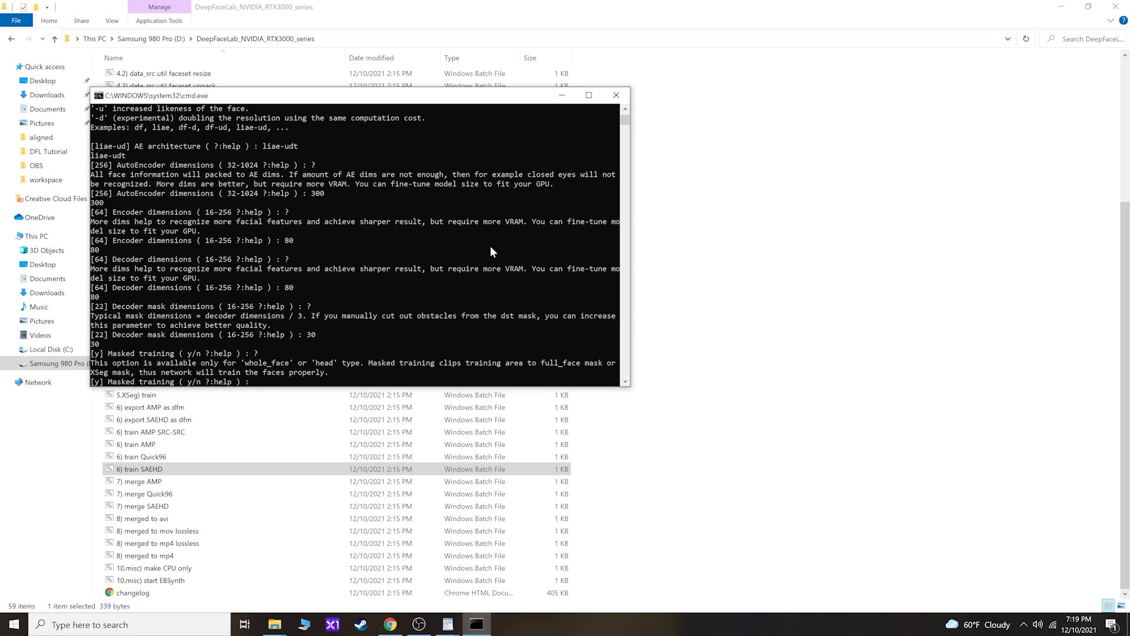
- Keep masked training enabled and turn on eyes and mouth priority for the SAEHD model
key(Return)
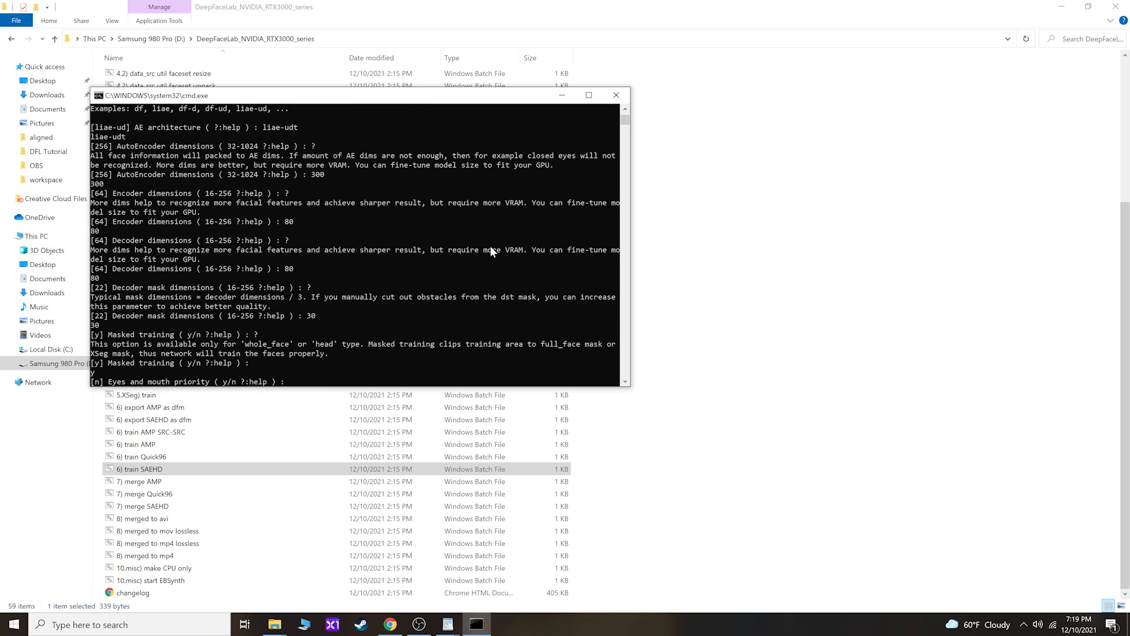
text(y)
key(Return)
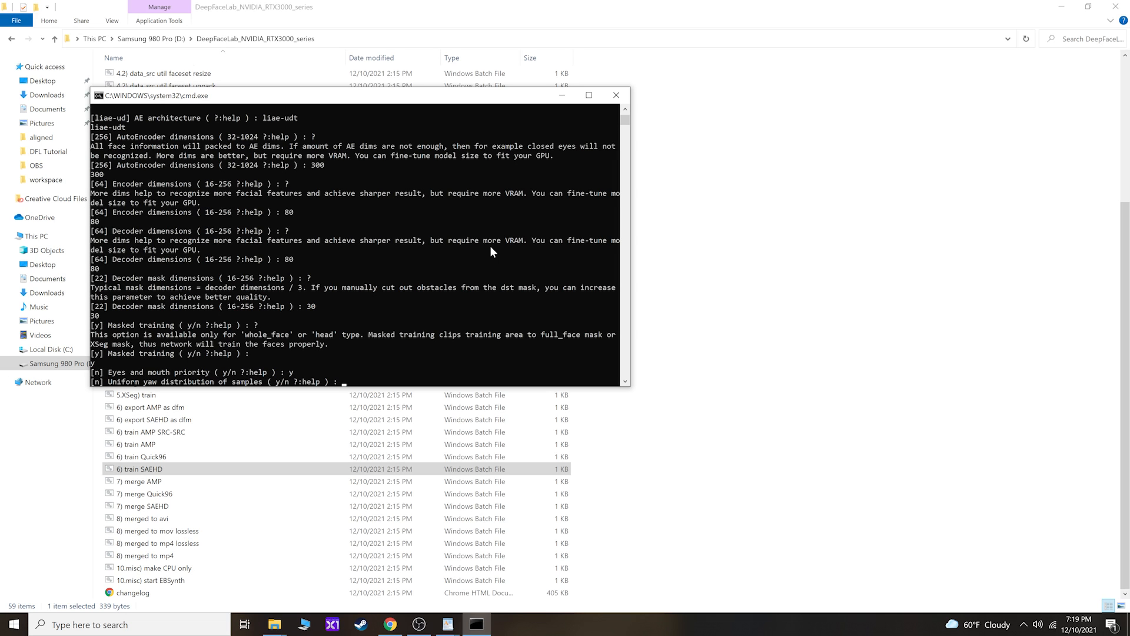
- Display the help for uniform yaw distribution of samples and blur out mask, setting each option to n
text(?)
key(Return)
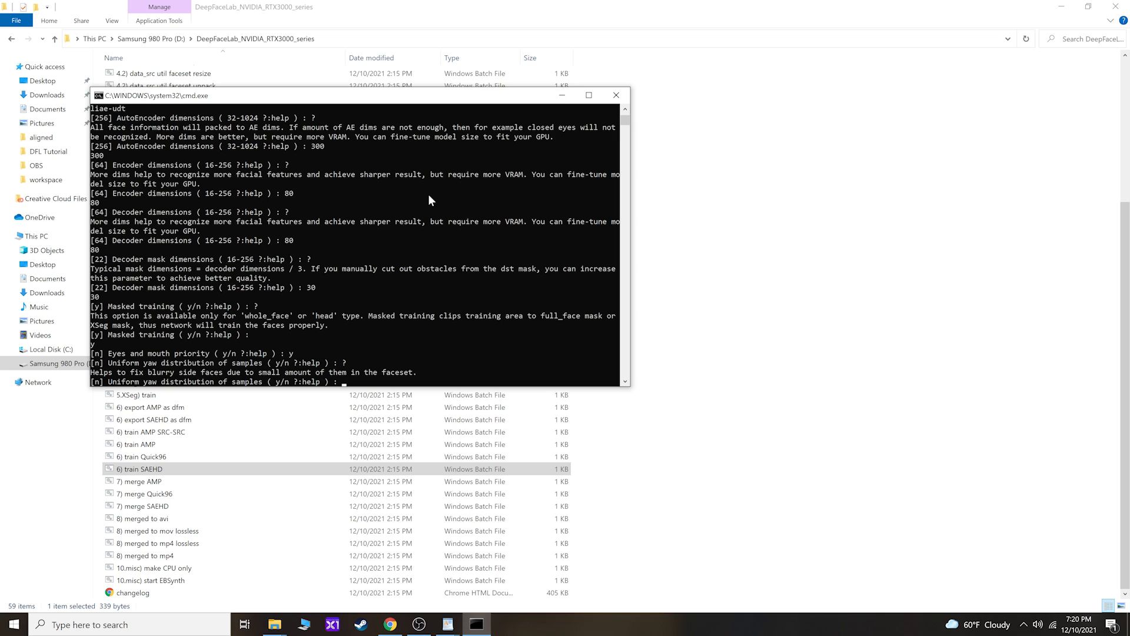
key(Return)
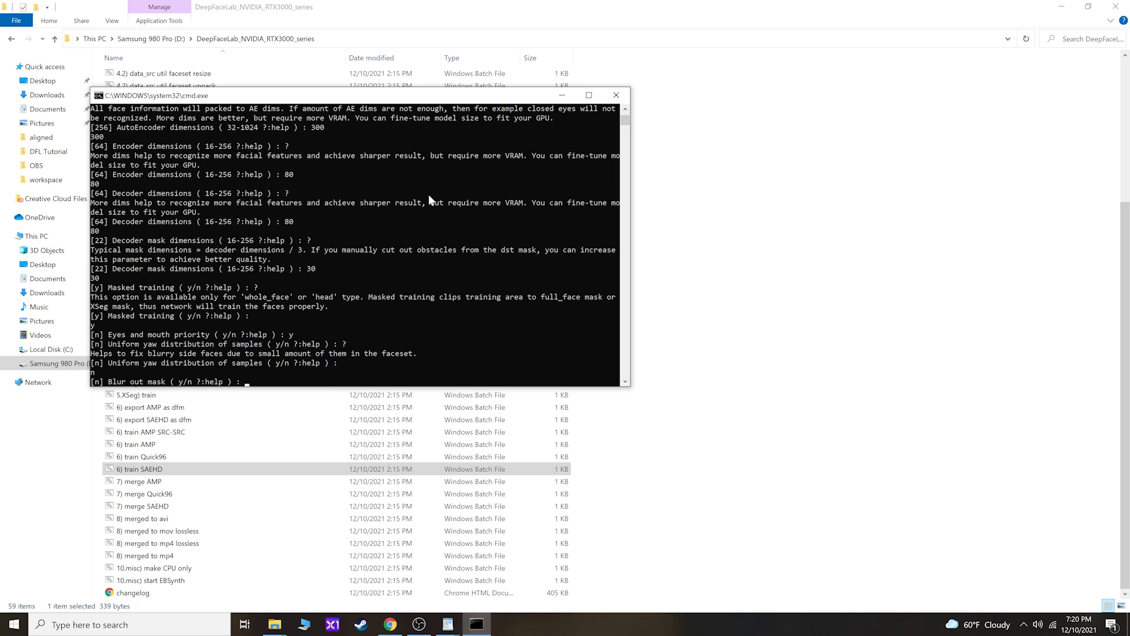
text(?)
key(Return)
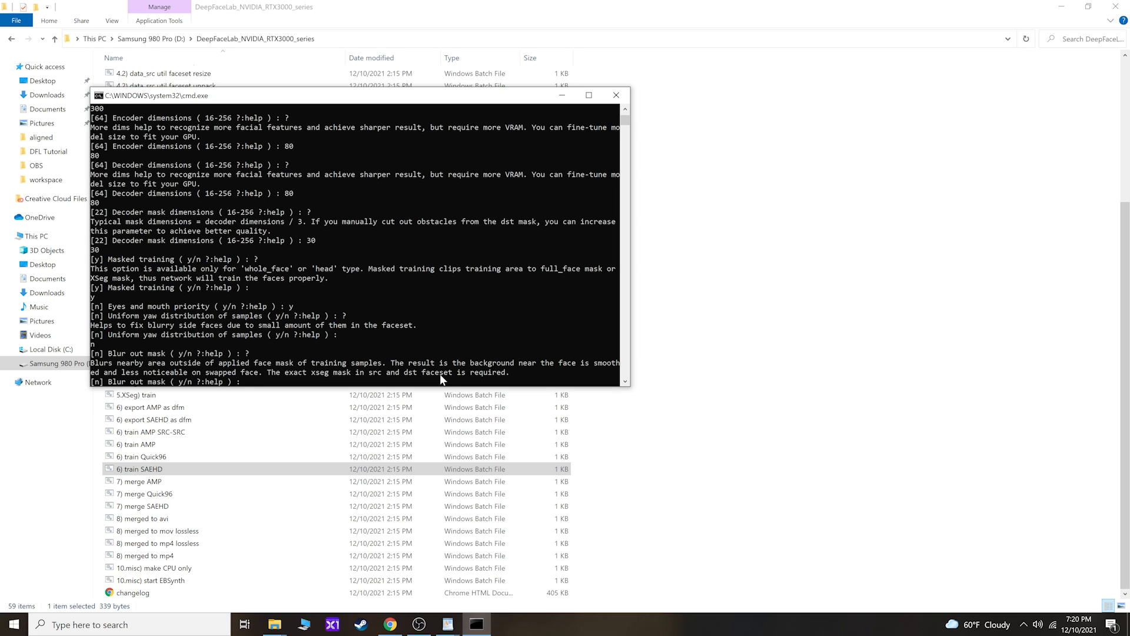
text(n)
key(Return)
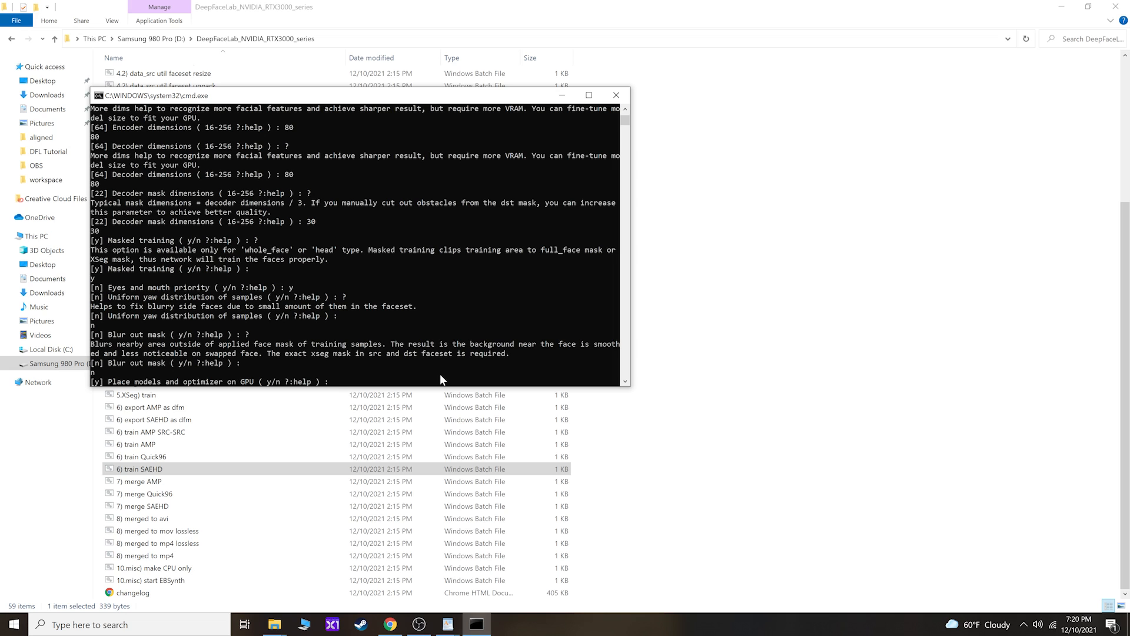
- Display the help for placing models and optimizer on GPU and for the AdaBelief optimizer, accepting y for both
text(?)
key(Return)
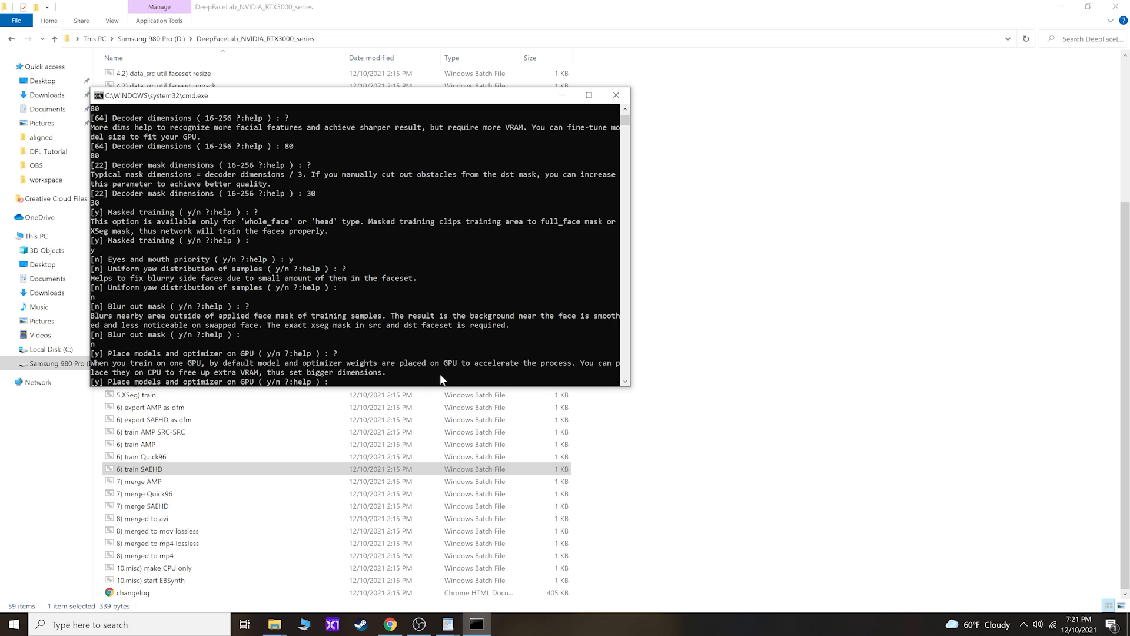
key(Return)
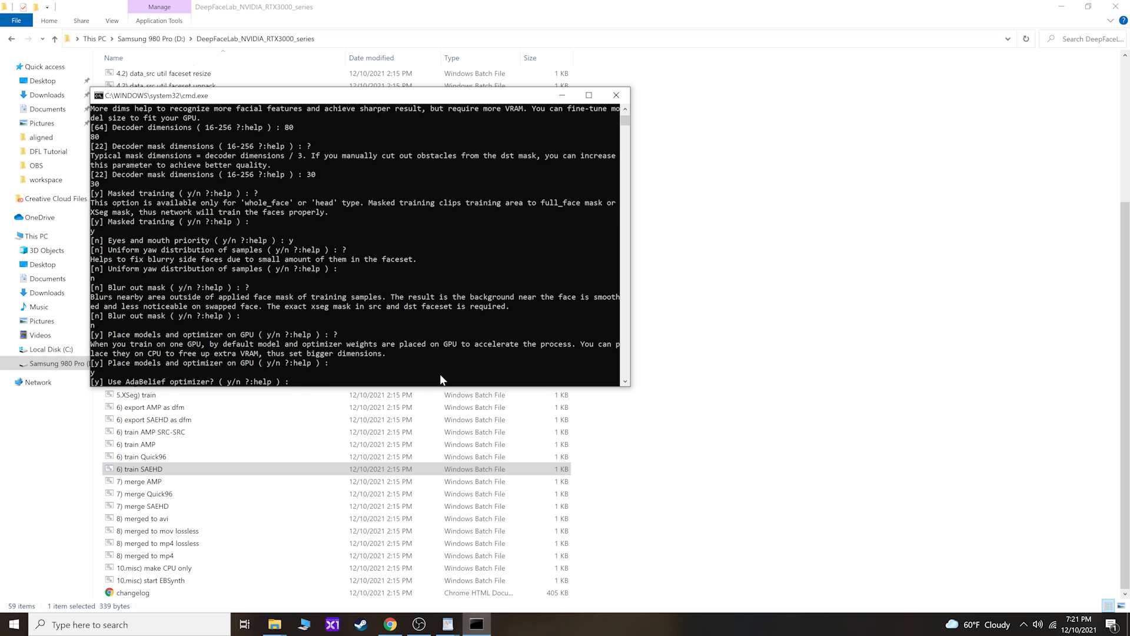
text(?)
key(Return)
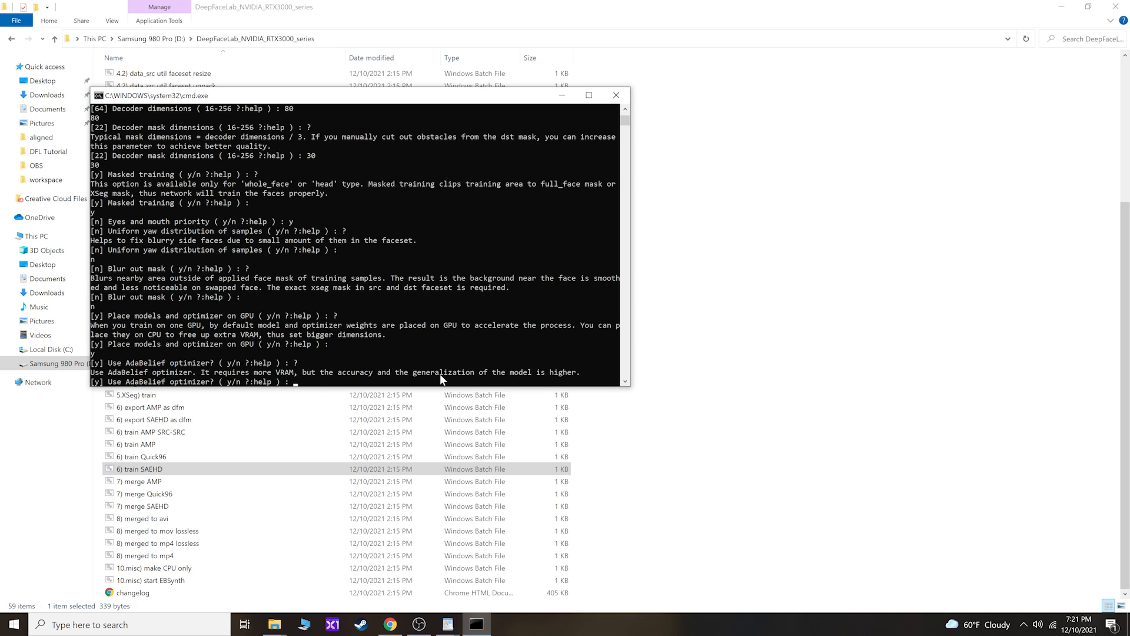
key(Return)
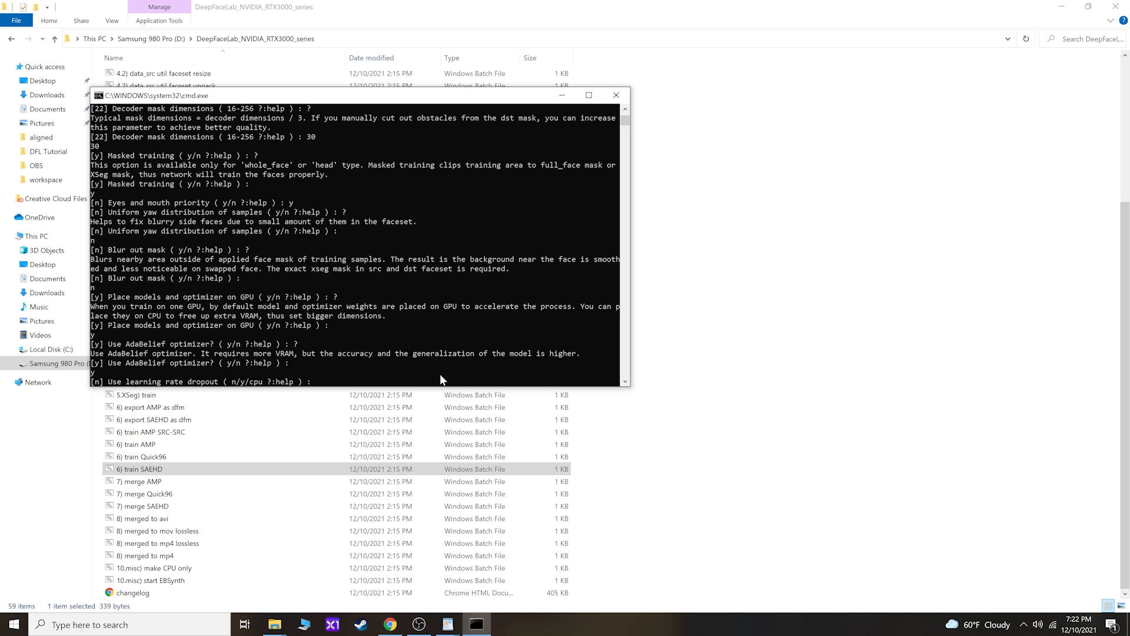
- Consult the help for learning rate dropout and random warp of samples, leaving dropout at n and random warp at y
text(?)
key(Return)
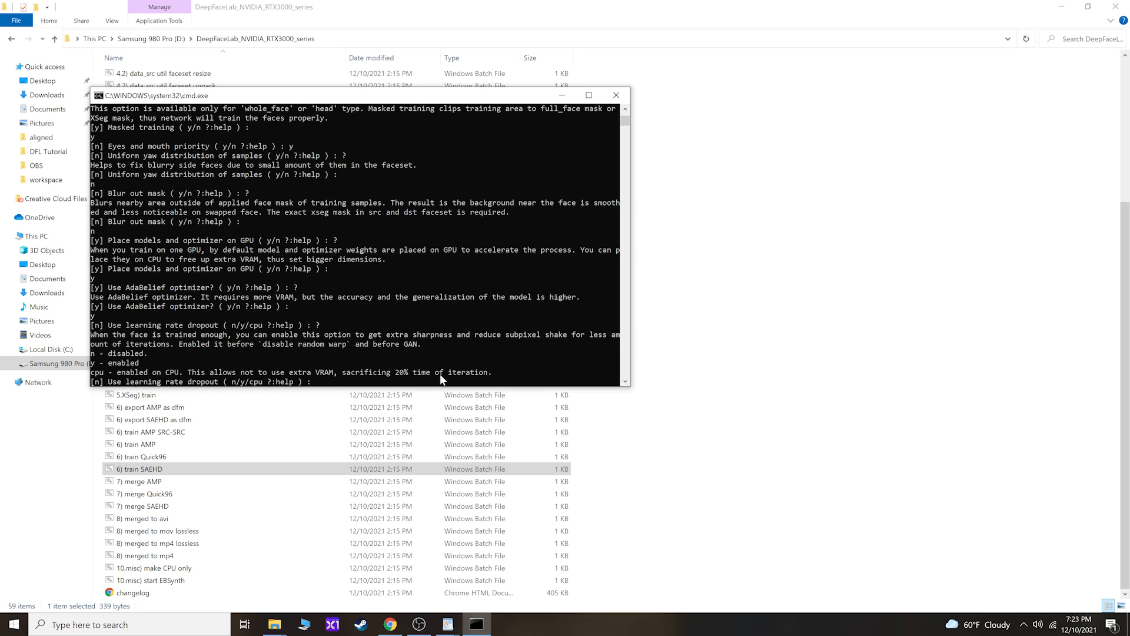
key(Return)
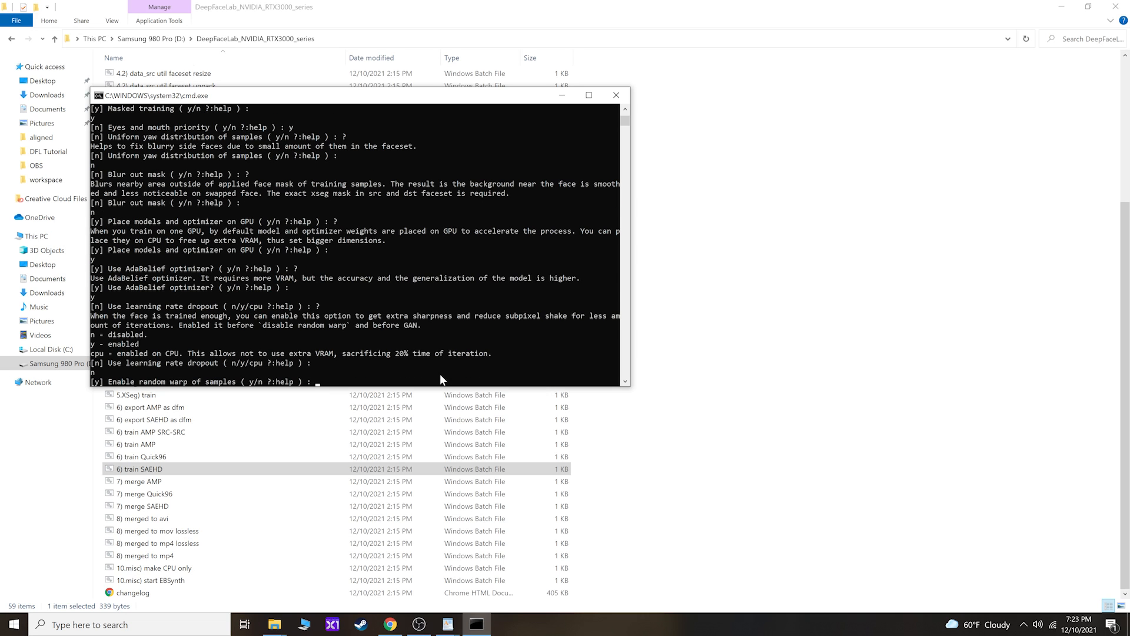
text(?)
key(Return)
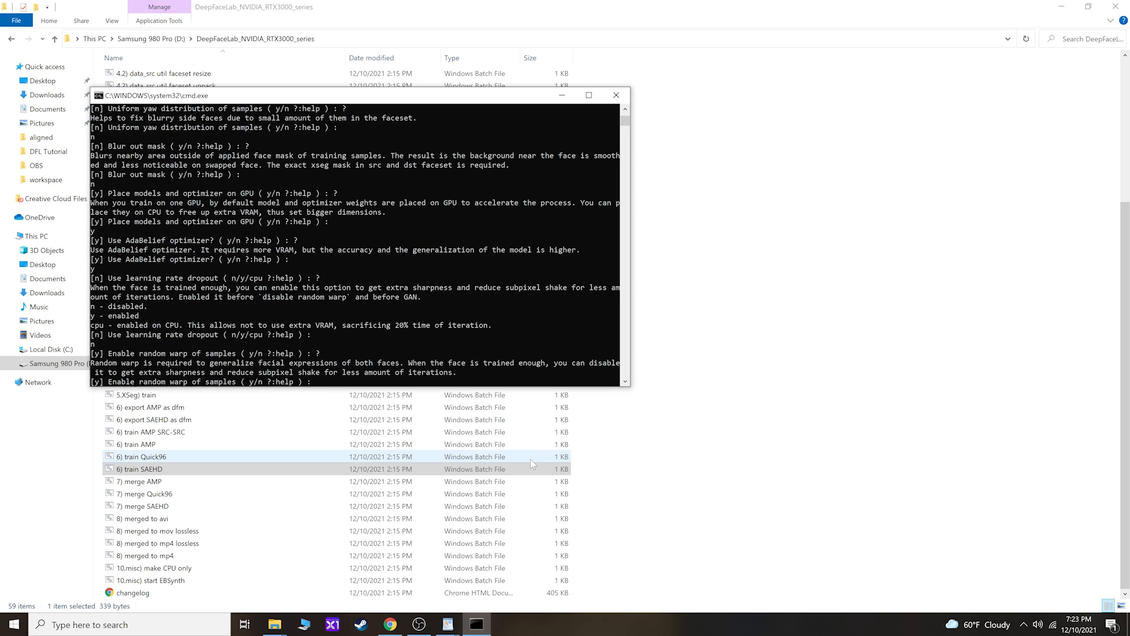
key(Return)
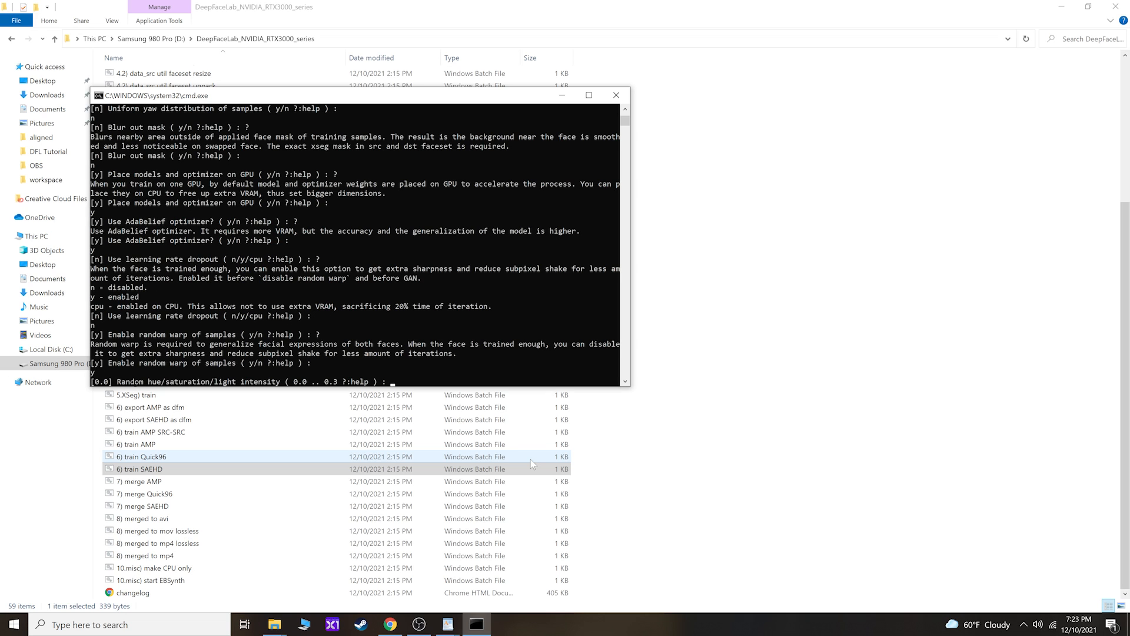
- Consult the help for random hue/saturation/light intensity and GAN power, accepting 0.0 for both
text(?)
key(Return)
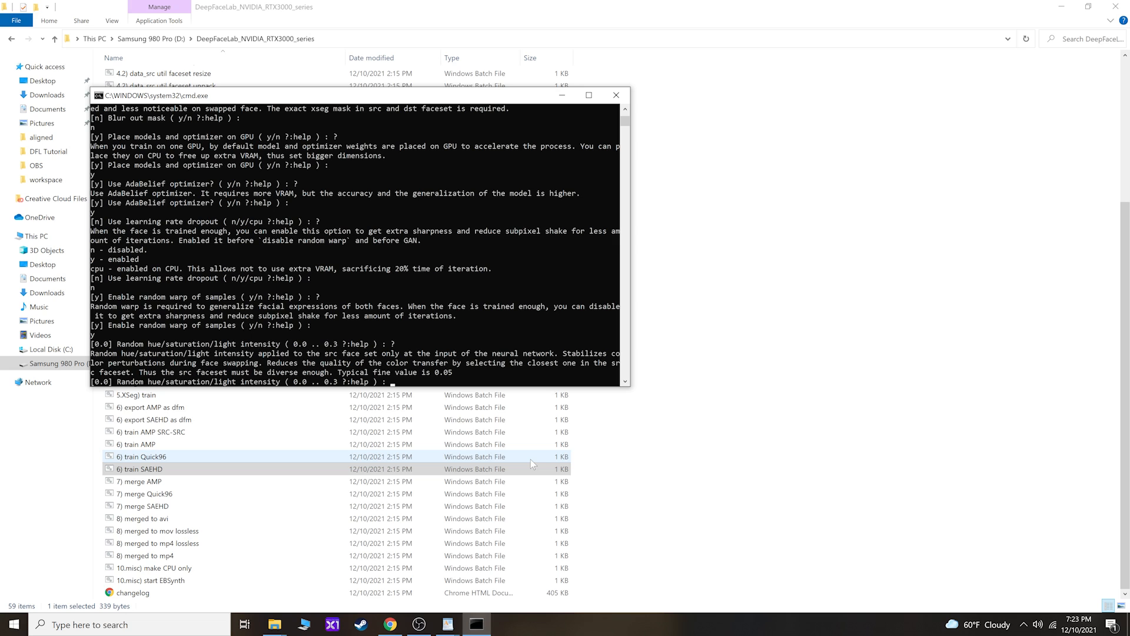
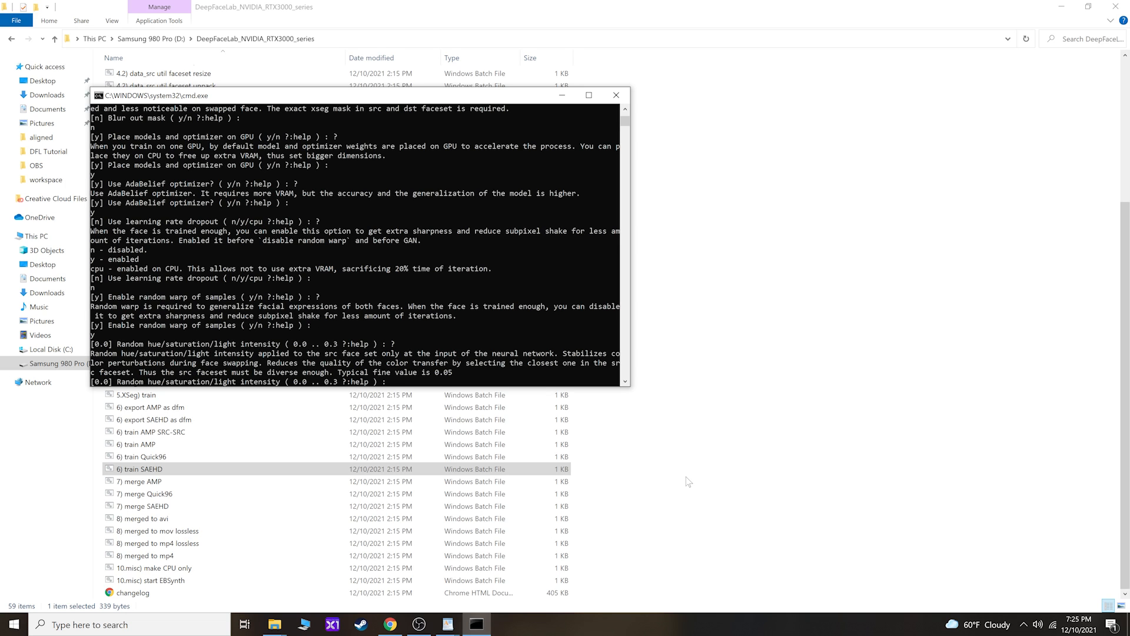
key(Return)
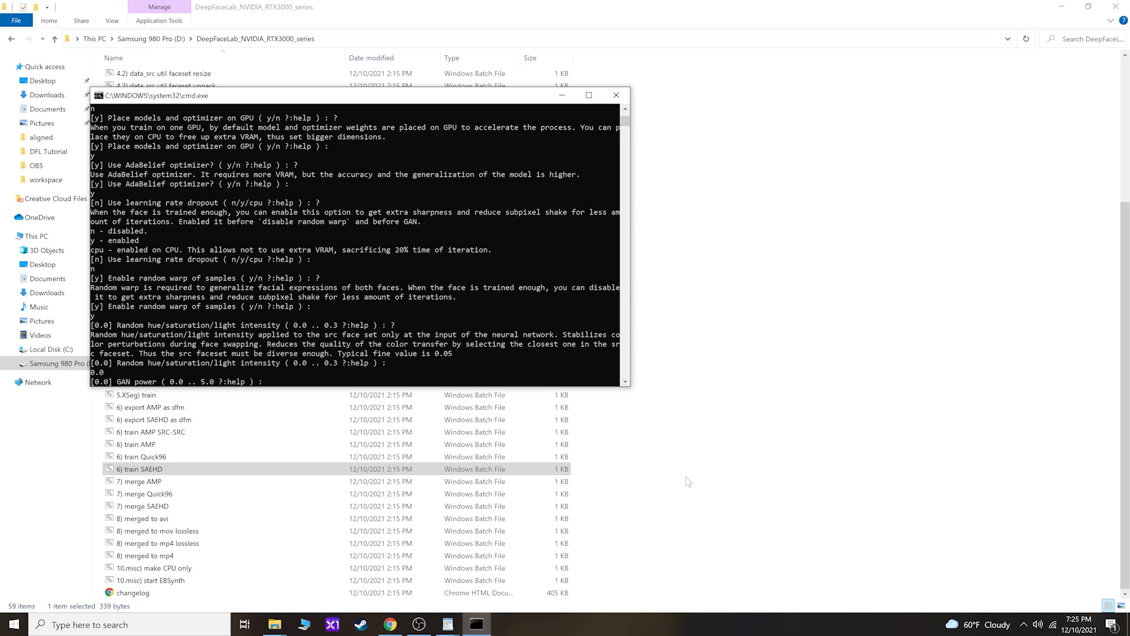
text(?)
key(Return)
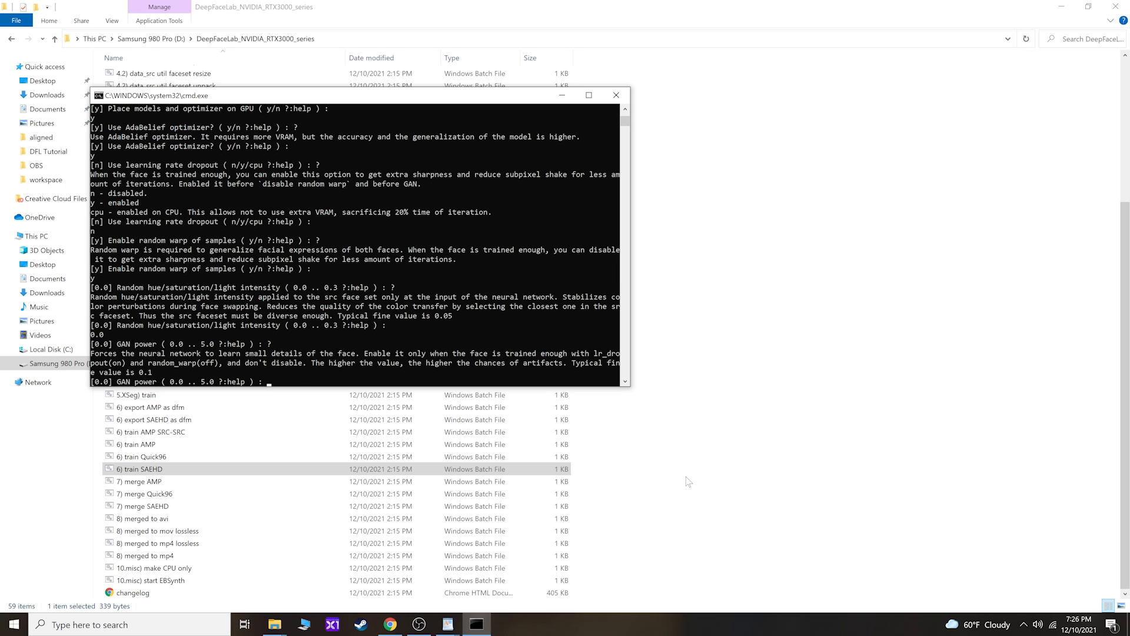
key(Return)
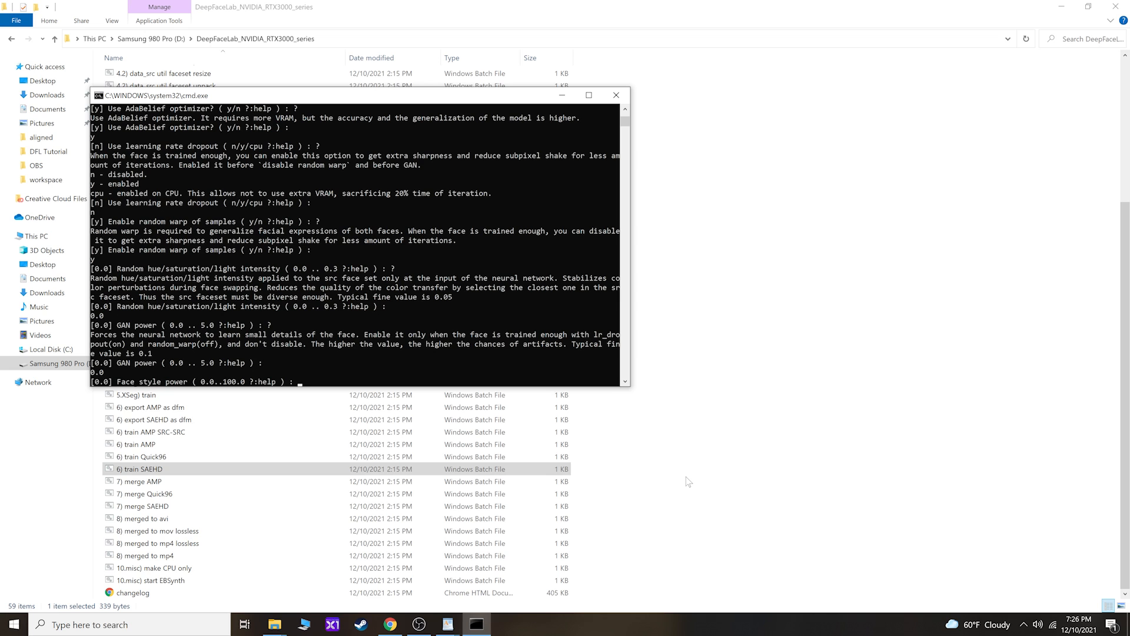
- Consult the help for face style power and background style power, accepting 0.0 for both
text(?)
key(Return)
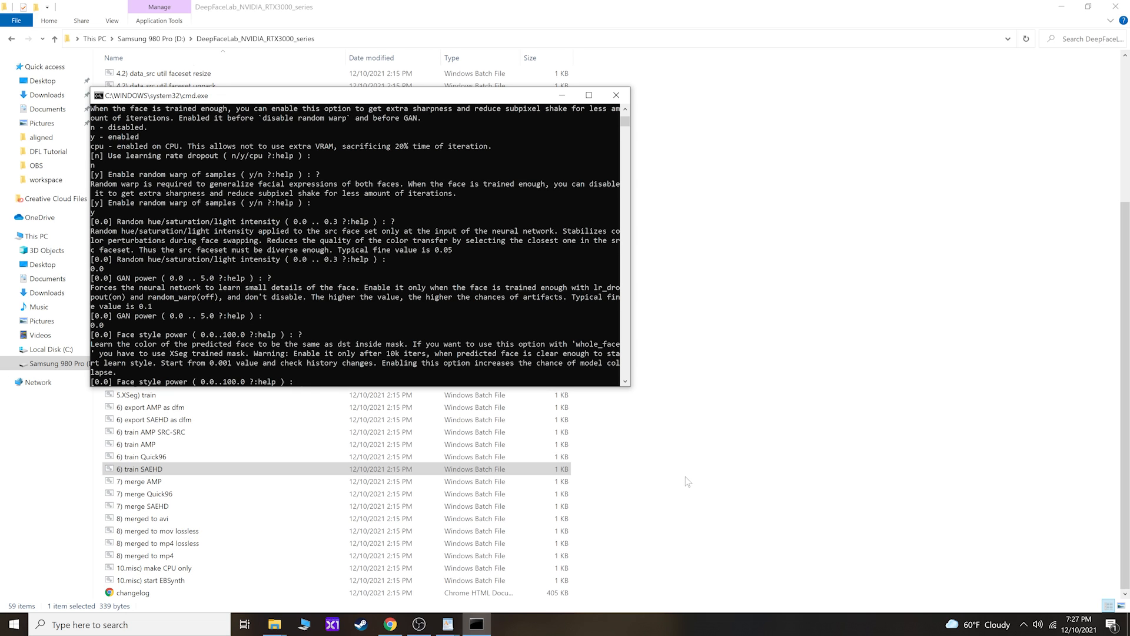
key(Return)
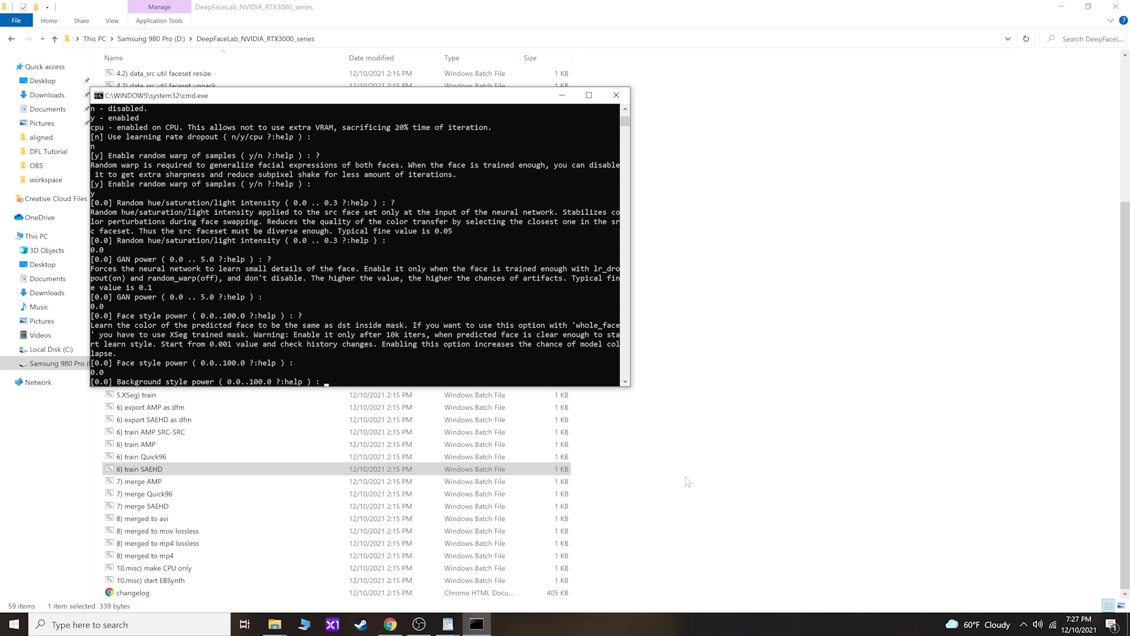
text(?)
key(Return)
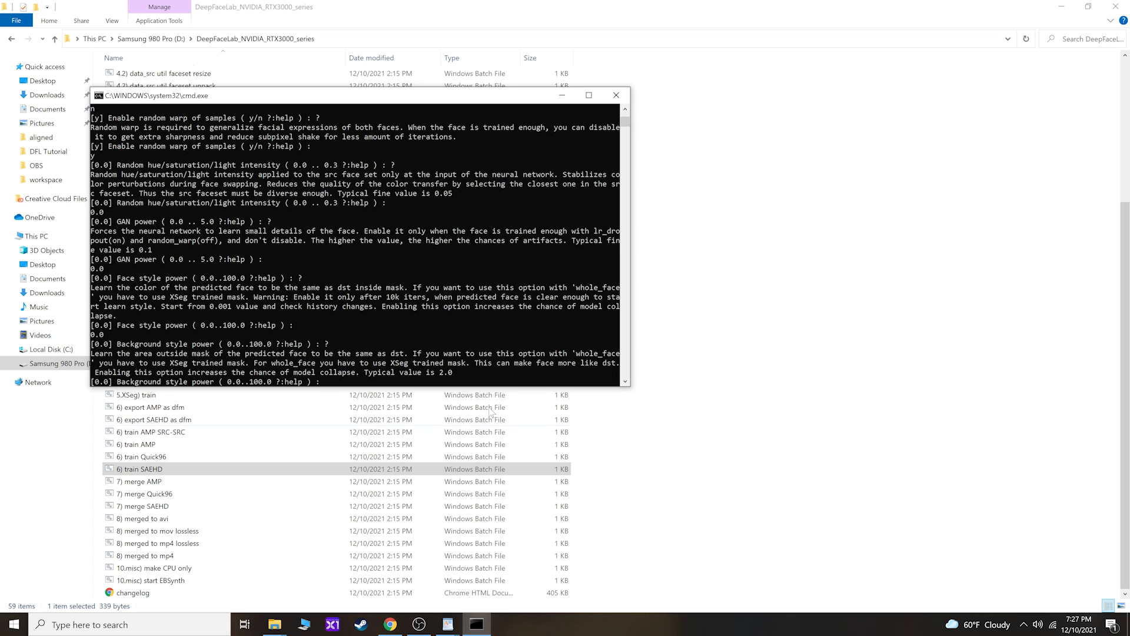
drag(320, 95, 358, 107)
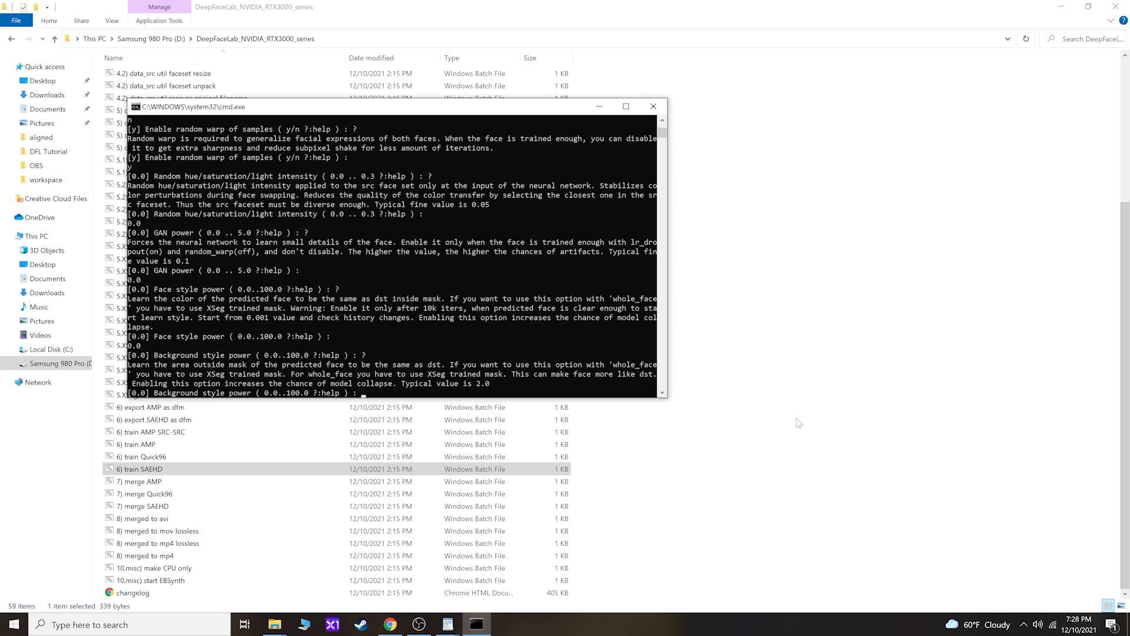
key(Return)
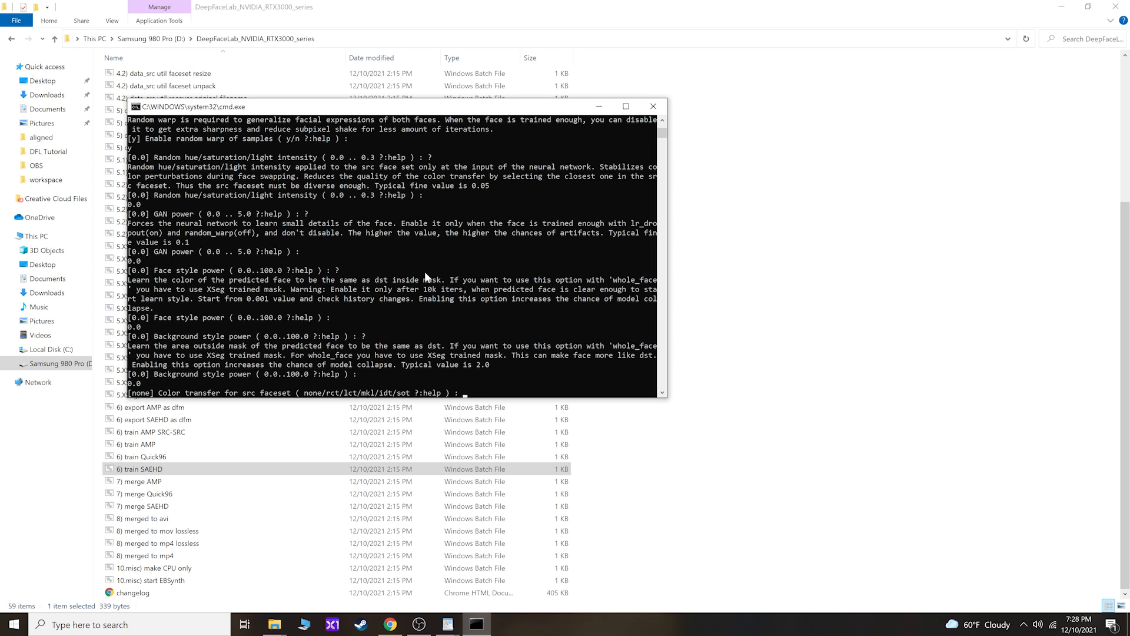
- Accept none as the src faceset color transfer and, after consulting its help, leave gradient clipping at n
key(Return)
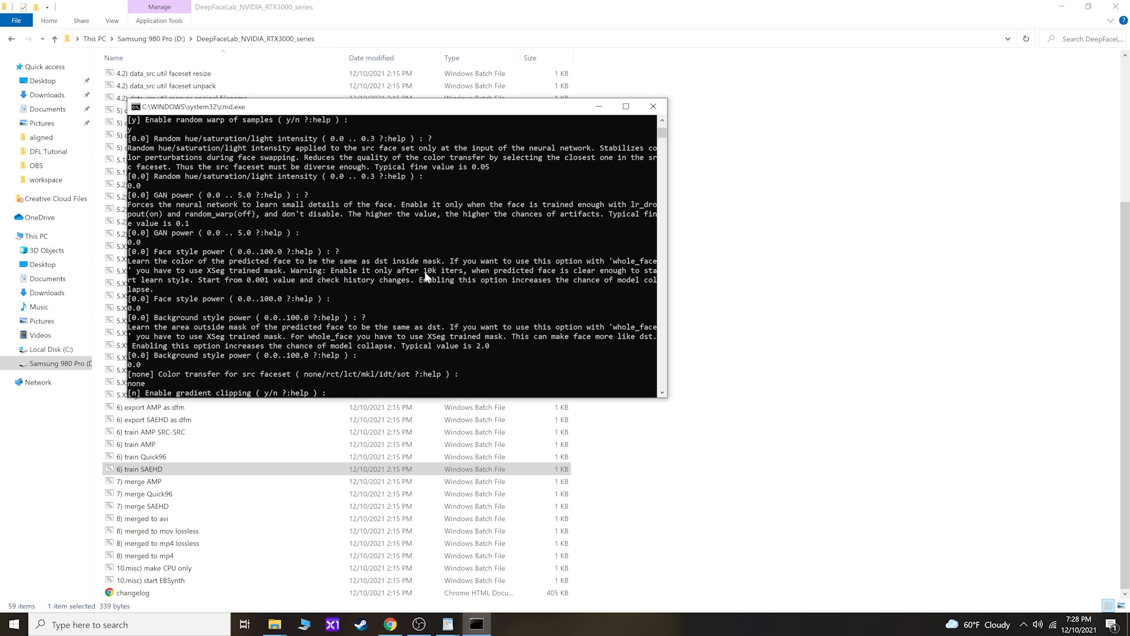
text(?)
key(Return)
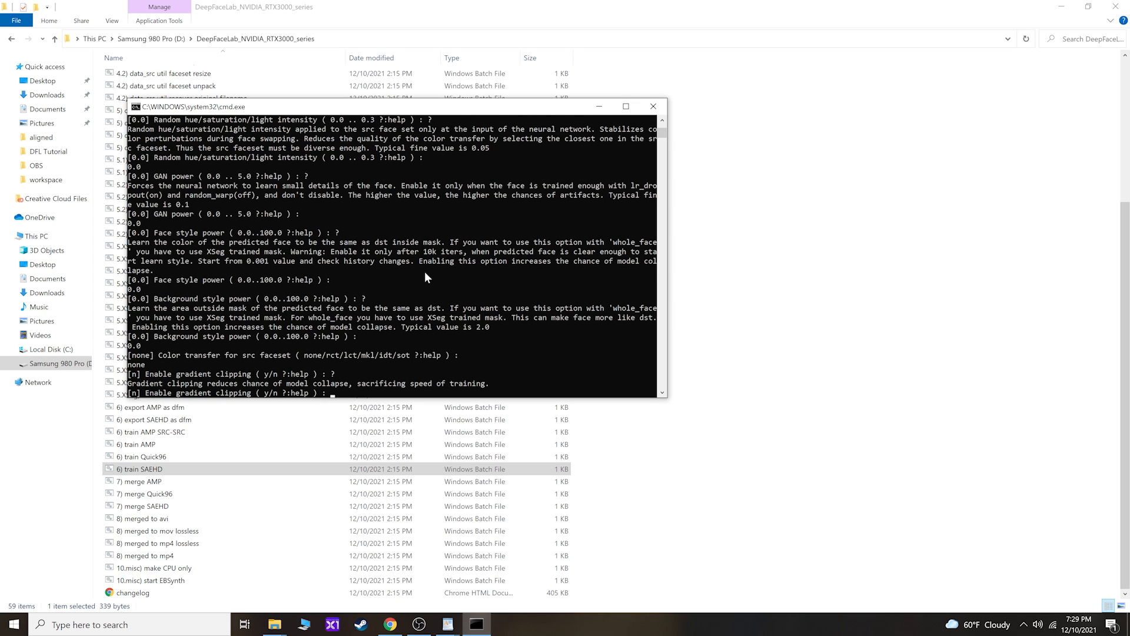
key(Return)
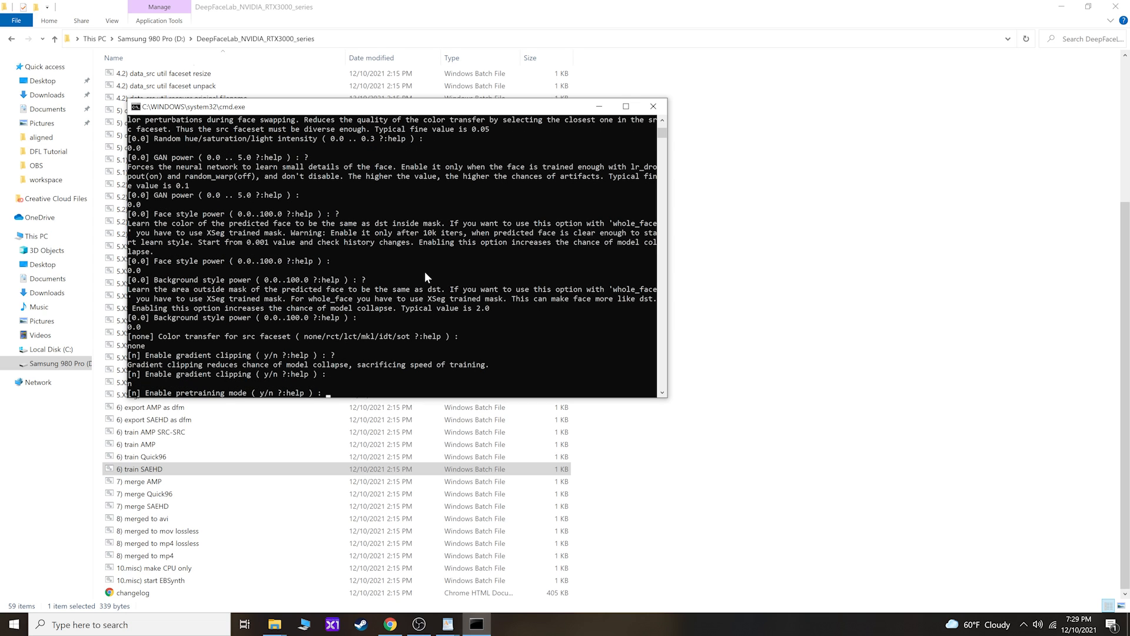
- Display the pretraining mode help, widen the console window to read it, and enable pretraining to start the training
text(?)
key(Return)
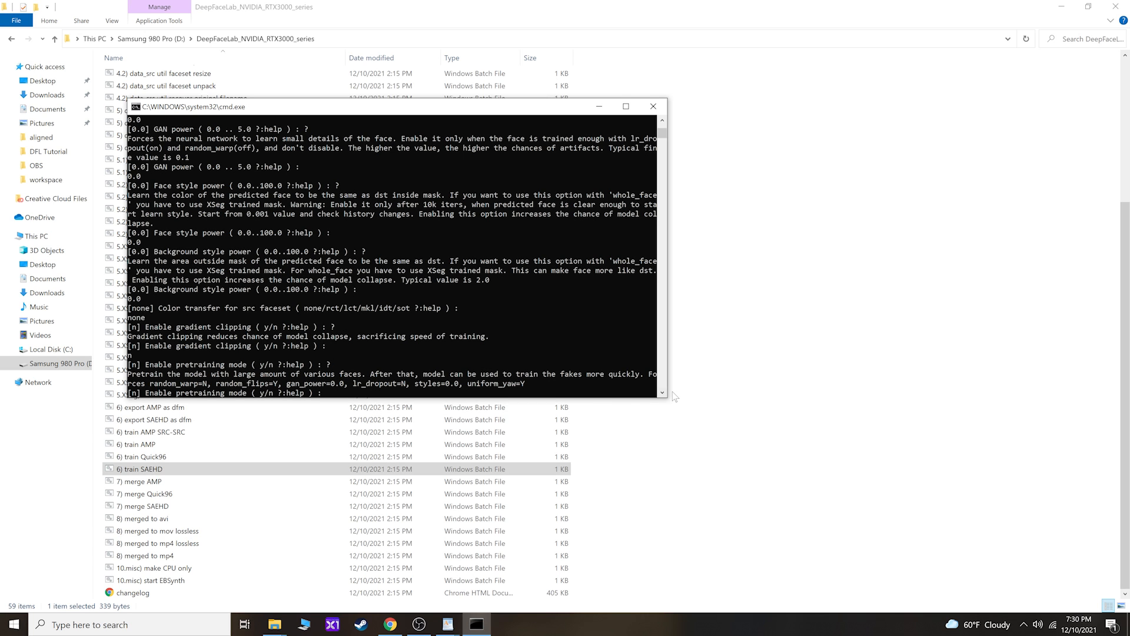
drag(668, 391, 803, 409)
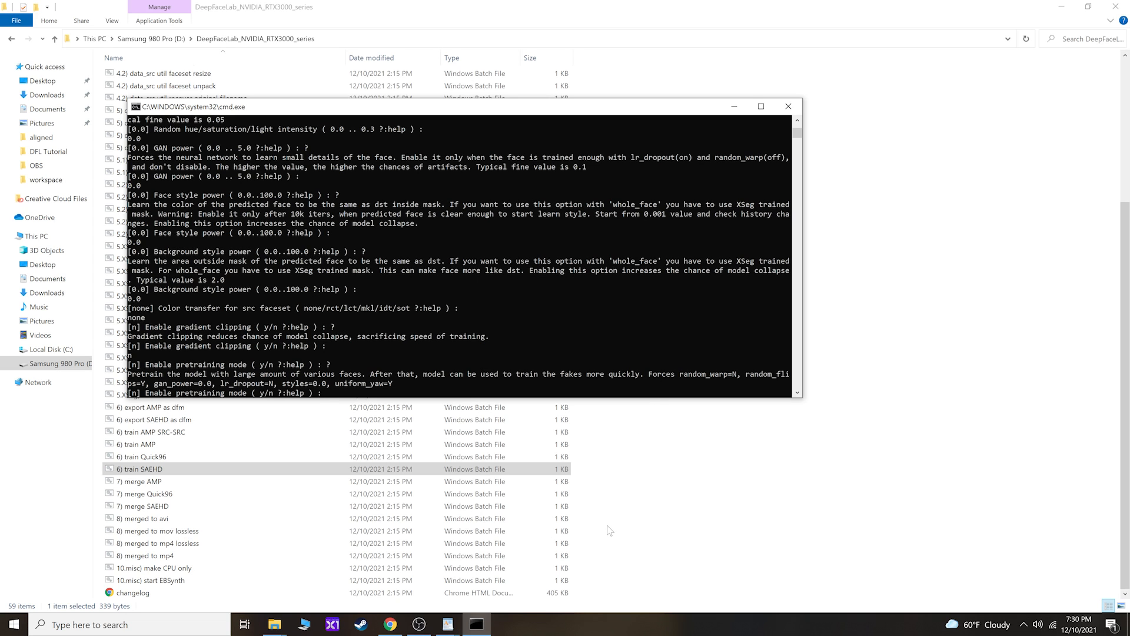
text(y)
key(Return)
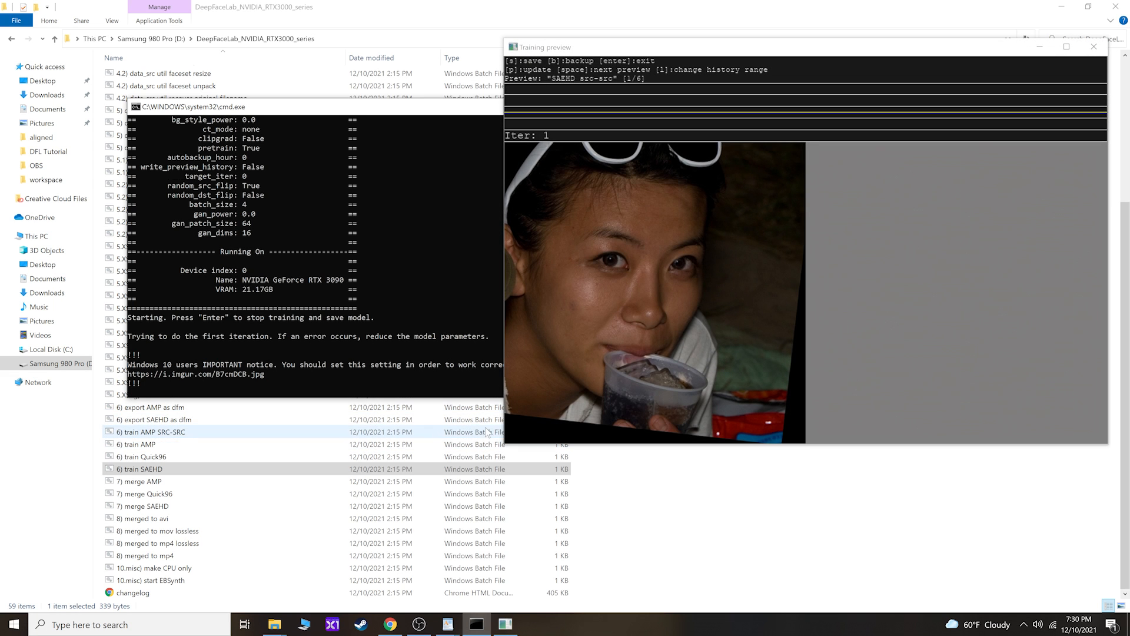
- Move the training preview window nearer the console and update the SAEHD src-src preview three times
click(644, 351)
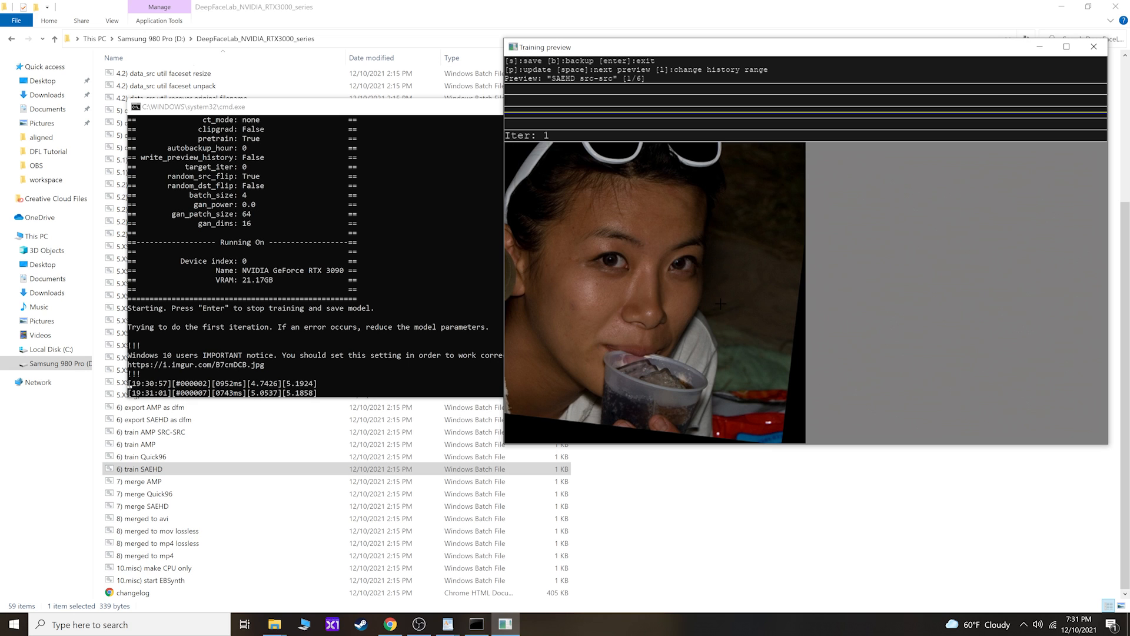
drag(824, 55, 736, 77)
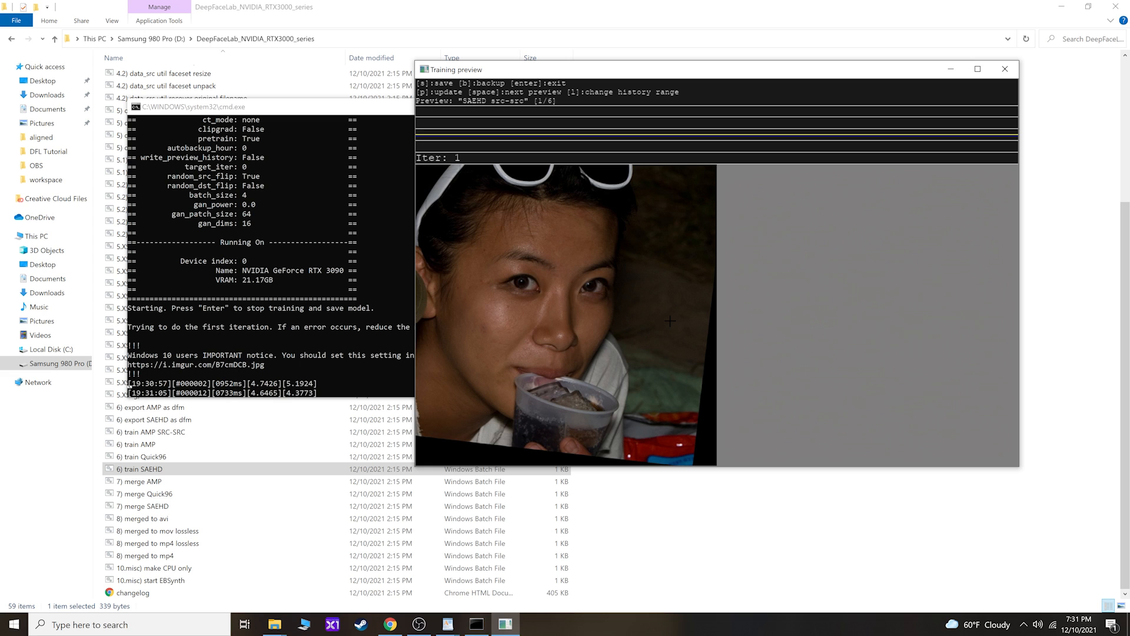
key(p)
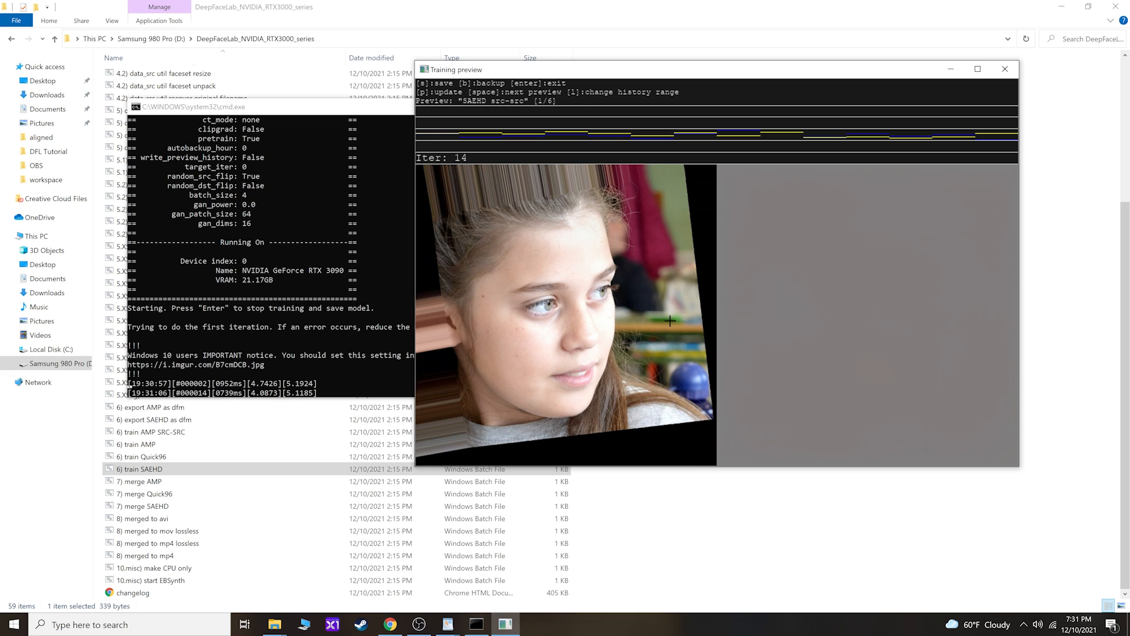
key(p)
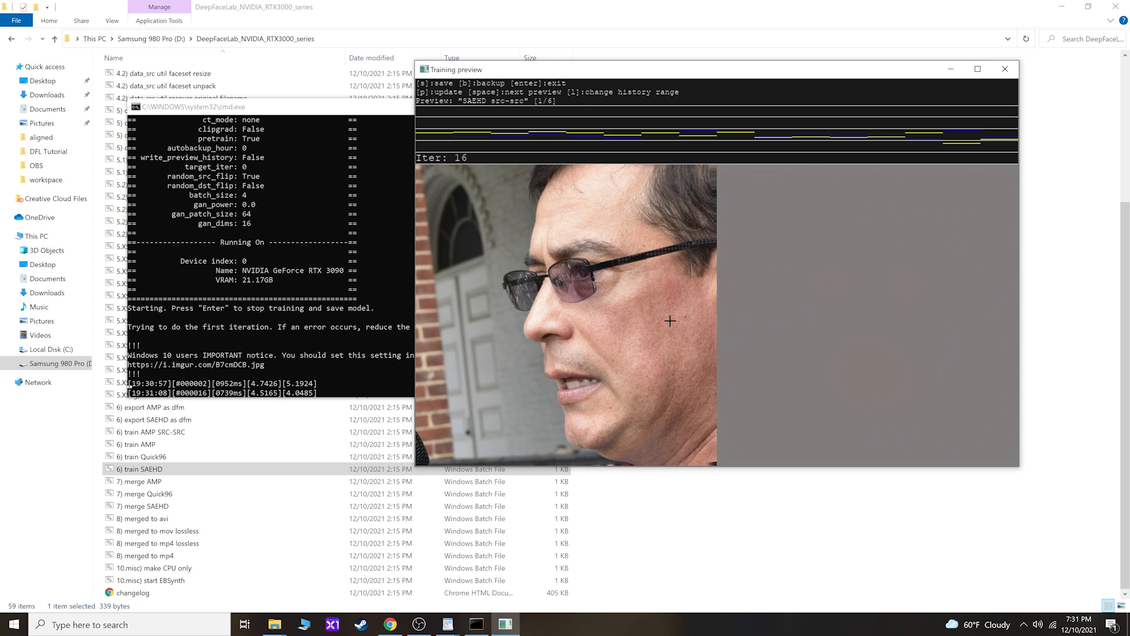
key(p)
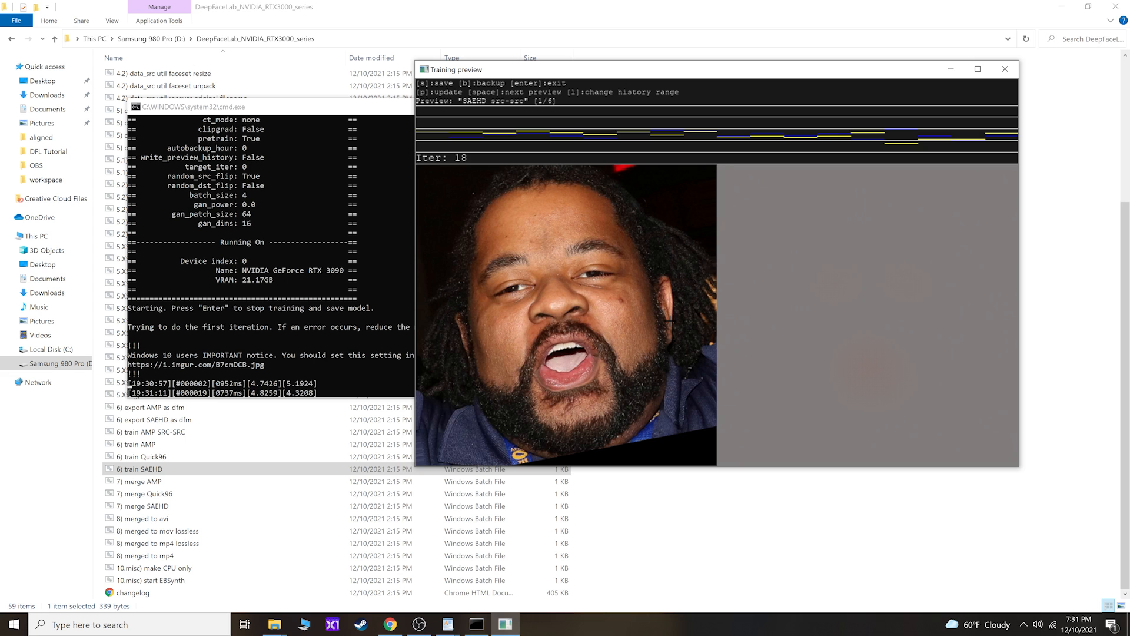
- Cycle the training preview through all six SAEHD views, ending back on the src-src view
key(space)
key(space)
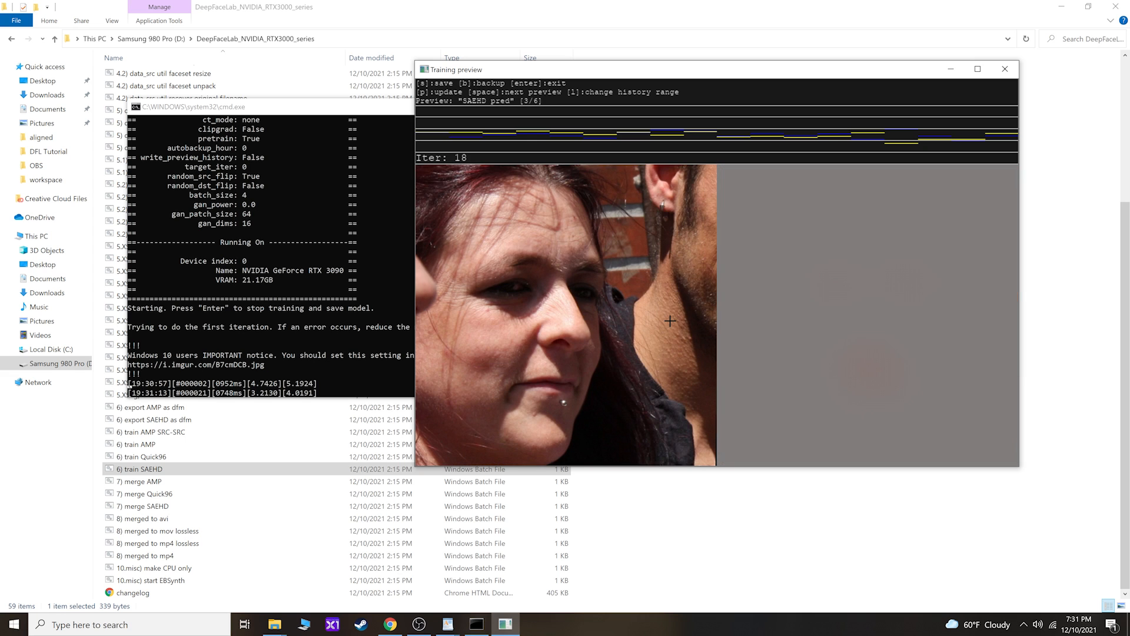
key(space)
key(space)
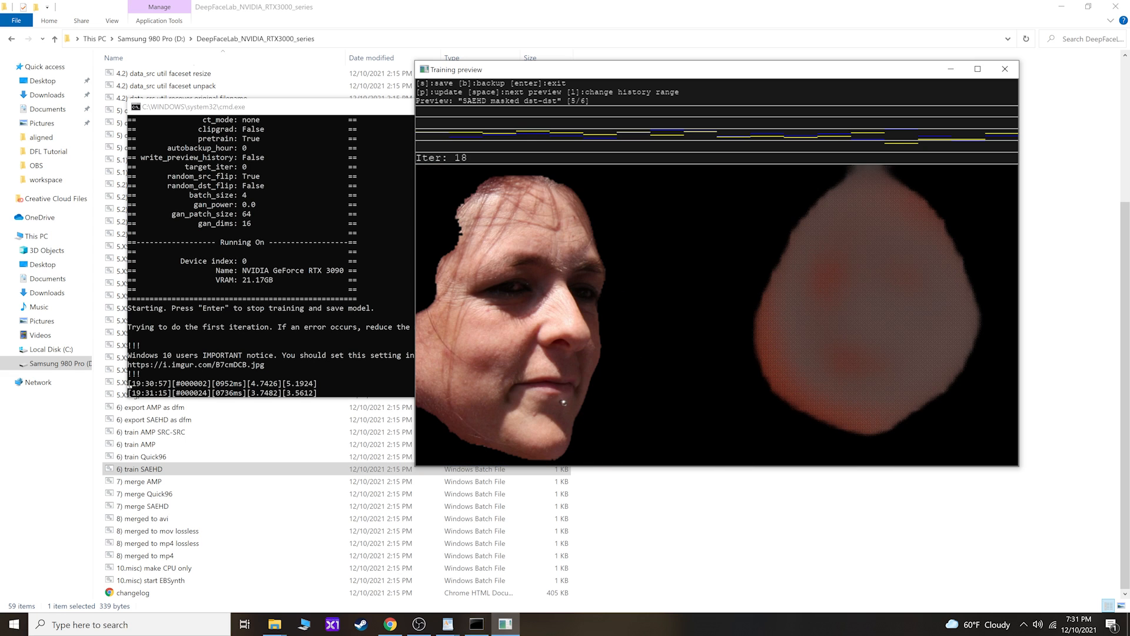
key(space)
key(space)
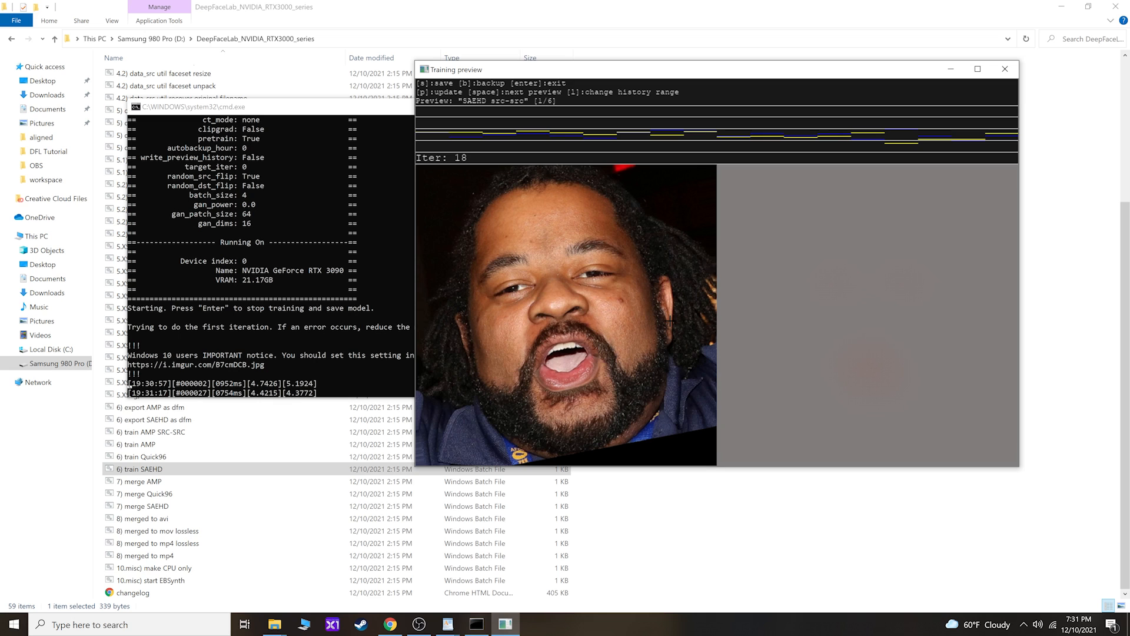
- Update the SAEHD src-src preview four times to compare the source faces with their early reconstructions
key(p)
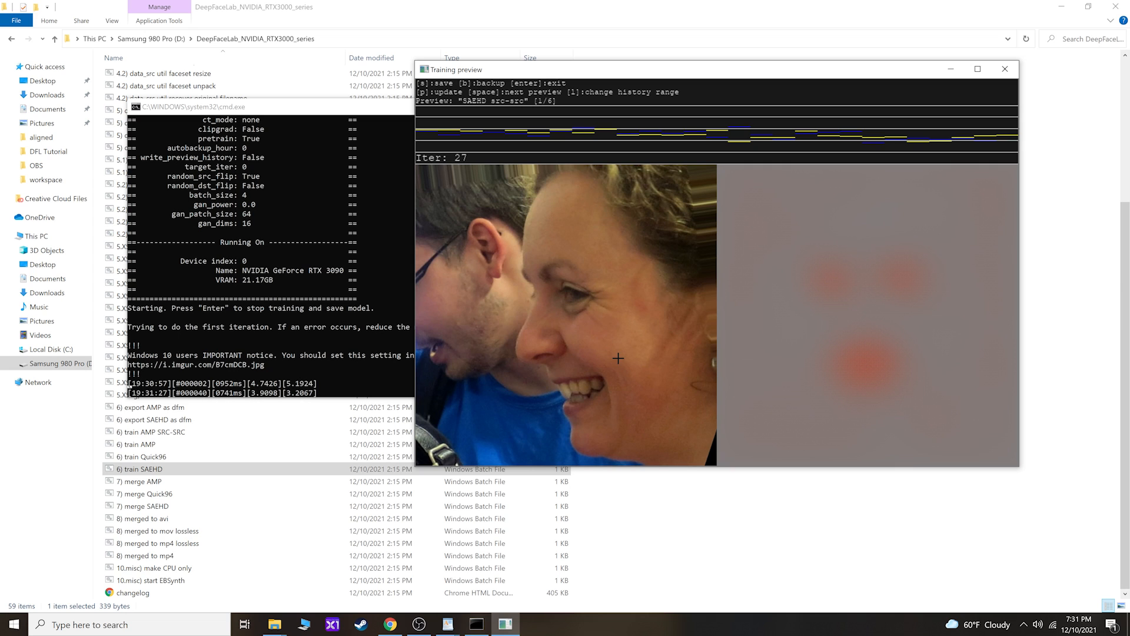
key(p)
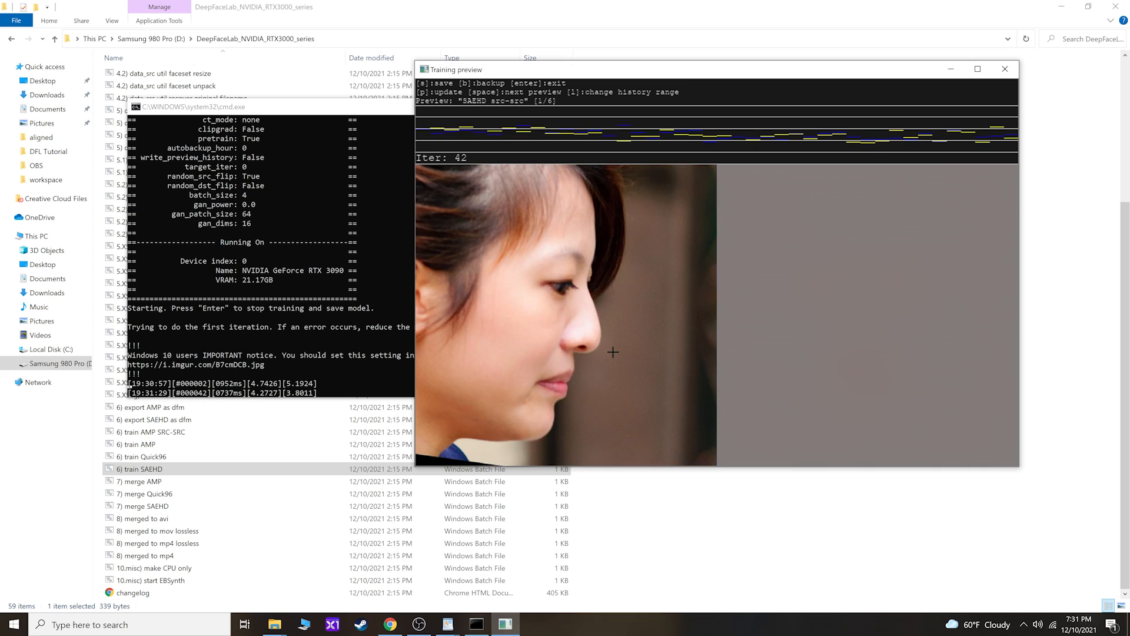
key(p)
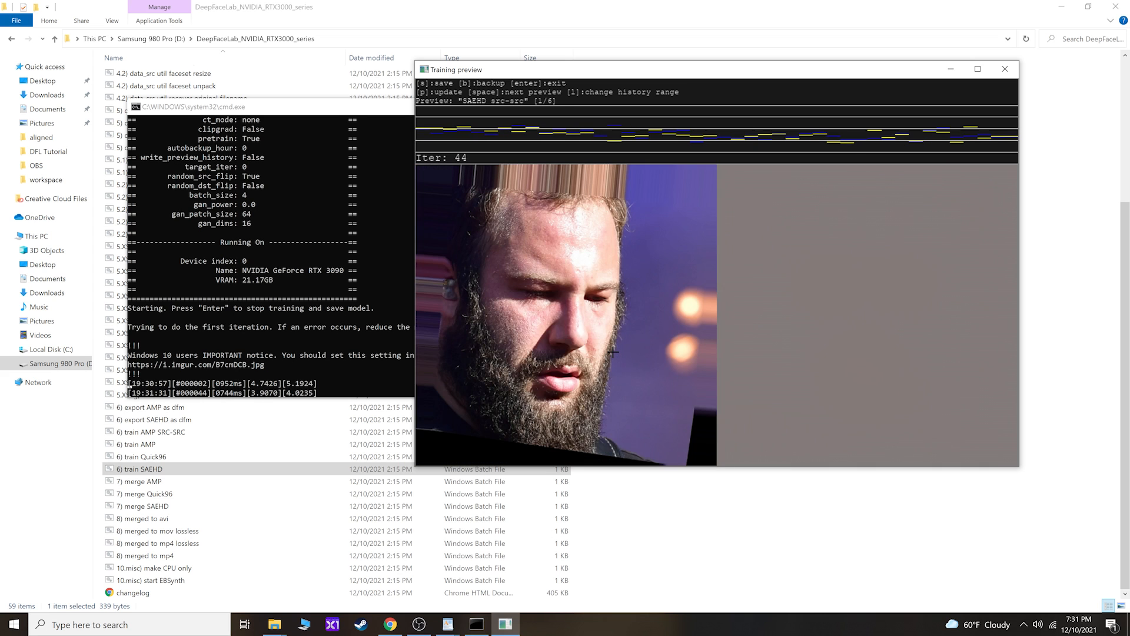
key(p)
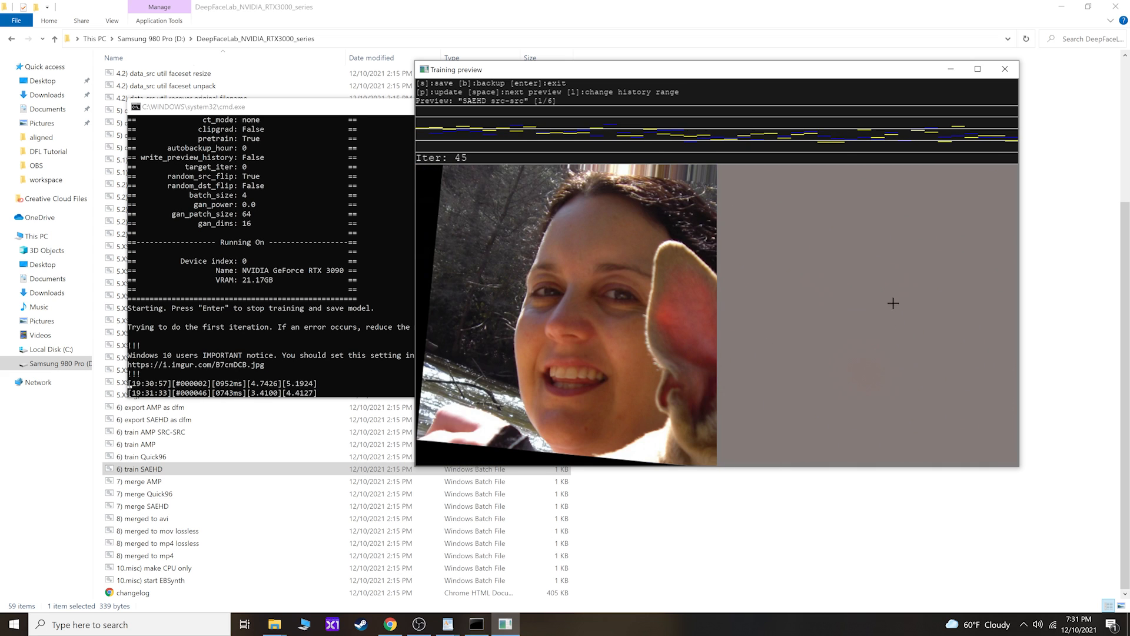
- Switch the training preview to the SAEHD pred view and update it repeatedly to examine the predicted faces
key(space)
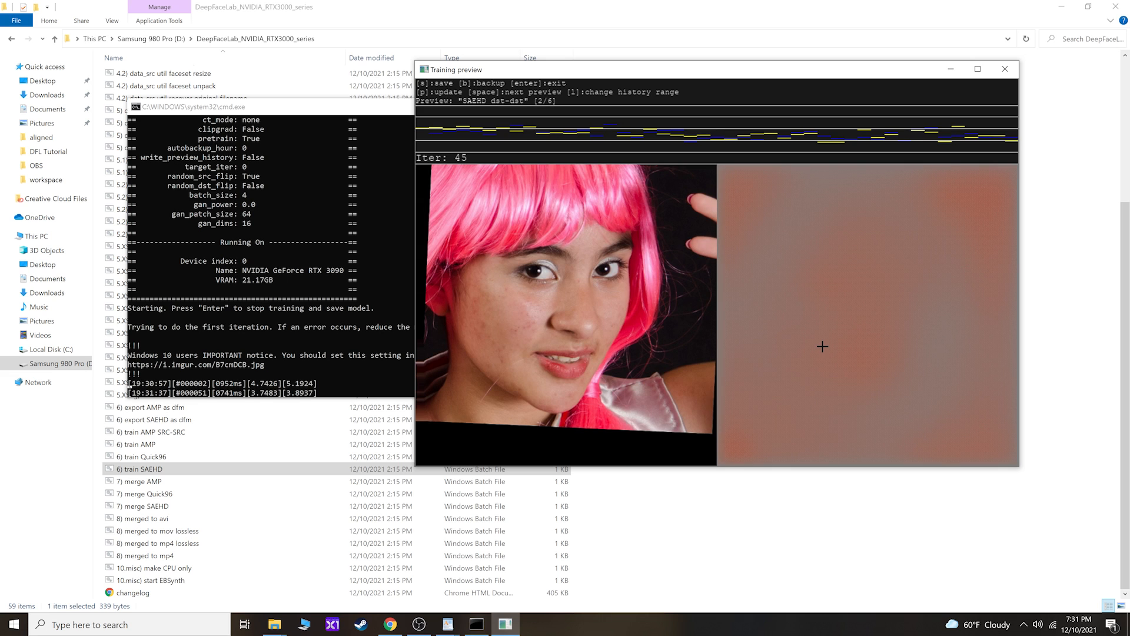
key(space)
key(p)
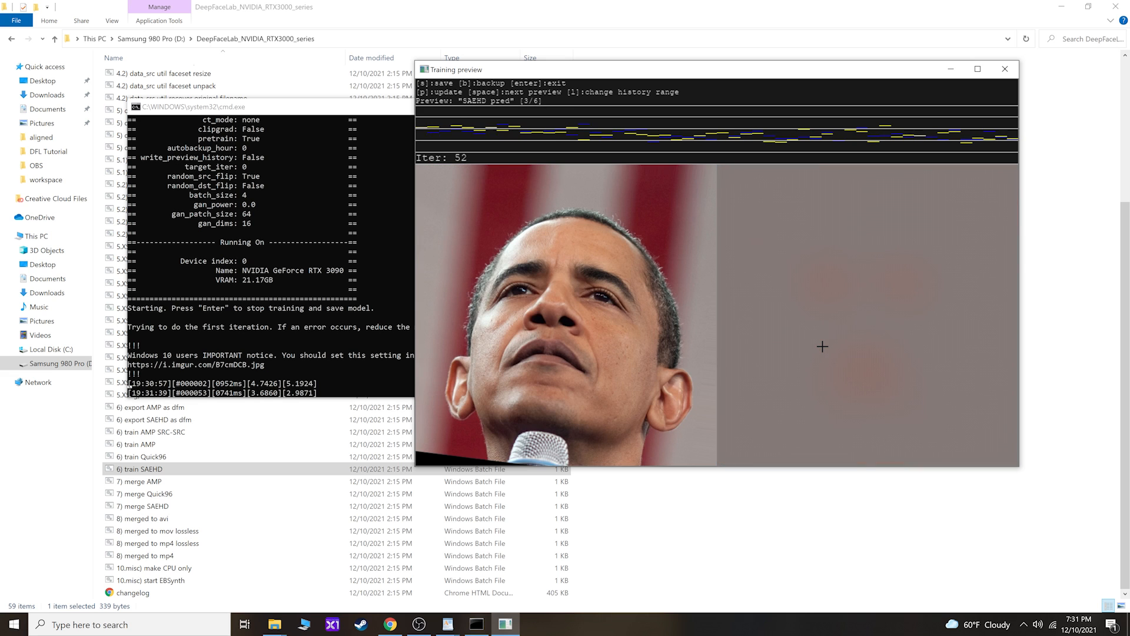
key(p)
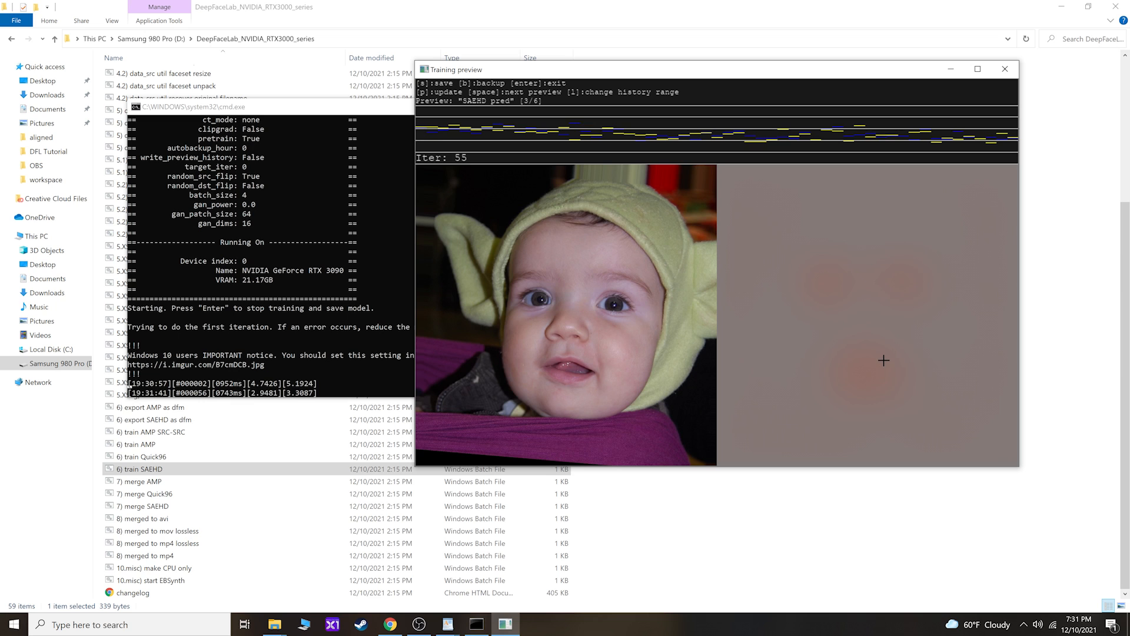
key(p)
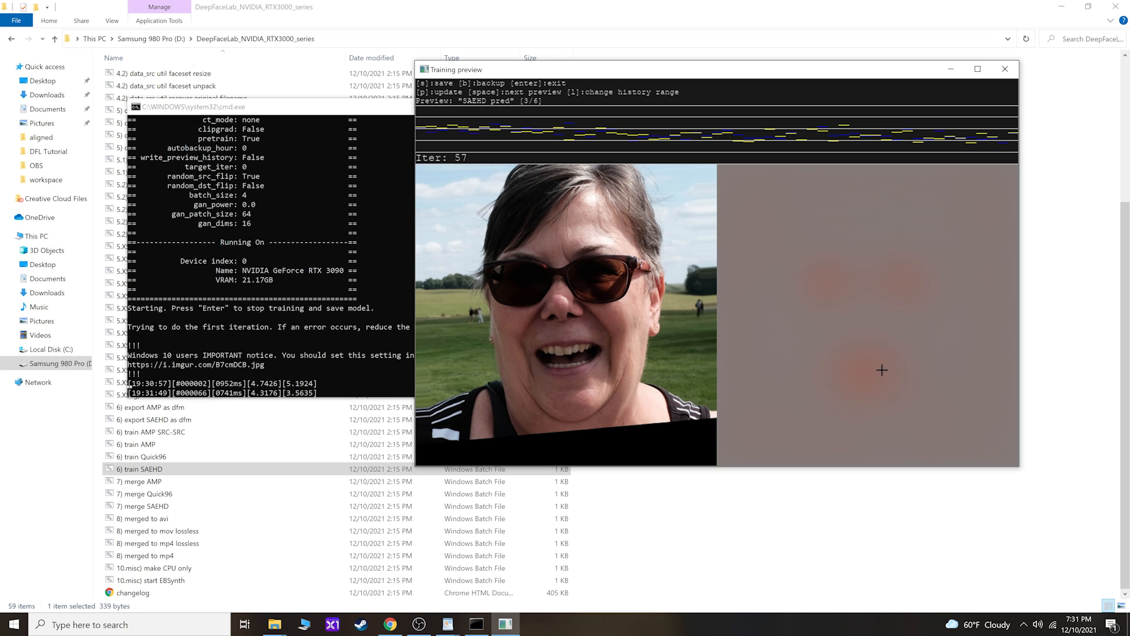
key(p)
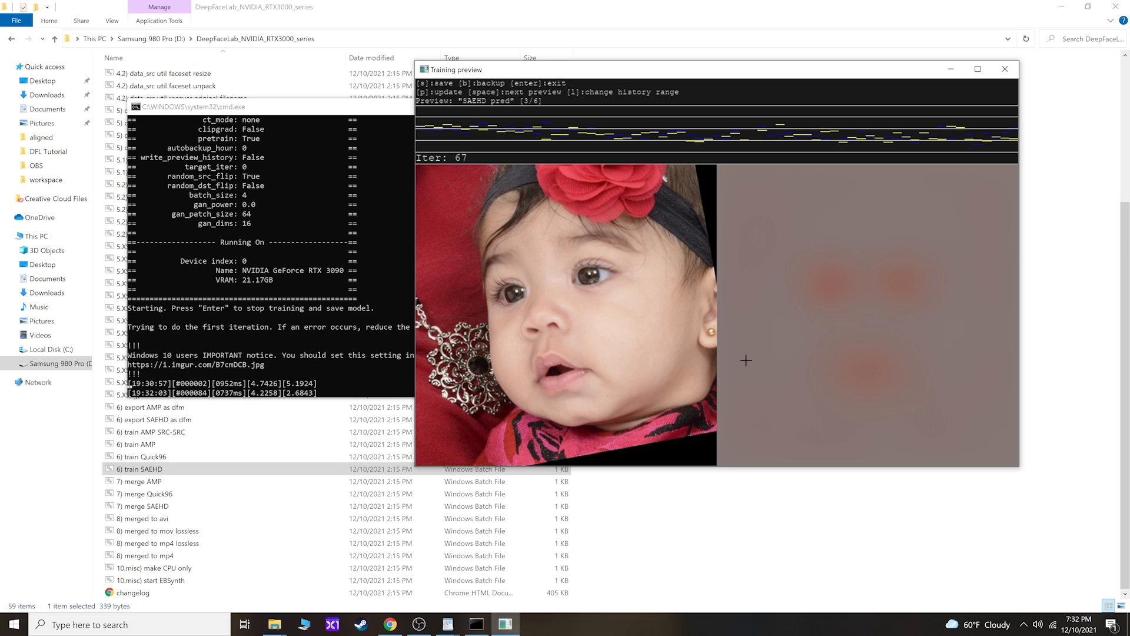
key(p)
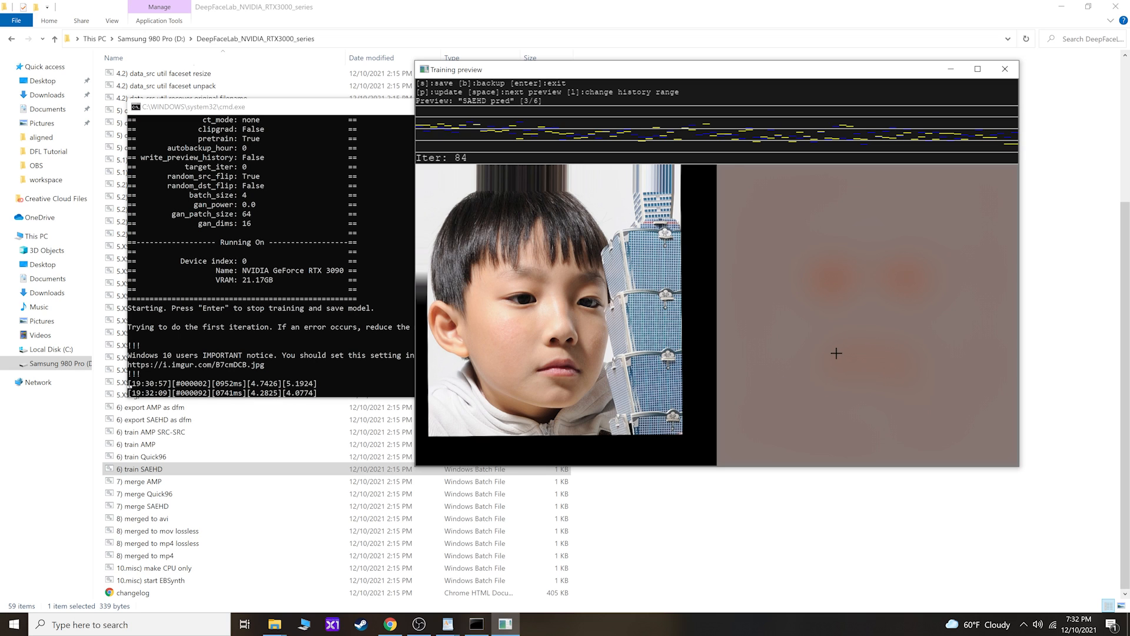
key(p)
key(p)
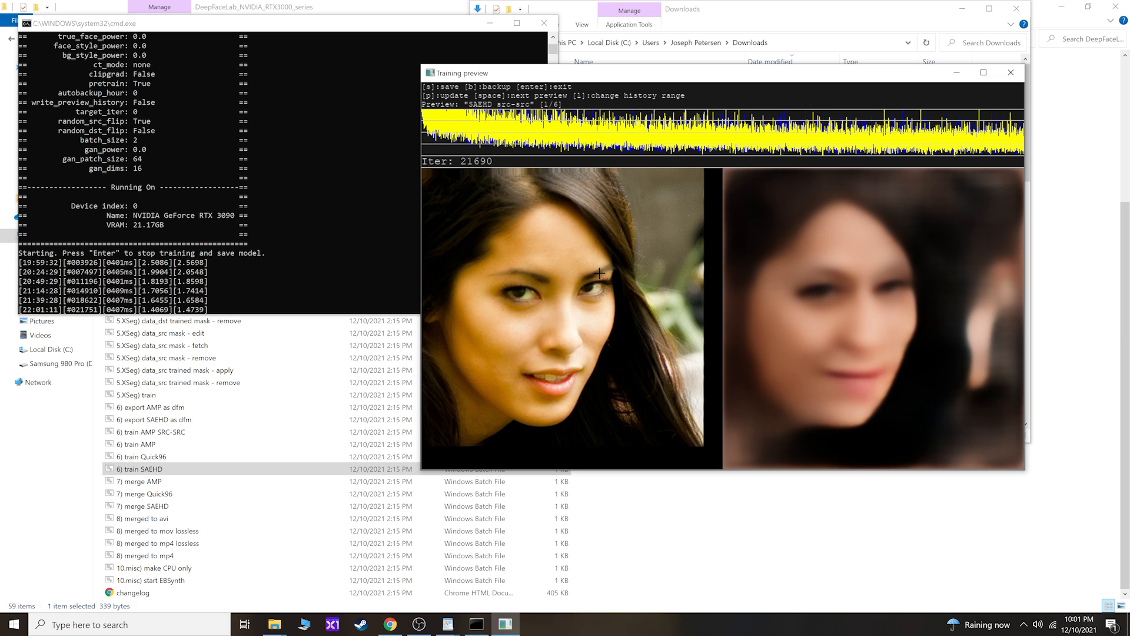
- Update the SAEHD src-src preview four times to examine how well faces are reconstructed after the longer pretraining
key(p)
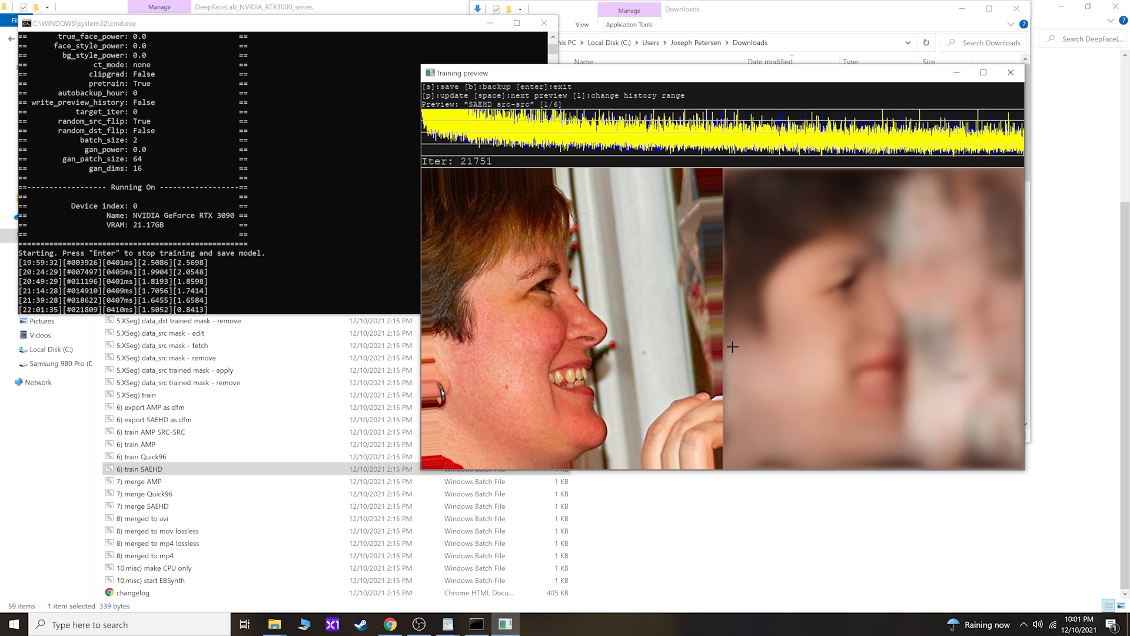
key(p)
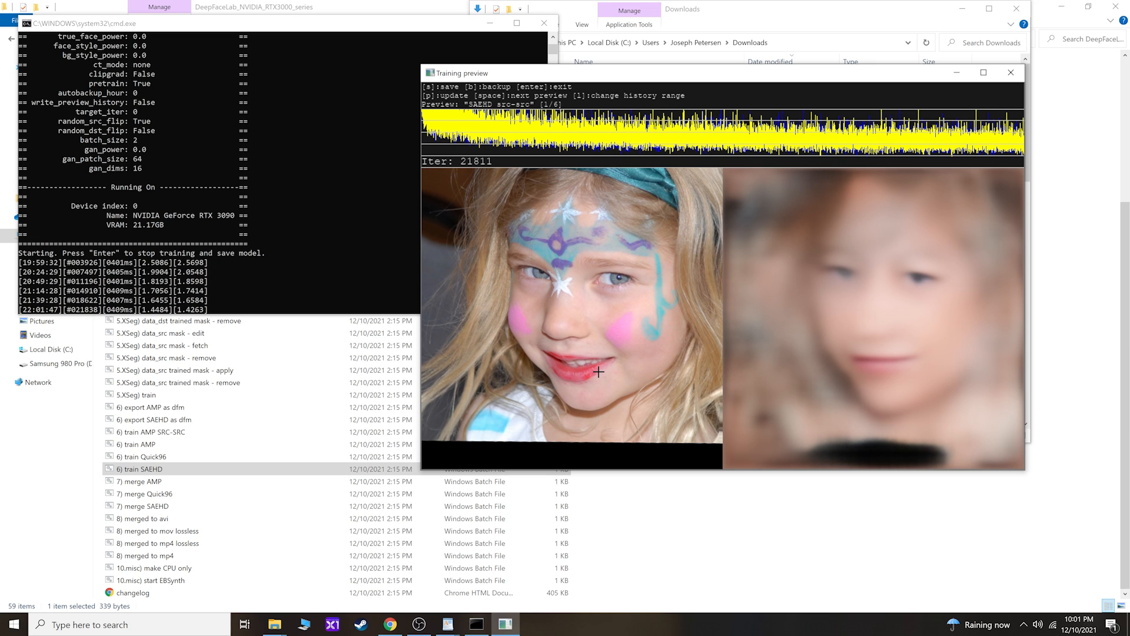
key(p)
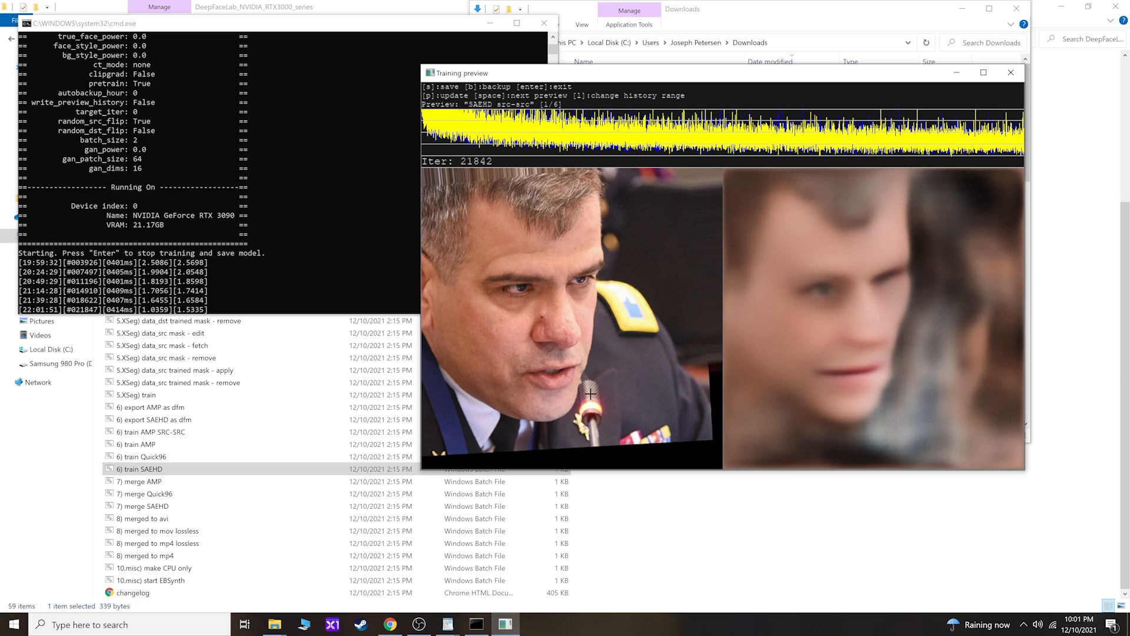
key(p)
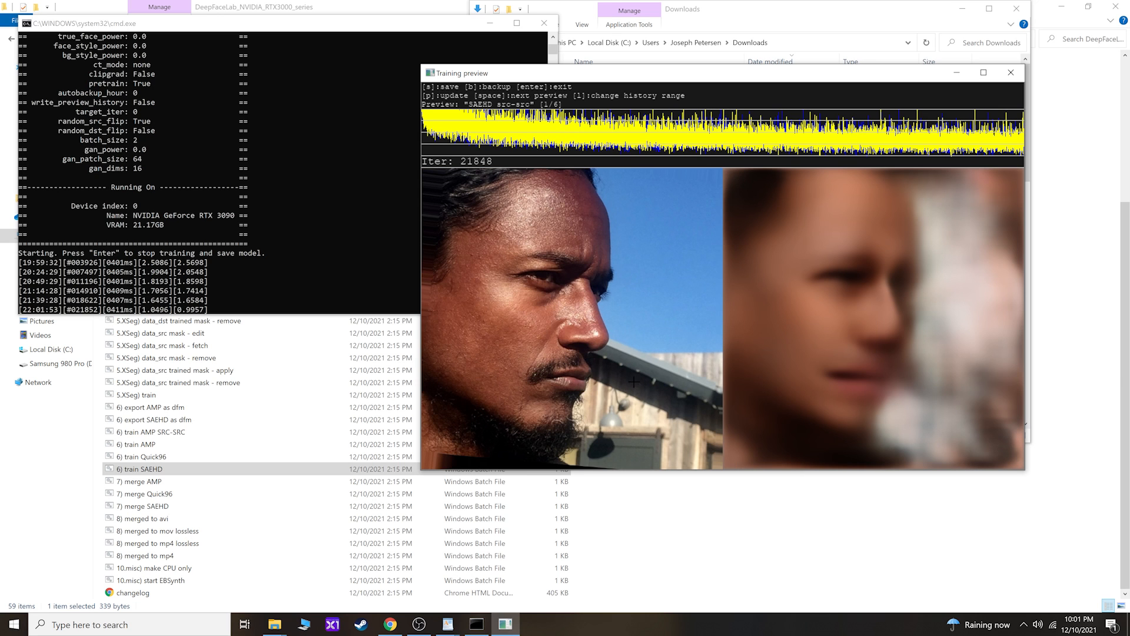
- Go through the dst-dst, pred and three masked previews, returning to the SAEHD src-src preview
key(space)
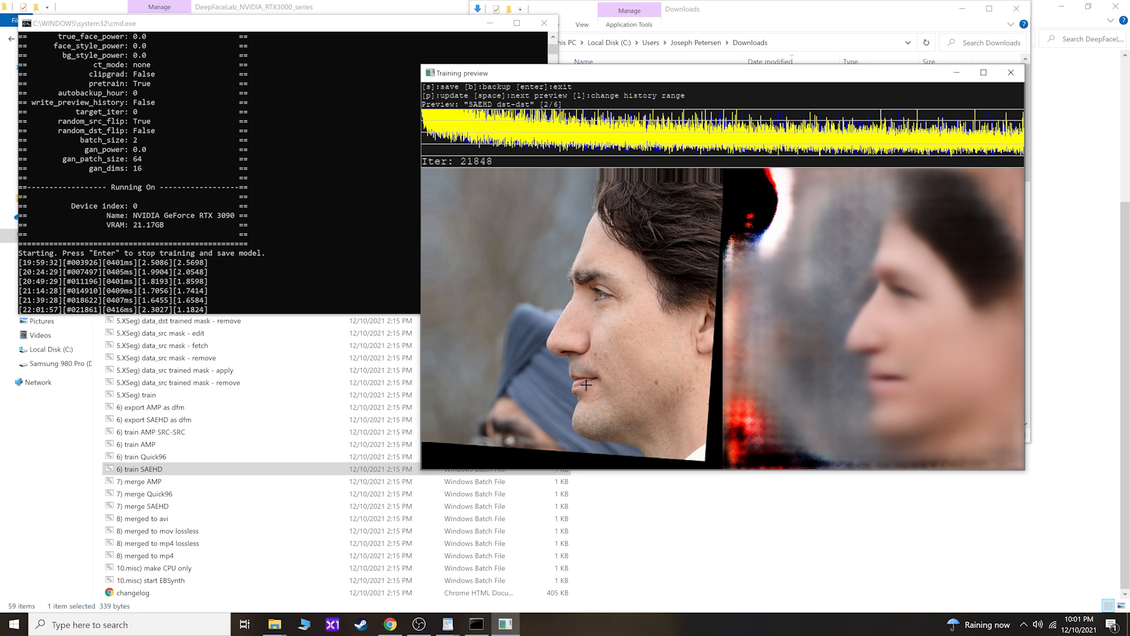
key(space)
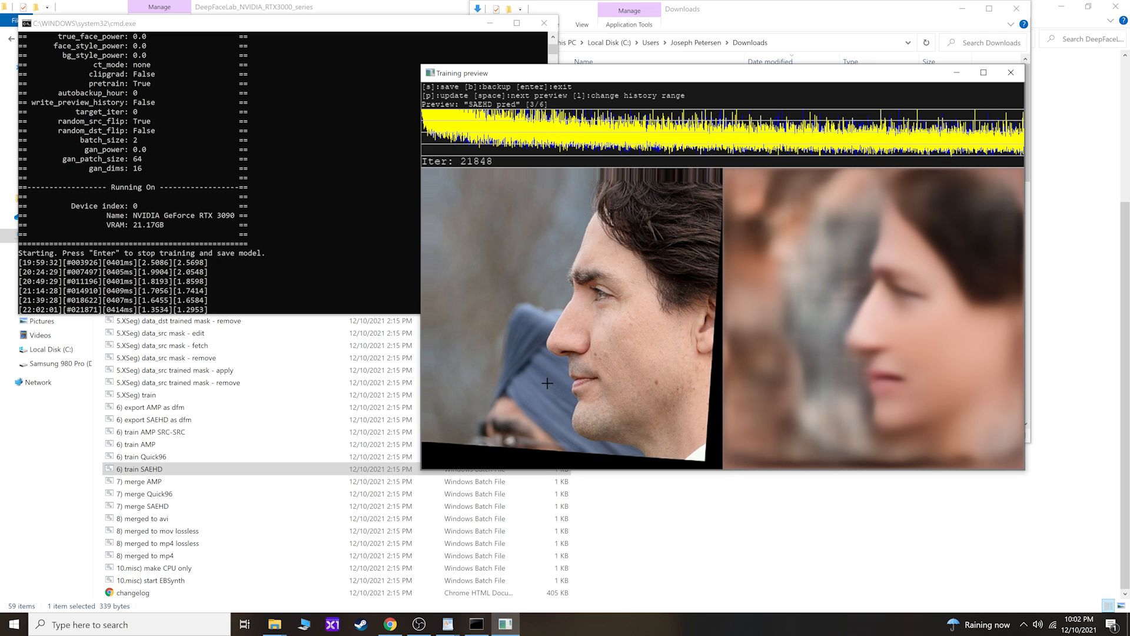
key(space)
key(space)
key(space)
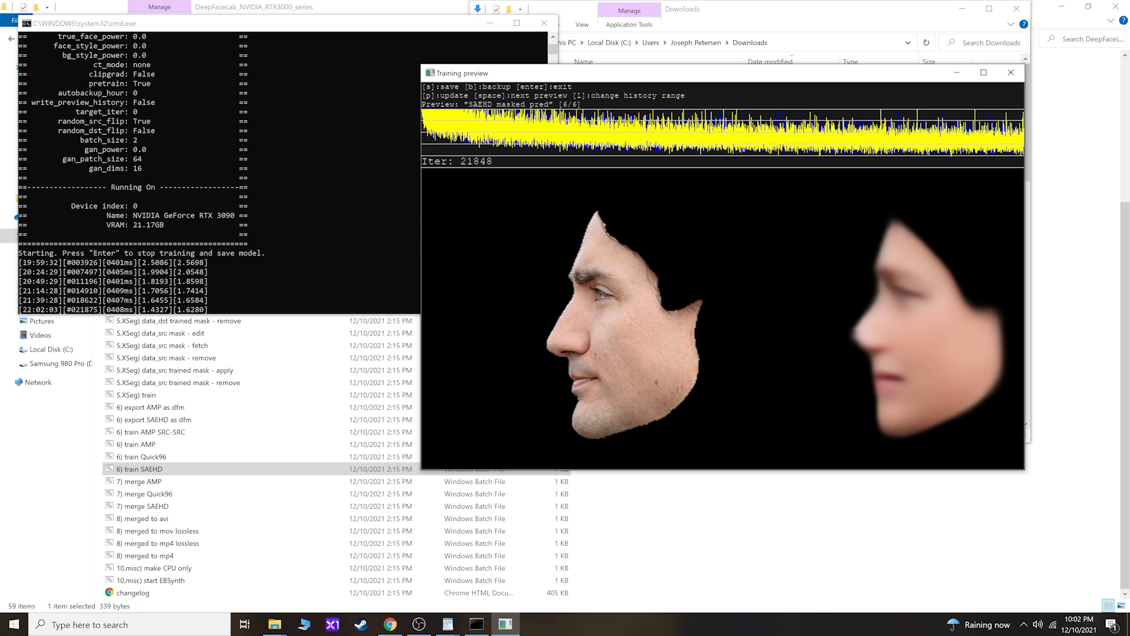
key(space)
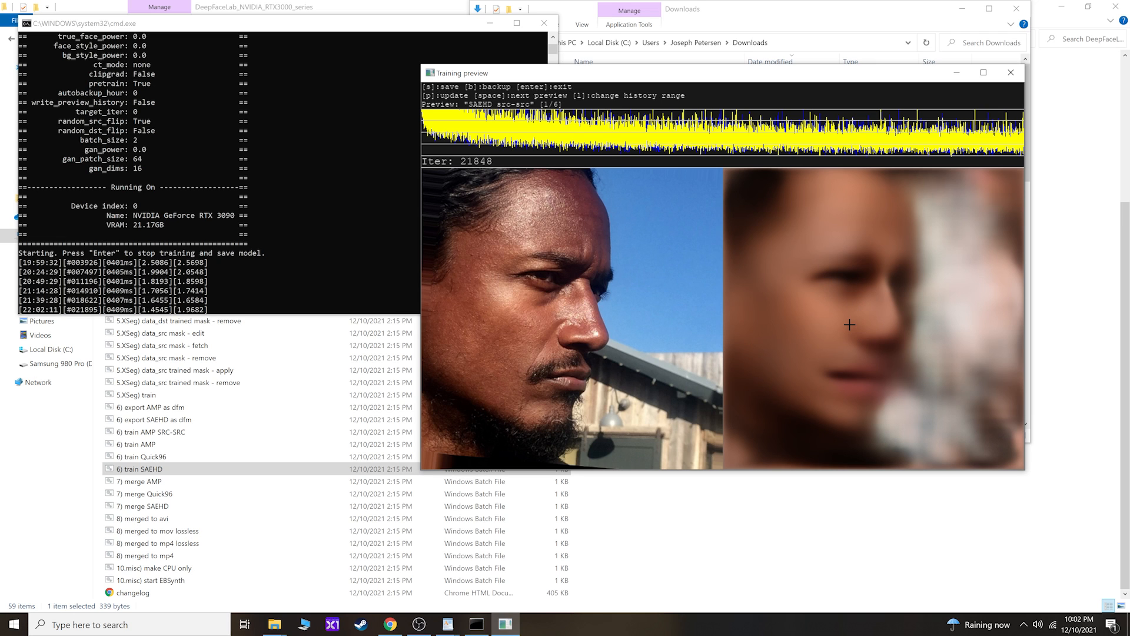
- Examine each preview in turn from dst-dst to masked pred, and update the masked pred preview
key(space)
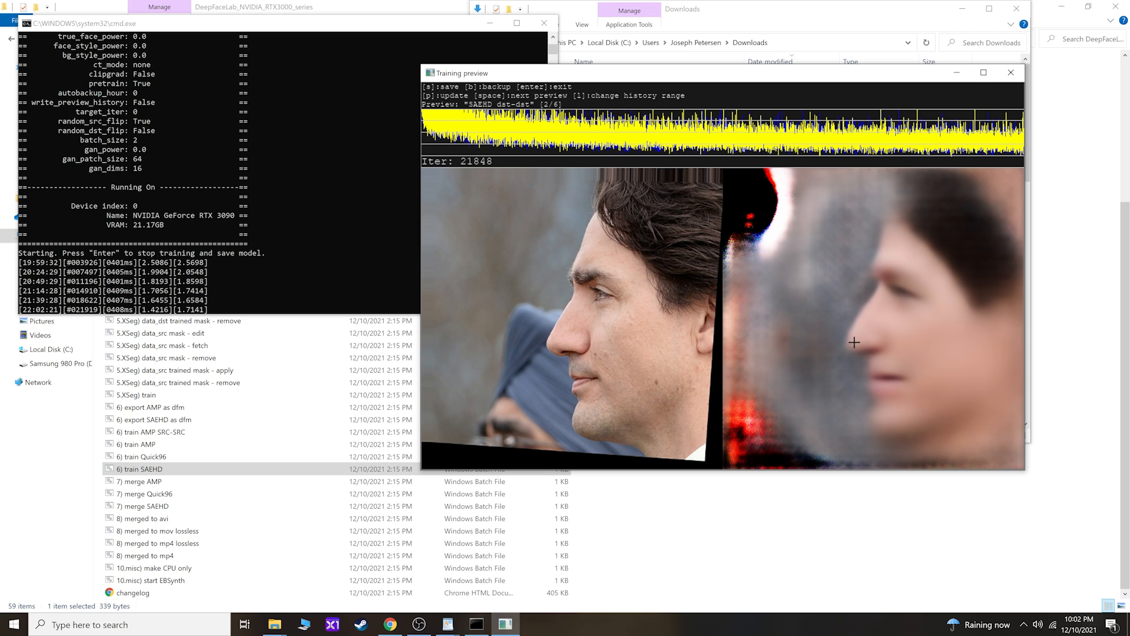
key(space)
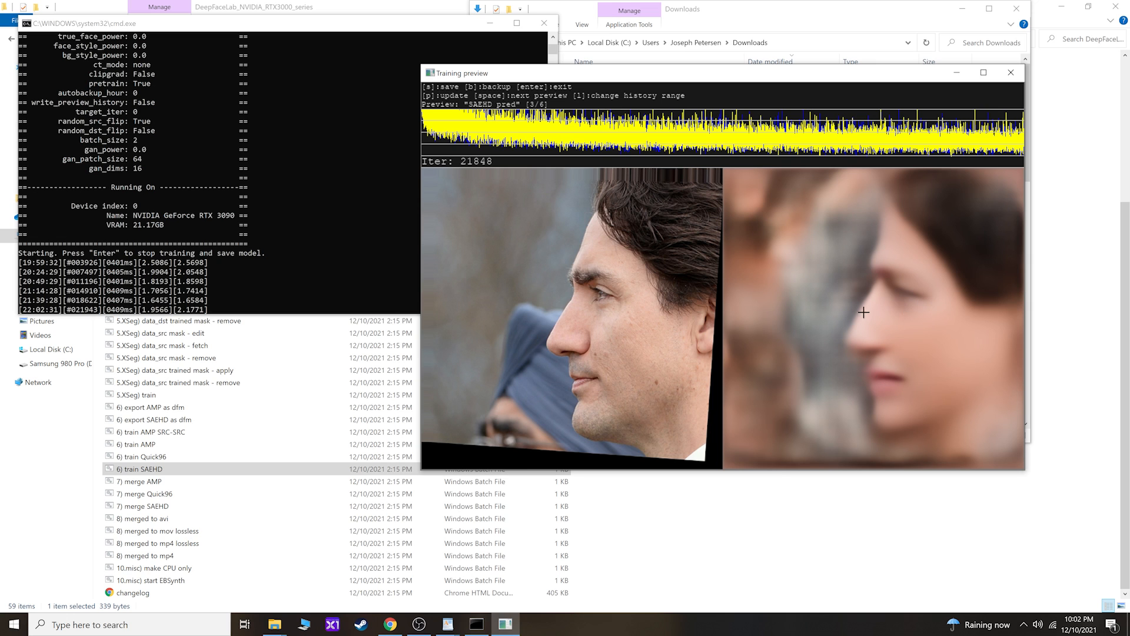
key(space)
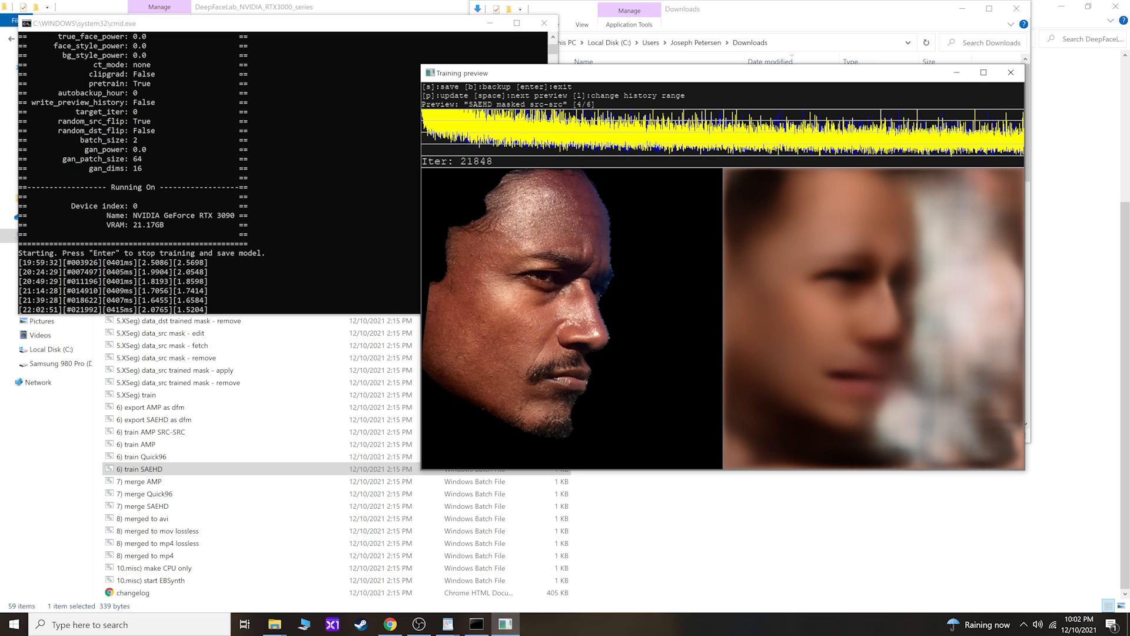
key(space)
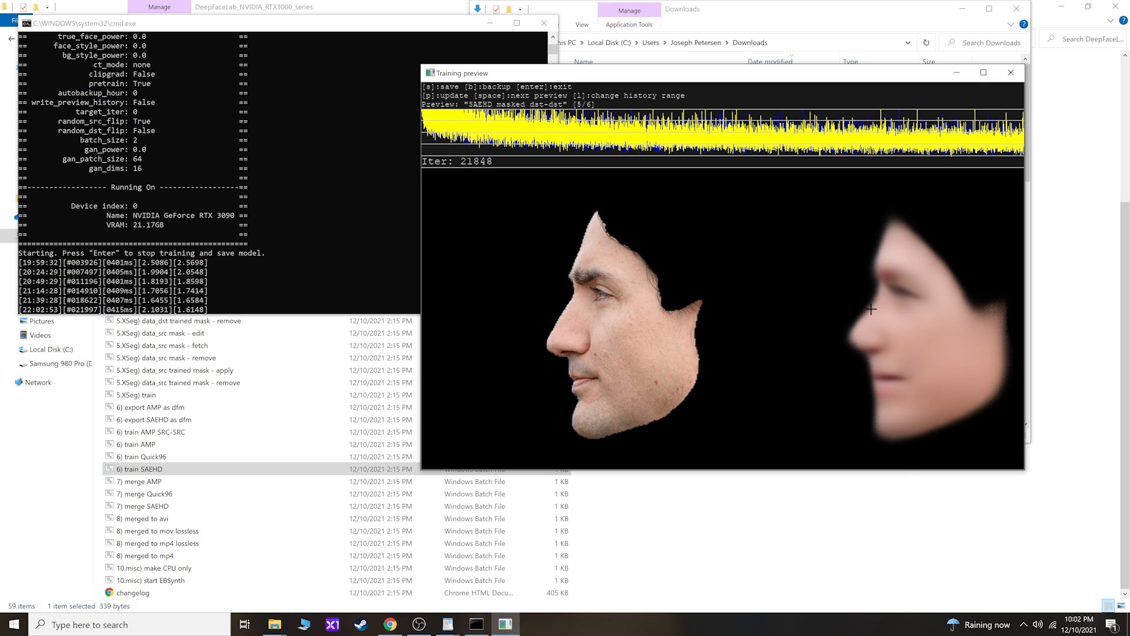
key(space)
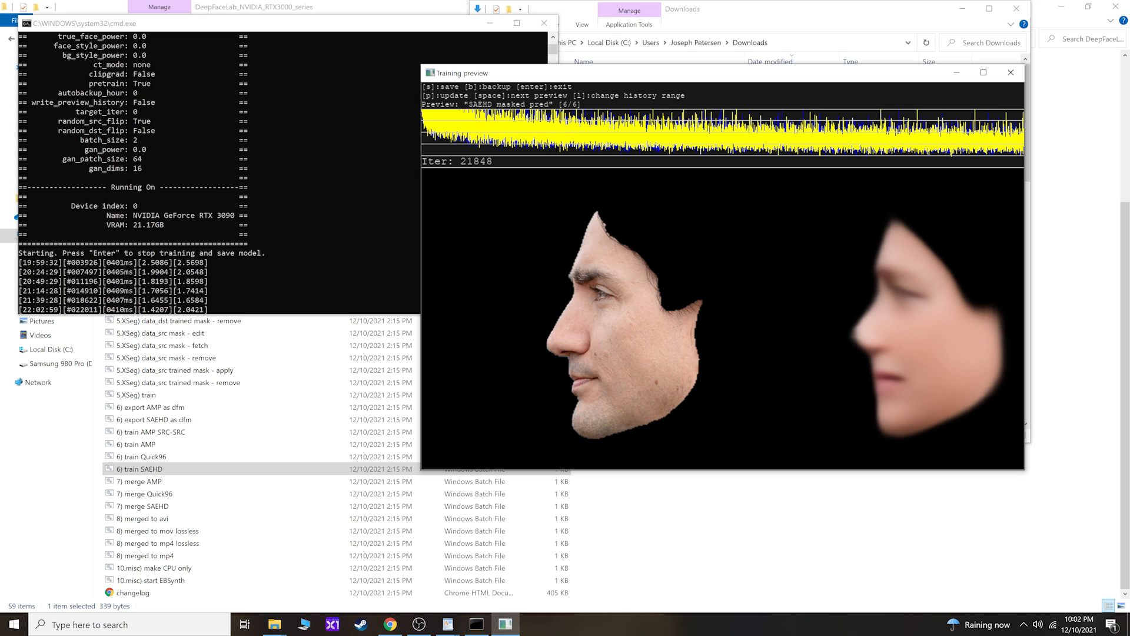
key(p)
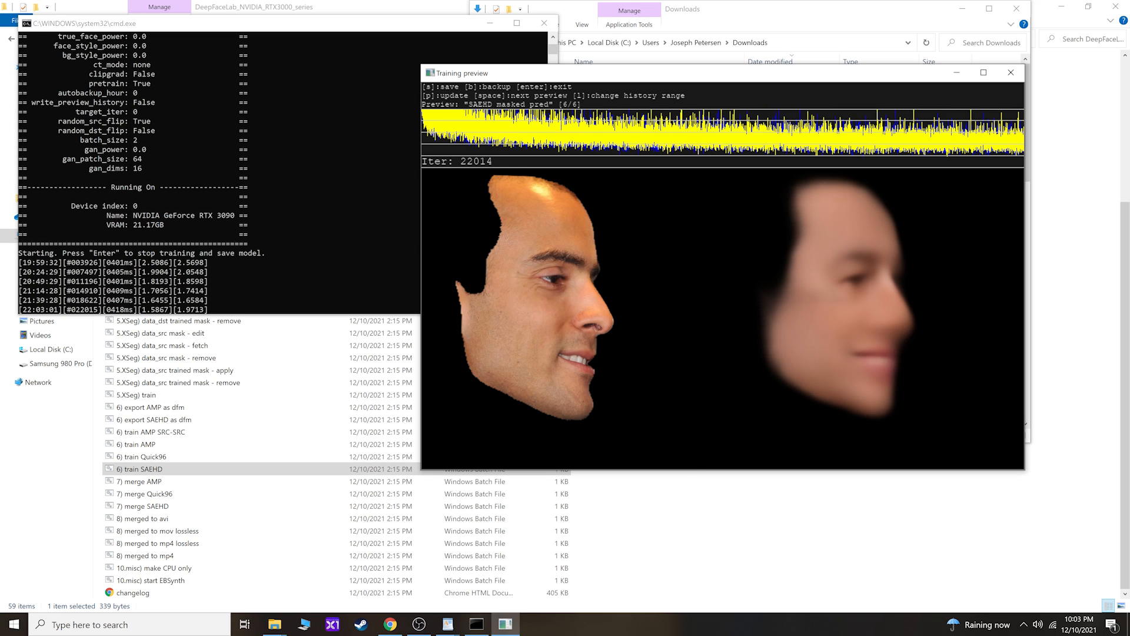
- Return to the SAEHD src-src preview and update it twice with new faces
key(space)
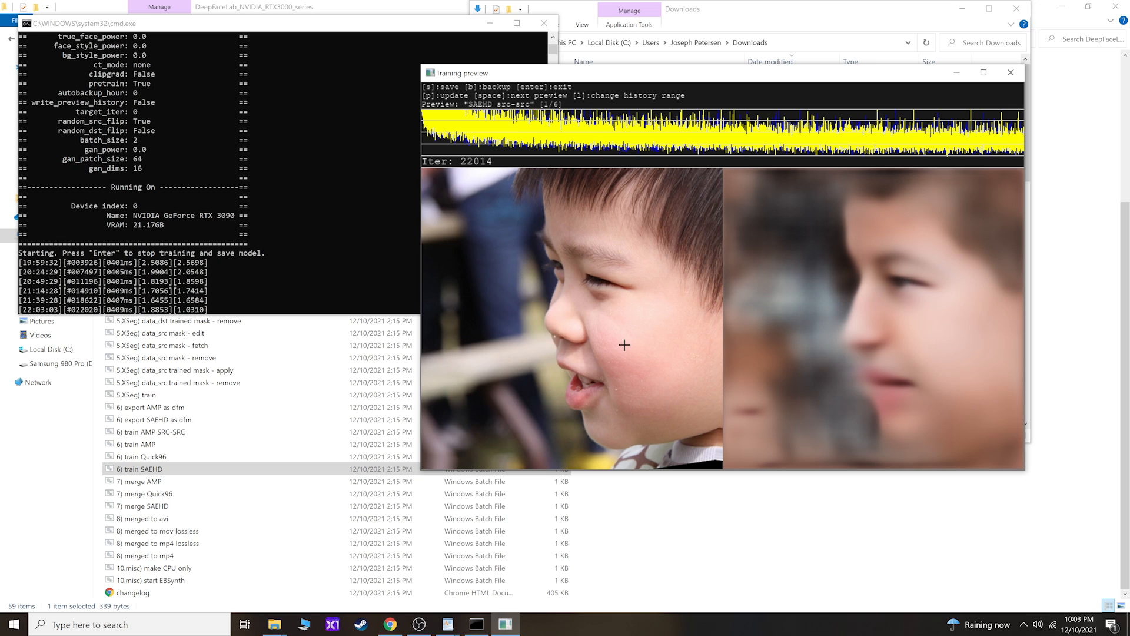
key(p)
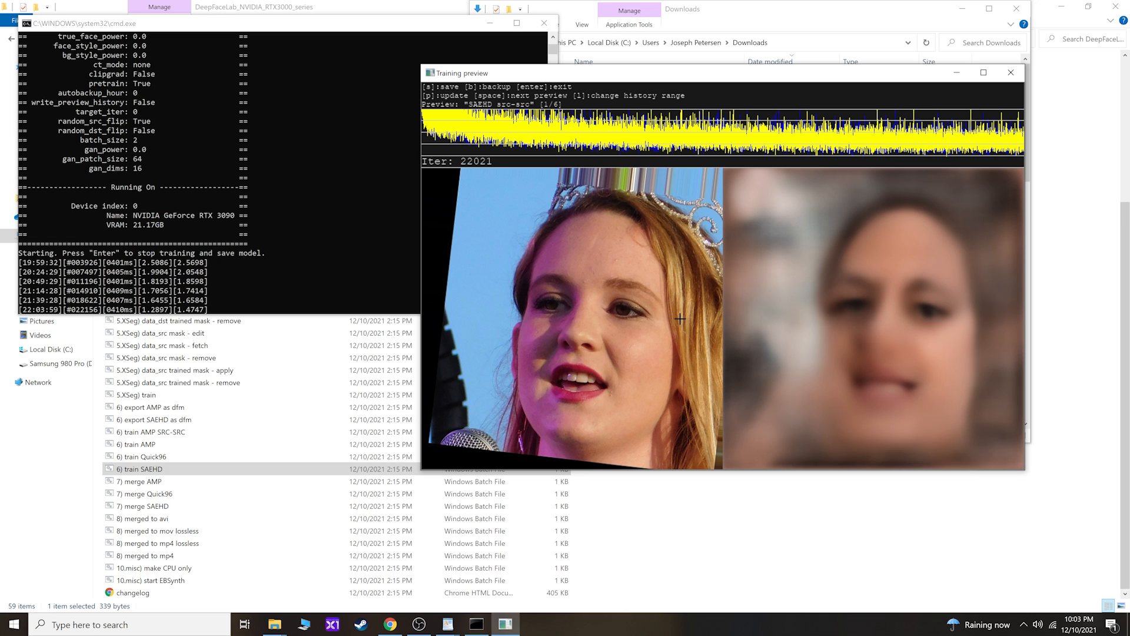
key(p)
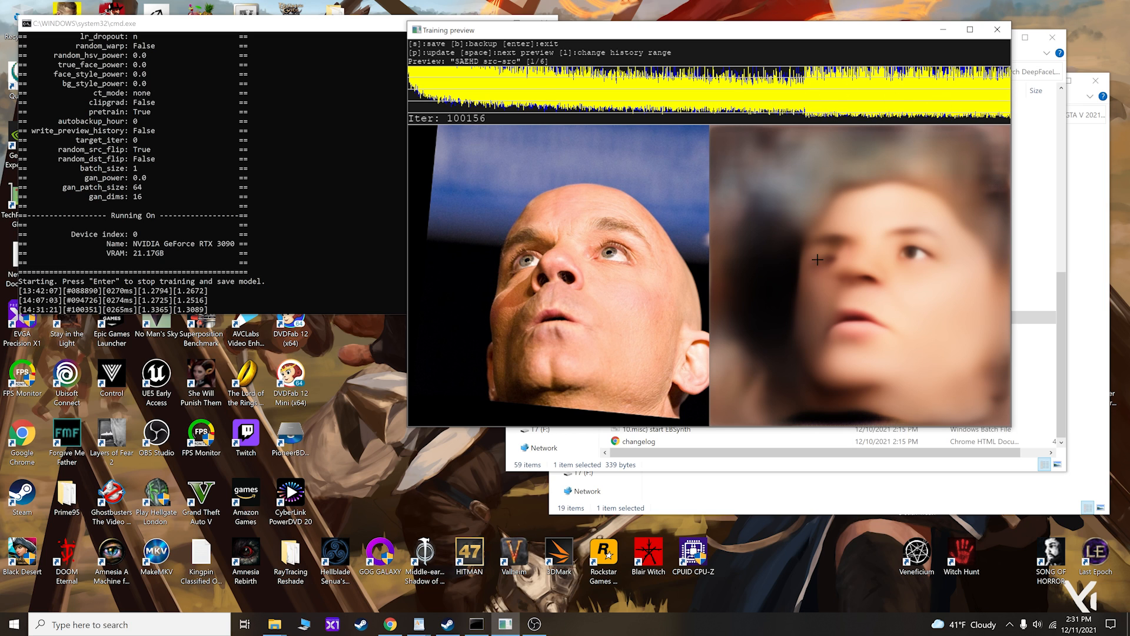
- Update the src-src preview six times to check reconstruction quality past 100,000 pretraining iterations
key(p)
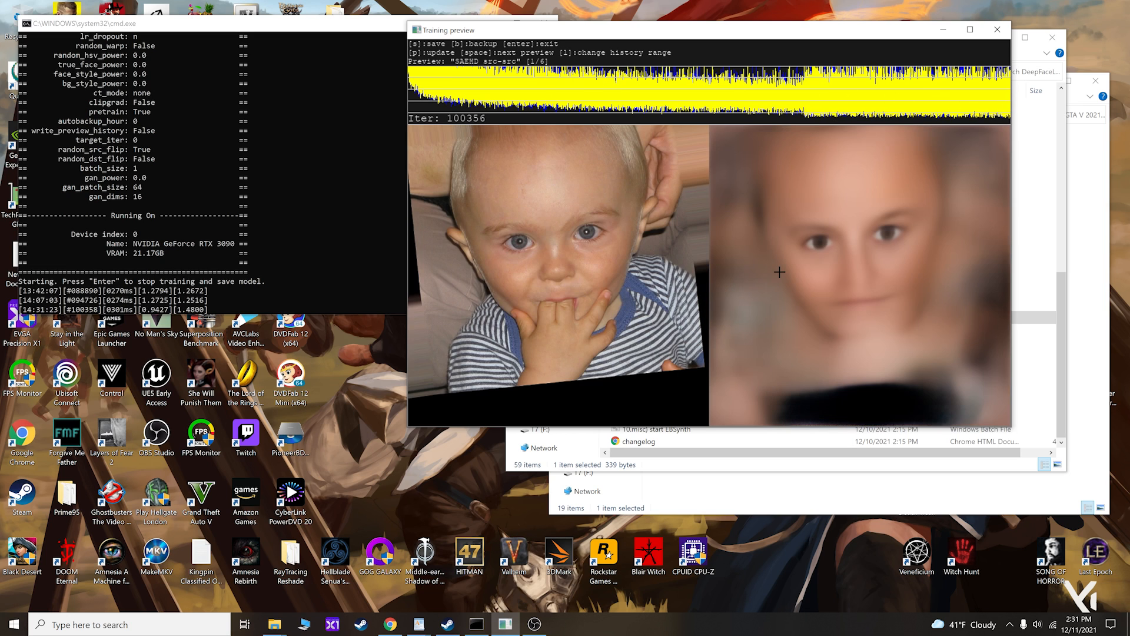
key(p)
key(p)
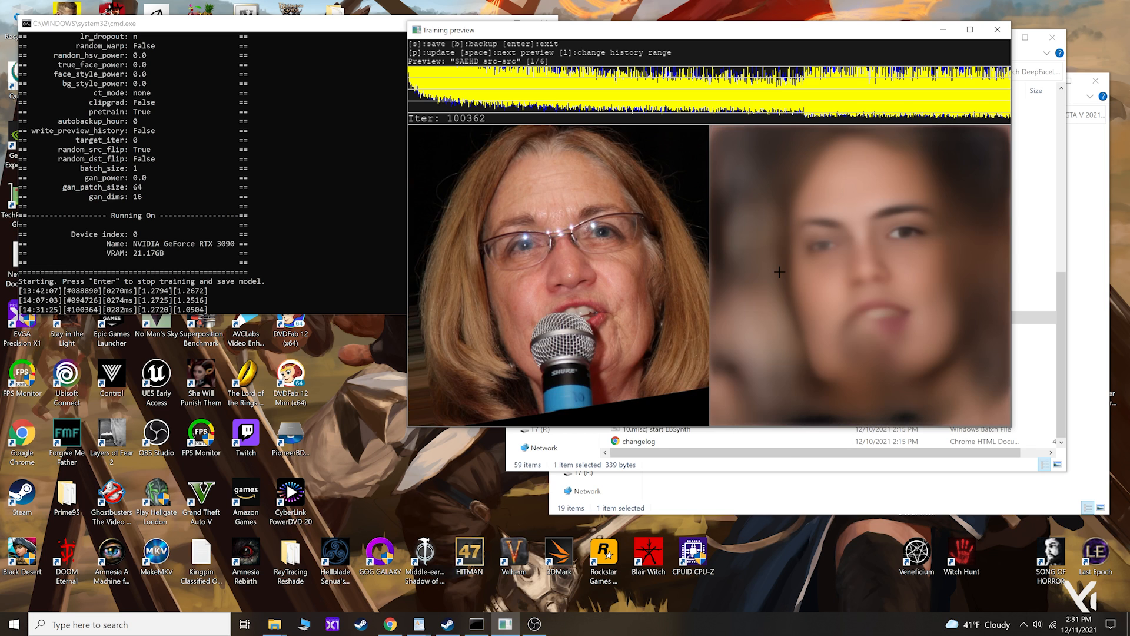
key(p)
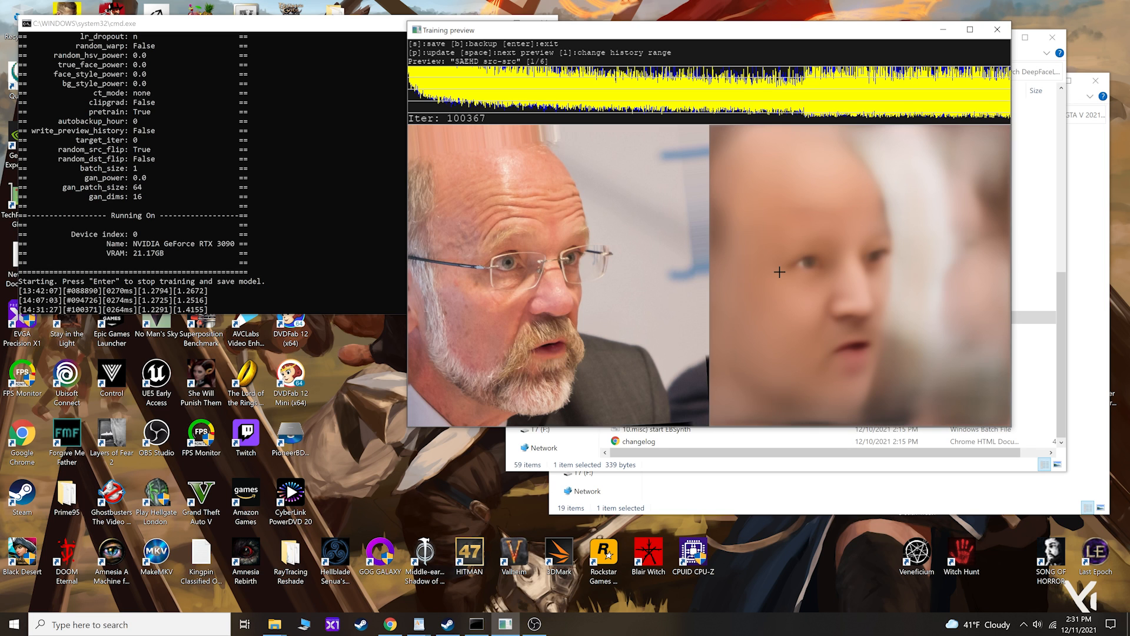
key(p)
key(p)
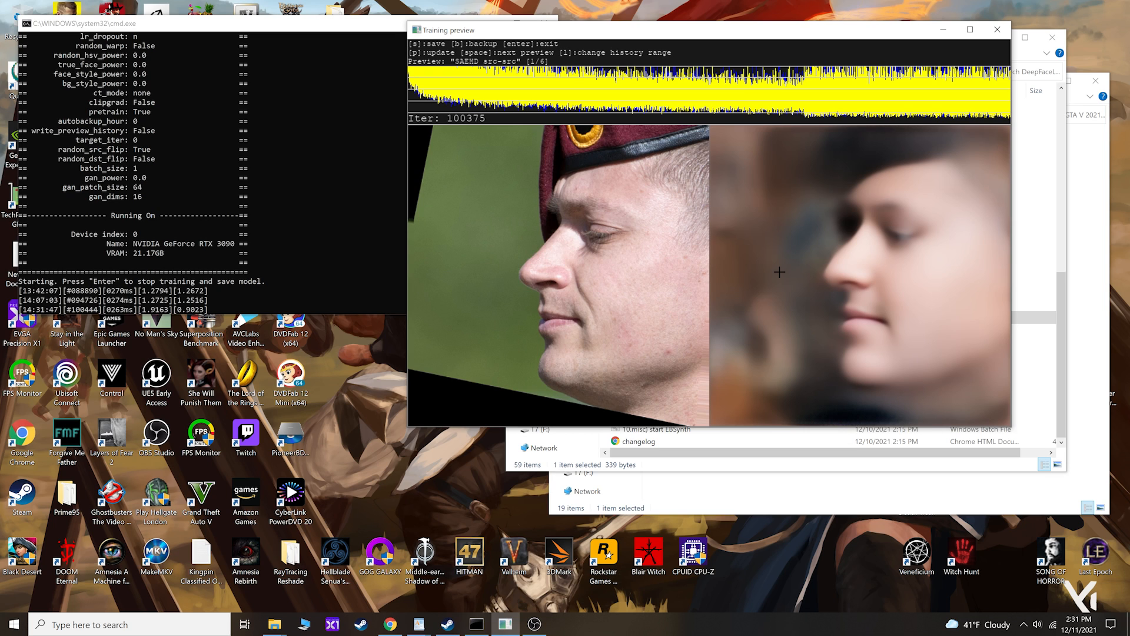
- Save the pretrained SAEHD model, stop the training and close its console
key(s)
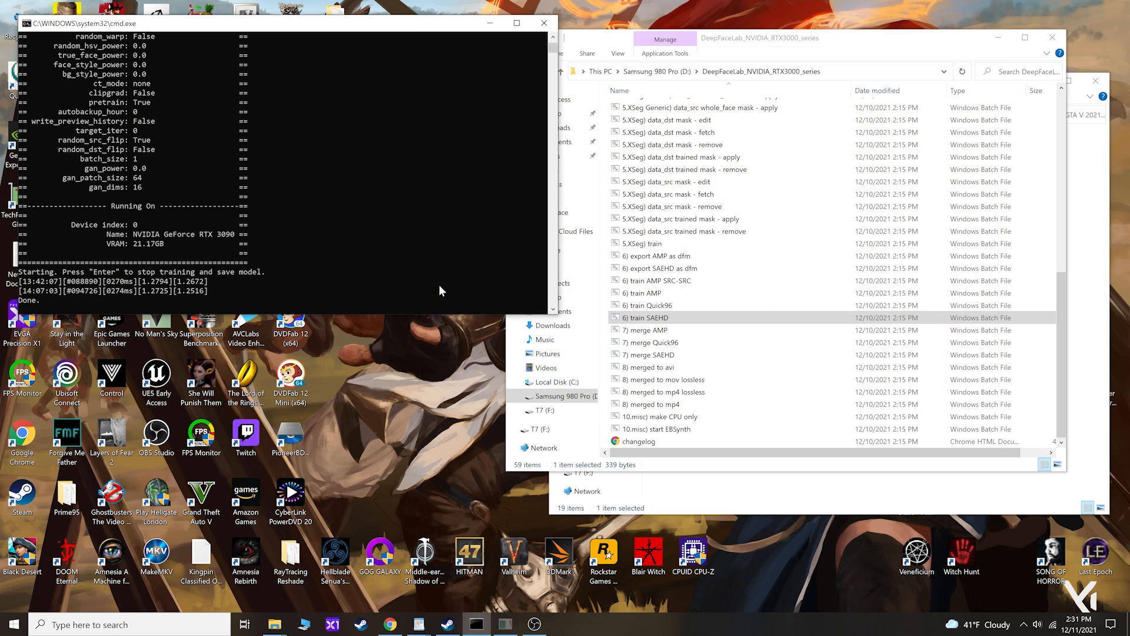
drag(283, 29, 457, 164)
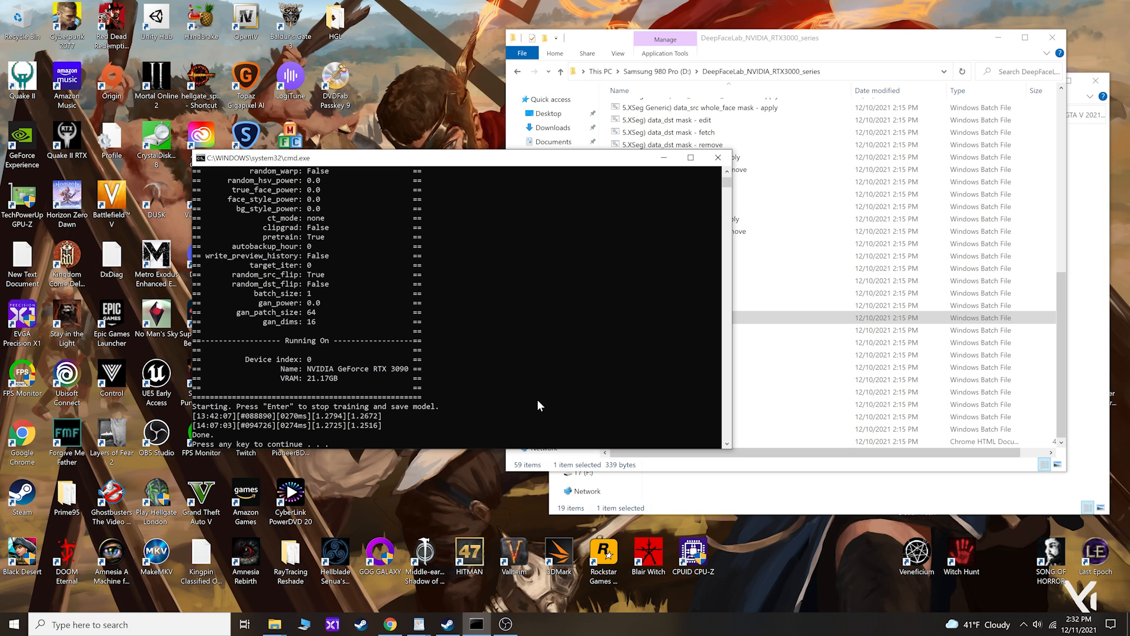
key(Return)
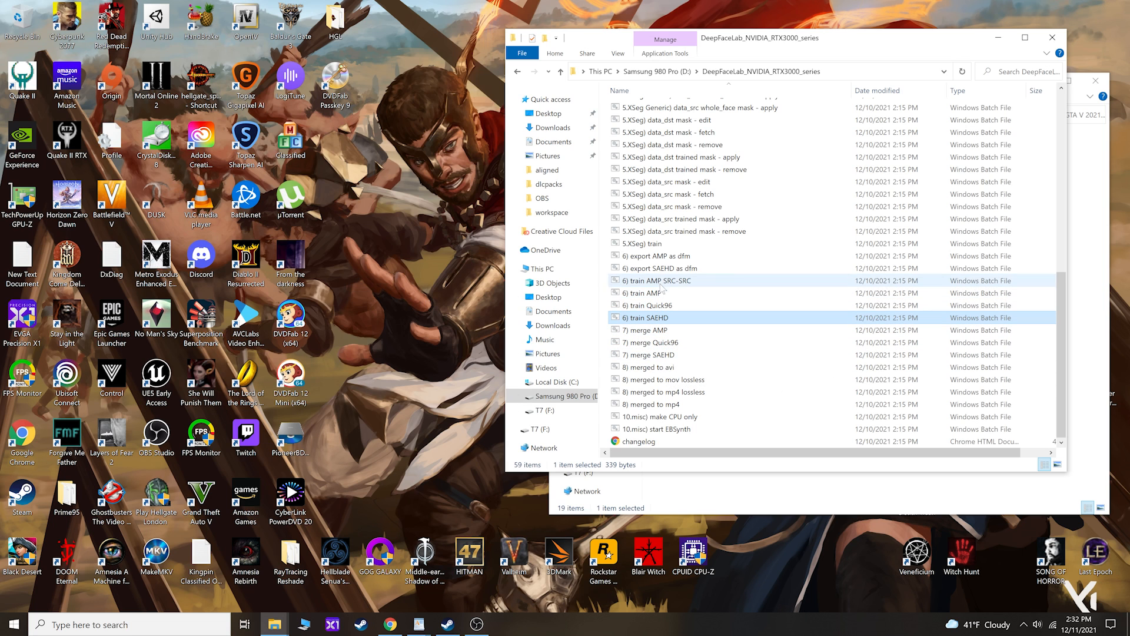
- Run 6) train SAEHD again and load saved model 0 on GPU index 0
double_click(653, 319)
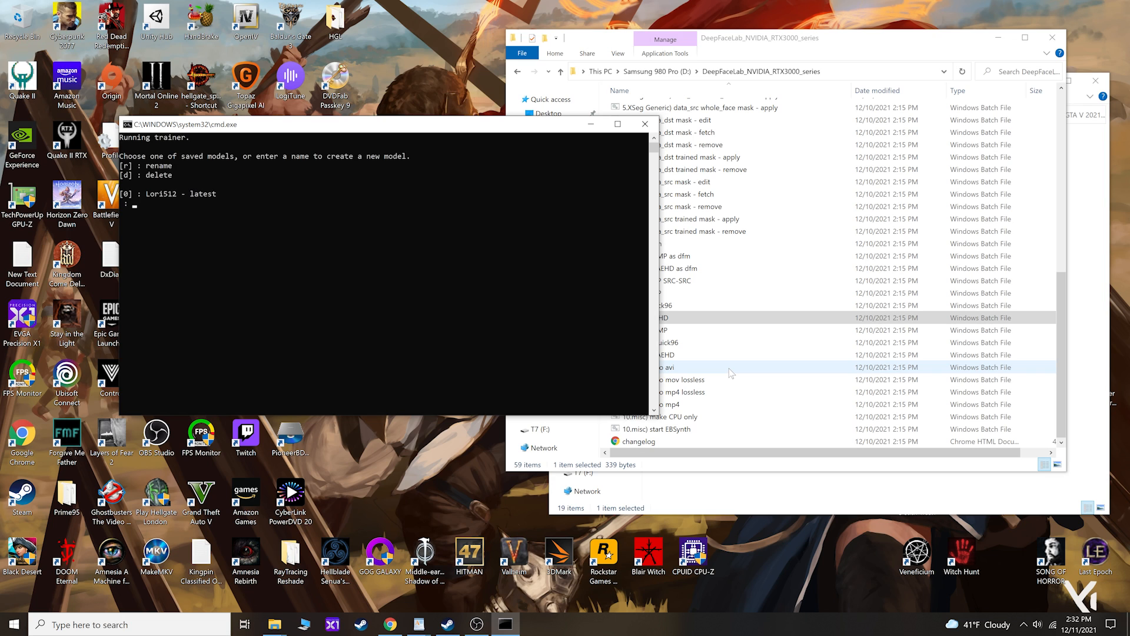
text(0)
key(Return)
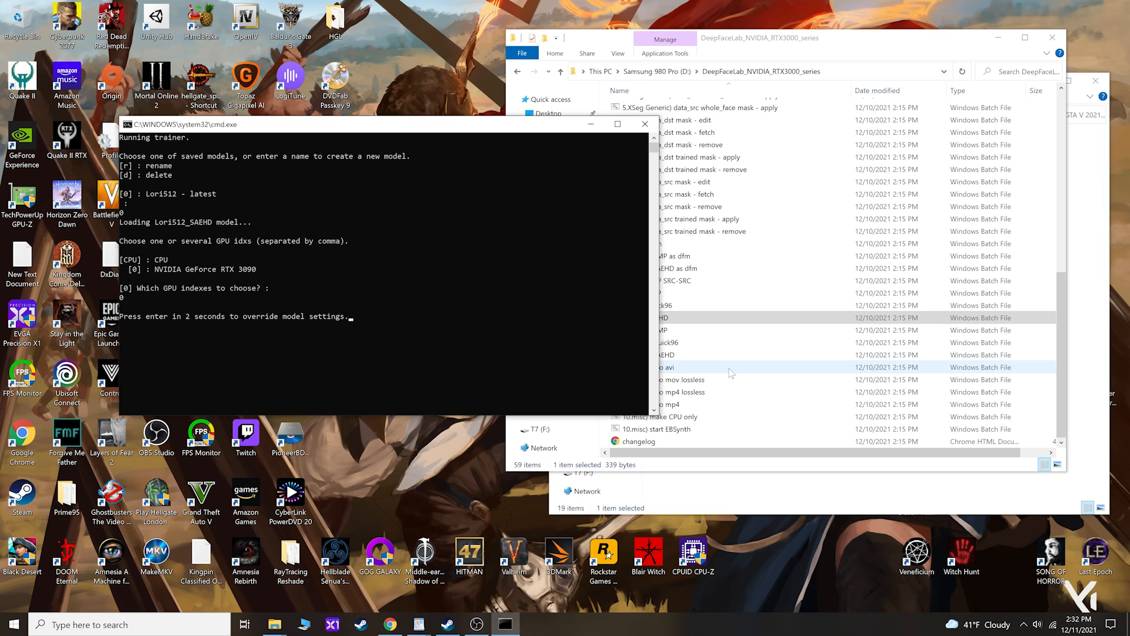
- Override the model settings: keep autobackup 0, preview history n, target iteration 0, SRC flip y and DST flip n, and set batch size to 4
key(Return)
key(Return)
key(Return)
key(Return)
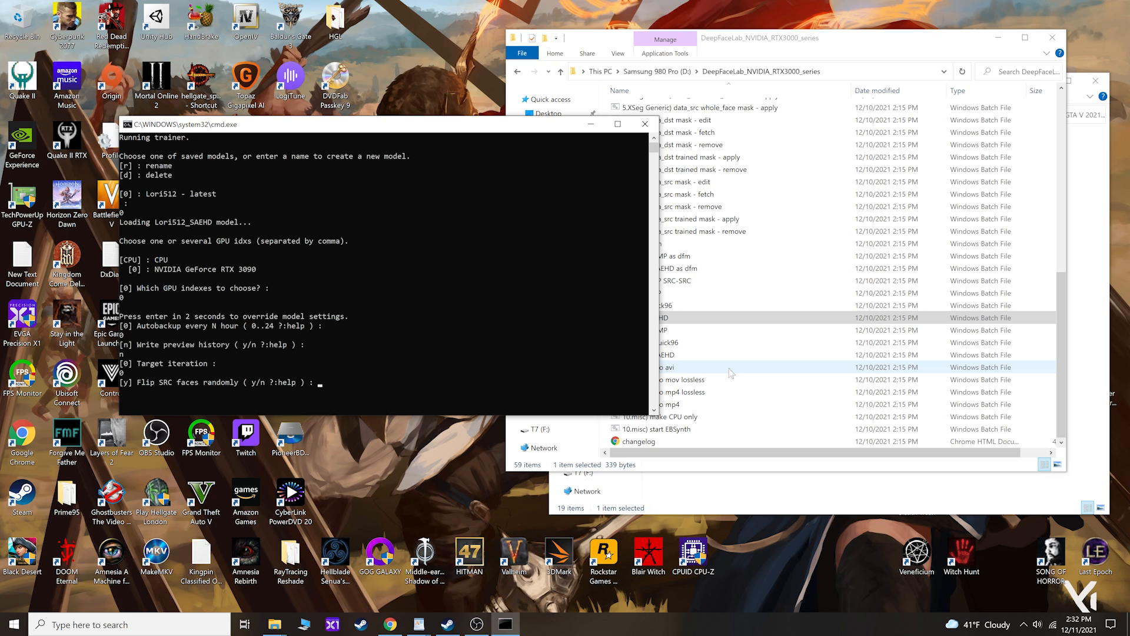
key(Return)
key(Return)
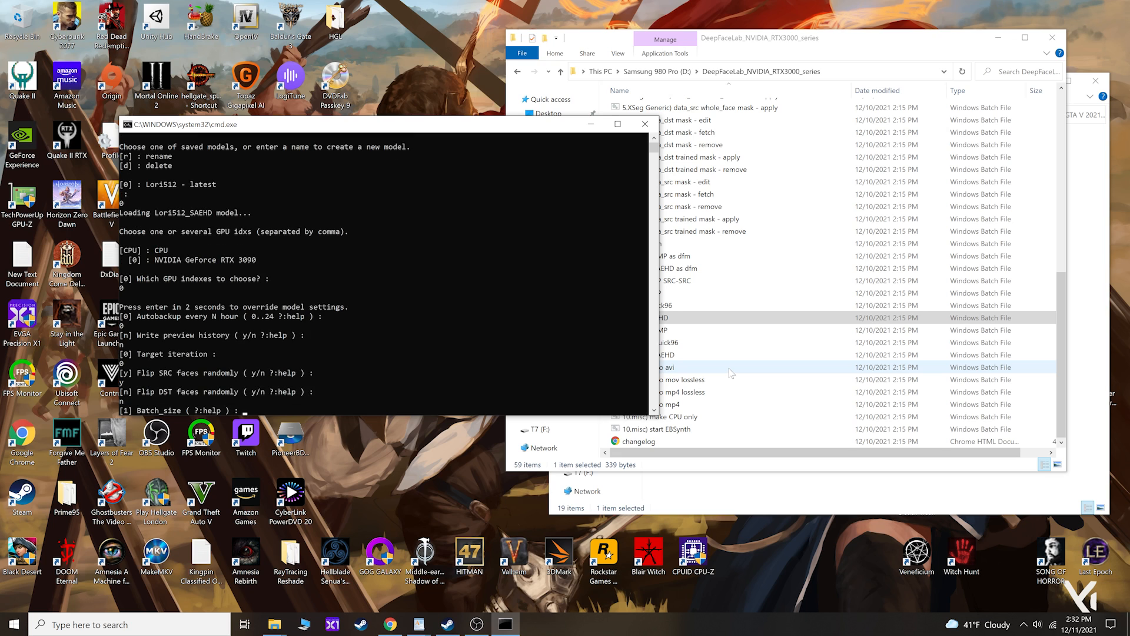
text(4)
key(Return)
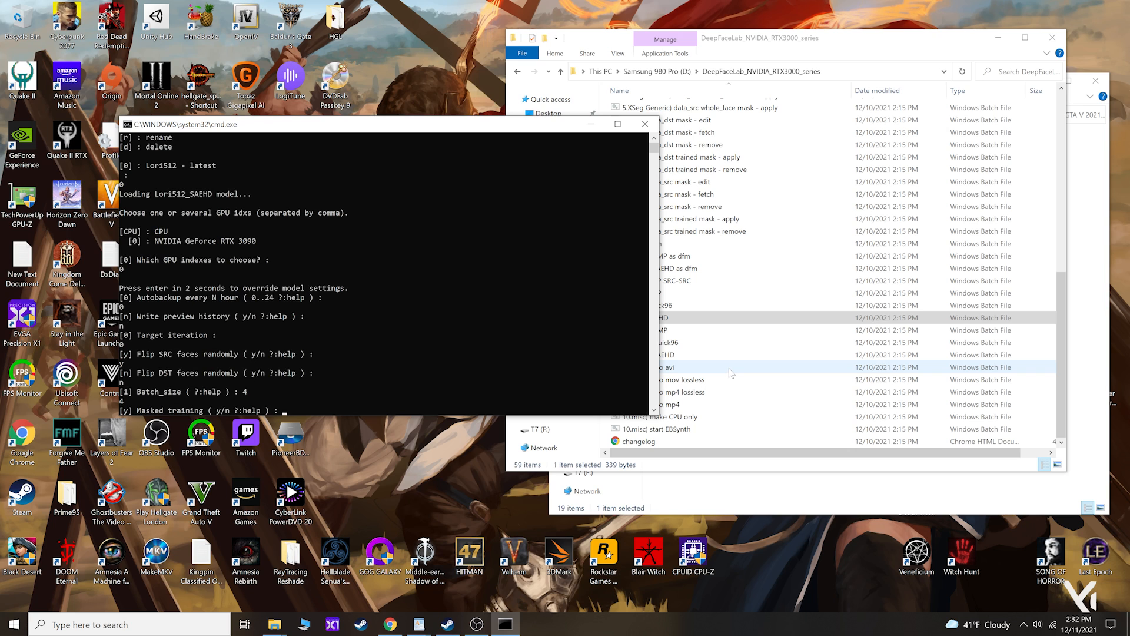
- Keep masked training, eyes and mouth priority, GPU placement and AdaBelief at y, with uniform yaw and blur out mask at n
key(Return)
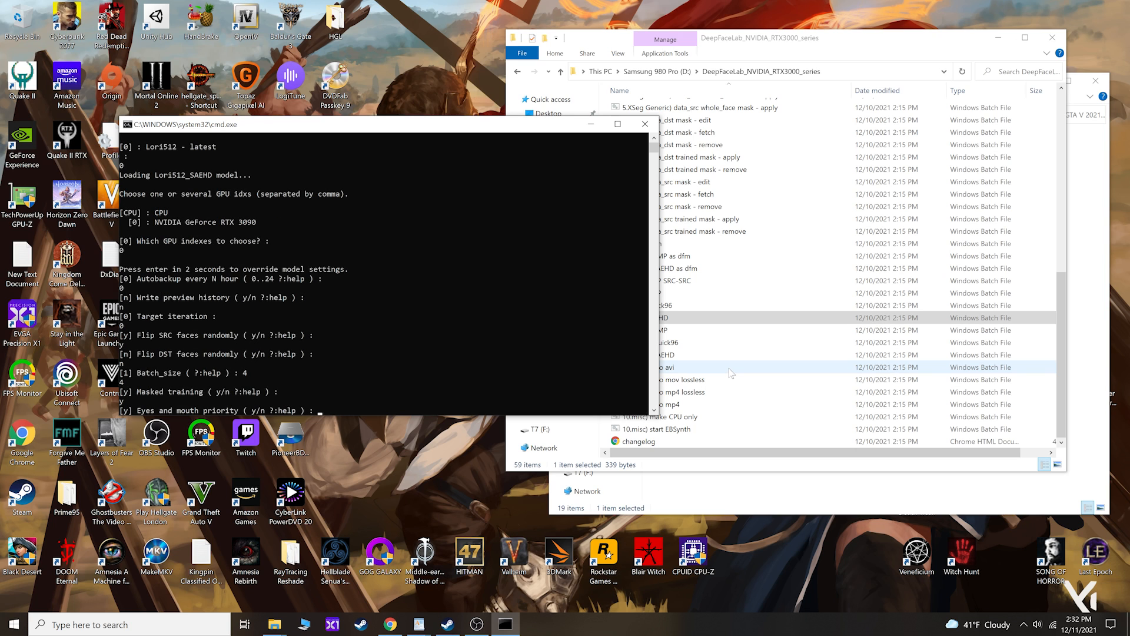
key(Return)
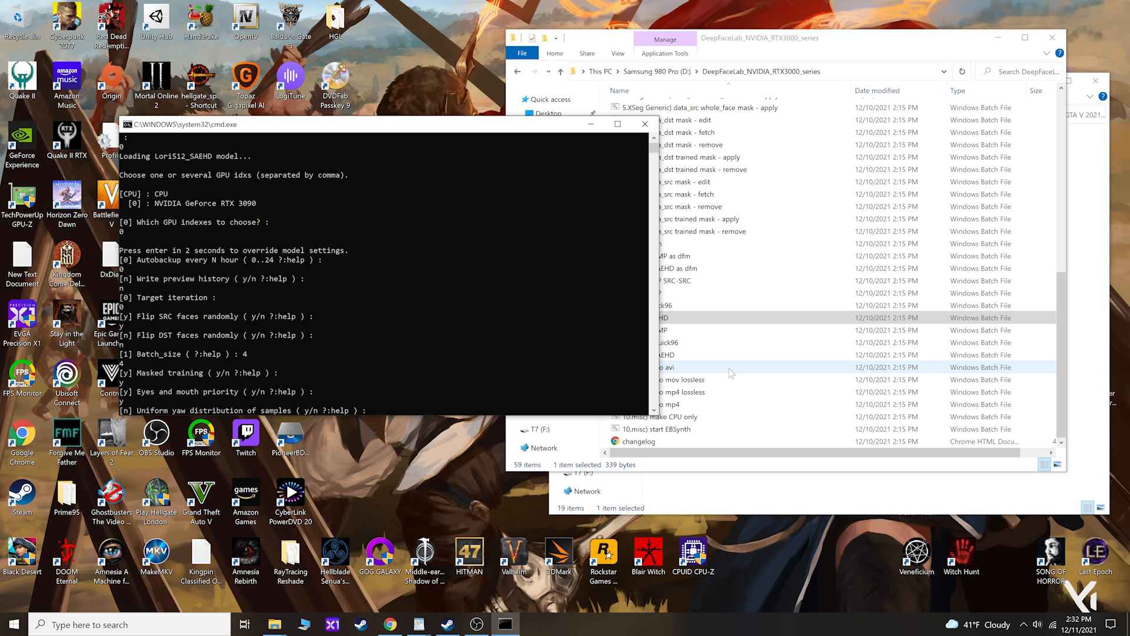
key(Return)
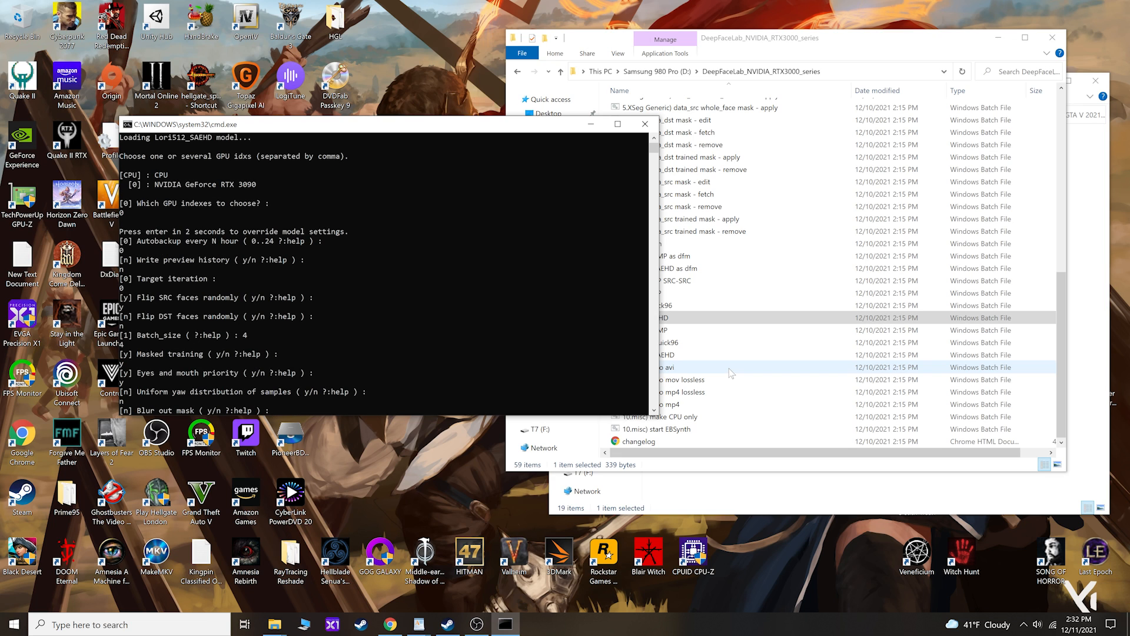
key(Return)
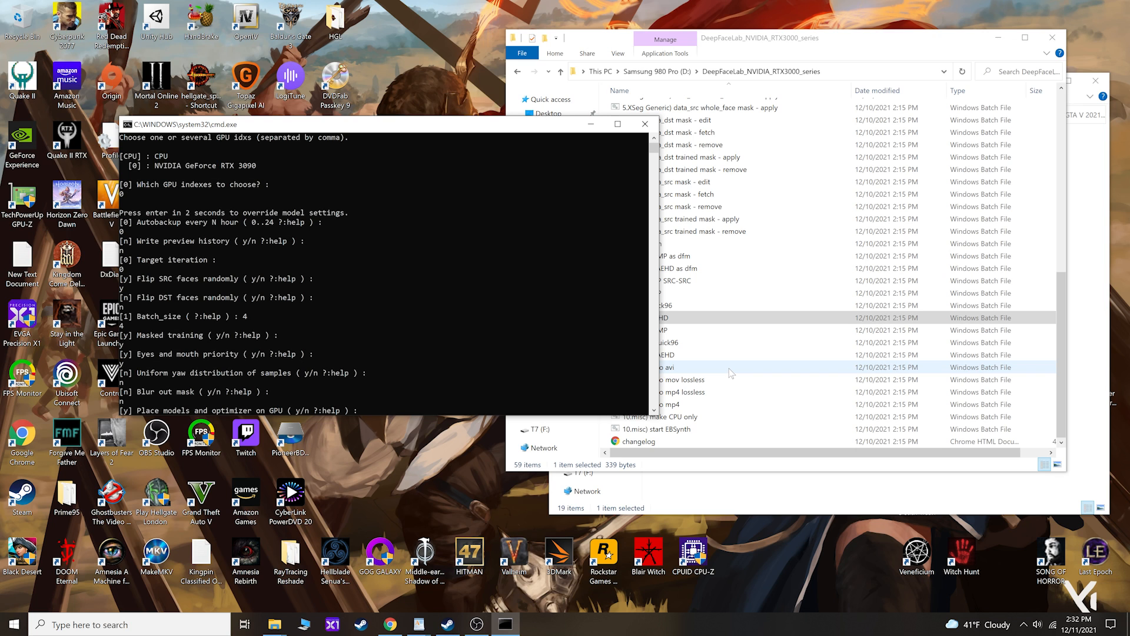
key(Return)
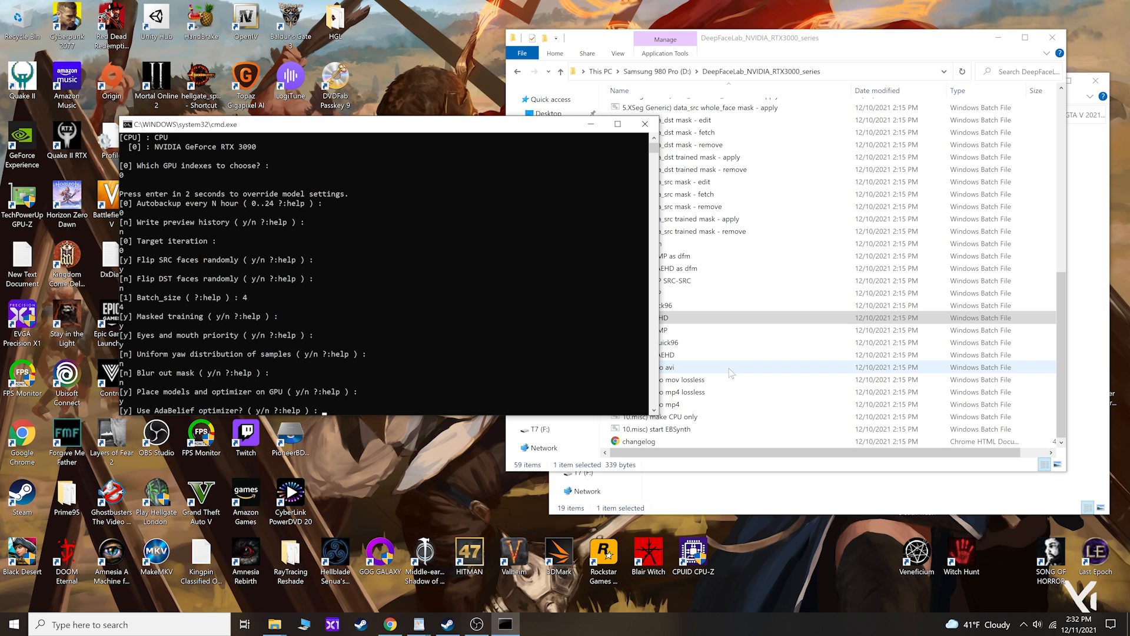
key(Return)
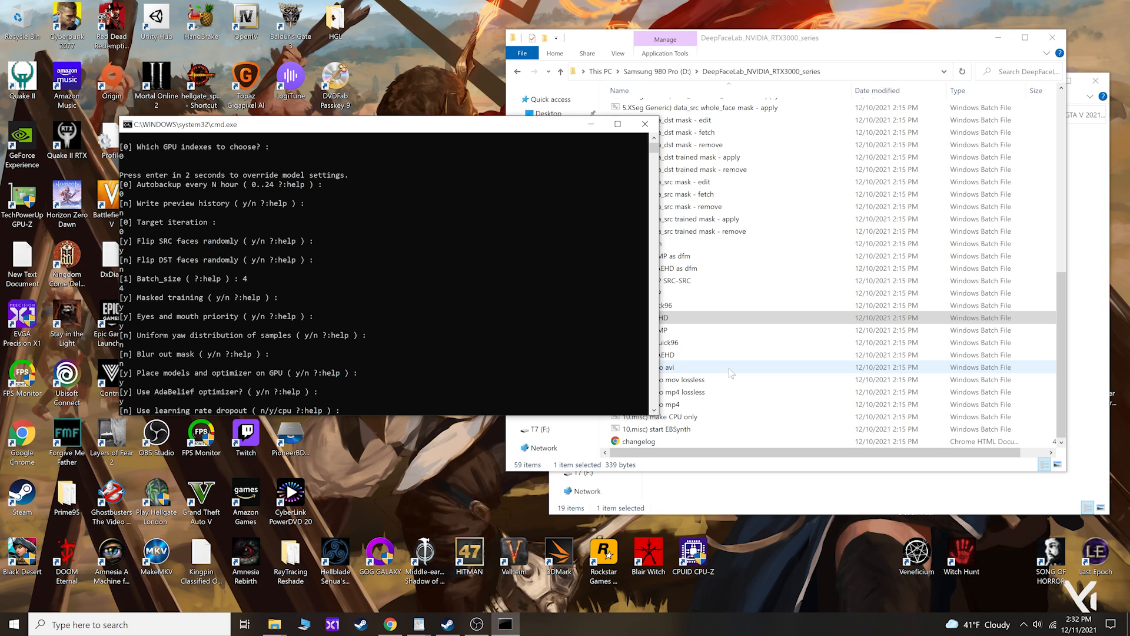
- Keep learning rate dropout n, random warp y, and 0.0 for hue/saturation/light intensity, GAN power, face style power and background style power
key(Return)
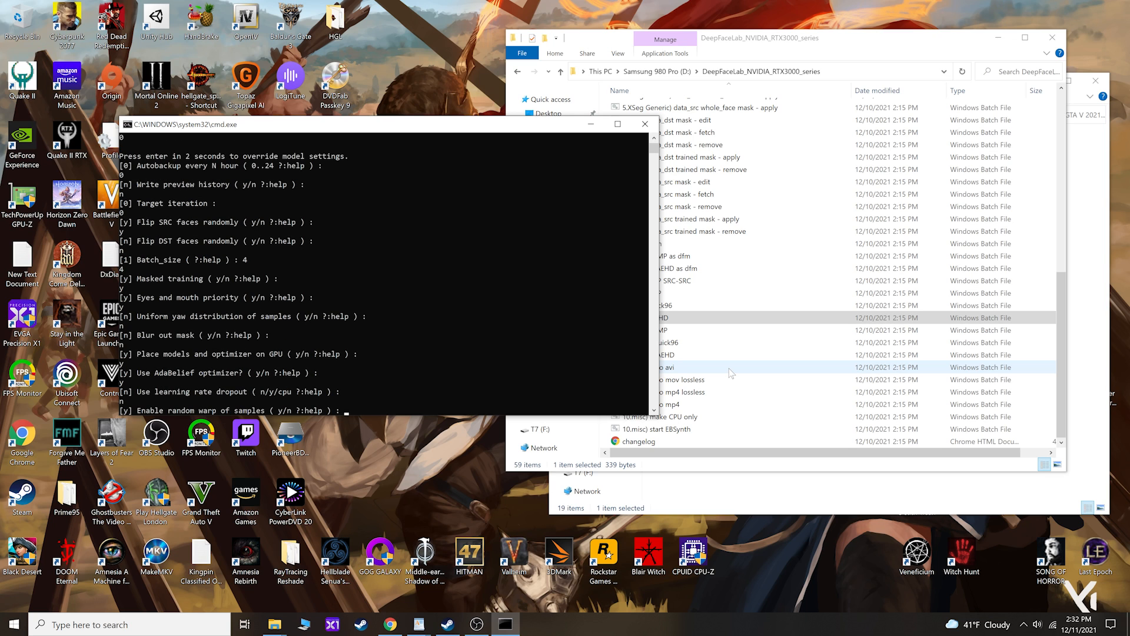
key(Return)
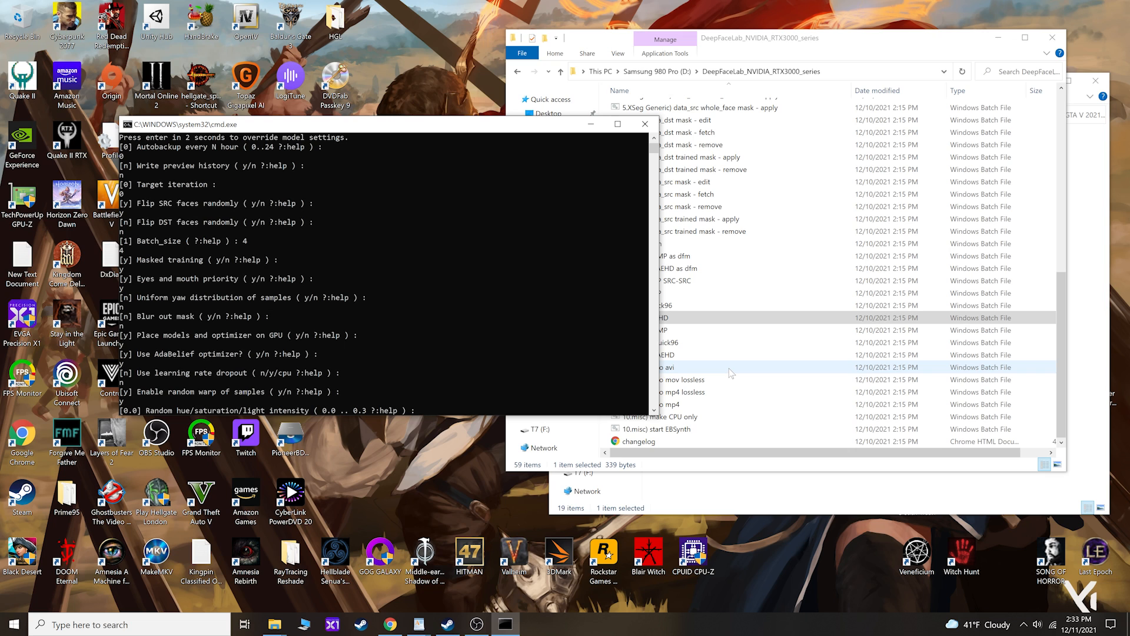
key(Return)
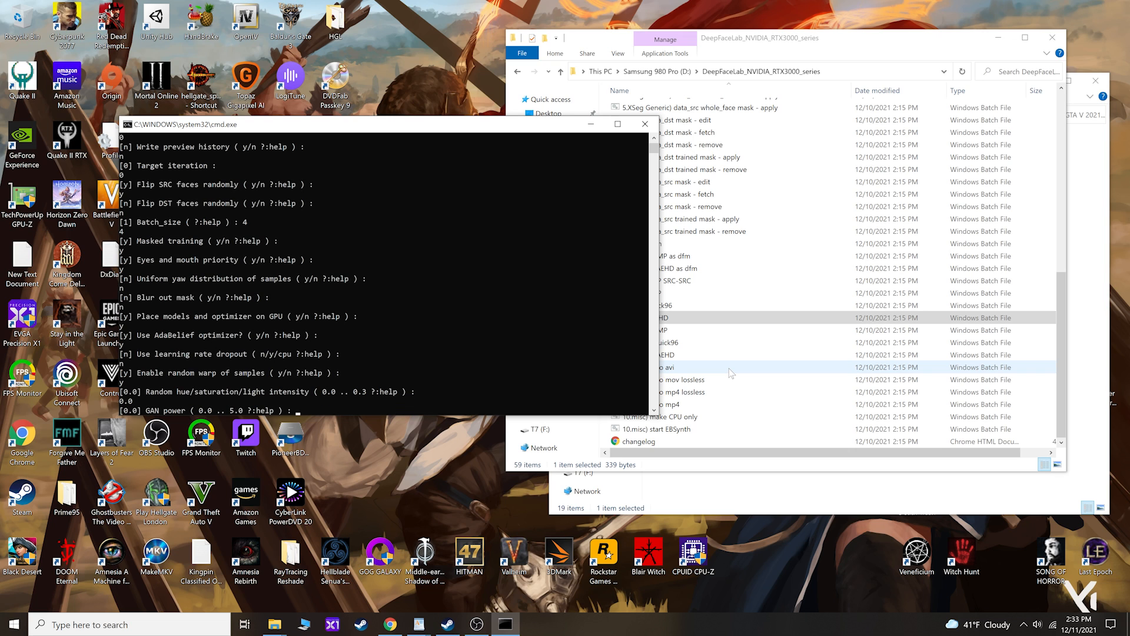
key(Return)
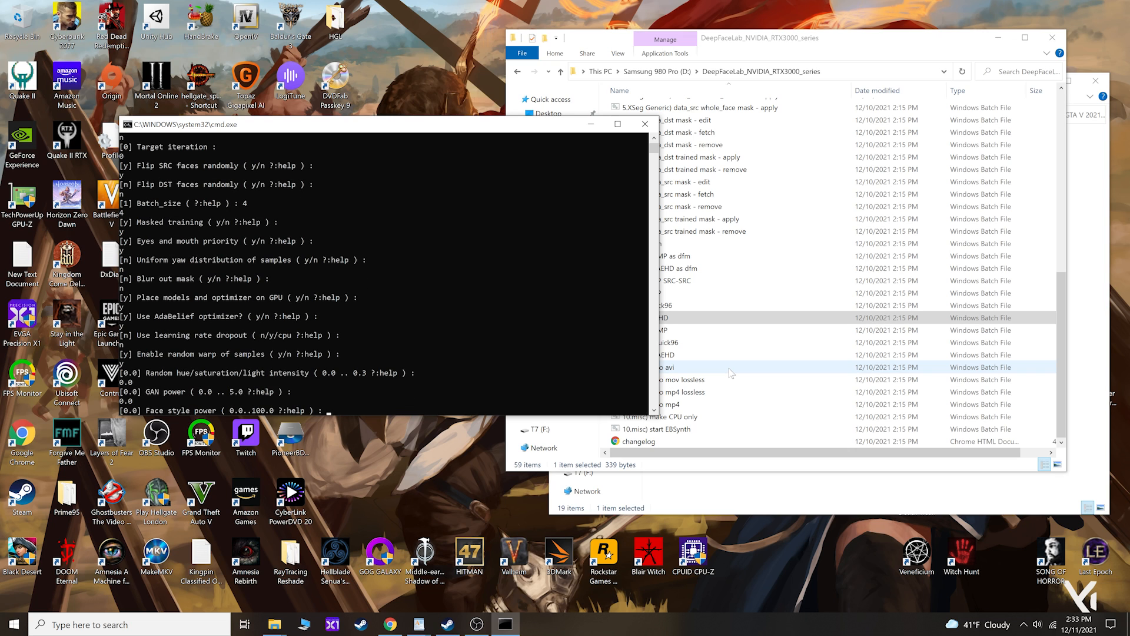
key(Return)
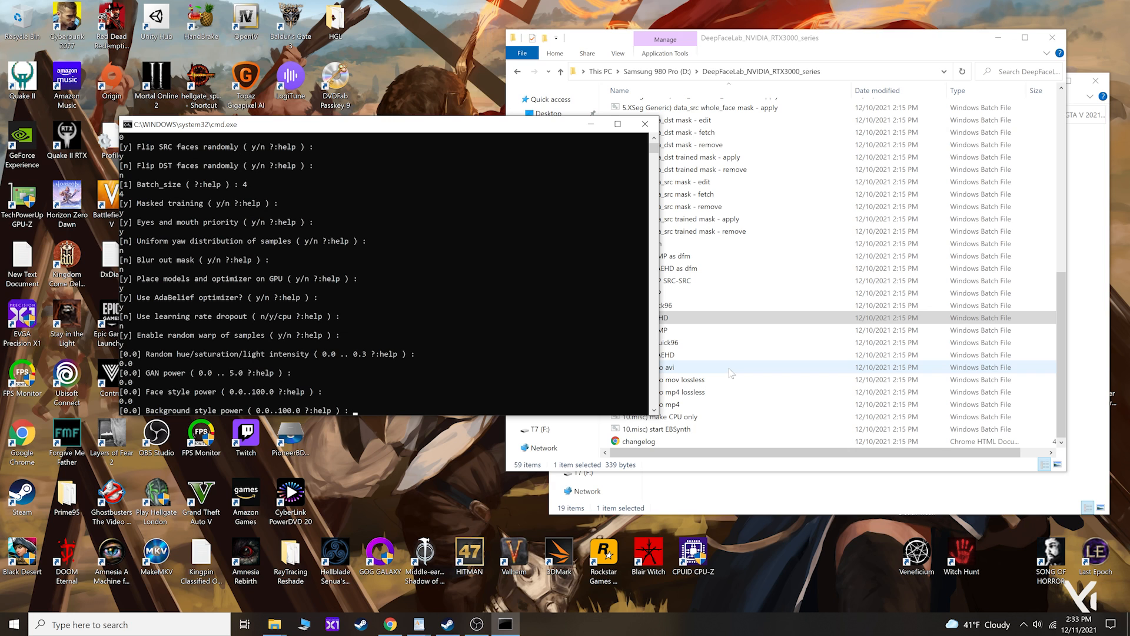
key(Return)
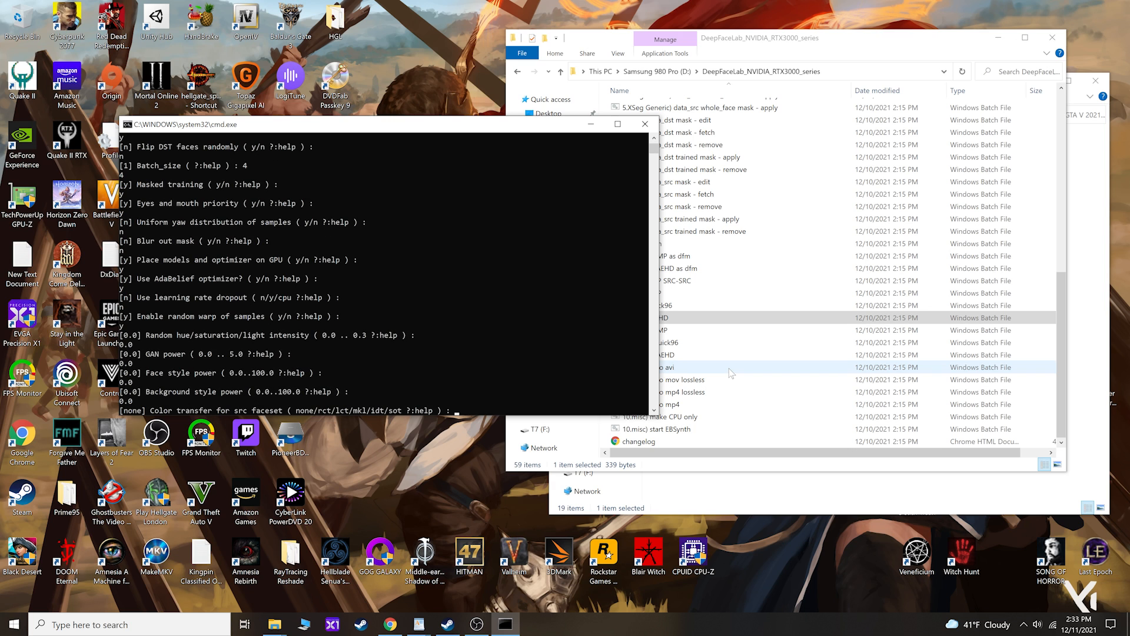
- Keep color transfer none and gradient clipping n, and disable pretraining mode to start the actual training
key(Return)
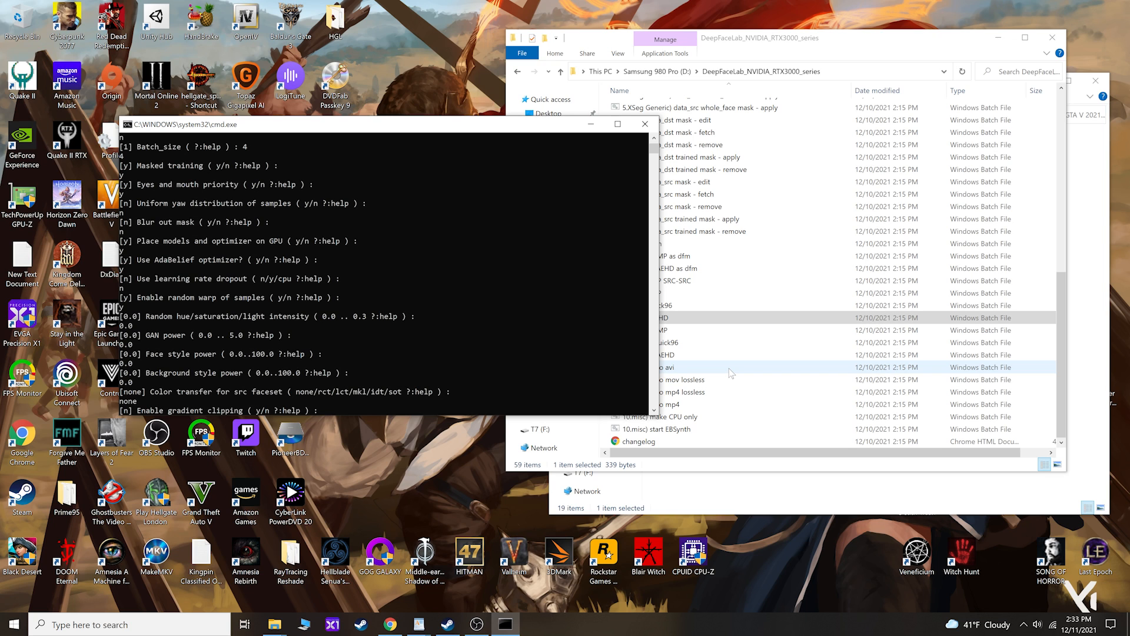
key(Return)
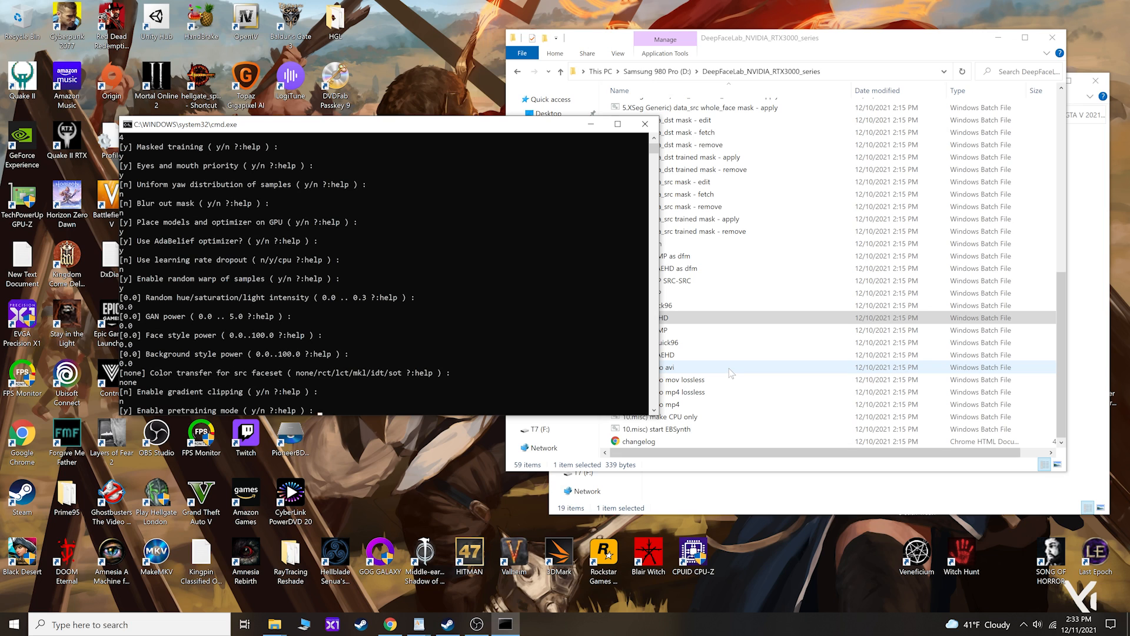
text(n)
key(Return)
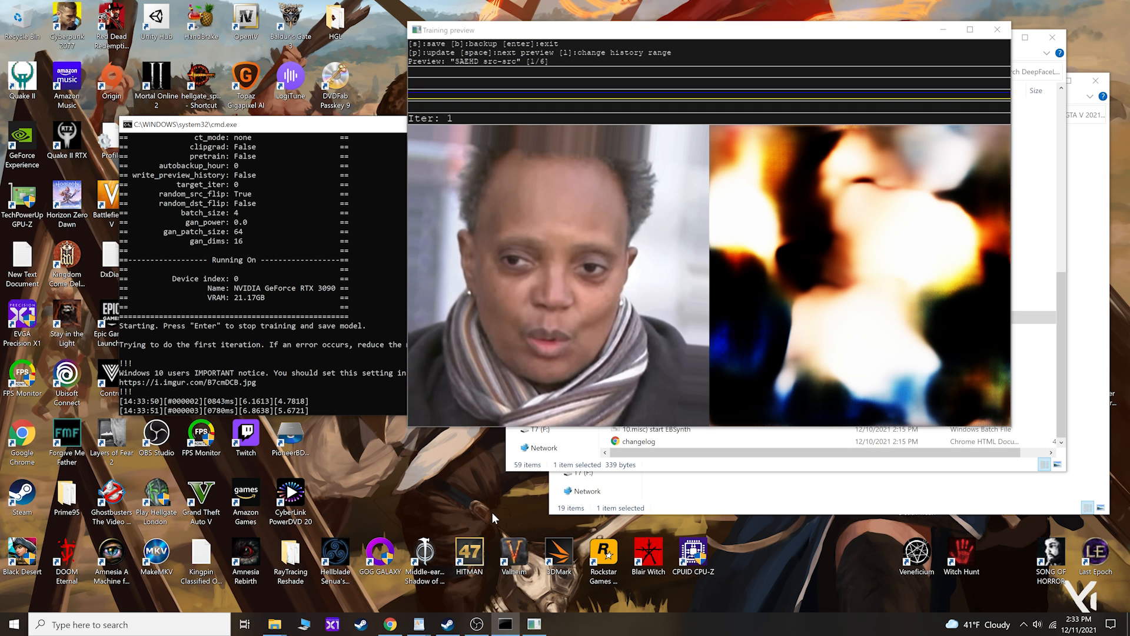
- Update the src-src training preview three times to check the source face reconstruction
click(807, 342)
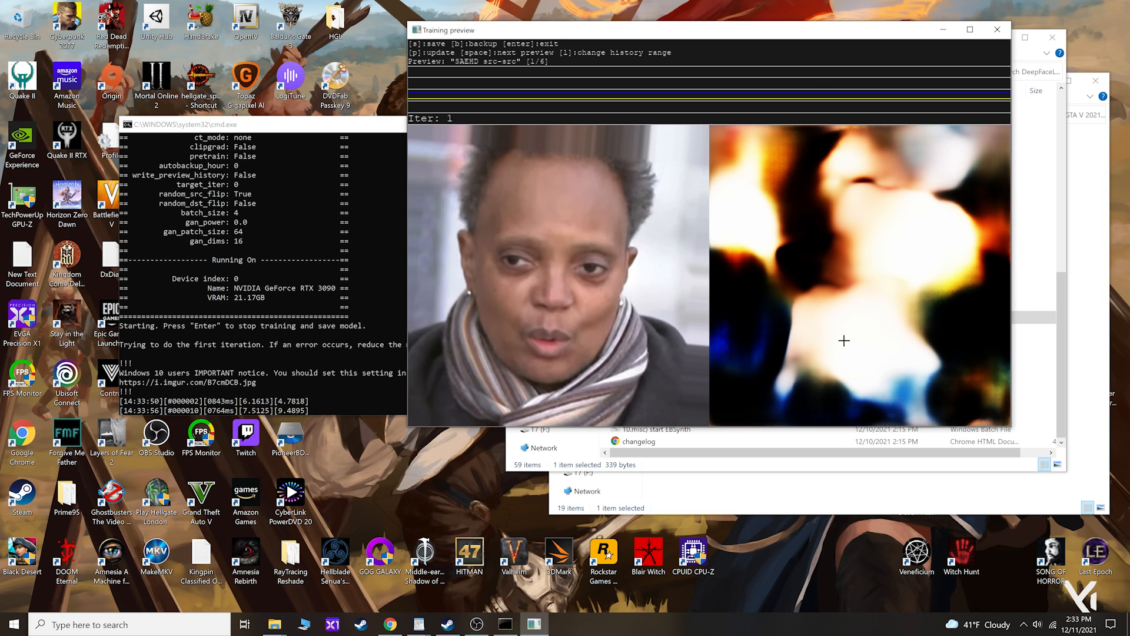
key(p)
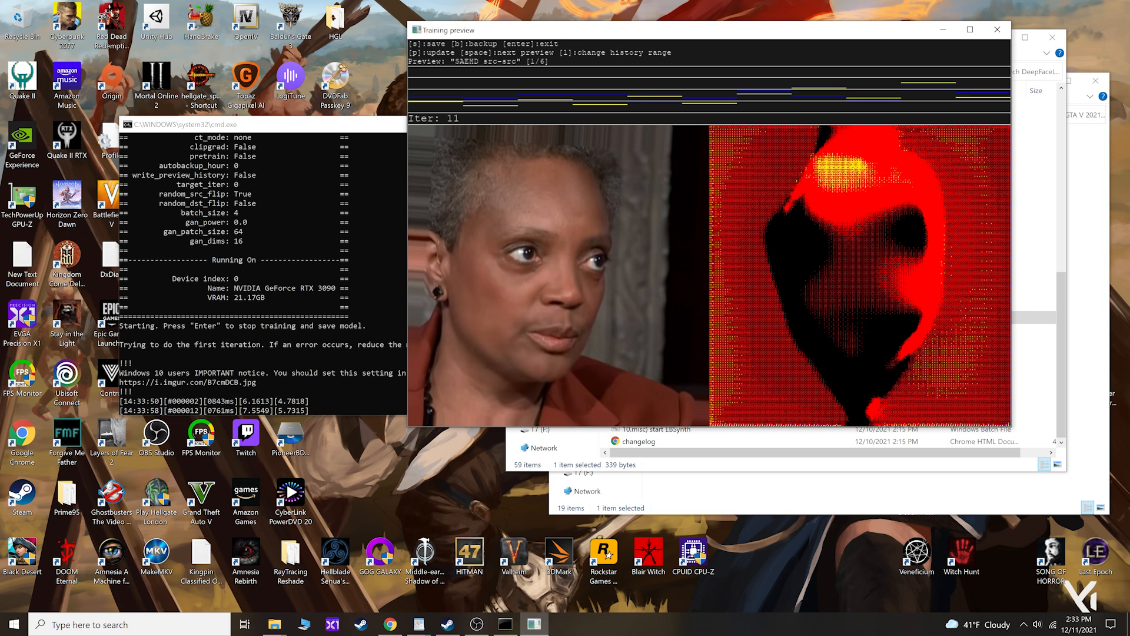
key(p)
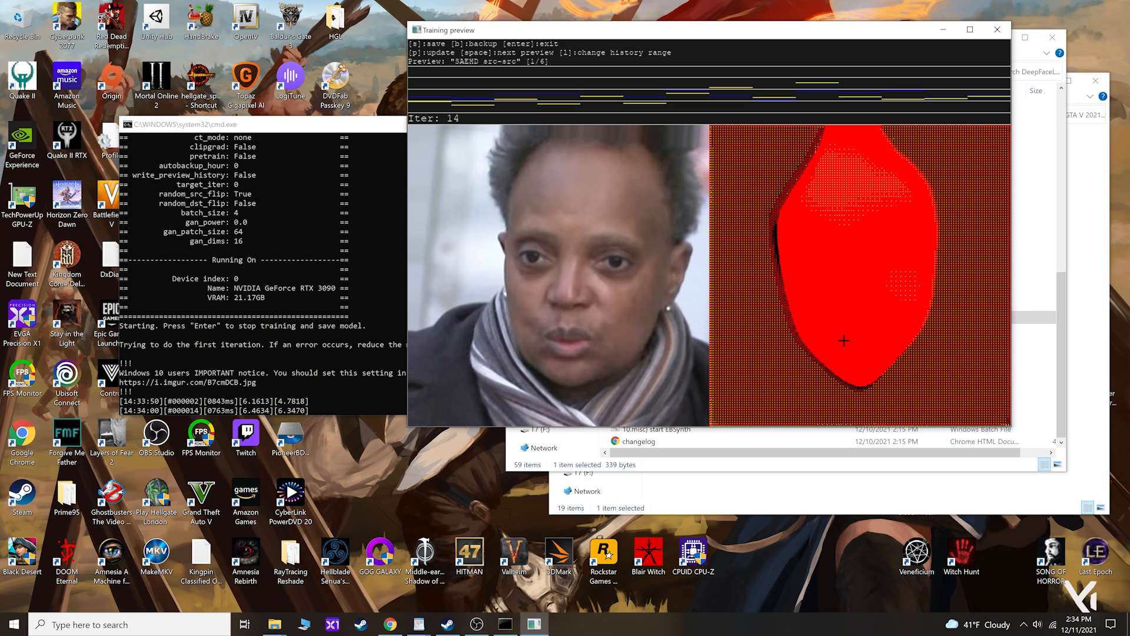
key(p)
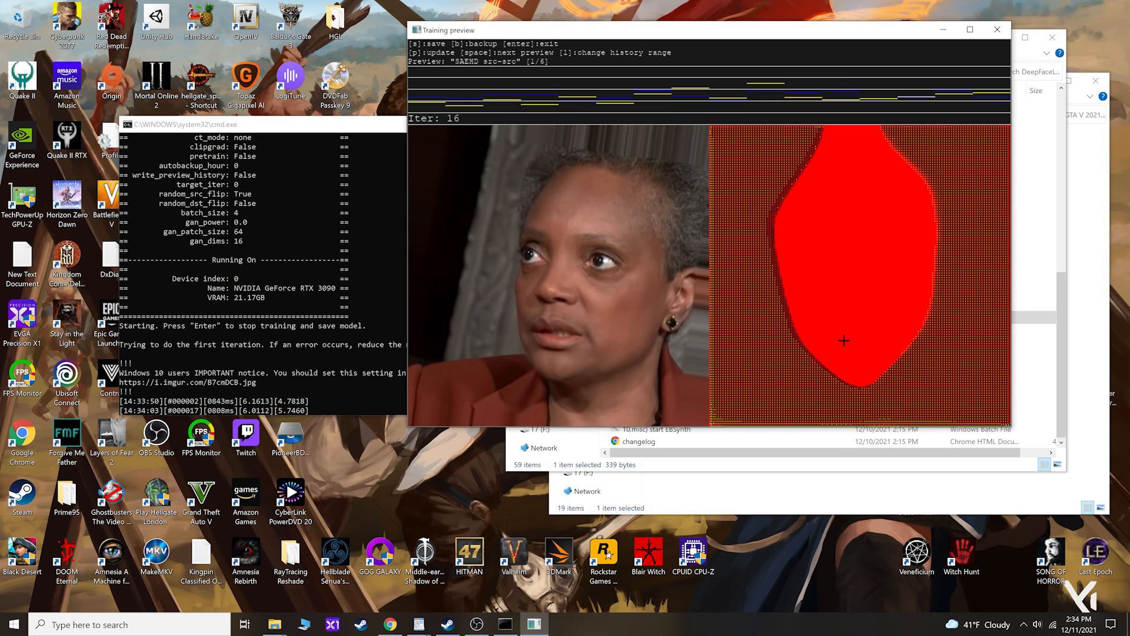
- Switch to the SAEHD pred preview and update it five times to check the predicted face
key(space)
key(space)
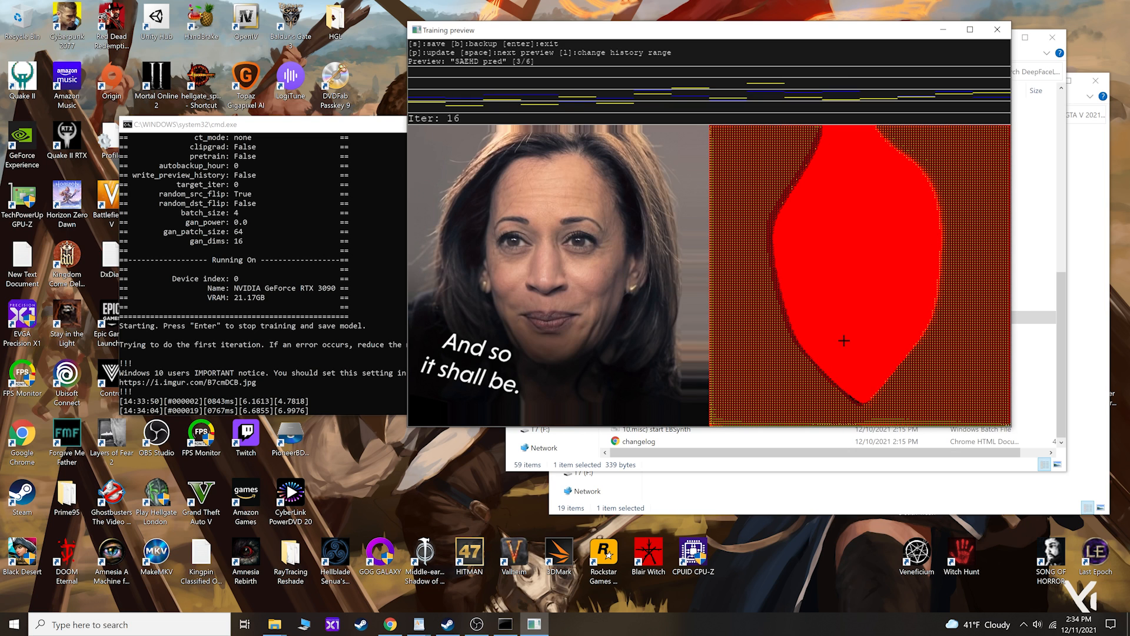
key(p)
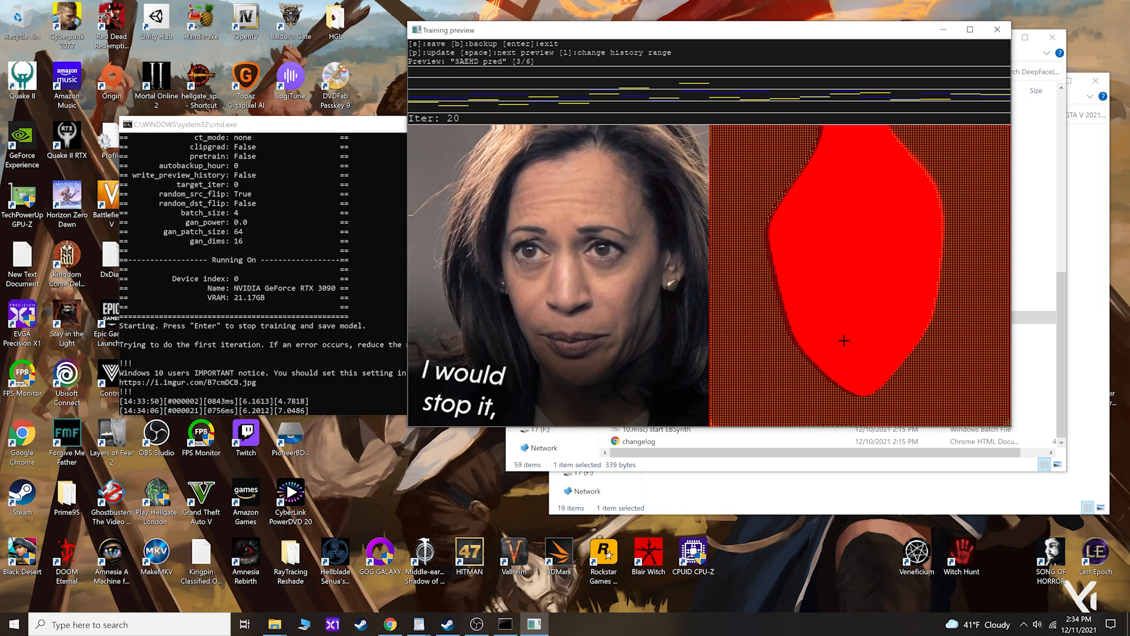
key(p)
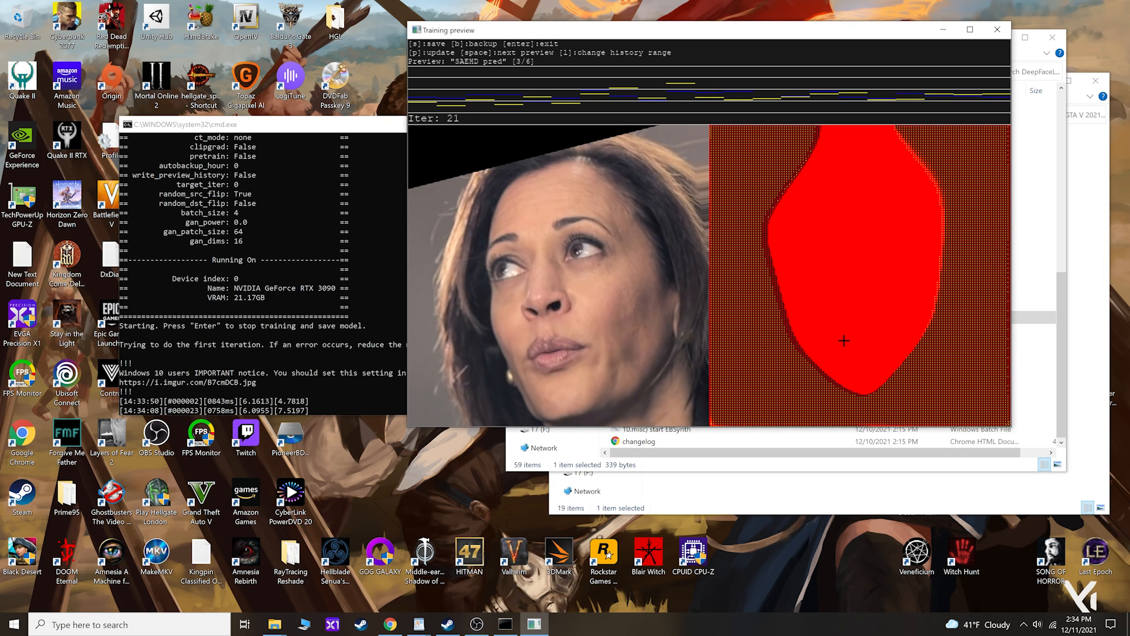
key(p)
key(p)
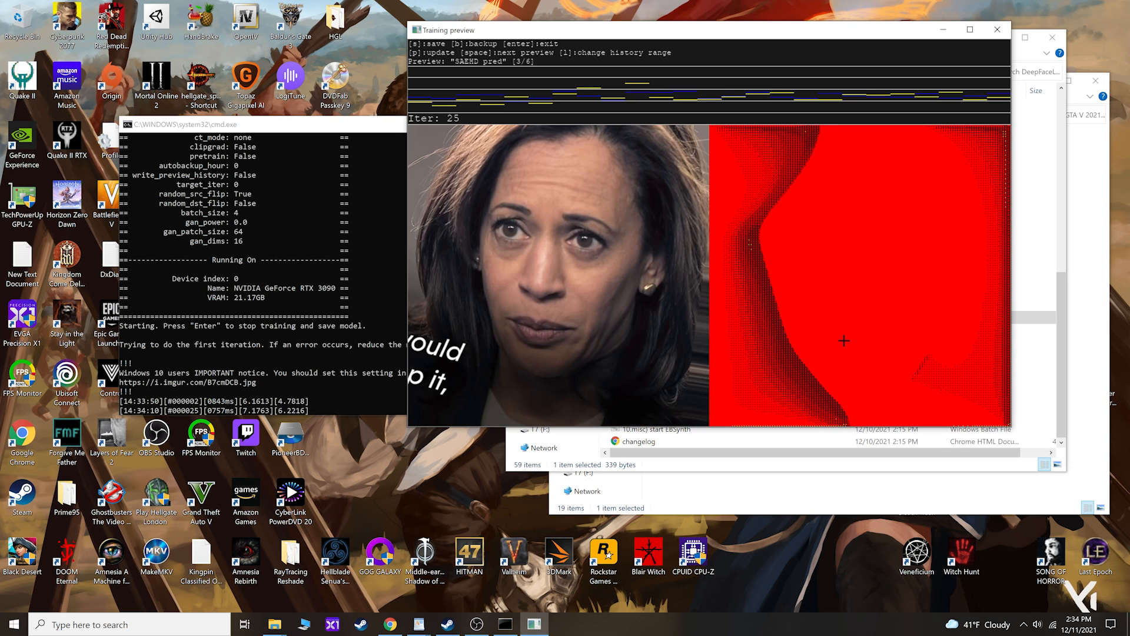
key(p)
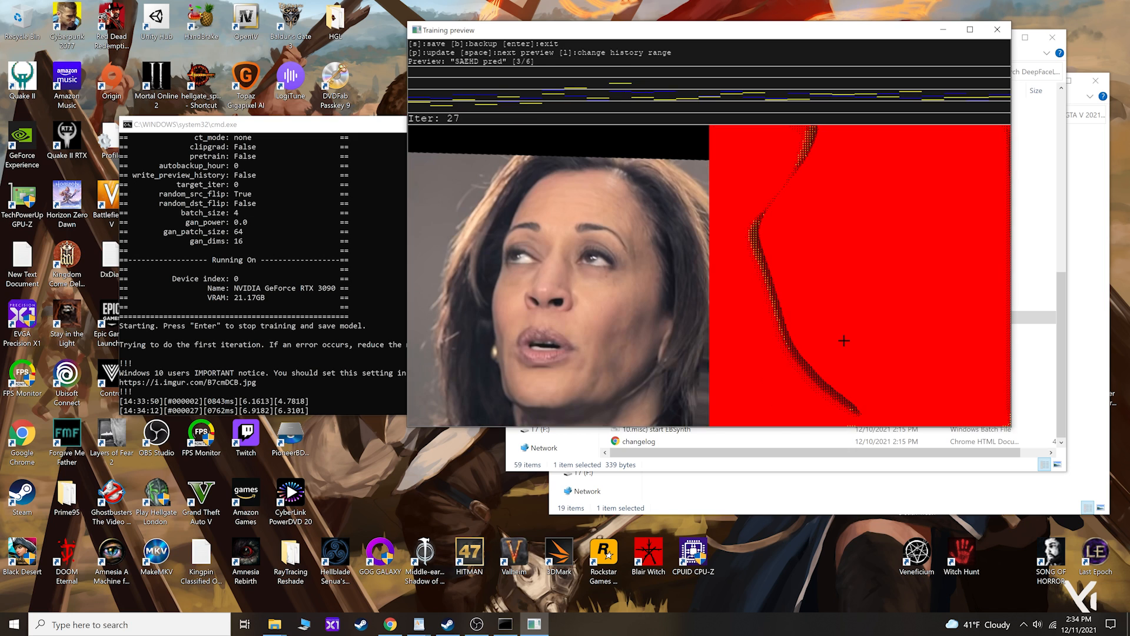
- Switch to the SAEHD masked dst-dst preview and update it twice
key(space)
key(space)
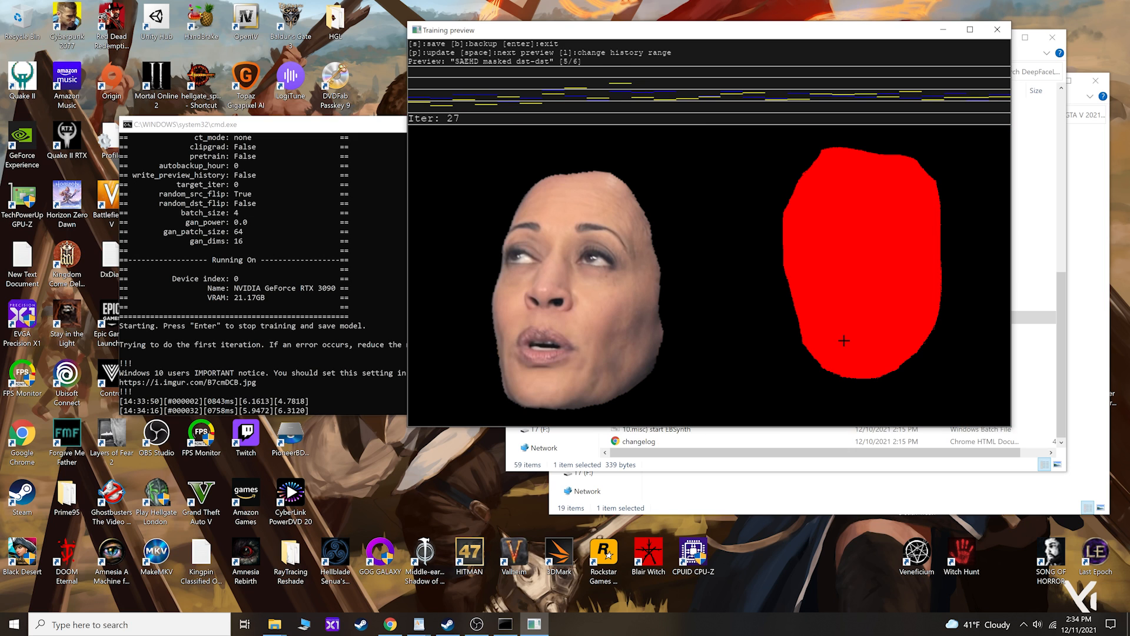
key(p)
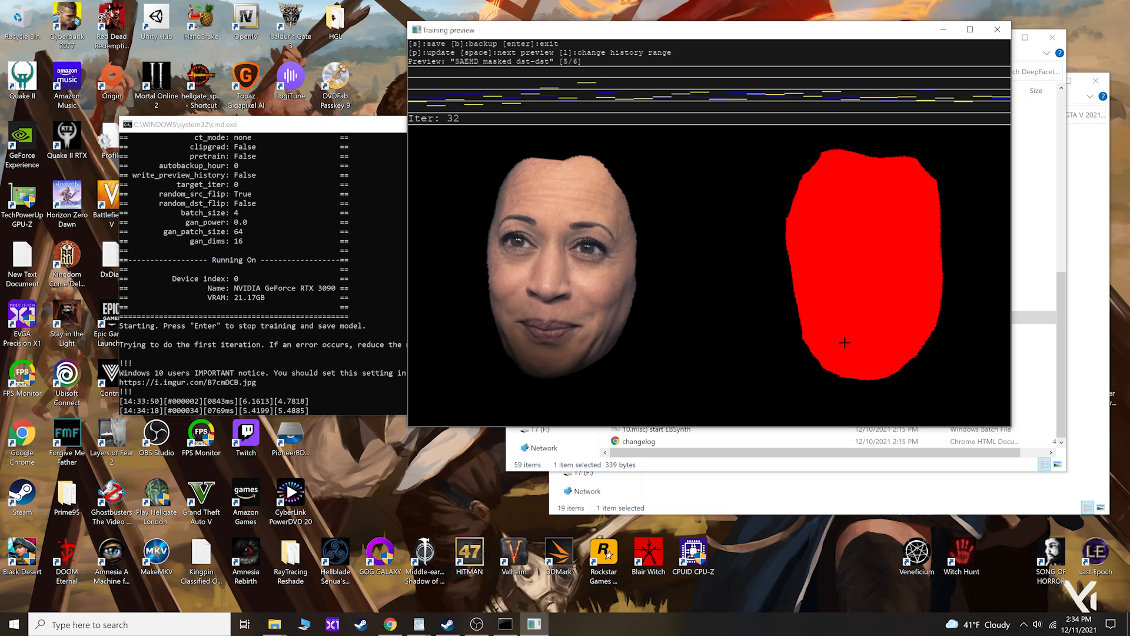
key(p)
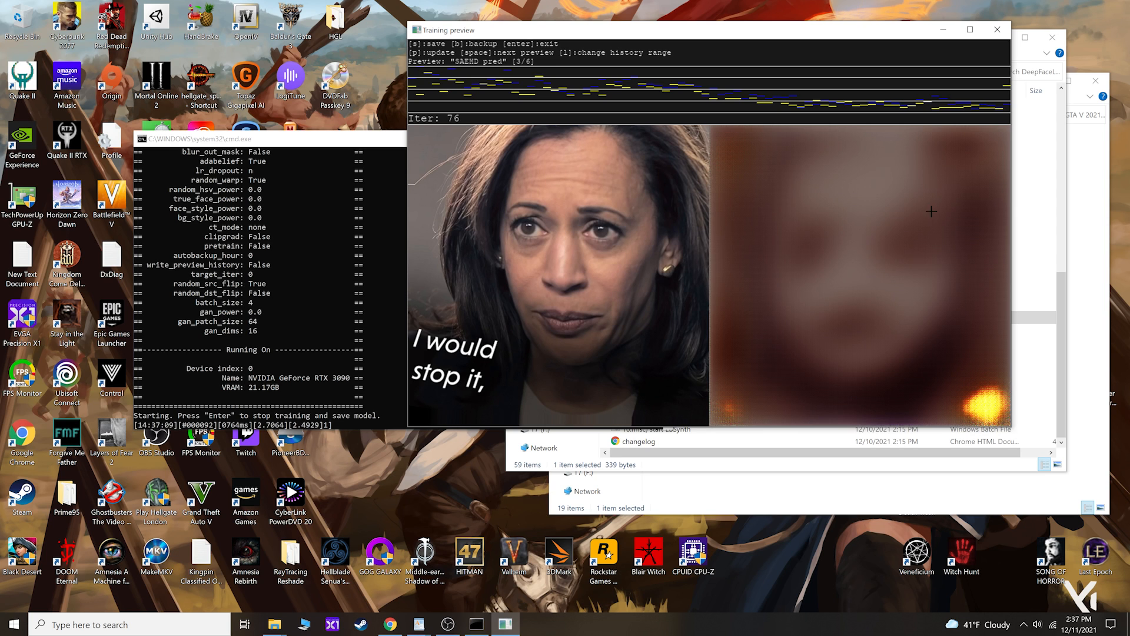
- Cycle through the masked src-src, masked dst-dst and masked pred previews back to the SAEHD src-src preview
key(space)
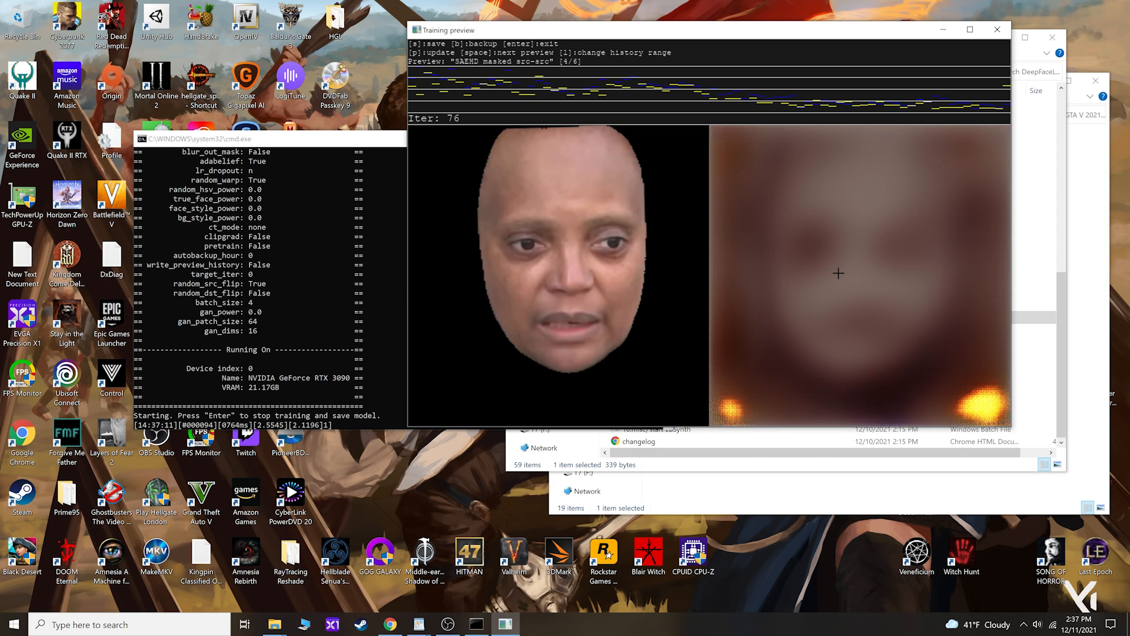
key(space)
key(space)
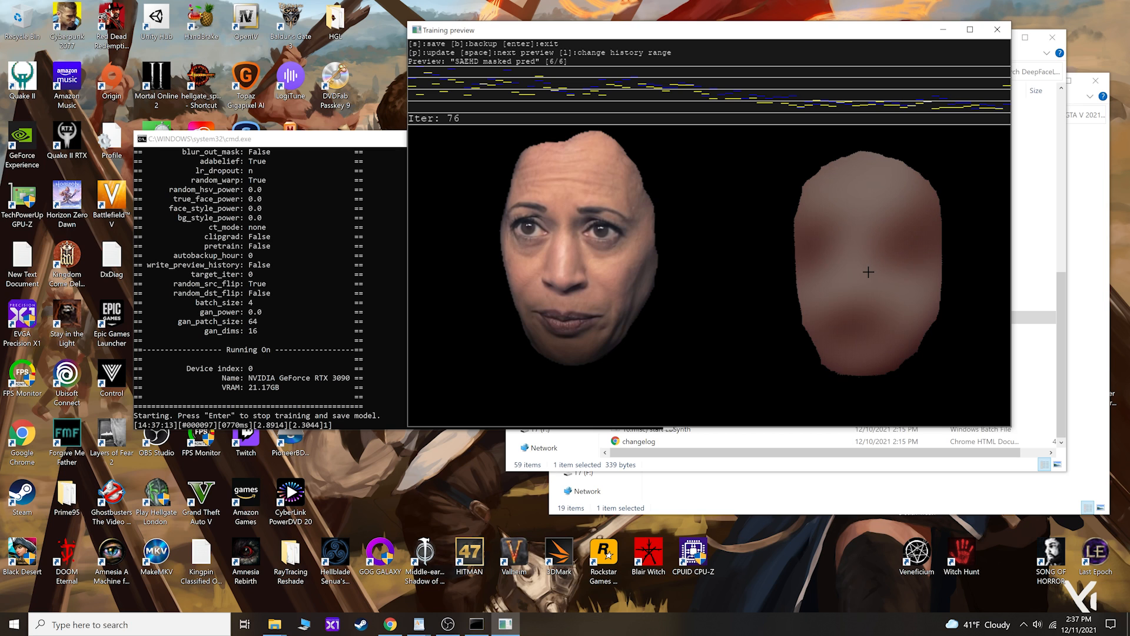
key(space)
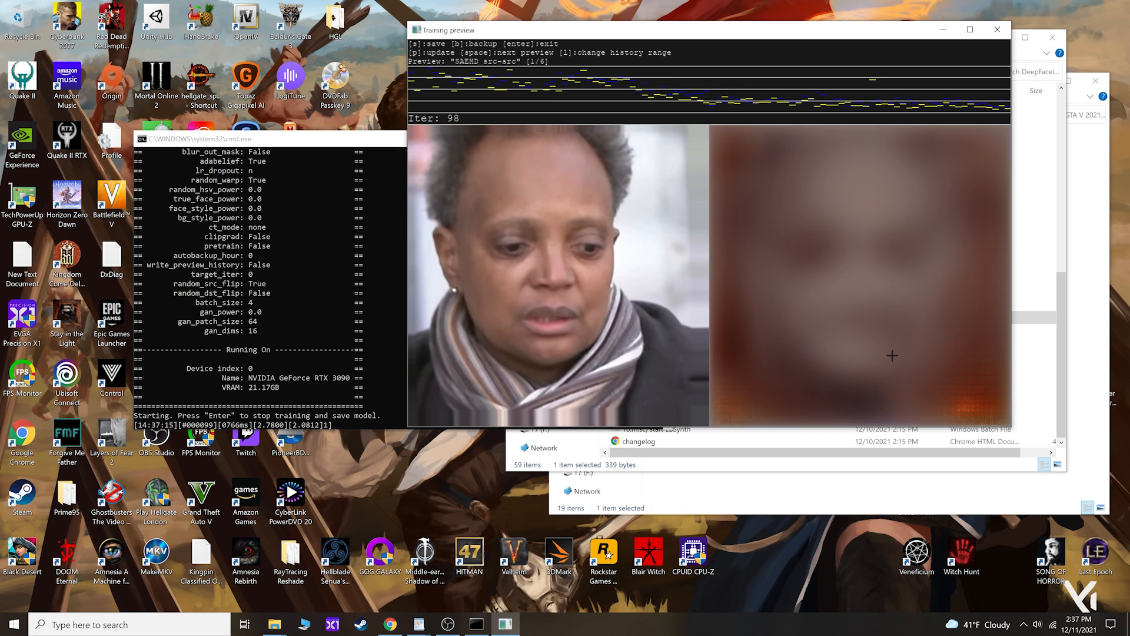
- Update the SAEHD src-src preview repeatedly while training runs to follow the source face reconstruction
key(p)
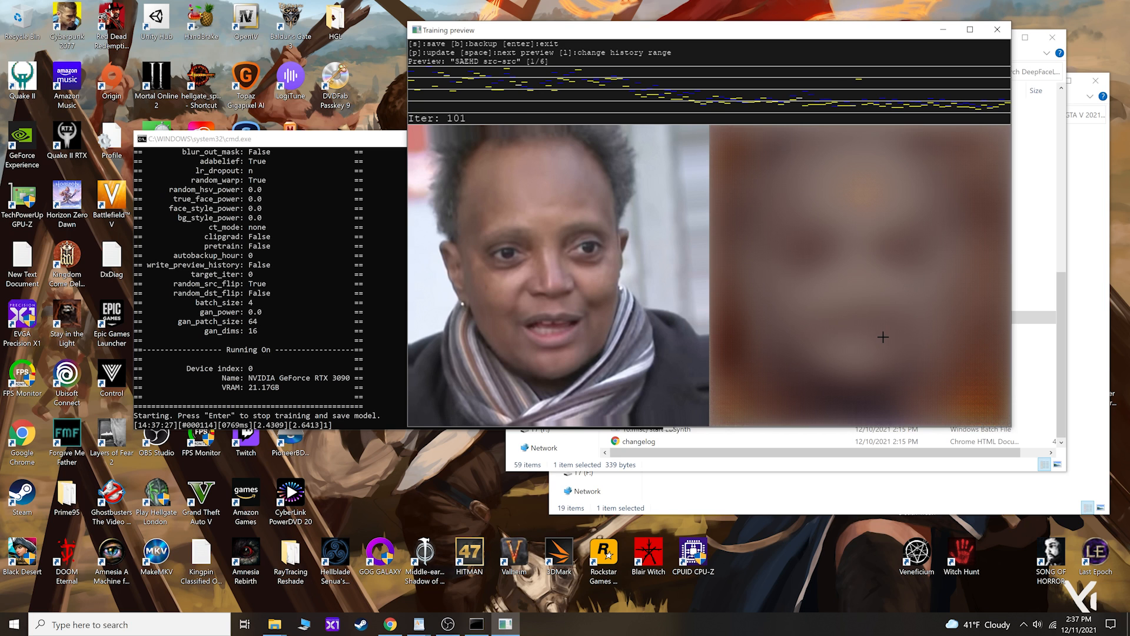
key(p)
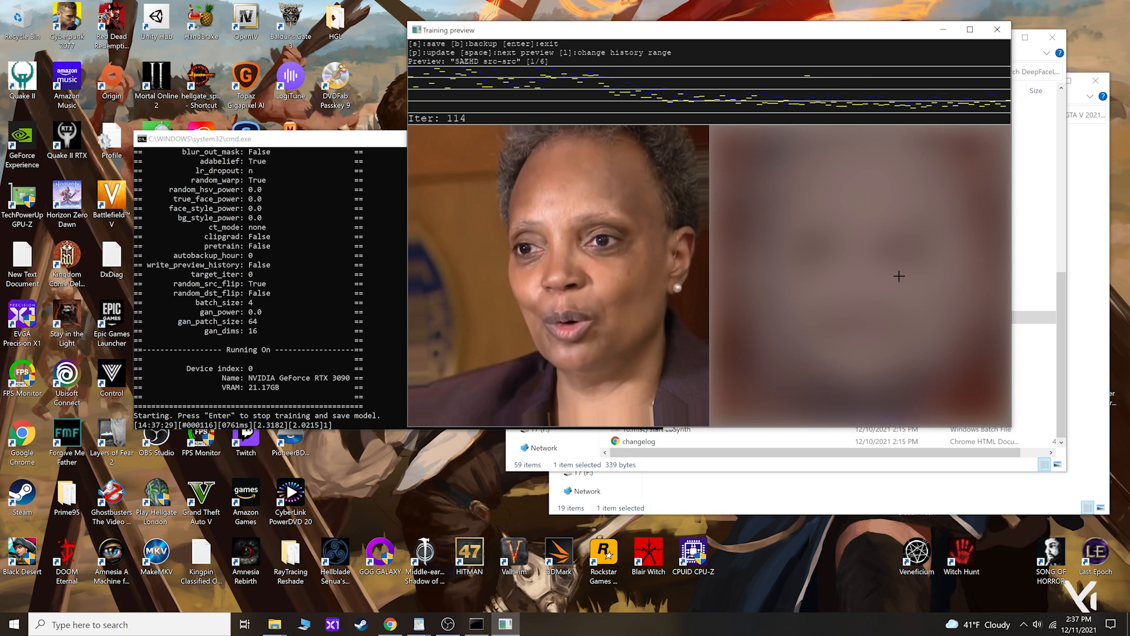
key(p)
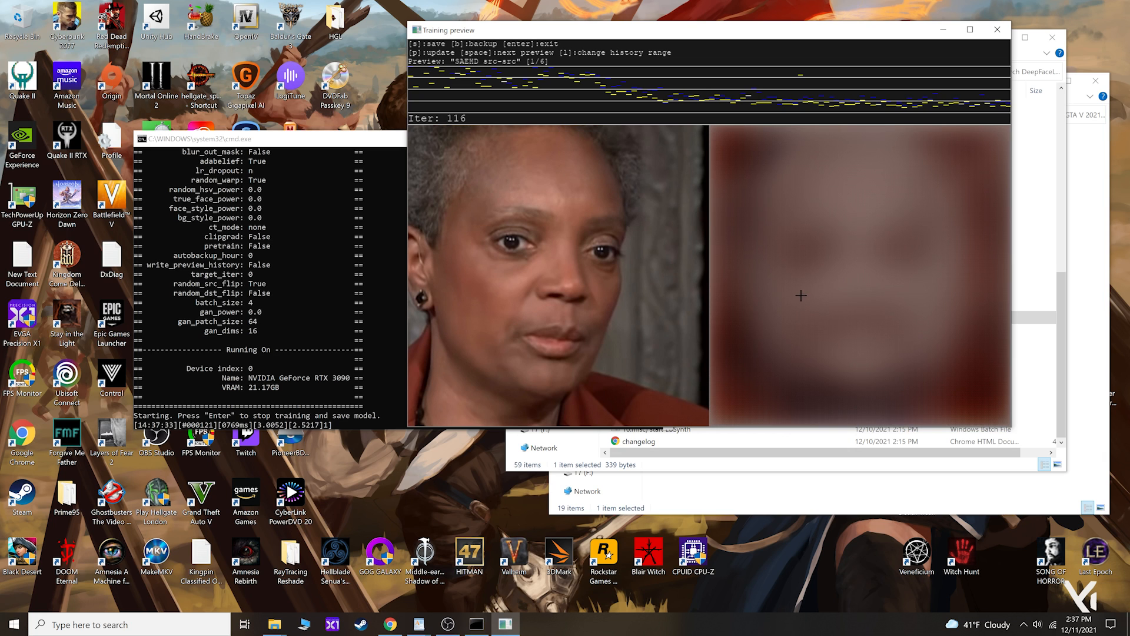
key(p)
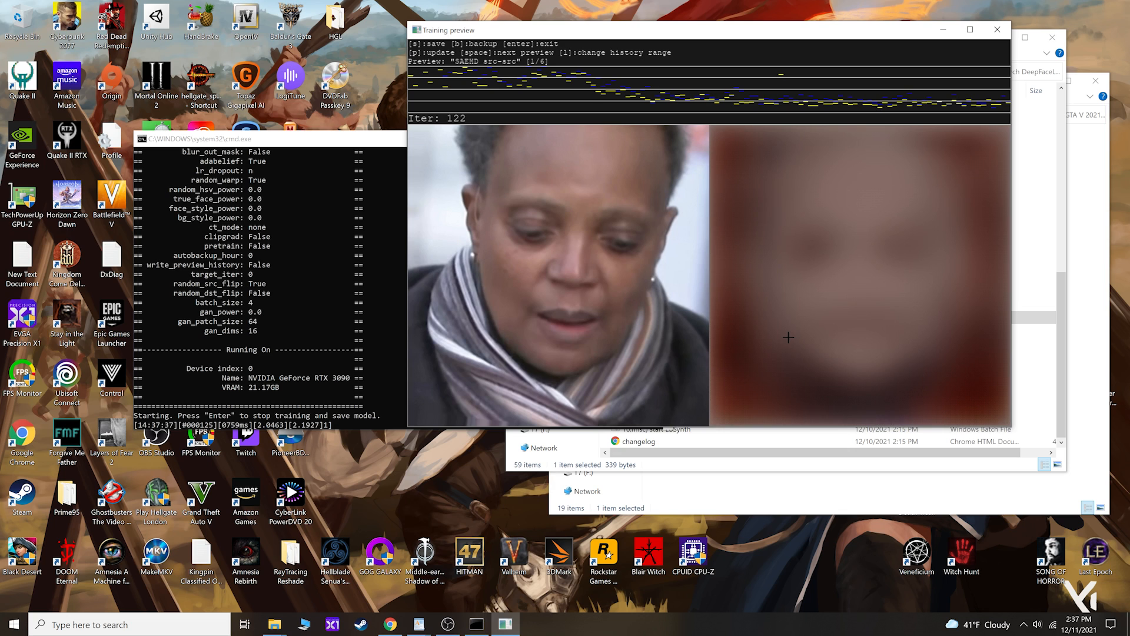
key(p)
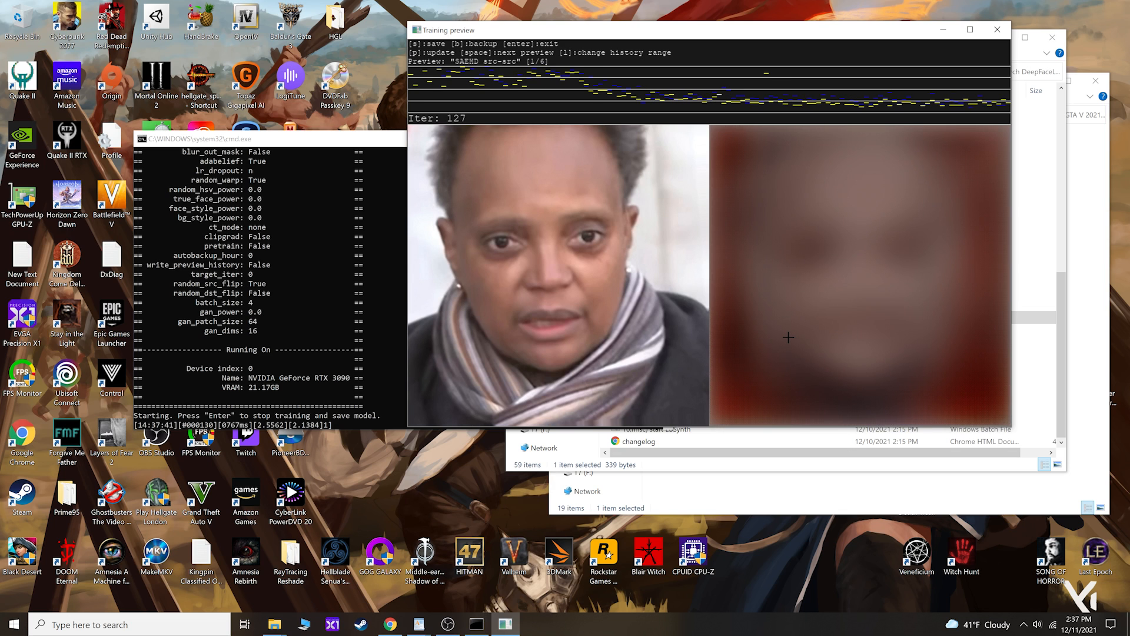
key(p)
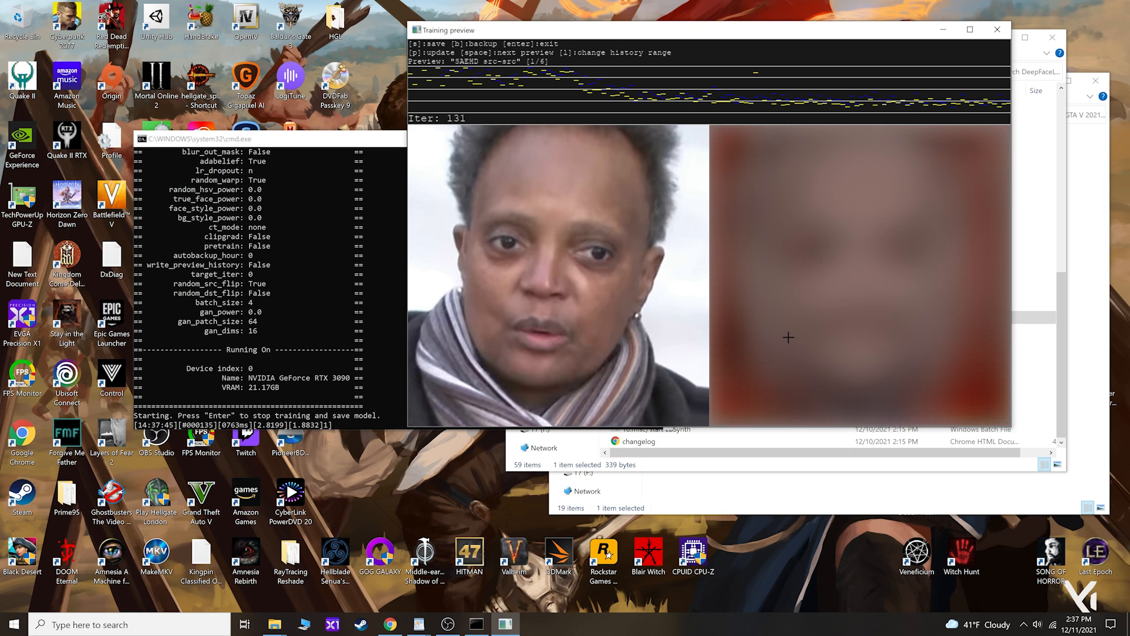
key(p)
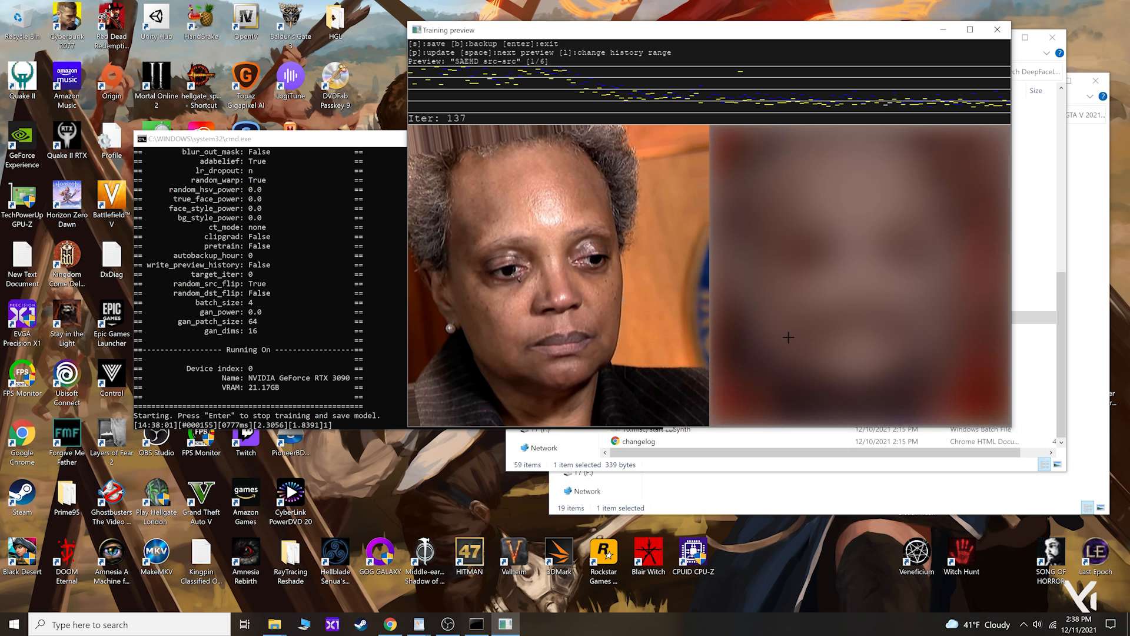
key(p)
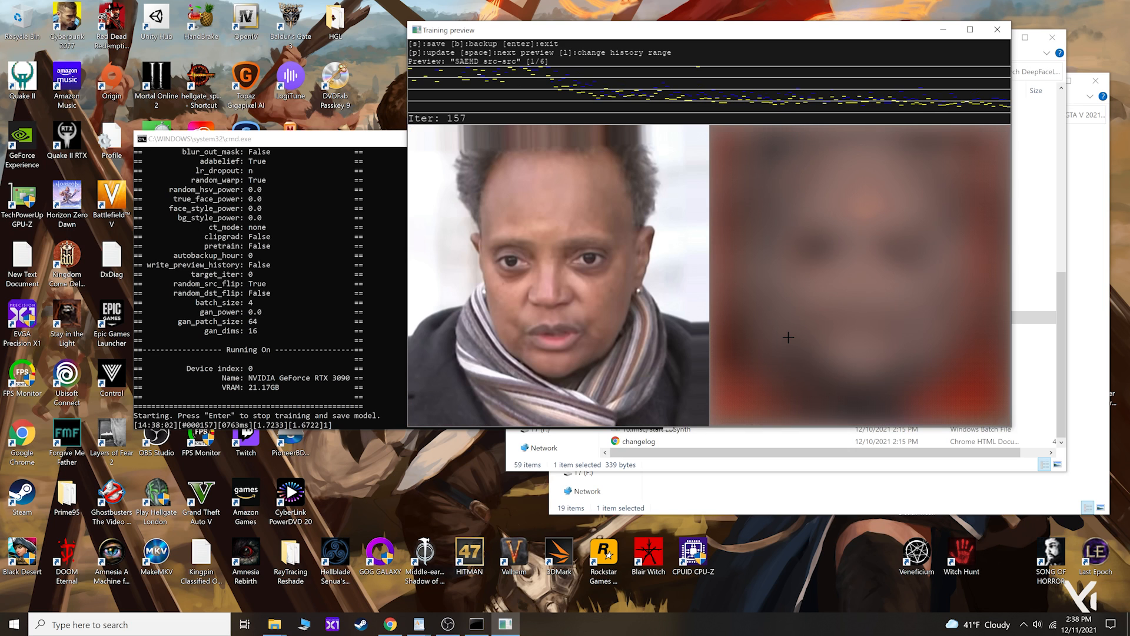
key(p)
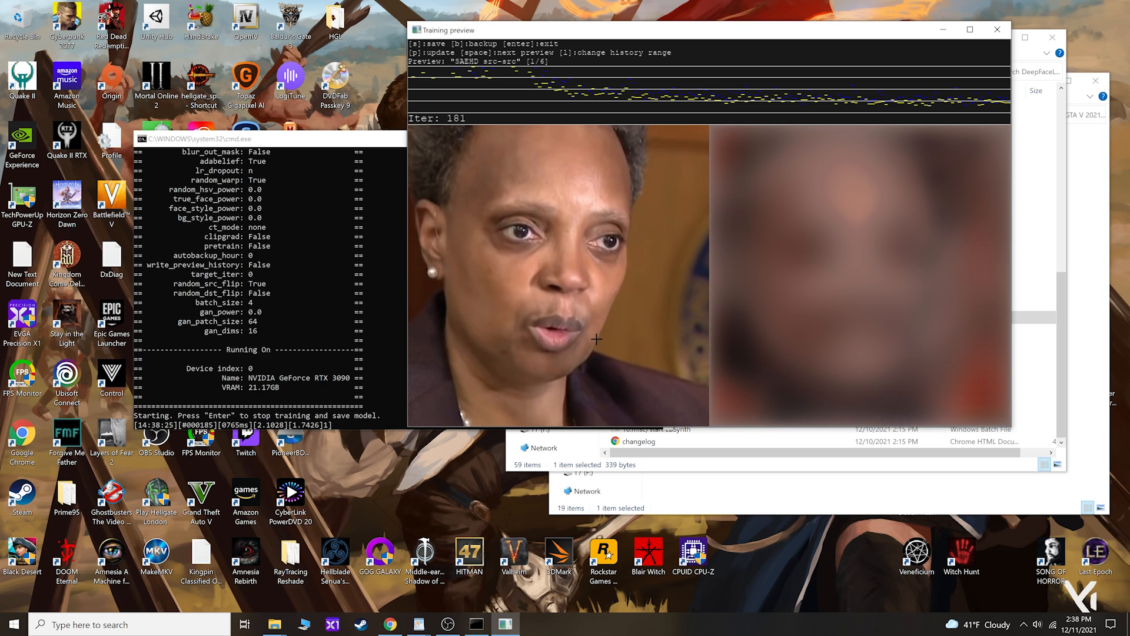
key(p)
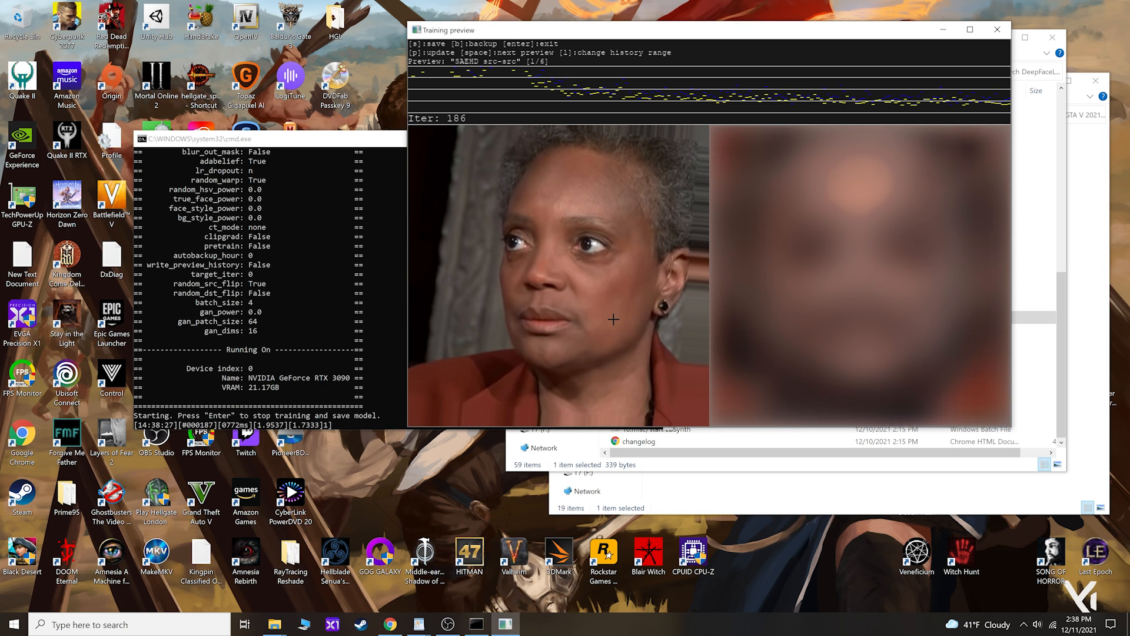
key(p)
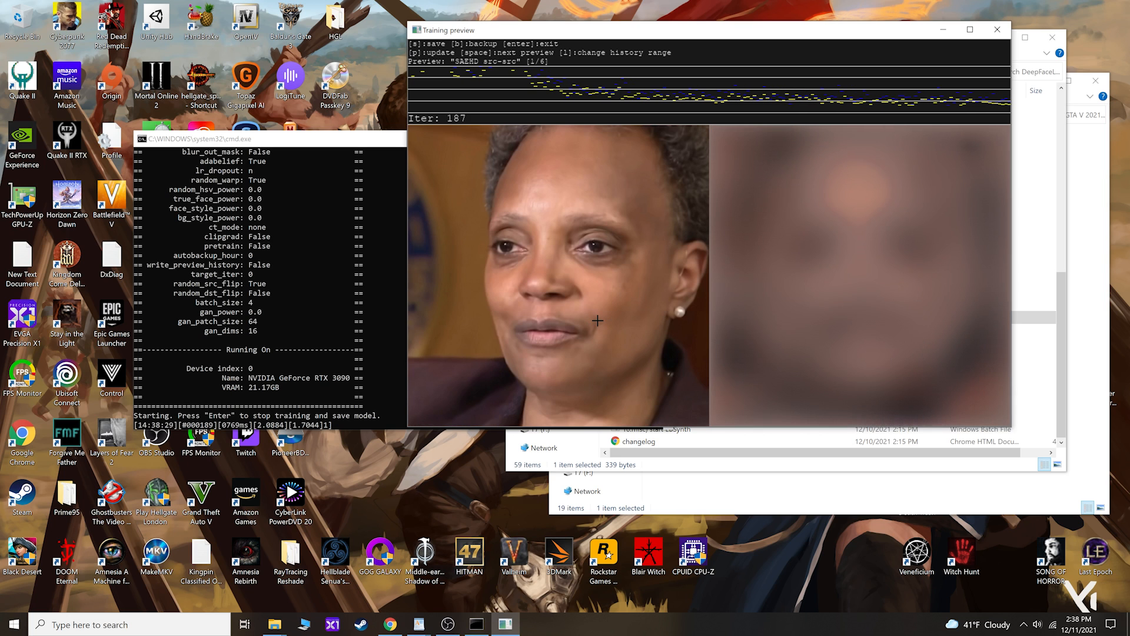
key(p)
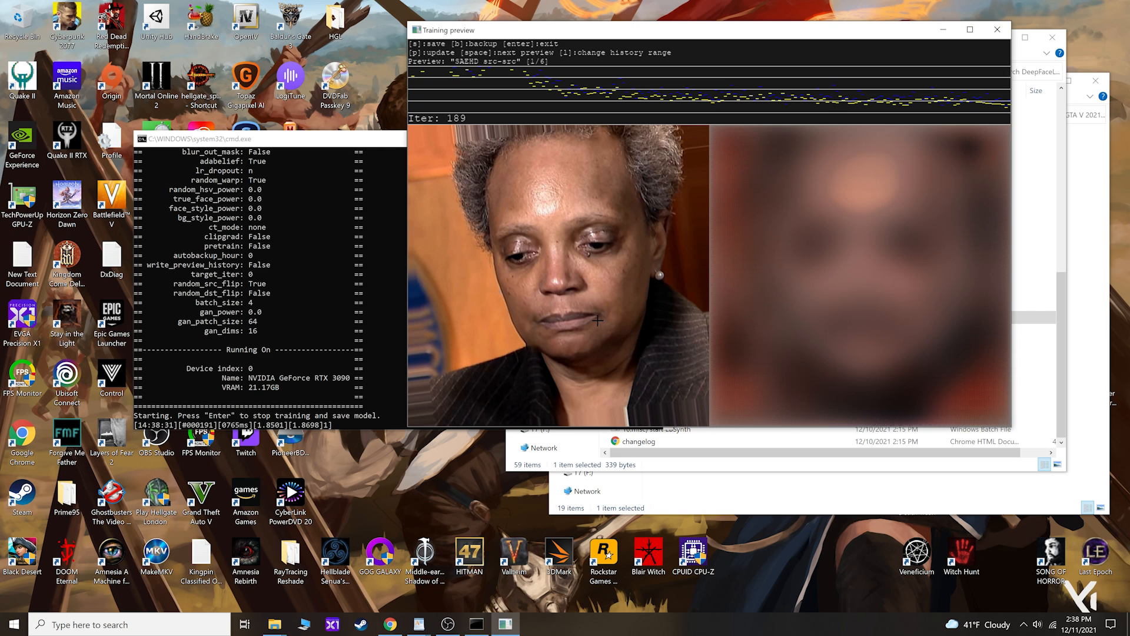
key(p)
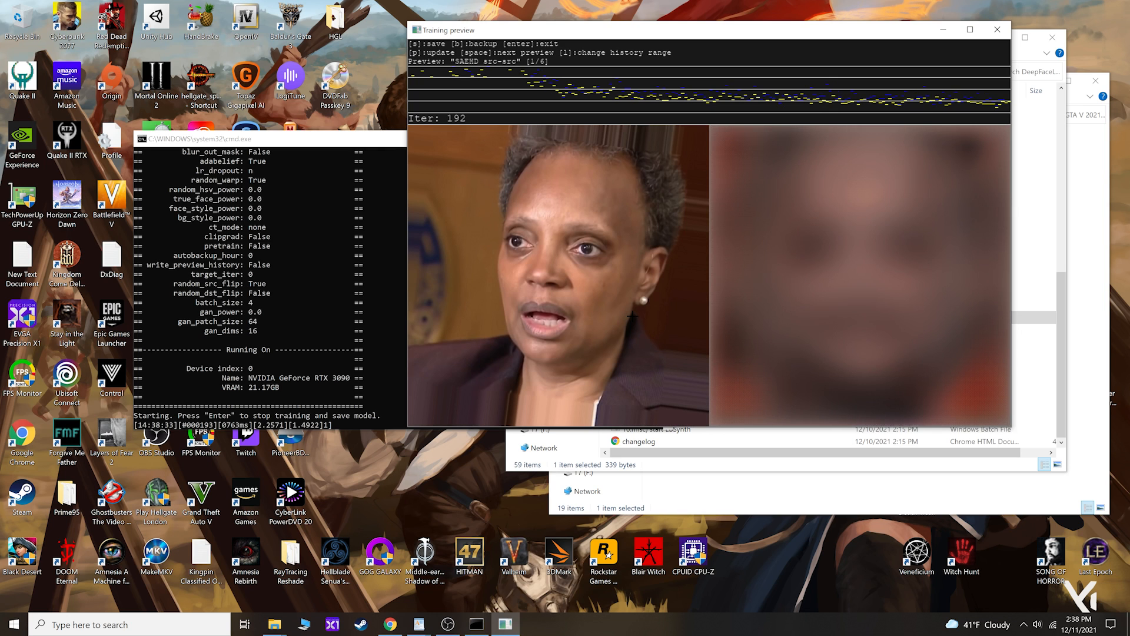
key(p)
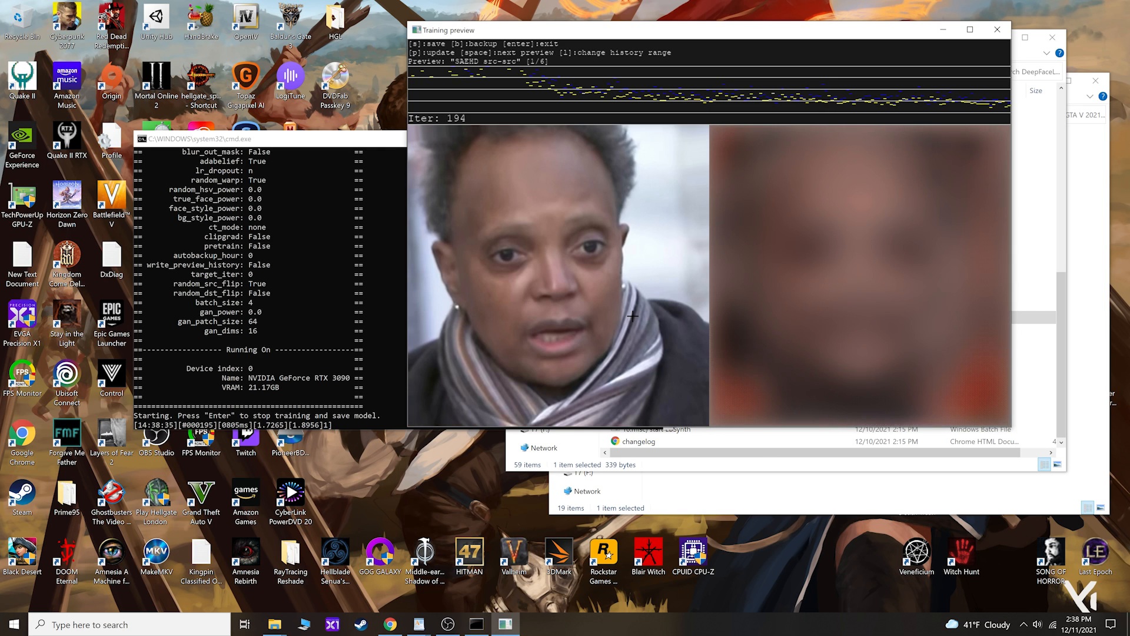
key(p)
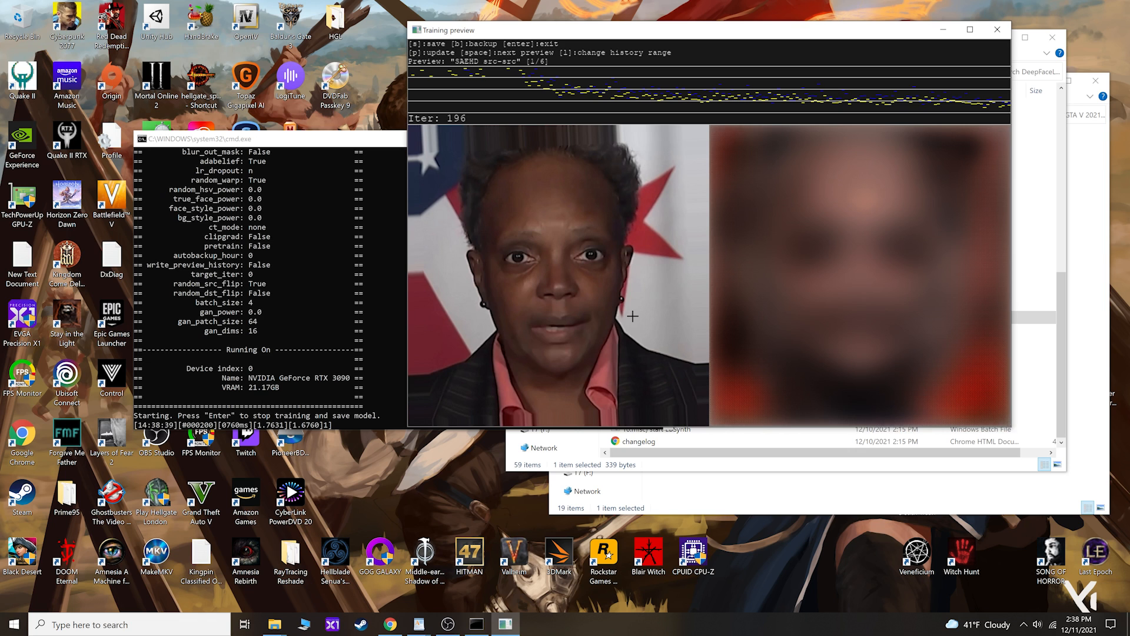
key(p)
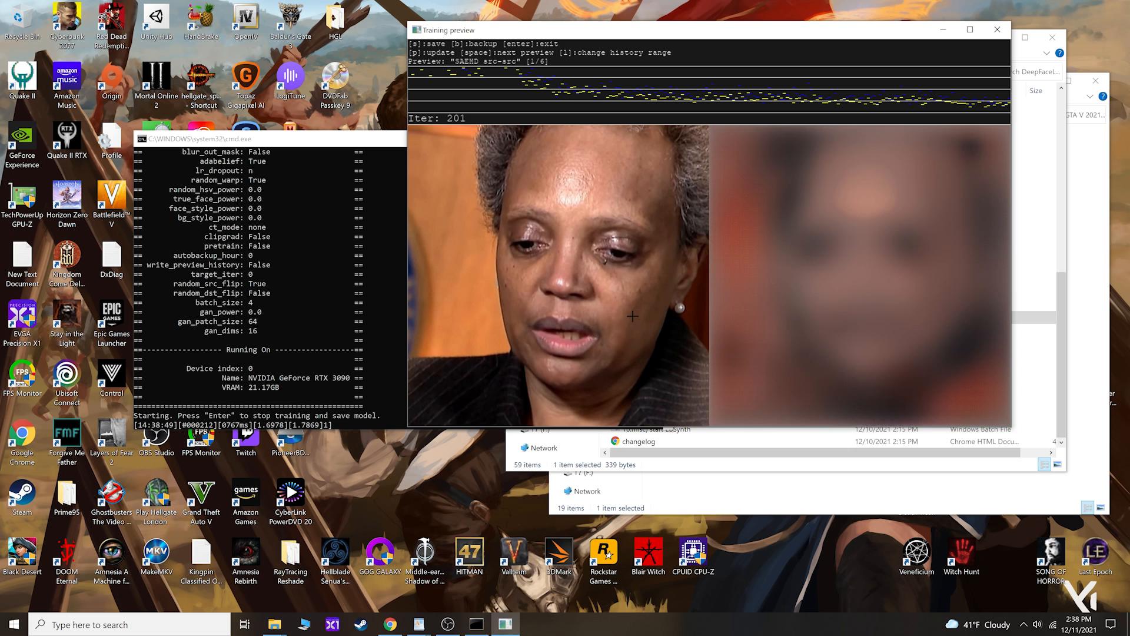
key(p)
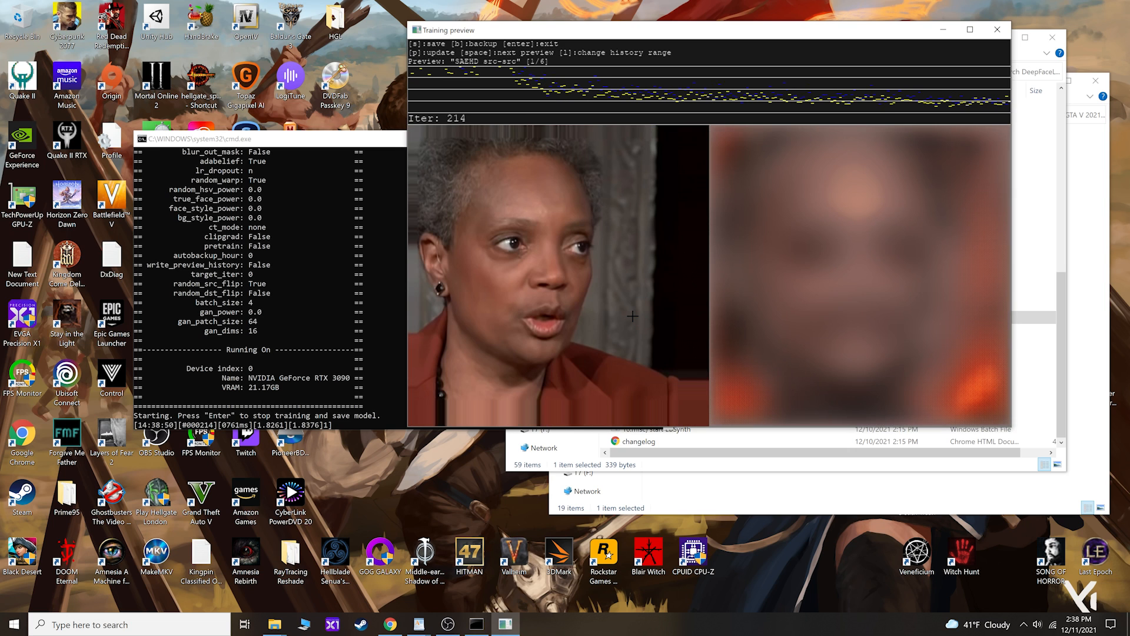
key(p)
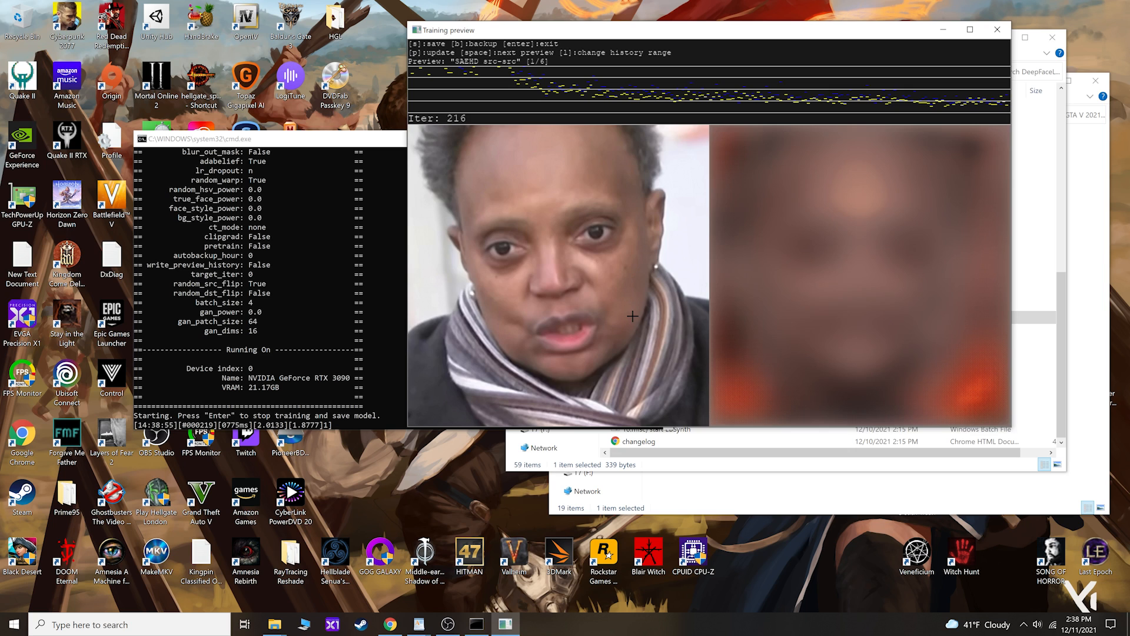
key(p)
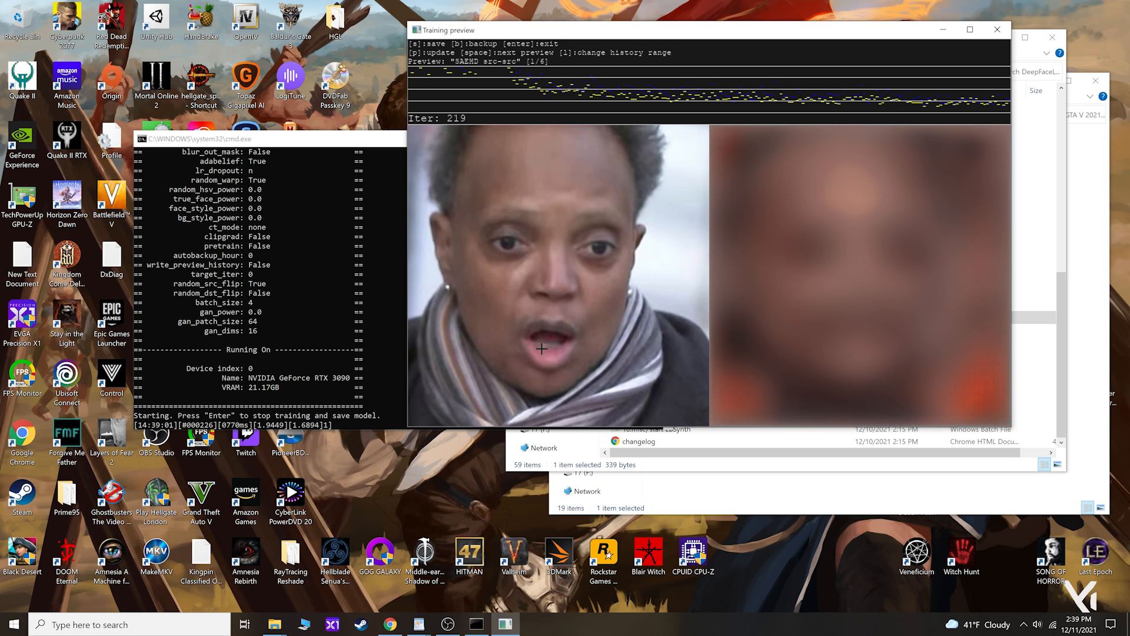
key(p)
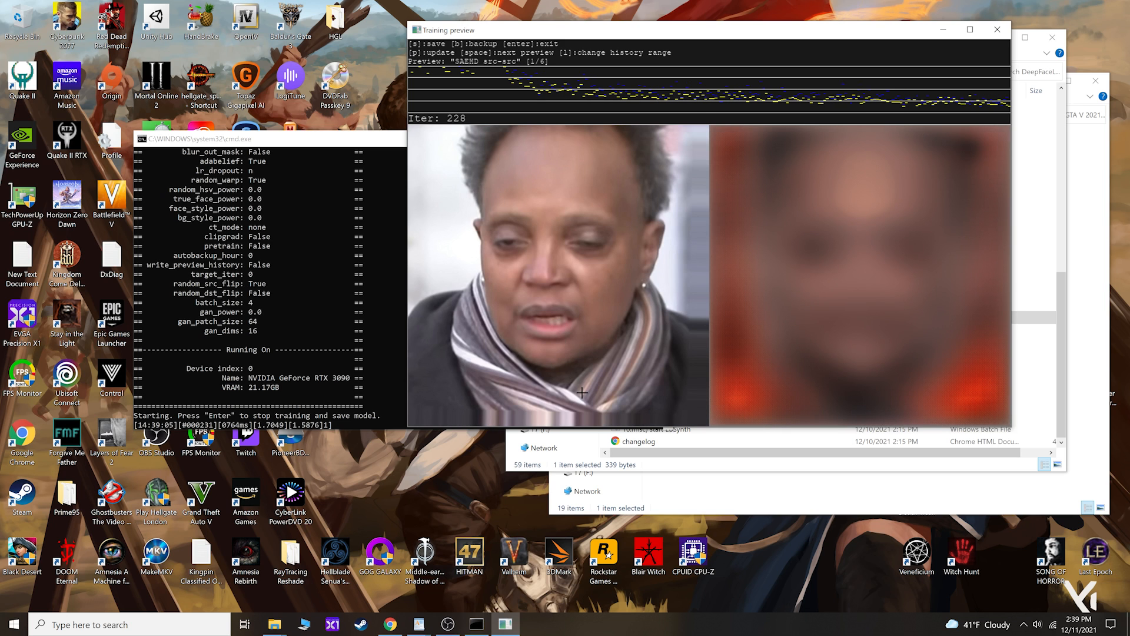
key(p)
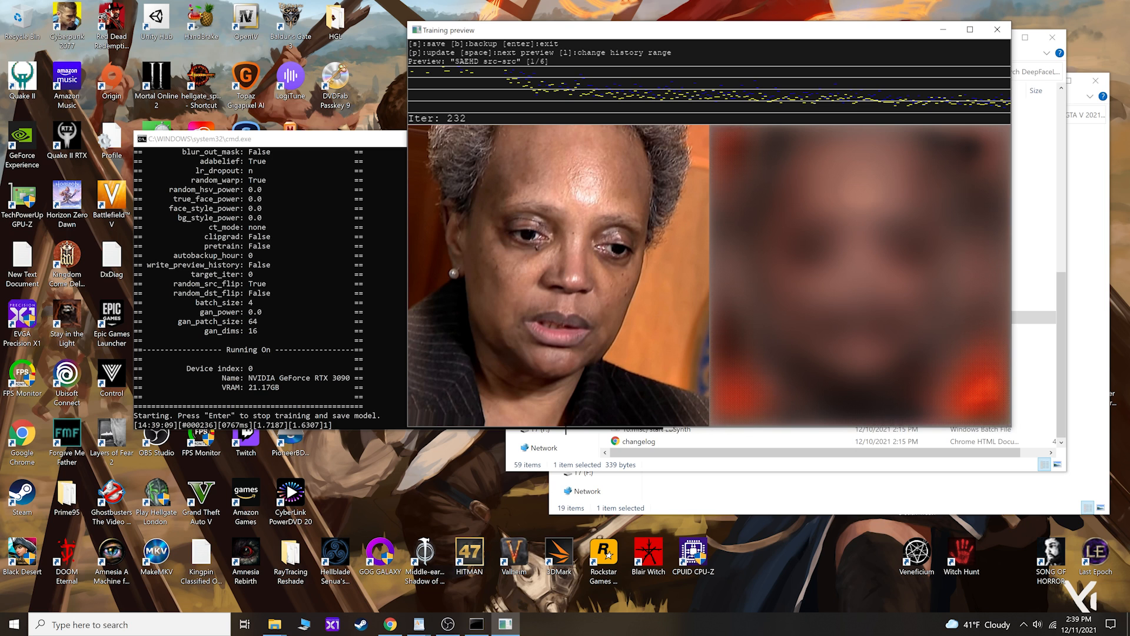
key(p)
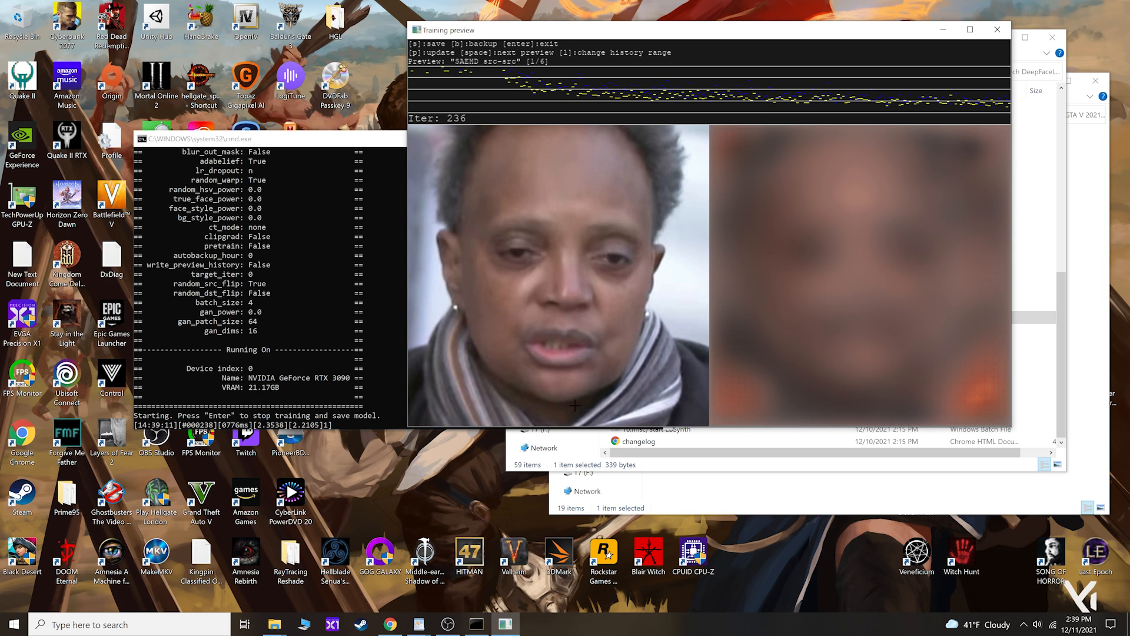
key(p)
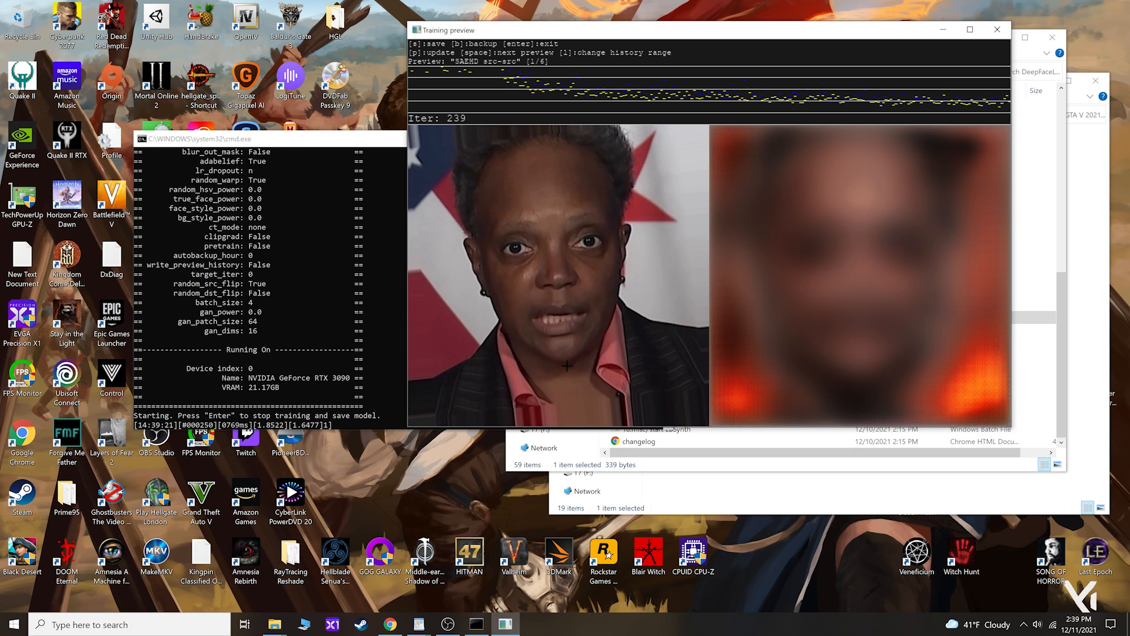
key(p)
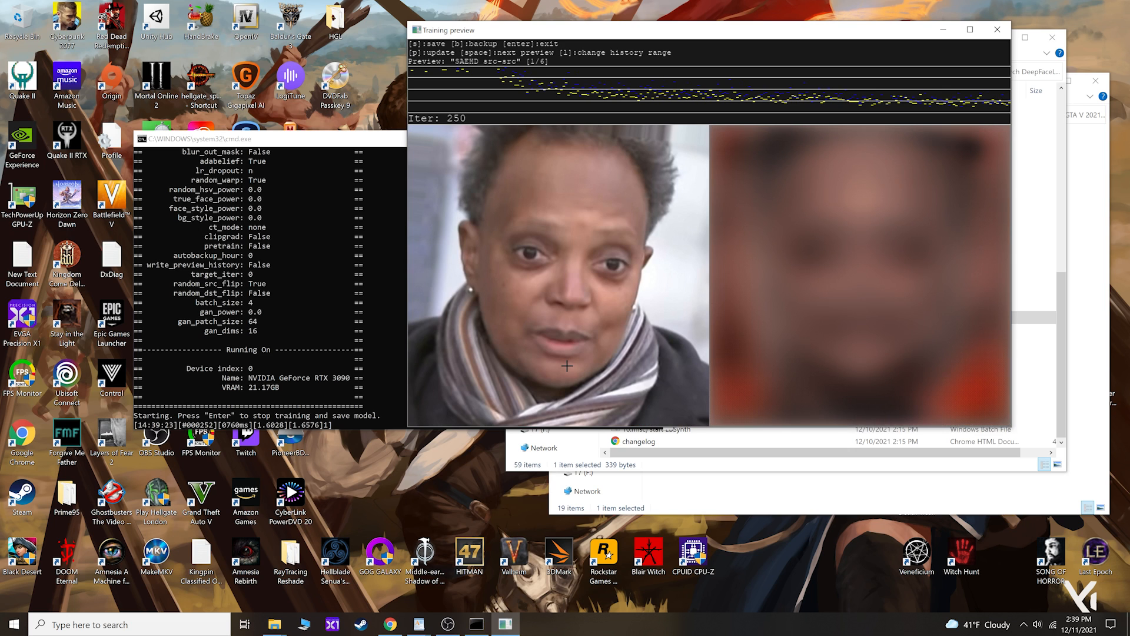
key(p)
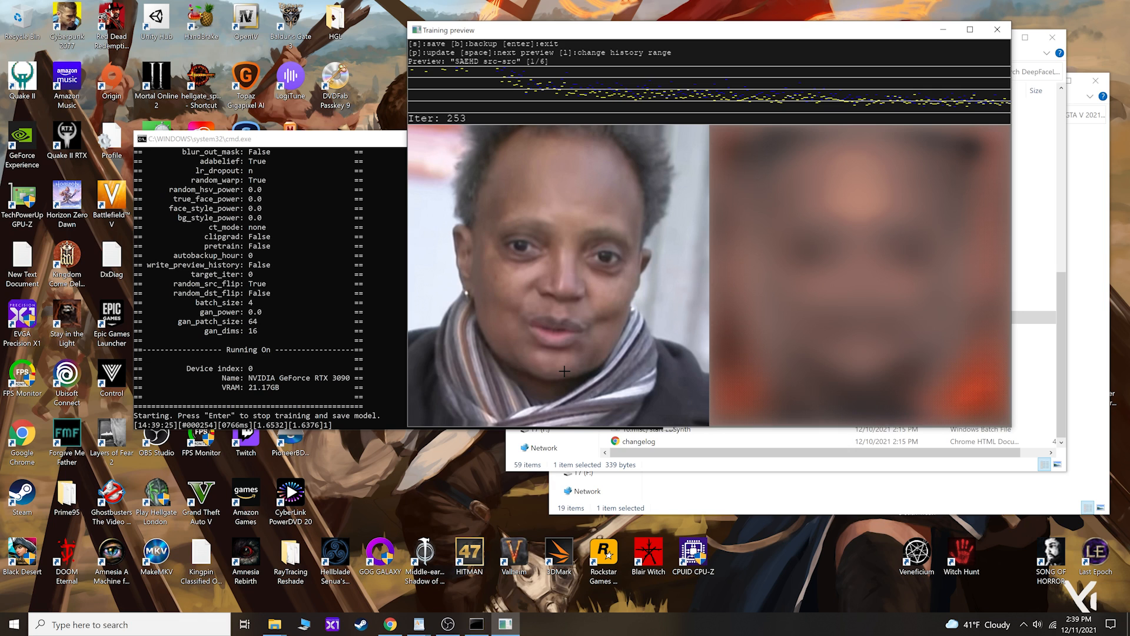
key(p)
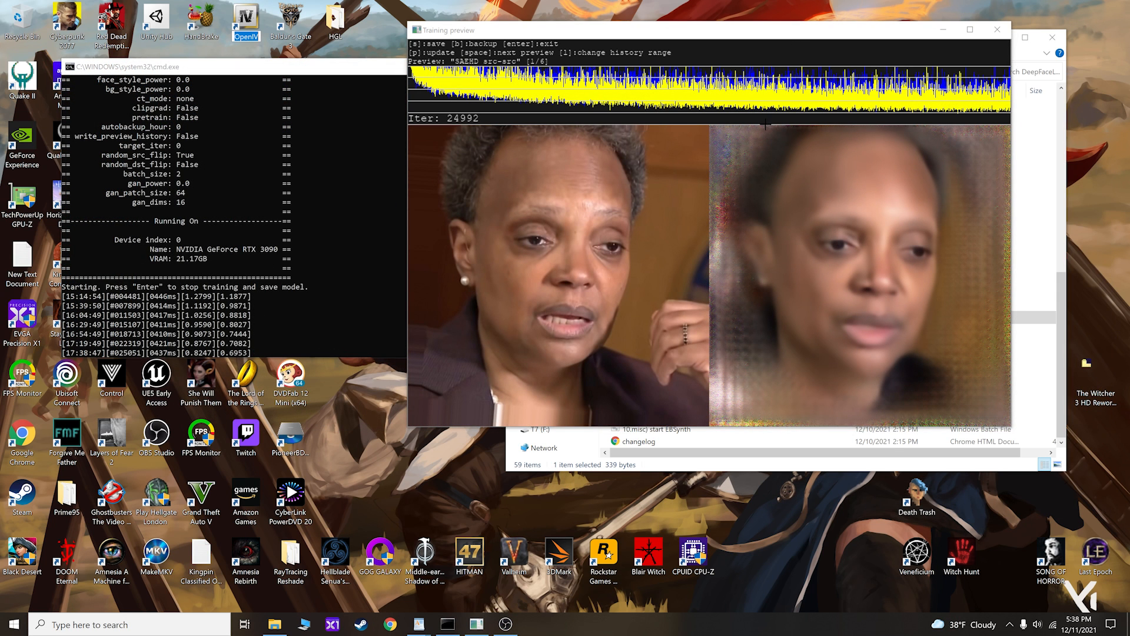
- Return to the training preview window and update the SAEHD src-src preview four times to examine the source face's sharpness
click(651, 218)
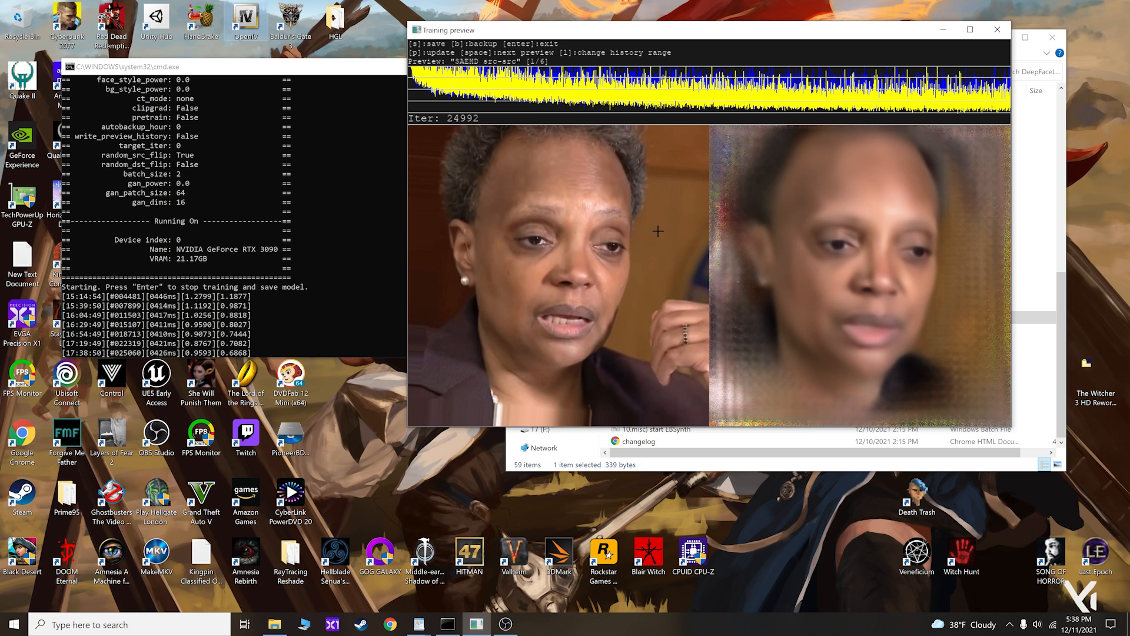
key(p)
key(p)
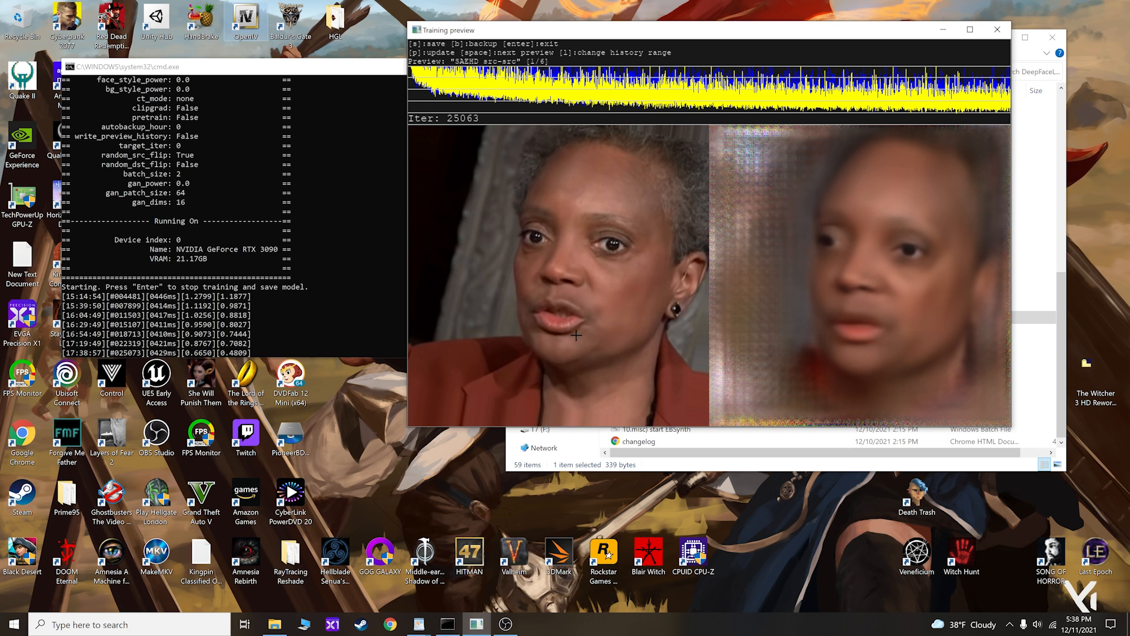
key(p)
key(p)
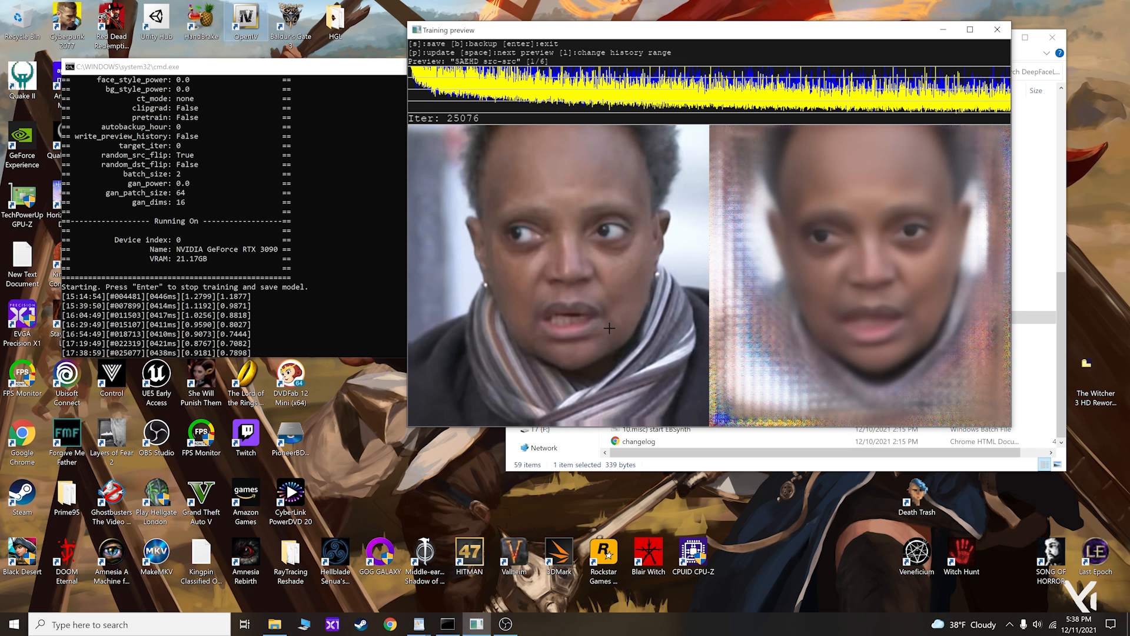
- Switch to the SAEHD dst-dst preview and update it twice to check the destination face reconstruction
key(space)
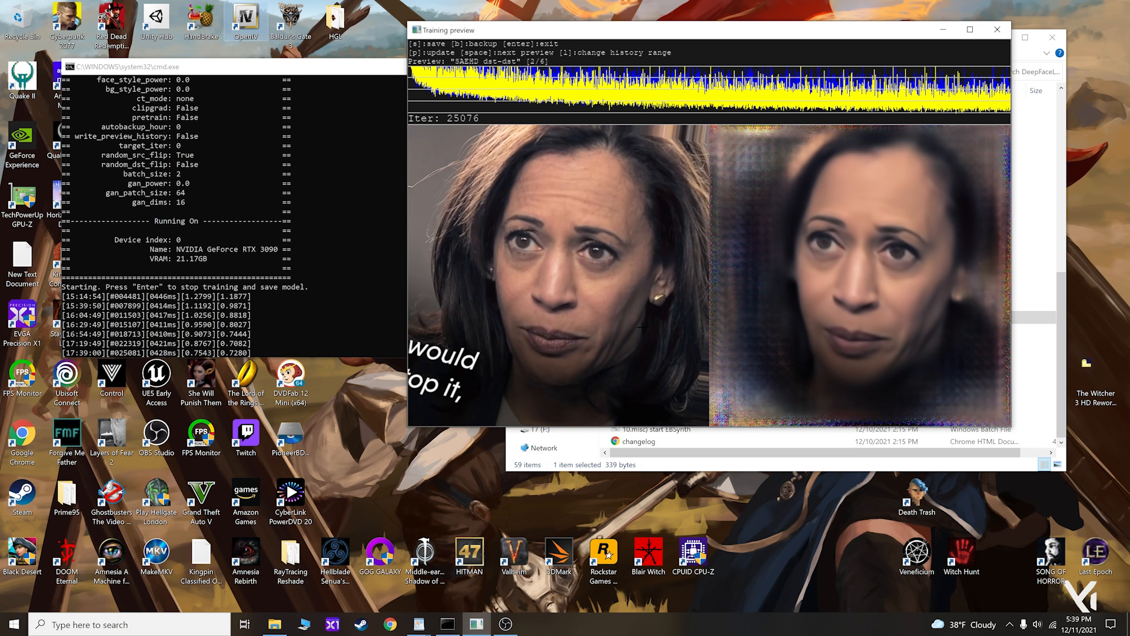
key(p)
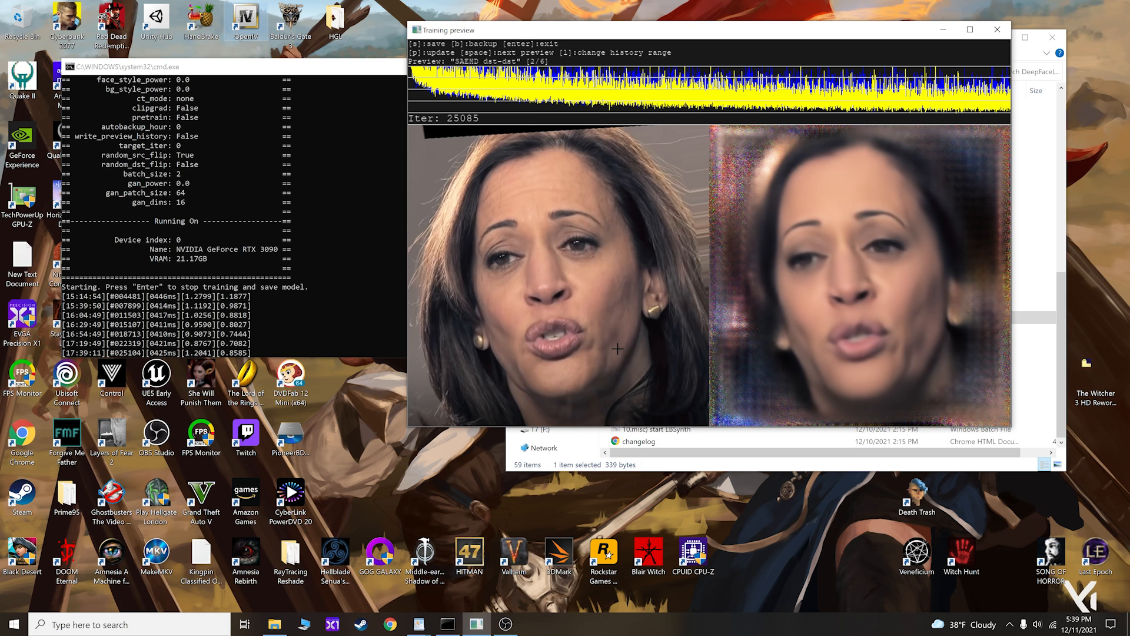
key(p)
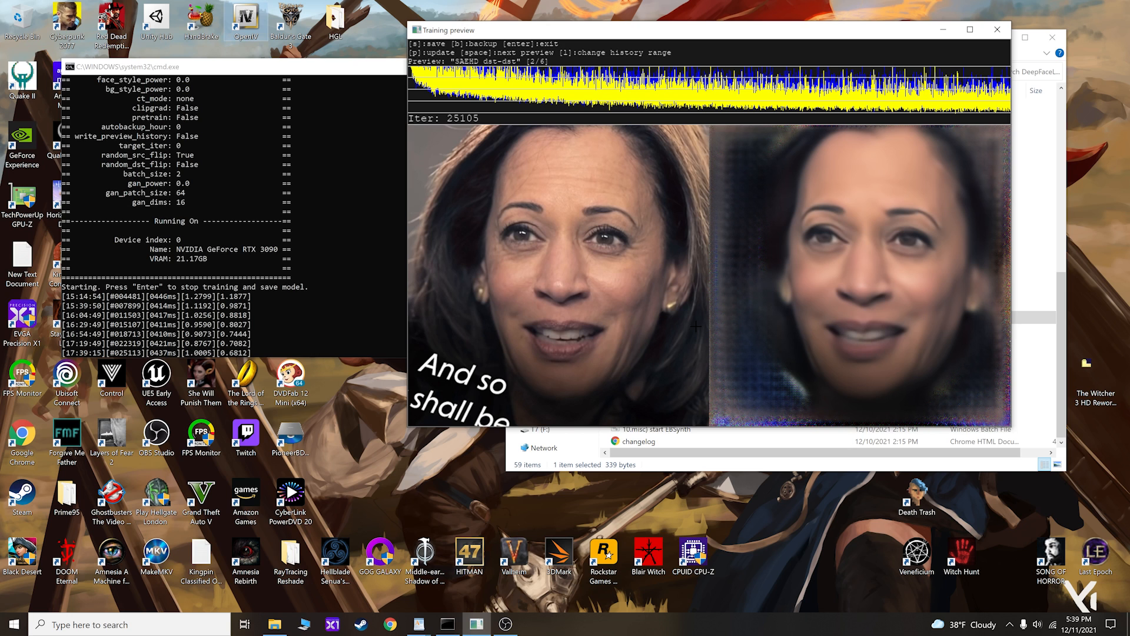
- Update the SAEHD dst-dst preview several more times to compare the destination face with its reconstruction across different expressions
key(p)
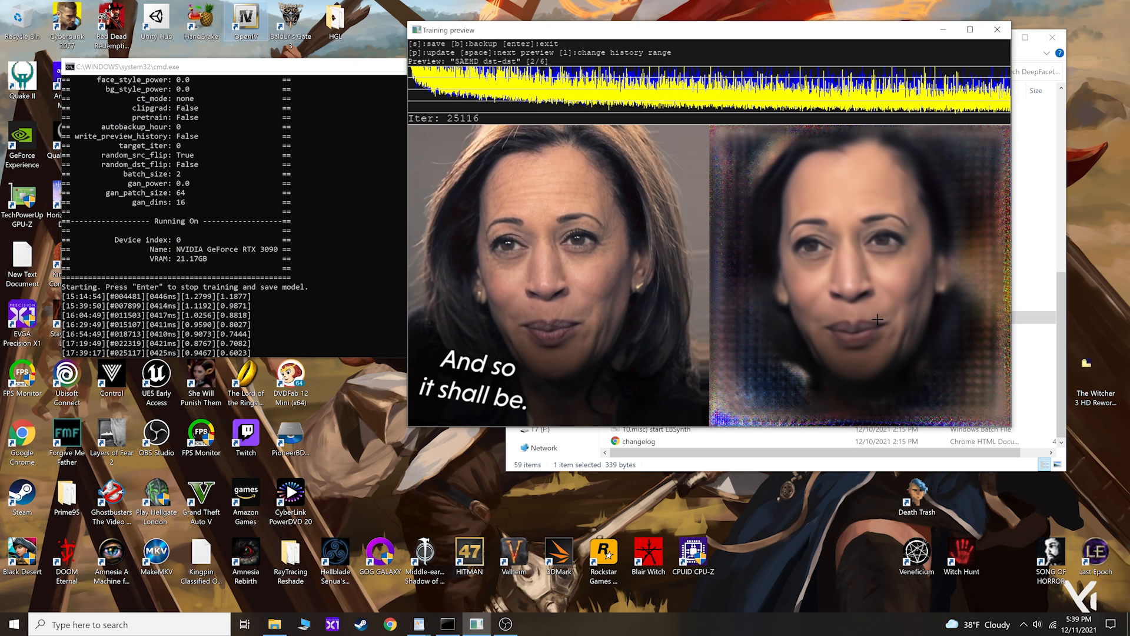
key(p)
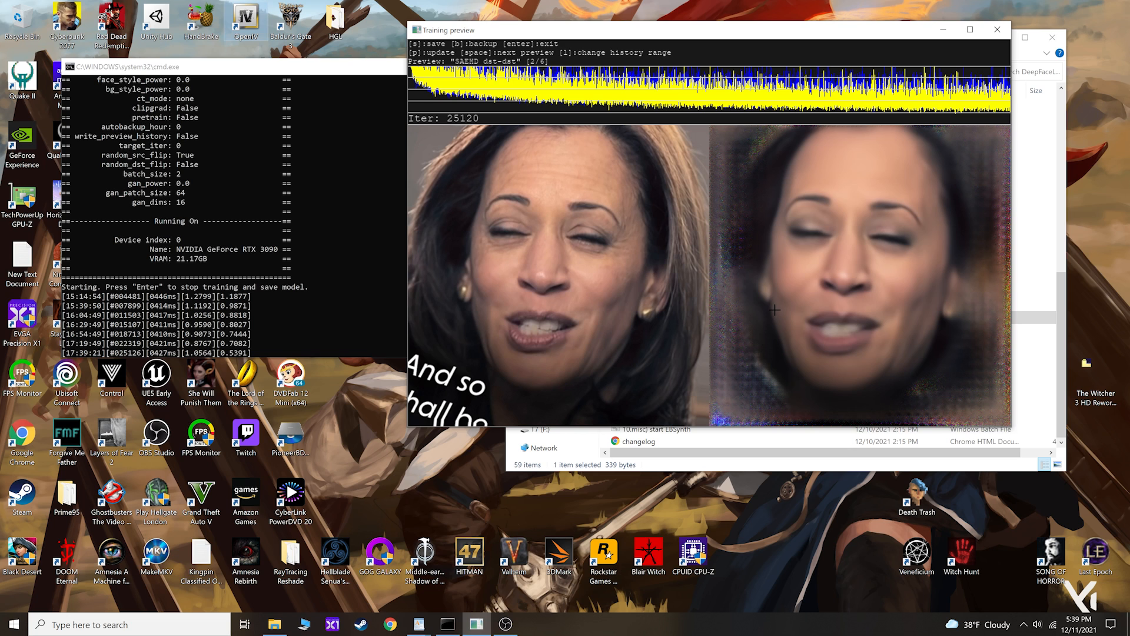
key(p)
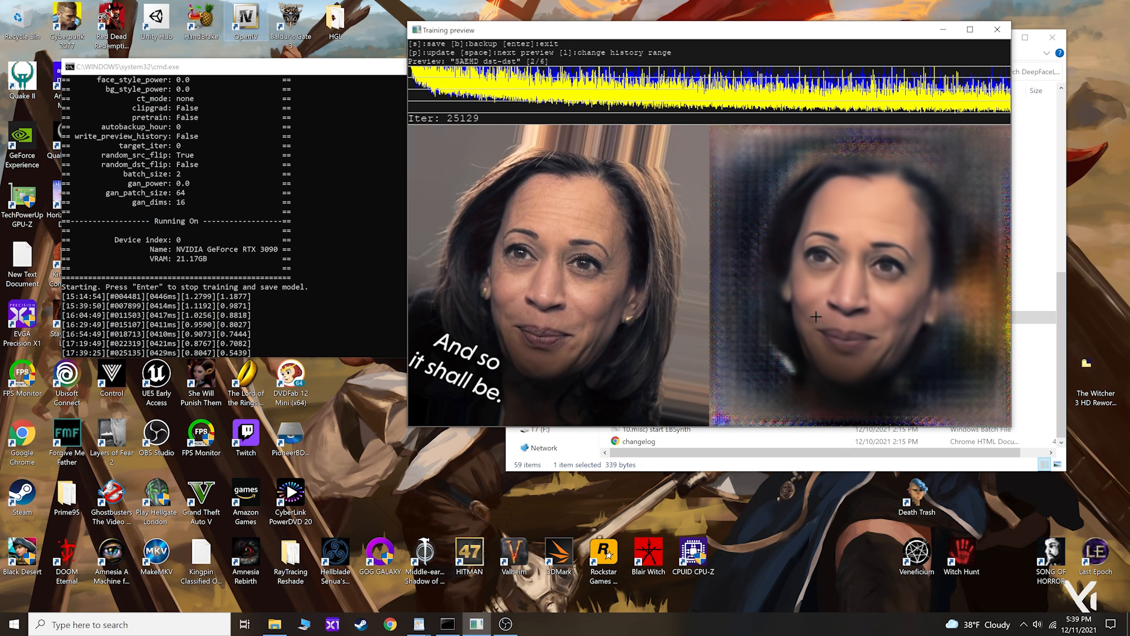
key(p)
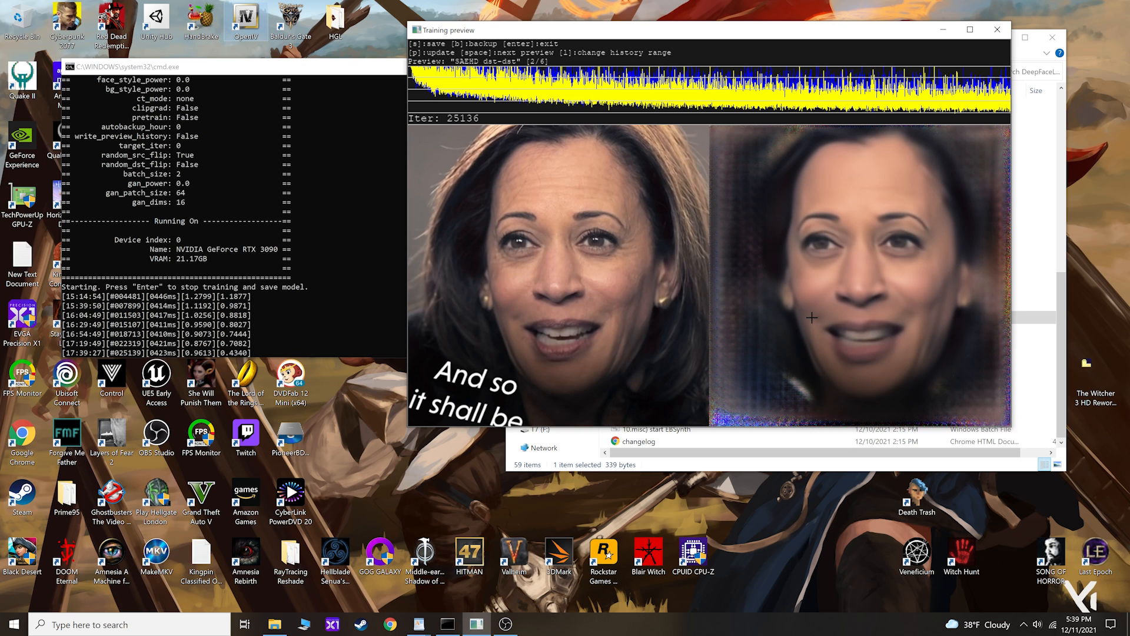
key(p)
- Switch to the SAEHD pred preview and update it repeatedly to check how the predicted face follows the destination's expressions
key(space)
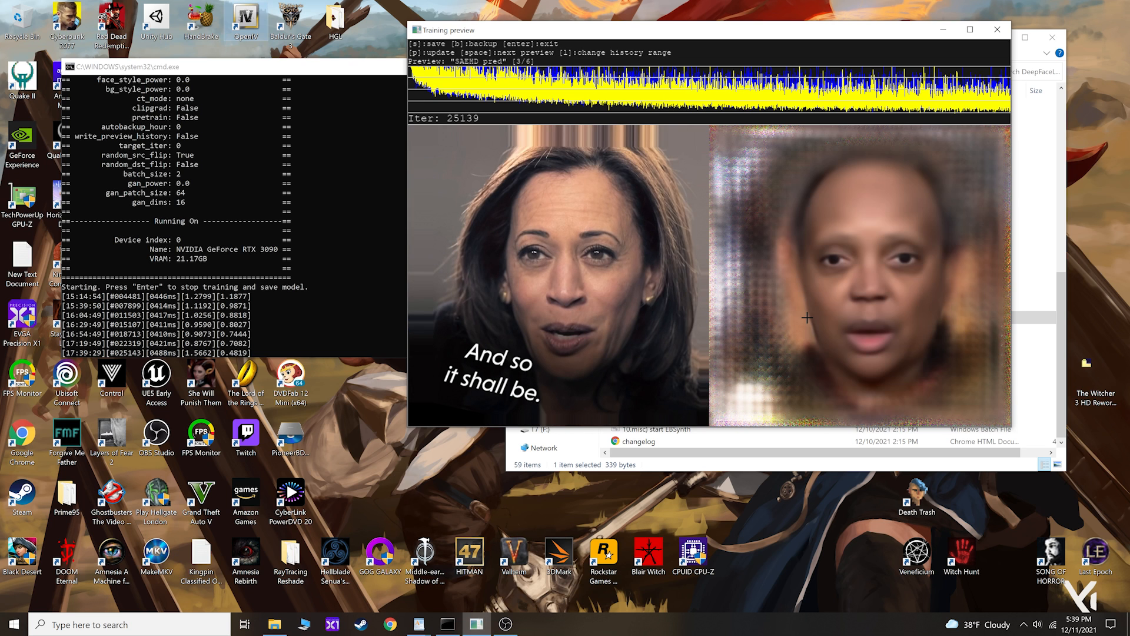
key(p)
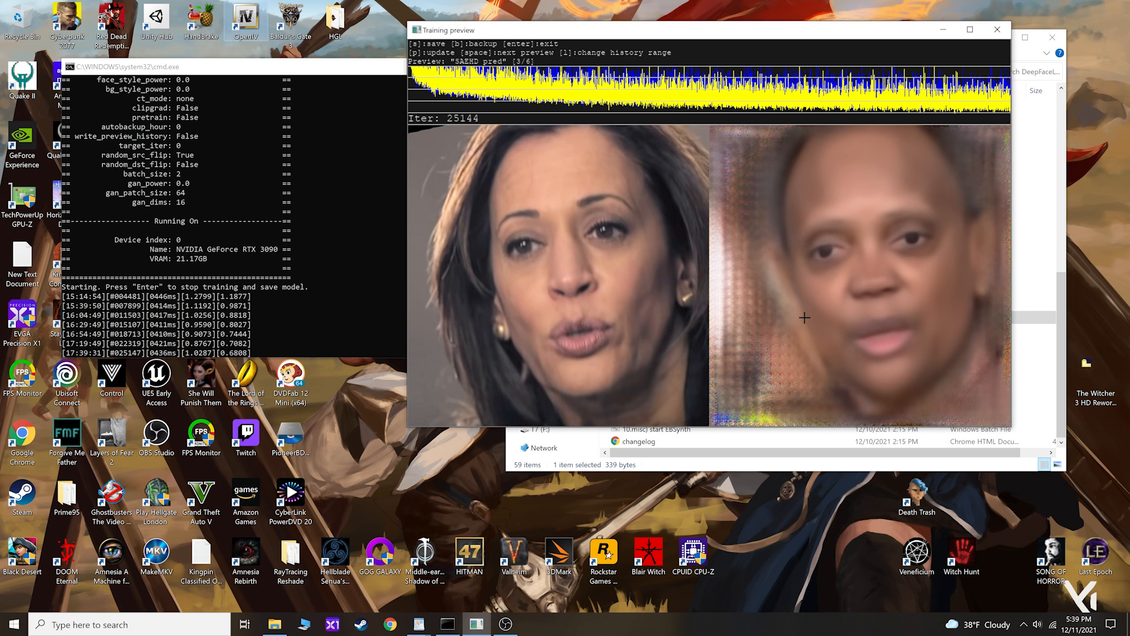
key(p)
key(p)
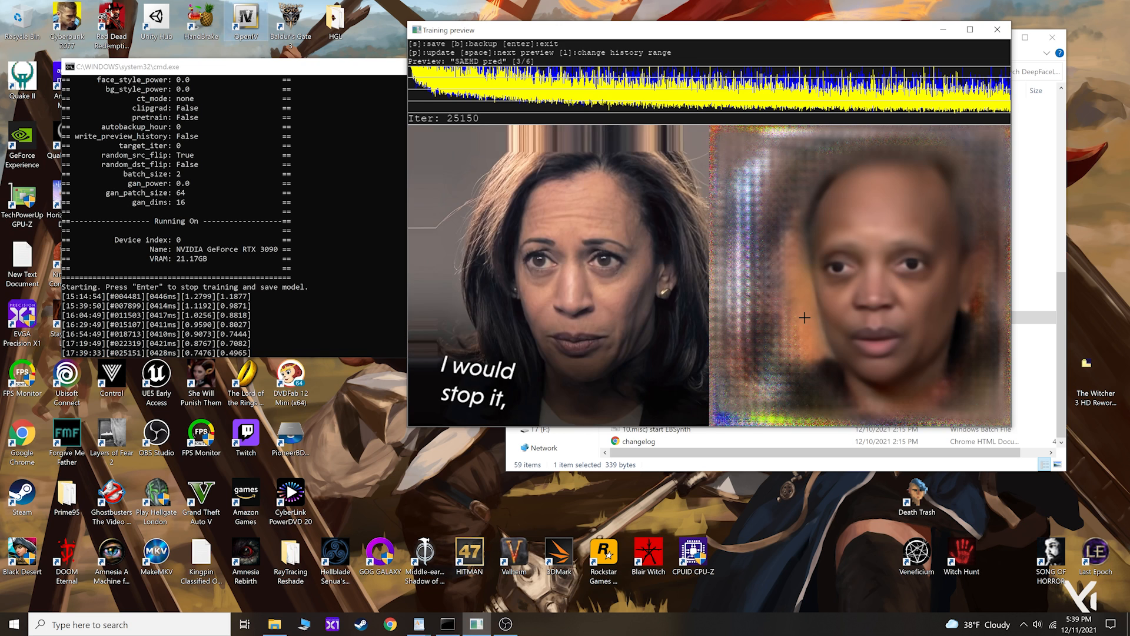
key(p)
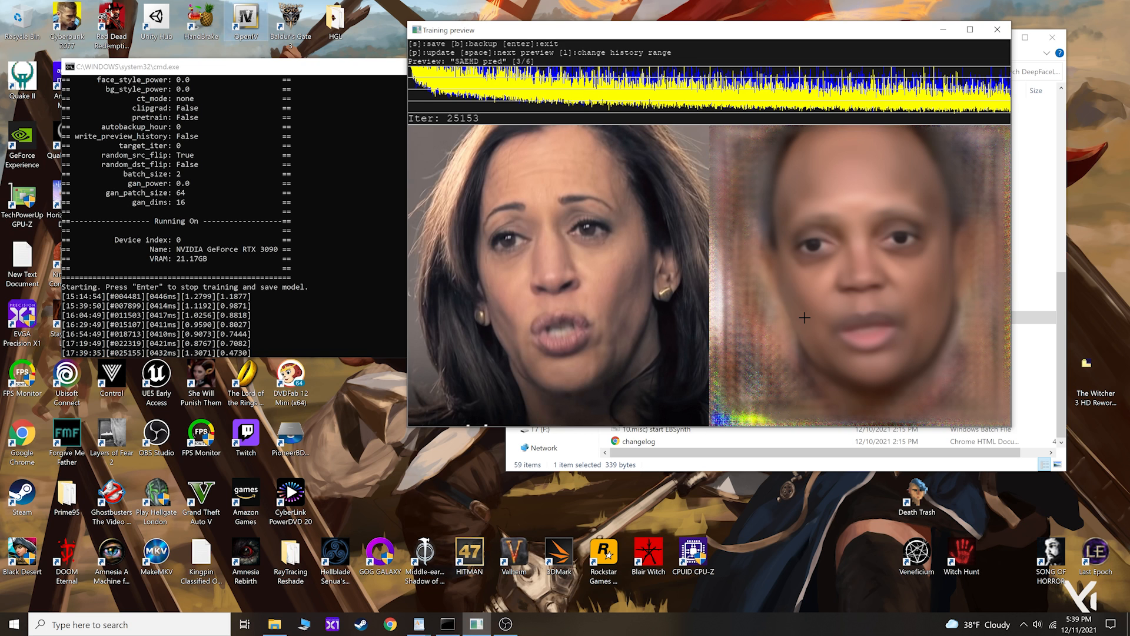
key(p)
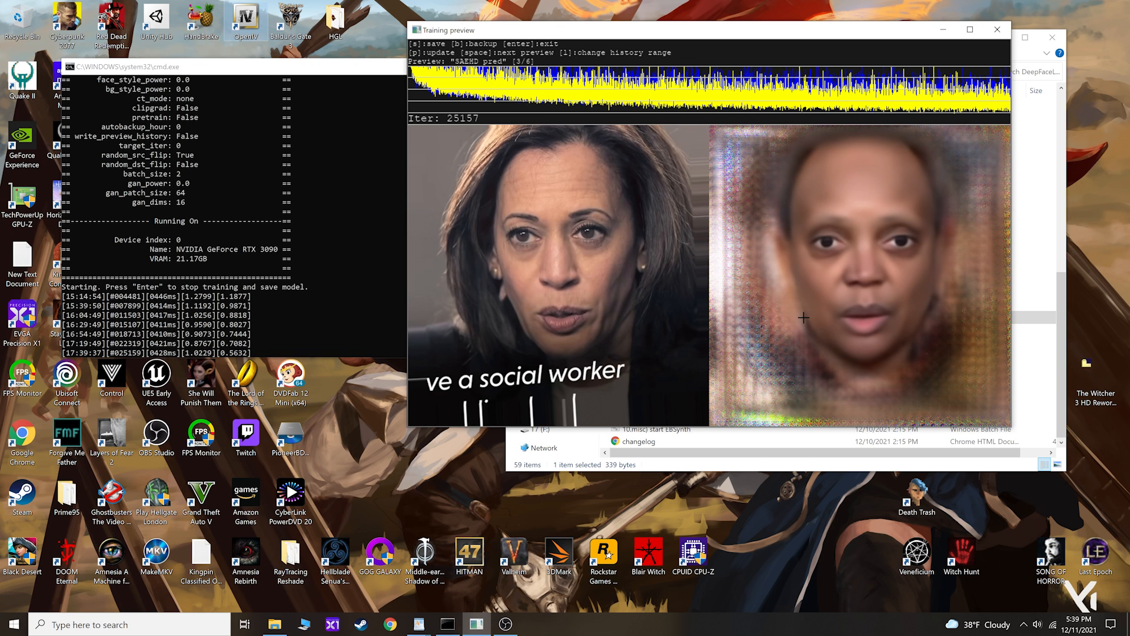
key(p)
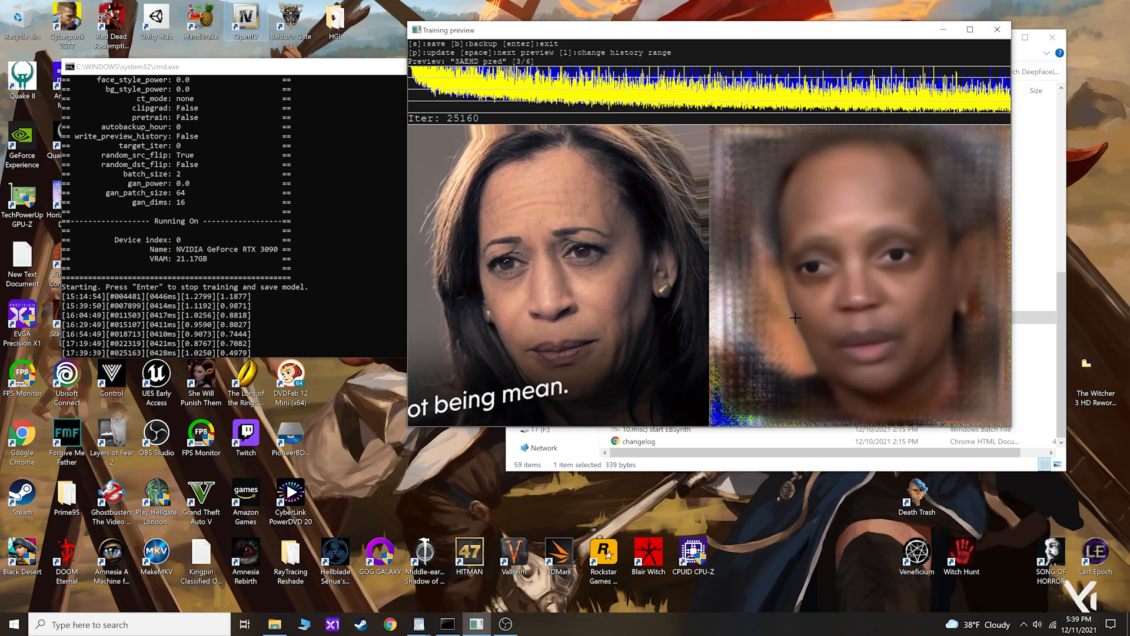
- Cycle through the masked src-src and masked dst-dst previews to masked pred, and update the masked prediction once
key(space)
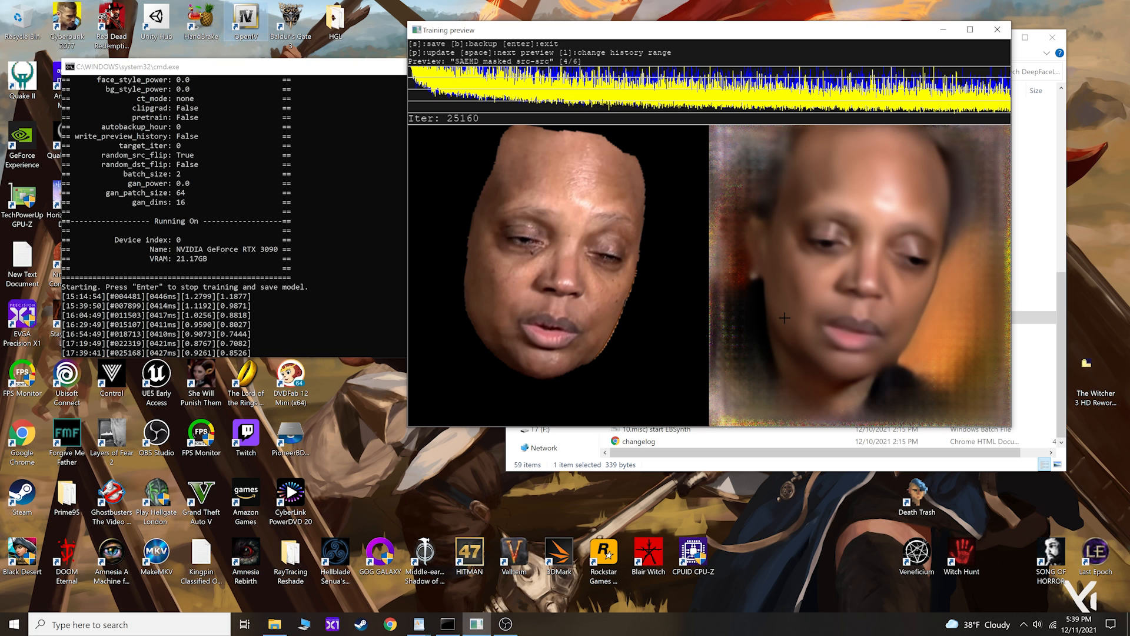
key(space)
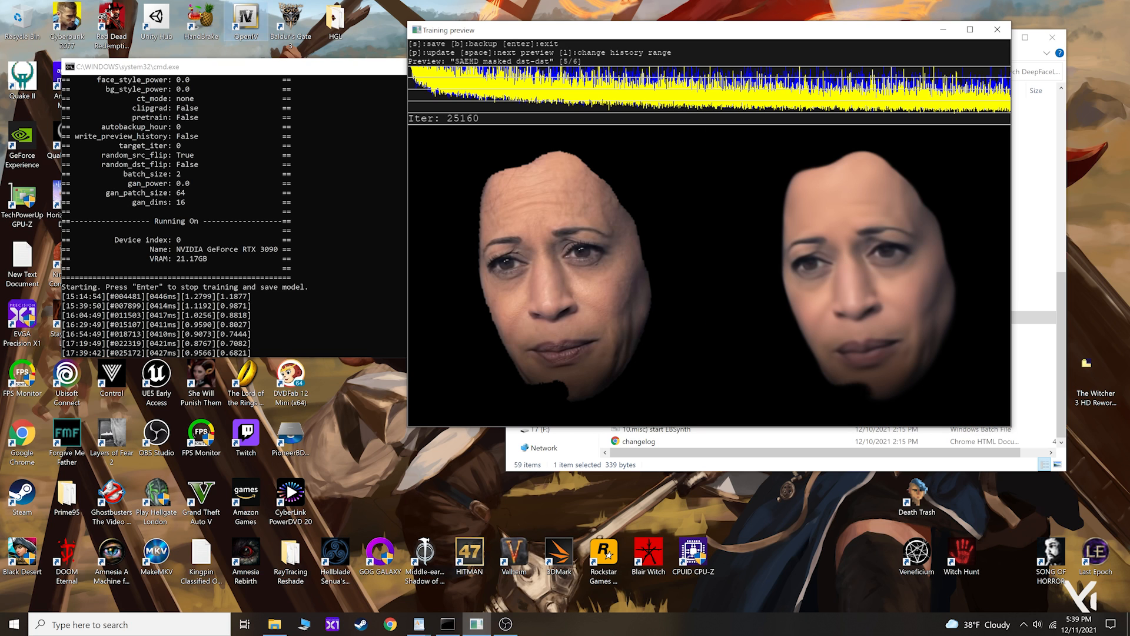
key(space)
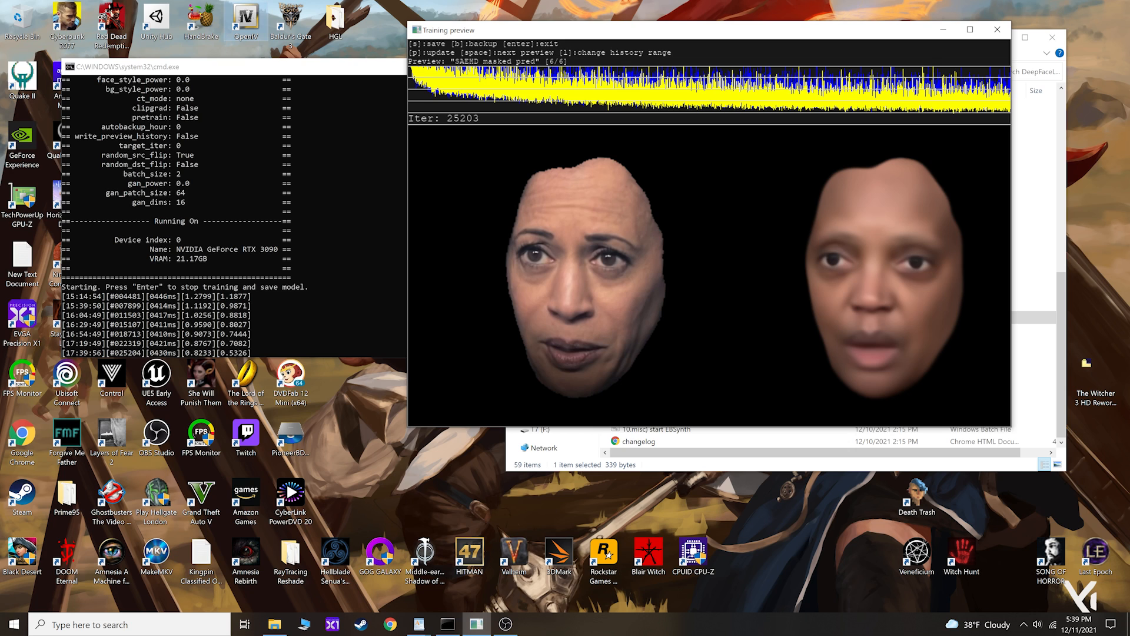
key(p)
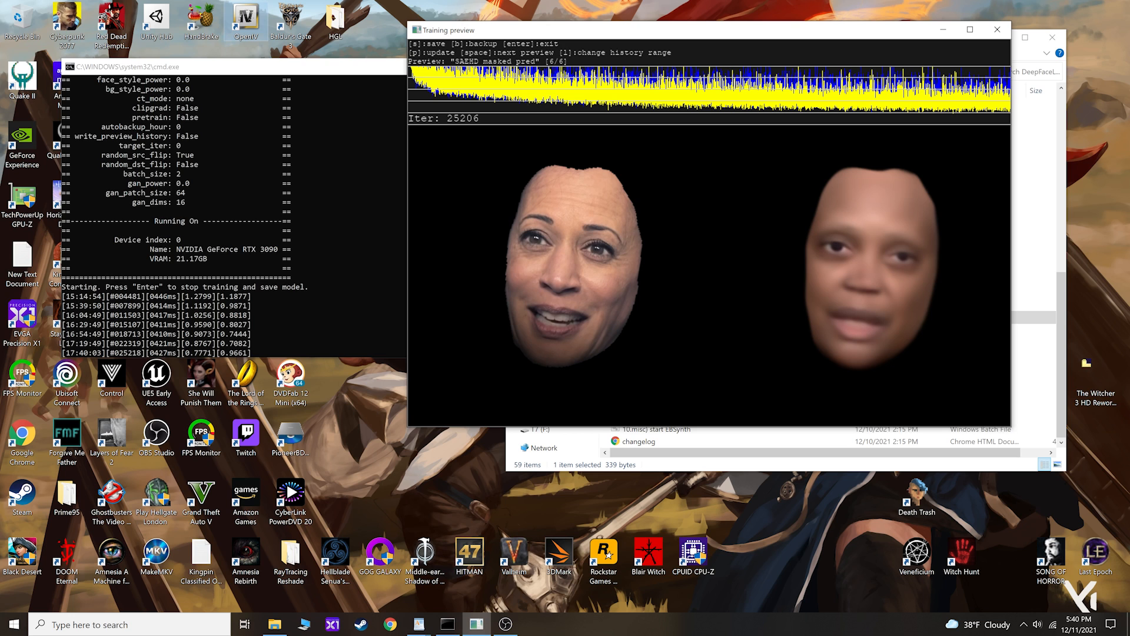
- Return to the SAEHD src-src preview and update it three times to check the source face's detail
key(space)
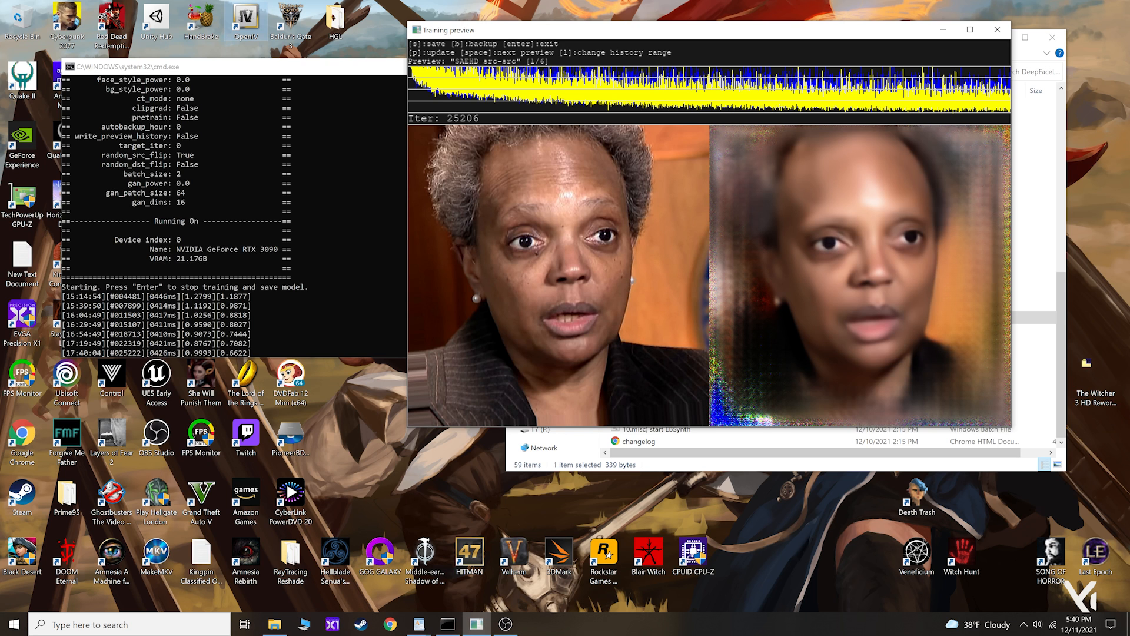
key(p)
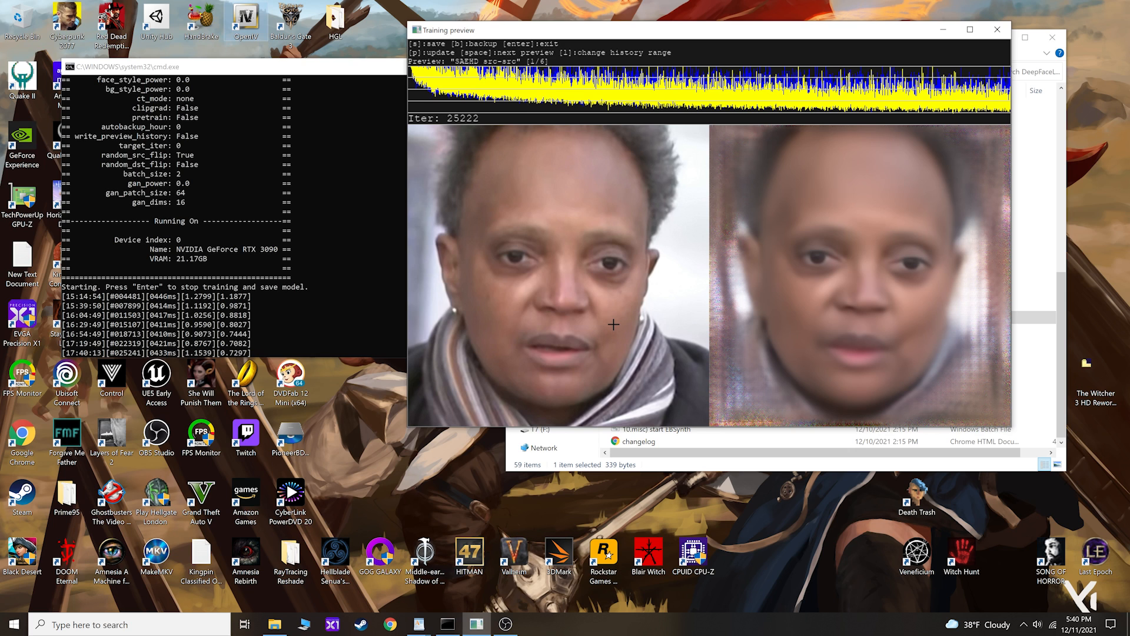
key(p)
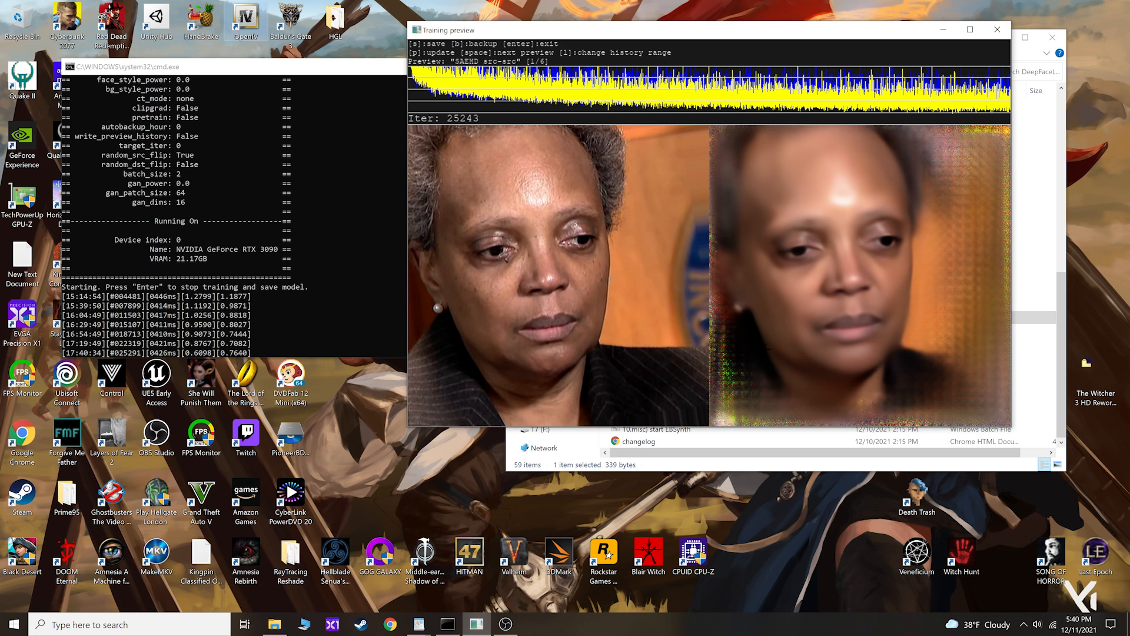
key(p)
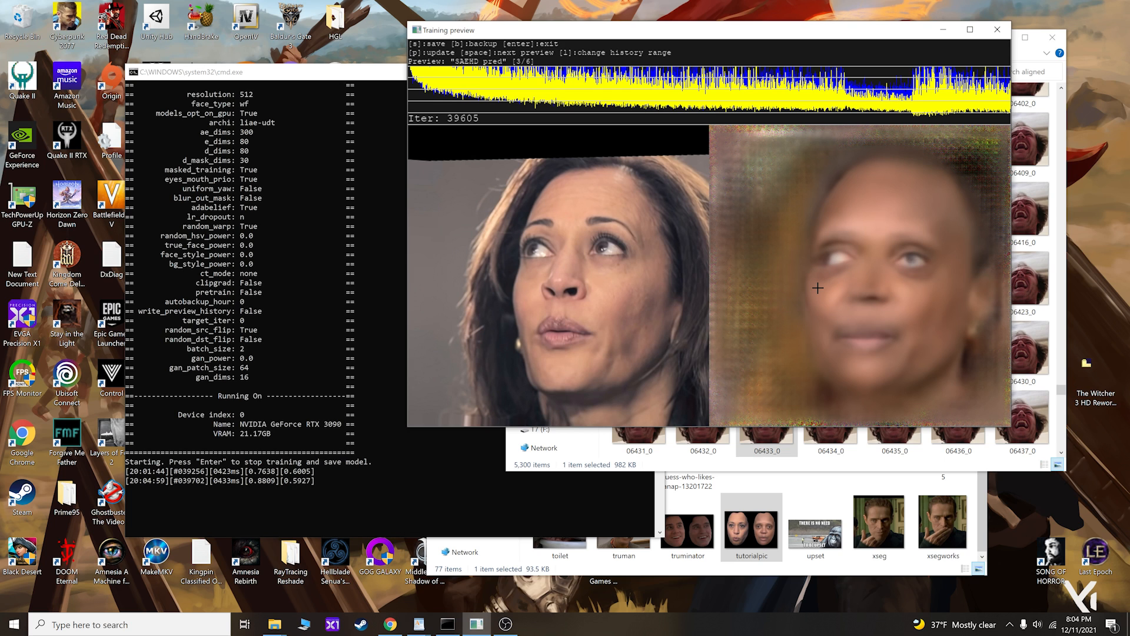
- Update the SAEHD pred preview repeatedly to examine the predicted face's sharpness and expressions after the longer training
key(p)
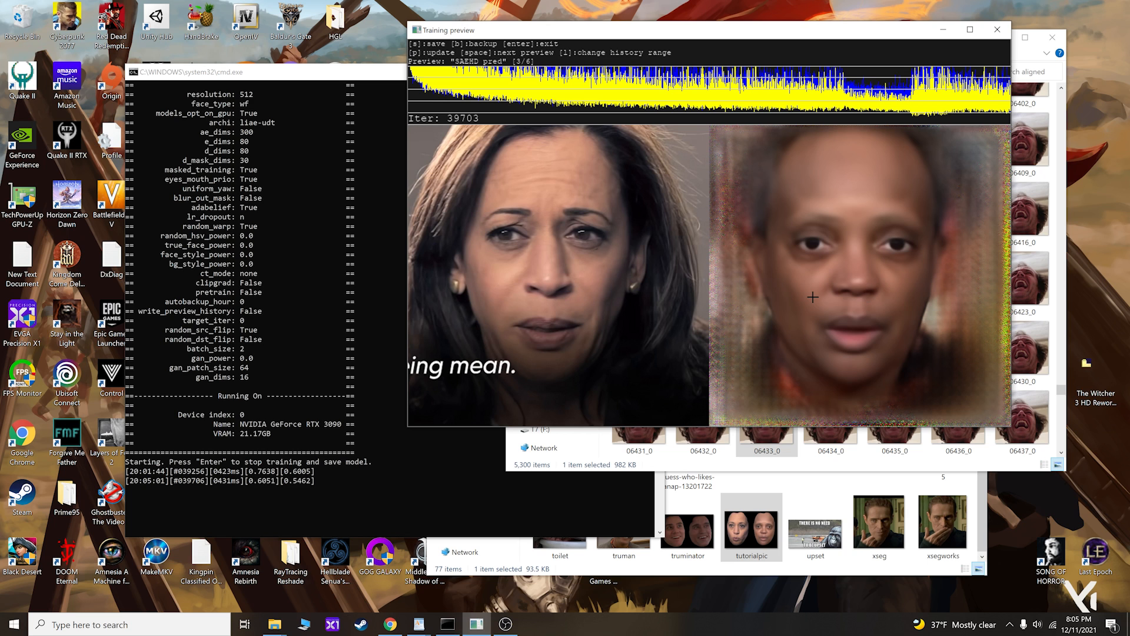
key(p)
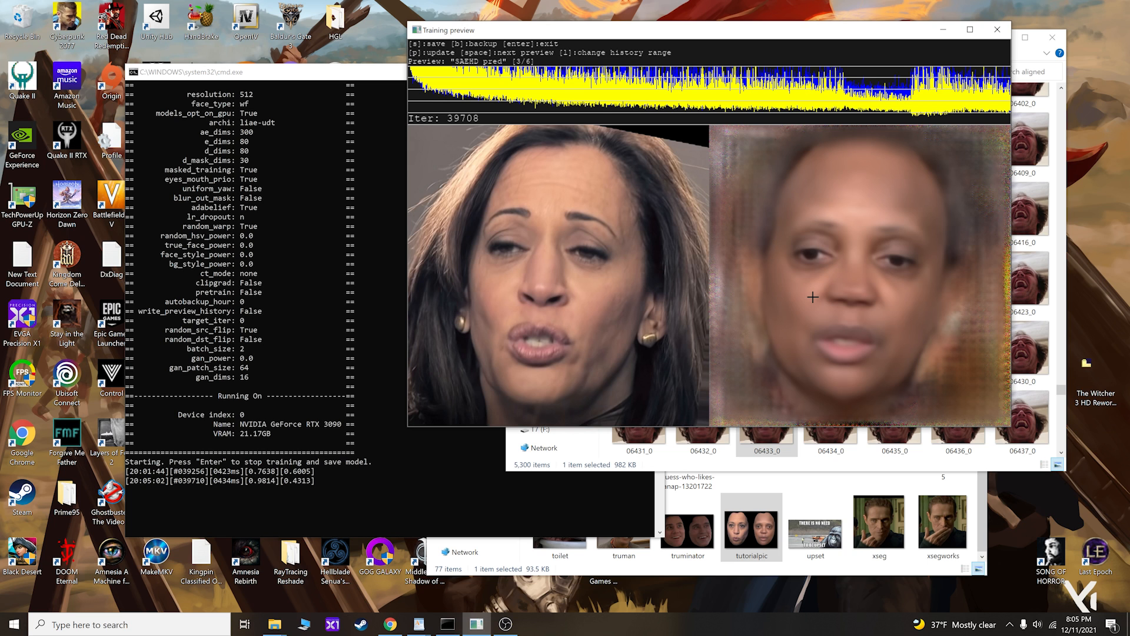
key(p)
key(p)
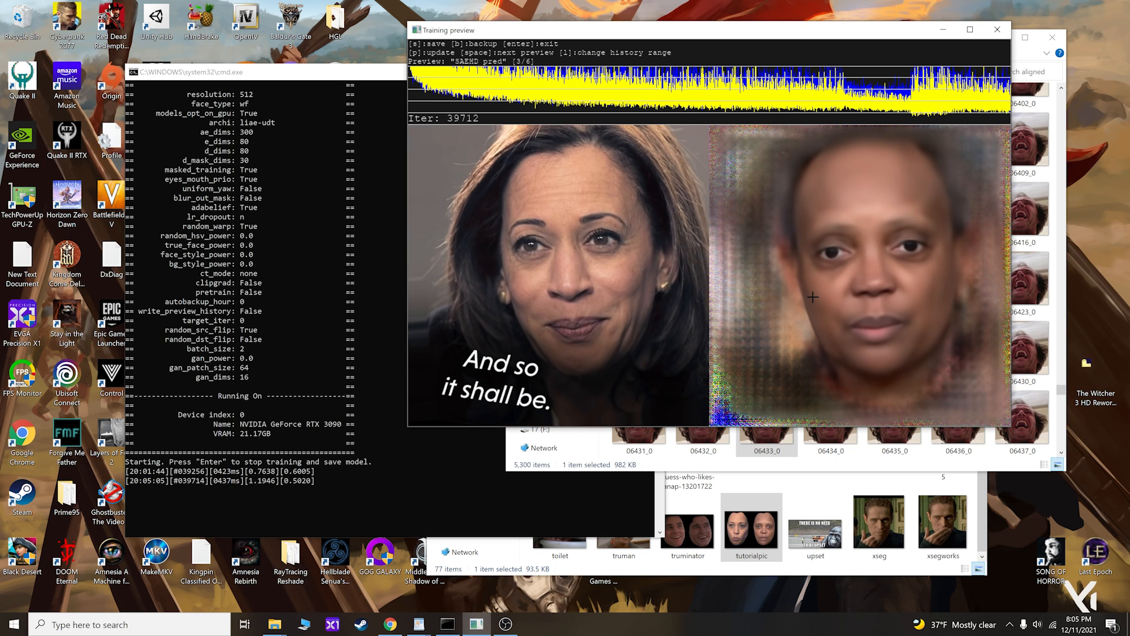
key(p)
key(p)
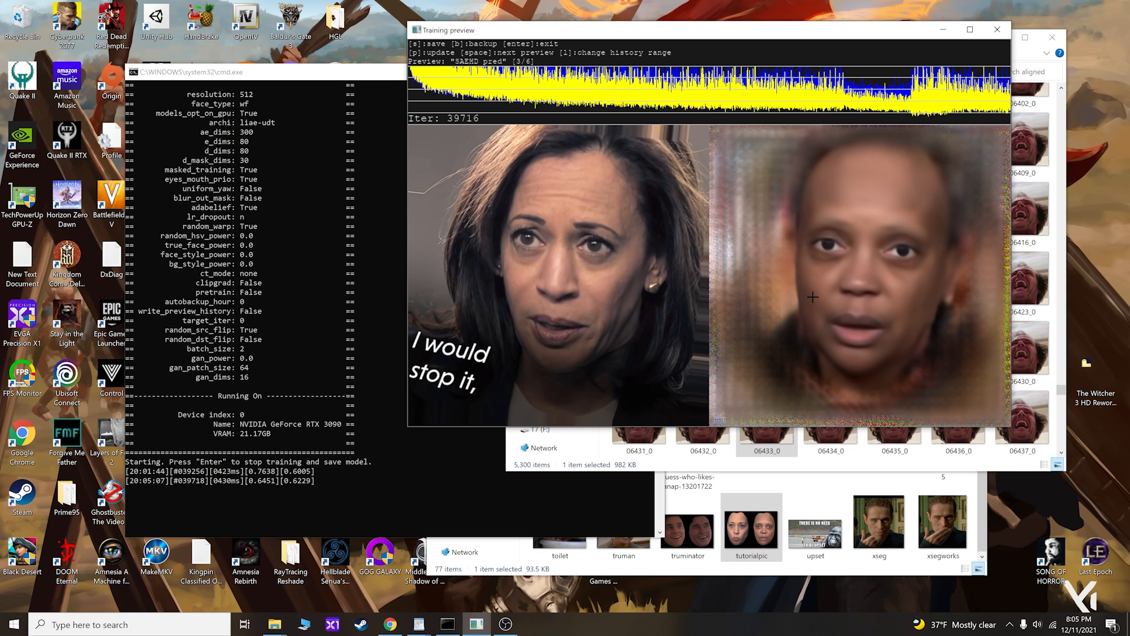
key(p)
key(p)
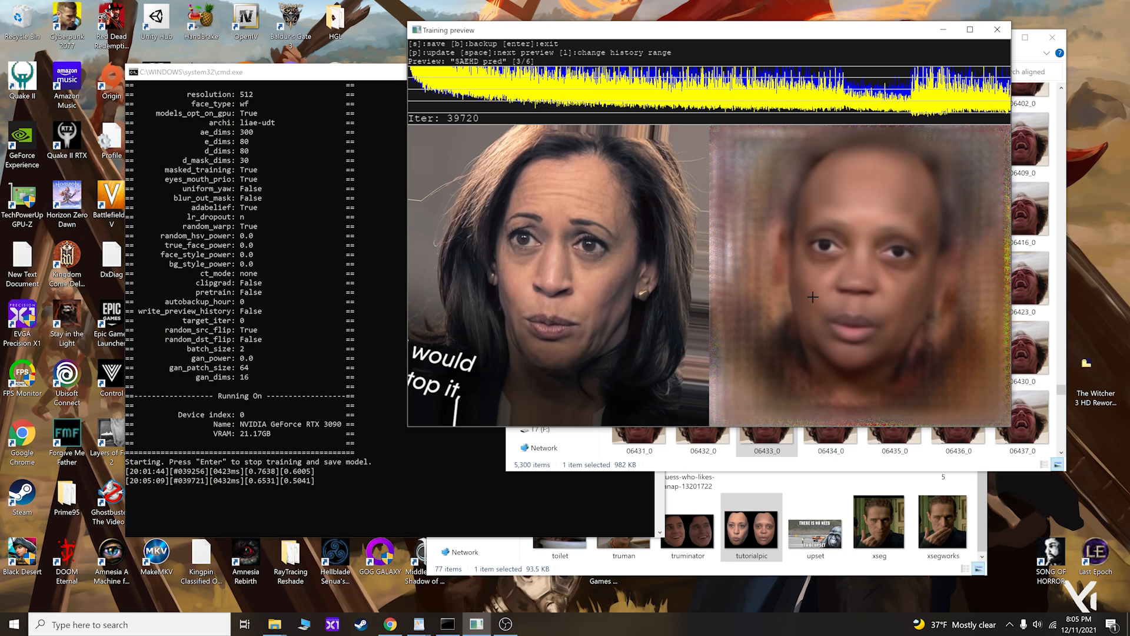
key(p)
key(p)
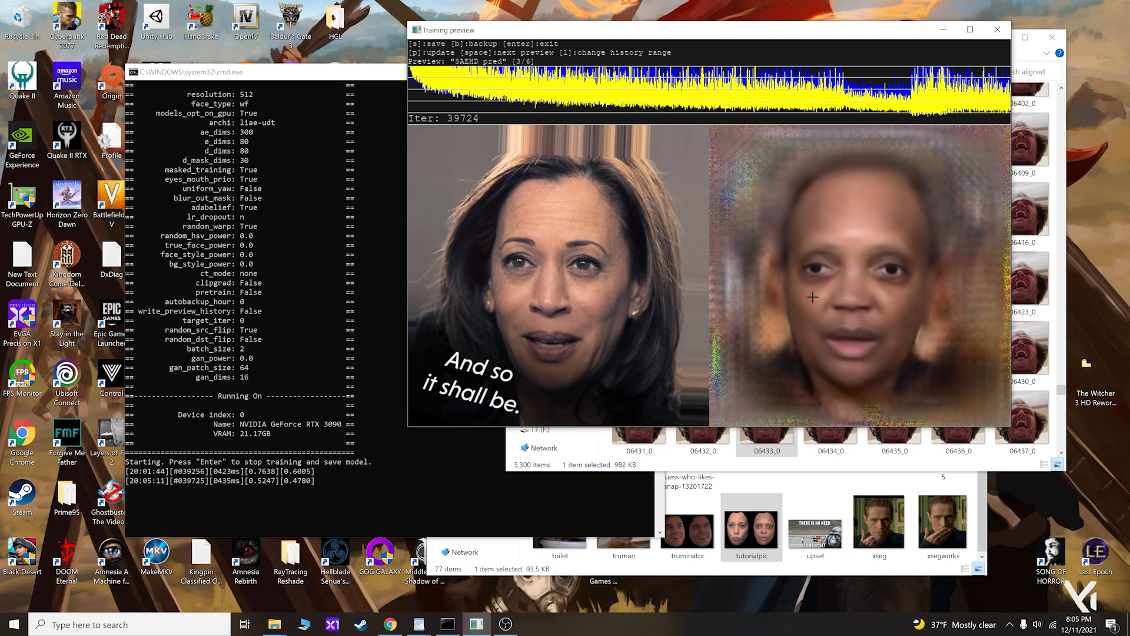
key(p)
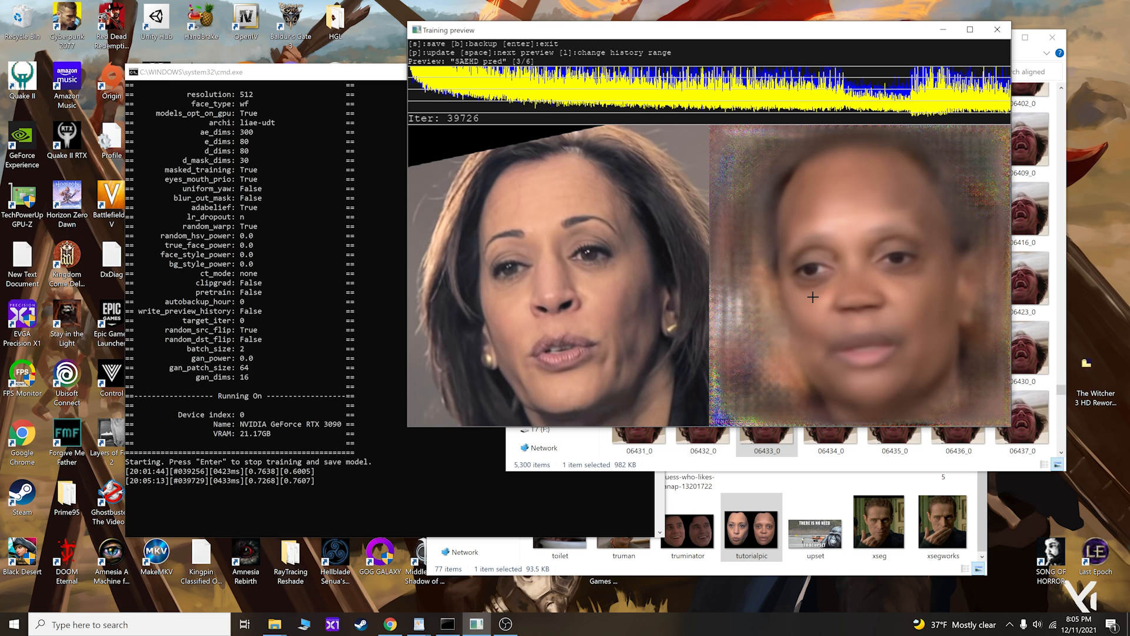
key(p)
key(p)
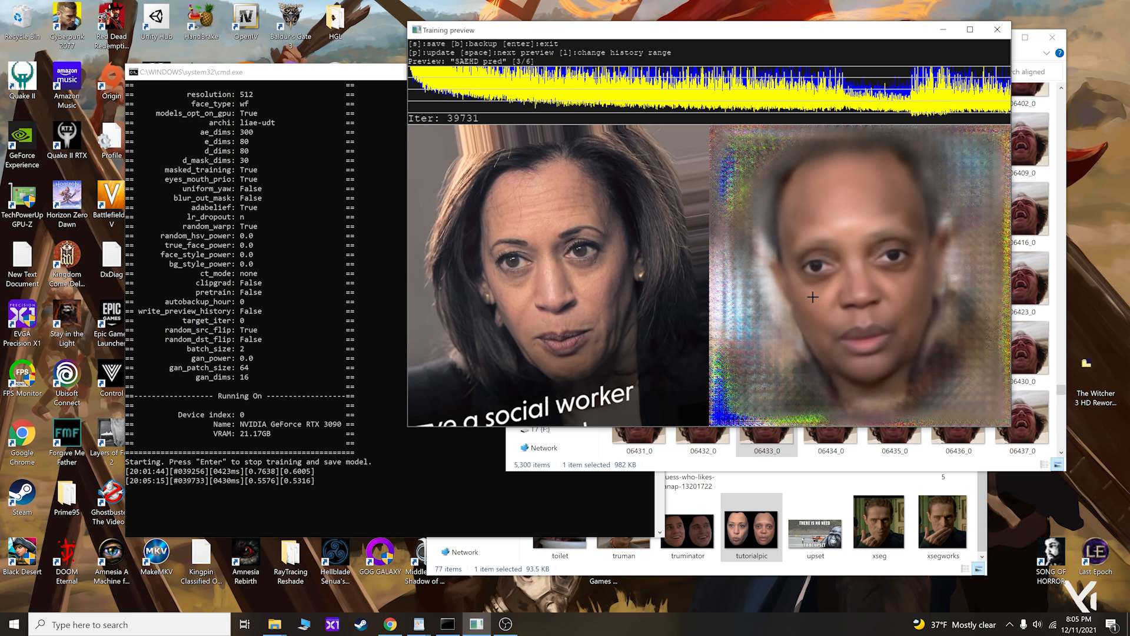
key(p)
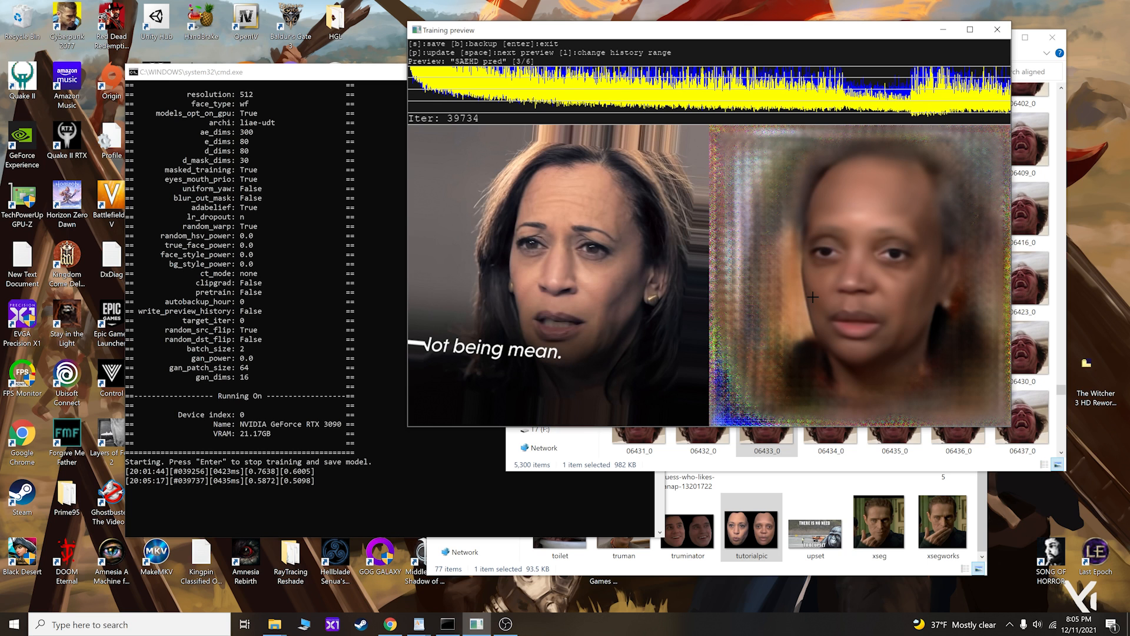
- Save the SAEHD model, stop the training and close the finished trainer console
key(s)
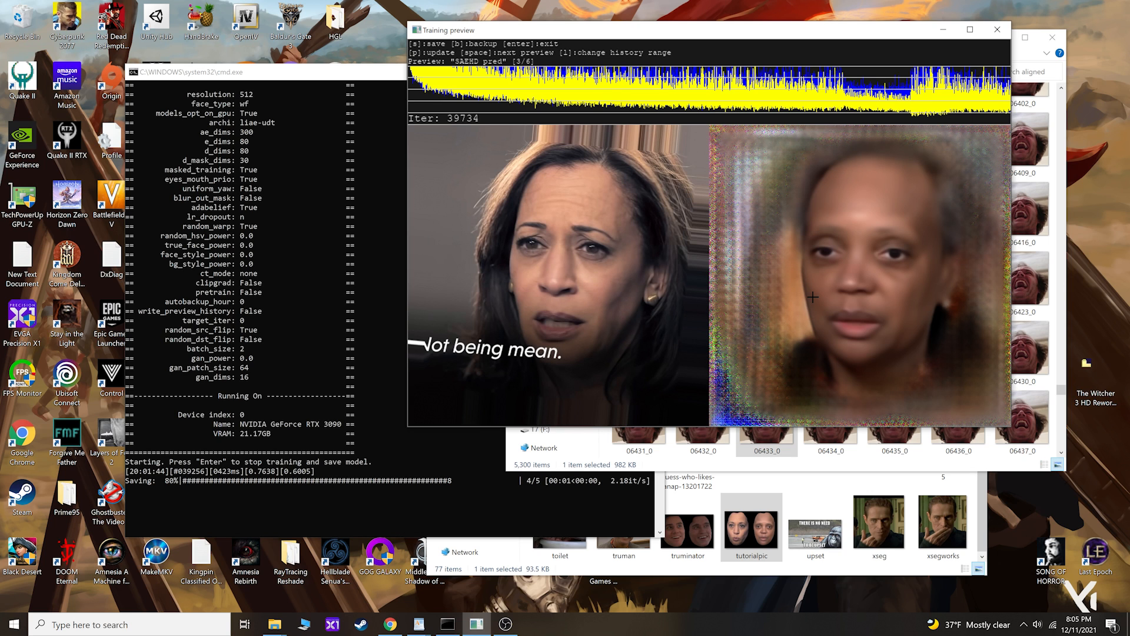
key(Return)
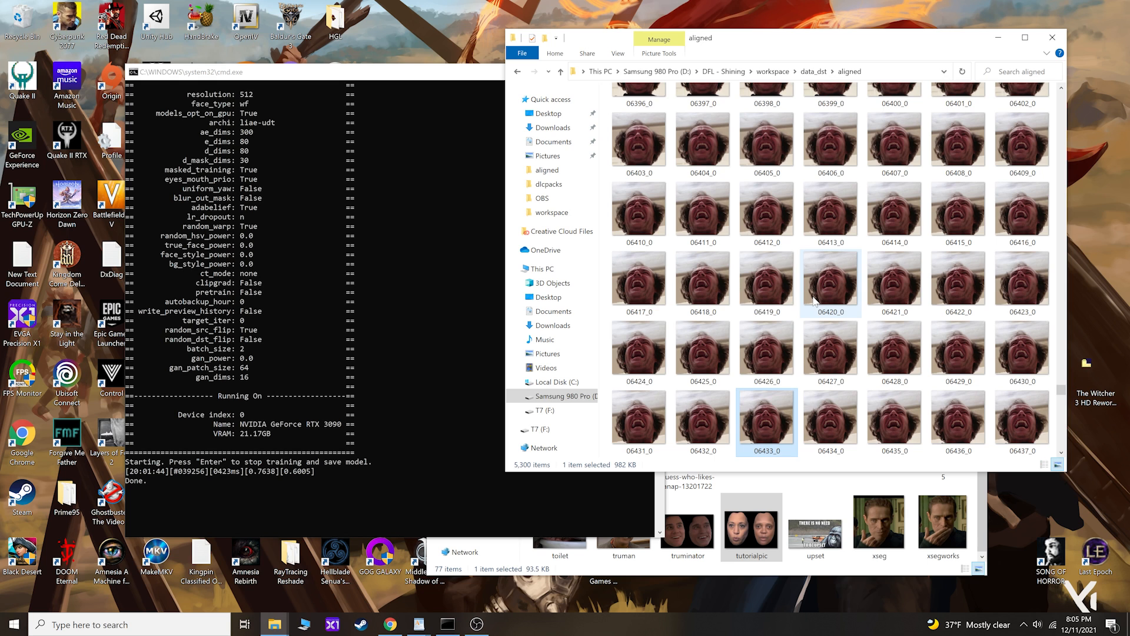
click(451, 140)
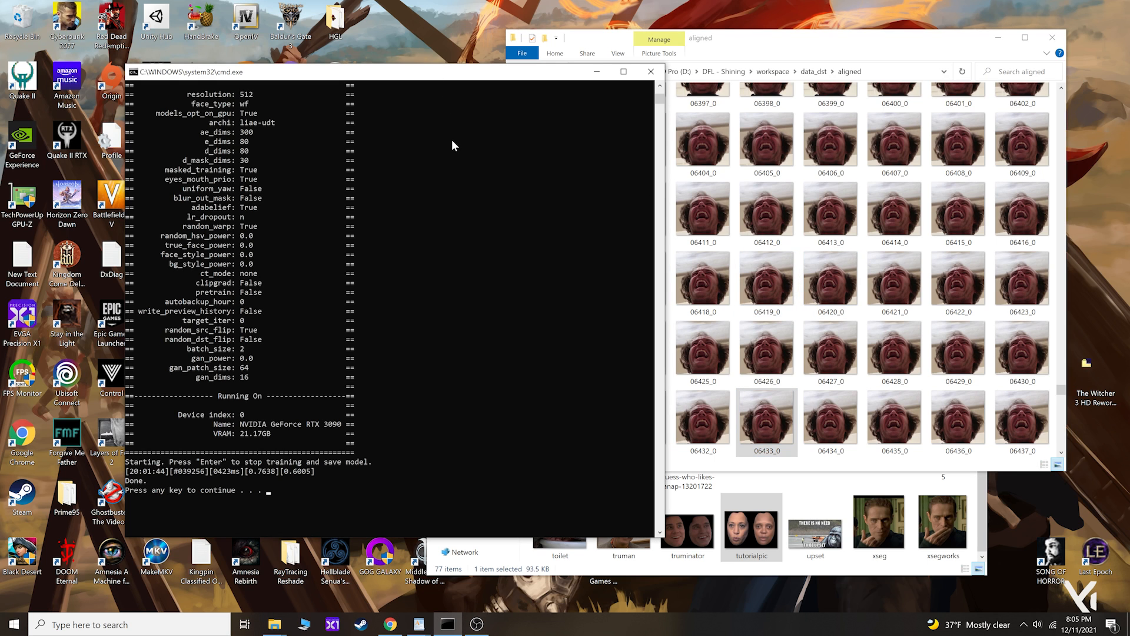
key(Return)
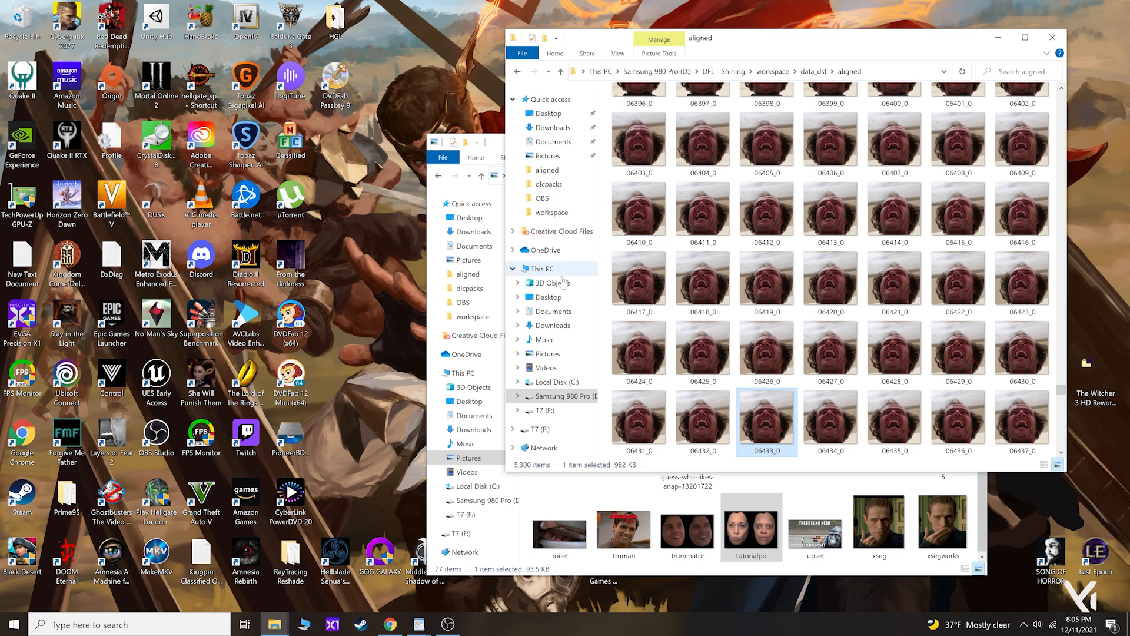
- Open the DeepFaceLab_NVIDIA_RTX3000_series folder on the Samsung 980 Pro (D:) drive and launch the "6) train SAEHD" batch file
click(564, 396)
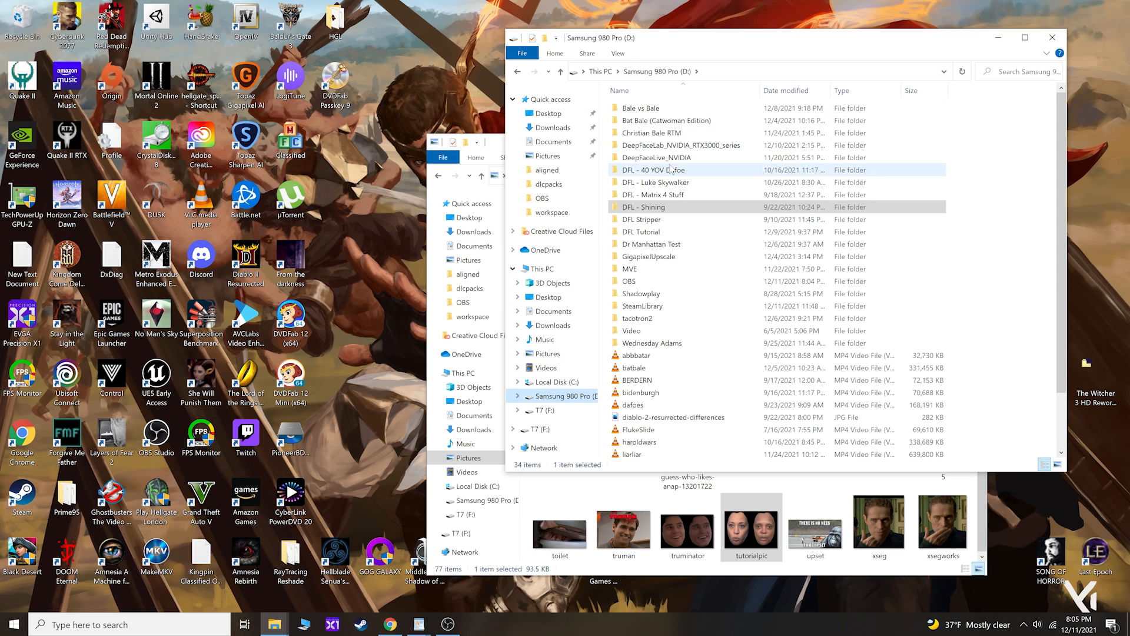
double_click(681, 147)
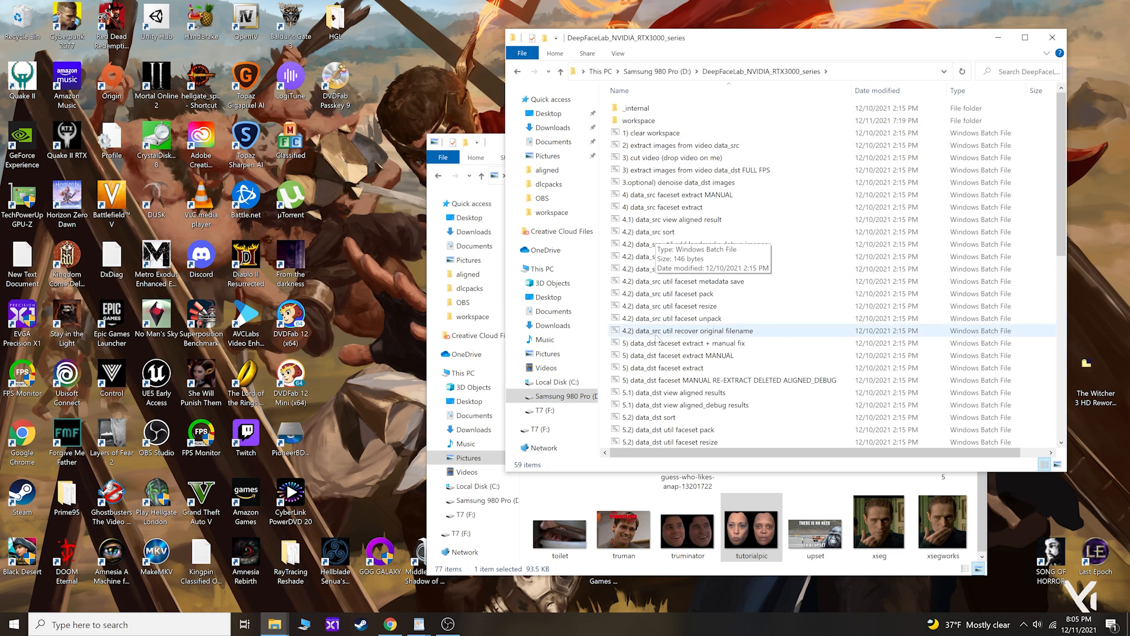
scroll(661, 407, down, 5)
scroll(660, 407, down, 4)
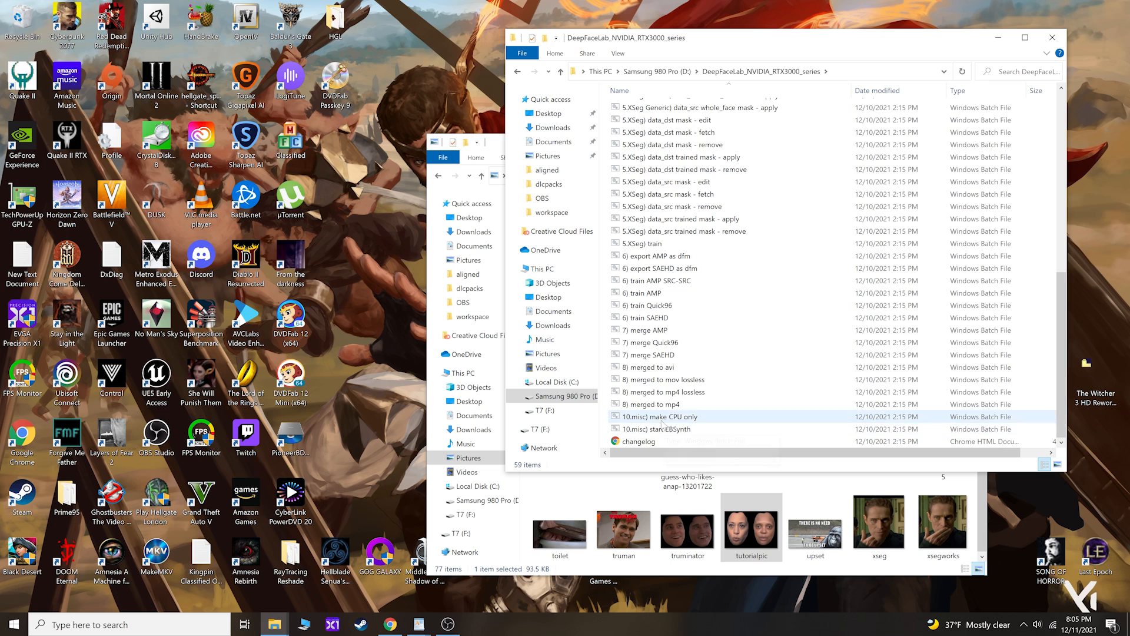
double_click(650, 318)
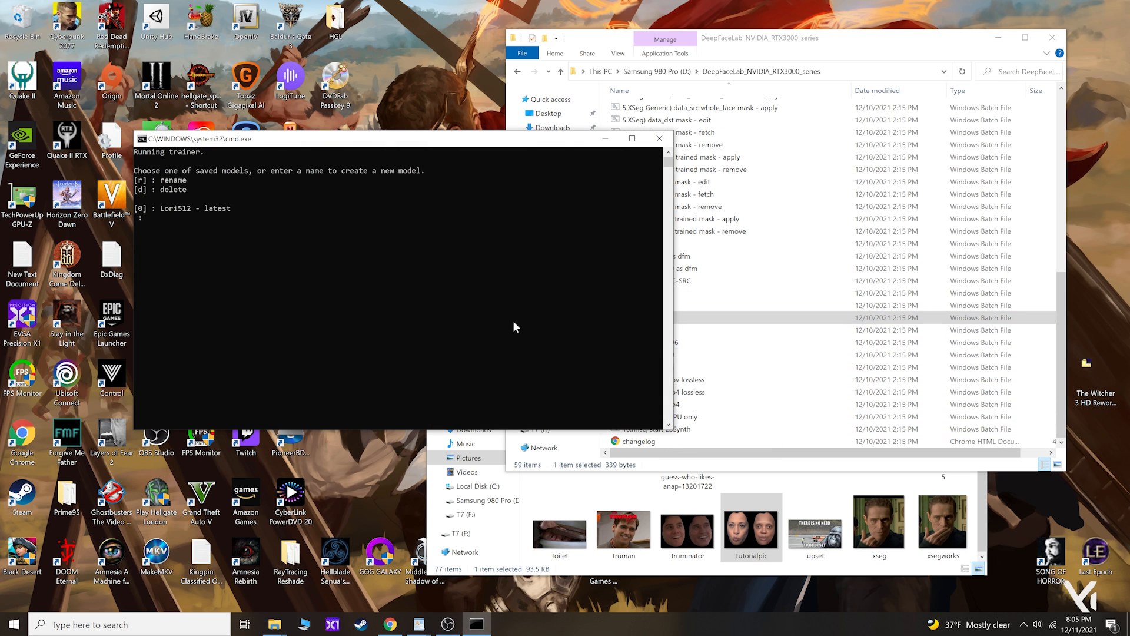
- Load the saved Lori512 SAEHD model on GPU 0 and choose to override its model settings
text(0)
key(Return)
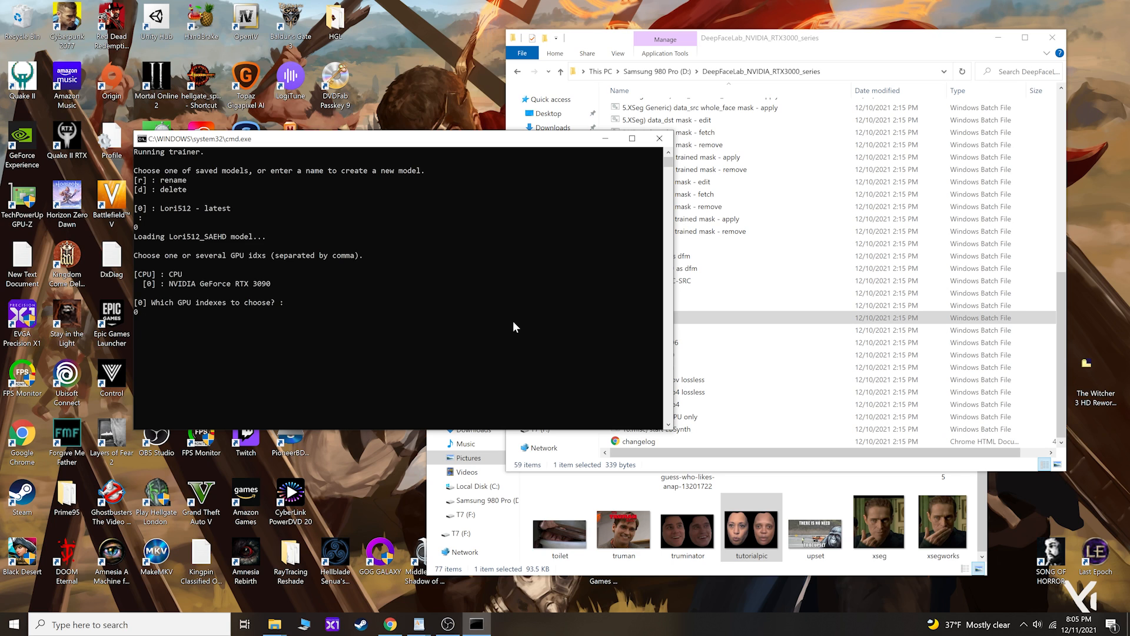
key(Return)
- Keep the model's current settings from autobackup through eyes and mouth priority, including batch size 2 and masked training
key(Return)
key(Return)
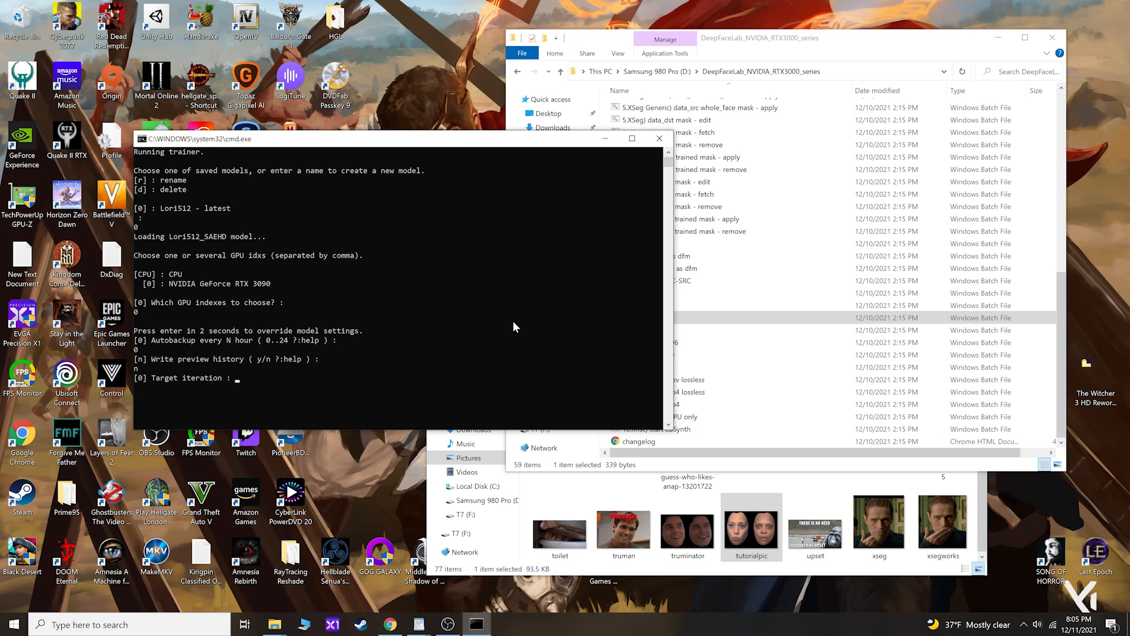
key(Return)
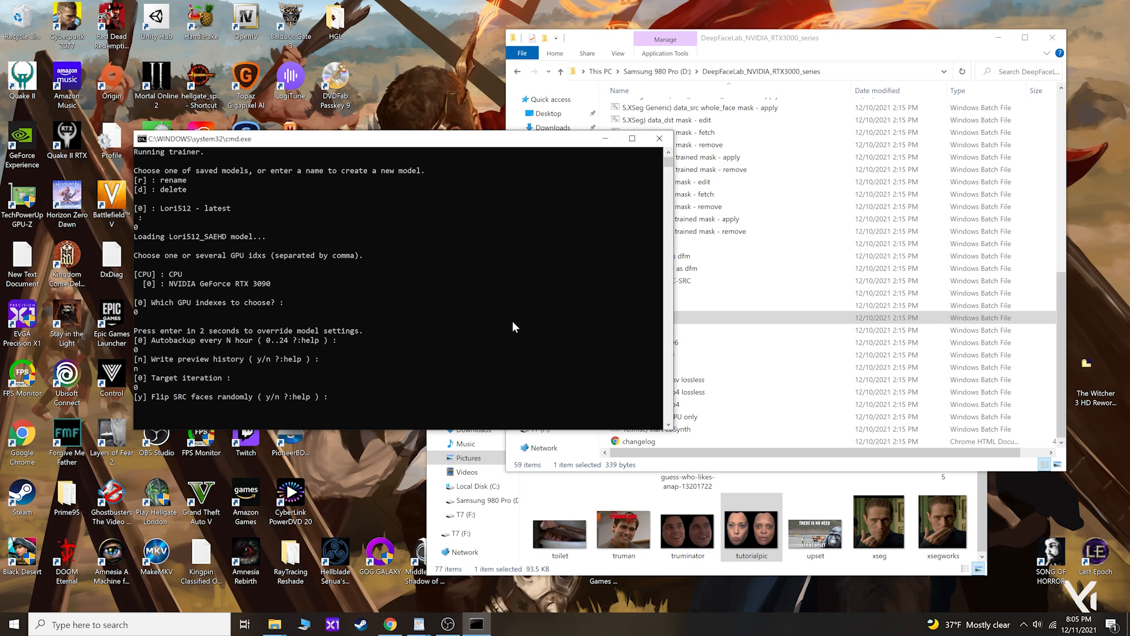
key(Return)
key(Return)
key(Return)
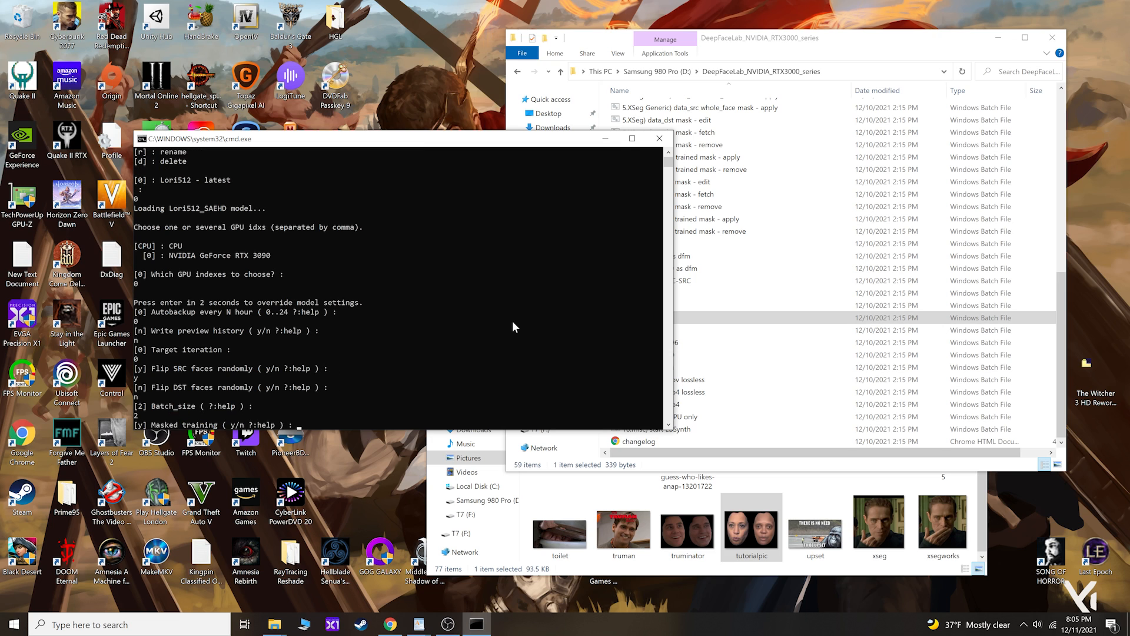
key(Return)
key(Return)
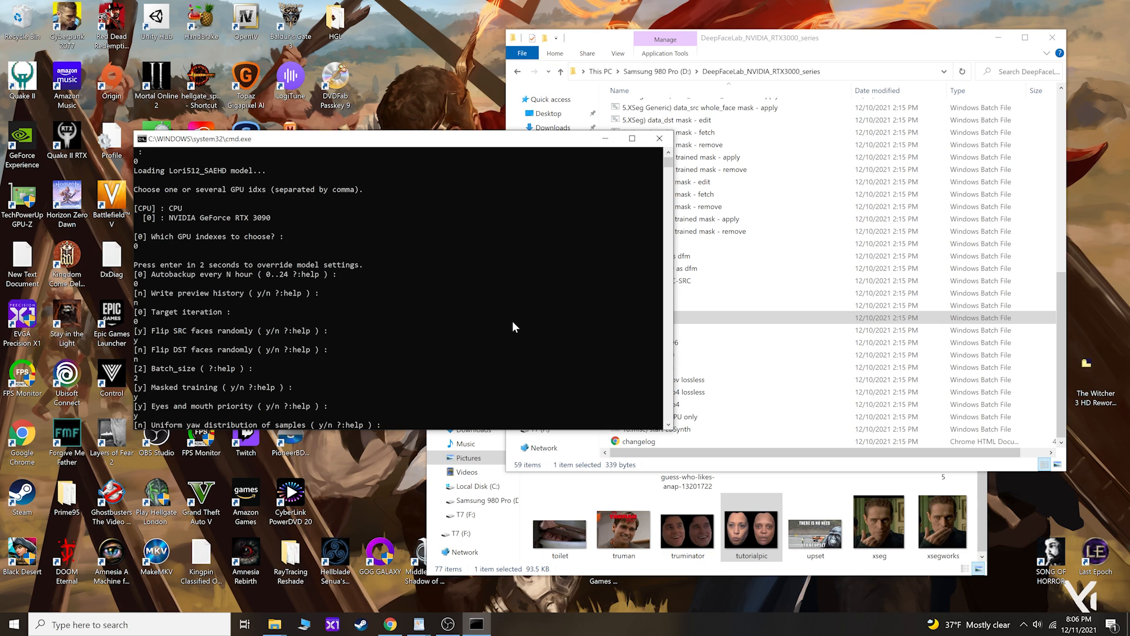
- Read the help for uniform yaw distribution of samples and enable that option
text(?)
key(Return)
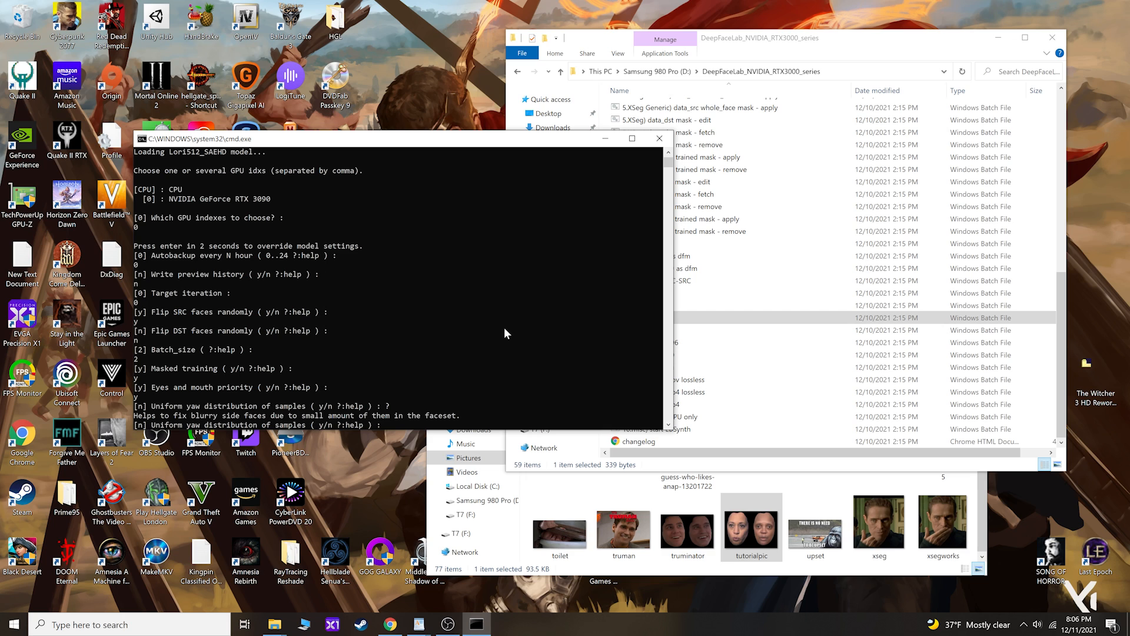
text(y)
key(Return)
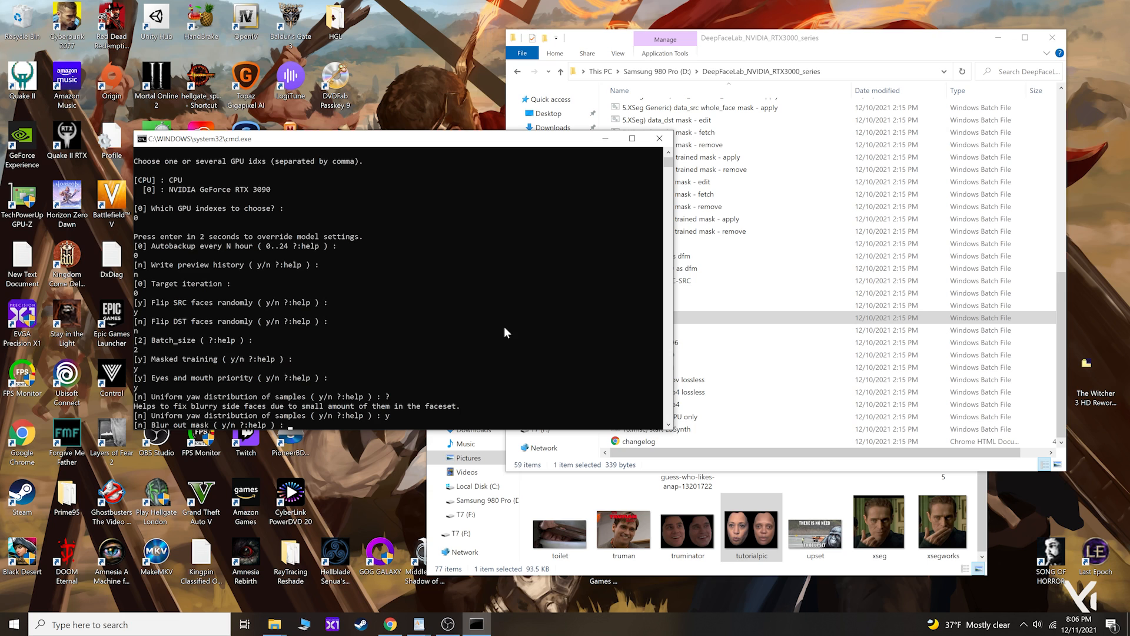
- Keep all remaining model settings, including random warp on and learning rate dropout off, and start the training
key(Return)
key(Return)
key(Return)
key(Return)
key(Return)
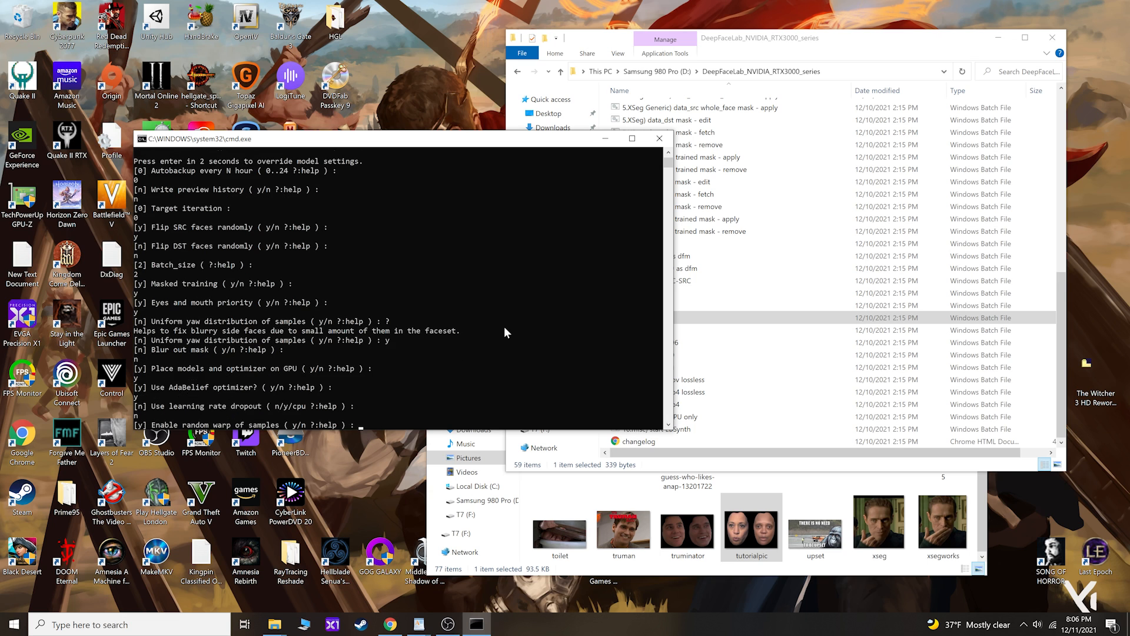
key(Return)
key(Return)
key(Return)
key(Return)
key(Return)
key(Return)
key(Return)
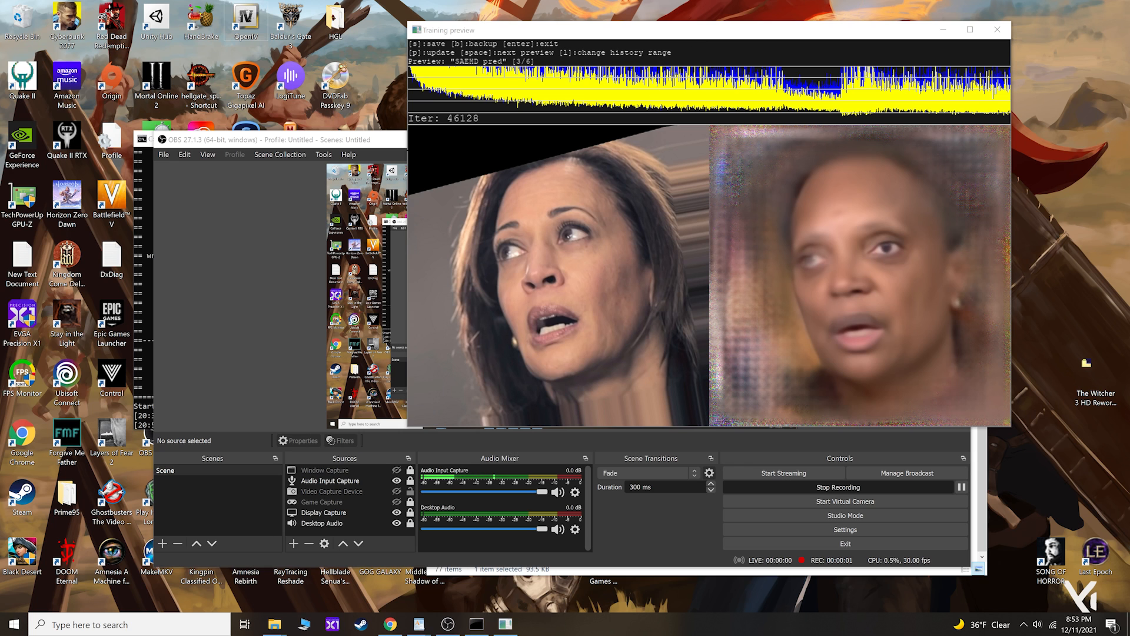
- Clear the recorder window away and update the SAEHD pred preview three times to examine the predicted face
click(401, 146)
click(899, 142)
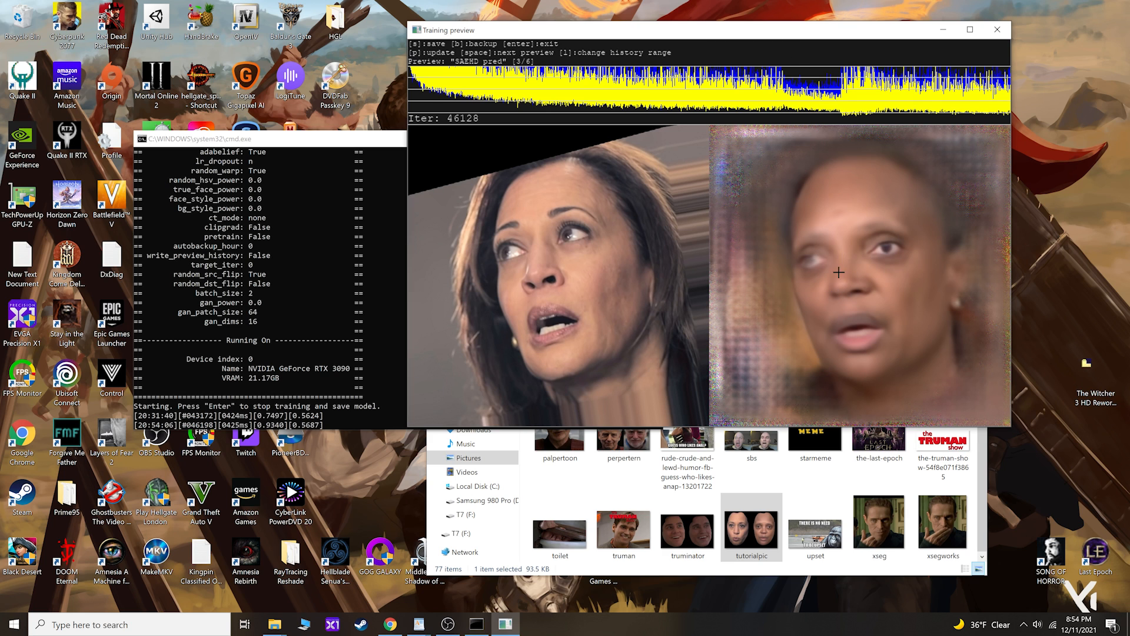
key(p)
key(p)
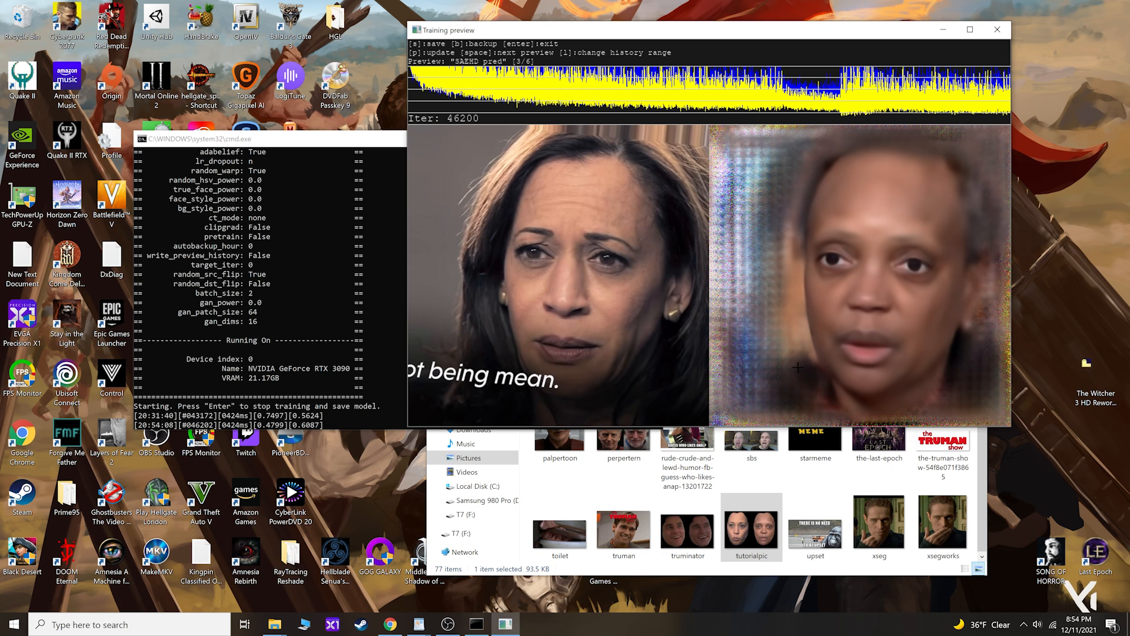
key(p)
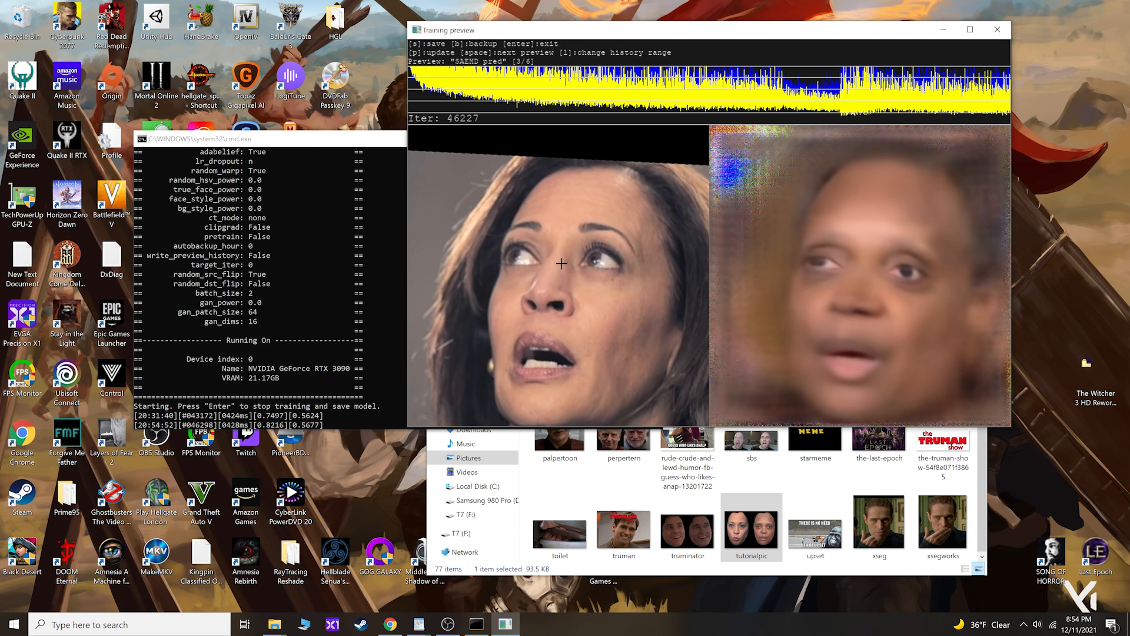
- Stop the training, saving the model, and close the finished trainer console
key(Return)
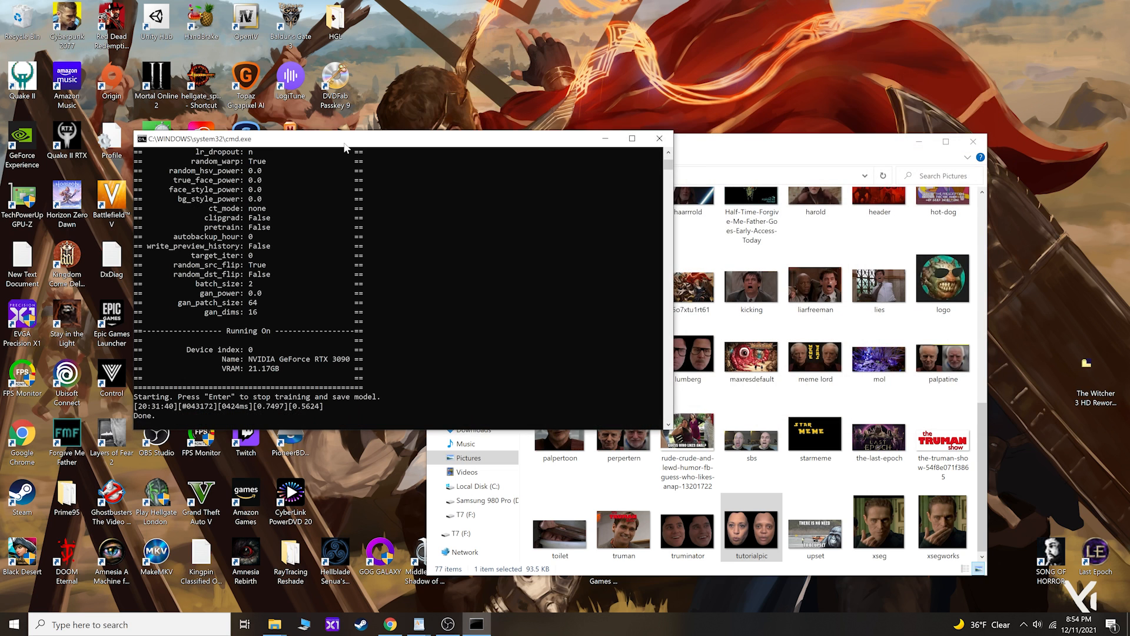
drag(346, 147, 374, 162)
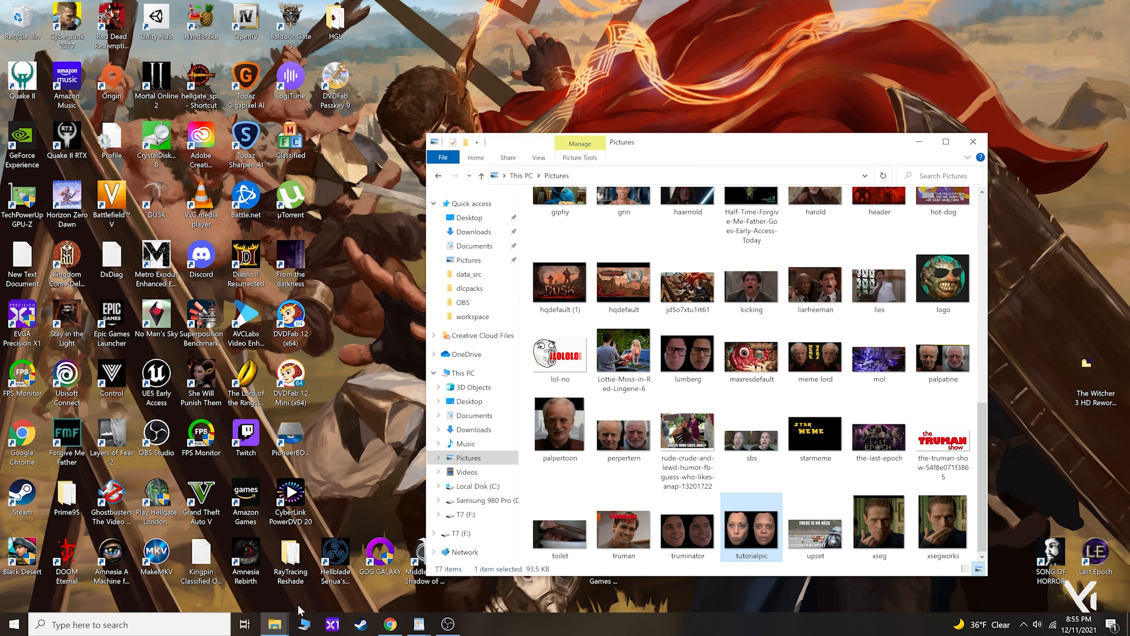
- Open the data_src folder in the DFL Stripper workspace on the Samsung 980 Pro (D:) drive
right_click(279, 625)
mouse_move(279, 628)
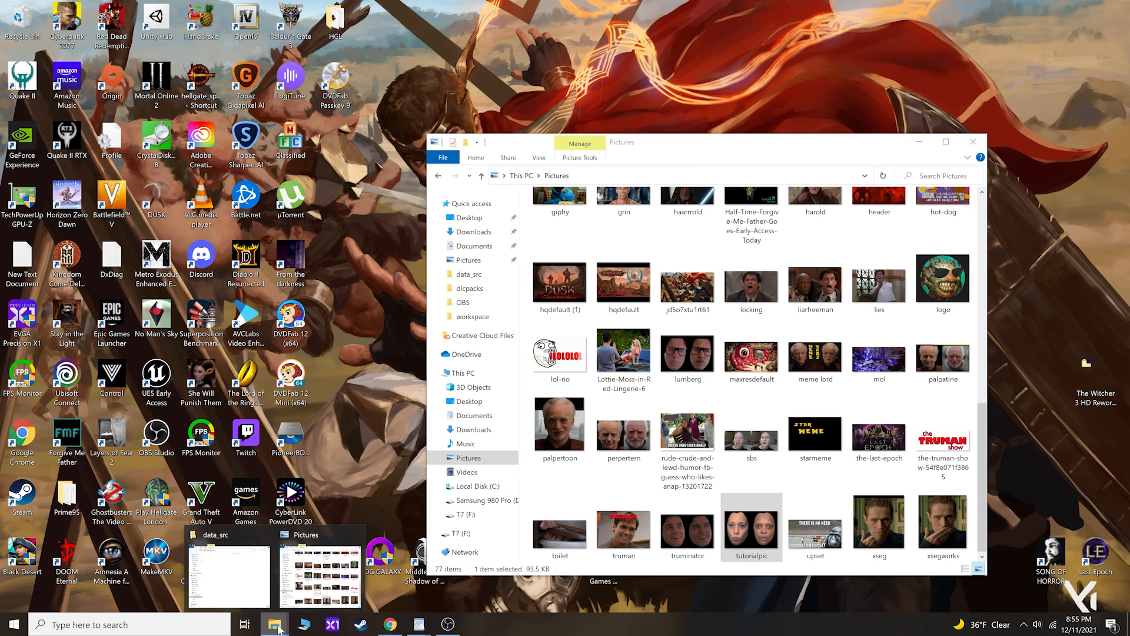
click(320, 582)
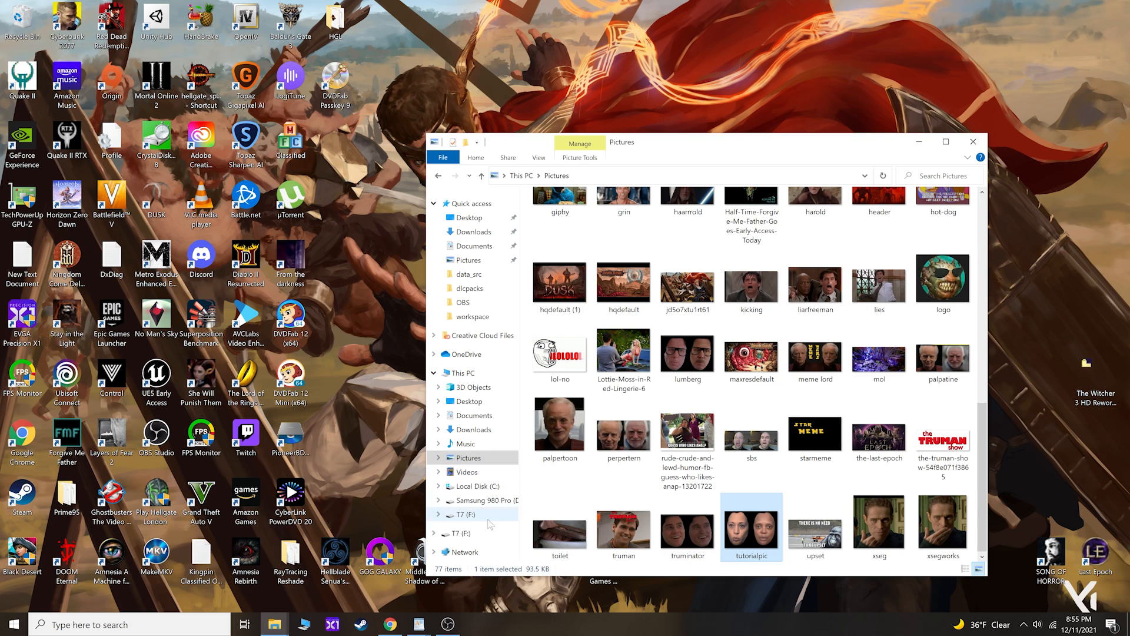
click(484, 500)
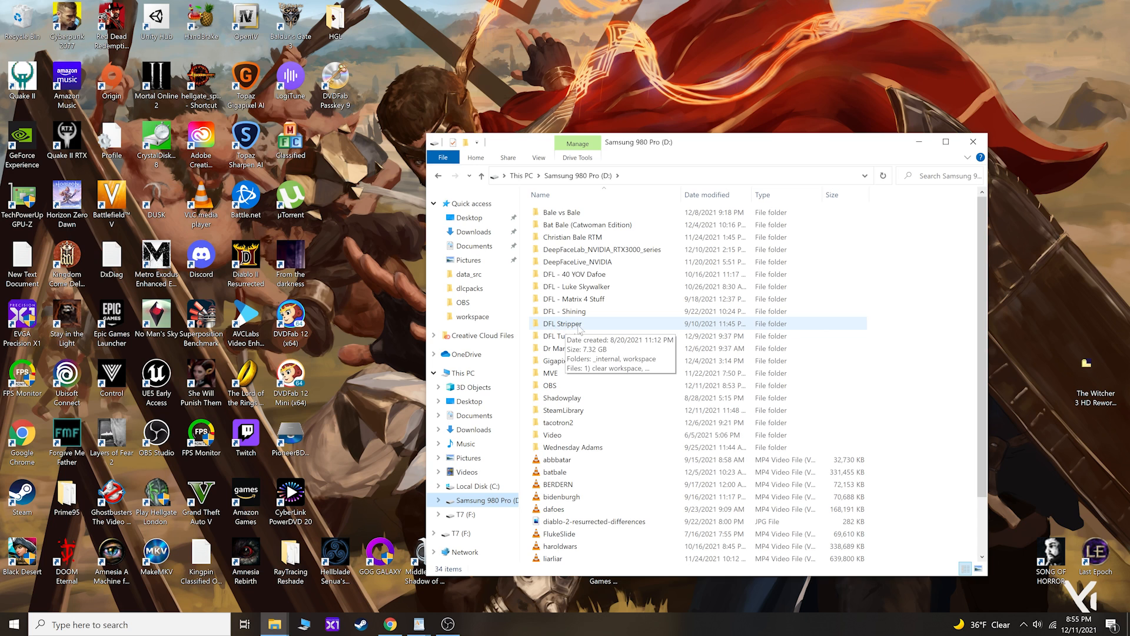
double_click(560, 324)
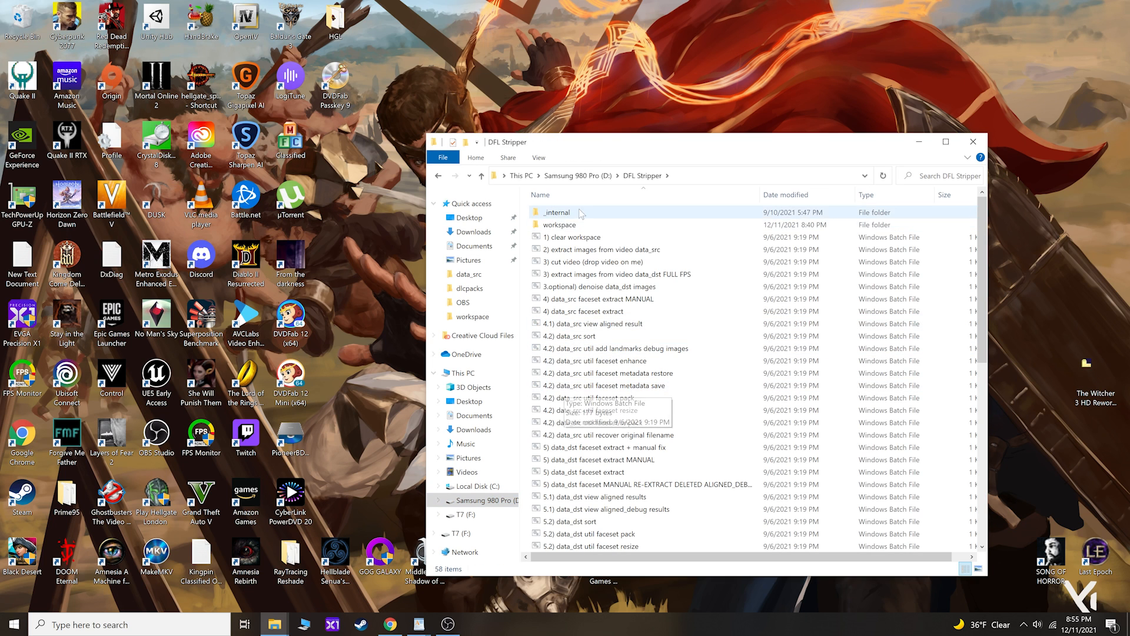
click(560, 224)
key(Return)
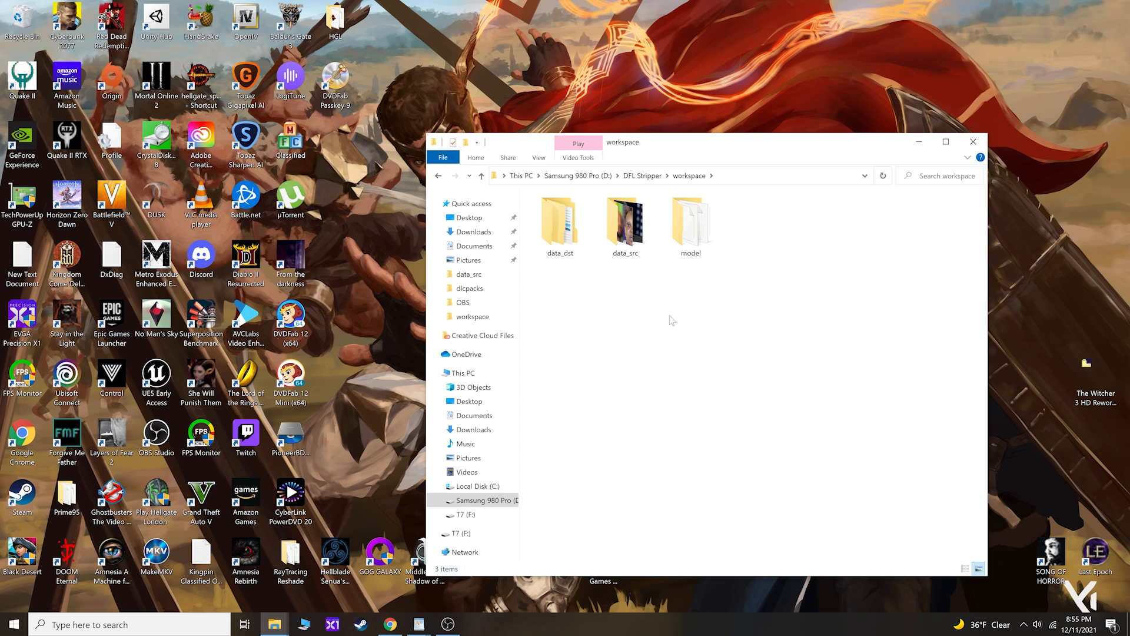
double_click(625, 232)
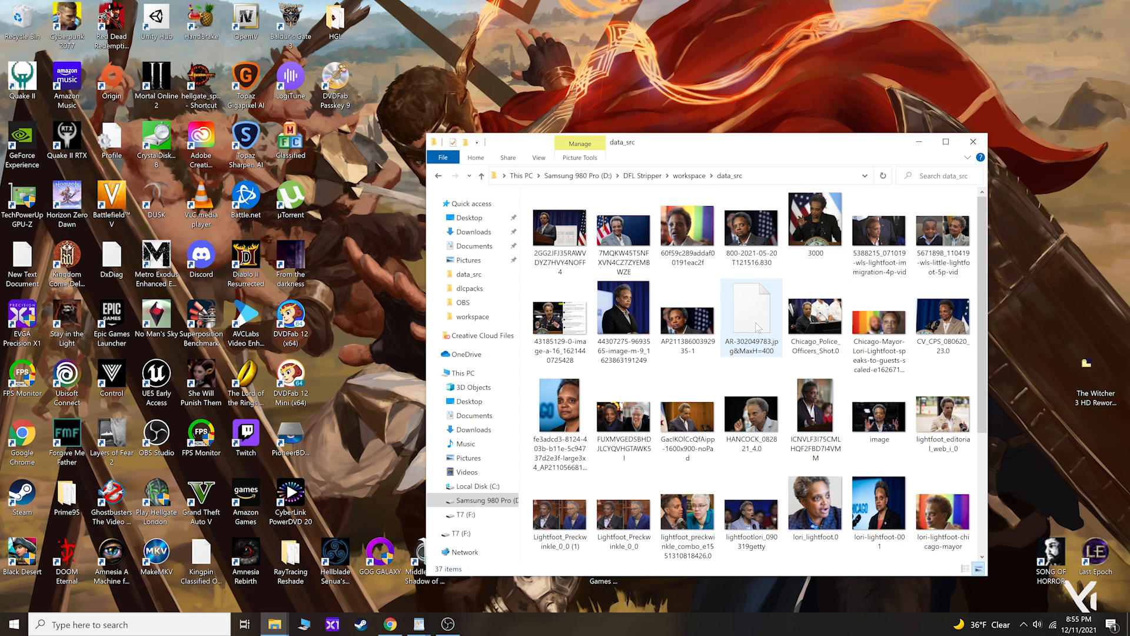
- Delete the AR-302049783.jpg&MaxH=400 file from data_src and look over the remaining source images
click(757, 328)
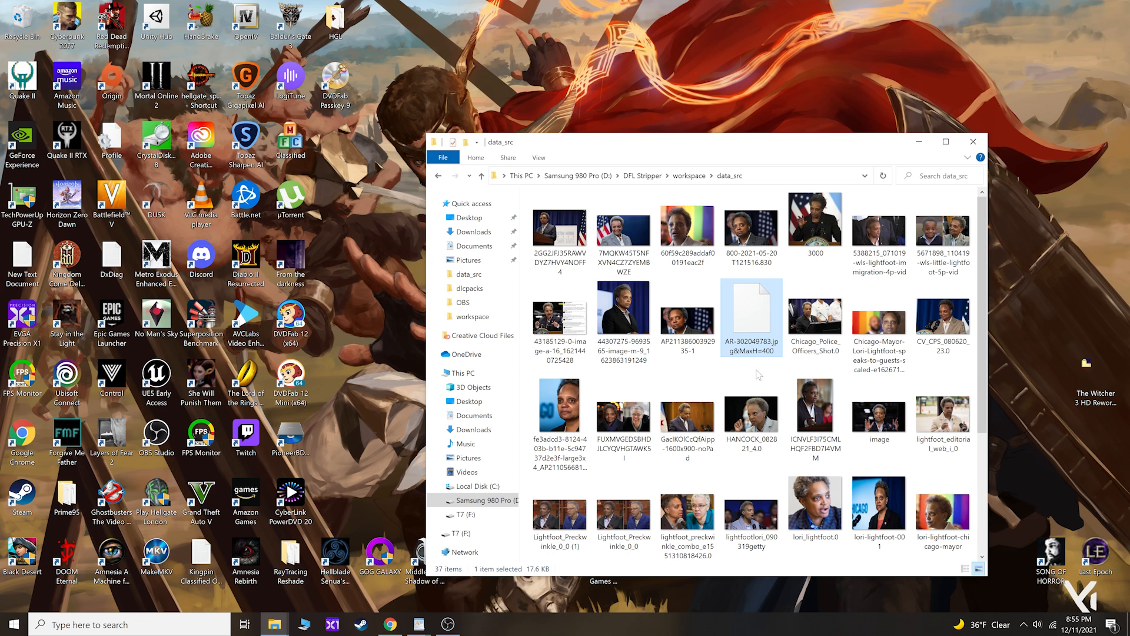
key(Delete)
scroll(751, 456, down, 2)
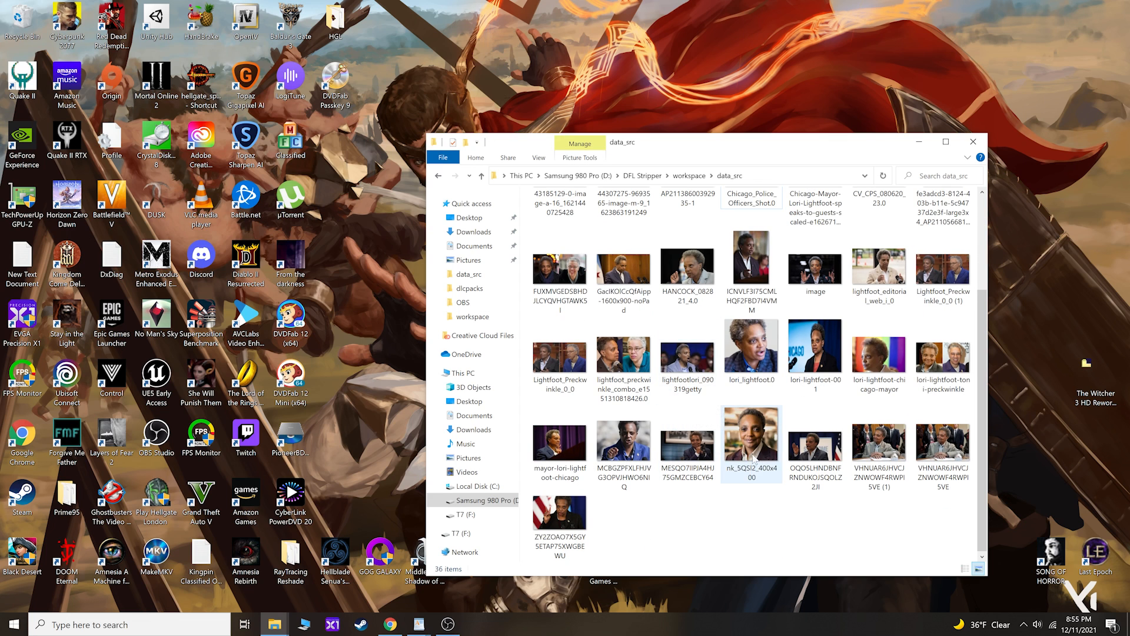
scroll(647, 353, up, 2)
- Open the first data_src photo full size and page through the early source pictures to examine face angles and quality
click(570, 238)
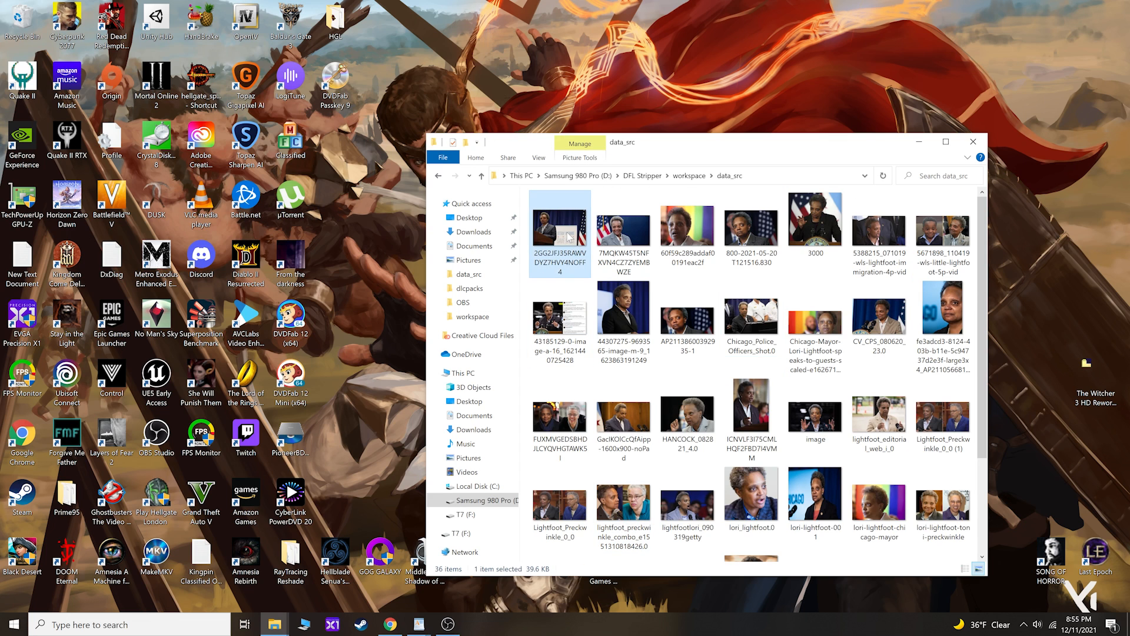
double_click(569, 237)
key(Right)
key(Right)
key(Right)
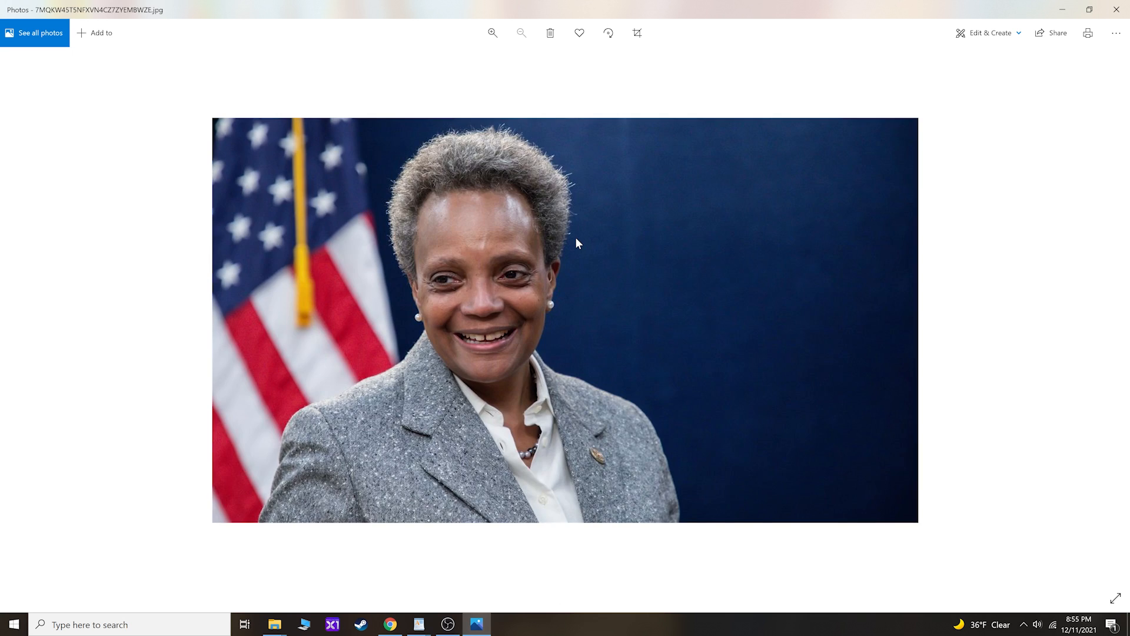
key(Right)
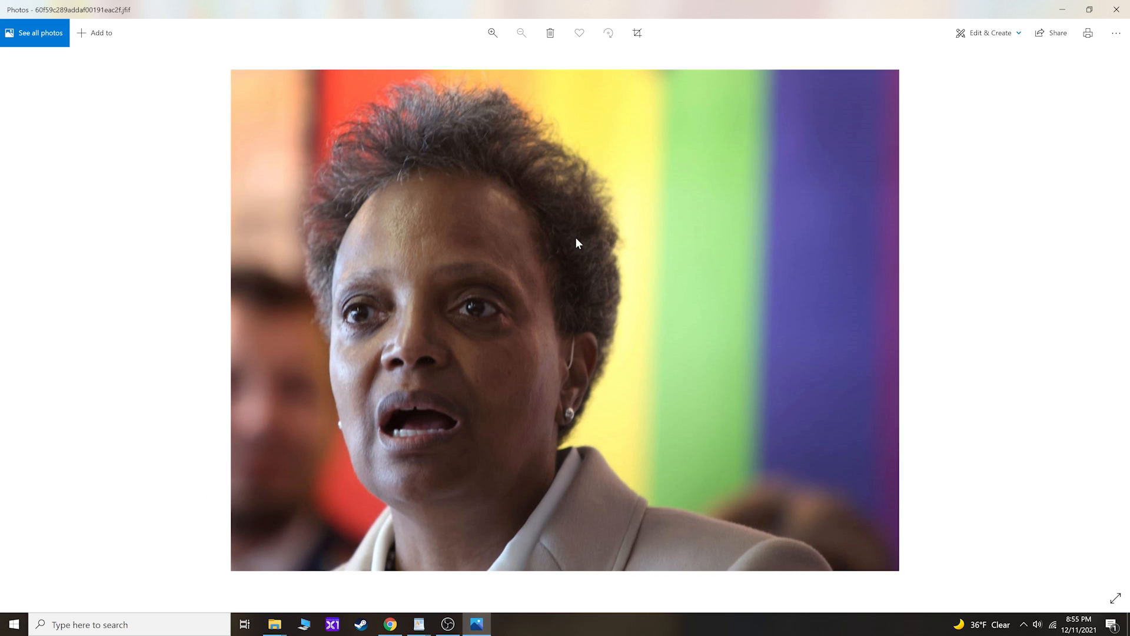
key(Left)
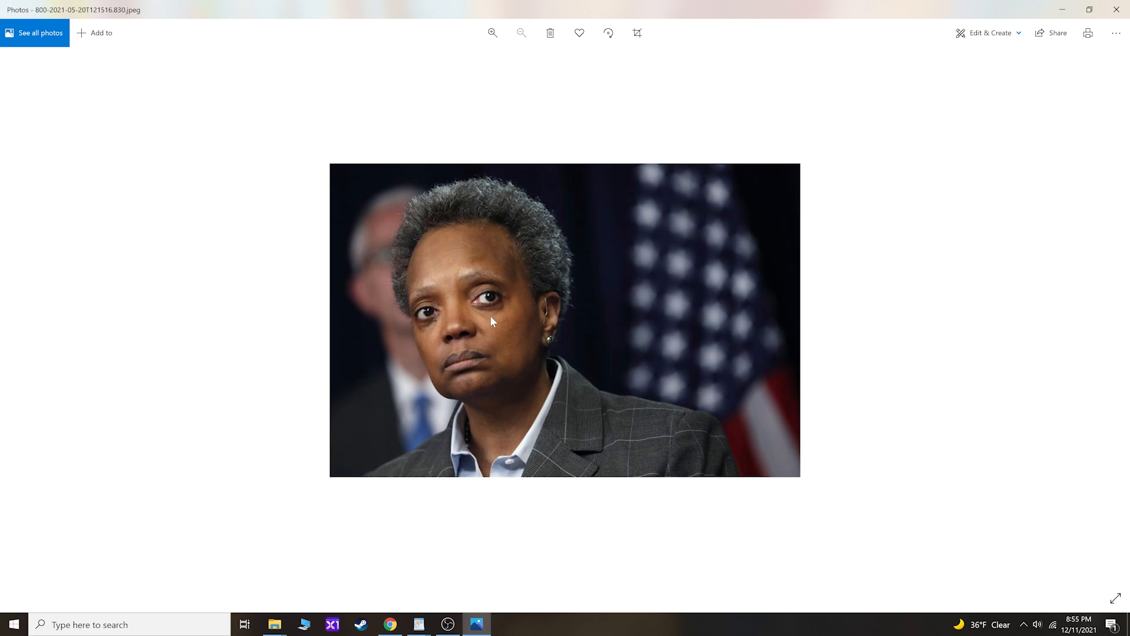
key(Left)
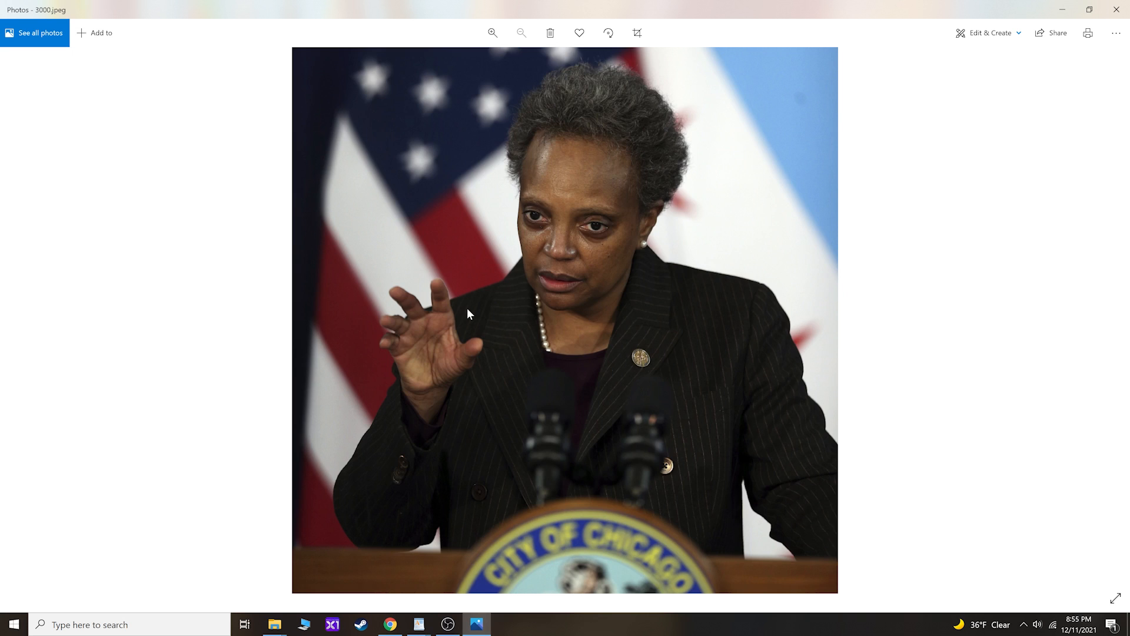
key(Left)
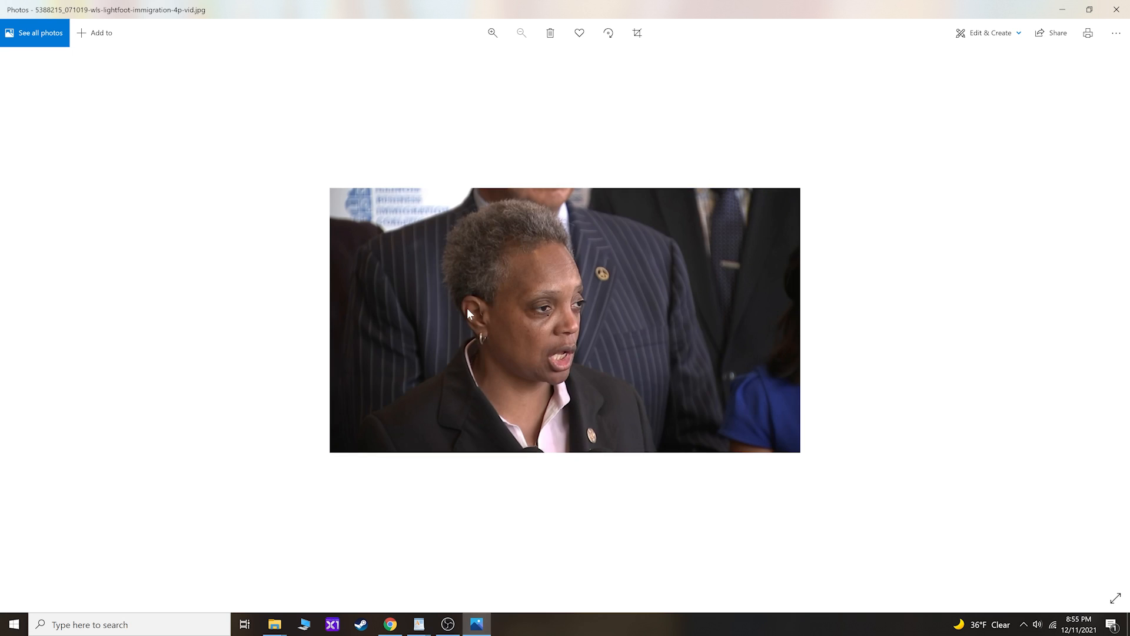
key(Left)
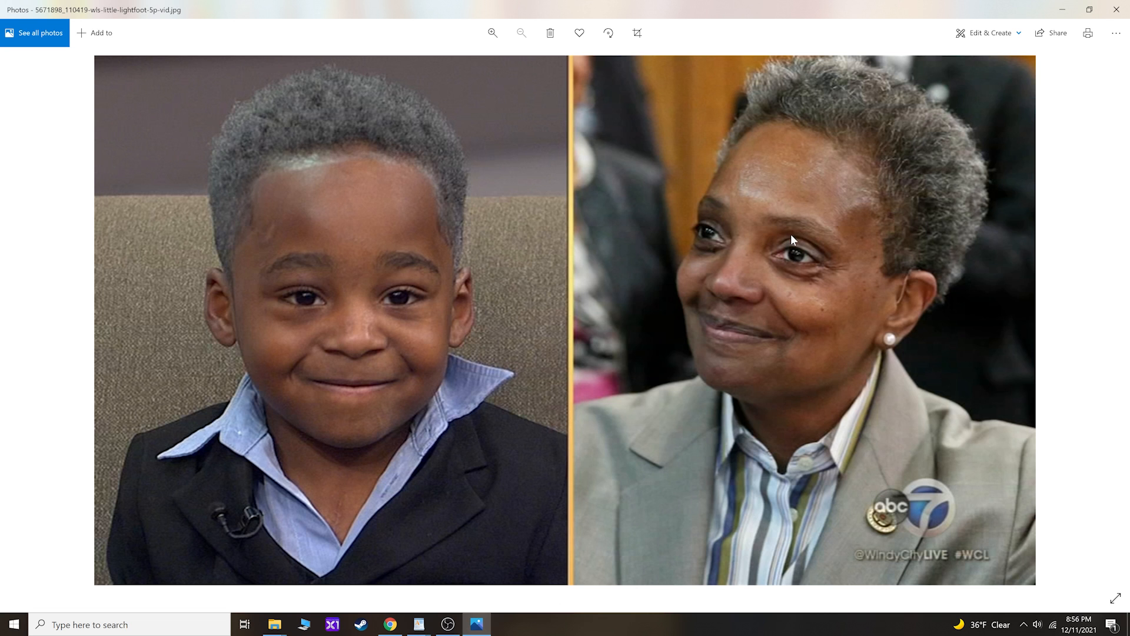
- Page on through the data_src photos past the podium shots and close-ups to check which suit the source faceset
key(Right)
key(Right)
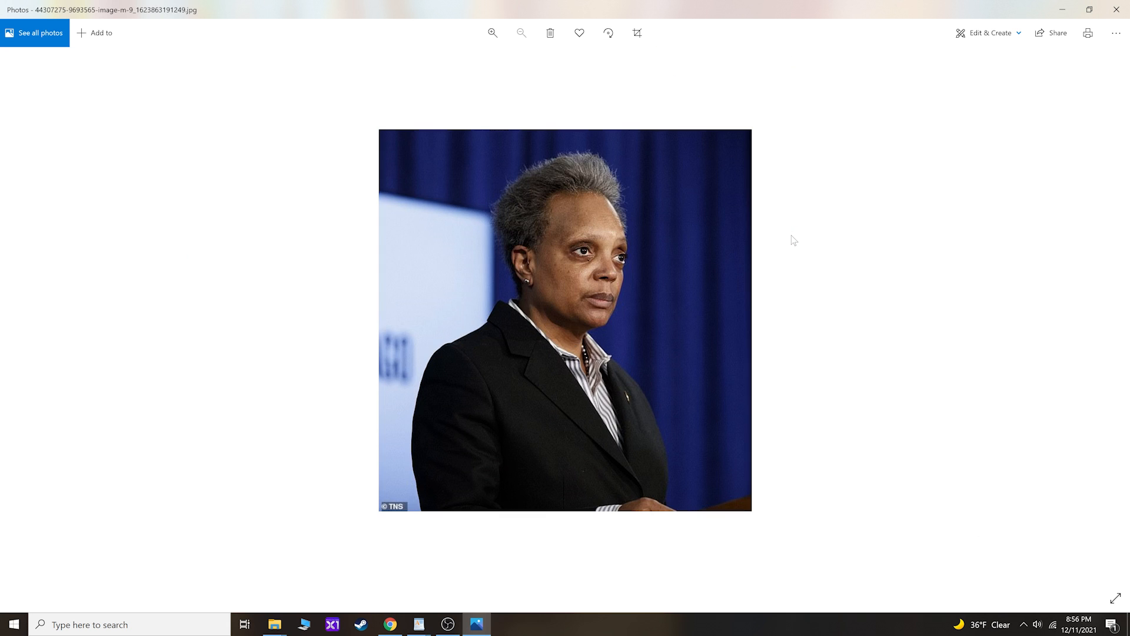
key(Right)
key(Right)
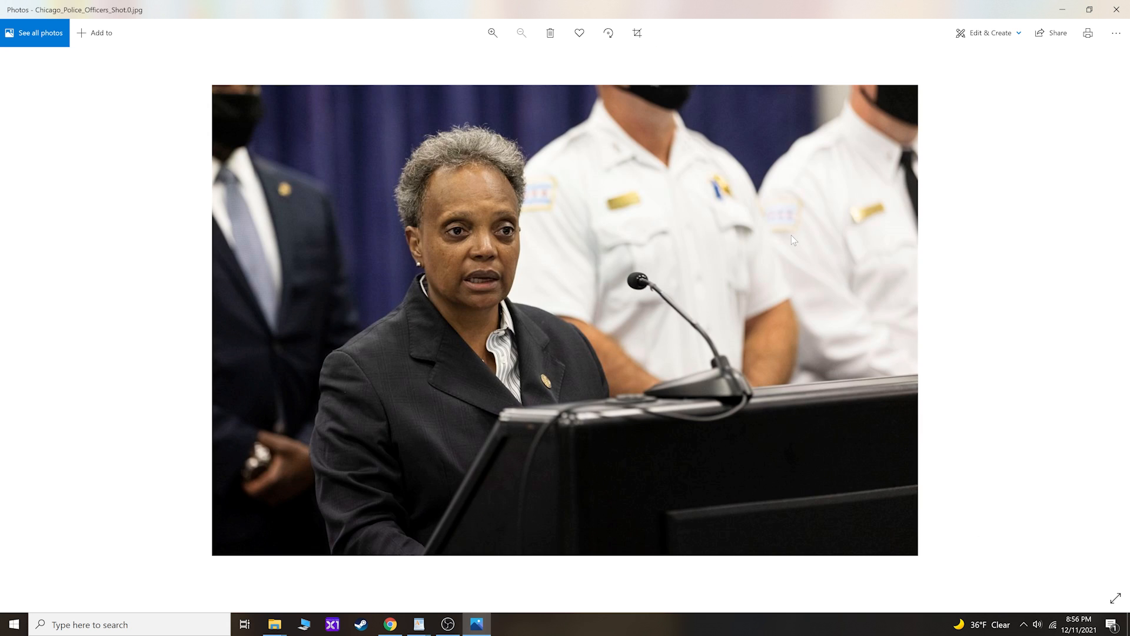
key(Left)
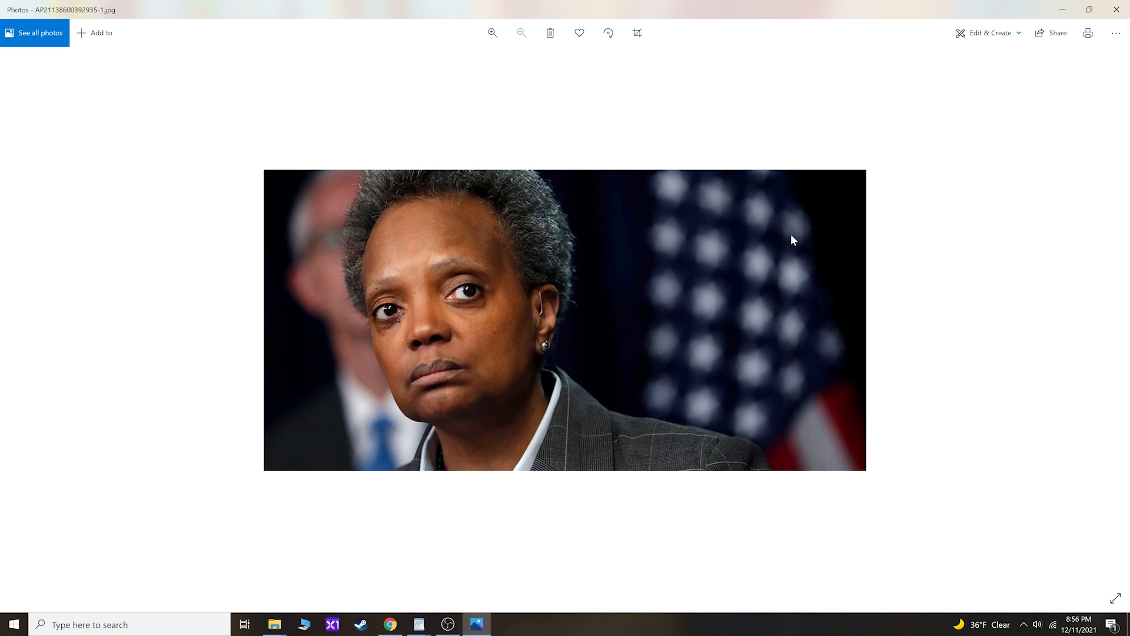
key(Right)
key(Right)
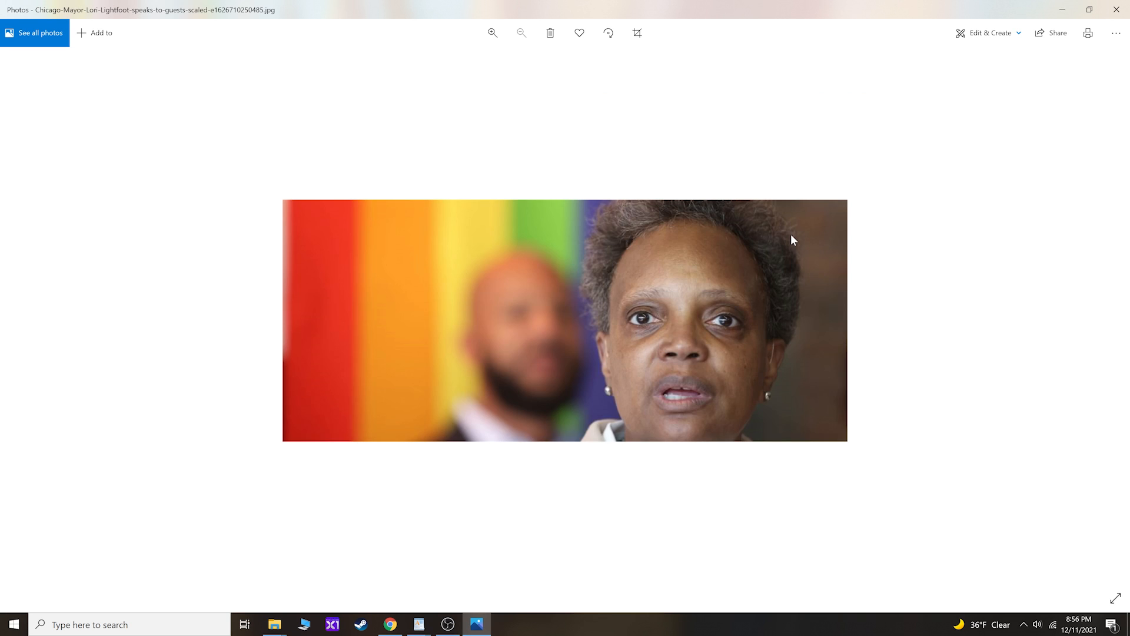
key(Left)
key(Left)
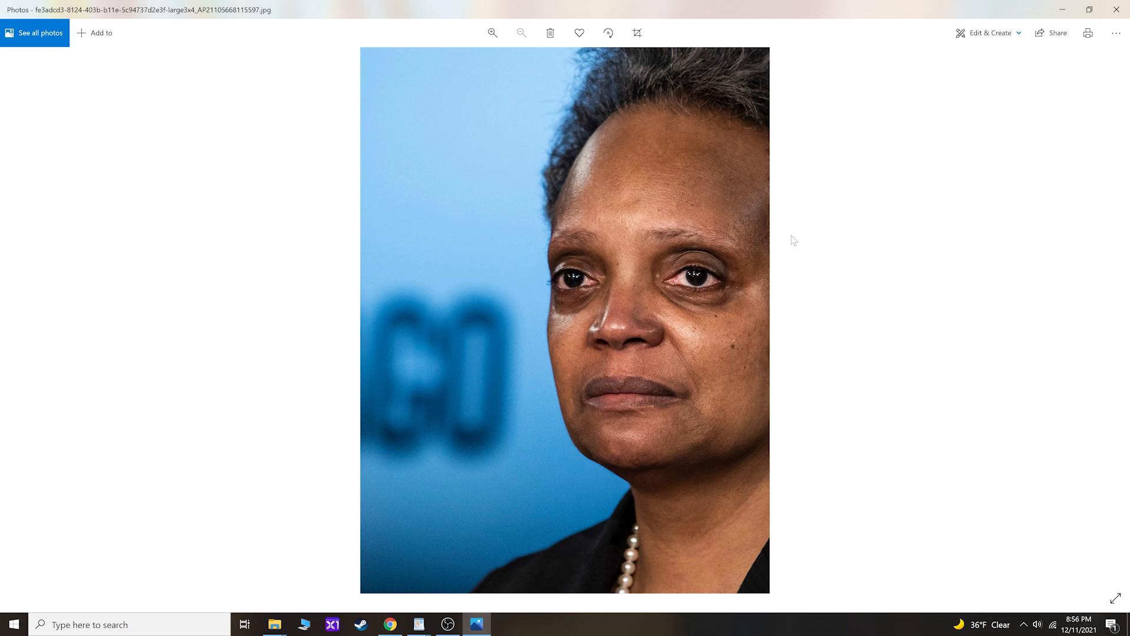
key(Left)
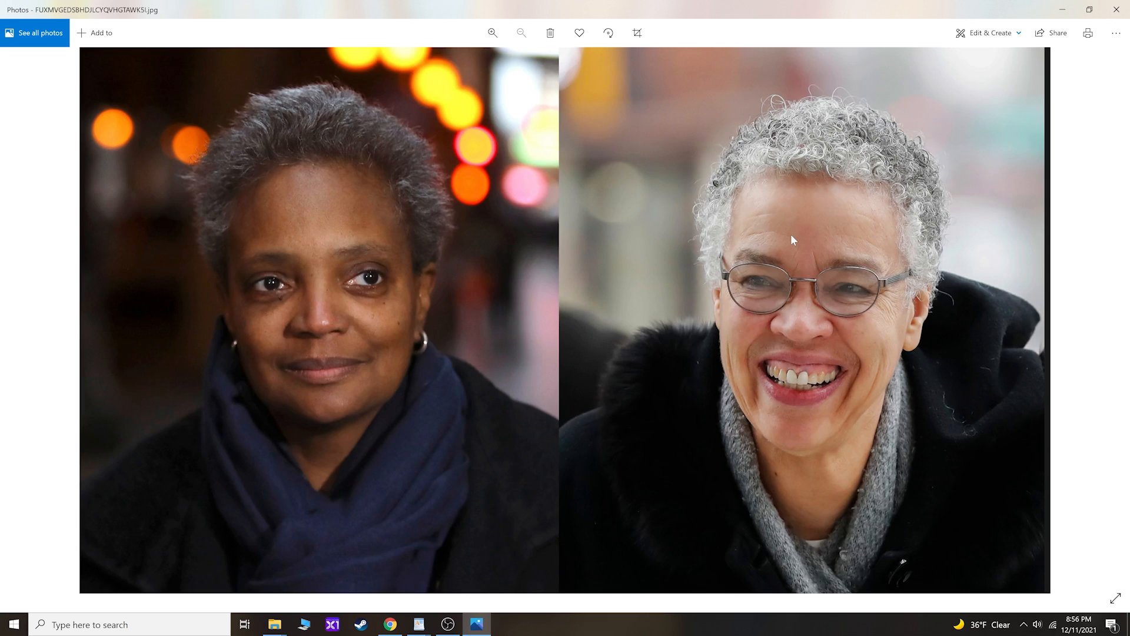
- Look at the last few source photos full size, close the viewer, and look over the whole data_src image set
key(Left)
key(Left)
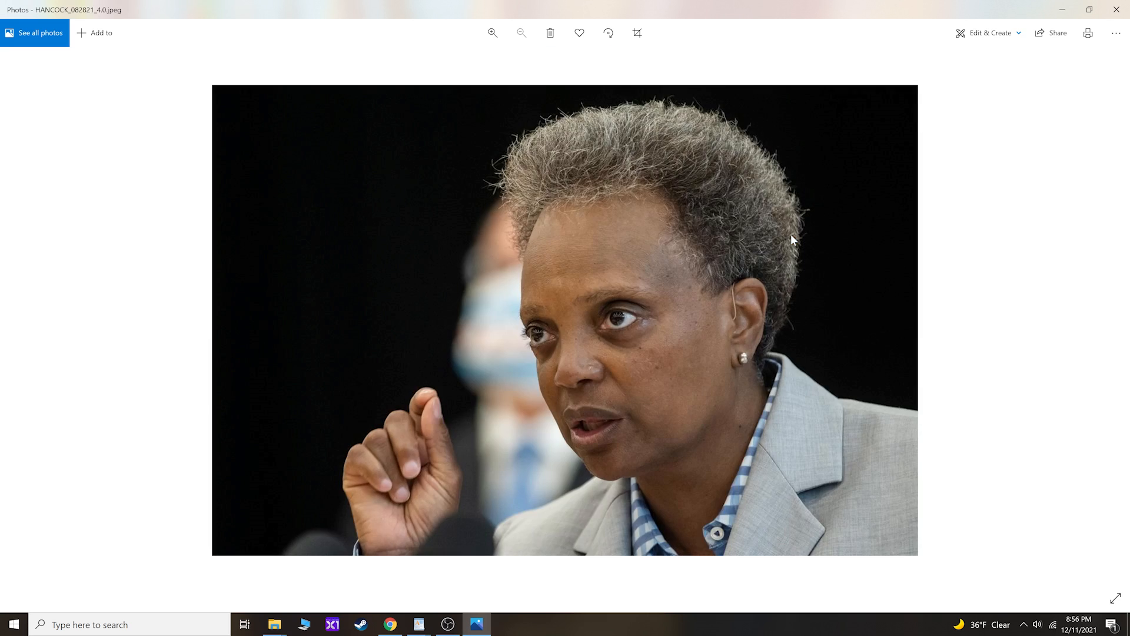
key(Left)
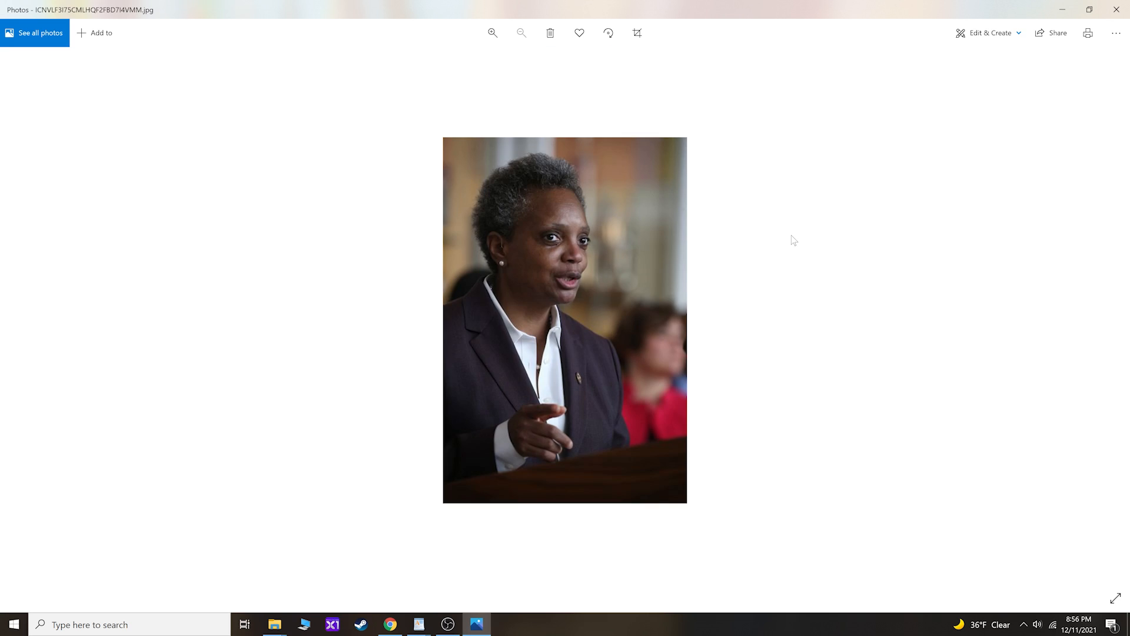
click(1115, 12)
scroll(660, 411, down, 2)
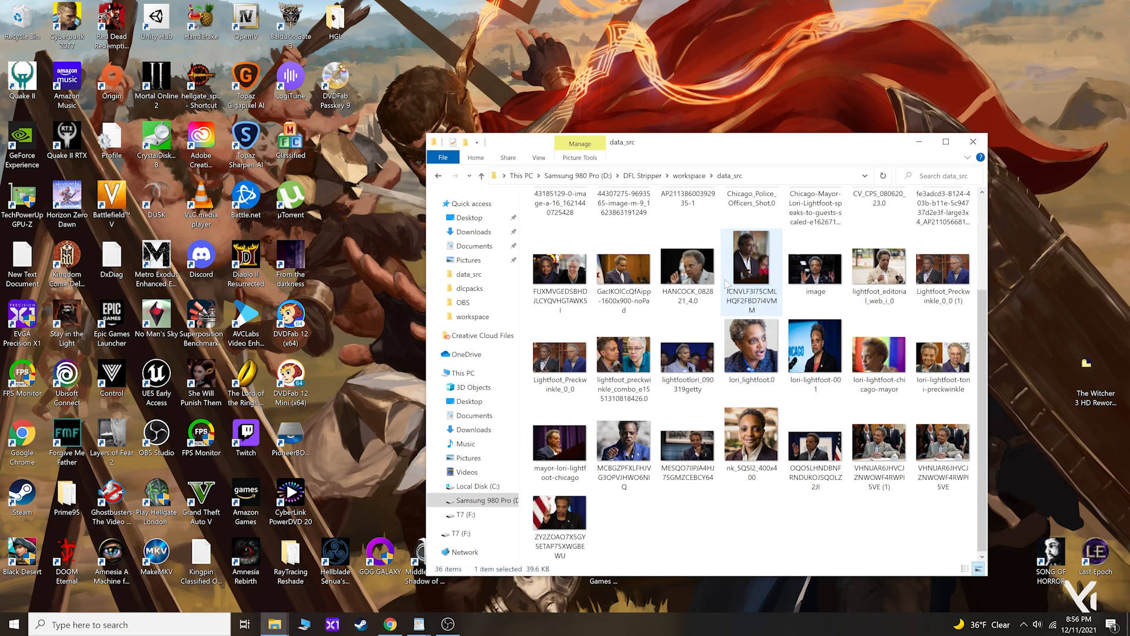
scroll(660, 410, up, 2)
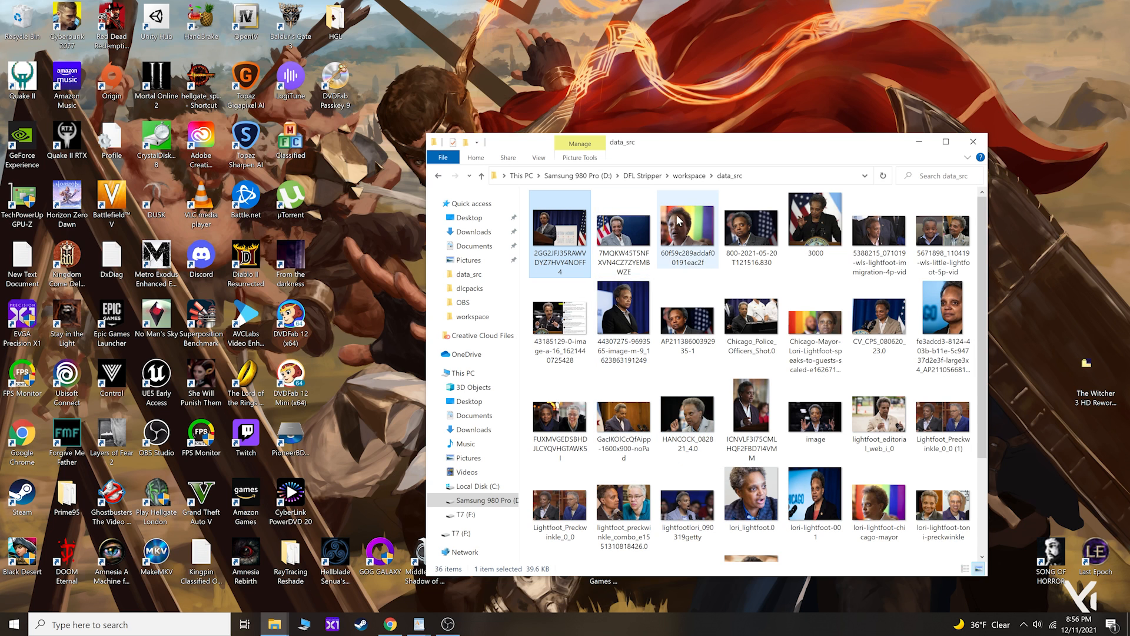
scroll(725, 443, down, 3)
scroll(723, 442, up, 3)
scroll(722, 442, down, 3)
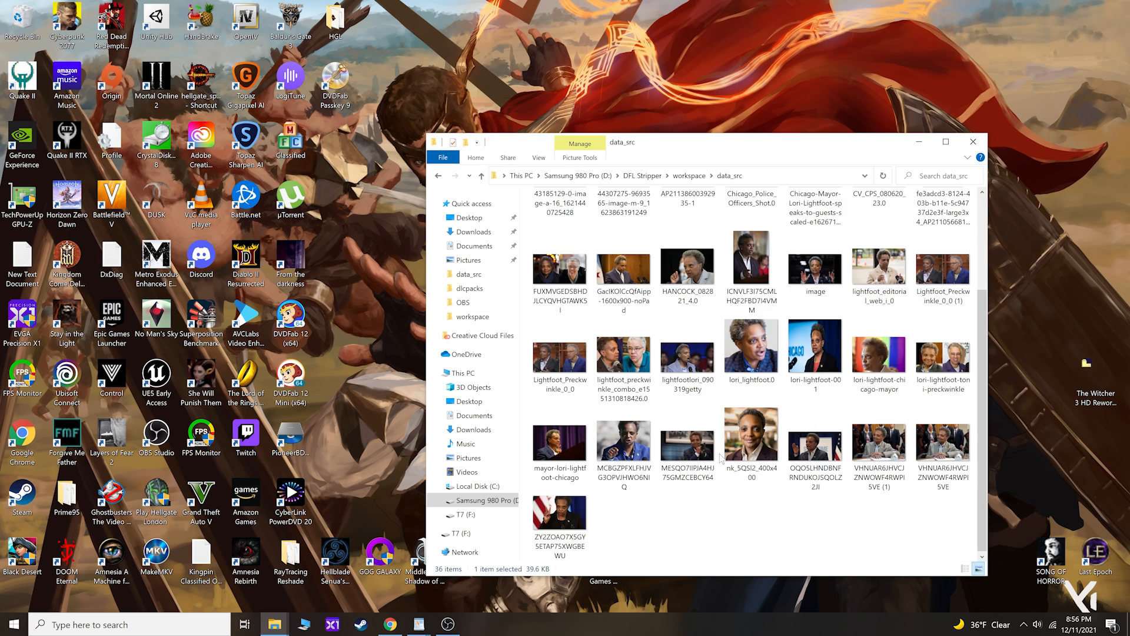
scroll(720, 442, up, 3)
- Go up to the DFL Stripper folder and launch the "4) data_src faceset extract" batch file
click(690, 176)
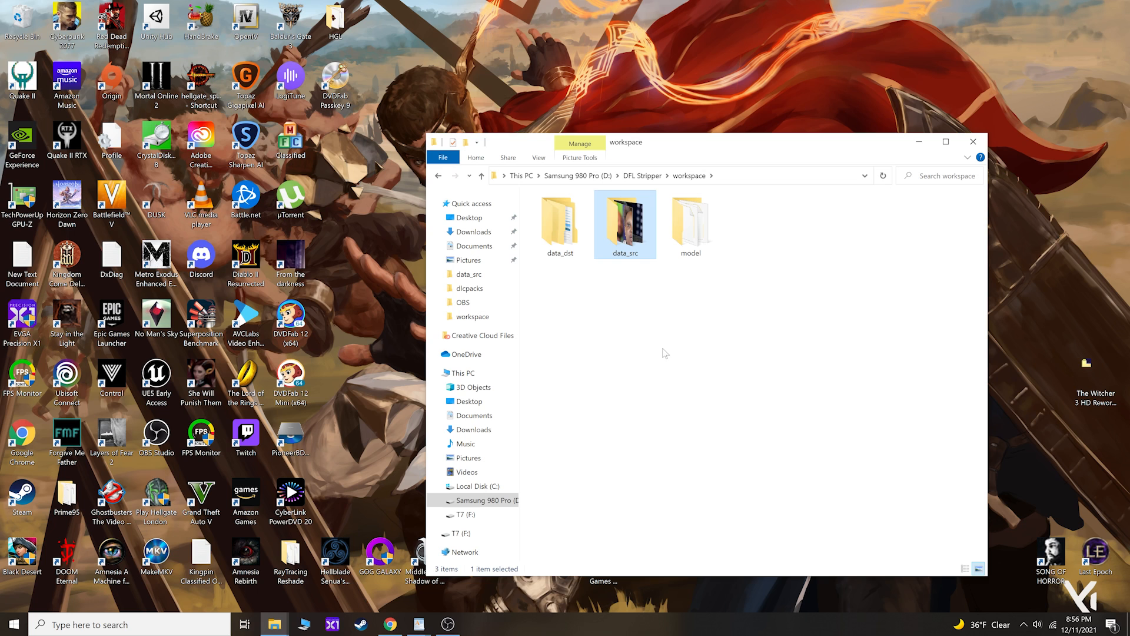
click(642, 175)
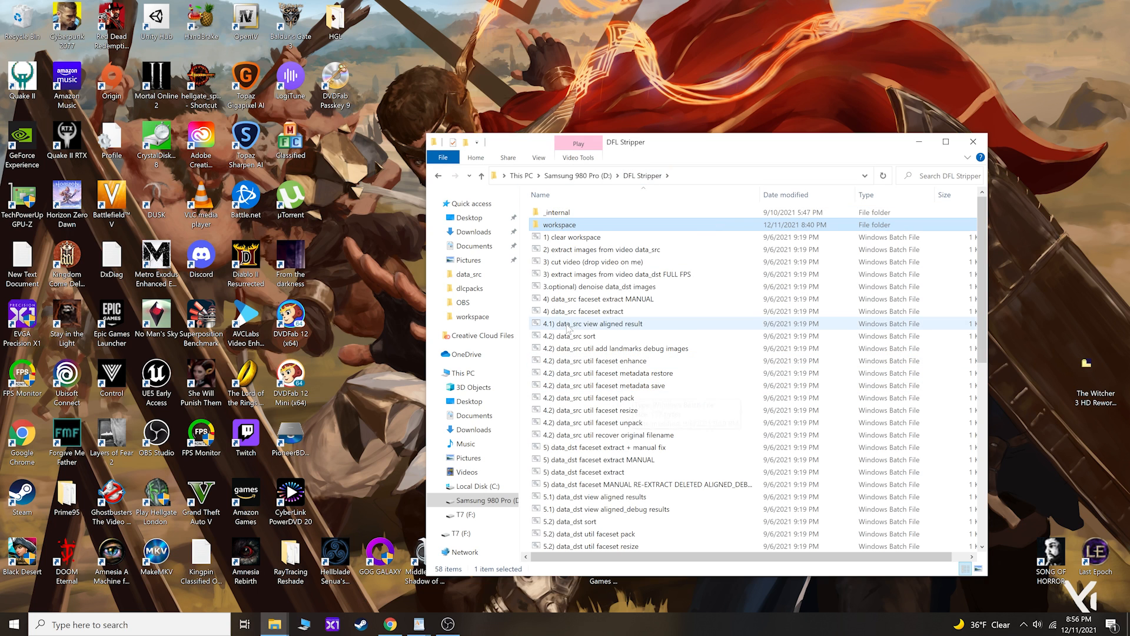
double_click(597, 313)
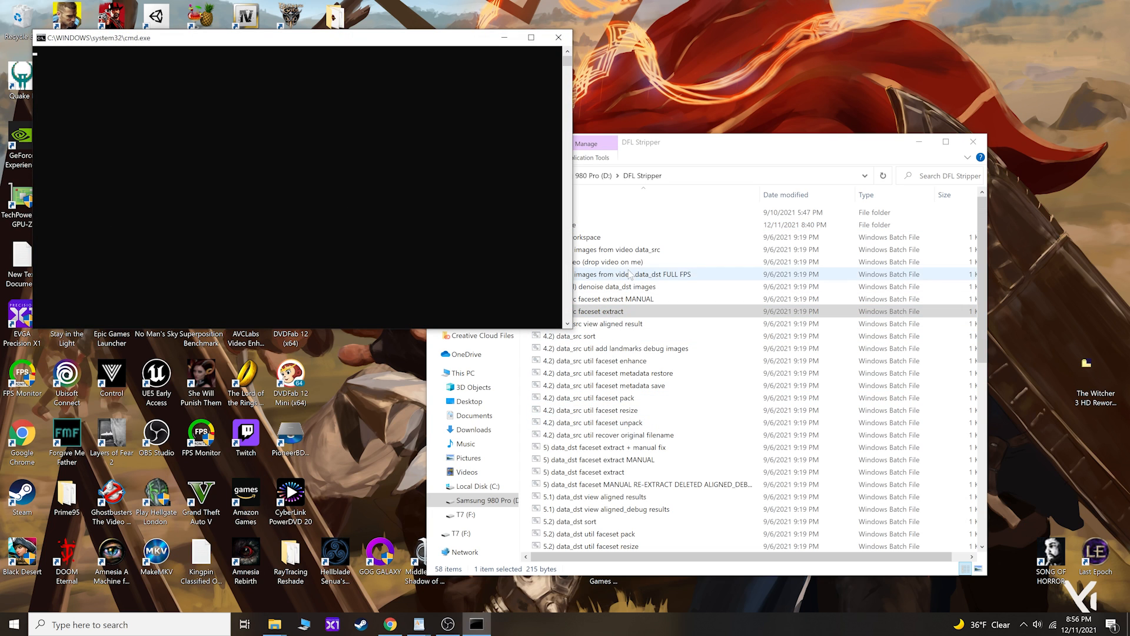
click(693, 151)
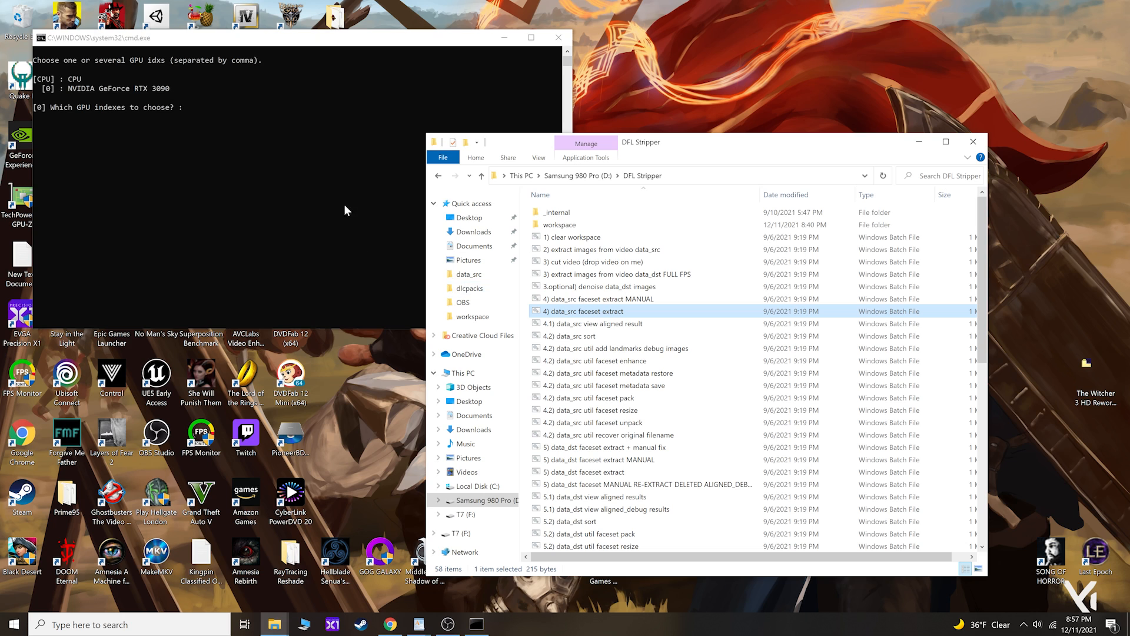
- Start the extraction on GPU 0 with face type wf, max faces 0, image size 512, JPEG quality 100 and no debug images
click(288, 43)
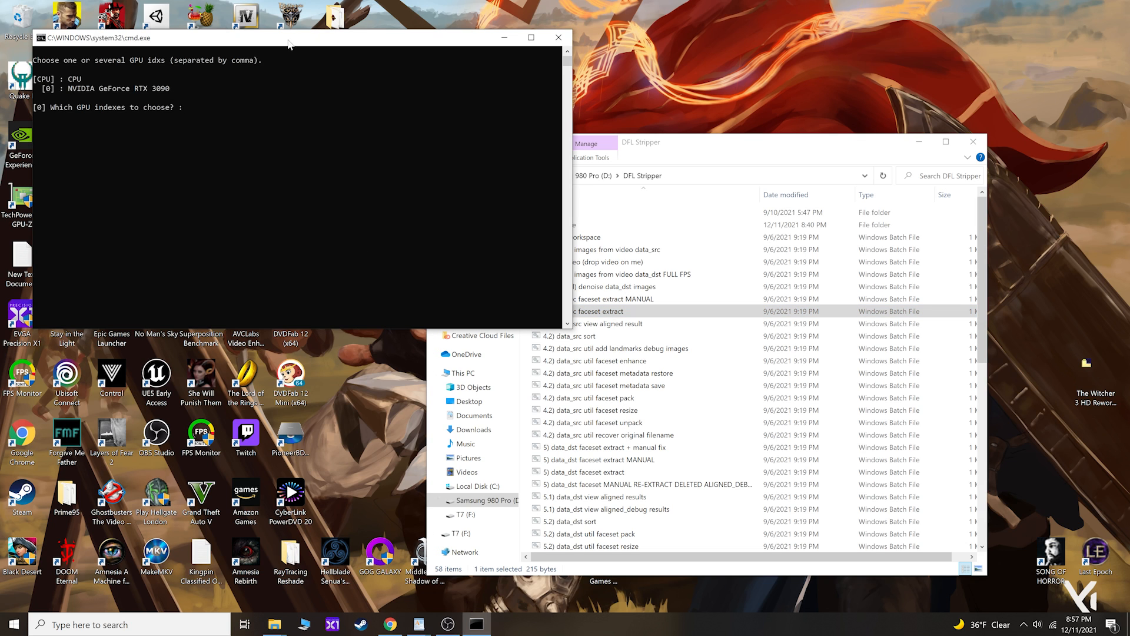
key(Return)
key(Return)
key(Return)
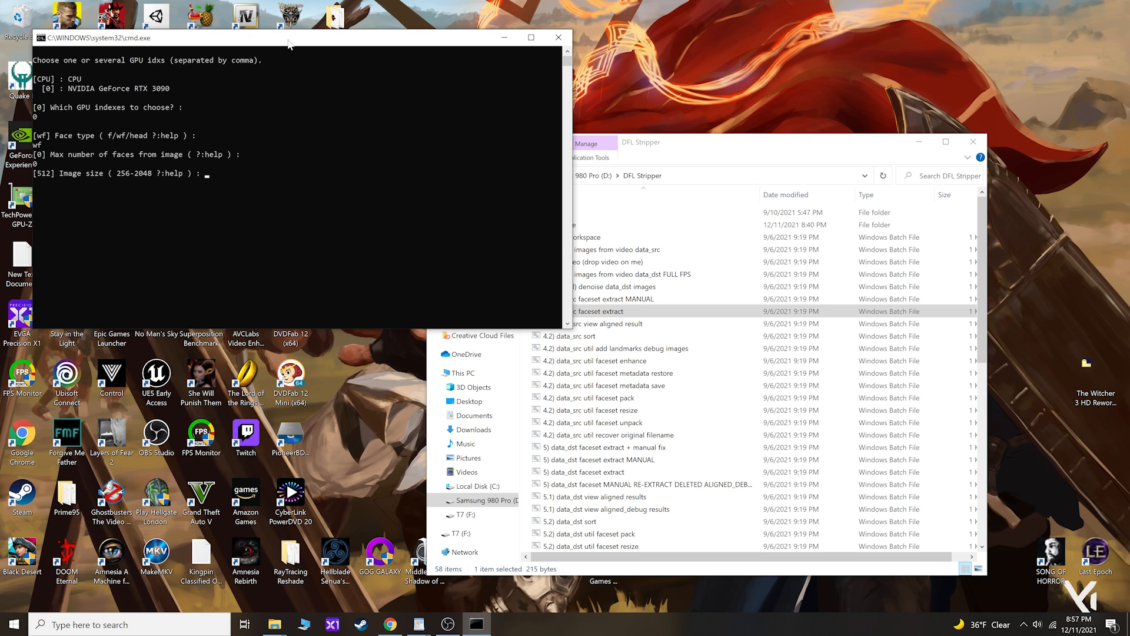
key(Return)
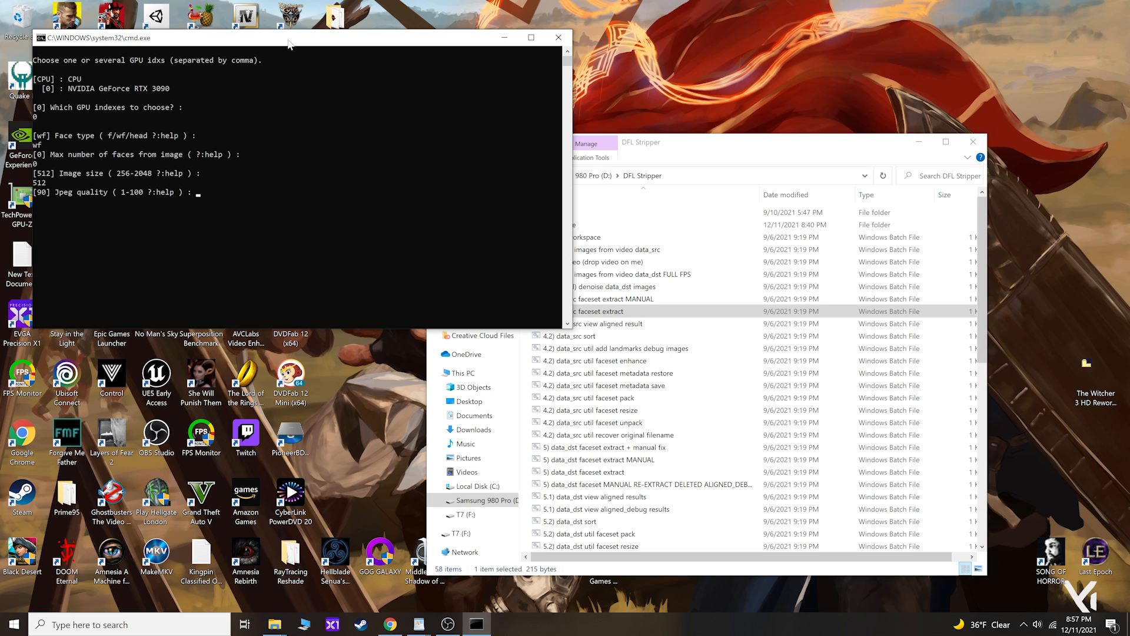
text(100)
key(Return)
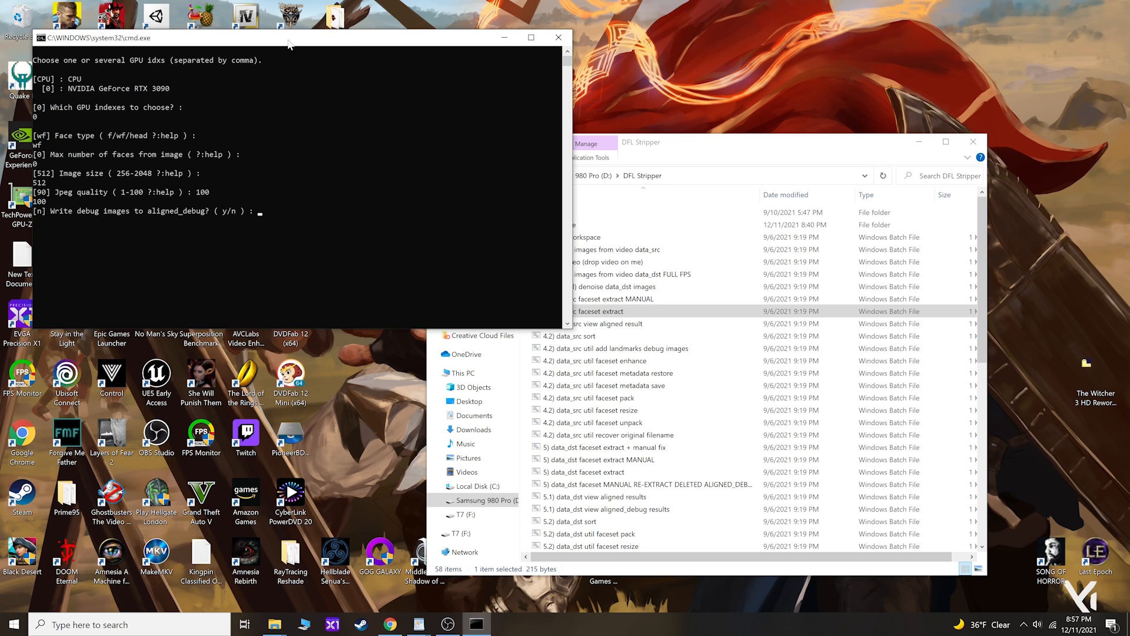
key(Return)
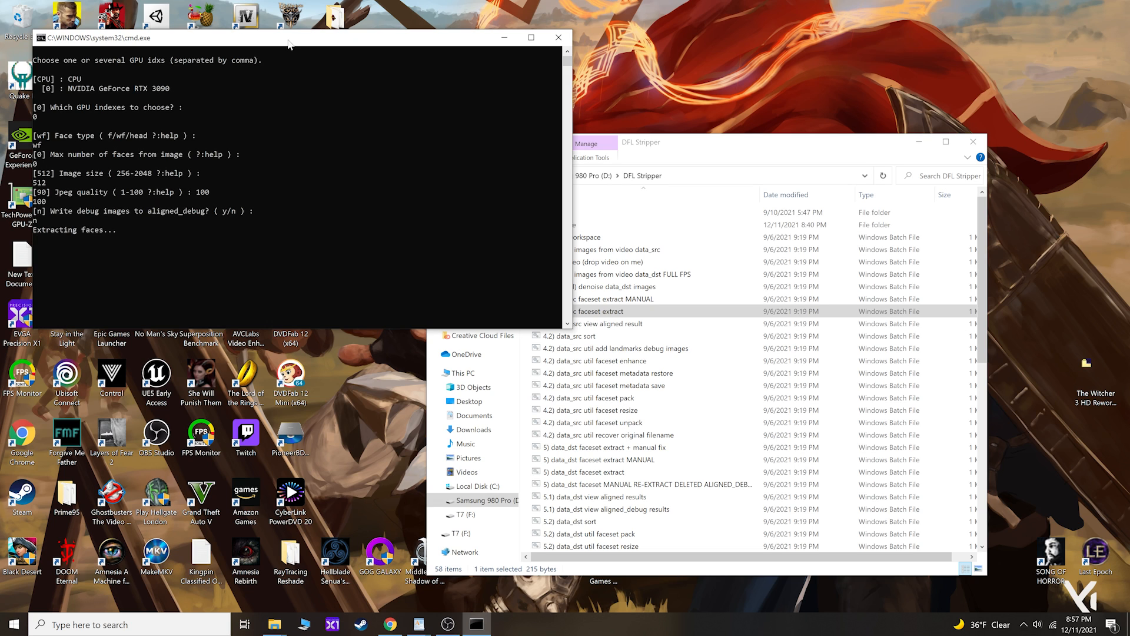
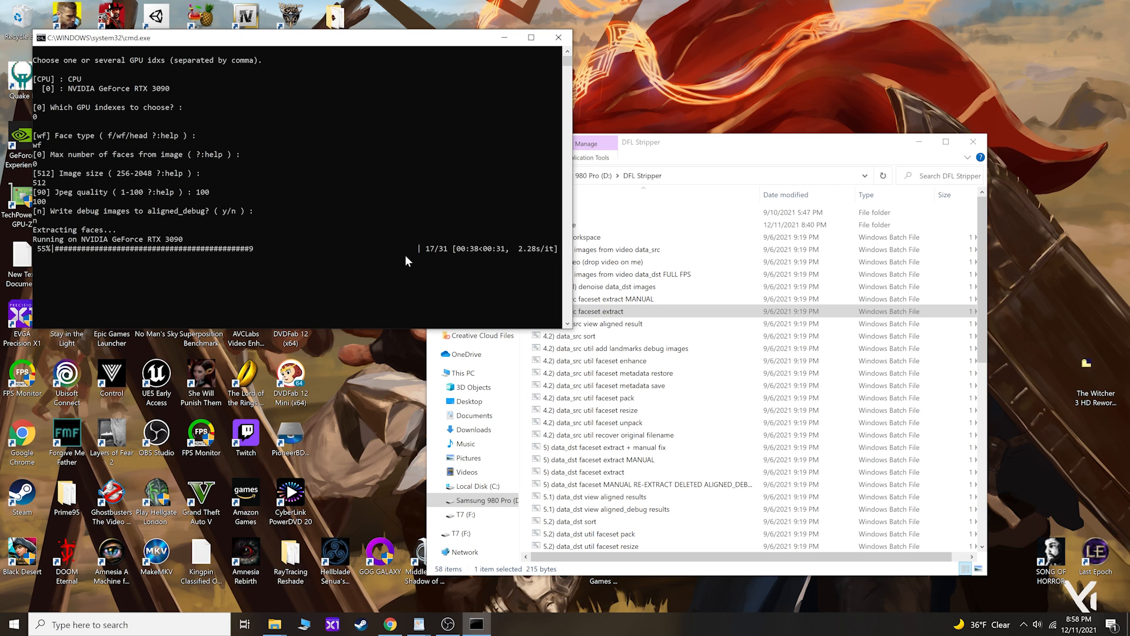
- Open the workspace's data_src aligned folder, look over the faces as they are extracted, and close the extraction console once it is done
click(675, 145)
double_click(563, 225)
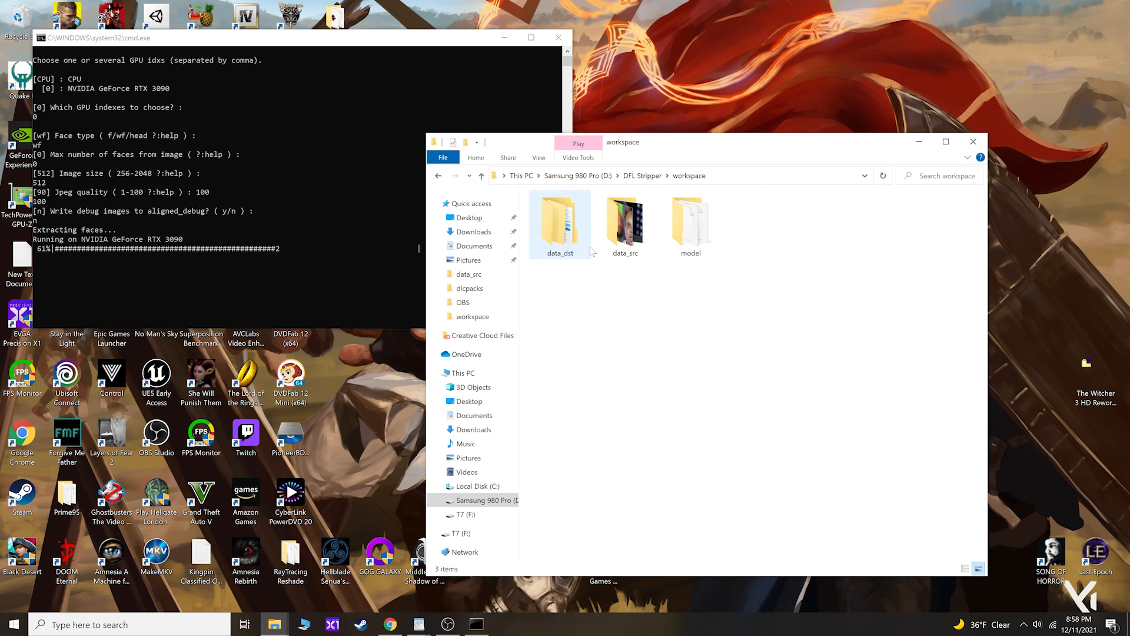
double_click(625, 236)
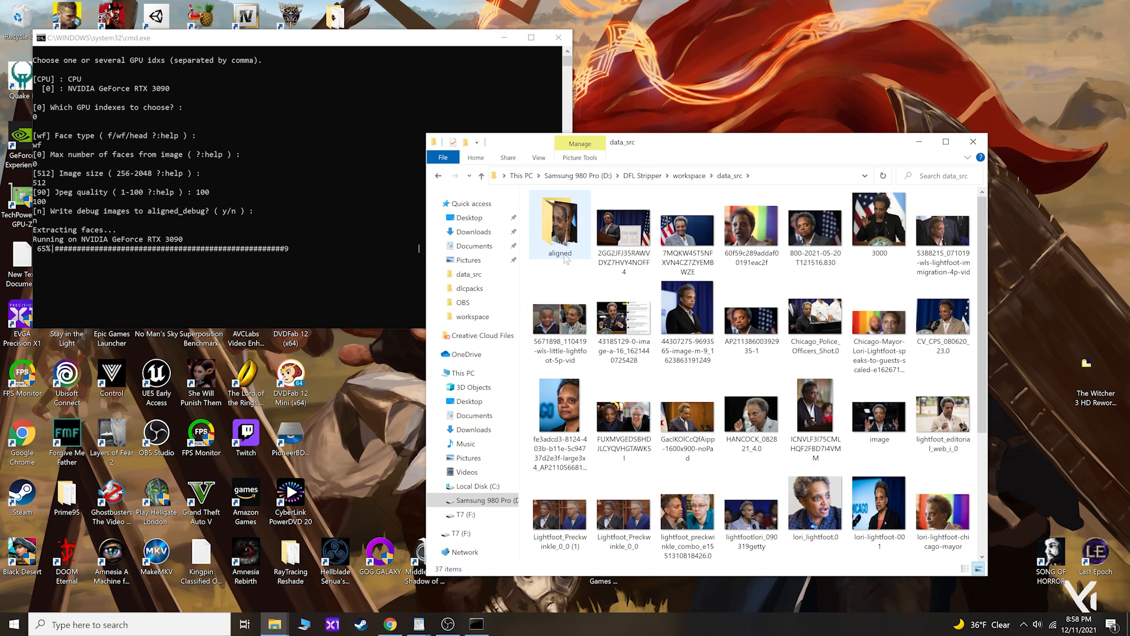
double_click(560, 227)
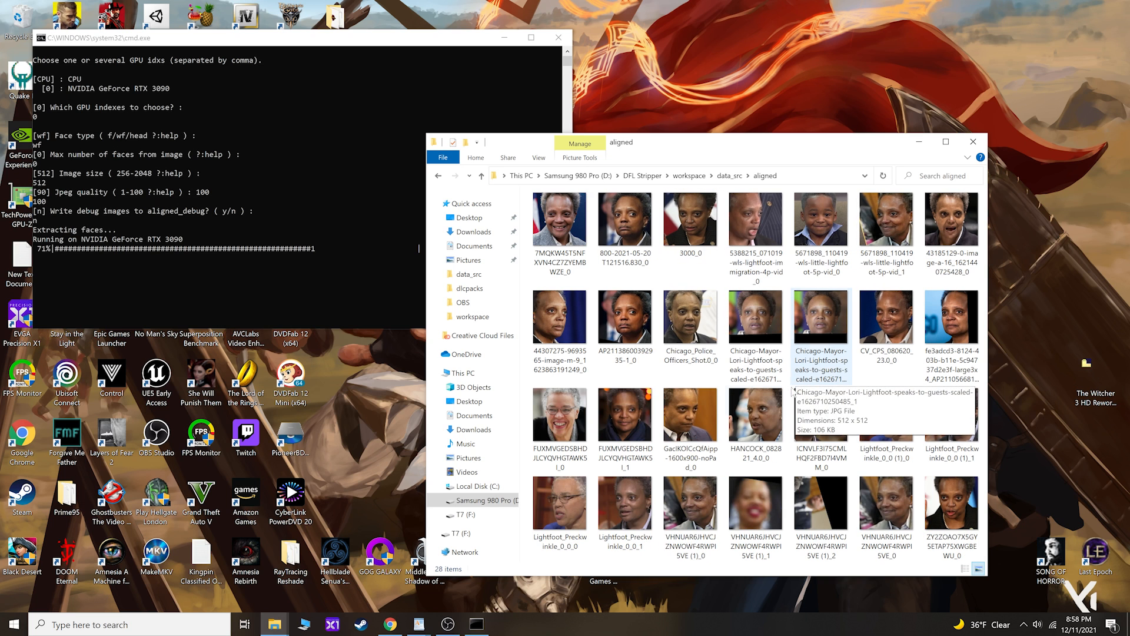
scroll(739, 337, down, 1)
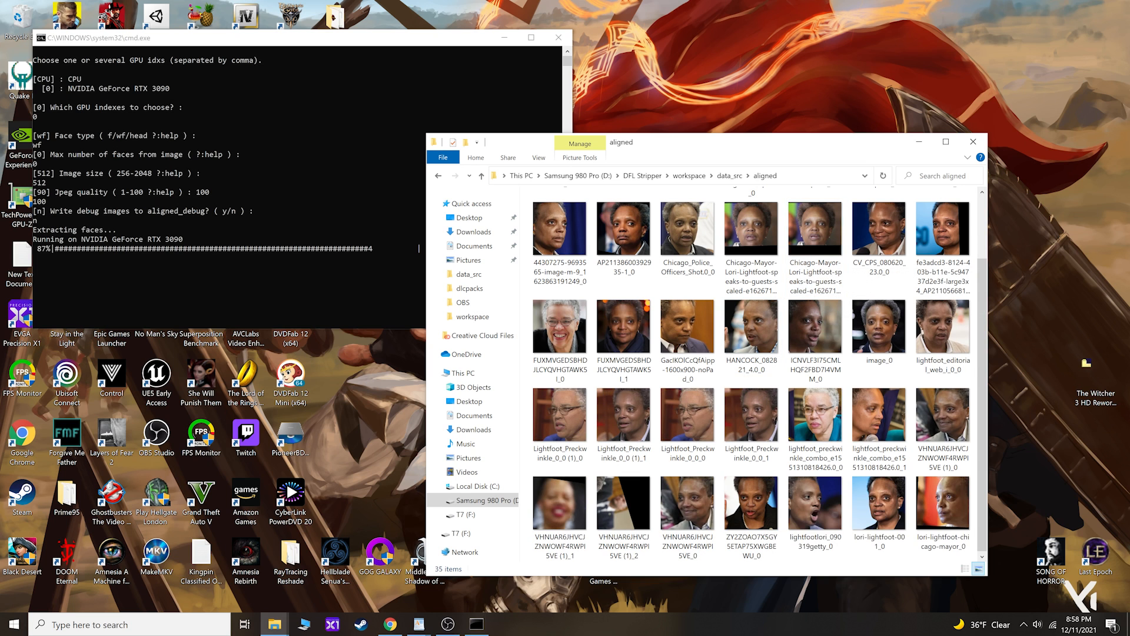
scroll(758, 379, down, 1)
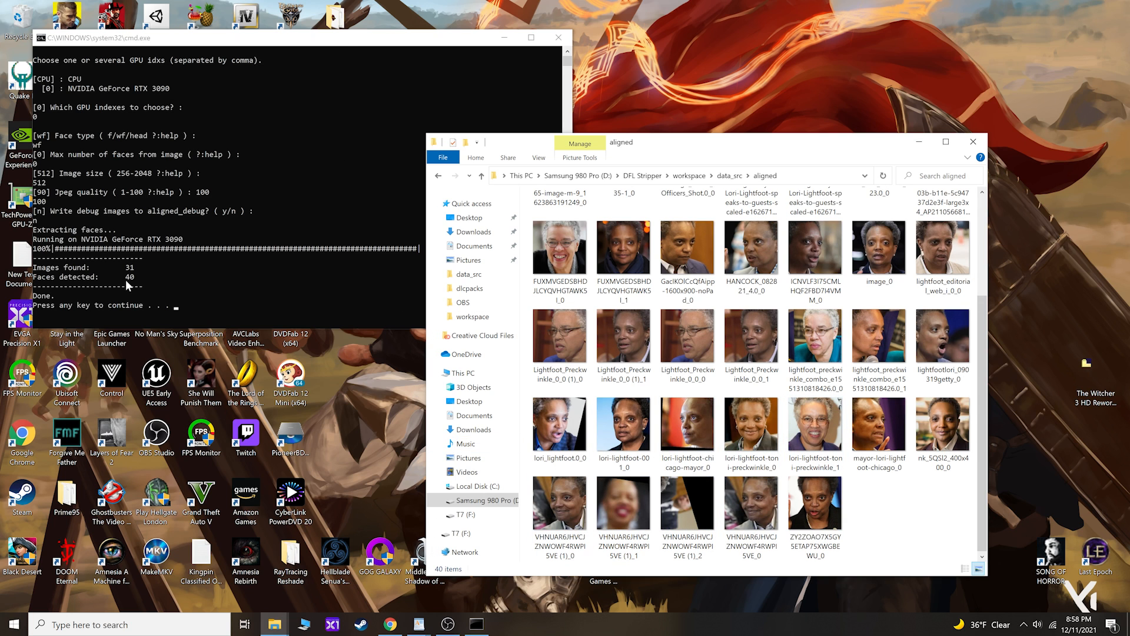
click(262, 37)
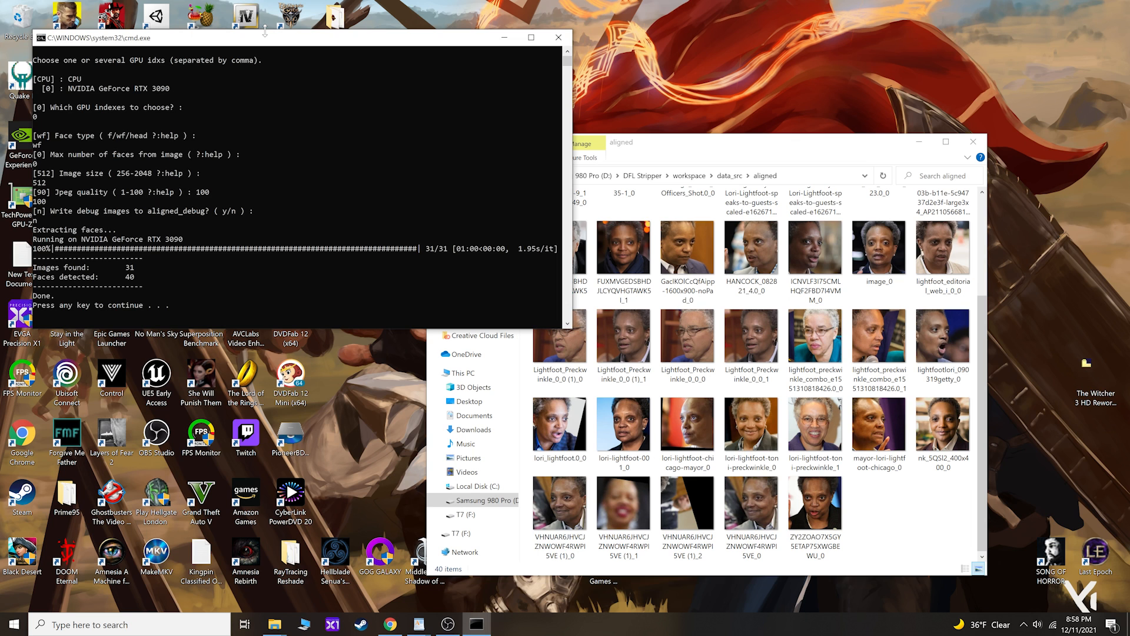
key(Return)
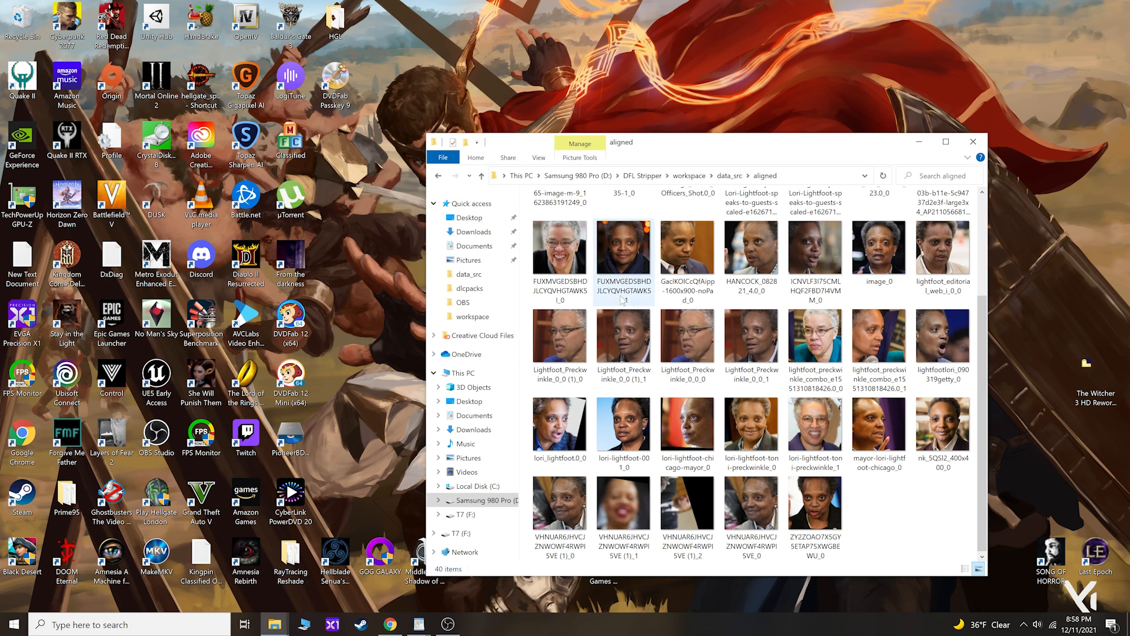
- Search aligned for "_1", delete the child's, blurred and toni-preckwinkle_1 faces plus the duplicate Lightfoot_Preckwinkle_0_0 (1)_1, and return to the folder
scroll(623, 301, up, 3)
click(945, 177)
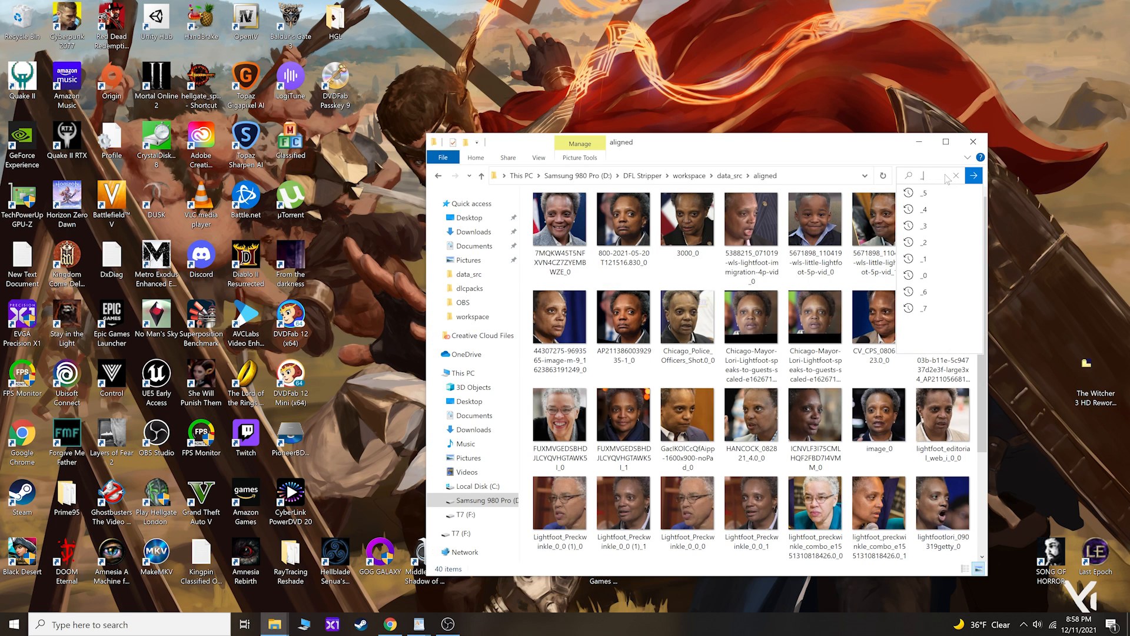
text(_1)
key(Return)
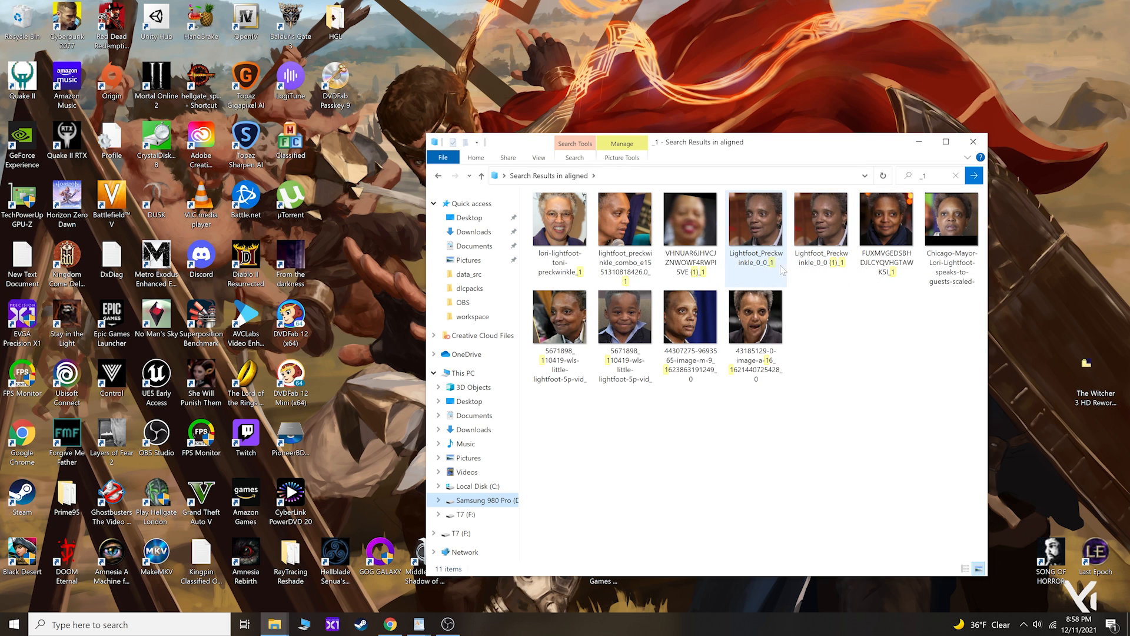
click(821, 276)
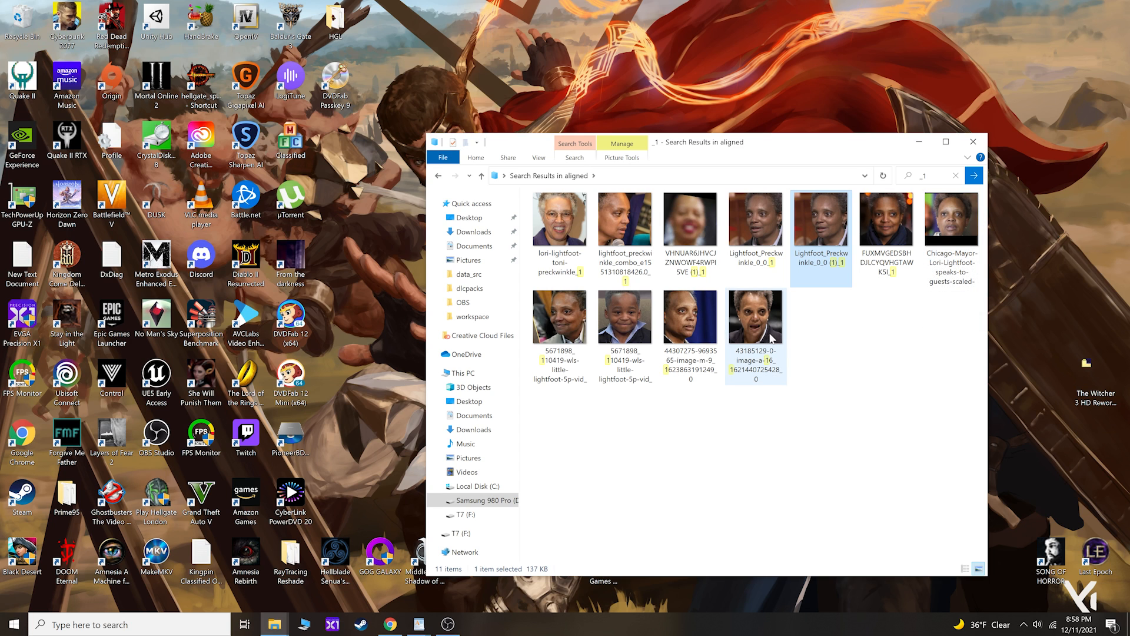
click(625, 330)
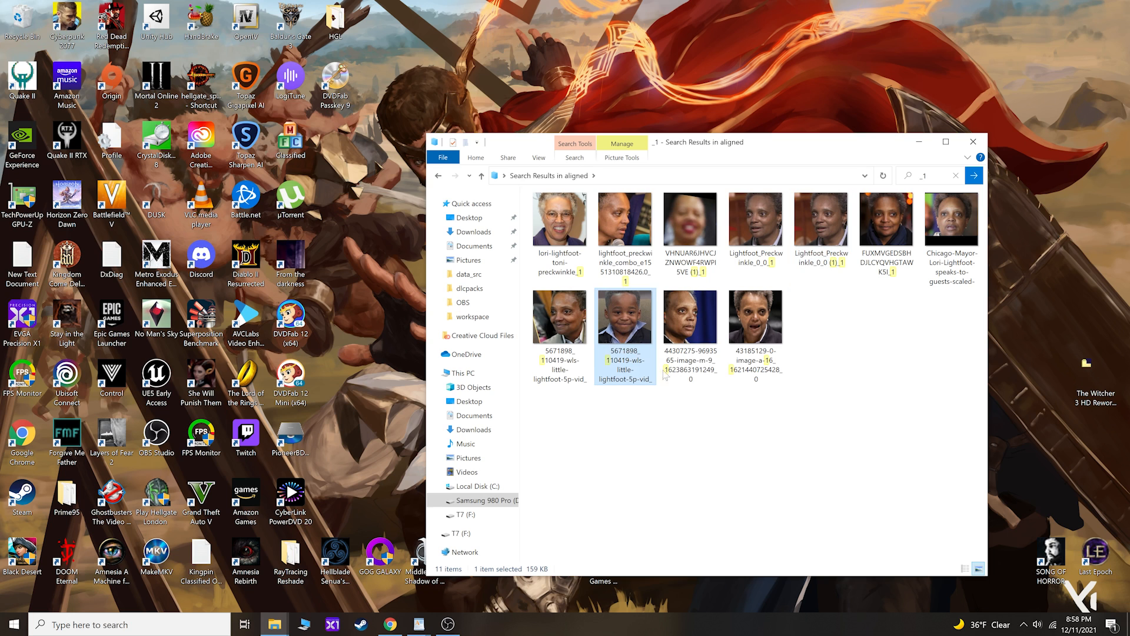
click(563, 236)
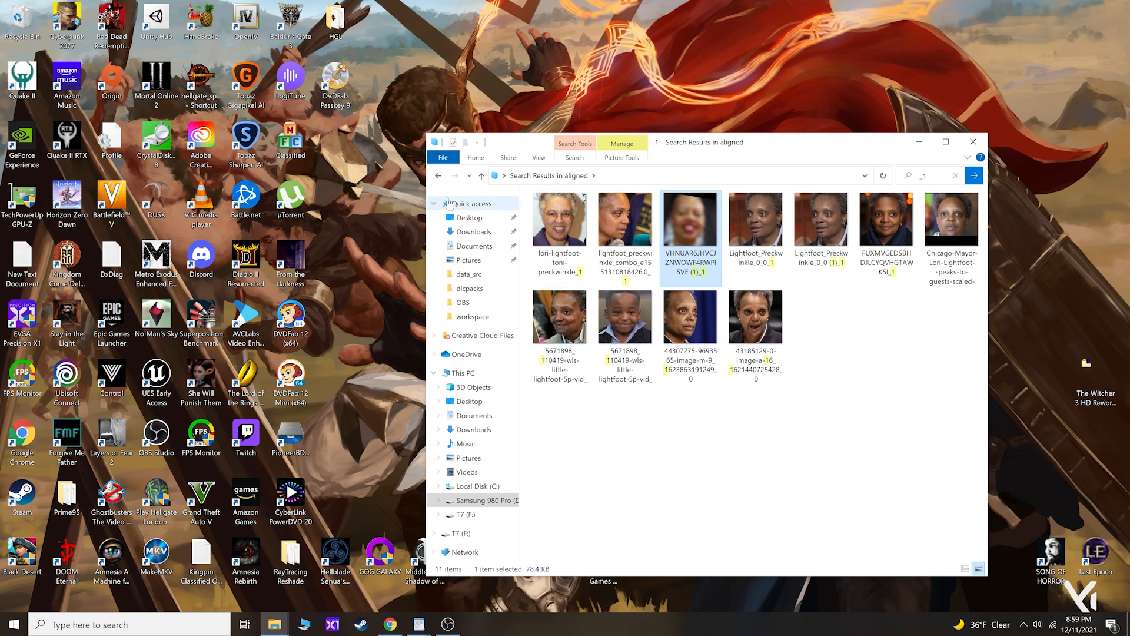
click(437, 175)
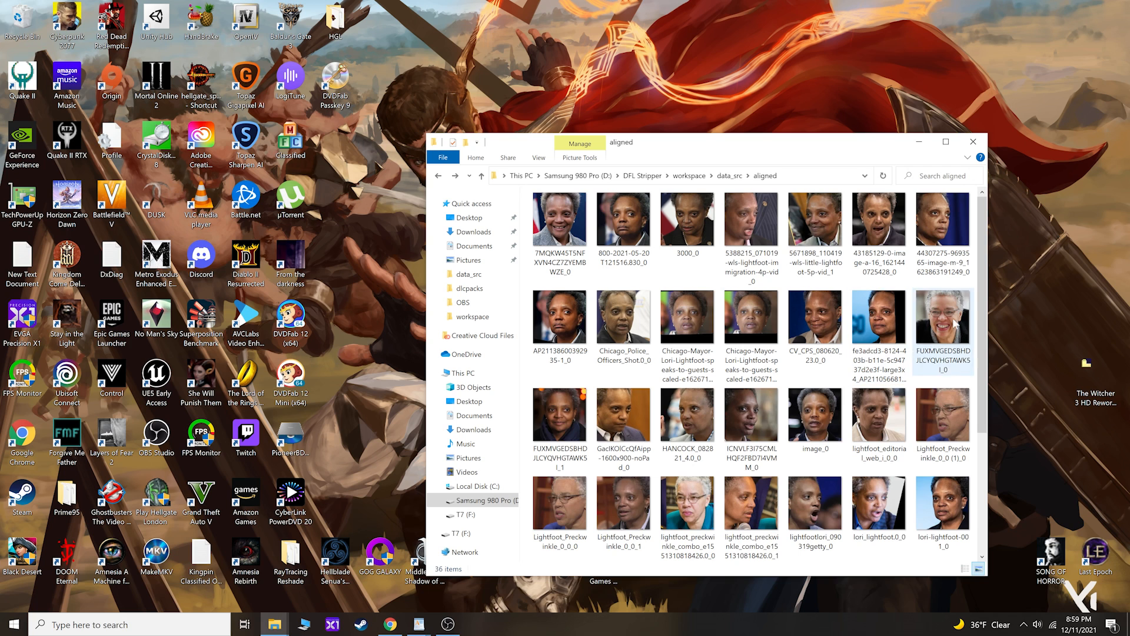
- Delete the other people's faces from aligned: FUXMVGEDSBHDJLCYQVHGTAWK5I_0, both Lightfoot_Preckwinkle man crops, and the preckwinkle_combo face ending in _0
click(941, 418)
key(Delete)
click(891, 424)
key(Delete)
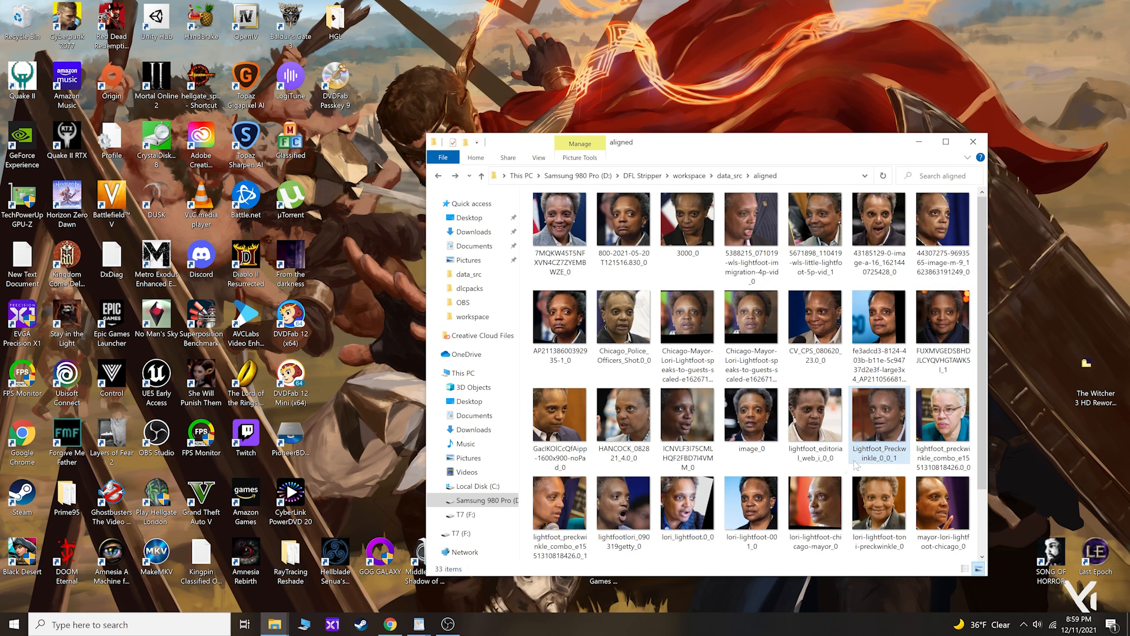
click(940, 436)
key(Delete)
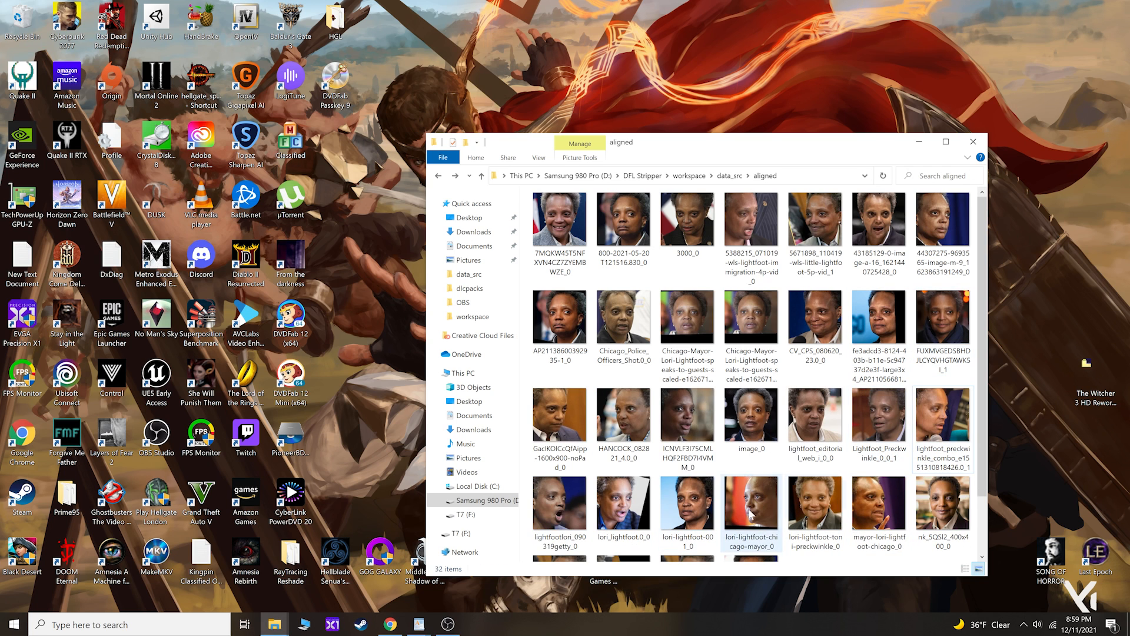
- Delete the faceless VHNUAR6JHVCJZNWOWF4RWPI5VE (1)_2 crop and the duplicate VHNUAR6JHVCJZNWOWF4RWPI5VE_0 face from aligned
scroll(885, 515, down, 2)
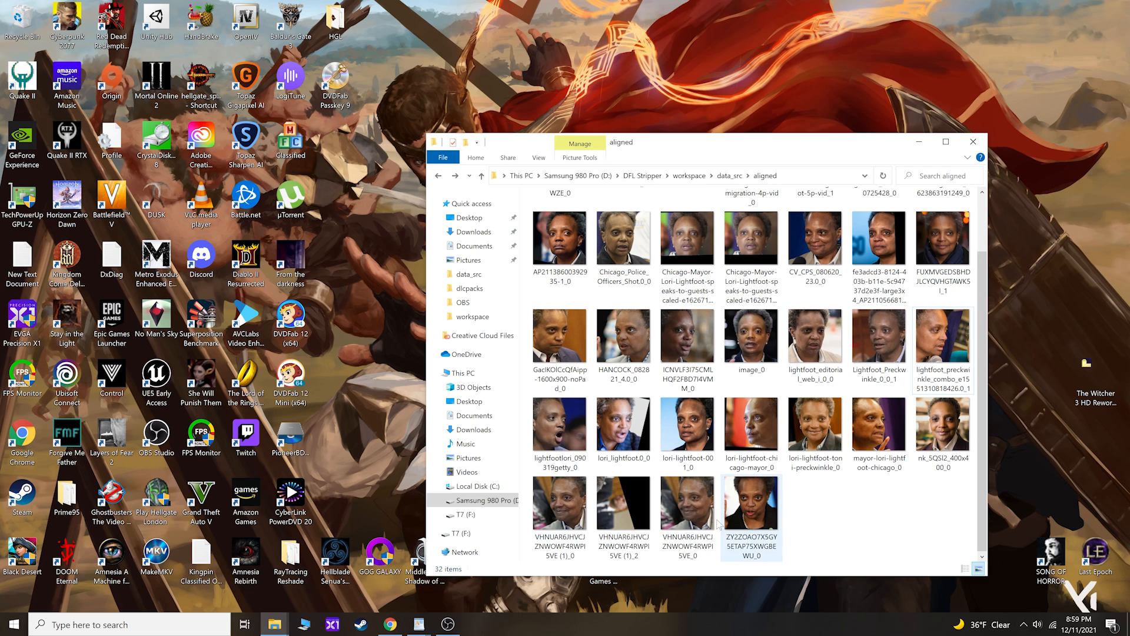
click(625, 522)
key(Delete)
click(625, 514)
key(Delete)
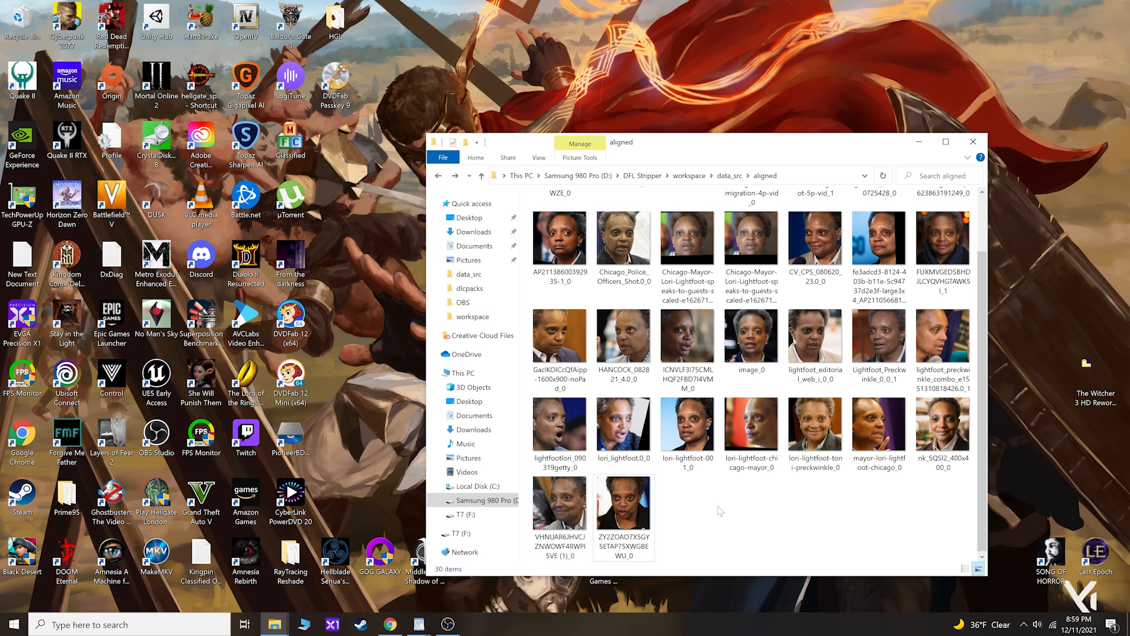
- Delete the duplicate Chicago-Mayor-Lori-Lightfoot-speaks-to-guests face crop and check the remaining aligned faces
scroll(709, 517, up, 1)
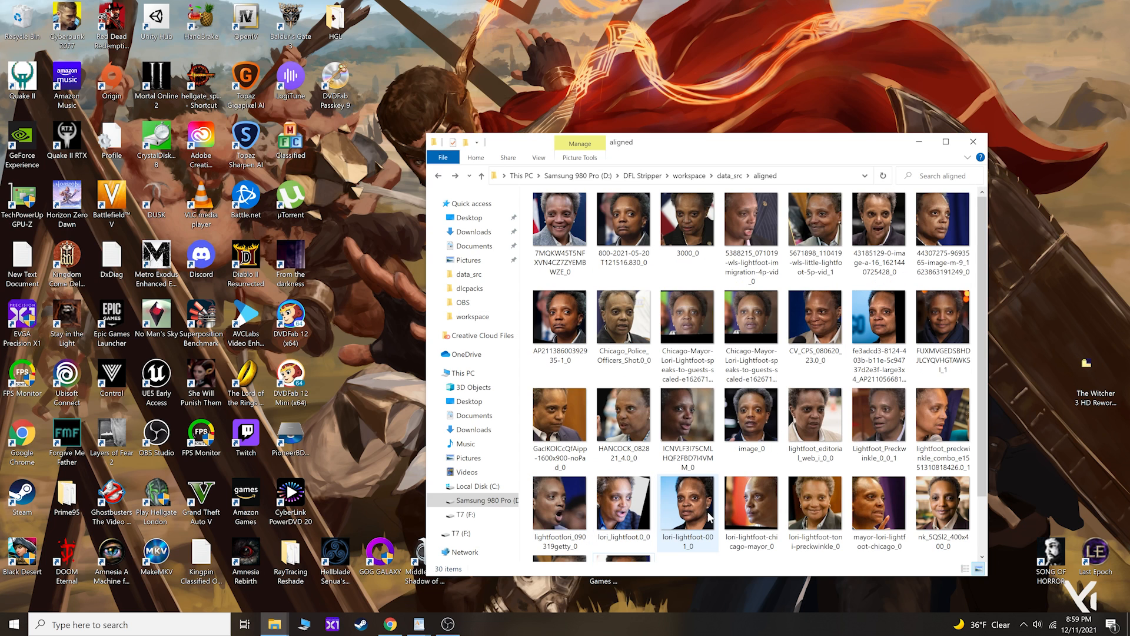
click(750, 330)
key(Delete)
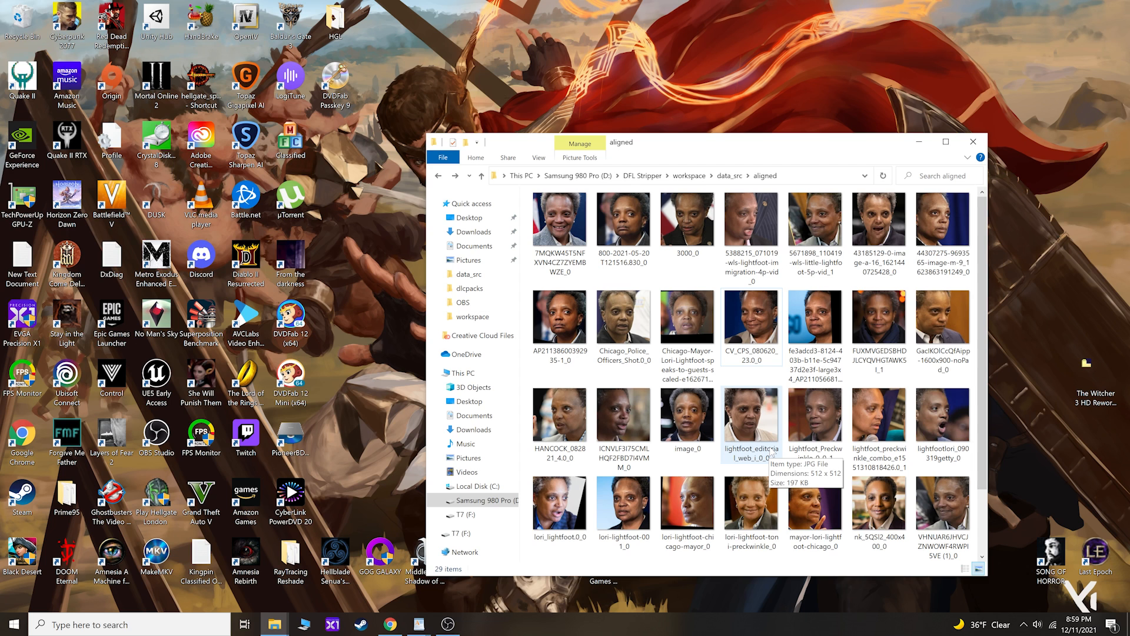
scroll(681, 442, down, 2)
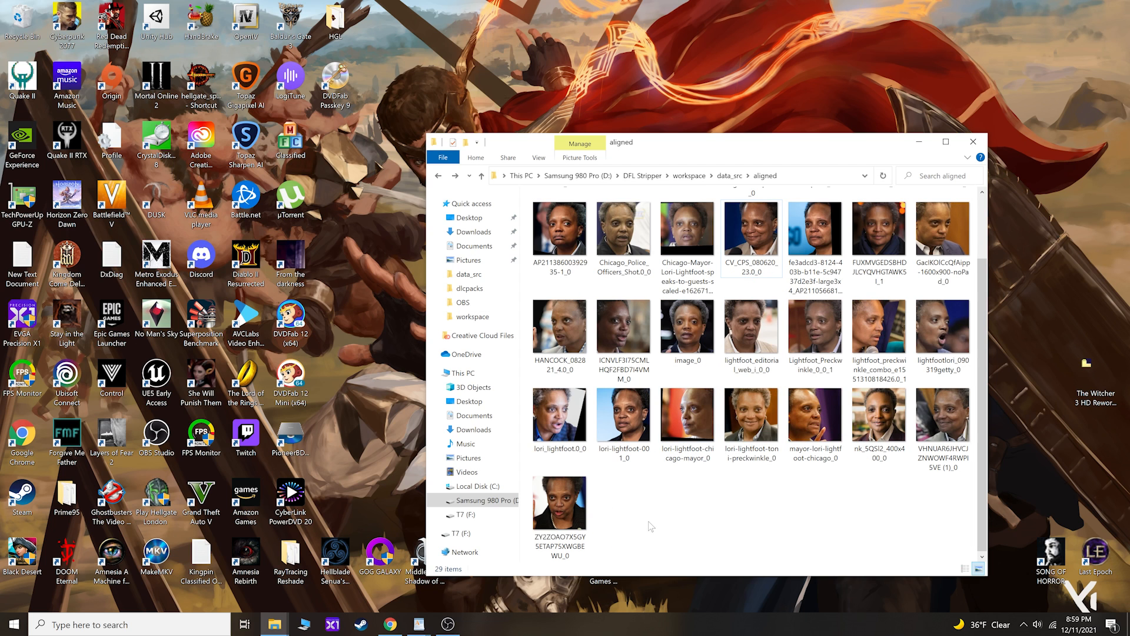
- Batch-rename all the face images in the aligned folder with the base name a, numbered a (1) to a (29)
scroll(651, 525, up, 2)
click(567, 530)
key(ctrl+a)
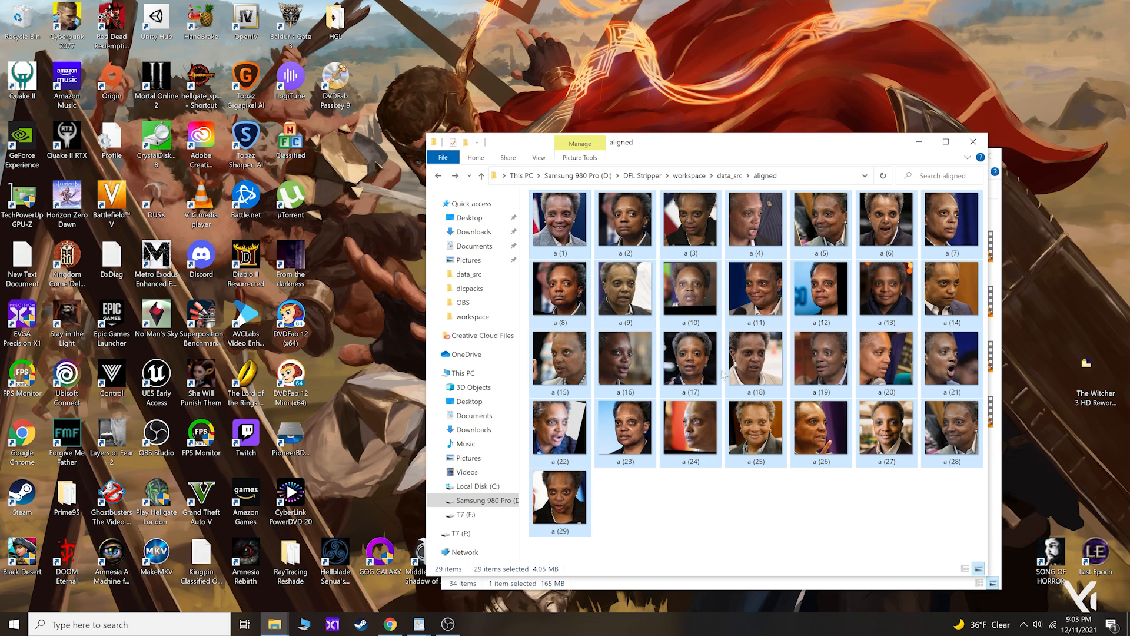
click(756, 516)
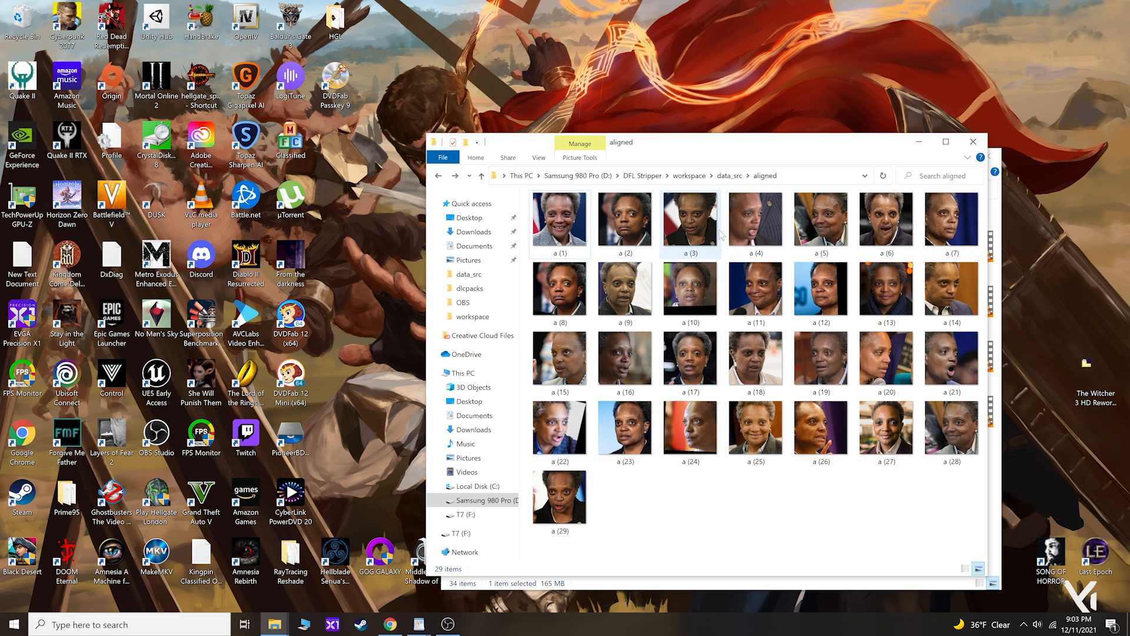
- Delete all the source photos from data_src, keeping only the aligned folder
click(729, 176)
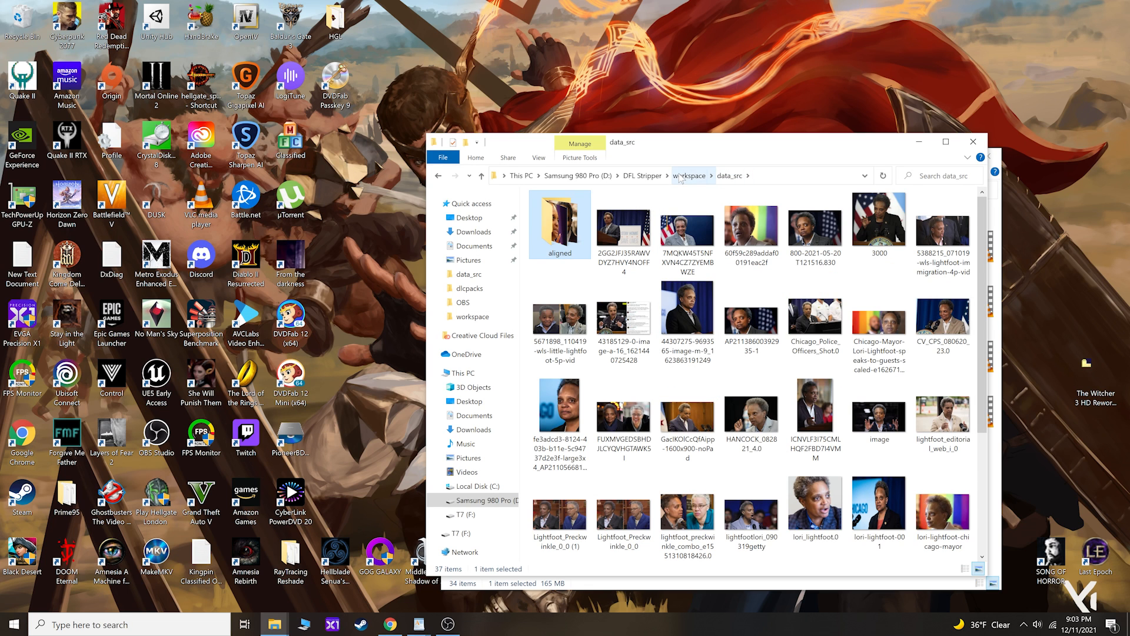
click(631, 234)
scroll(713, 333, down, 3)
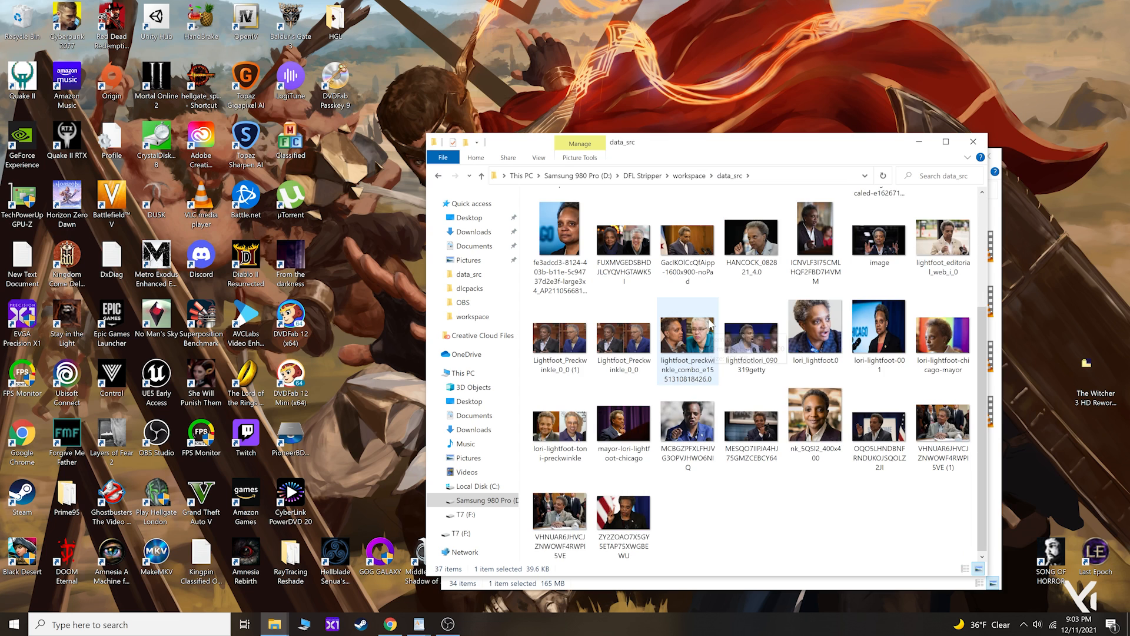
shift+click(638, 514)
key(Delete)
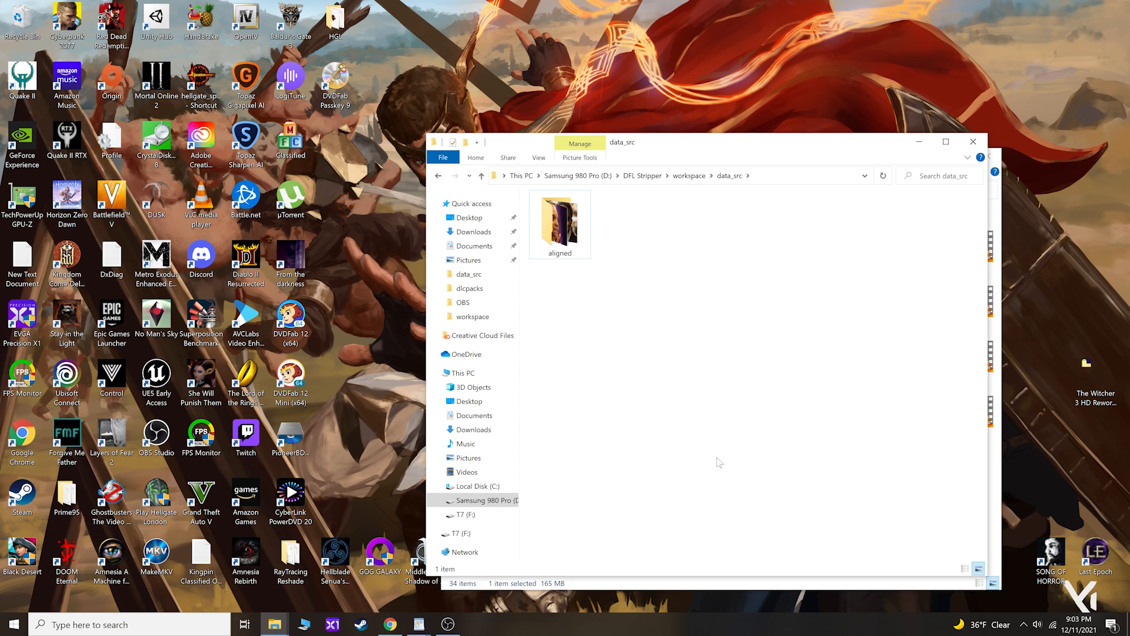
- Run 5.XSeg Generic) data_src whole_face mask - apply from the DFL Stripper folder on GPU index 0
click(687, 176)
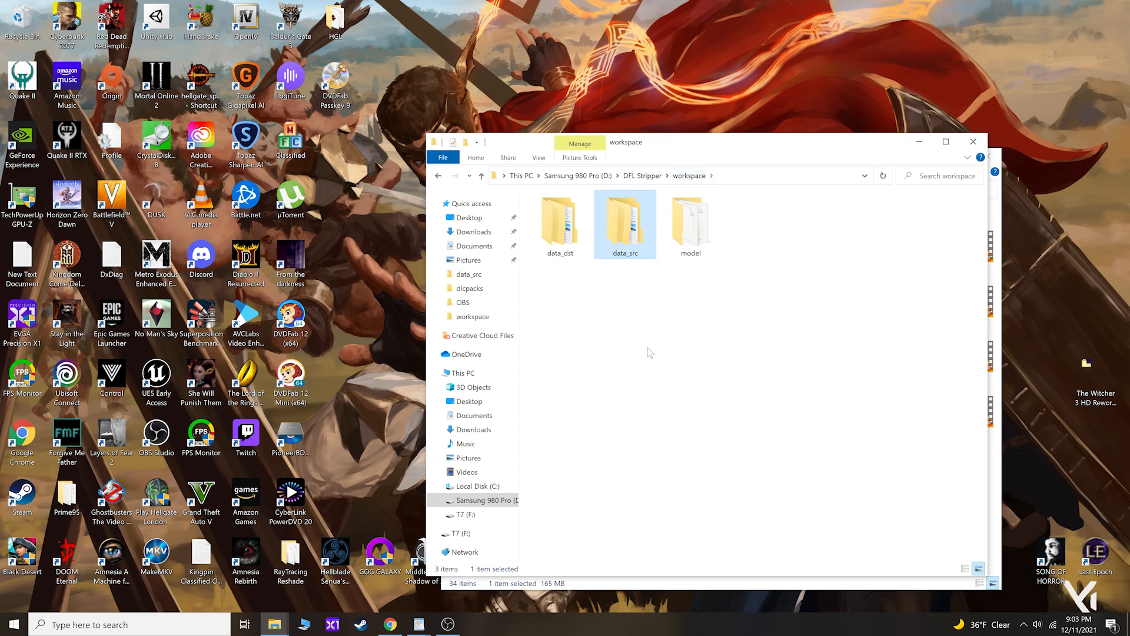
click(642, 176)
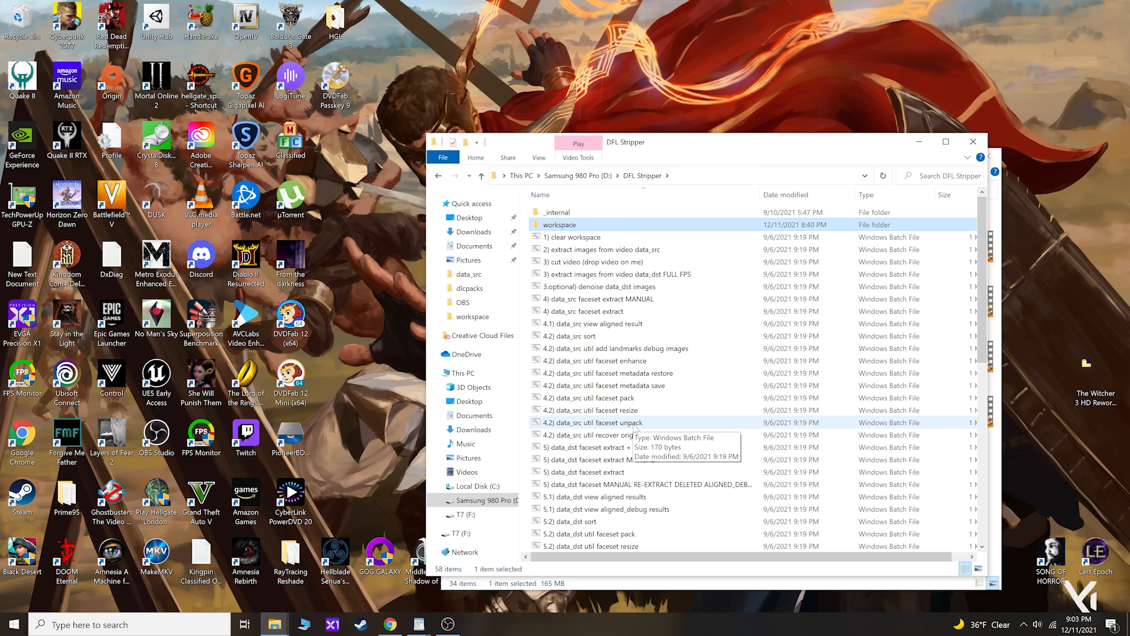
scroll(635, 418, down, 5)
scroll(626, 412, down, 3)
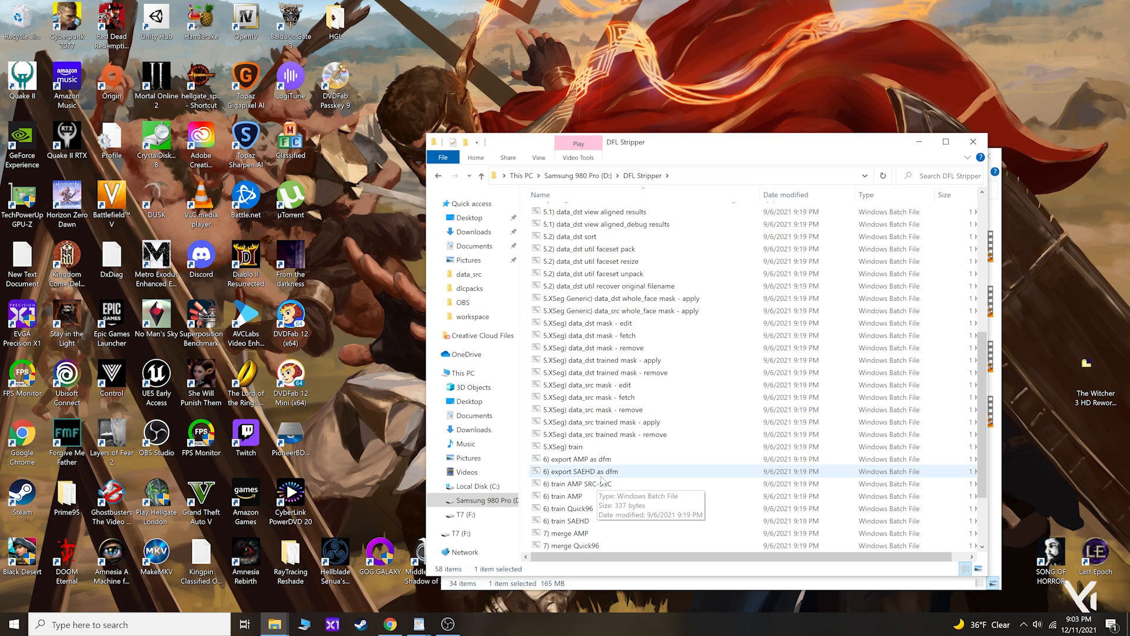
scroll(606, 476, down, 3)
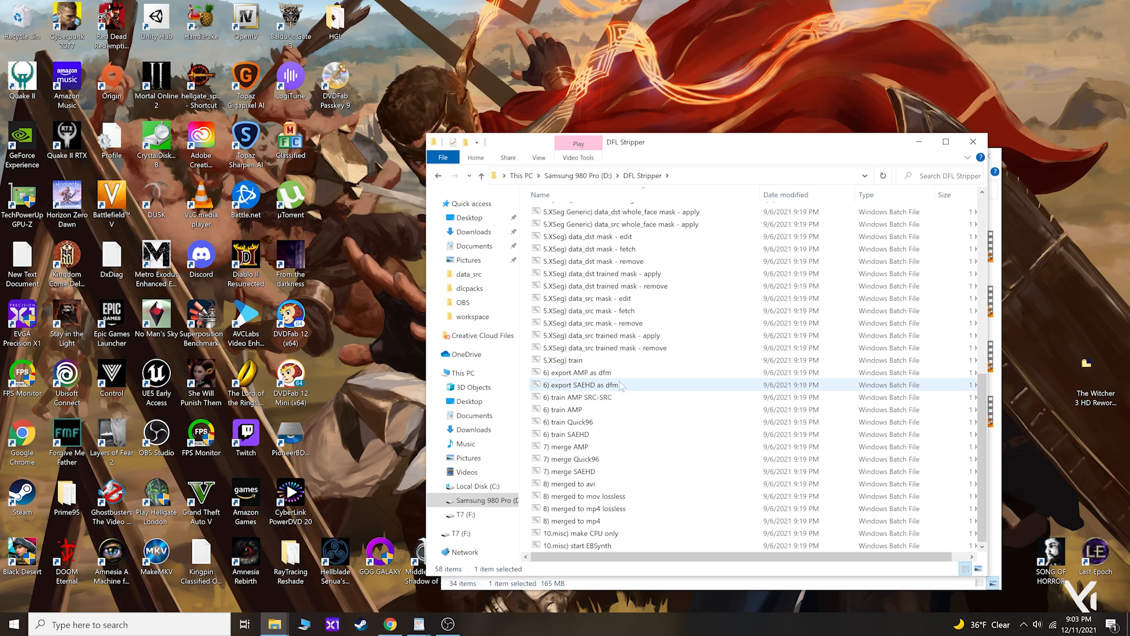
scroll(625, 407, up, 2)
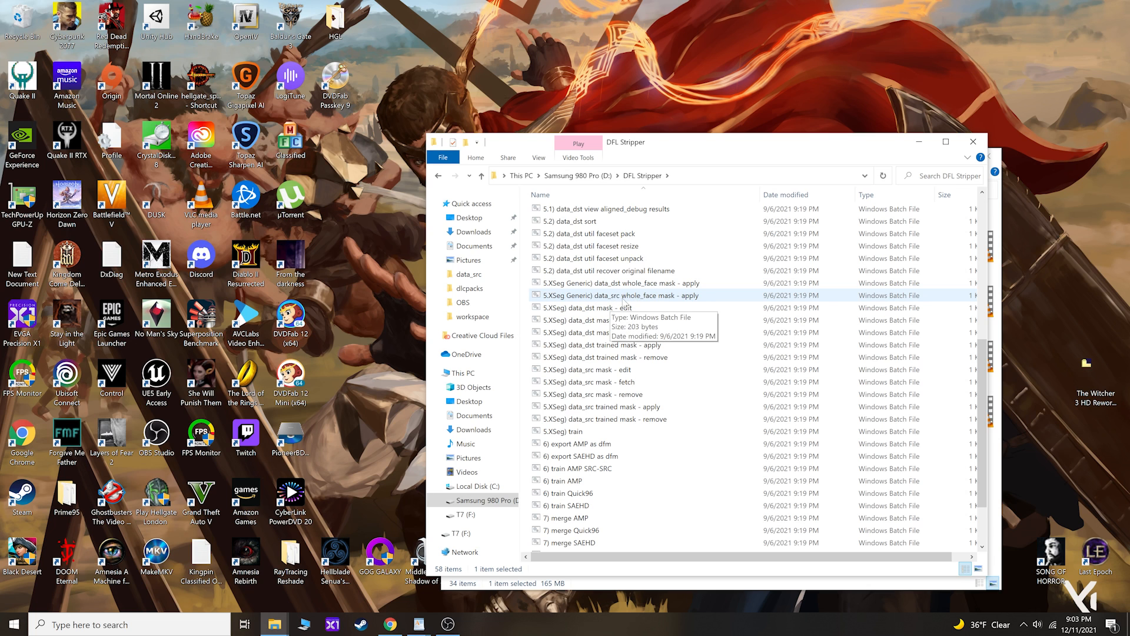
double_click(624, 302)
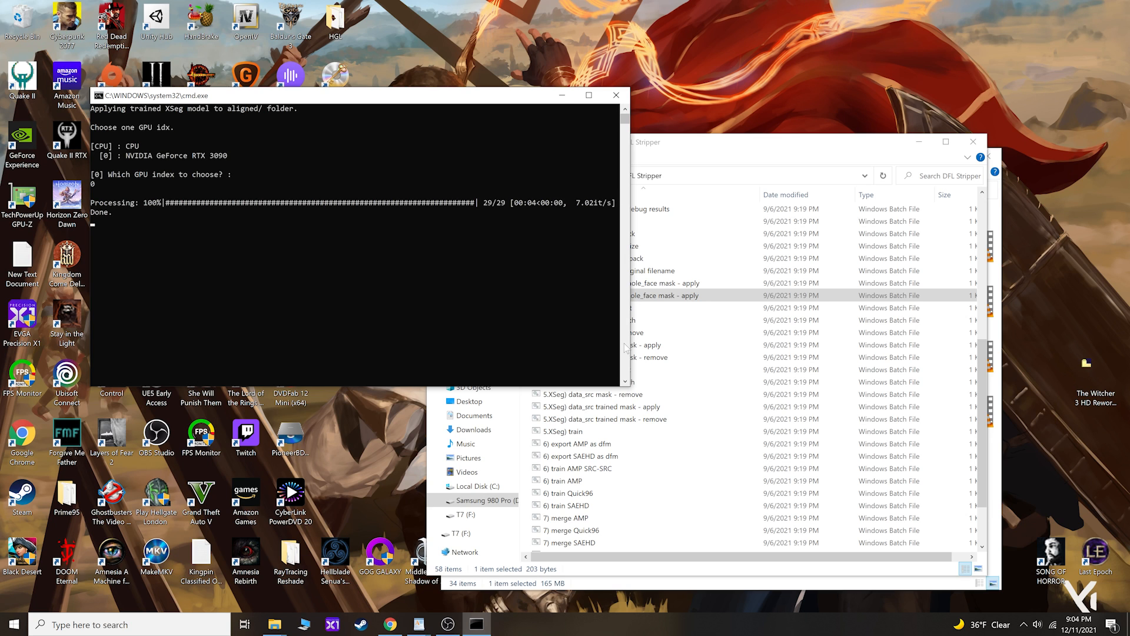
key(Return)
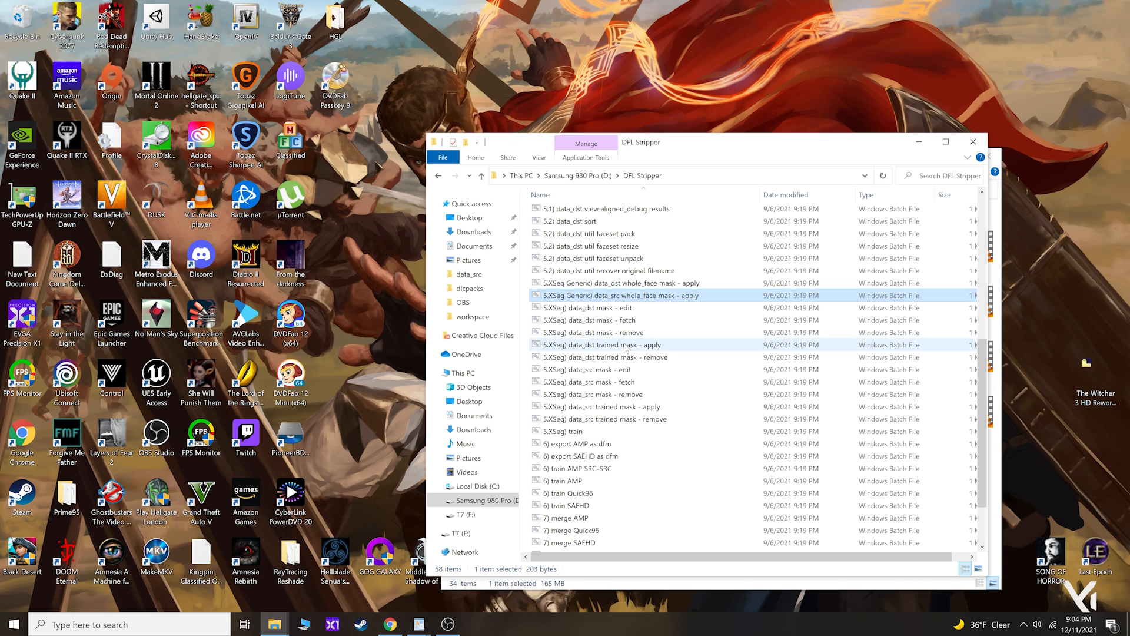
- Open 5.XSeg) data_src mask - edit, examine the applied XSeg mask on the faces from a (1).jpg to a (9).jpg, and close the editor
double_click(593, 372)
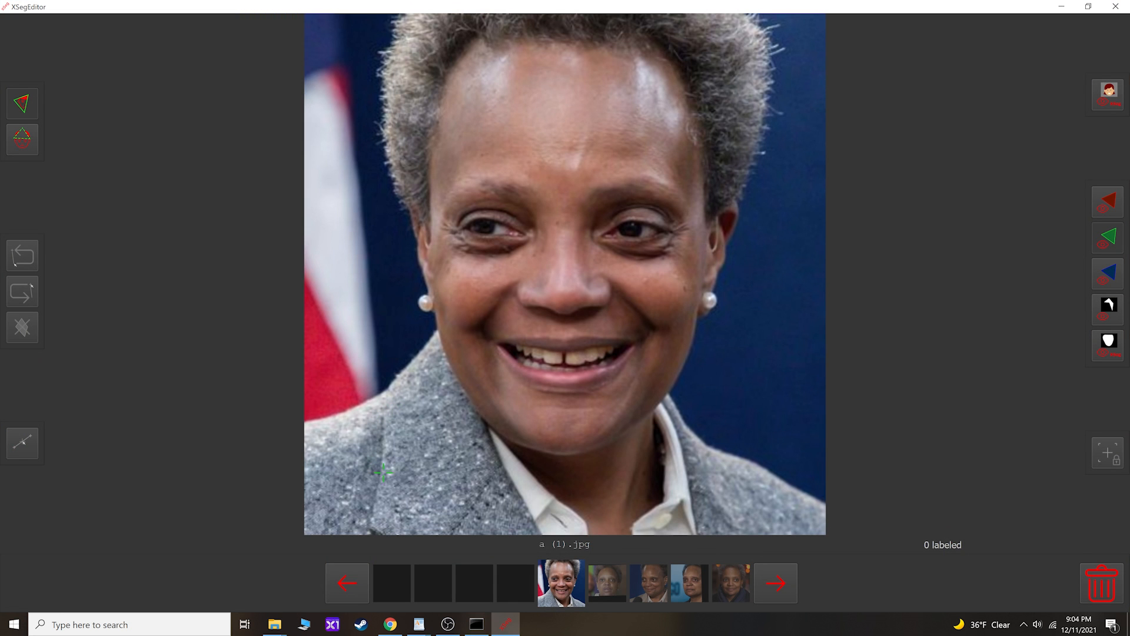
click(1115, 94)
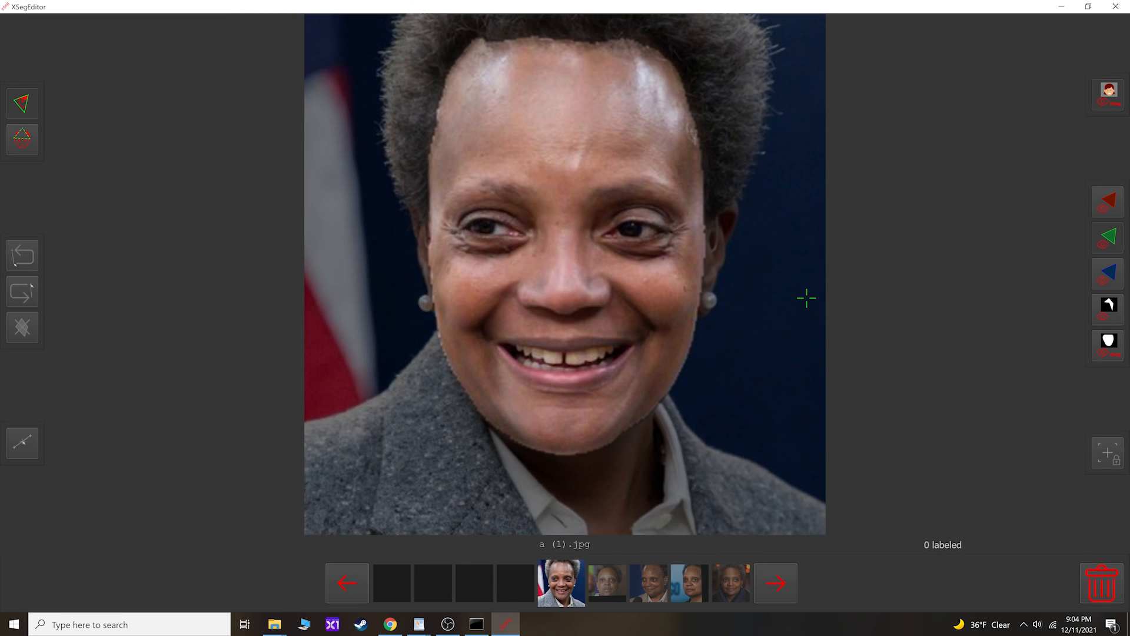
click(767, 592)
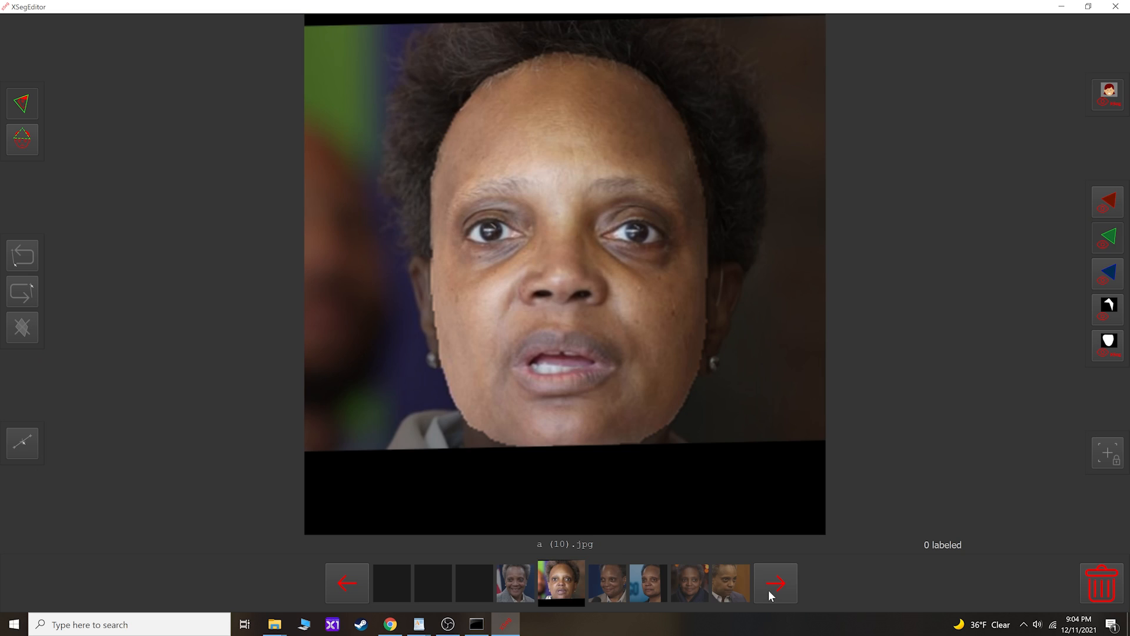
click(769, 593)
click(771, 595)
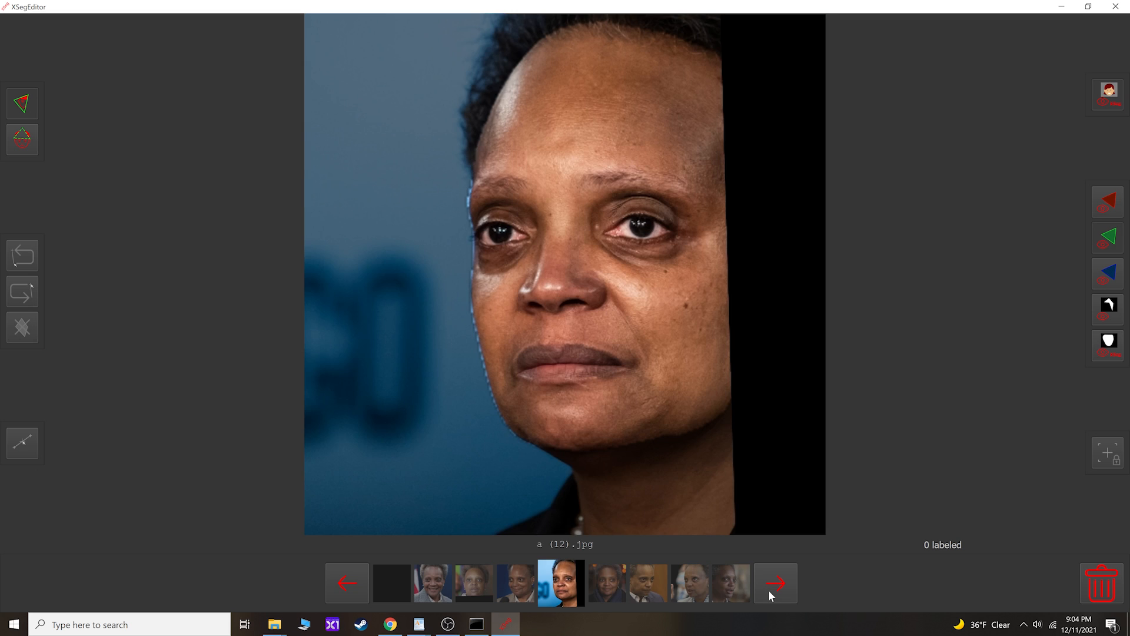
click(770, 595)
click(770, 595)
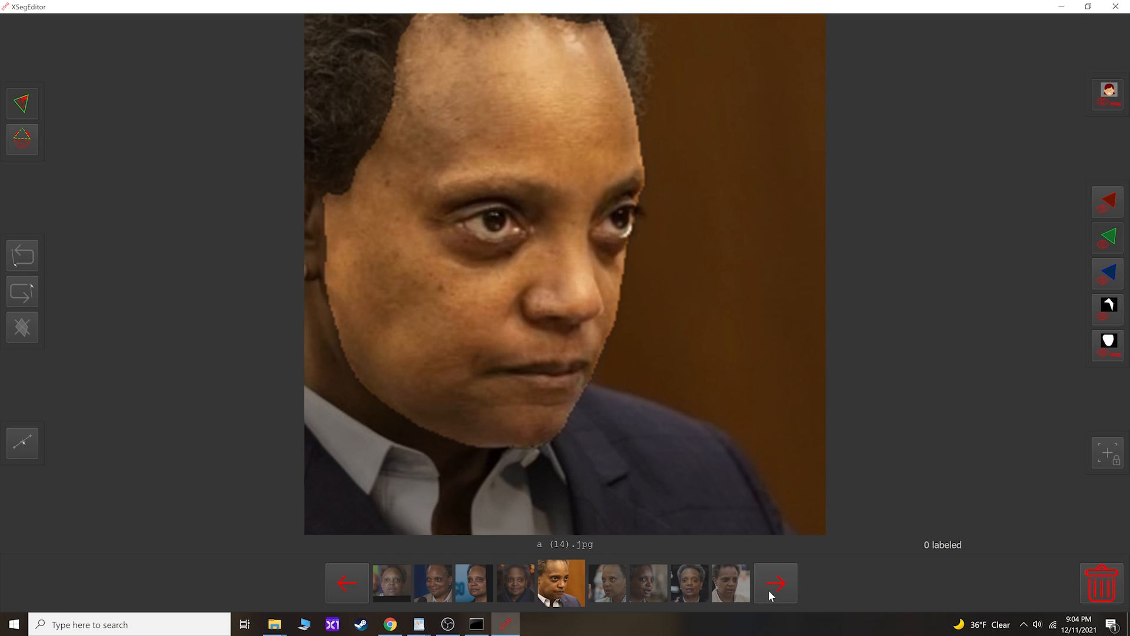
click(770, 595)
click(769, 595)
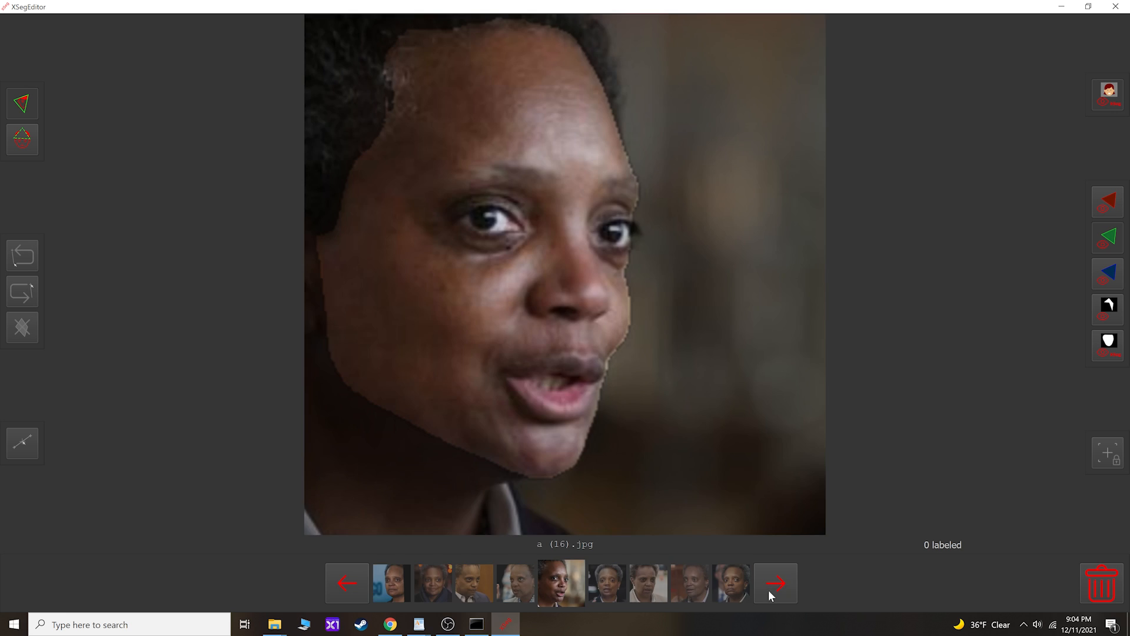
click(770, 594)
click(770, 595)
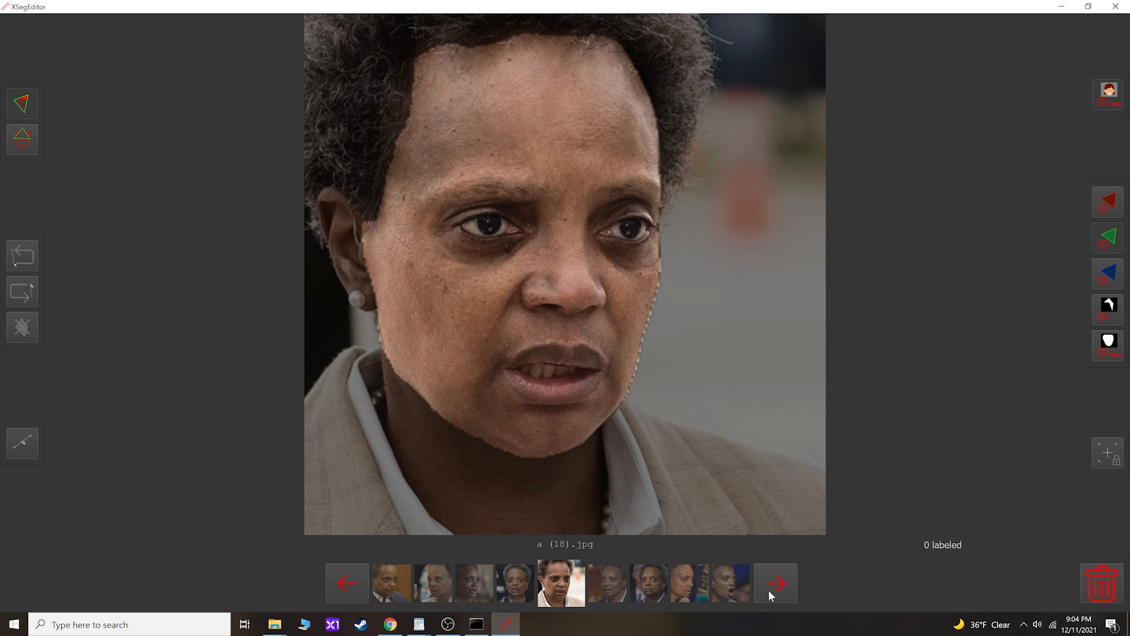
click(768, 591)
click(769, 591)
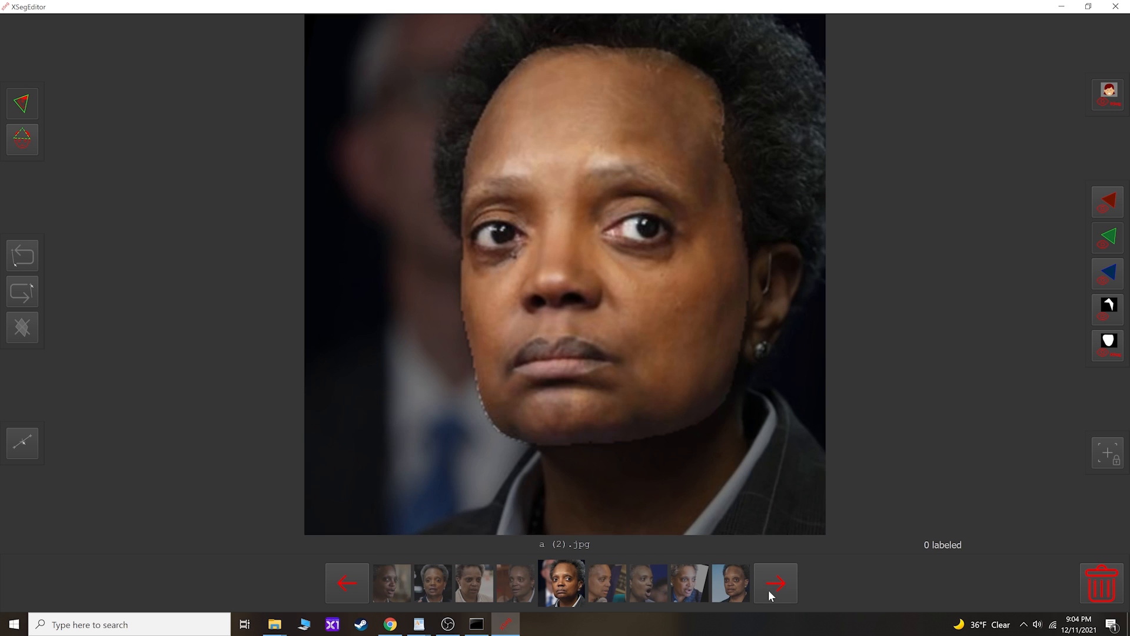
click(768, 589)
click(768, 590)
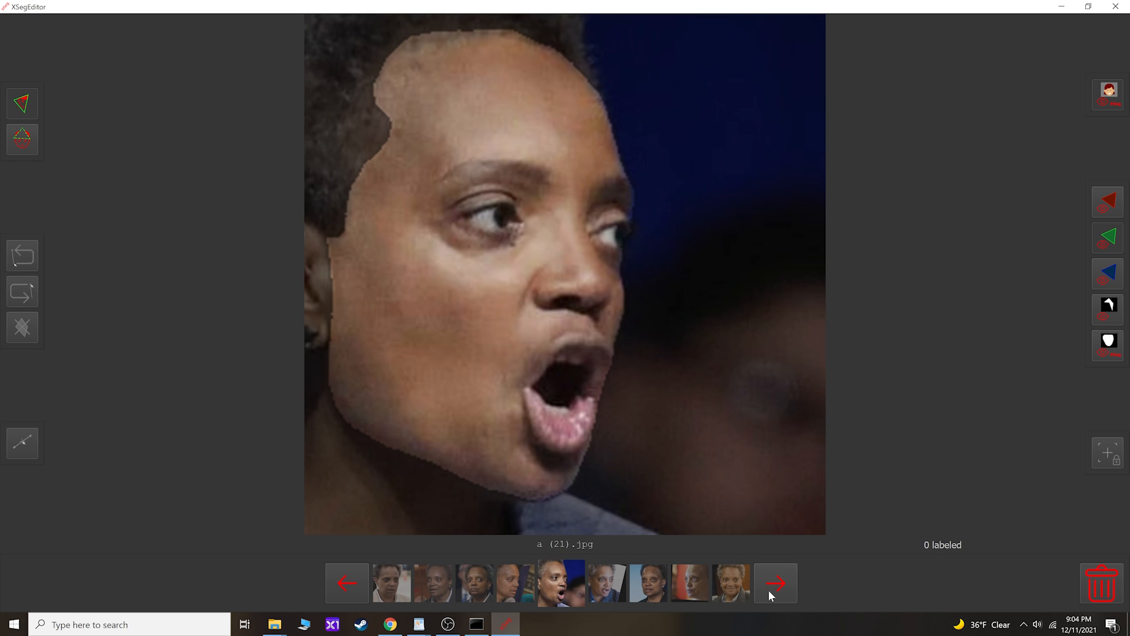
click(768, 590)
click(768, 589)
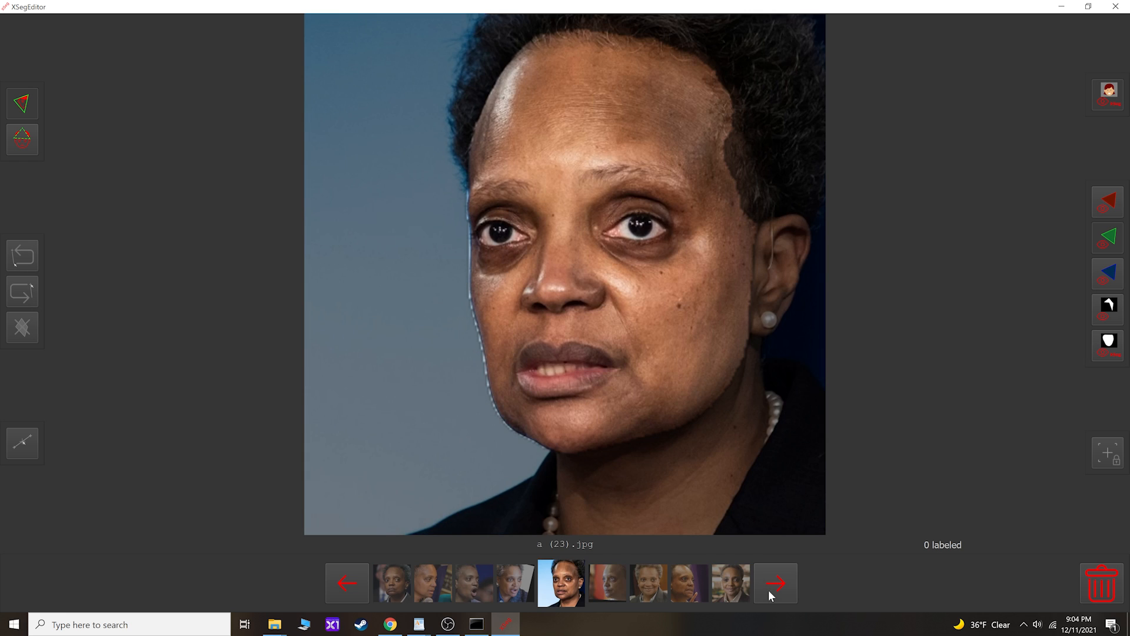
click(768, 590)
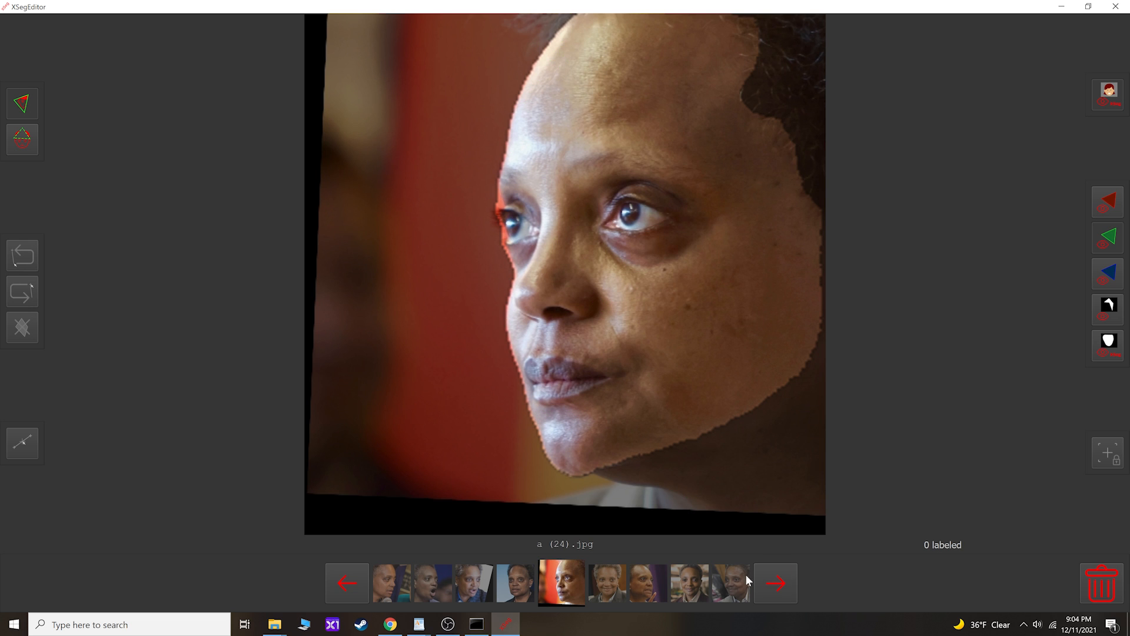
click(768, 595)
click(768, 594)
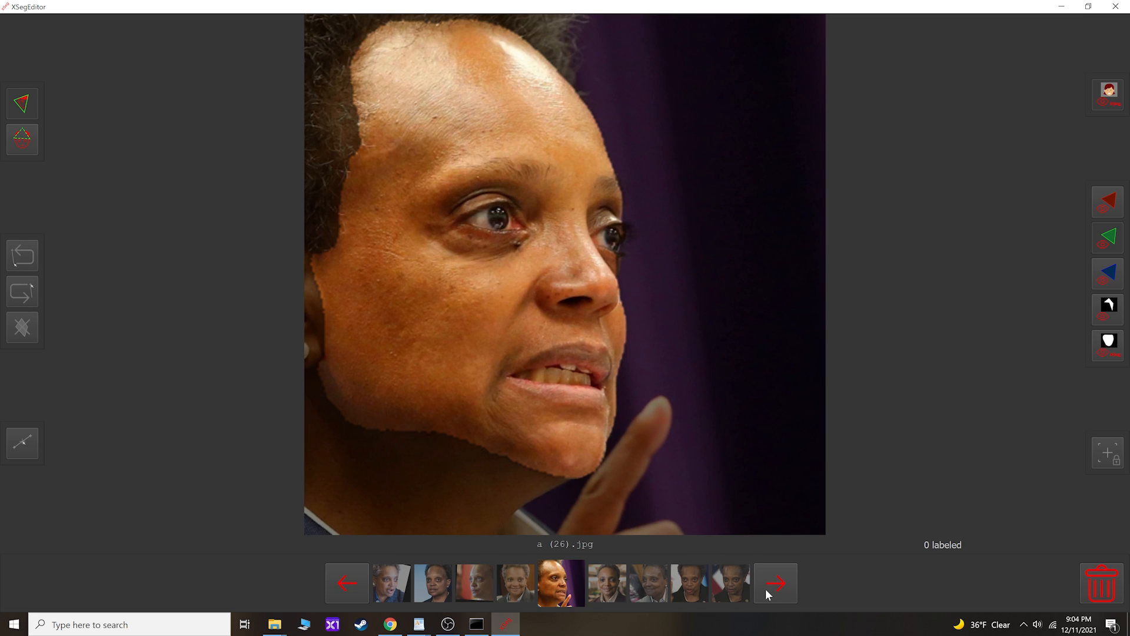
click(768, 594)
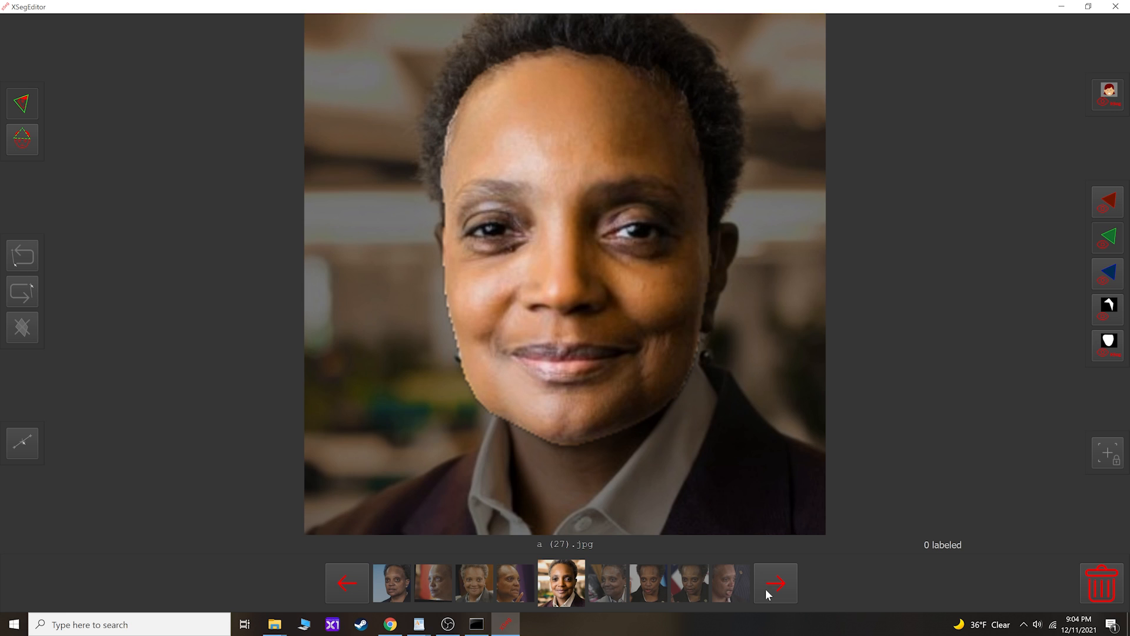
click(768, 594)
click(768, 594)
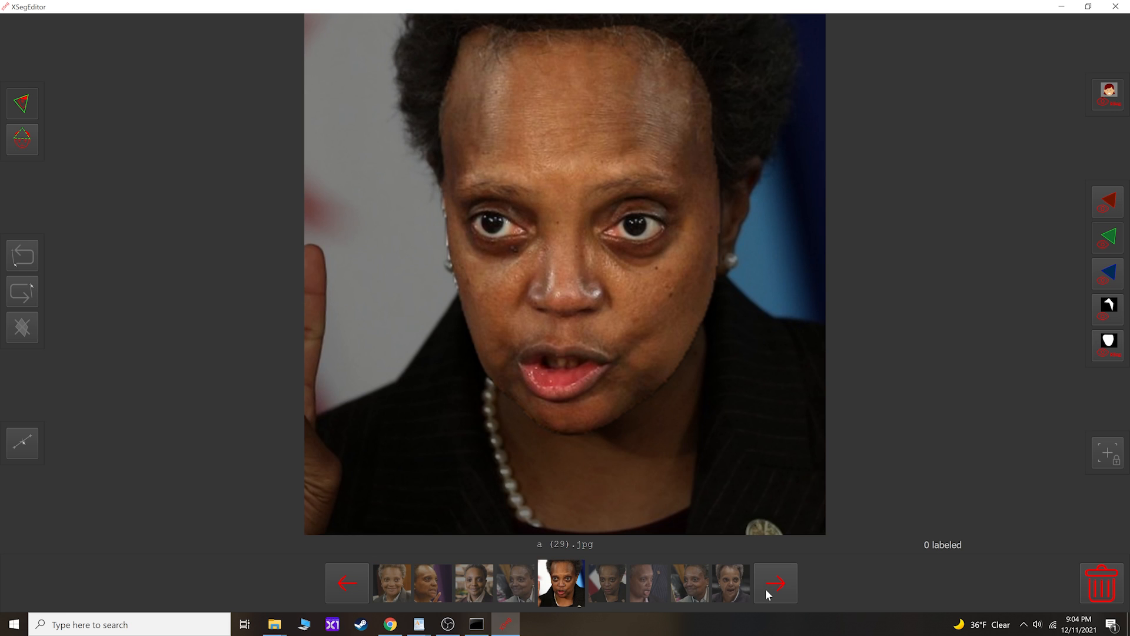
click(768, 594)
click(767, 594)
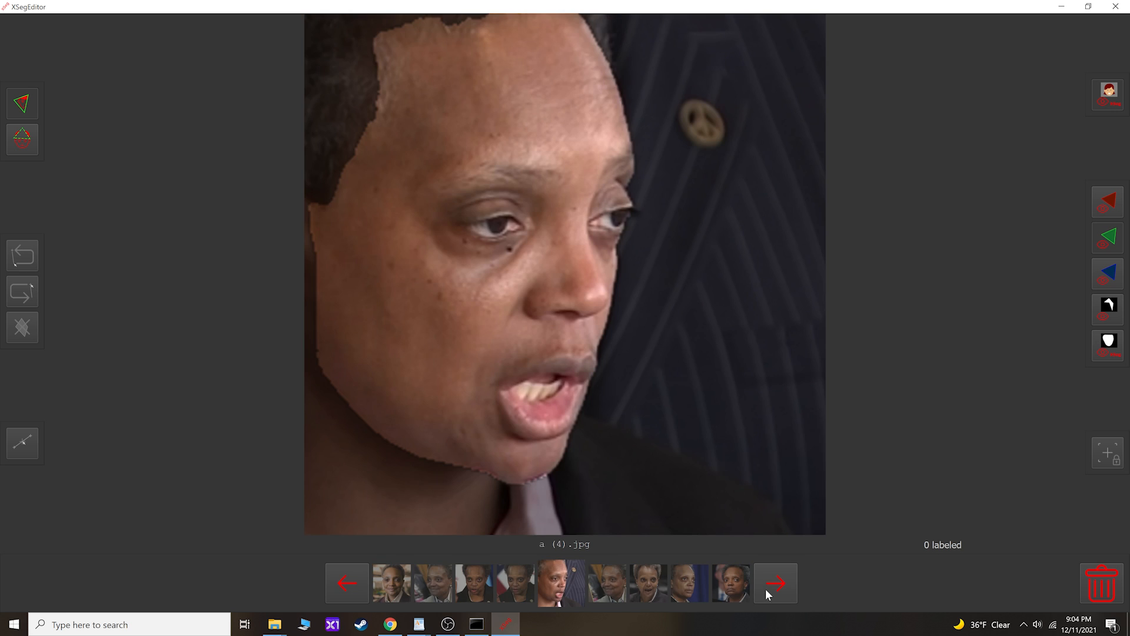
click(768, 594)
click(768, 595)
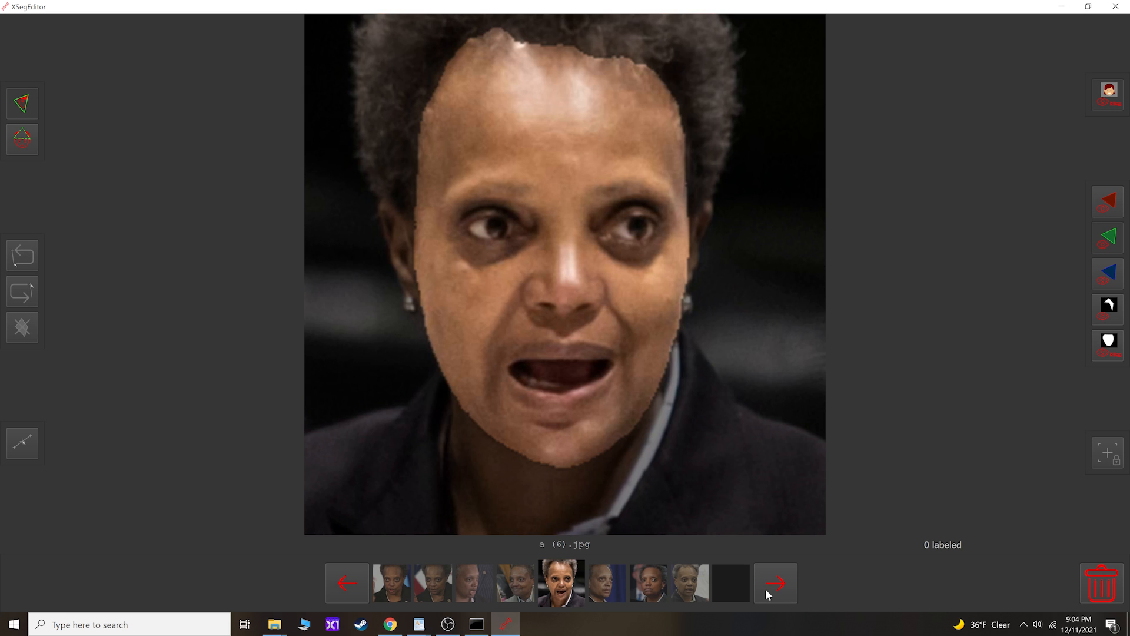
click(768, 594)
click(768, 595)
click(768, 595)
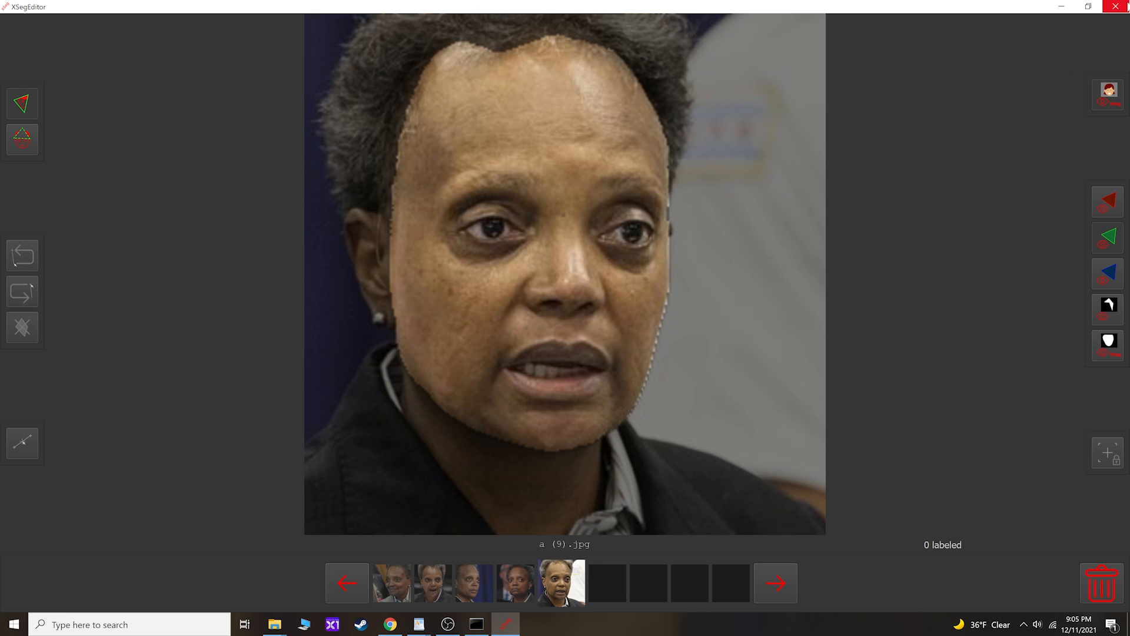
click(1124, 8)
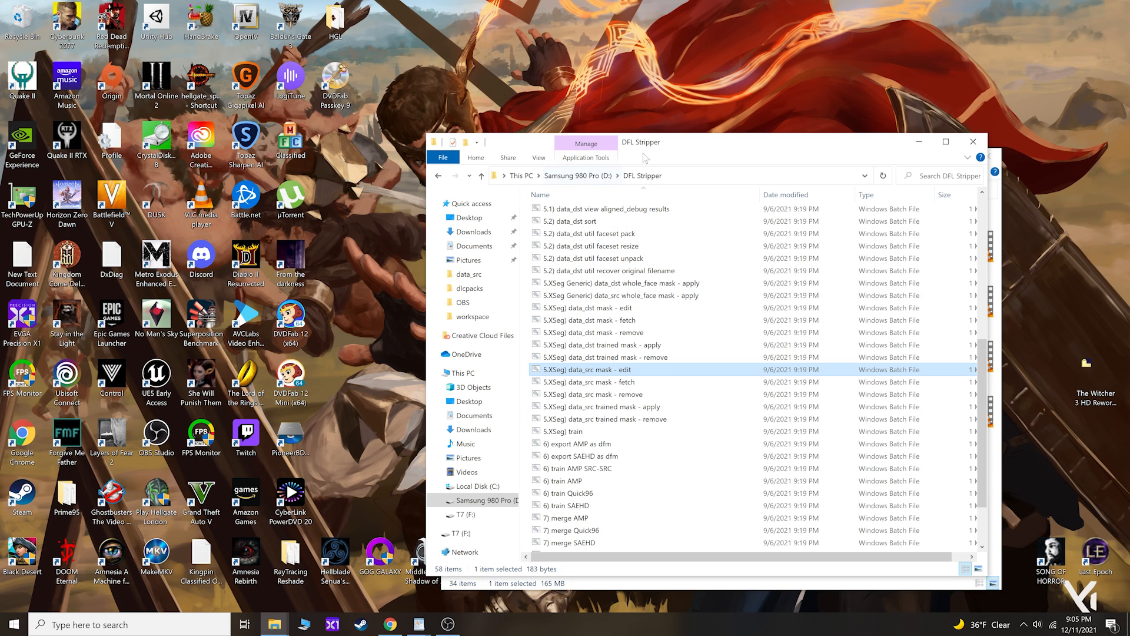
- Set the DFL Stripper window aside and run 4.2) data_src util faceset unpack from DeepFaceLab_NVIDIA_RTX3000_series on the D: drive
drag(645, 147, 917, 149)
drag(659, 168, 673, 128)
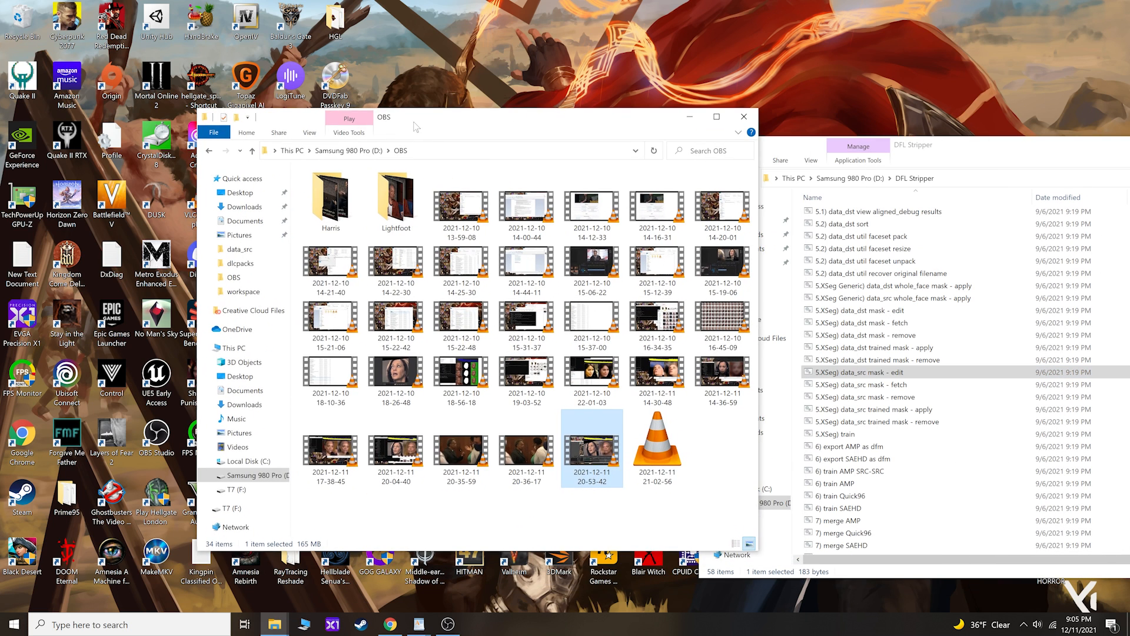
click(256, 475)
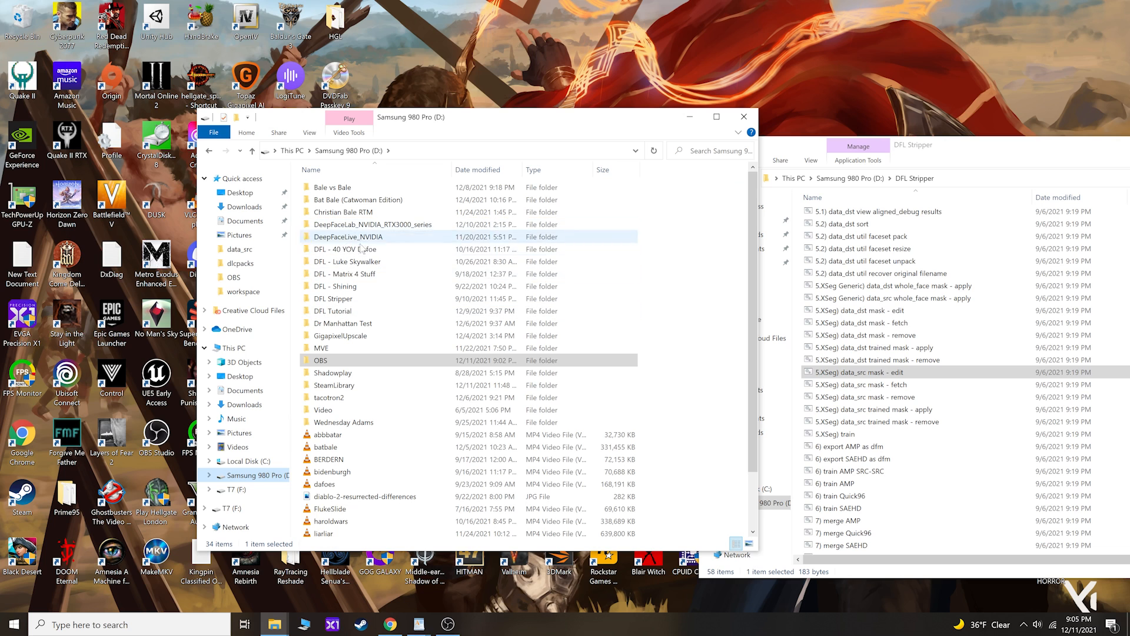
click(405, 226)
double_click(405, 226)
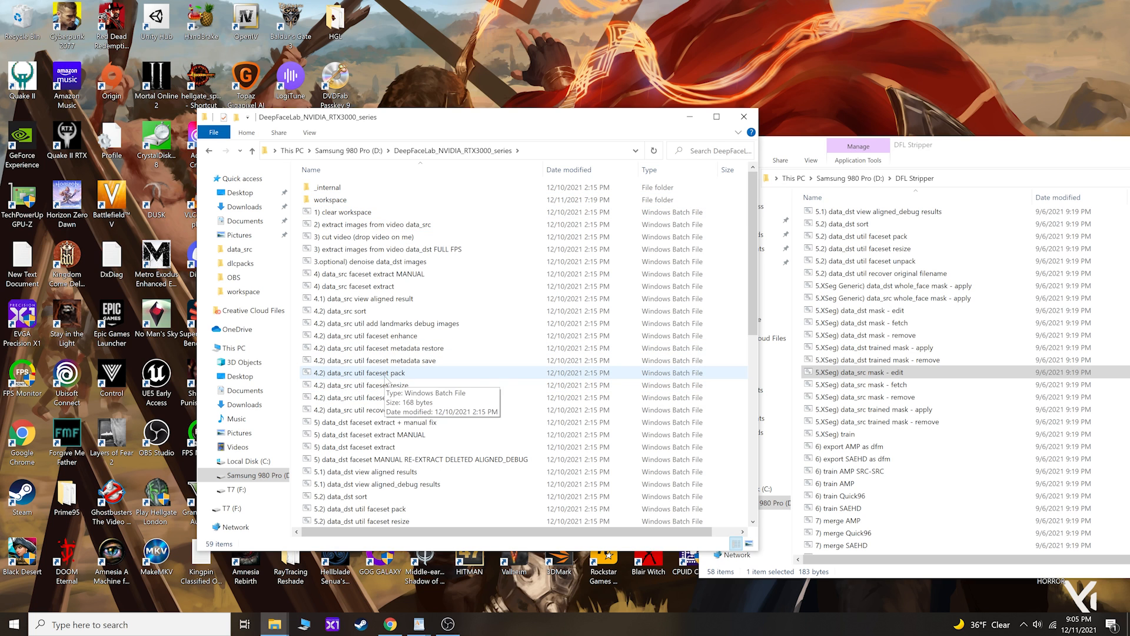
double_click(365, 397)
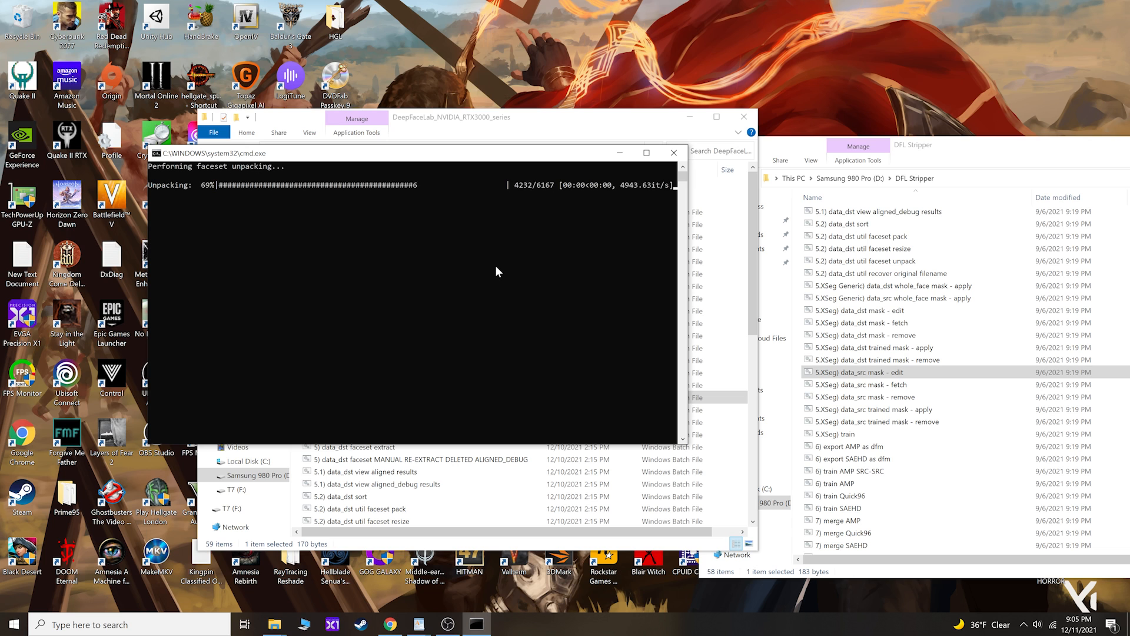
key(Return)
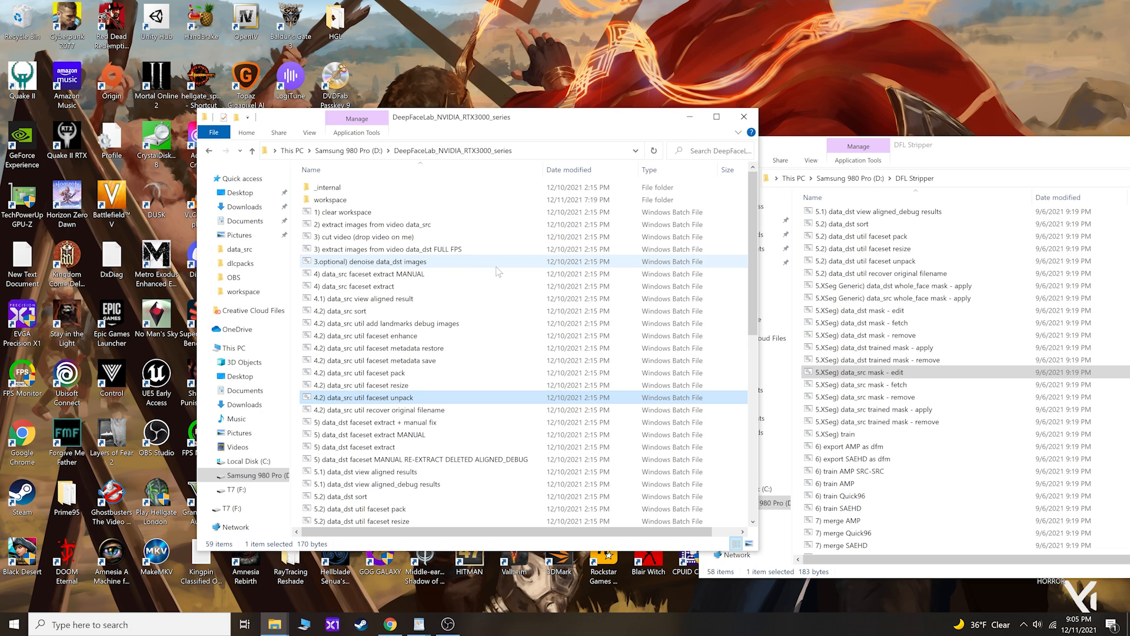
- Open the workspace\data_src\aligned folder of DeepFaceLab_NVIDIA_RTX3000_series and look over the unpacked faces
double_click(363, 200)
double_click(426, 194)
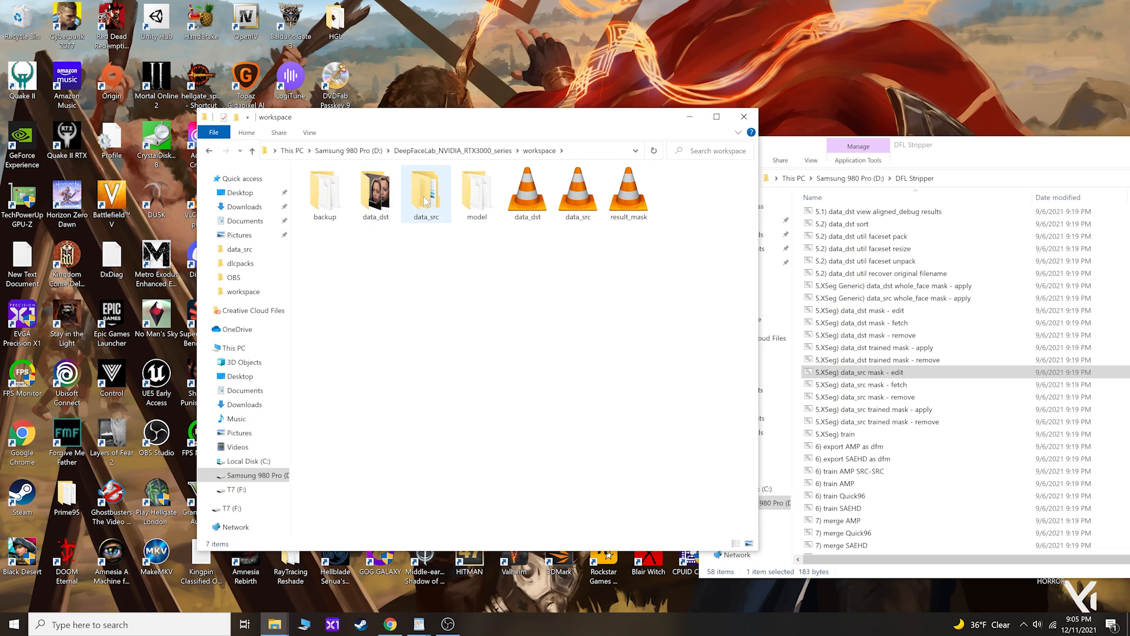
double_click(346, 203)
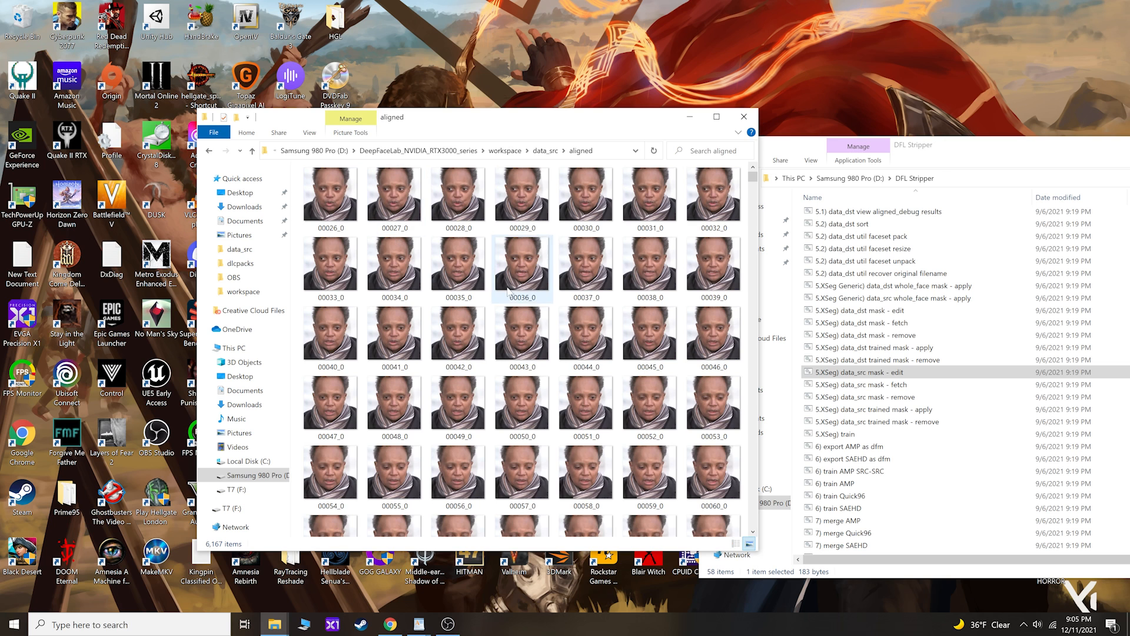
scroll(511, 303, down, 5)
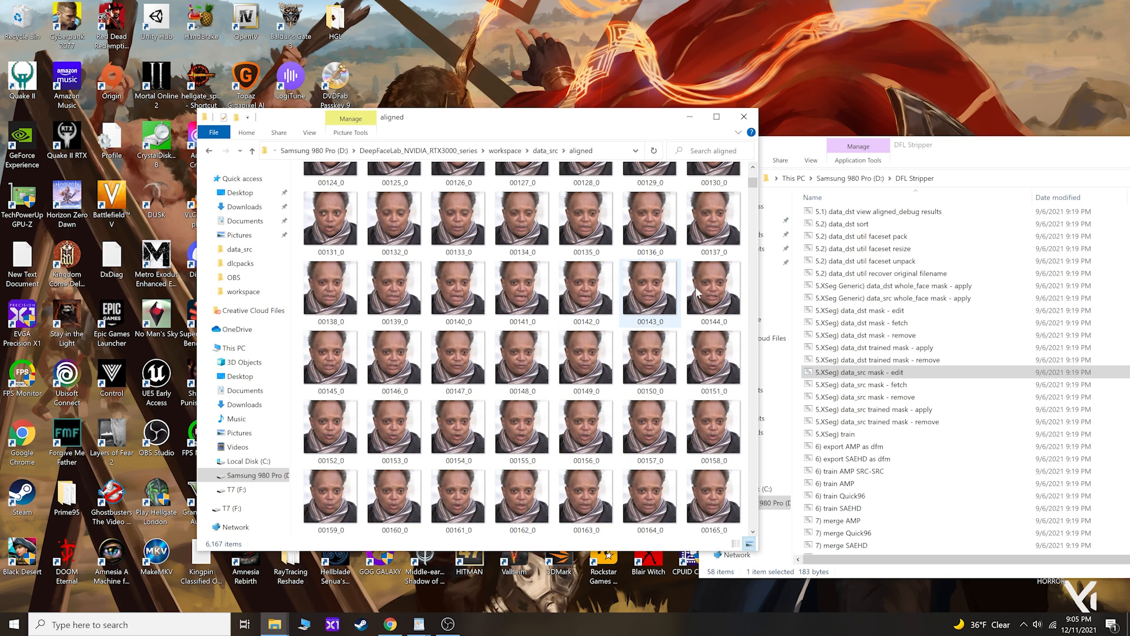
drag(753, 178, 753, 452)
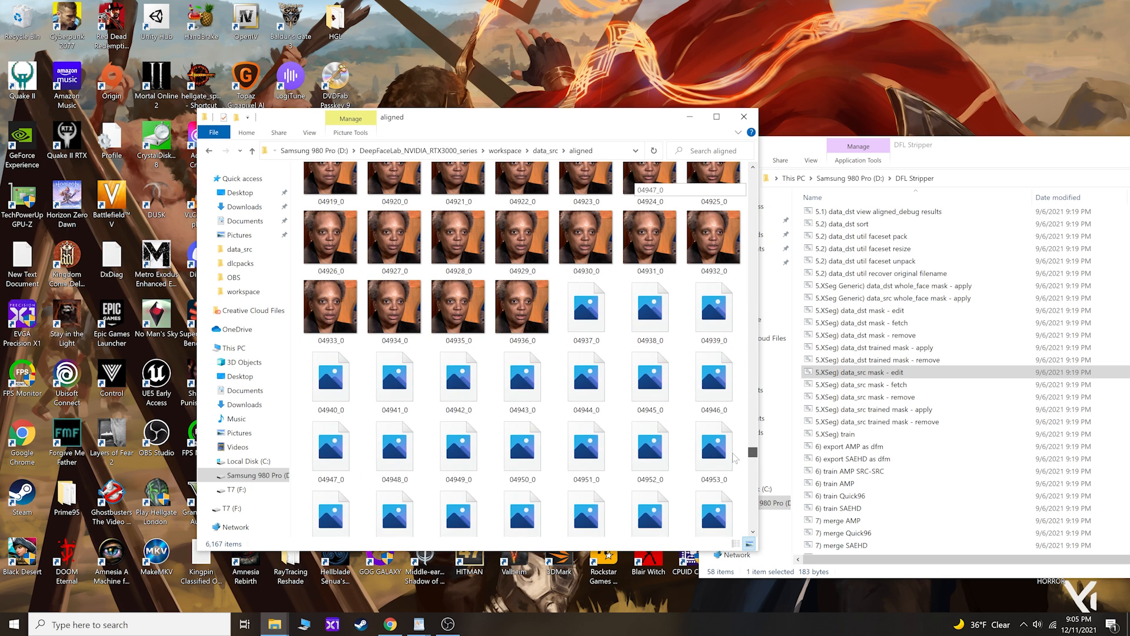
- Open workspace\data_src\aligned in the DFL Stripper folder and select all faces from a (1) to a (29) for copying
click(901, 190)
scroll(836, 236, up, 8)
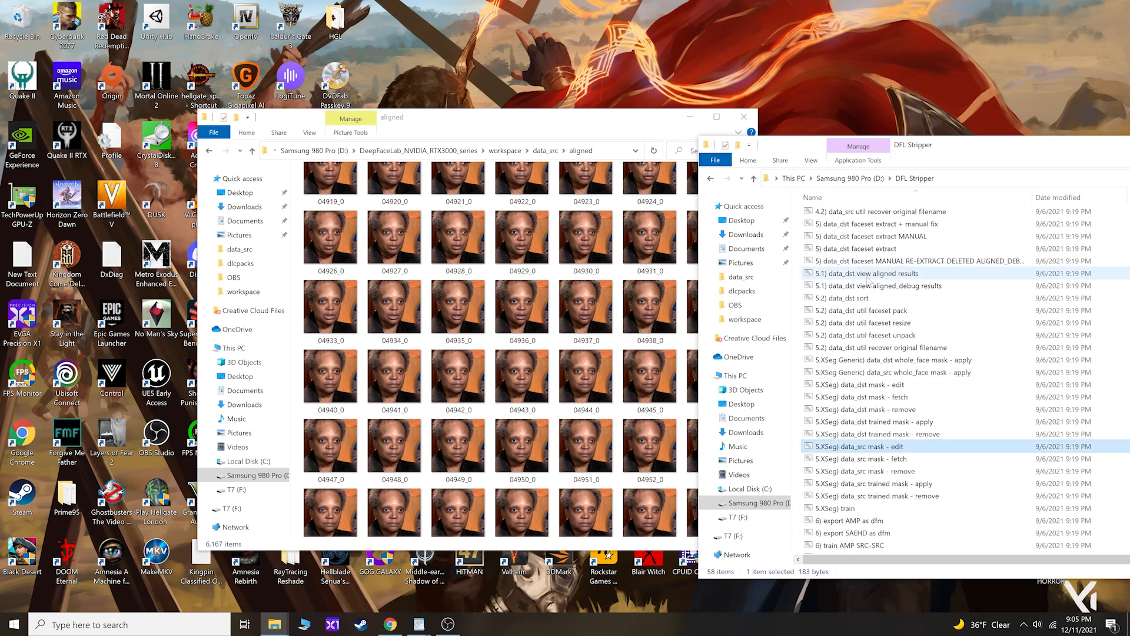
double_click(832, 227)
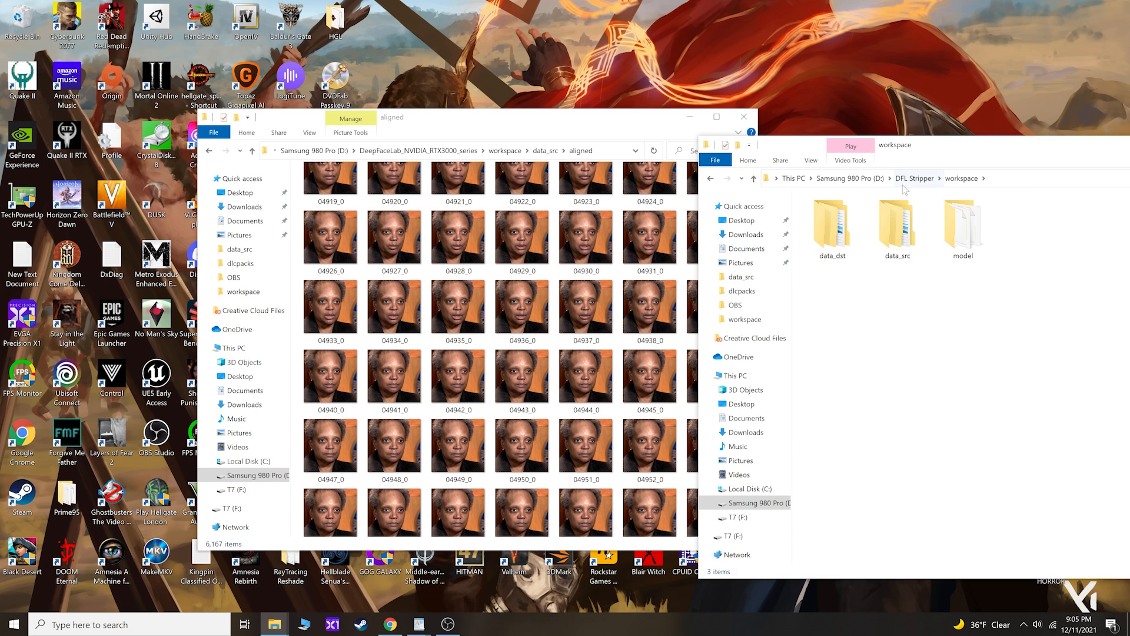
double_click(906, 243)
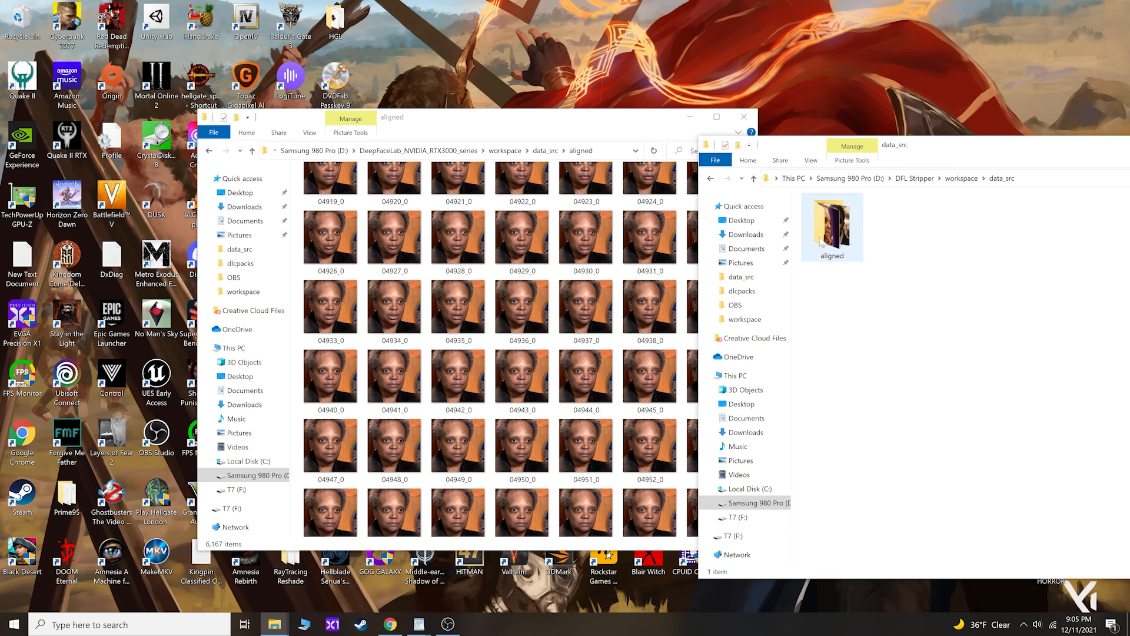
double_click(836, 228)
click(839, 229)
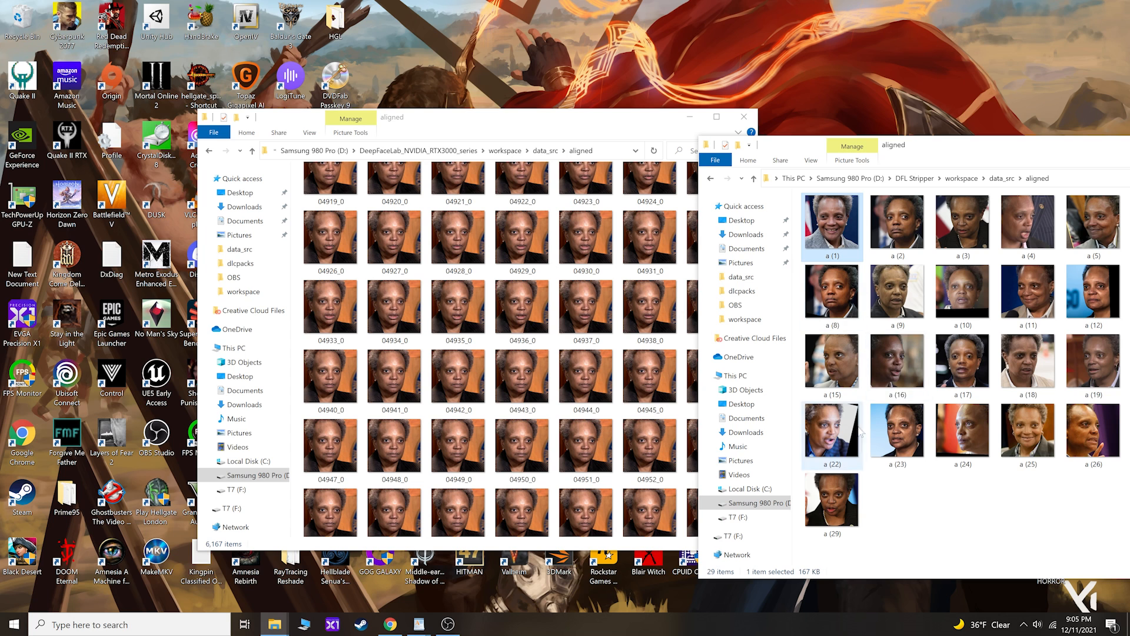
shift+click(845, 503)
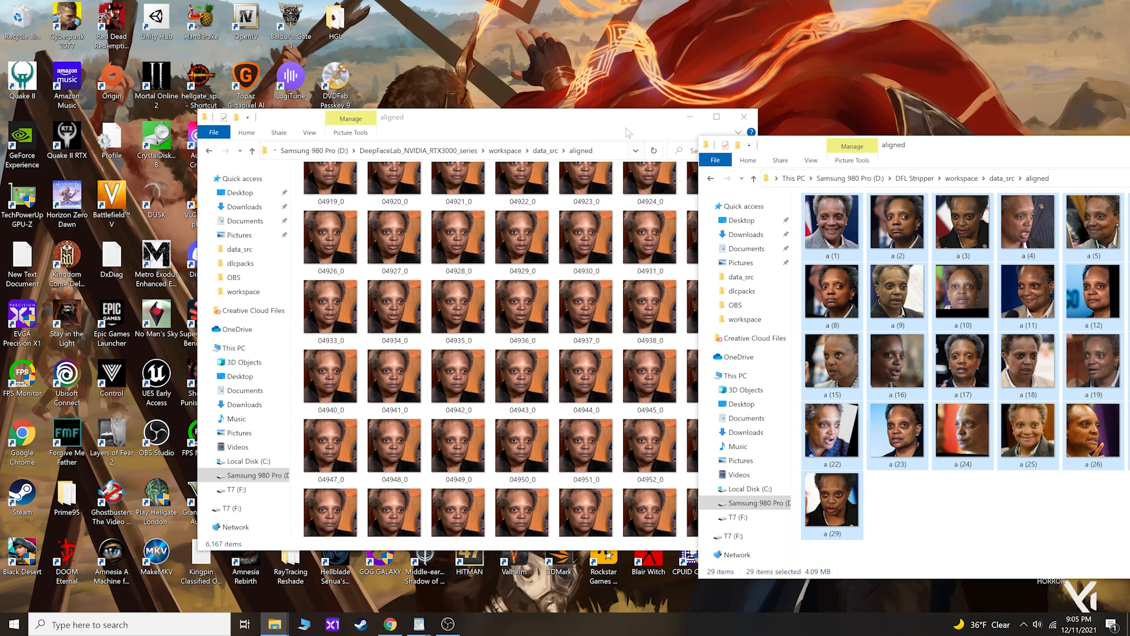
- Paste the copied DFL Stripper faces into DeepFaceLab's data_src\aligned folder and check them at the end of the faceset
click(641, 183)
scroll(751, 216, up, 5)
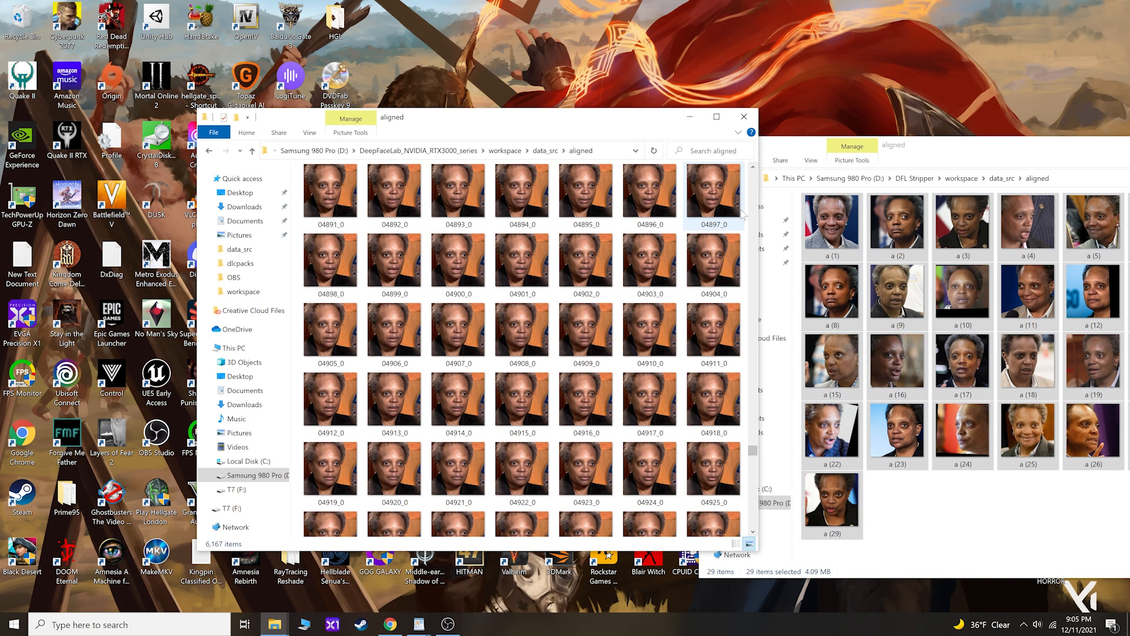
key(ctrl+v)
scroll(507, 389, up, 3)
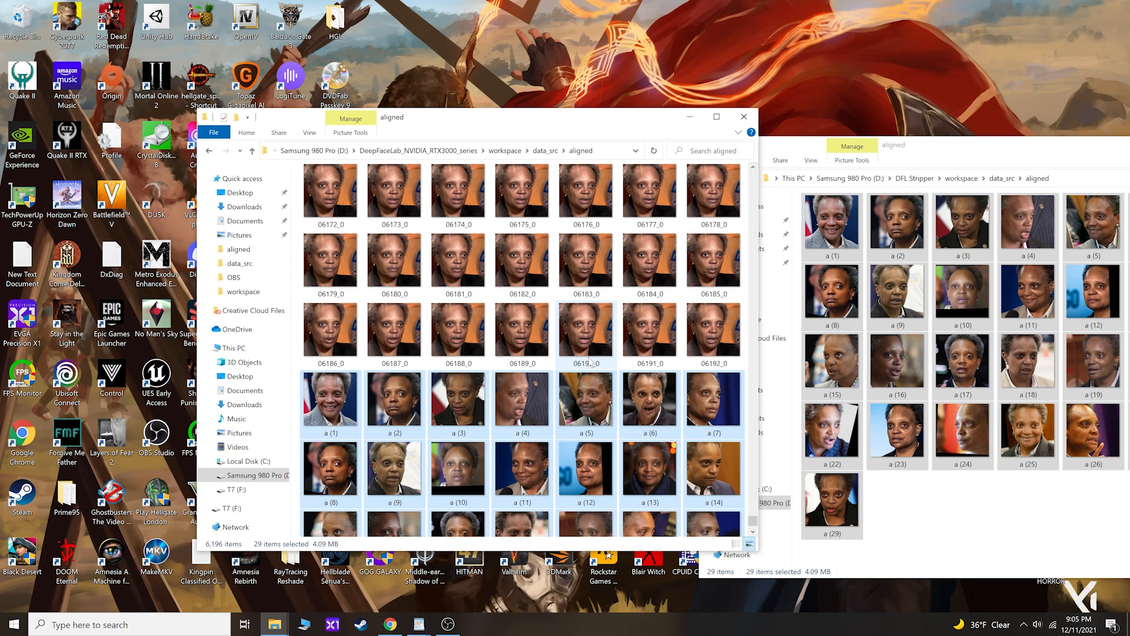
scroll(508, 385, down, 3)
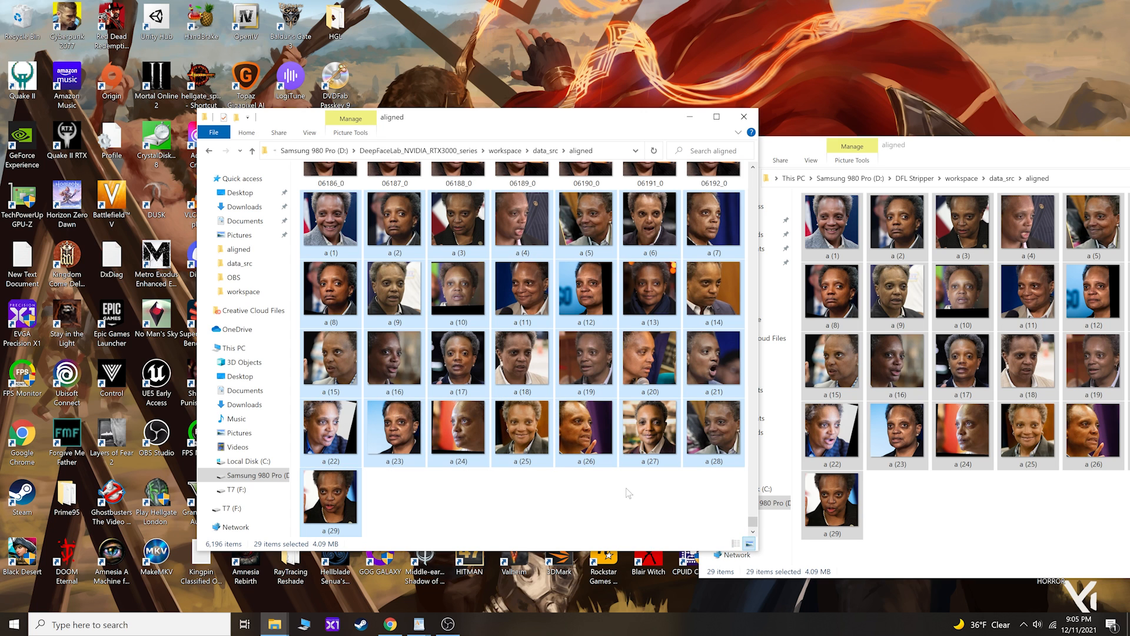
click(530, 482)
- Run 4.2) data_src util faceset pack from DeepFaceLab_NVIDIA_RTX3000_series, answering y to delete the original files
click(506, 151)
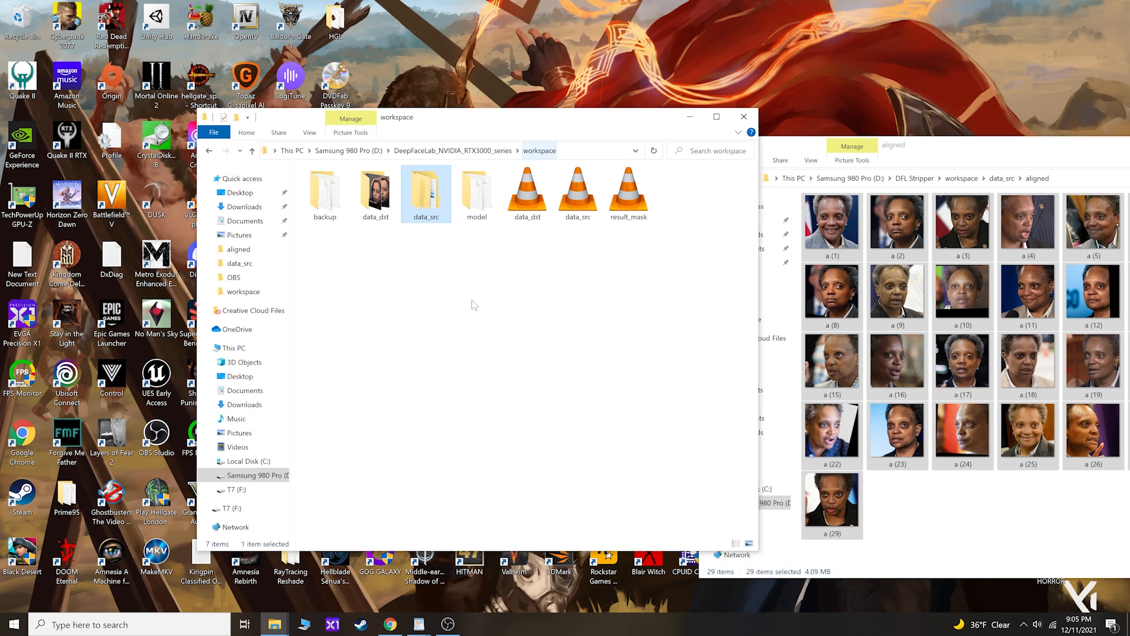
click(441, 151)
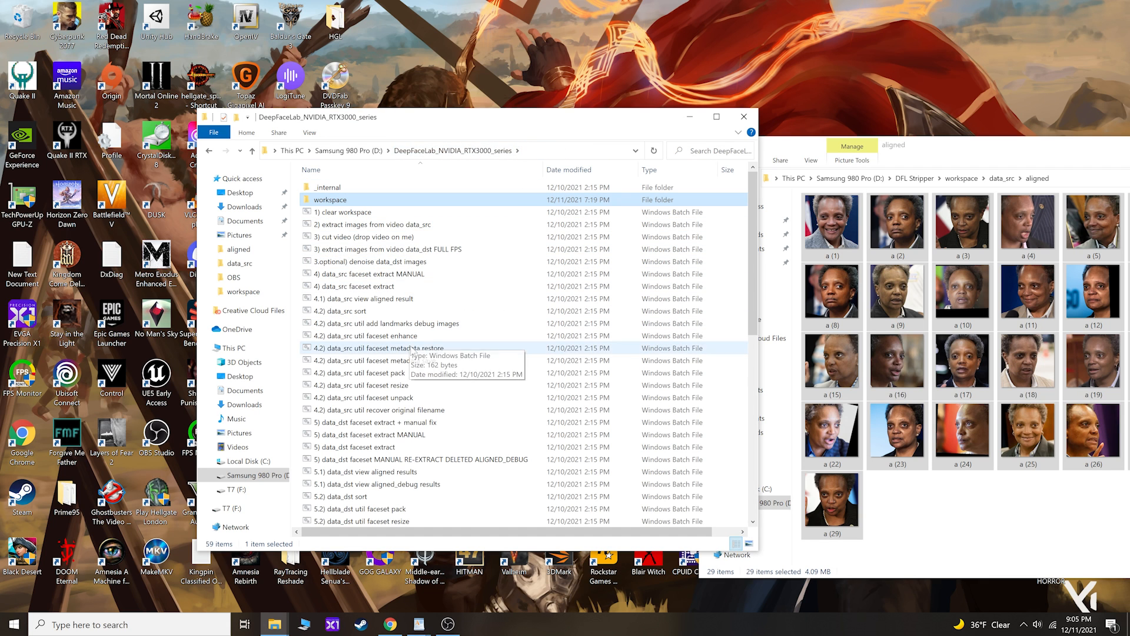
double_click(384, 374)
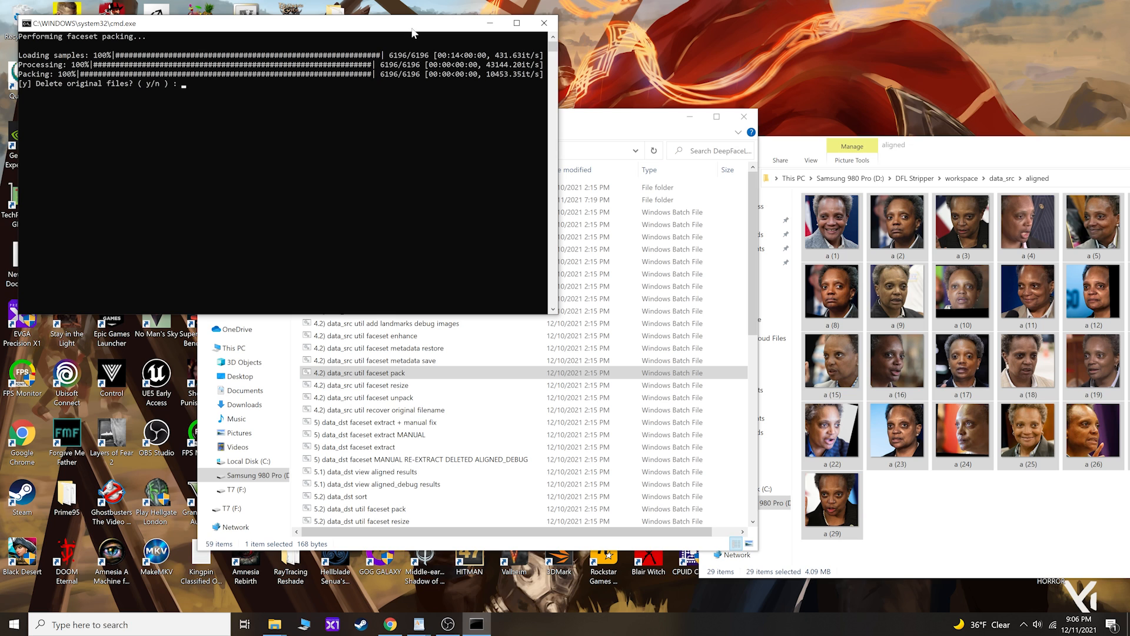
text(y)
key(Return)
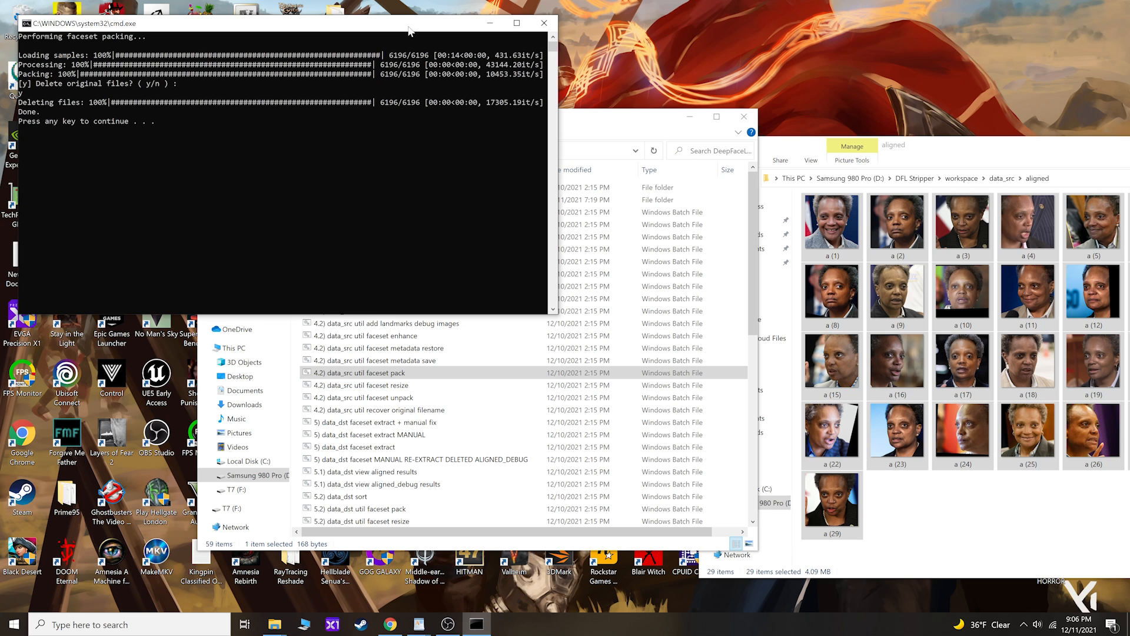
key(Return)
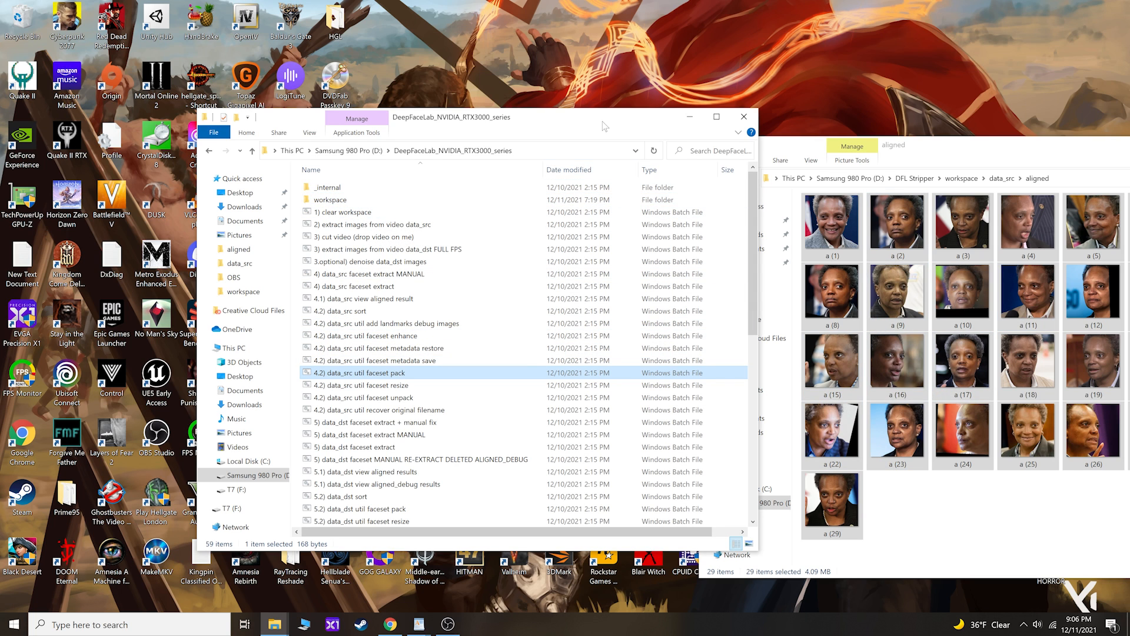
- Run 6) train SAEHD from DeepFaceLab_NVIDIA_RTX3000_series and resume training the existing model
drag(606, 123, 584, 121)
scroll(390, 465, down, 6)
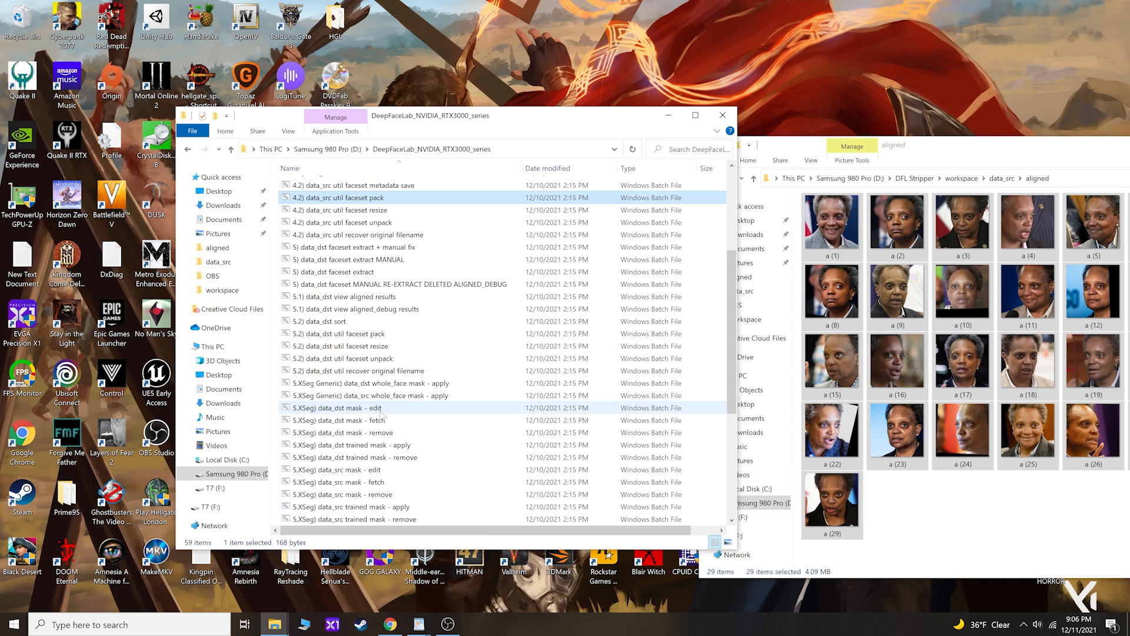
scroll(390, 465, down, 4)
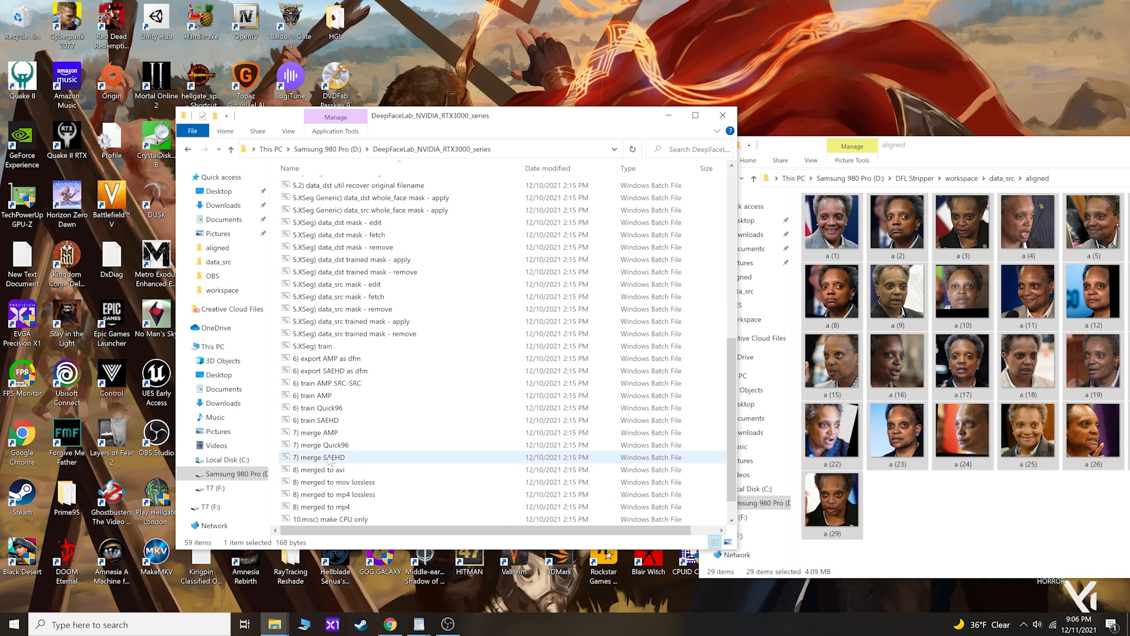
double_click(327, 422)
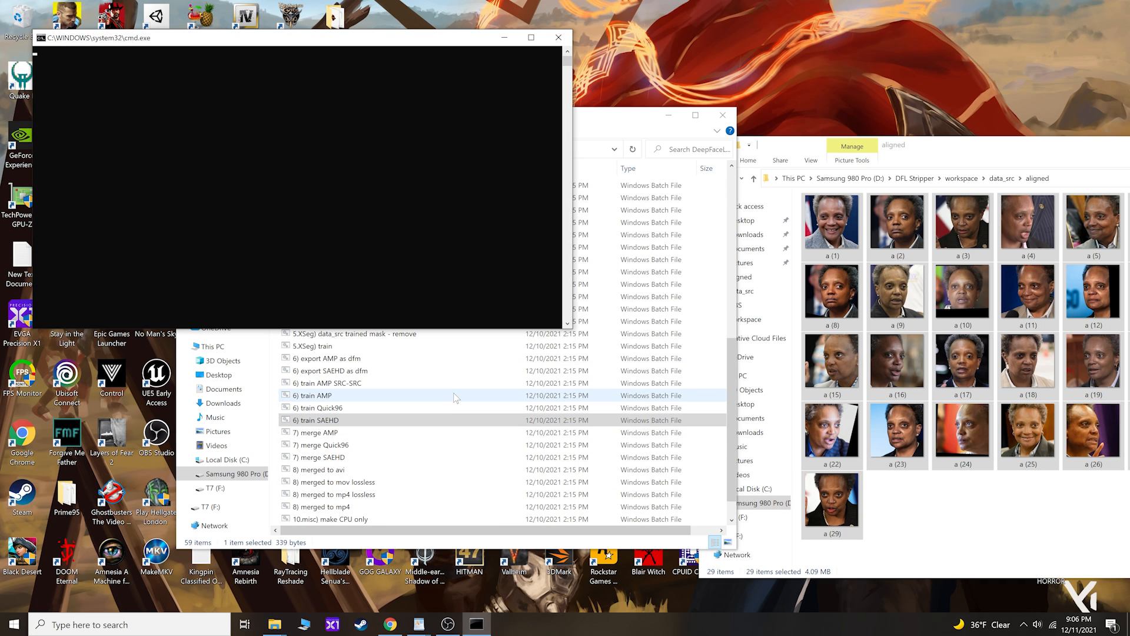
key(Return)
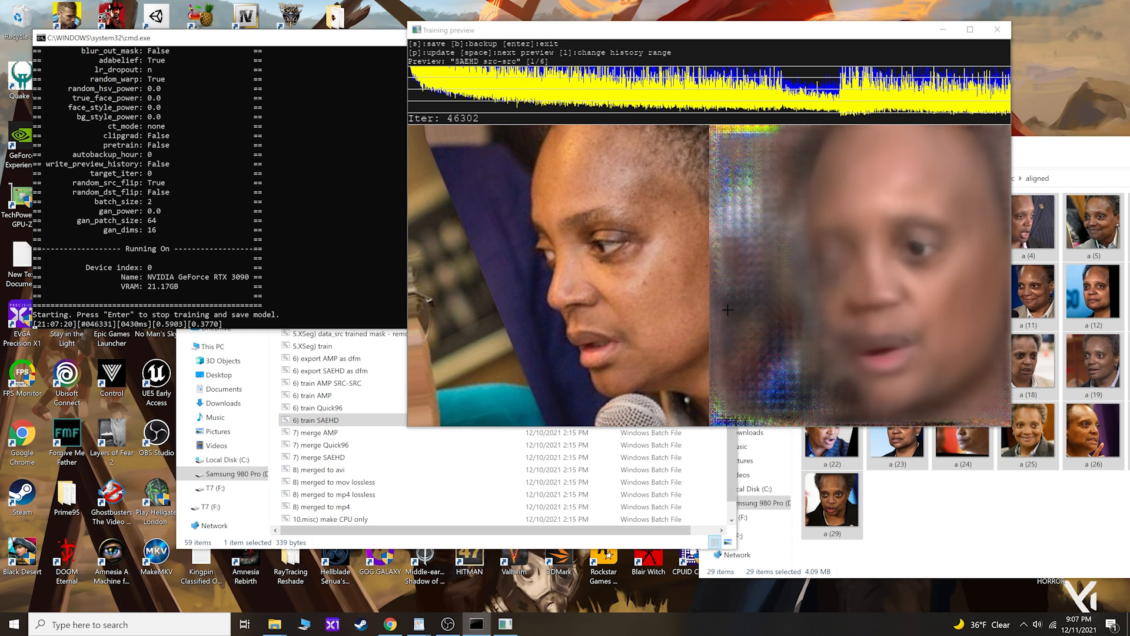
- Update the SAEHD src-src training preview repeatedly to examine how well different source faces are reconstructed
key(p)
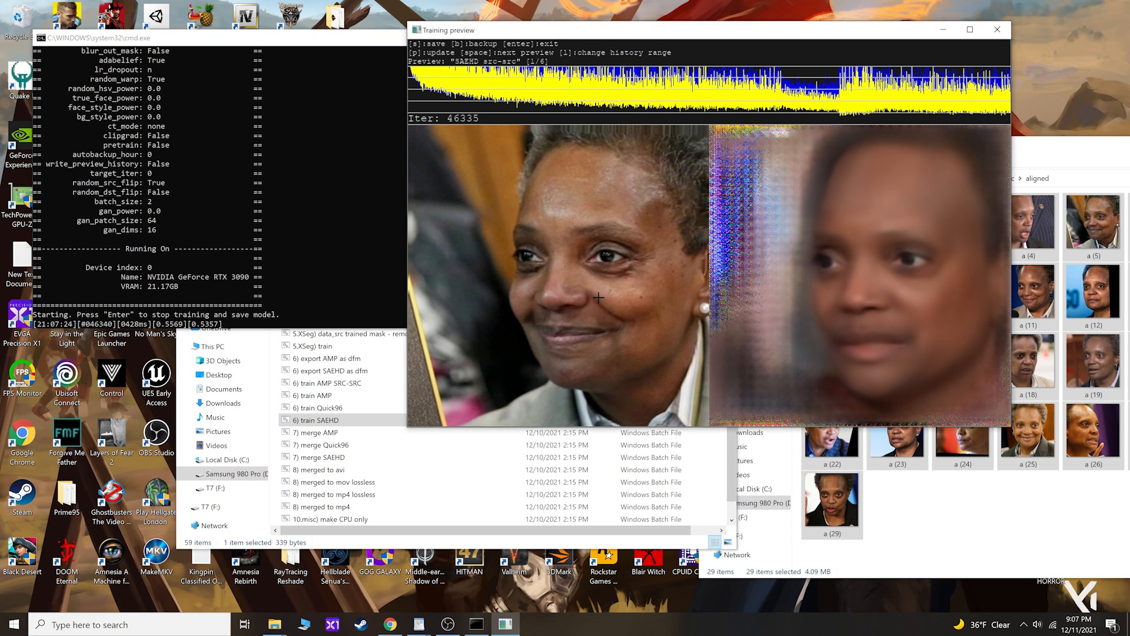
key(p)
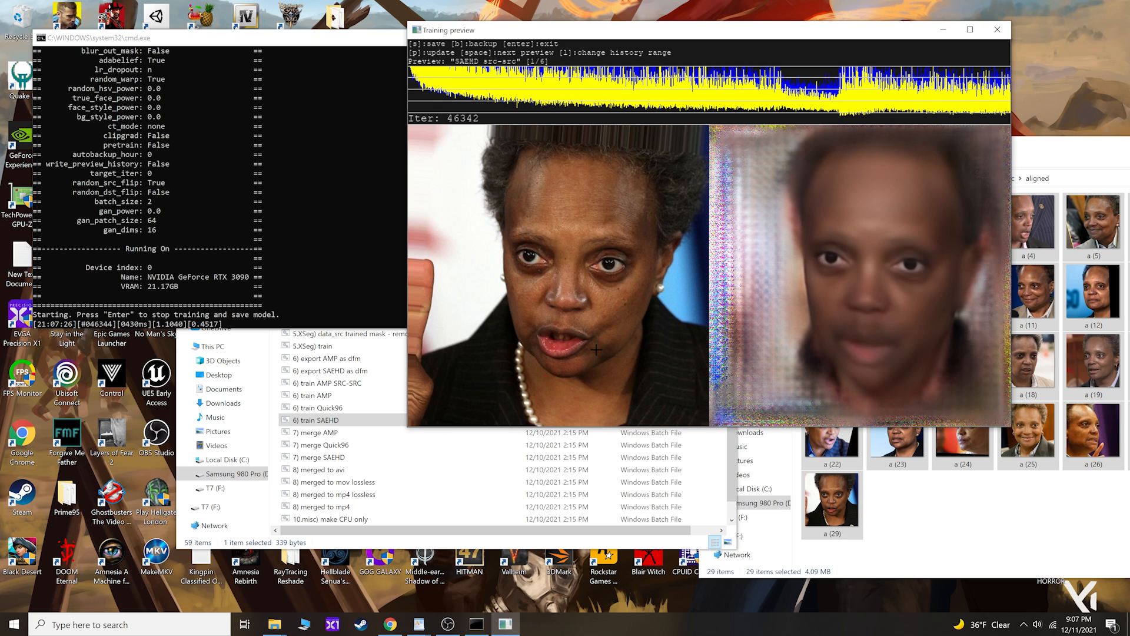
key(p)
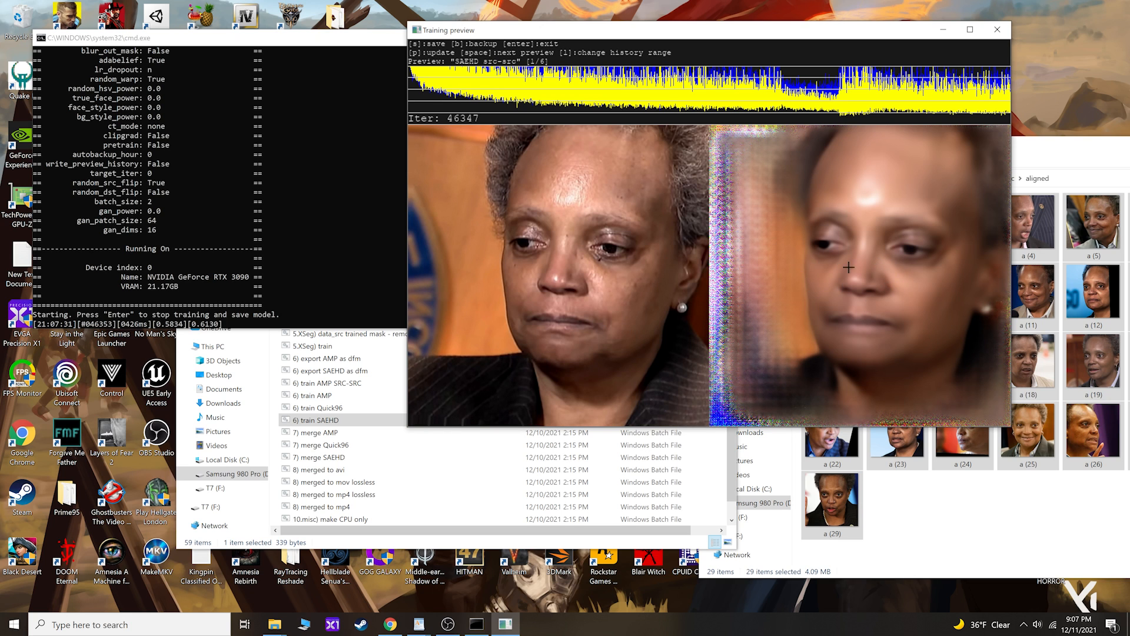
key(p)
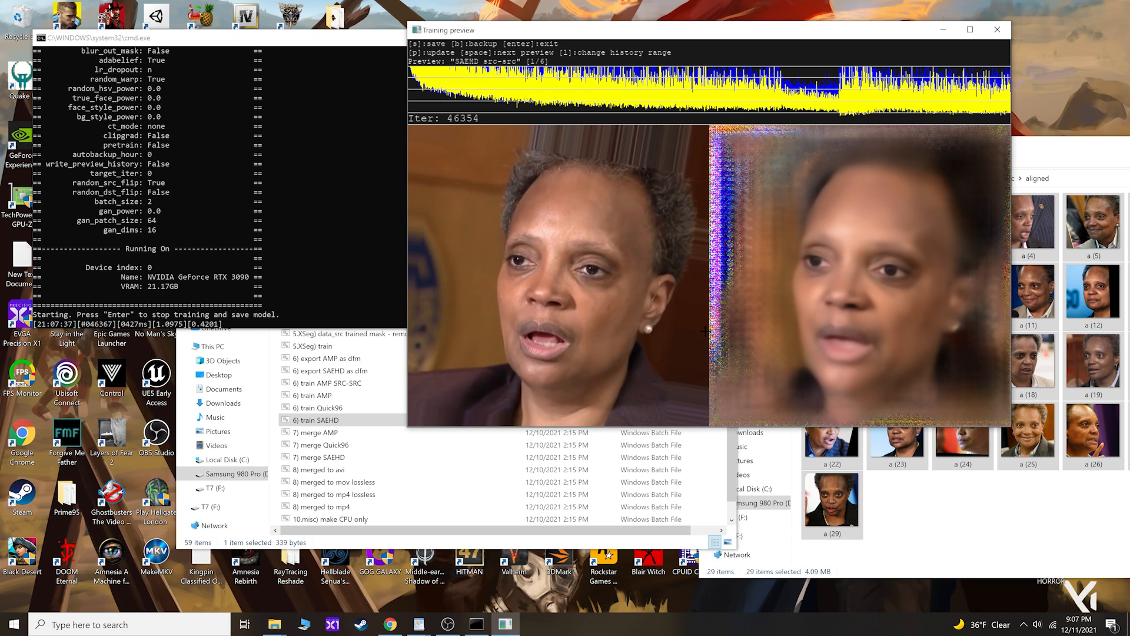
key(p)
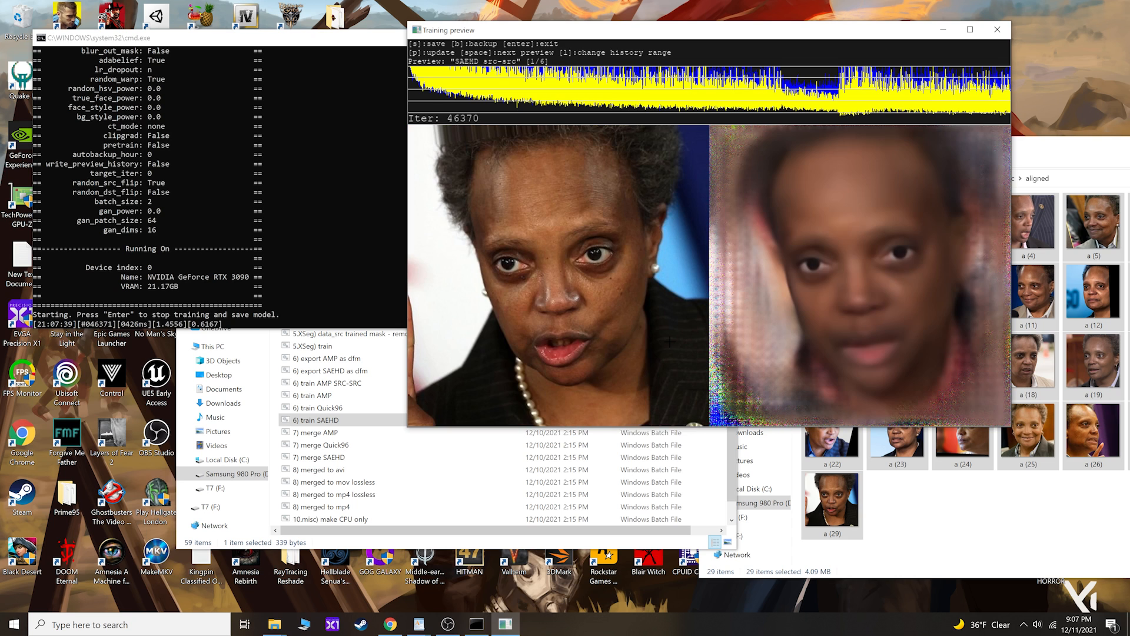
key(p)
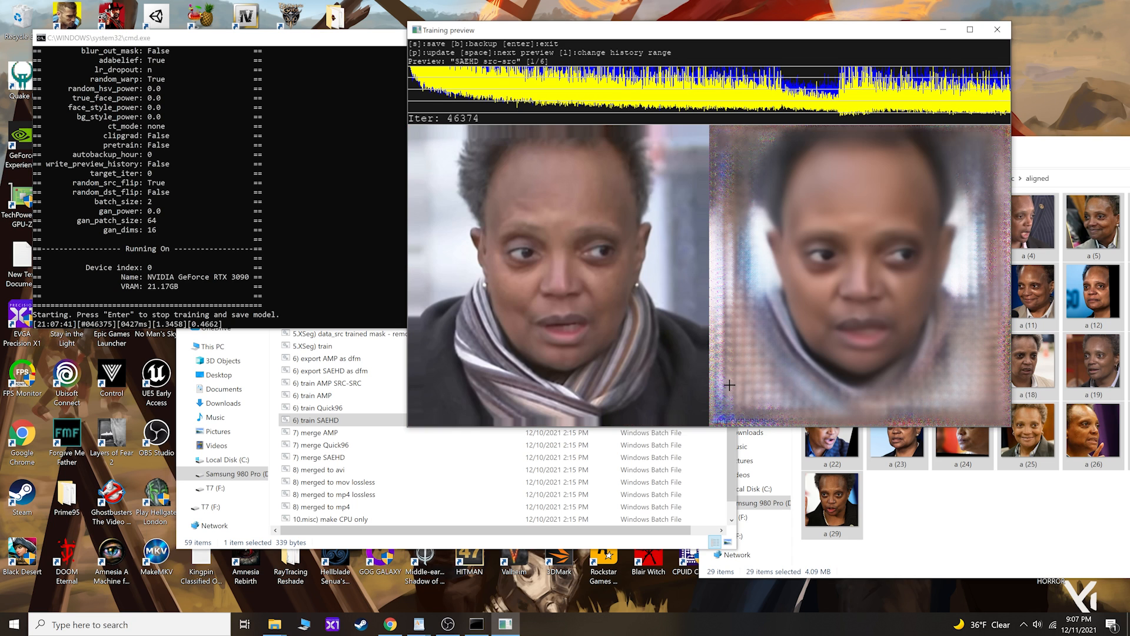
key(p)
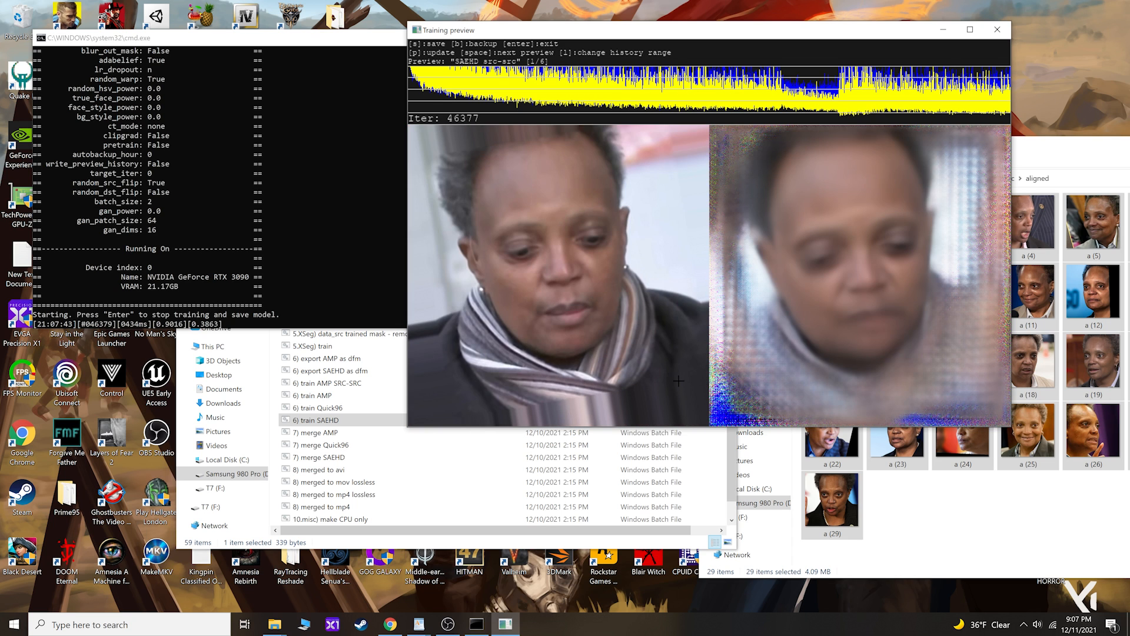
key(p)
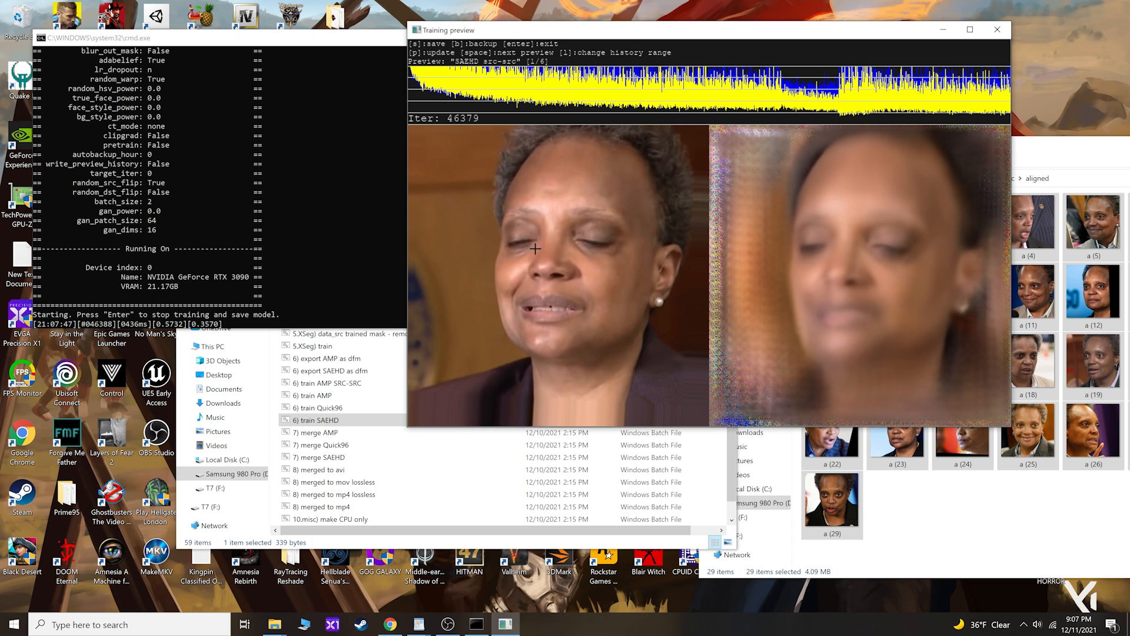
- Switch past the SAEHD dst-dst preview to SAEHD pred and update it repeatedly to examine the predicted face swaps
key(space)
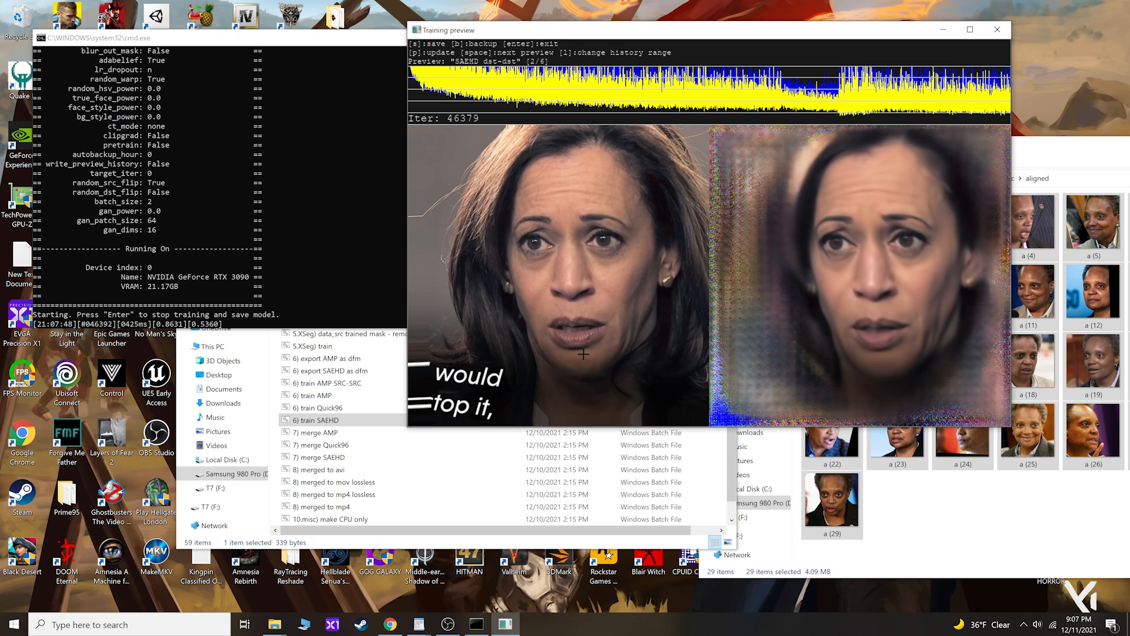
key(space)
key(p)
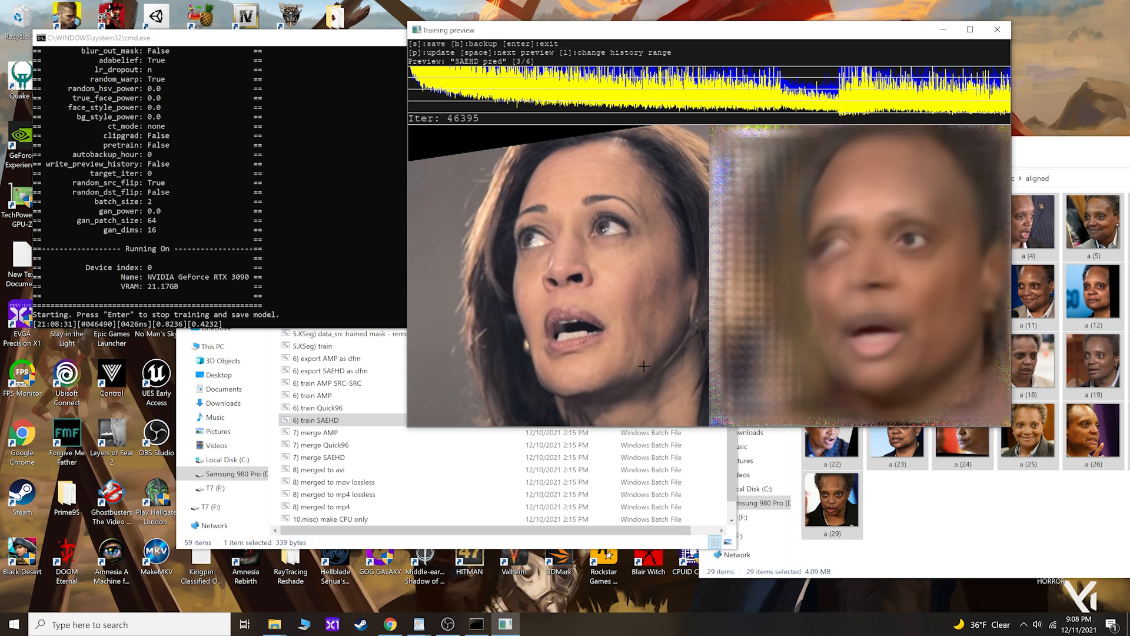
key(p)
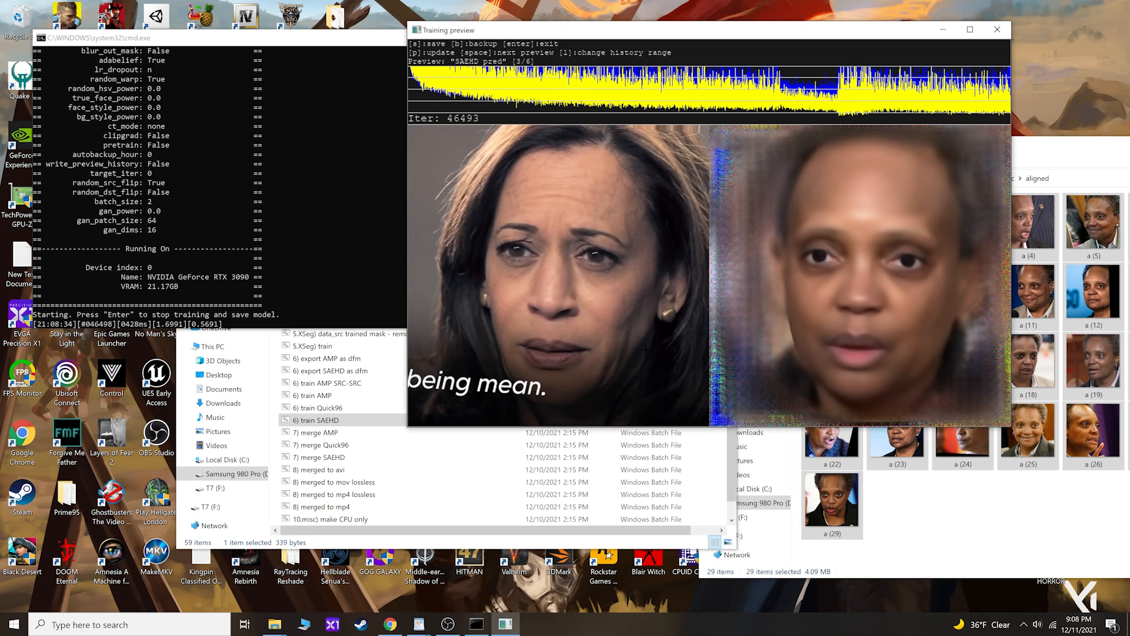
key(p)
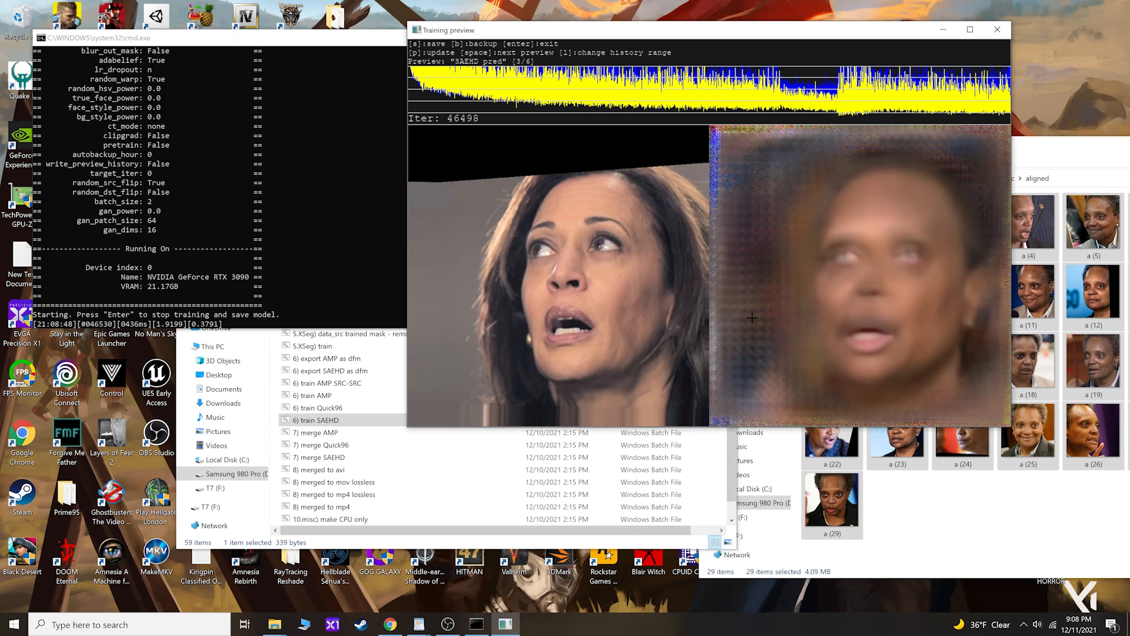
key(p)
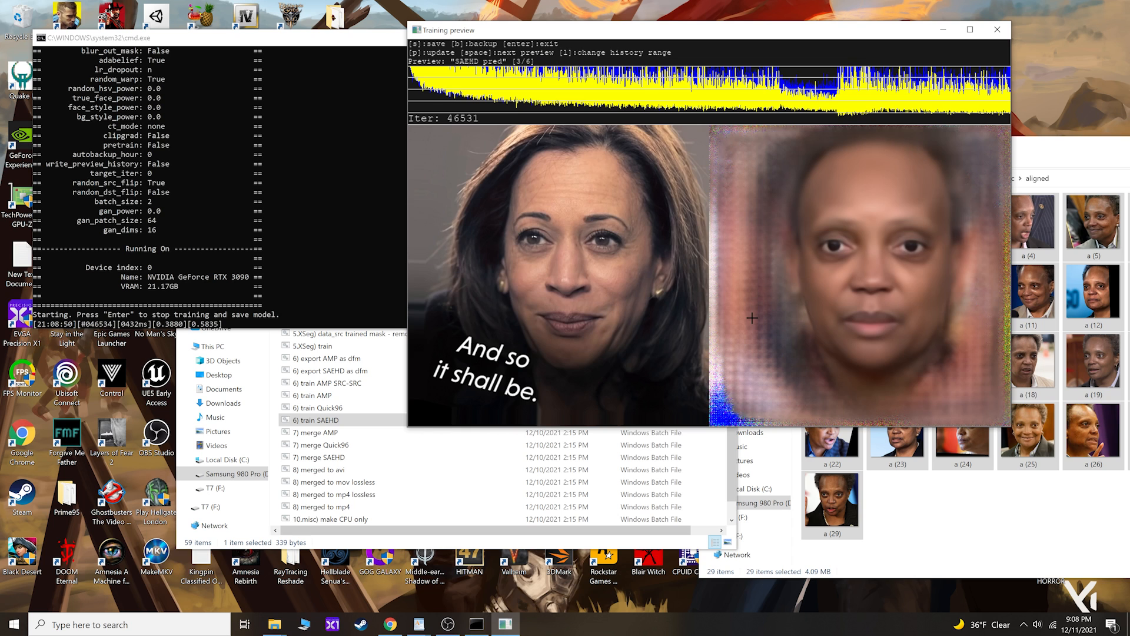
key(p)
key(p)
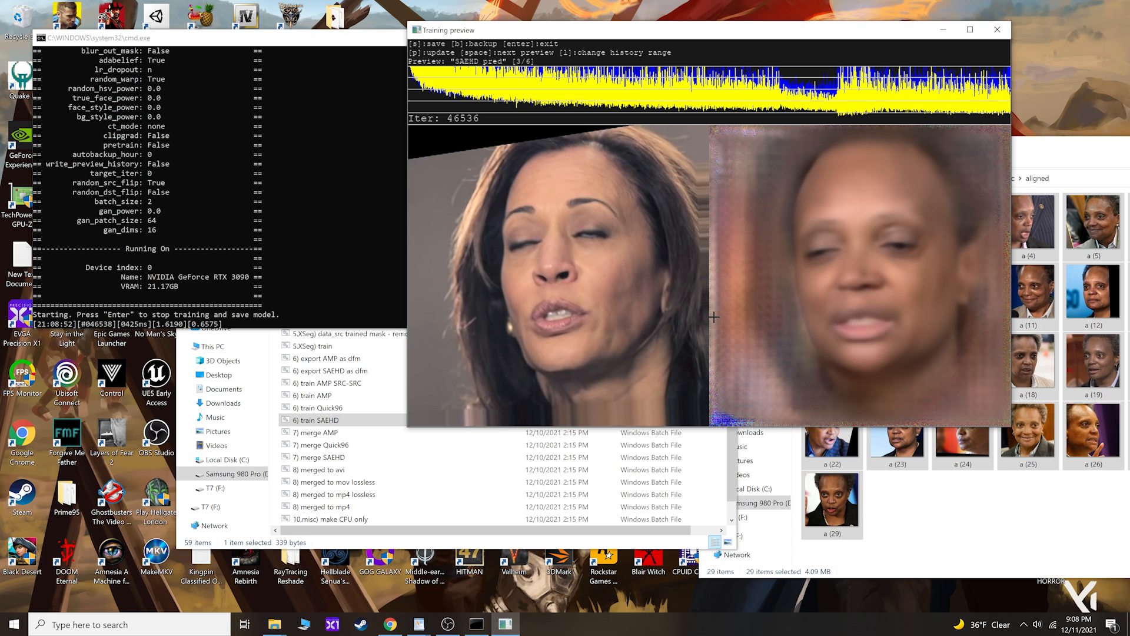
- Update the SAEHD pred preview a few more times to compare further predicted faces with their destination frames
key(p)
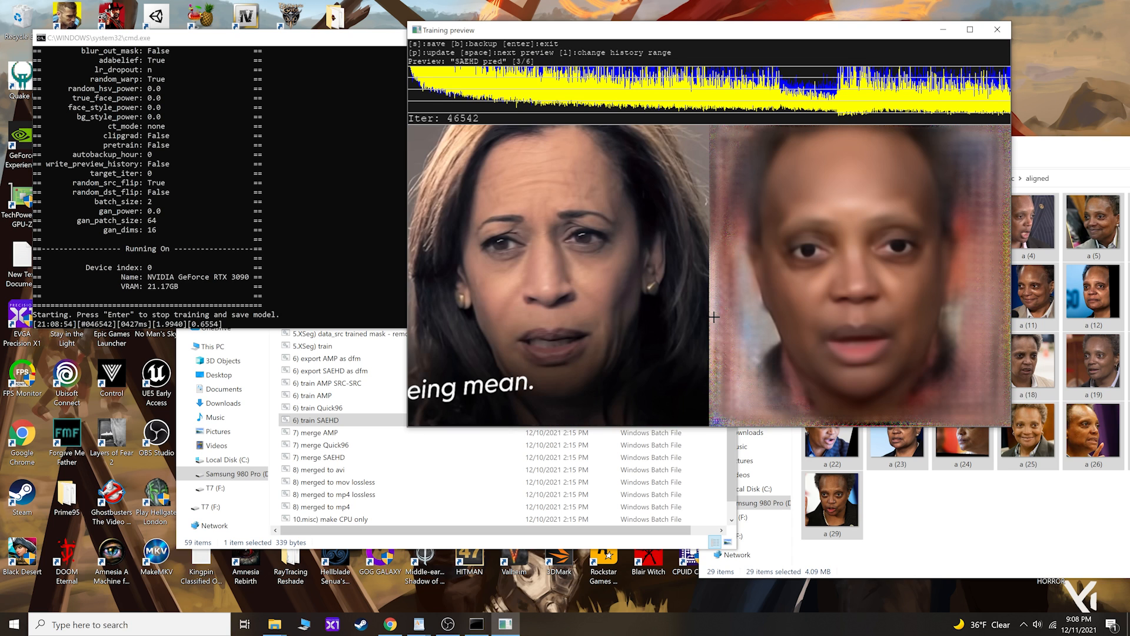
key(p)
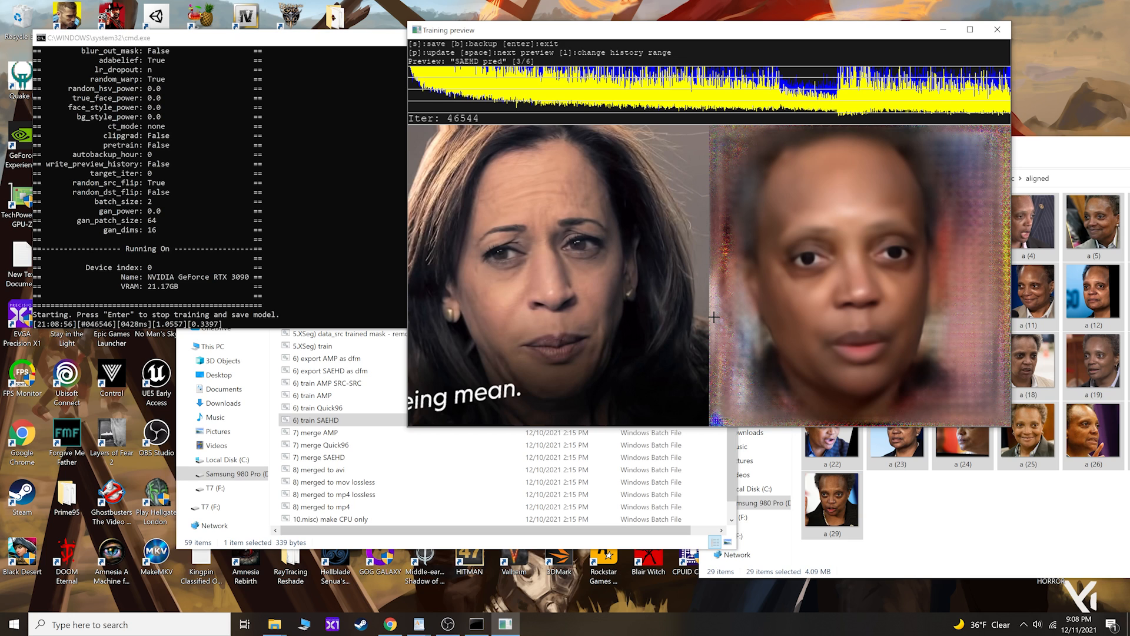
key(p)
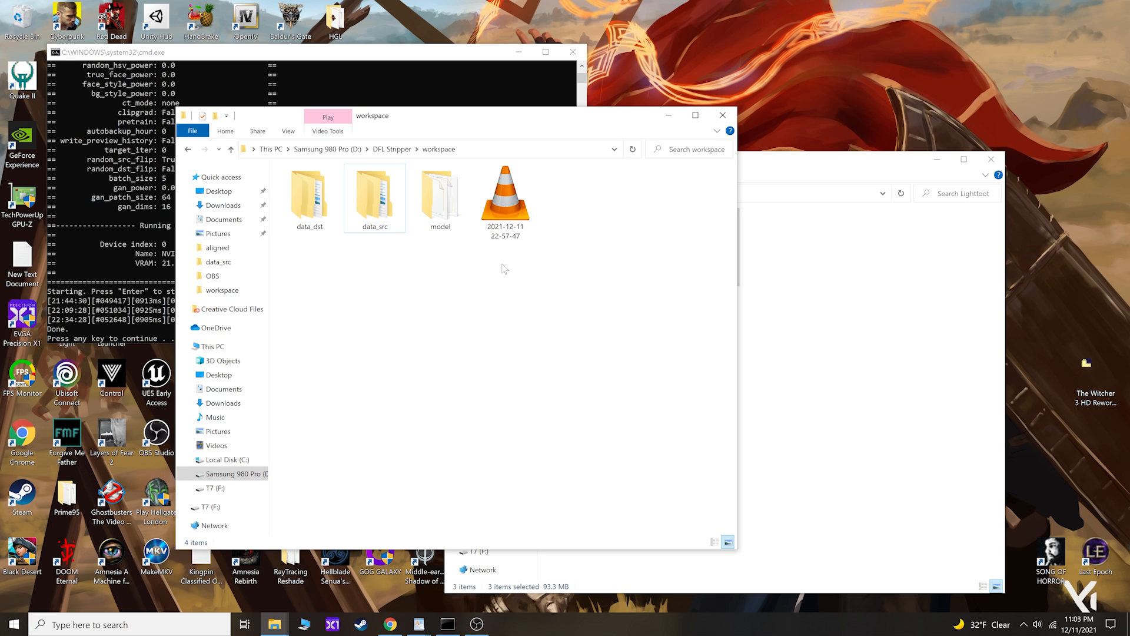
- Dismiss the finished SAEHD training console and rename the recorded video in the DFL Stripper workspace as data_src
drag(467, 57, 488, 60)
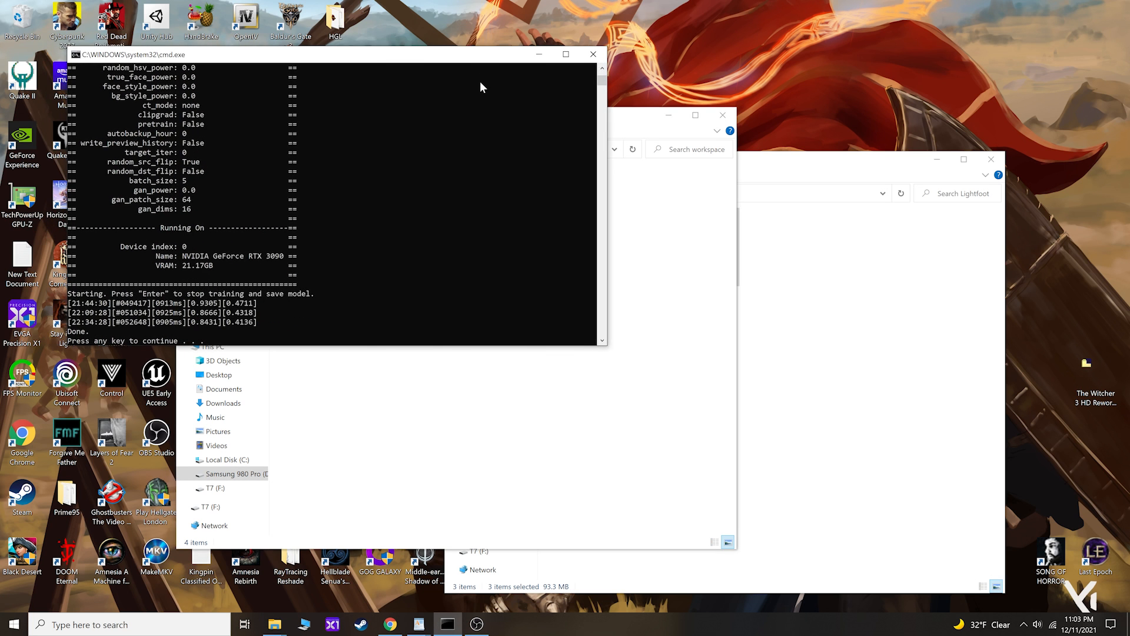
key(Return)
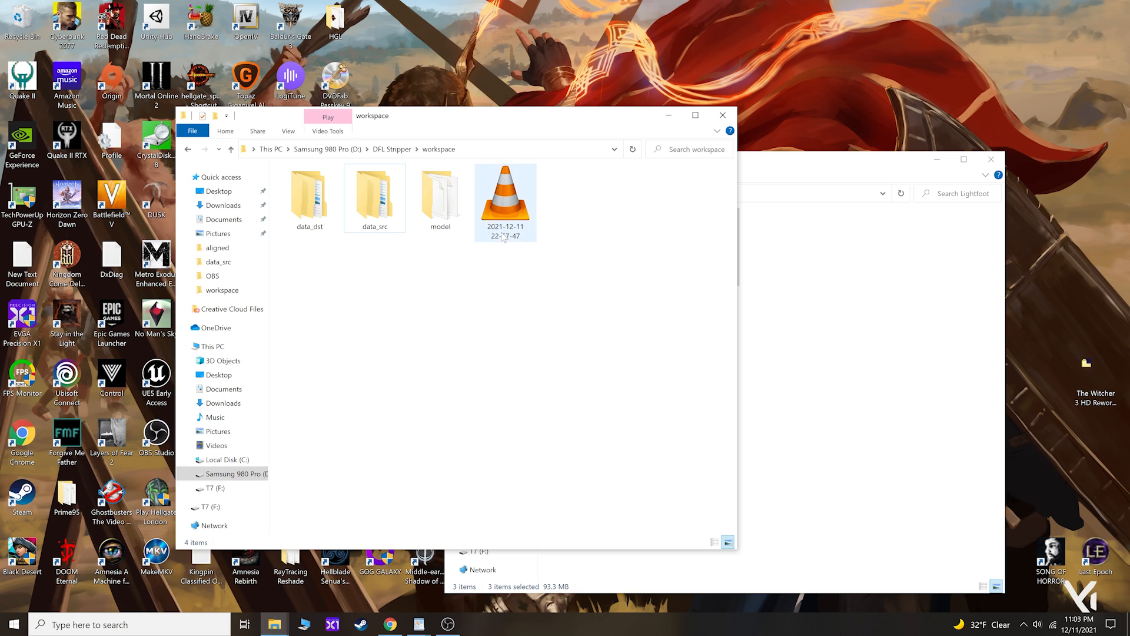
mouse_move(504, 237)
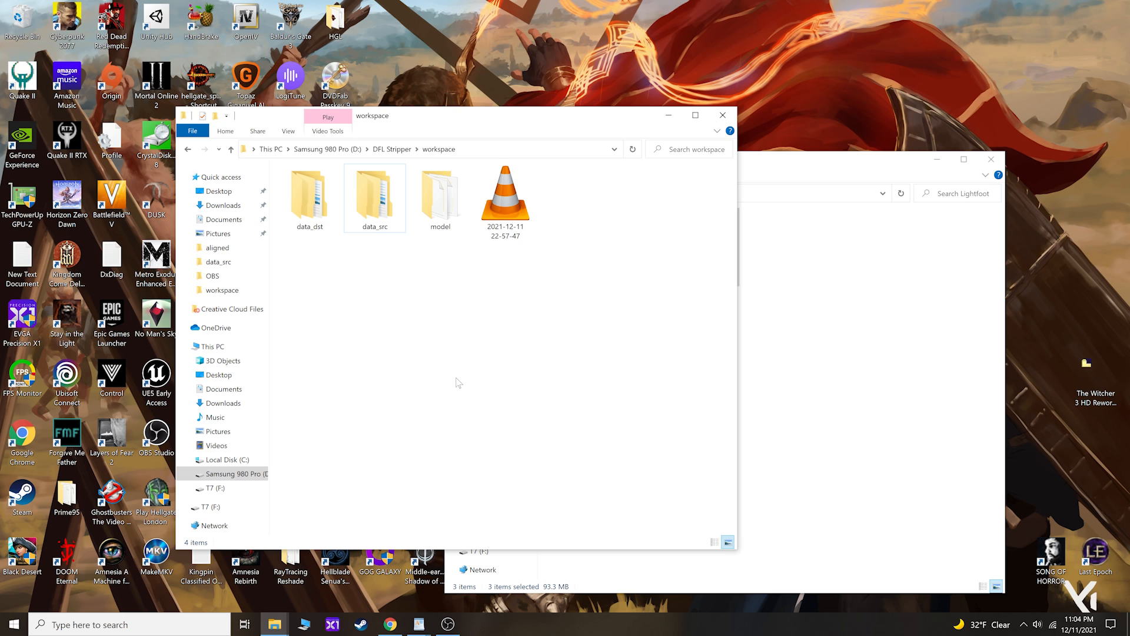
click(512, 236)
click(511, 236)
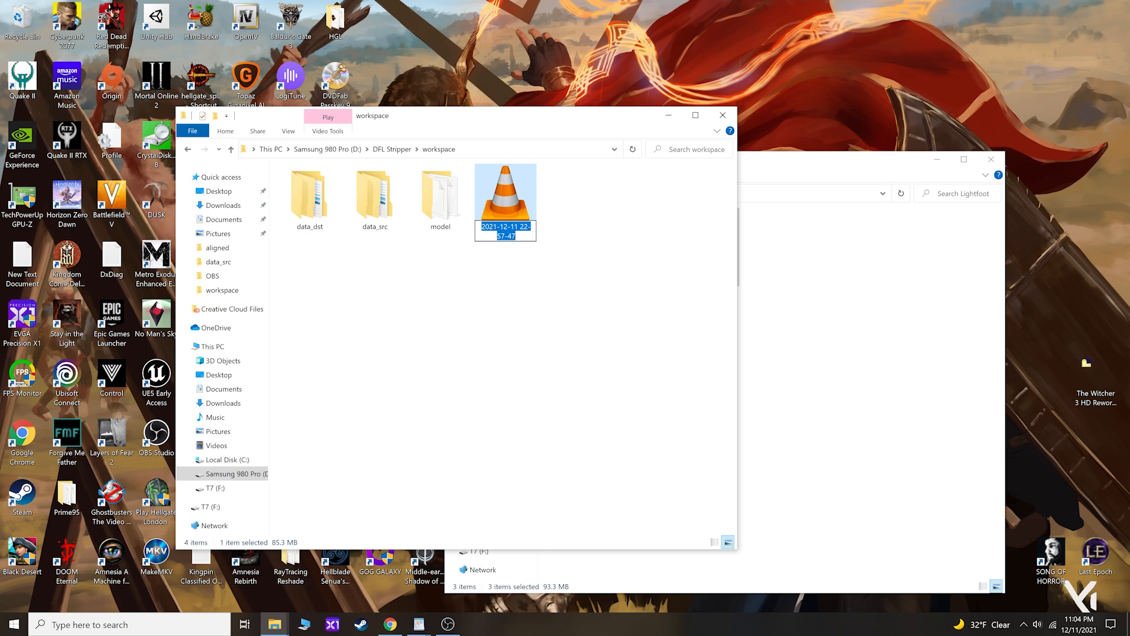
text(data)_)
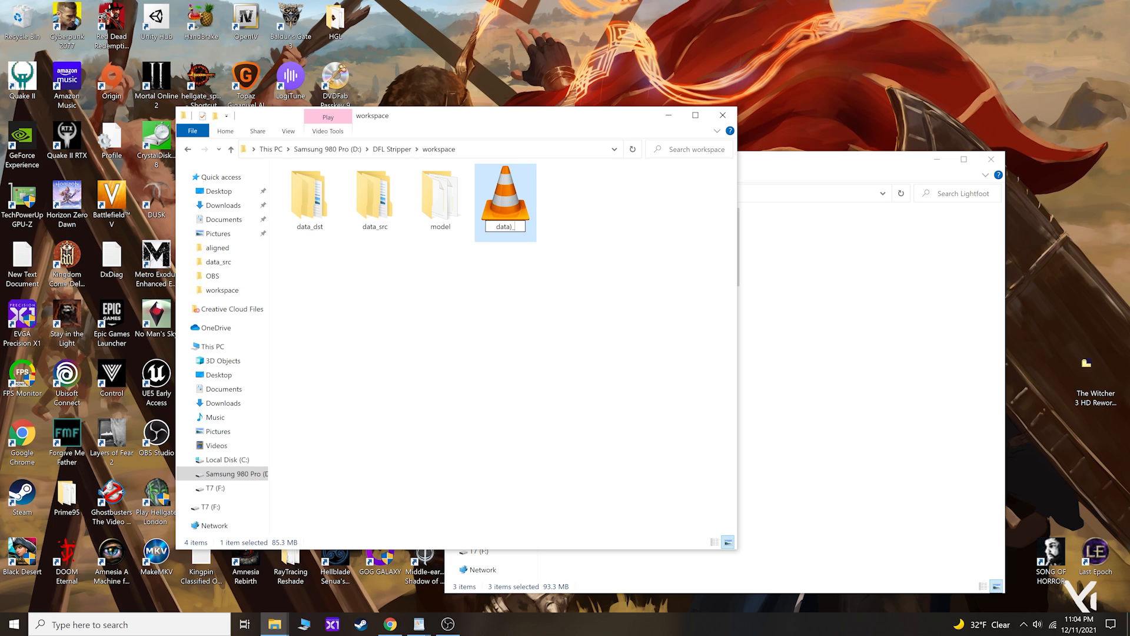
key(BackSpace)
key(BackSpace)
text(_src)
key(Return)
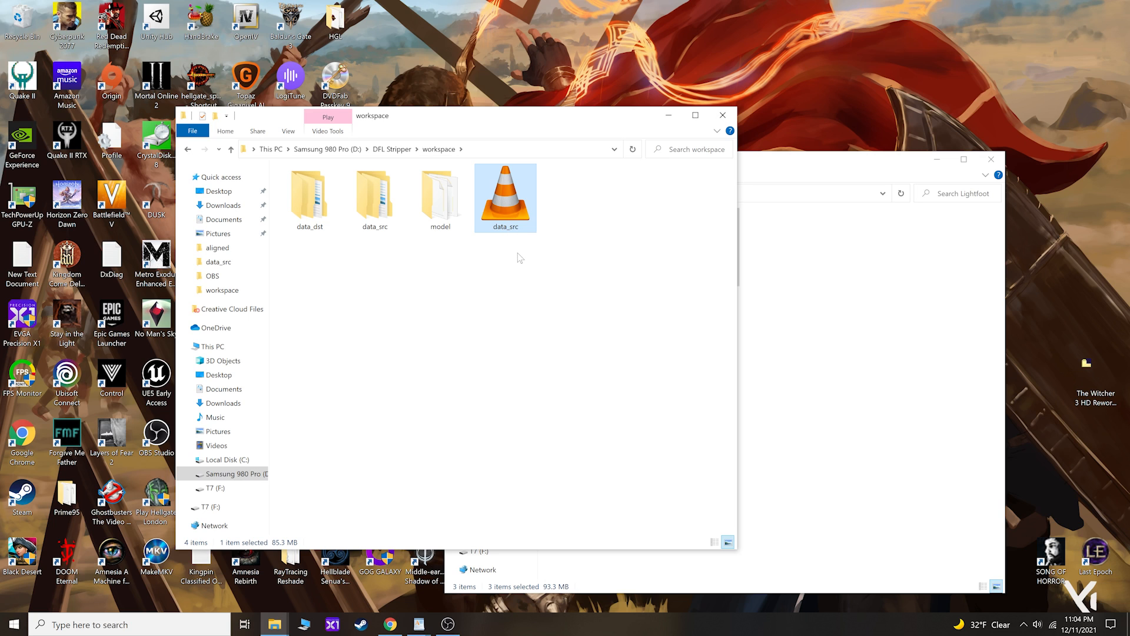
- Look inside the workspace's data_src folder, and play the data_src video full screen, pausing it near the start
double_click(387, 218)
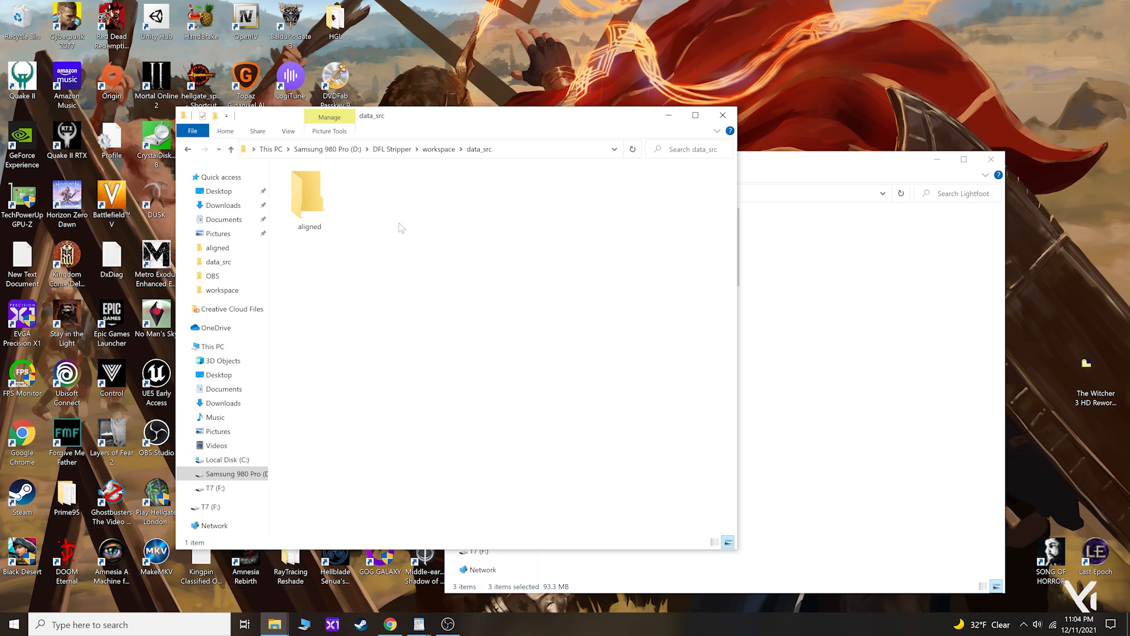
click(188, 149)
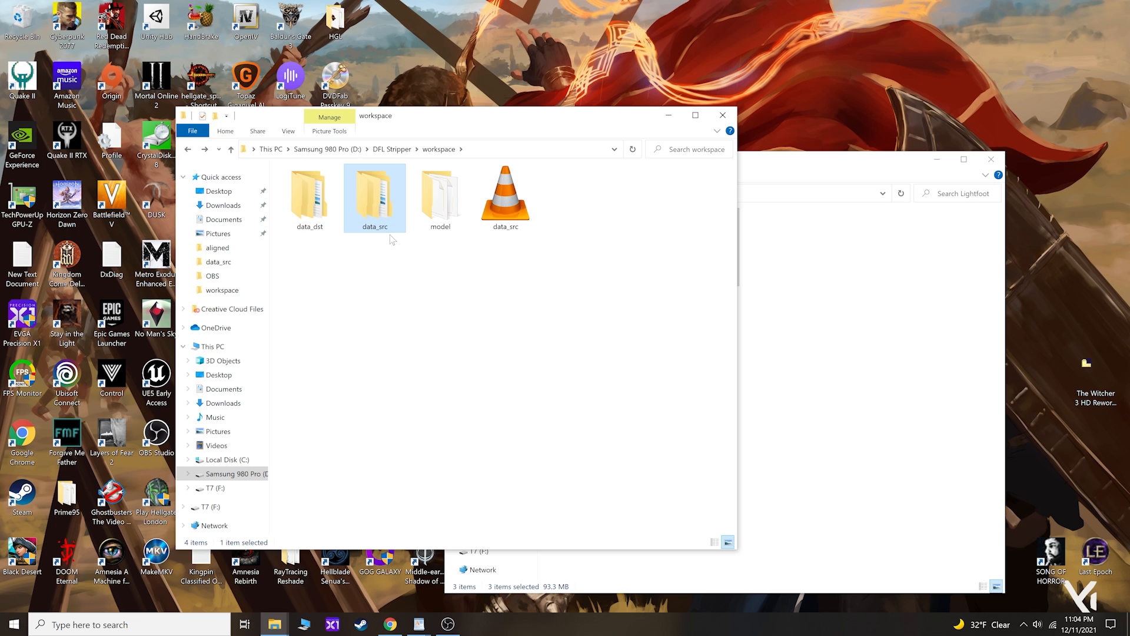
double_click(518, 206)
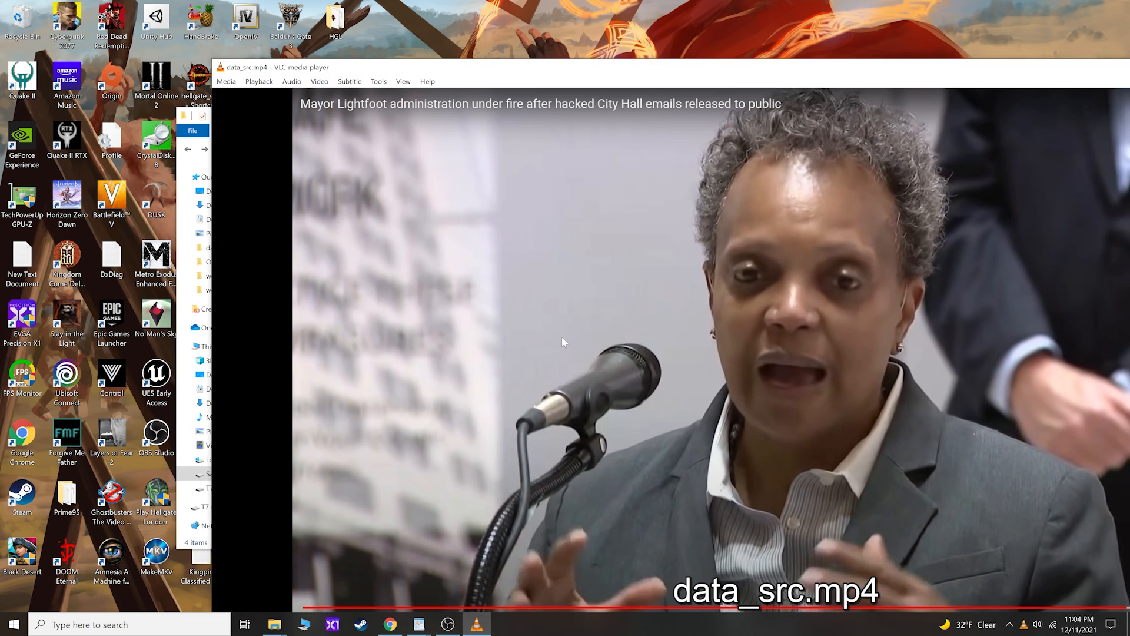
double_click(565, 341)
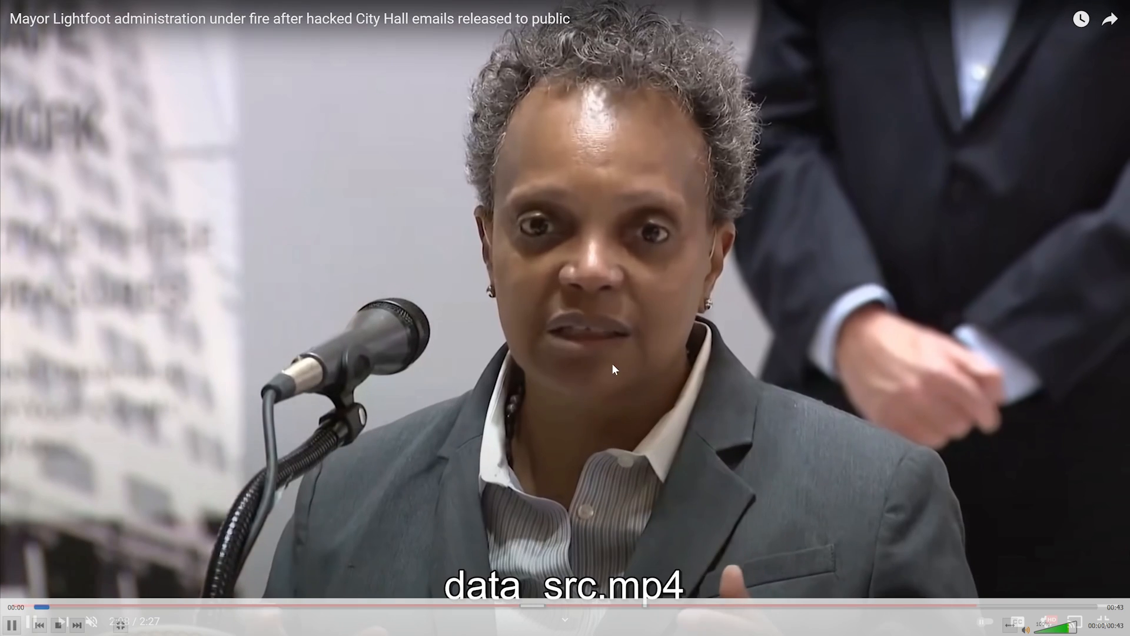
key(space)
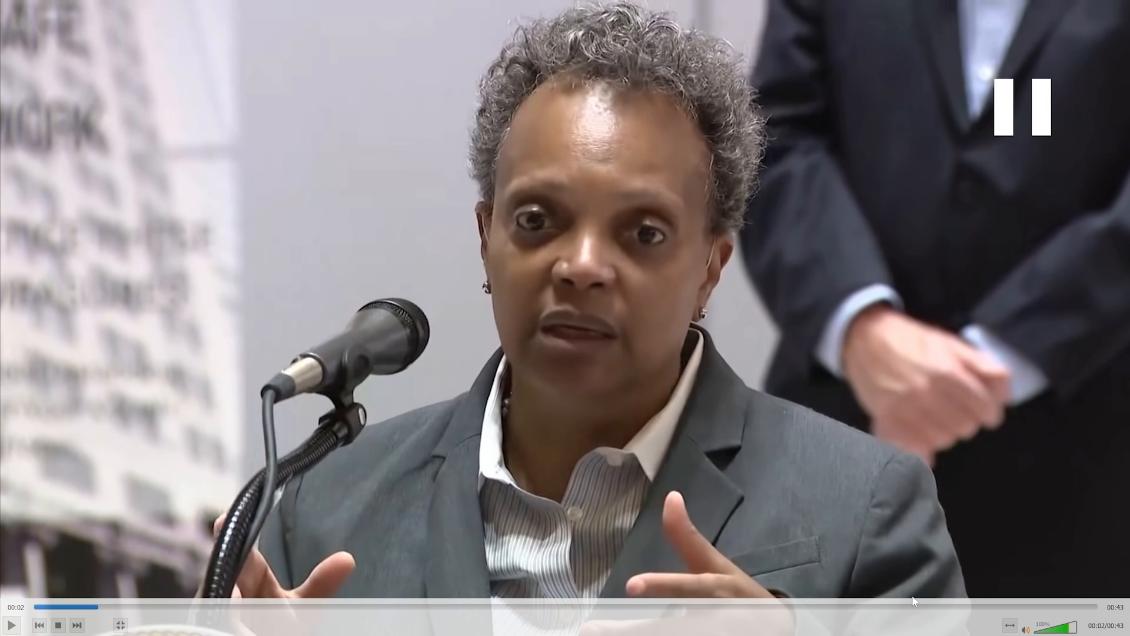
- Scrub through the paused data_src video to examine the face angles in its clips, and close the player
click(410, 606)
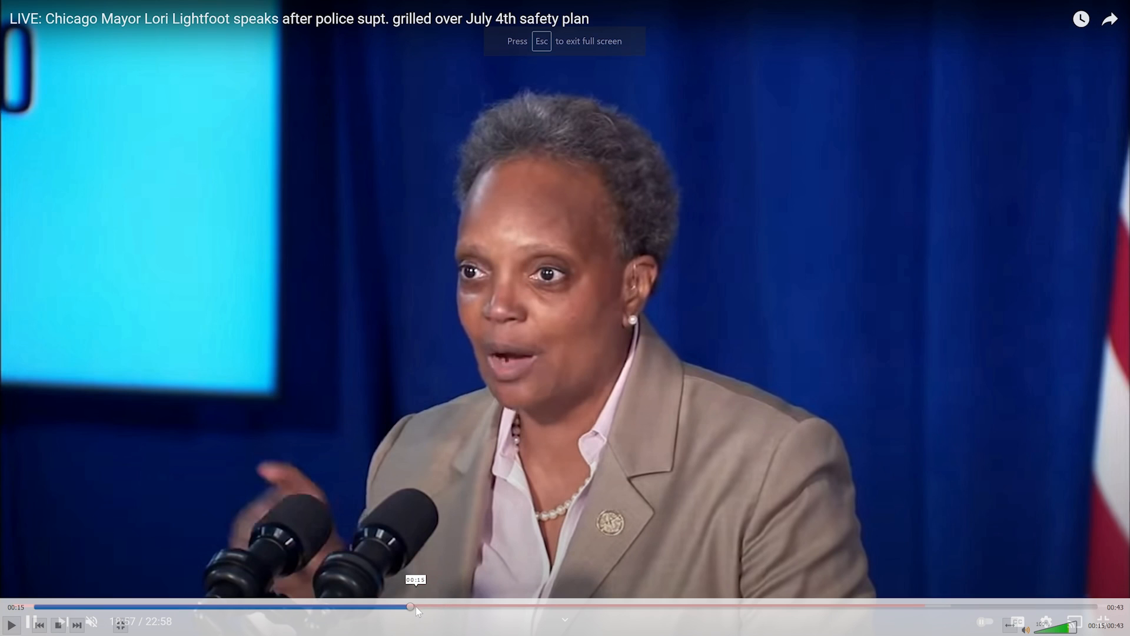
drag(415, 606, 142, 611)
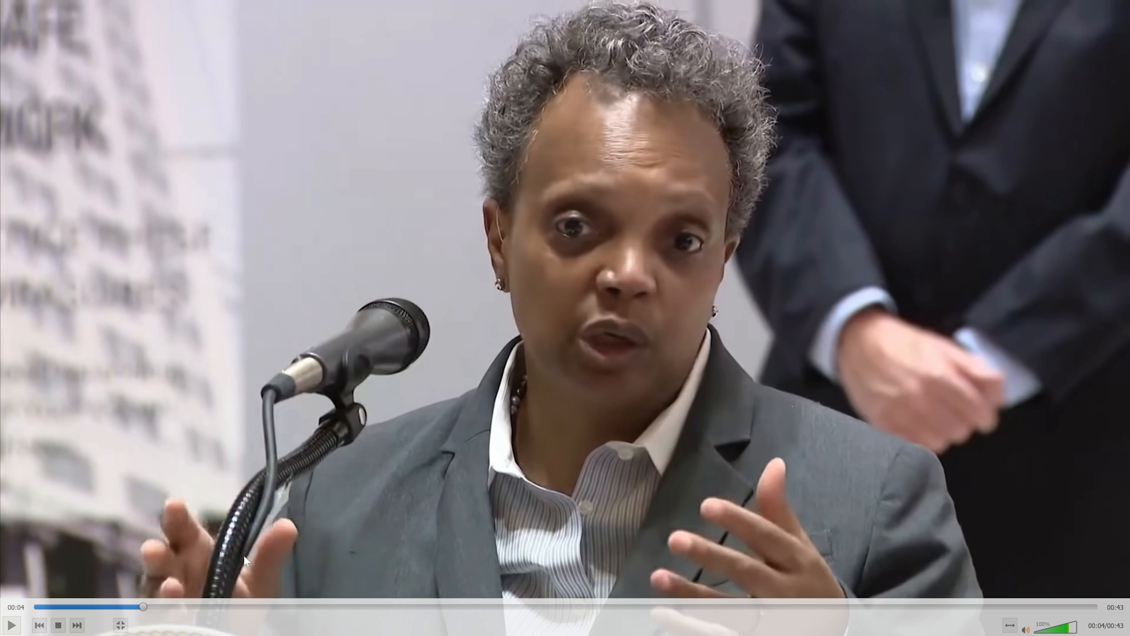
drag(143, 605, 125, 609)
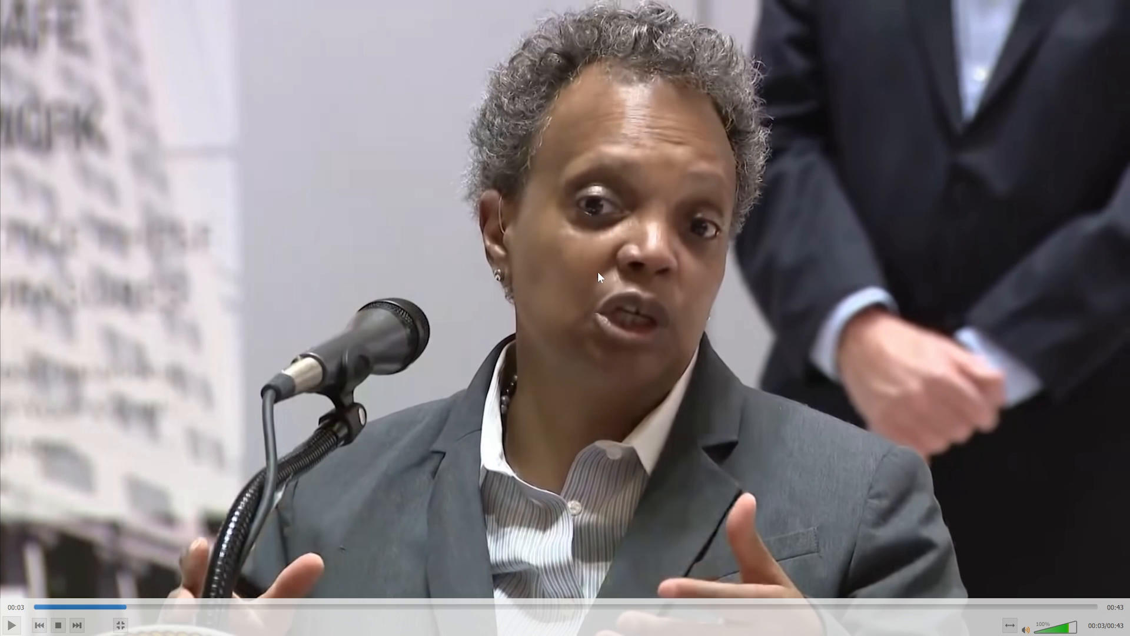
click(120, 607)
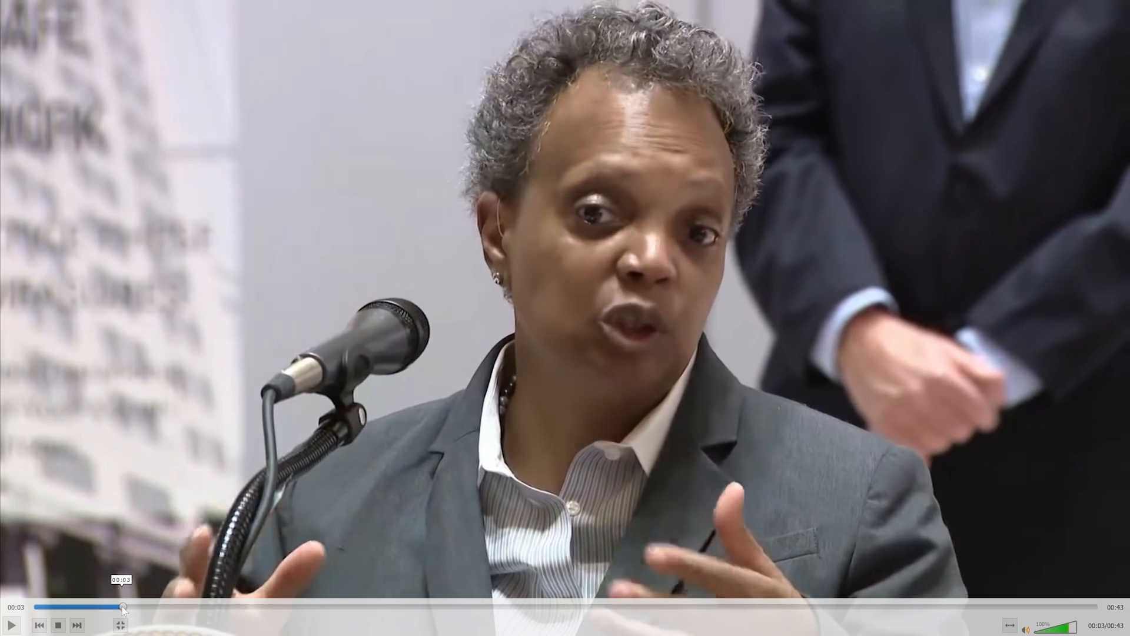
drag(119, 607, 214, 610)
double_click(295, 503)
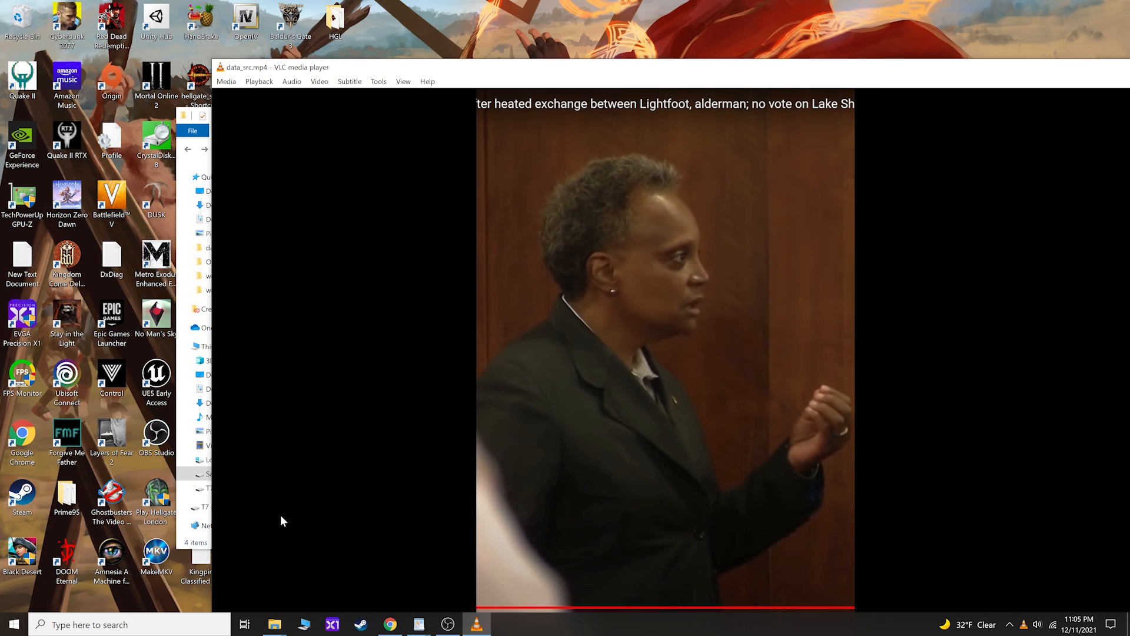
drag(1049, 76, 732, 77)
click(940, 64)
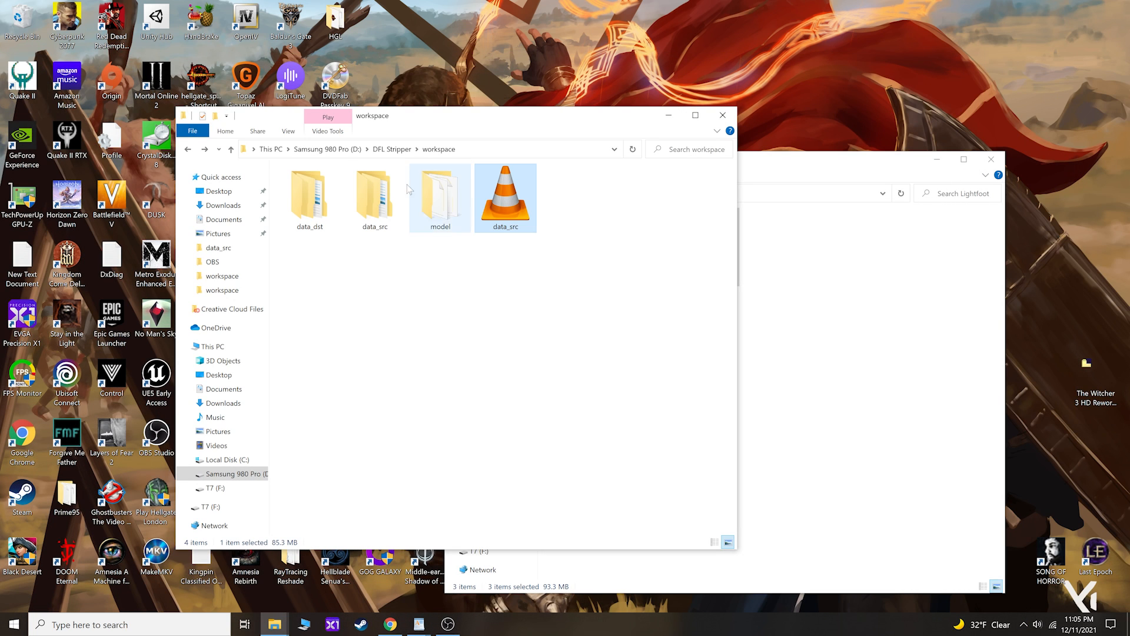
- Run 2) extract images from video data_src in DFL Stripper, accepting the default FPS of 0 and png output
click(386, 150)
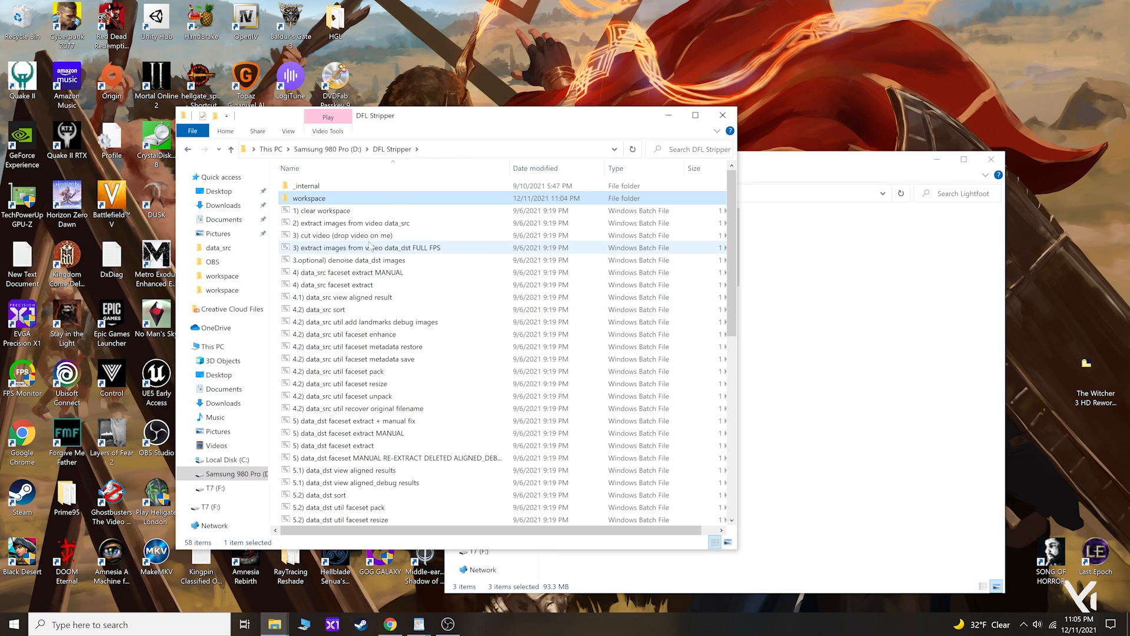
double_click(359, 226)
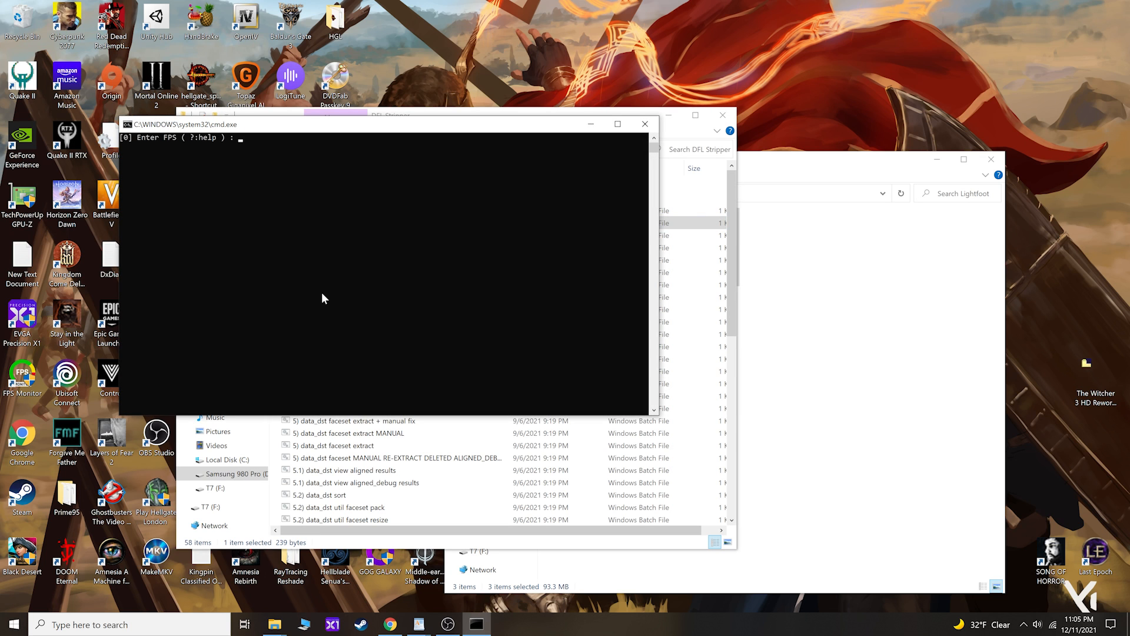
key(Return)
key(Return)
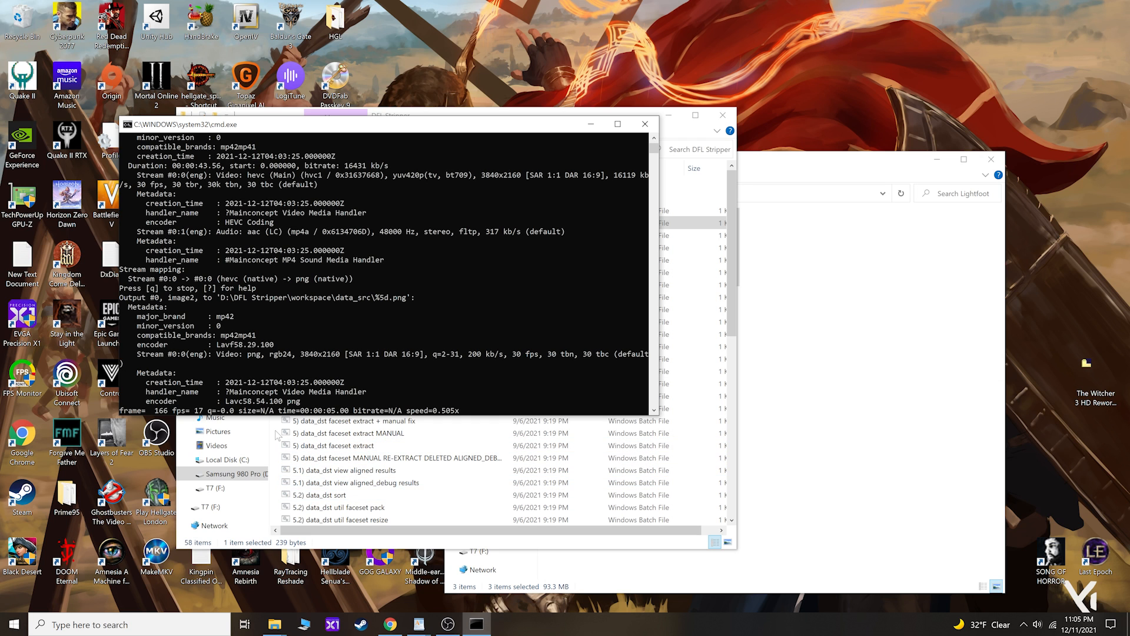
drag(293, 131, 530, 200)
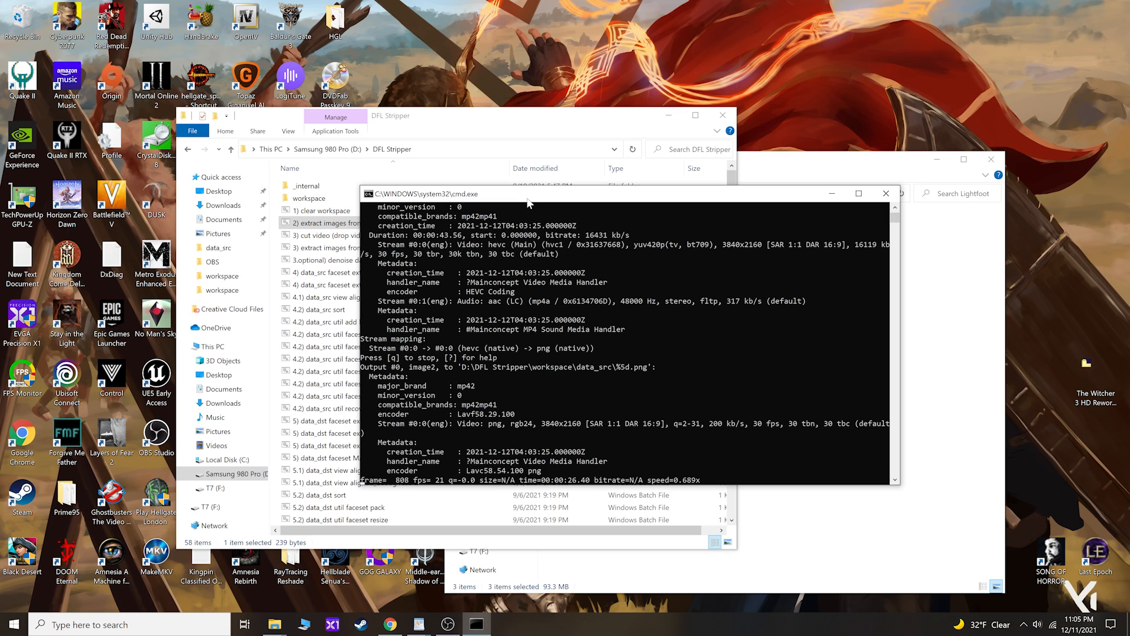
- Look through the extracted frames in the workspace's data_src folder
click(549, 84)
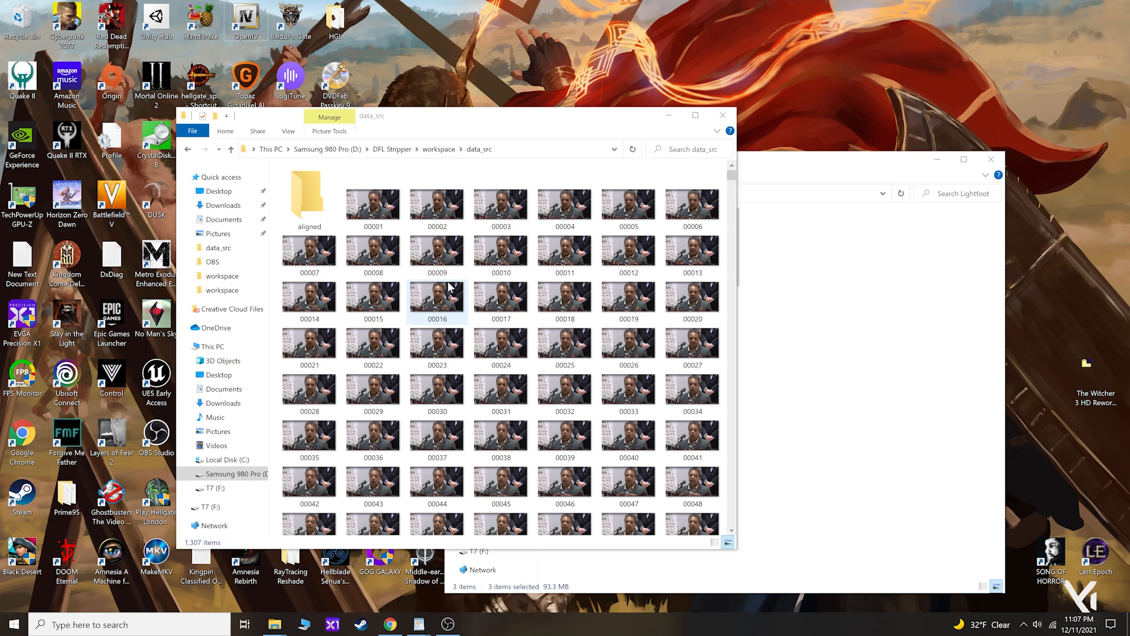
scroll(449, 287, down, 10)
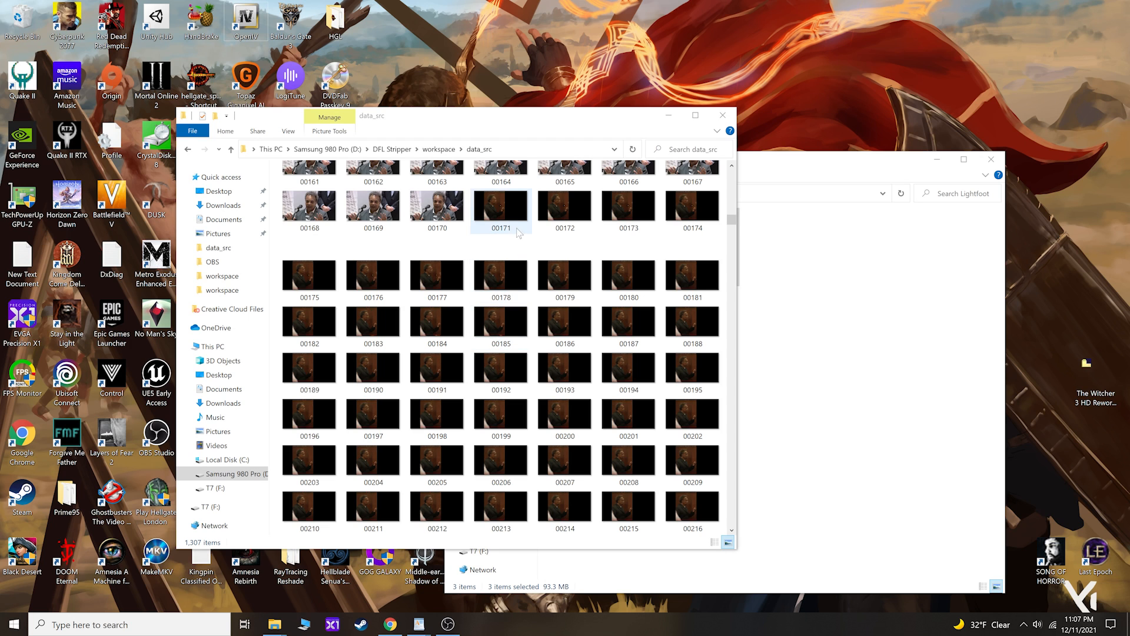
click(438, 149)
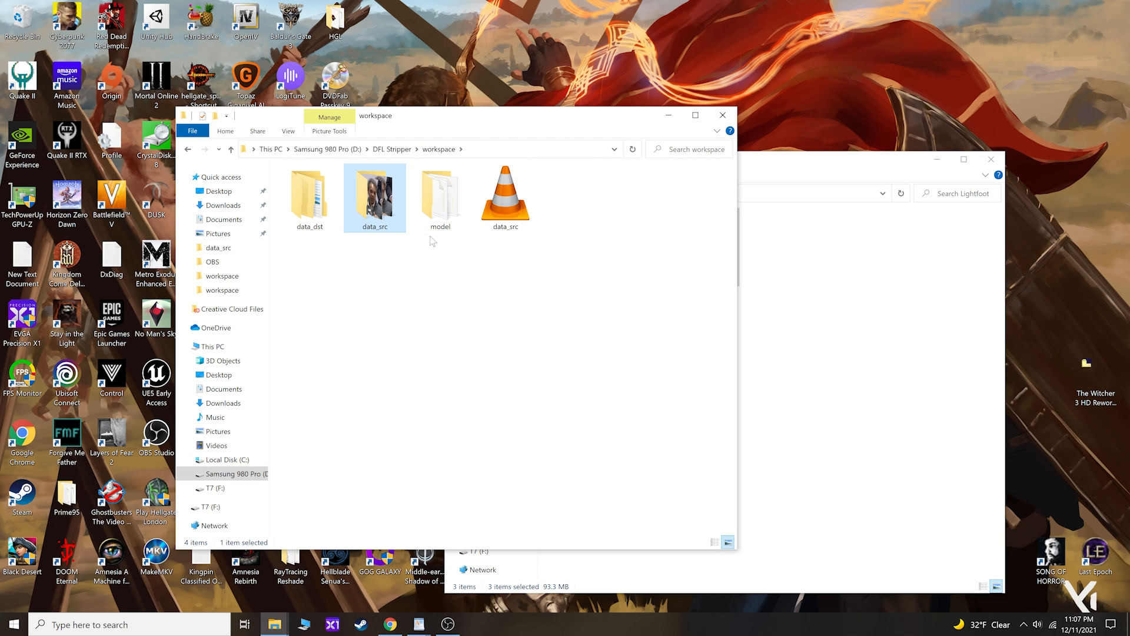
- Run 4) data_src faceset extract MANUAL with GPU 0, face type wf, max faces 0, image size 512, JPEG quality 100 and no debug images
click(391, 149)
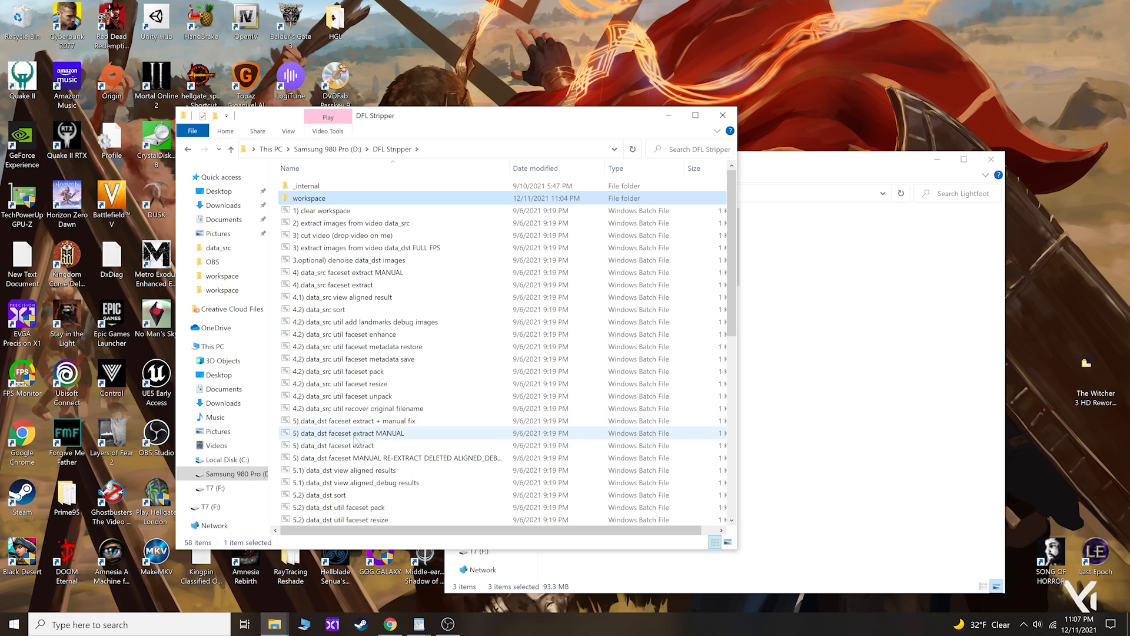
double_click(384, 272)
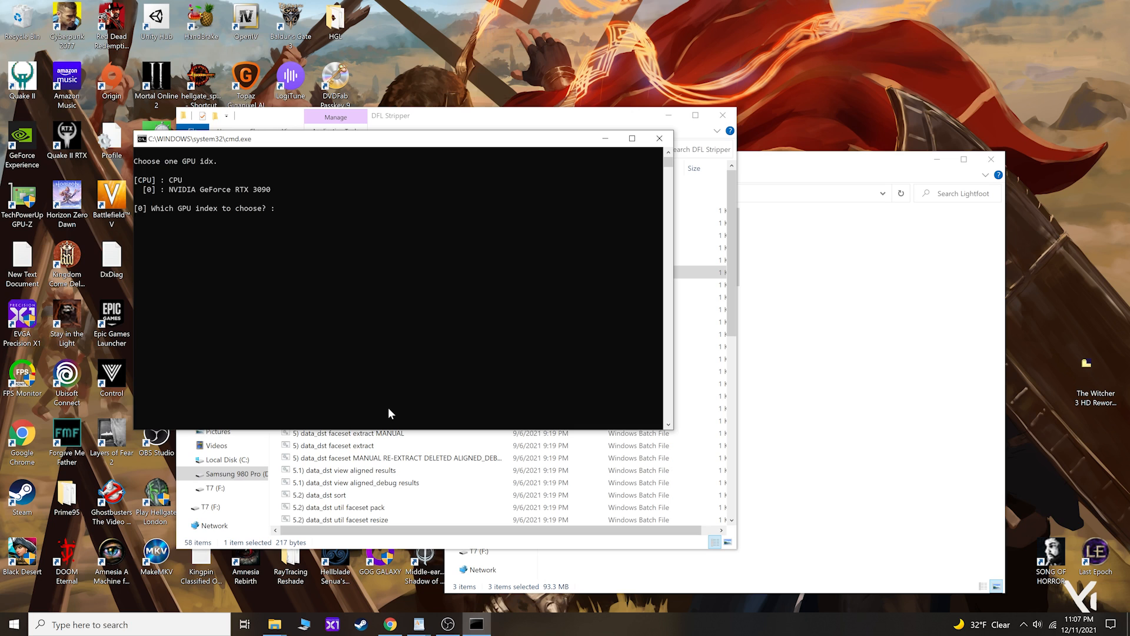
key(Return)
key(Return)
key(Return)
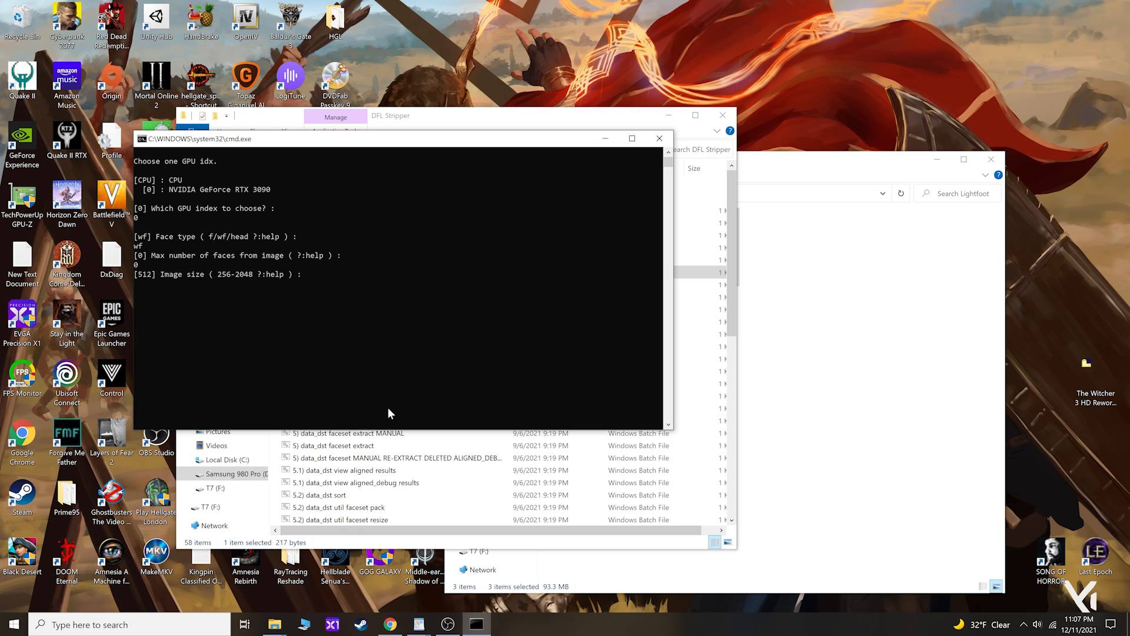
key(Return)
text(100 ?:help ) : 100)
key(Return)
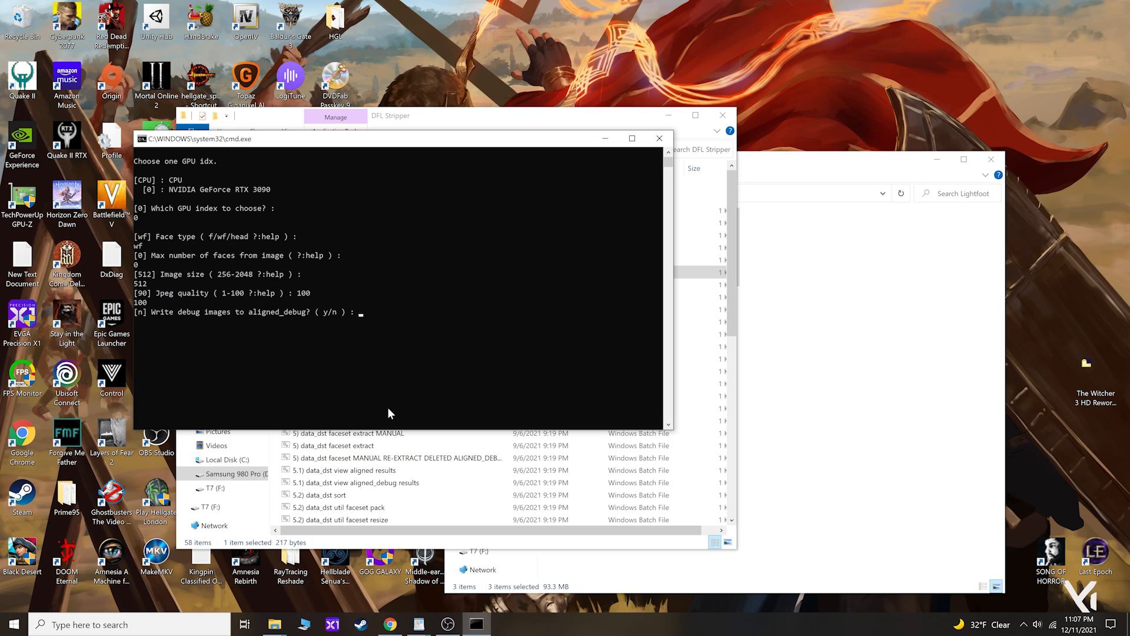
key(Return)
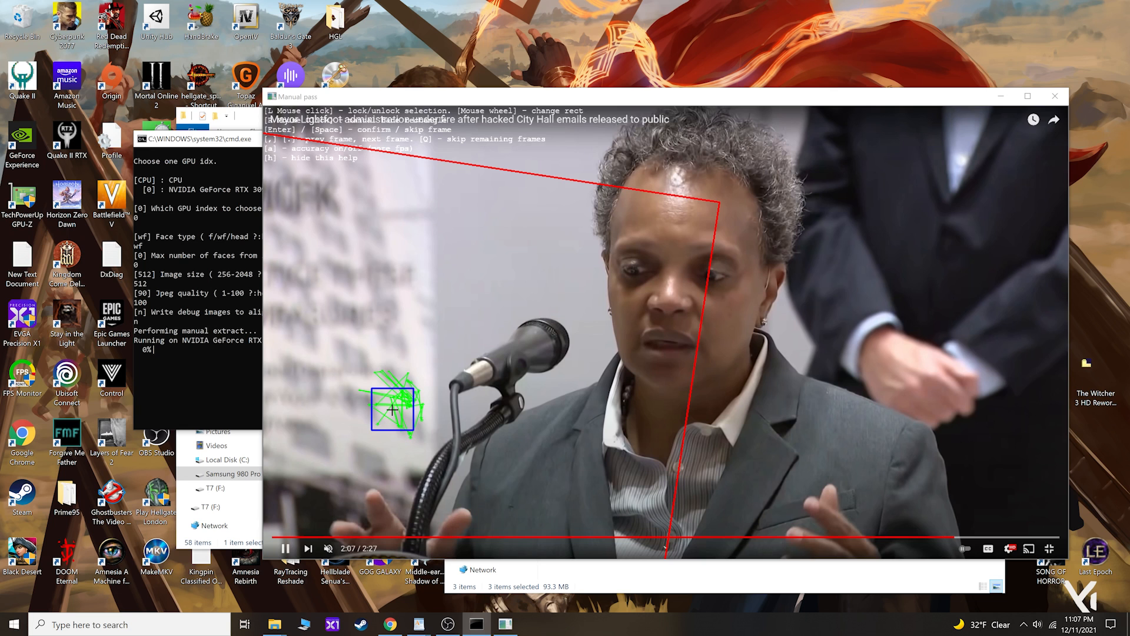
- Enlarge the detection rectangle and fit it over the speaker's face so the landmarks align, and confirm the first frame
scroll(681, 328, up, 4)
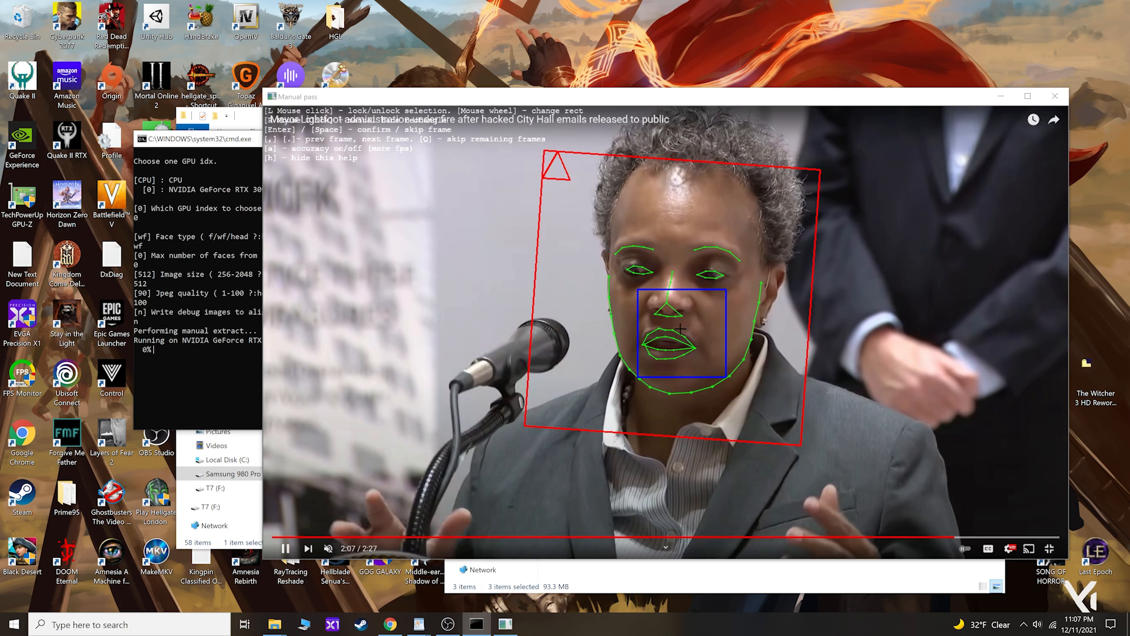
scroll(677, 312, up, 4)
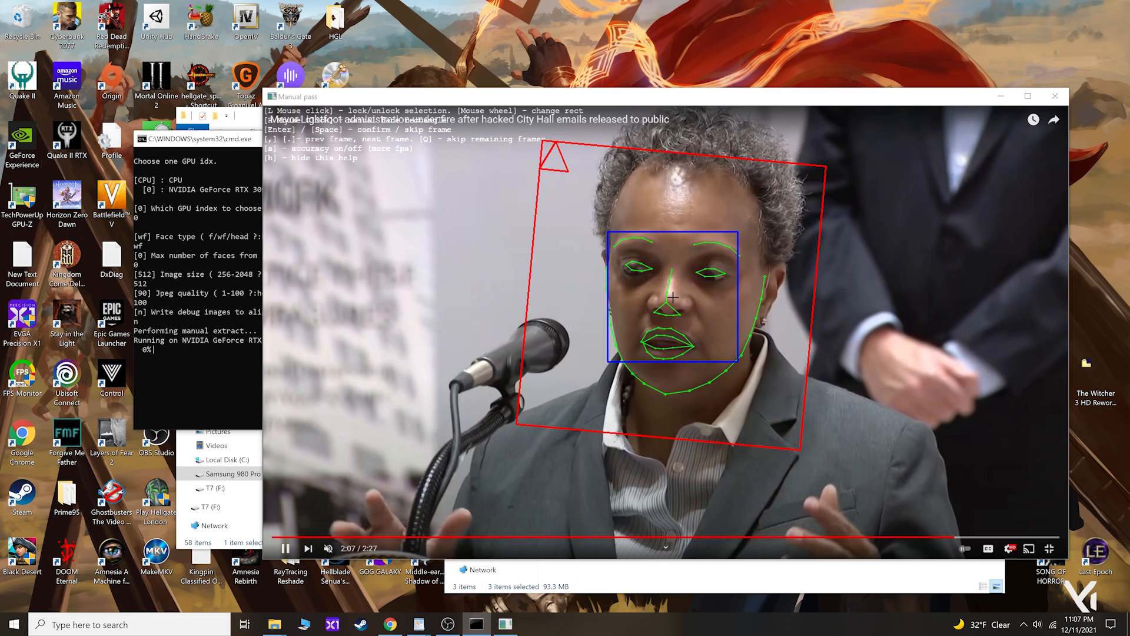
scroll(675, 305, up, 2)
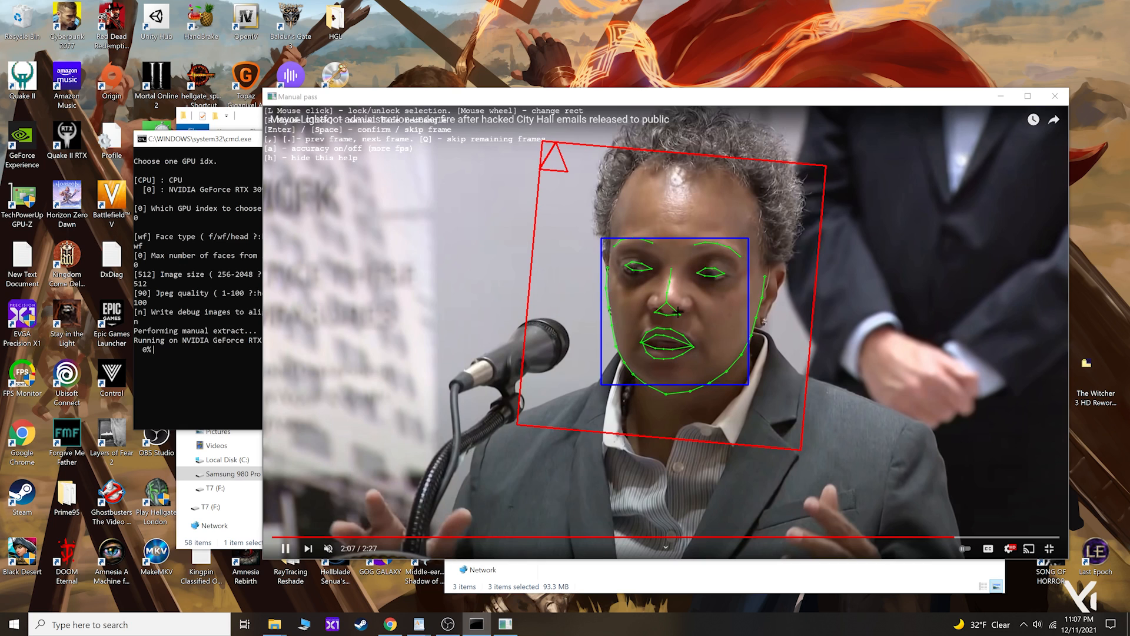
scroll(682, 310, up, 1)
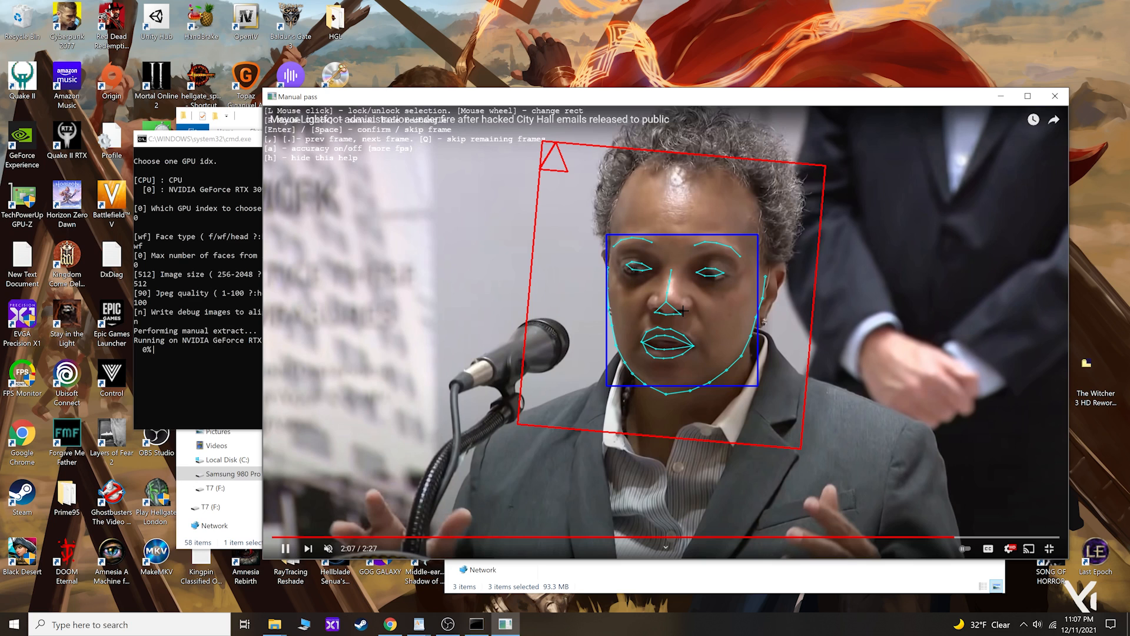
click(682, 311)
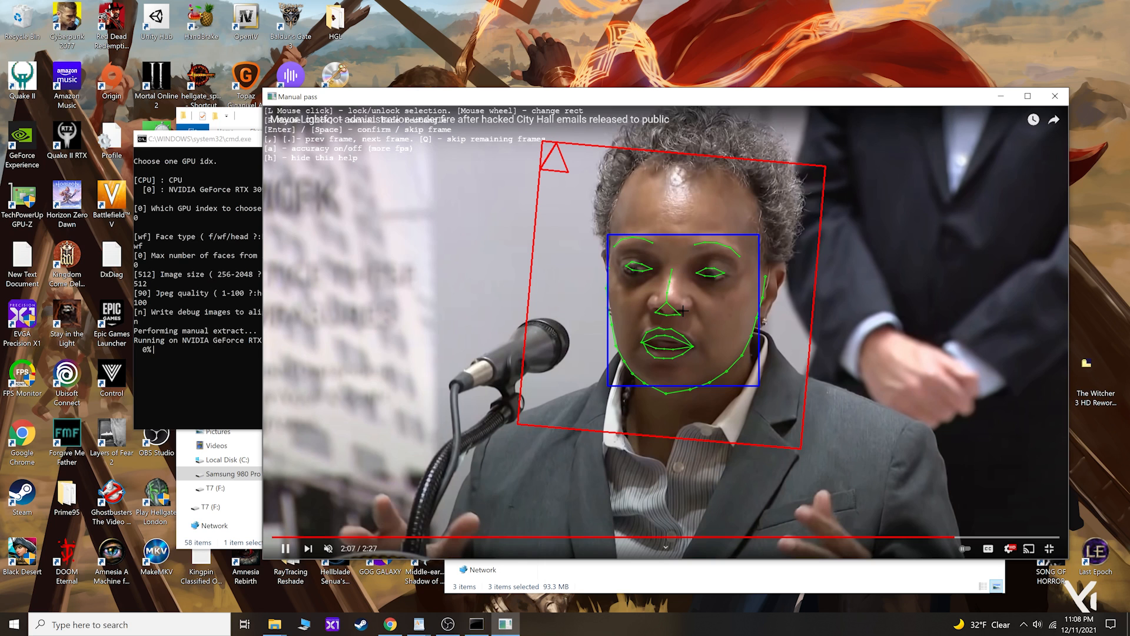
key(Return)
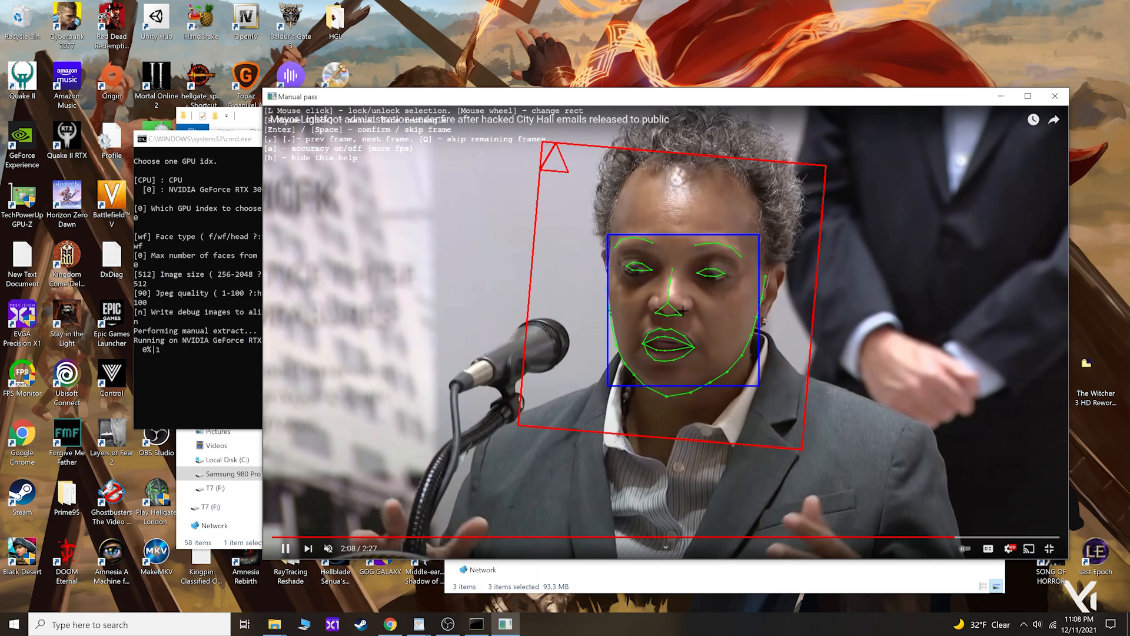
- Confirm the aligned face landmarks frame by frame through the podium clip, keeping the detection rectangle centred on the speaker's moving face
key(Return)
key(Return)
key(Return)
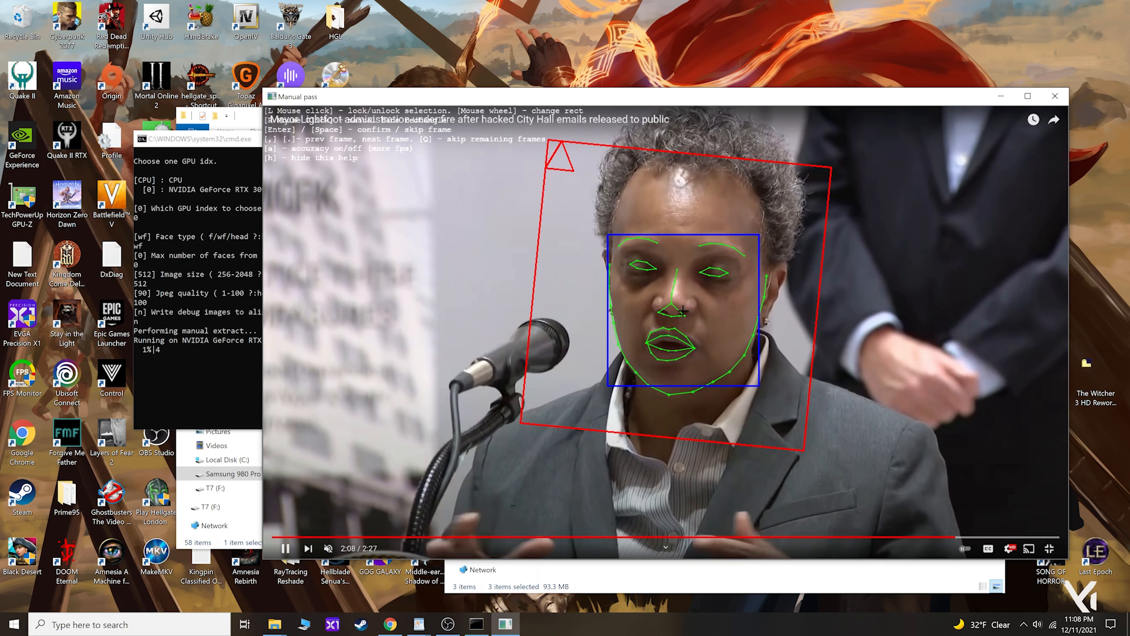
key(Return)
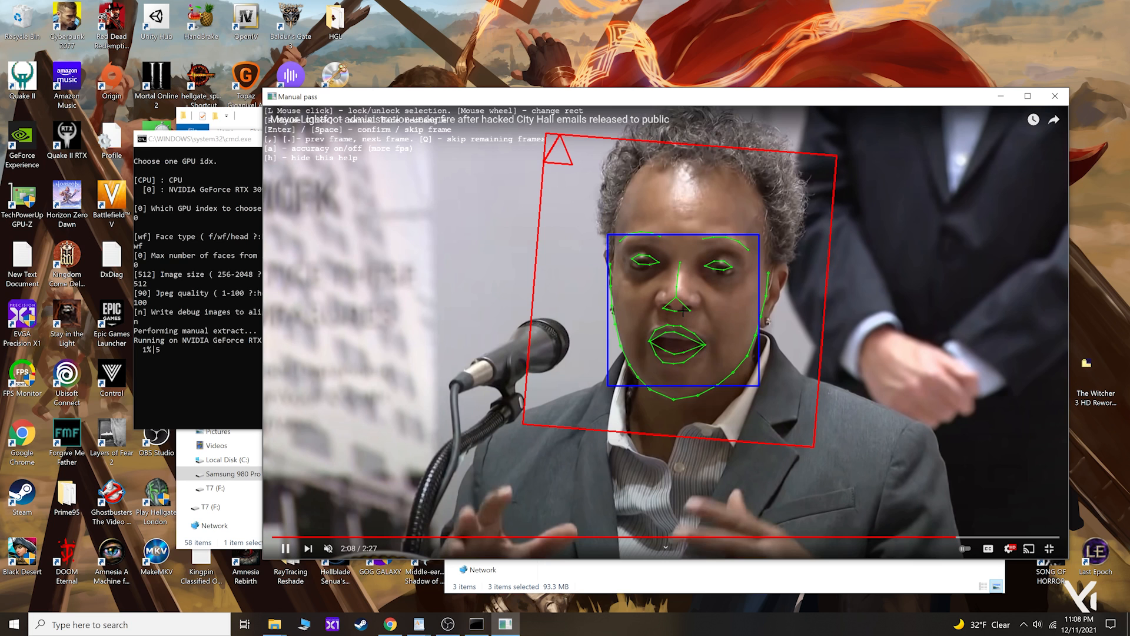
key(Return)
key(Return)
key(Return)
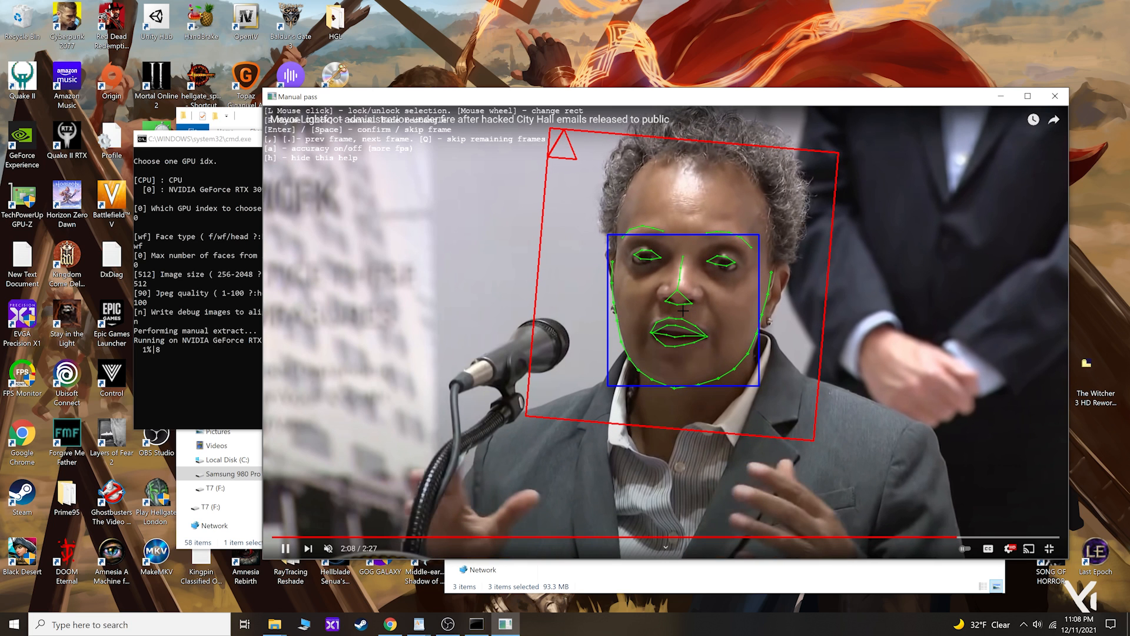
key(Return)
key(Return)
key(Return)
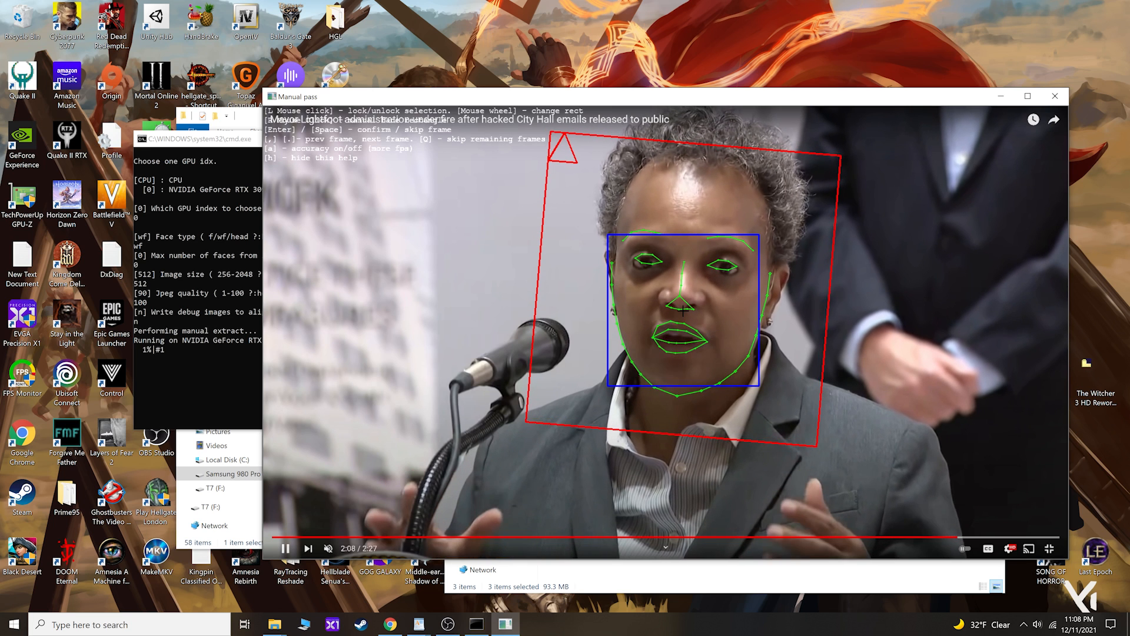
key(Return)
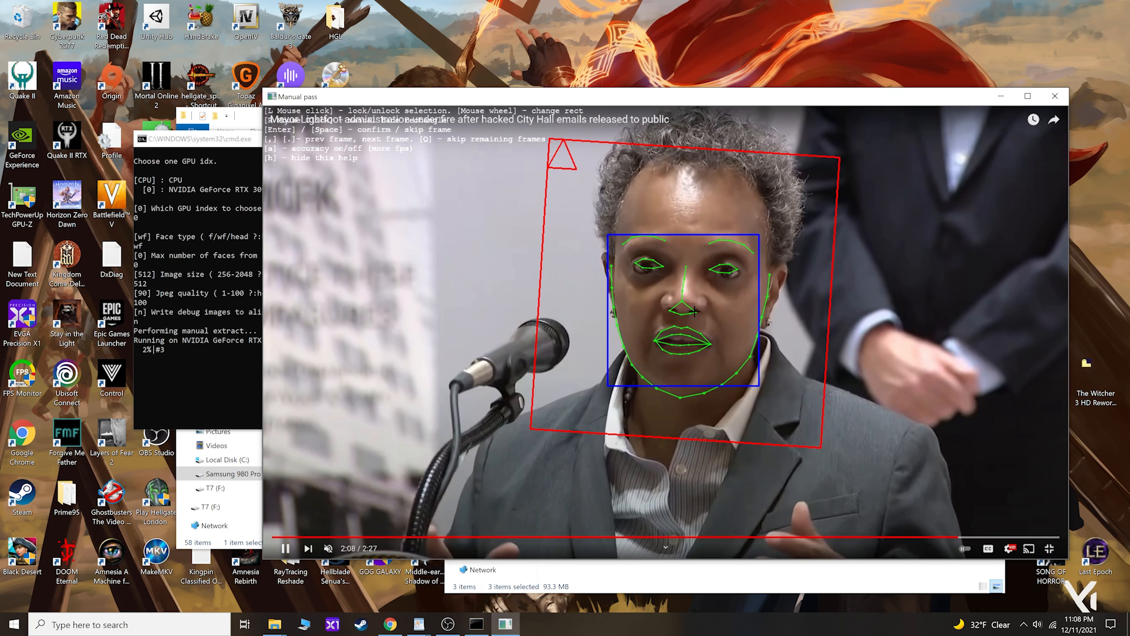
key(Return)
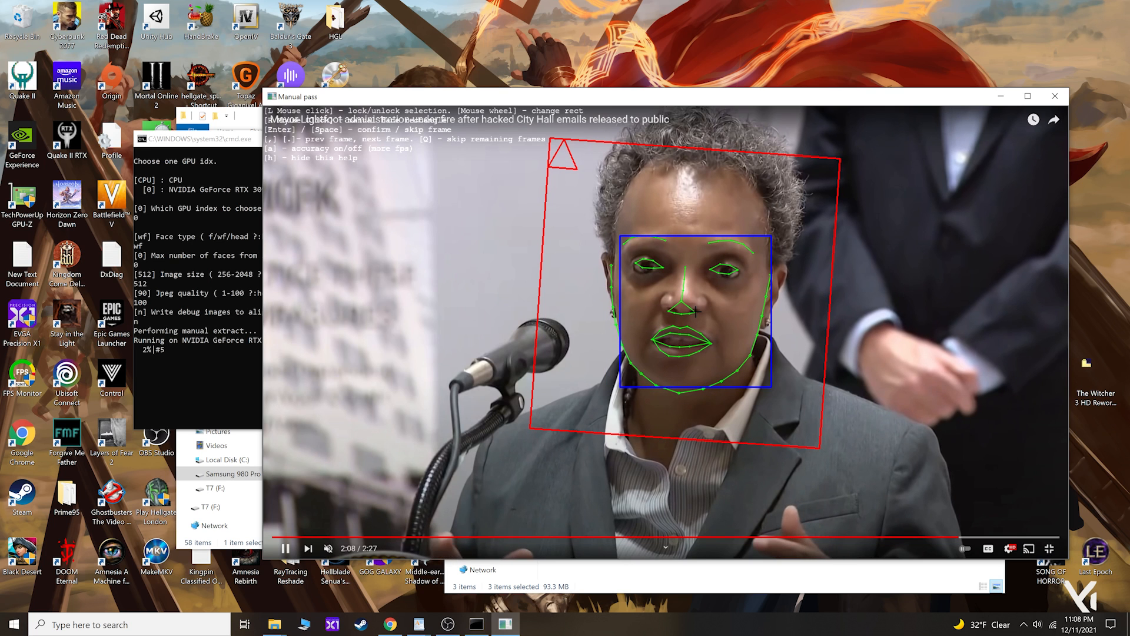
key(Return)
key(Return)
key(Return)
key(Return)
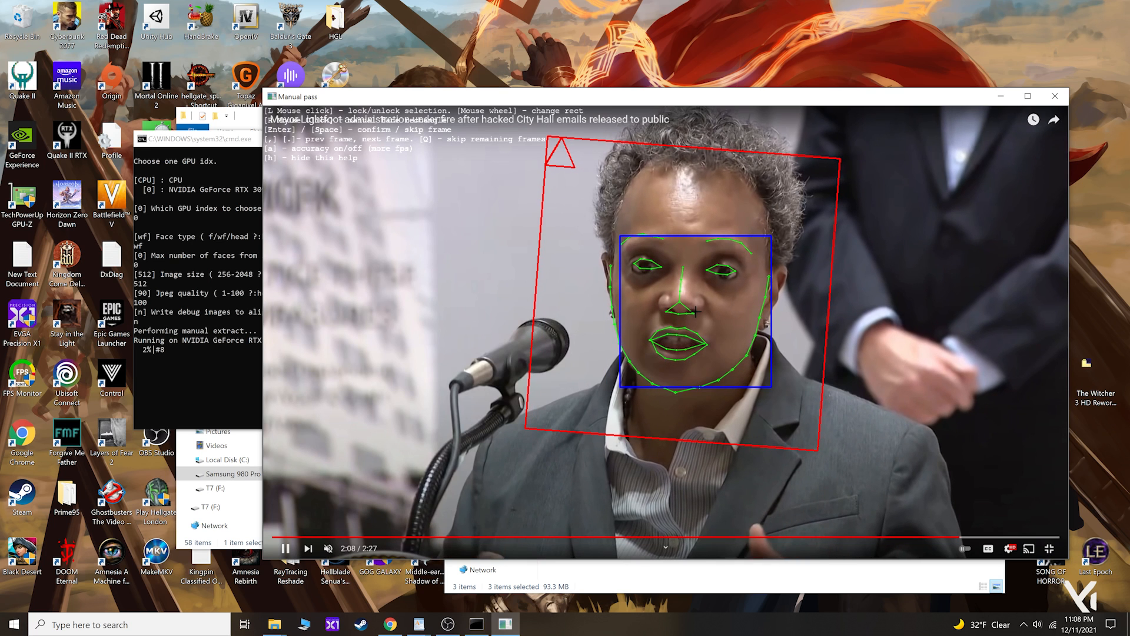
key(Return)
key(Return)
key(Return)
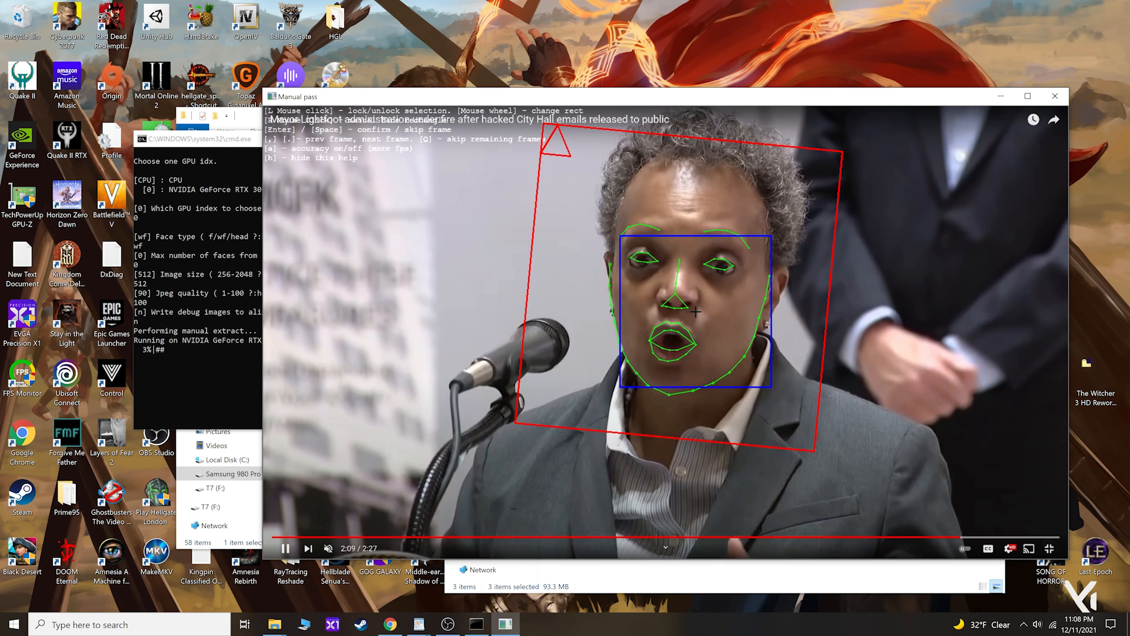
key(Return)
key(Return)
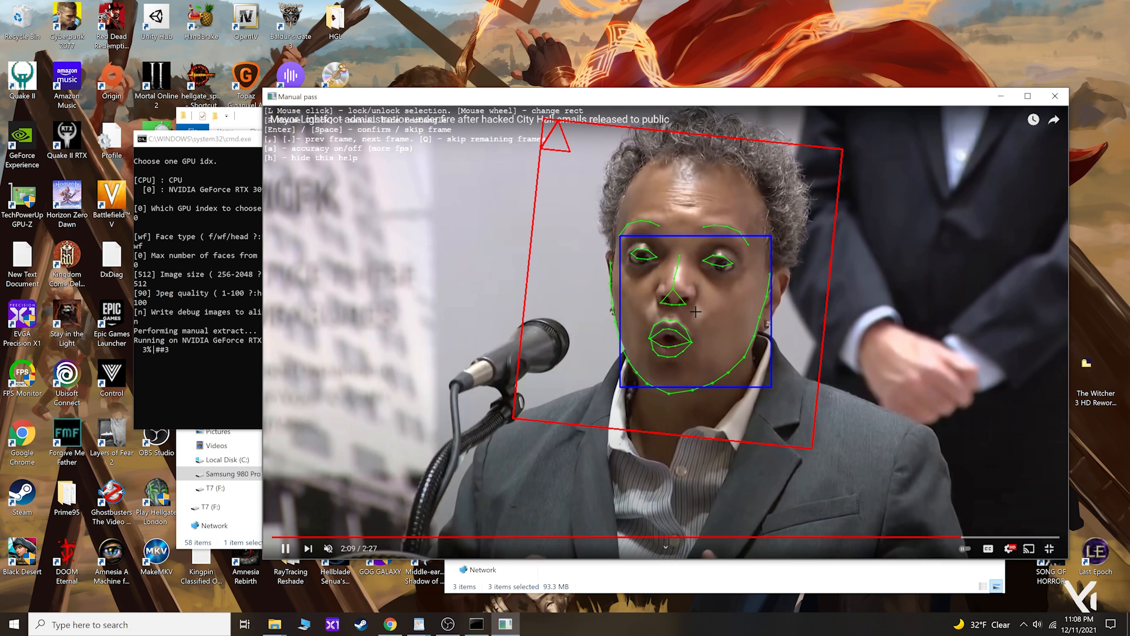
key(Return)
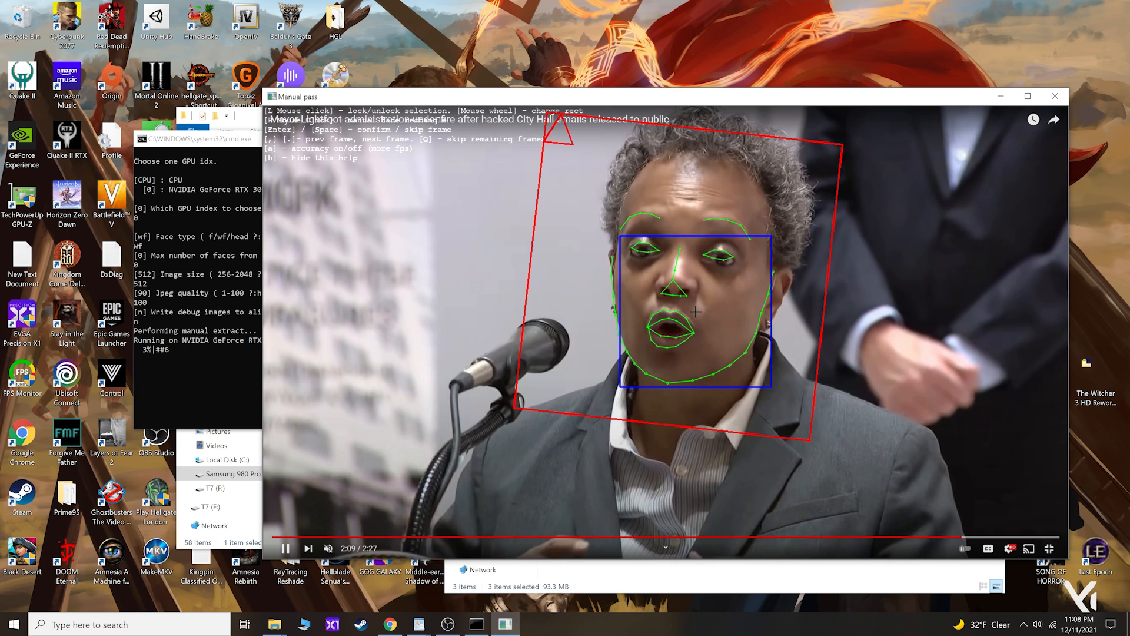
key(Return)
key(Return)
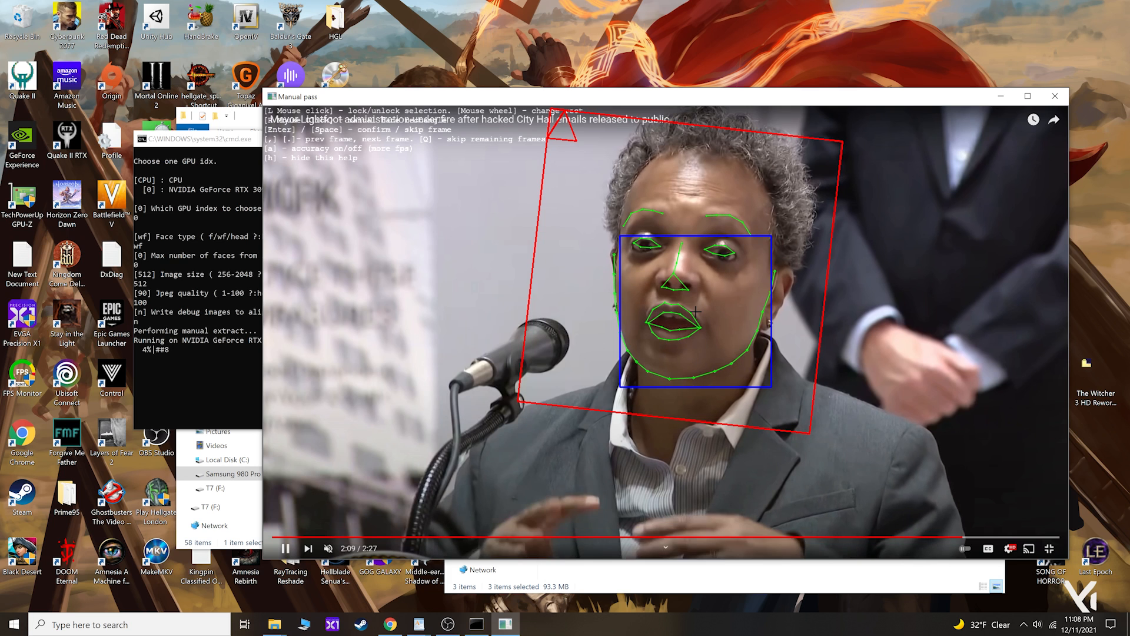
key(Return)
key(Return)
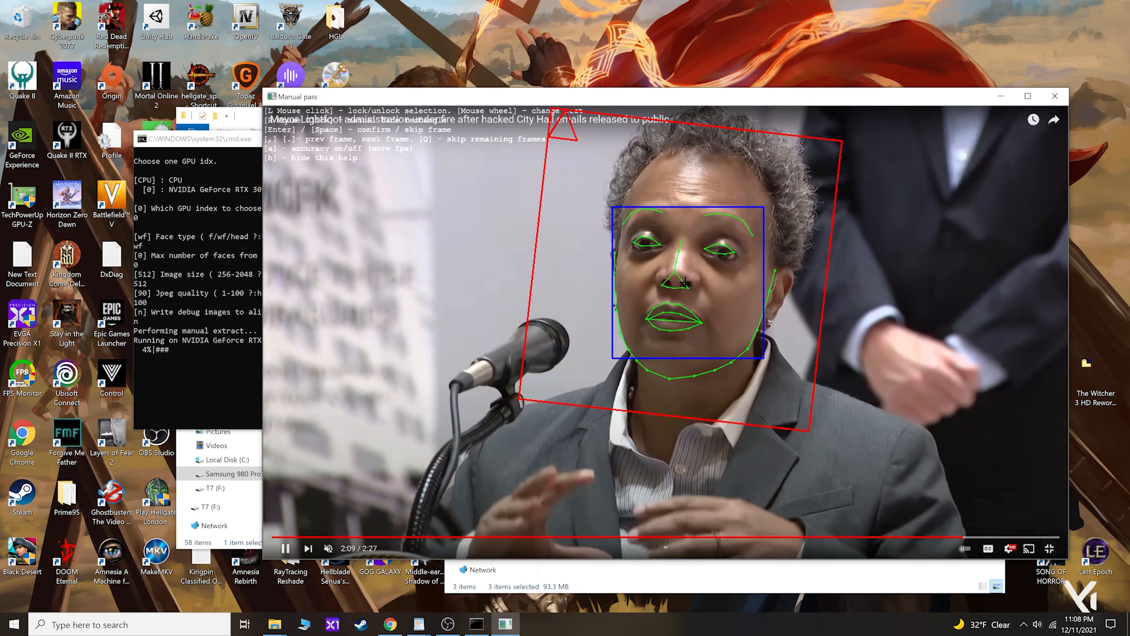
key(Return)
key(Return)
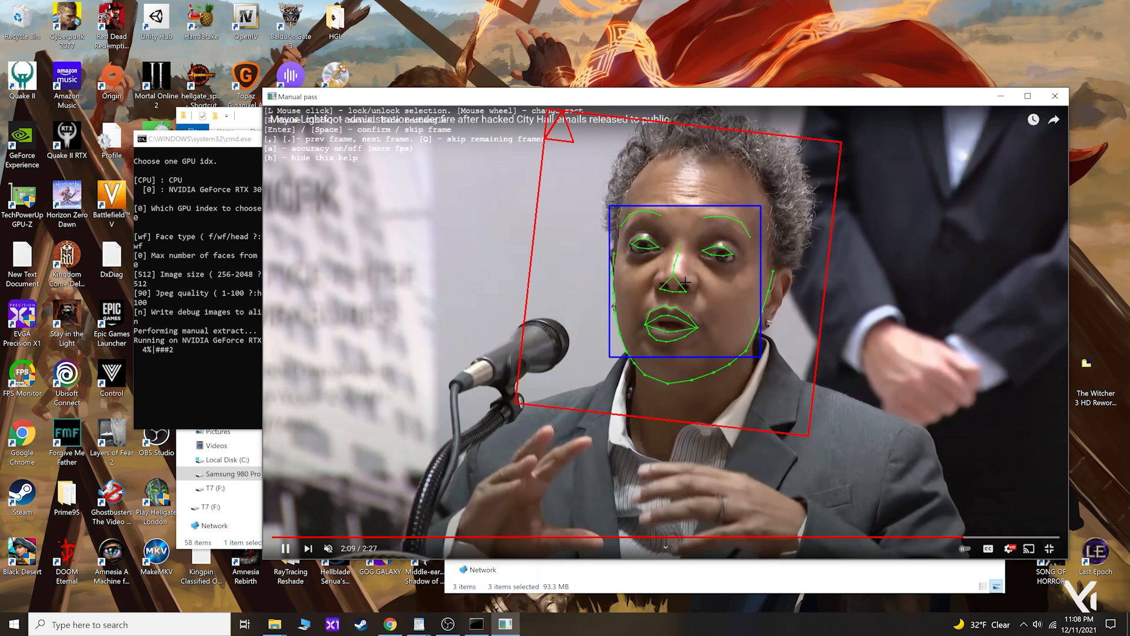
key(Return)
key(Return)
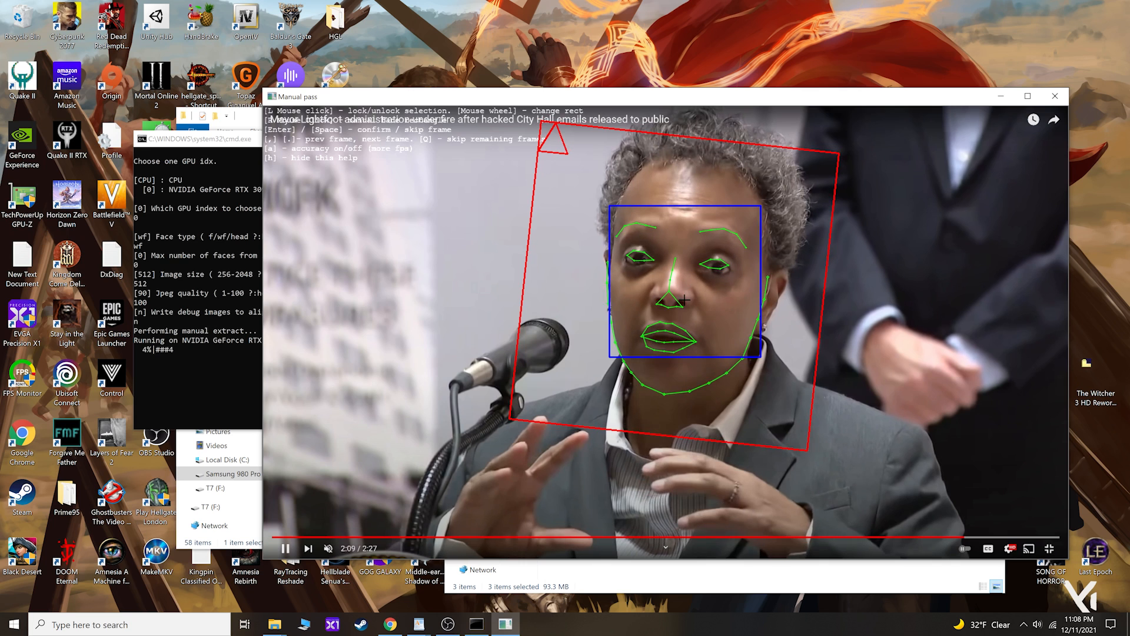
key(Return)
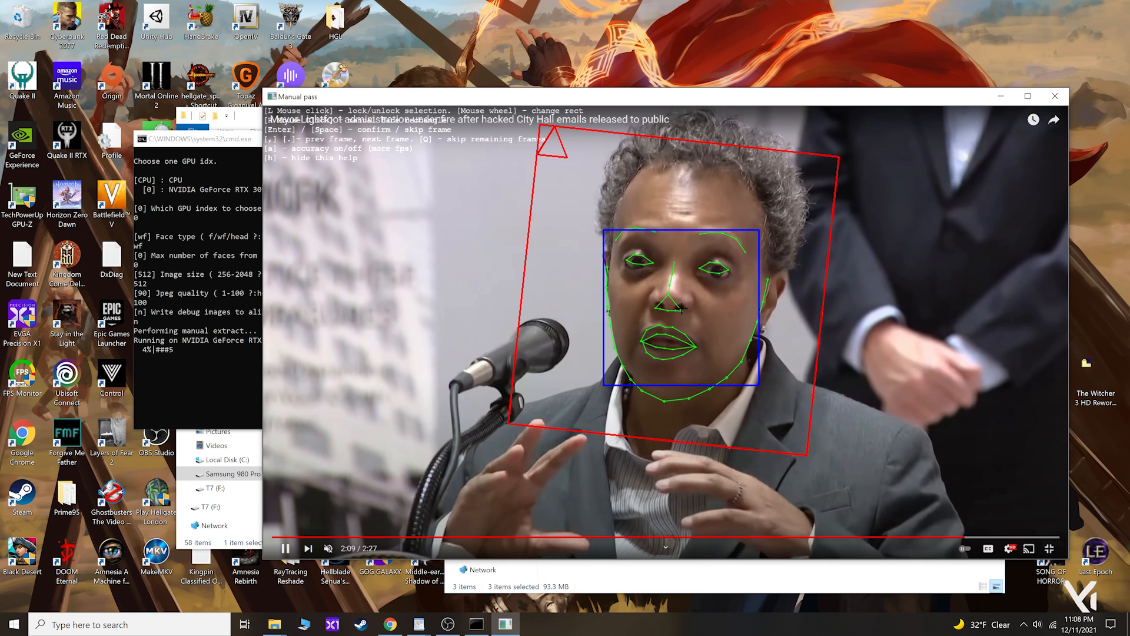
key(Return)
key(Return)
key(Return)
key(Return)
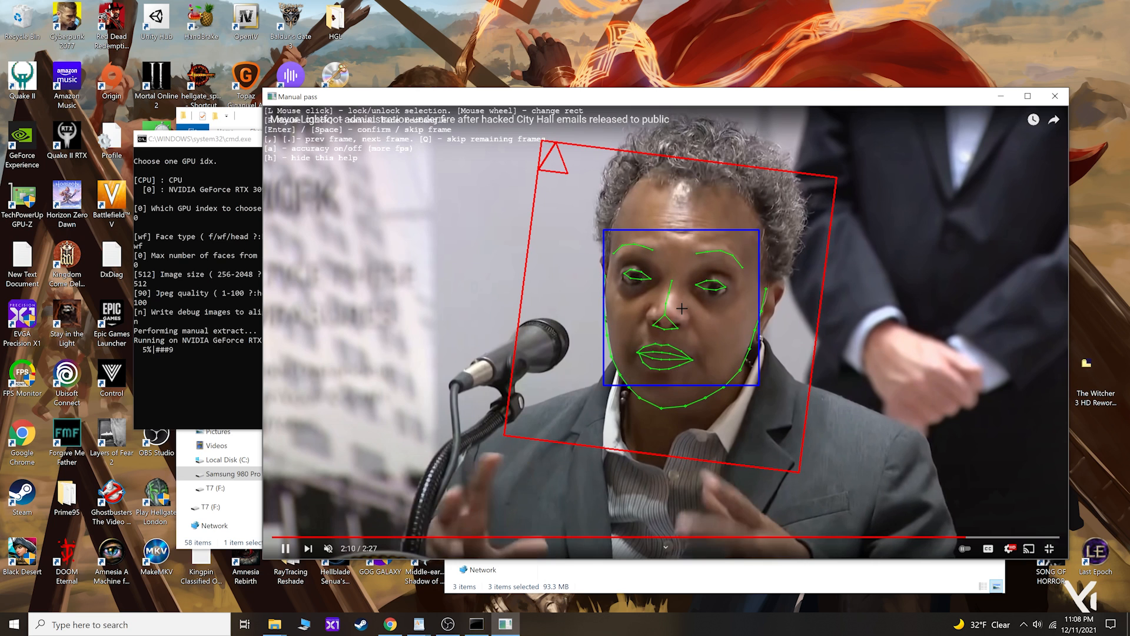
key(Return)
key(Return)
key(Return)
key(Return)
key(Return)
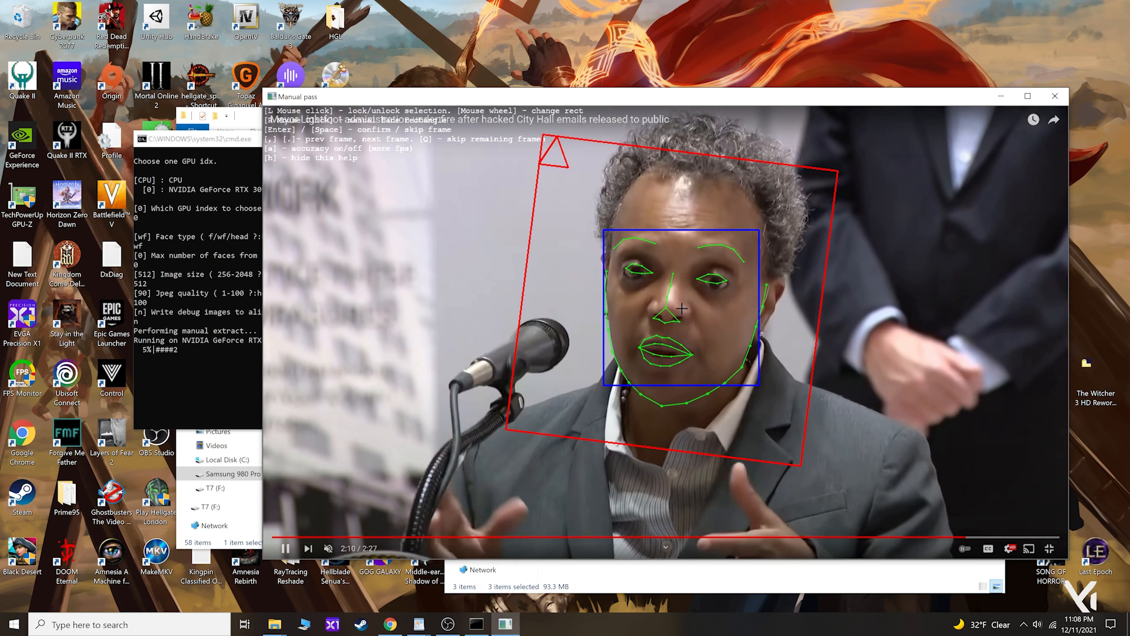
key(Return)
key(Return)
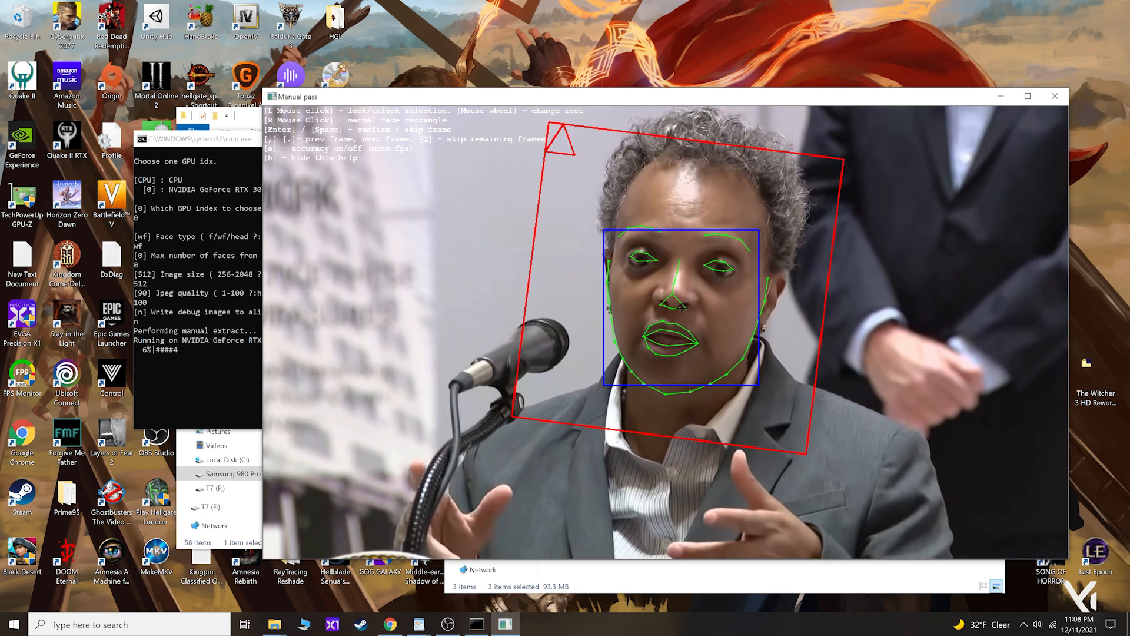
key(Return)
key(Return)
key(Return)
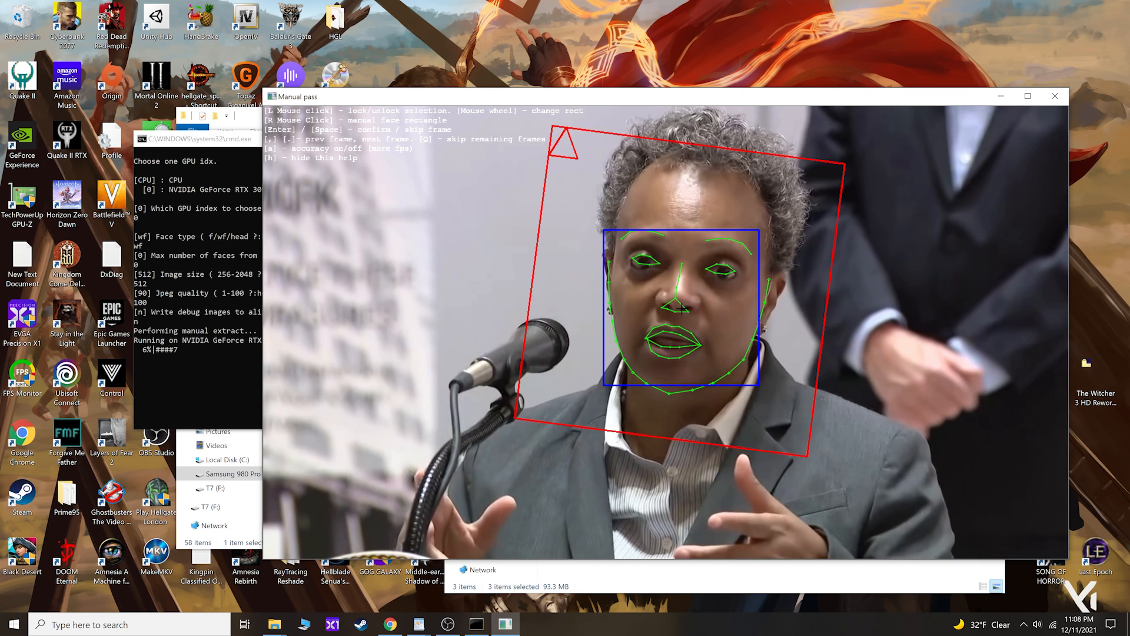
key(Return)
key(Return)
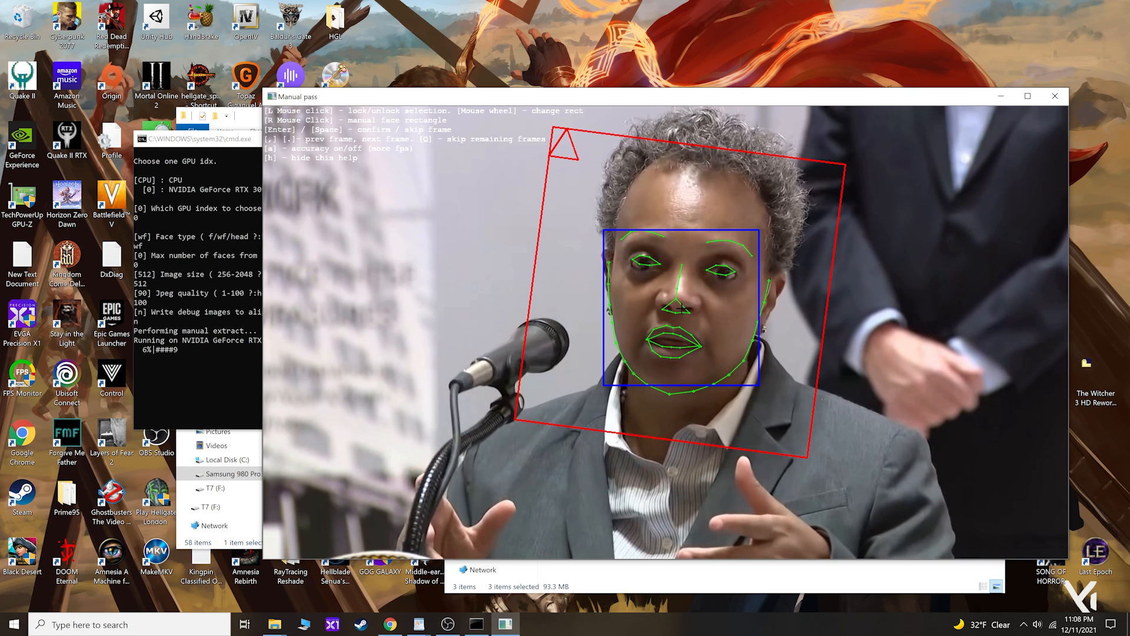
key(Return)
key(Return)
key(Return)
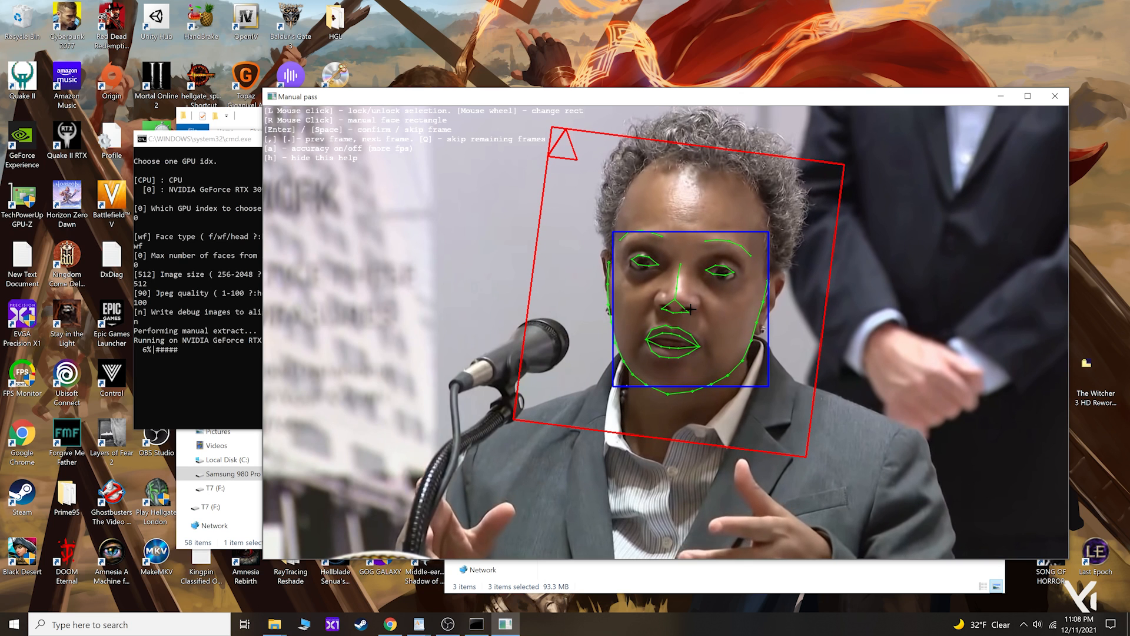
key(Return)
key(Return)
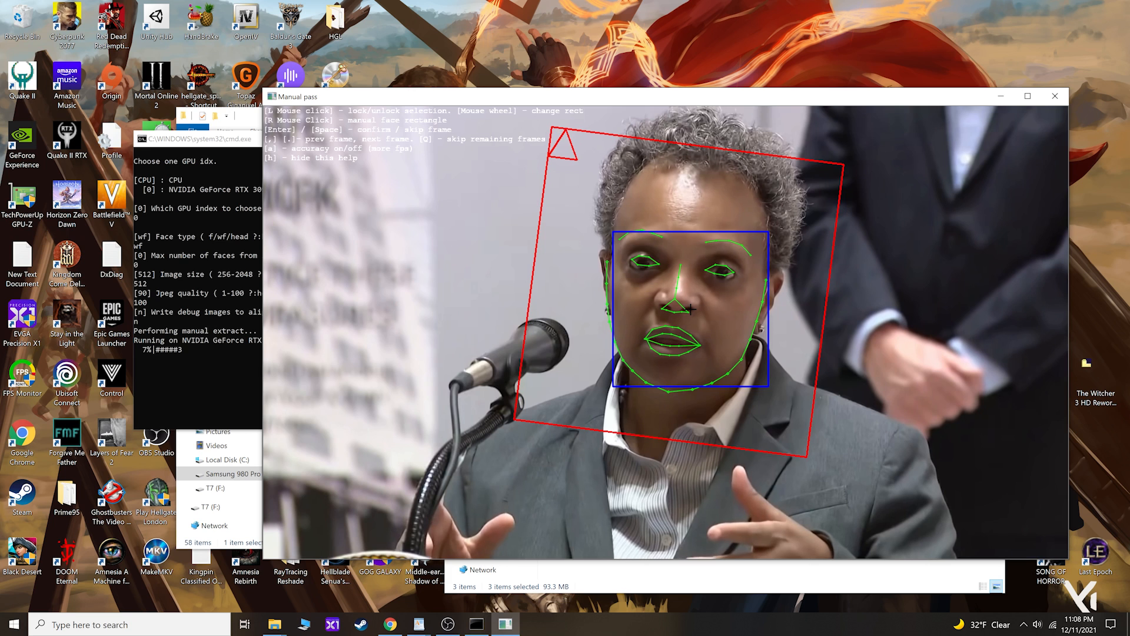
key(Return)
key(Return)
key(Return)
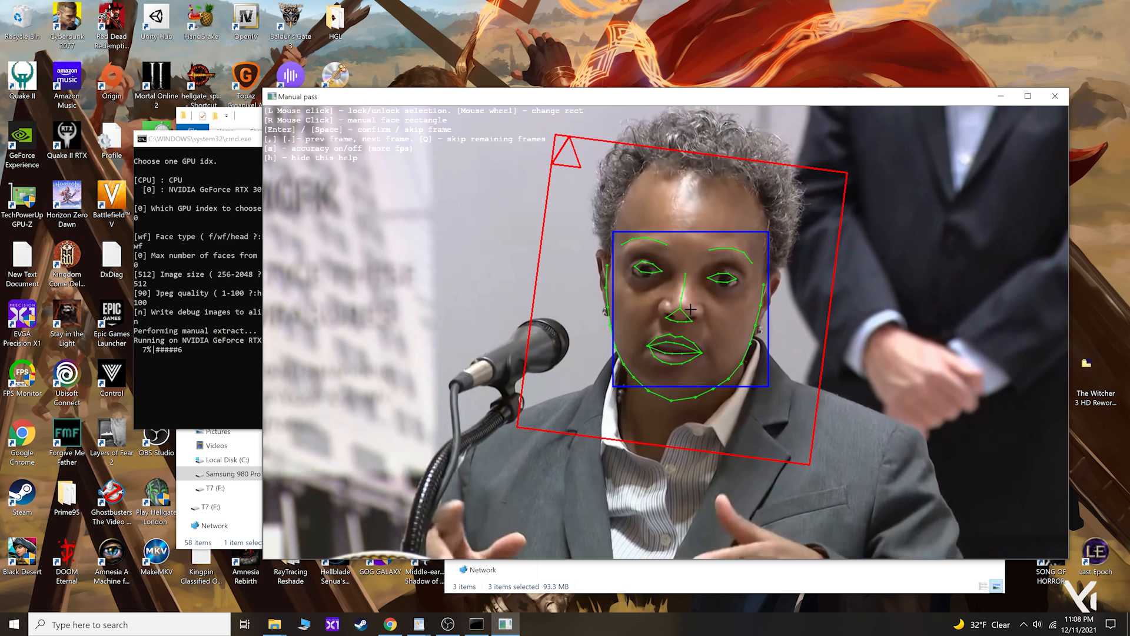
key(Return)
key(Return)
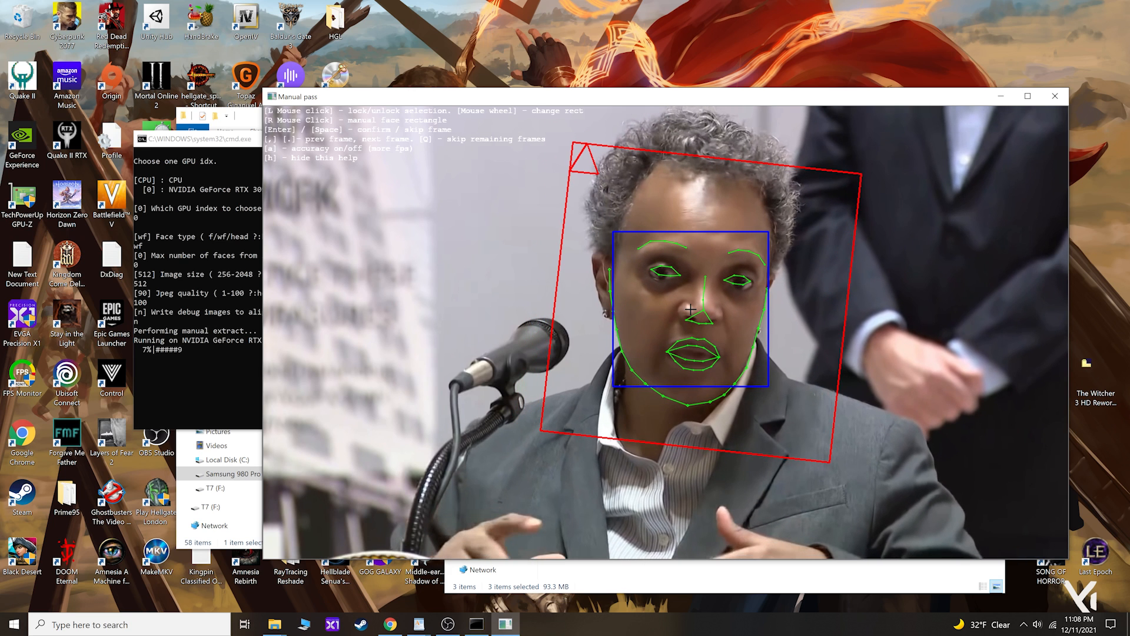
key(Return)
key(Return)
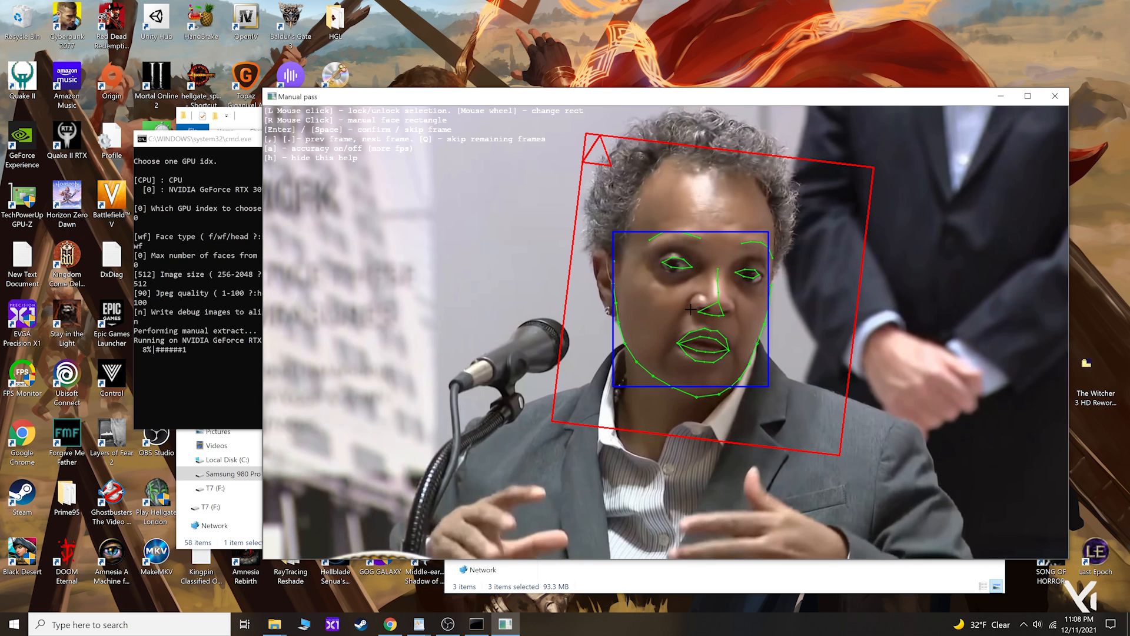
- Accept the detected face landmarks frame by frame through the podium shot, keeping the selection rectangle over the speaker's face
key(Return)
key(Return)
key(Return)
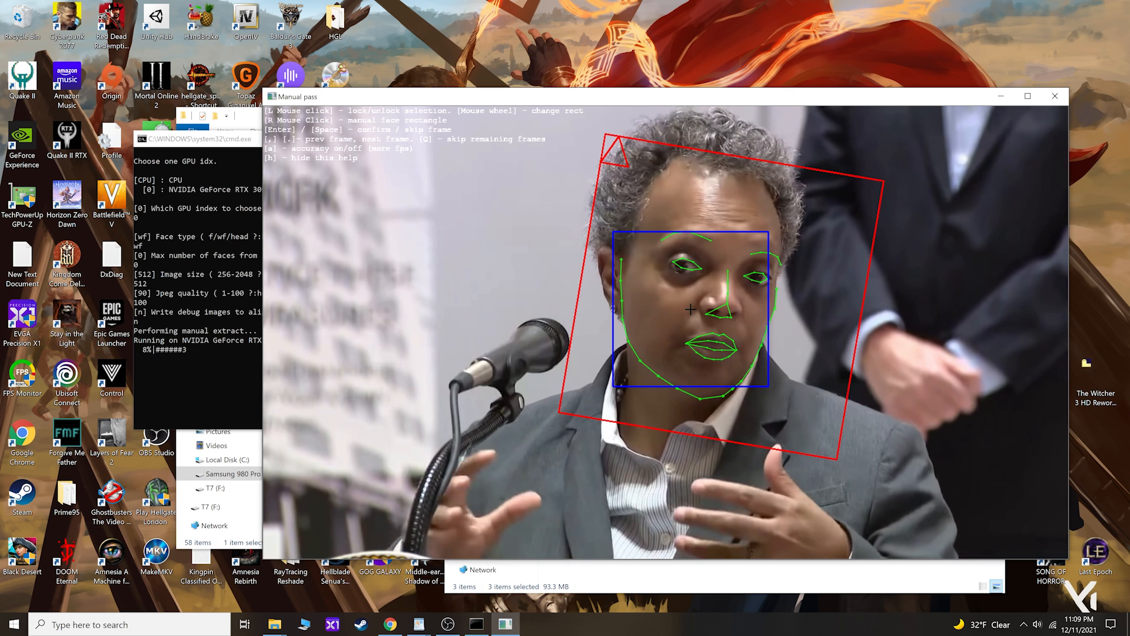
key(Return)
key(Return)
key(Return)
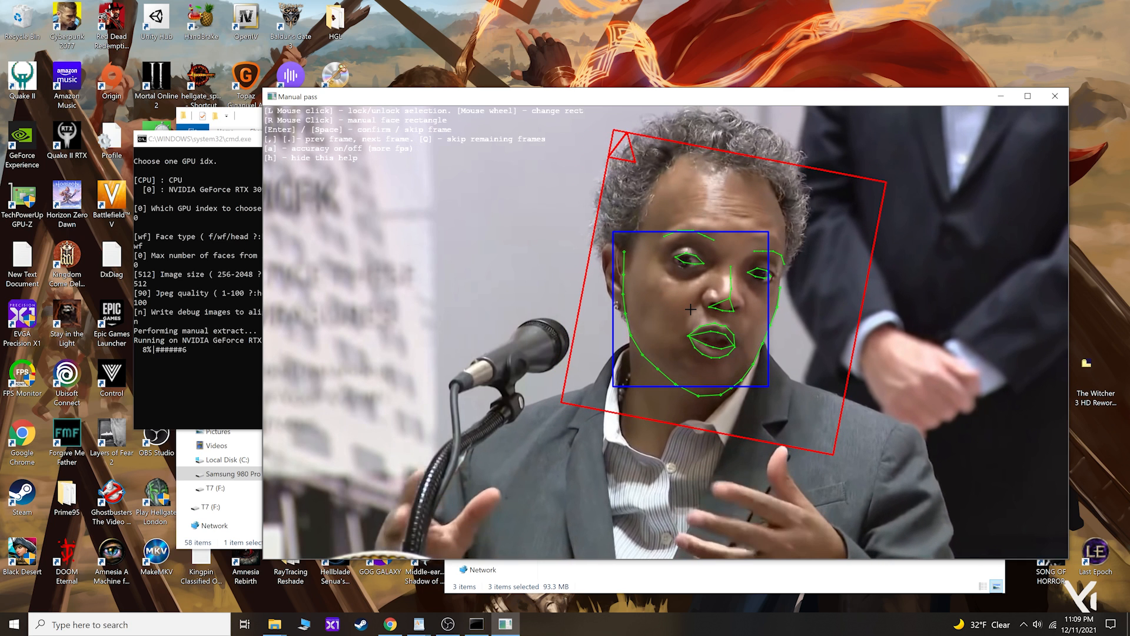
key(Return)
key(Return)
key(Return)
key(Return)
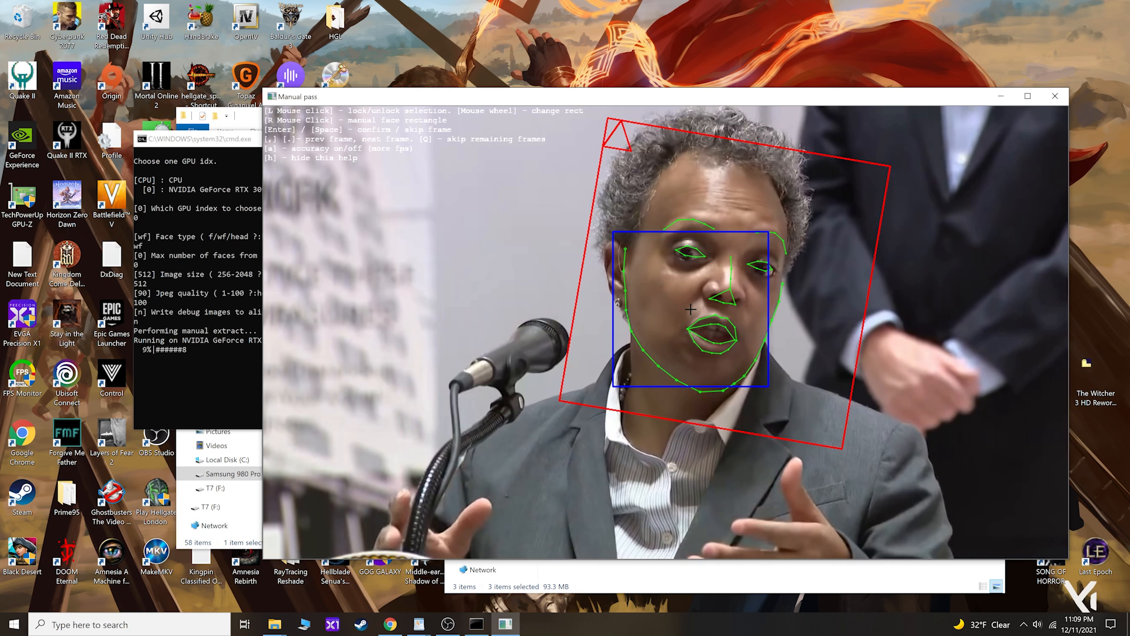
key(Return)
key(Return)
key(Return)
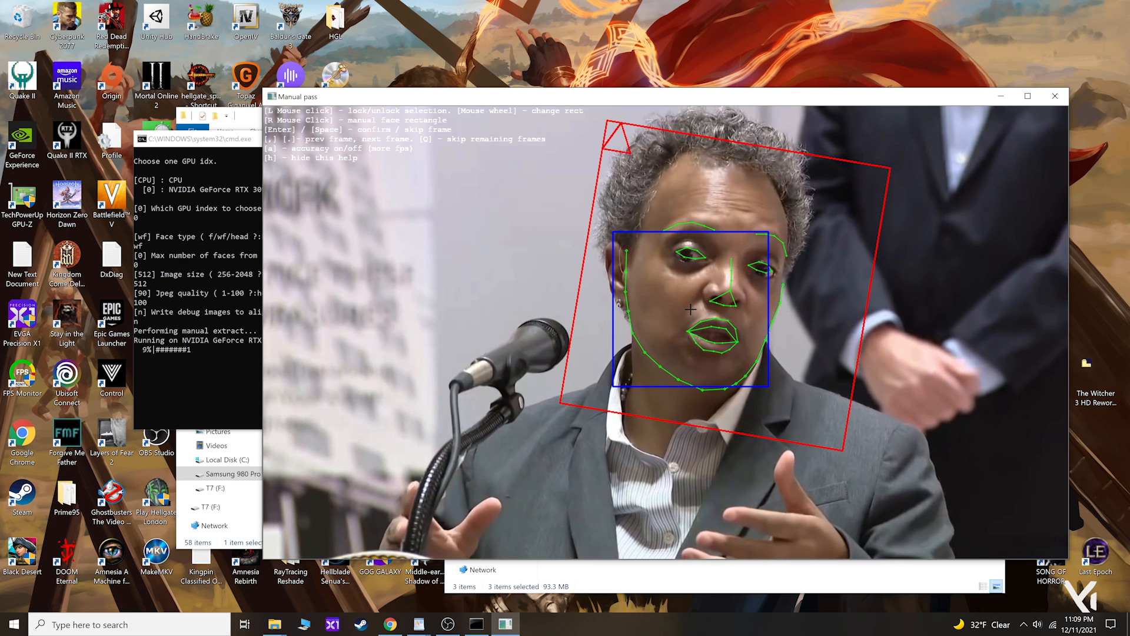
key(Return)
key(Return)
key(Return)
key(Return)
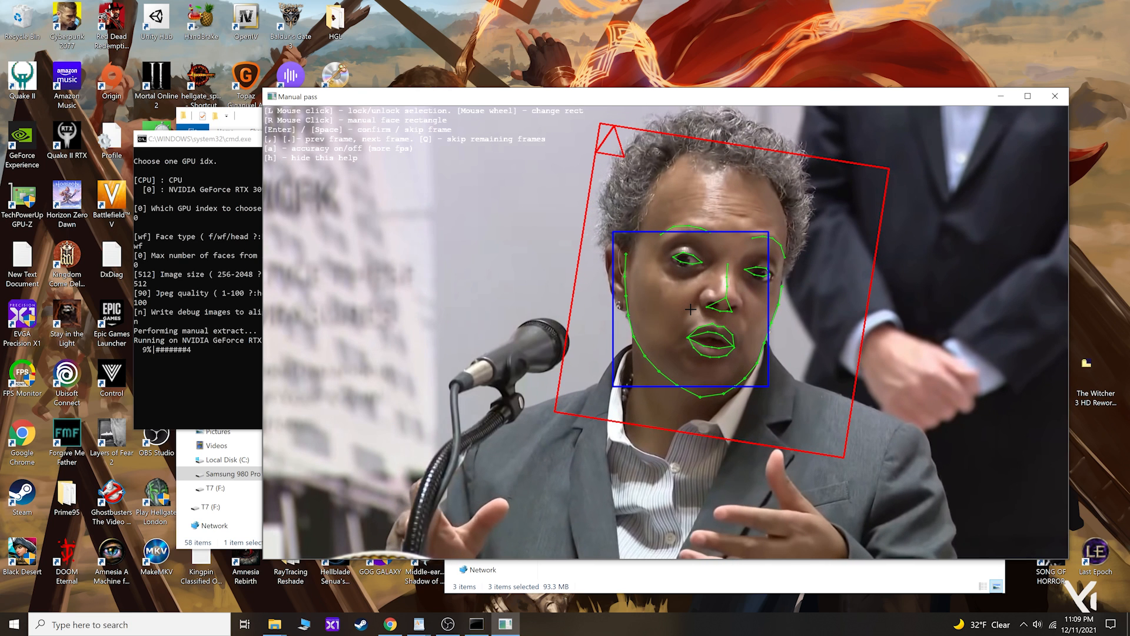
key(Return)
key(Return)
key(Return)
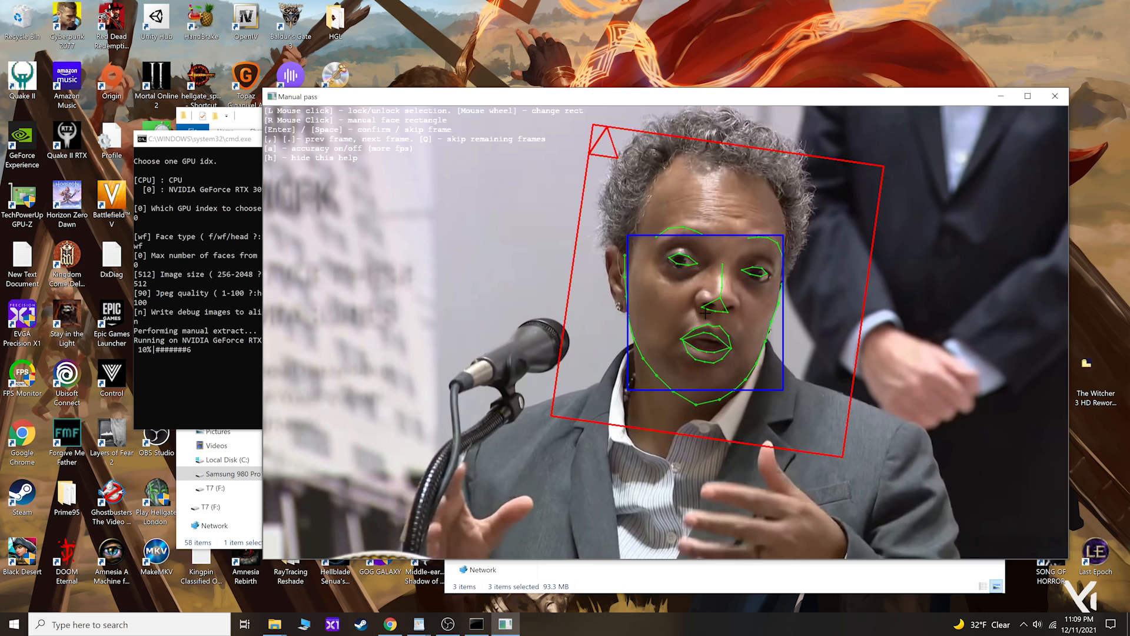
key(Return)
key(Return)
key(Return)
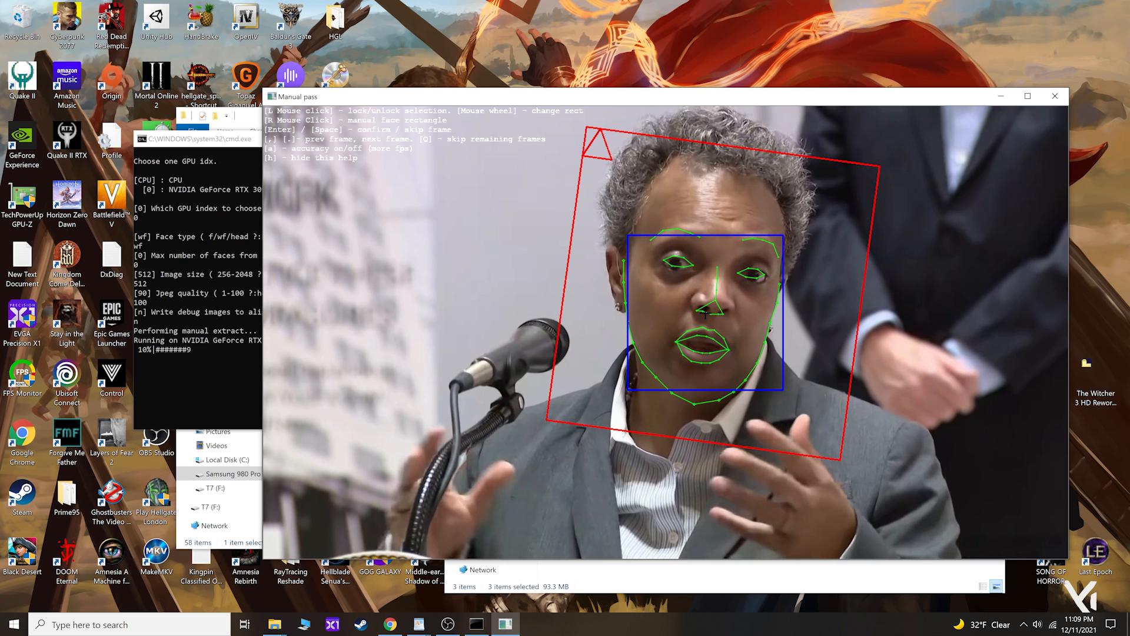
key(Return)
key(Return)
key(Return)
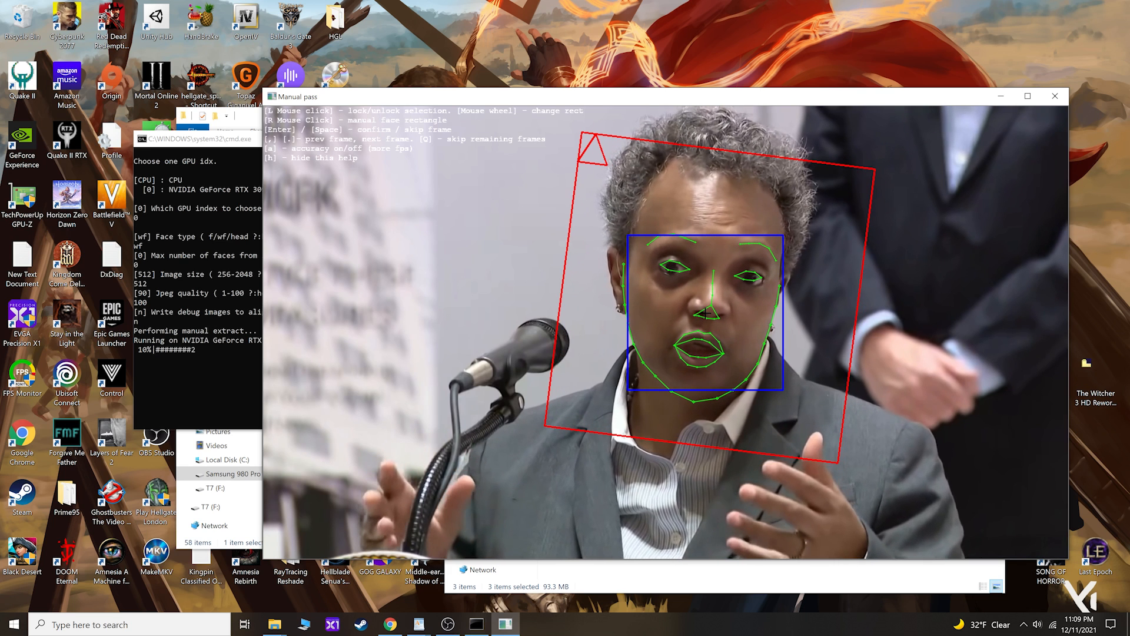
key(Return)
key(Return)
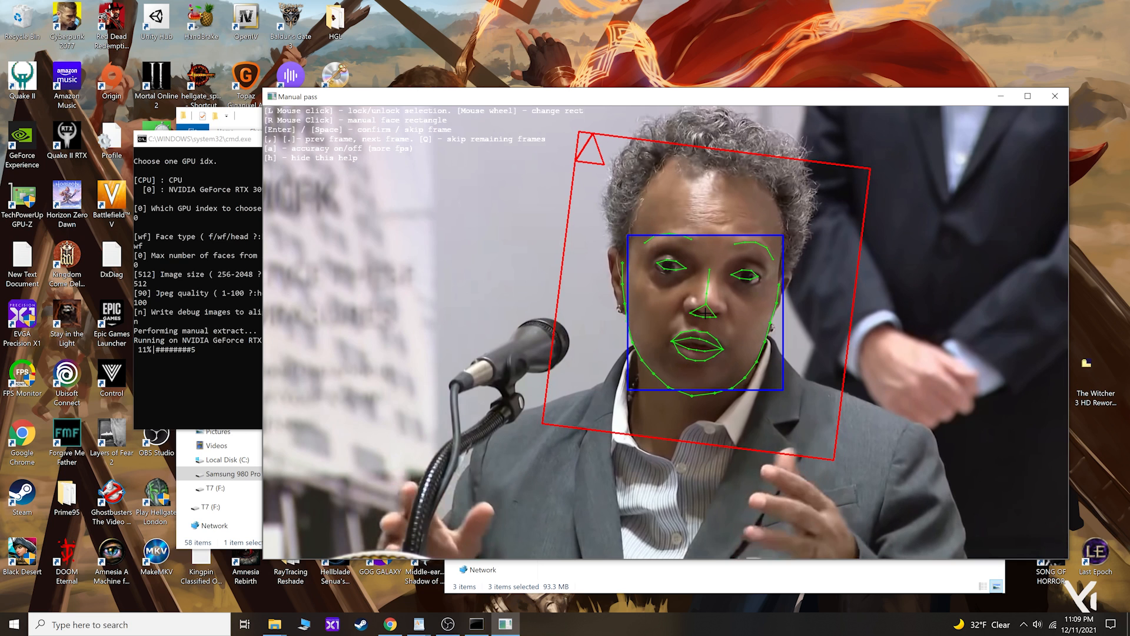
key(Return)
key(Return)
key(Return)
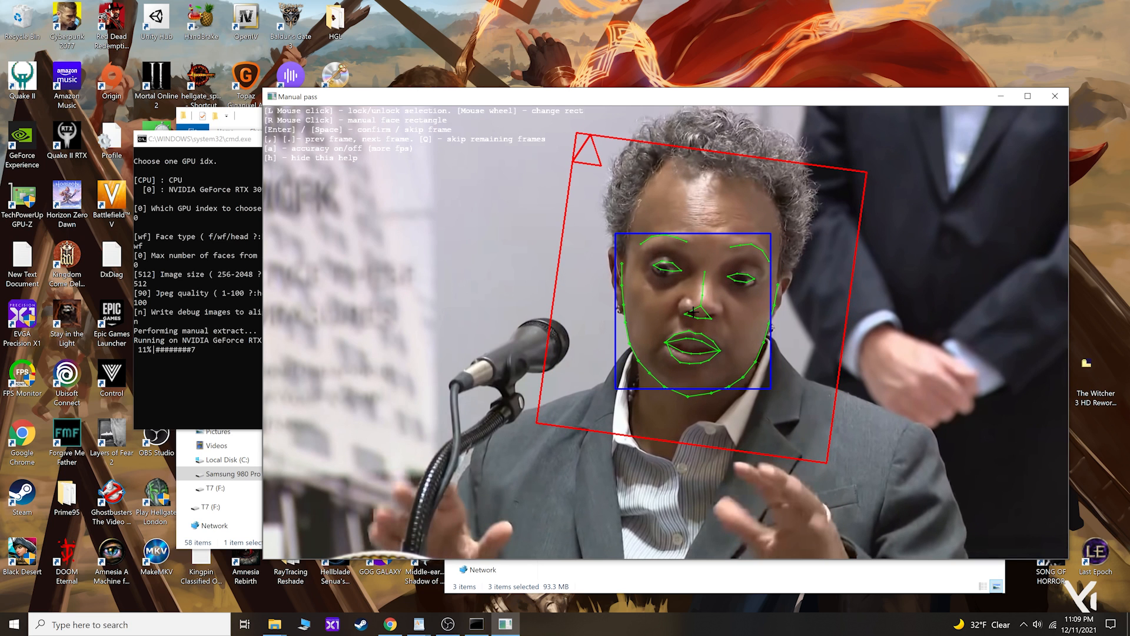
key(Return)
key(Return)
key(Return)
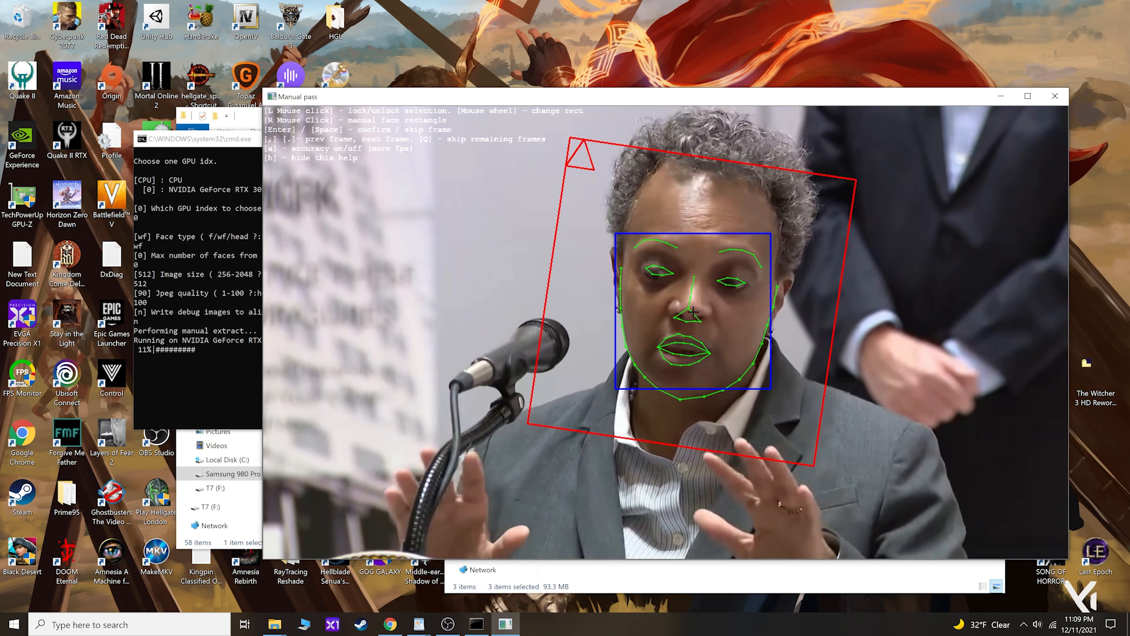
key(Return)
key(Return)
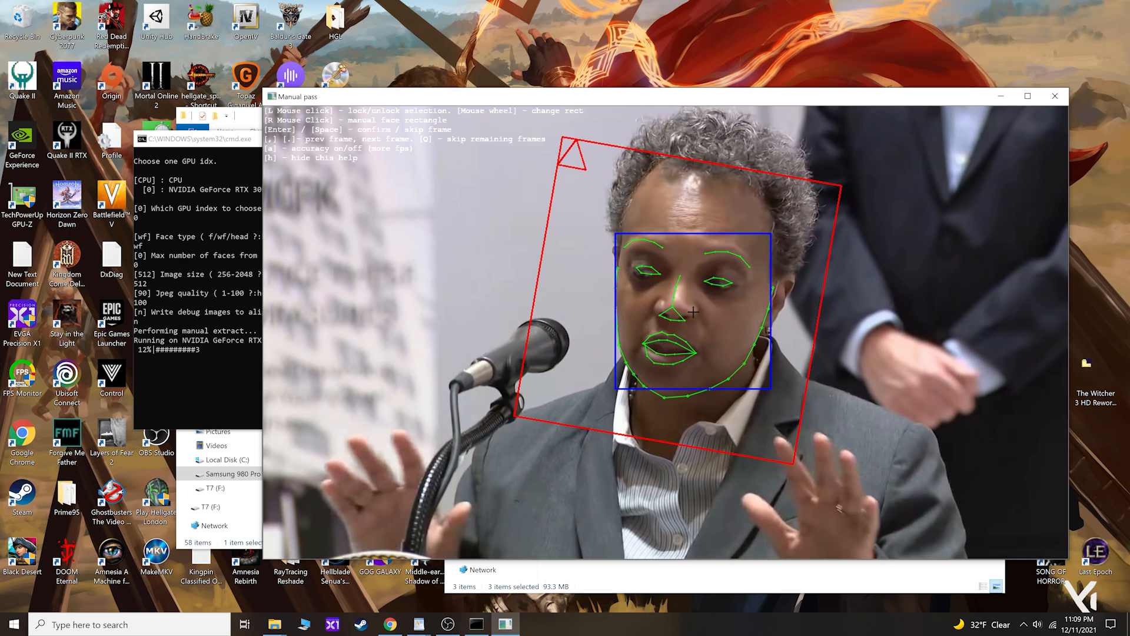
key(Return)
key(Return)
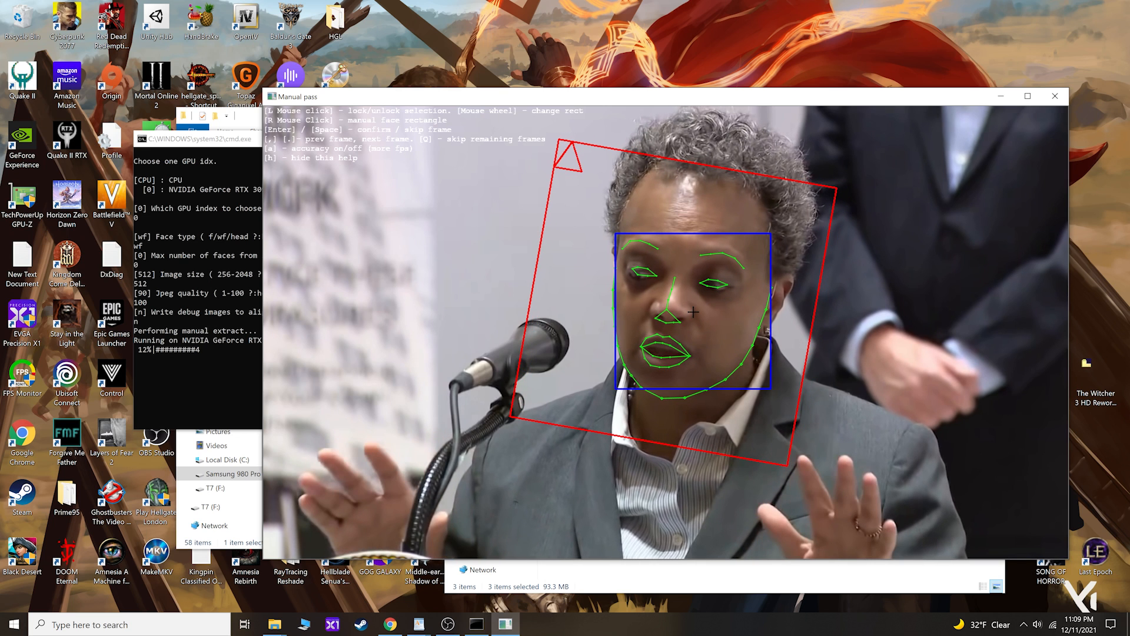
key(Return)
key(Return)
key(Return)
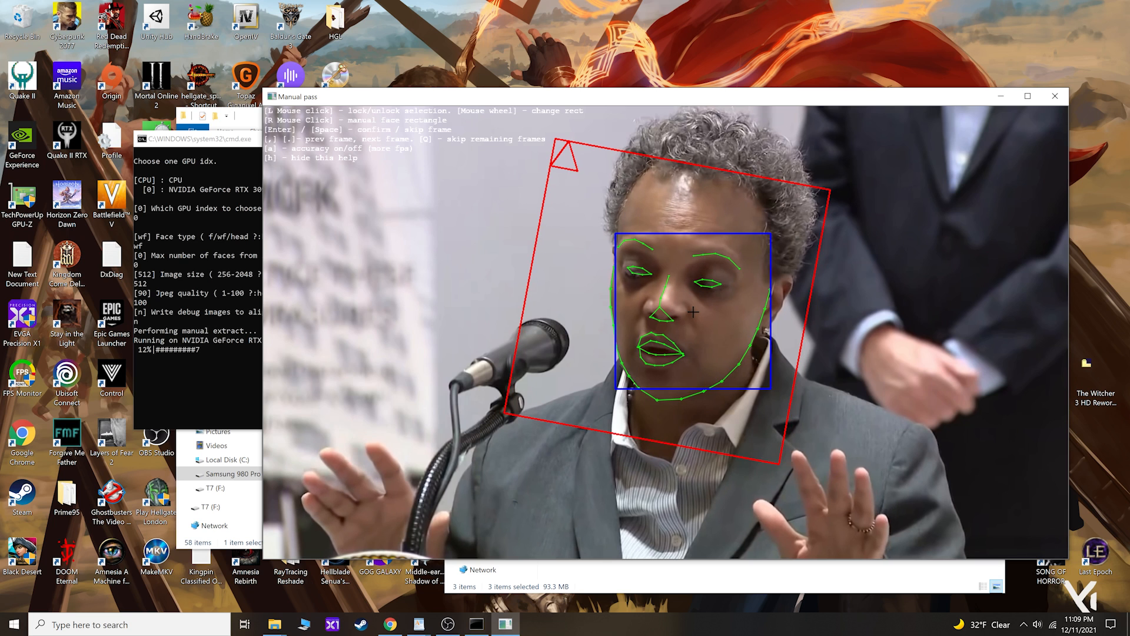
key(Return)
key(Return)
key(Return)
key(Return)
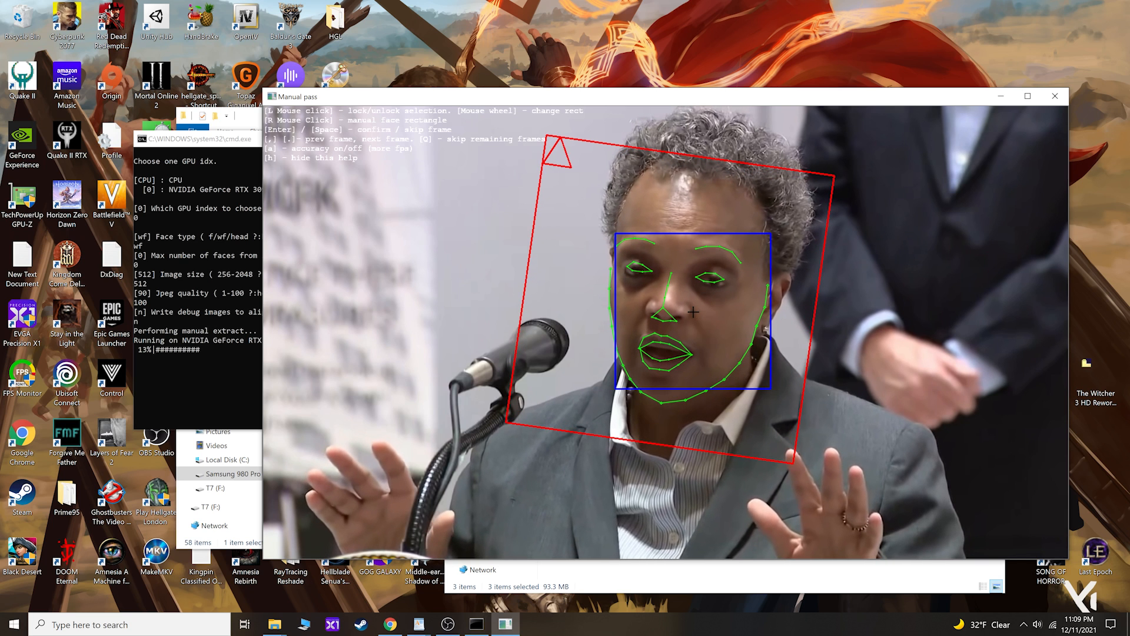
key(Return)
key(Return)
key(Return)
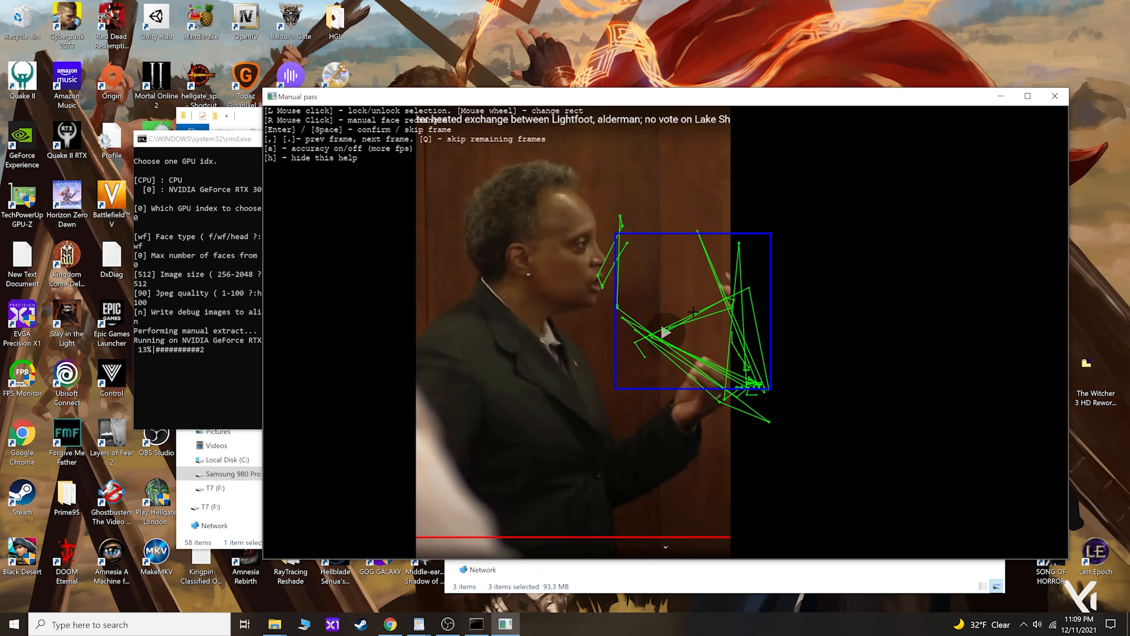
- Return to the last podium frame, realign the face rectangle over the speaker's face and accept the frame
key(Return)
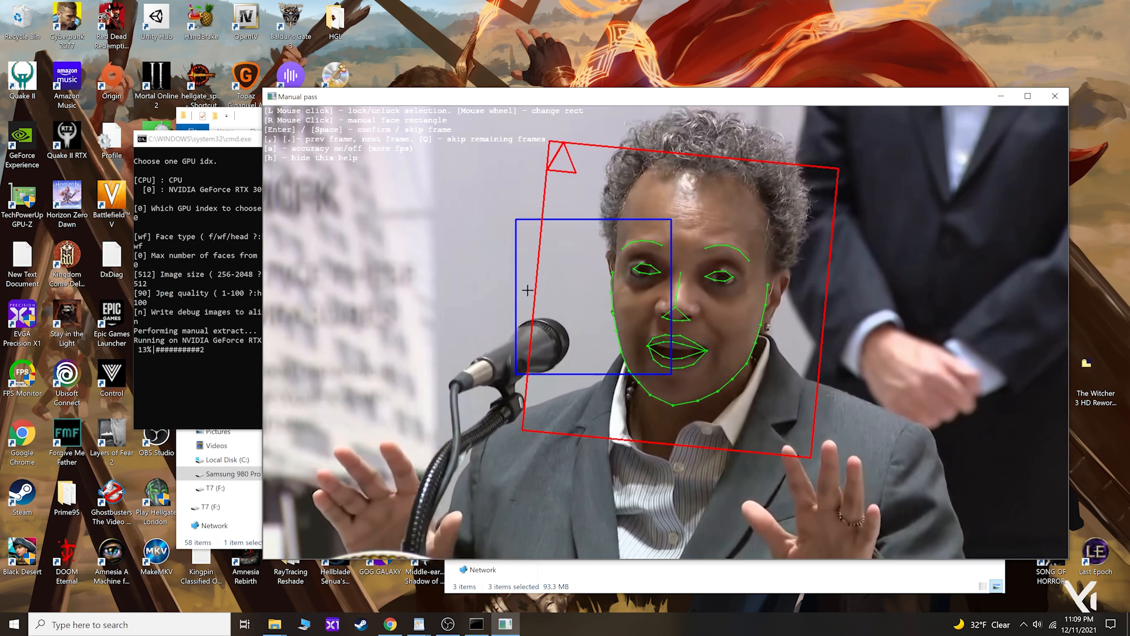
key(Return)
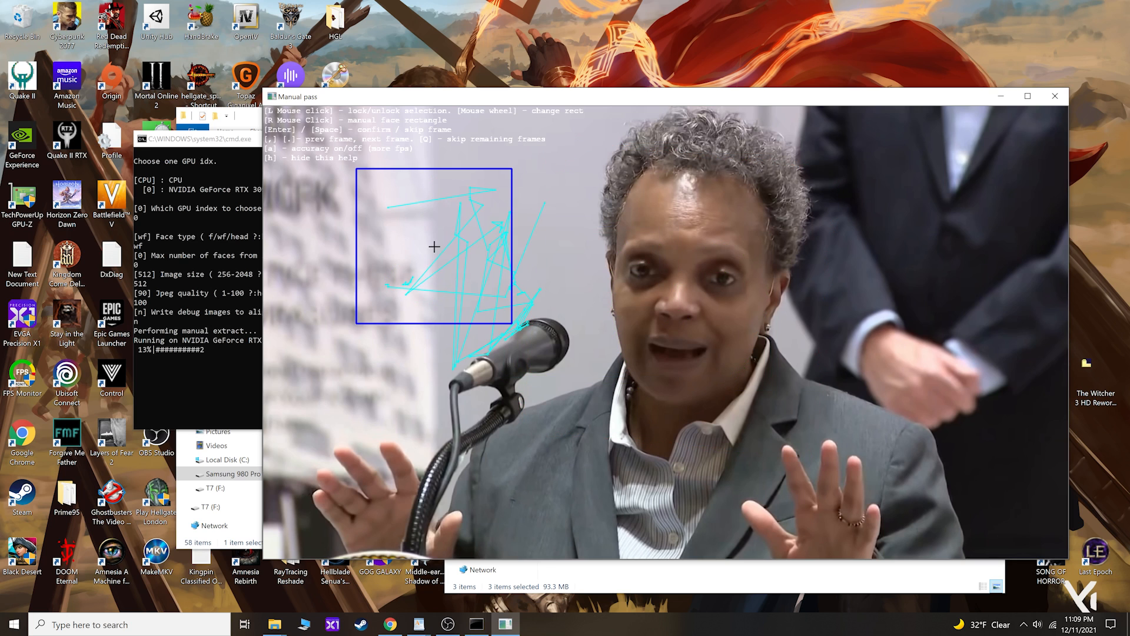
click(478, 272)
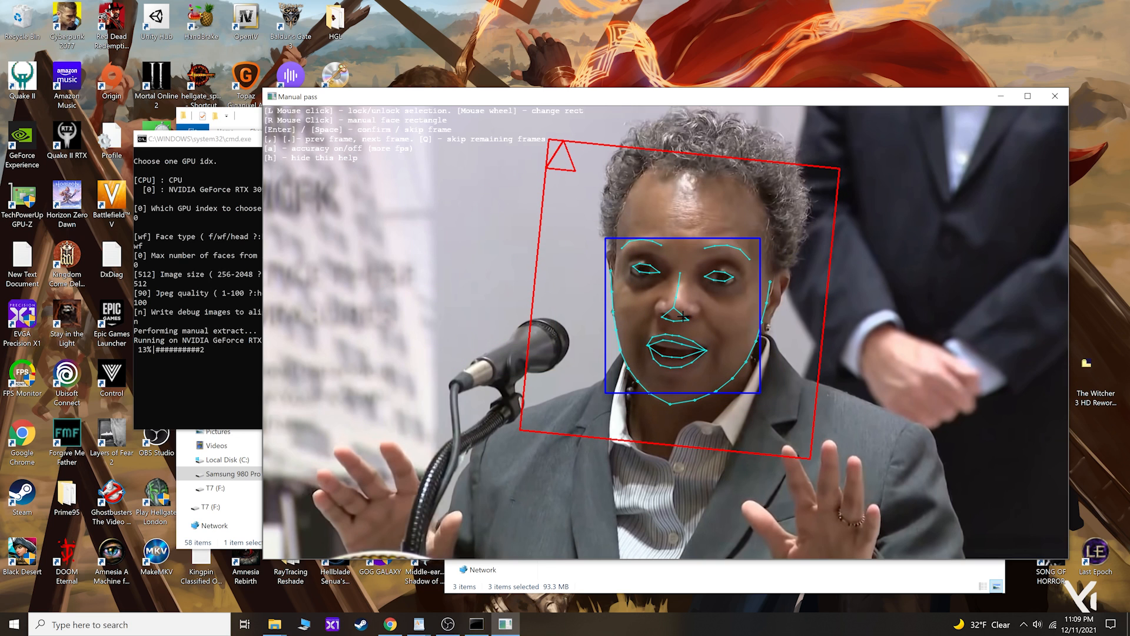
key(Return)
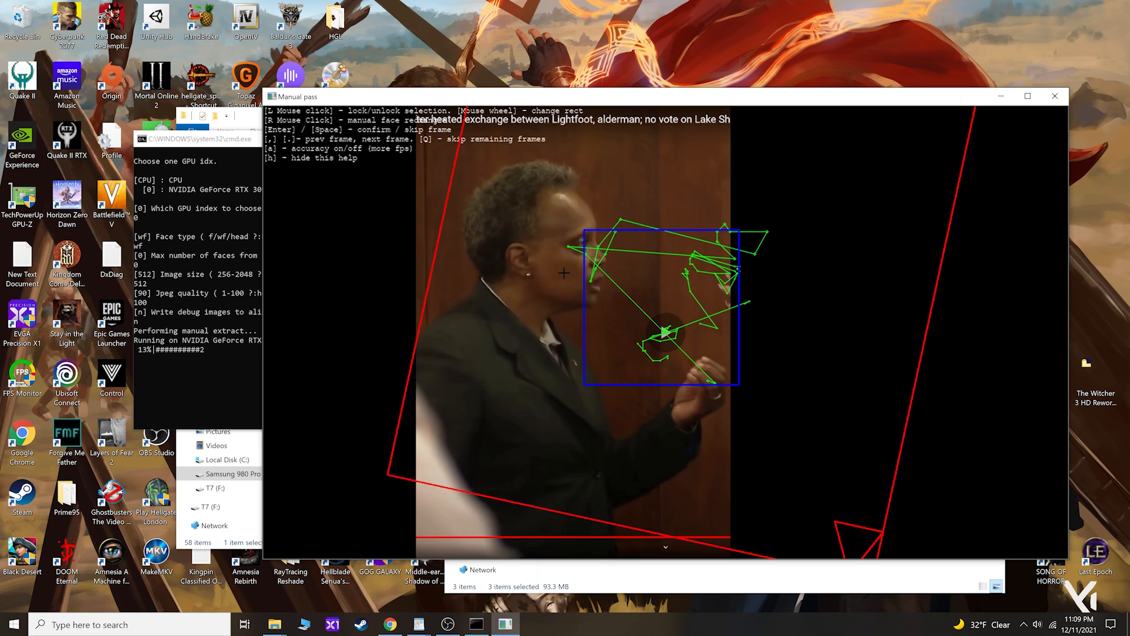
- Shrink the face rectangle to fit the side-profile face in the wood-panelled room shot, lock it and accept the frame
scroll(565, 268, down, 5)
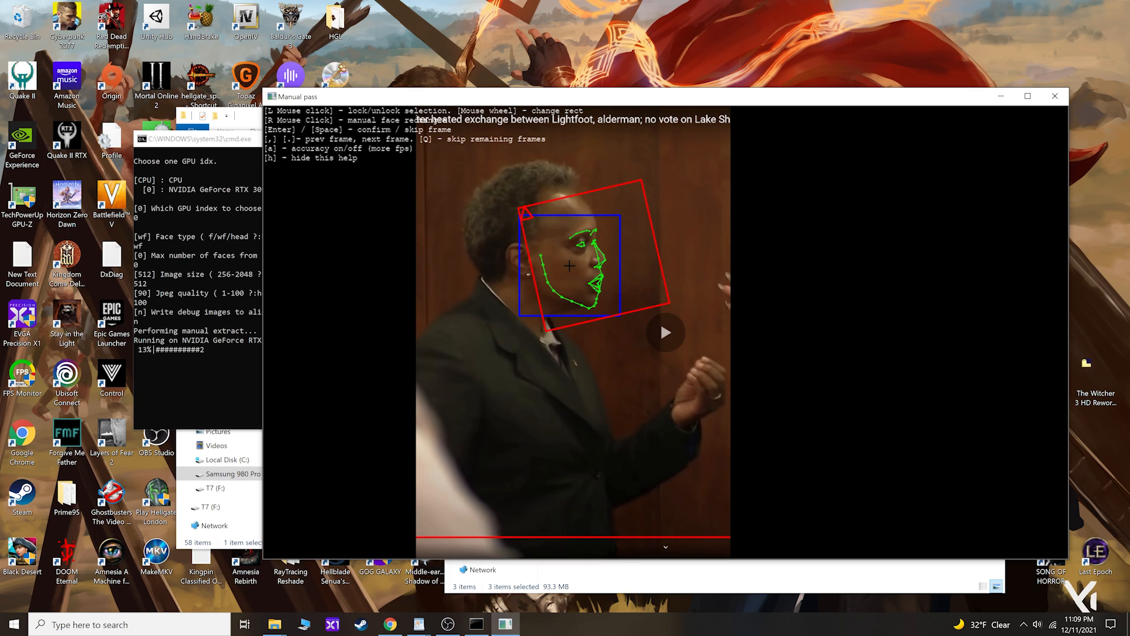
click(569, 266)
click(569, 265)
key(Return)
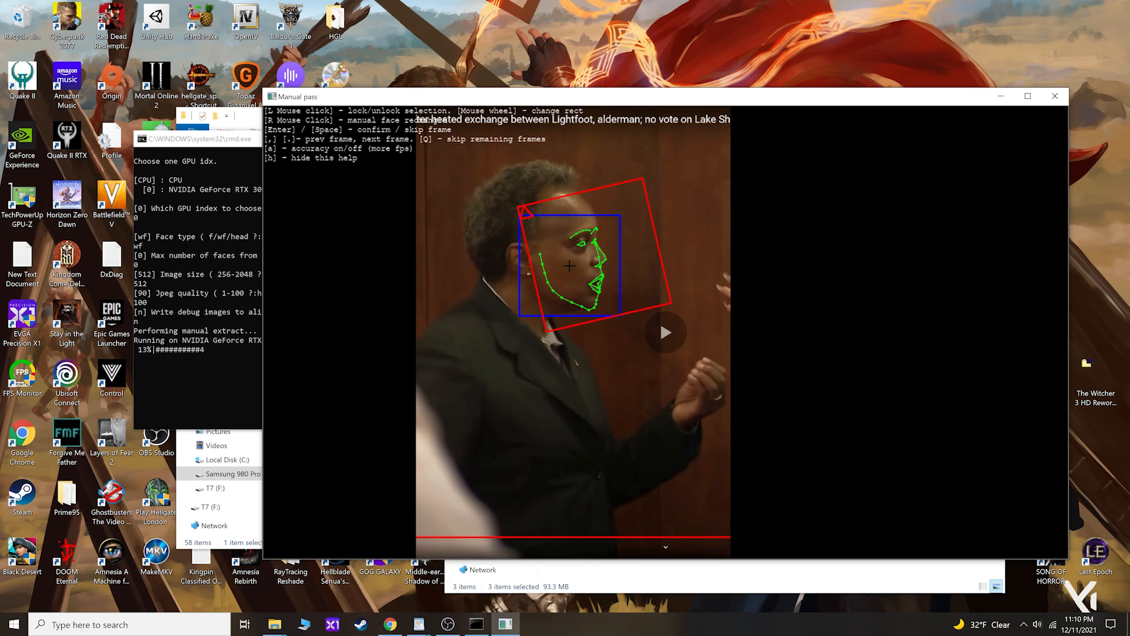
- Accept the detected face landmarks frame by frame through the side-profile shot in the wood-panelled room, keeping the face rectangle locked in place
key(Return)
key(Return)
key(Return)
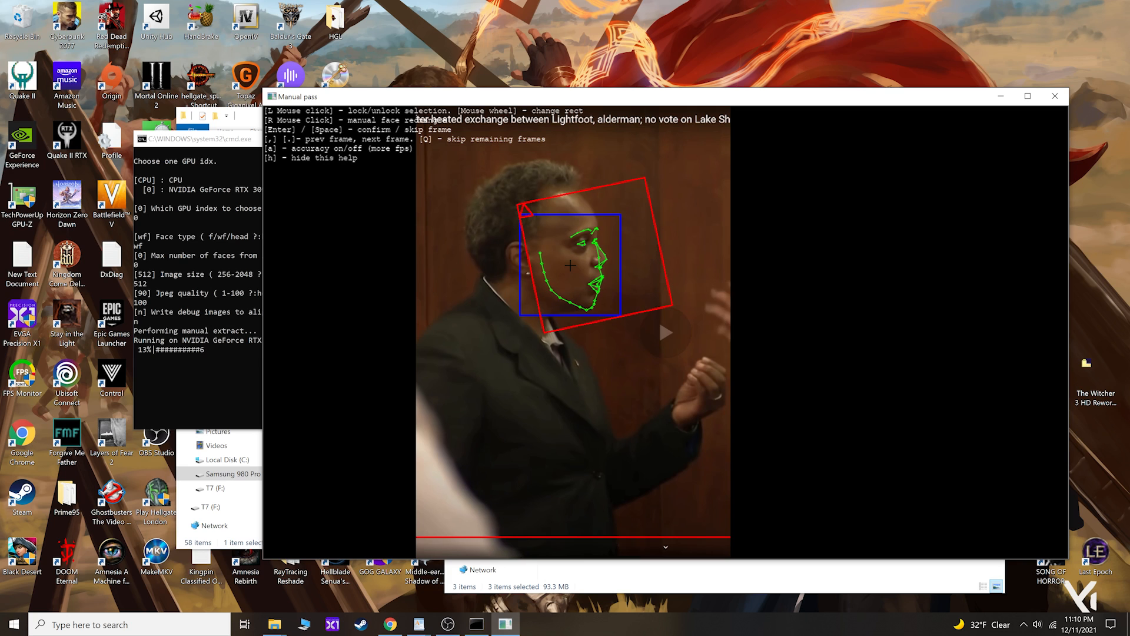
key(Return)
key(Return)
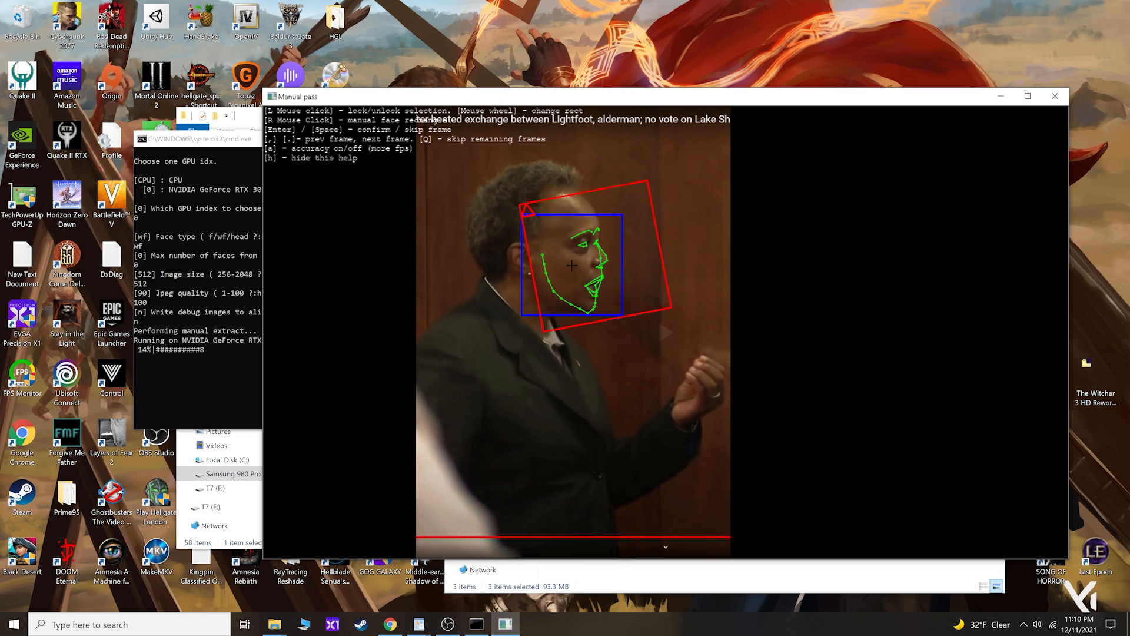
key(Return)
key(Return)
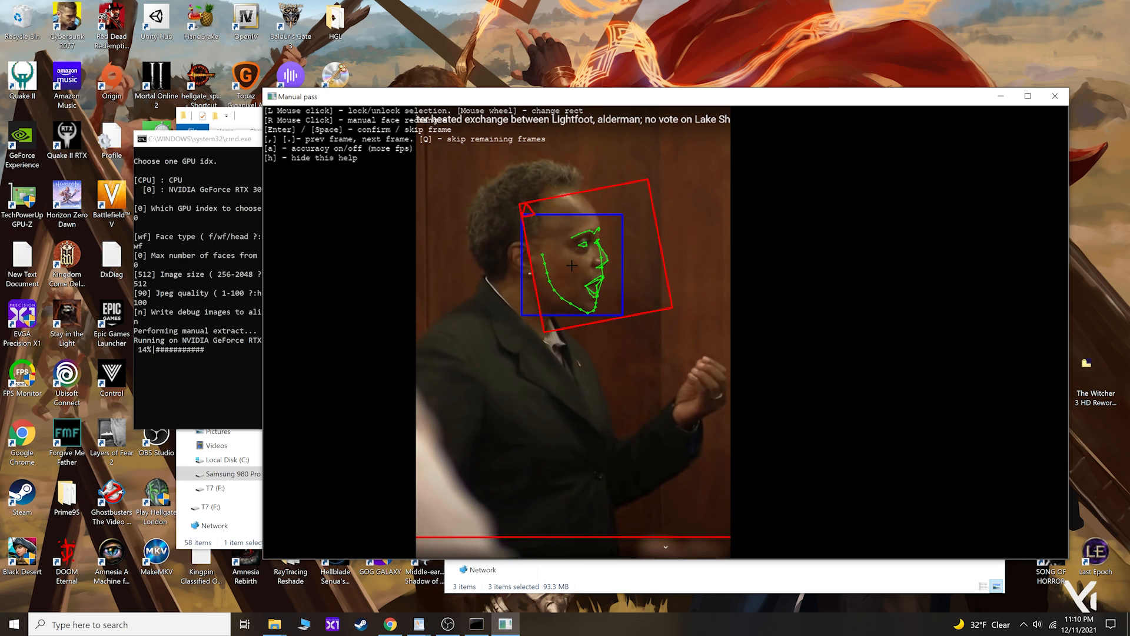
key(Return)
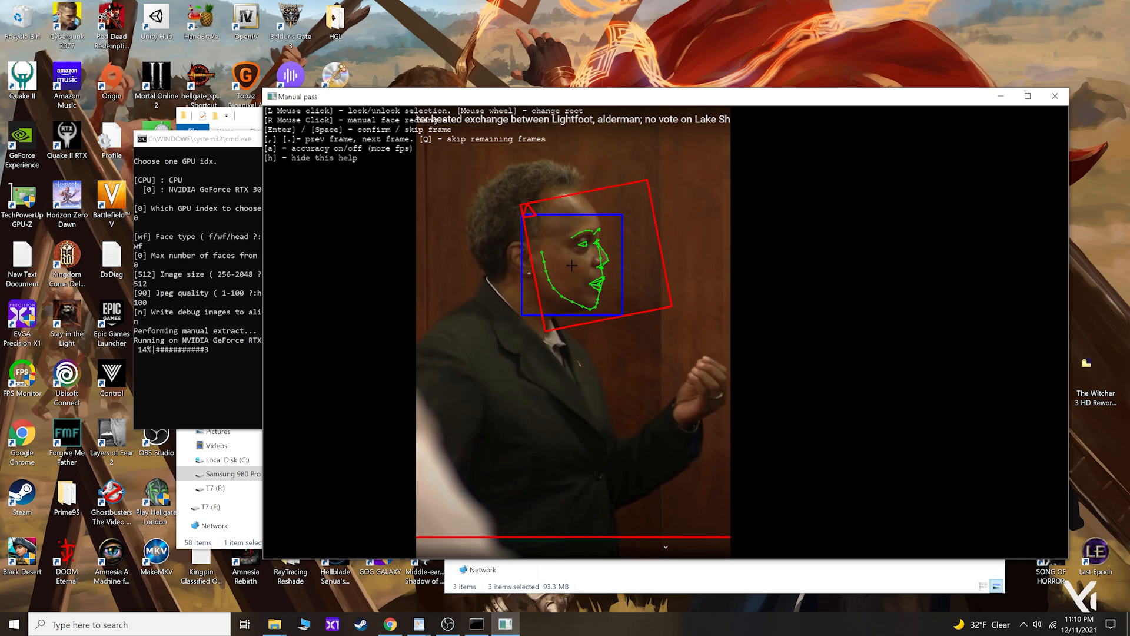
key(Return)
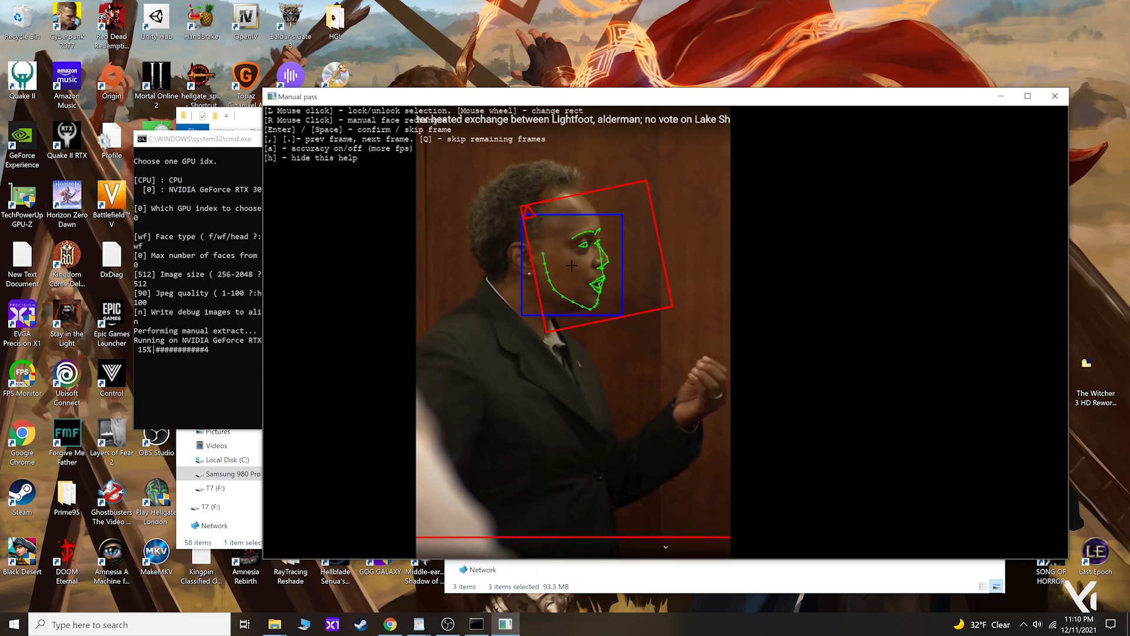
key(Return)
key(Return)
key(Return)
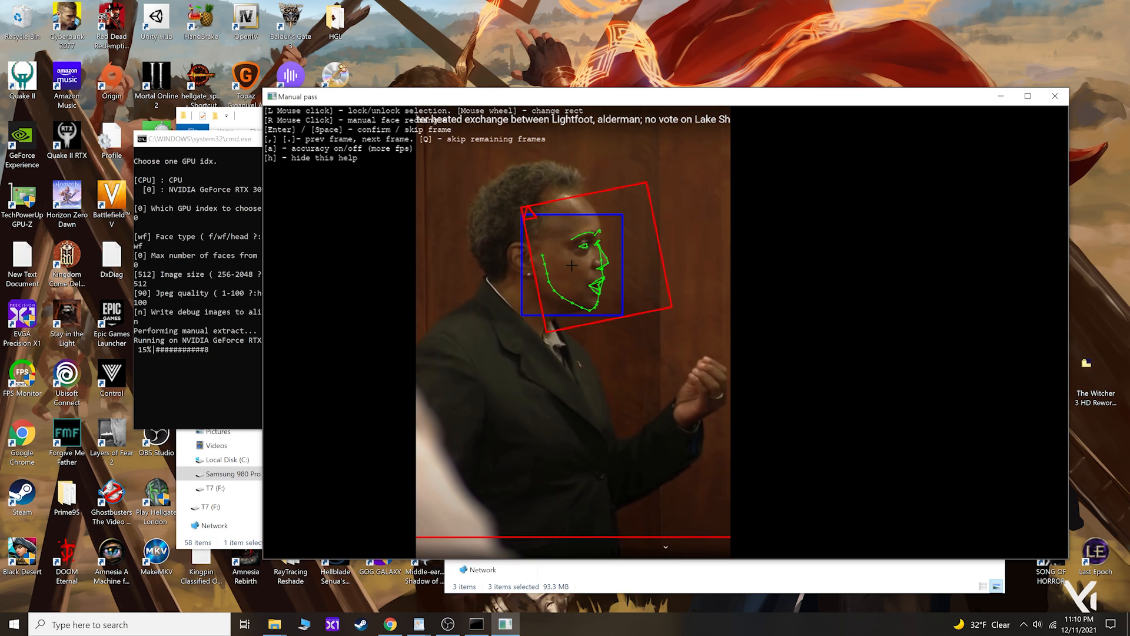
key(Return)
key(Return)
key(Return)
key(Return)
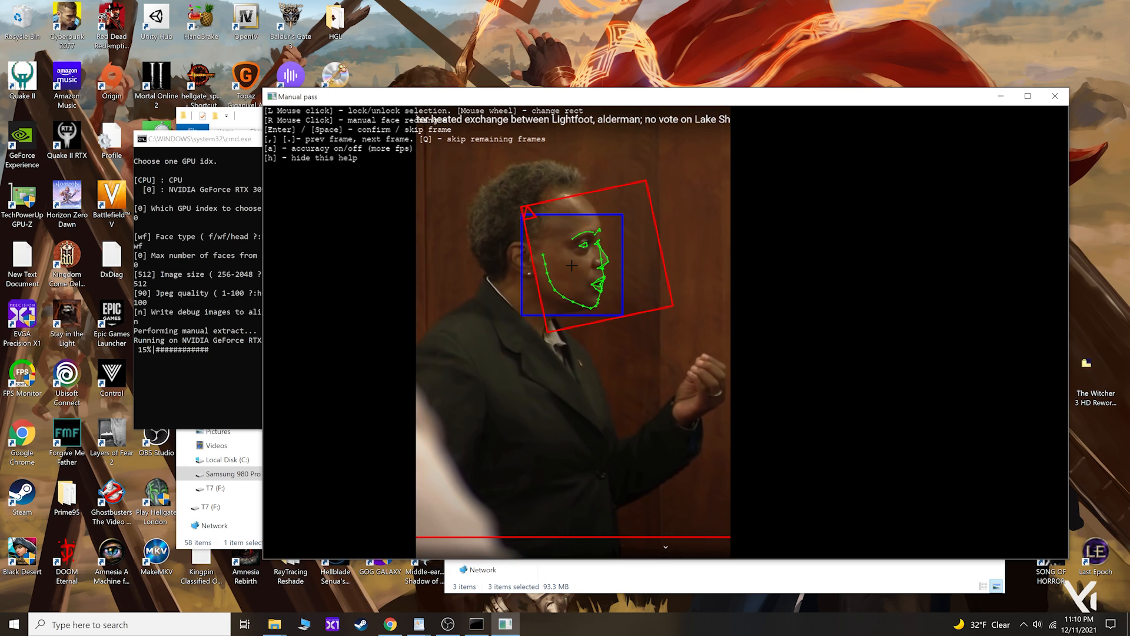
key(Return)
key(Return)
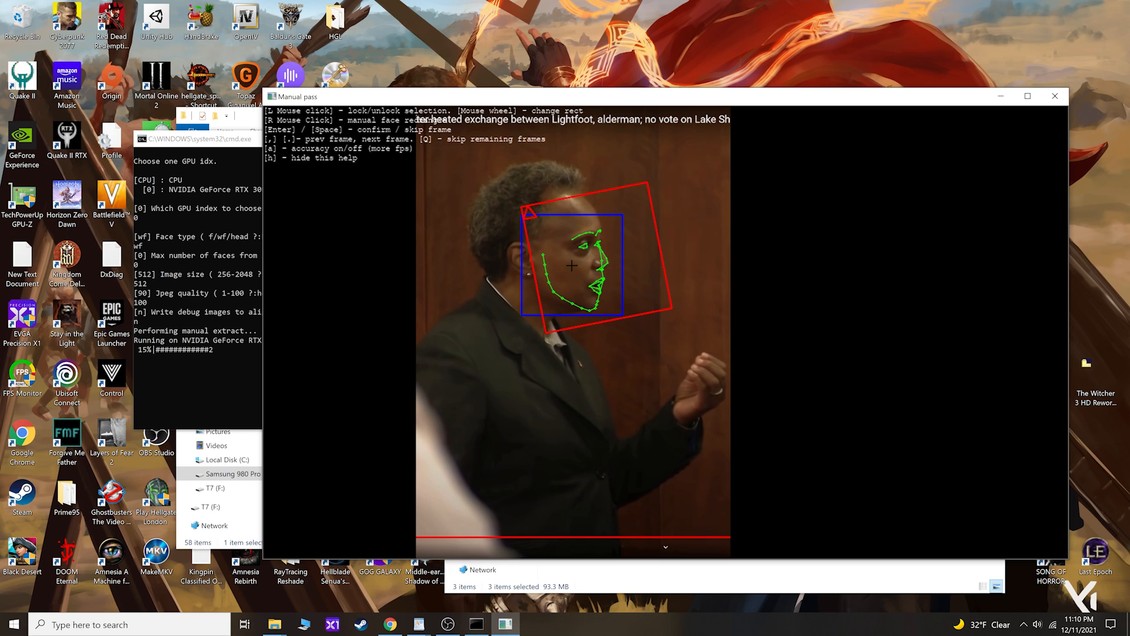
key(Return)
key(Return)
key(Return)
key(Return)
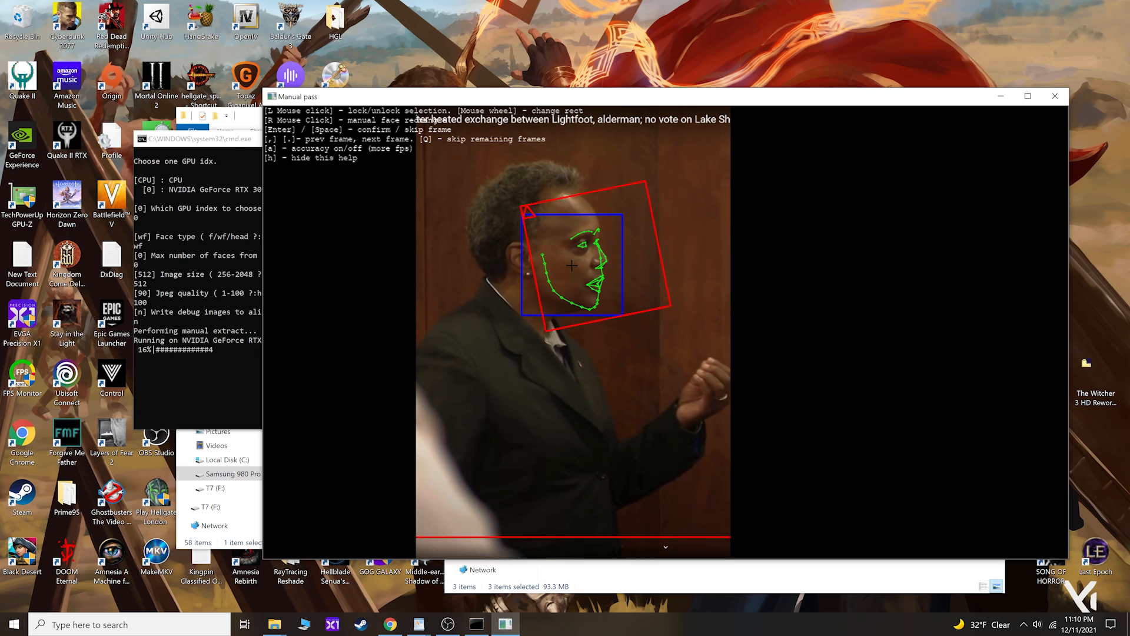
key(Return)
key(Return)
key(Return)
key(Return)
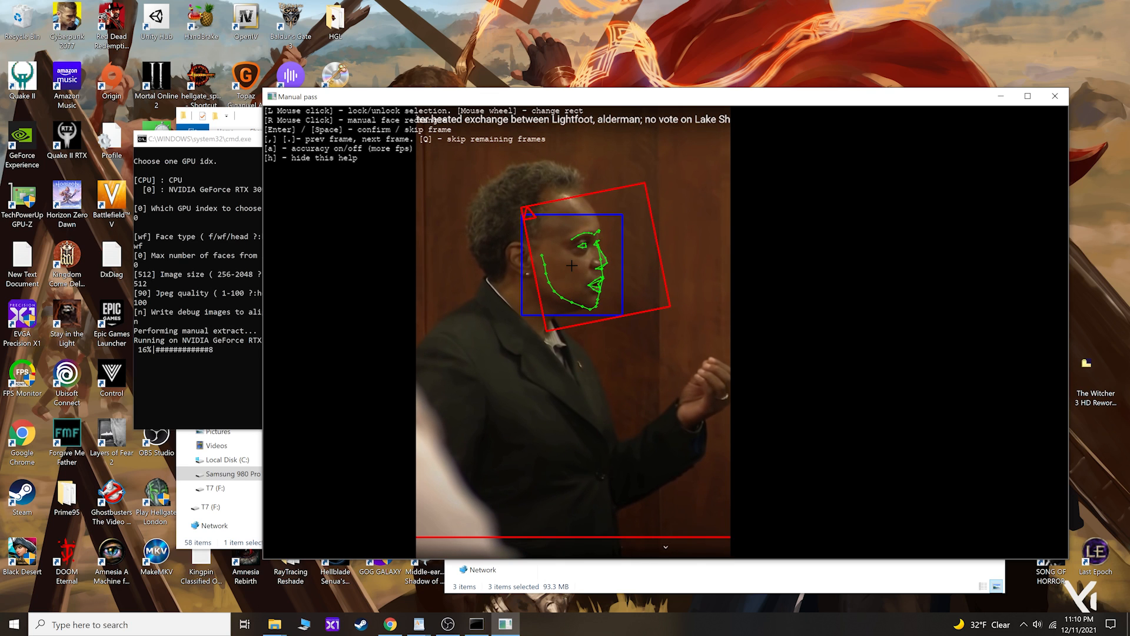
key(Return)
key(Return)
key(Return)
key(Return)
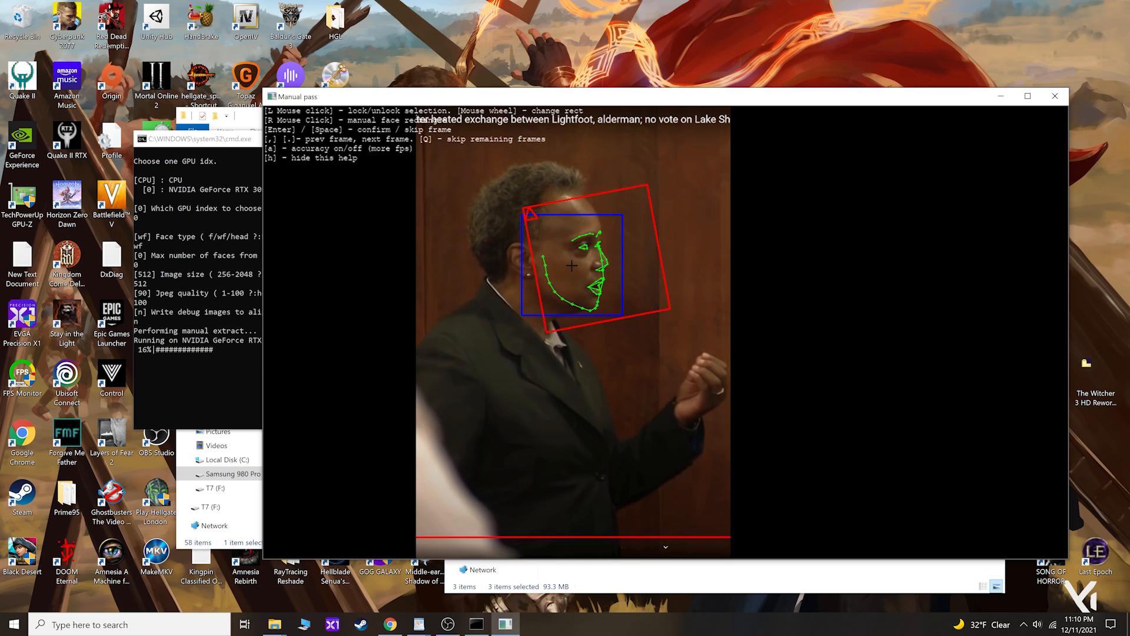
key(Return)
key(Return)
key(Return)
key(Return)
key(Return)
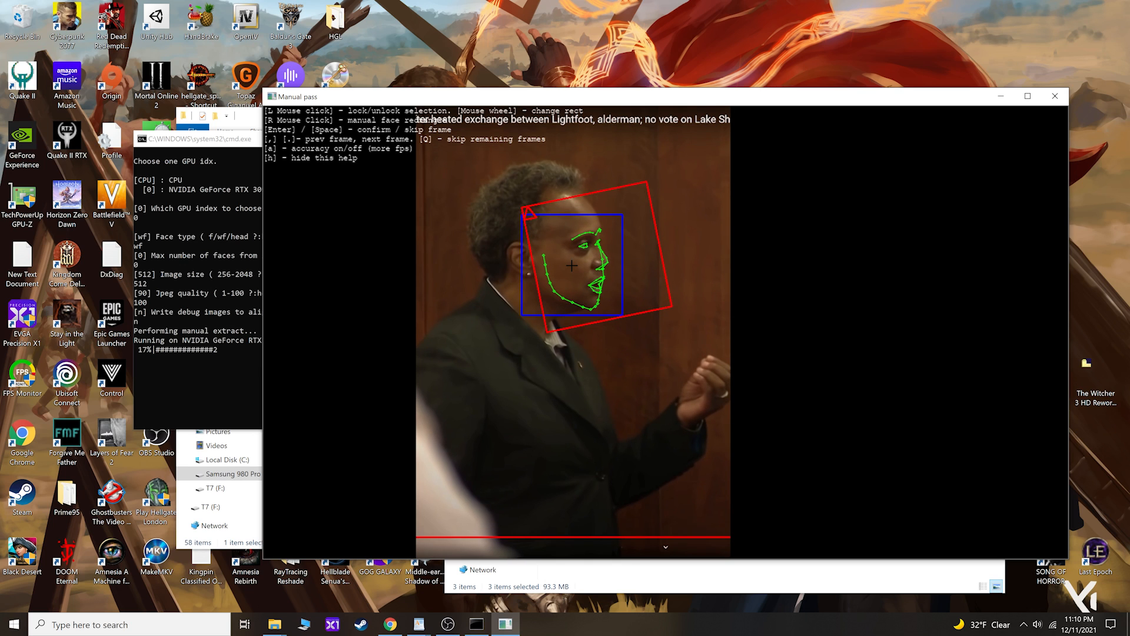
key(Return)
key(Return)
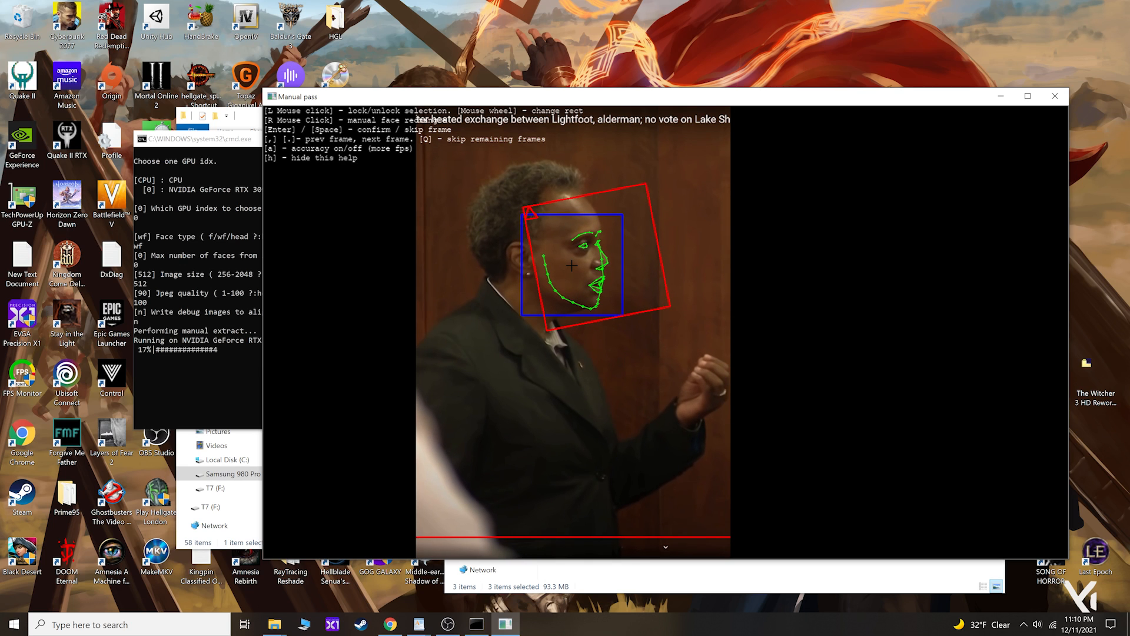
key(Return)
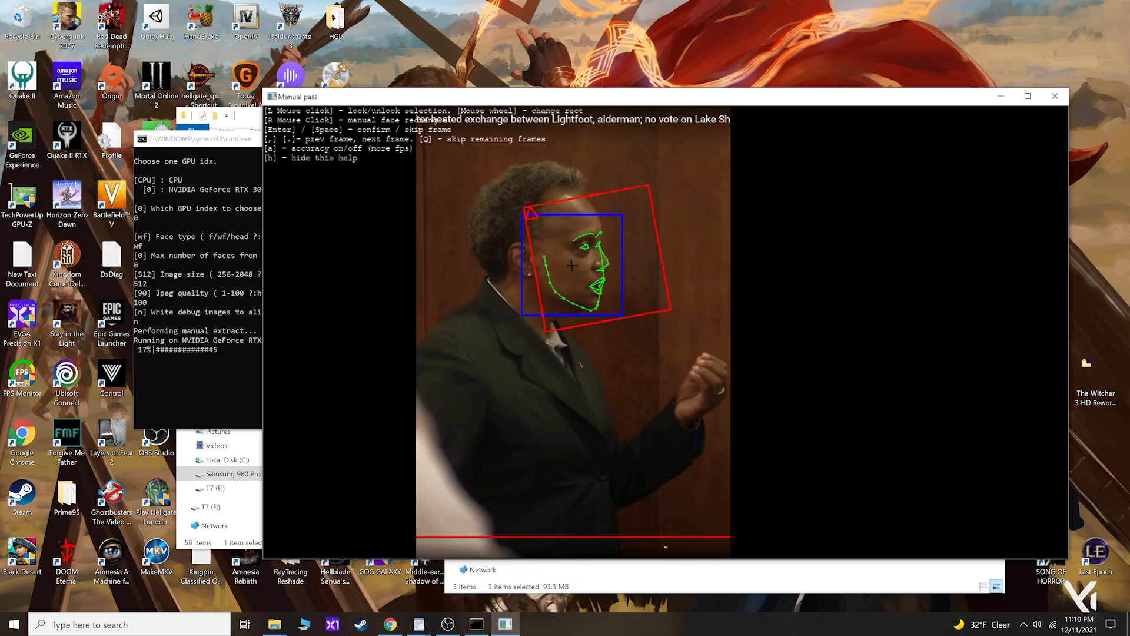
key(Return)
key(Return)
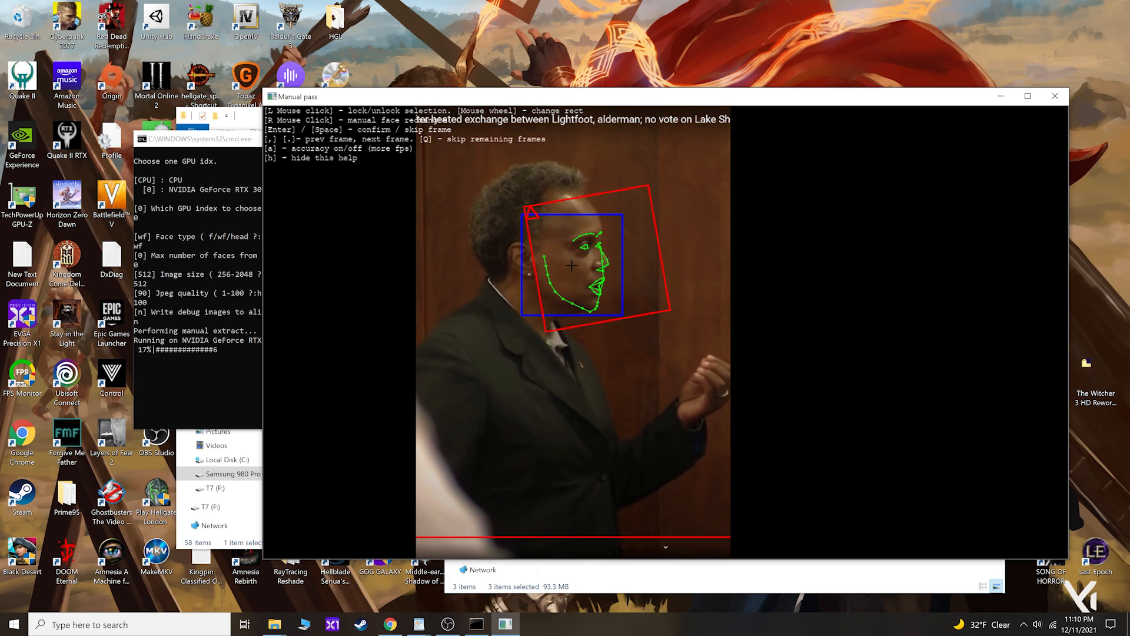
key(Return)
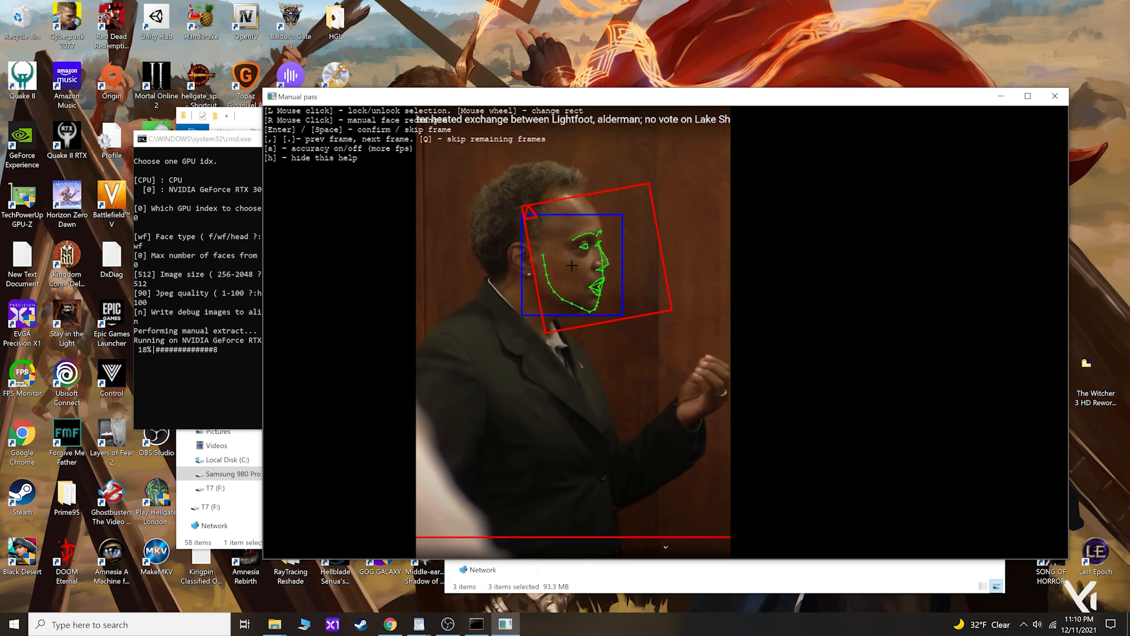
key(Return)
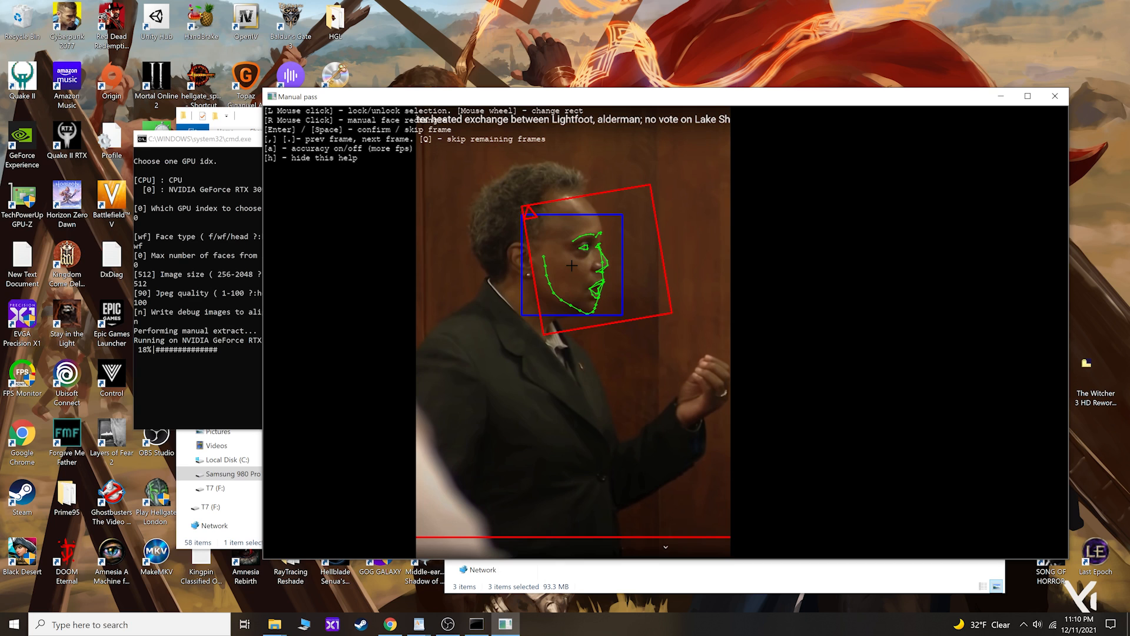
key(Return)
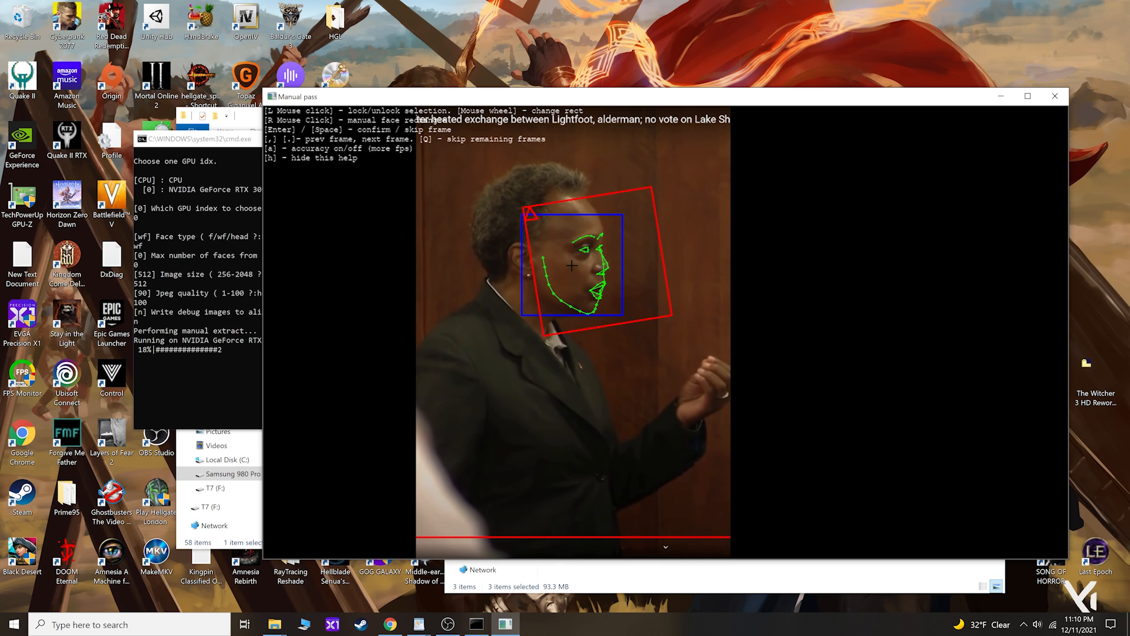
key(Return)
key(Return)
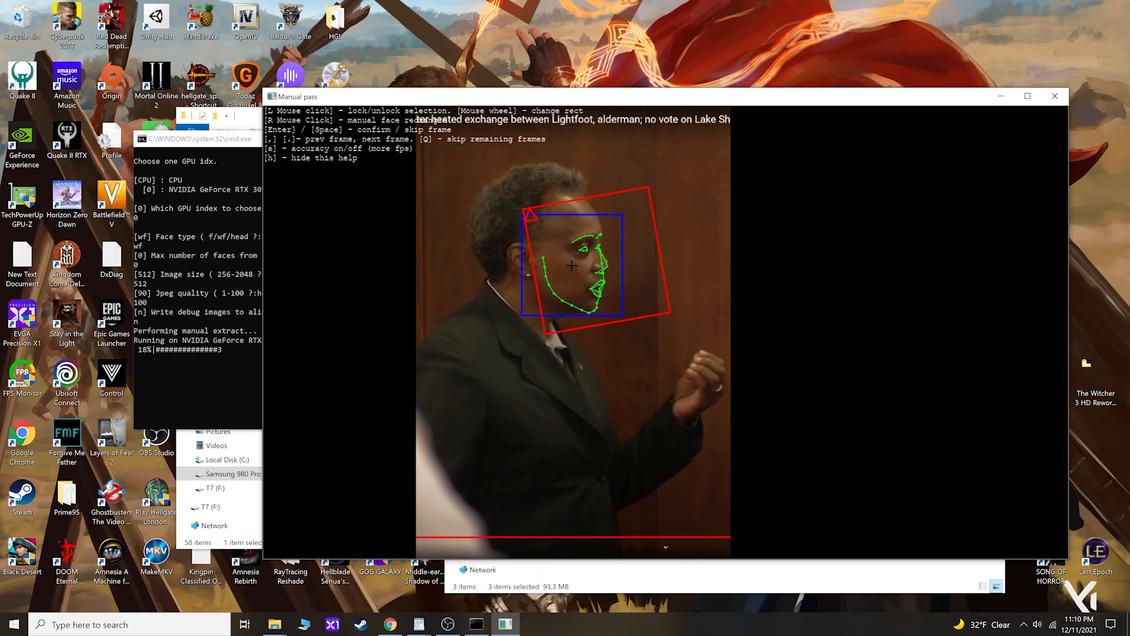
key(Return)
key(Return)
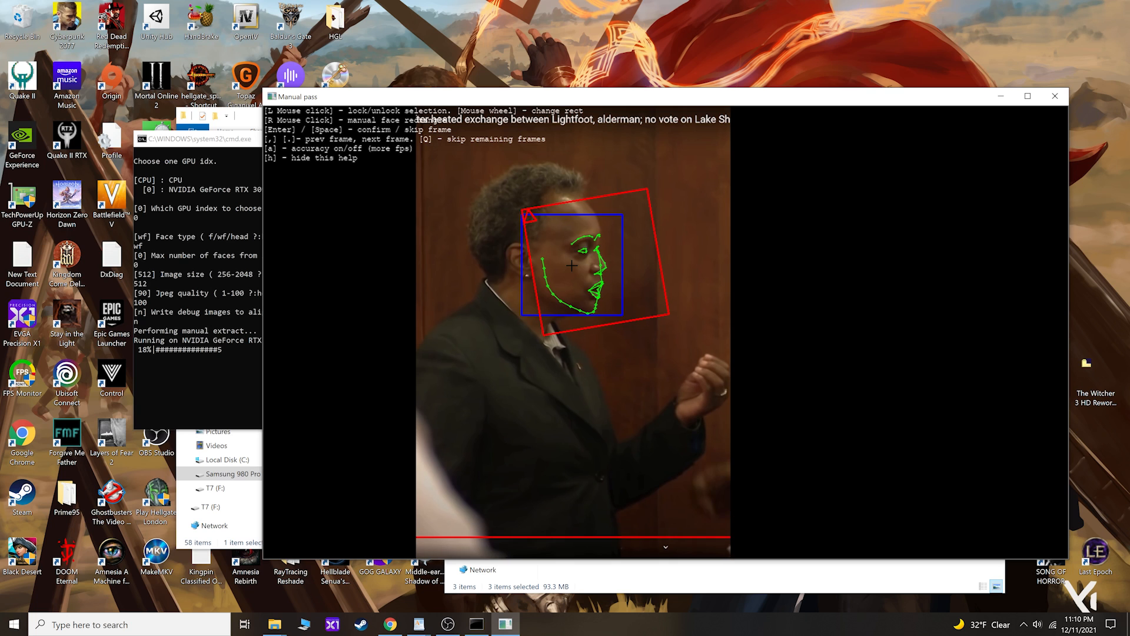
key(Return)
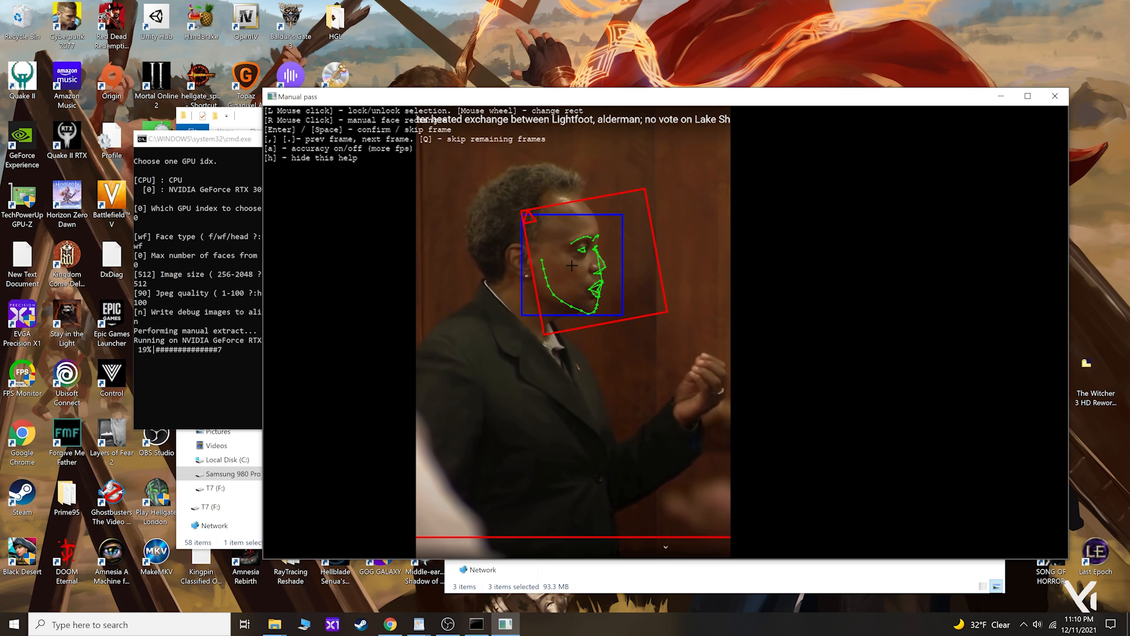
key(Return)
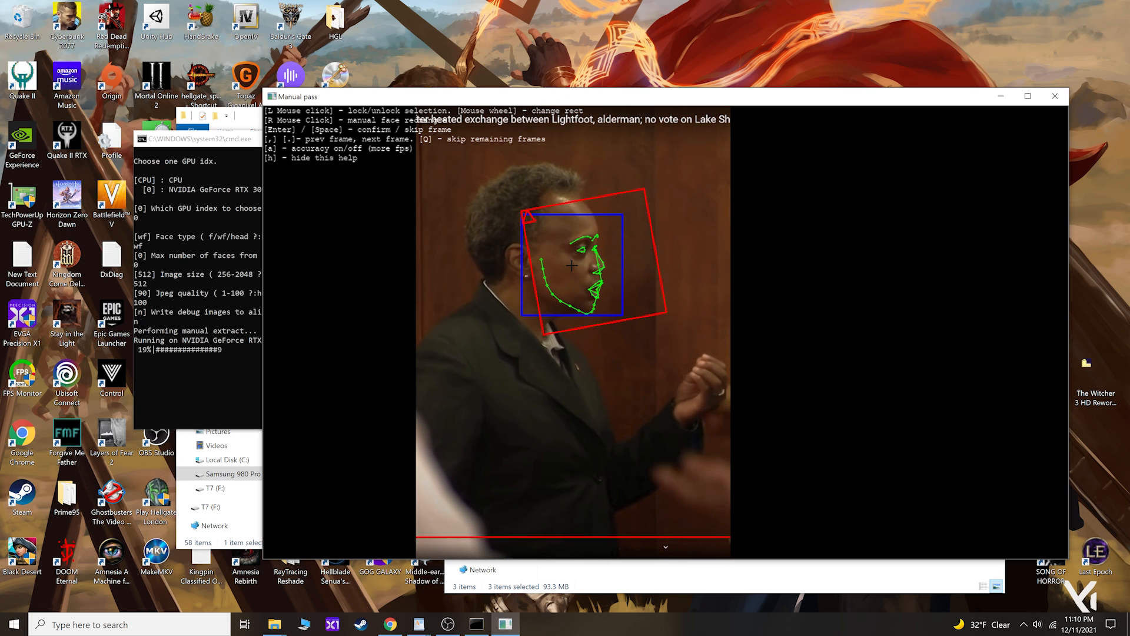
key(Return)
key(Return)
key(Return)
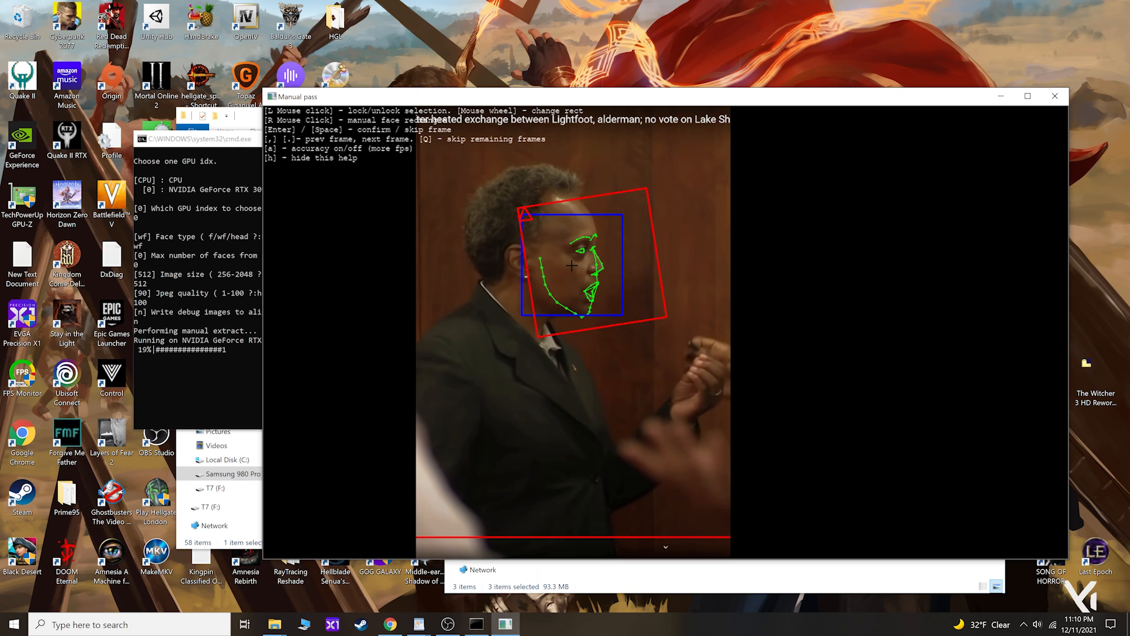
key(Return)
key(Return)
key(Return)
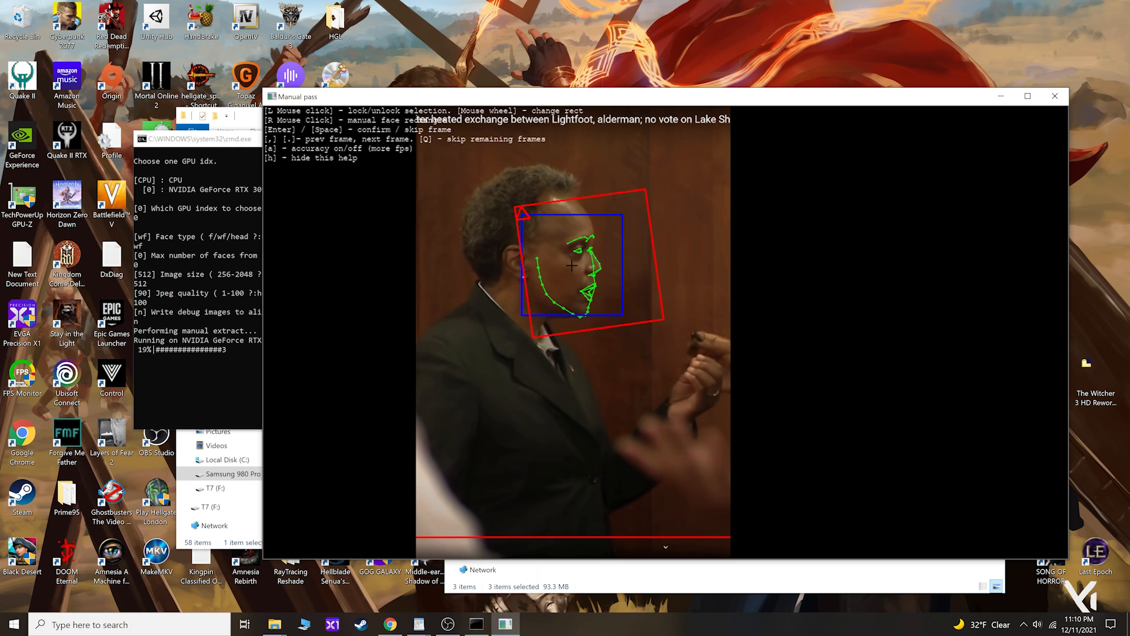
key(Return)
key(Return)
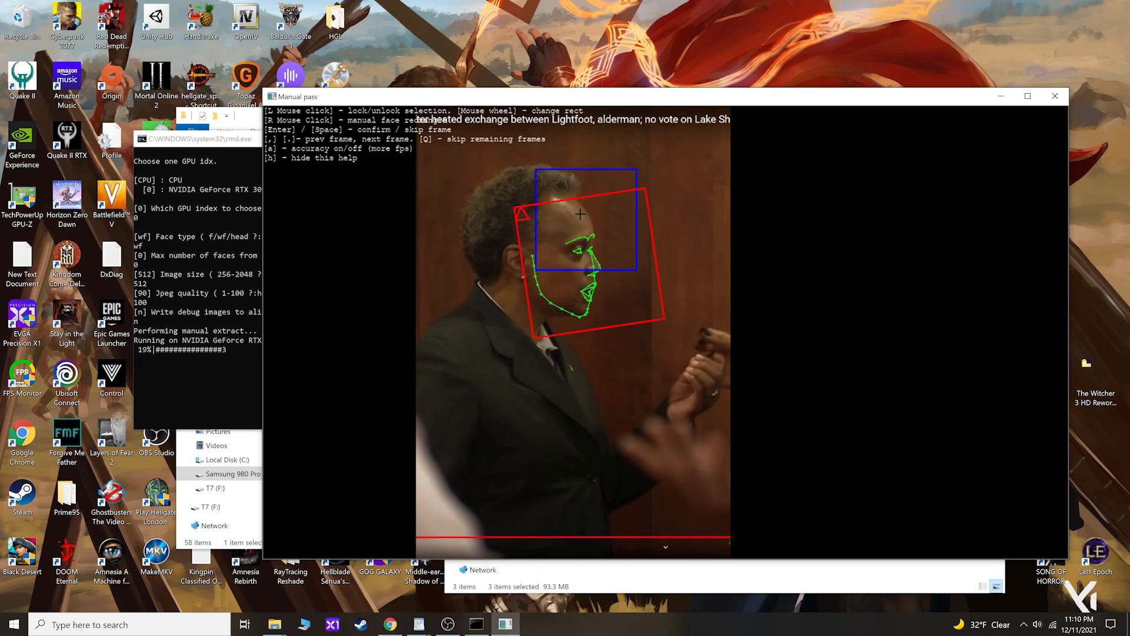
click(614, 66)
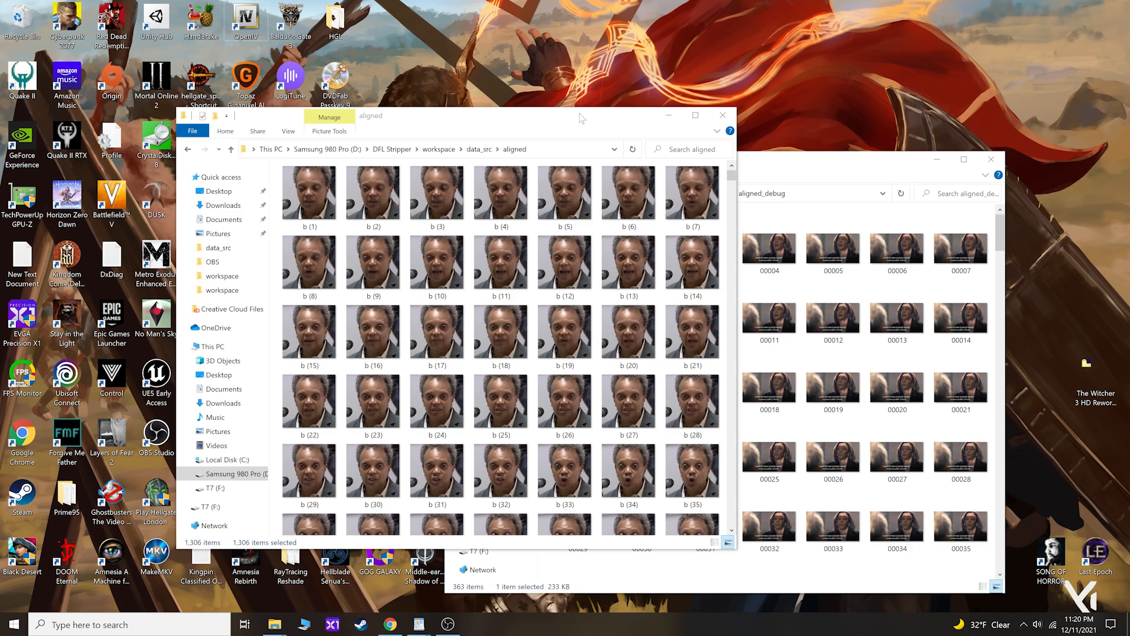
- Review the extracted face images in the data_src aligned folder from the first image to the last
scroll(507, 204, up, 1)
scroll(508, 205, down, 15)
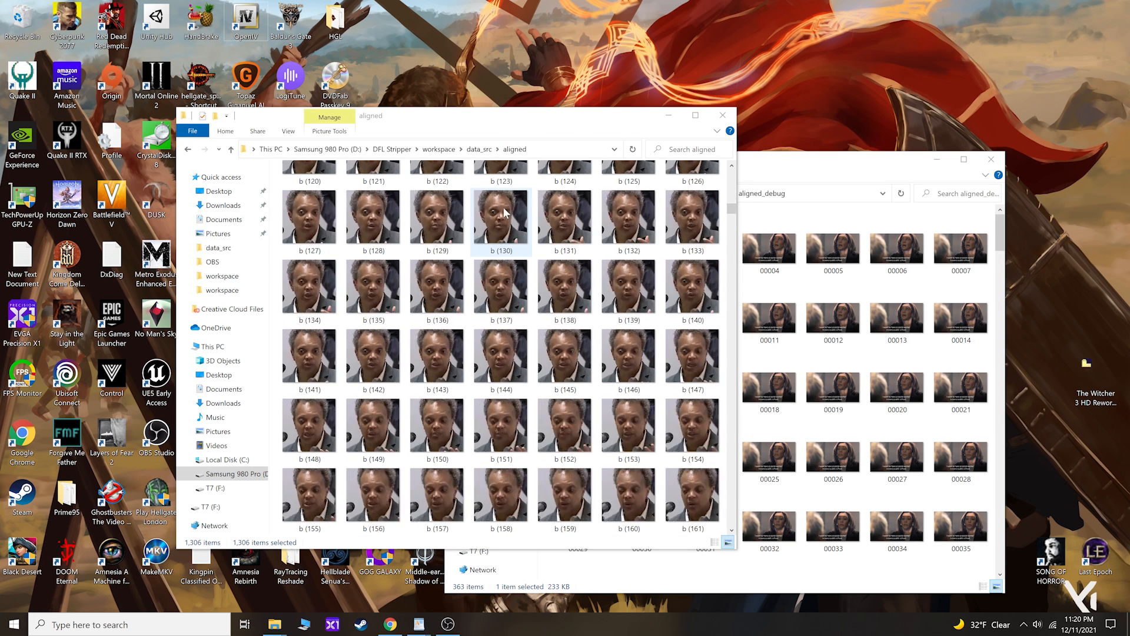
scroll(517, 265, down, 15)
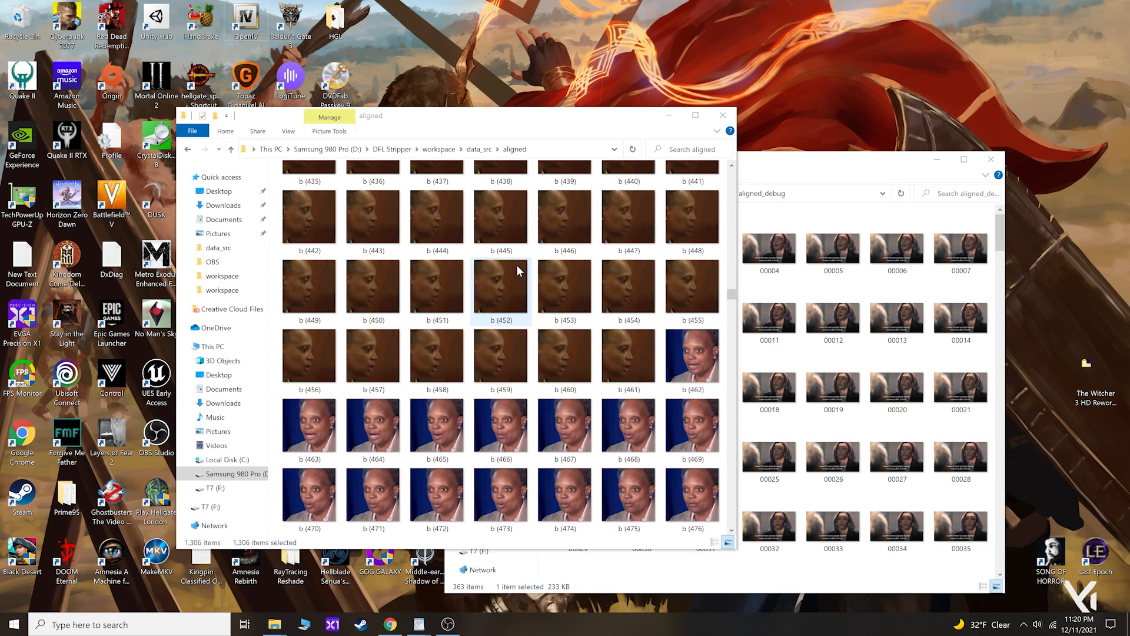
scroll(518, 270, up, 12)
scroll(517, 267, down, 4)
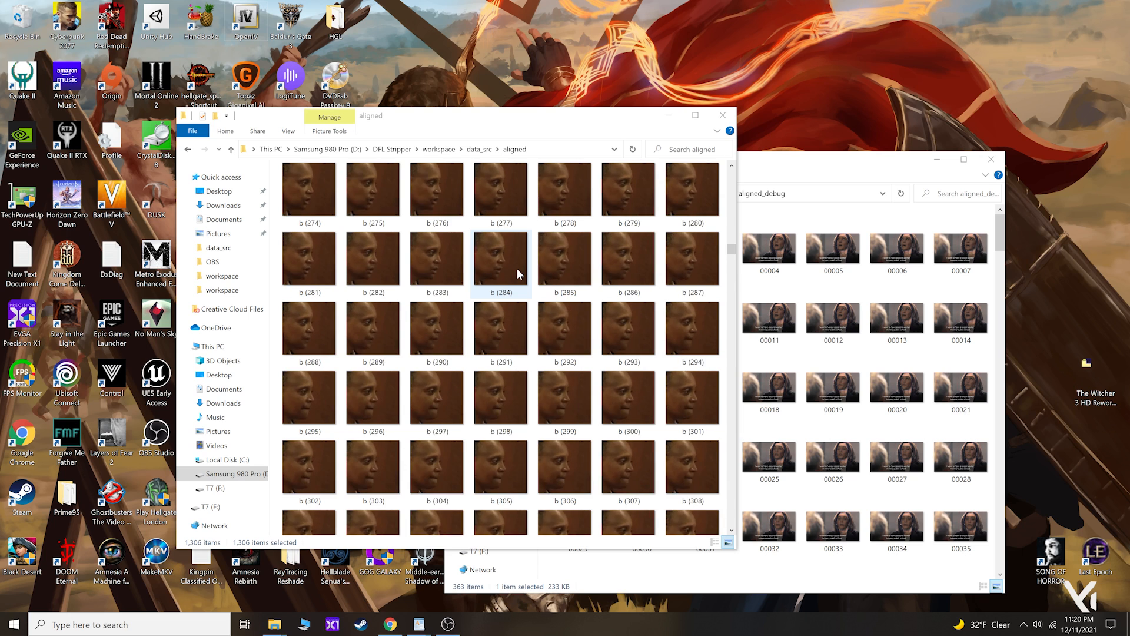
scroll(518, 274, down, 16)
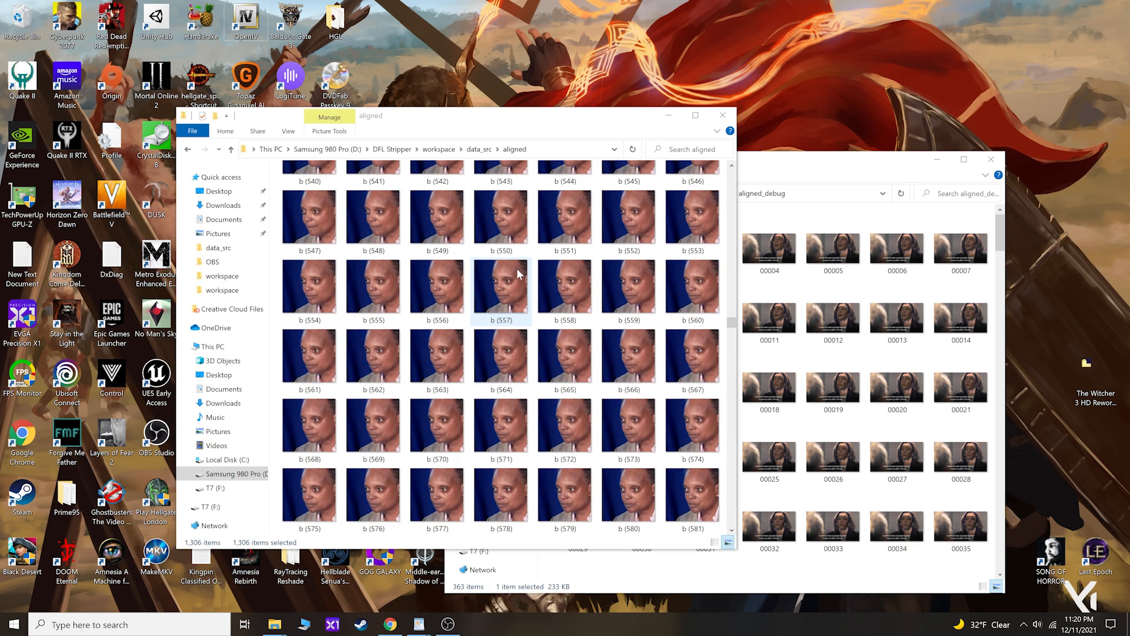
scroll(518, 273, down, 20)
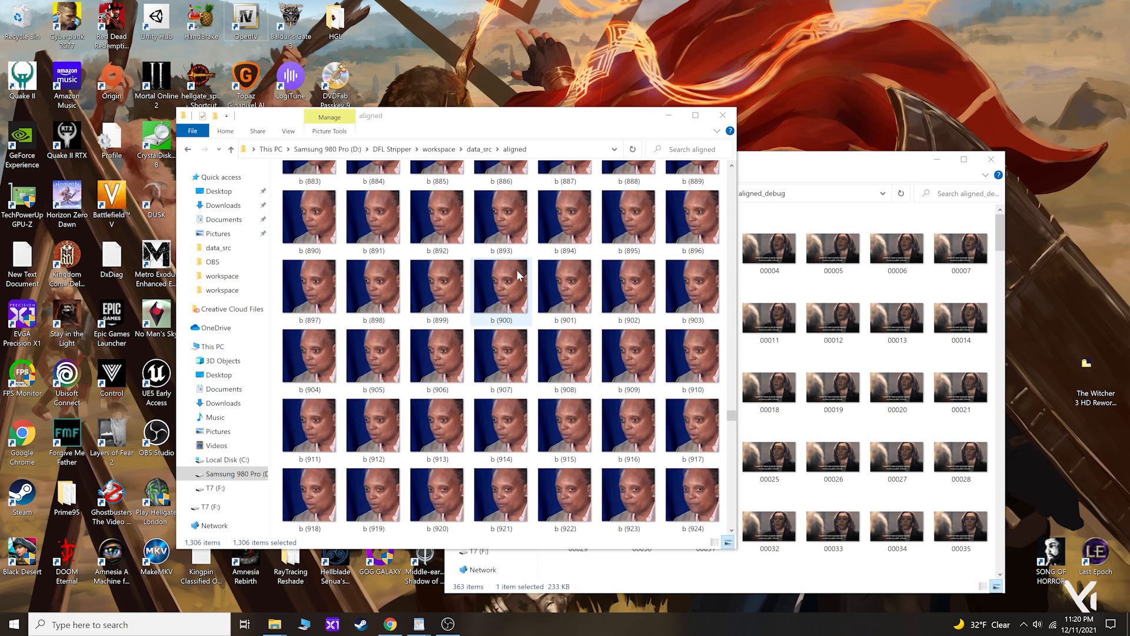
scroll(529, 288, down, 1)
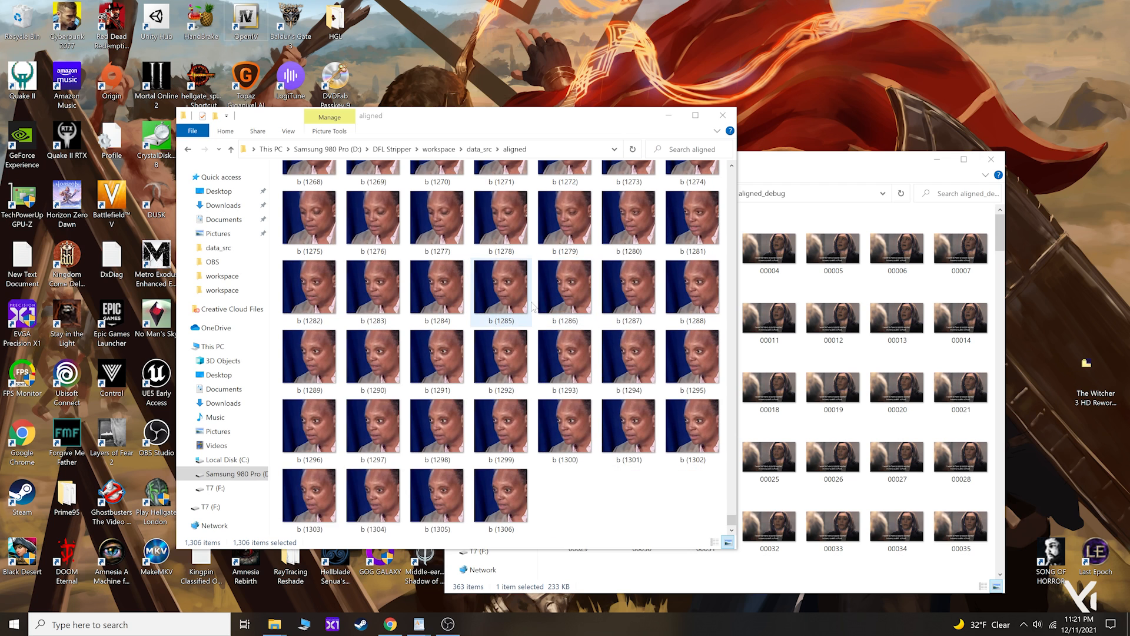
- Apply the generic XSeg whole_face mask to the data_src aligned faces using GPU index 0, and close the finished script
click(447, 149)
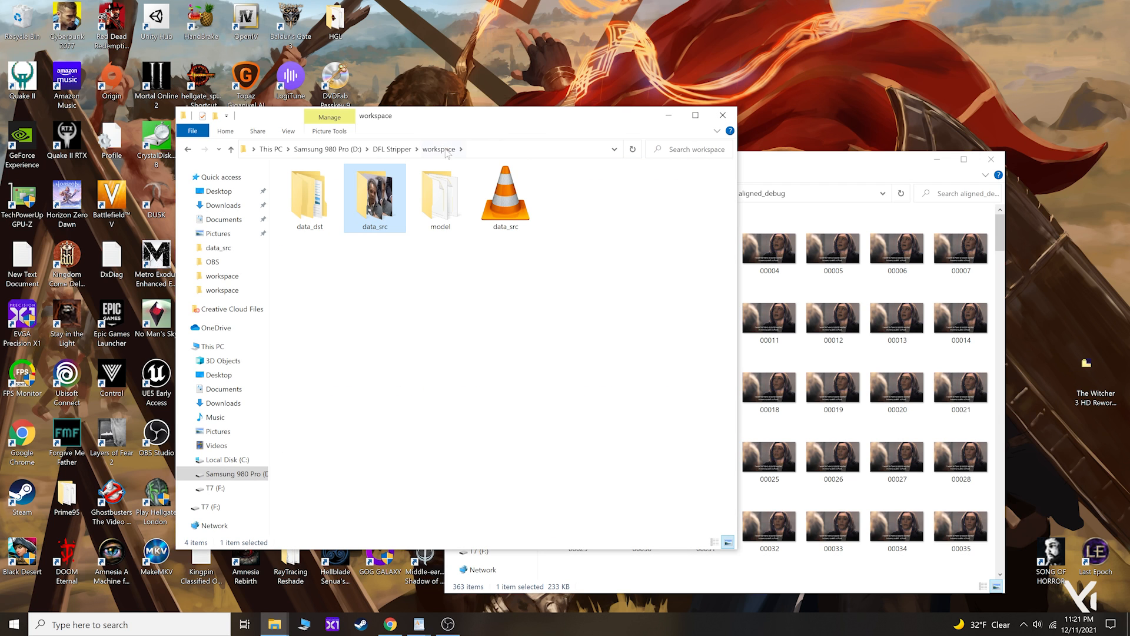
click(391, 149)
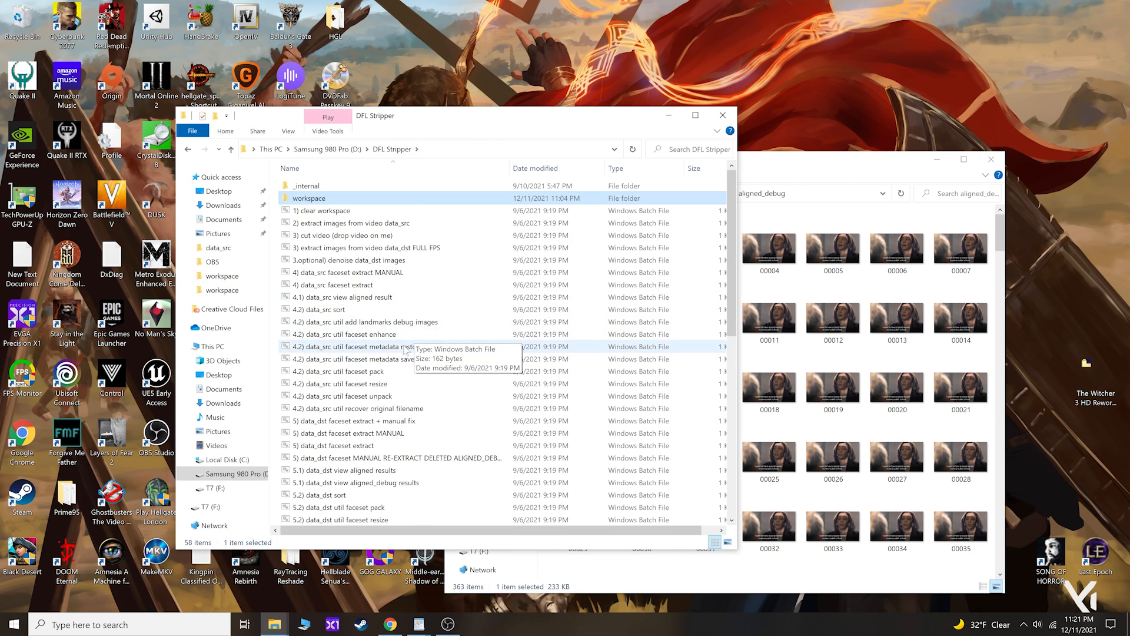
scroll(412, 318, down, 7)
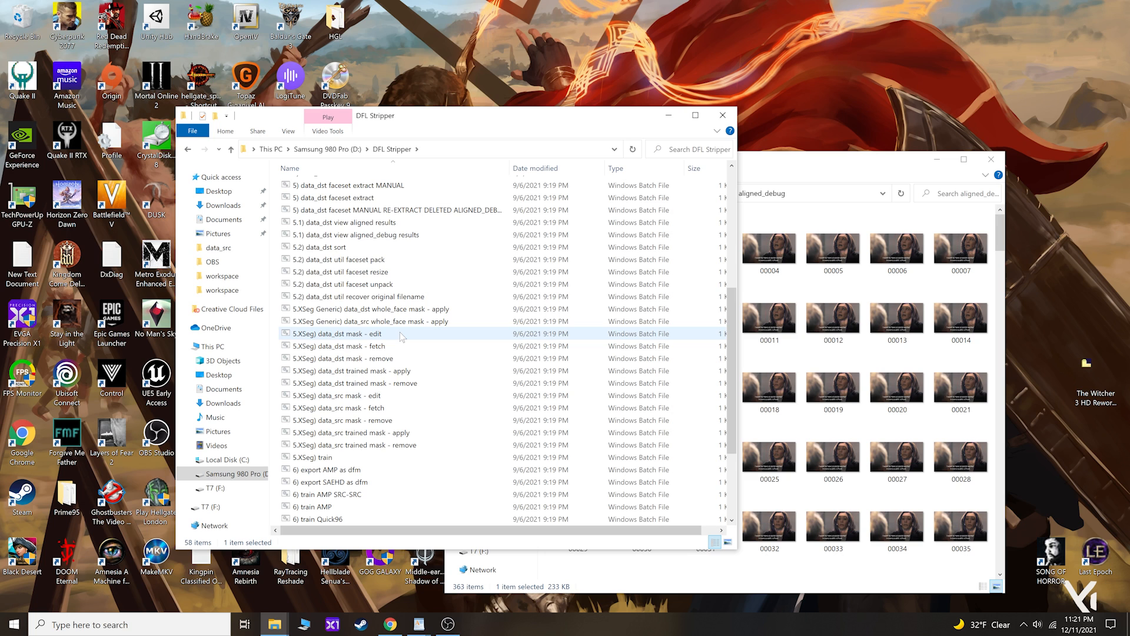
scroll(405, 382, up, 2)
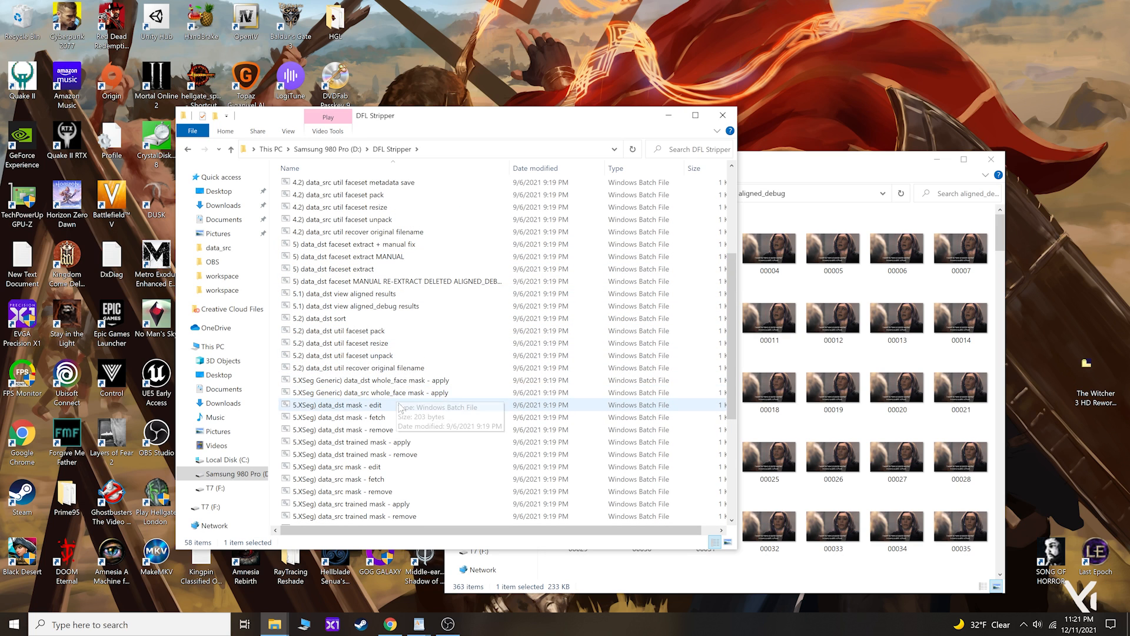
click(403, 394)
double_click(402, 394)
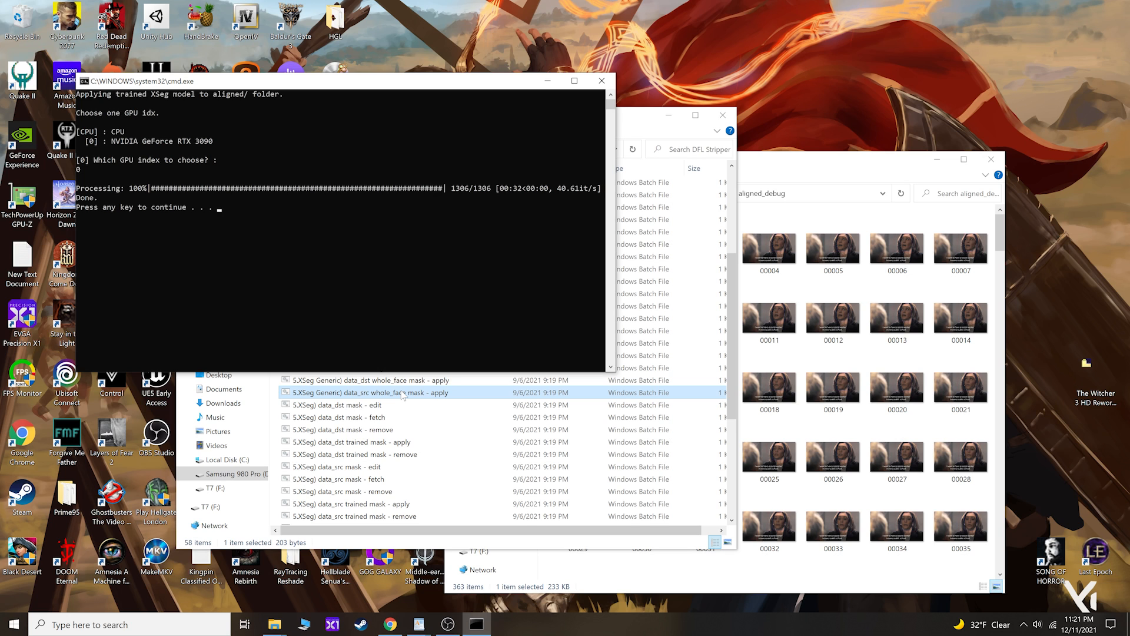
click(406, 362)
key(space)
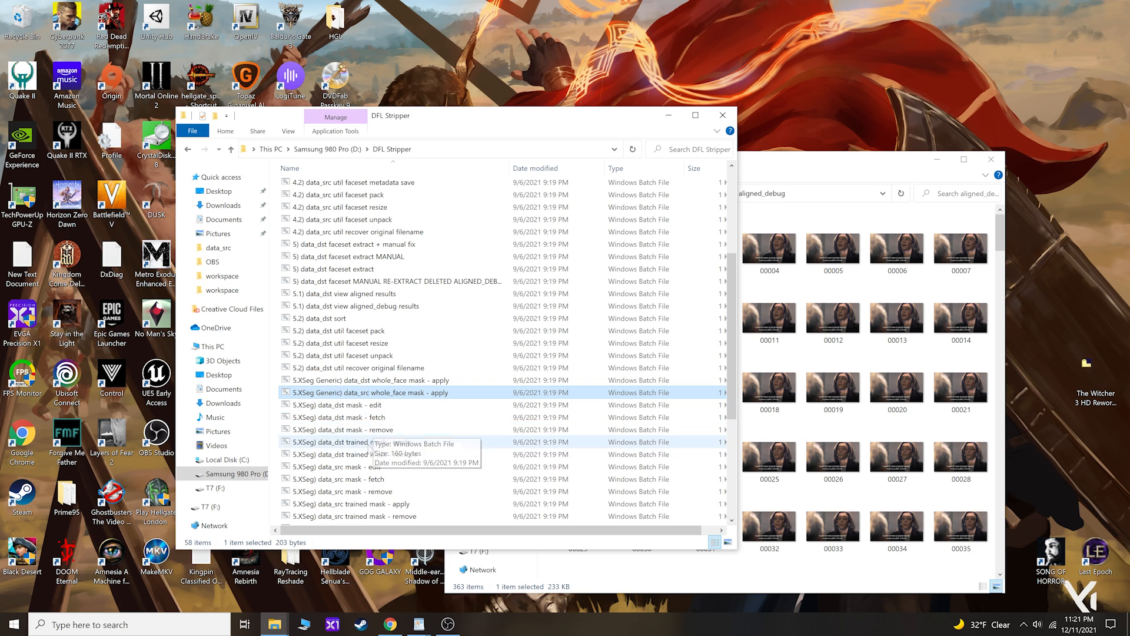
- Open the data_src mask editor and show the applied XSeg mask overlay on the first face image
double_click(363, 467)
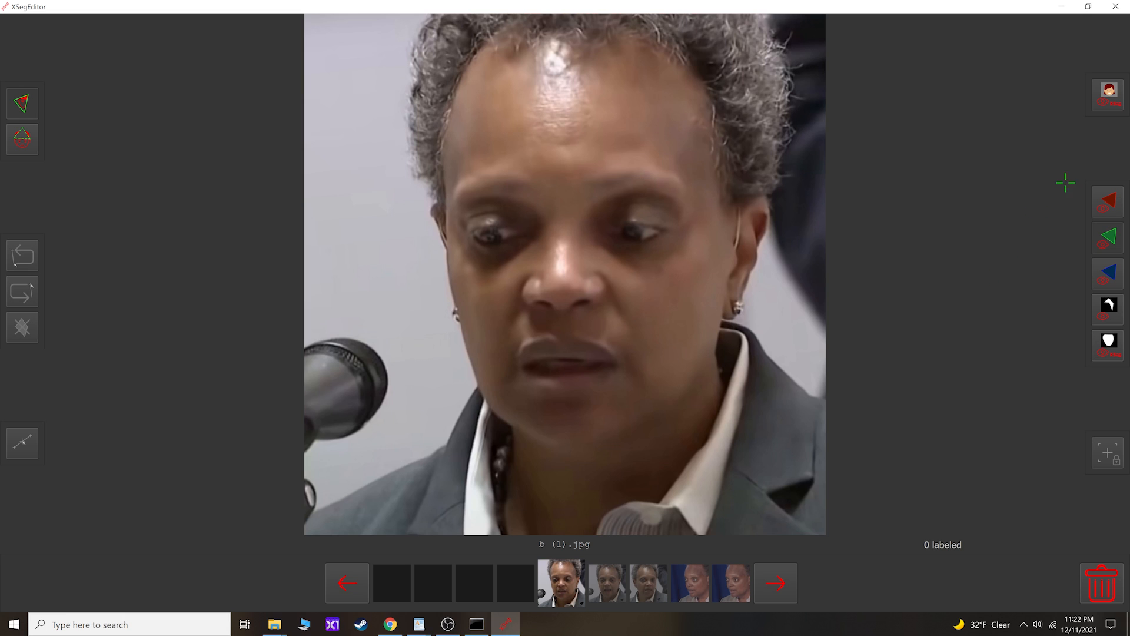
click(1108, 94)
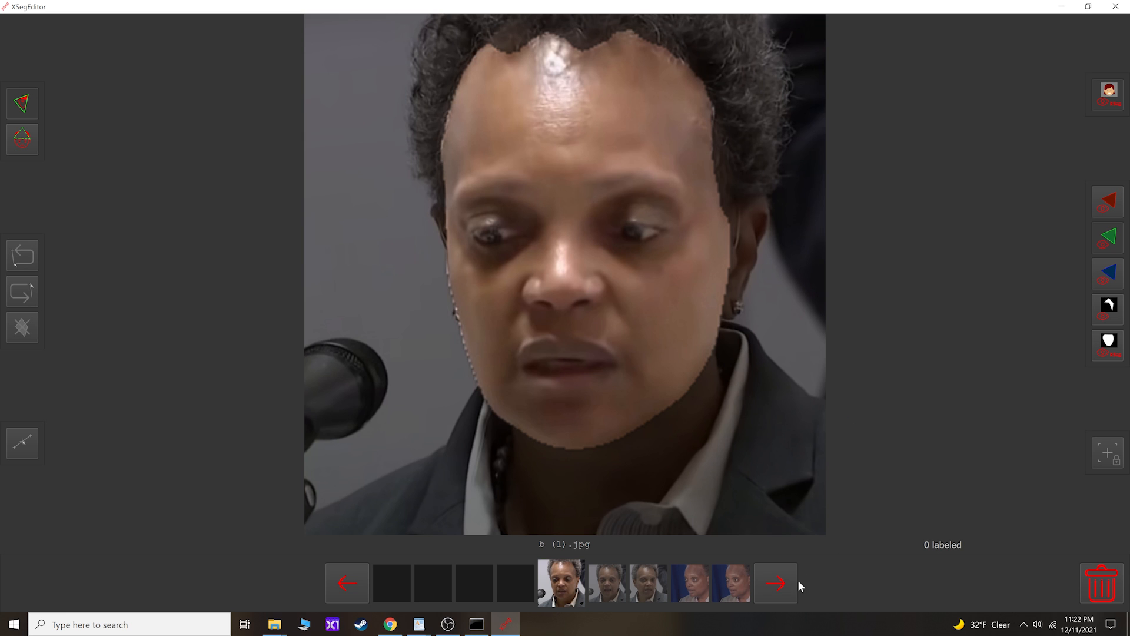
- Check the applied mask outline on the podium and blue-curtain faces from b (1).jpg through b (111).jpg
click(778, 592)
click(778, 592)
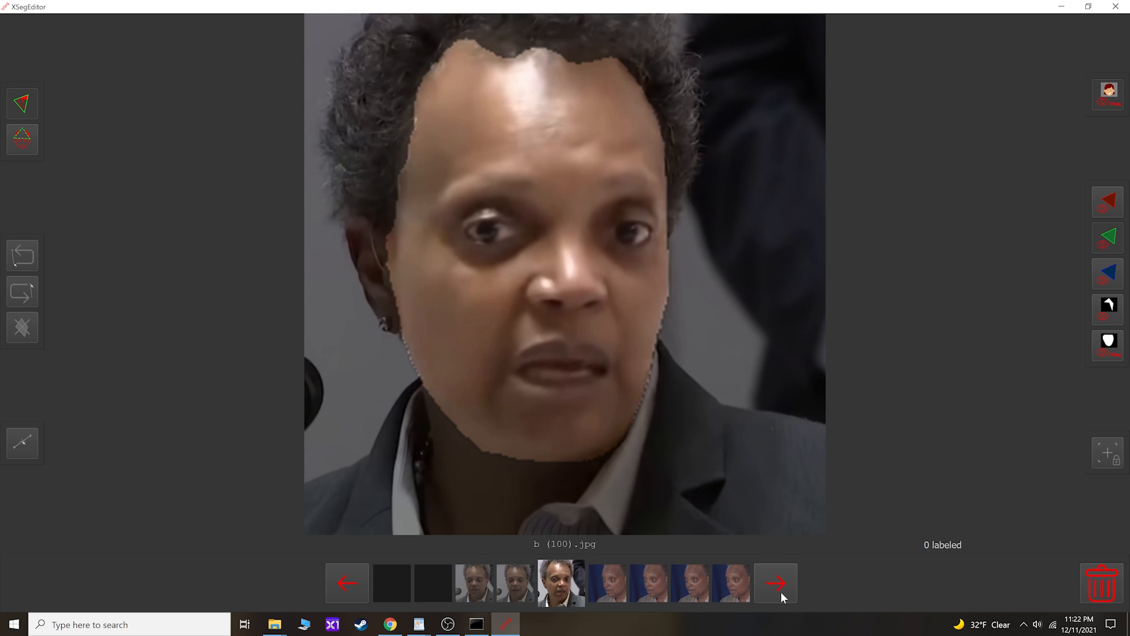
click(781, 592)
click(781, 591)
click(780, 592)
click(780, 592)
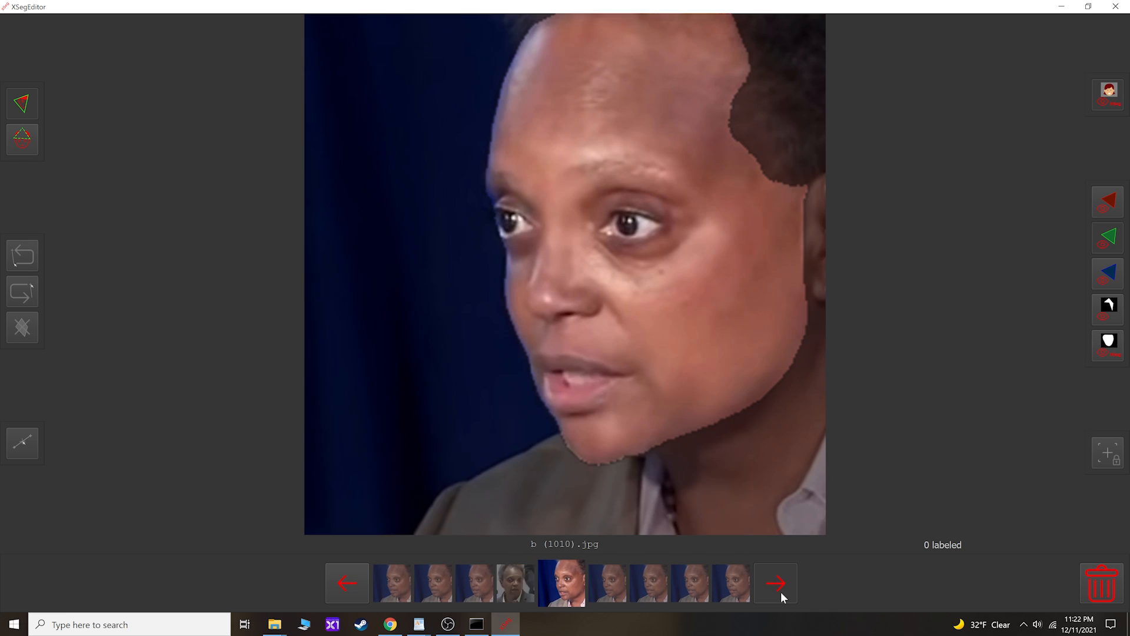
click(780, 592)
click(781, 591)
click(781, 591)
click(780, 591)
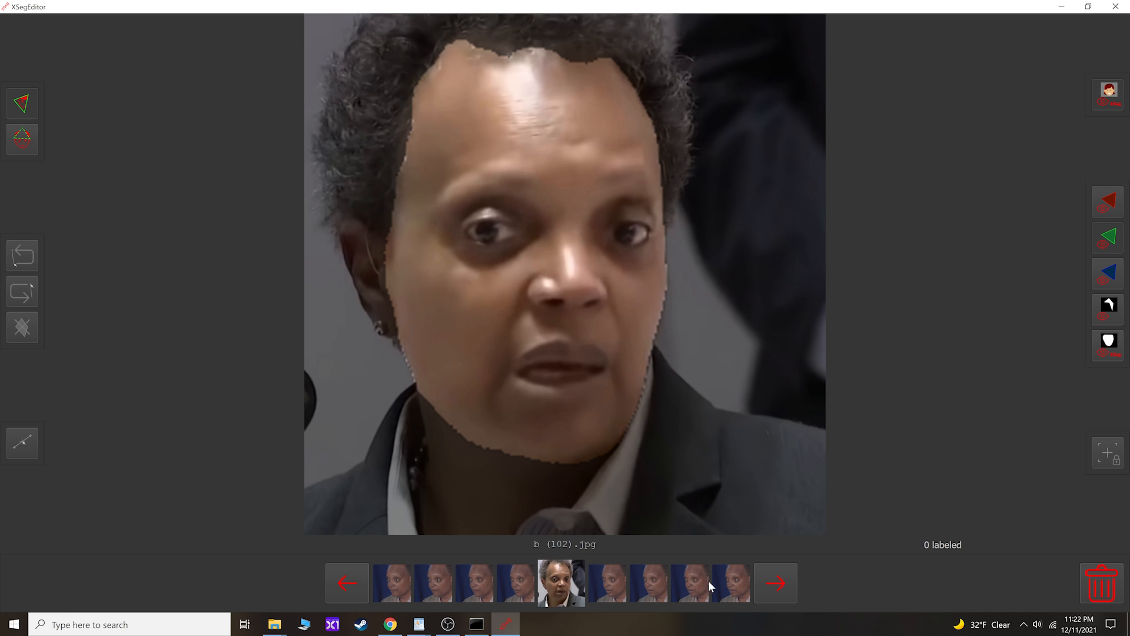
click(776, 582)
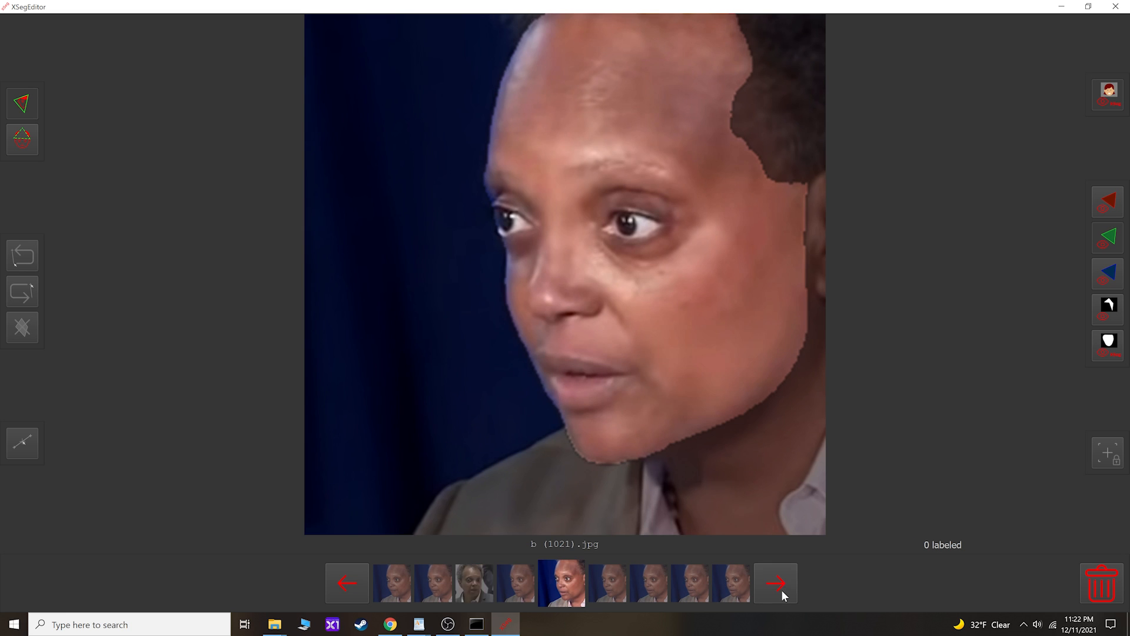
click(775, 583)
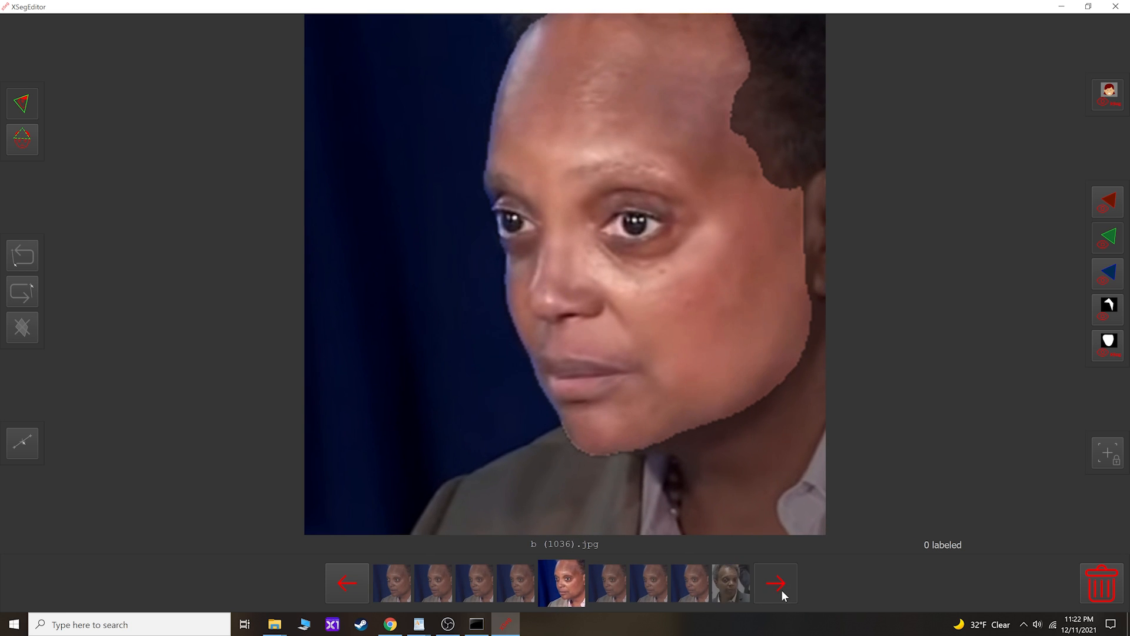
click(781, 590)
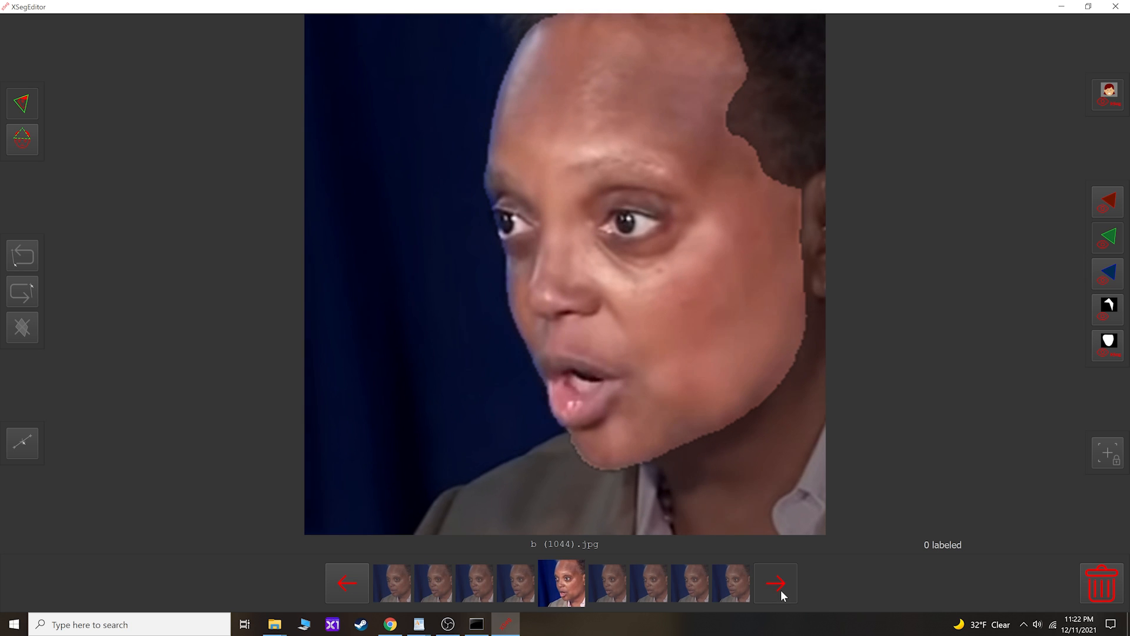
click(782, 589)
click(782, 590)
click(782, 595)
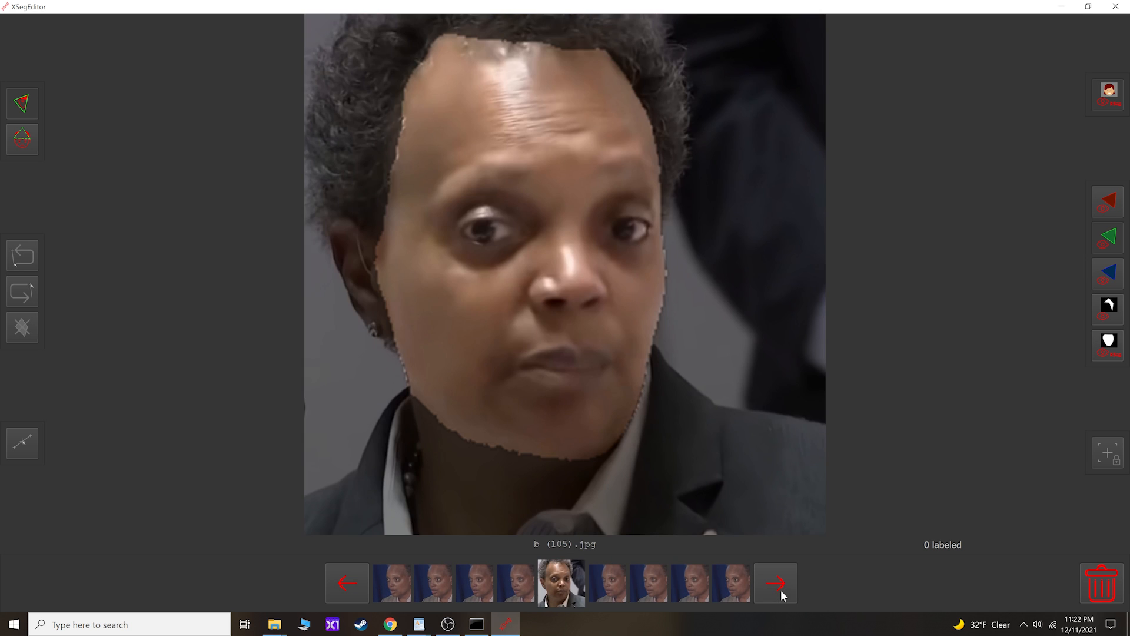
click(782, 595)
click(782, 595)
click(782, 595)
click(782, 595)
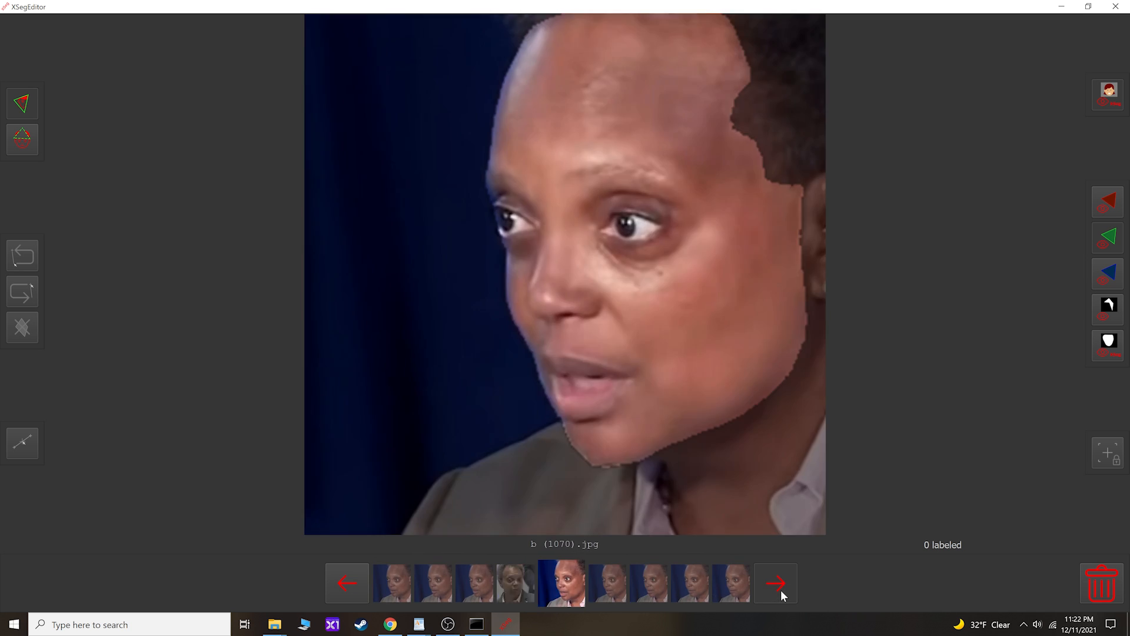
click(782, 595)
click(783, 595)
click(782, 595)
click(782, 595)
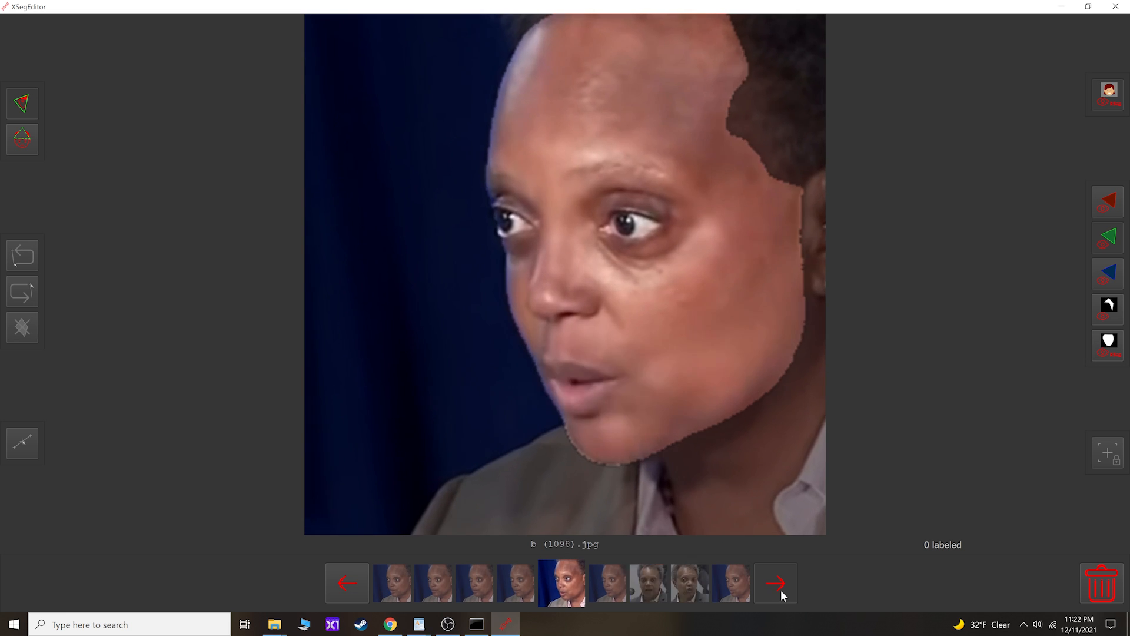
click(782, 595)
click(782, 595)
click(782, 595)
click(782, 595)
click(782, 595)
click(782, 595)
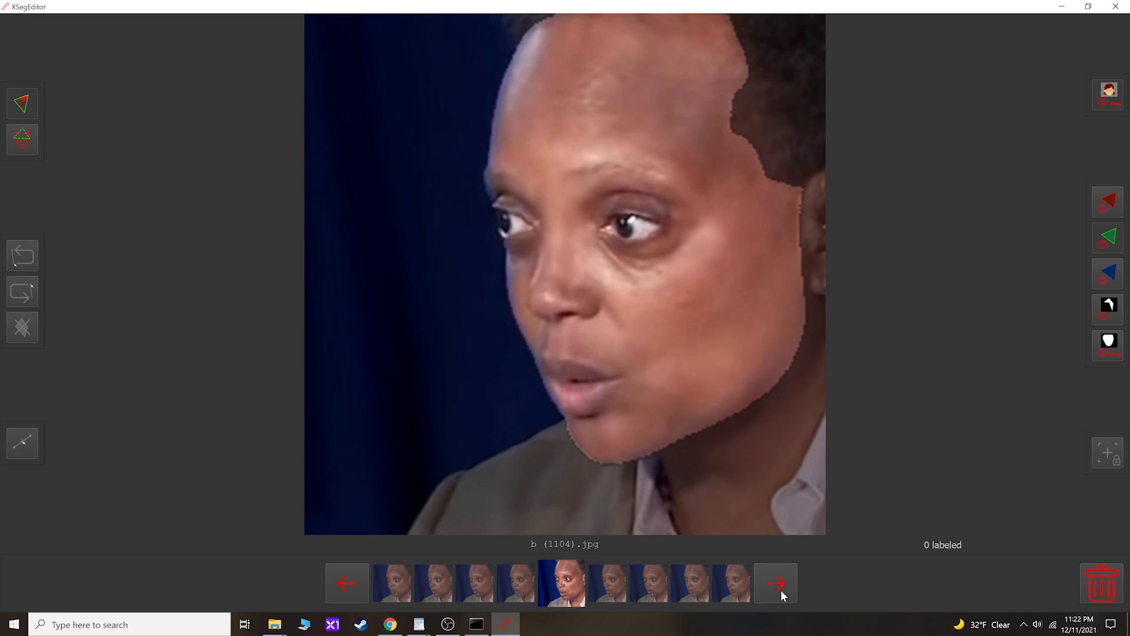
click(782, 595)
click(782, 595)
click(782, 595)
click(782, 595)
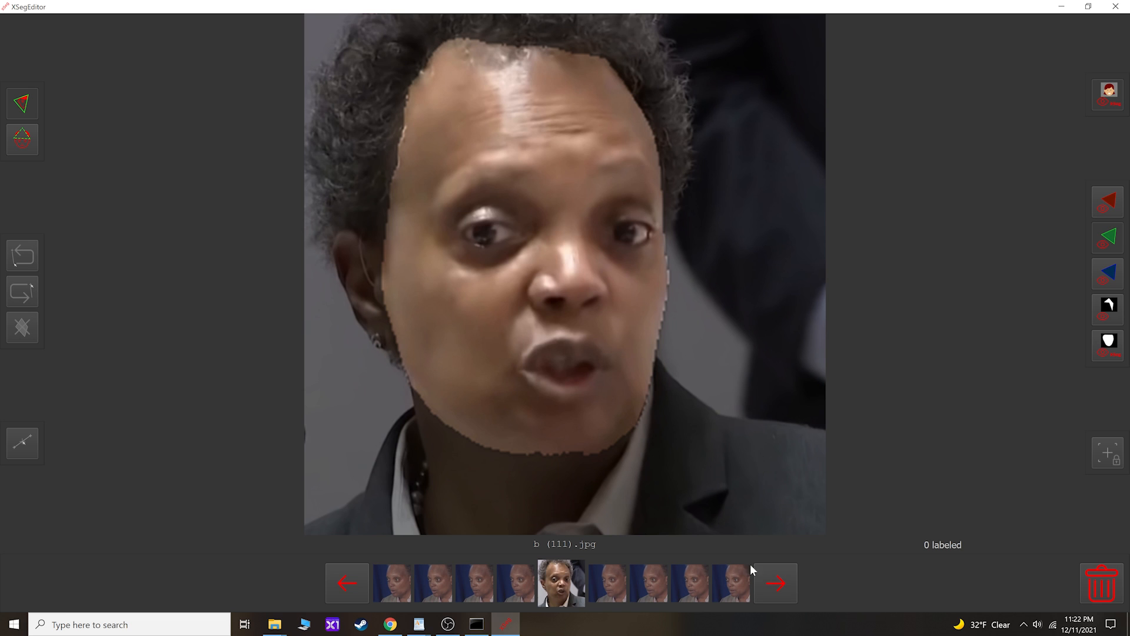
- Compare b (111).jpg with and without the mask overlay, and continue checking the face masks through b (154).jpg
click(1111, 88)
click(1110, 90)
click(777, 583)
click(777, 582)
click(777, 582)
click(777, 583)
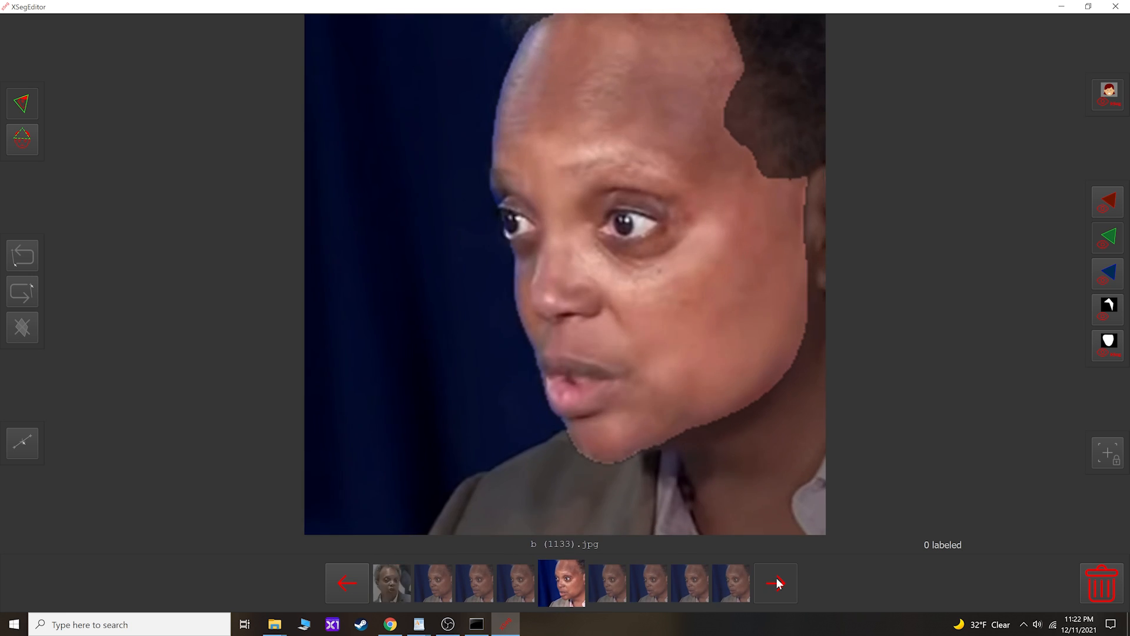
click(777, 583)
click(777, 583)
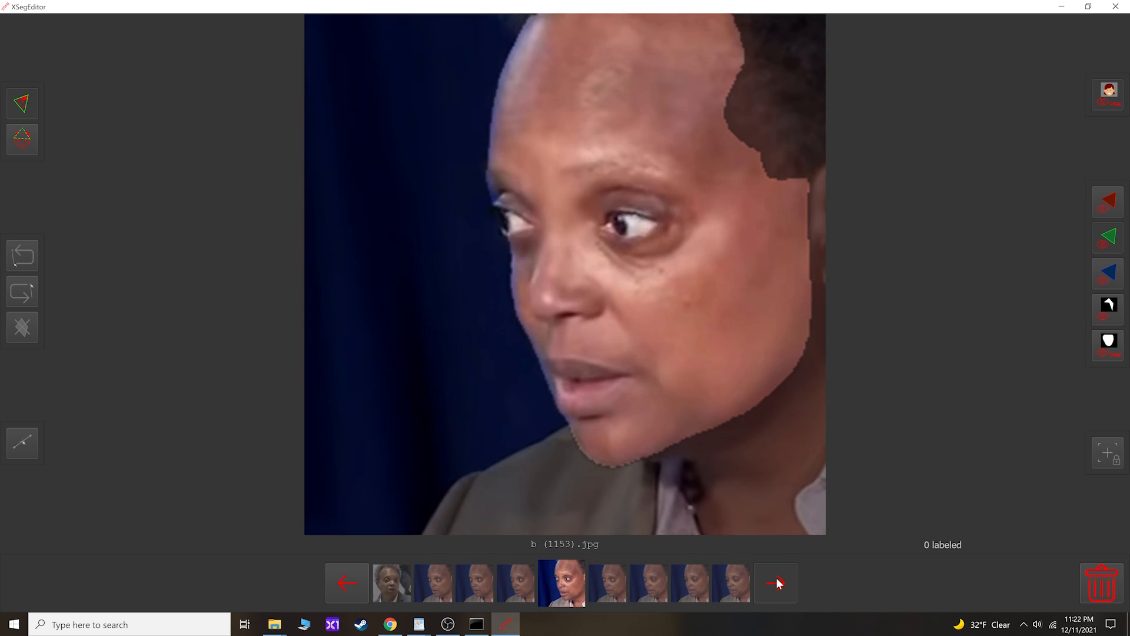
click(777, 583)
click(776, 583)
click(777, 583)
click(776, 583)
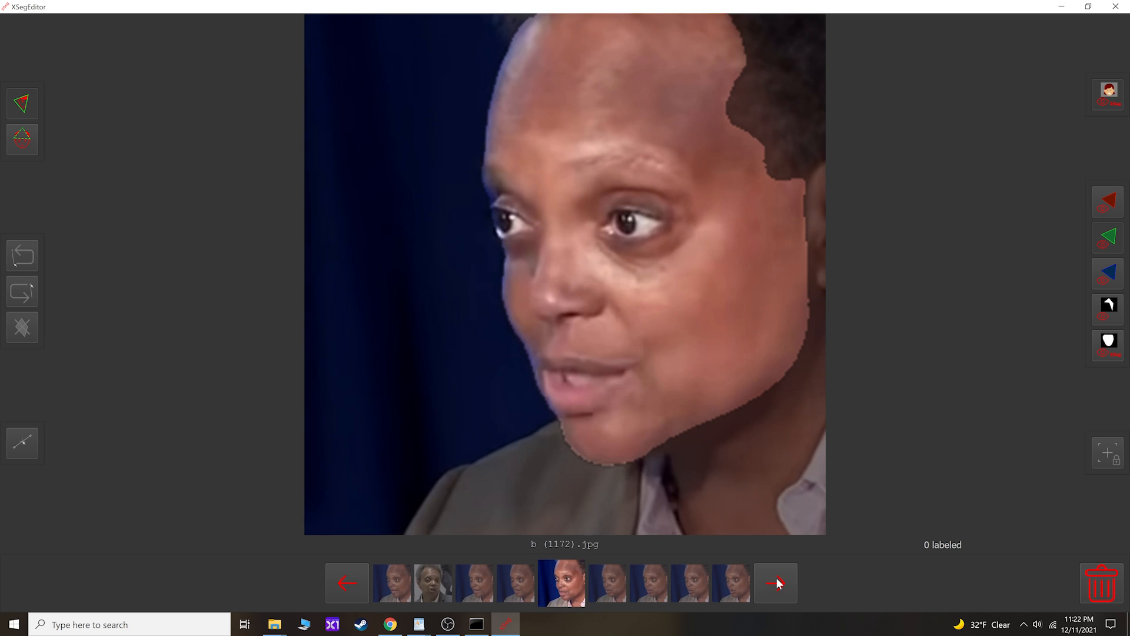
click(777, 582)
click(777, 583)
click(777, 583)
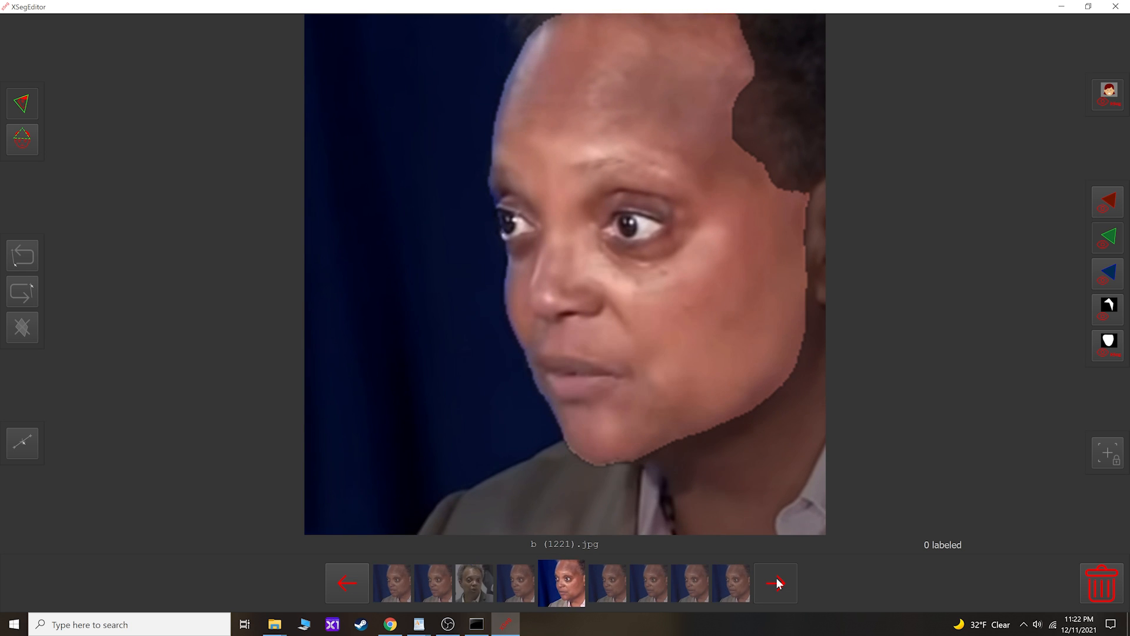
click(777, 583)
click(777, 583)
click(777, 583)
click(777, 582)
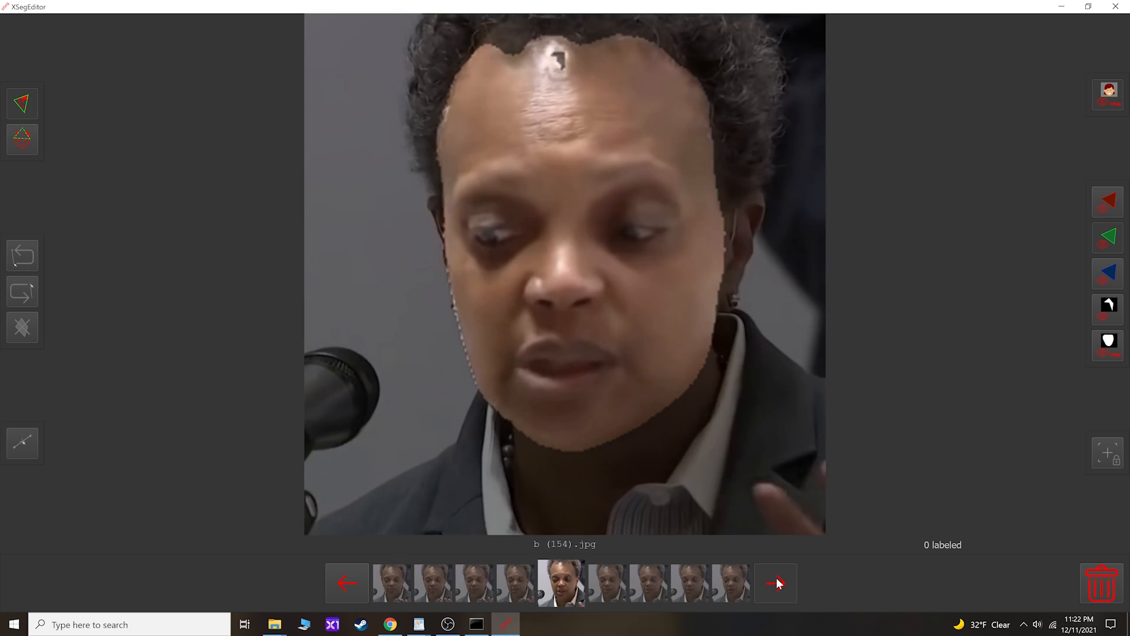
- Check the mask outline along the hairline, jaw and nose on the side-profile faces through b (304).jpg
click(777, 583)
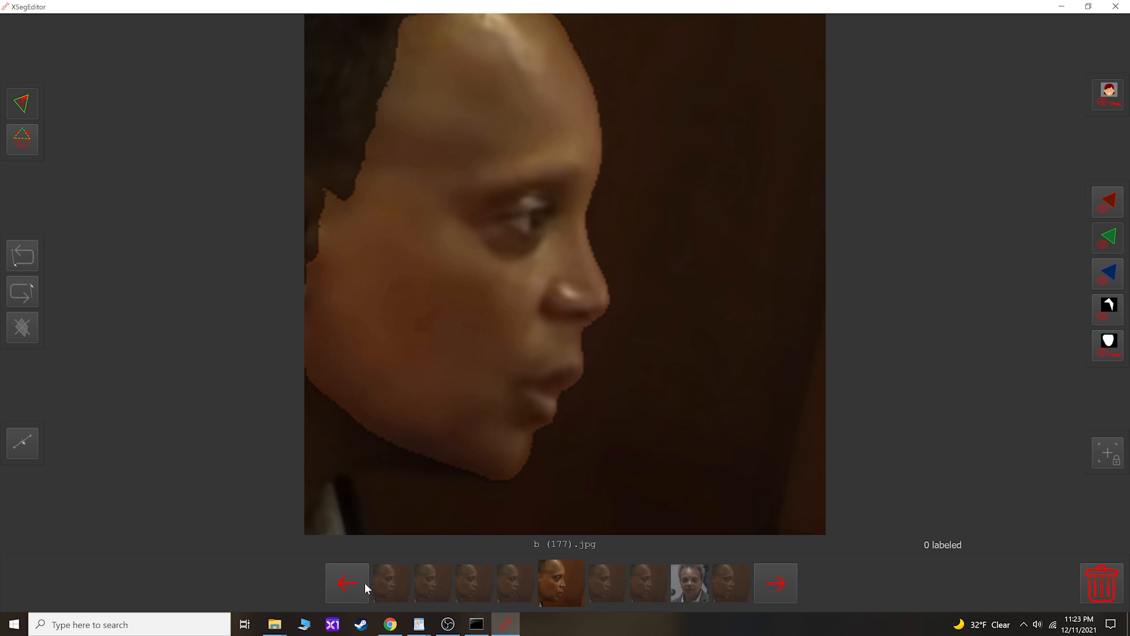
click(354, 583)
click(766, 577)
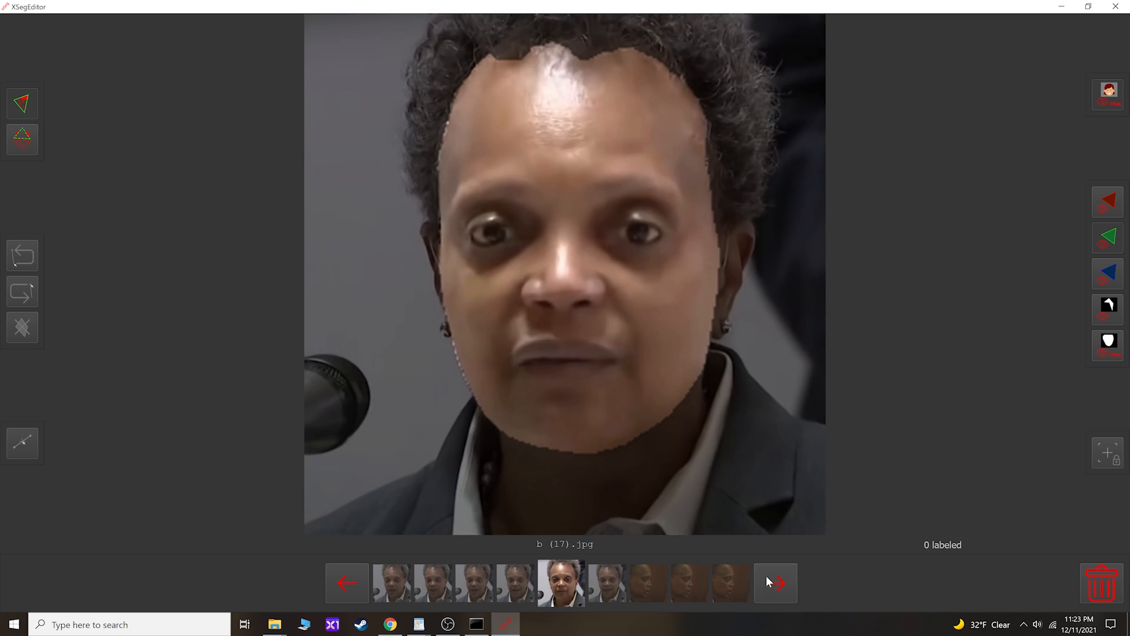
click(767, 581)
click(766, 582)
click(767, 581)
click(766, 581)
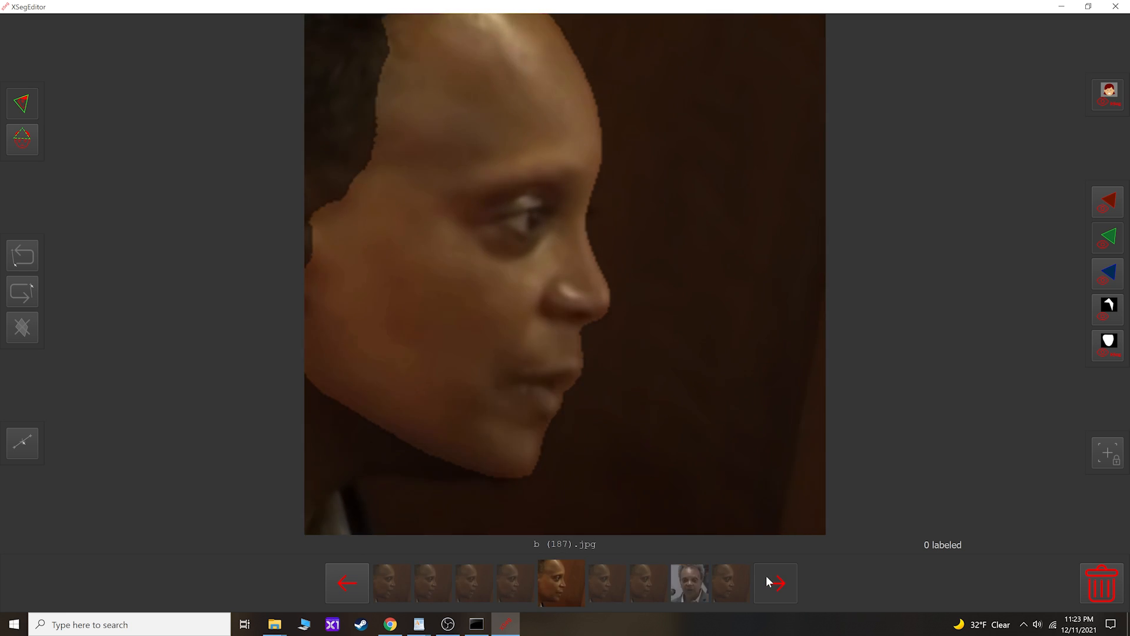
click(766, 581)
click(767, 581)
click(766, 582)
click(766, 581)
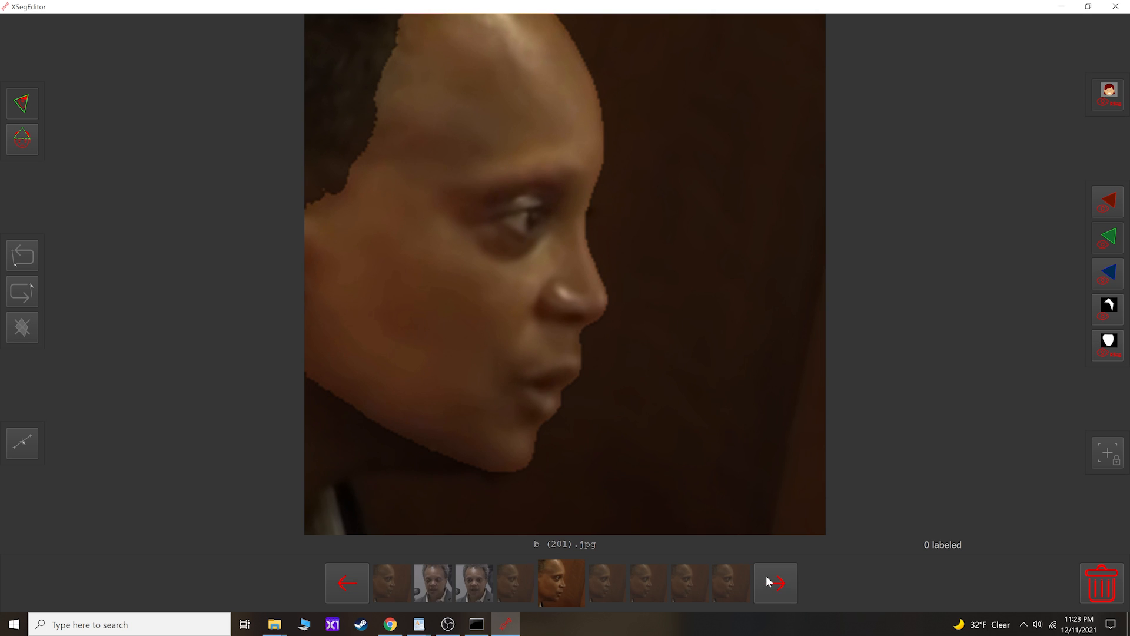
click(766, 581)
click(766, 581)
click(766, 581)
click(766, 581)
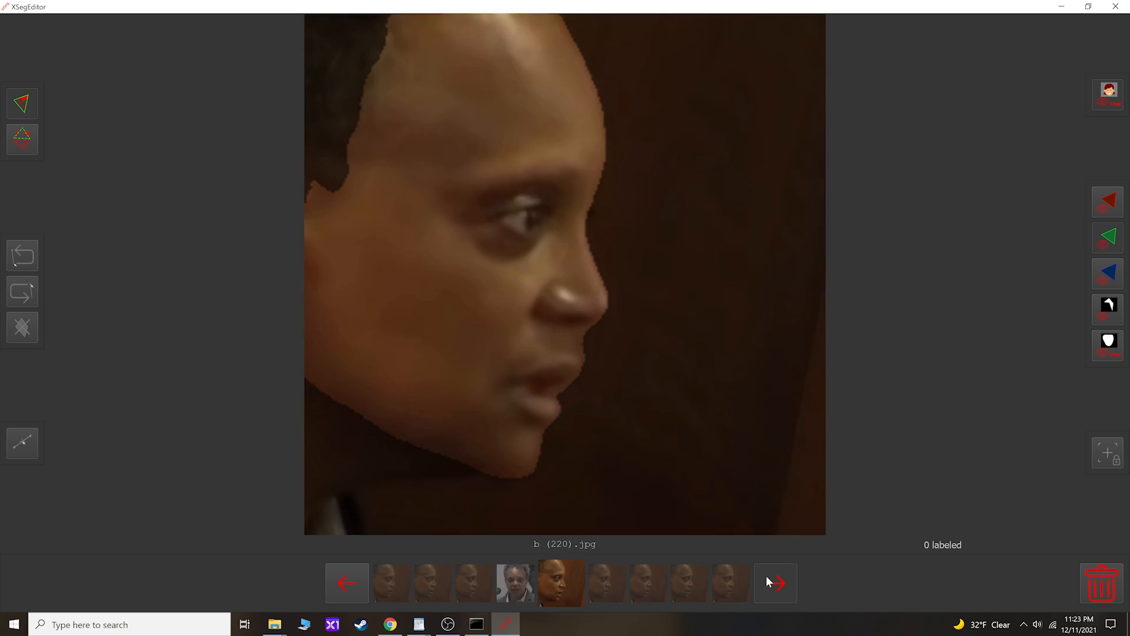
click(766, 581)
click(766, 581)
click(766, 582)
click(766, 581)
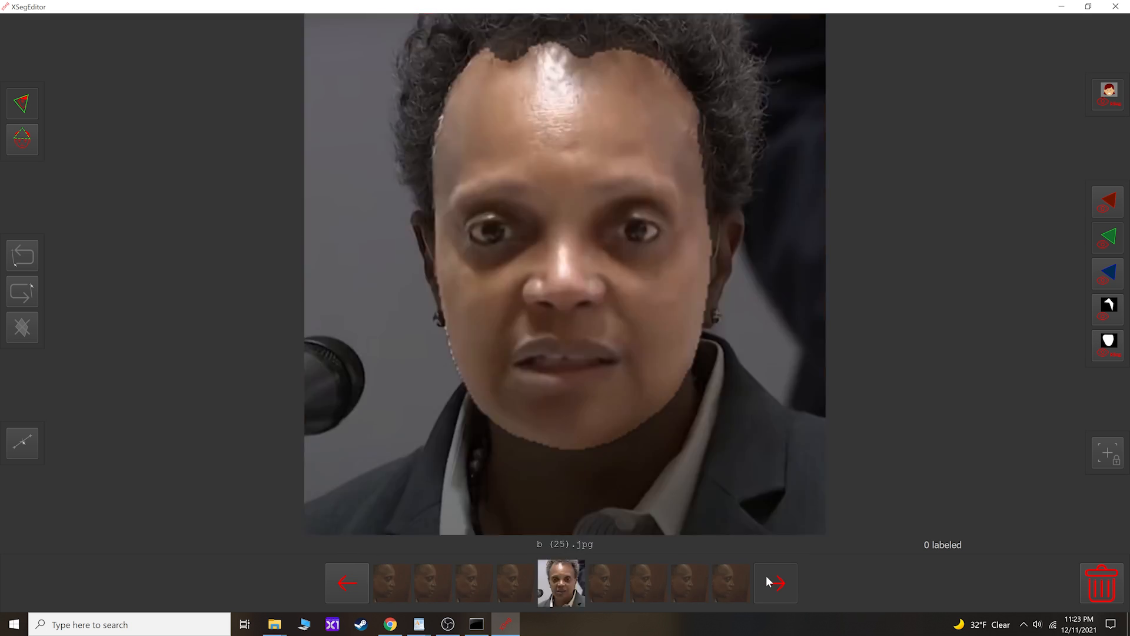
click(767, 581)
click(766, 582)
click(766, 582)
click(767, 582)
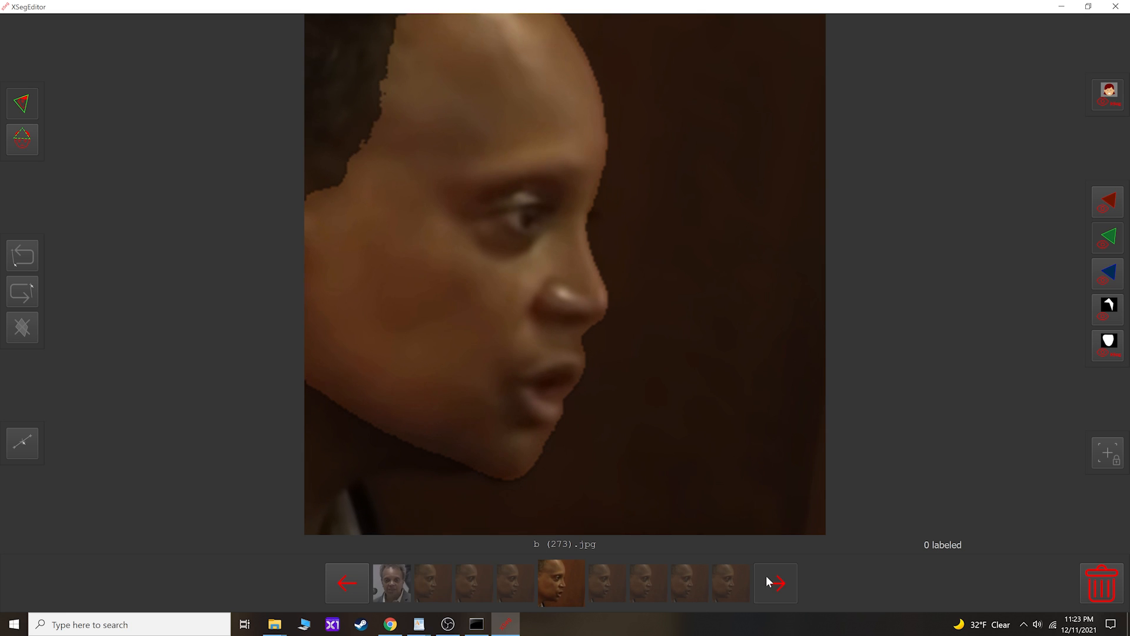
click(766, 582)
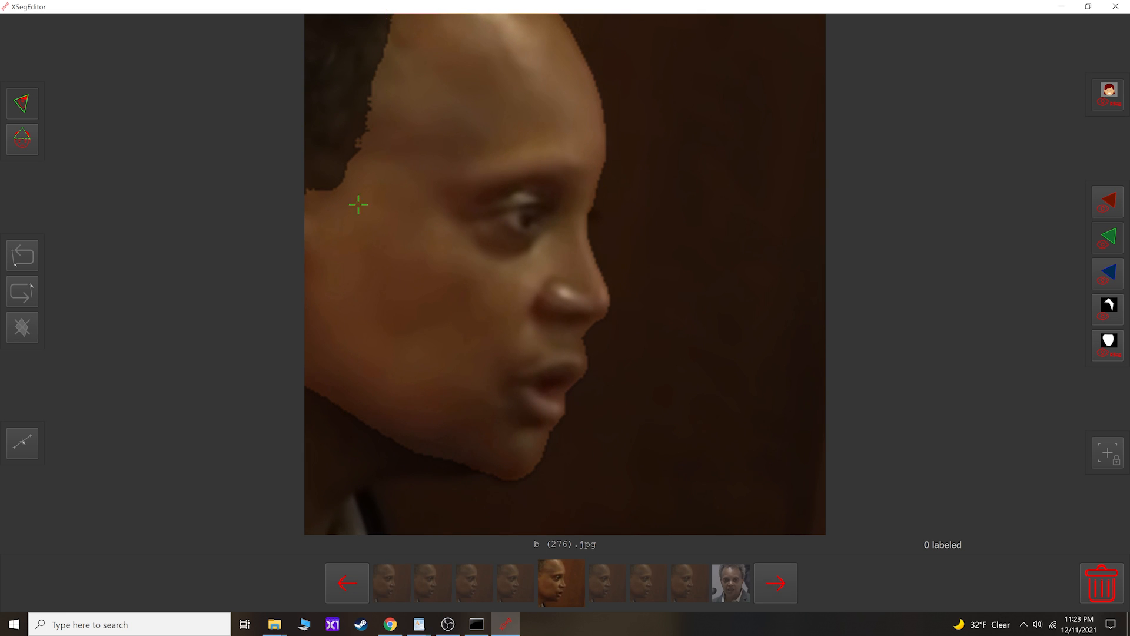
click(789, 587)
click(789, 587)
click(789, 587)
click(789, 588)
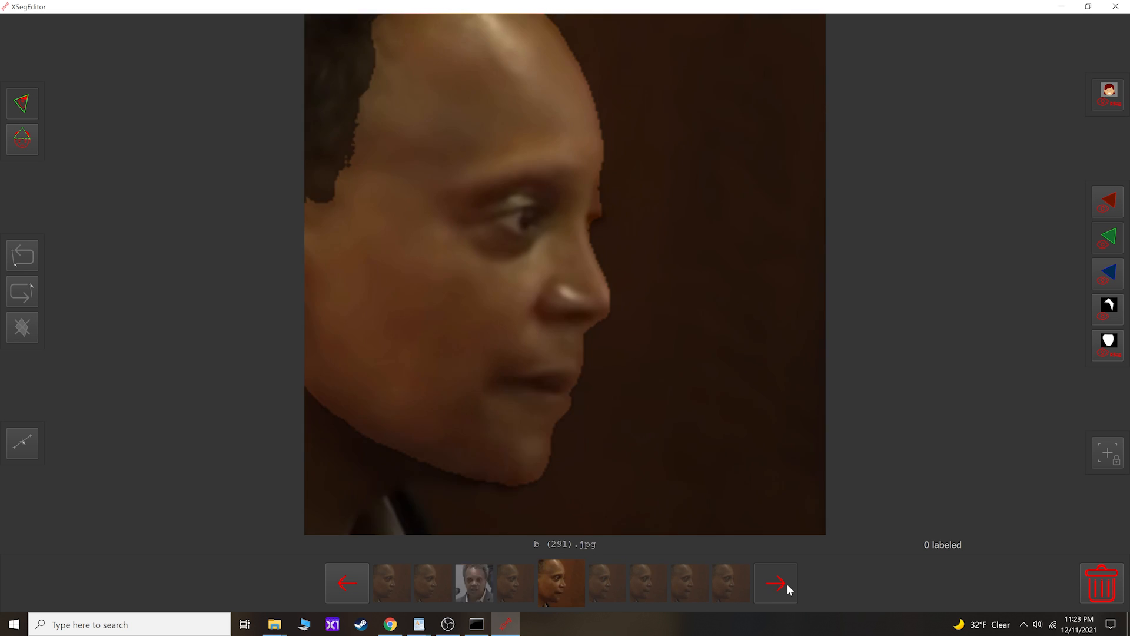
click(776, 582)
click(775, 583)
click(776, 582)
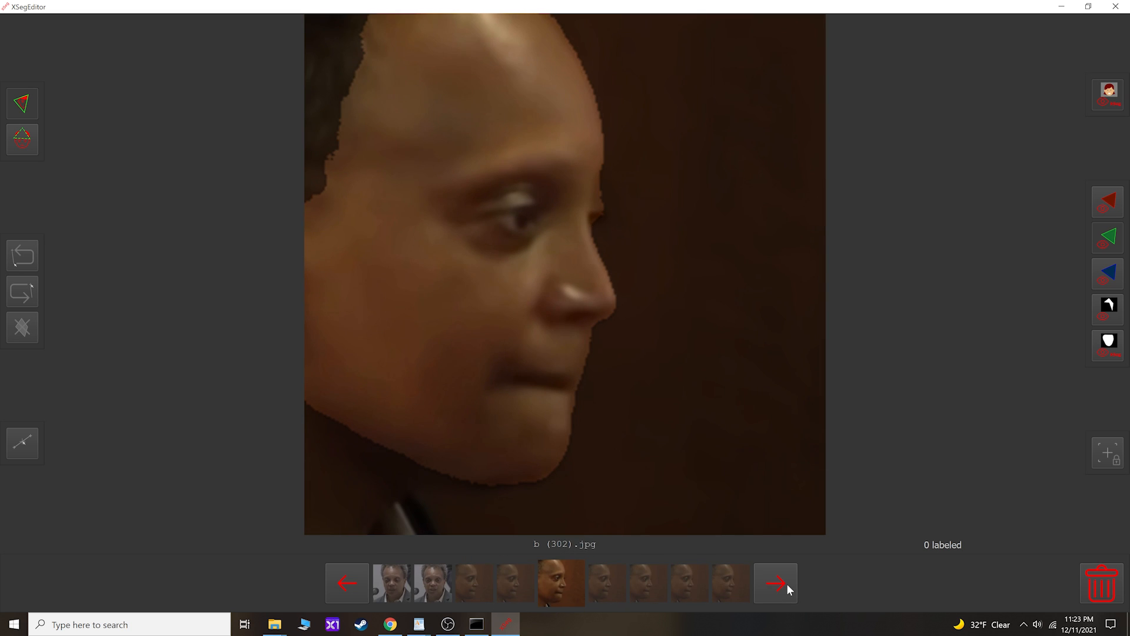
click(781, 584)
click(781, 585)
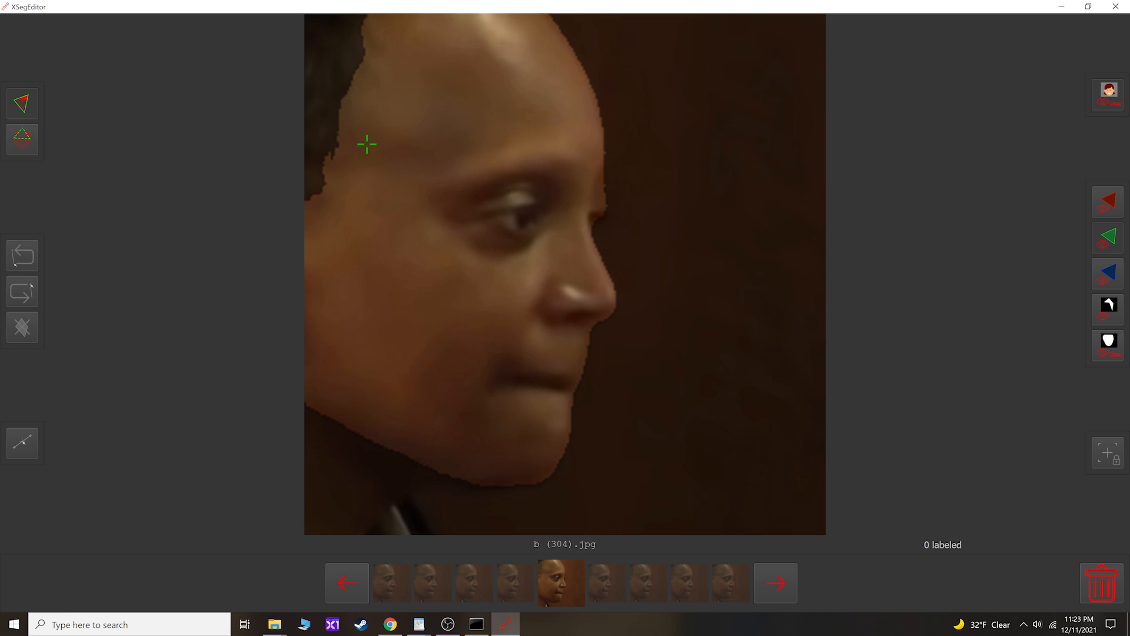
- Continue checking the side-profile masks beyond b (304).jpg and step back through b (455).jpg to examine the mask over the forehead and hairline
click(775, 581)
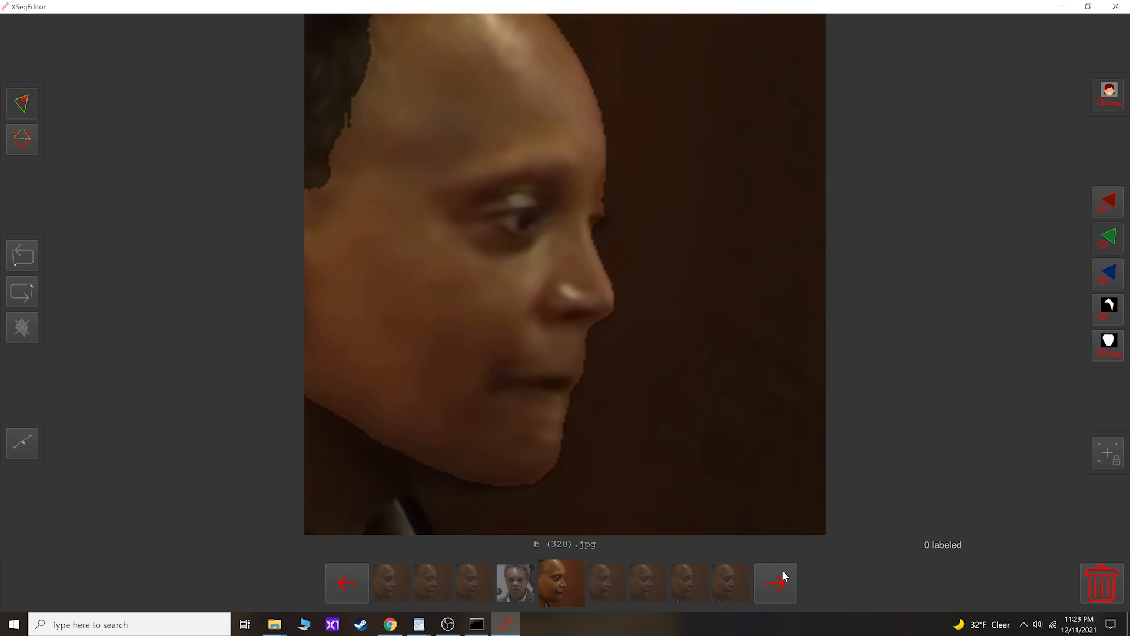
click(782, 576)
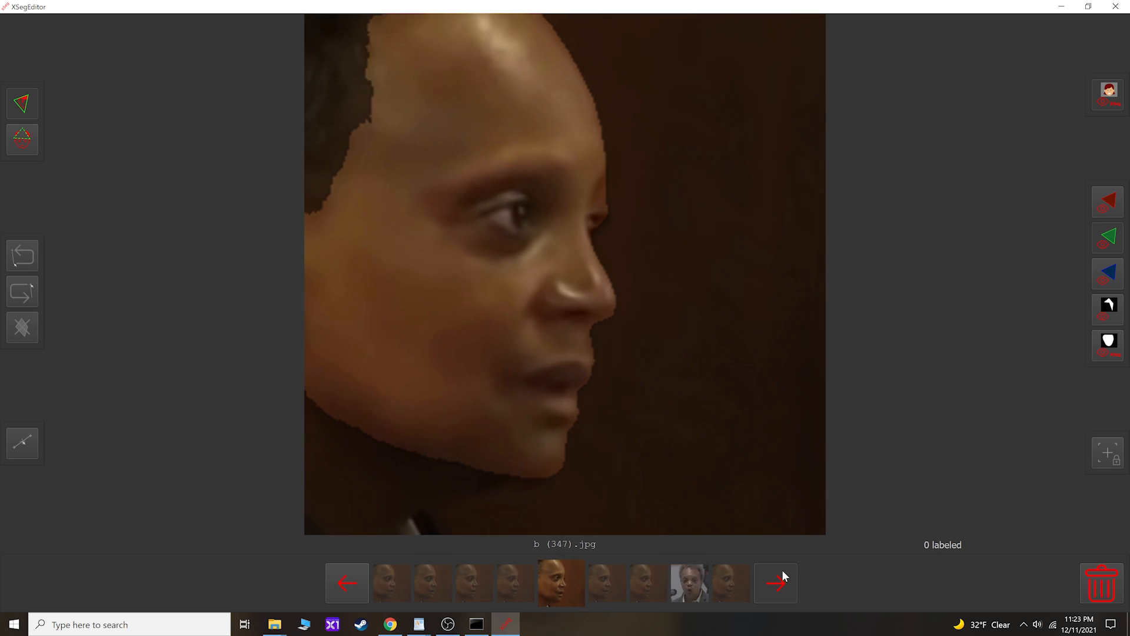
click(783, 575)
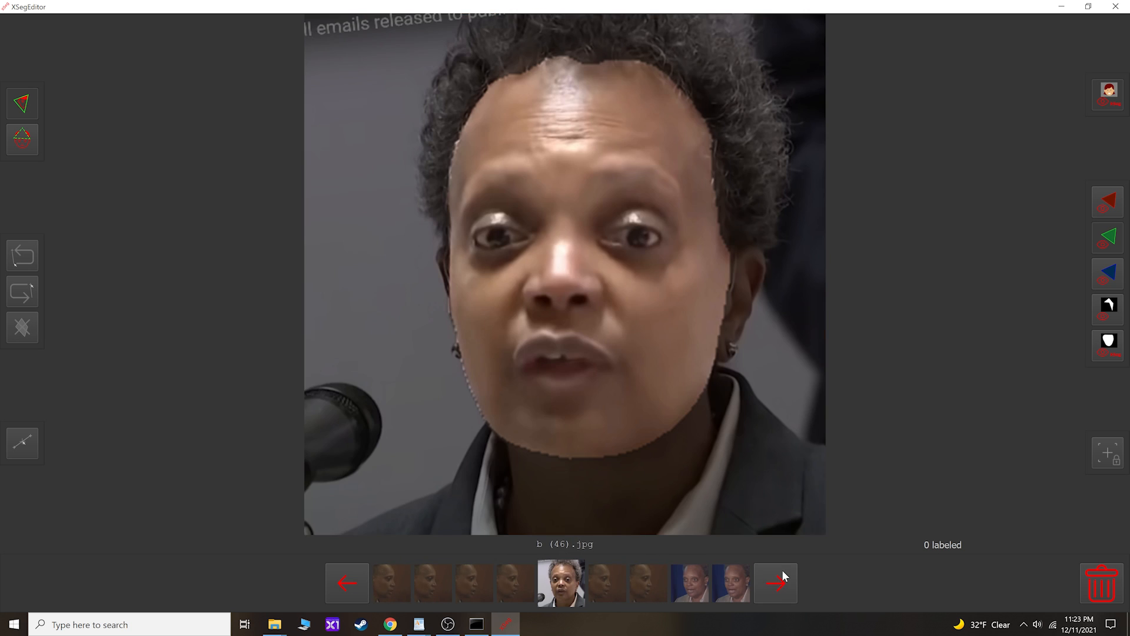
click(347, 588)
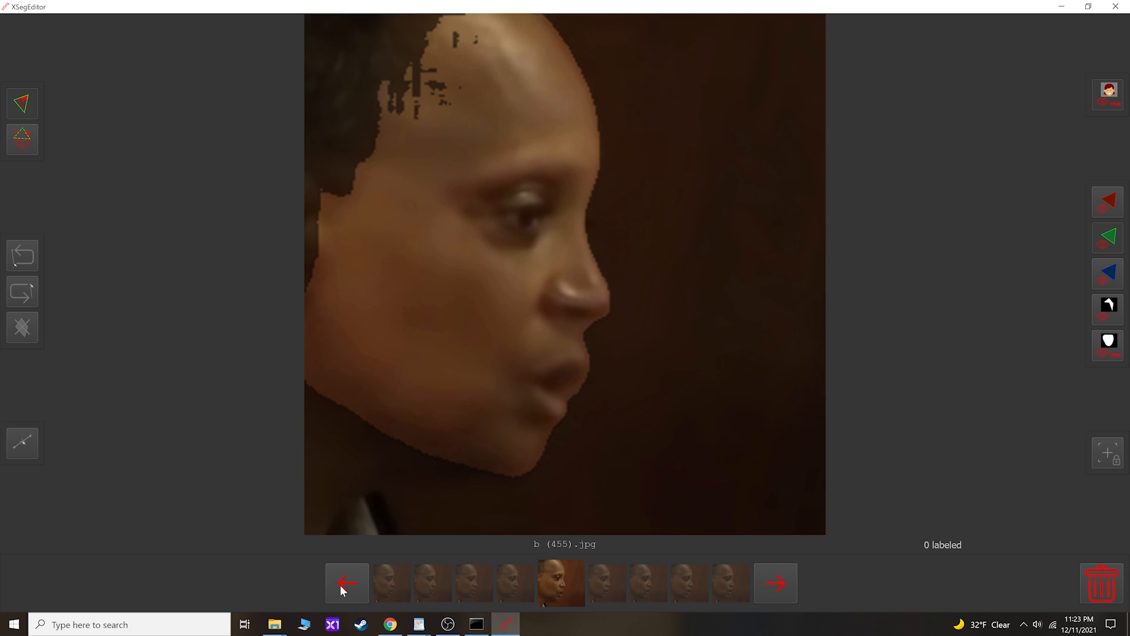
click(343, 589)
click(344, 589)
click(344, 590)
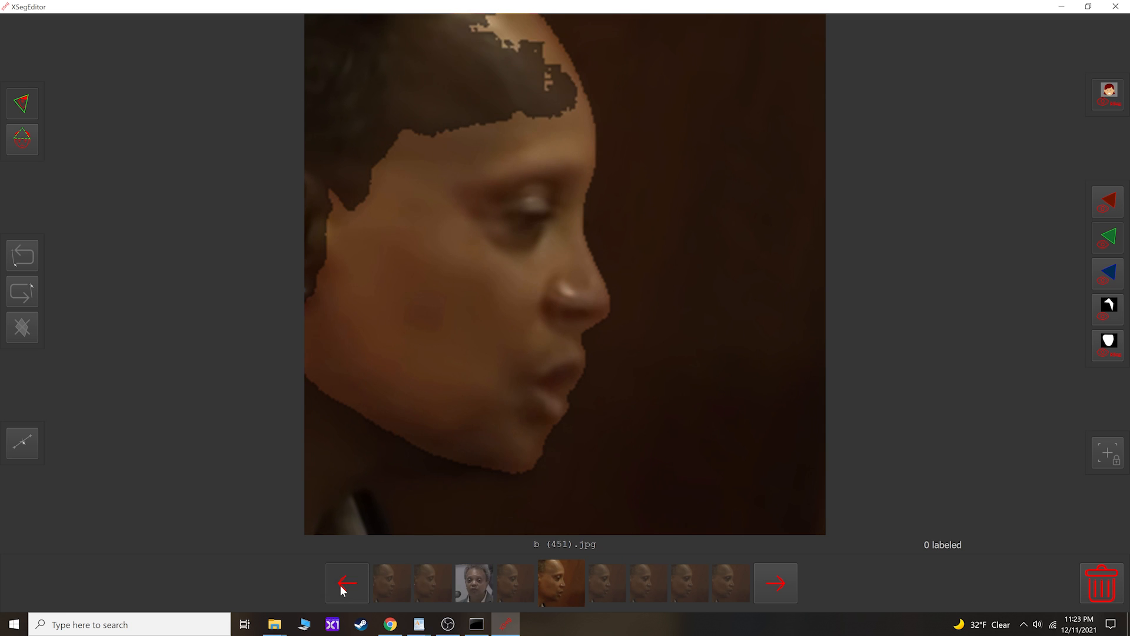
click(344, 590)
click(343, 589)
- Check the mask outlines from the side-profile face b (450).jpg through the blue-curtain face b (472).jpg
click(784, 571)
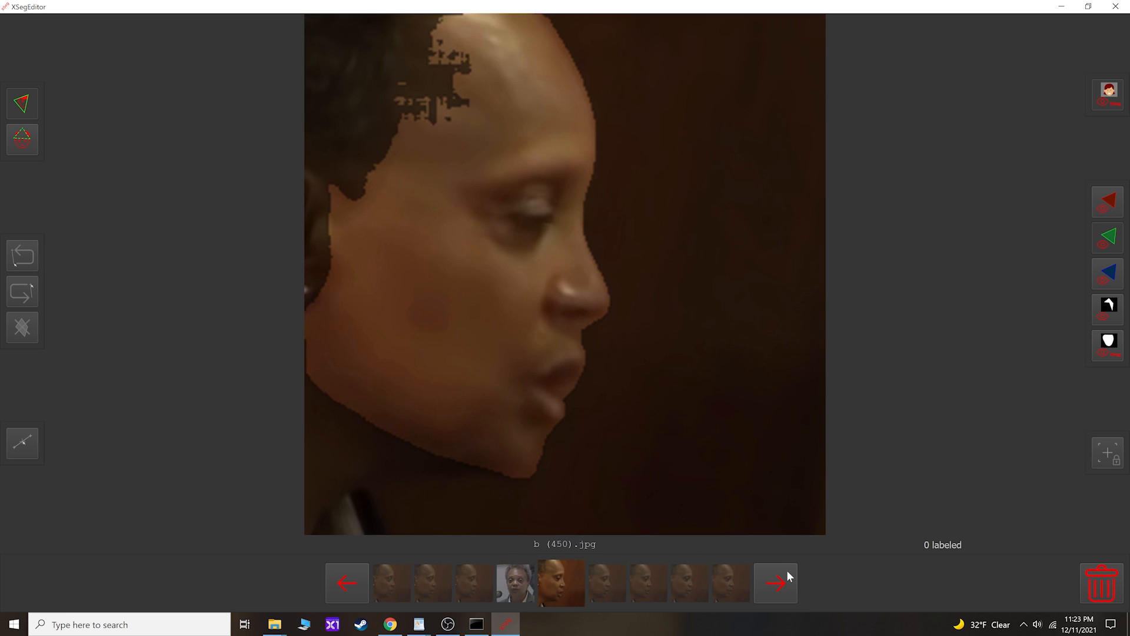
click(787, 573)
click(787, 575)
click(789, 575)
click(789, 575)
click(788, 575)
click(788, 575)
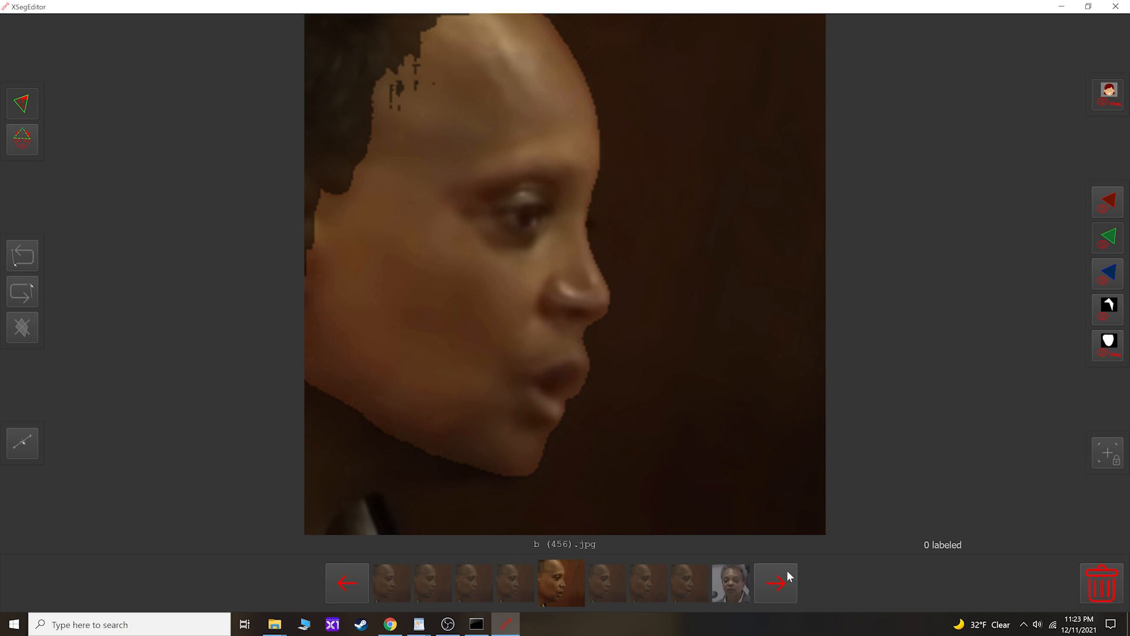
click(788, 575)
click(789, 575)
click(788, 575)
click(788, 575)
click(789, 575)
click(788, 575)
click(788, 575)
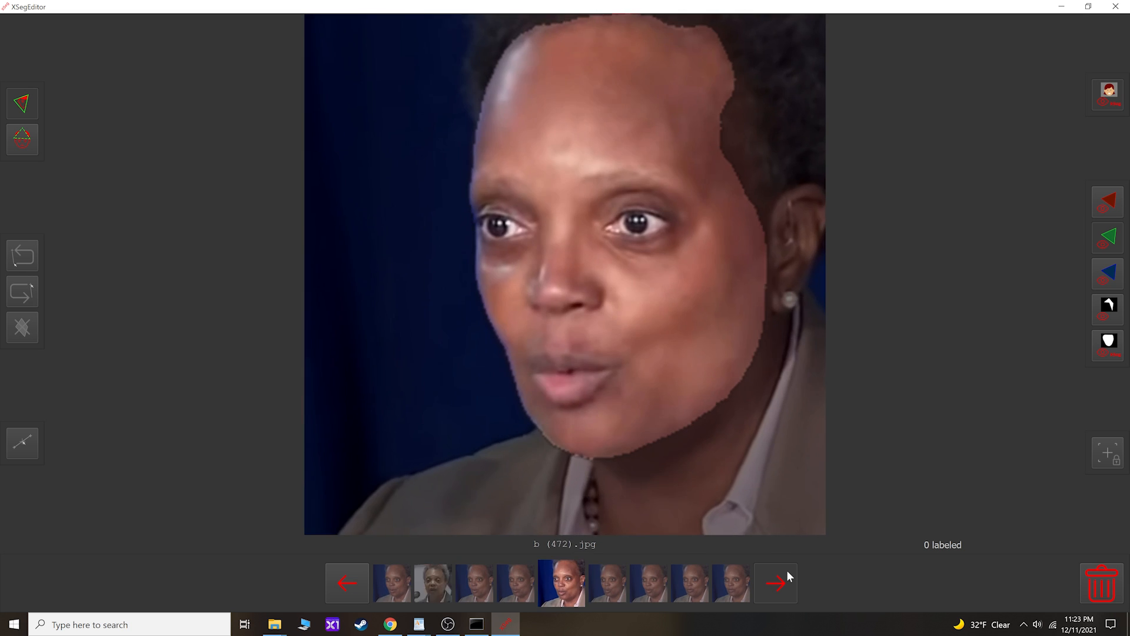
- Check the mask's hairline, cheek and jaw edges on the faces from b (472).jpg through b (555).jpg
click(787, 574)
click(788, 574)
click(787, 574)
click(787, 574)
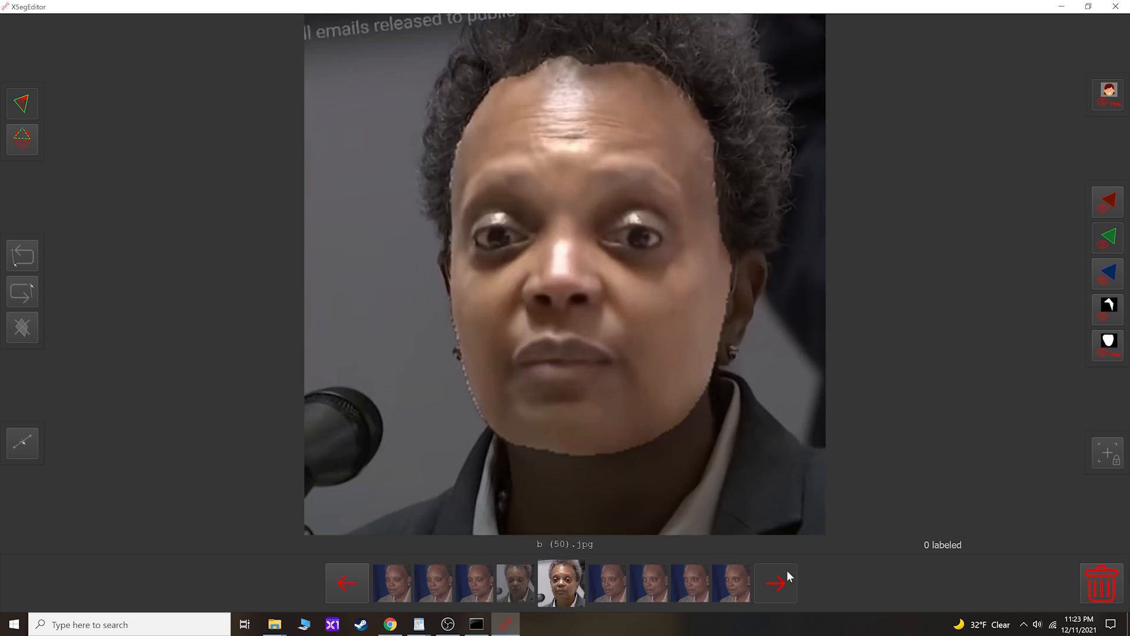
click(787, 574)
click(788, 574)
click(787, 573)
click(787, 574)
click(788, 573)
click(787, 574)
click(787, 574)
click(787, 574)
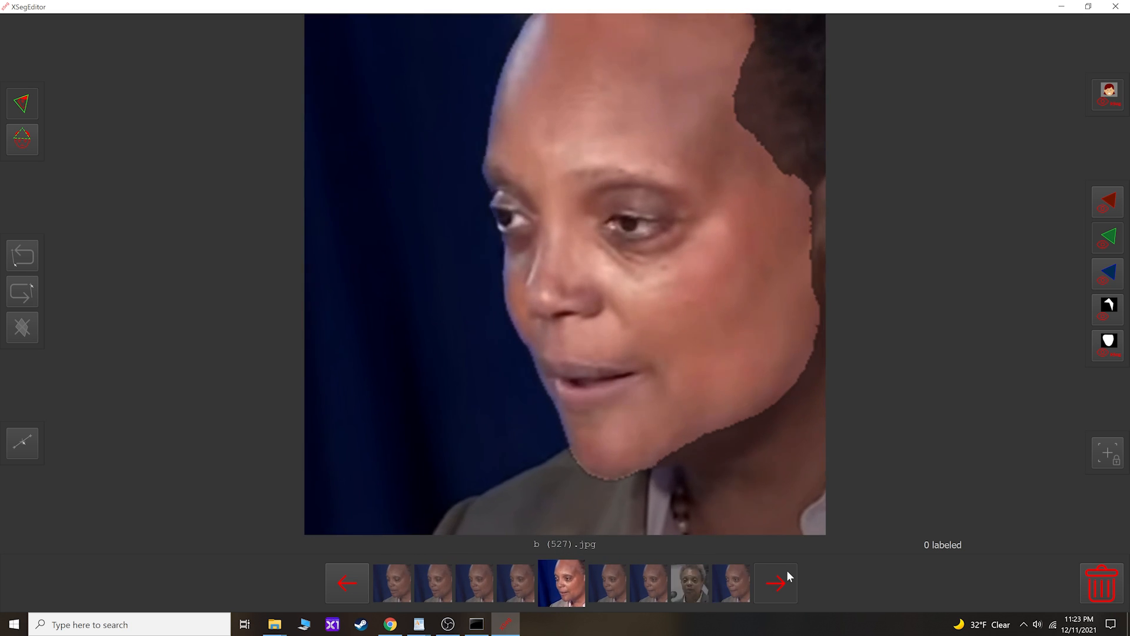
click(787, 574)
click(788, 574)
click(787, 573)
click(788, 574)
click(787, 574)
click(787, 574)
click(788, 573)
click(787, 574)
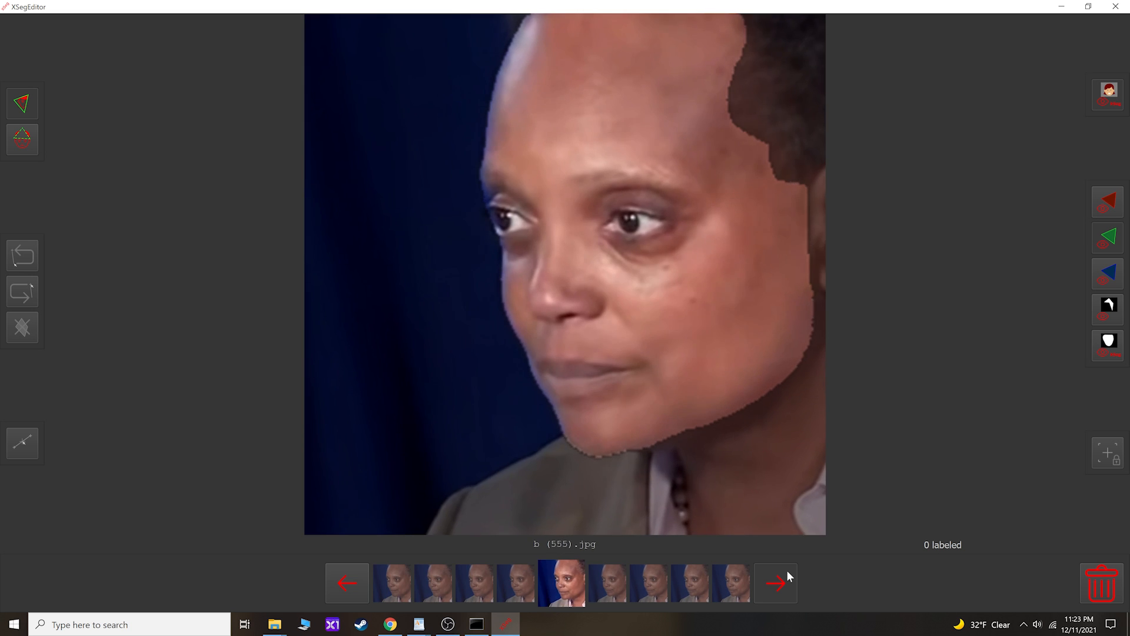
- Continue checking the face masks from b (555).jpg through b (583).jpg up to the podium face b (61).jpg
click(788, 574)
click(788, 573)
click(788, 574)
click(787, 574)
click(787, 574)
click(787, 574)
click(787, 574)
click(788, 574)
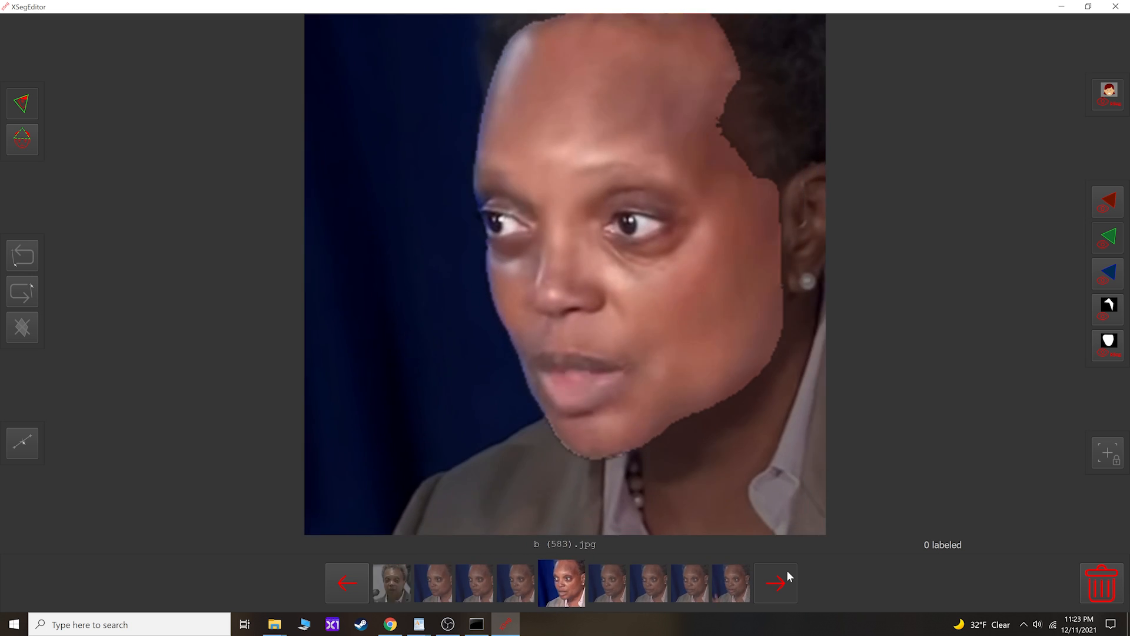
click(788, 574)
click(788, 574)
click(787, 574)
click(788, 574)
click(787, 573)
click(787, 574)
click(788, 574)
click(788, 574)
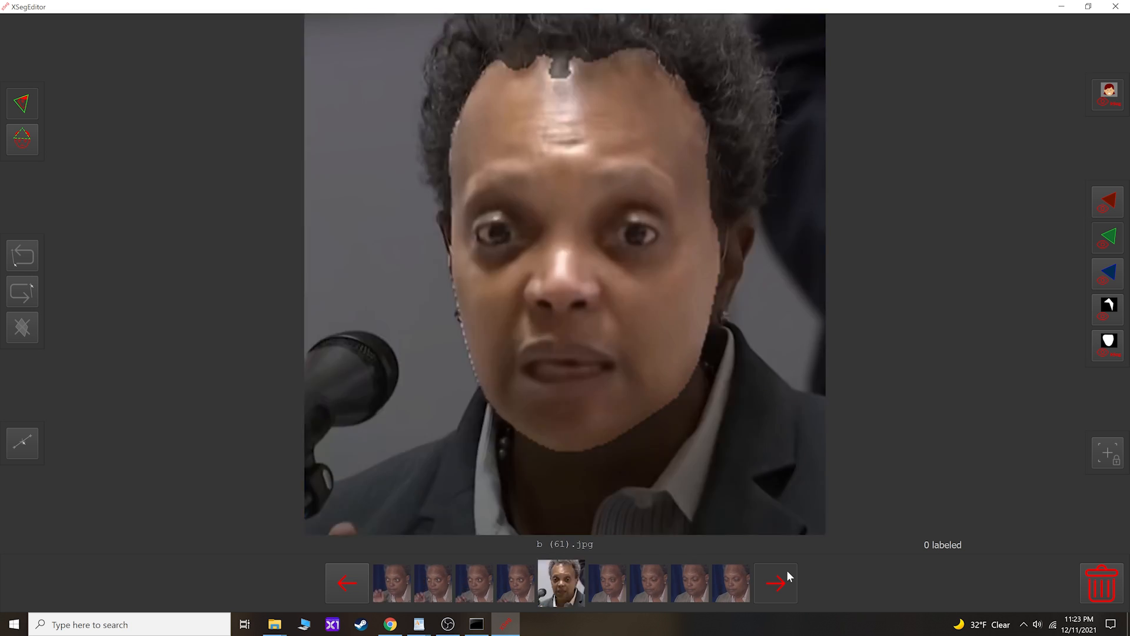
- Go back through the raised-hand faces from b (604).jpg to b (591).jpg and examine whether the mask excludes the hand
click(331, 594)
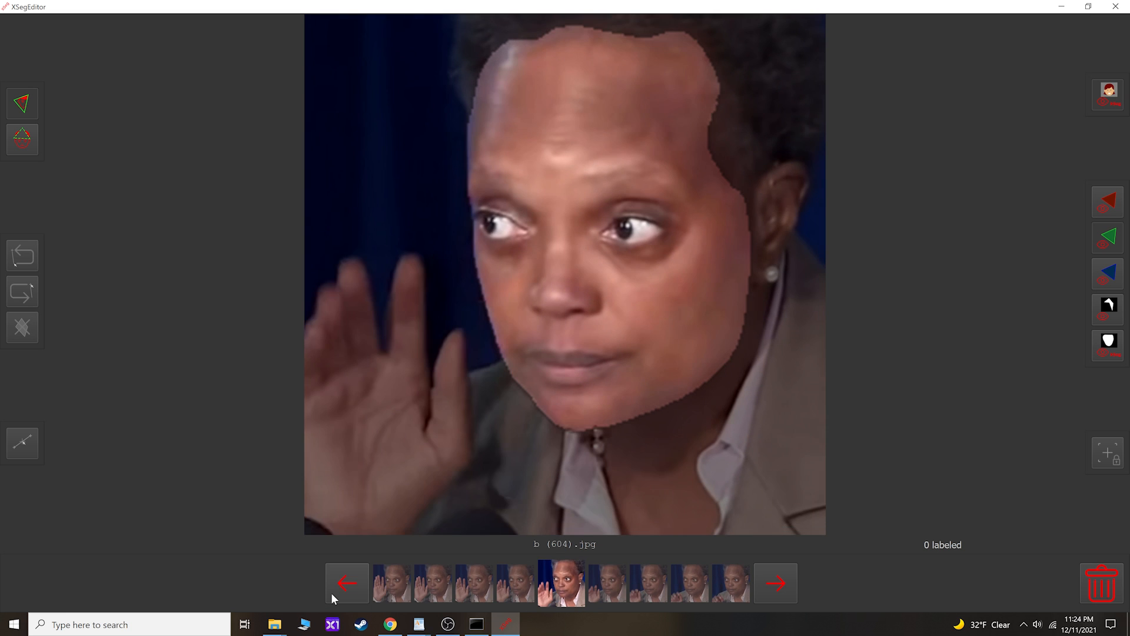
click(331, 594)
click(332, 594)
click(331, 594)
click(331, 594)
click(331, 594)
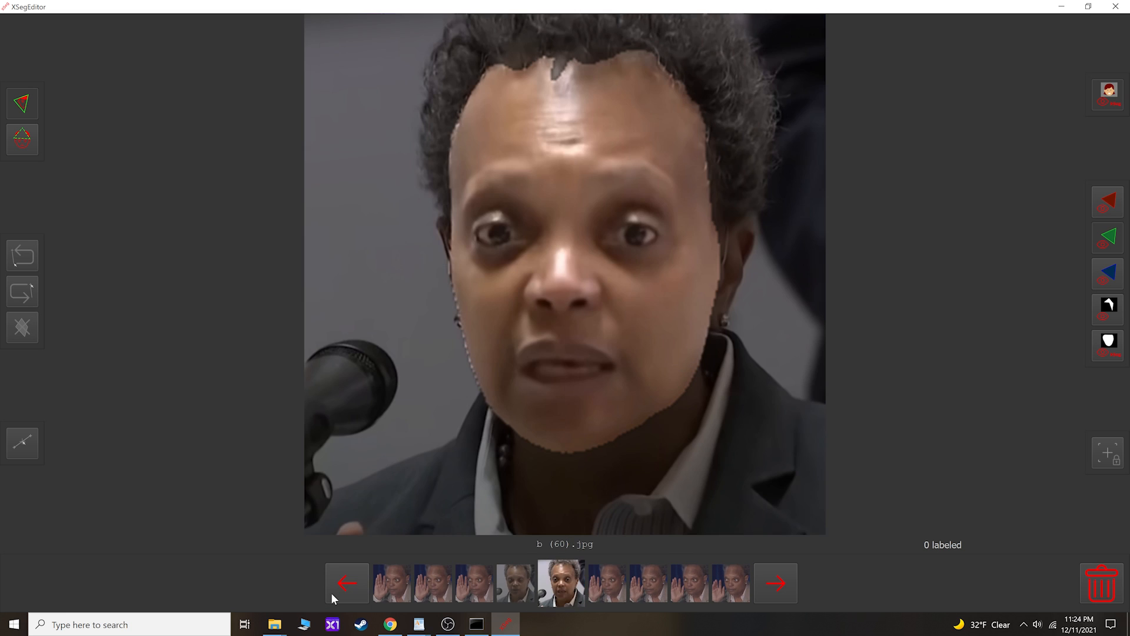
click(331, 594)
click(331, 593)
click(331, 594)
click(331, 593)
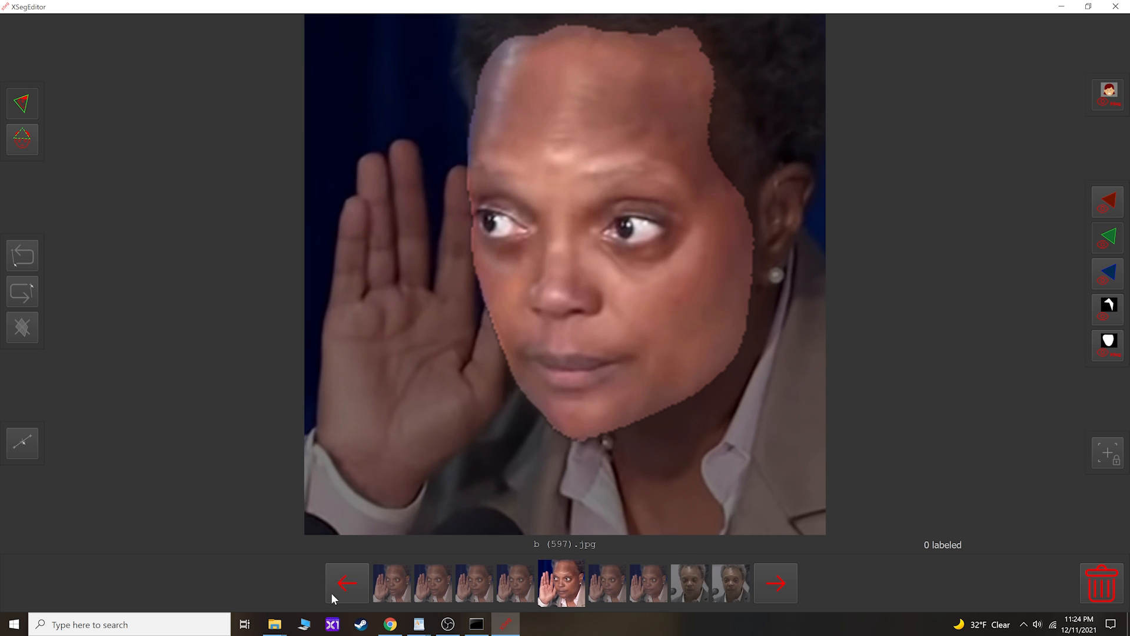
click(332, 594)
click(332, 594)
click(331, 594)
click(332, 594)
click(331, 593)
click(331, 594)
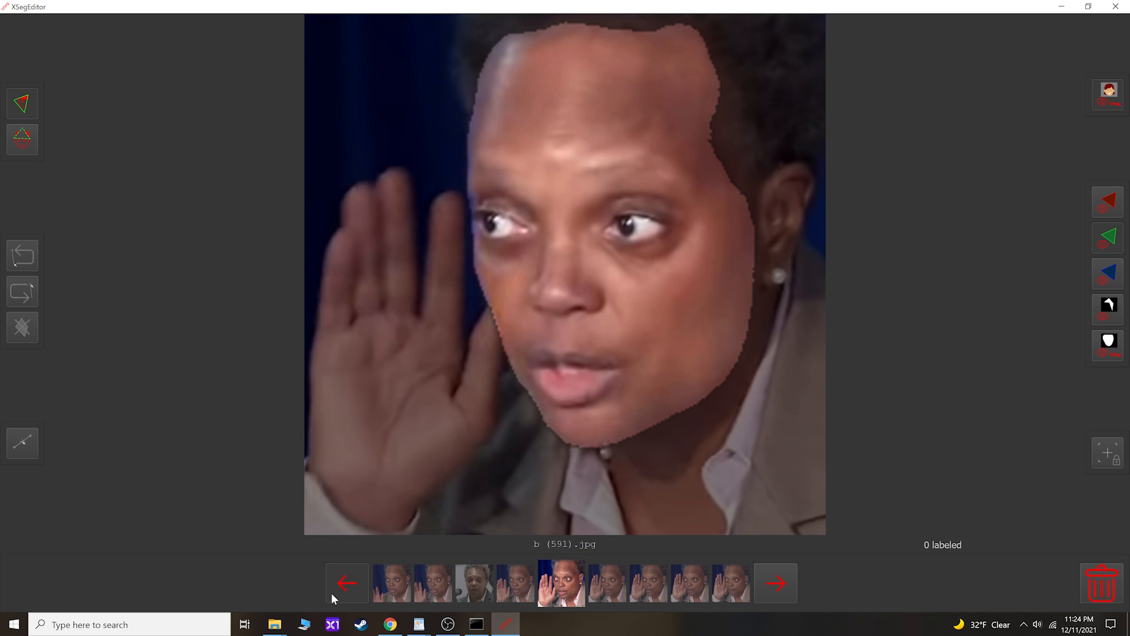
click(332, 593)
- Check the masks on the raised-hand faces around b (595).jpg and on the following faces through b (775).jpg
click(776, 584)
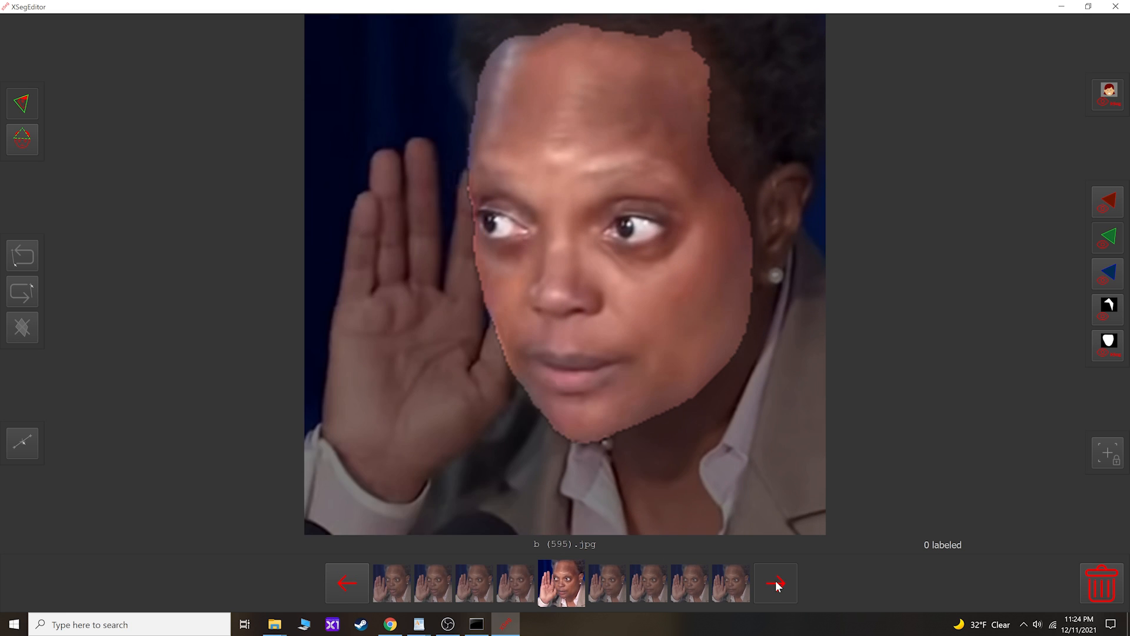
click(776, 584)
click(776, 583)
click(775, 583)
click(775, 583)
click(777, 586)
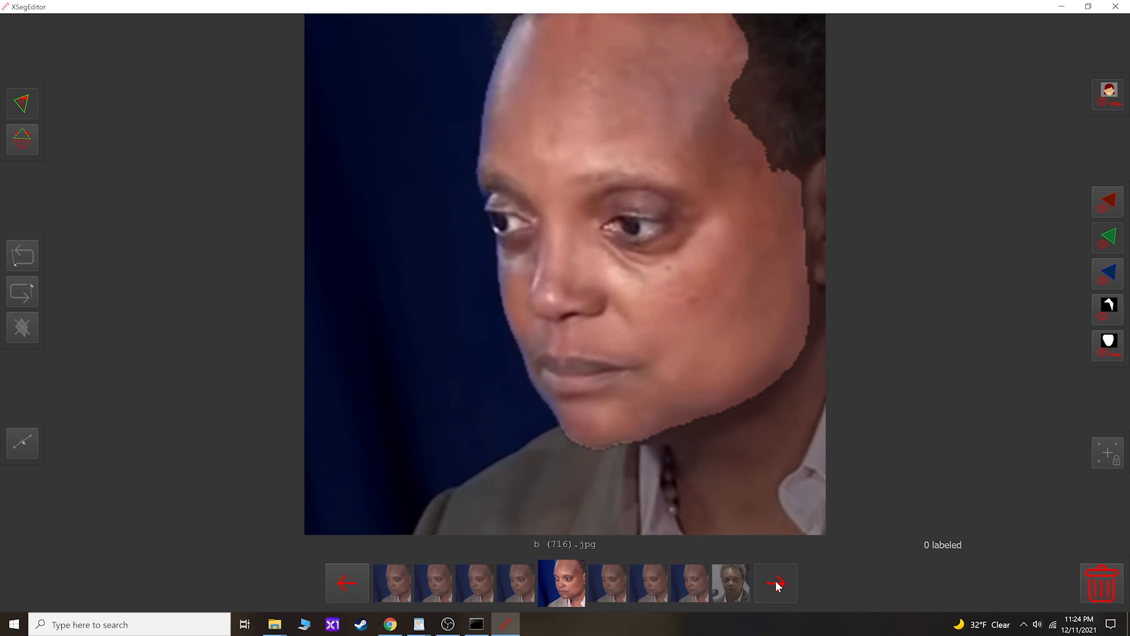
click(777, 584)
click(777, 584)
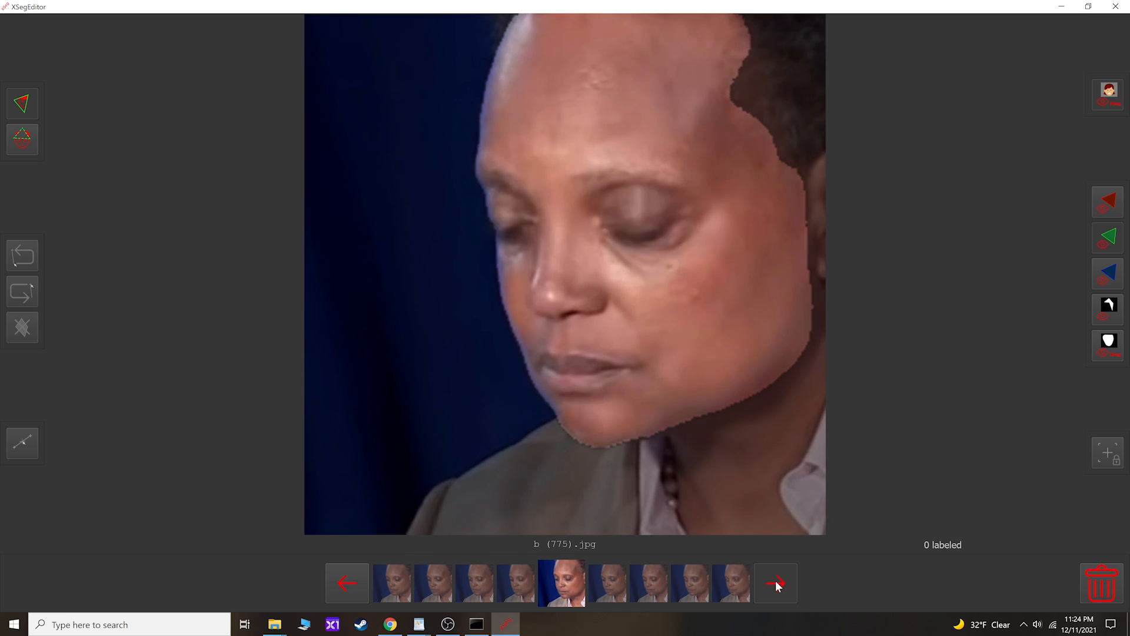
- Check the mask outlines on the blue-curtain faces from b (775).jpg through b (833).jpg
click(777, 584)
click(777, 584)
click(777, 584)
click(777, 585)
click(777, 584)
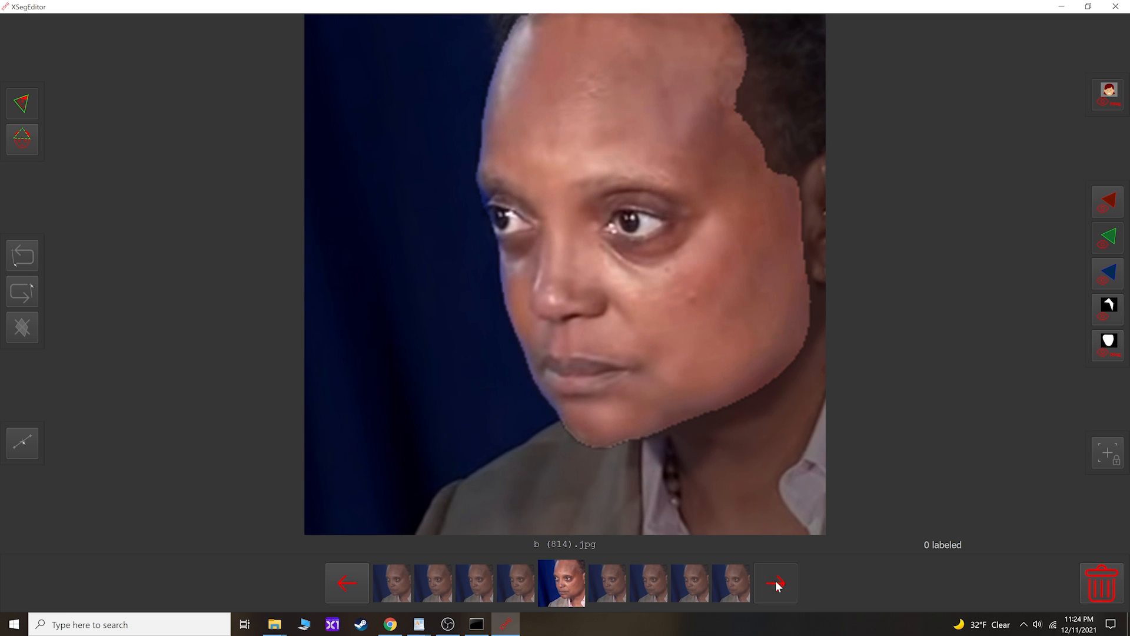
click(777, 584)
click(777, 584)
click(776, 585)
click(777, 584)
click(777, 584)
click(777, 585)
click(777, 584)
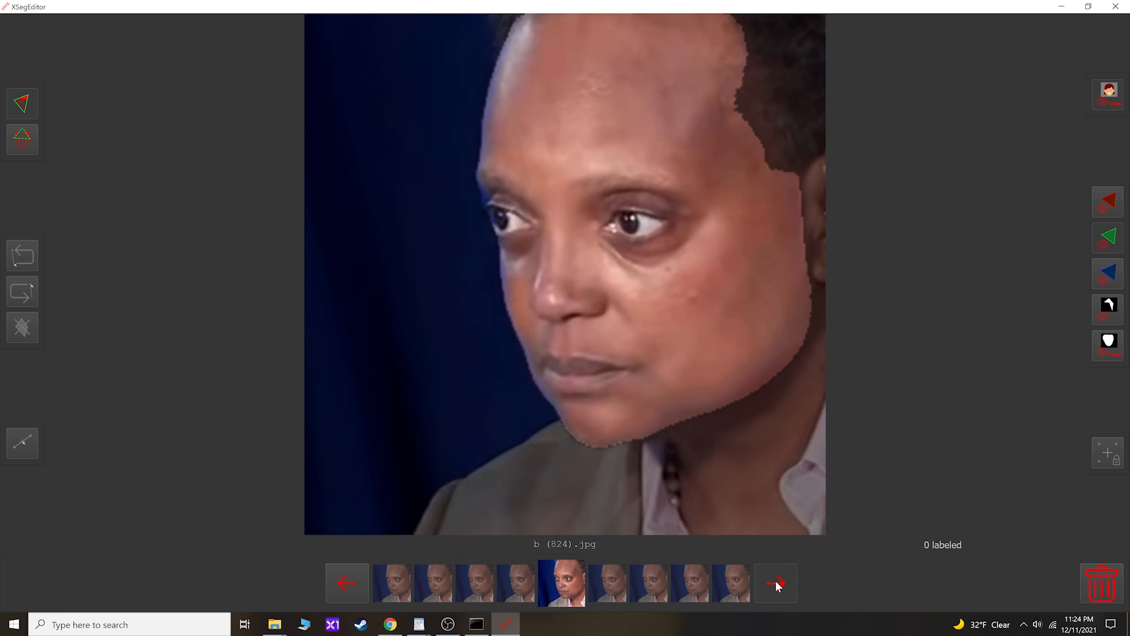
click(777, 584)
click(776, 584)
click(777, 584)
click(777, 585)
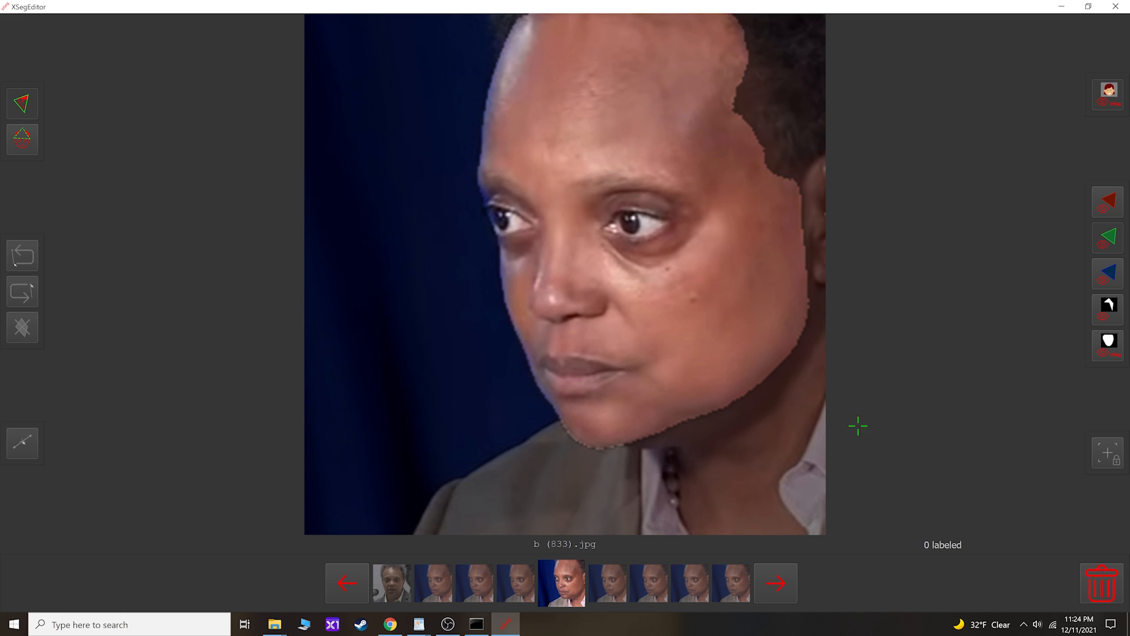
- Close the mask editor and open the data_src aligned folder in the DFL Stripper workspace, going to its last face images
click(1124, 6)
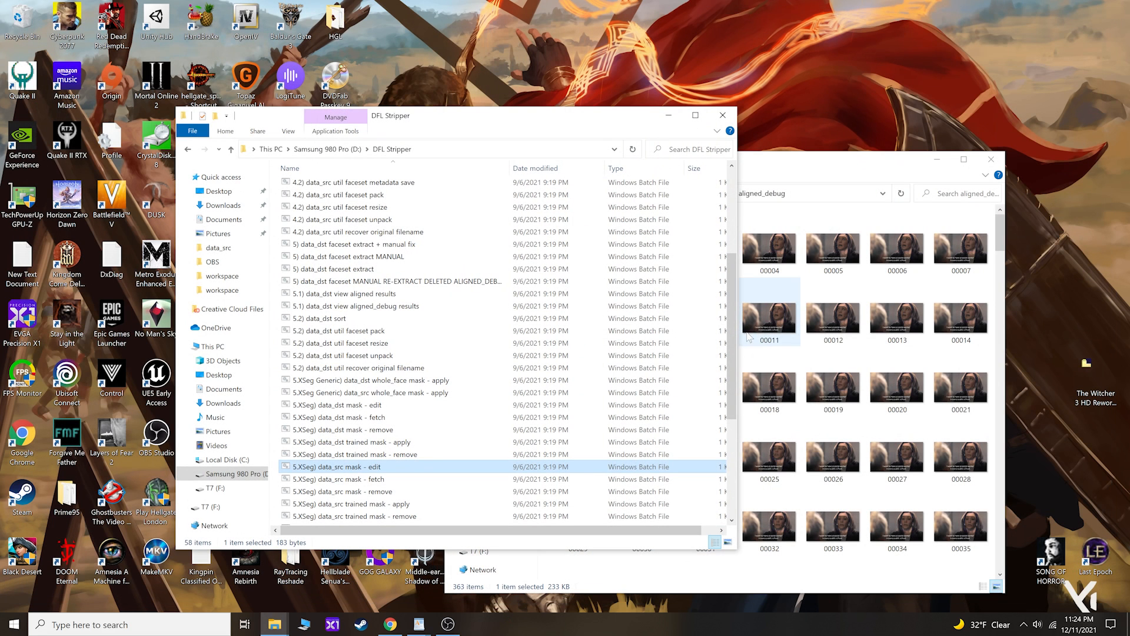
click(822, 176)
click(328, 153)
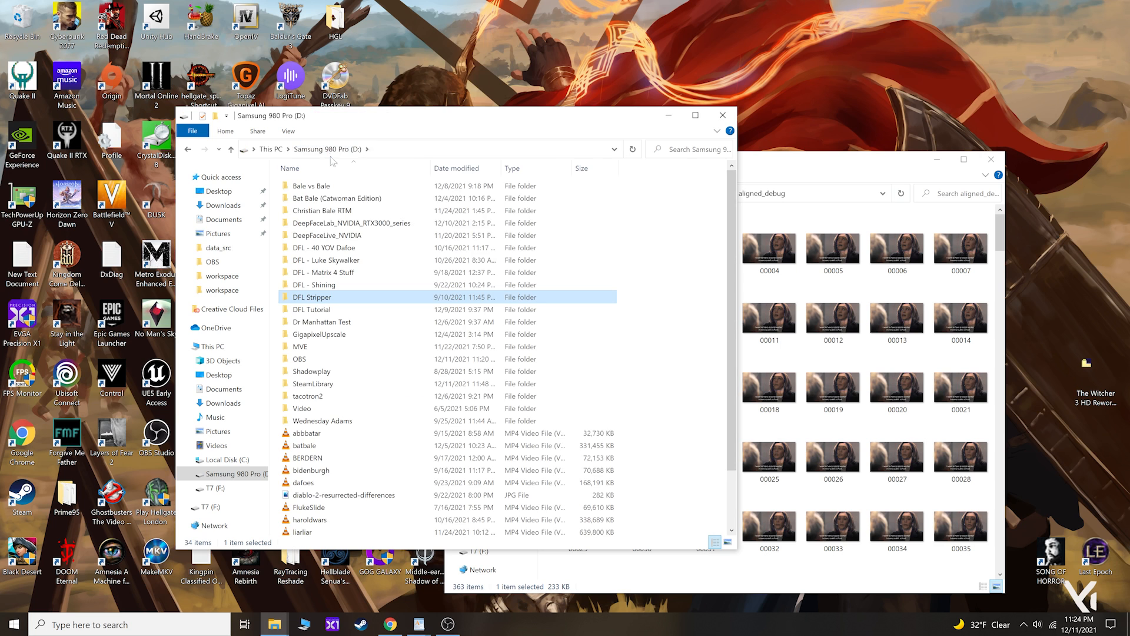
double_click(354, 300)
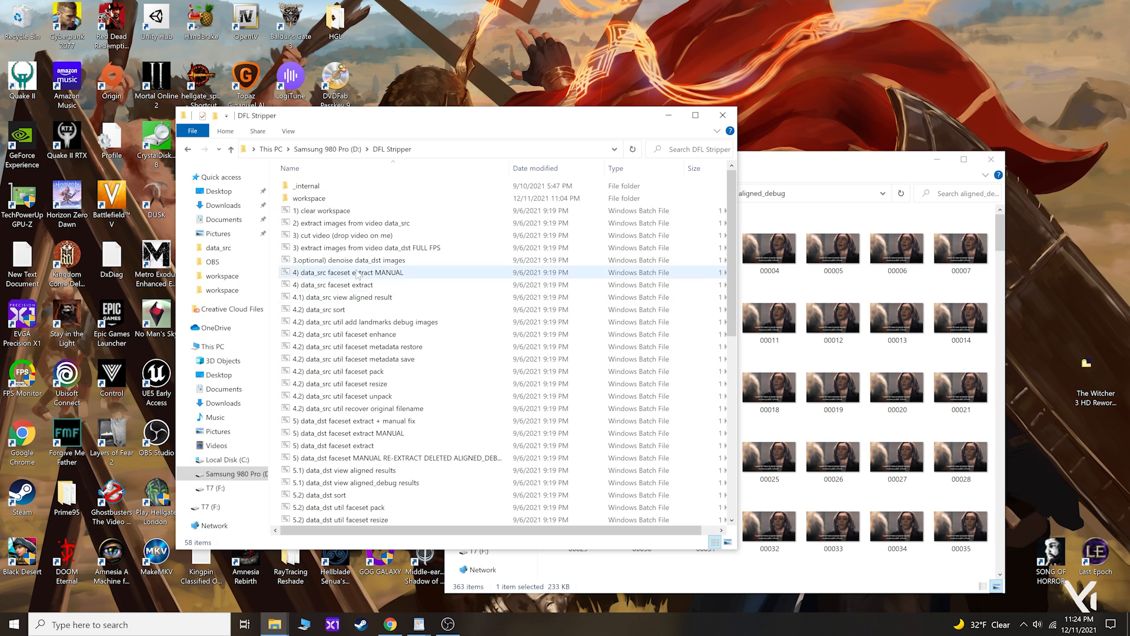
double_click(321, 197)
double_click(383, 191)
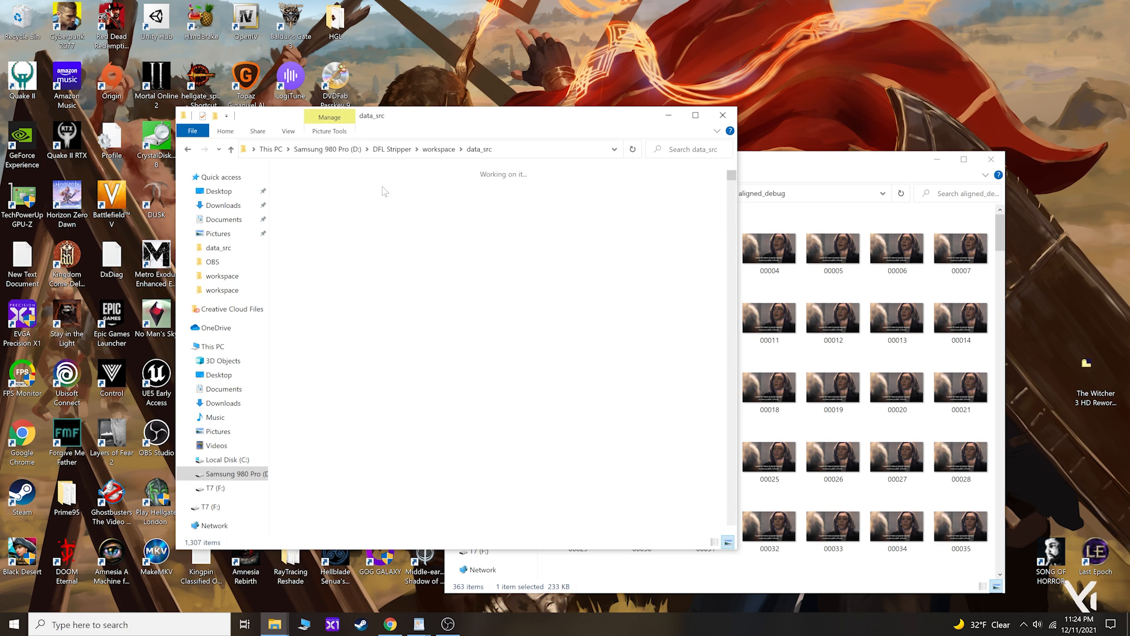
double_click(315, 191)
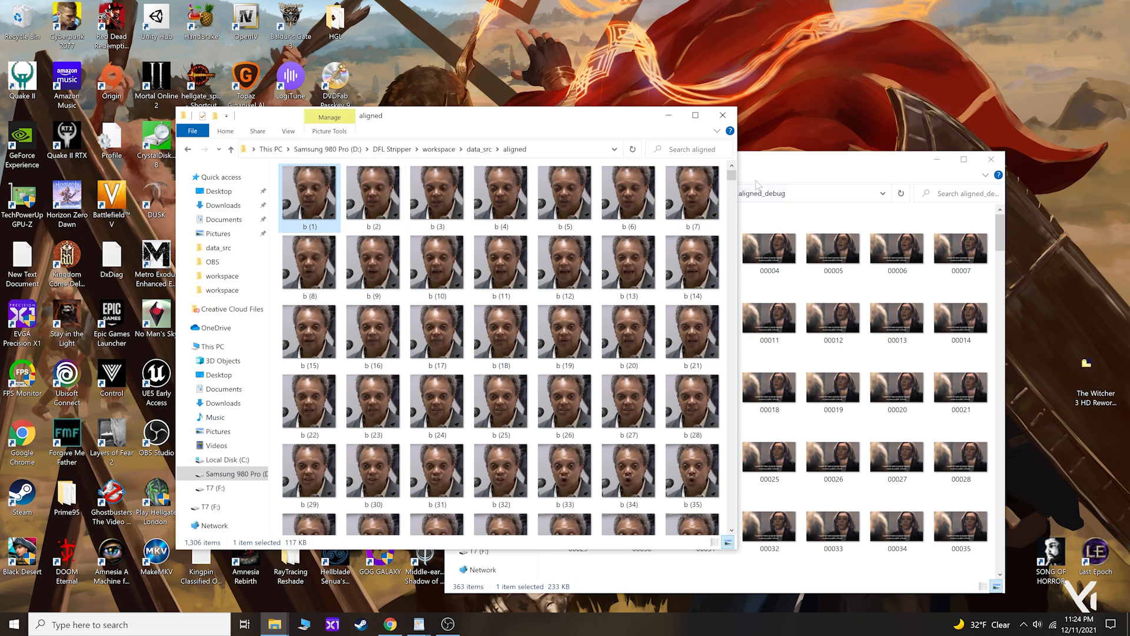
drag(729, 176, 731, 521)
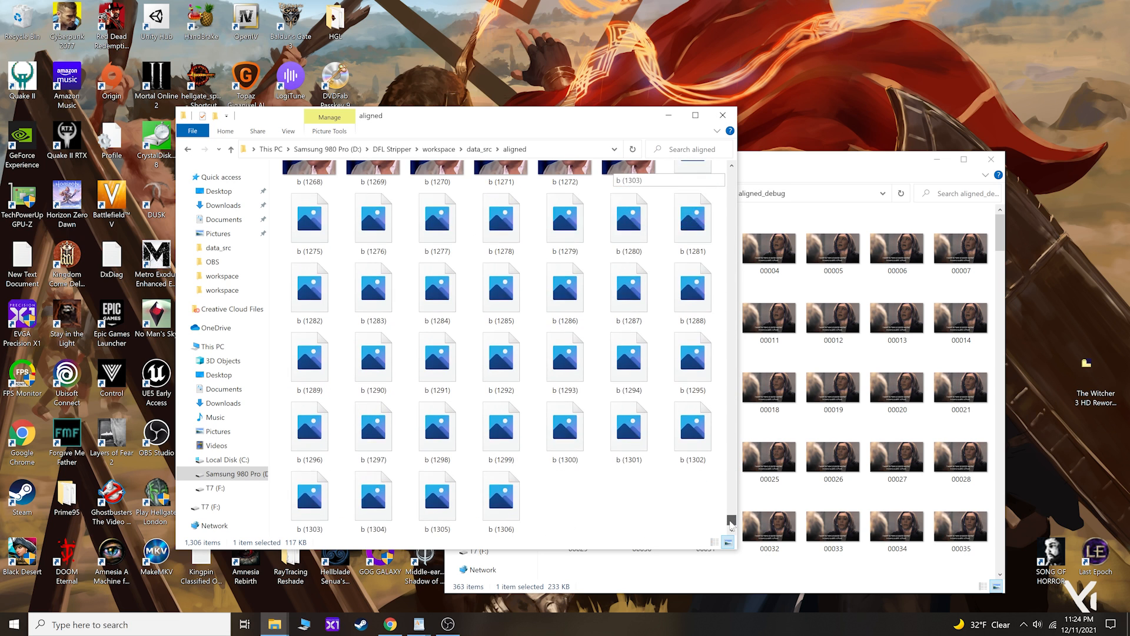
- Unpack the data_src faceset in the DeepFaceLab_NVIDIA_RTX3000_series folder and close the finished console
click(781, 166)
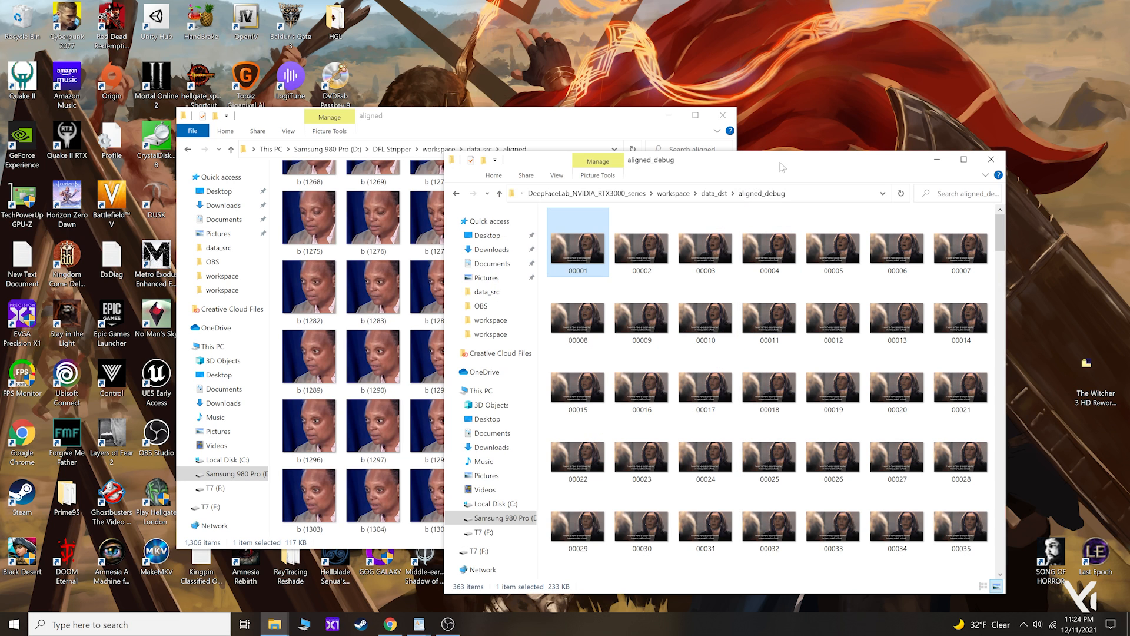
click(622, 198)
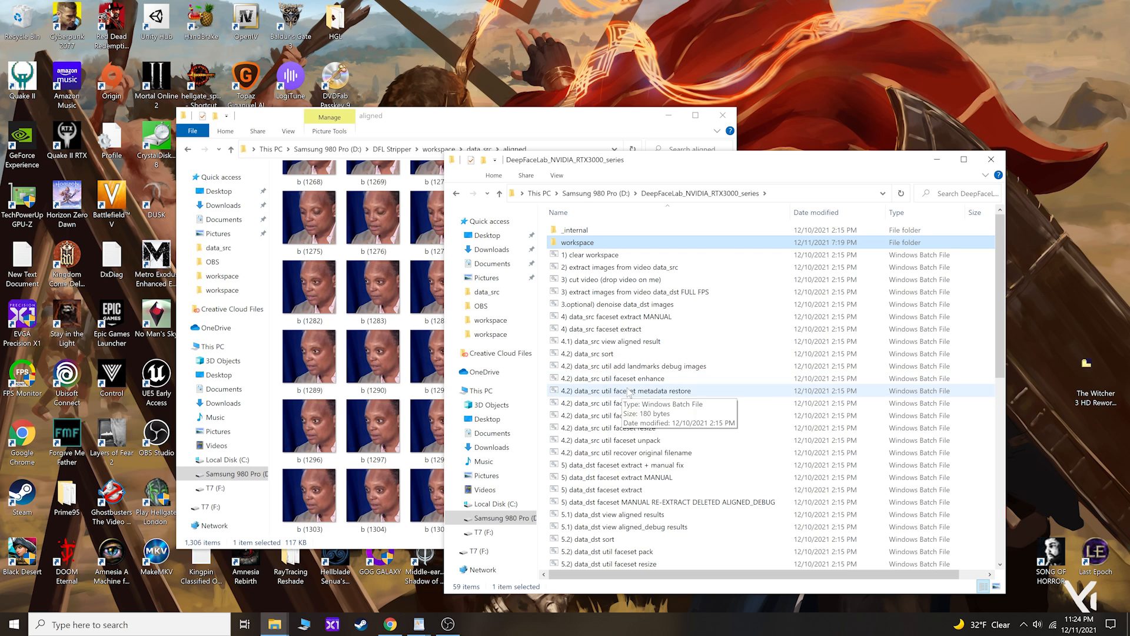
double_click(633, 441)
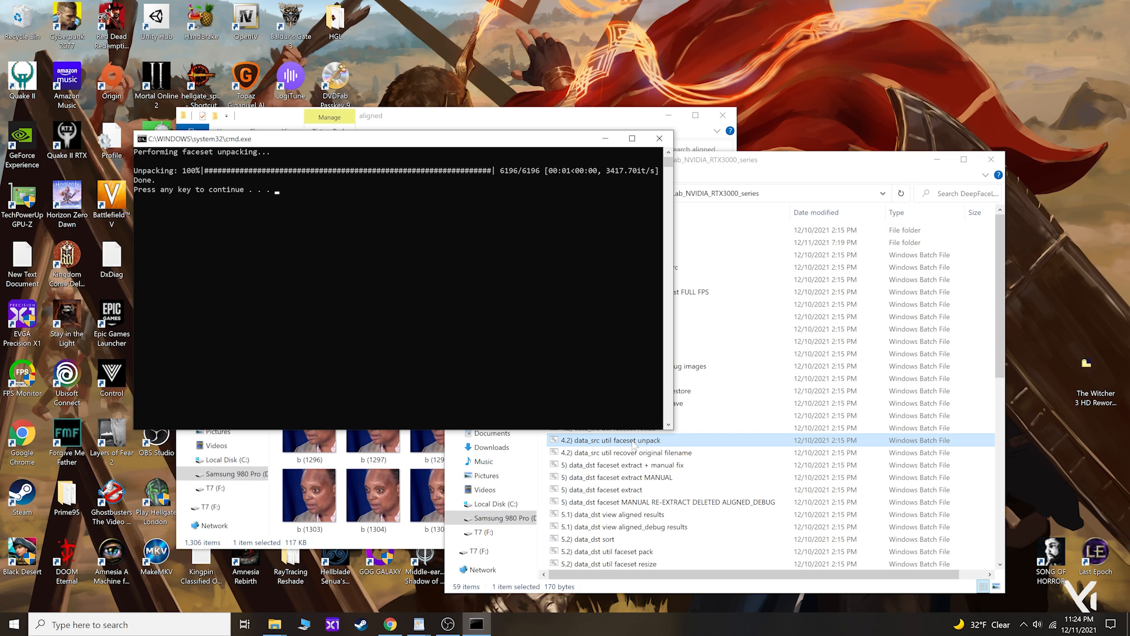
key(Return)
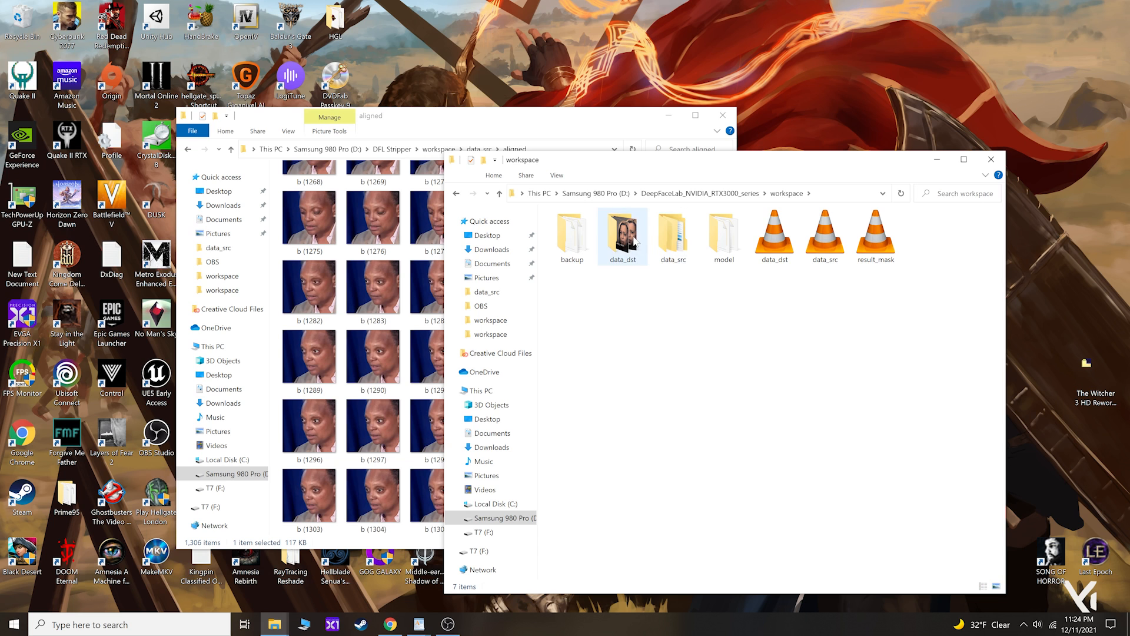
- Open the data_src aligned folder in the DeepFaceLab_NVIDIA_RTX3000_series workspace and place its window beside the DFL Stripper one
double_click(669, 241)
double_click(577, 242)
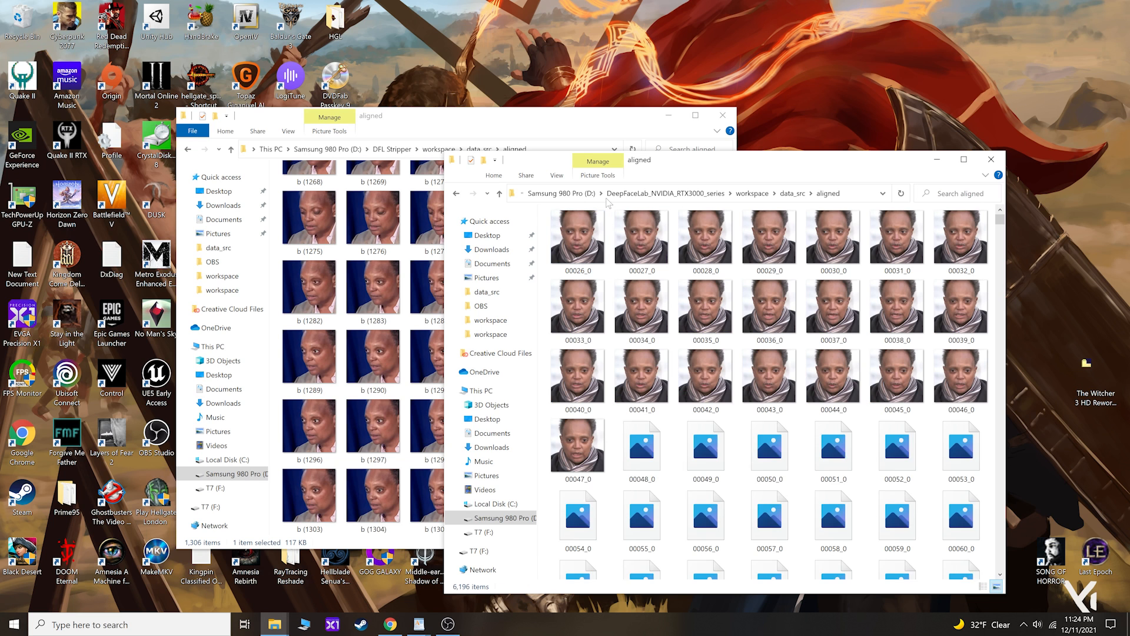
drag(686, 168, 801, 165)
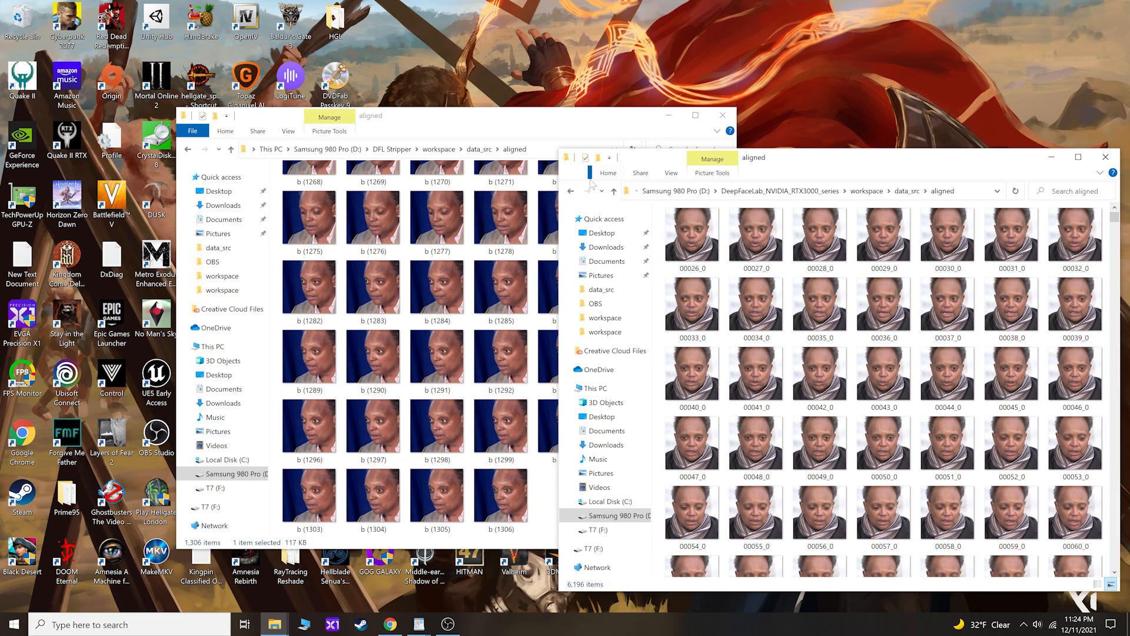
- Copy all face images from the DFL Stripper data_src aligned folder into the DeepFaceLab_NVIDIA_RTX3000_series data_src aligned folder
click(583, 146)
click(521, 503)
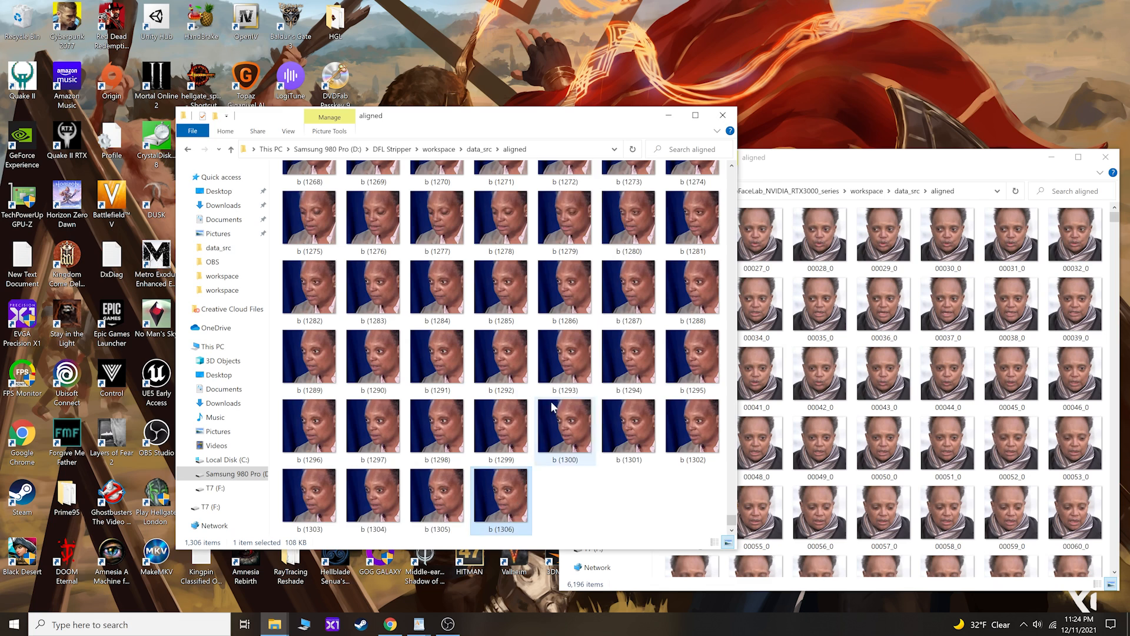
scroll(553, 406, up, 20)
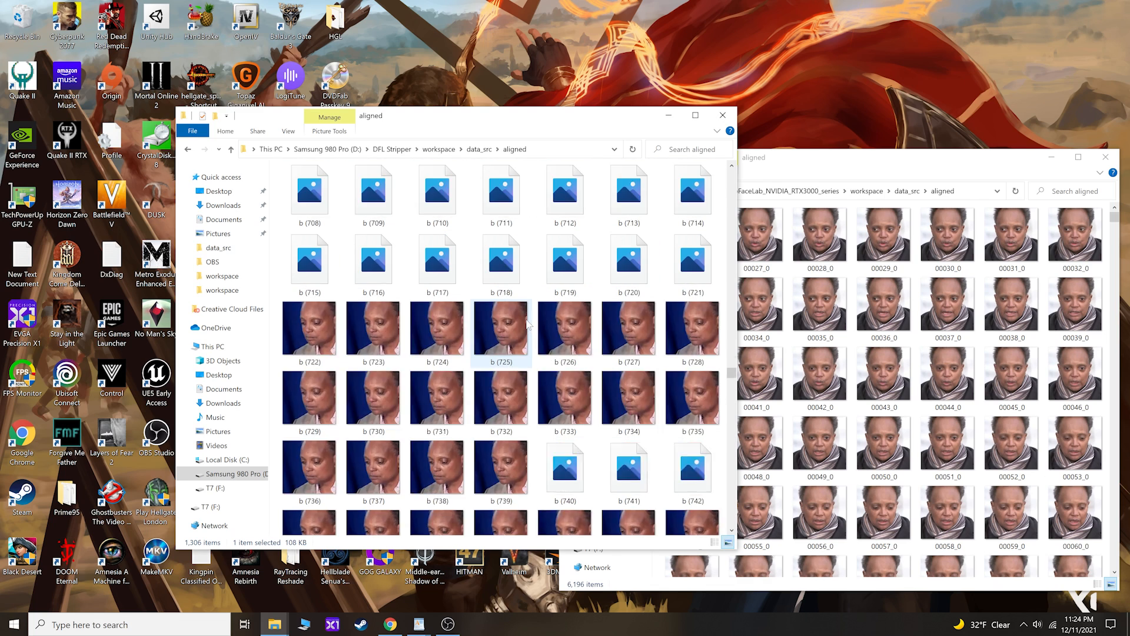
scroll(528, 324, up, 20)
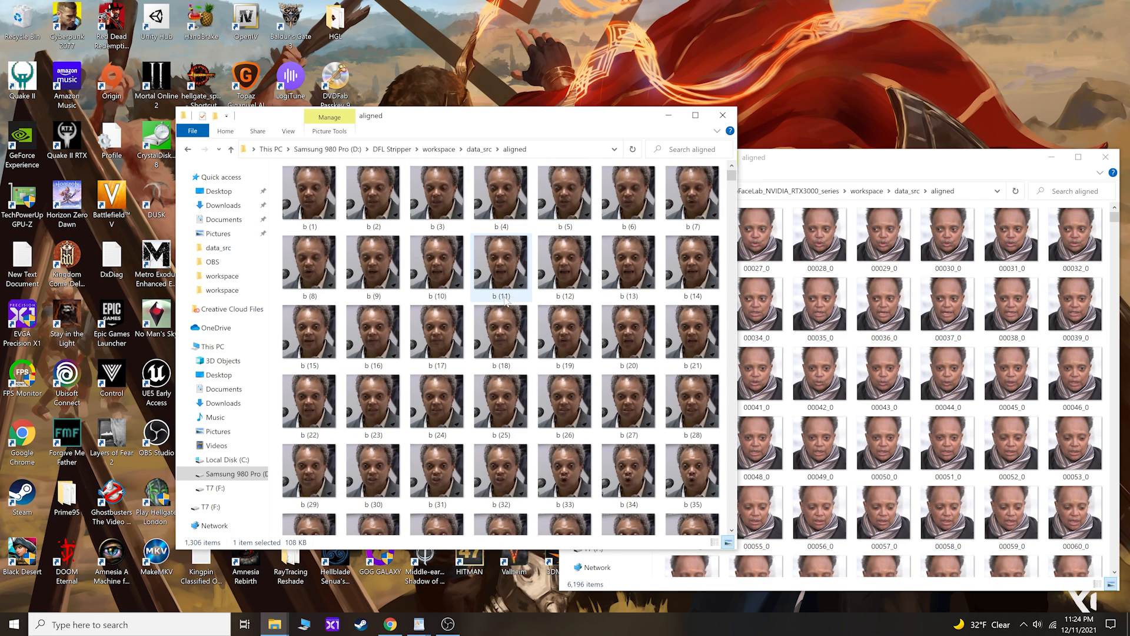
key(ctrl+a)
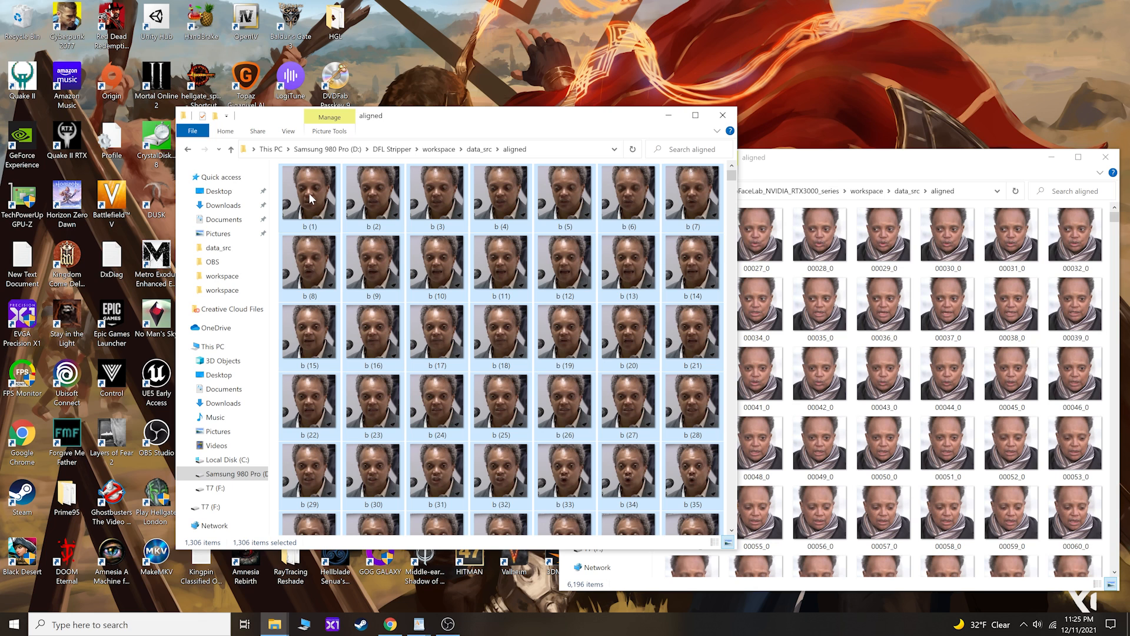
click(849, 171)
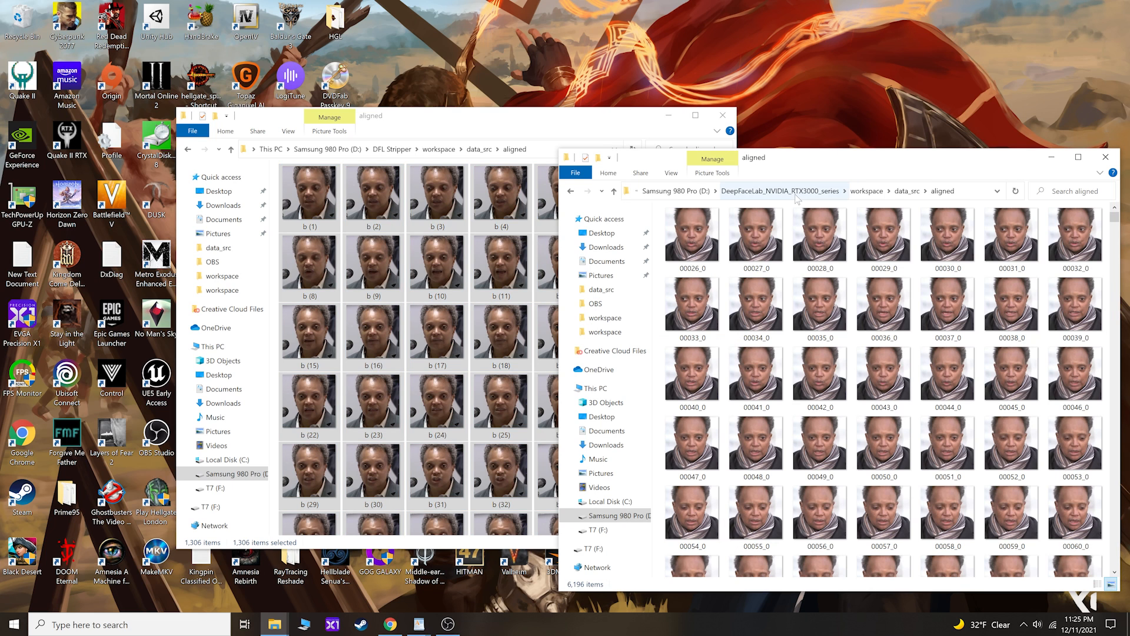
key(ctrl+v)
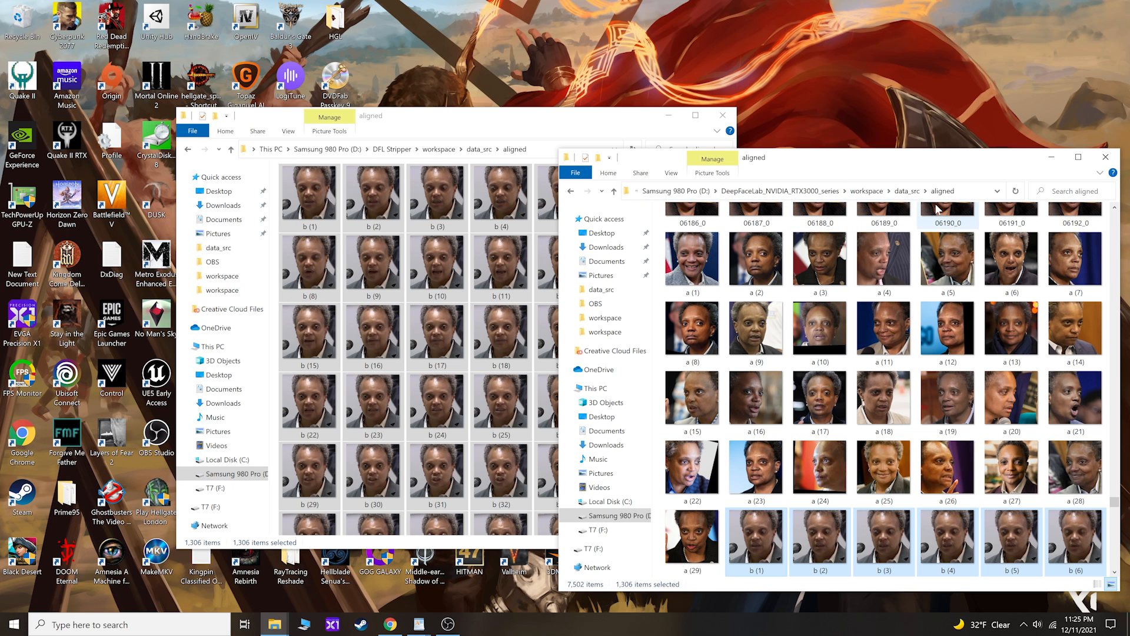
- Close the DFL Stripper folder window and look over the pasted b images in the RTX3000 series aligned folder
click(721, 116)
drag(763, 160, 586, 160)
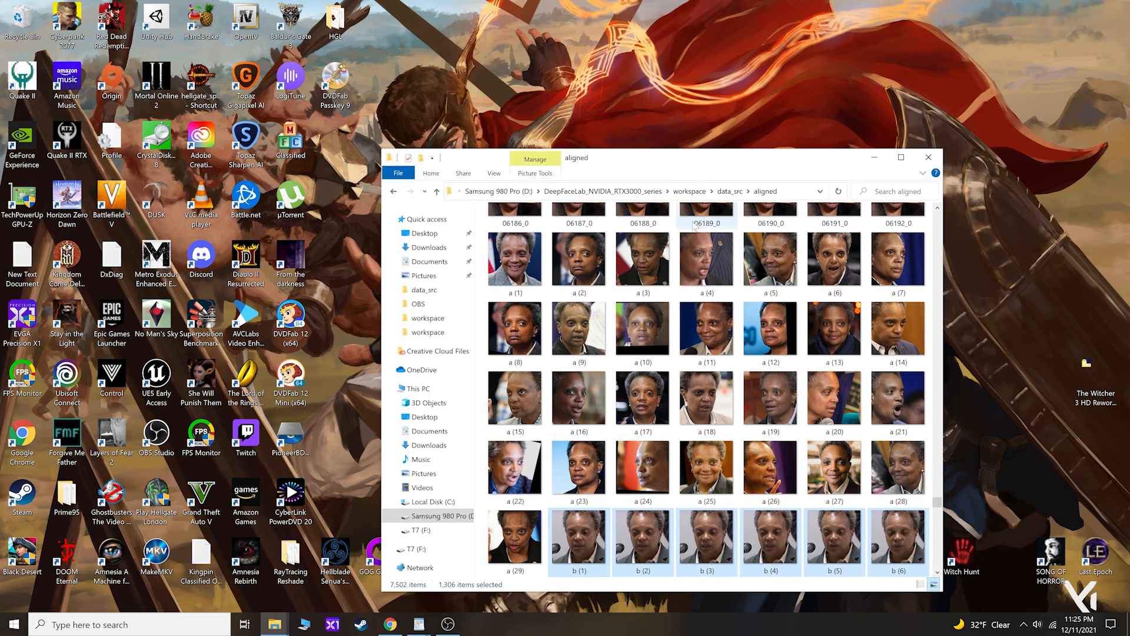
scroll(647, 353, down, 6)
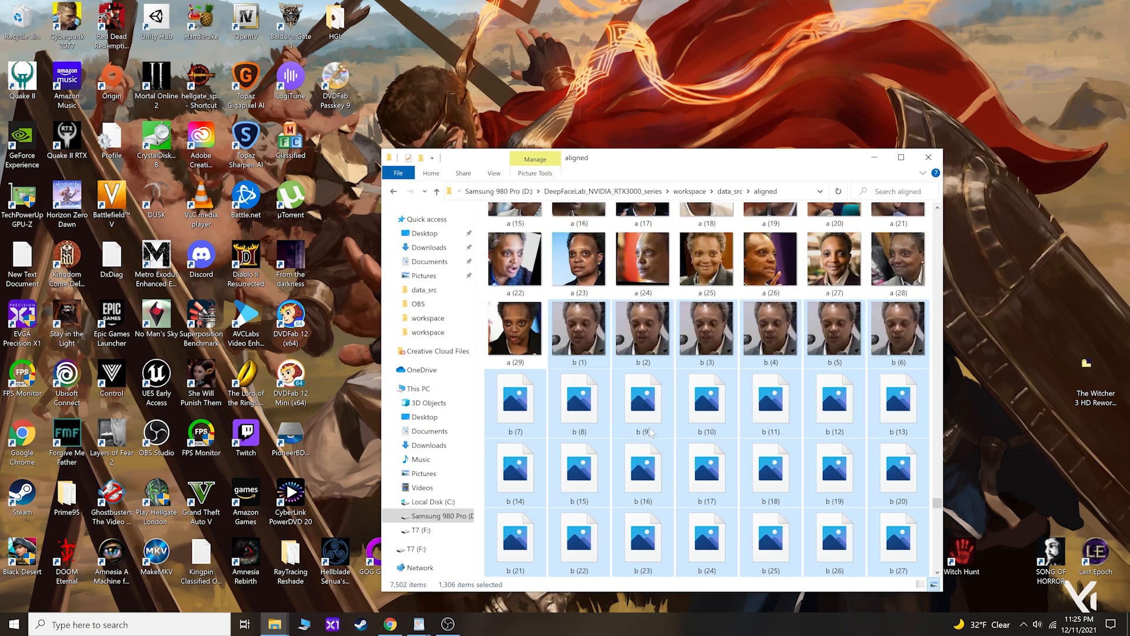
scroll(651, 432, down, 6)
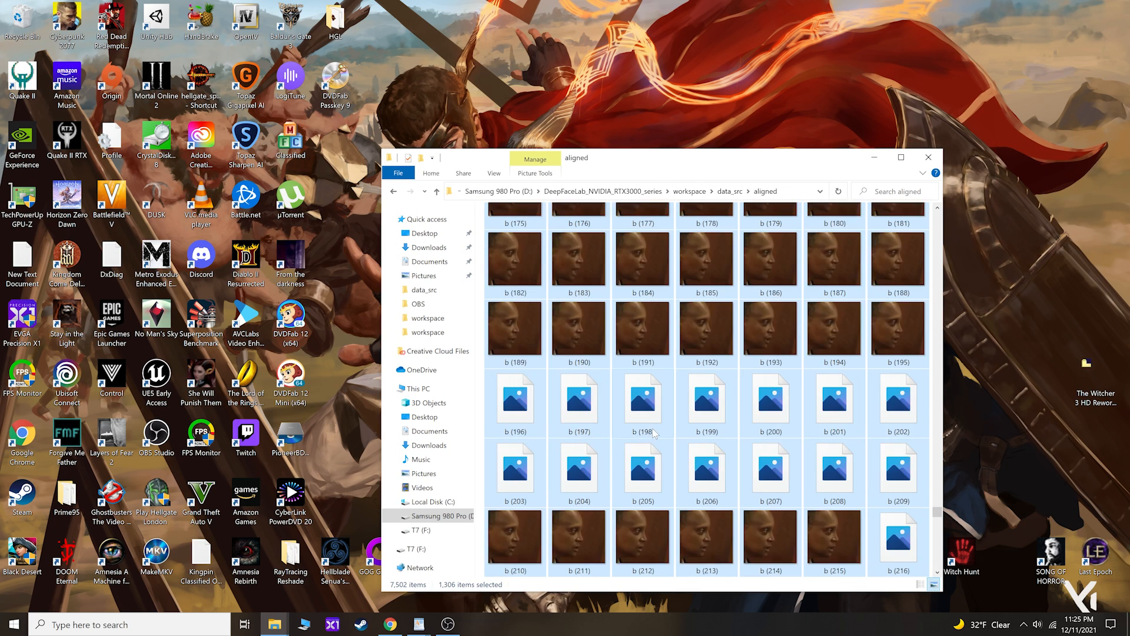
click(700, 235)
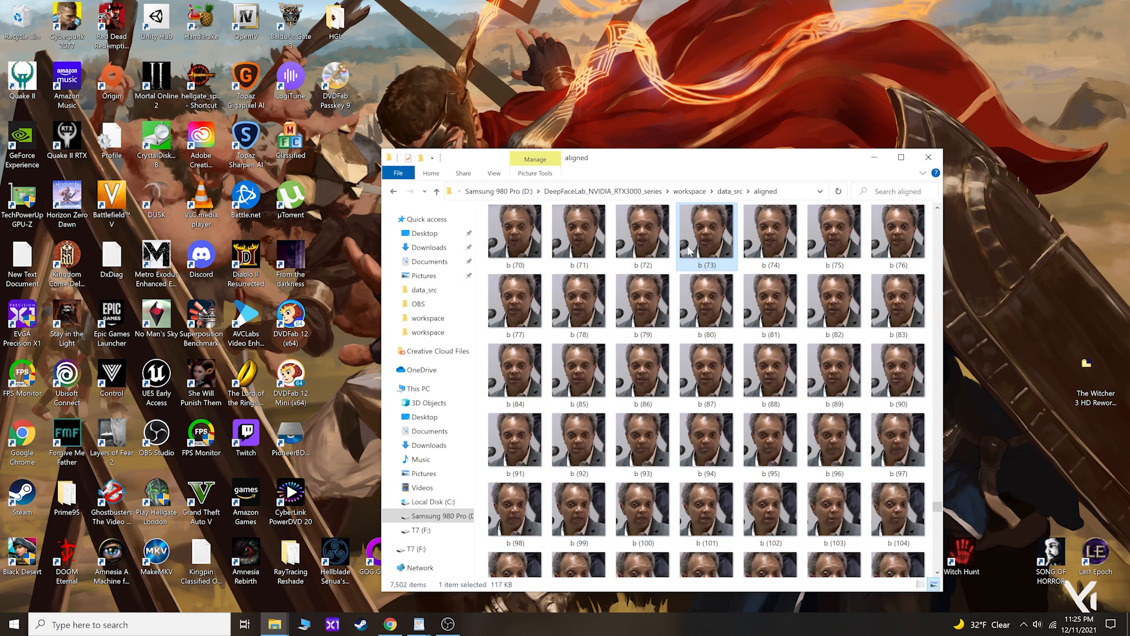
- Open the aligned_debug folder inside the RTX3000 series workspace's data_dst folder and view frame 00001.jpg
click(643, 192)
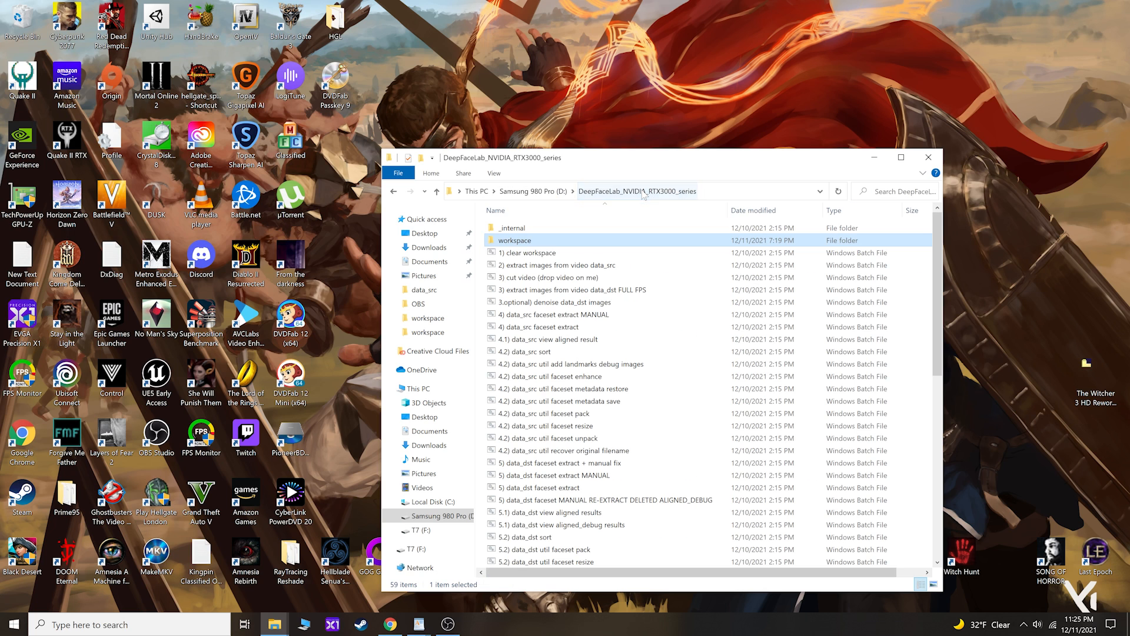
double_click(514, 240)
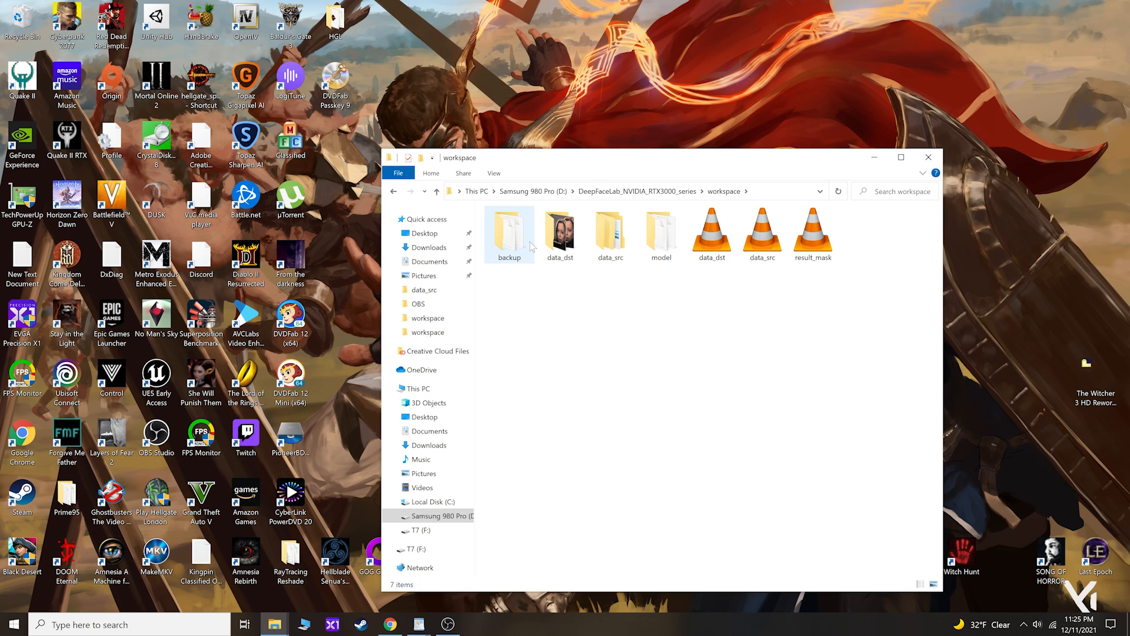
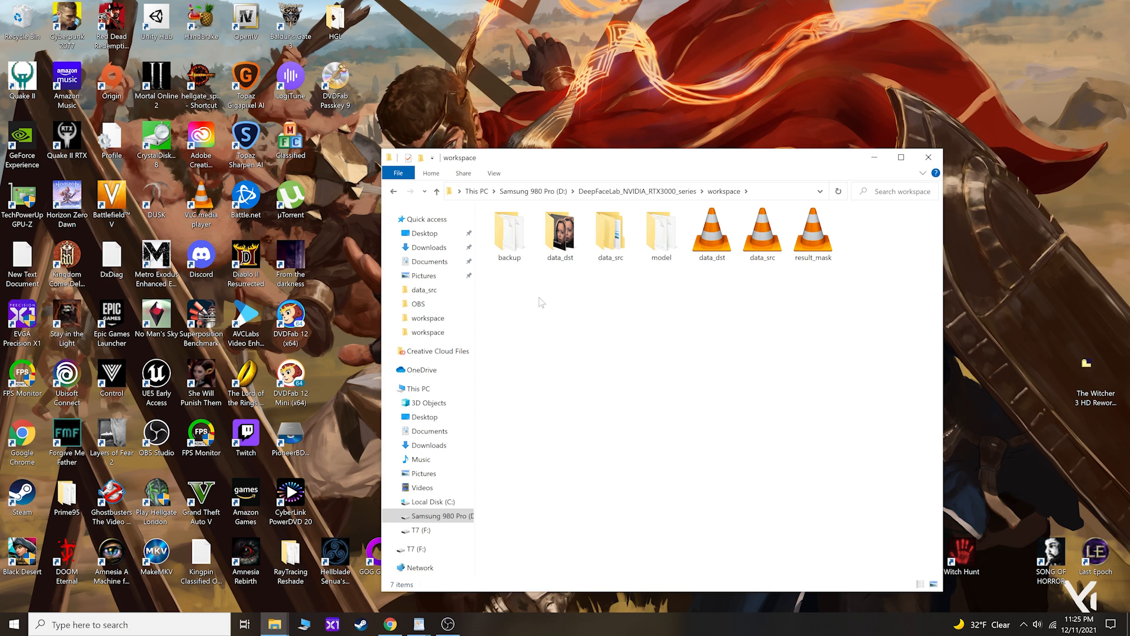
double_click(562, 238)
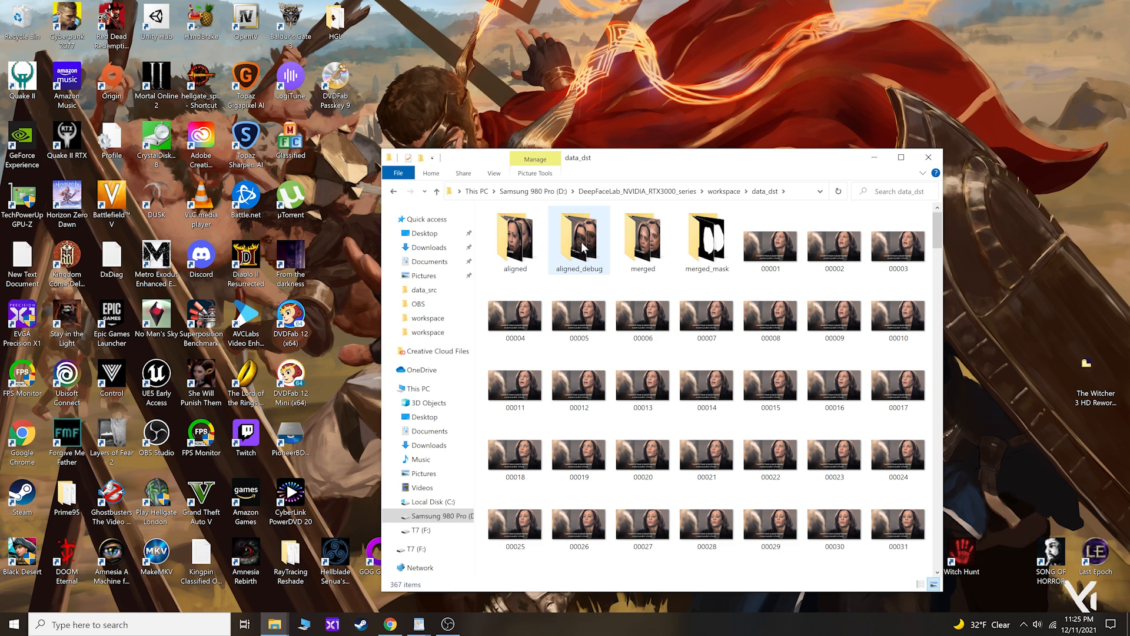
click(722, 192)
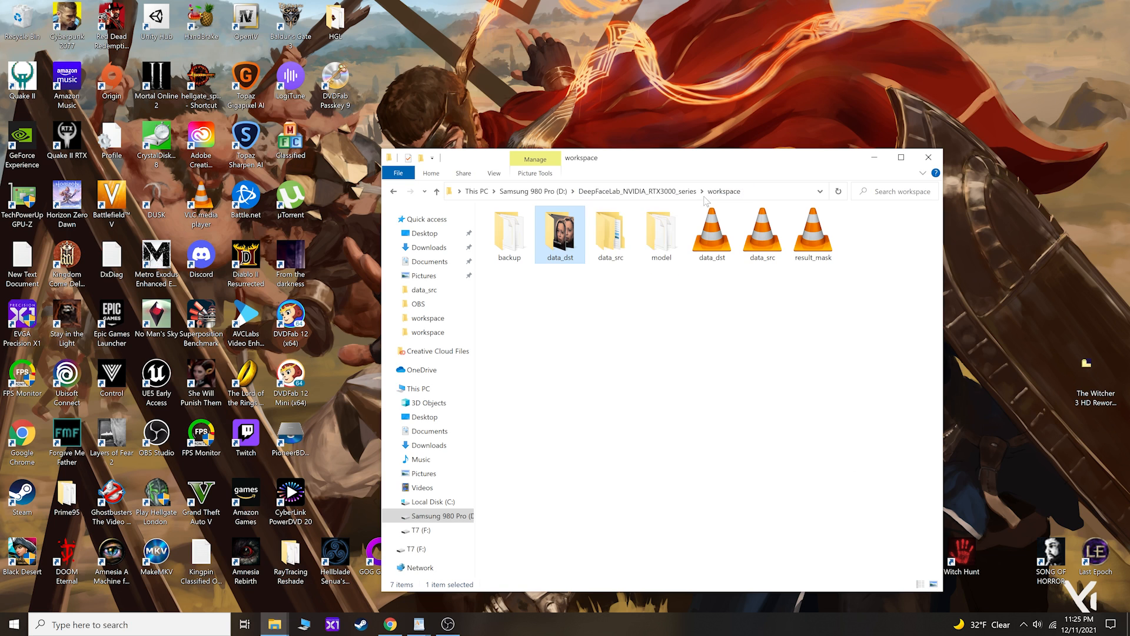
double_click(576, 244)
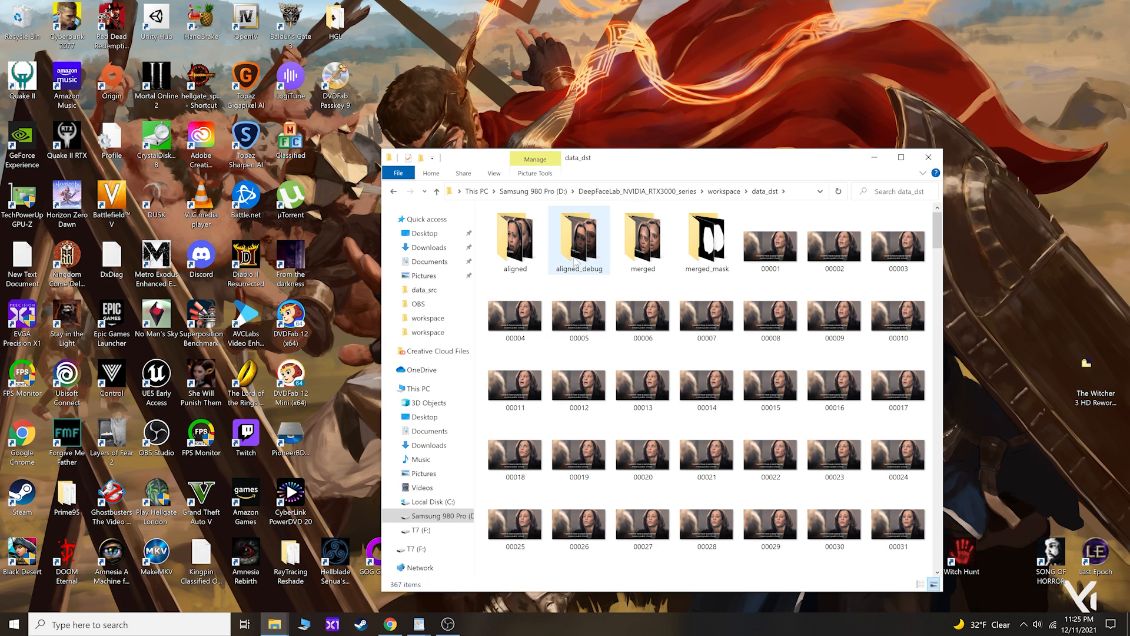
double_click(585, 256)
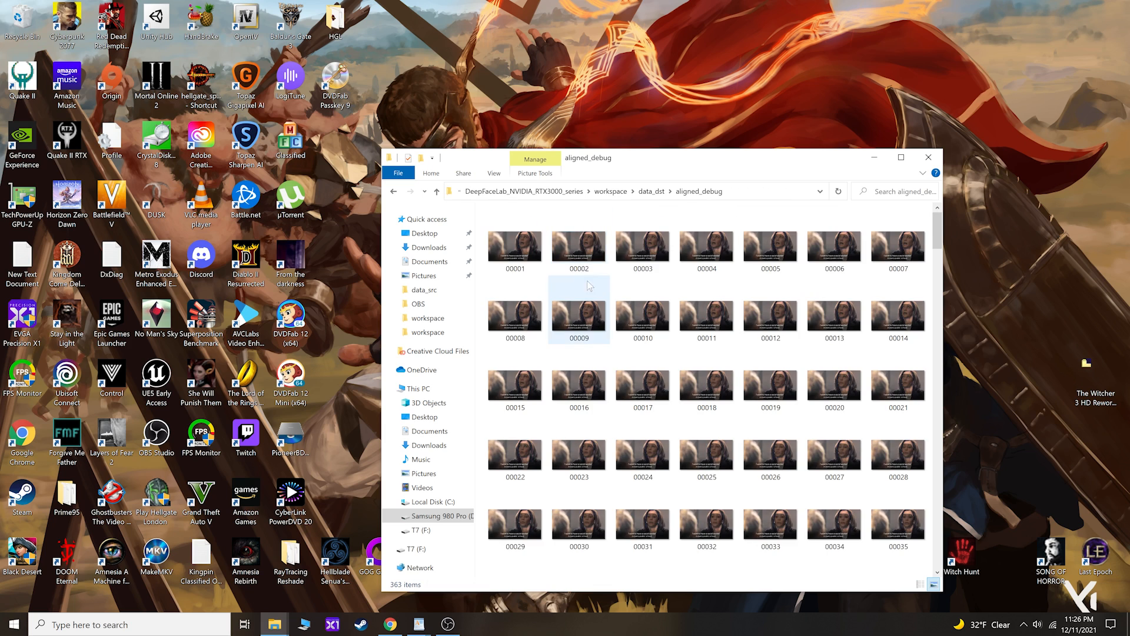
double_click(519, 257)
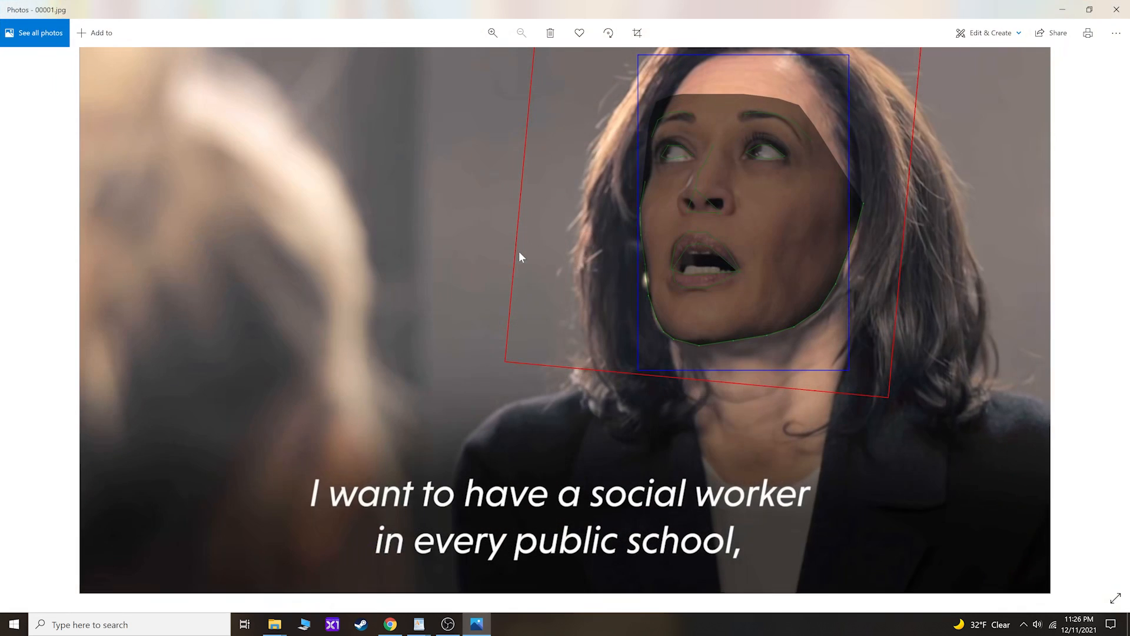
- Check the face landmarks and alignment outlines by going back and forth through the data_dst debug frames 00001.jpg to 00043.jpg
key(Right)
key(Right)
key(Right)
key(Right)
key(Right)
key(Right)
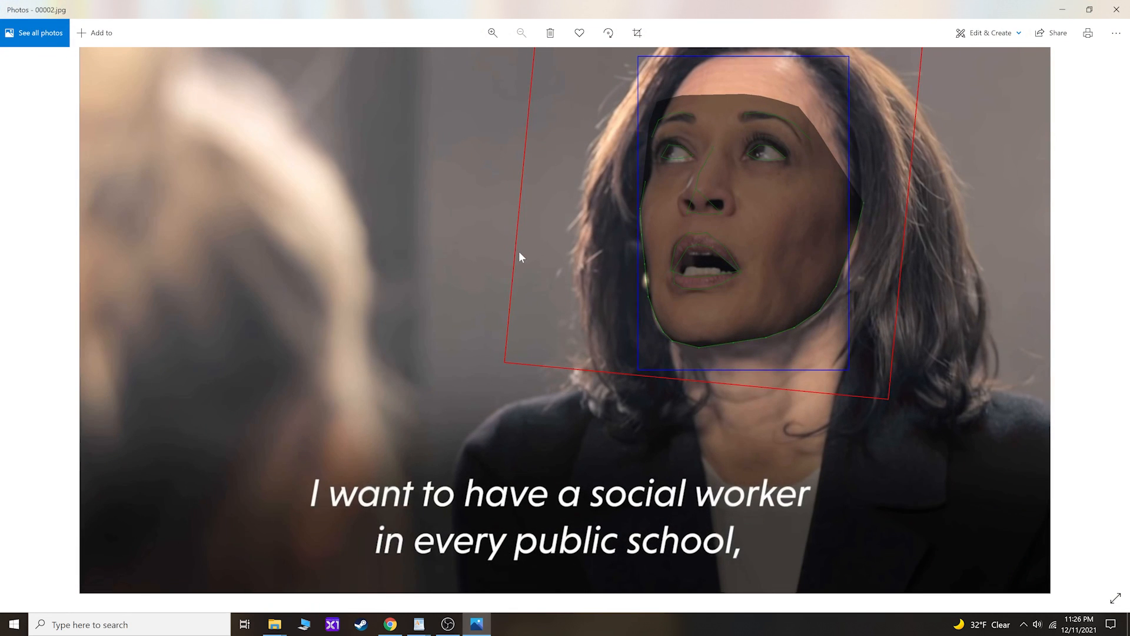
key(Right)
key(Right)
key(Right)
key(Right)
key(Right)
key(Right)
key(Right)
key(Right)
key(Right)
key(Right)
key(Right)
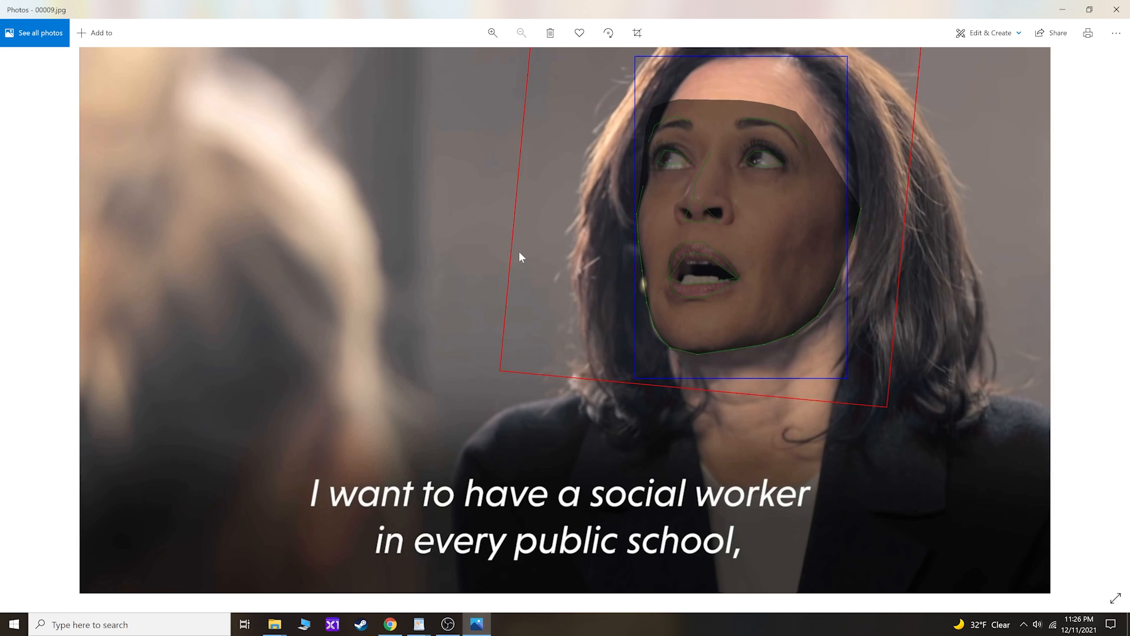
key(Left)
key(Left)
key(Left)
key(Left)
key(Left)
key(Left)
key(Left)
key(Left)
key(Left)
key(Left)
key(Left)
key(Left)
key(Left)
key(Left)
key(Left)
key(Left)
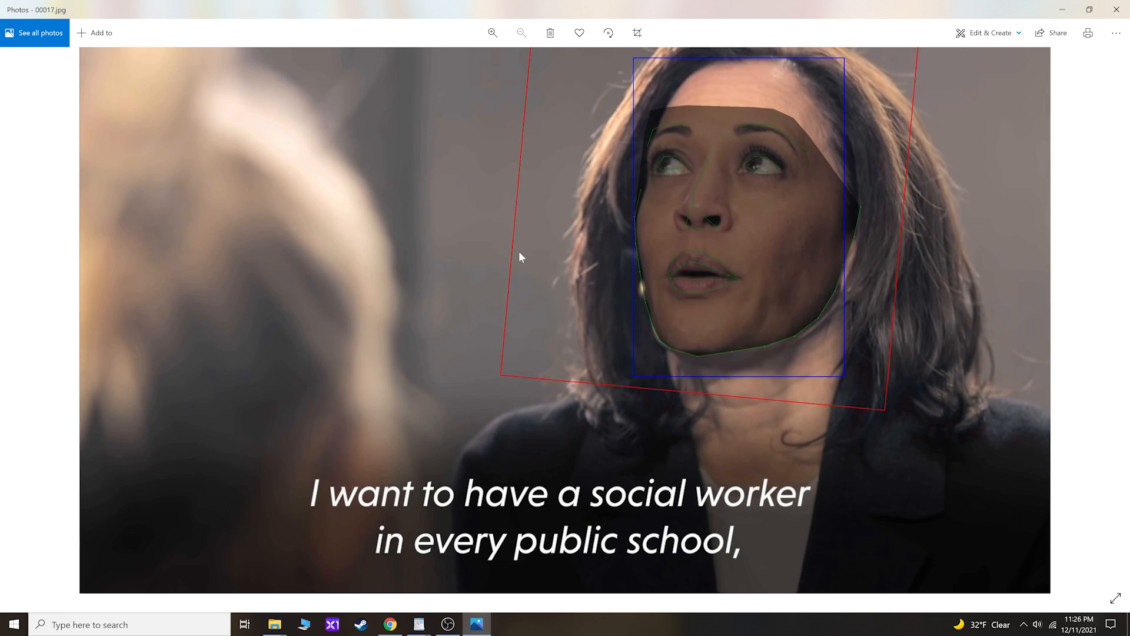
key(Right)
key(Right)
key(Right)
key(Right)
key(Right)
key(Right)
key(Right)
key(Right)
key(Right)
key(Right)
key(Right)
key(Right)
key(Right)
key(Right)
key(Right)
key(Right)
key(Right)
key(Right)
key(Right)
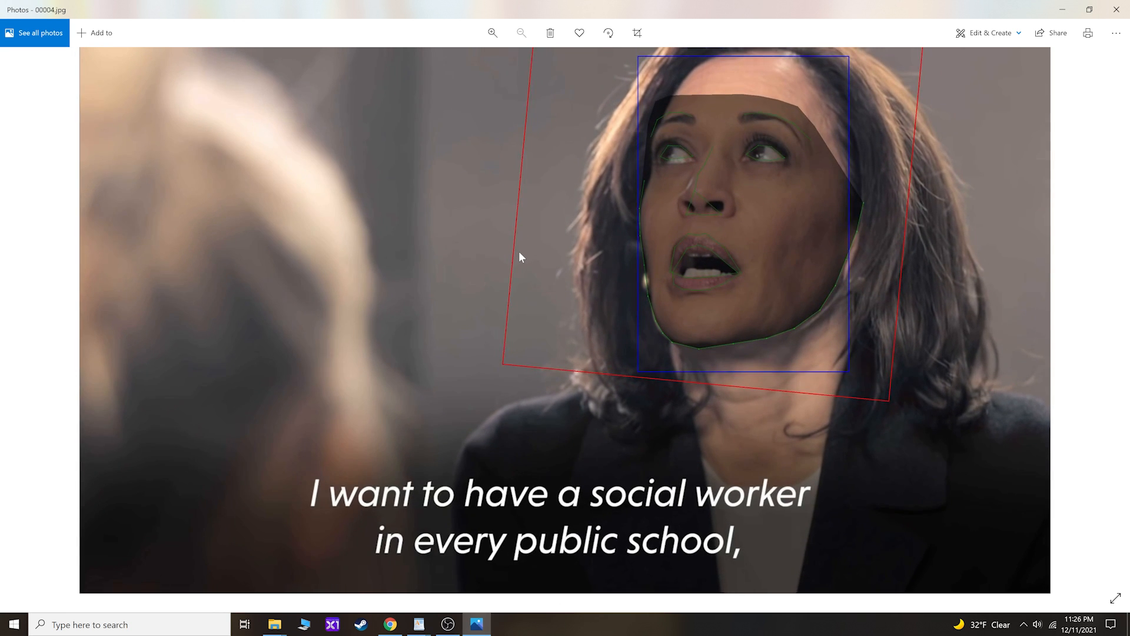
key(Right)
key(Right)
key(Right)
key(Right)
key(Right)
key(Right)
key(Right)
key(Right)
key(Right)
key(Right)
key(Right)
key(Right)
key(Right)
key(Right)
key(Right)
key(Right)
key(Right)
key(Right)
key(Right)
key(Right)
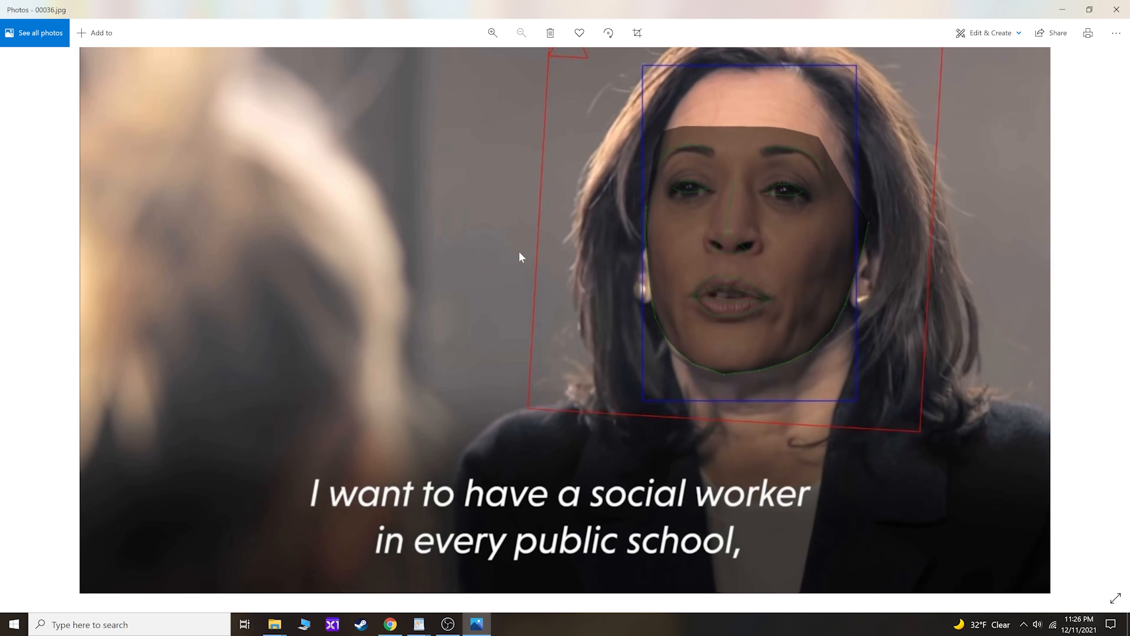
key(Left)
key(Left)
key(Left)
key(Left)
key(Left)
key(Left)
key(Left)
key(Left)
key(Left)
key(Left)
key(Left)
key(Left)
key(Left)
key(Left)
key(Left)
key(Left)
key(Left)
key(Left)
key(Left)
key(Left)
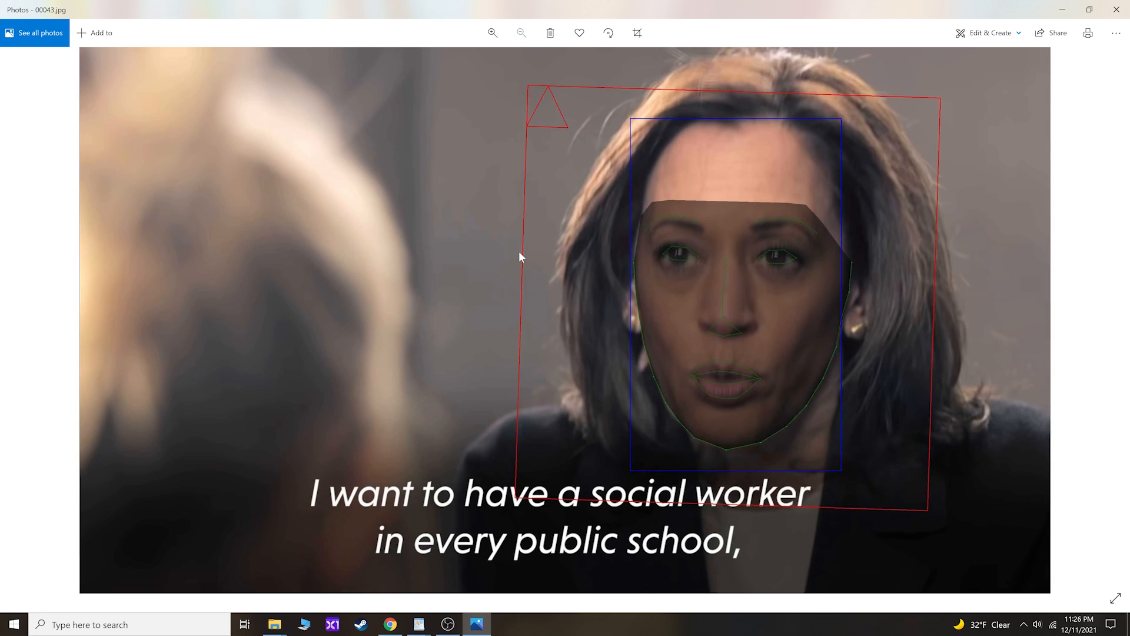
key(Left)
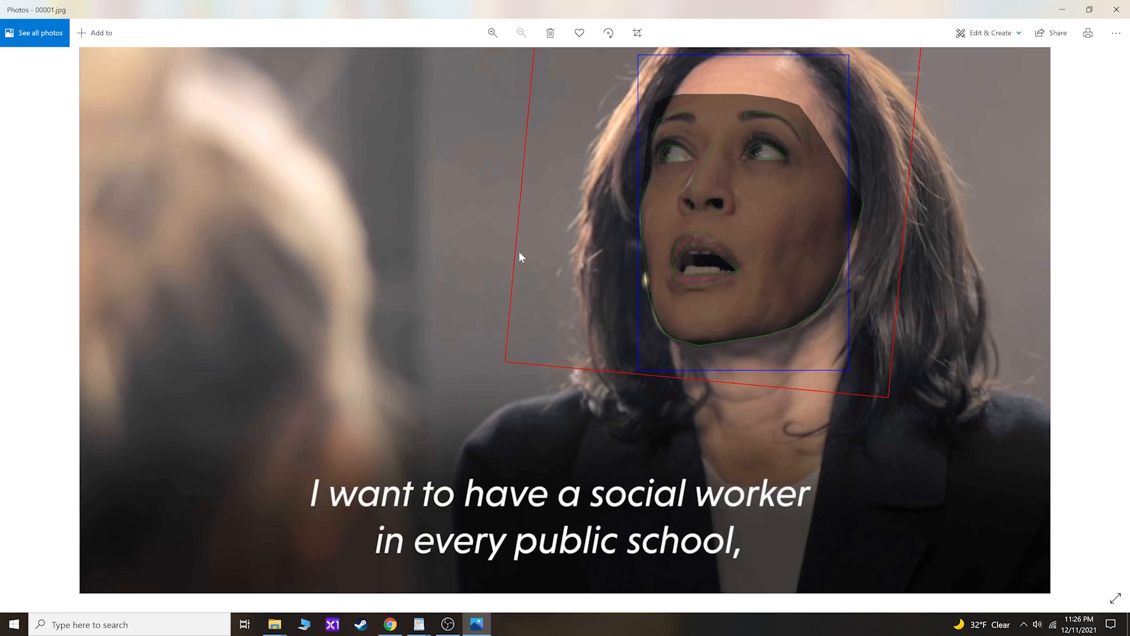
key(Right)
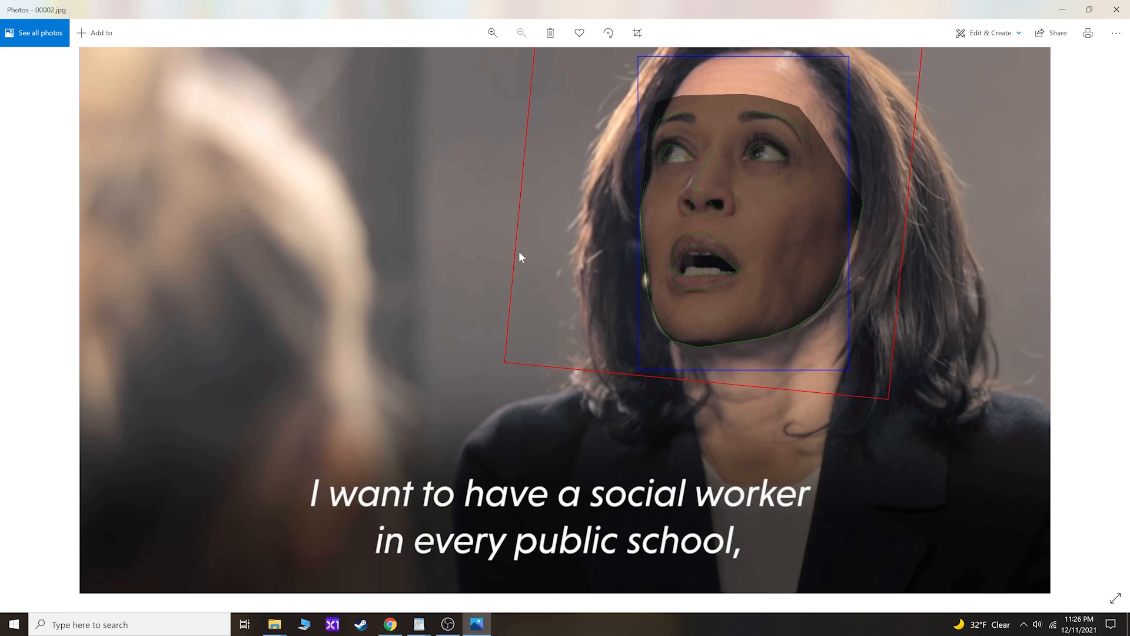
key(Right)
key(Right)
key(Right)
key(Right)
key(Right)
key(Right)
key(Right)
key(Right)
key(Right)
key(Right)
key(Right)
key(Right)
key(Right)
key(Right)
key(Right)
key(Right)
key(Right)
key(Right)
key(Right)
key(Right)
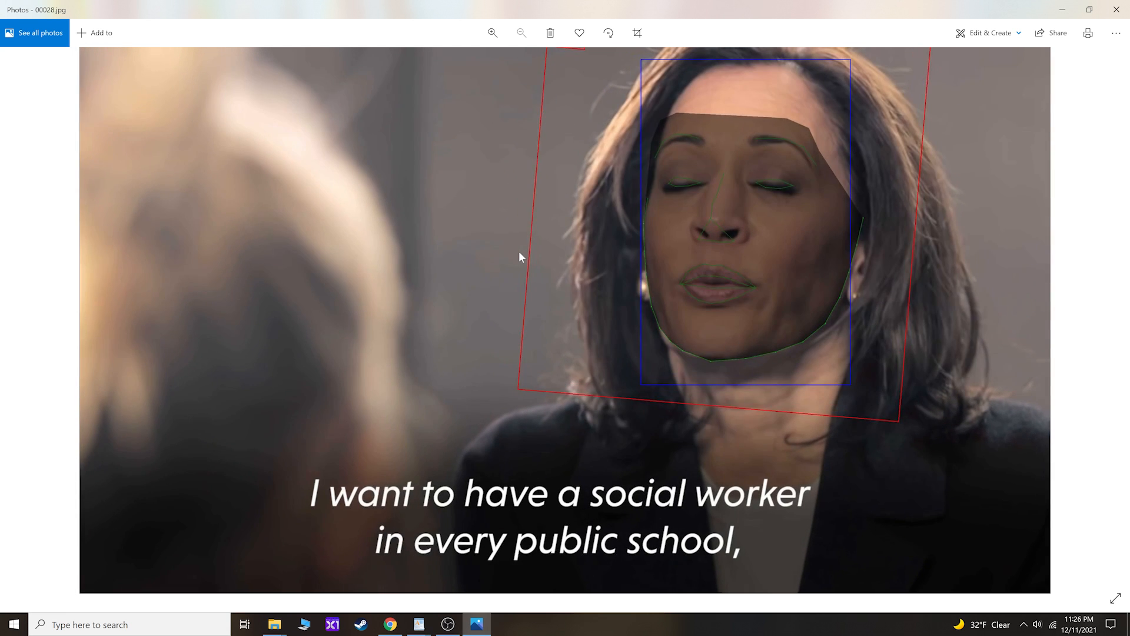
key(Right)
key(Right)
key(Right)
key(Right)
key(Right)
key(Right)
key(Right)
key(Right)
key(Right)
key(Right)
key(Right)
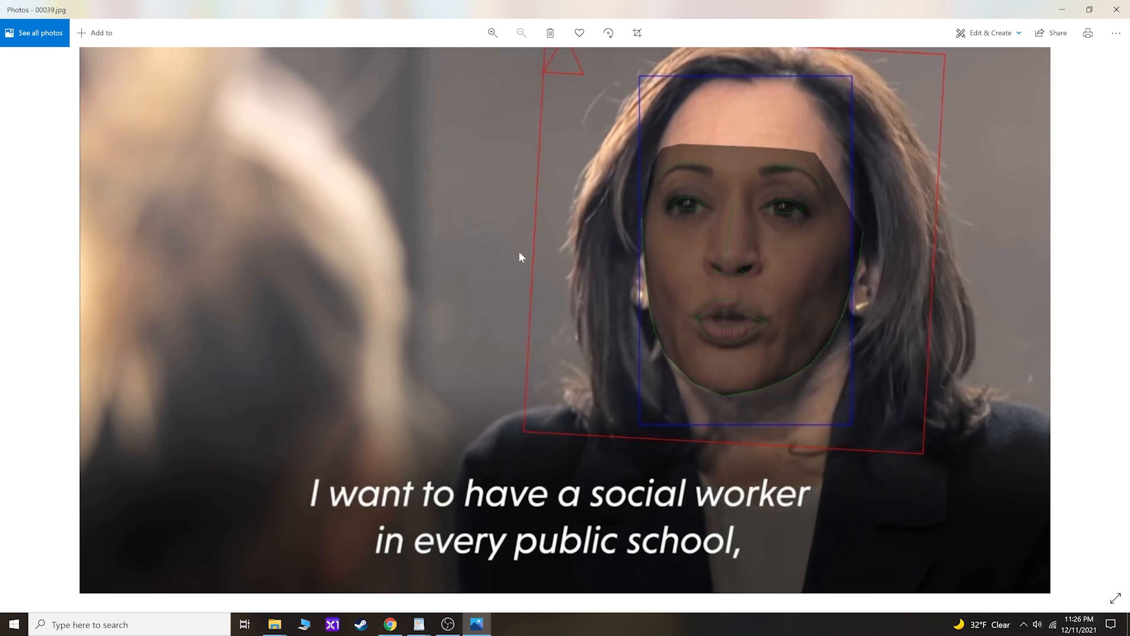
- Check the landmarks and alignment outlines in the data_dst debug frames from 00039.jpg forward to 00117.jpg
key(Right)
key(Right)
key(Right)
key(Right)
key(Right)
key(Right)
key(Right)
key(Right)
key(Right)
key(Right)
key(Right)
key(Right)
key(Right)
key(Right)
key(Right)
key(Right)
key(Right)
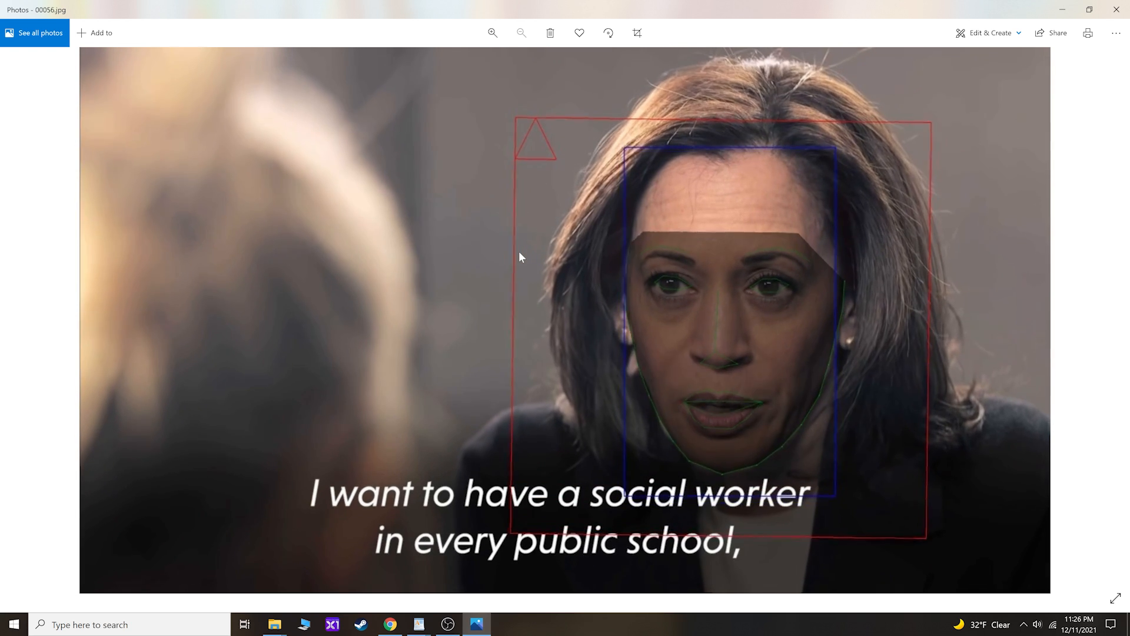
key(Right)
key(Right)
key(Right)
key(Right)
key(Right)
key(Right)
key(Right)
key(Right)
key(Right)
key(Right)
key(Right)
key(Right)
key(Right)
key(Right)
key(Right)
key(Right)
key(Right)
key(Right)
key(Right)
key(Right)
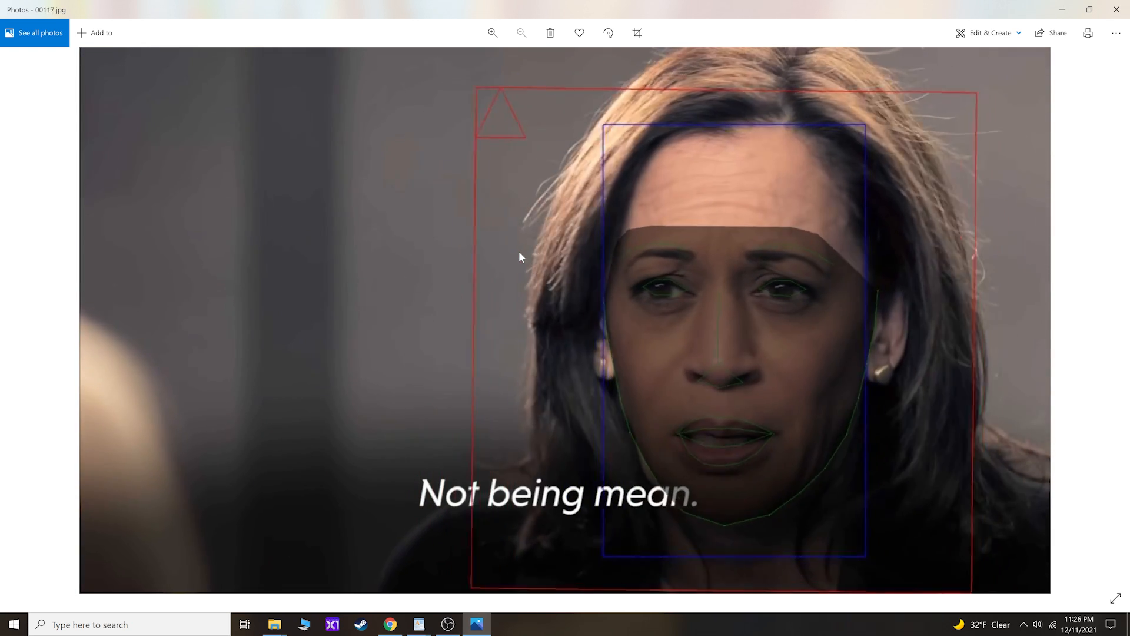
- Go back through the debug frames from 00117.jpg to 00019.jpg and examine how the outlines fit the face
key(Left)
key(Left)
key(Left)
key(Left)
key(Left)
key(Left)
key(Left)
key(Left)
key(Left)
key(Left)
key(Left)
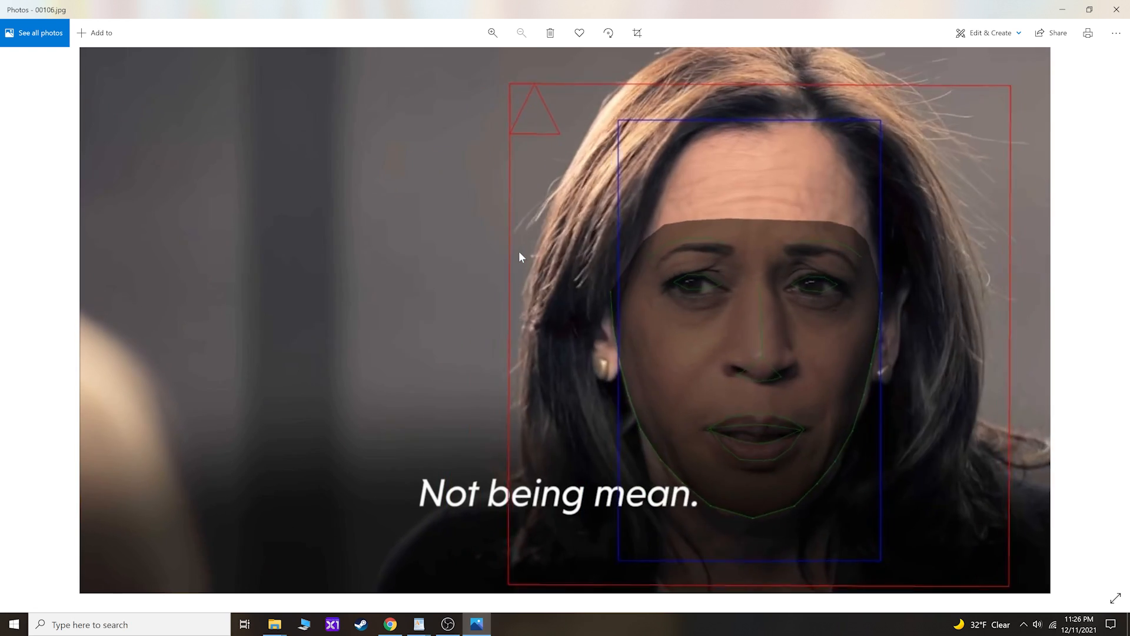
key(Left)
key(Left)
key(Left)
key(Left)
key(Left)
key(Left)
key(Left)
key(Left)
key(Left)
key(Left)
key(Left)
key(Left)
key(Left)
key(Left)
key(Left)
key(Left)
key(Left)
key(Left)
key(Left)
key(Left)
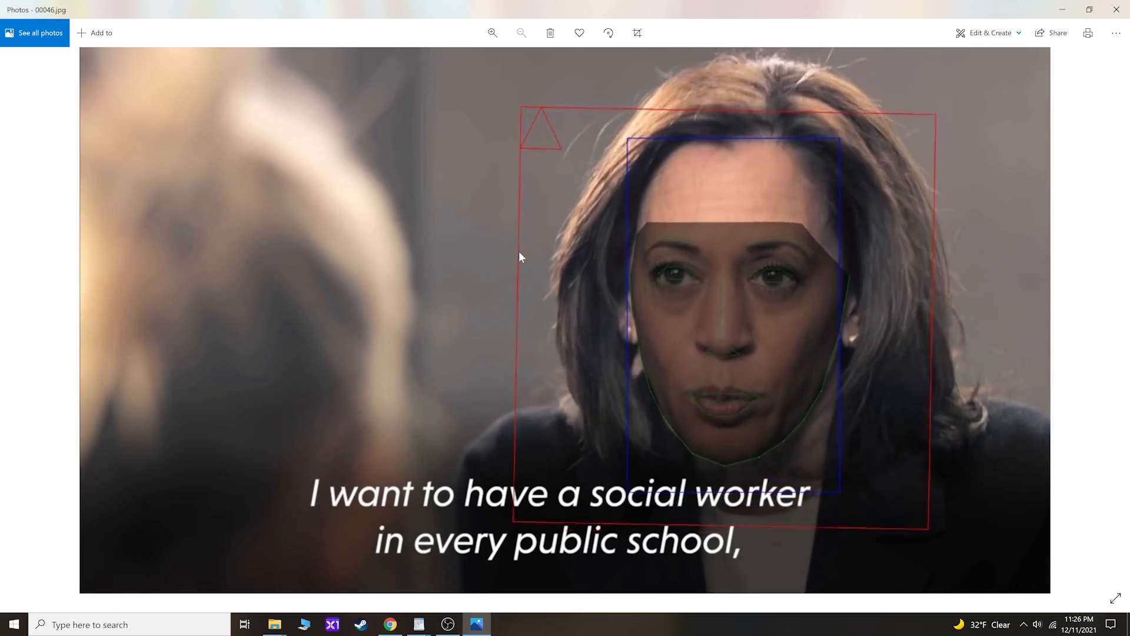
key(Left)
key(Left)
key(Left)
key(Left)
key(Left)
key(Left)
key(Left)
key(Left)
key(Left)
key(Left)
key(Left)
key(Left)
key(Left)
key(Left)
key(Left)
key(Left)
key(Left)
key(Left)
key(Left)
key(Left)
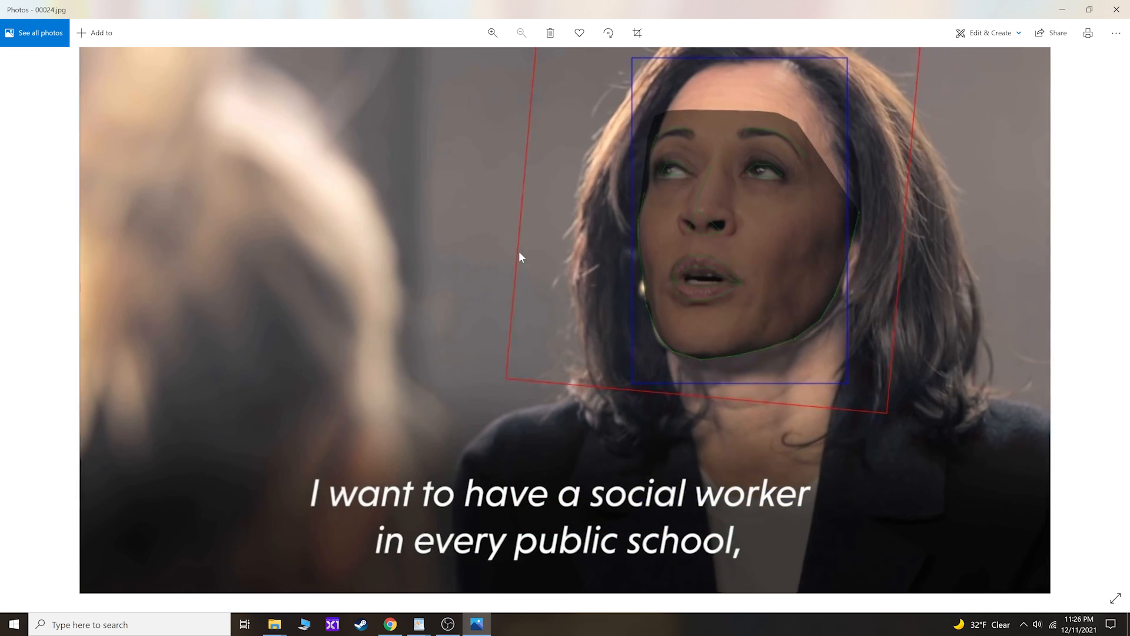
key(Left)
key(Left)
key(Left)
key(Left)
key(Left)
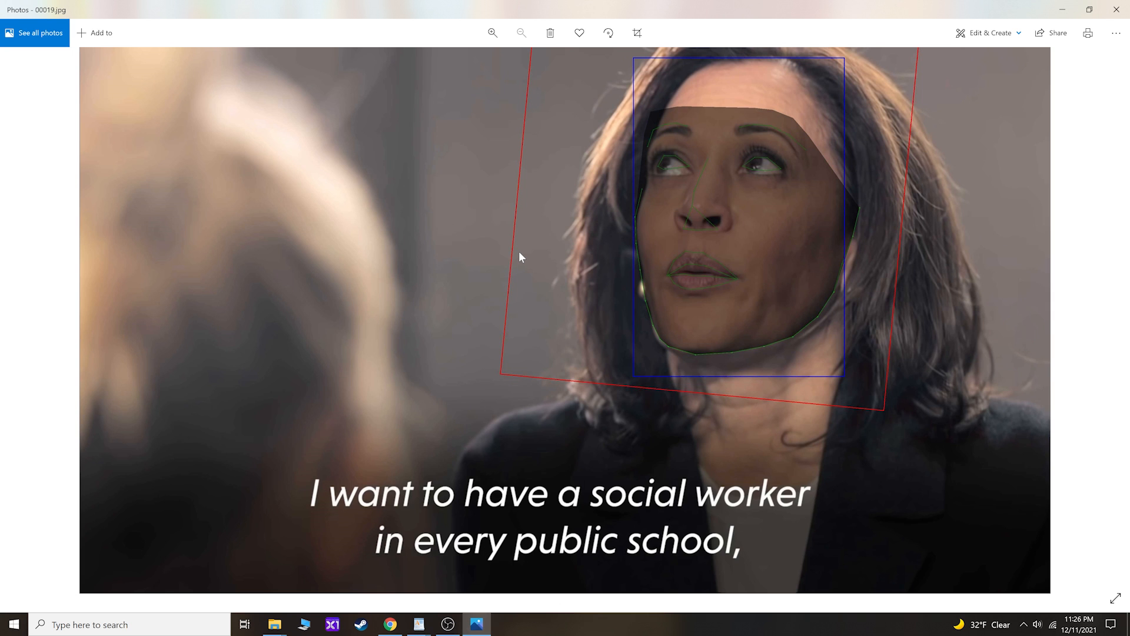
- Delete the debug frames 00019.jpg to 00022.jpg from aligned_debug and close the image viewer
key(Right)
key(Right)
key(Right)
key(Right)
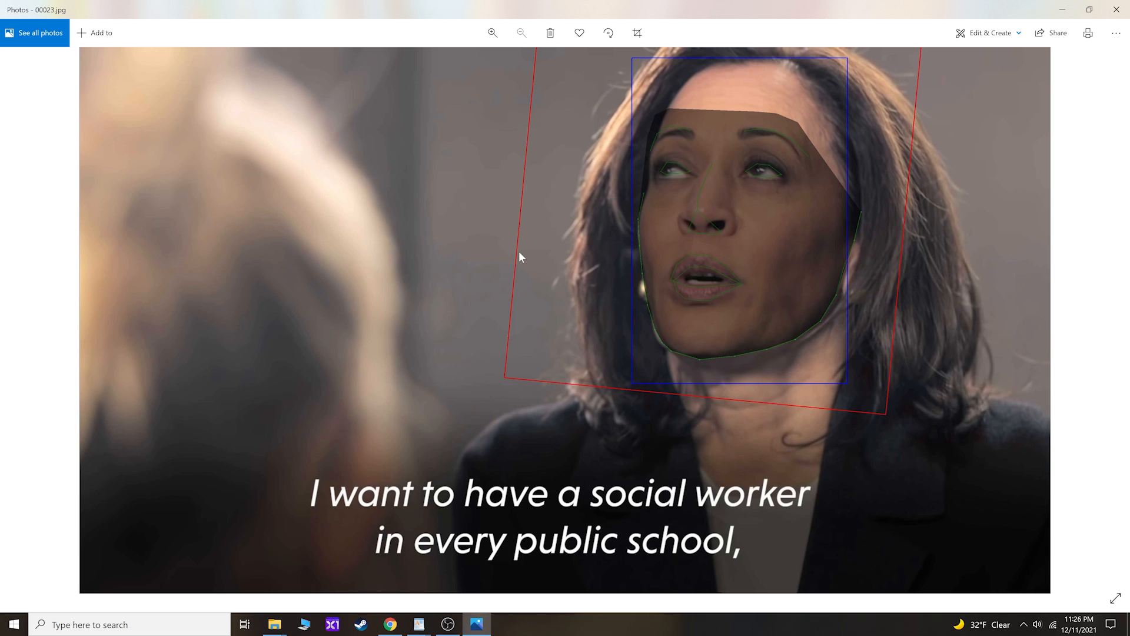
click(1115, 10)
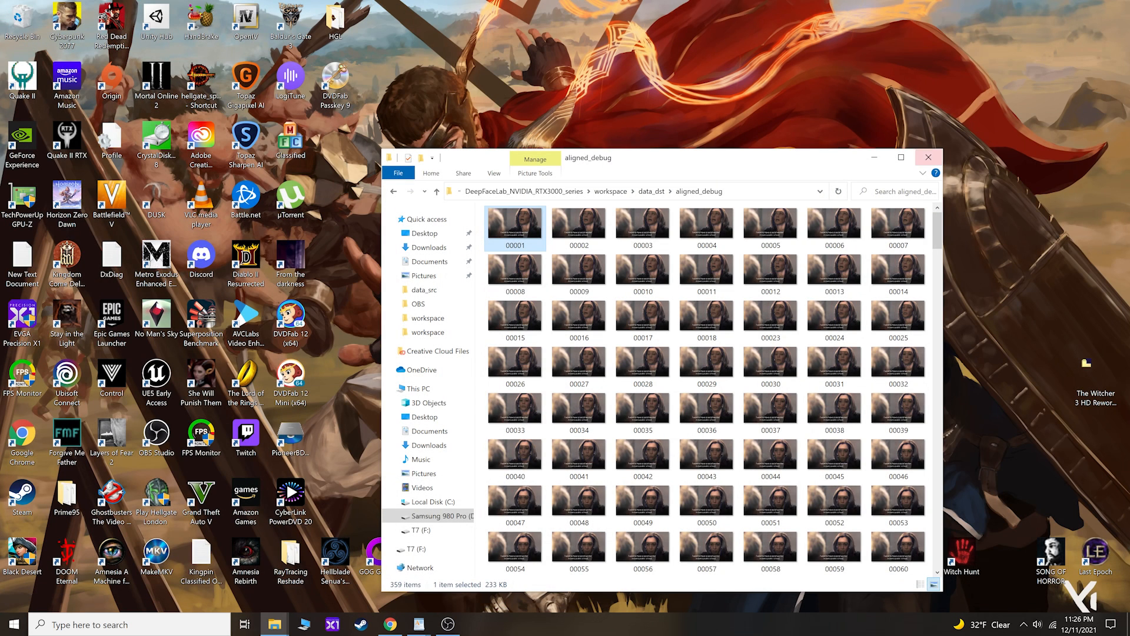
- Return to the DeepFaceLab_NVIDIA_RTX3000_series folder and run the "5) data_dst faceset MANUAL RE-EXTRACT DELETED ALIGNED_DEBUG" script
click(650, 191)
click(625, 191)
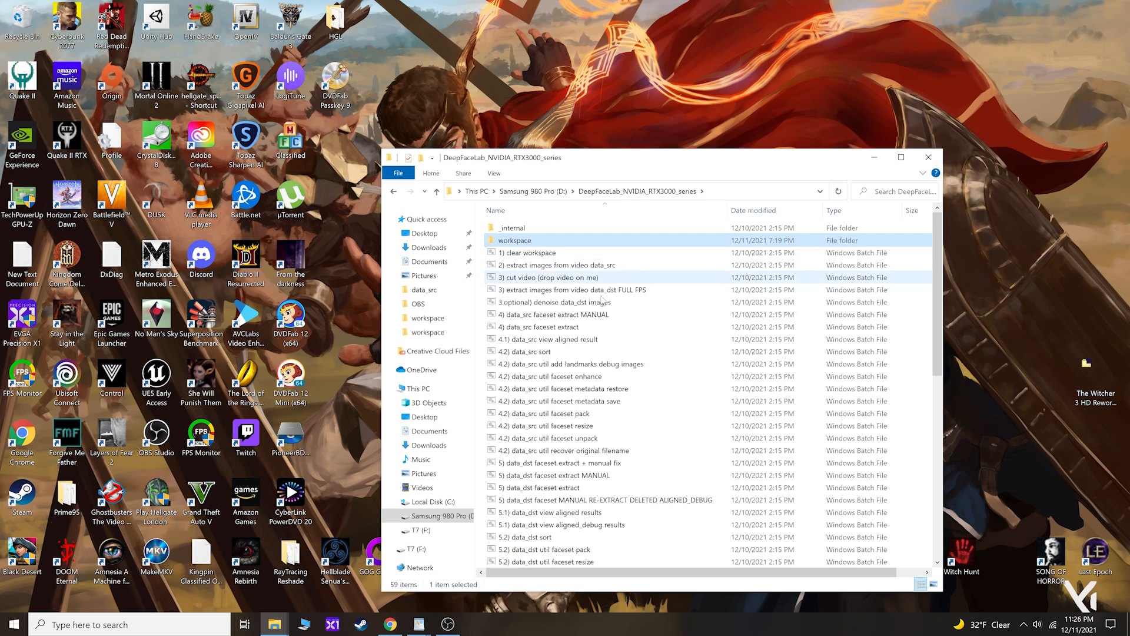
scroll(582, 365, down, 5)
click(548, 329)
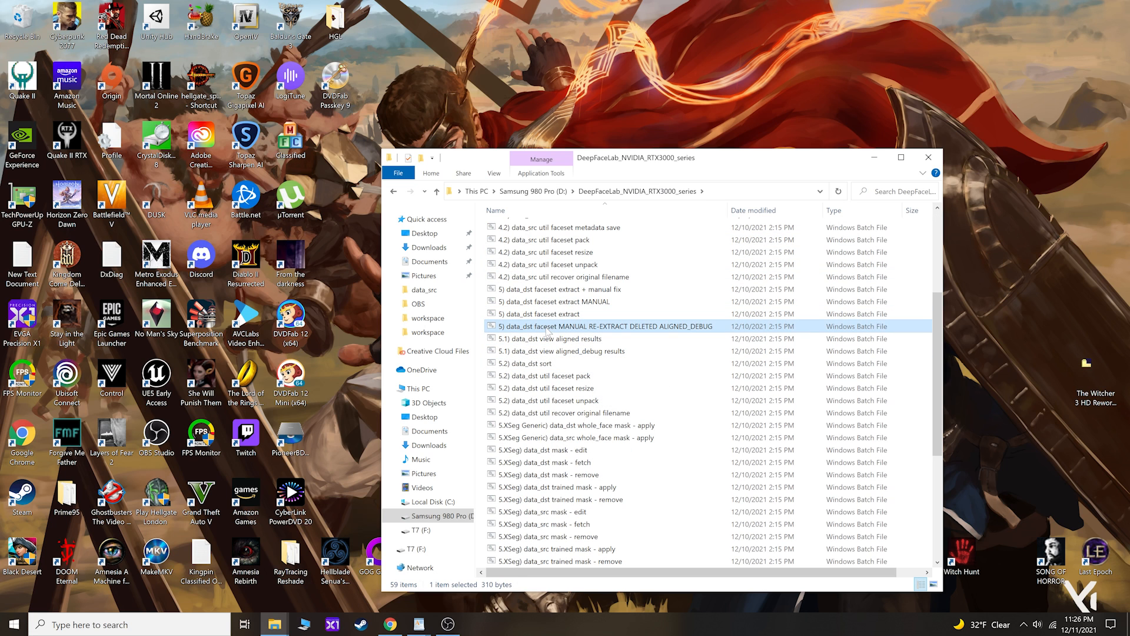
double_click(562, 327)
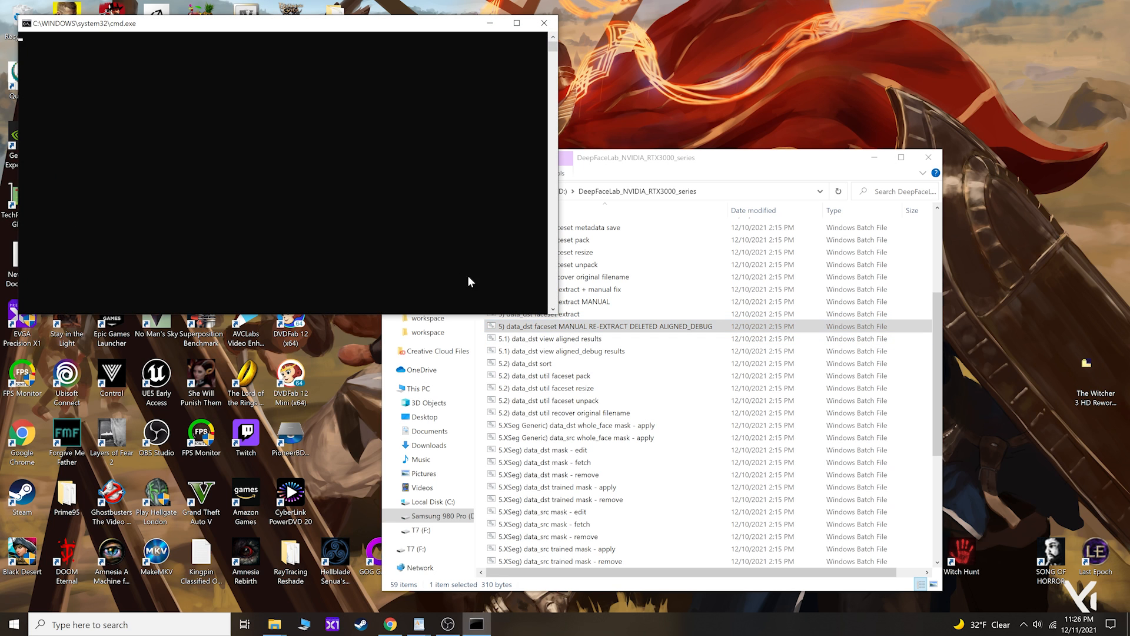
- Configure the re-extraction with GPU index 0, image size 512 and JPEG quality 100
drag(343, 27, 464, 218)
key(Return)
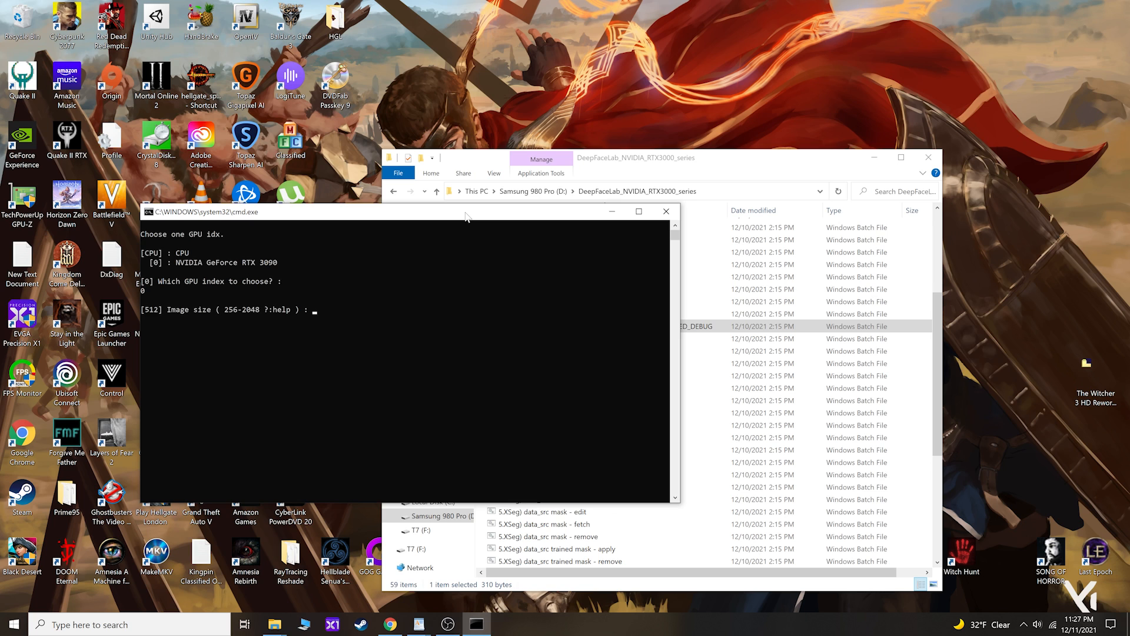
key(Return)
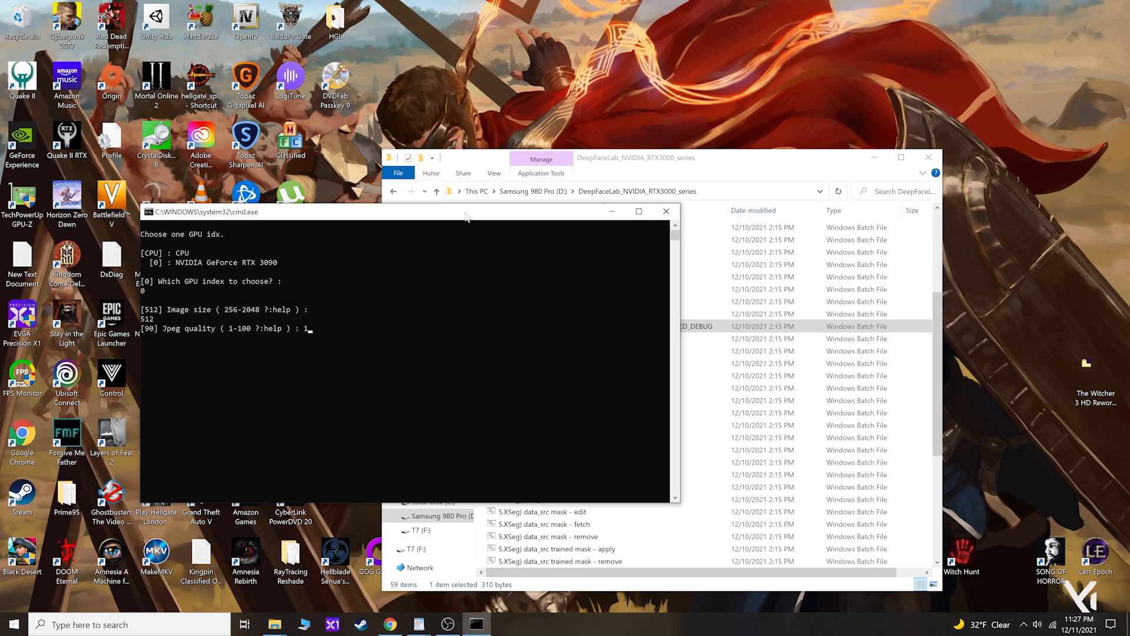
text(100)
key(Return)
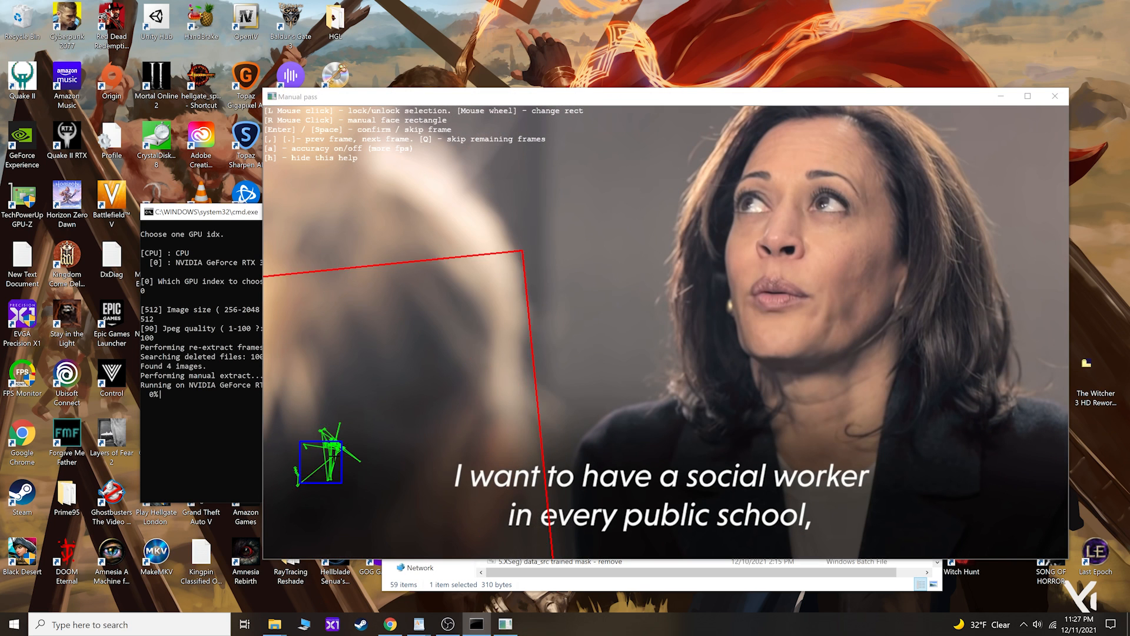
- Enlarge the detection rectangle over the woman's face so the landmarks fit, lock it and confirm the first manual-pass frame
scroll(765, 329, up, 10)
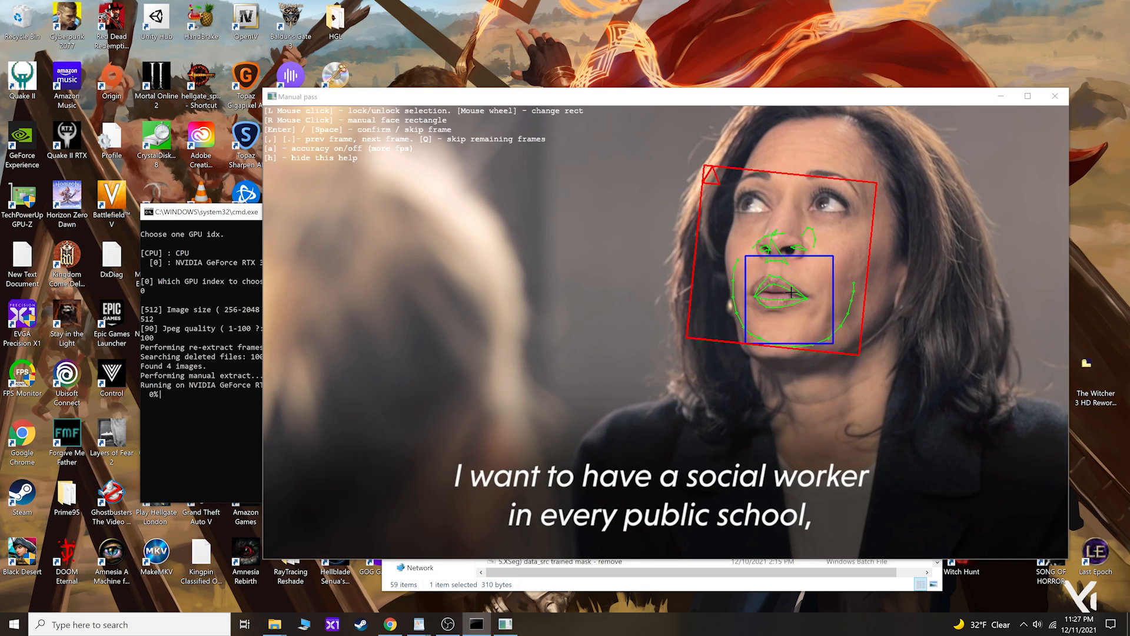
scroll(797, 276, up, 3)
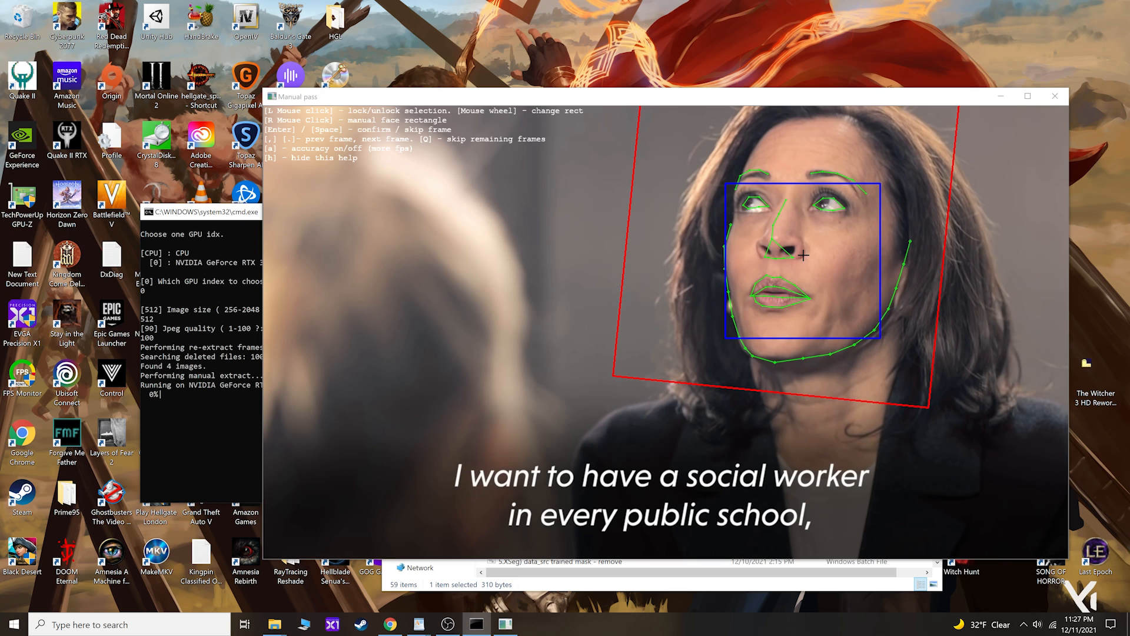
click(807, 259)
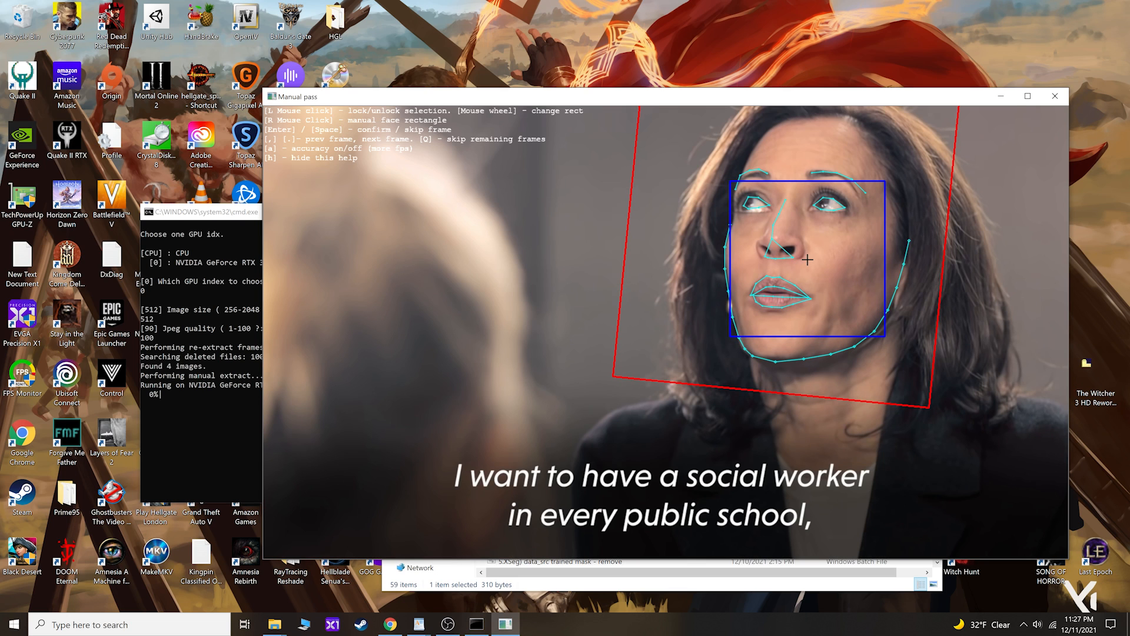
key(Return)
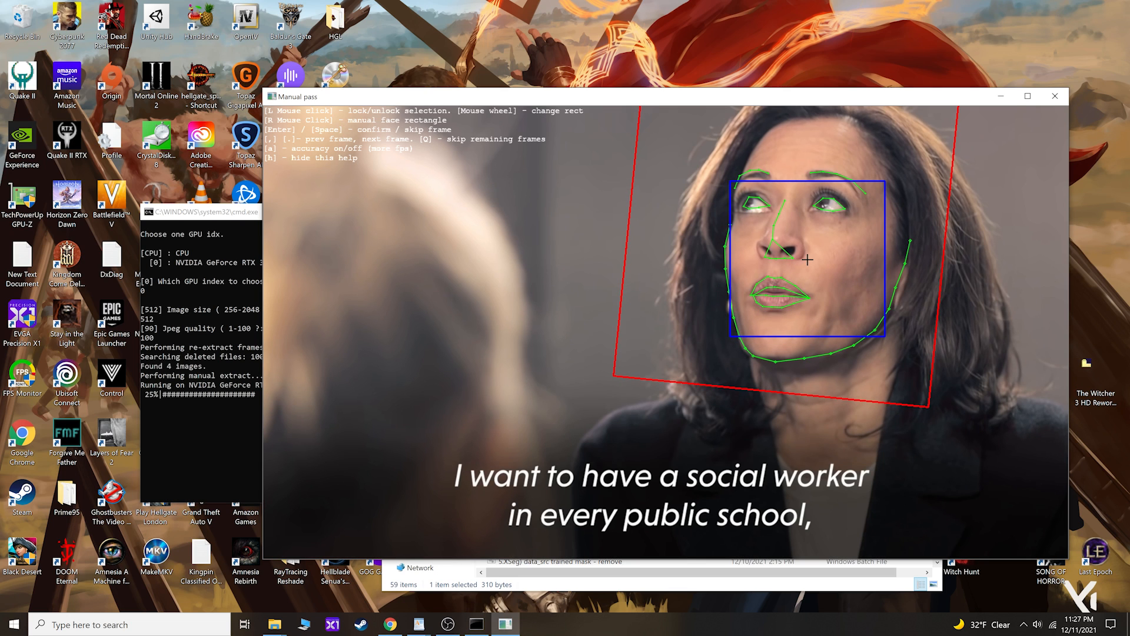
- Lock and confirm the face landmarks on the remaining manual-pass frames and close the finished extraction console
click(807, 258)
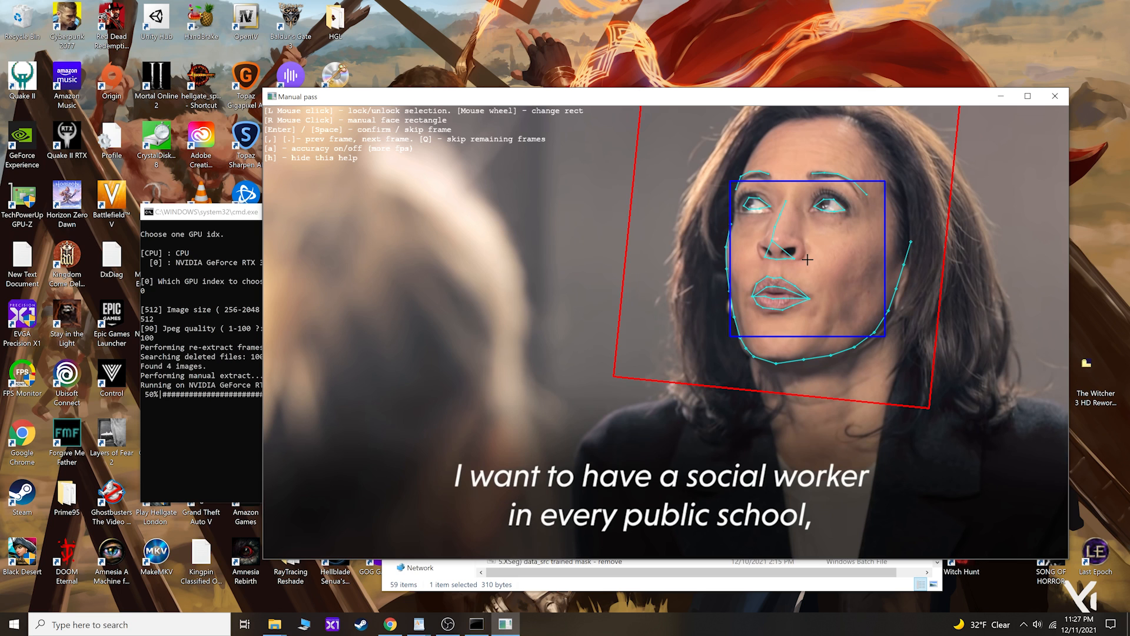
key(Return)
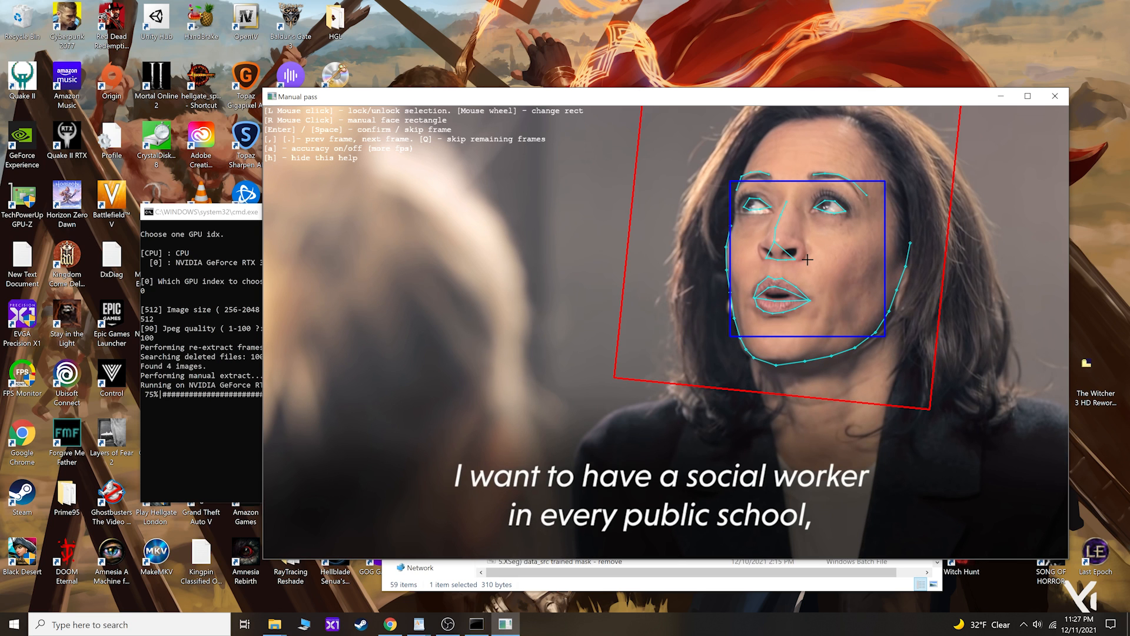
key(Return)
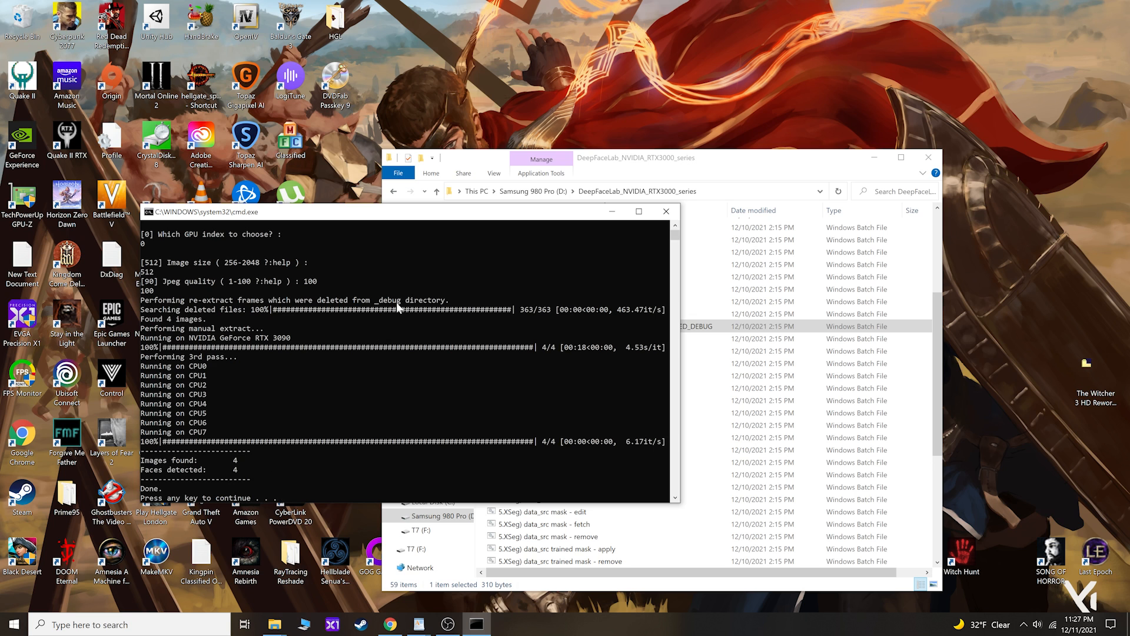
key(Return)
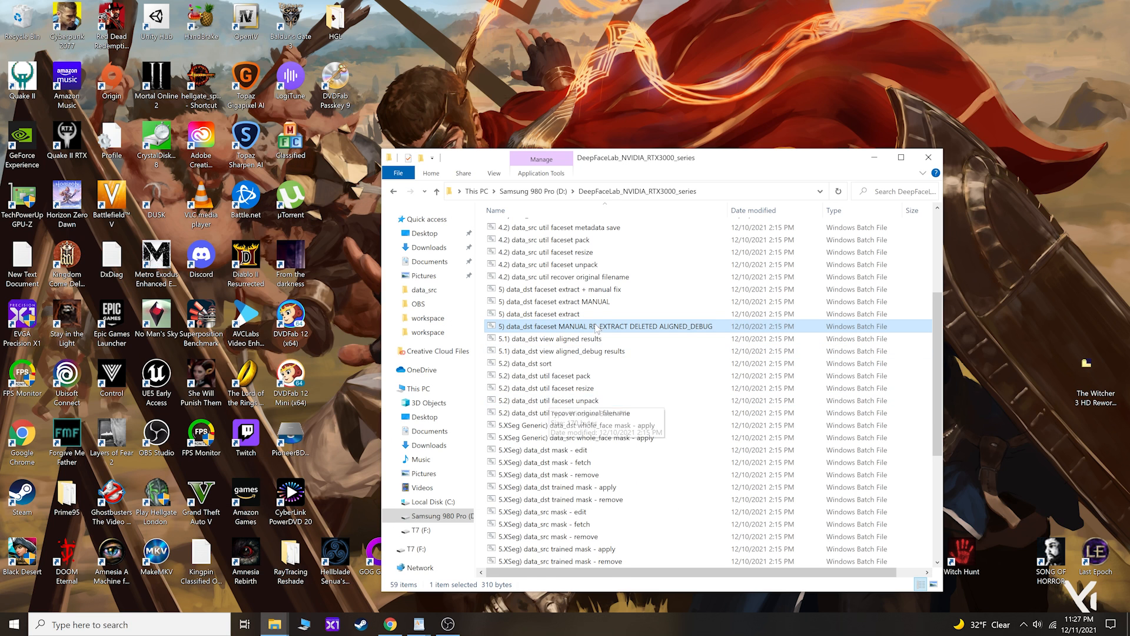
- Look through the aligned_debug and aligned folders inside the workspace's data_dst folder to check the re-extracted faces
scroll(551, 353, up, 5)
double_click(550, 241)
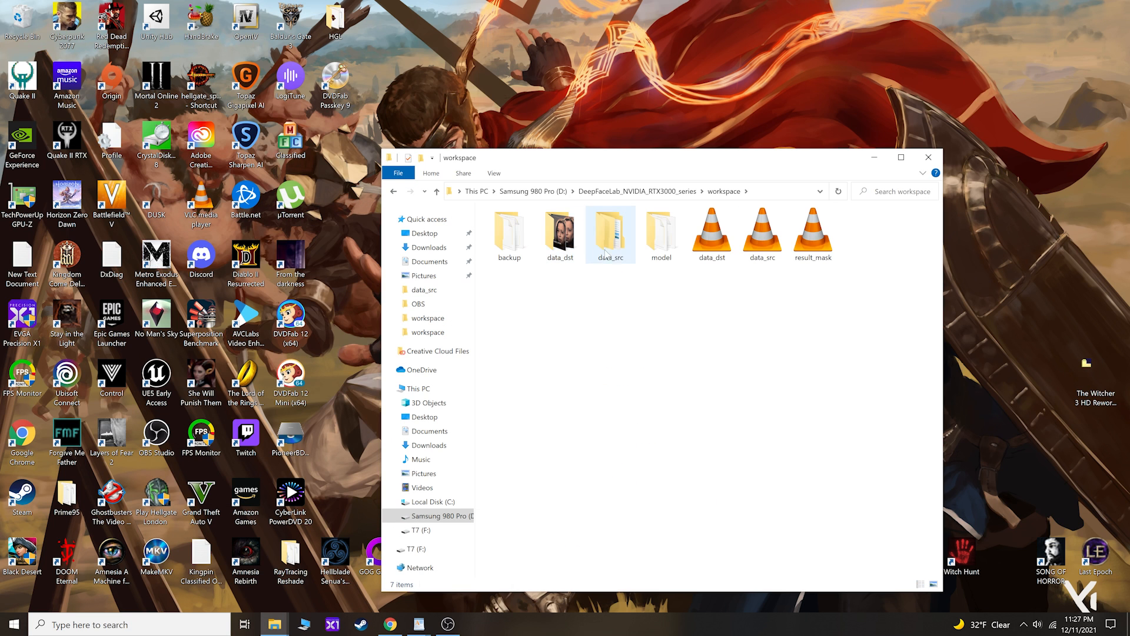
double_click(556, 239)
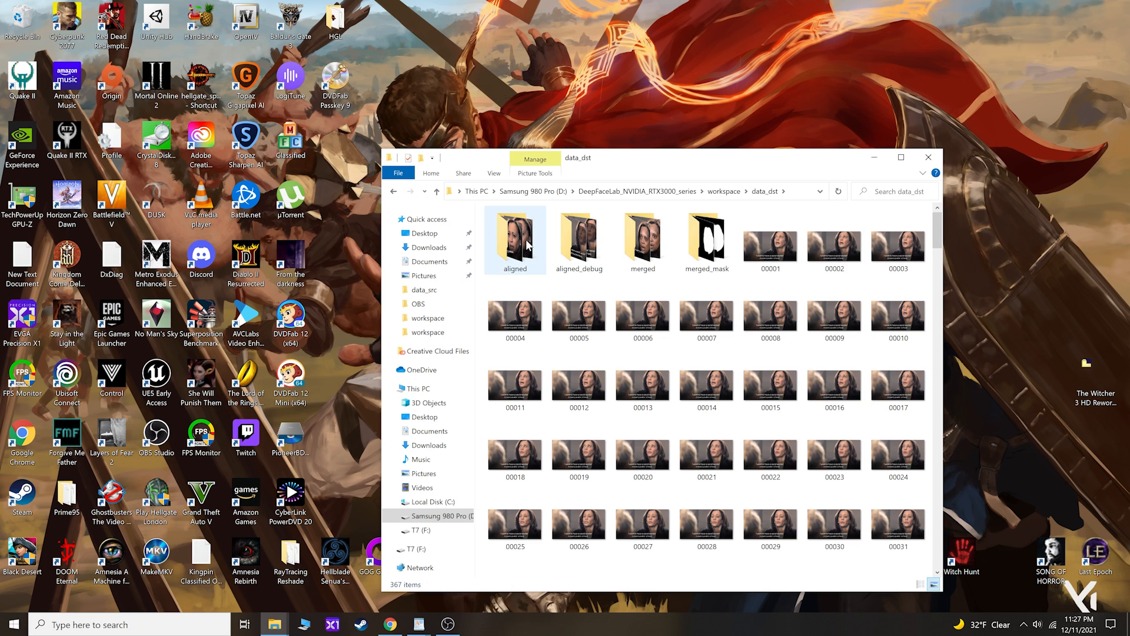
double_click(577, 247)
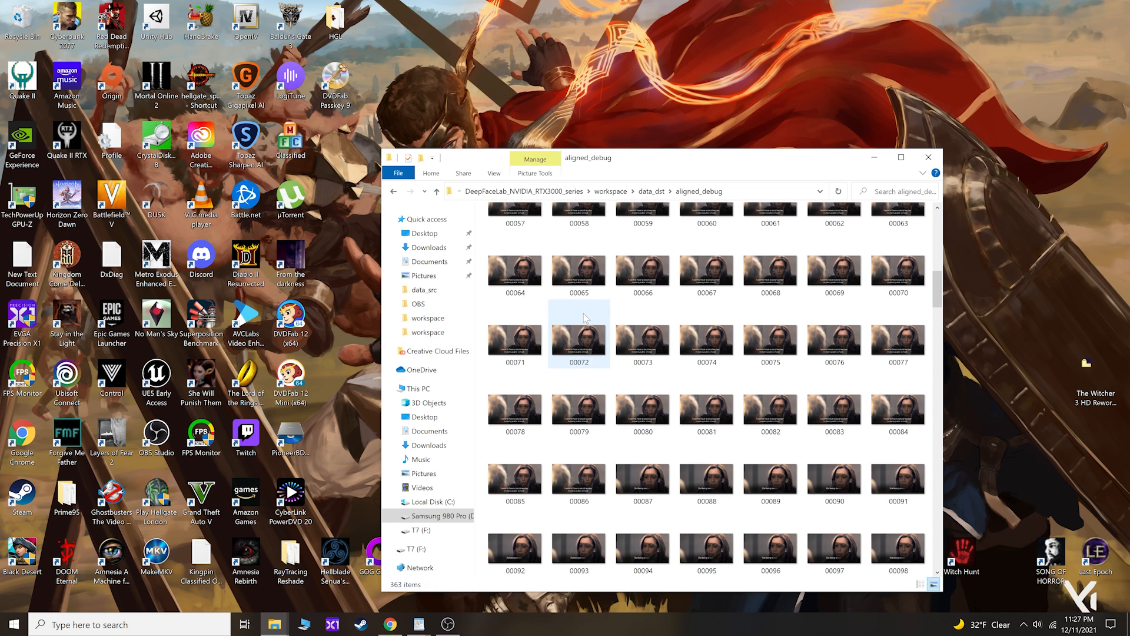
click(394, 191)
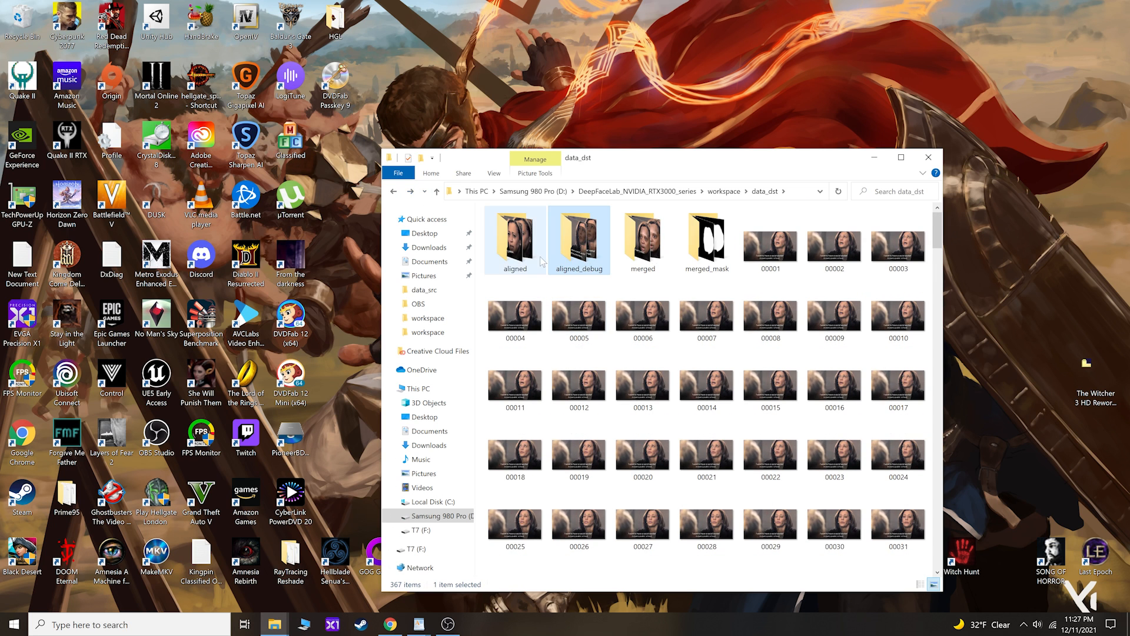
double_click(507, 259)
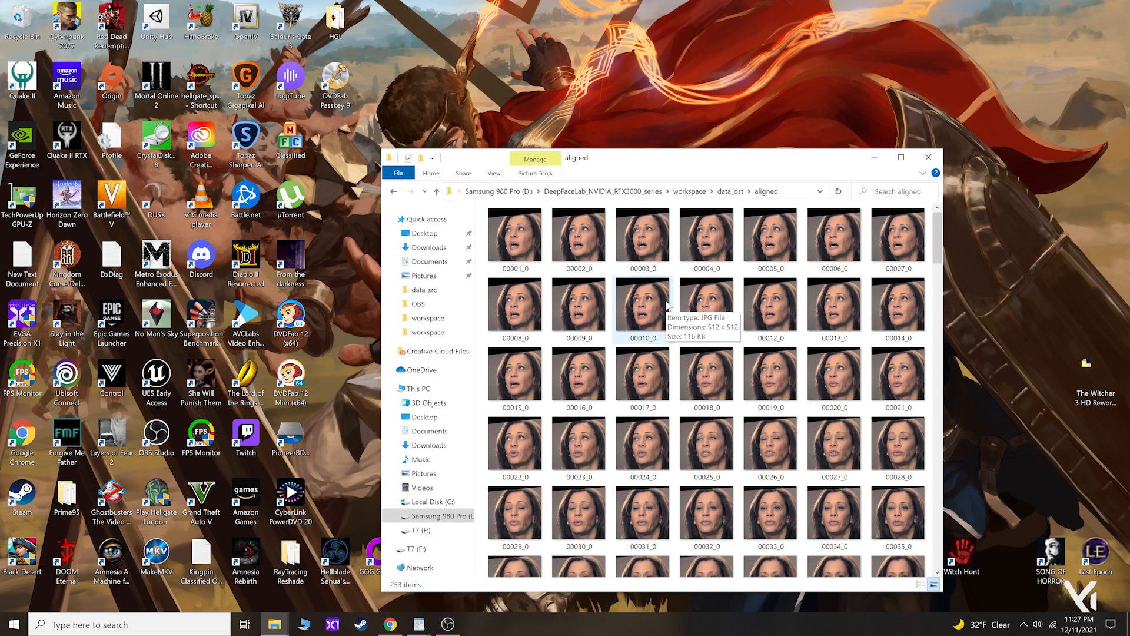
scroll(666, 305, down, 3)
scroll(666, 304, down, 9)
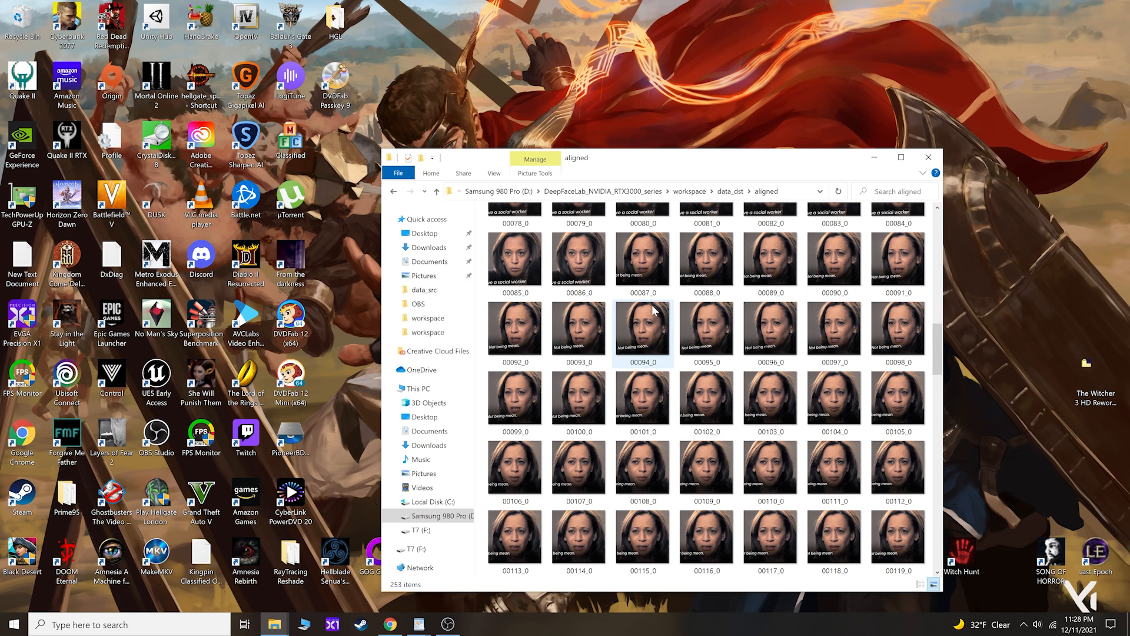
- Run the "5.XSeg Generic) data_dst whole_face mask - apply" script on GPU index 0 and close its console when done
click(647, 193)
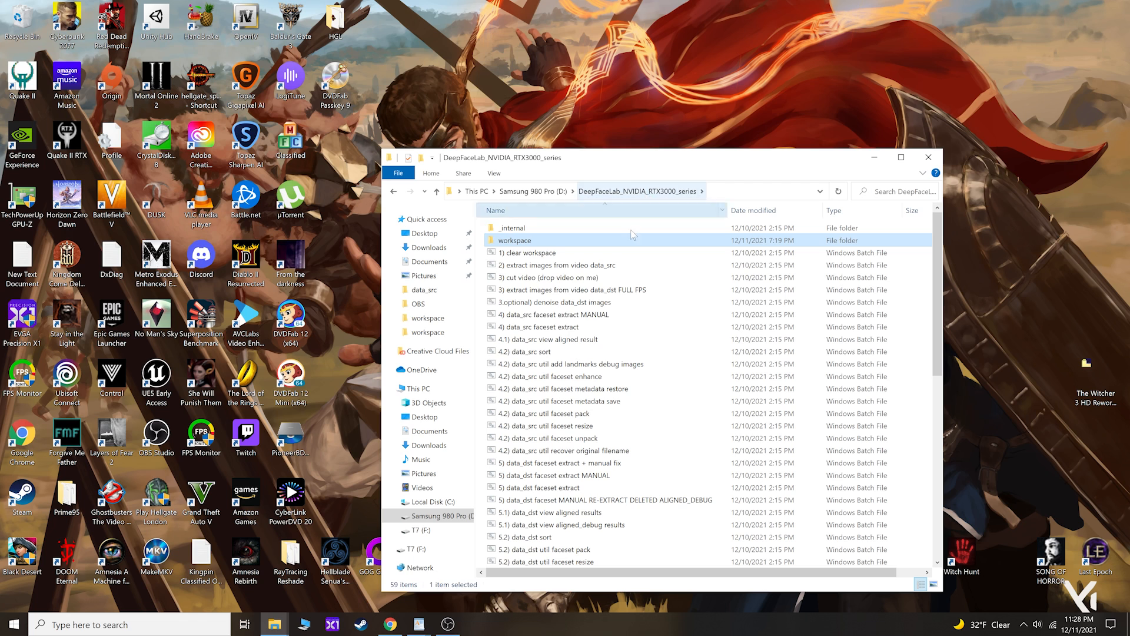
scroll(584, 501, down, 2)
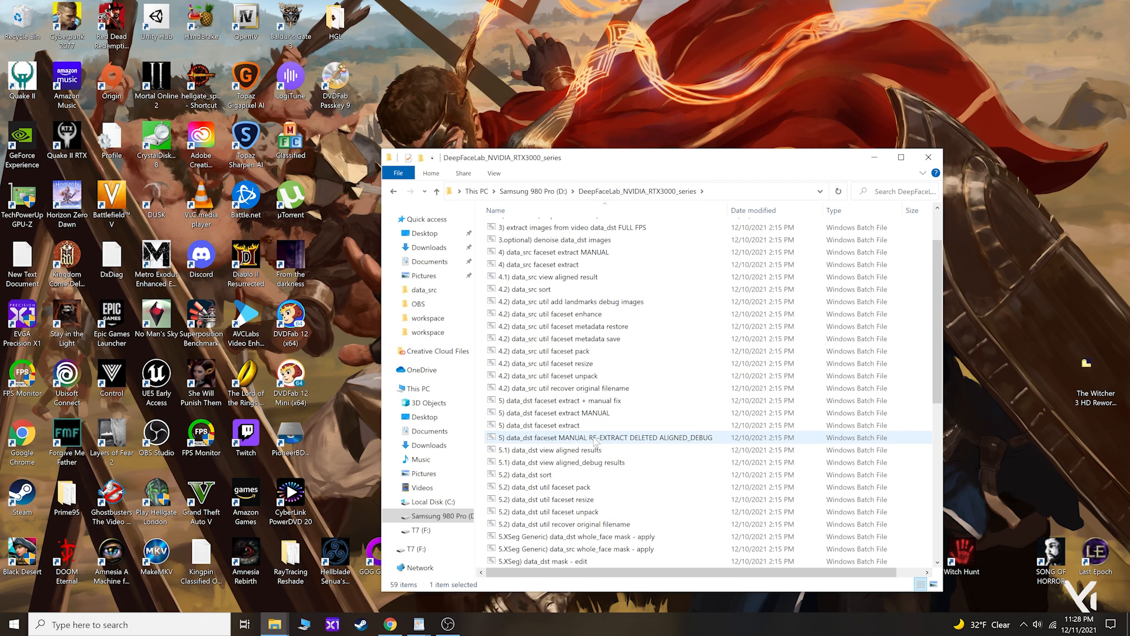
scroll(596, 442, down, 3)
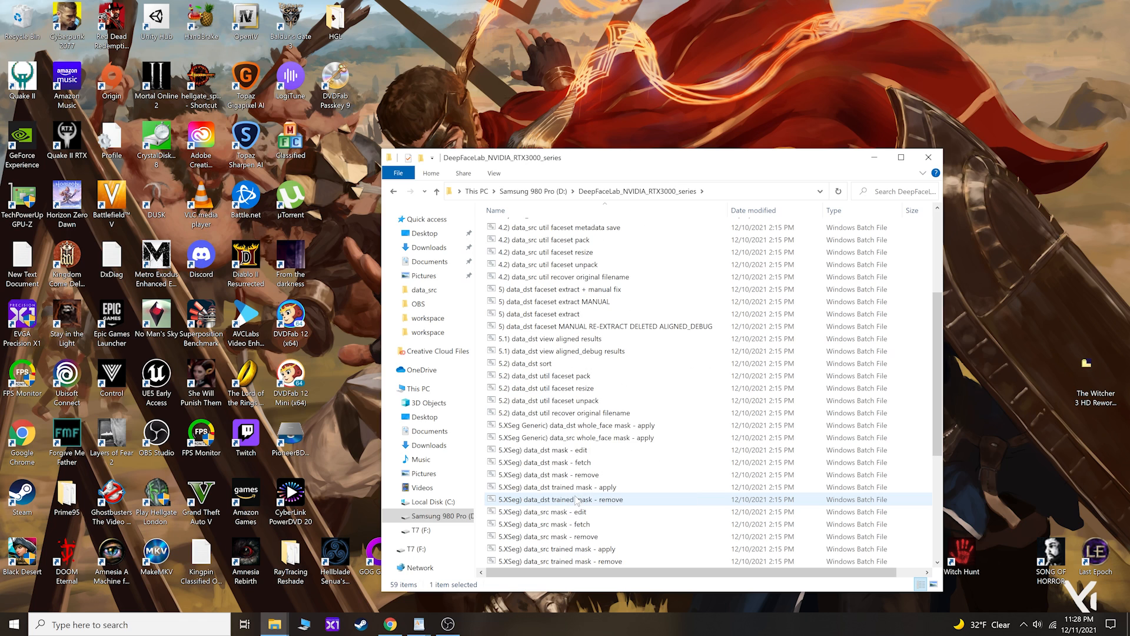
double_click(589, 430)
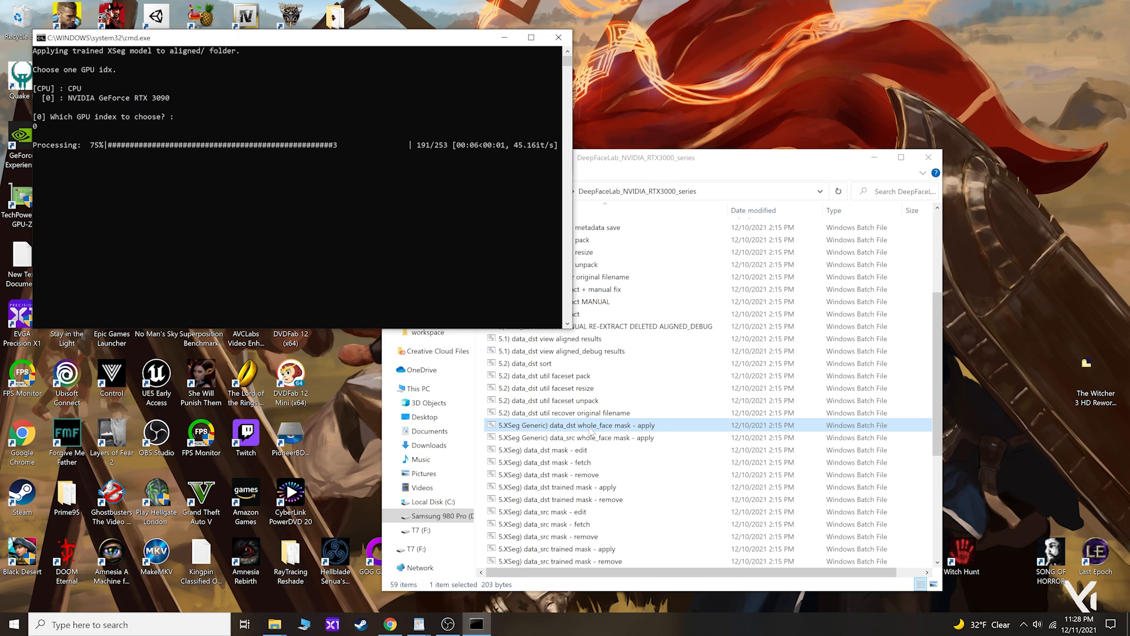
click(477, 314)
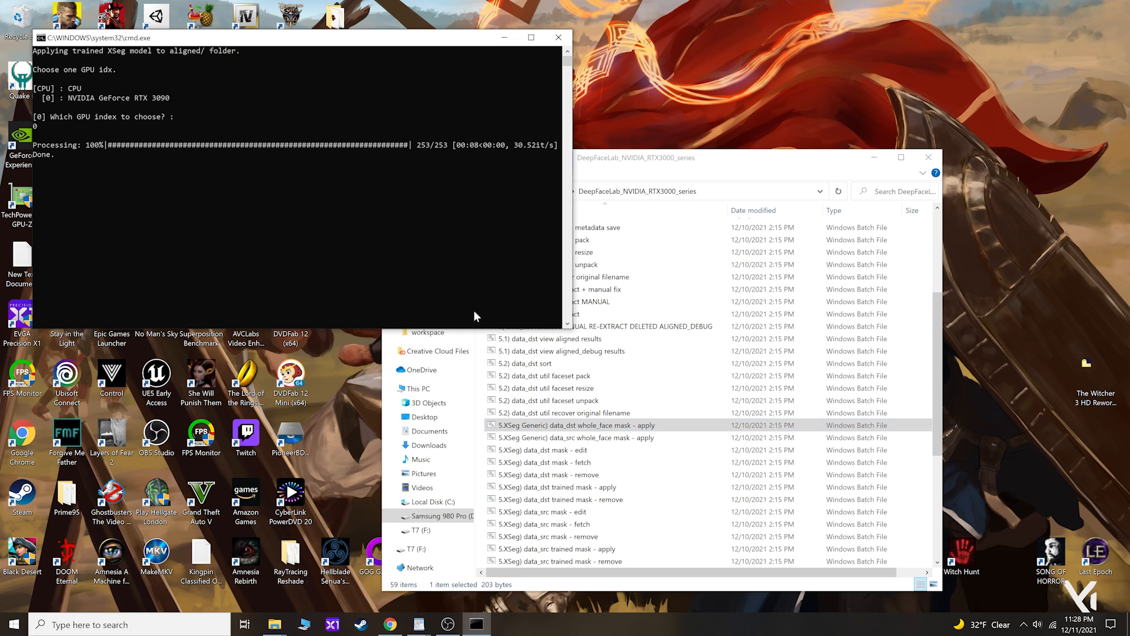
key(Return)
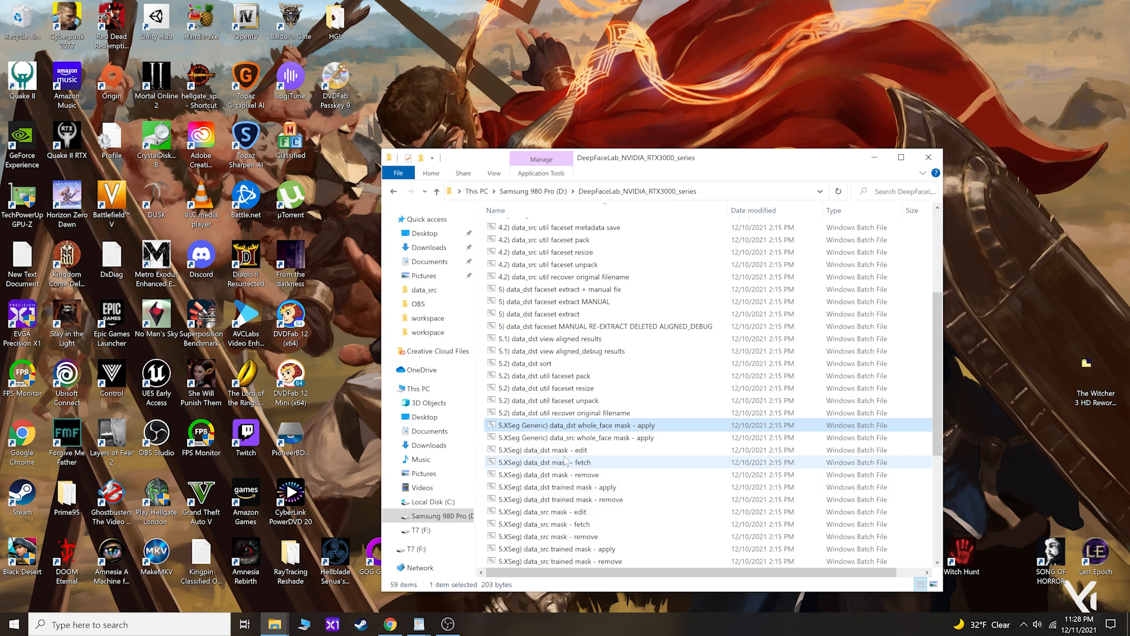
- Open the data_dst faces in XSegEditor with the "5.XSeg) data_dst mask - edit" script
key(Down)
key(Down)
key(Return)
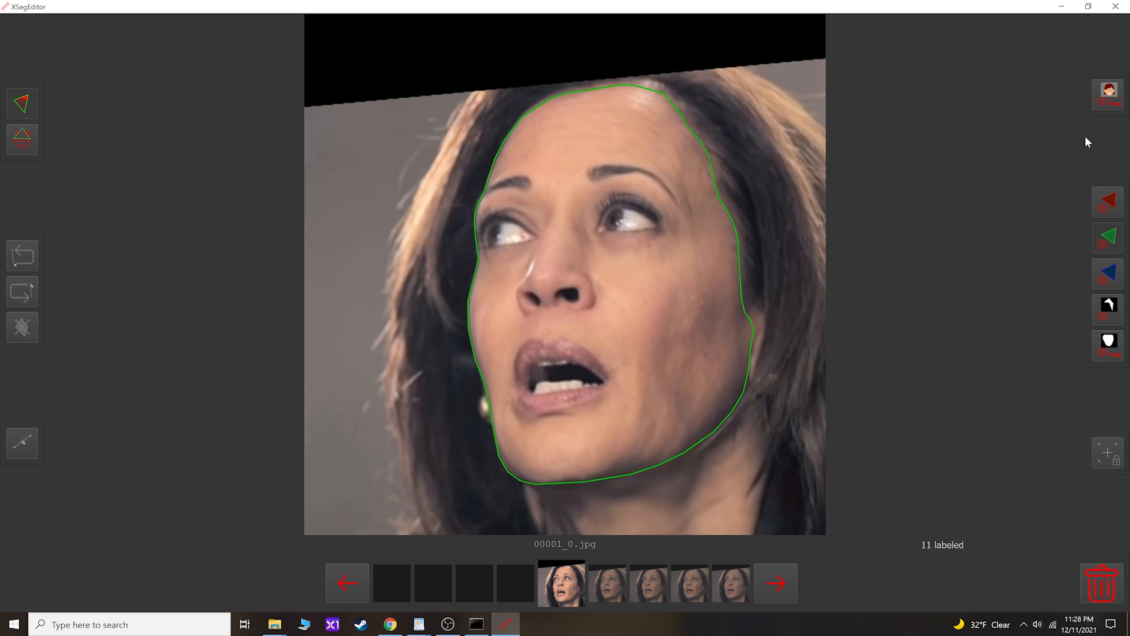
- Turn on the mask overlay in XSegEditor and step forward through the data_dst faces to check how well the masks fit
click(1109, 100)
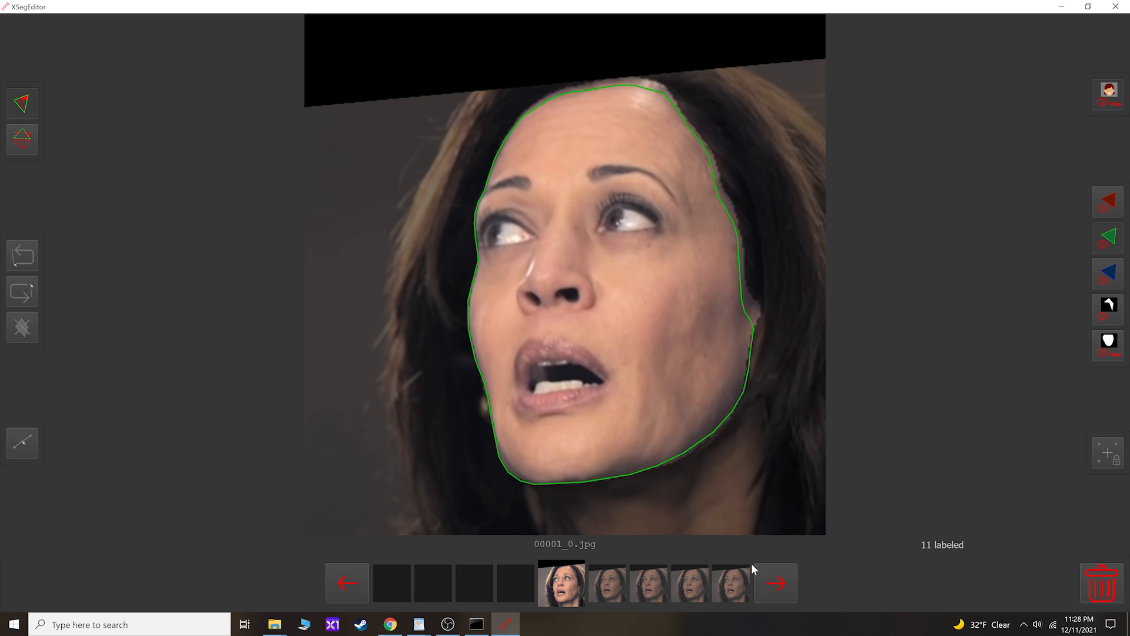
click(777, 583)
click(785, 584)
click(786, 584)
click(786, 585)
click(787, 583)
click(787, 583)
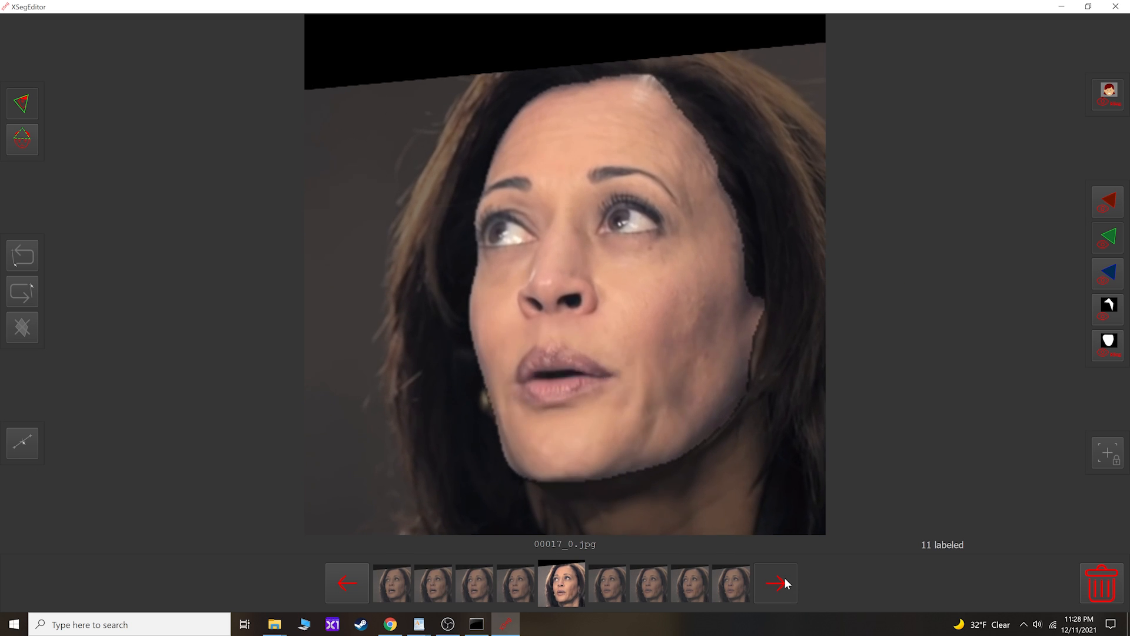
click(786, 583)
click(786, 583)
click(787, 584)
click(787, 583)
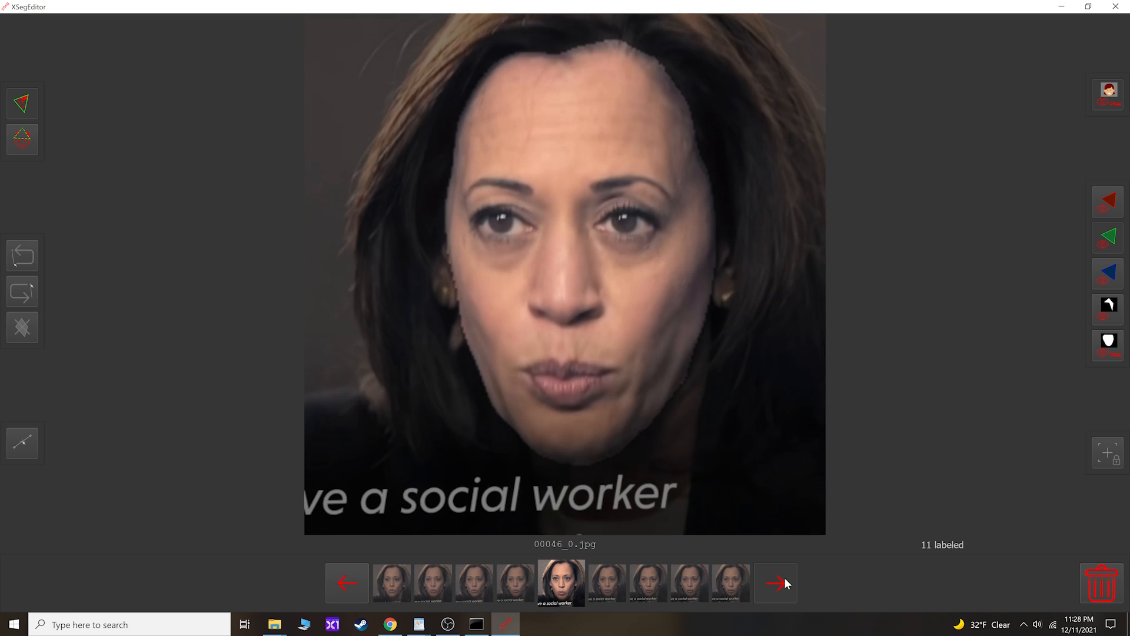
click(787, 583)
click(787, 583)
click(786, 583)
click(786, 583)
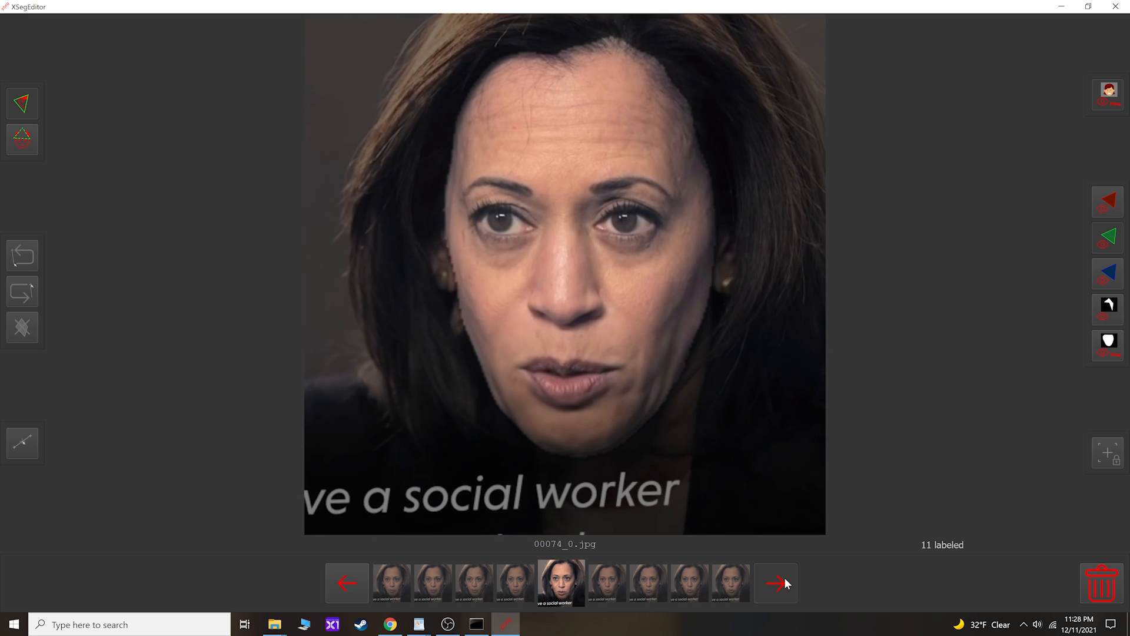
click(786, 583)
click(786, 583)
click(786, 583)
click(786, 583)
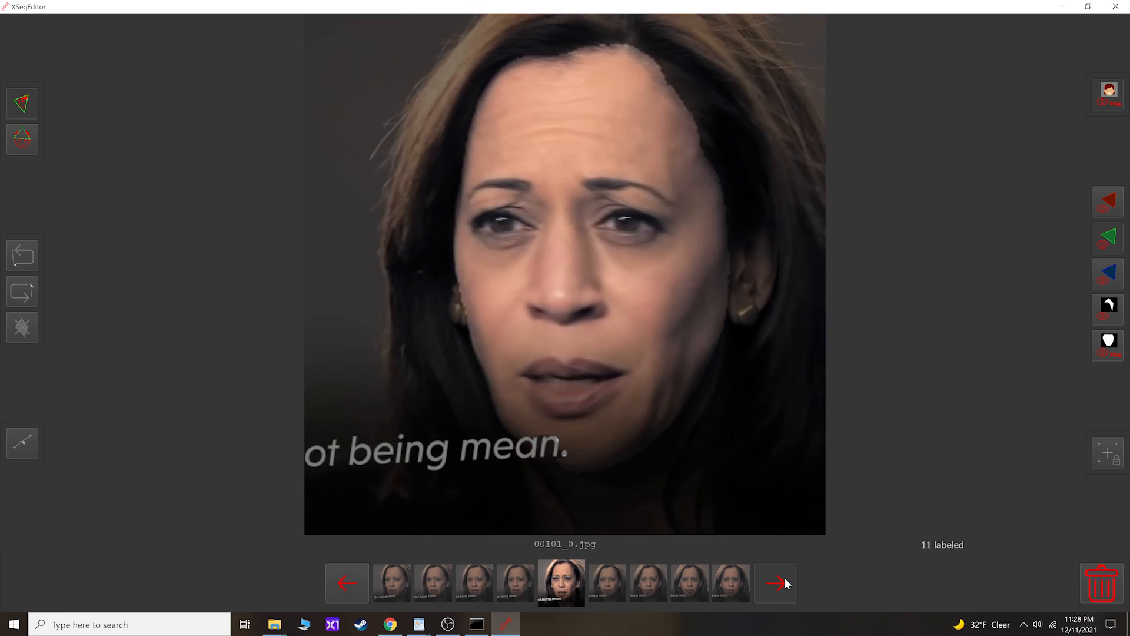
click(786, 583)
click(787, 583)
click(786, 583)
click(786, 583)
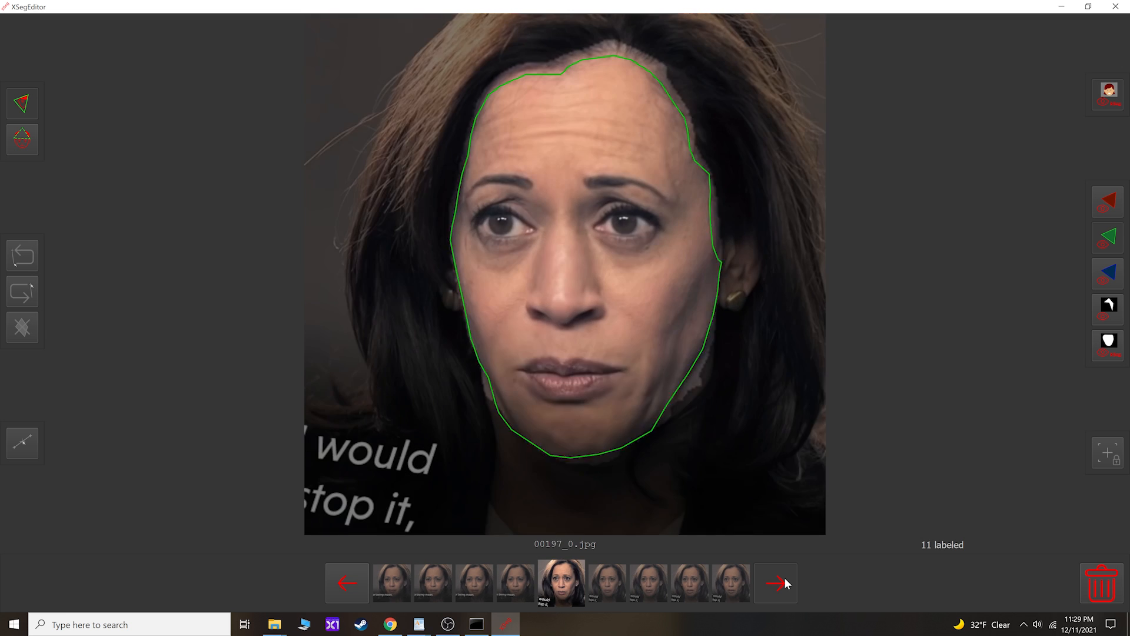
click(786, 583)
click(783, 582)
click(783, 582)
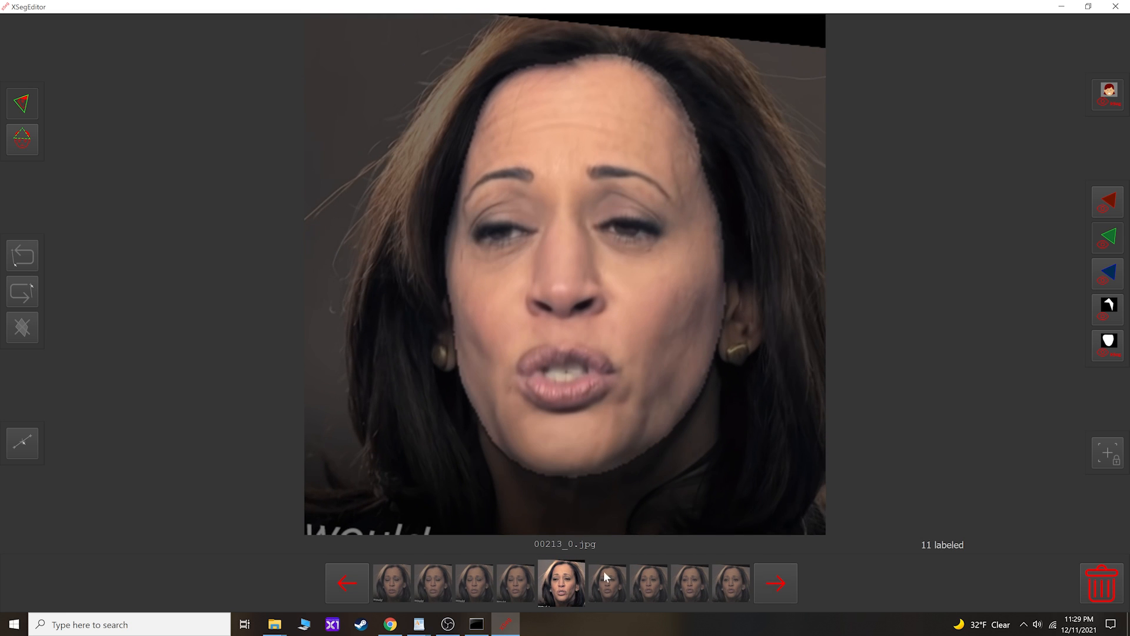
- Go back to recheck the mask edges around frame 00201_0.jpg, review the remaining data_dst faces and close XSegEditor
click(365, 583)
click(364, 583)
click(365, 583)
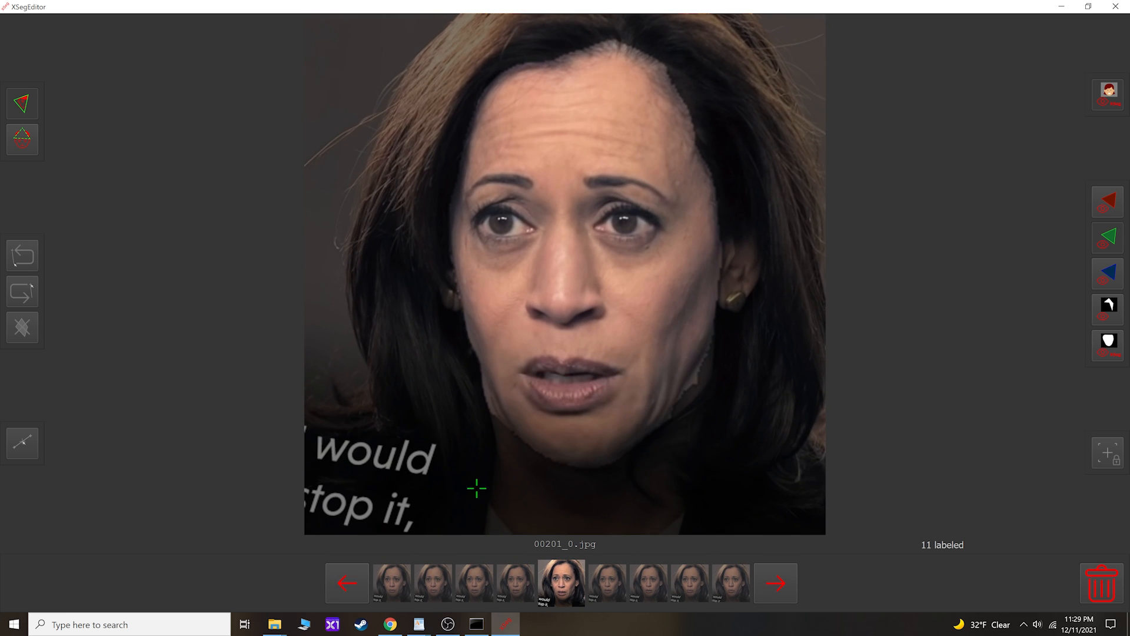
click(775, 584)
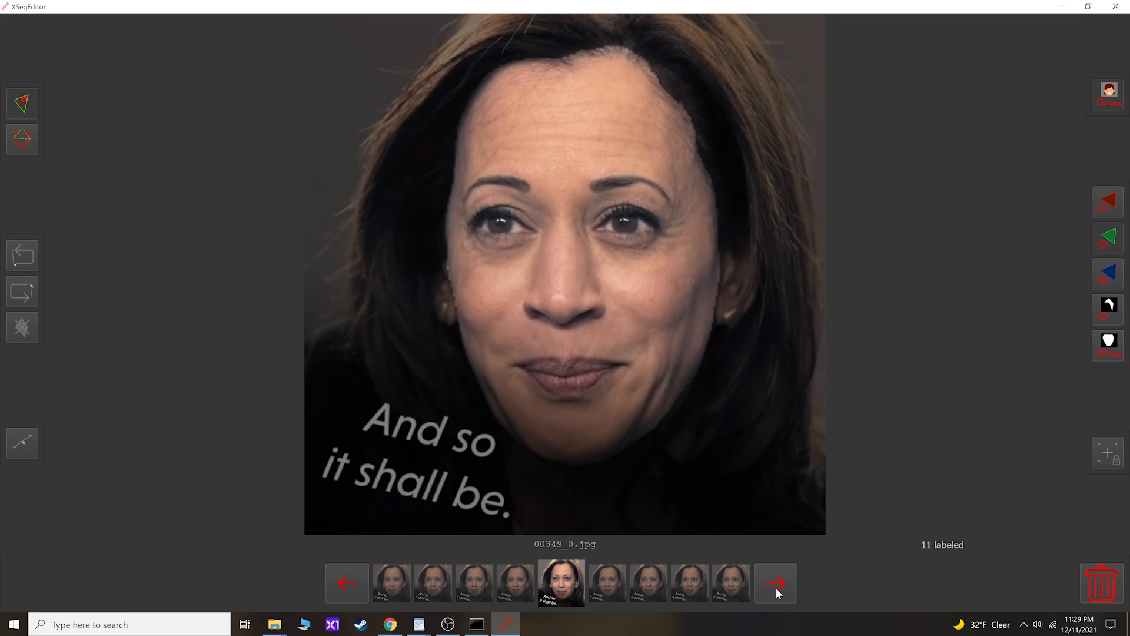
click(1115, 7)
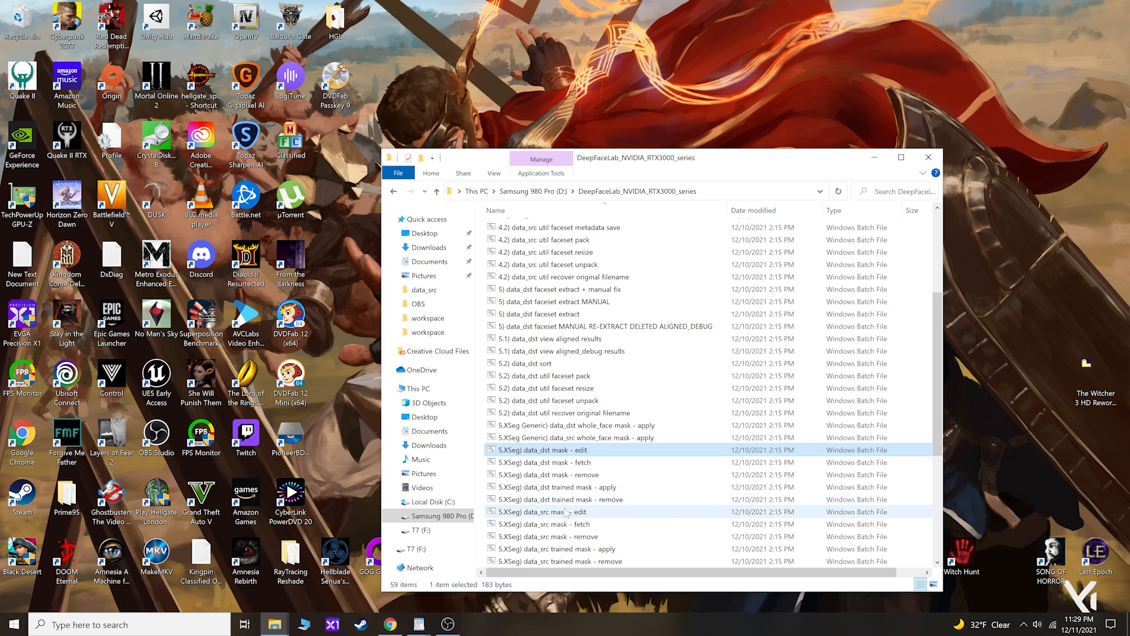
- Start XSeg model training with the "5.XSeg) train" script on GPU index 0 and move its console aside
scroll(541, 507, down, 2)
double_click(521, 499)
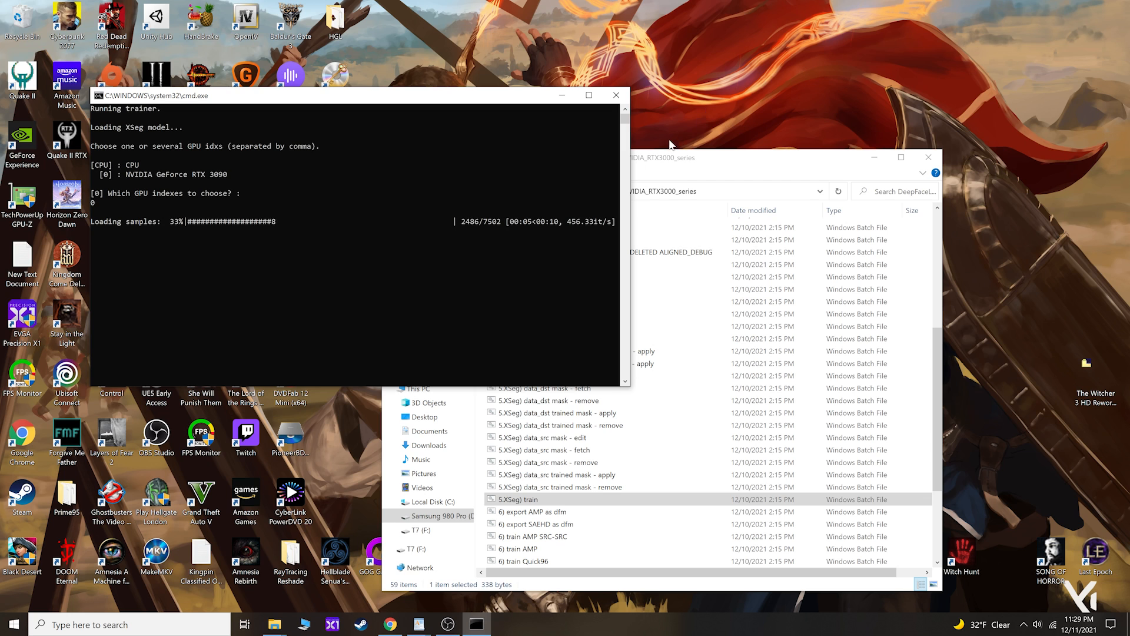
drag(443, 85, 546, 71)
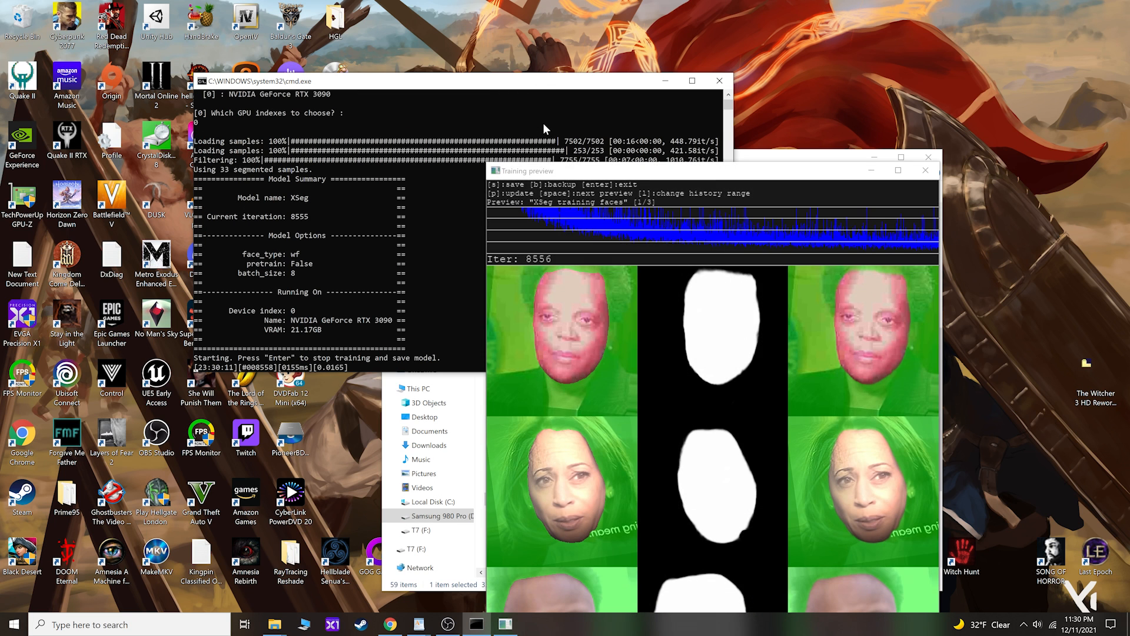
- Switch the training preview to "XSeg dst faces" and move the preview window beside the console
key(space)
key(space)
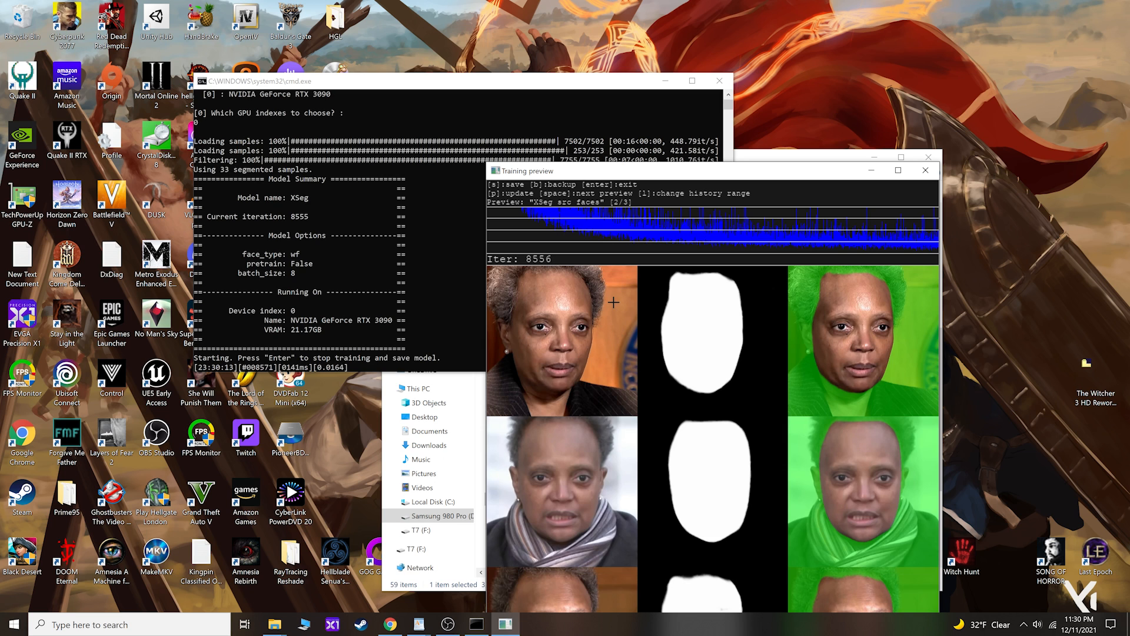
drag(650, 174, 673, 97)
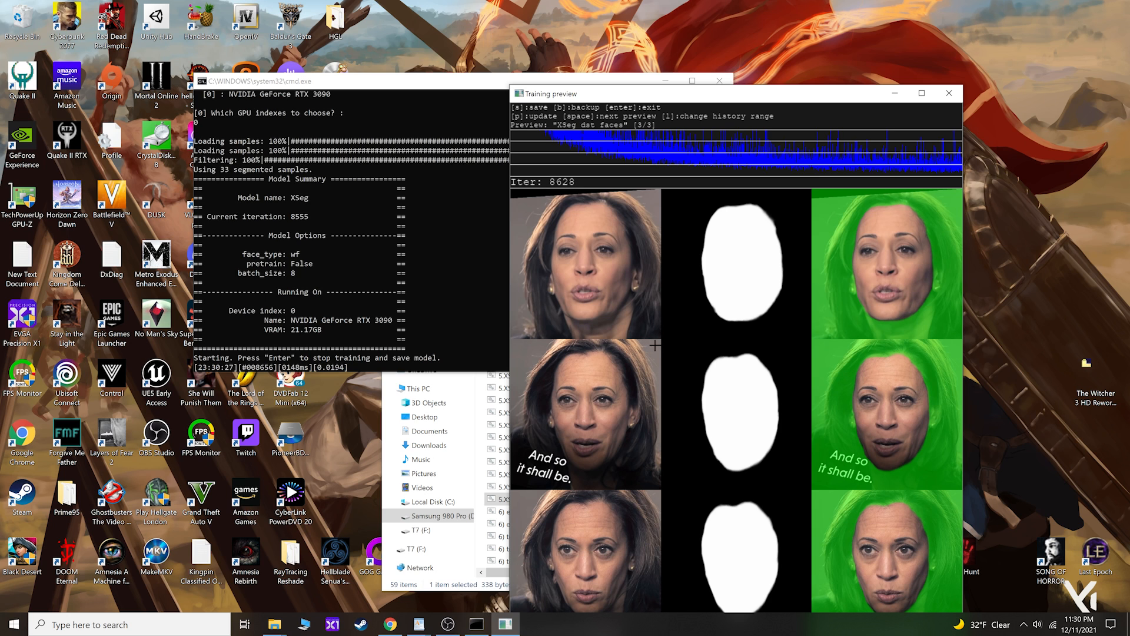
drag(716, 99, 855, 99)
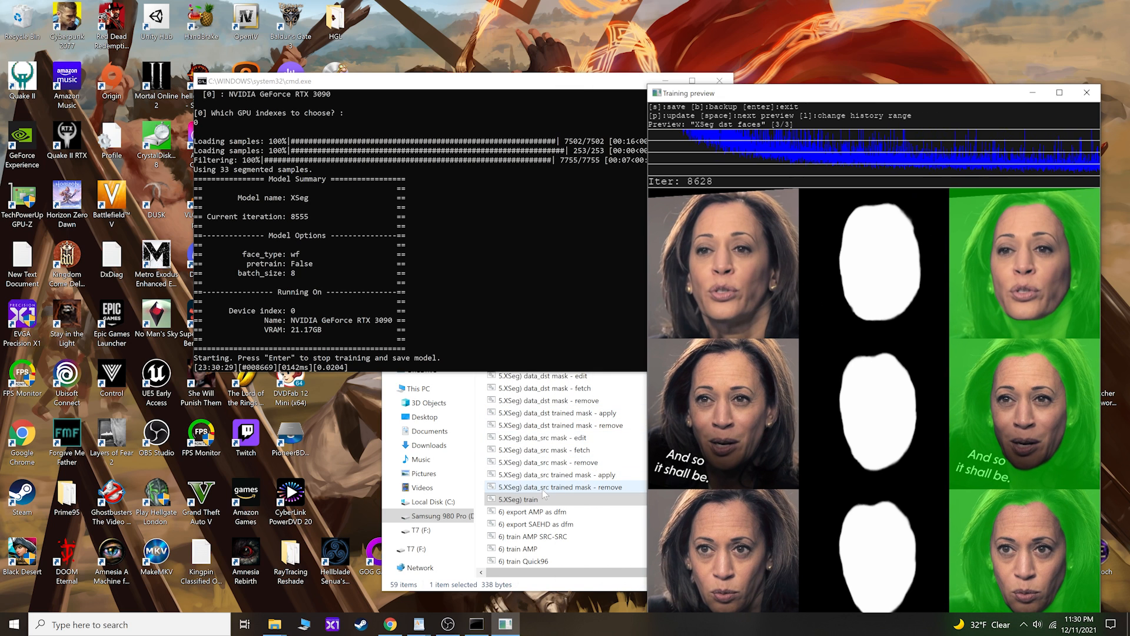
- Locate the "5.XSeg) data_dst trained mask - apply" script and refresh the XSeg dst faces preview to examine the predicted masks
click(589, 438)
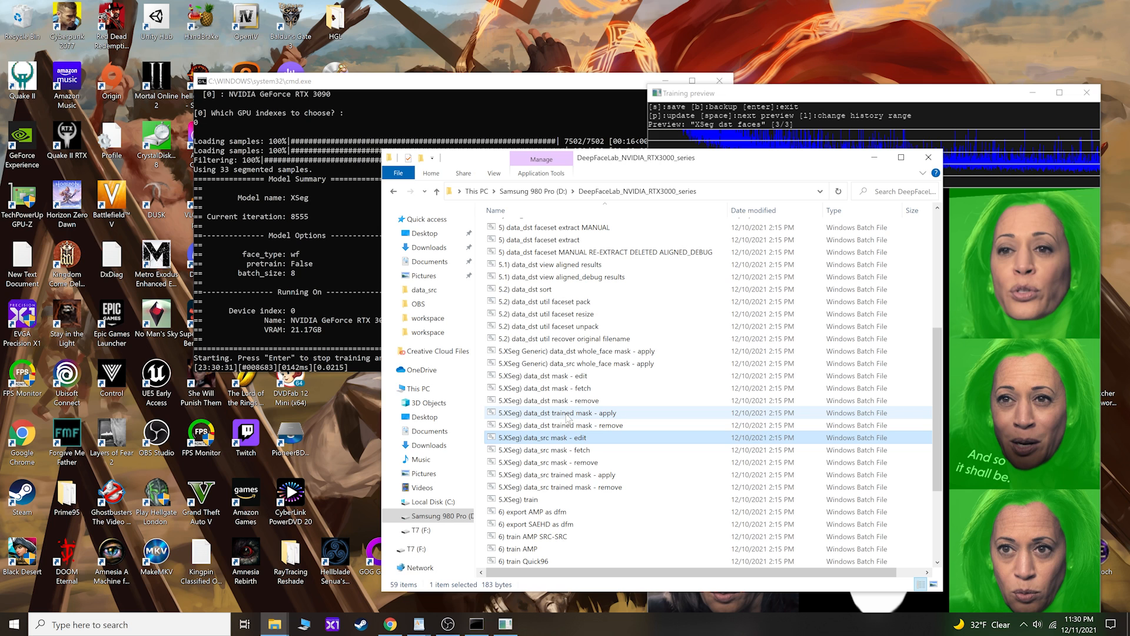
click(562, 414)
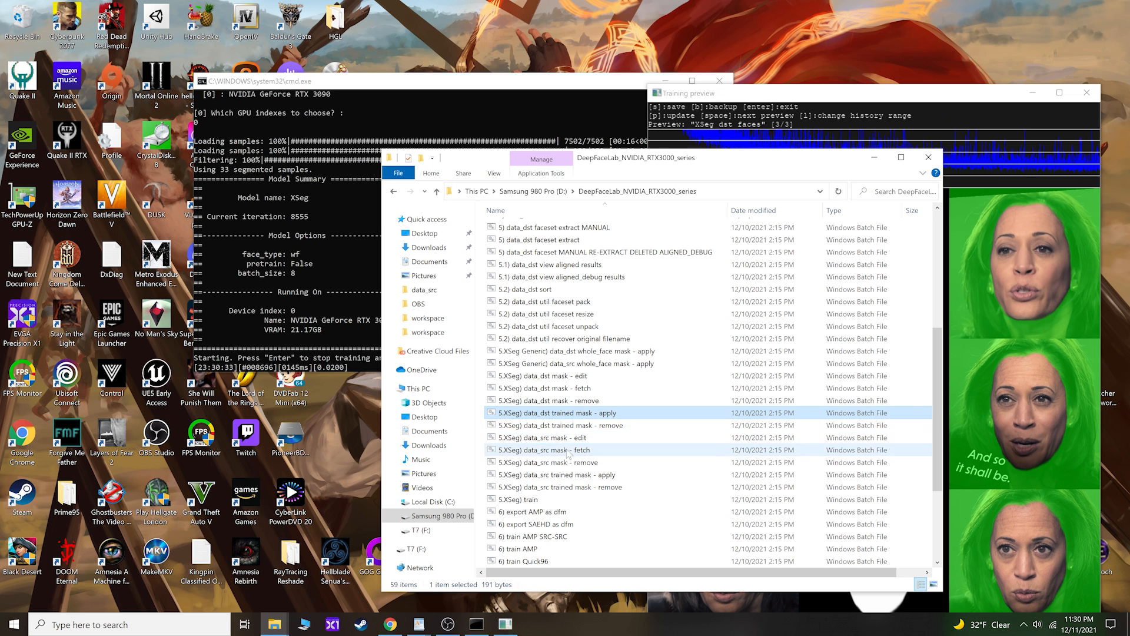
click(850, 101)
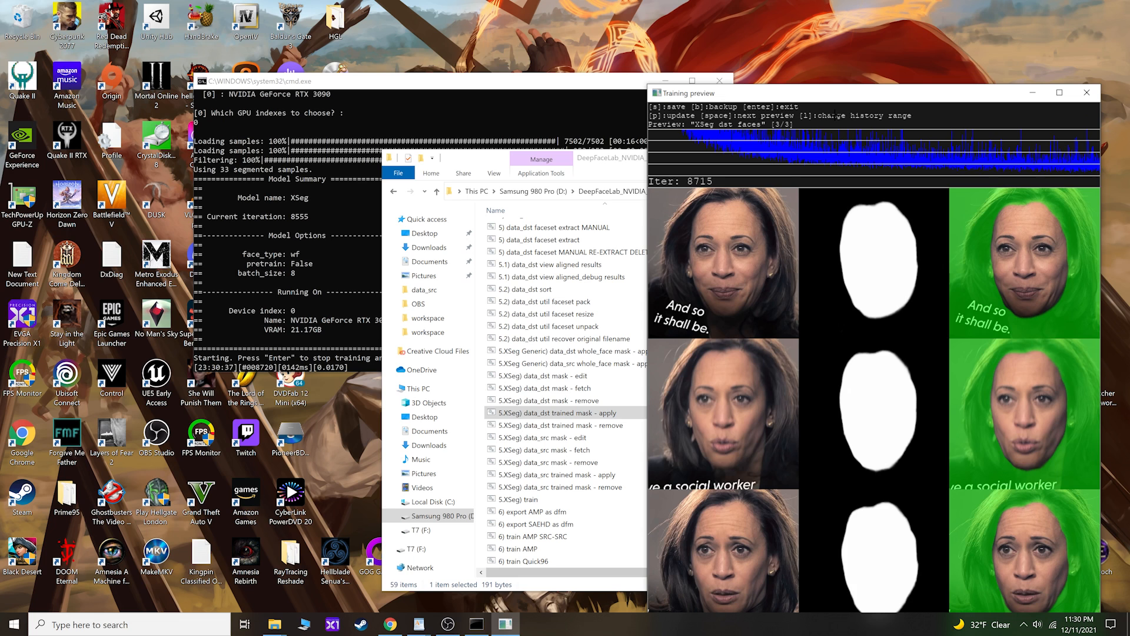
key(p)
key(p)
click(846, 61)
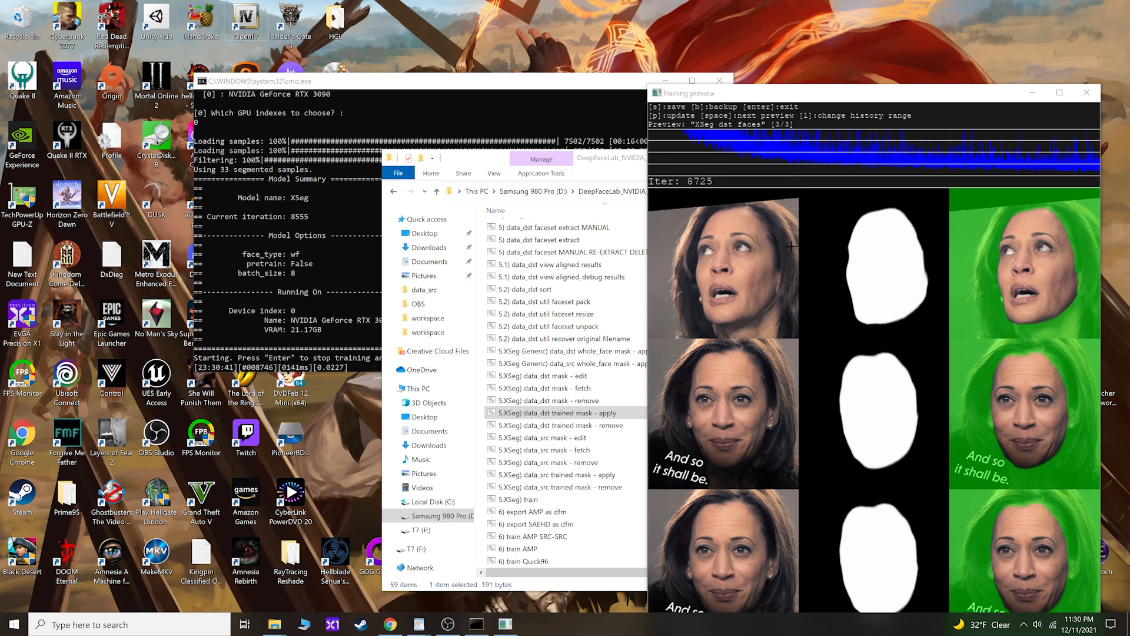
click(549, 413)
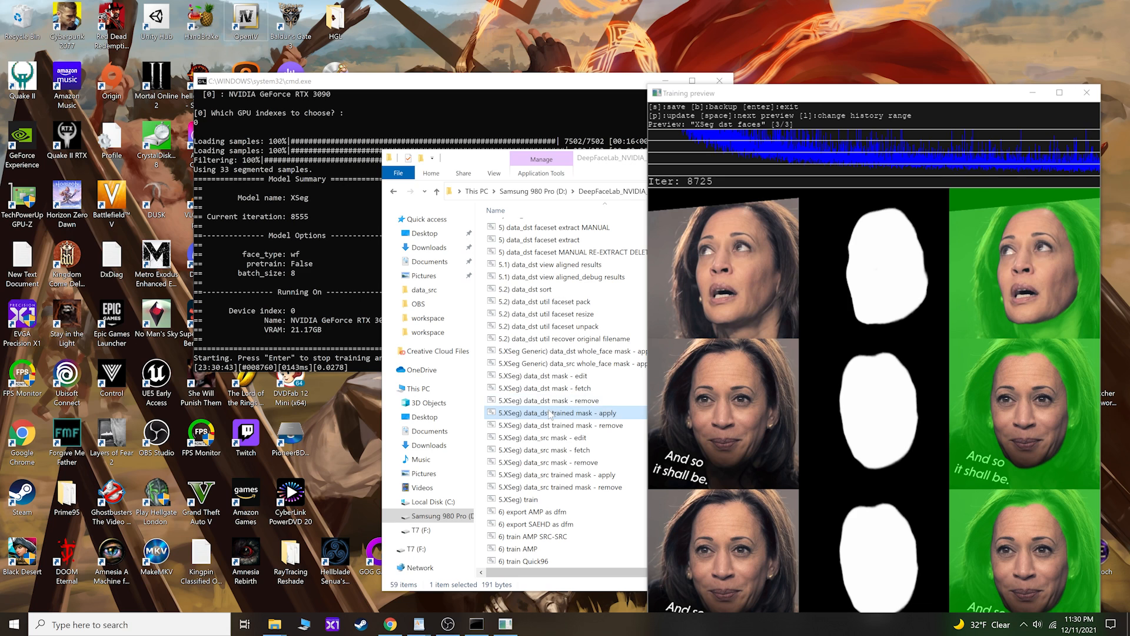
click(627, 53)
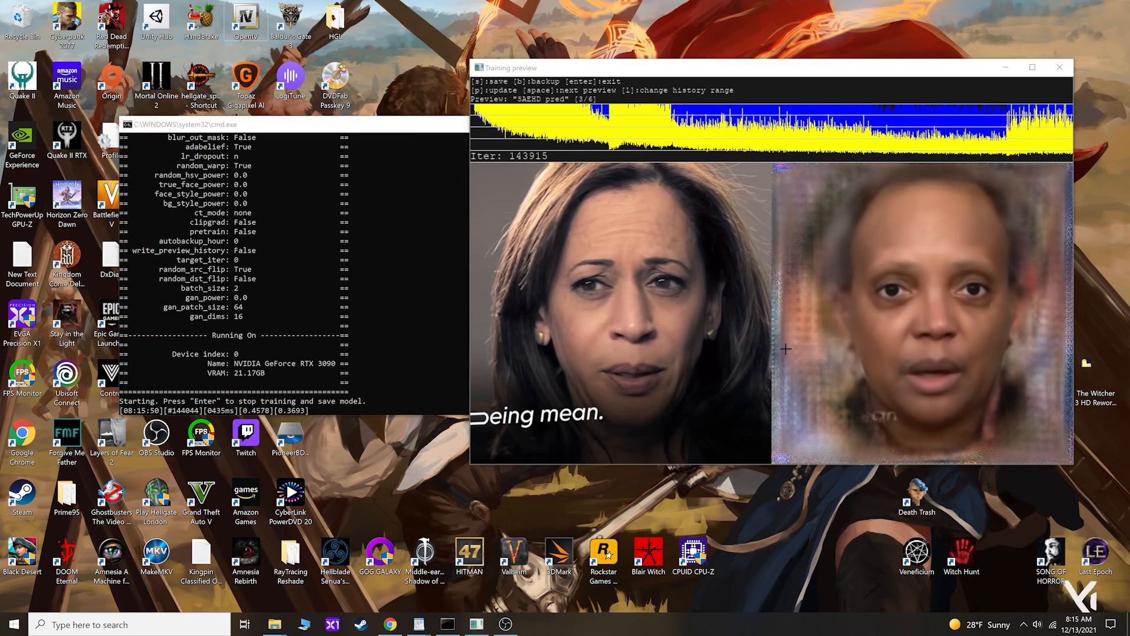
- Refresh the SAEHD pred training preview repeatedly to compare predicted faces across different destination angles and expressions
click(780, 356)
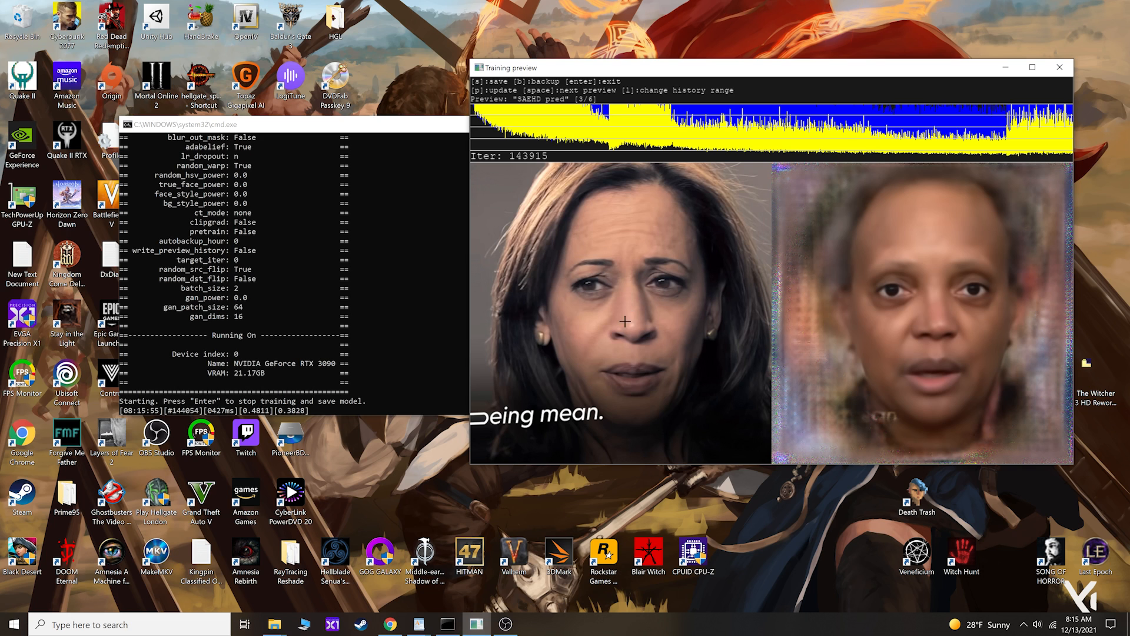
key(p)
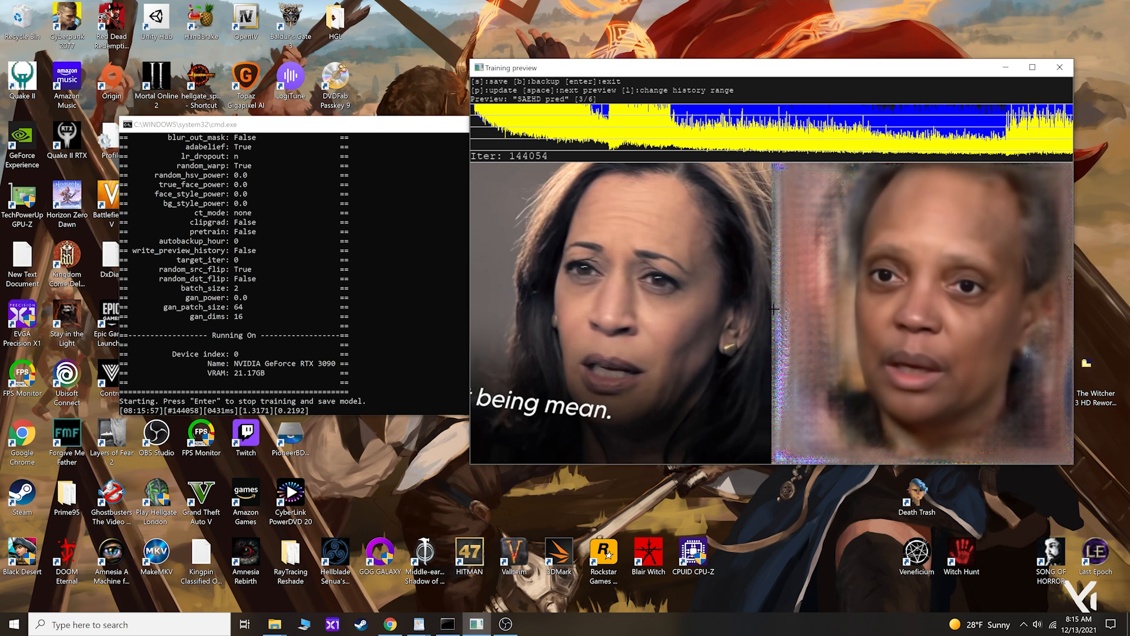
key(p)
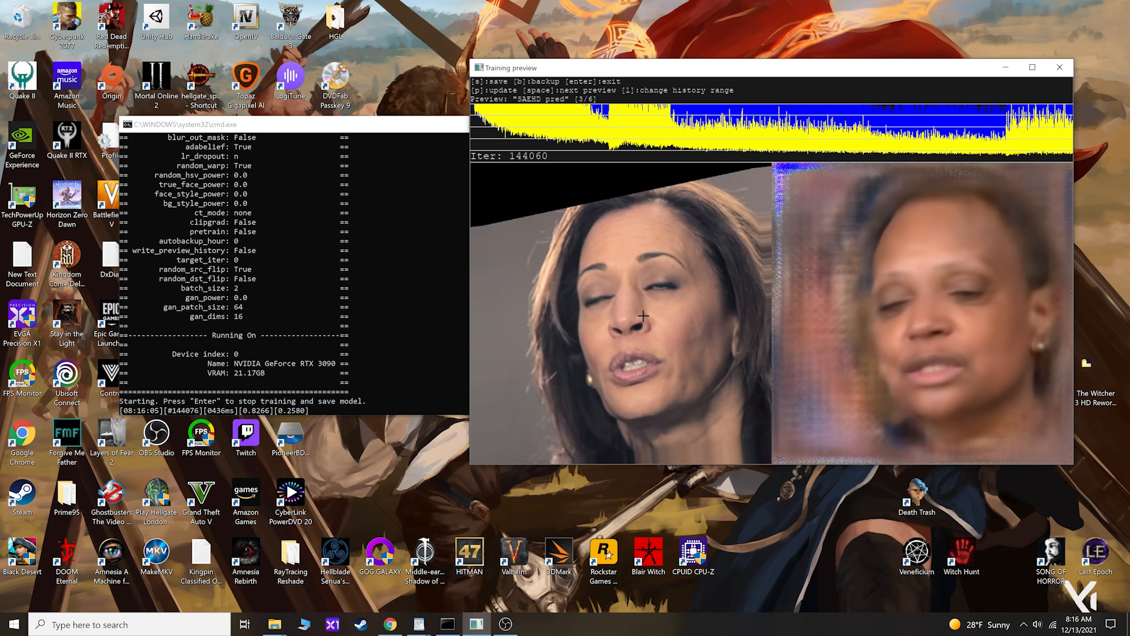
key(p)
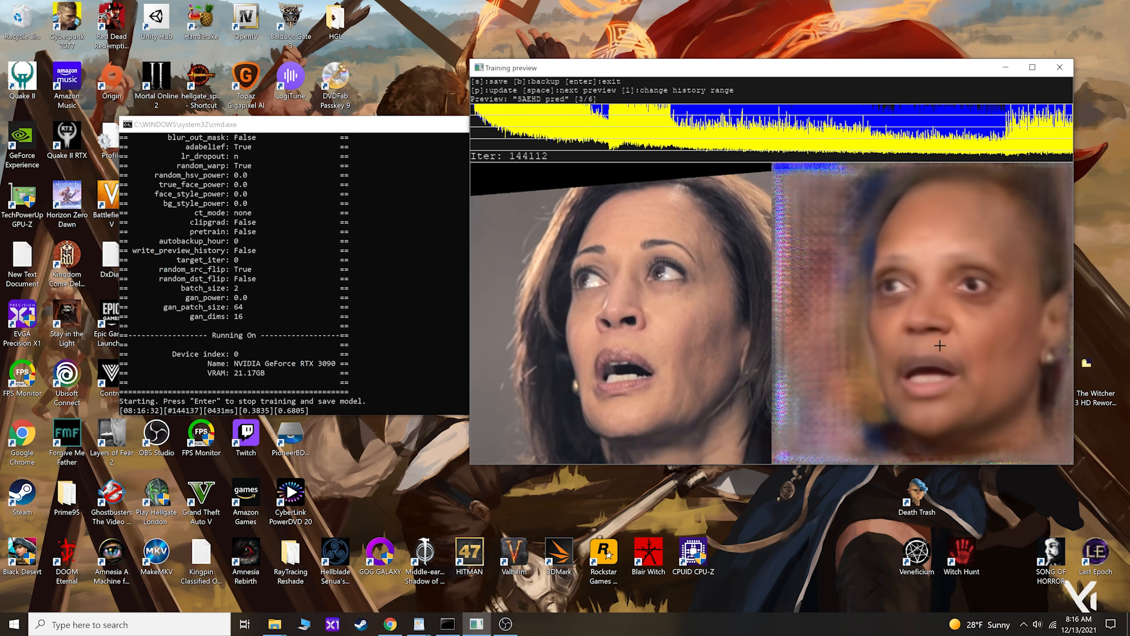
key(p)
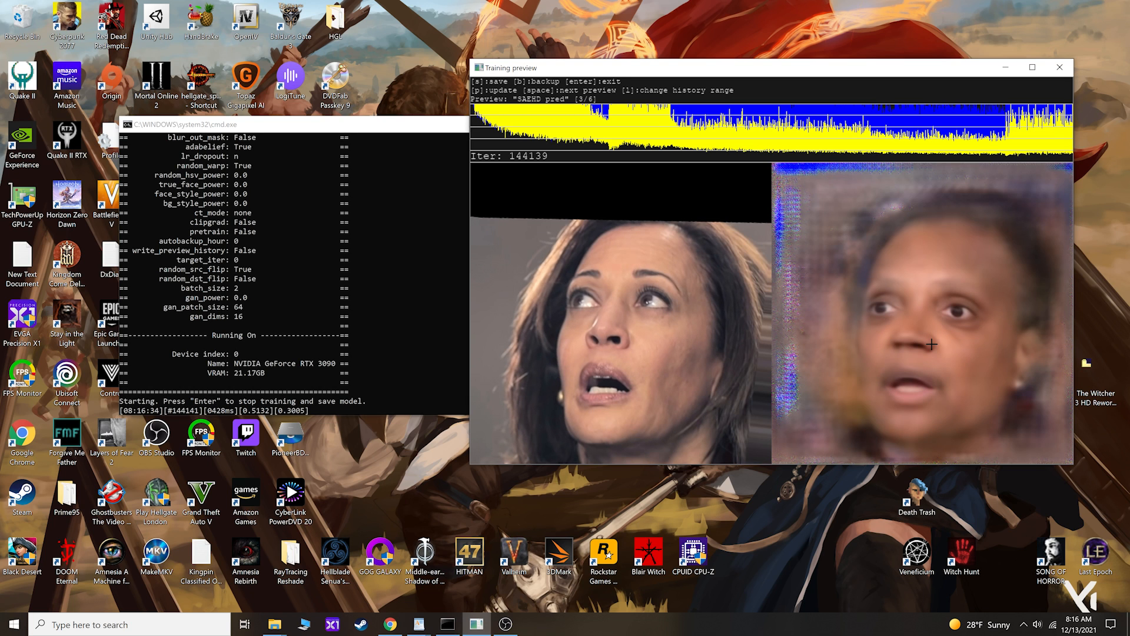
key(p)
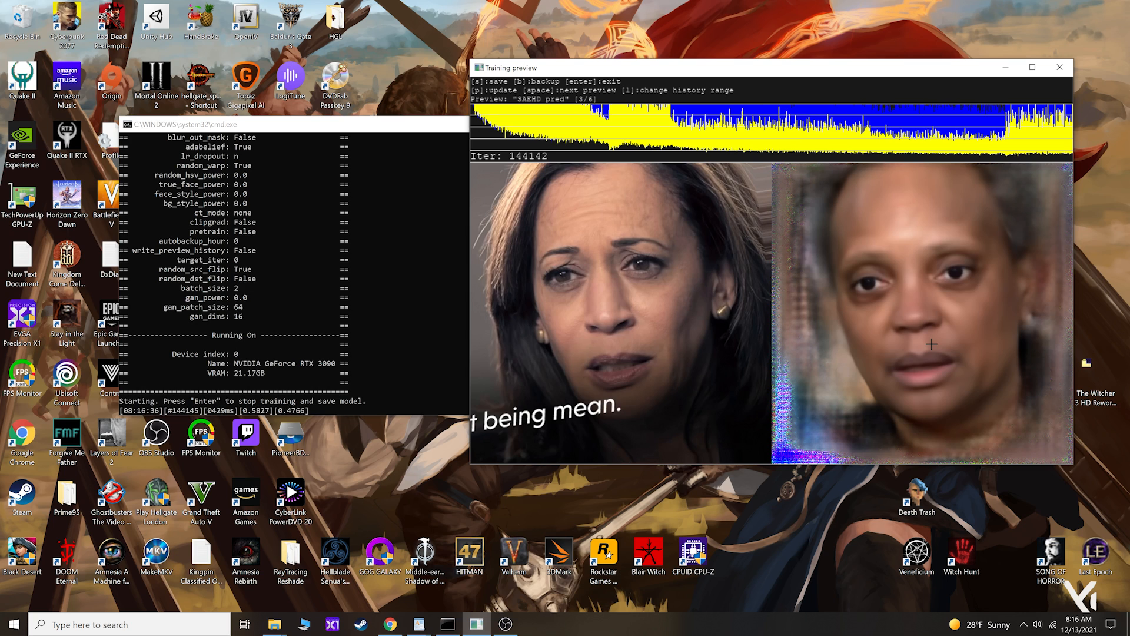
key(p)
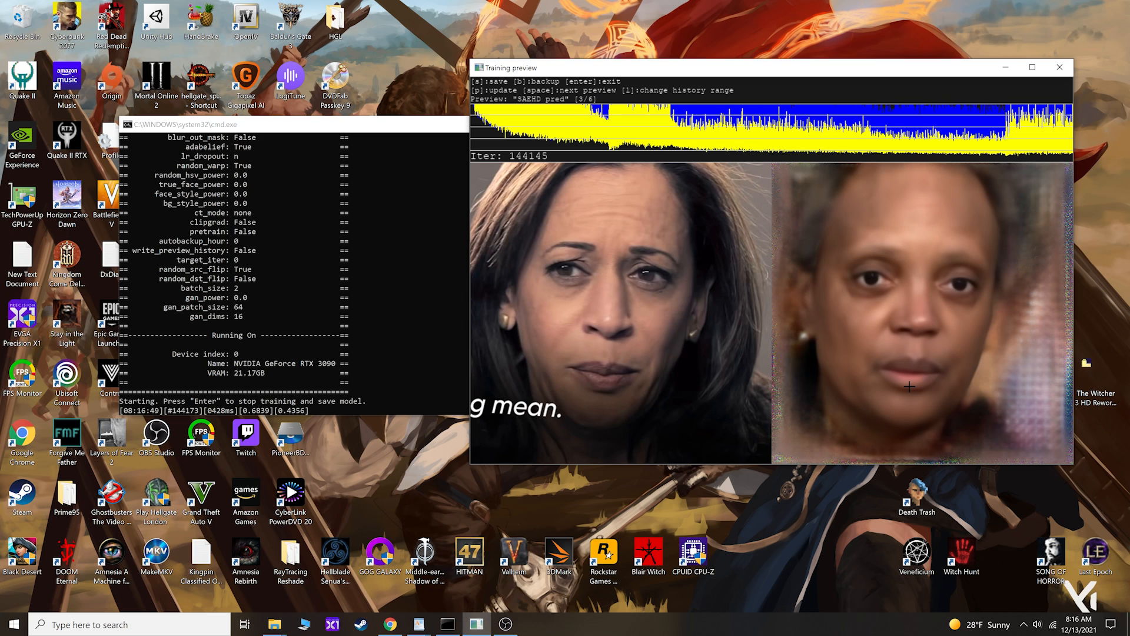
key(p)
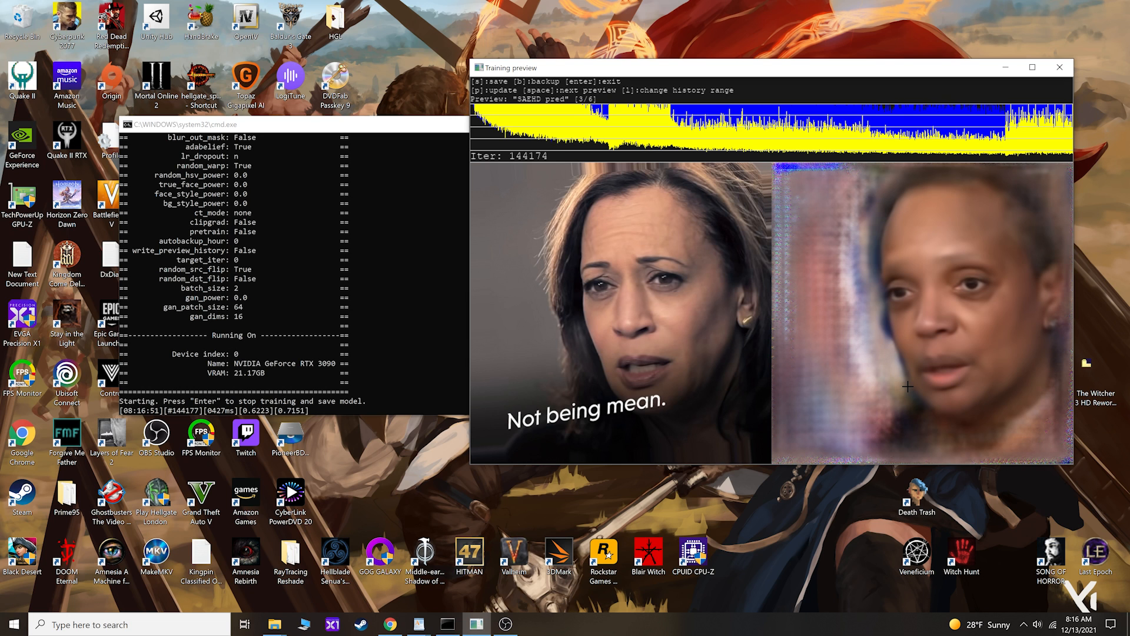
key(p)
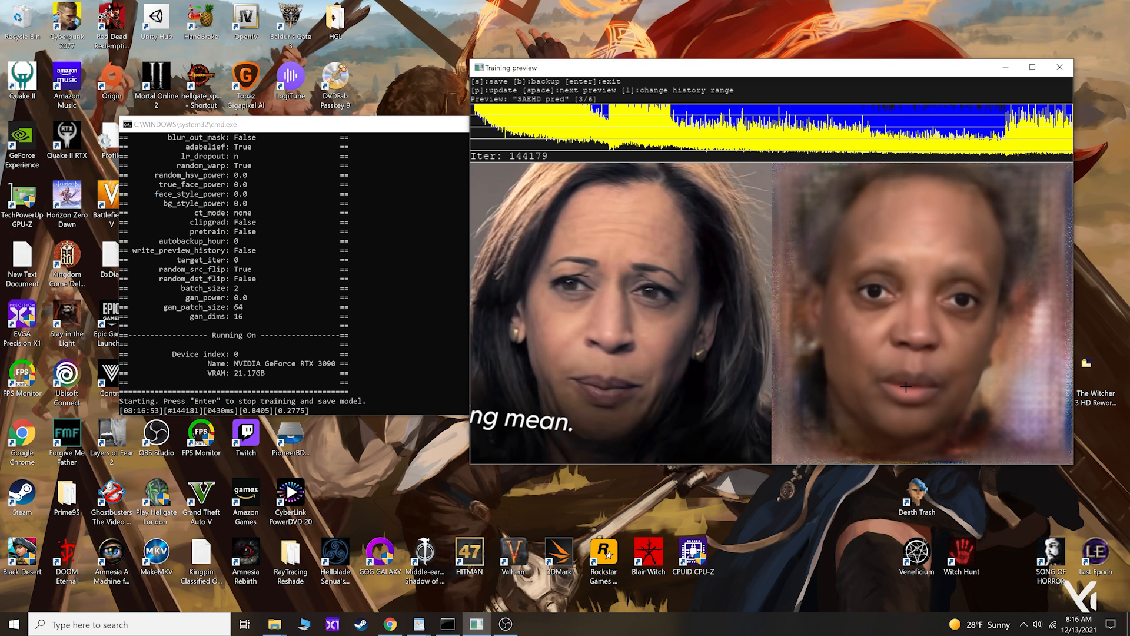
key(p)
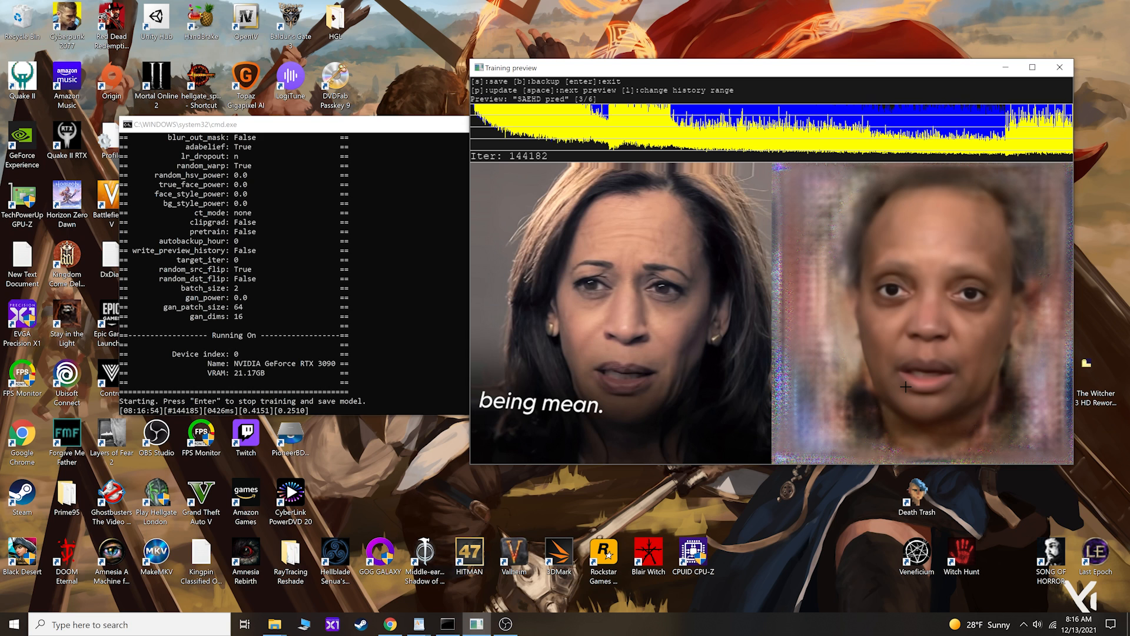
key(p)
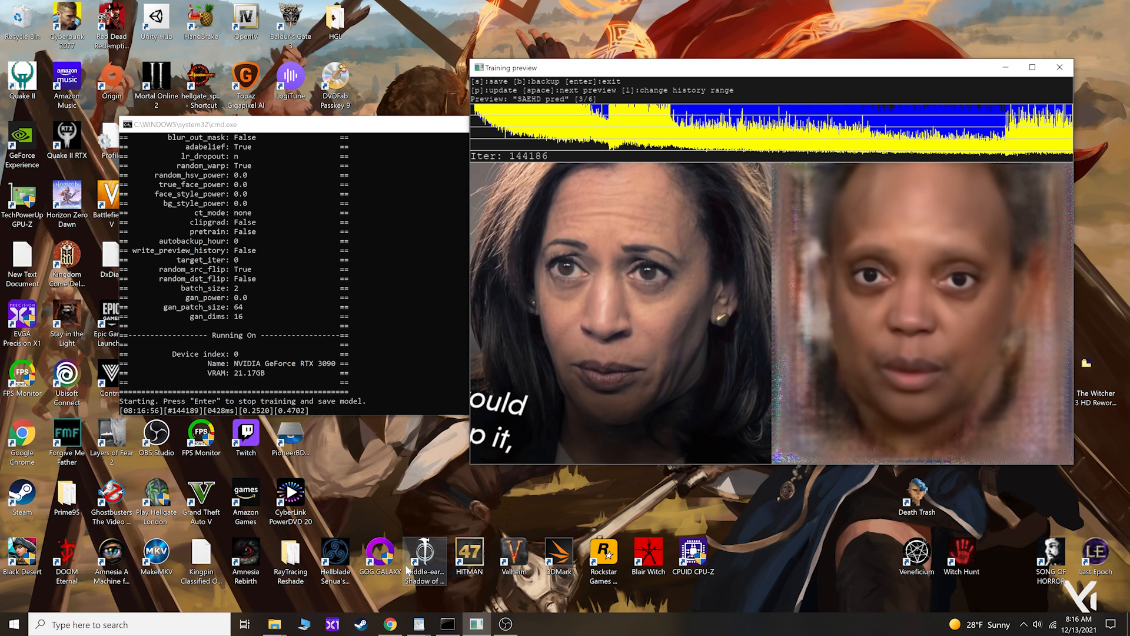
- Switch to the DeepFaceLab_NVIDIA_RTX3000_series folder in File Explorer and go to the start of its file list
click(281, 627)
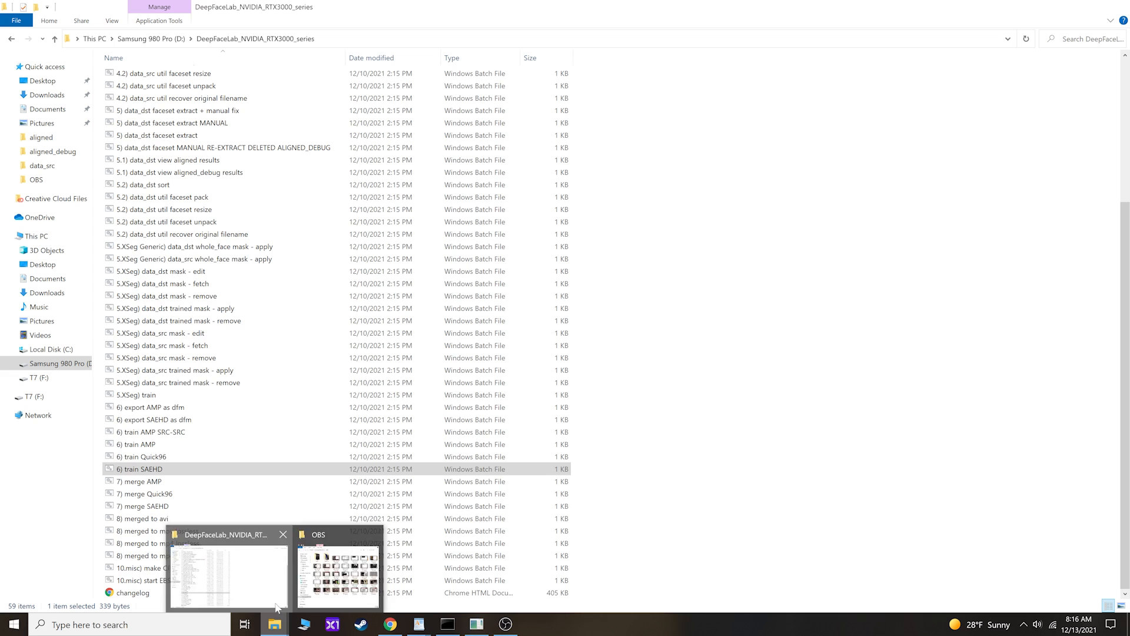
click(277, 606)
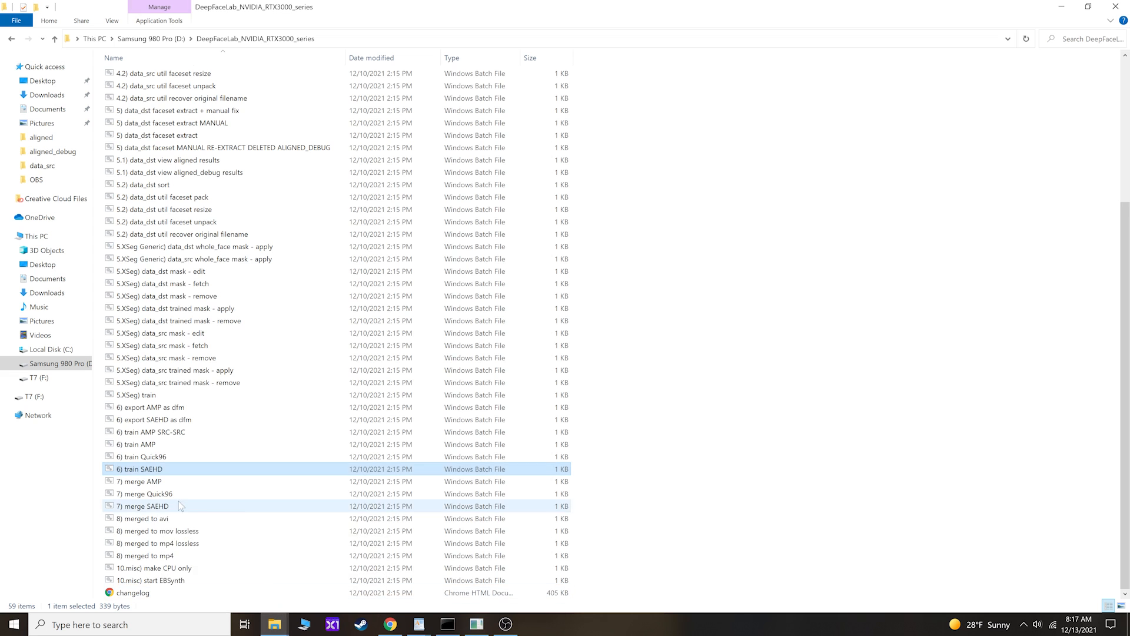
scroll(178, 500, up, 6)
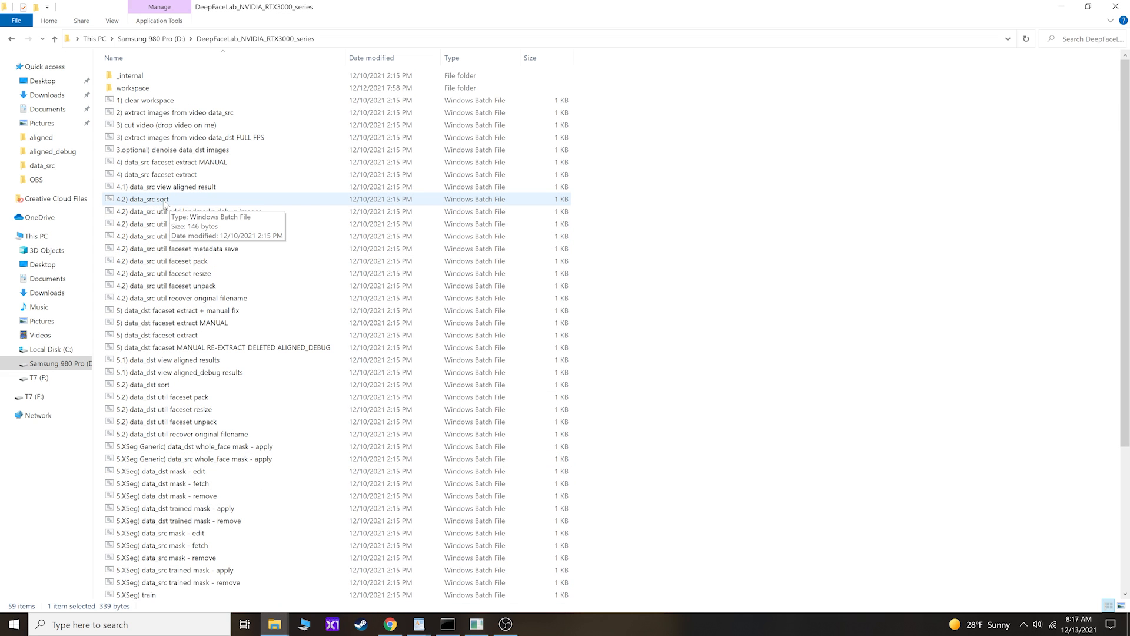
- Run the "4.2) data_src sort" script to examine its sorting methods, and close its console without choosing one
double_click(164, 202)
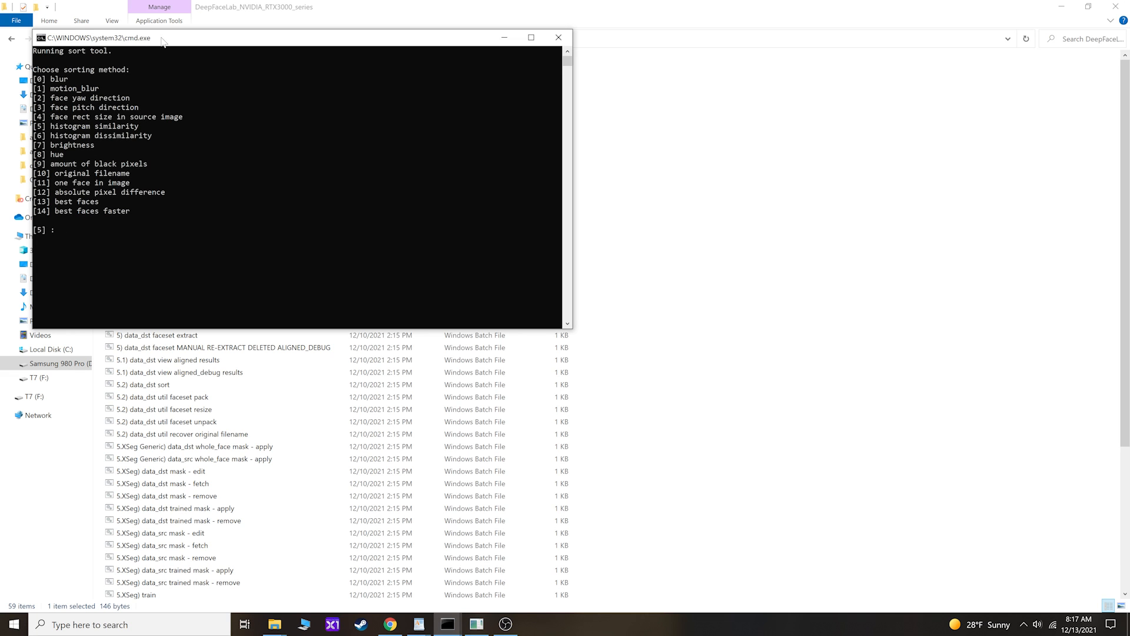
drag(161, 42, 374, 133)
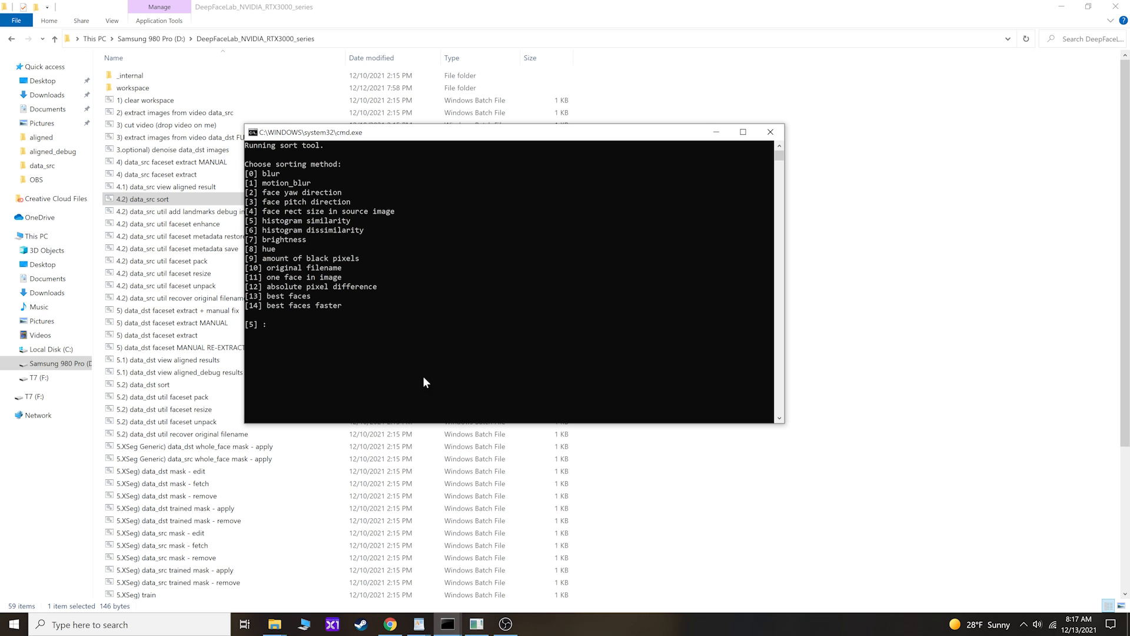
click(769, 132)
- Open the aligned folder within the workspace's data_src folder to view the source faces
click(137, 90)
double_click(137, 90)
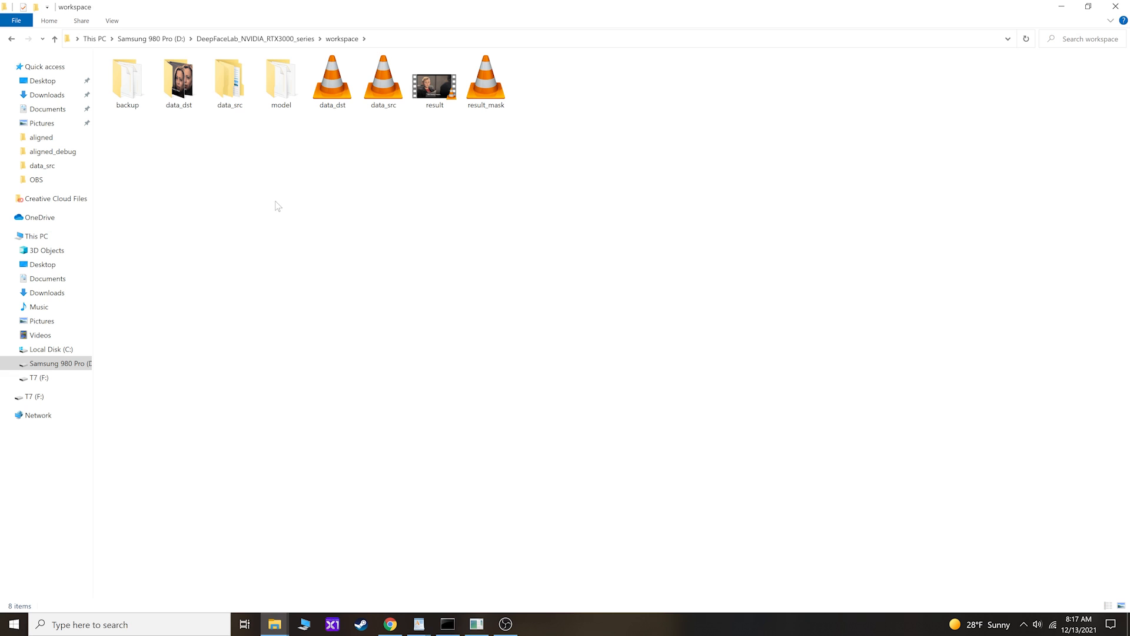
double_click(229, 108)
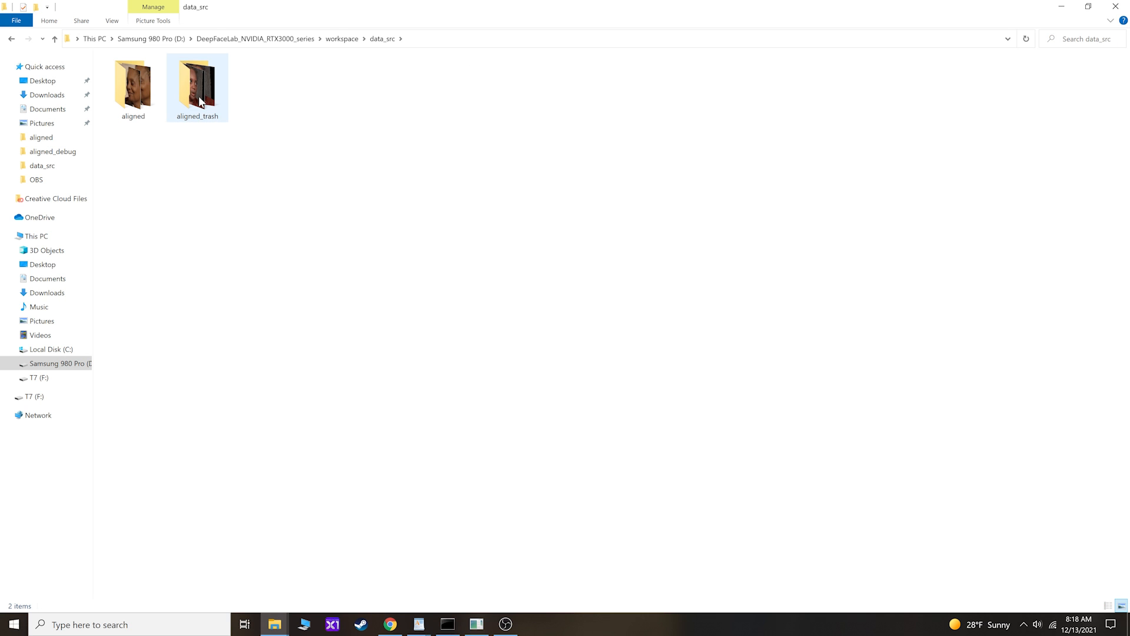
double_click(133, 87)
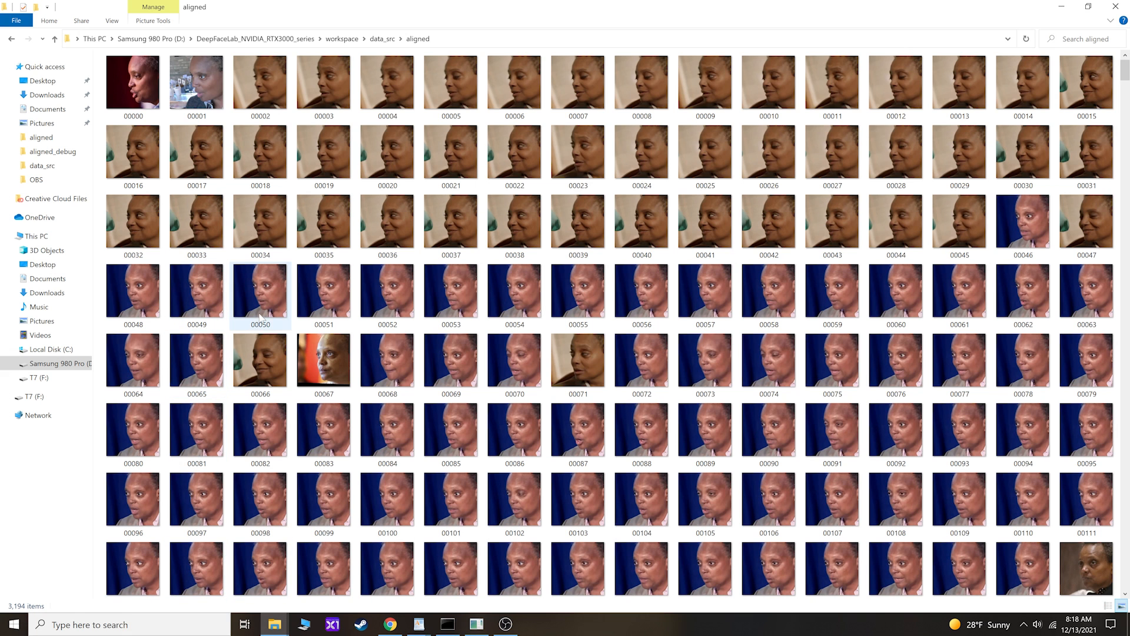
- Open the aligned_trash folder in data_src and look through the discarded source face images
click(15, 39)
double_click(199, 87)
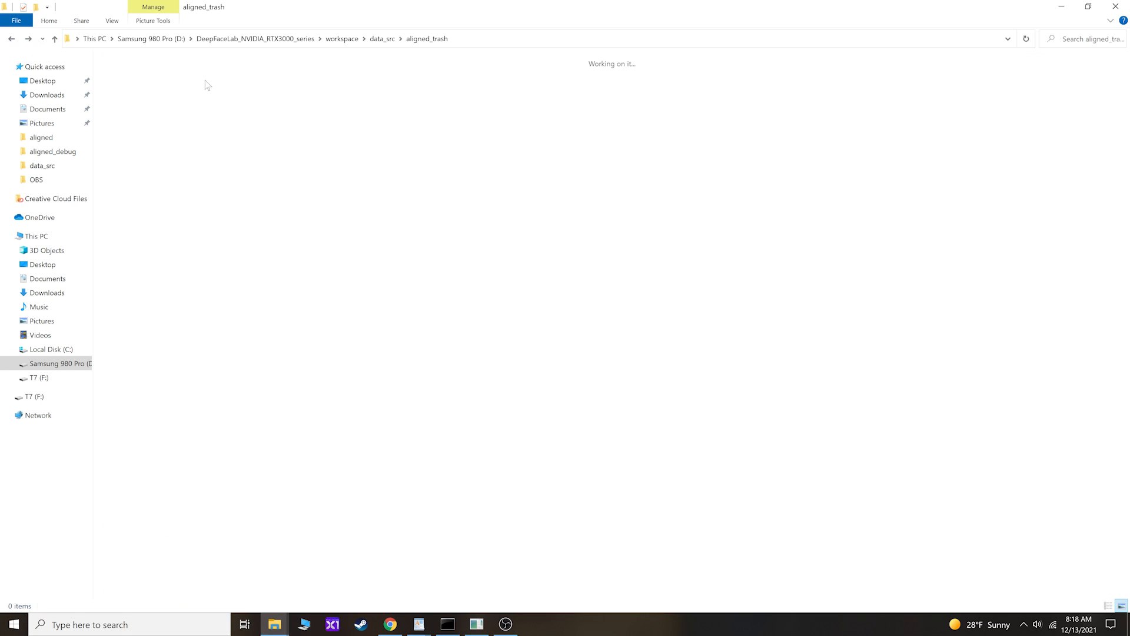
scroll(260, 252, down, 10)
scroll(264, 256, down, 15)
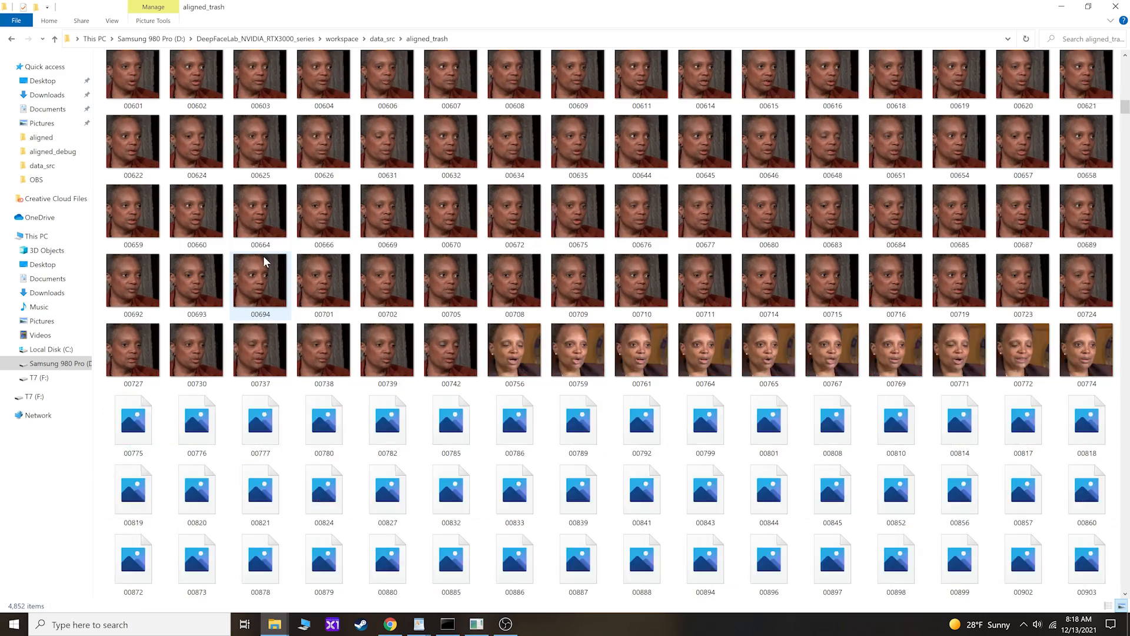
scroll(263, 263, down, 15)
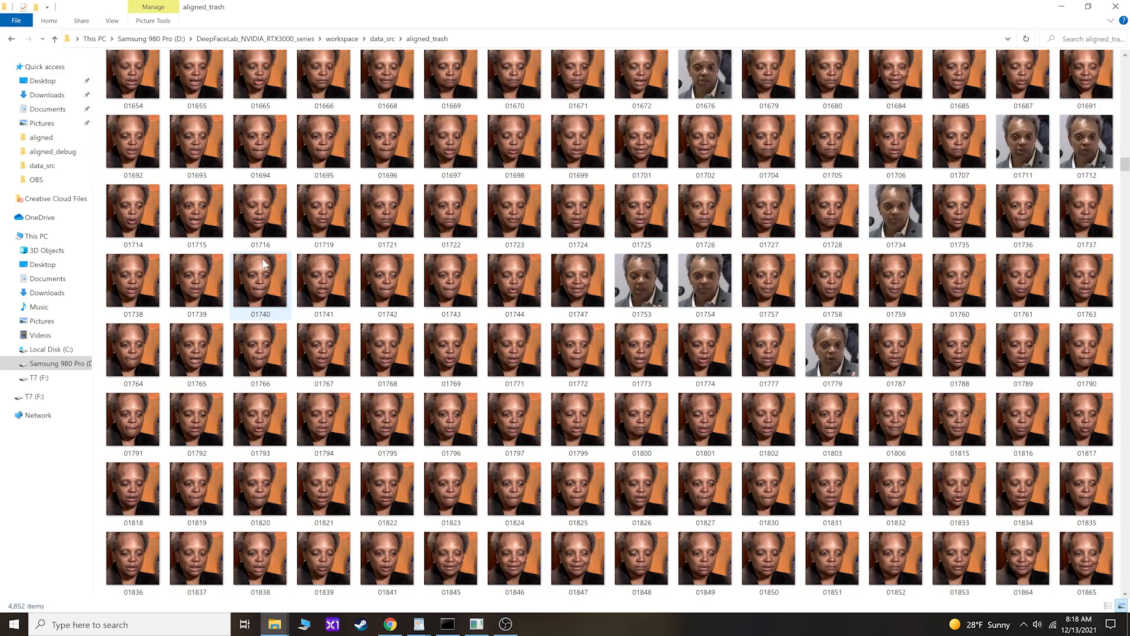
scroll(263, 265, down, 5)
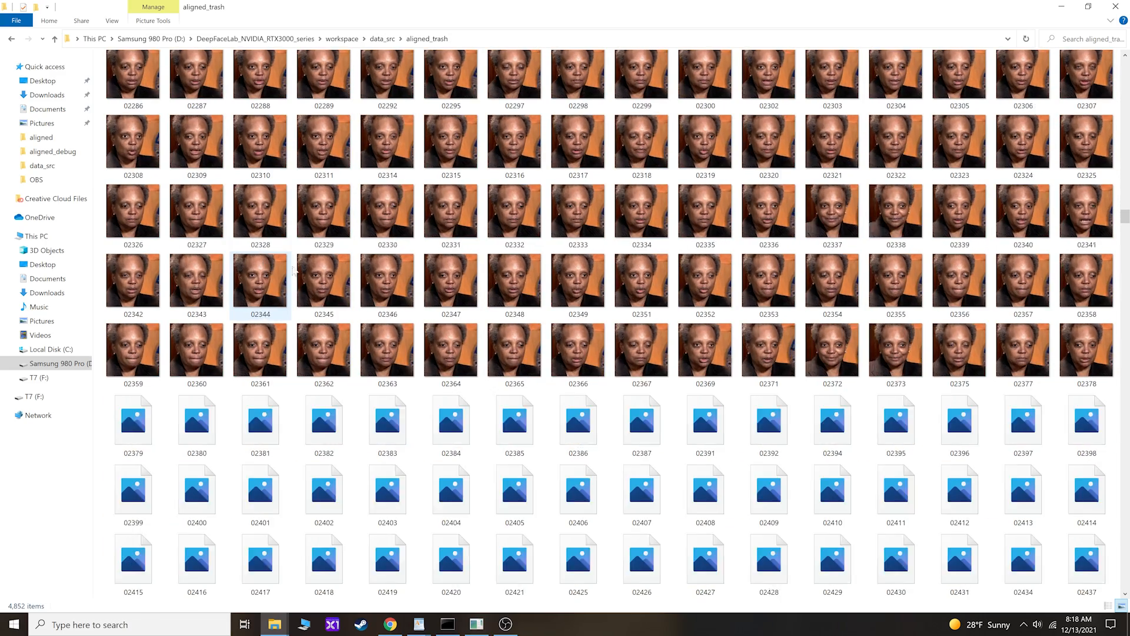
scroll(499, 388, down, 6)
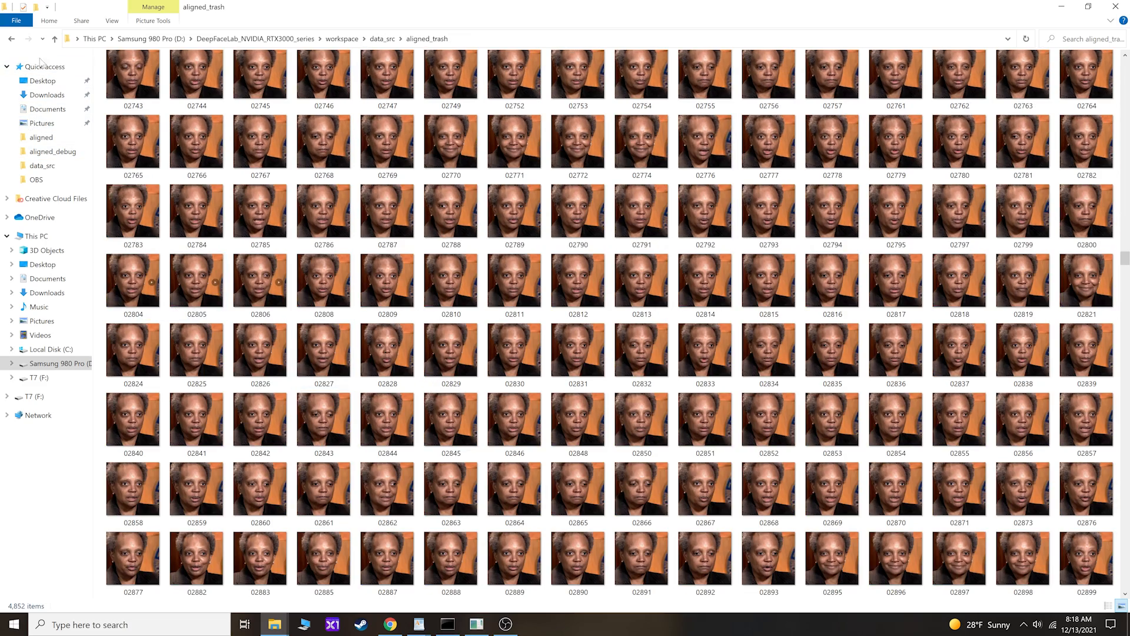
- Return to the aligned folder in data_src and examine the kept source faces through to the end of the set
click(11, 38)
double_click(135, 94)
scroll(360, 278, down, 10)
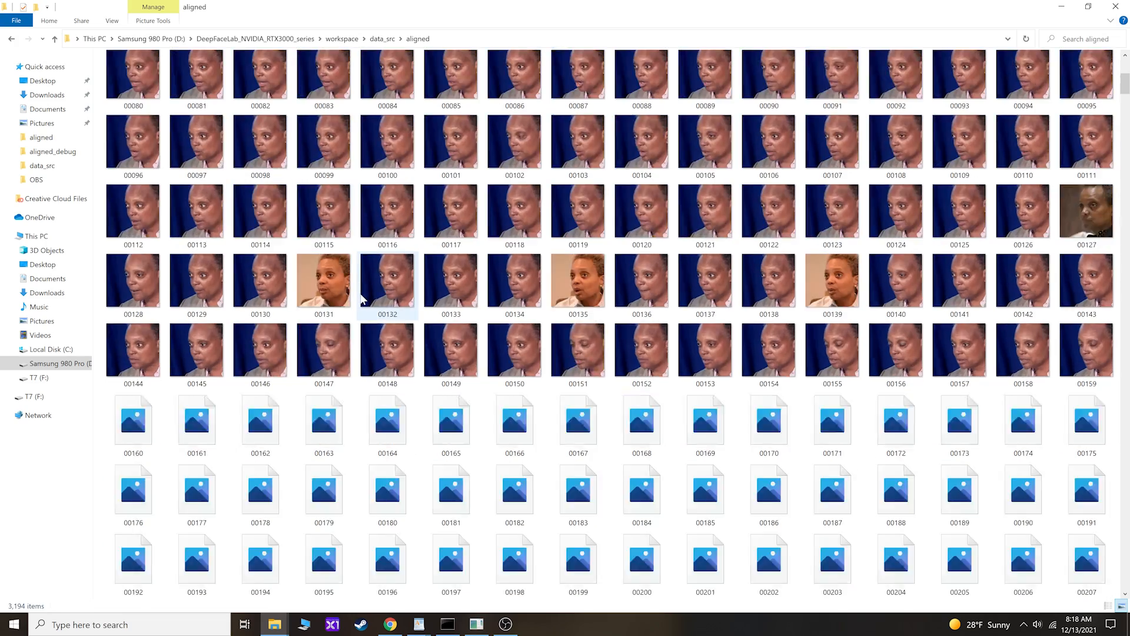
scroll(361, 300, down, 9)
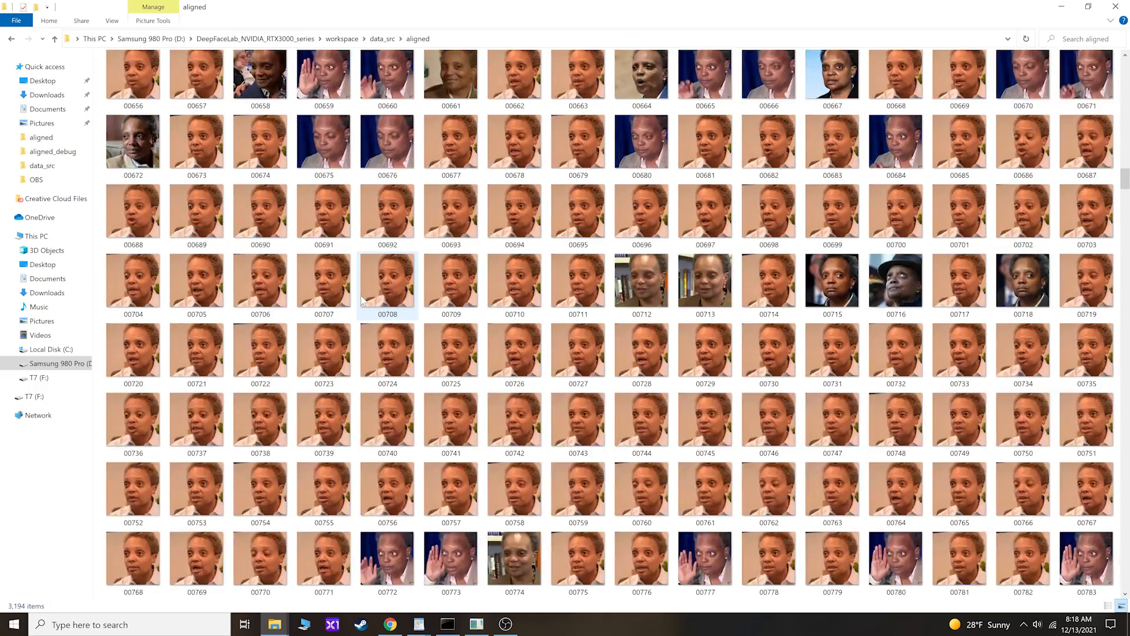
scroll(361, 300, down, 12)
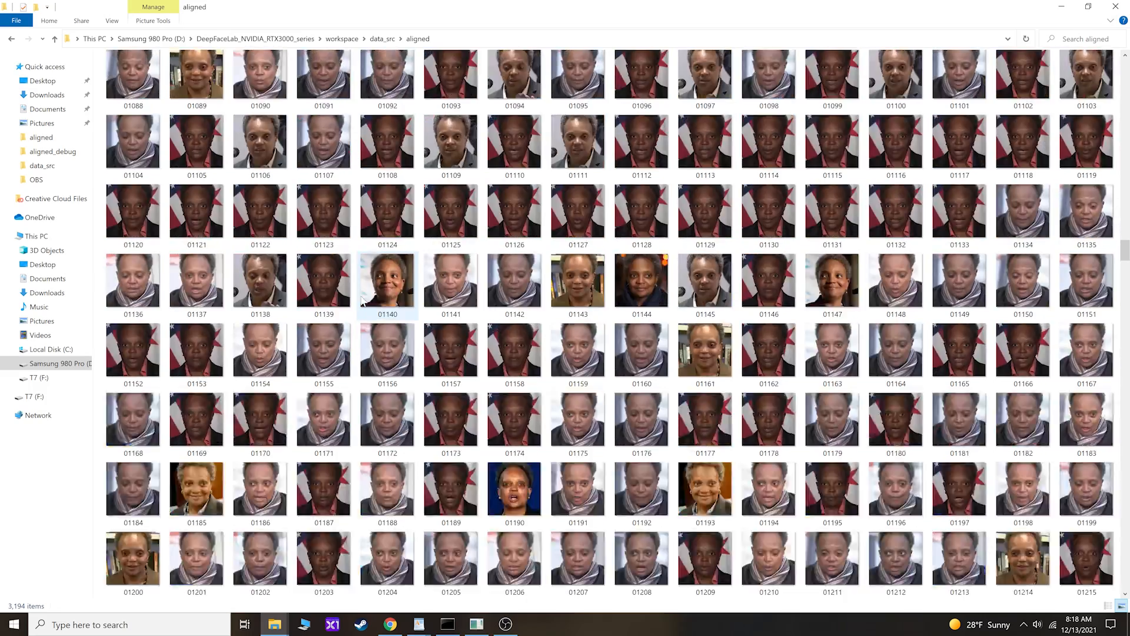
scroll(362, 300, down, 10)
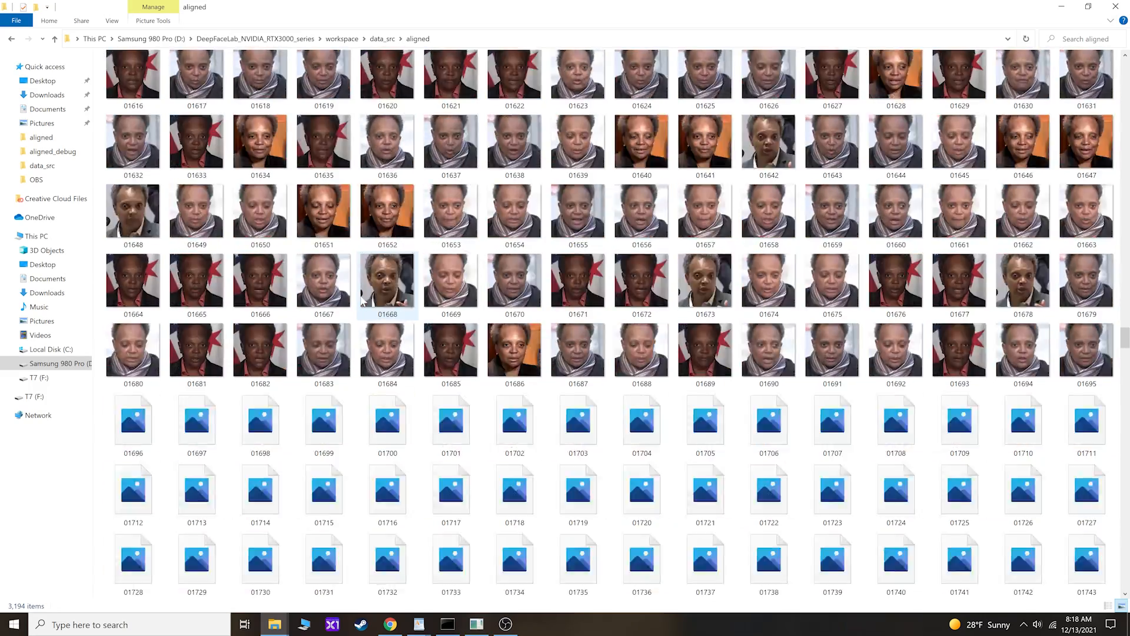
scroll(361, 300, down, 9)
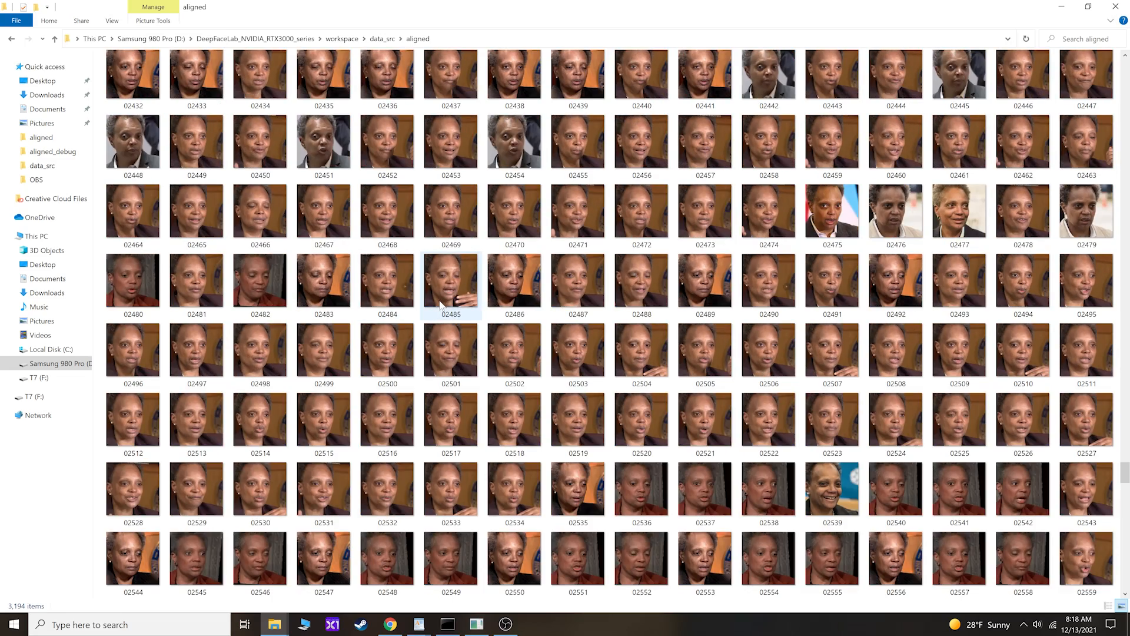
scroll(440, 304, down, 9)
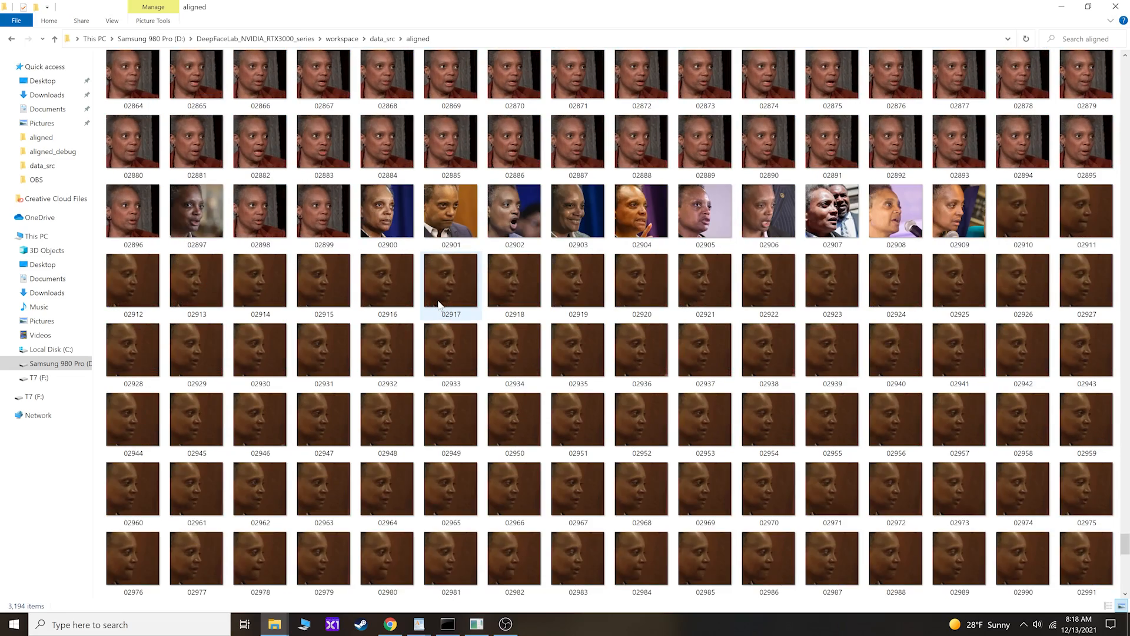
scroll(437, 304, up, 4)
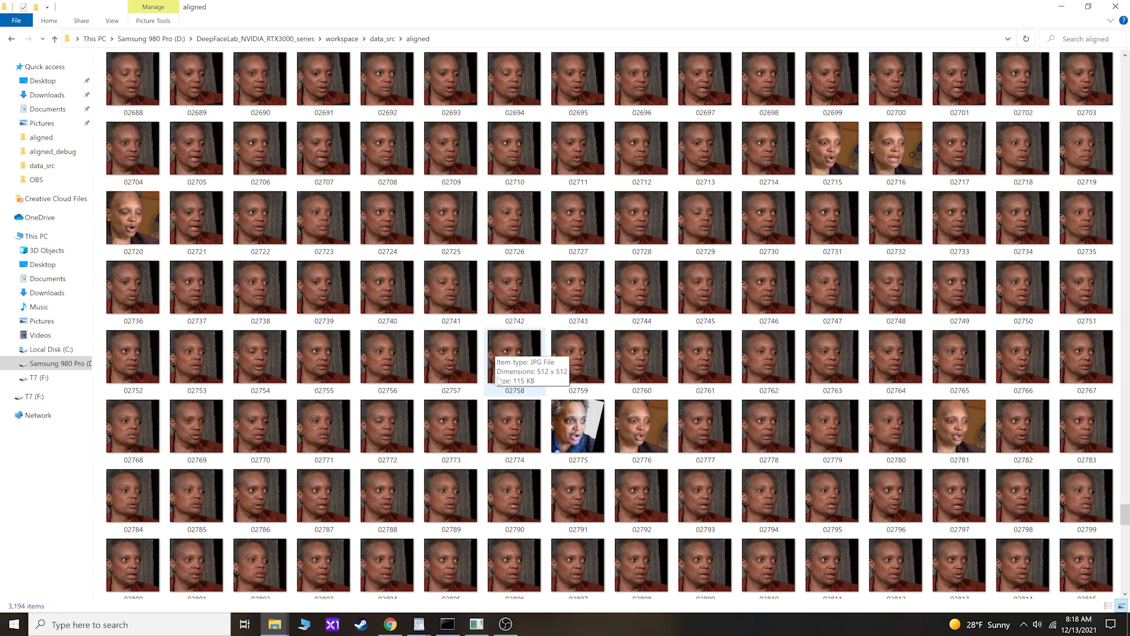
scroll(499, 381, down, 3)
scroll(500, 362, down, 2)
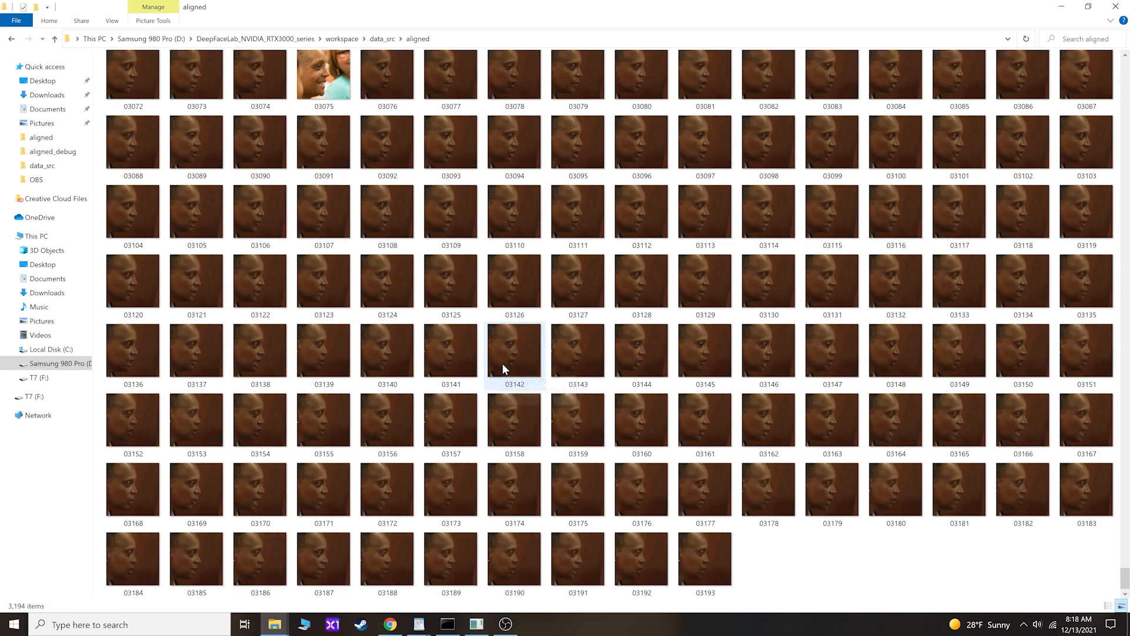
- Go back to the earlier aligned source faces and review the range of head angles and lighting through to the last images
scroll(503, 363, up, 20)
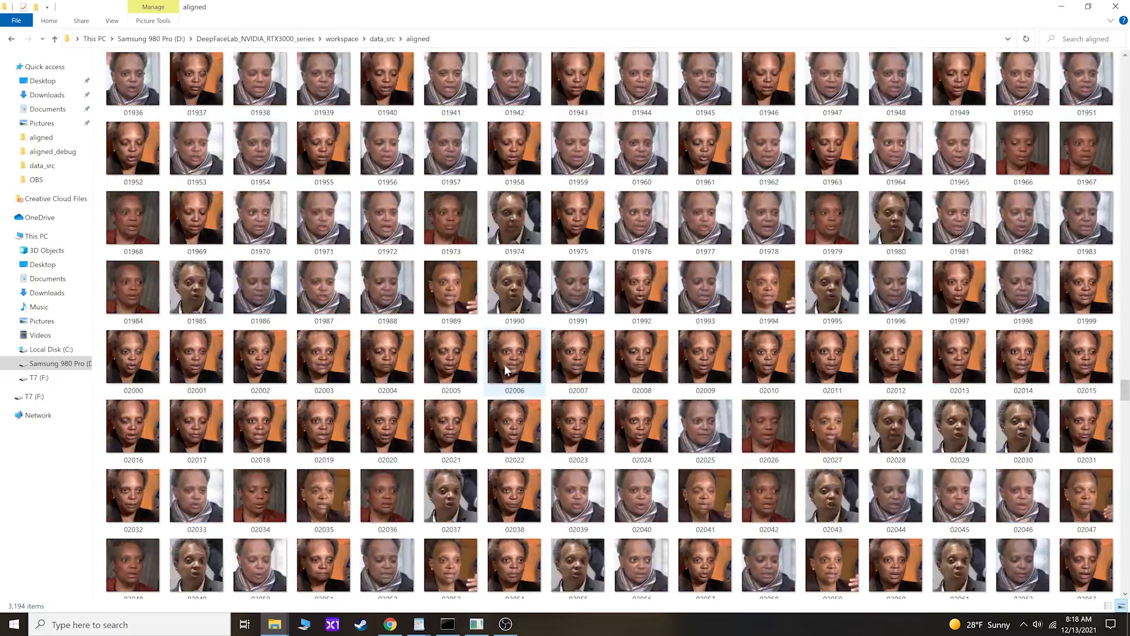
scroll(504, 366, up, 20)
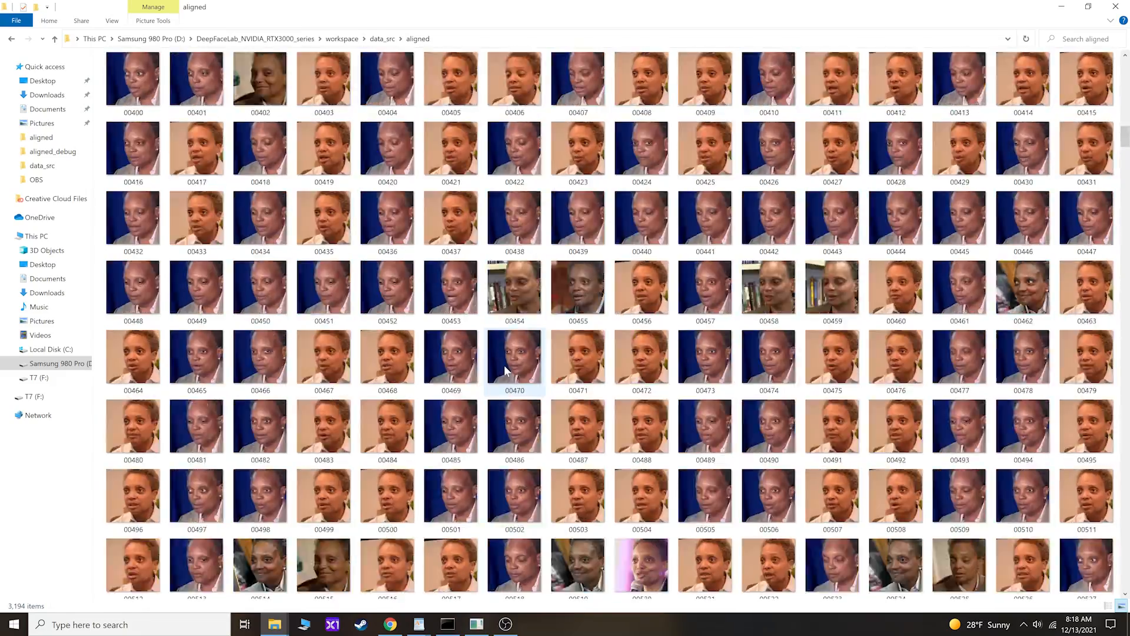
scroll(504, 370, down, 16)
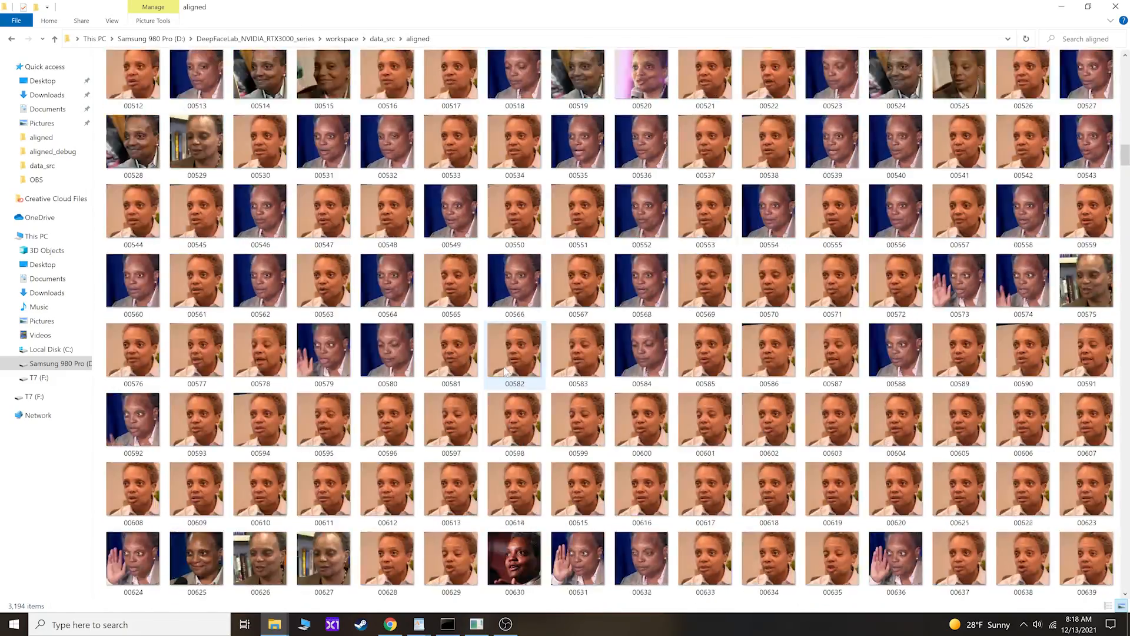
scroll(503, 371, down, 20)
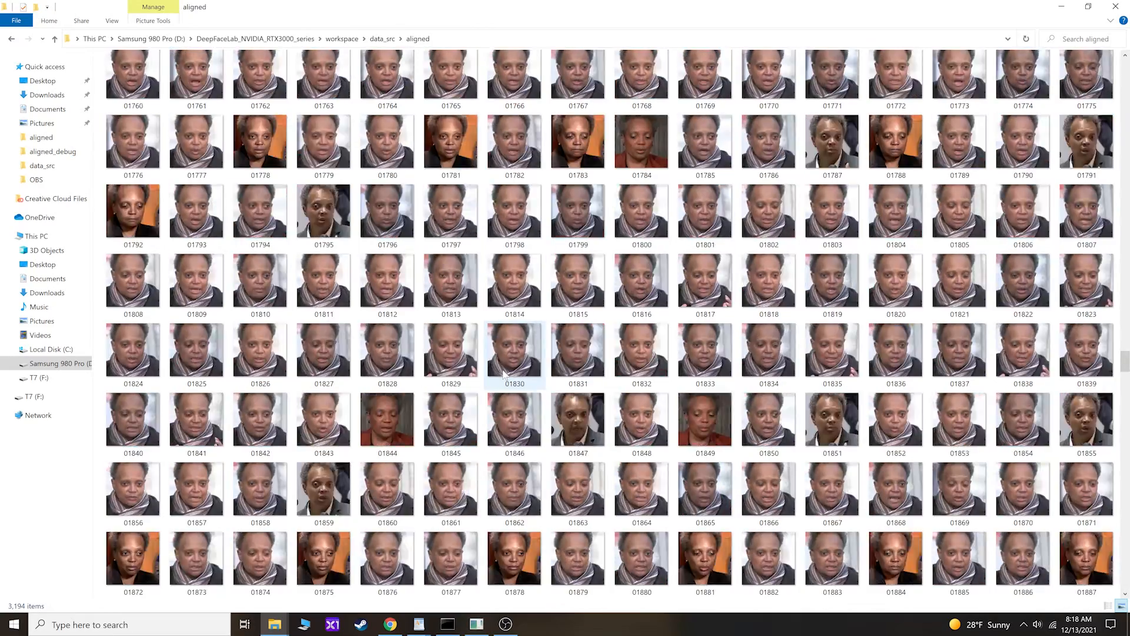
scroll(510, 390, down, 19)
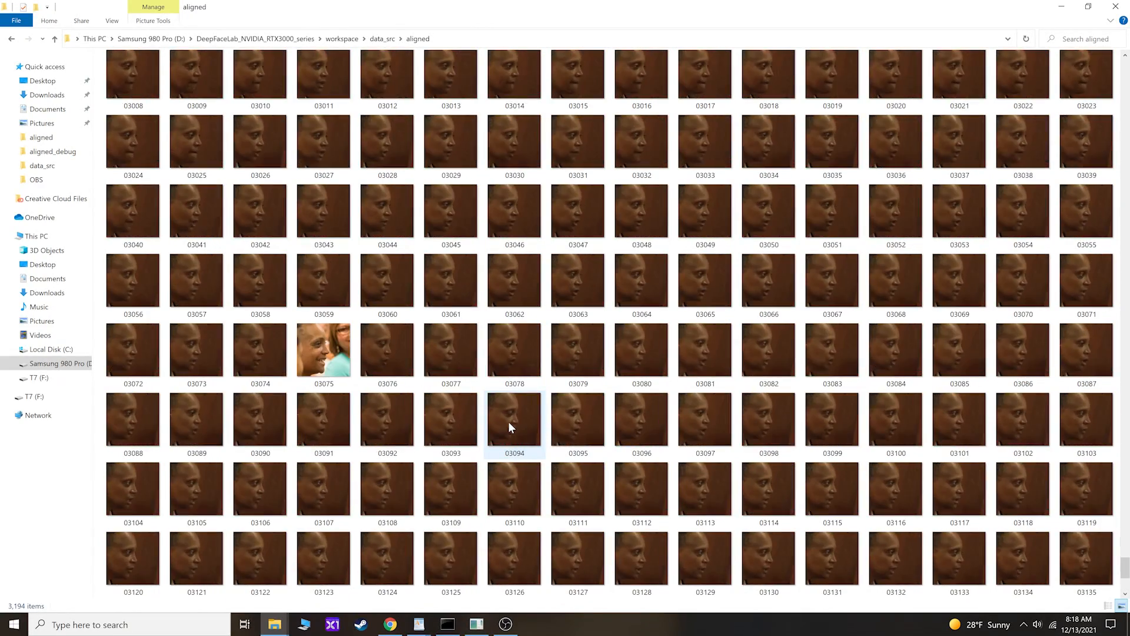
scroll(510, 427, down, 1)
- Bring up the SAEHD pred training preview over the aligned folder and refresh it repeatedly to compare predicted faces with the destination faces
click(505, 623)
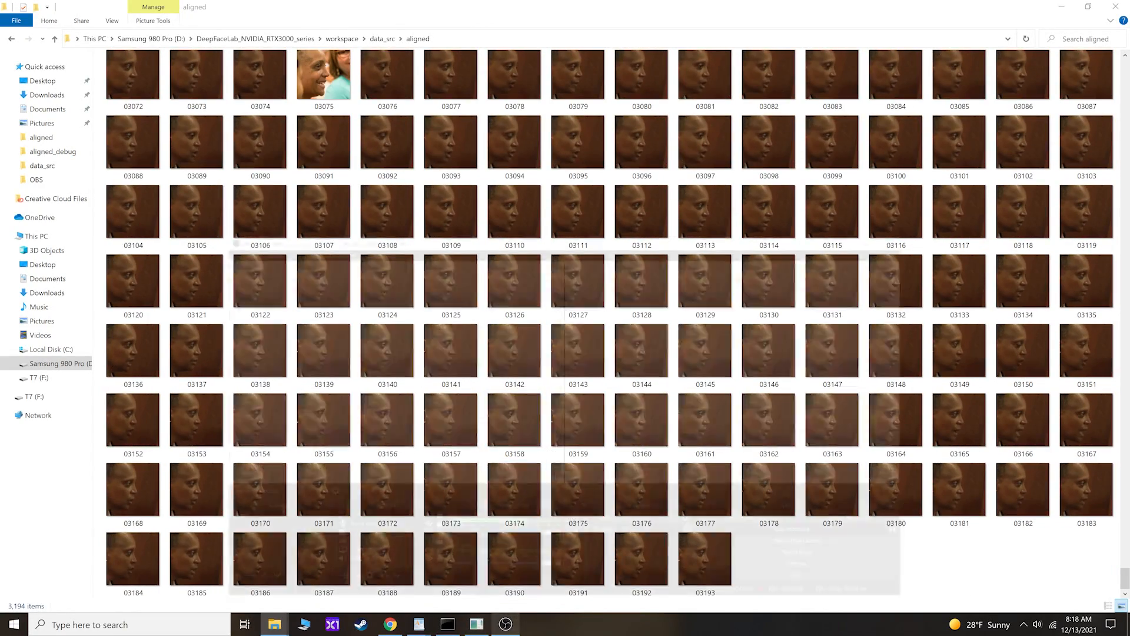
click(505, 624)
click(477, 623)
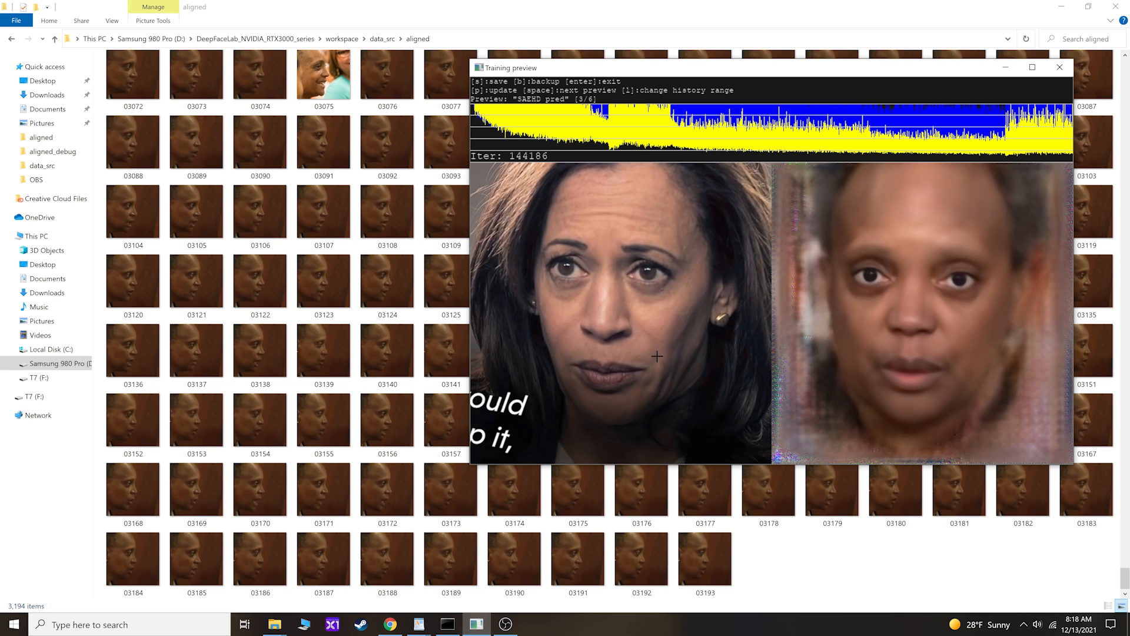
key(p)
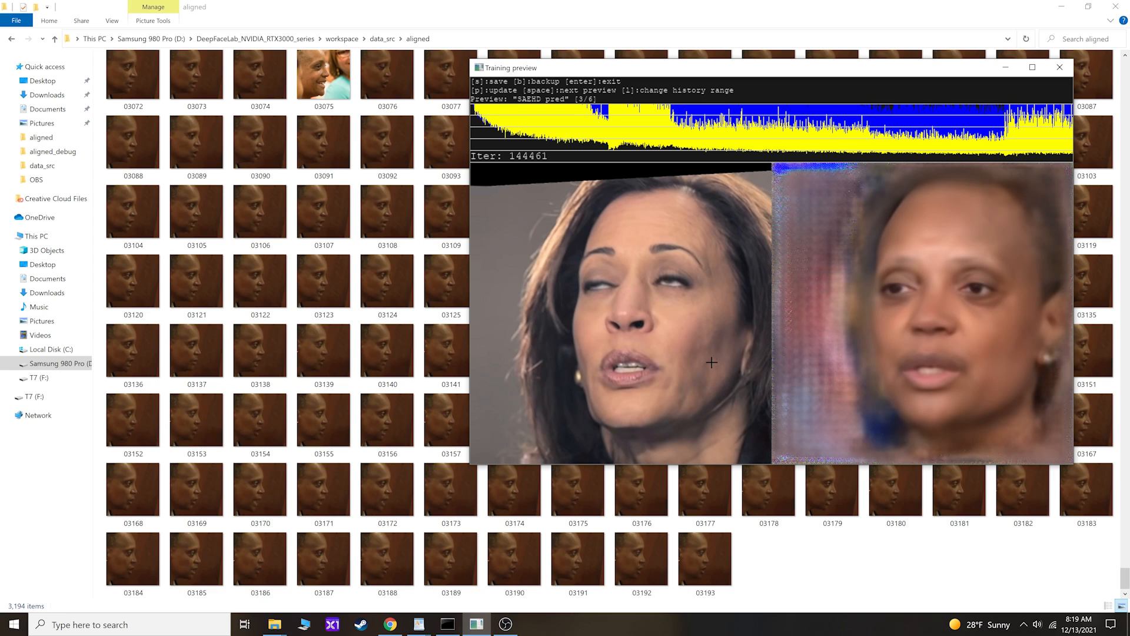
key(p)
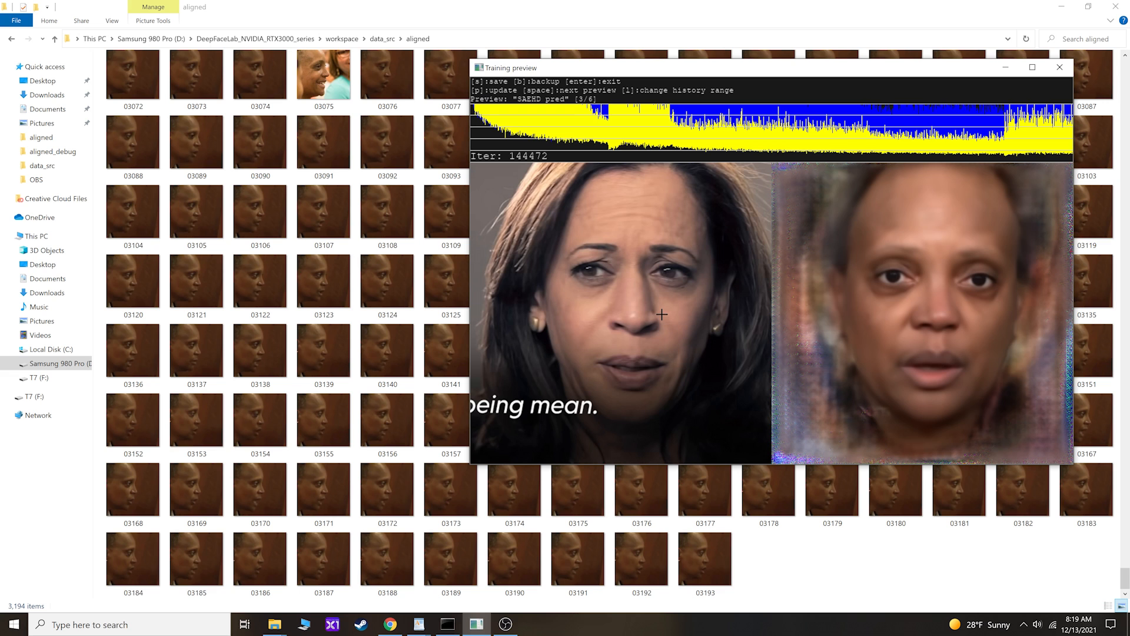
key(p)
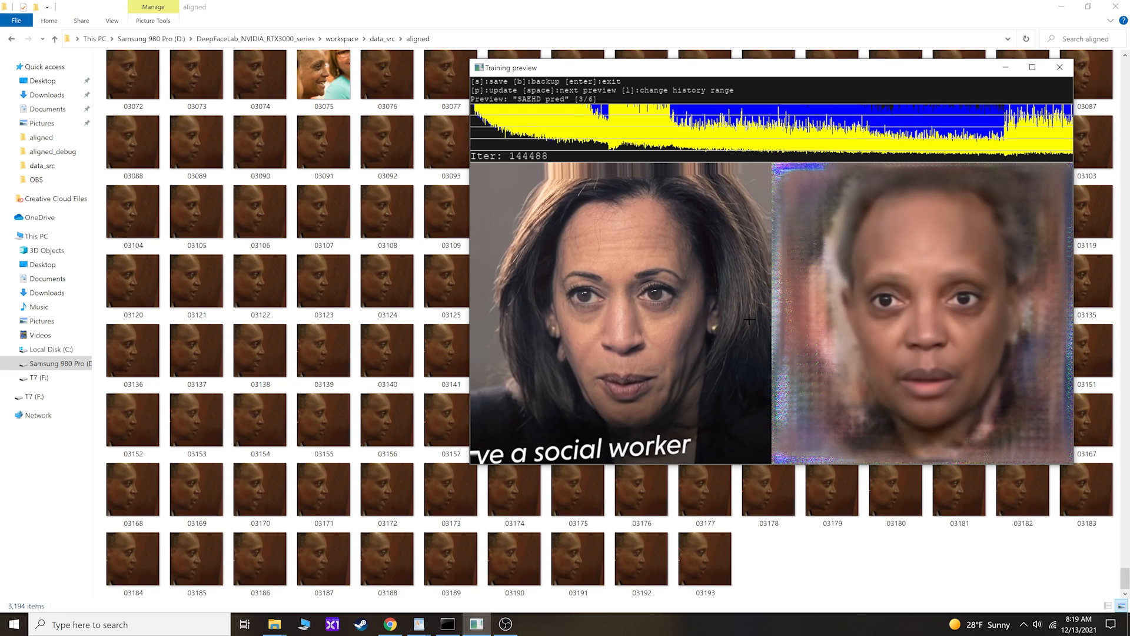
key(p)
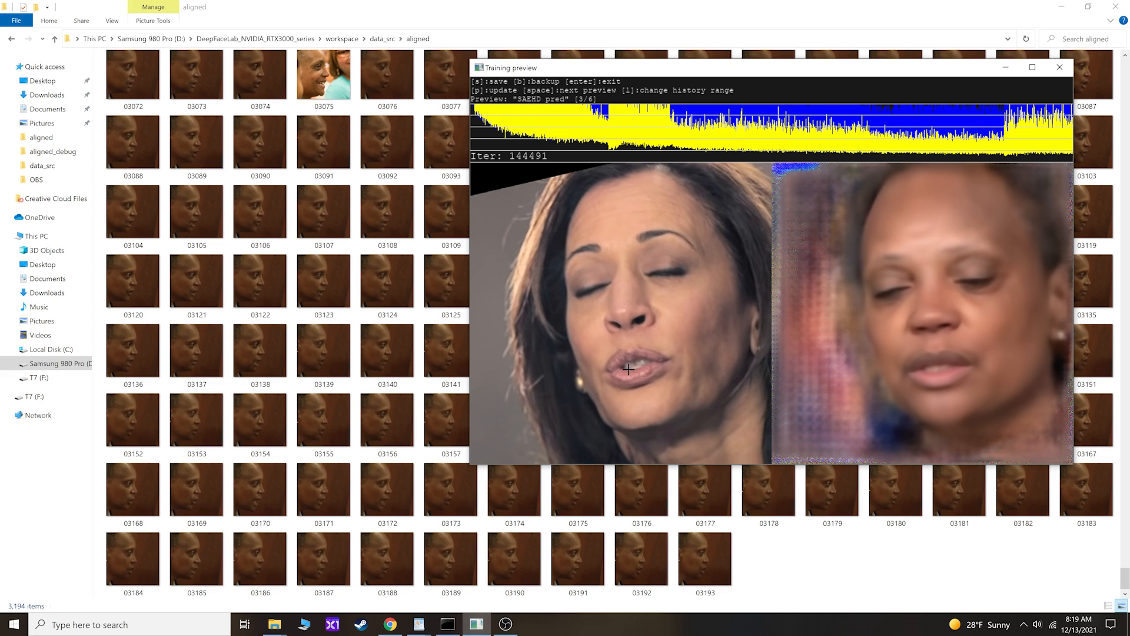
key(p)
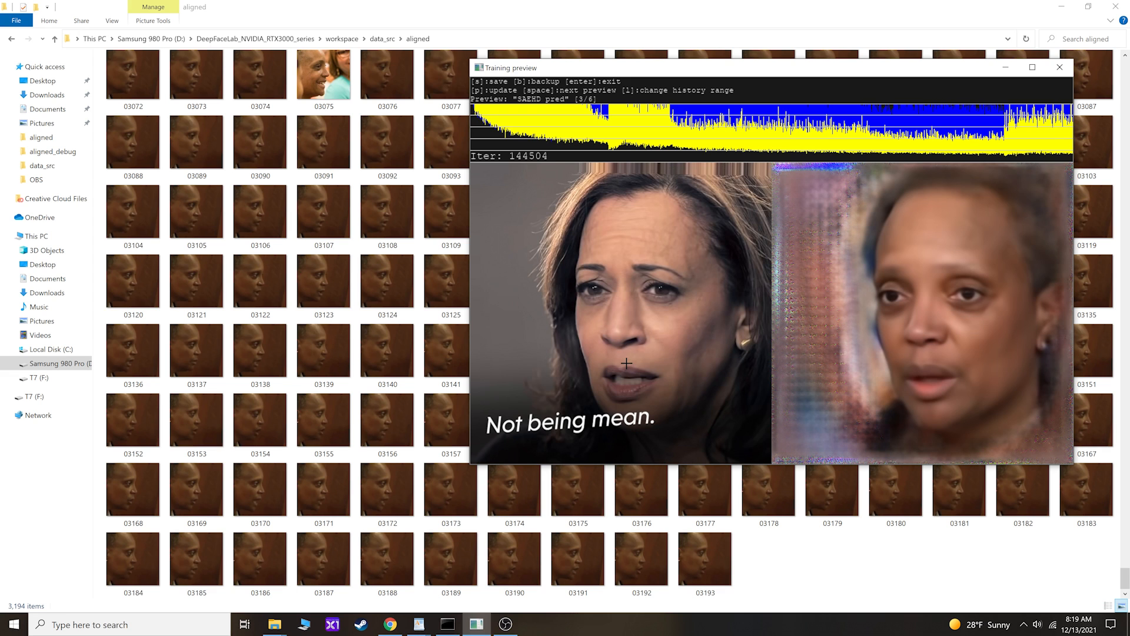
key(p)
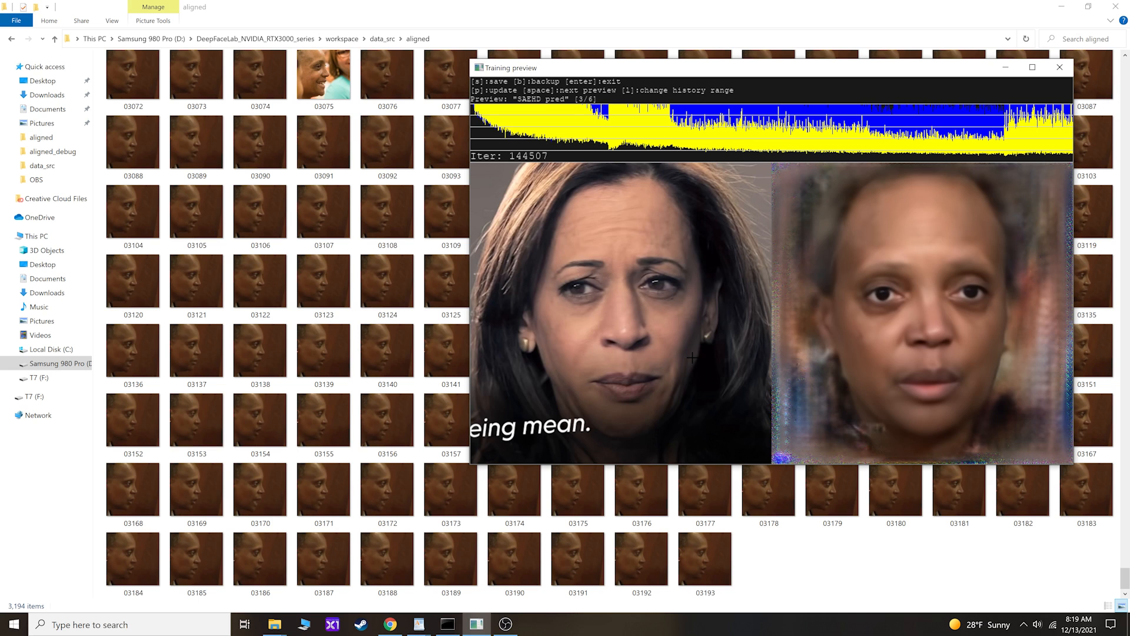
key(p)
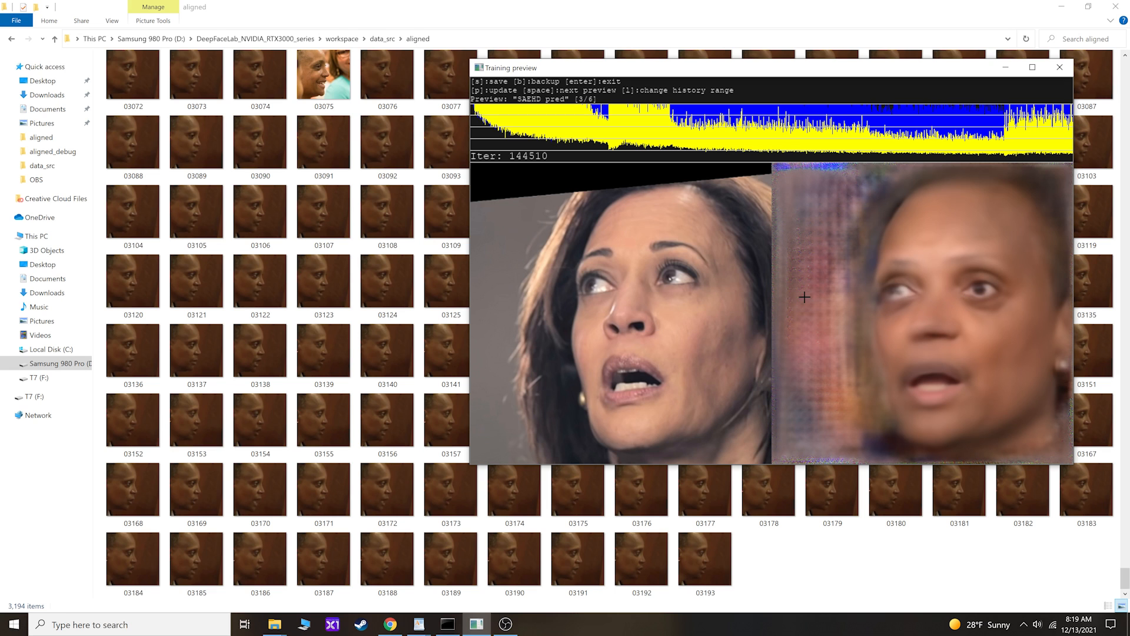
key(p)
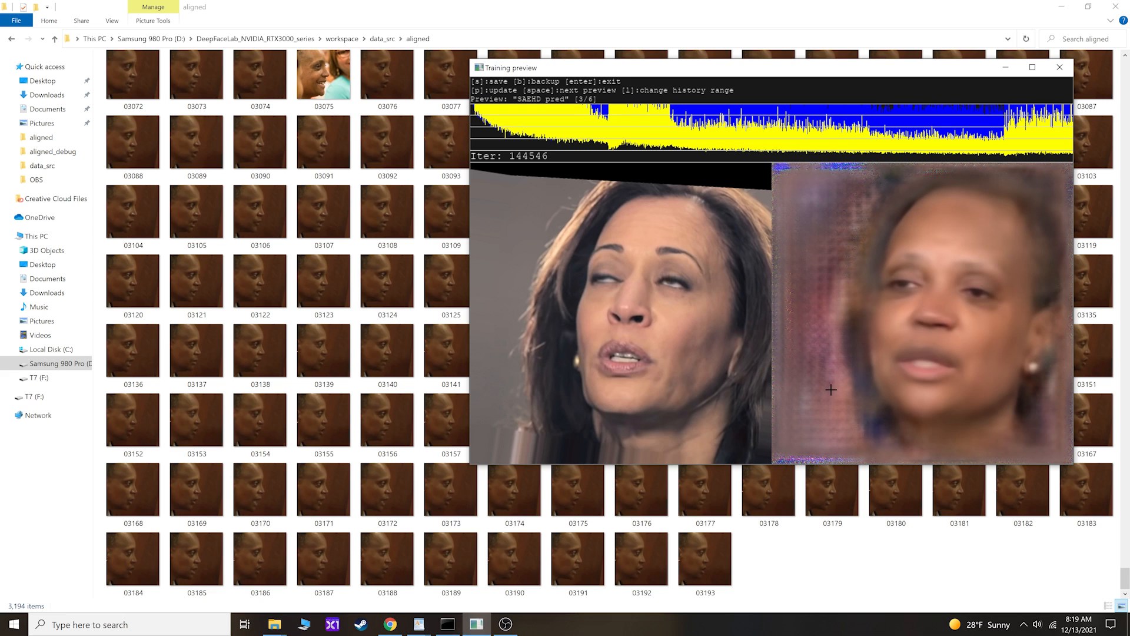
key(p)
key(p)
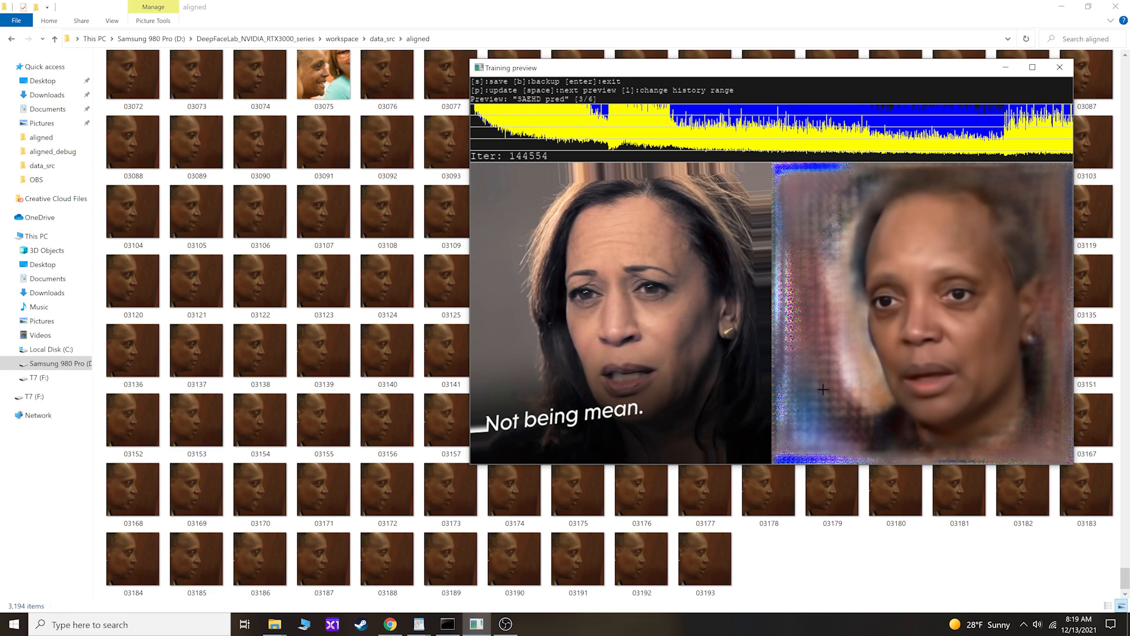
key(p)
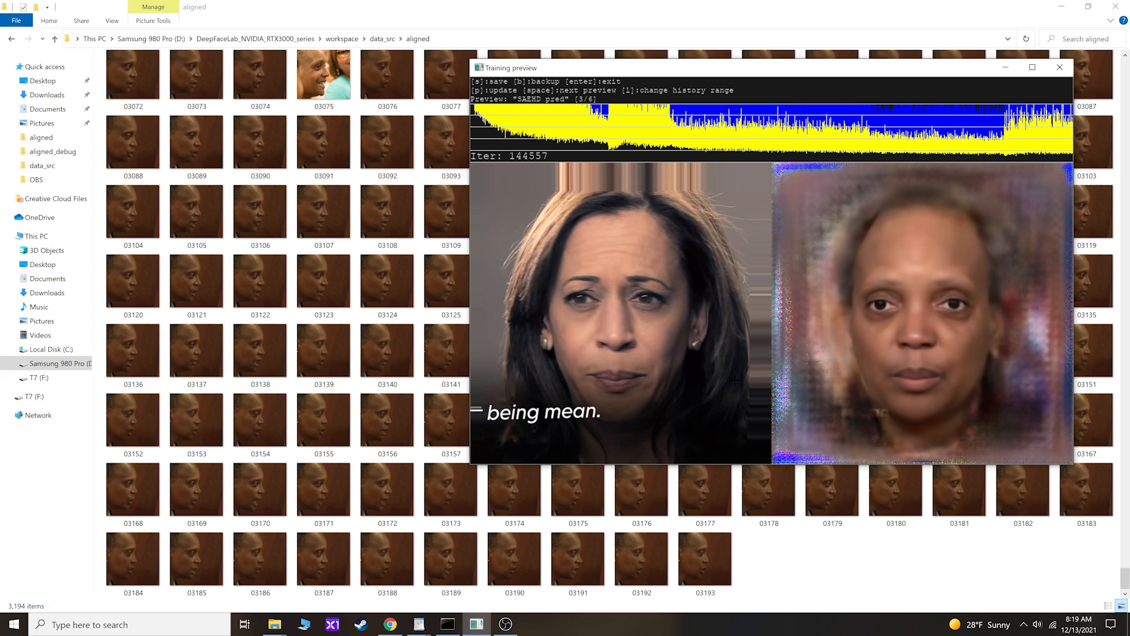
- Keep refreshing the SAEHD pred preview to compare further predicted faces with the destination faces across different angles and expressions
key(p)
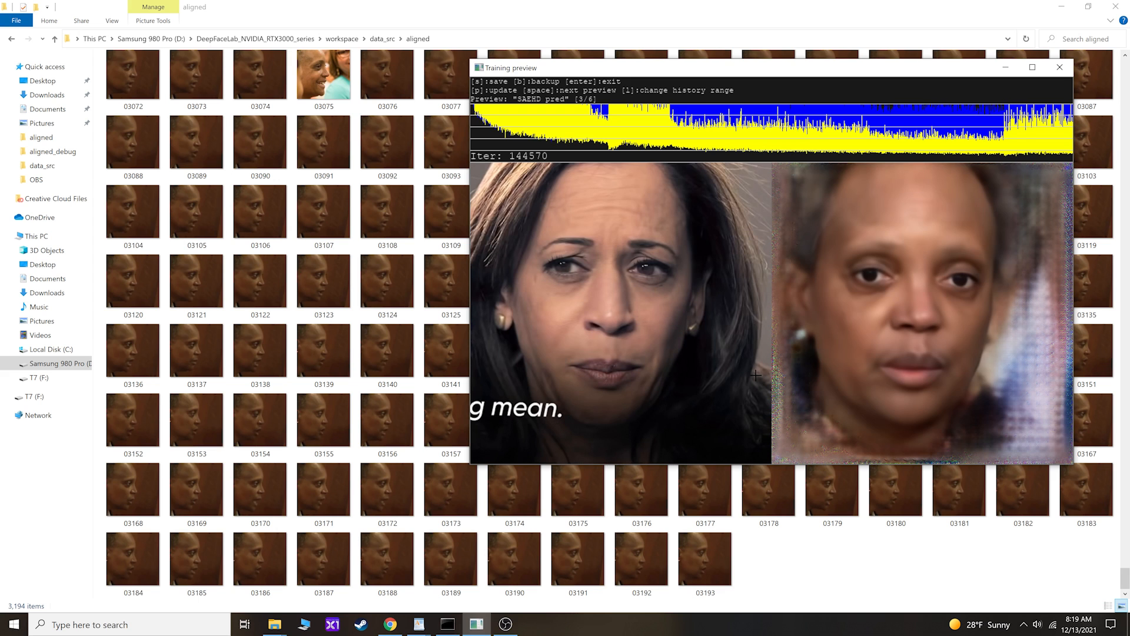
key(p)
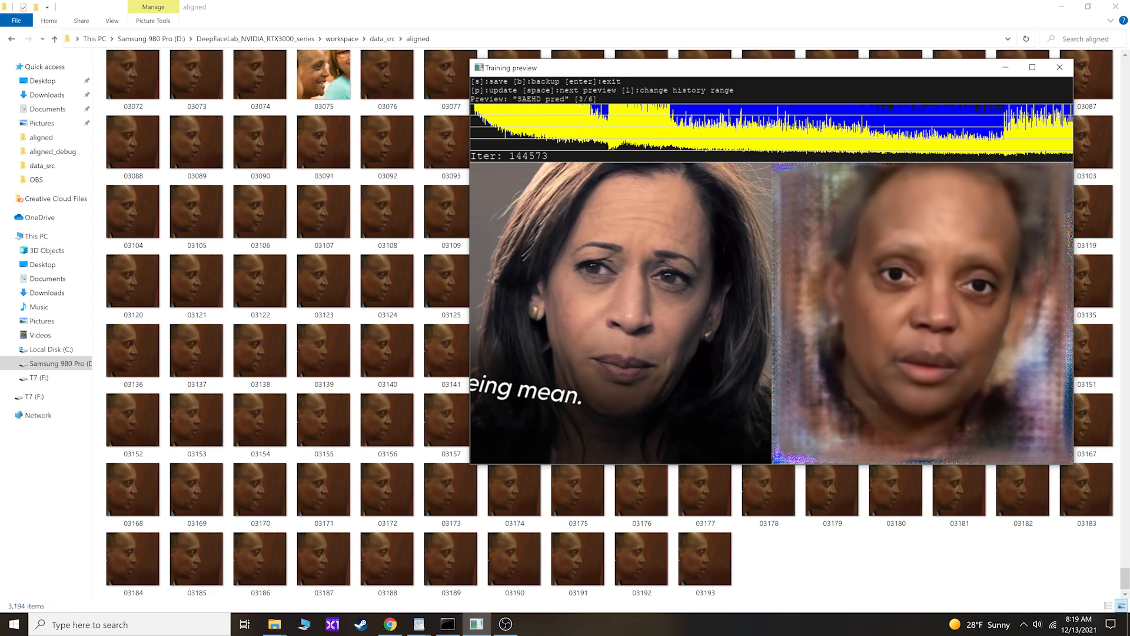
key(p)
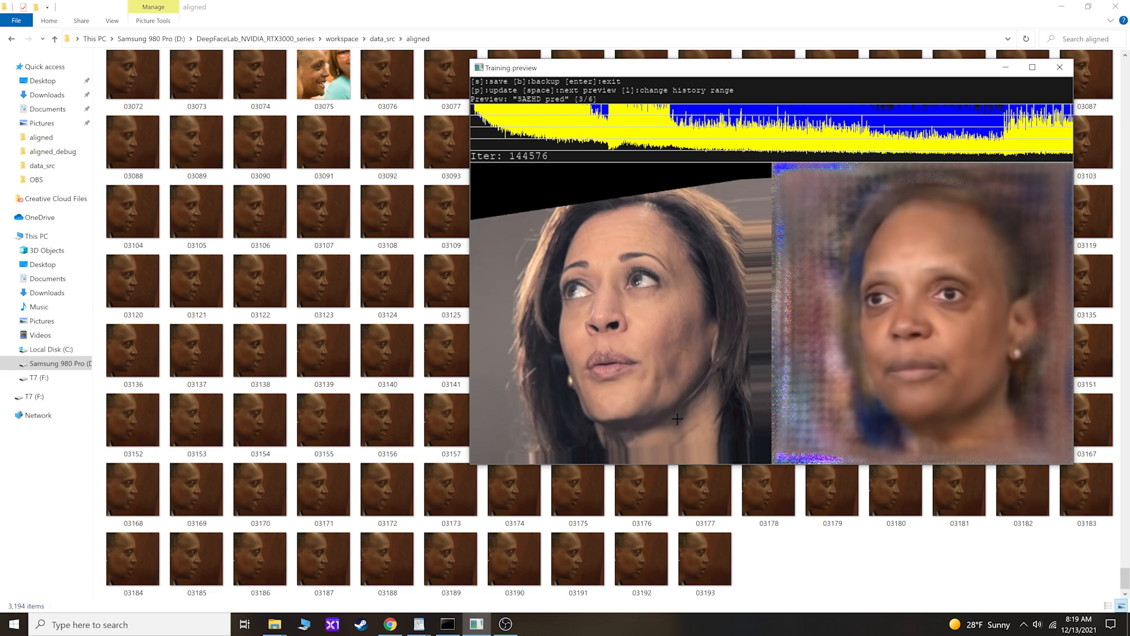
key(p)
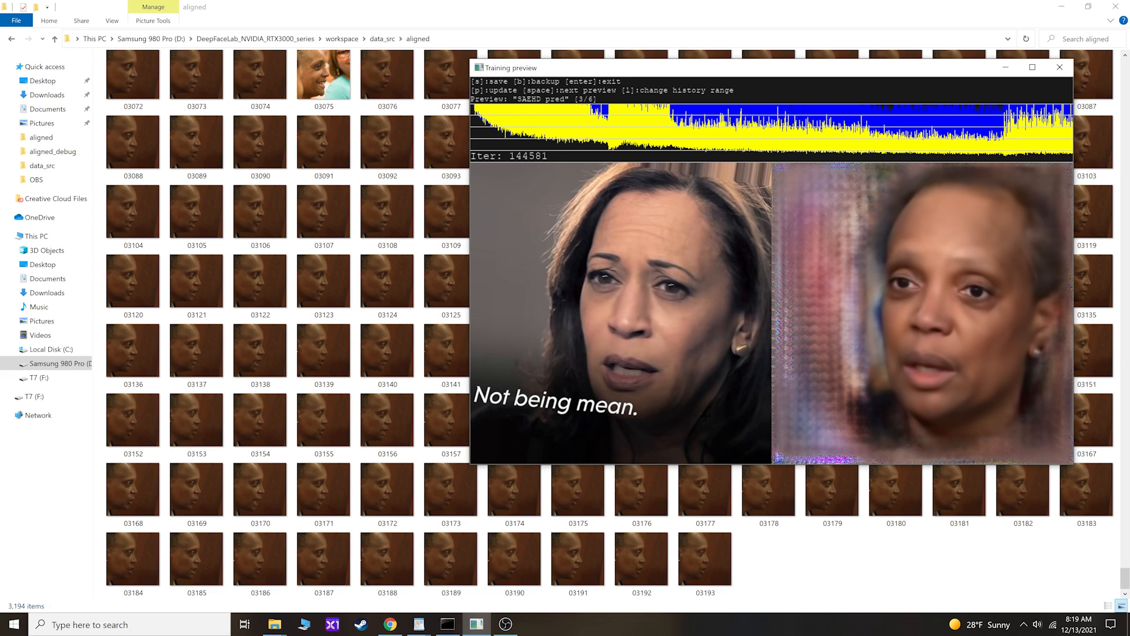
key(p)
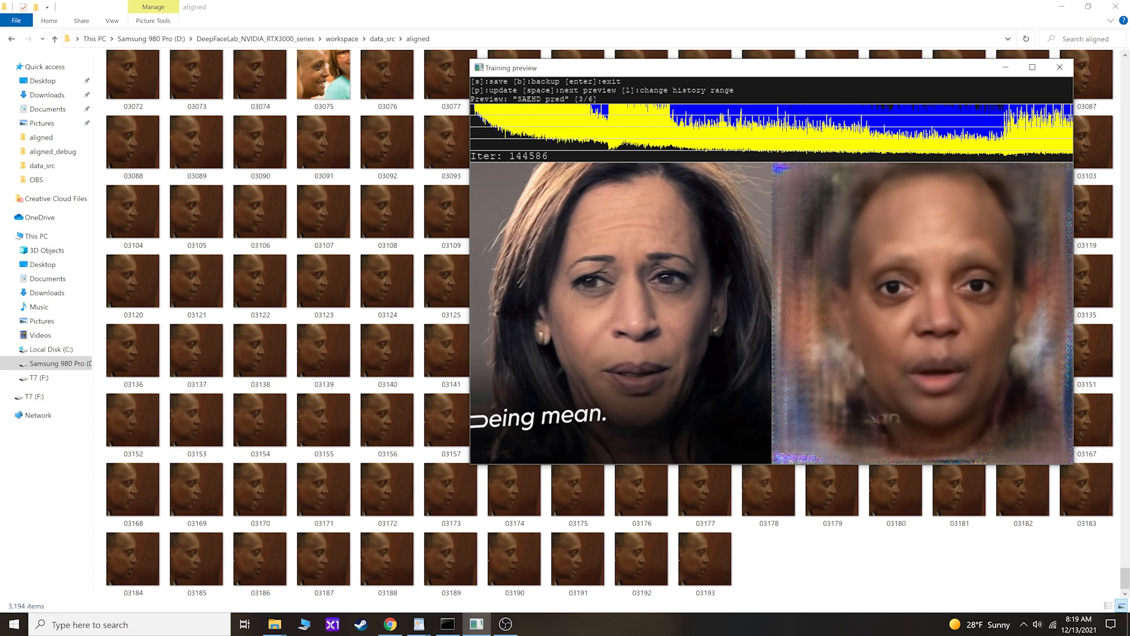
key(p)
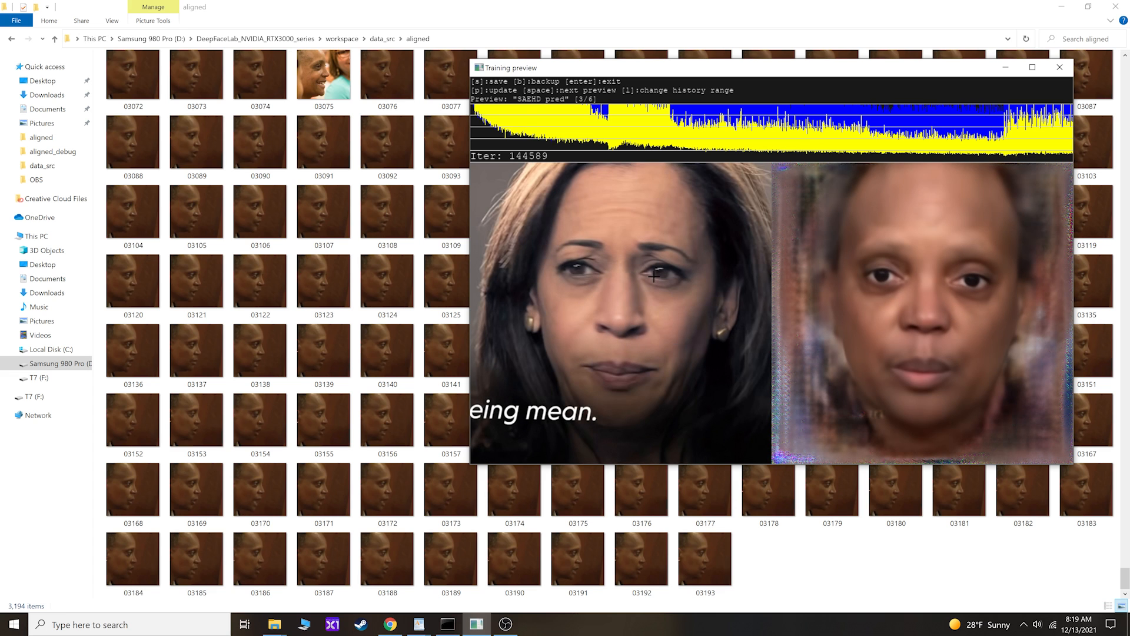
key(p)
key(p)
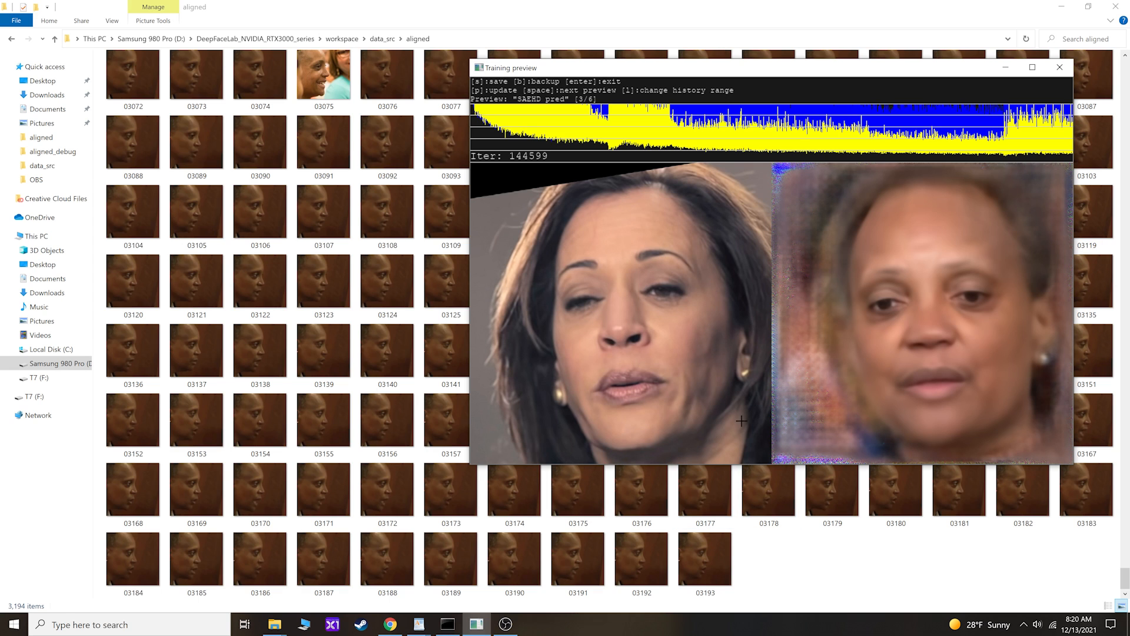
key(p)
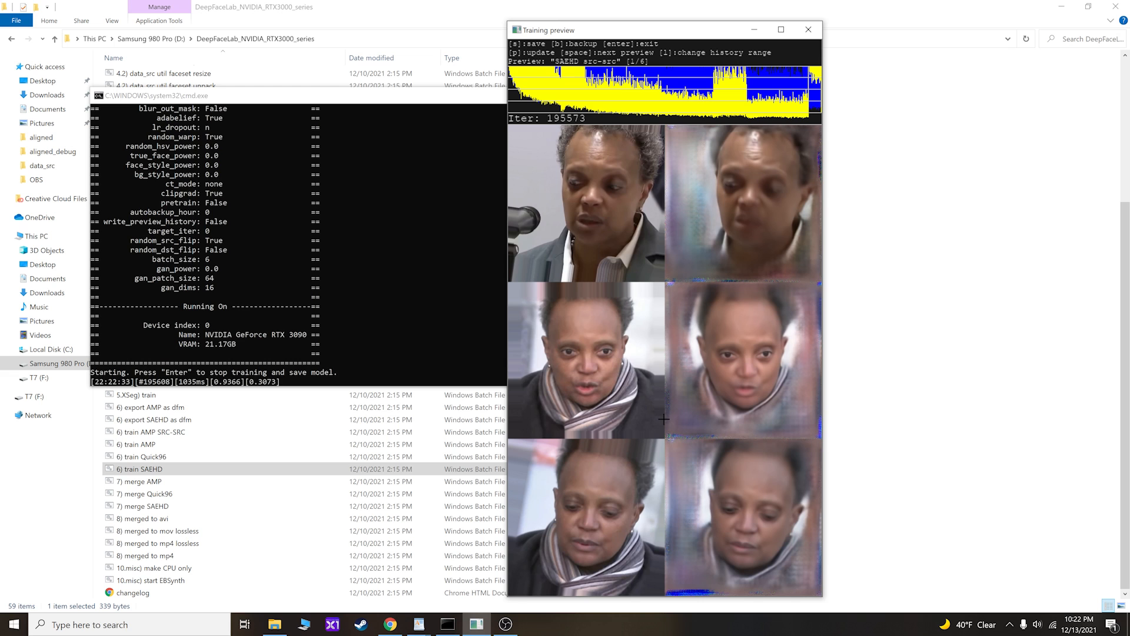
- Examine refreshed samples in the SAEHD src-src and dst-dst previews of the resumed training, ending on the SAEHD pred preview
key(p)
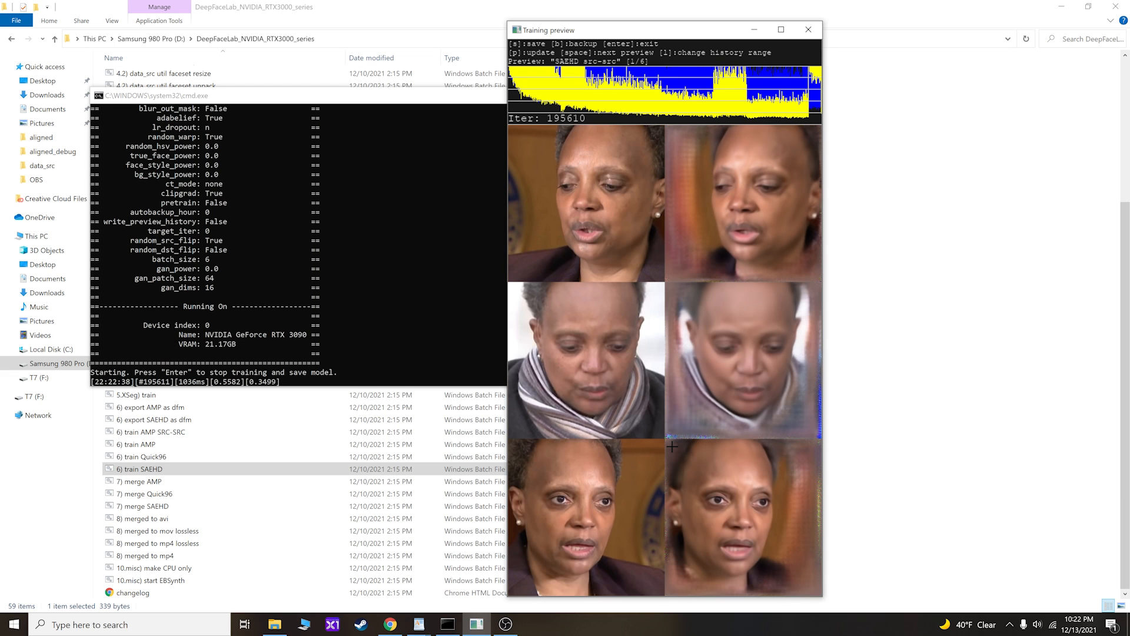
key(space)
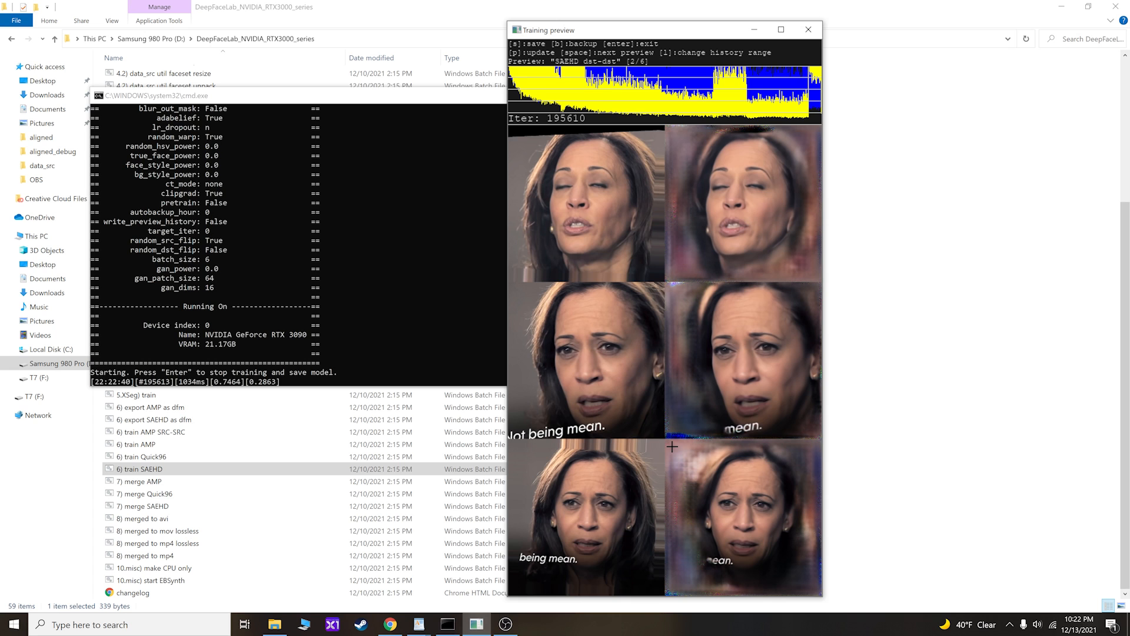
key(p)
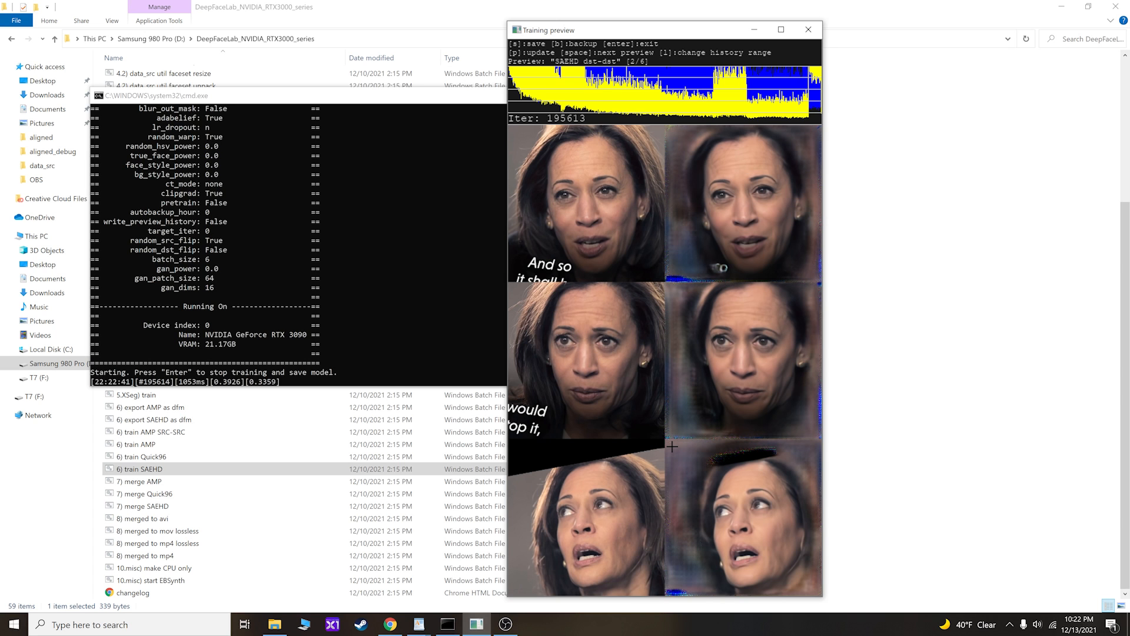
key(p)
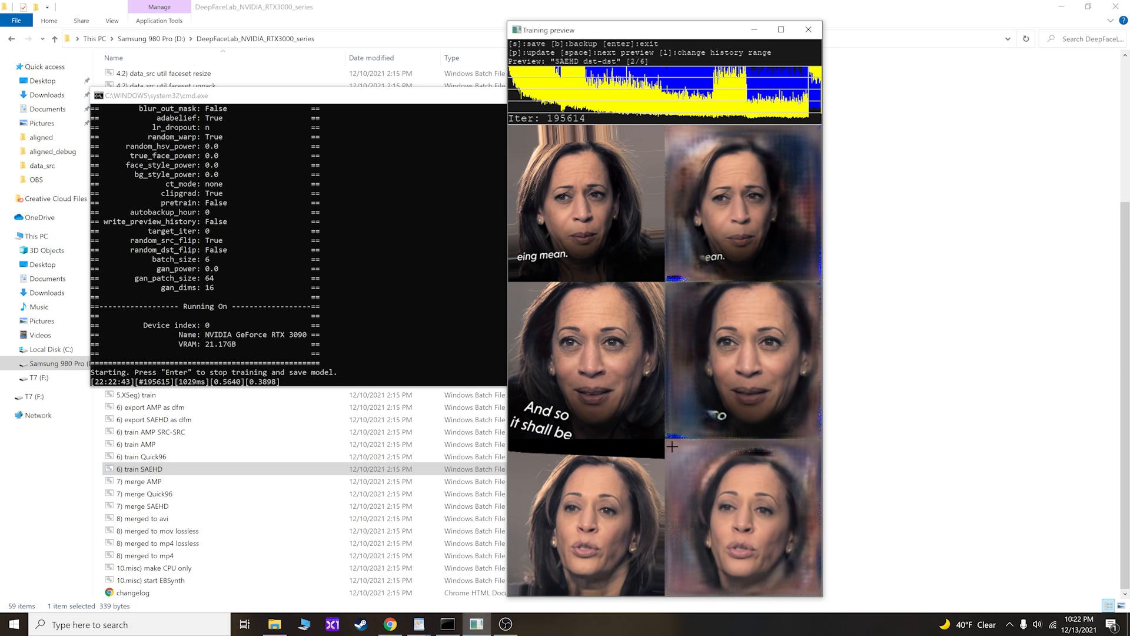
key(p)
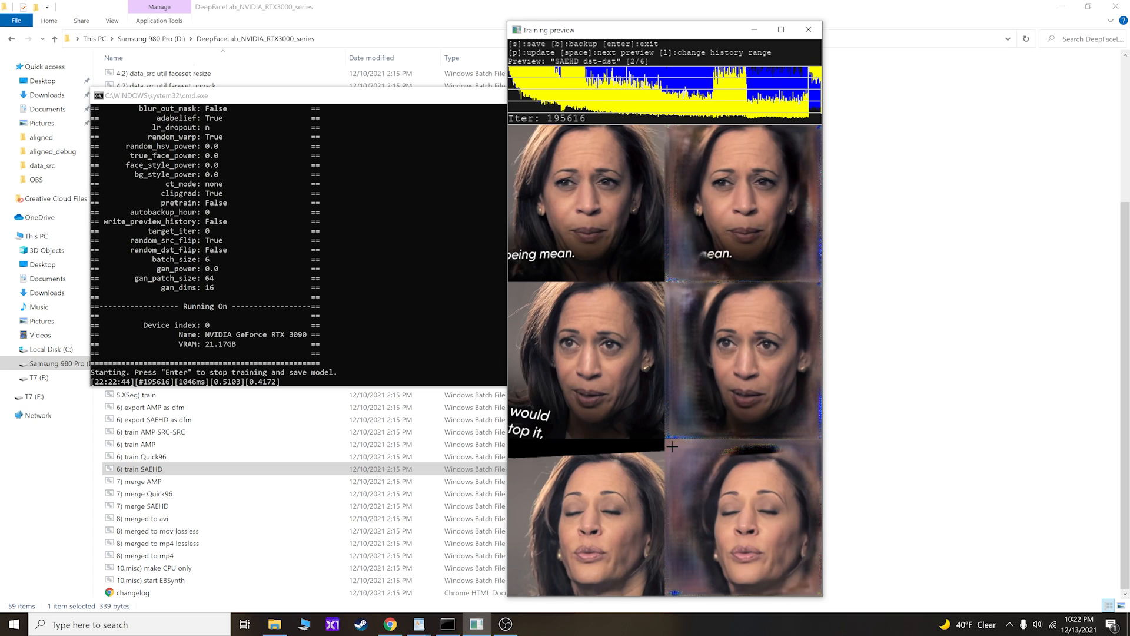
key(space)
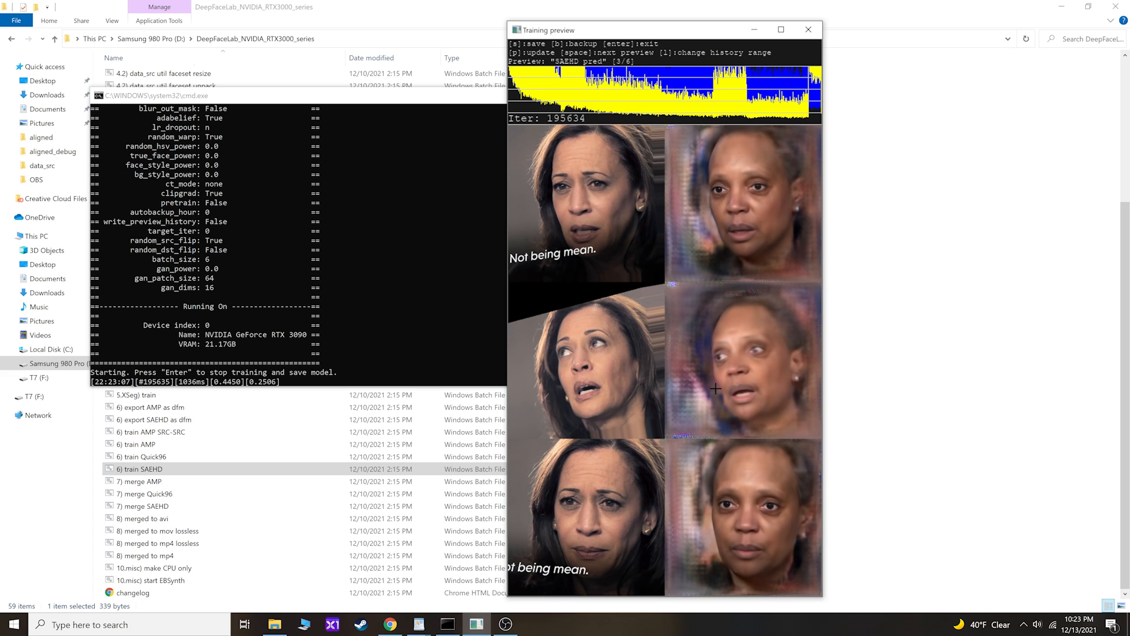
- Save the model and end the SAEHD training, and review the model options summary in the console
key(s)
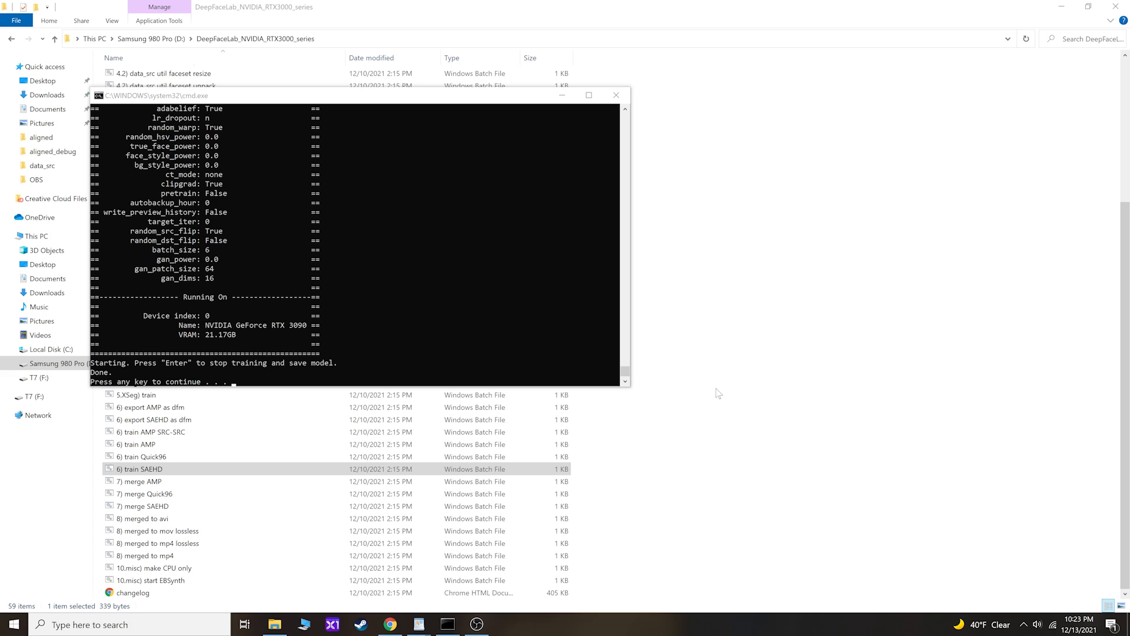
drag(411, 101, 515, 166)
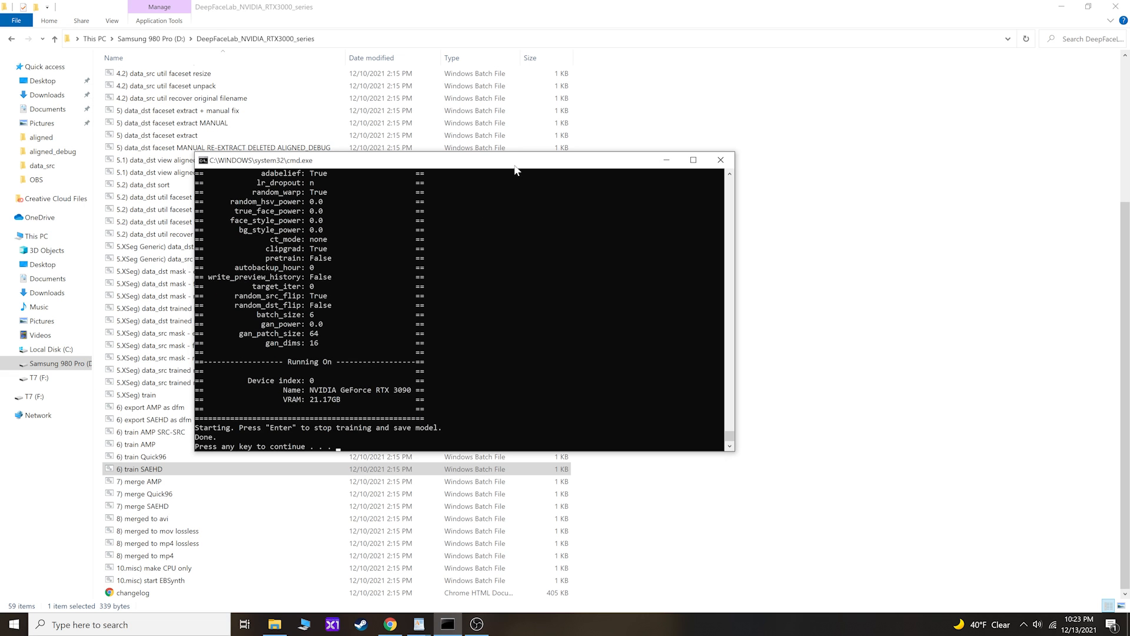
scroll(465, 267, up, 6)
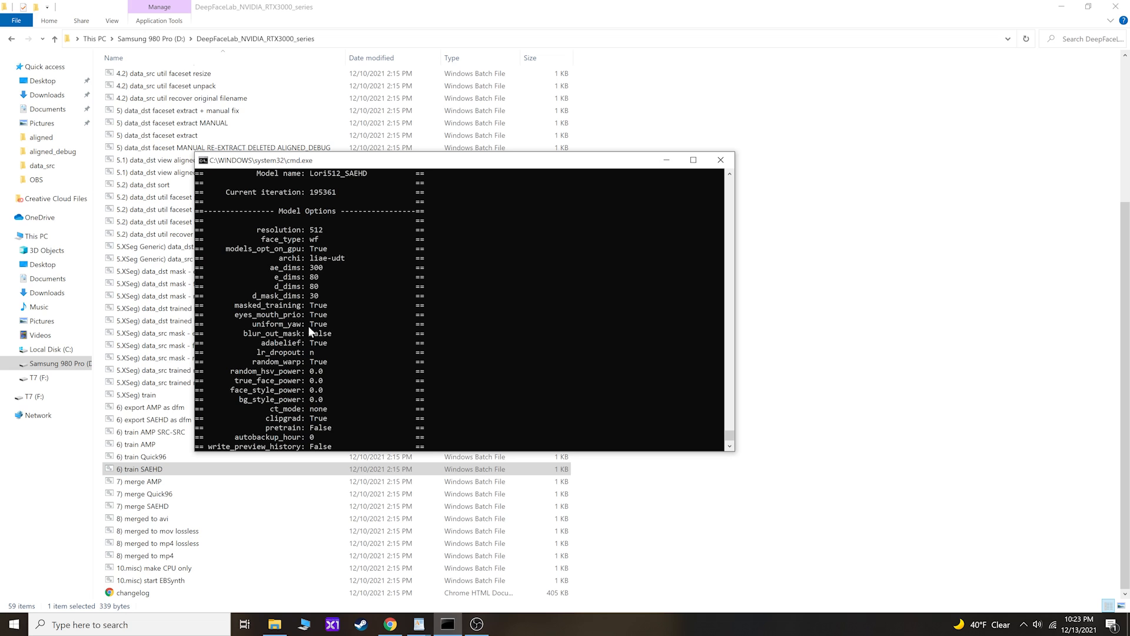
scroll(348, 316, down, 1)
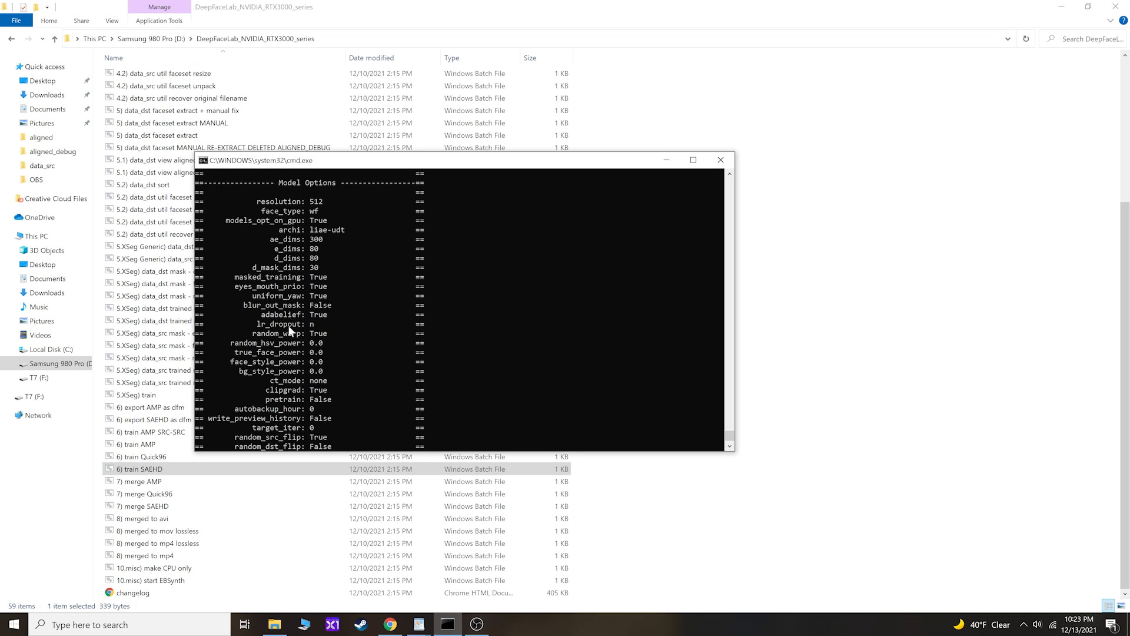
scroll(451, 356, down, 2)
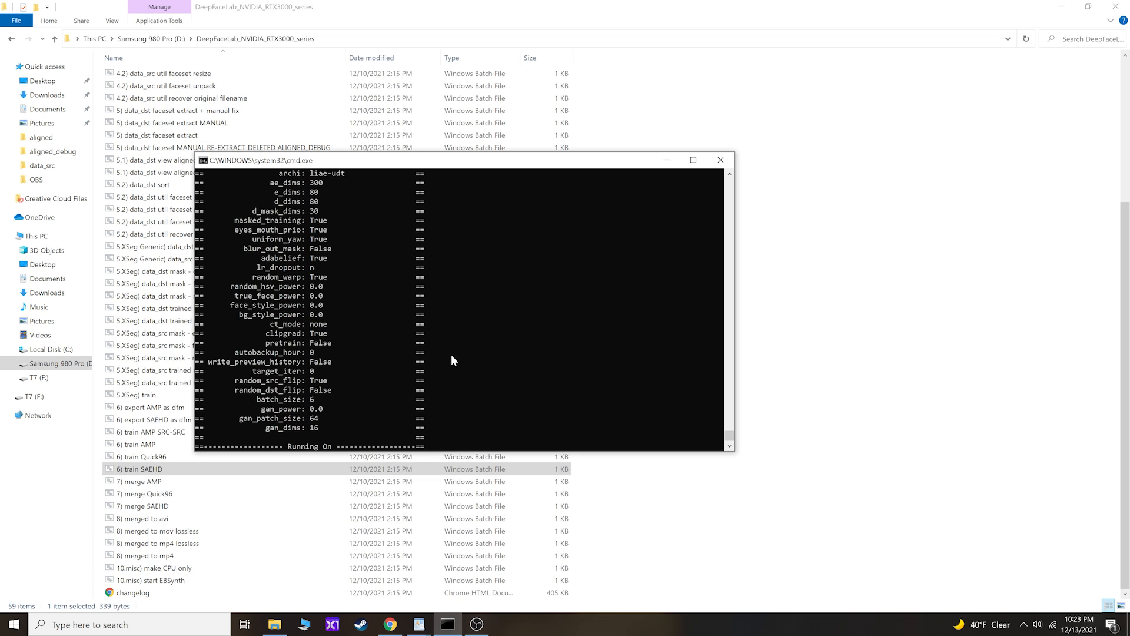
scroll(451, 354, down, 7)
scroll(451, 354, up, 7)
scroll(451, 355, up, 1)
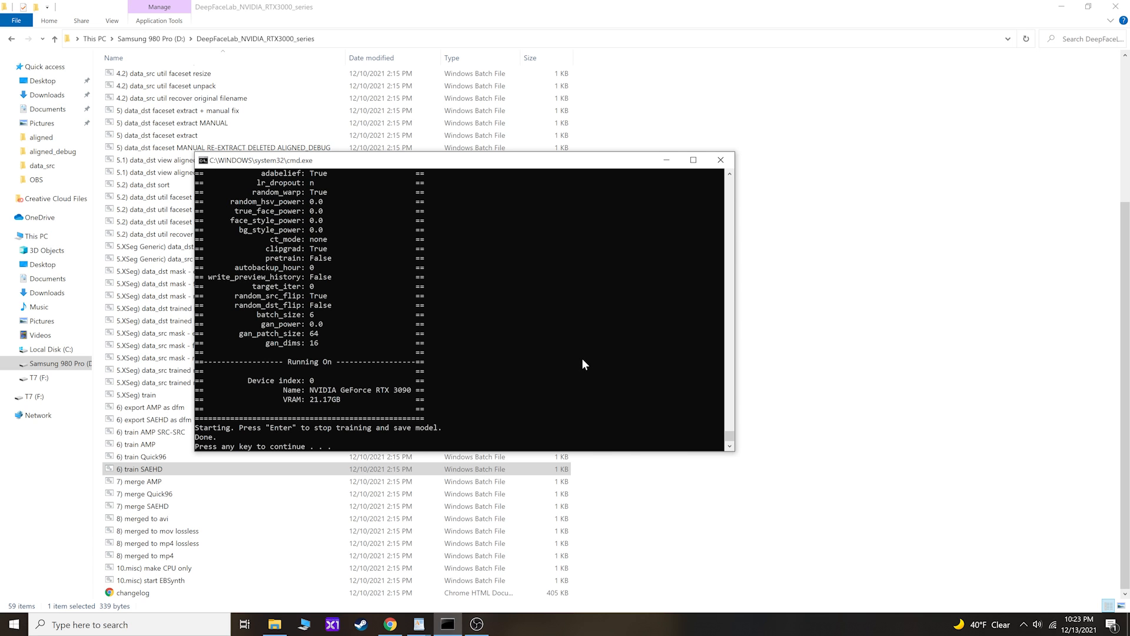
- Close the finished trainer and restart train SAEHD with the Lori512 model on GPU 0, choosing to override the model settings
key(Return)
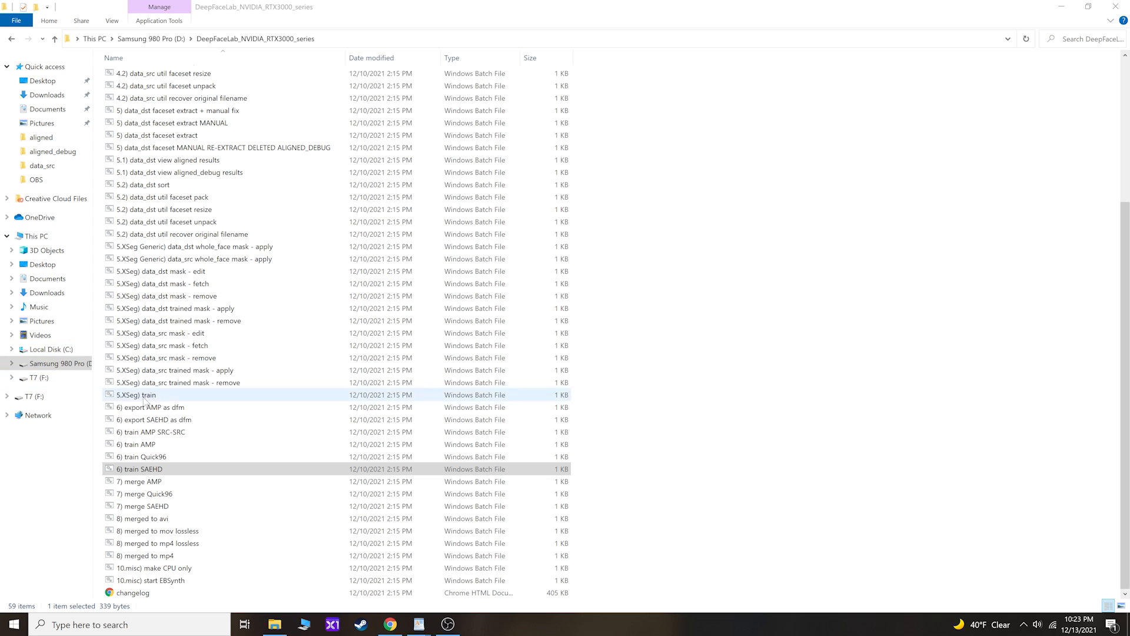
click(153, 474)
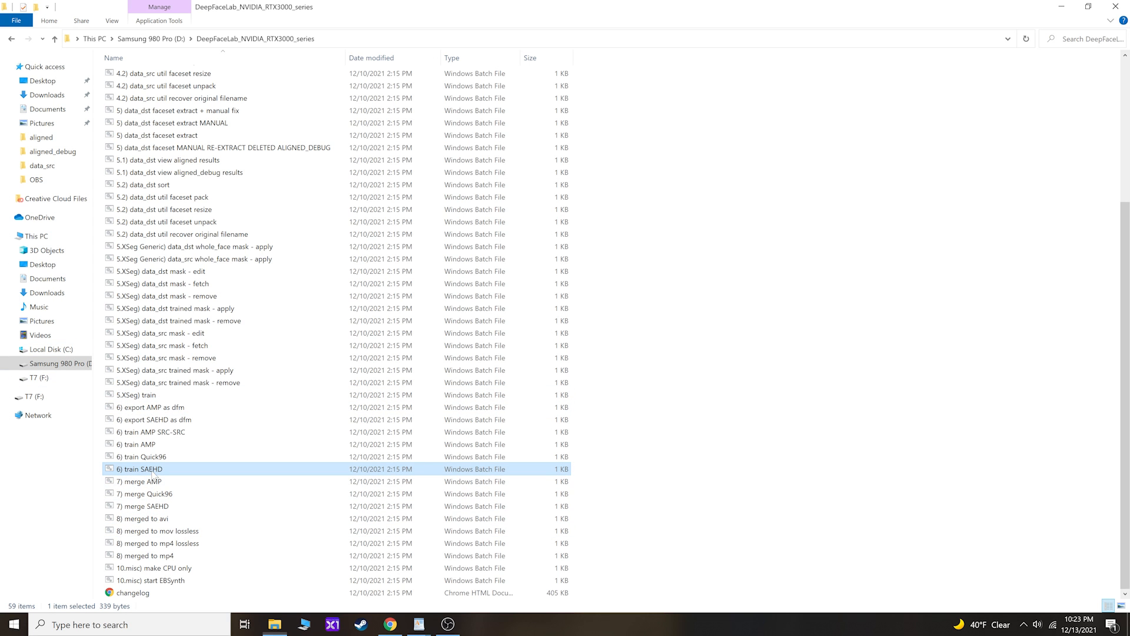
double_click(152, 473)
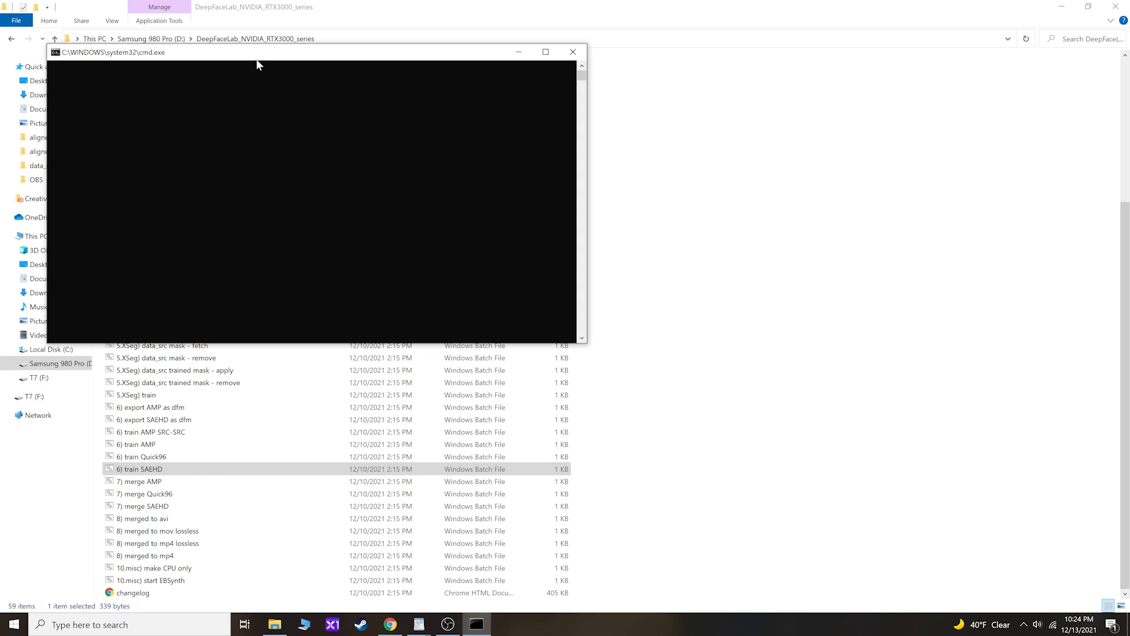
drag(258, 58, 503, 282)
key(Return)
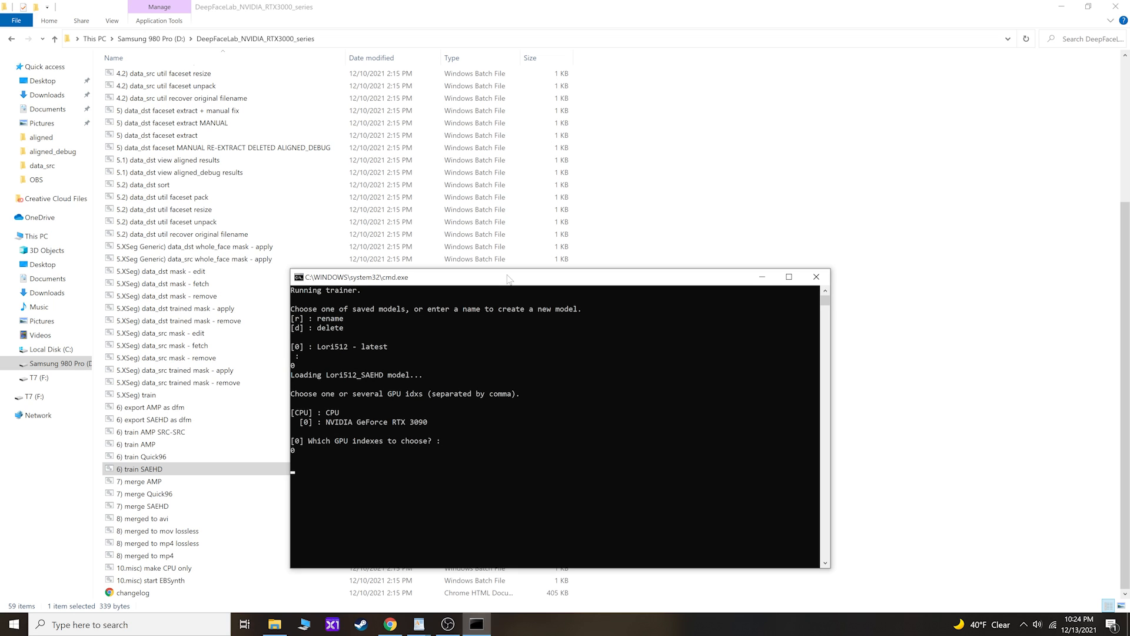
key(Return)
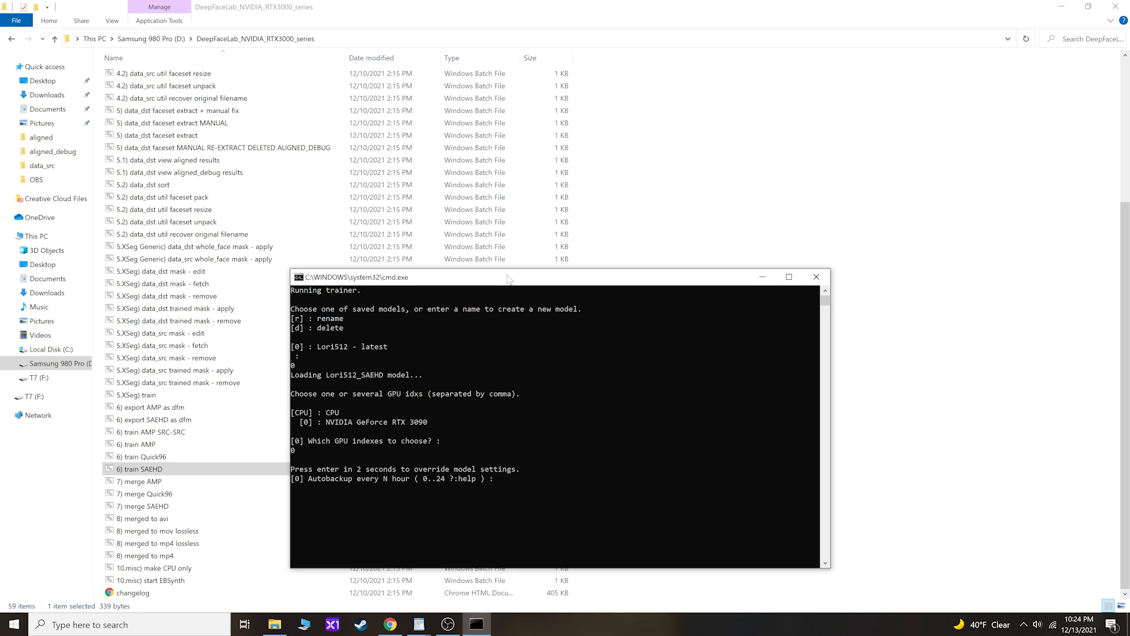
- Keep autobackup 0, preview history n, target iteration 0, SRC flip y and DST flip n, and set the batch size to 4
key(Return)
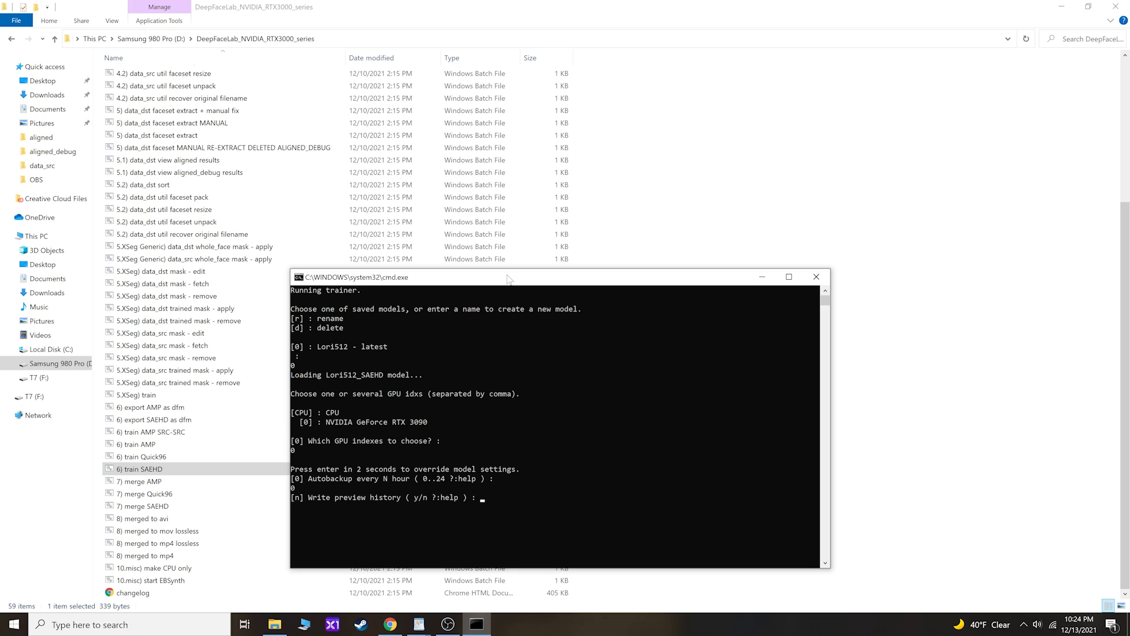
key(Return)
key(Return)
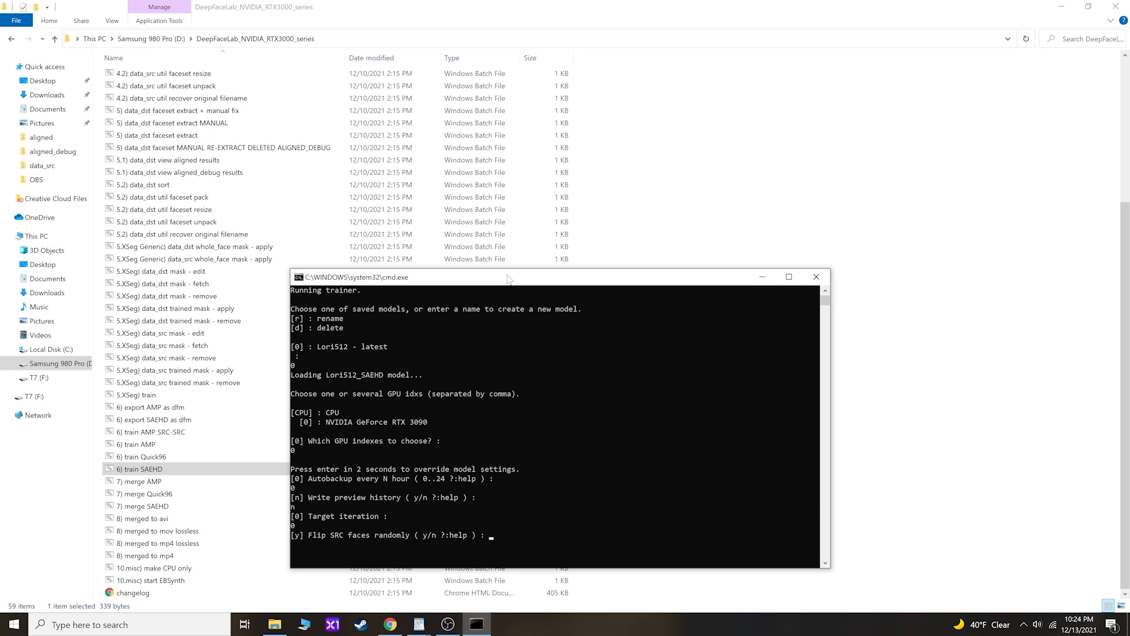
key(Return)
key(Return)
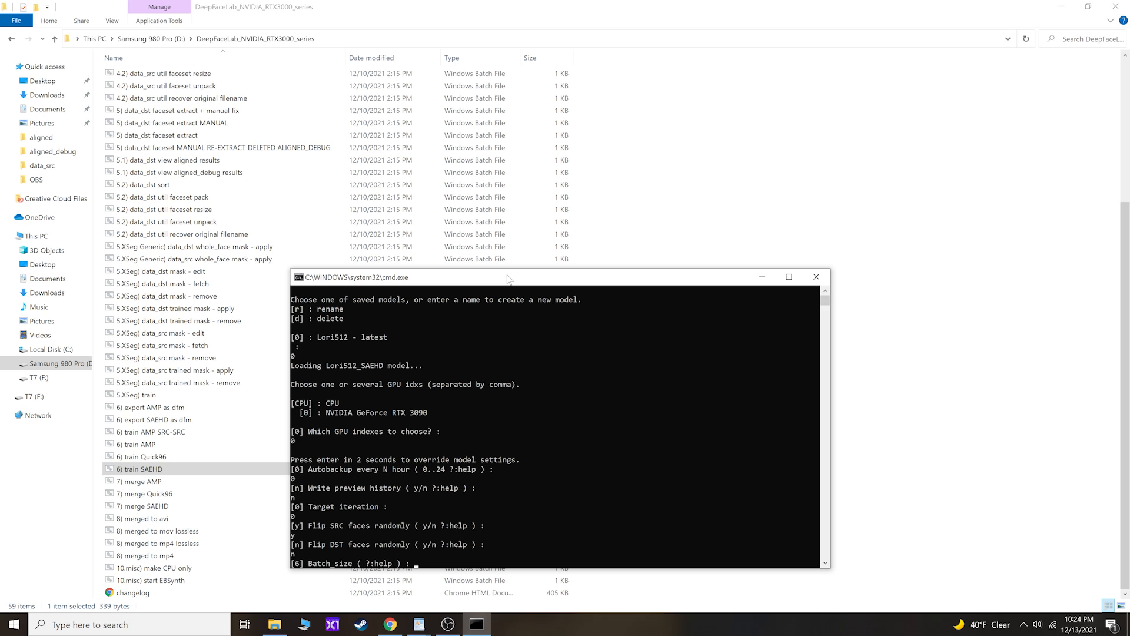
text(4)
key(Return)
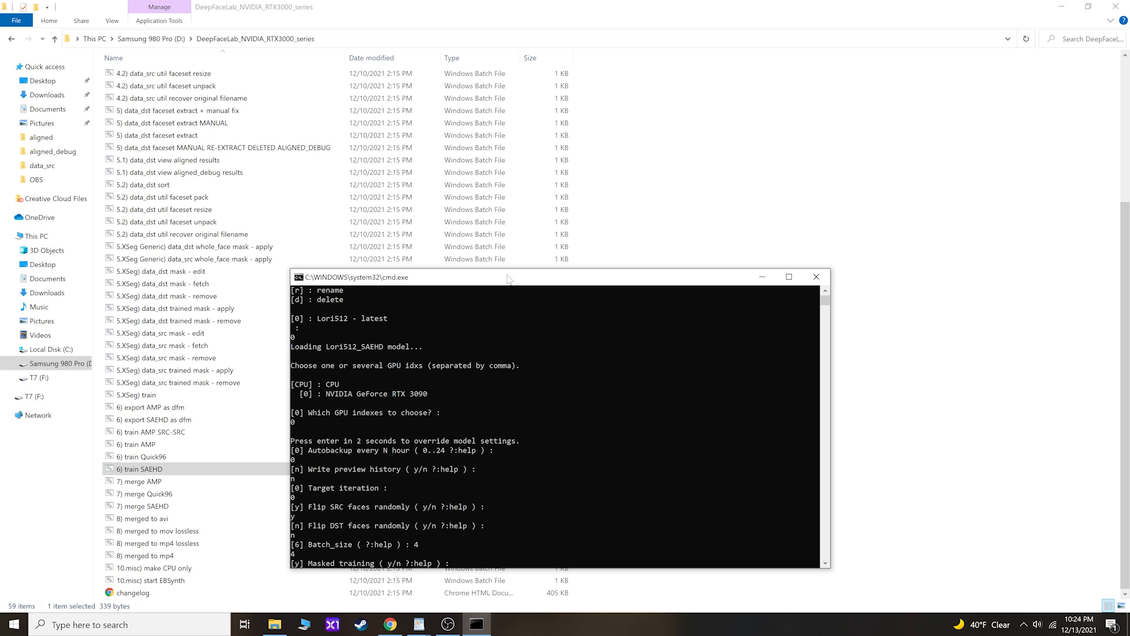
- Keep masked training, eyes and mouth priority, uniform yaw, models on GPU and AdaBelief at y, and blur out mask at n
key(Return)
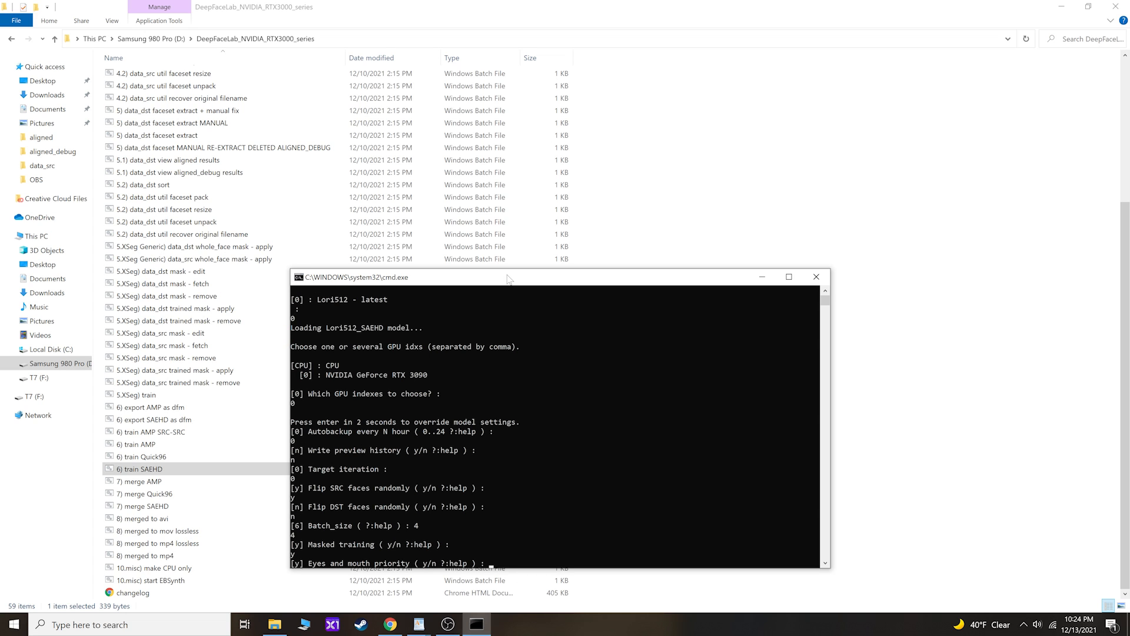
key(Return)
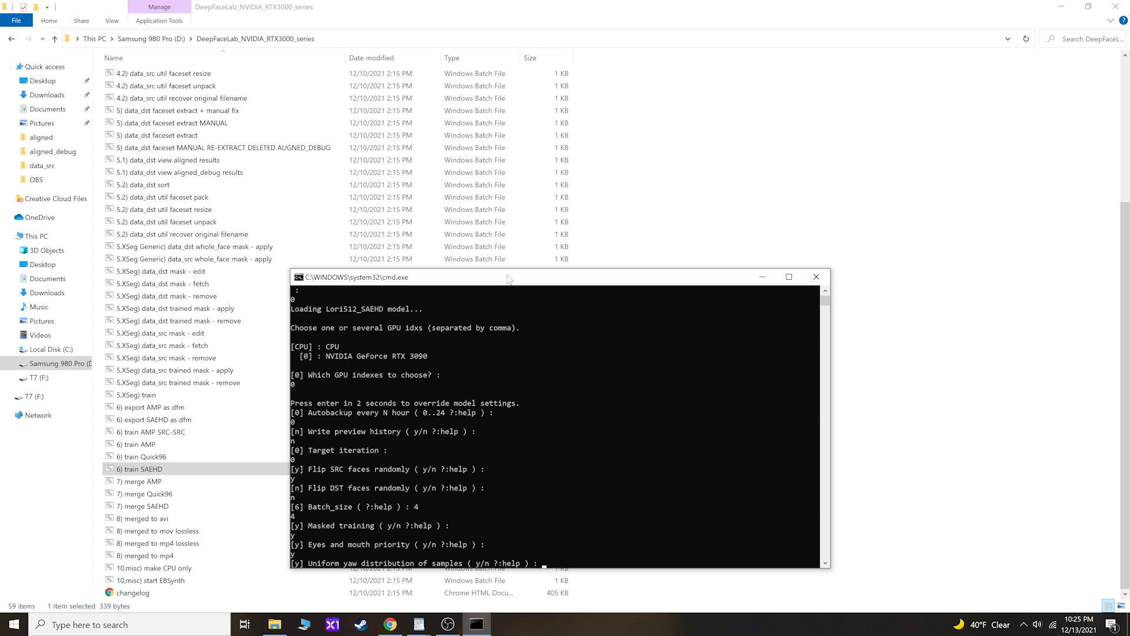
key(Return)
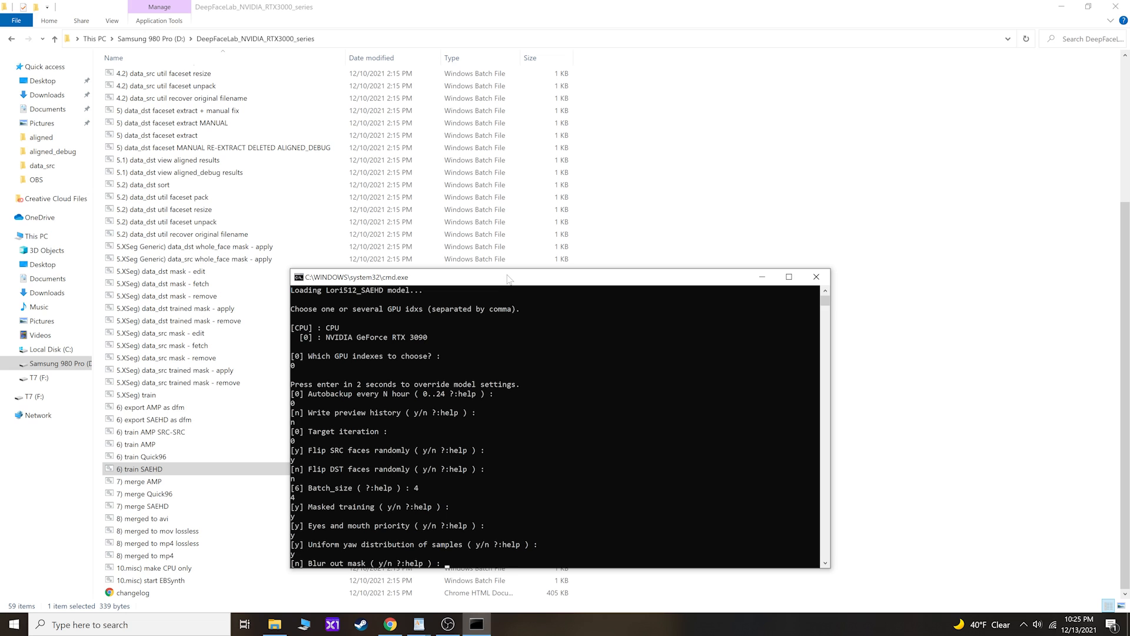
key(Return)
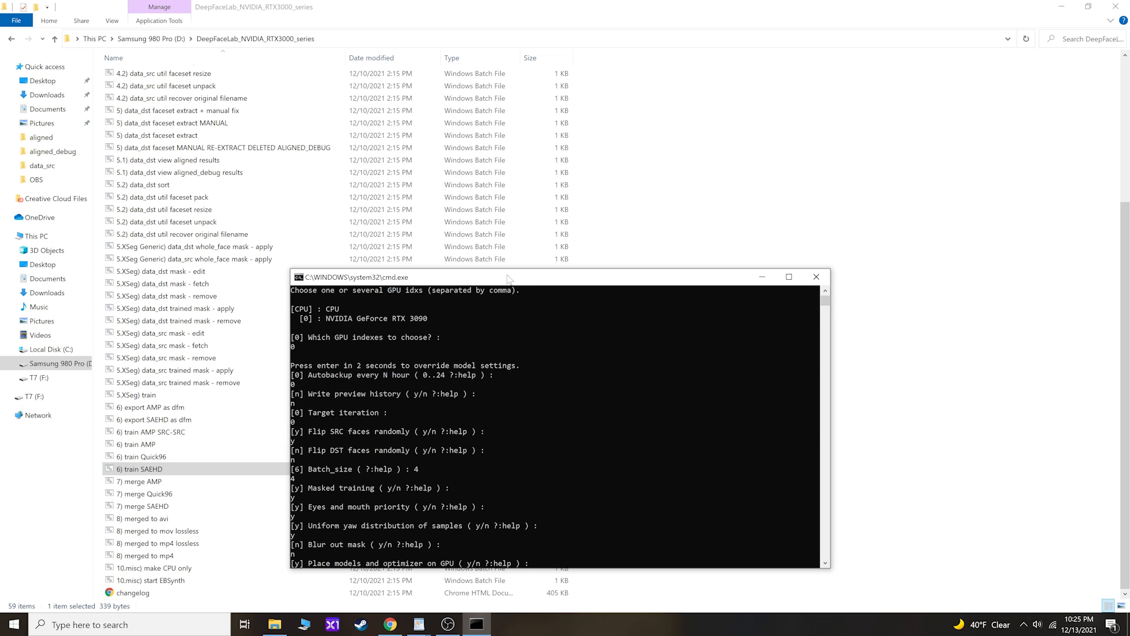
key(Return)
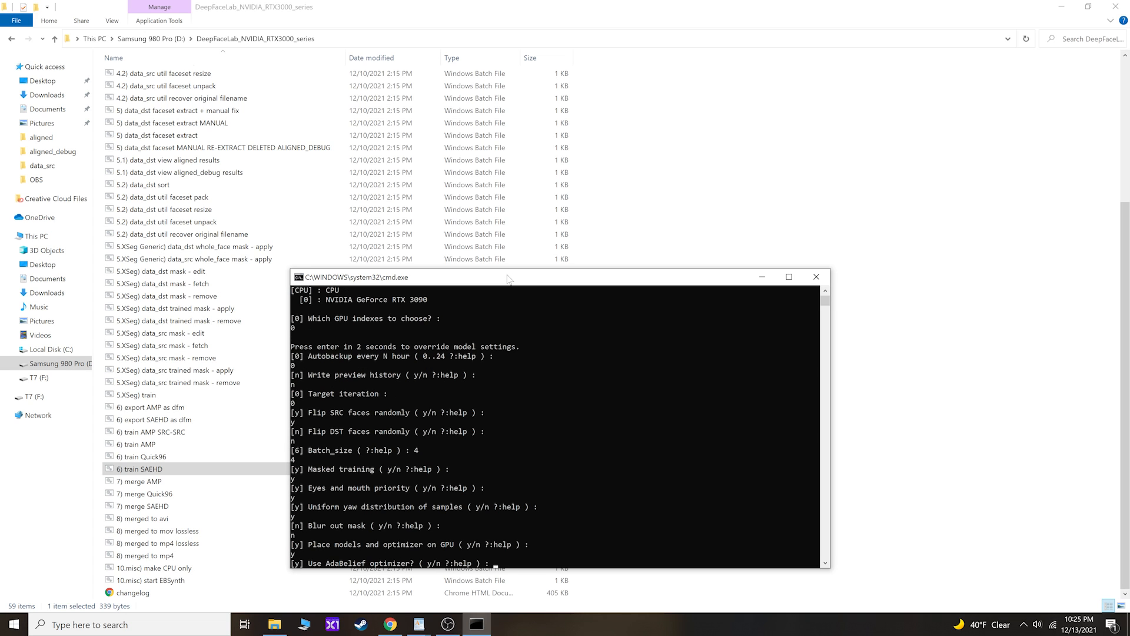
key(Return)
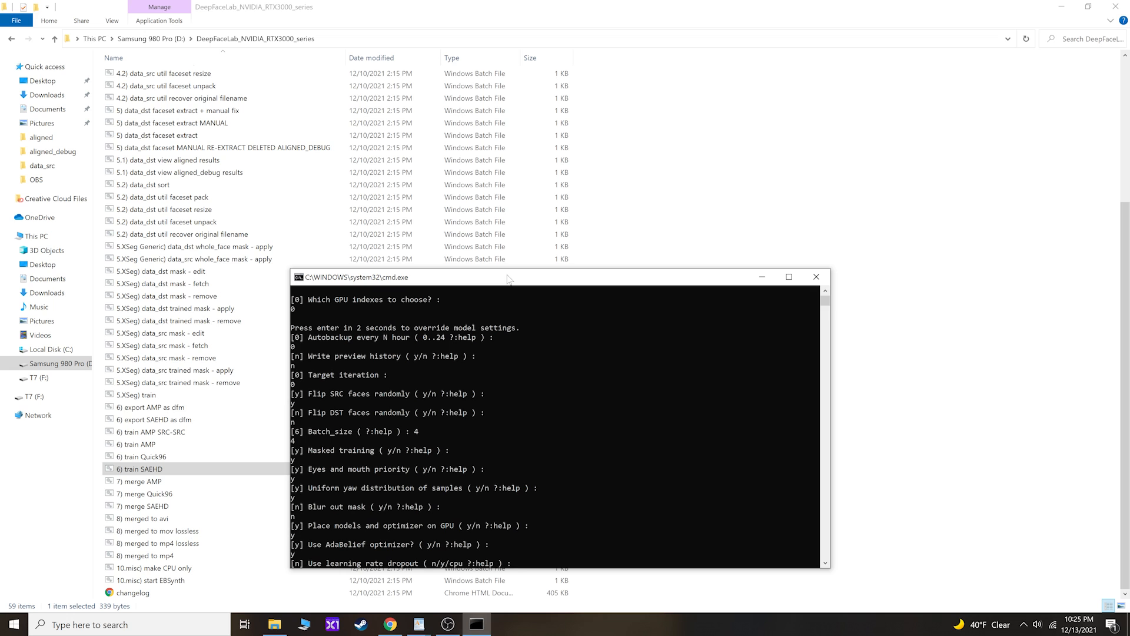
- Show the help for learning rate dropout, set it to y, and keep random warp of samples at y
text(?)
key(Return)
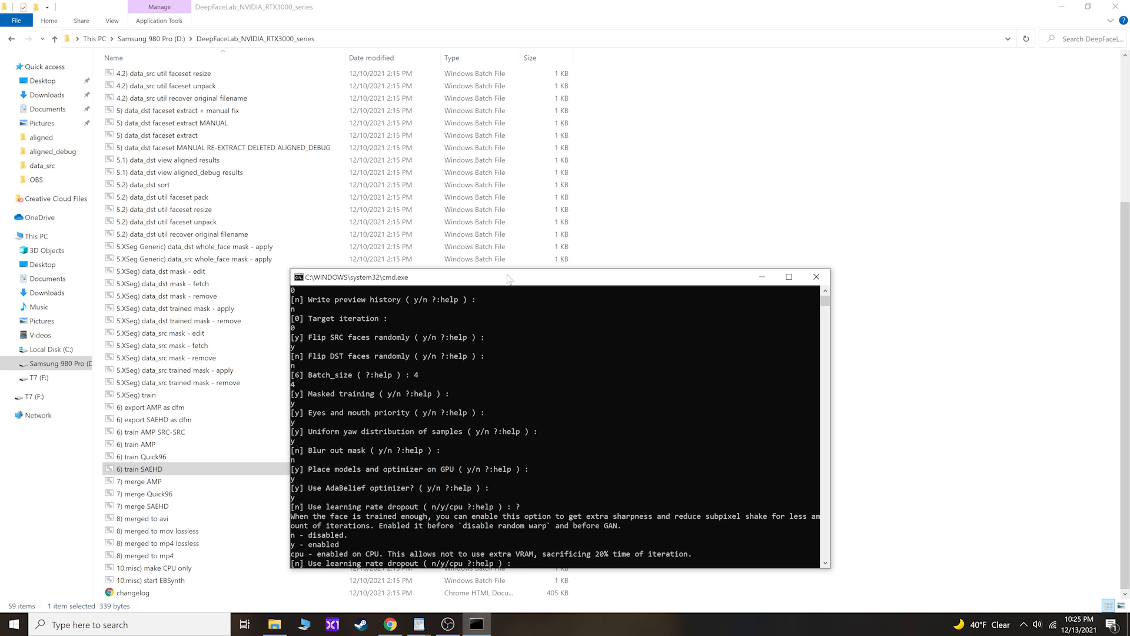
key(Return)
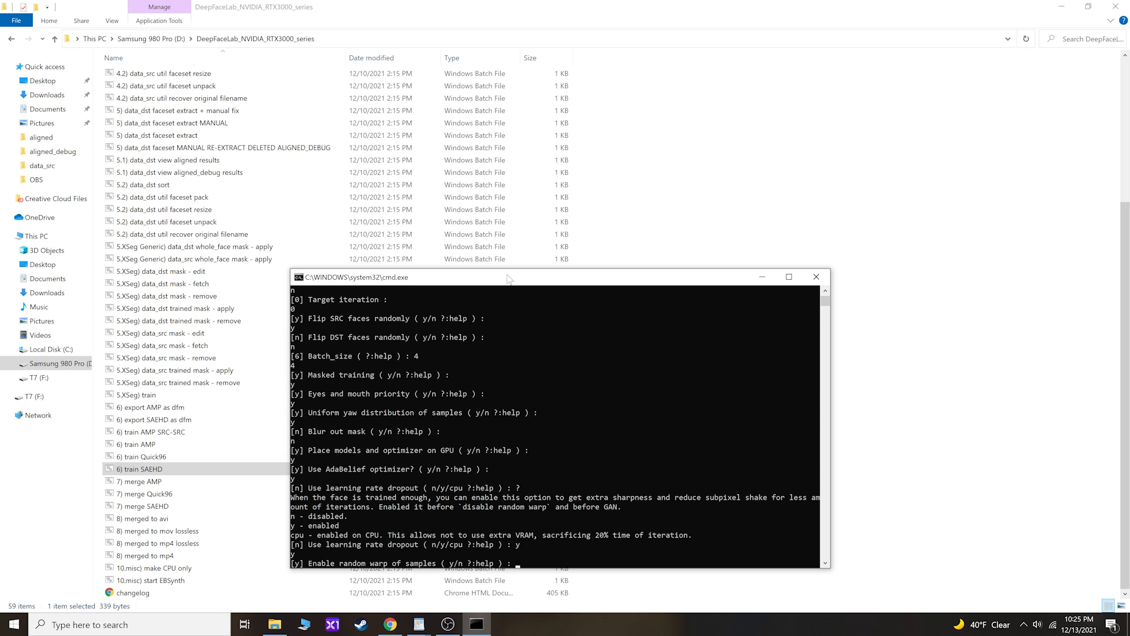
key(Return)
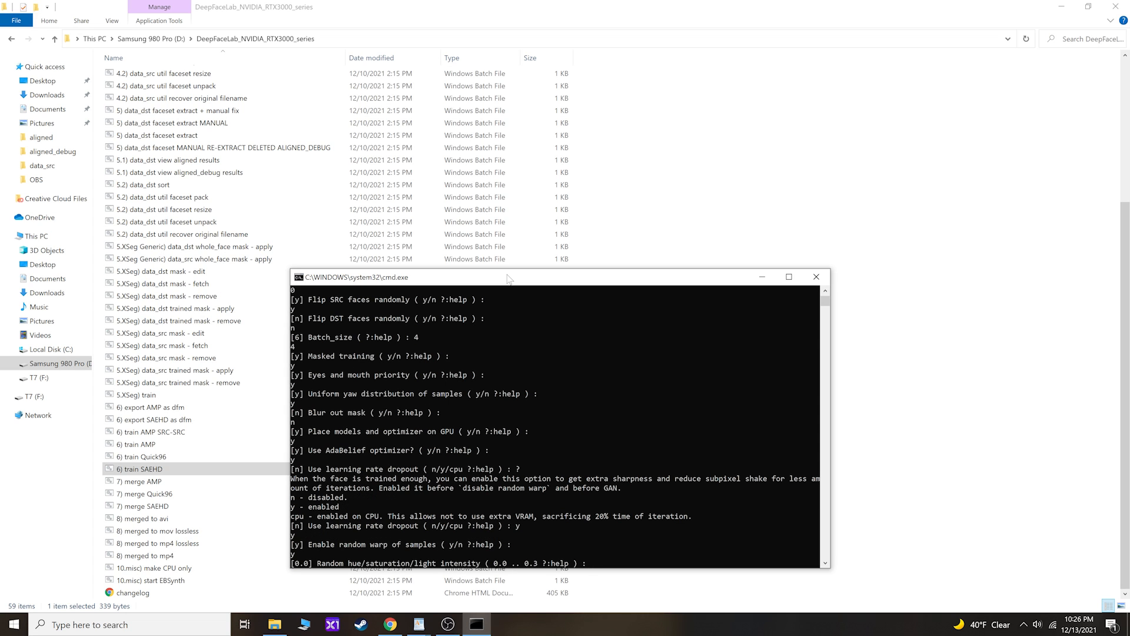
- Keep random hue/saturation/light intensity, GAN power, face style power and background style power at 0.0, and color transfer at none
key(Return)
key(Return)
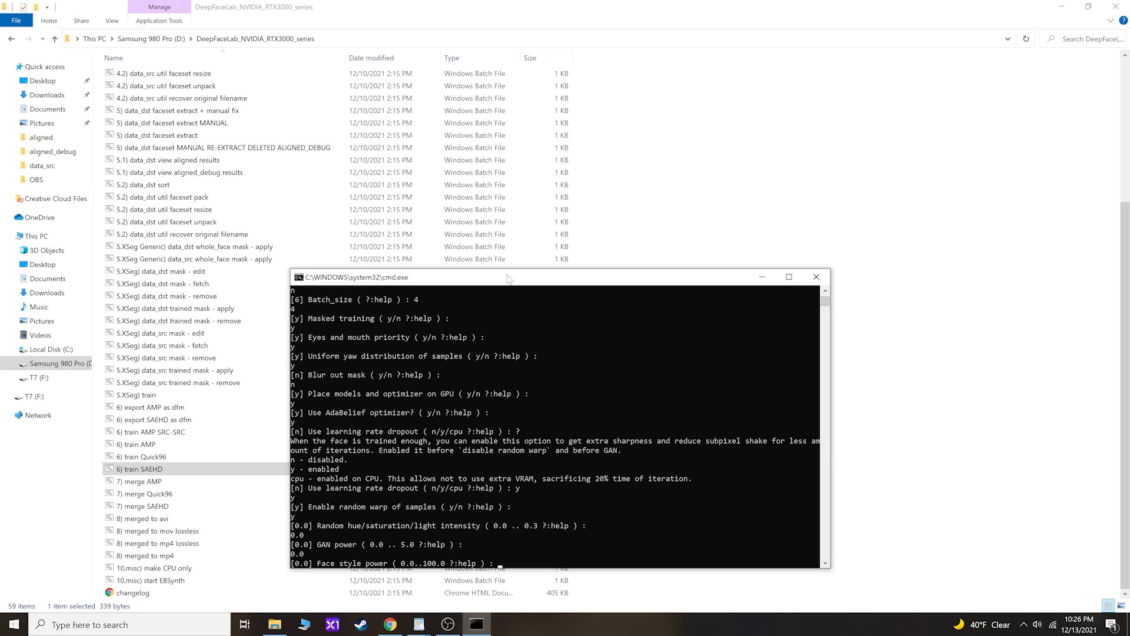
key(Return)
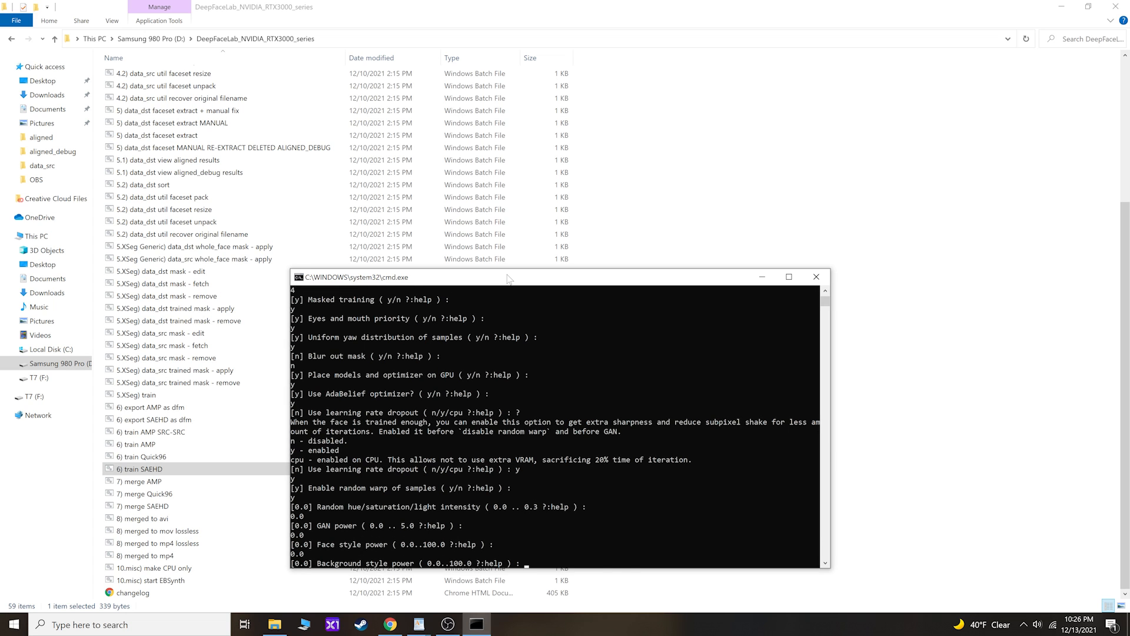
key(Return)
key(Return)
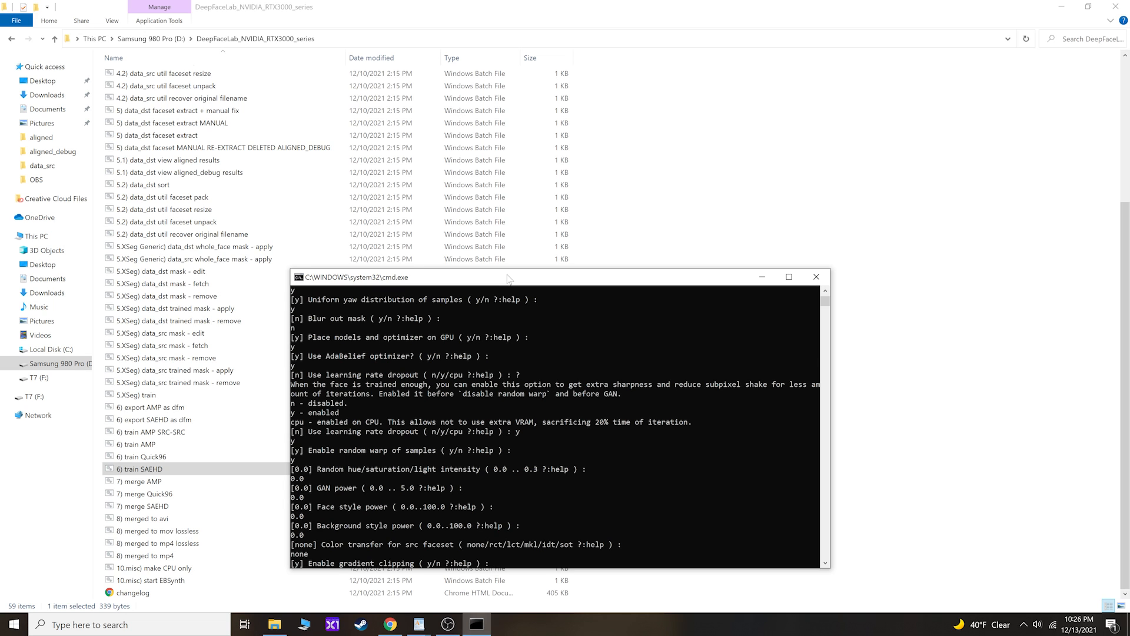
- Show the help for gradient clipping, keep it at y, and start the training with pretraining left off
key(Return)
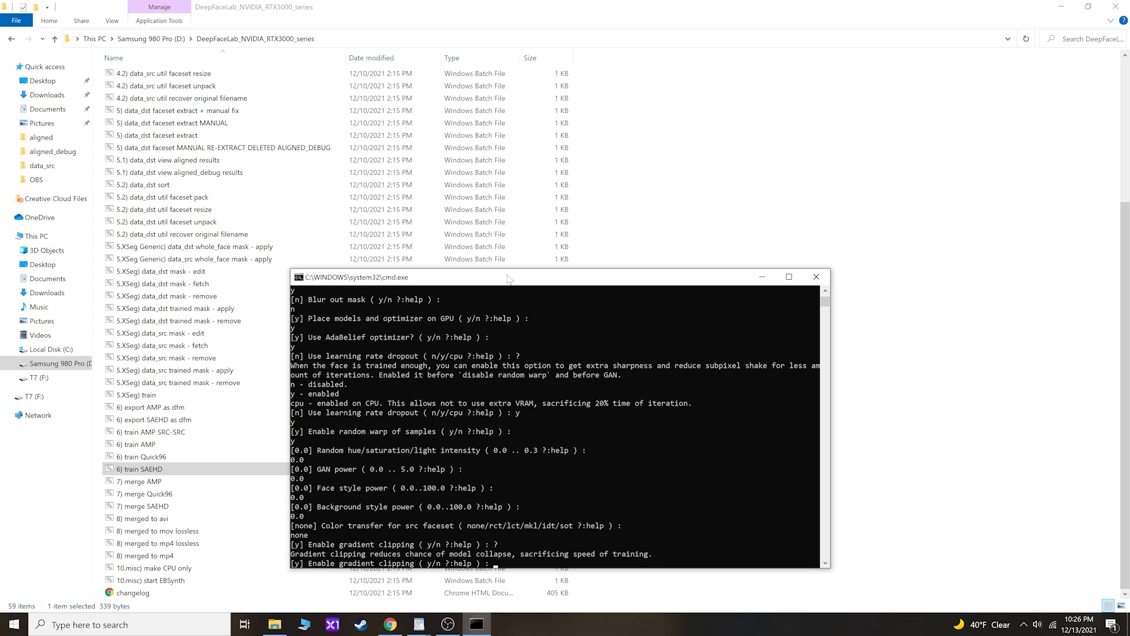
key(Return)
key(Return)
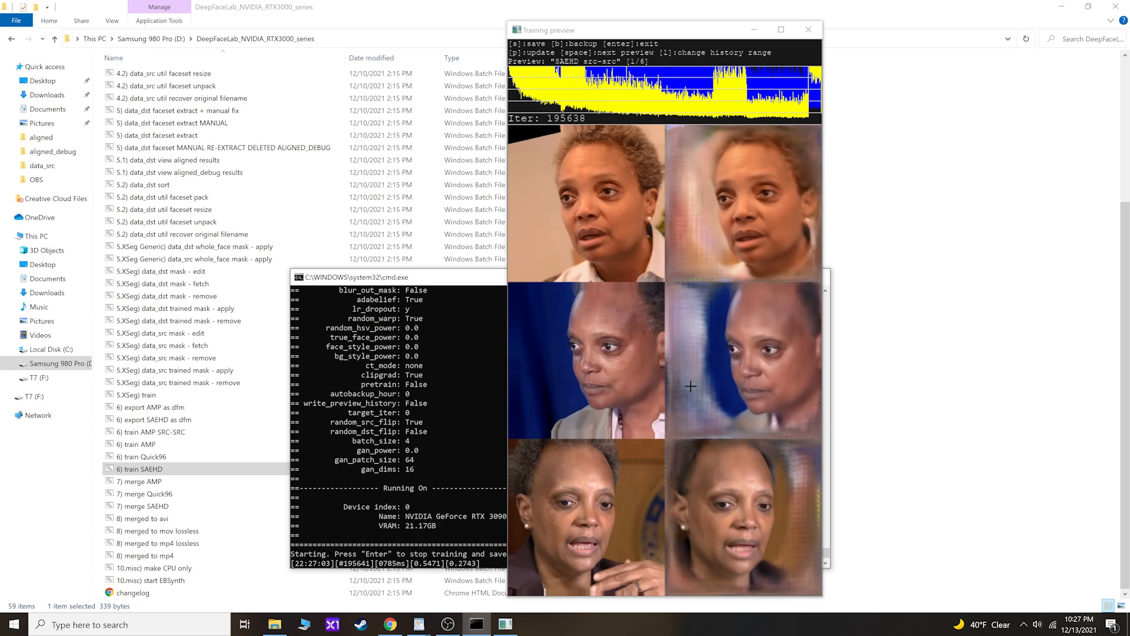
- Refresh the SAEHD src-src preview several times to compare source faces with their reconstructions
click(679, 412)
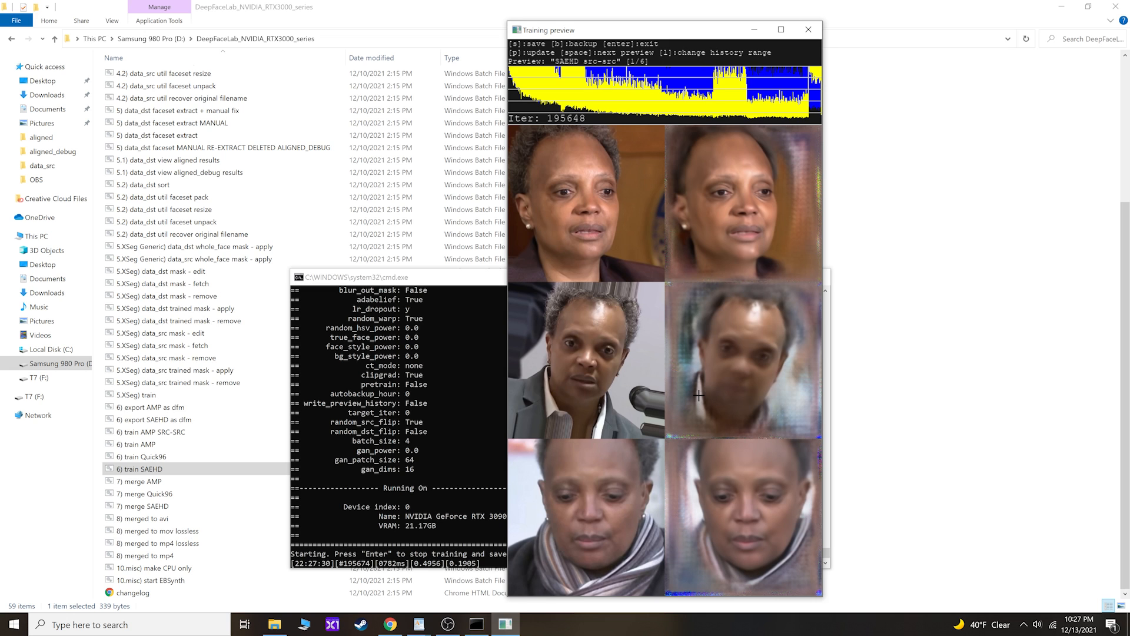
key(p)
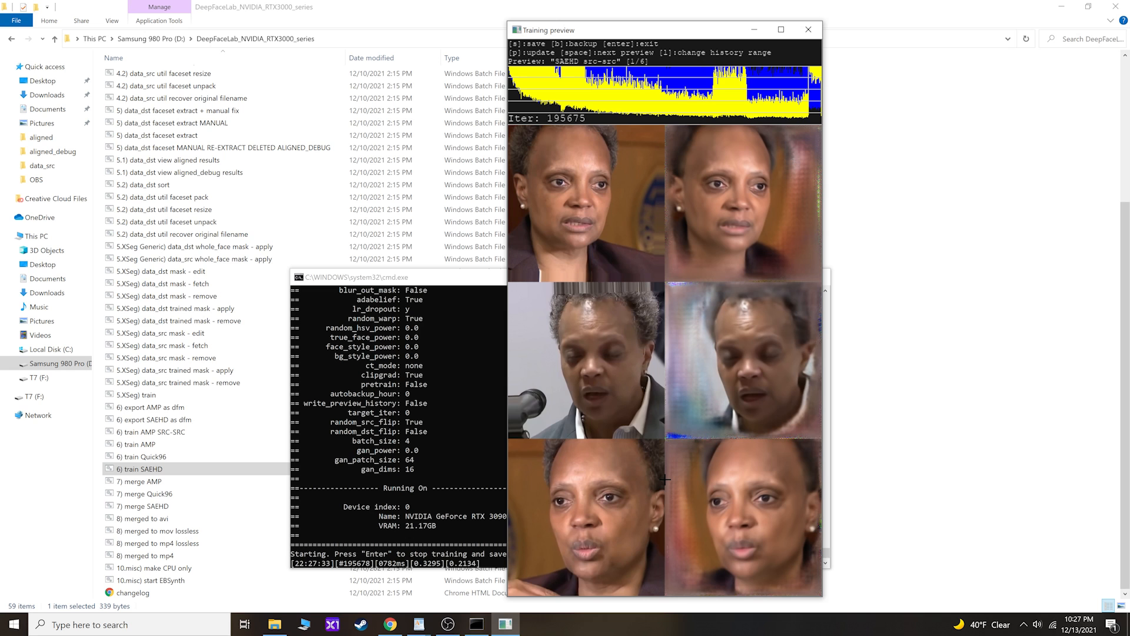
key(p)
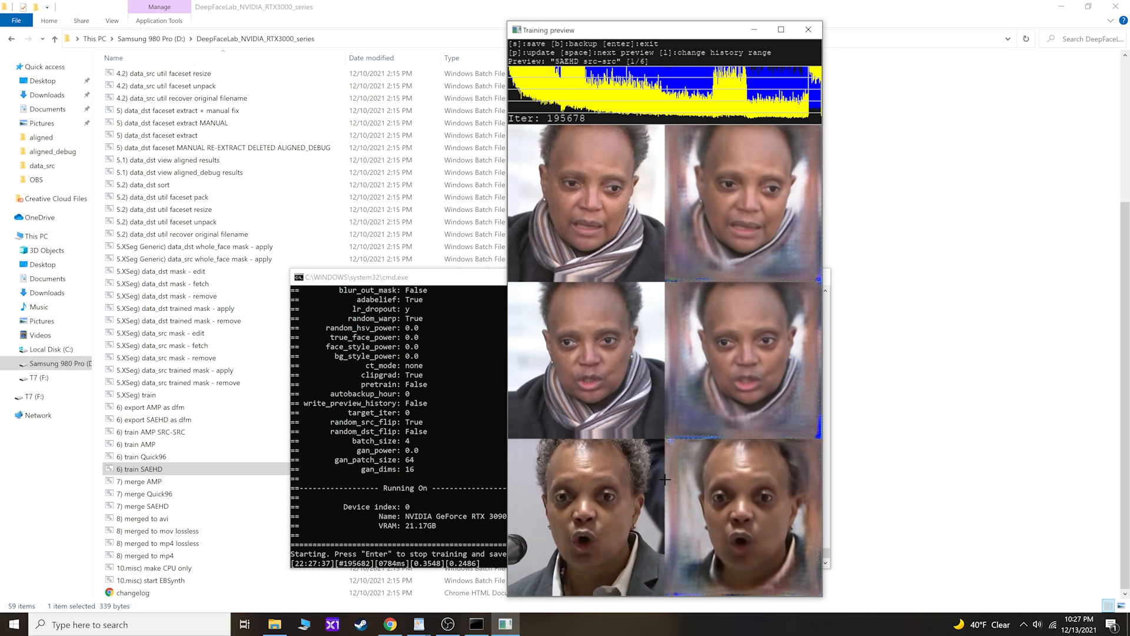
key(p)
- View the dst-dst preview, and refresh the SAEHD pred preview repeatedly to examine the predicted swaps on different destination frames
key(space)
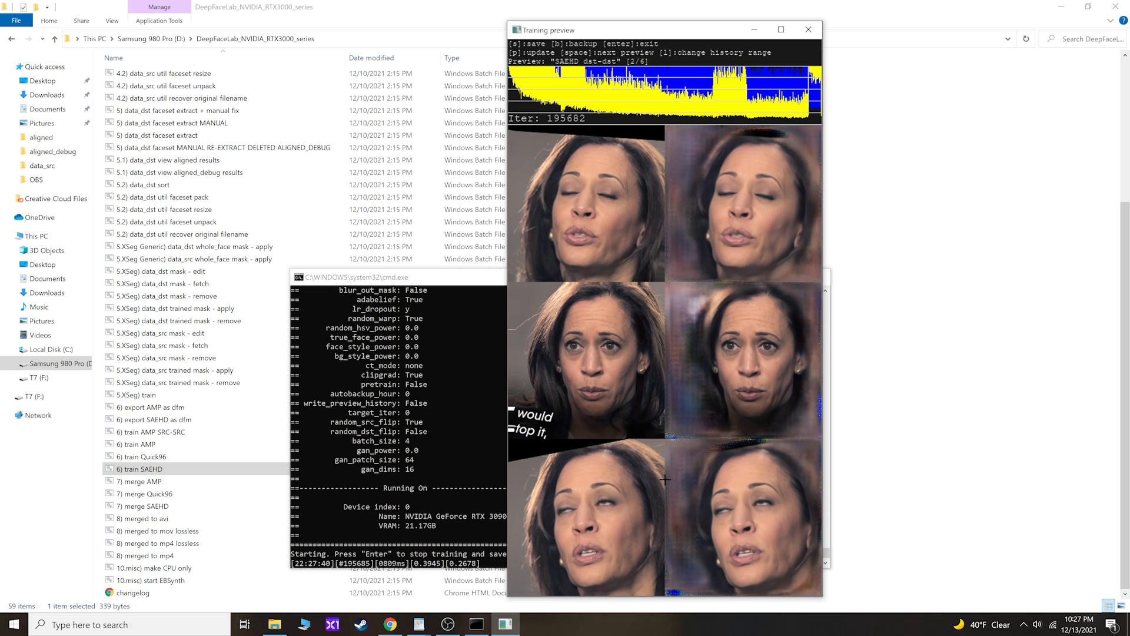
key(space)
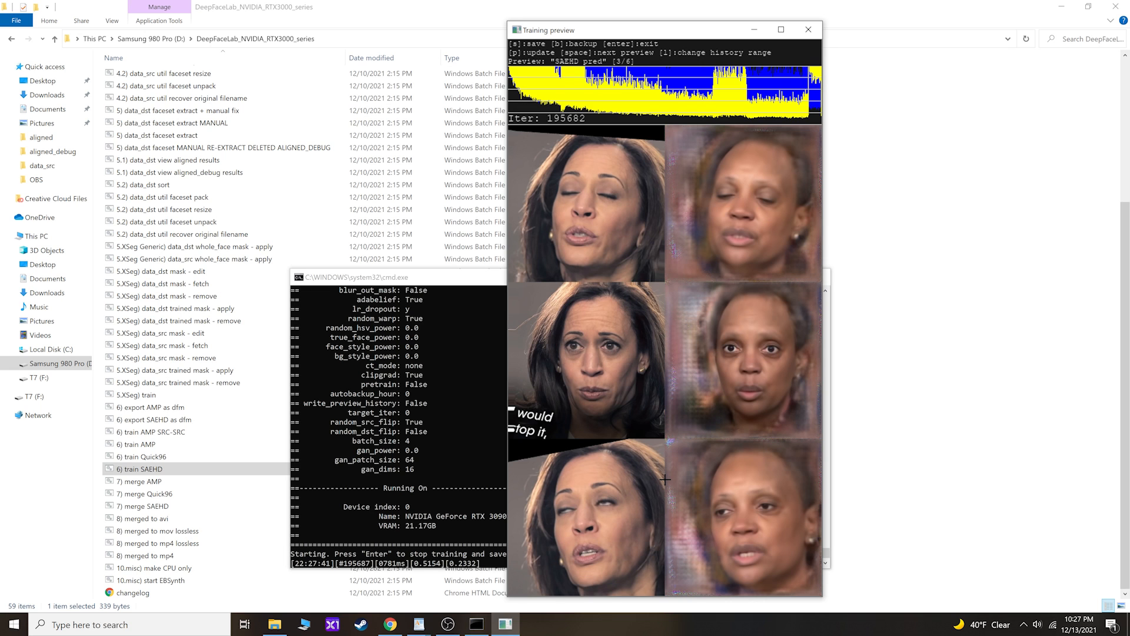
key(p)
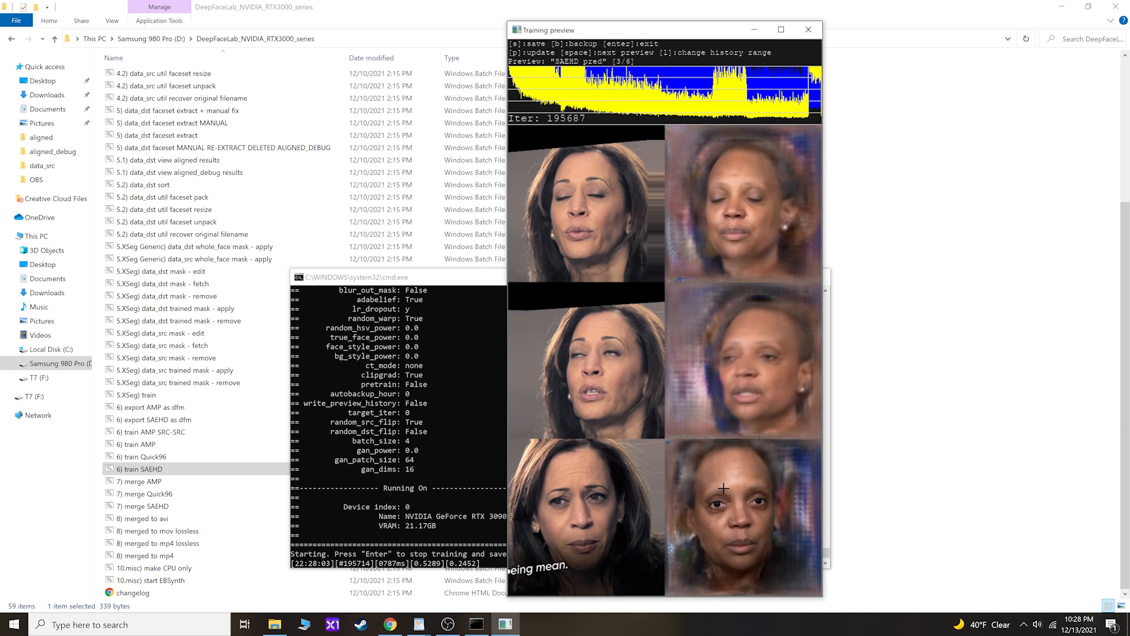
key(p)
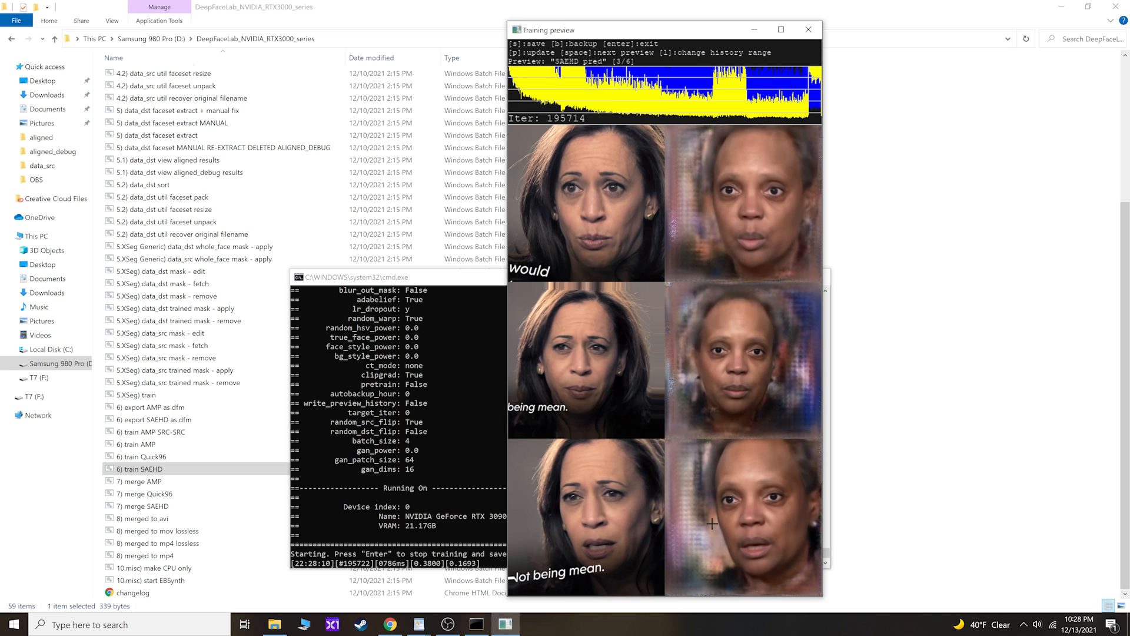
key(p)
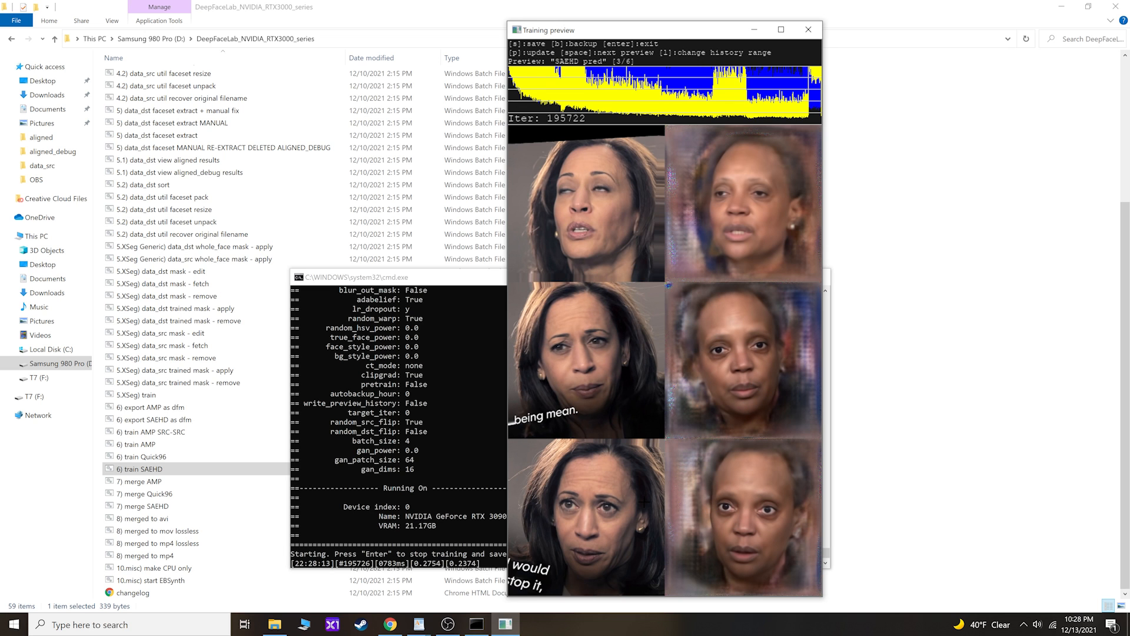
key(p)
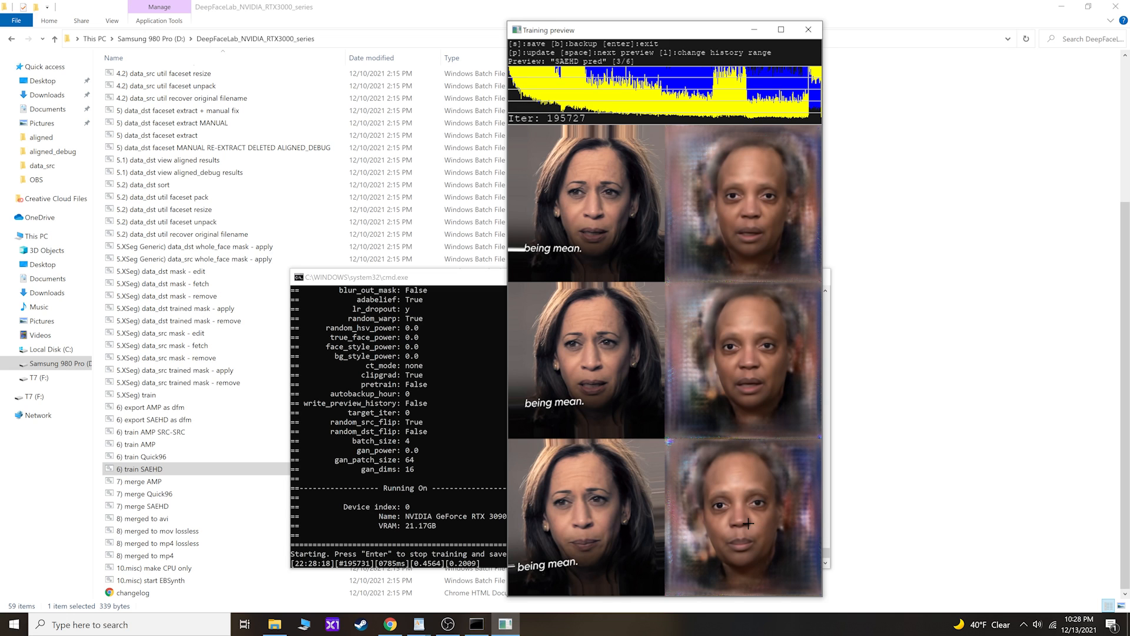
key(p)
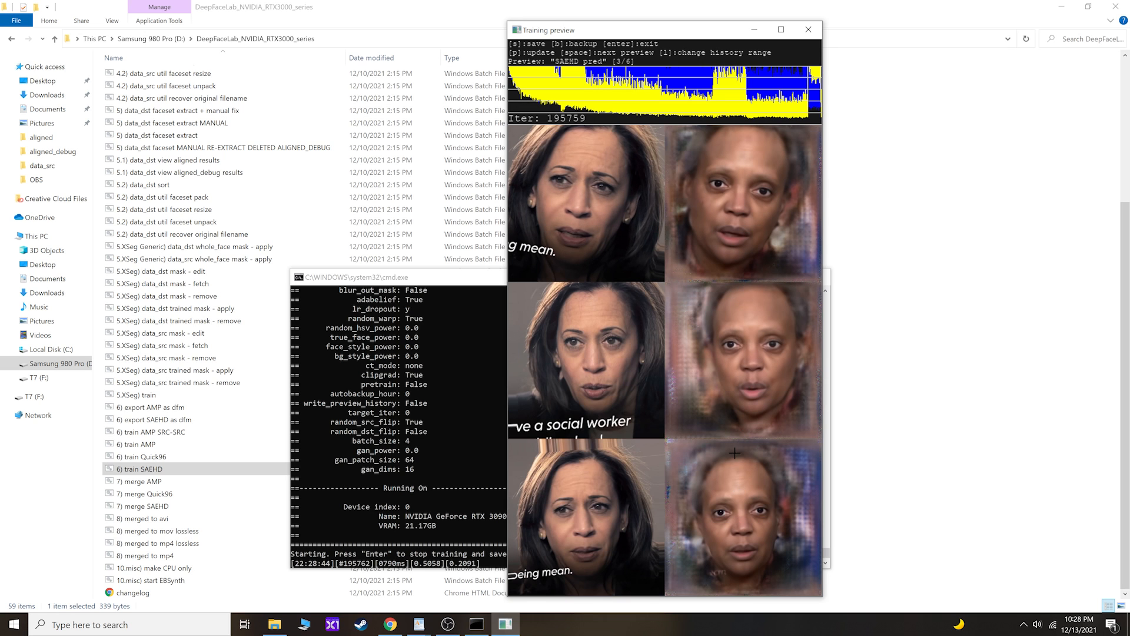
- Go through the masked previews to SAEHD masked pred and refresh it to examine the masked face swaps
key(space)
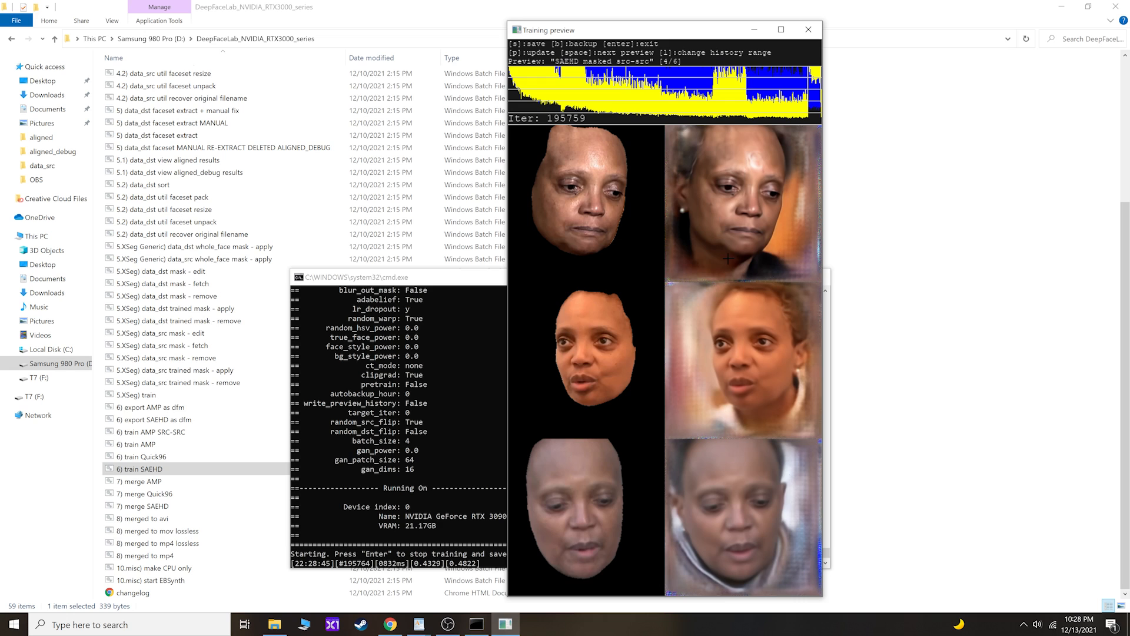
key(space)
key(space)
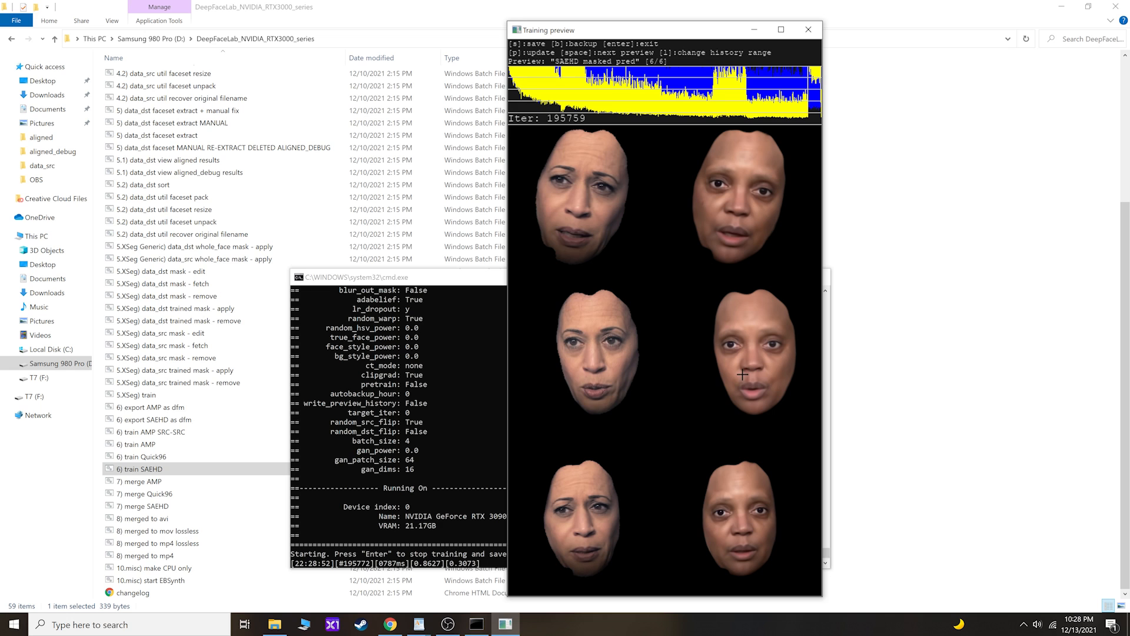
key(p)
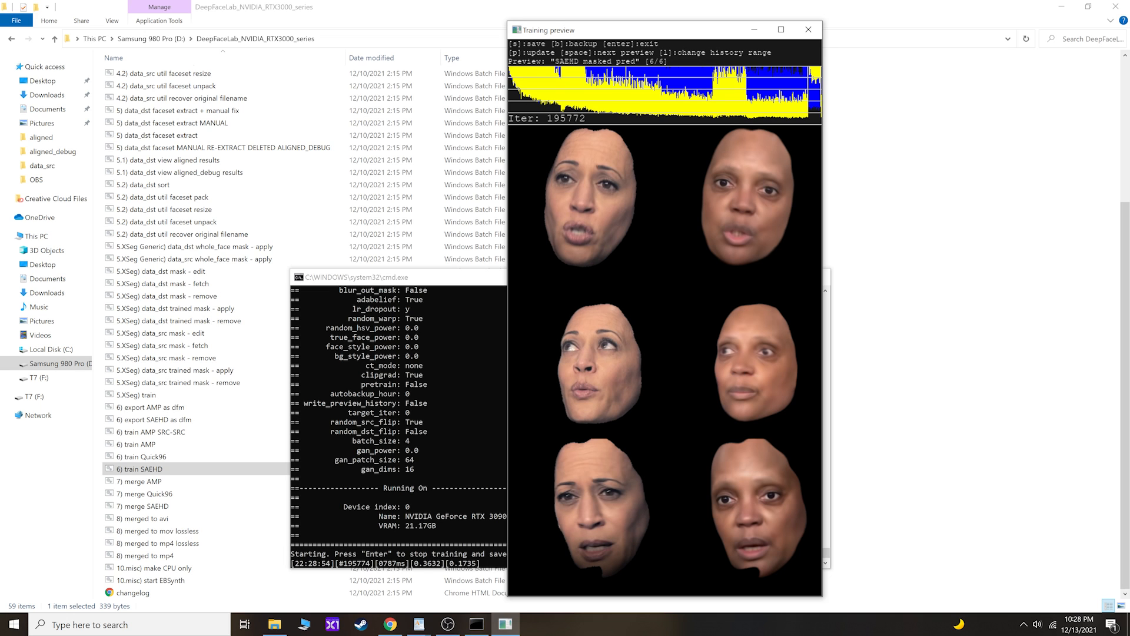
key(p)
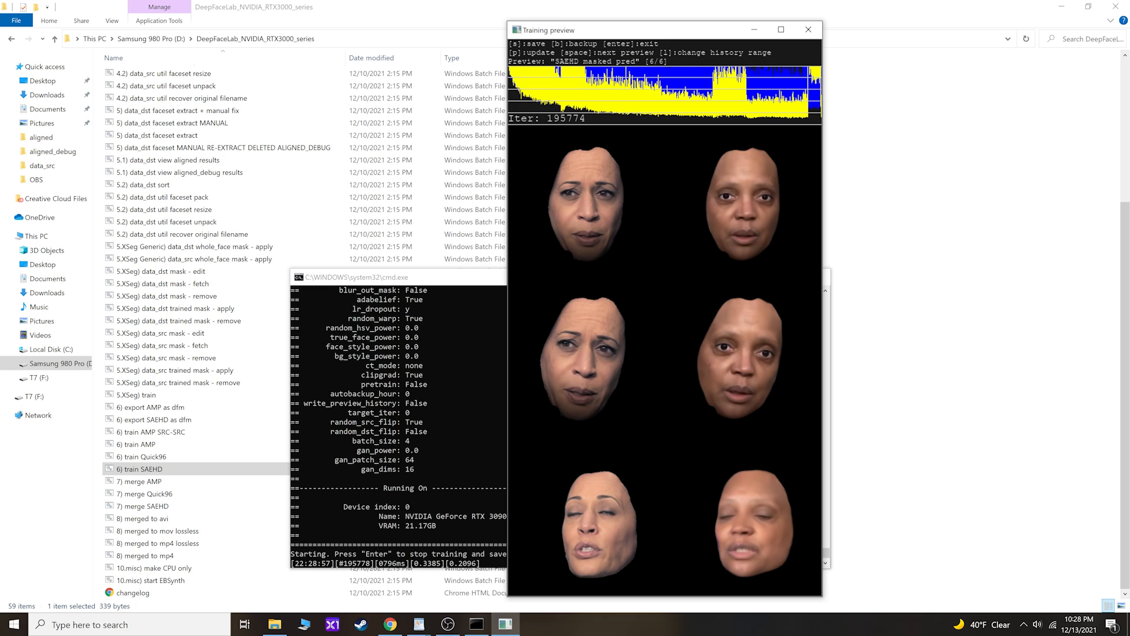
- Return to the SAEHD src-src preview and refresh it to check the detail of more source face reconstructions
key(space)
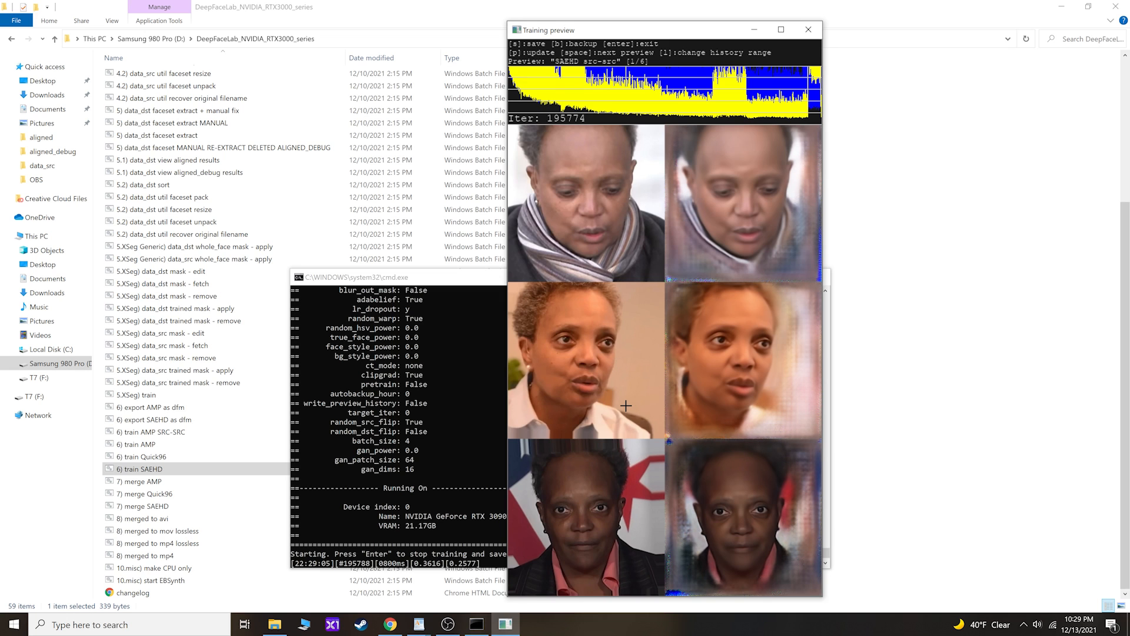
key(p)
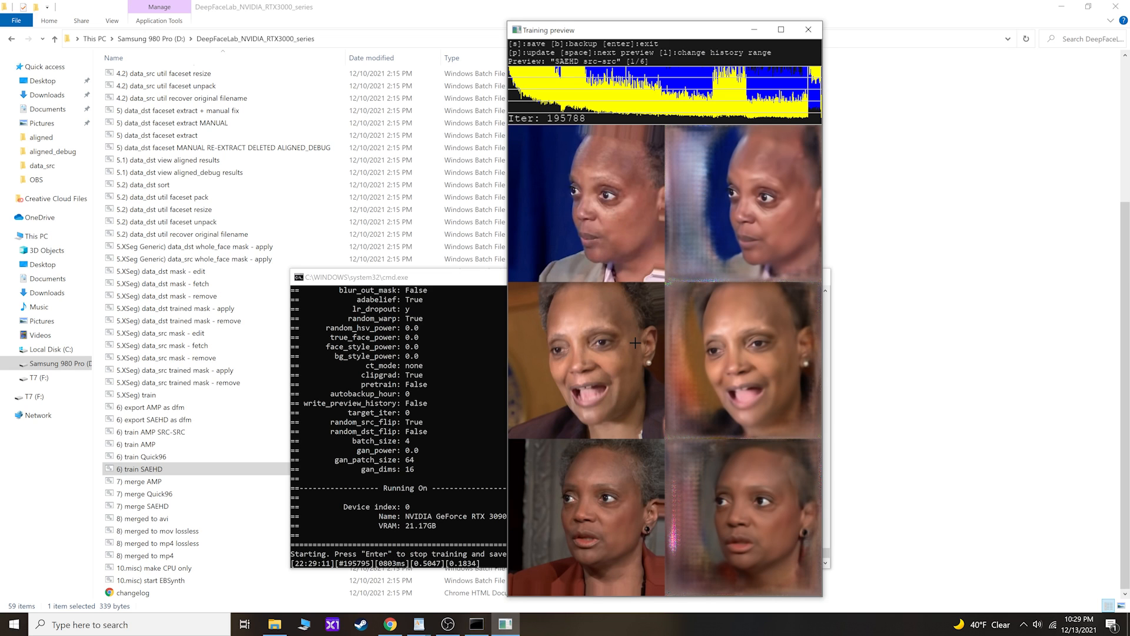
key(p)
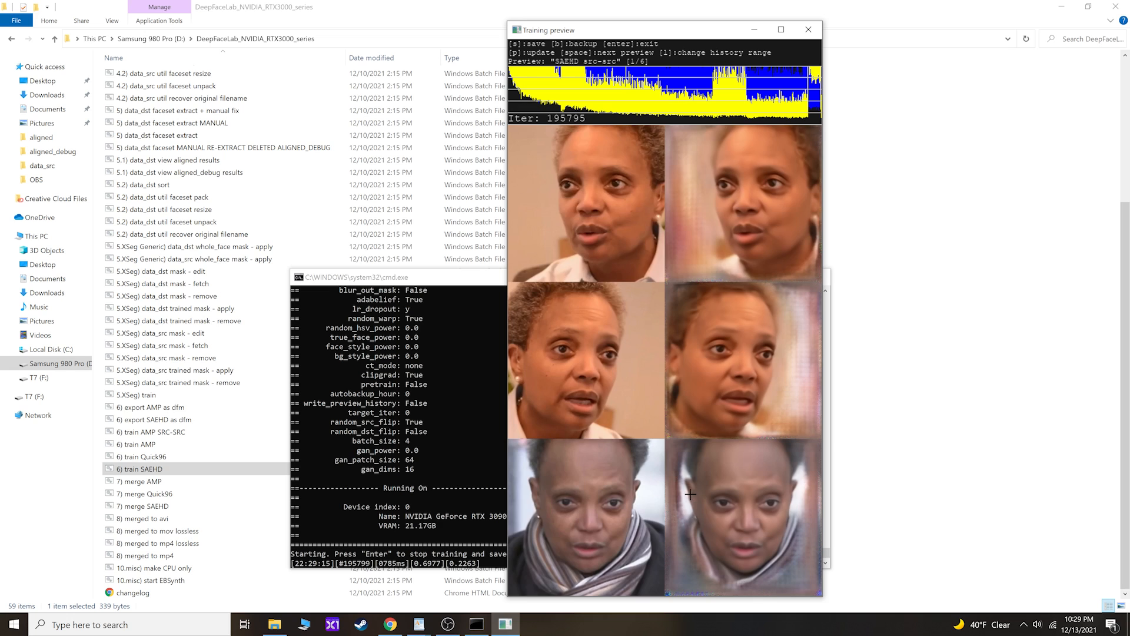
key(p)
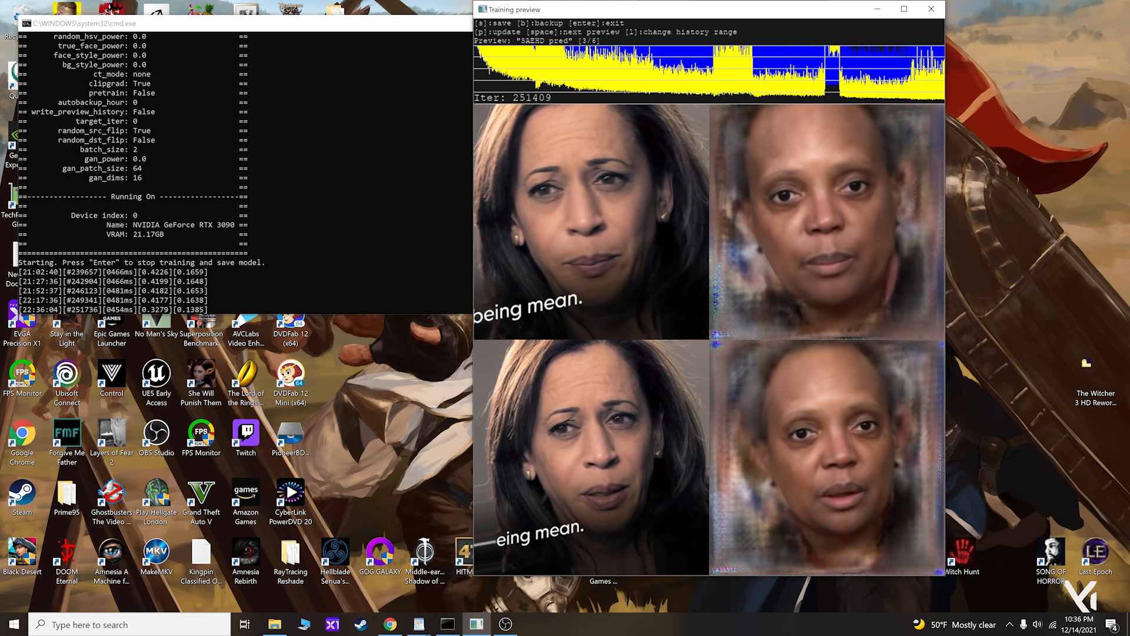
- Refresh the SAEHD pred preview of the batch size 2 training repeatedly to judge the swapped faces' sharpness, expressions and gaze
key(p)
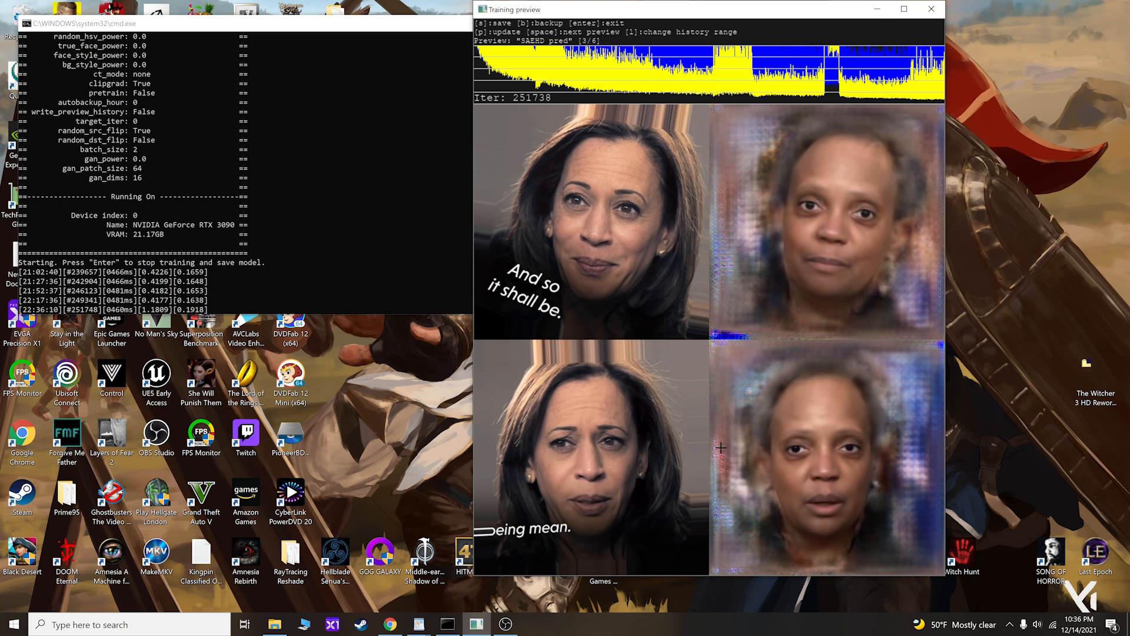
key(p)
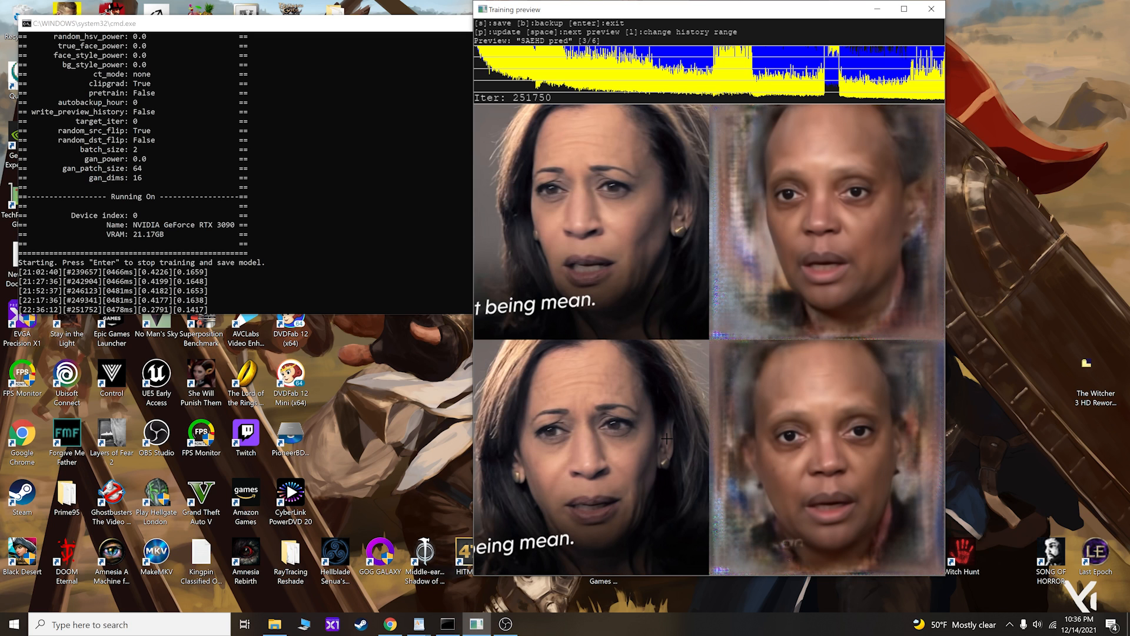
key(p)
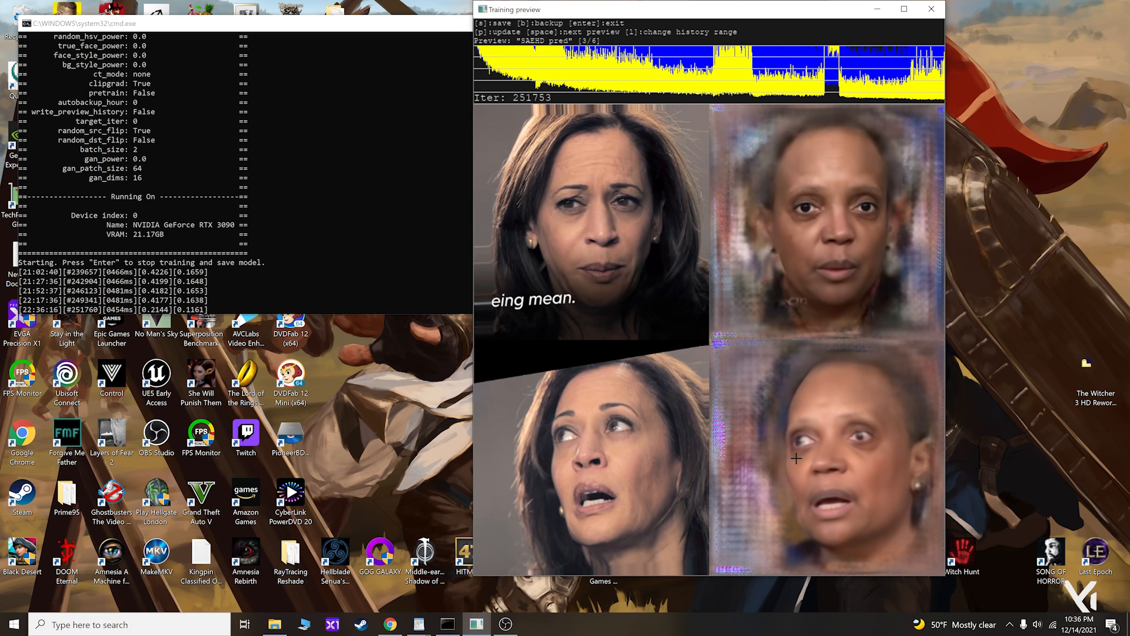
key(p)
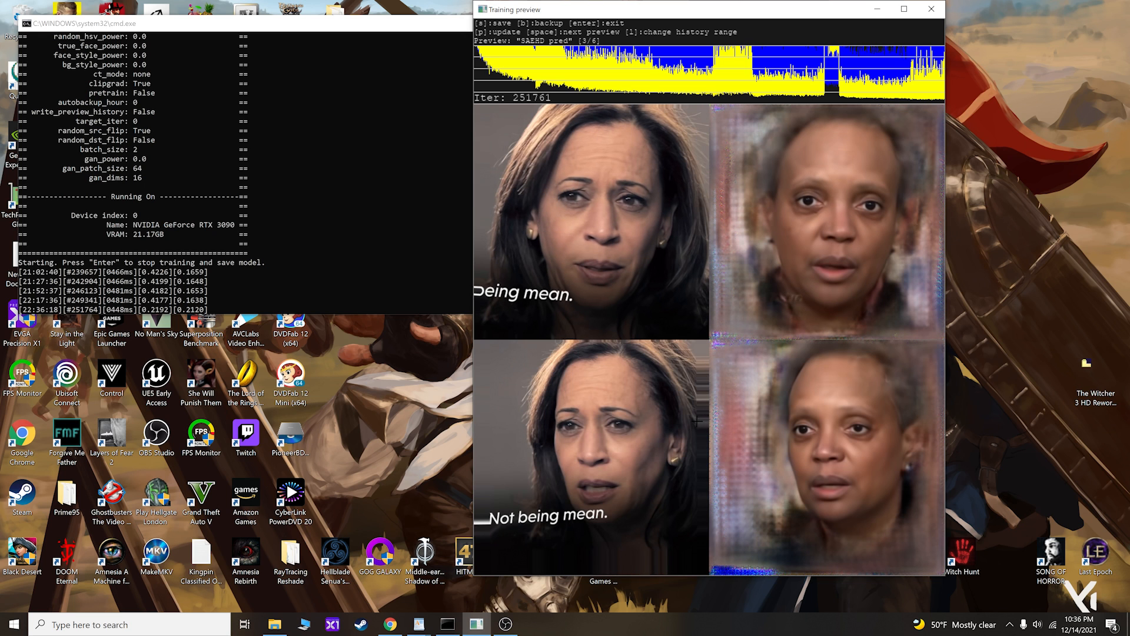
key(p)
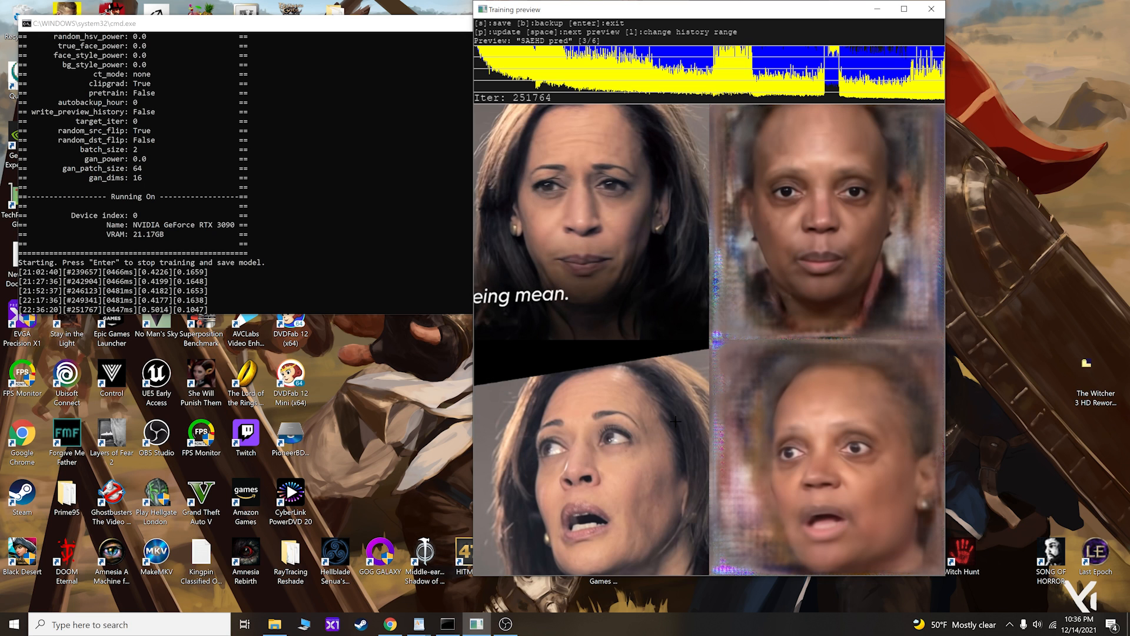
key(p)
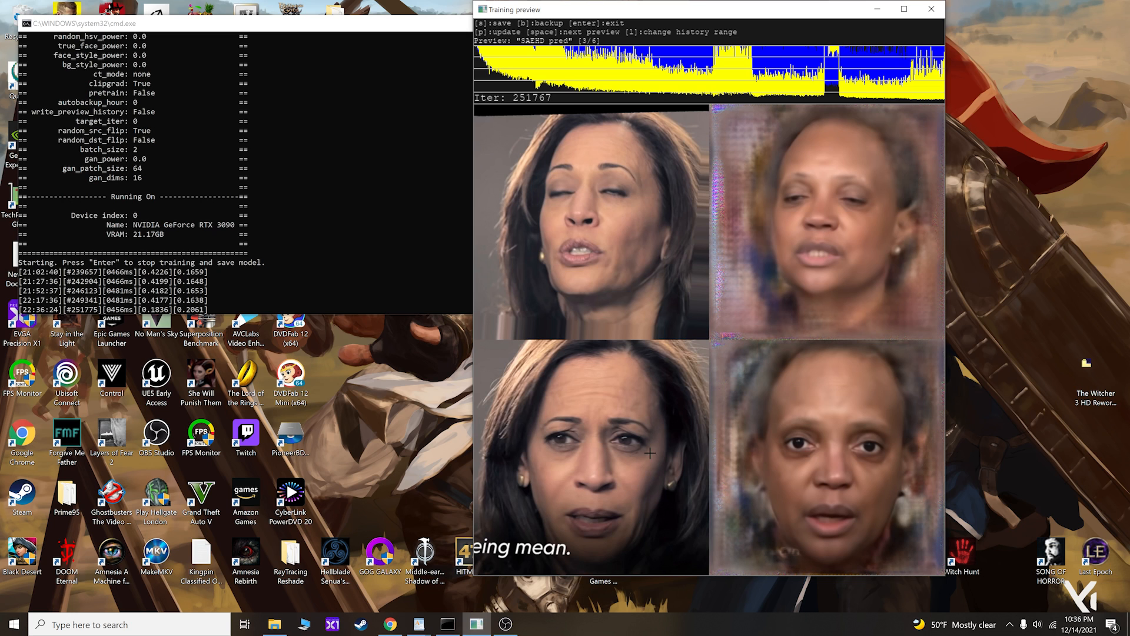
key(p)
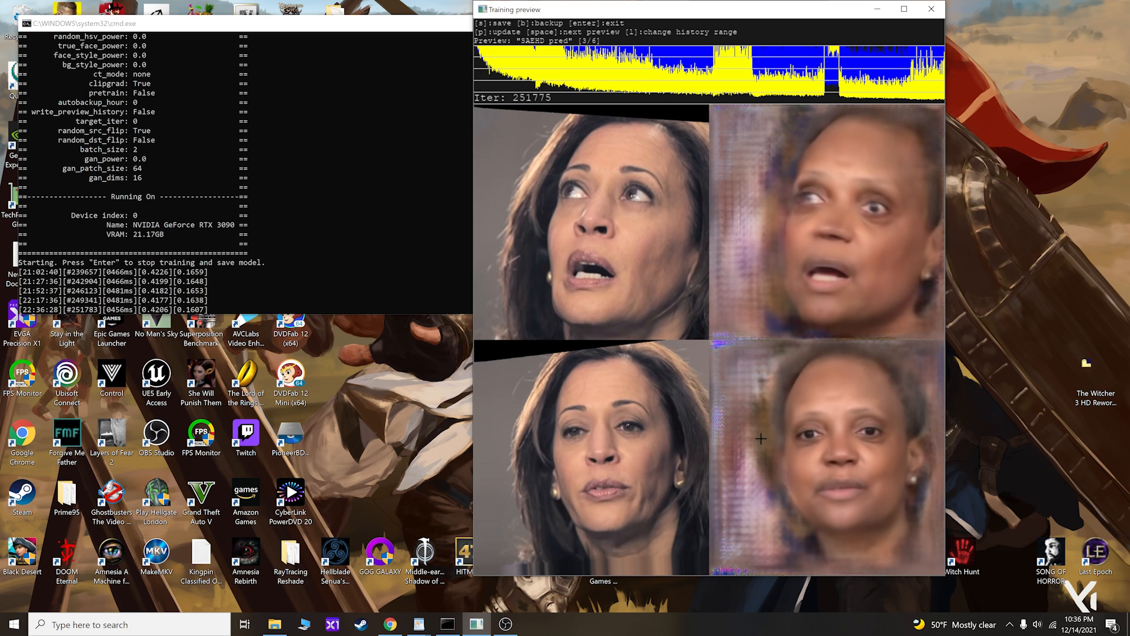
key(p)
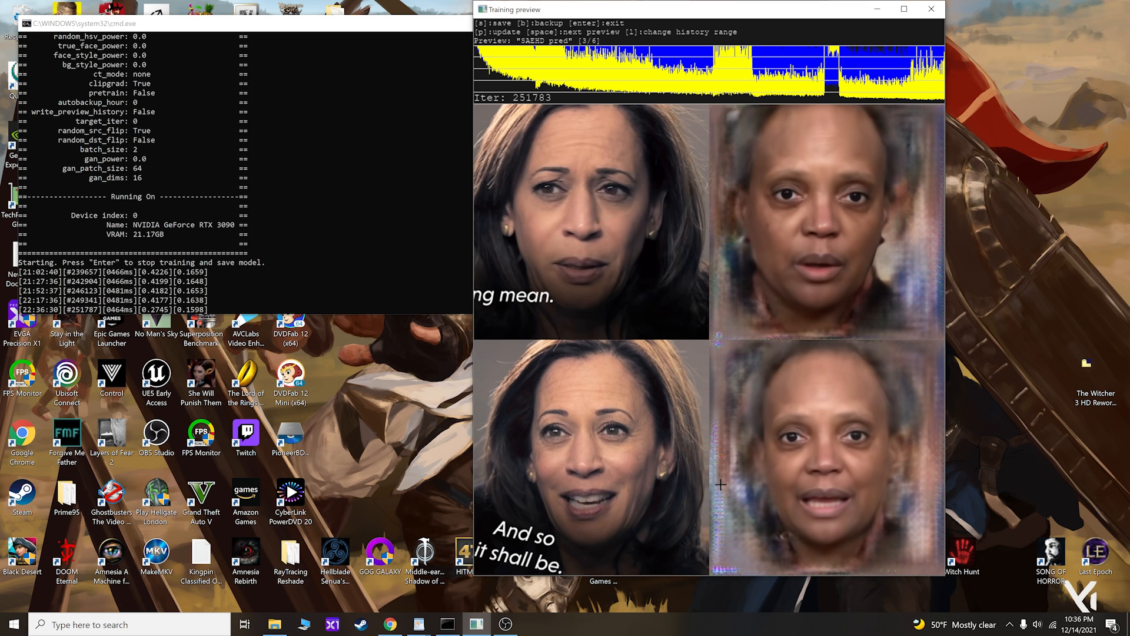
key(p)
key(p)
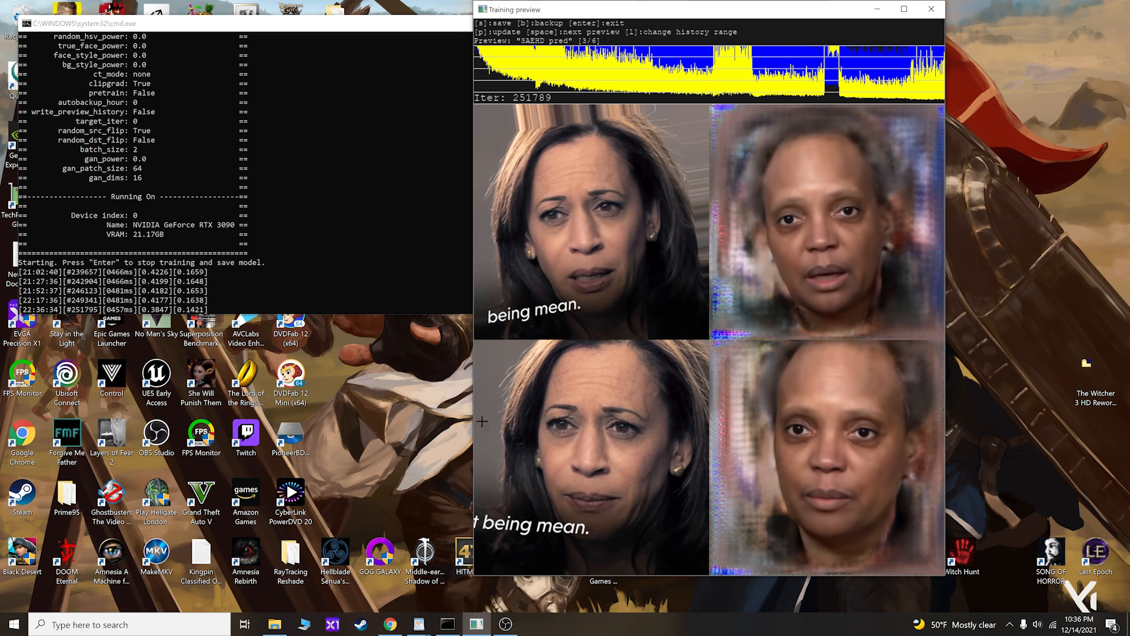
- Review the model settings in the enlarged training console, and save the SAEHD model and exit the training
drag(361, 315, 362, 477)
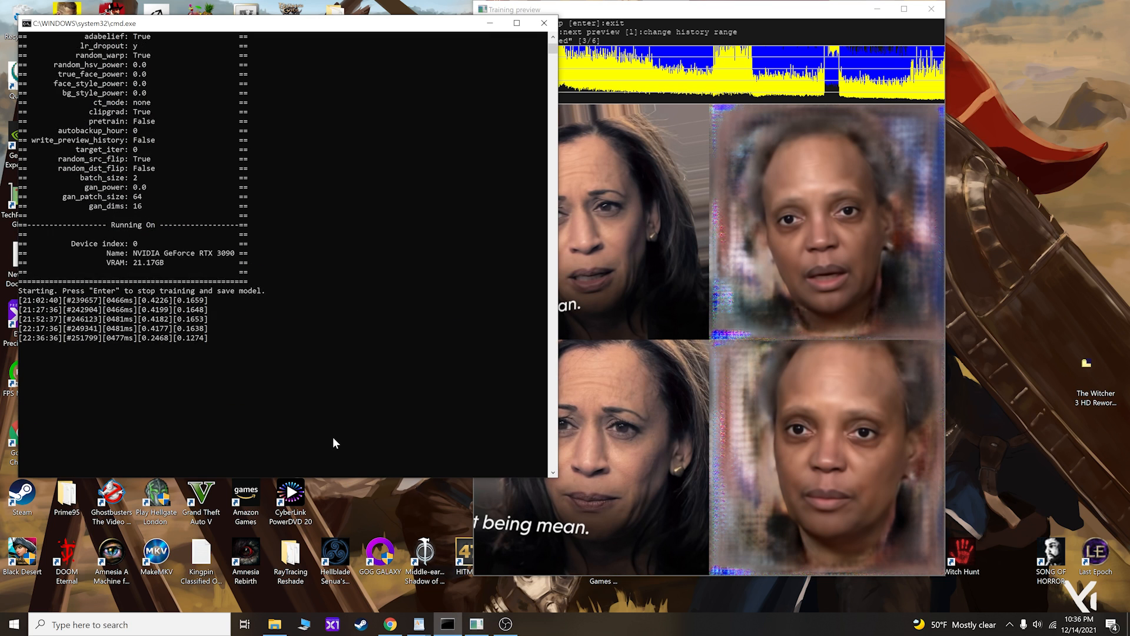
scroll(333, 436, up, 4)
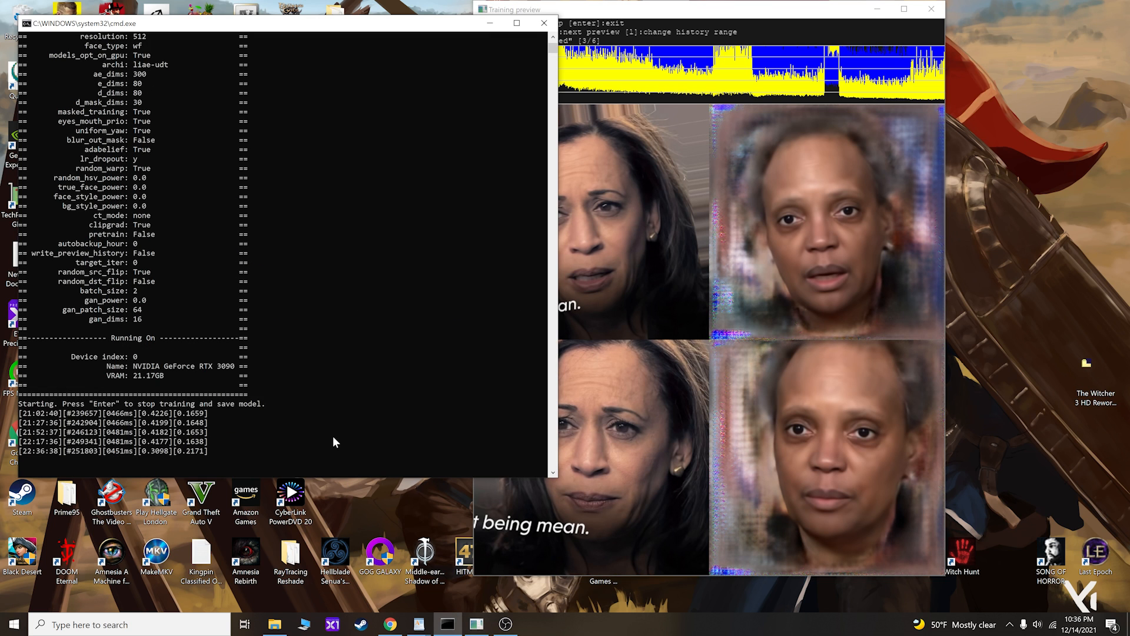
click(721, 342)
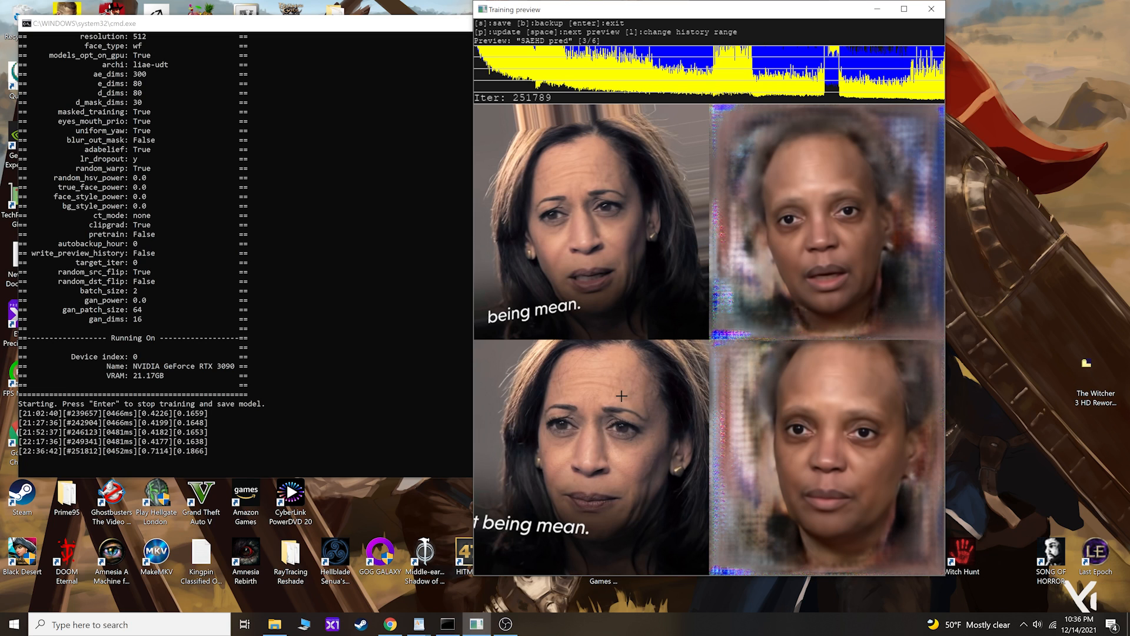
key(s)
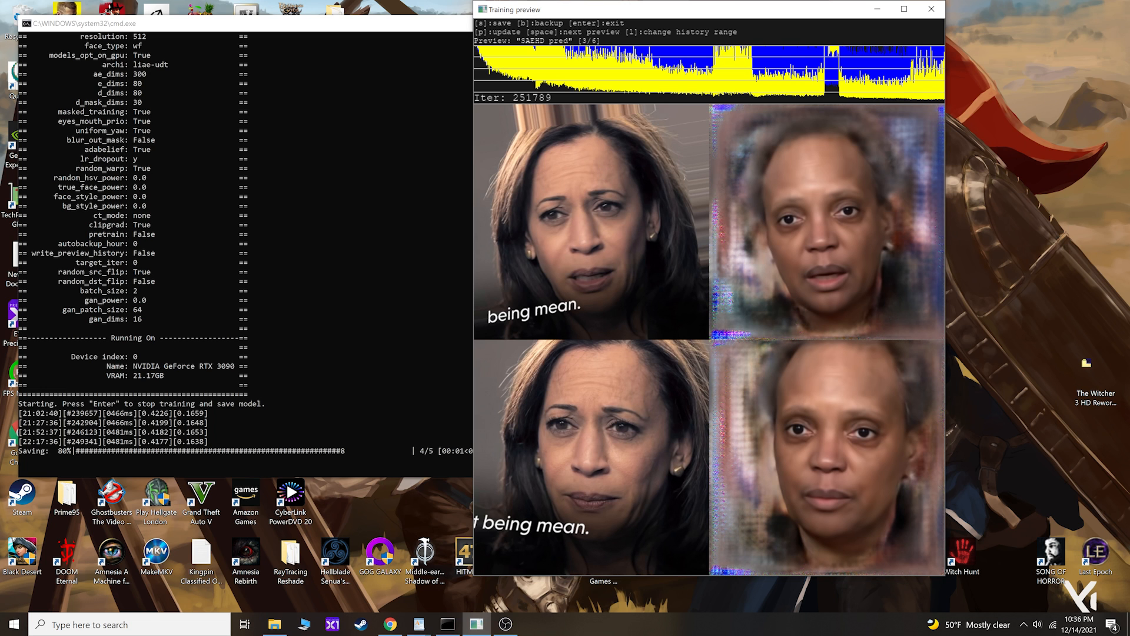
key(Return)
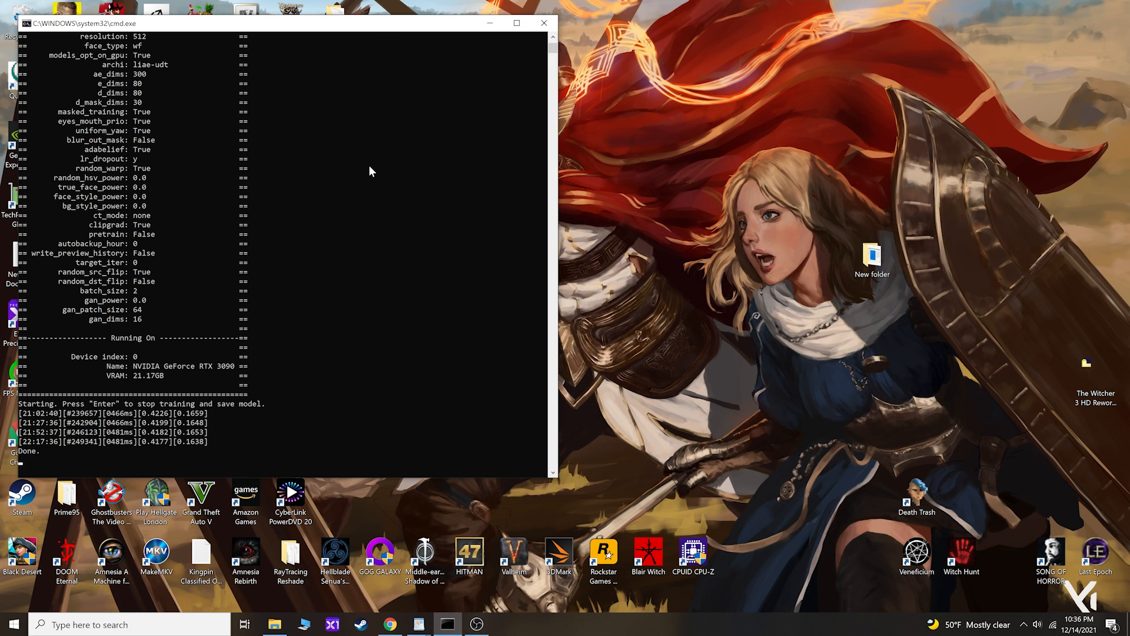
drag(376, 29, 559, 93)
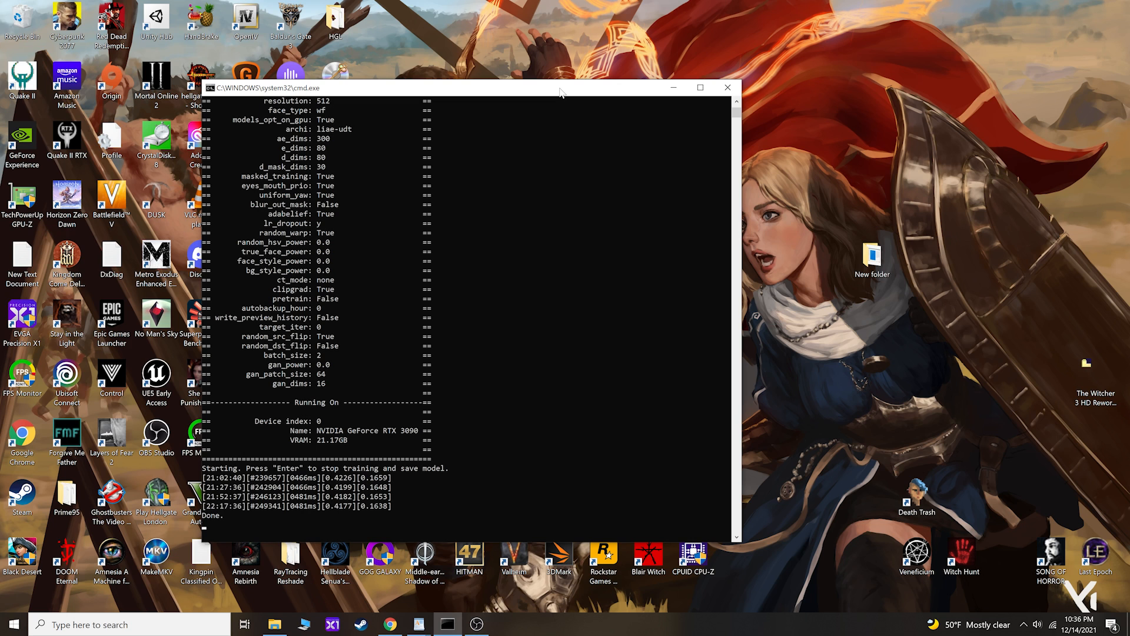
key(Return)
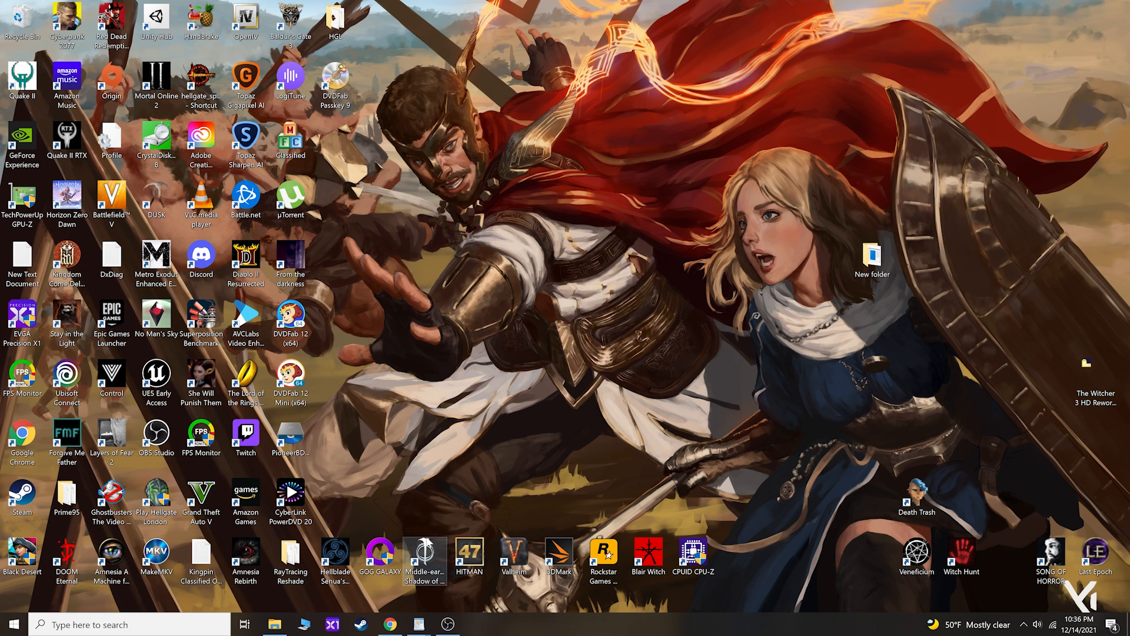
- Open the DeepFaceLab_NVIDIA_RTX3000_series folder on the Samsung 980 Pro drive and run 6) train SAEHD
click(280, 627)
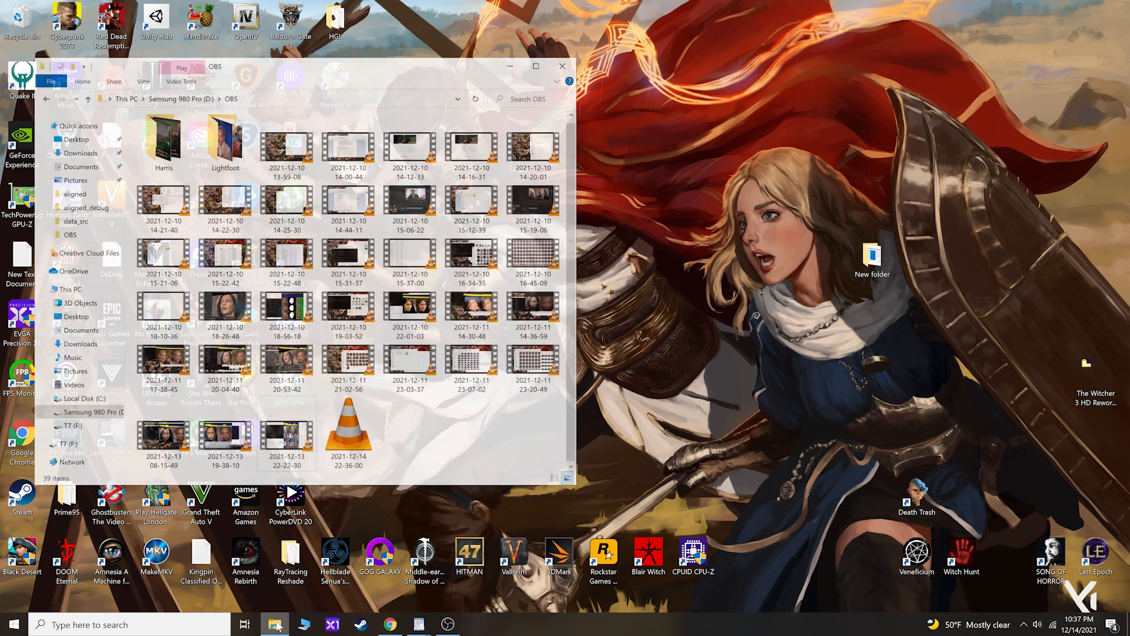
click(89, 401)
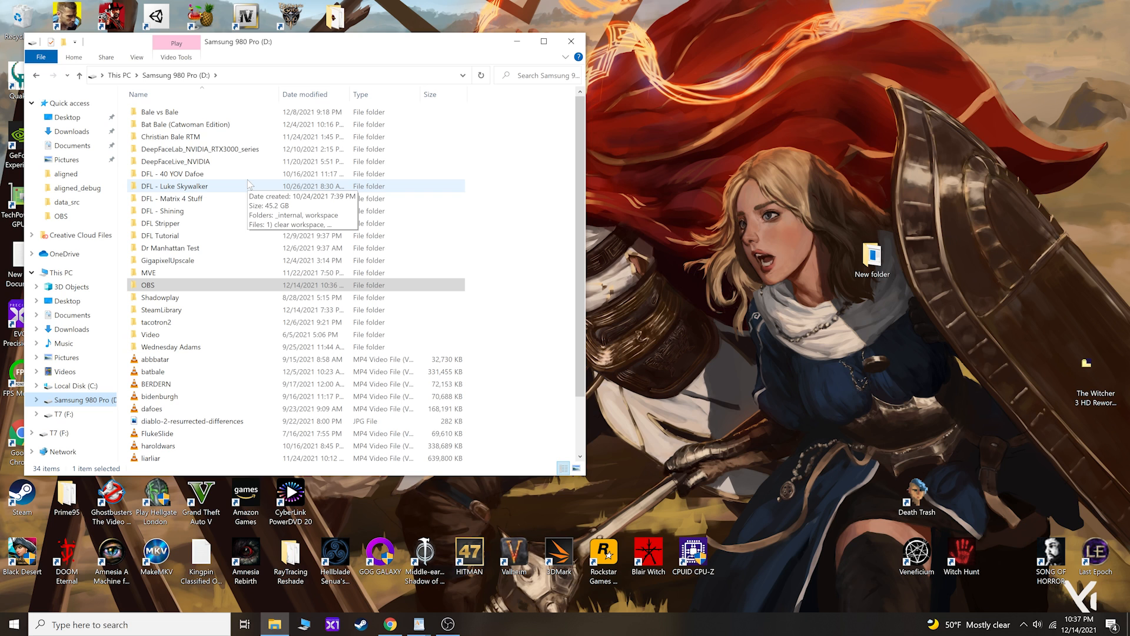
double_click(247, 149)
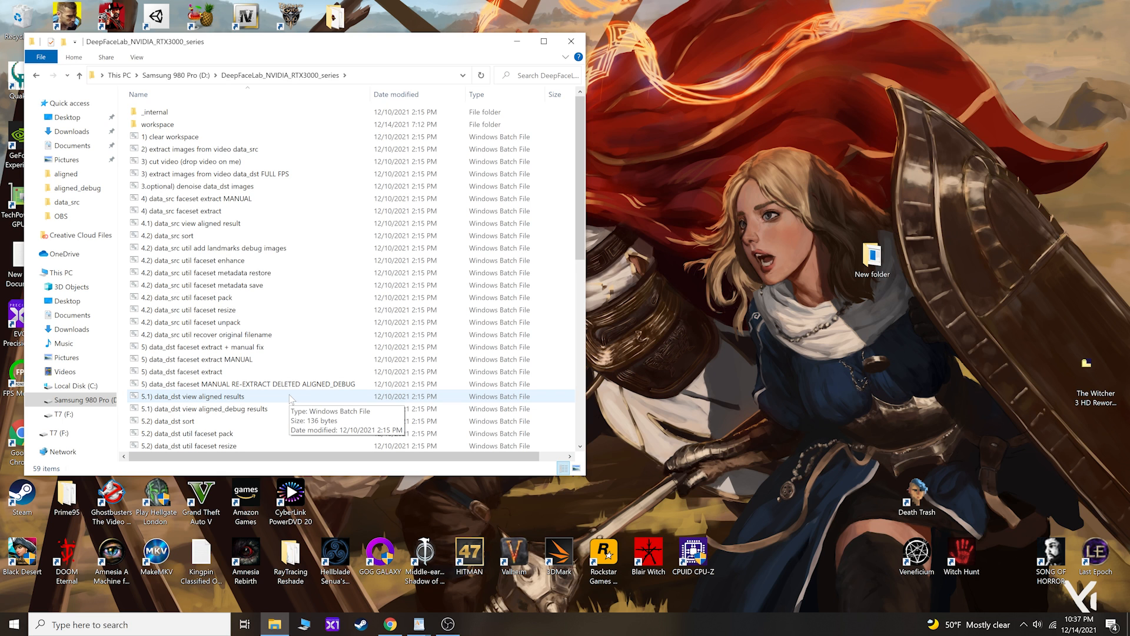
drag(342, 42, 455, 85)
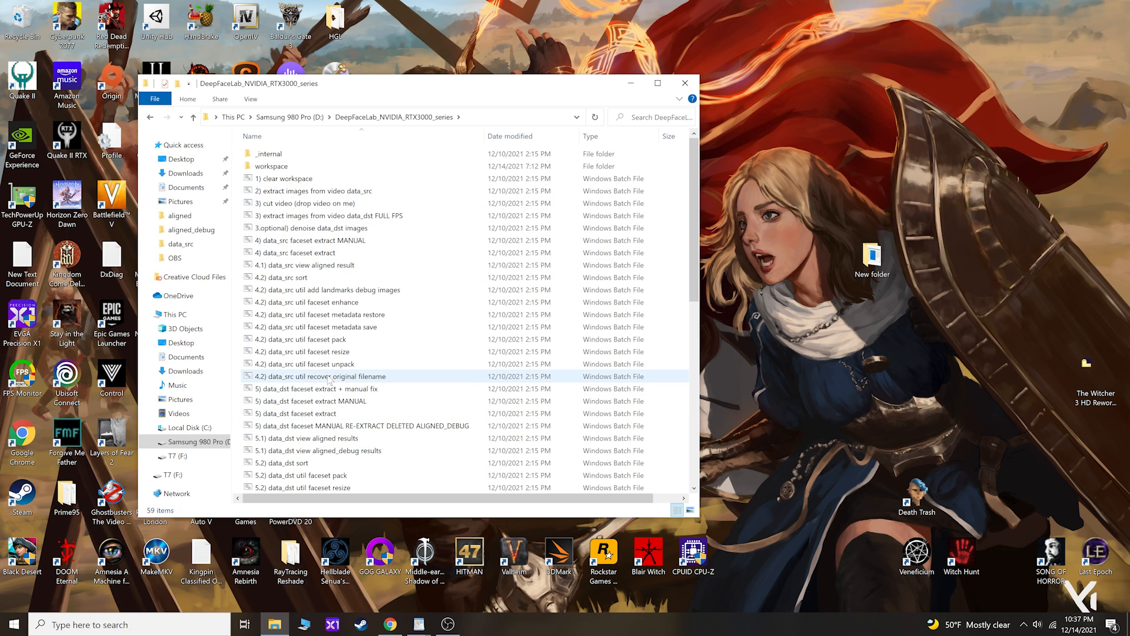
scroll(361, 378, down, 3)
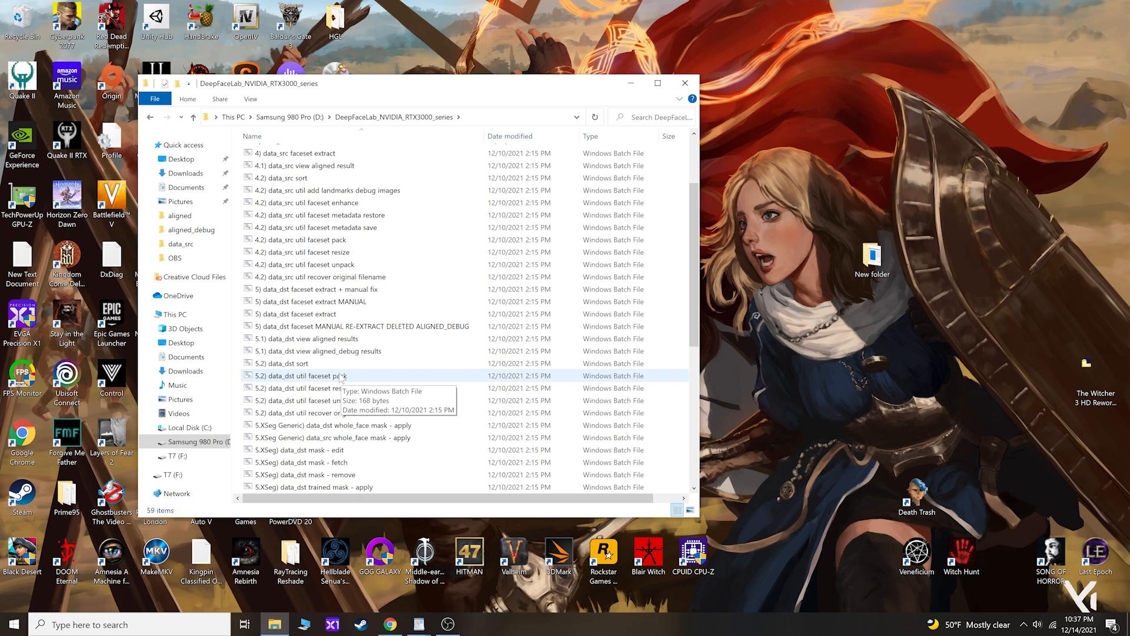
scroll(343, 379, down, 6)
double_click(288, 425)
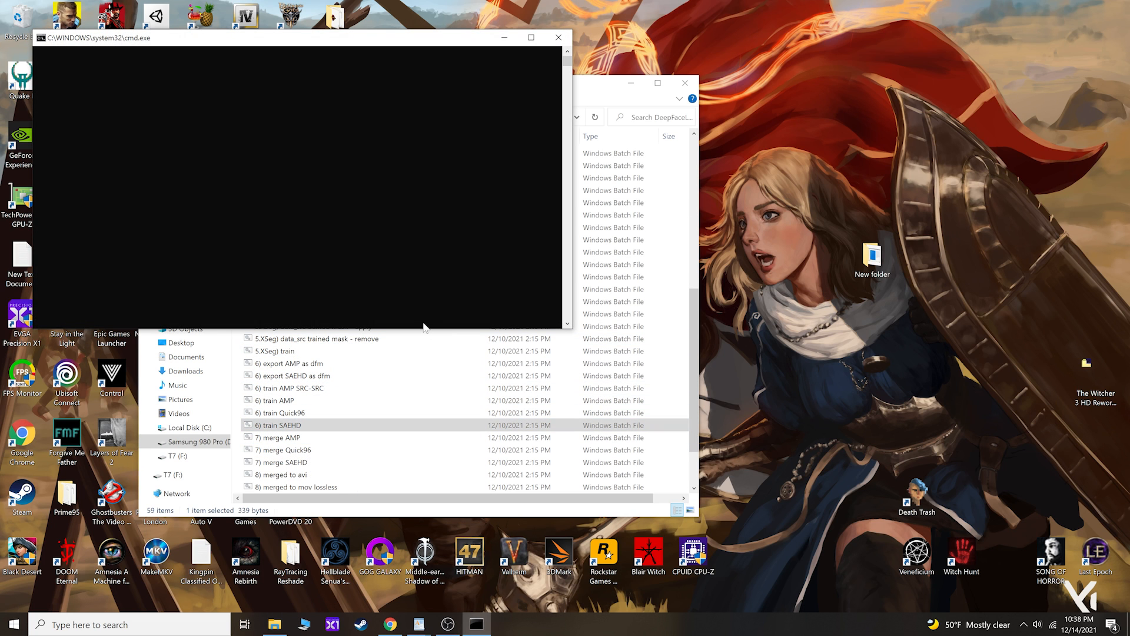
- Load the Lori512 model on GPU 0 and override its settings, accepting the defaults from autobackup 0 through batch size 2
key(Return)
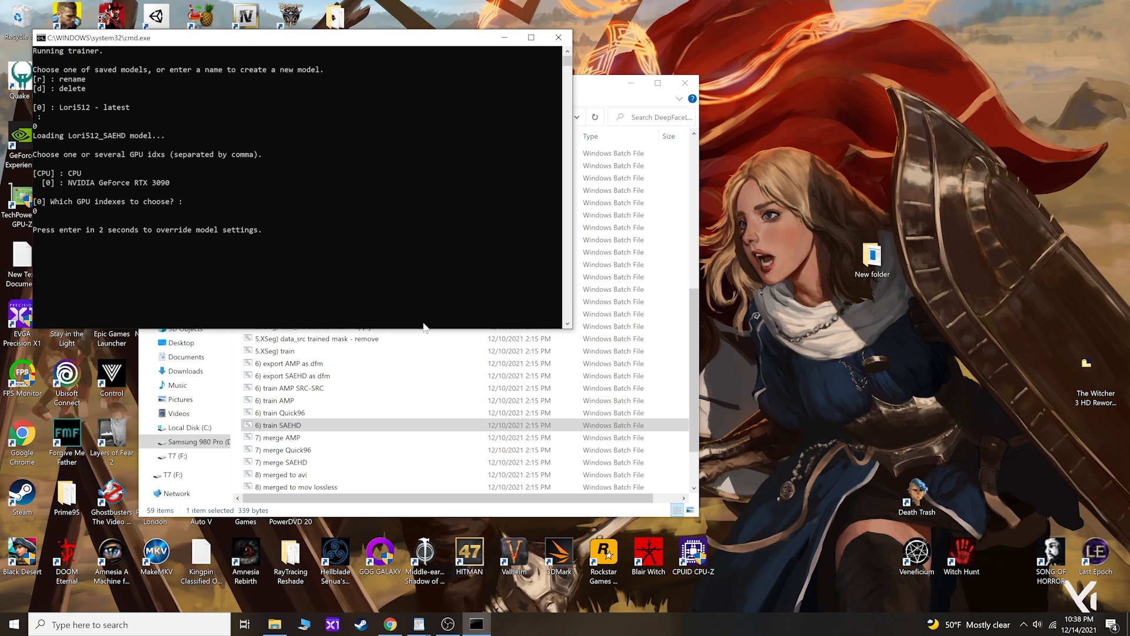
key(Return)
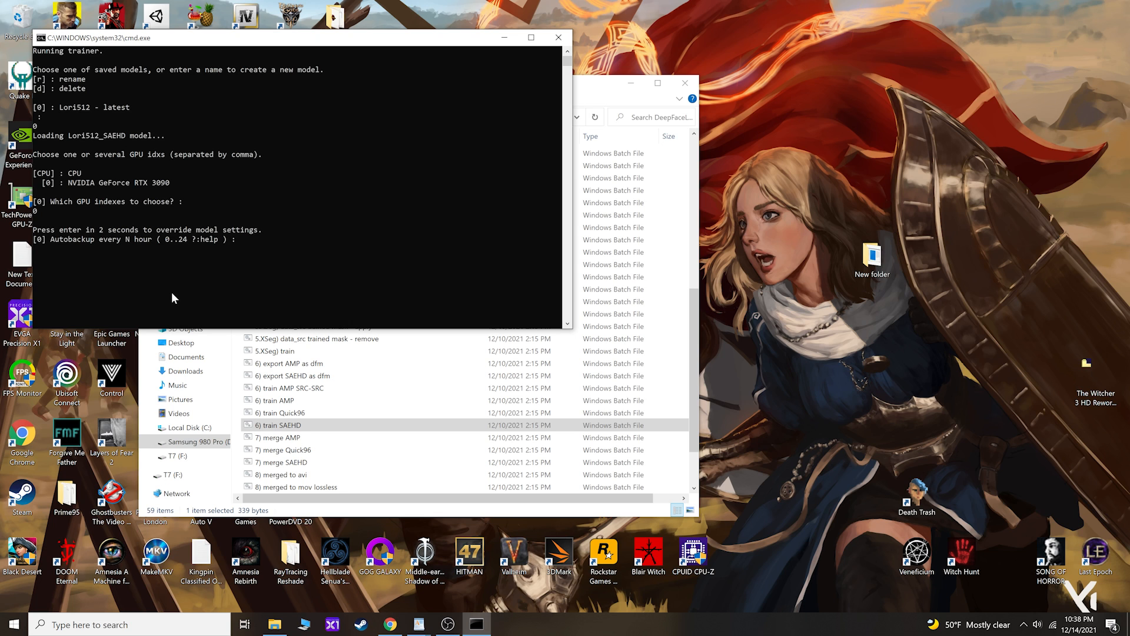
key(Return)
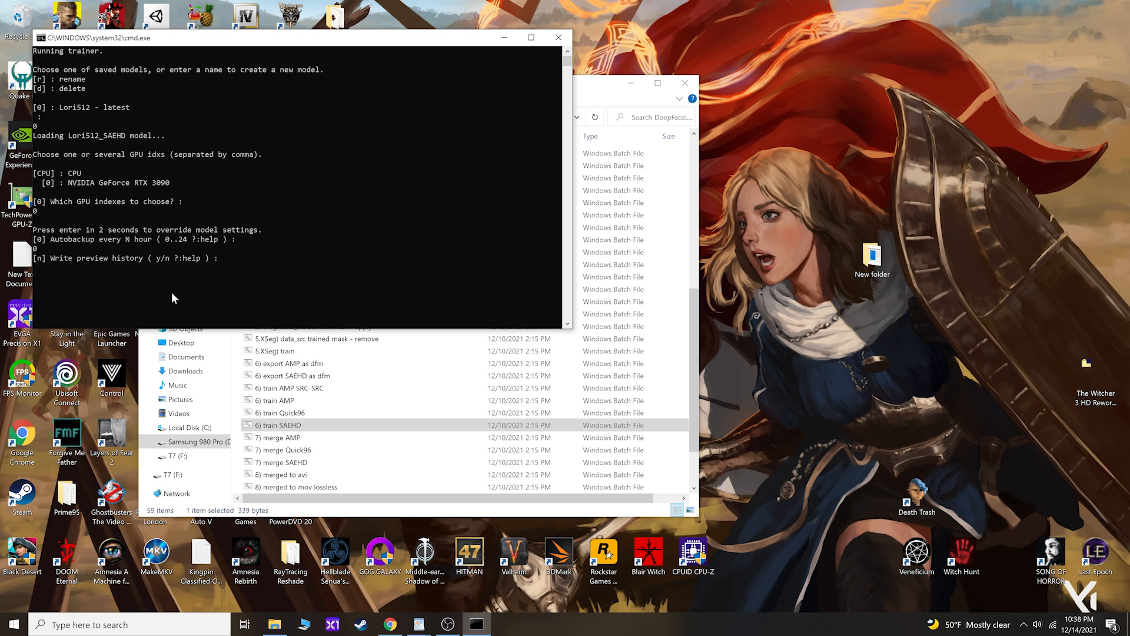
key(Return)
key(Return)
key(Return)
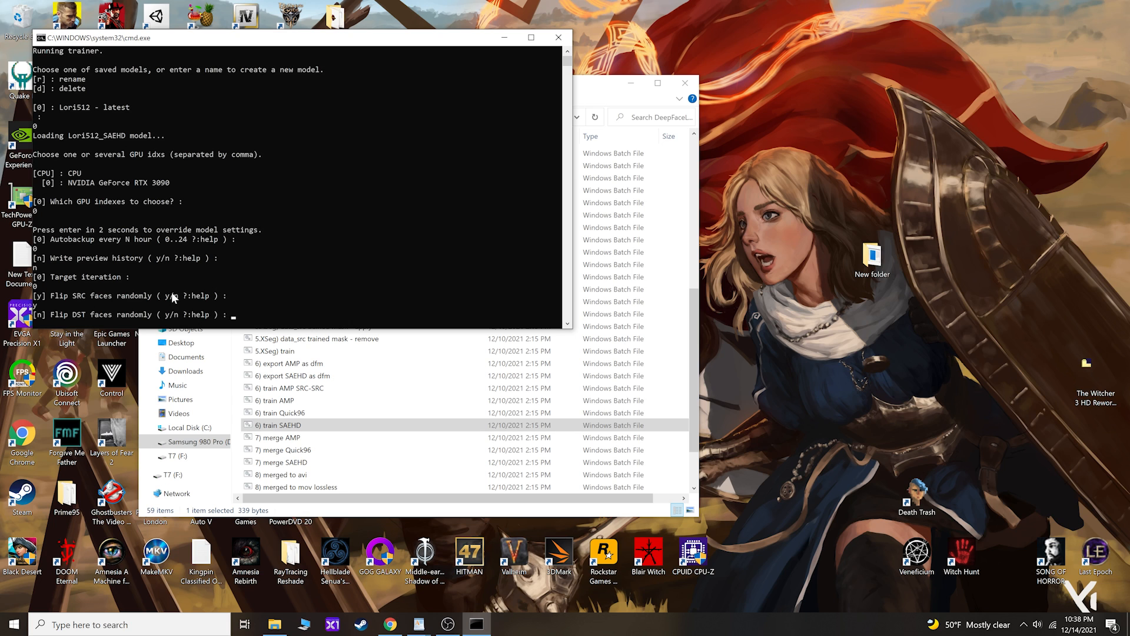
key(Return)
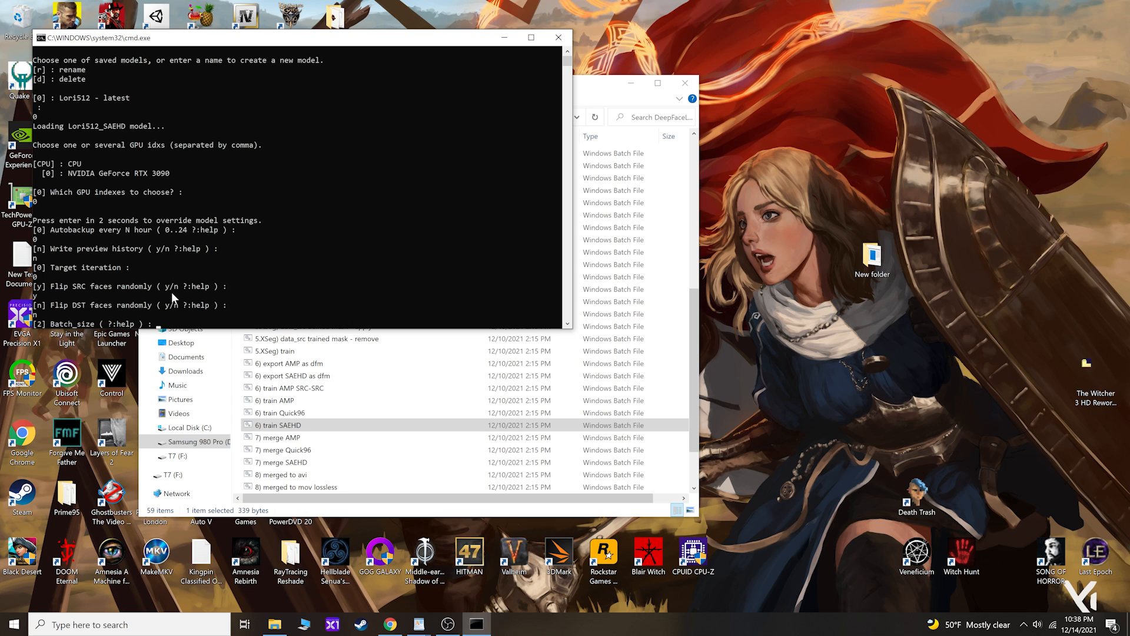
key(Return)
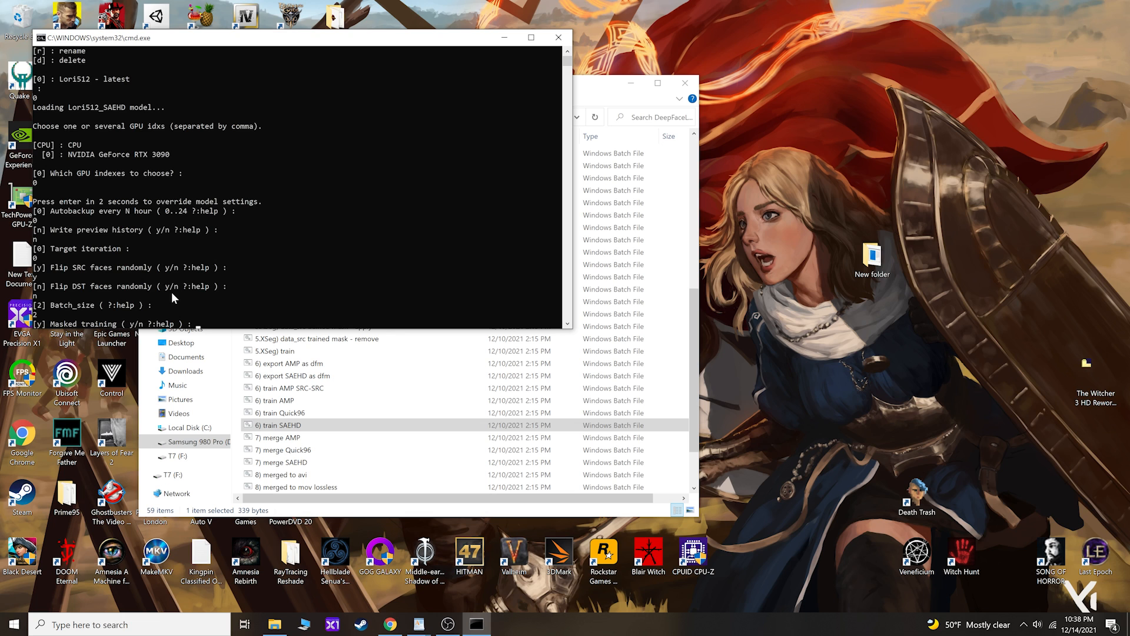
- Accept the defaults from masked training through learning rate dropout y, and disable random warp of samples
key(Return)
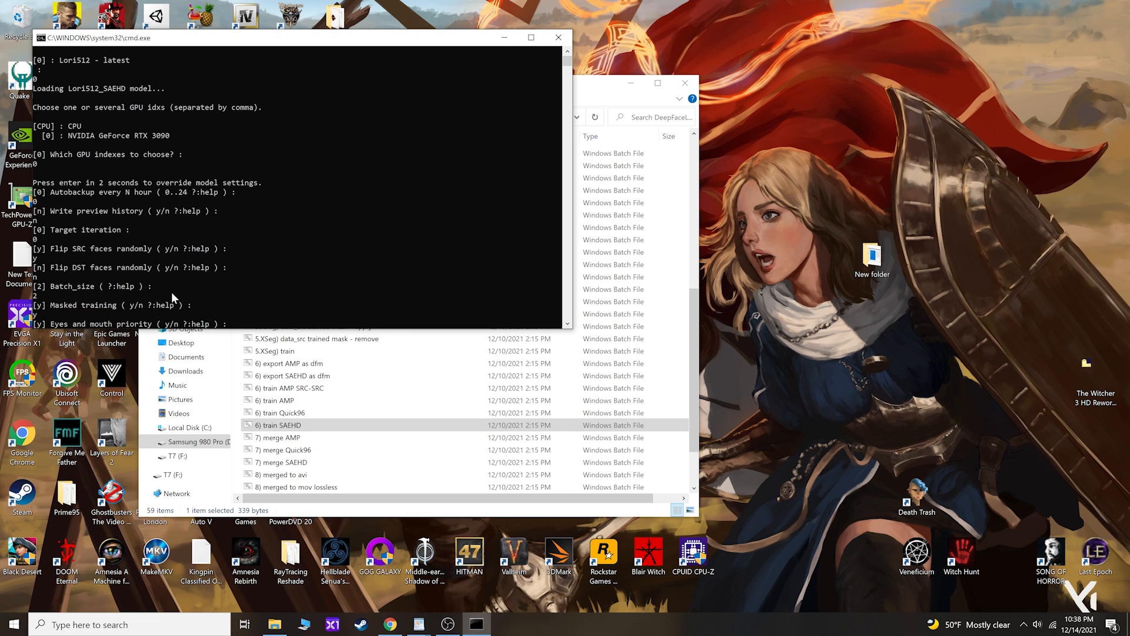
key(Return)
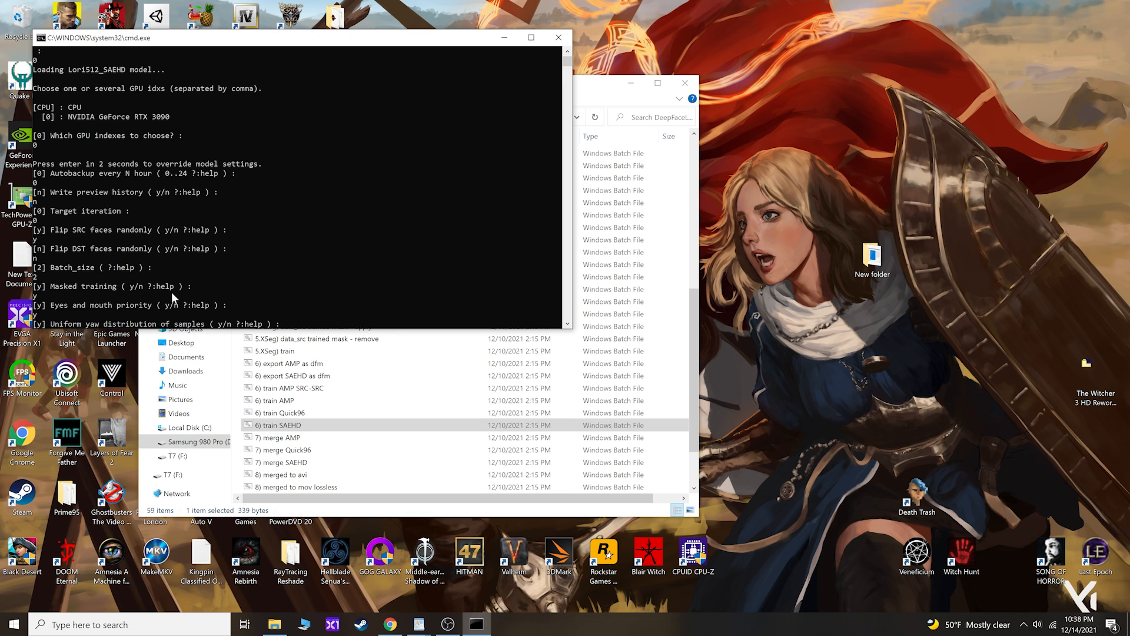
key(Return)
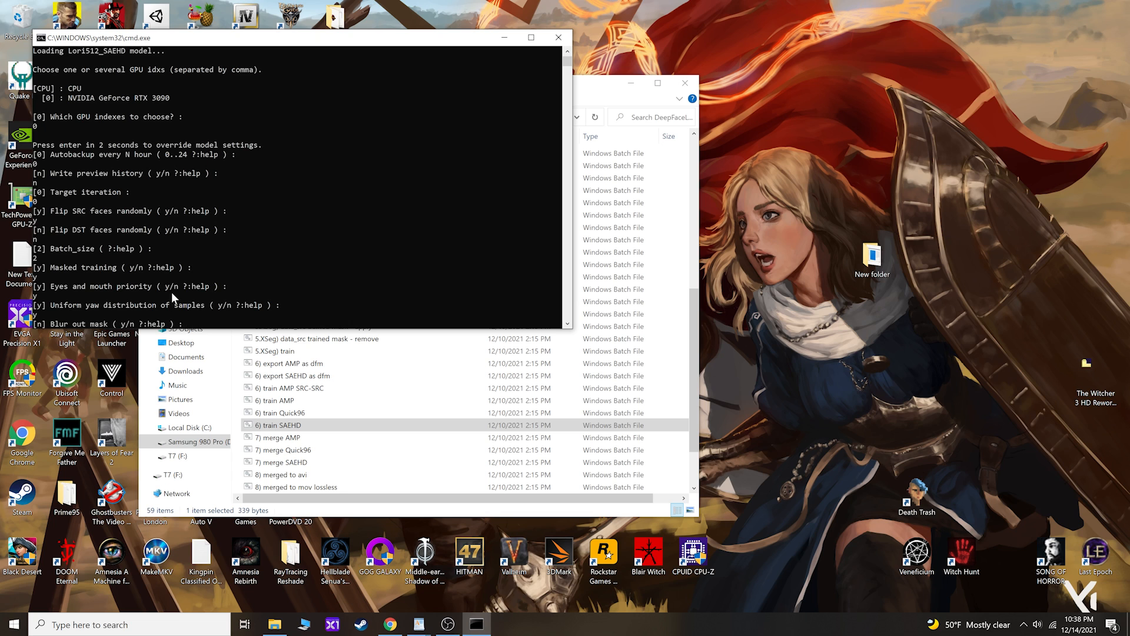
key(Return)
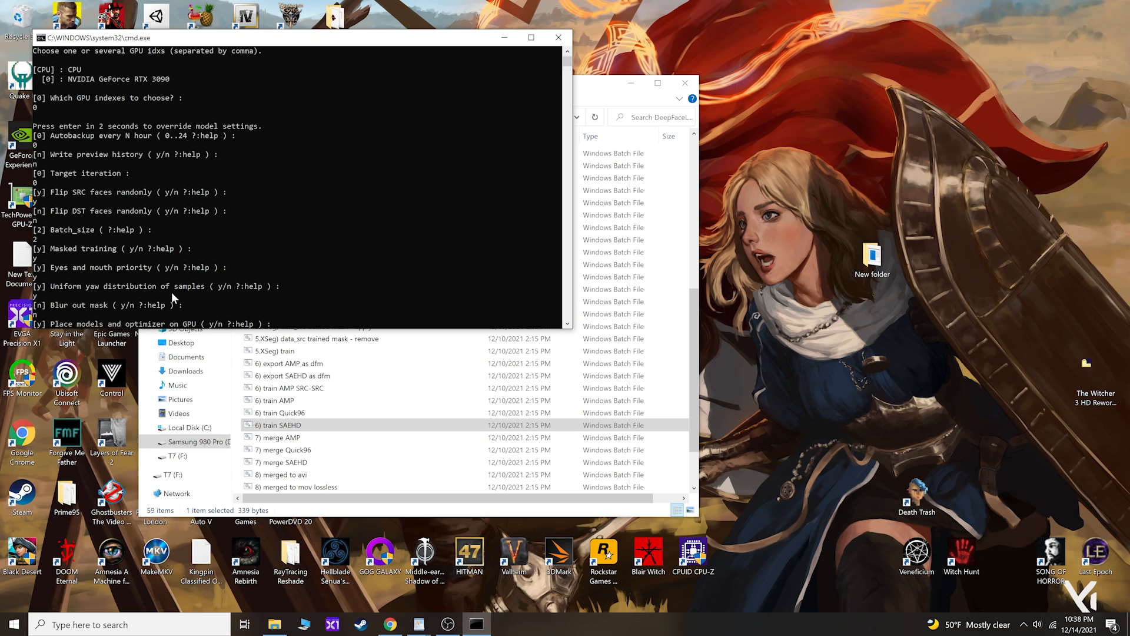
key(Return)
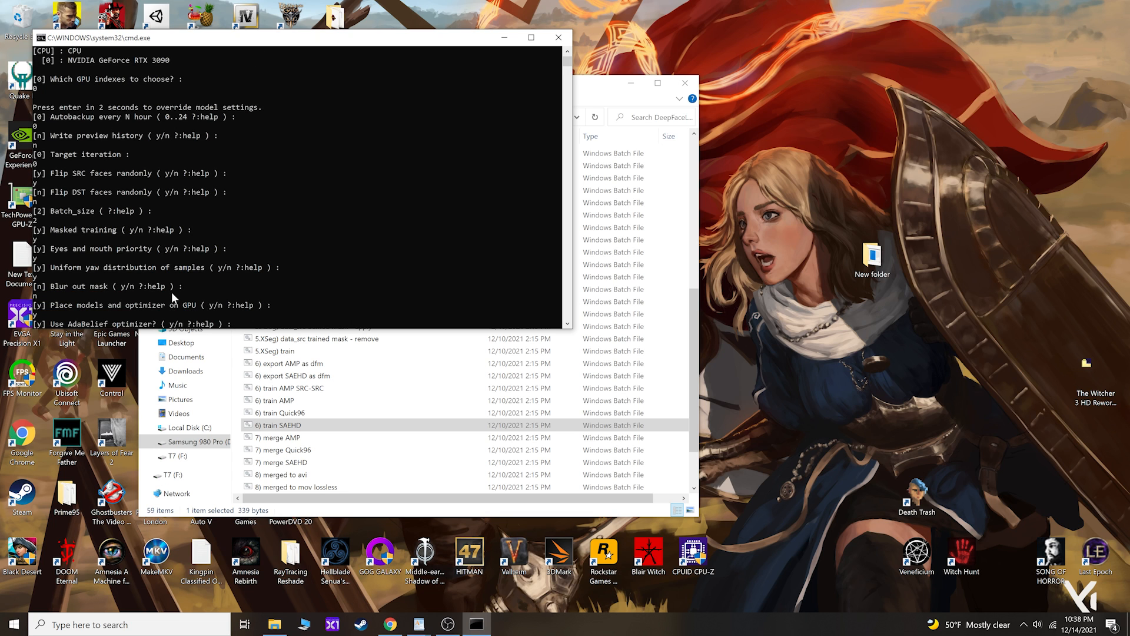
key(Return)
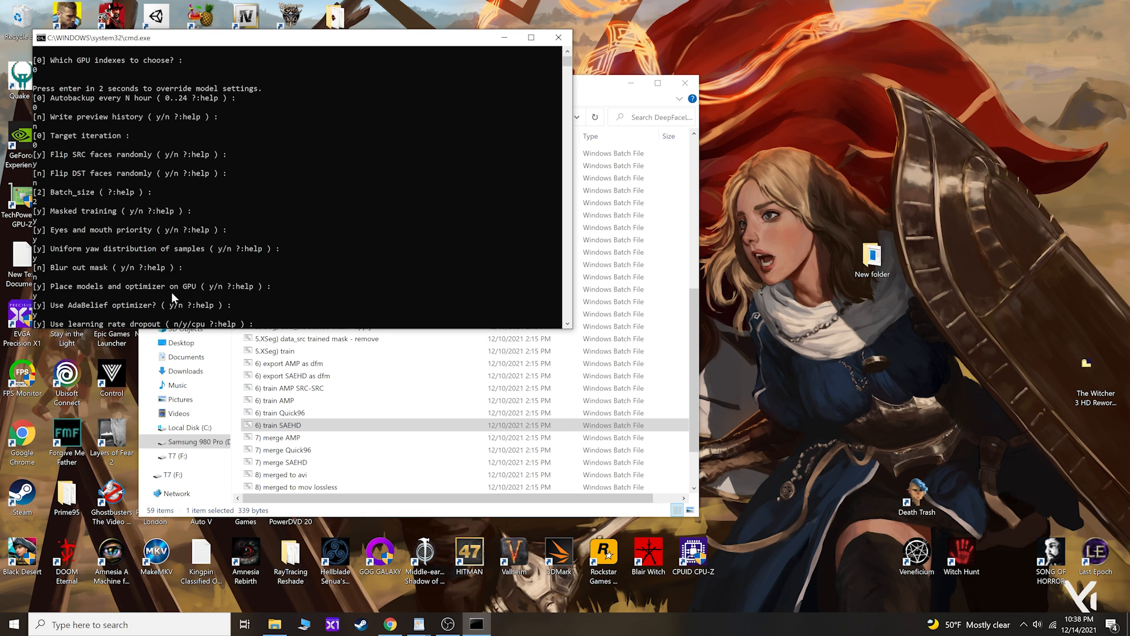
key(Return)
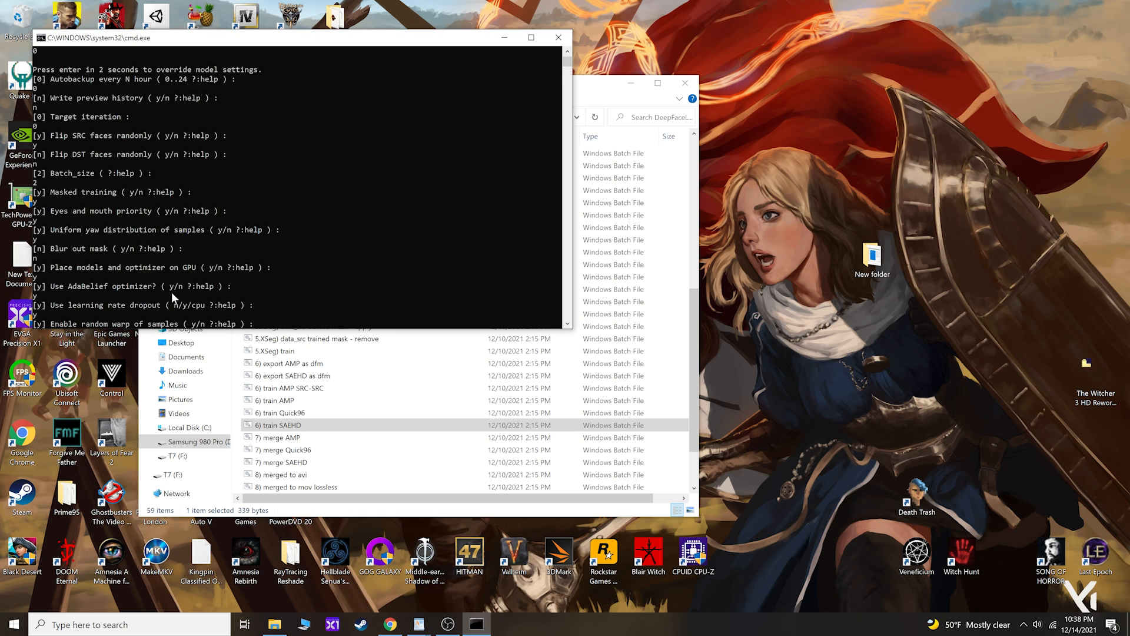
text(n)
key(Return)
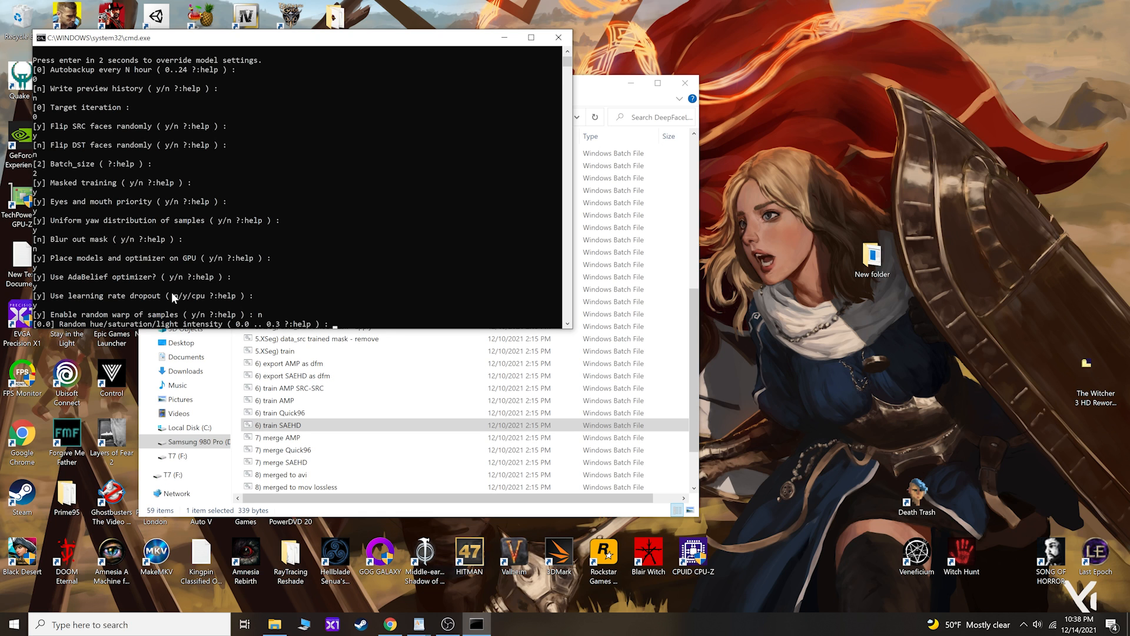
- Accept the remaining defaults, including GAN power 0.0, color transfer none, gradient clipping y and pretraining n, and start the training
key(Return)
key(Return)
key(Return)
key(Return)
key(Return)
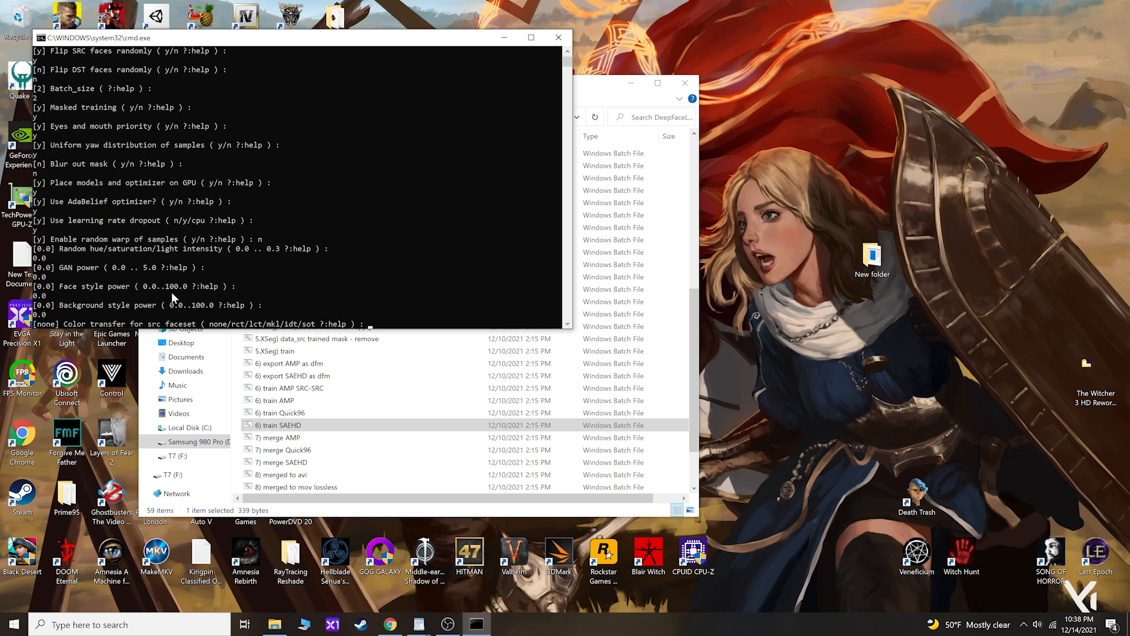
key(Return)
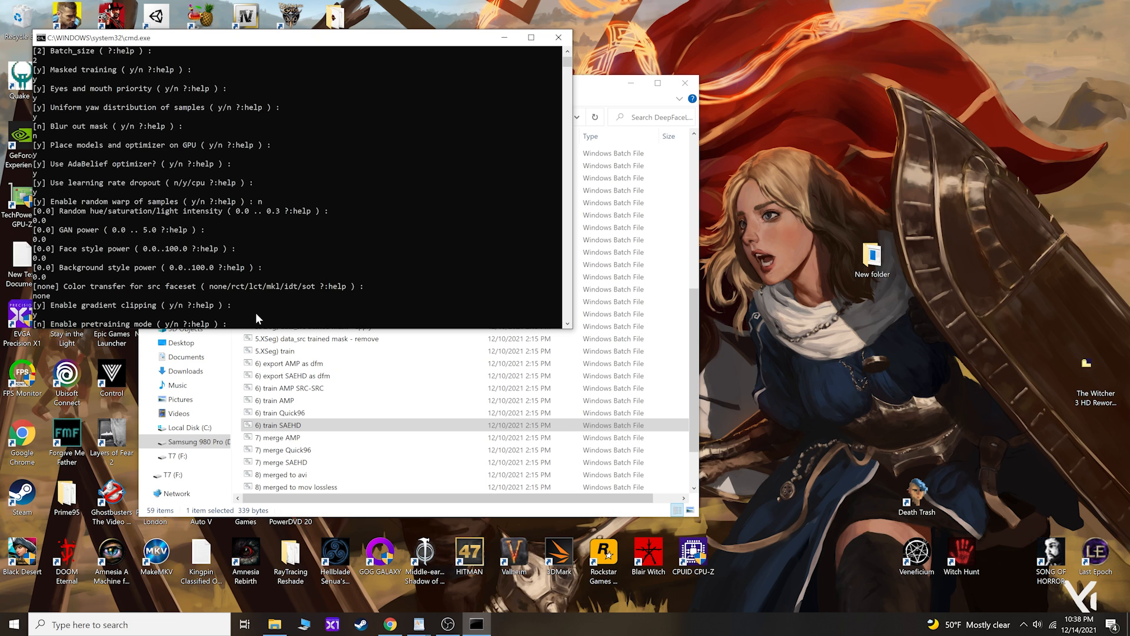
key(Return)
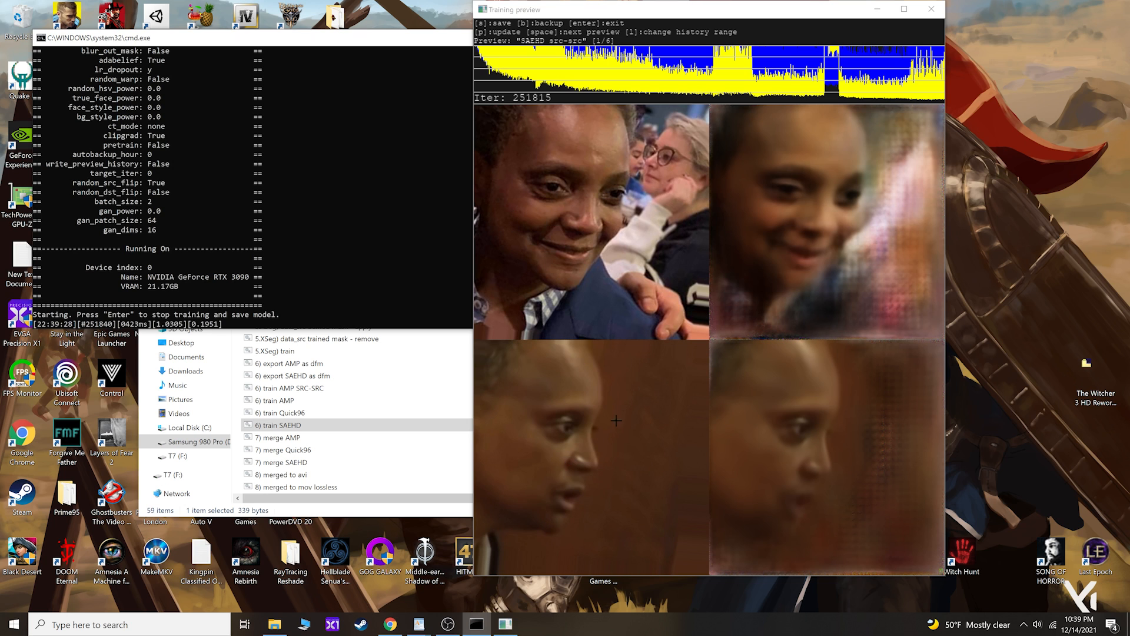
- Reposition the training preview window and refresh the SAEHD src-src preview repeatedly to examine source face reconstructions without random warp
drag(767, 10, 695, 24)
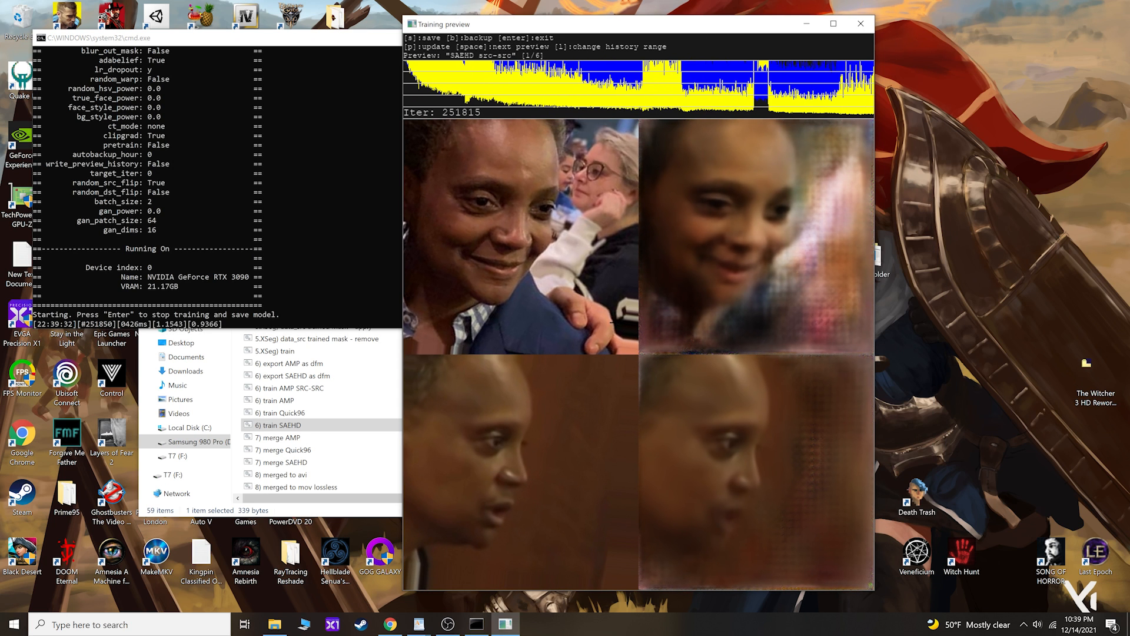
key(p)
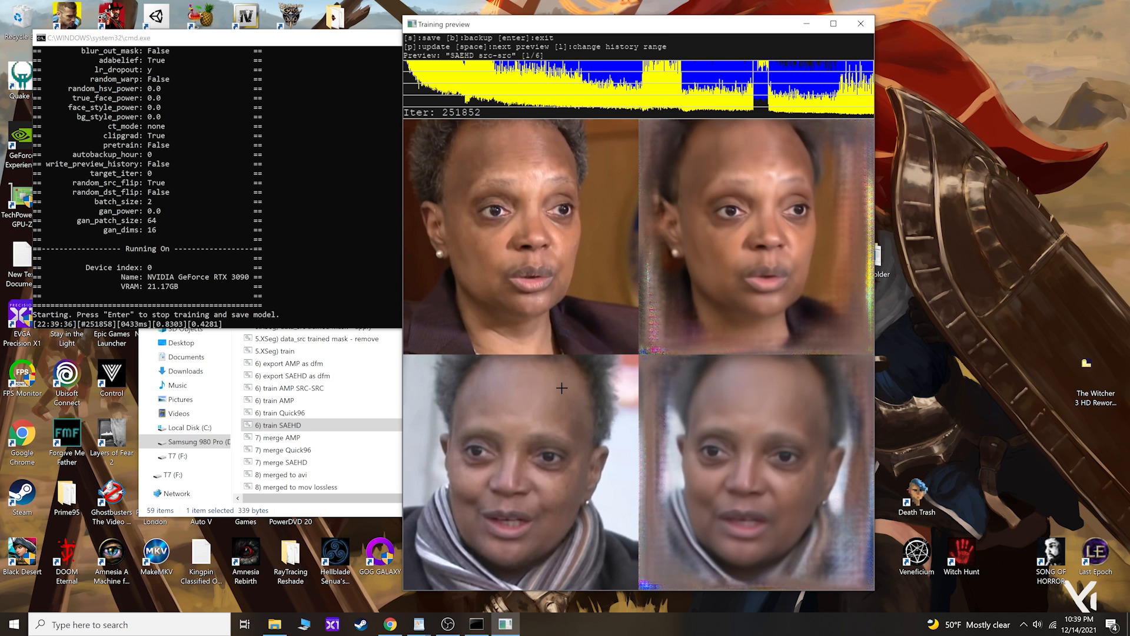
key(p)
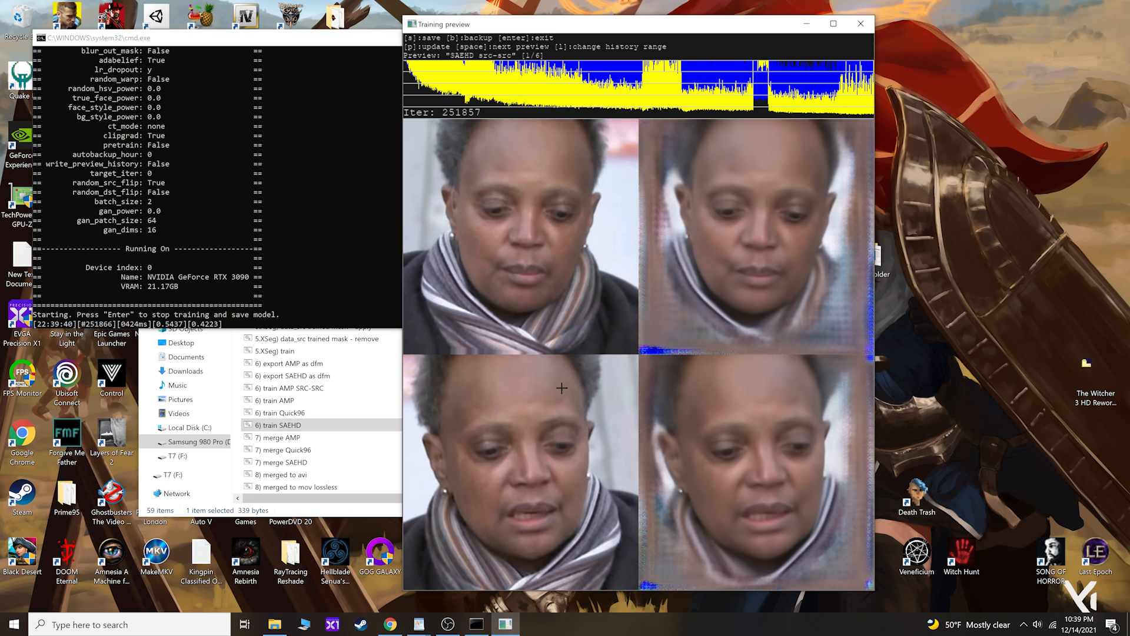
key(p)
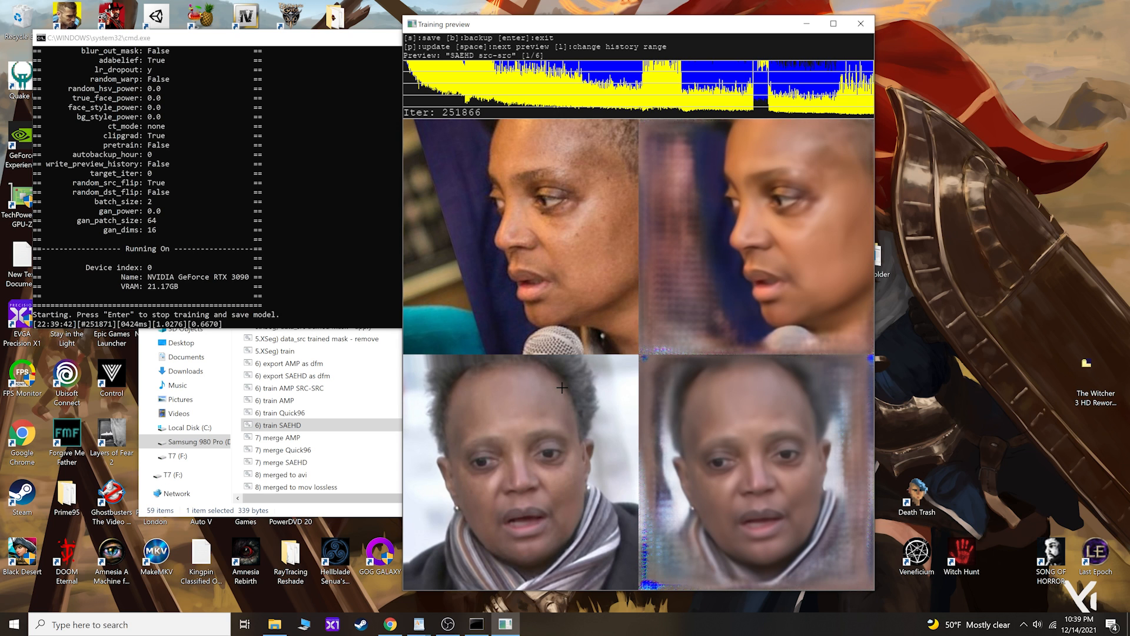
key(p)
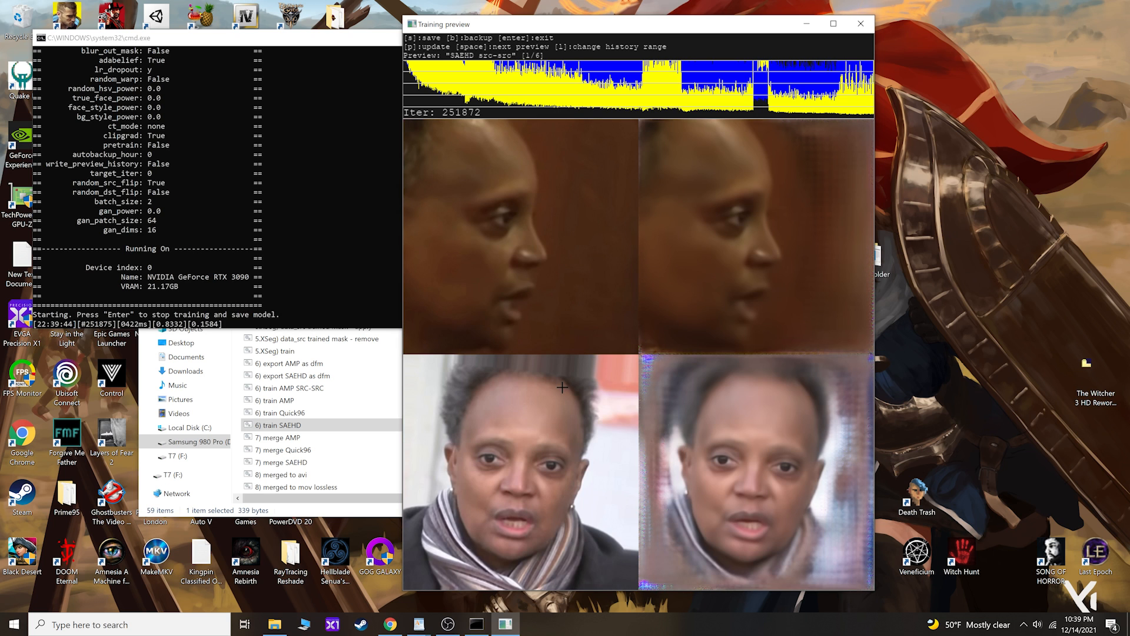
- Update the SAEHD src-src preview through further samples to compare frontal and profile source faces with their reconstructions
key(p)
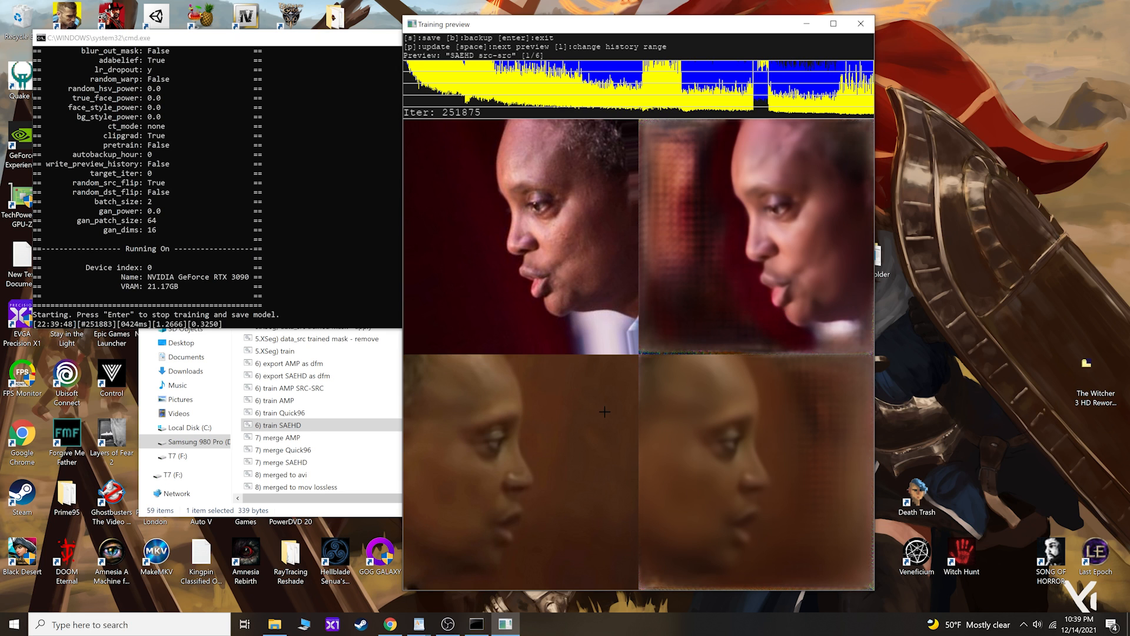
key(p)
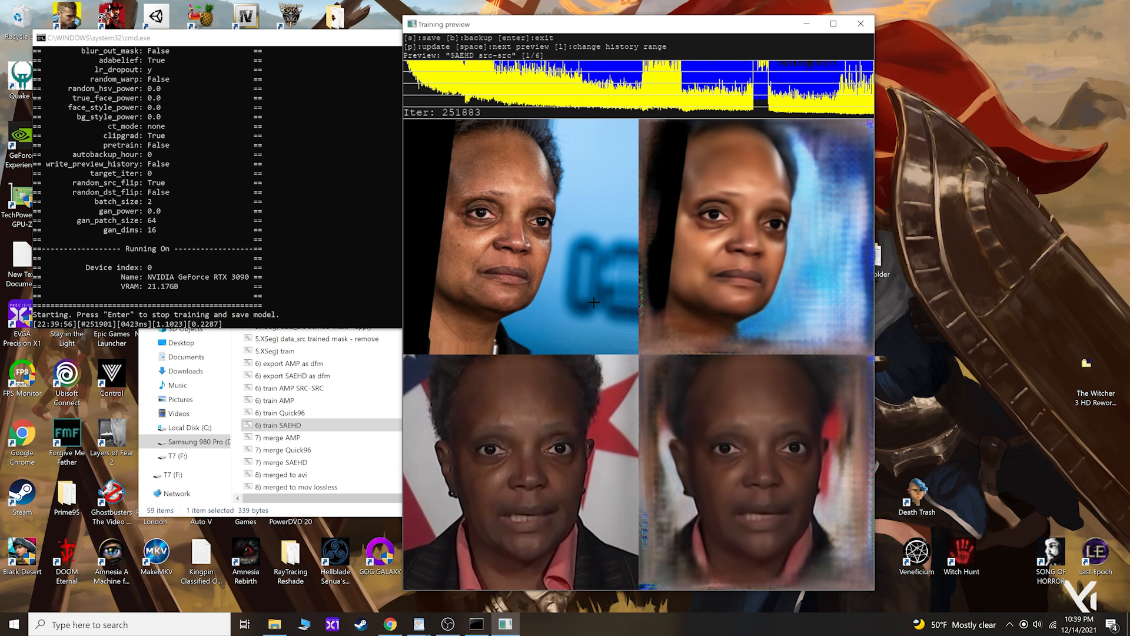
key(p)
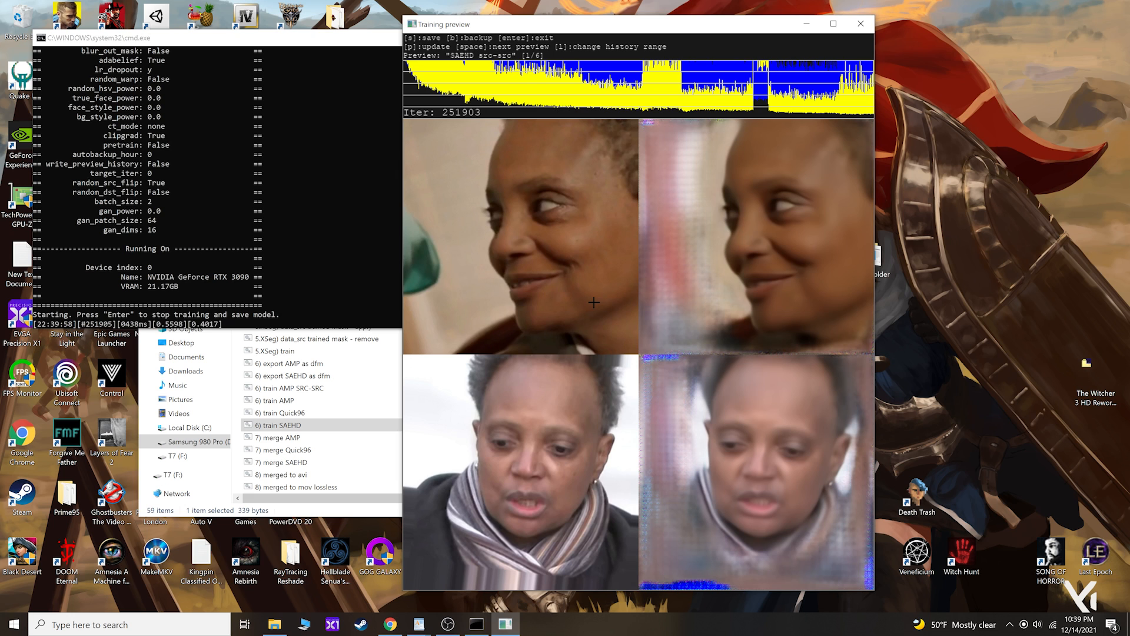
key(p)
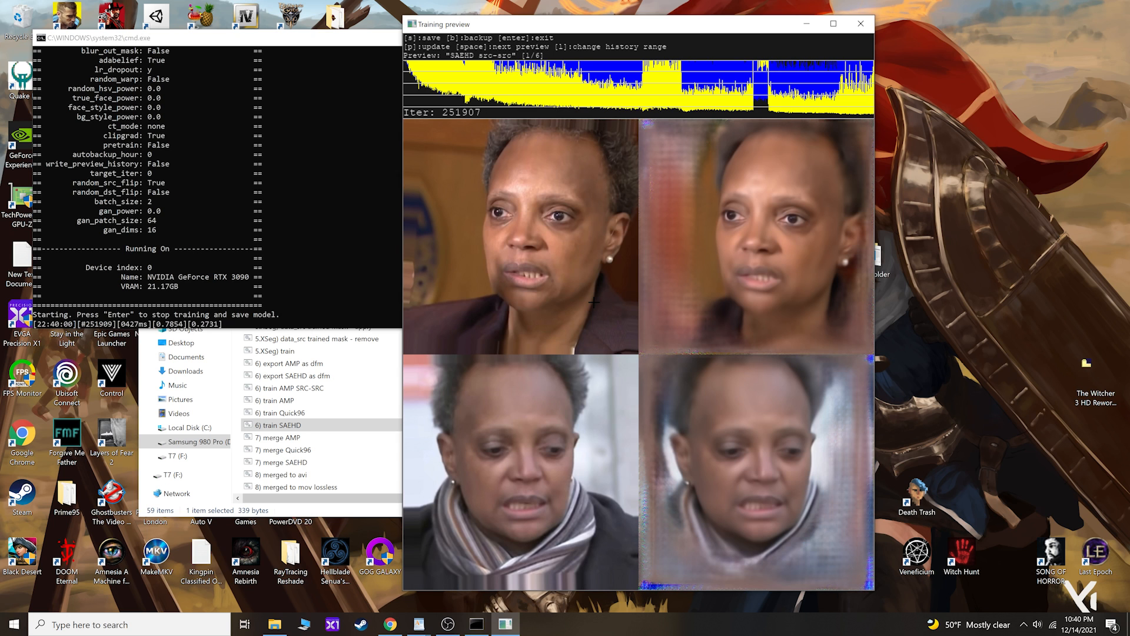
key(p)
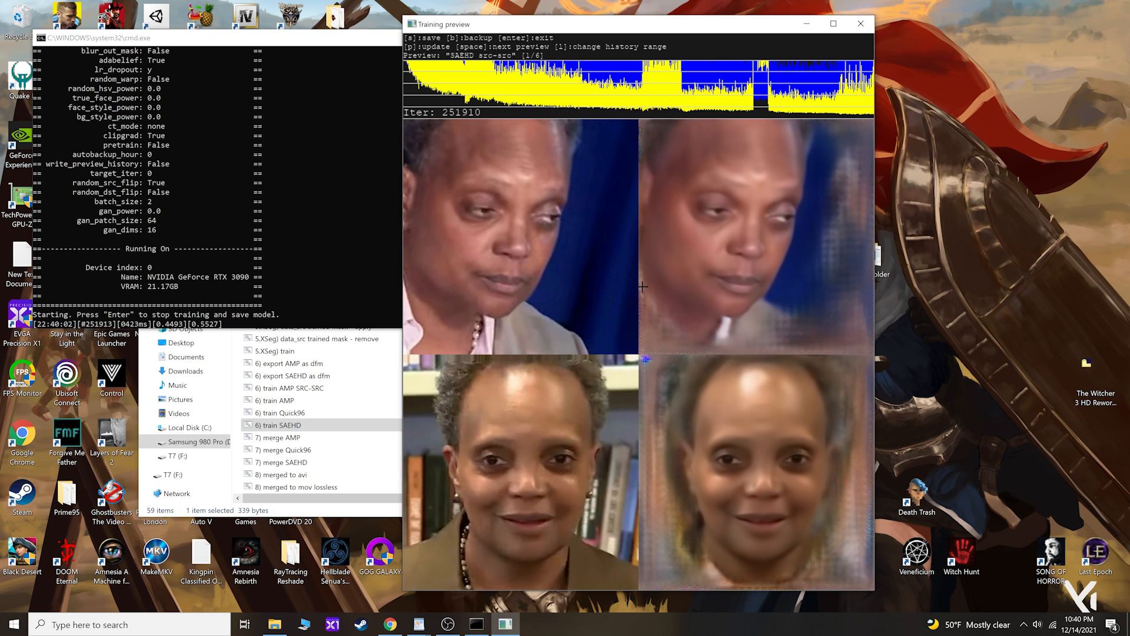
key(p)
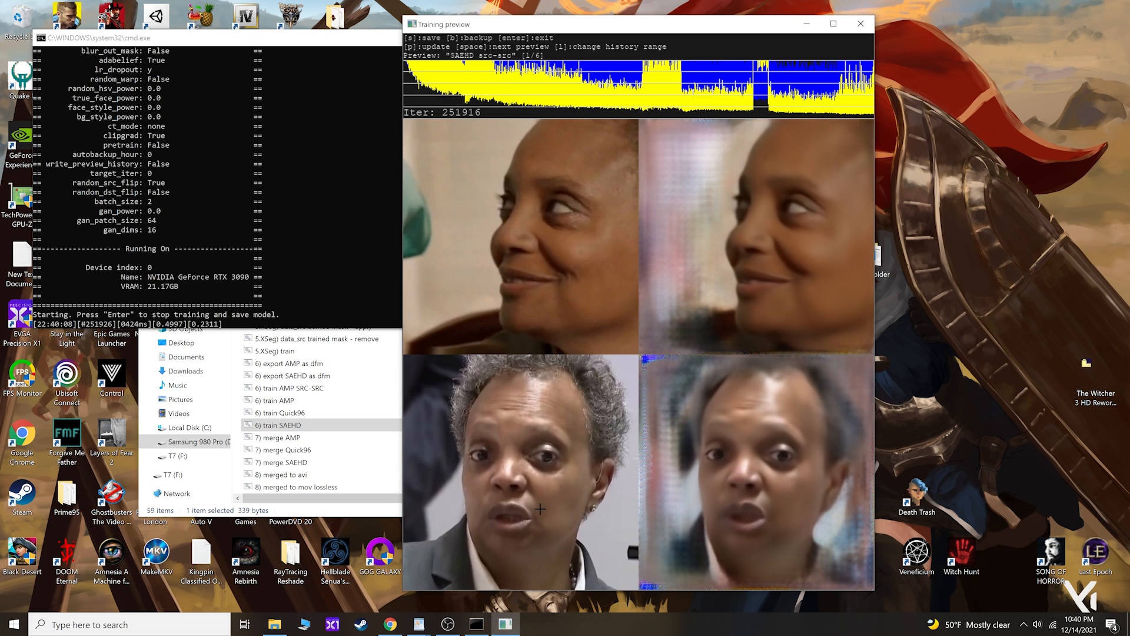
key(p)
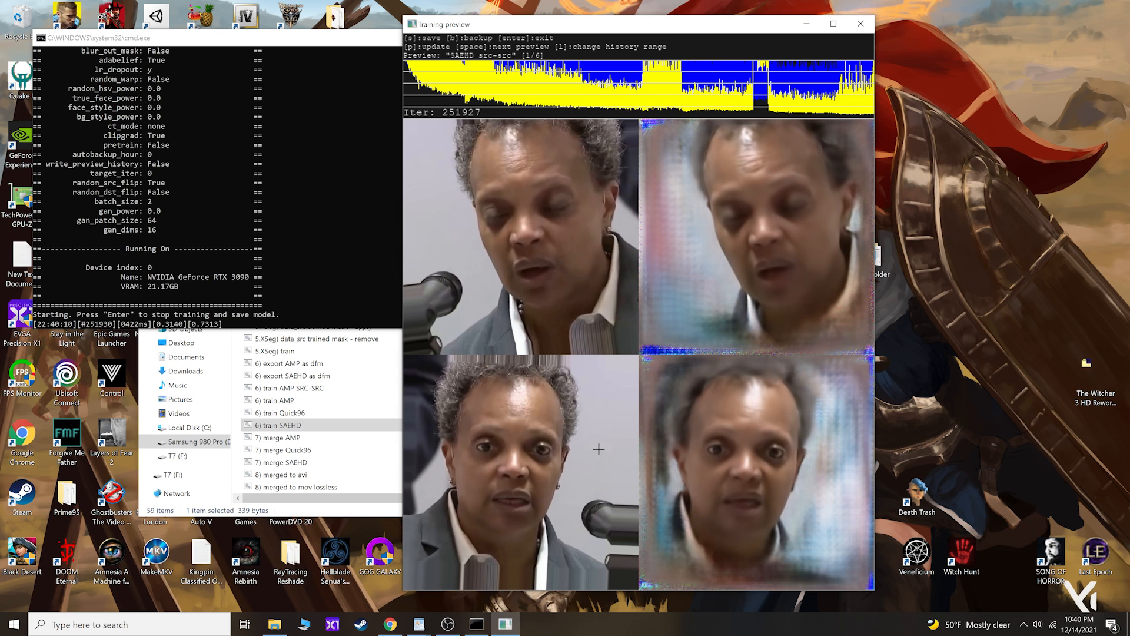
key(p)
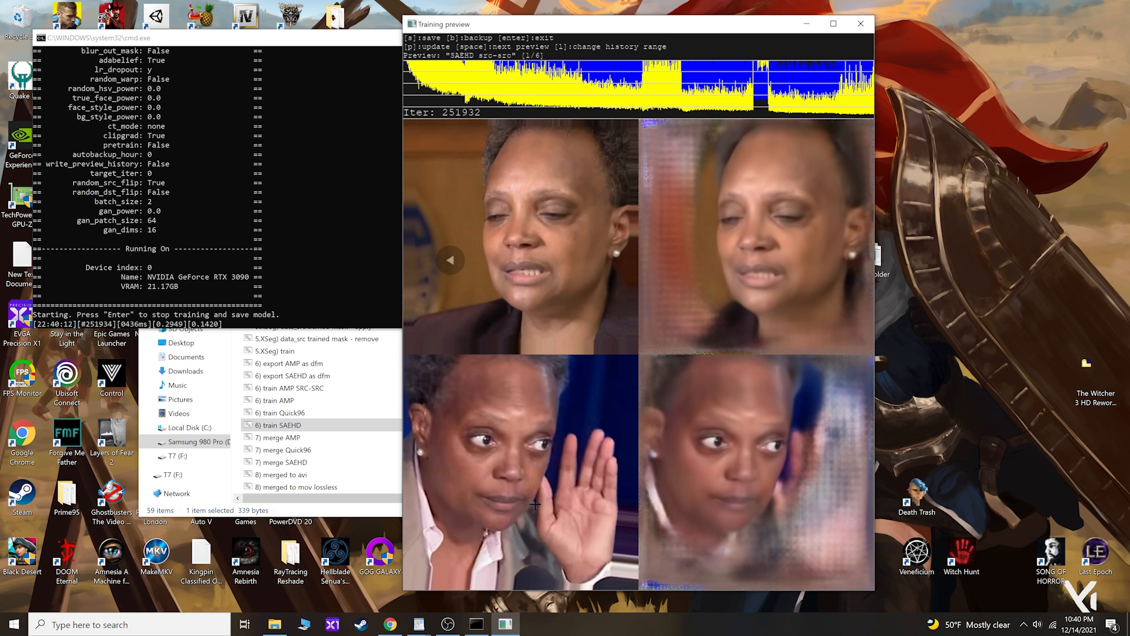
- Cycle through the SAEHD dst-dst, pred and masked previews, updating the pred samples, and return to src-src to check fresh source faces
key(space)
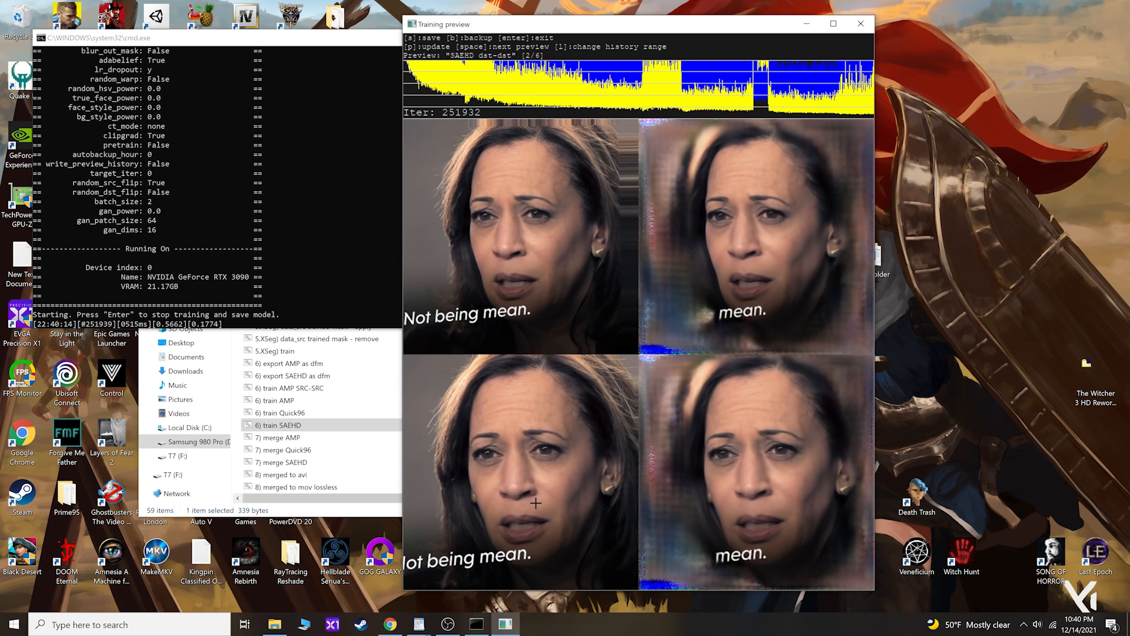
key(space)
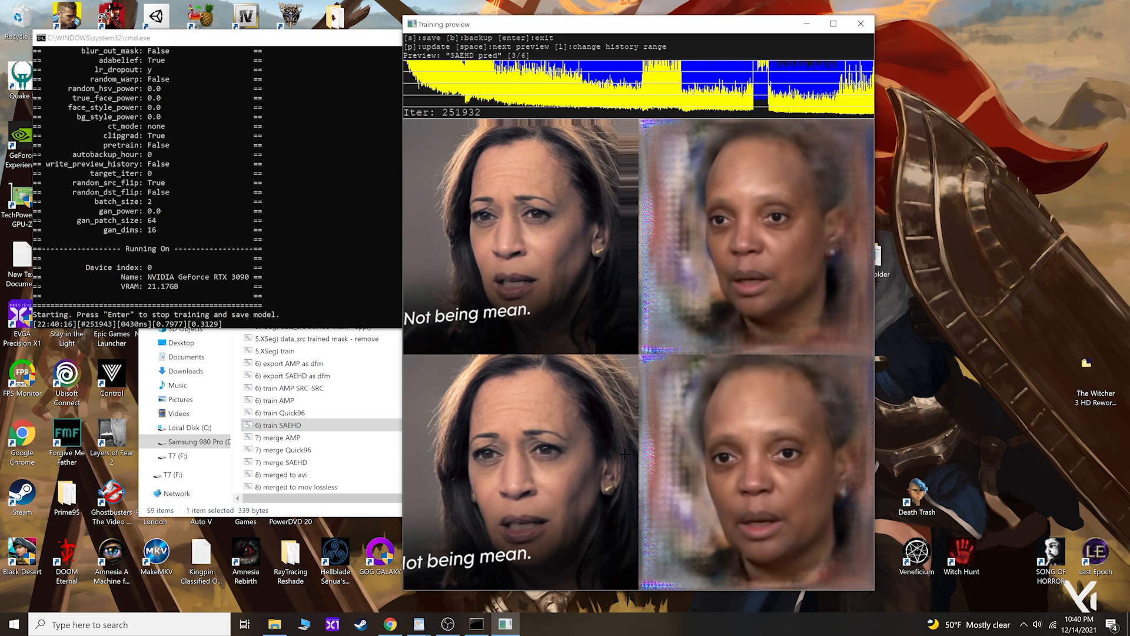
key(p)
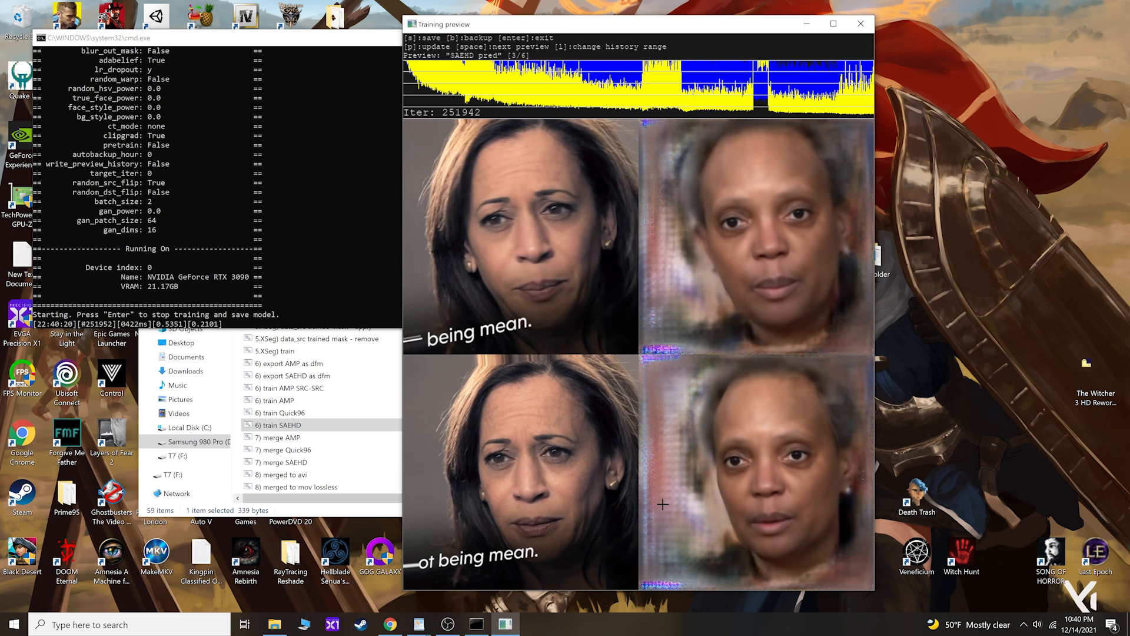
key(space)
key(space)
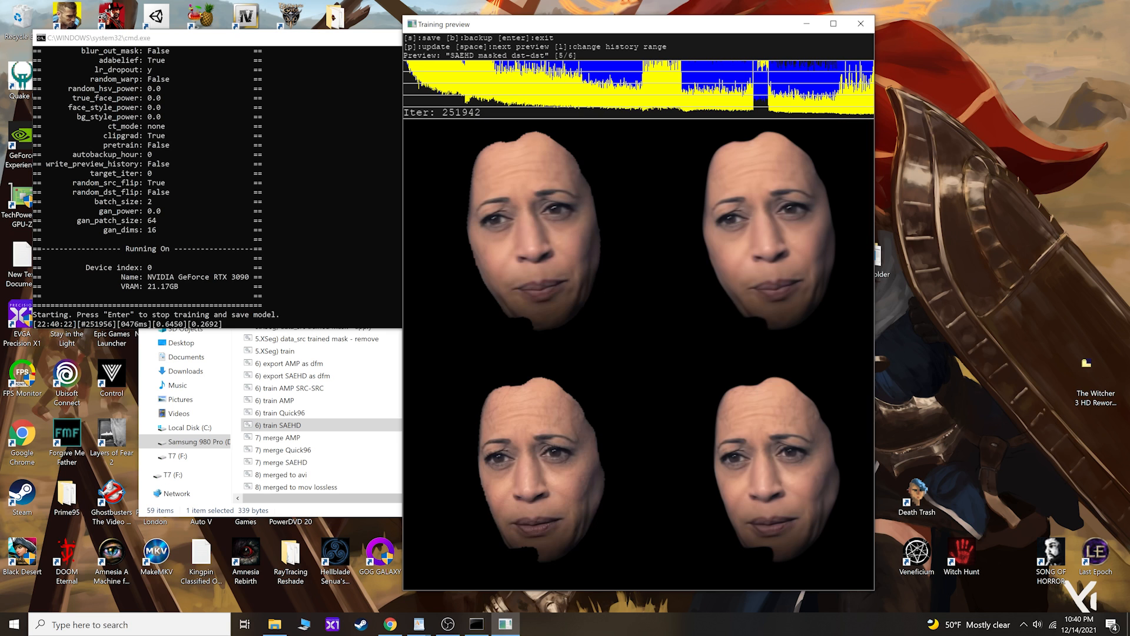
key(space)
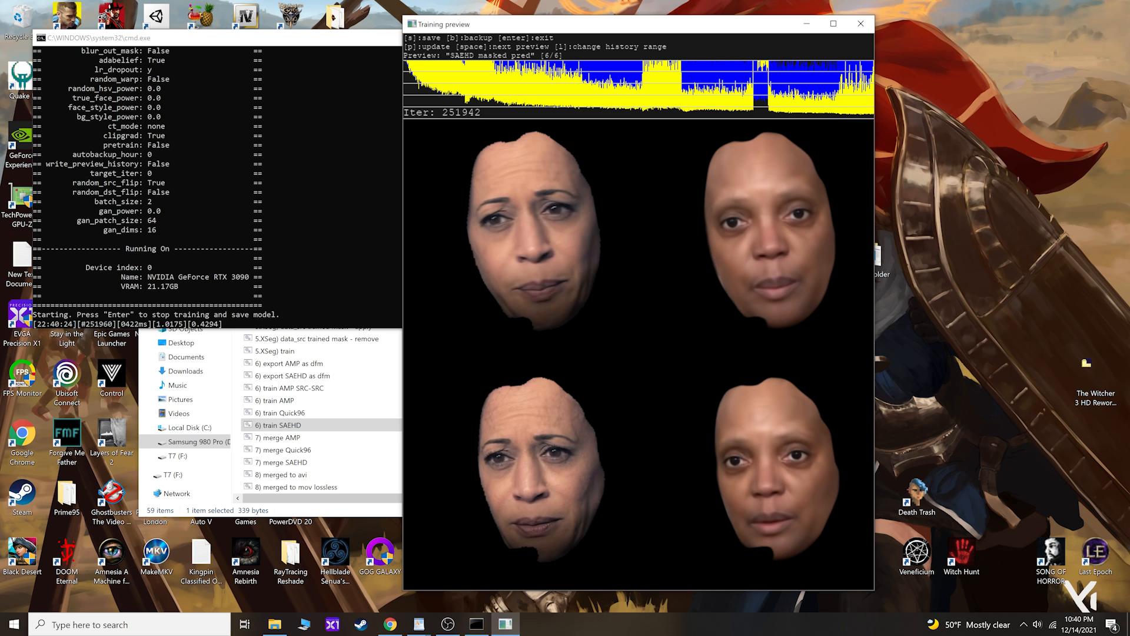
key(space)
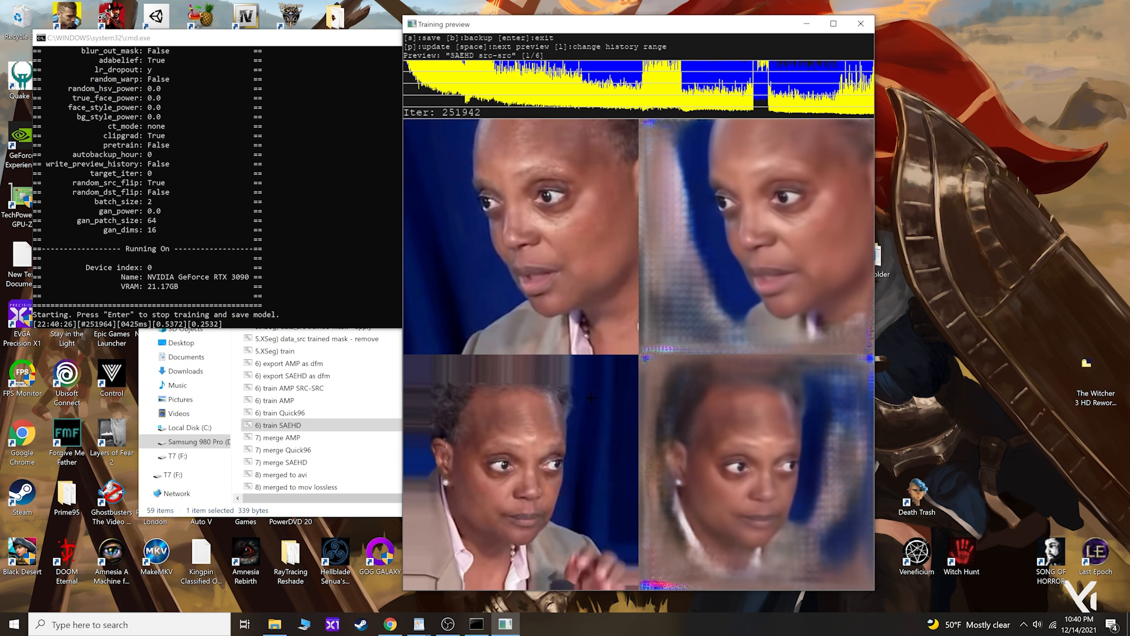
key(p)
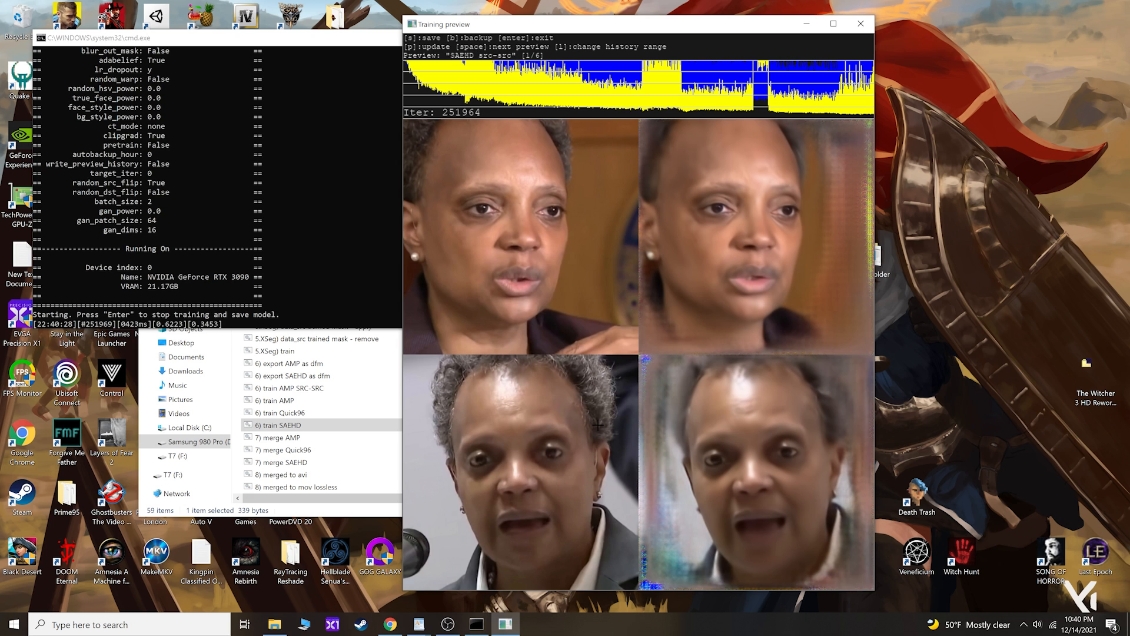
key(p)
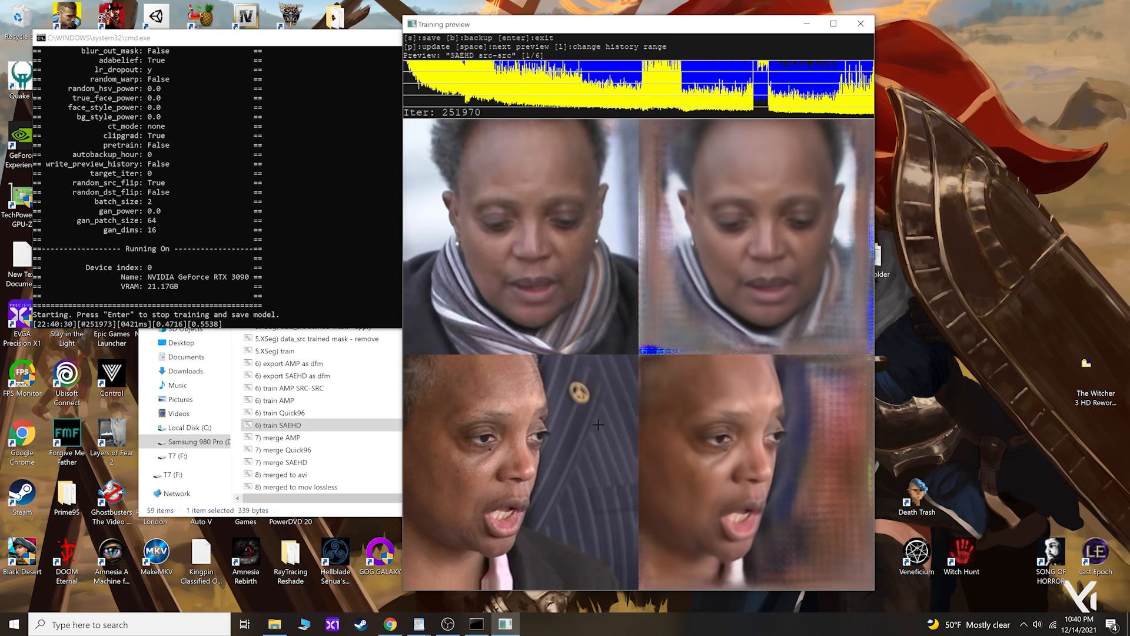
- Refresh the SAEHD src-src preview repeatedly to compare the source faces with their reconstructions across different samples
key(p)
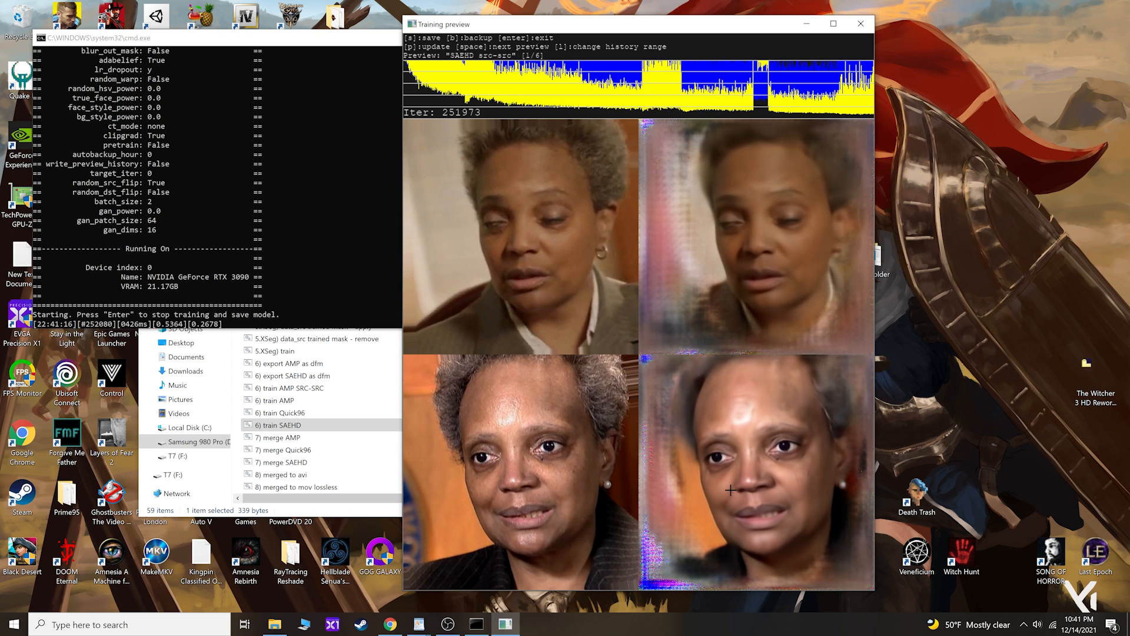
key(p)
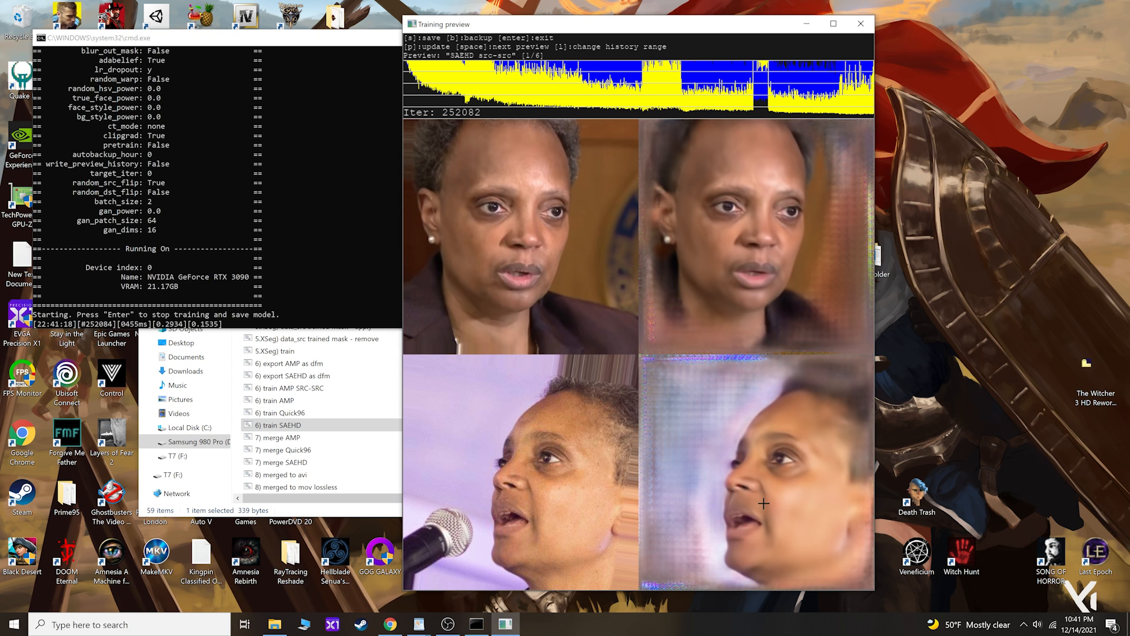
key(p)
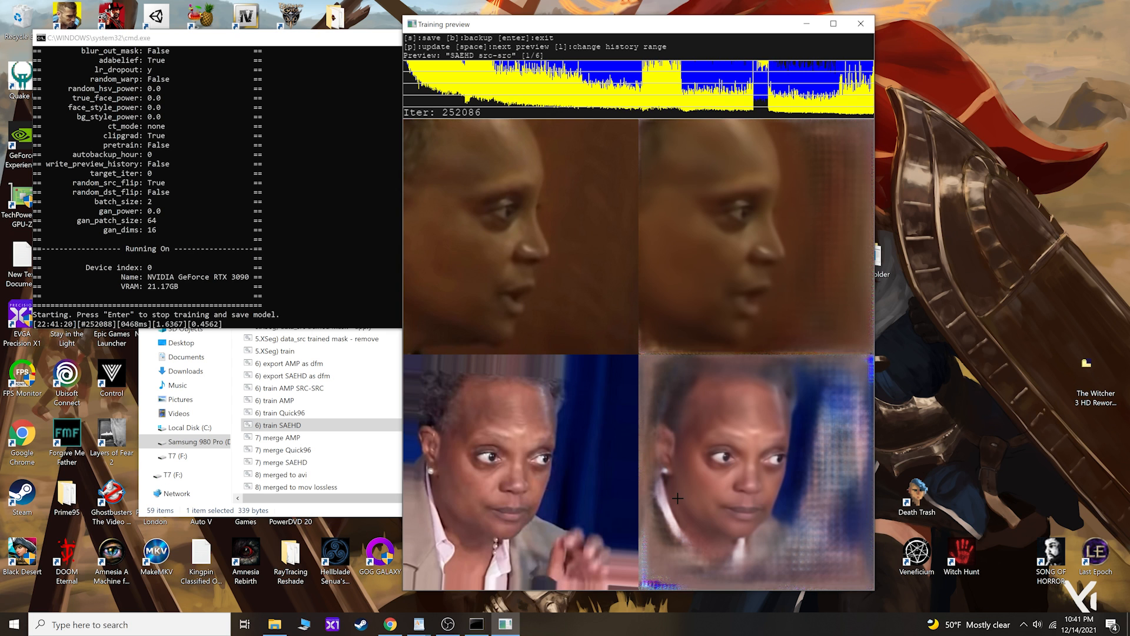
key(p)
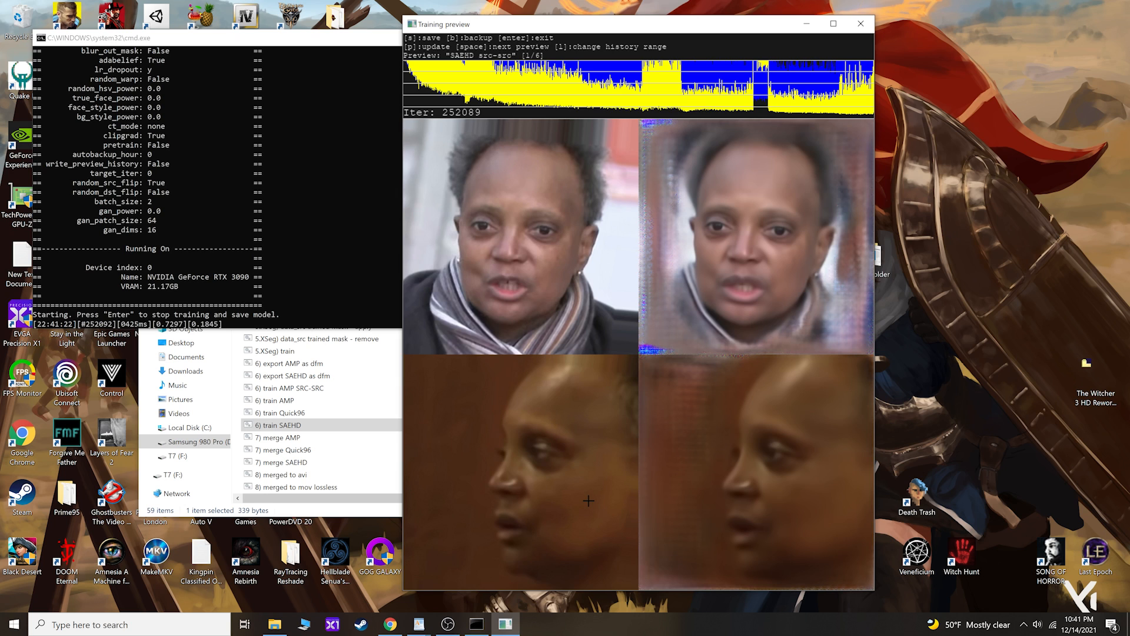
key(p)
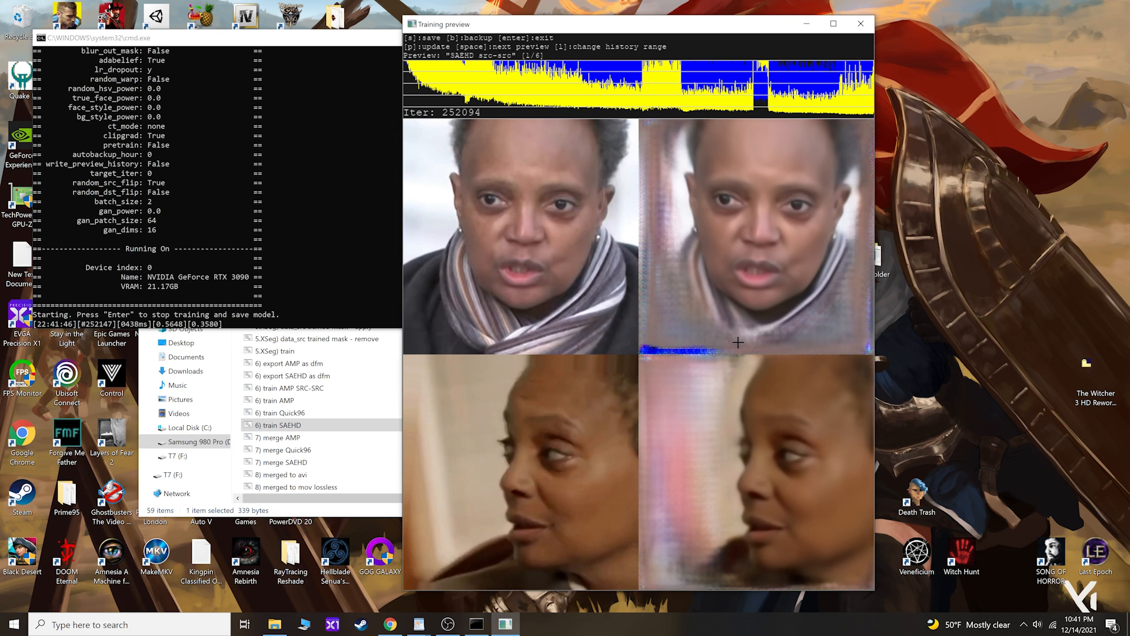
key(p)
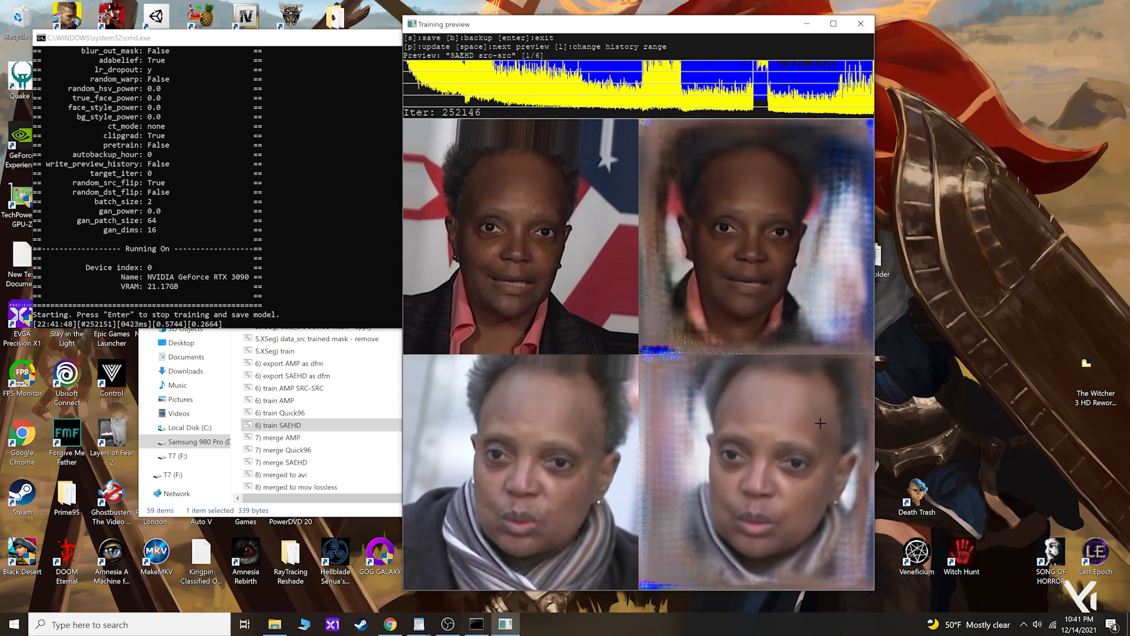
key(p)
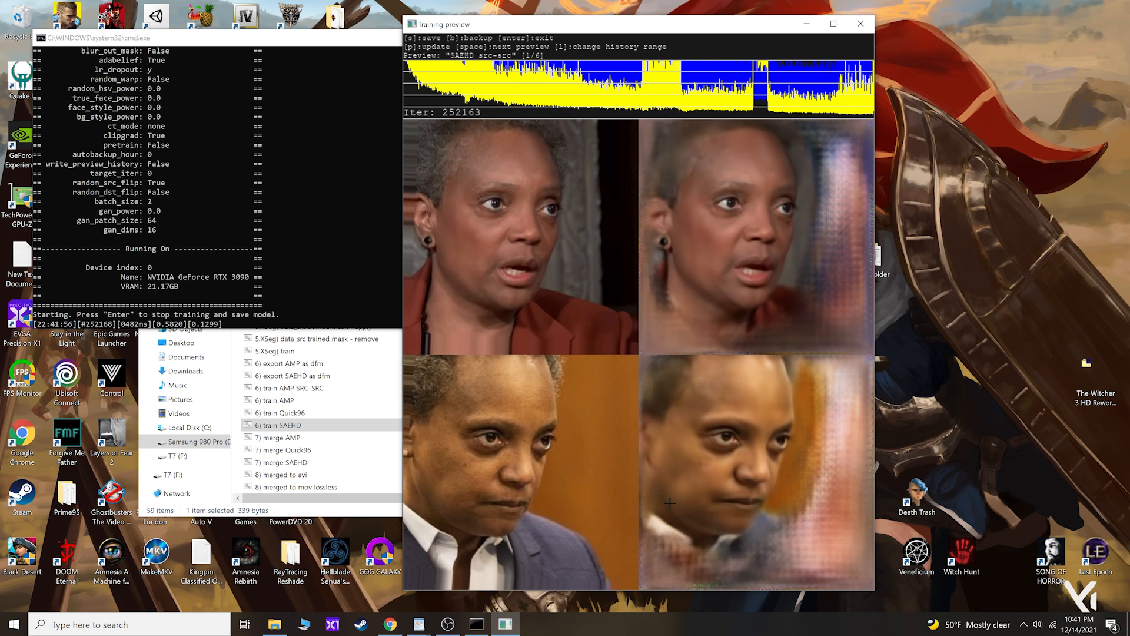
key(p)
key(p)
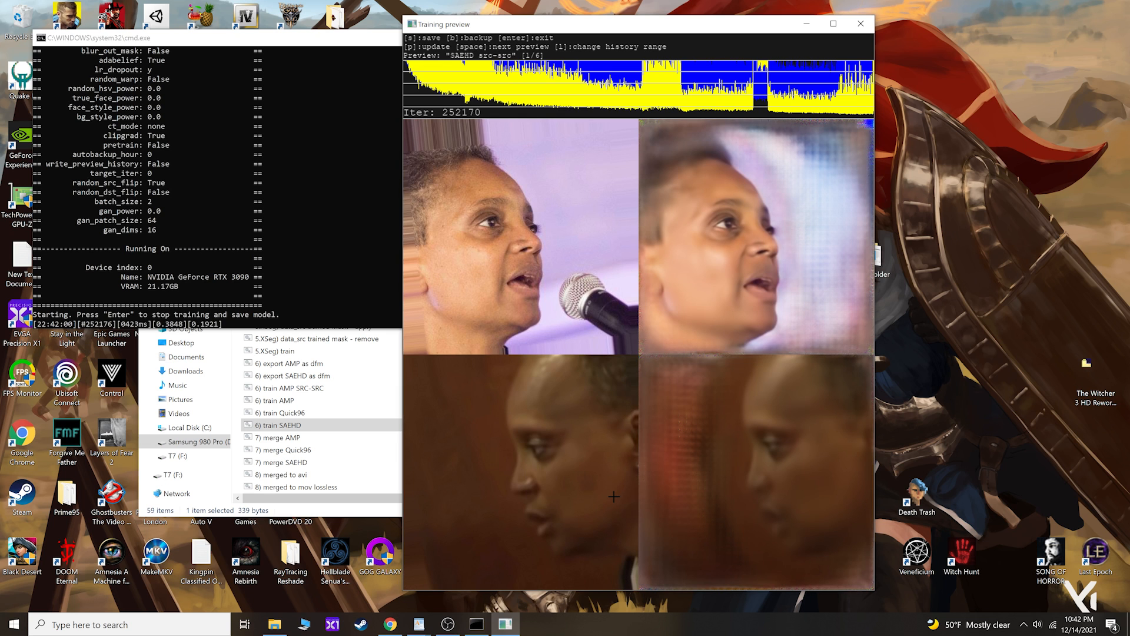
key(p)
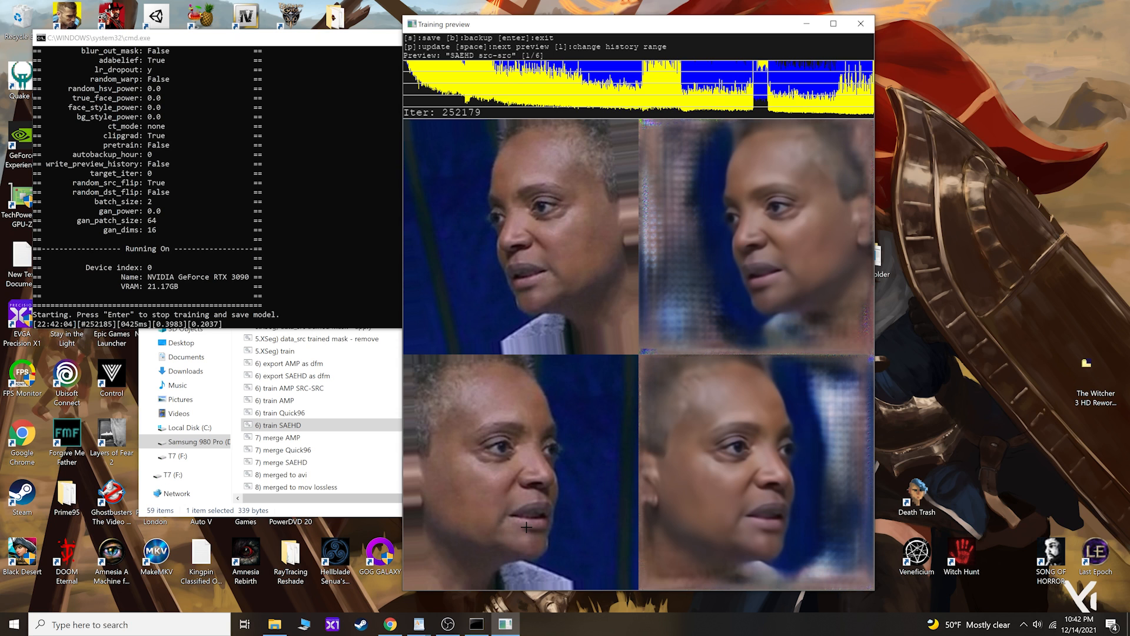
key(p)
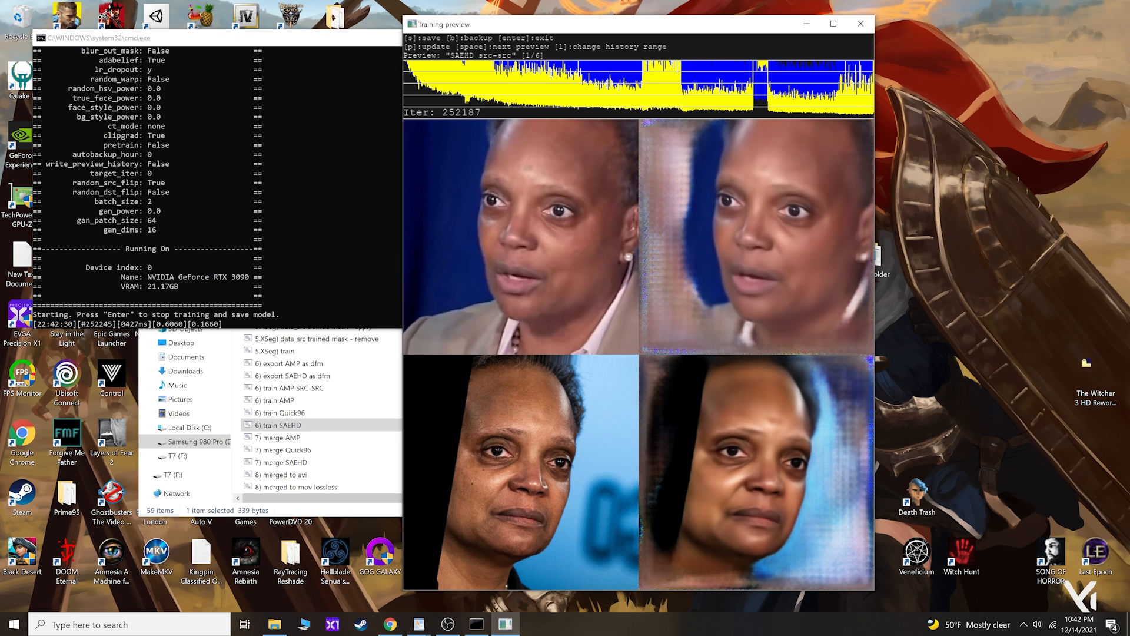
- Advance the training preview to SAEHD pred and refresh it repeatedly to examine the swapped faces across different destination frames
key(space)
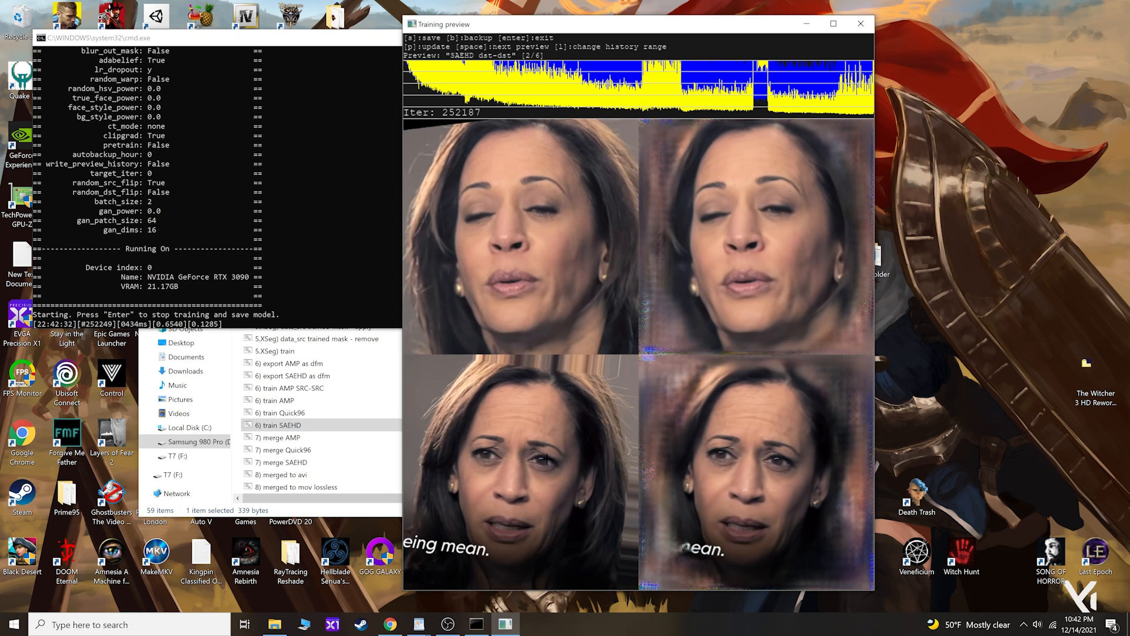
key(space)
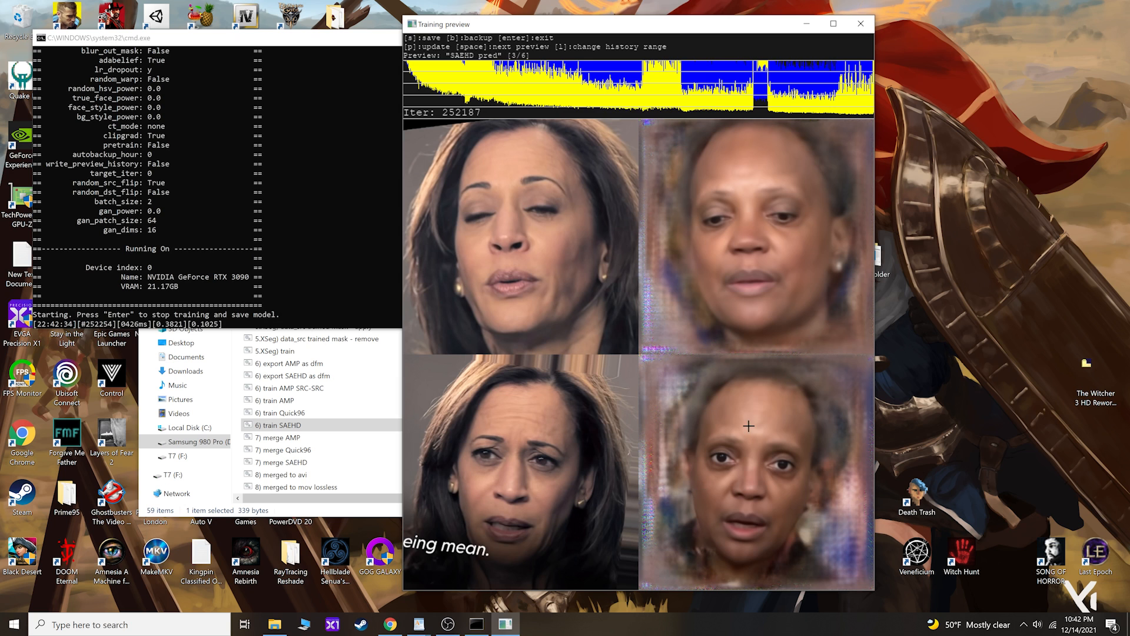
key(p)
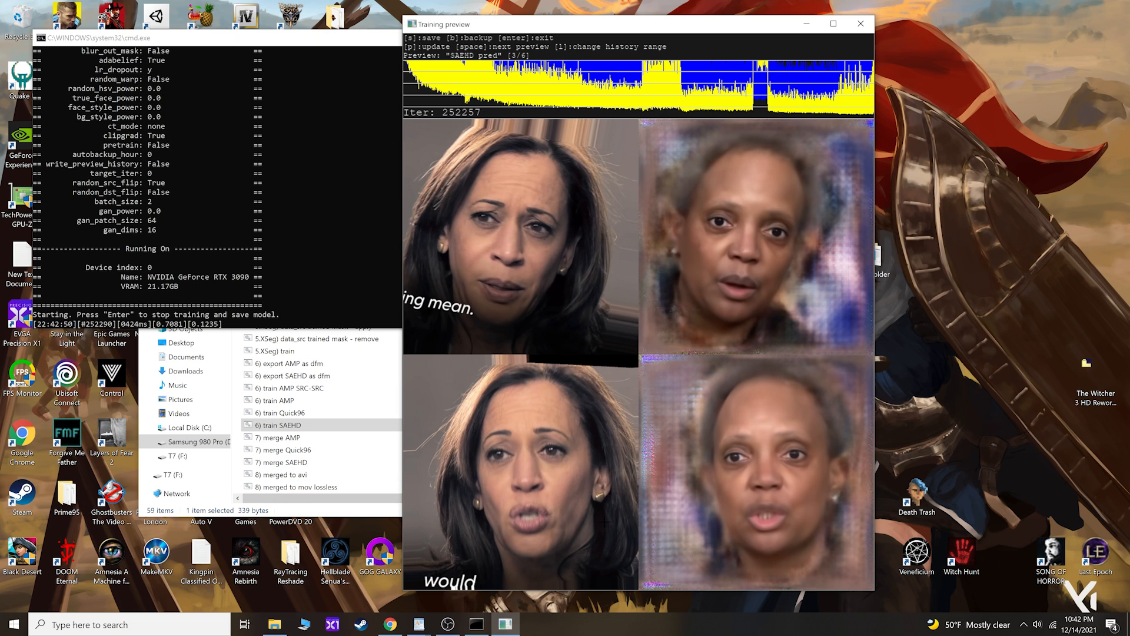
key(p)
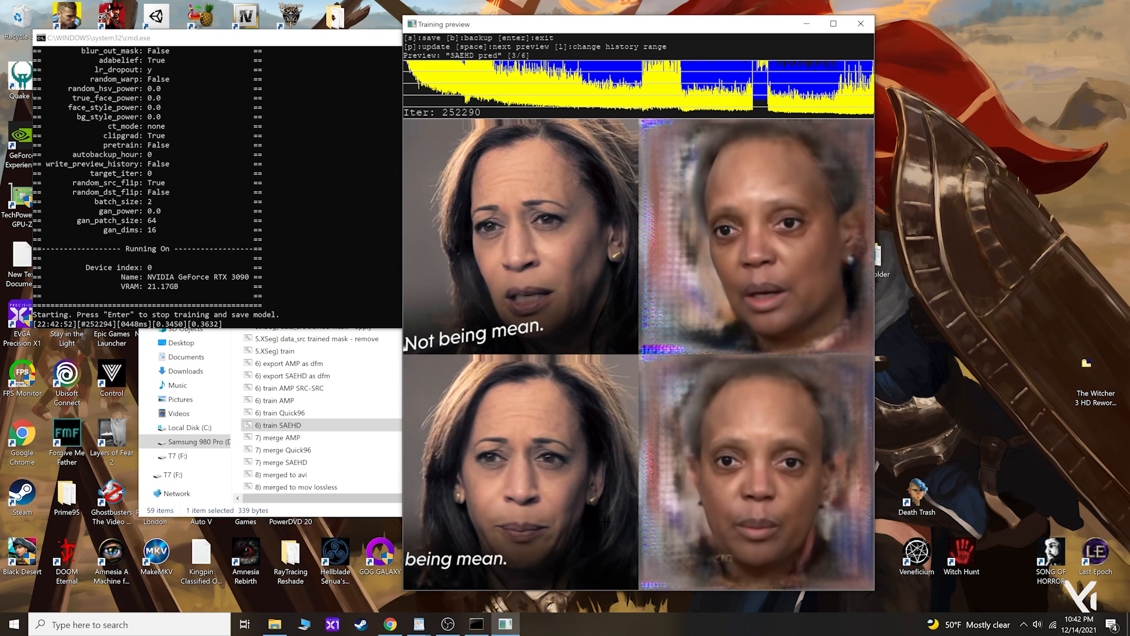
key(p)
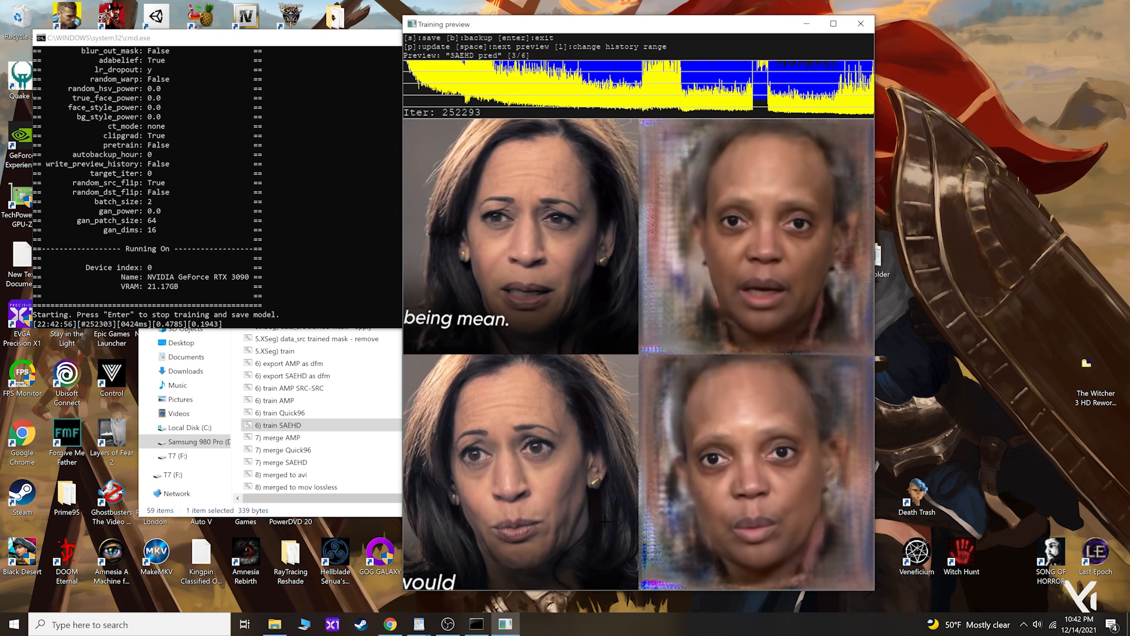
key(p)
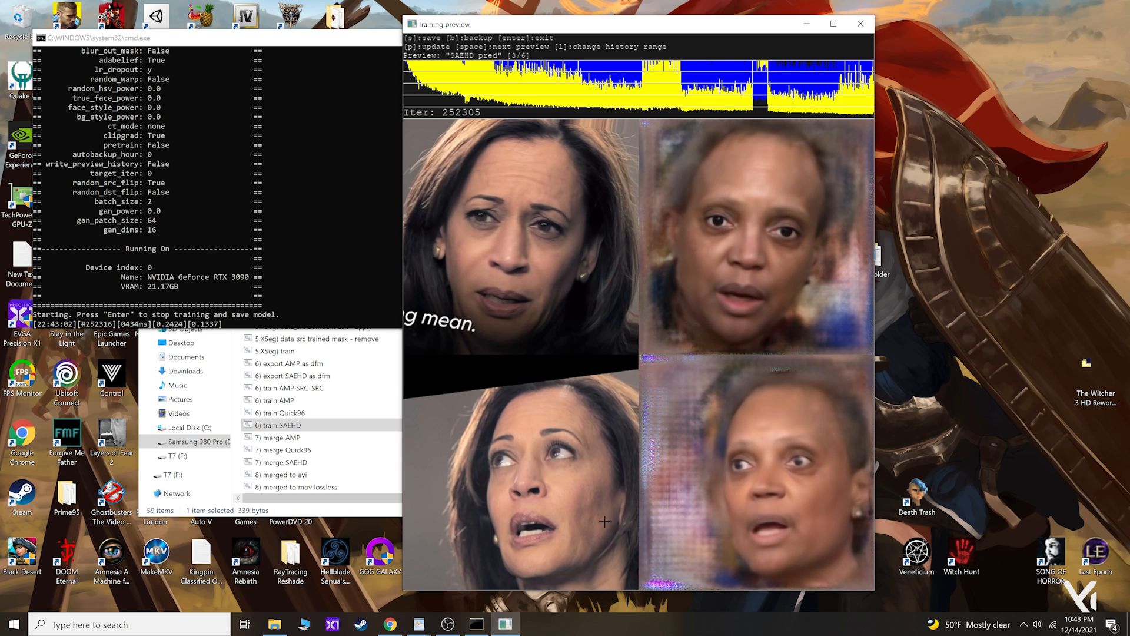
key(p)
key(p)
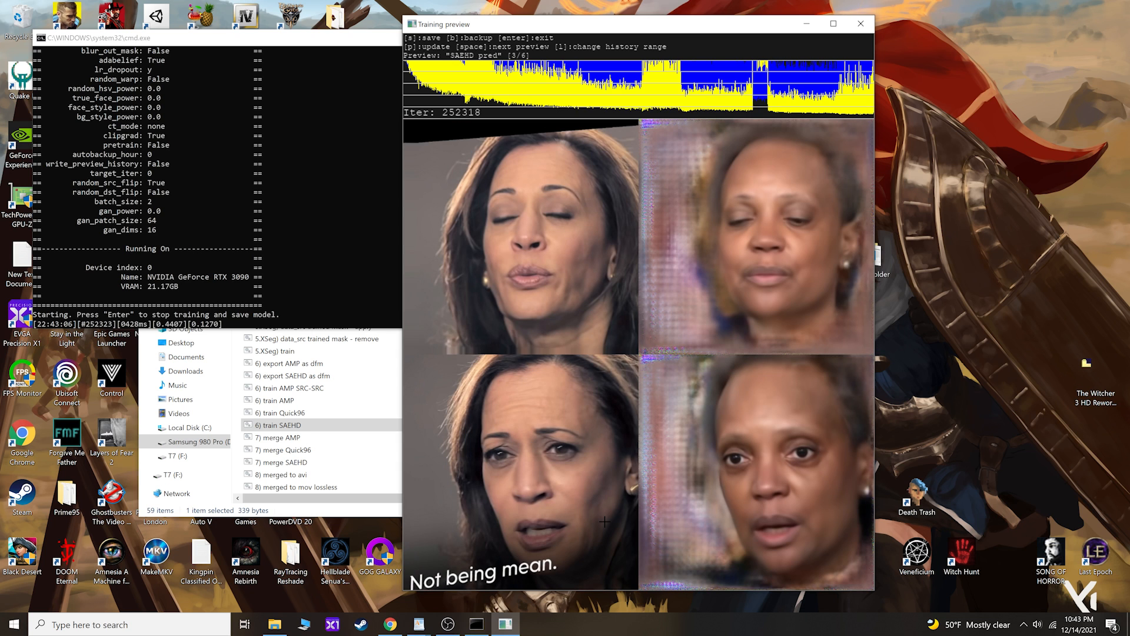
key(p)
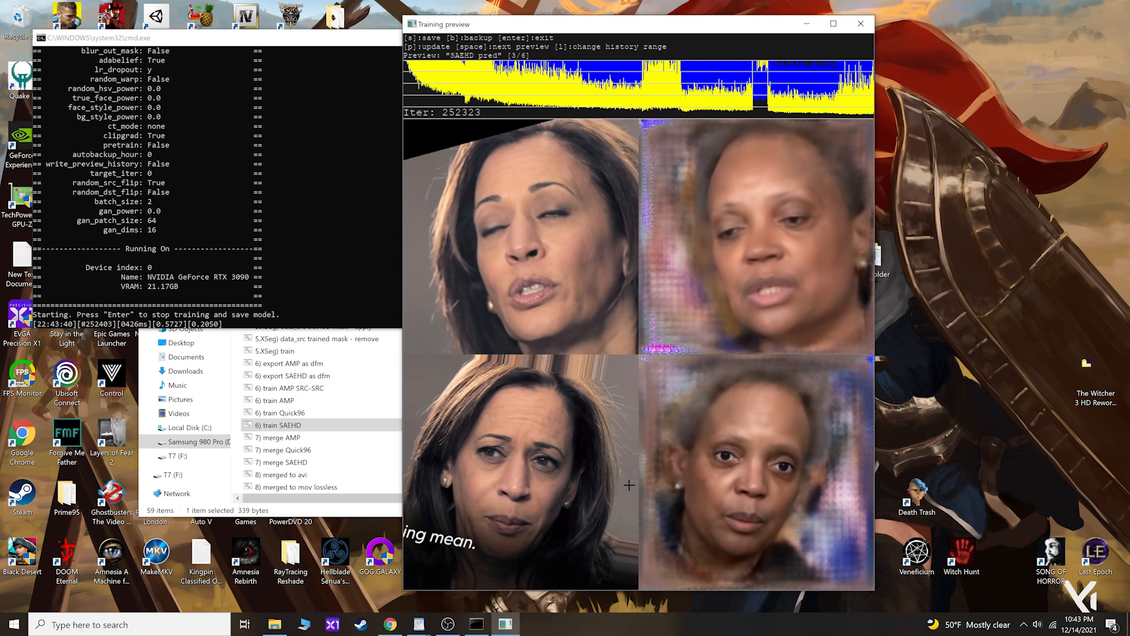
- Locate the "8) merged to mp4" batch file in the DeepFaceLab folder in File Explorer
click(280, 474)
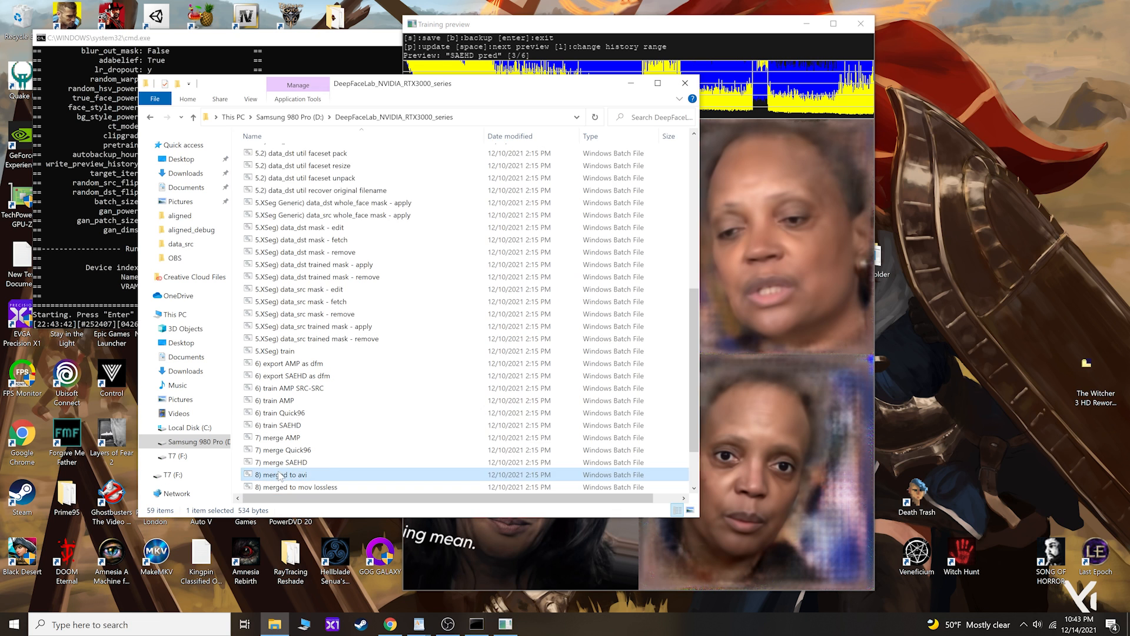
scroll(280, 475, down, 2)
click(303, 451)
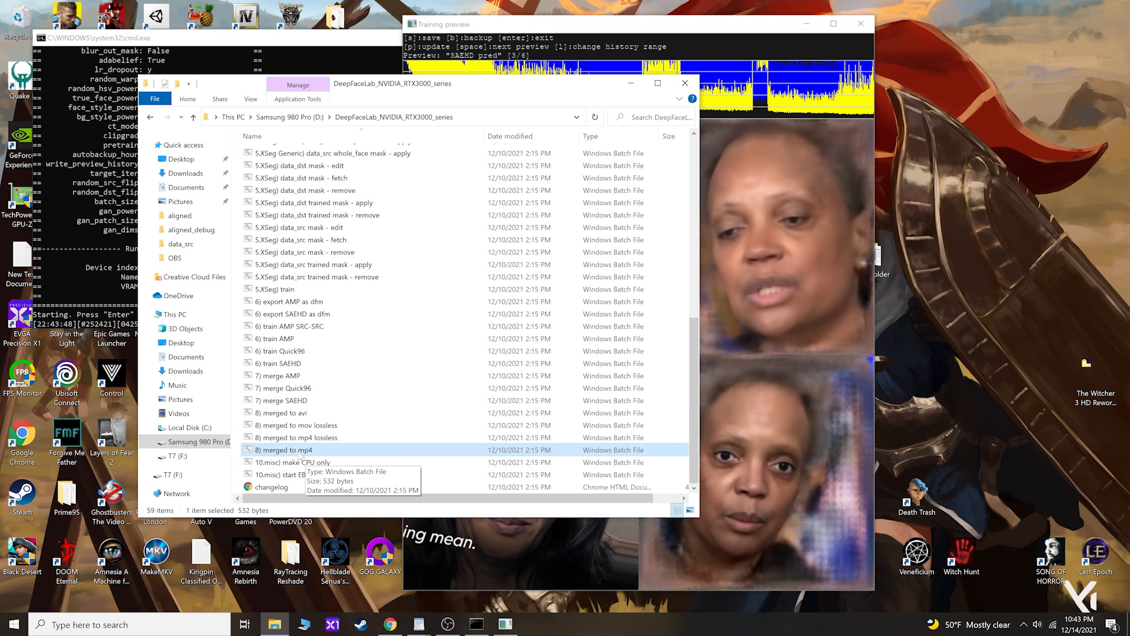
- Return to the training preview, refresh the SAEHD pred samples, and check the date in the system calendar
click(703, 386)
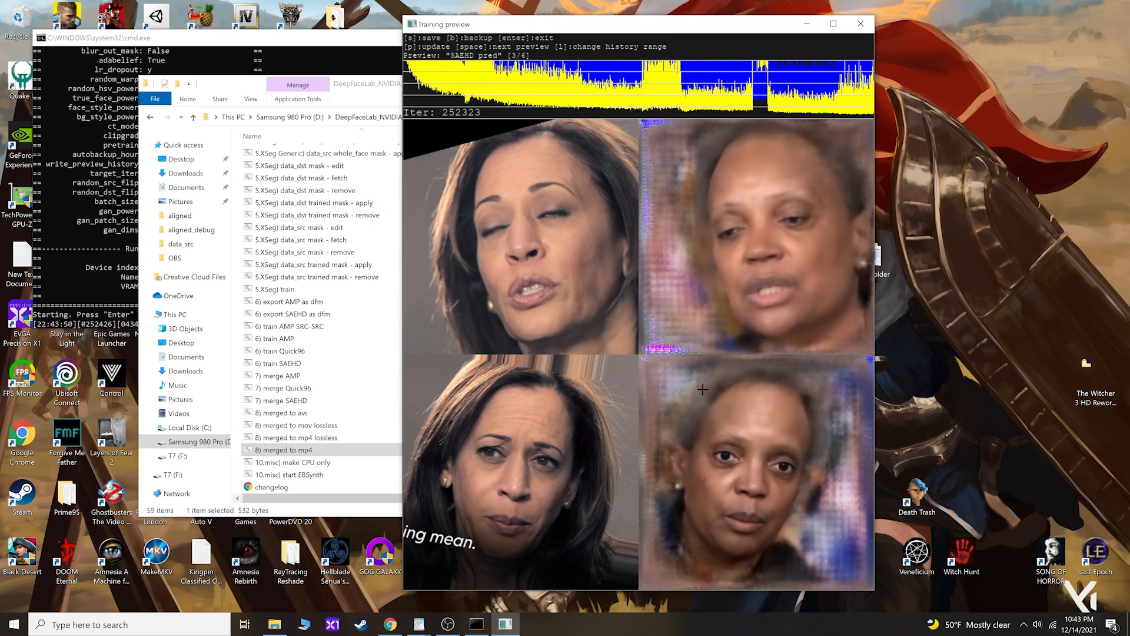
key(p)
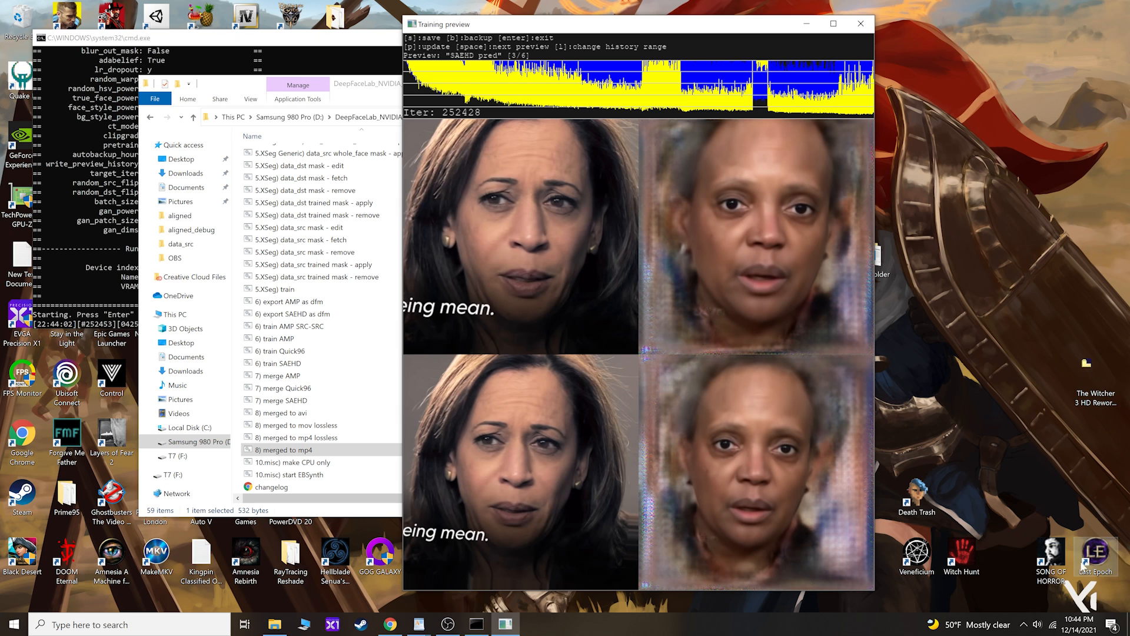
click(1079, 624)
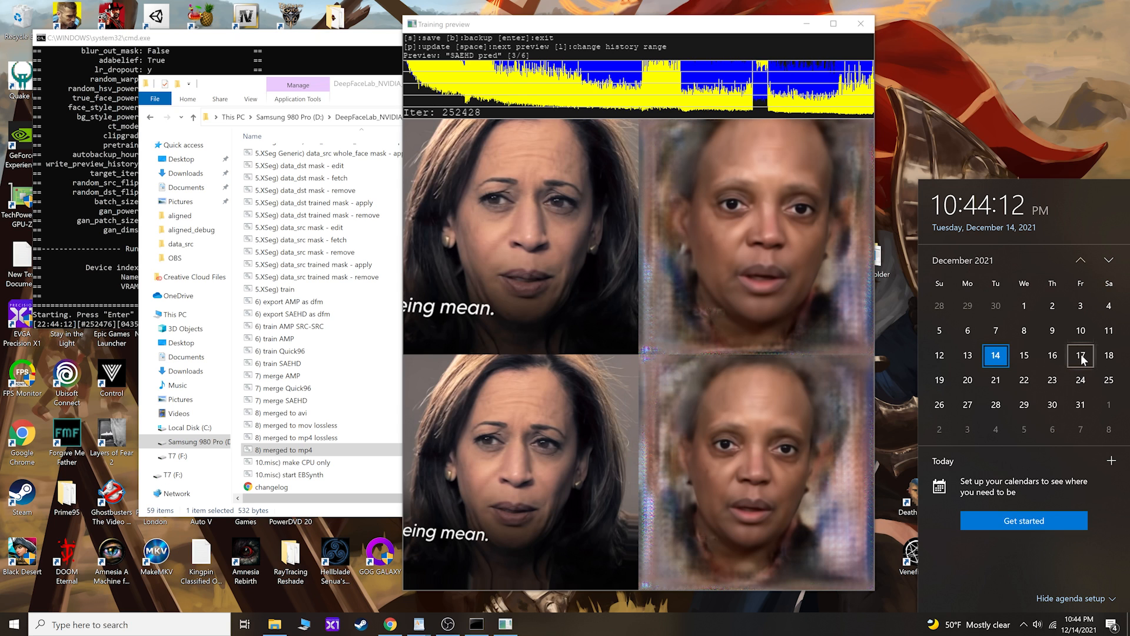
click(666, 431)
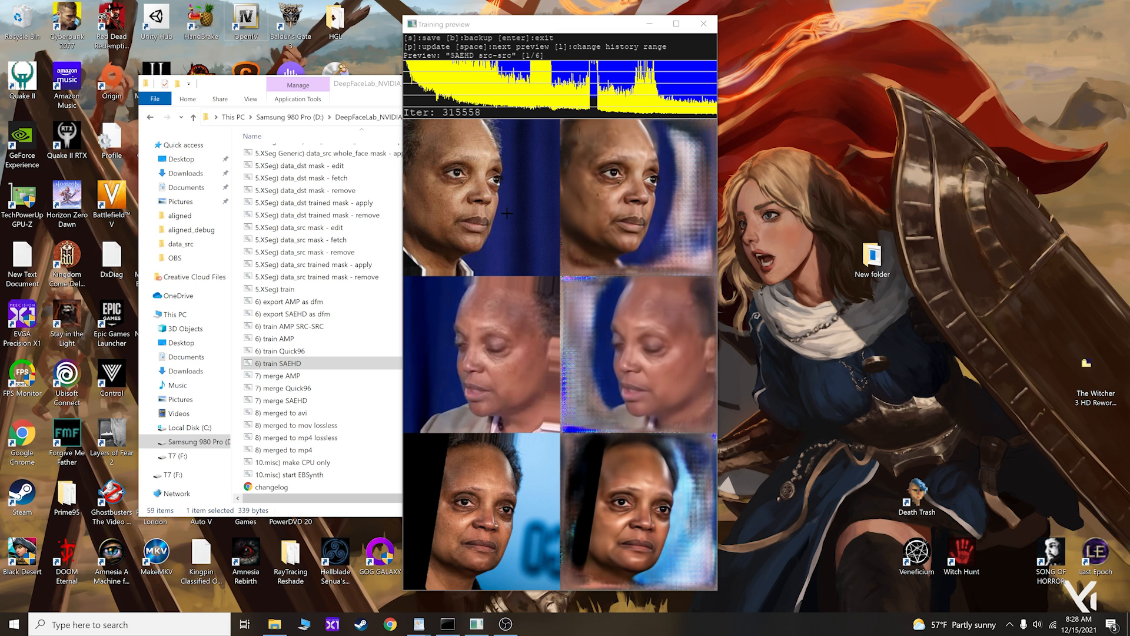
- Refresh the src-src samples in the training preview several times to judge the source face detail
click(528, 292)
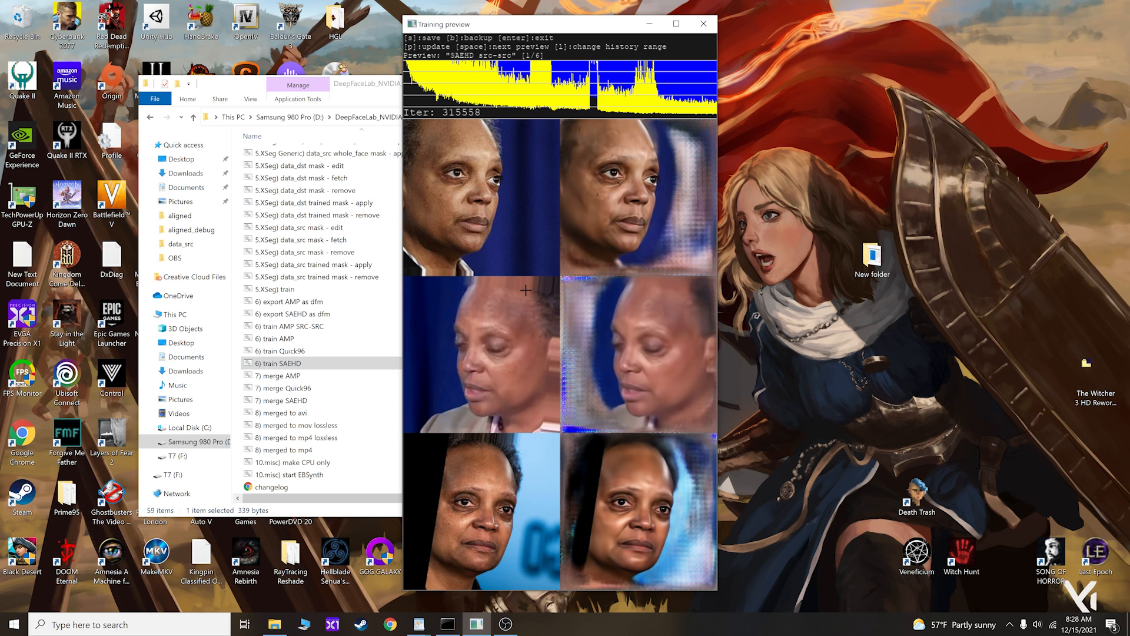
key(p)
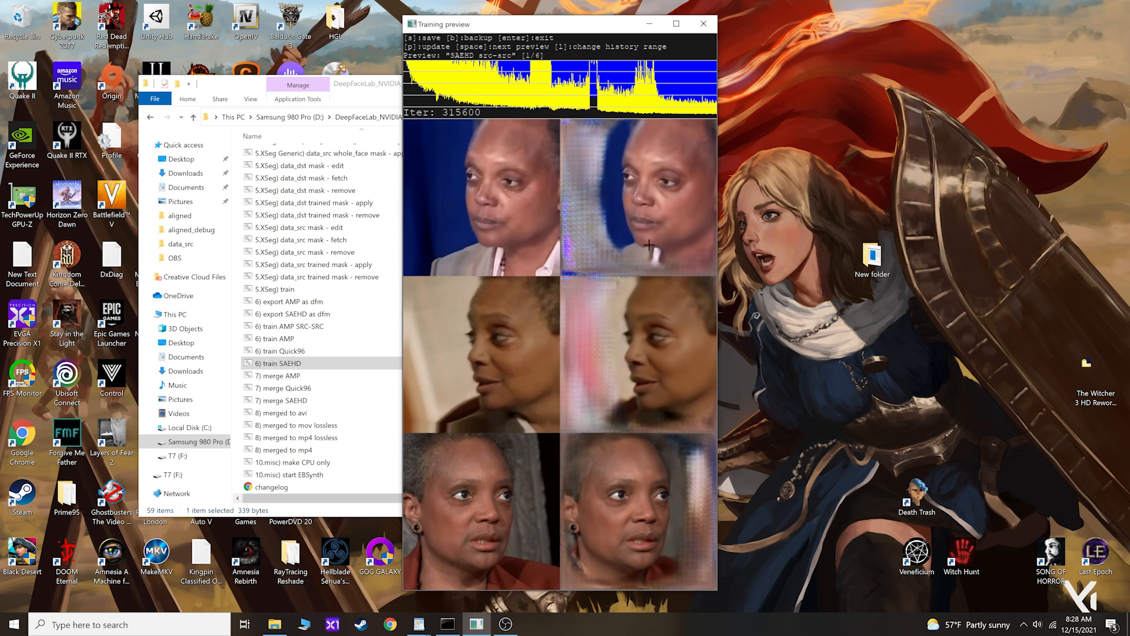
key(p)
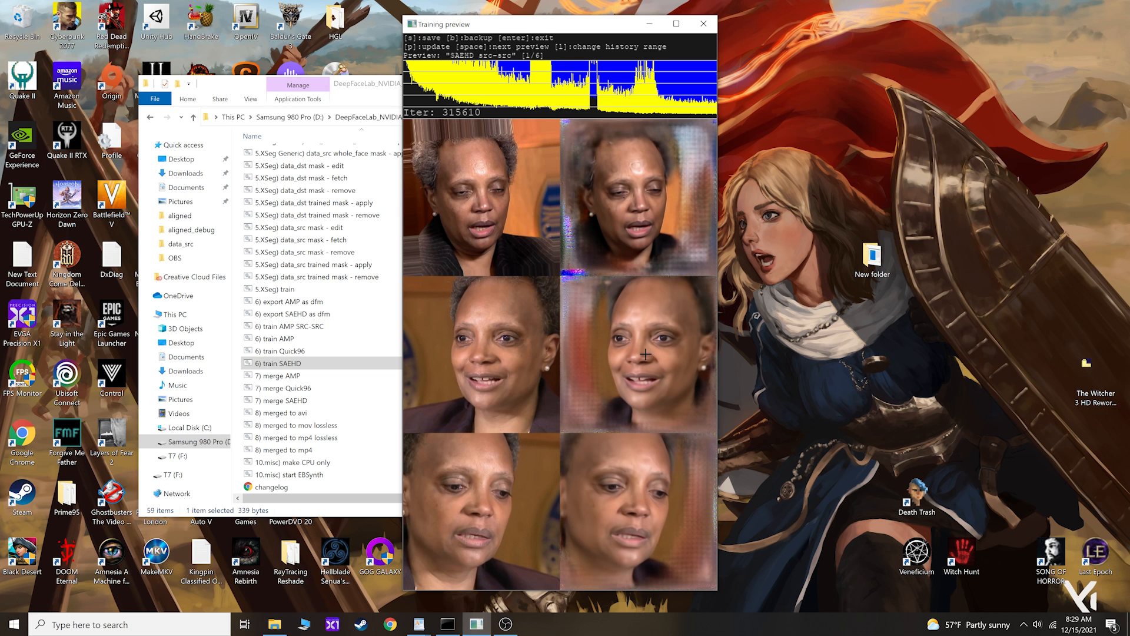
key(p)
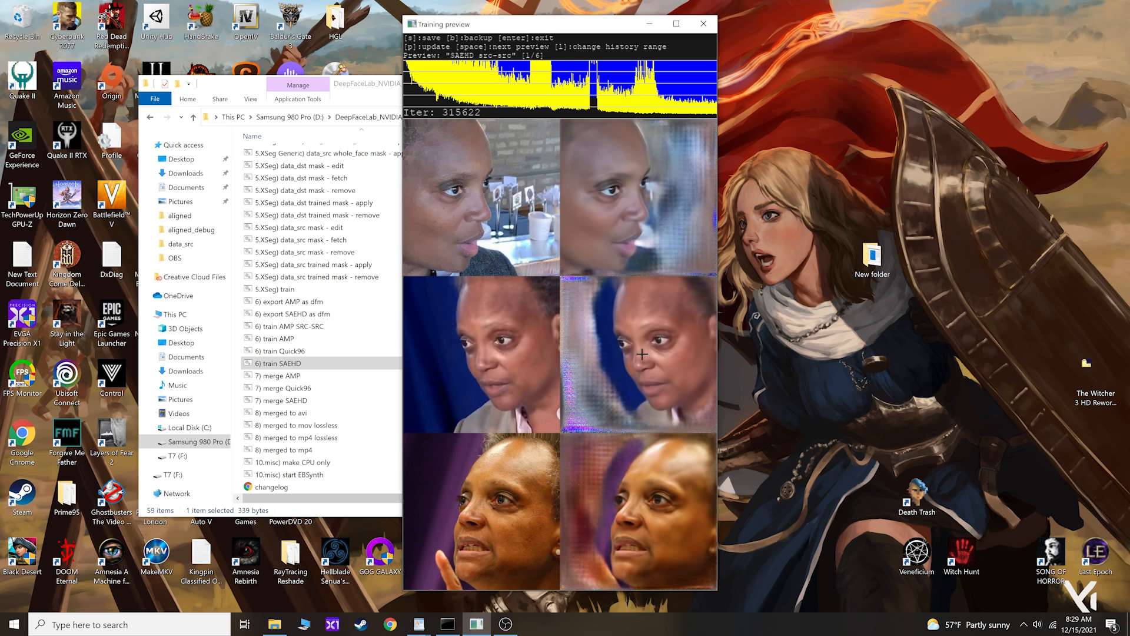
key(p)
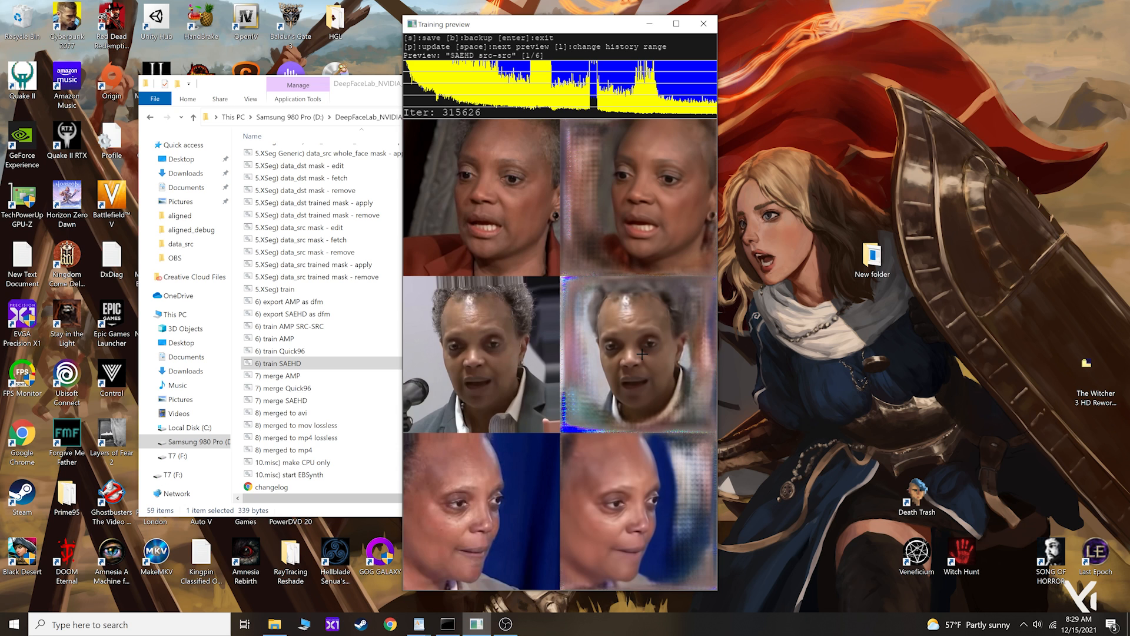
- Cycle through all six SAEHD preview modes, including the masked views, and return to src-src
key(space)
key(space)
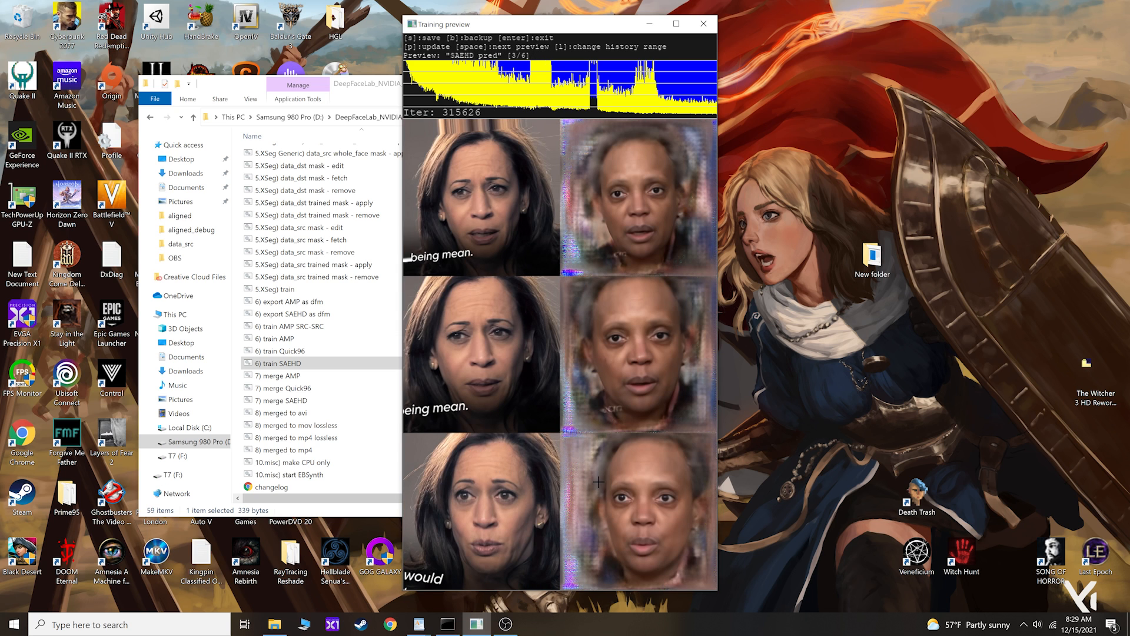
key(space)
key(space)
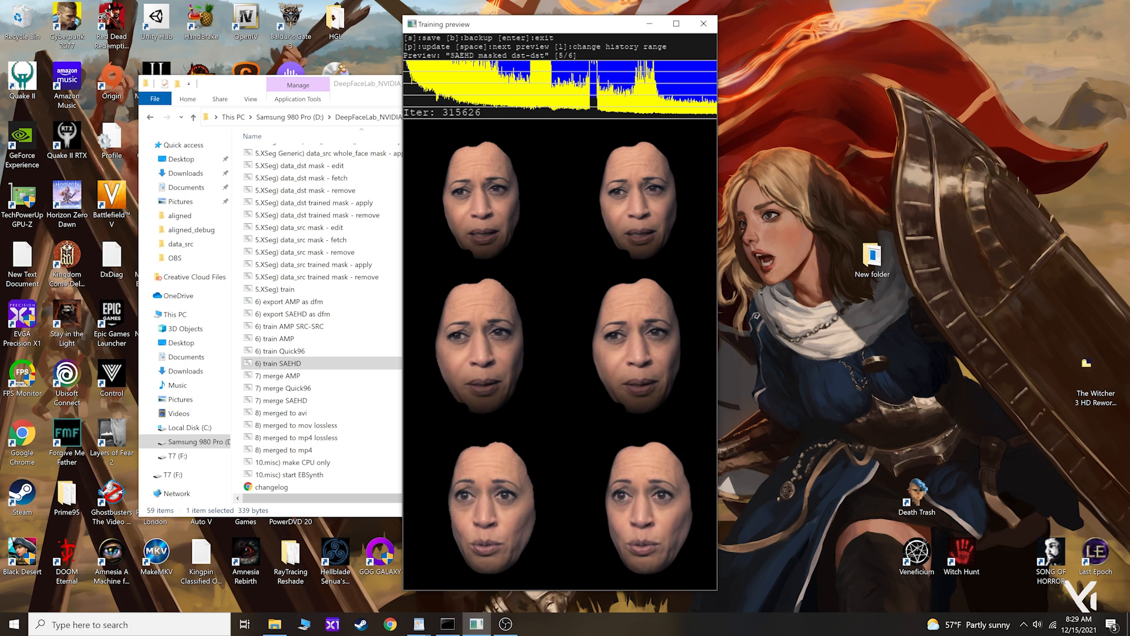
key(space)
key(space)
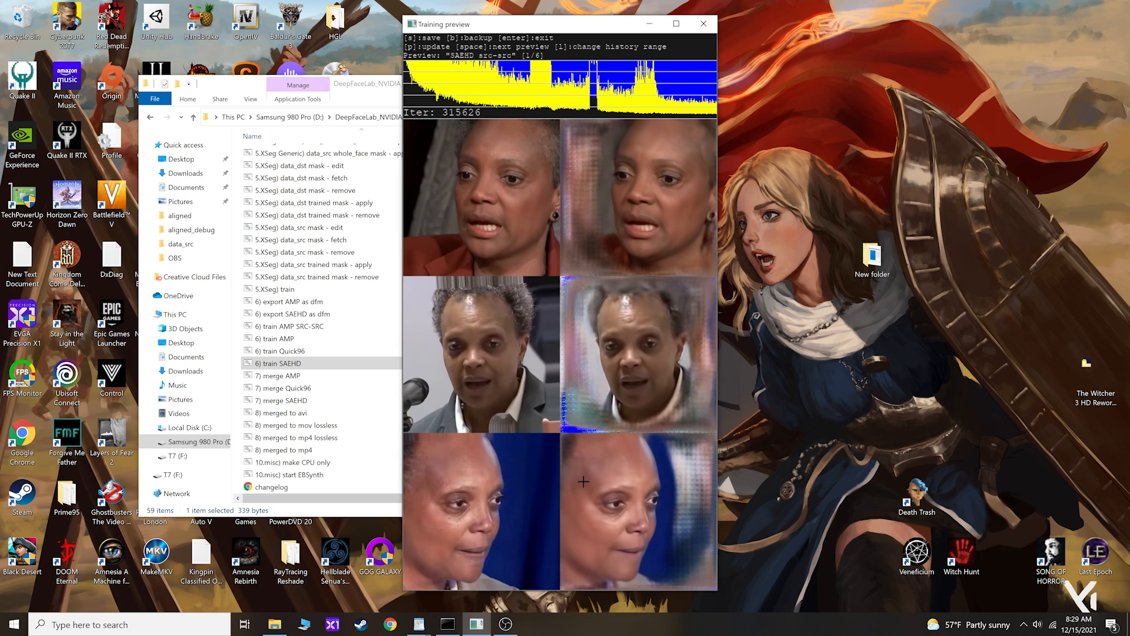
- Bring up the SAEHD pred preview and load a new set of samples to inspect the predicted swaps
key(space)
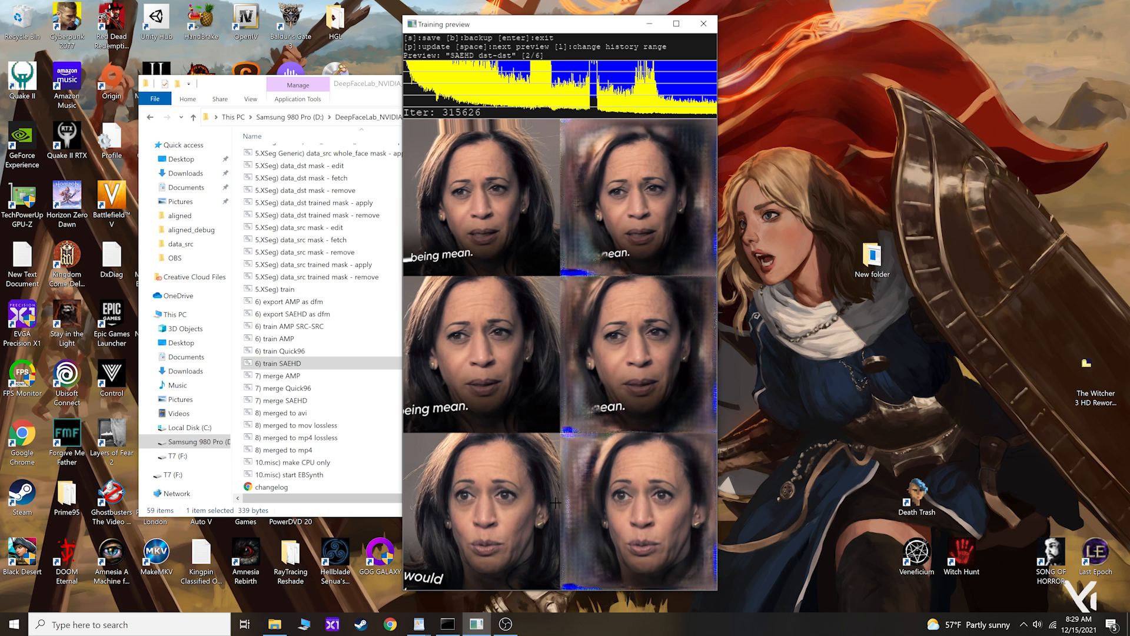
key(space)
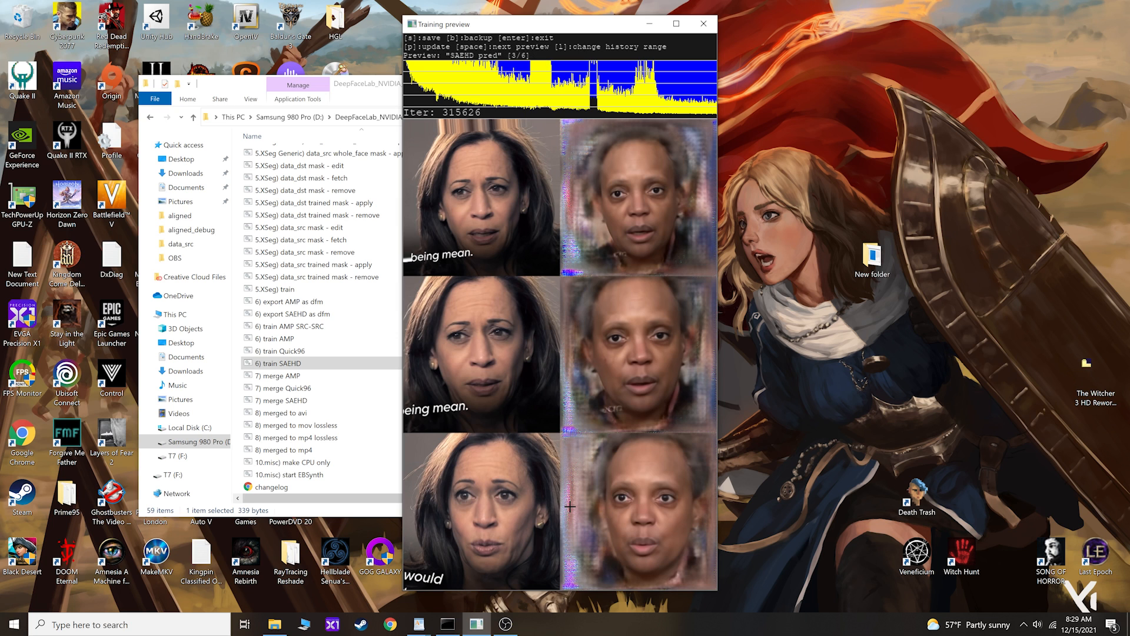
key(p)
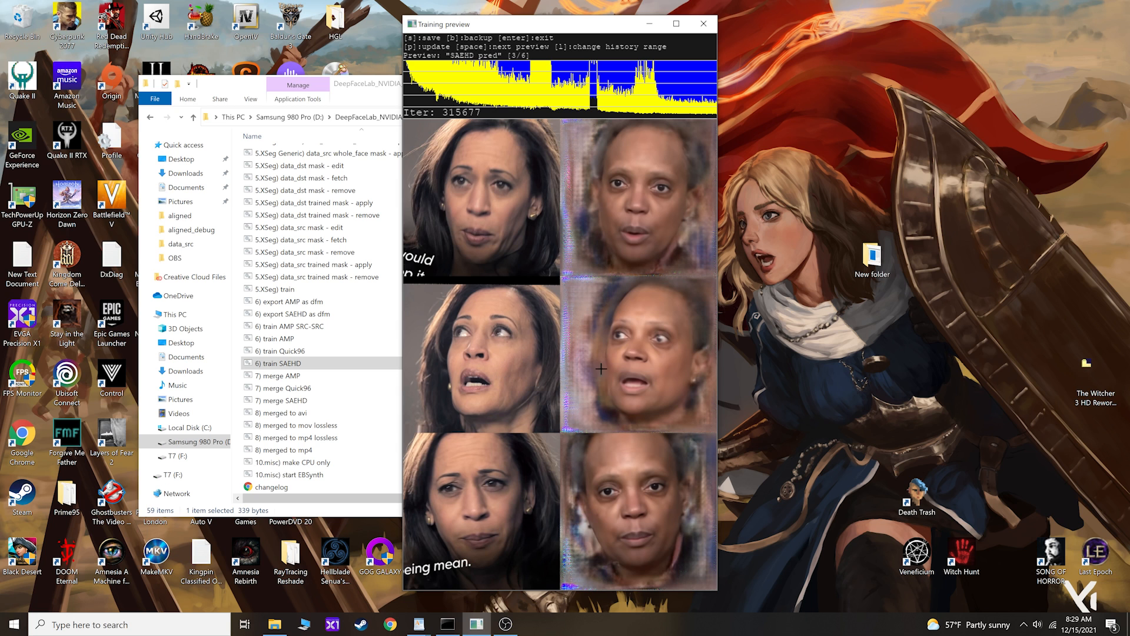
- Check new SAEHD pred samples and the masked src-src preview, then stop training with the model saved and close the finished console
key(p)
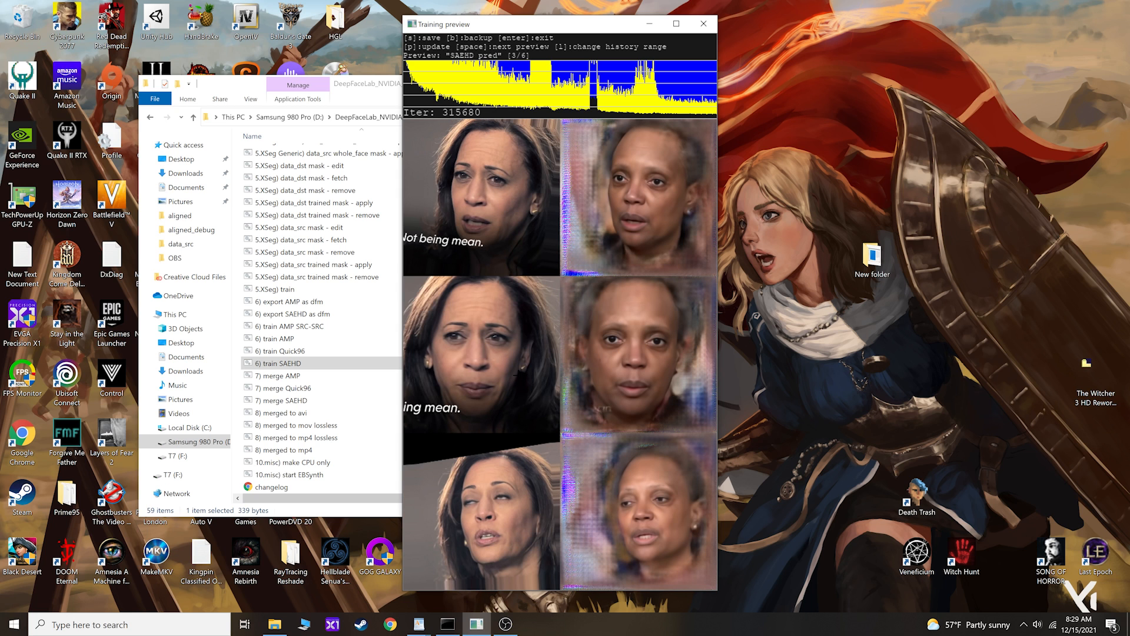
key(space)
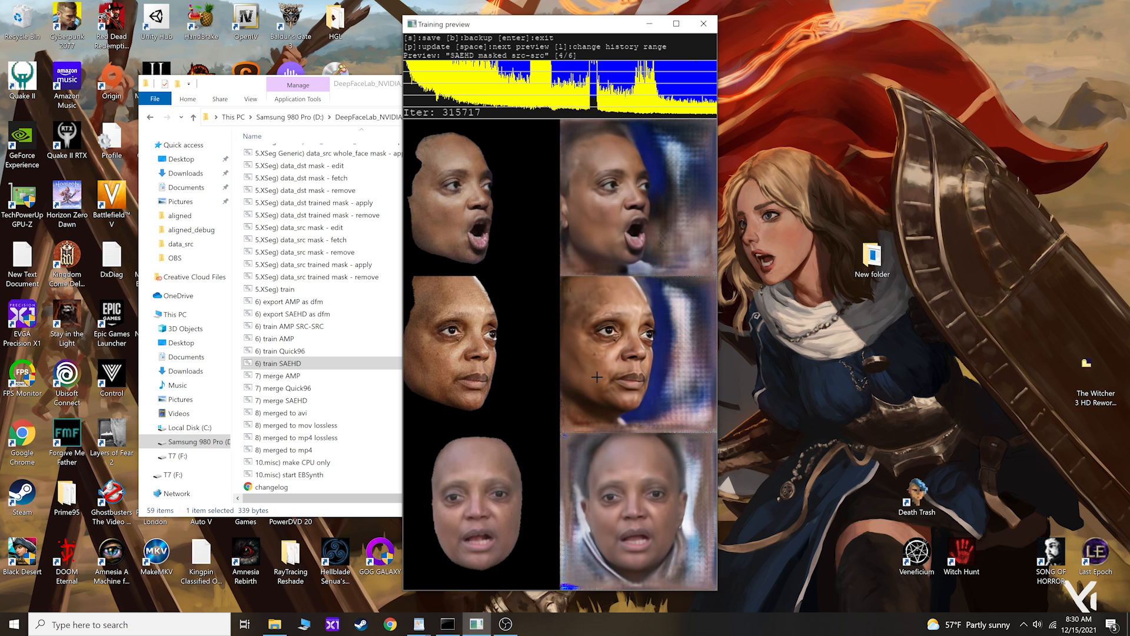
key(Return)
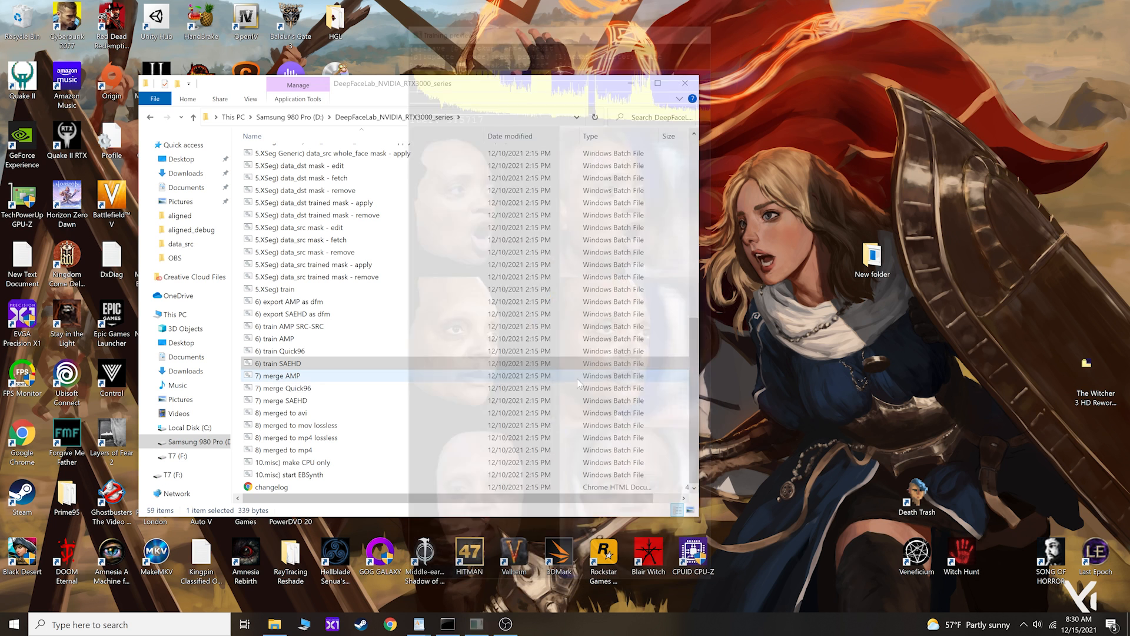
click(448, 622)
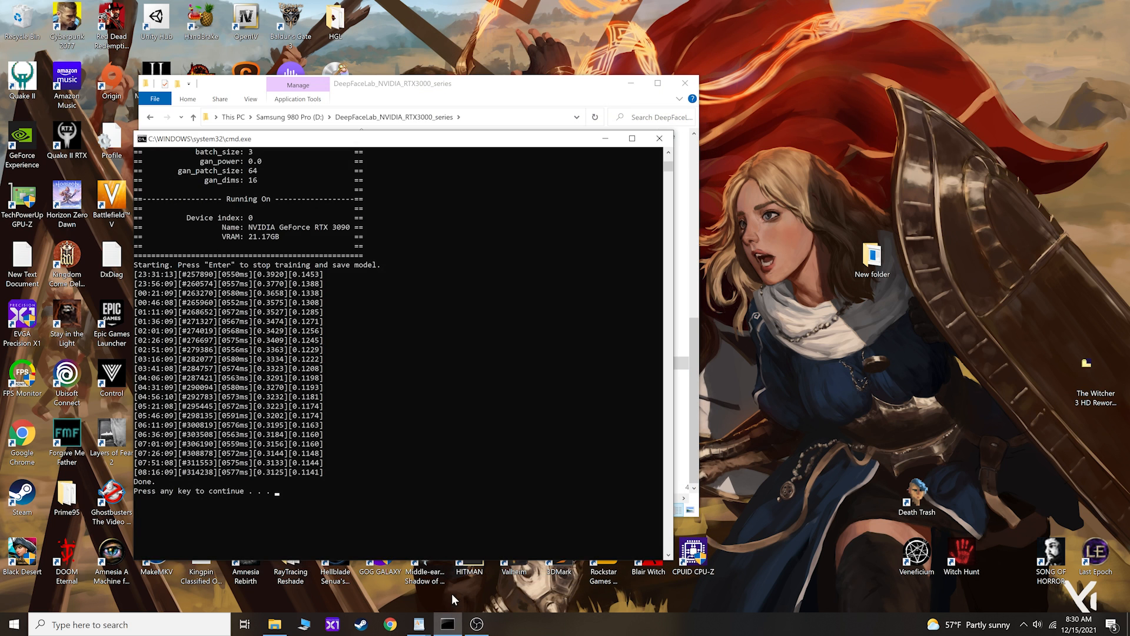
key(Return)
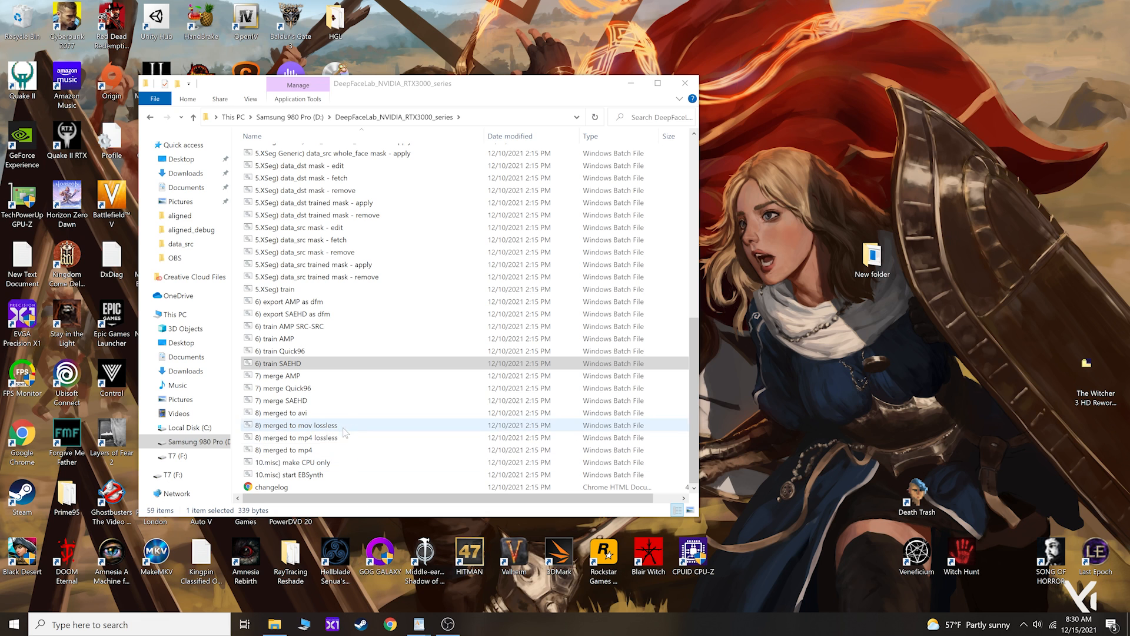
- Relaunch 6) train SAEHD with the latest saved model on GPU 0 and choose to override the model settings
double_click(296, 364)
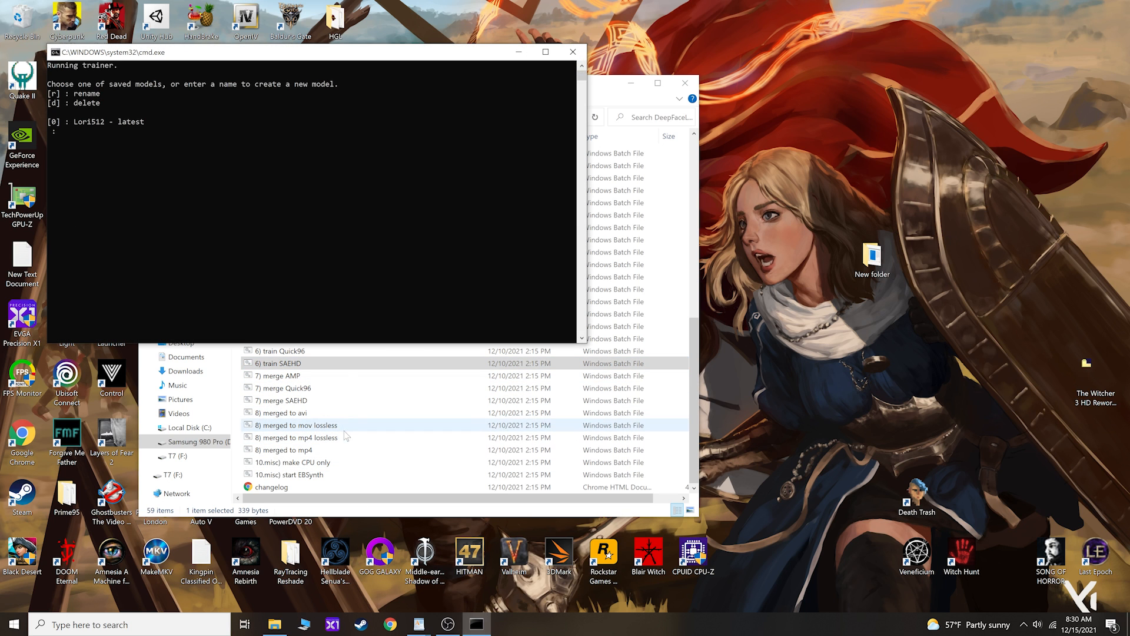
drag(281, 62, 569, 206)
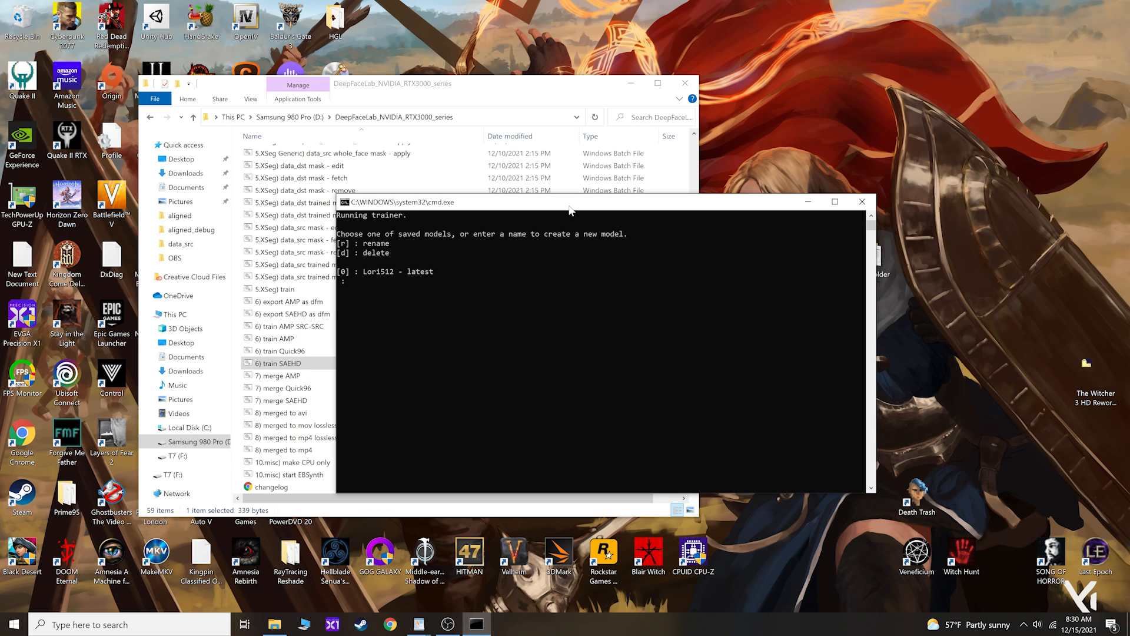
text(0)
key(Return)
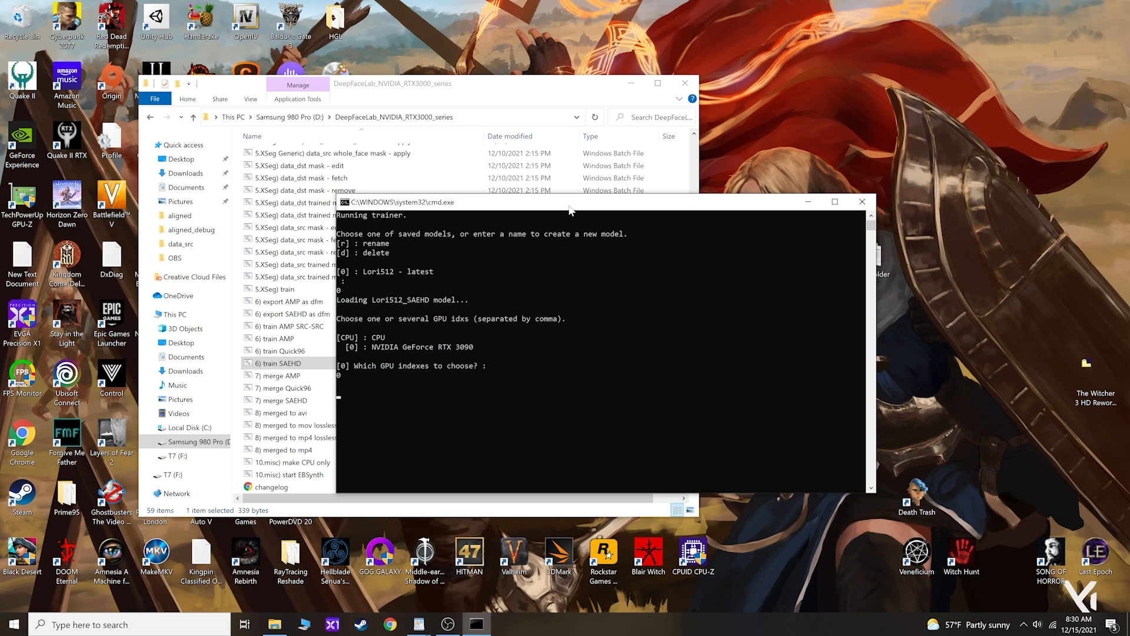
key(Return)
- Keep autobackup at 0, preview history off, target iteration 0, random SRC flip on and random DST flip off
key(Return)
key(Return)
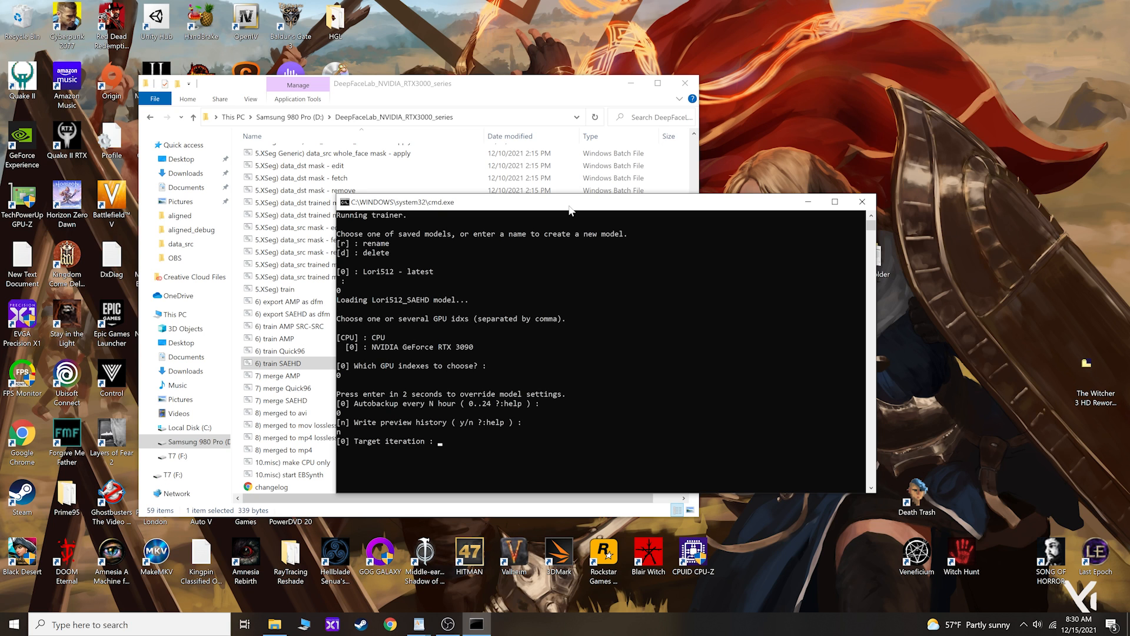
key(Return)
key(Return)
key(Return)
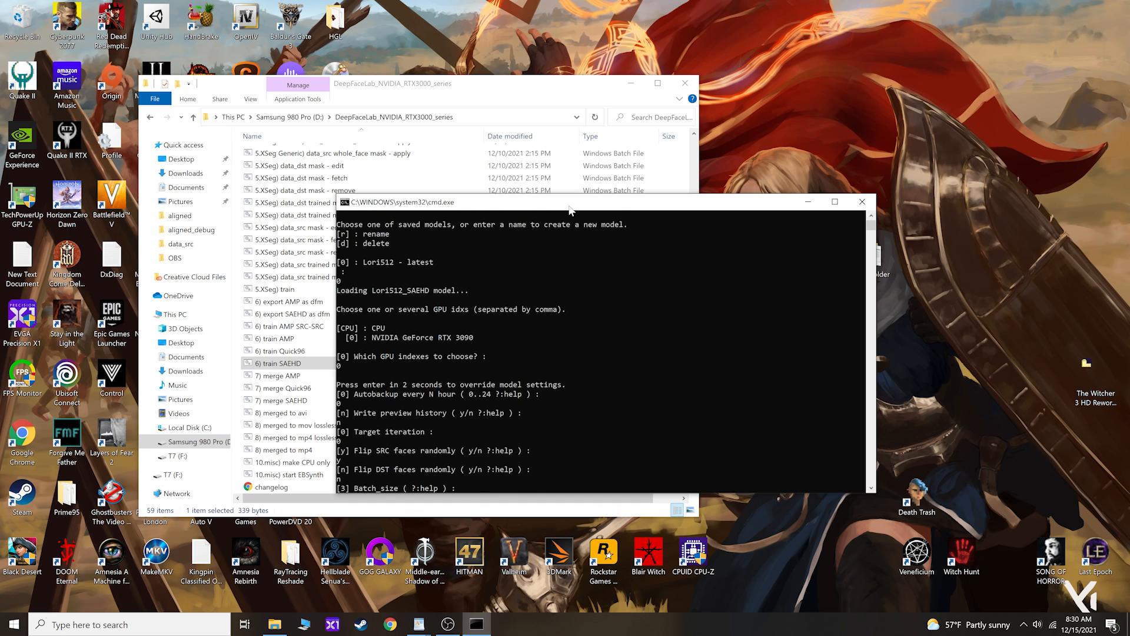
- Keep batch size 3, masked training, eyes and mouth priority and uniform yaw on, and blur out mask off
key(Return)
key(Return)
key(Return)
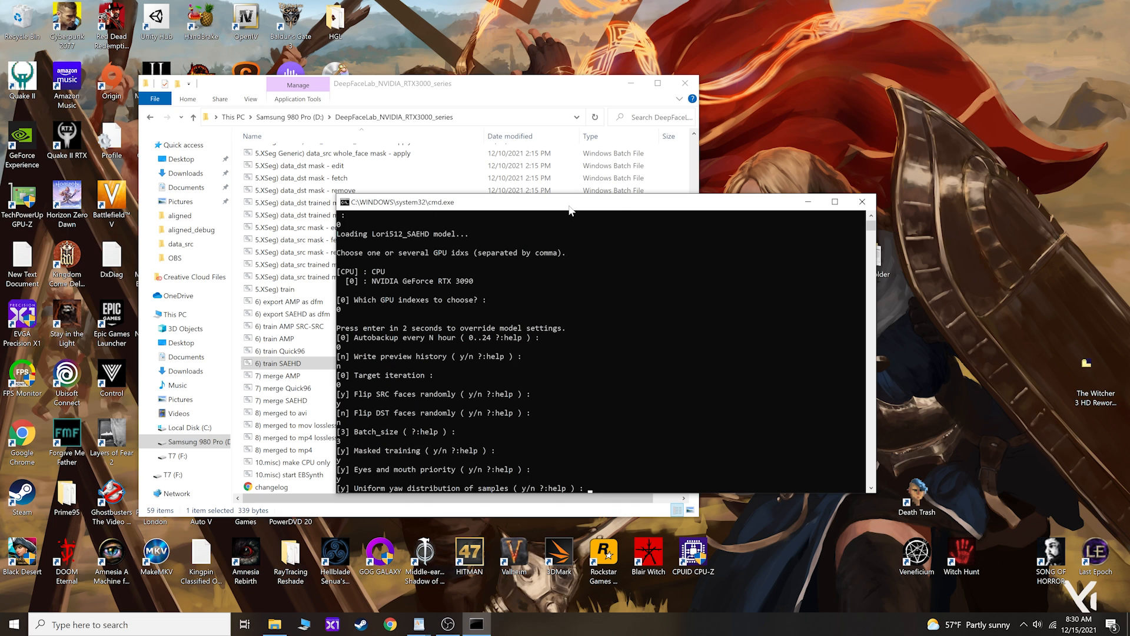
key(Return)
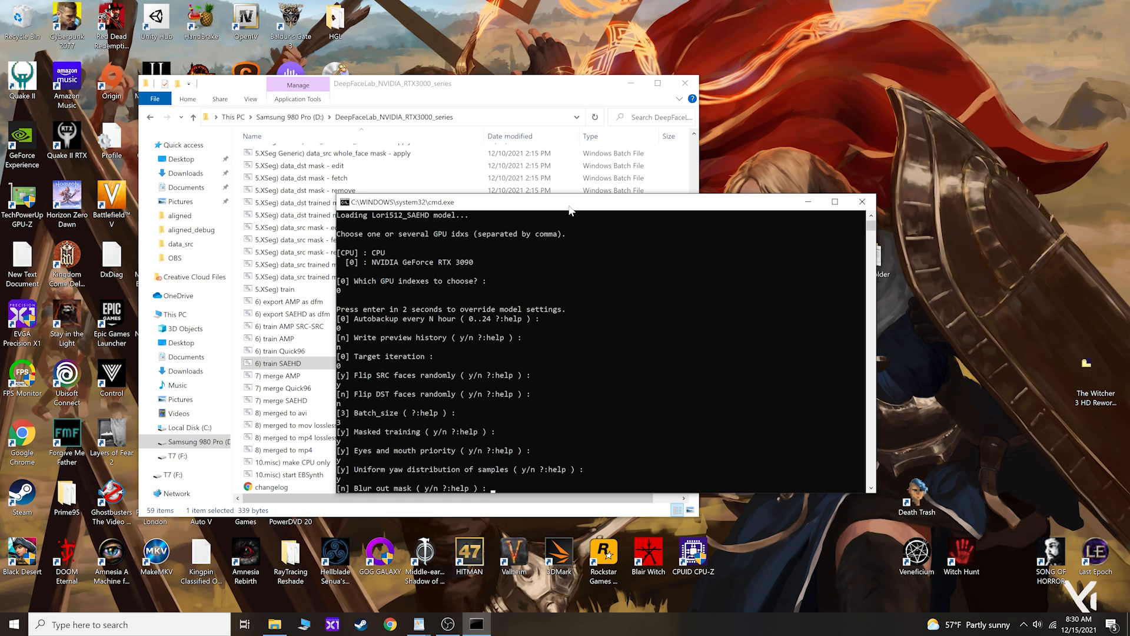
key(Return)
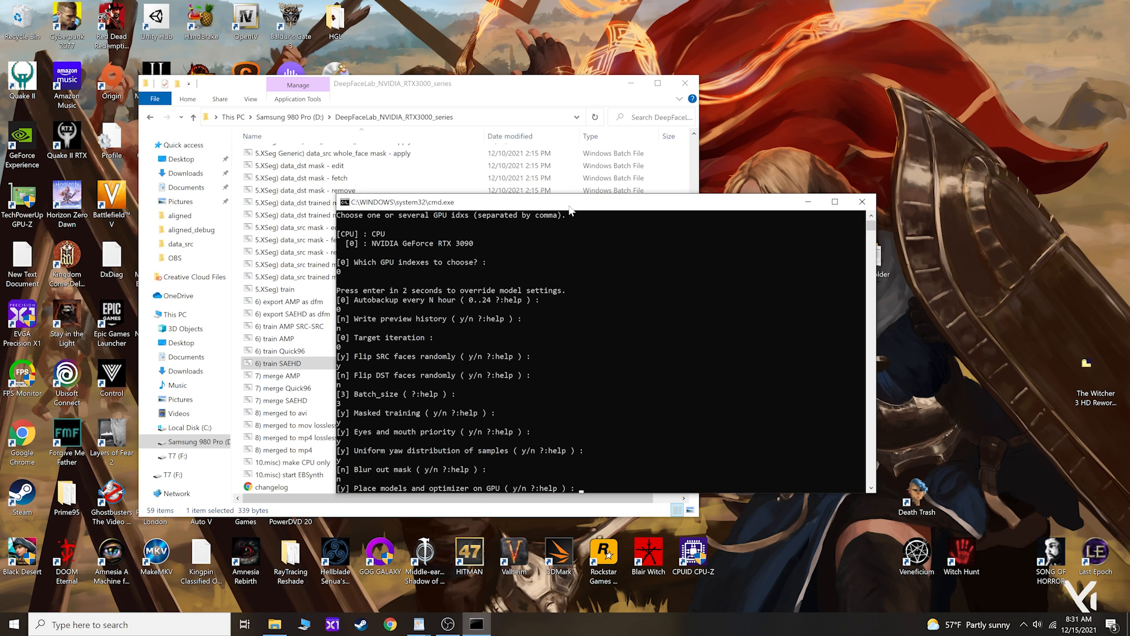
- Keep models on GPU, AdaBelief and learning rate dropout enabled, random warp off and random hue/saturation/light intensity at 0.0
key(Return)
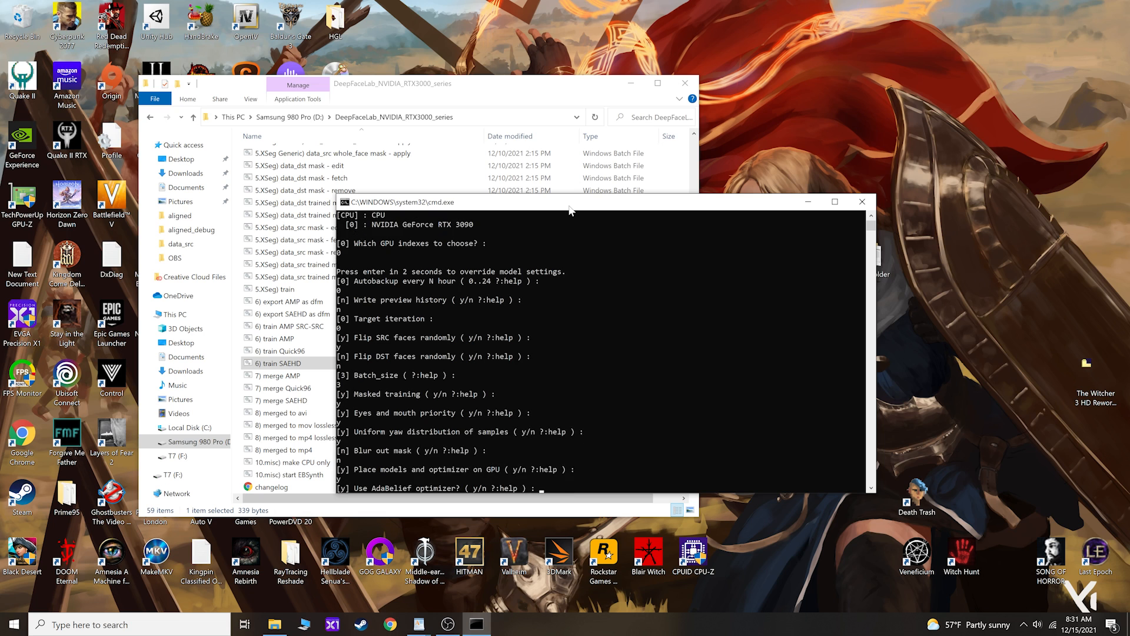
key(Return)
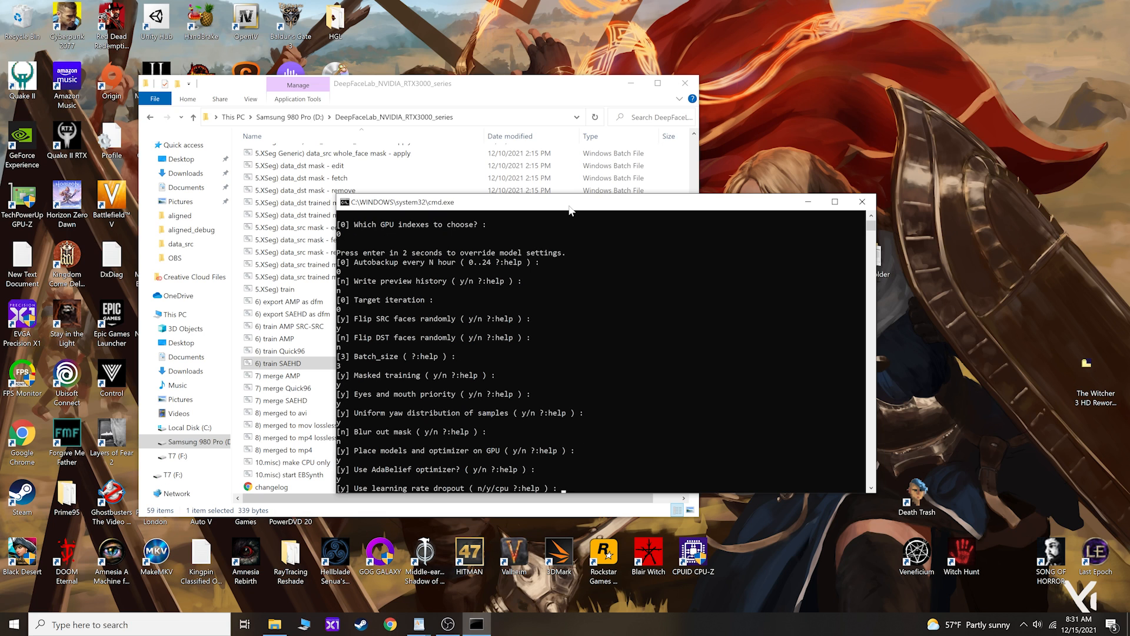
key(Return)
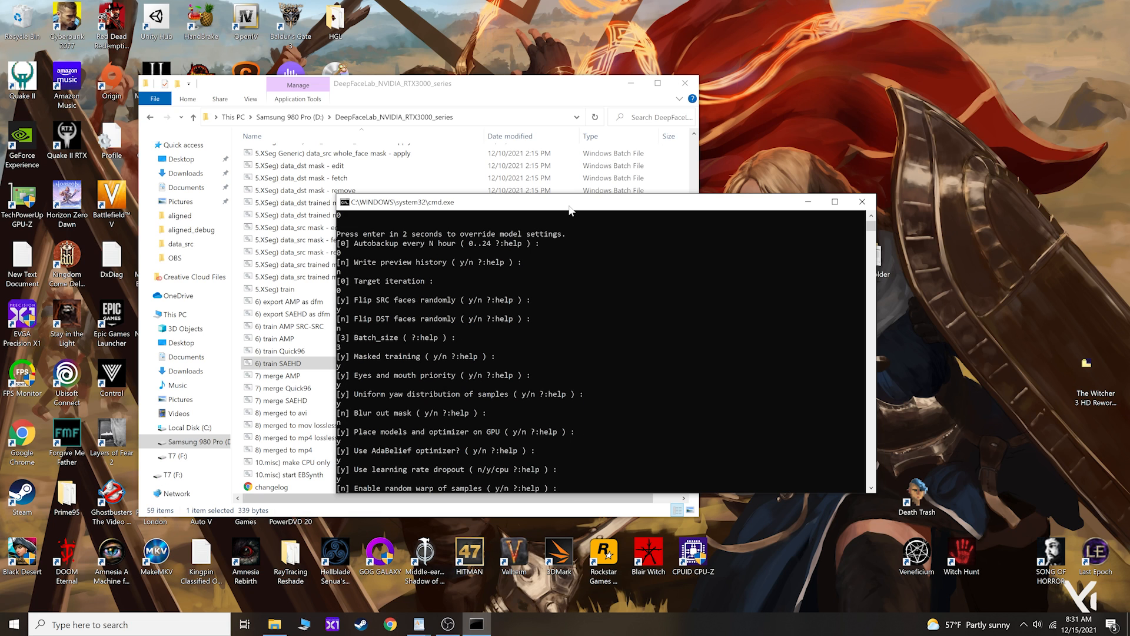
key(Return)
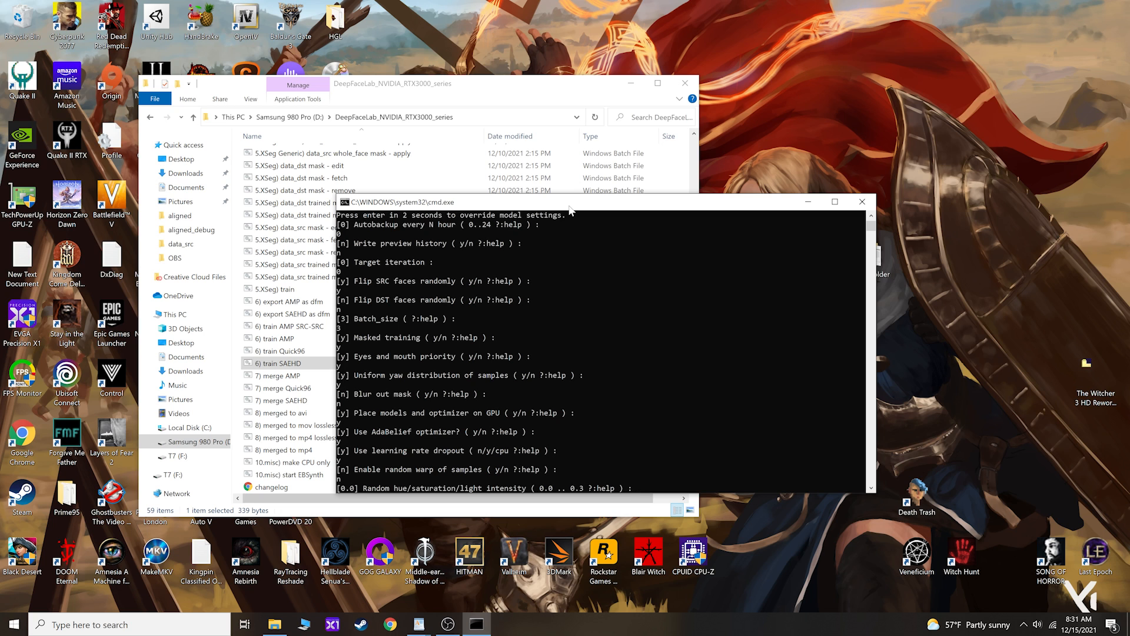
key(Return)
- Display the help text for GAN power, then set GAN power to 0.1
text(.1)
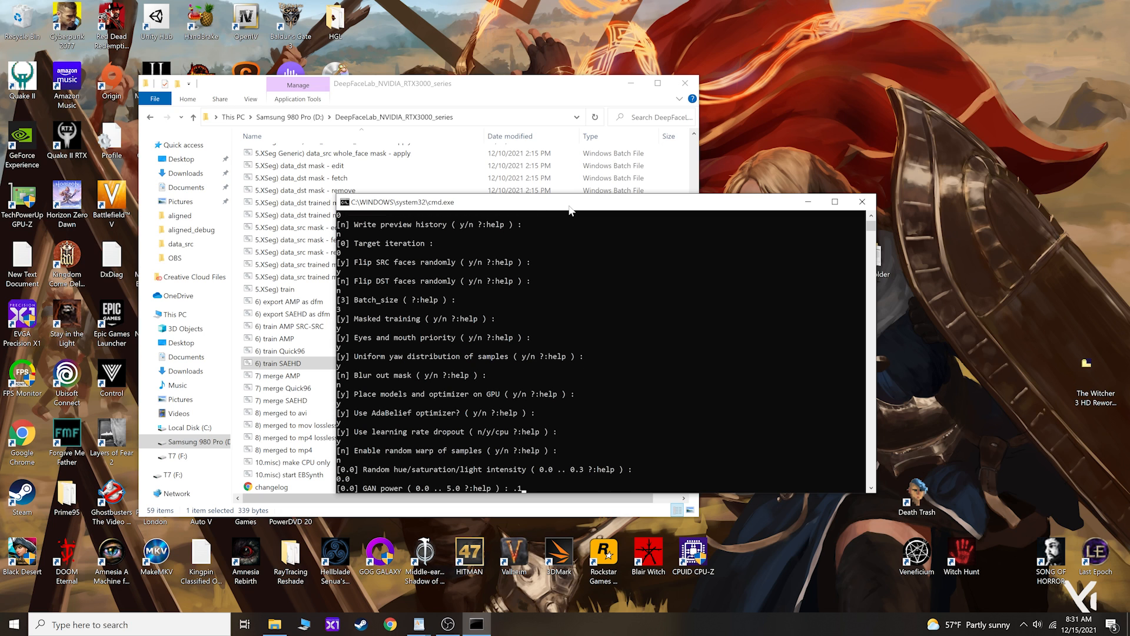
key(BackSpace)
key(BackSpace)
text(?)
key(Return)
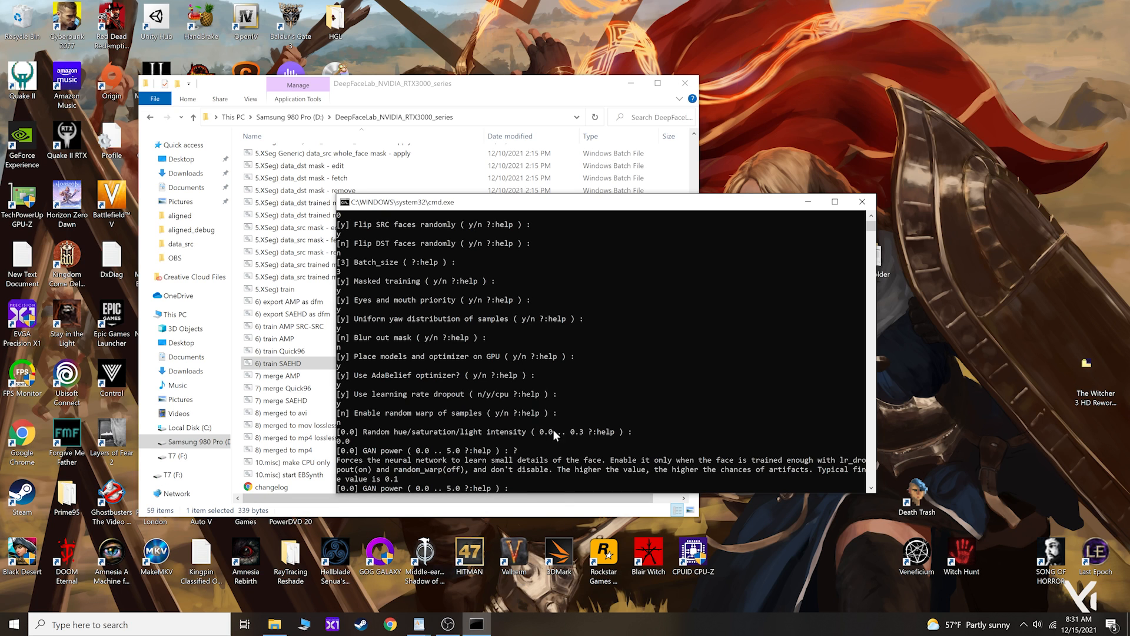
text(1)
key(Return)
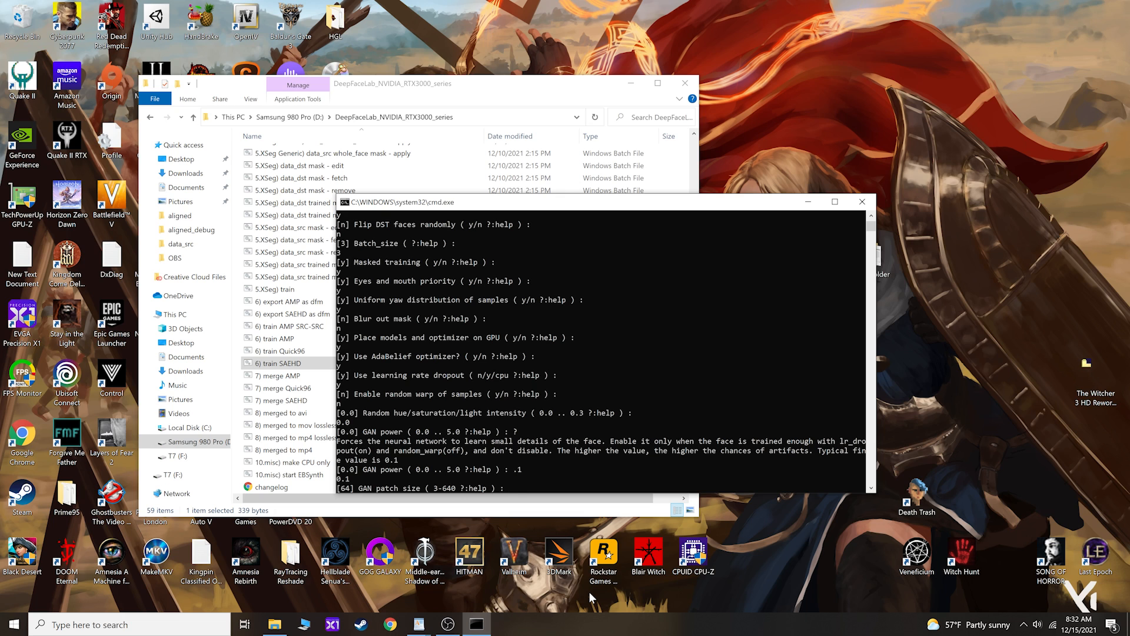
- Display the GAN patch size help, then keep the patch size at 64 and GAN dimensions at 16
key(Return)
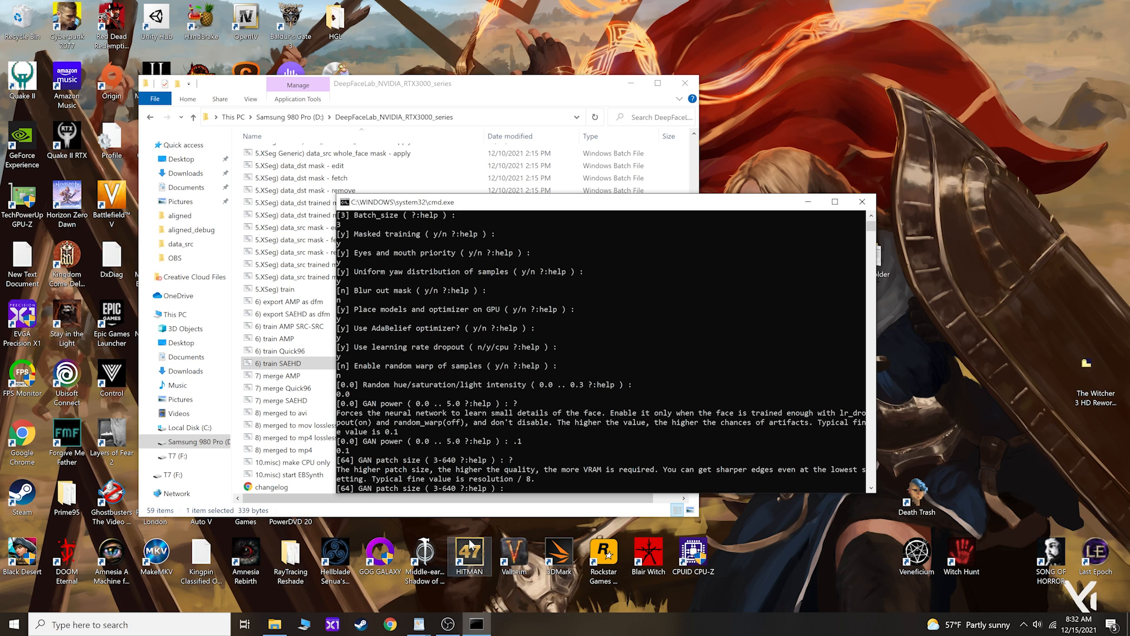
key(Return)
key(Return)
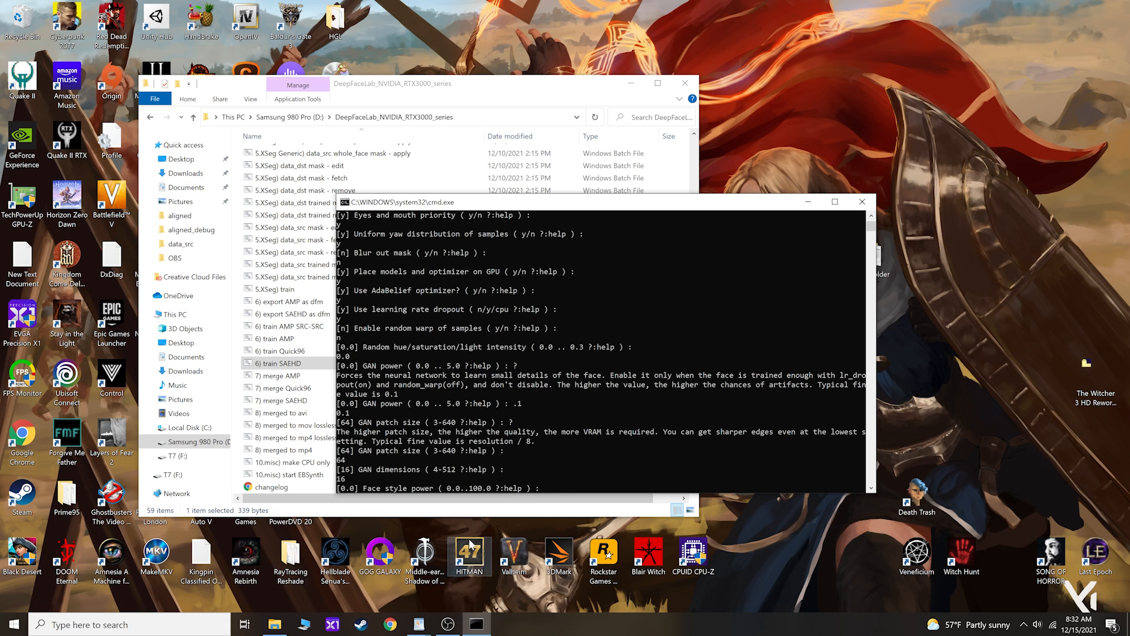
- Display the help for face style power and keep its value at 0.0
text(?)
key(Return)
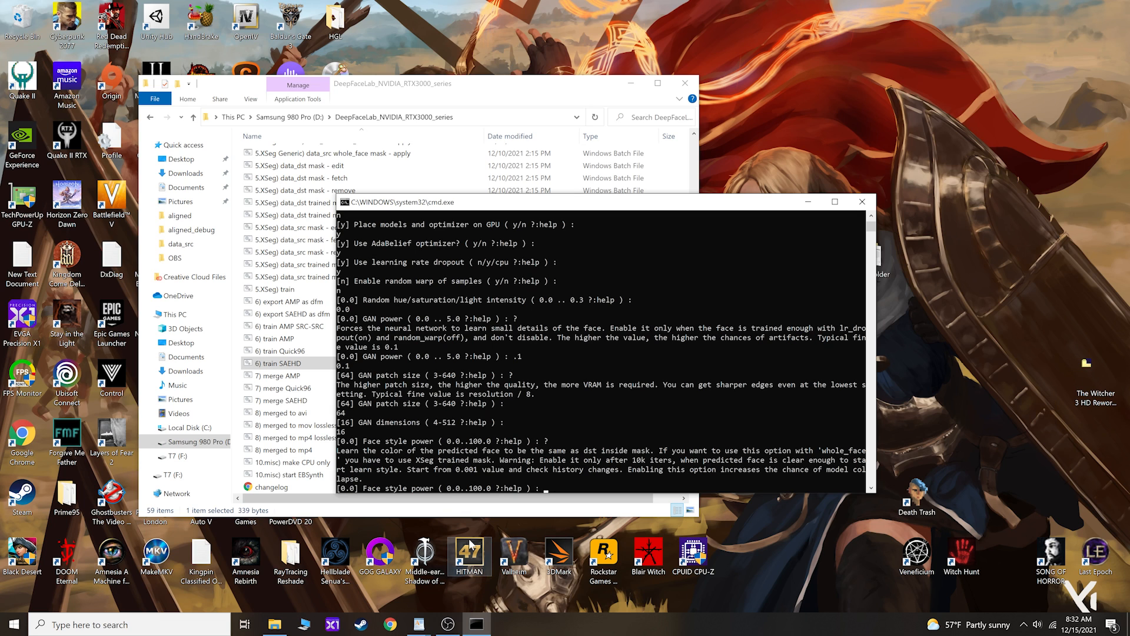
key(Return)
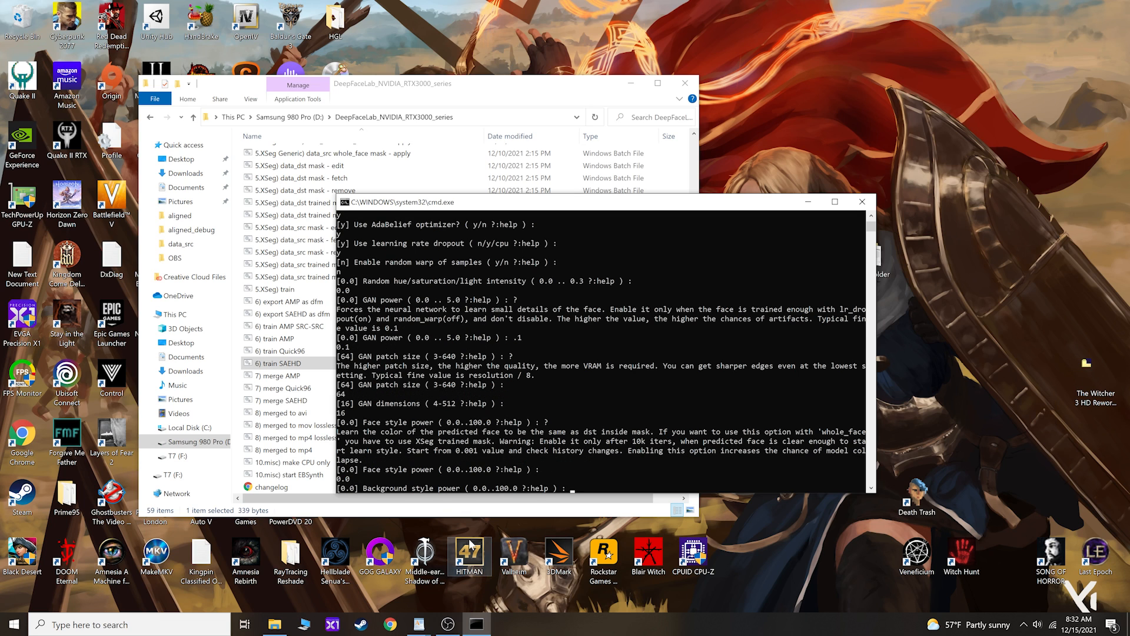
- Keep background style power 0.0, color transfer none, gradient clipping on and pretraining off, and start the training
key(Return)
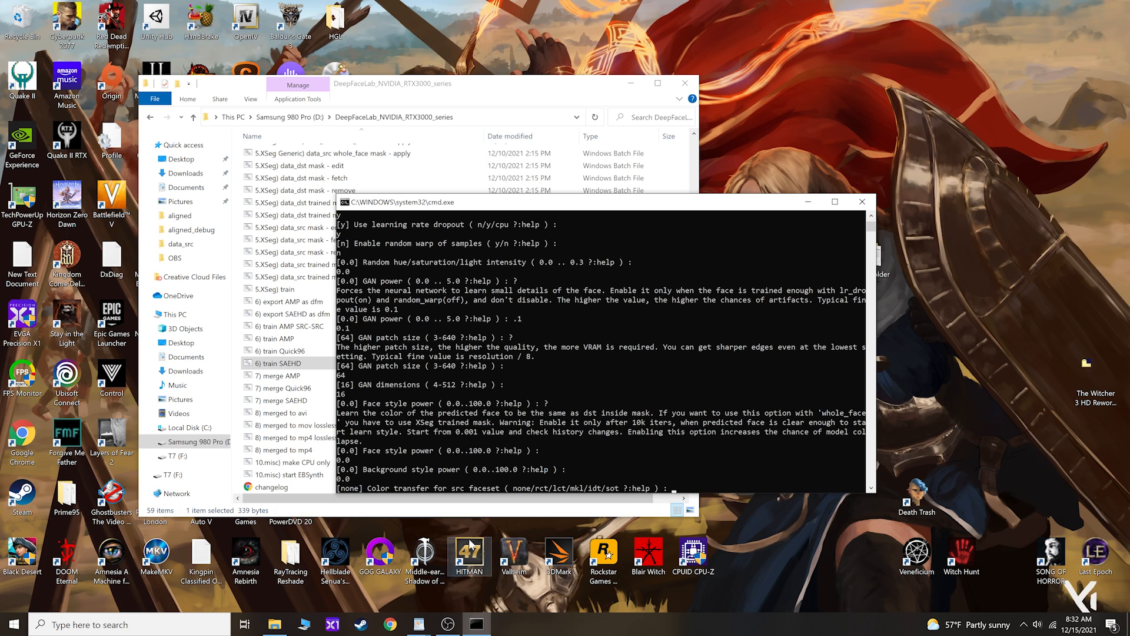
key(Return)
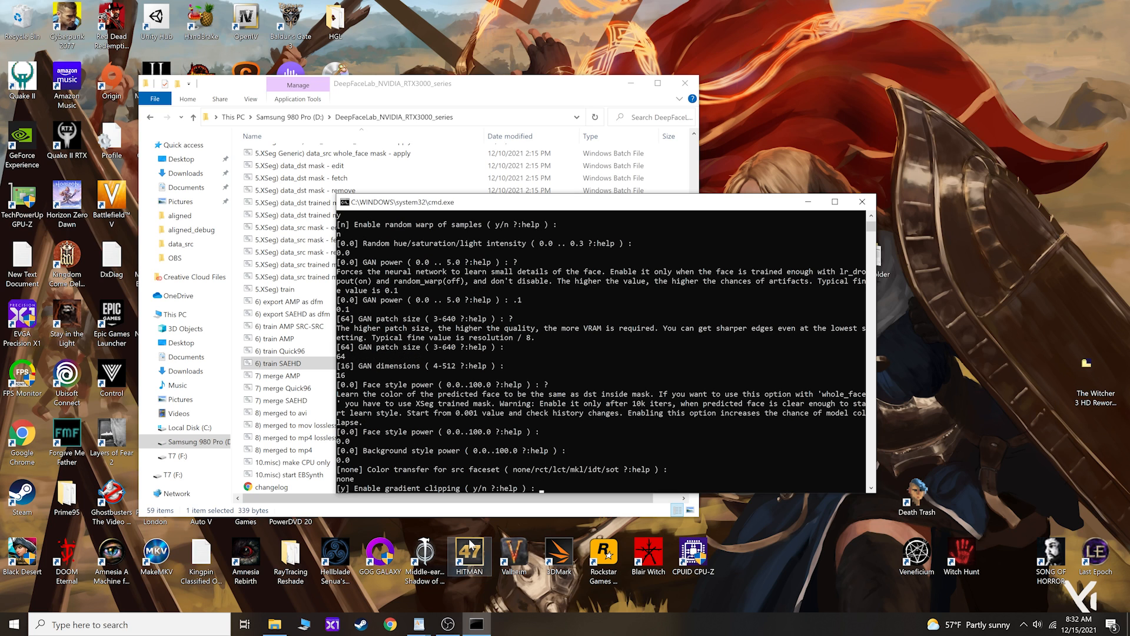
key(Return)
key(Return)
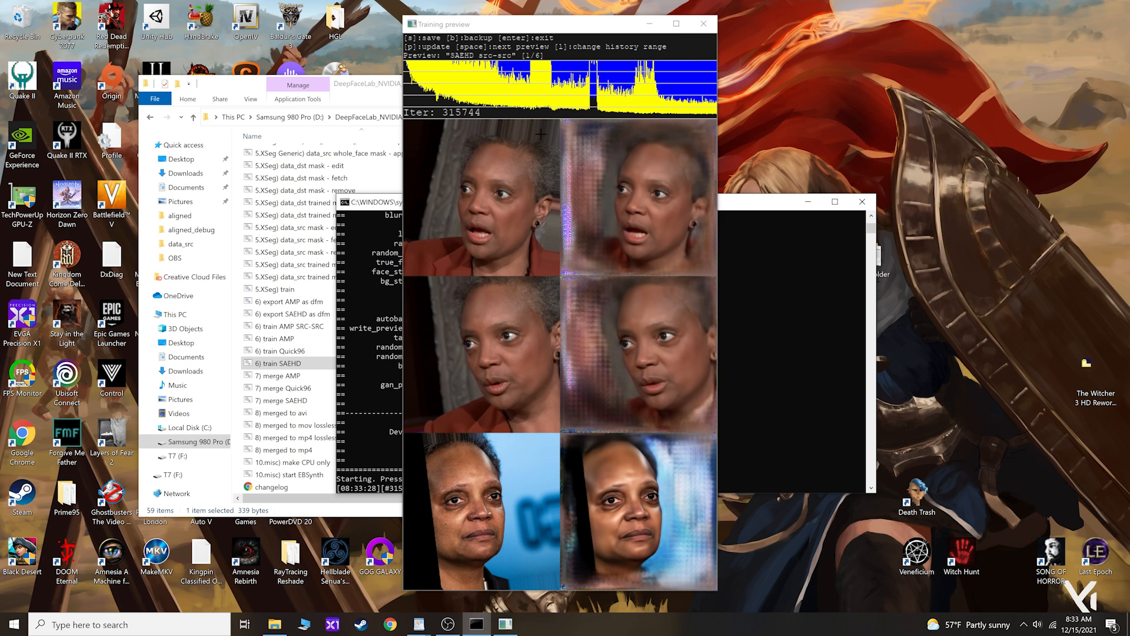
- Move the training preview clear of the console and refresh the src-src samples repeatedly to examine face detail under GAN training
drag(522, 27, 704, 27)
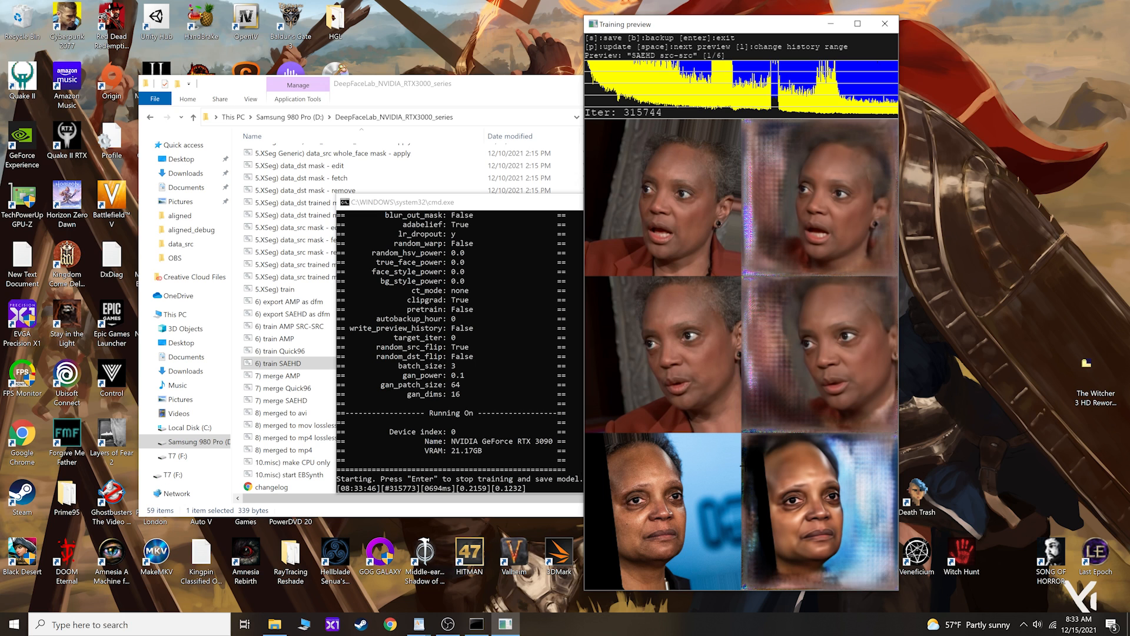
key(p)
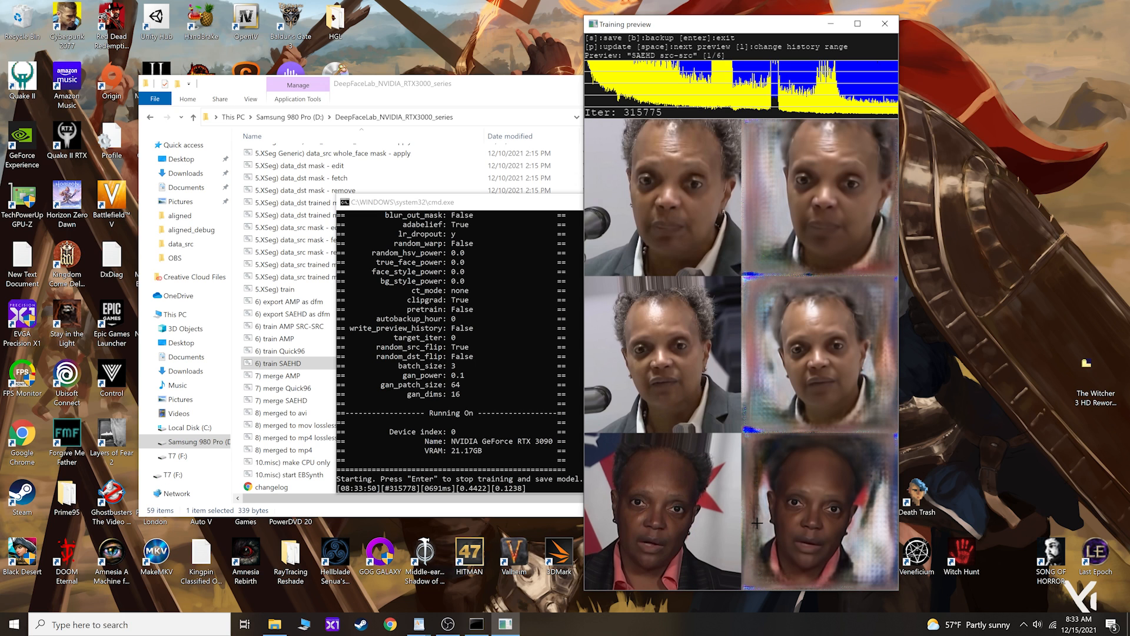
key(p)
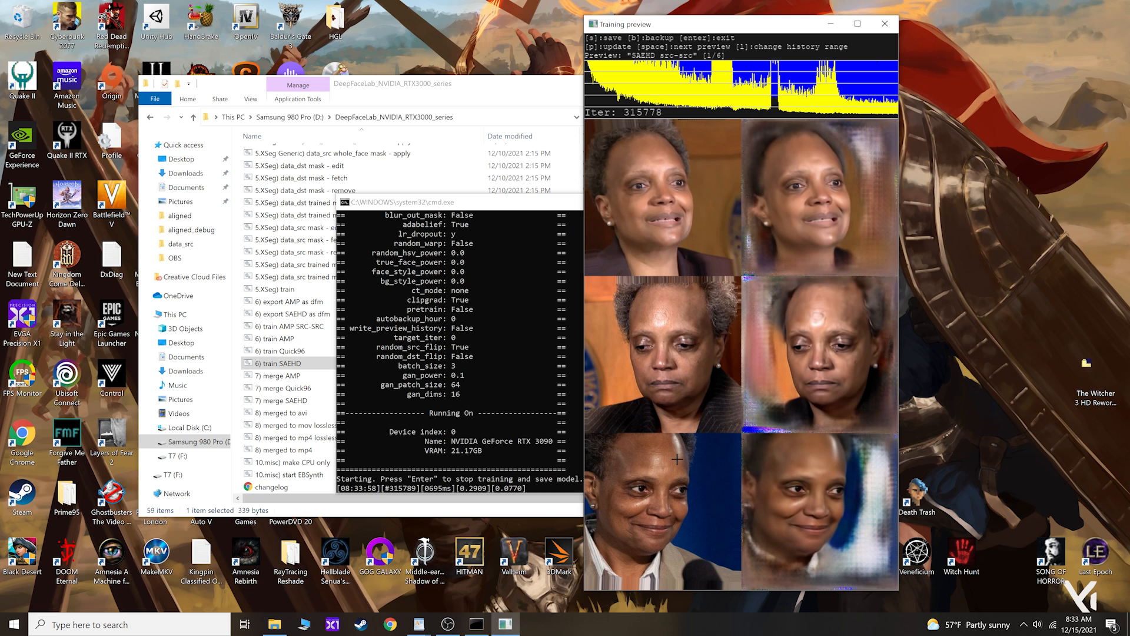
key(p)
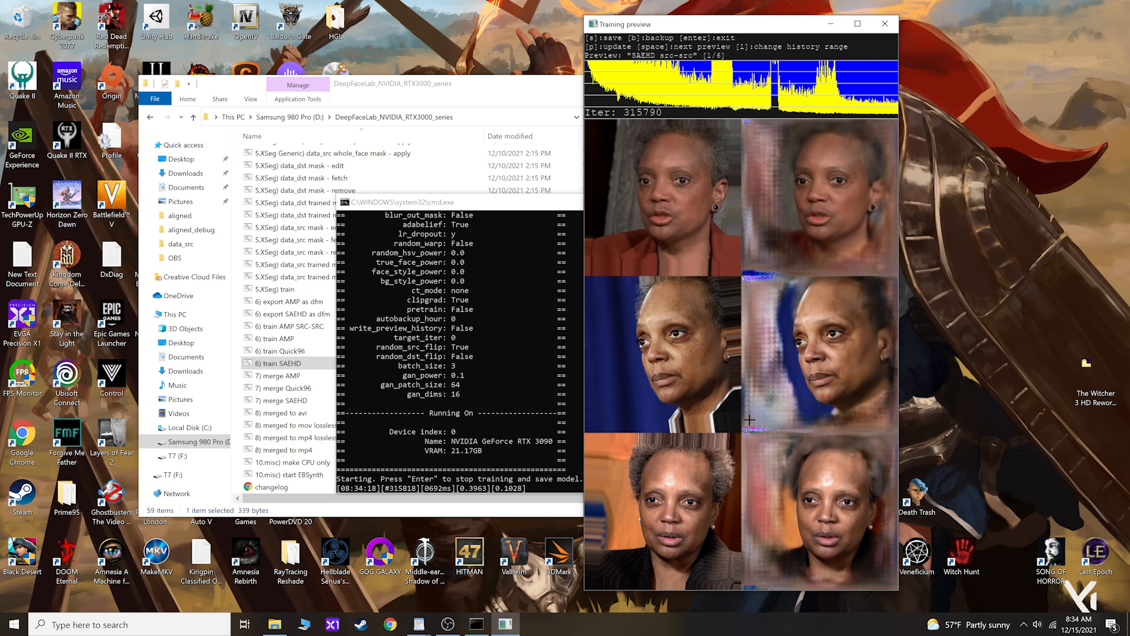
key(p)
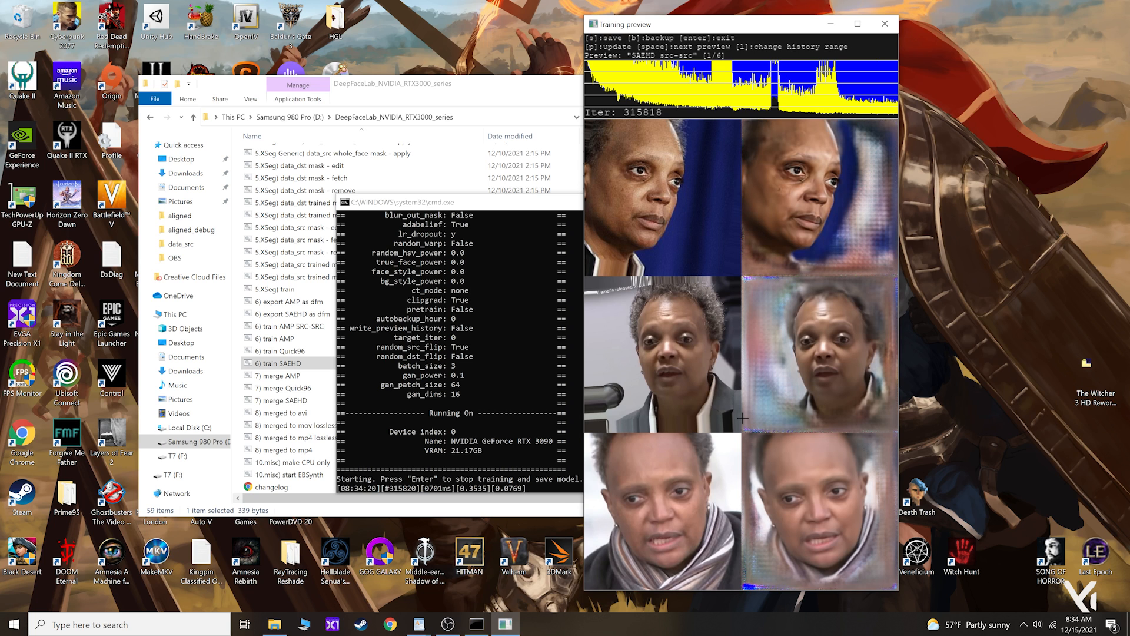
key(p)
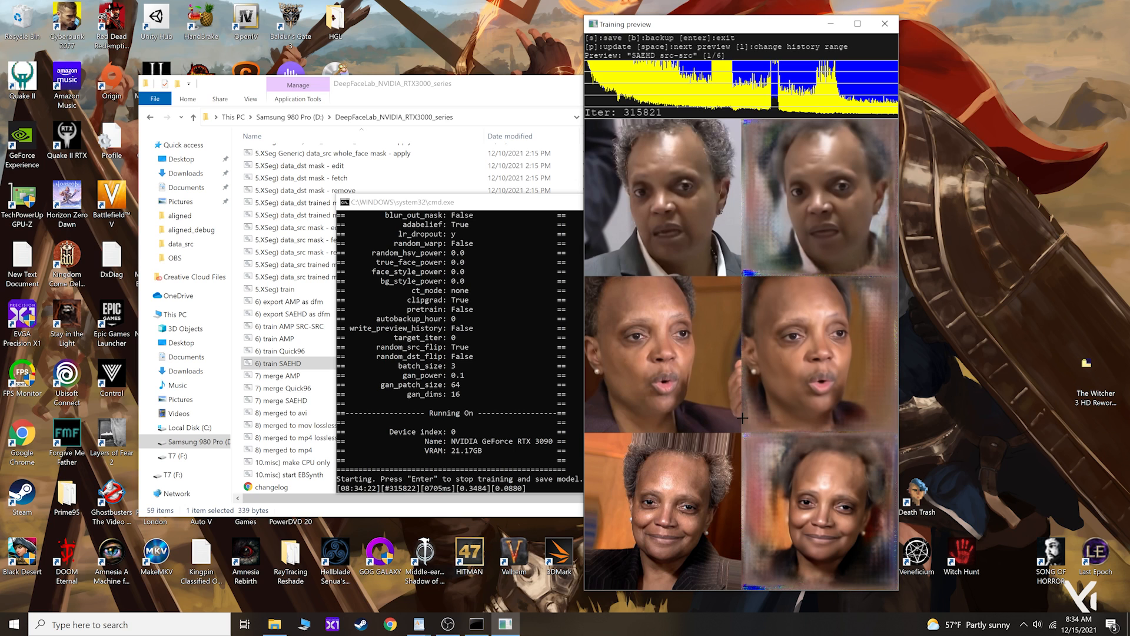
key(p)
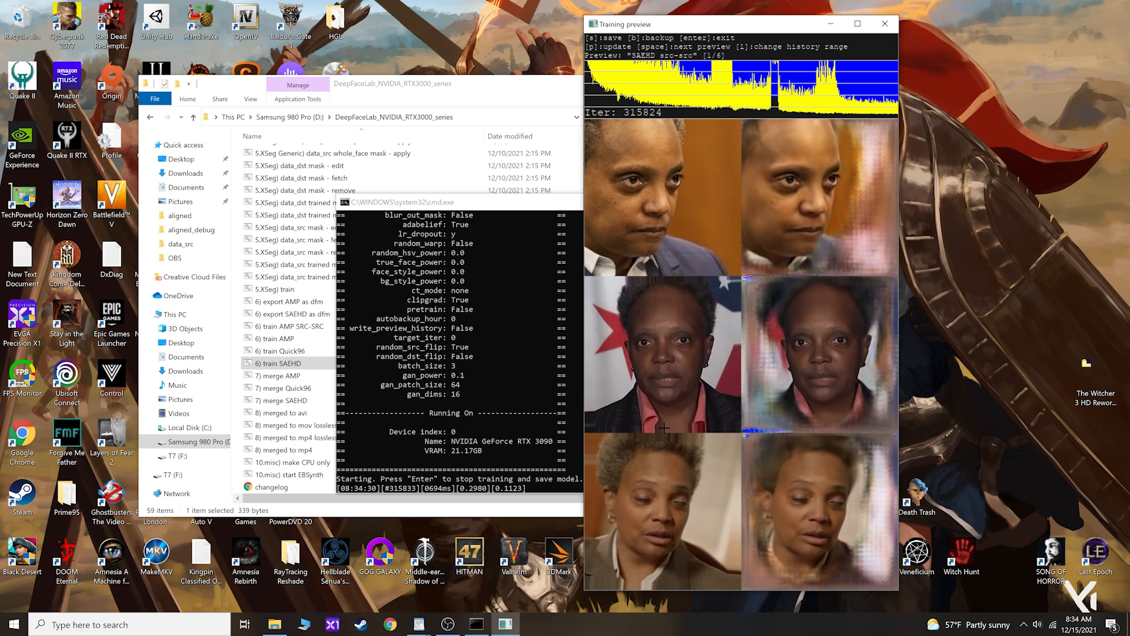
key(p)
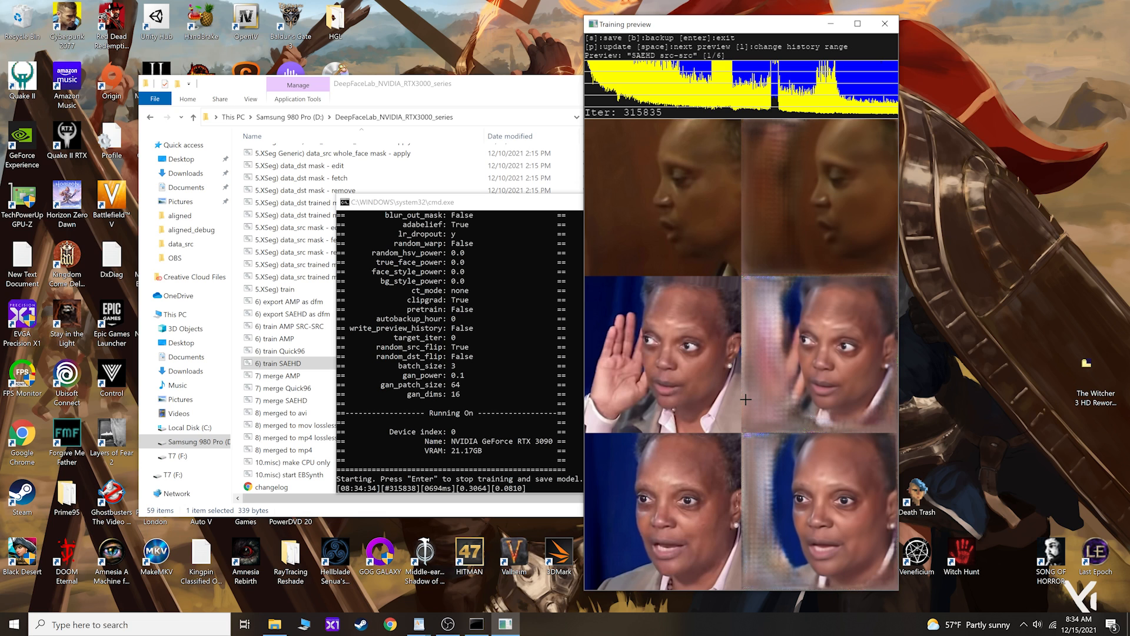
- Refresh the src-src samples, then examine the dst-dst and predicted face previews for detail under GAN training
key(p)
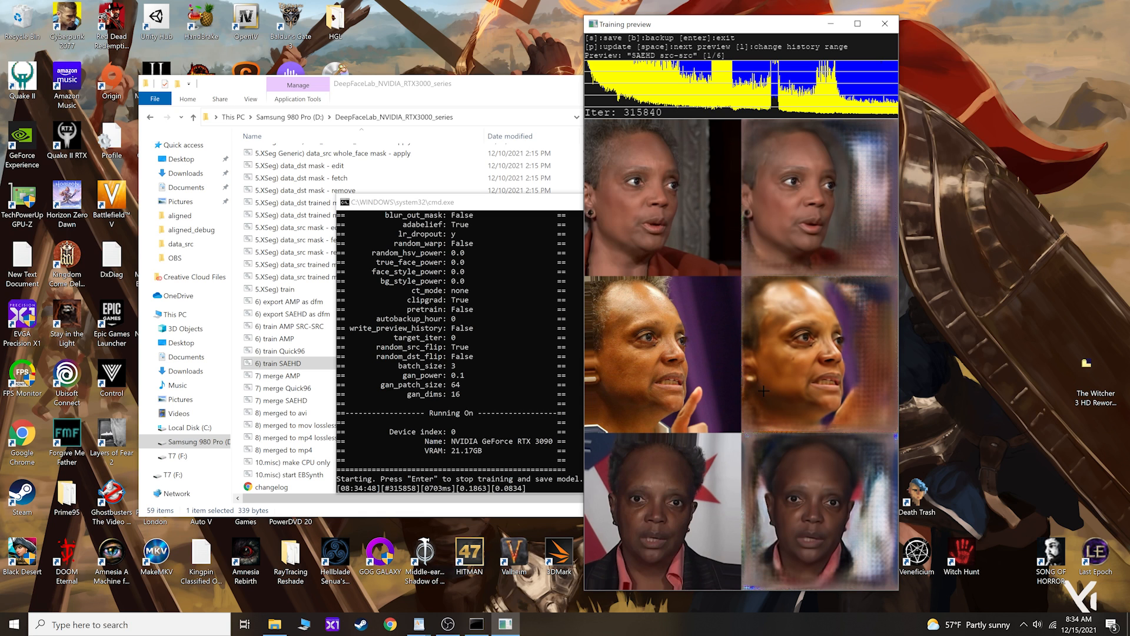
key(space)
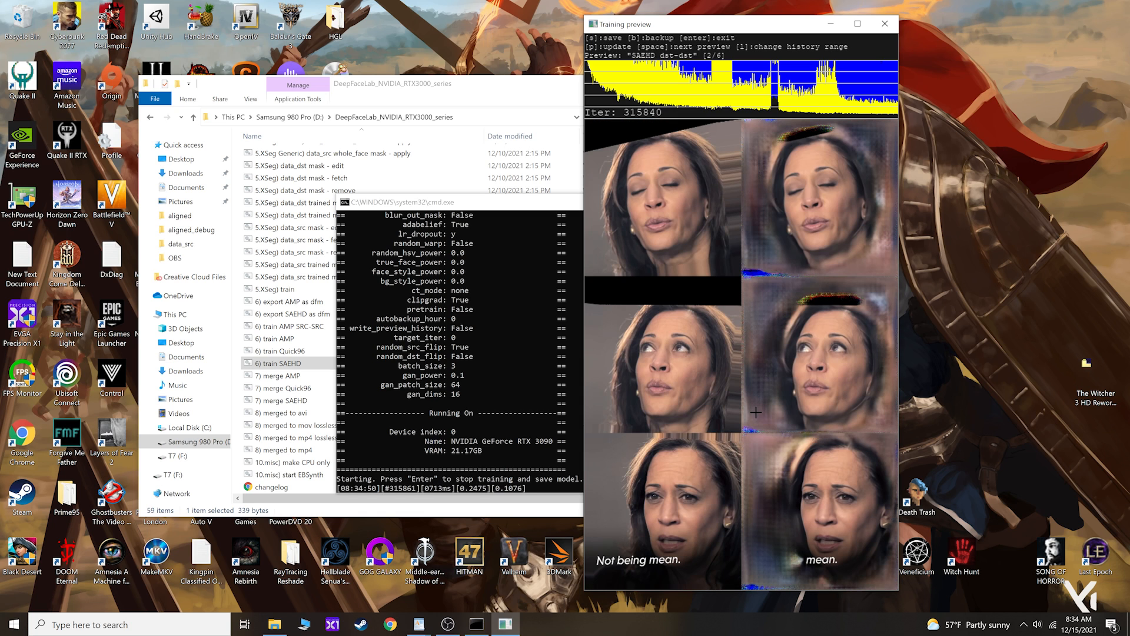
key(space)
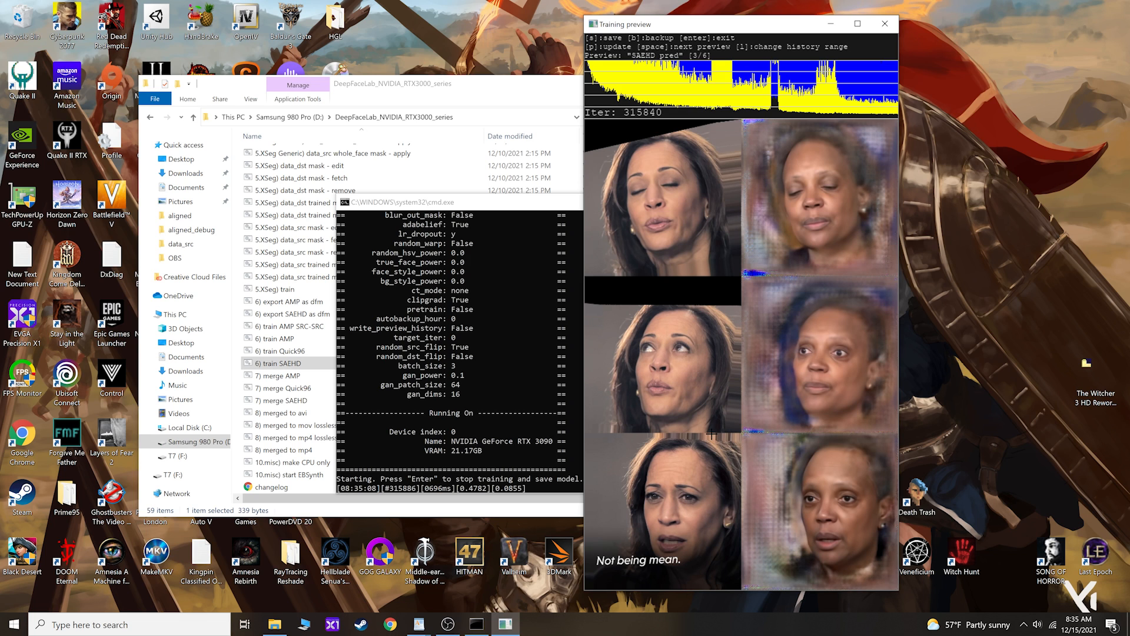
click(921, 301)
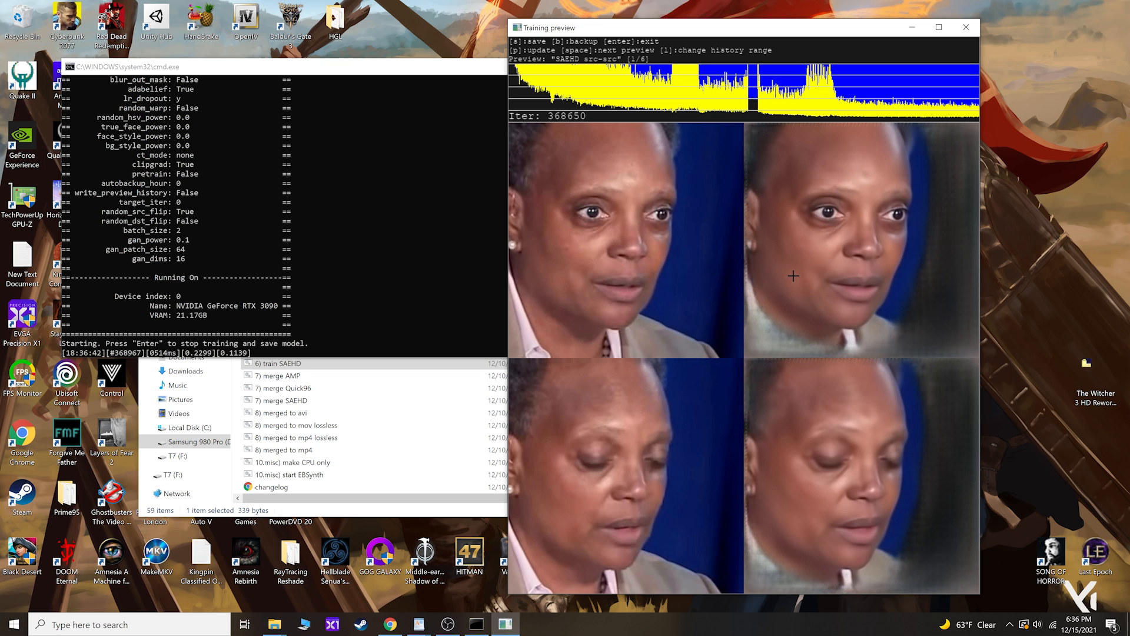
- Refresh the src-src preview repeatedly to compare the source faces with their reconstructions after further GAN training
key(p)
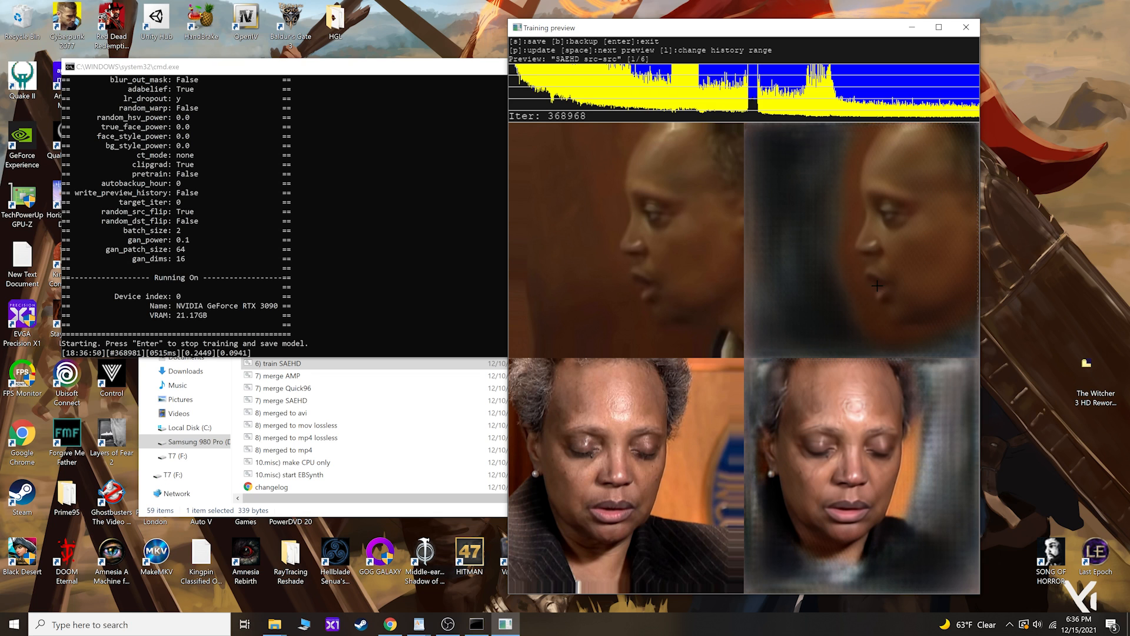
key(p)
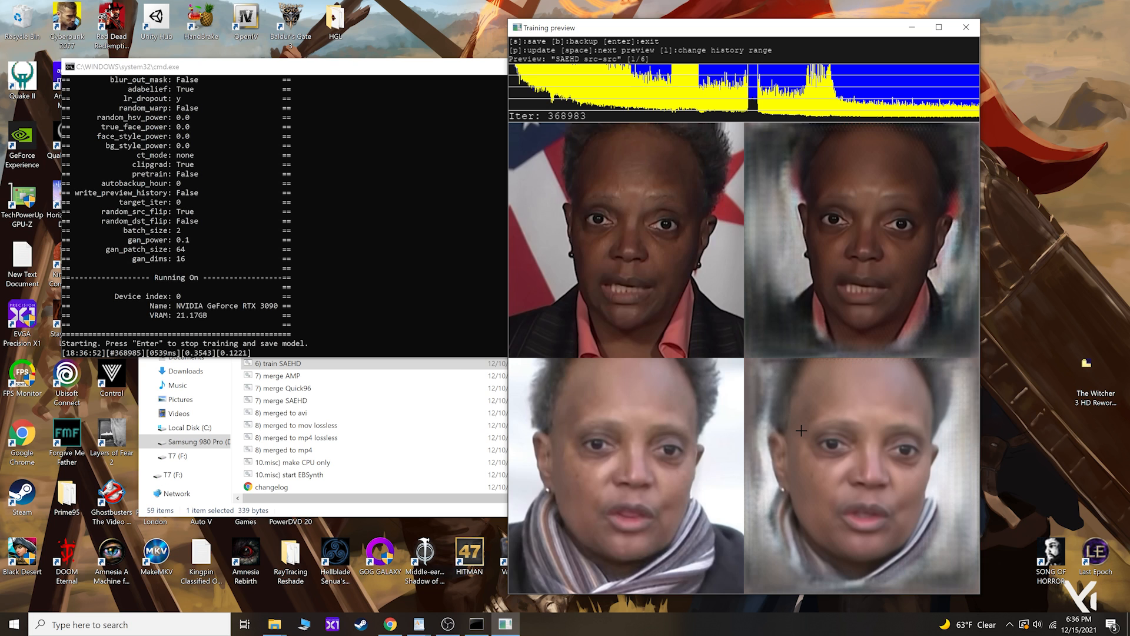
key(p)
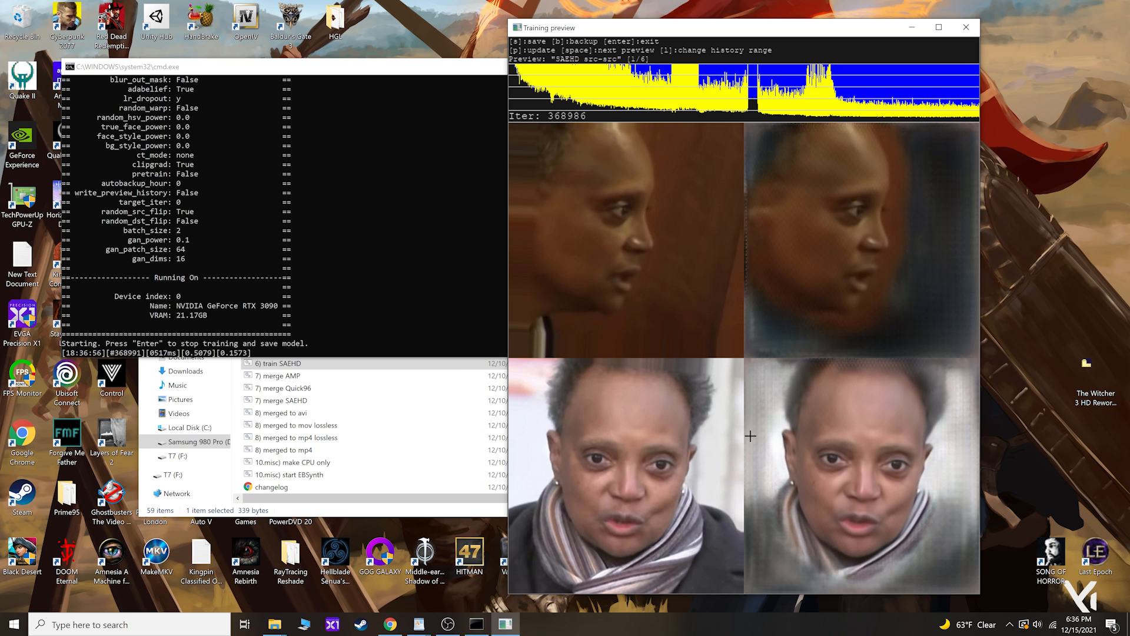
key(p)
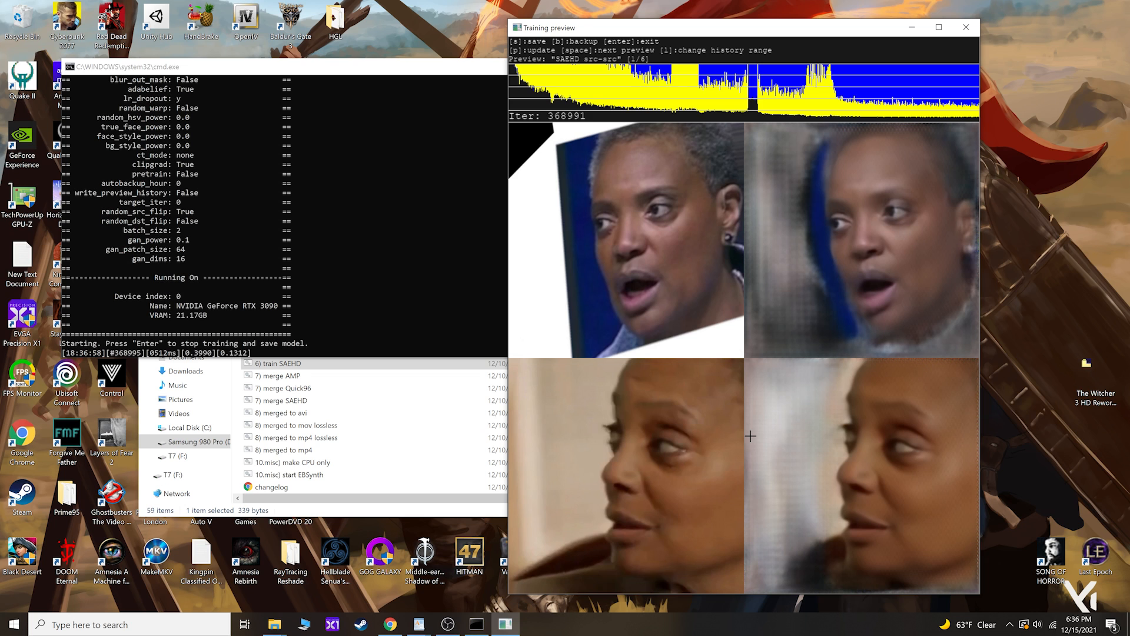
key(p)
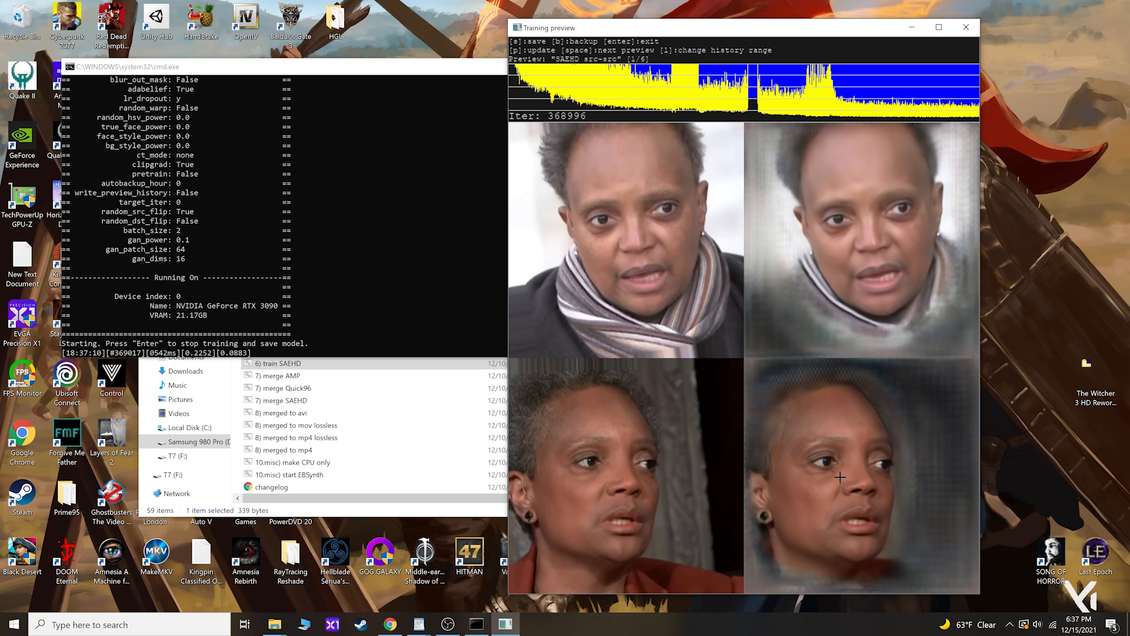
key(p)
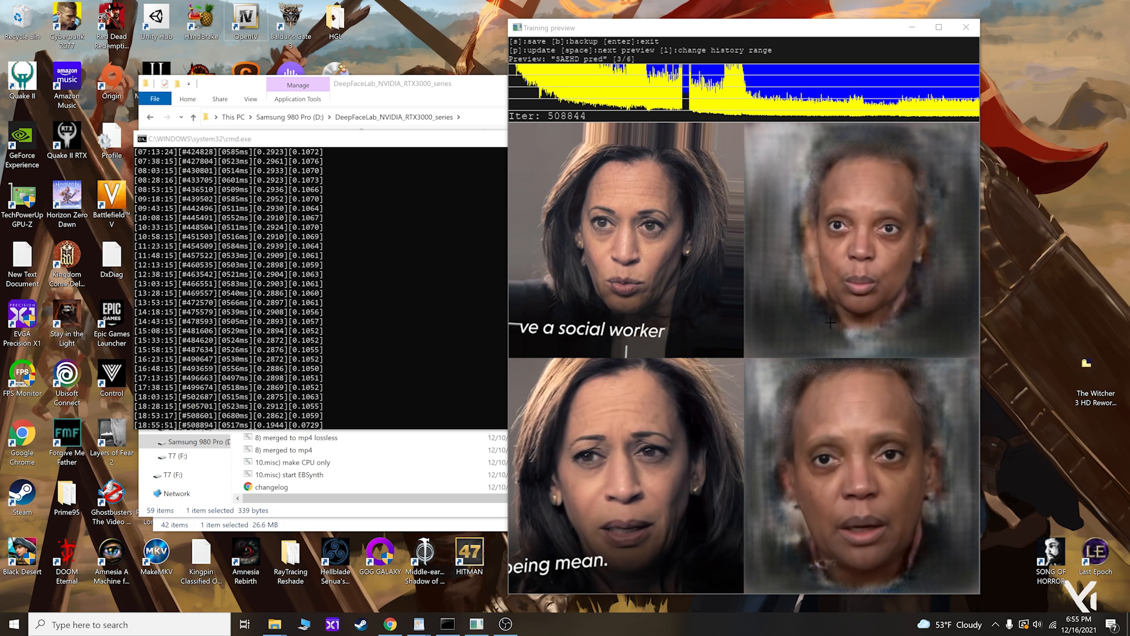
- Refresh the predicted face samples, then review the masked previews and return to the src-src preview
click(762, 424)
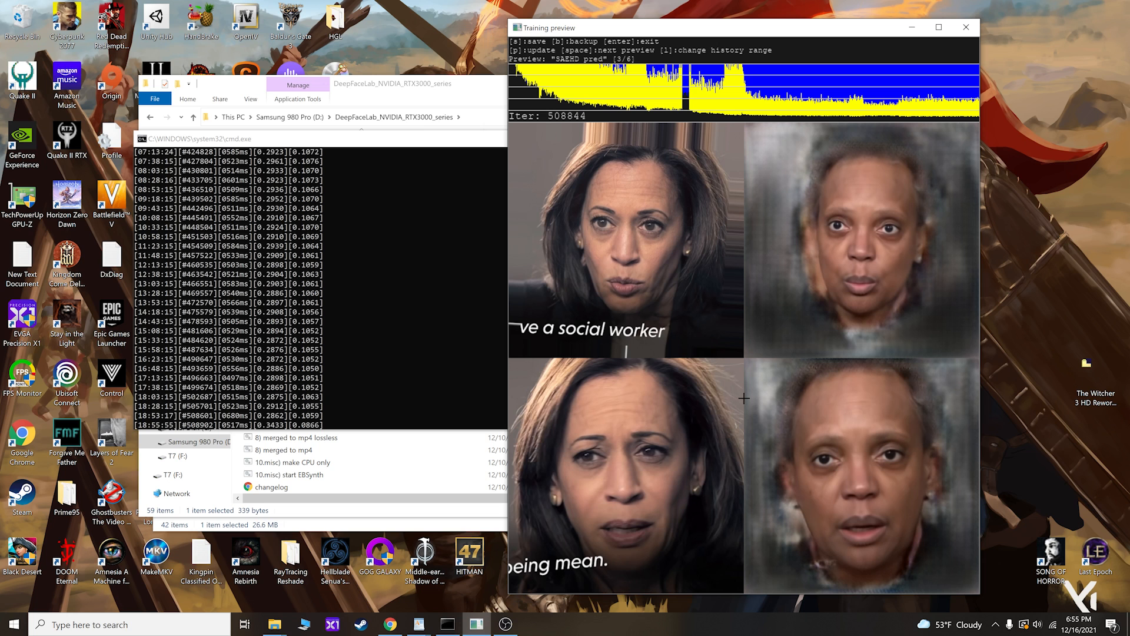
key(p)
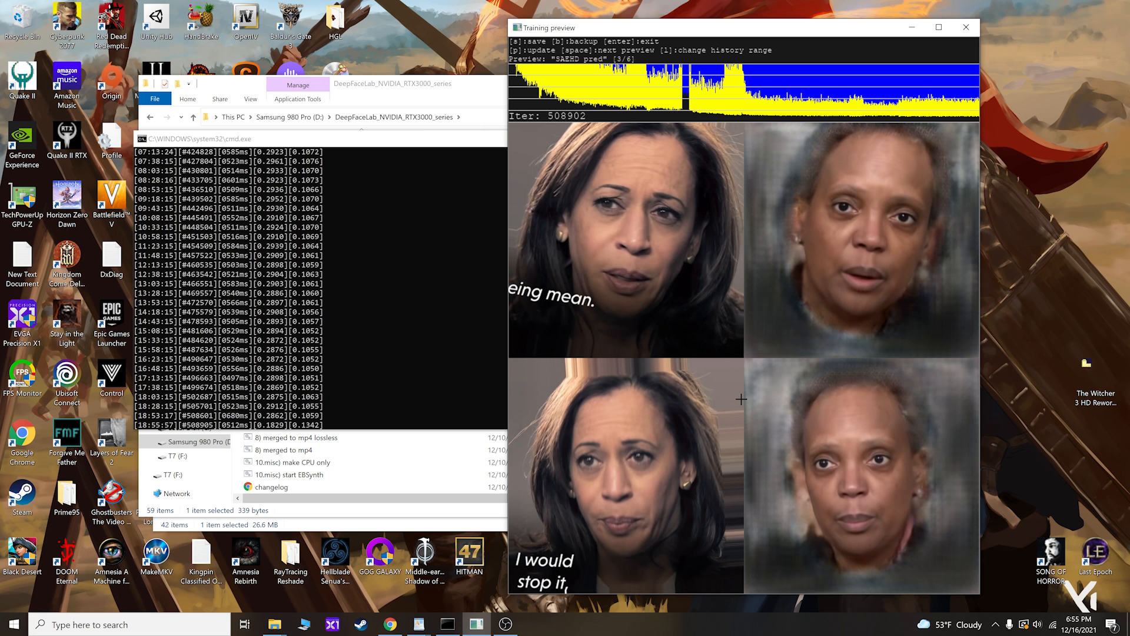
key(p)
key(space)
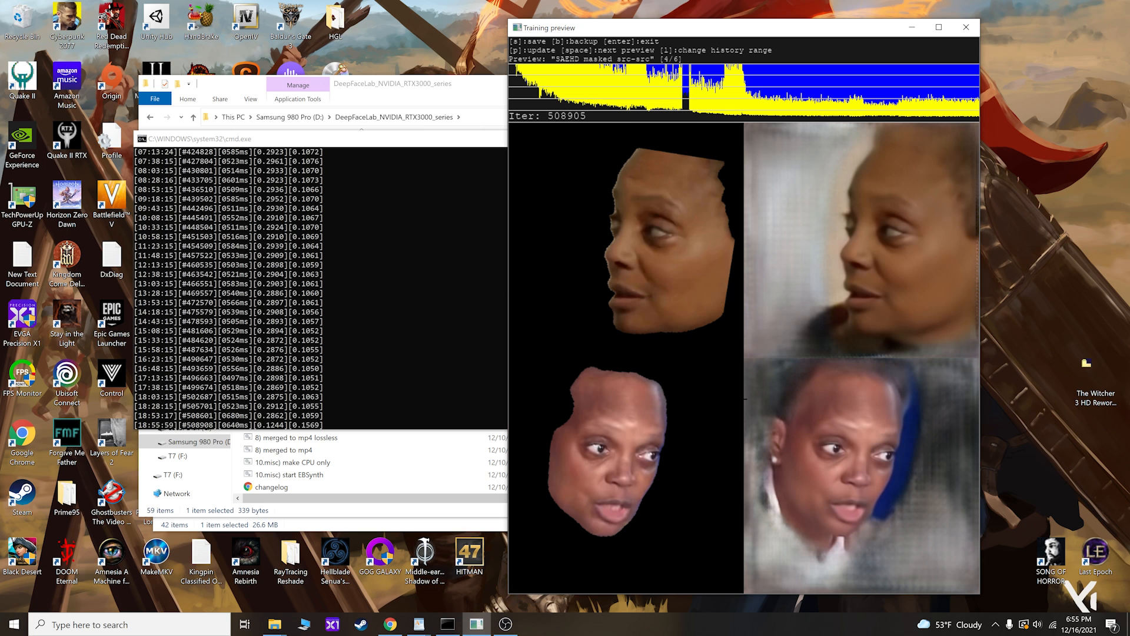
key(space)
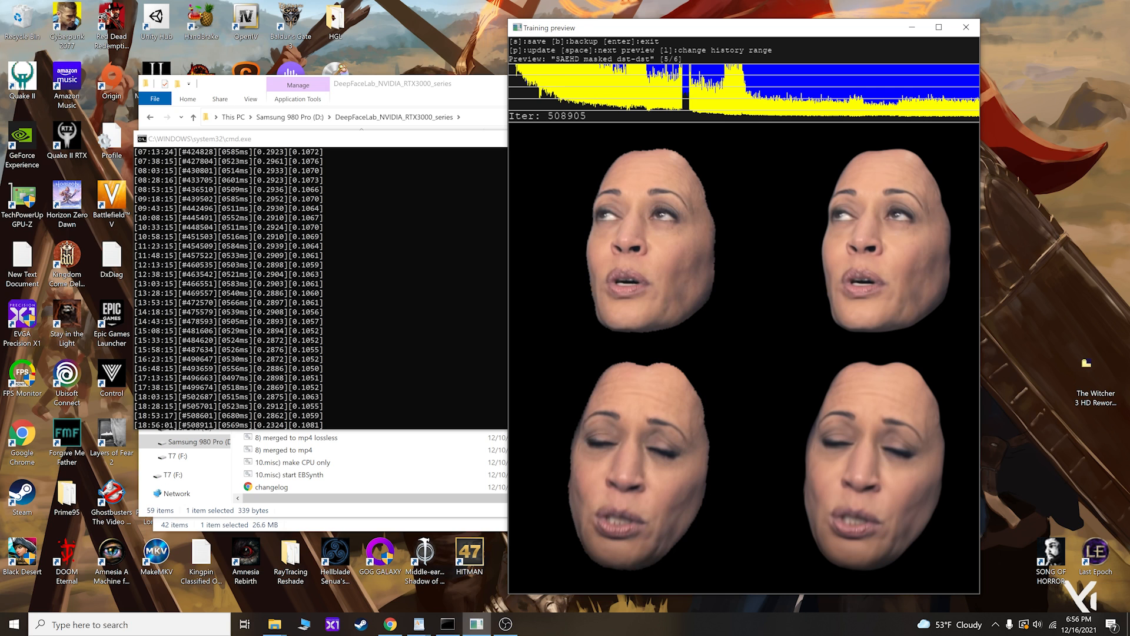
key(space)
key(space)
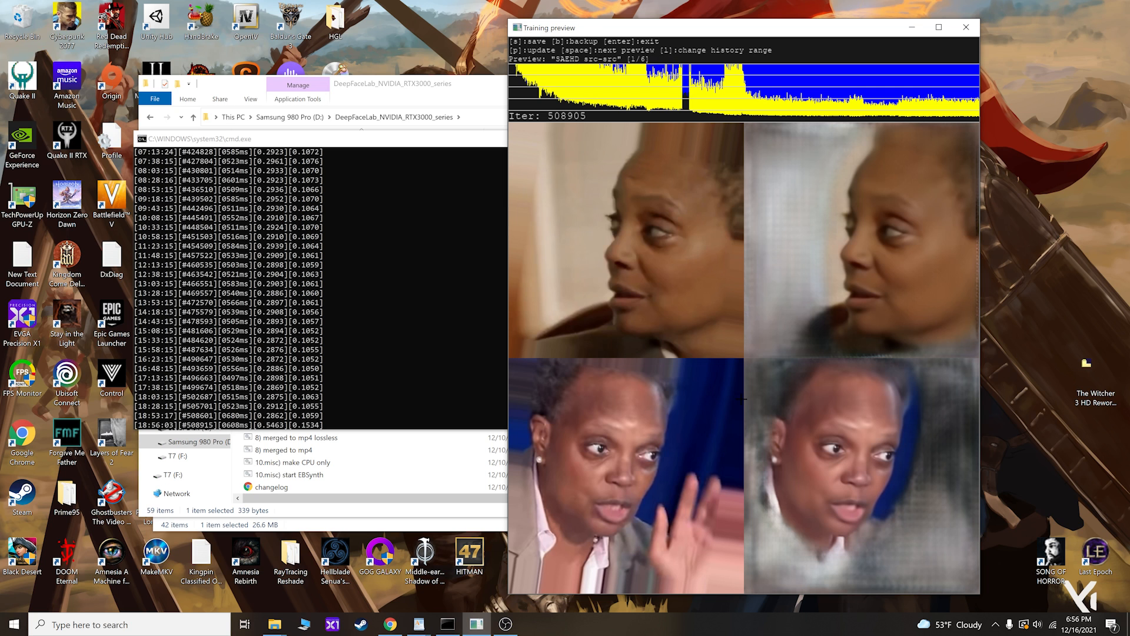
- Cycle through many new src-src samples to examine skin, eye and teeth detail and look for GAN artifacts
key(p)
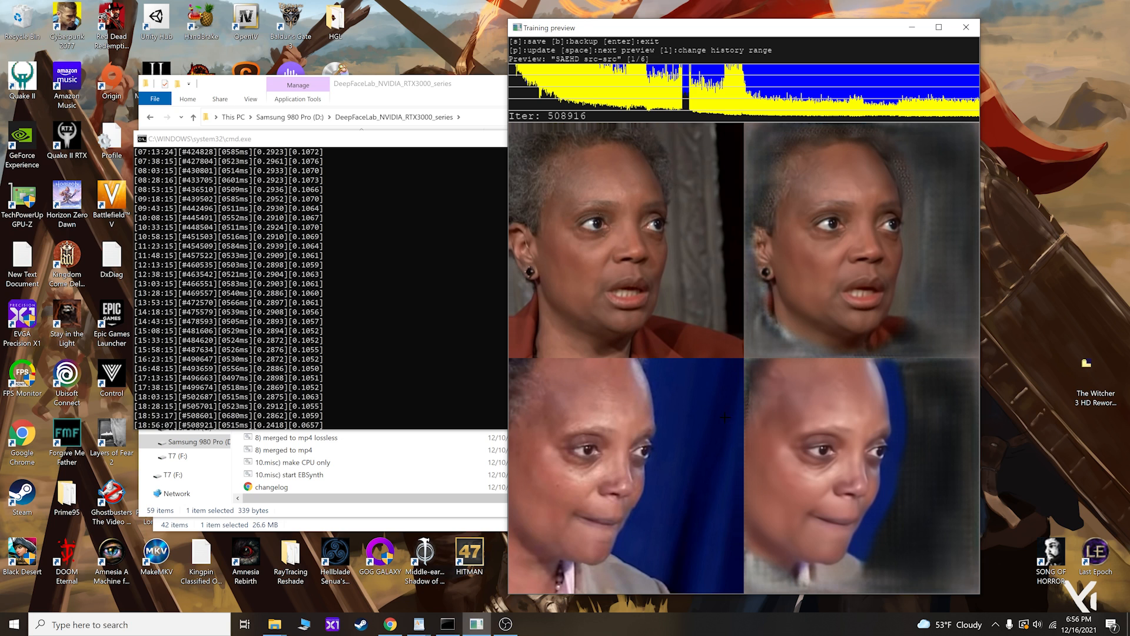
key(p)
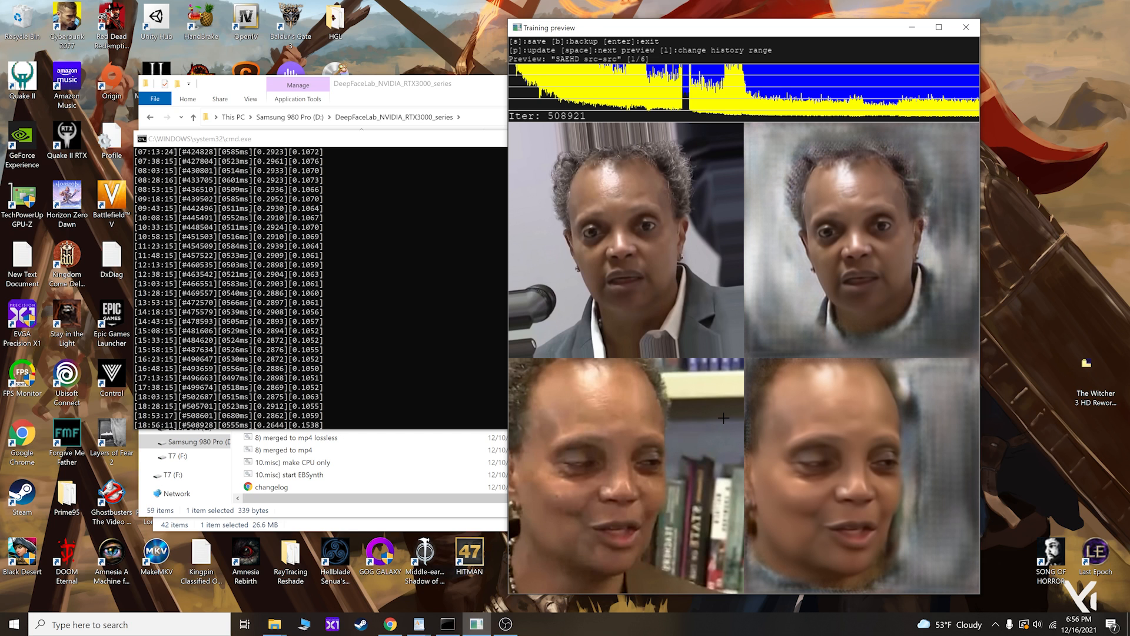
key(p)
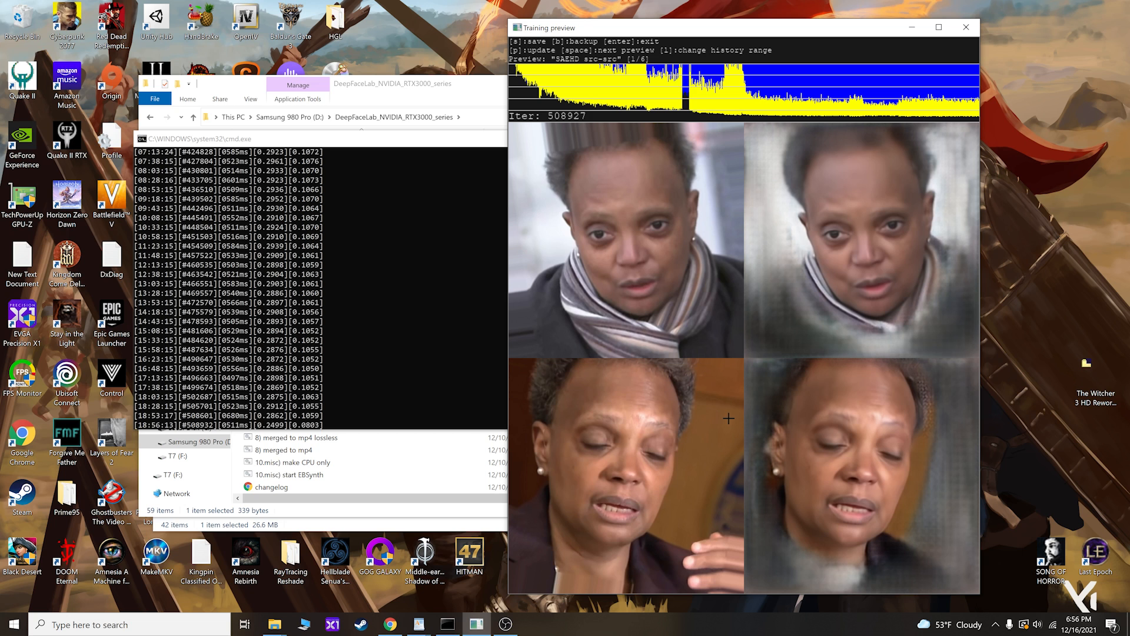
key(p)
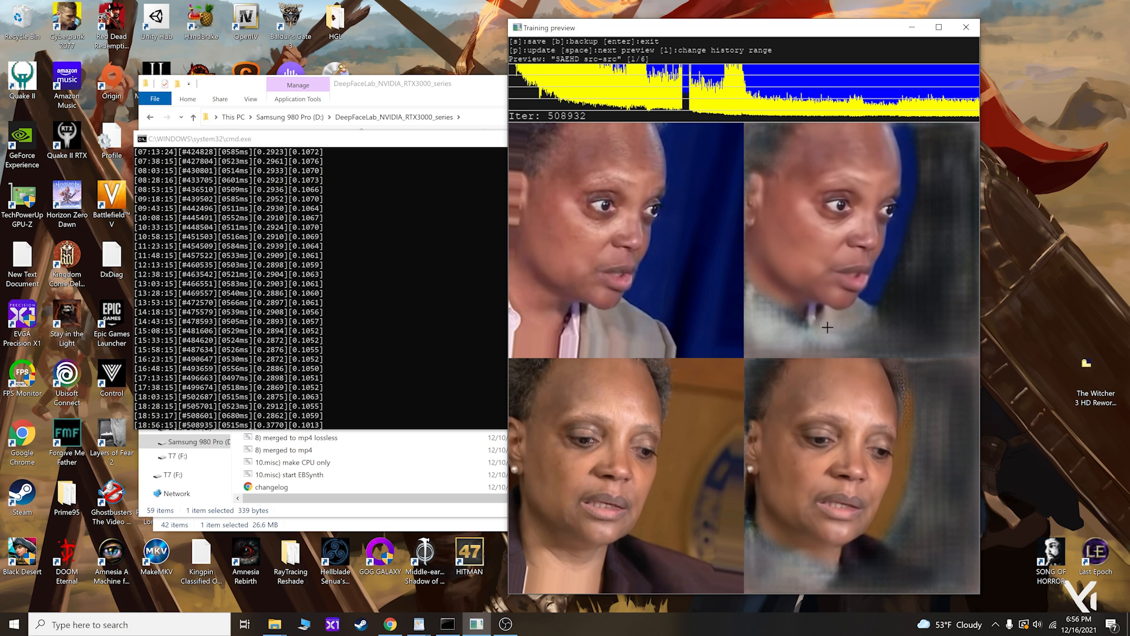
key(p)
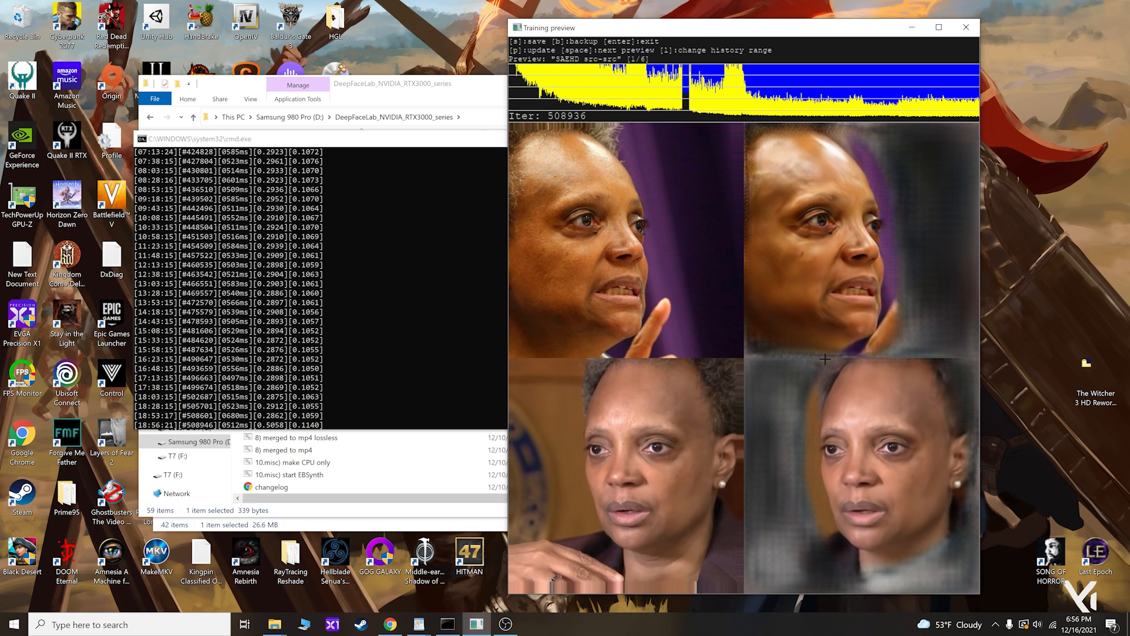
key(p)
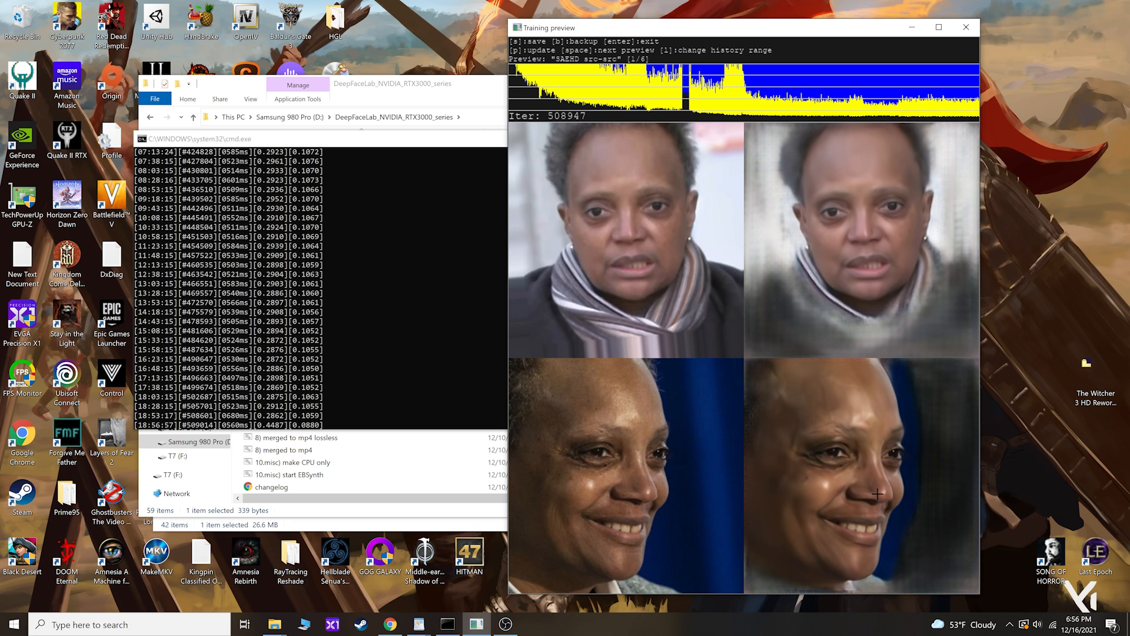
key(p)
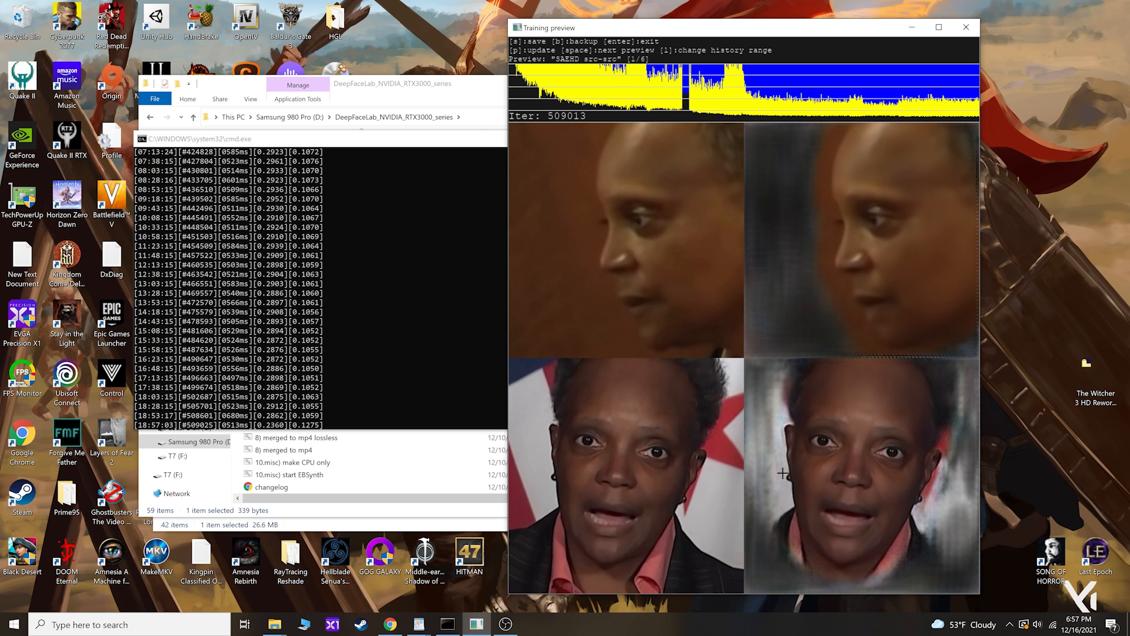
key(p)
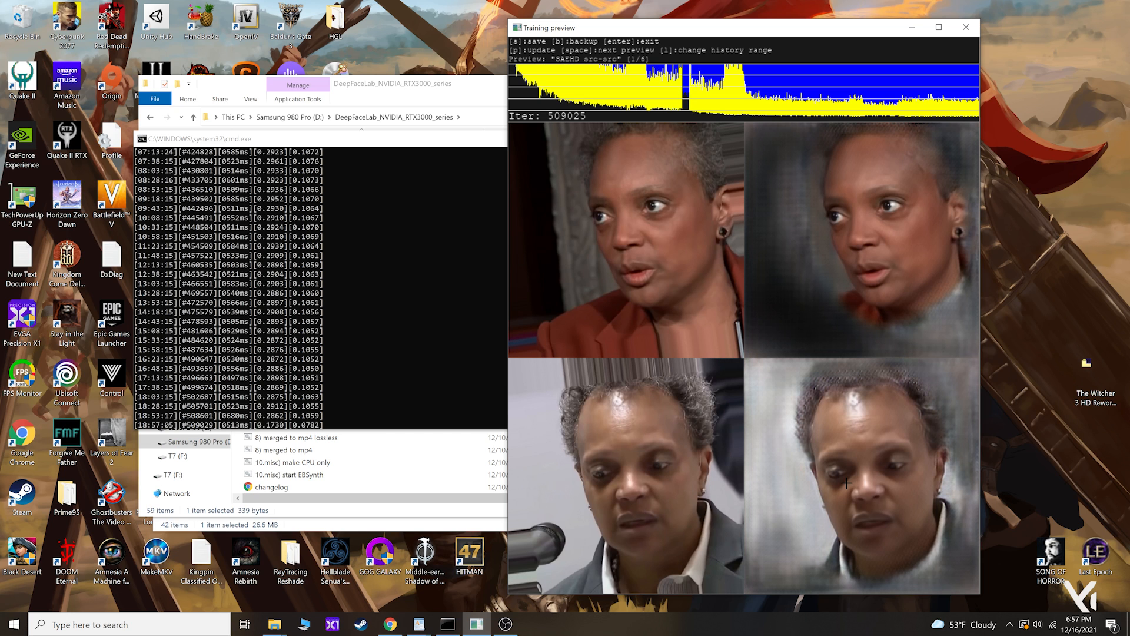
key(p)
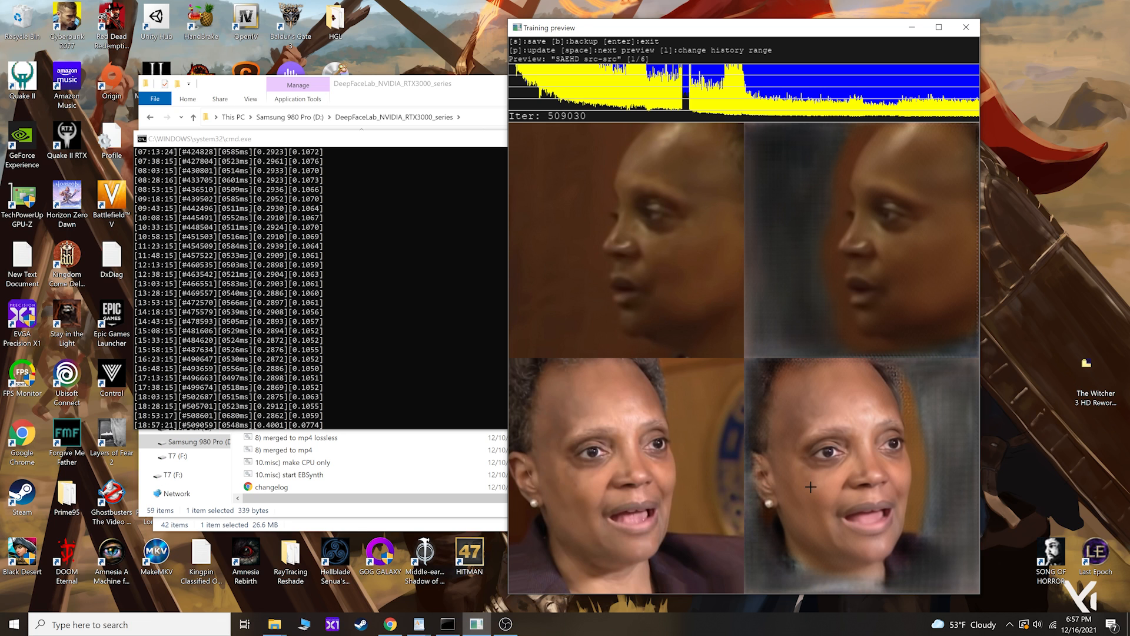
key(p)
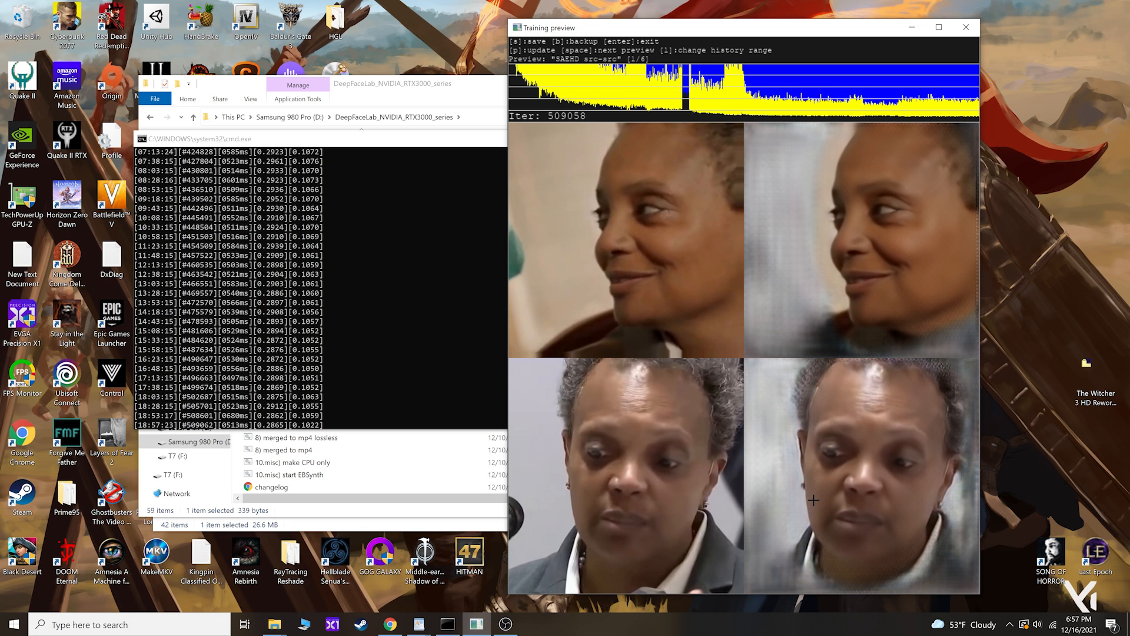
- Save the model, stop the training and close the trainer's console
key(s)
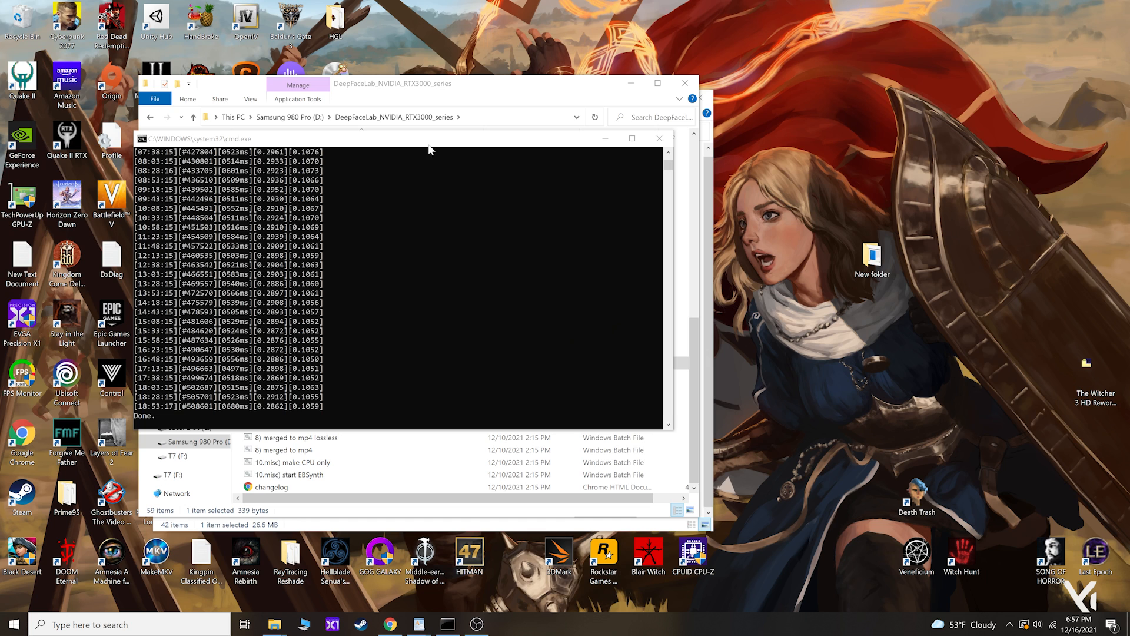
drag(431, 143, 477, 175)
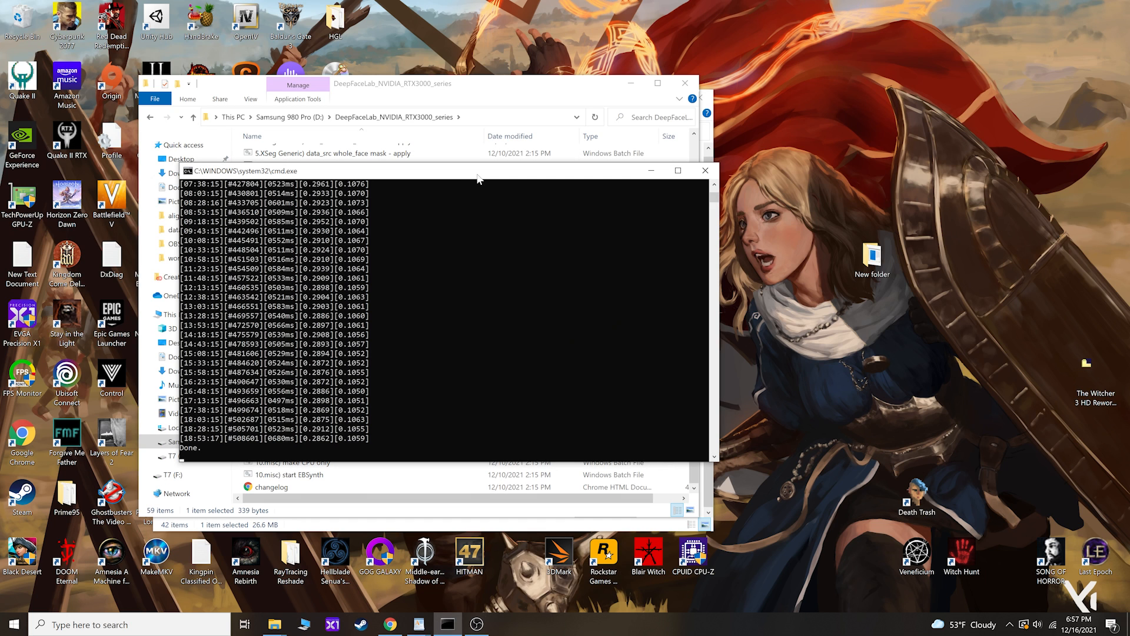
key(Return)
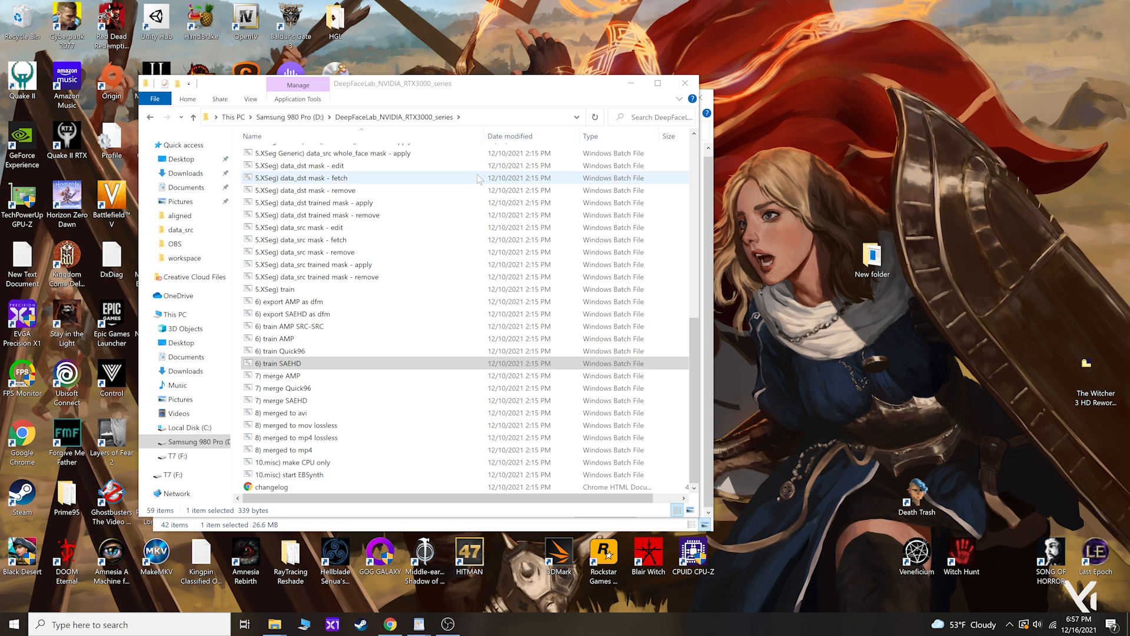
- Run the 6) train SAEHD script again with the Lori512 model on GPU 0 and choose to override the model settings
click(302, 365)
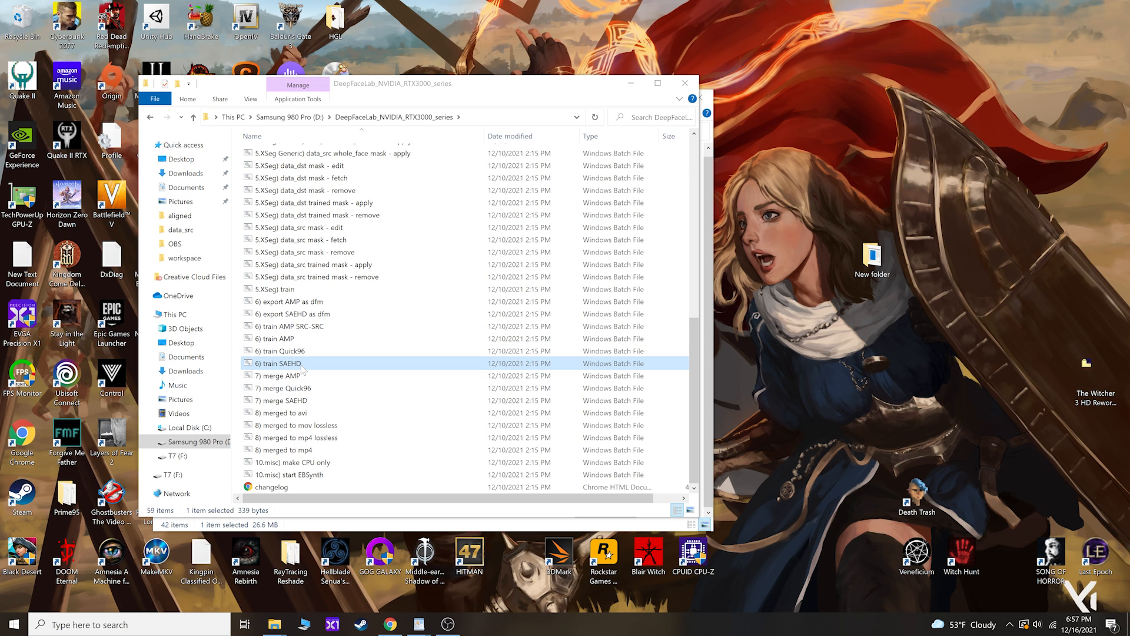
double_click(301, 365)
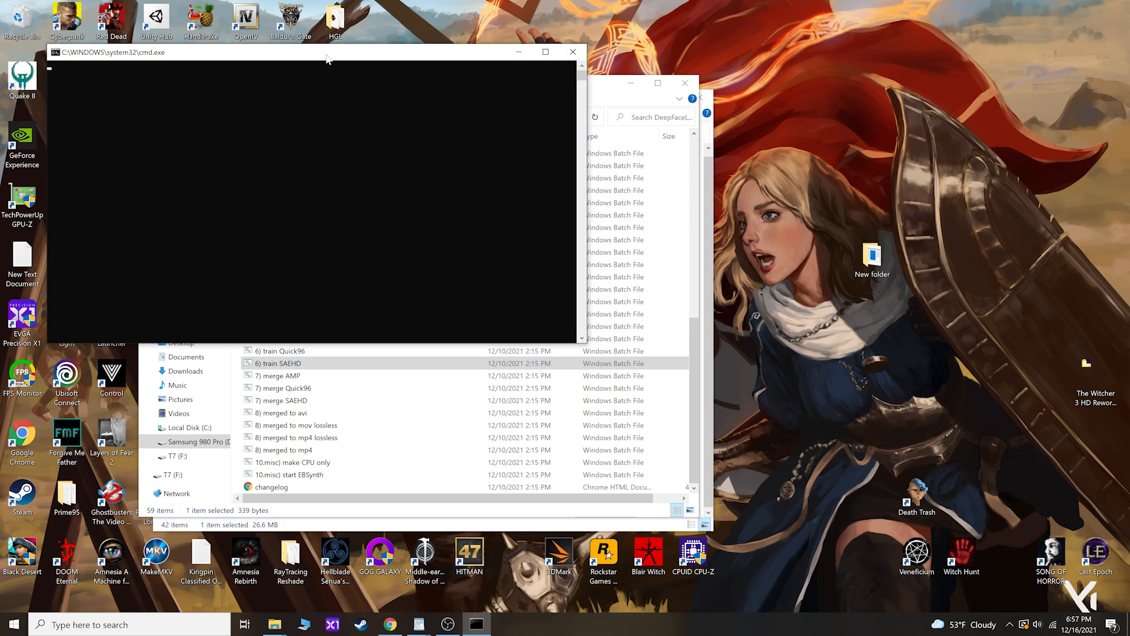
drag(325, 52, 550, 194)
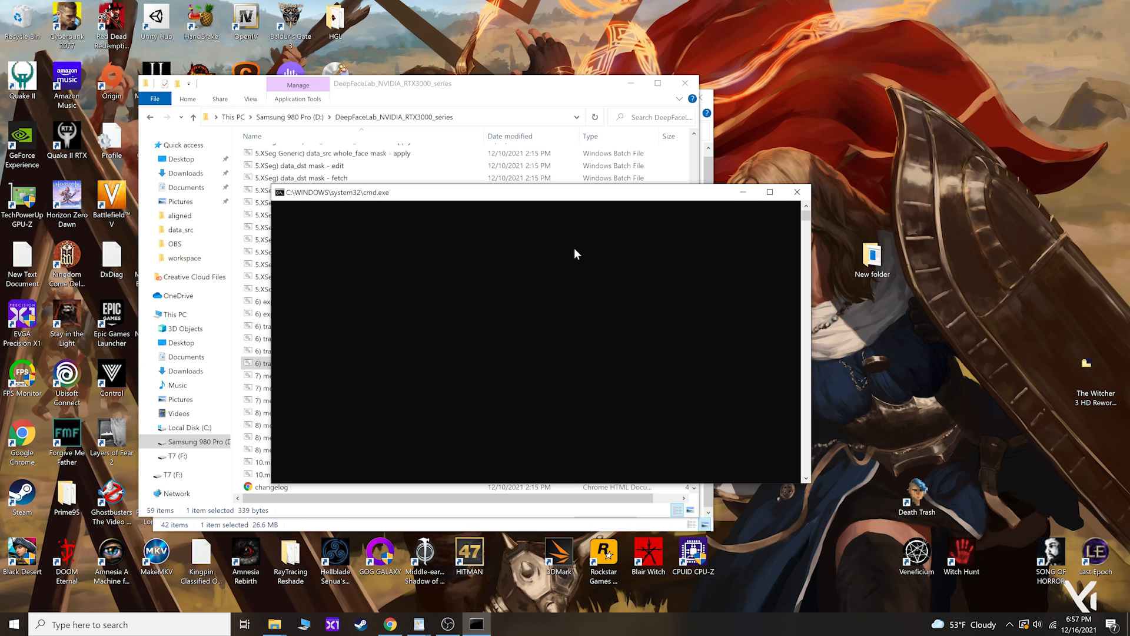
key(Return)
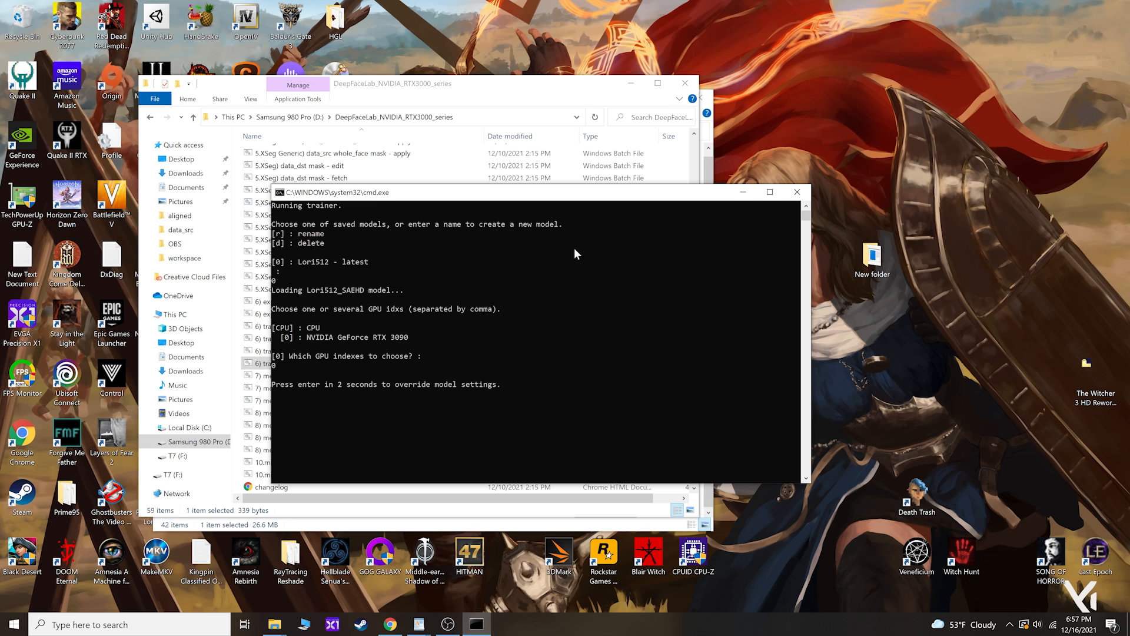
key(Return)
- Keep the saved values for autobackup, preview history, target iteration, SRC/DST flips, batch size 2, masked training, eyes and mouth priority and uniform yaw
key(Return)
key(Return)
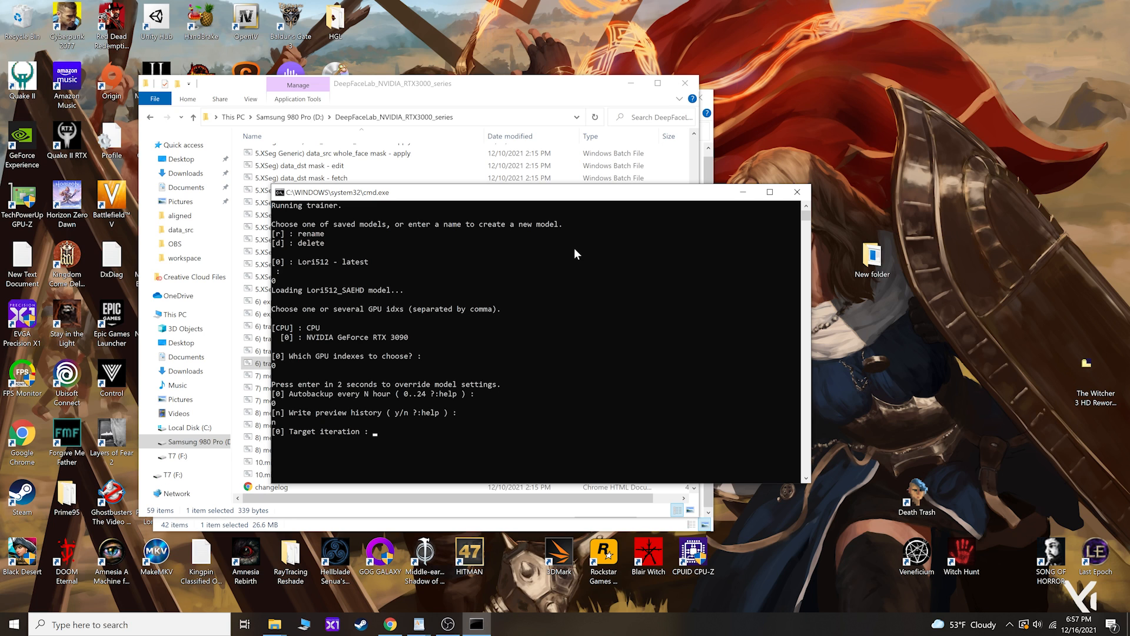
key(Return)
key(Return)
key(Return)
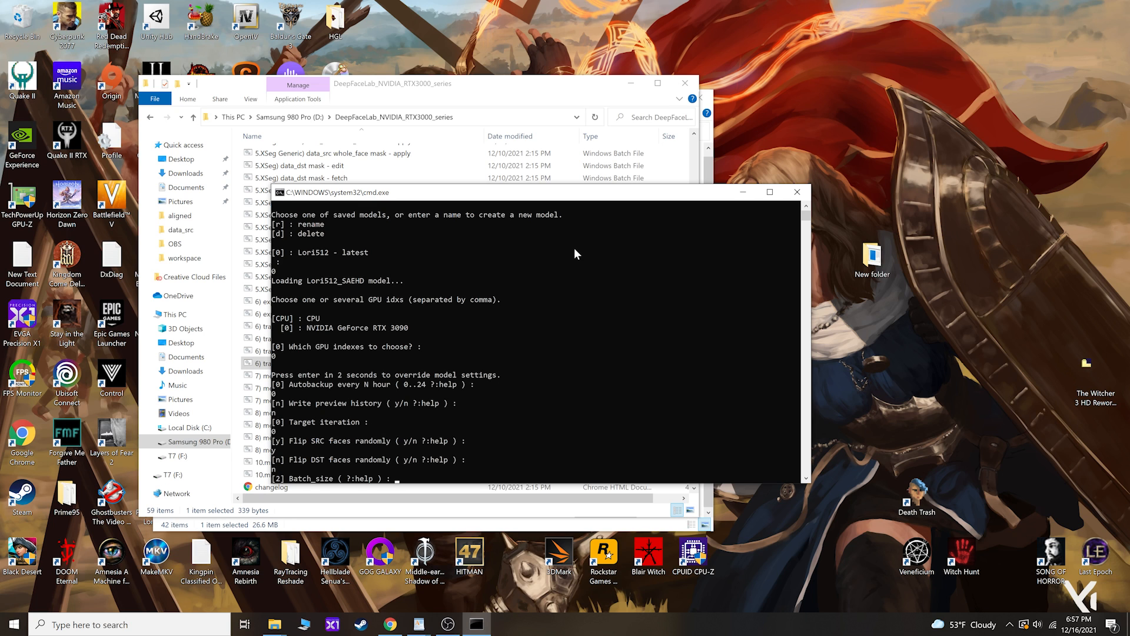
key(Return)
key(Return)
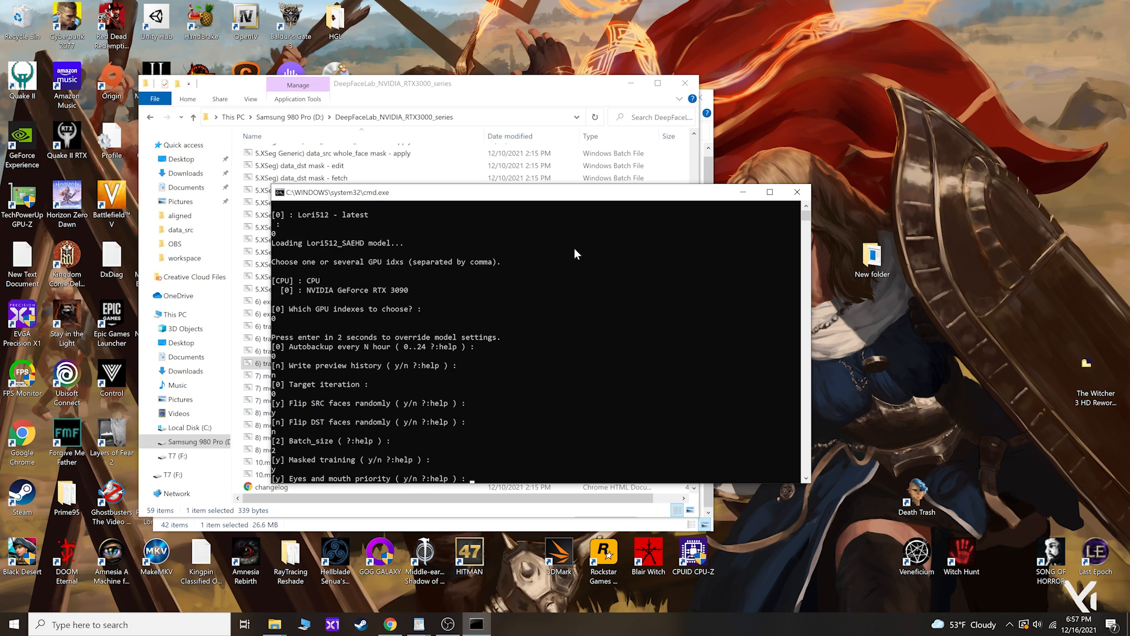
key(Return)
key(Return)
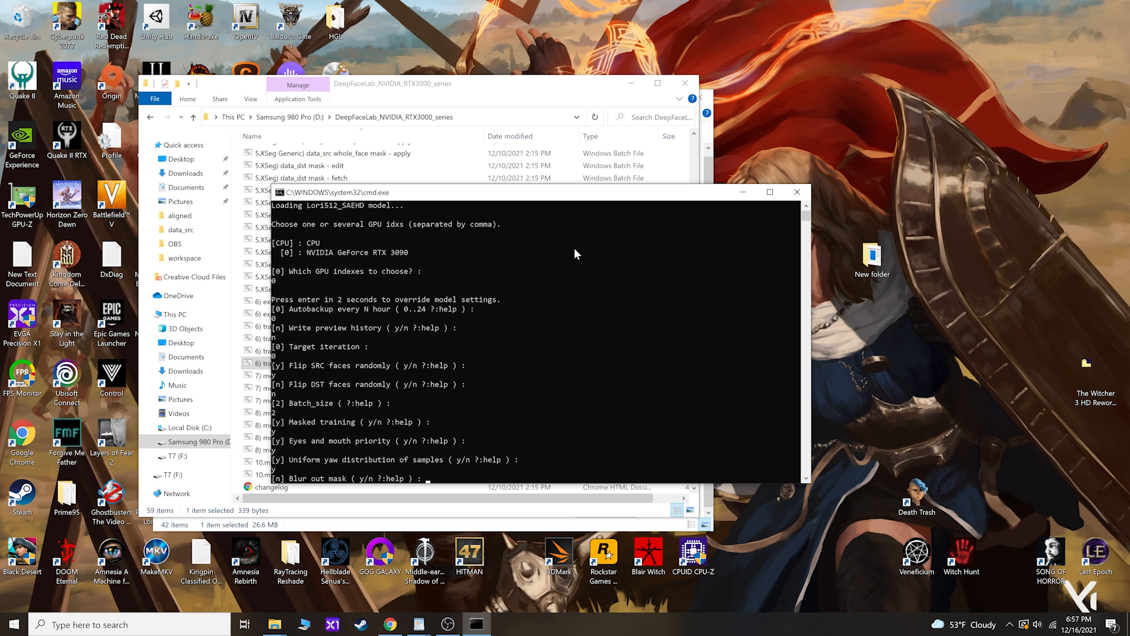
- Display the help for the Blur out mask option and set it to y
text(?)
key(Return)
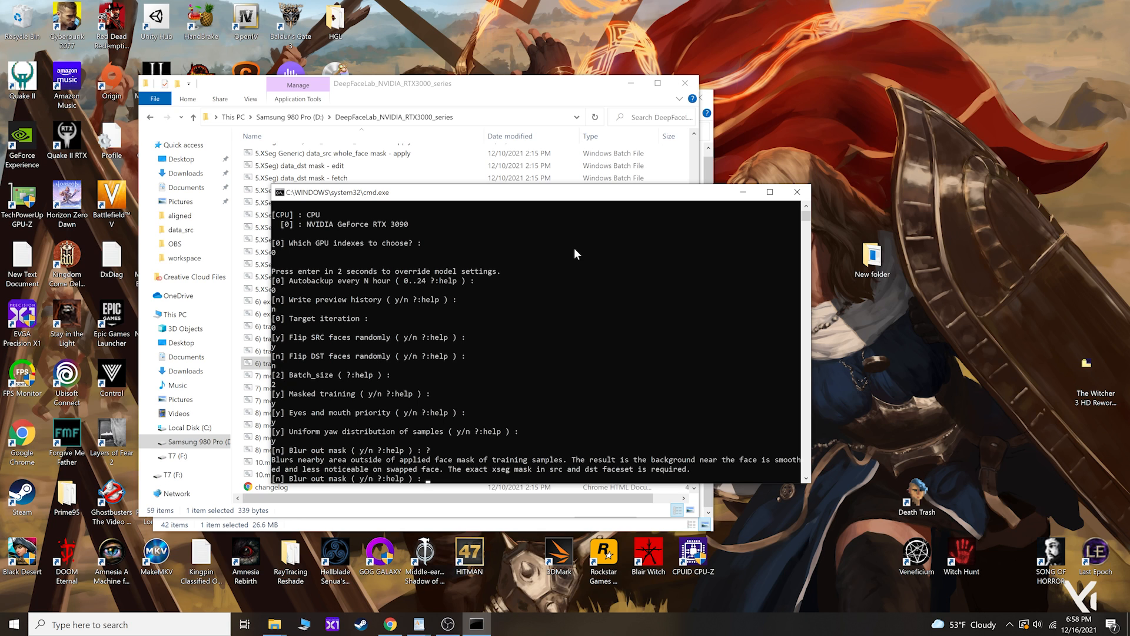
key(Return)
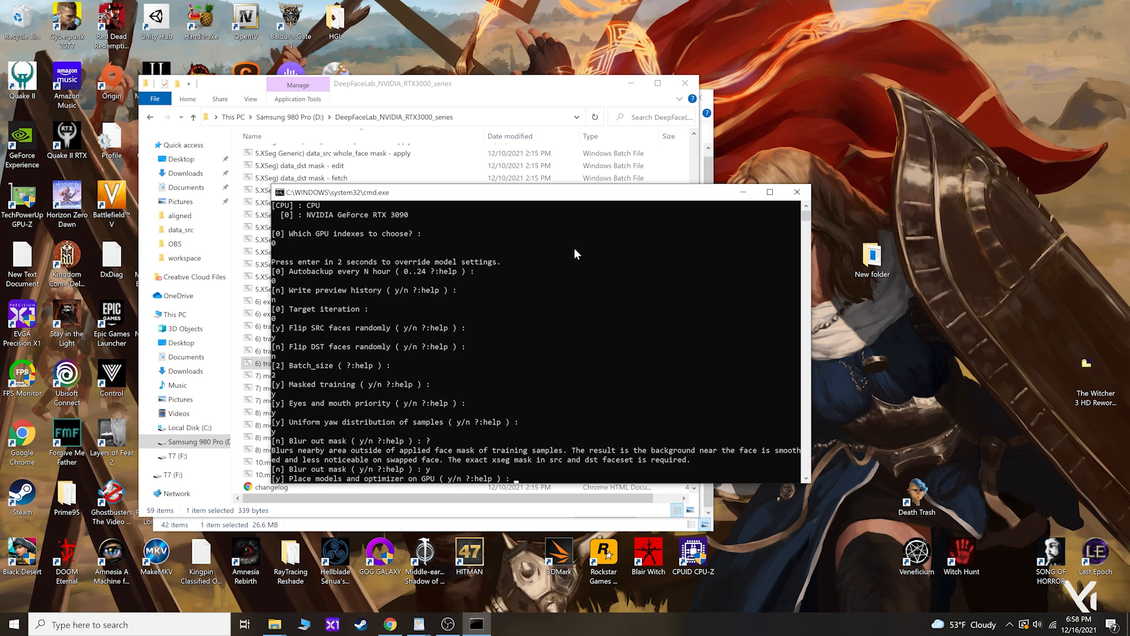
- Keep GPU placement, AdaBelief and learning rate dropout on, random warp off, hue/saturation/light intensity 0.0, GAN power 0.1, patch size 64 and dimensions 16
key(Return)
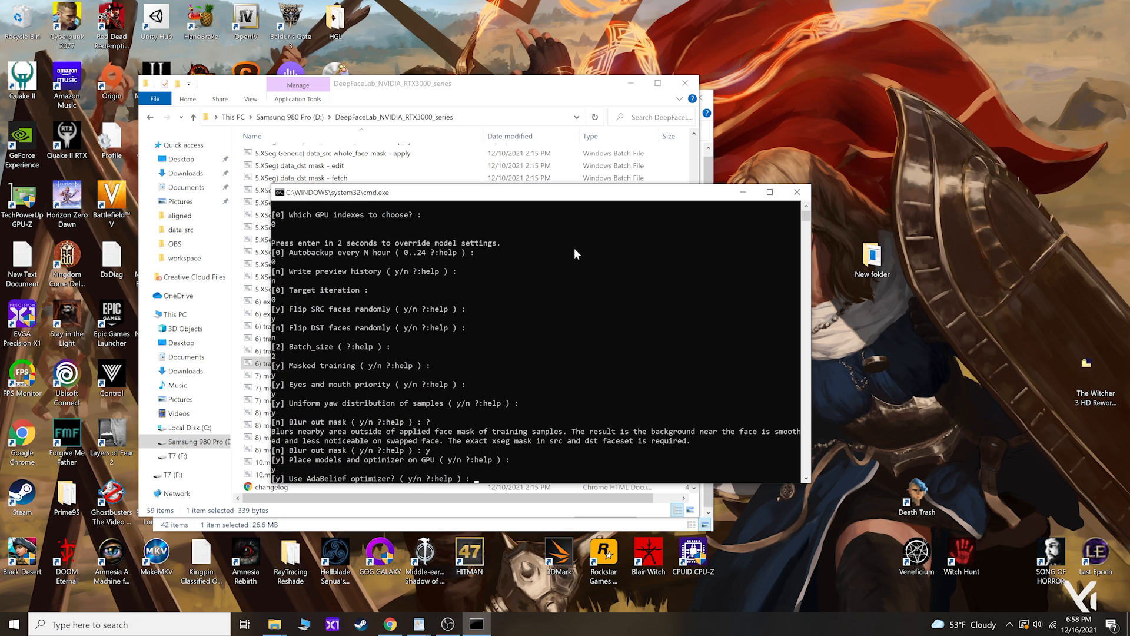
key(Return)
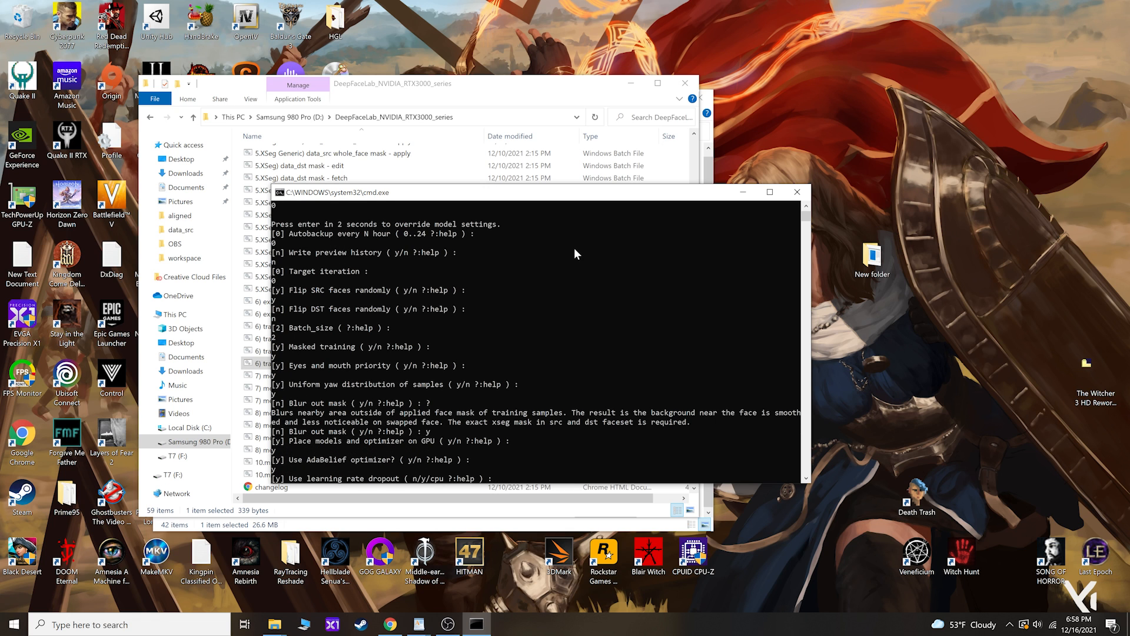
key(Return)
key(Return)
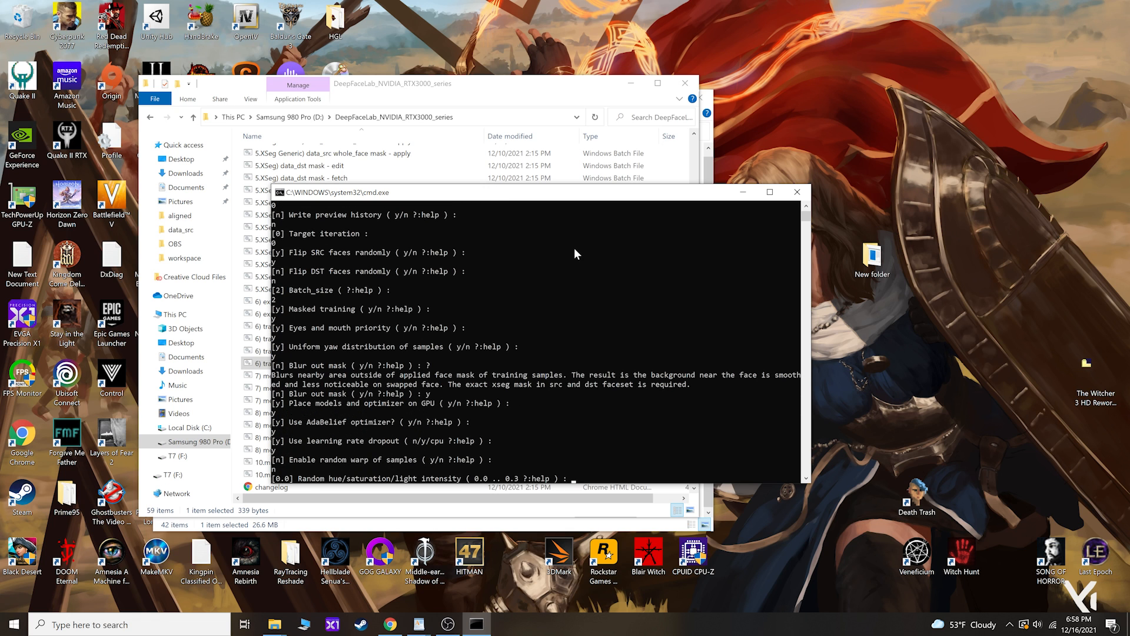
key(Return)
key(Return)
key(Return)
key(Return)
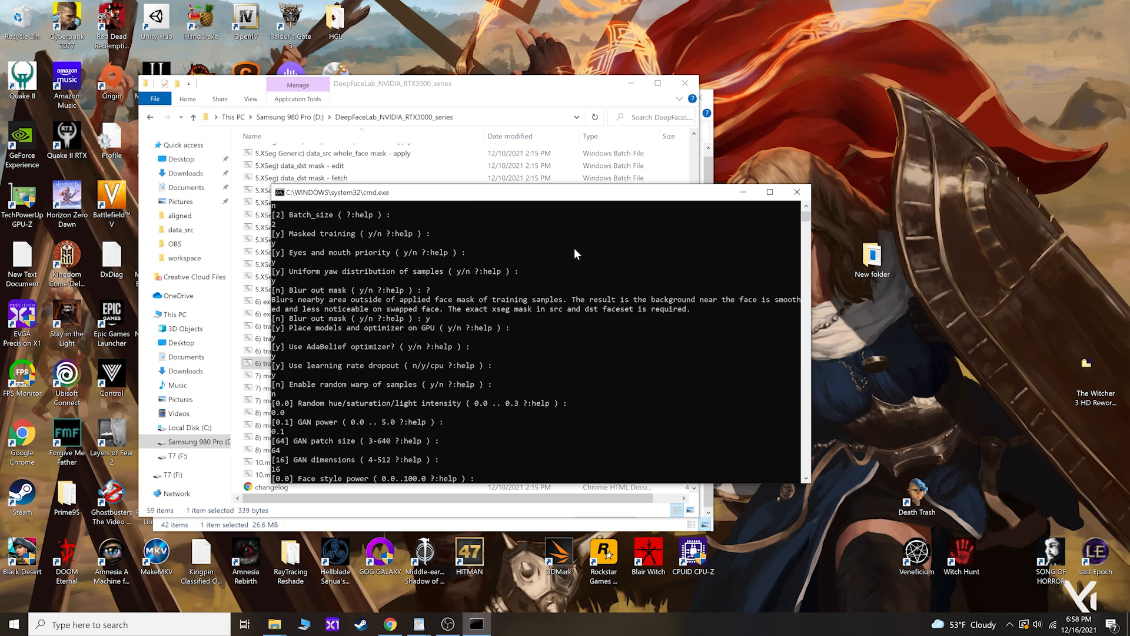
- Keep both style powers at 0.0, color transfer none, gradient clipping on and pretraining off, then start training and move the console aside
key(Return)
key(Return)
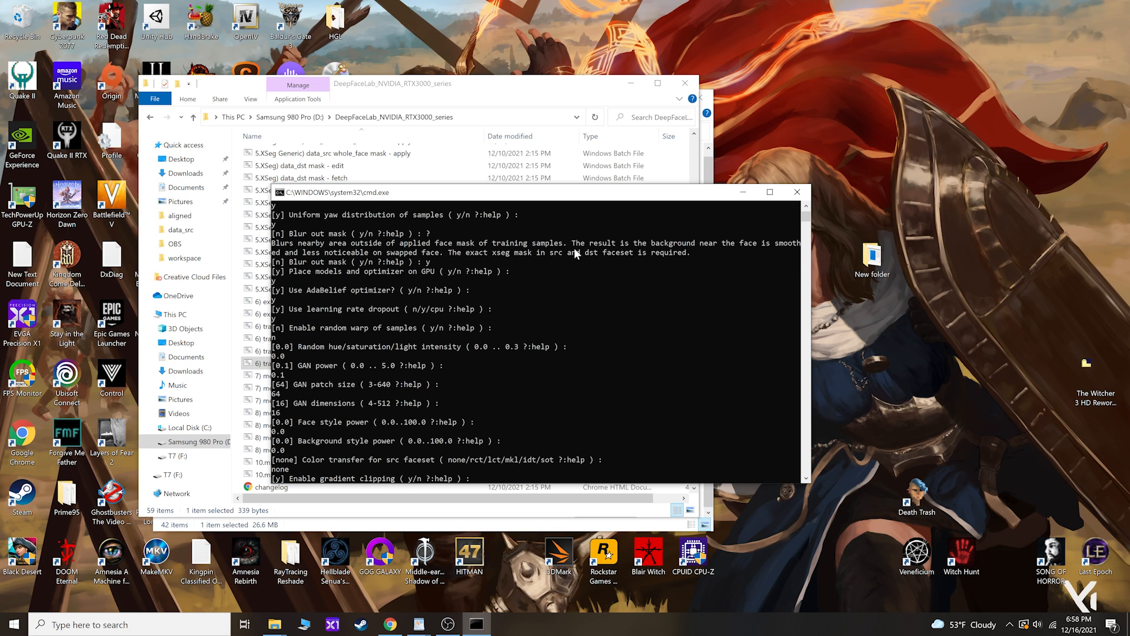
key(Return)
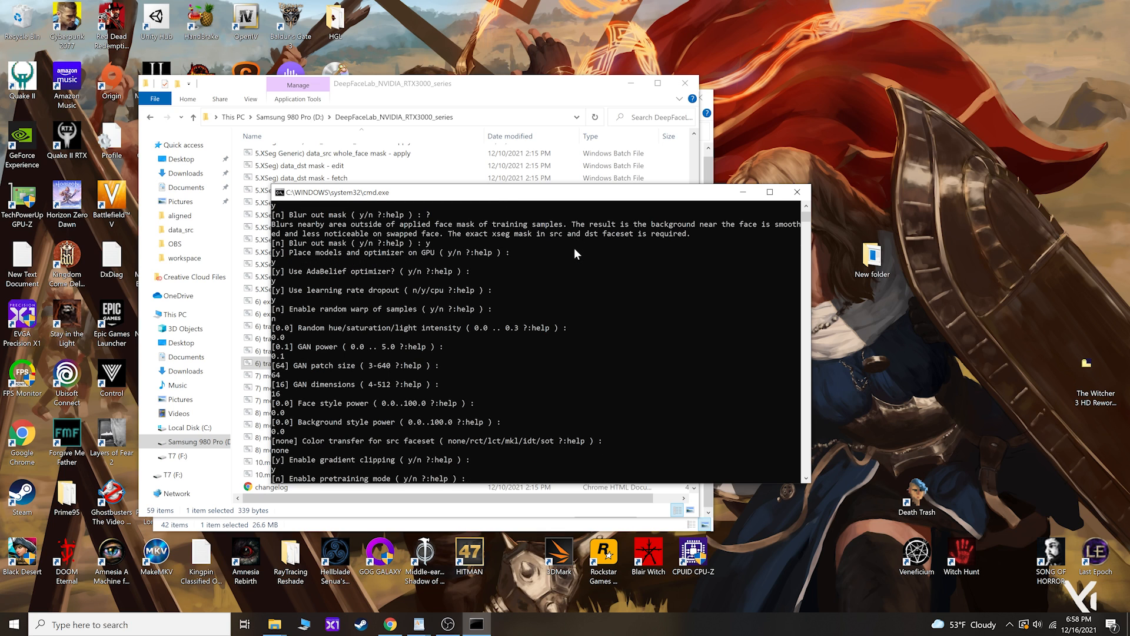
key(Return)
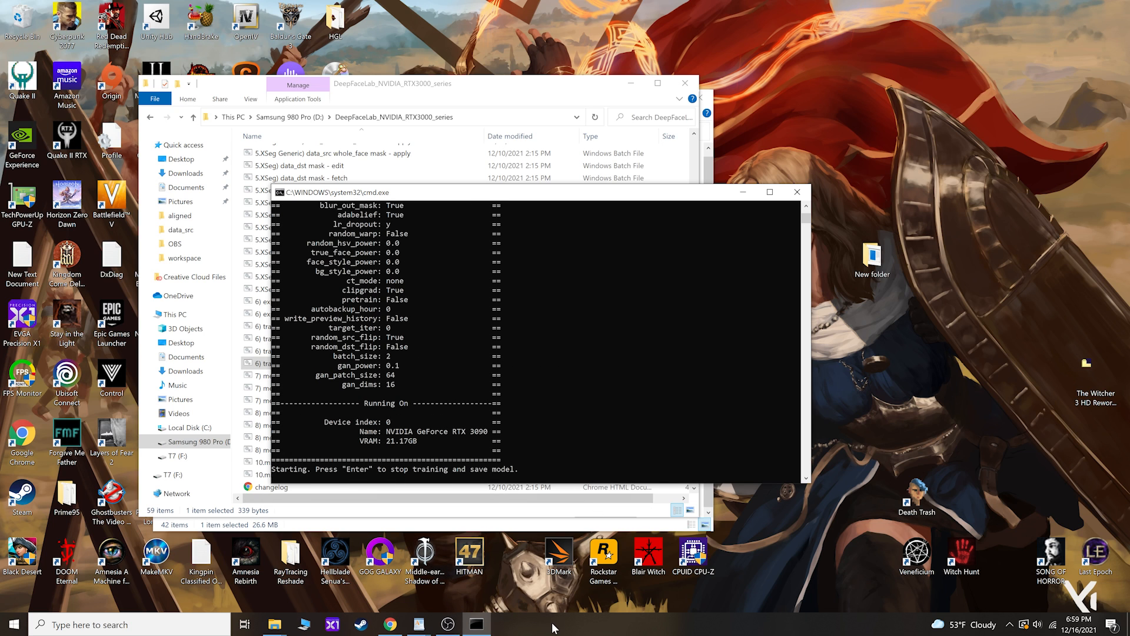
drag(559, 192, 626, 179)
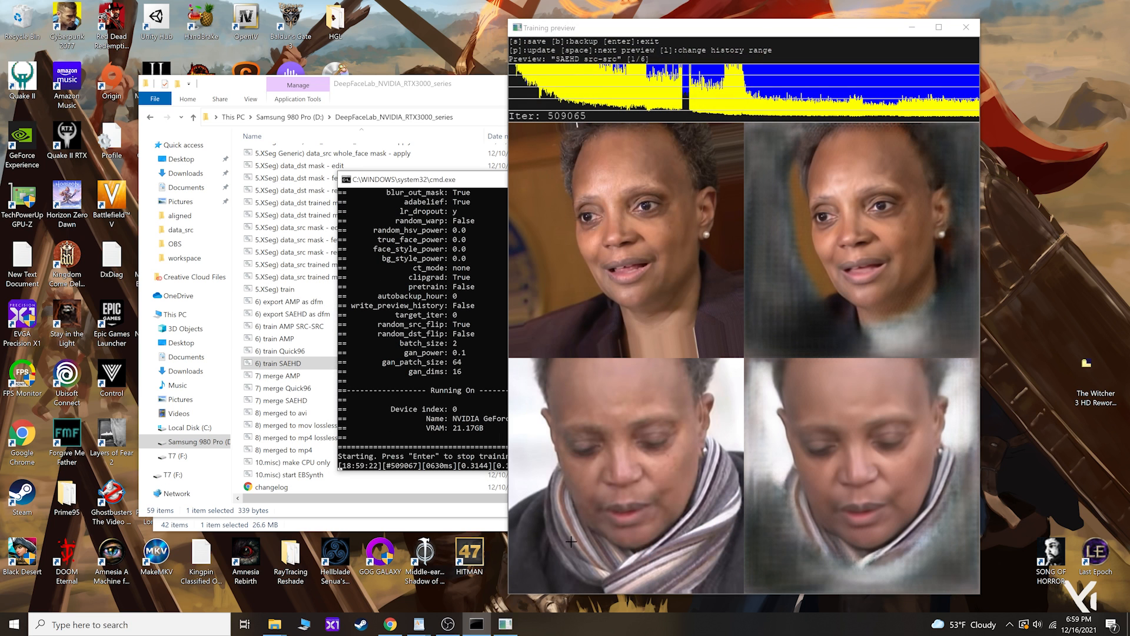
- Cycle through new src-src preview samples to examine how the blurred-out background around the face mask looks
click(761, 379)
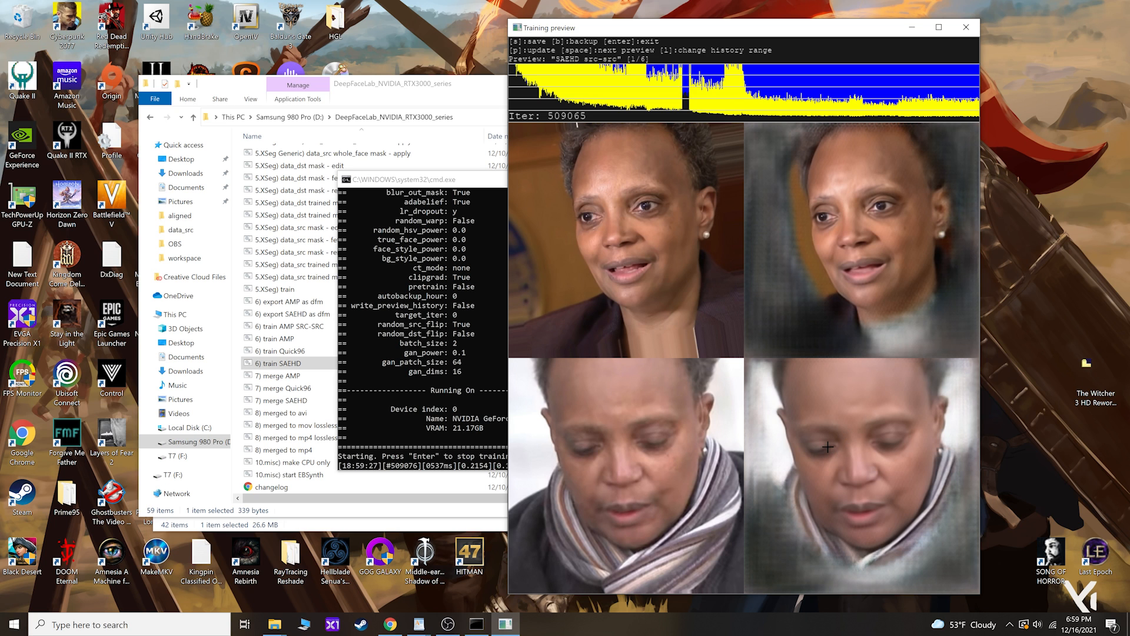
key(p)
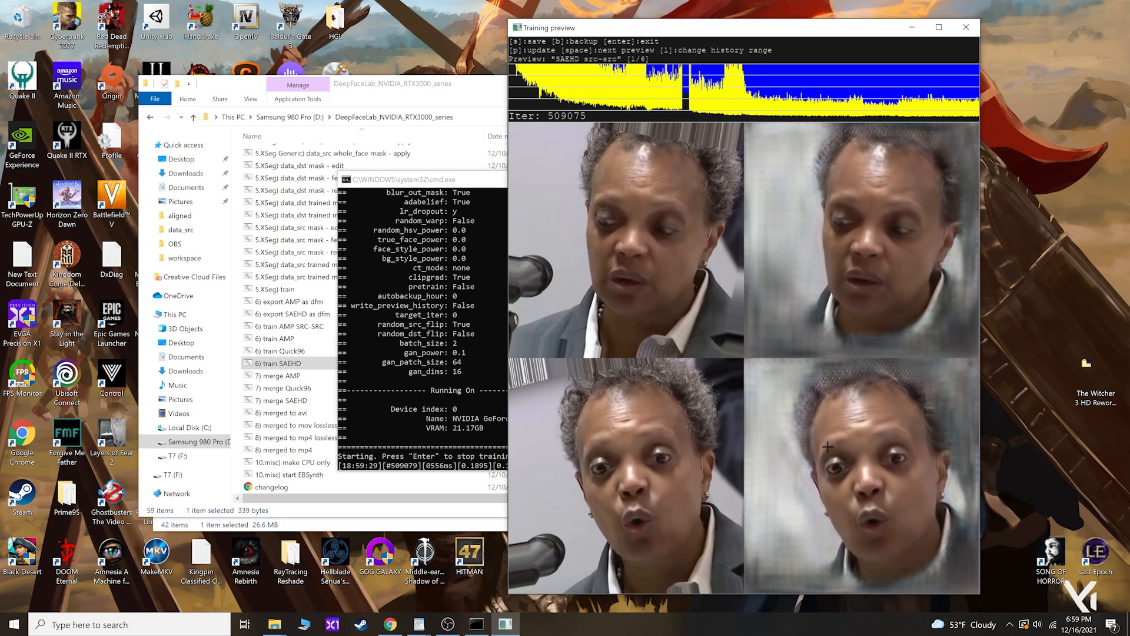
key(p)
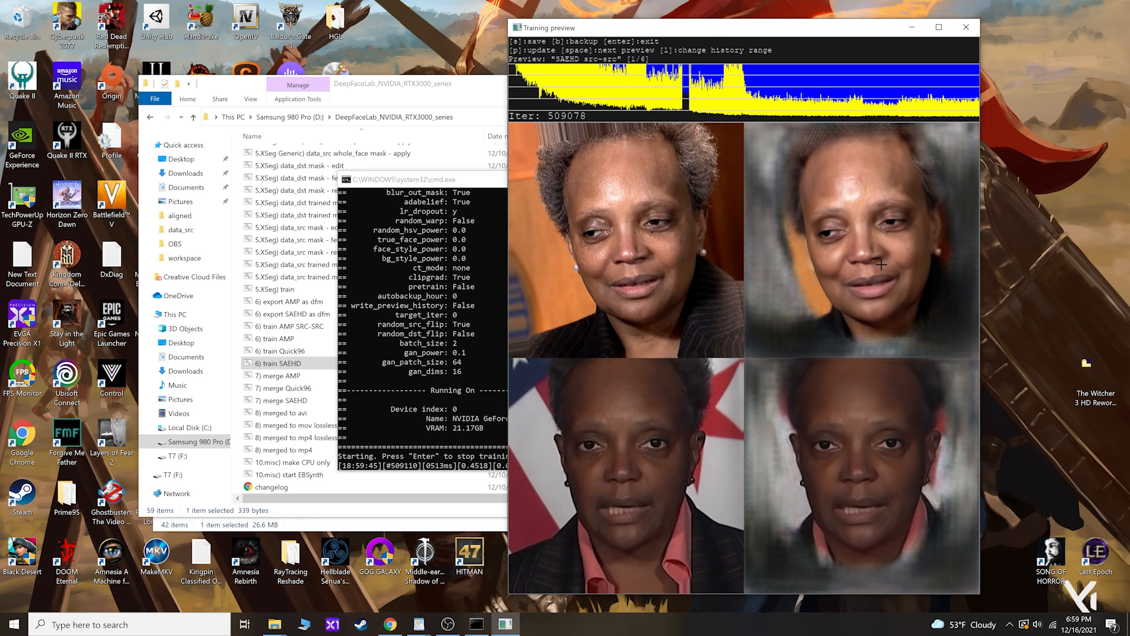
key(p)
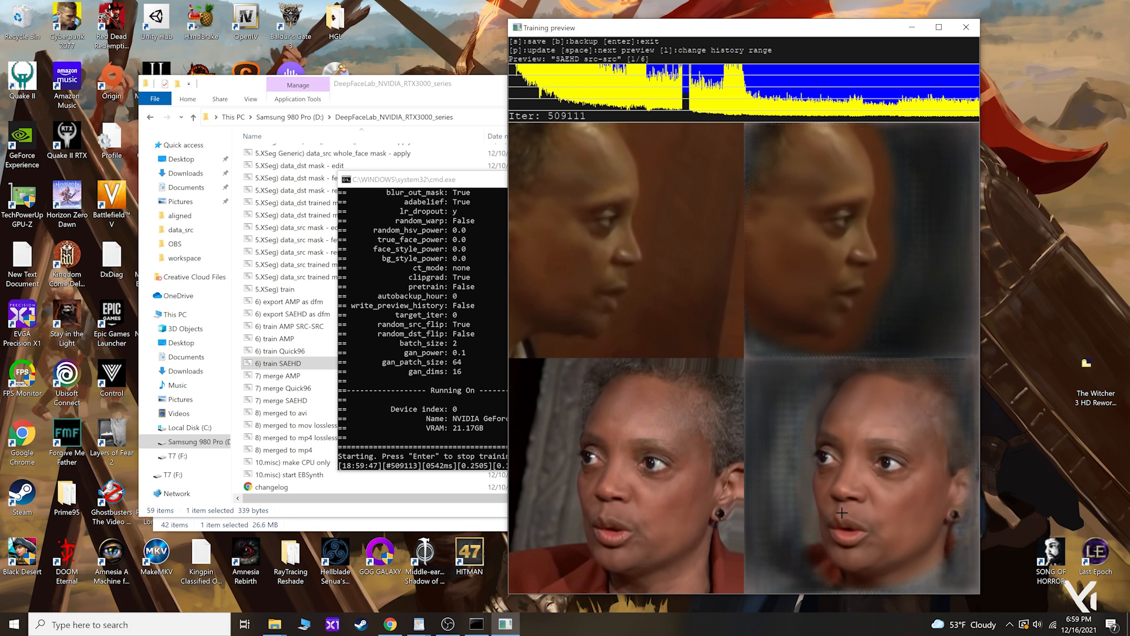
key(p)
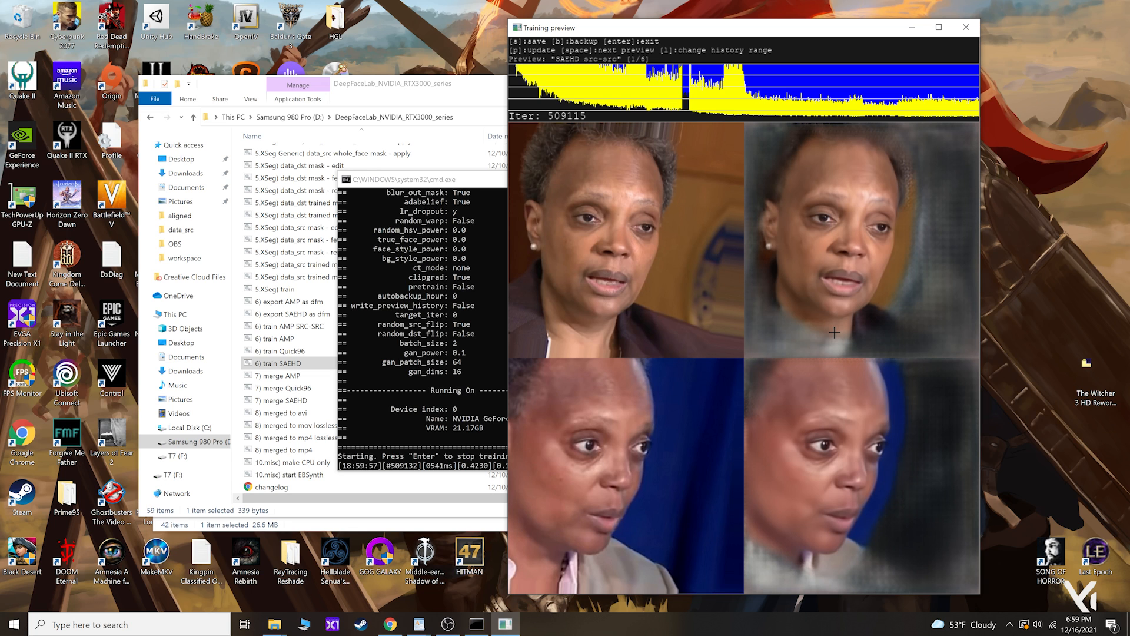
key(p)
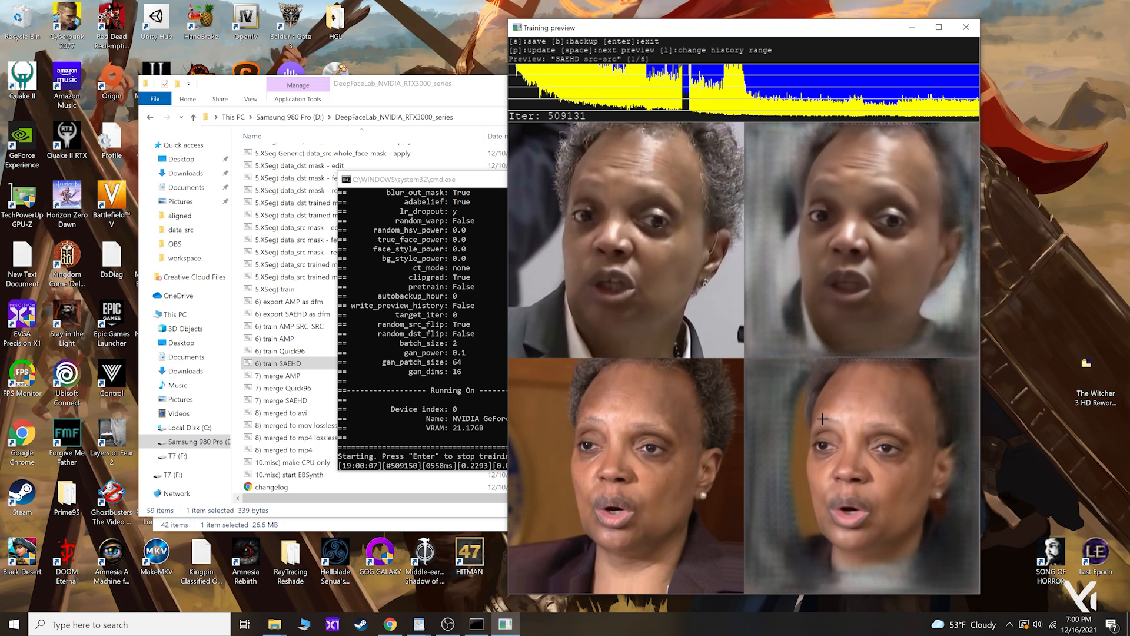
key(p)
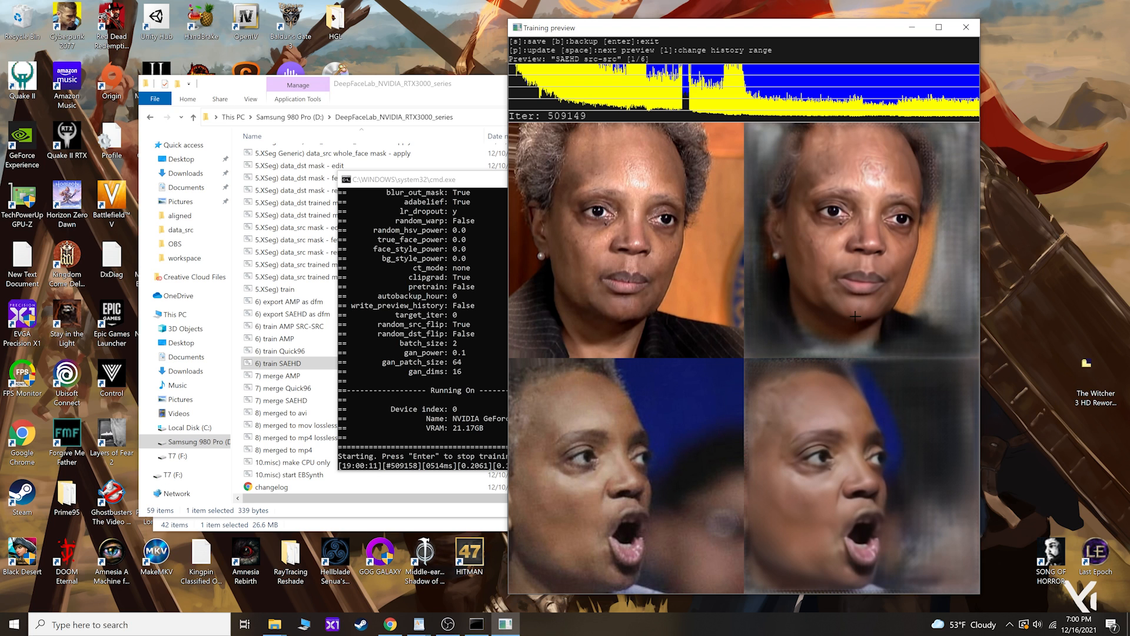
key(p)
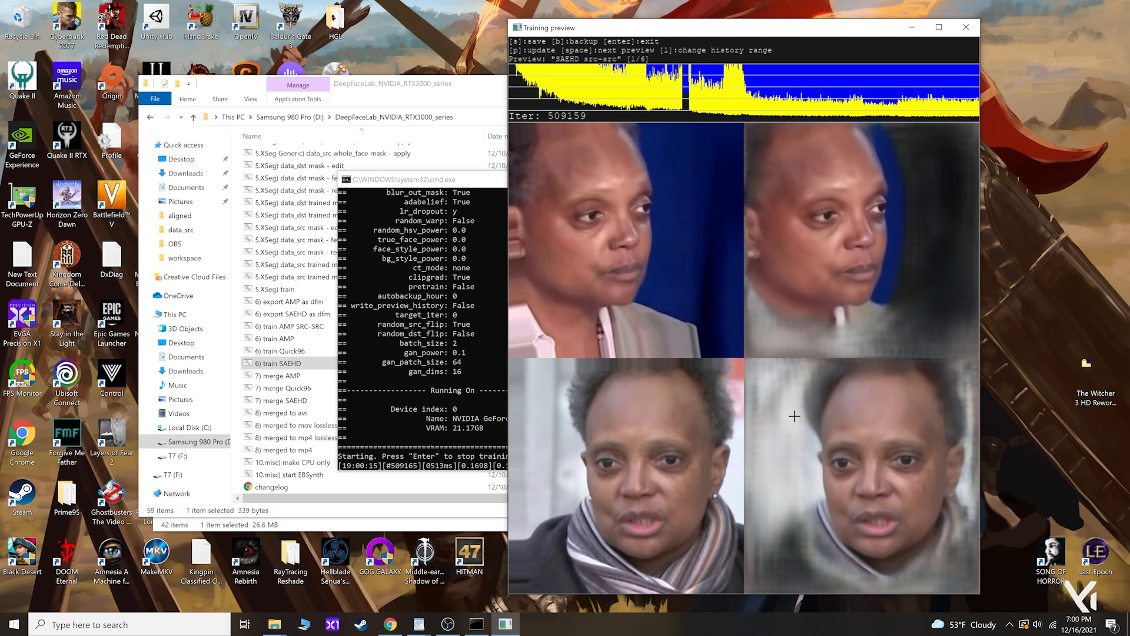
key(p)
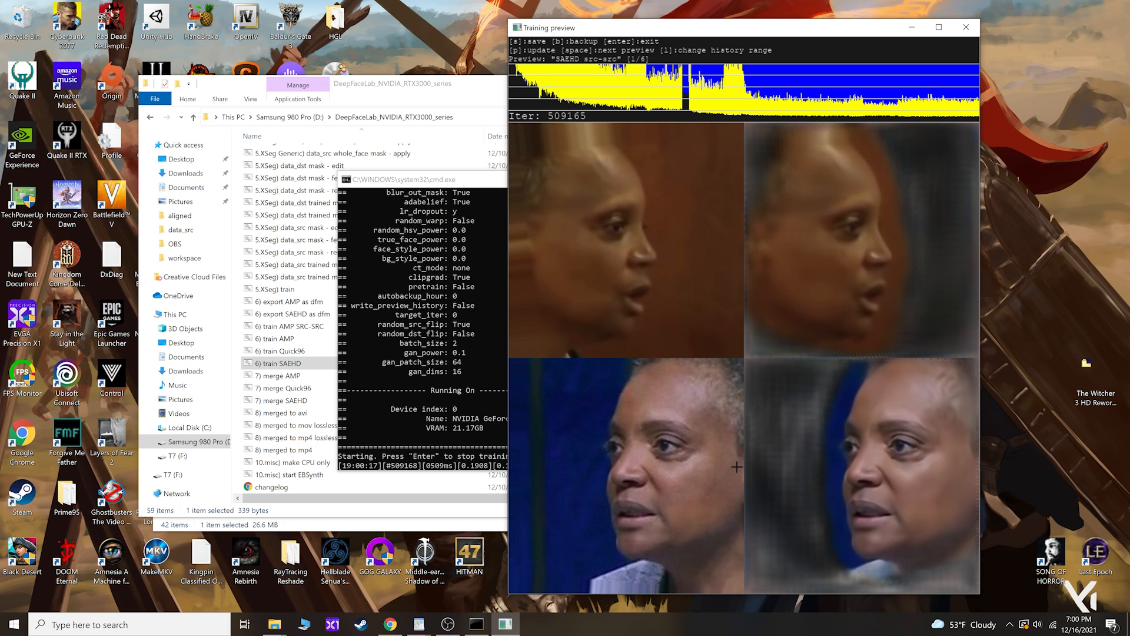
key(p)
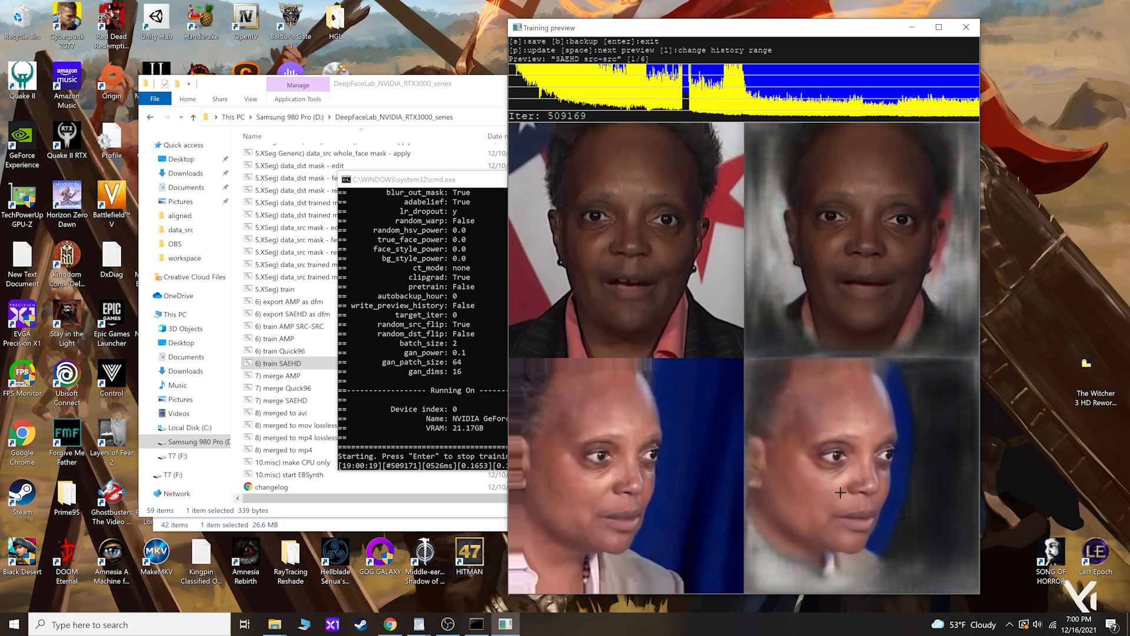
- Advance past the dst-dst preview to the SAEHD pred preview and refresh the samples to inspect the swapped faces
key(space)
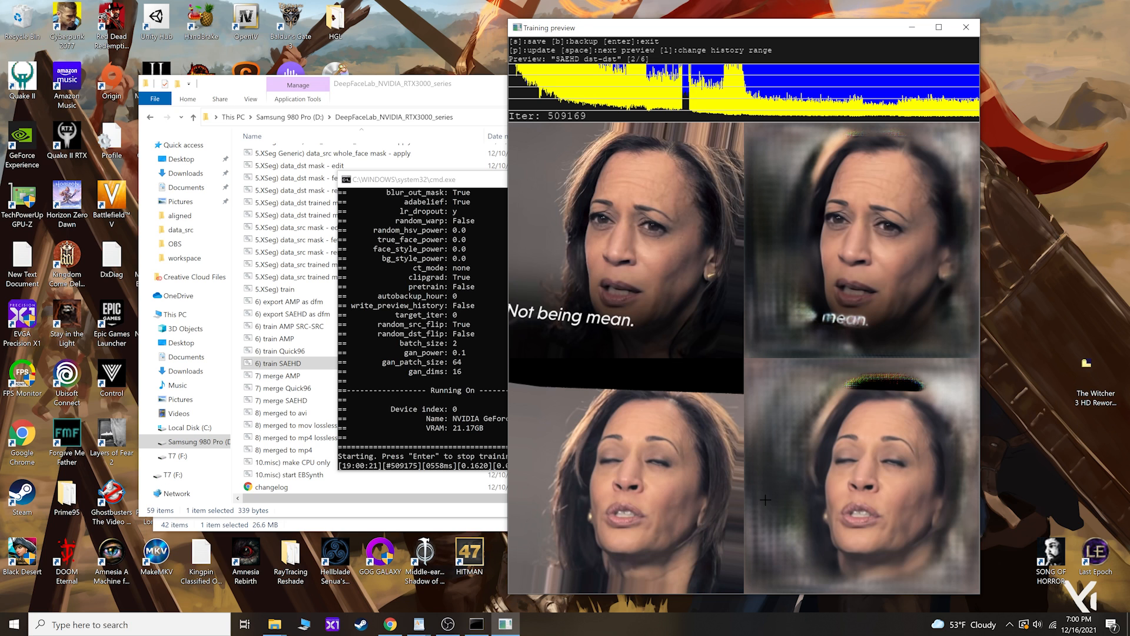
key(space)
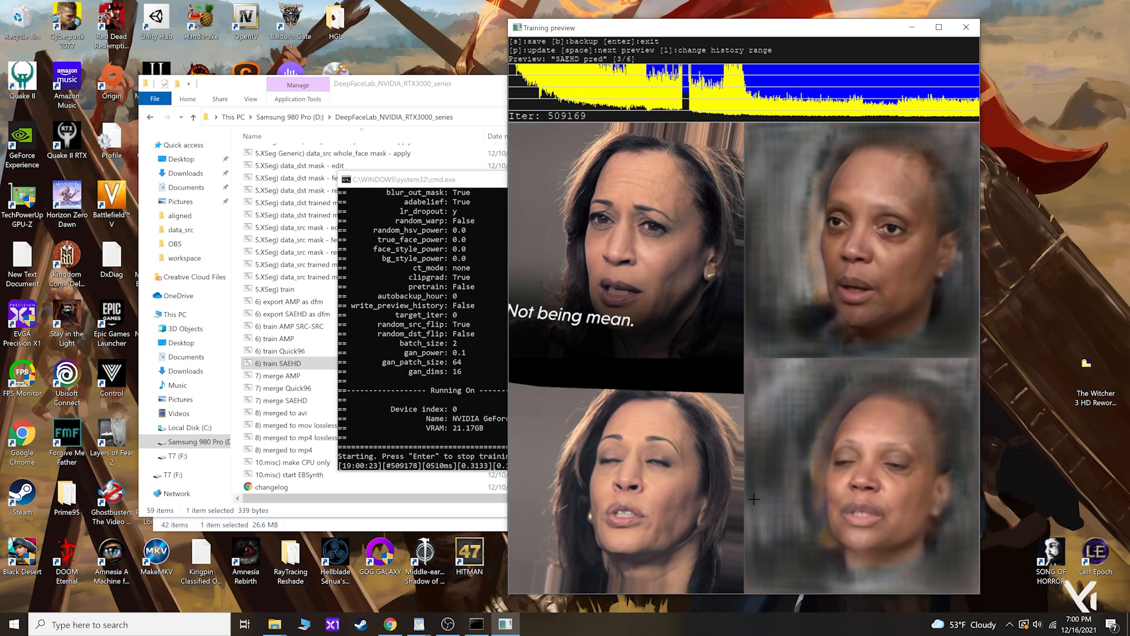
key(p)
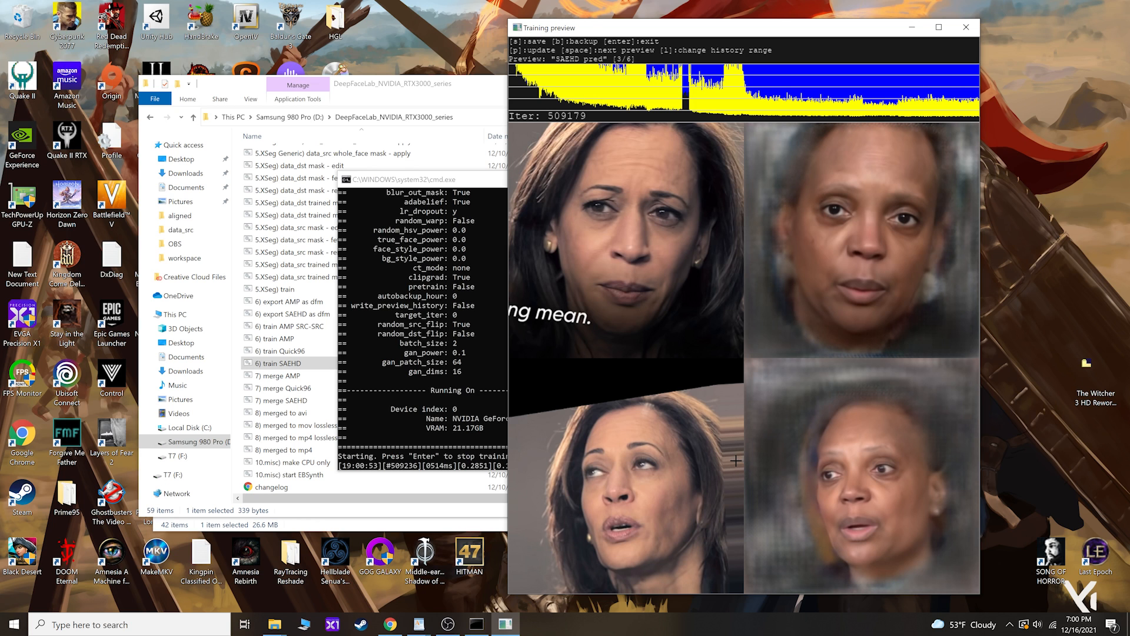
click(822, 12)
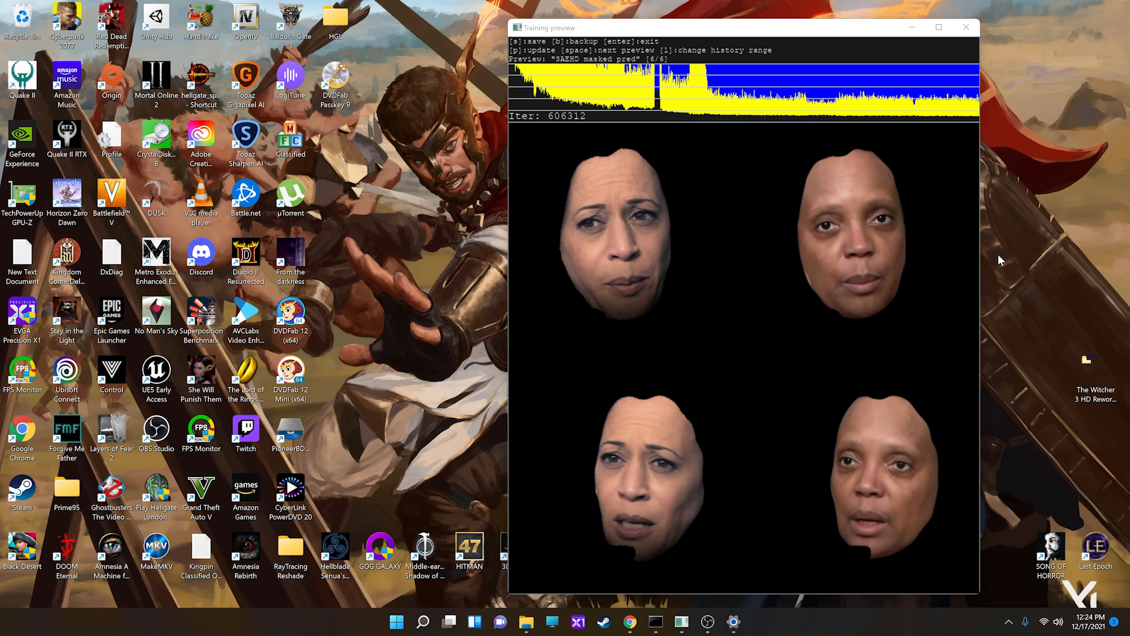
- Reposition the training preview, refresh the masked pred samples, and load new samples in the src-src preview to check progress
drag(814, 30, 797, 24)
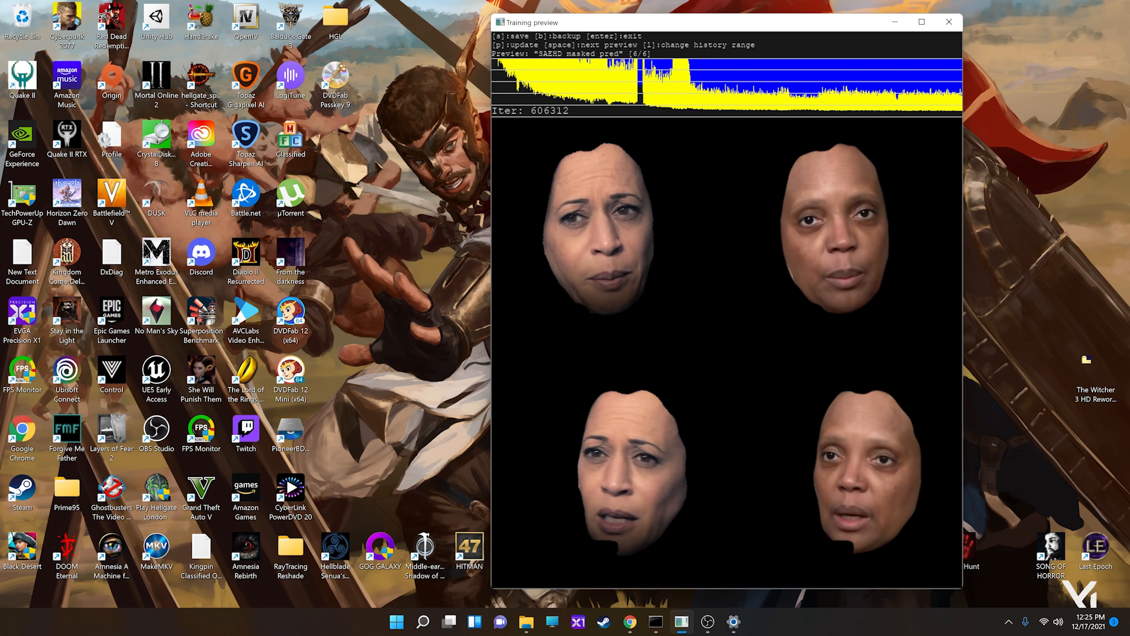
key(p)
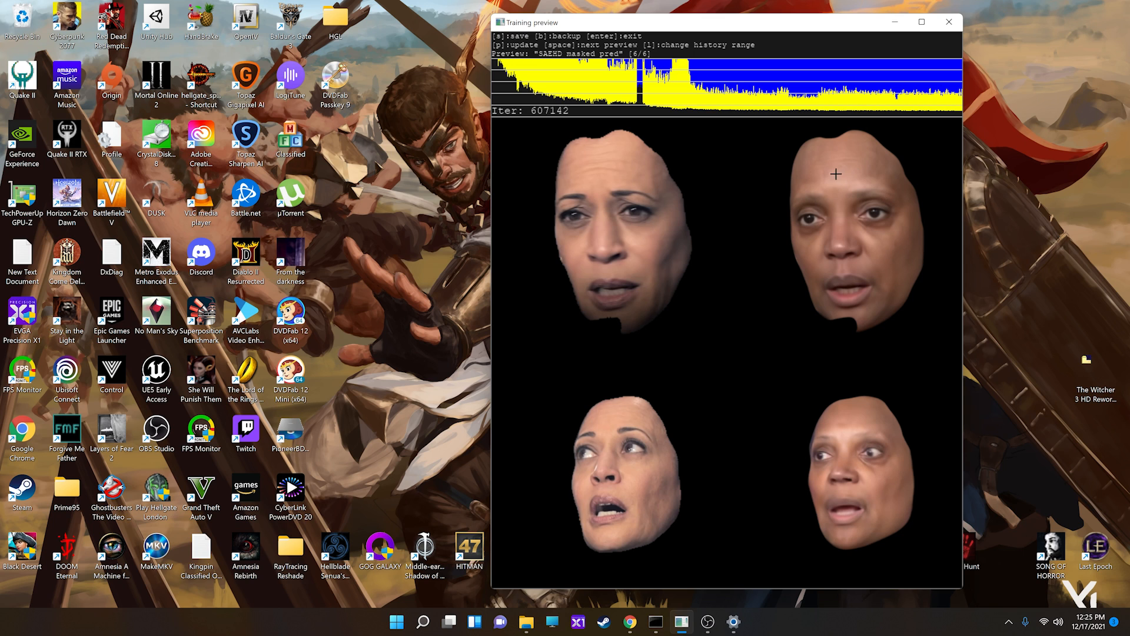
key(space)
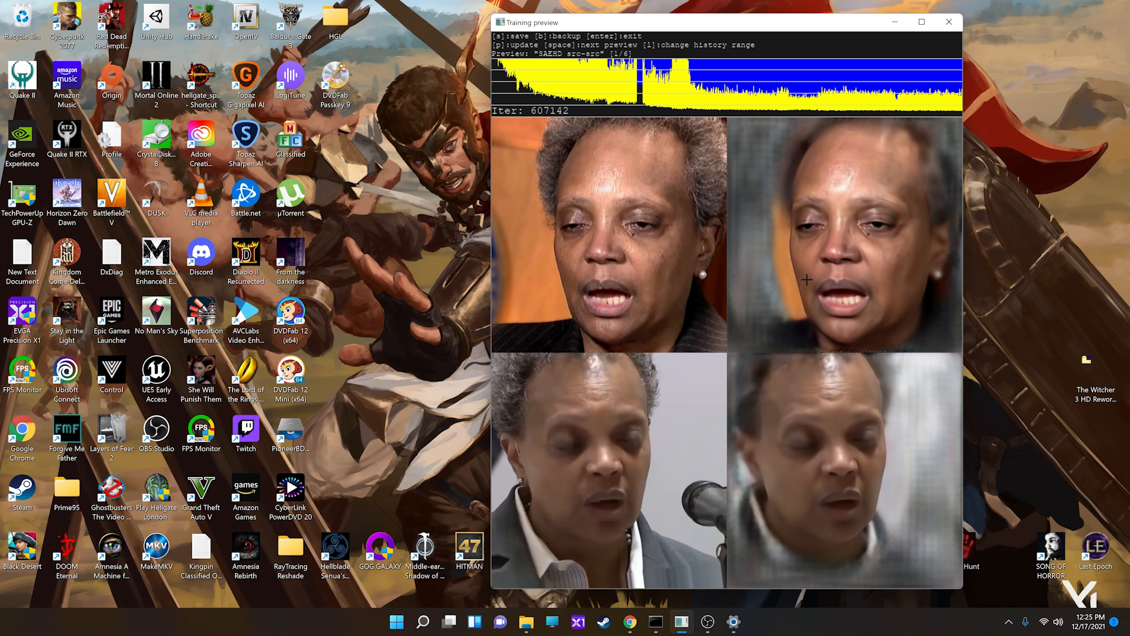
key(p)
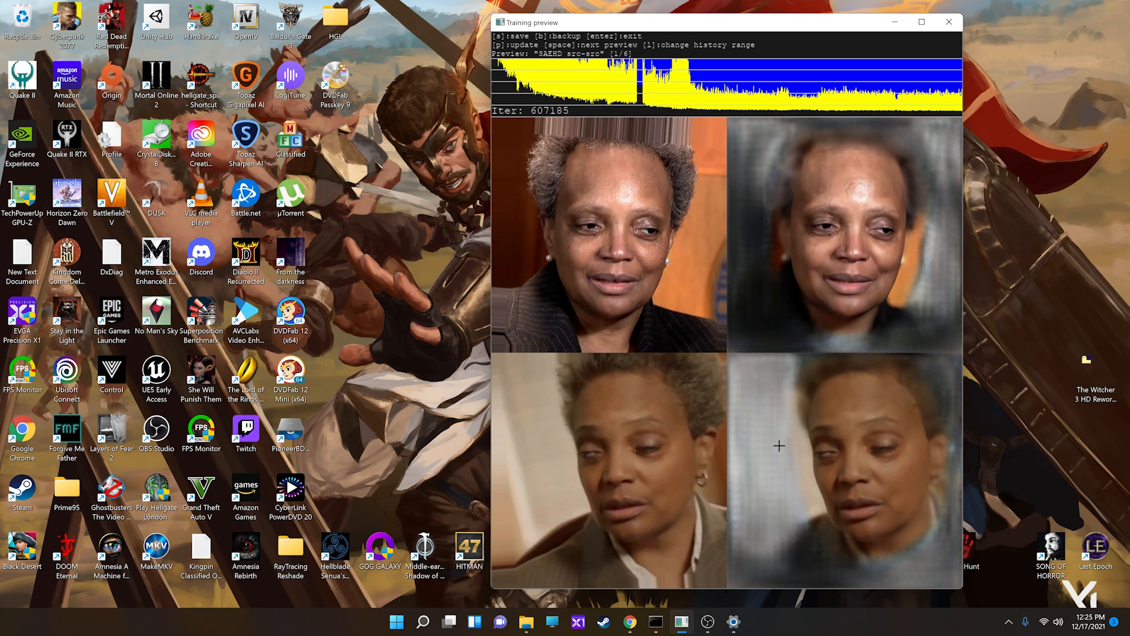
- Review the dst-dst and predicted face previews after the longer training run and load new predicted samples
key(space)
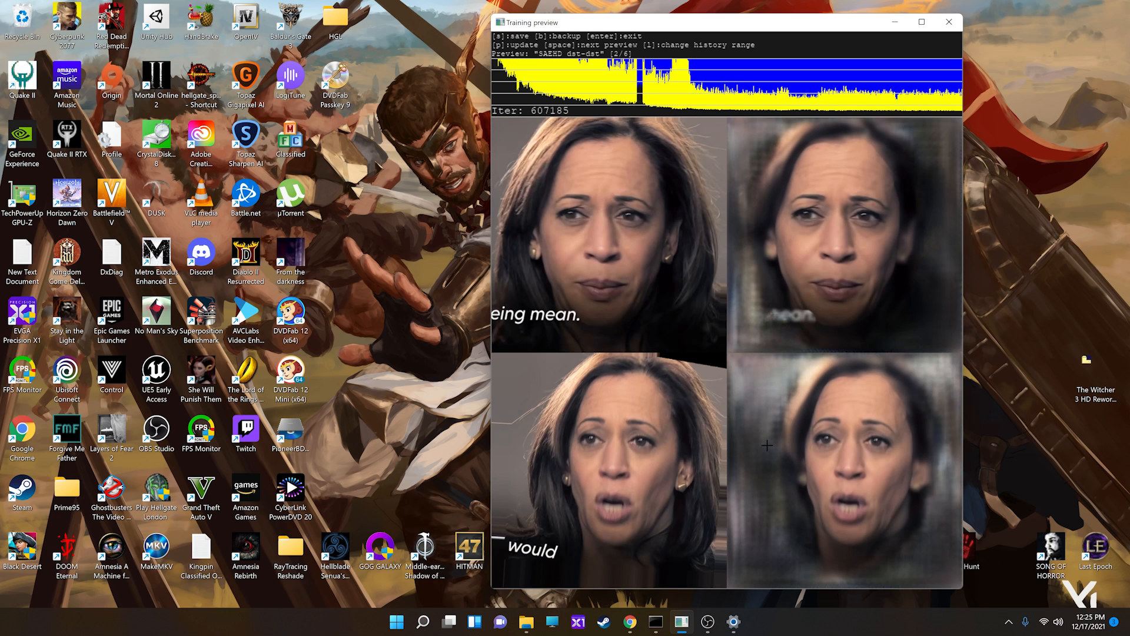
key(space)
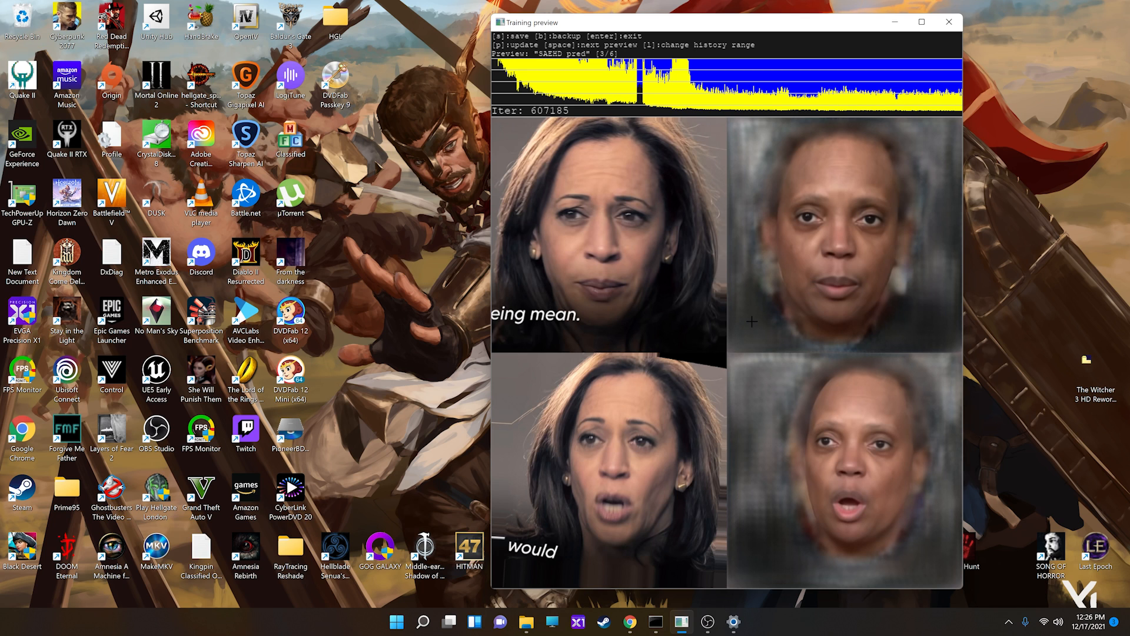
key(p)
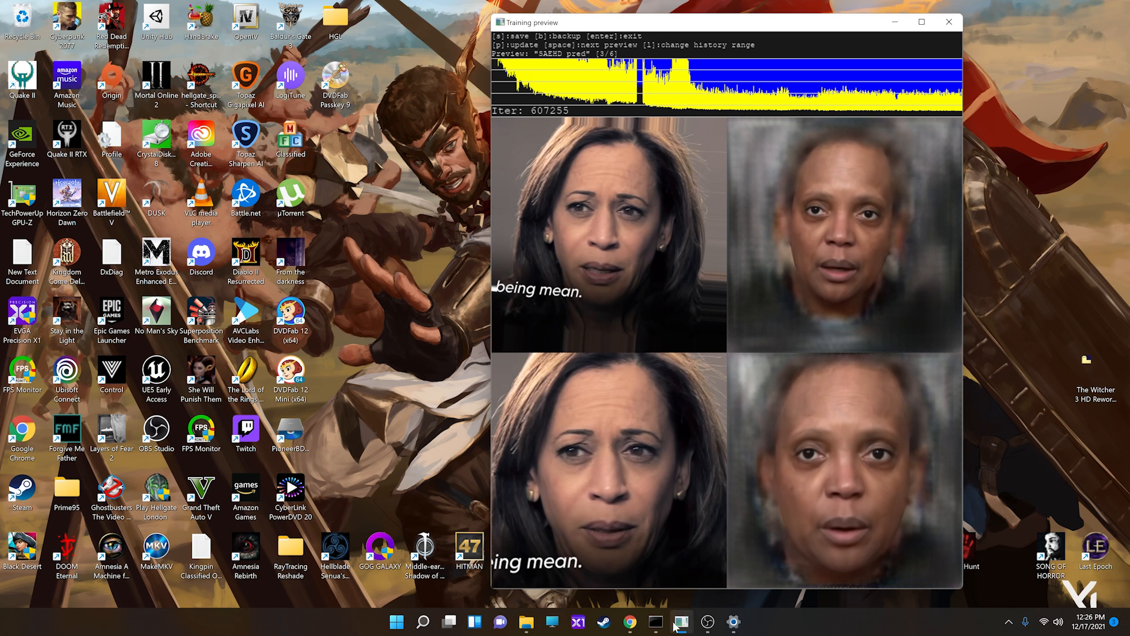
- Bring up the SAEHD training console, reposition it, and close the finished training session
click(656, 622)
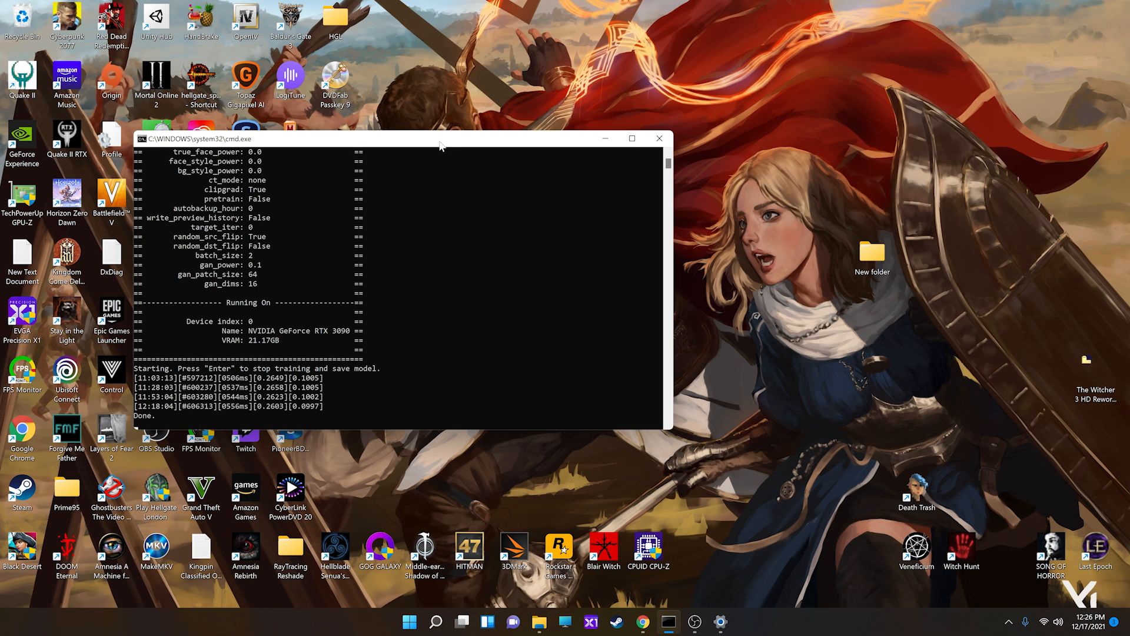
drag(439, 143, 538, 149)
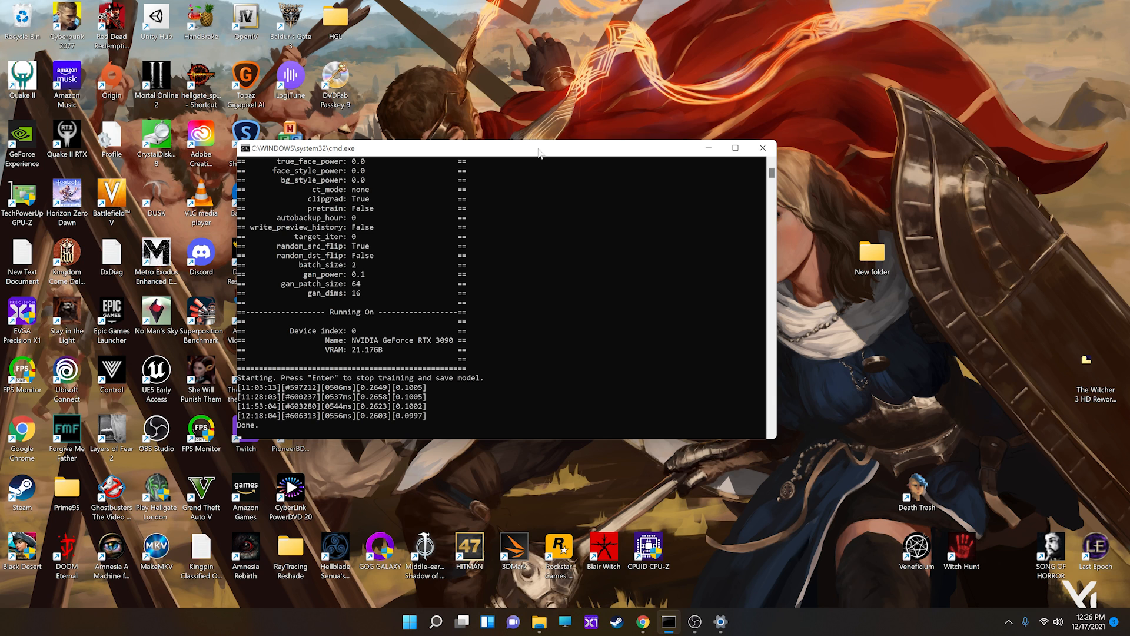
key(Return)
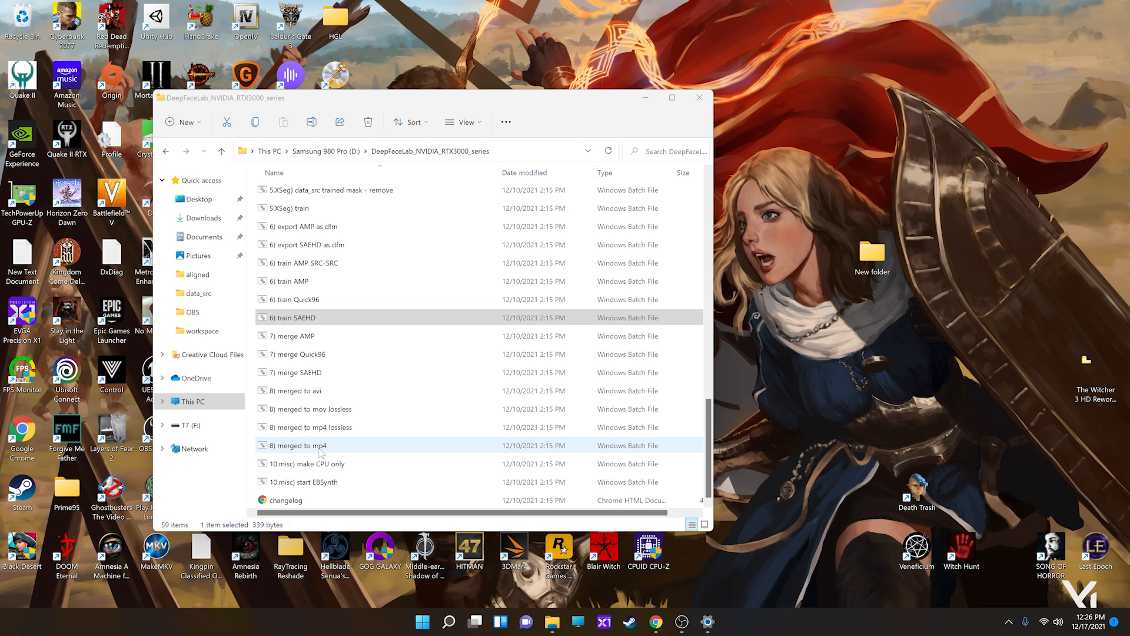
- Launch the 7) merge SAEHD batch file and choose the saved Lori512 model, entry 0
double_click(310, 376)
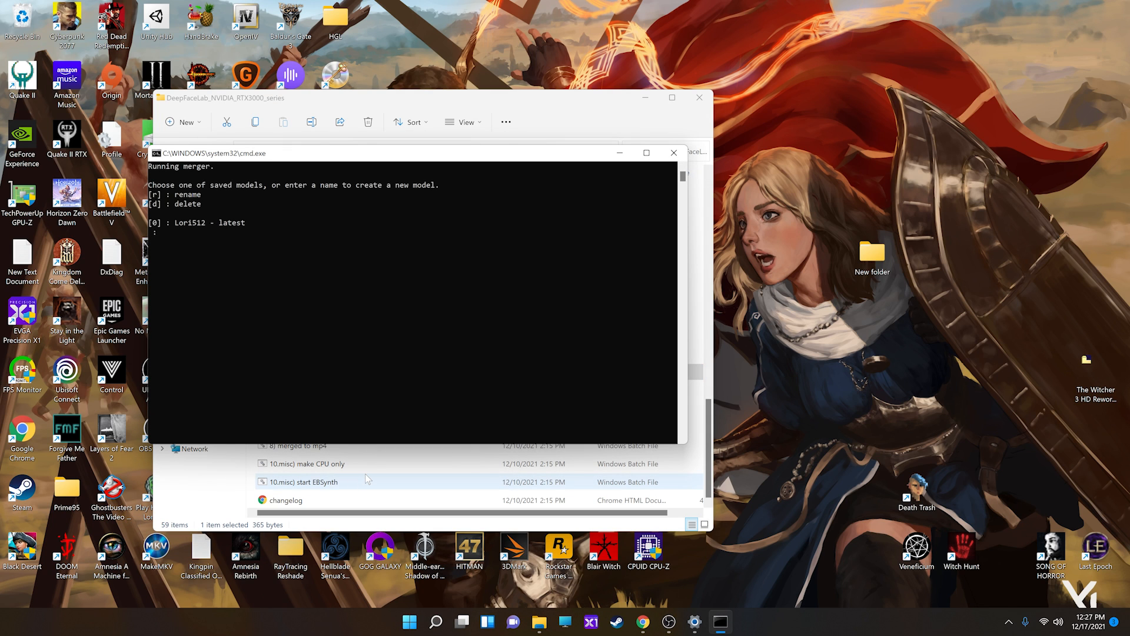
text(0)
key(Return)
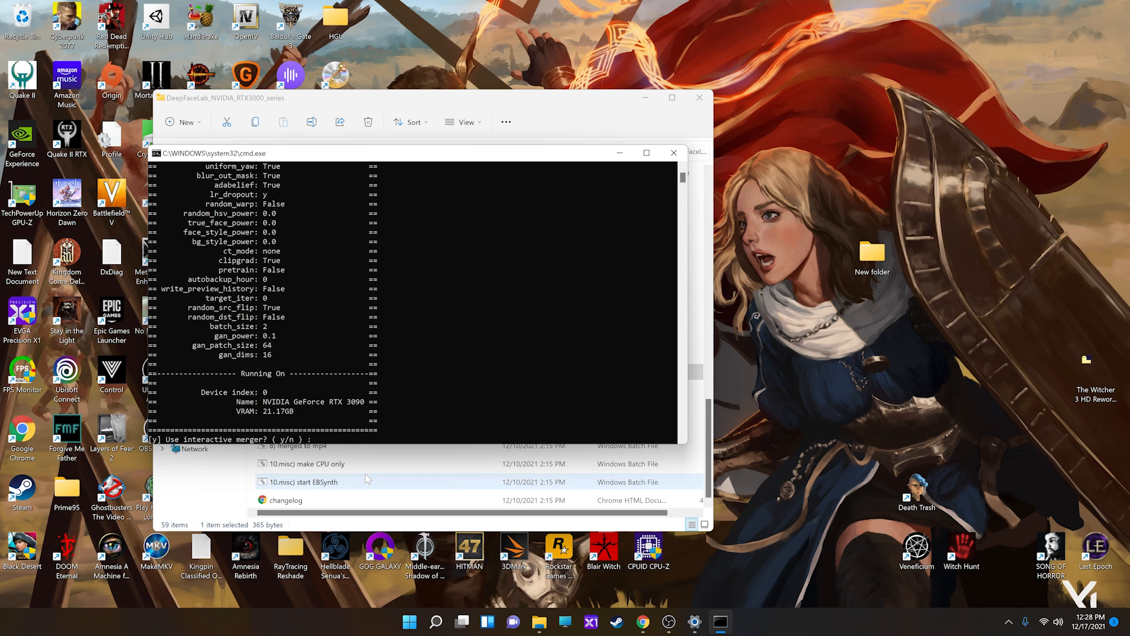
- Enable the interactive merger, accept the default of 16 workers, and decline the saved session
text(y)
key(Return)
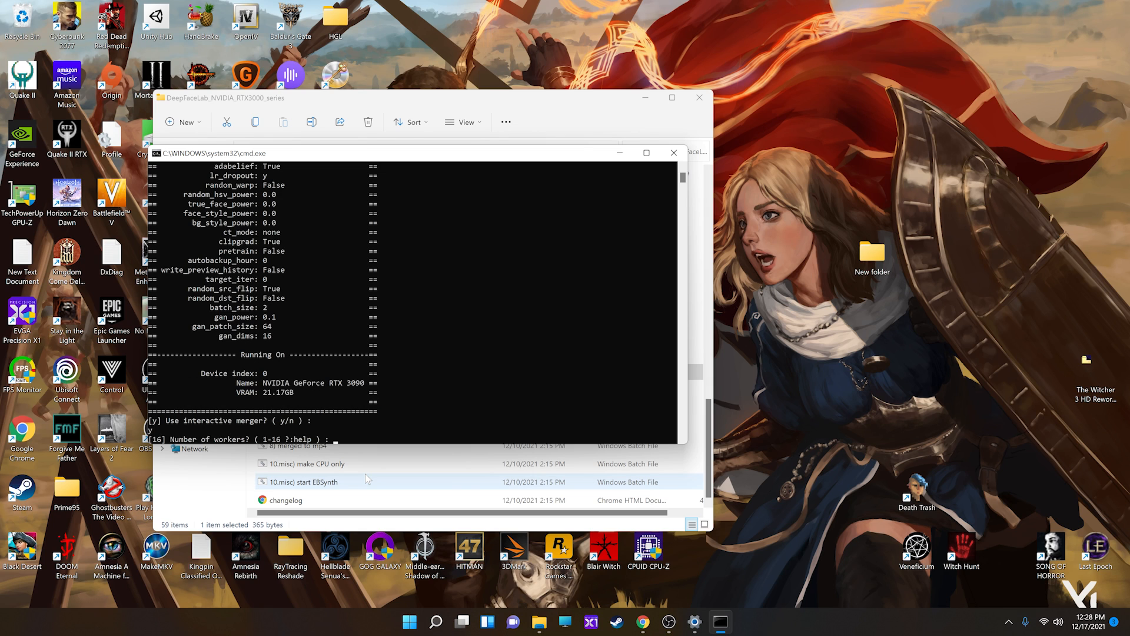
key(Return)
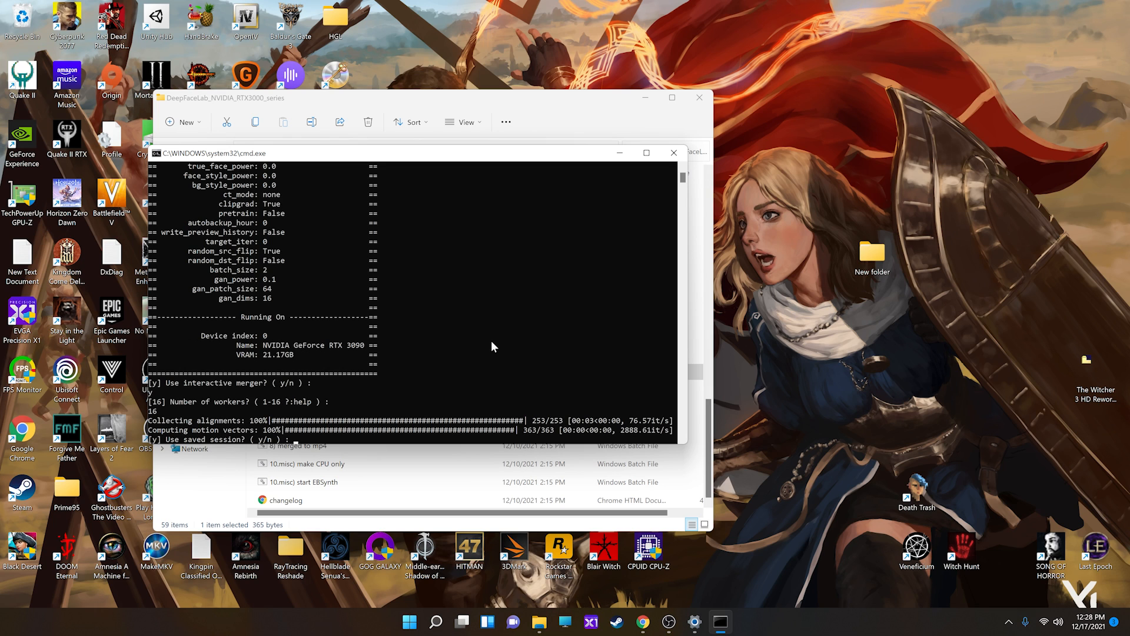
text(n)
key(Return)
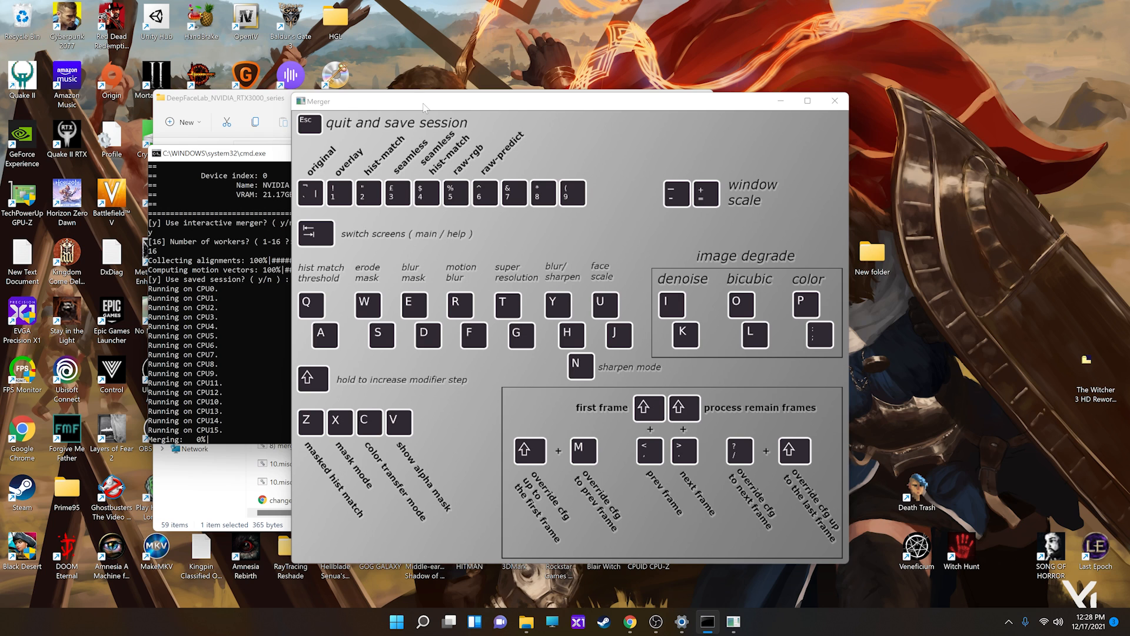
- Arrange the merger's shortcut help window beside the console so the merge configuration stays readable
drag(424, 104, 640, 85)
drag(394, 151, 285, 136)
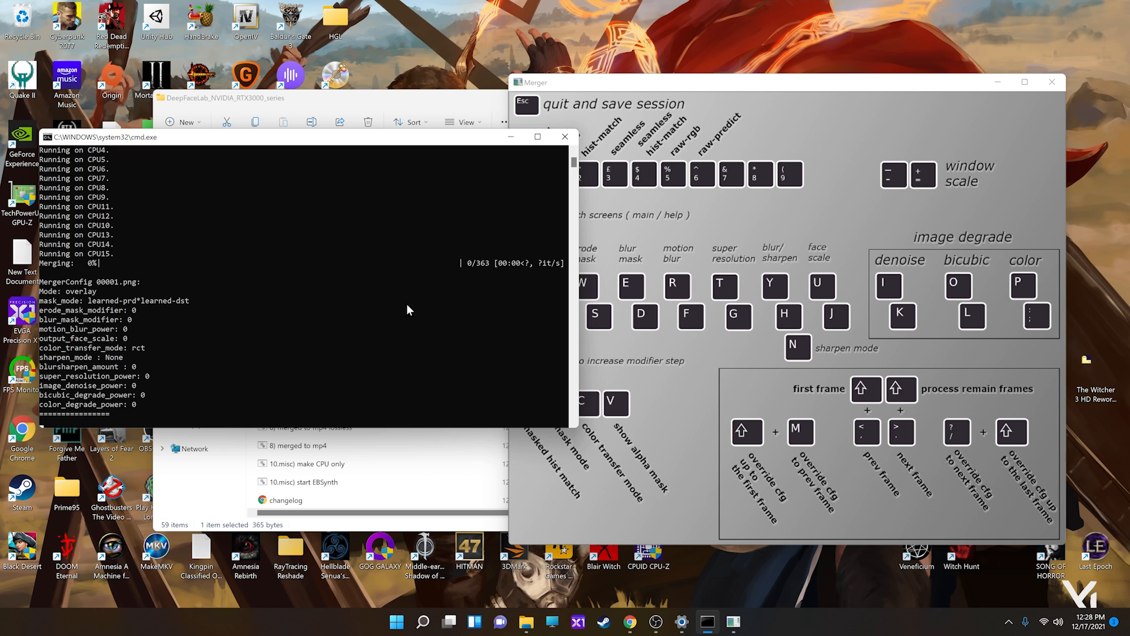
drag(627, 86, 649, 96)
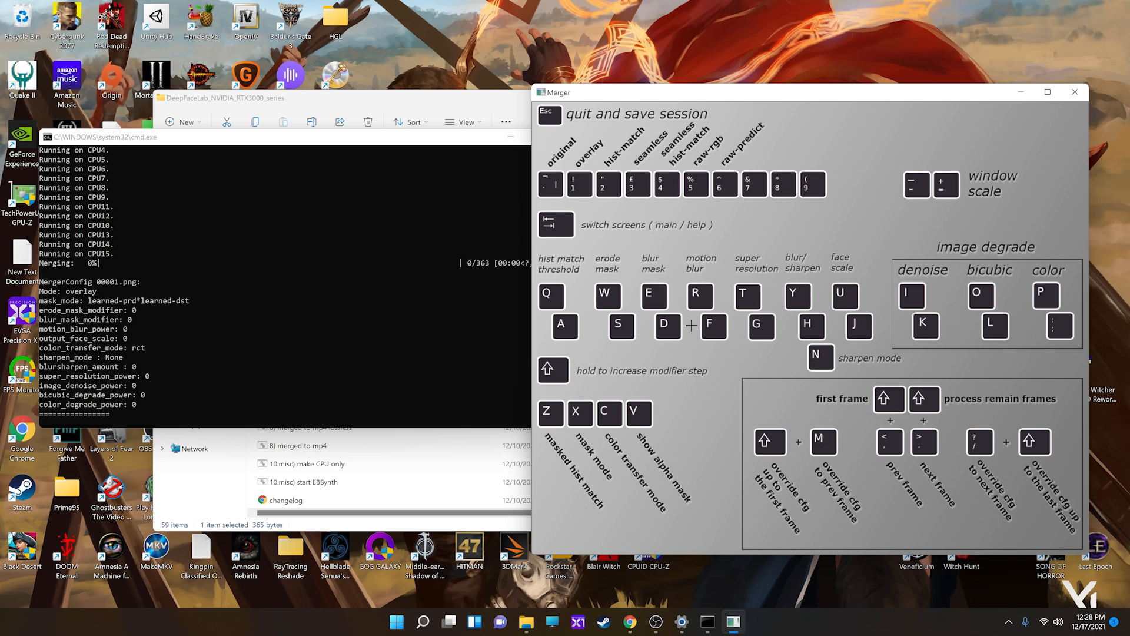
drag(737, 95, 698, 97)
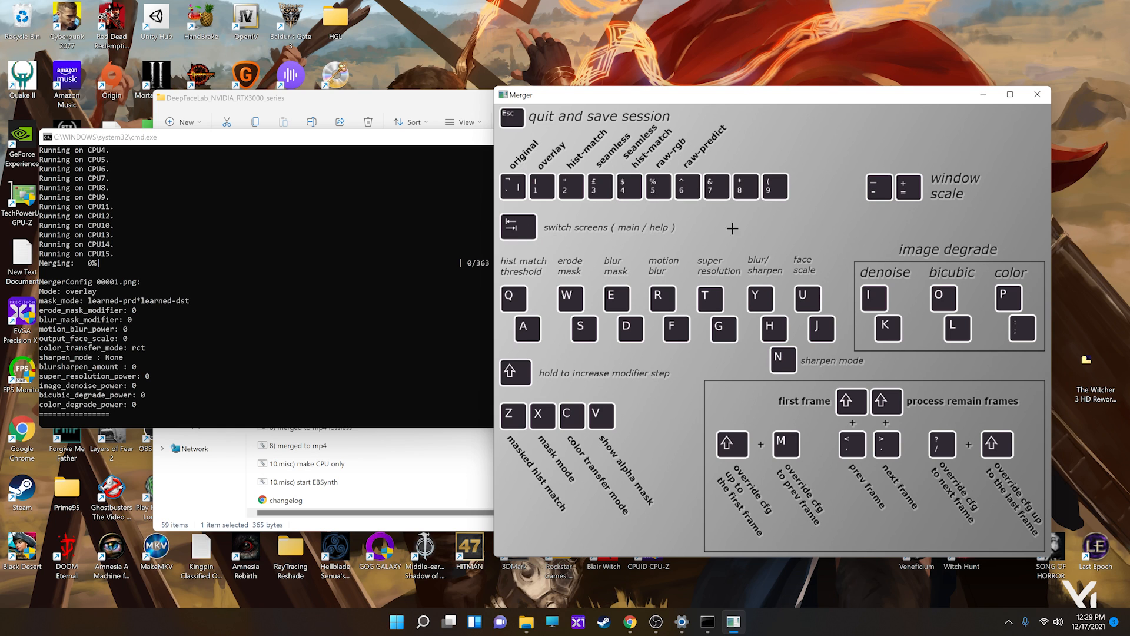
- Switch between the merger's help and main screens, reposition the window, and end on the merged frame preview
key(Tab)
drag(435, 106, 612, 106)
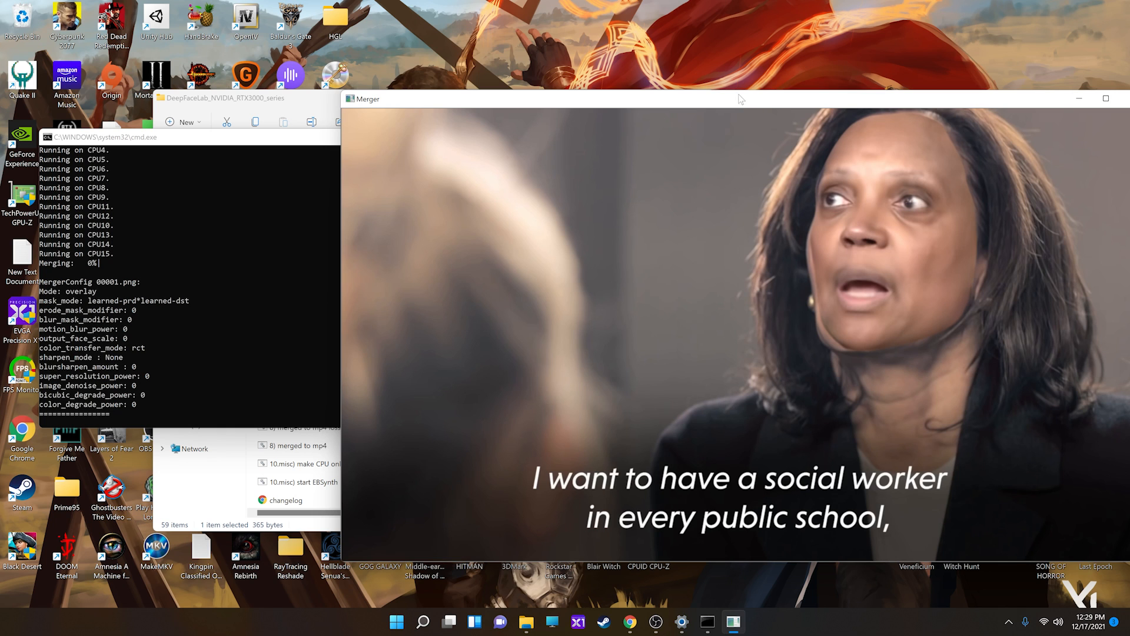
key(Tab)
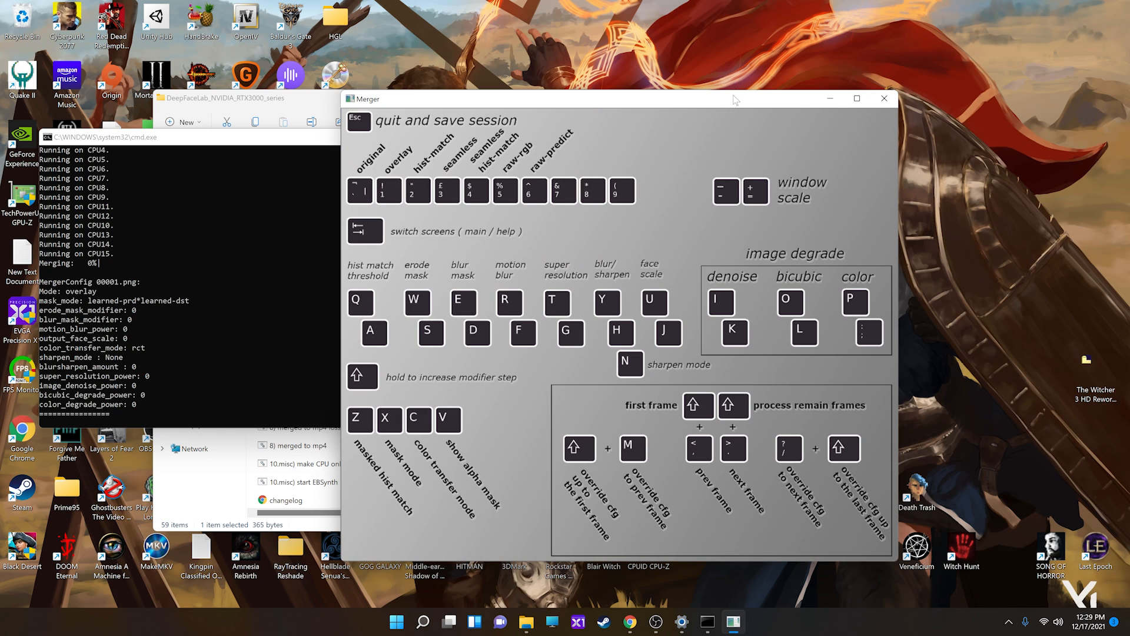
drag(619, 100, 703, 100)
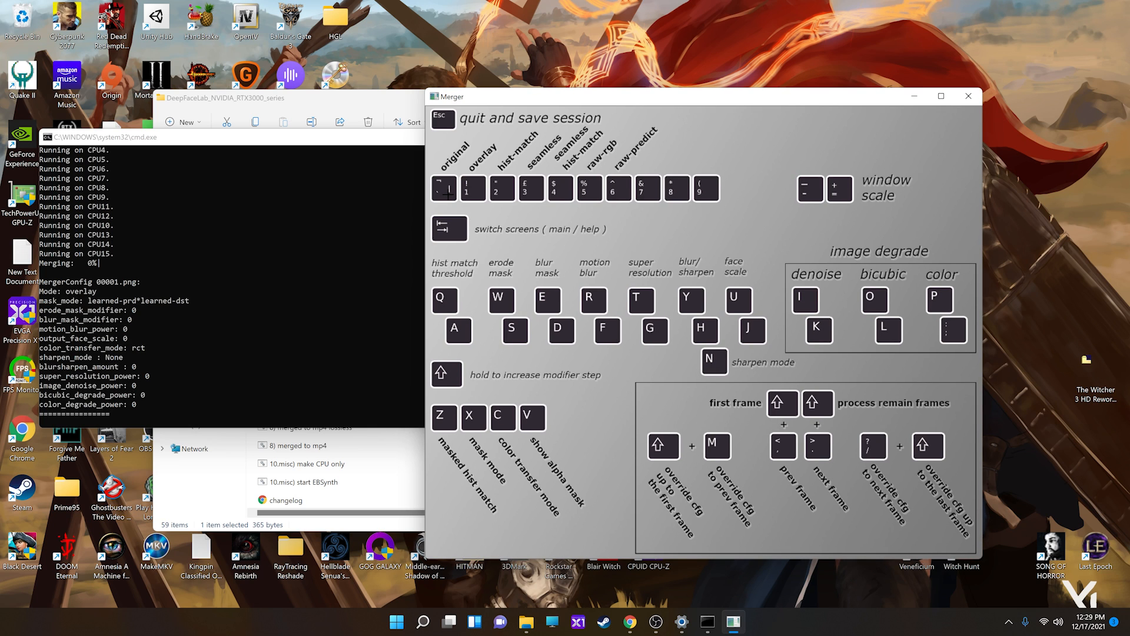
key(Tab)
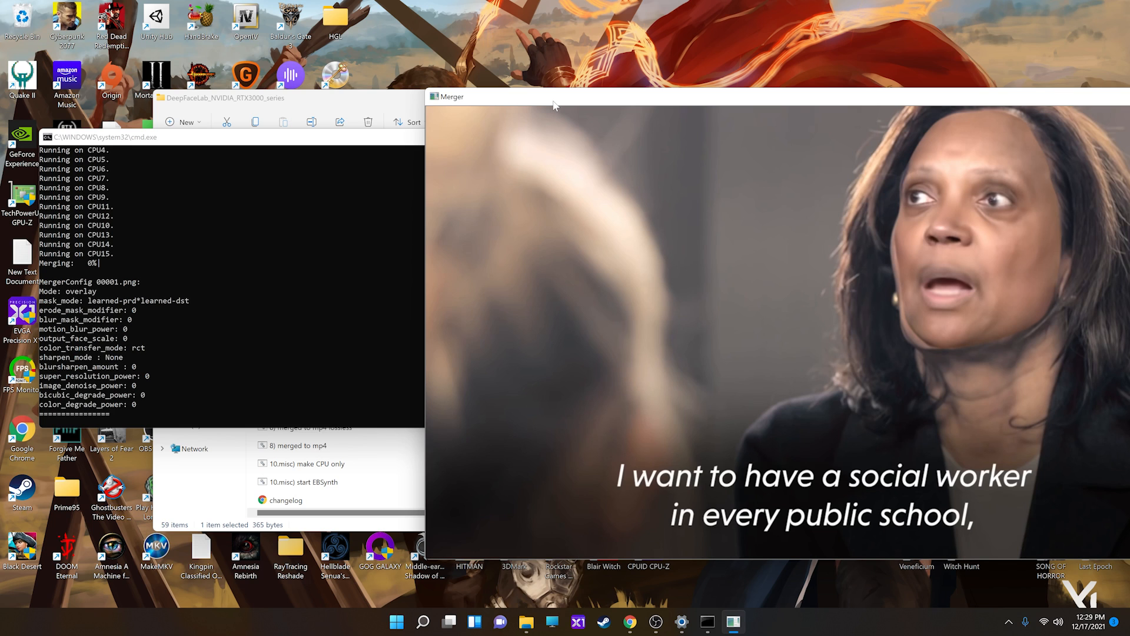
- Compare the original frame with the overlay merge by alternating between the two modes on frame 00001.png
key(grave)
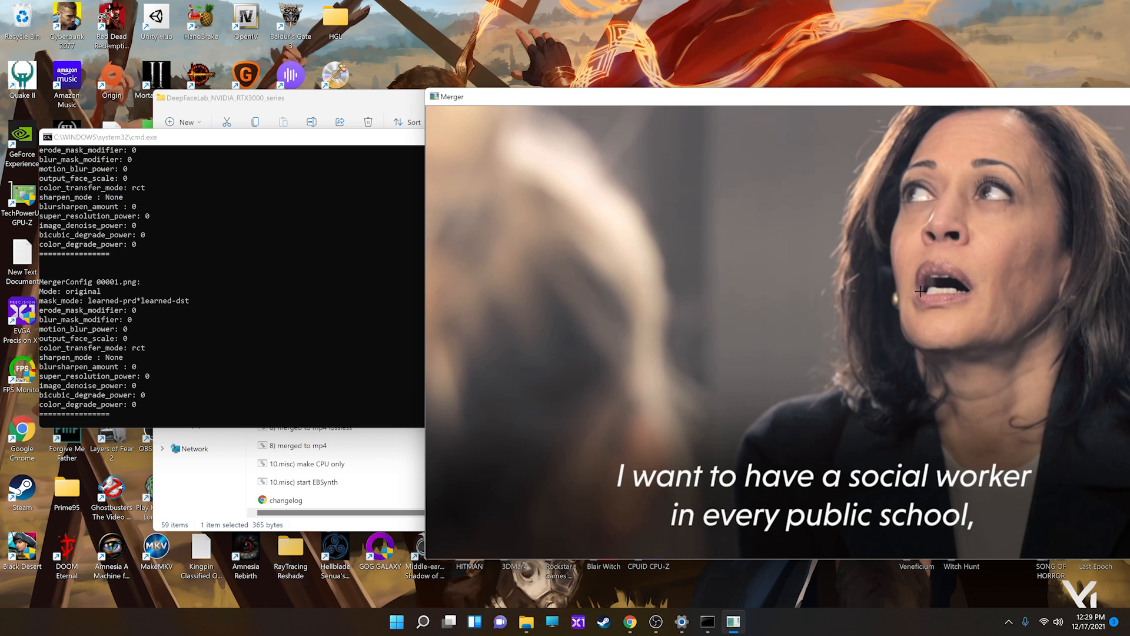
key(1)
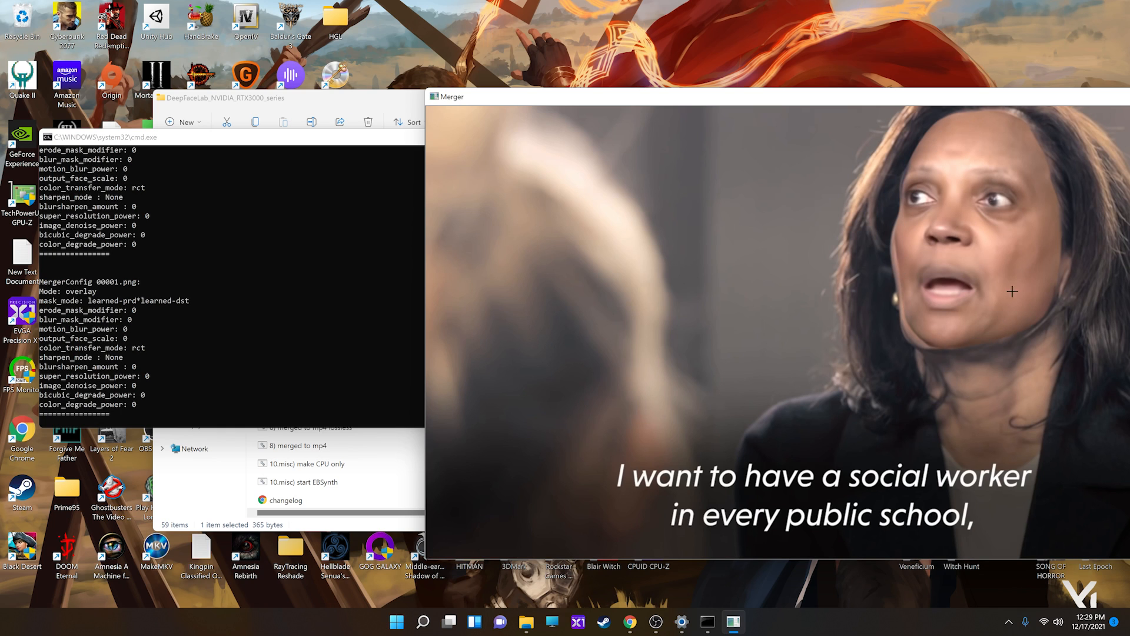
key(grave)
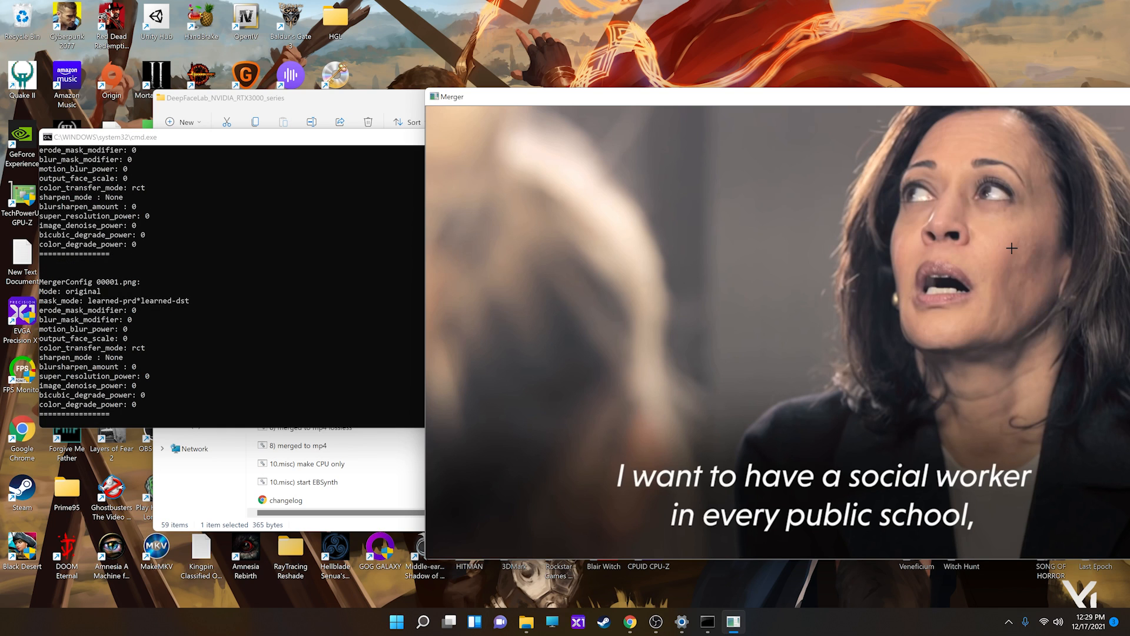
key(1)
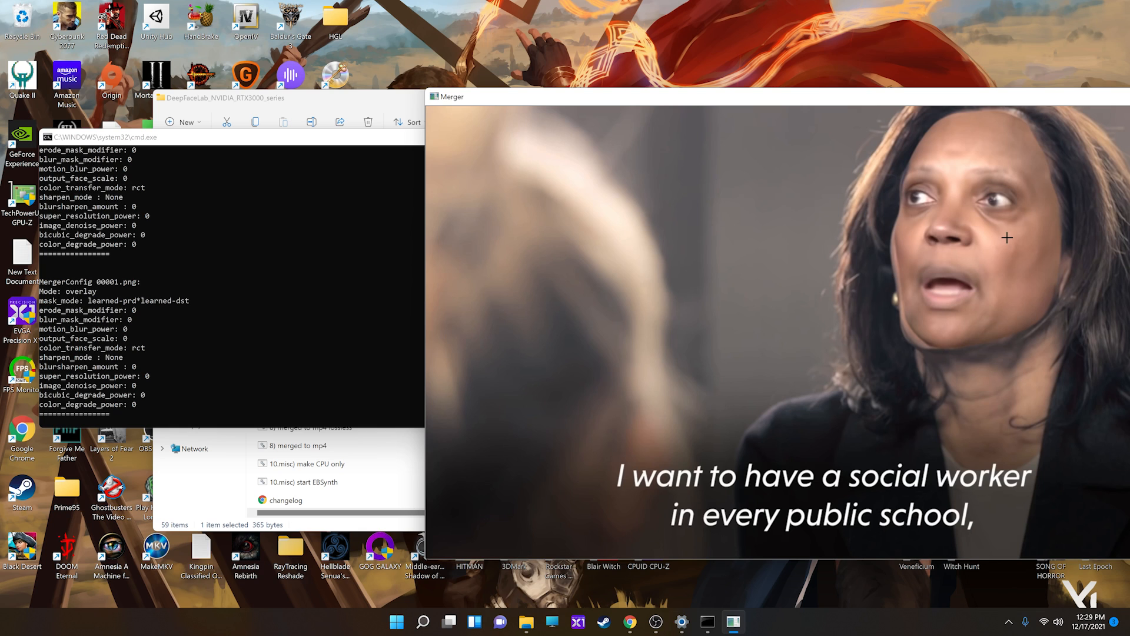
- Consult the merge mode shortcuts and preview hist-match on the frame, returning to overlay for comparison
key(Tab)
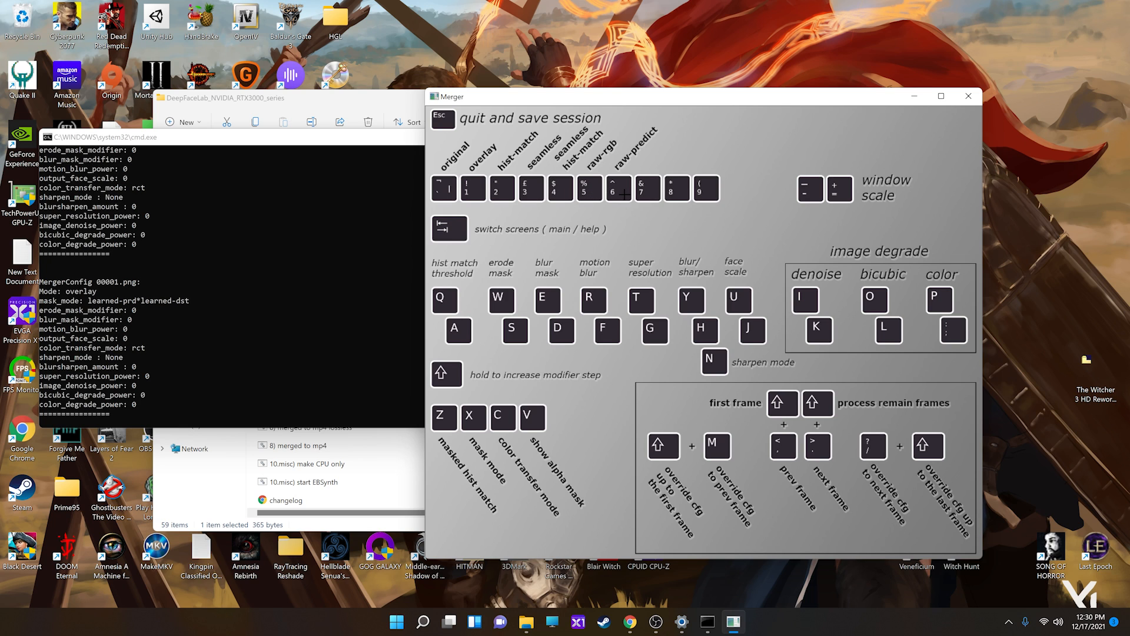
key(Tab)
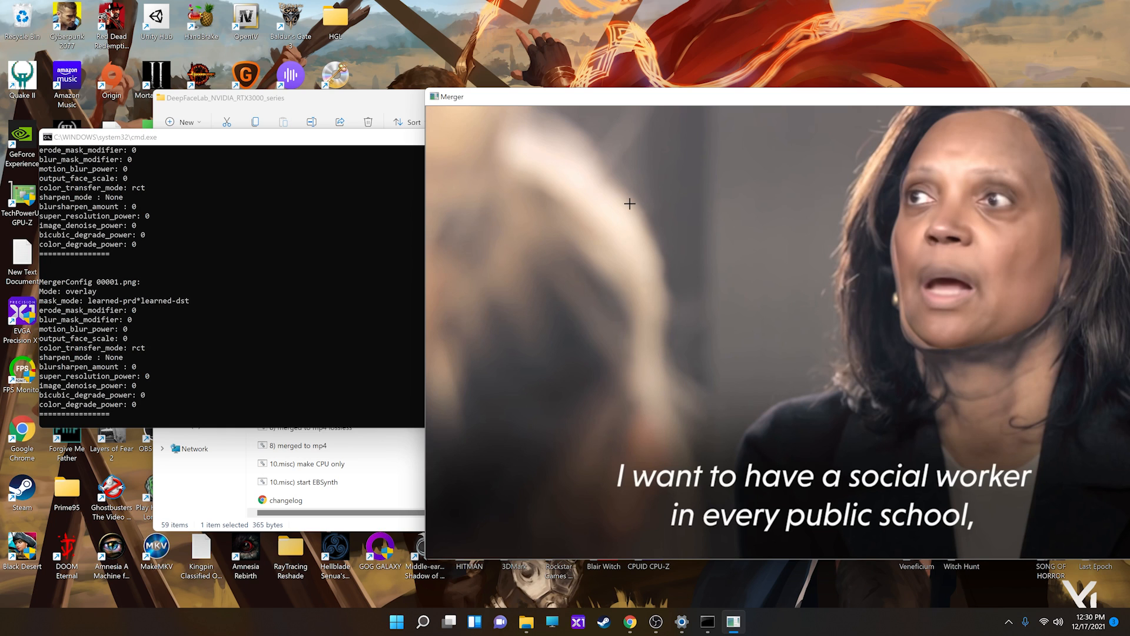
key(3)
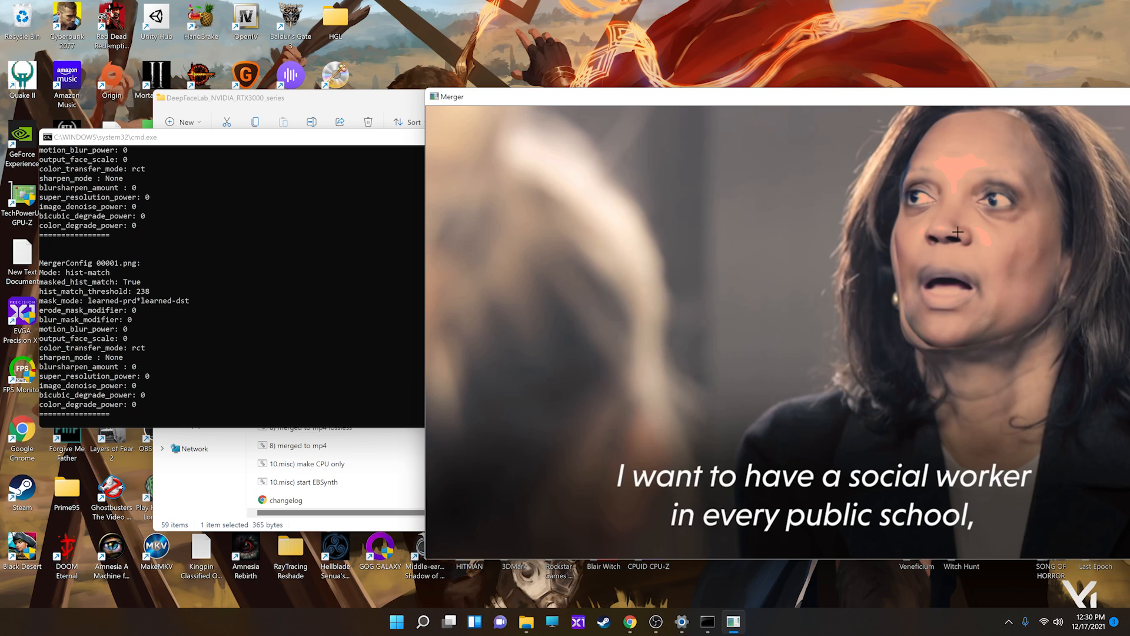
key(4)
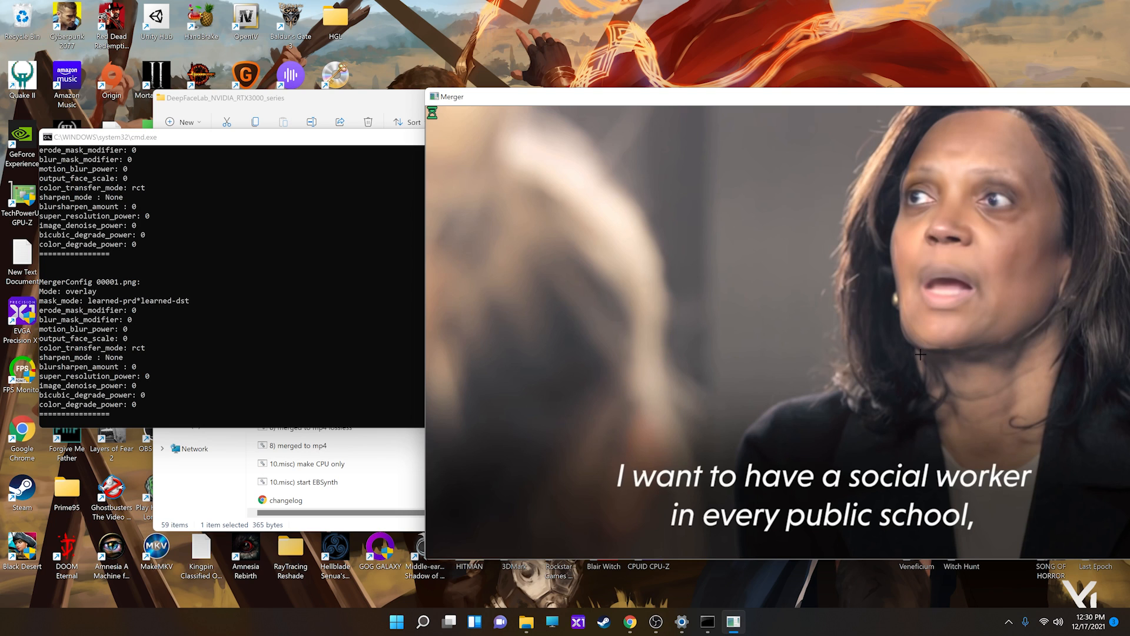
key(1)
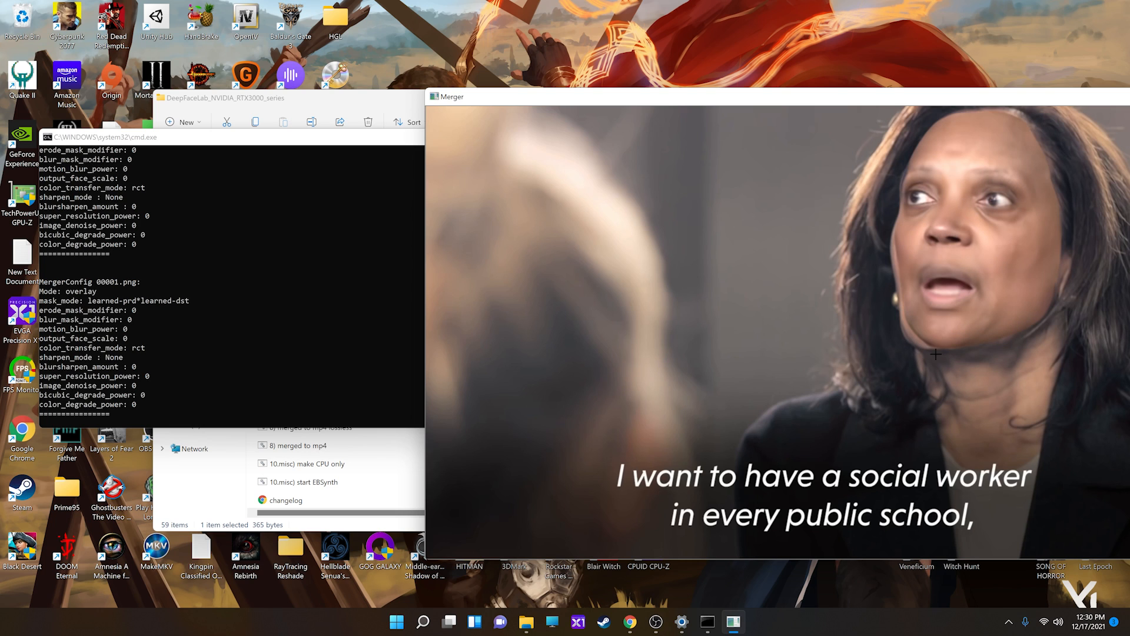
- Preview the seamless, seamless-hist-match and raw-rgb merge modes on the first frame, checking against the original
key(4)
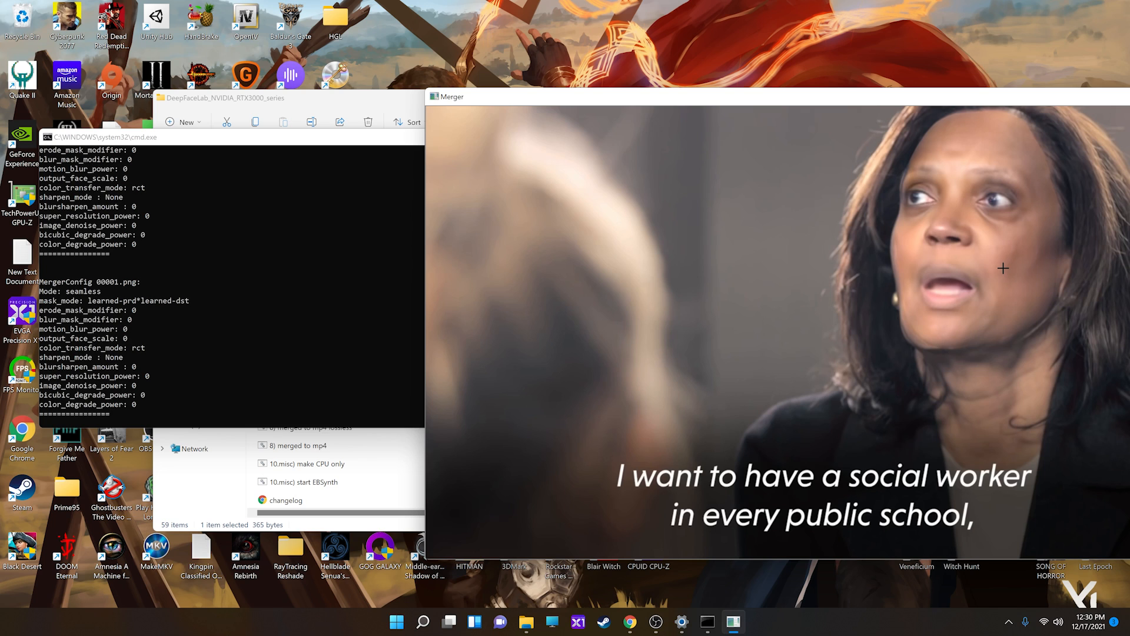
key(4)
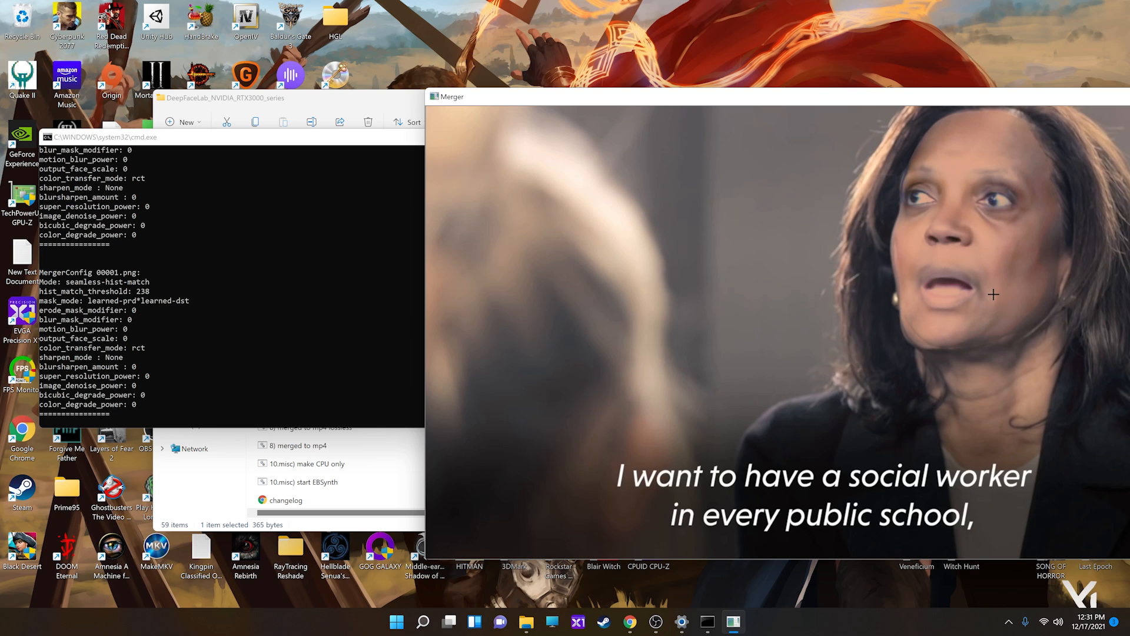
key(5)
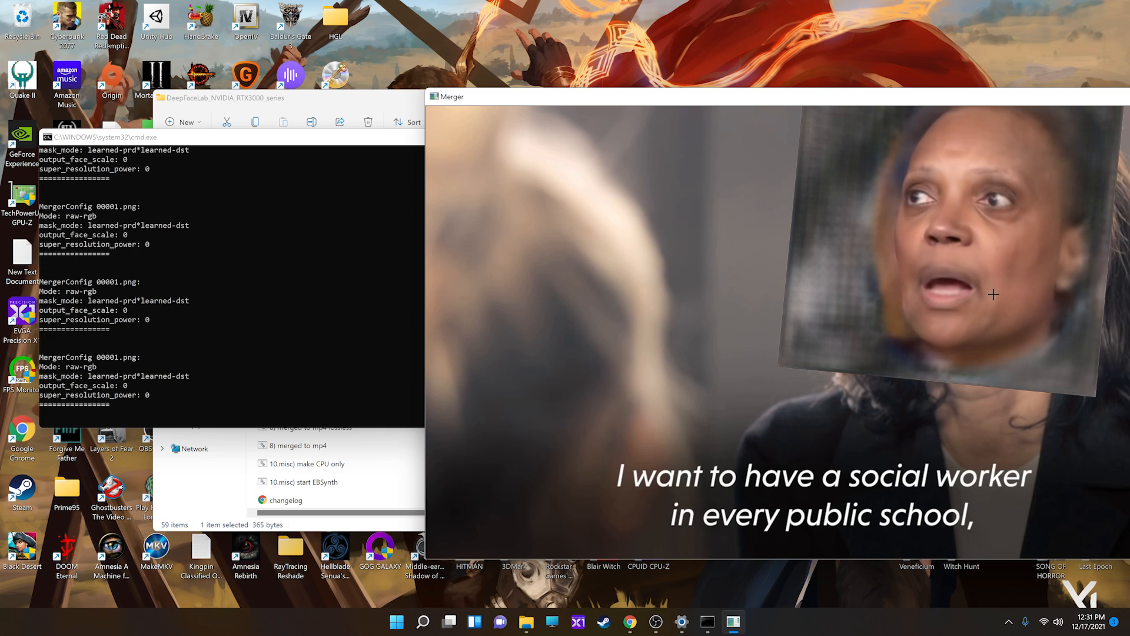
key(1)
key(5)
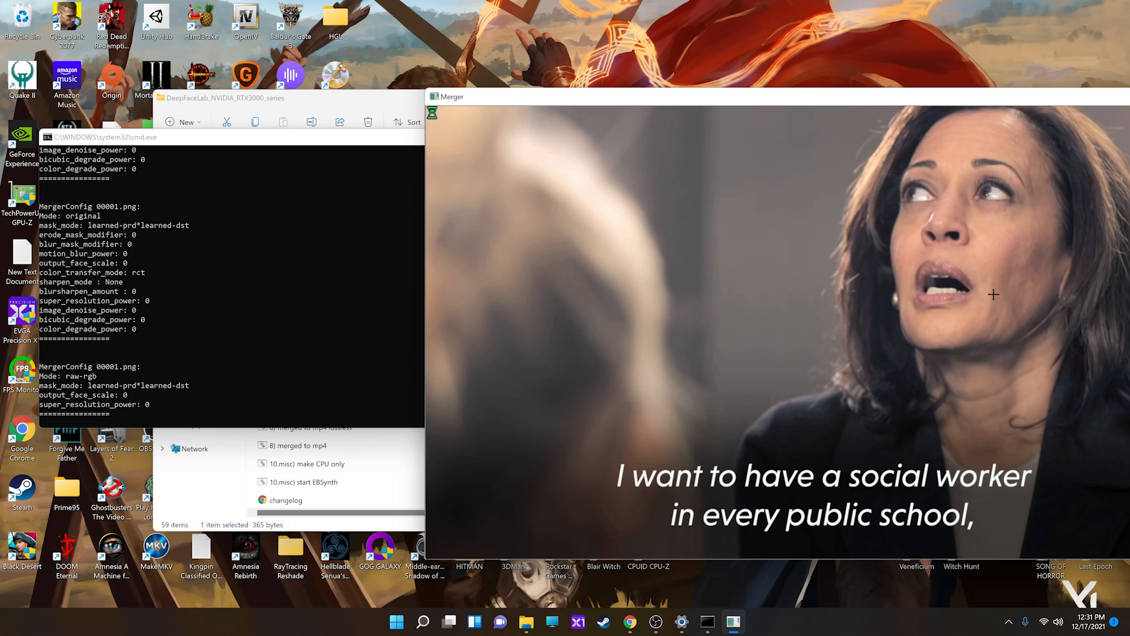
- Check the mode shortcuts again, then preview the raw-predict output and move its small window clear of the console
key(Tab)
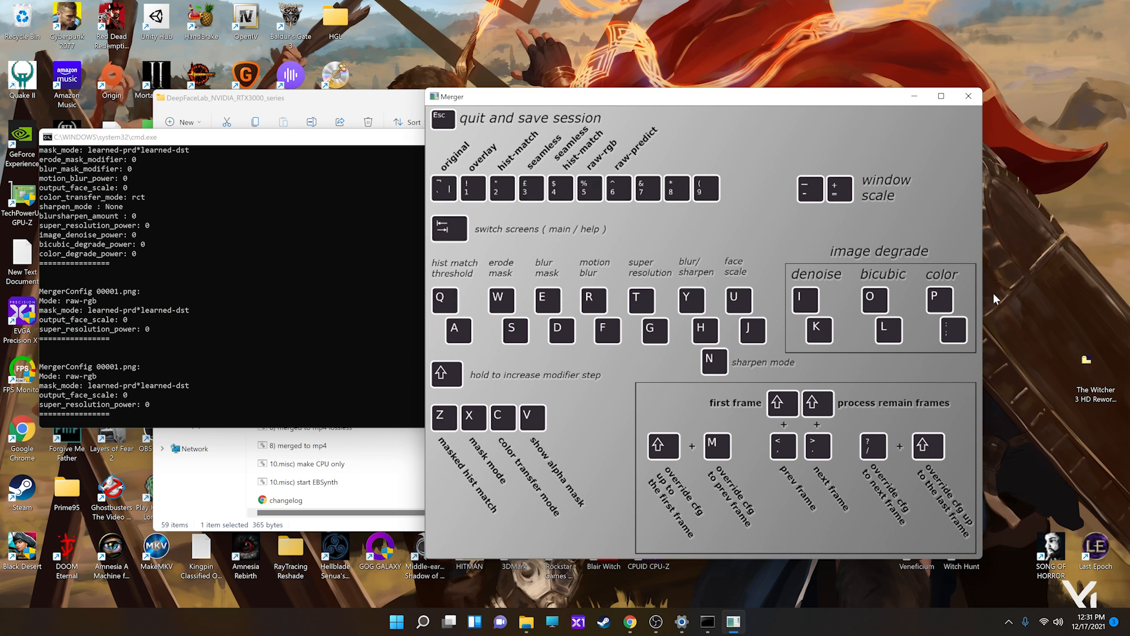
key(Tab)
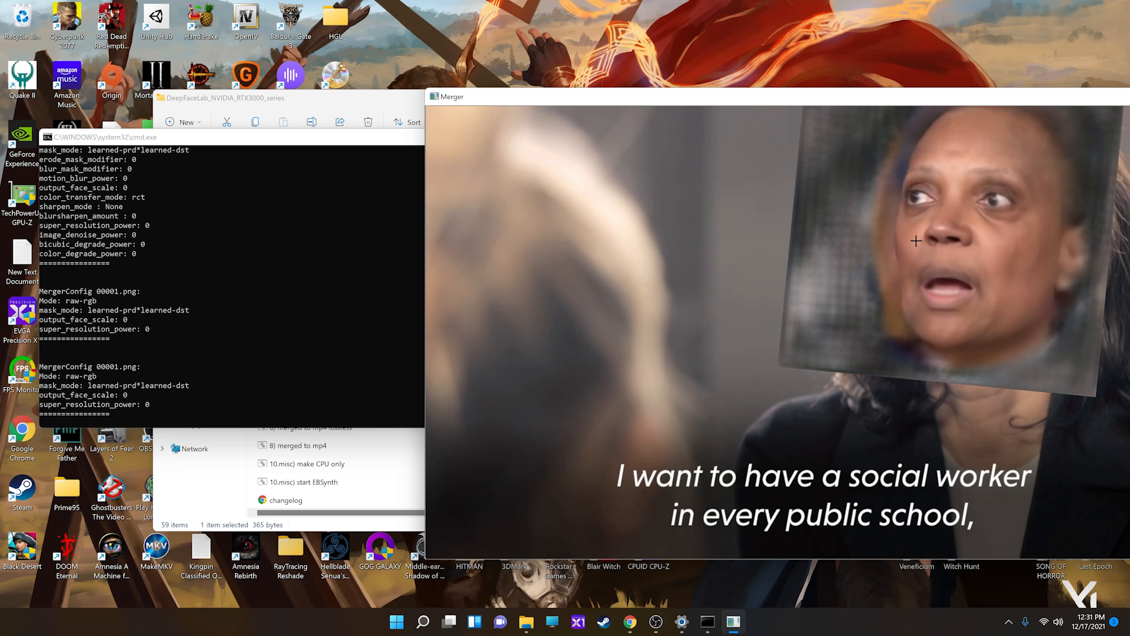
key(7)
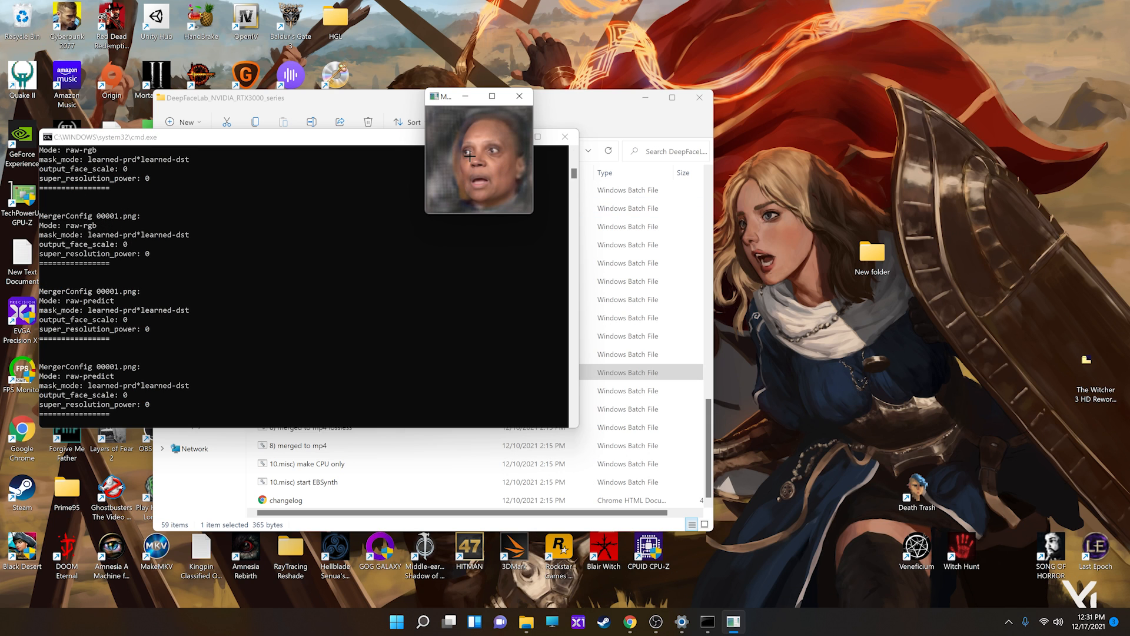
drag(431, 105, 530, 186)
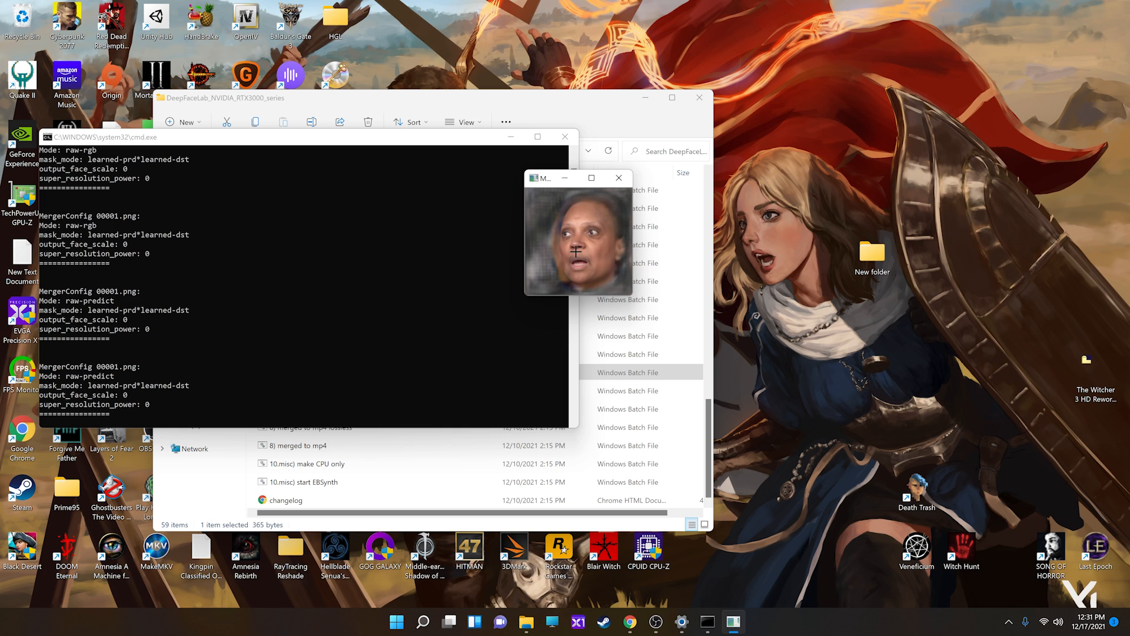
- Set the first frame's merge mode to seamless, reposition the merger window, and bring back the shortcut help
key(3)
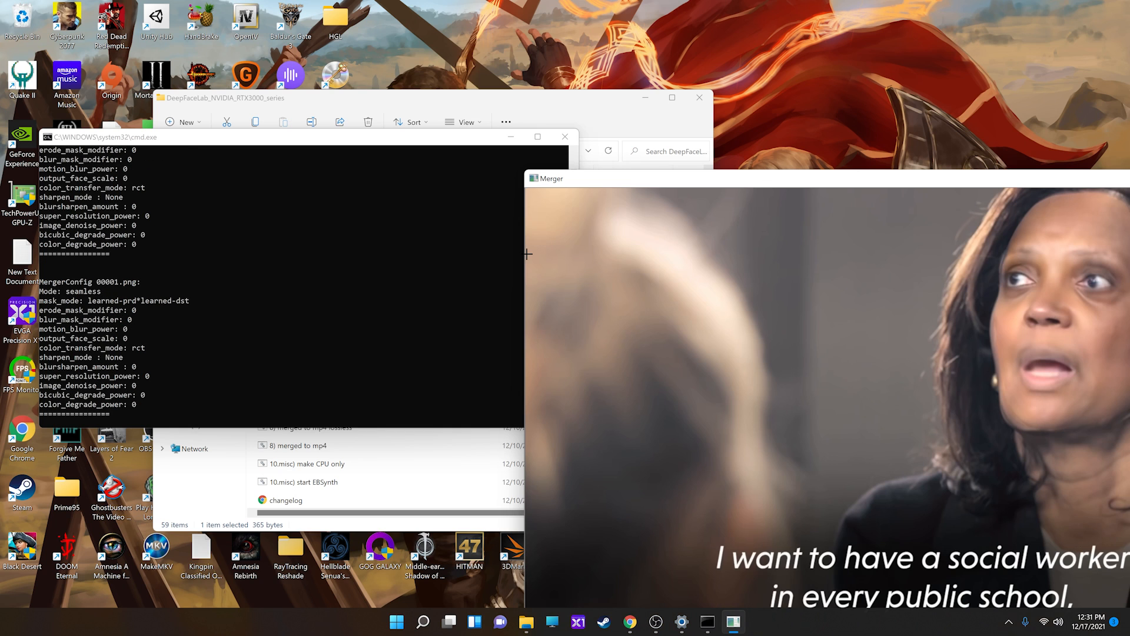
drag(804, 186, 556, 89)
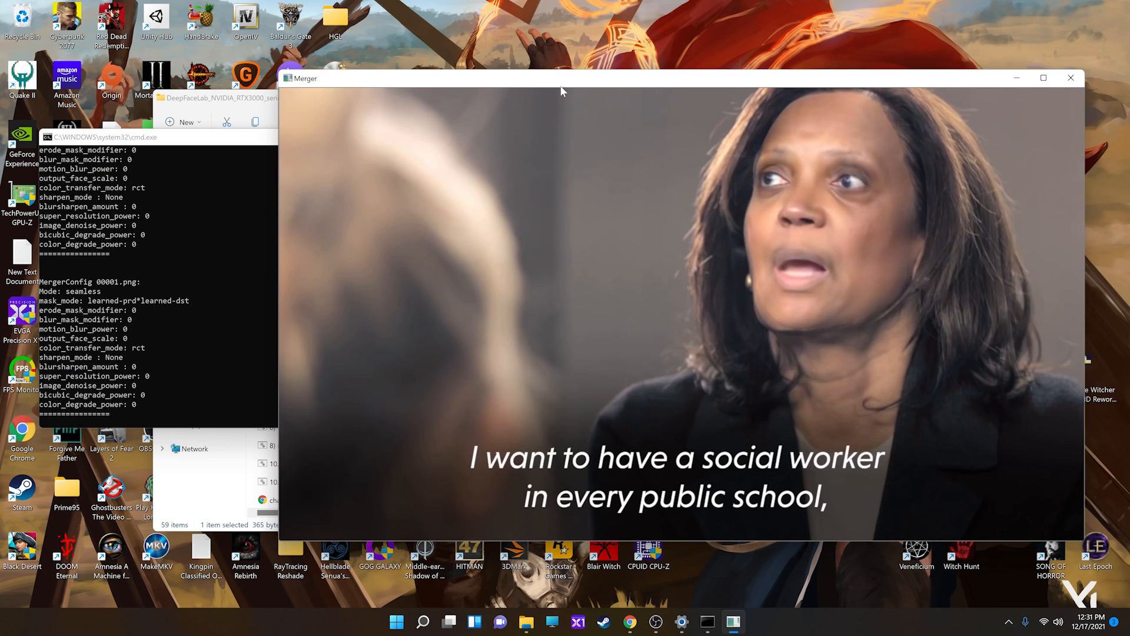
key(Tab)
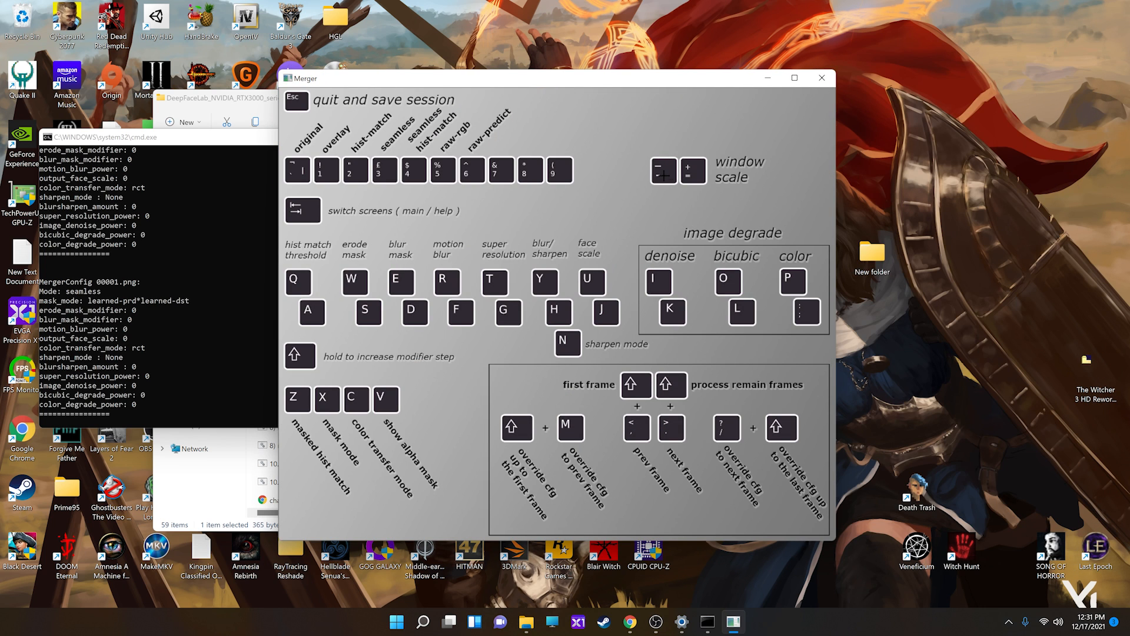
- Return to the frame preview, try smaller and larger window scales, and move the merger window so it no longer covers the console settings
key(Tab)
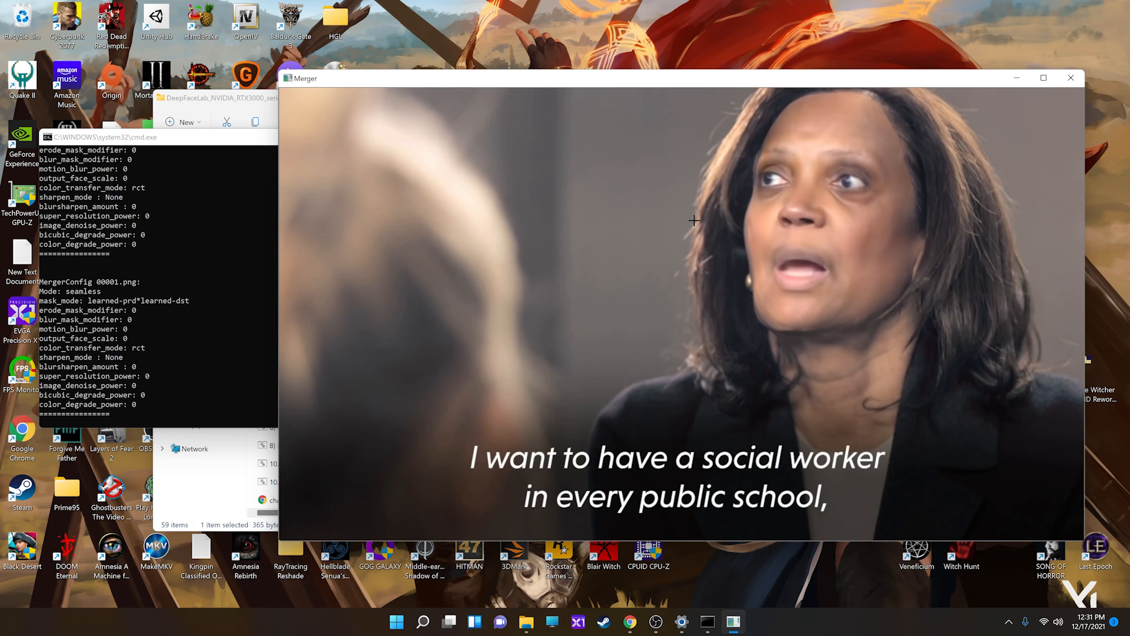
key(minus)
key(minus)
key(minus)
key(minus)
key(minus)
key(minus)
key(equal)
key(equal)
key(equal)
key(equal)
key(equal)
key(equal)
key(equal)
key(equal)
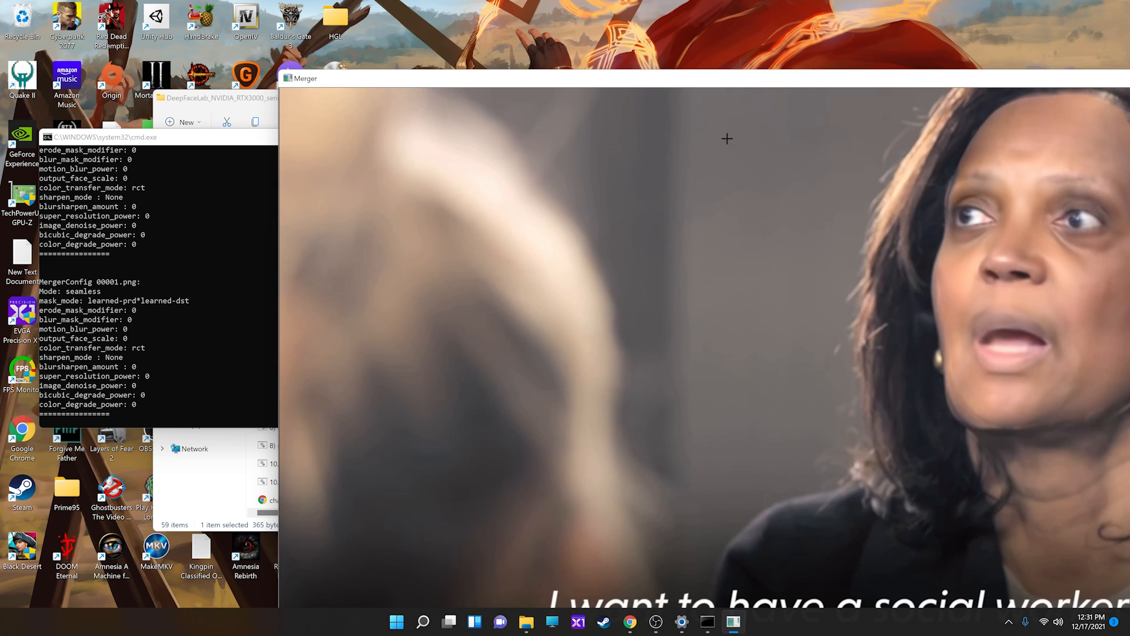
key(minus)
key(minus)
key(minus)
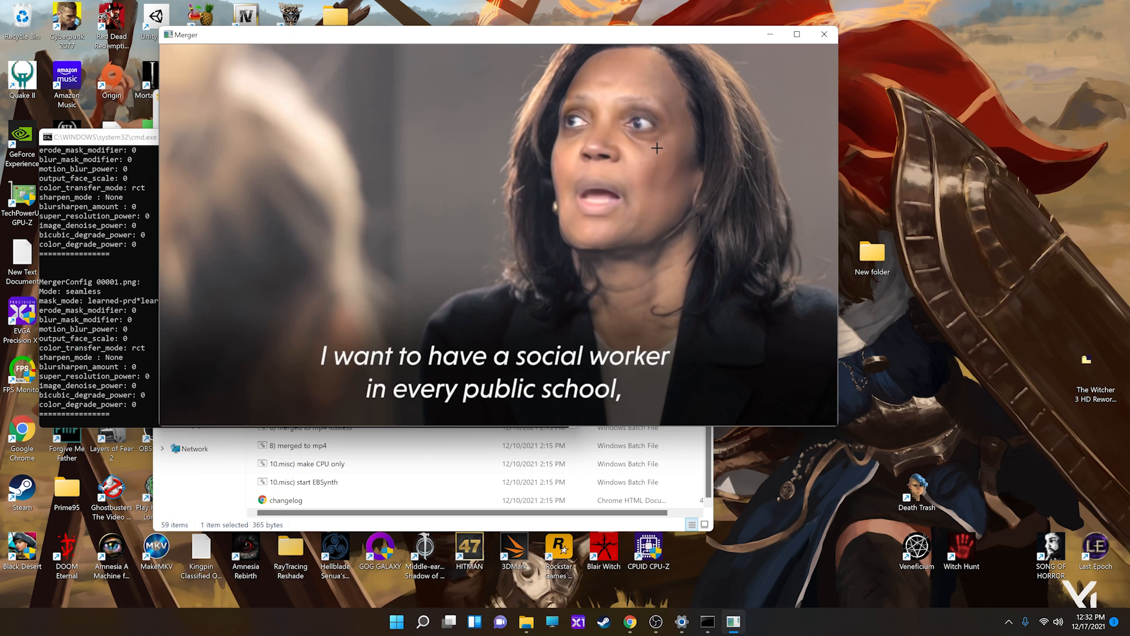
drag(468, 35, 716, 148)
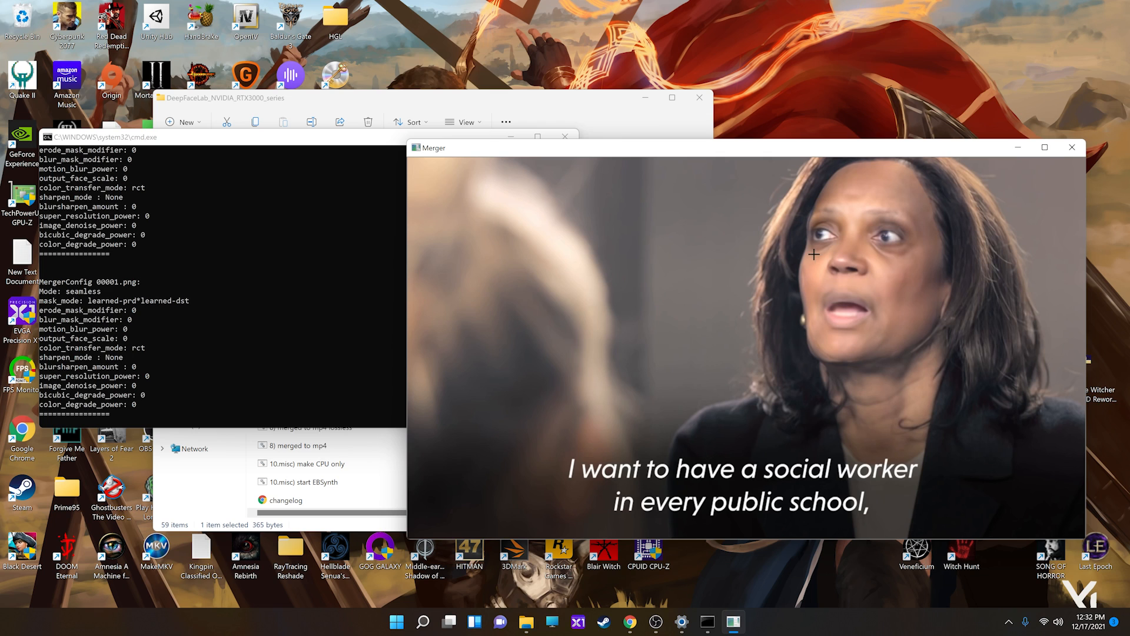
- Consult the shortcut help and set the first frame's merge mode to hist-match
key(Tab)
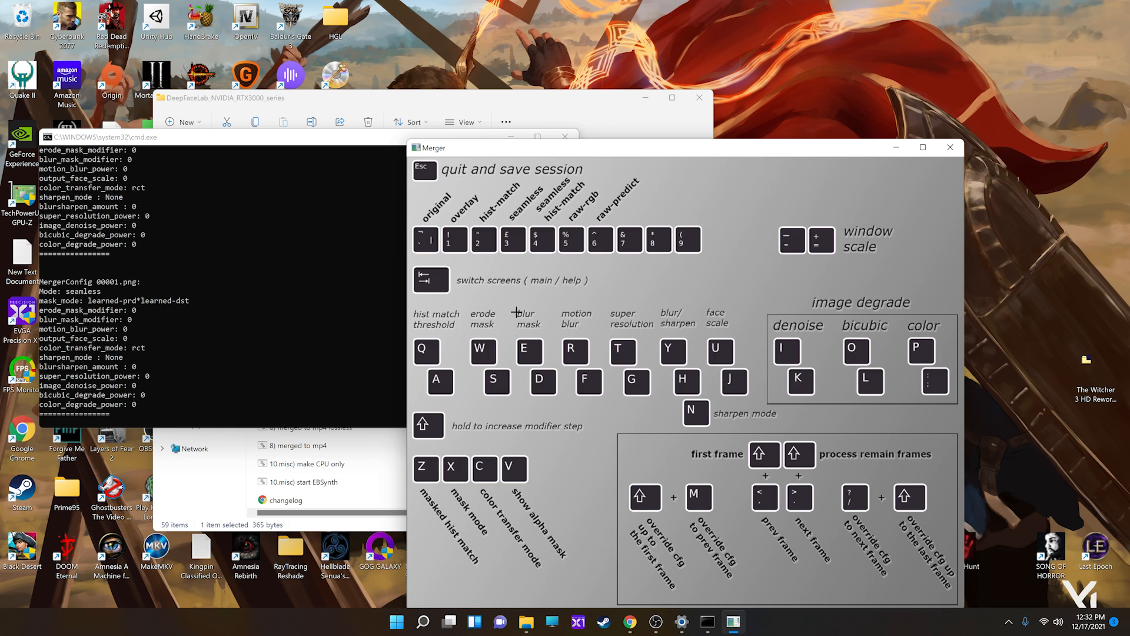
key(Tab)
key(2)
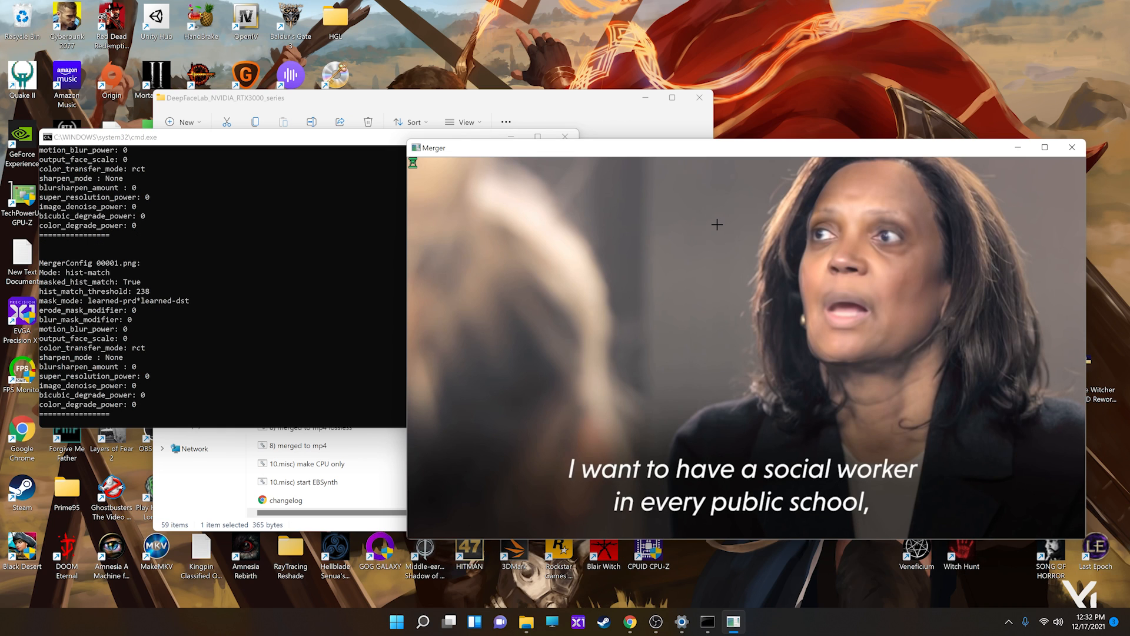
key(Tab)
key(Tab)
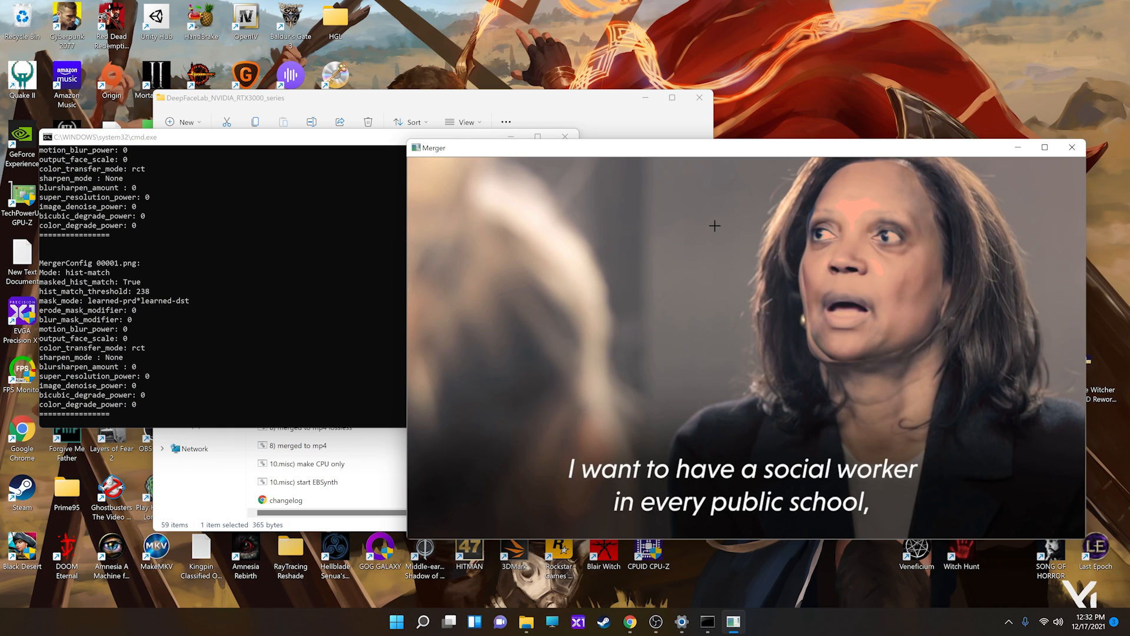
- Try different hist-match thresholds on the first frame, raising the value and lowering it in larger increments to 121
key(q)
key(q)
key(q)
key(q)
key(q)
key(q)
key(q)
key(q)
key(q)
key(q)
key(q)
key(q)
key(q)
key(q)
key(q)
key(q)
key(q)
key(a)
key(a)
key(a)
key(a)
key(a)
key(a)
key(a)
key(a)
key(a)
key(a)
key(a)
key(a)
key(a)
key(a)
key(a)
key(a)
key(shift+a)
key(shift+a)
key(shift+a)
key(shift+a)
key(shift+a)
key(shift+a)
key(shift+a)
key(shift+a)
key(shift+a)
key(shift+a)
key(shift+a)
key(shift+a)
key(shift+a)
key(shift+a)
key(shift+a)
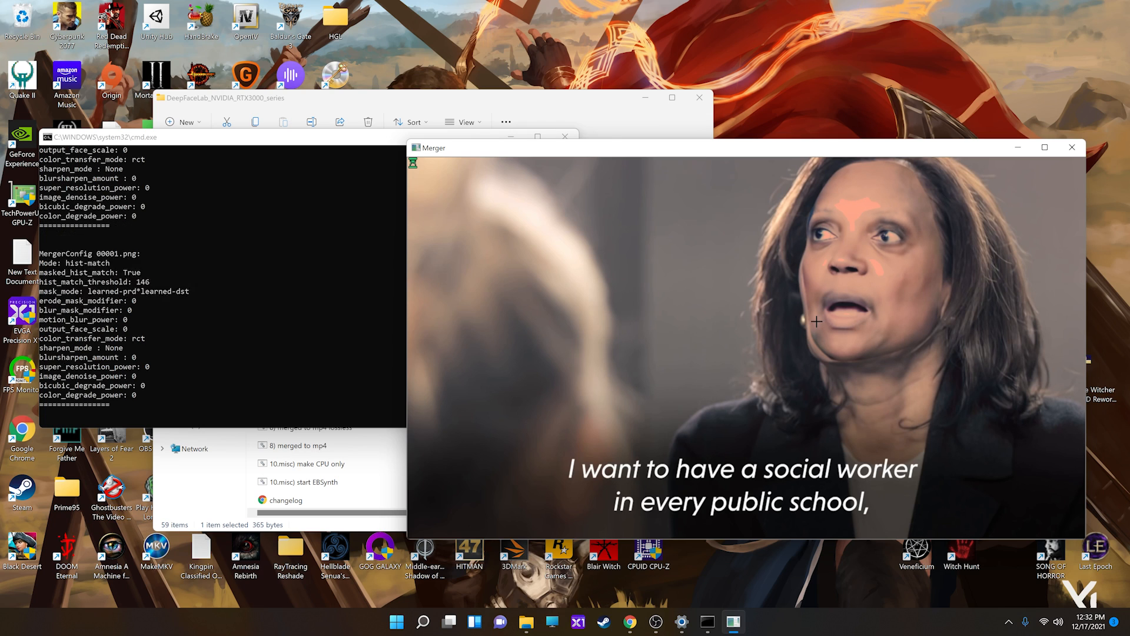
key(shift+a)
key(shift+a)
key(shift+a)
key(shift+a)
key(shift+a)
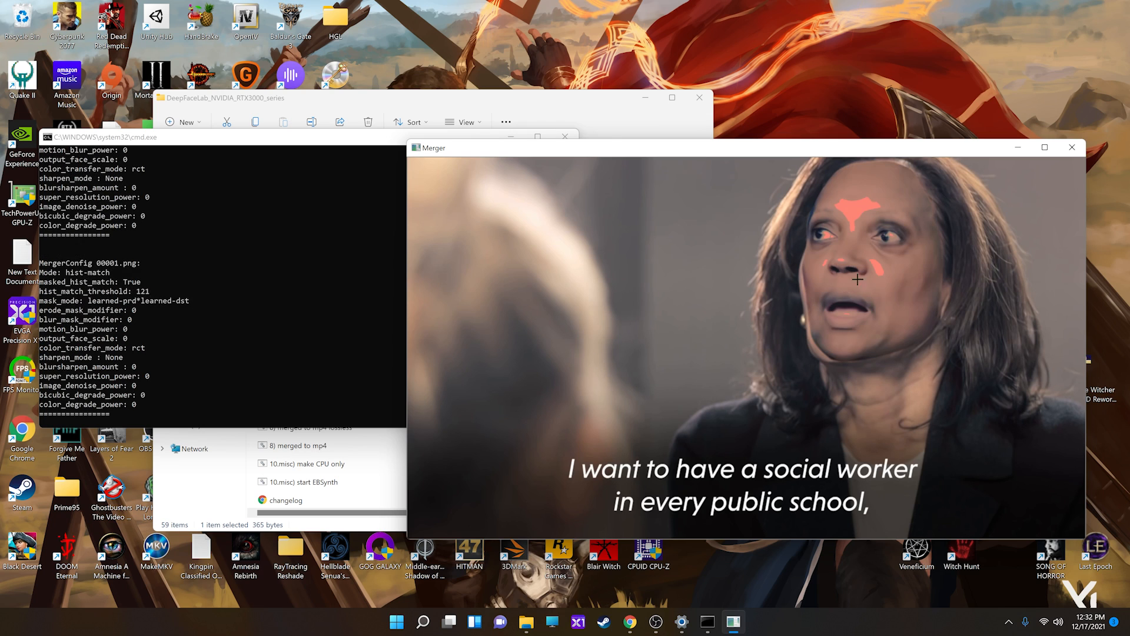
- Raise the first frame's hist-match threshold in large increments to 255
key(shift+q)
key(shift+q)
key(shift+q)
key(shift+q)
key(shift+q)
key(shift+q)
key(shift+q)
key(shift+q)
key(shift+q)
key(shift+q)
key(shift+q)
key(shift+q)
key(shift+q)
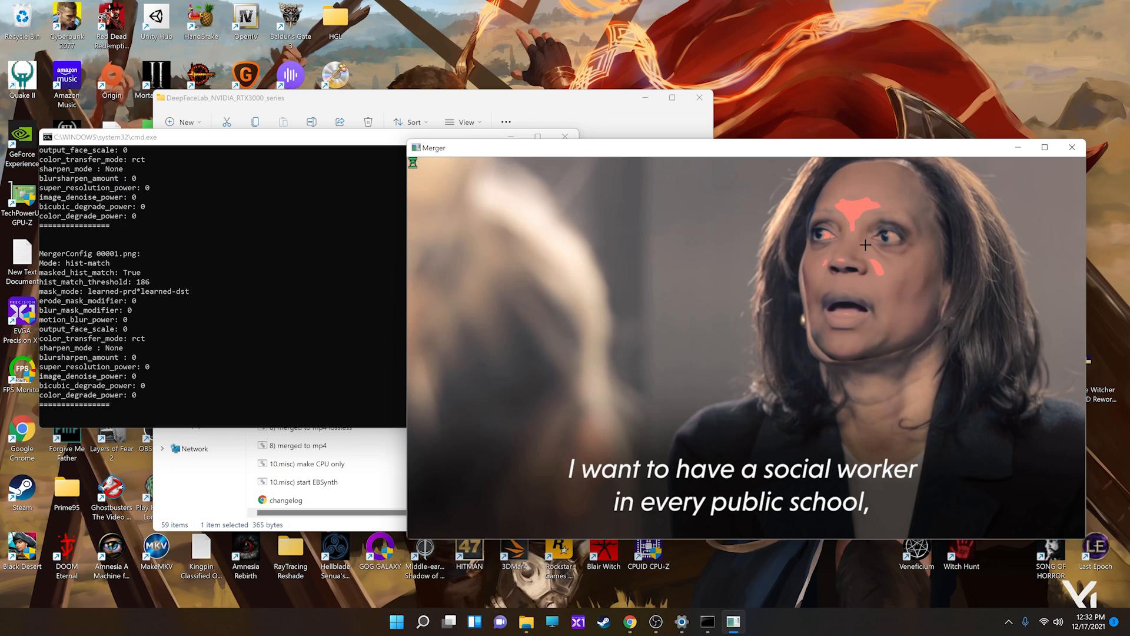
key(shift+q)
key(shift+q)
key(shift+q)
key(shift+q)
key(shift+q)
key(shift+q)
key(shift+q)
key(shift+q)
key(shift+q)
key(shift+q)
key(shift+q)
key(shift+q)
key(shift+q)
key(shift+q)
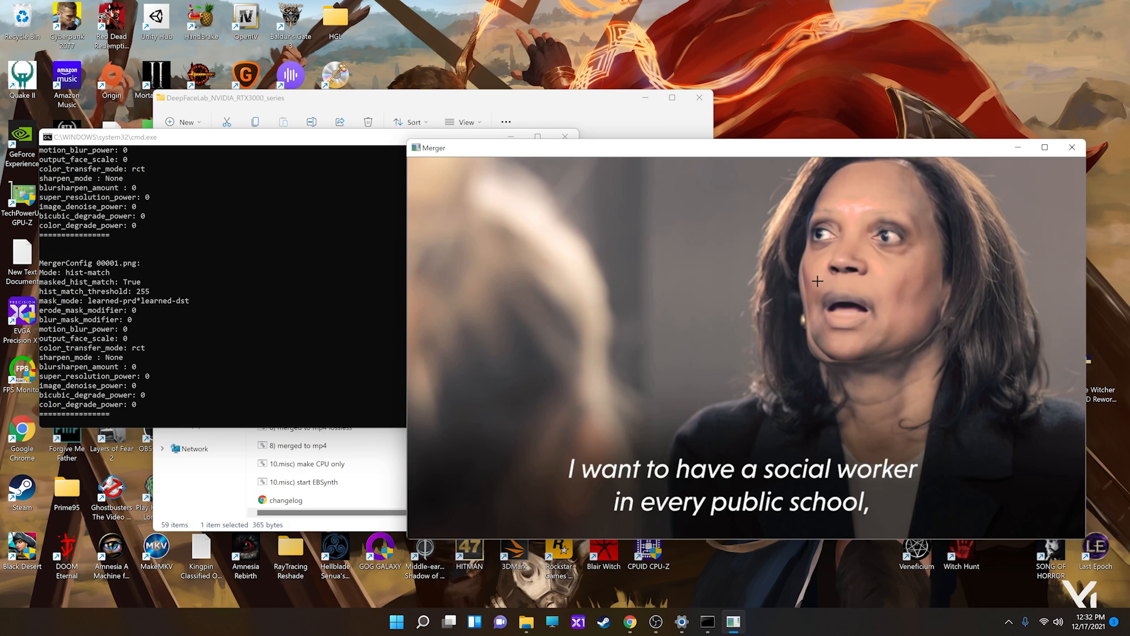
- Preview seamless-hist-match on the first frame, then compare the seamless mode against the original
key(4)
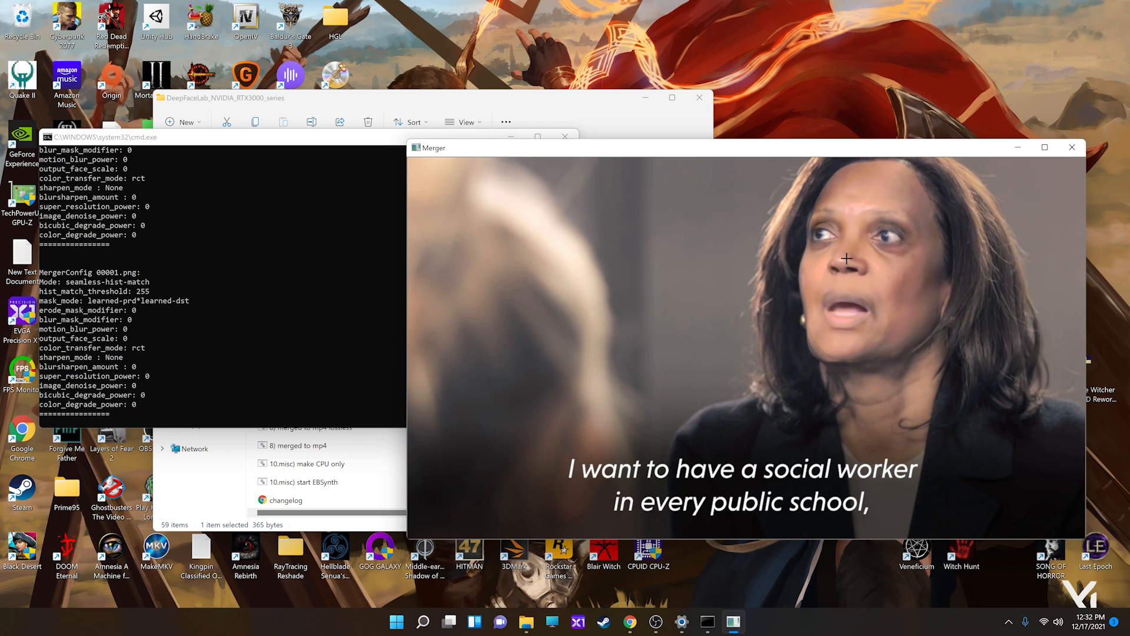
key(4)
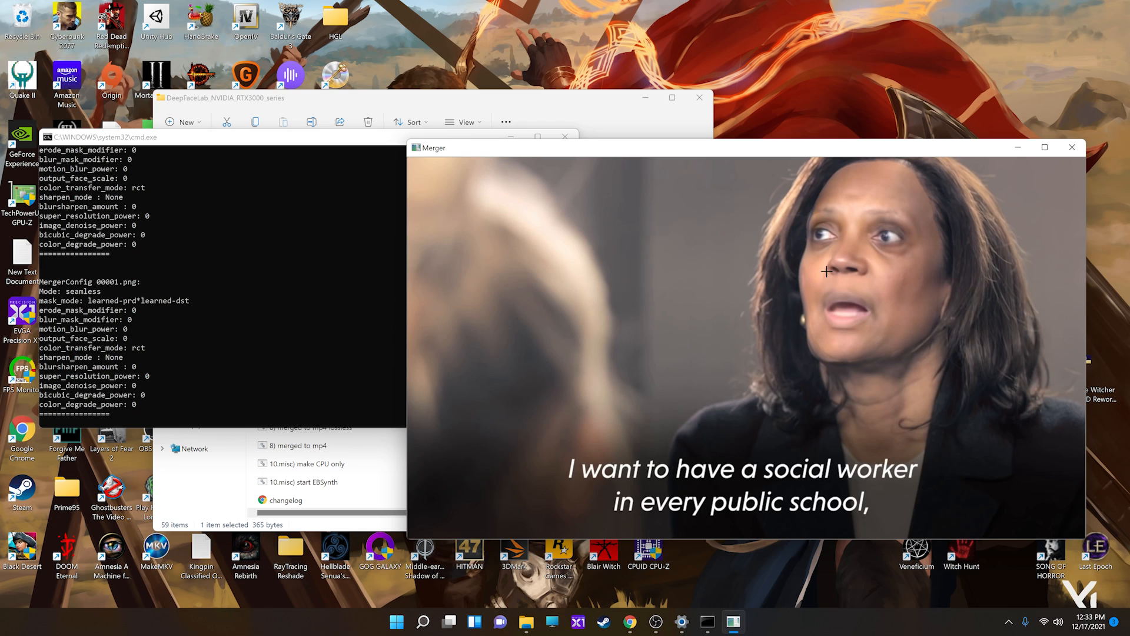
key(1)
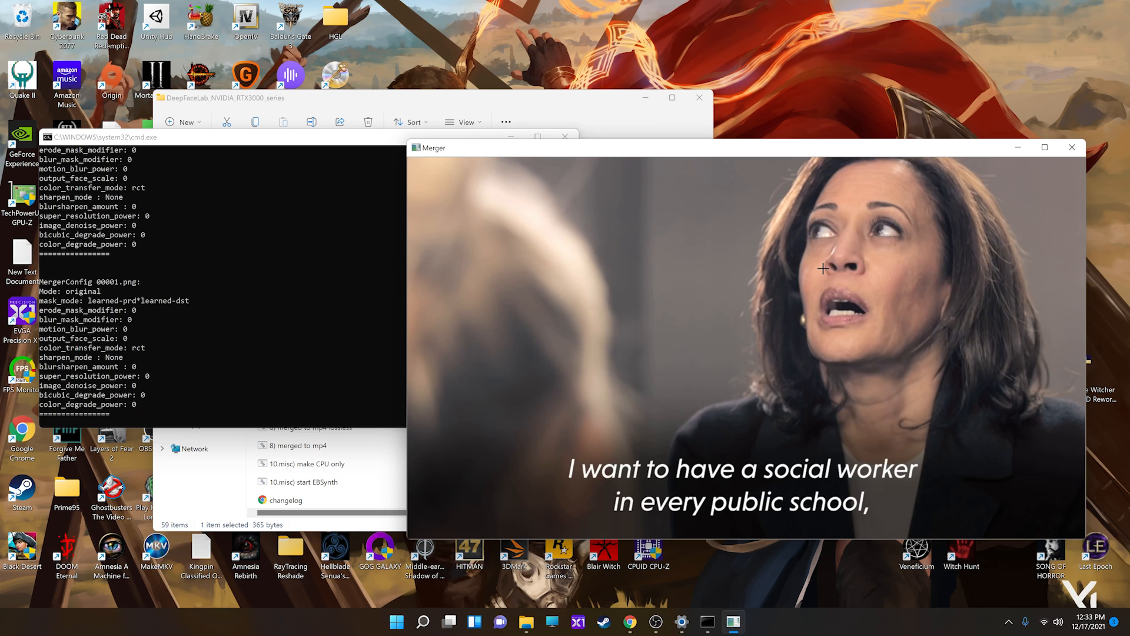
key(4)
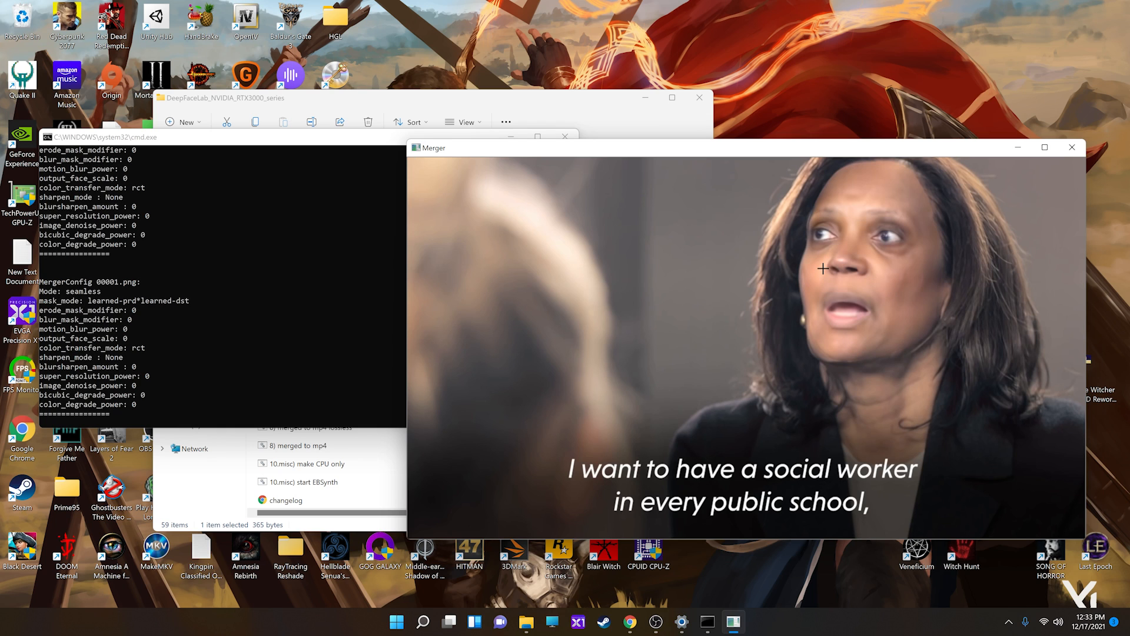
- Set the first frame's merge mode to overlay and look up the erode mask shortcuts in the help screen
key(Tab)
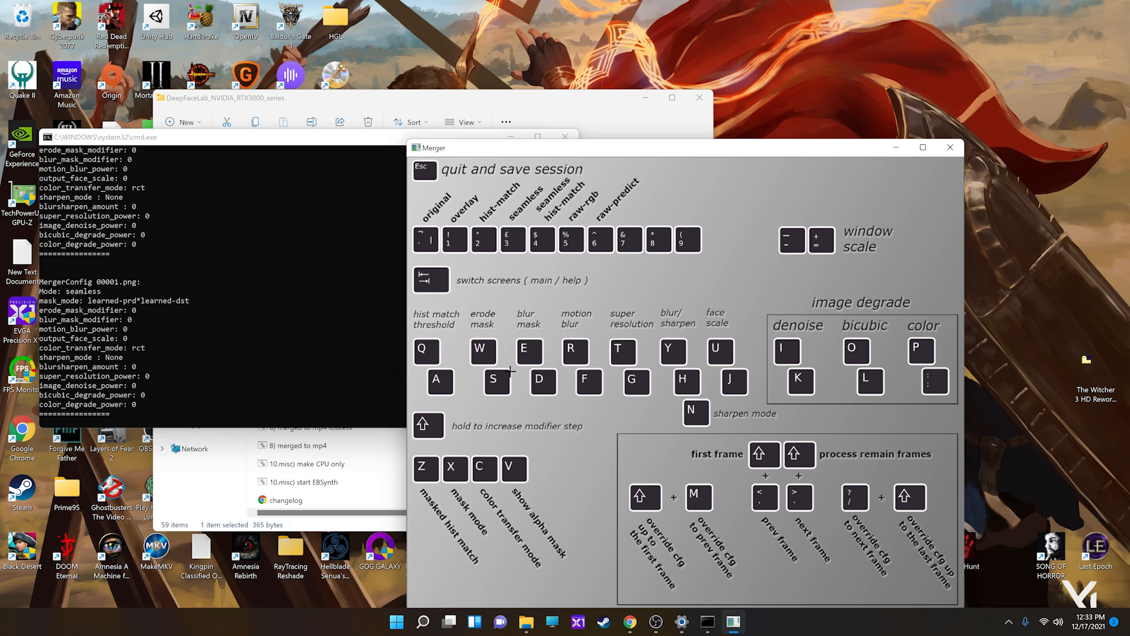
key(Tab)
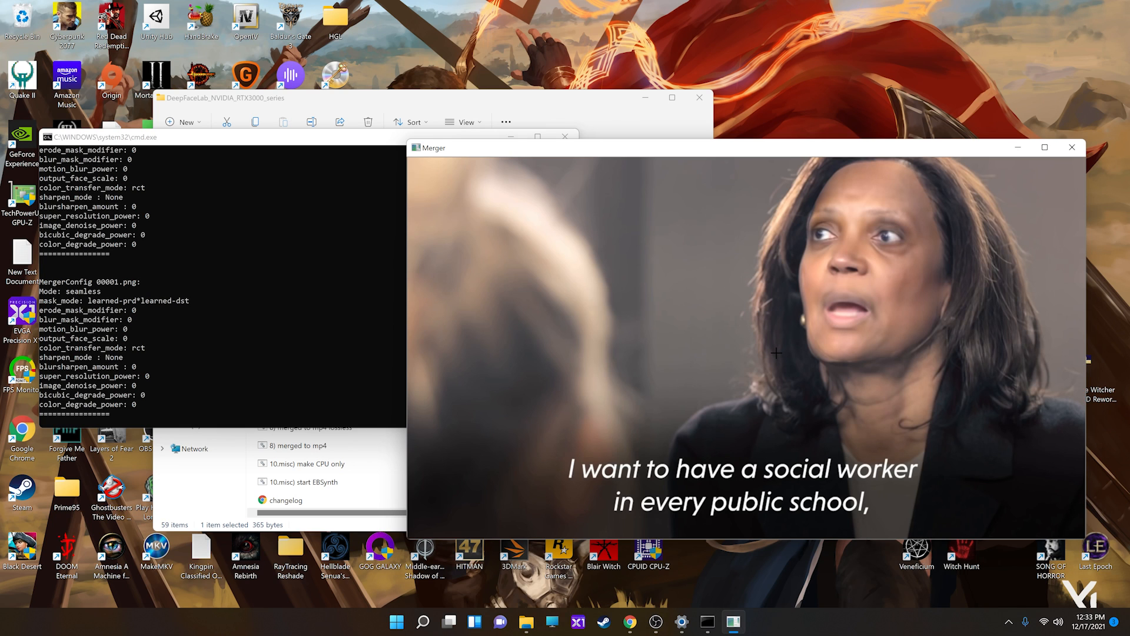
key(1)
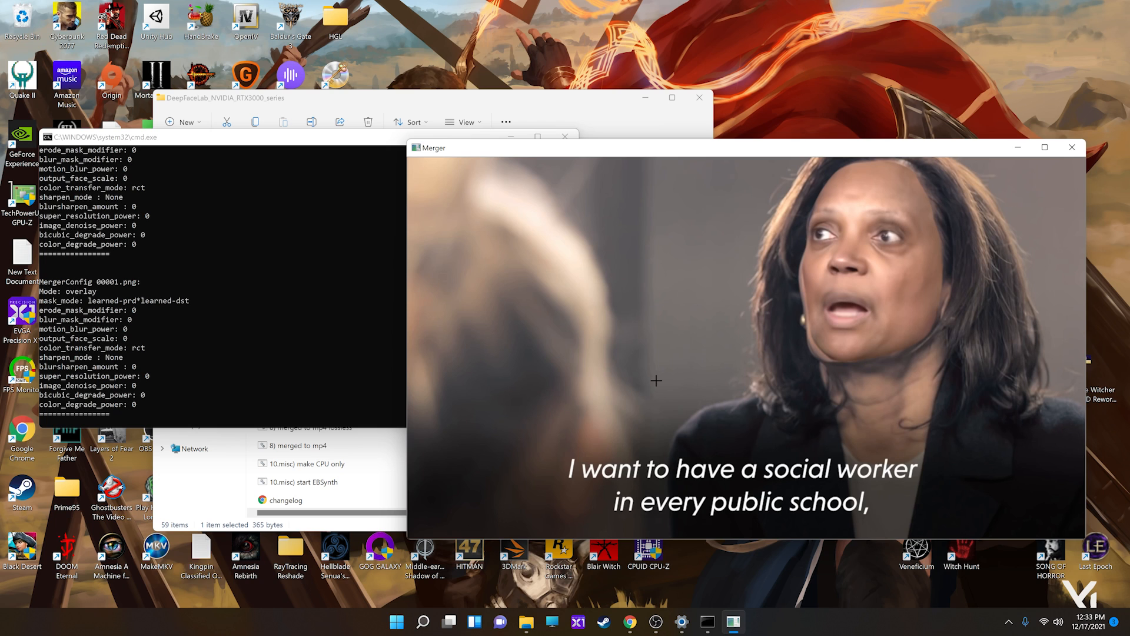
key(Tab)
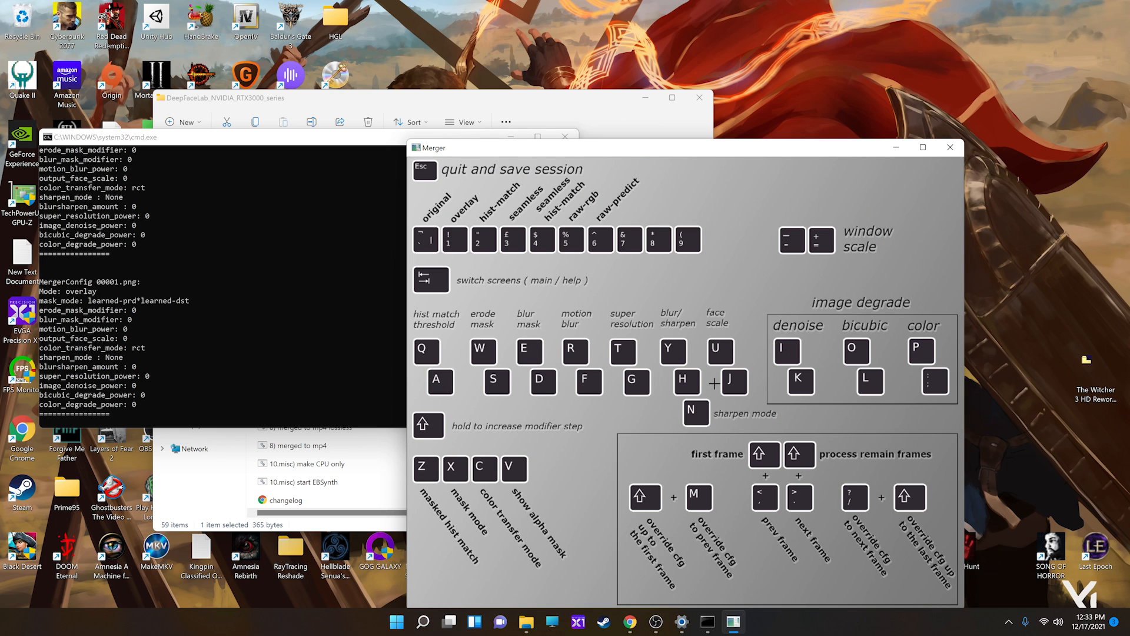
key(Tab)
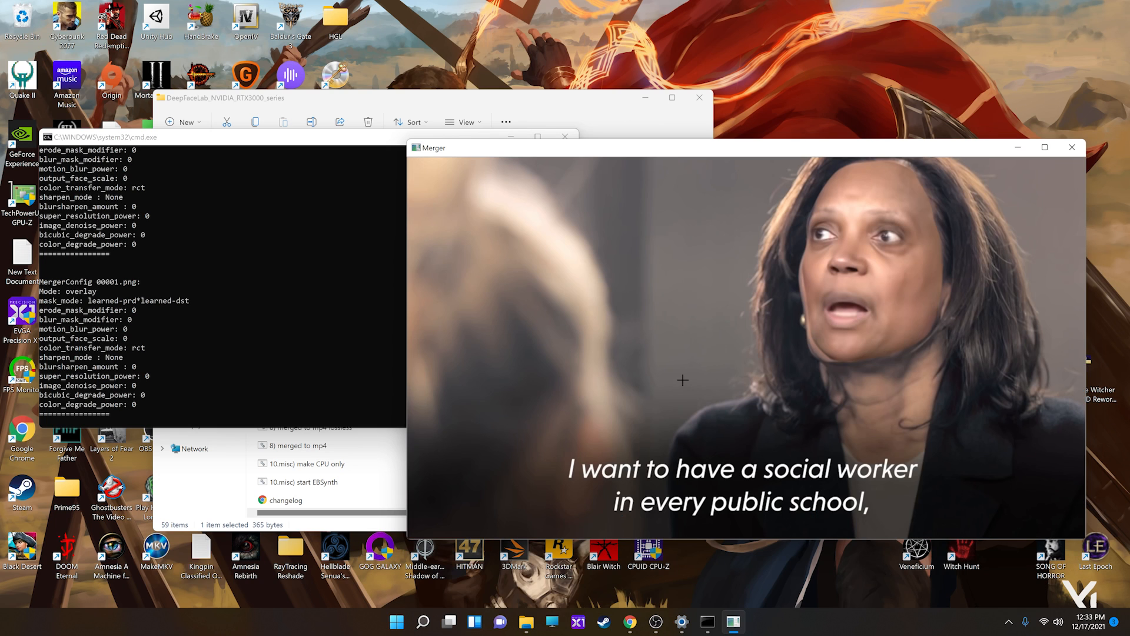
- Test the erode mask modifier on the overlay frame by increasing it, then reducing it to -36
key(w)
key(w)
key(w)
key(w)
key(w)
key(w)
key(w)
key(w)
key(w)
key(w)
key(w)
key(w)
key(w)
key(w)
key(w)
key(w)
key(w)
key(w)
key(s)
key(s)
key(s)
key(s)
key(s)
key(s)
key(s)
key(s)
key(s)
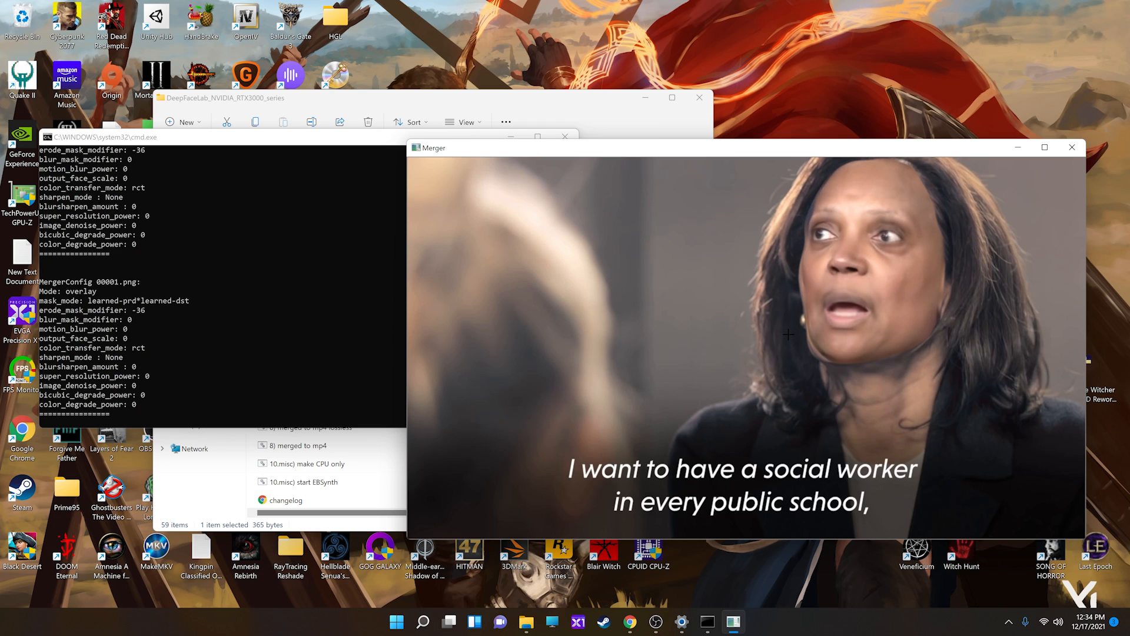
- Return the first frame's erode mask modifier to 0
key(w)
key(w)
key(w)
key(w)
key(w)
key(w)
key(w)
key(w)
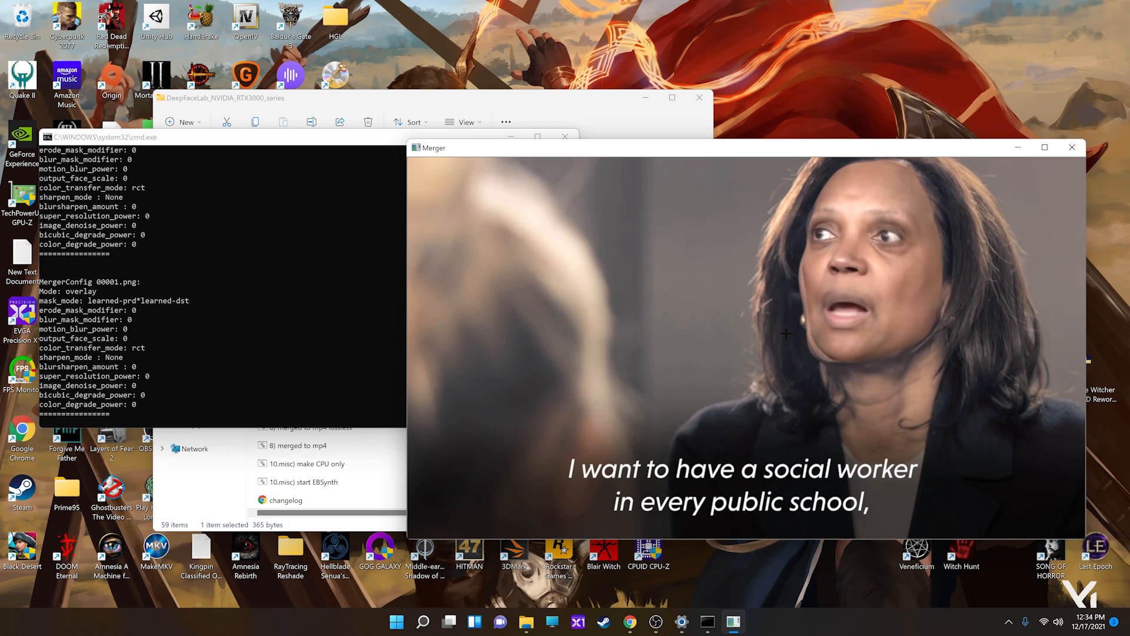
- Raise the overlay frame's blur mask modifier to 175 to test the mask edge blending
key(s)
key(w)
key(e)
key(e)
key(e)
key(e)
key(e)
key(e)
key(e)
key(e)
key(e)
key(e)
key(e)
key(e)
key(e)
key(e)
key(e)
key(e)
key(e)
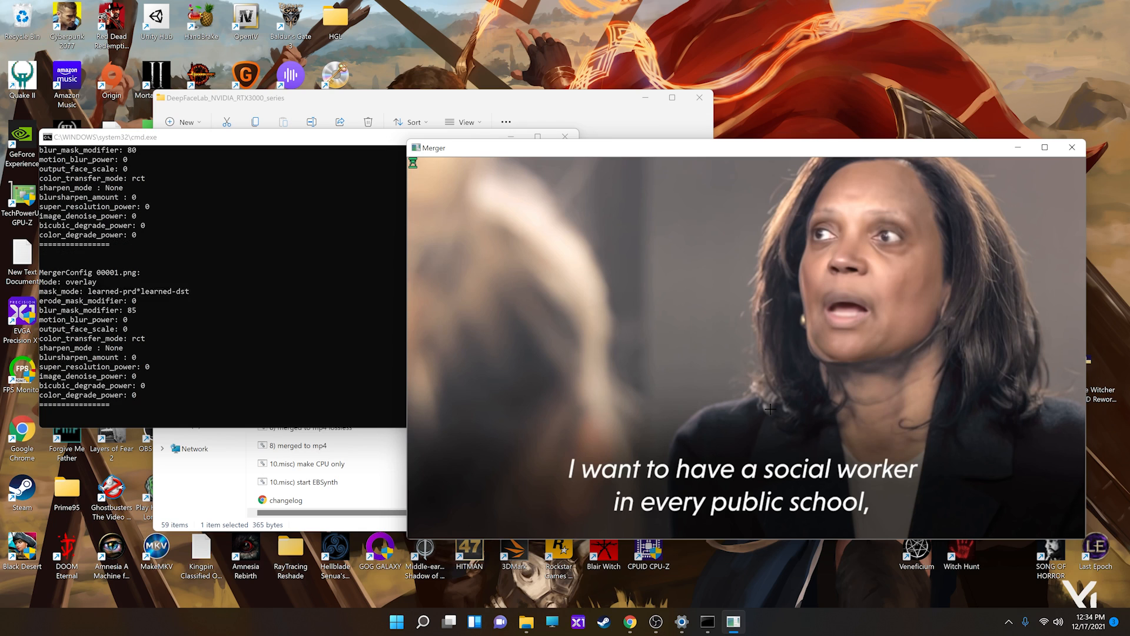
key(e)
key(e)
key(e)
key(e)
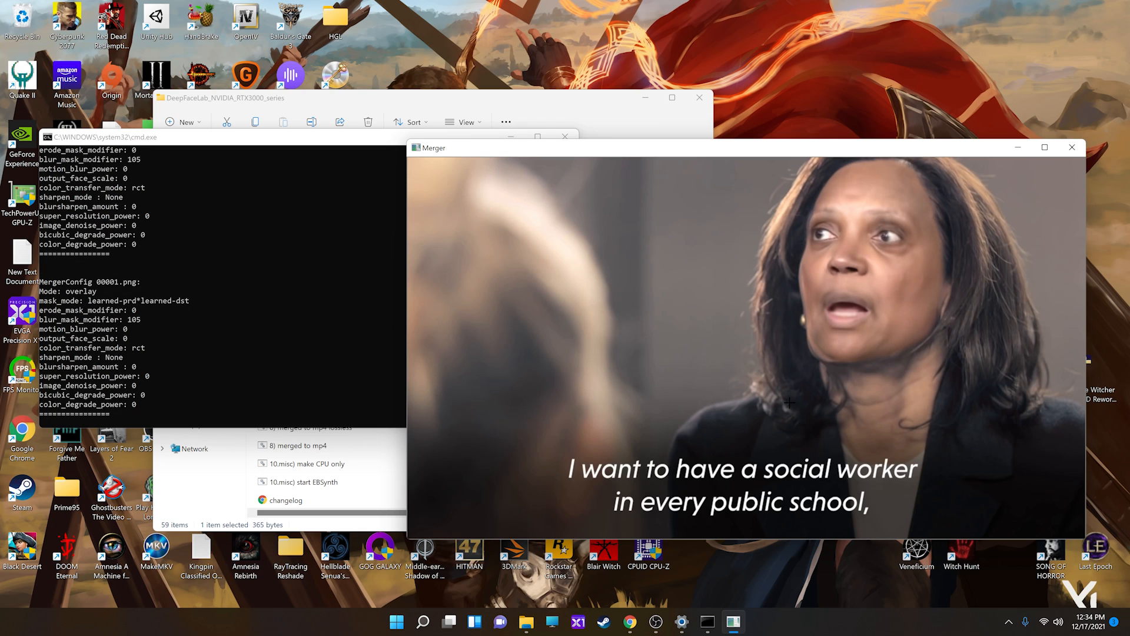
key(e)
key(e)
key(e)
key(e)
key(e)
key(e)
key(e)
key(e)
key(e)
key(e)
key(e)
key(e)
key(e)
key(e)
- Switch the first frame to seamless mode and lower its blur mask modifier to 35
key(3)
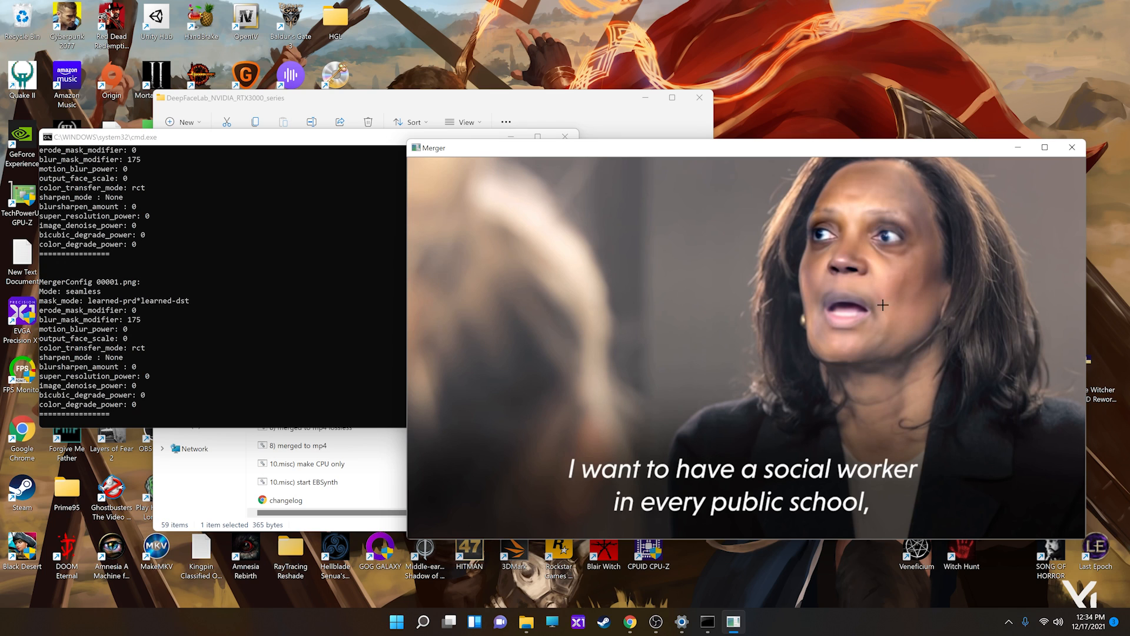
key(shift+d)
key(shift+d)
key(shift+d)
key(shift+d)
key(shift+d)
key(shift+d)
key(shift+d)
key(shift+d)
key(shift+d)
key(shift+d)
key(shift+d)
key(shift+d)
key(shift+d)
key(shift+d)
key(shift+d)
key(shift+d)
key(shift+d)
key(shift+d)
key(shift+d)
key(shift+d)
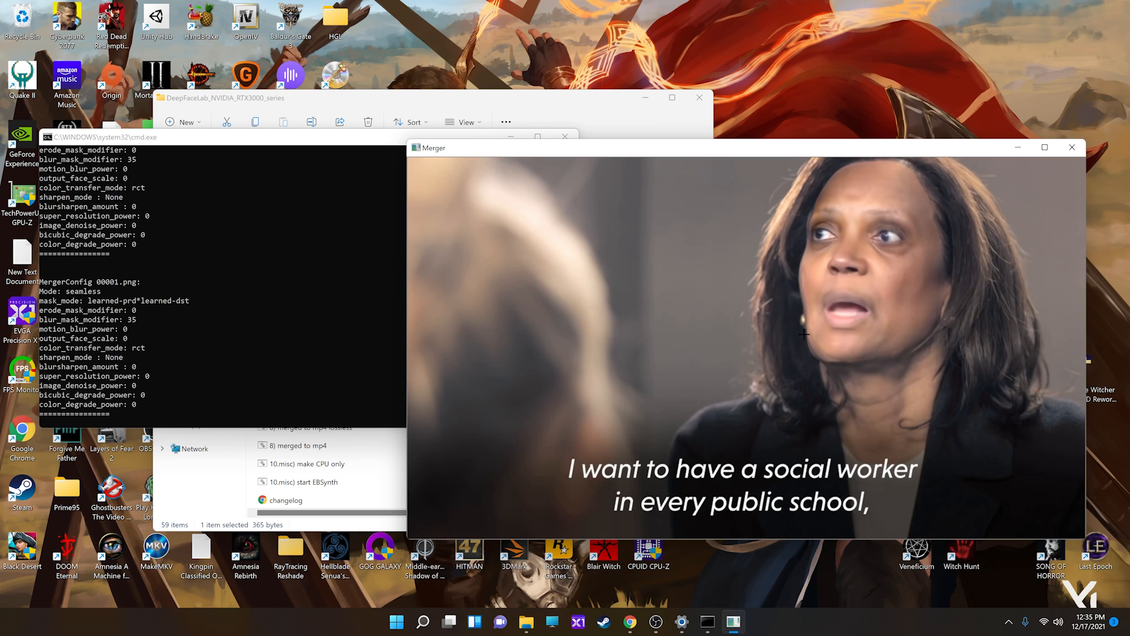
- Raise the seamless frame's blur mask modifier to 90
key(e)
key(e)
key(e)
key(e)
key(e)
key(e)
key(e)
key(e)
key(e)
key(e)
key(e)
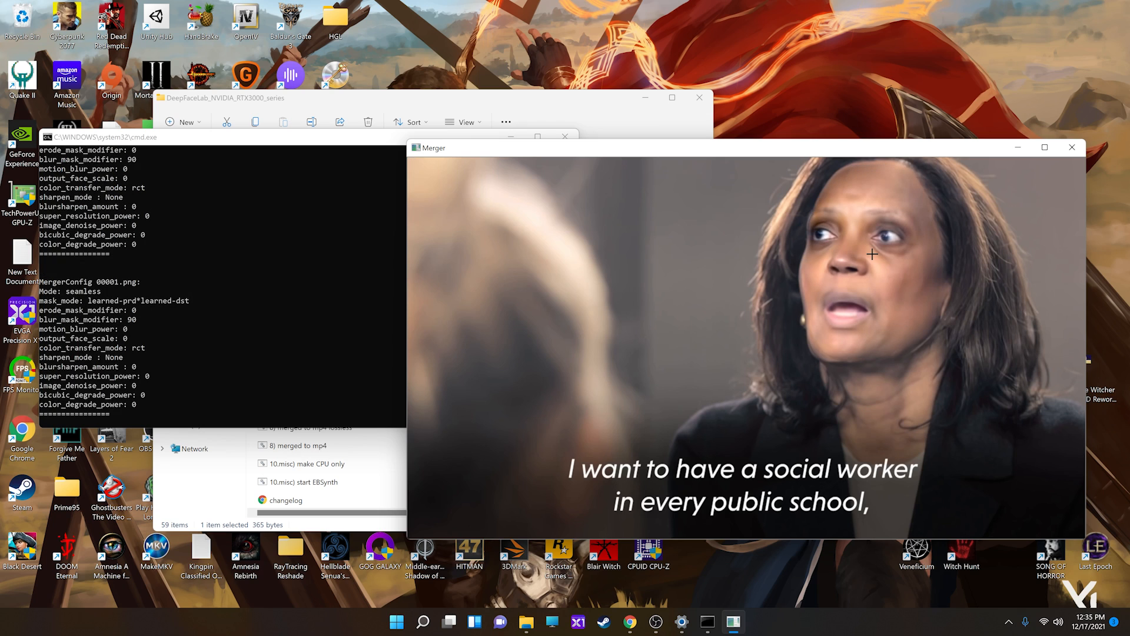
- Switch the first frame back to overlay mode and raise its blur mask modifier to 140
key(1)
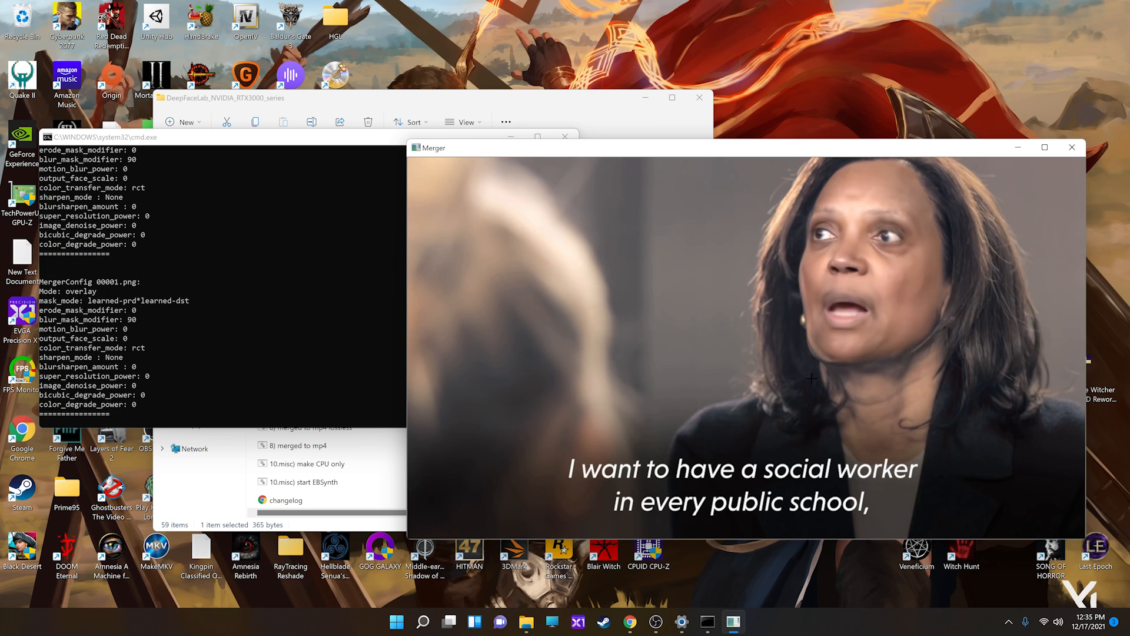
key(shift+e)
key(shift+e)
key(shift+e)
key(shift+e)
key(shift+e)
key(shift+e)
key(shift+e)
key(shift+e)
key(shift+e)
key(shift+e)
- Compare the seamless, hist-match and seamless-hist-match modes on the first frame, ending on seamless
key(3)
key(2)
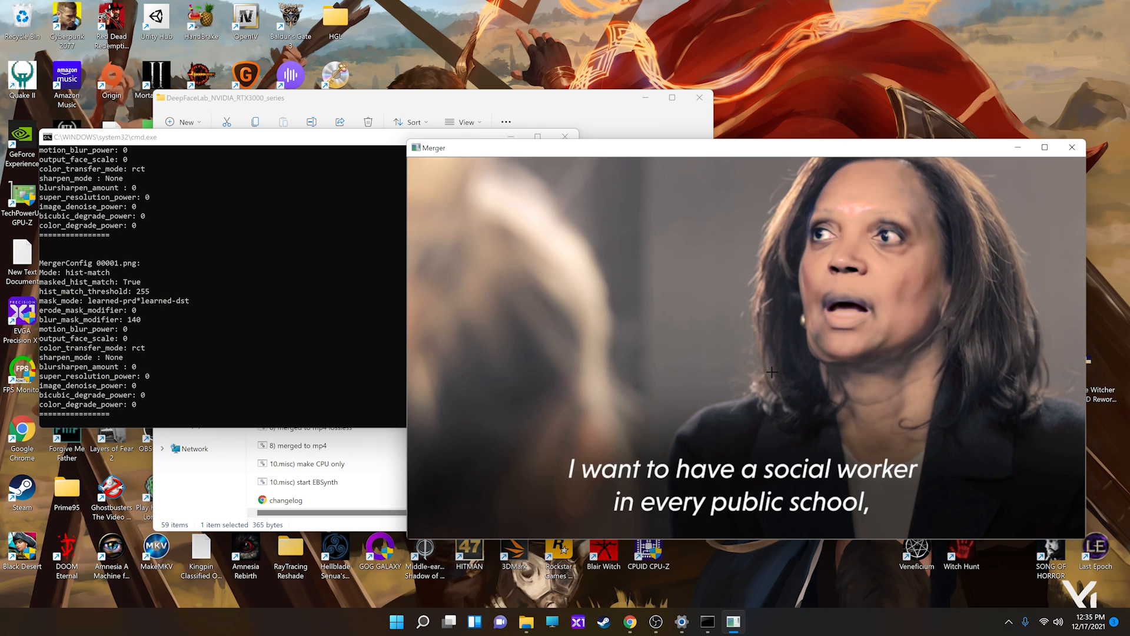
key(4)
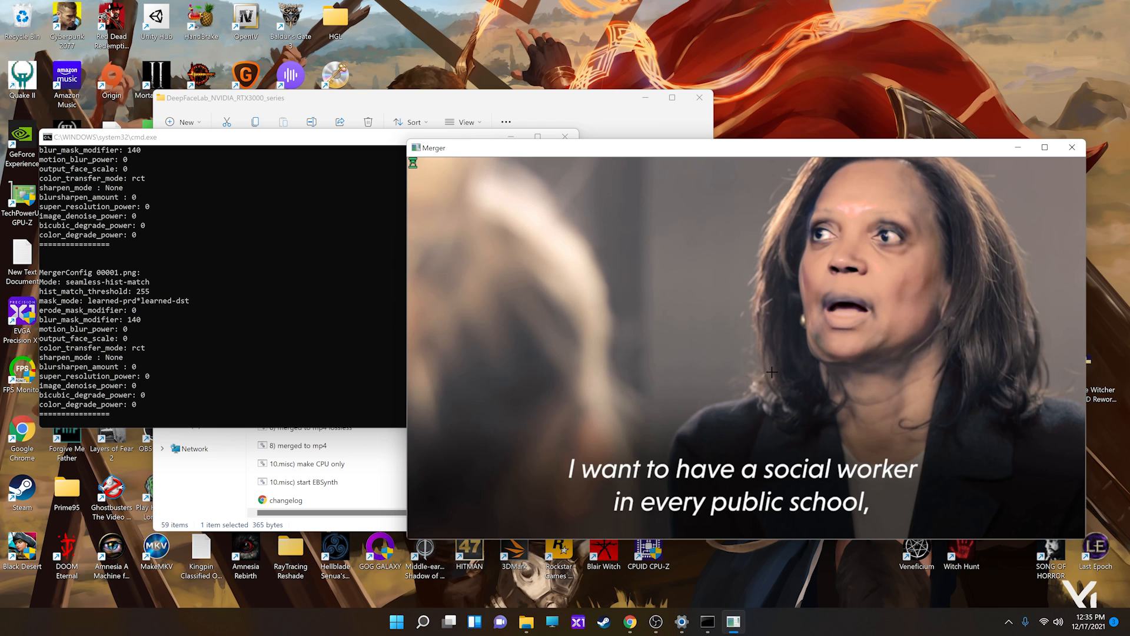
key(3)
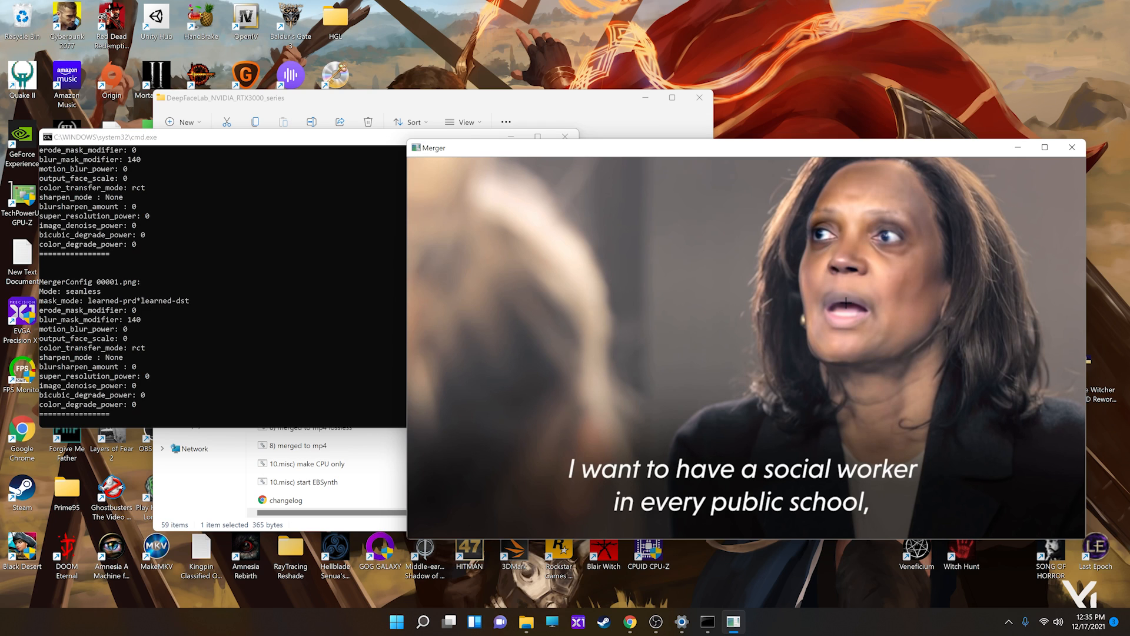
- Lower the seamless frame's blur mask modifier to 65
key(d)
key(d)
key(d)
key(d)
key(d)
key(d)
key(d)
key(d)
key(d)
key(d)
key(d)
key(d)
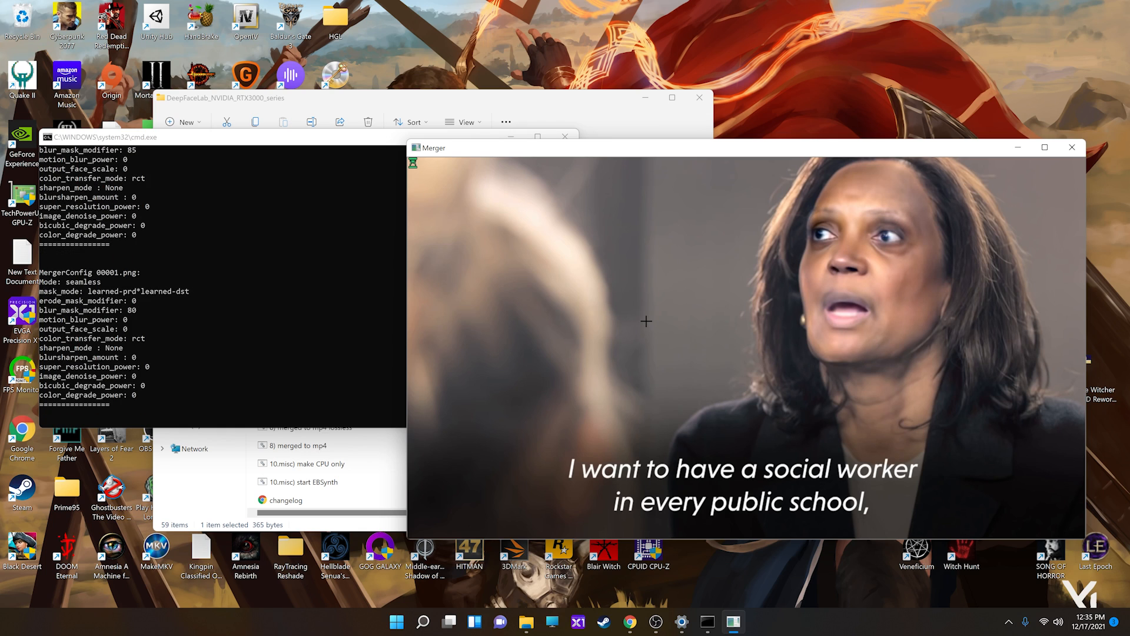
key(d)
key(d)
key(d)
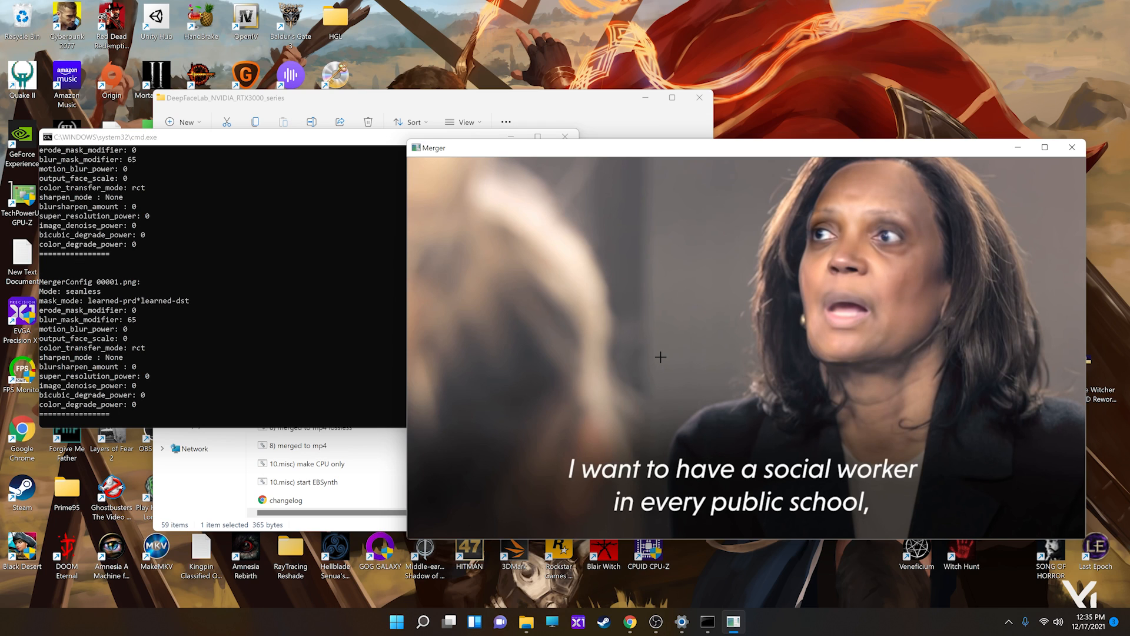
- Test an erode mask modifier of 10 on the seamless frame, then return it to 0
key(s)
key(w)
key(w)
key(w)
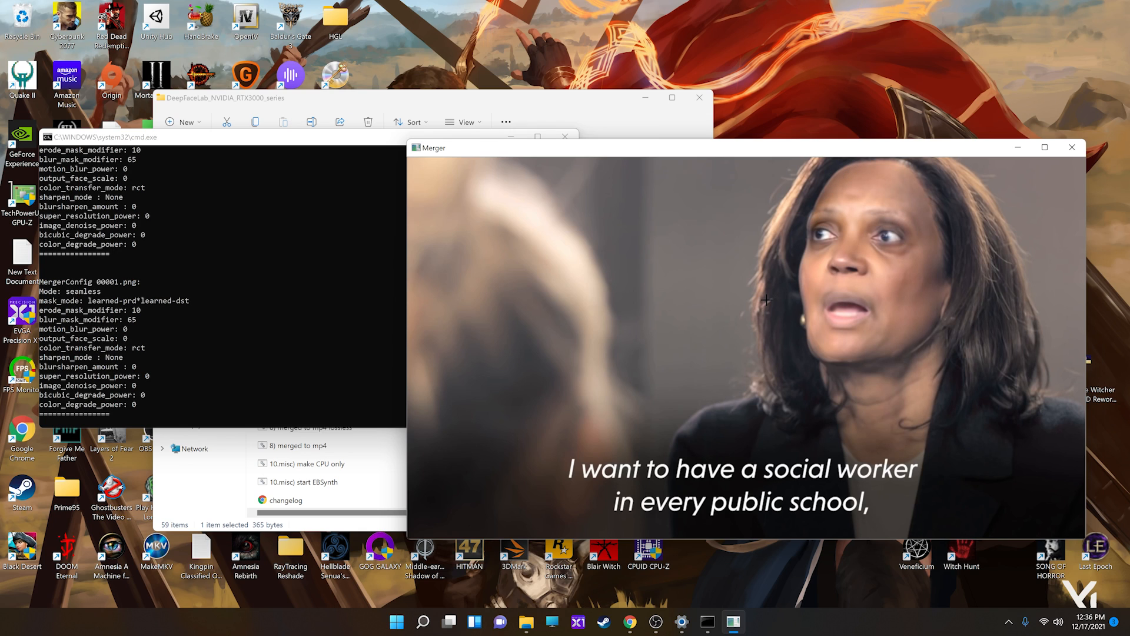
key(s)
key(s)
- Set the first frame's merge mode to overlay and raise its blur mask modifier to 150
key(1)
key(e)
key(e)
key(e)
key(e)
key(e)
key(e)
key(e)
key(e)
key(e)
key(e)
key(e)
key(e)
key(e)
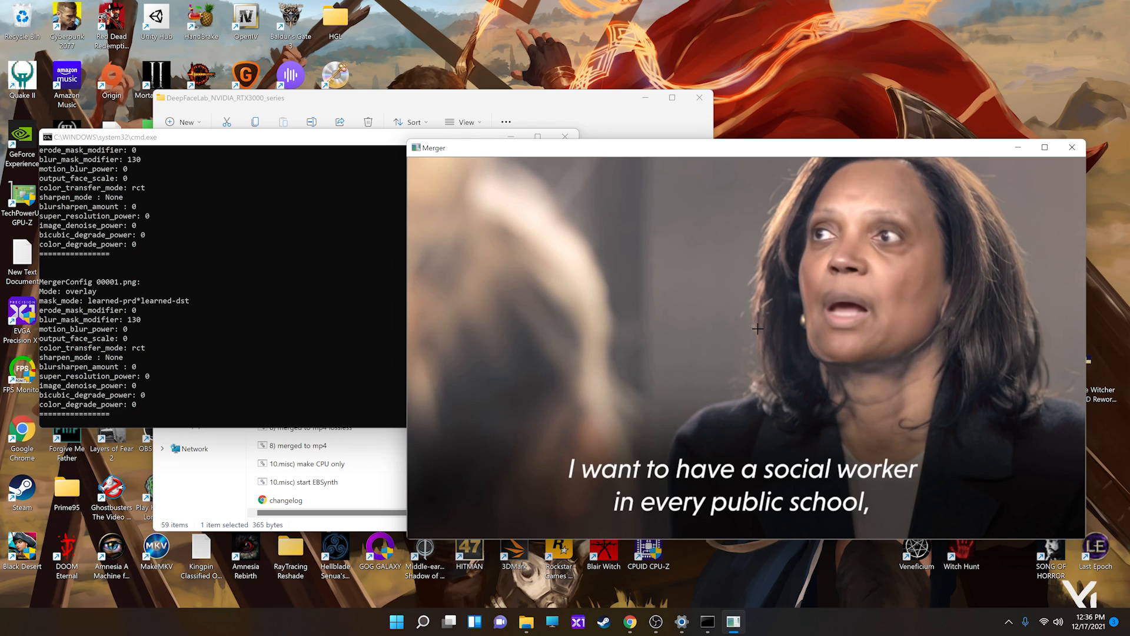
key(e)
key(e)
key(e)
key(e)
- Look up the modifier shortcuts in the help screen and reposition the Merger window to bring the enlarged face into view
key(Tab)
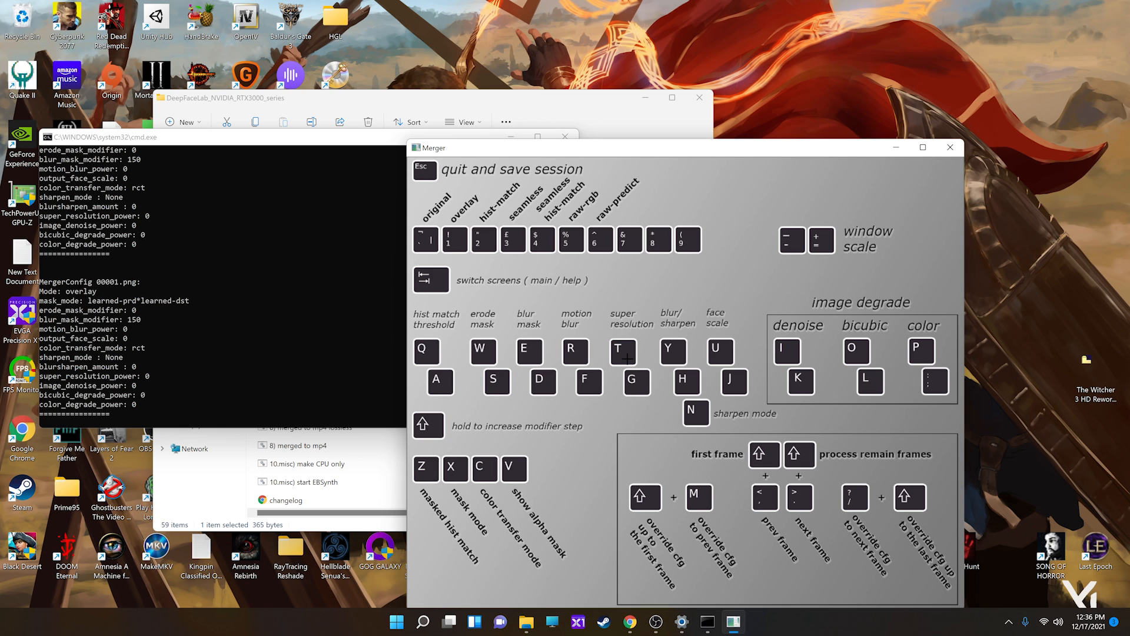
key(Tab)
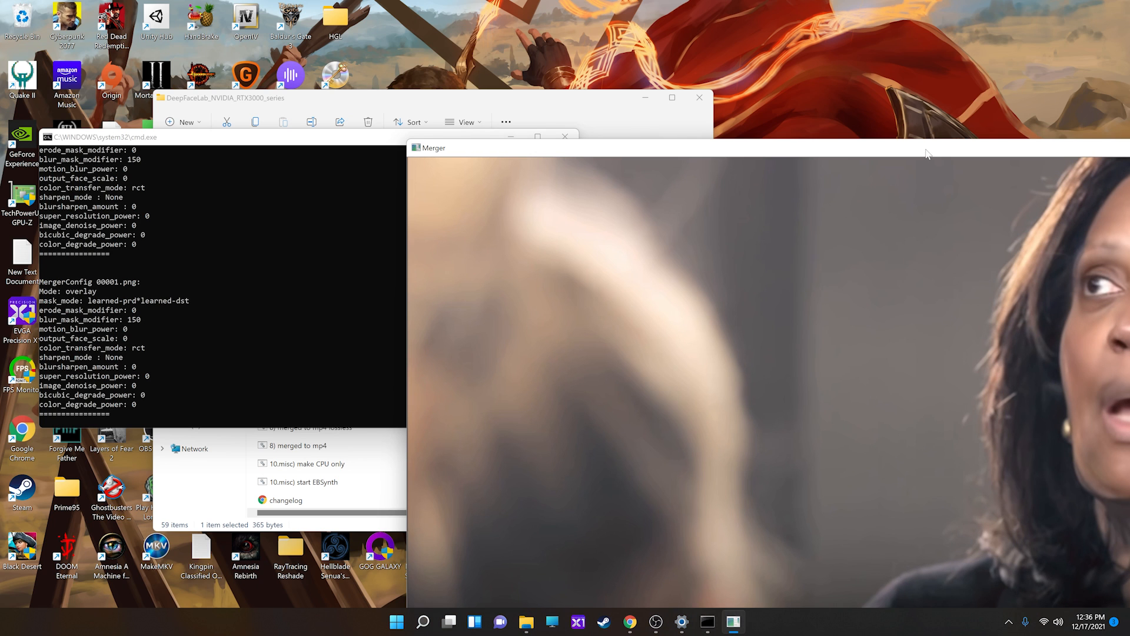
drag(925, 152, 709, 63)
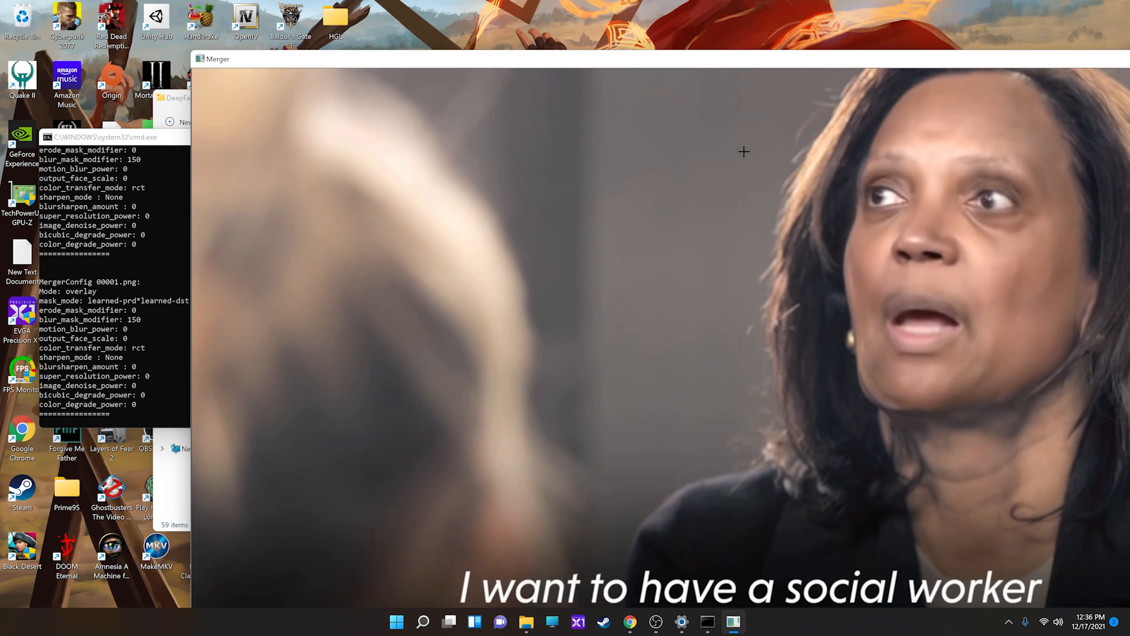
key(Tab)
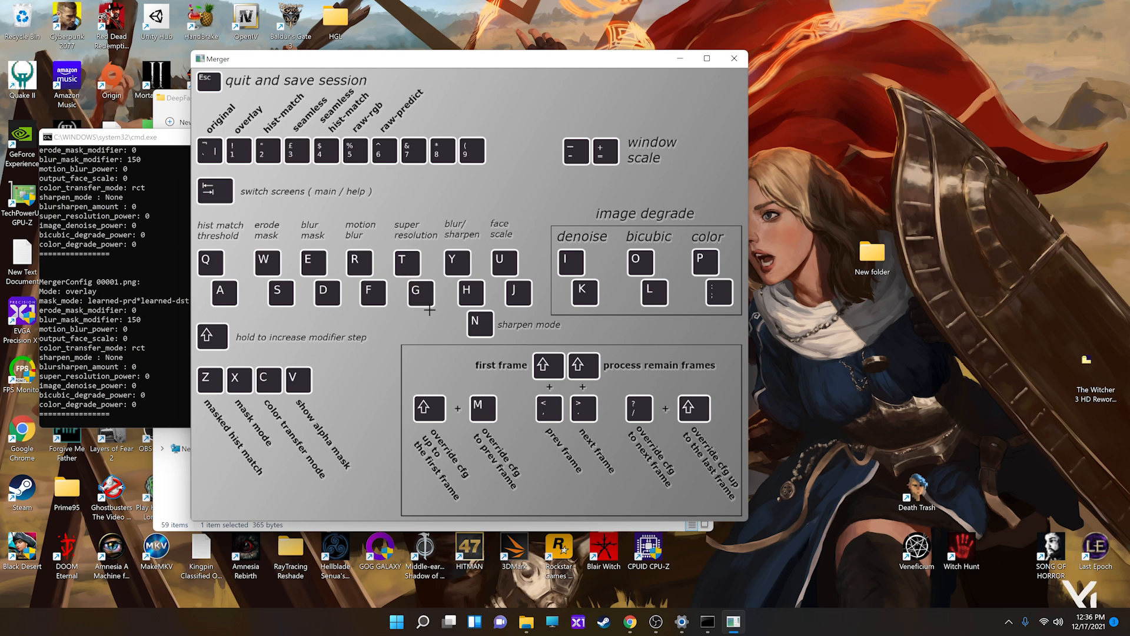
key(Tab)
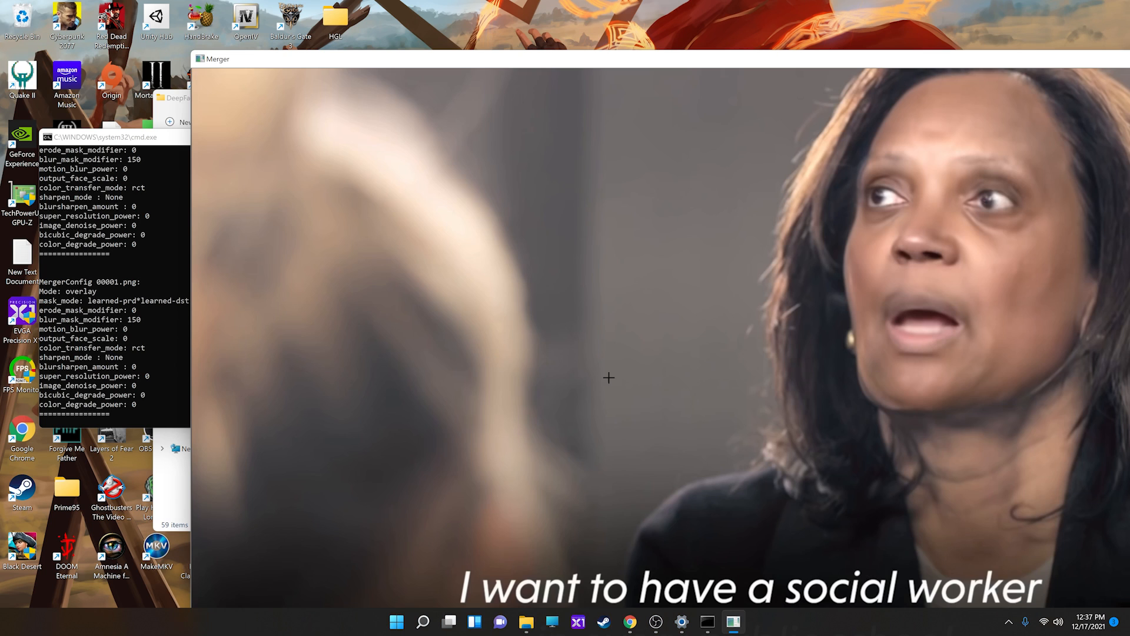
- Test the super resolution power on the overlay frame by increasing it, then reducing it to 10
key(t)
key(t)
key(t)
key(t)
key(g)
key(g)
- Look up the sharpening shortcuts, then set the sharpen mode to box and the blursharpen amount to 20
key(Tab)
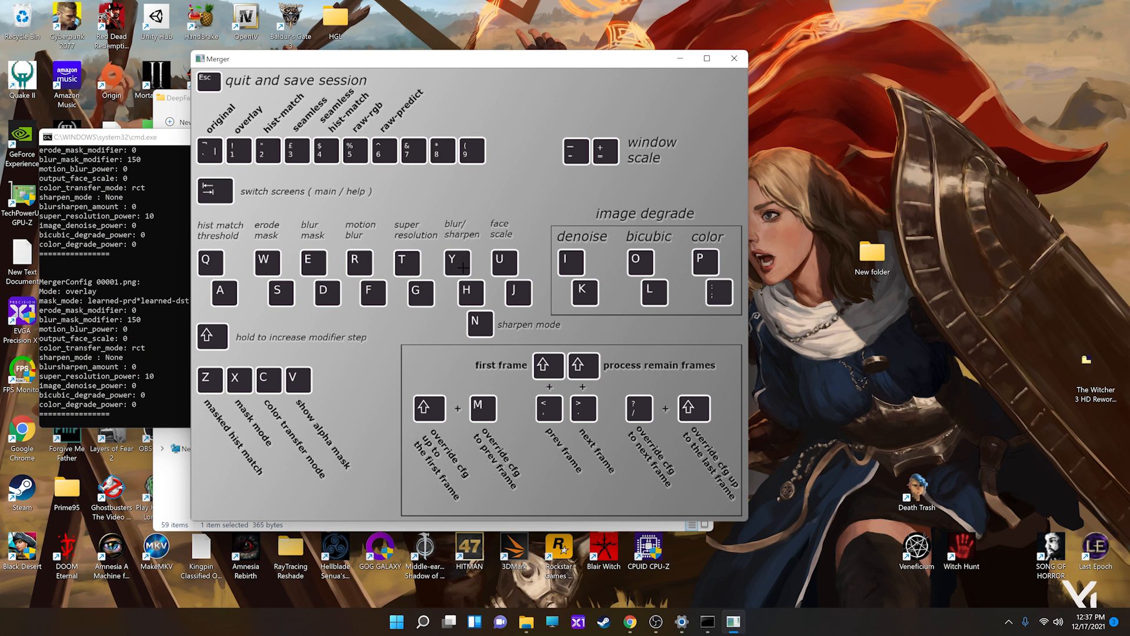
key(Tab)
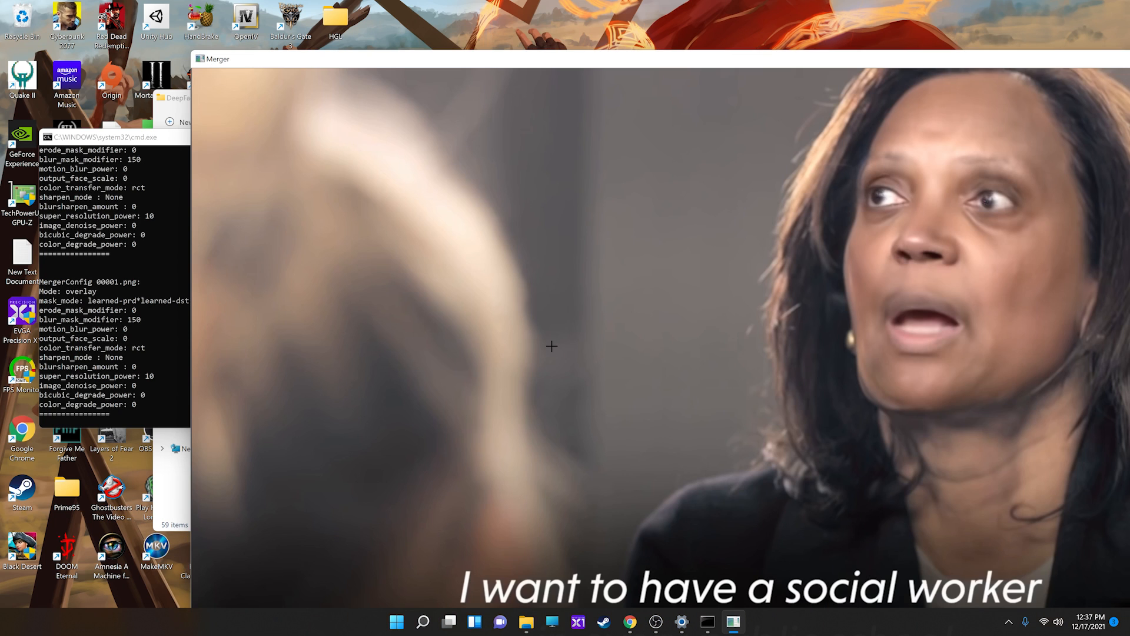
key(Tab)
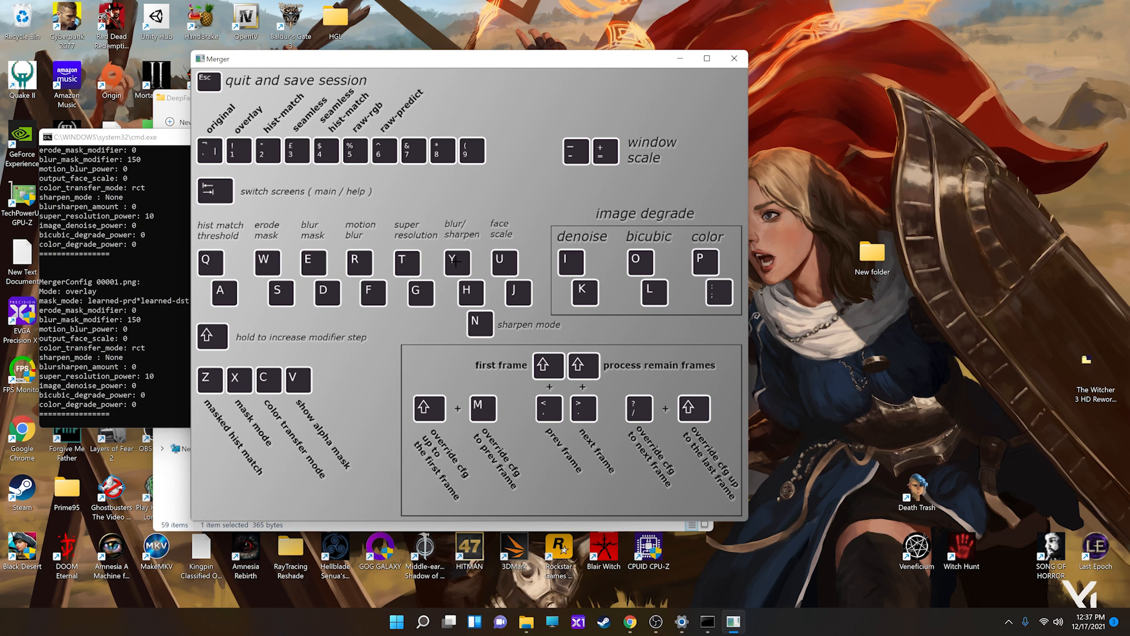
key(Tab)
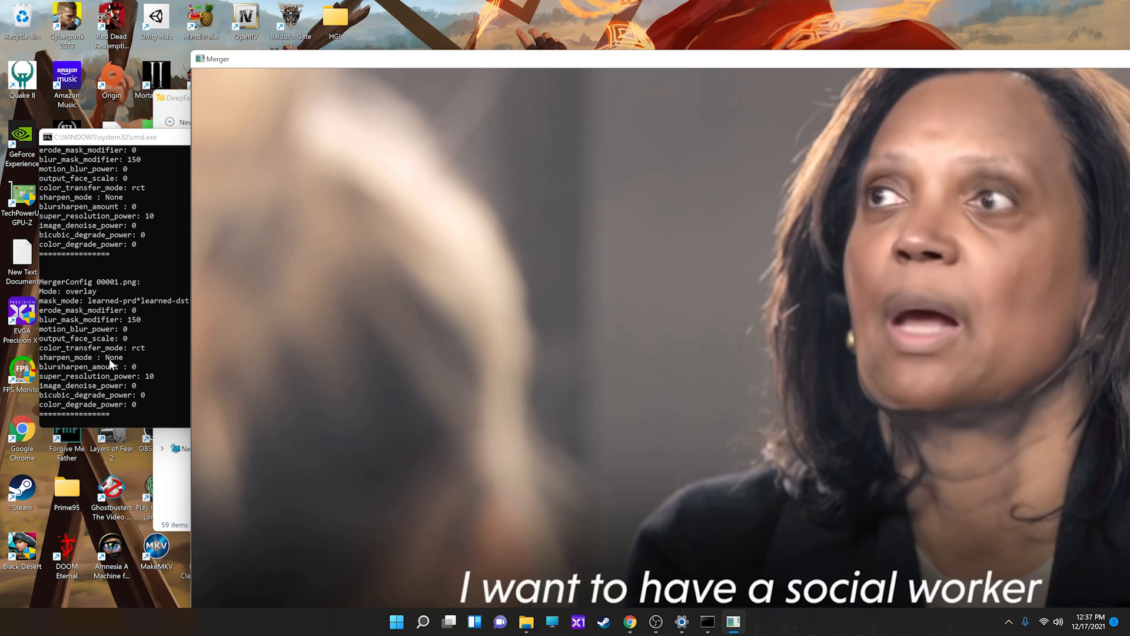
key(n)
key(n)
key(n)
key(n)
key(Tab)
key(Tab)
key(shift+y)
key(shift+y)
key(shift+y)
key(shift+y)
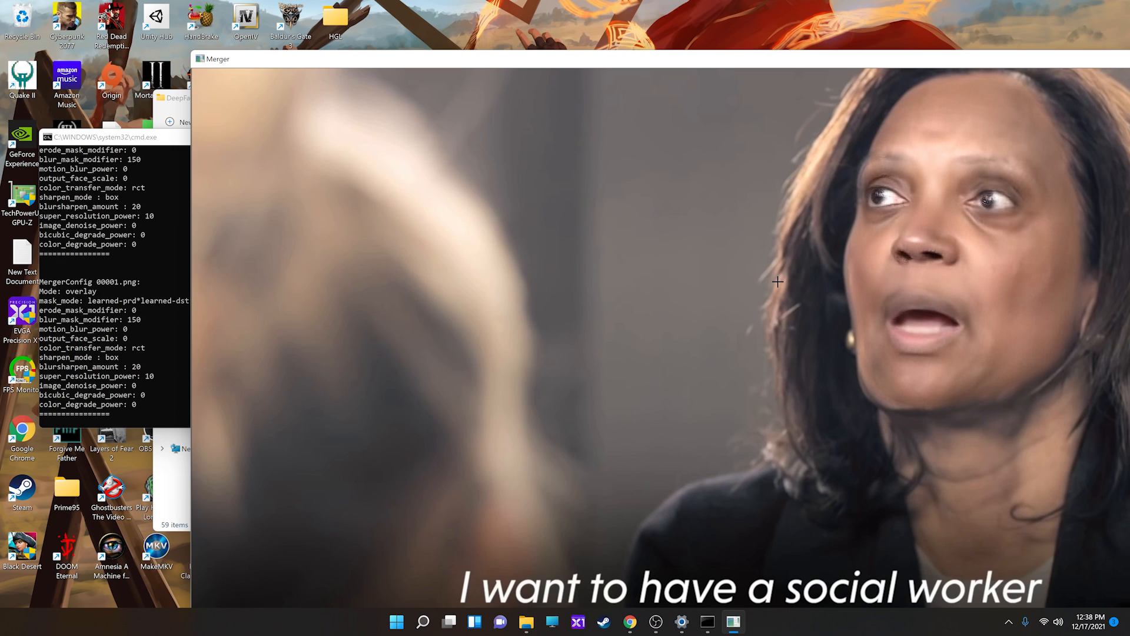
- Reduce the first frame's blursharpen amount to 5
key(shift+h)
key(shift+h)
key(shift+h)
- Return the super resolution power to 0 and the sharpen mode to None
key(shift+g)
key(shift+g)
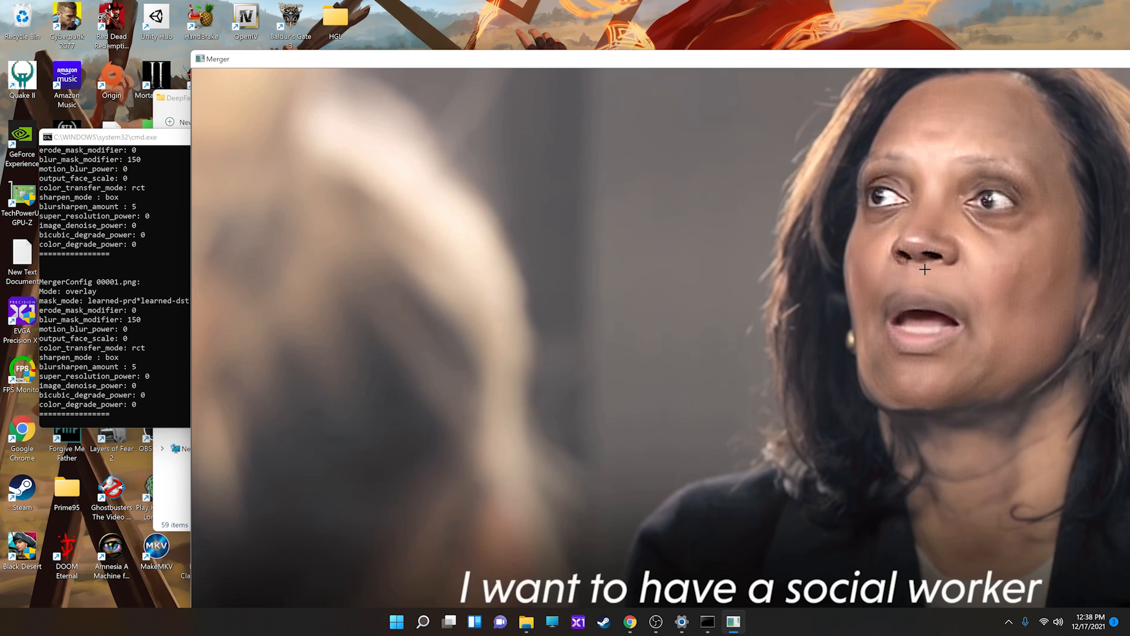
key(n)
key(n)
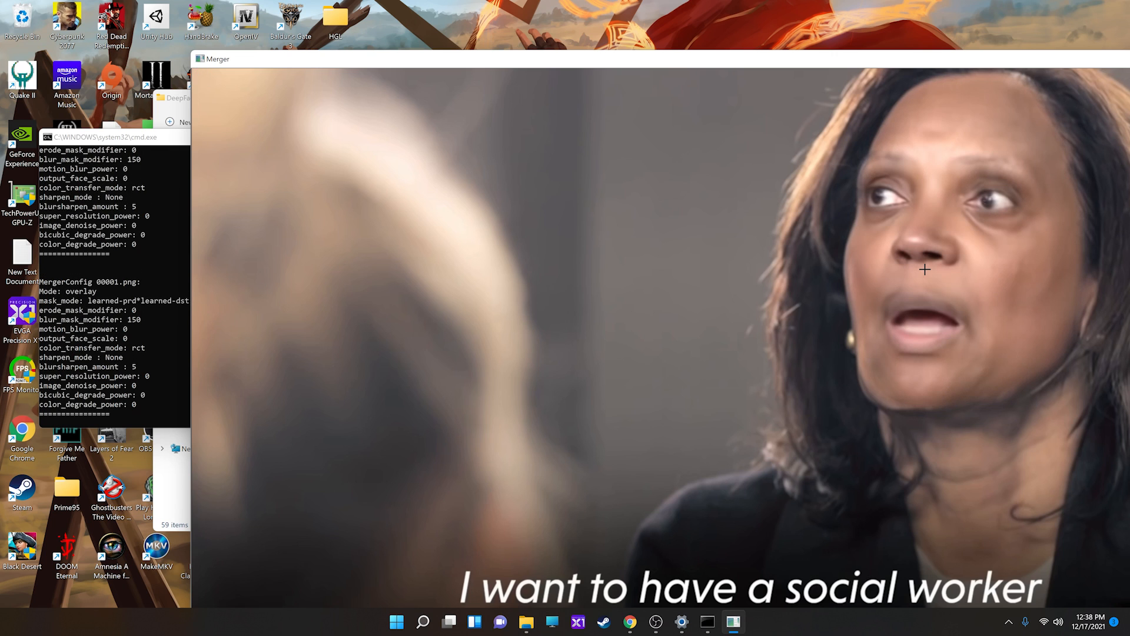
- Look up the face scale shortcuts in the help screen and reduce the output face scale to -4
key(Tab)
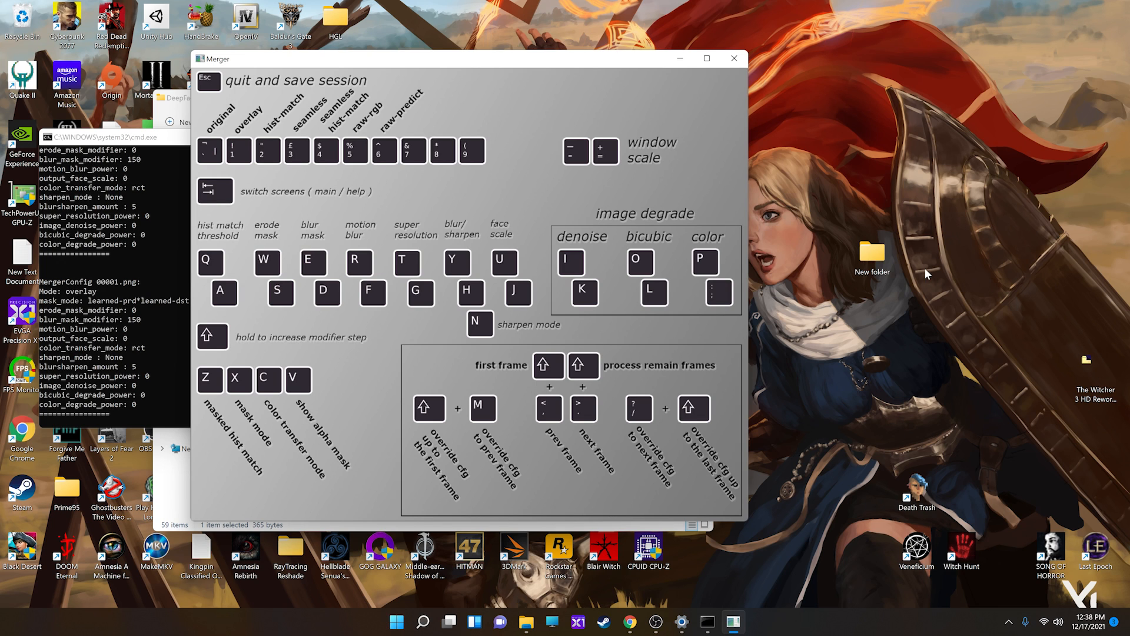
key(Tab)
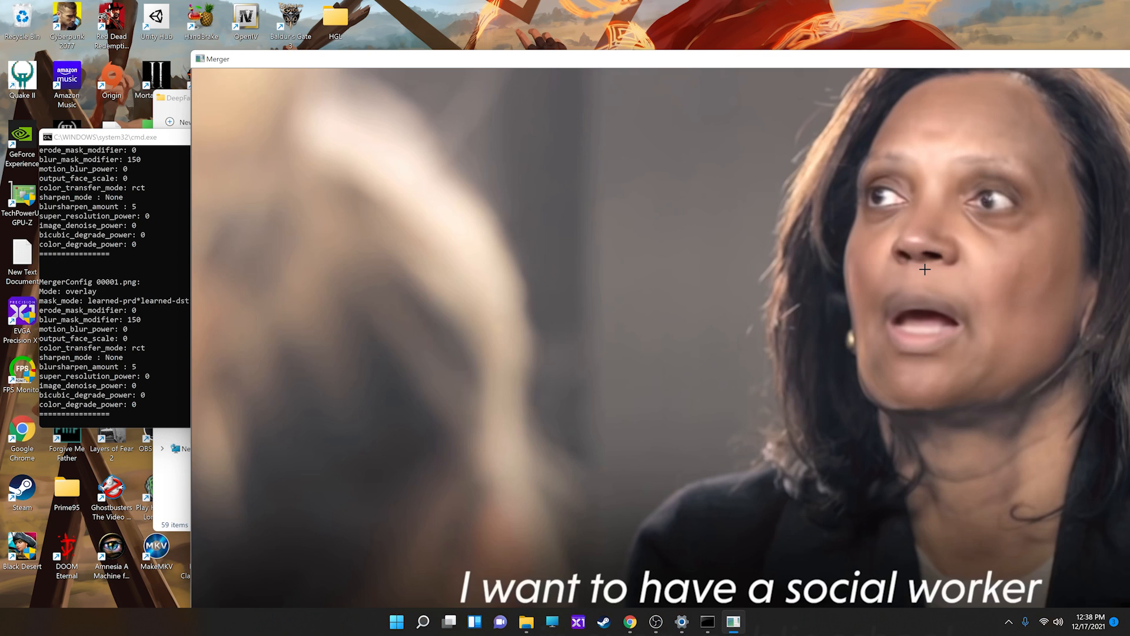
key(j)
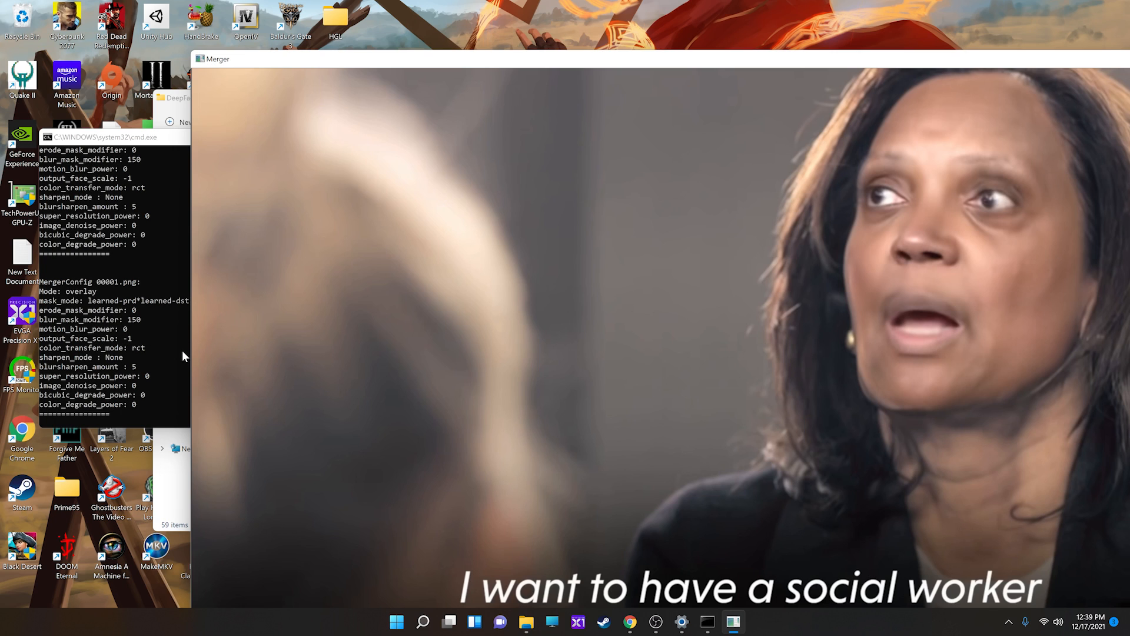
key(j)
key(j)
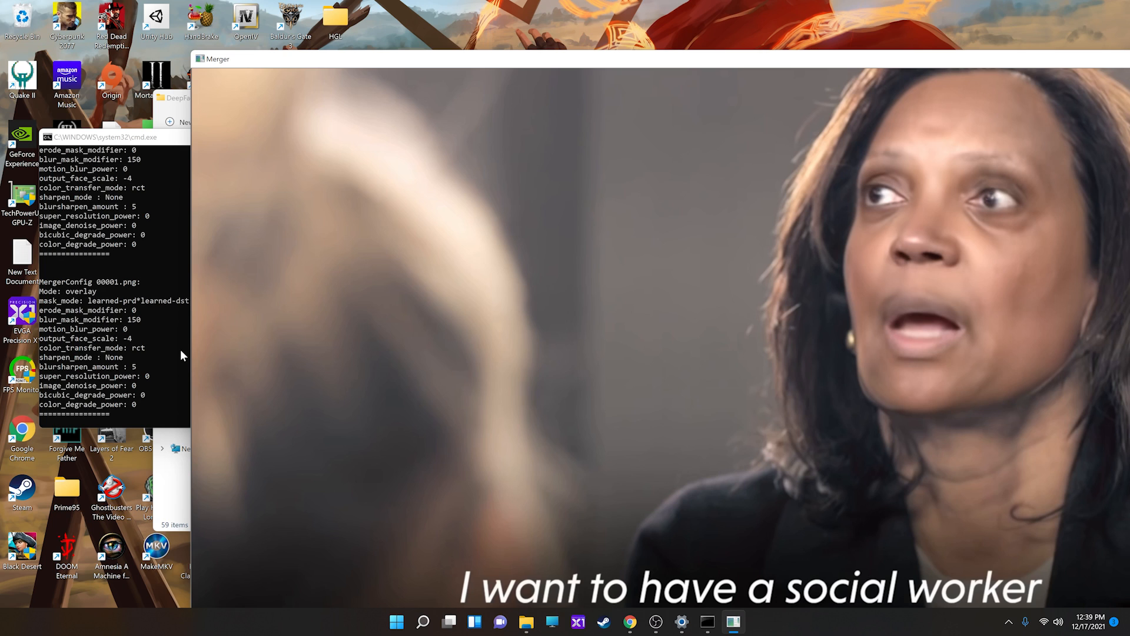
- Increase the first frame's output face scale to 37
key(u)
key(u)
key(u)
key(u)
key(u)
key(u)
key(u)
key(u)
key(u)
key(u)
key(u)
key(u)
key(u)
key(u)
key(u)
key(u)
key(u)
key(u)
key(u)
key(u)
key(u)
key(u)
key(u)
key(u)
key(u)
key(u)
key(u)
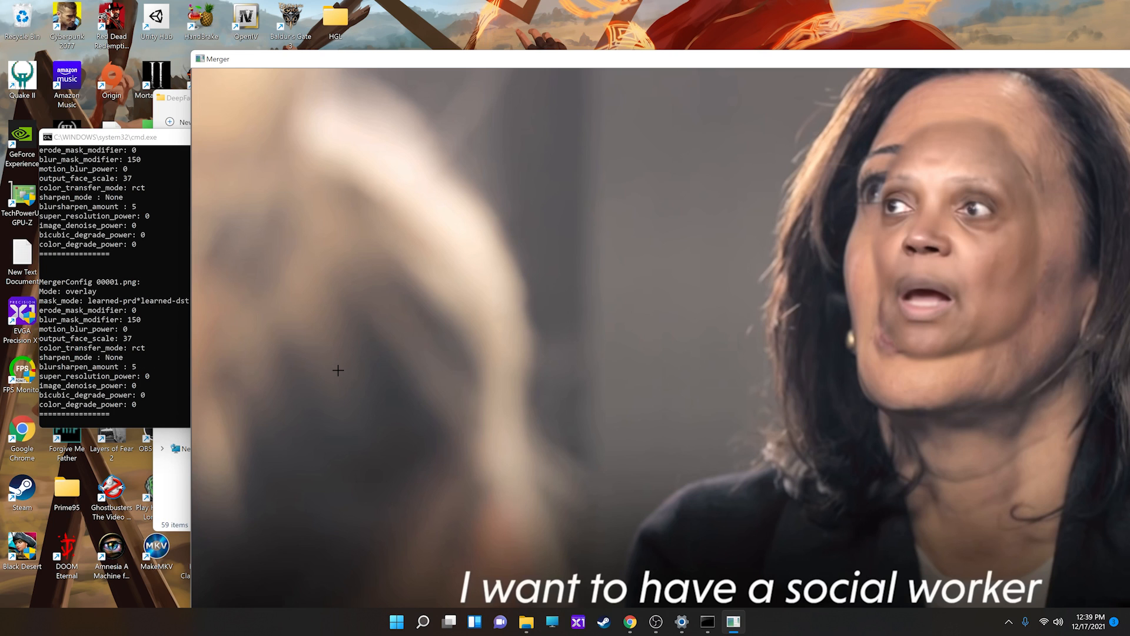
- Bring the first frame's output face scale down to -1
key(shift+j)
key(shift+j)
key(shift+j)
key(shift+j)
key(shift+j)
key(shift+j)
key(shift+j)
key(shift+j)
key(j)
key(j)
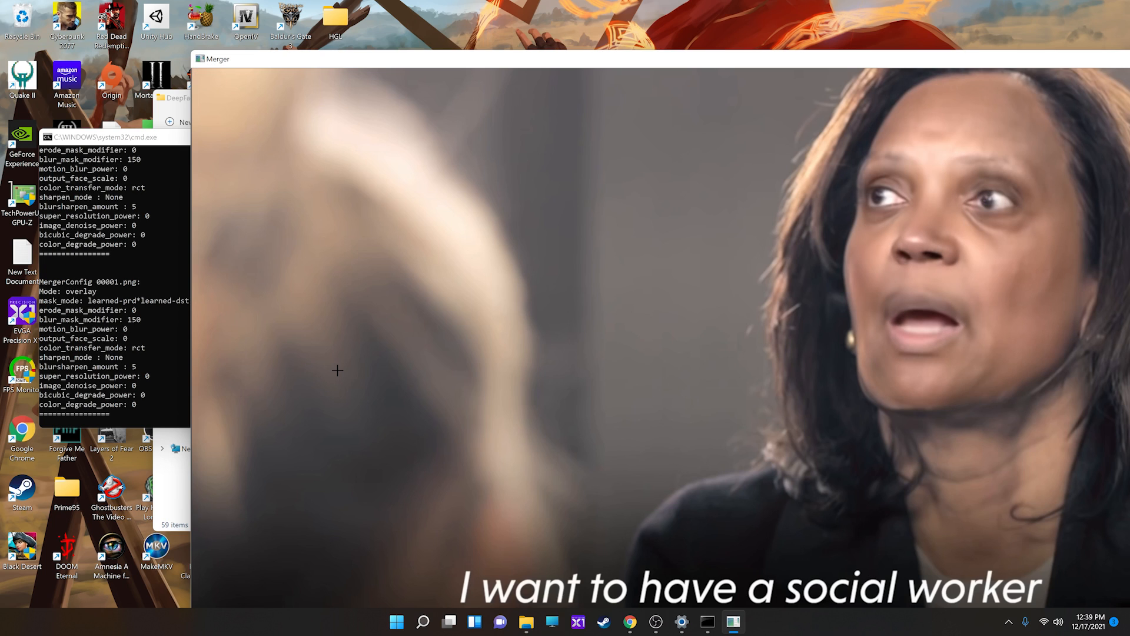
key(j)
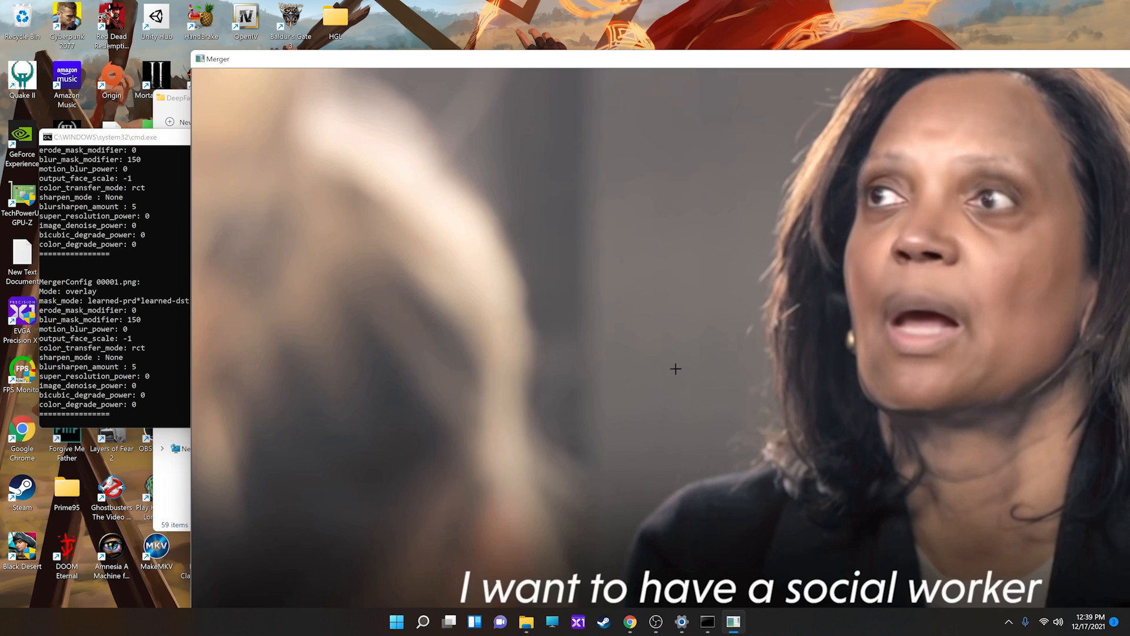
- Look up the image degrade shortcuts in the help screen and raise the image denoise power to 240
key(Tab)
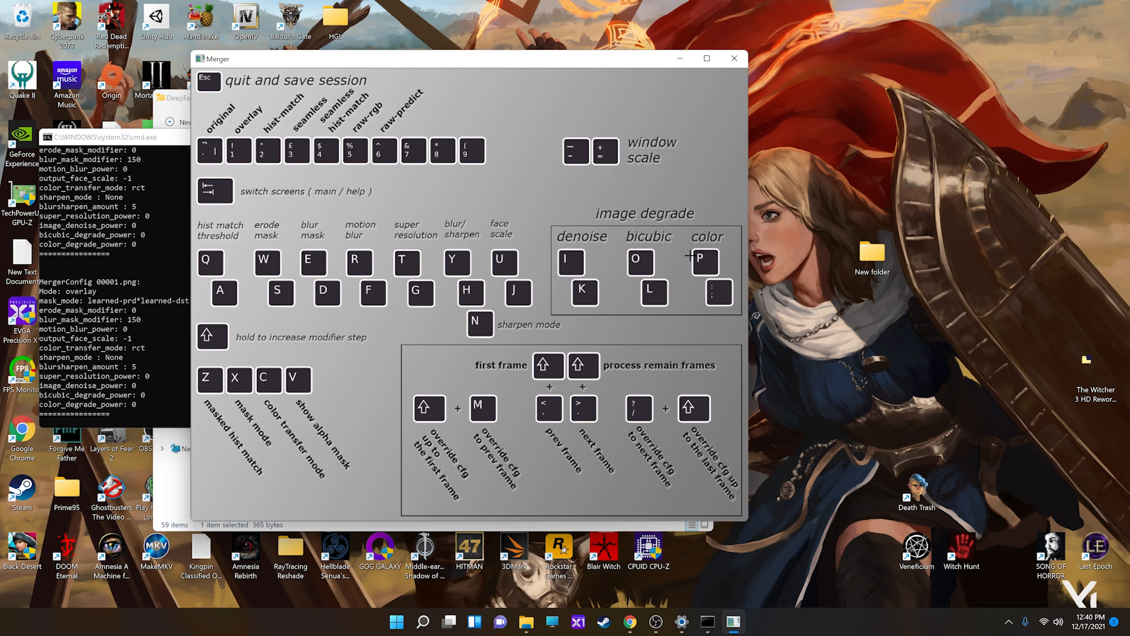
key(Tab)
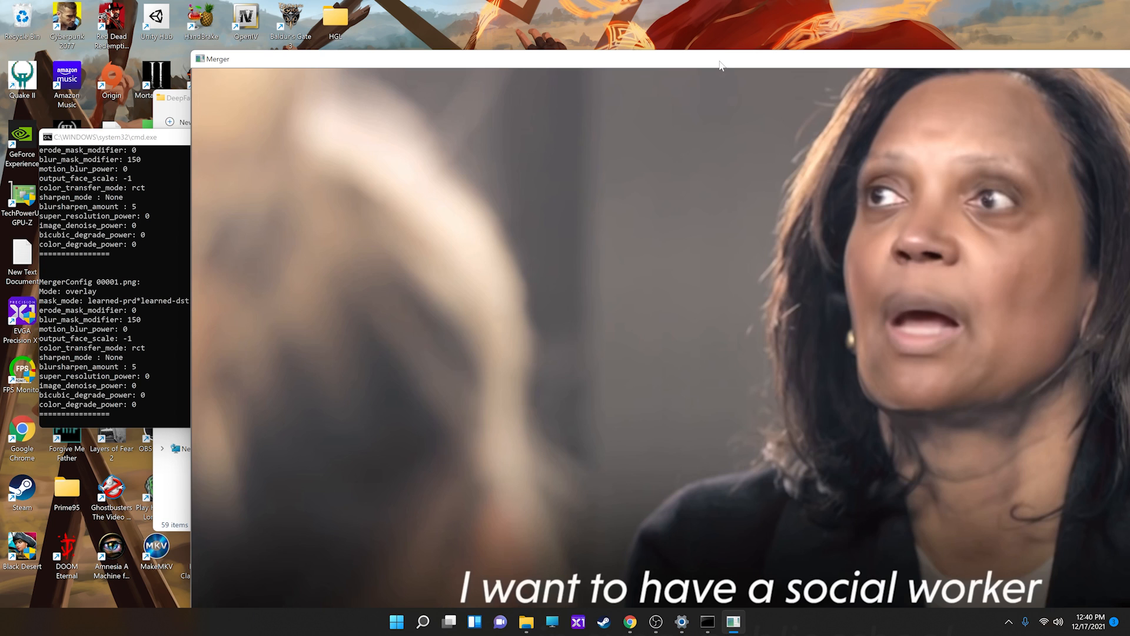
key(Tab)
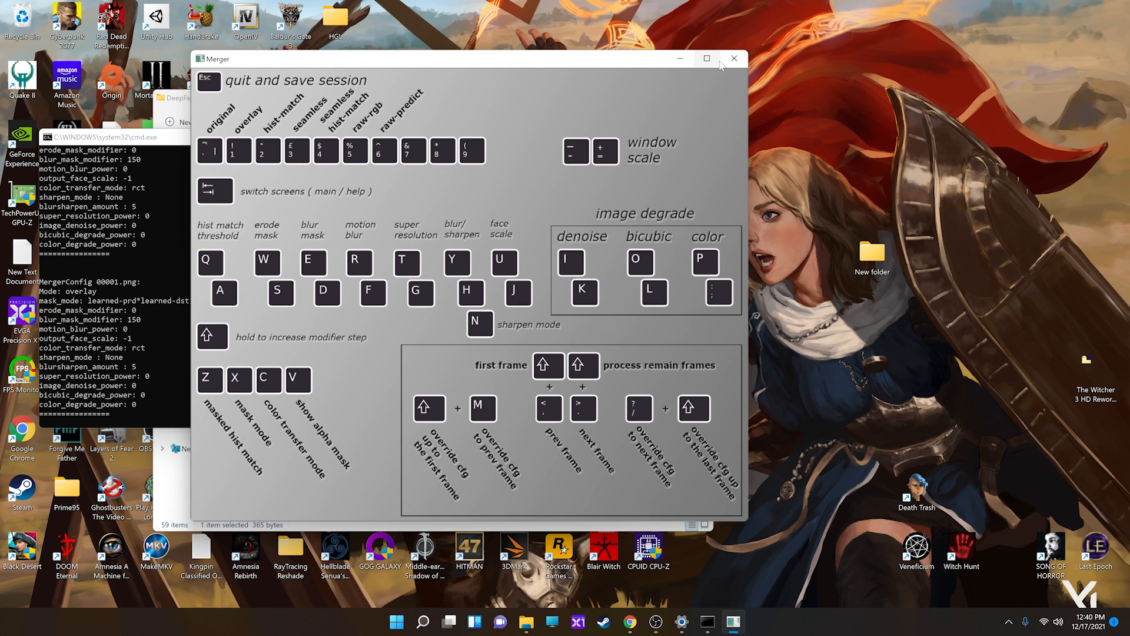
key(Tab)
key(shift+i)
key(shift+i)
key(shift+i)
key(shift+i)
key(shift+i)
key(shift+i)
key(shift+i)
key(shift+i)
key(shift+i)
key(shift+i)
key(shift+i)
key(shift+i)
key(shift+i)
key(shift+i)
key(shift+i)
key(shift+i)
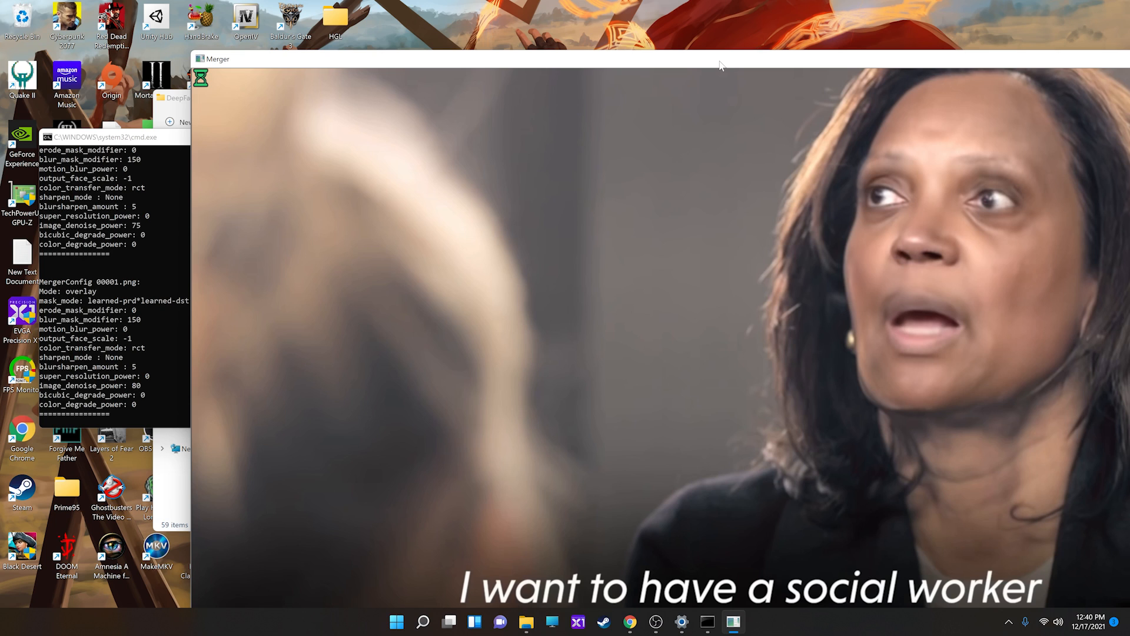
key(shift+i)
key(shift+i)
key(shift+i)
key(shift+i)
key(shift+i)
key(shift+i)
key(shift+i)
key(shift+i)
key(shift+i)
key(shift+i)
key(shift+i)
key(i)
key(i)
key(i)
key(i)
key(i)
key(i)
key(i)
key(i)
key(i)
key(i)
key(i)
key(i)
key(i)
key(i)
key(i)
key(i)
key(i)
key(i)
key(i)
- Check the help screen for the bicubic degrade shortcut and raise the bicubic degrade power to 100
key(Tab)
key(Tab)
key(o)
key(o)
key(o)
key(o)
key(o)
key(o)
key(o)
key(o)
key(o)
key(o)
key(o)
key(o)
key(o)
key(o)
key(o)
key(o)
key(o)
key(o)
key(o)
key(o)
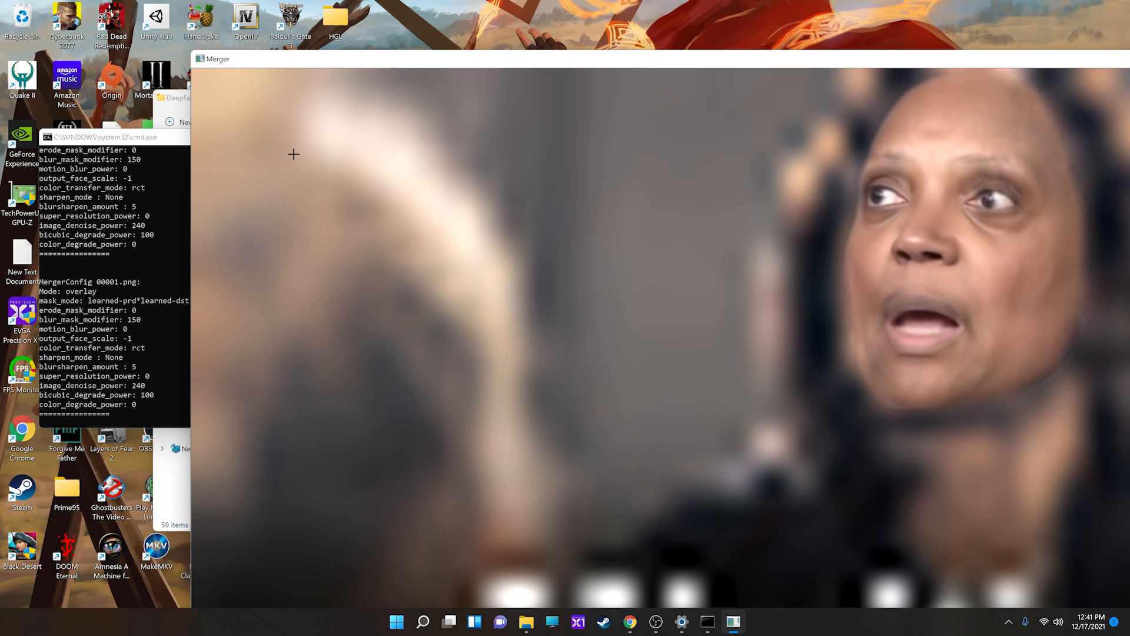
- Lower the first frame's bicubic degrade power to 0
key(l)
key(l)
key(l)
key(l)
key(l)
key(l)
key(l)
key(l)
key(l)
key(l)
key(l)
key(l)
key(l)
key(l)
key(l)
key(l)
key(l)
key(l)
key(l)
- Lower the first frame's image denoise power to 0
key(k)
key(k)
key(k)
key(k)
key(k)
key(k)
key(k)
key(k)
key(k)
key(k)
key(k)
key(k)
key(k)
key(k)
key(k)
key(k)
key(k)
key(k)
key(k)
key(k)
key(k)
key(k)
key(k)
key(k)
key(k)
key(k)
key(k)
key(k)
key(k)
key(k)
key(k)
key(k)
key(k)
key(k)
key(k)
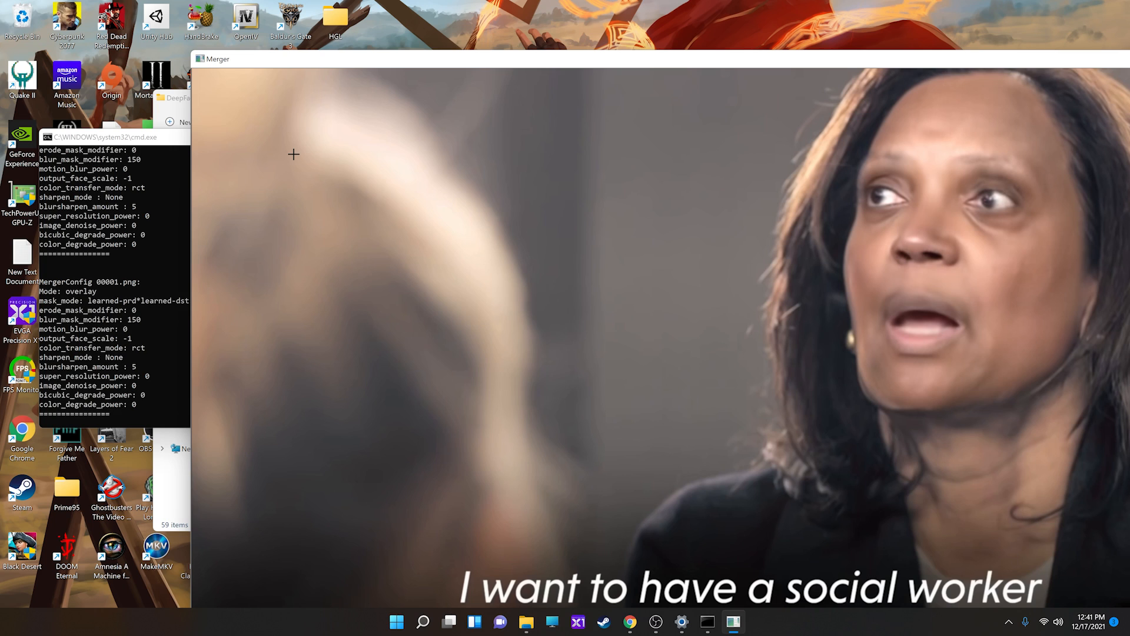
- Set the image denoise power and the bicubic degrade power to 1 each
key(i)
key(o)
- Try out the color degrade power on the first frame and bring it back to 0
key(plus)
key(plus)
key(plus)
key(plus)
key(plus)
key(plus)
key(plus)
key(plus)
key(plus)
key(plus)
key(plus)
key(plus)
key(plus)
key(plus)
key(plus)
key(plus)
key(Tab)
key(Tab)
key(shift+semicolon)
key(shift+semicolon)
key(shift+semicolon)
key(shift+semicolon)
key(shift+semicolon)
key(shift+semicolon)
key(shift+semicolon)
key(shift+semicolon)
key(shift+semicolon)
key(shift+semicolon)
key(shift+semicolon)
key(shift+semicolon)
key(shift+semicolon)
key(shift+semicolon)
key(shift+semicolon)
key(shift+semicolon)
key(shift+semicolon)
key(shift+semicolon)
key(shift+semicolon)
key(shift+semicolon)
key(minus)
- Look up masked hist match in the help screen, try hist-match mode with masking off, and return to overlay mode
key(Tab)
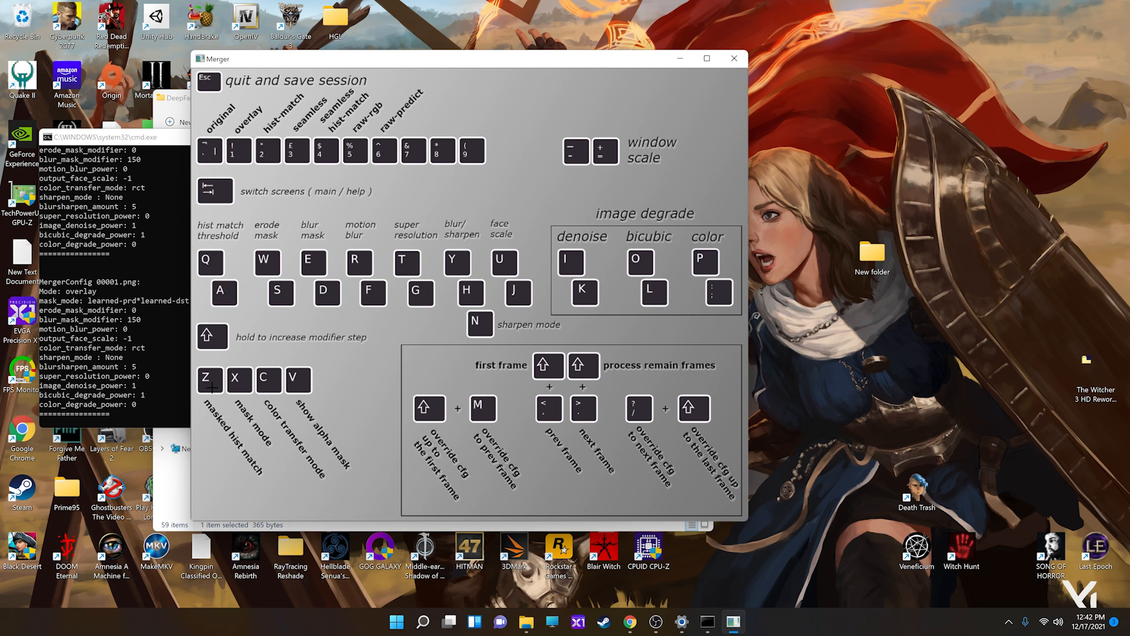
key(Tab)
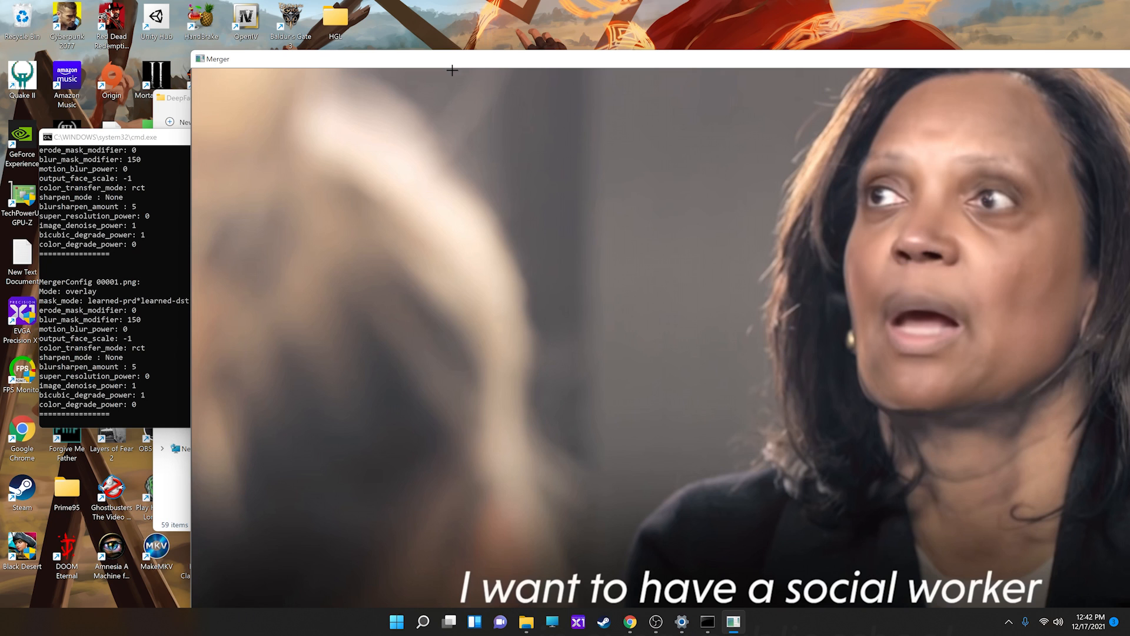
key(2)
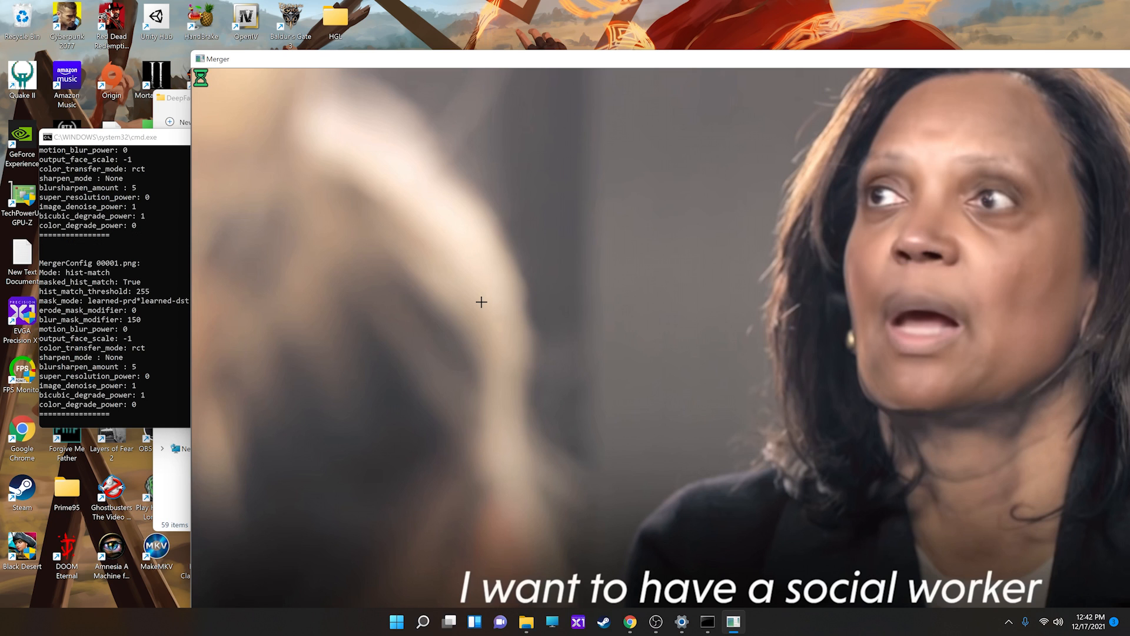
key(z)
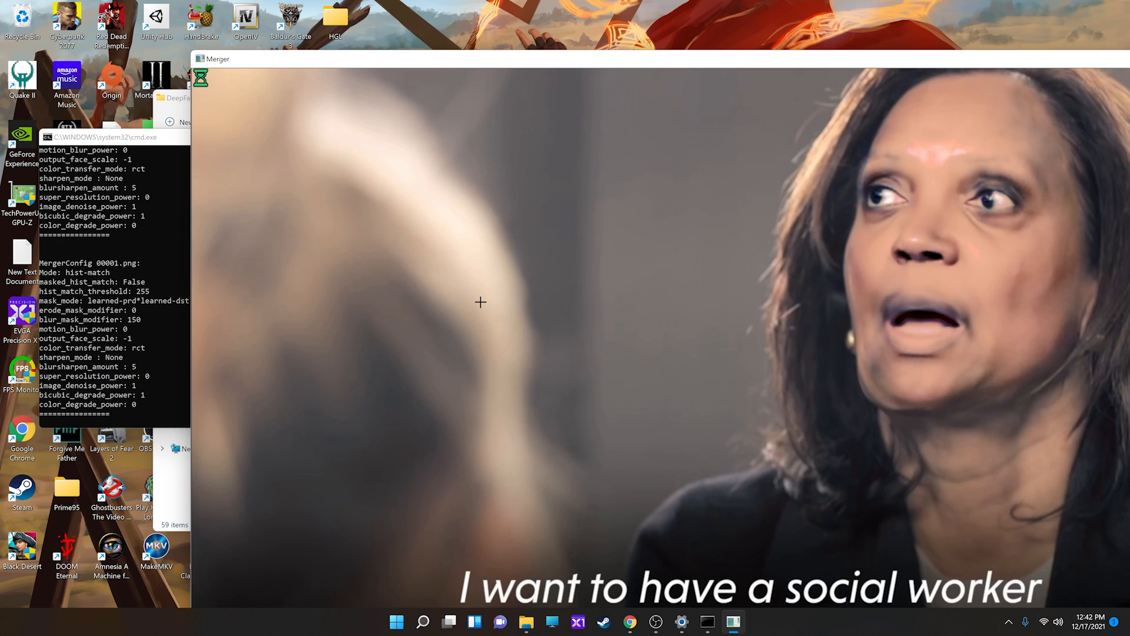
key(z)
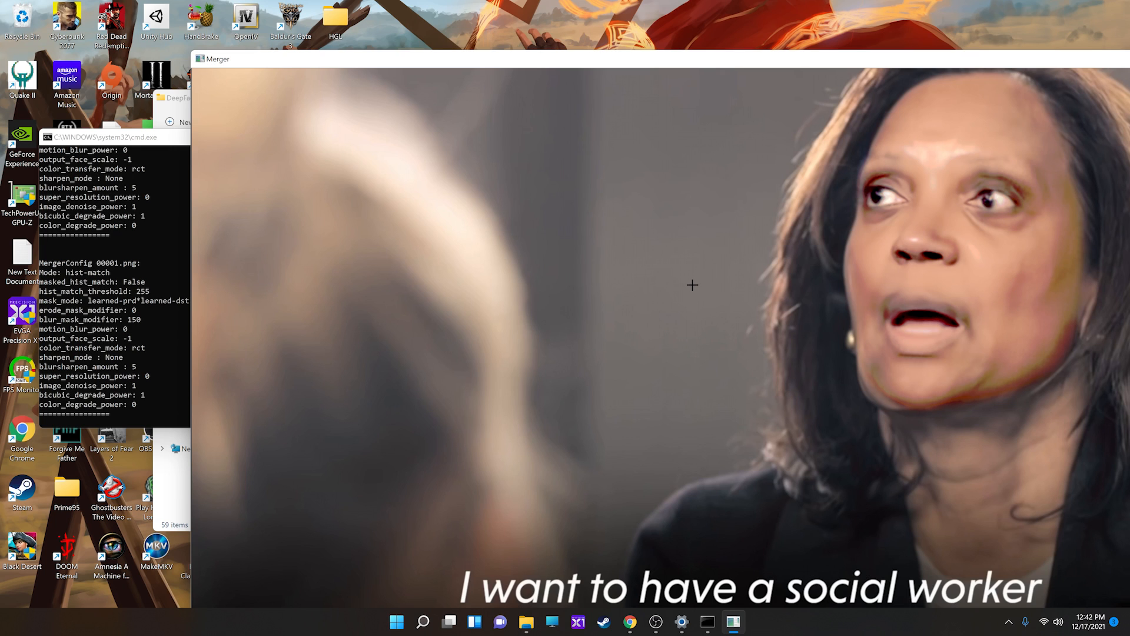
key(1)
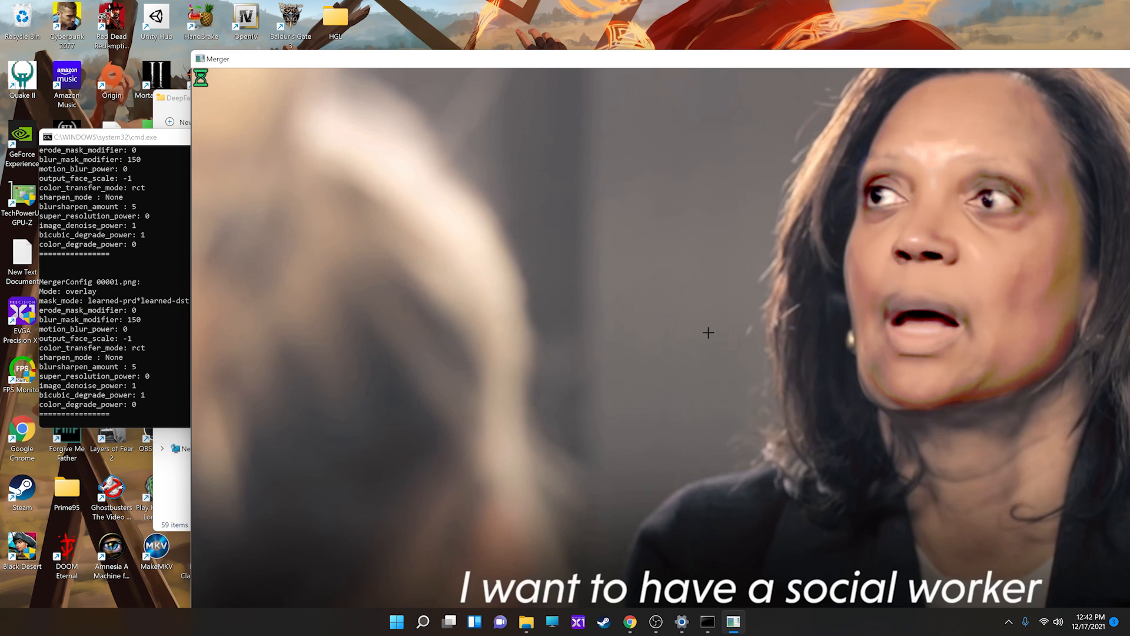
- Look up the mask mode shortcut and set the first frame's mask mode to learned-prd*learned-dst*XSeg-prd*XSeg-dst
key(Tab)
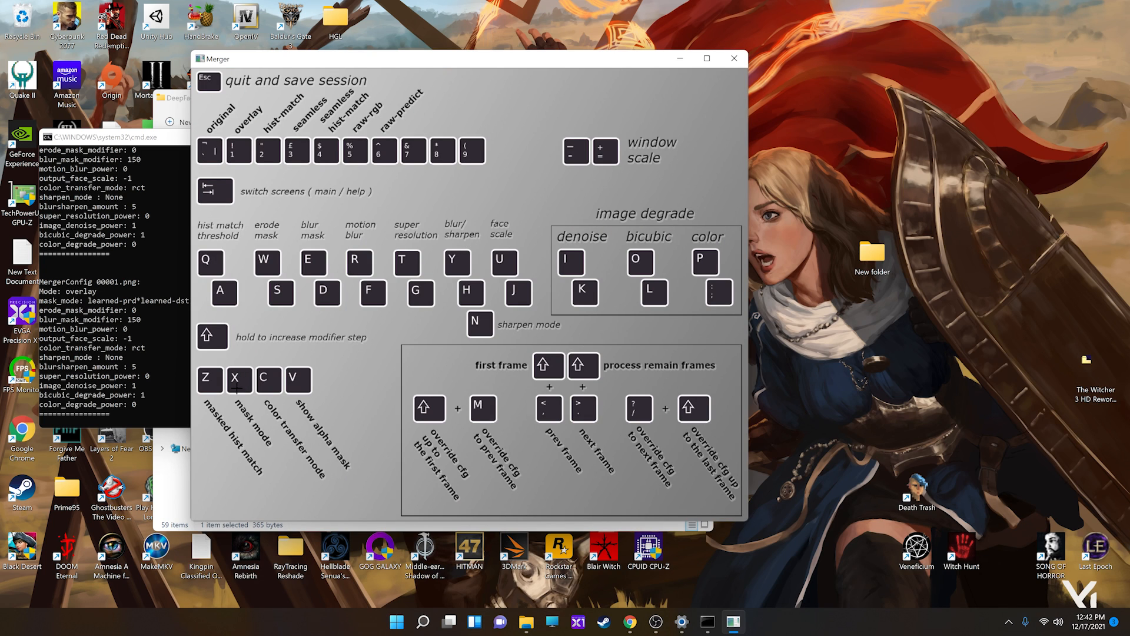
key(Tab)
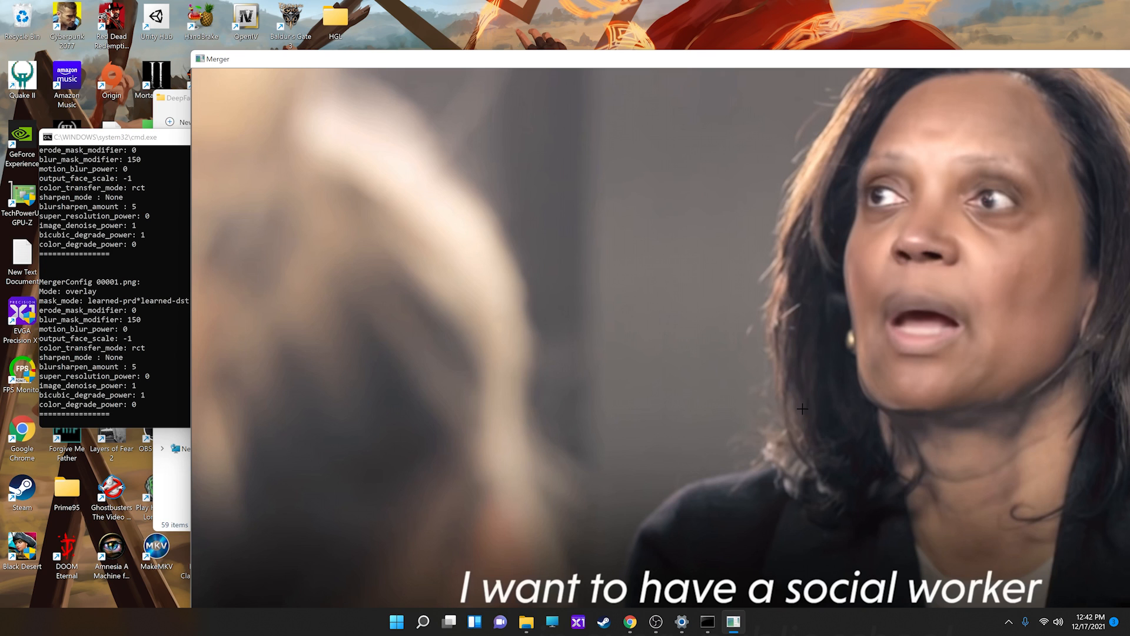
drag(364, 65, 434, 65)
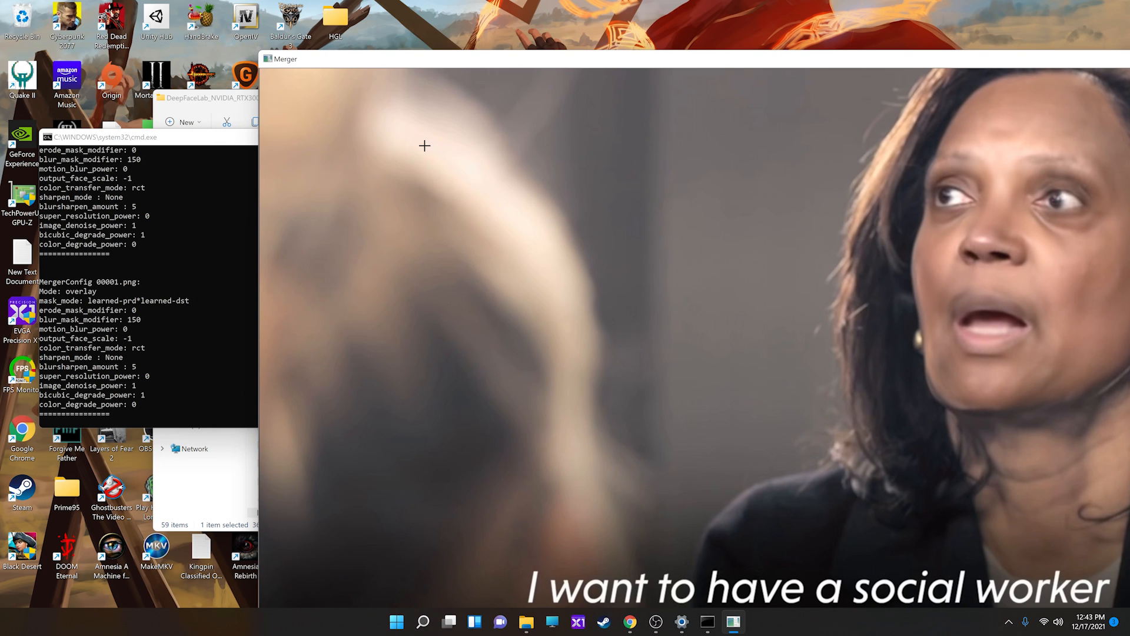
key(Tab)
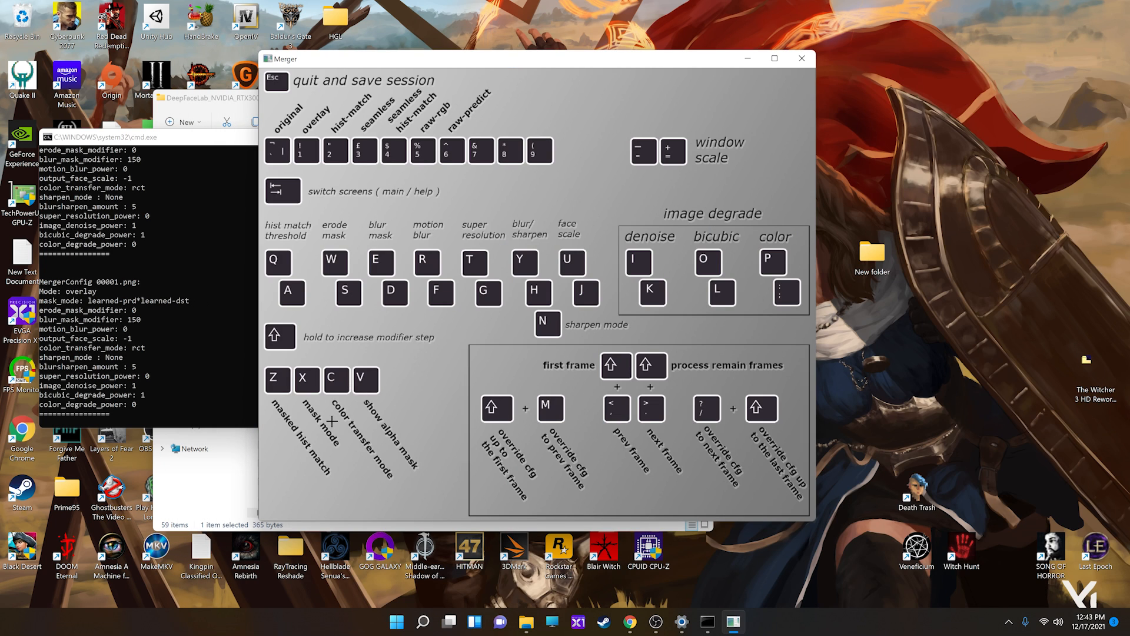
key(Tab)
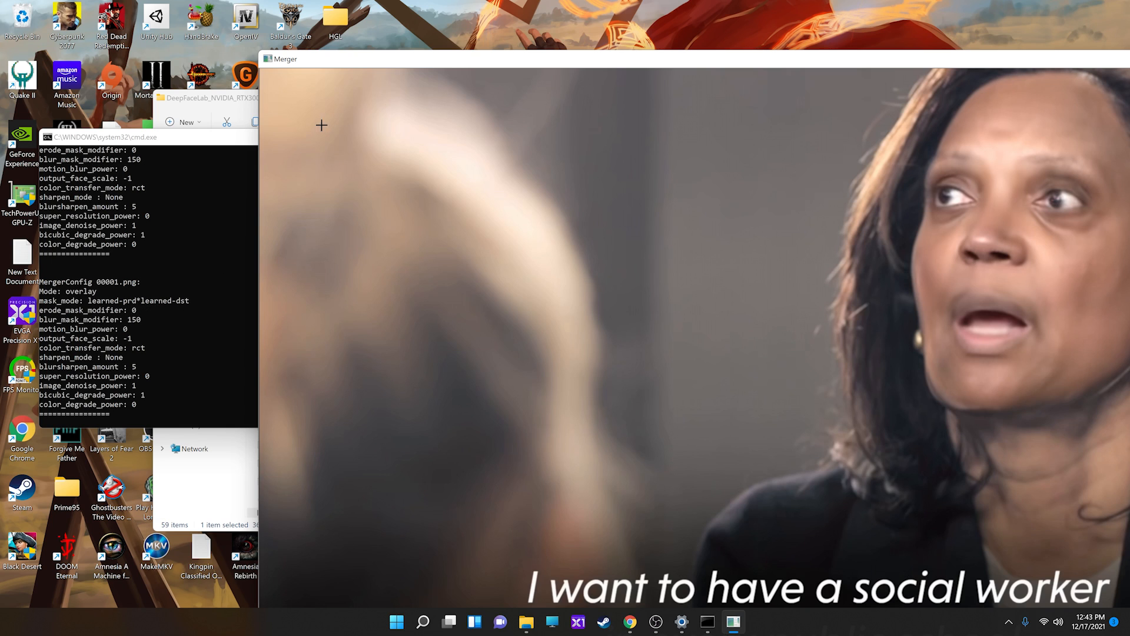
key(x)
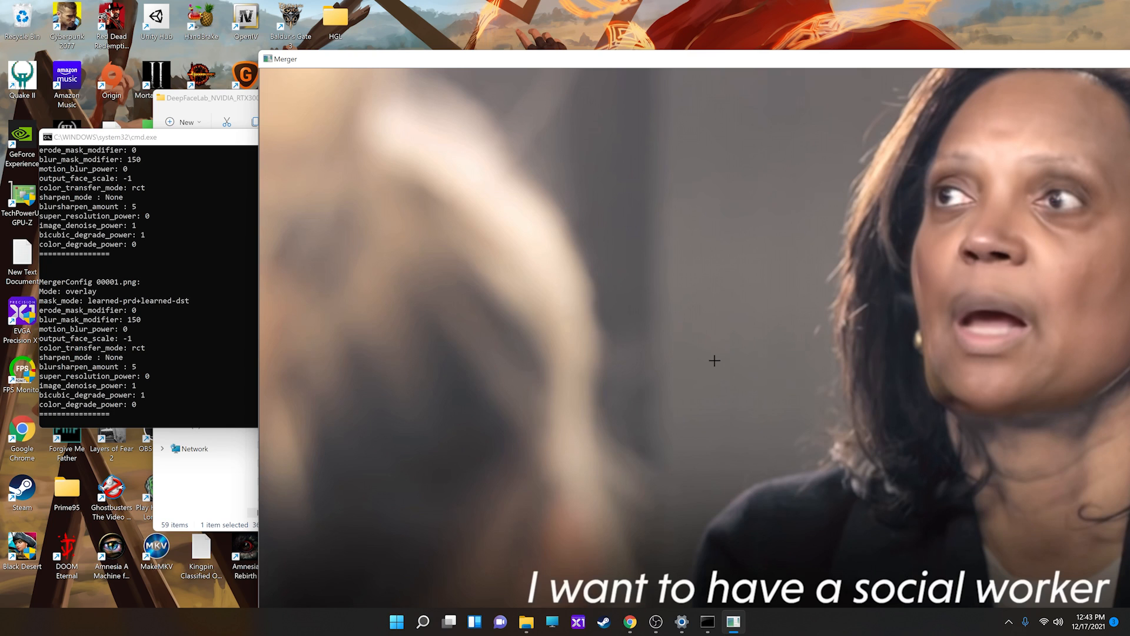
key(x)
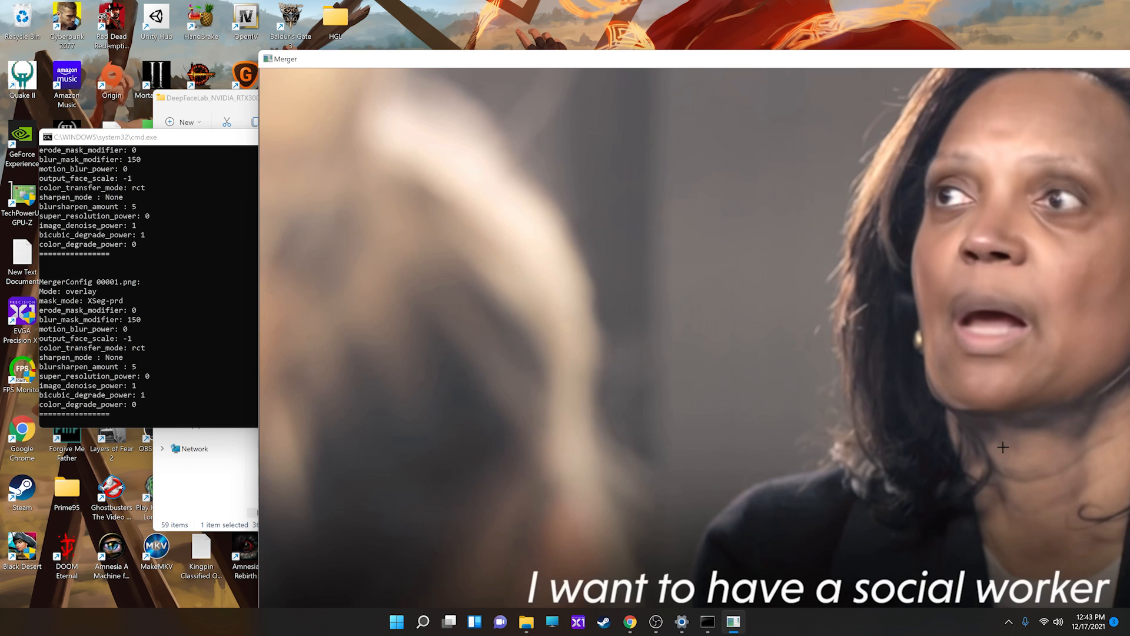
key(x)
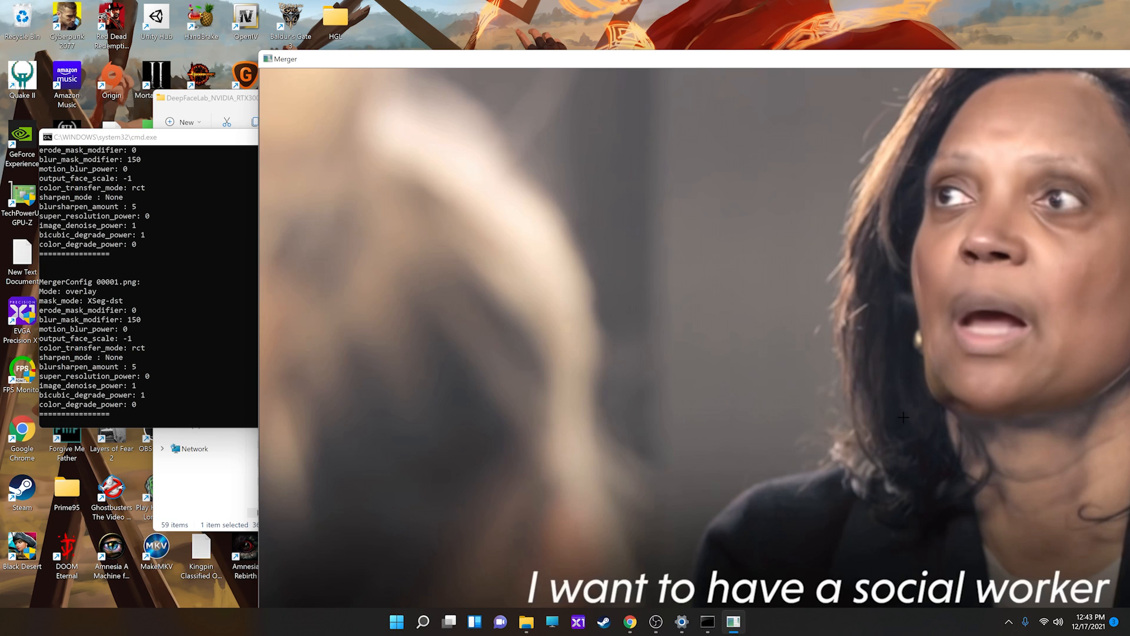
key(x)
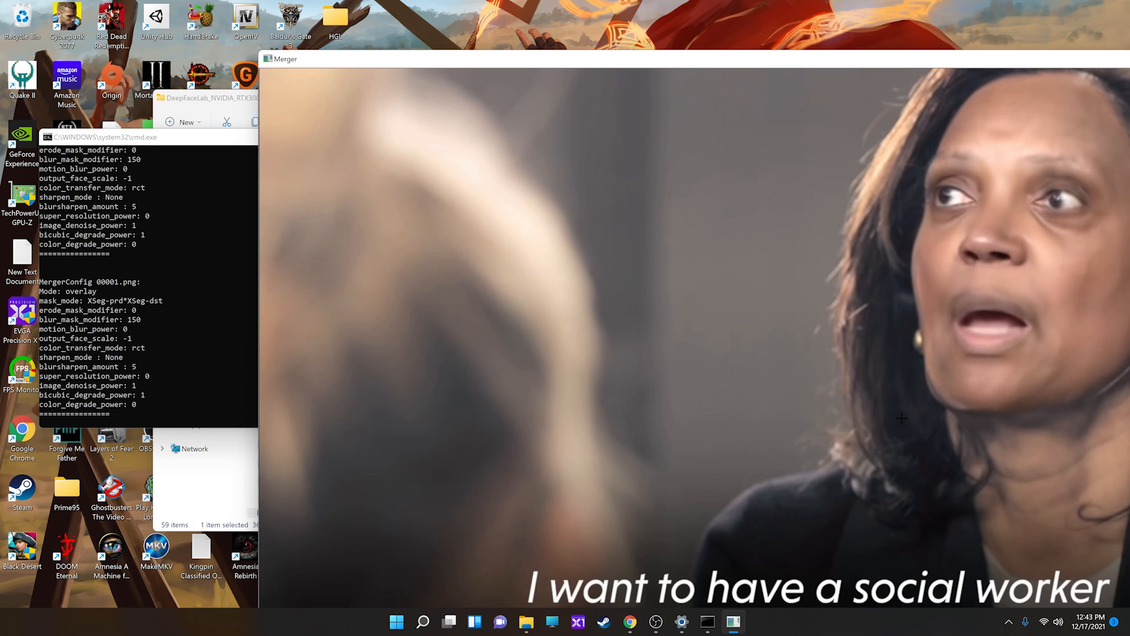
drag(972, 66, 926, 64)
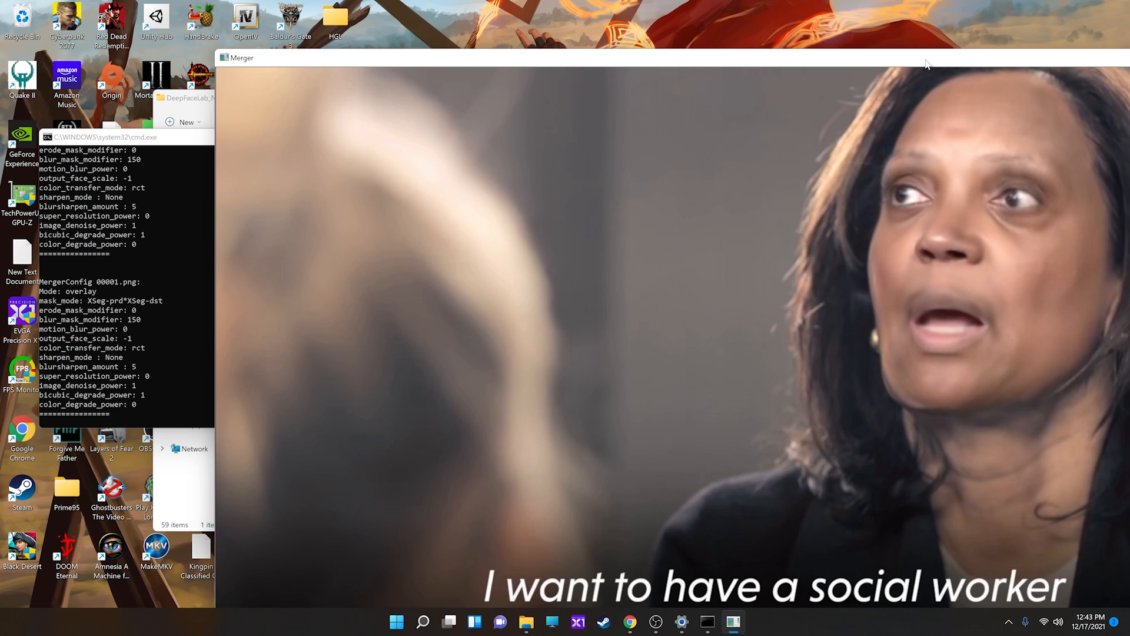
key(x)
click(183, 140)
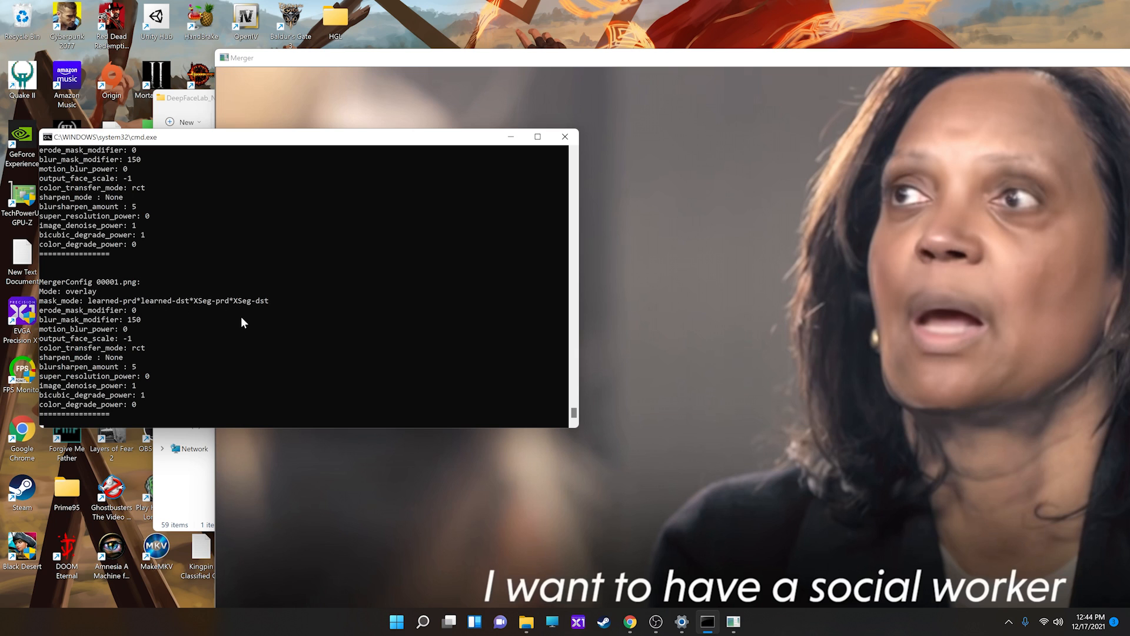
- Compare the full, dst, learned-prd and remaining mask modes, cycling back to learned-prd*learned-dst*XSeg-prd*XSeg-dst
click(444, 84)
key(x)
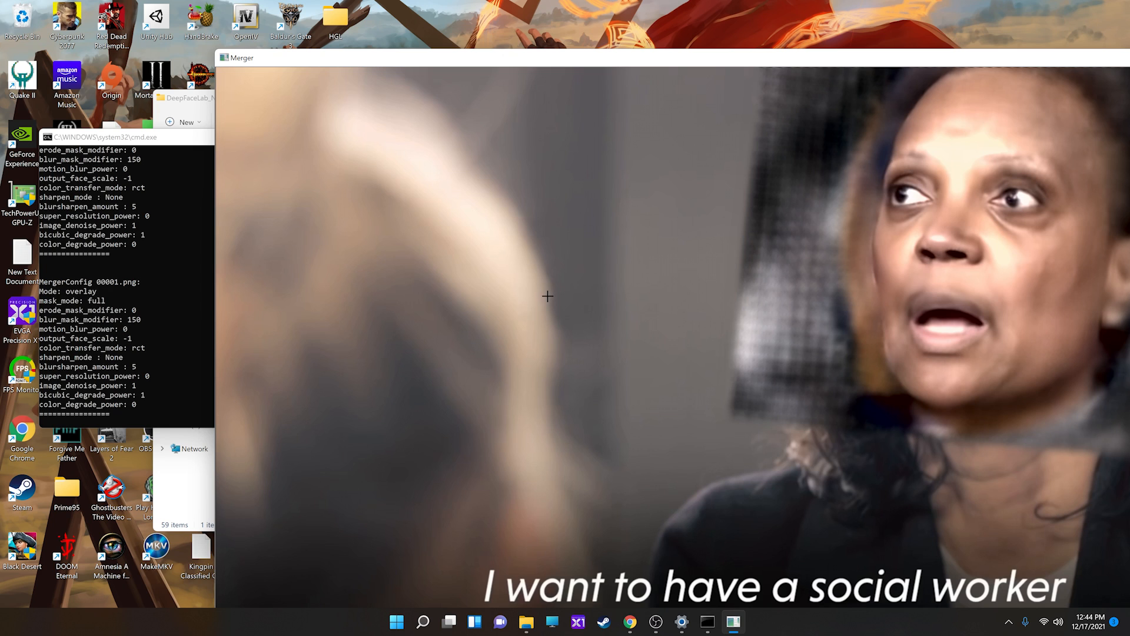
key(x)
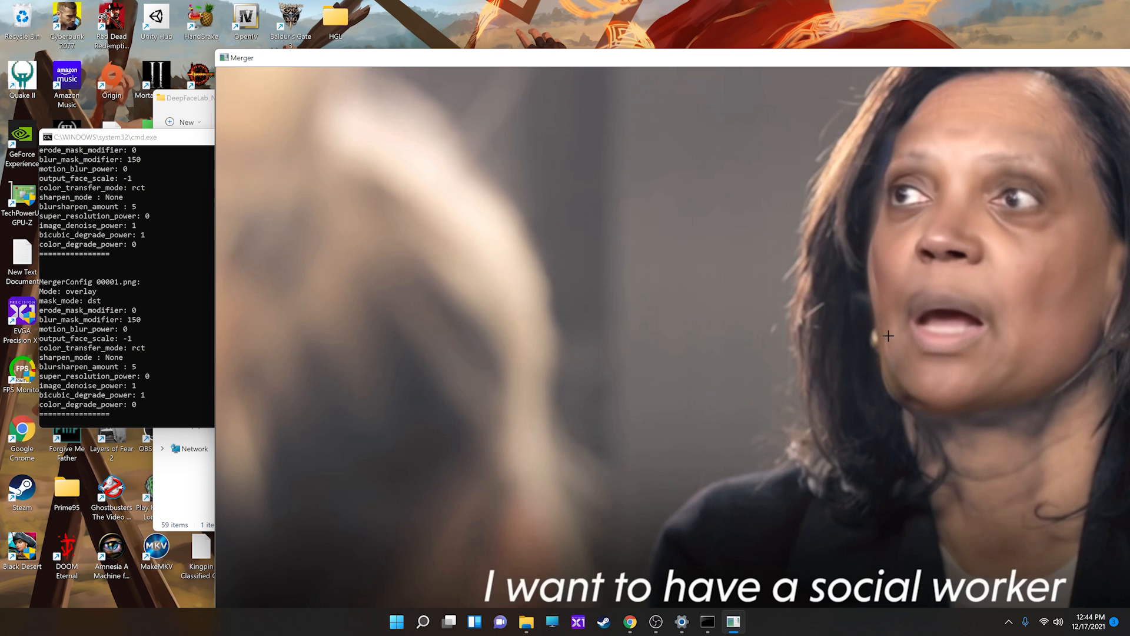
key(x)
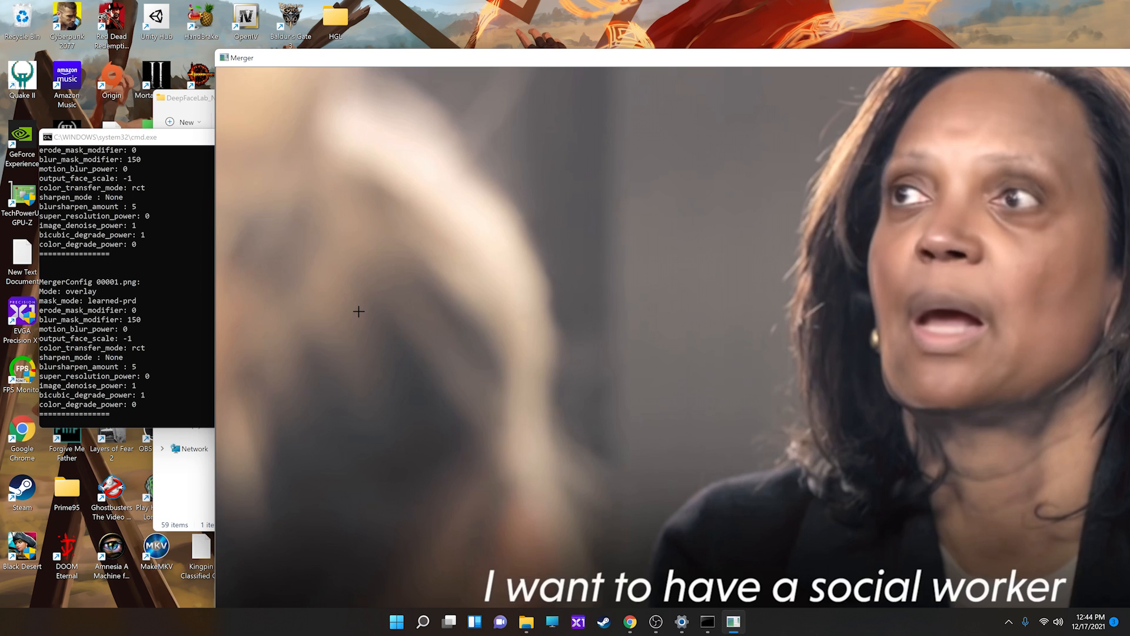
key(x)
key(x)
key(x)
key(x)
key(x)
key(x)
key(x)
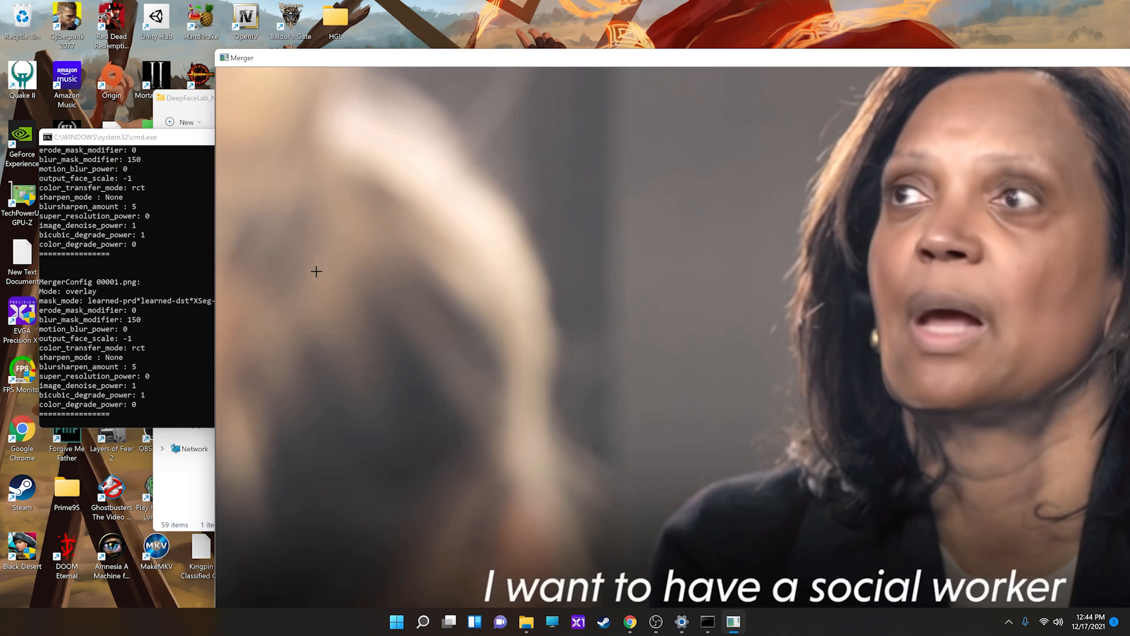
- Raise the first frame's blur mask modifier to 225
key(e)
key(e)
key(e)
key(e)
key(e)
key(e)
key(e)
- Look up the alpha mask shortcut in the help screen, show the first frame's alpha mask, and hide it again
drag(971, 60, 996, 57)
key(Tab)
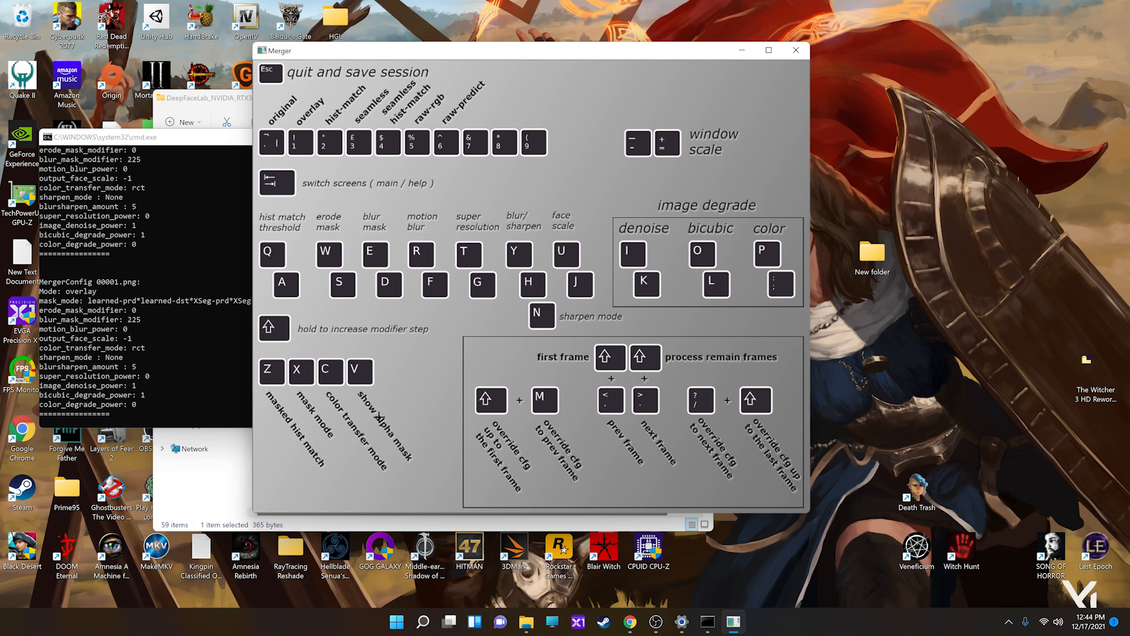
key(Tab)
key(v)
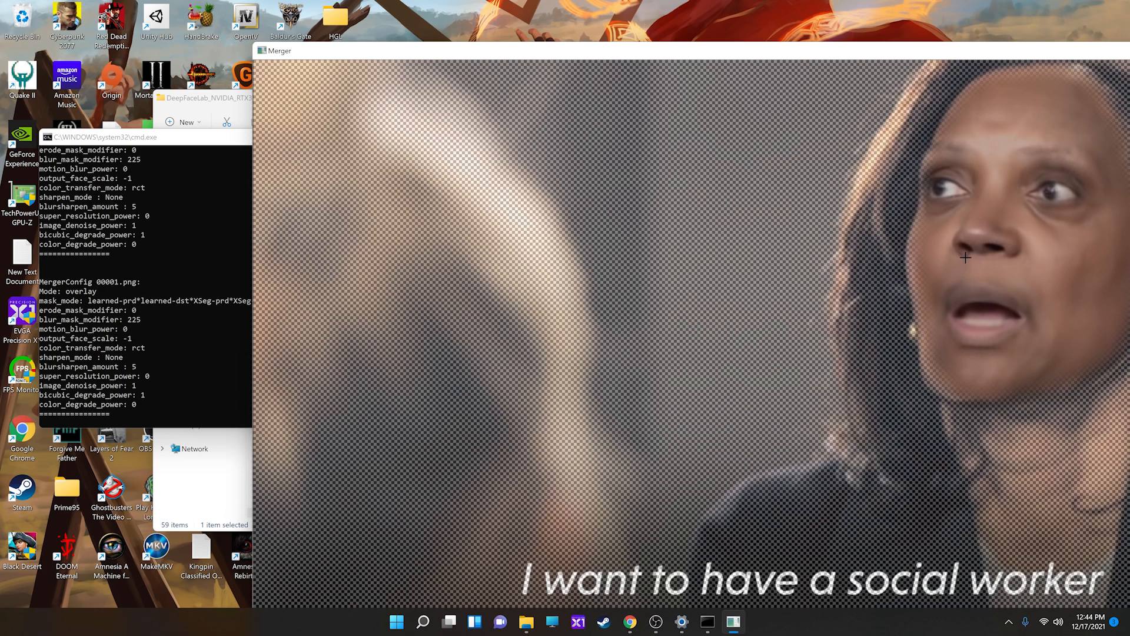
key(v)
- Check the help screen for the color transfer shortcut and step the color transfer mode through to None
key(Tab)
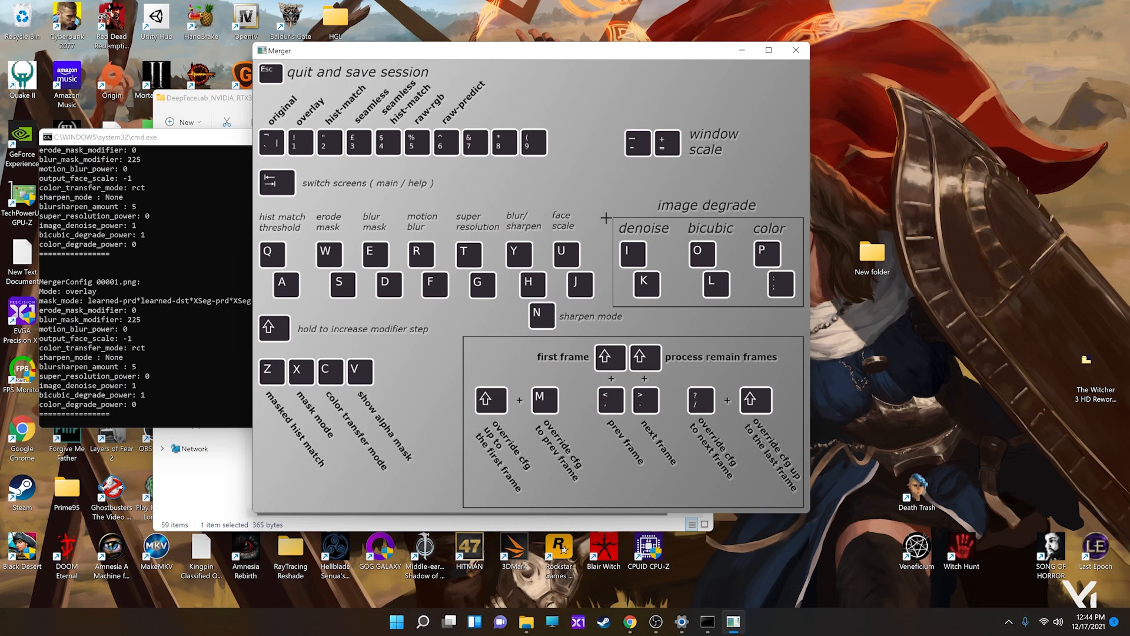
key(Tab)
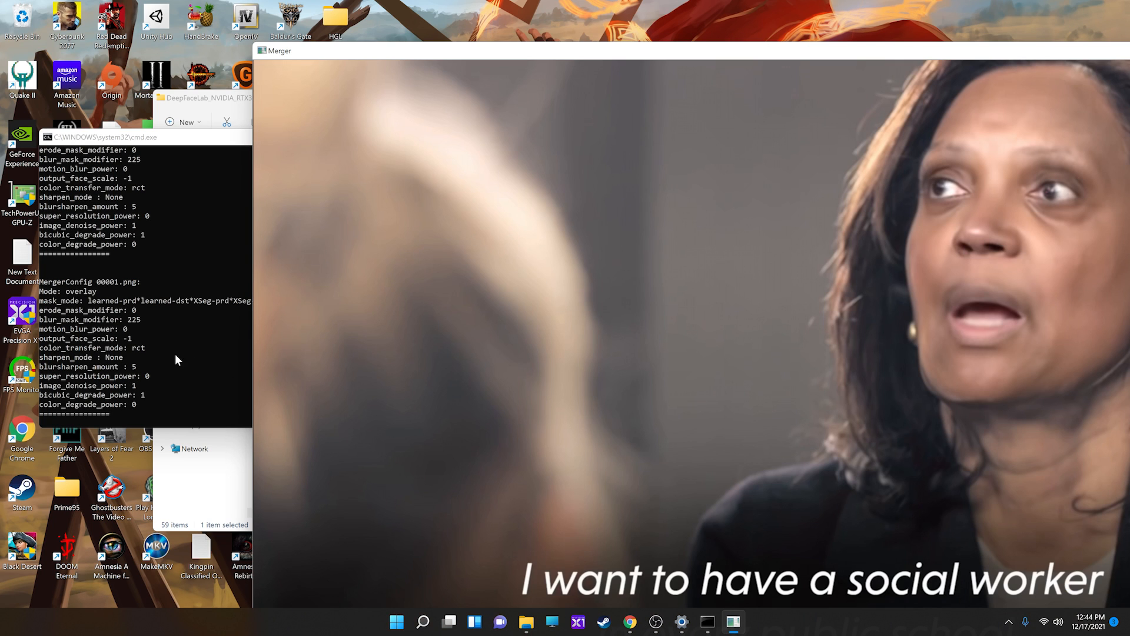
key(c)
key(c)
key(c)
key(c)
key(c)
key(c)
key(c)
key(c)
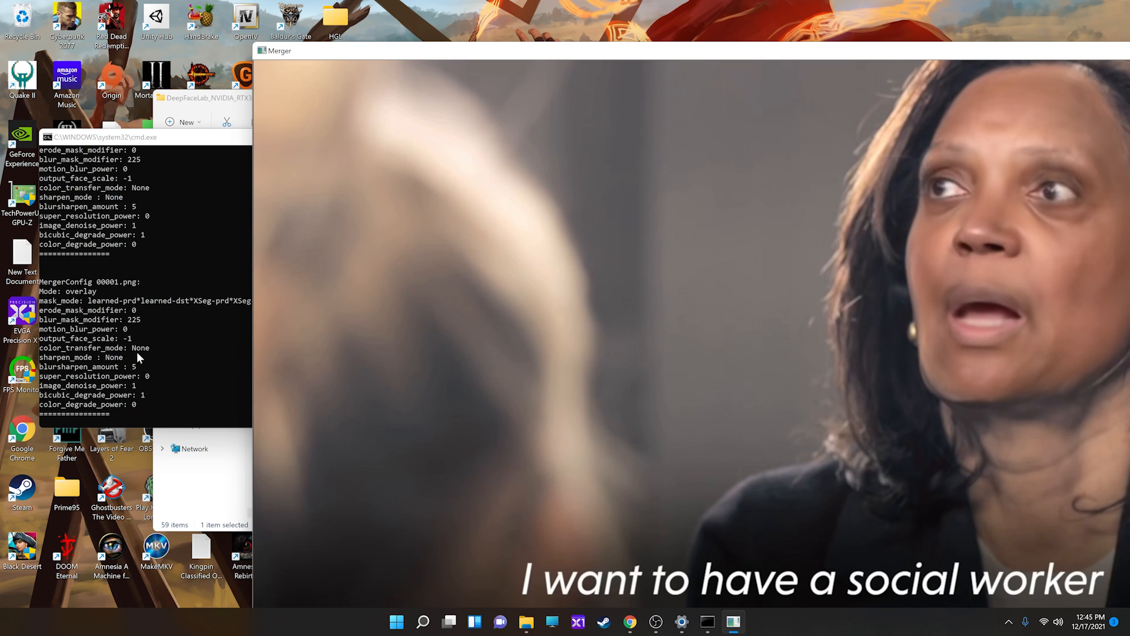
- Review the help screen again and set the color transfer mode back to rct
key(Tab)
key(Tab)
key(c)
drag(934, 53, 897, 42)
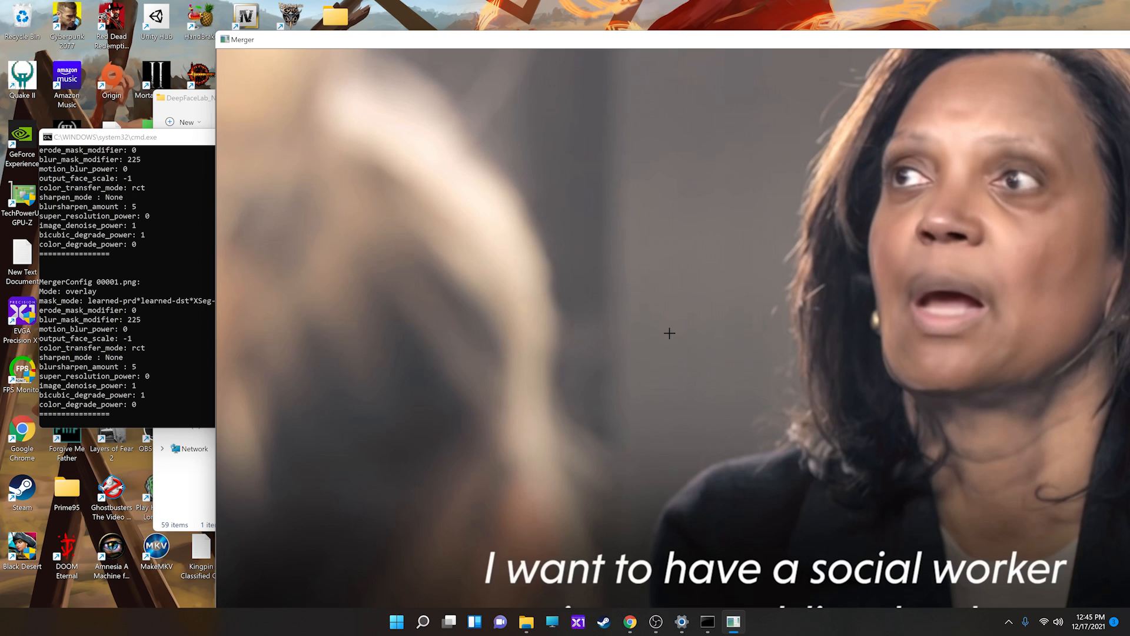
- Compare the lct, mkl-m, idt, idt-m and sot-m color transfer modes and set the mode to mix-m
key(c)
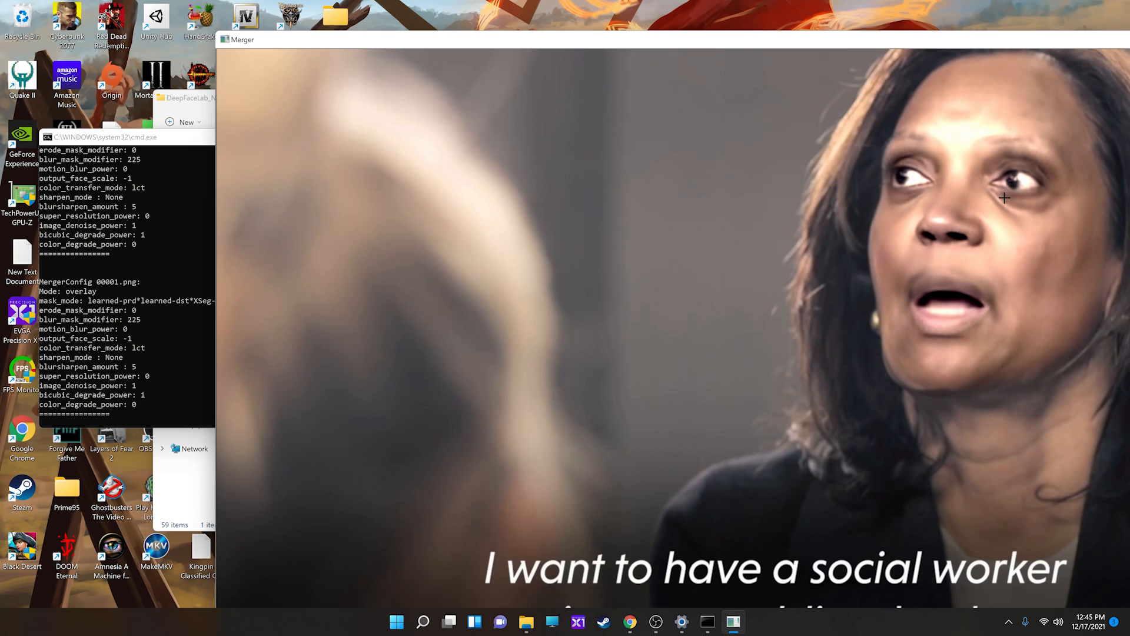
key(c)
key(c)
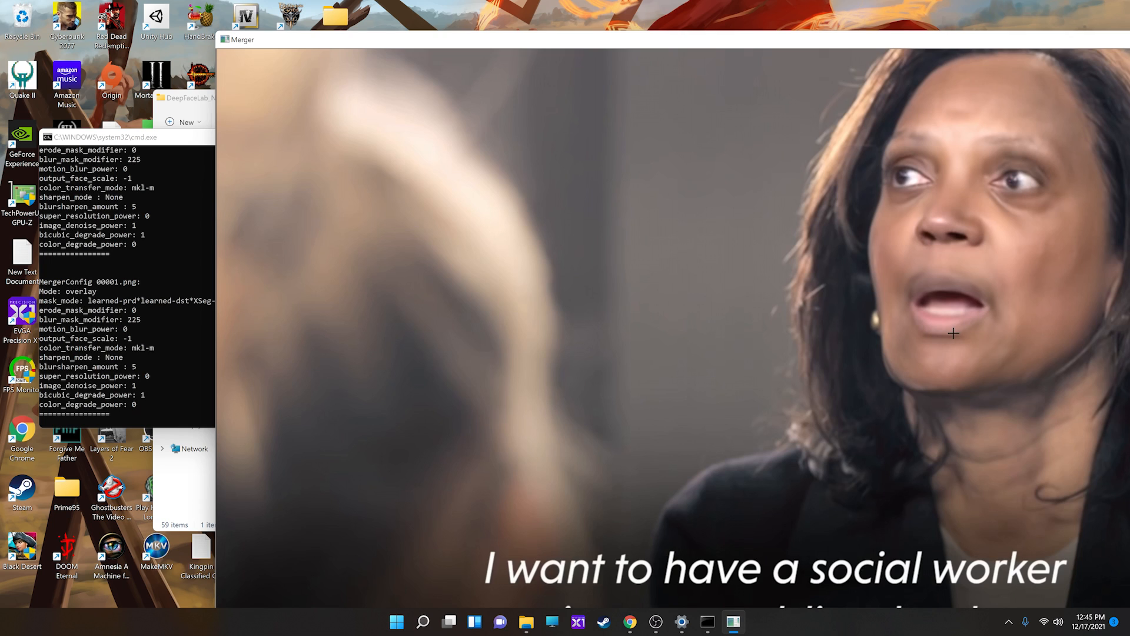
key(c)
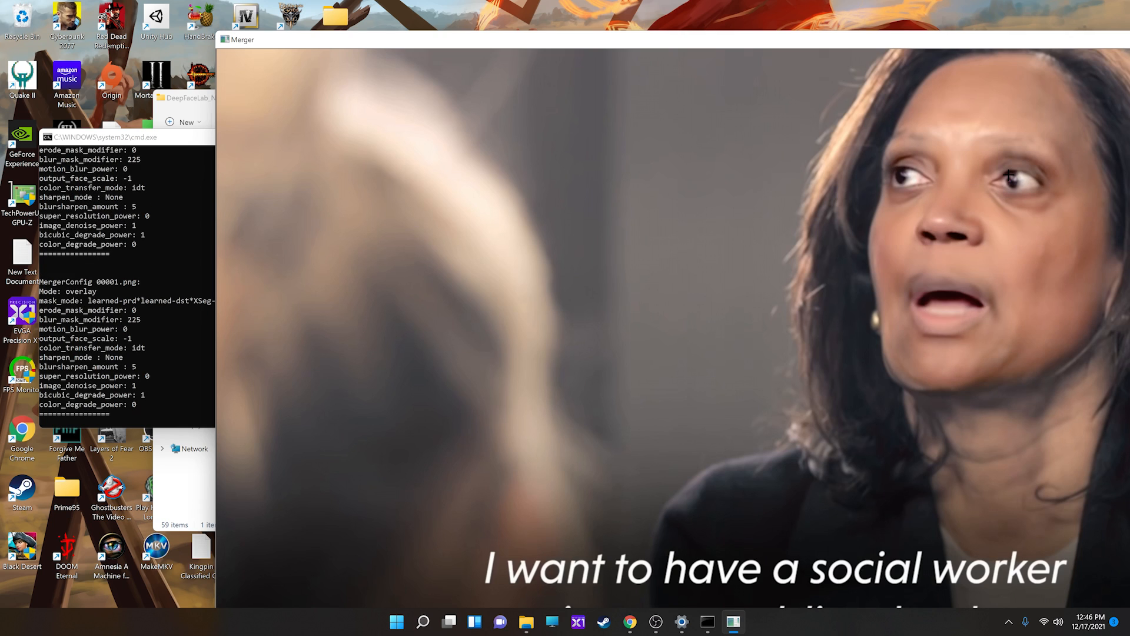
key(c)
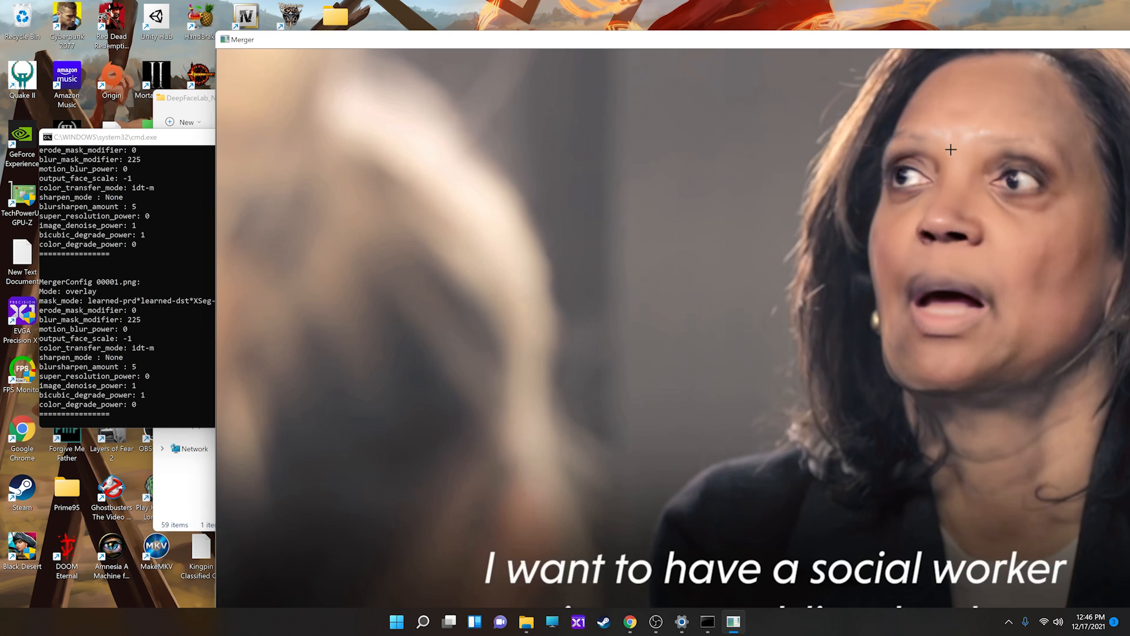
key(c)
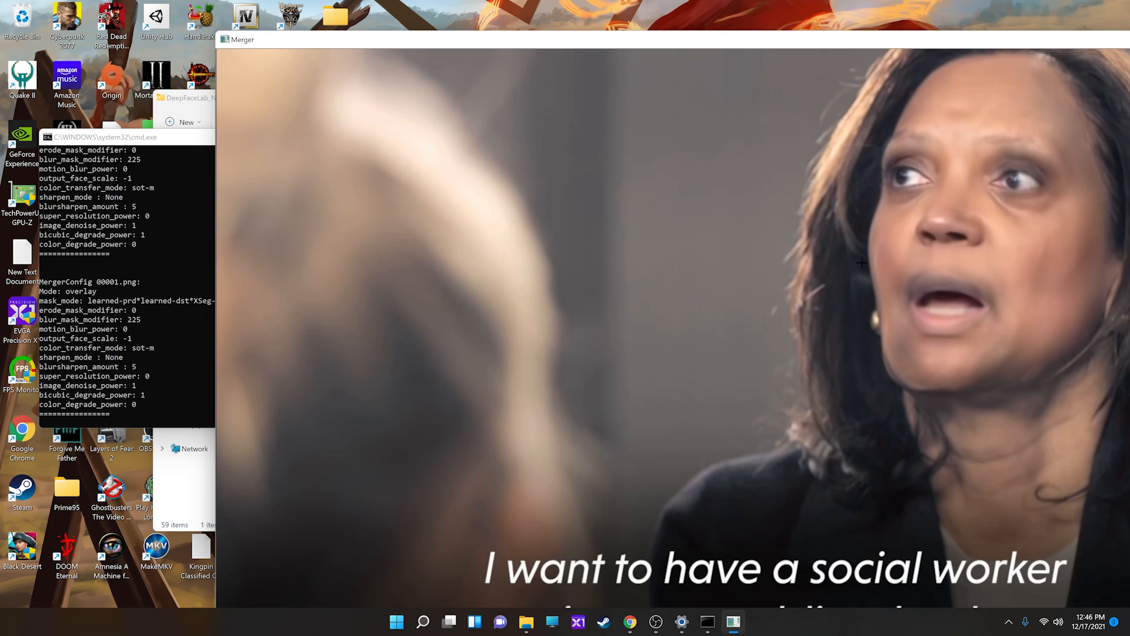
key(c)
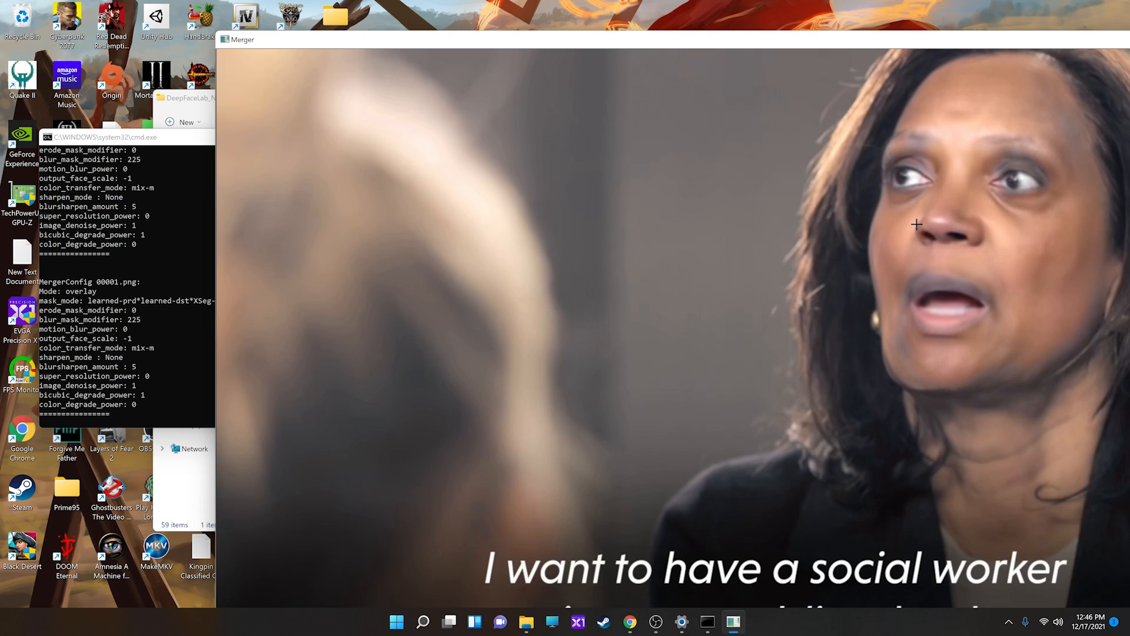
- Try the seamless merge mode on the first frame and switch back to overlay mode
key(3)
key(1)
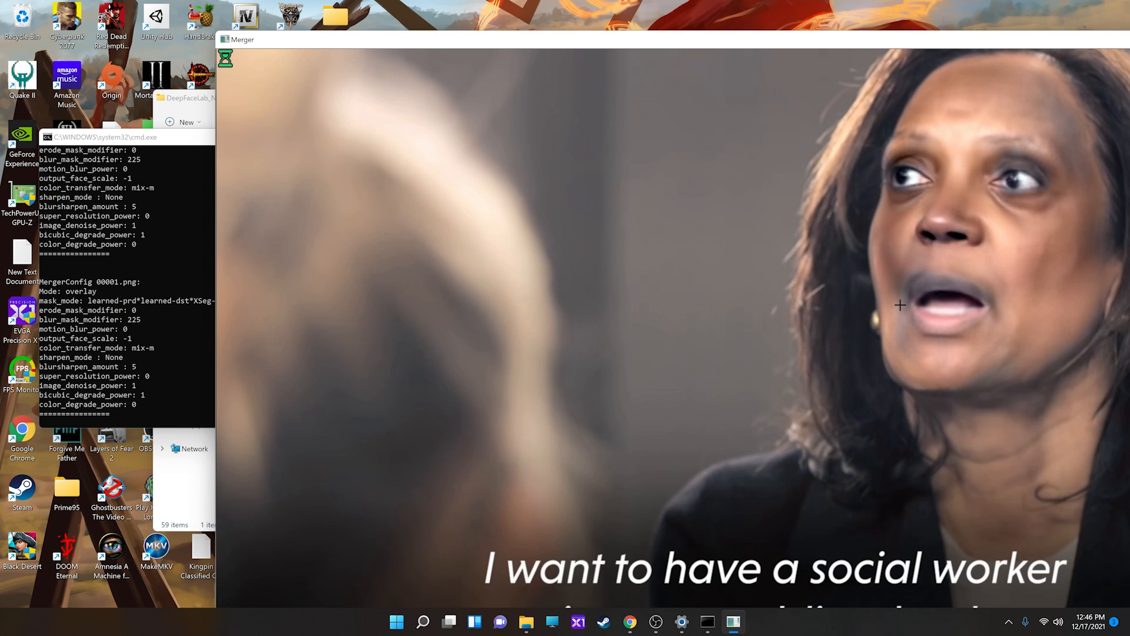
- Set the color transfer mode to rct and review the help screen for the frame processing shortcuts
key(c)
key(c)
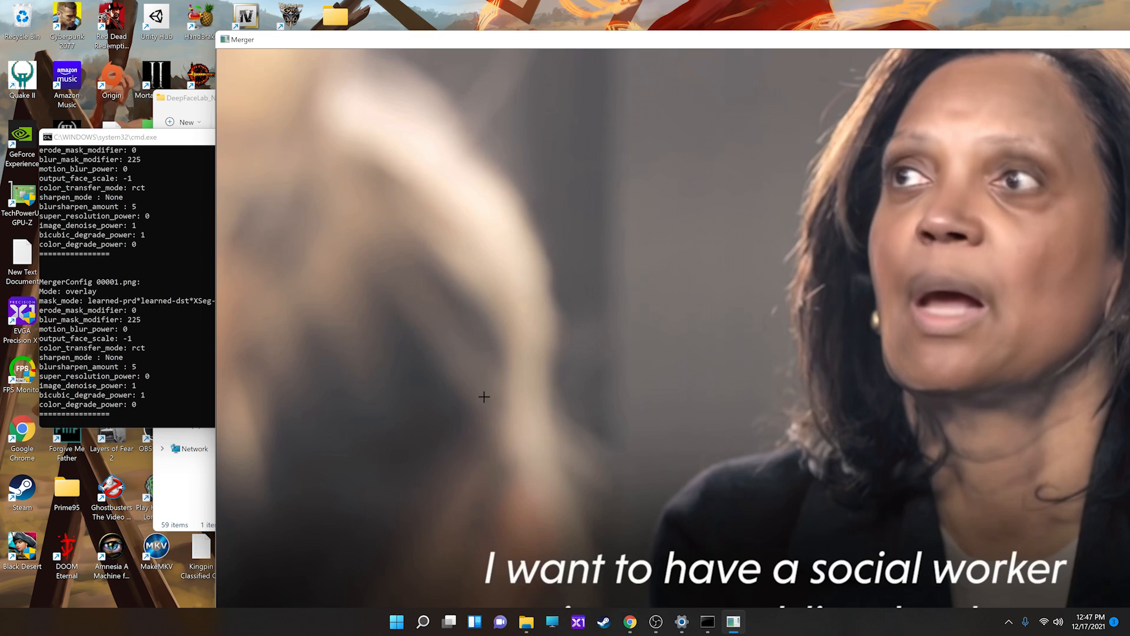
key(Tab)
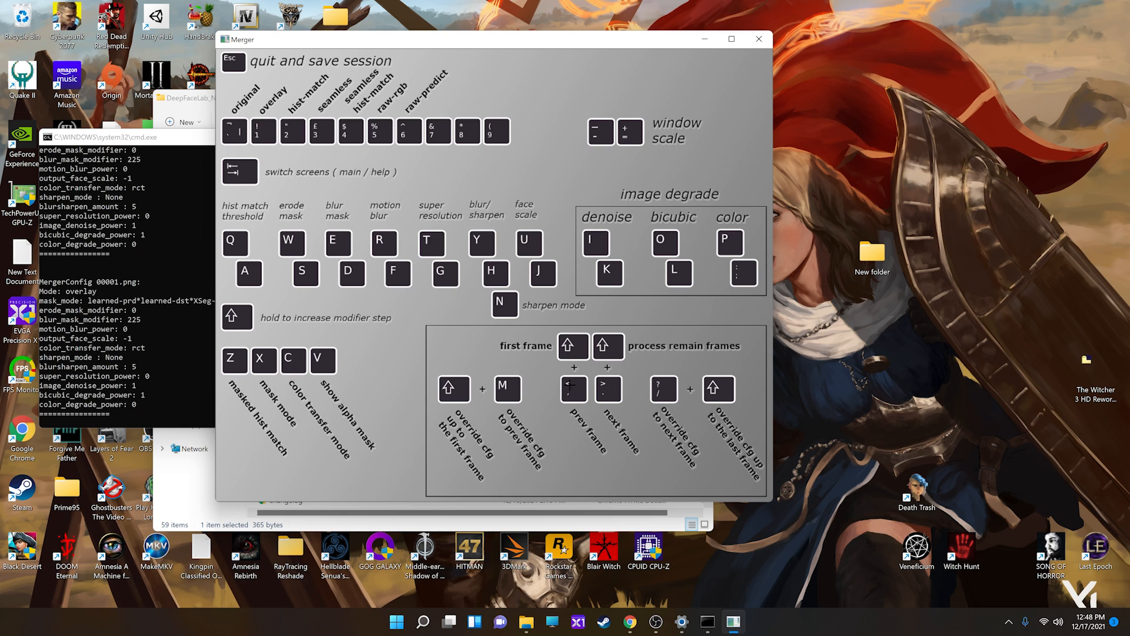
key(Tab)
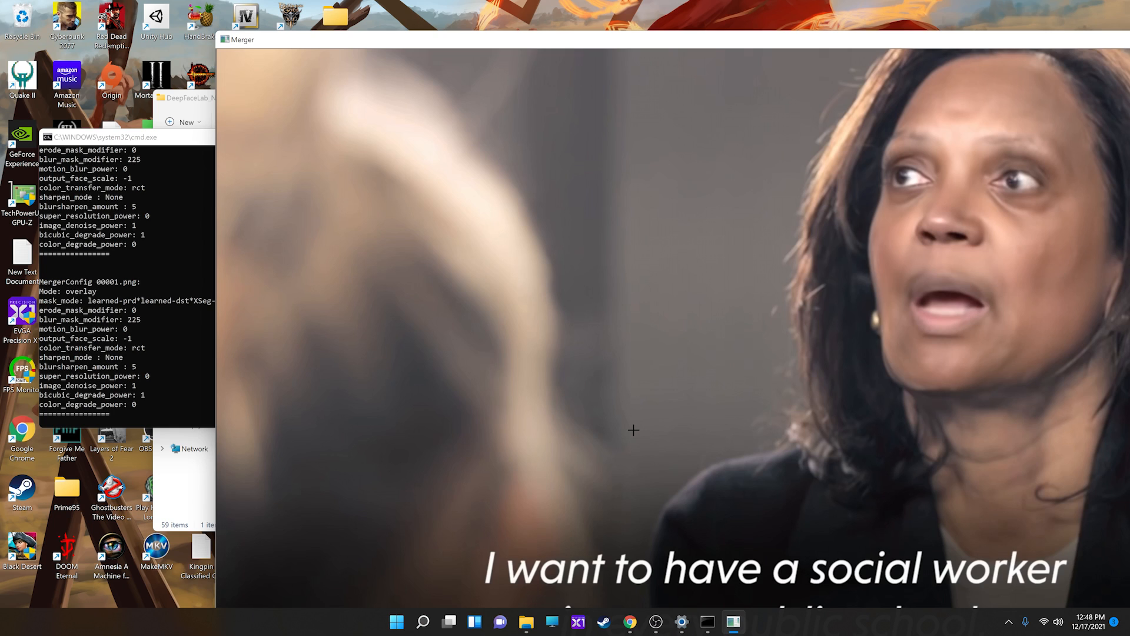
- Start processing the remaining frames, stop at frame 00003 and return to the first frame
key(shift+period)
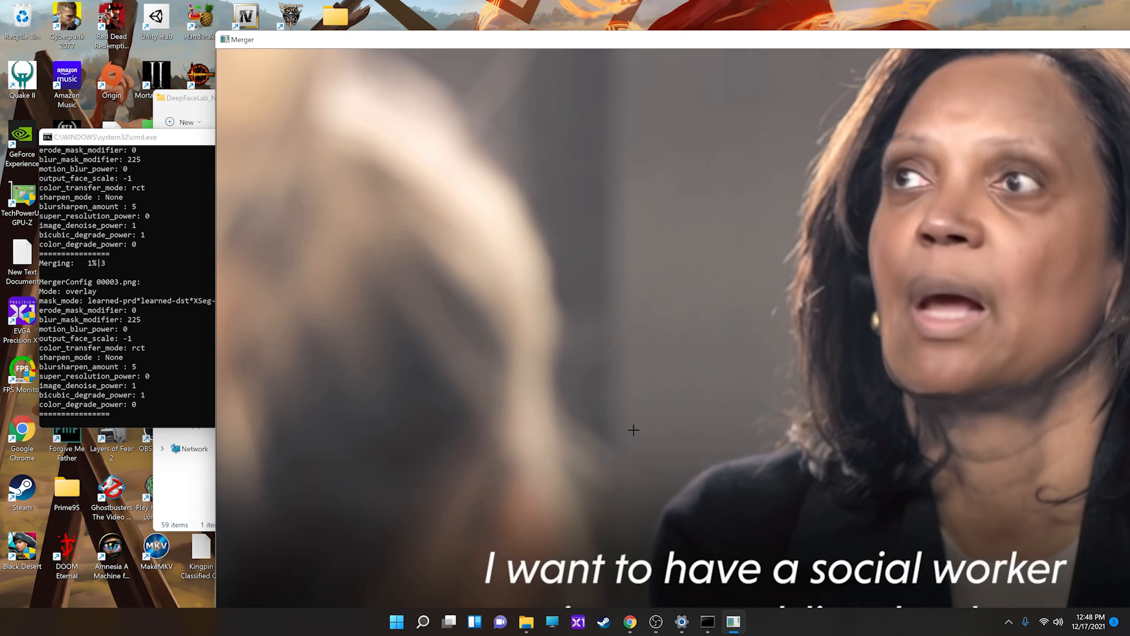
key(comma)
key(comma)
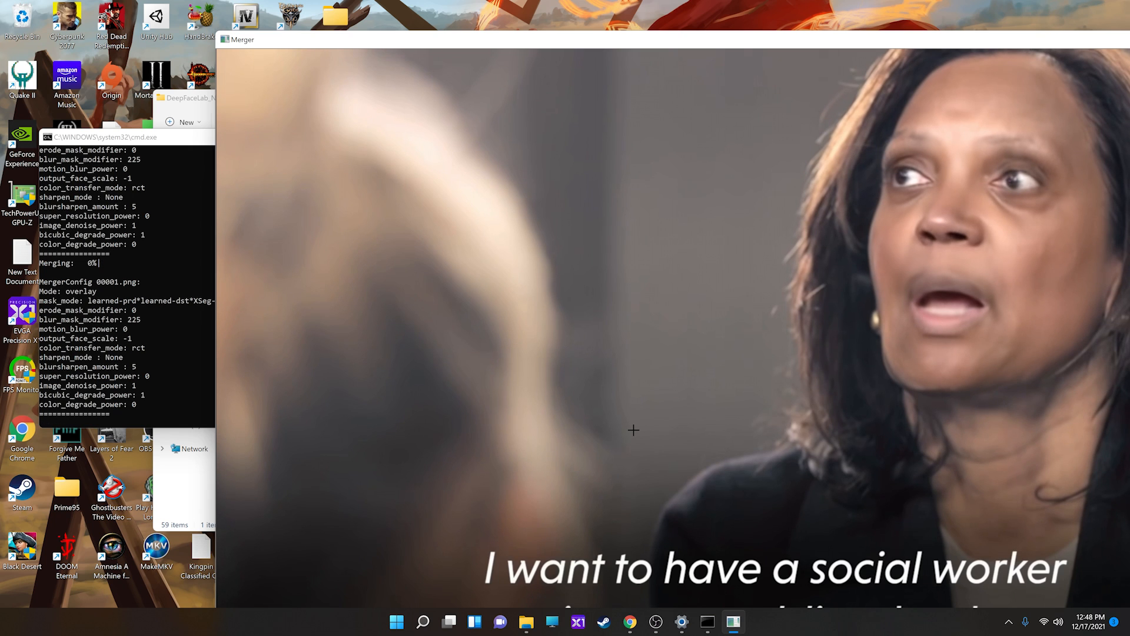
- Step forward through the merged frames to beyond 00010 and back to the first frame to check the result
key(period)
key(period)
key(period)
key(period)
key(period)
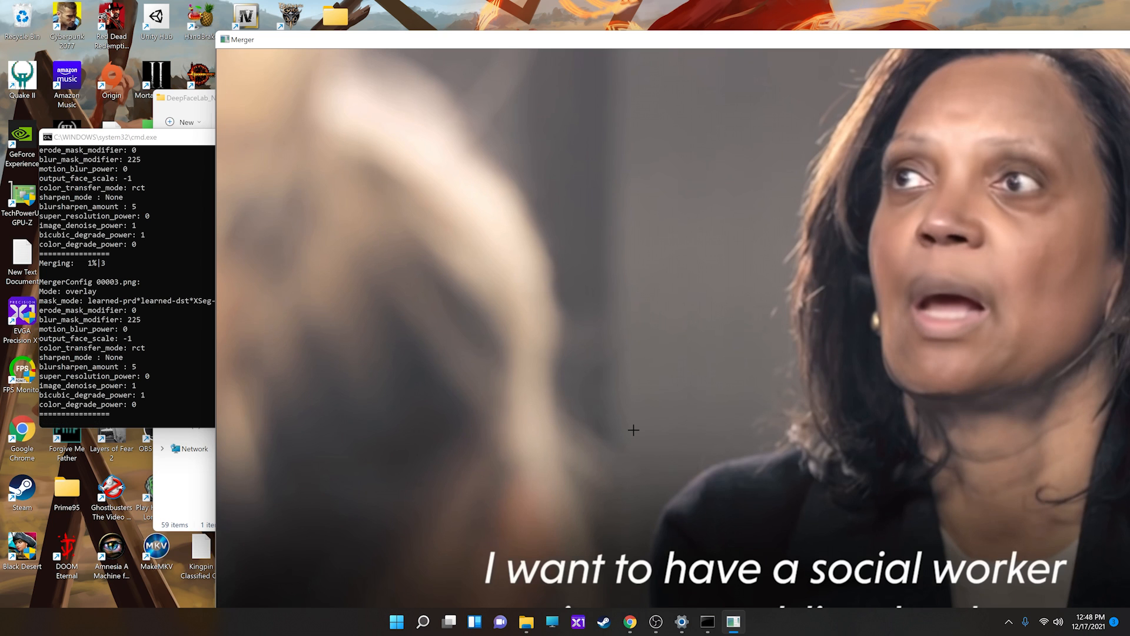
key(period)
key(period)
key(period)
key(period)
key(period)
key(period)
key(period)
key(period)
key(period)
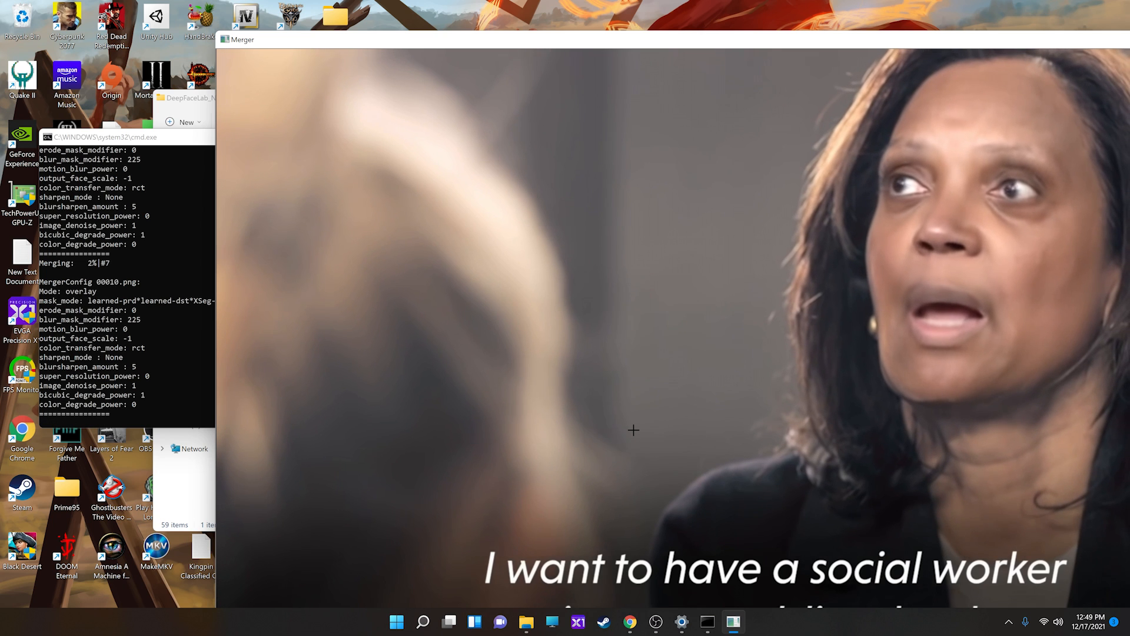
key(comma)
key(comma)
key(comma)
key(comma)
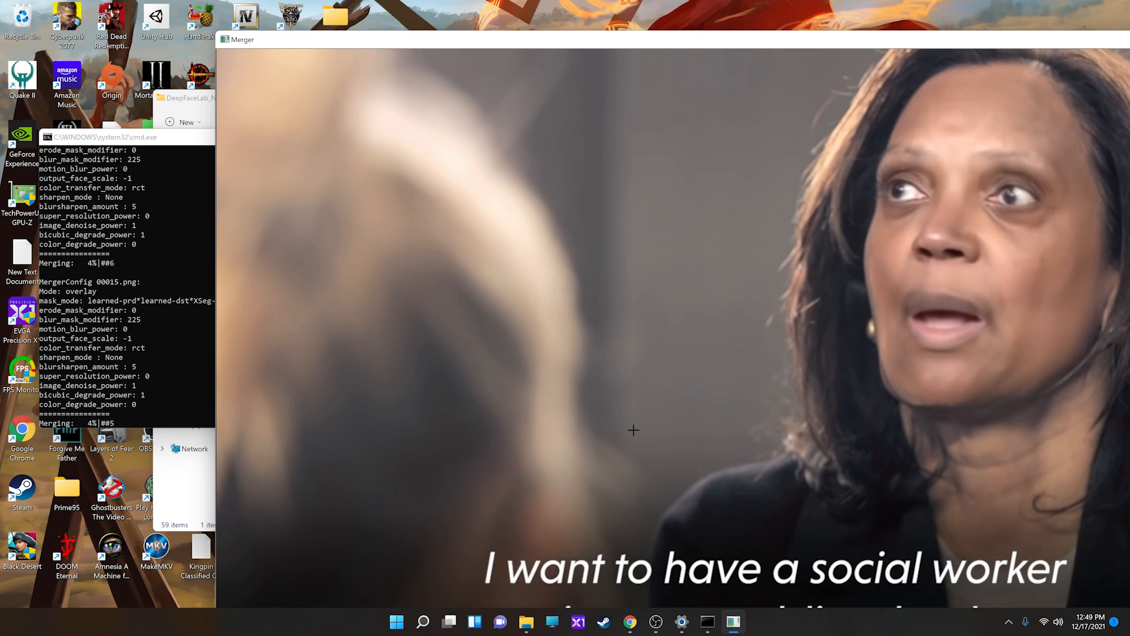
key(comma)
key(comma)
key(comma)
key(comma)
key(comma)
key(comma)
key(comma)
key(comma)
key(comma)
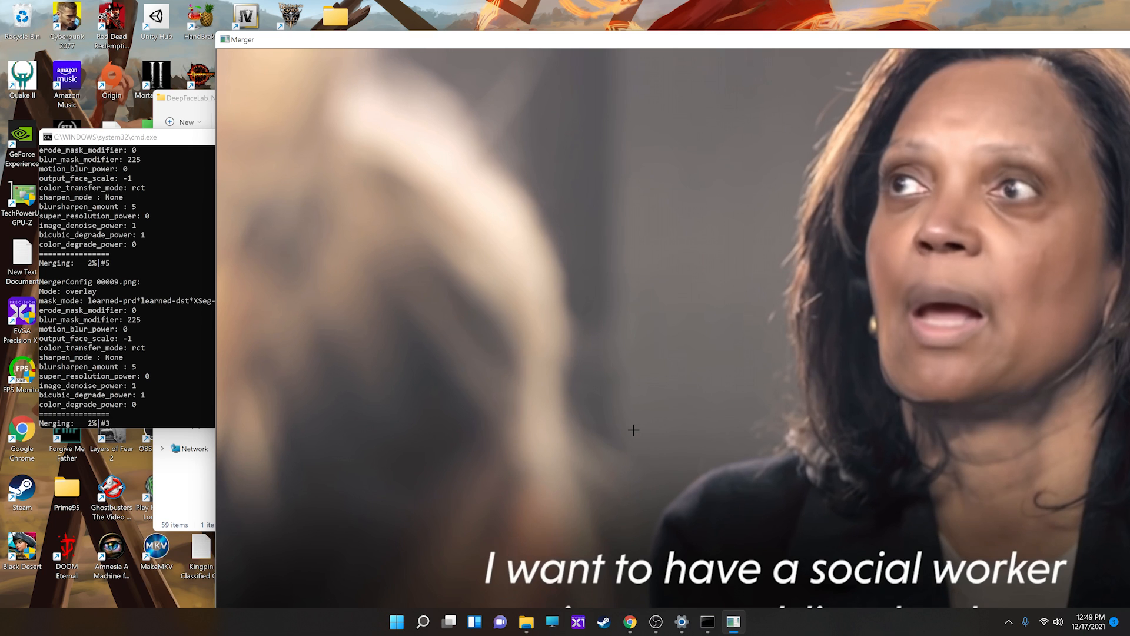
key(comma)
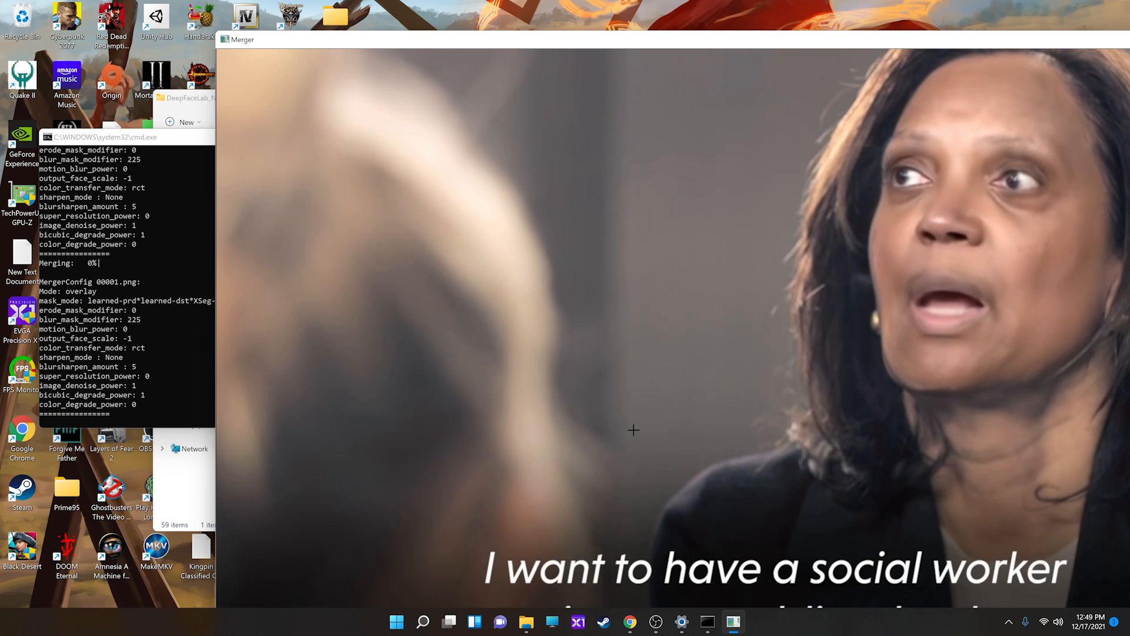
- Shrink the Merger window and place it beside the console so the full frame and mask mode can be read
drag(629, 35, 679, 20)
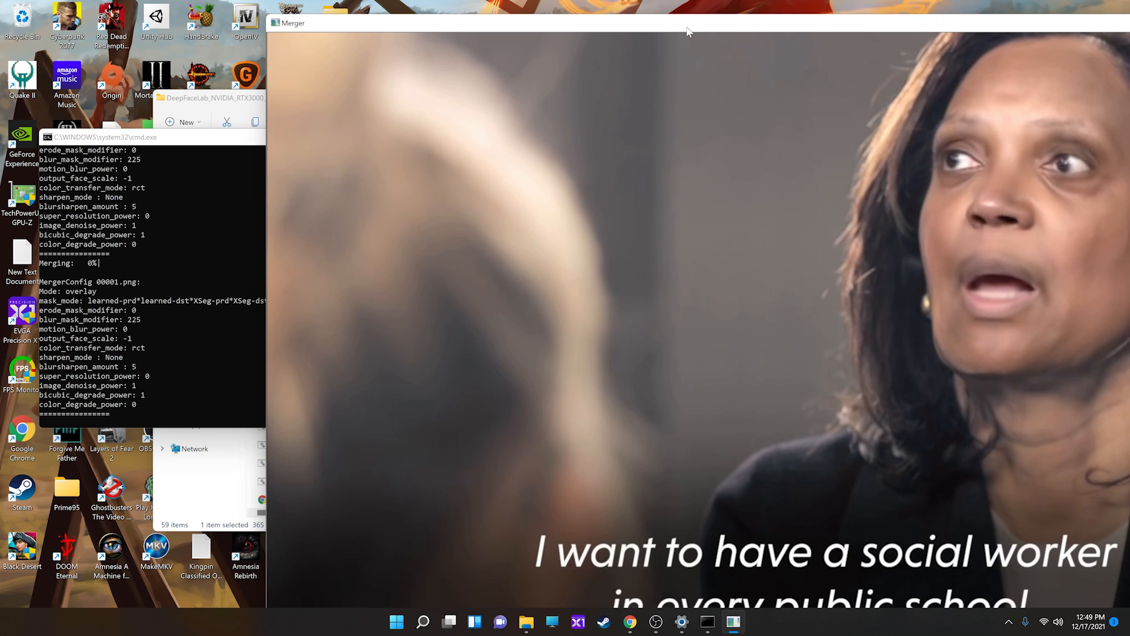
key(minus)
key(minus)
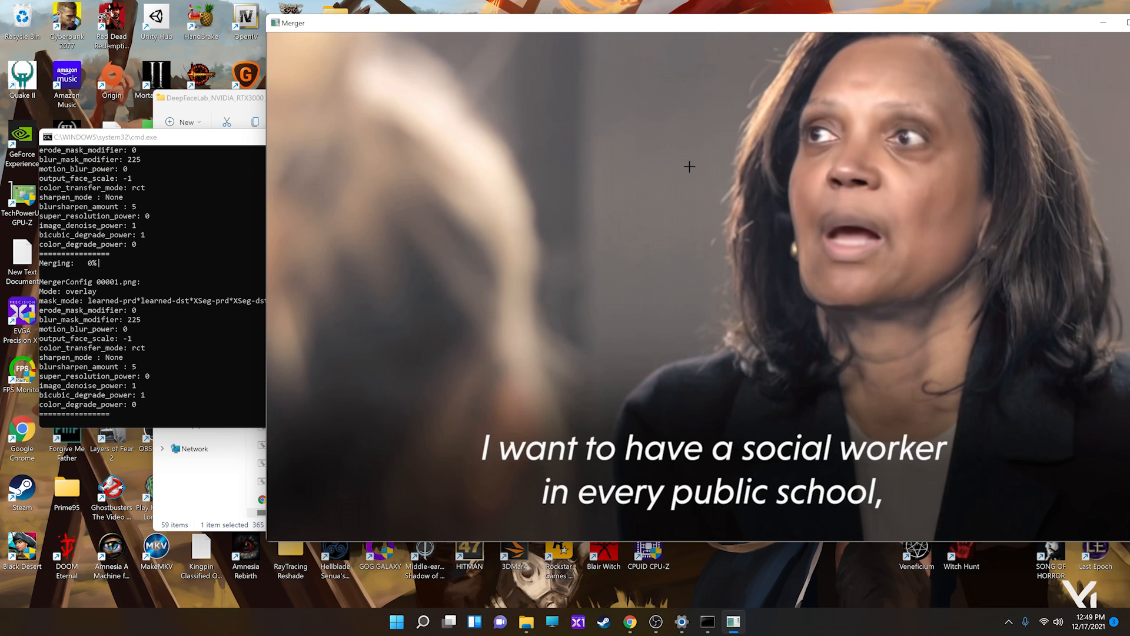
key(minus)
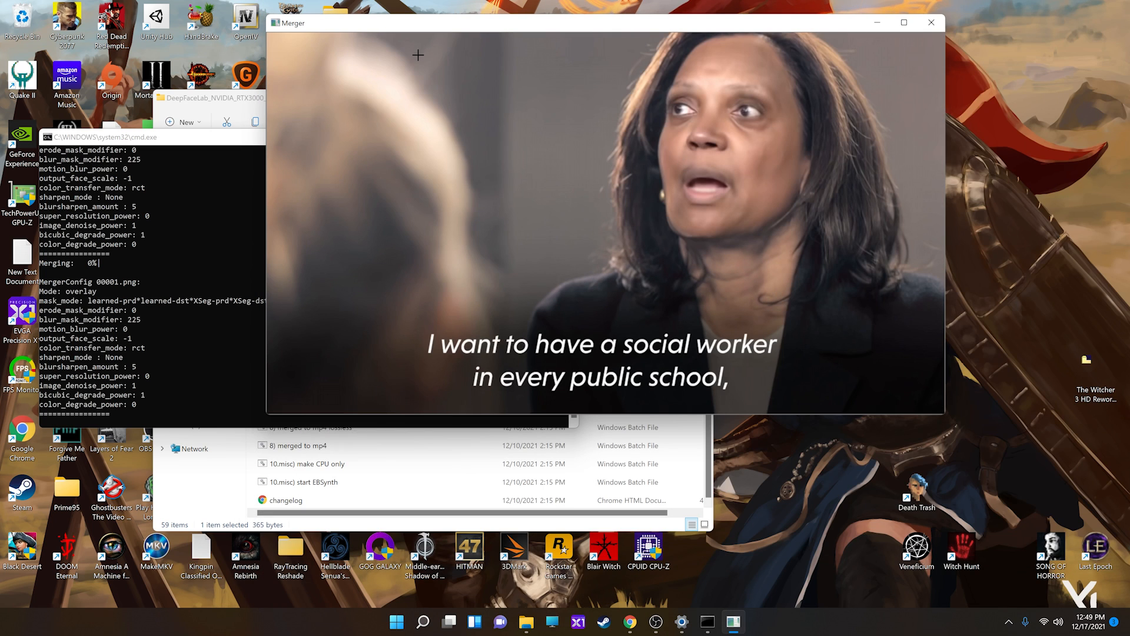
drag(421, 28, 568, 117)
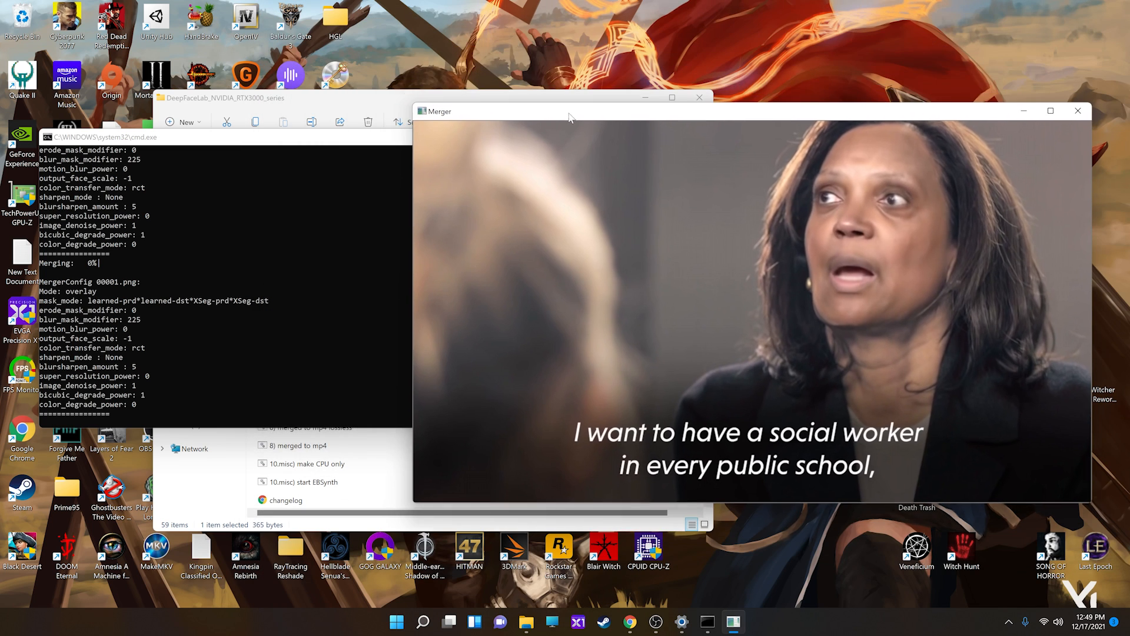
click(357, 147)
click(562, 122)
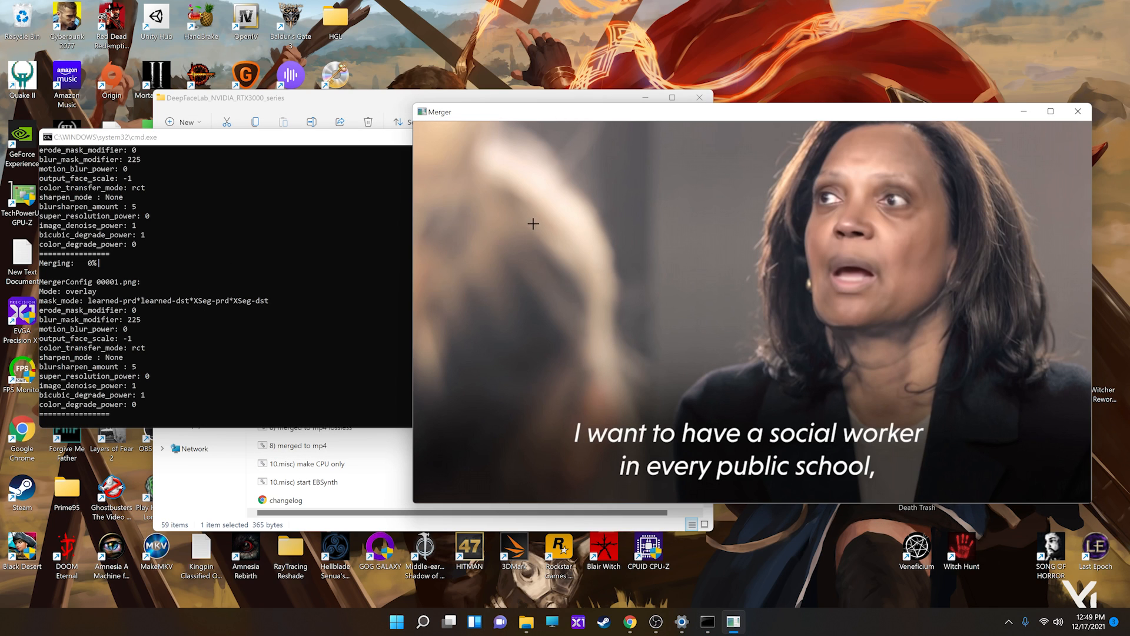
- Override the configuration of the following frames up to 00007 with the first frame's settings
key(shift+slash)
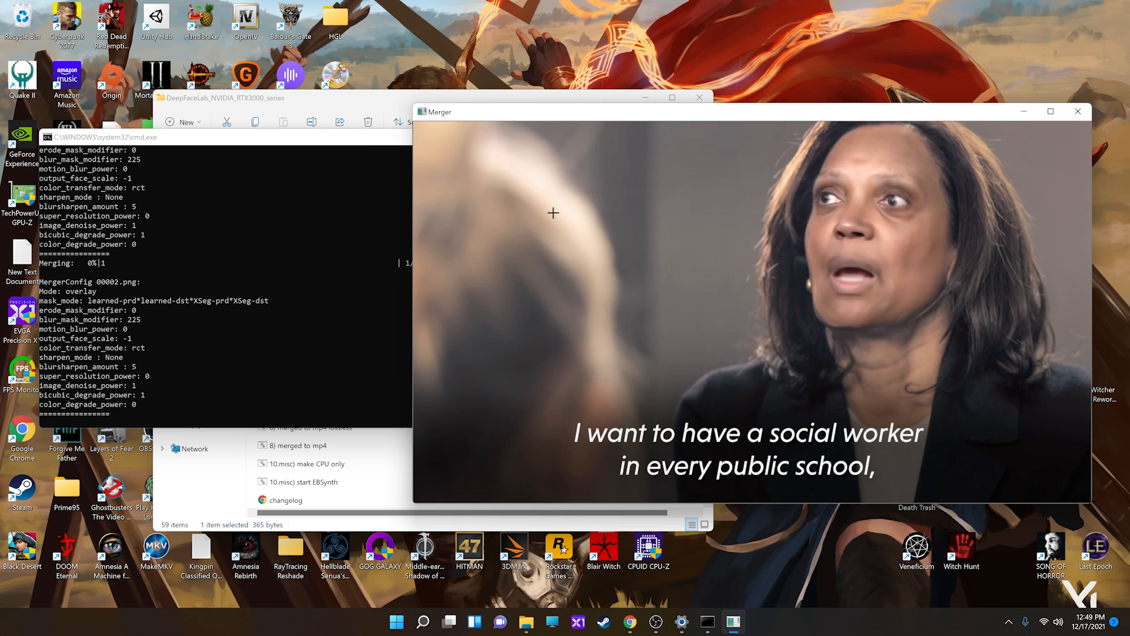
key(shift+slash)
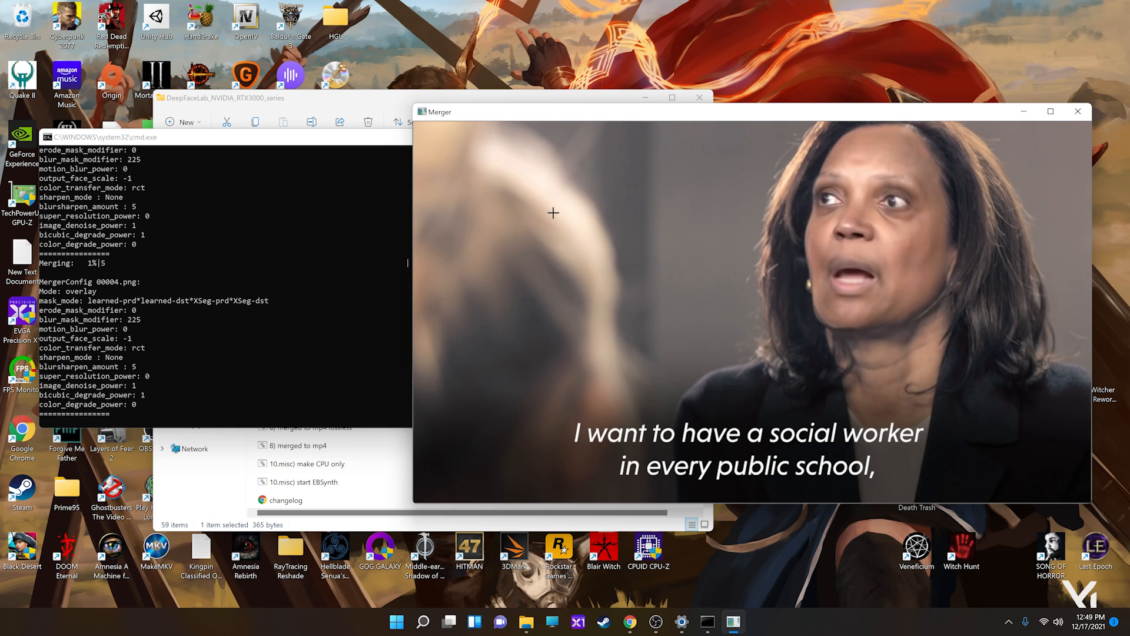
key(slash)
key(slash)
key(slash)
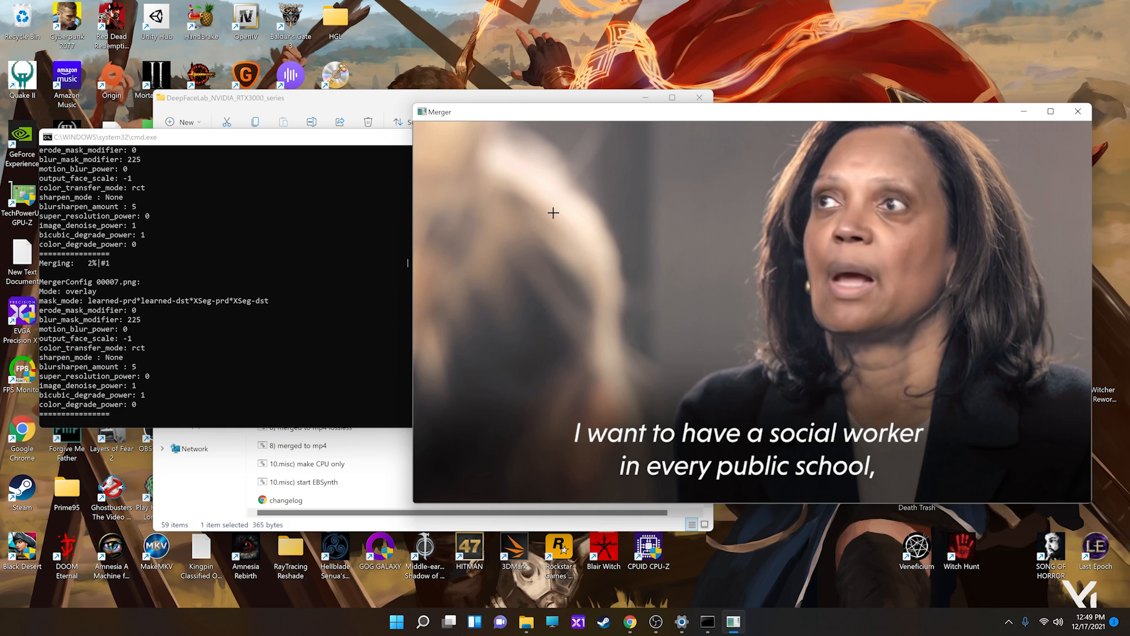
- Return to the first frame, run the remaining frames to beyond 00022 and go back to the start
key(comma)
key(comma)
key(comma)
key(comma)
key(comma)
key(comma)
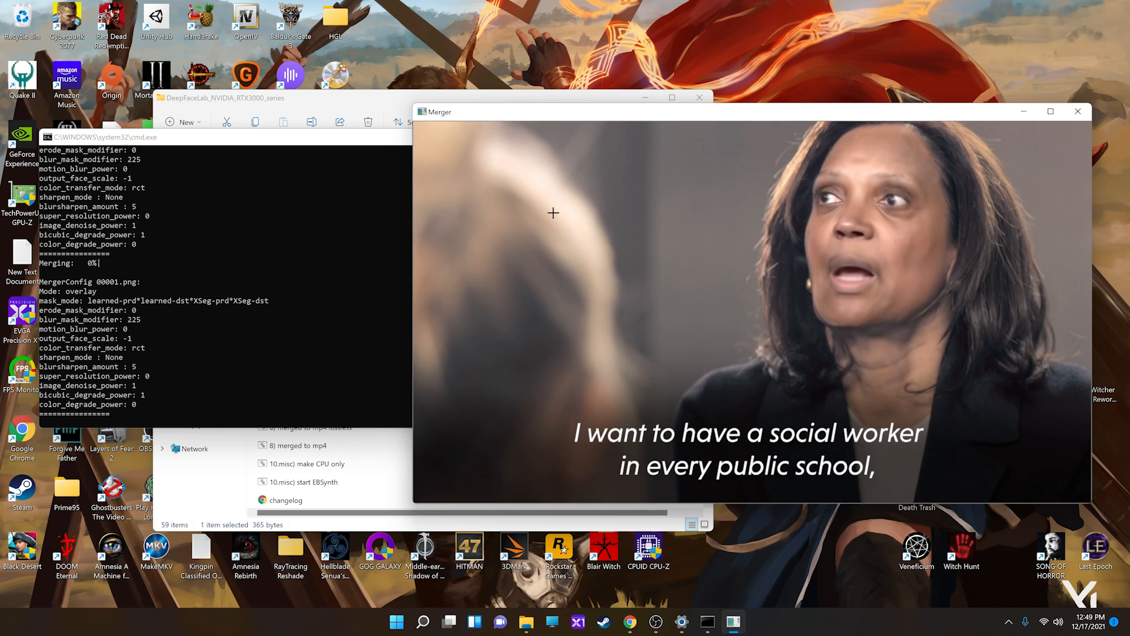
key(shift+period)
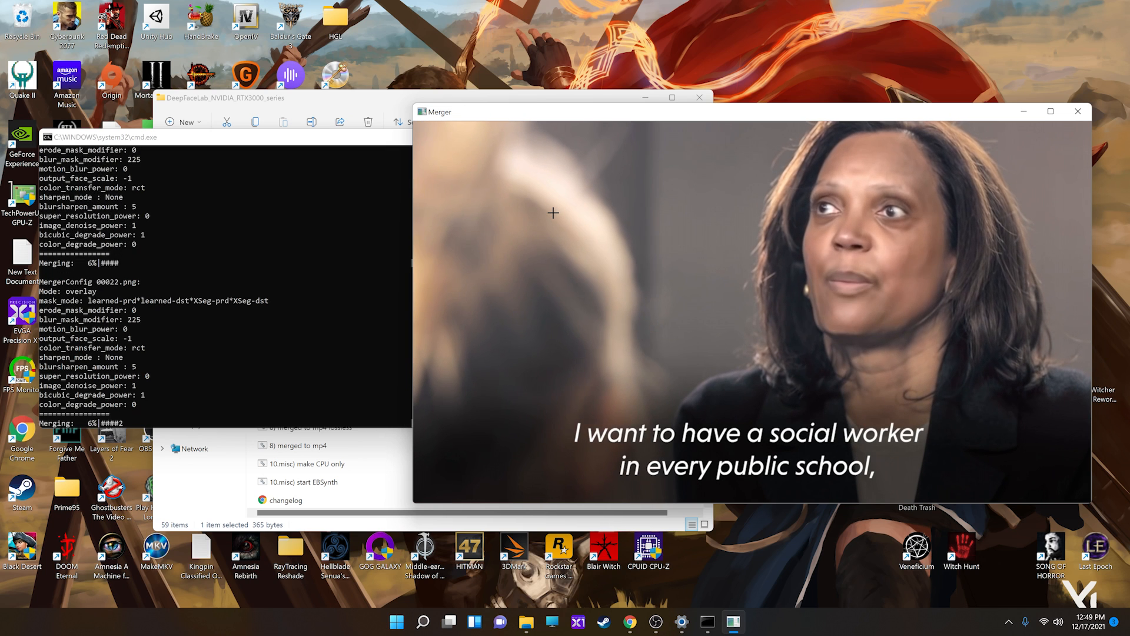
key(shift+comma)
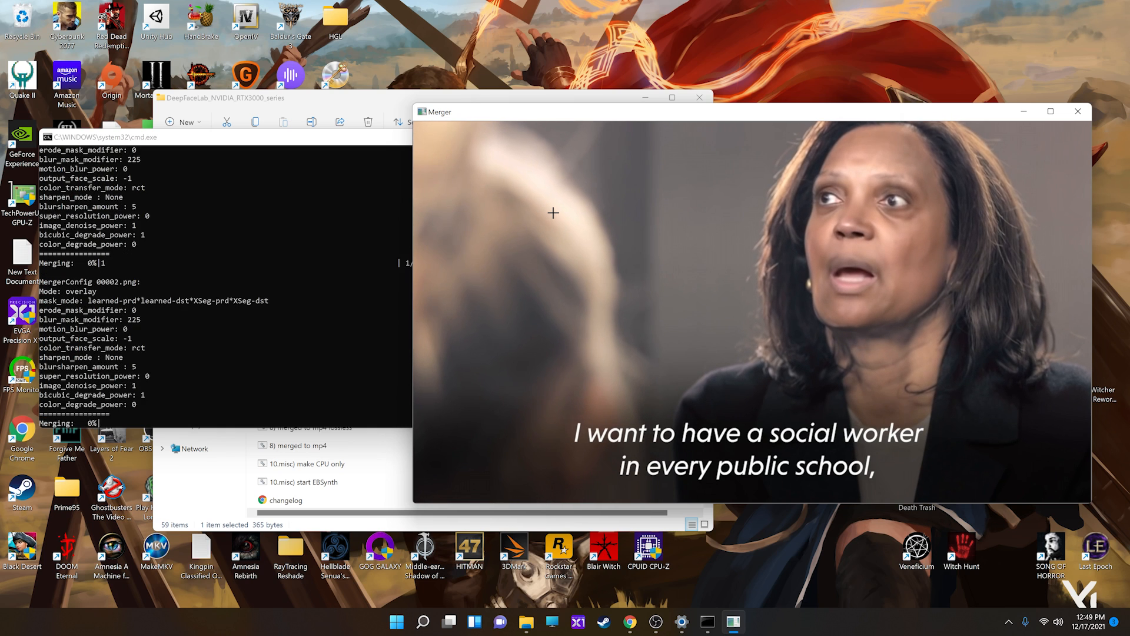
- Set the first frame's mask mode to full and compare it with the second frame
key(x)
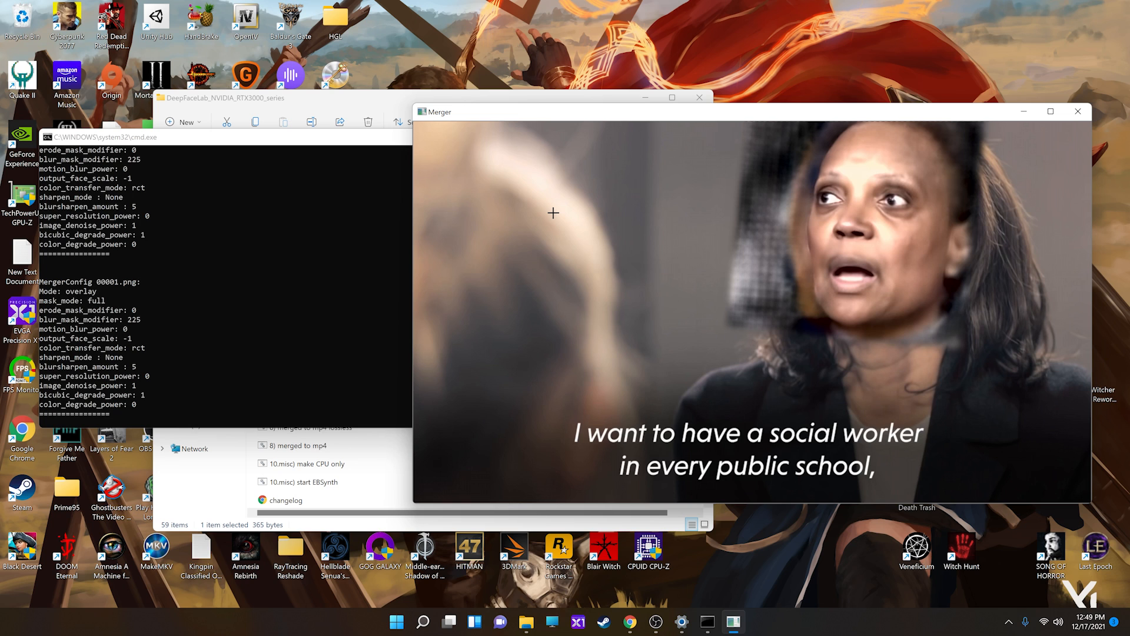
key(period)
key(comma)
key(period)
key(comma)
key(period)
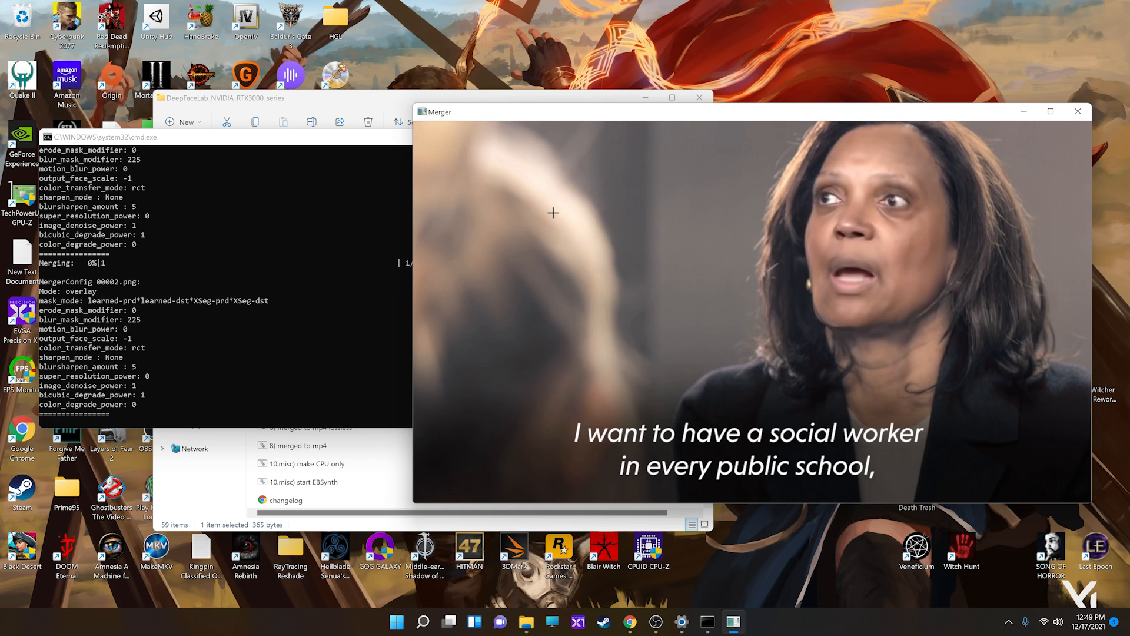
key(comma)
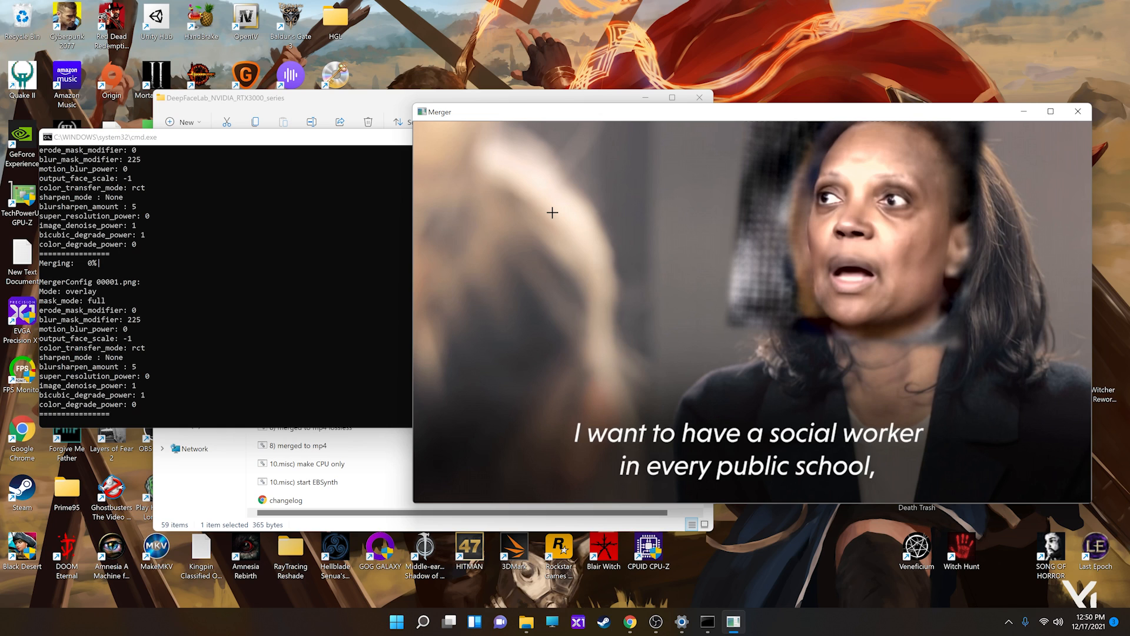
- Cycle the first frame's mask mode back to learned-prd*learned-dst*XSeg-prd*XSeg-dst, briefly process the remaining frames and return to the first
key(x)
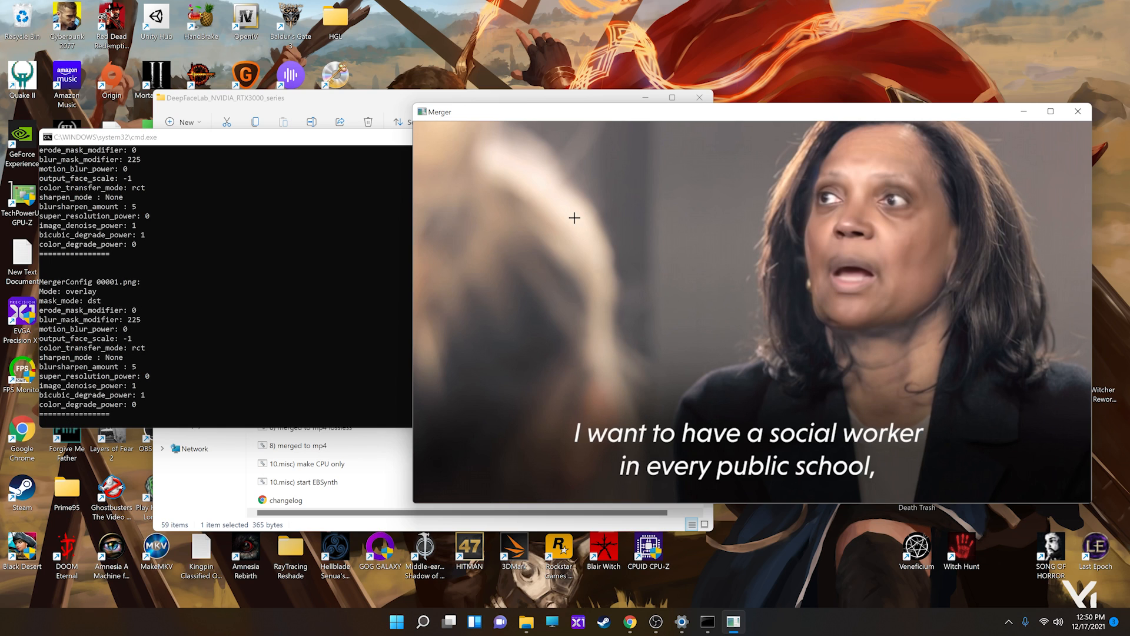
key(x)
key(x)
key(x)
key(x)
key(x)
key(x)
key(x)
key(x)
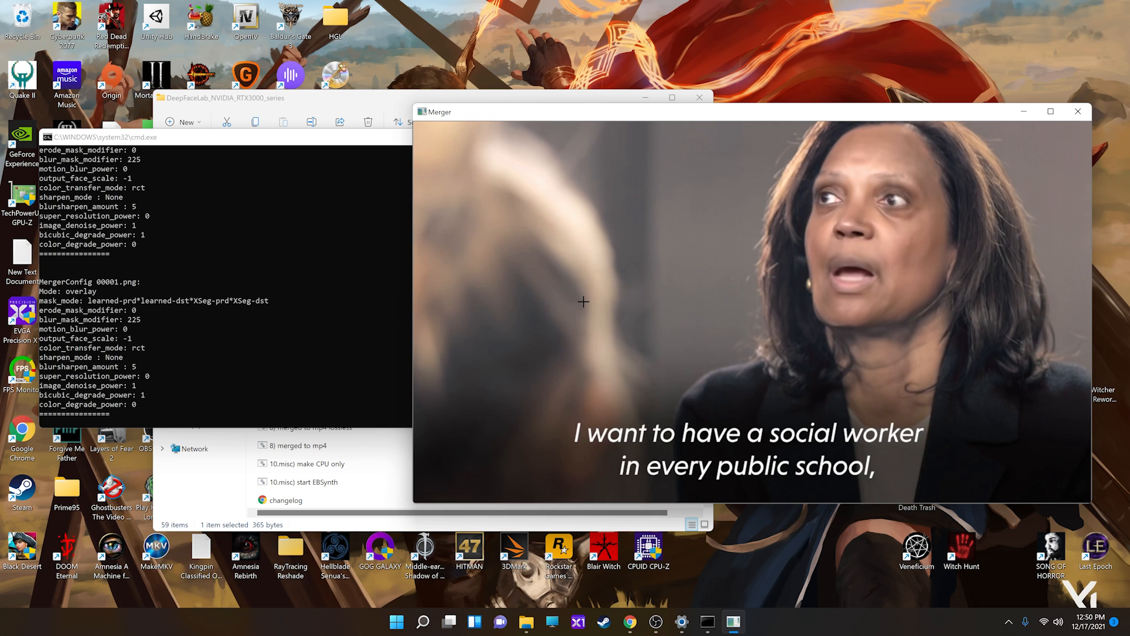
key(shift+period)
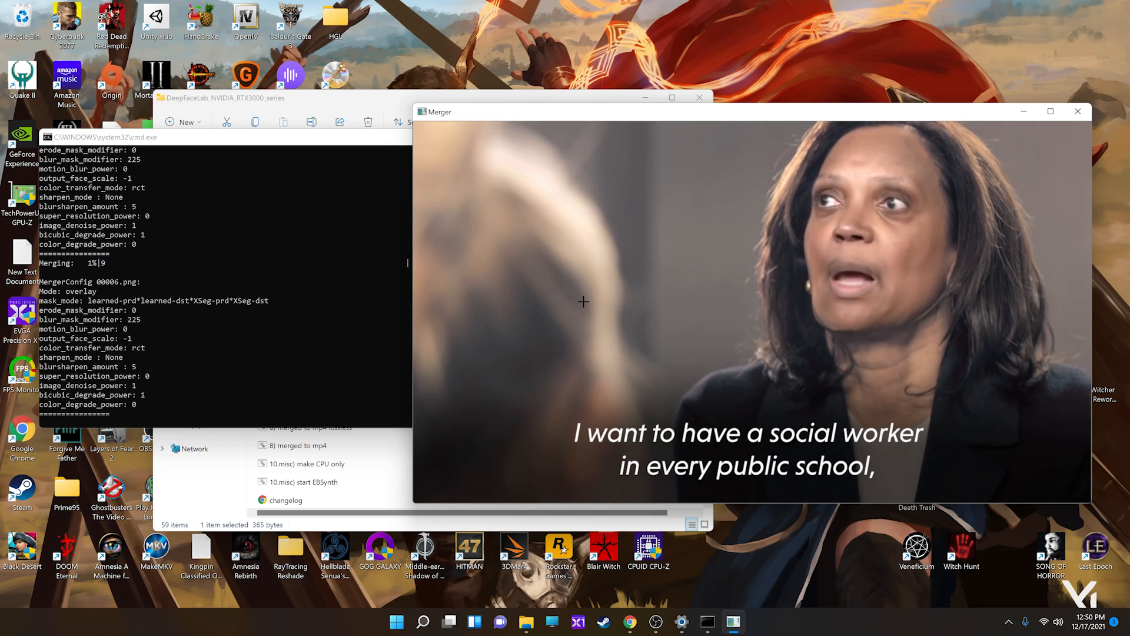
key(shift+comma)
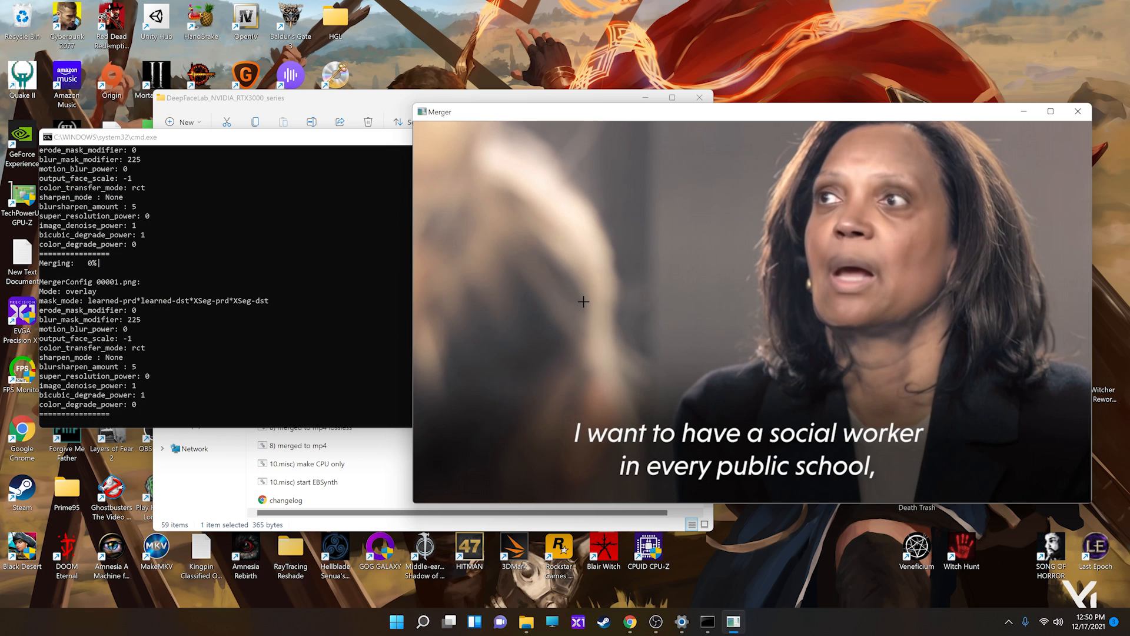
- Set the first frame's mask mode to full, override the second frame with it and return to frame 00001
key(x)
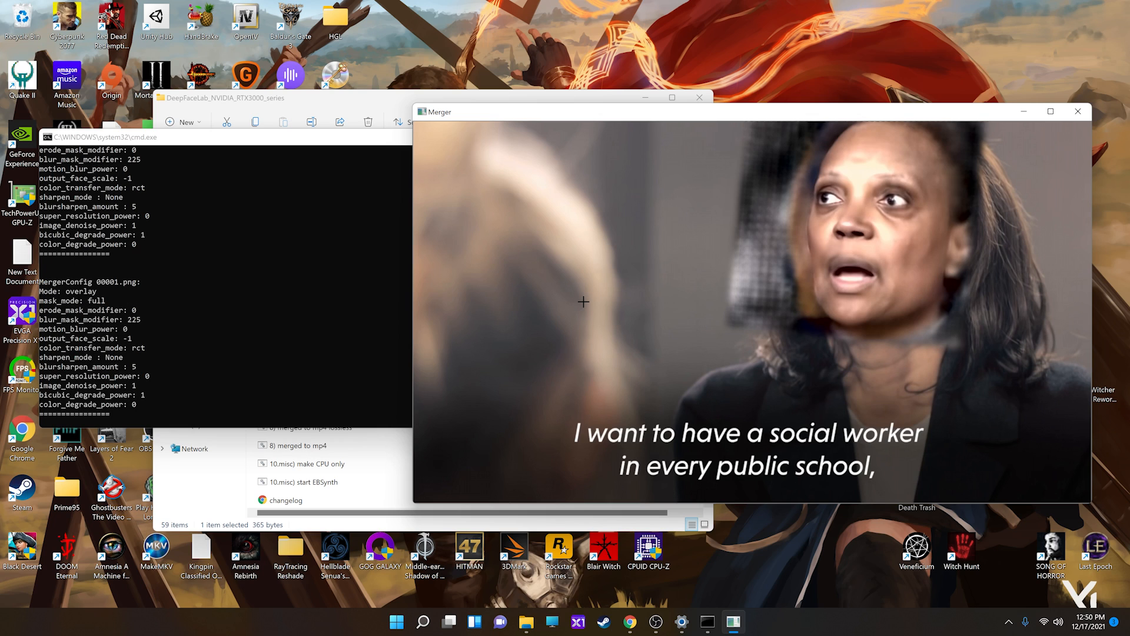
key(slash)
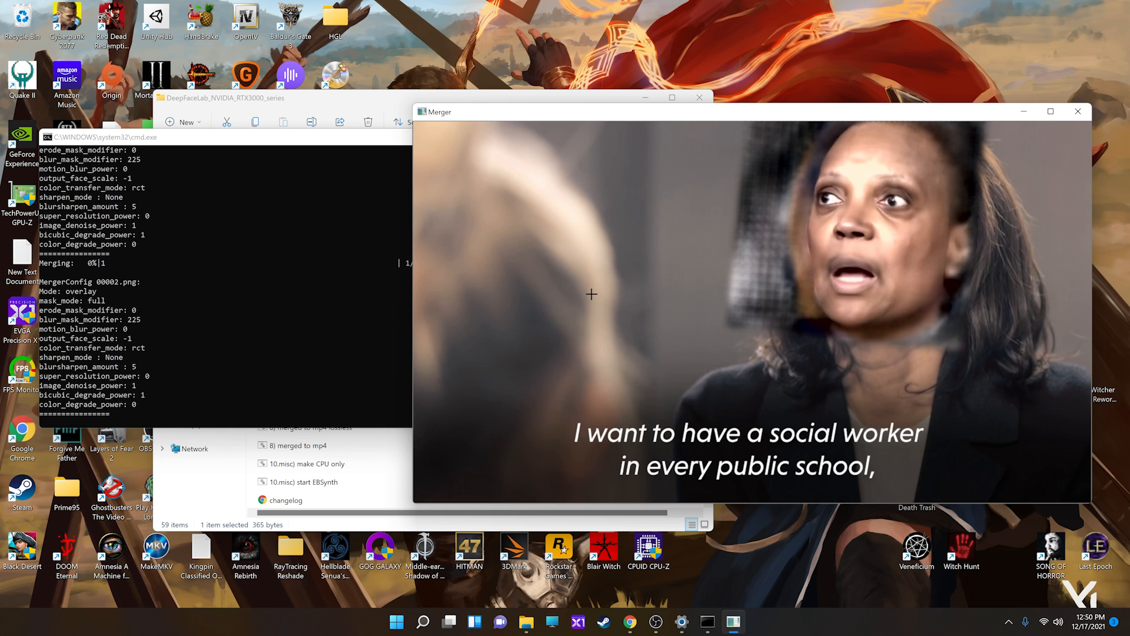
key(shift+period)
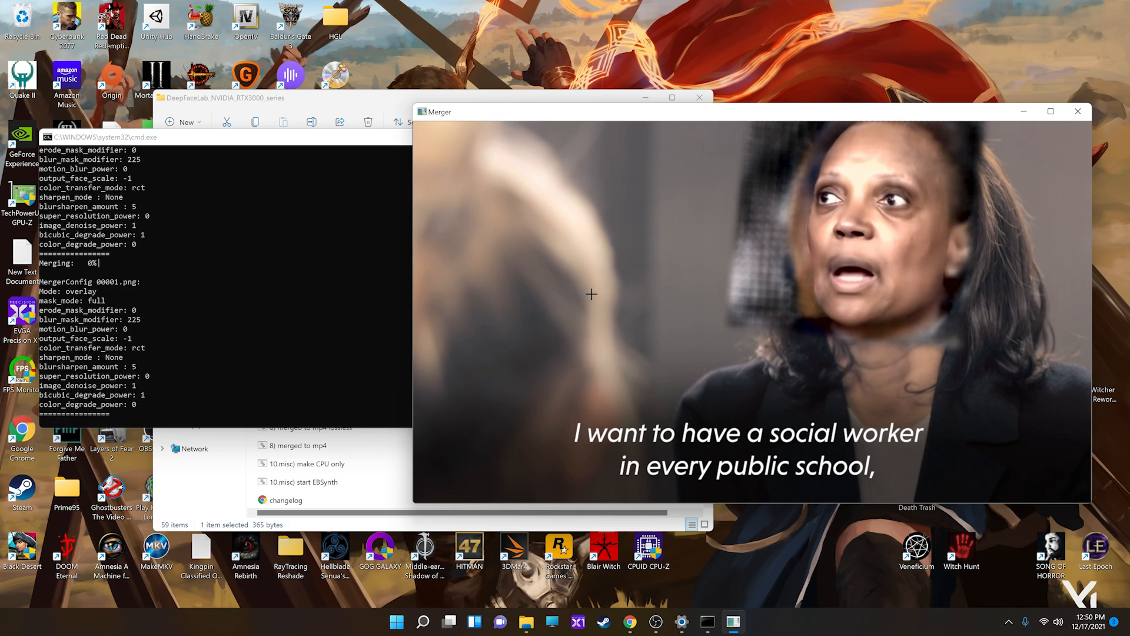
- Switch frame 00001 from the full mask to learned-prd*learned-dst*XSeg-prd*XSeg-dst
key(x)
key(x)
key(x)
key(x)
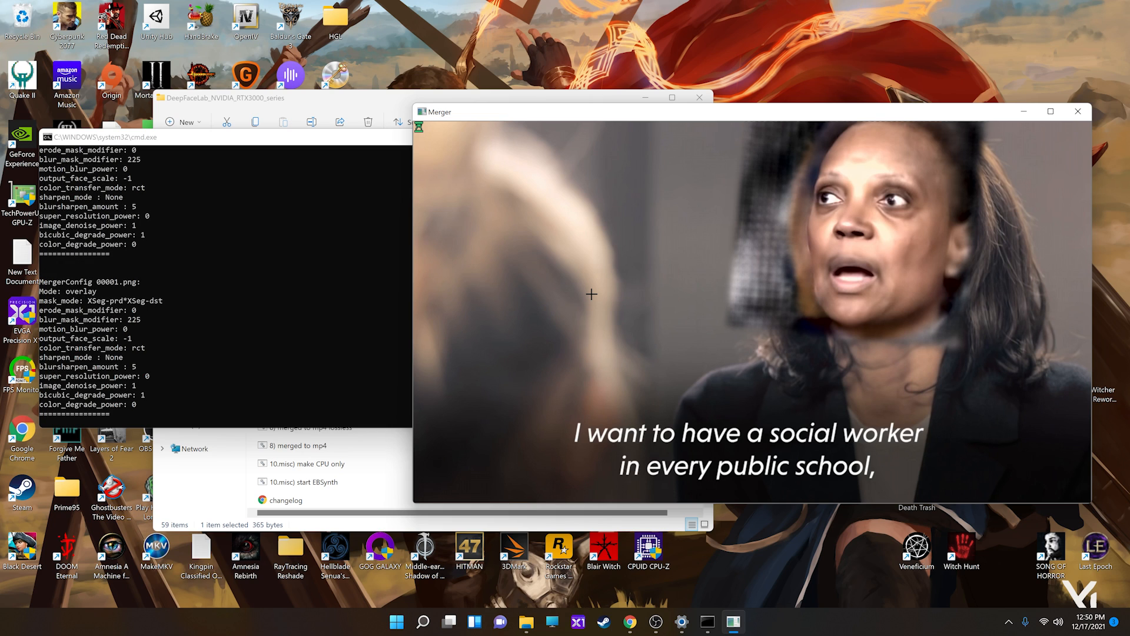
key(x)
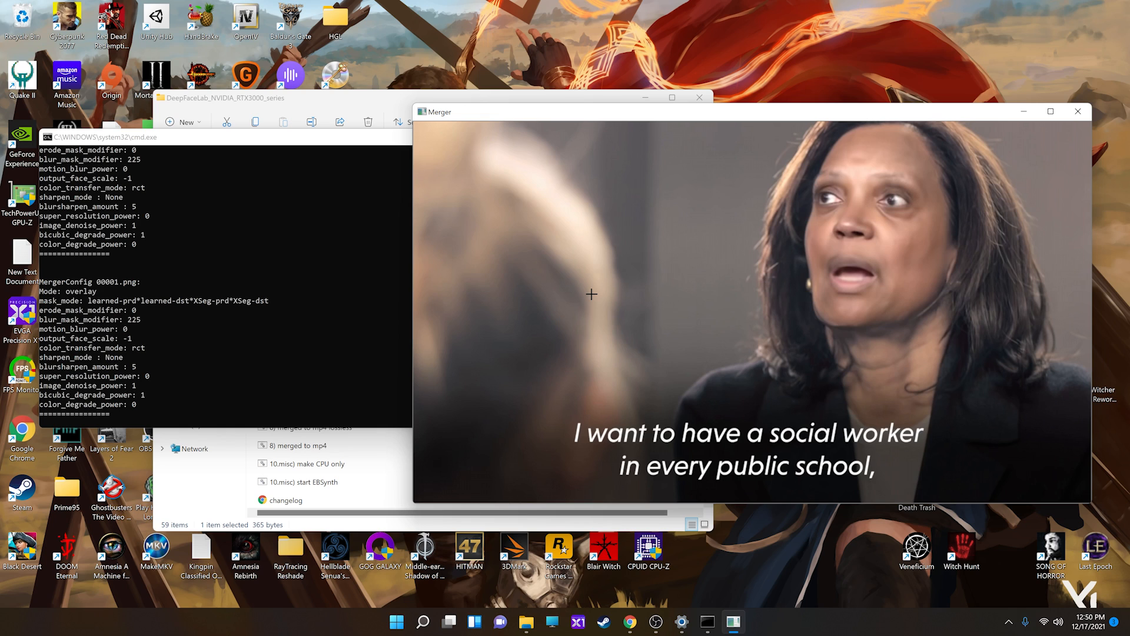
- Process the remaining frames, stop at 00067 and step back to frame 00063 for an enlarged view
key(shift+period)
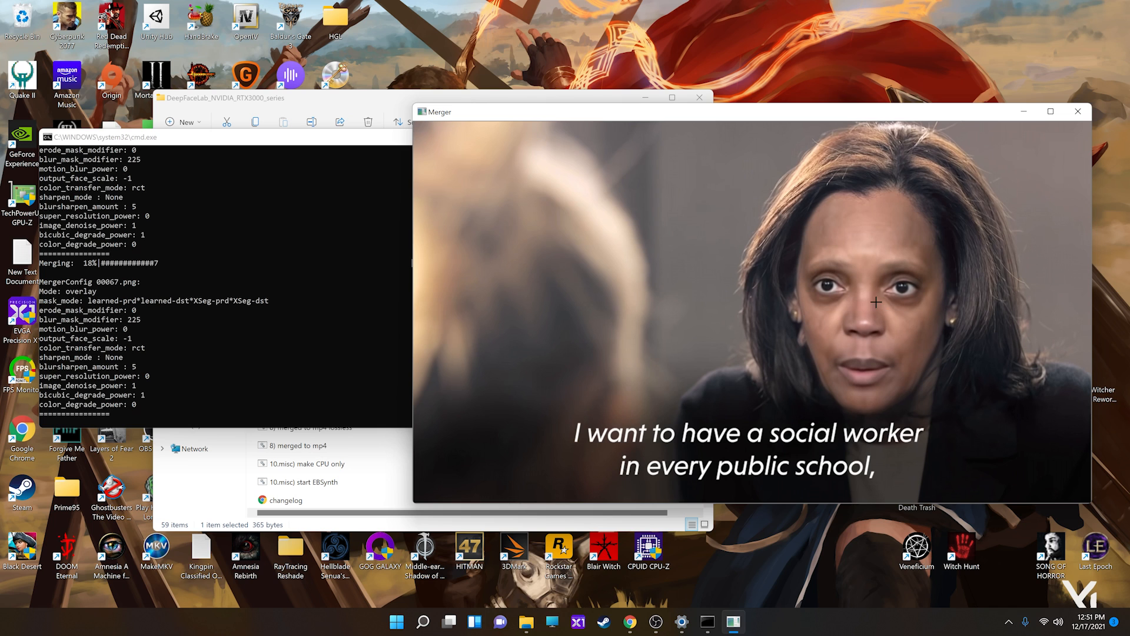
key(comma)
key(comma)
key(comma)
key(comma)
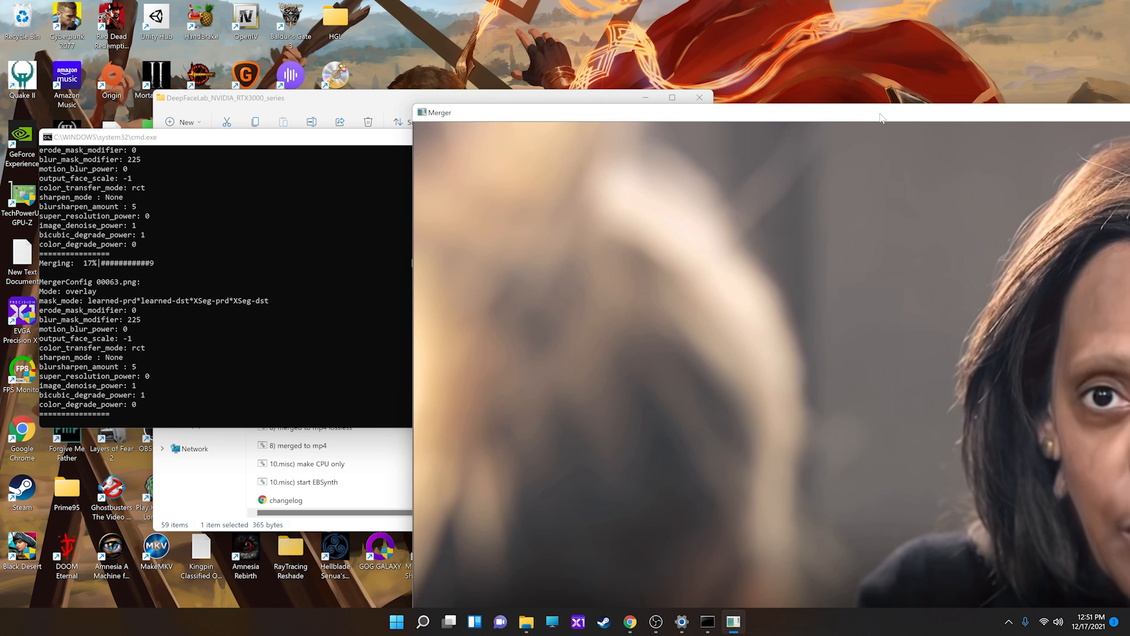
- Set the super resolution power of frame 00063 to 20
drag(880, 116, 717, 47)
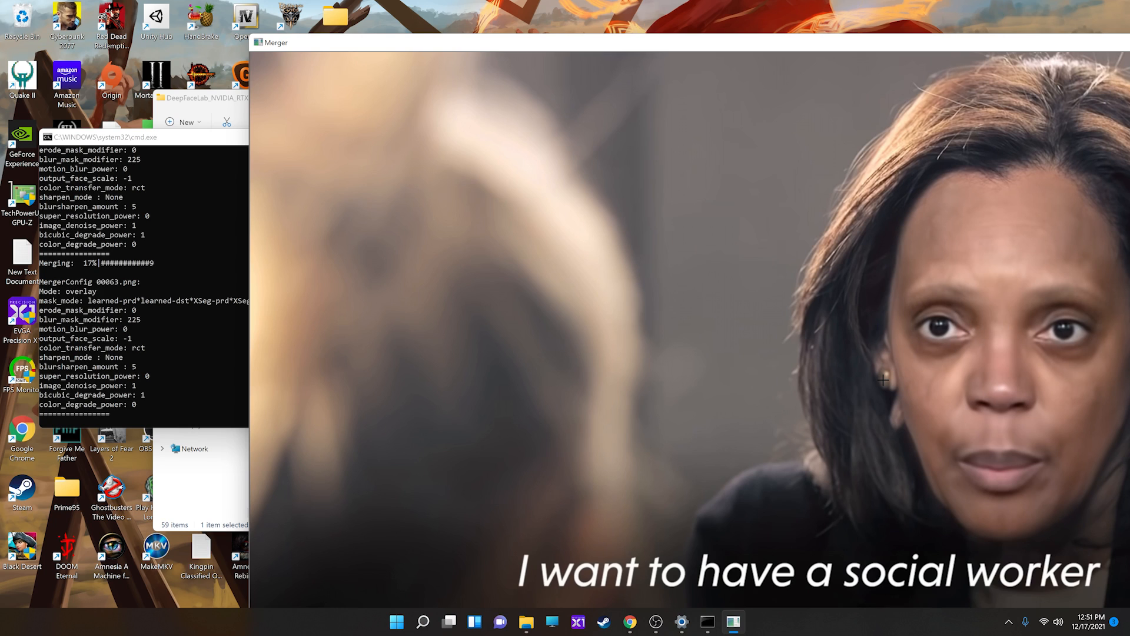
key(shift+t)
key(shift+t)
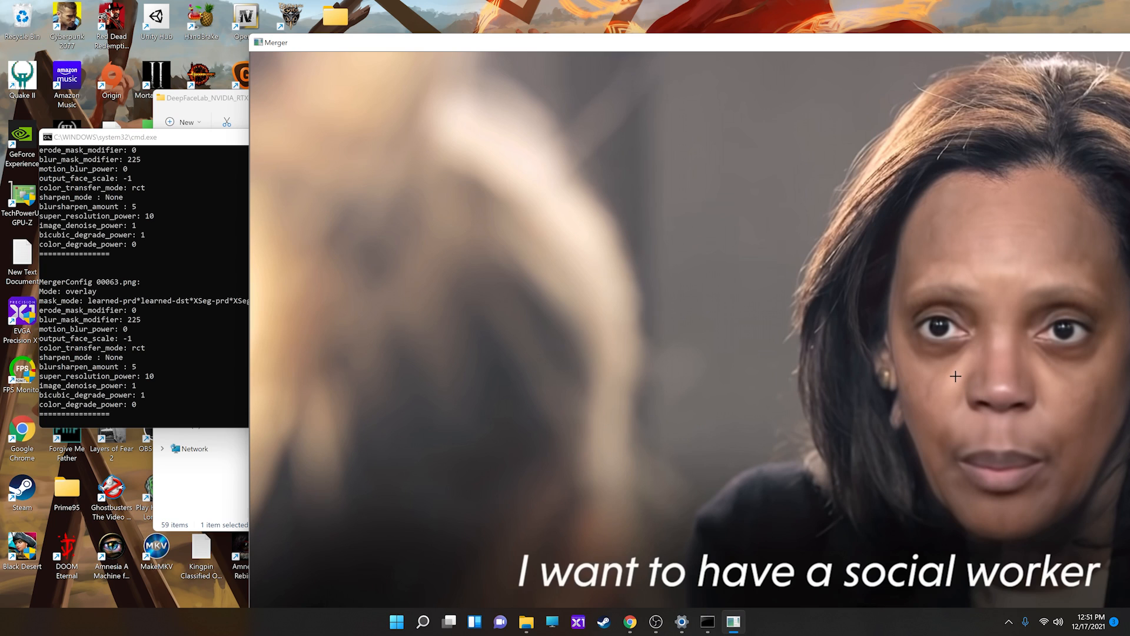
key(shift+t)
key(shift+t)
key(shift+t)
- Compare frame 00063 with its neighbouring frames 00062 and 00064
key(comma)
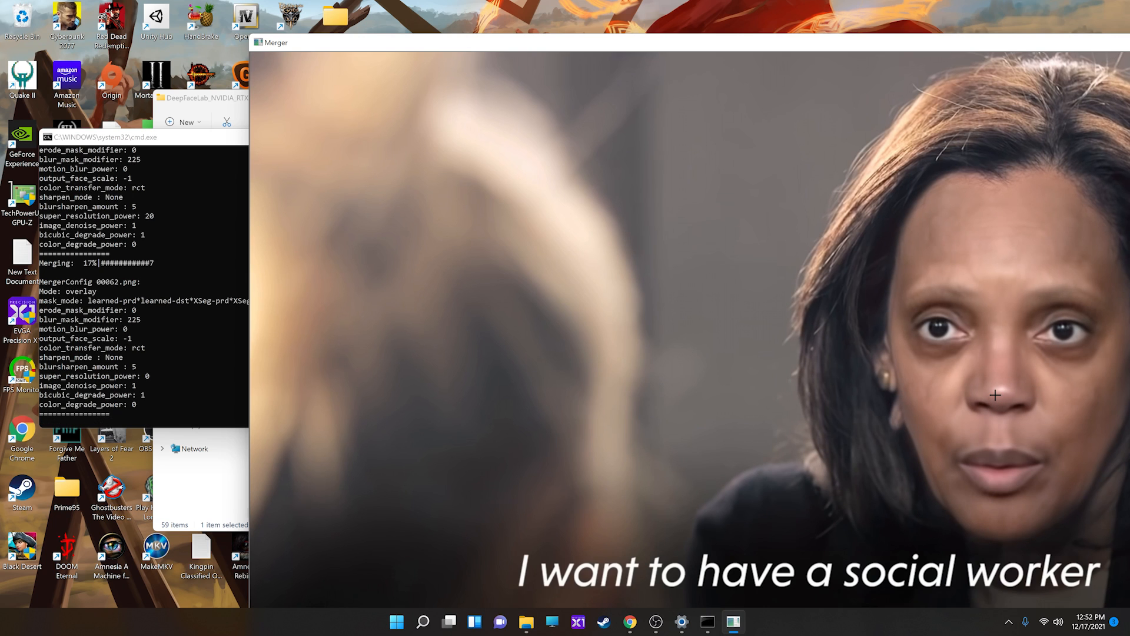
key(period)
key(period)
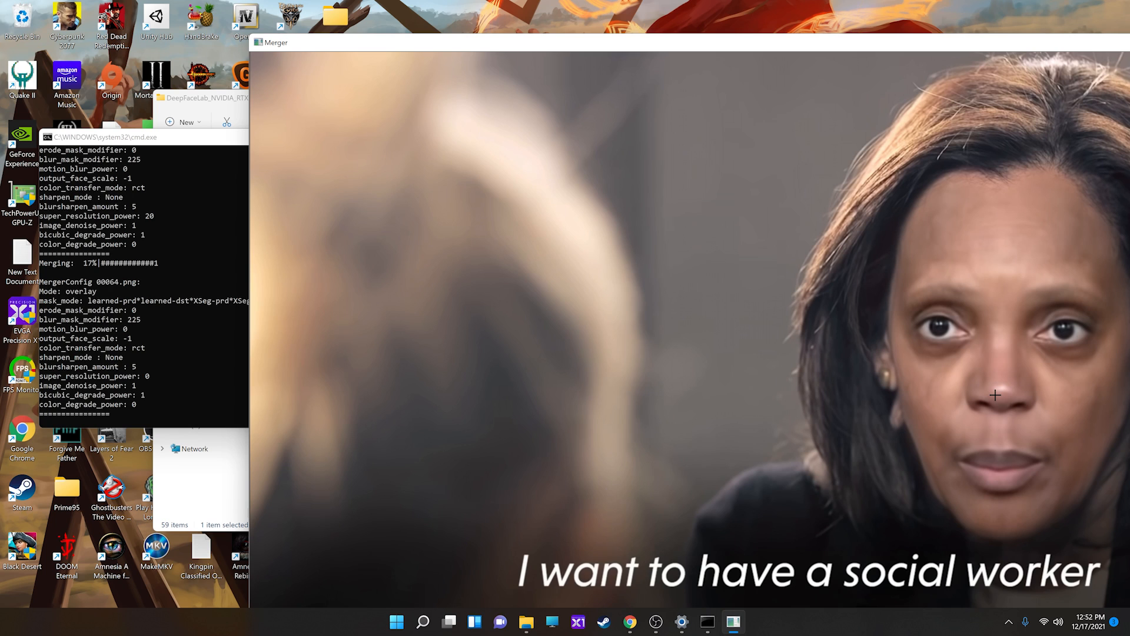
key(comma)
key(comma)
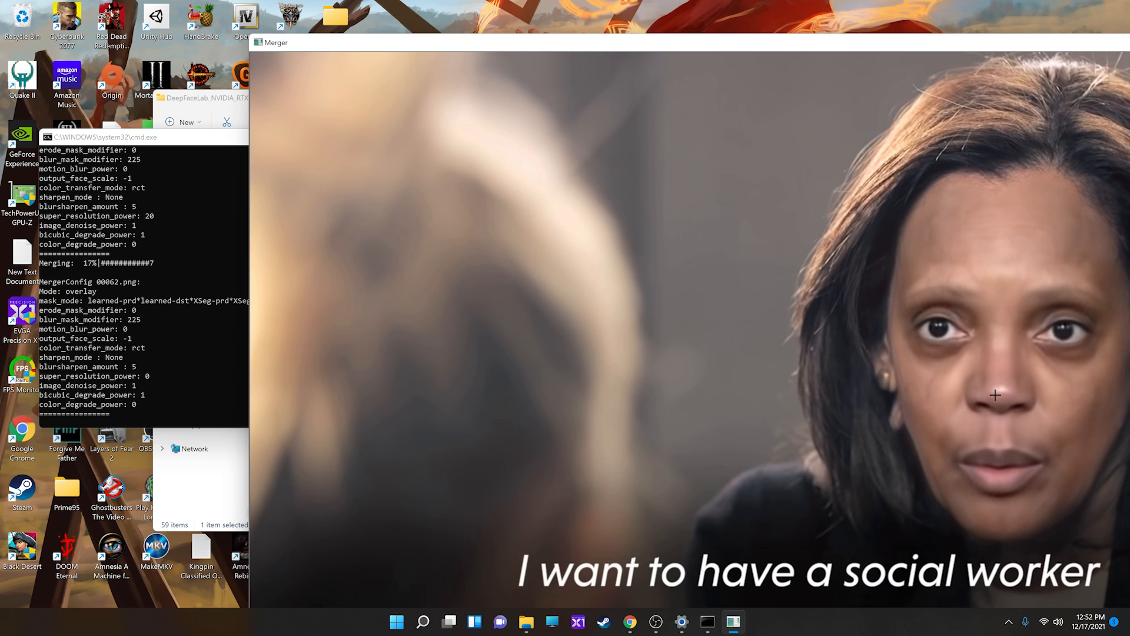
key(period)
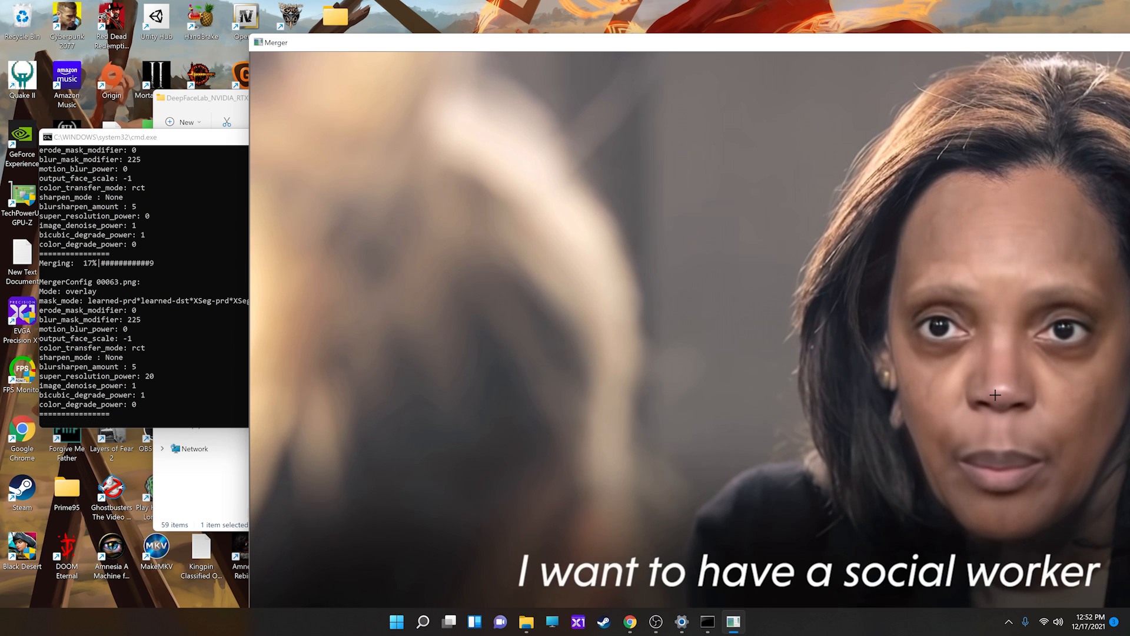
- Step back through the frames to 00054 and forward again to 00063 to compare the face sharpness
key(comma)
key(comma)
key(comma)
key(comma)
key(comma)
key(comma)
key(comma)
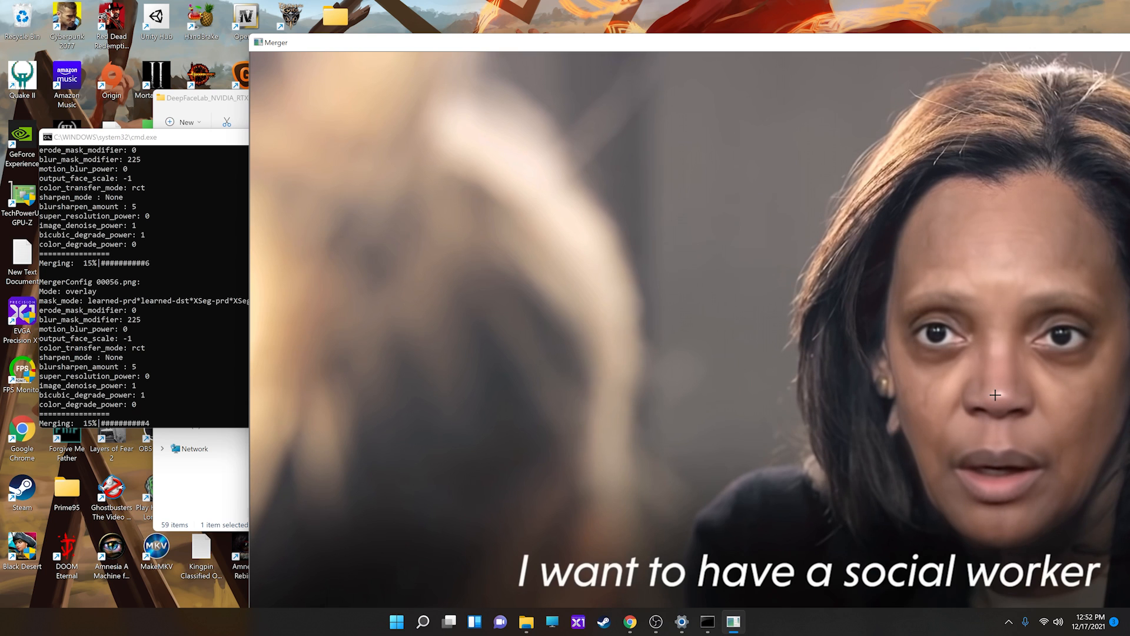
key(comma)
key(comma)
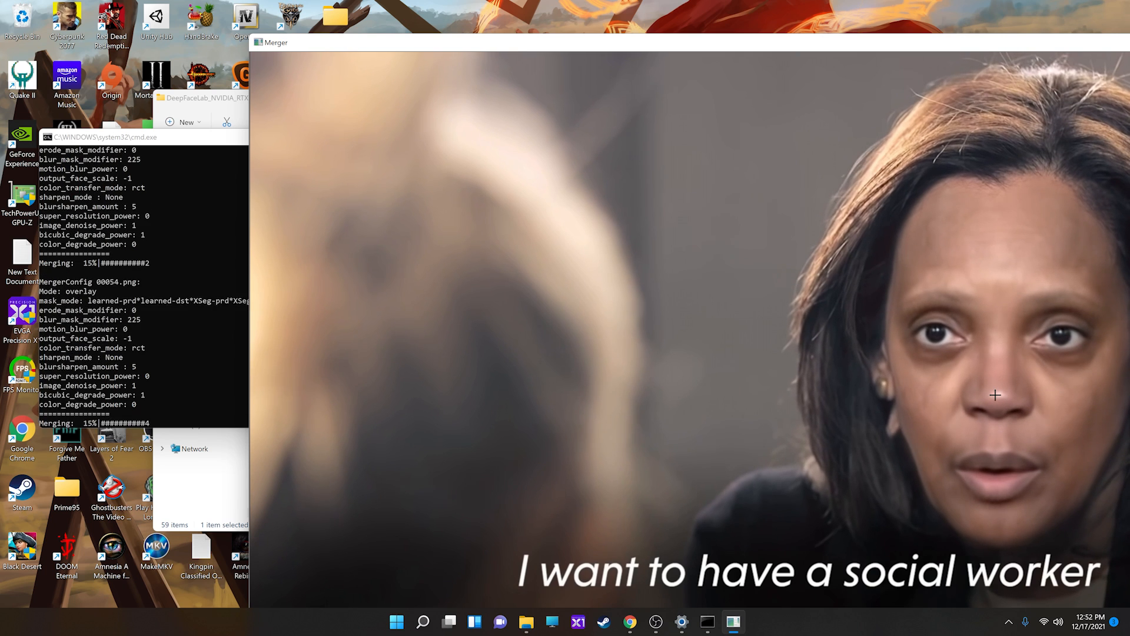
key(period)
key(period)
key(period)
key(period)
key(period)
key(period)
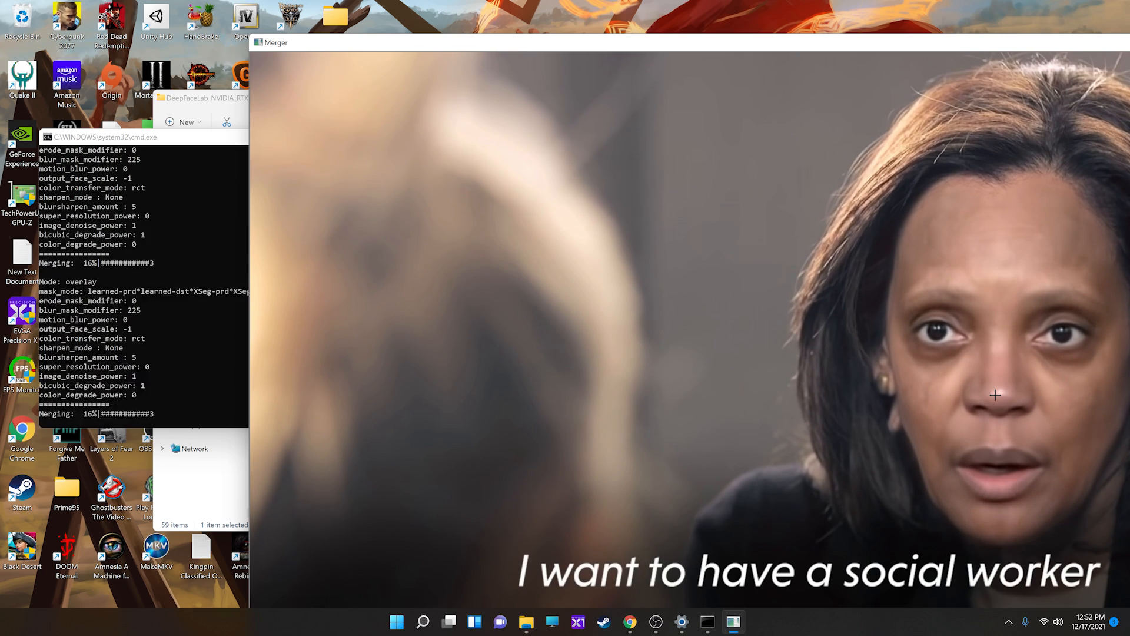
key(period)
key(period)
key(period)
key(period)
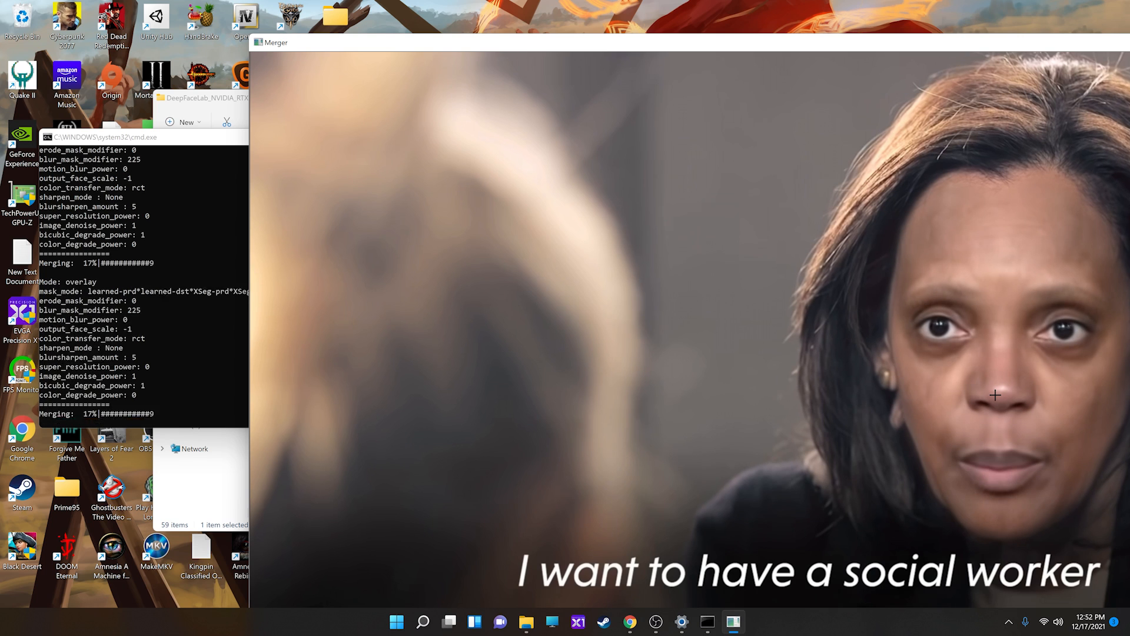
- Check the merger's shortcut help, then override the configurations of frames 00062 and 00064 with frame 00063's settings
key(t)
key(Tab)
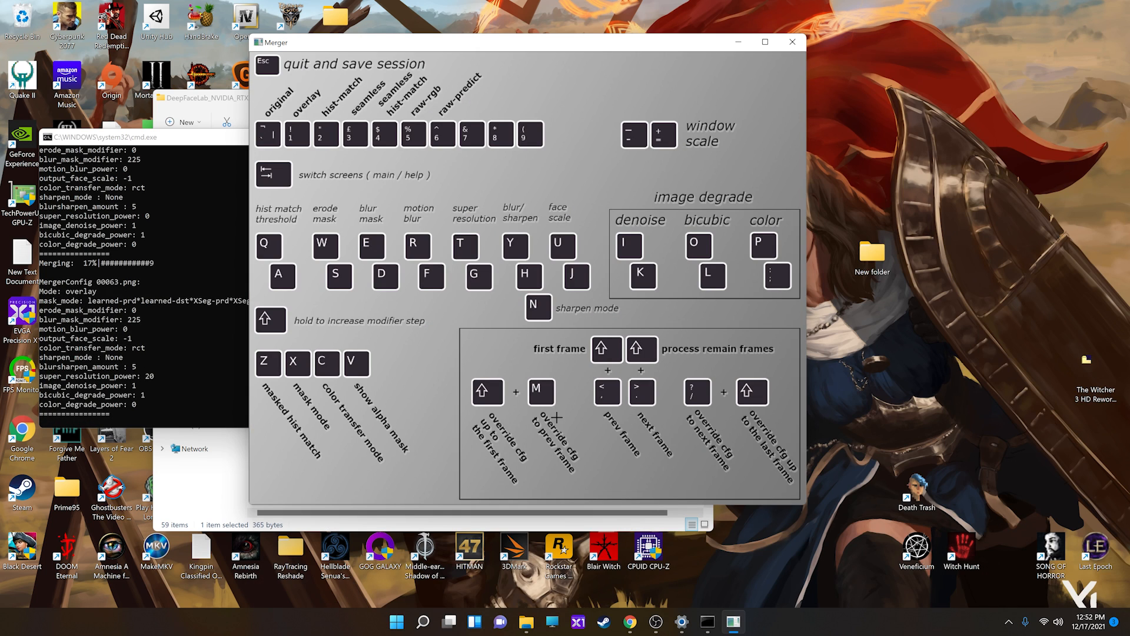
key(Tab)
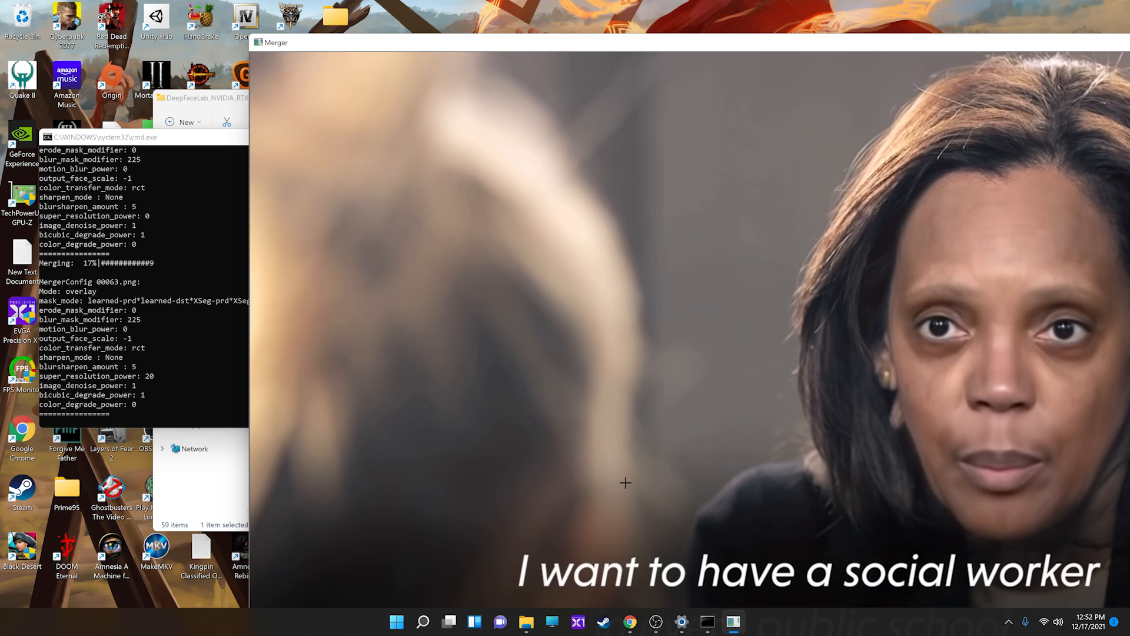
key(m)
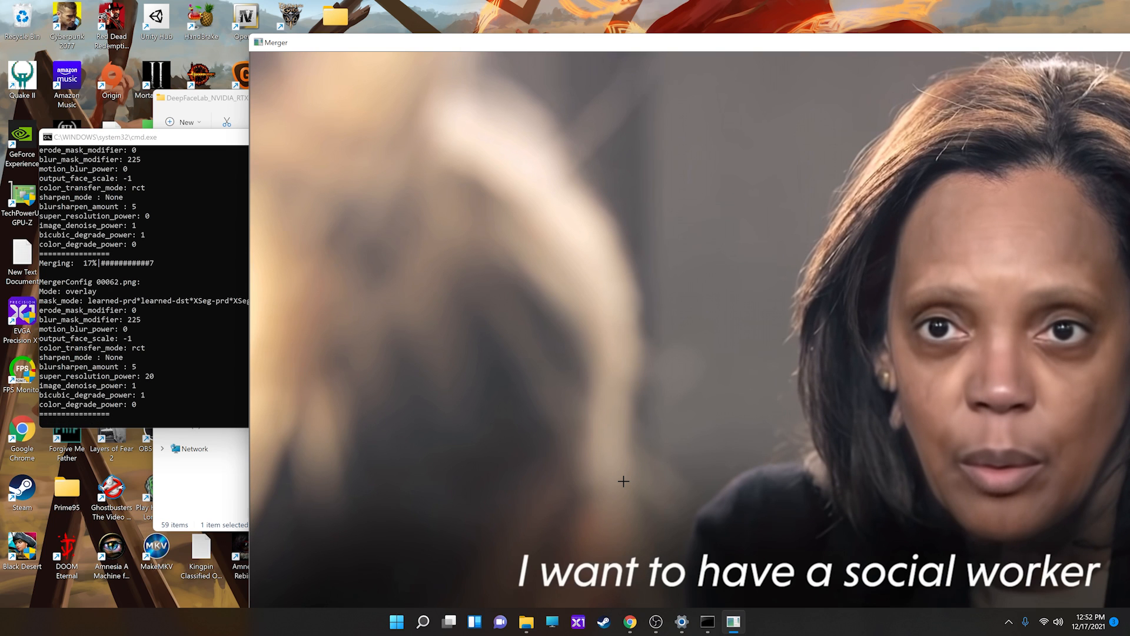
key(/)
key(m)
key(/)
key(m)
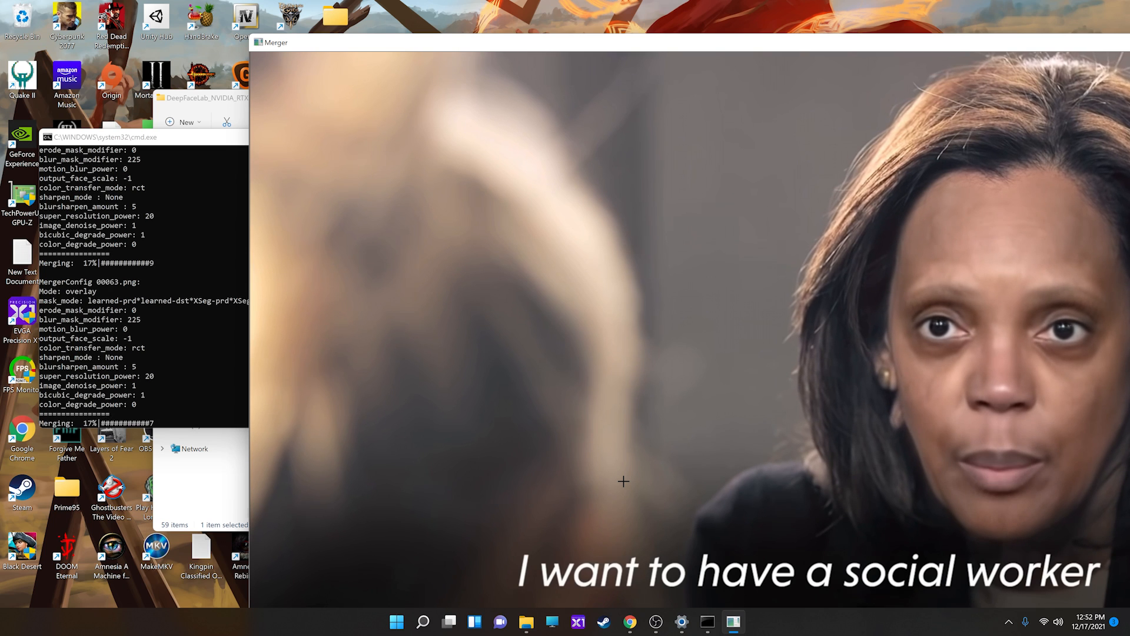
- Step back and forth through the frames around 00063 to examine the transition, ending on frame 00064
key(.)
key(.)
key(comma)
key(period)
key(comma)
key(comma)
key(comma)
key(period)
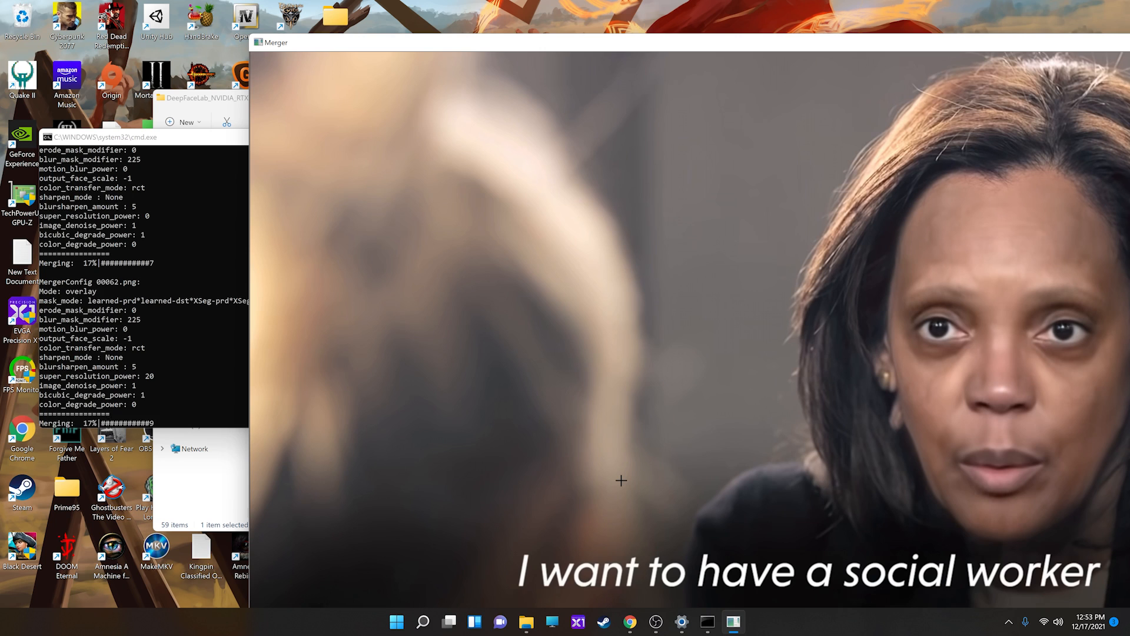
key(period)
key(period)
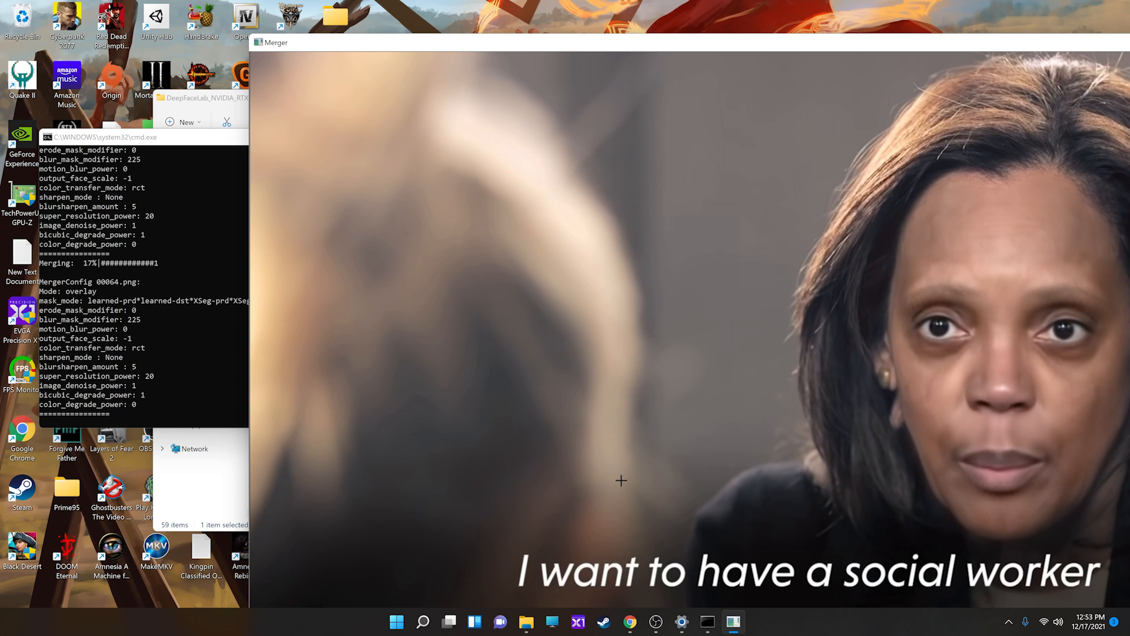
key(period)
key(comma)
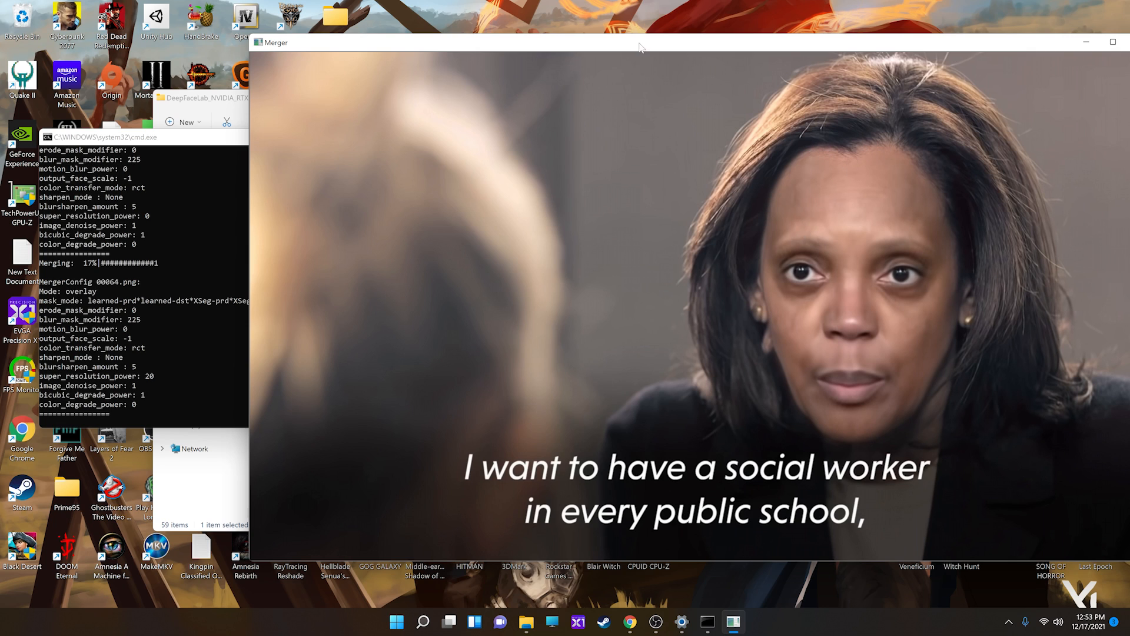
- Set the blur mask modifier of frame 00064 to 290
key(e)
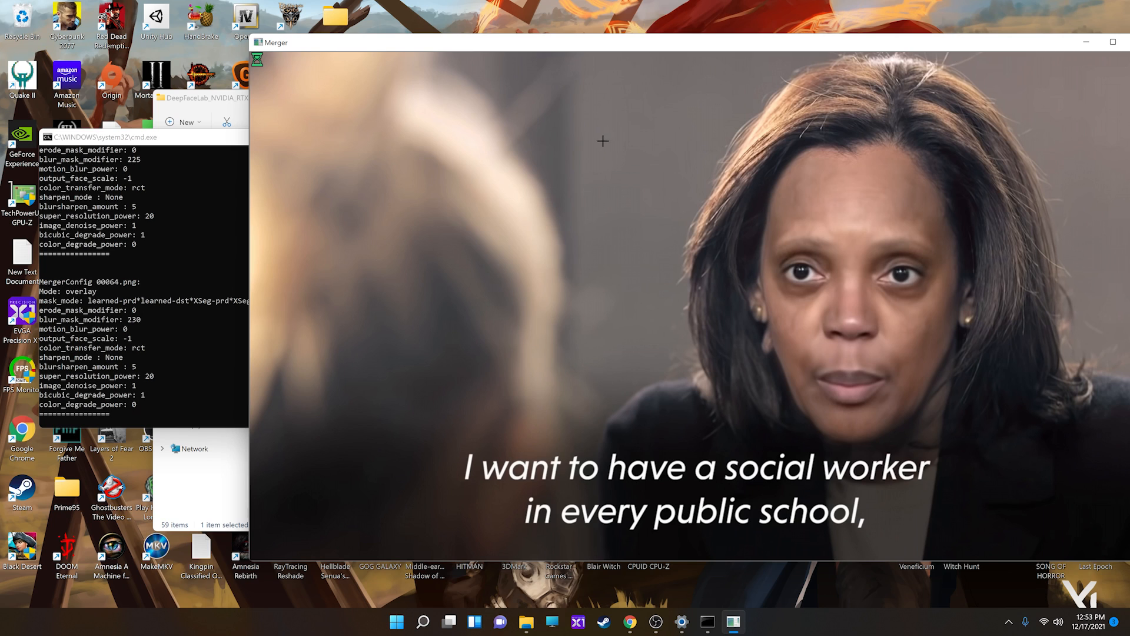
key(e)
key(e)
key(e)
key(e)
key(e)
key(e)
key(e)
key(e)
key(e)
key(e)
key(e)
key(e)
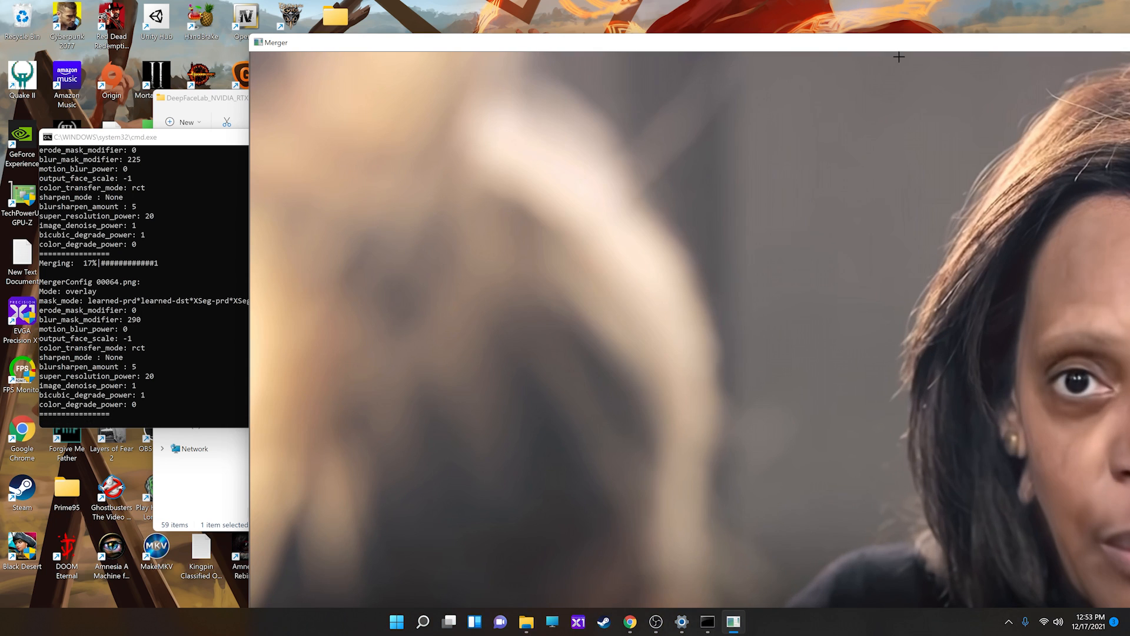
- Inspect the enlarged face on frame 00064, then override all earlier frames up to the first with its configuration
drag(896, 55, 672, 19)
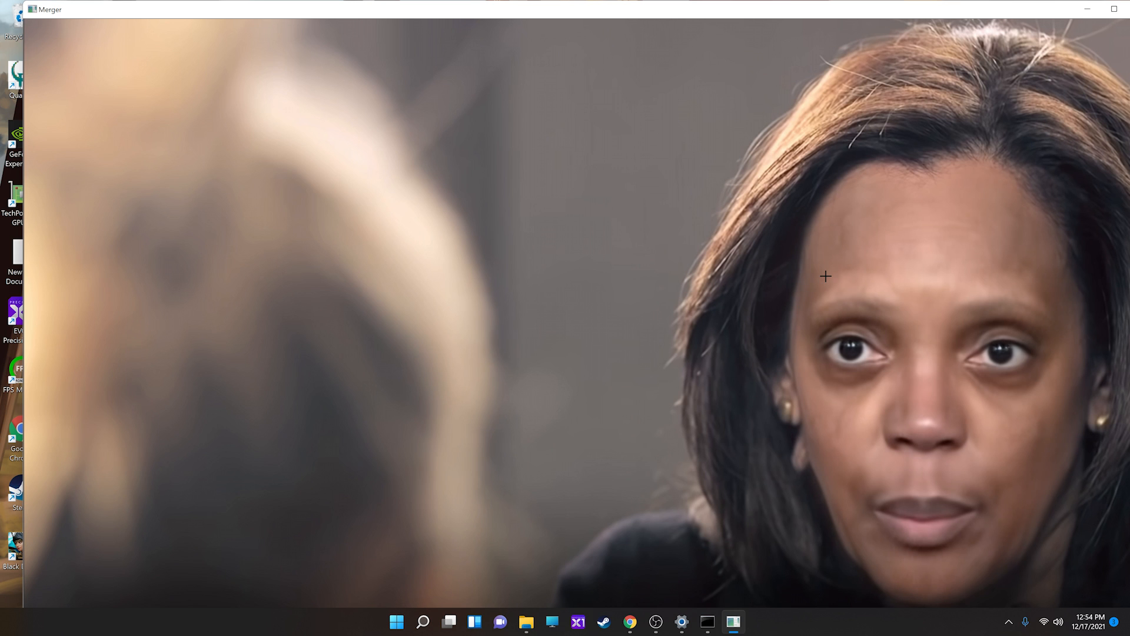
key(minus)
key(minus)
key(minus)
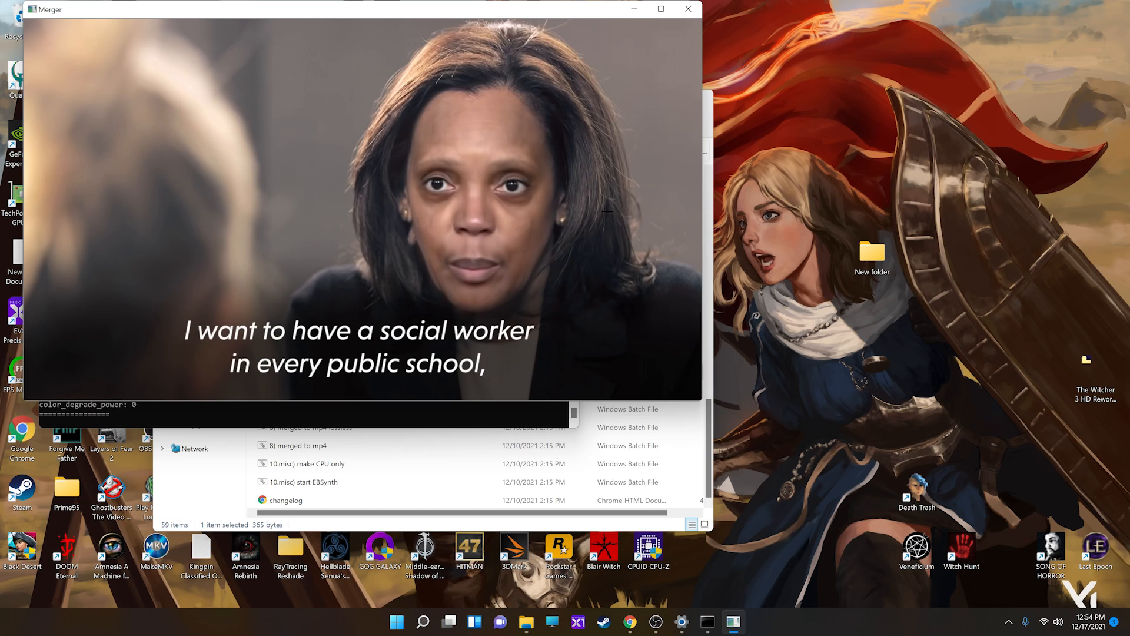
drag(457, 8, 889, 81)
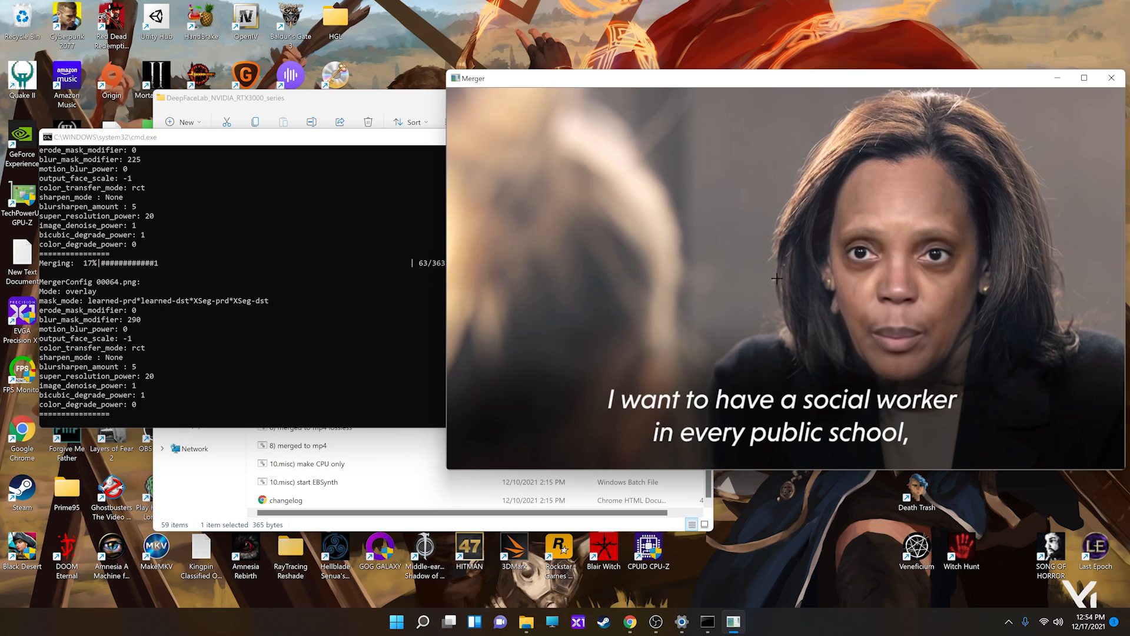
key(shift+m)
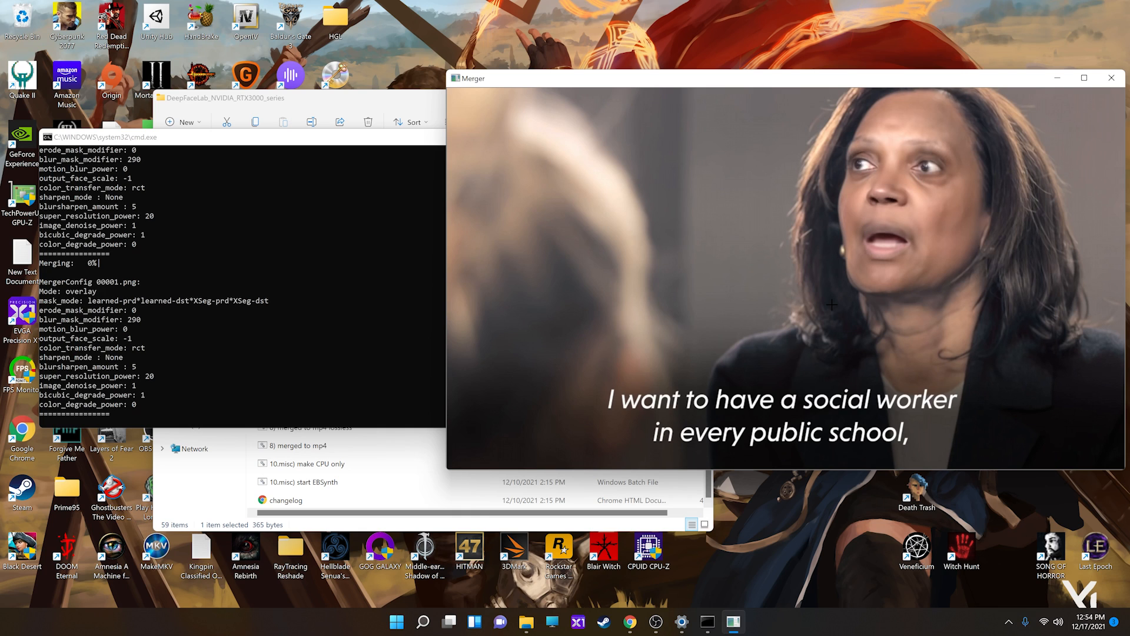
- Set frame 00001's super resolution power to 0 and process the remaining frames up to frame 00038
key(shift+g)
key(shift+g)
key(shift+g)
key(shift+g)
key(shift+period)
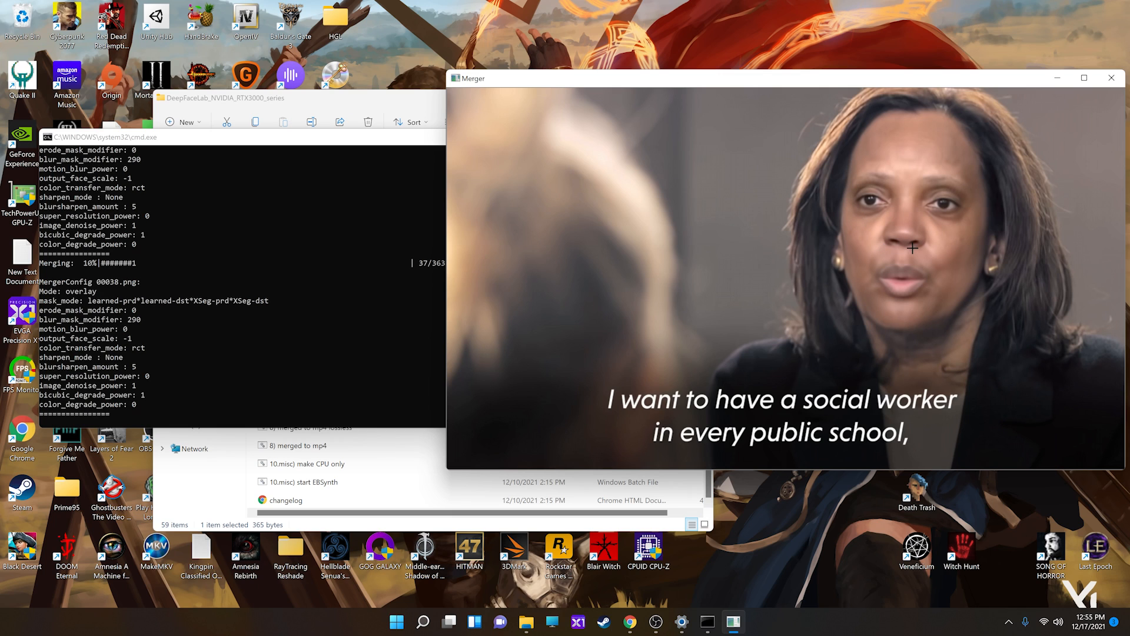
- Set frame 00038's super resolution power to 20 and process the remaining frames up to frame 00062
key(t)
key(t)
key(t)
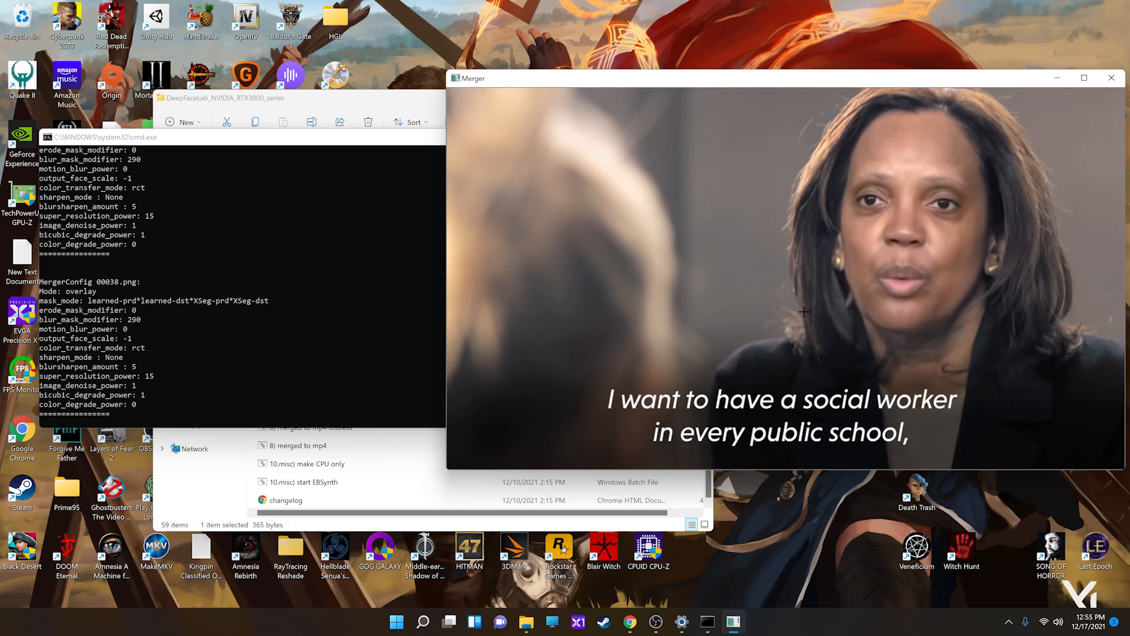
key(t)
key(shift+period)
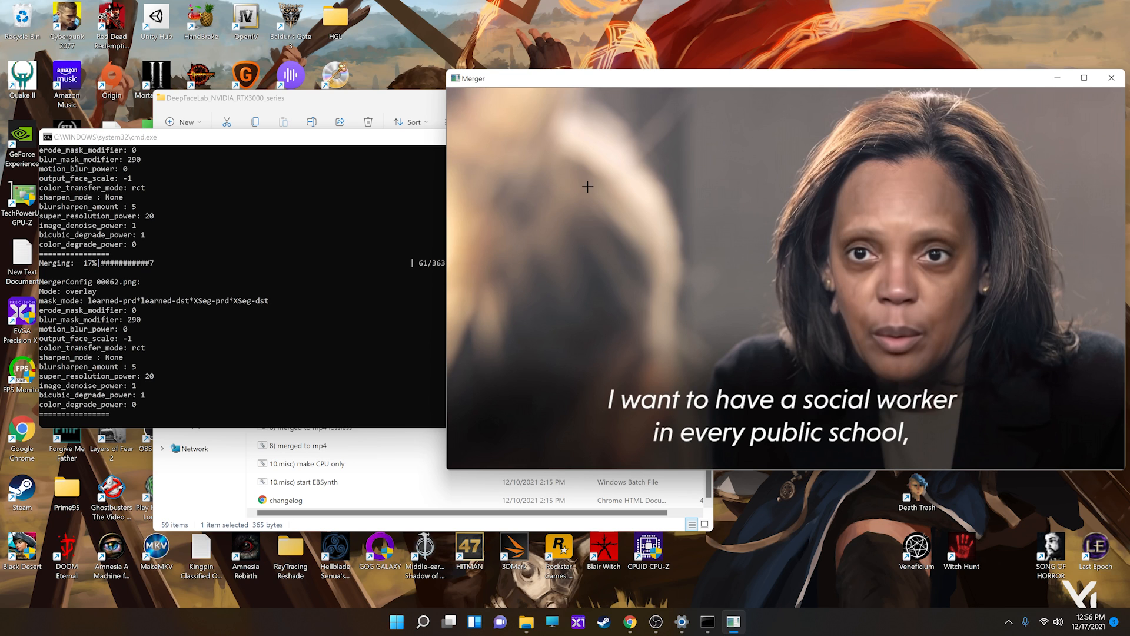
- Check the shortcut help, resume processing from frame 00064 with the console in view, and stop at frame 00089
key(Tab)
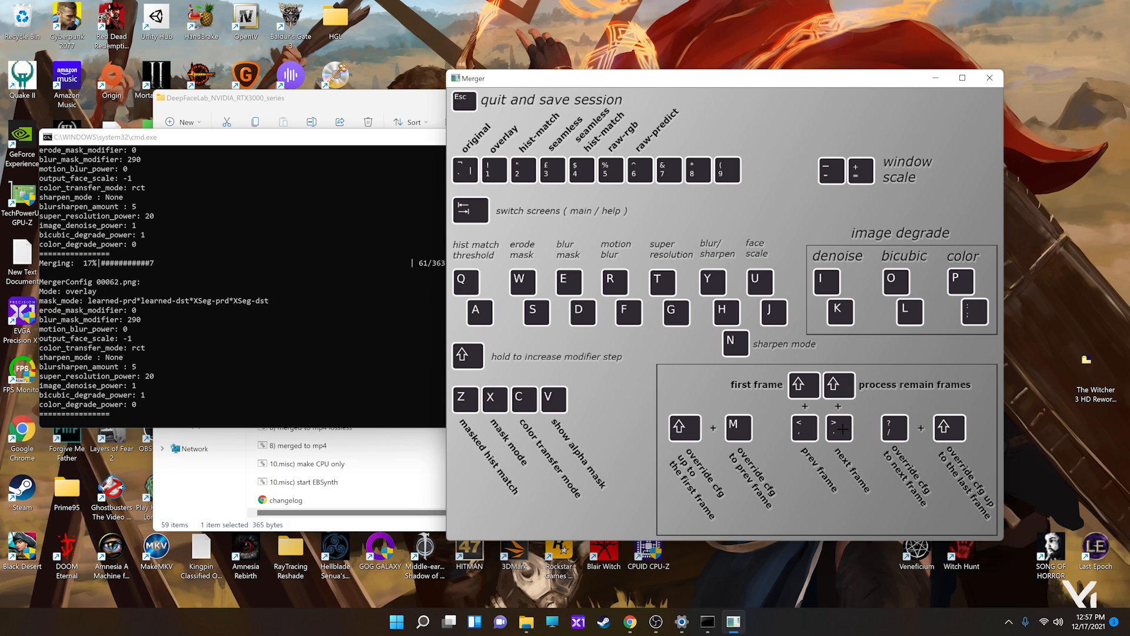
key(Tab)
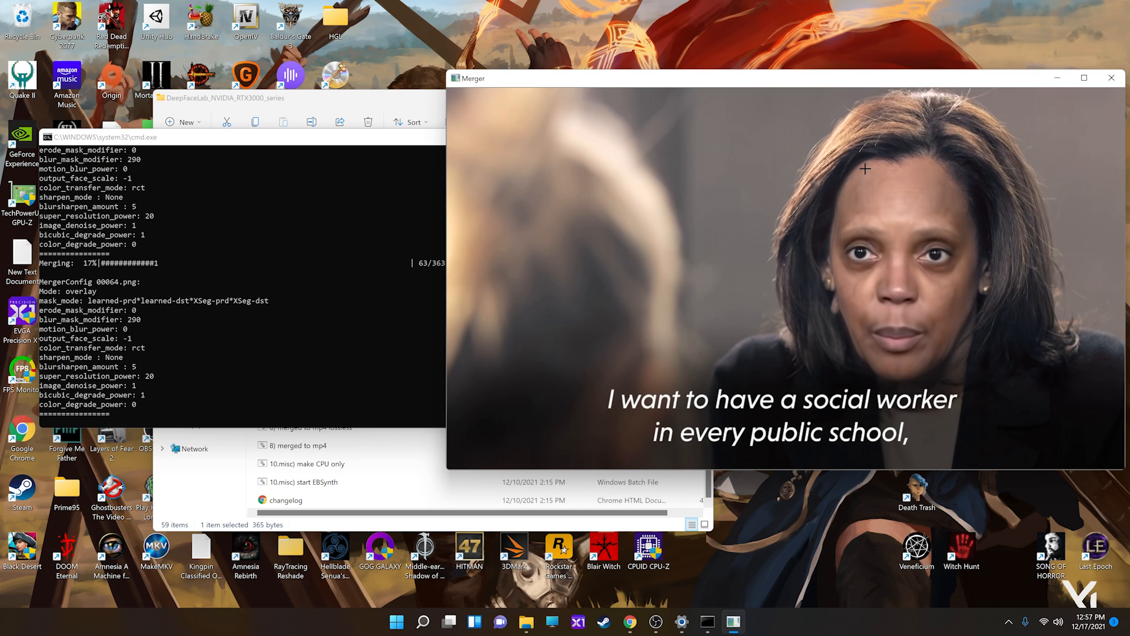
key(shift+period)
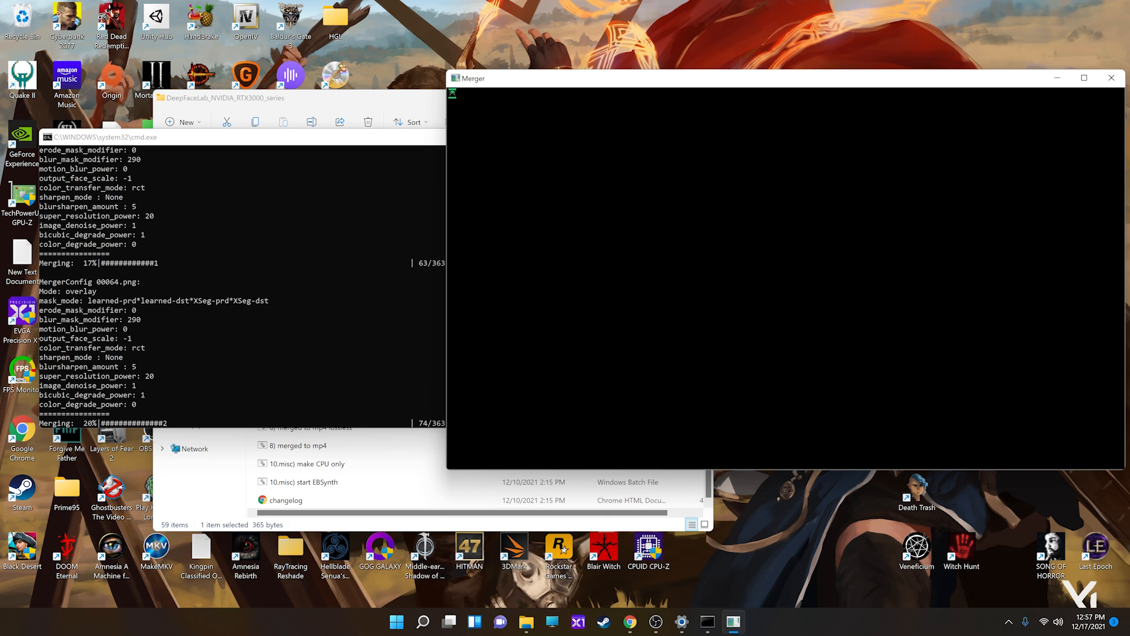
drag(394, 143, 683, 83)
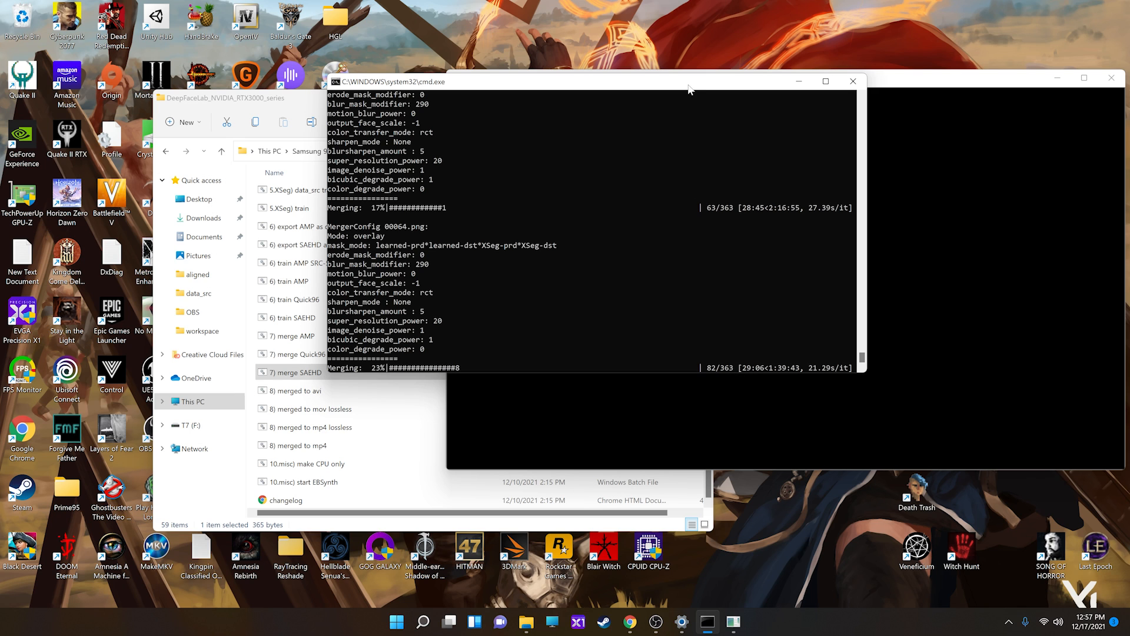
drag(690, 89, 496, 135)
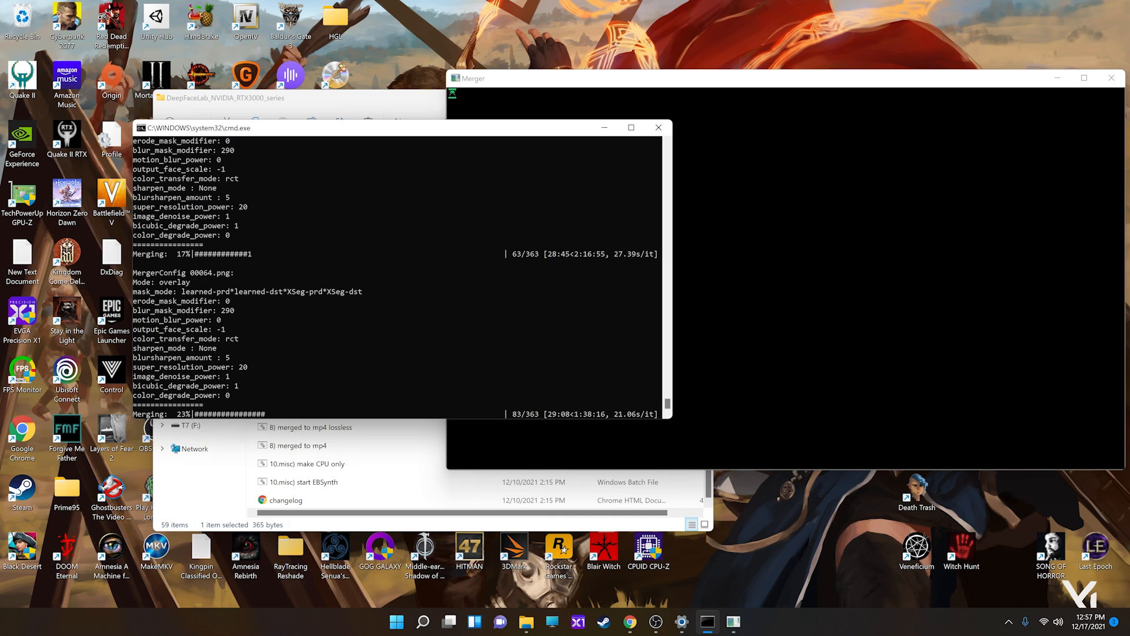
click(824, 247)
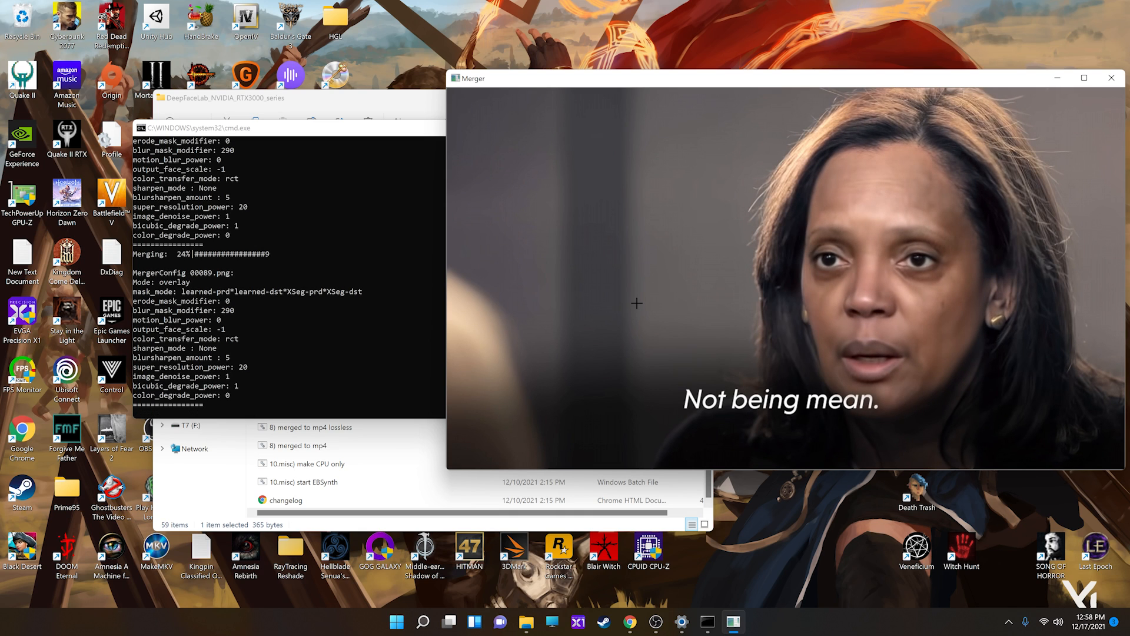
- Set frame 00089's super resolution power to 0, process all remaining frames and bring the console forward
key(g)
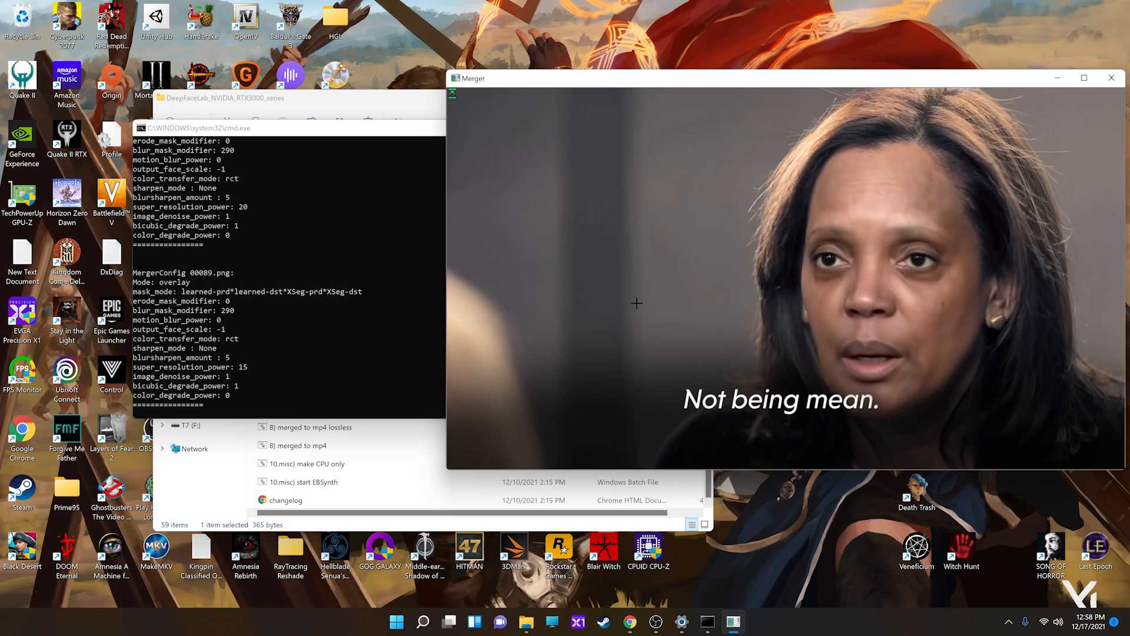
key(g)
key(g)
key(g)
key(shift+period)
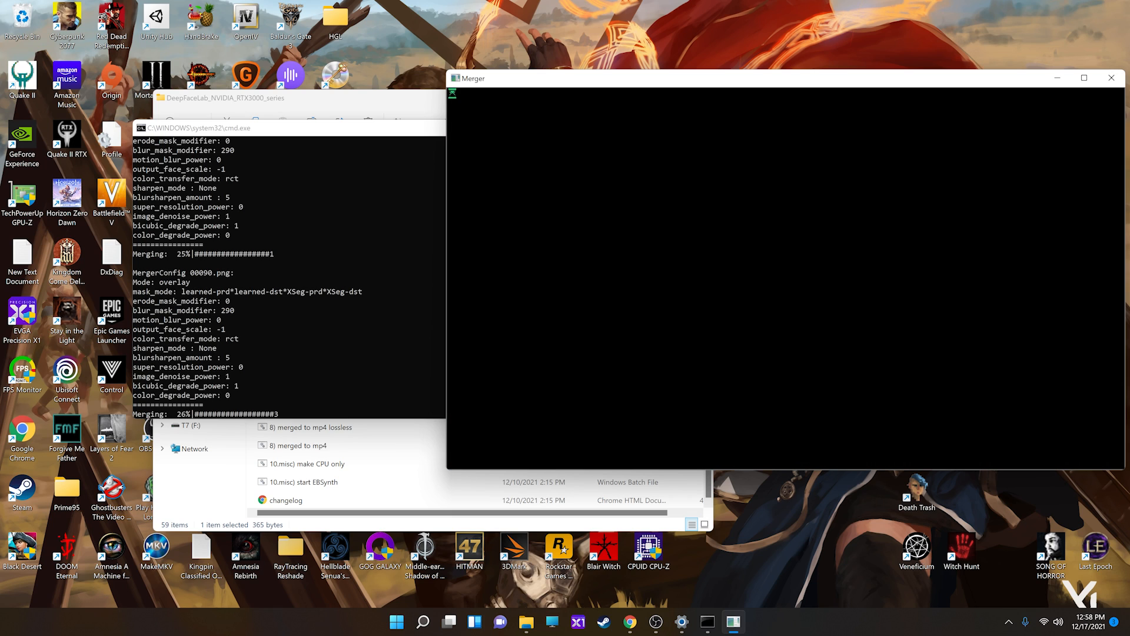
click(351, 147)
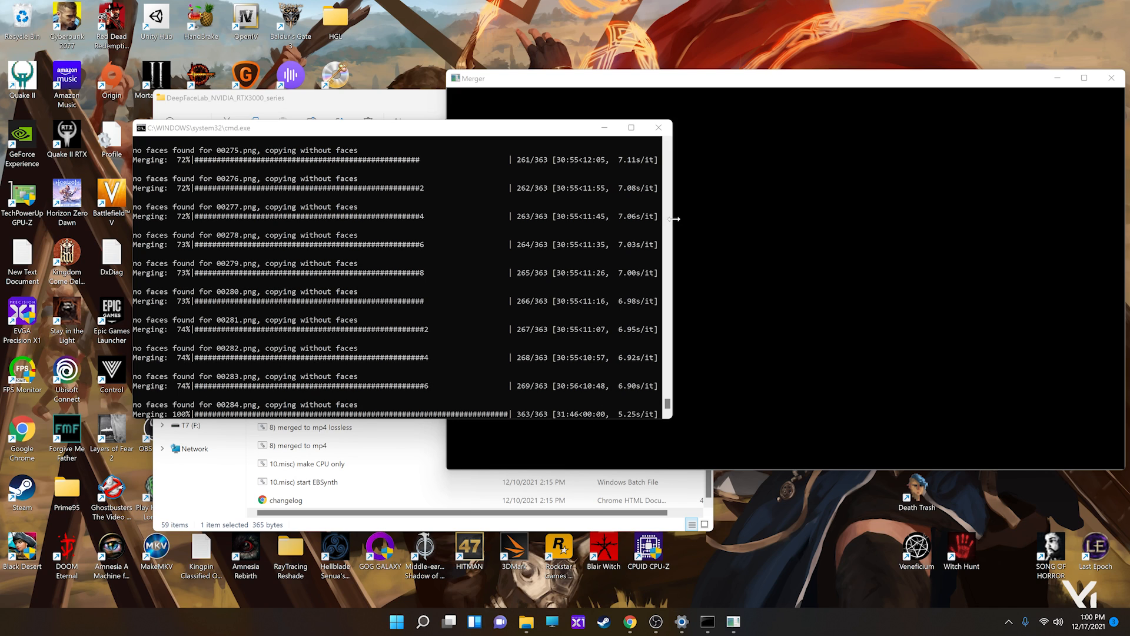
- Close the finished merger session and export the merged frames to MP4 with an output bitrate of 24 MB/s
click(727, 88)
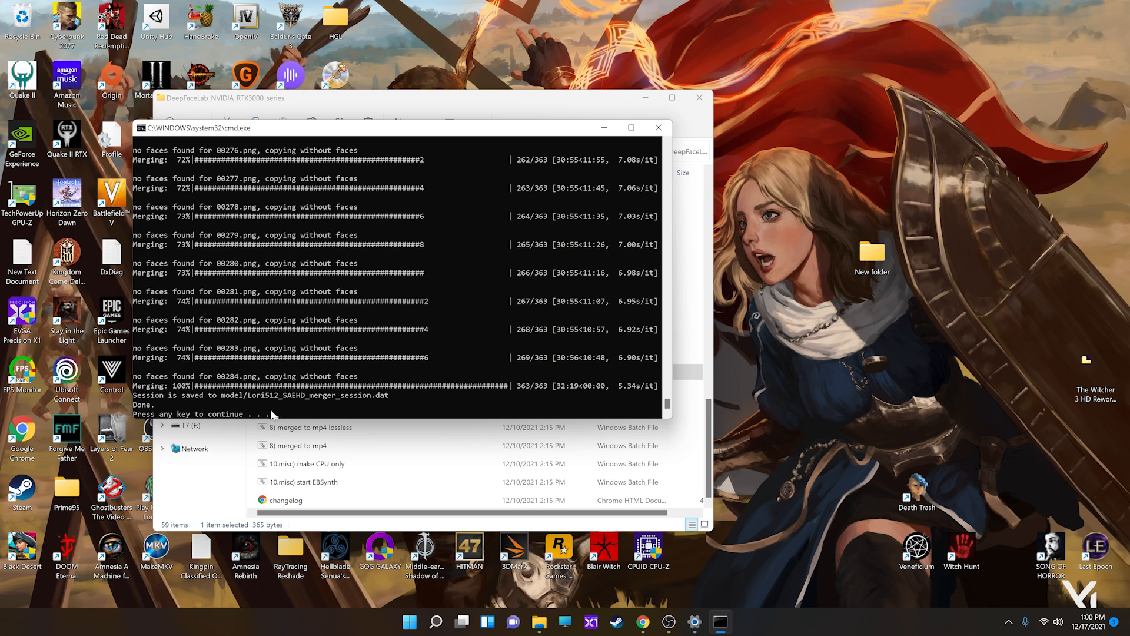
key(Return)
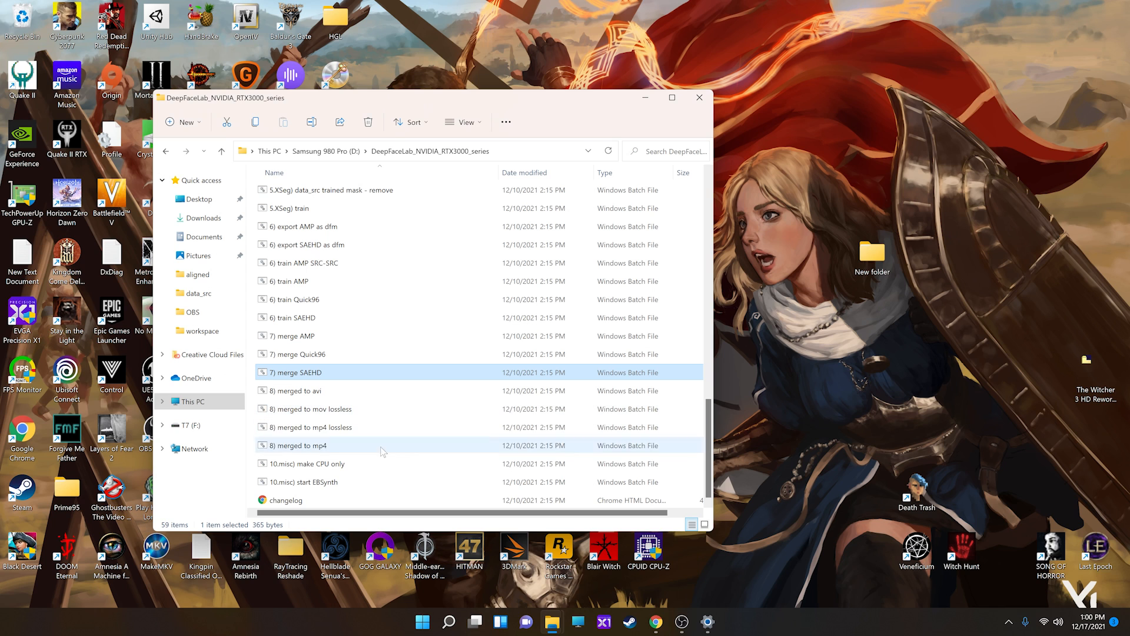
double_click(305, 448)
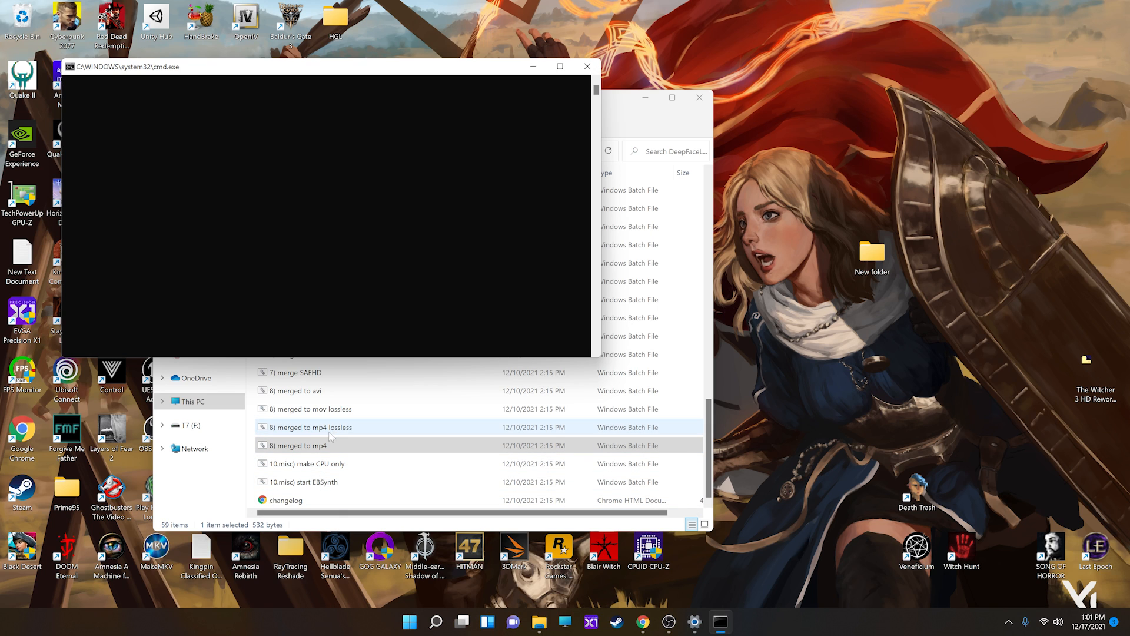
drag(292, 72, 417, 132)
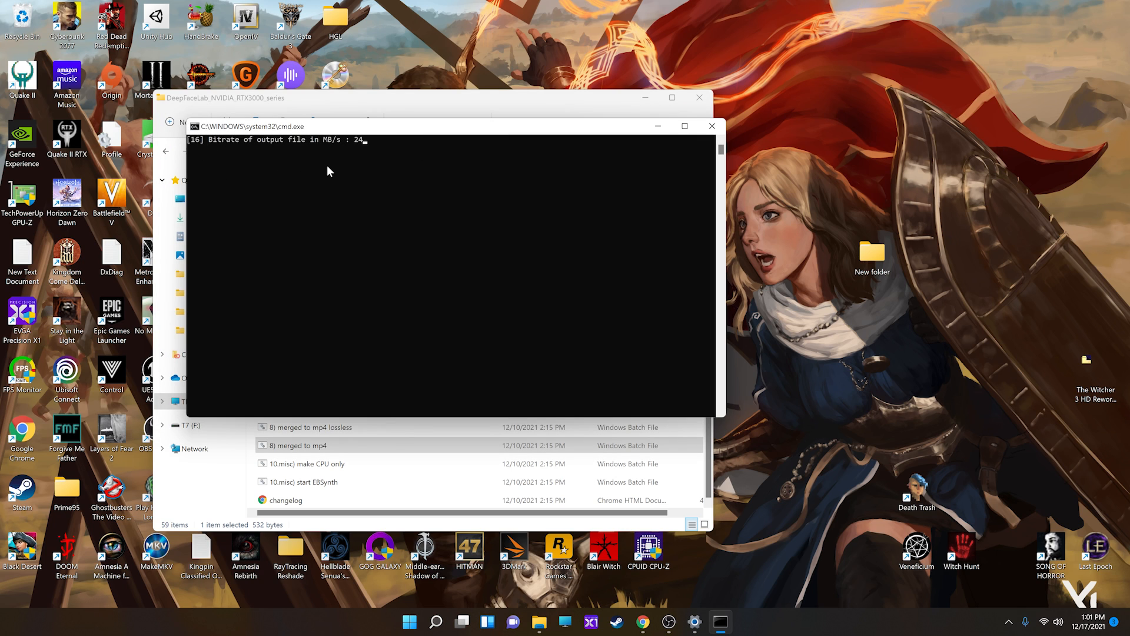
text(24)
key(Return)
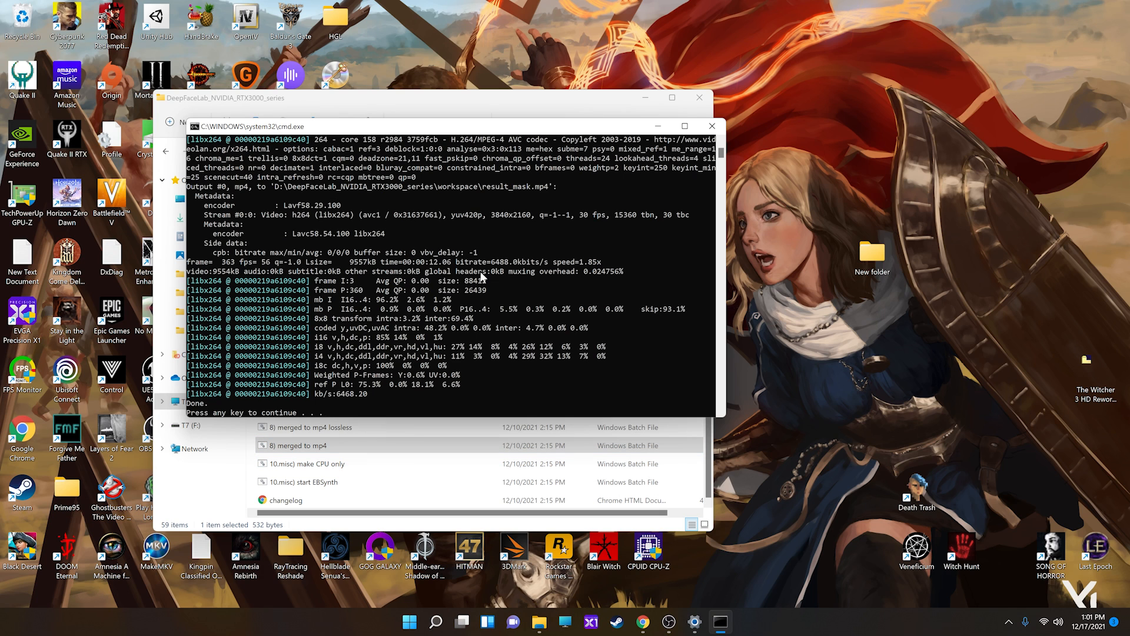
drag(412, 130, 575, 184)
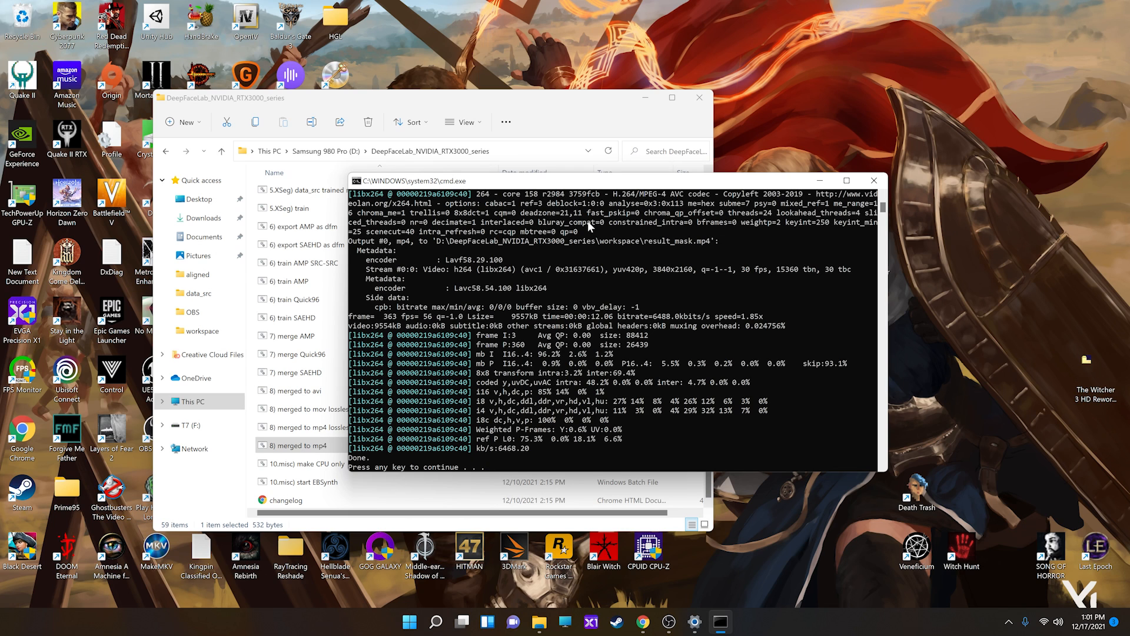
key(Return)
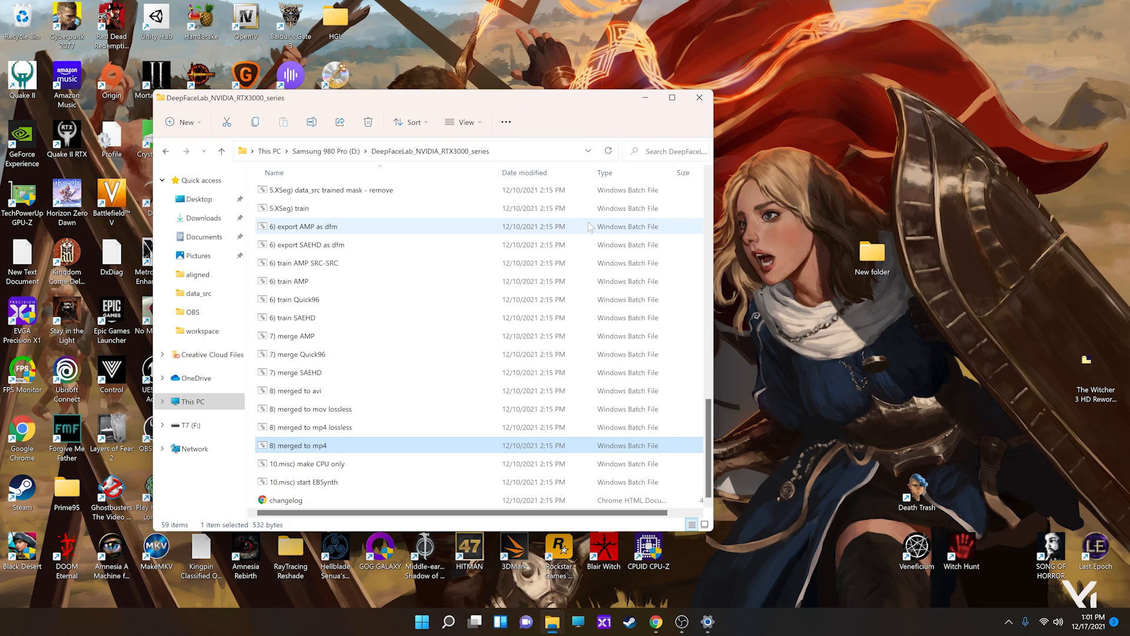
- Open the DeepFaceLab workspace folder, play the exported result video and close the player
scroll(327, 248, up, 10)
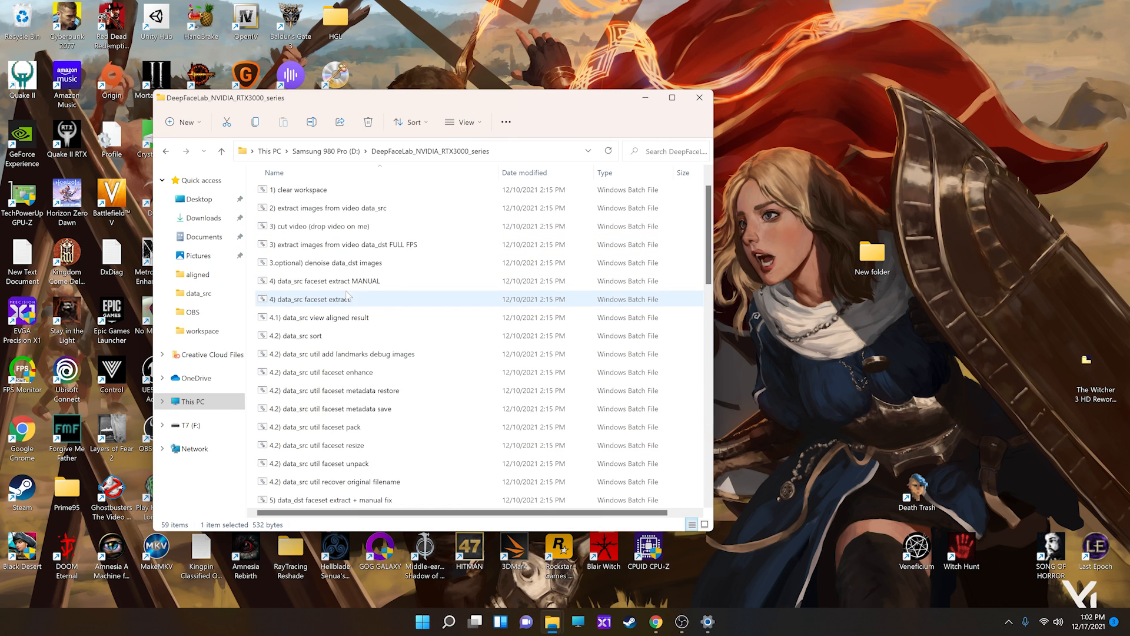
double_click(288, 211)
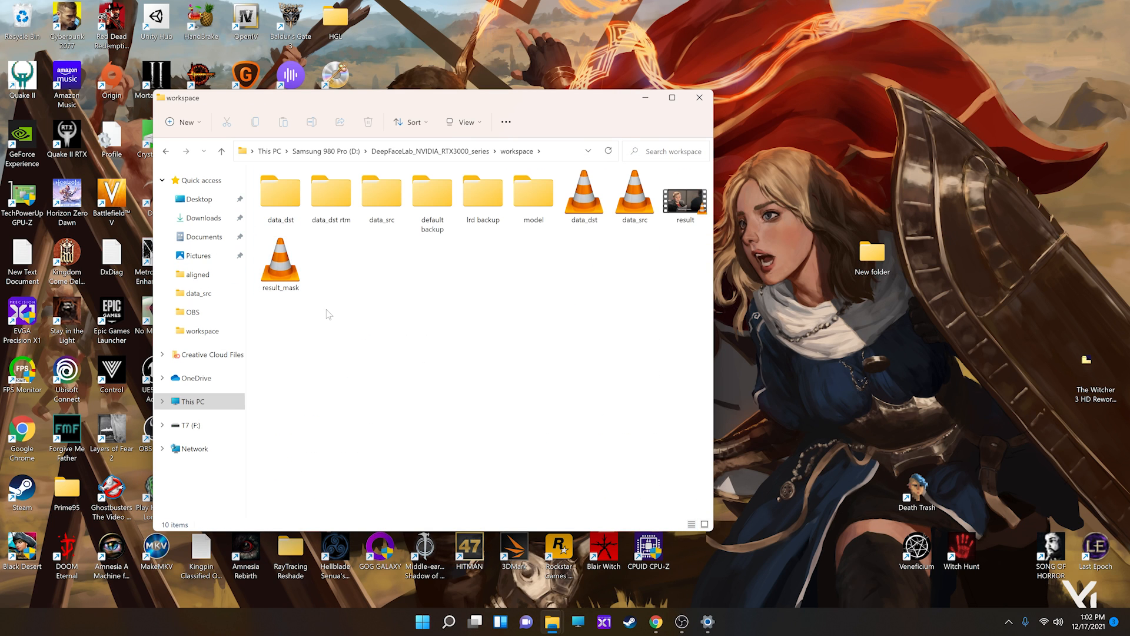
double_click(686, 203)
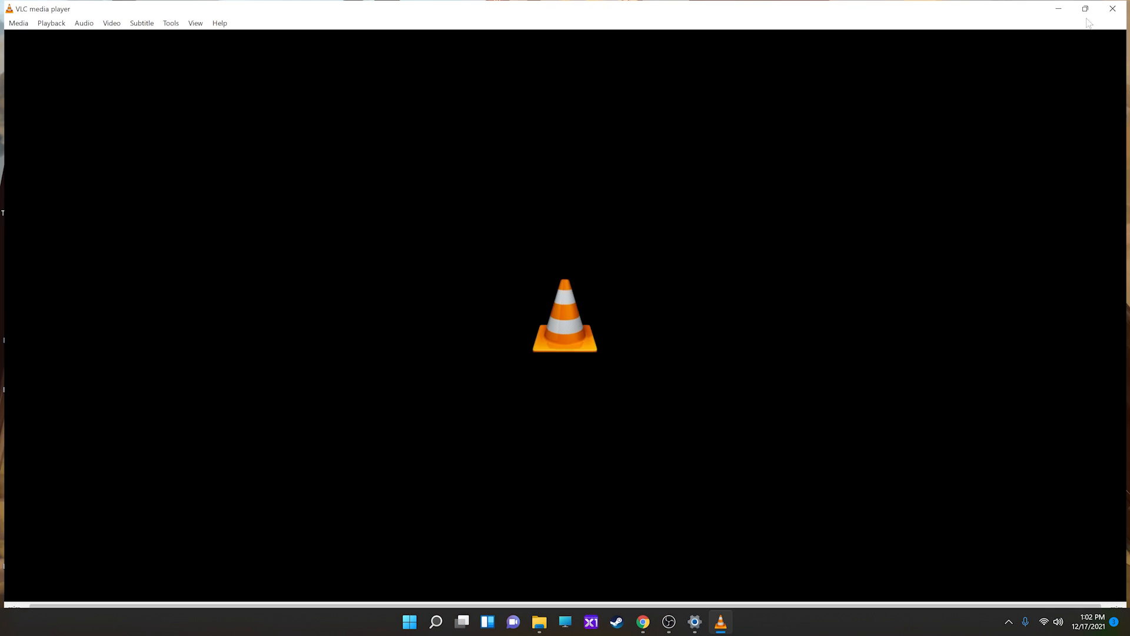
click(1112, 9)
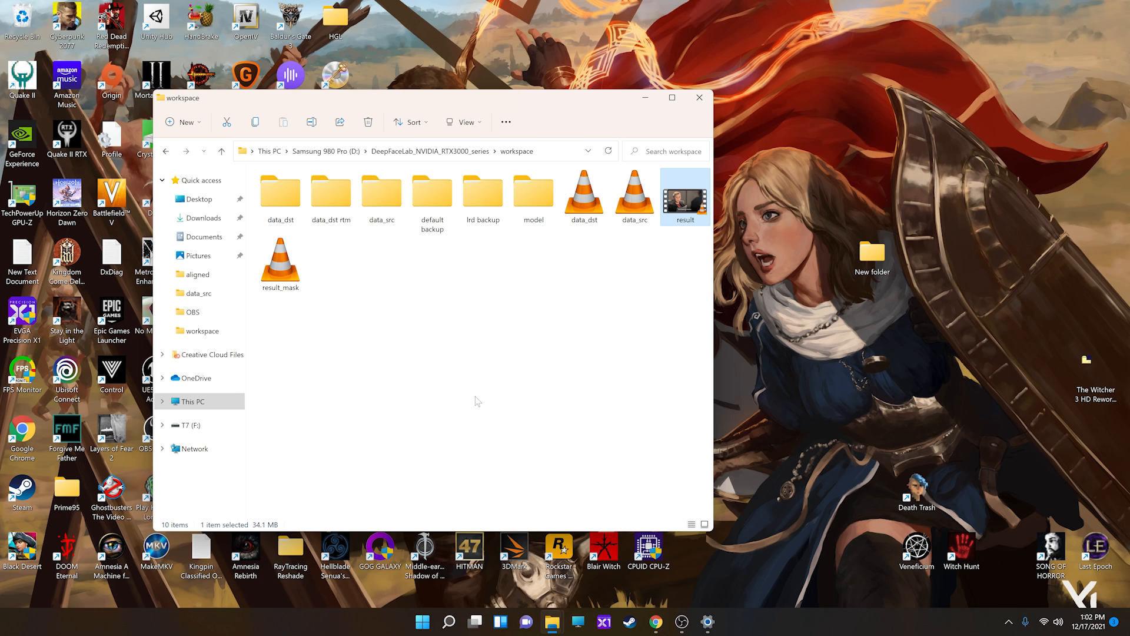
click(794, 428)
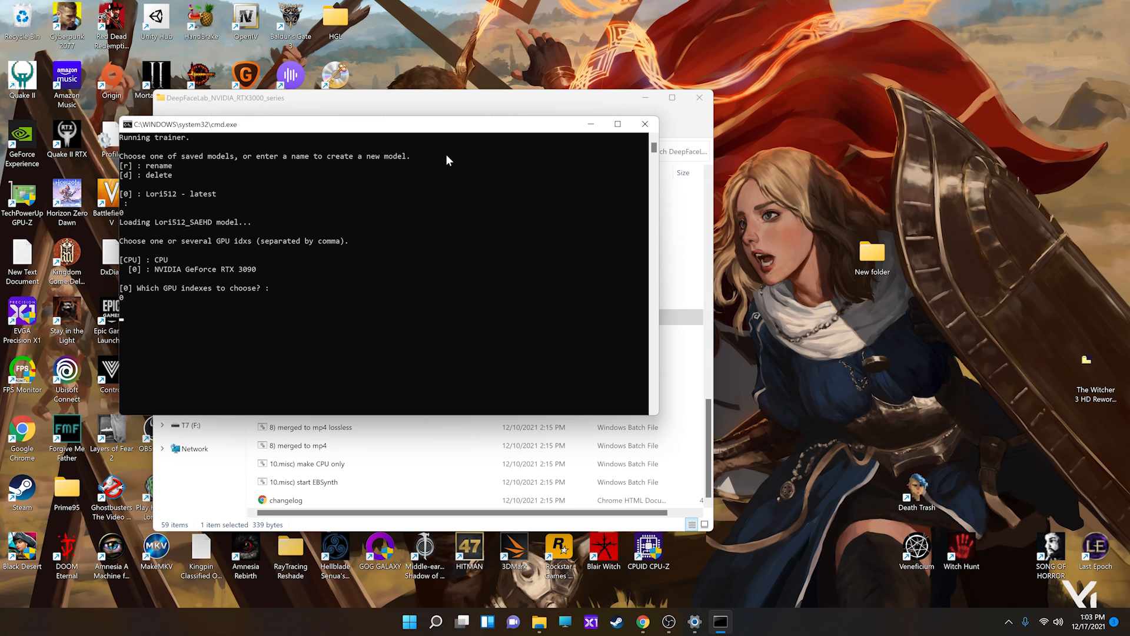
- Override the Lori512 training settings, keeping autobackup 0, preview history off, target iteration 0, SRC flip on, DST flip off, batch size 2 and masked training on
key(Return)
key(Return)
key(Return)
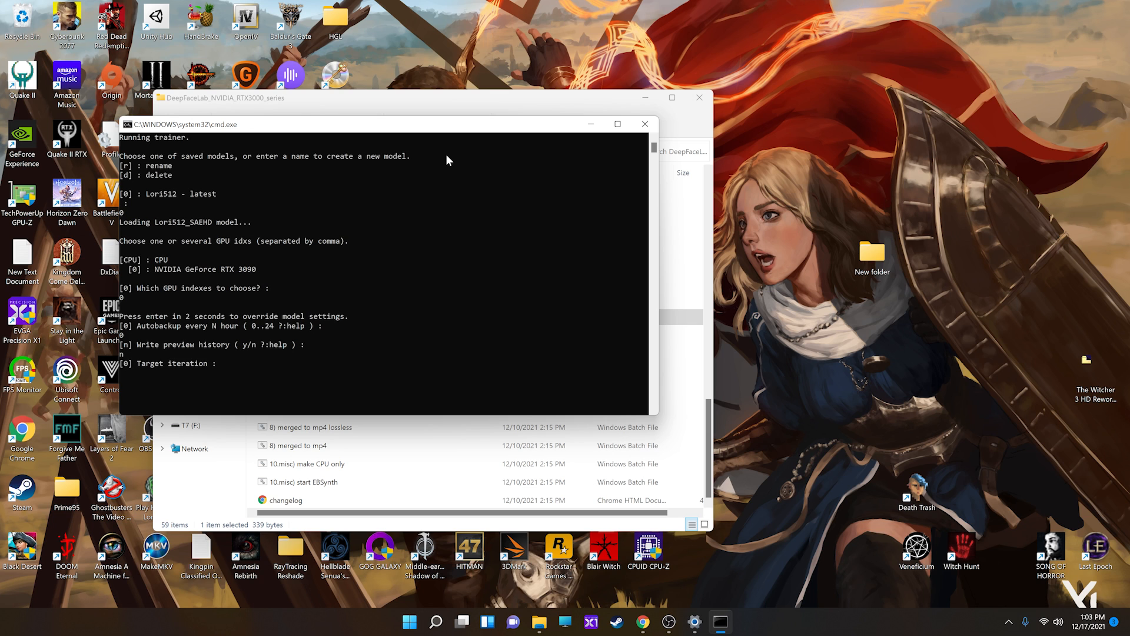
key(Return)
key(Return)
key(Return)
key(Return)
key(Return)
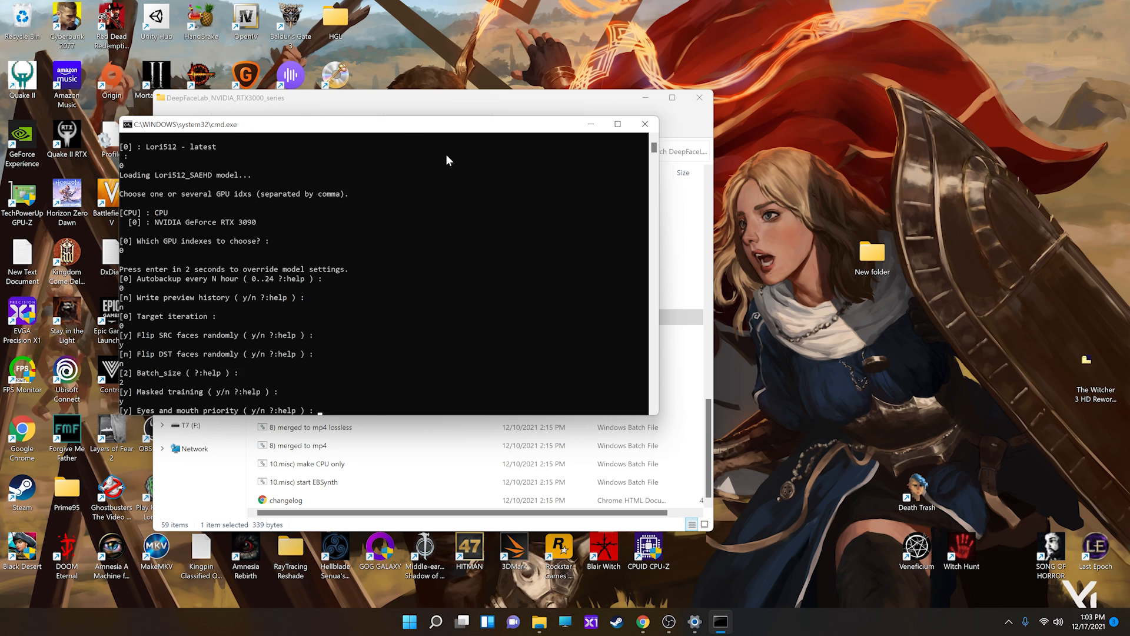
- Keep eyes and mouth priority, uniform yaw, blur out mask, models on GPU, AdaBelief and learning rate dropout enabled
key(Return)
key(Return)
key(Return)
key(Return)
key(Return)
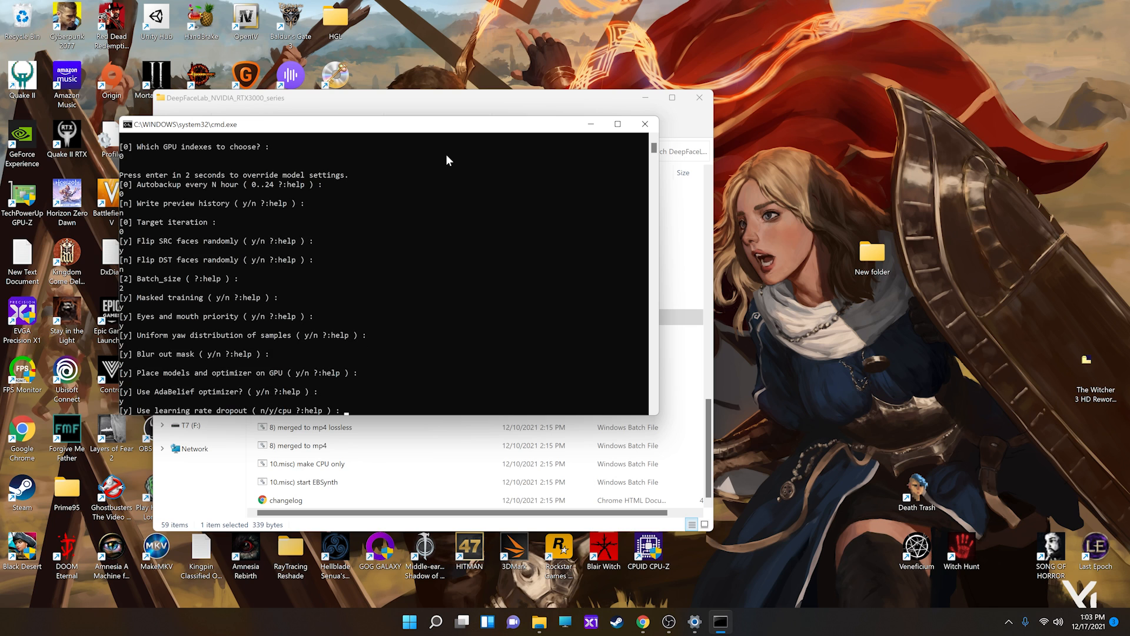
key(Return)
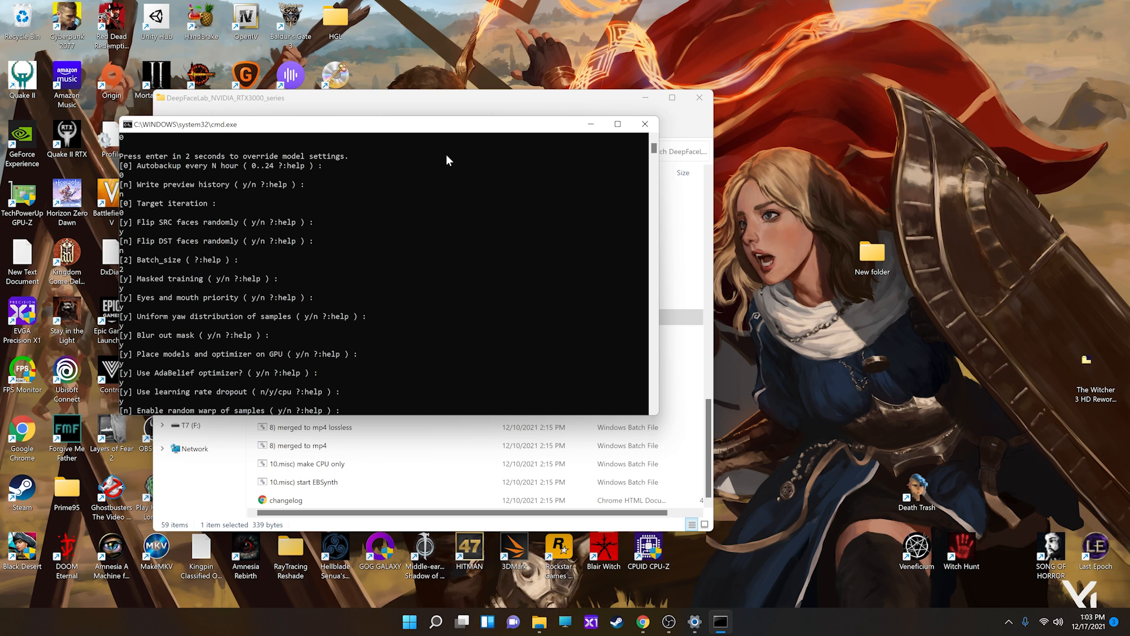
- Keep random warp off, hue/saturation/light intensity 0.0, GAN power 0.1, patch size 64, GAN dimensions 16, and face and background style power 0.0
key(Return)
key(Return)
key(Return)
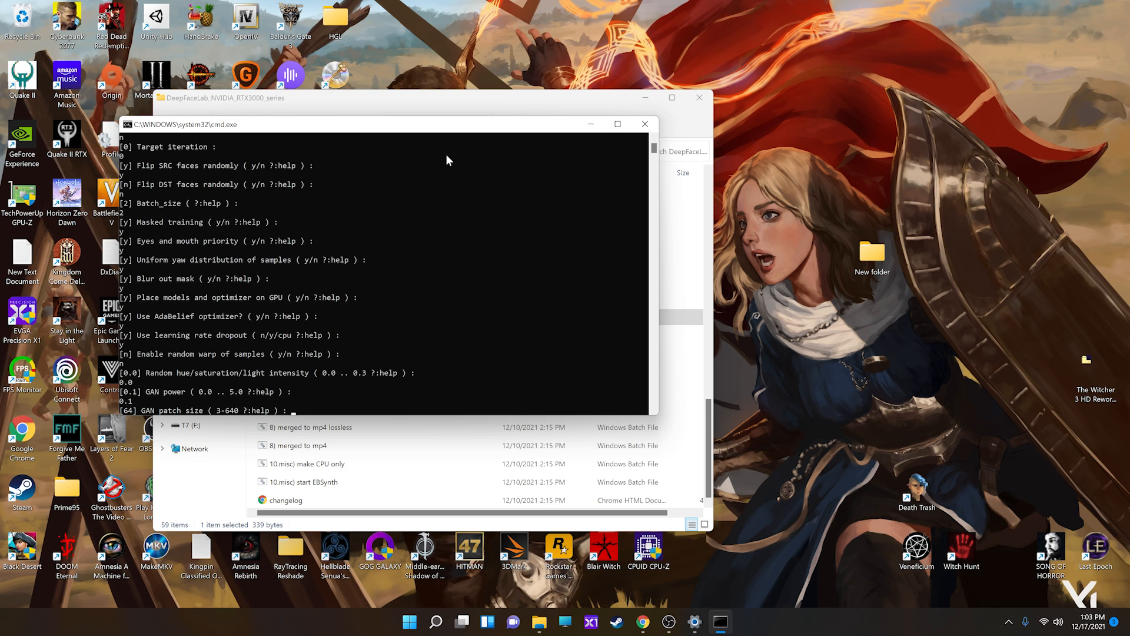
key(Return)
key(Return)
key(Return)
key(Return)
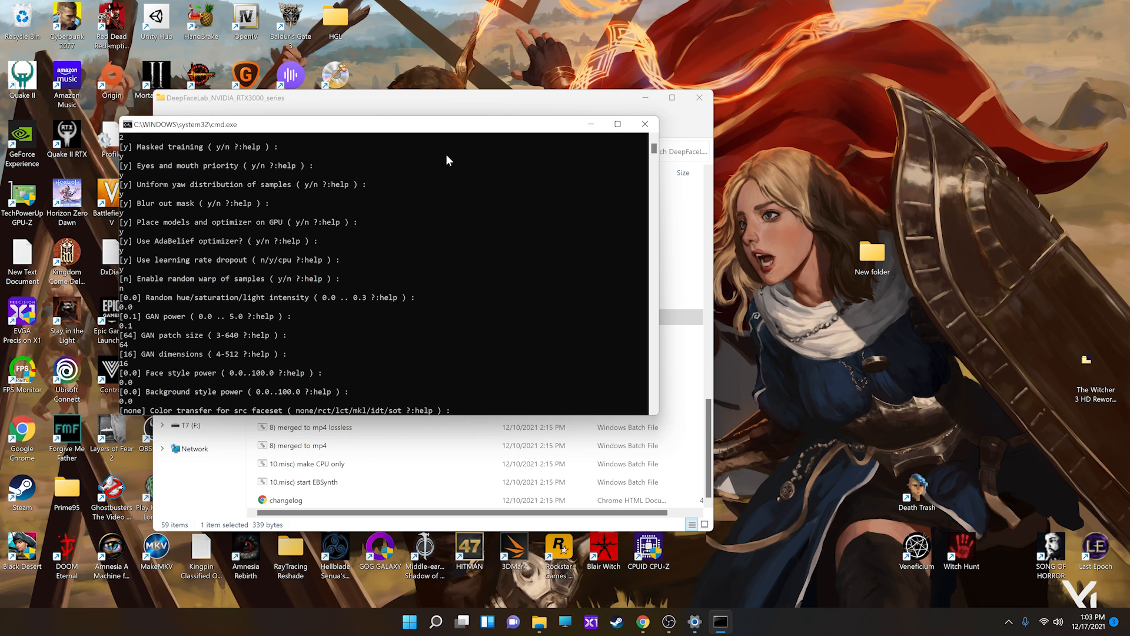
- Set the src faceset color transfer to rct, keep gradient clipping on and pretraining off, and start the training
text(rct)
key(Return)
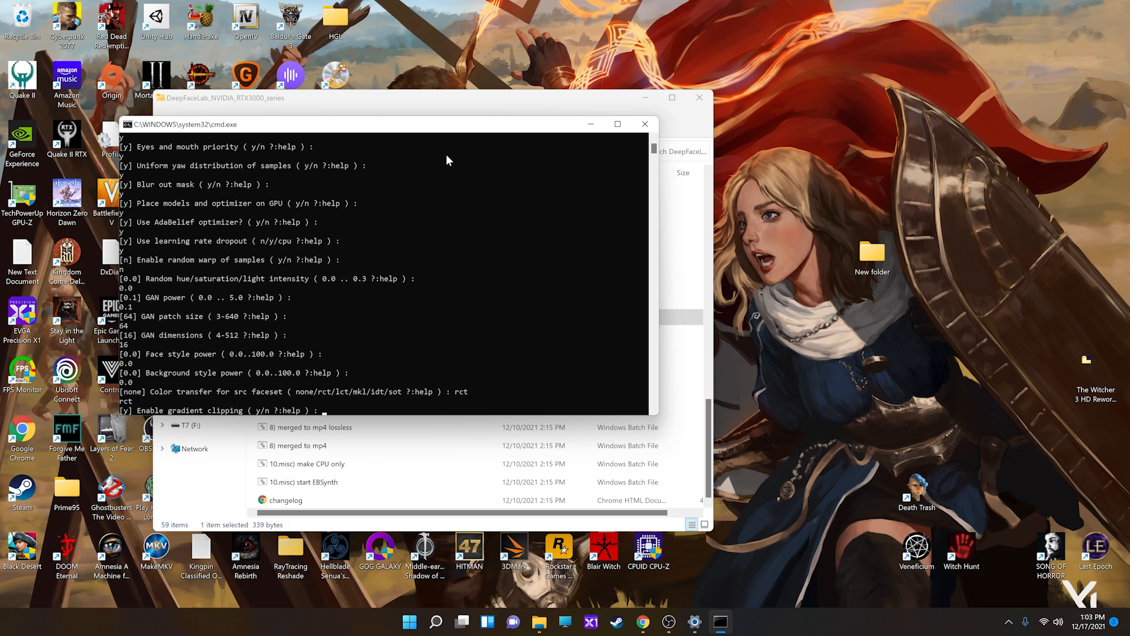
key(Return)
key(Return)
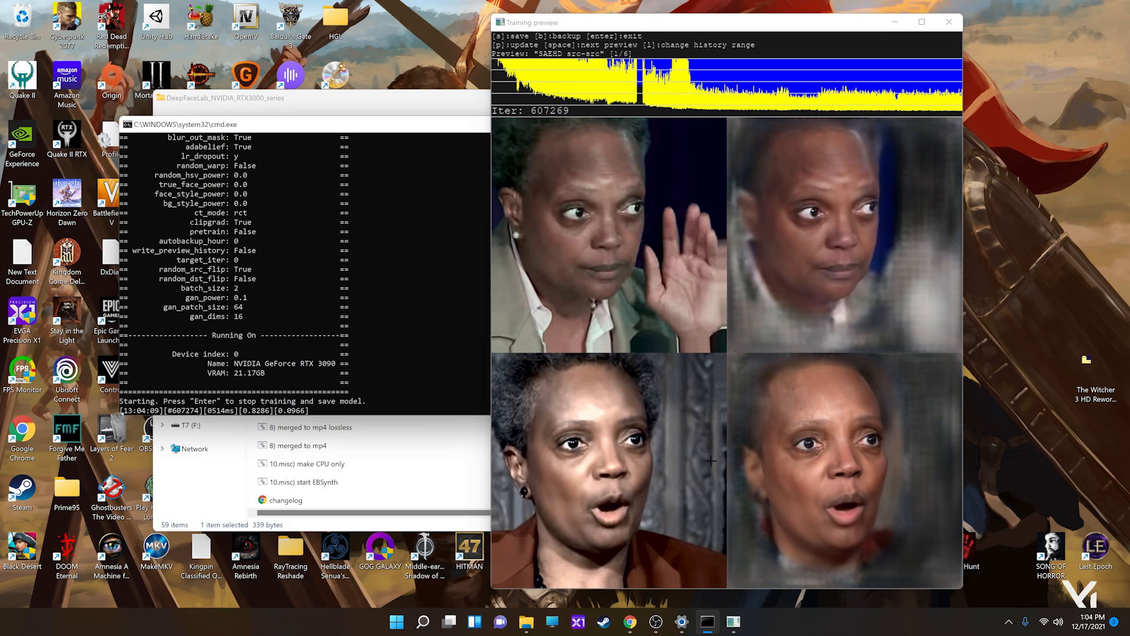
- Refresh the SAEHD src-src training preview five times to examine how rct color transfer affects the faces
click(768, 460)
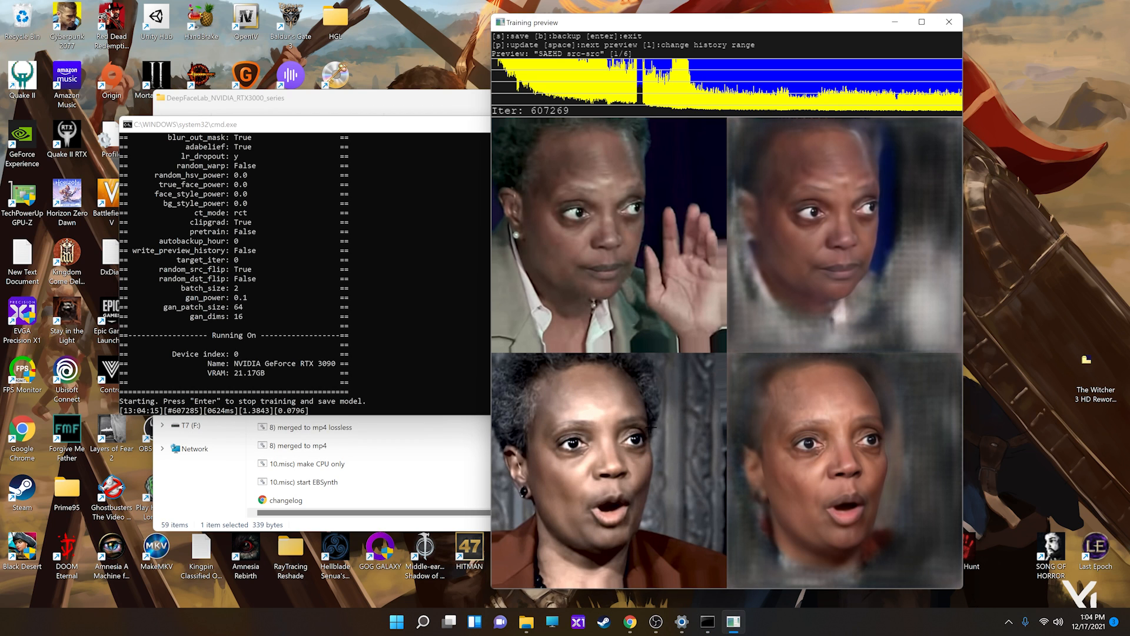
key(p)
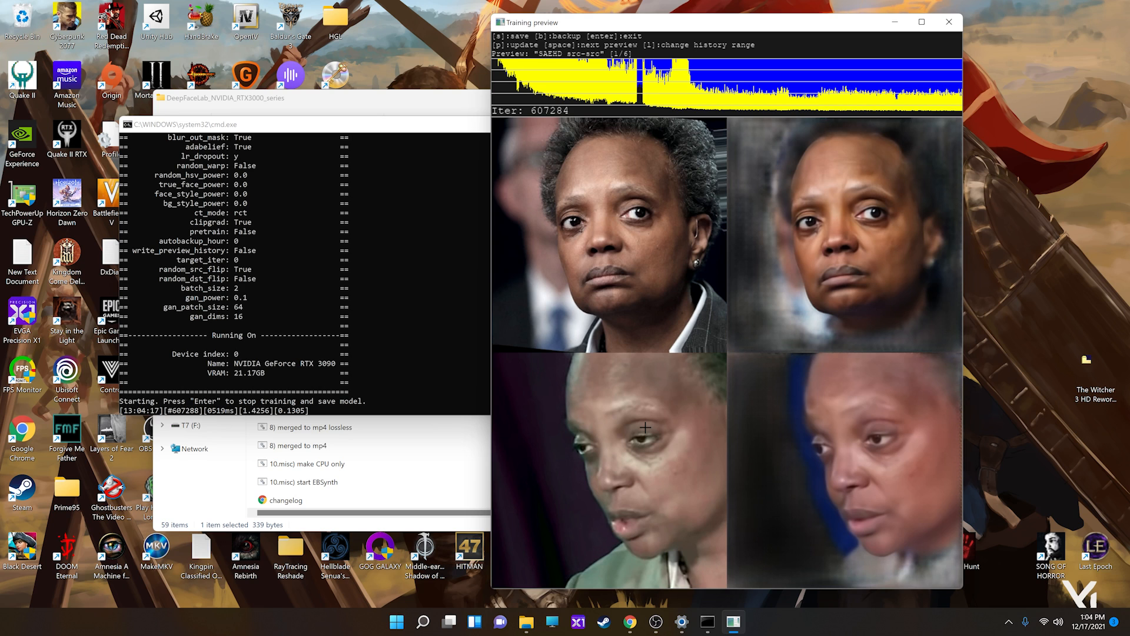
key(p)
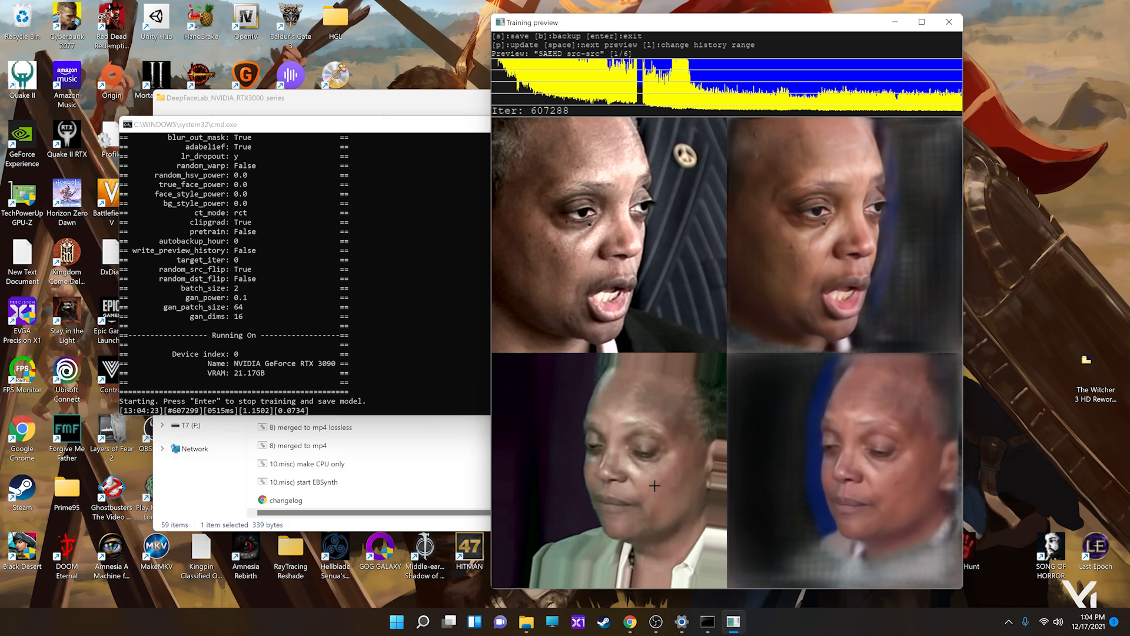
key(p)
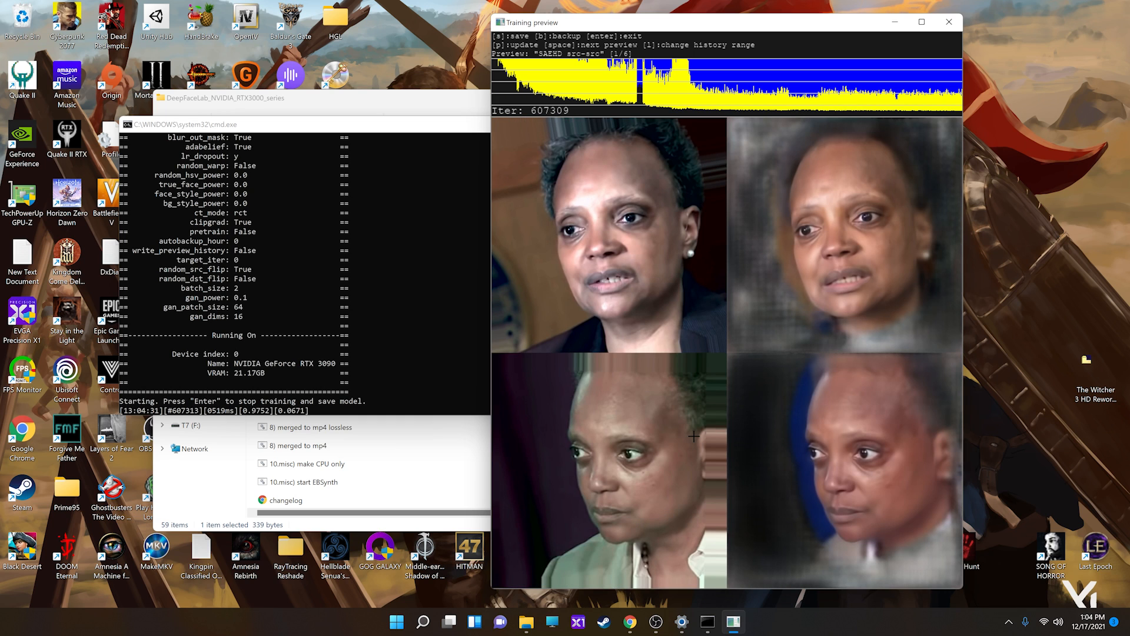
key(p)
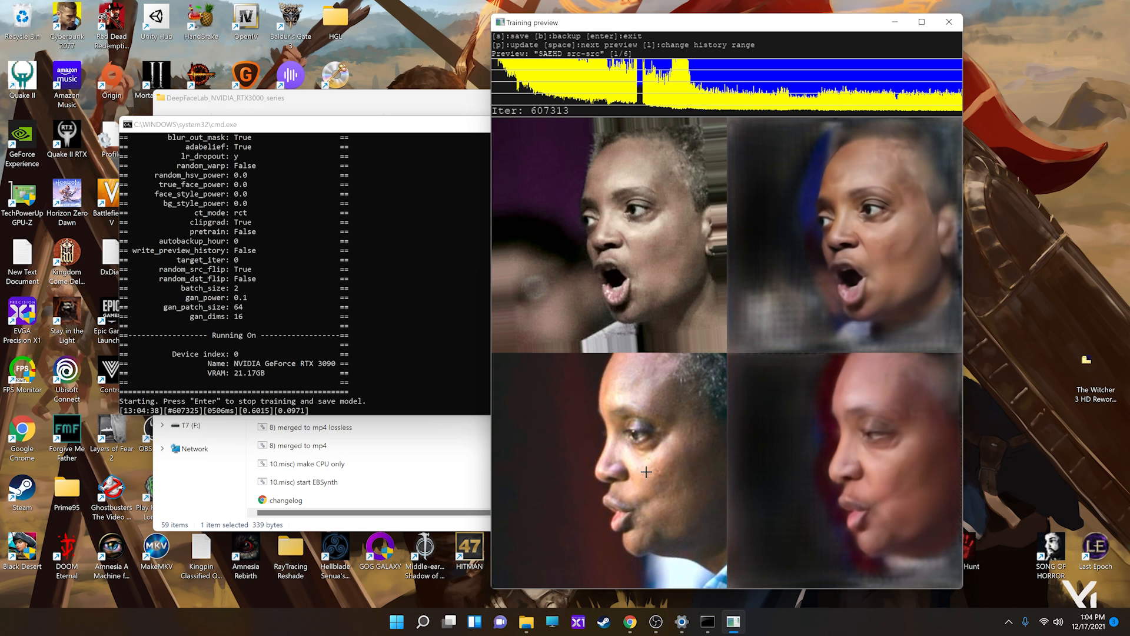
key(p)
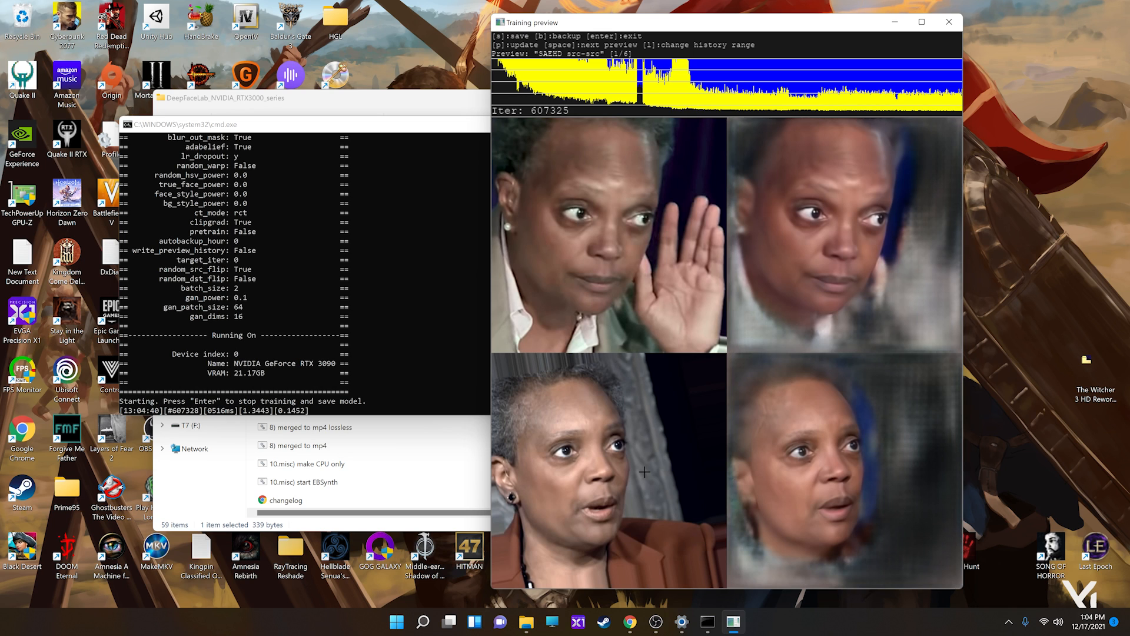
click(1041, 333)
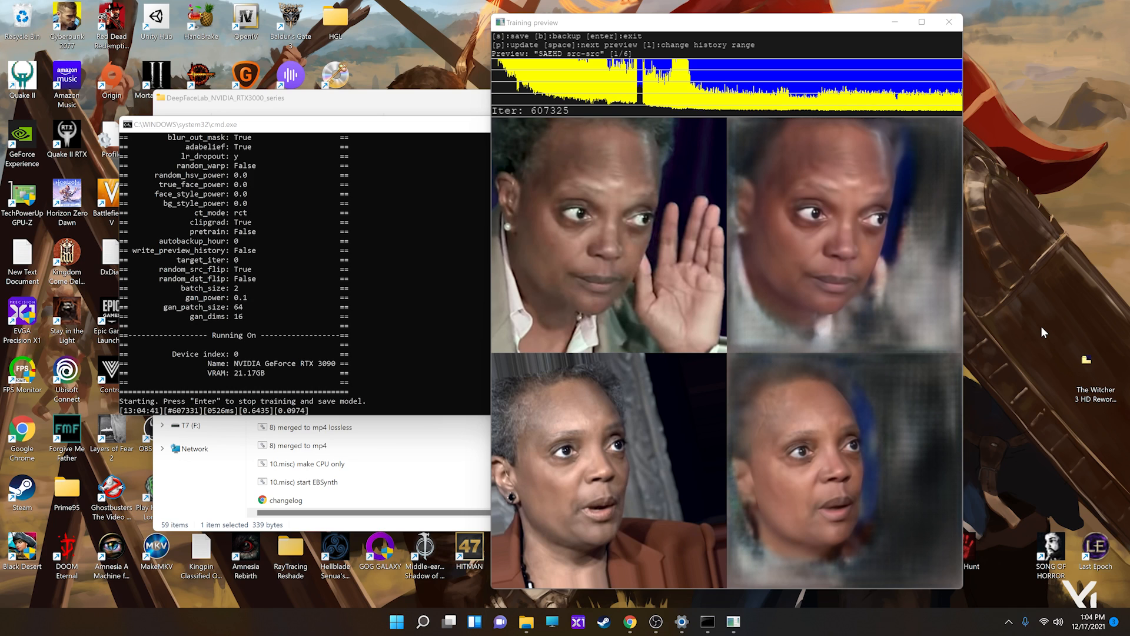
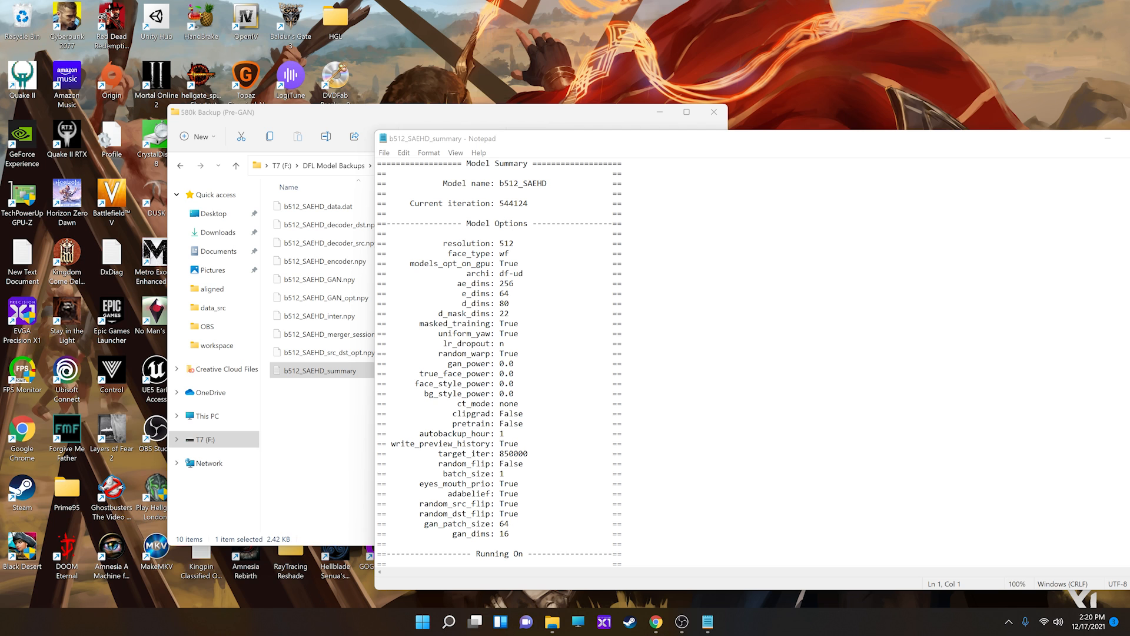
- Move the b512_SAEHD_summary window fully into view and read through its model options
drag(793, 136, 746, 136)
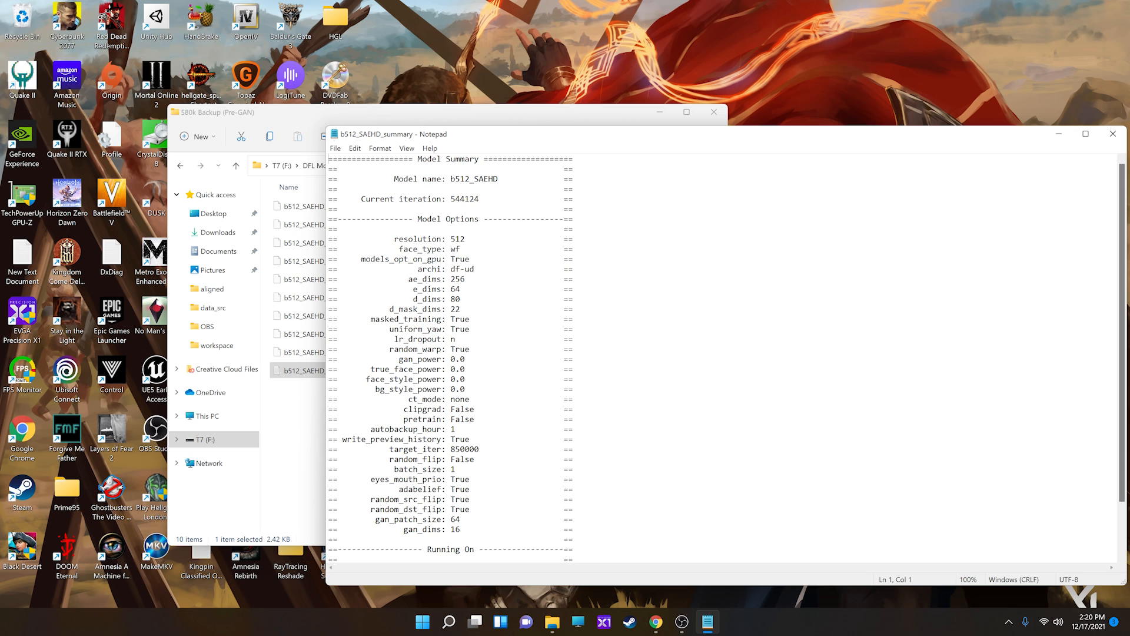
scroll(723, 353, down, 2)
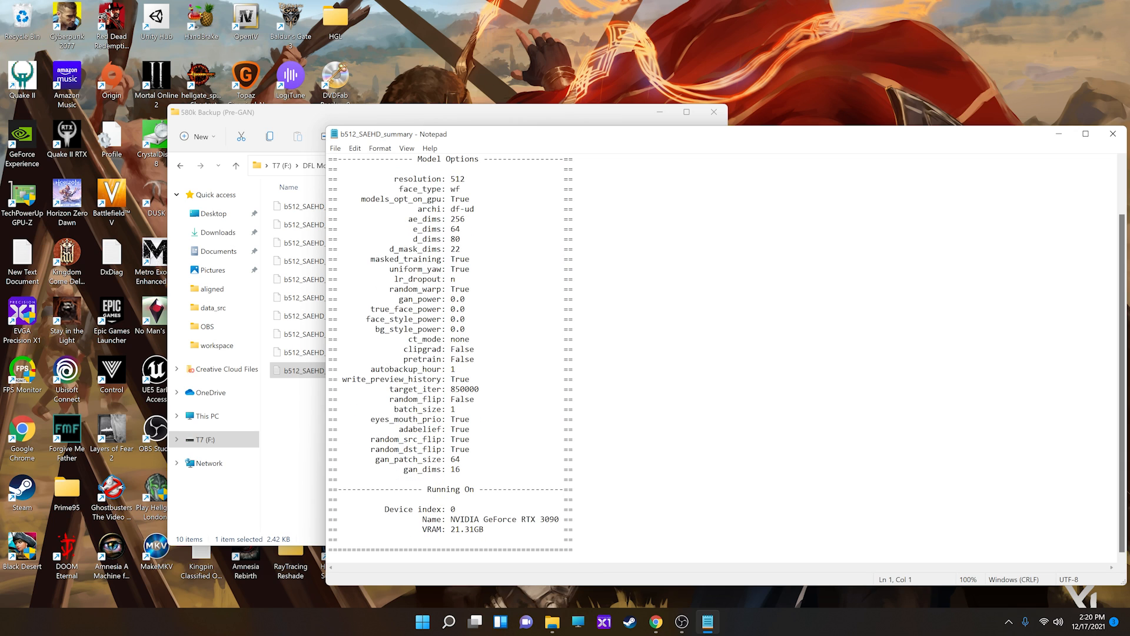
scroll(724, 353, up, 2)
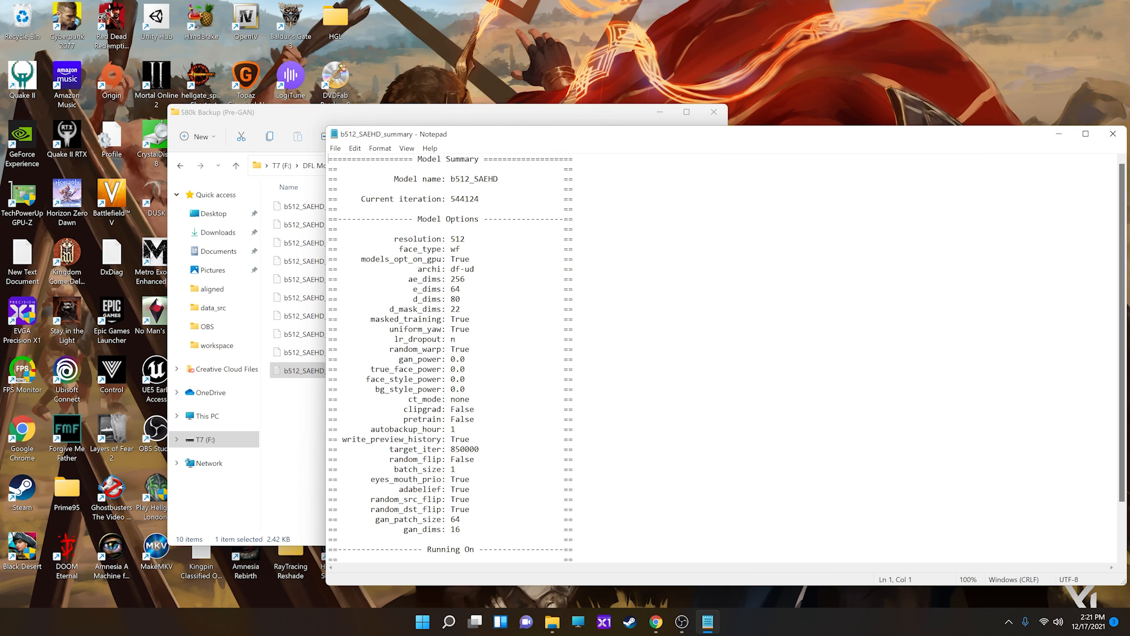
- Try a gan_power of 0.1 in the b512_SAEHD_summary text and restore it to 0.0
click(474, 359)
key(BackSpace)
text(1)
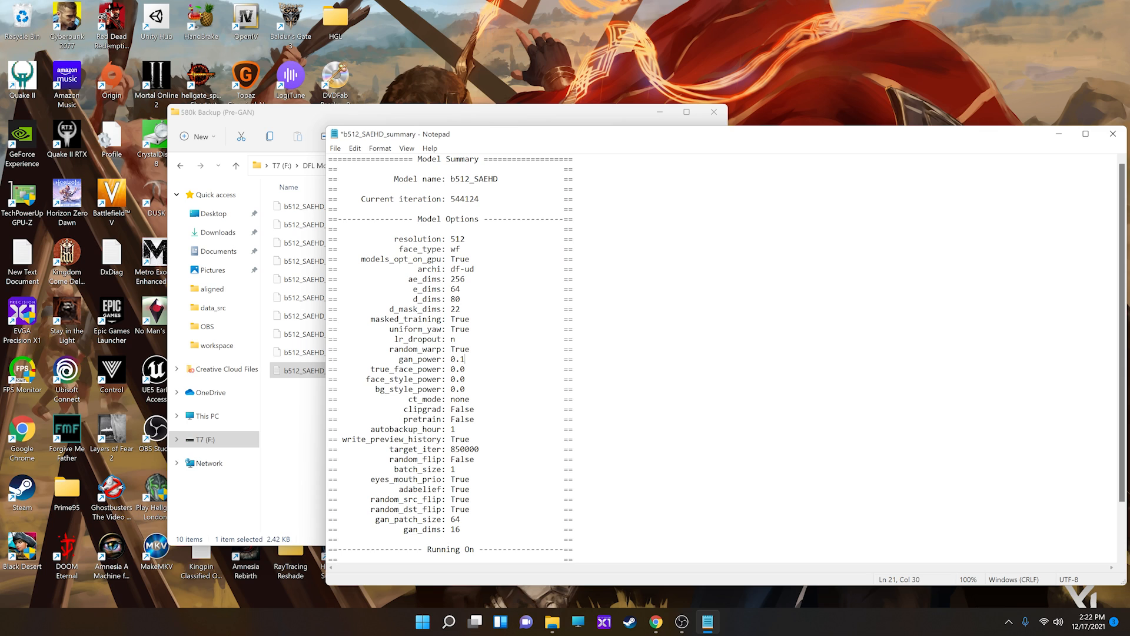
key(BackSpace)
text(0)
- Review the remaining b512_SAEHD_summary options, including clipgrad, and bring the 580k Backup (Pre-GAN) folder forward
scroll(721, 359, down, 2)
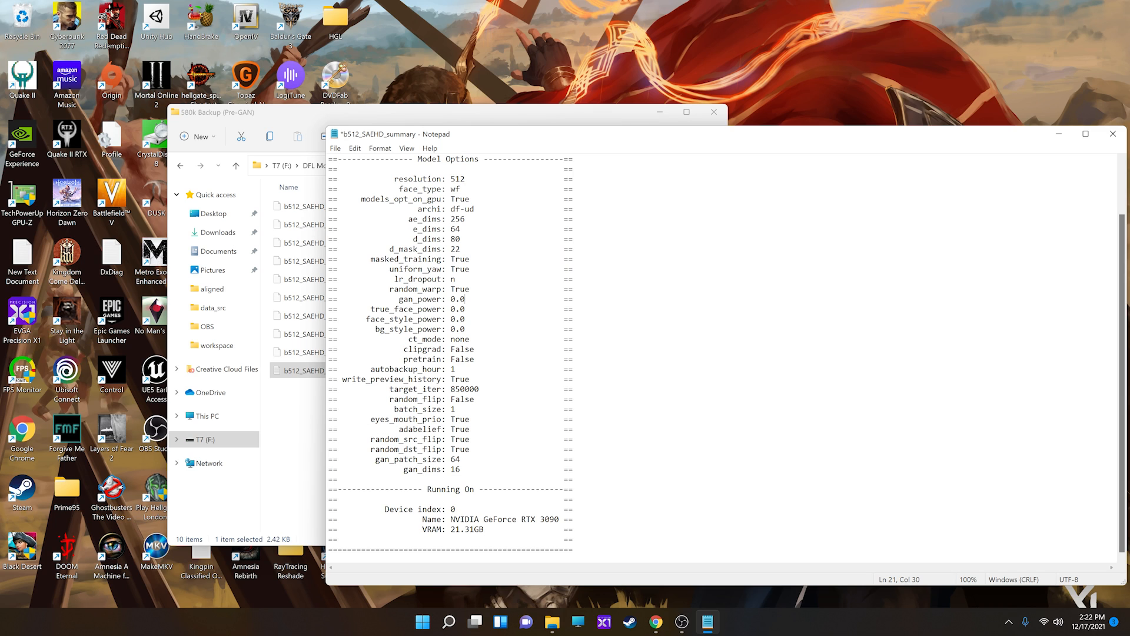
drag(475, 350, 451, 350)
click(574, 249)
scroll(574, 249, up, 2)
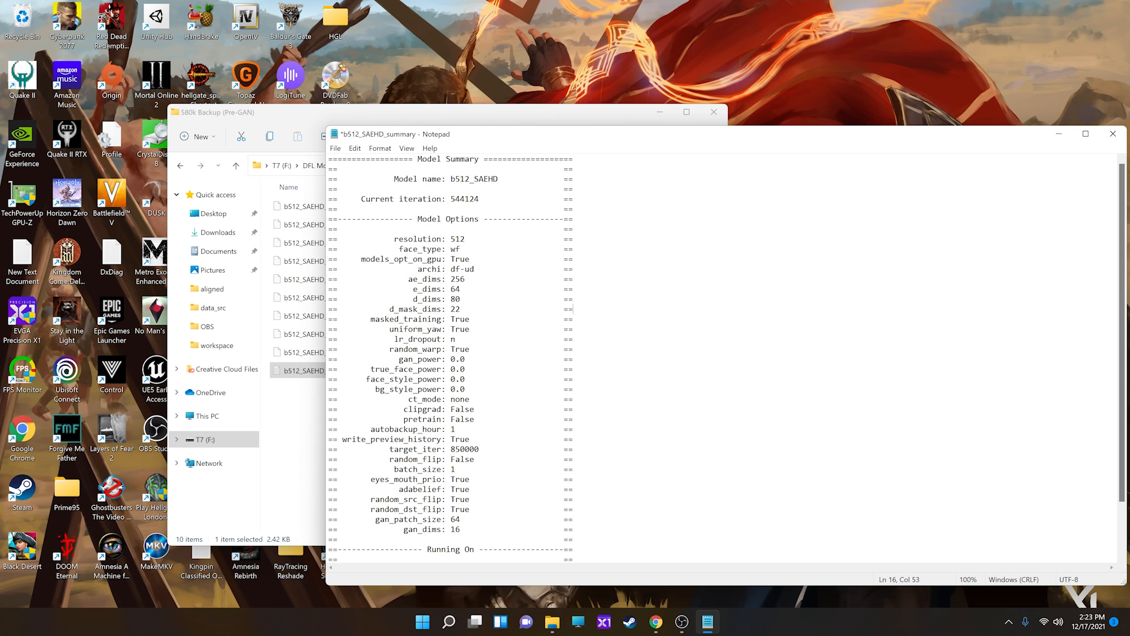
click(305, 391)
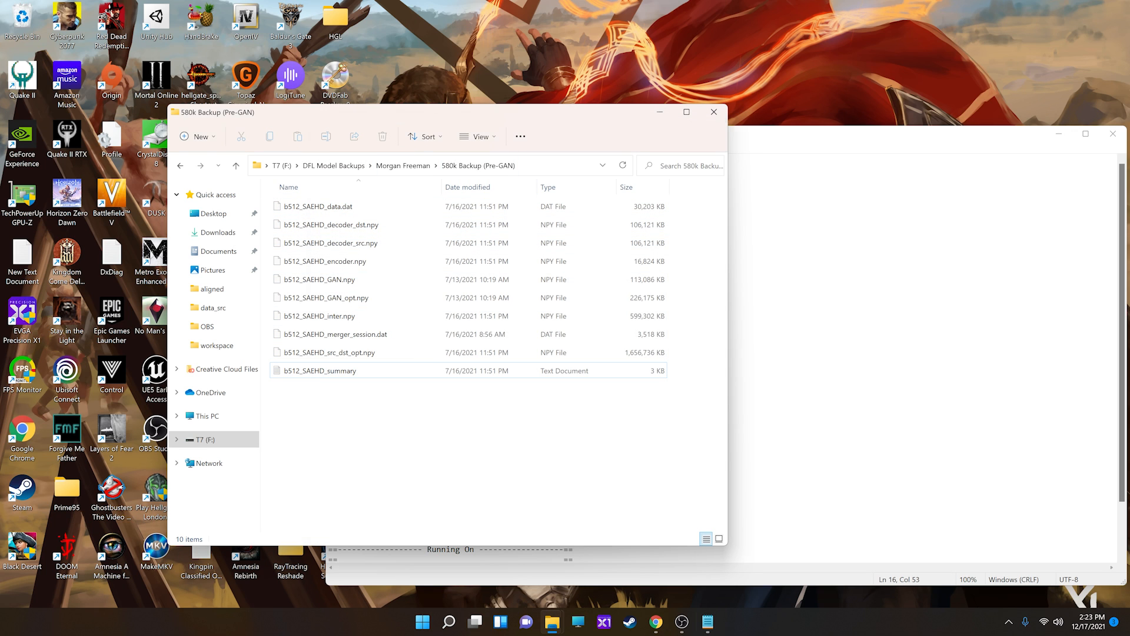
- Check the b512_SAEHD_summary model options against the model files in the 580k Backup (Pre-GAN) folder
click(783, 299)
click(306, 445)
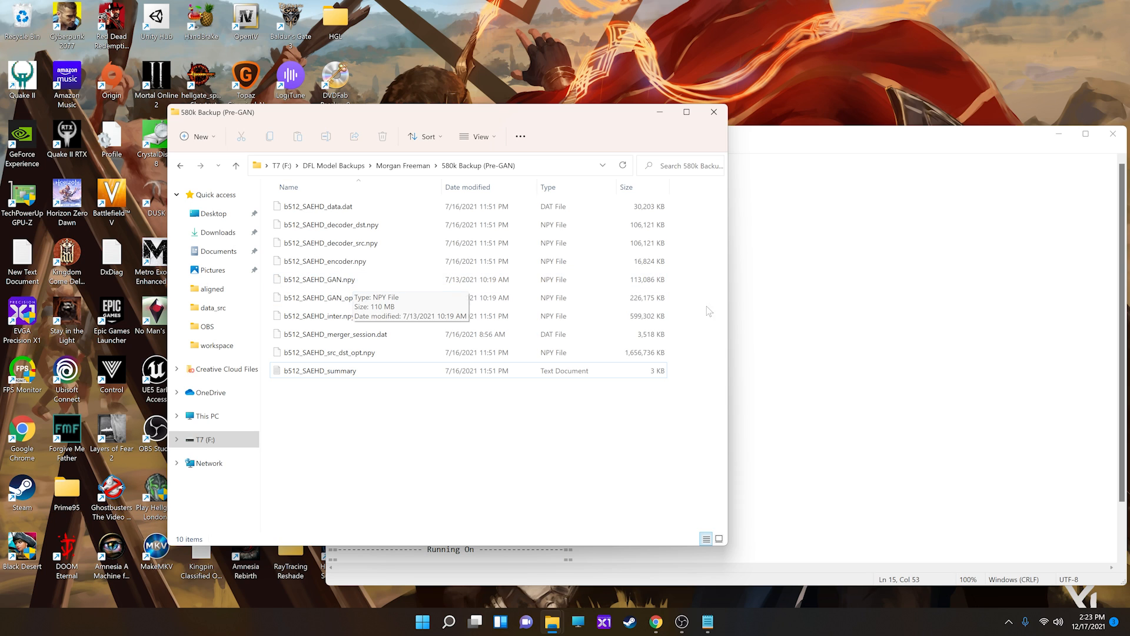
click(756, 310)
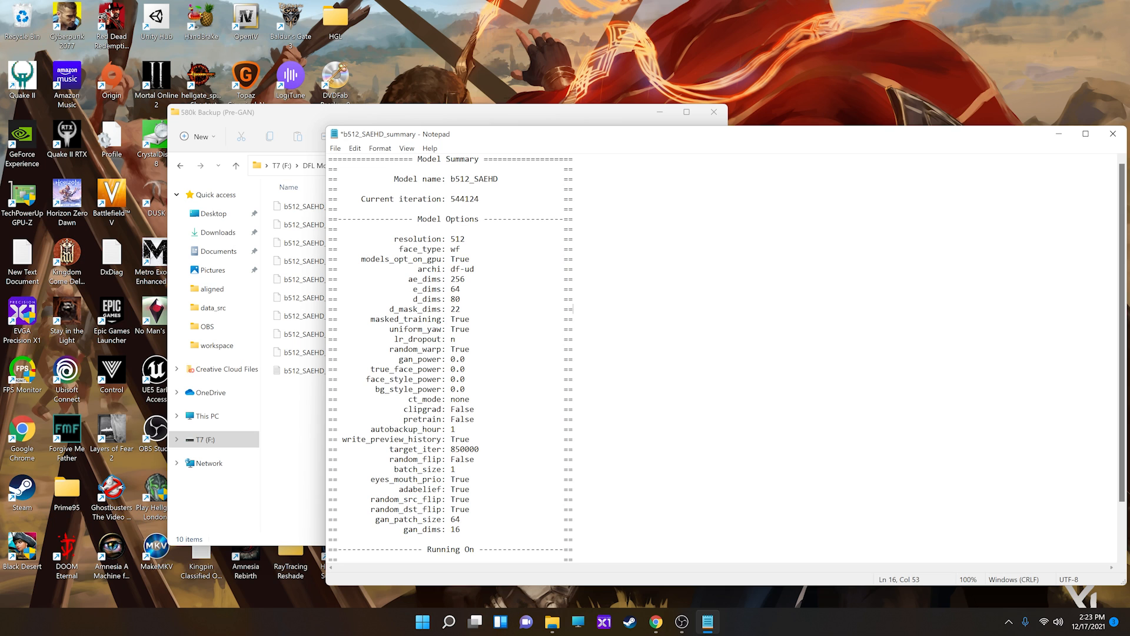
- Open the DFL Stripper workspace folder on the Samsung 980 Pro (D:) drive, and return to the b512_SAEHD_summary text
click(207, 415)
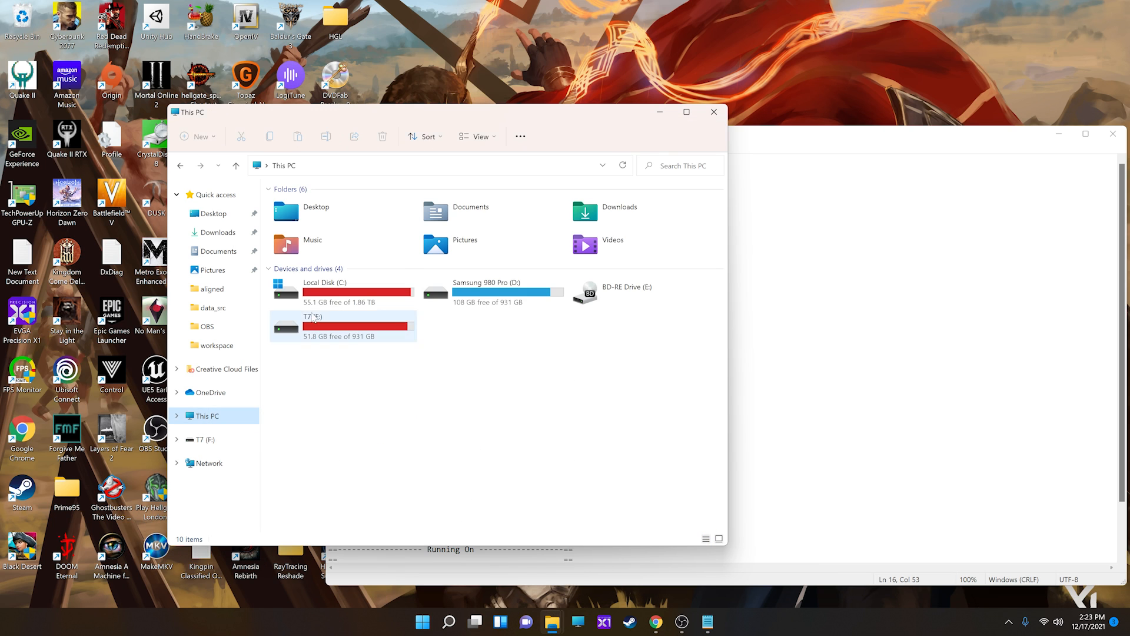
click(480, 295)
double_click(480, 295)
double_click(330, 369)
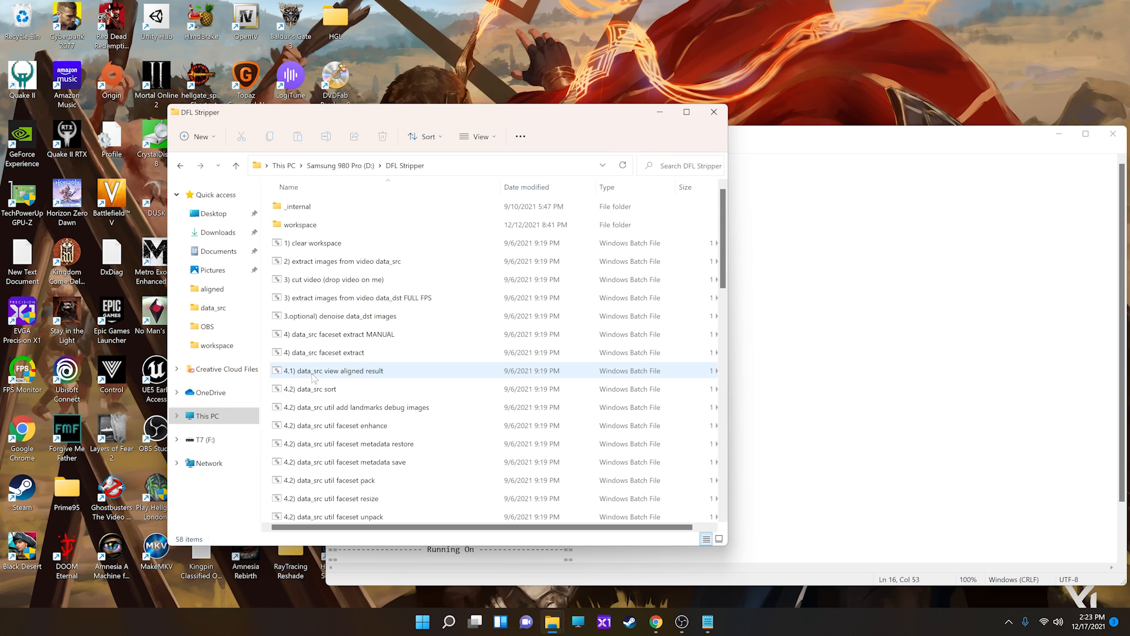
double_click(329, 226)
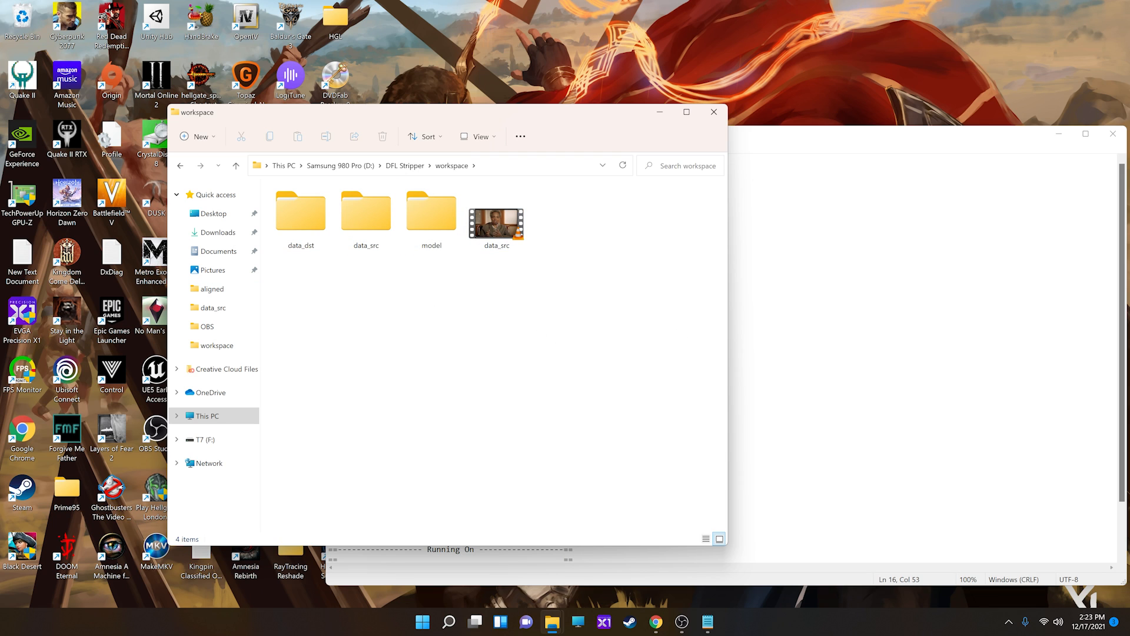
click(818, 330)
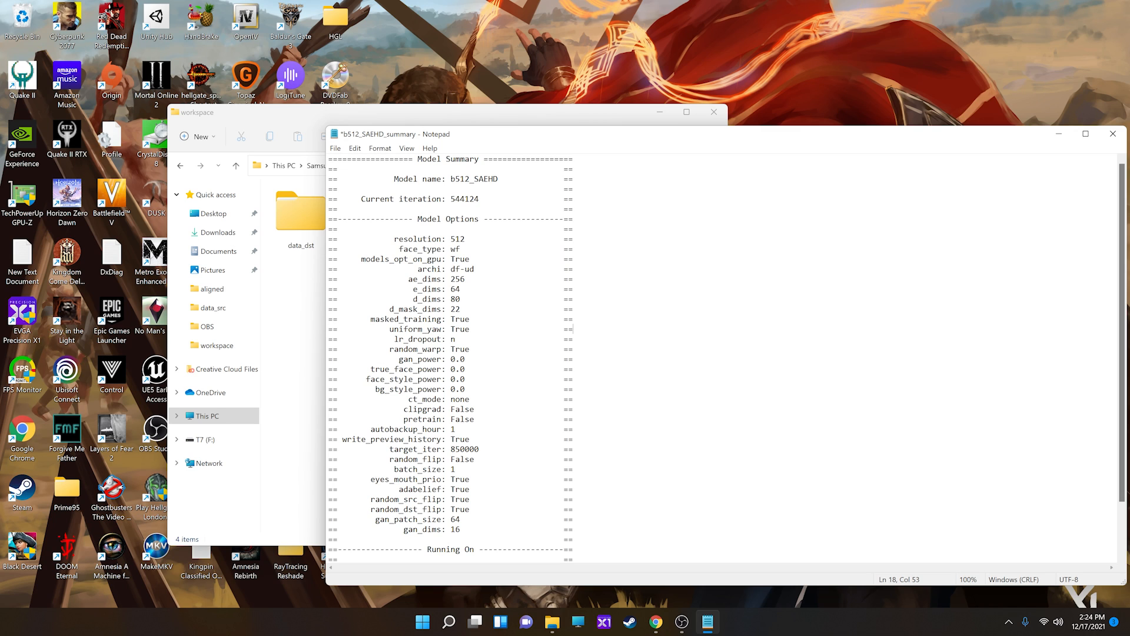
click(774, 118)
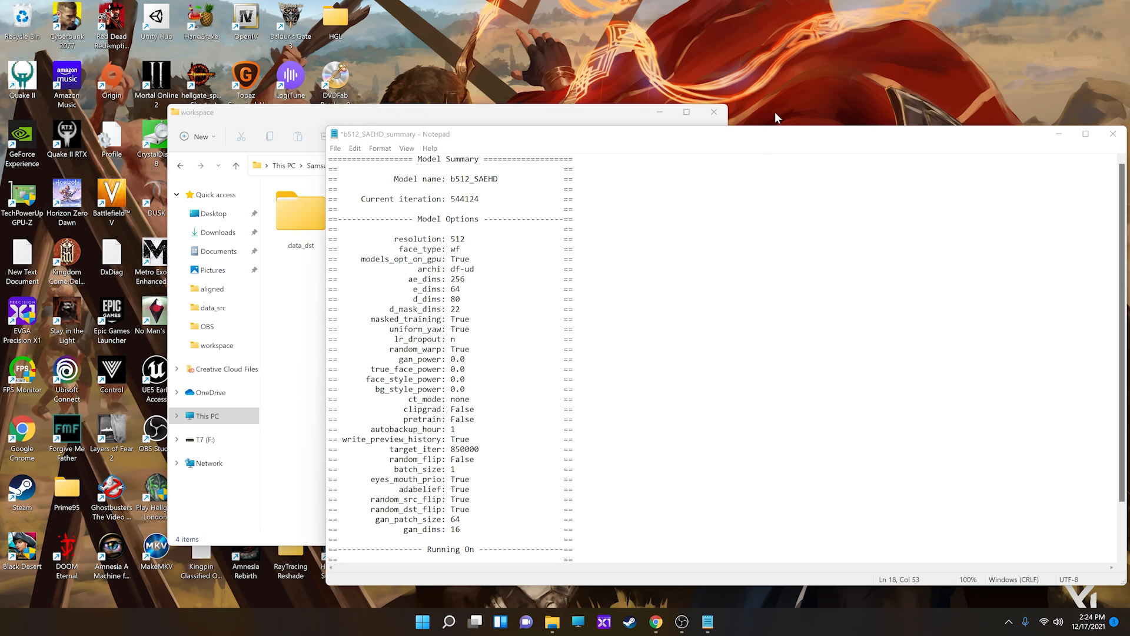